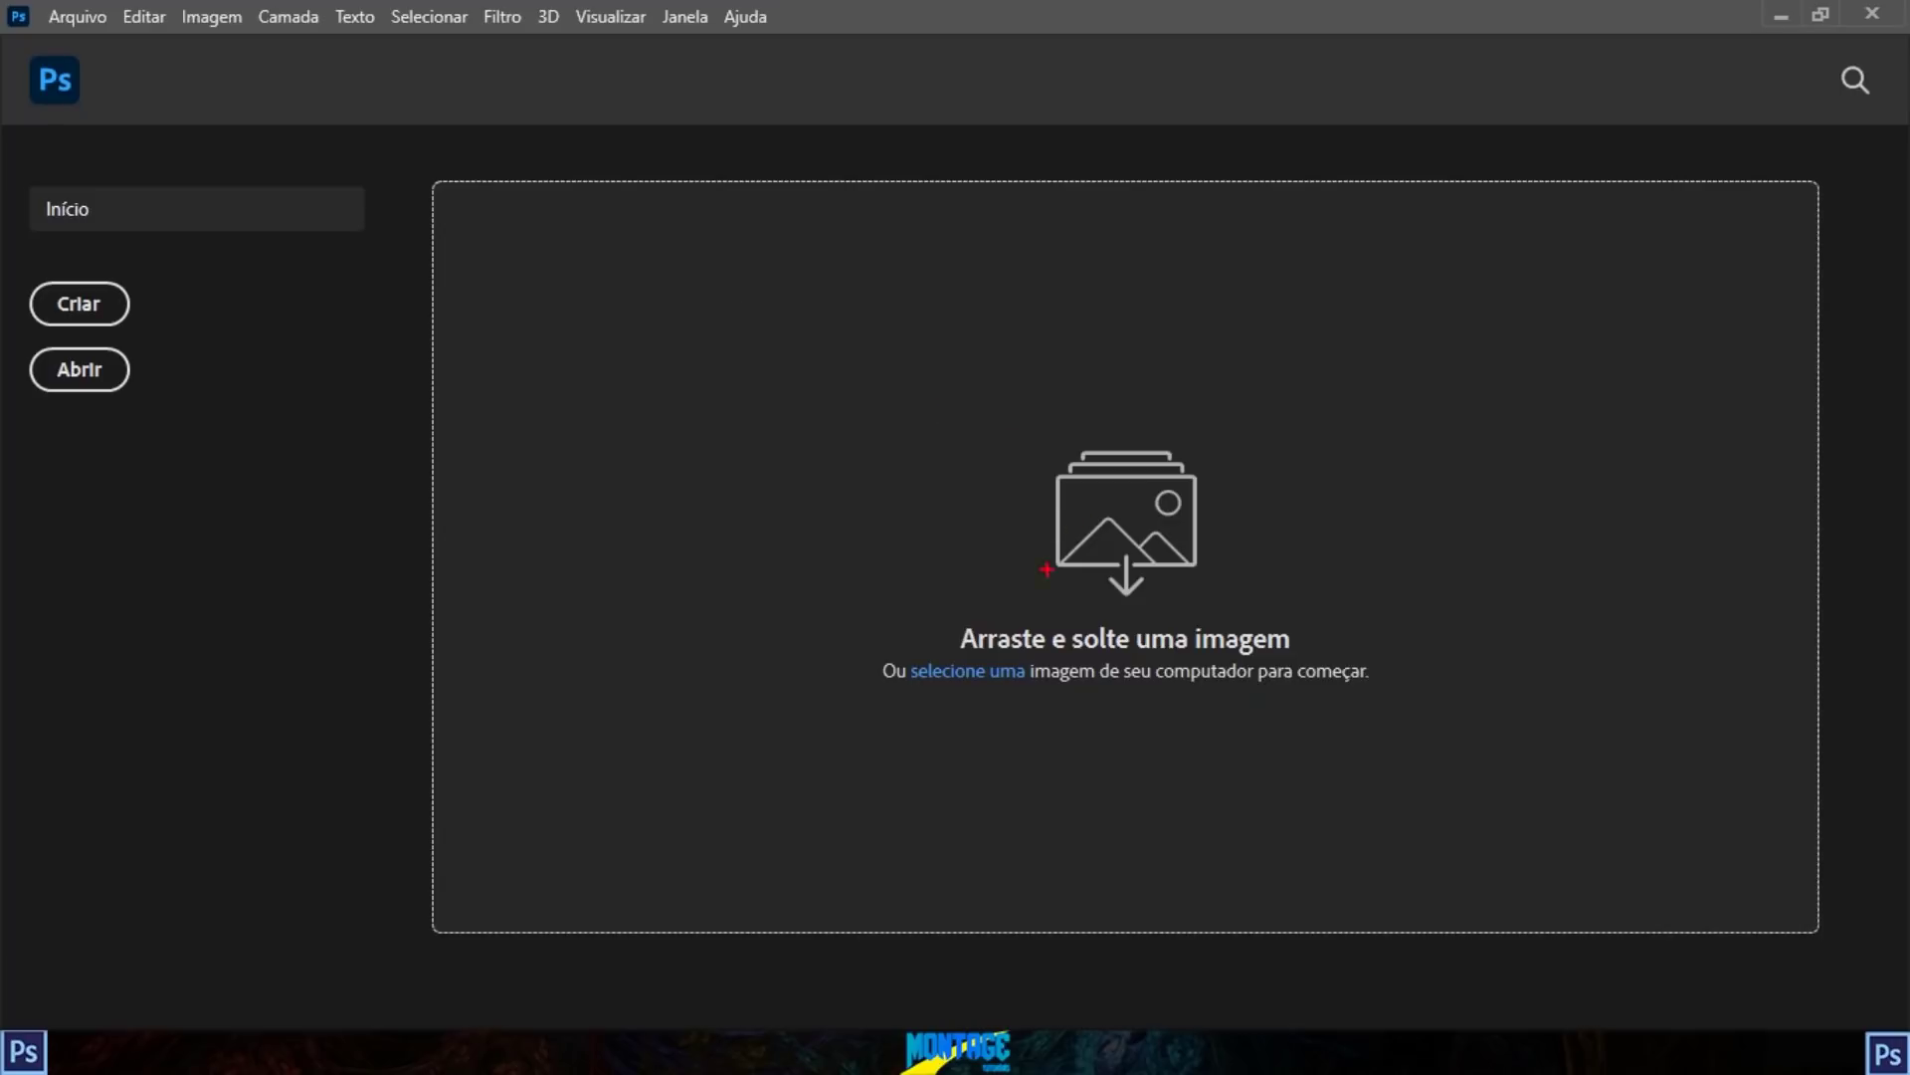
left_click_drag(920, 623, 1319, 661)
left_click_drag(809, 343, 1260, 796)
left_click_drag(1280, 402, 845, 771)
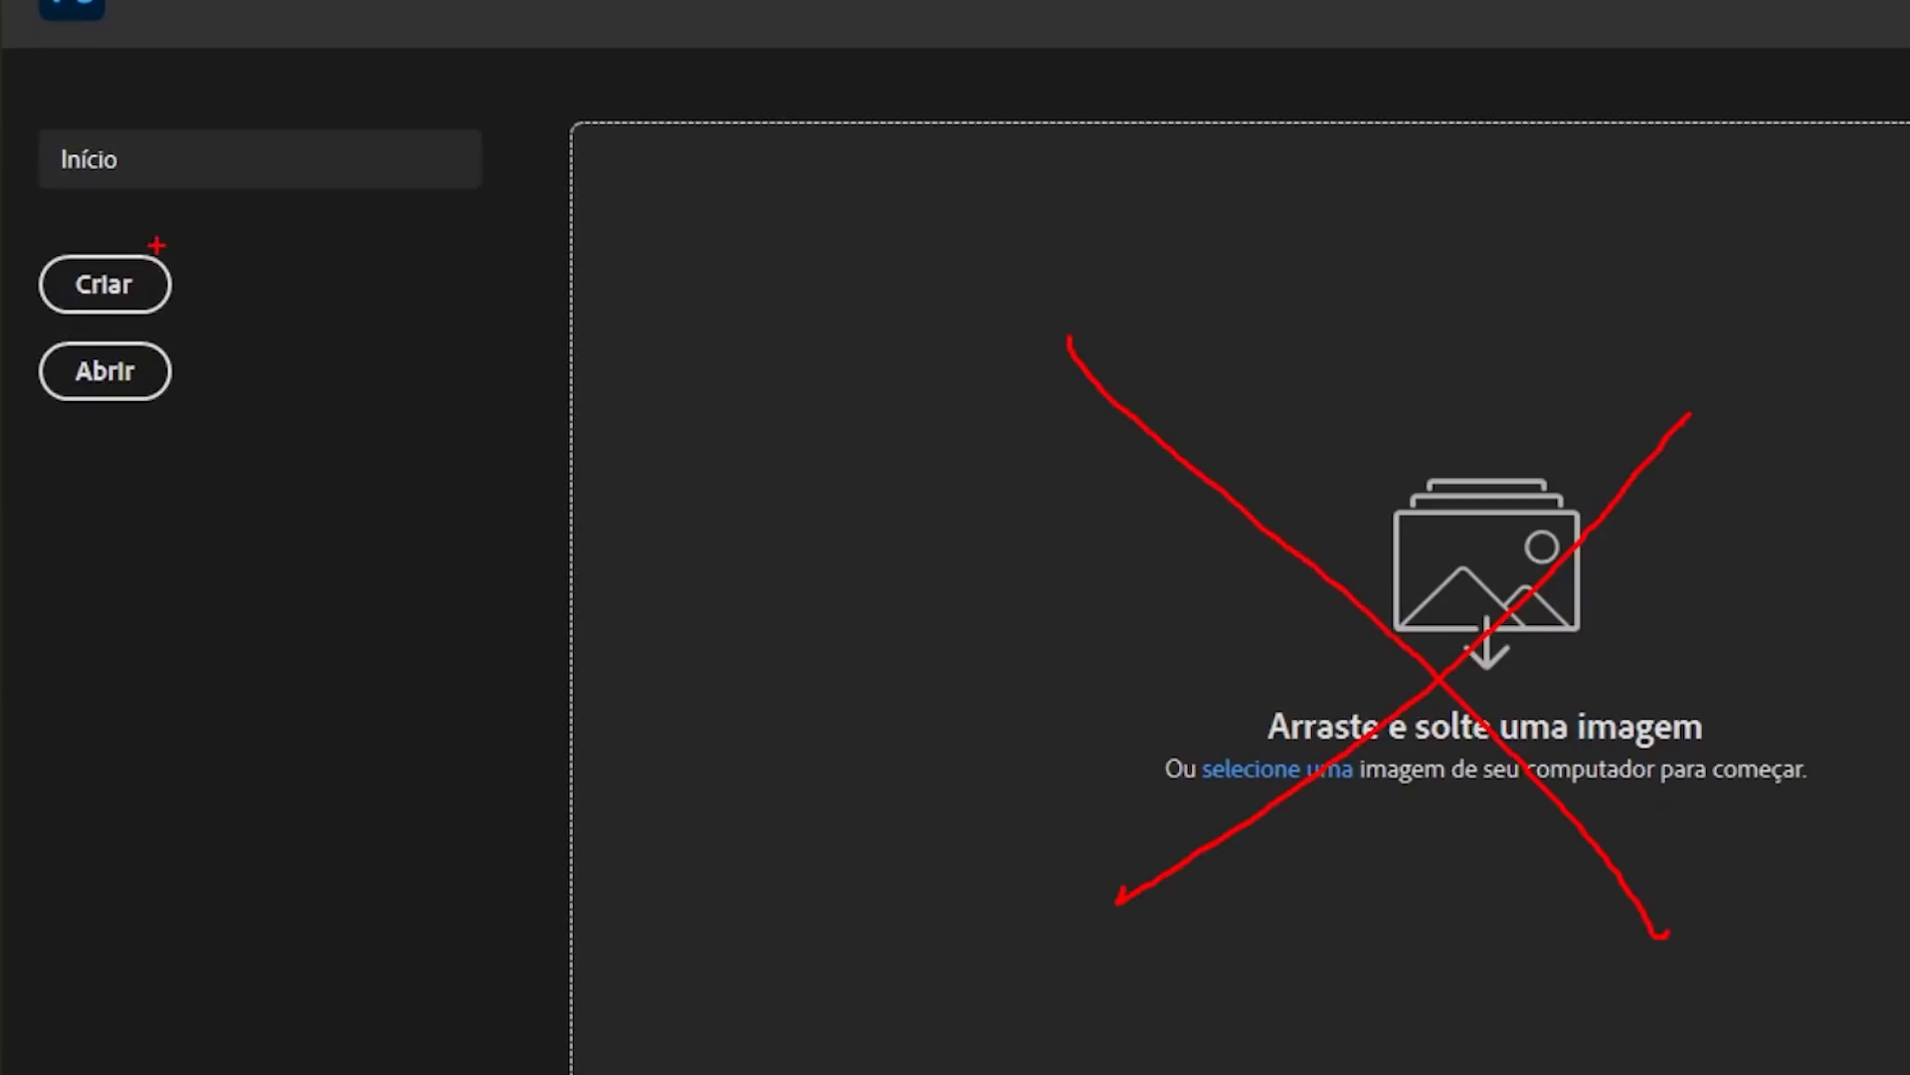
left_click_drag(119, 274, 485, 113)
left_click_drag(641, 35, 226, 0)
key("Escape")
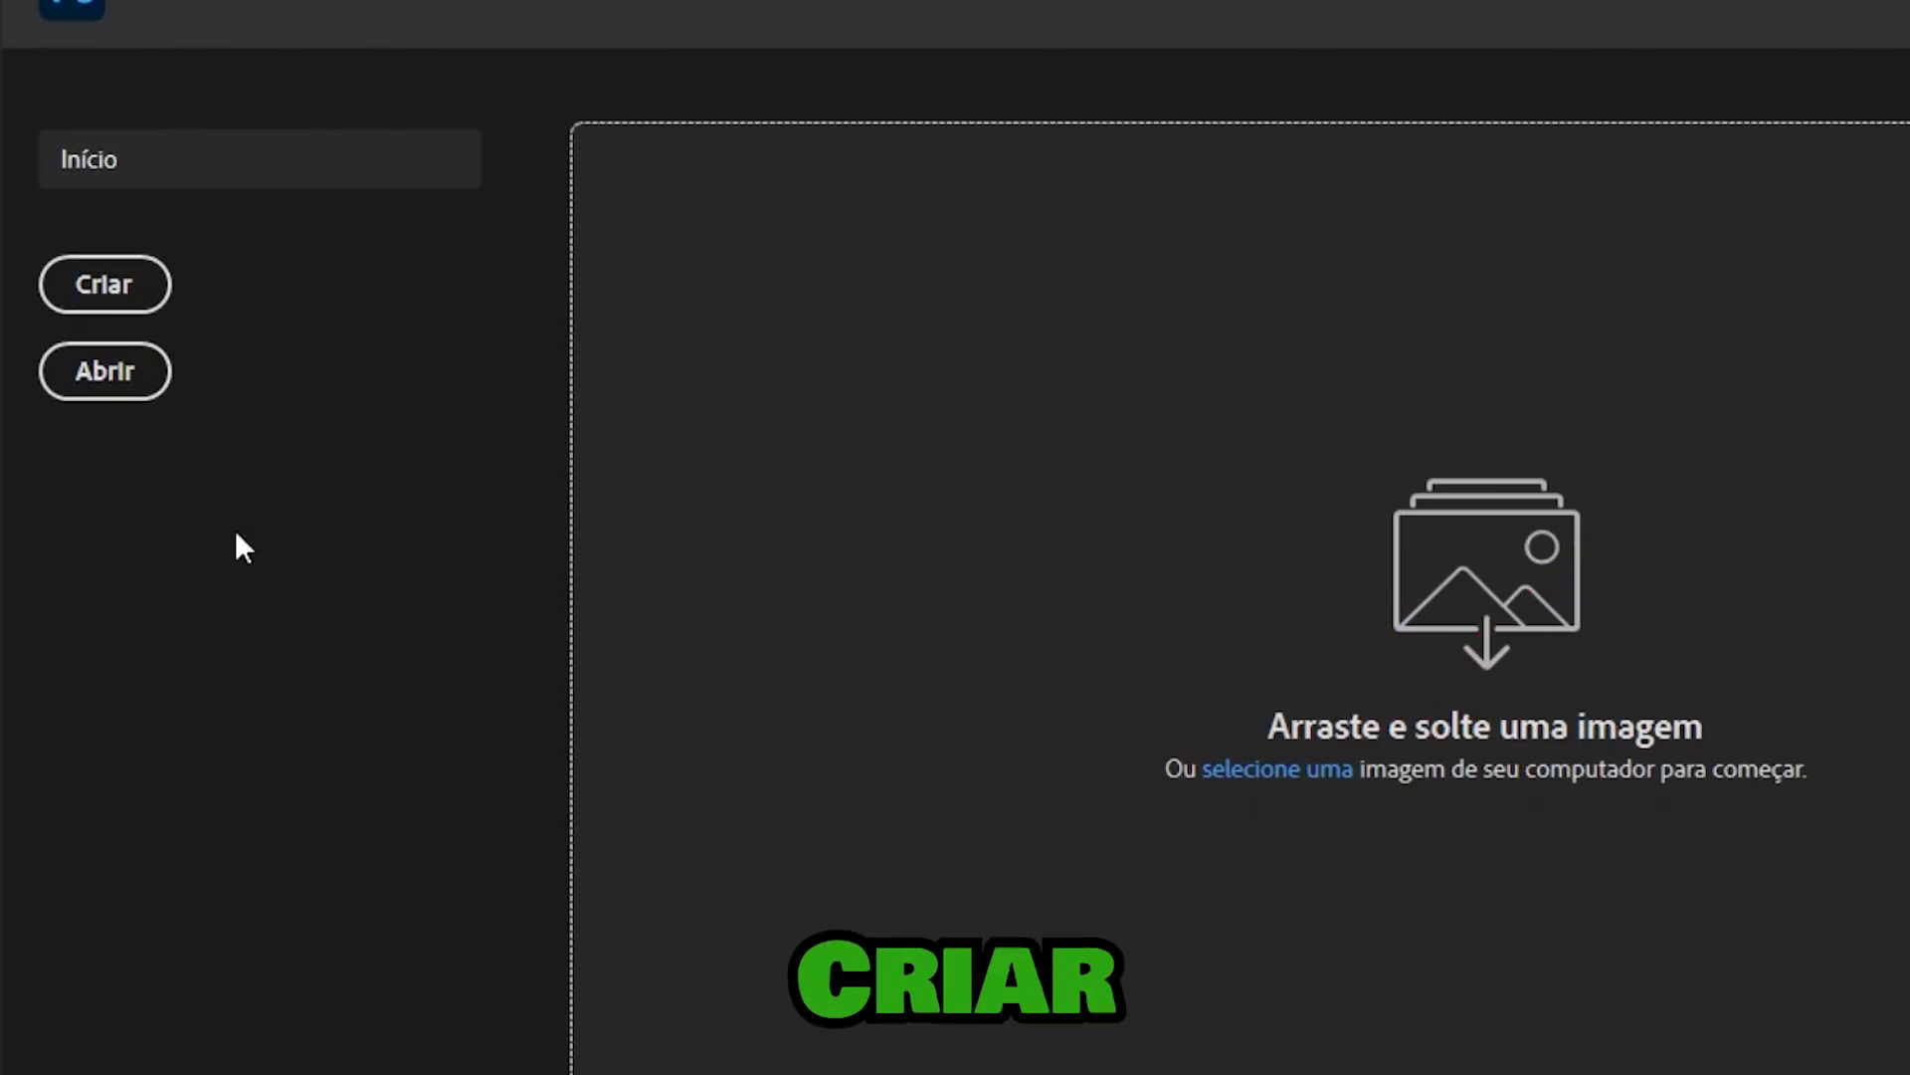
Step: Start creating a new document to bring up its preset and size settings
left_click(106, 286)
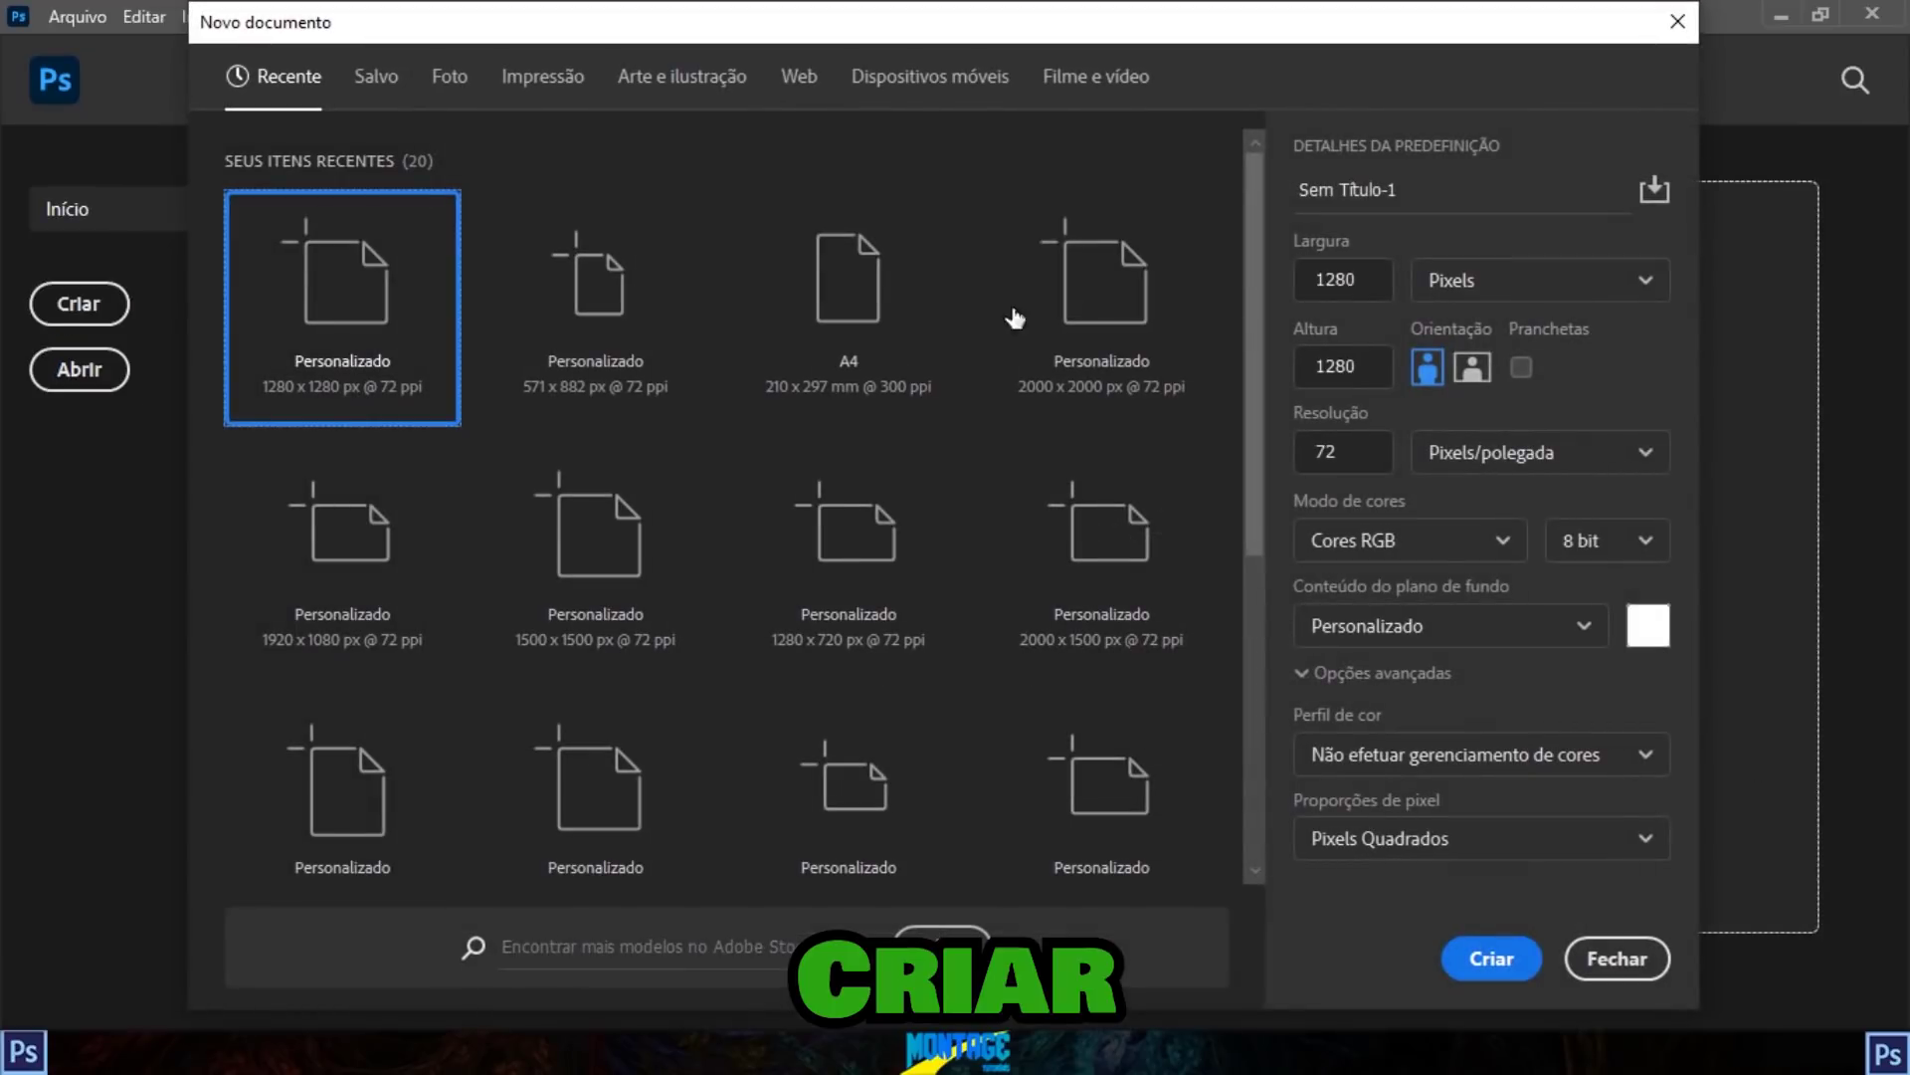
left_click_drag(1104, 38, 1172, 52)
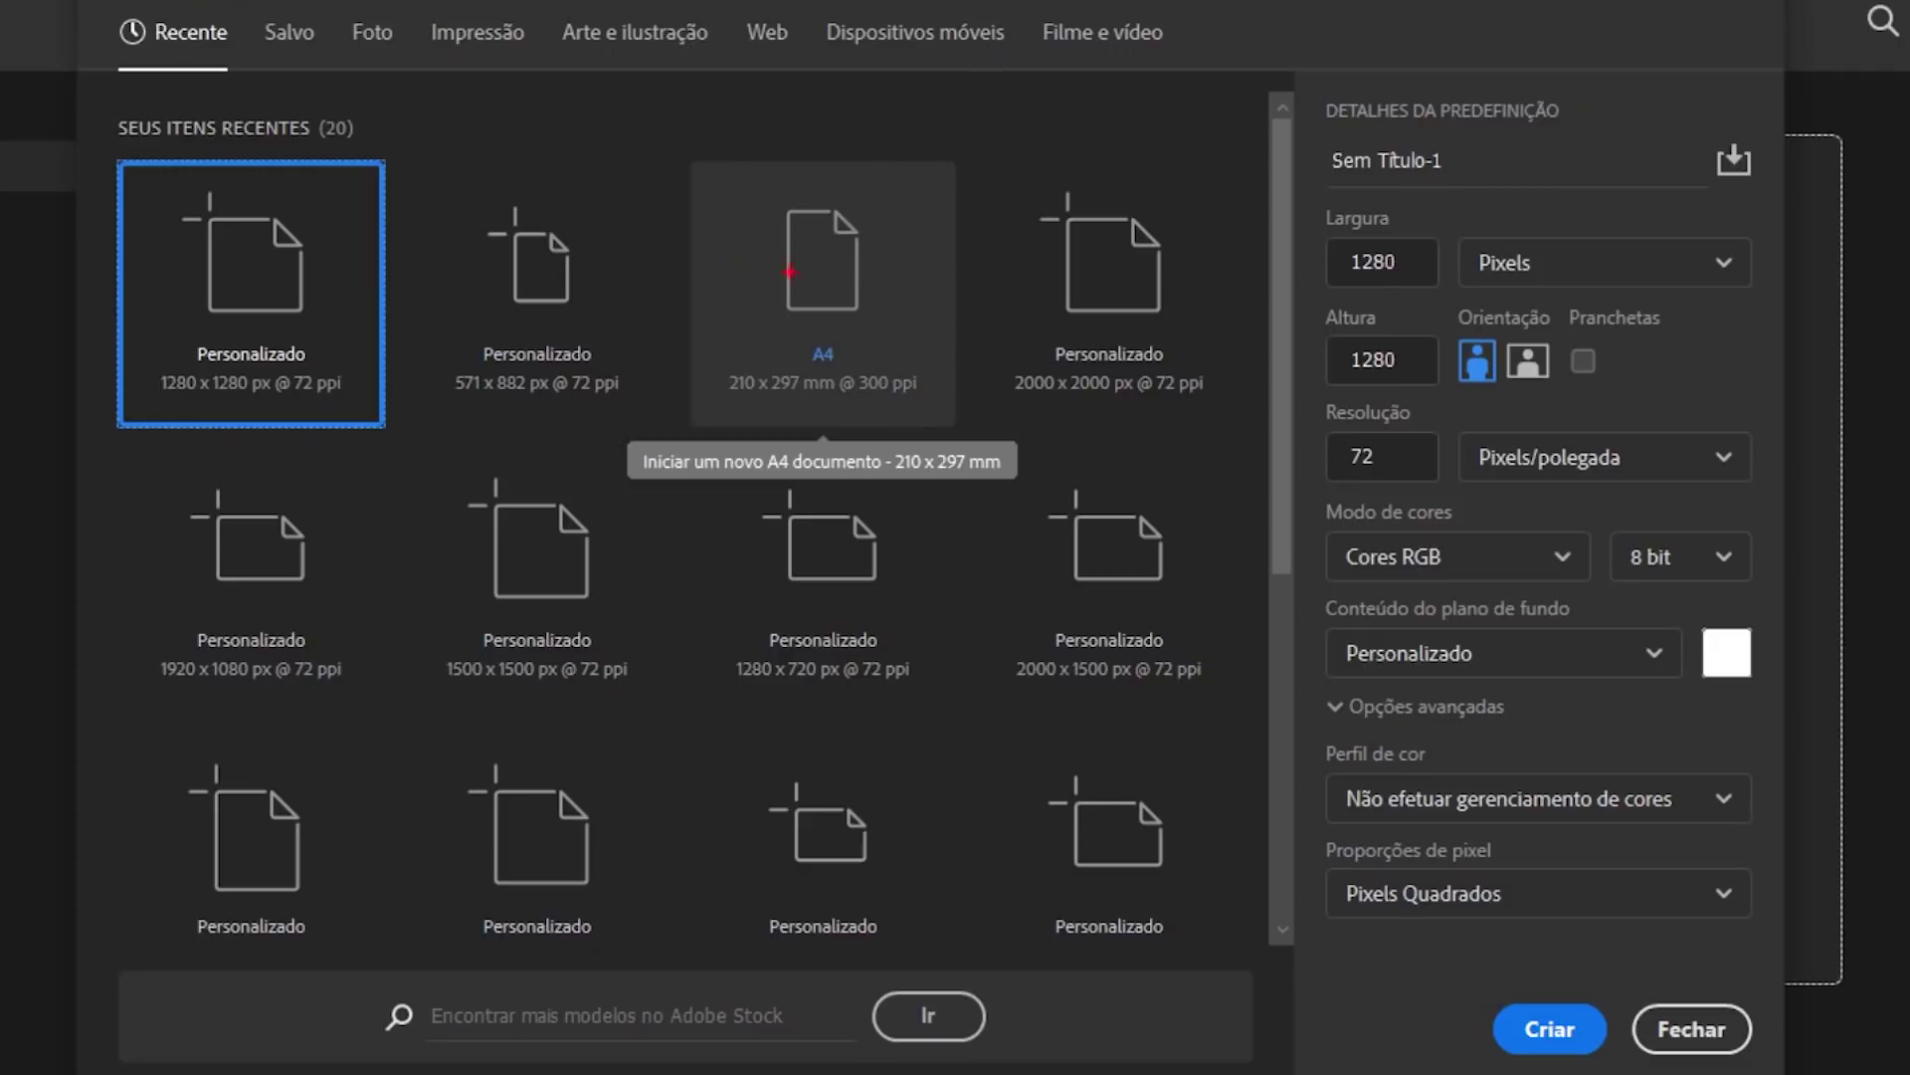
left_click_drag(114, 54, 915, 895)
left_click_drag(914, 219, 428, 876)
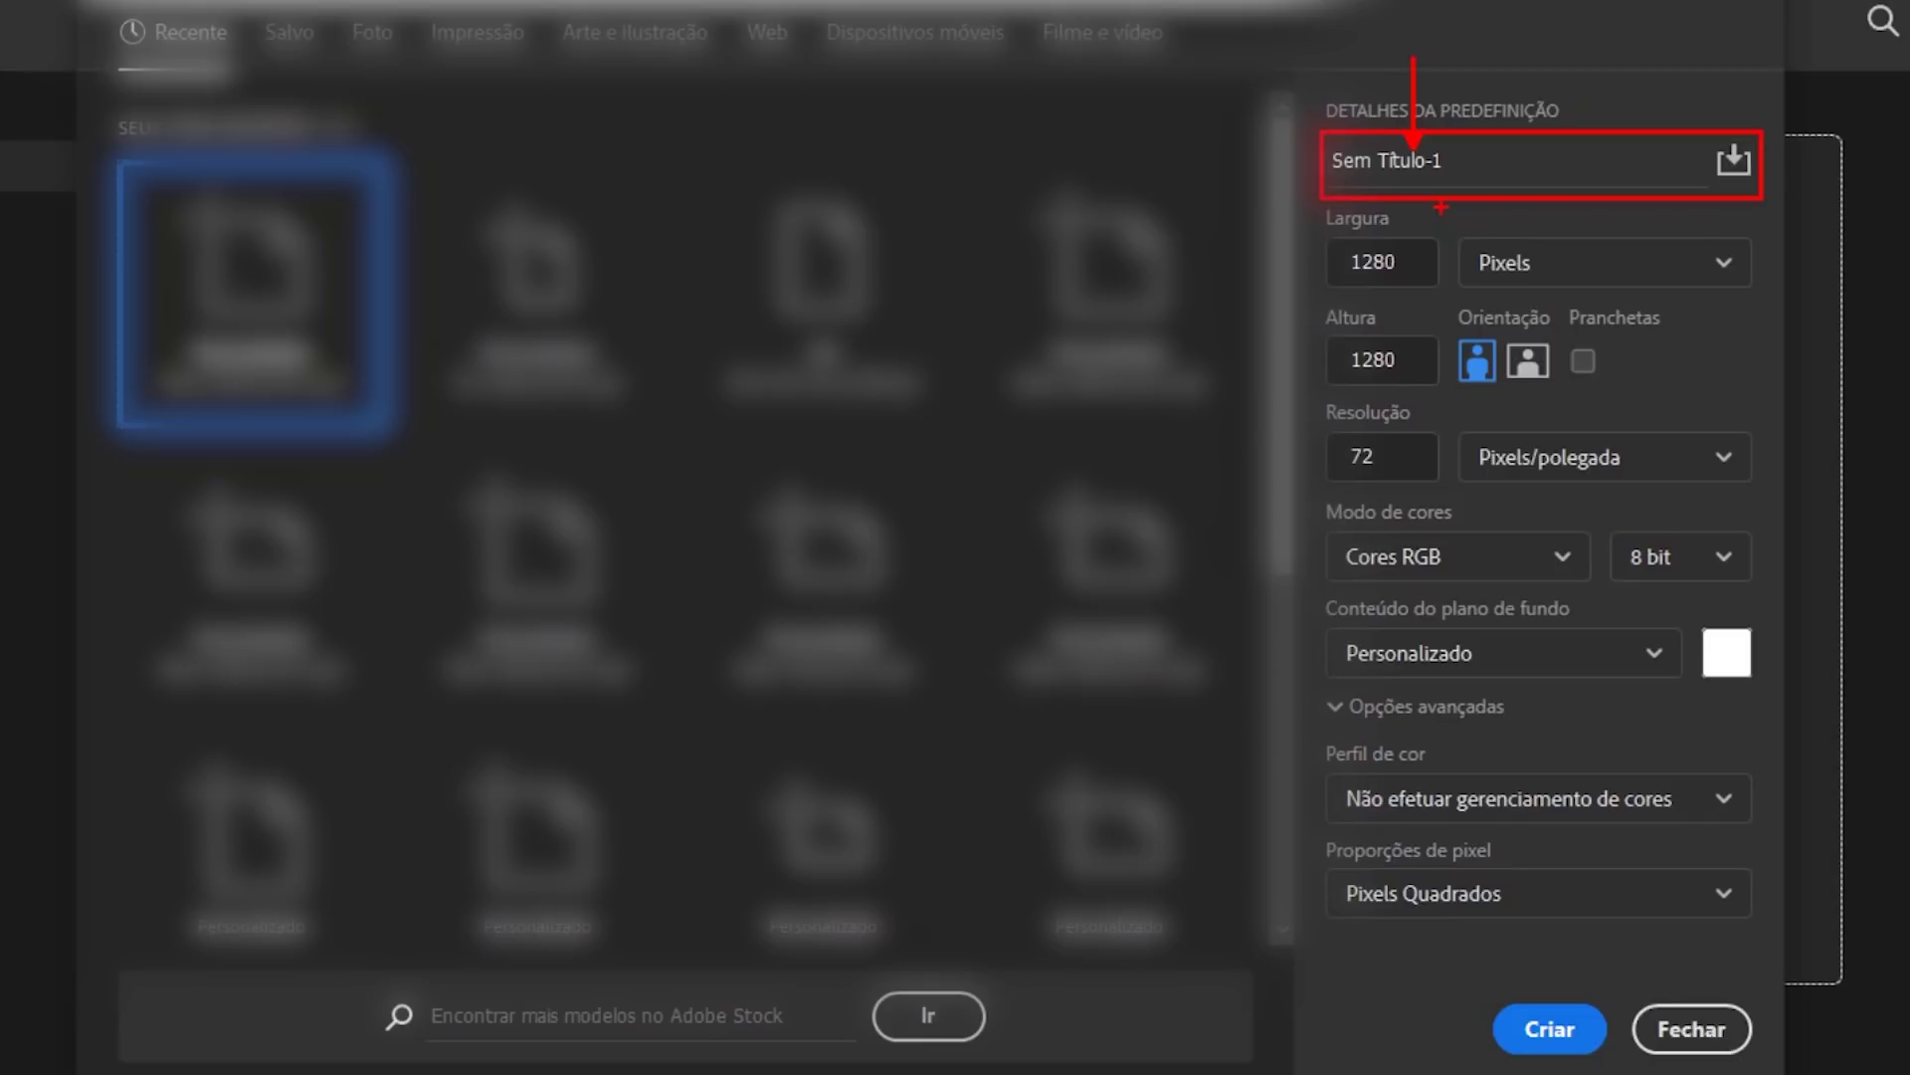
mouse_move(1305, 197)
left_mouse_down()
mouse_move(1599, 477)
mouse_move(1767, 516)
mouse_move(1777, 402)
left_mouse_up()
key("b")
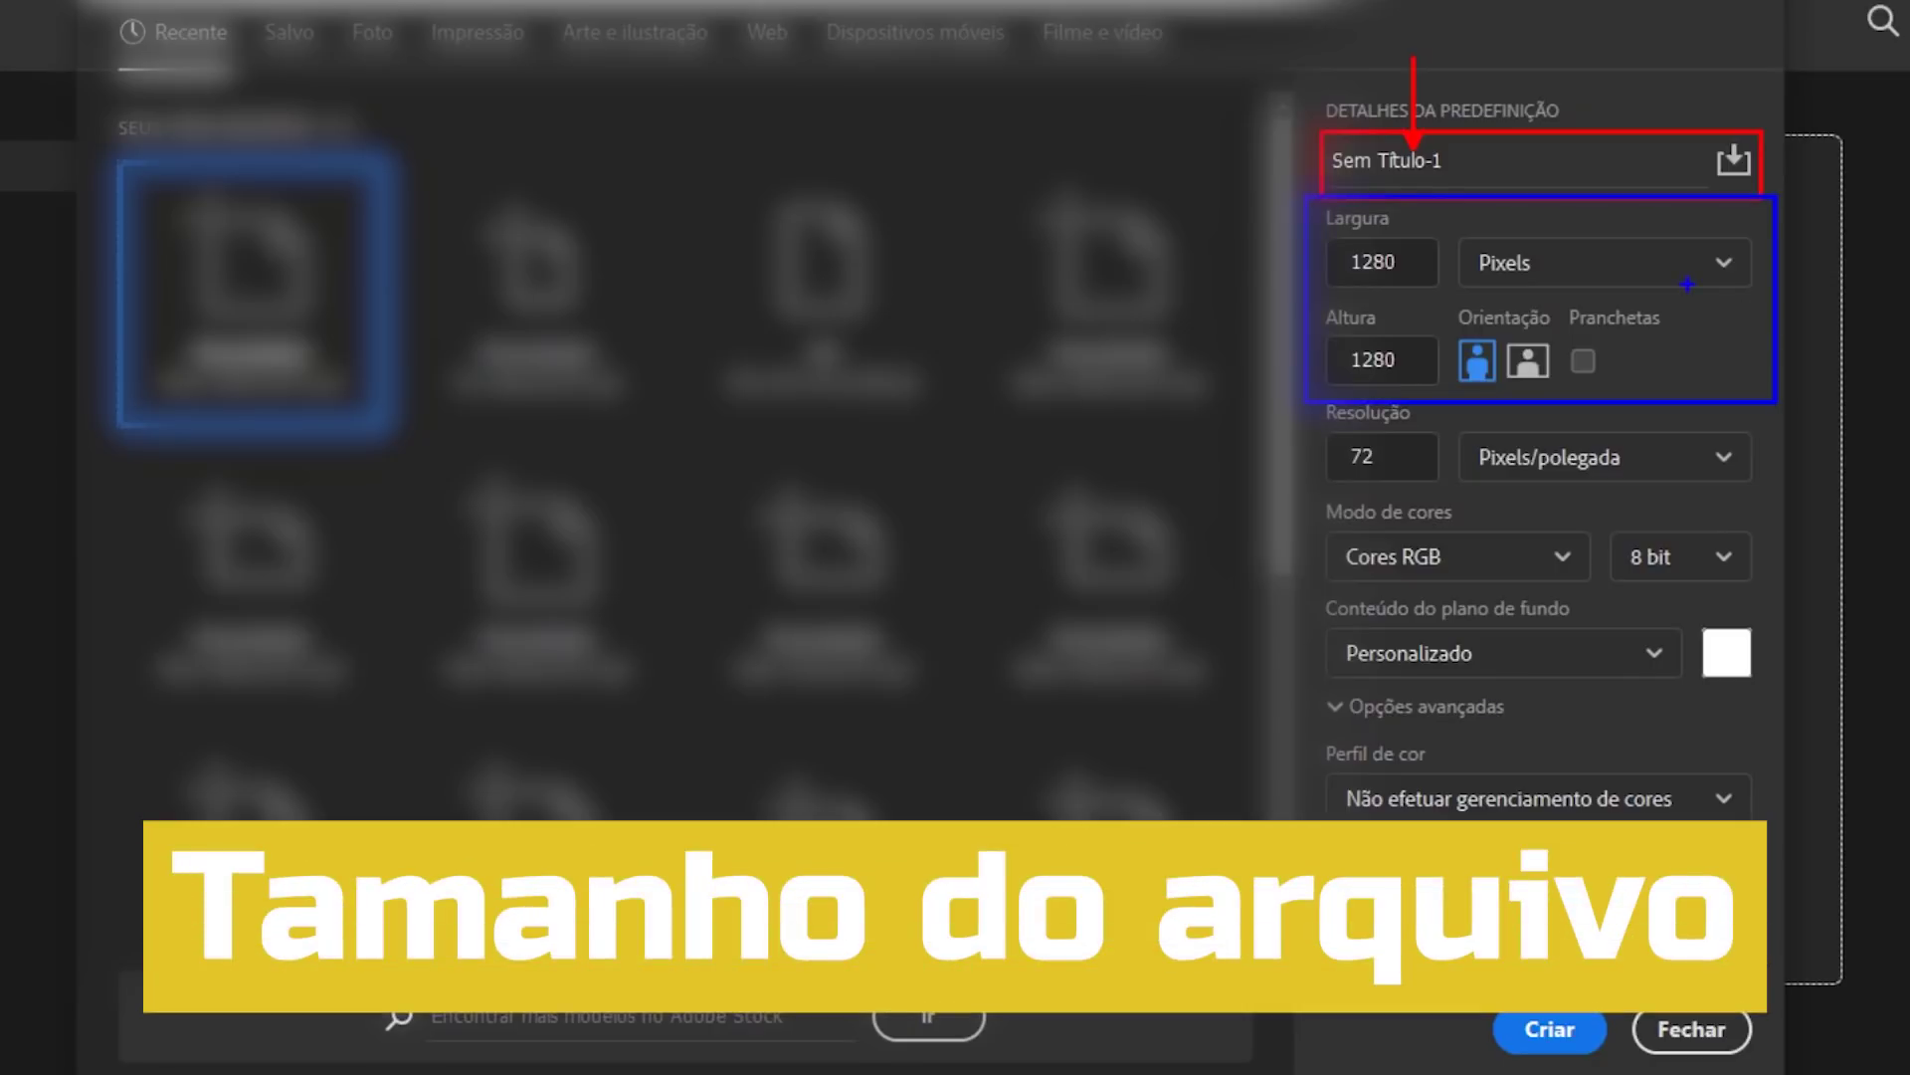
left_click_drag(1318, 205, 1450, 285)
left_click_drag(1316, 302, 1454, 398)
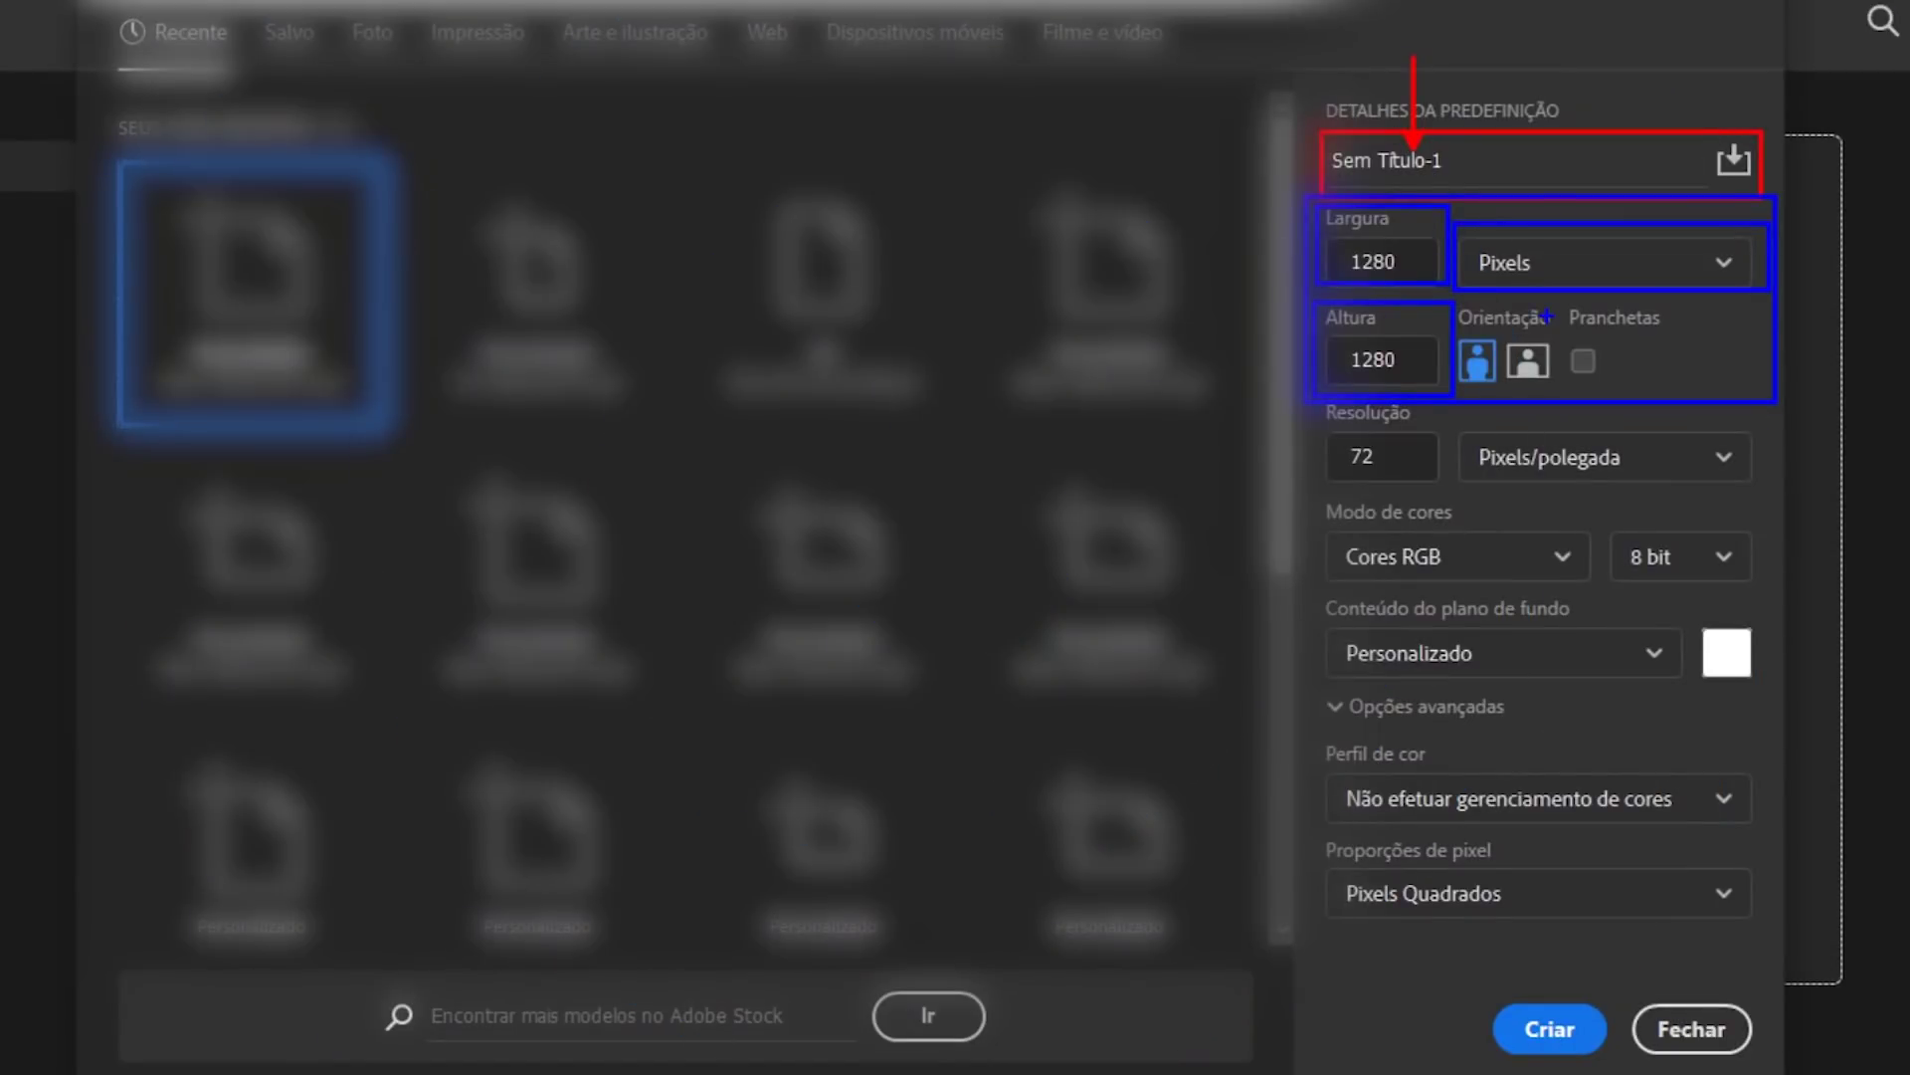
Step: Switch the document units to centimetres and set the size to 3 cm wide by 4 cm high
left_click(1724, 268)
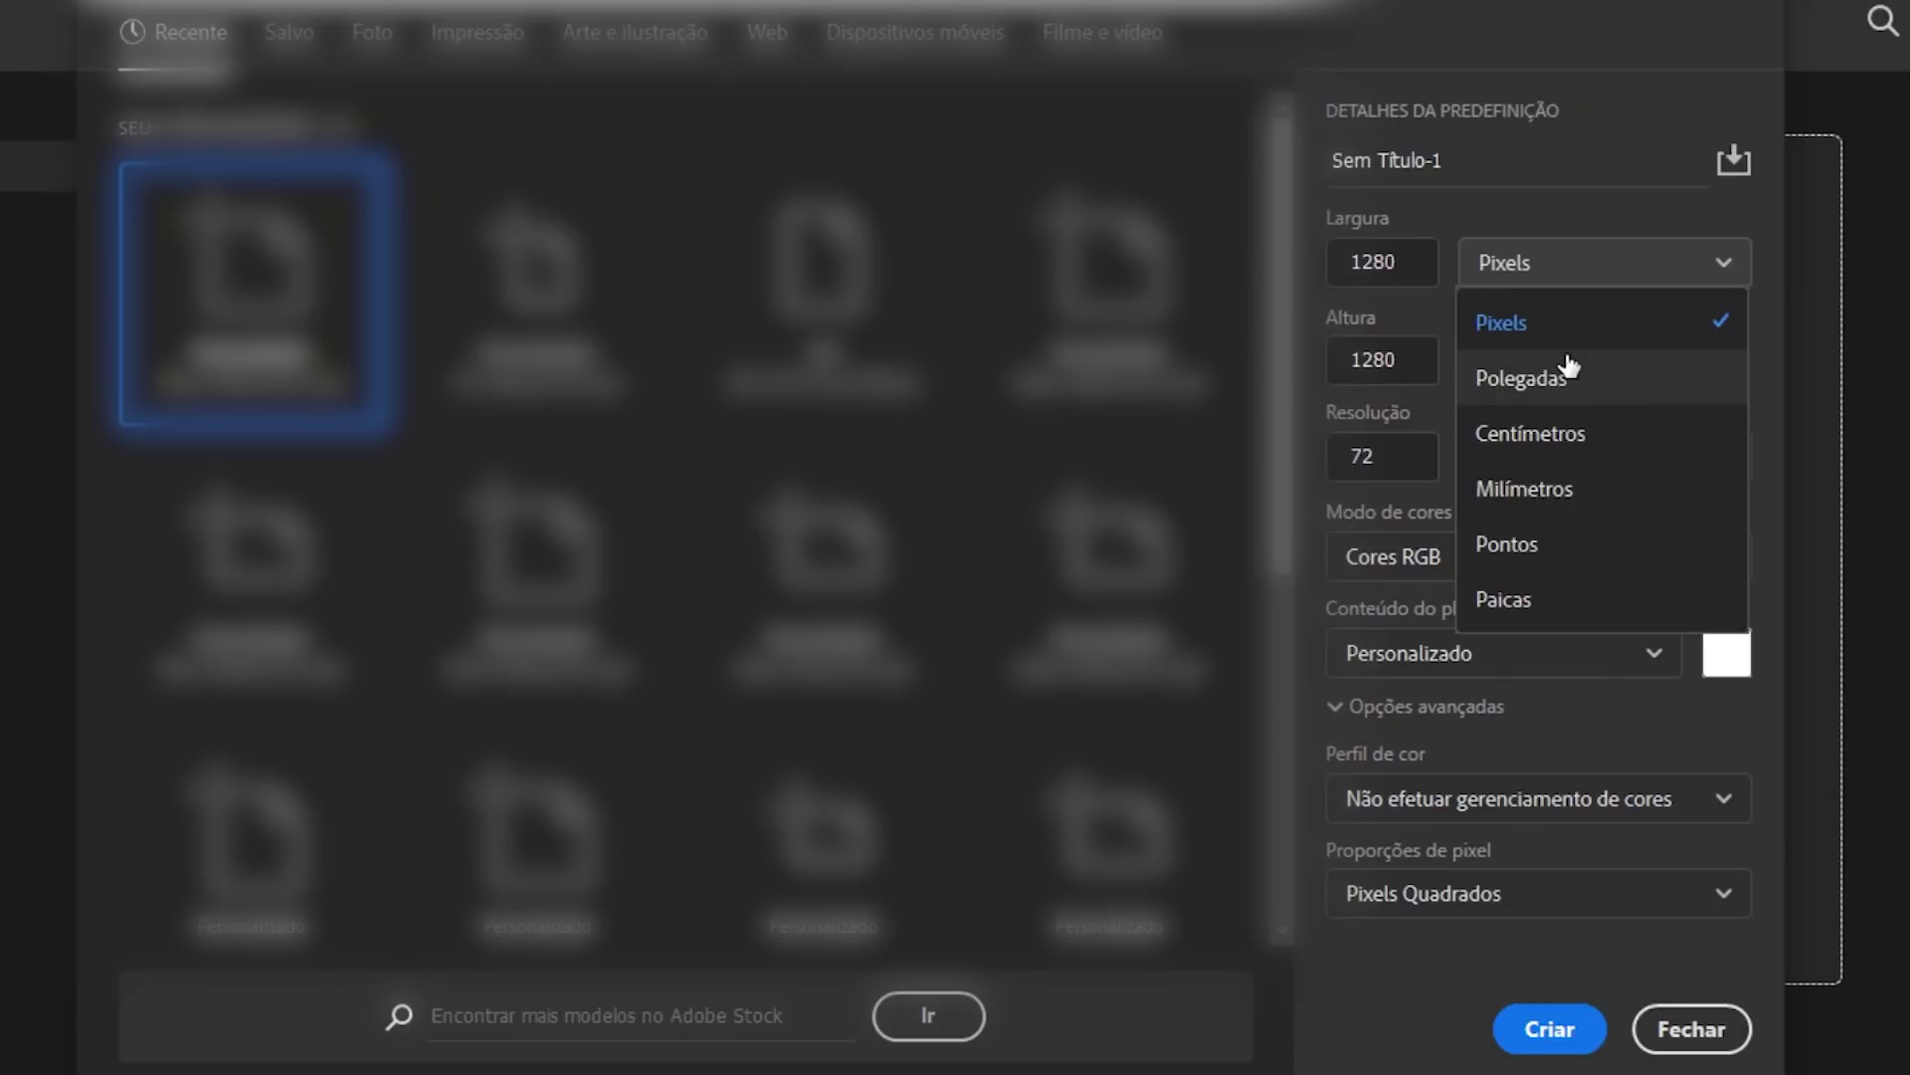
left_click(1614, 456)
double_click(1433, 256)
type("12")
key("Tab")
type("4")
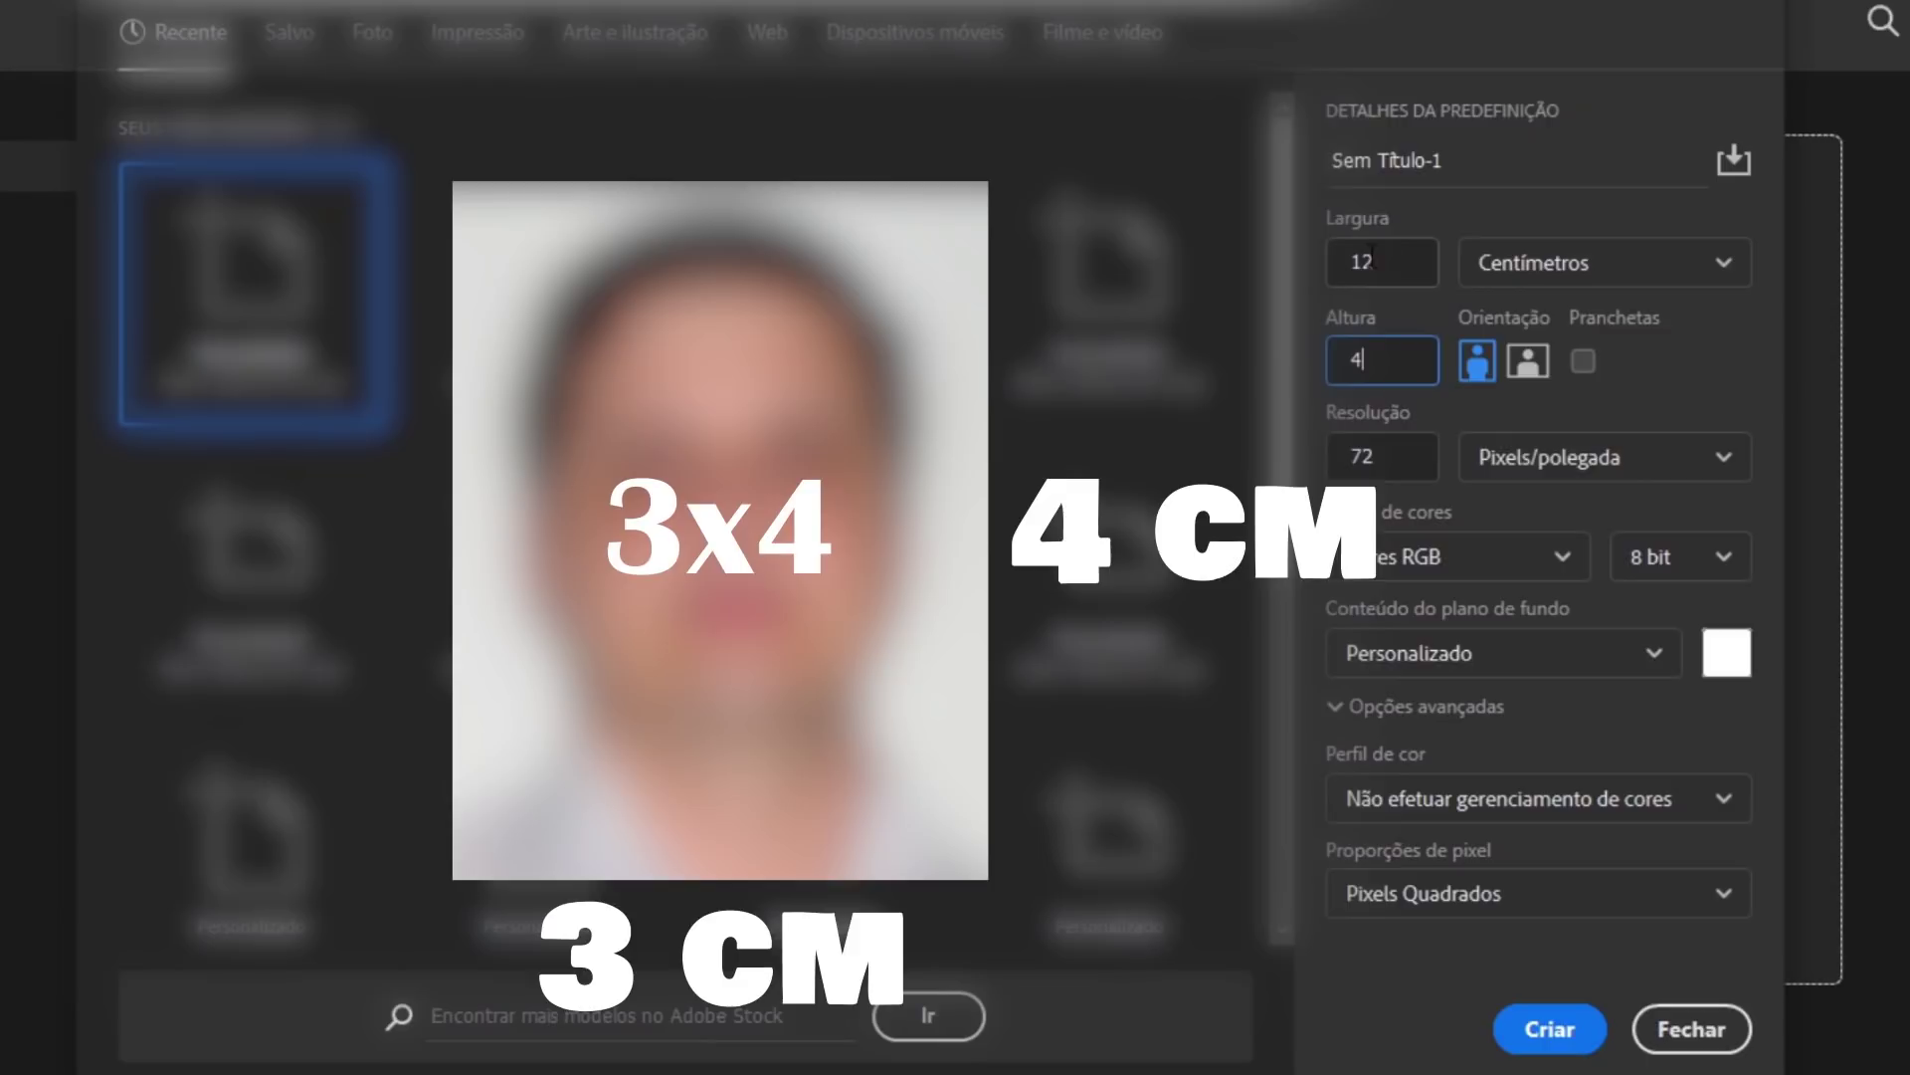
left_click_drag(1389, 253, 1222, 267)
type("3")
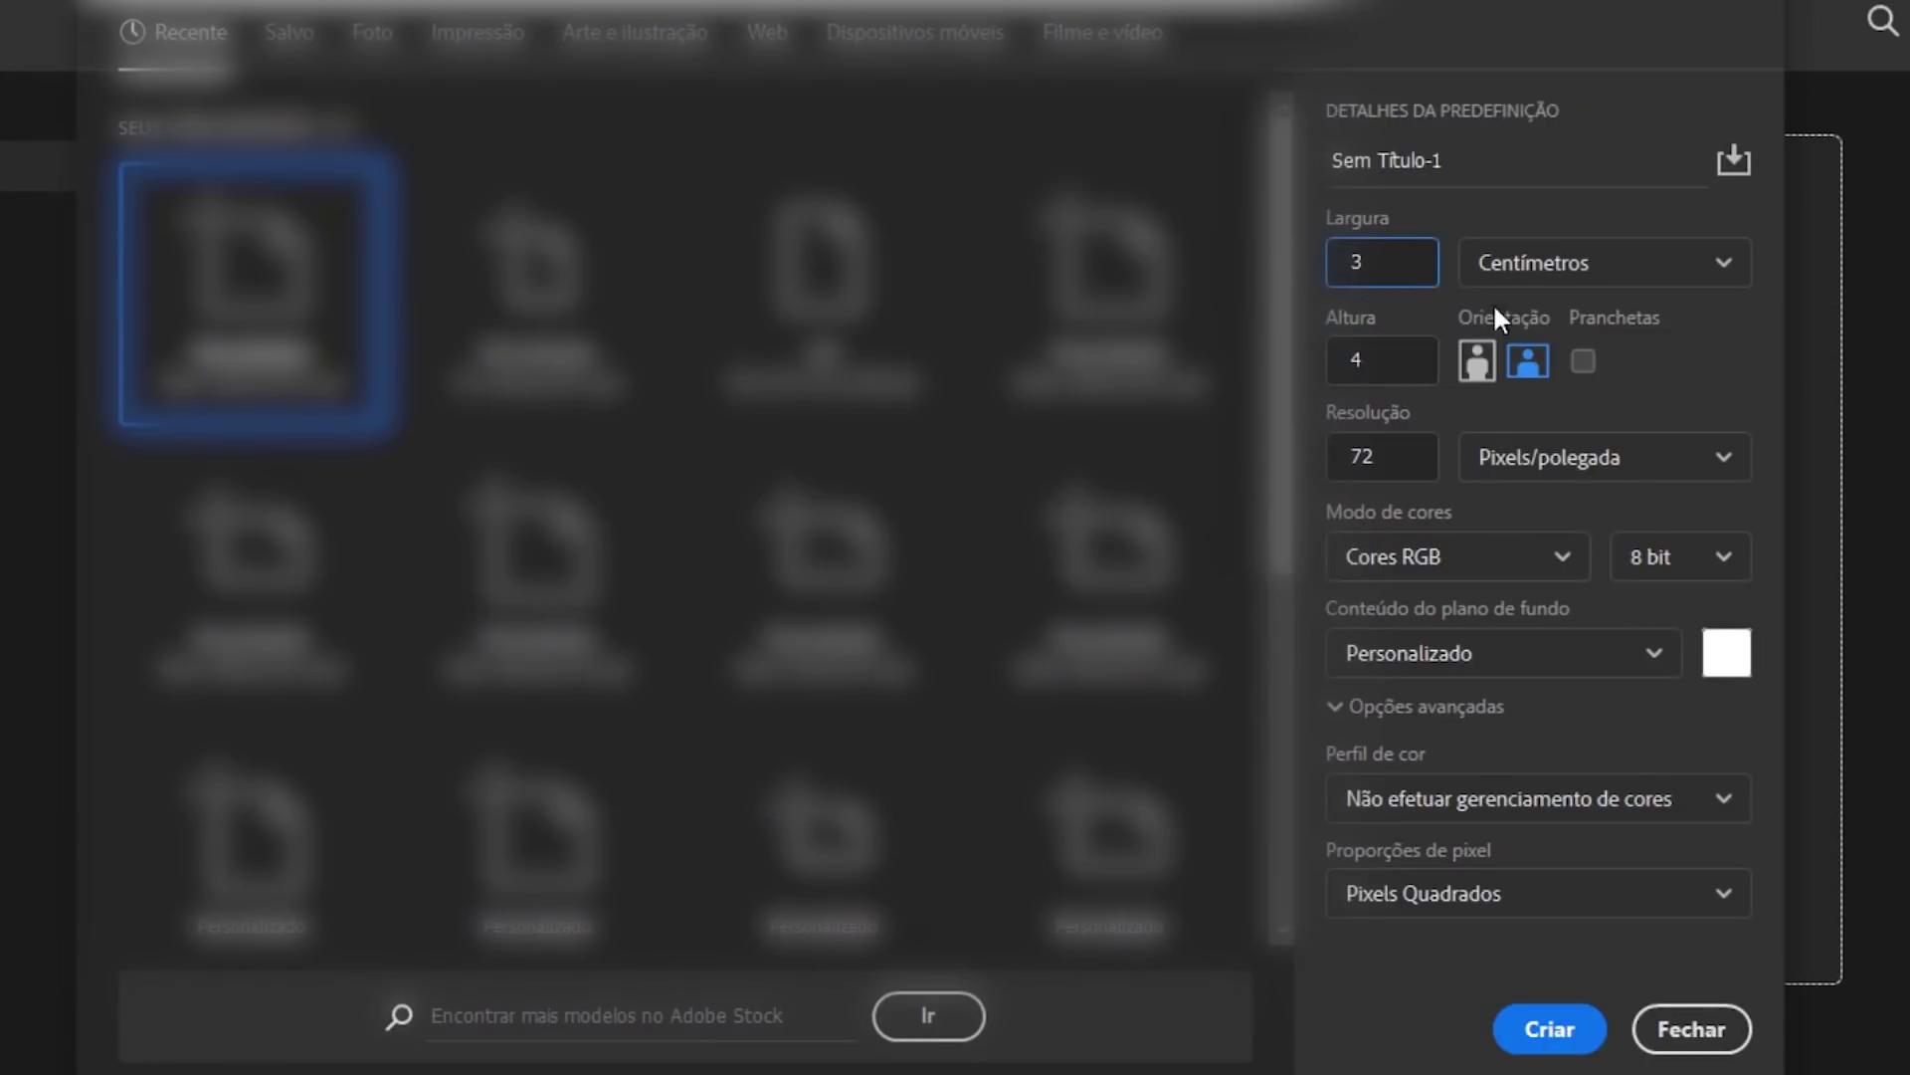
key("Tab")
left_click(1684, 384)
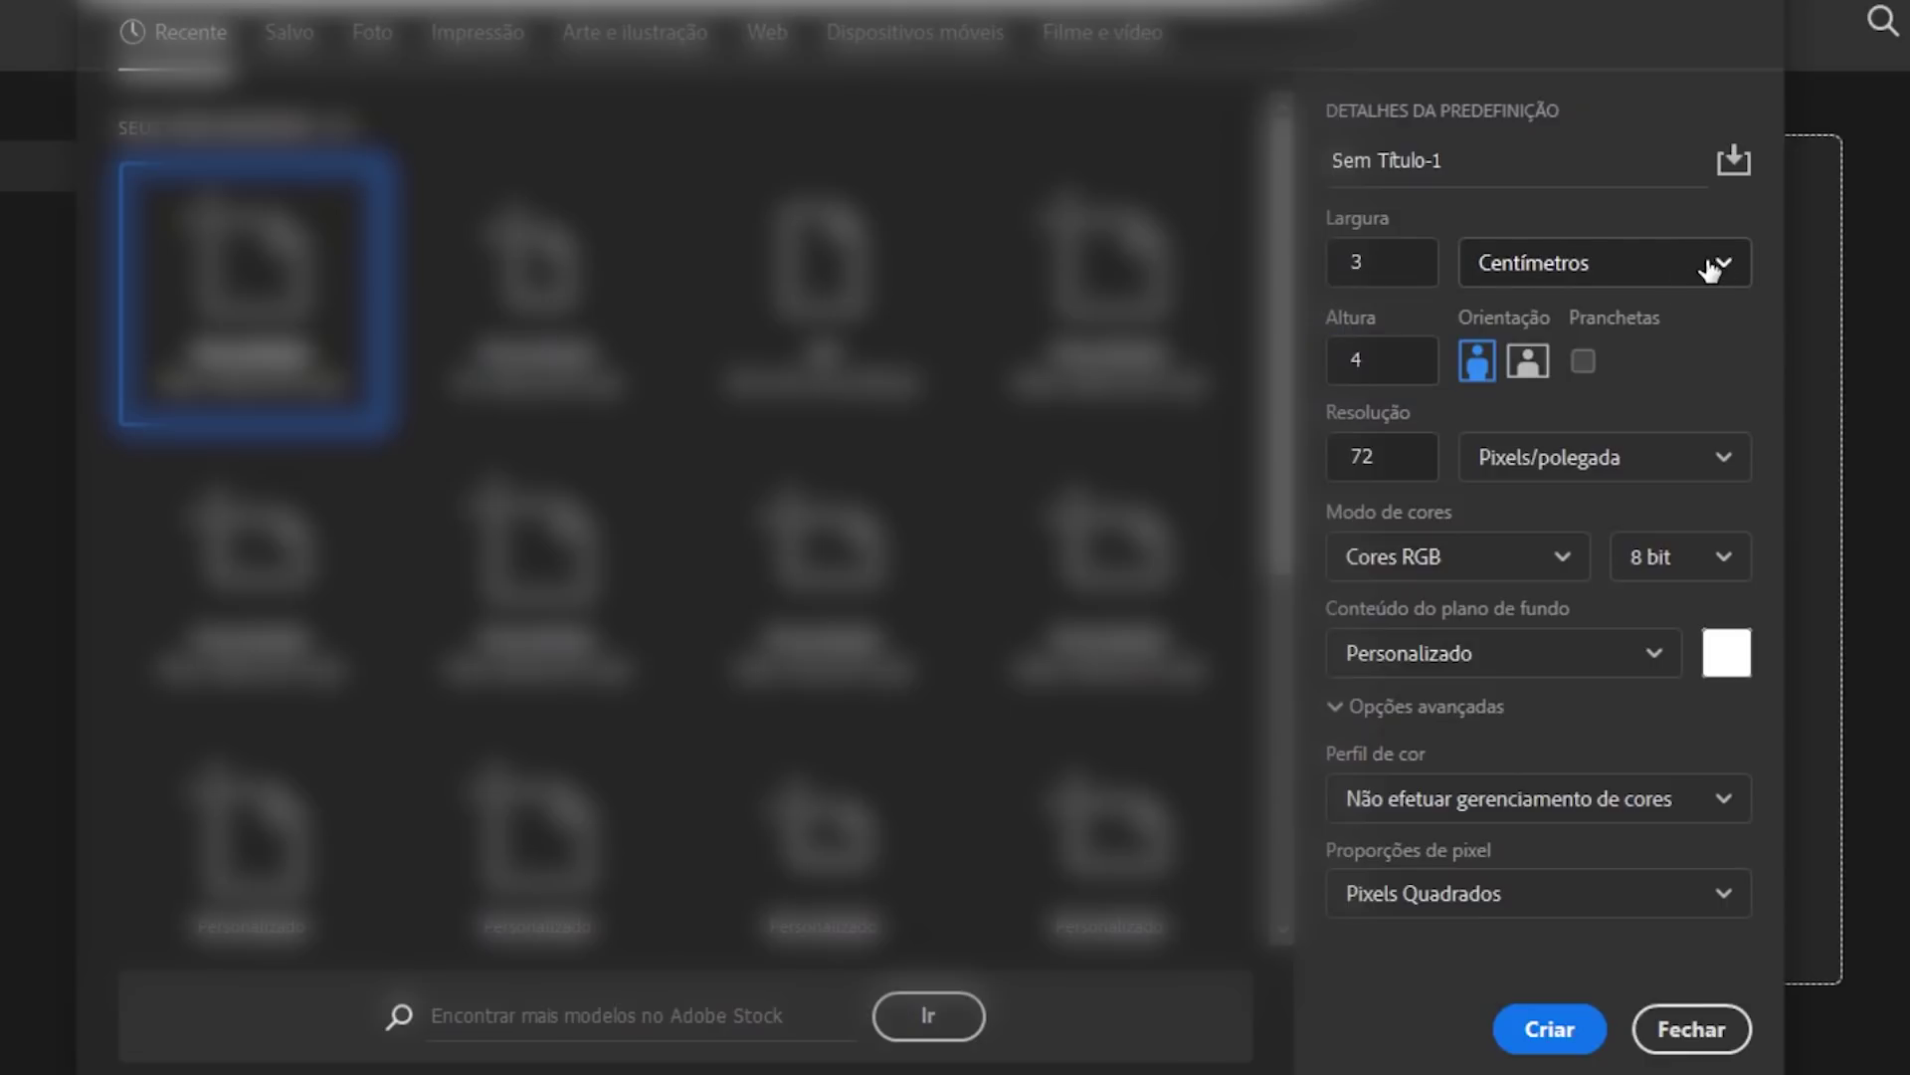
Step: Switch the document units back to pixels and set the width and height to 2000 pixels each
left_click(1710, 271)
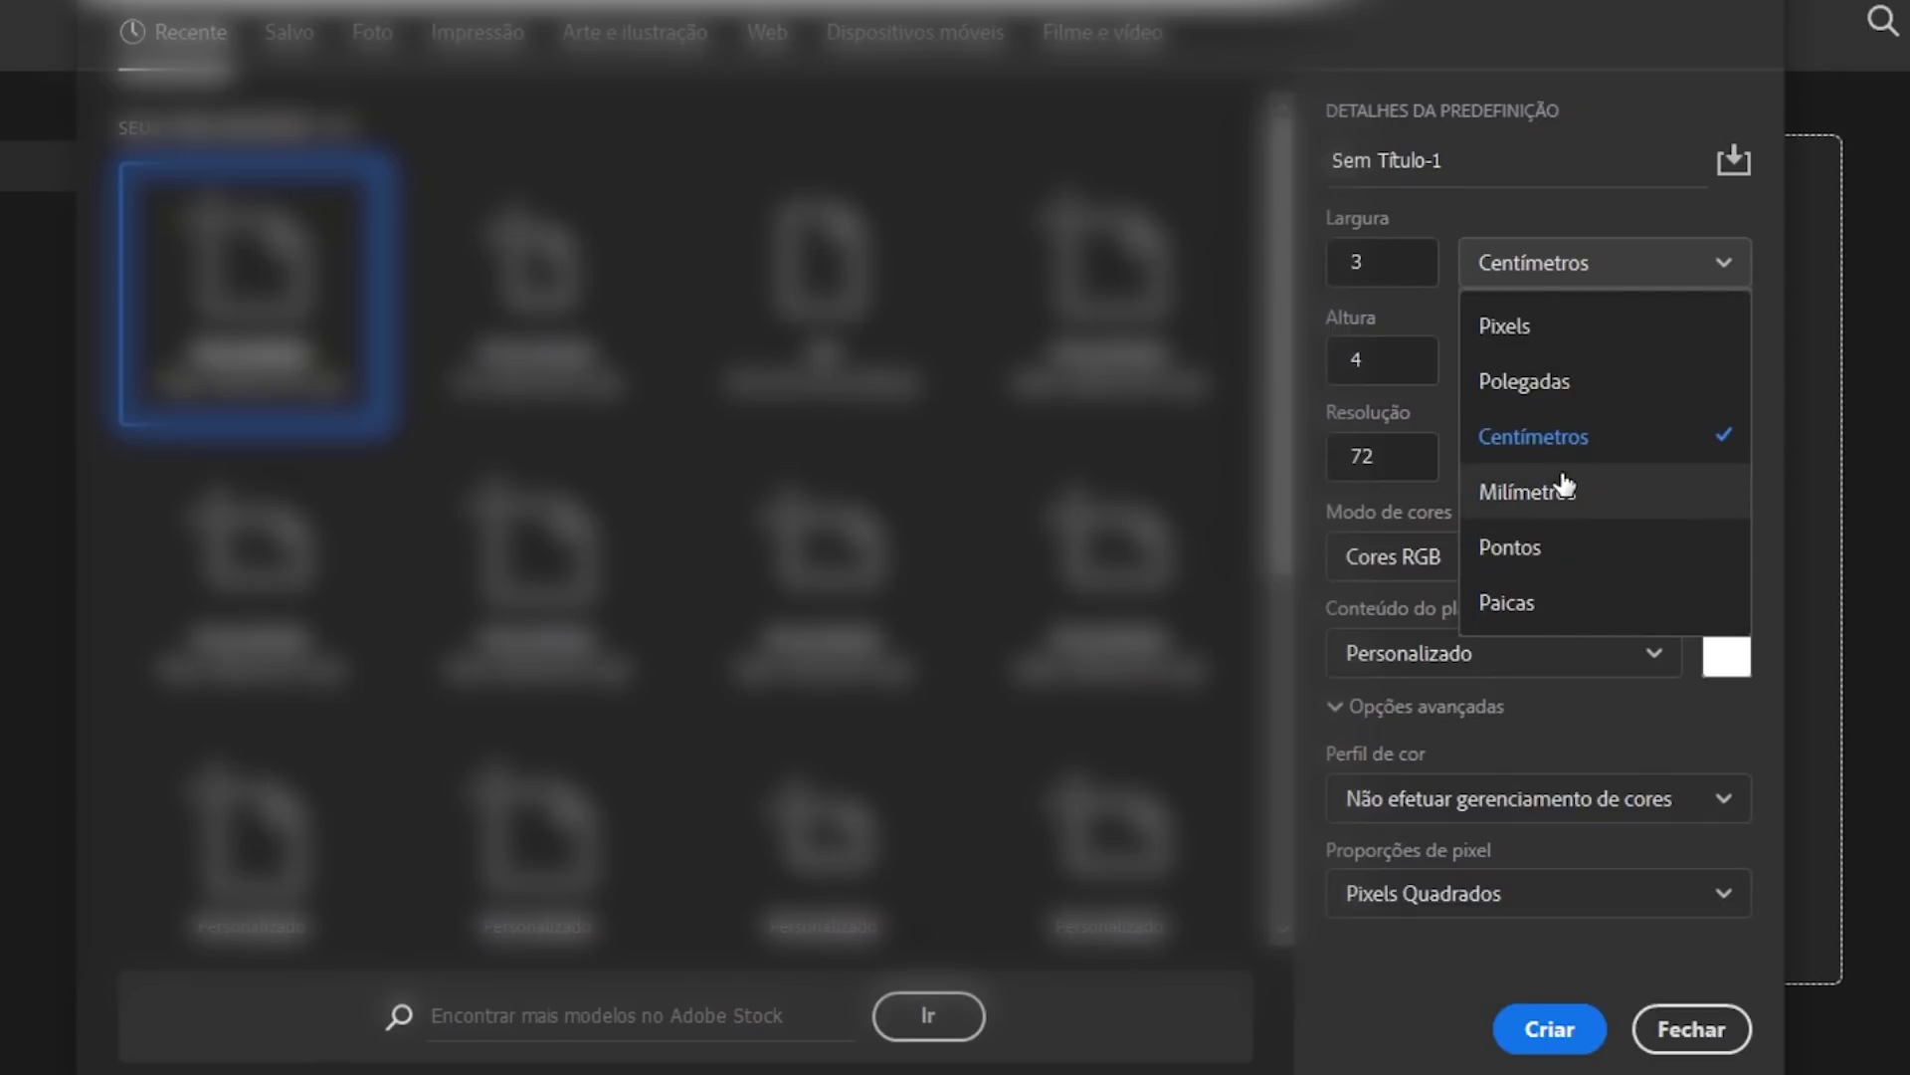
left_click(1558, 335)
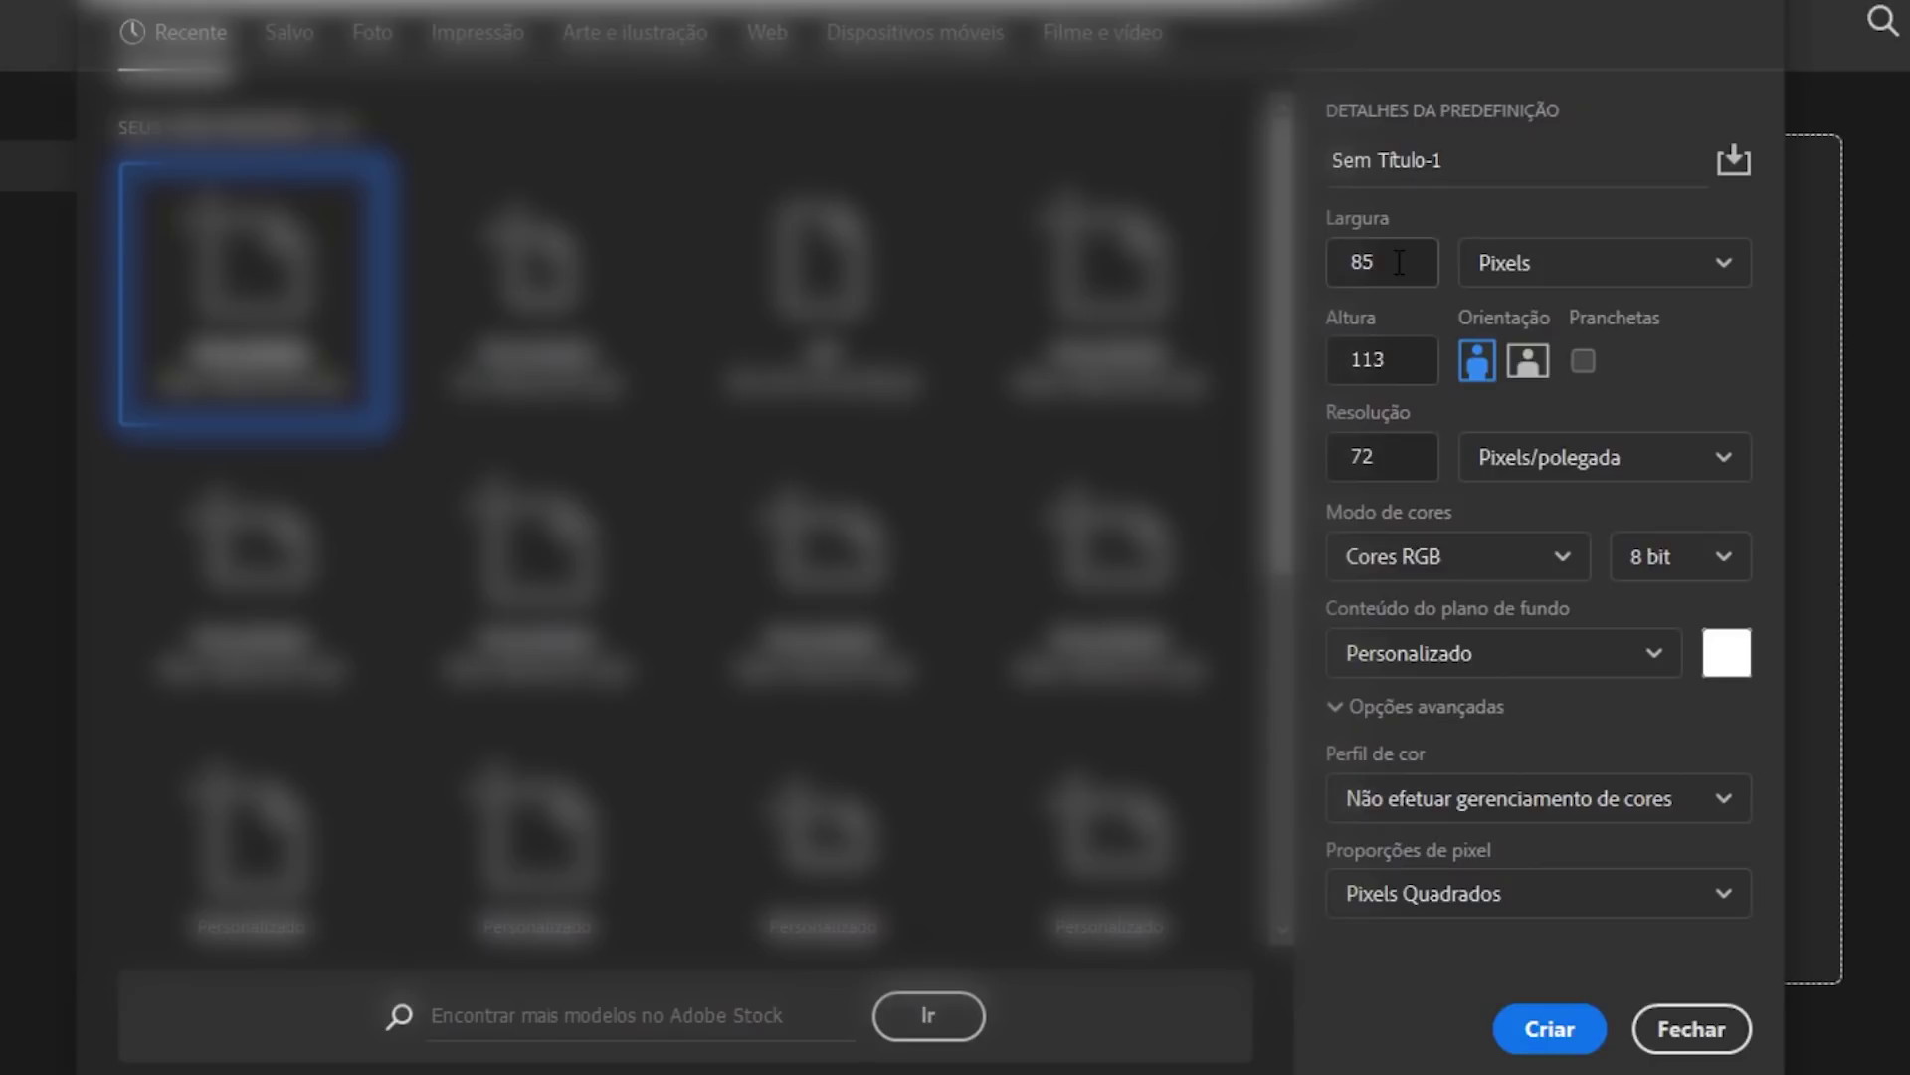
left_click_drag(1433, 262, 1301, 253)
type("2000")
key("Tab")
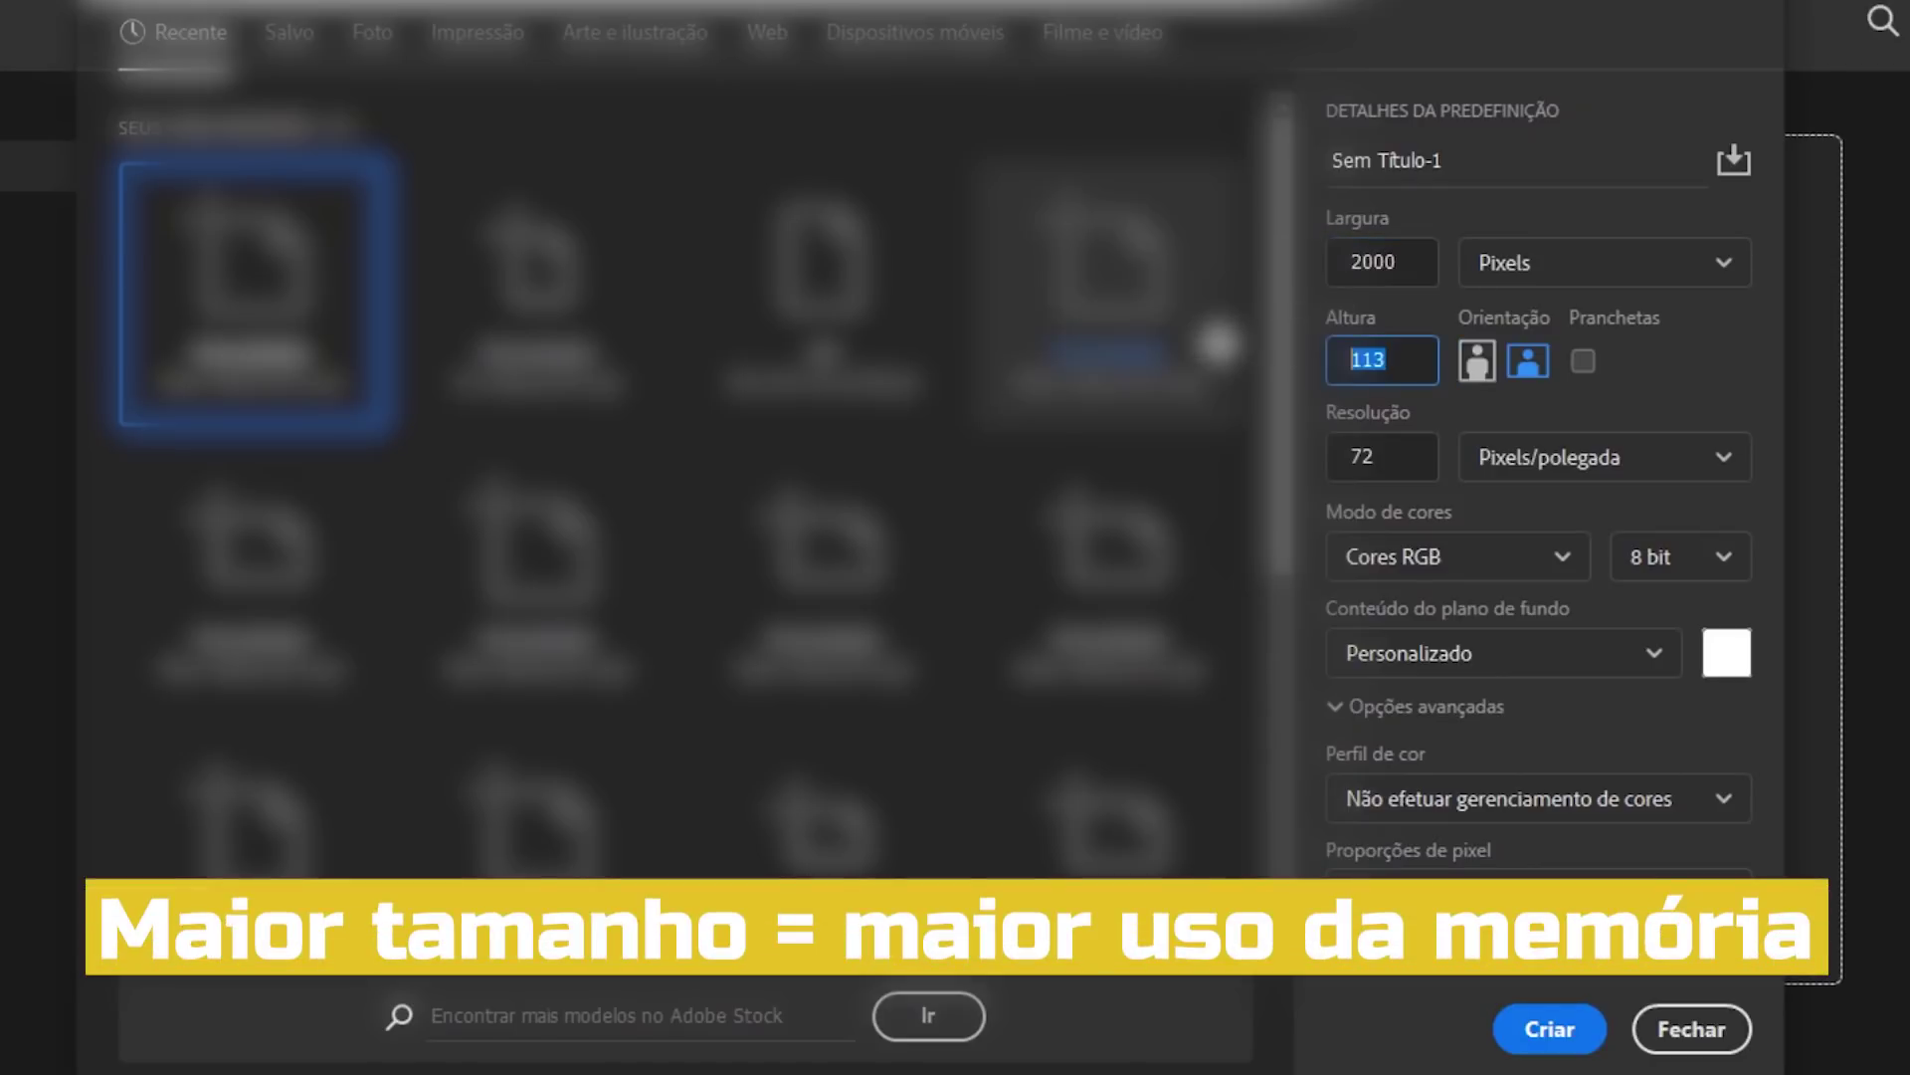
type("2000")
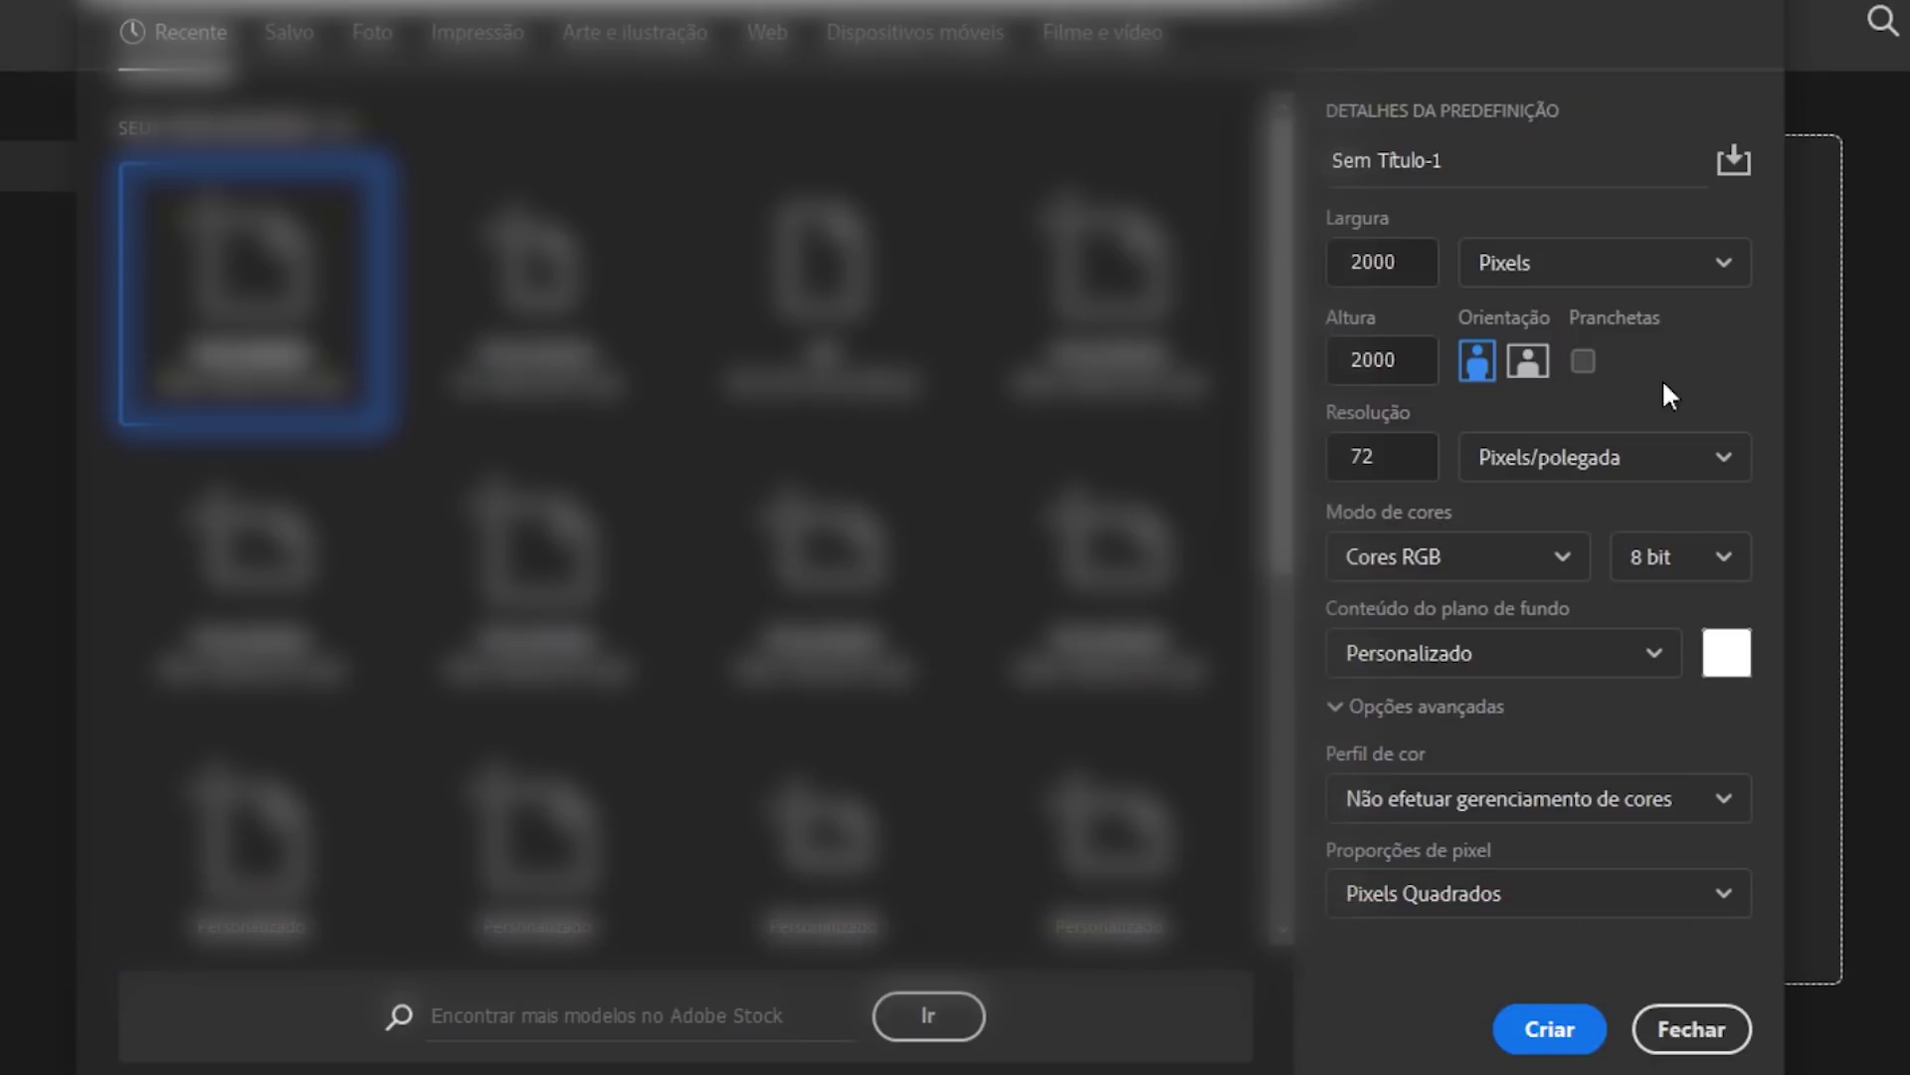
Step: Set the new document's size to 1280 pixels wide by 720 pixels high
double_click(1420, 277)
left_click_drag(1405, 264, 1374, 262)
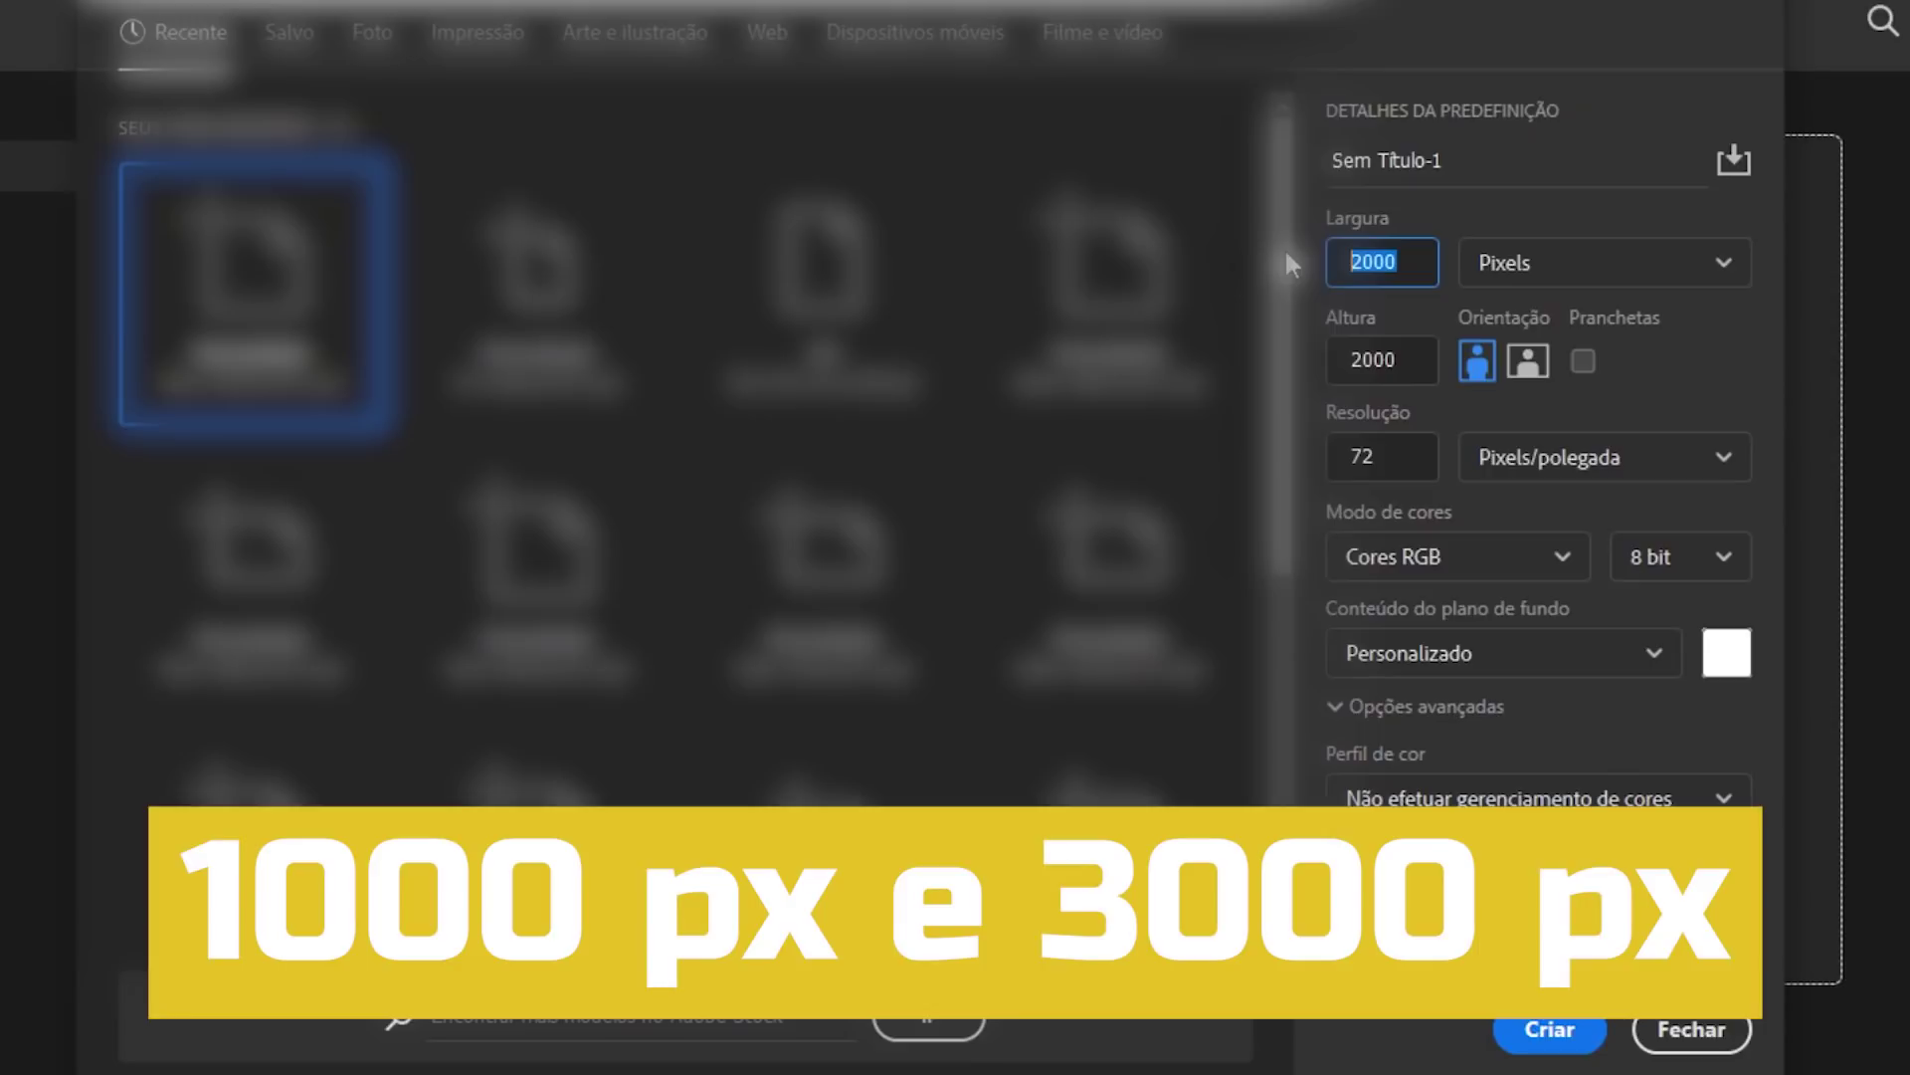
type("1280")
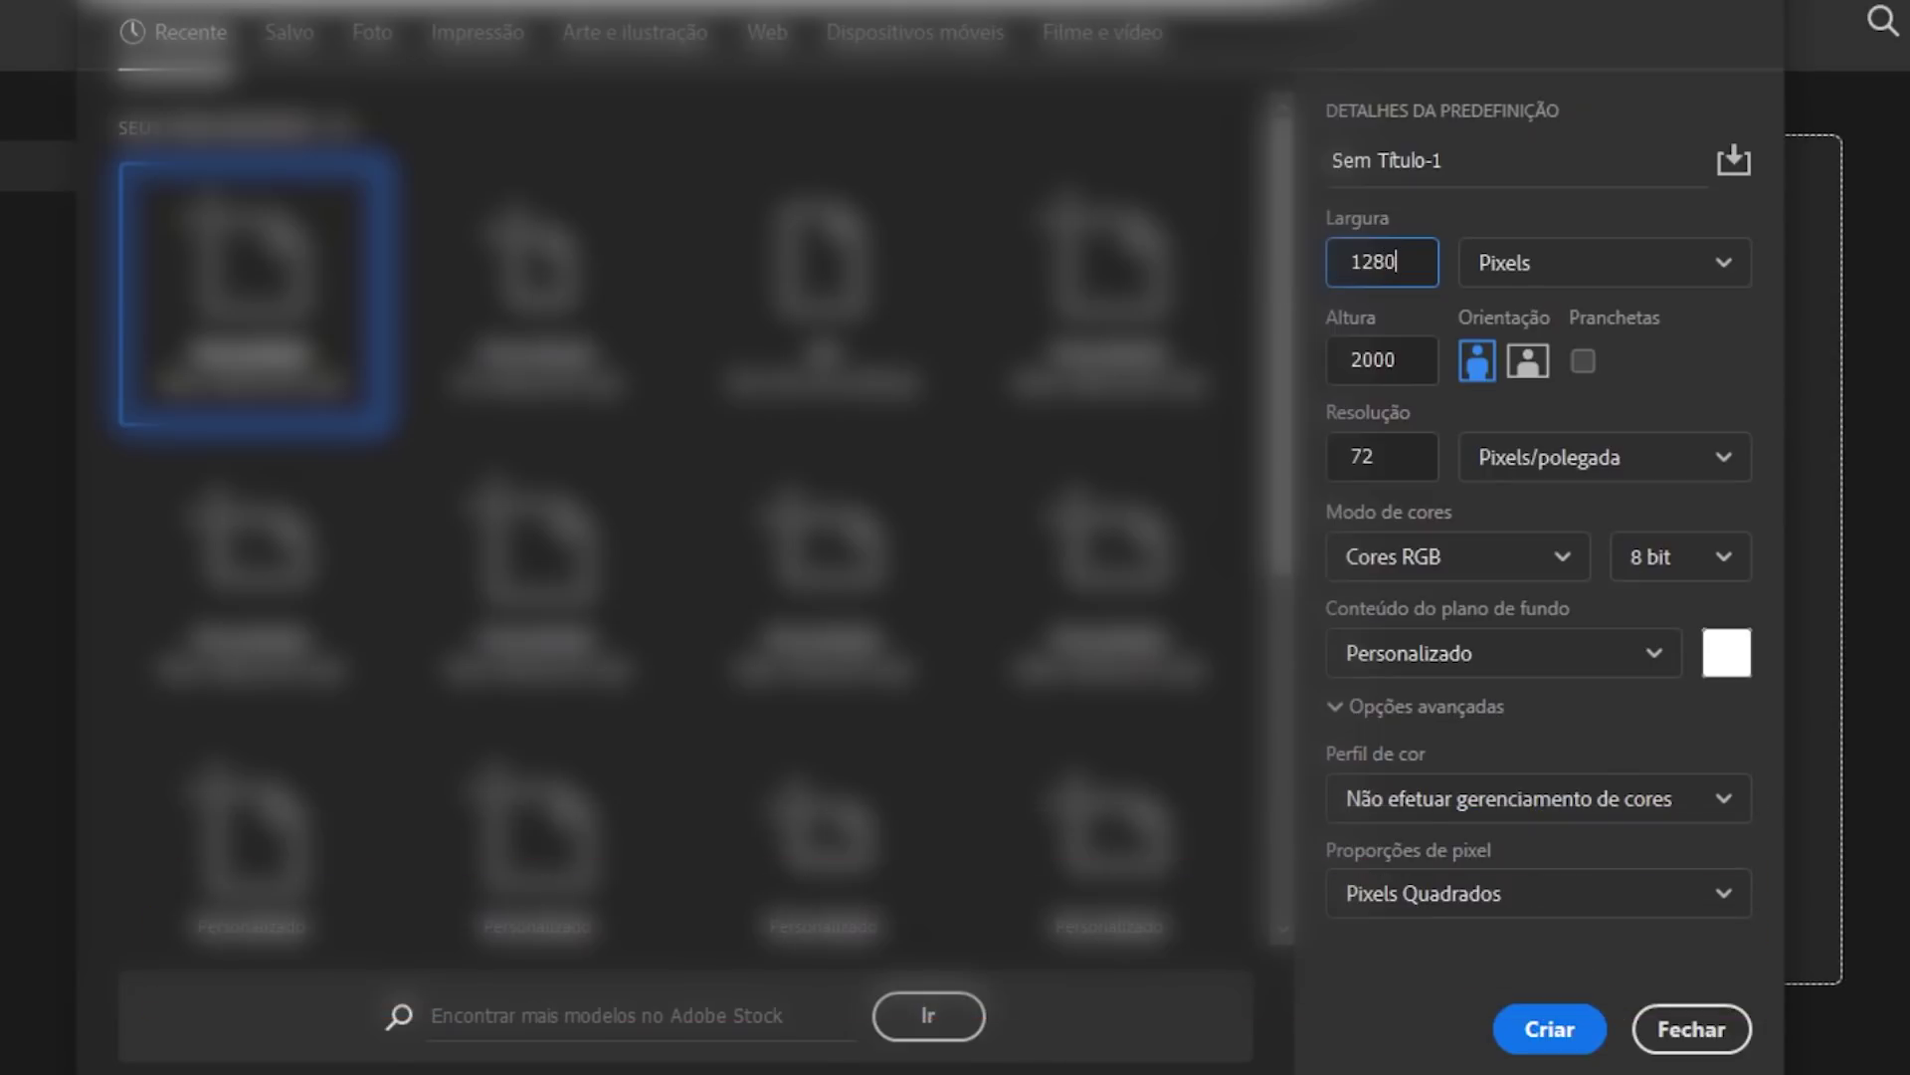
key("Tab")
type("720")
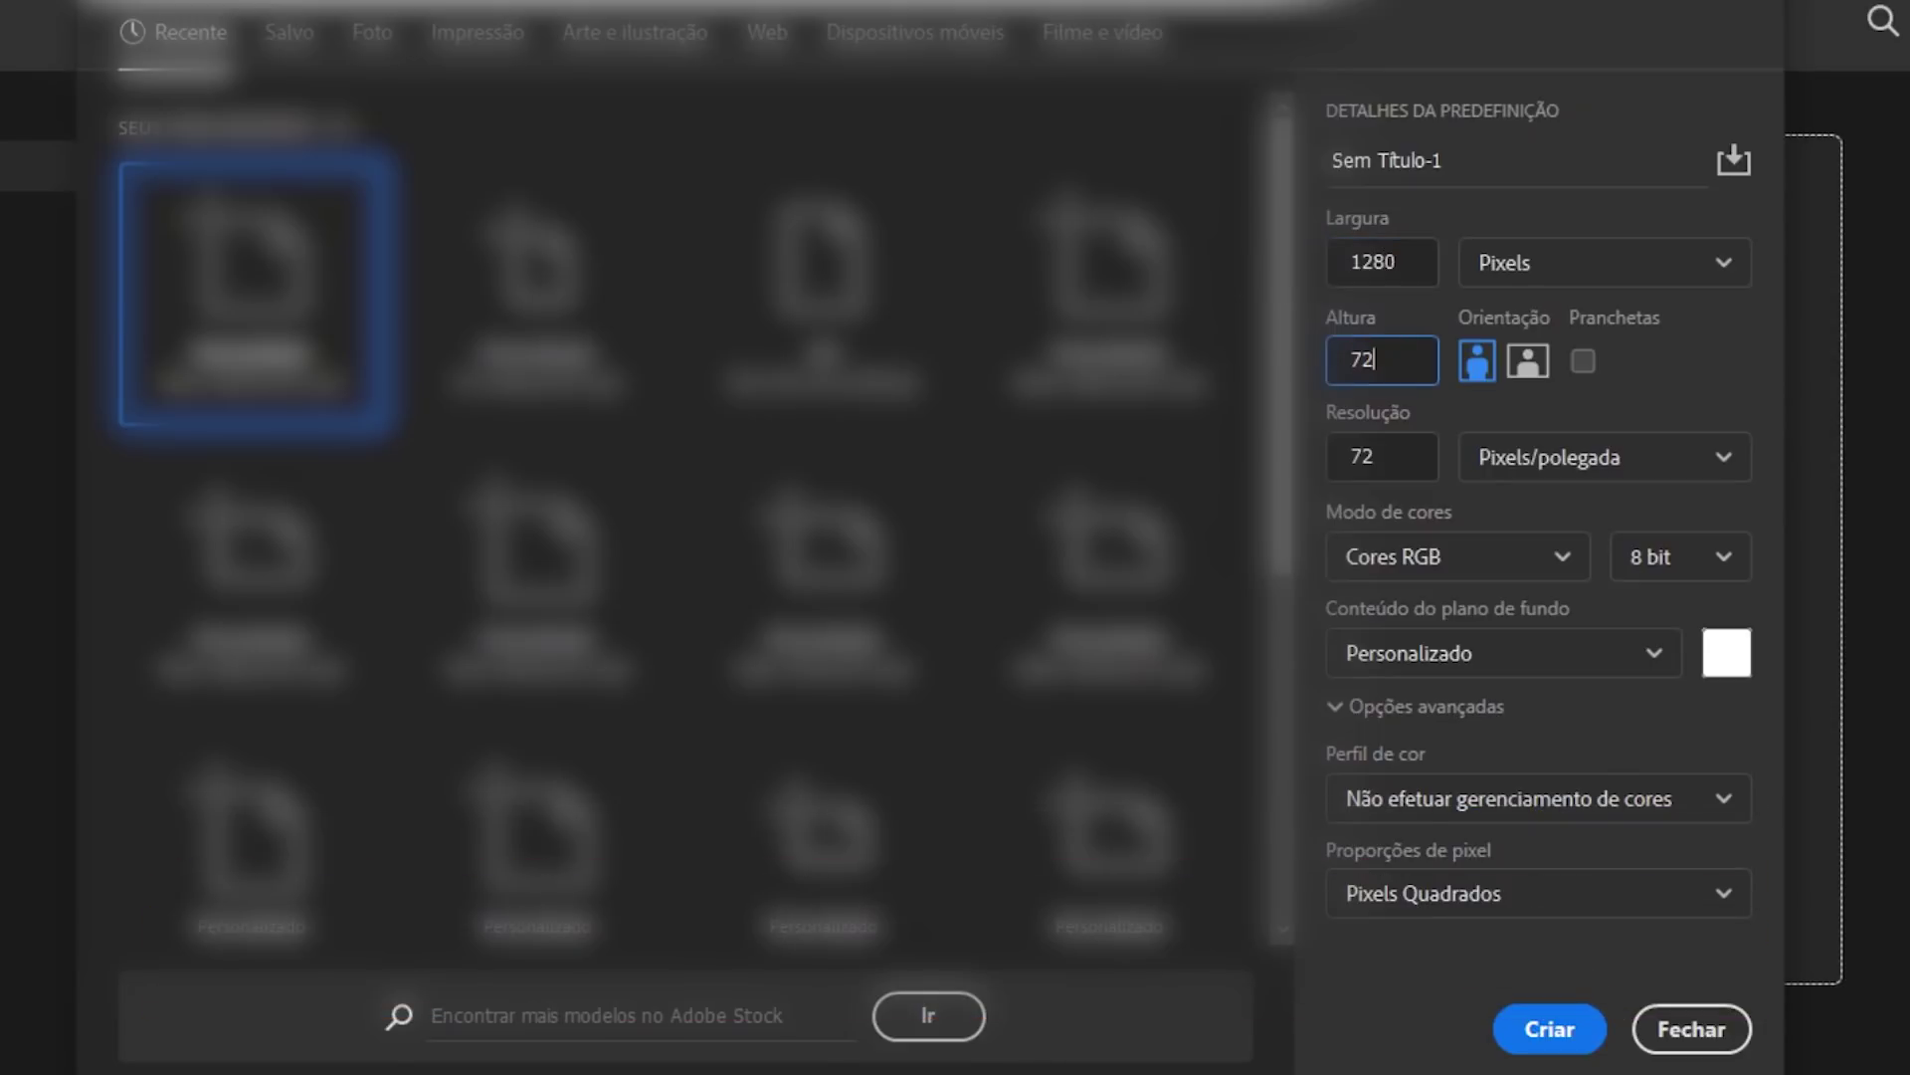
left_click(1712, 350)
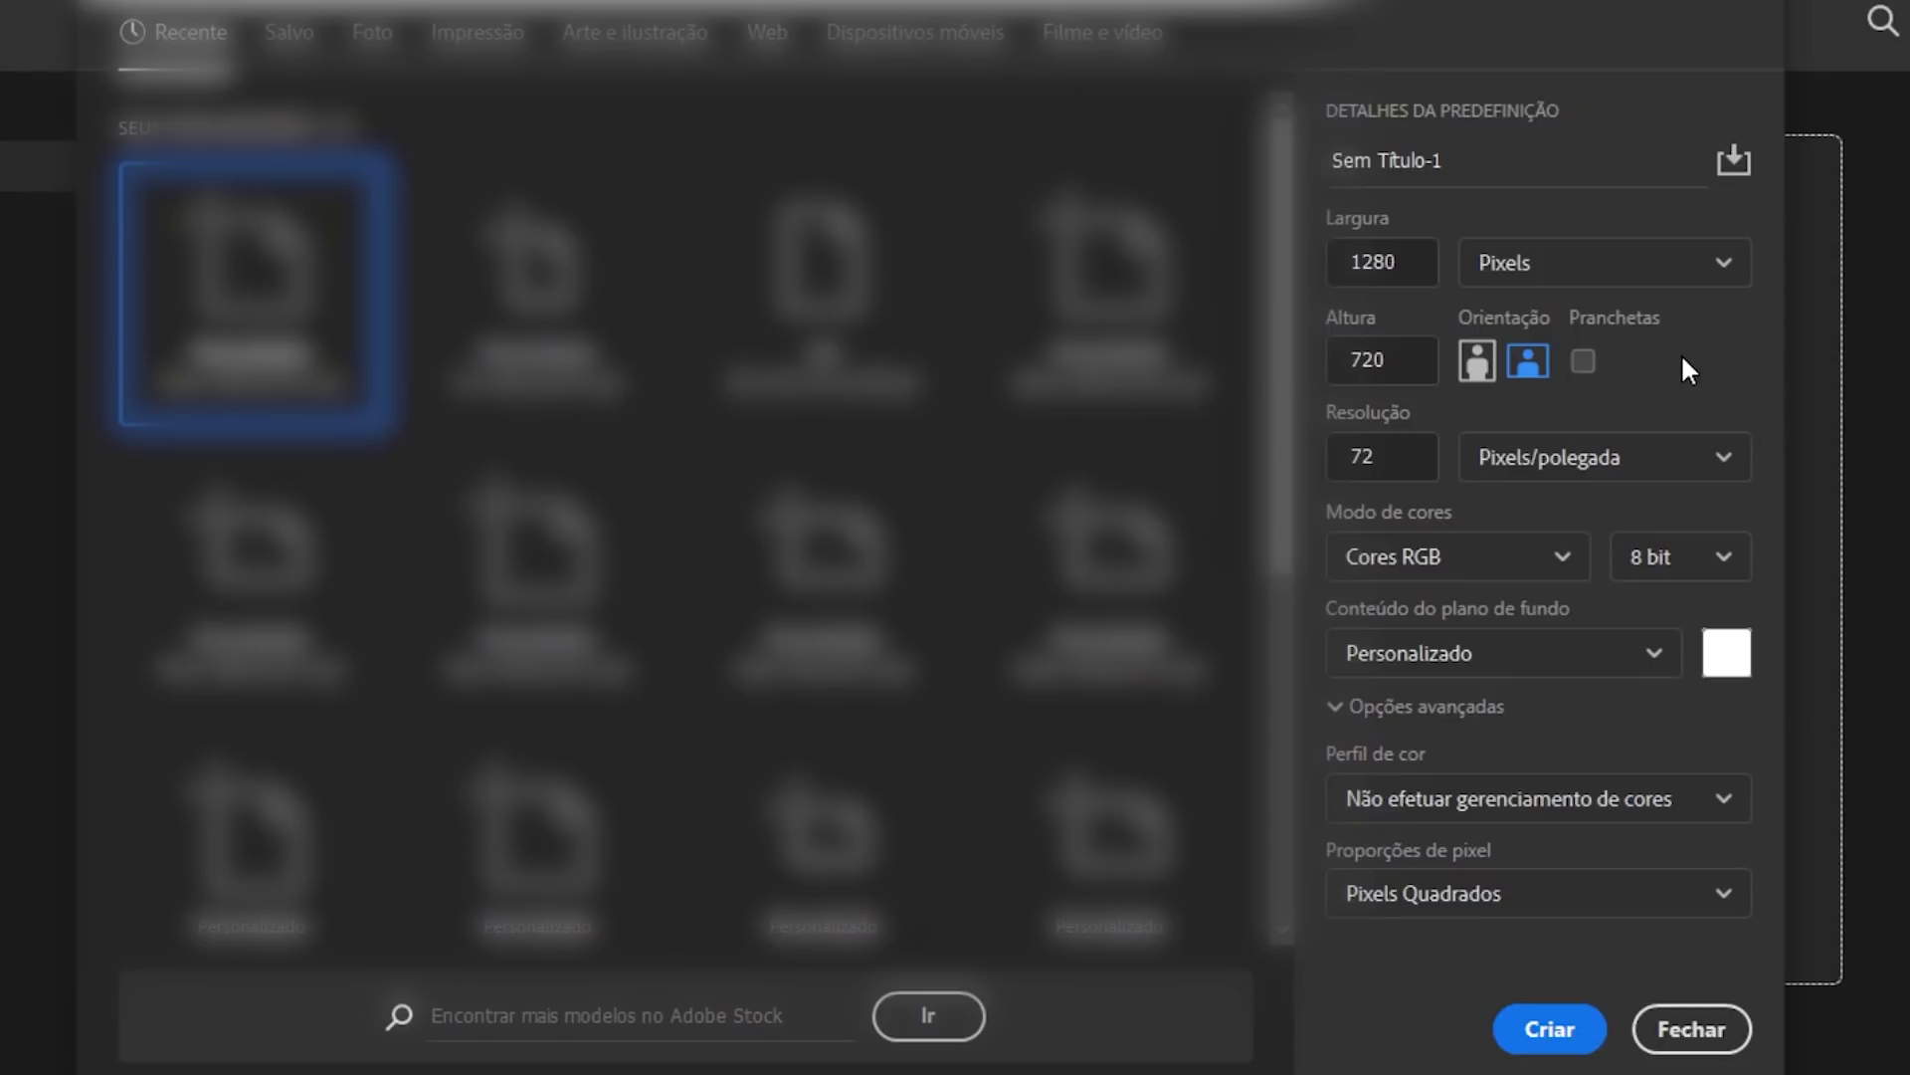
Step: Set the new document's size to 1500 by 1500 pixels and name it "aula"
left_click(1109, 288)
type("1500")
key("Tab")
type("1500")
key("shift+Tab")
key("shift+Tab")
key("shift+Tab")
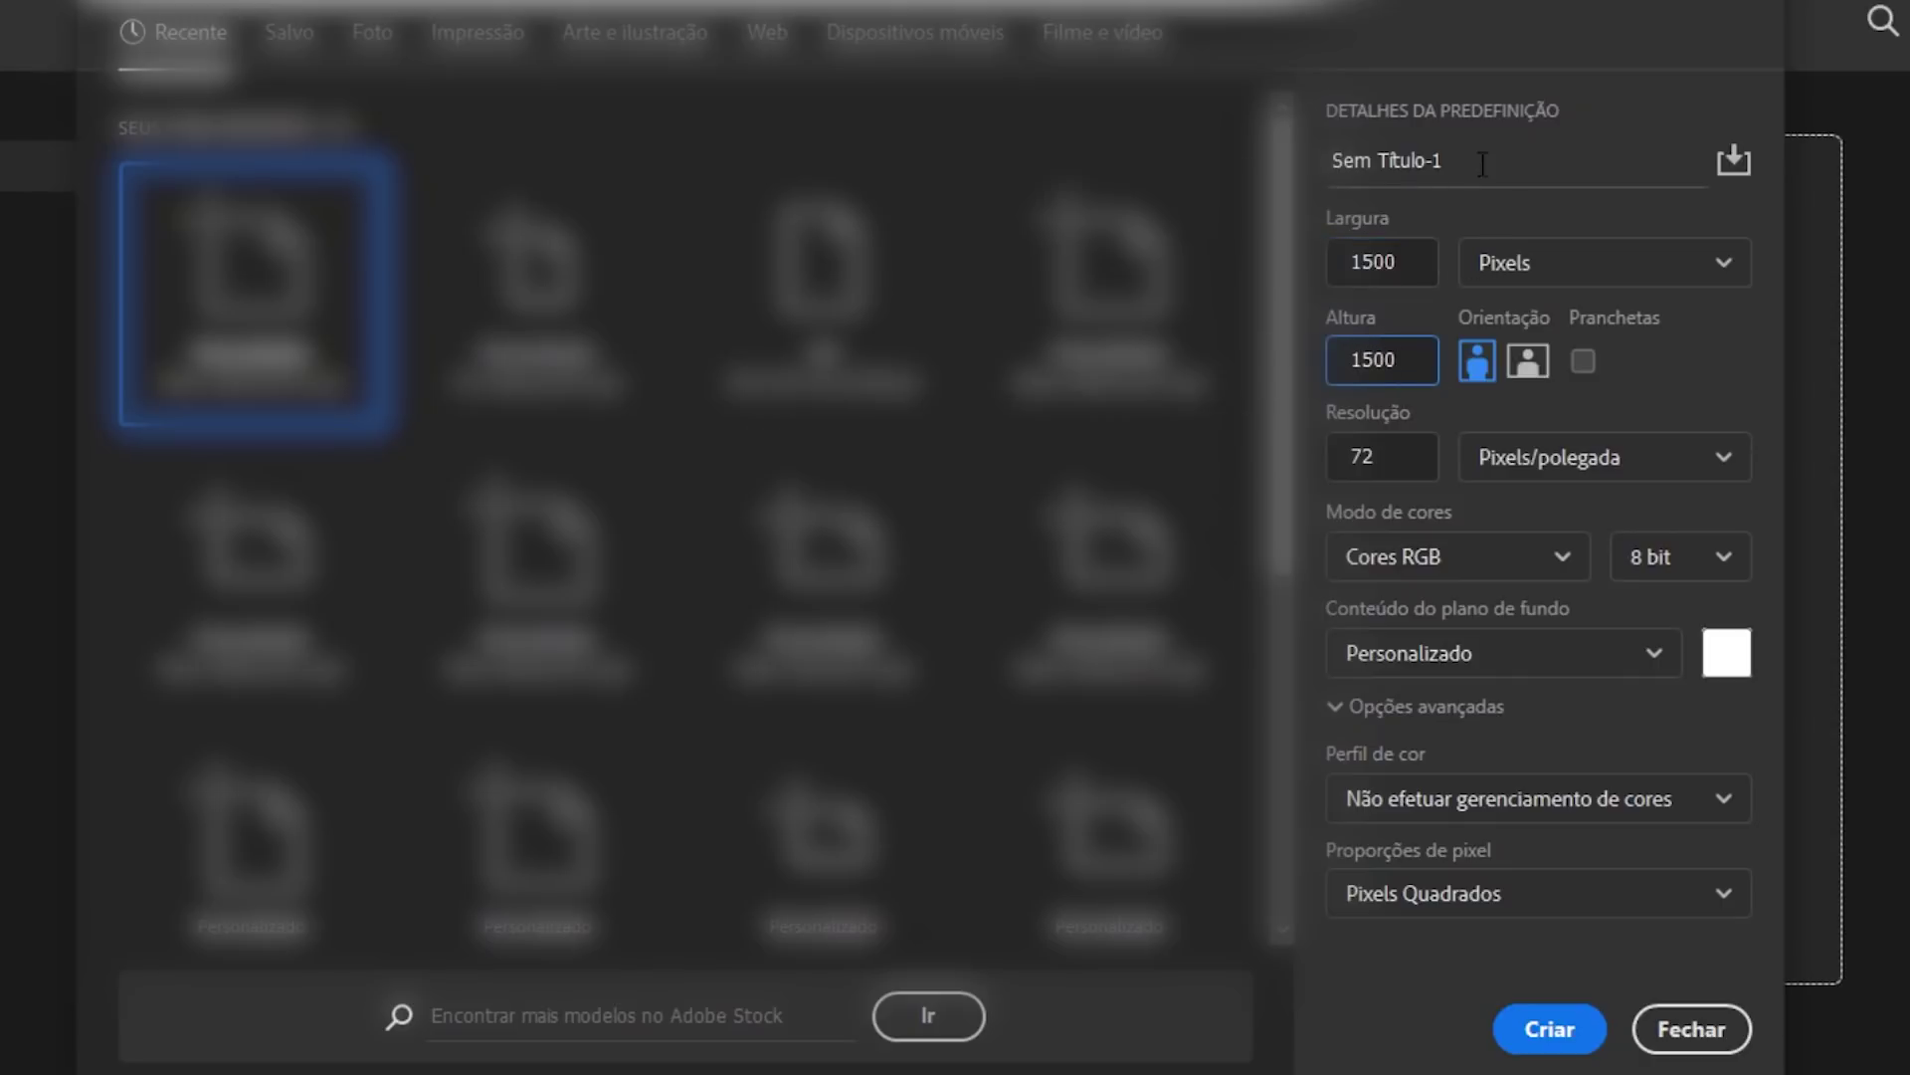
type("aula")
left_click(1702, 354)
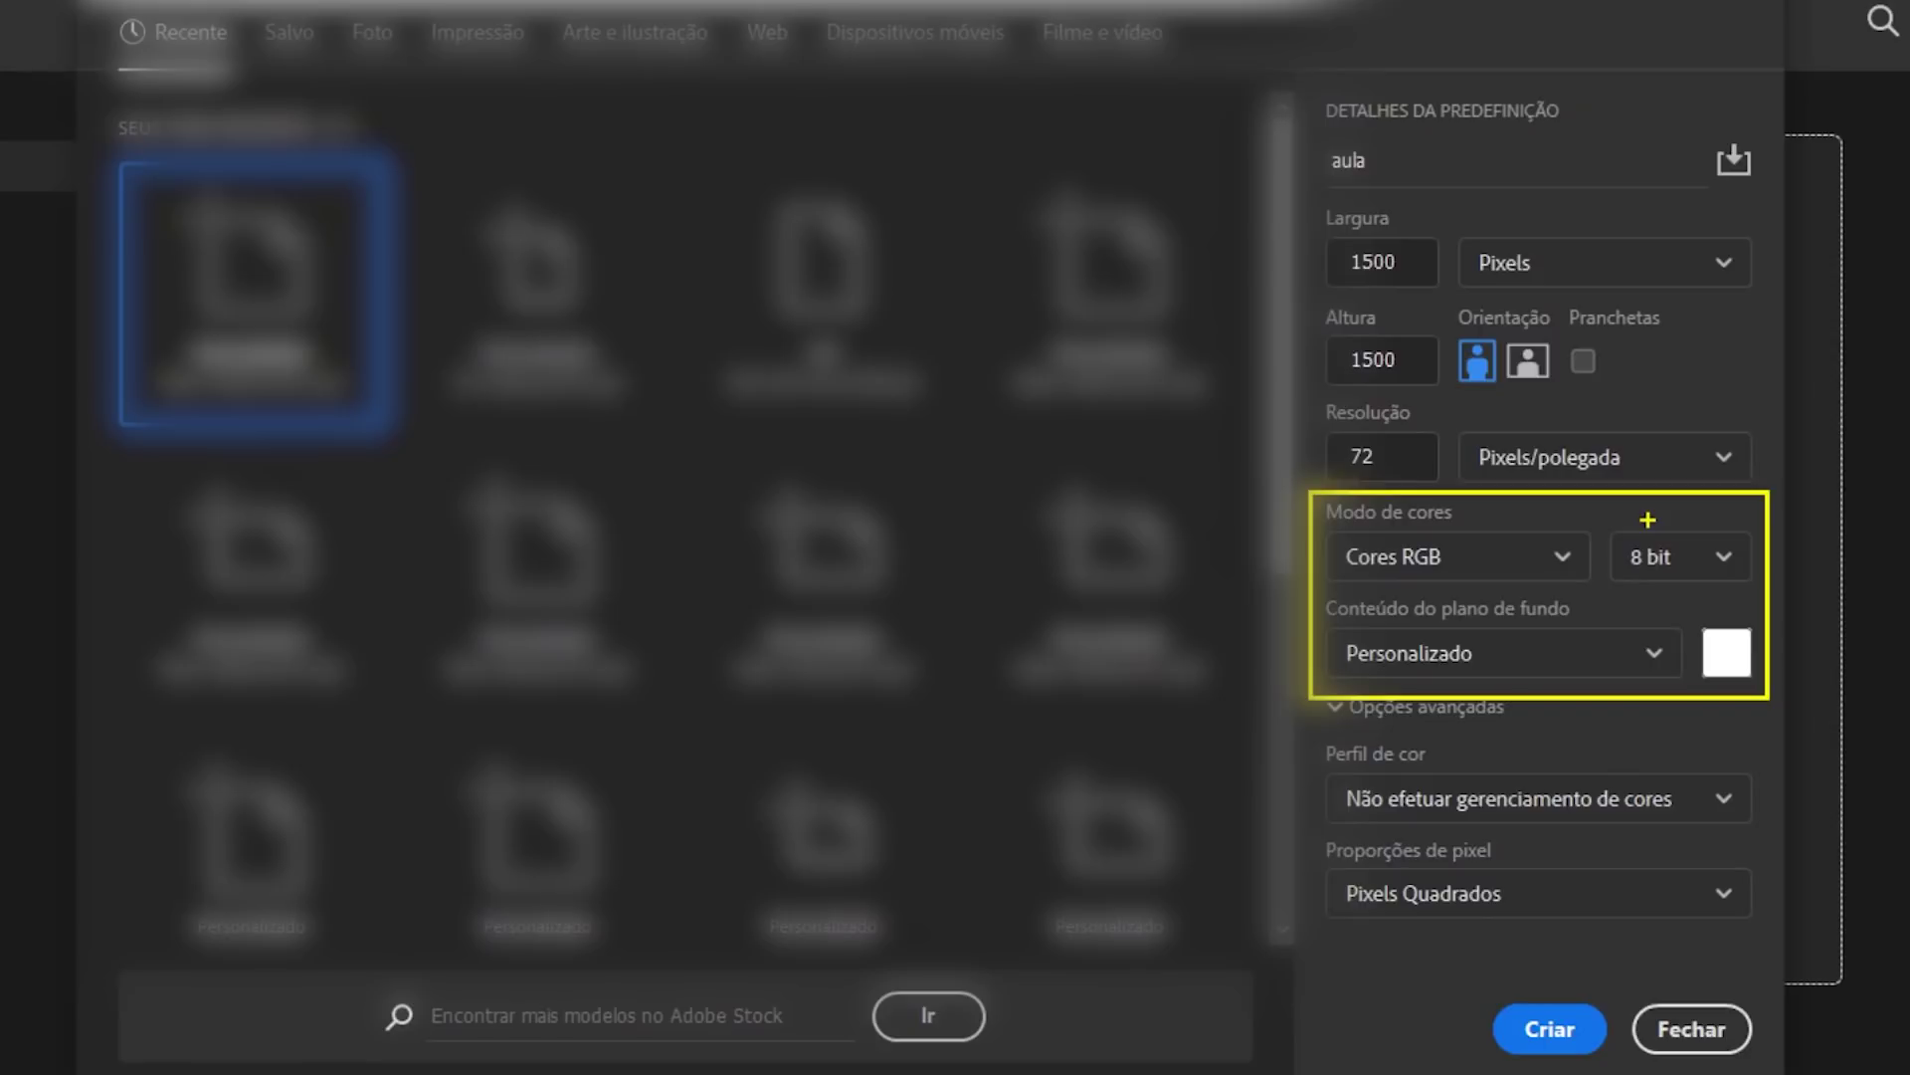
Step: Review the colour mode and bit depth choices, leaving the document at Cores RGB and 8 bit
left_click(1566, 564)
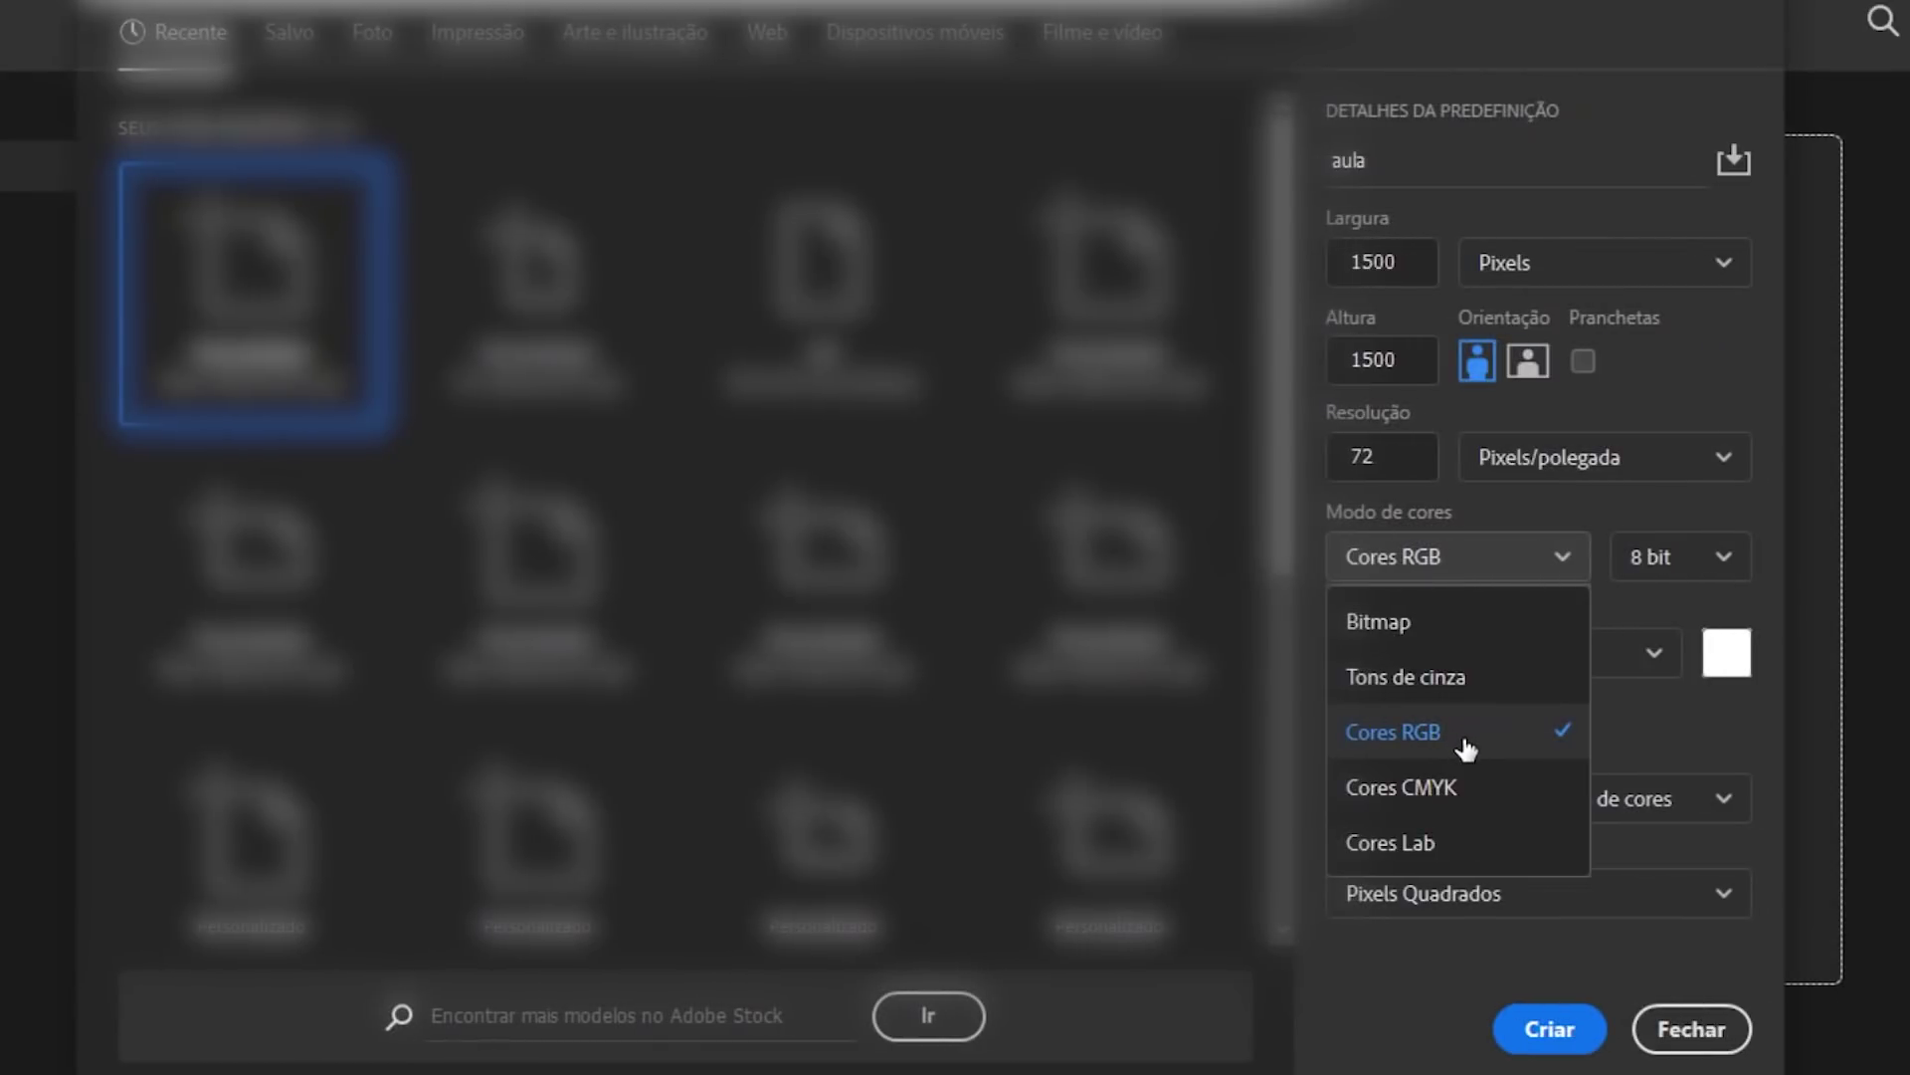
left_click(1466, 748)
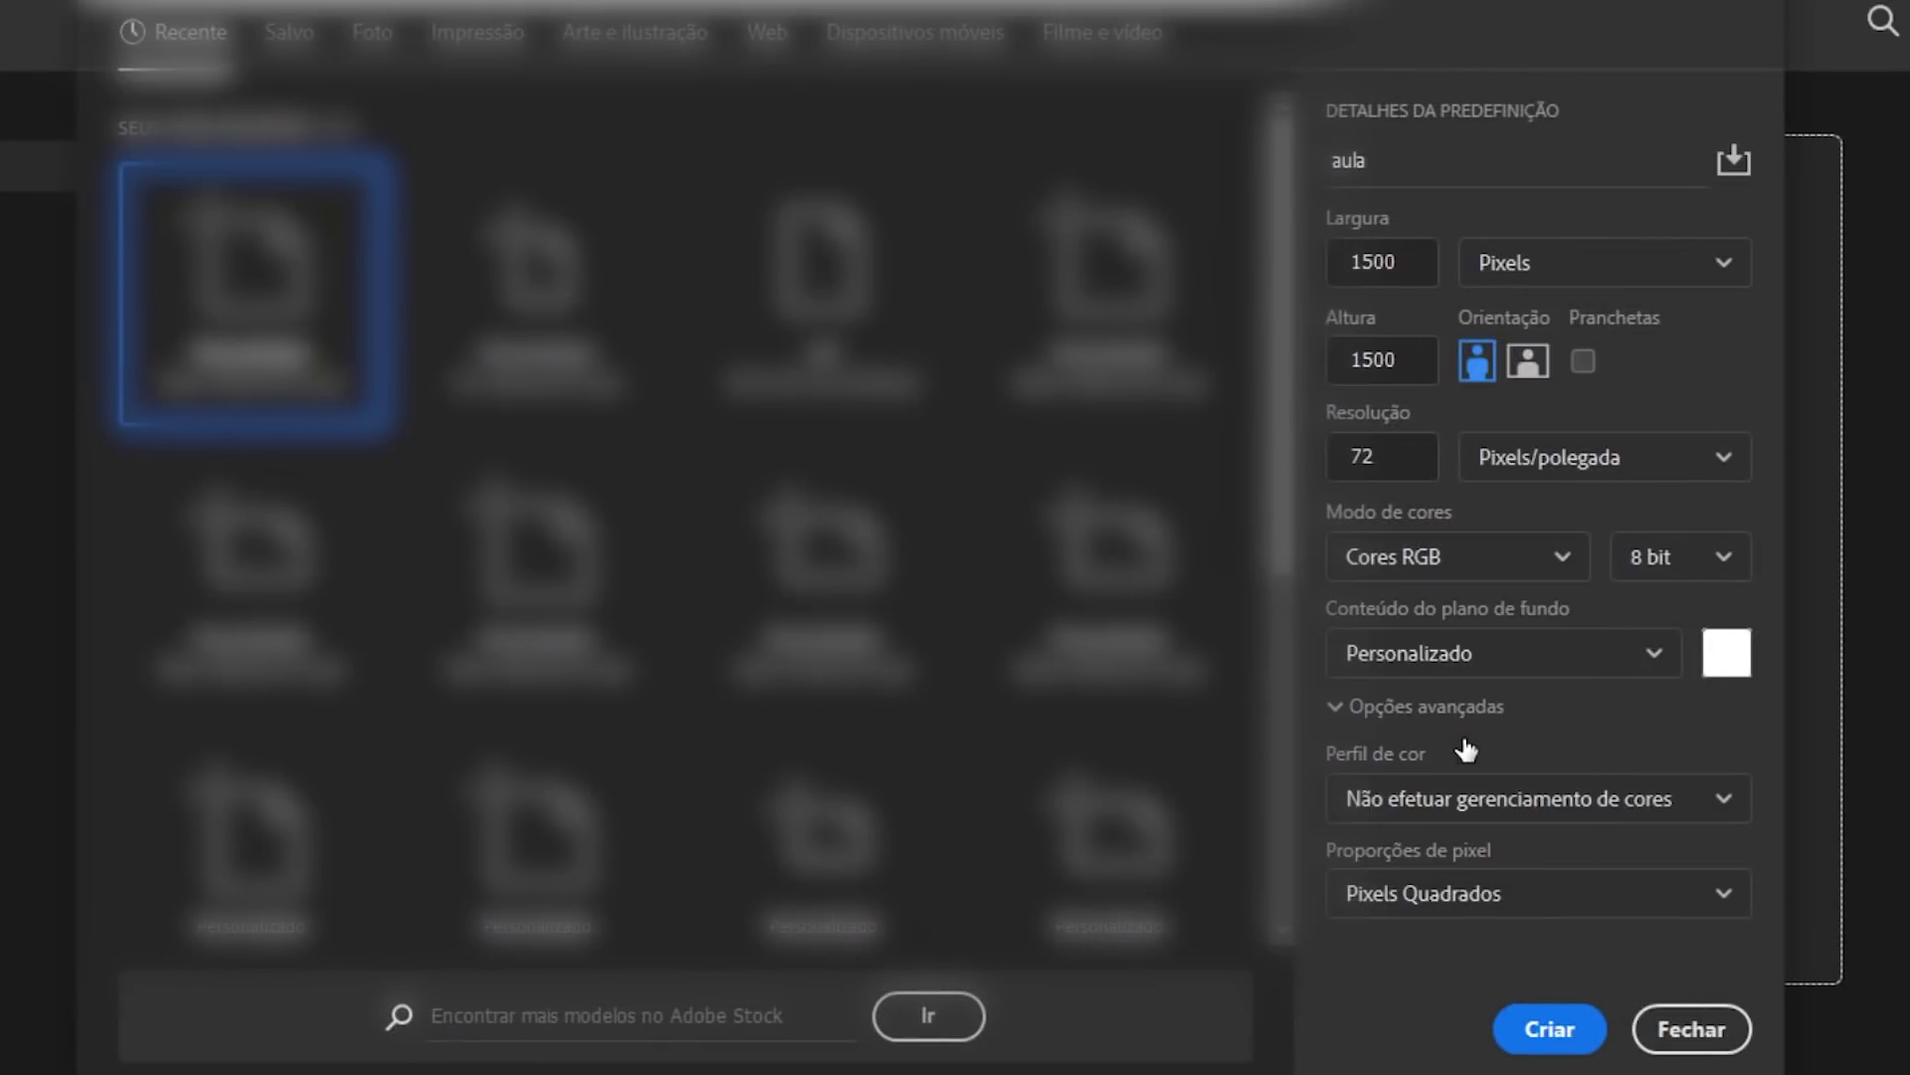
left_click(1730, 557)
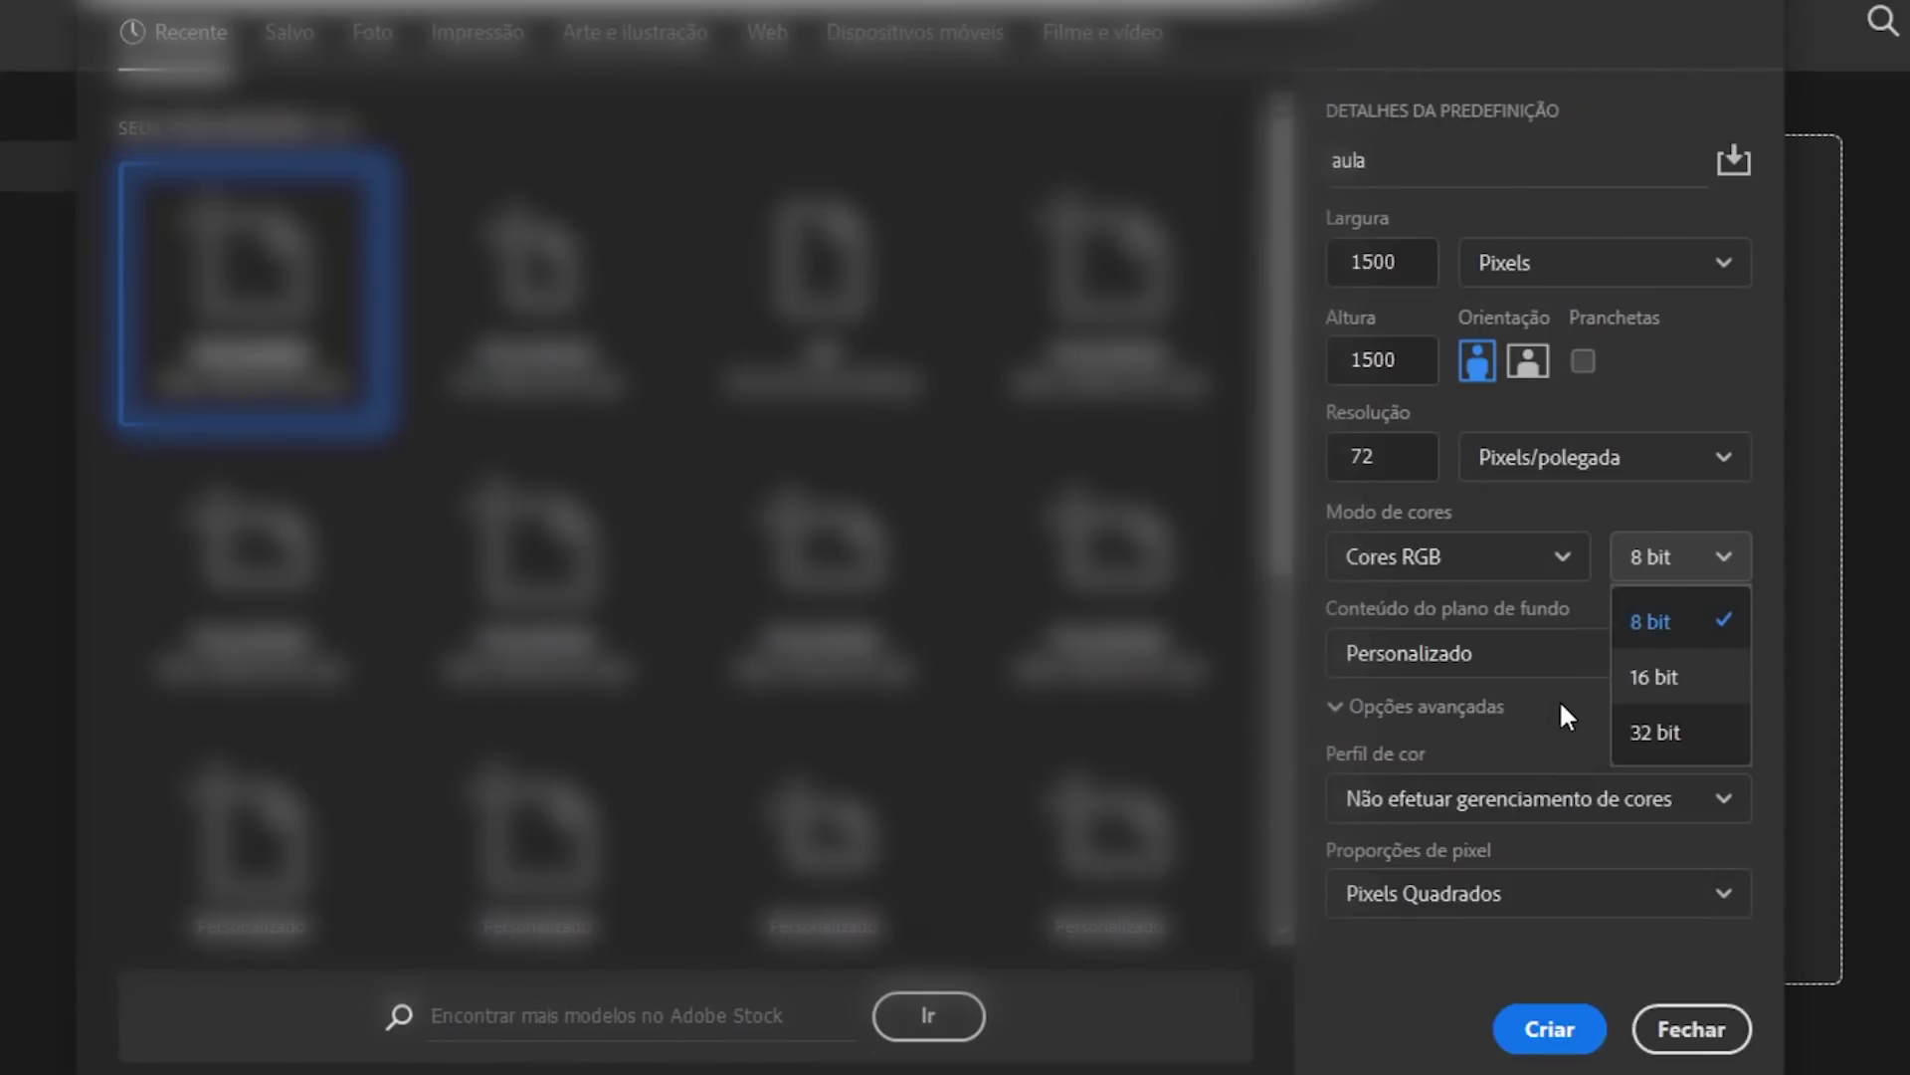
left_click(1560, 702)
left_click(1556, 702)
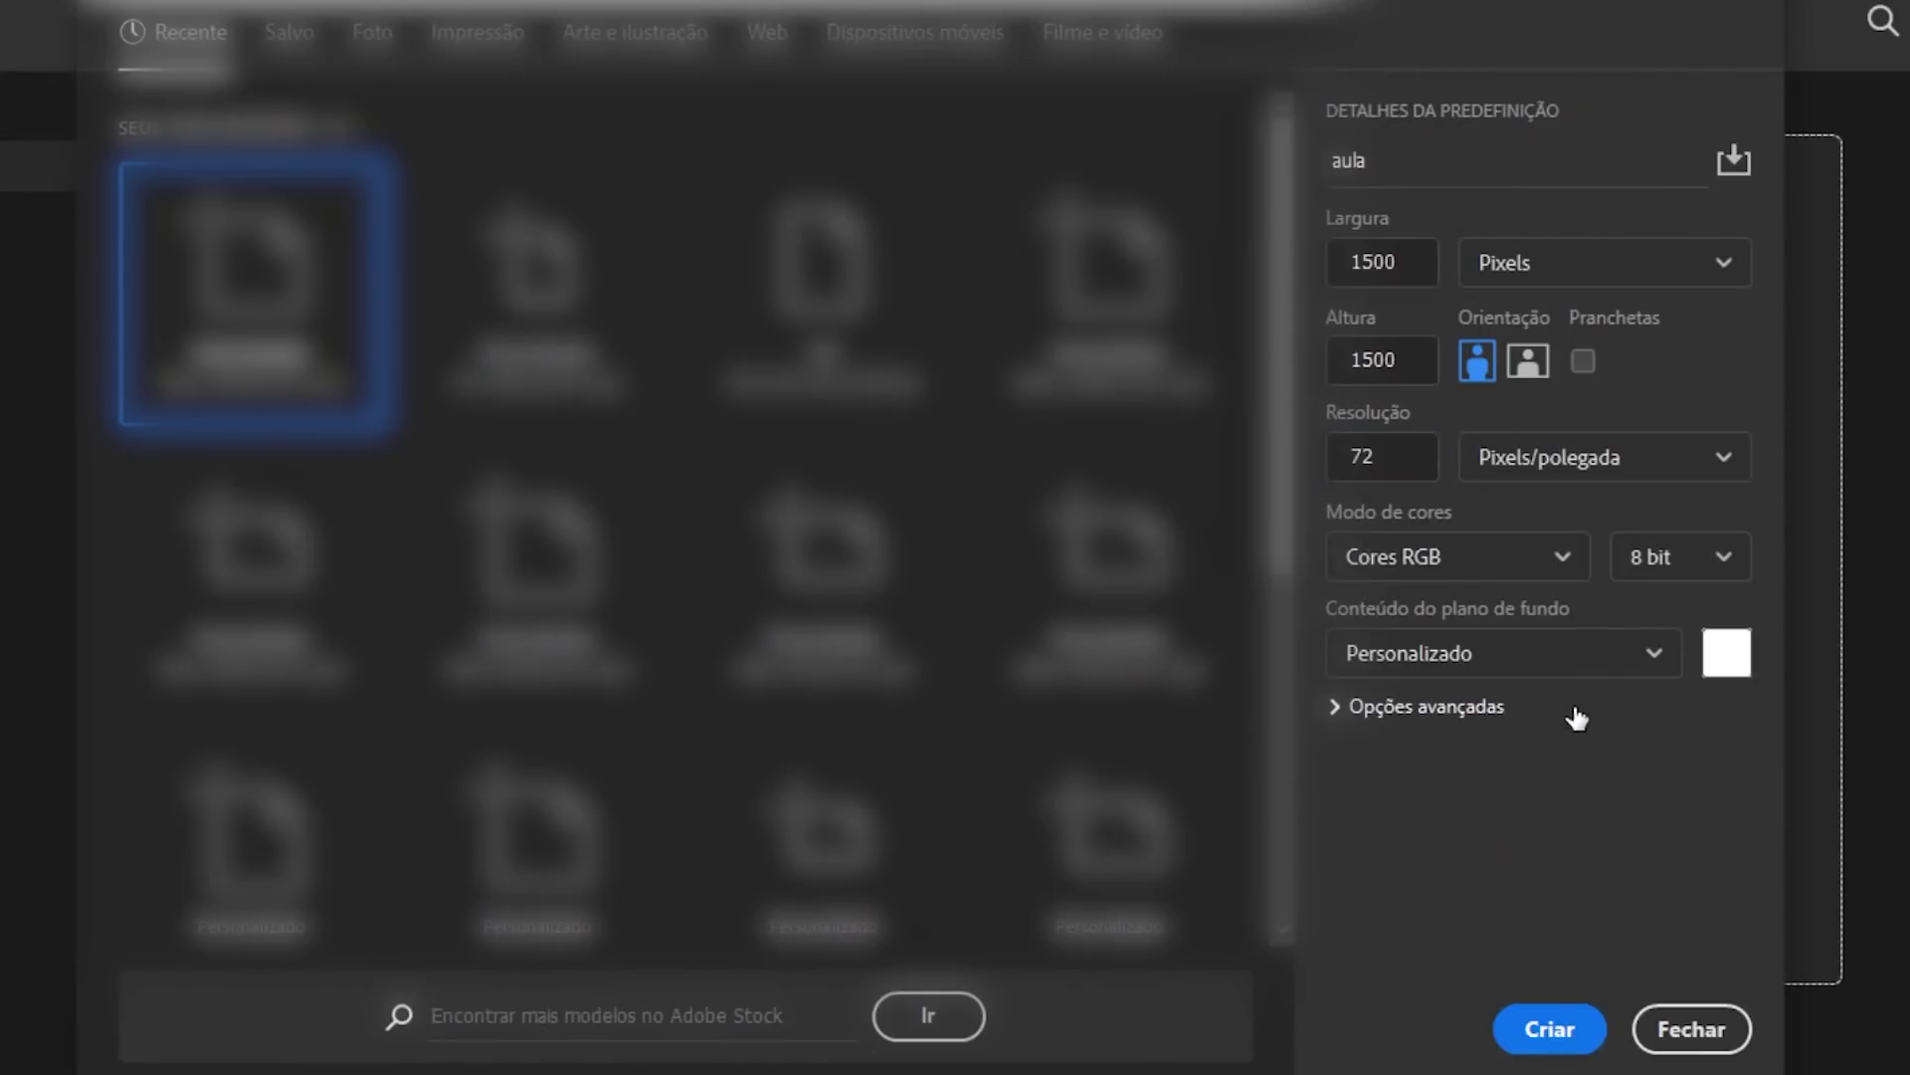
left_click(1383, 708)
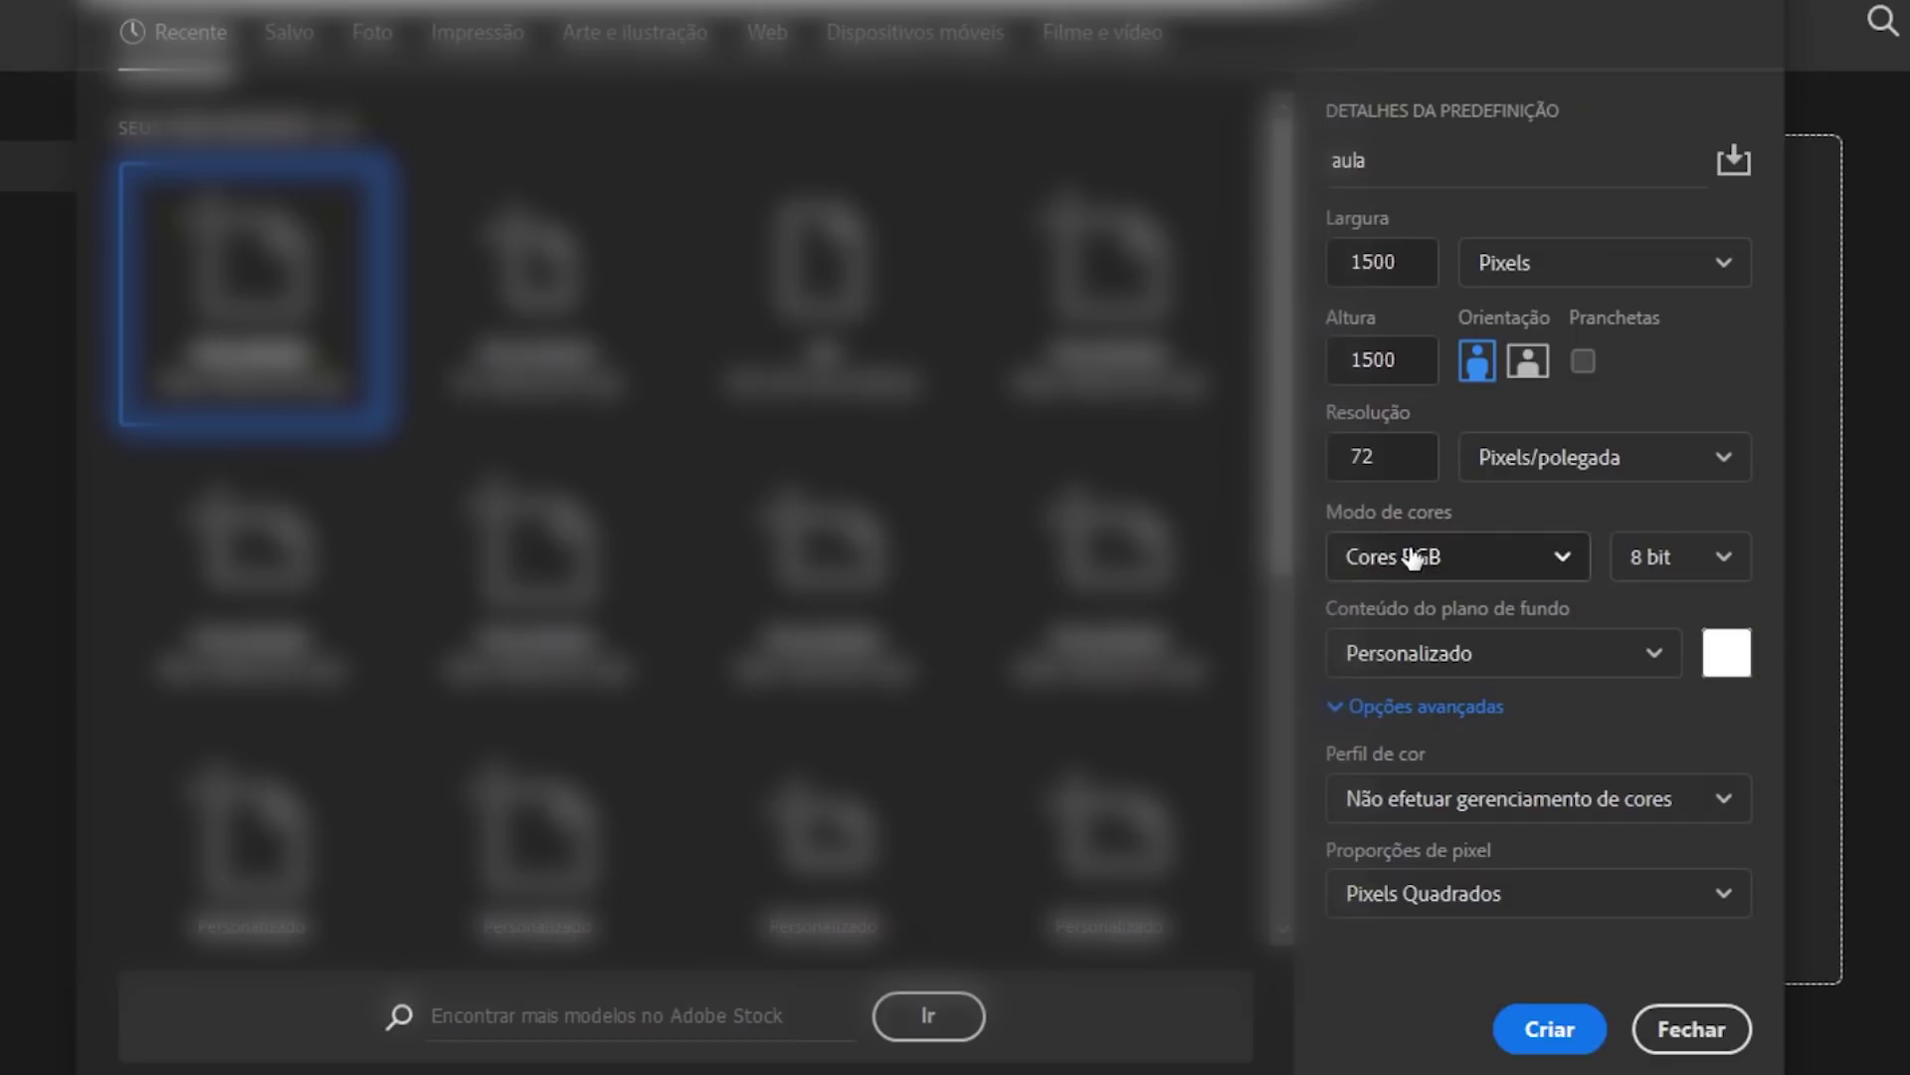
Step: Try Transparente as the background contents and set it to Branco instead
left_click(1655, 657)
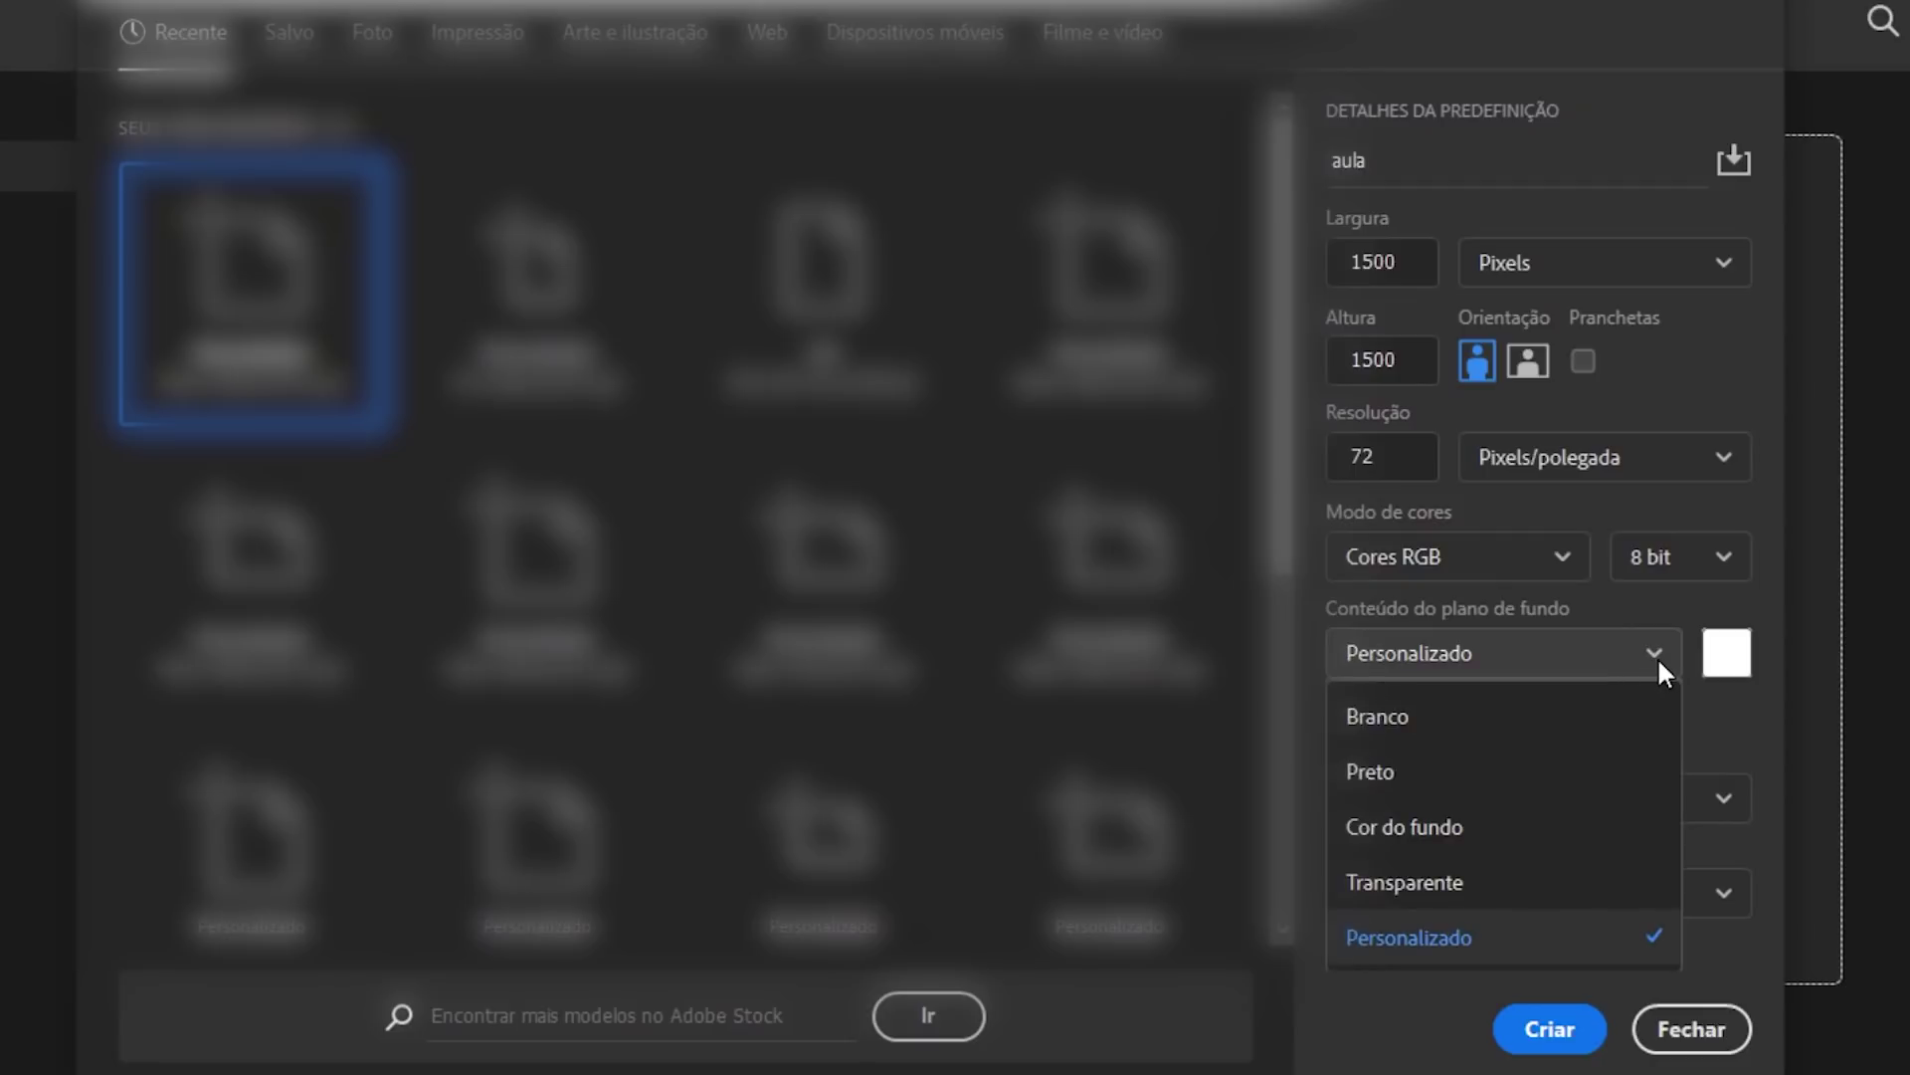
left_click(1463, 882)
left_click(1604, 657)
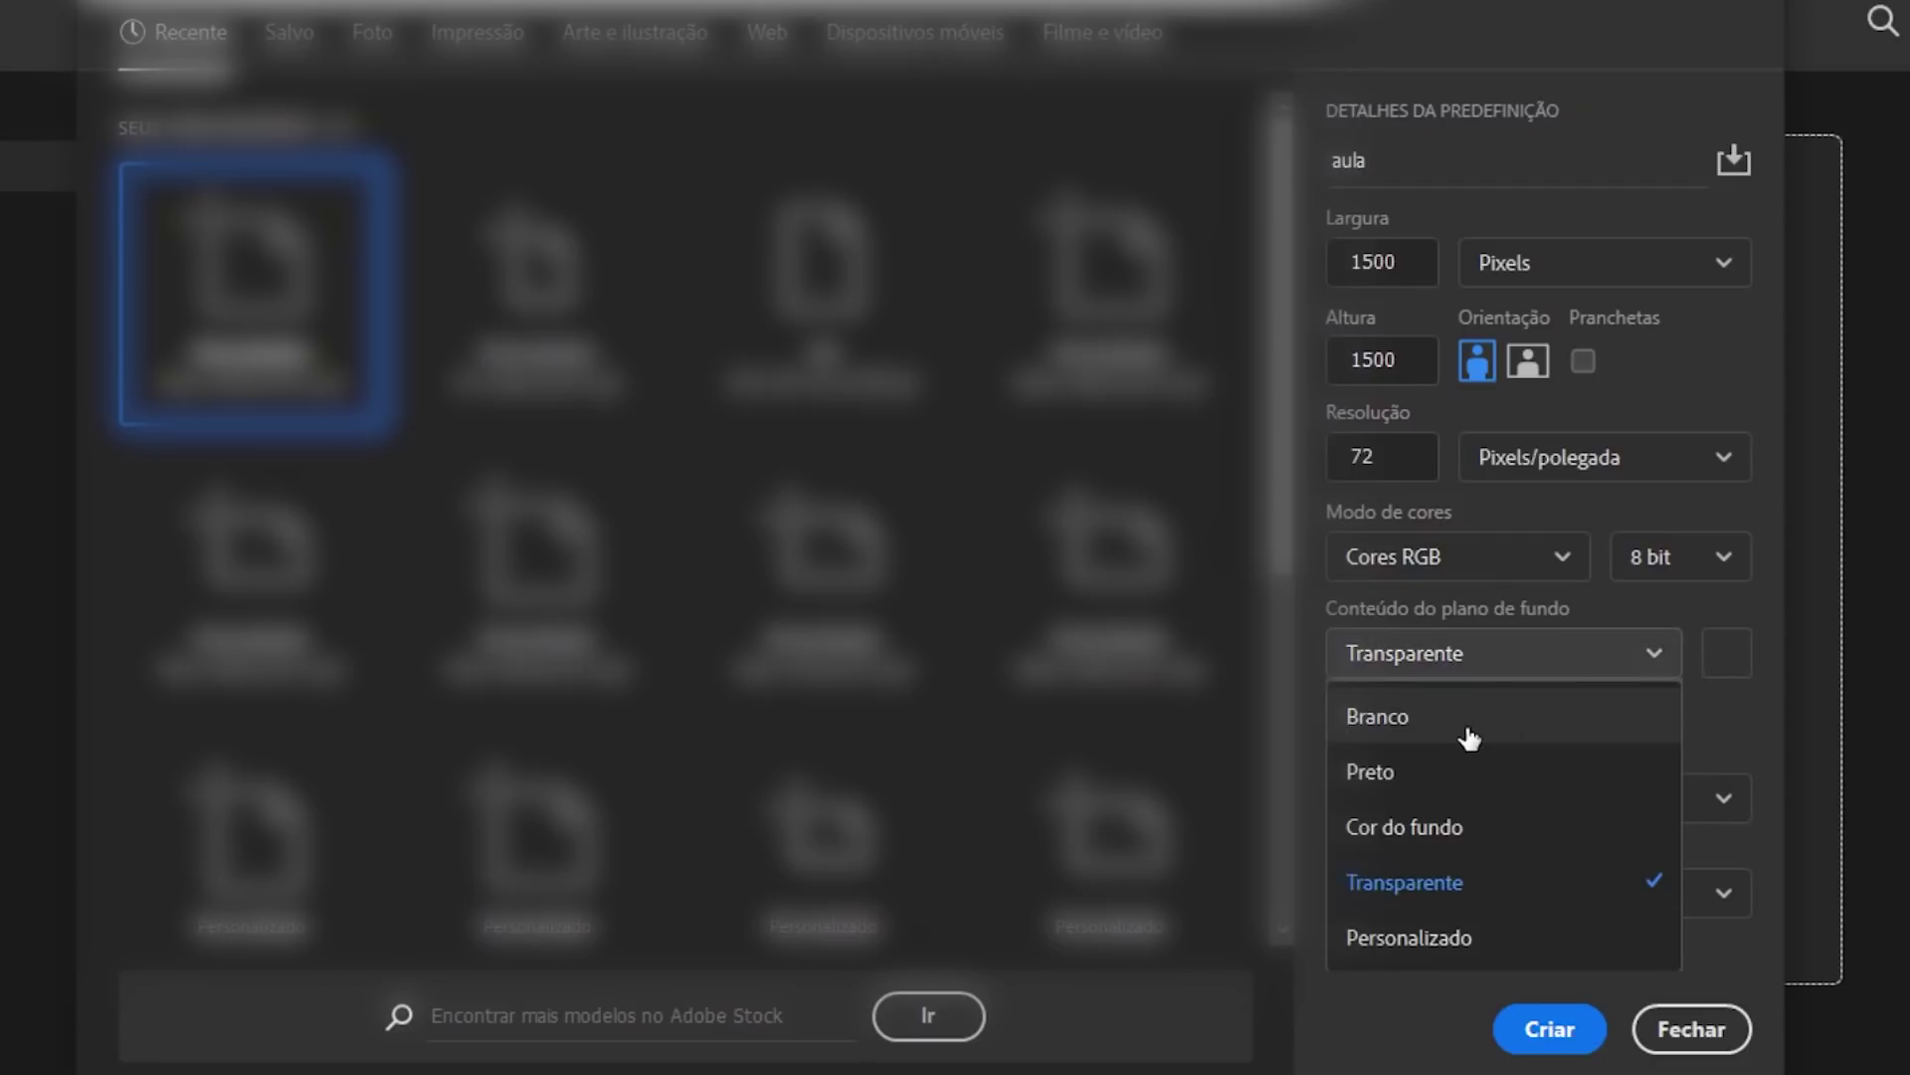
left_click(1469, 737)
left_click(1556, 668)
left_click(1492, 731)
left_click(1721, 650)
left_click(1381, 308)
left_click_drag(1404, 324, 945, 274)
left_click(1811, 283)
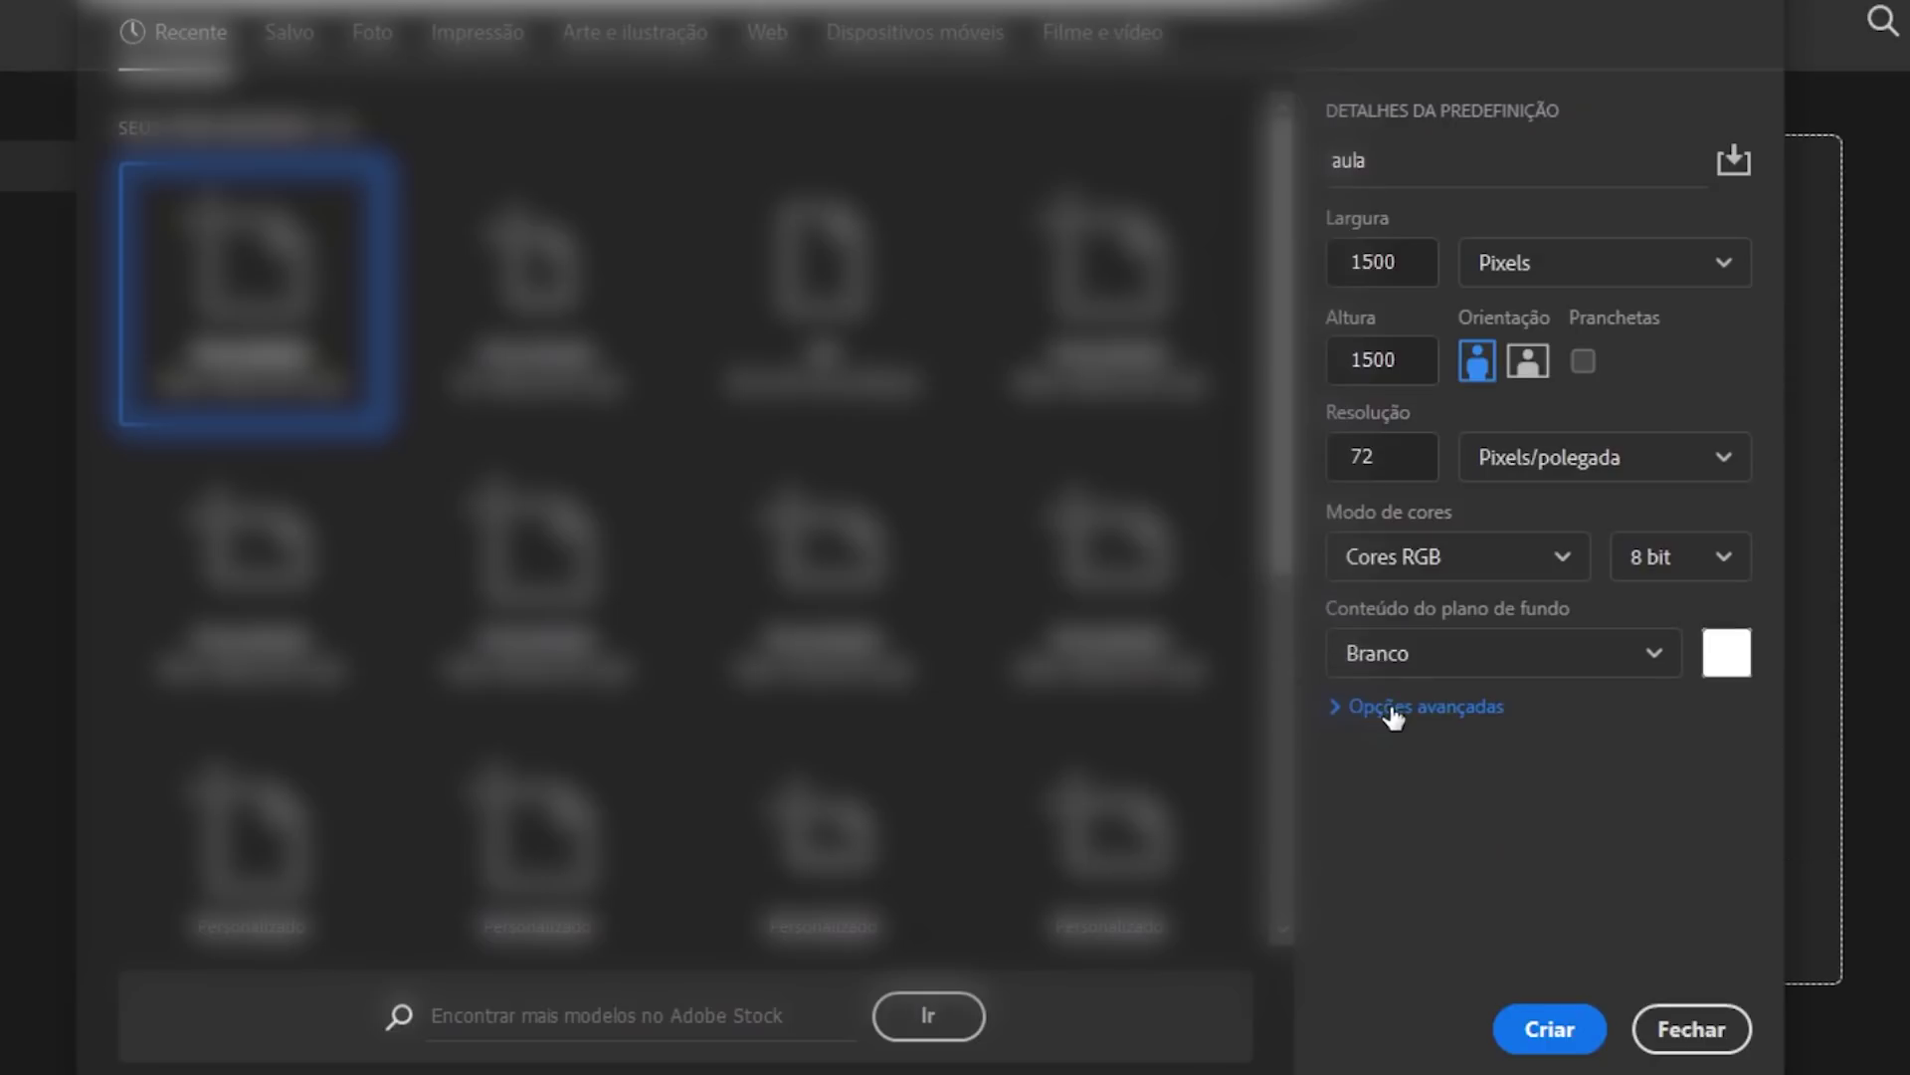
Step: Examine the colour profile and pixel aspect ratio in the advanced options, and collapse them again
left_click(1392, 709)
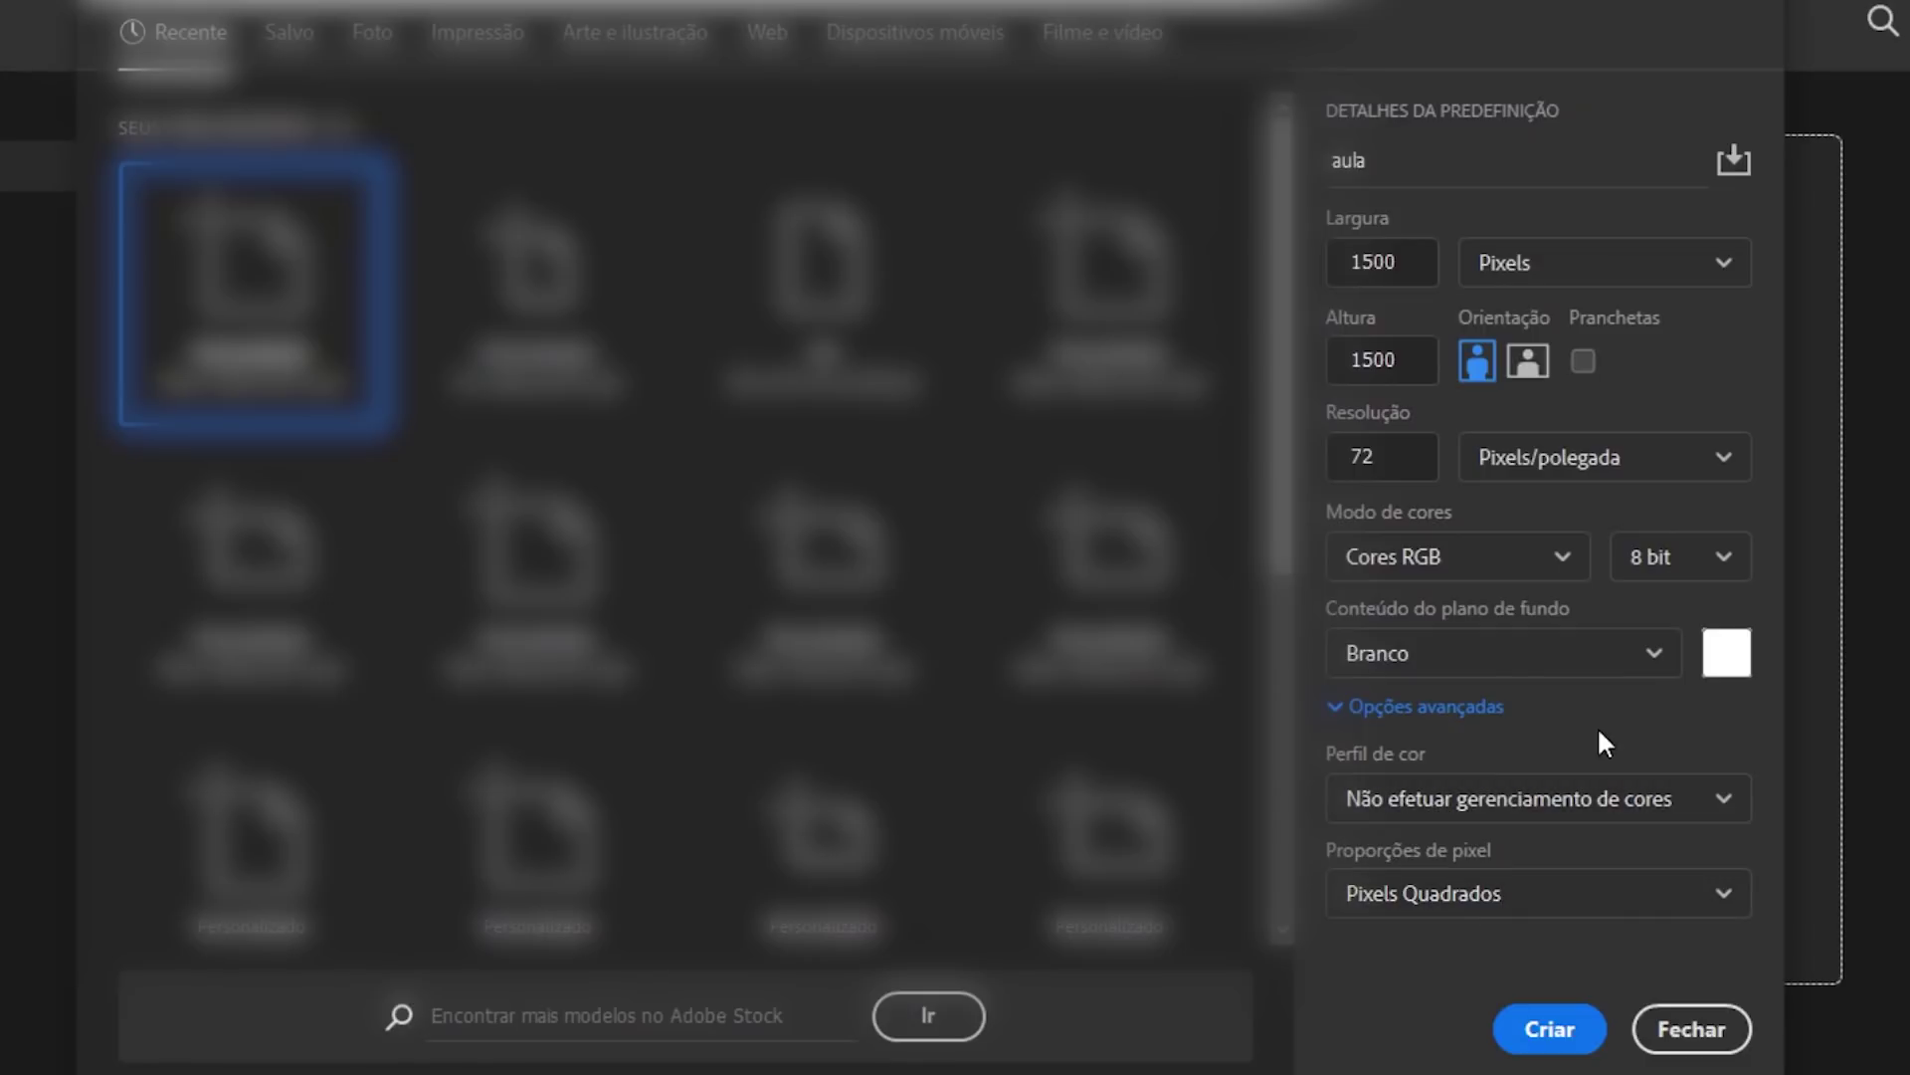
left_click(1386, 713)
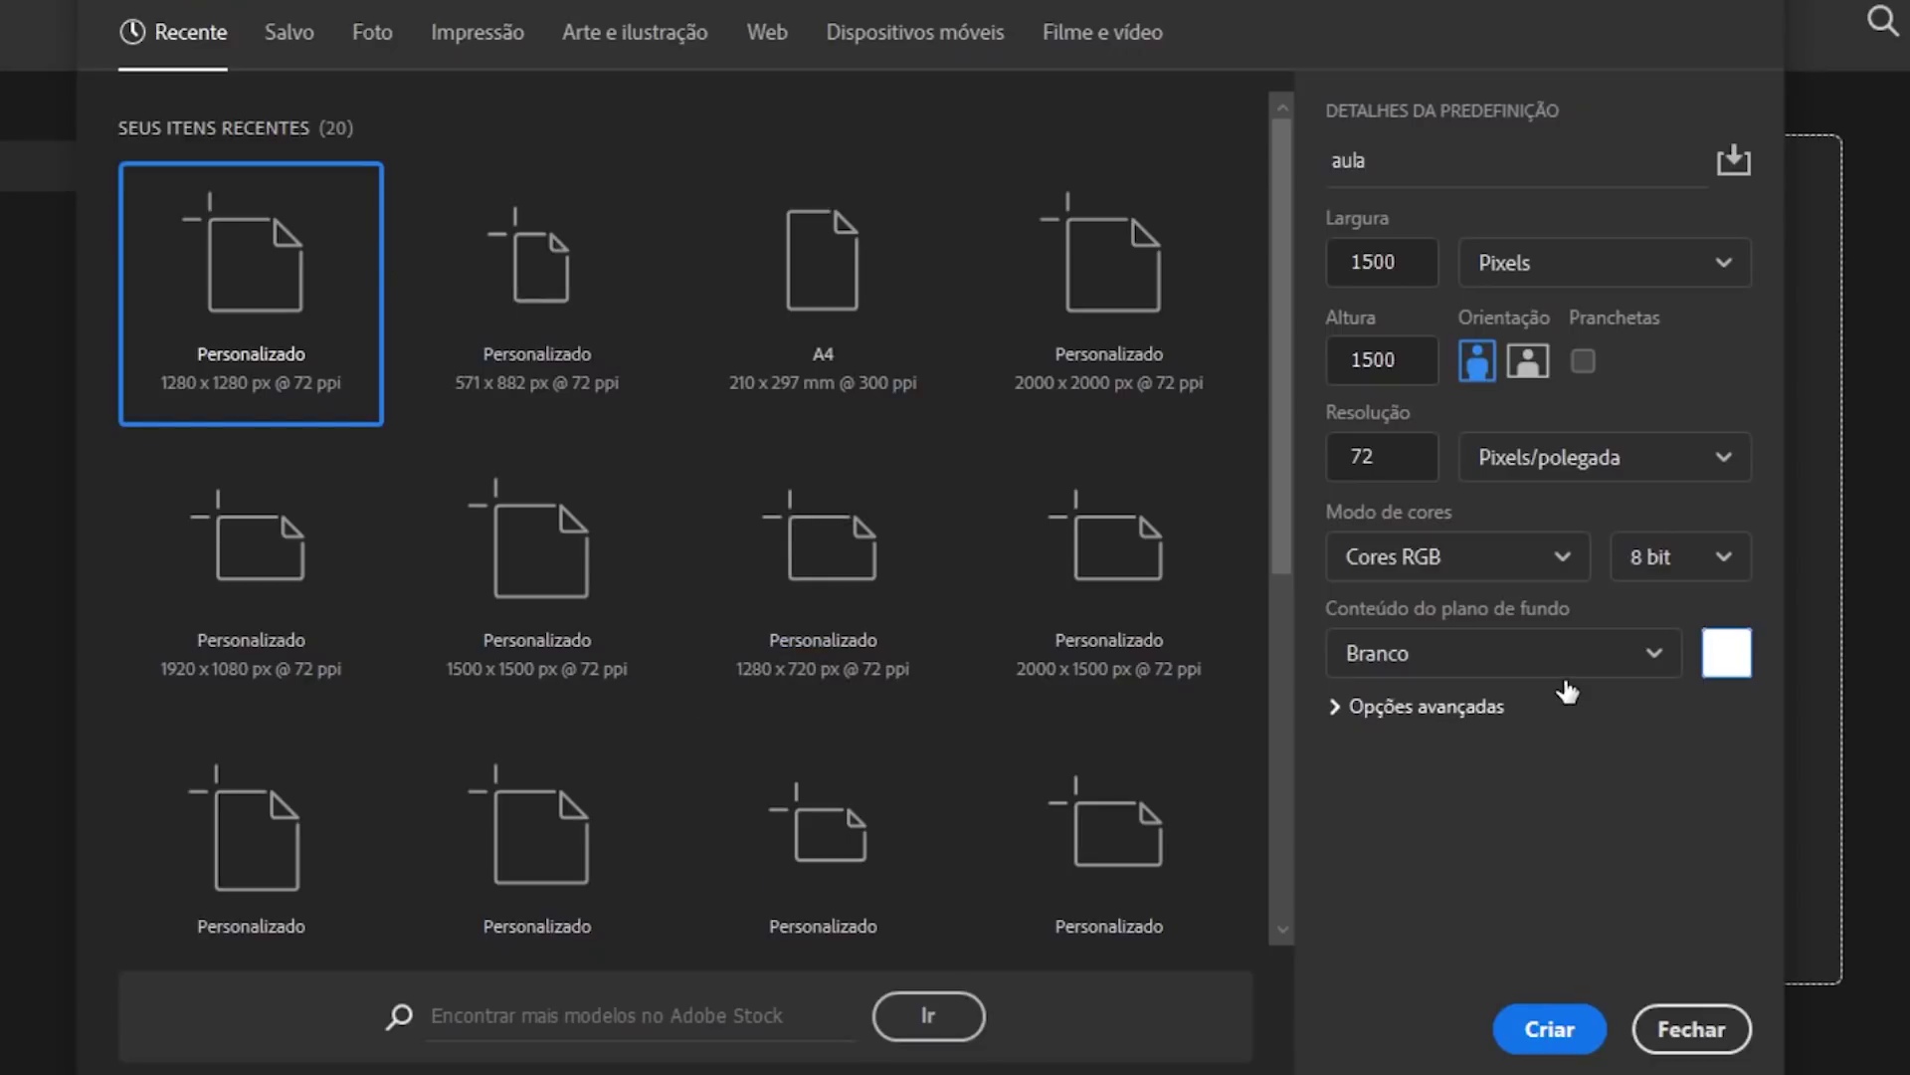
mouse_move(1311, 130)
left_mouse_down()
mouse_move(1667, 793)
mouse_move(1779, 843)
left_mouse_up()
mouse_move(251, 2)
left_mouse_down()
mouse_move(300, 60)
mouse_move(1207, 66)
left_mouse_up()
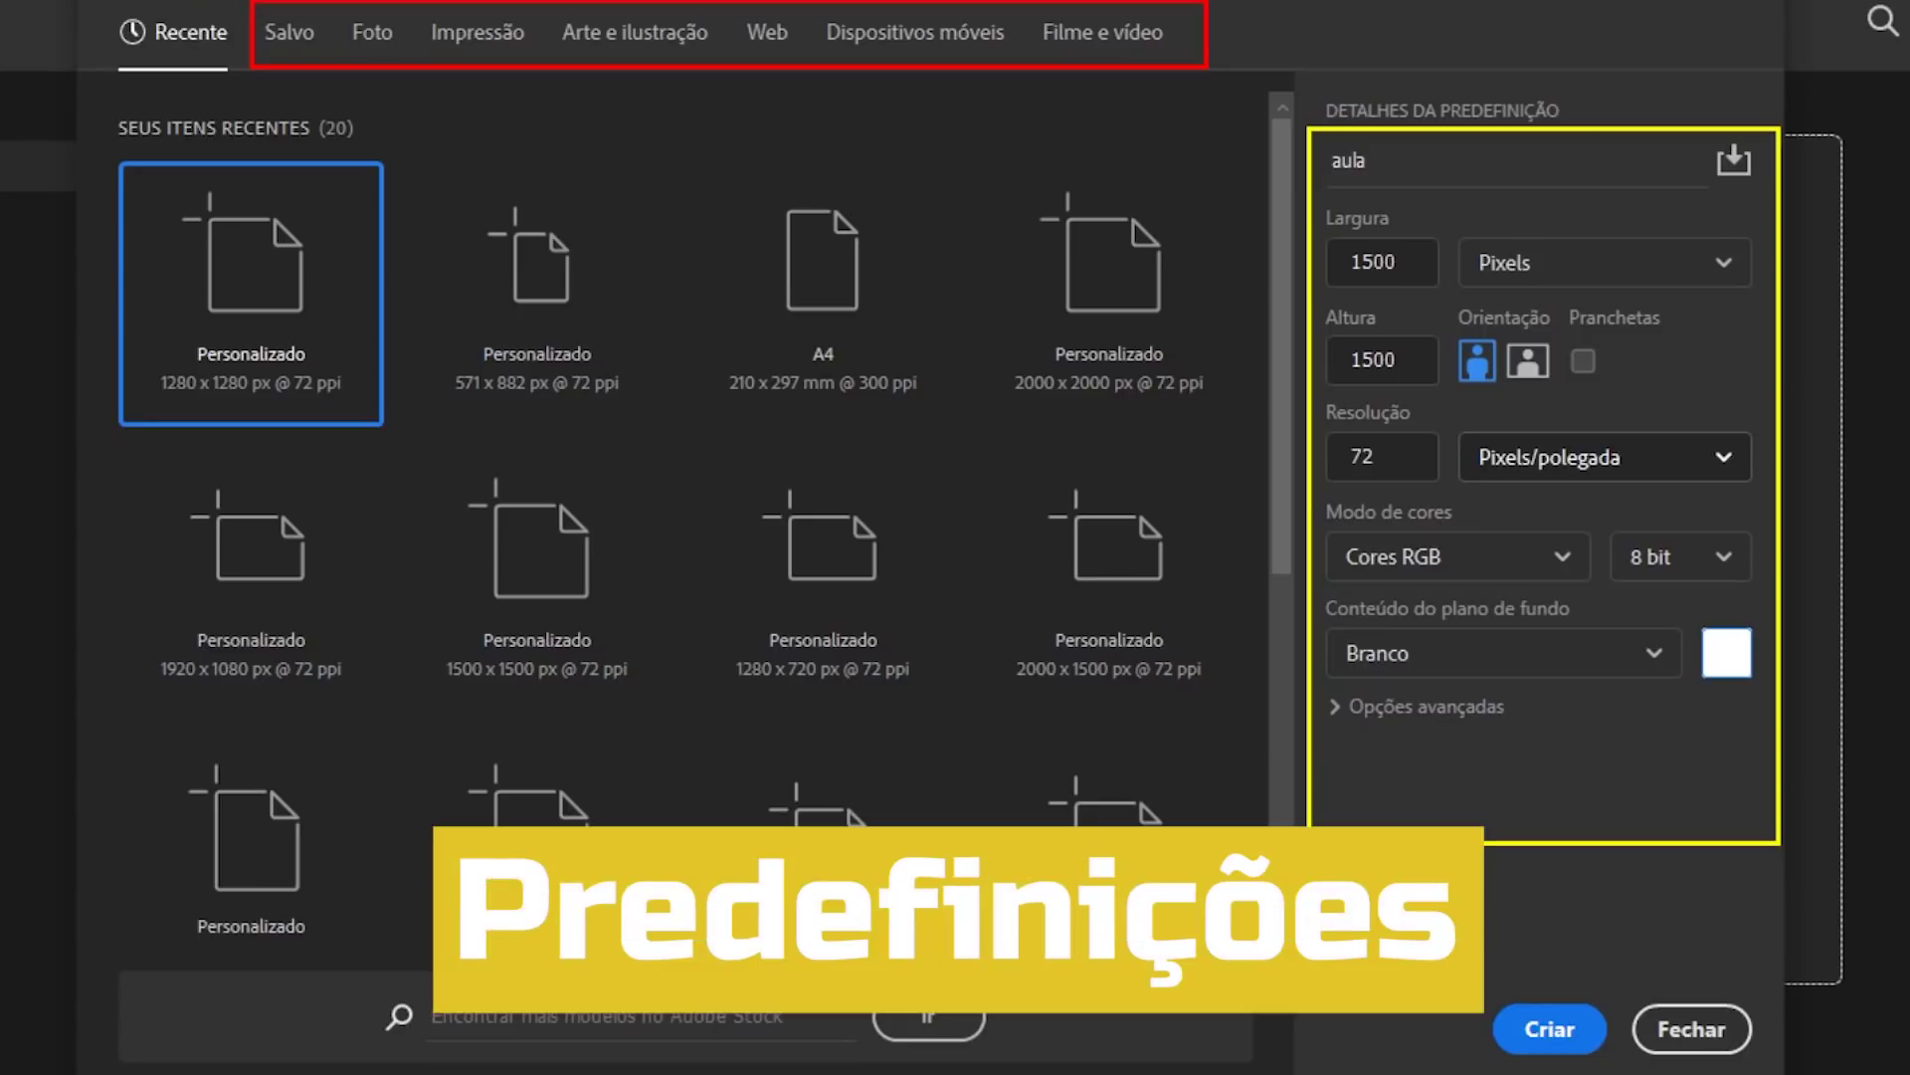
Step: Try the A4 print preset for the new document and select the Carta preset instead
left_click(511, 50)
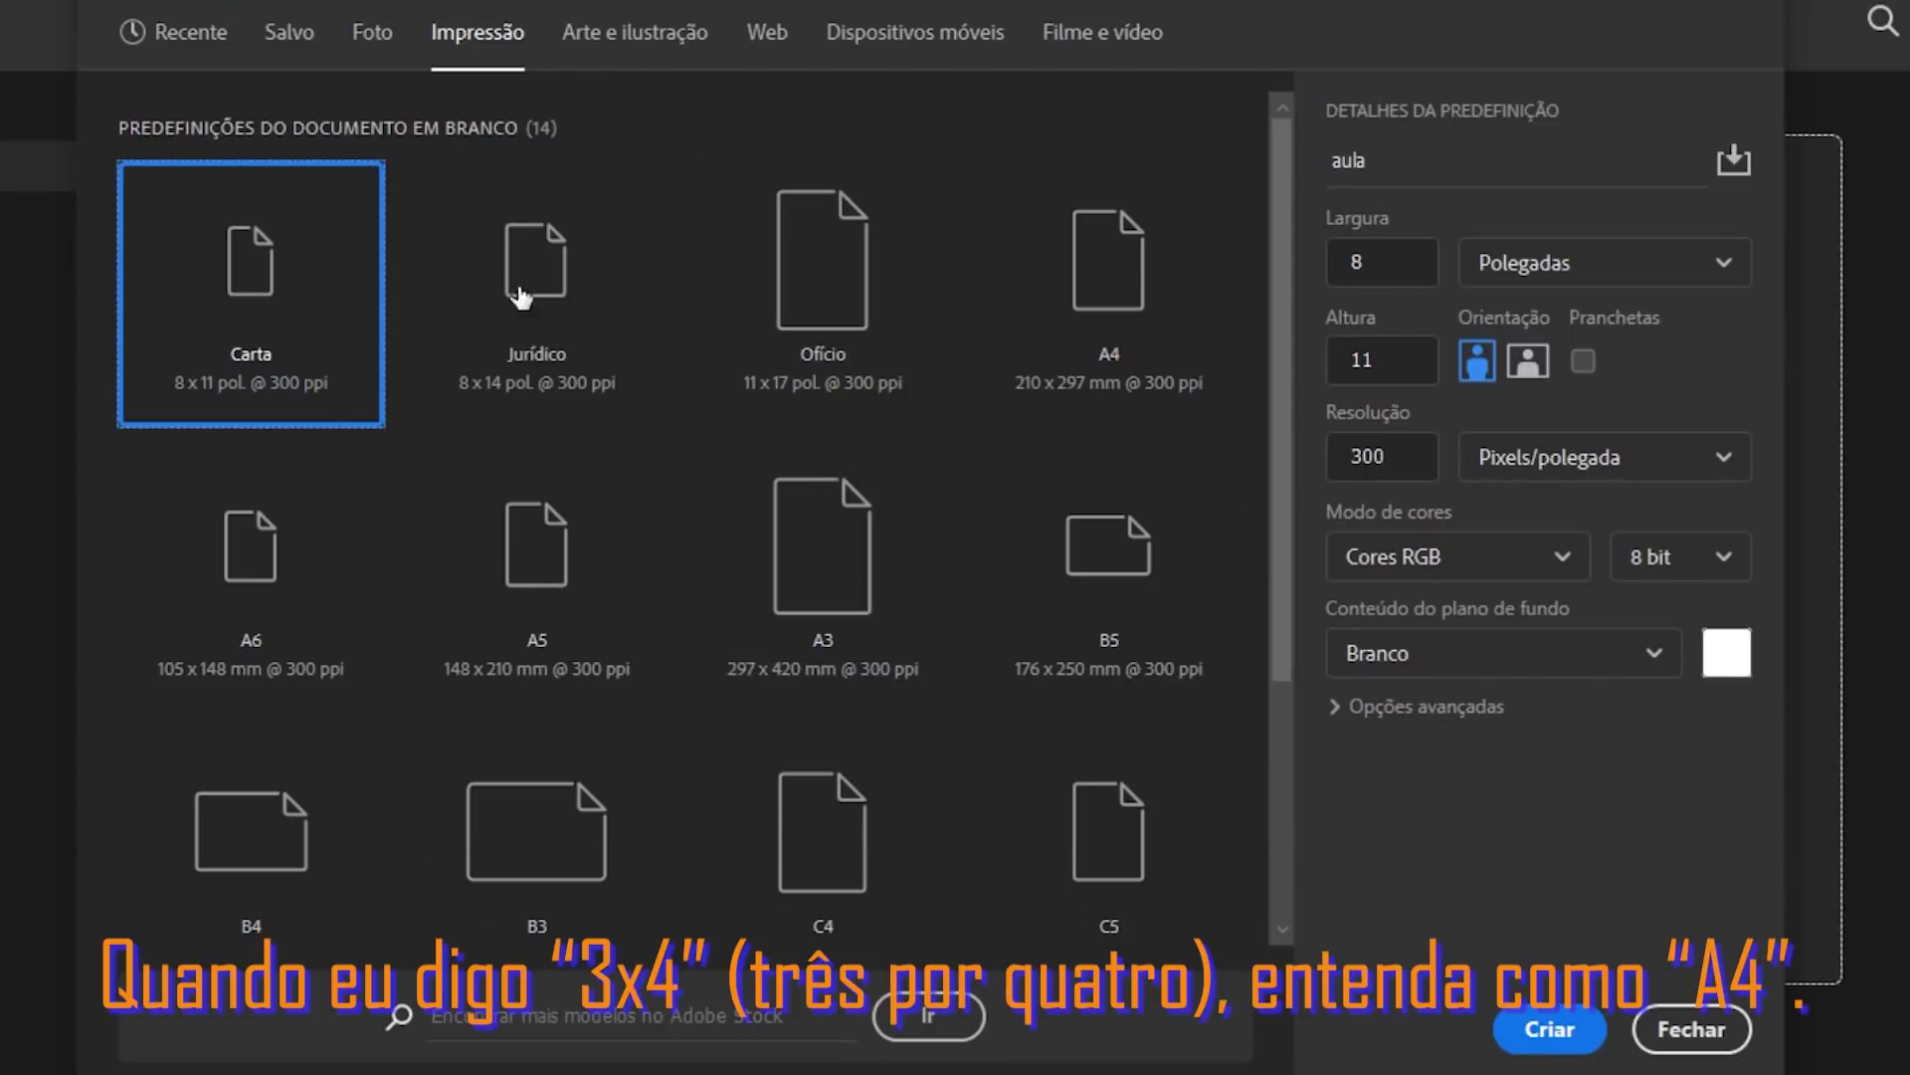
left_click(1131, 283)
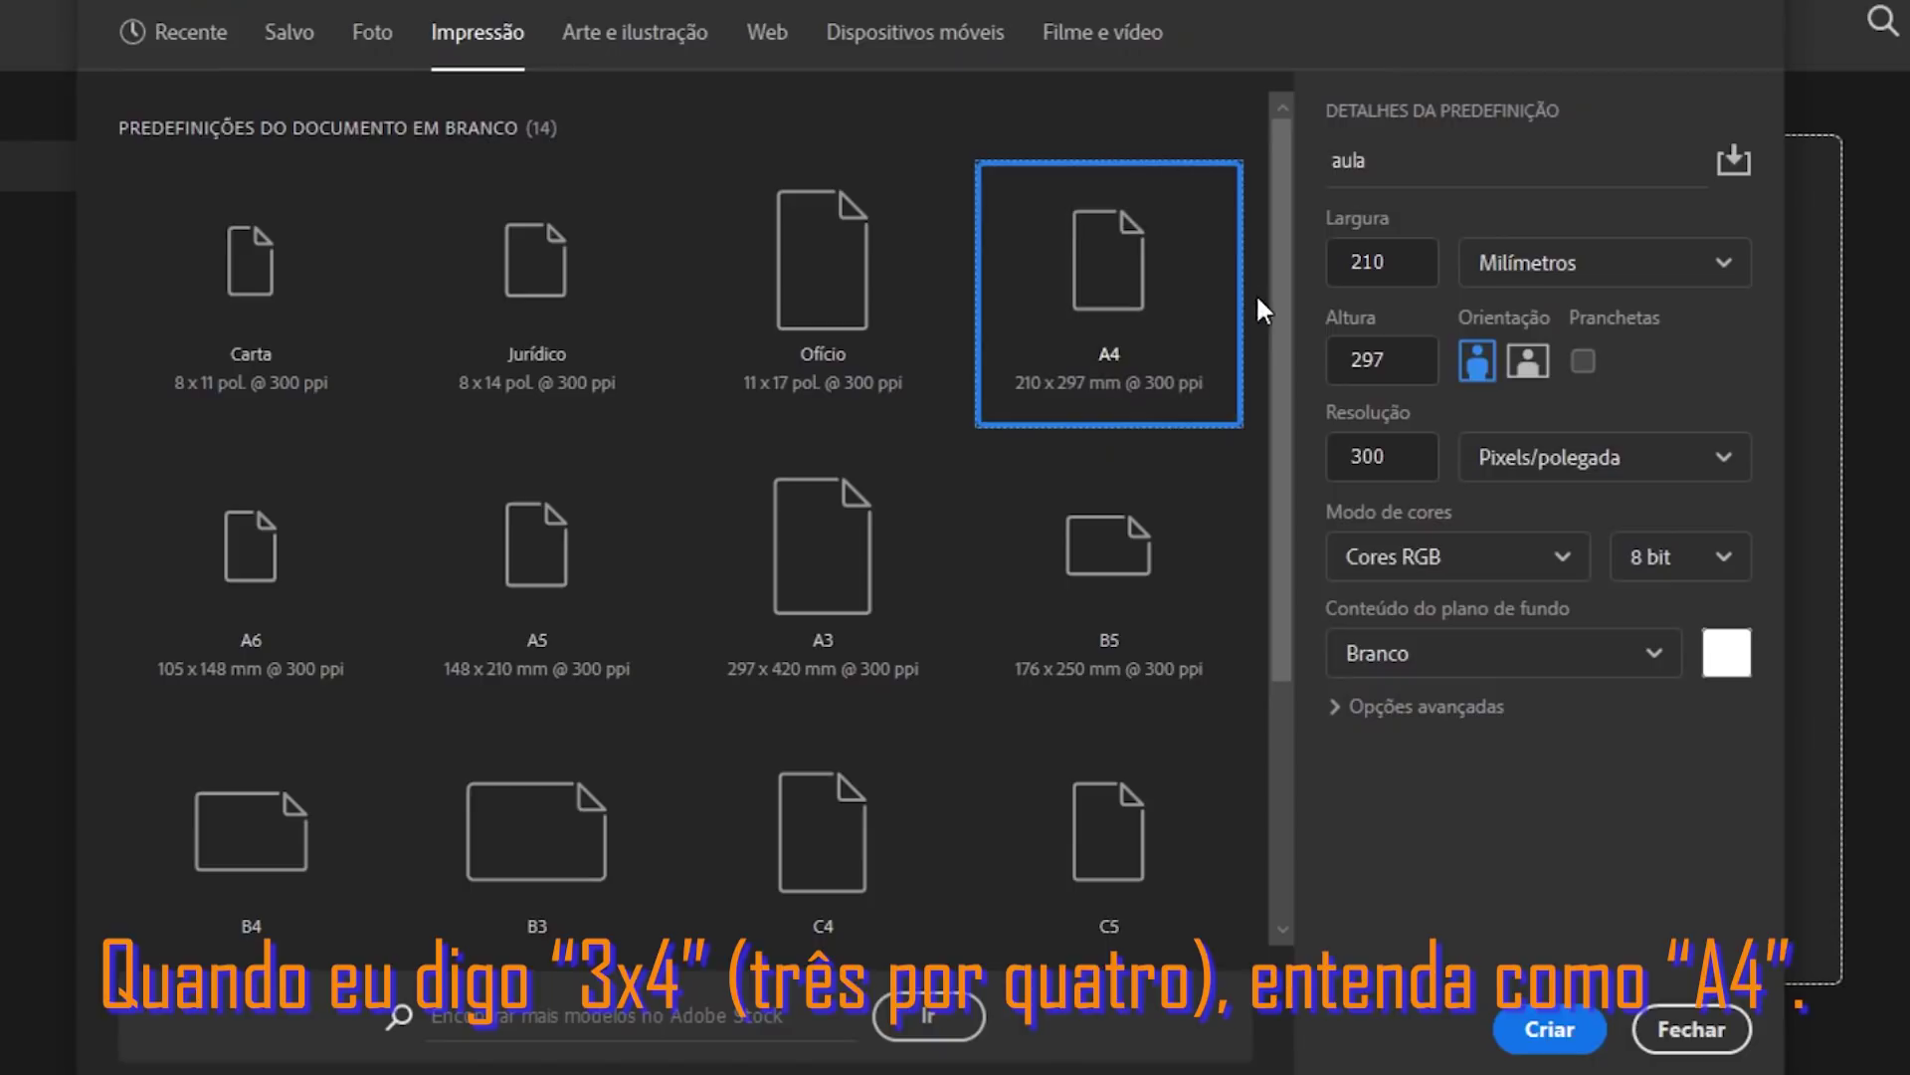
left_click(299, 298)
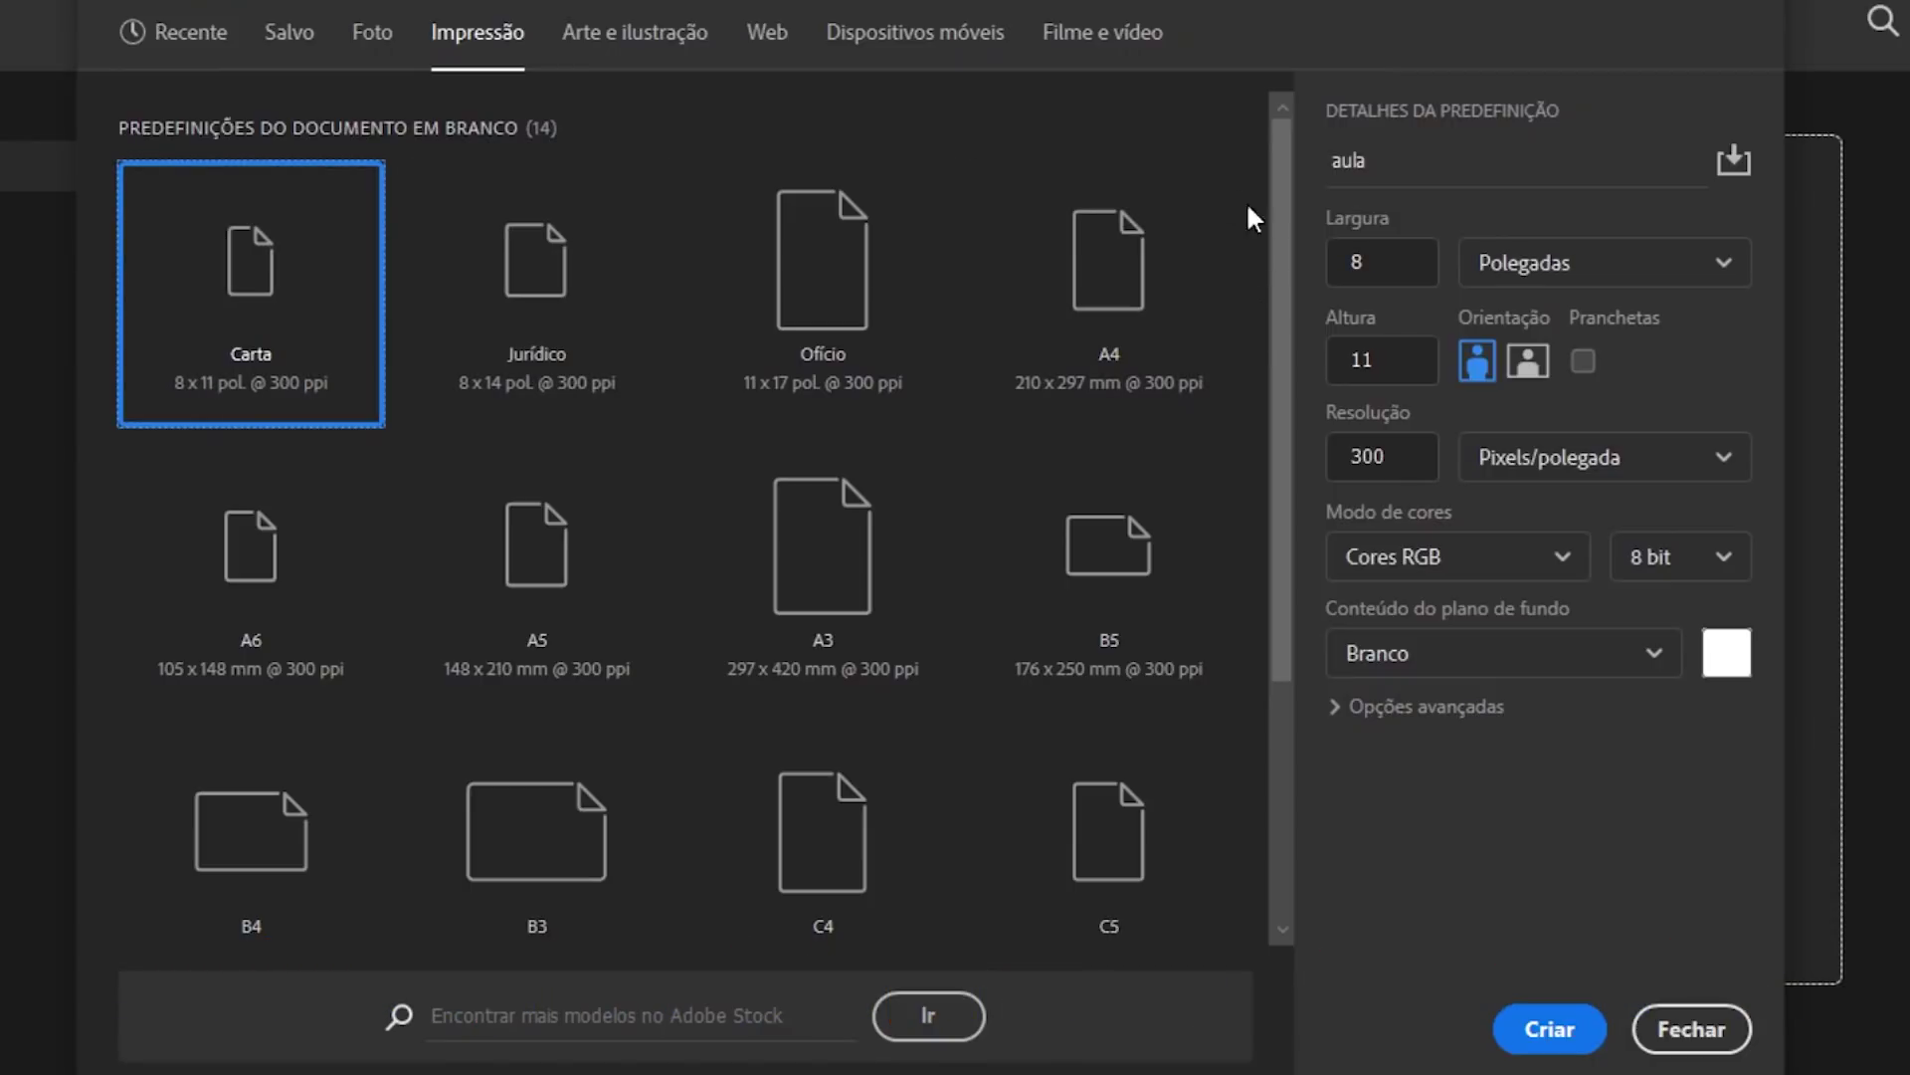
Step: Try the A4 and A3 print presets for the new document and browse the Arte e ilustração presets
left_click(1164, 277)
left_click(832, 522)
scroll(874, 521, "down", 3)
scroll(995, 418, "up", 3)
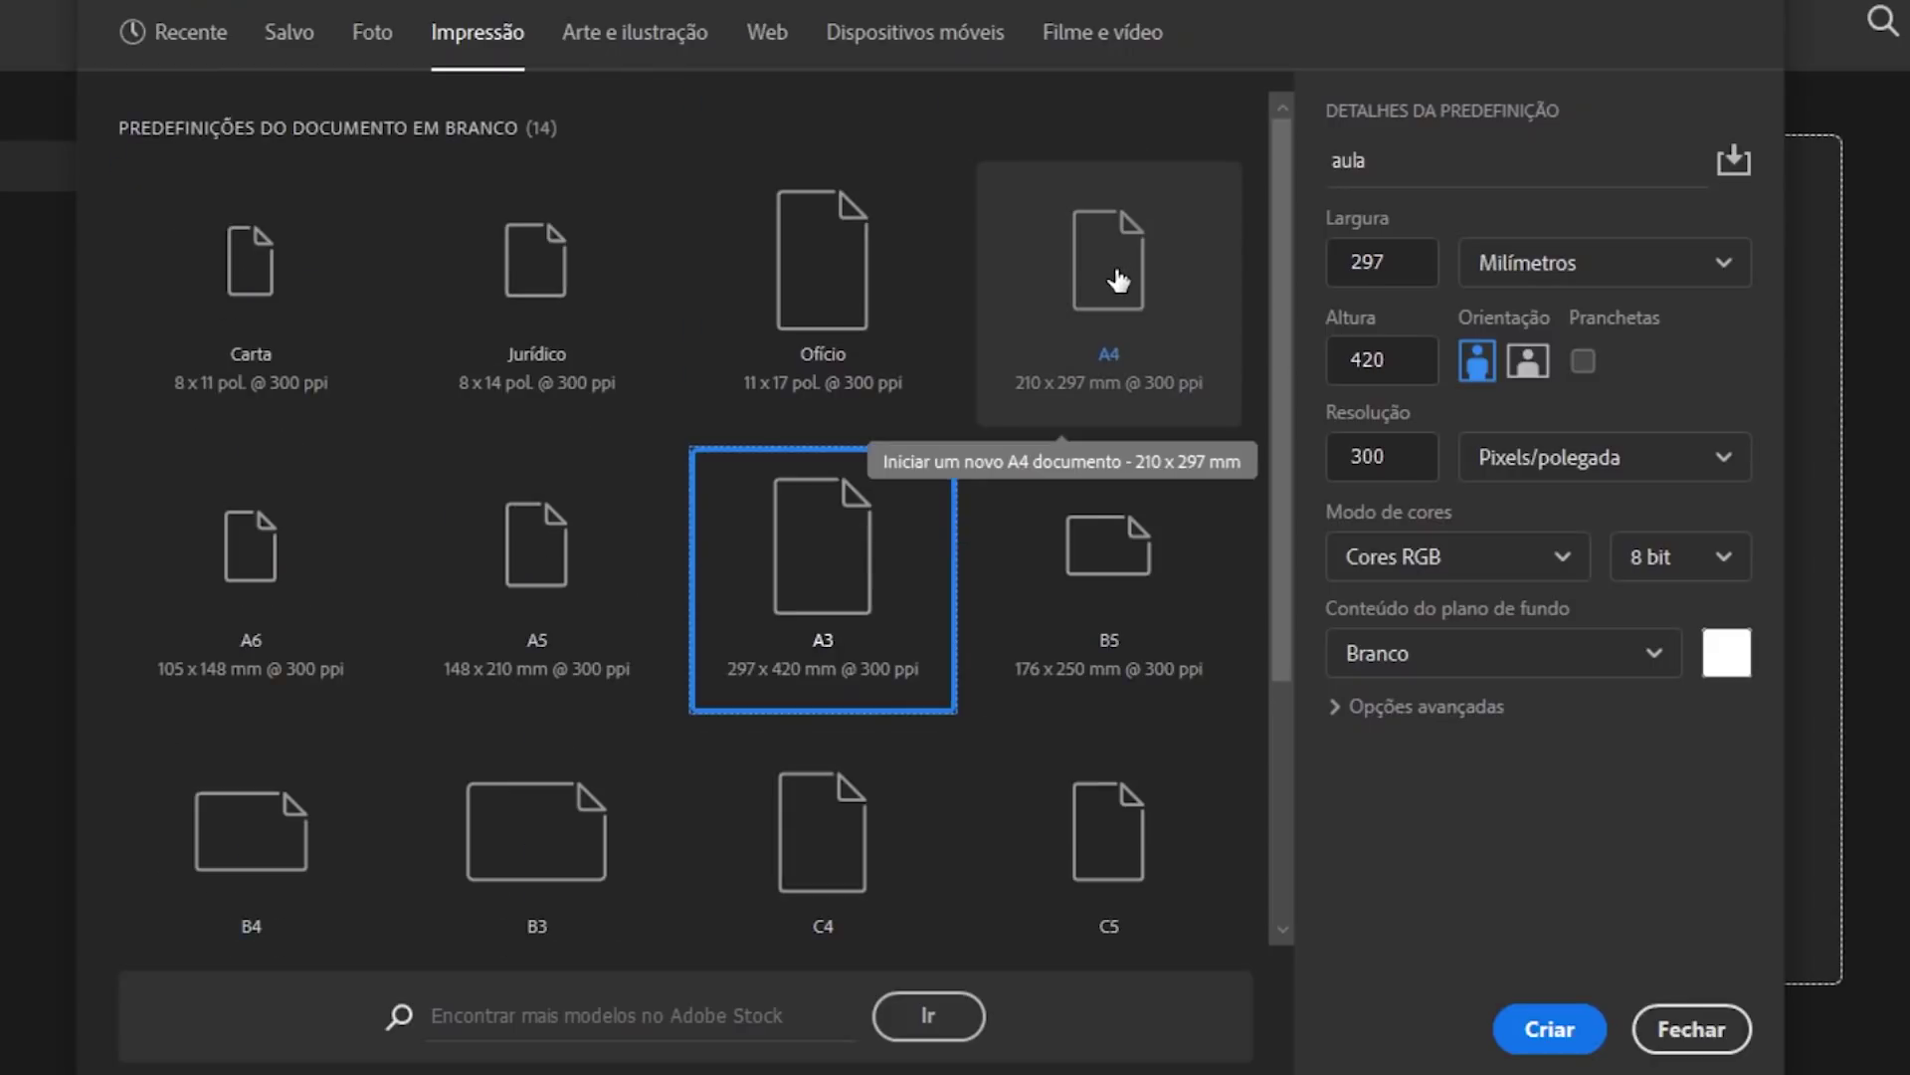
left_click(1134, 278)
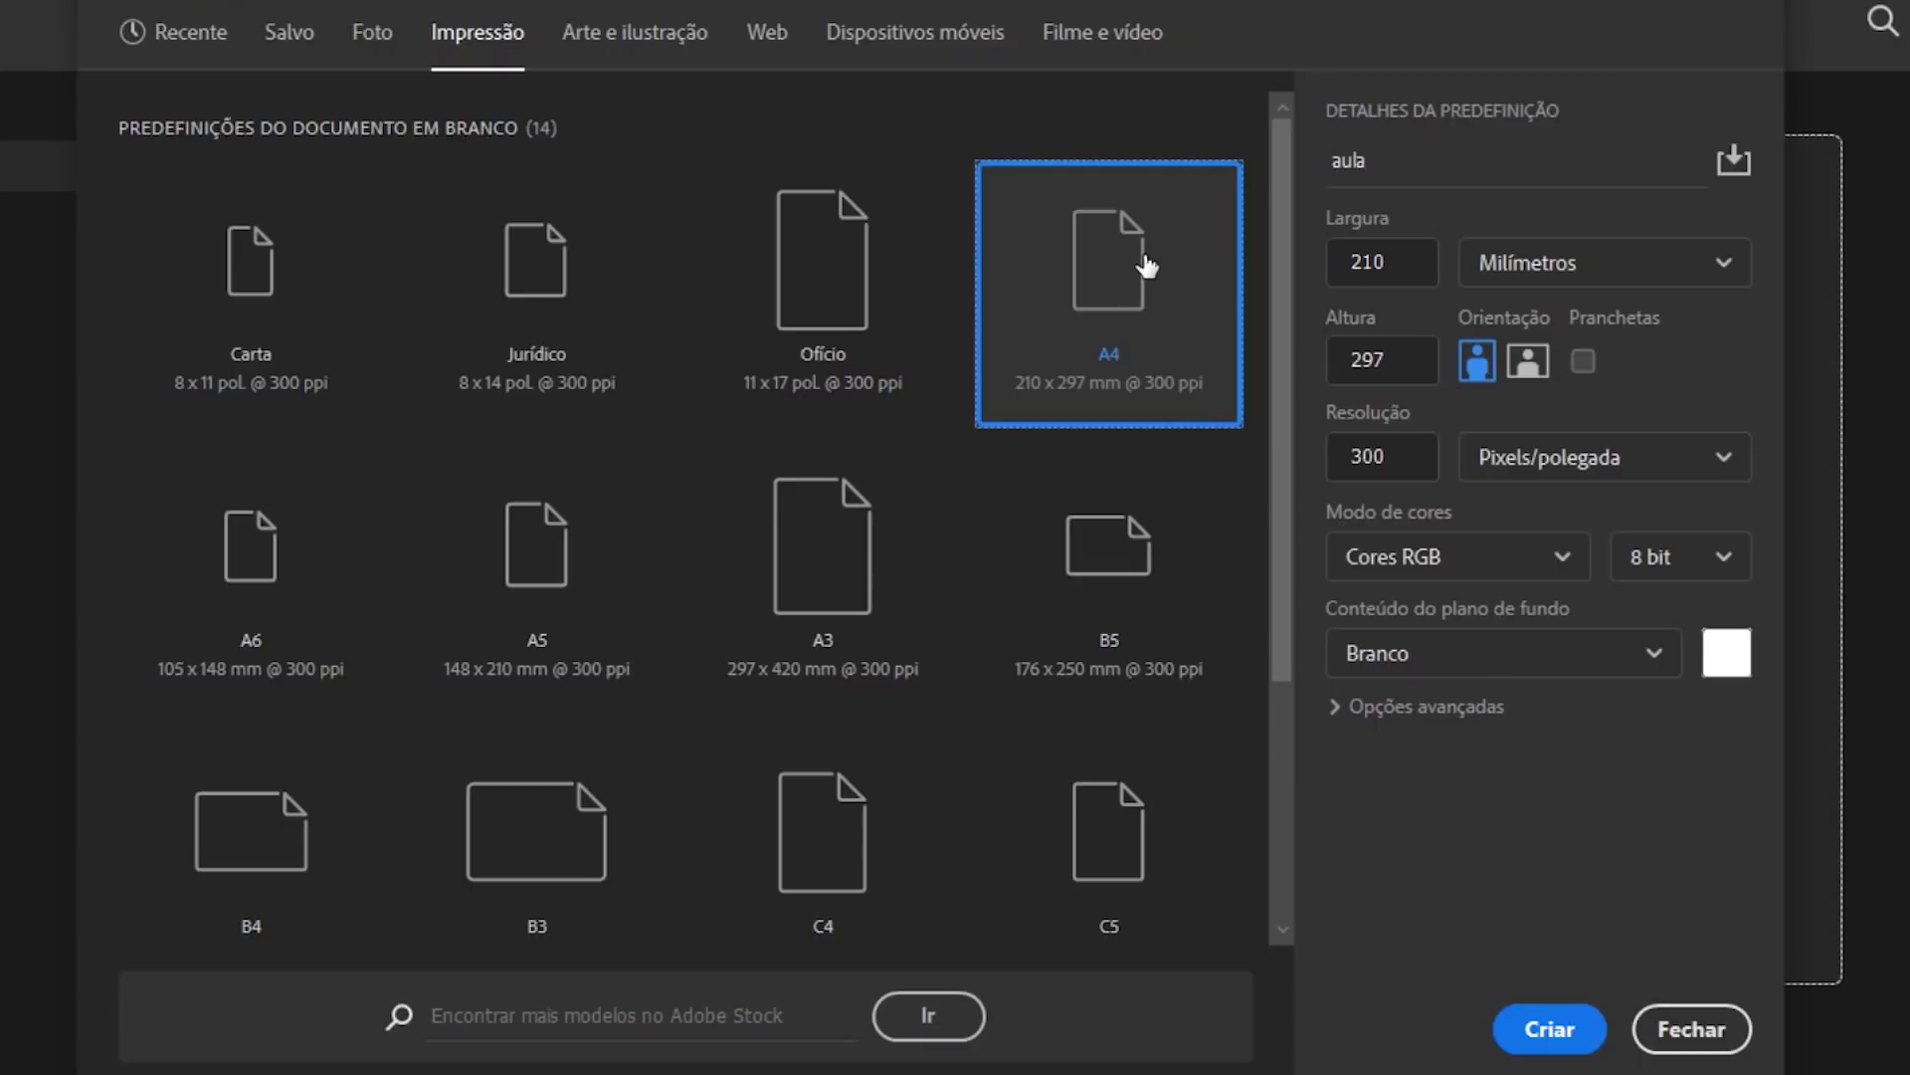
left_click(635, 32)
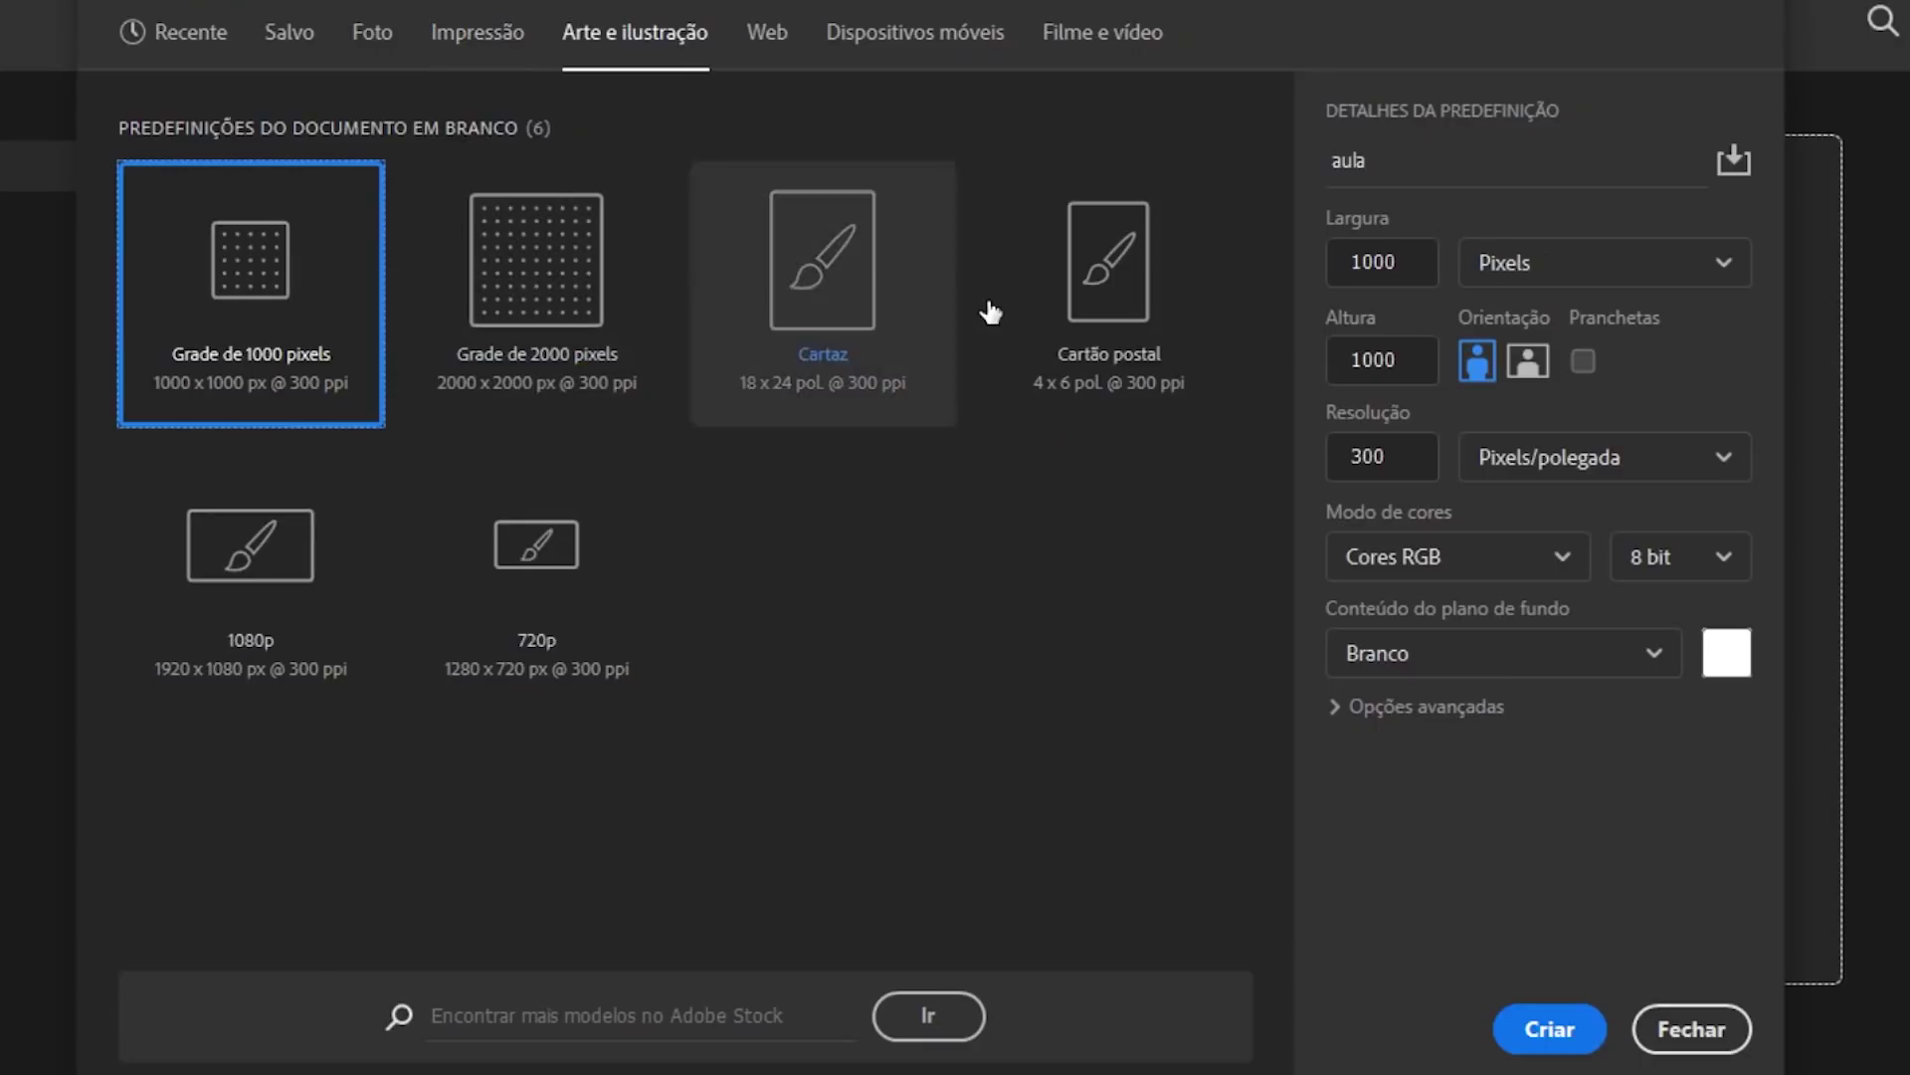
left_click(950, 259)
Step: Start from the most recent 1280 x 1280 px item and set both its width and height to 1500 pixels
left_click(189, 31)
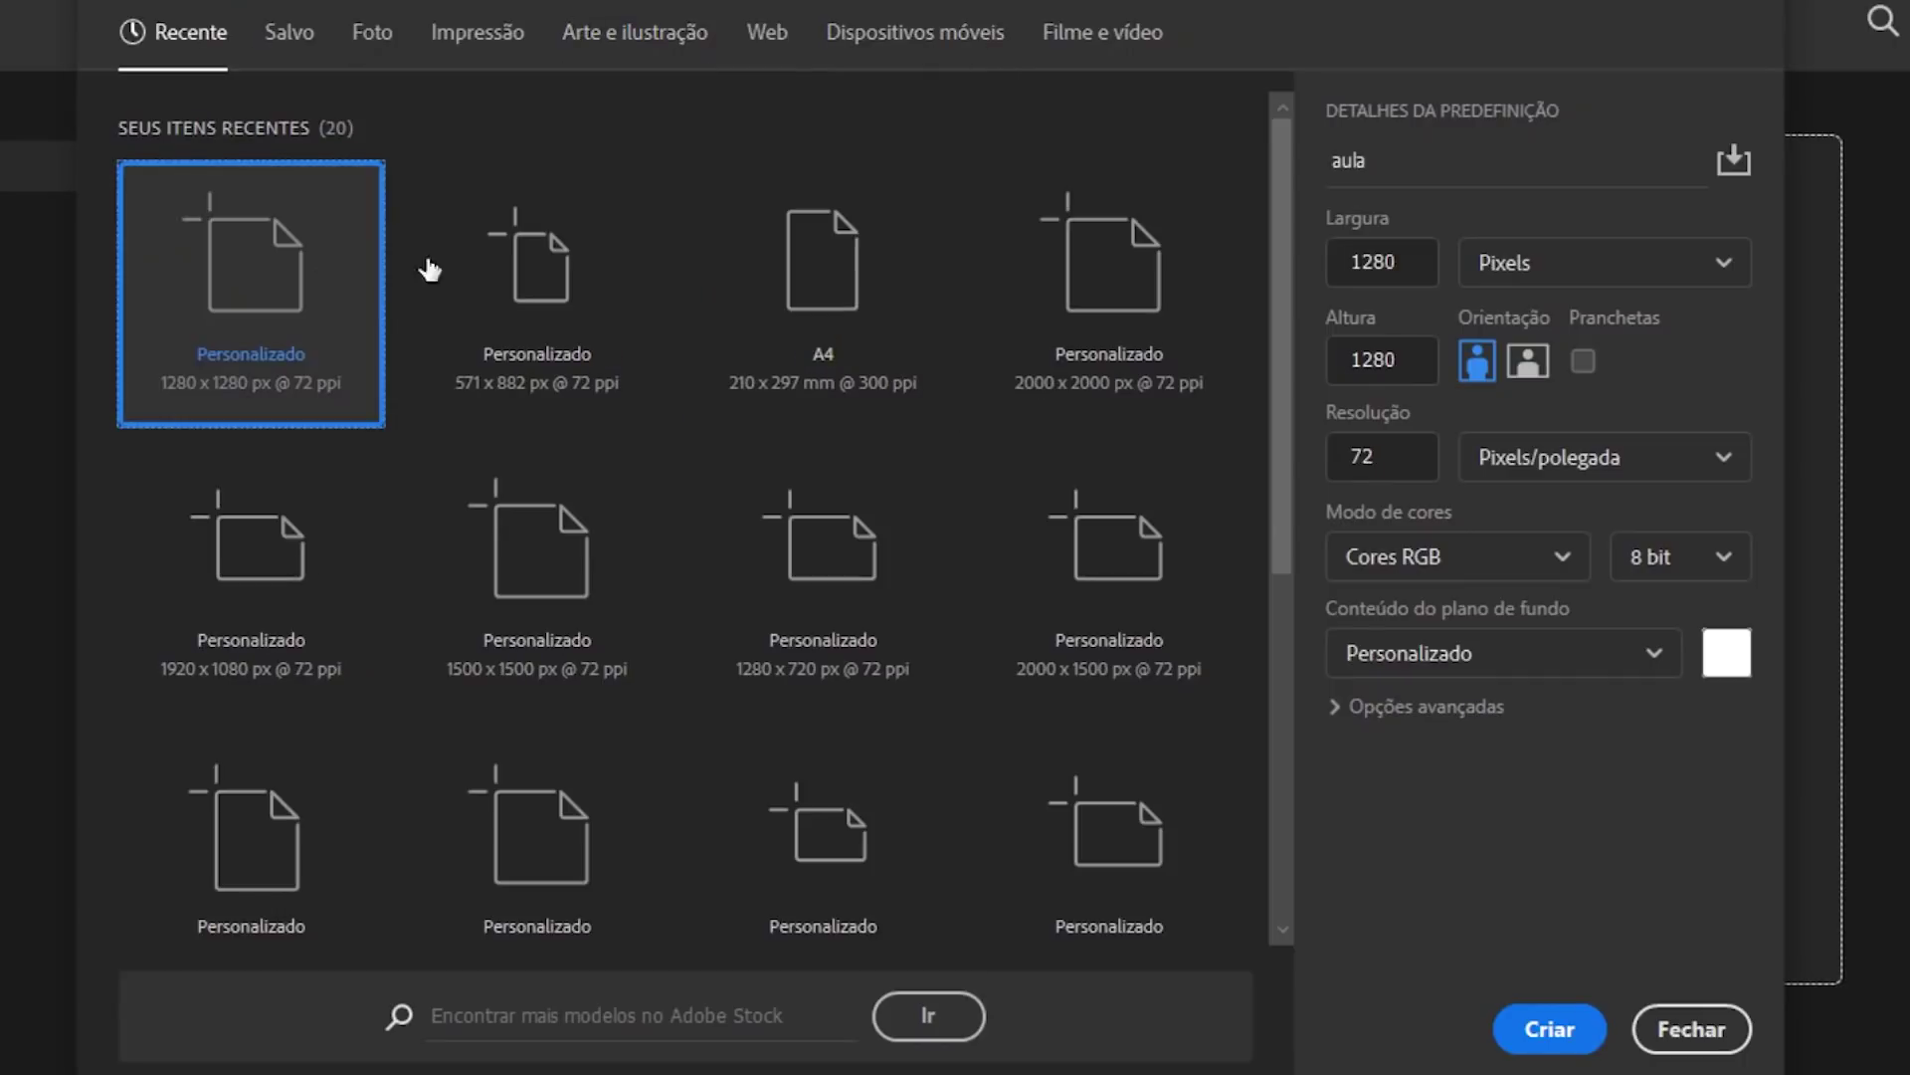
double_click(1405, 260)
type("1")
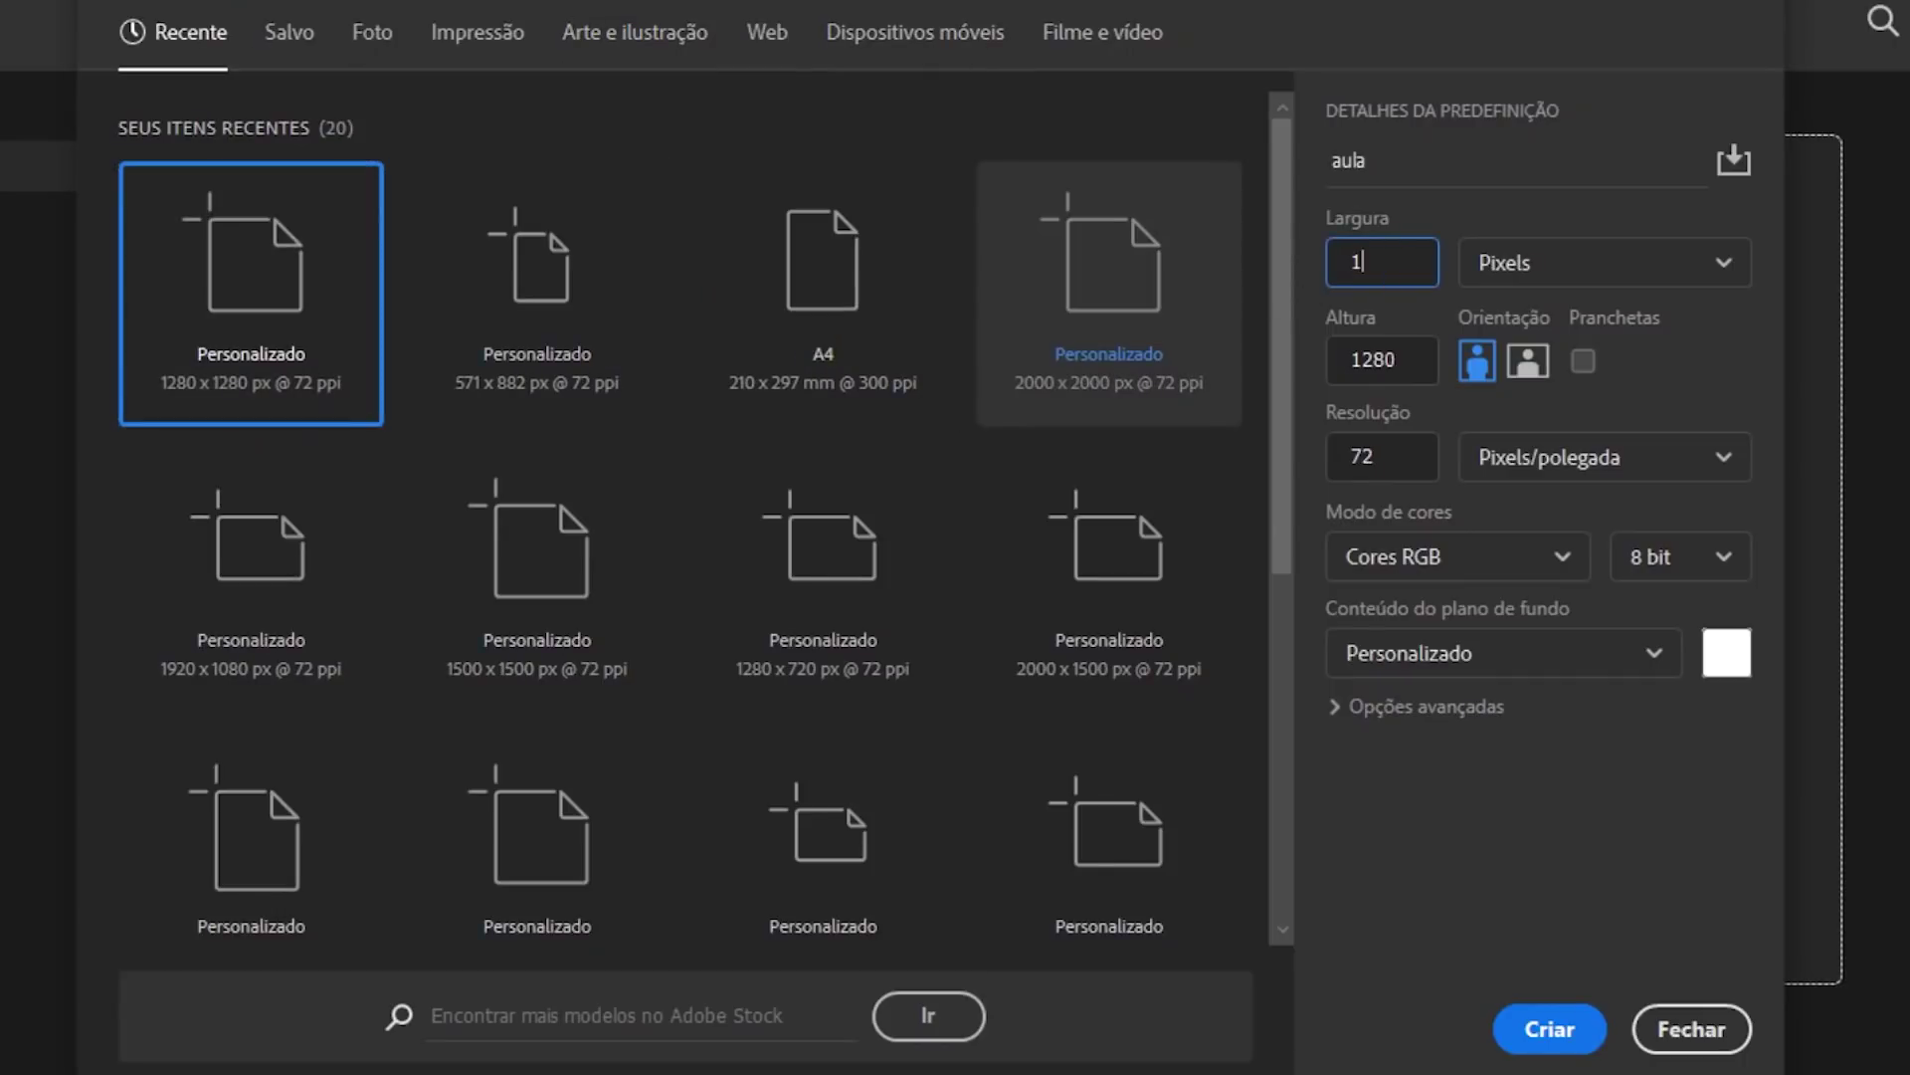
type("500")
key("Tab")
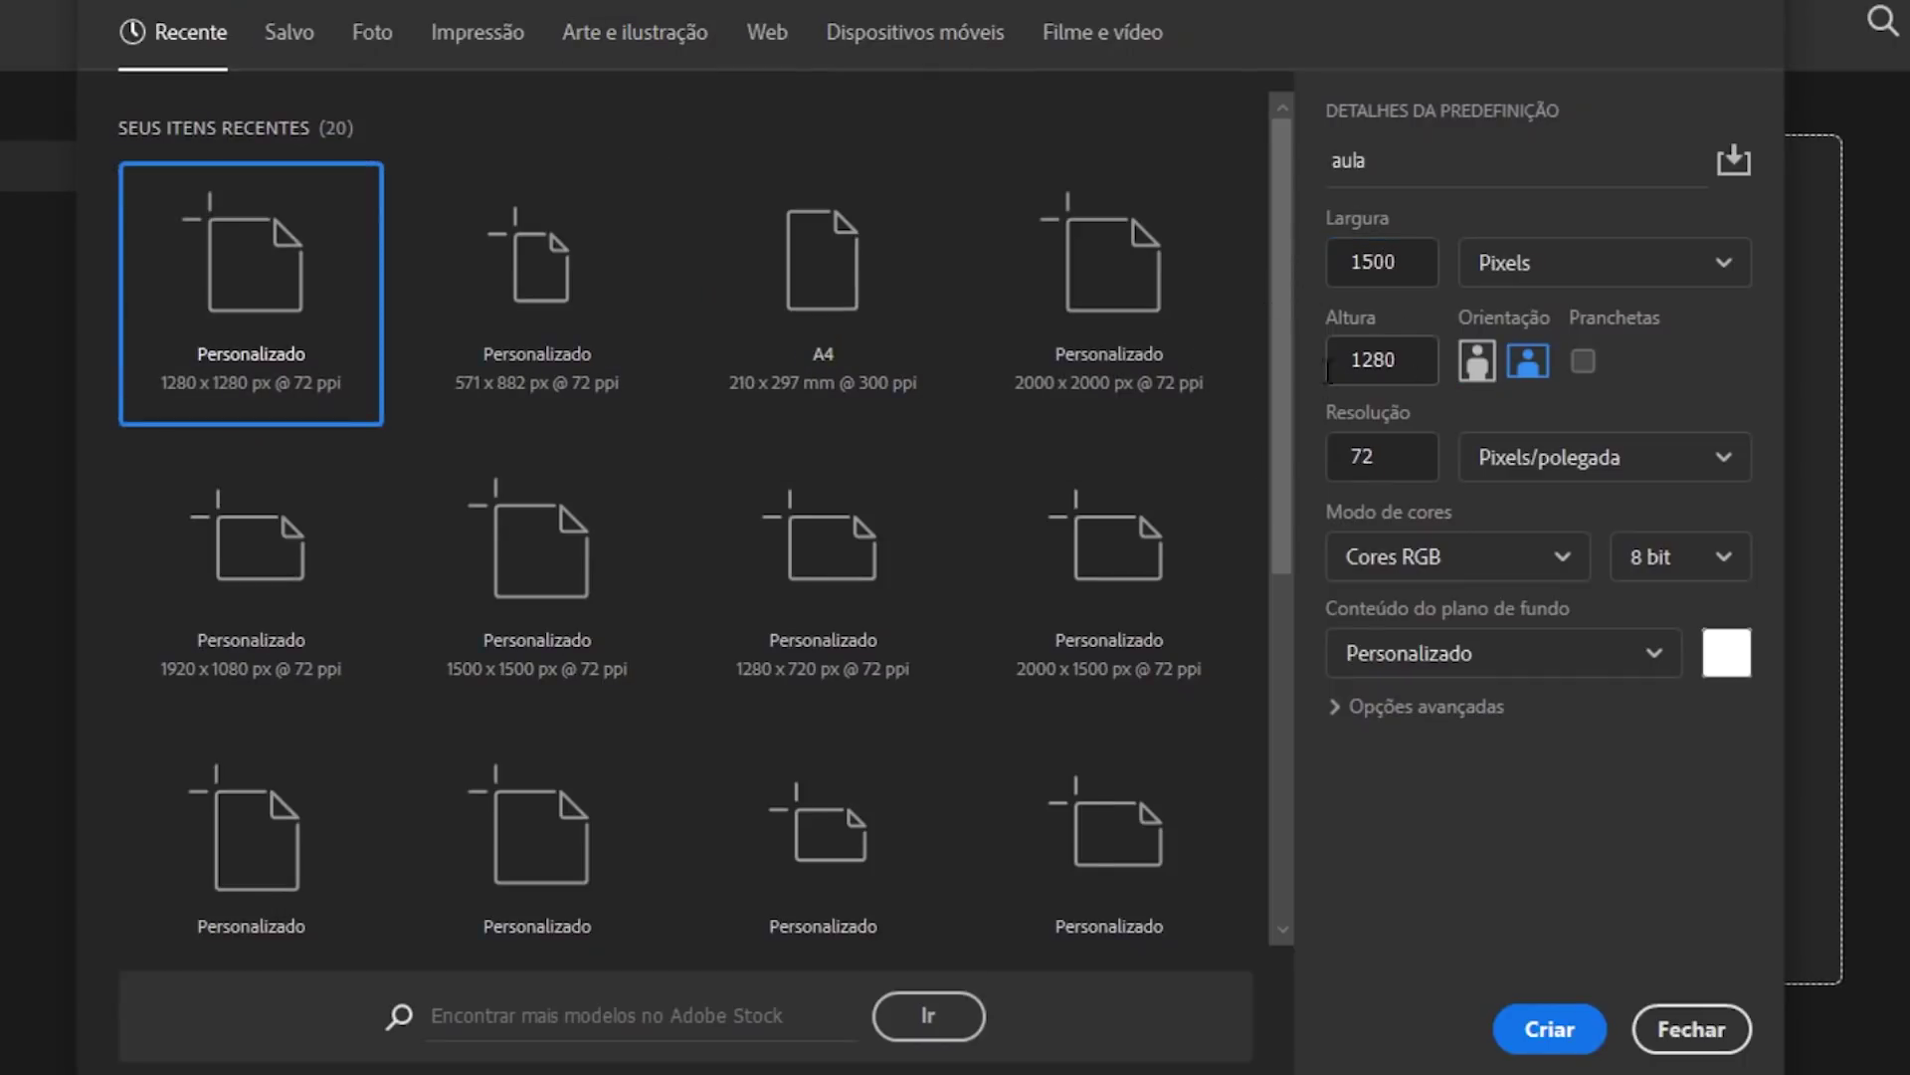
type("1")
left_click(1641, 824)
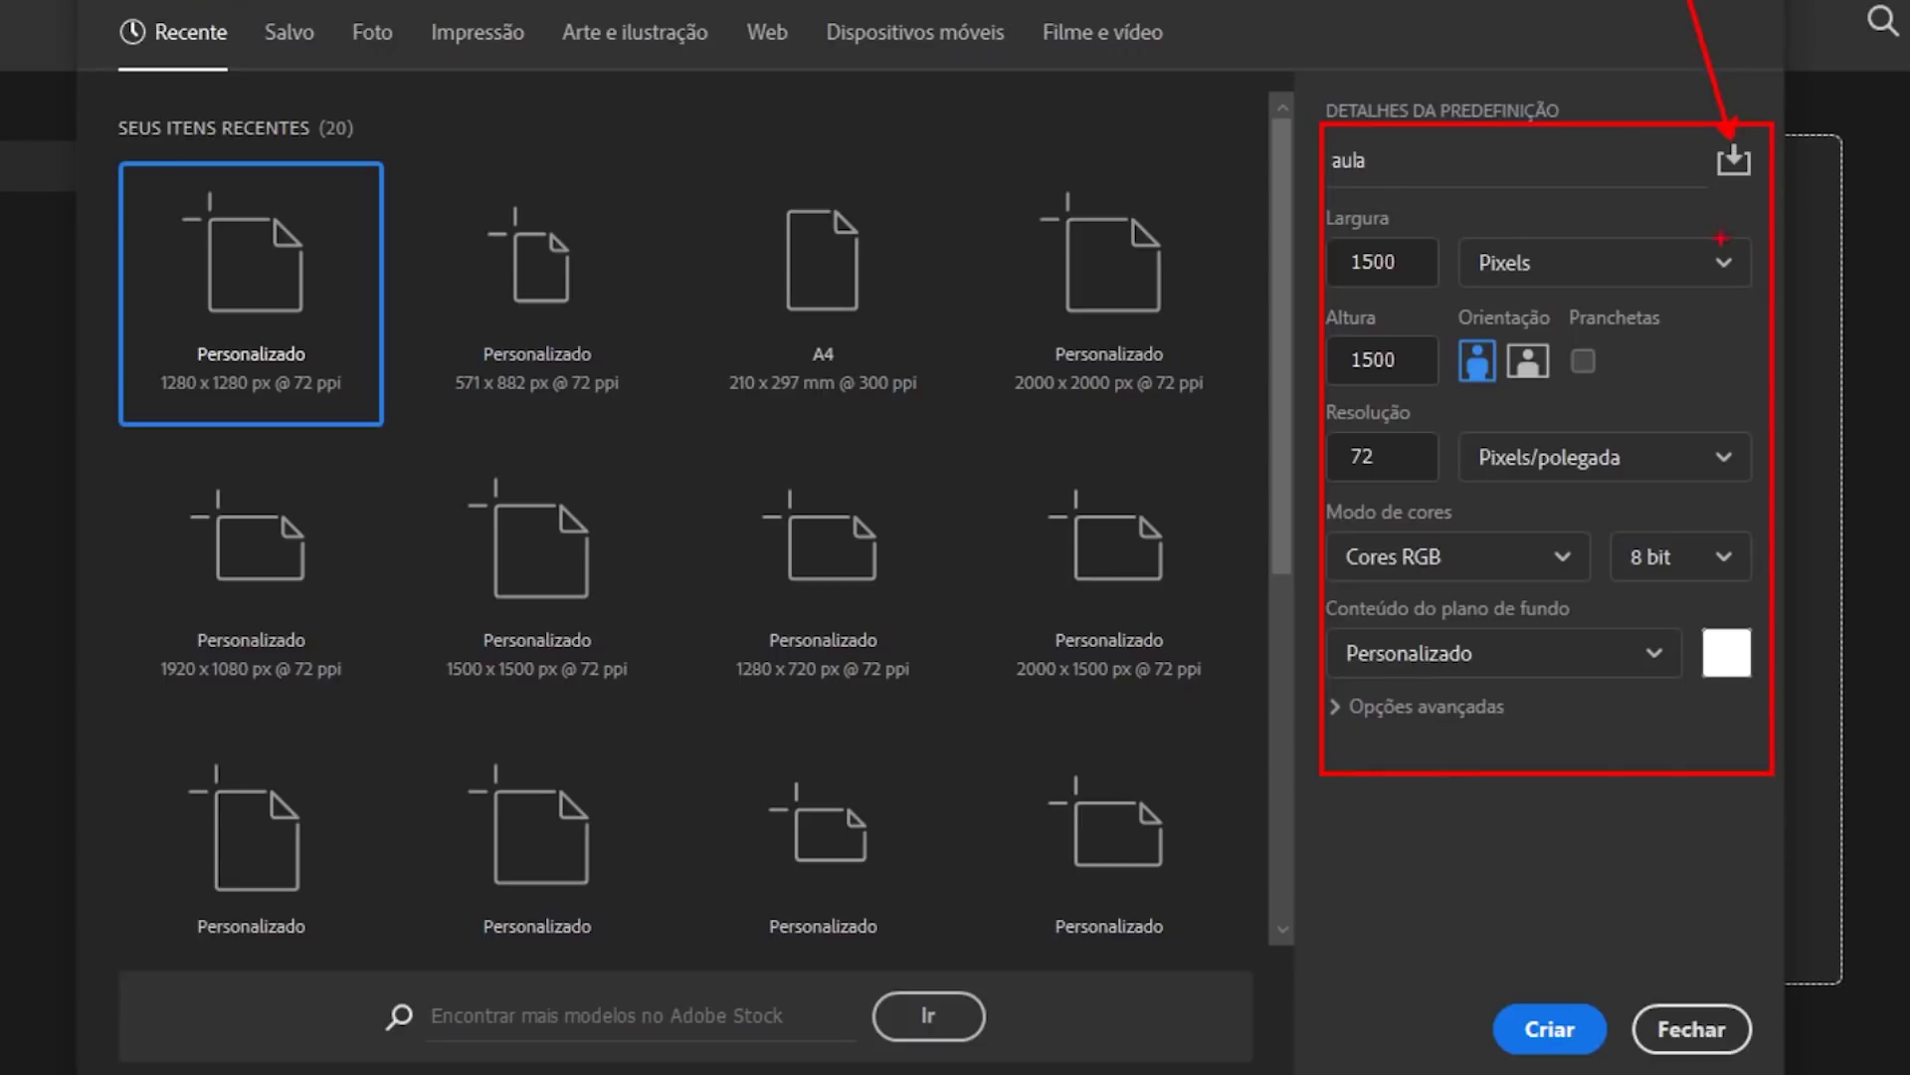
Step: Save the current document settings as a reusable preset named aula
left_click(1735, 165)
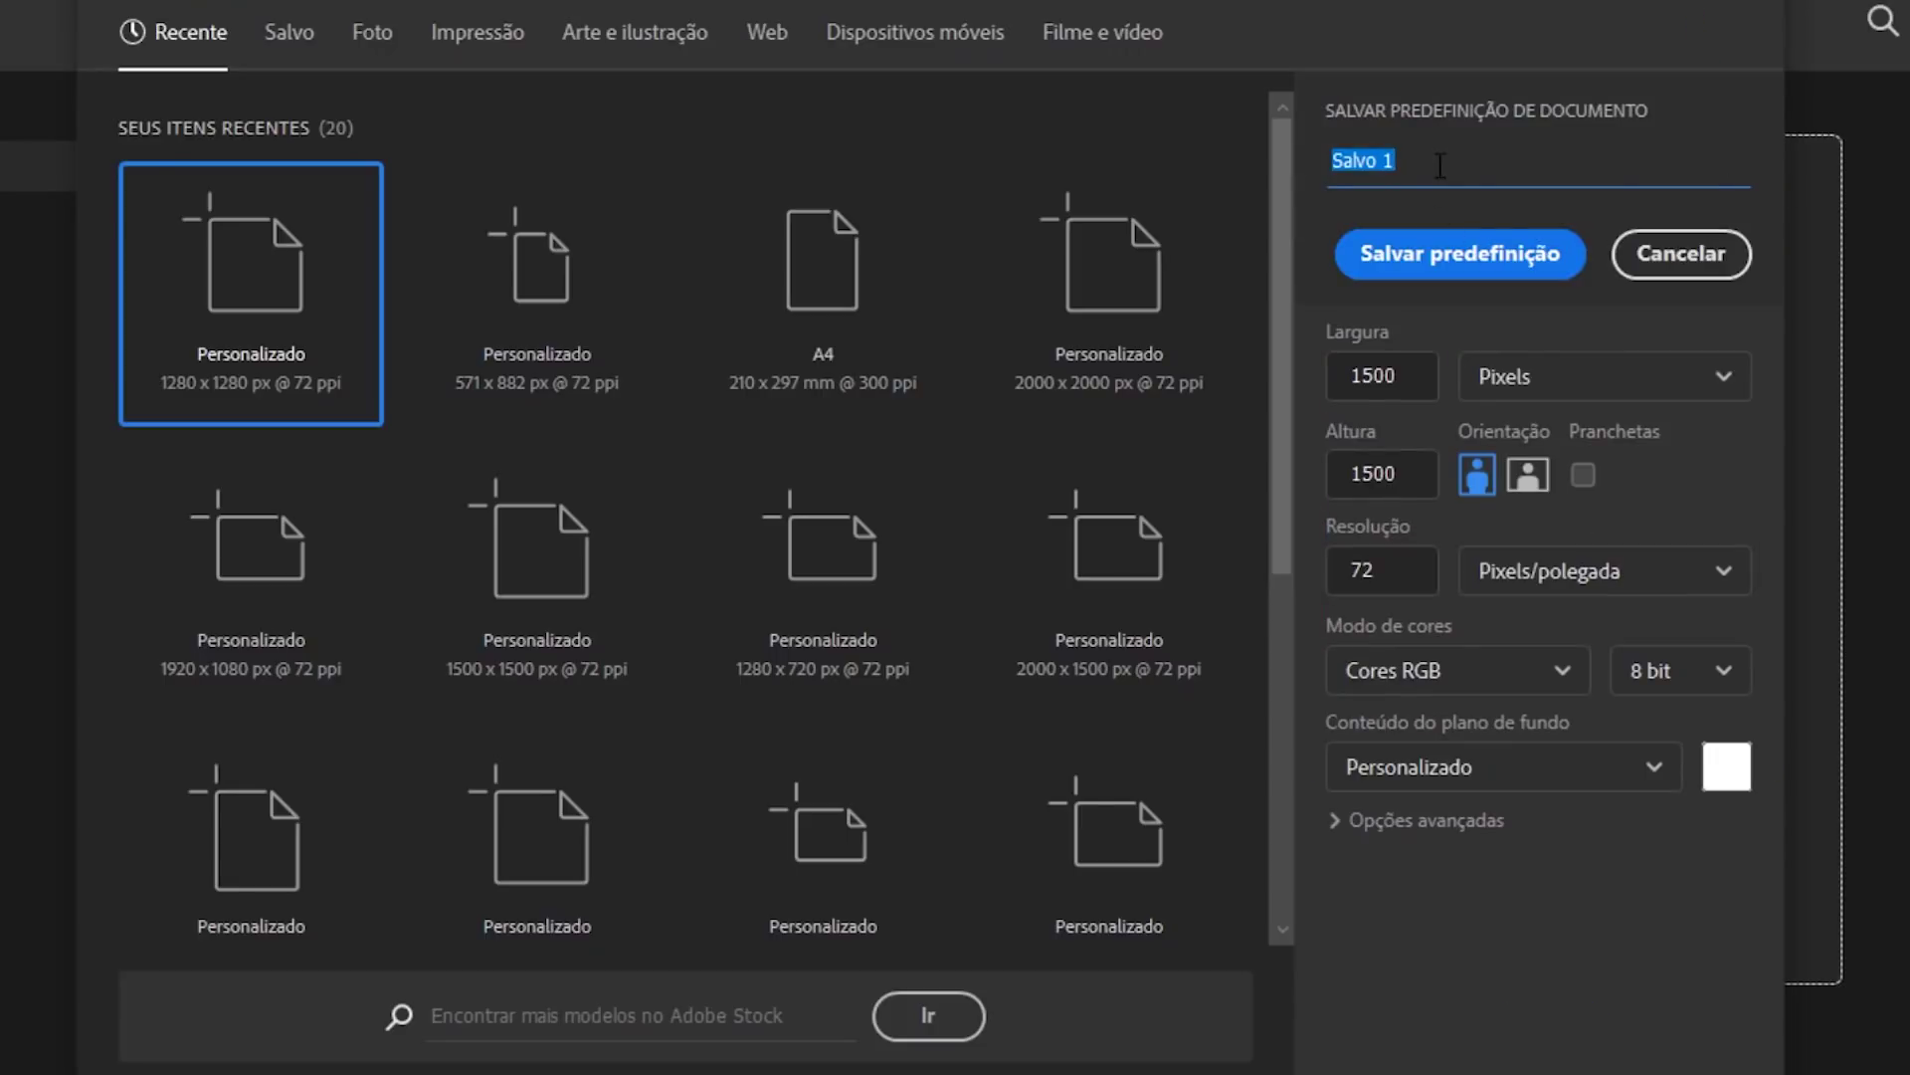
type("jashd")
key("BackSpace")
key("BackSpace")
key("BackSpace")
type("au")
left_click(1461, 256)
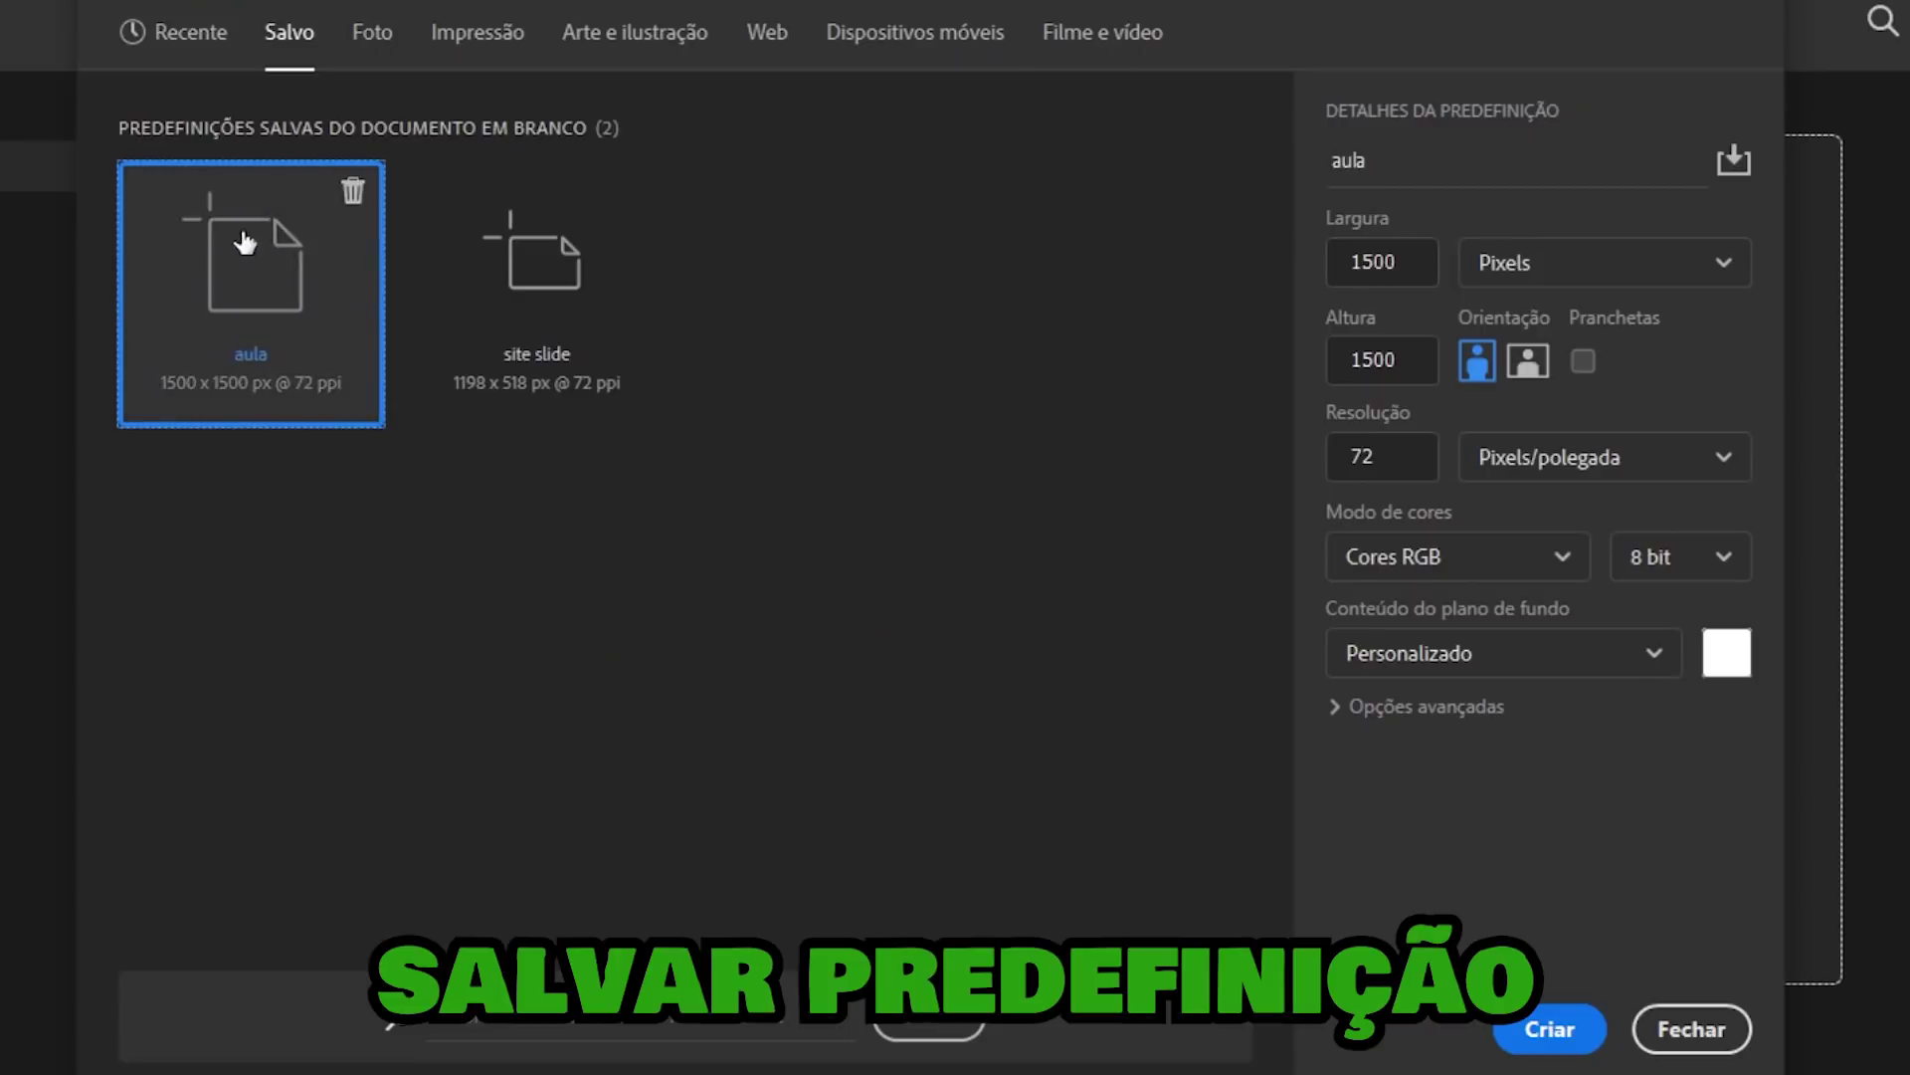
Step: Create the aula document from the recent 1280 x 1280 px, 72 ppi item
left_click(330, 36)
left_click(286, 38)
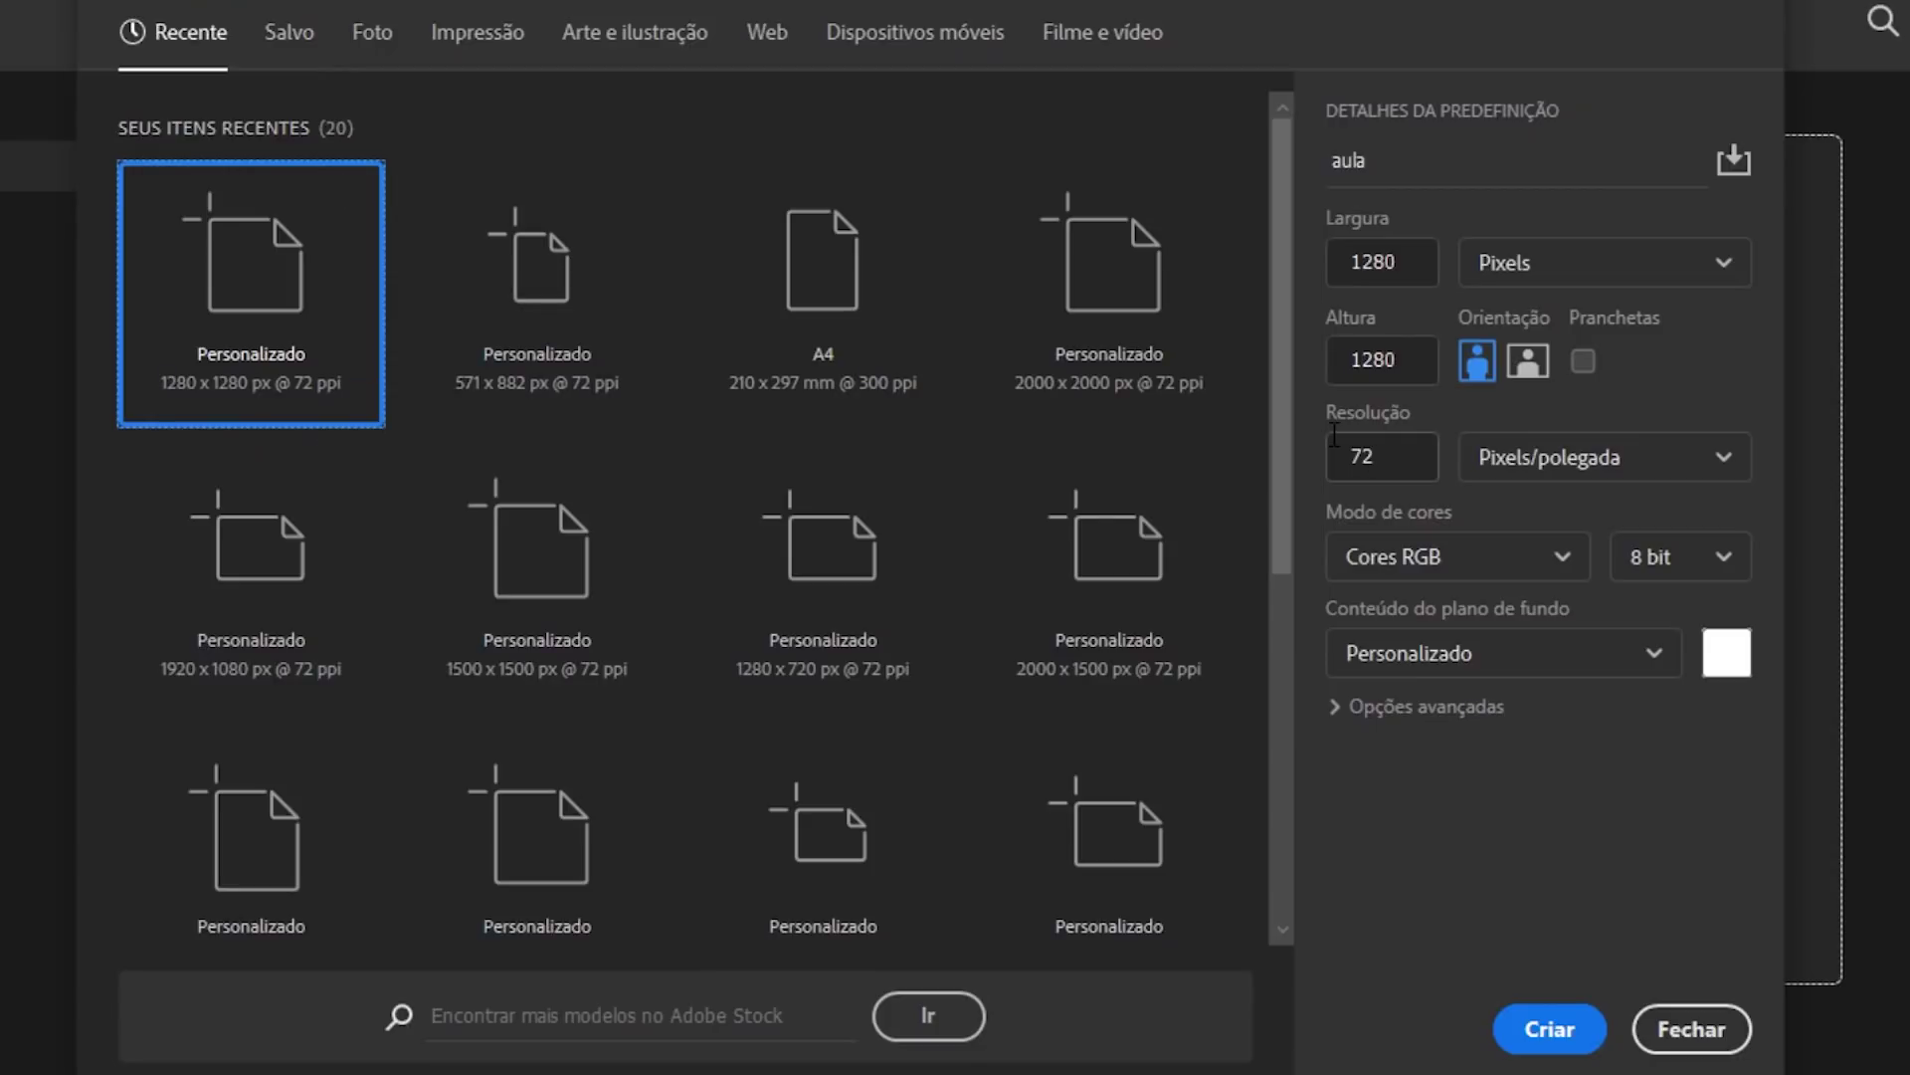
left_click(1549, 1029)
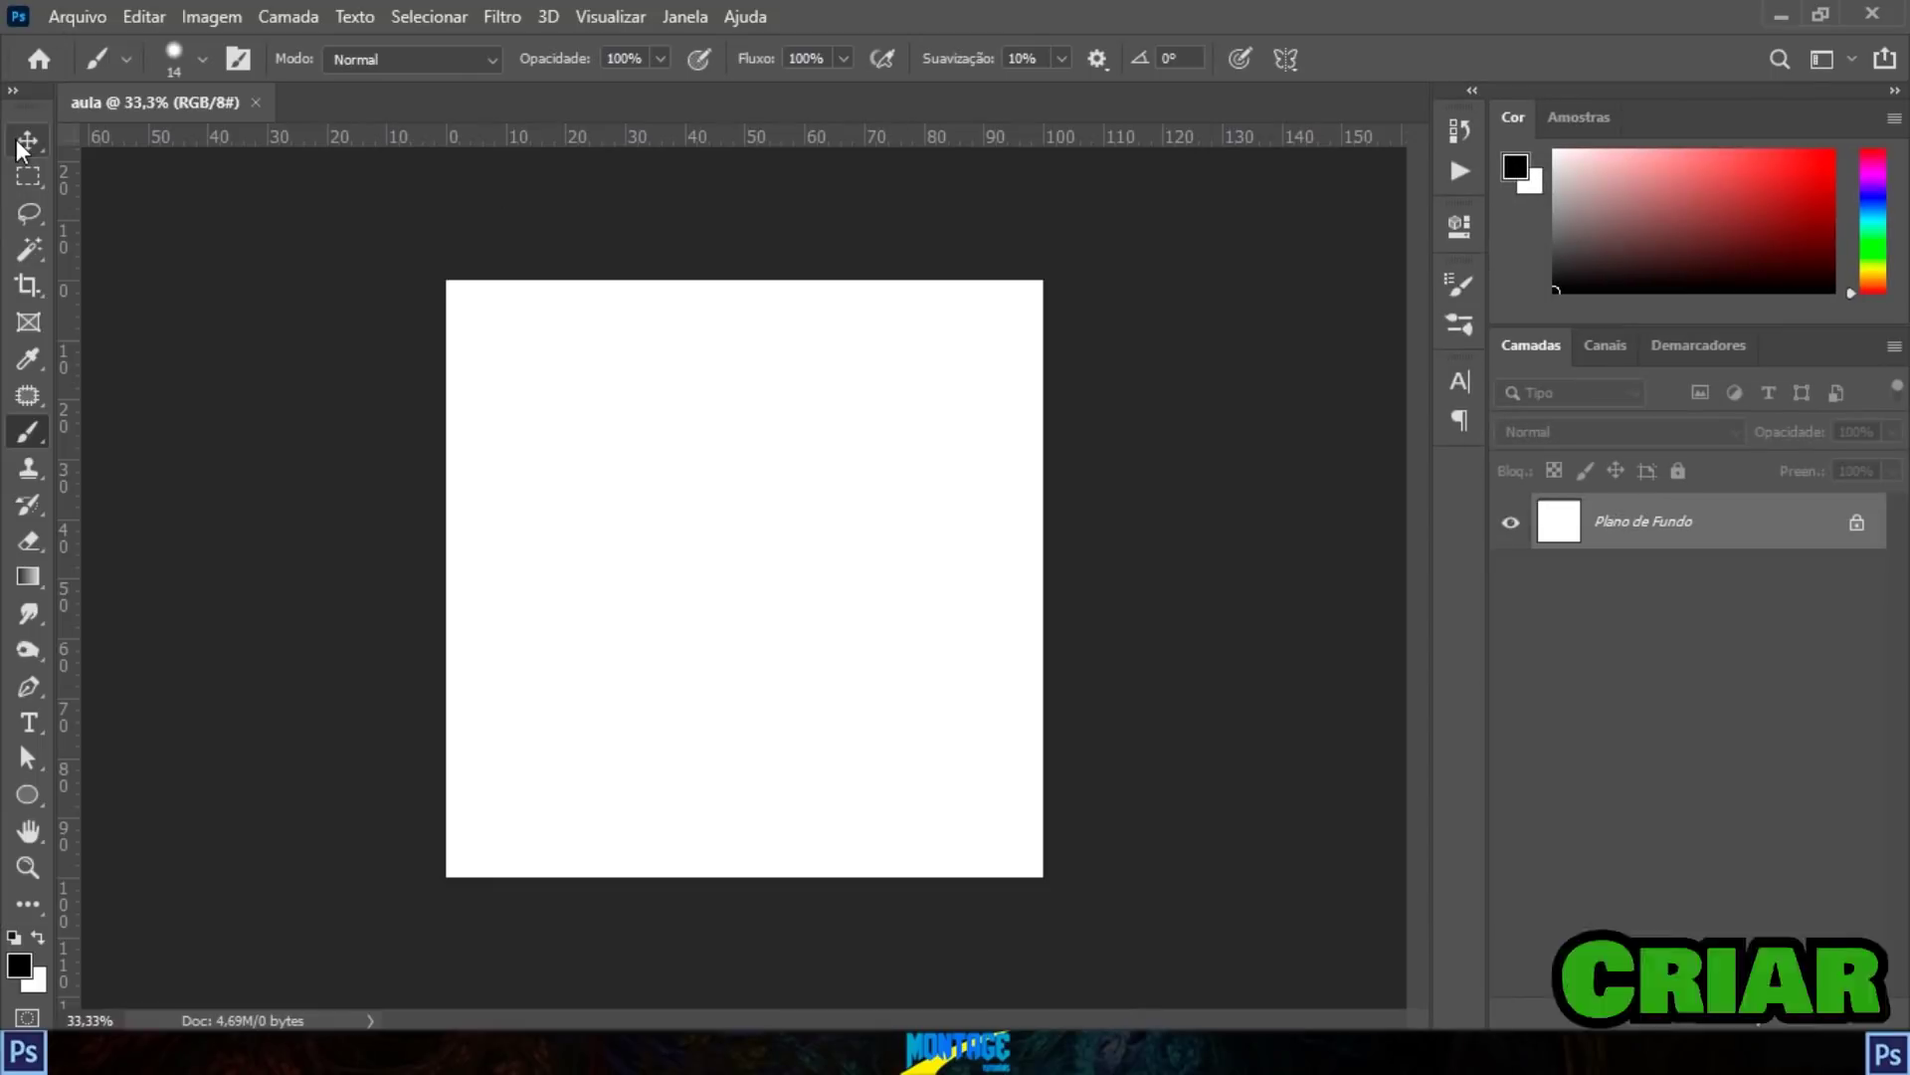
Step: Try placing the girassol image from the image folder onto the canvas, and undo the placement
scroll(695, 388, "up", 2)
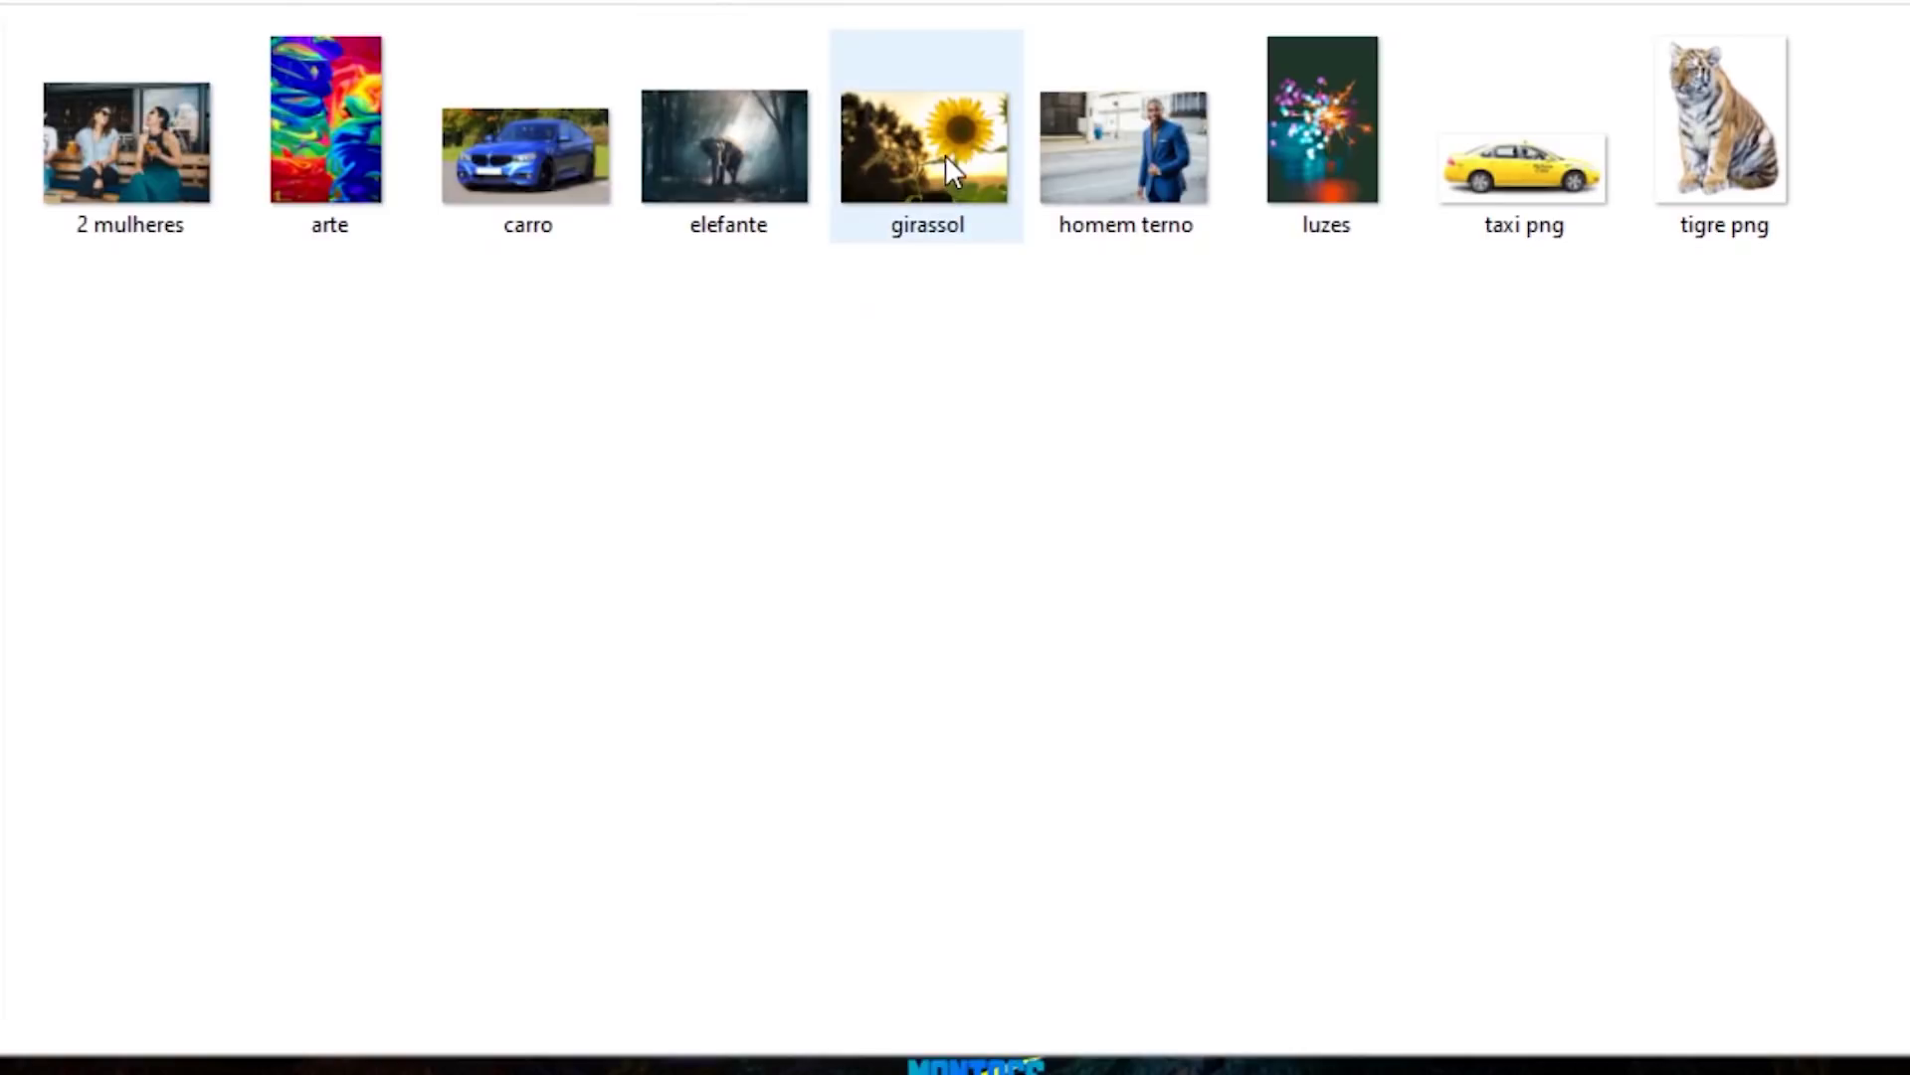
left_click_drag(945, 153, 740, 512)
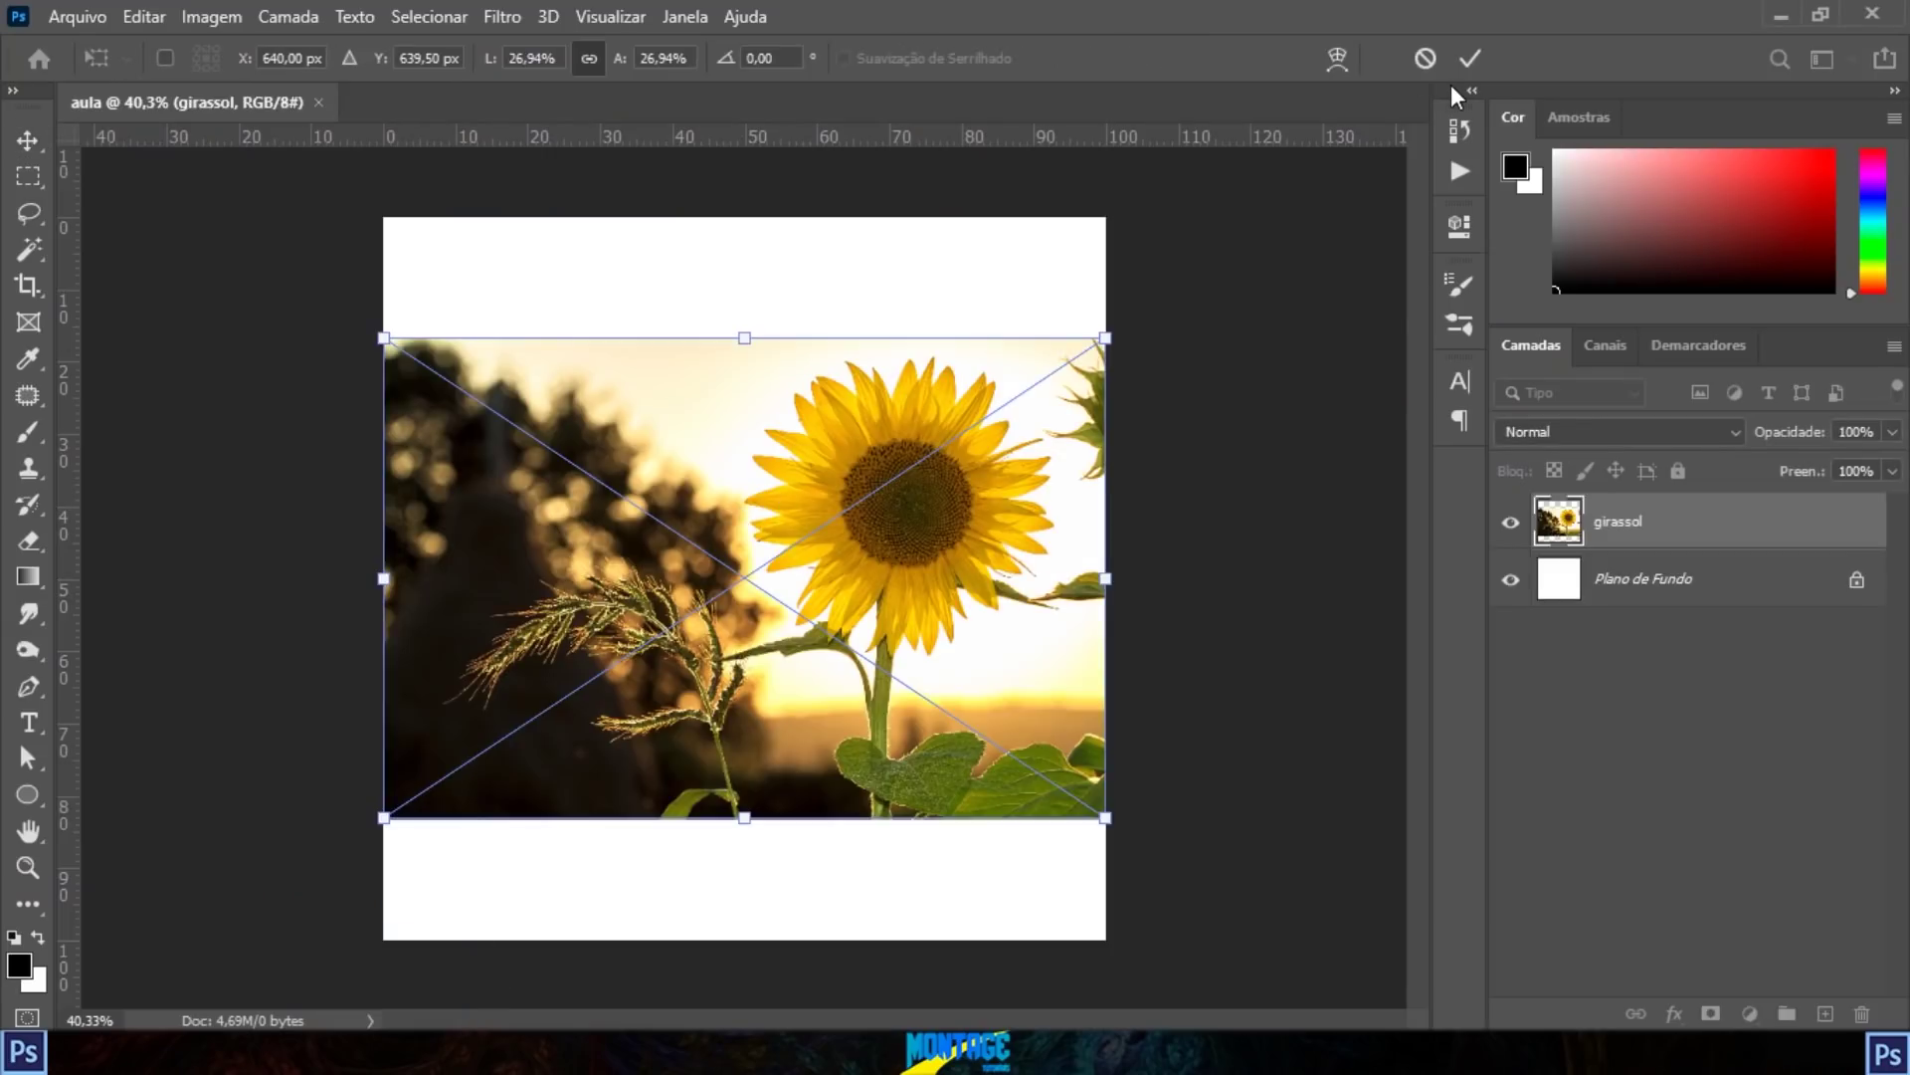
key("Return")
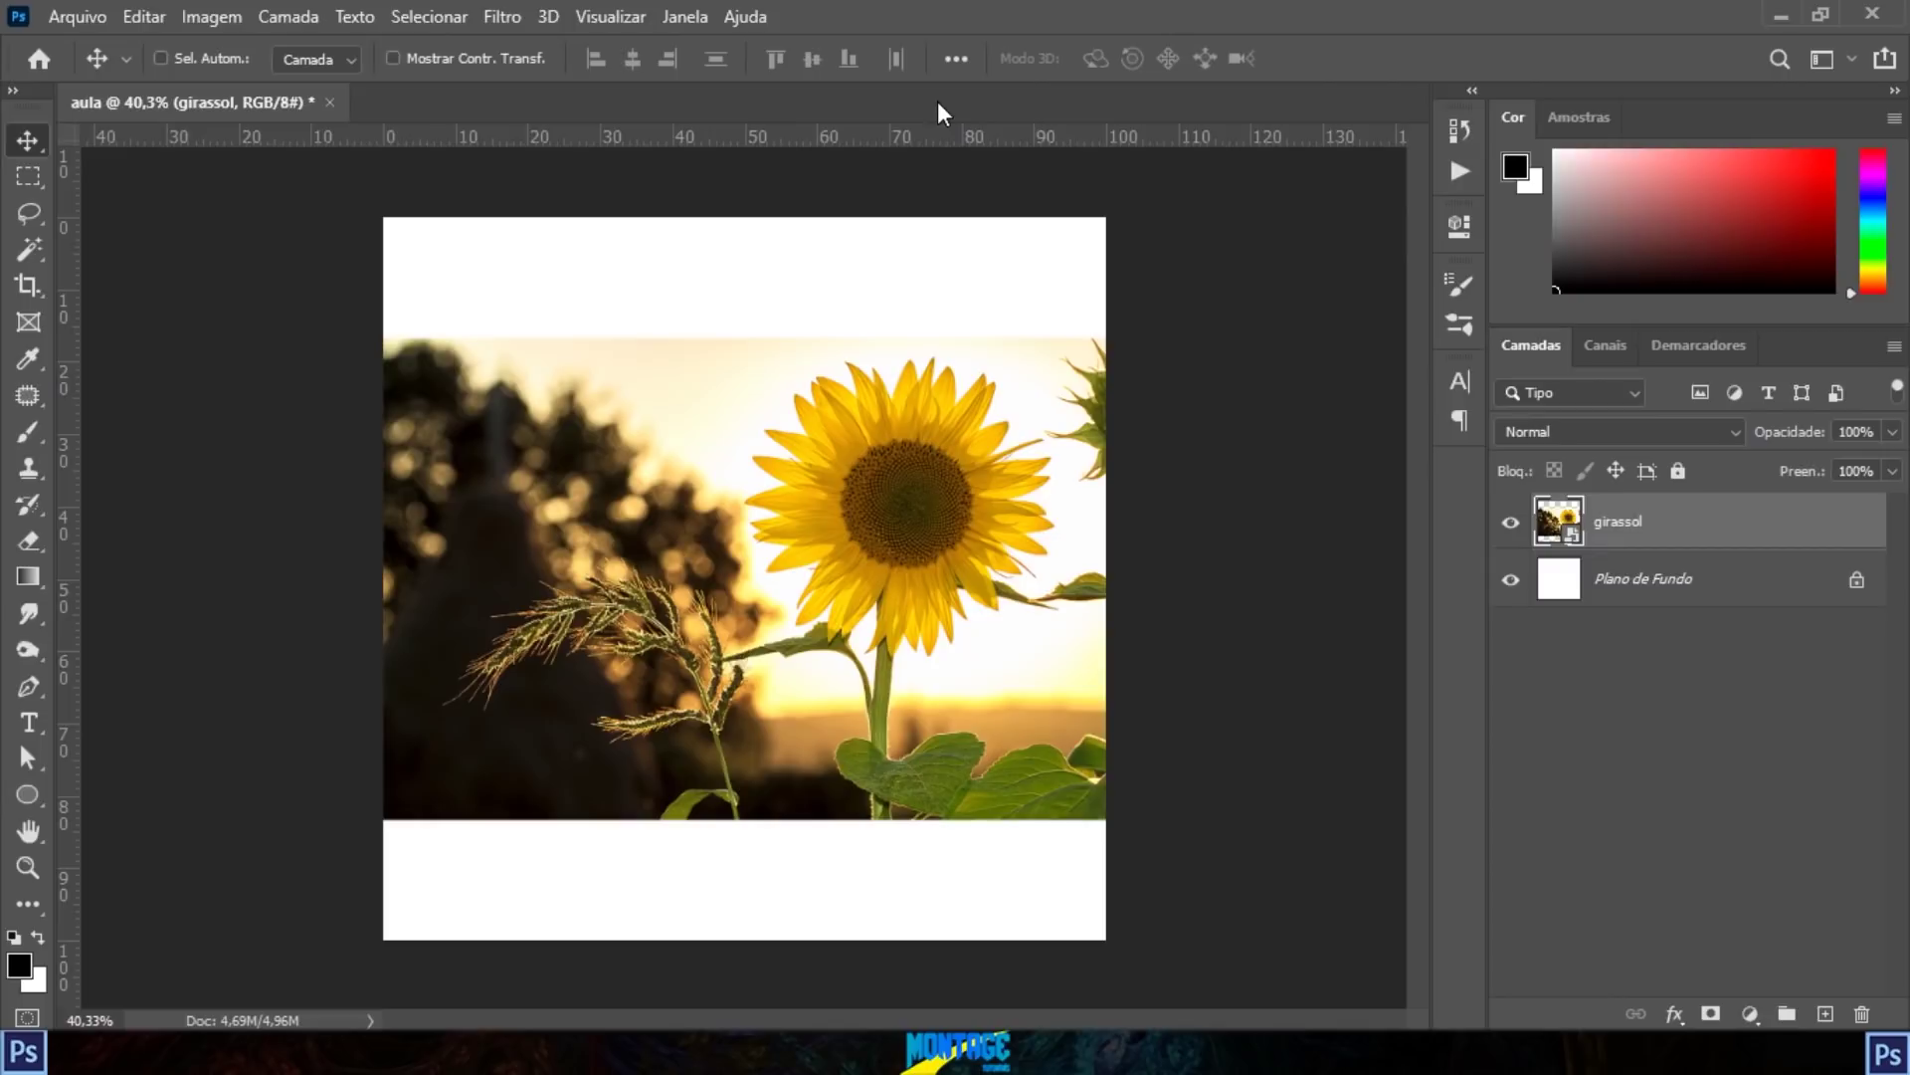
key("ctrl+z")
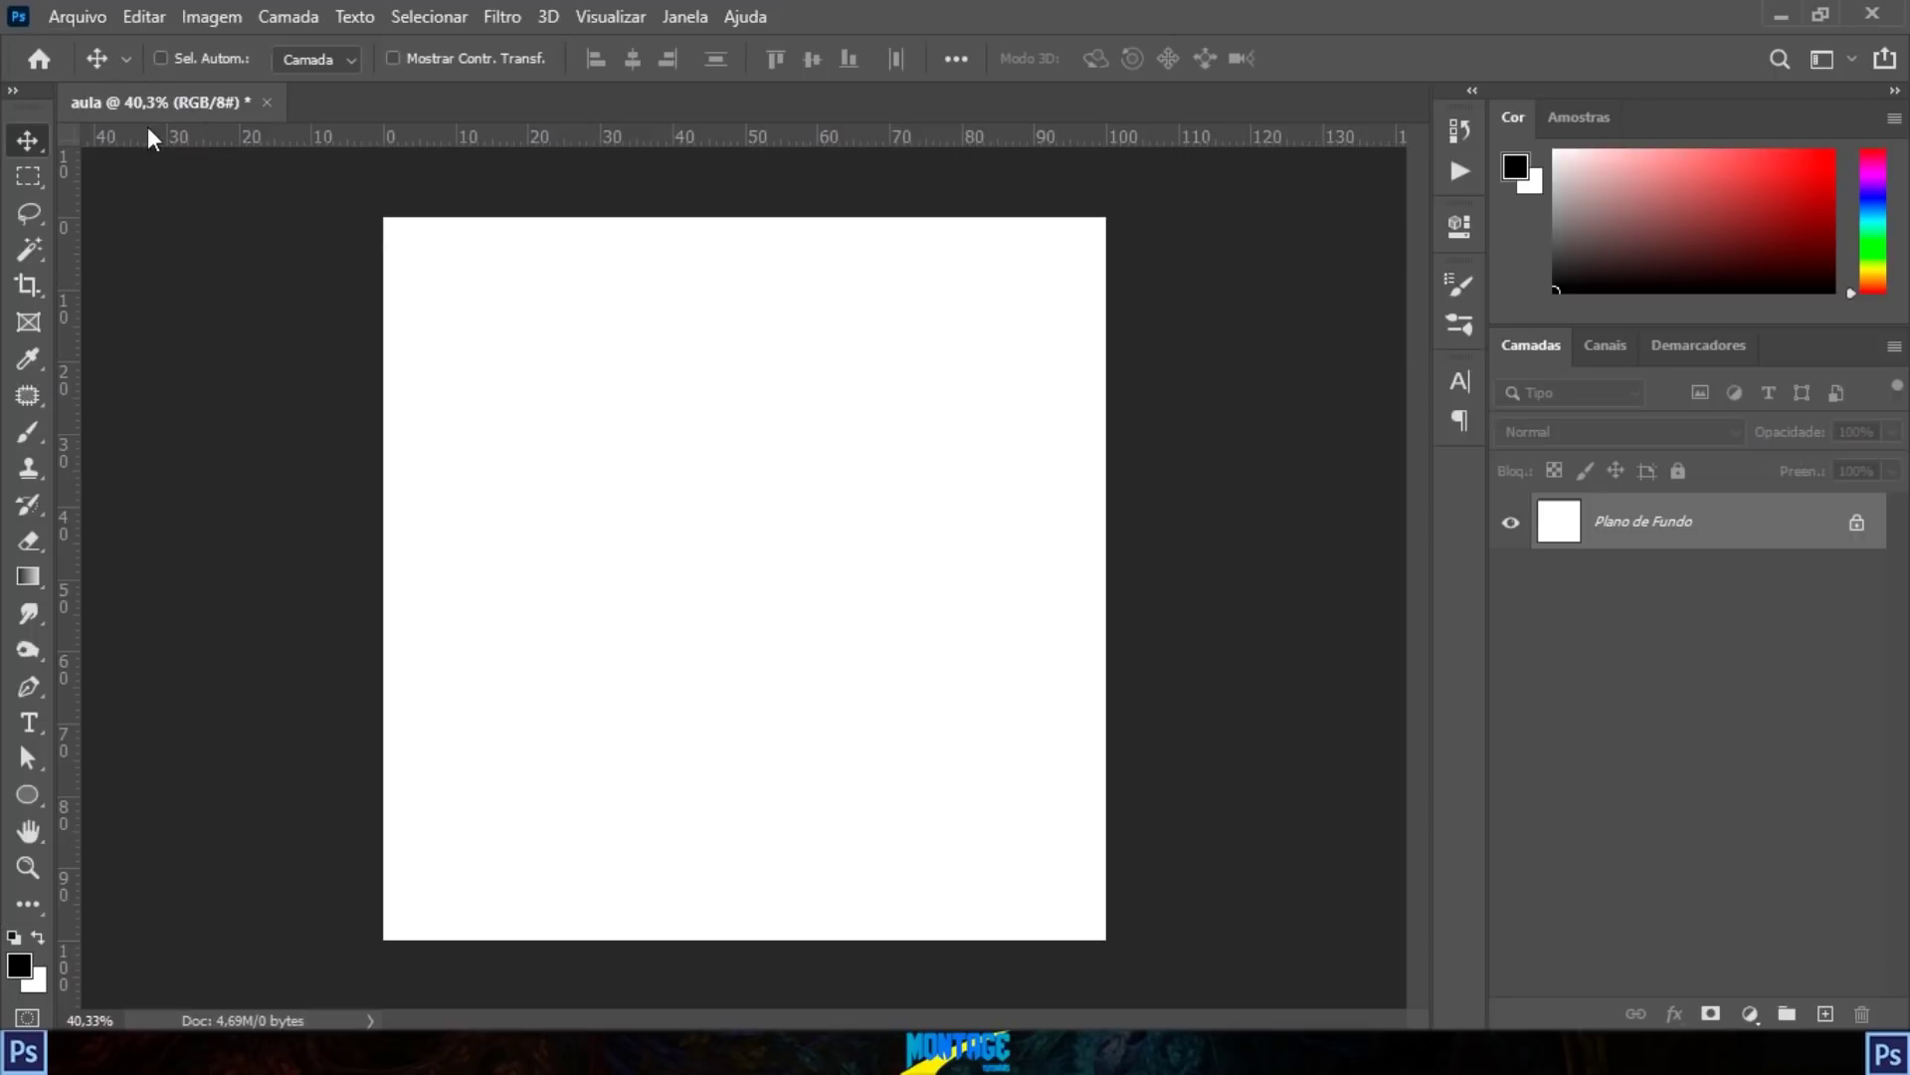
Step: Place the tigre png image into the document as an embedded file and accept its default size
left_click(95, 22)
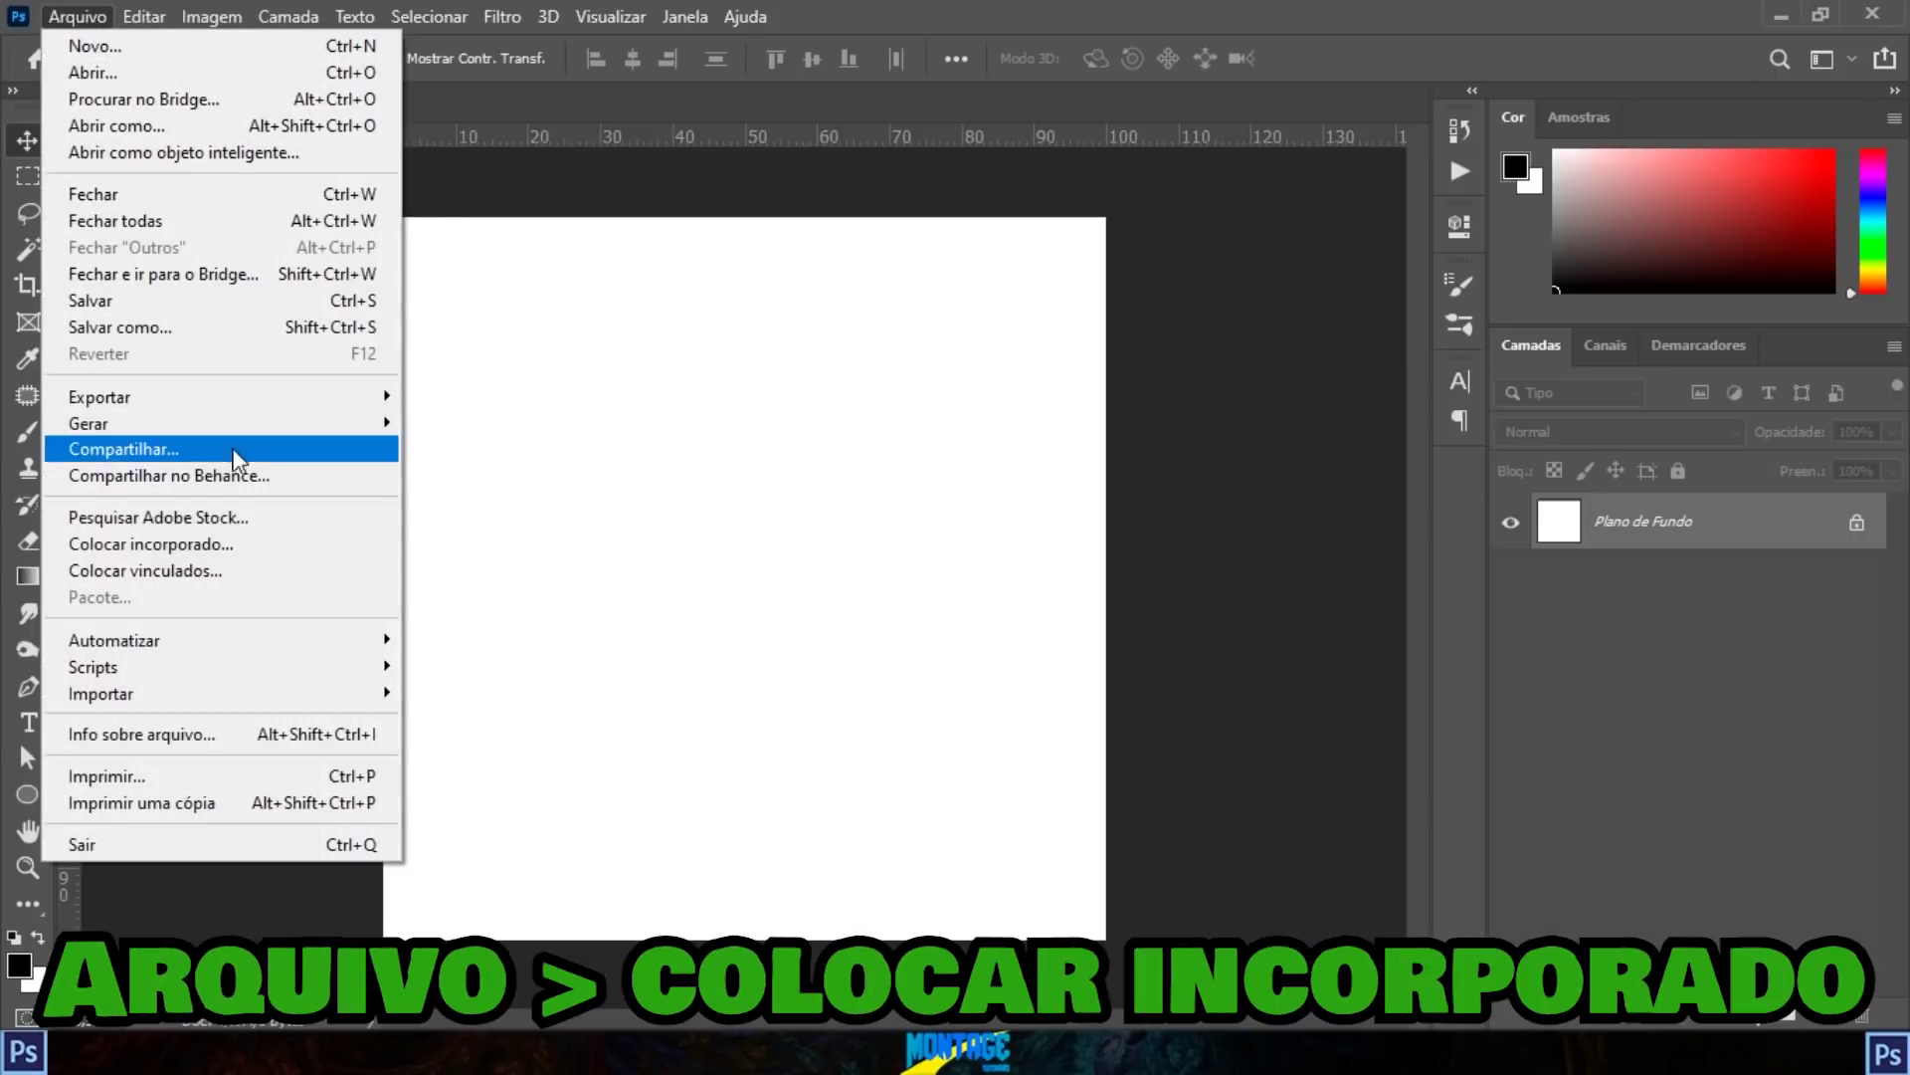
left_click(226, 546)
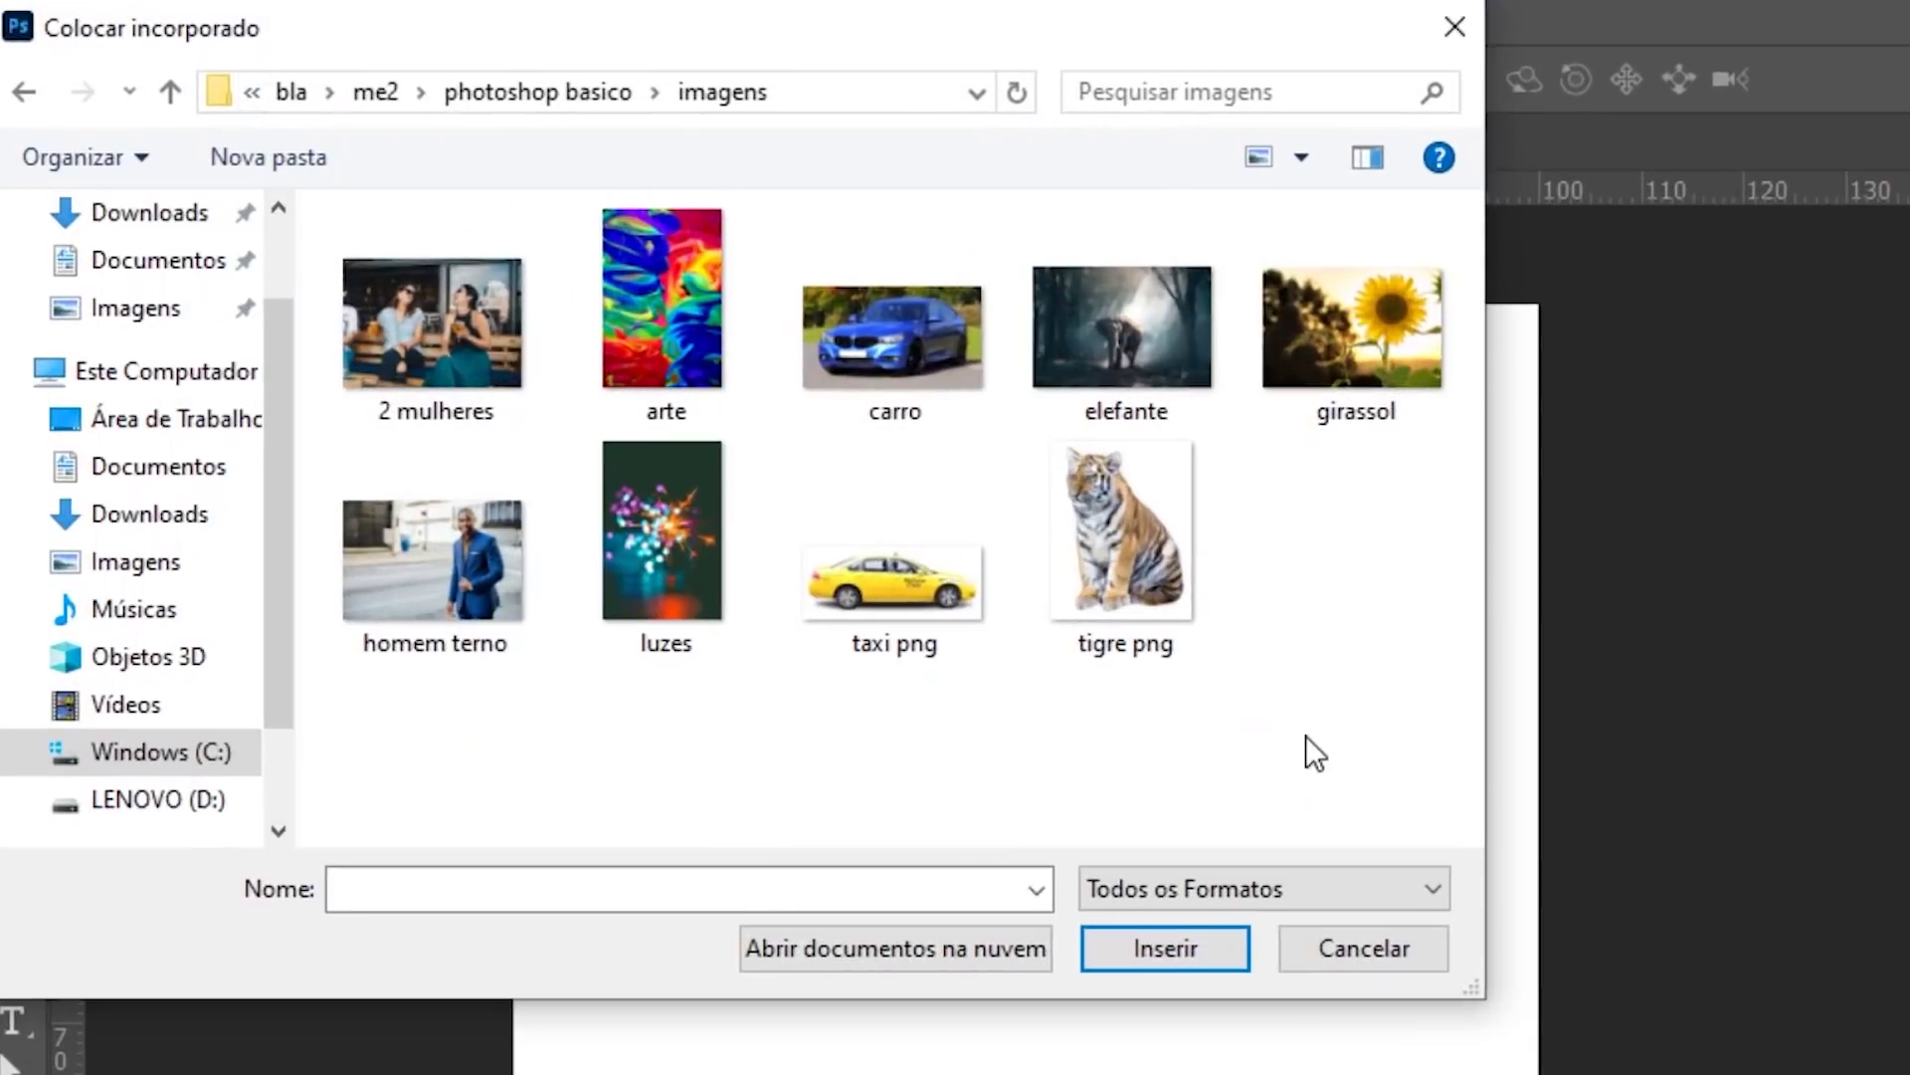
left_click_drag(1070, 34, 1072, 56)
left_click(1136, 567)
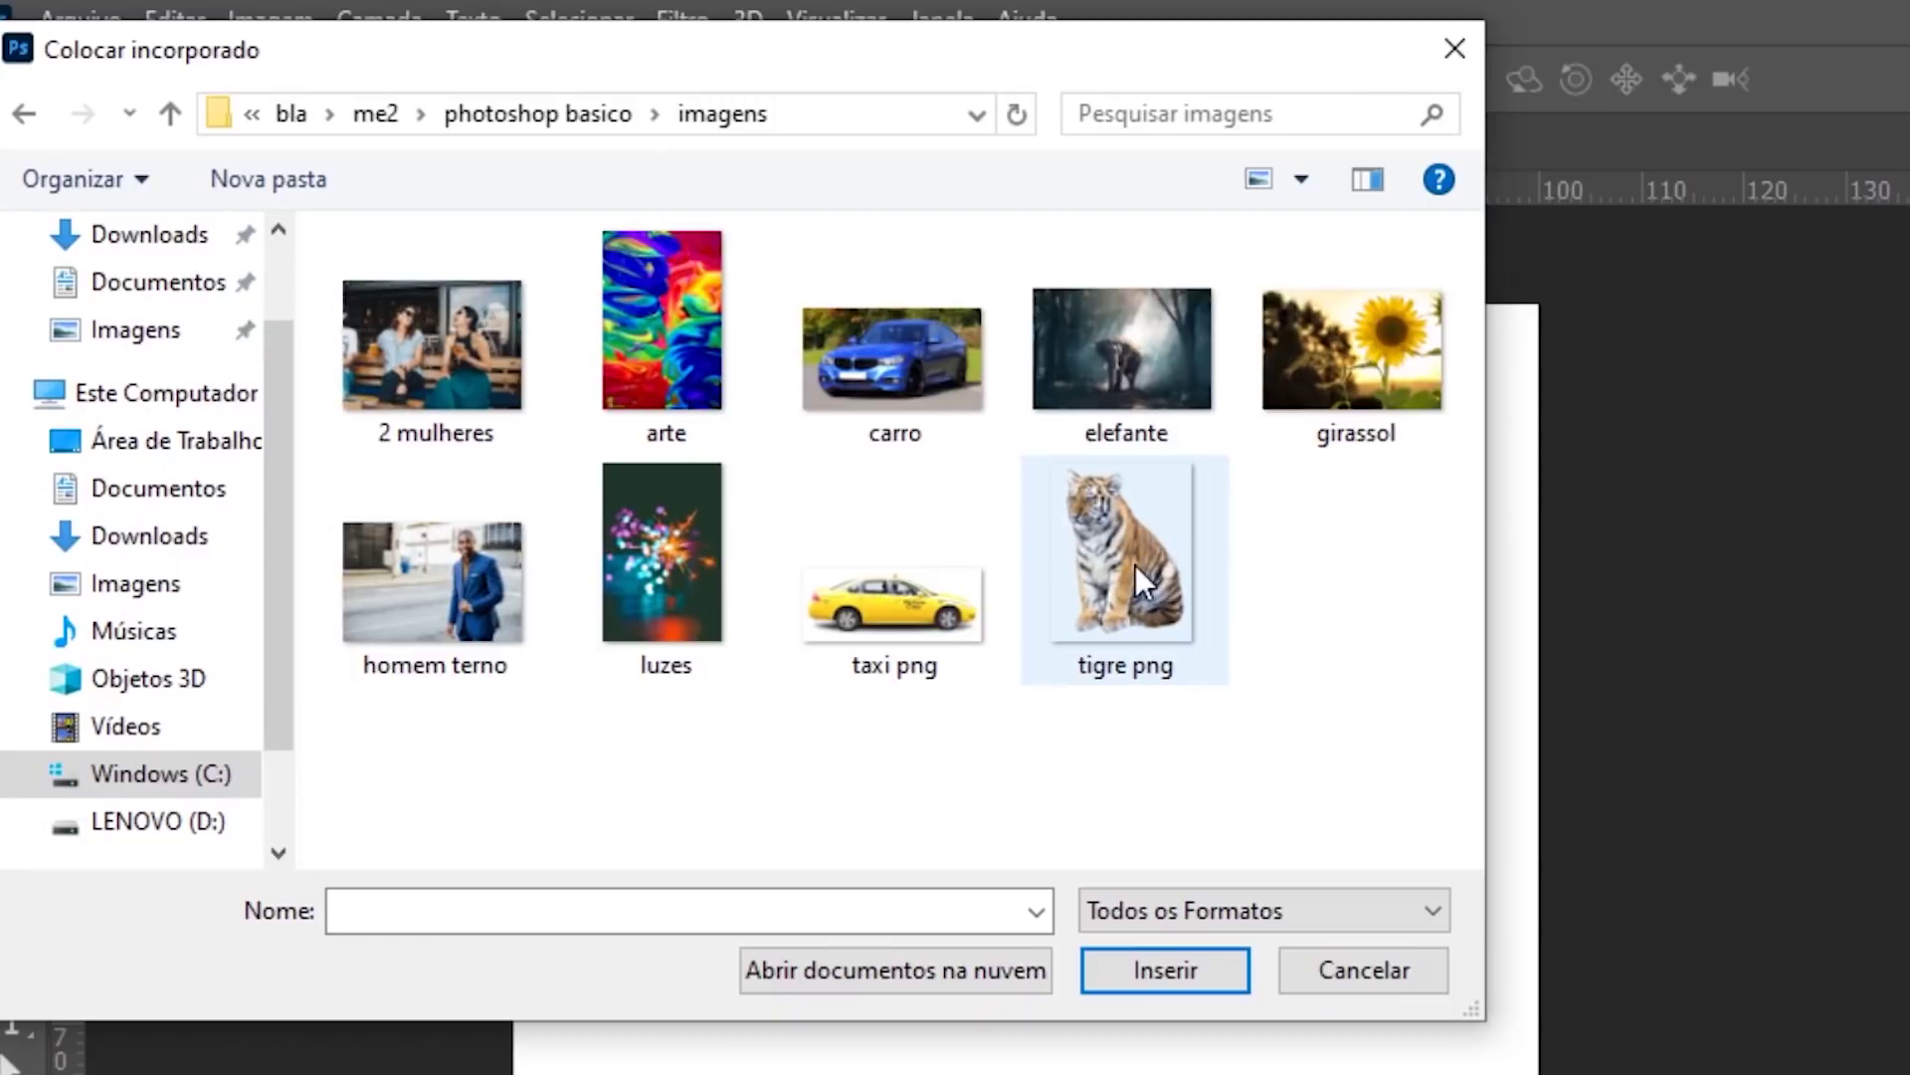
left_click(1160, 969)
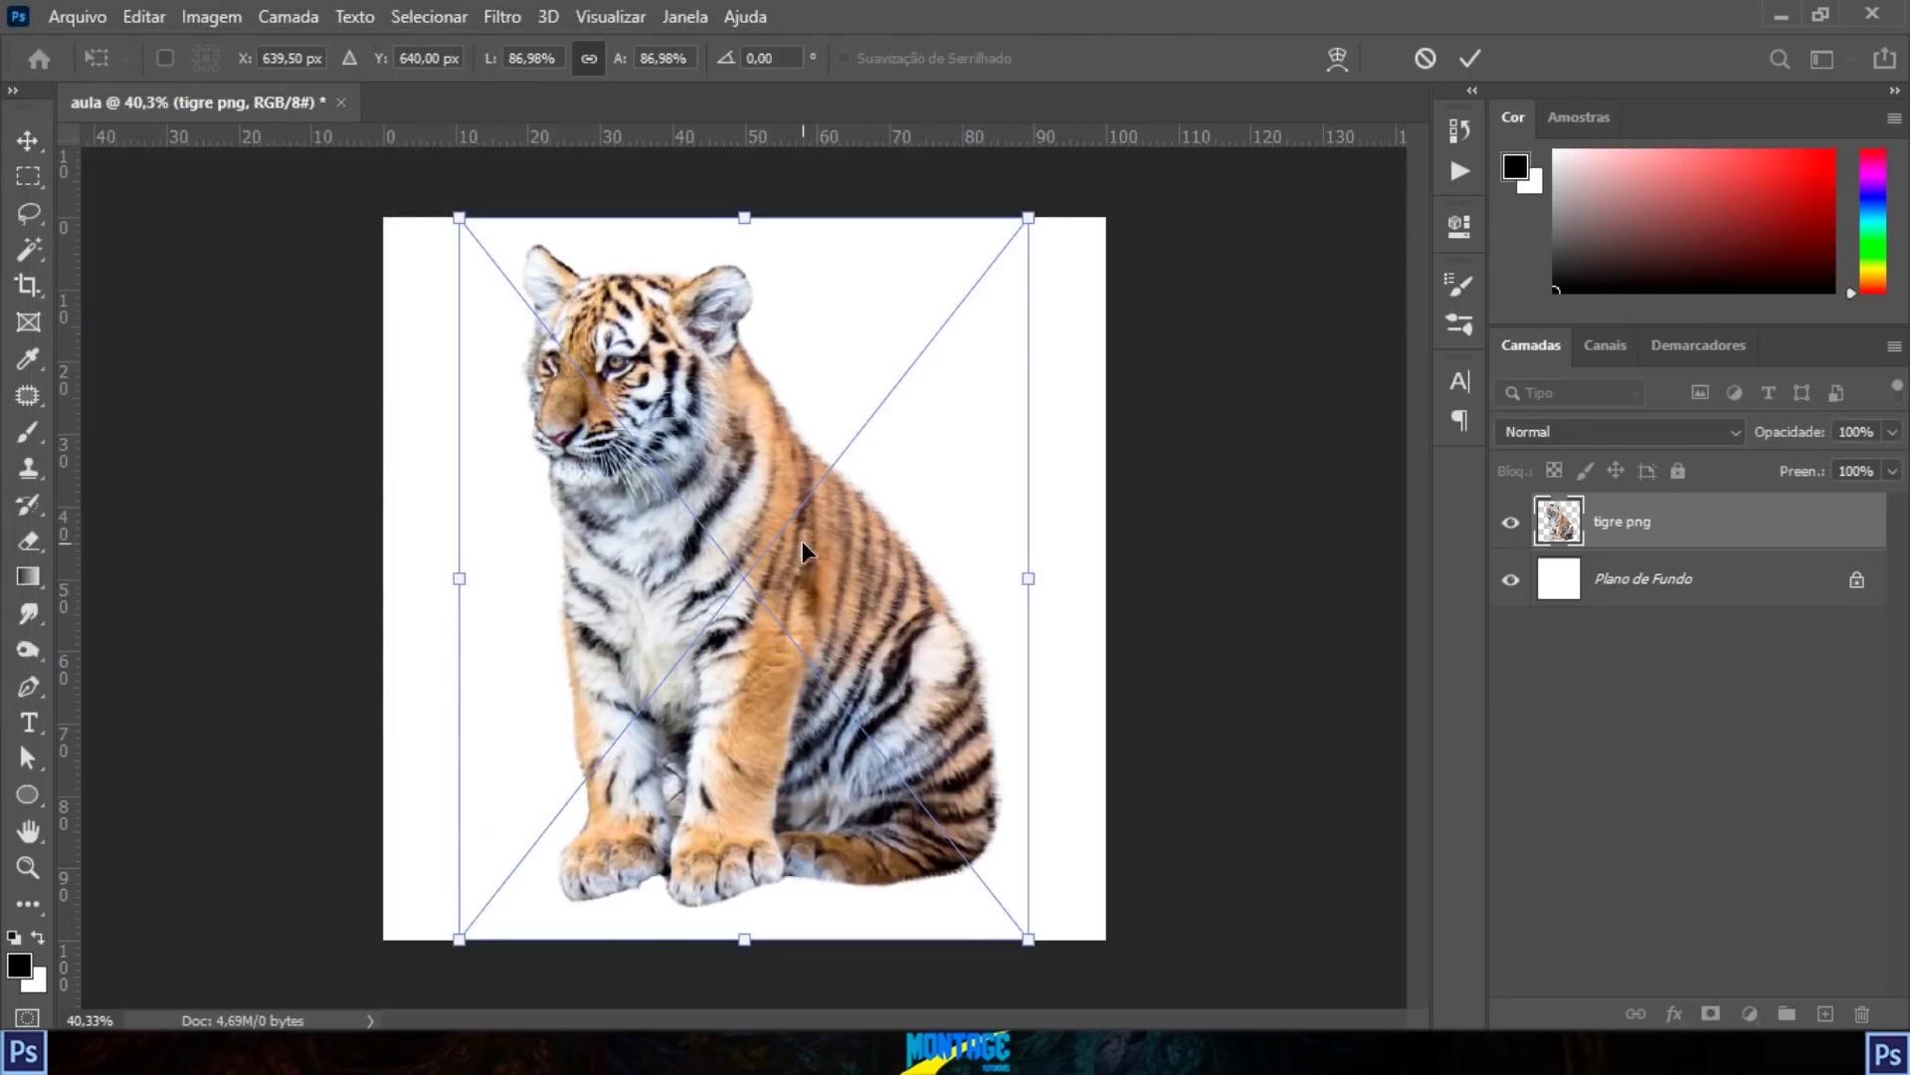
key("Return")
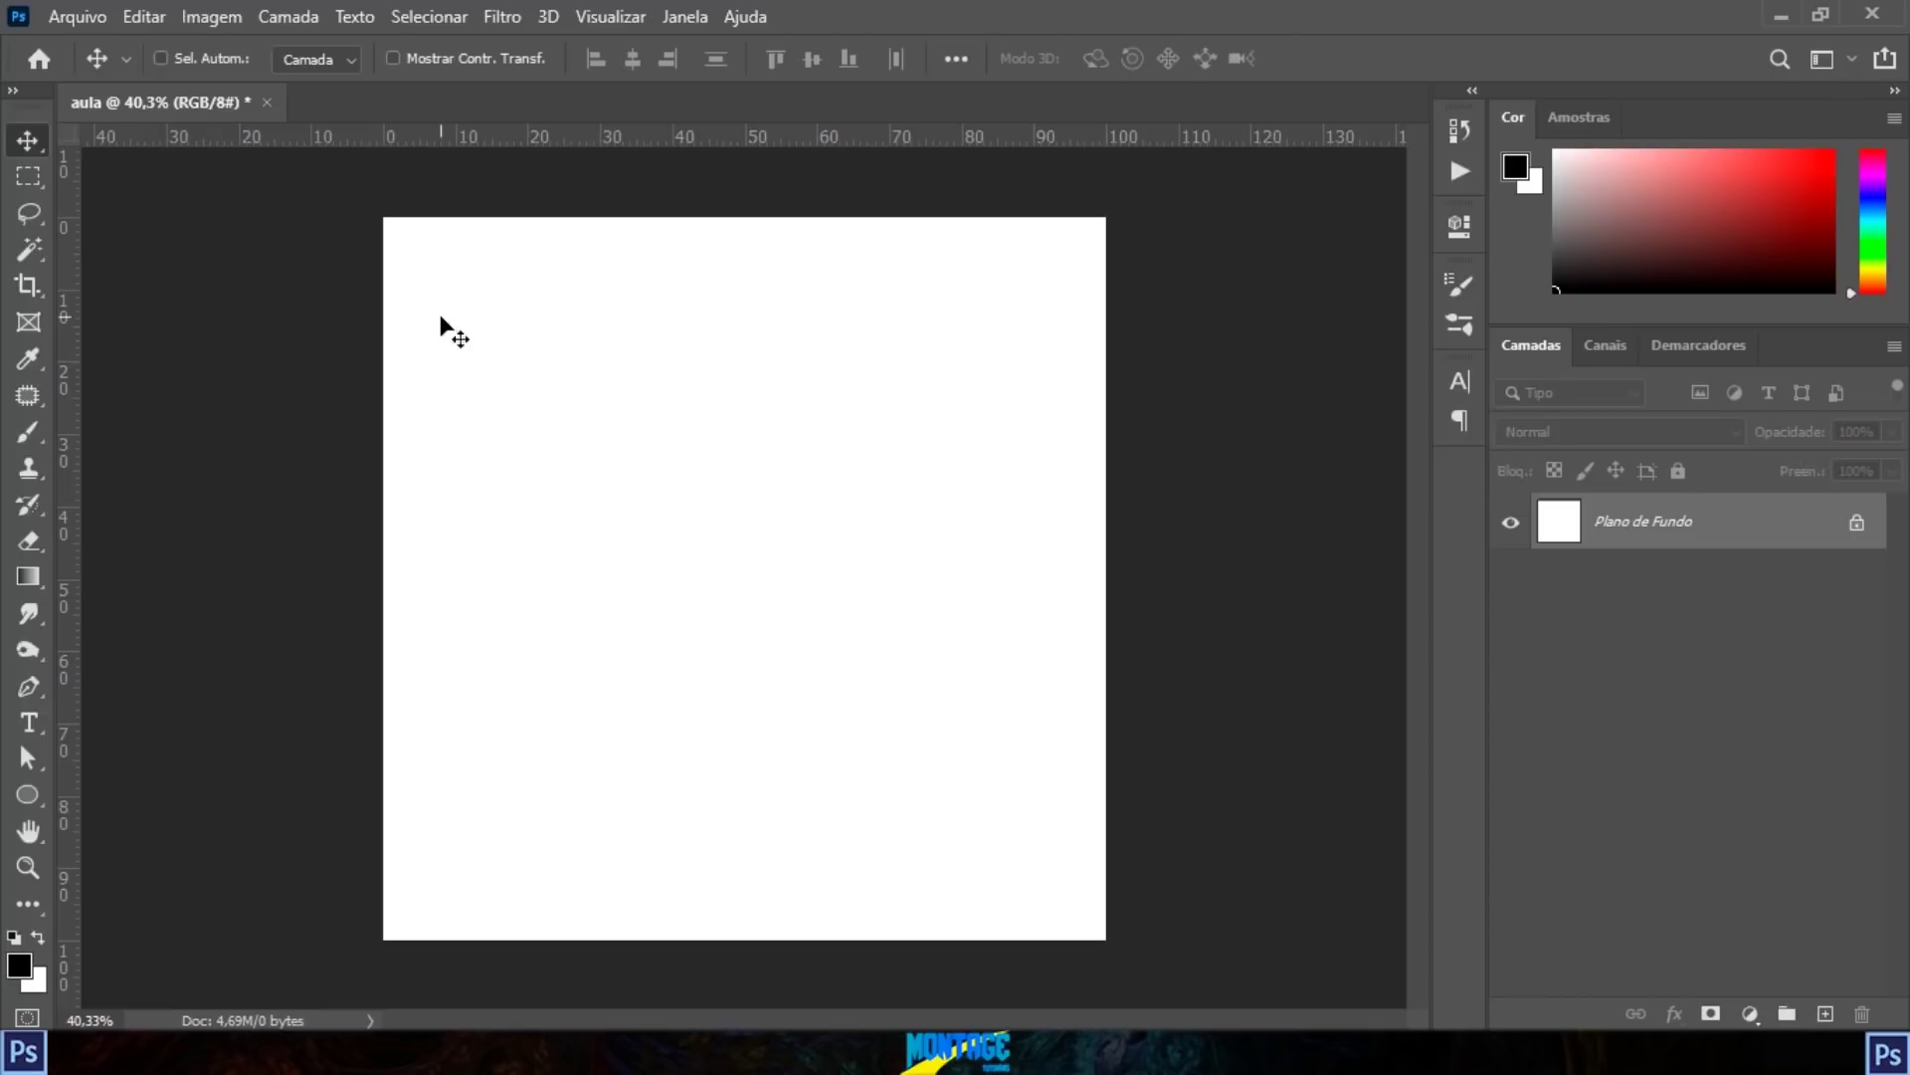
Step: Go to the home screen and open the girassol image directly, keeping its embedded colour profile
left_click(36, 60)
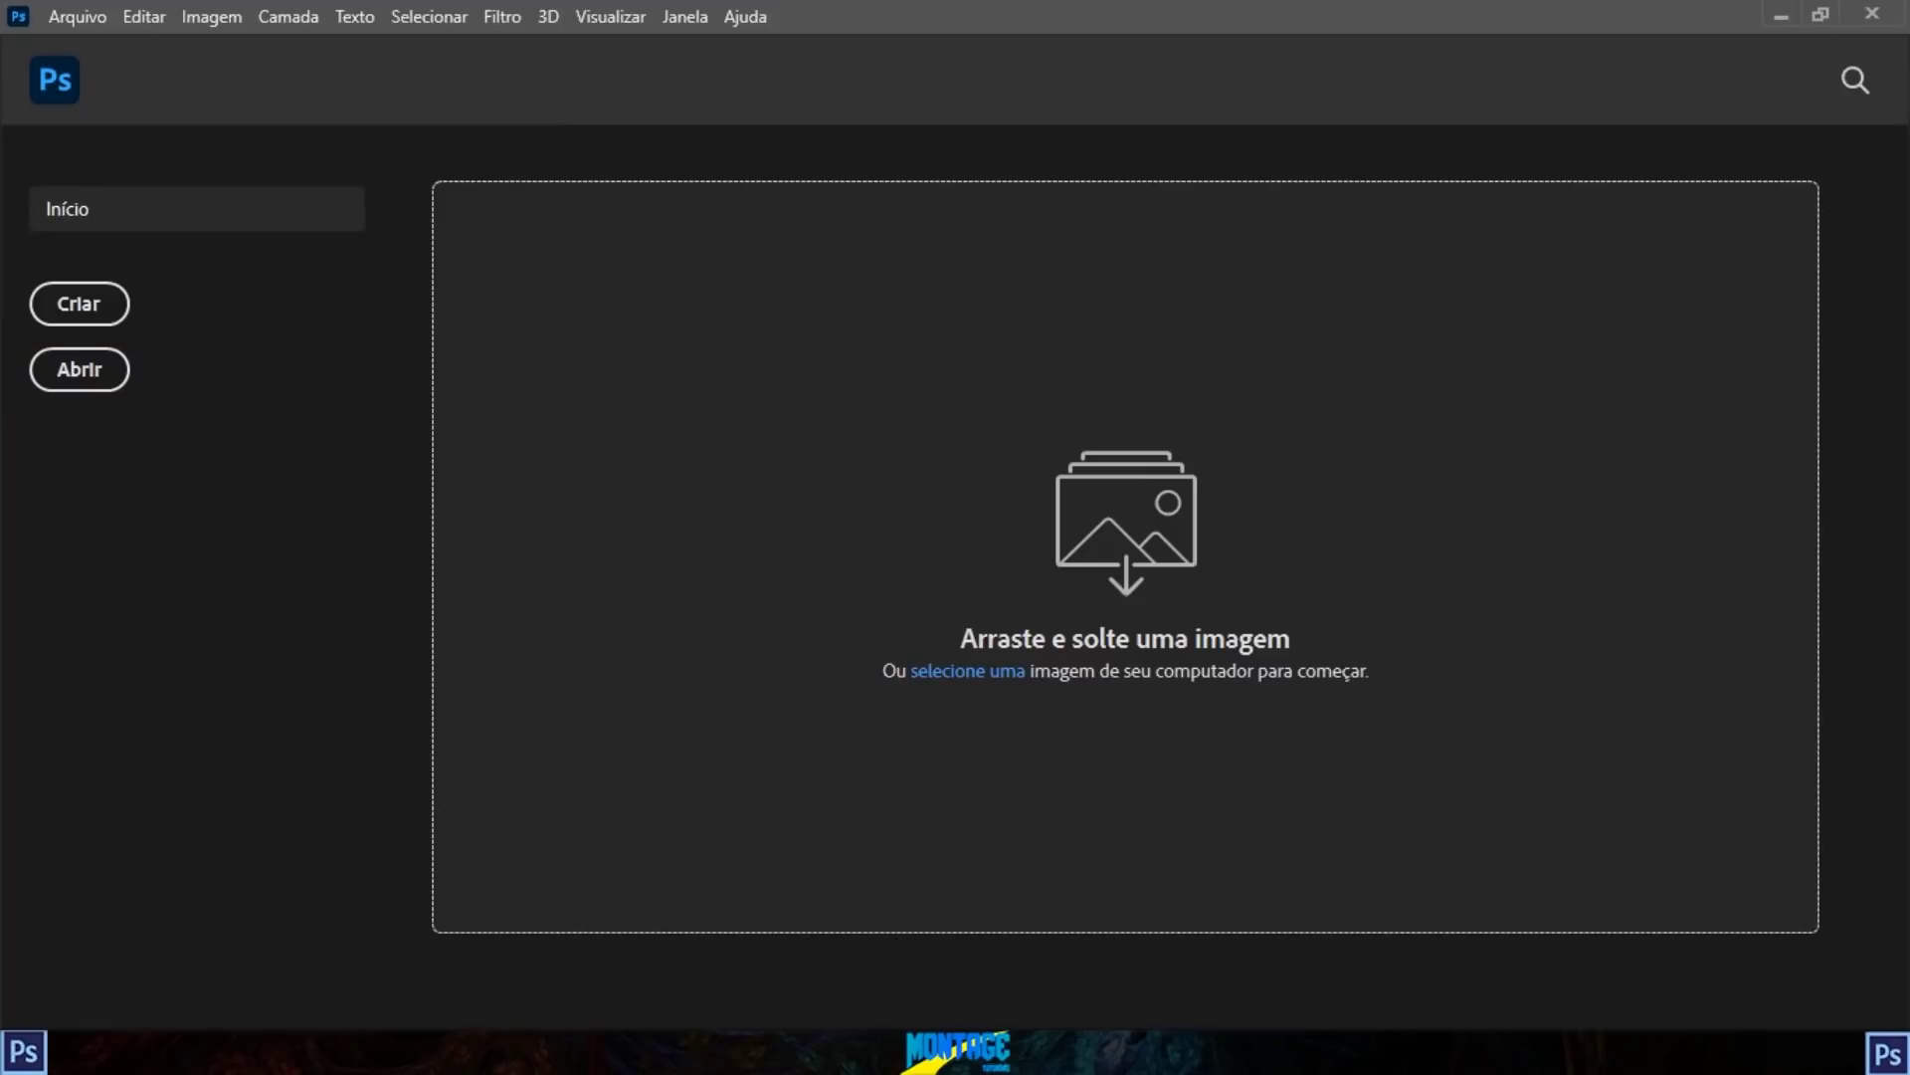
left_click(93, 373)
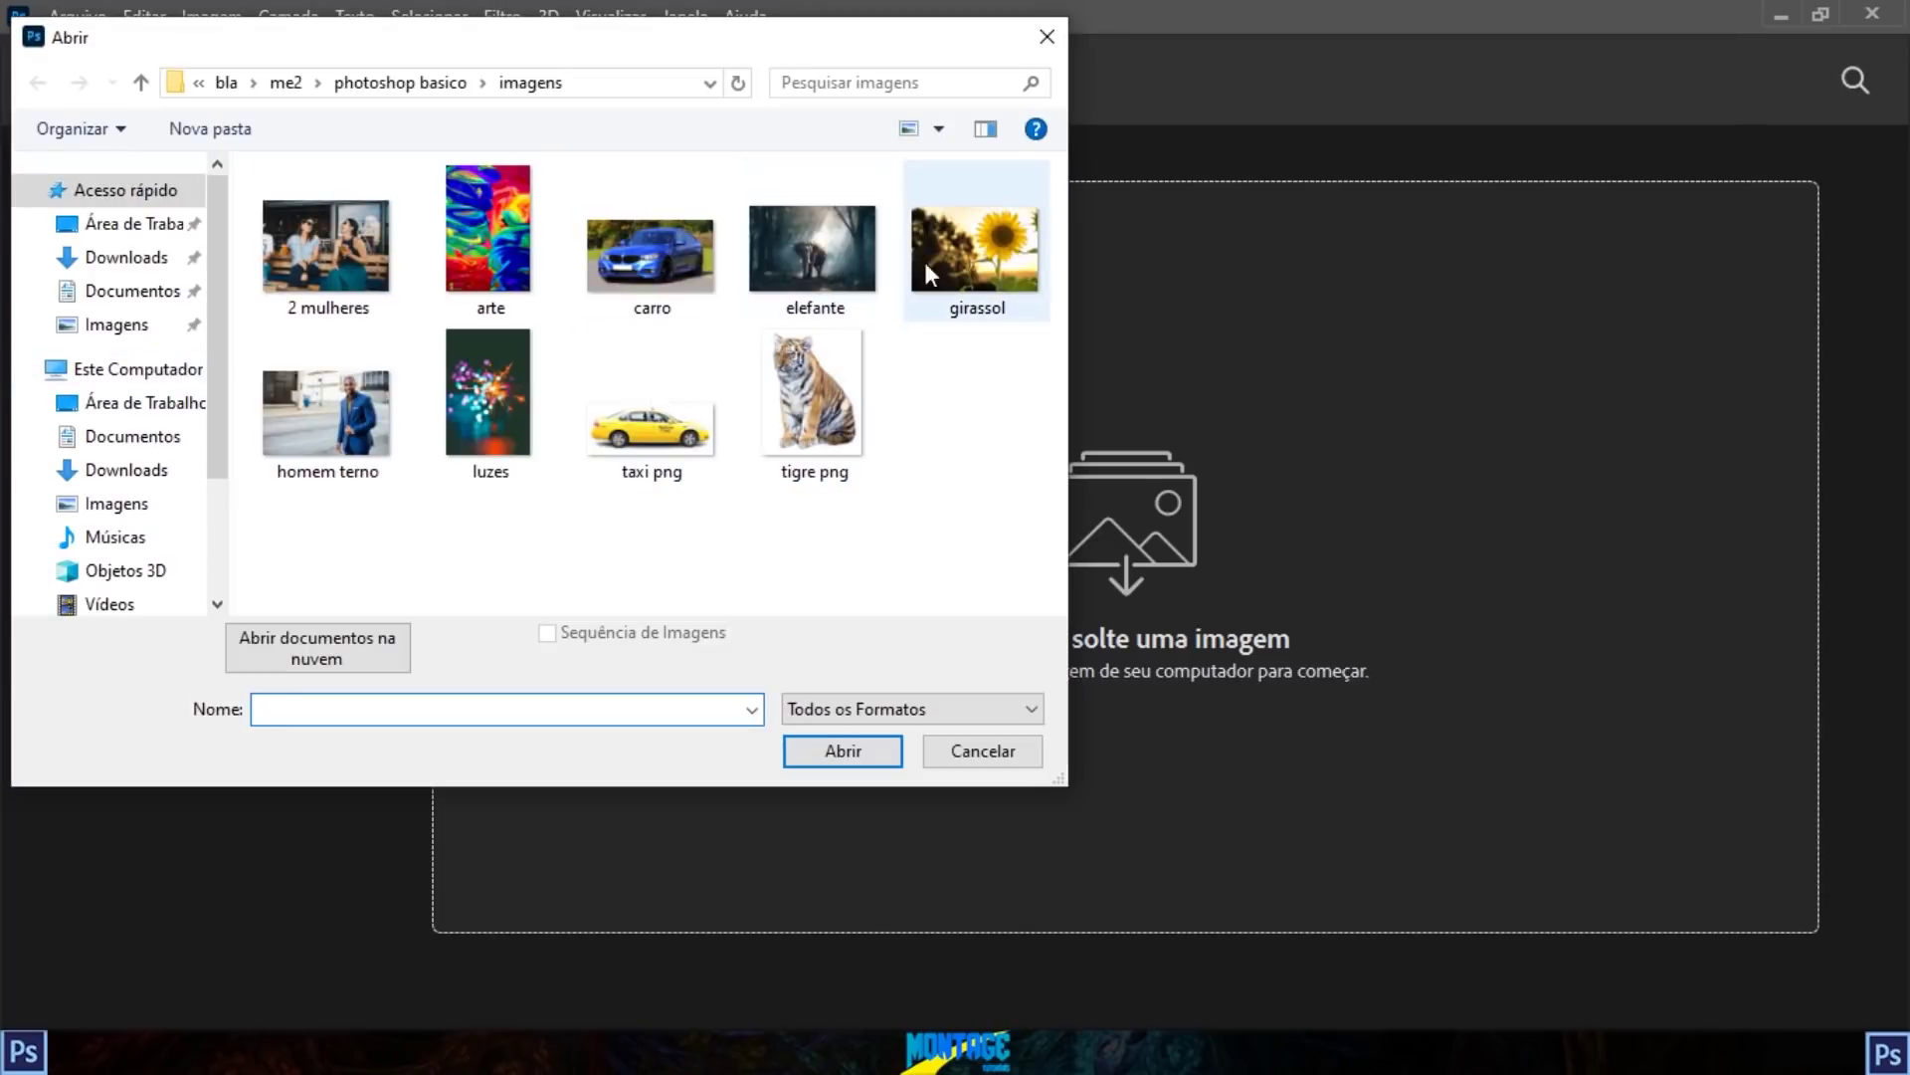
left_click(971, 231)
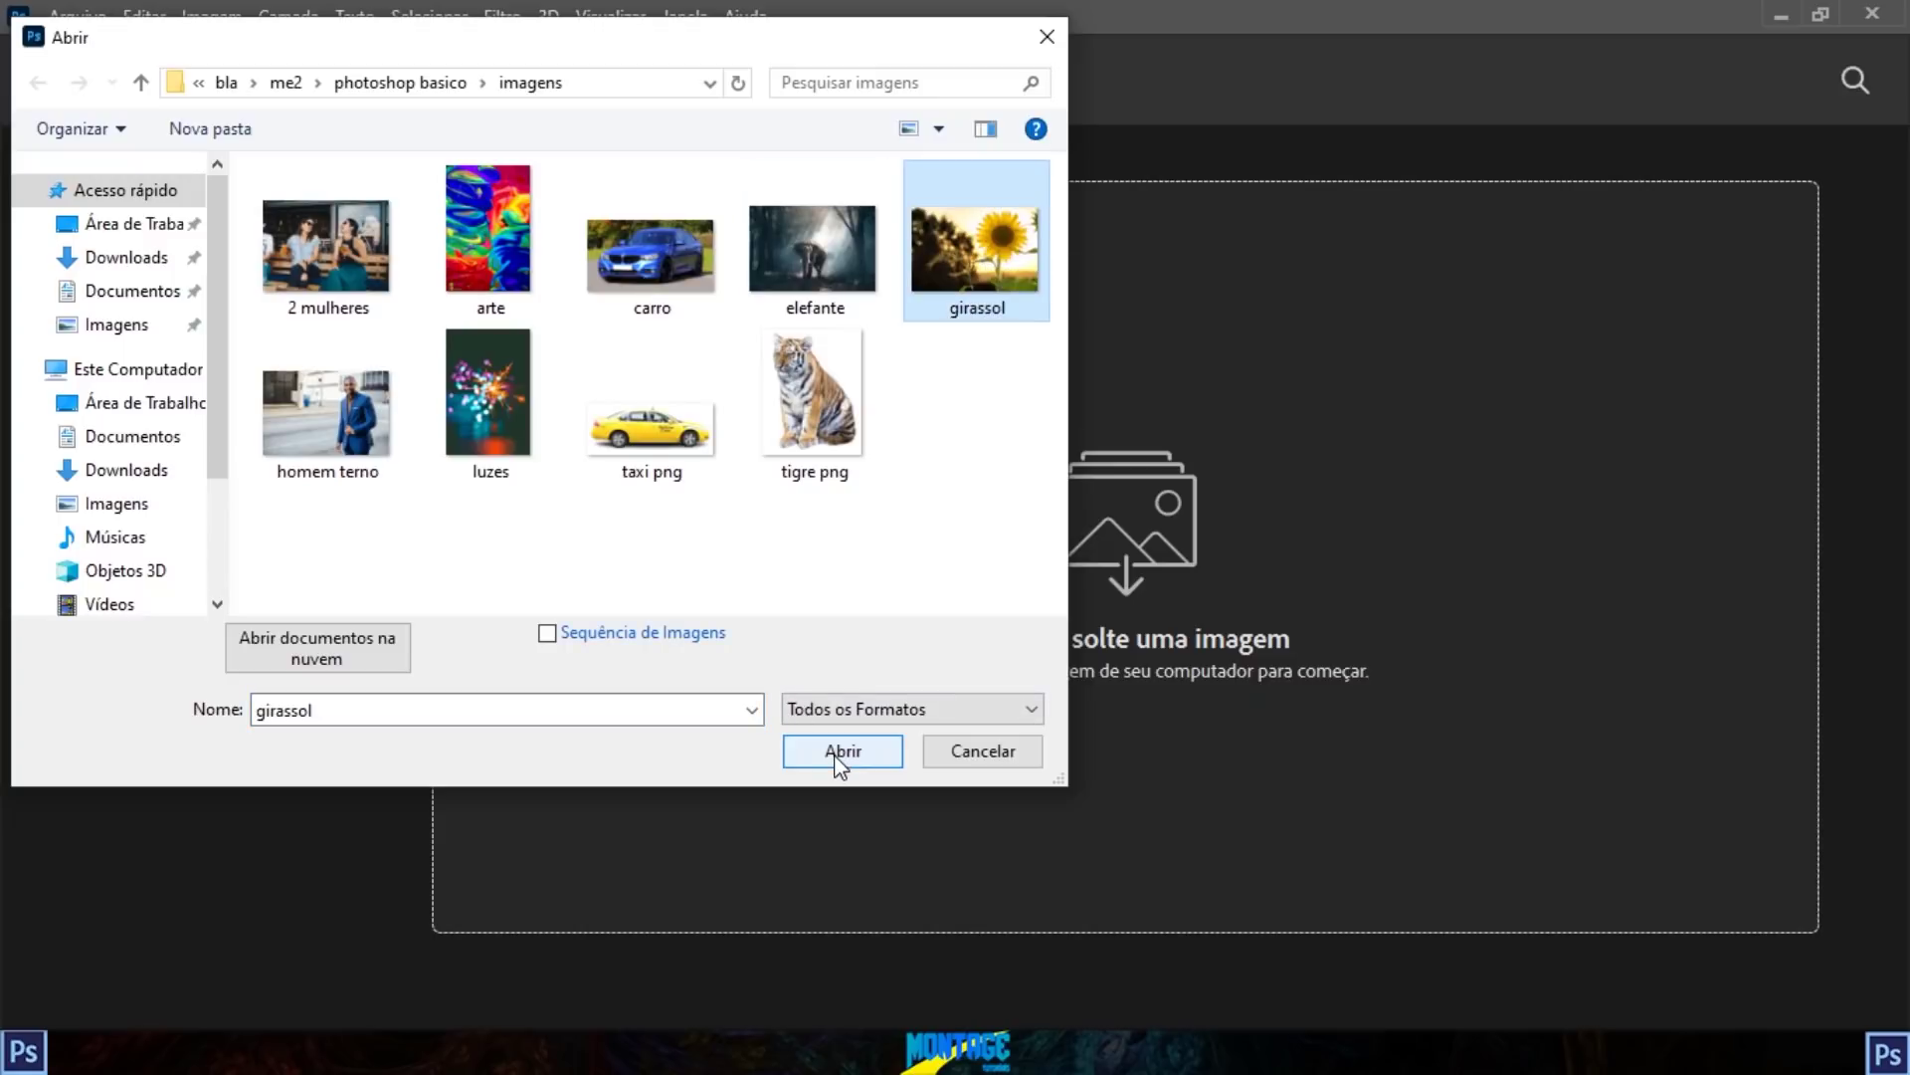
left_click(841, 753)
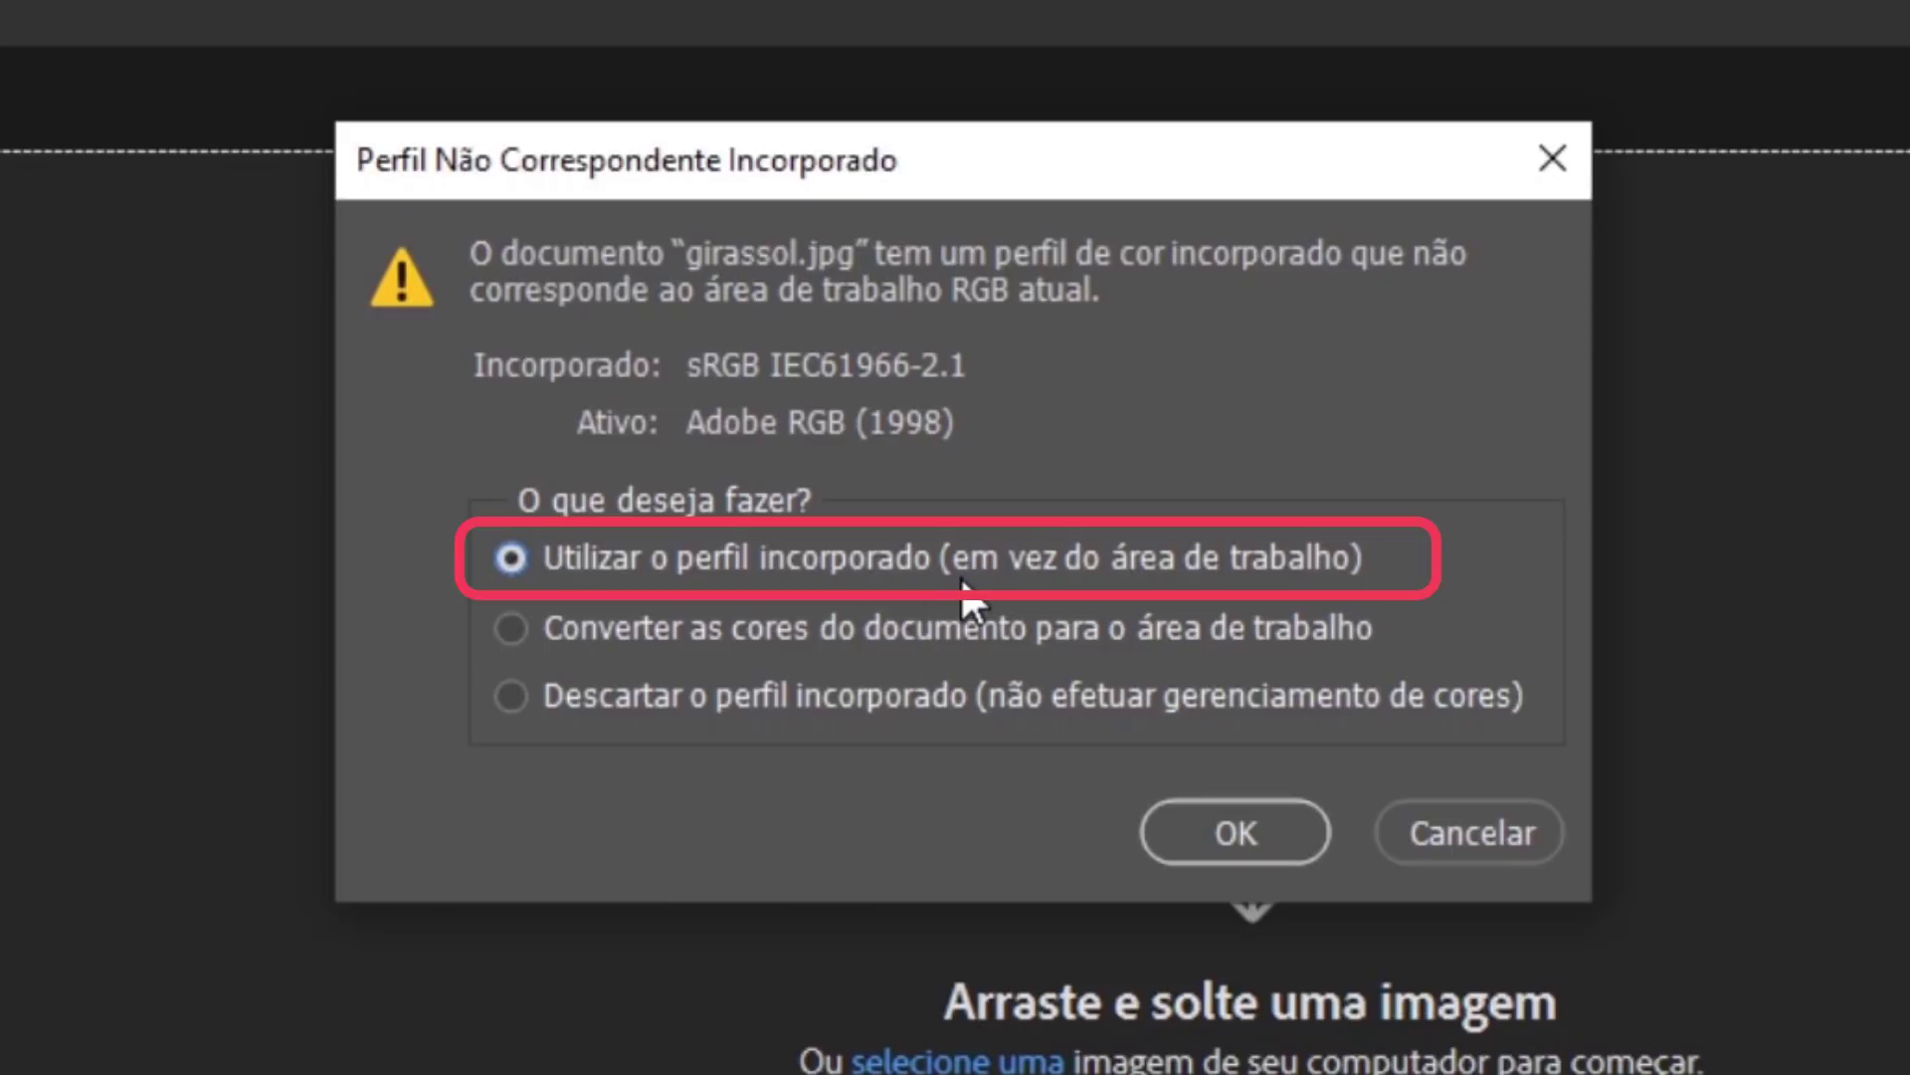
left_click(1260, 825)
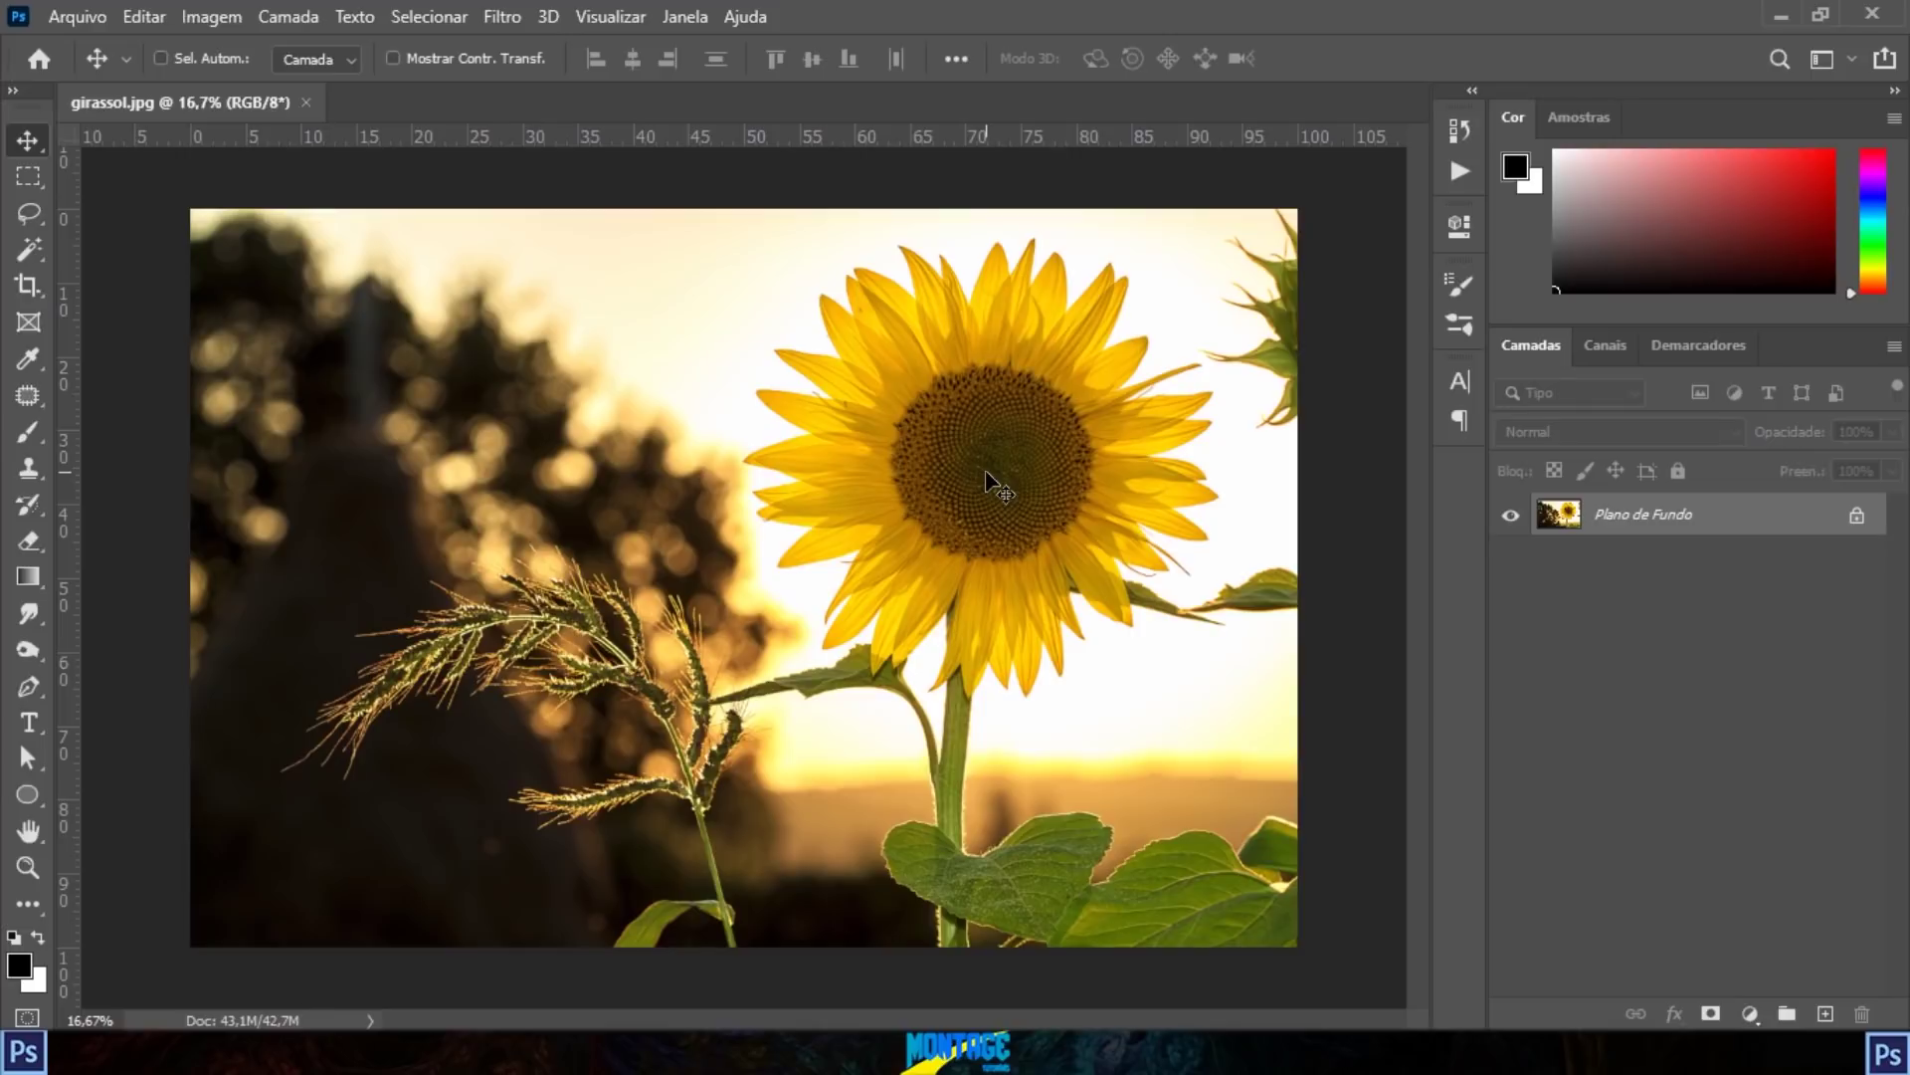
Step: Open the image size settings of the girassol photo and examine its width, height, resolution and file size
left_click(213, 16)
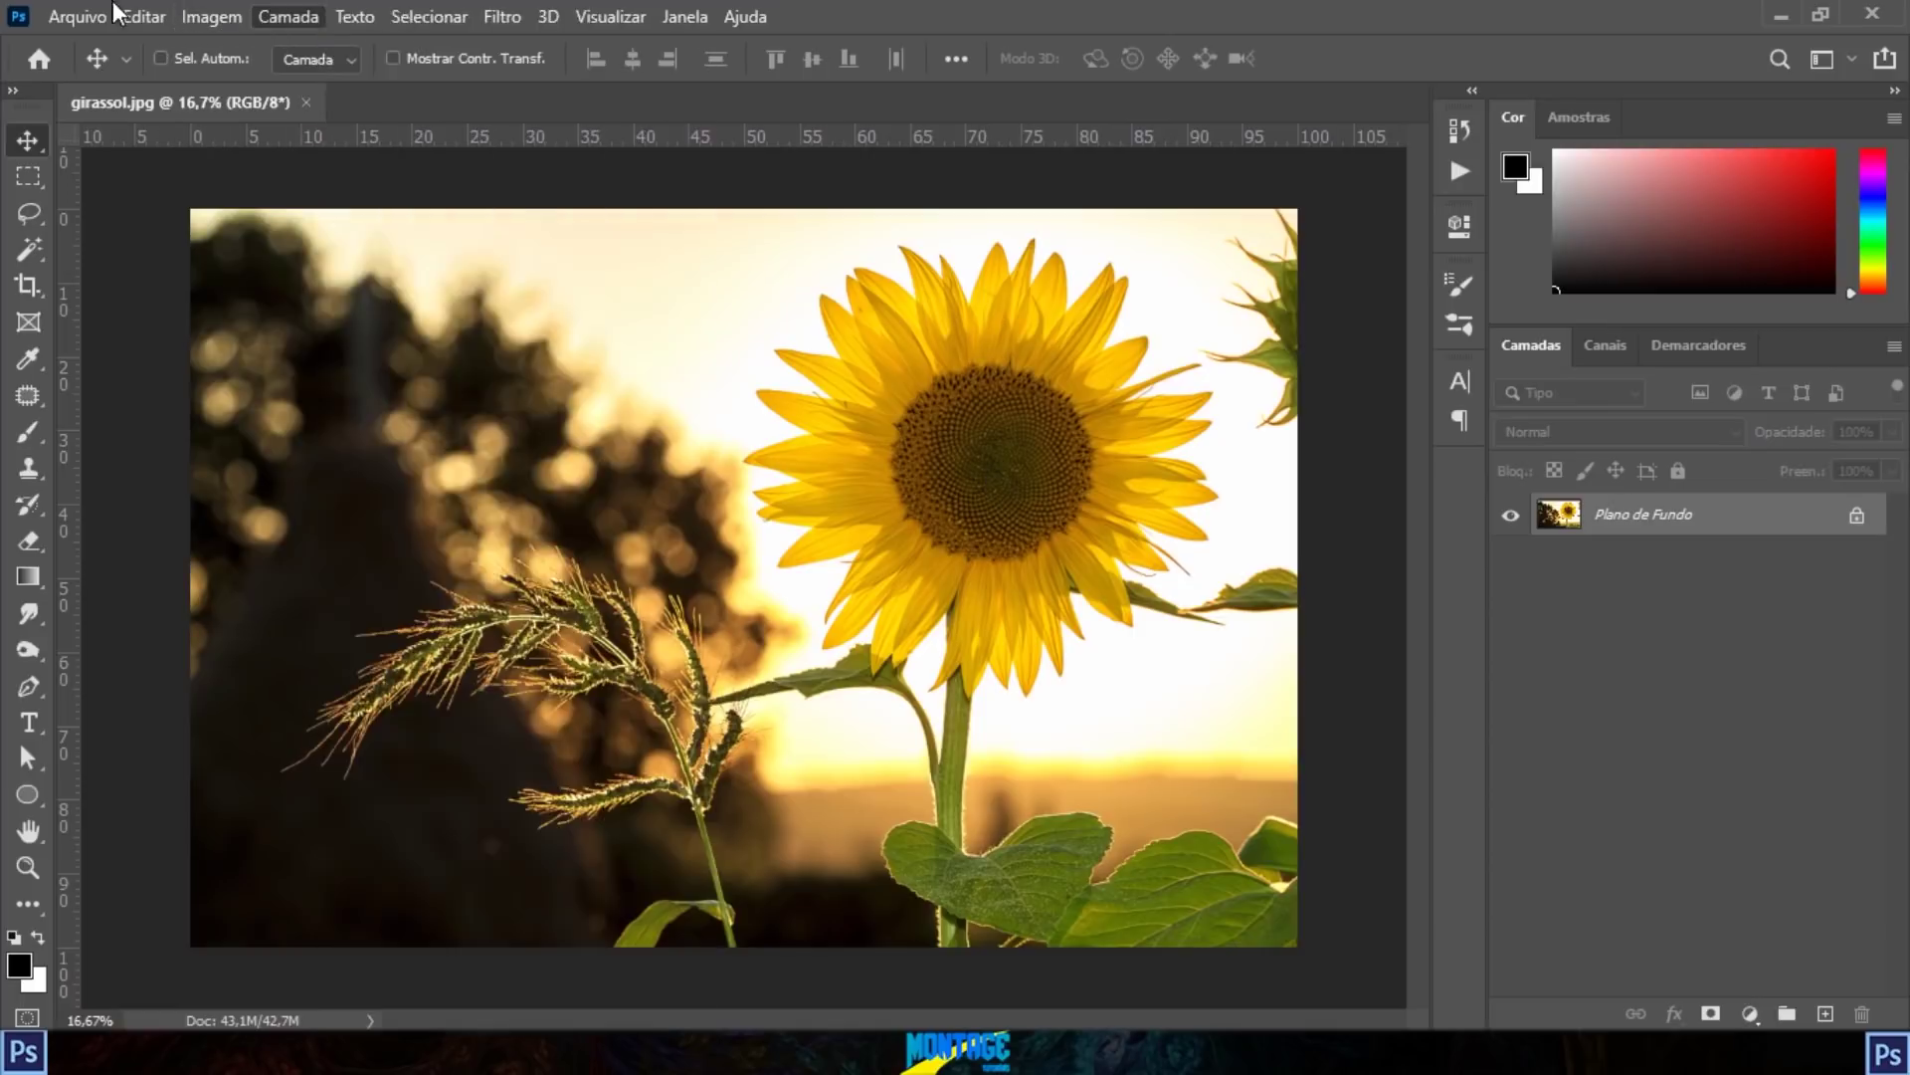
left_click(144, 17)
left_click(100, 273)
left_click(212, 17)
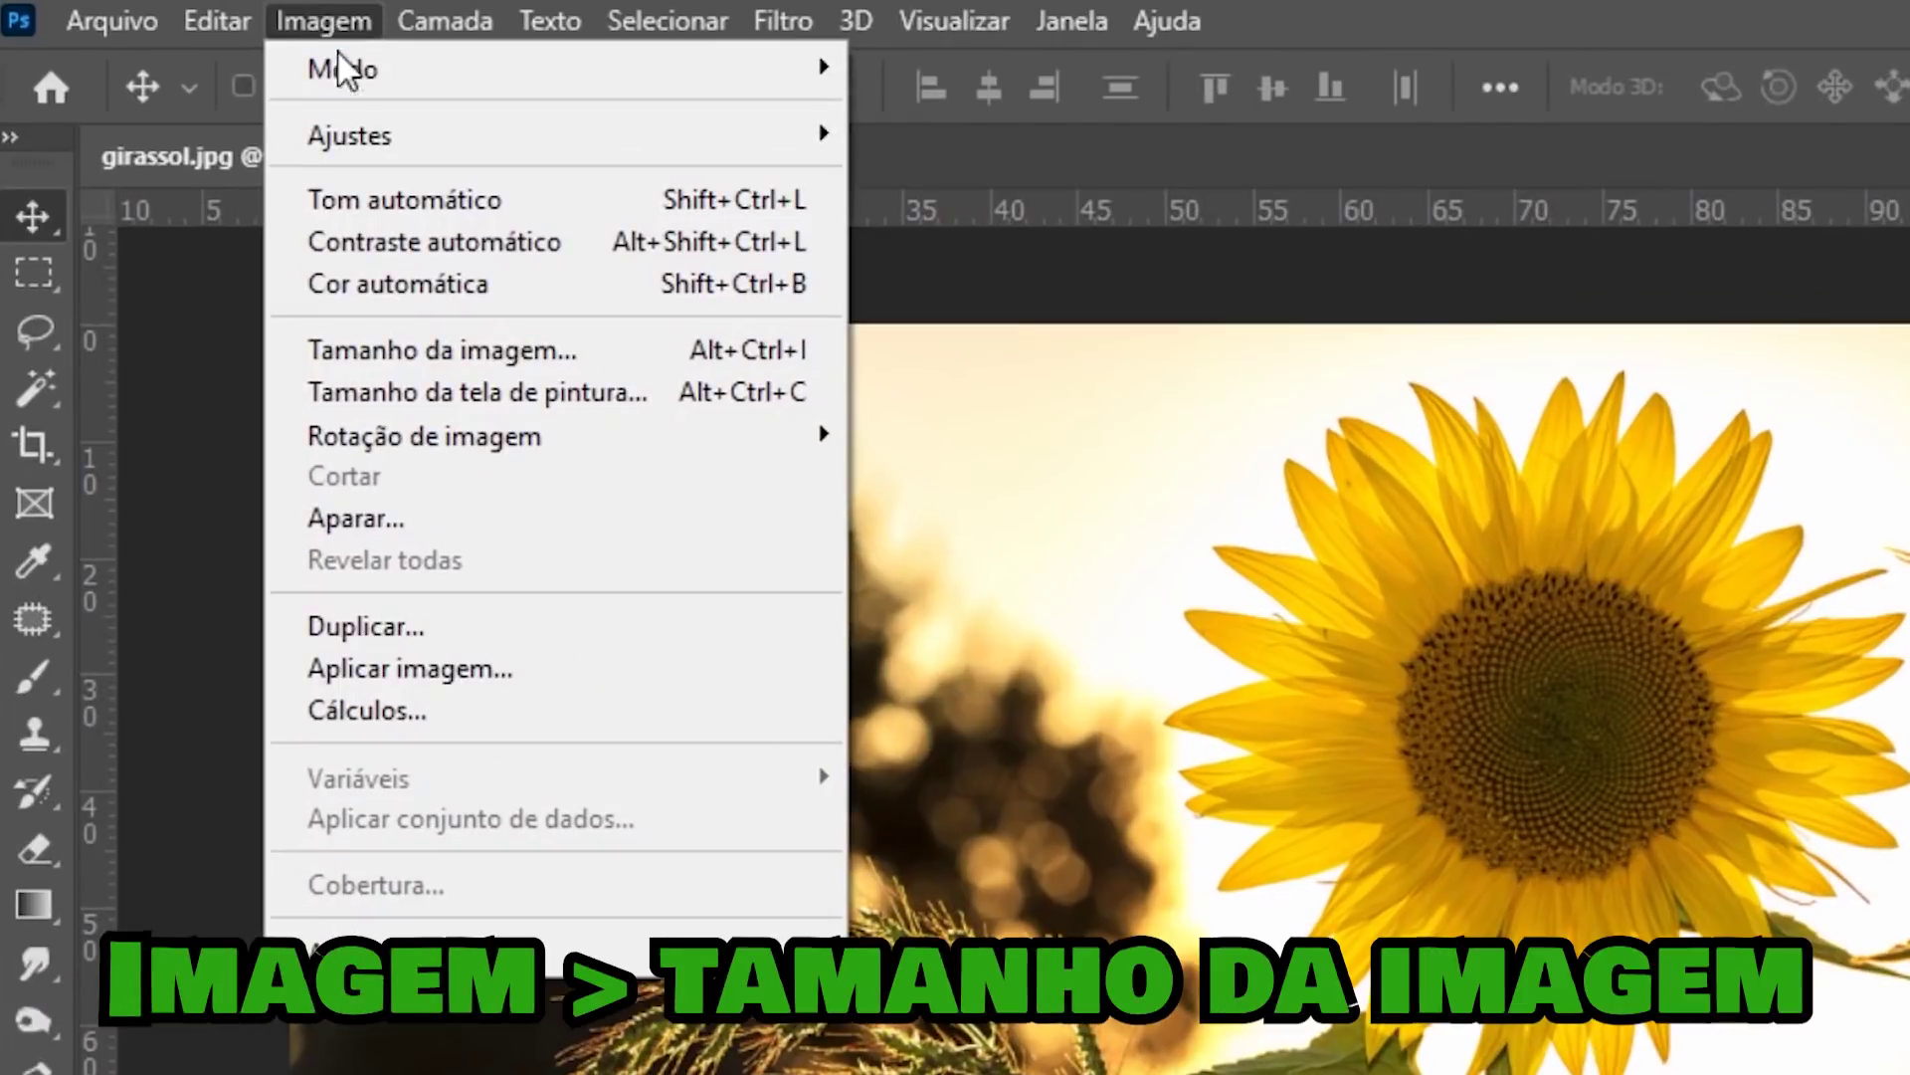
left_click(487, 364)
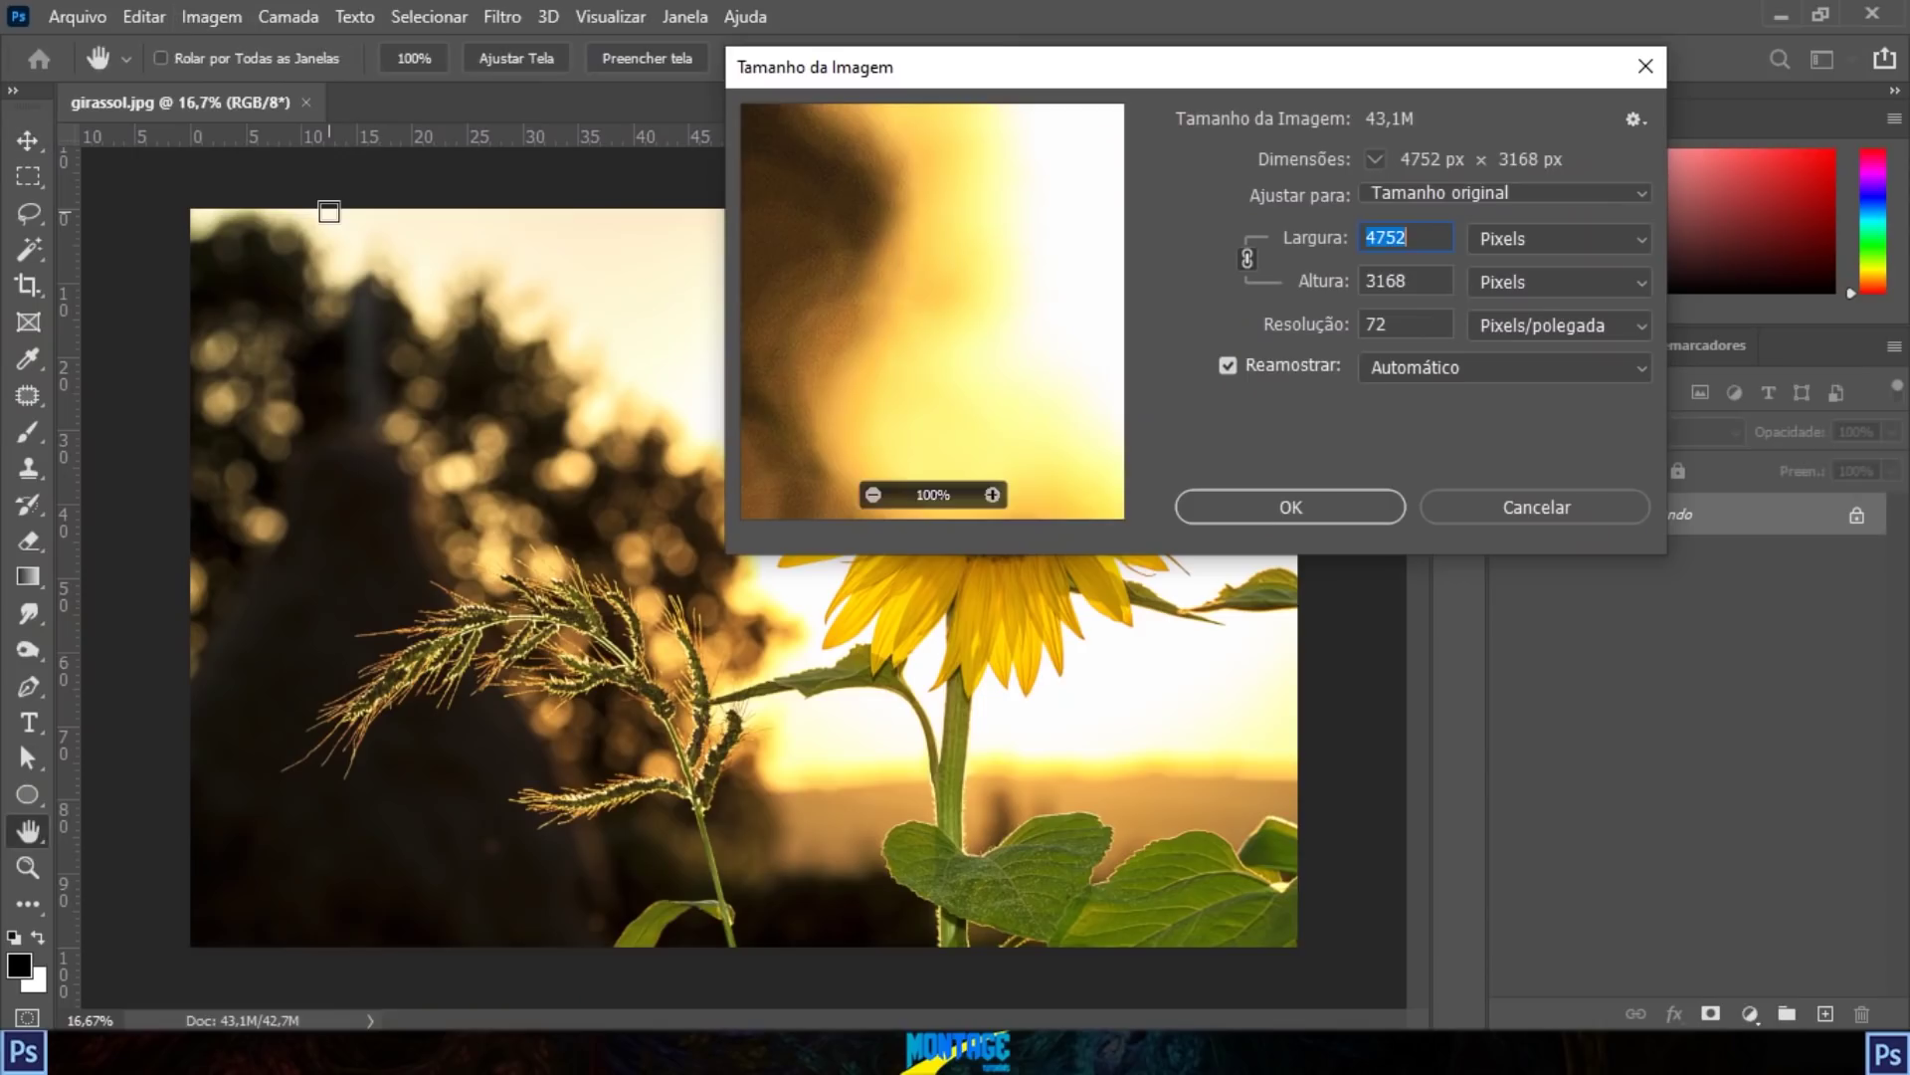
left_click_drag(1277, 84, 1249, 89)
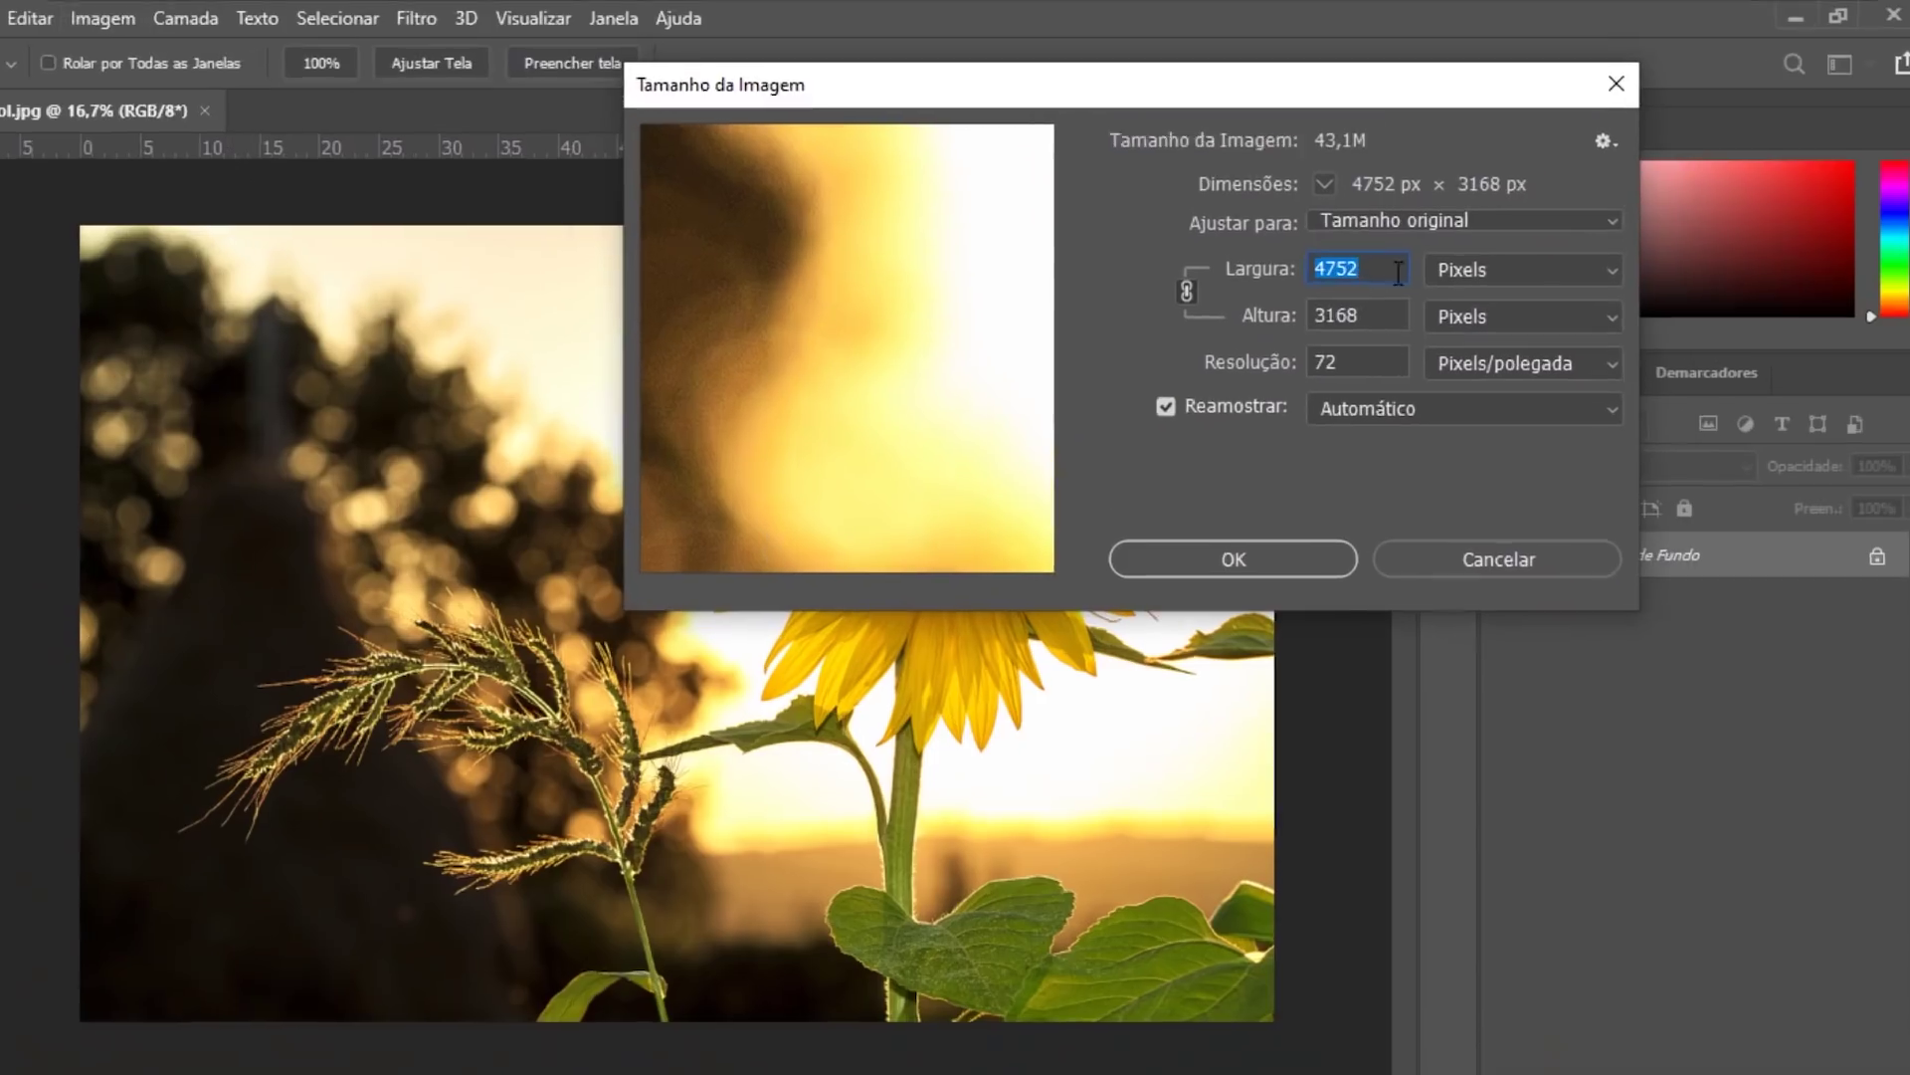
left_click(1384, 244)
left_click_drag(1266, 390, 1125, 366)
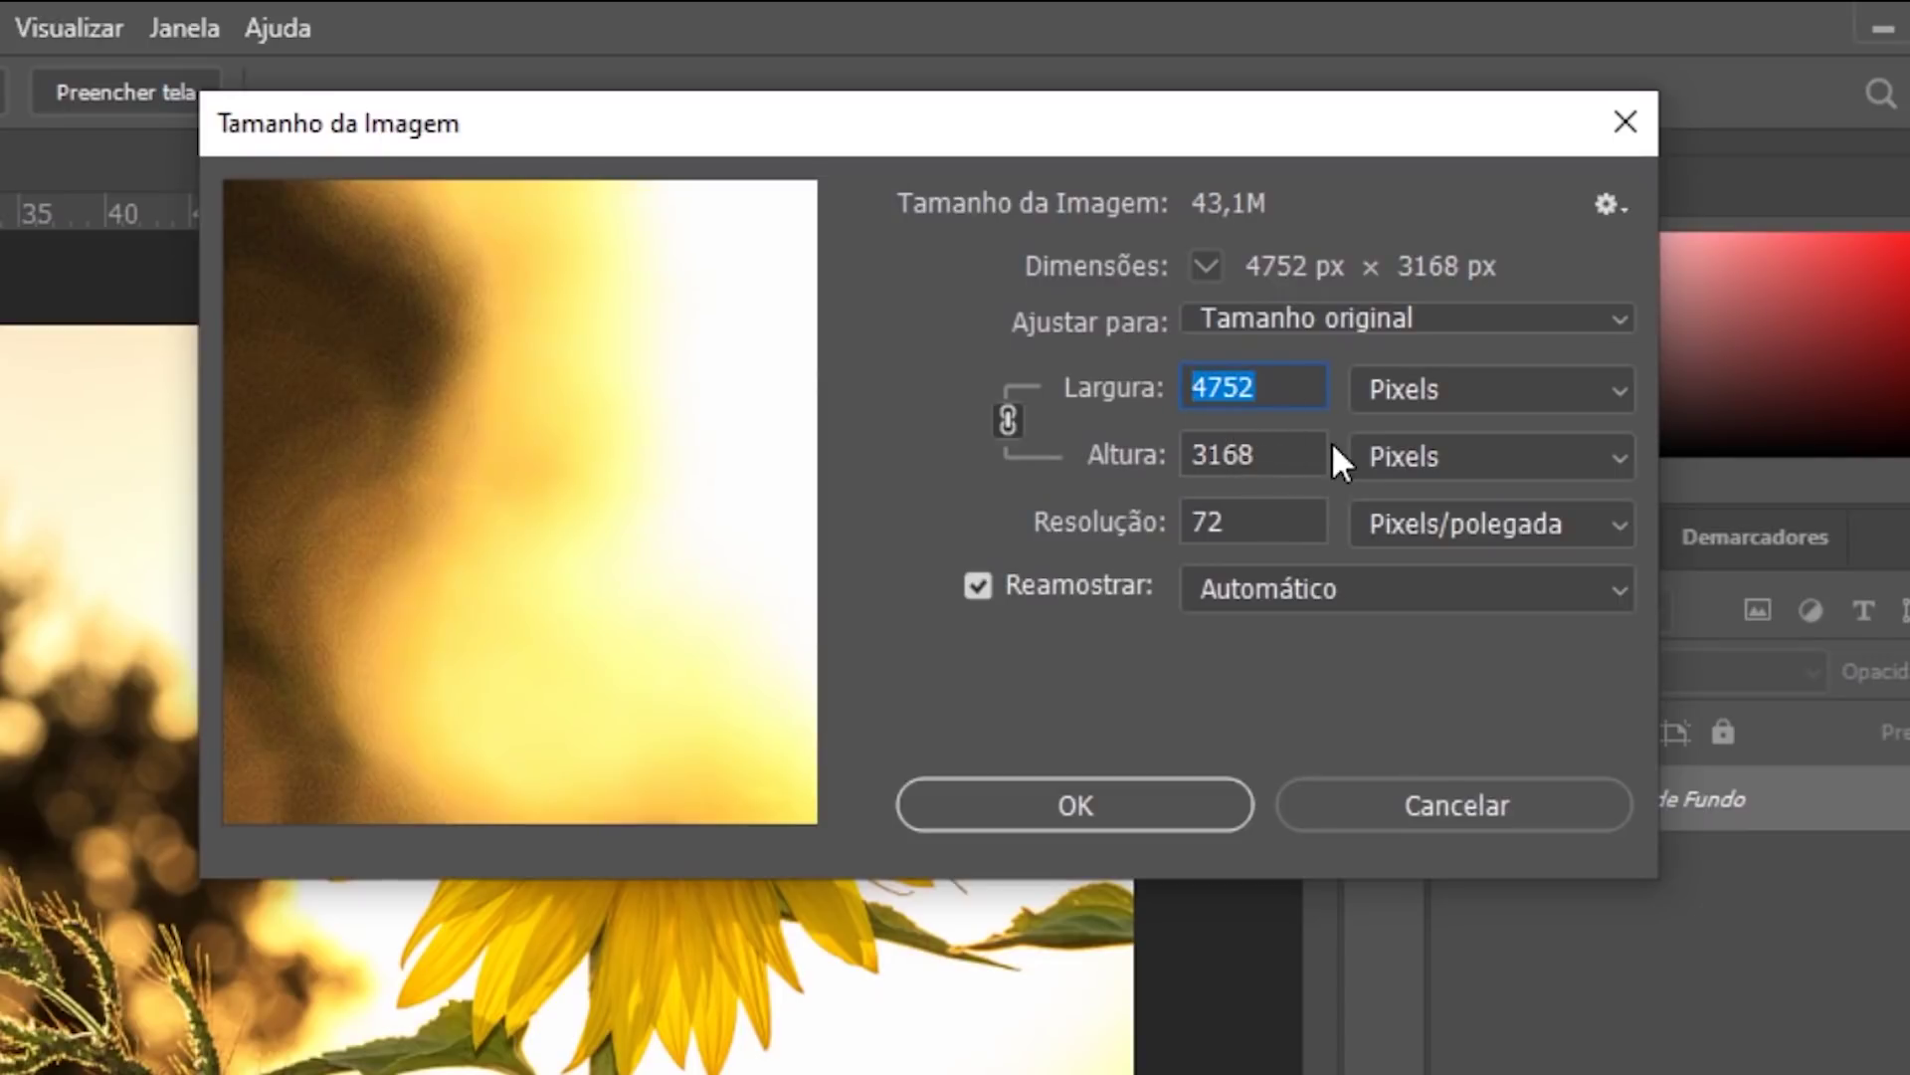
double_click(1264, 507)
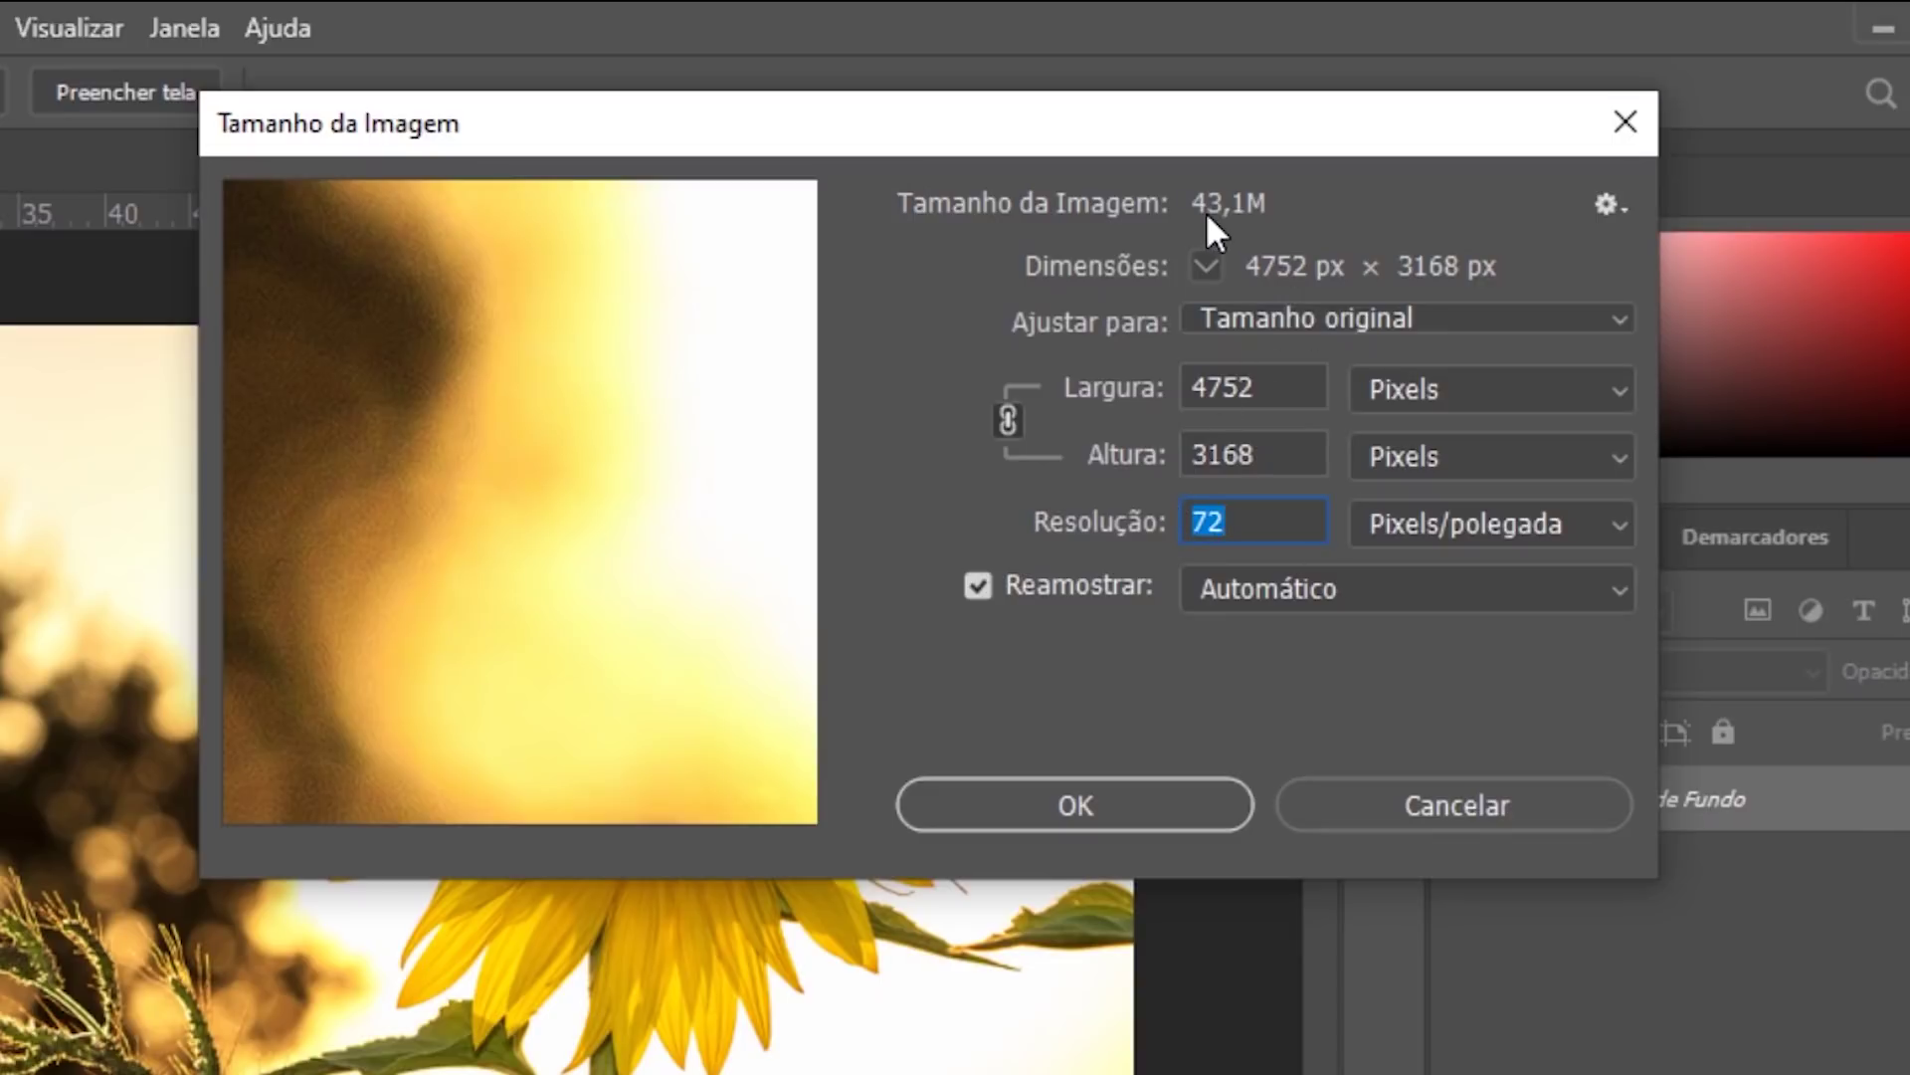
left_click_drag(1175, 173, 1288, 223)
Step: Set the image width to 2000 pixels with the width and height proportions linked
left_click_drag(1270, 386, 1013, 388)
type("2000")
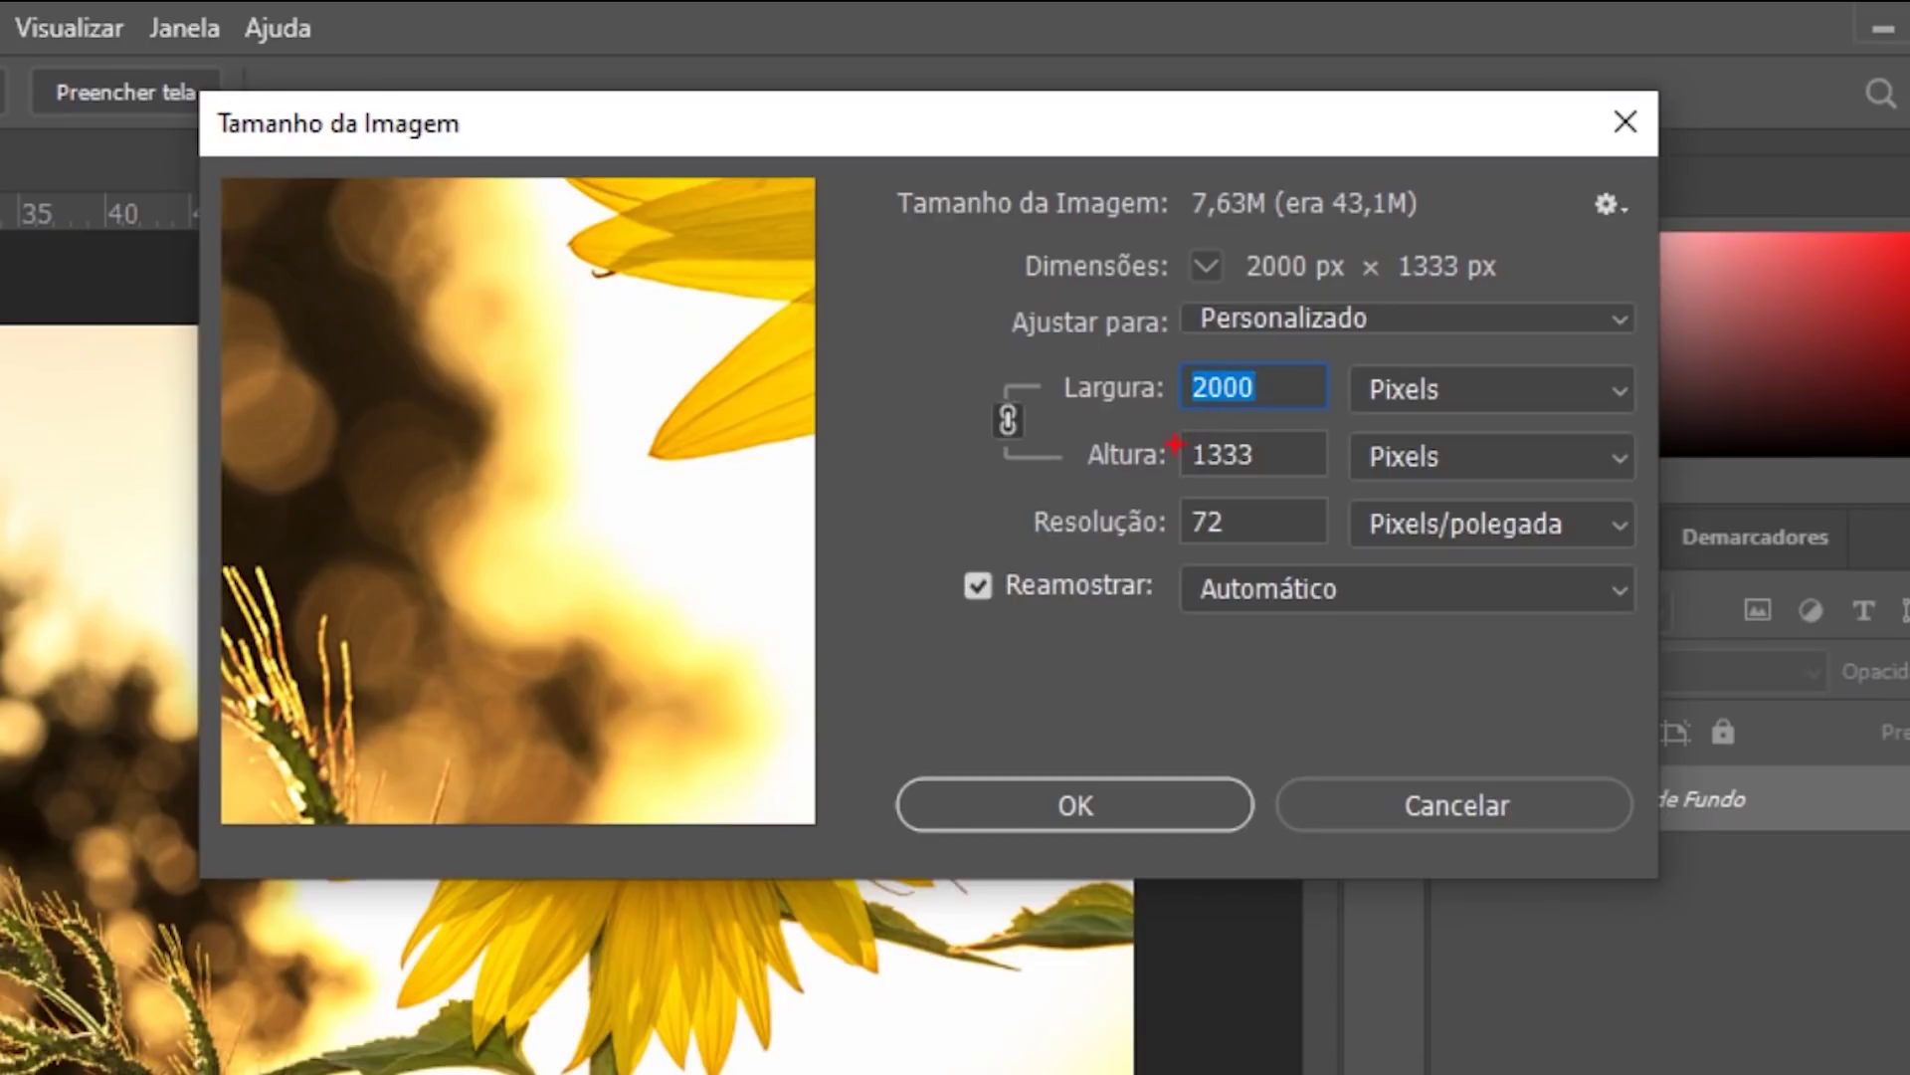
mouse_move(955, 375)
left_mouse_down()
mouse_move(1036, 421)
mouse_move(1068, 473)
left_mouse_up()
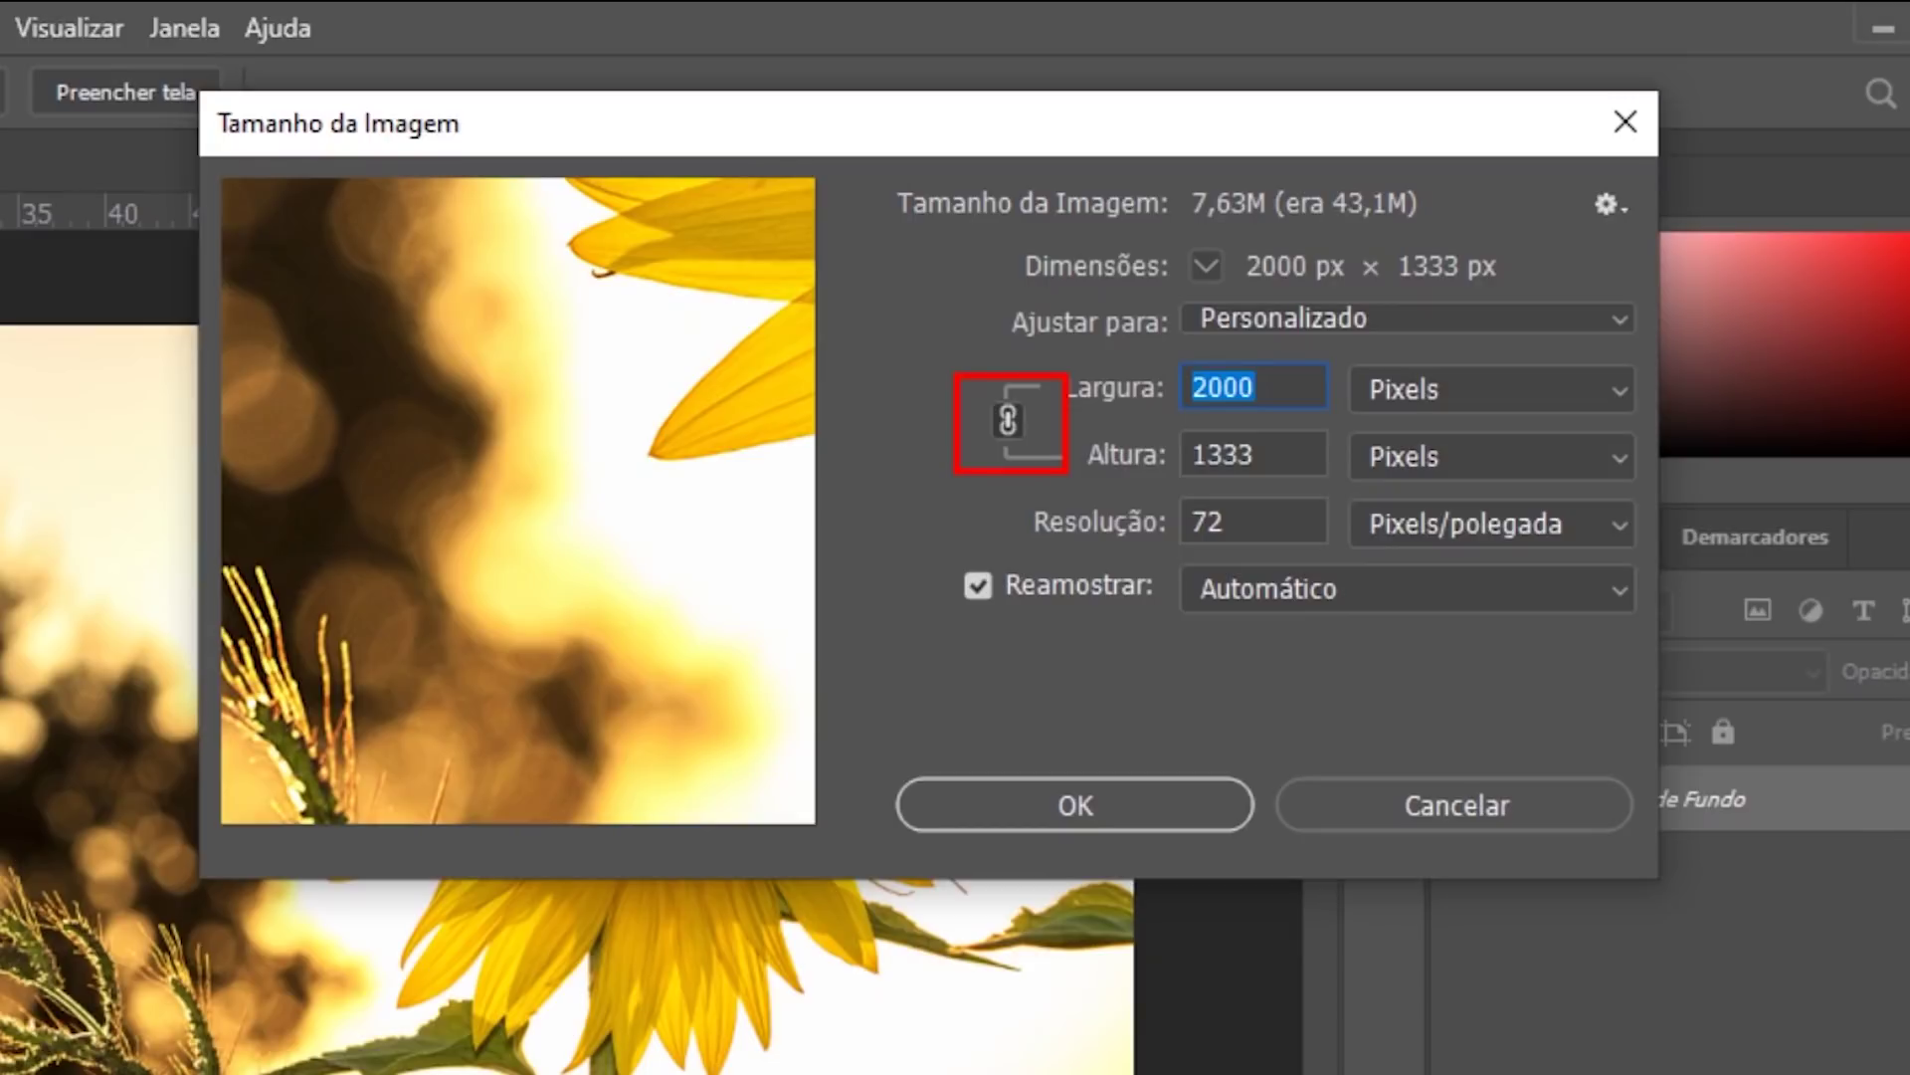
mouse_move(1163, 352)
left_mouse_down()
mouse_move(1397, 426)
mouse_move(1349, 413)
left_mouse_up()
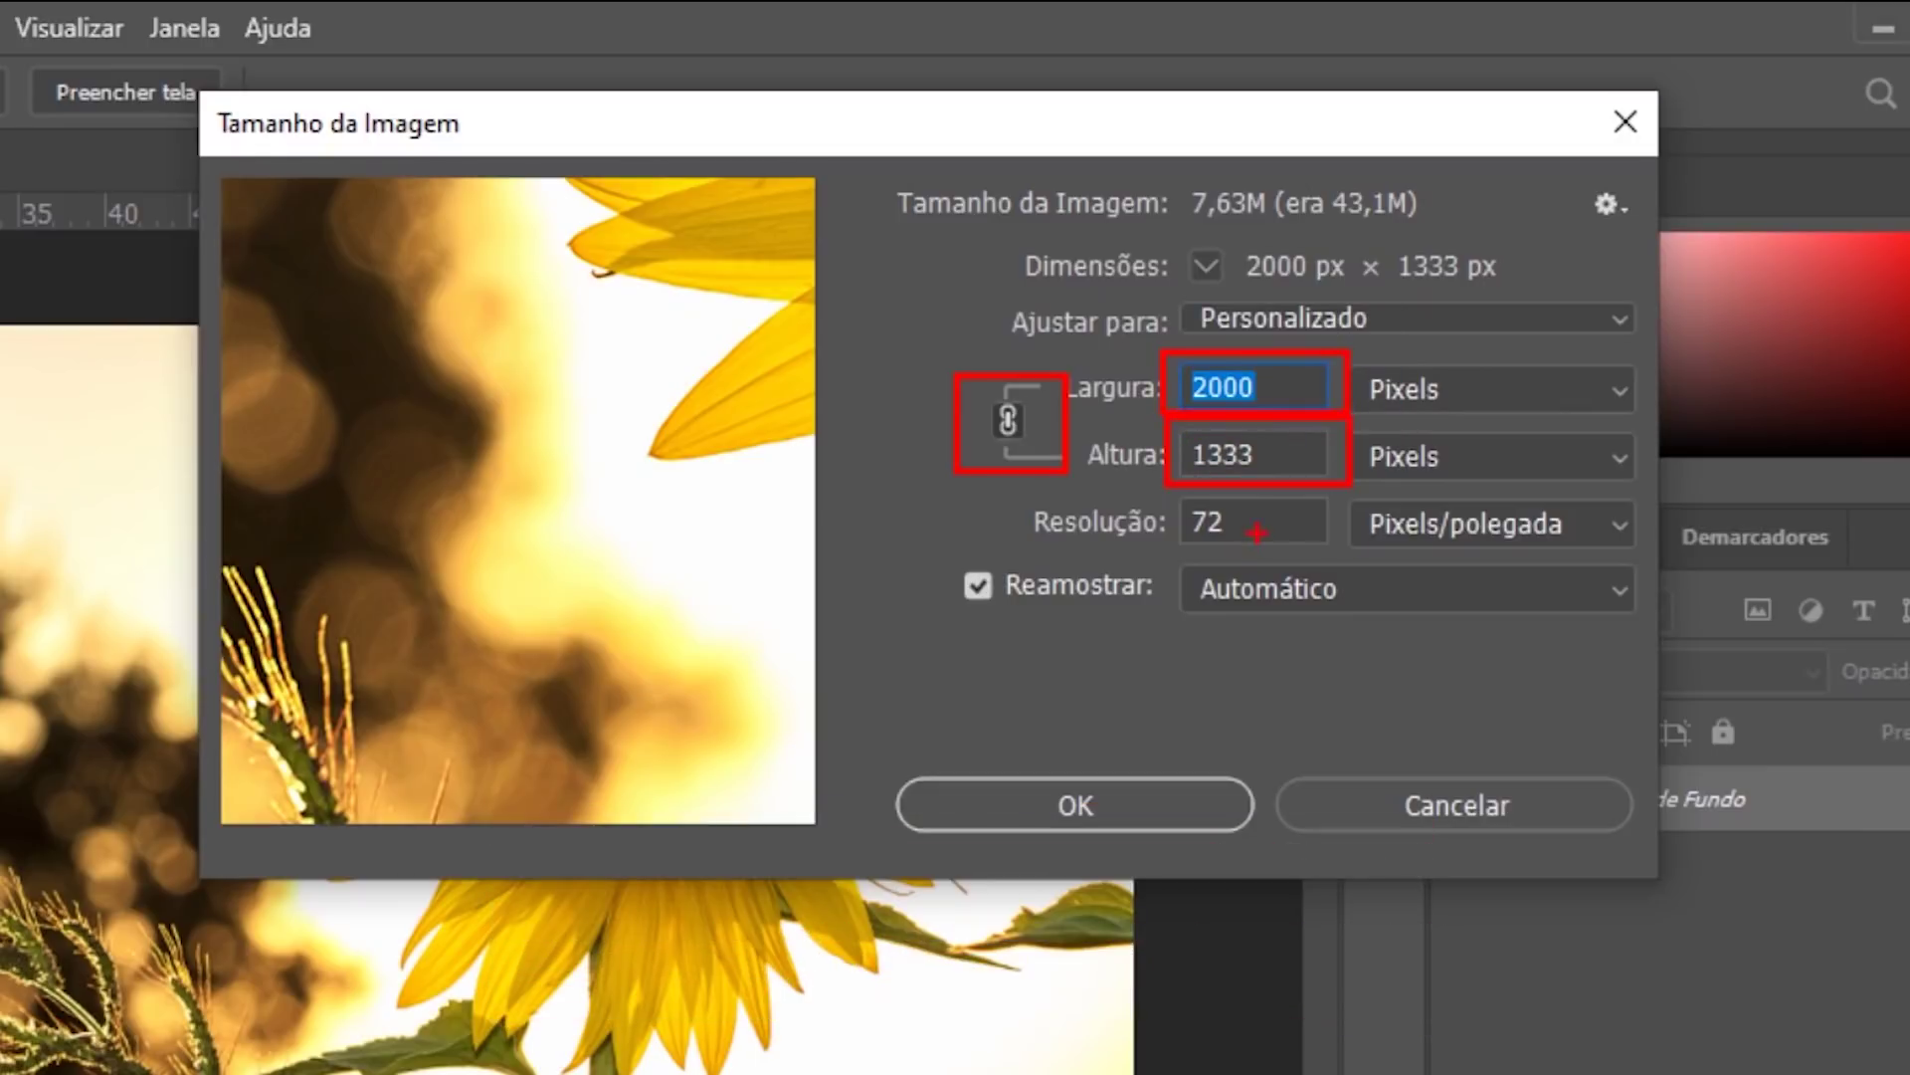
key("Escape")
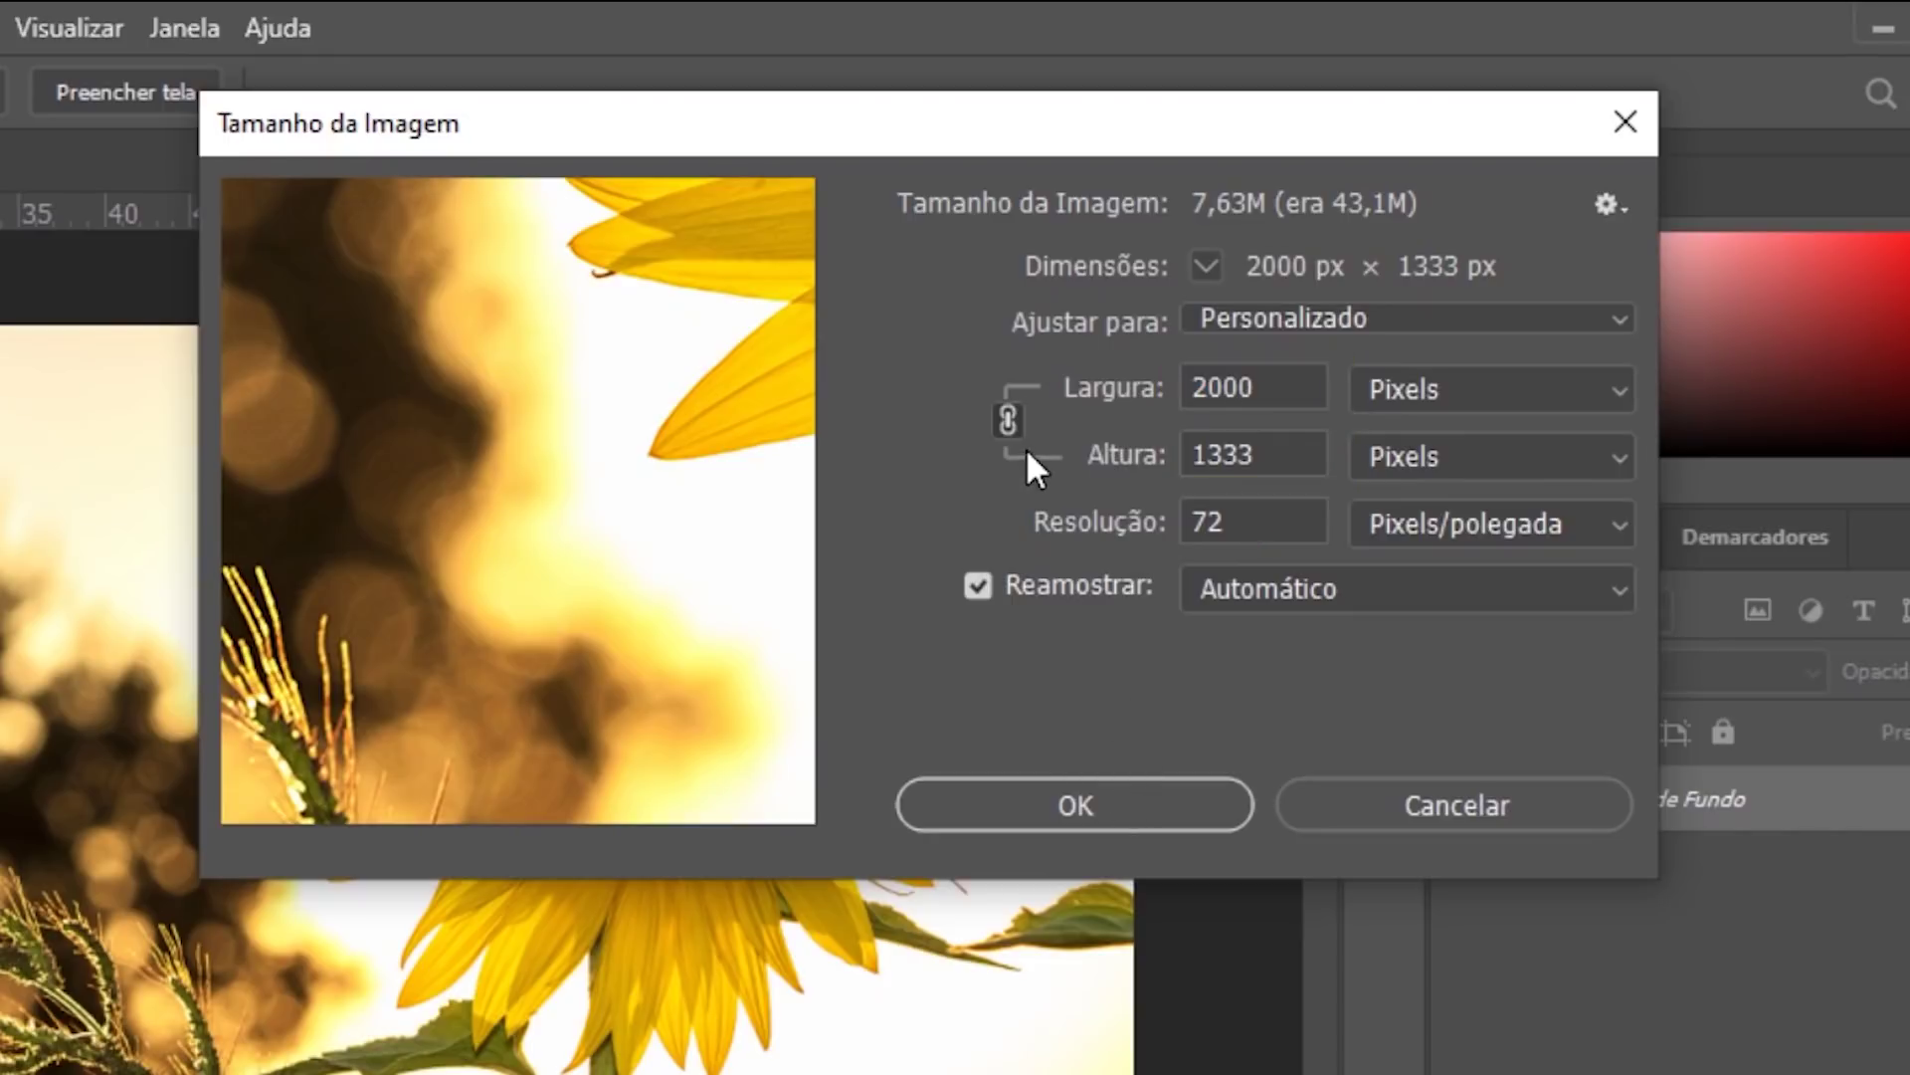
Step: Unlink the image's width and height and try a height of 2000 pixels
left_click(1009, 418)
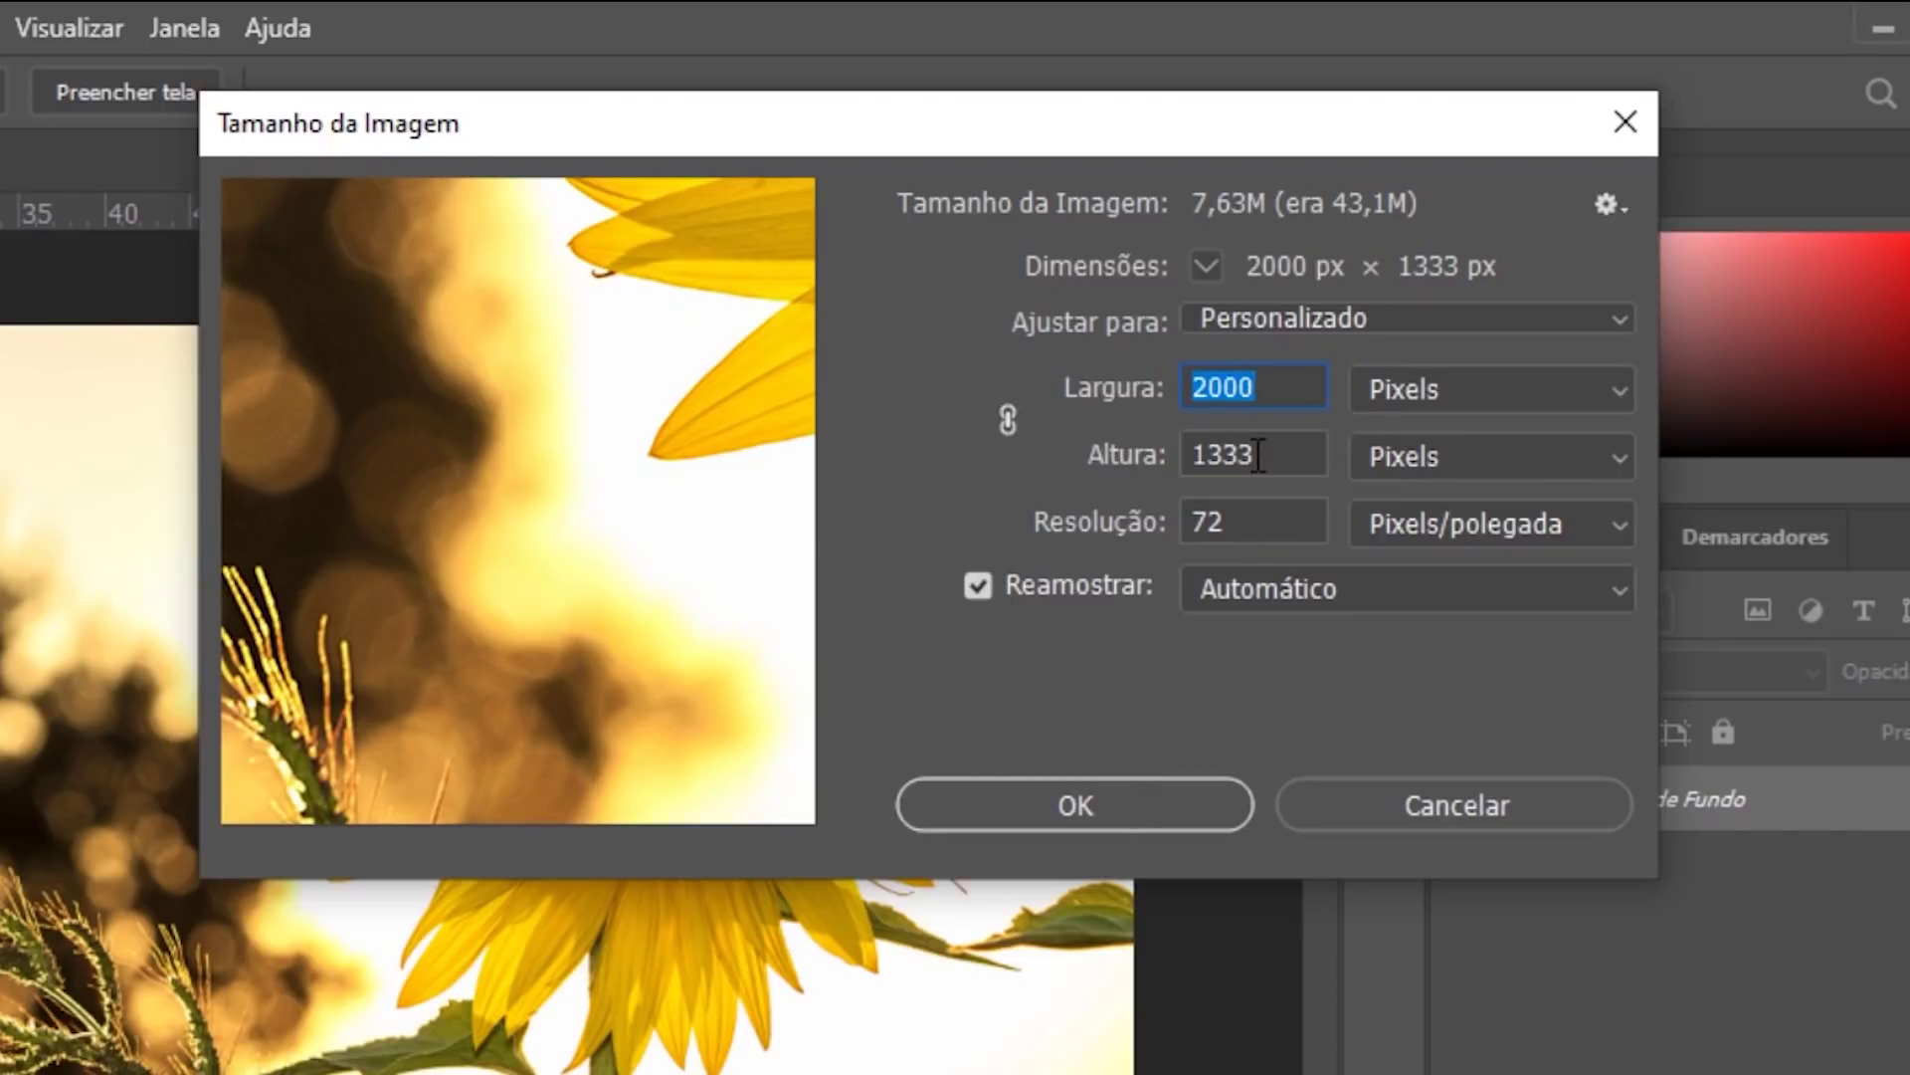
key("Tab")
type("2000")
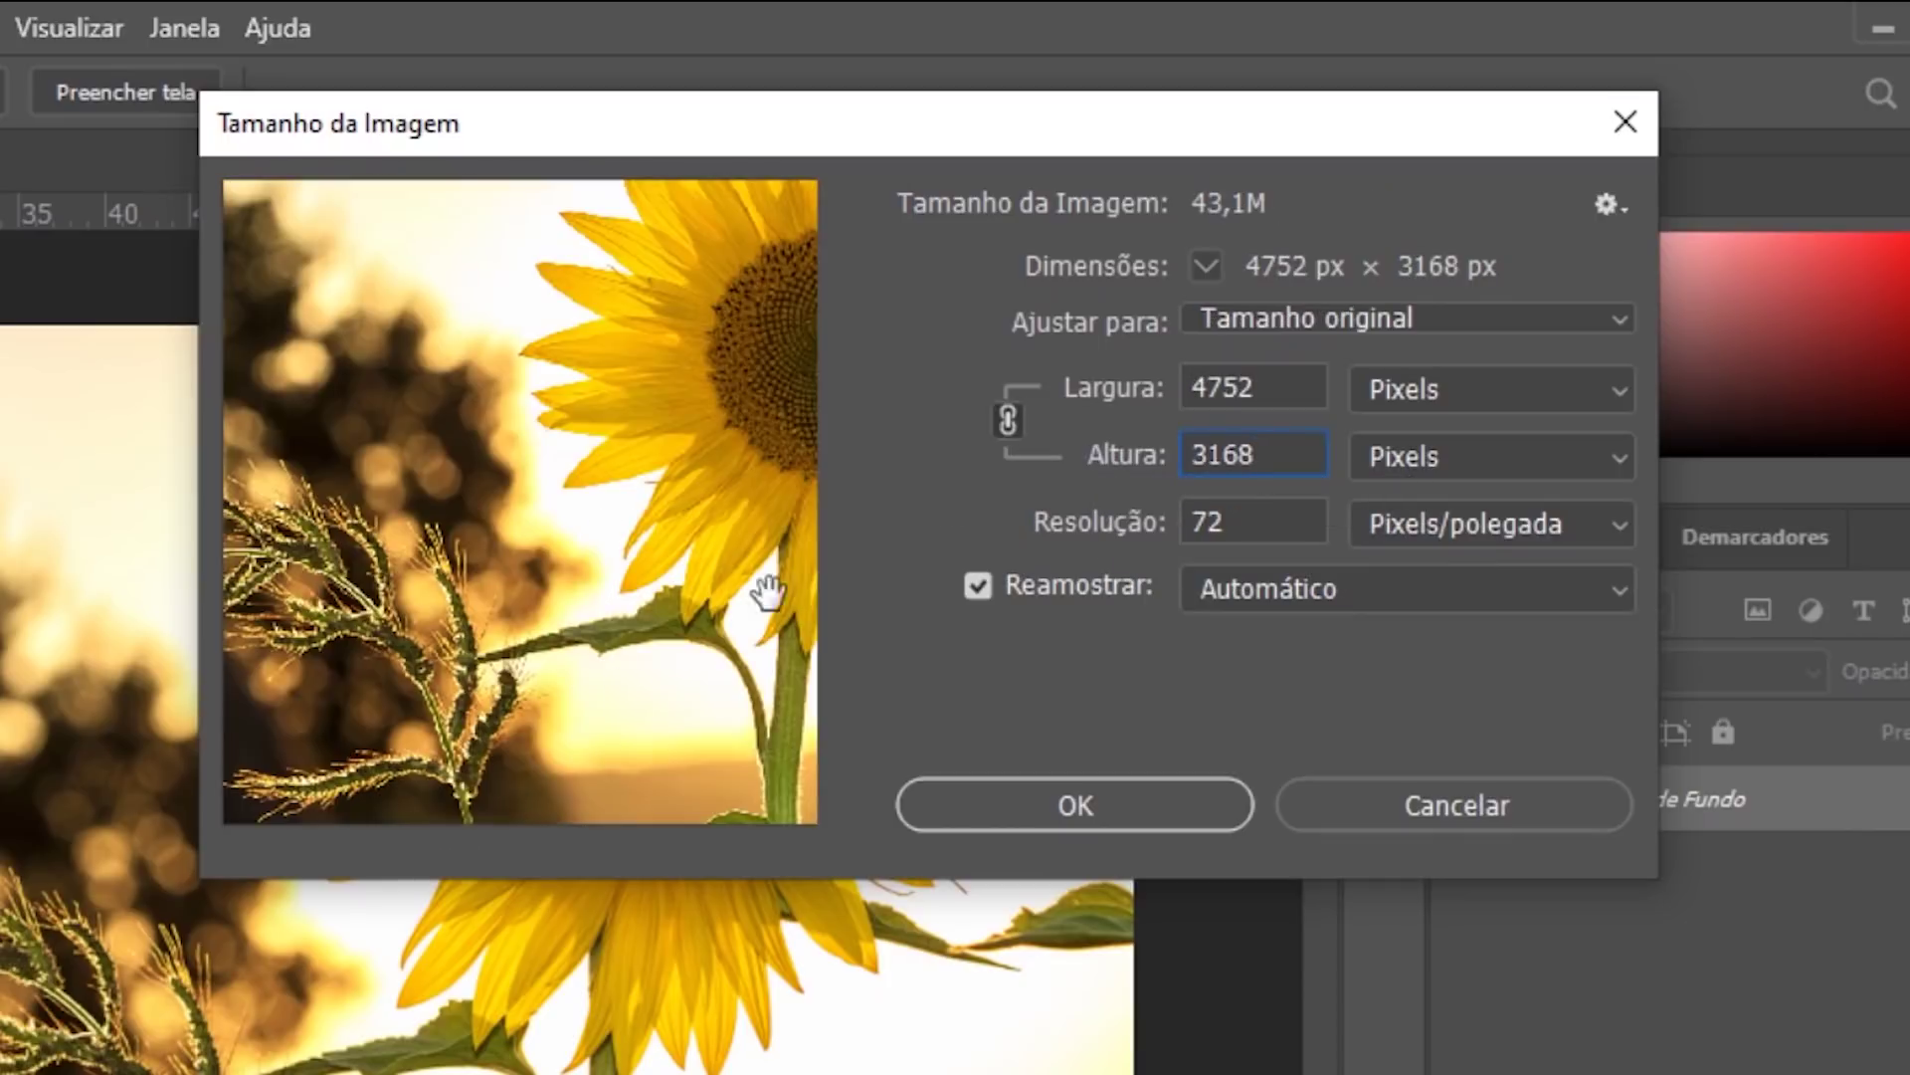
Step: Zoom out the resize preview and set the image width to 2000 pixels with the proportions linked
left_click(428, 786)
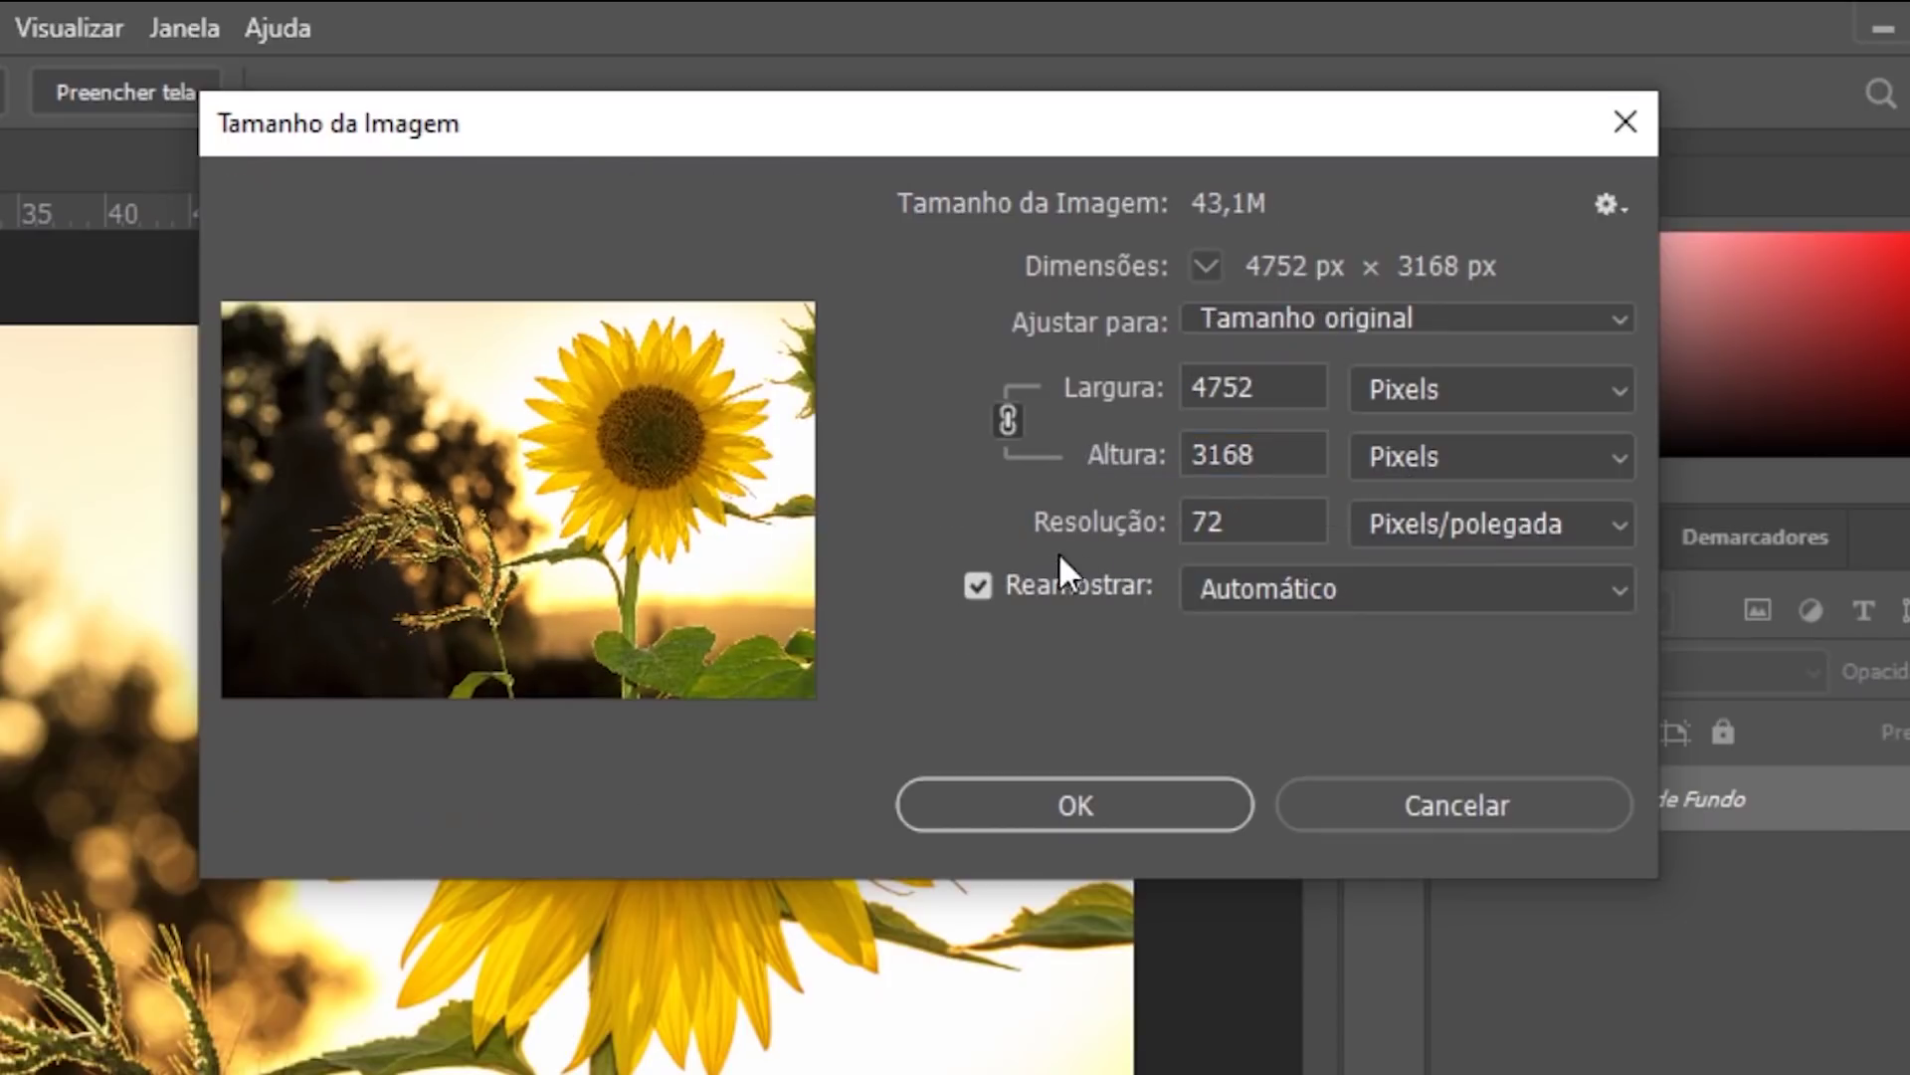
left_click(1312, 392)
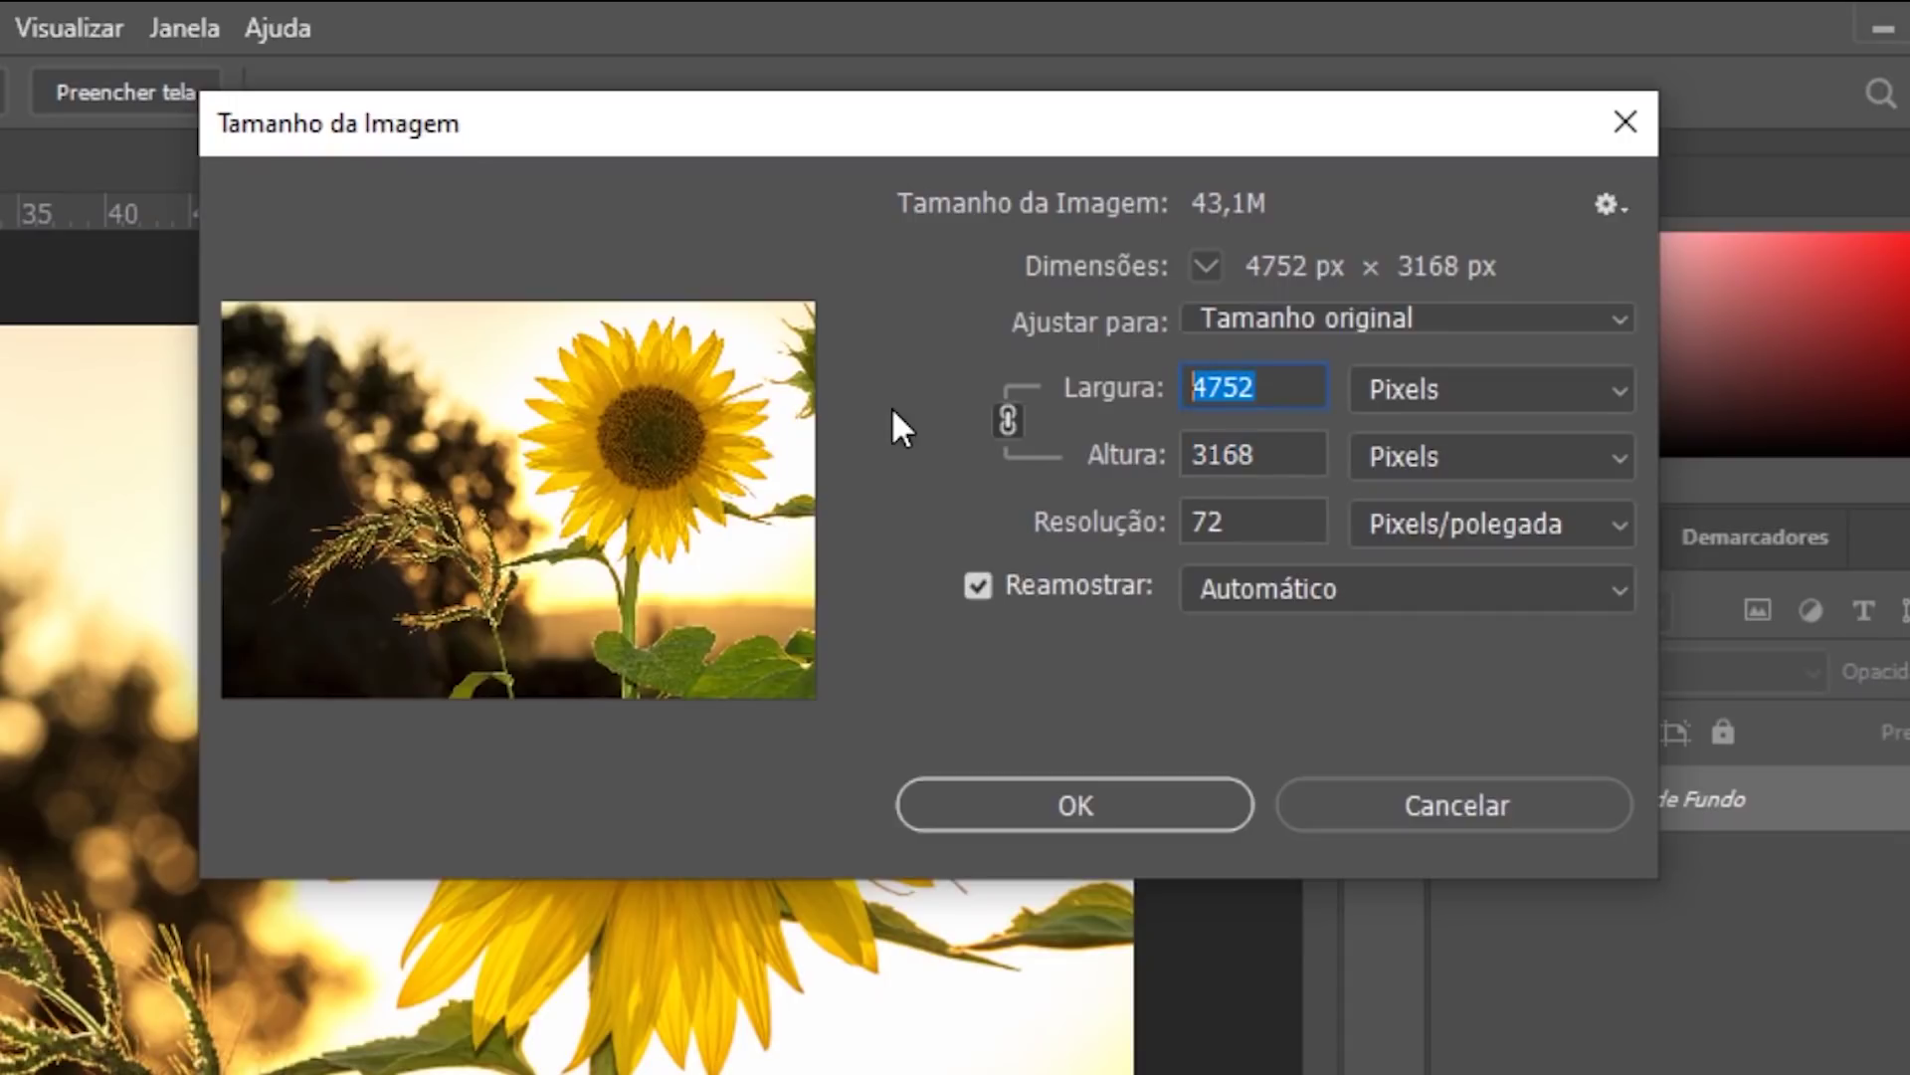
type("200")
mouse_move(580, 747)
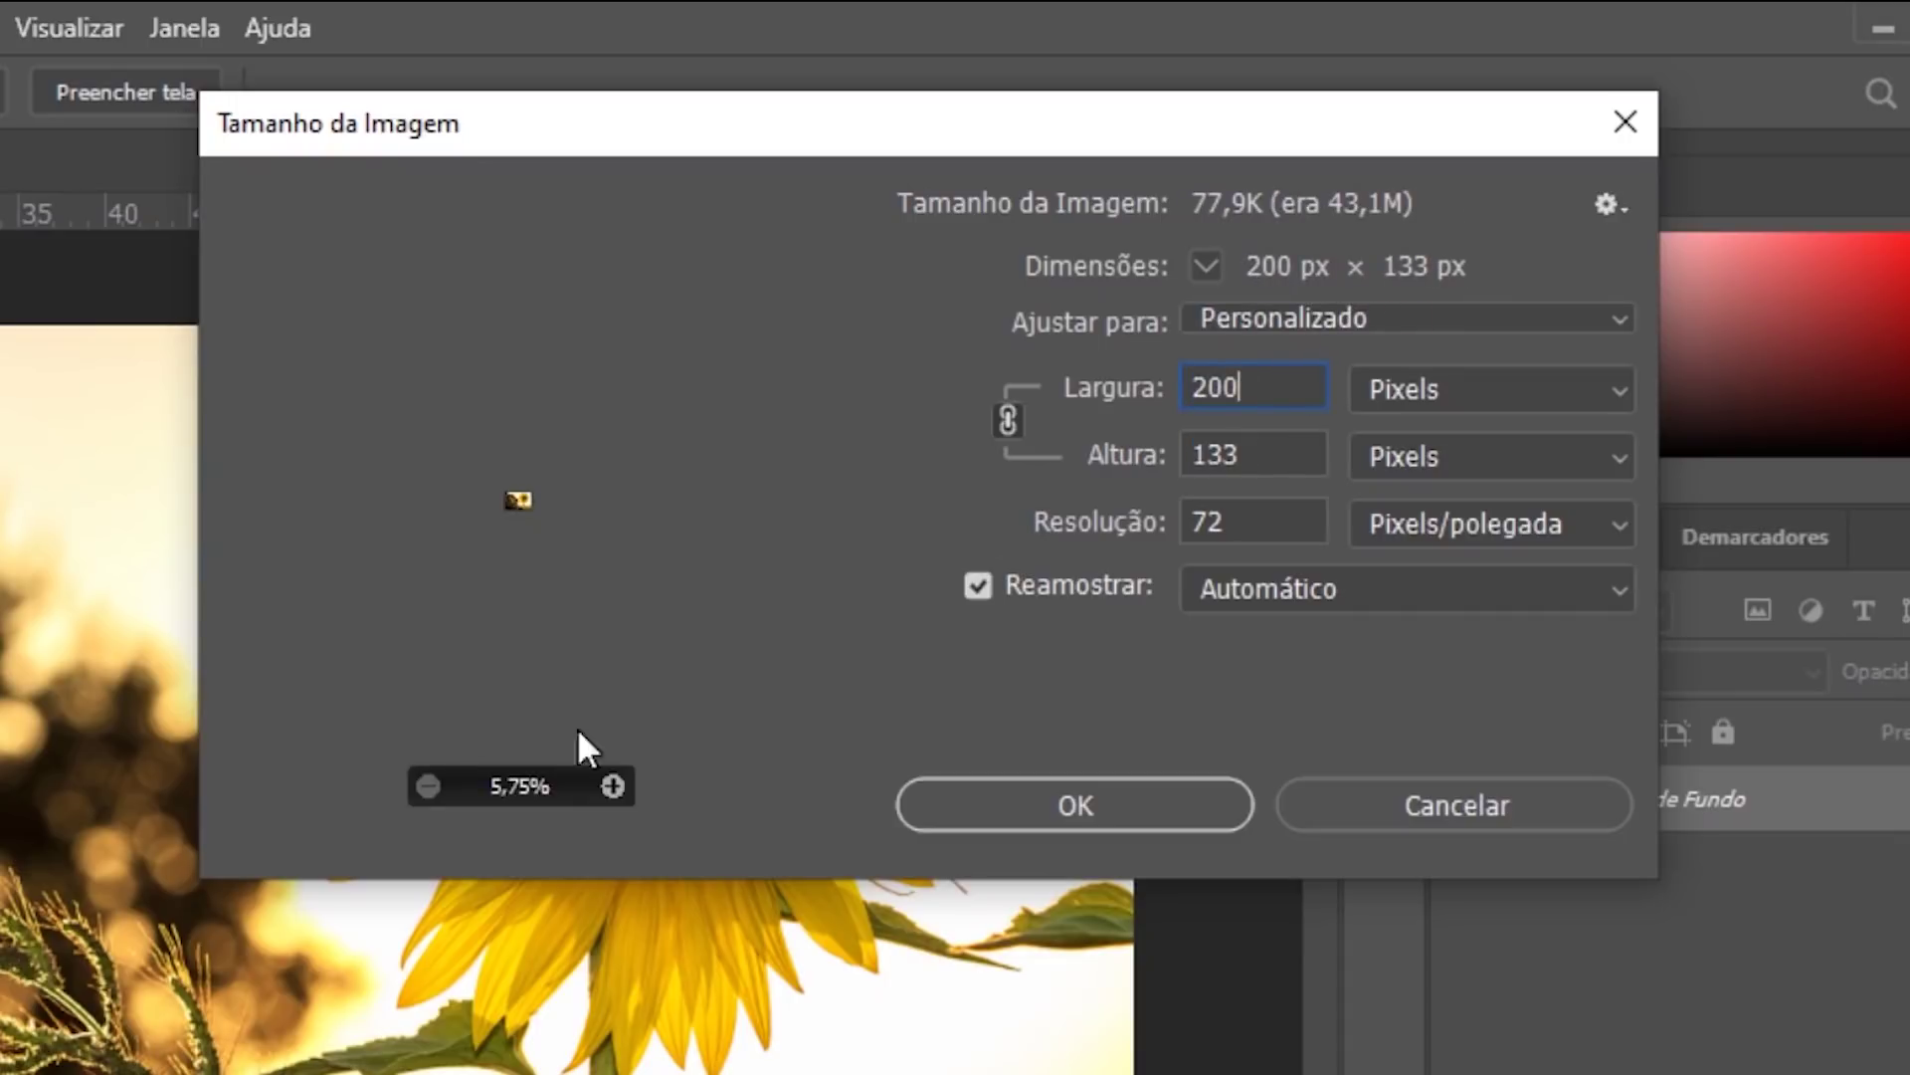
left_click(612, 786)
type("0")
Step: Try a 2000-pixel height with the proportions unlinked, then relink them and cancel the resize
left_click(1008, 420)
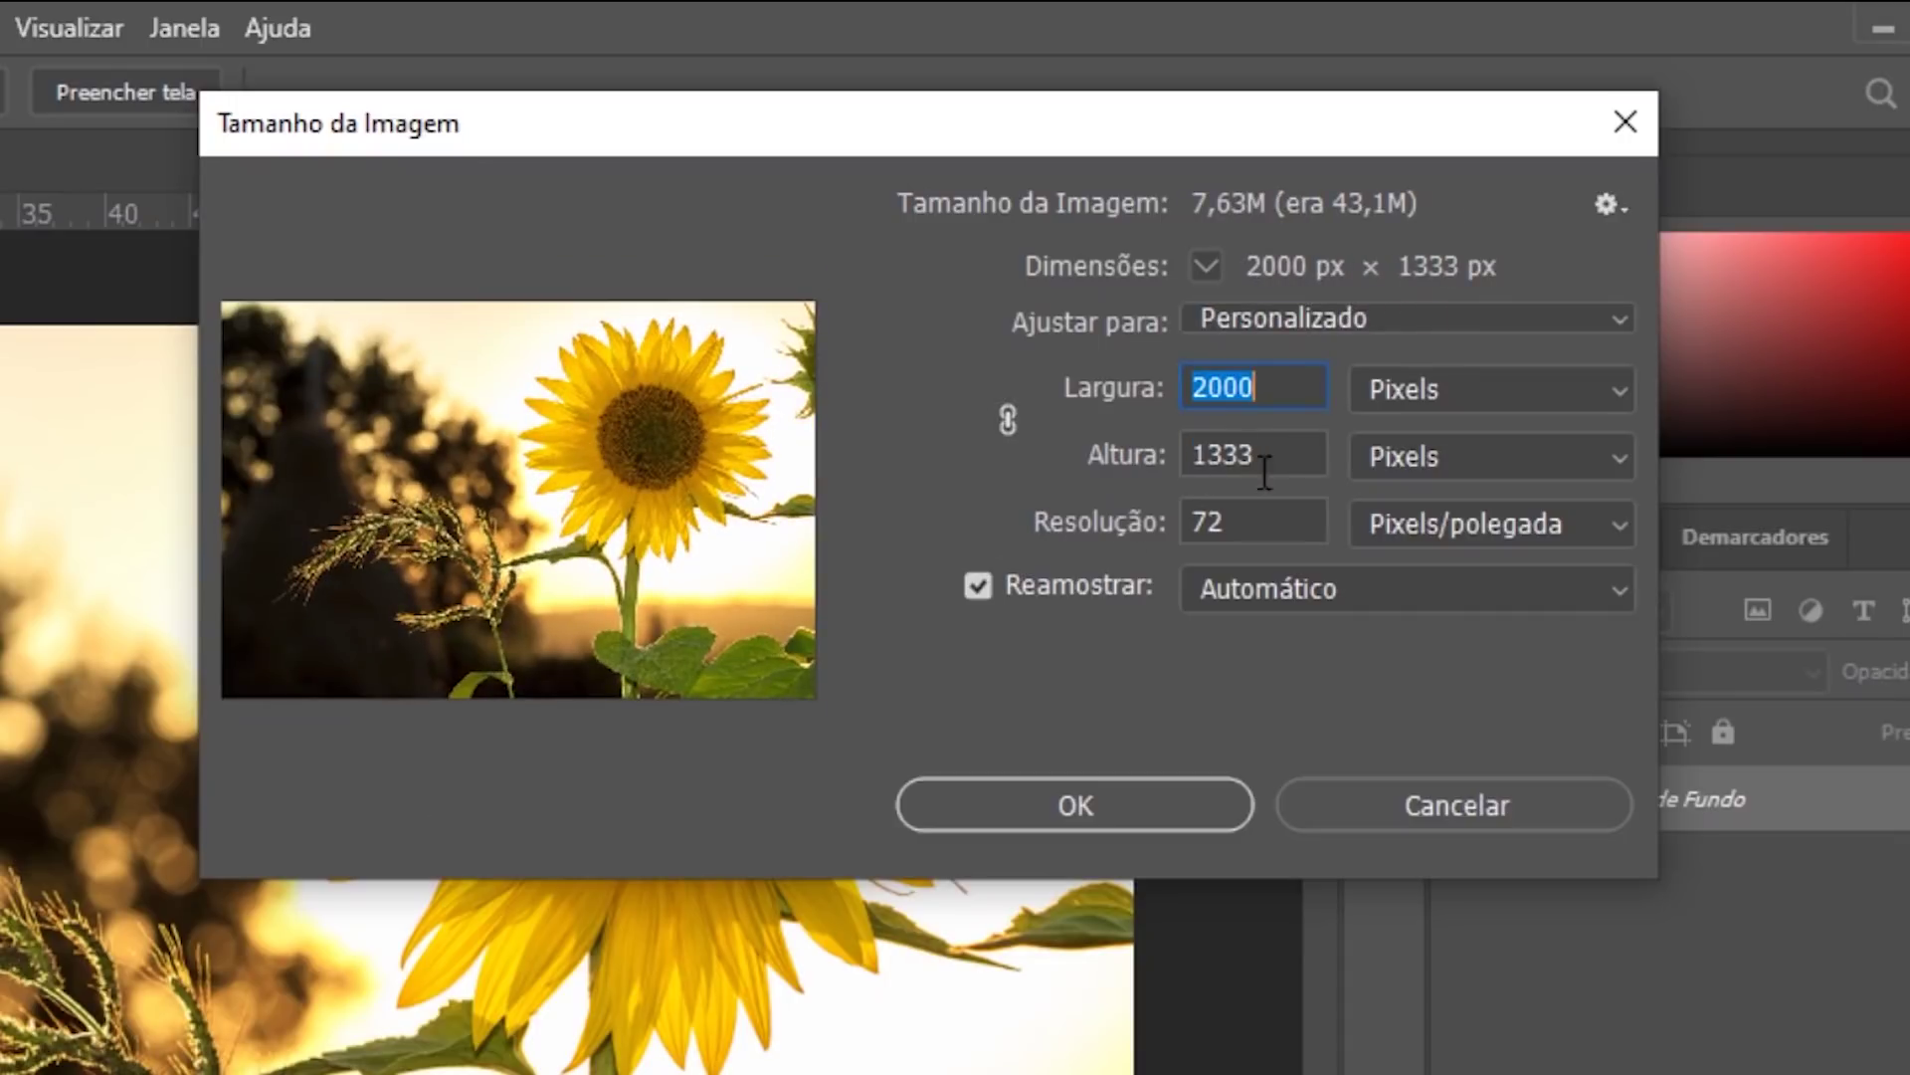
left_click(1259, 455)
type("2000")
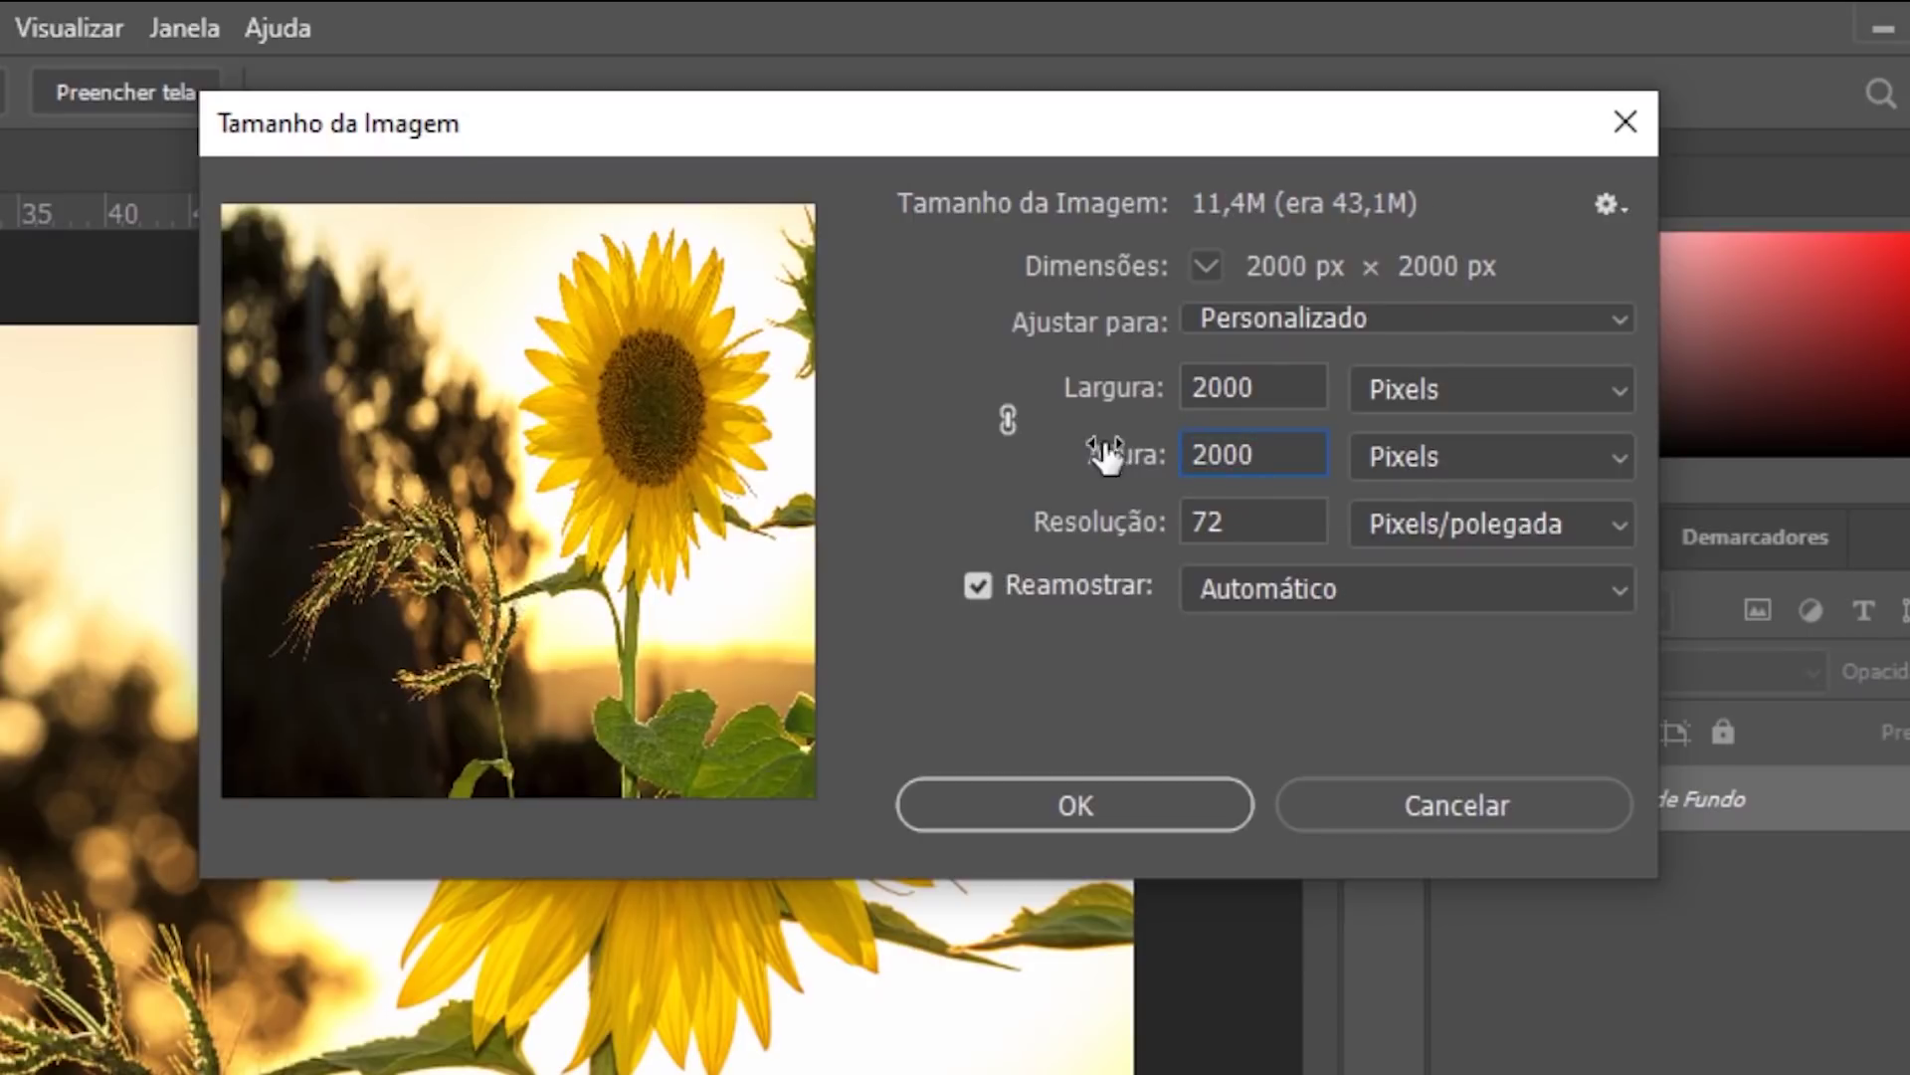
left_click(1013, 428)
left_click(1010, 423)
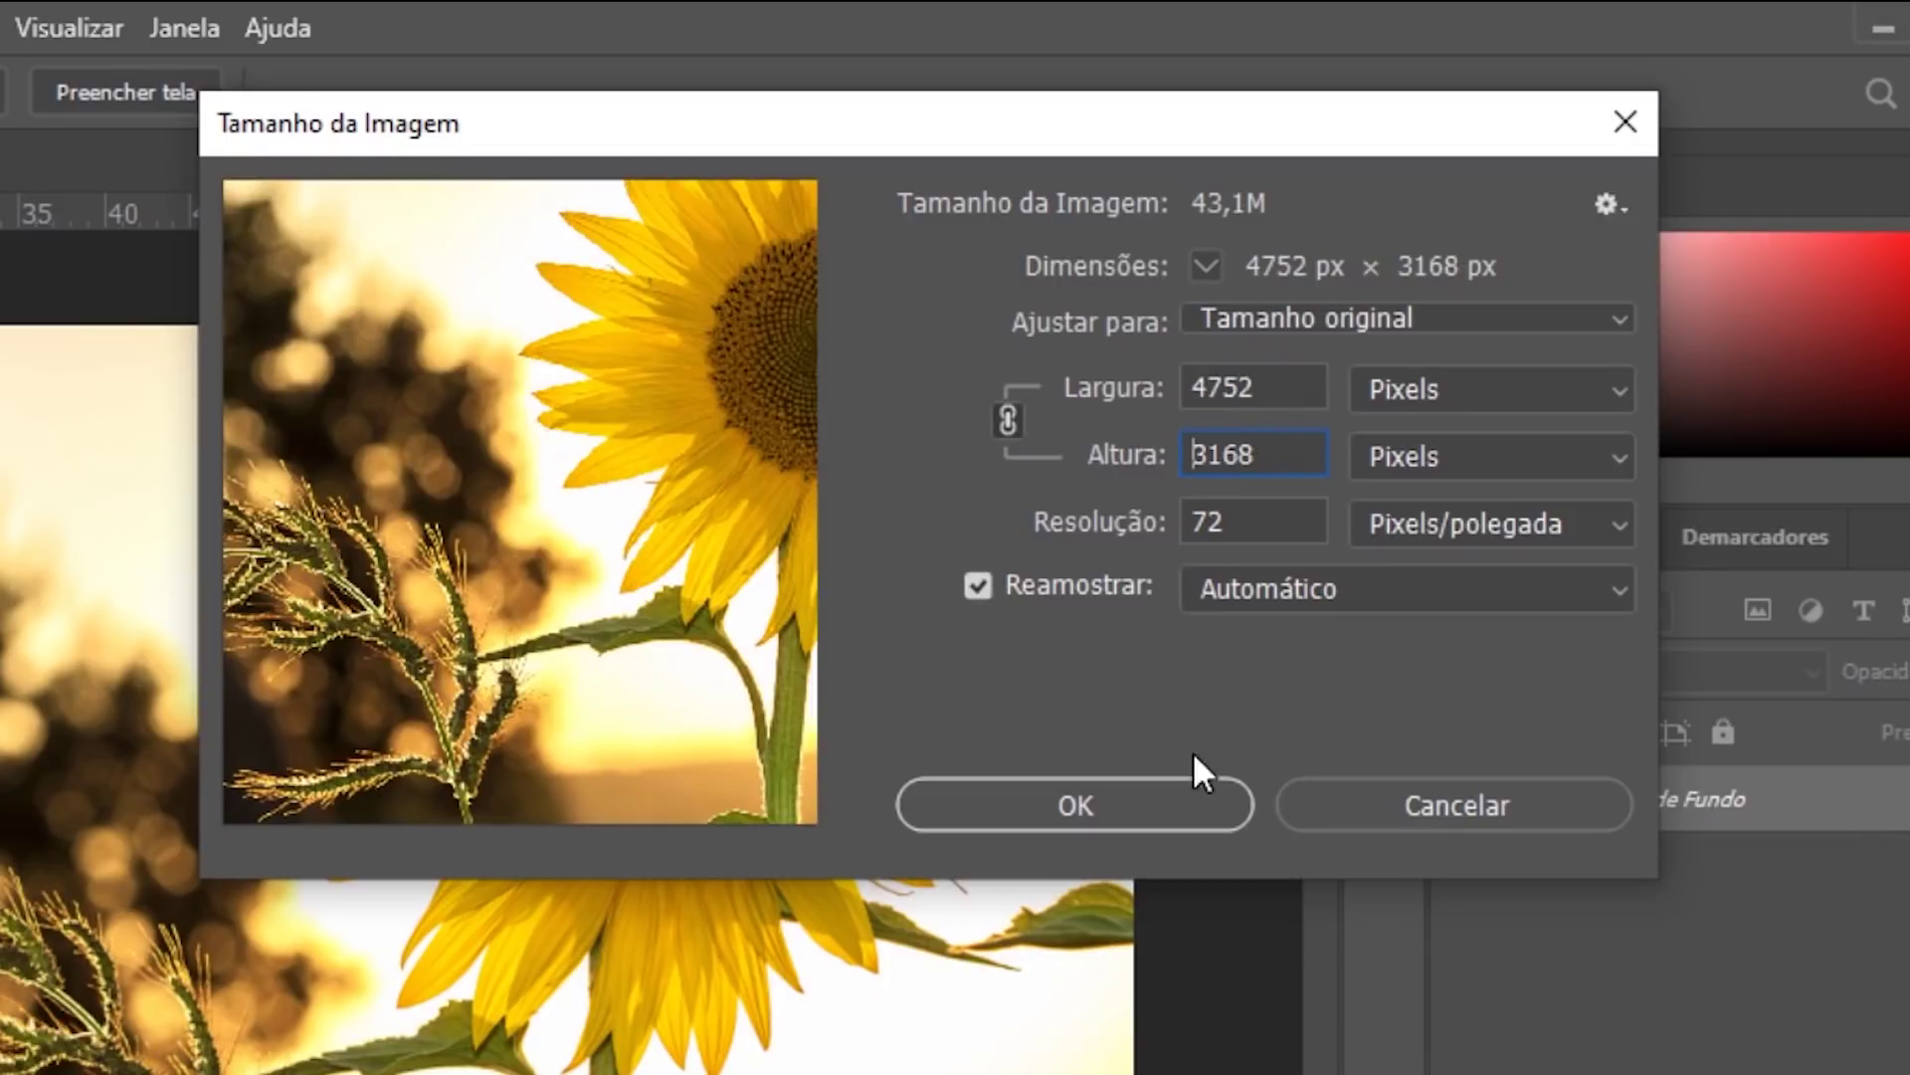
left_click(1471, 818)
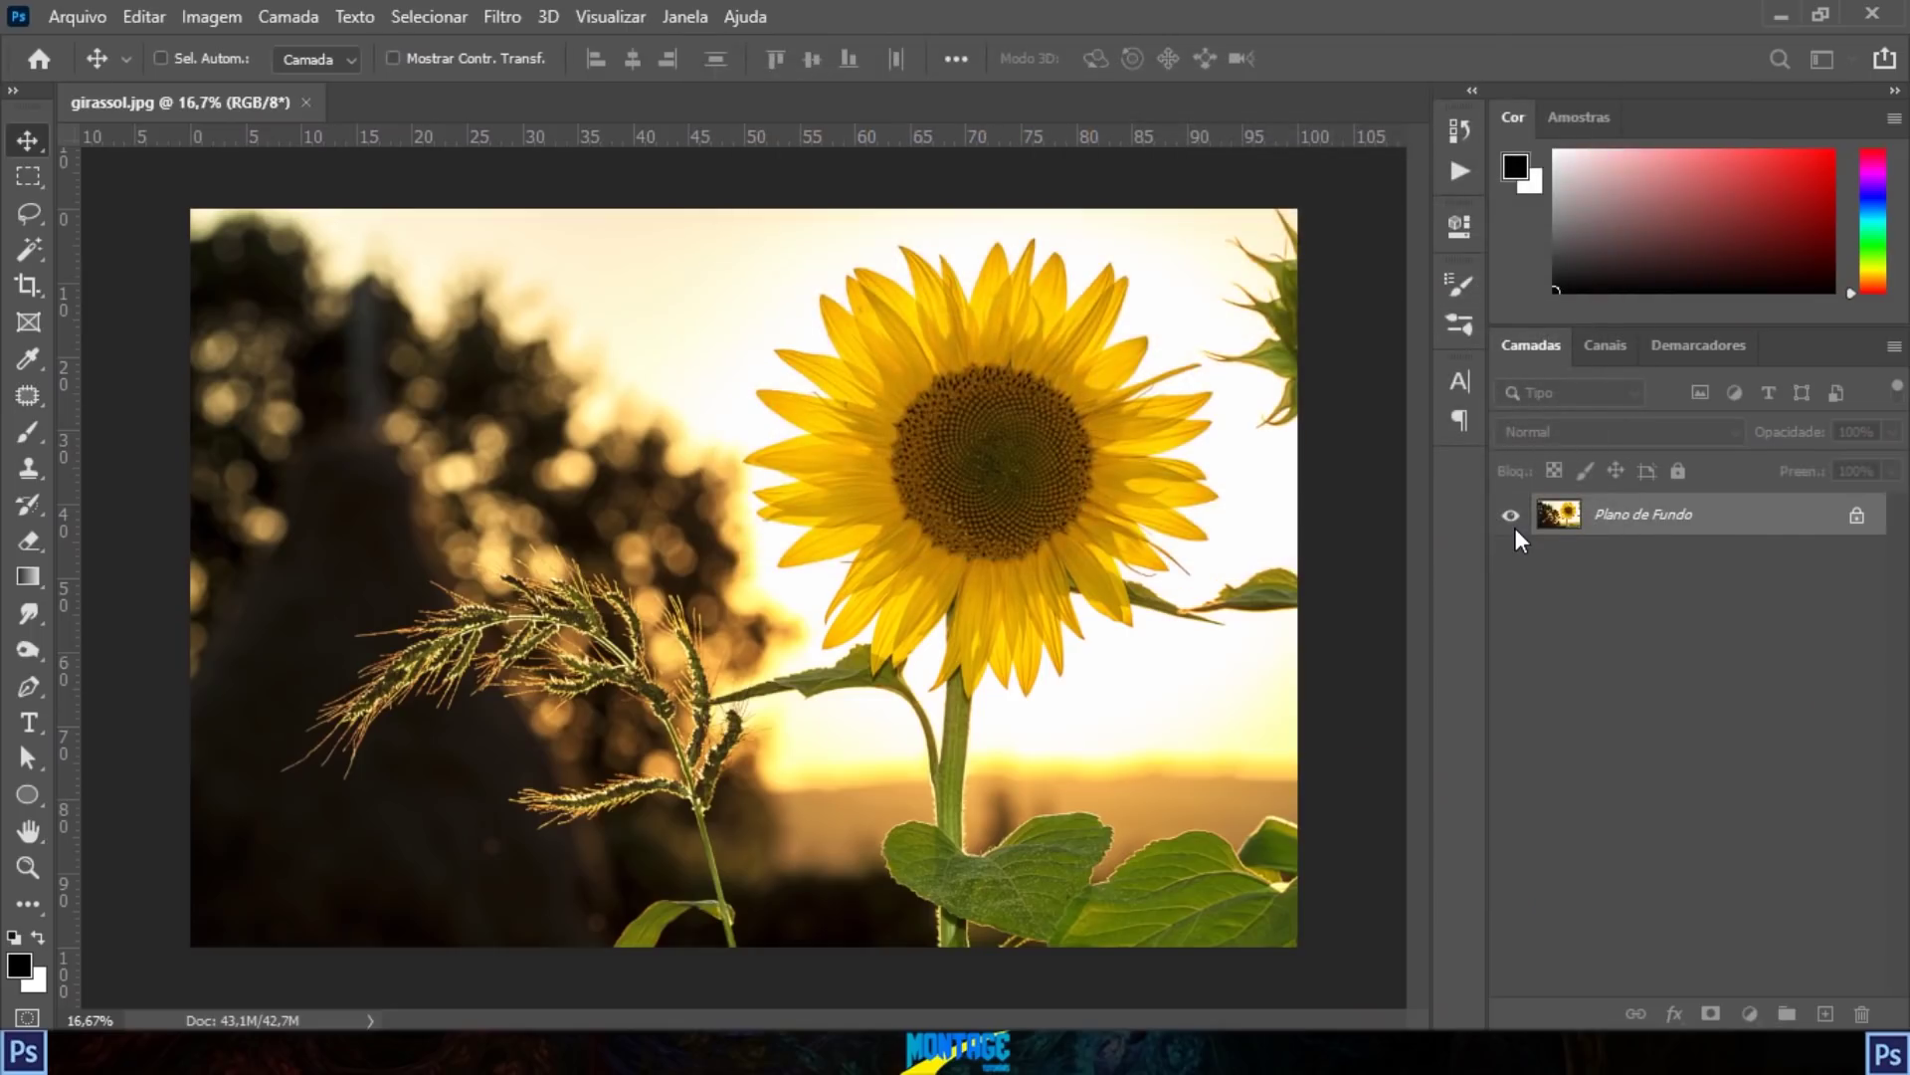
Step: Resize the girassol image to a width of 2000 pixels with the proportions linked and apply it
key("ctrl+alt+i")
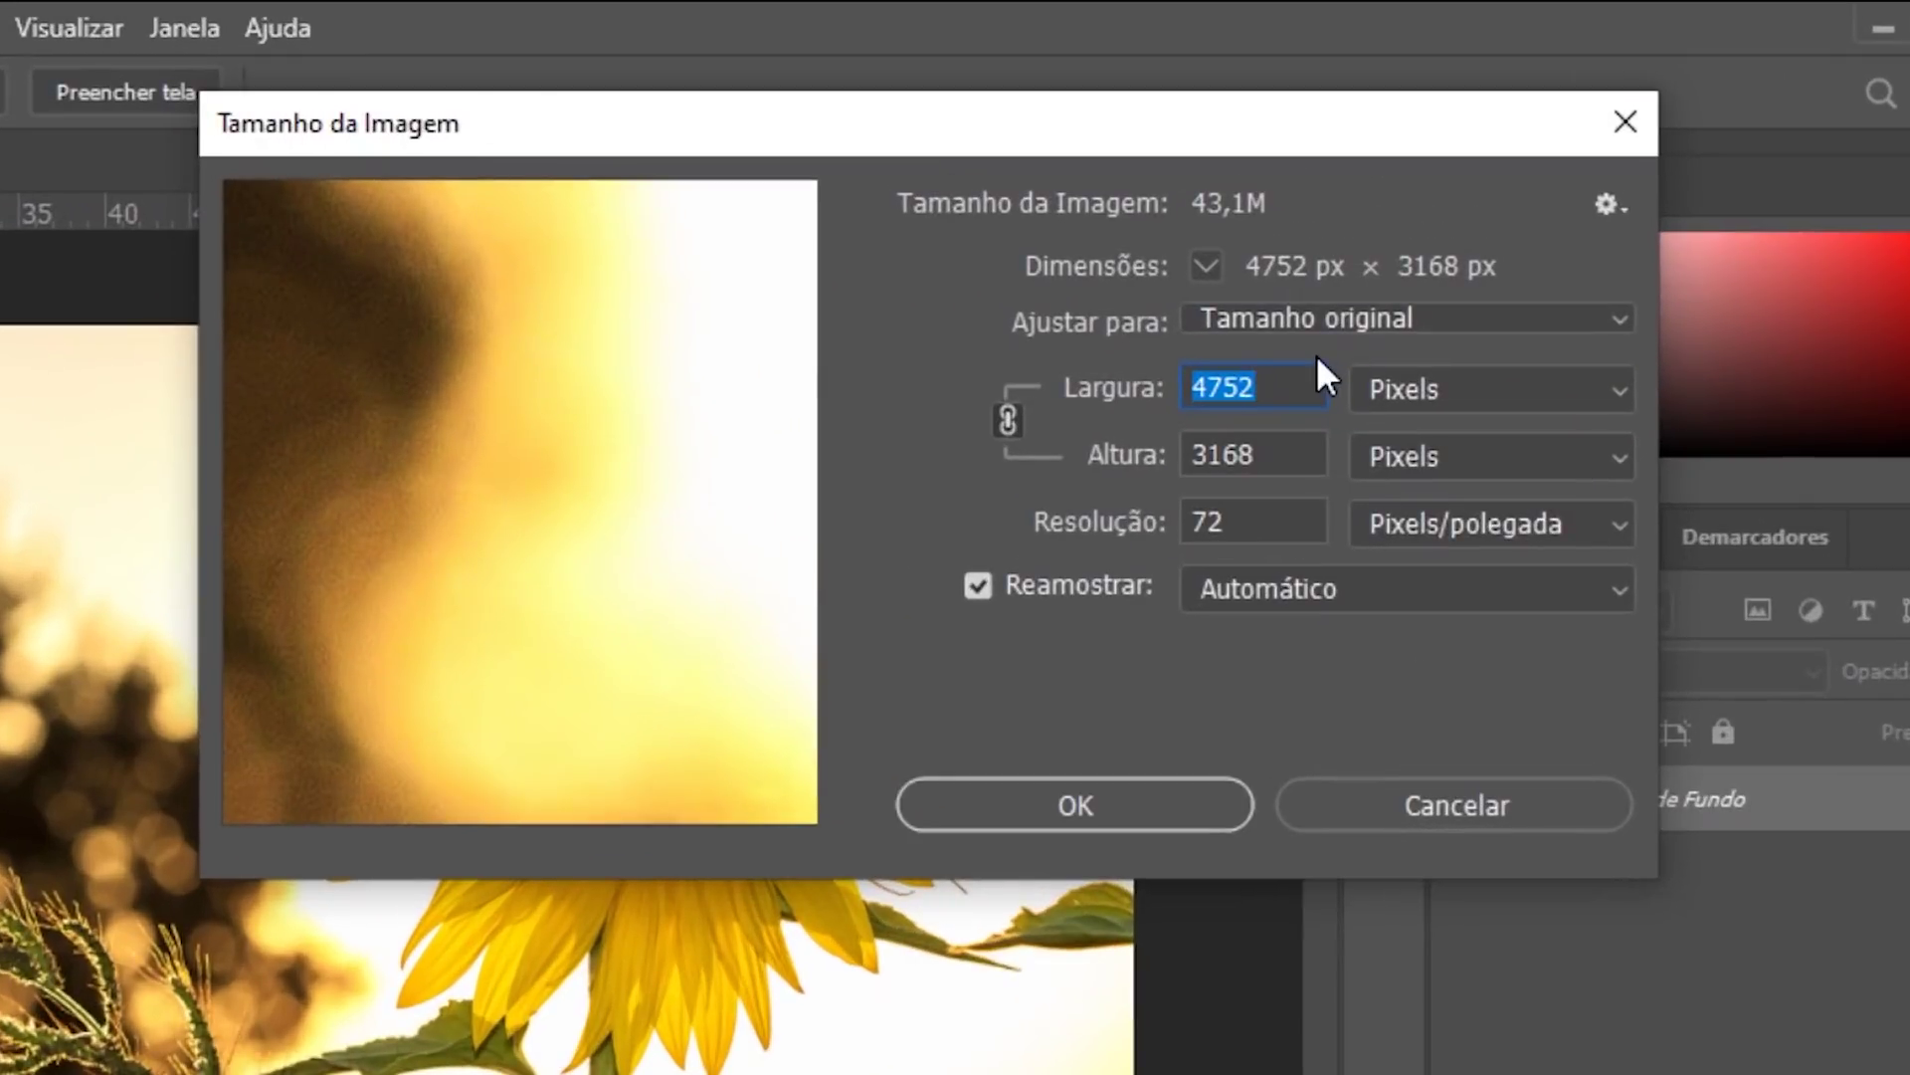
type("2000")
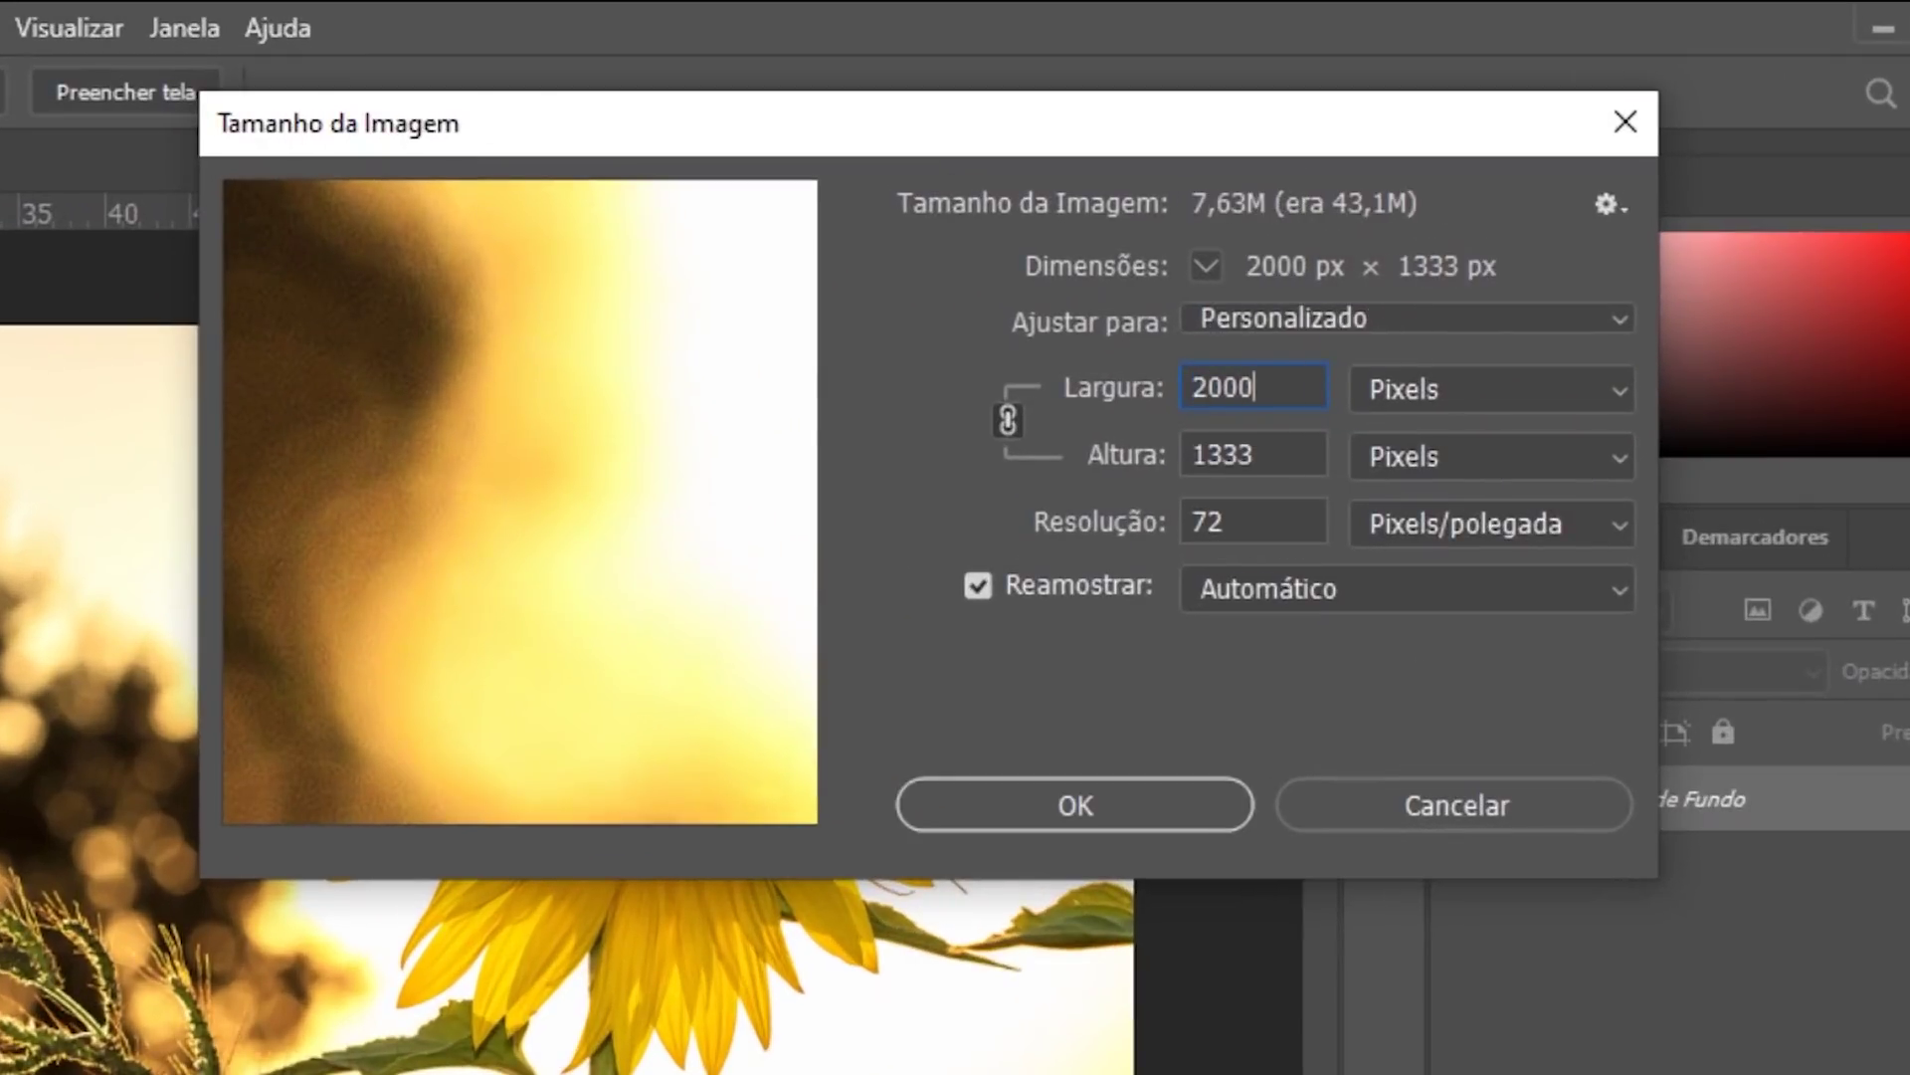
key("Tab")
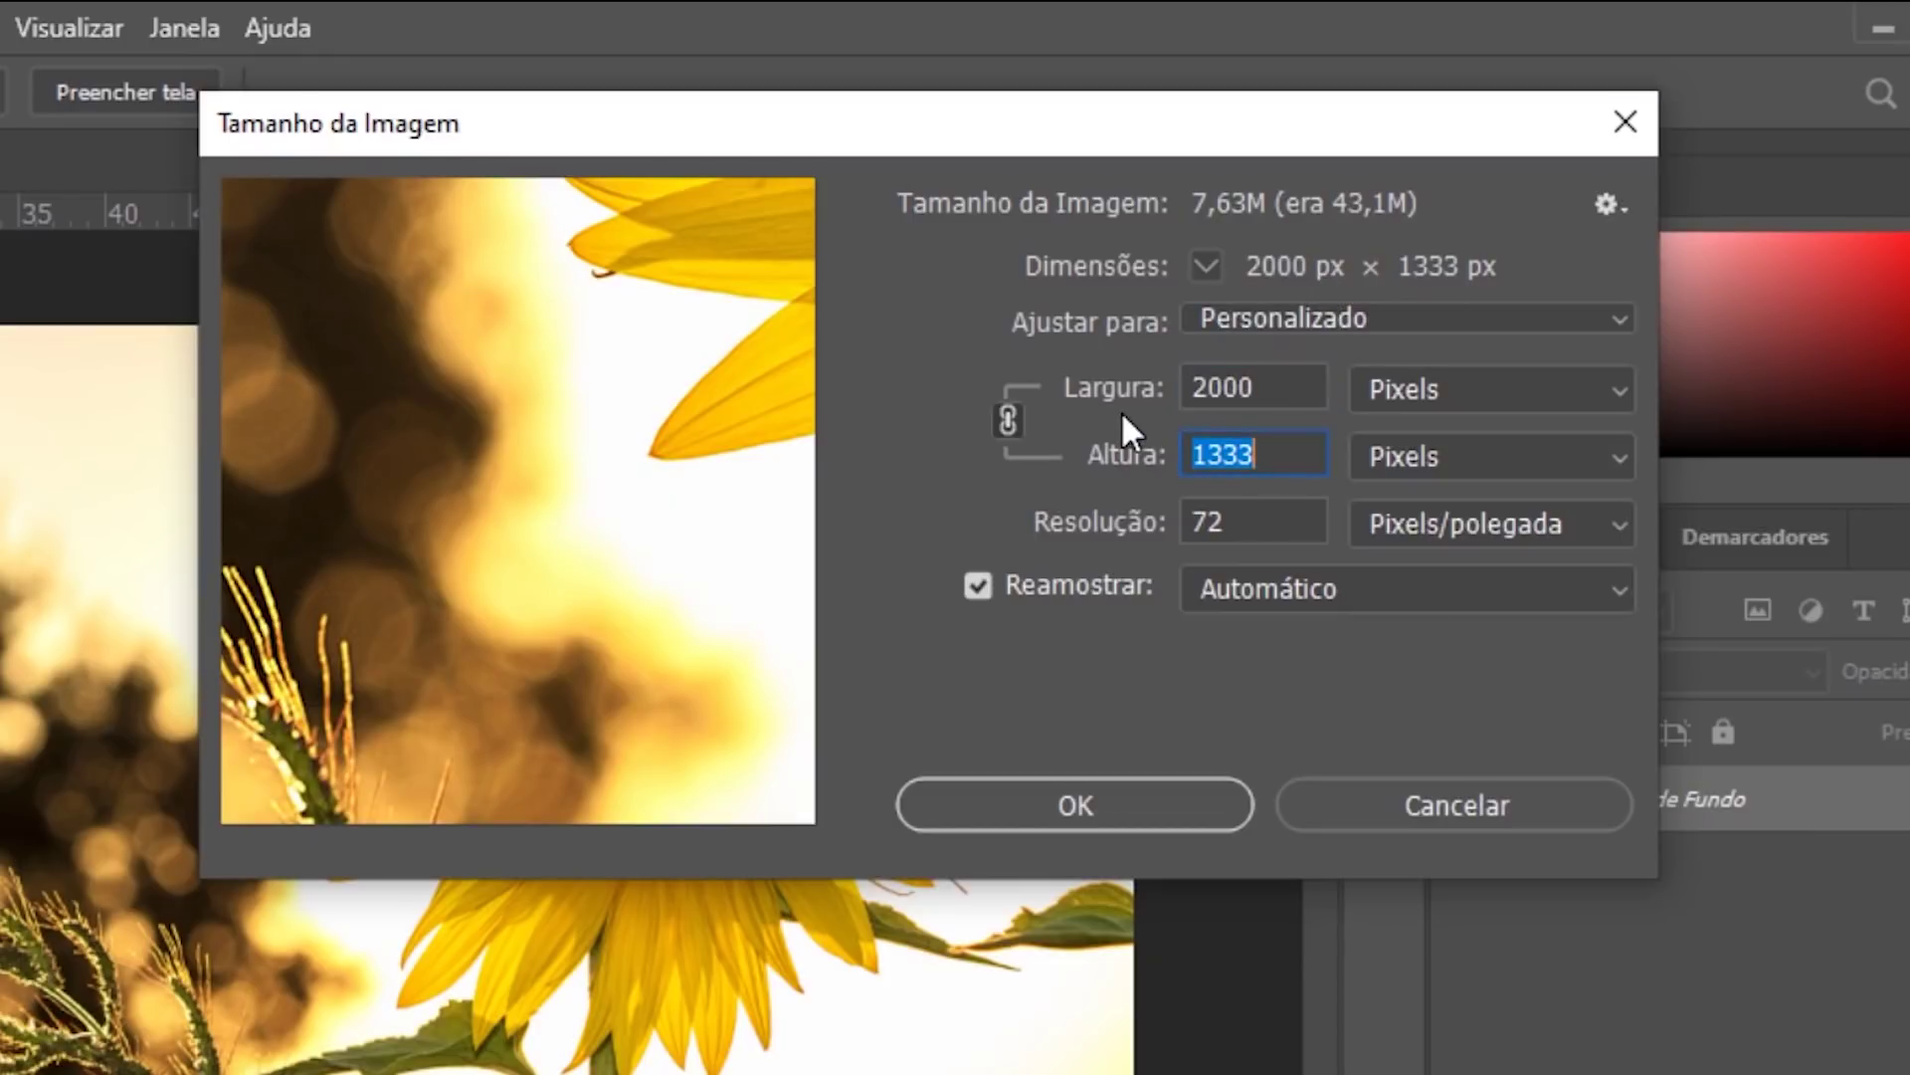
left_click(1130, 806)
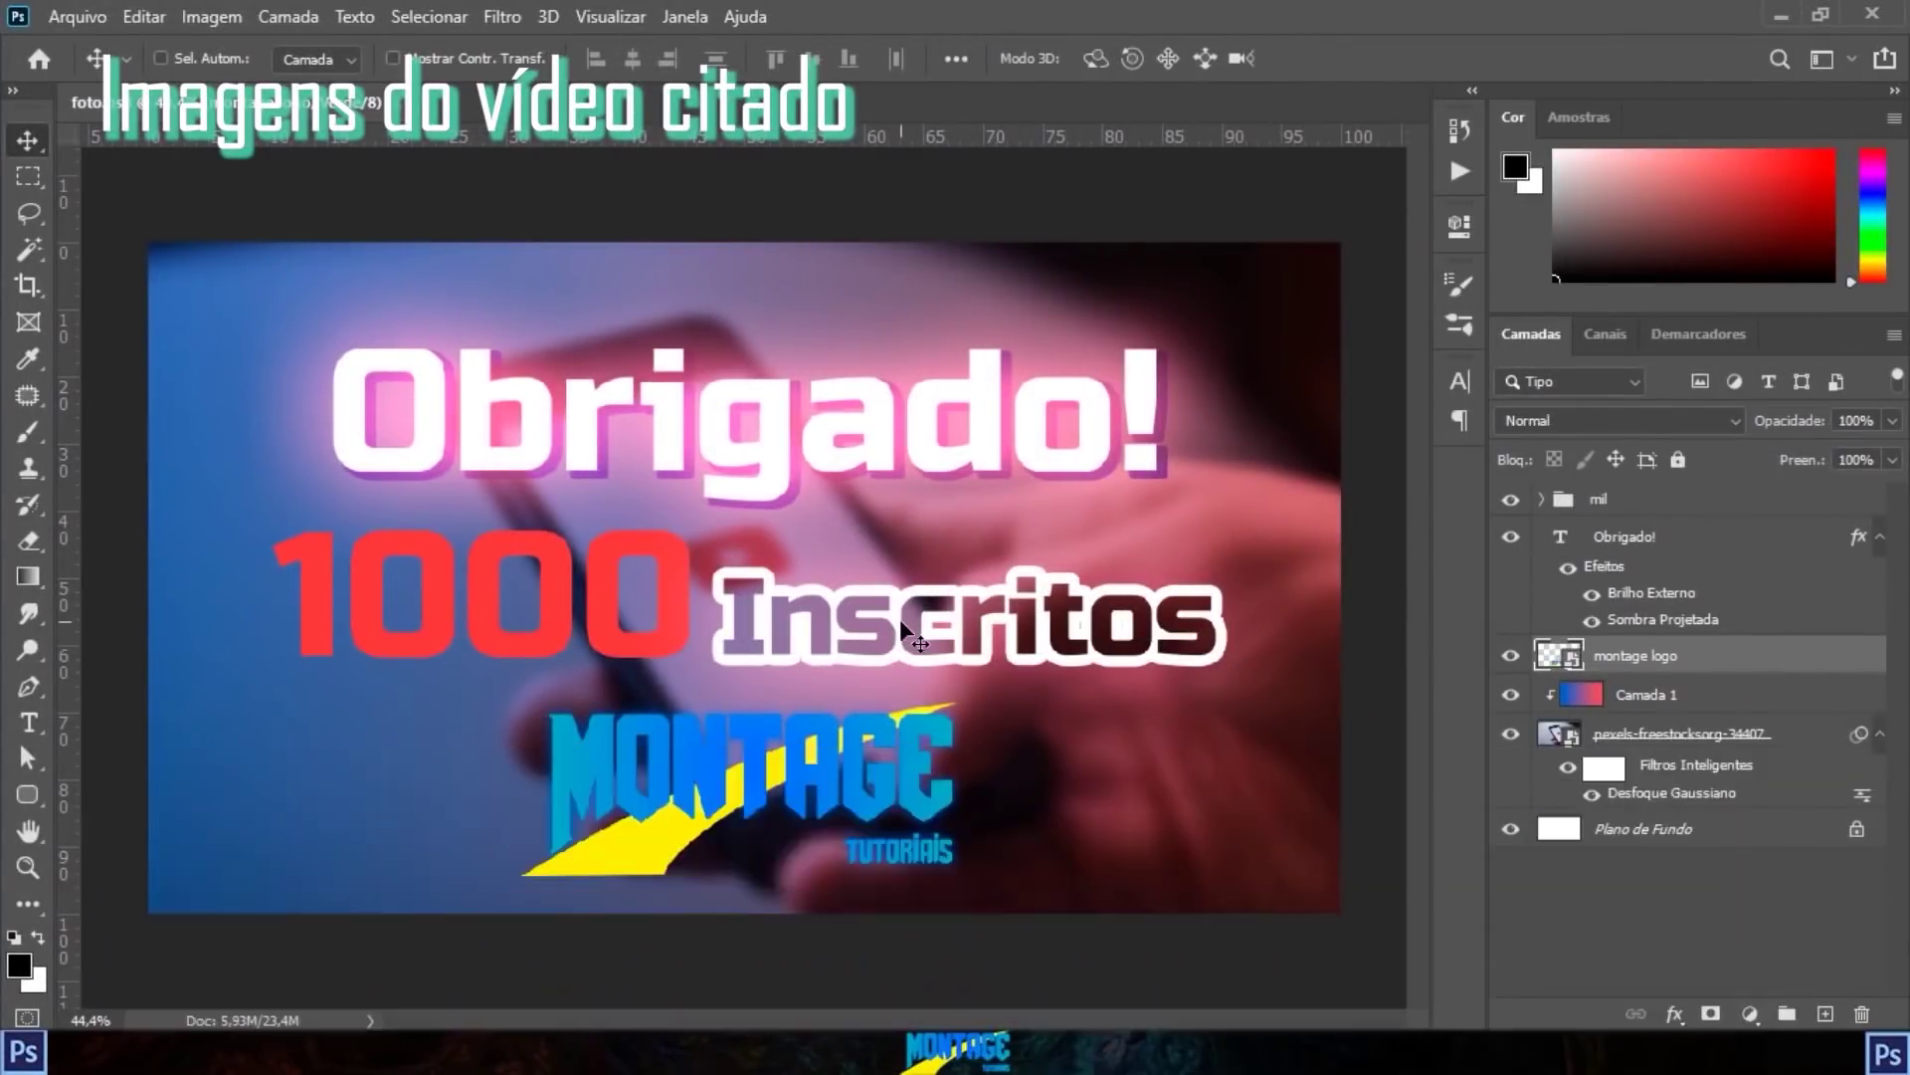
Step: Save the thank-you artwork as foto 1 in Photoshop PSD format with its layers kept
left_click(91, 20)
left_click(121, 352)
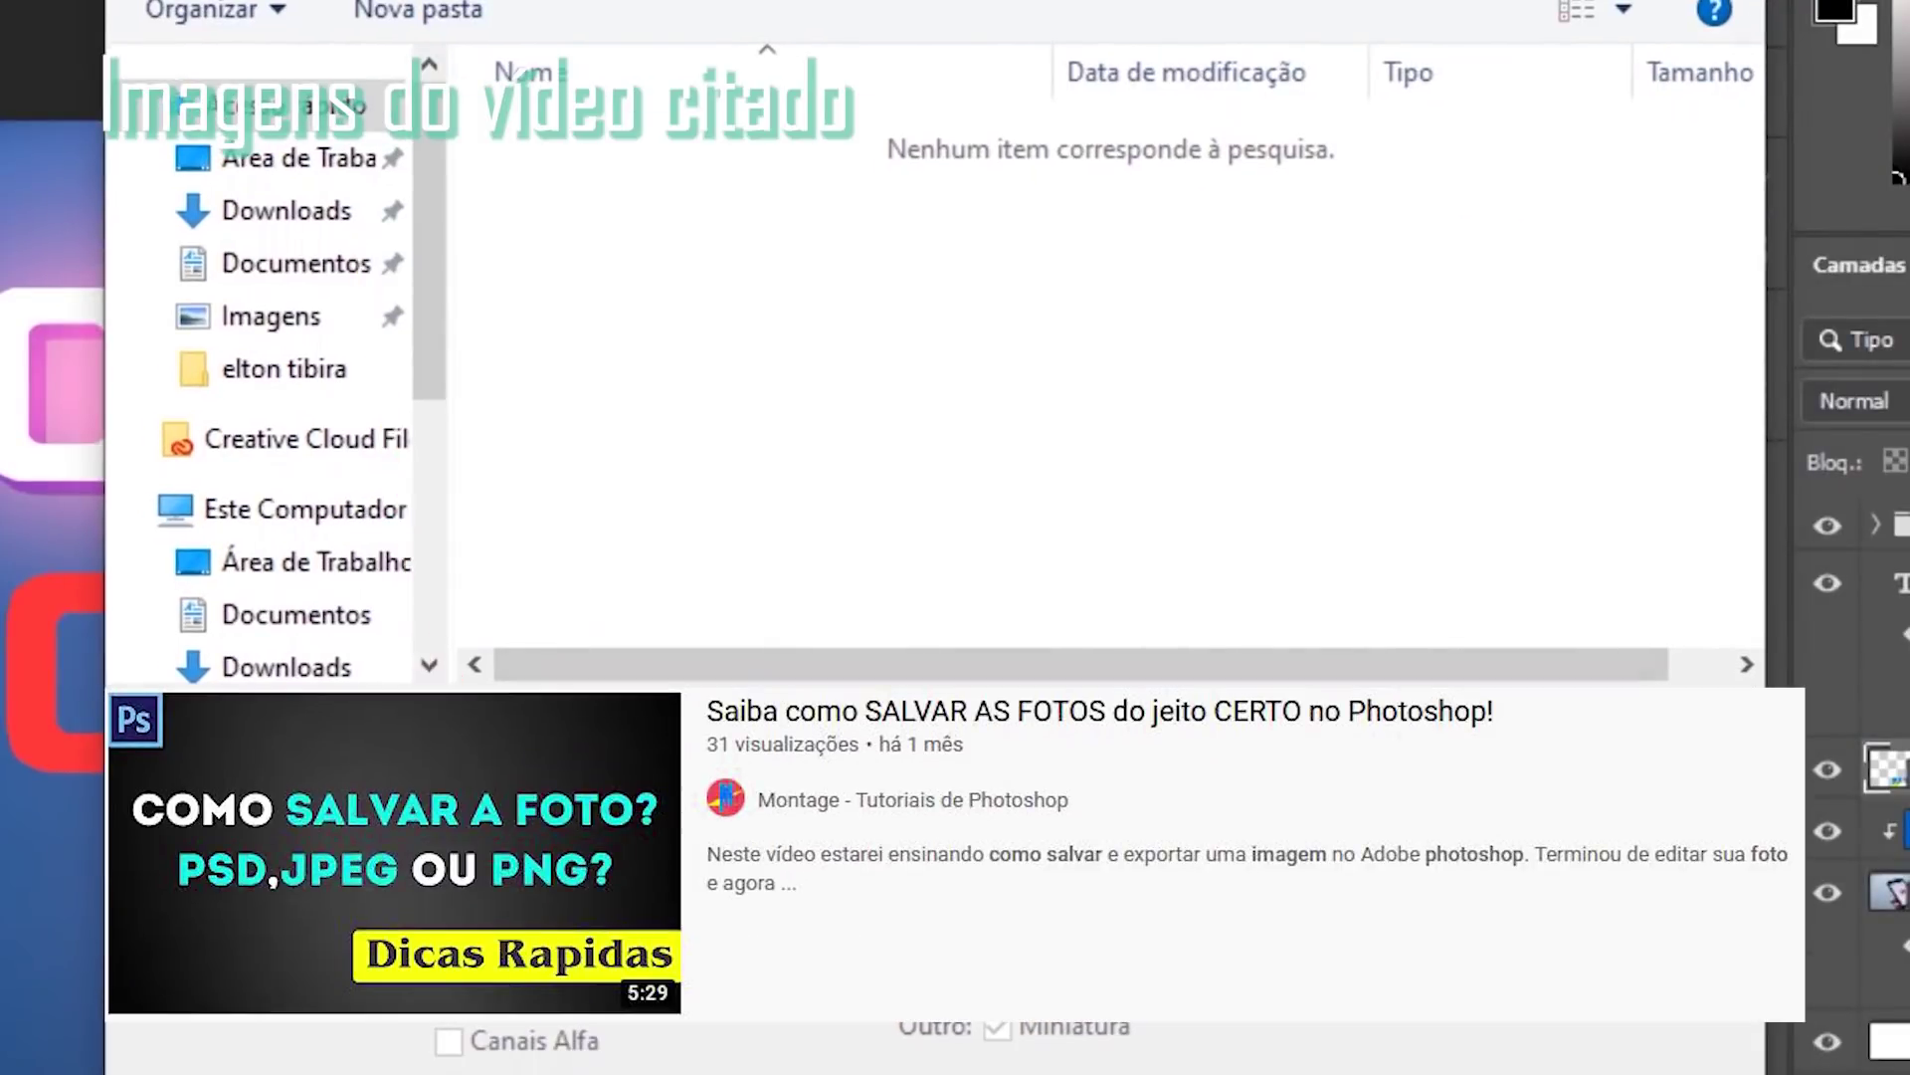
key("Escape")
left_click(696, 778)
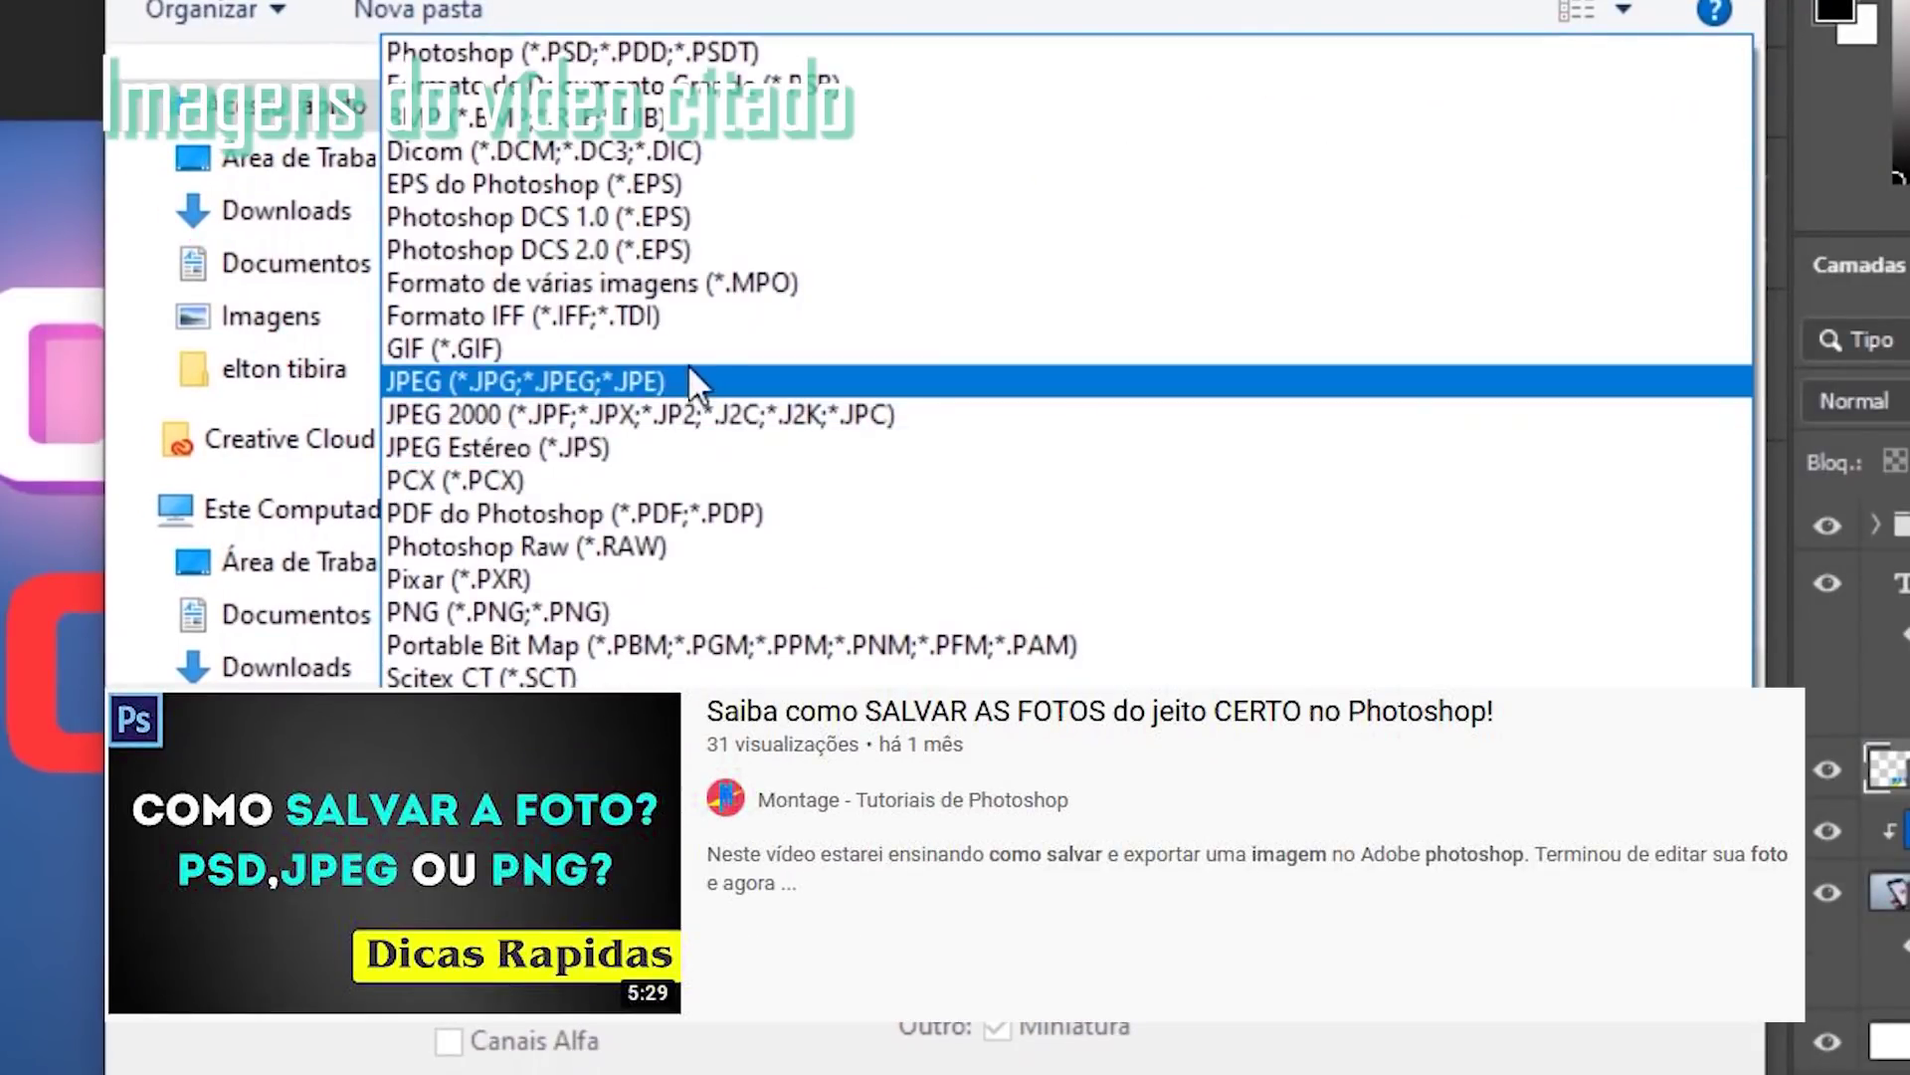
left_click(517, 54)
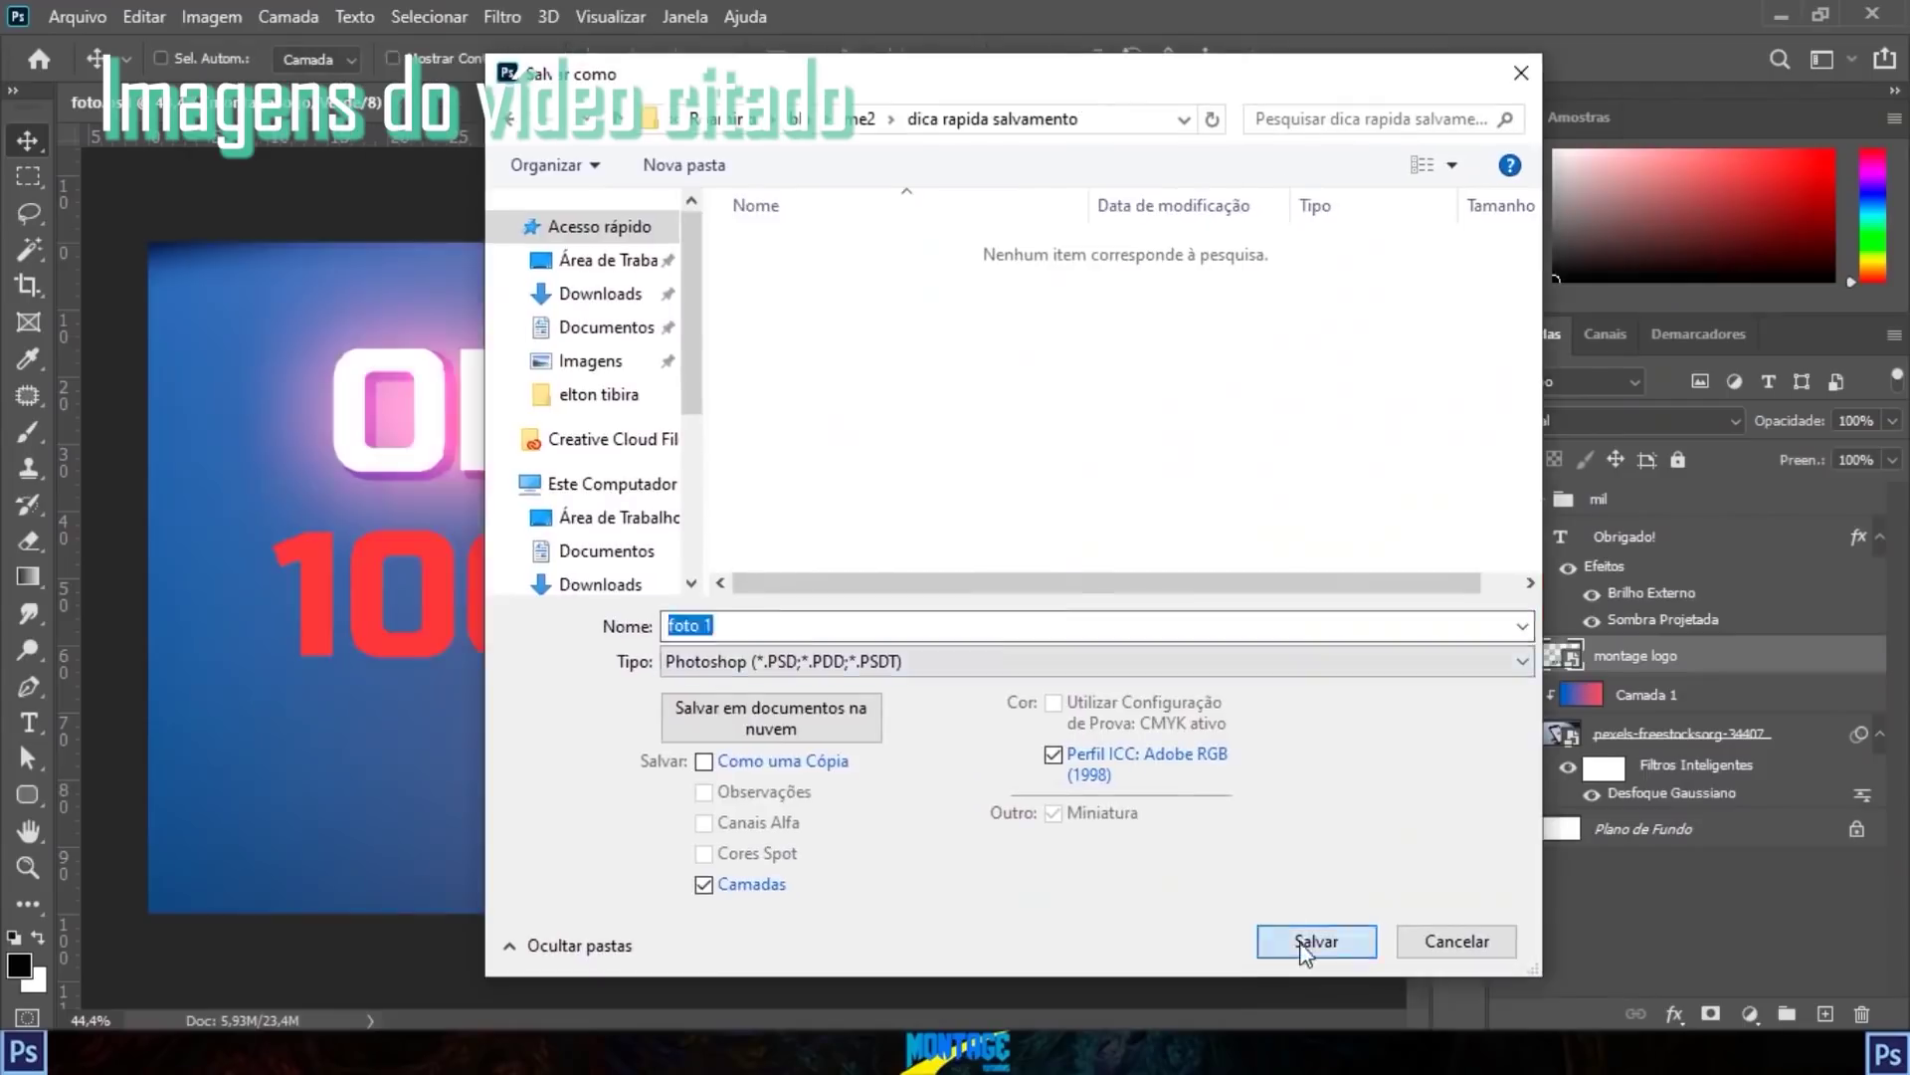
left_click(1321, 938)
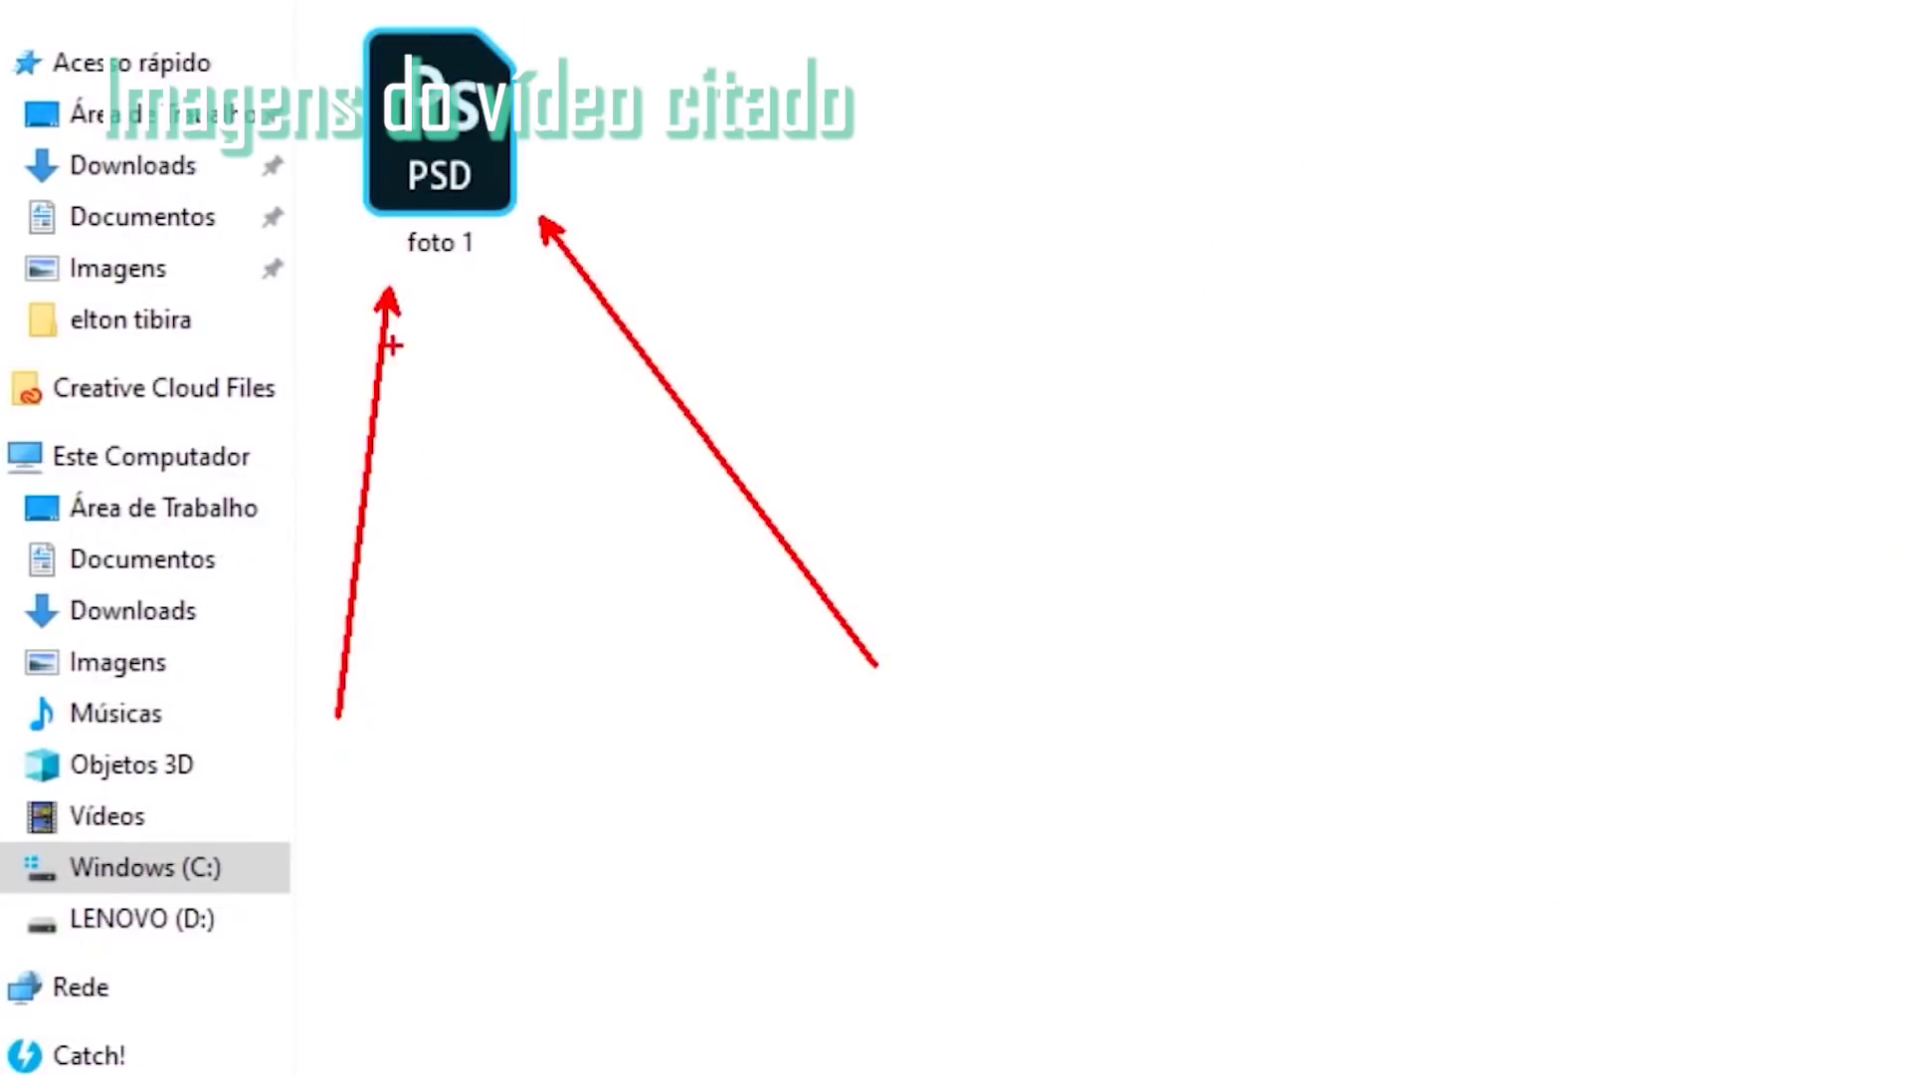
Step: Save the artwork as a JPEG named foto comum at quality 12 and open the saved file
left_click_drag(448, 189, 704, 414)
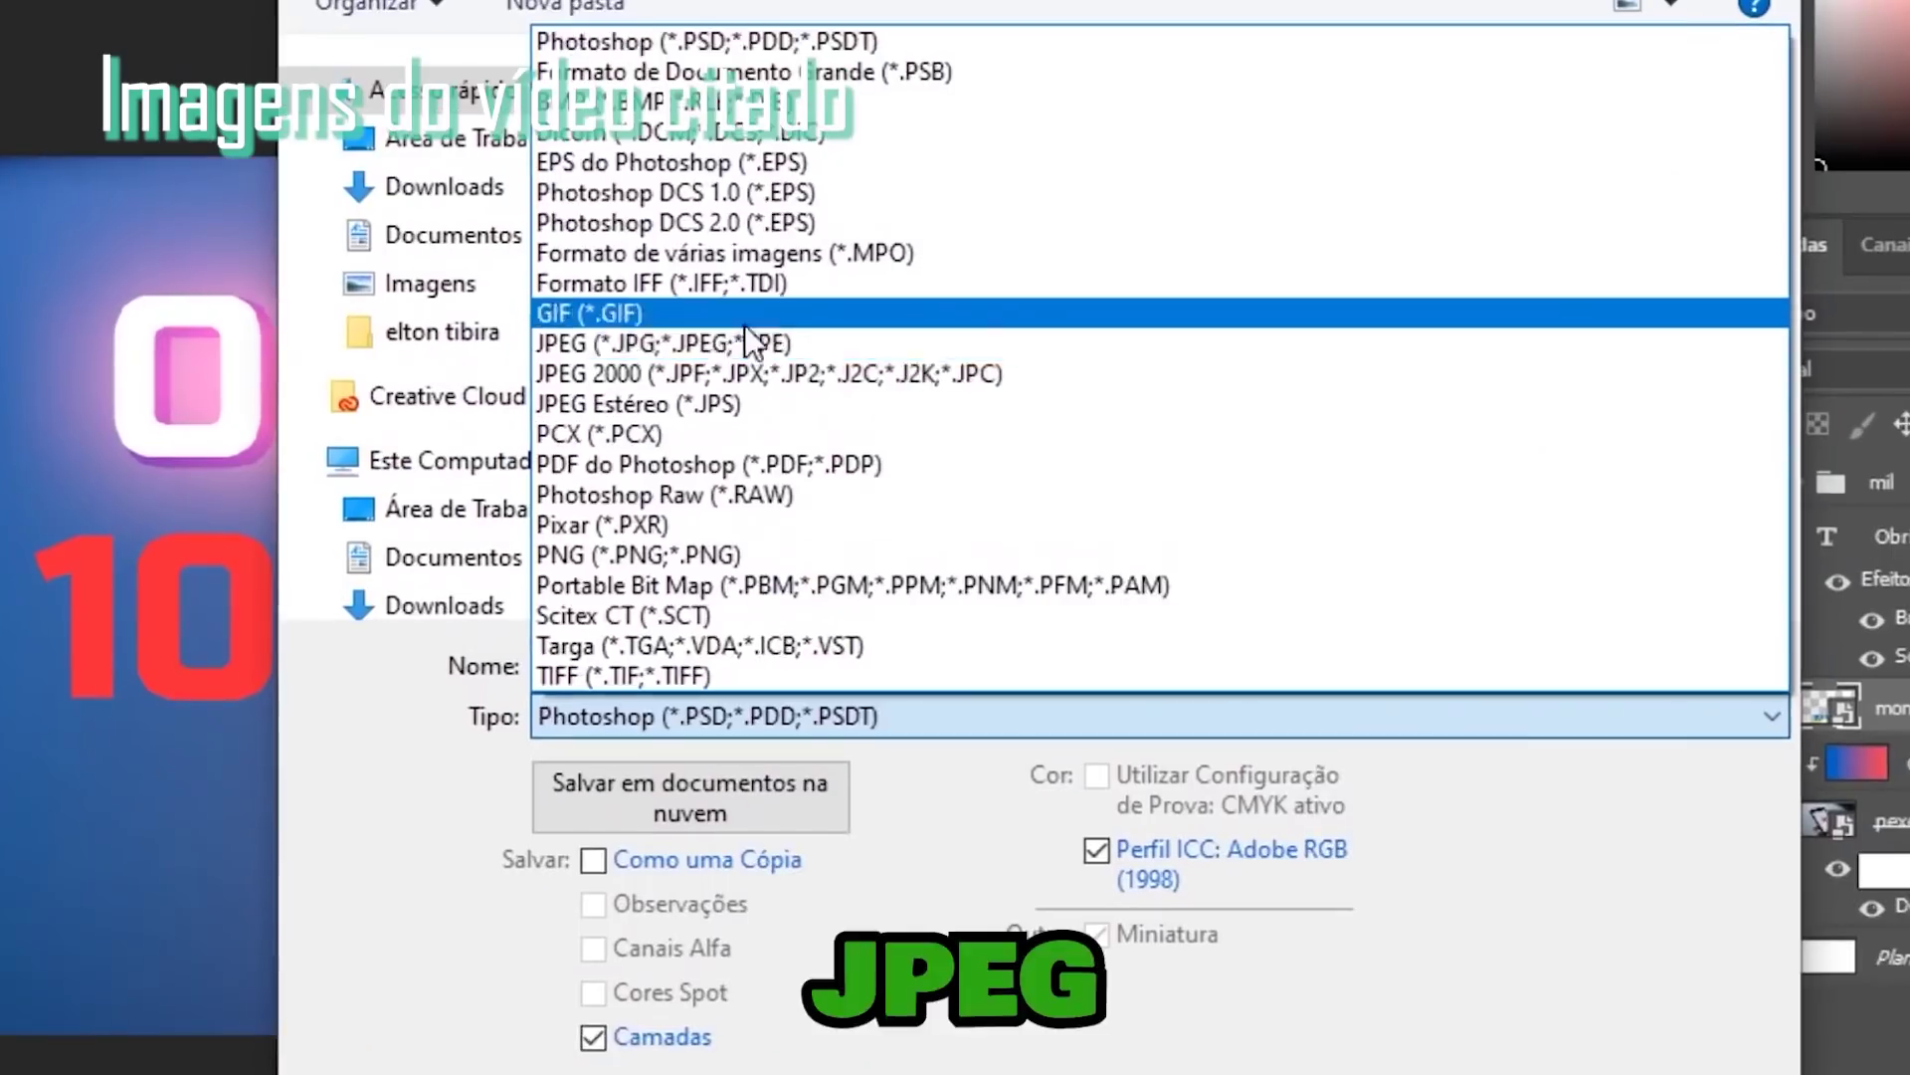
left_click(746, 342)
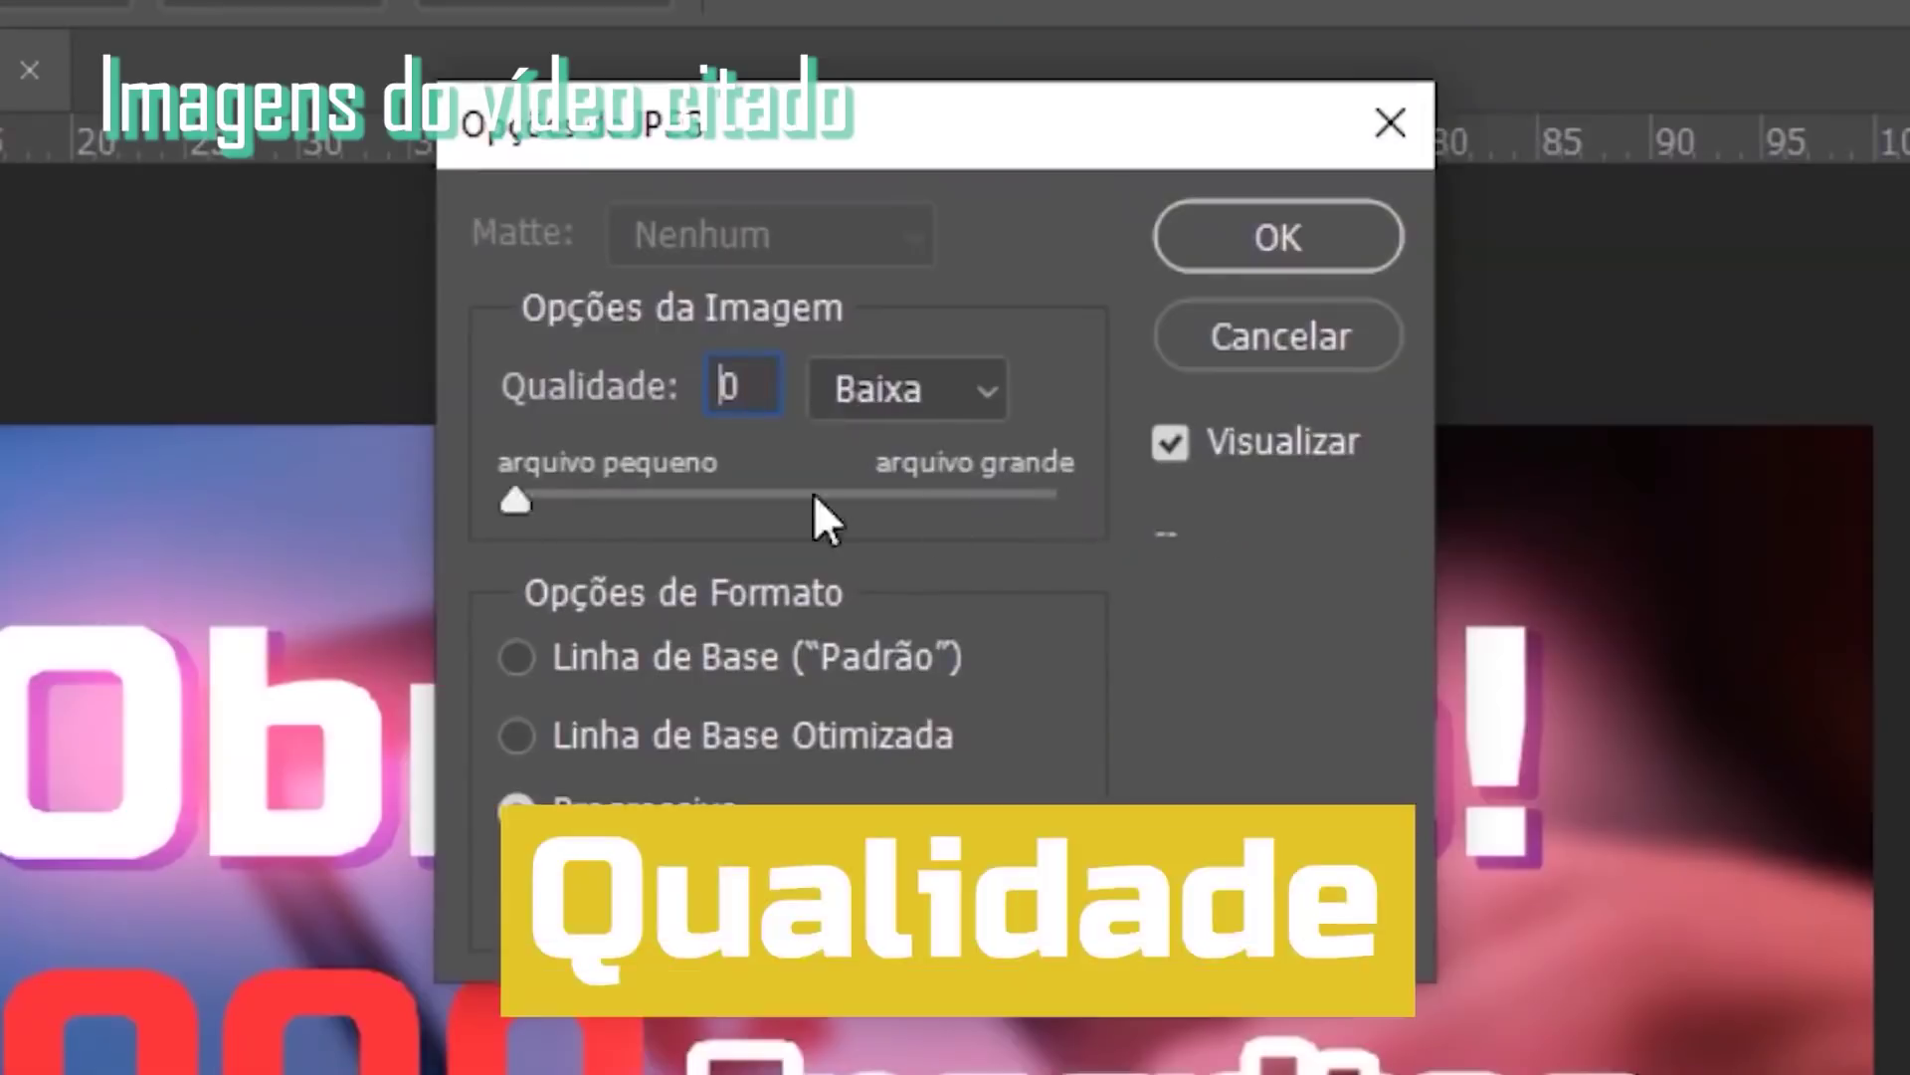
type("12")
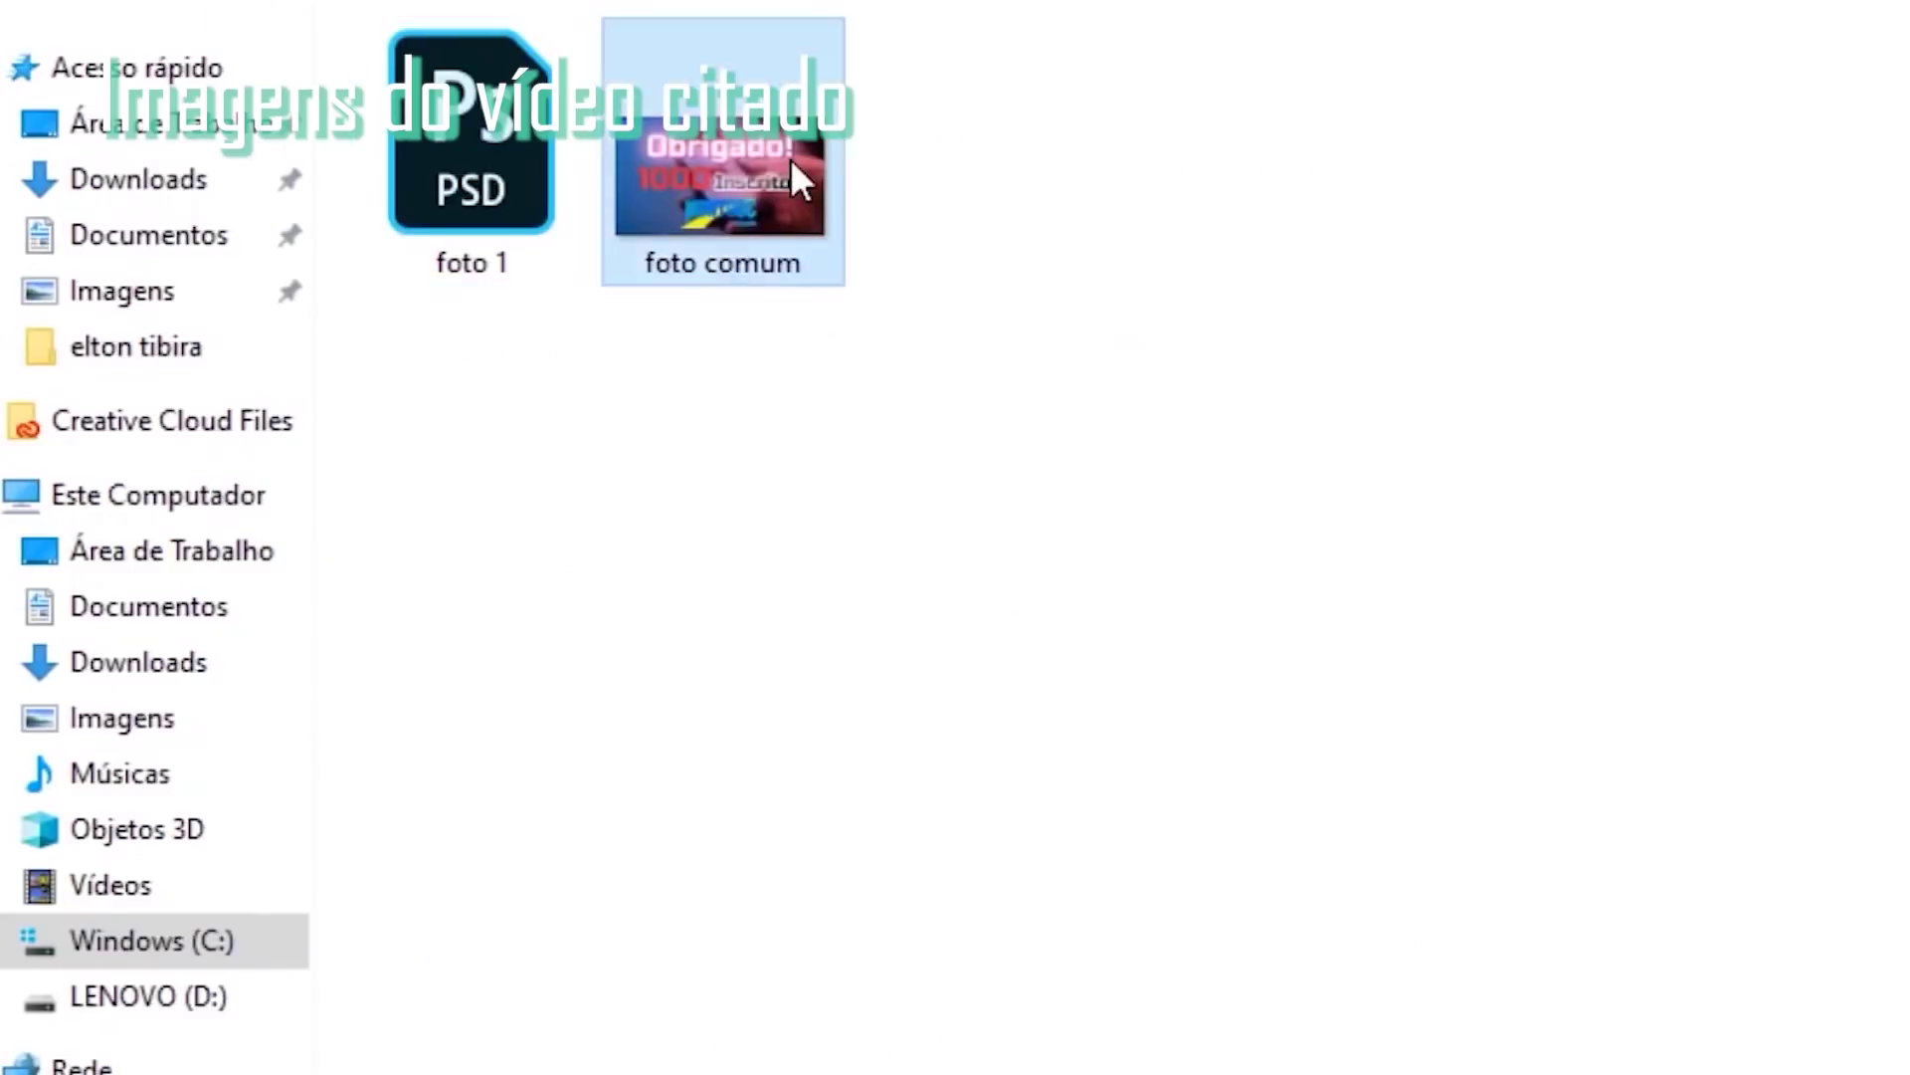
double_click(790, 158)
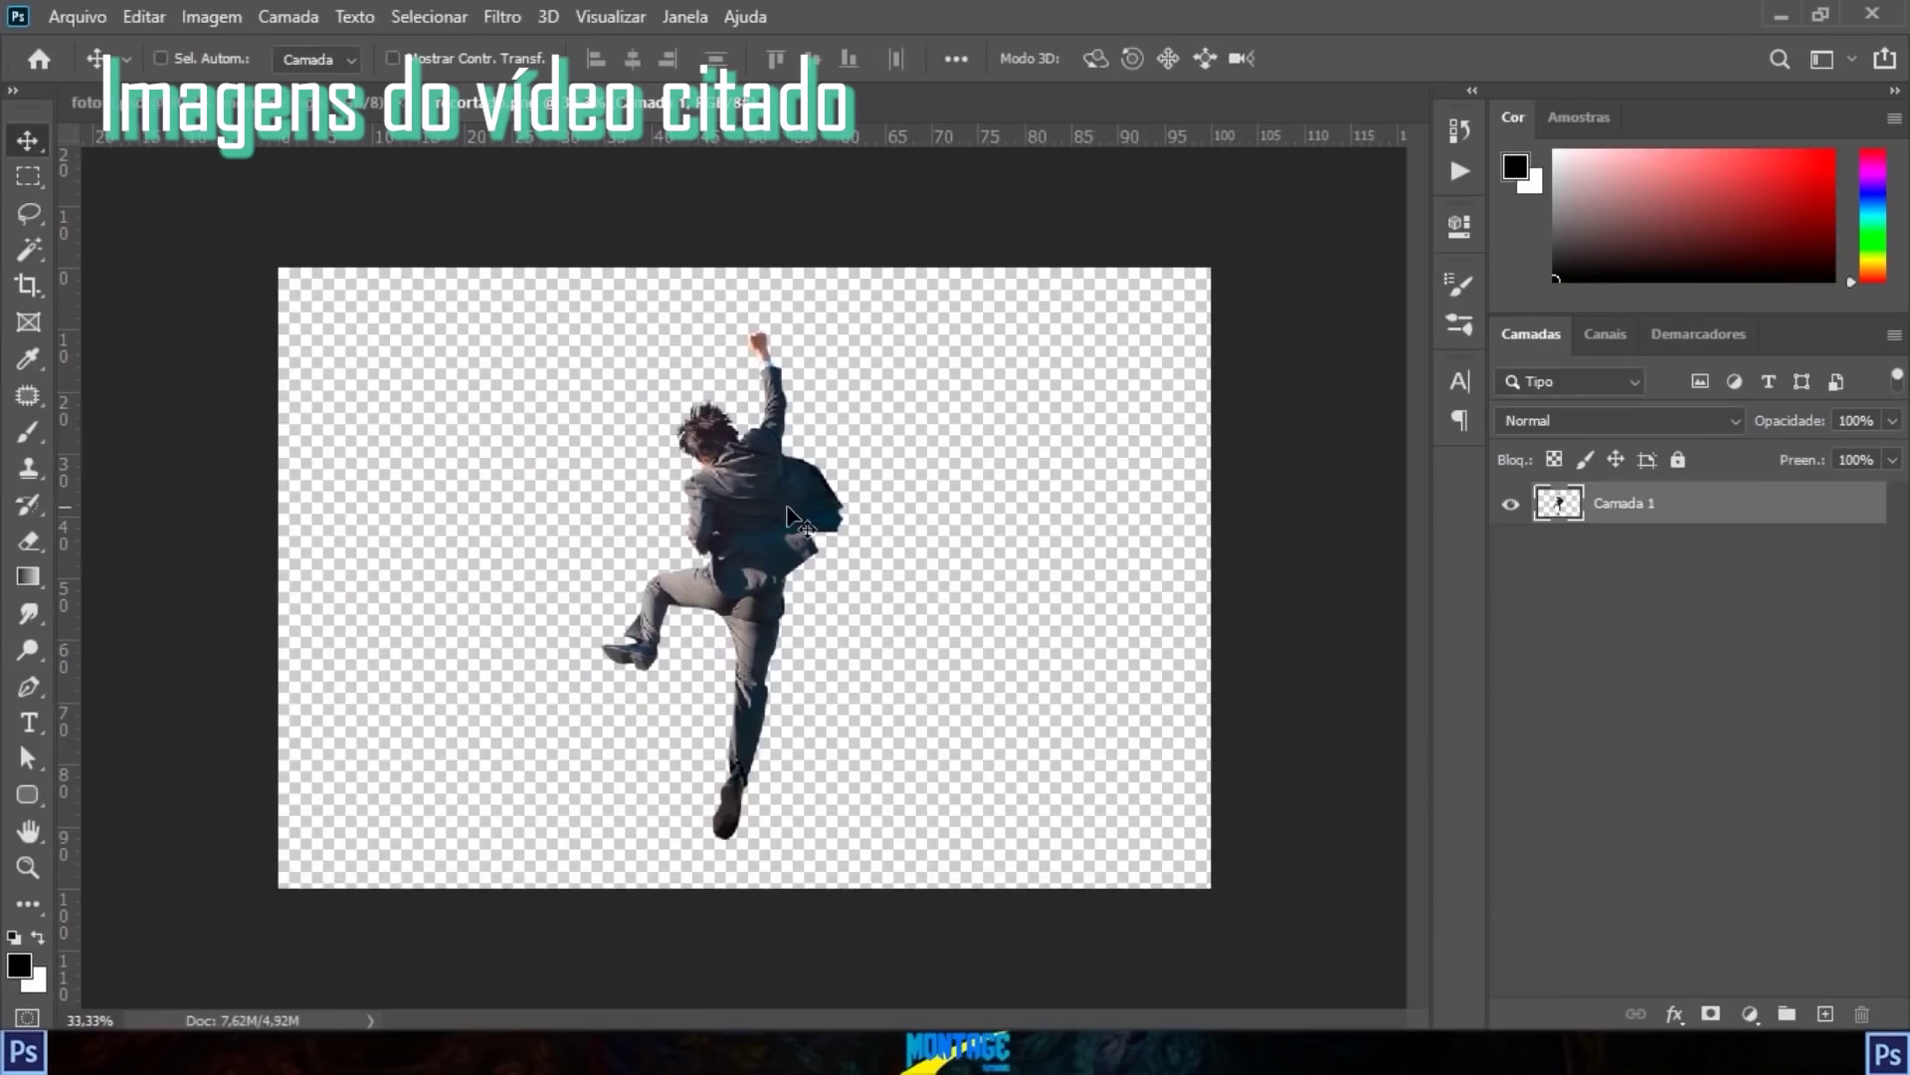
left_click_drag(779, 517, 696, 500)
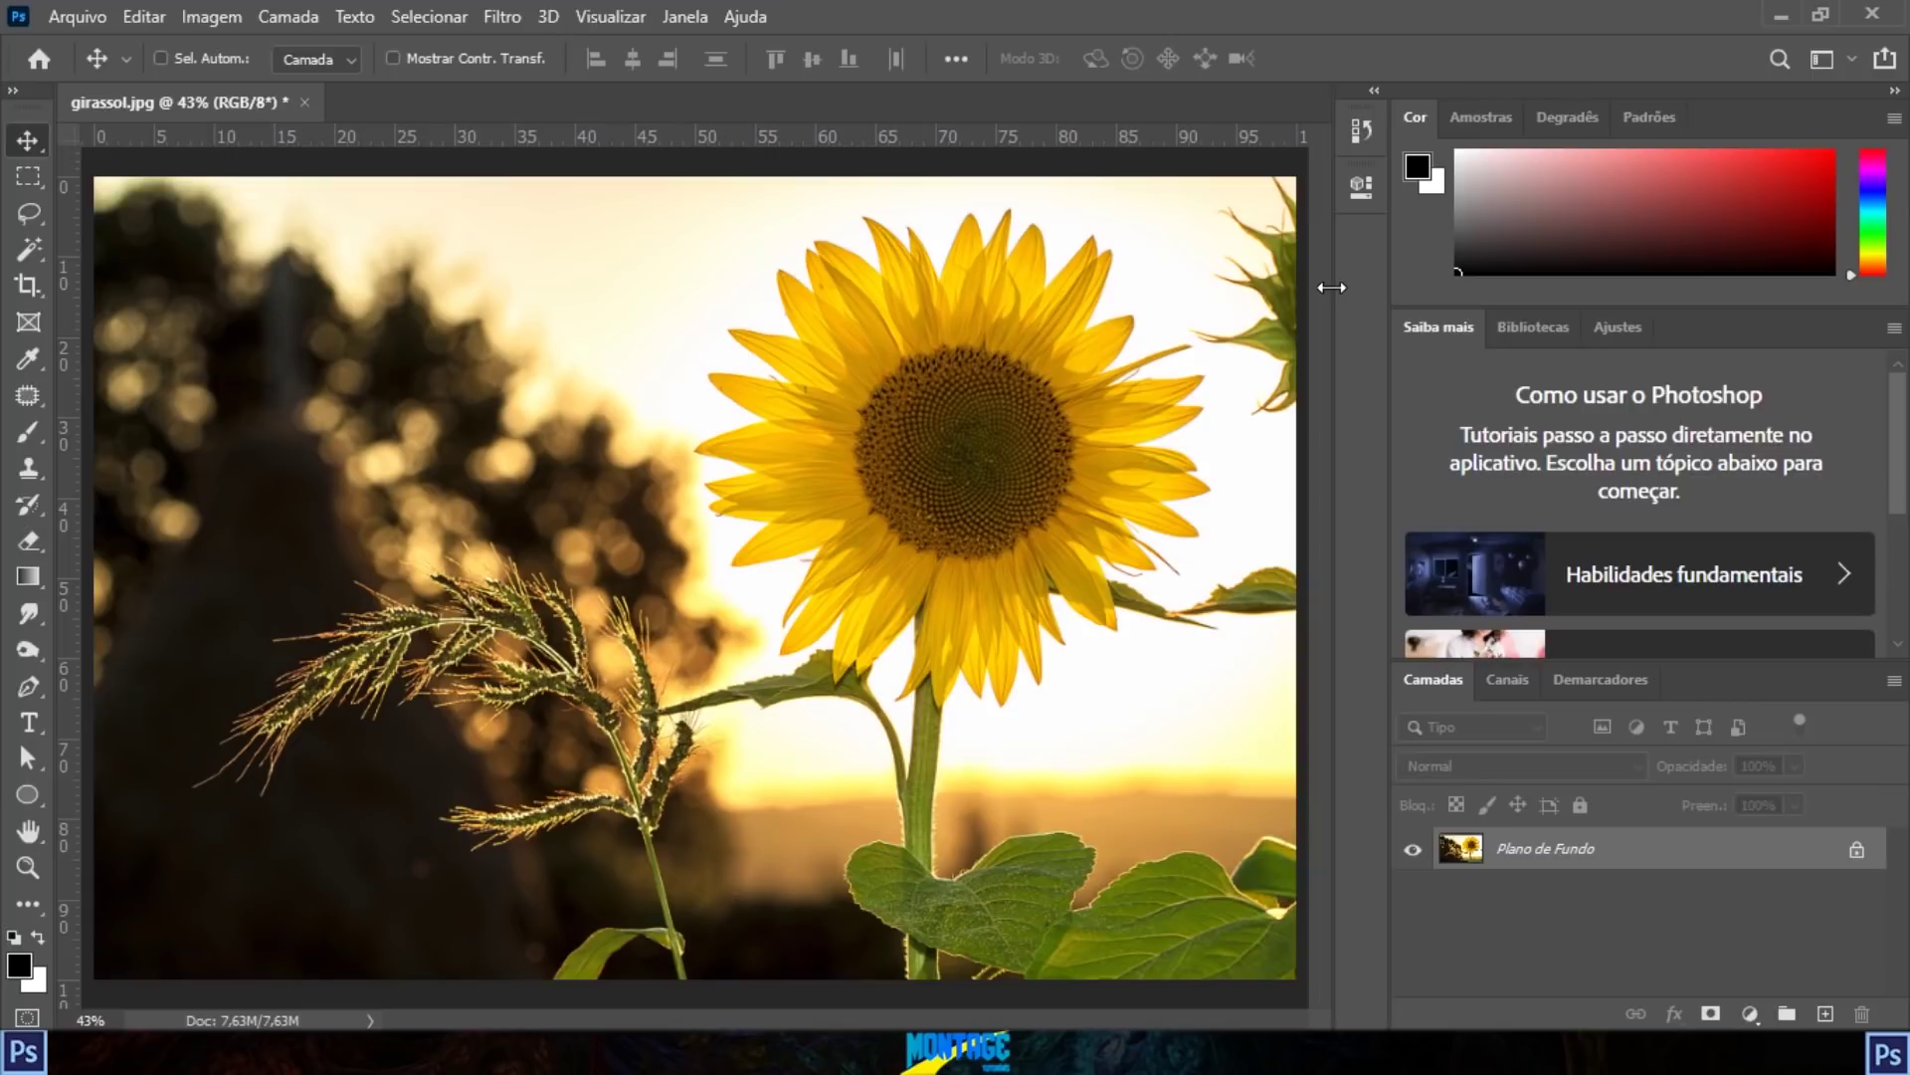
left_click(160, 58)
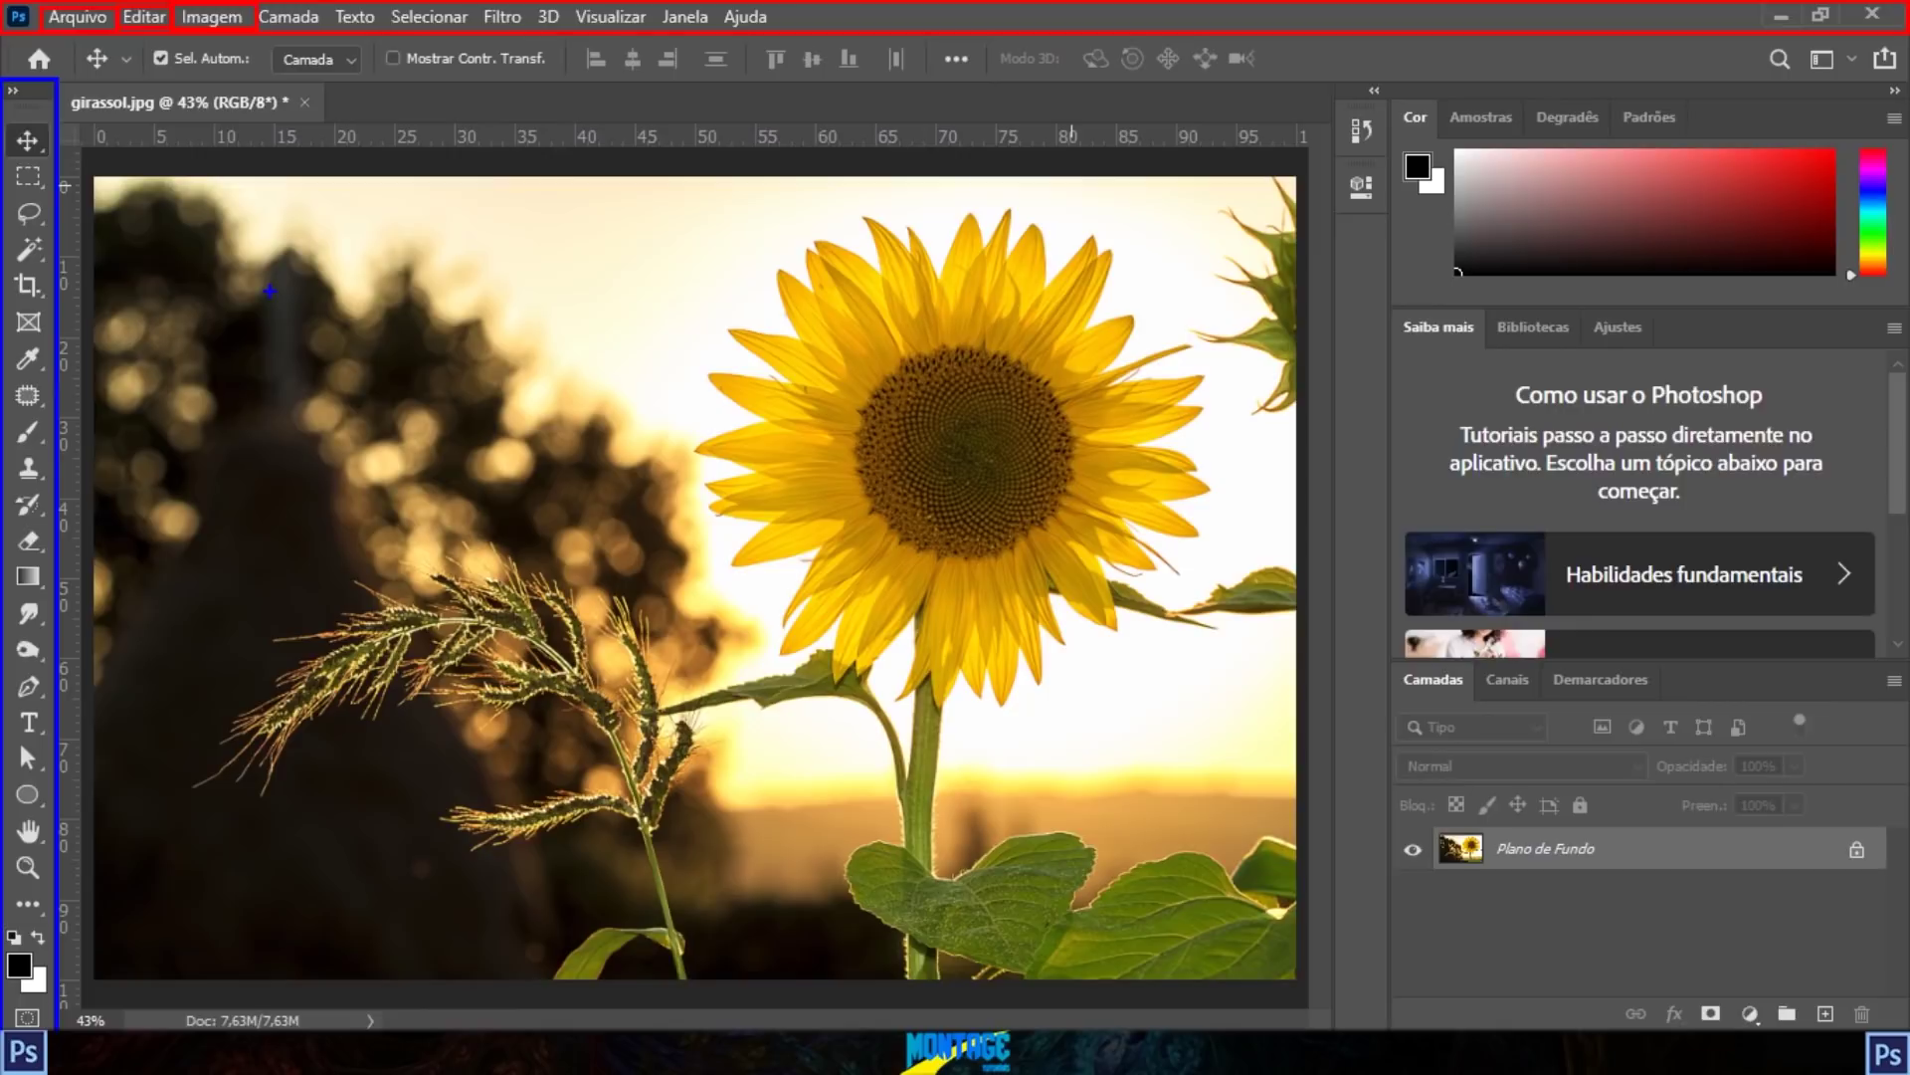
left_click(160, 58)
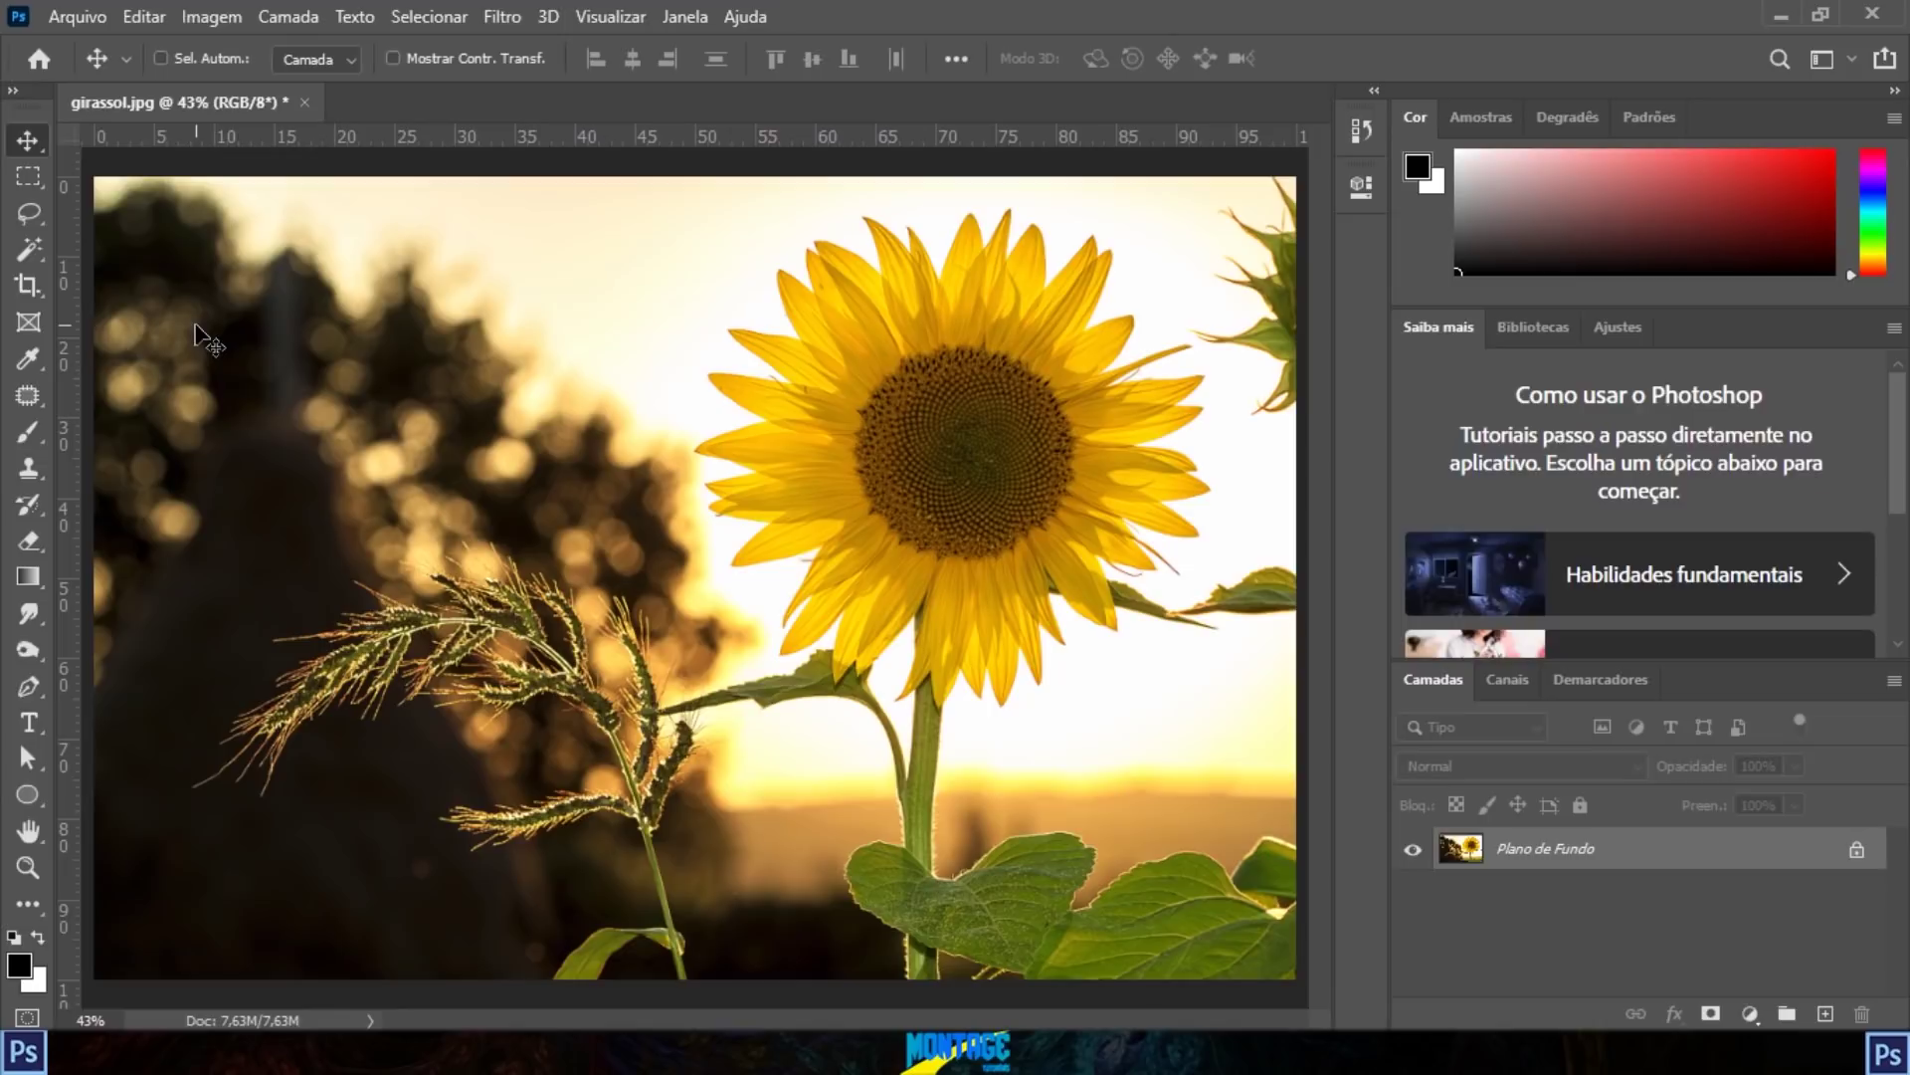
key("ctrl")
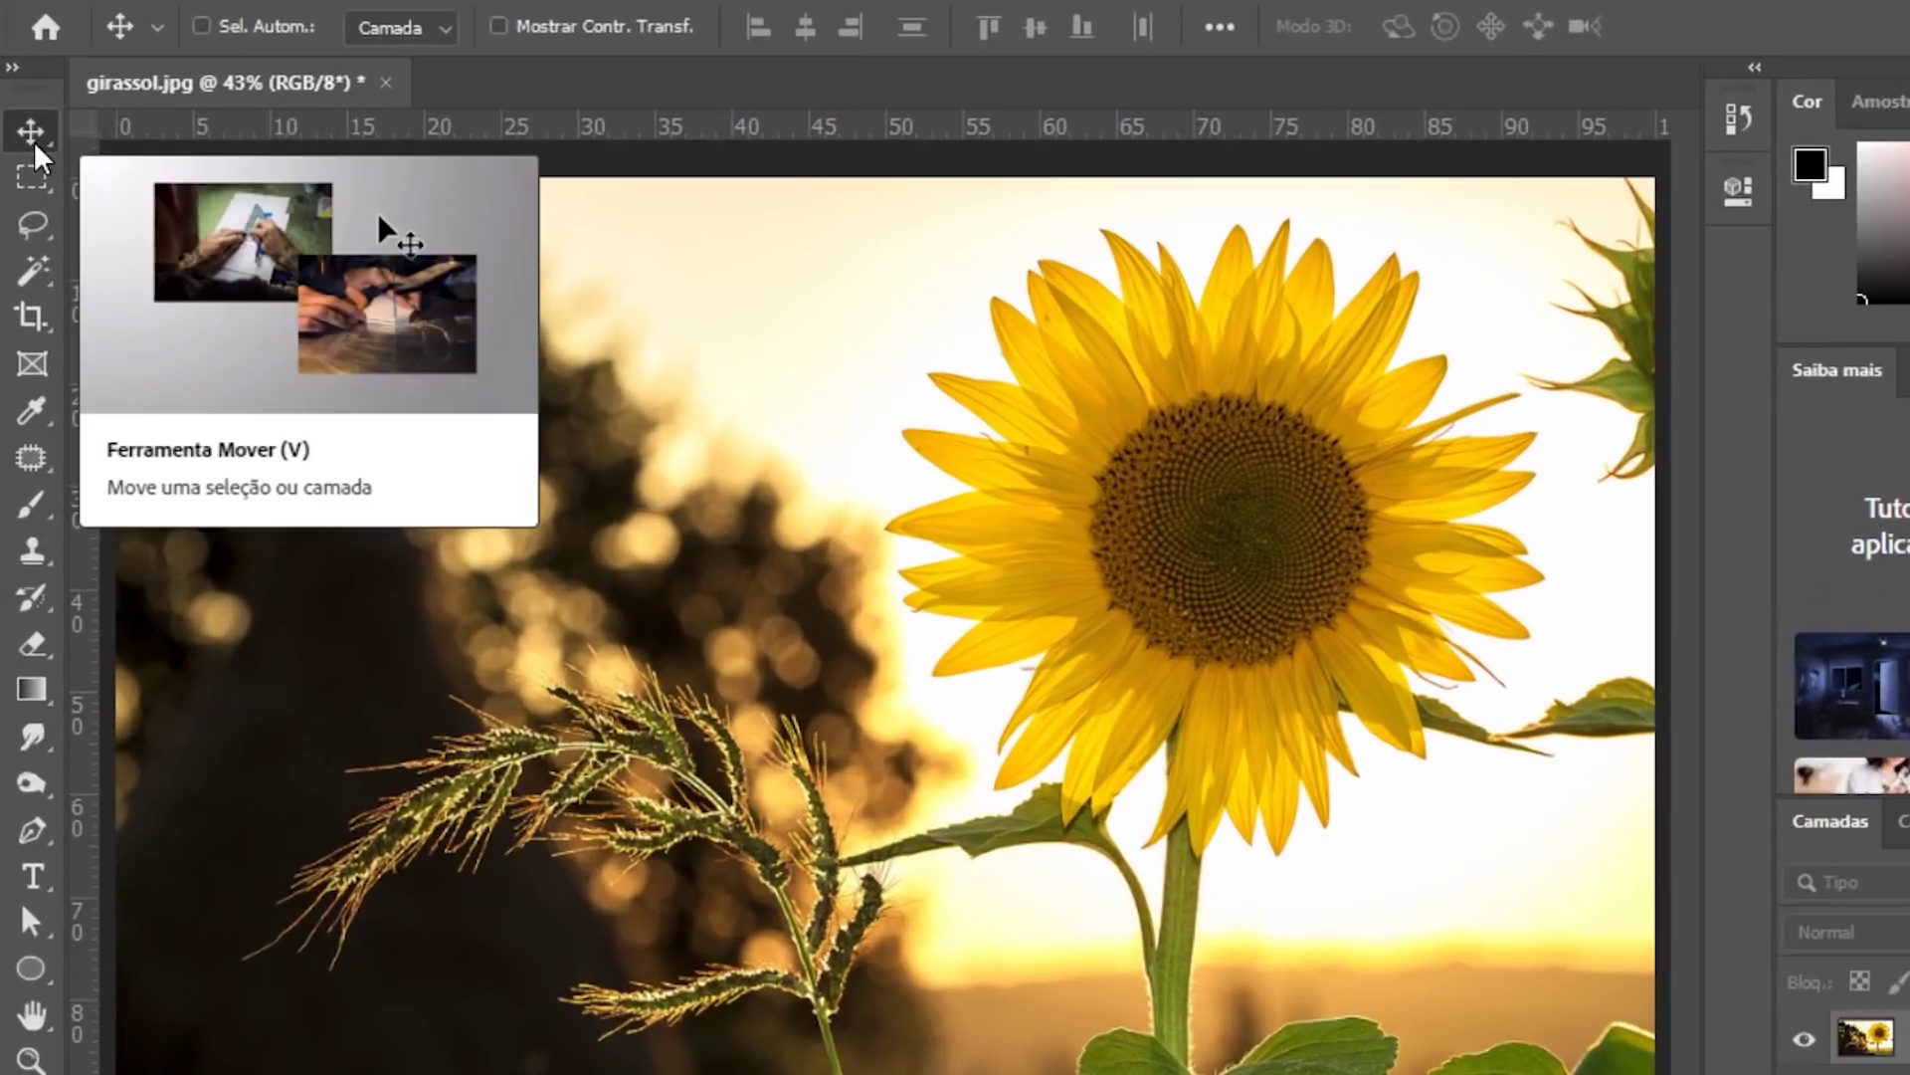
Step: Examine the hidden tools grouped with the Move, Marquee, Lasso and Patch tools, then return to the Move tool
right_click(36, 142)
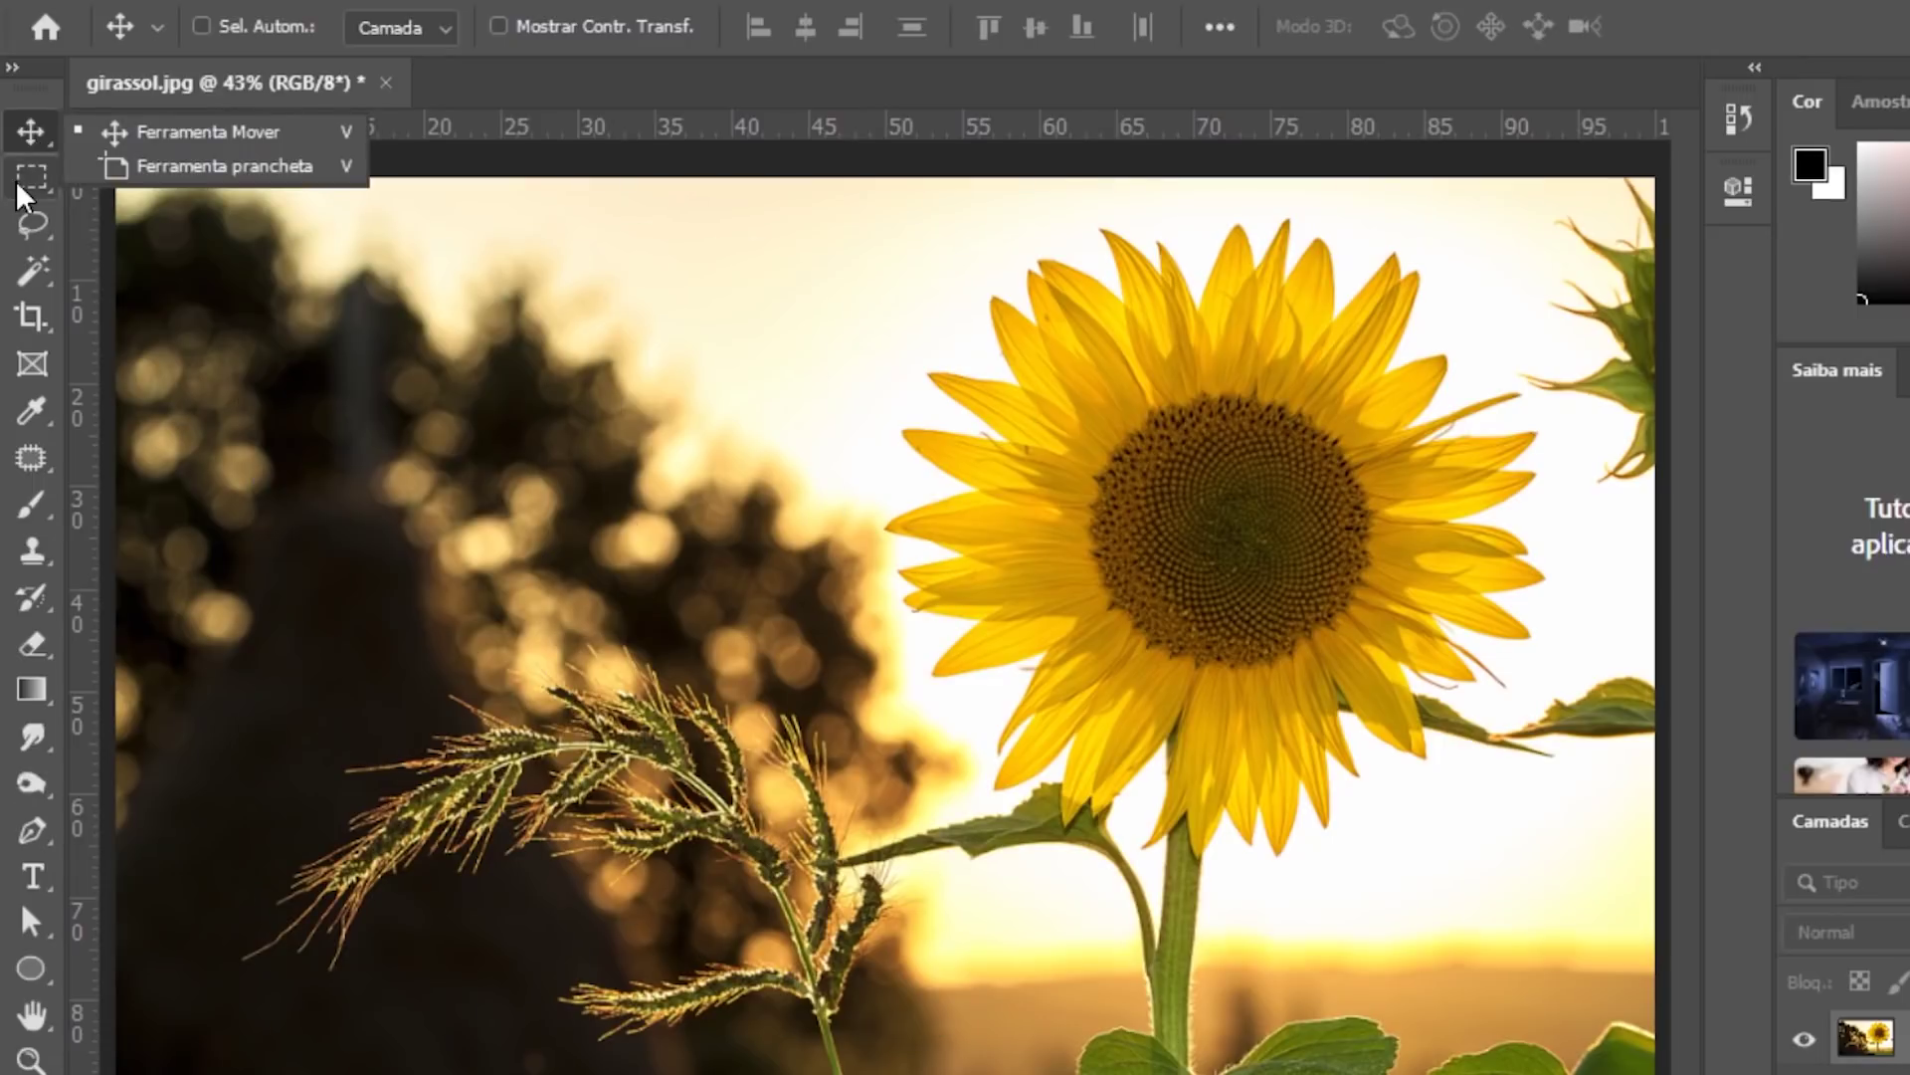
right_click(33, 181)
right_click(33, 225)
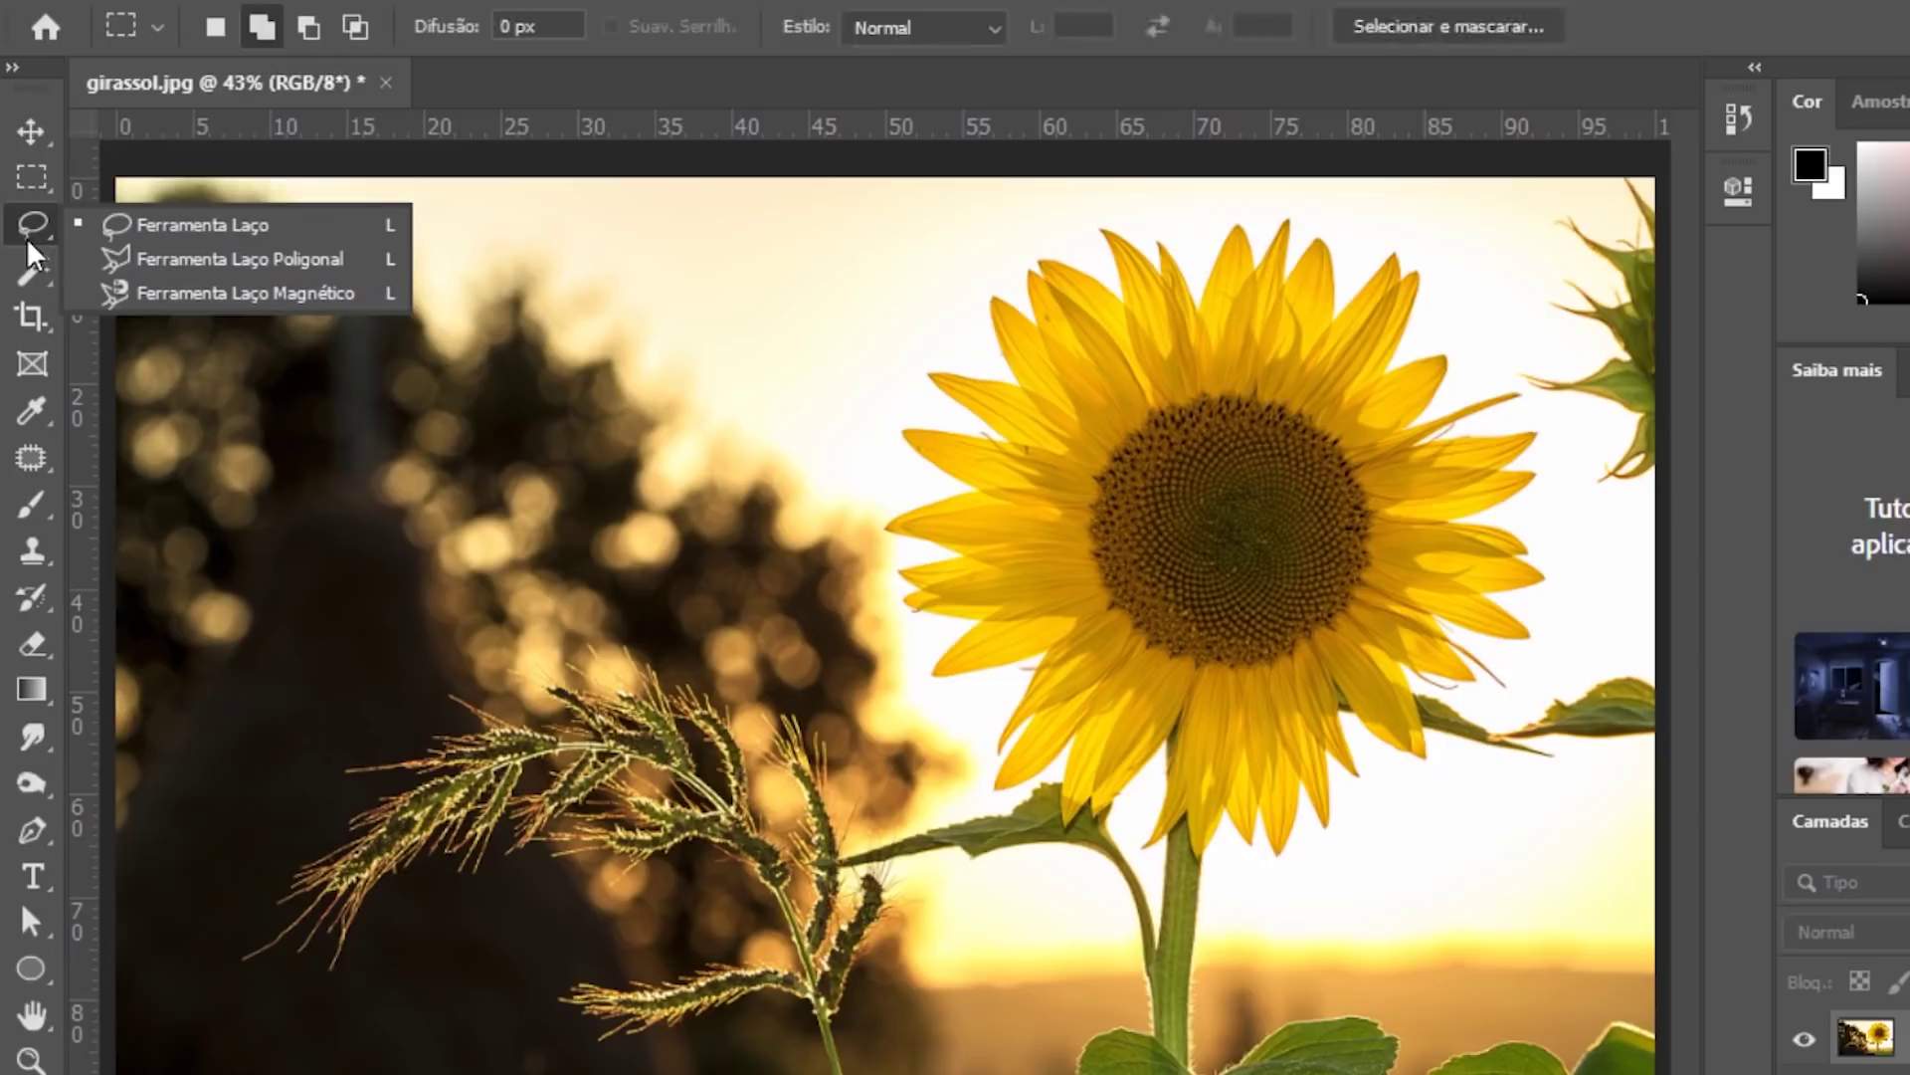
right_click(47, 450)
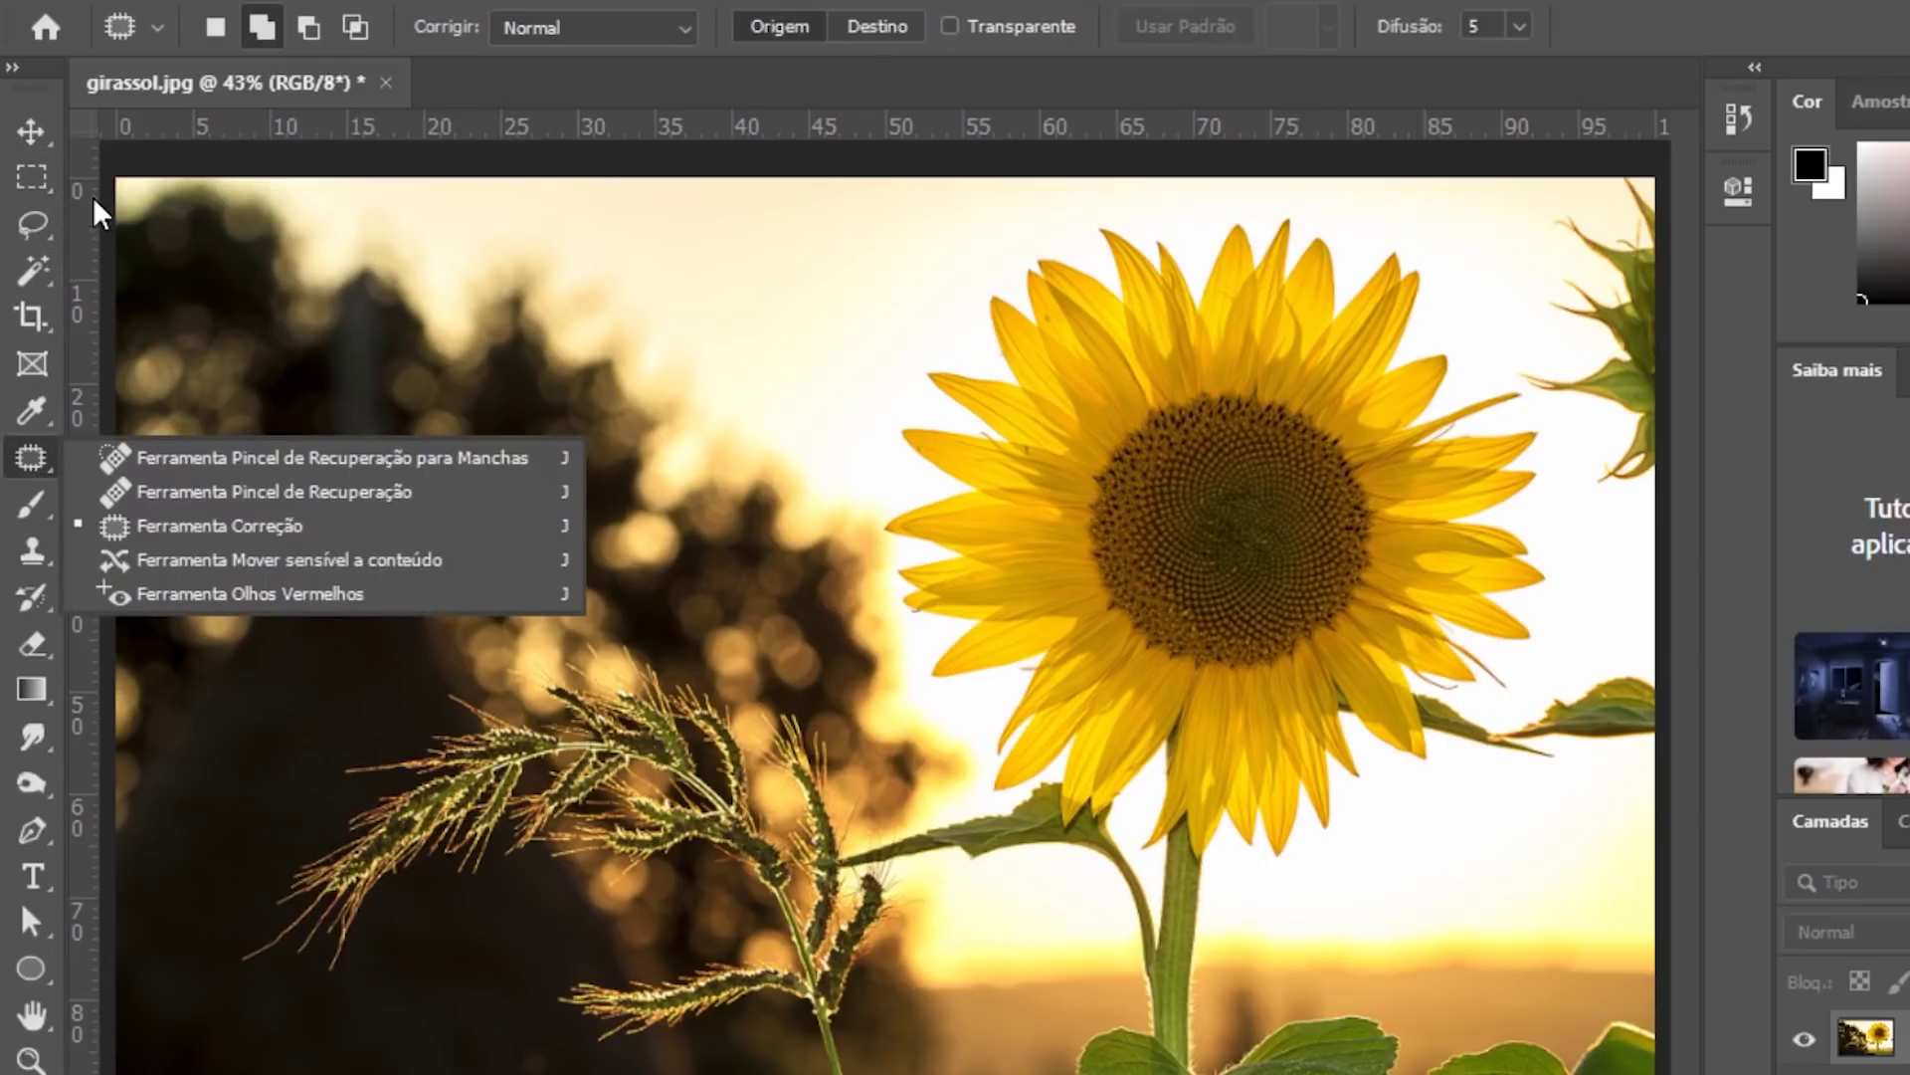
left_click(298, 362)
key("v")
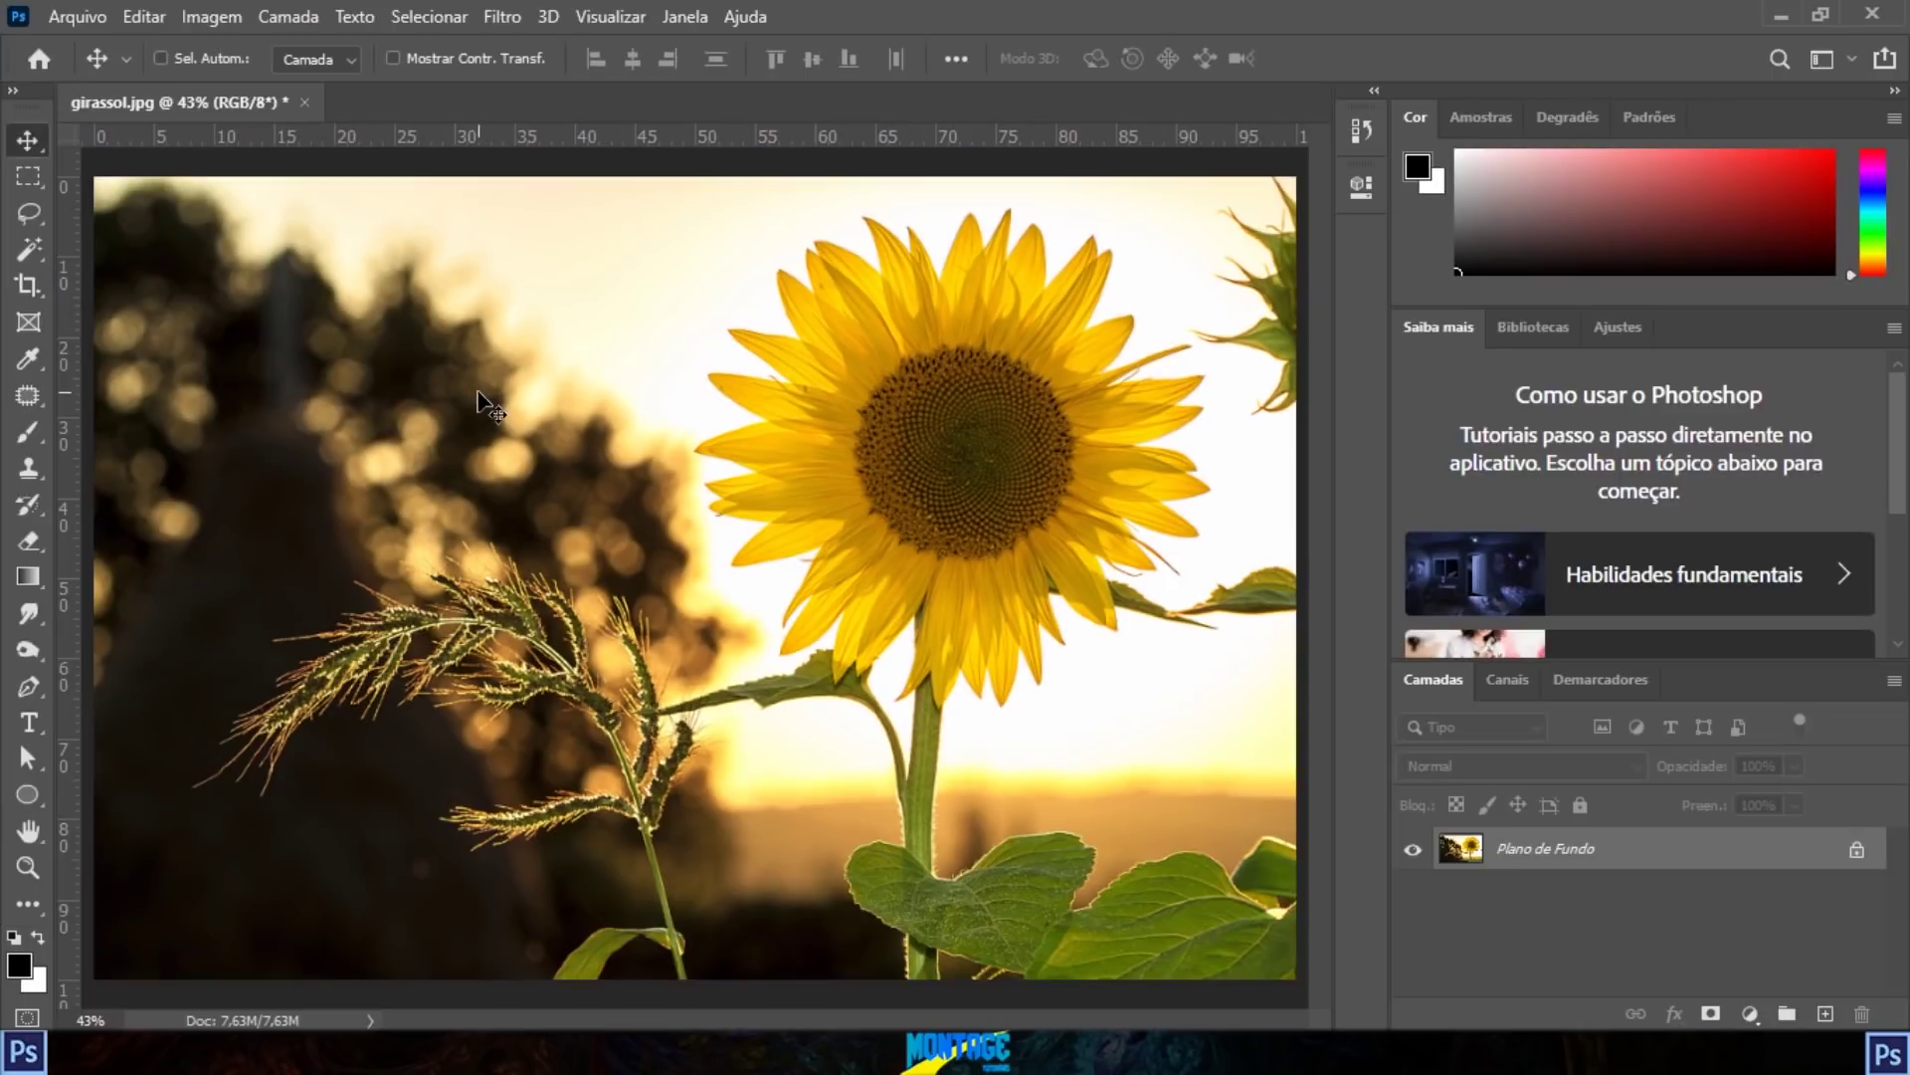
Step: Activate the Rectangular Marquee, Magic Wand, Eyedropper and Move tools in turn to examine their options
left_click(30, 185)
left_click(33, 259)
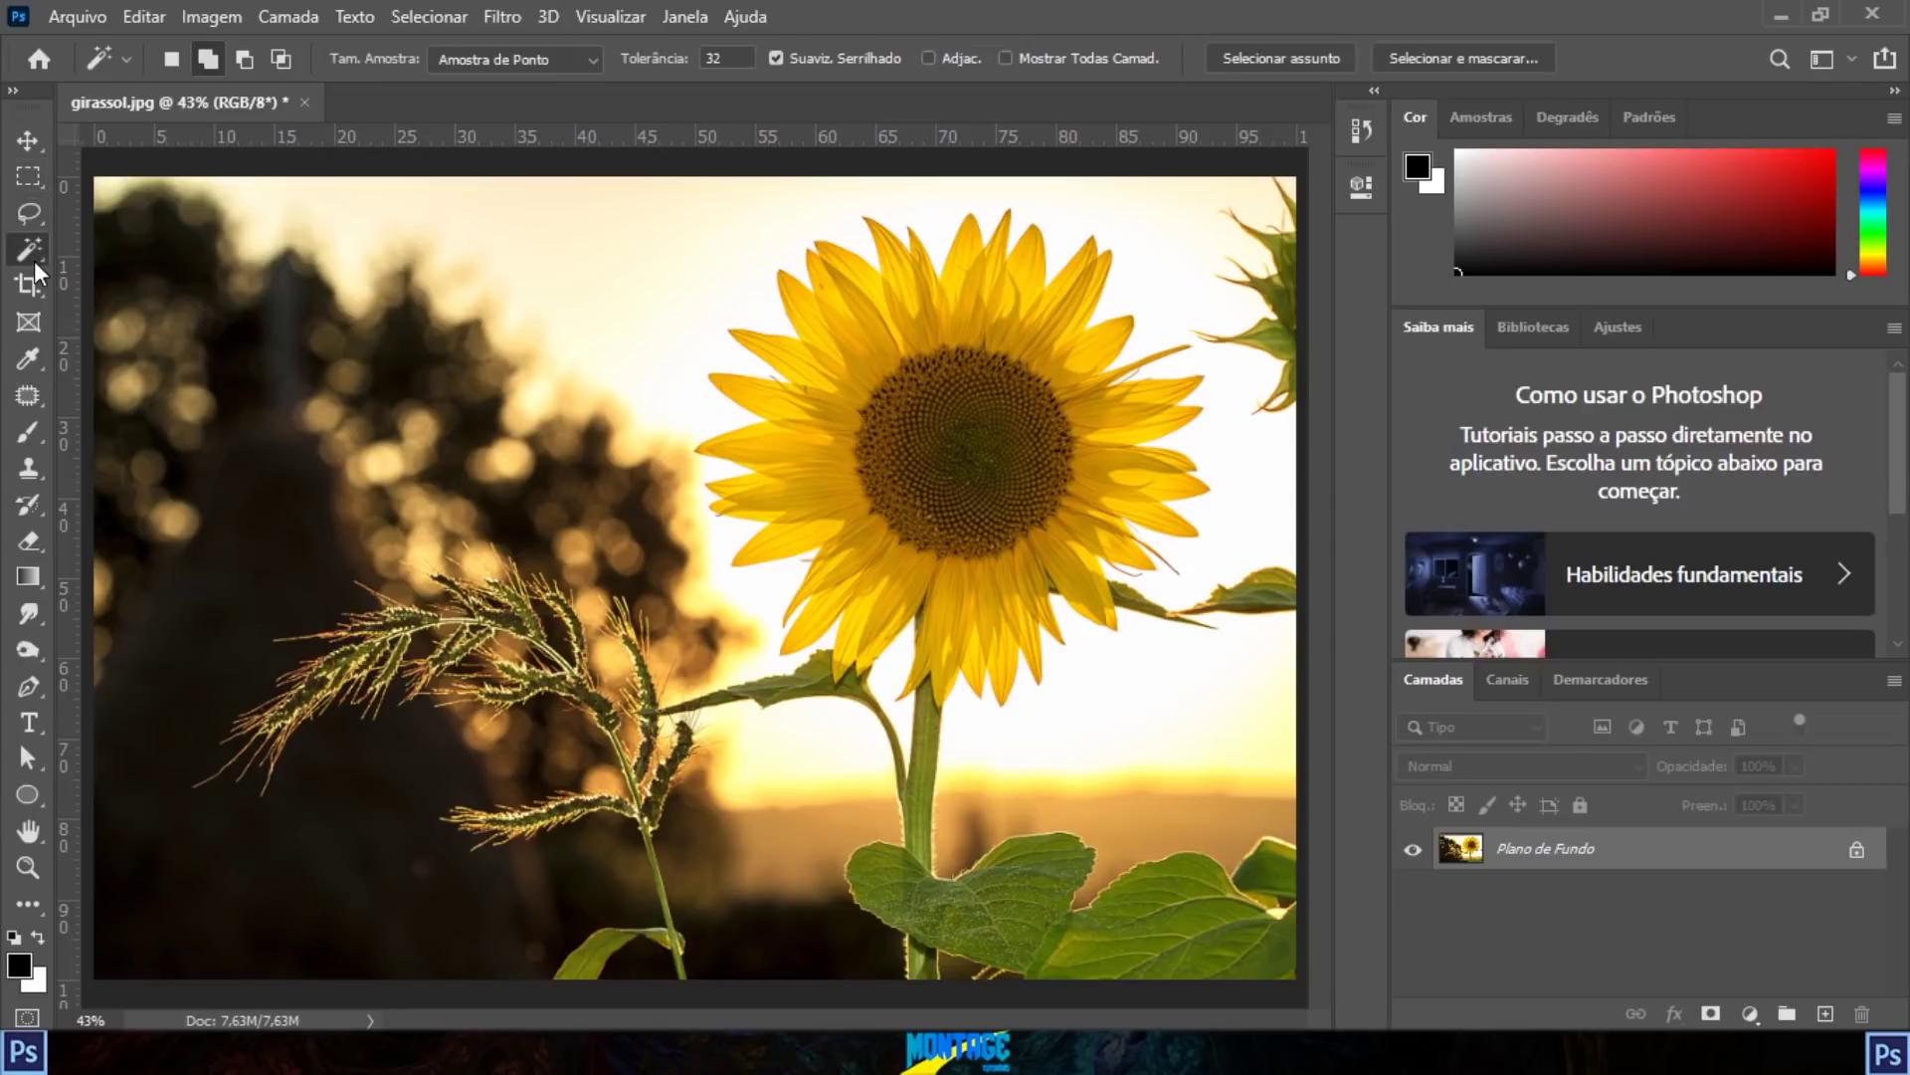
left_click(33, 349)
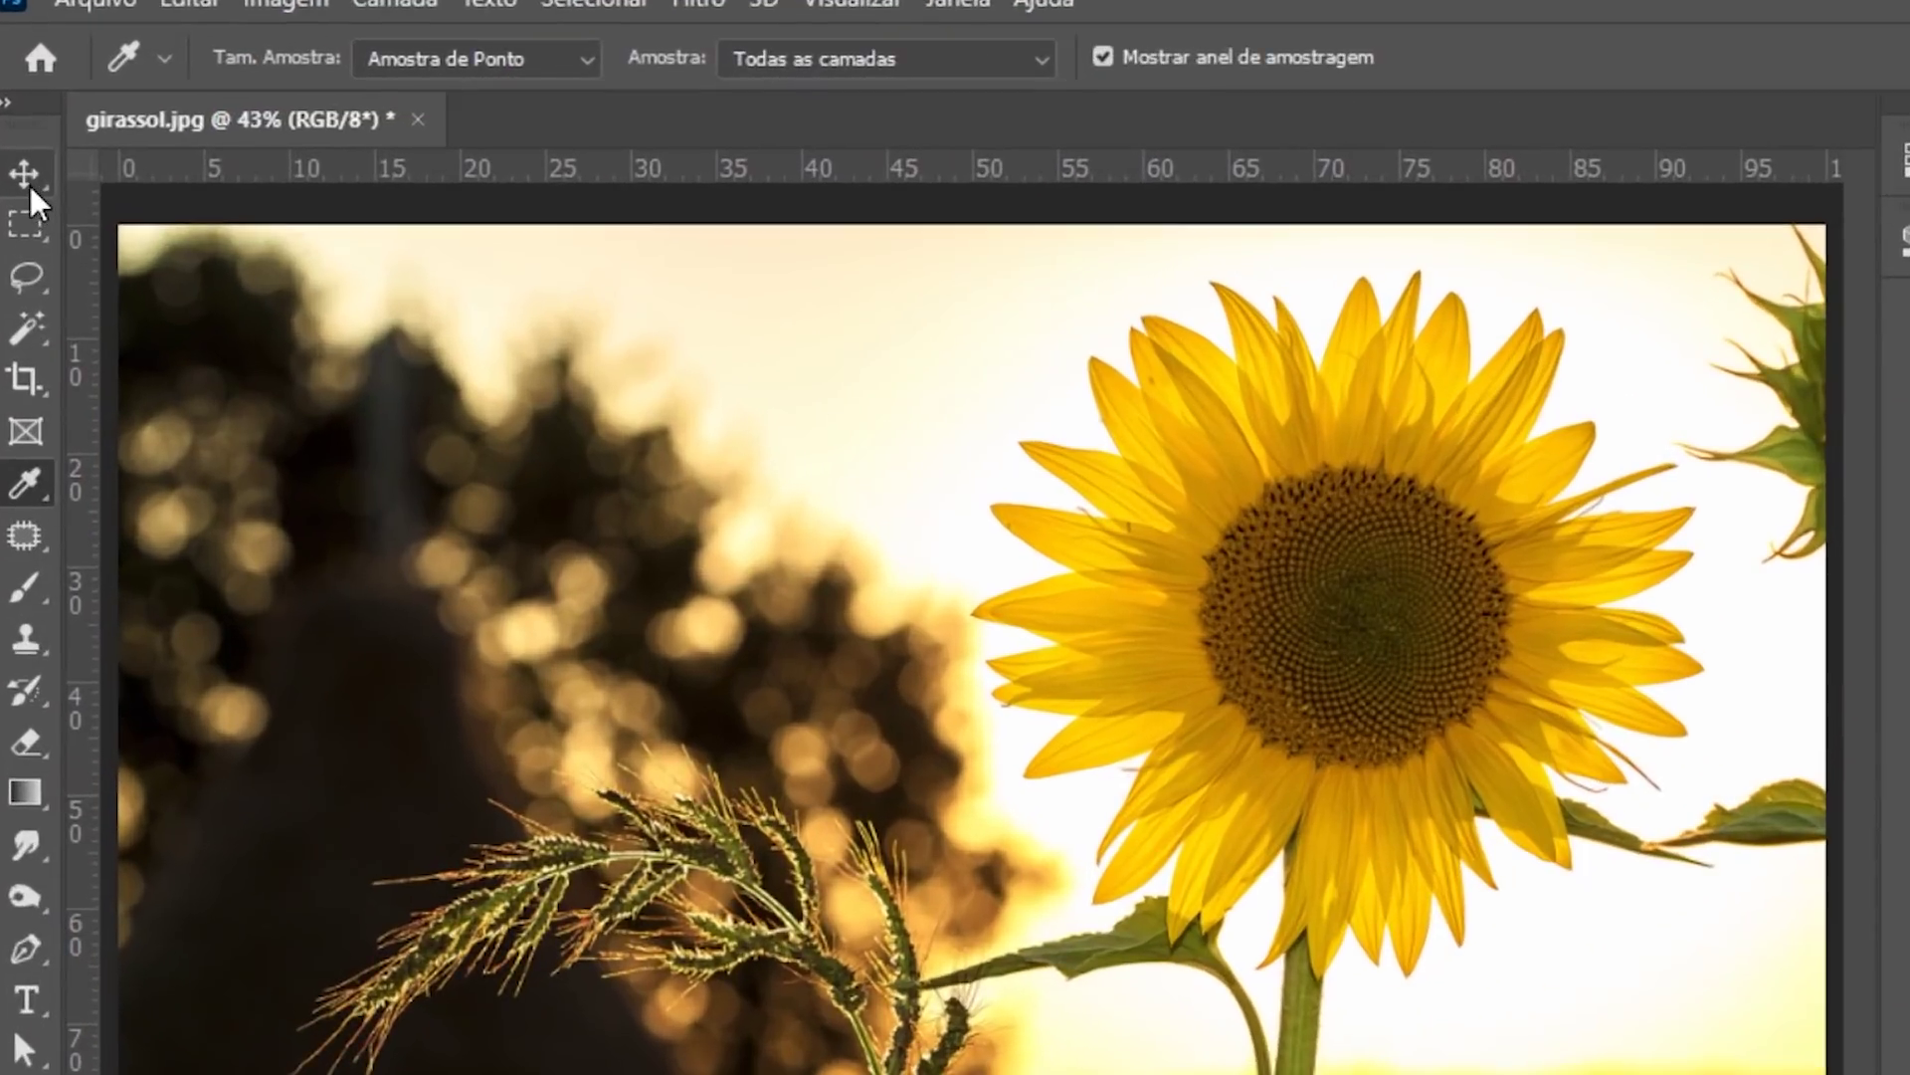
left_click(28, 183)
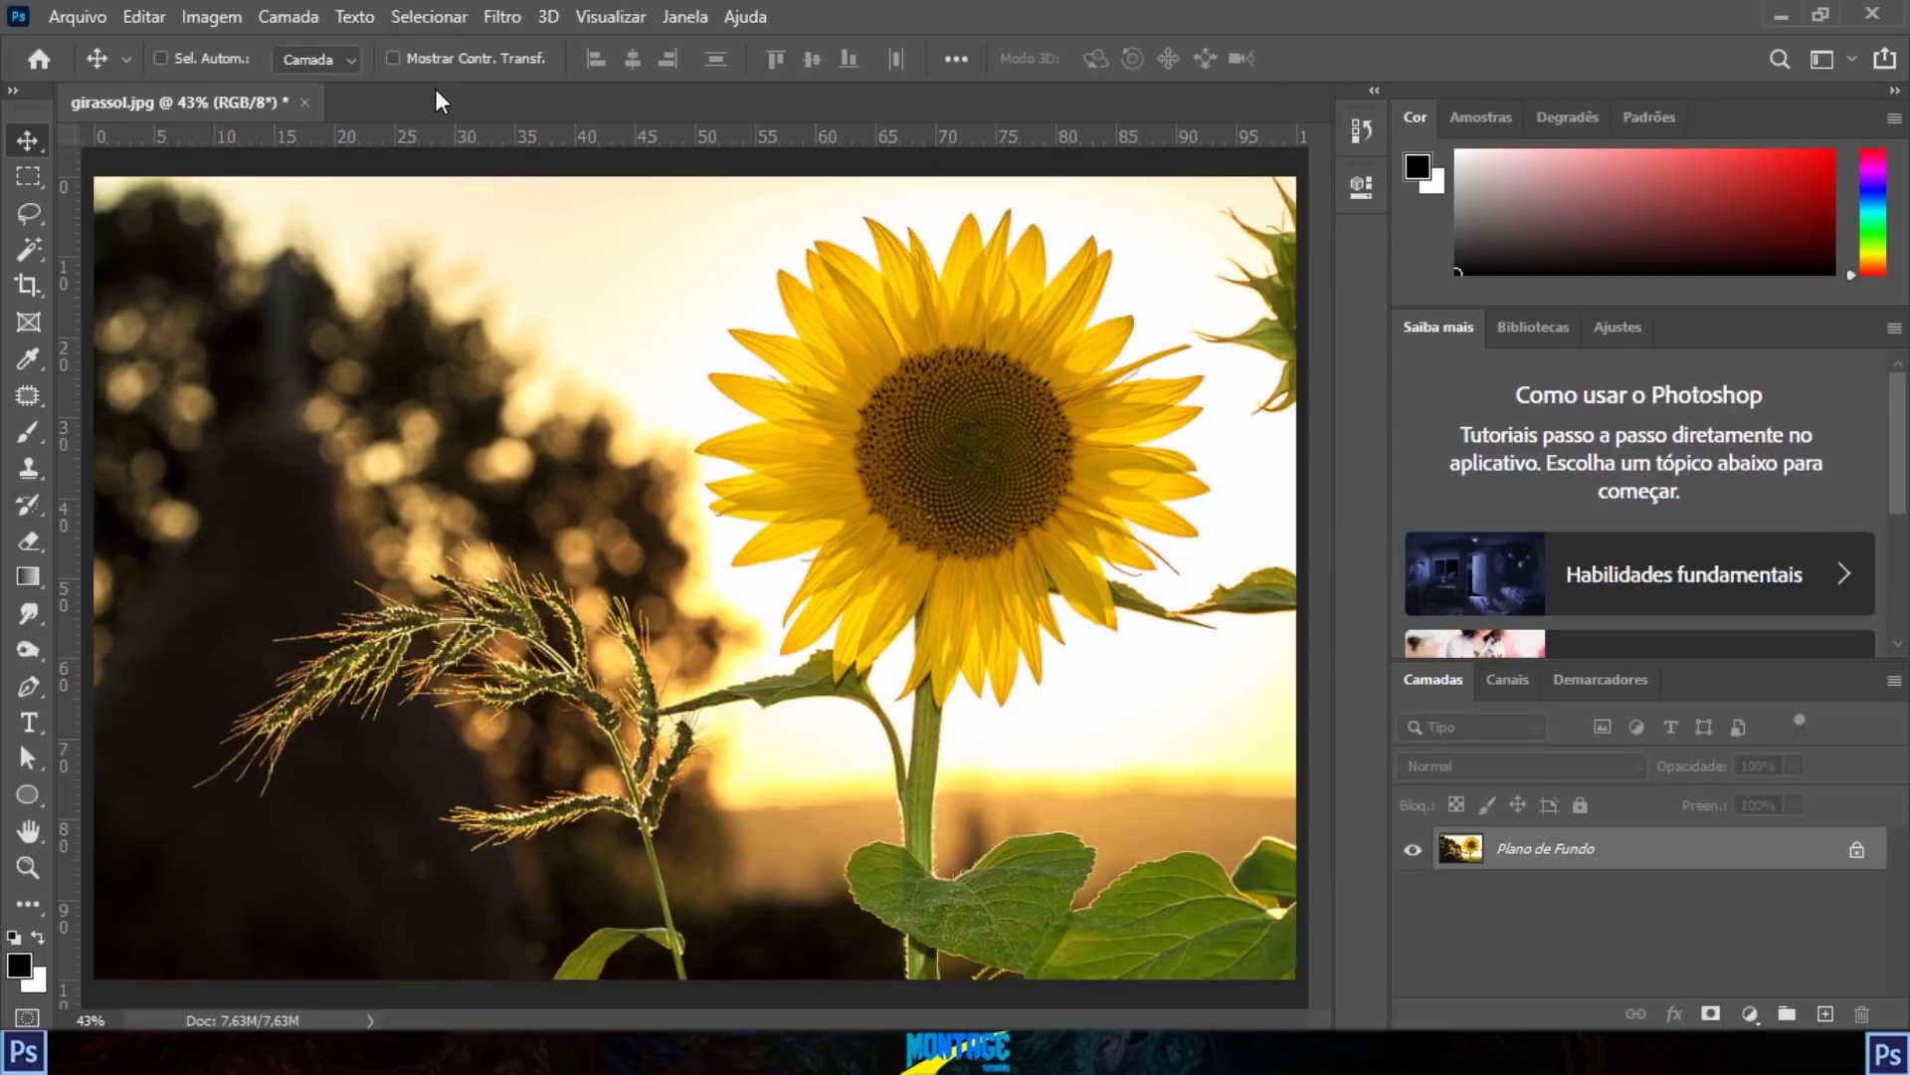
Step: Compare the options of the Type, Brush, Magic Wand and Lasso tools, ending on the Rectangular Marquee tool
left_click(29, 724)
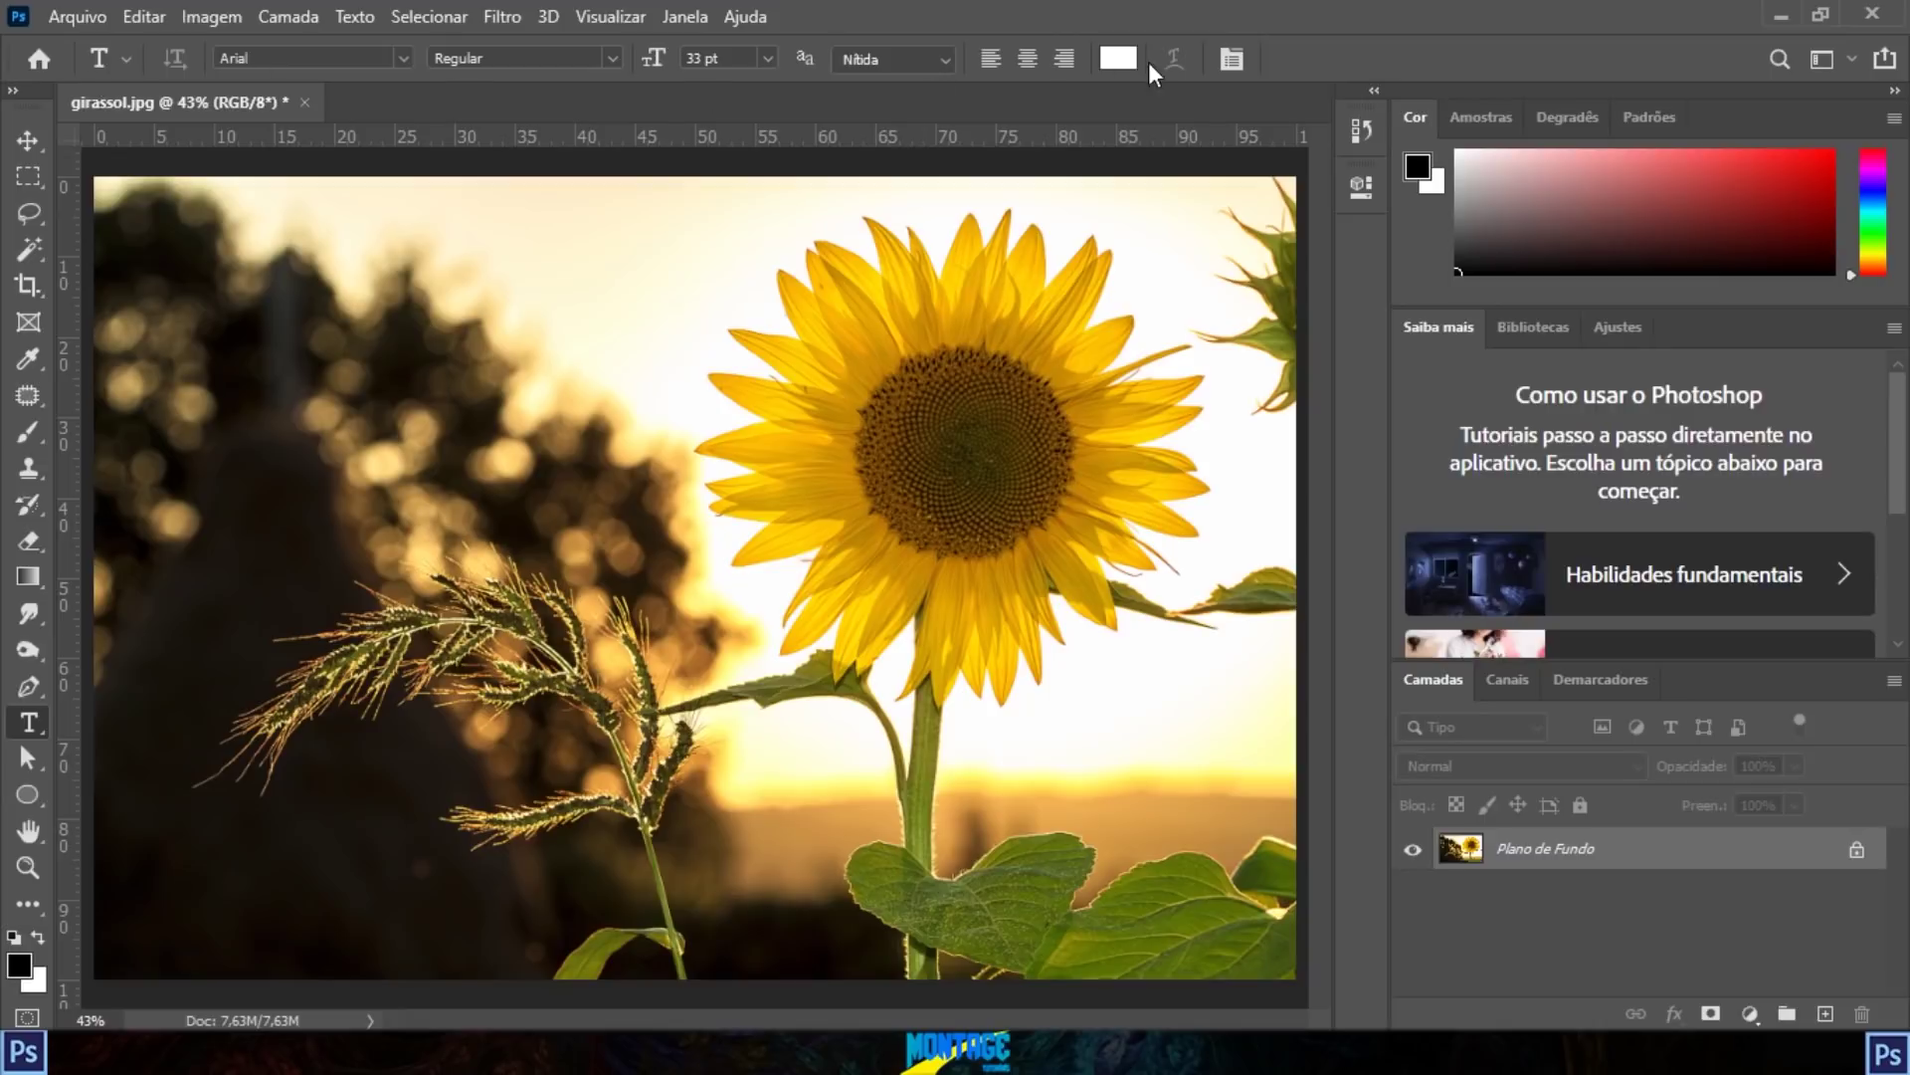
left_click(31, 435)
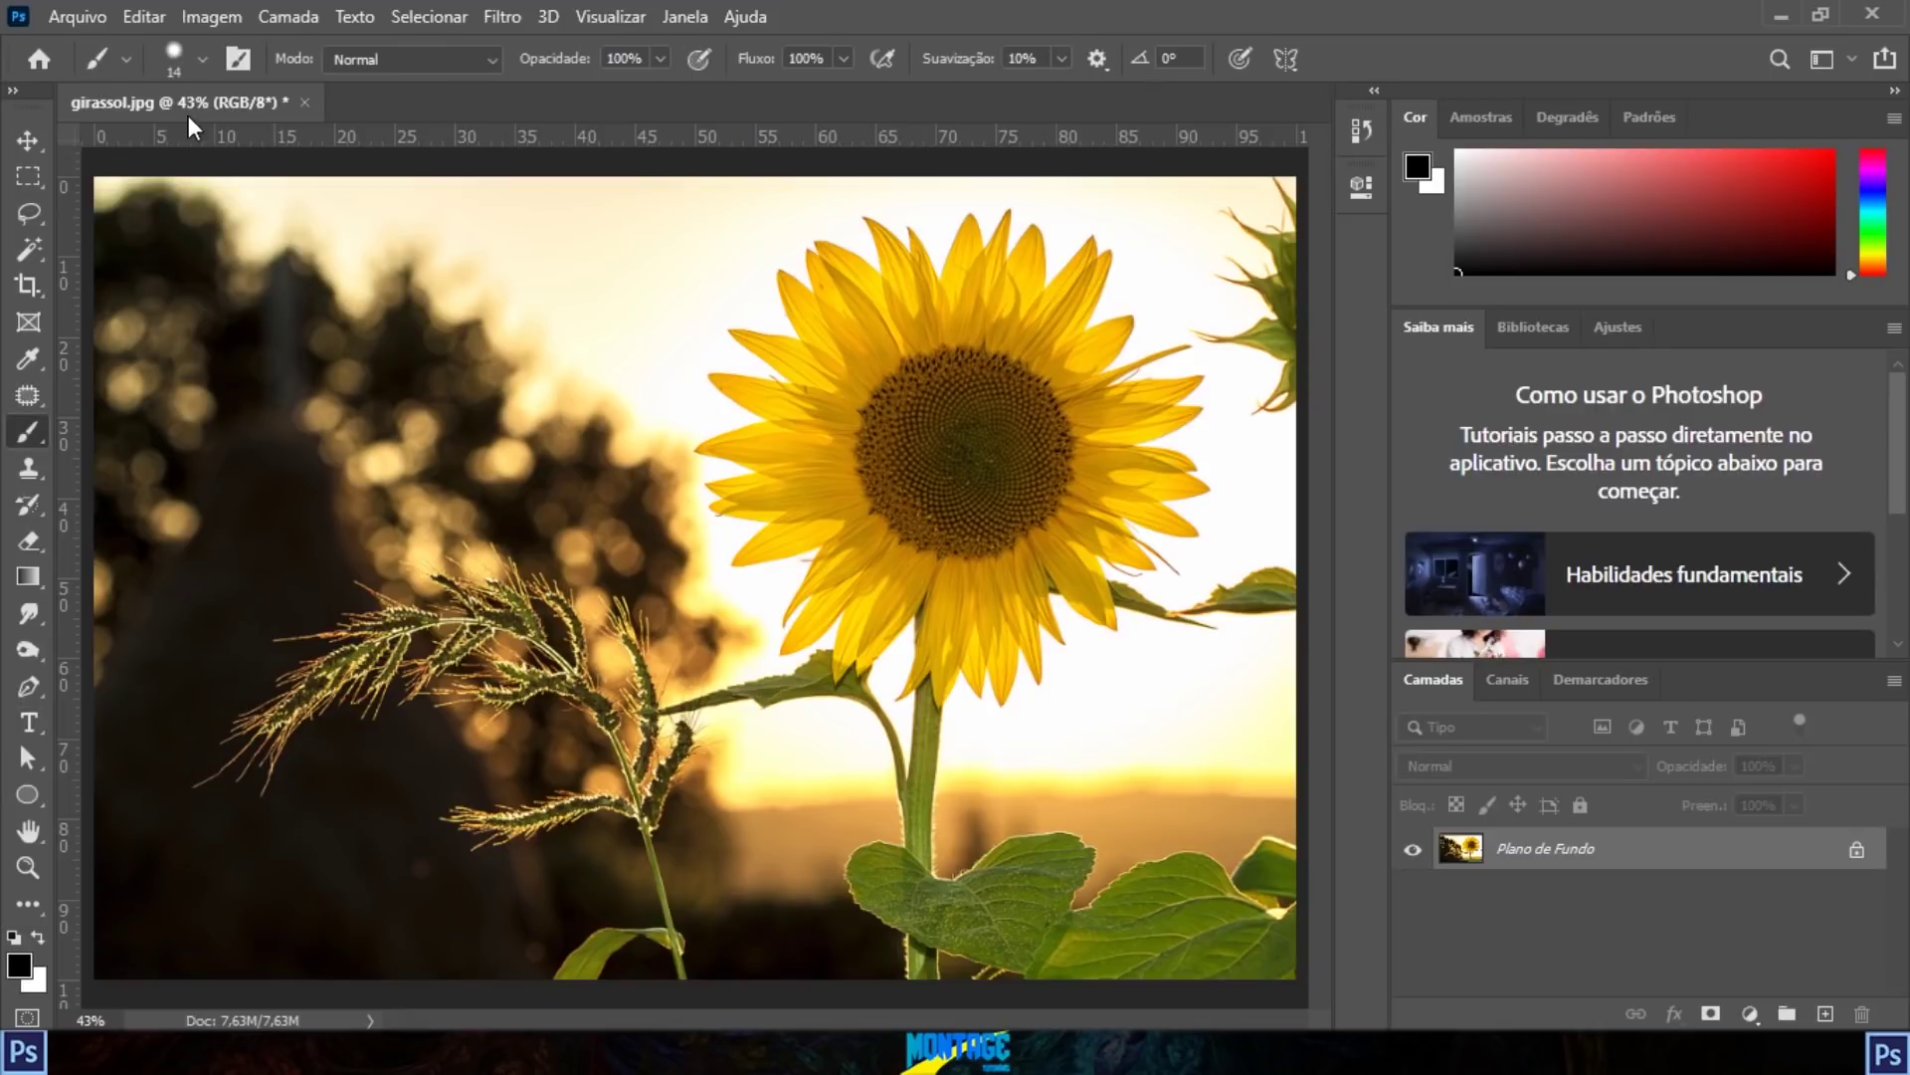
left_click(38, 253)
left_click(40, 208)
left_click(33, 172)
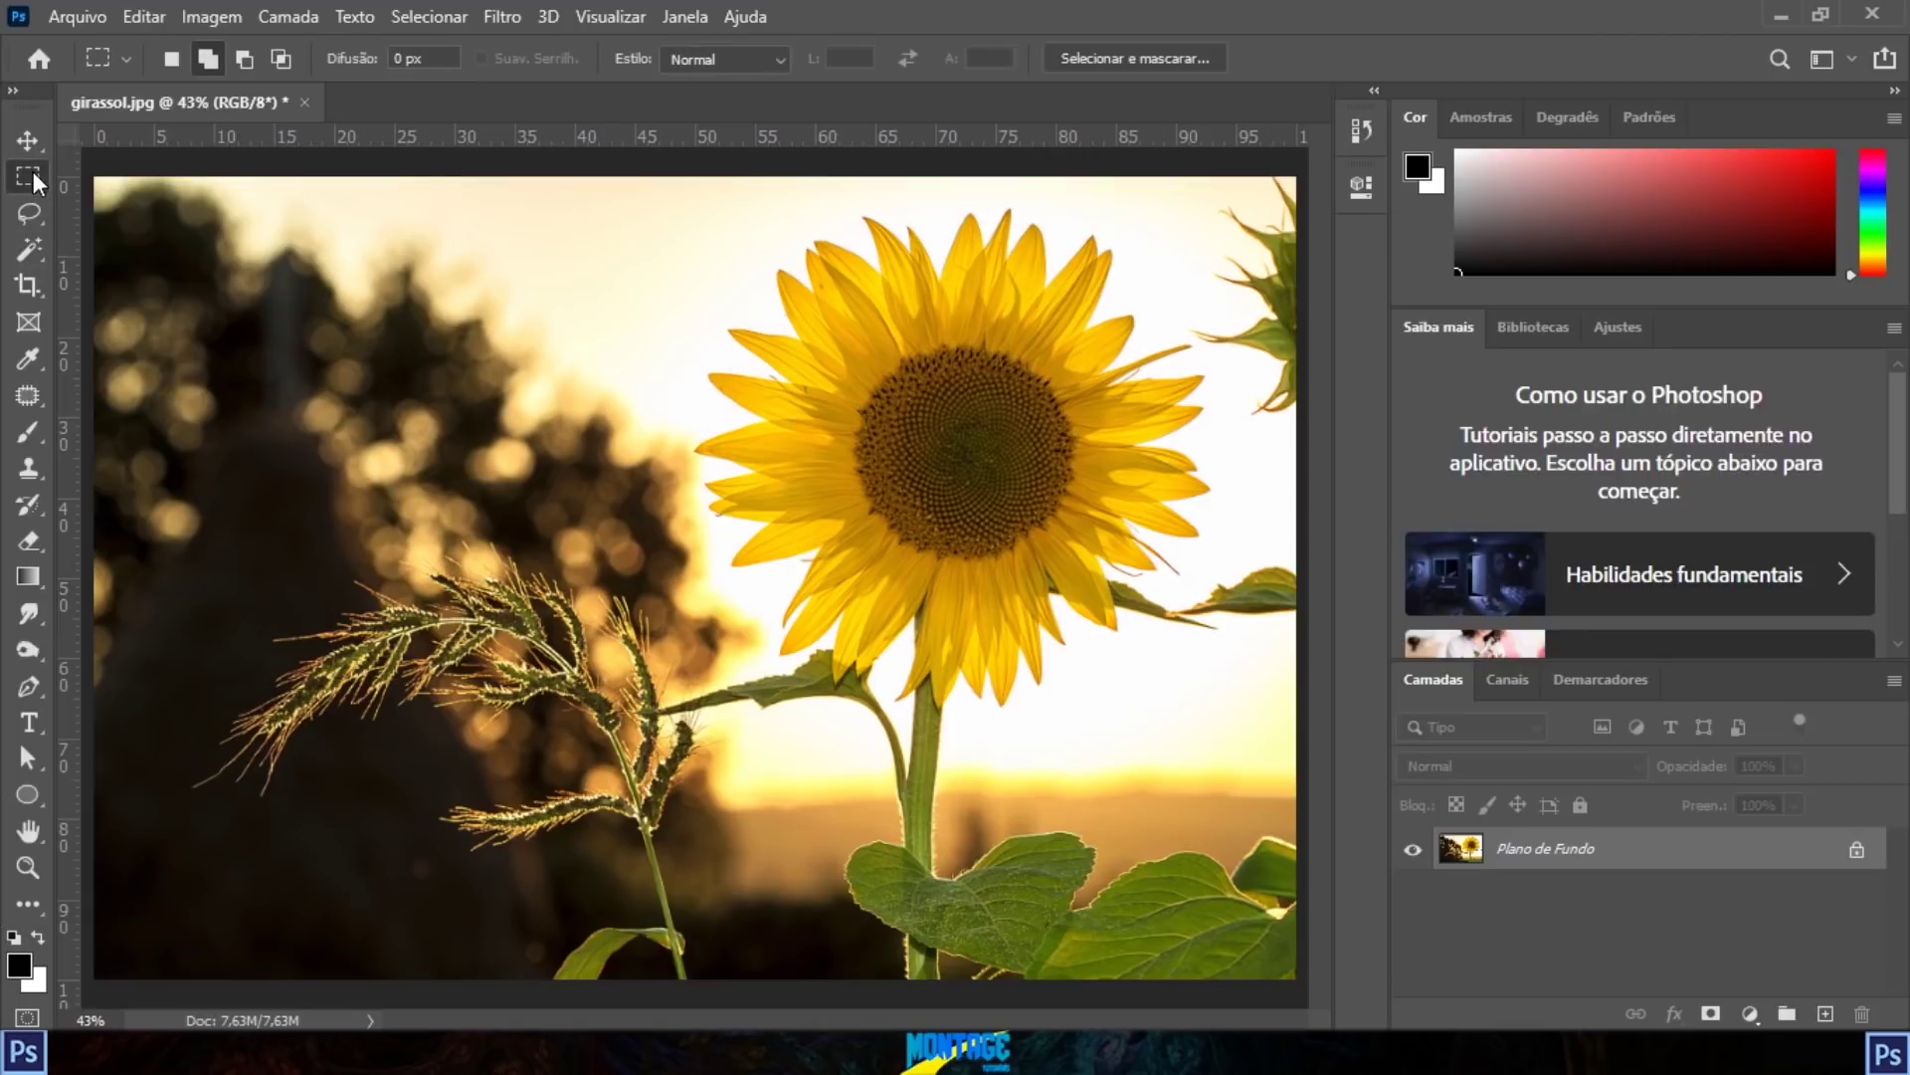
Step: Return to the Move tool and choose a medium purple as the foreground color
left_click(32, 137)
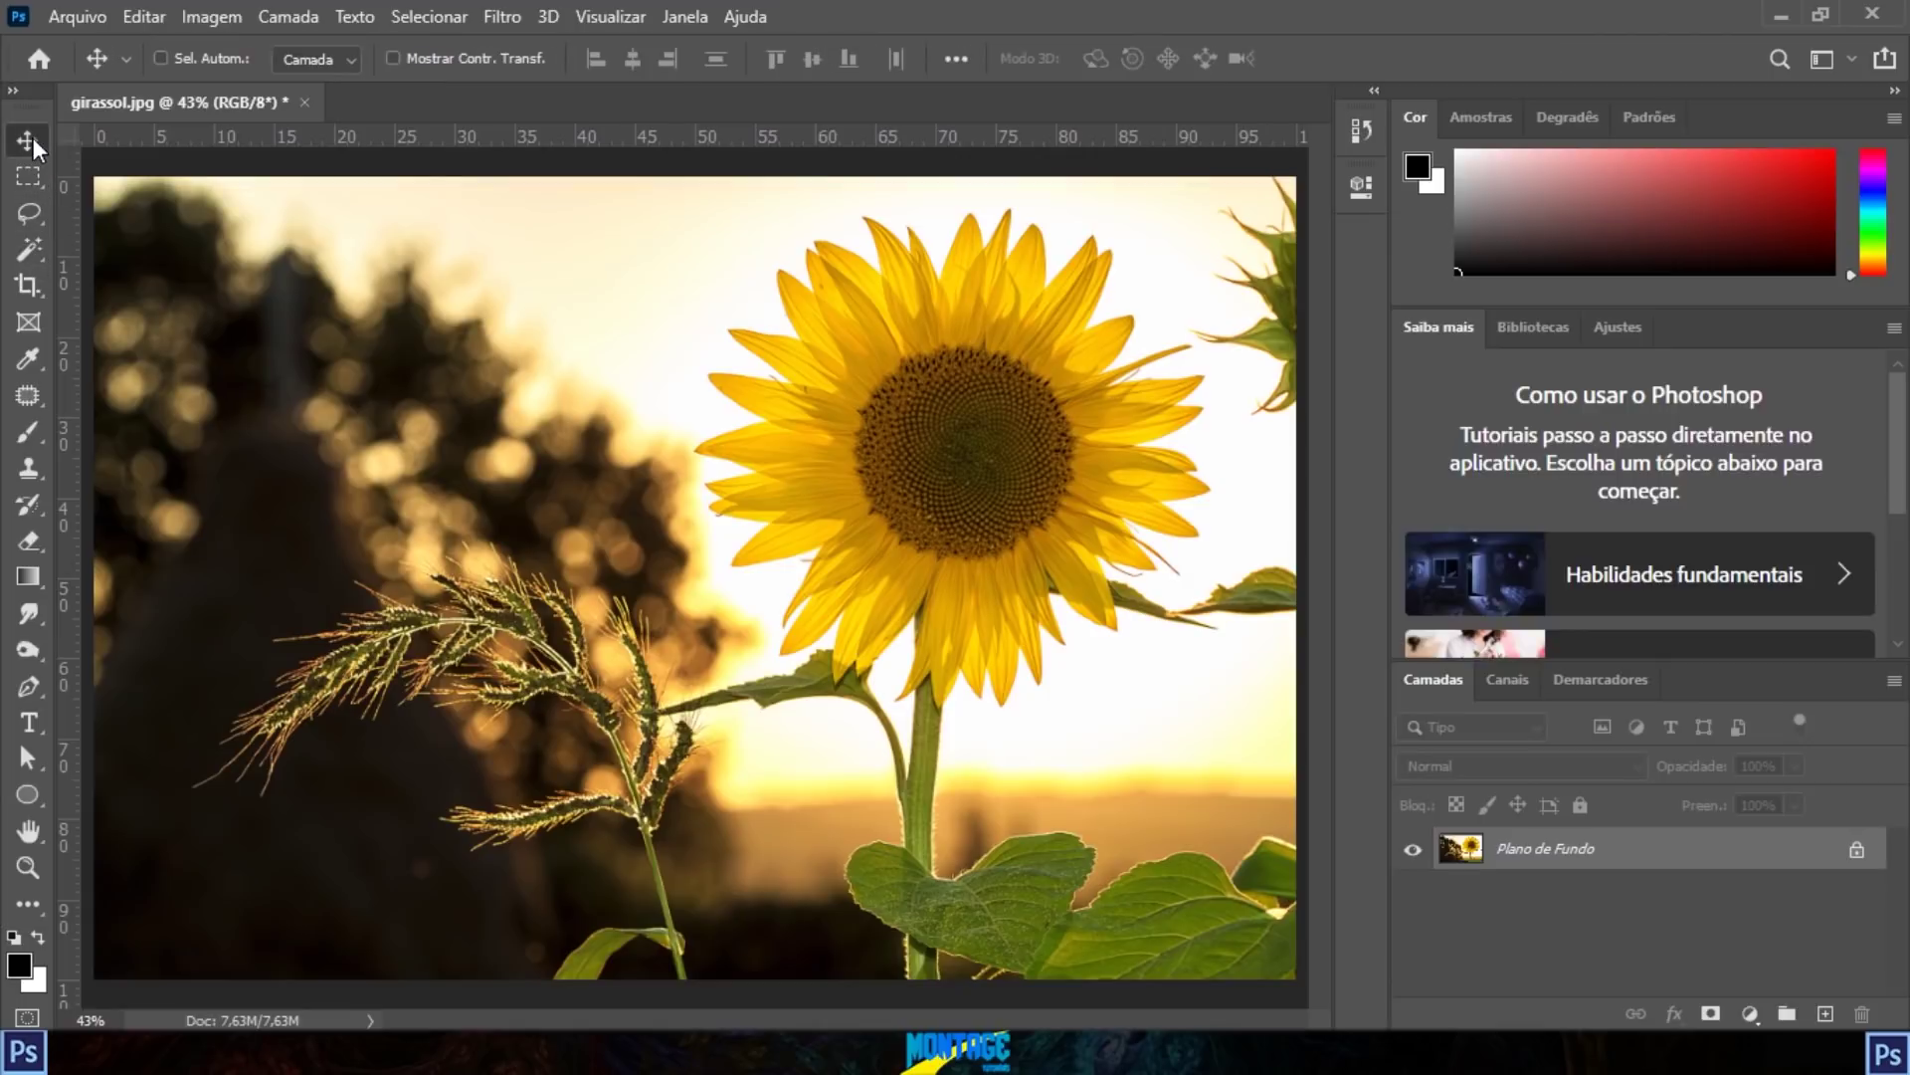
left_click(160, 58)
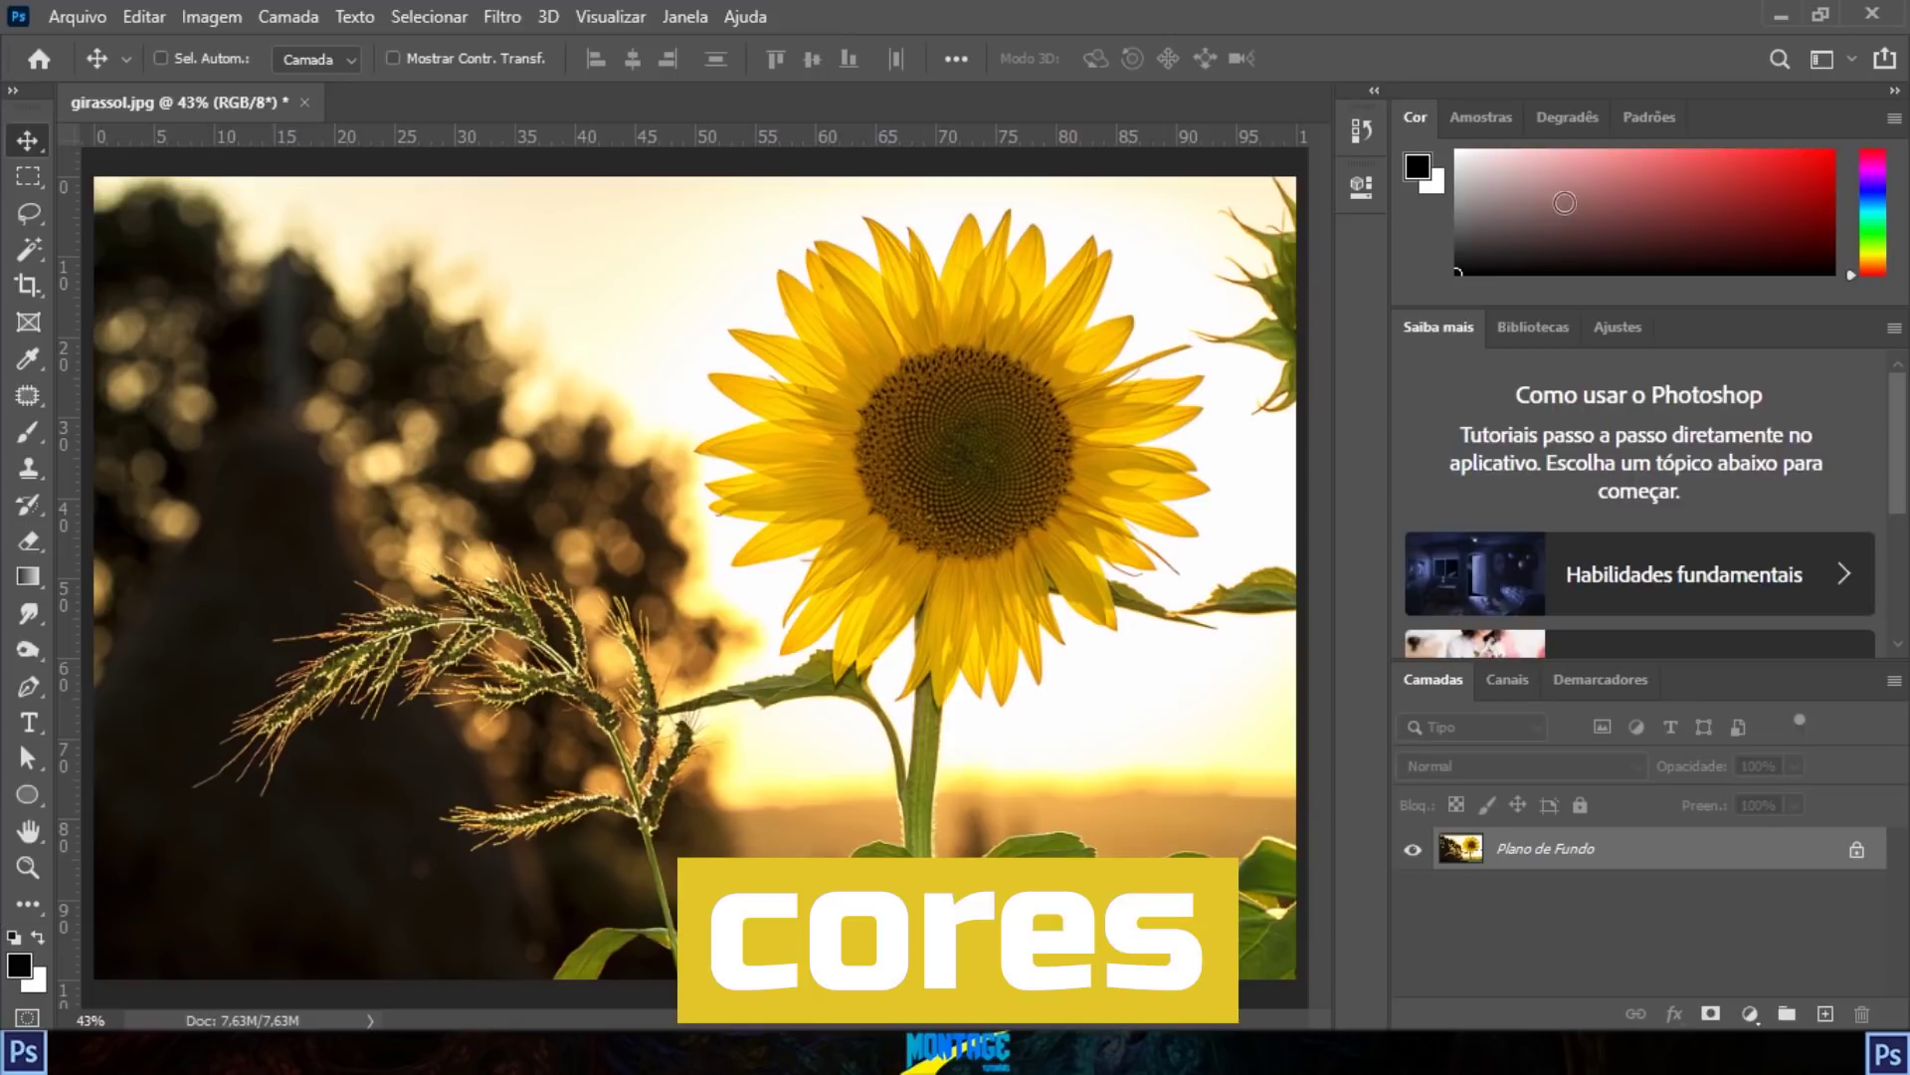
left_click_drag(1647, 171, 1740, 189)
left_click(1874, 170)
left_click(1775, 162)
Step: Look through the Bibliotecas and Ajustes panels, ending on Saiba mais
left_click(1533, 329)
left_click(1618, 329)
left_click(1443, 330)
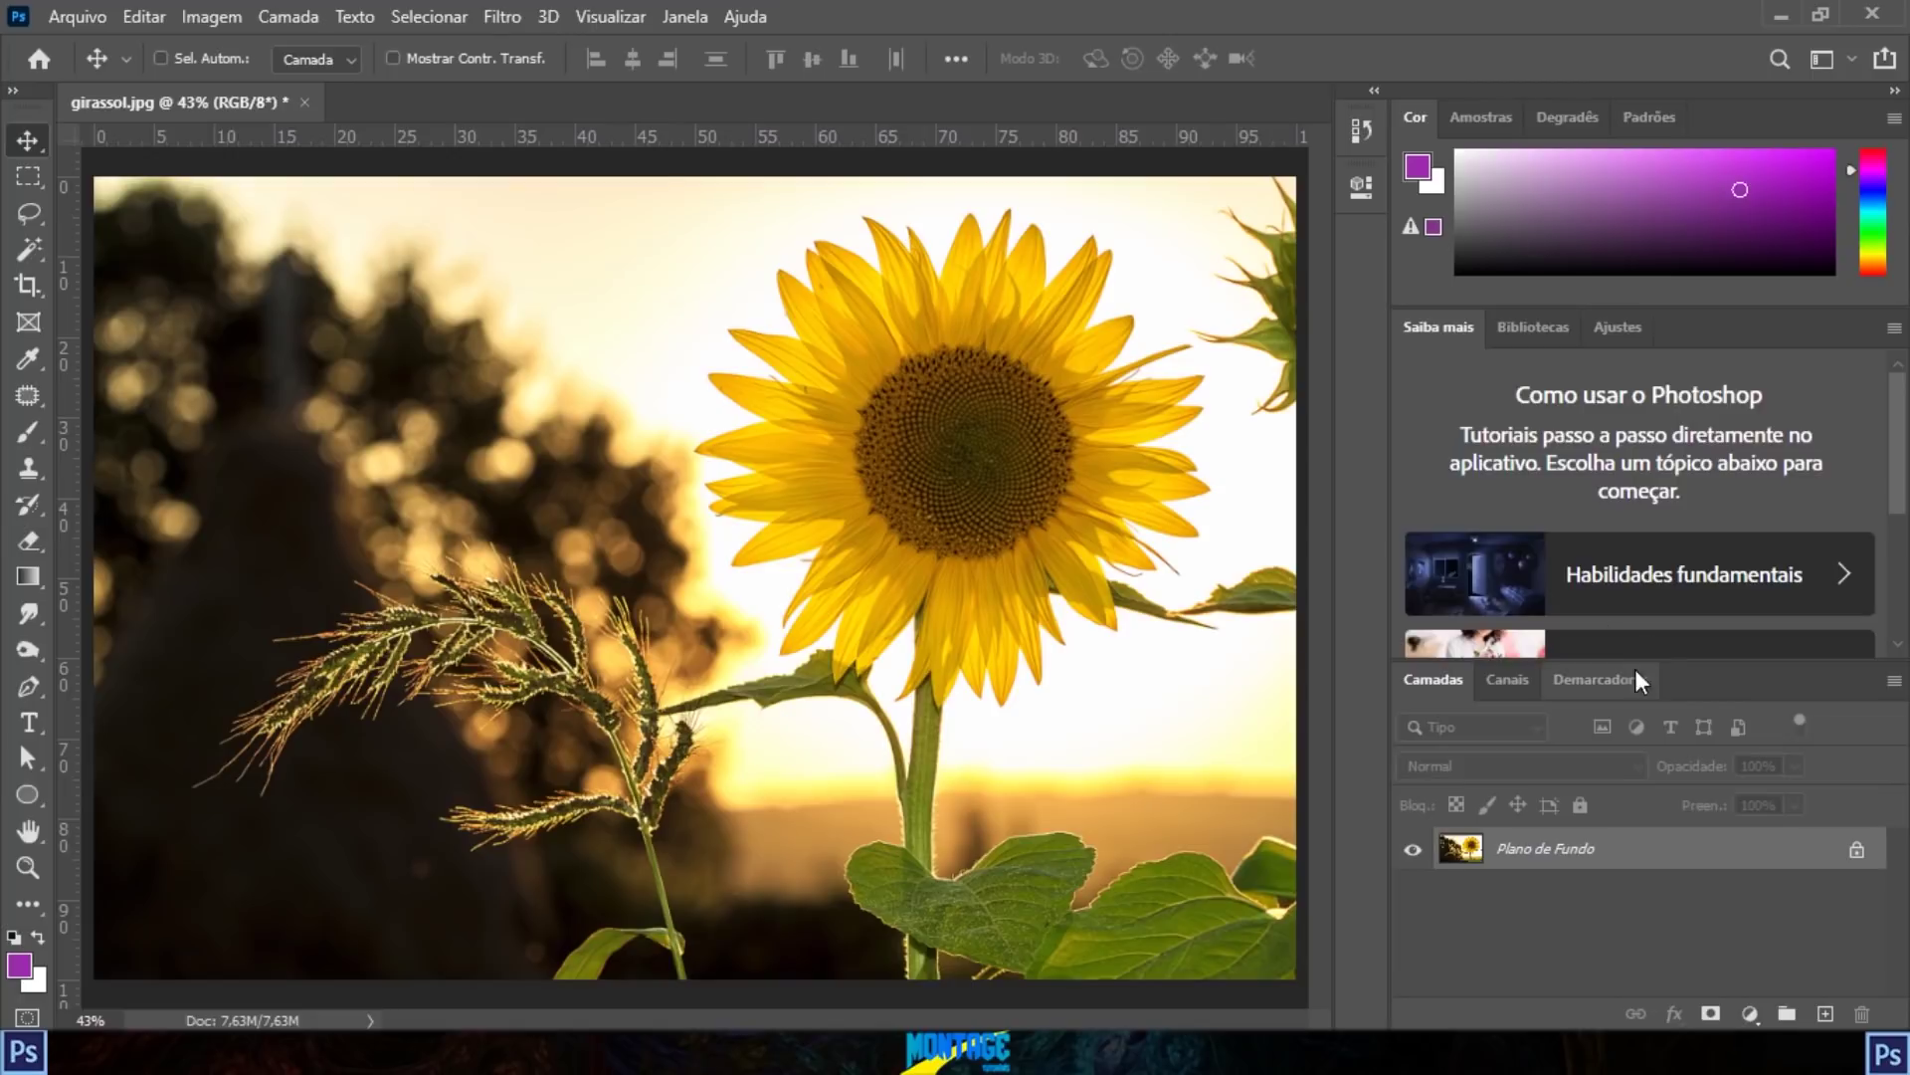
Step: Rearrange the workspace by grouping Camadas with Cor and floating the toolbar and the Amostras, Saiba mais and Degradês panels
left_click_drag(1727, 693, 1597, 145)
left_click_drag(1483, 117, 808, 406)
left_click_drag(30, 92, 1607, 111)
left_click_drag(1437, 585, 403, 468)
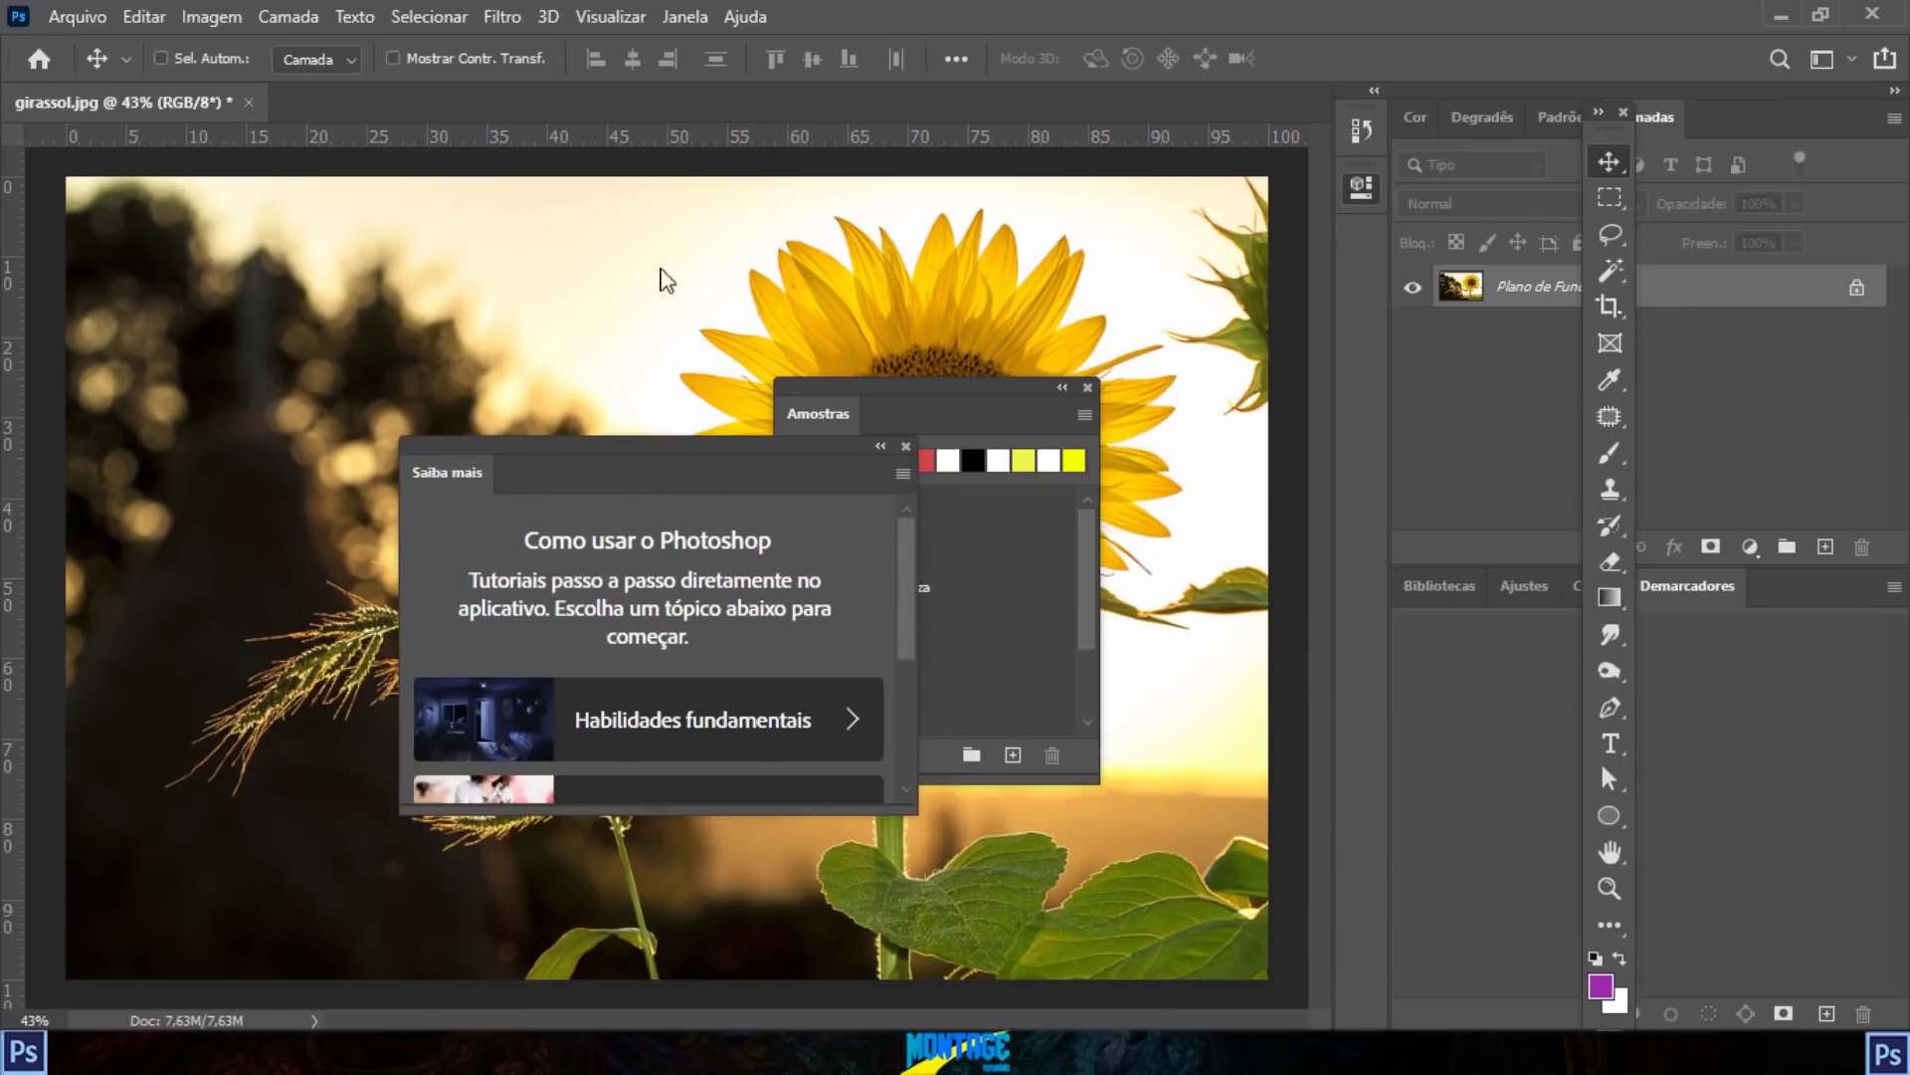
left_click_drag(1487, 117, 199, 127)
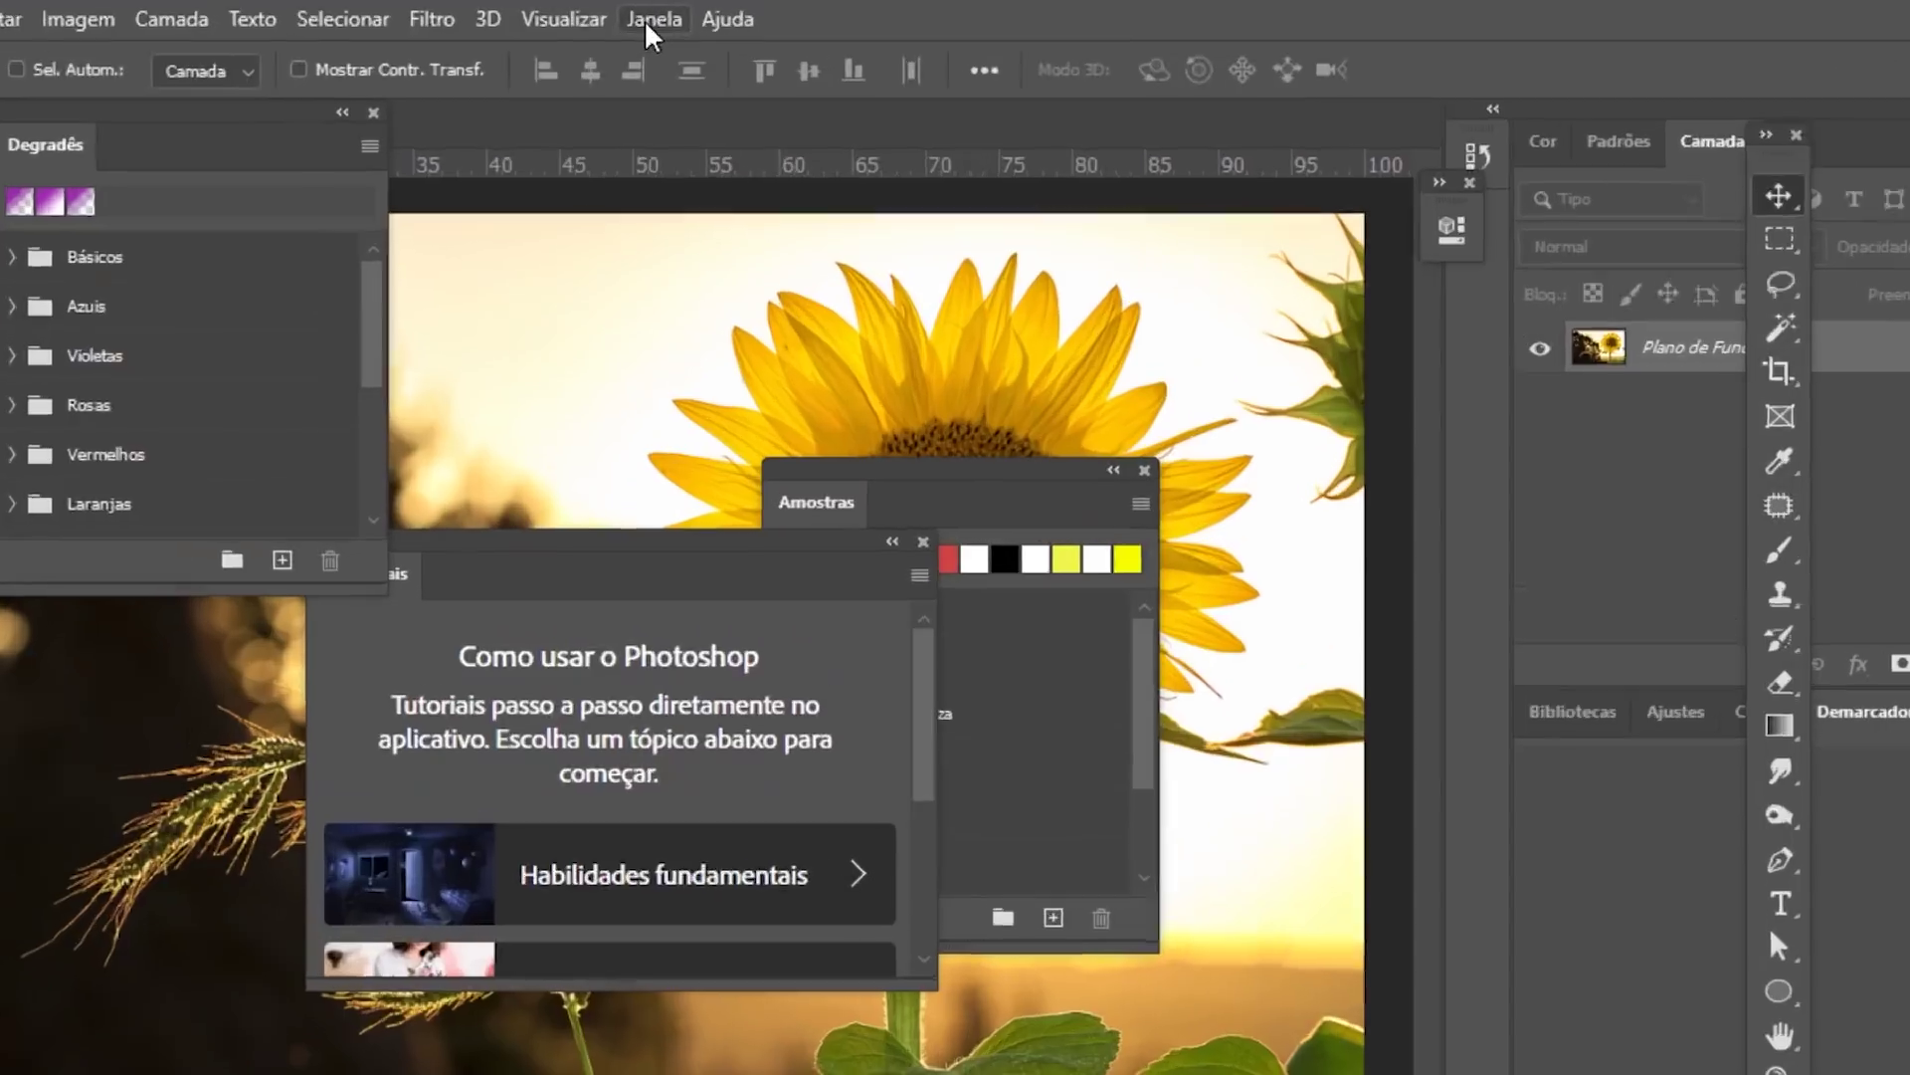
Step: Try the Gráfico e Web, 3D and Fotografia workspaces in turn, then return to Essenciais (Padrão)
left_click(679, 17)
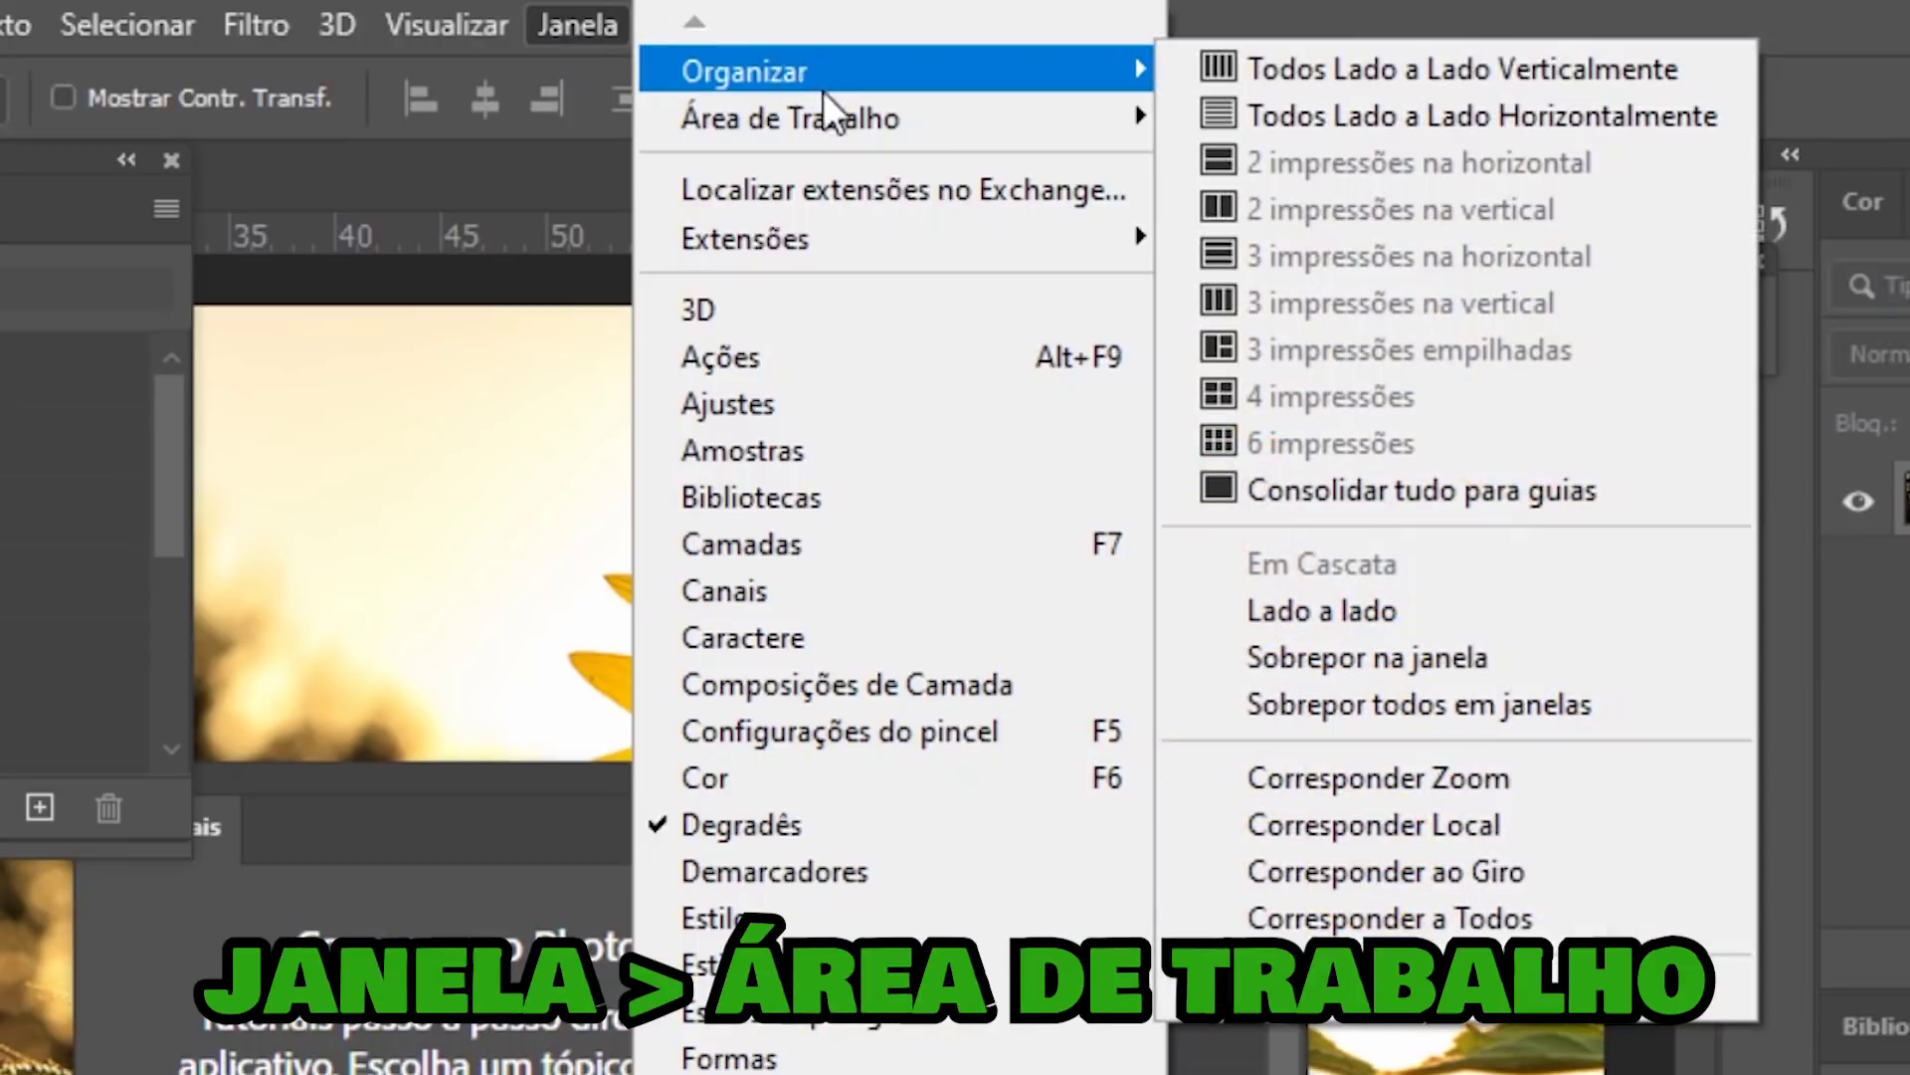
mouse_move(862, 117)
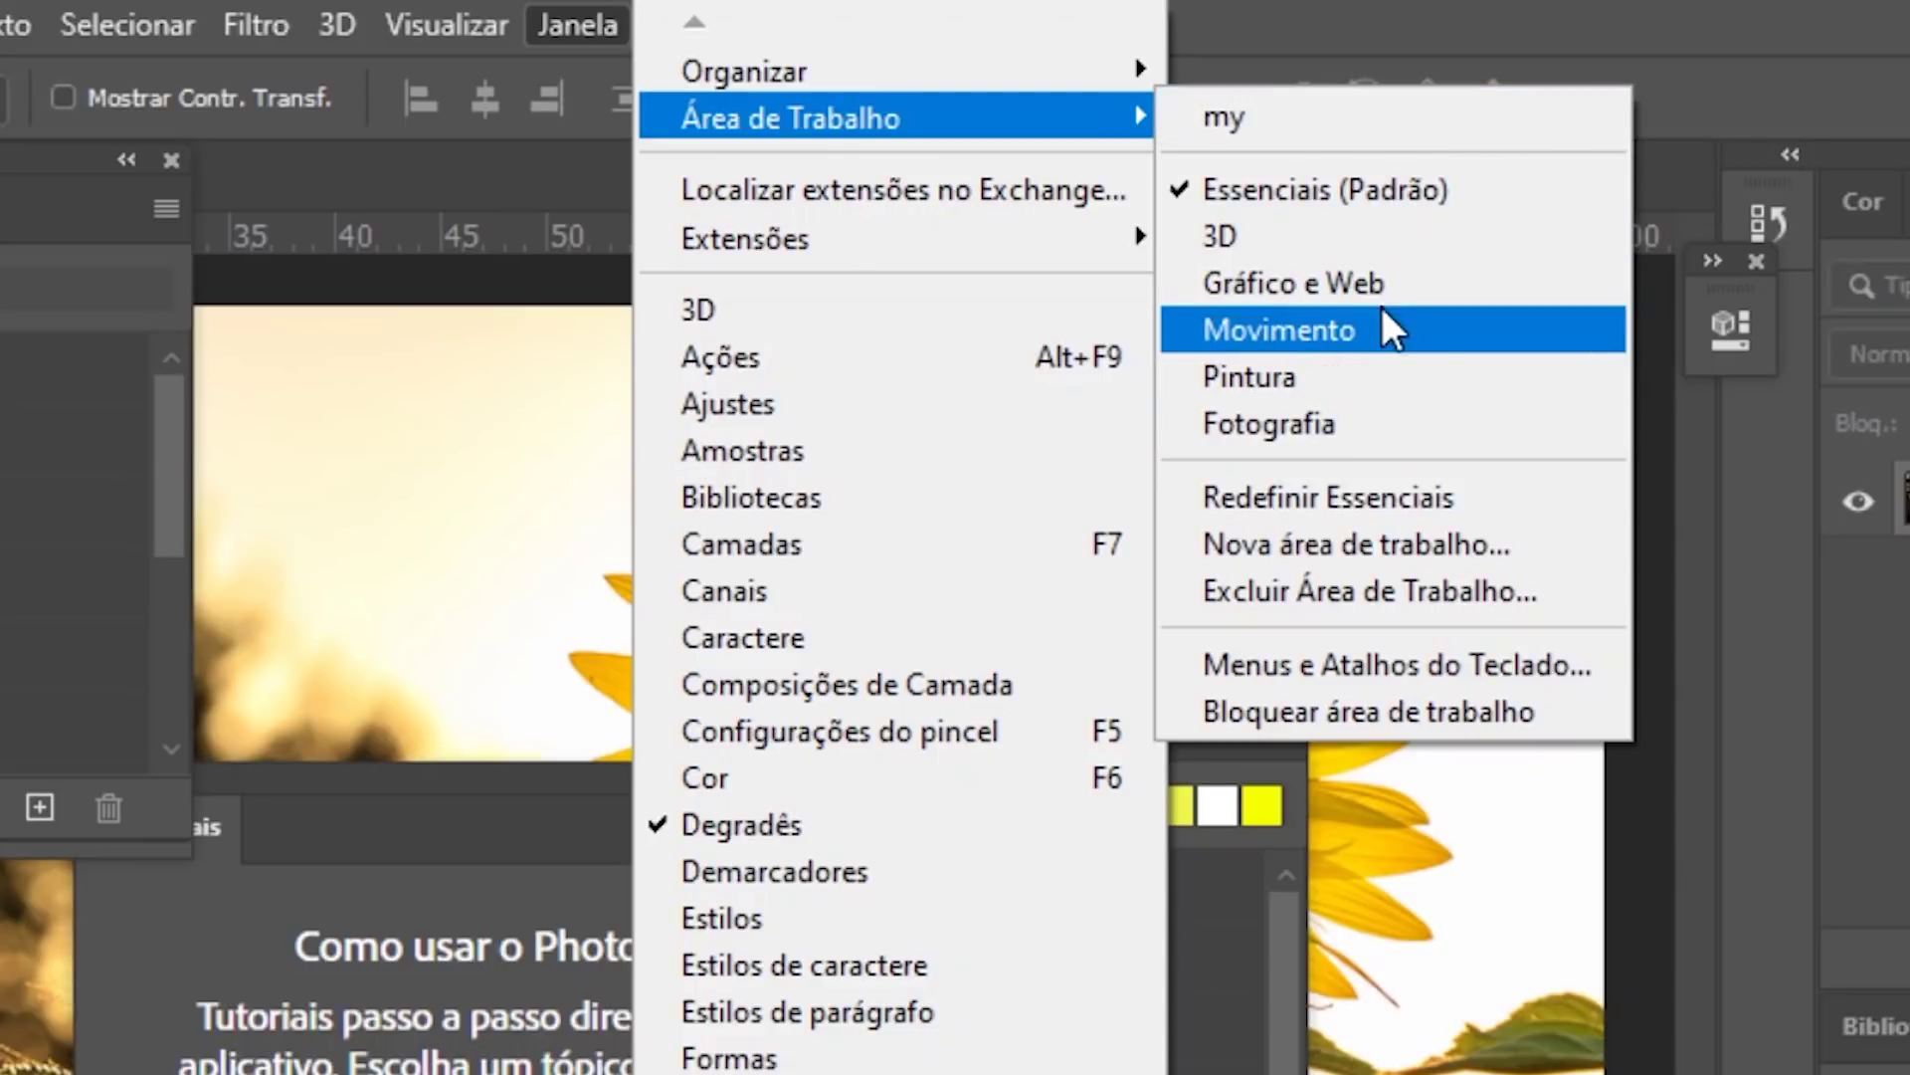
left_click(1405, 290)
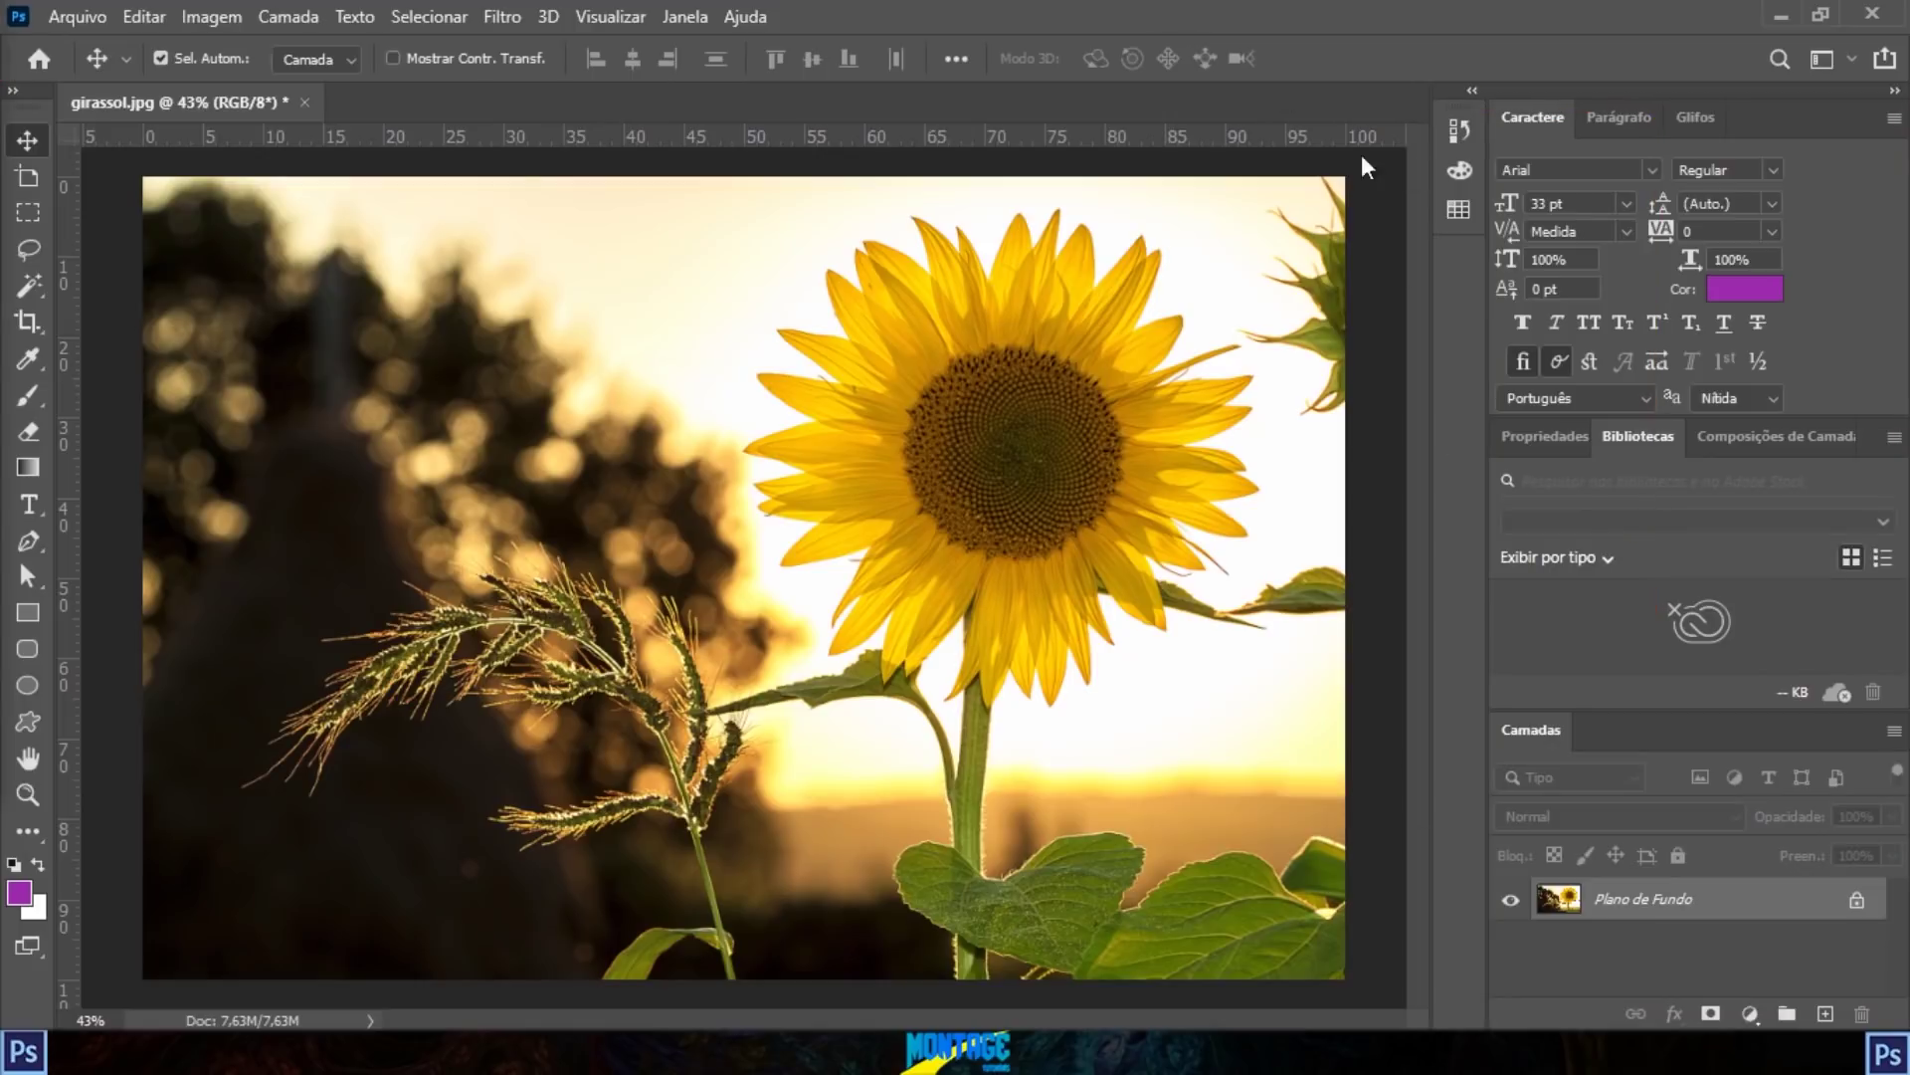
left_click(685, 16)
mouse_move(896, 69)
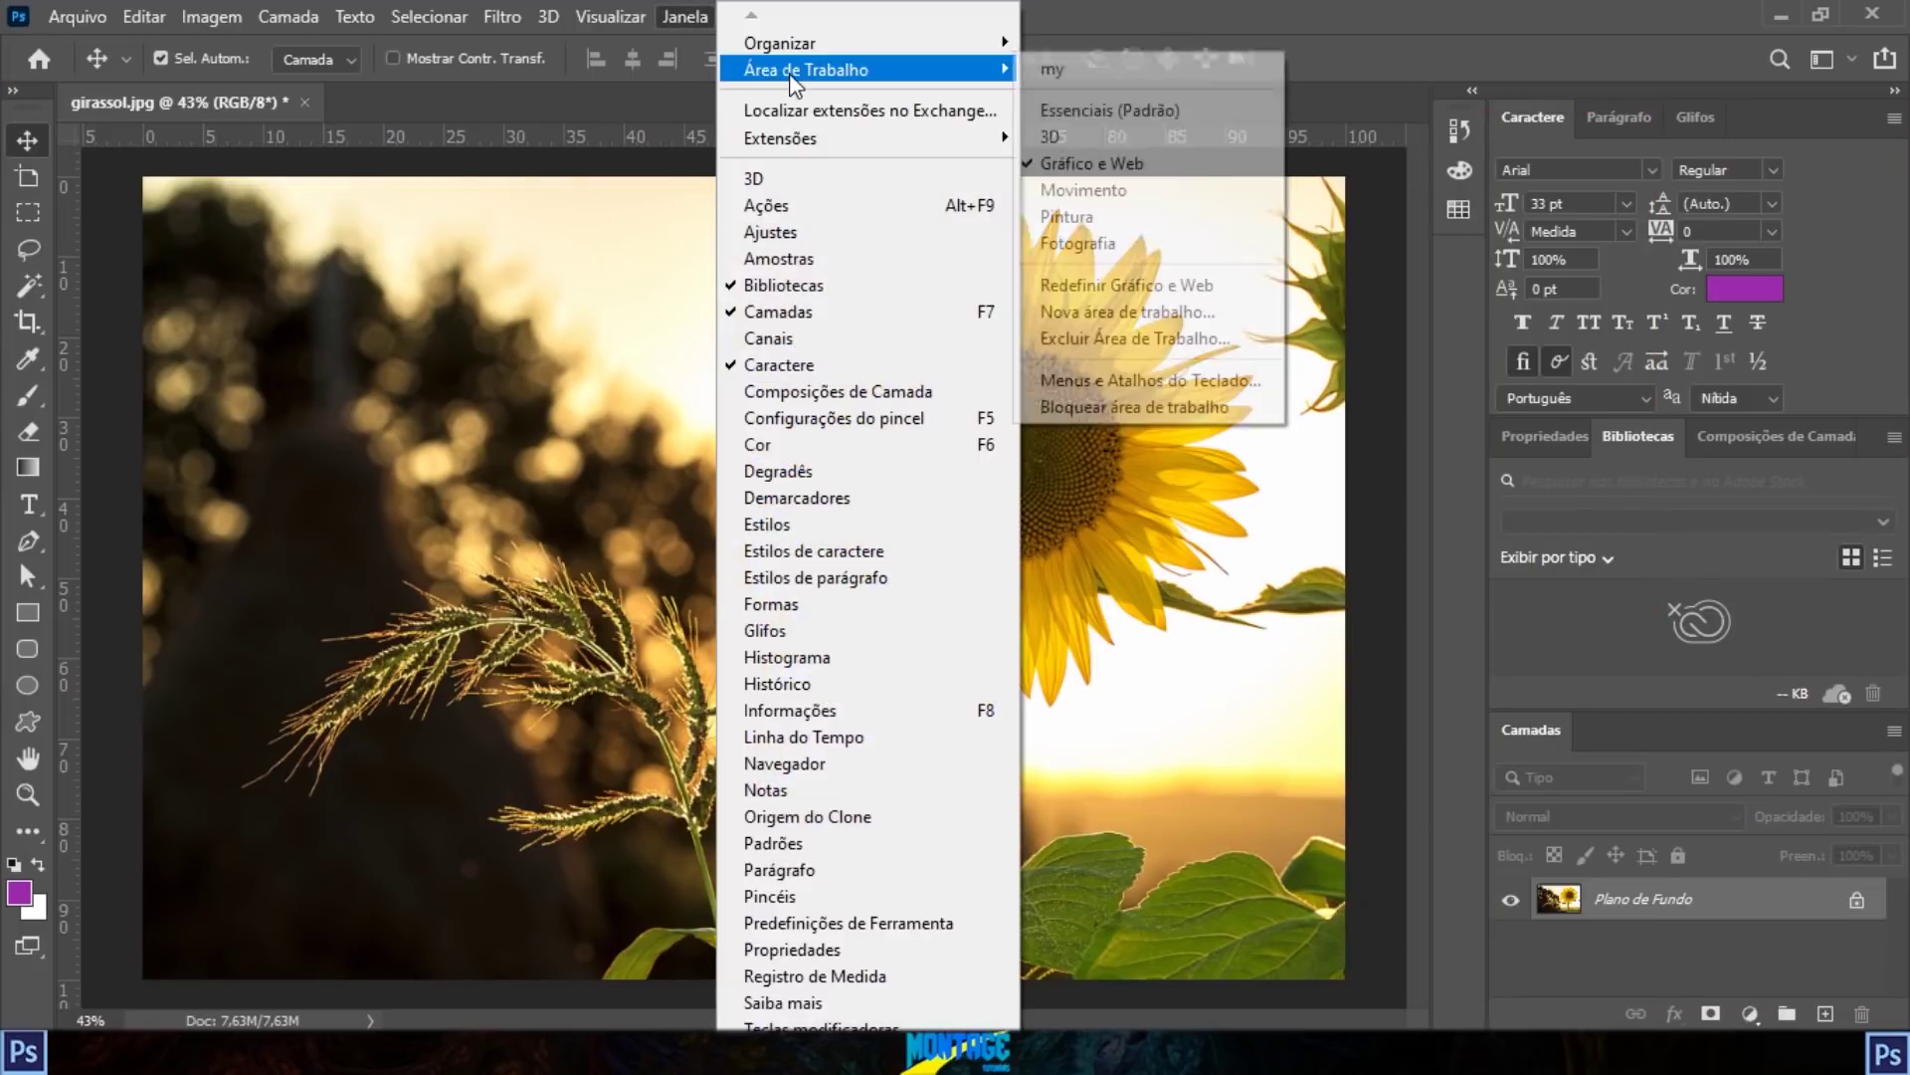
left_click(1095, 163)
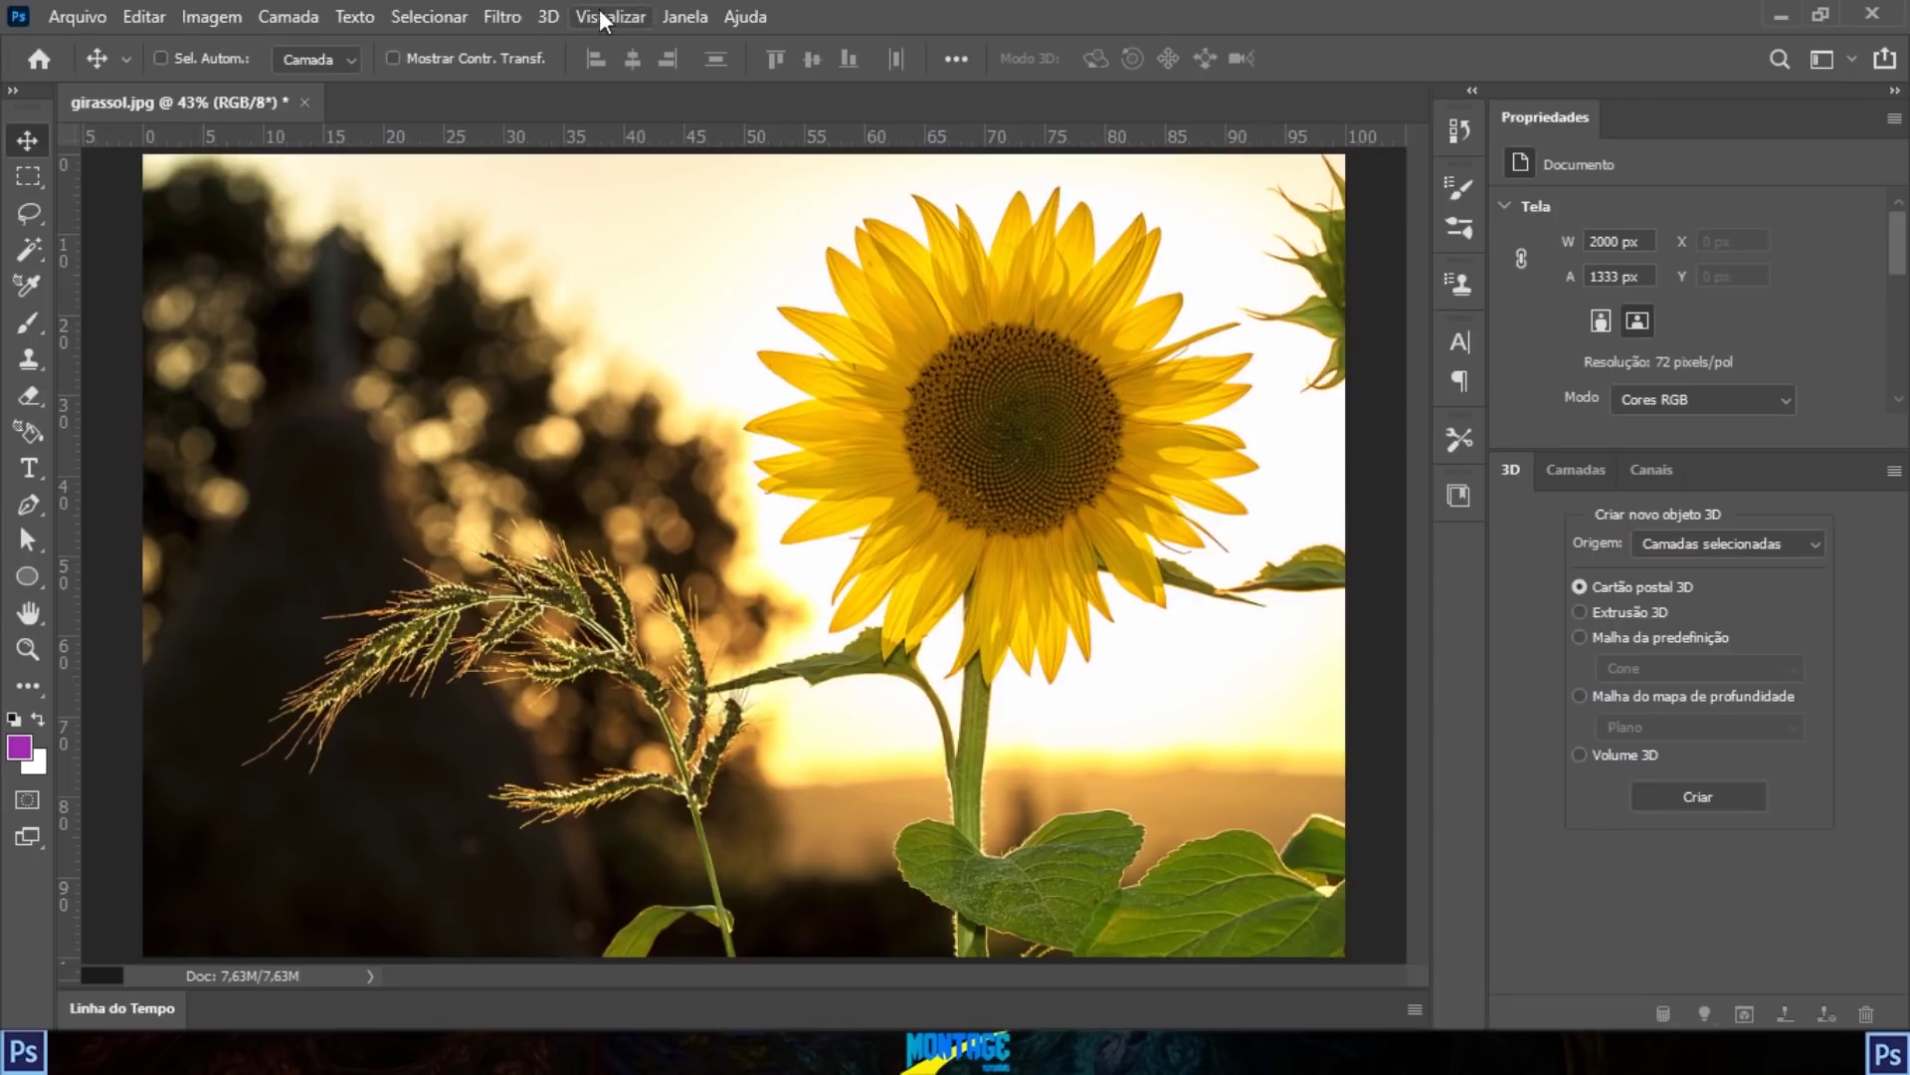
left_click(627, 15)
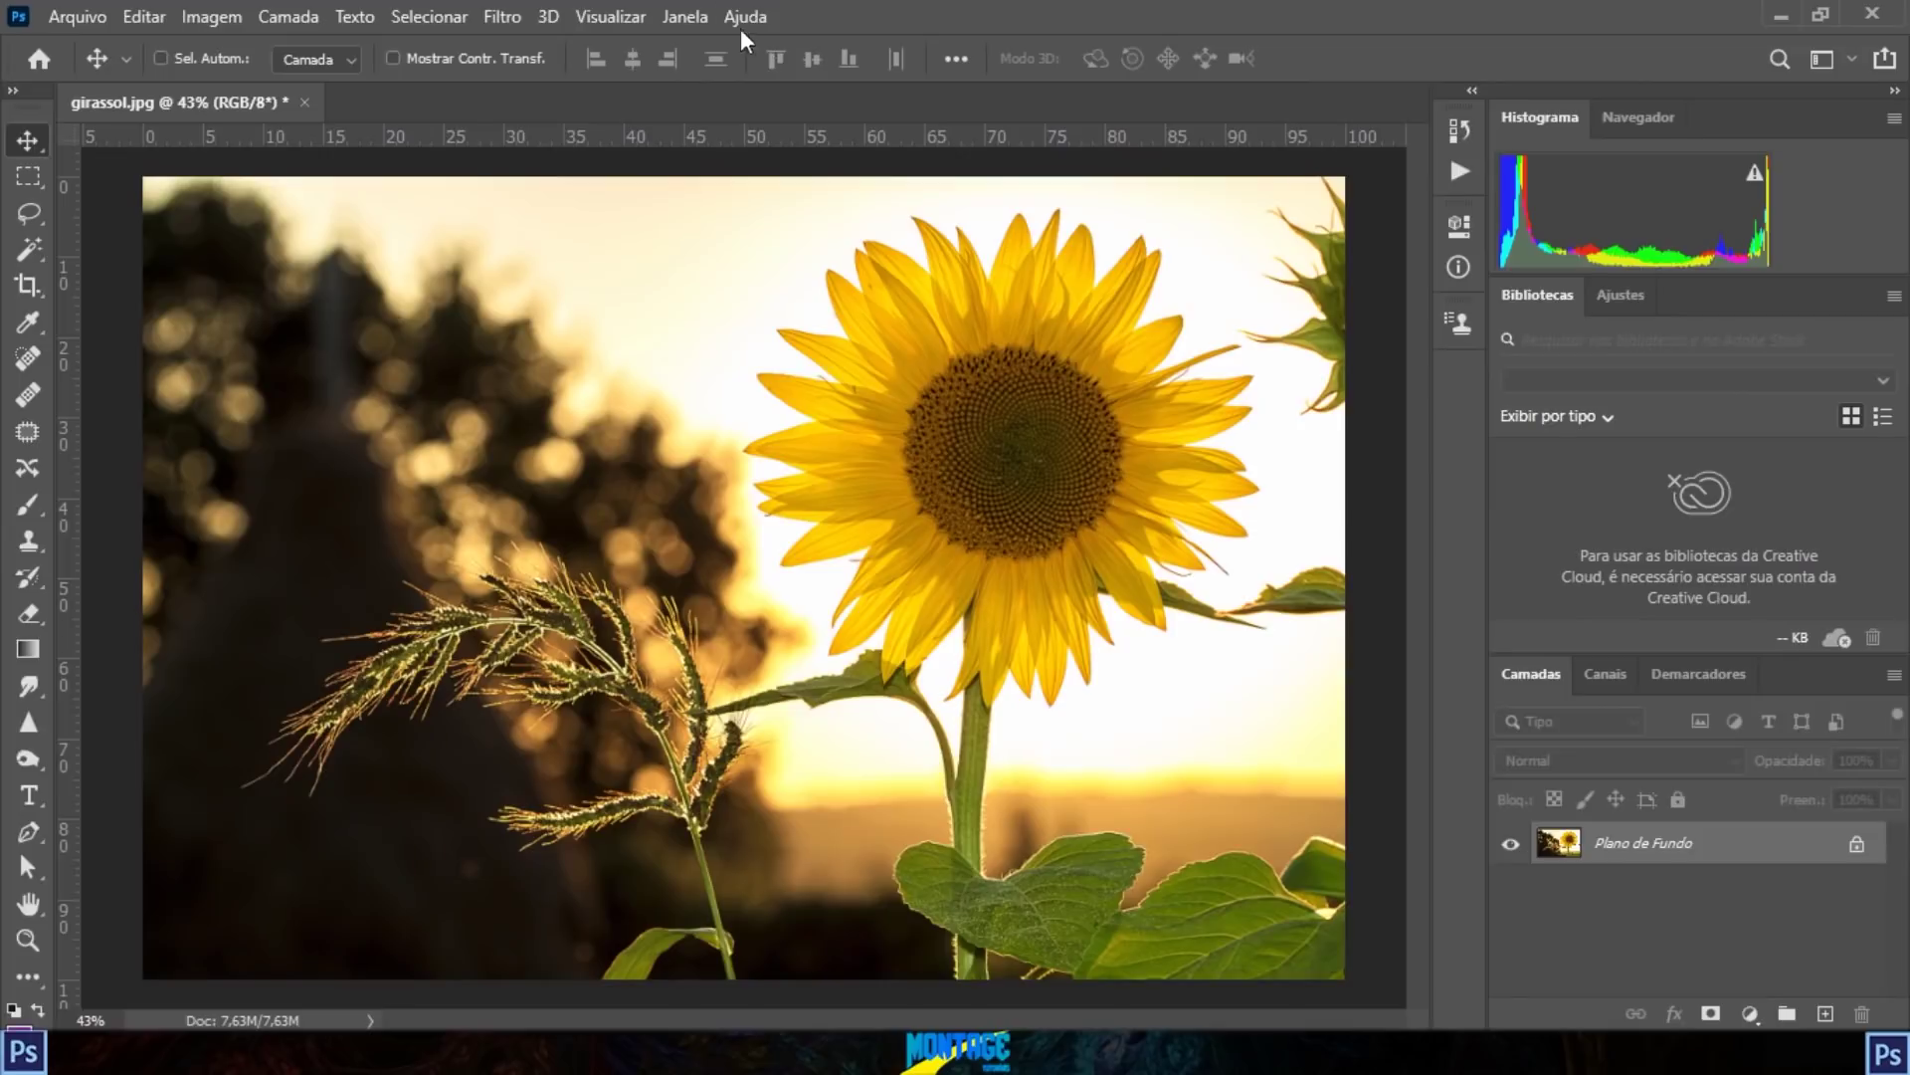
left_click(685, 17)
mouse_move(796, 70)
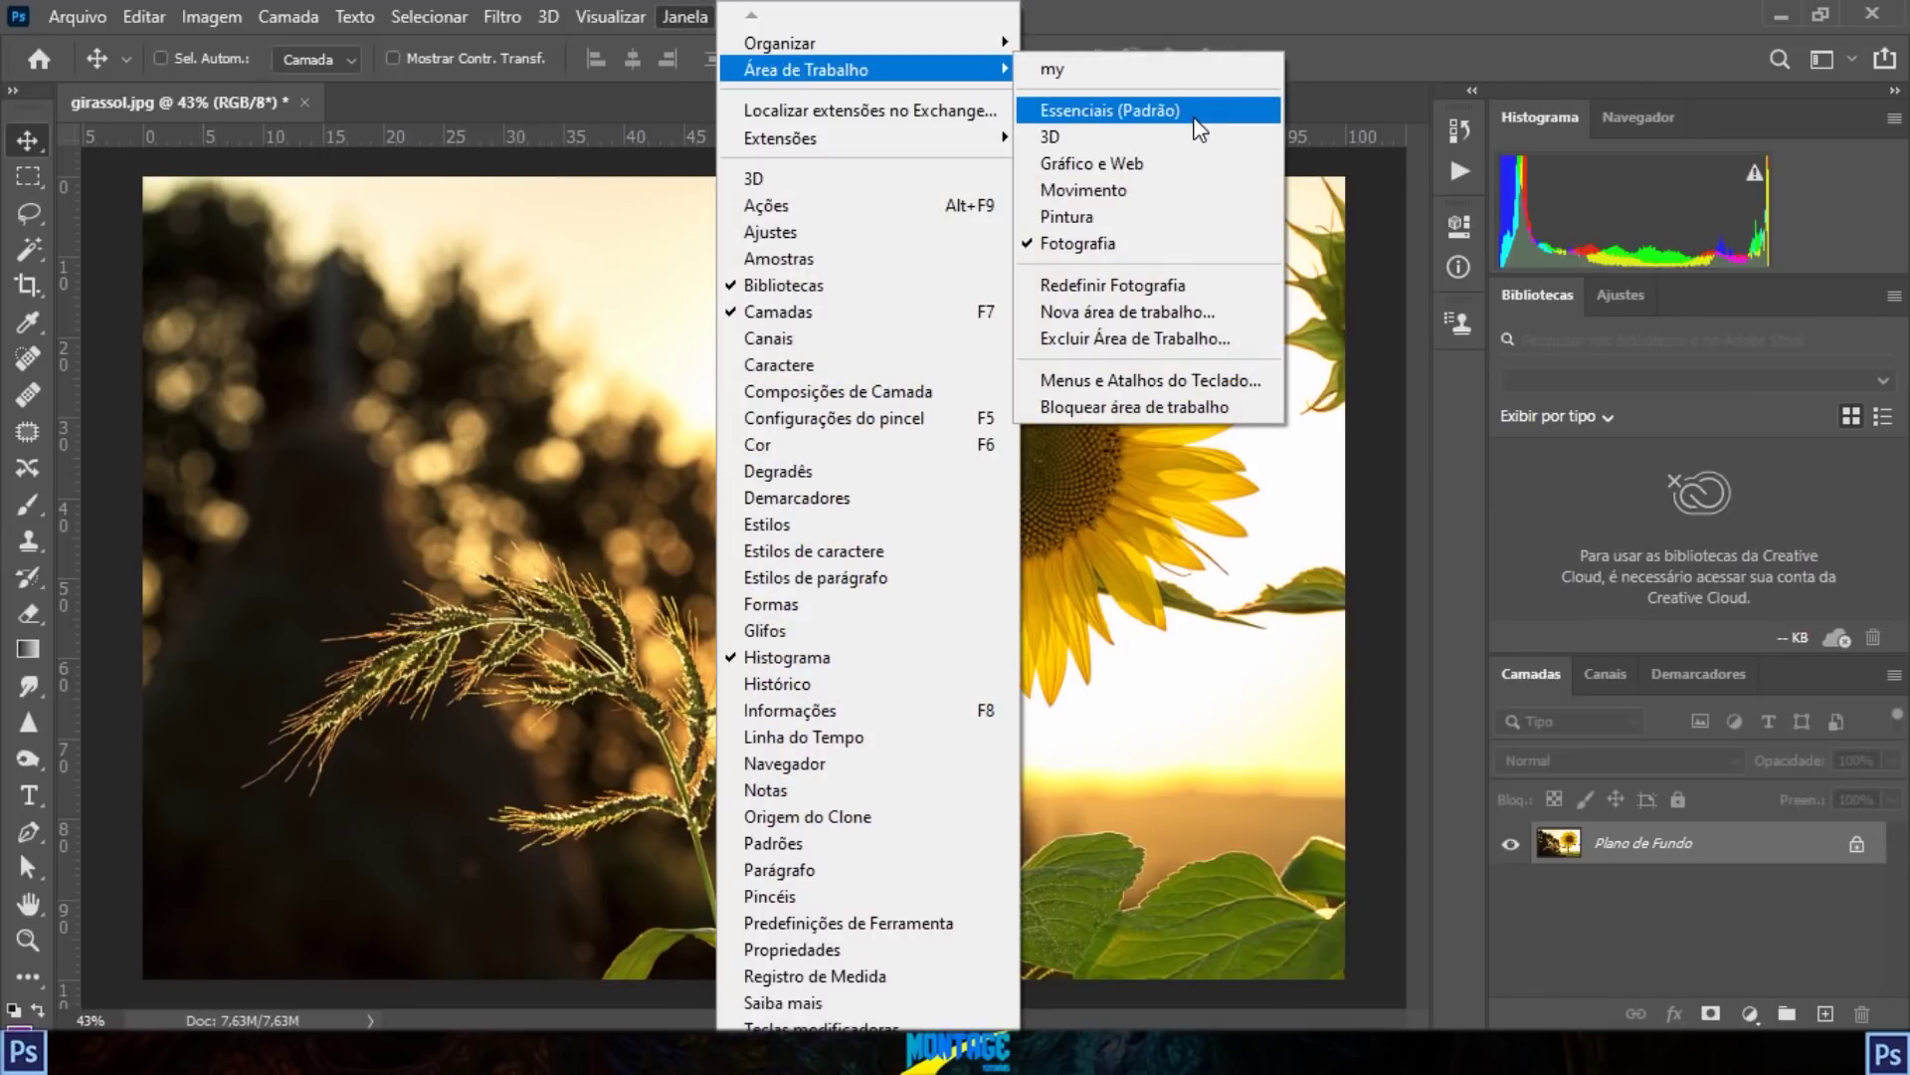
left_click(1174, 116)
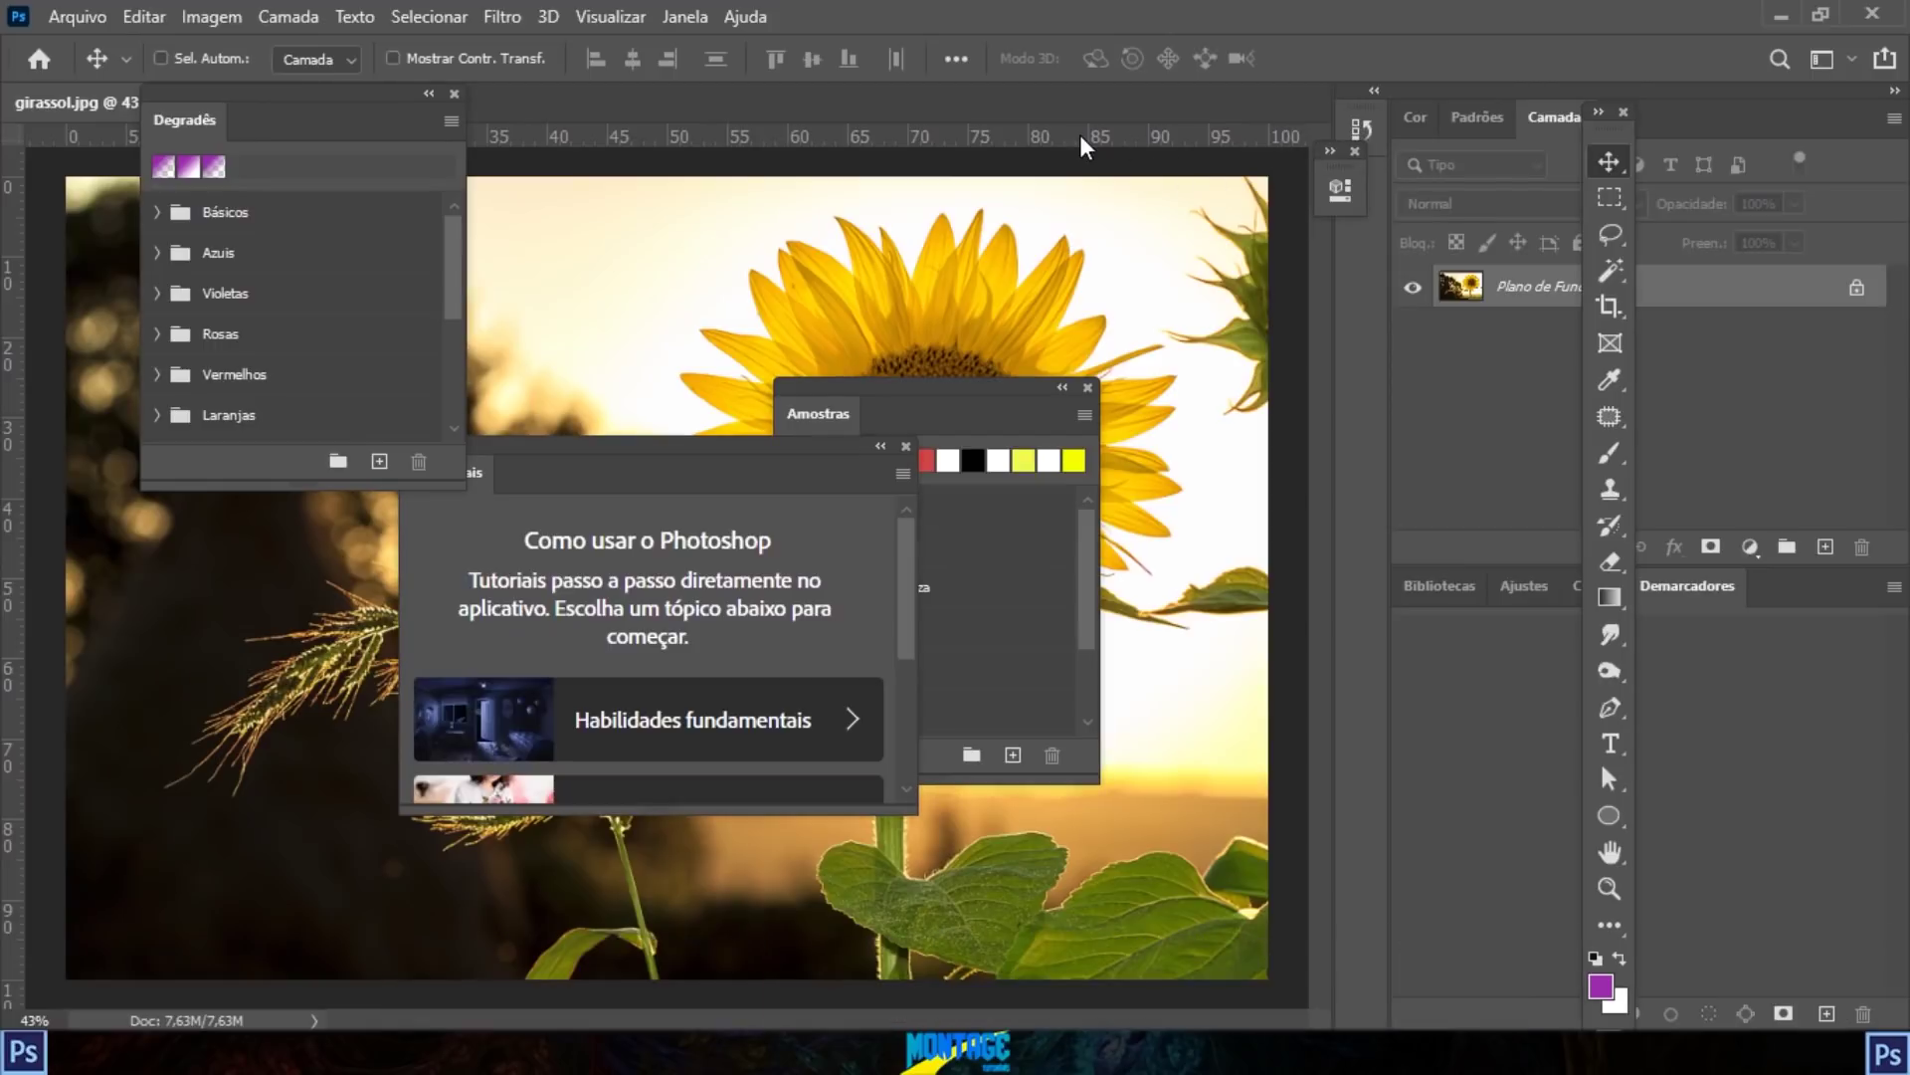
Step: Reset the Essenciais workspace to its default panel layout
left_click(683, 18)
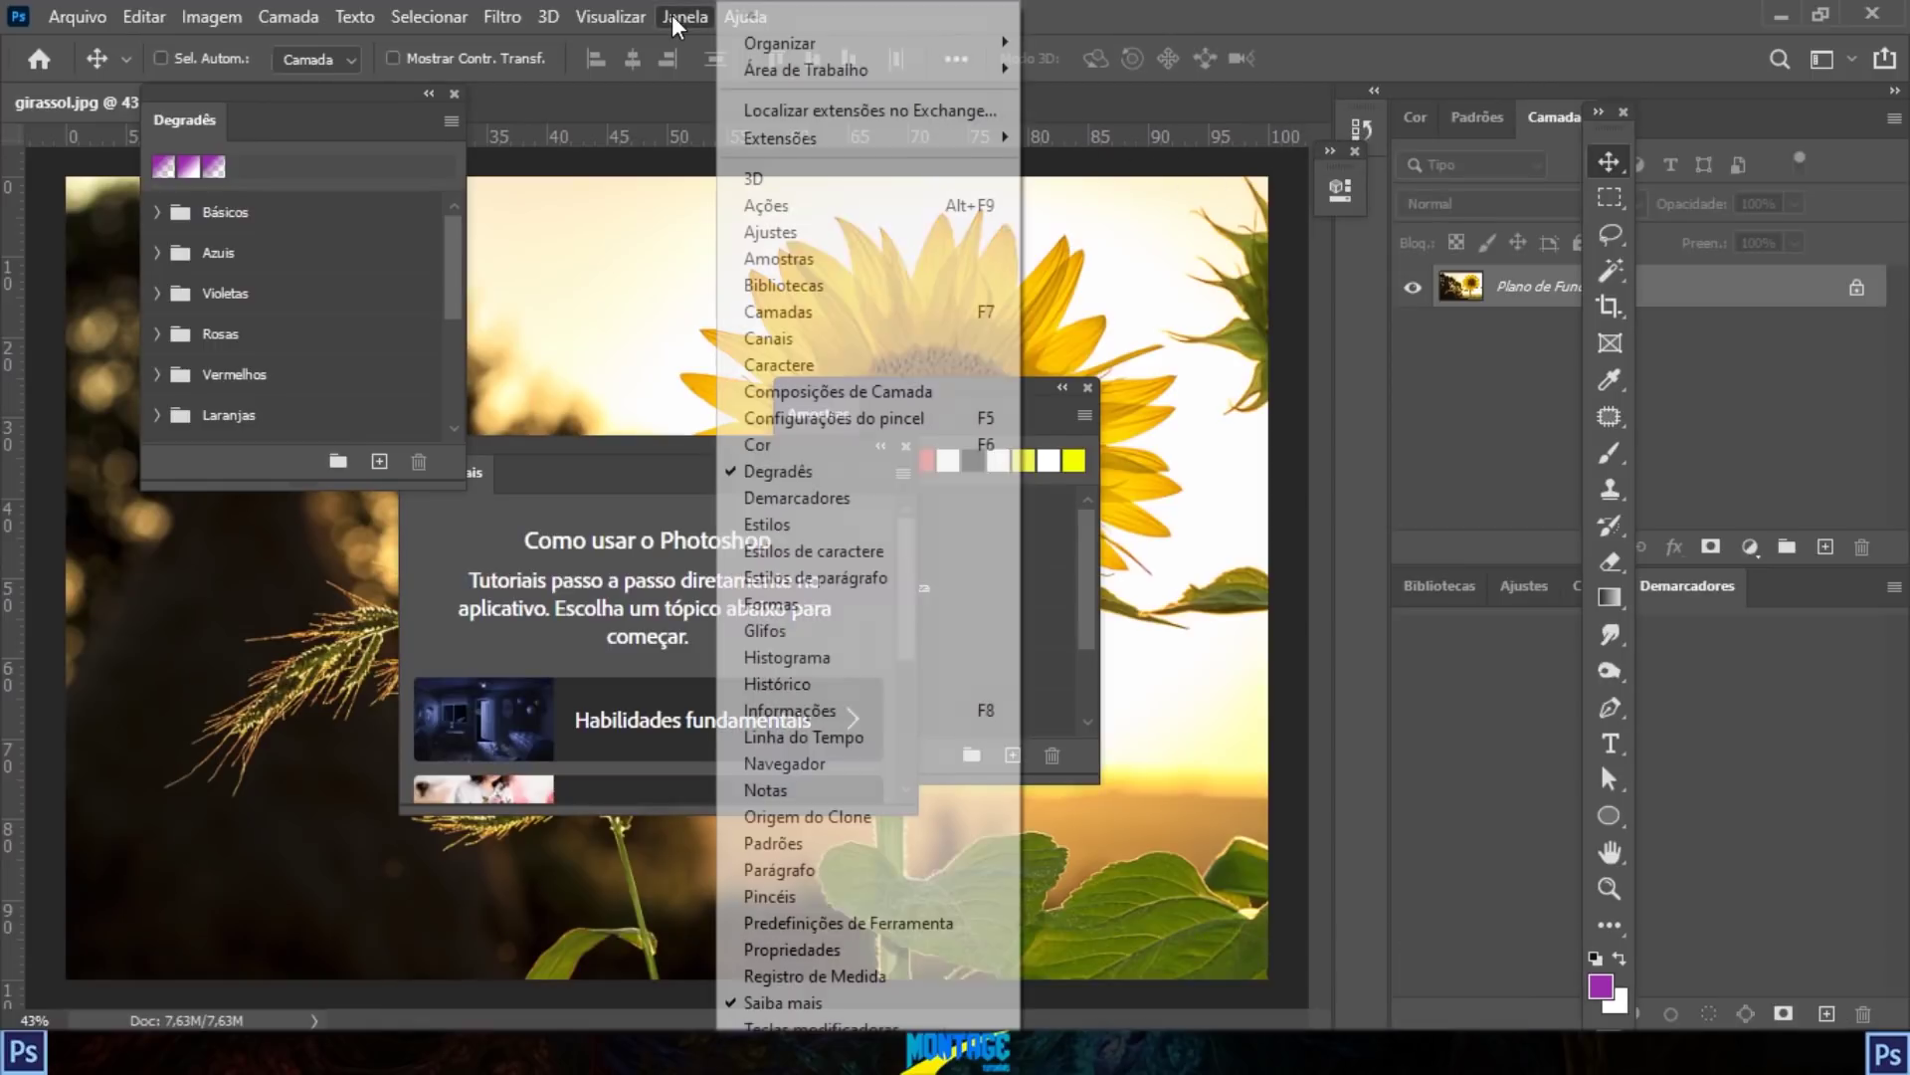
mouse_move(831, 79)
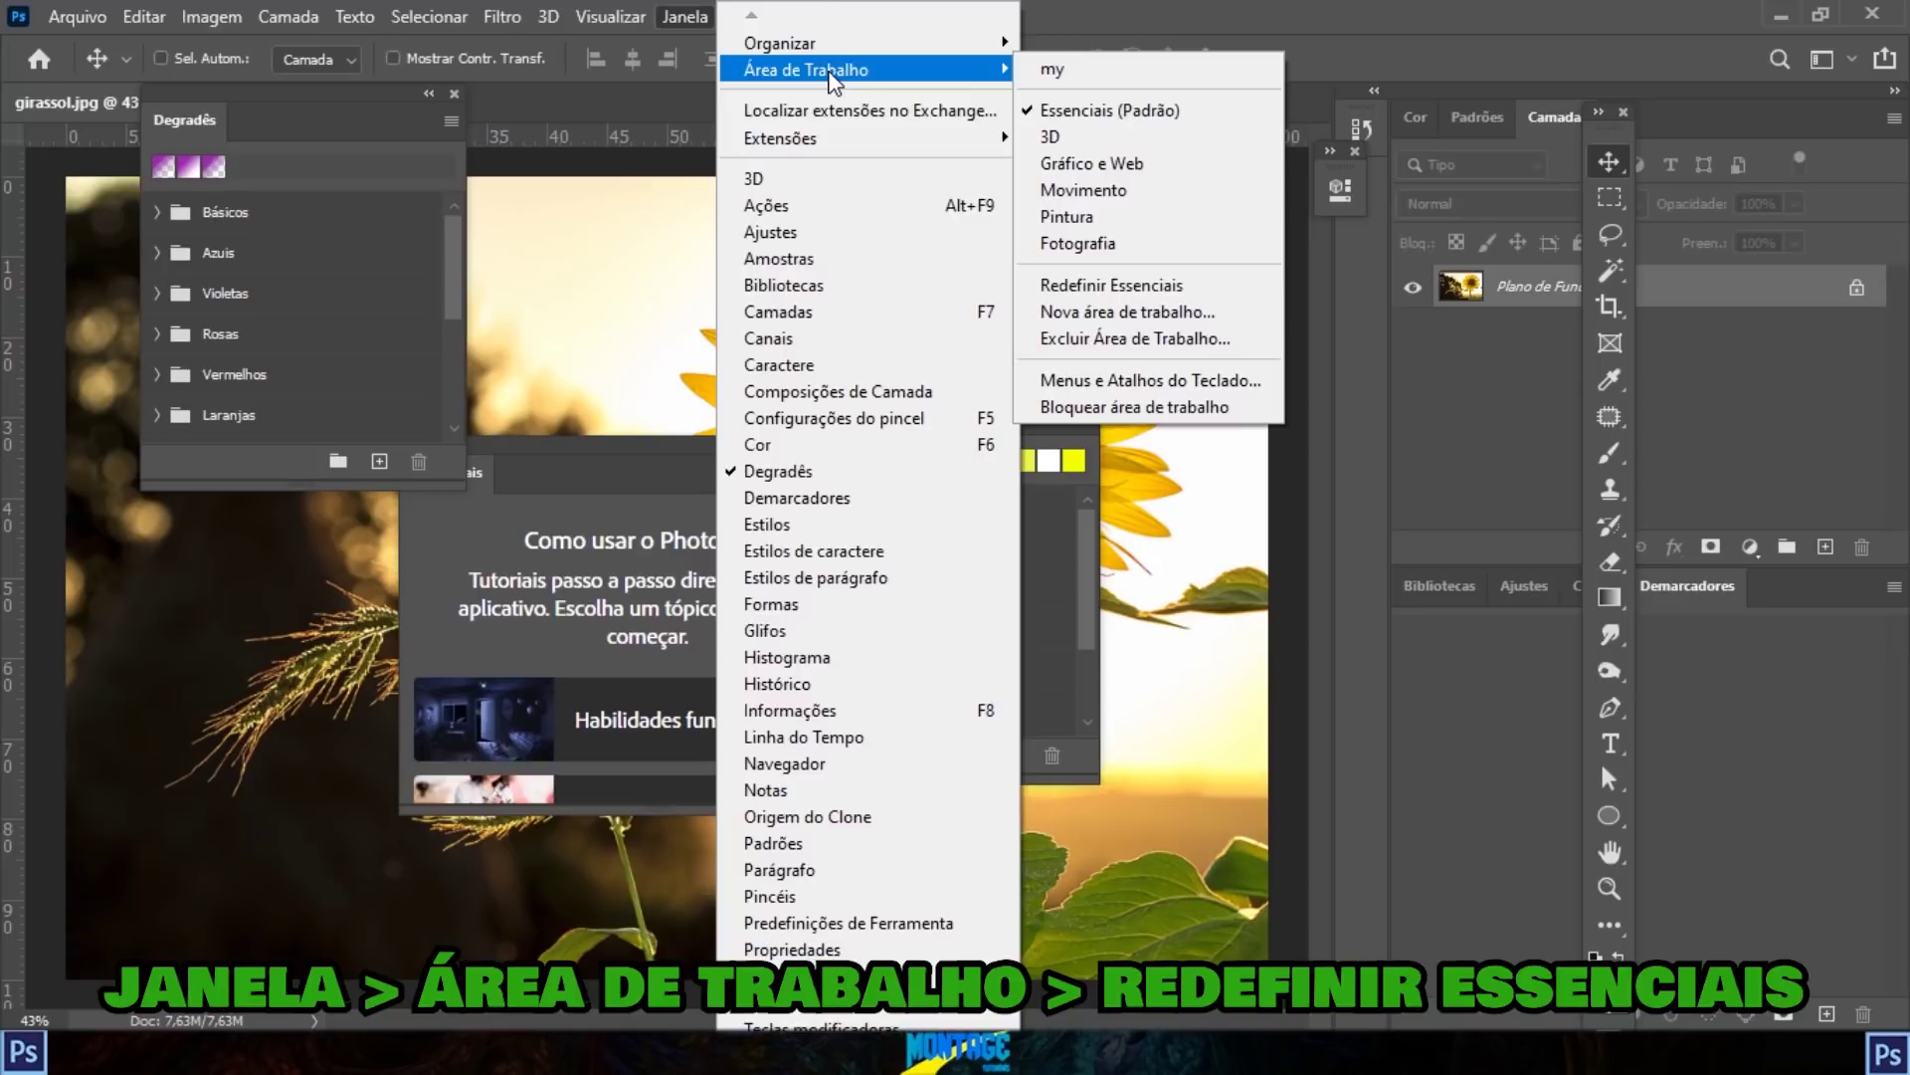
left_click(1214, 290)
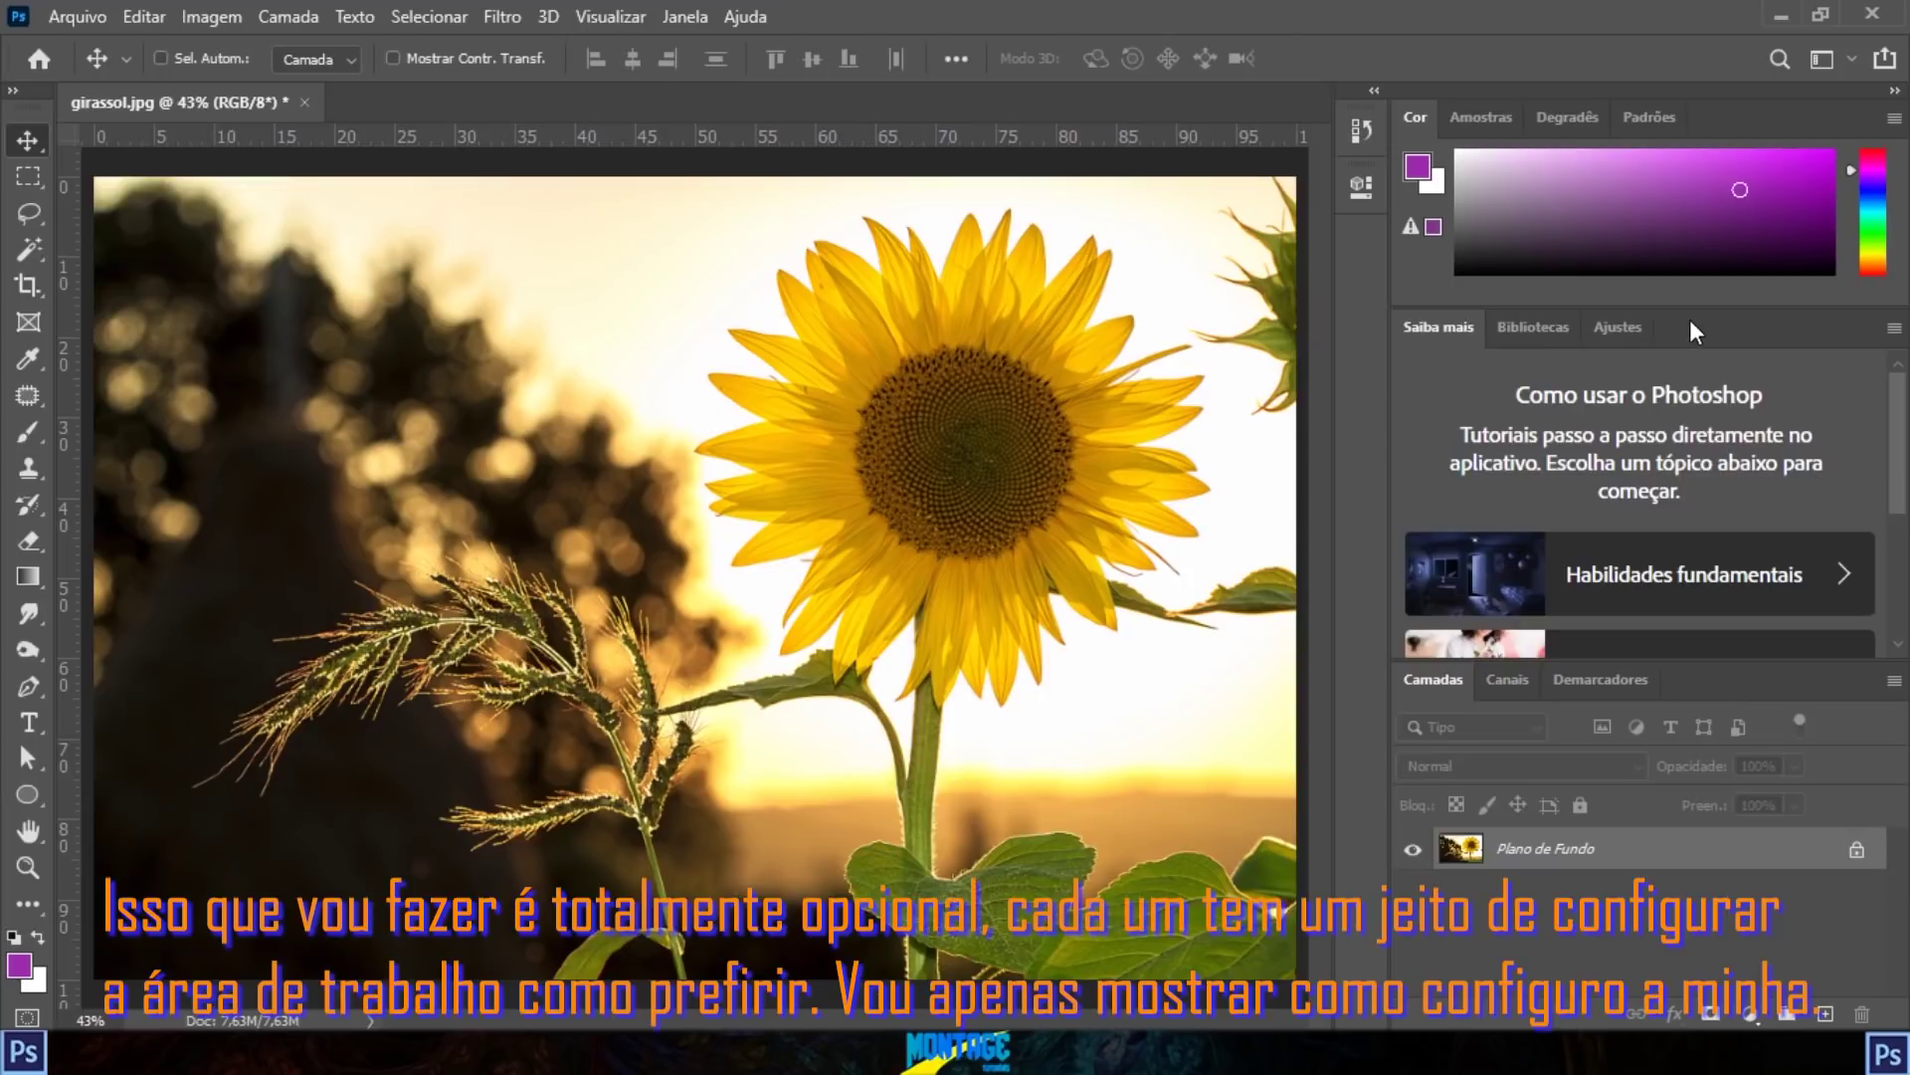
Step: Close the panel group holding Saiba mais, Bibliotecas and Ajustes, and enlarge the Camadas panel by shrinking the Cor panel
left_click_drag(1740, 325, 927, 267)
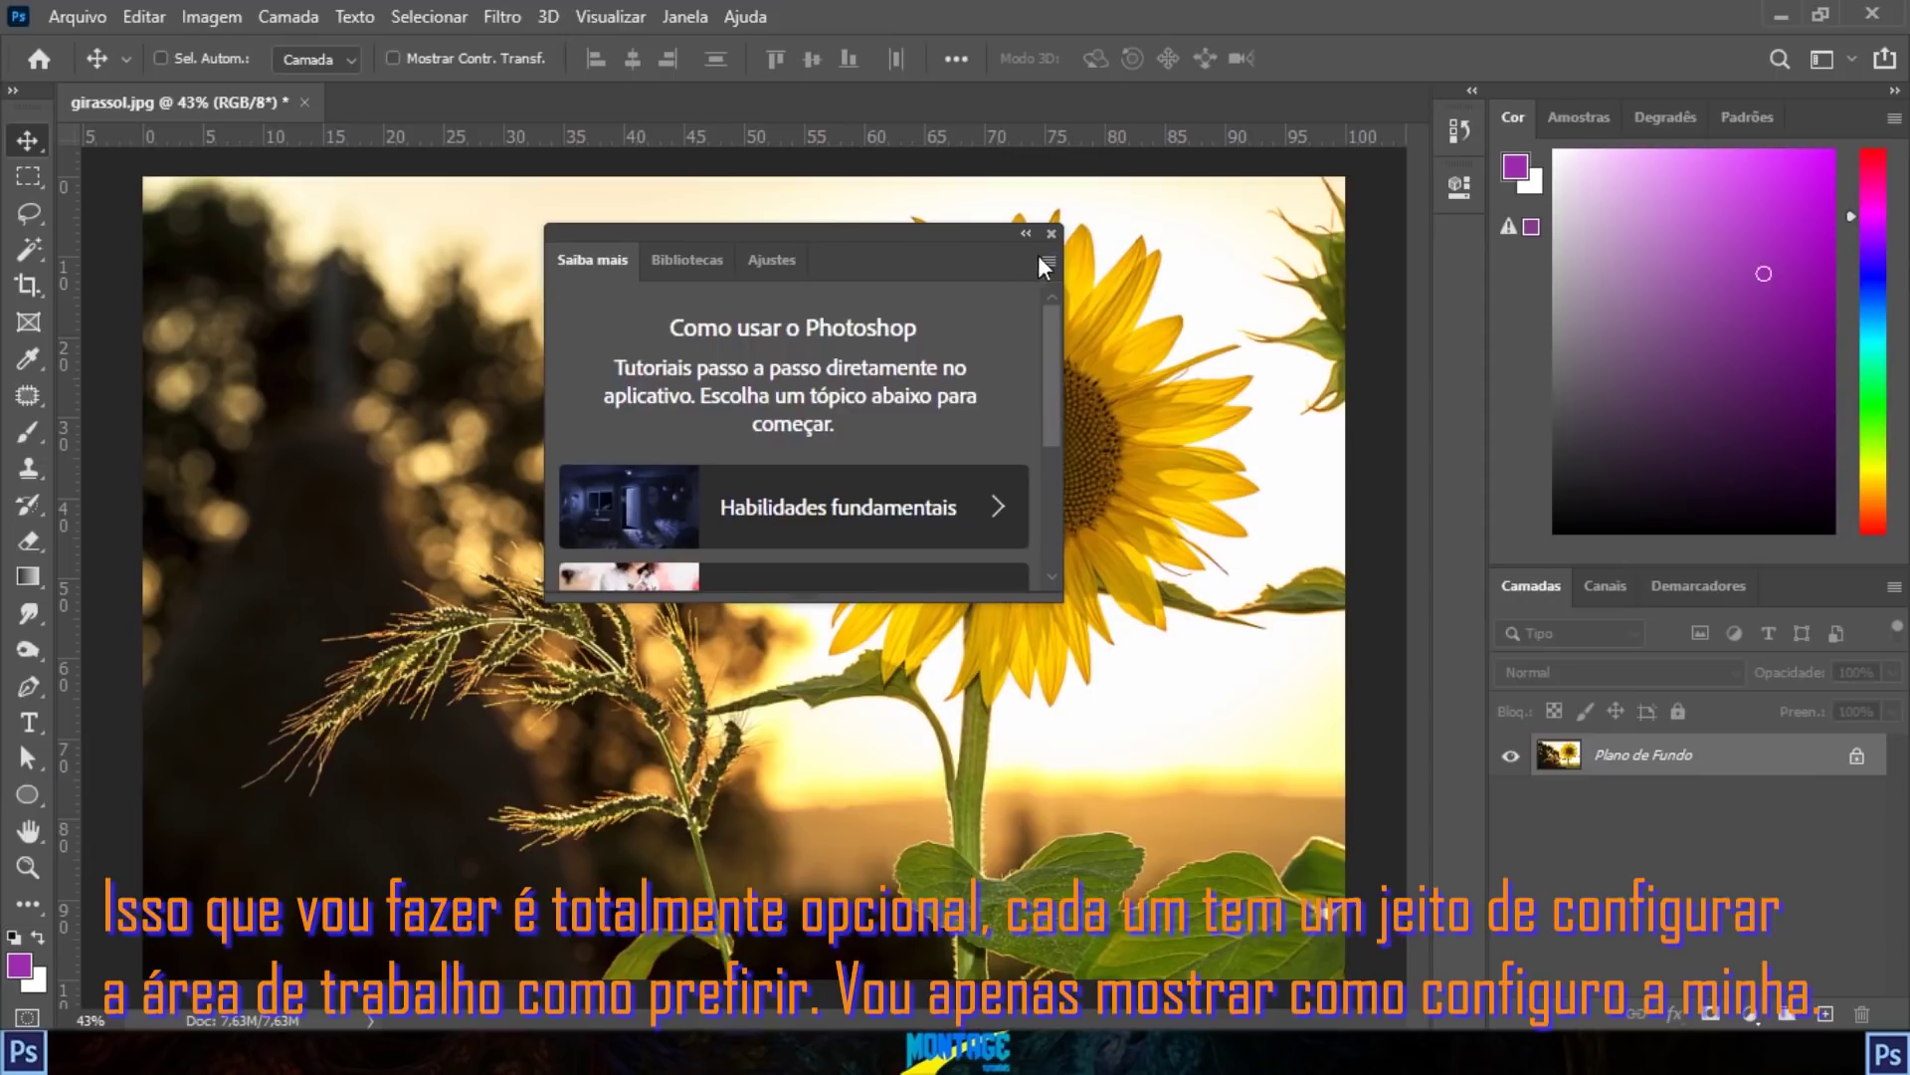
left_click(1049, 233)
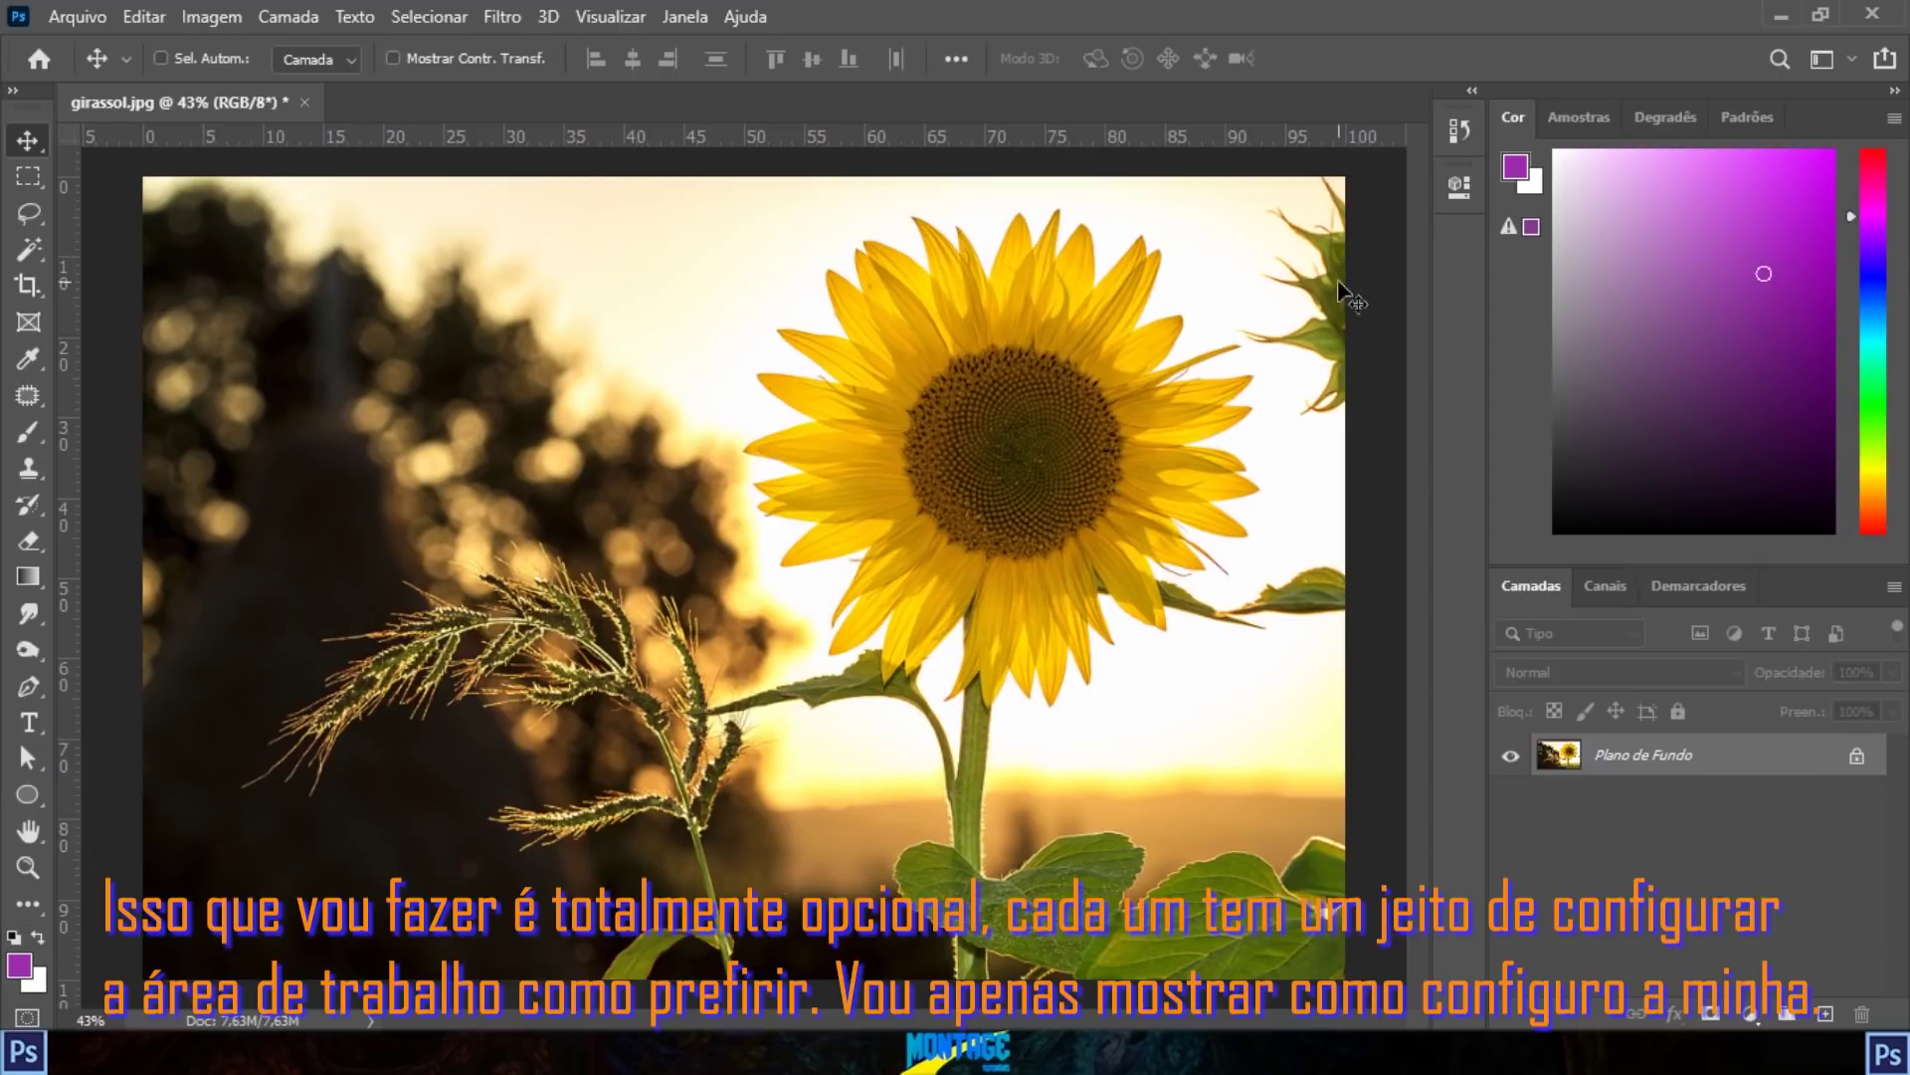
left_click_drag(1632, 567, 1615, 133)
key("ctrl+2")
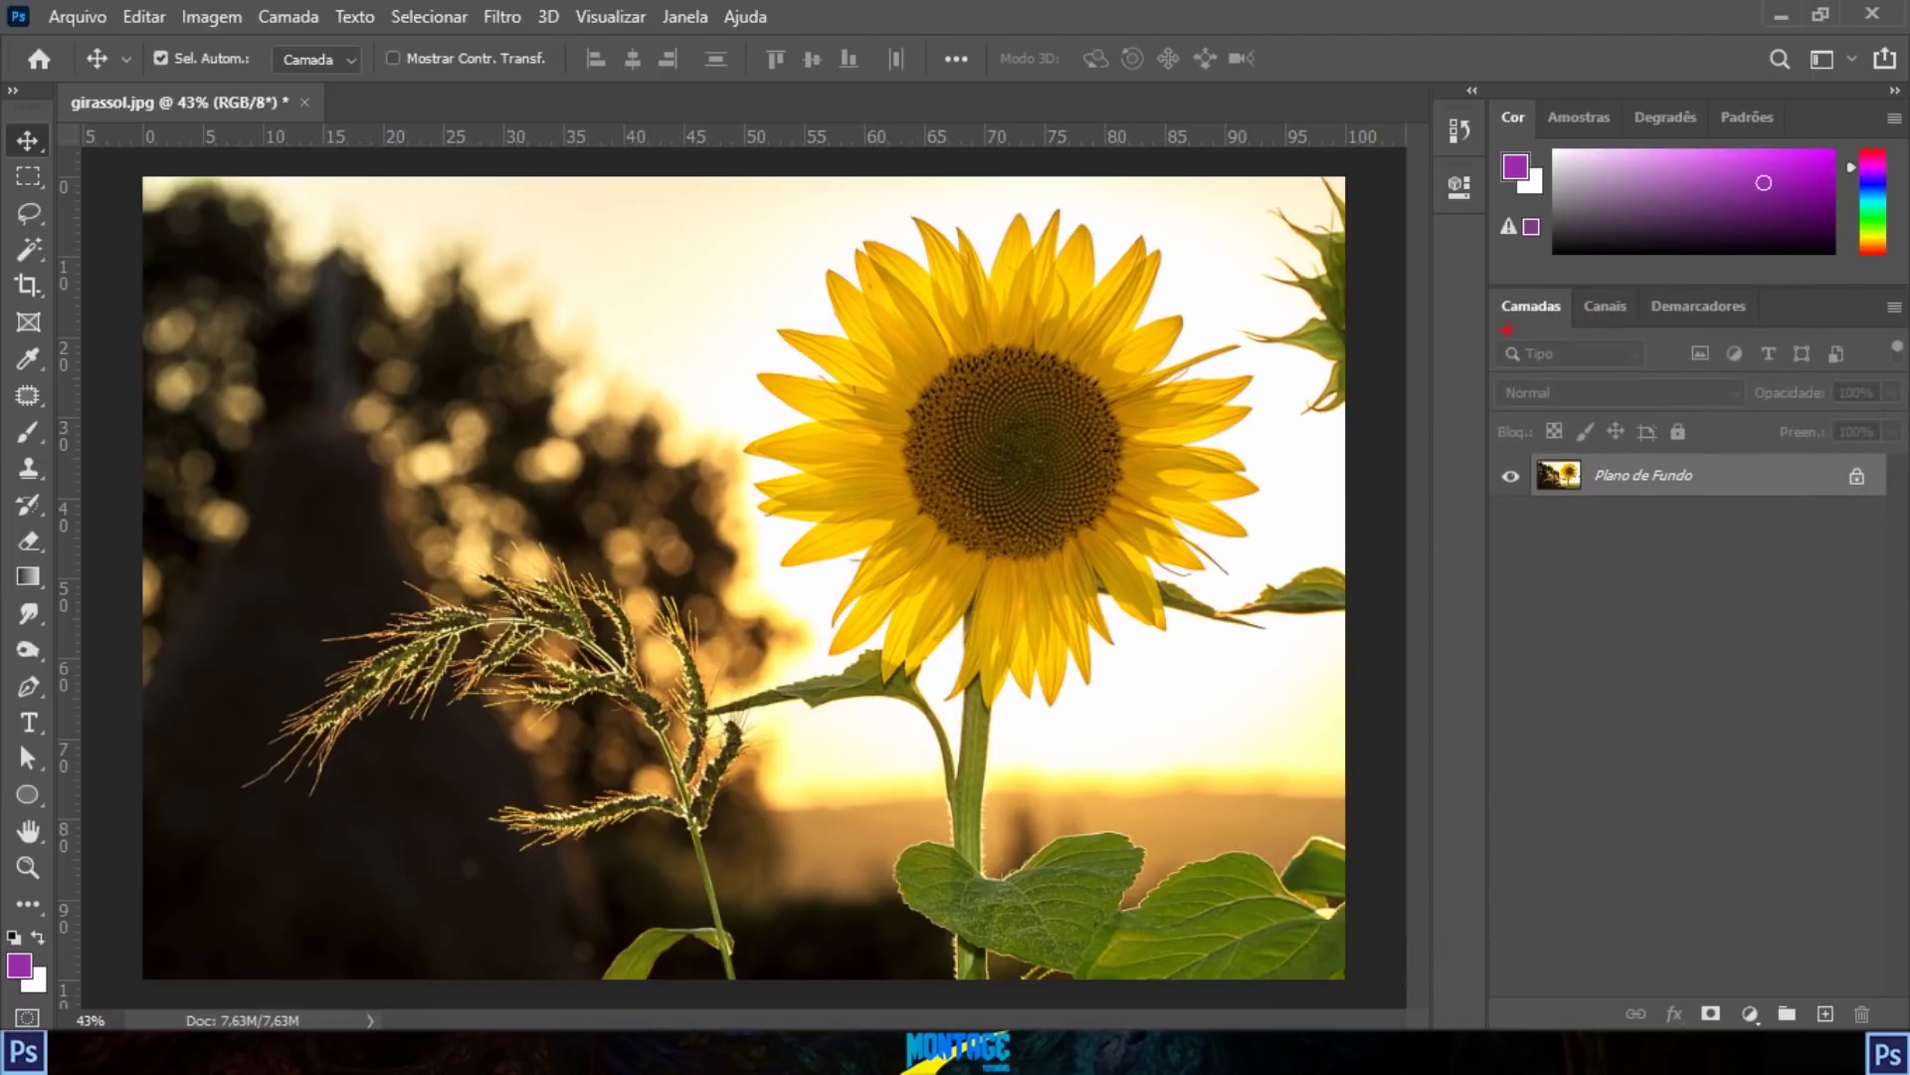
mouse_move(1487, 296)
left_mouse_down()
mouse_move(1812, 810)
mouse_move(1902, 995)
left_mouse_up()
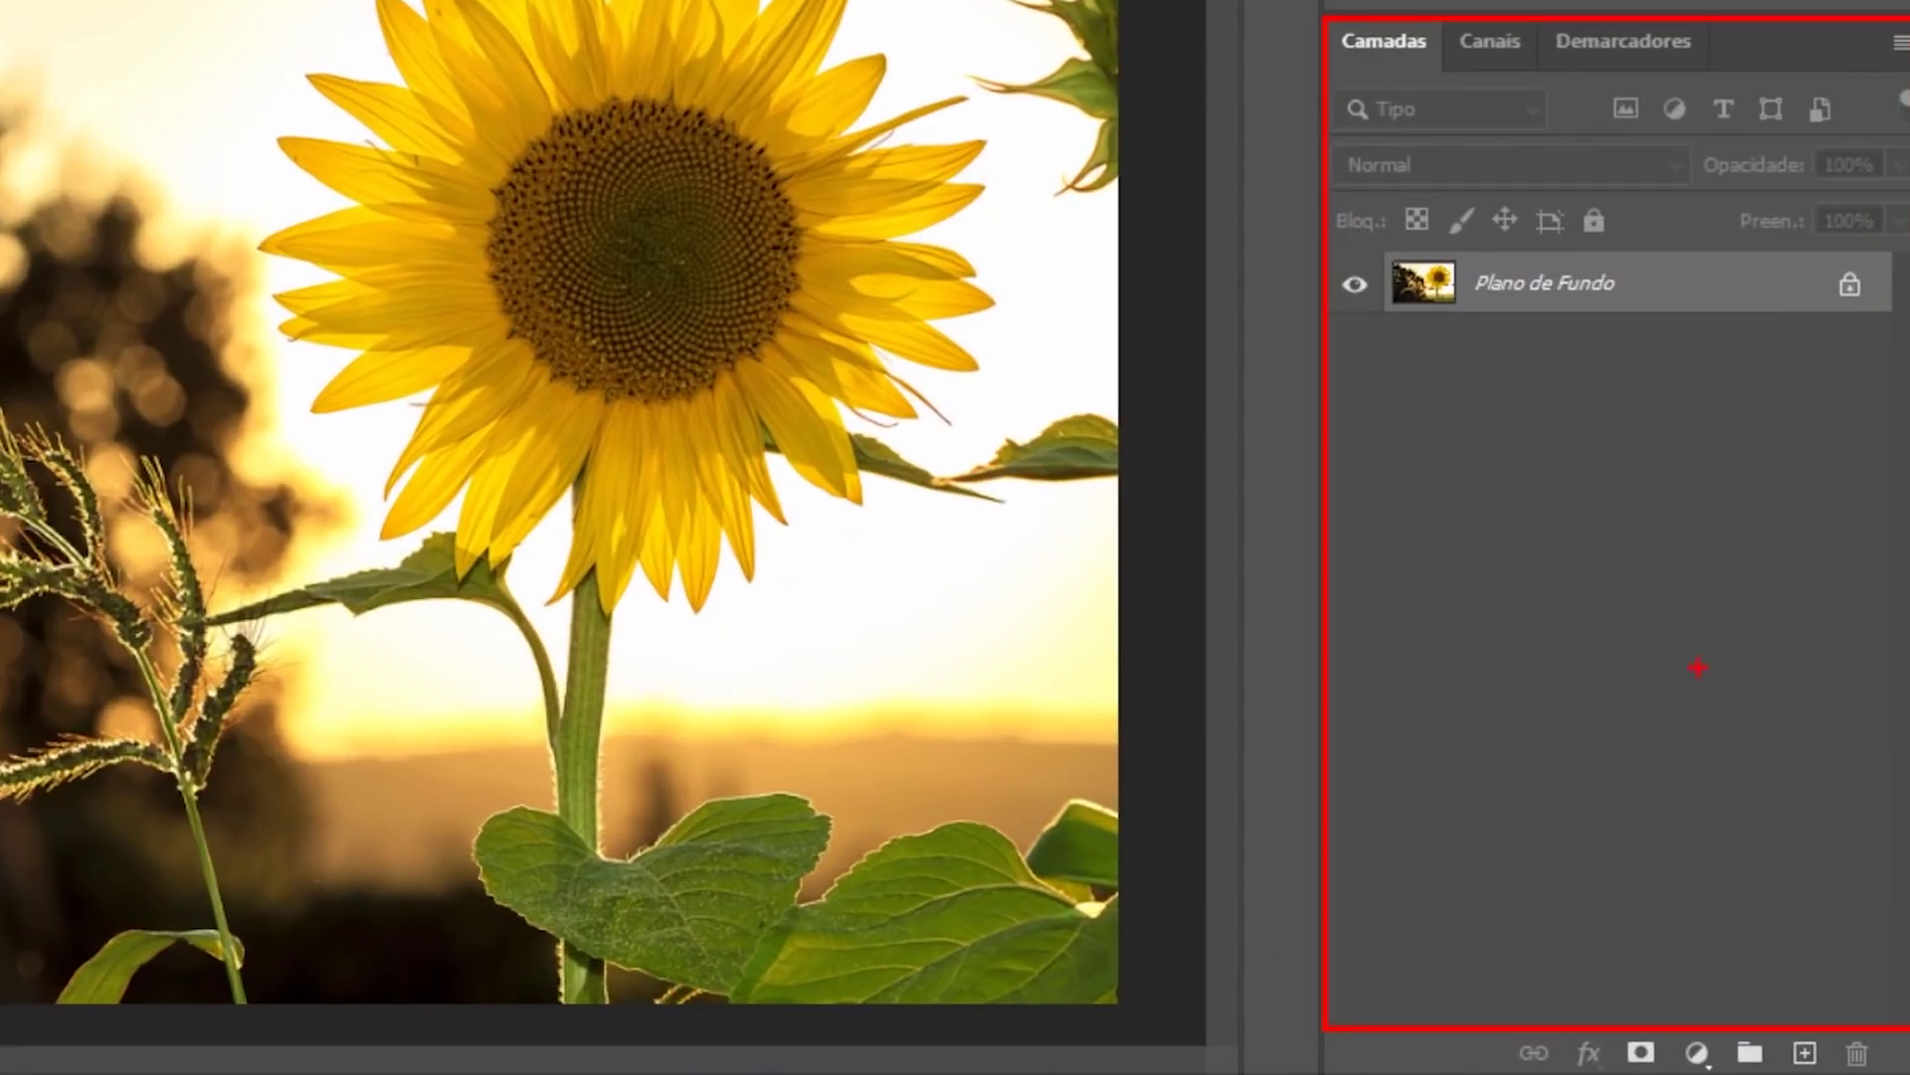
key("Escape")
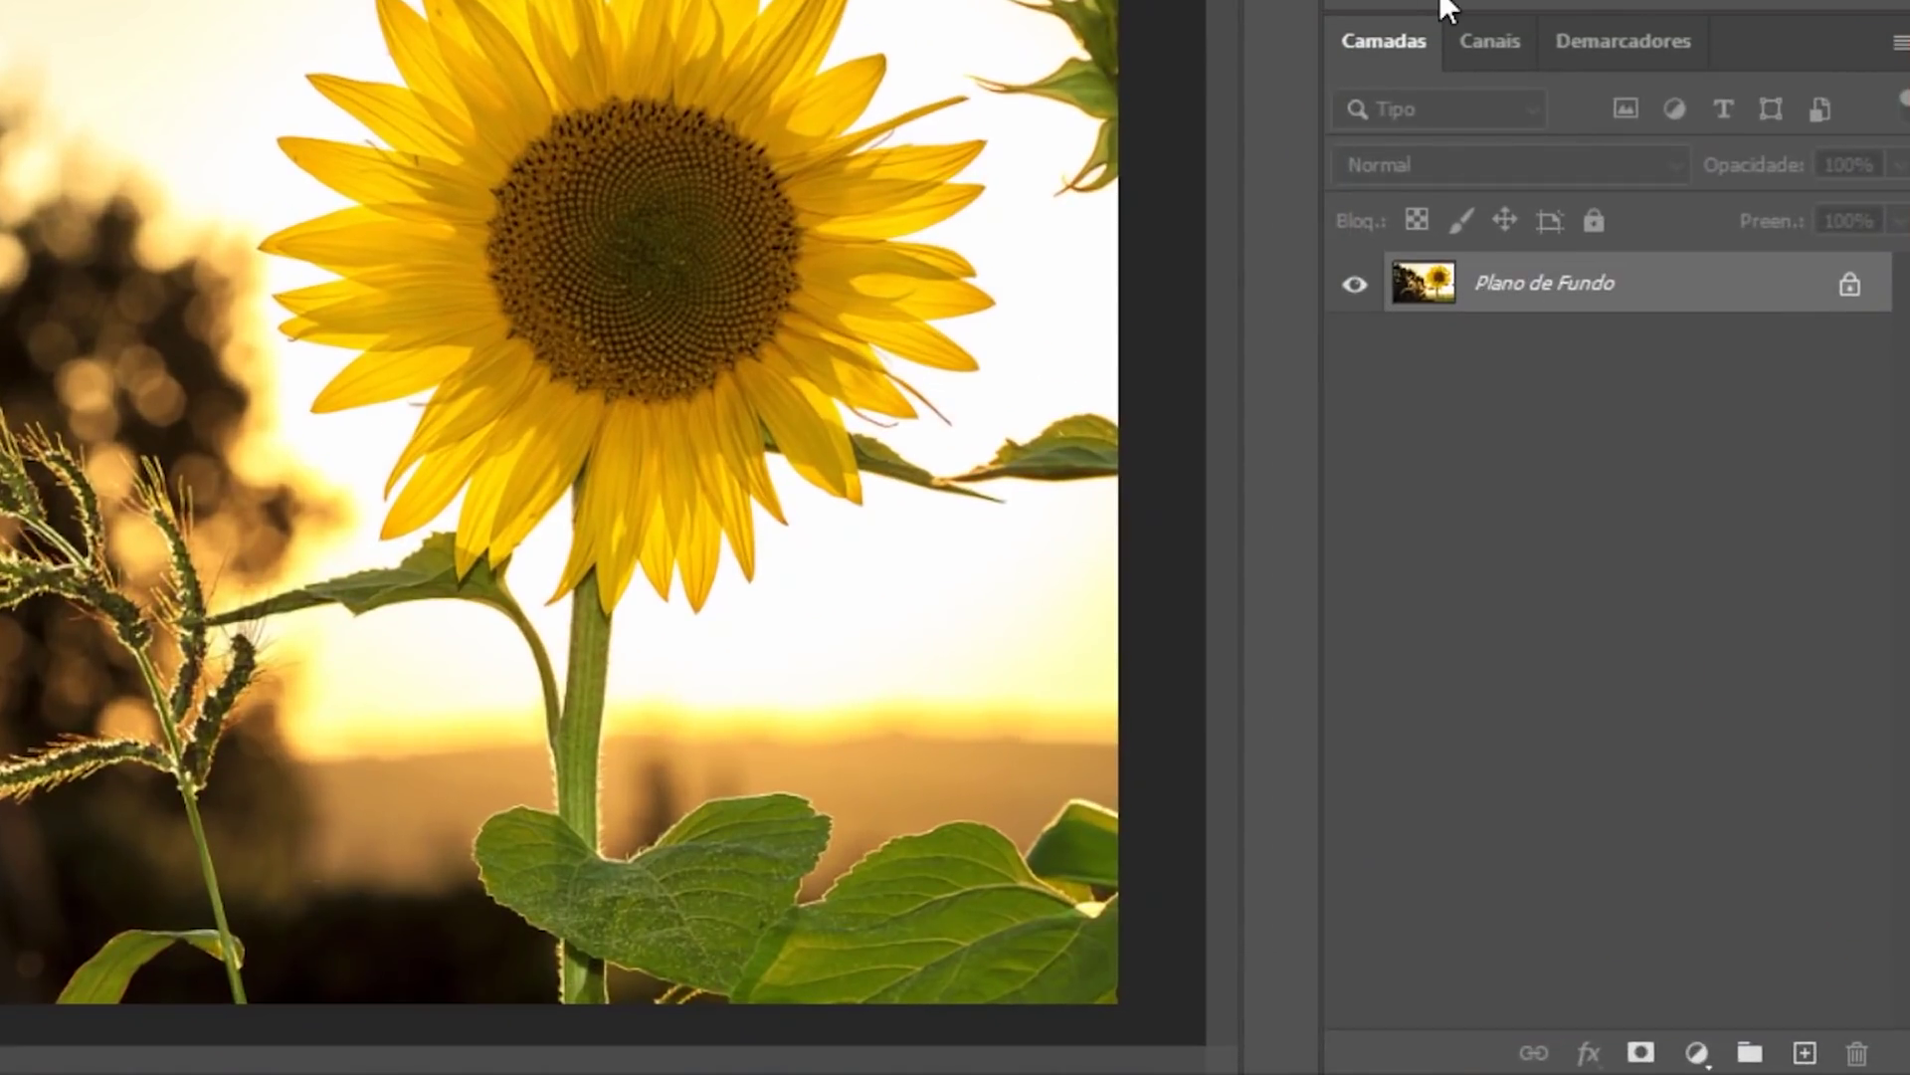
left_click_drag(881, 373, 1358, 373)
left_click_drag(911, 678, 1408, 587)
left_click_drag(1416, 478, 1537, 677)
left_click_drag(1556, 374, 1599, 609)
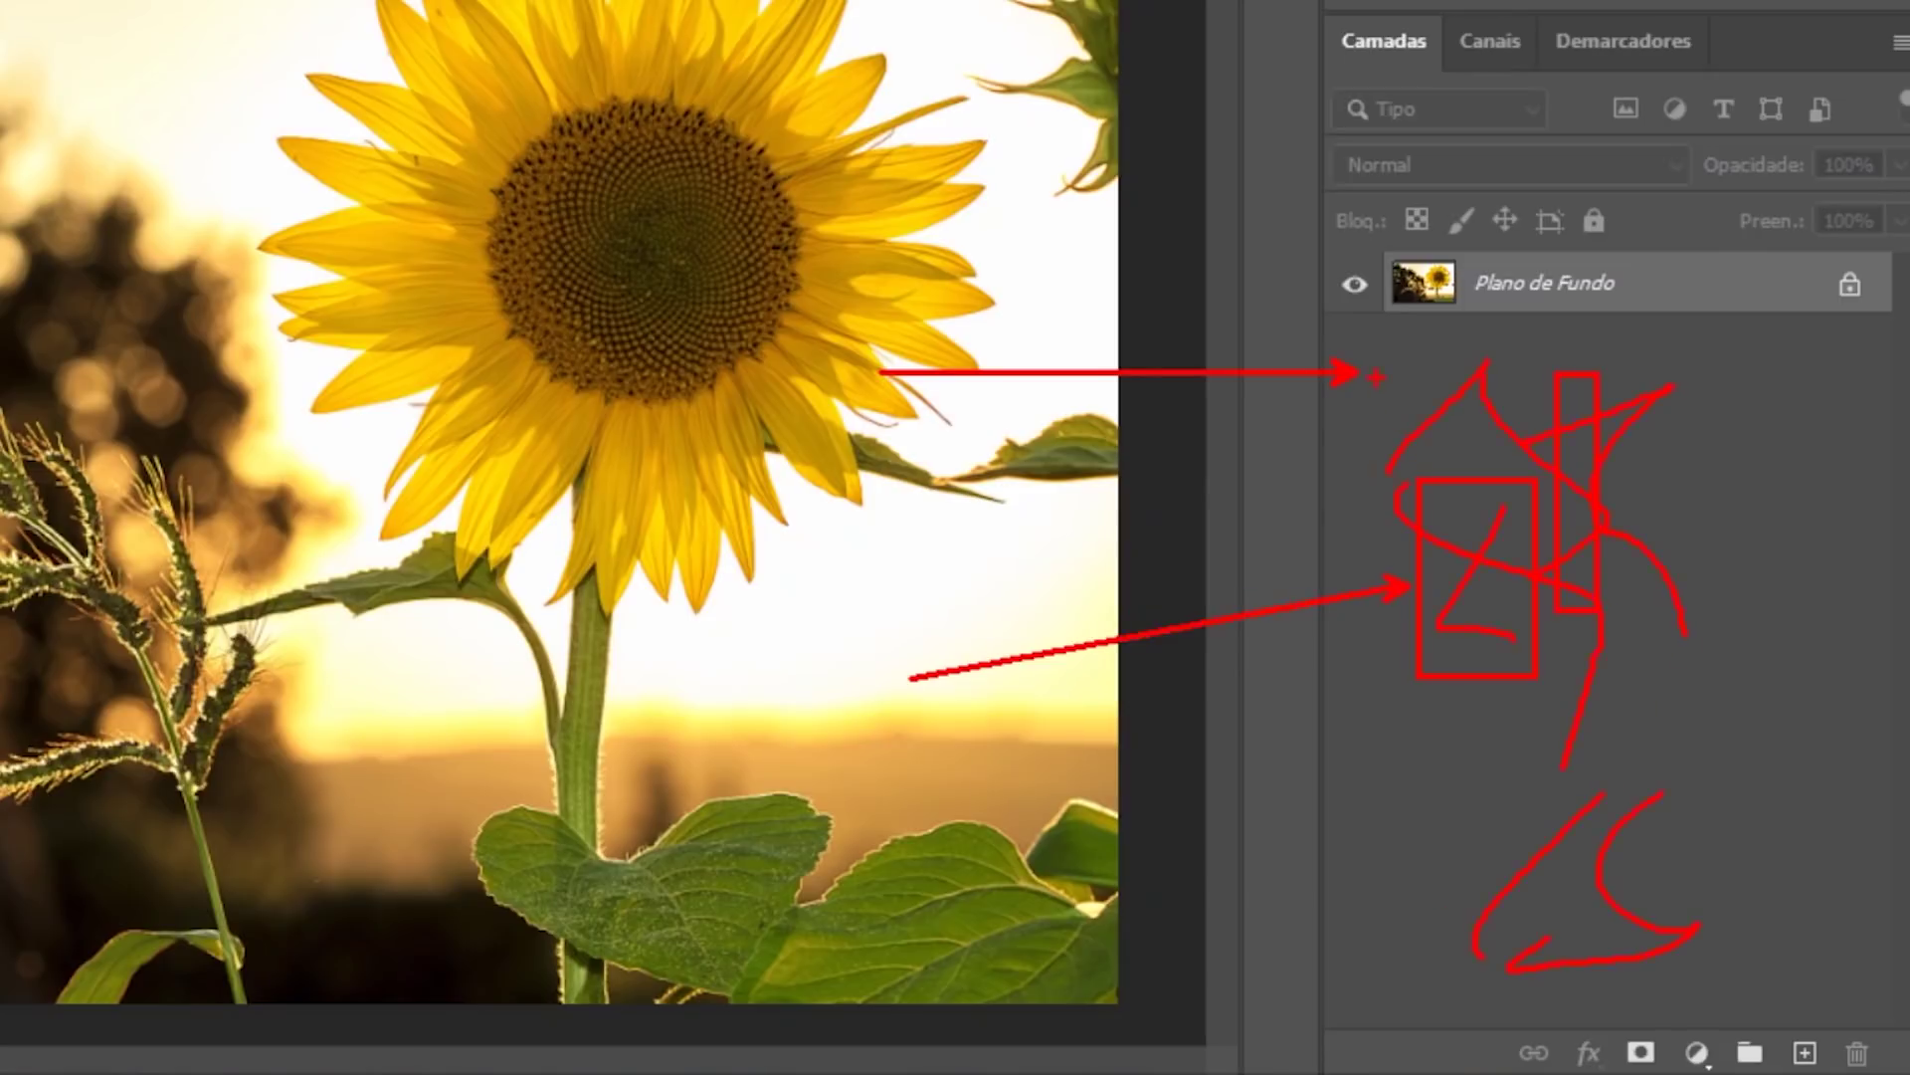
key("Escape")
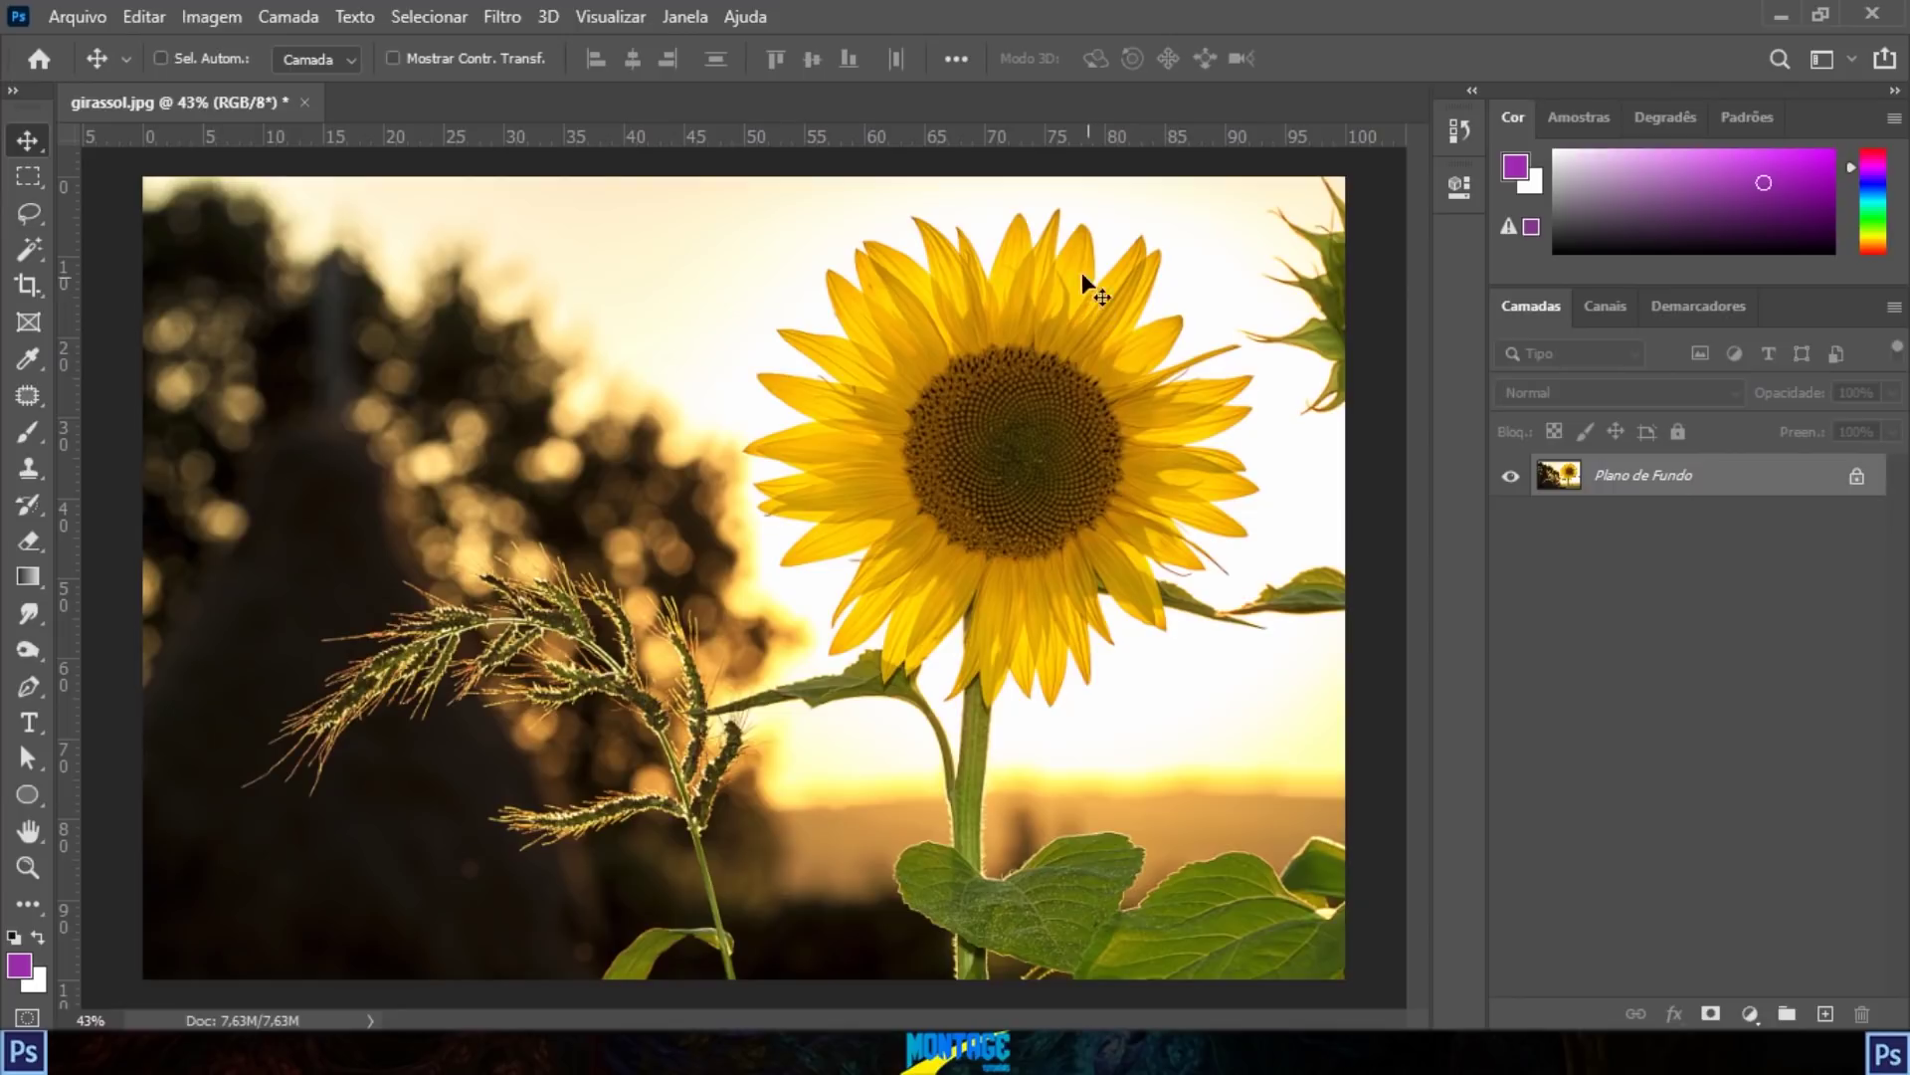
Step: Examine the options for saving a new workspace, then cancel without saving
left_click(679, 22)
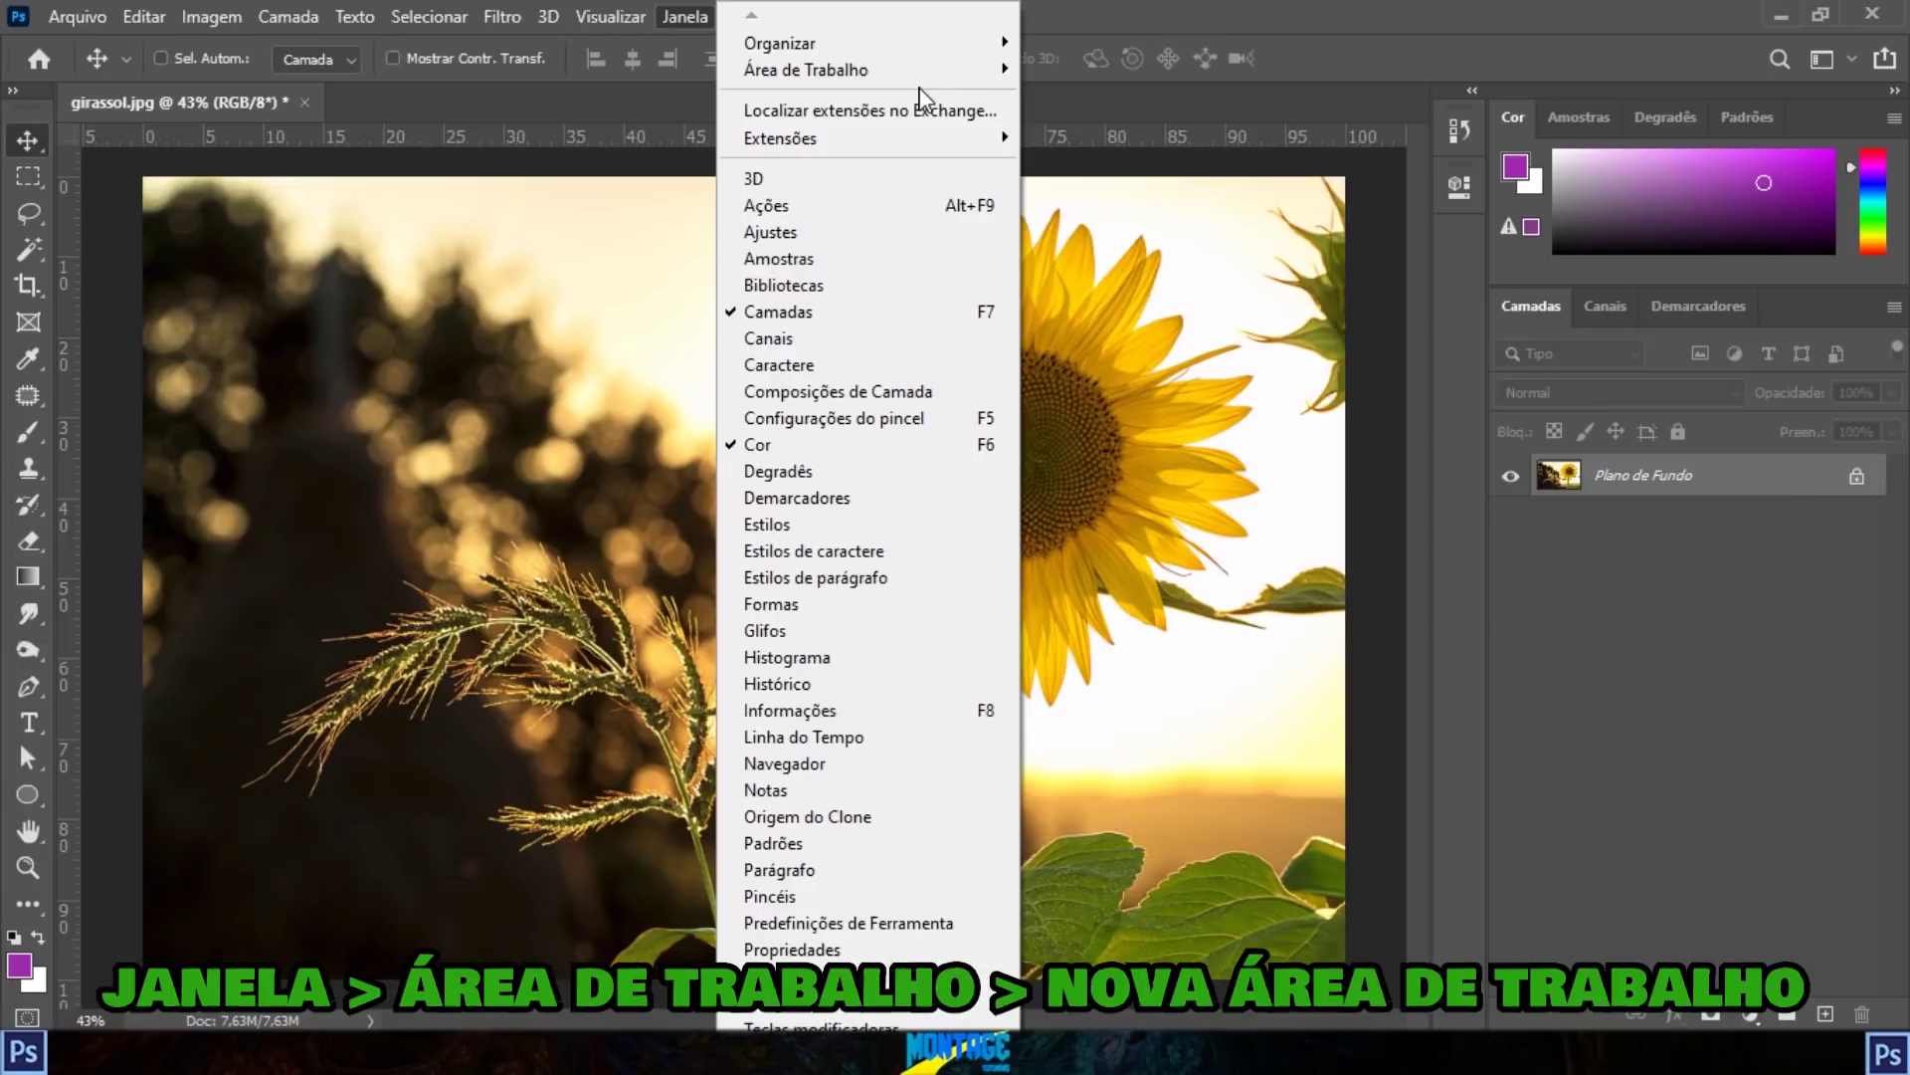
mouse_move(875, 69)
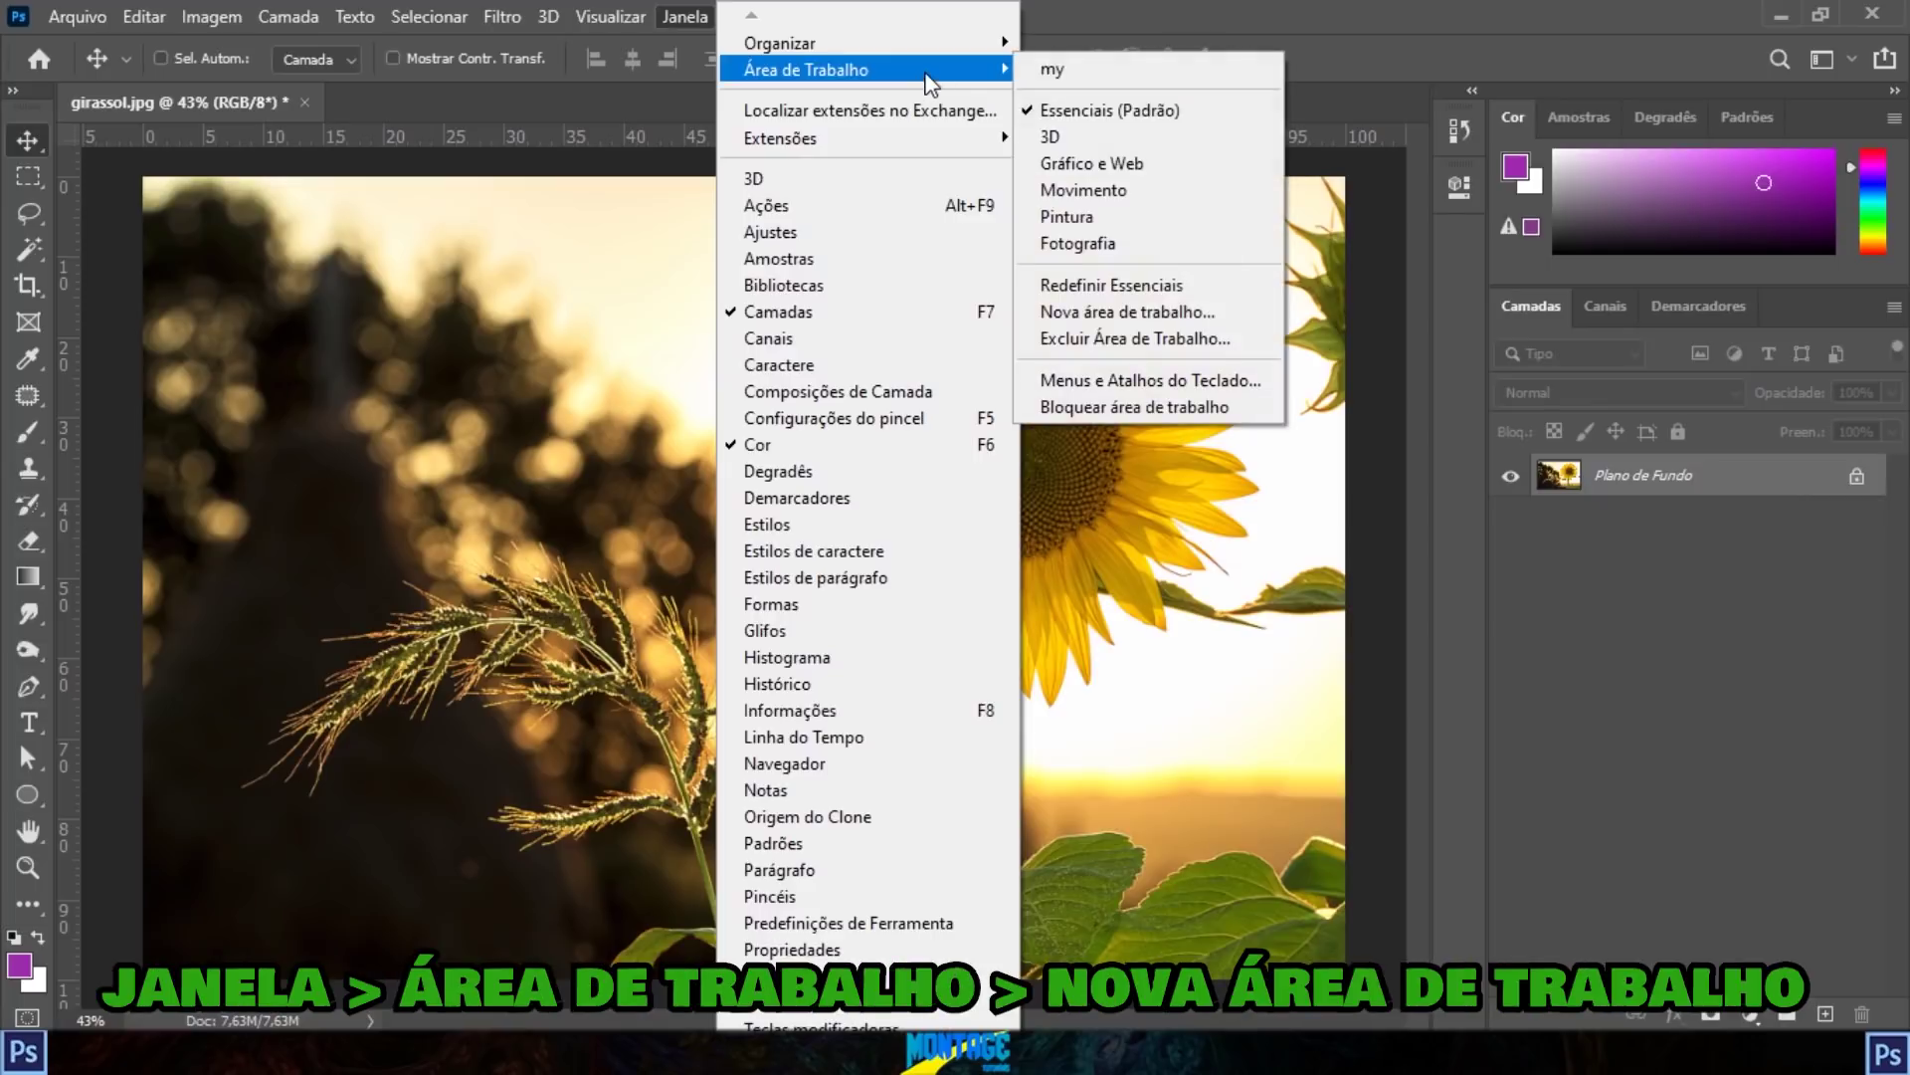
left_click(1193, 328)
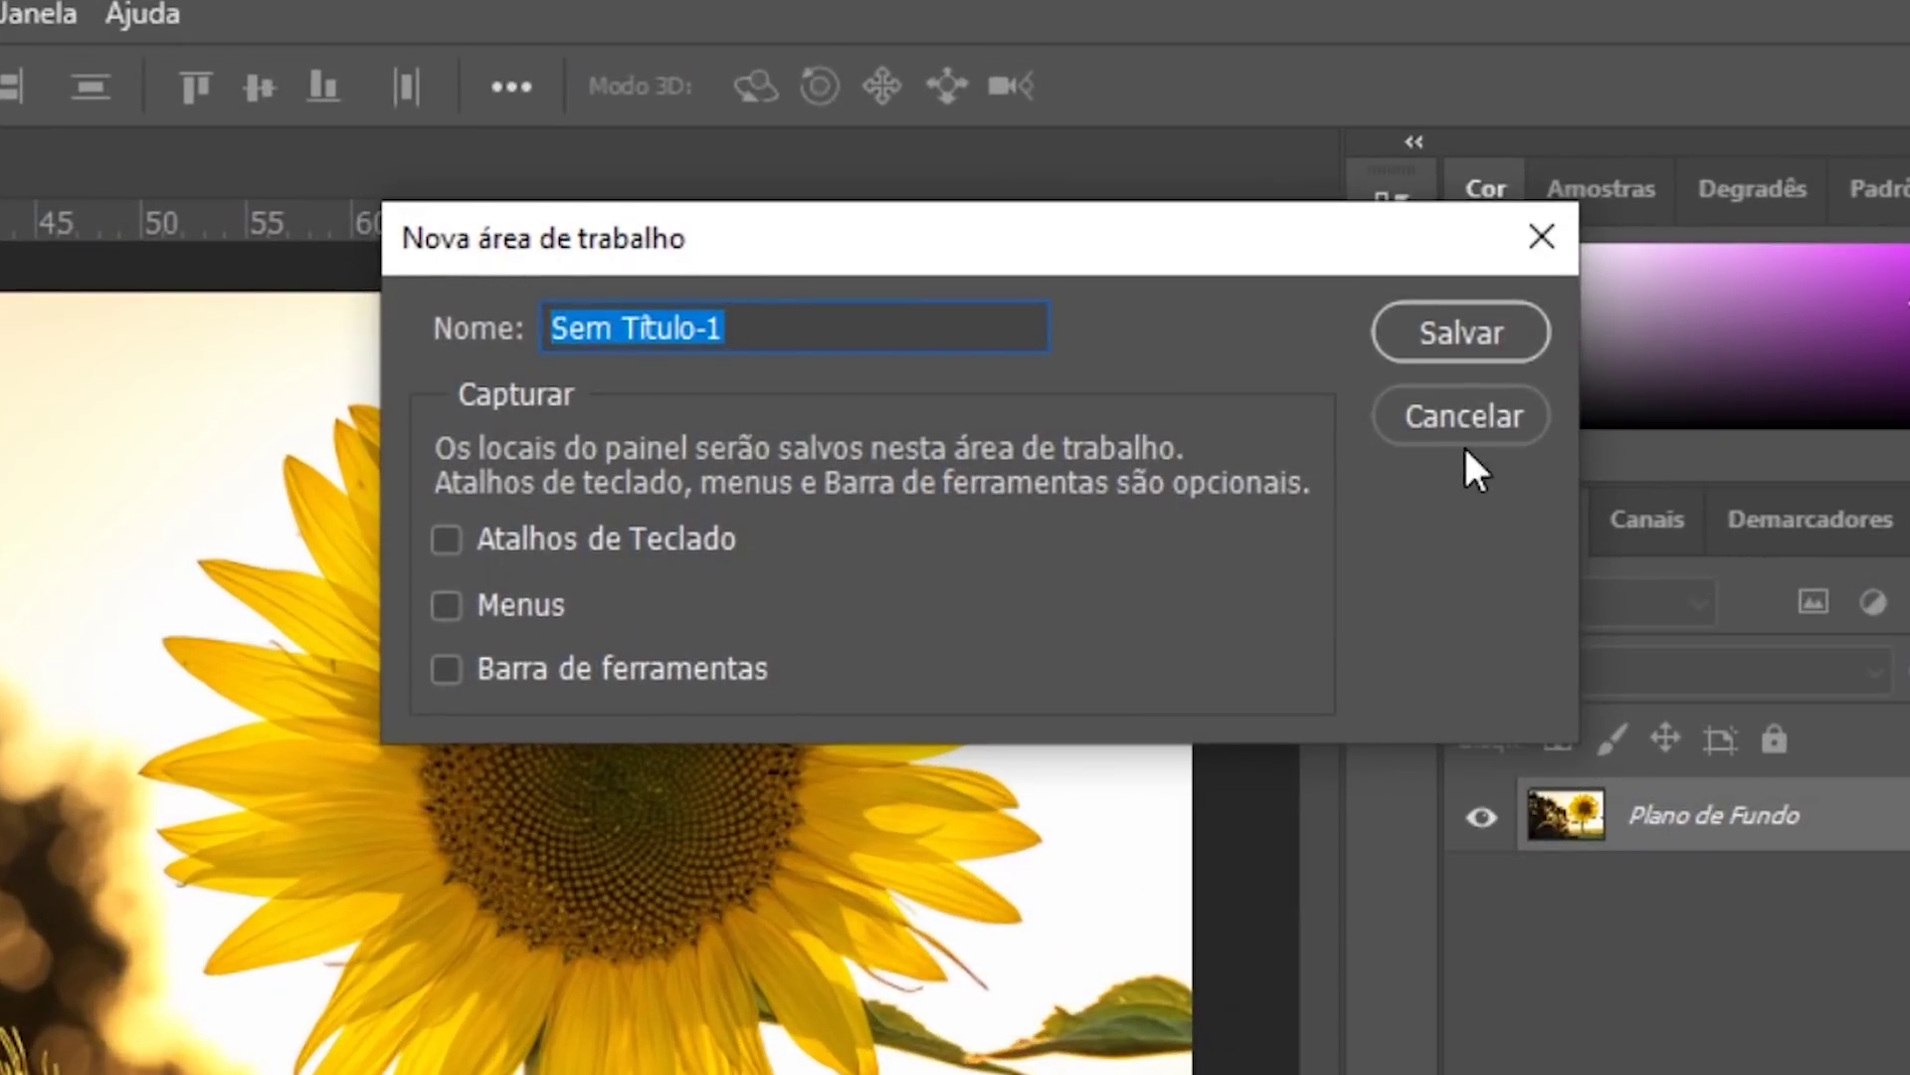
left_click(1465, 414)
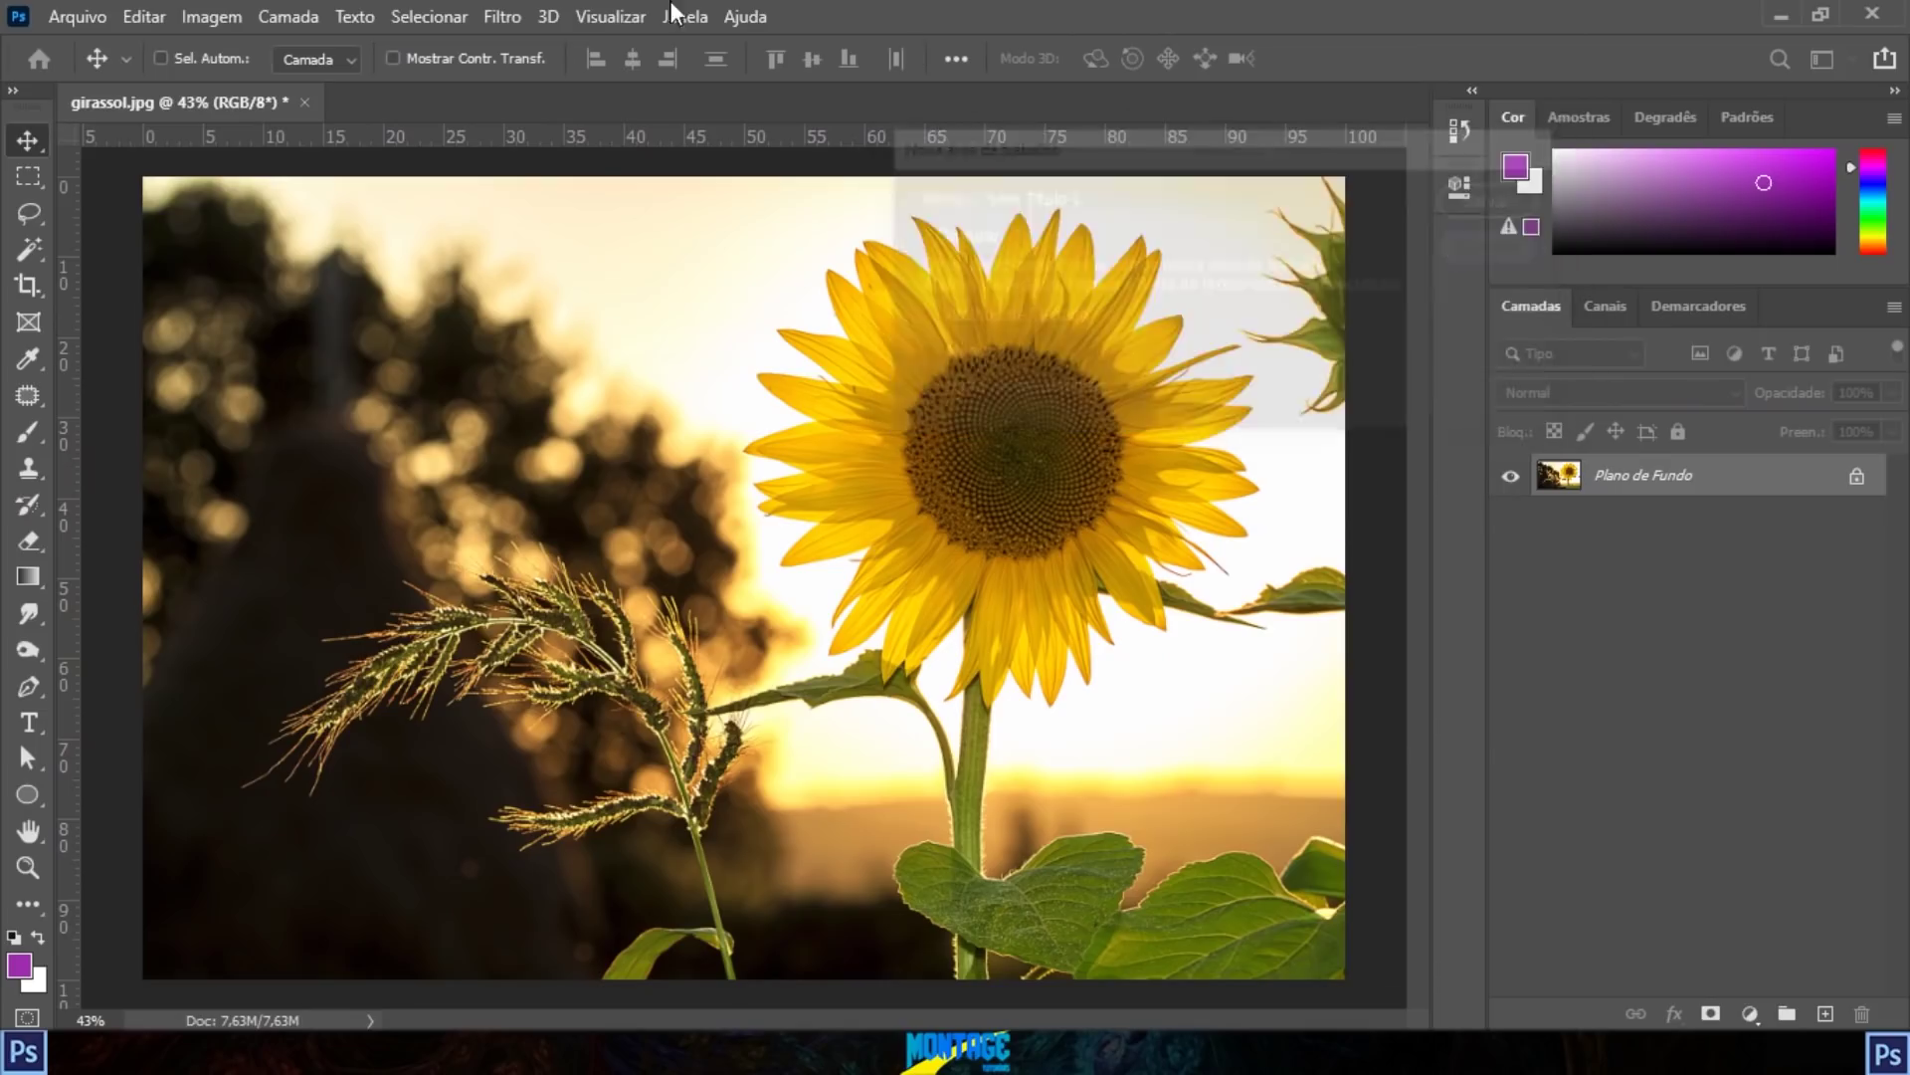
Step: Switch to the saved custom workspace named my
left_click(19, 13)
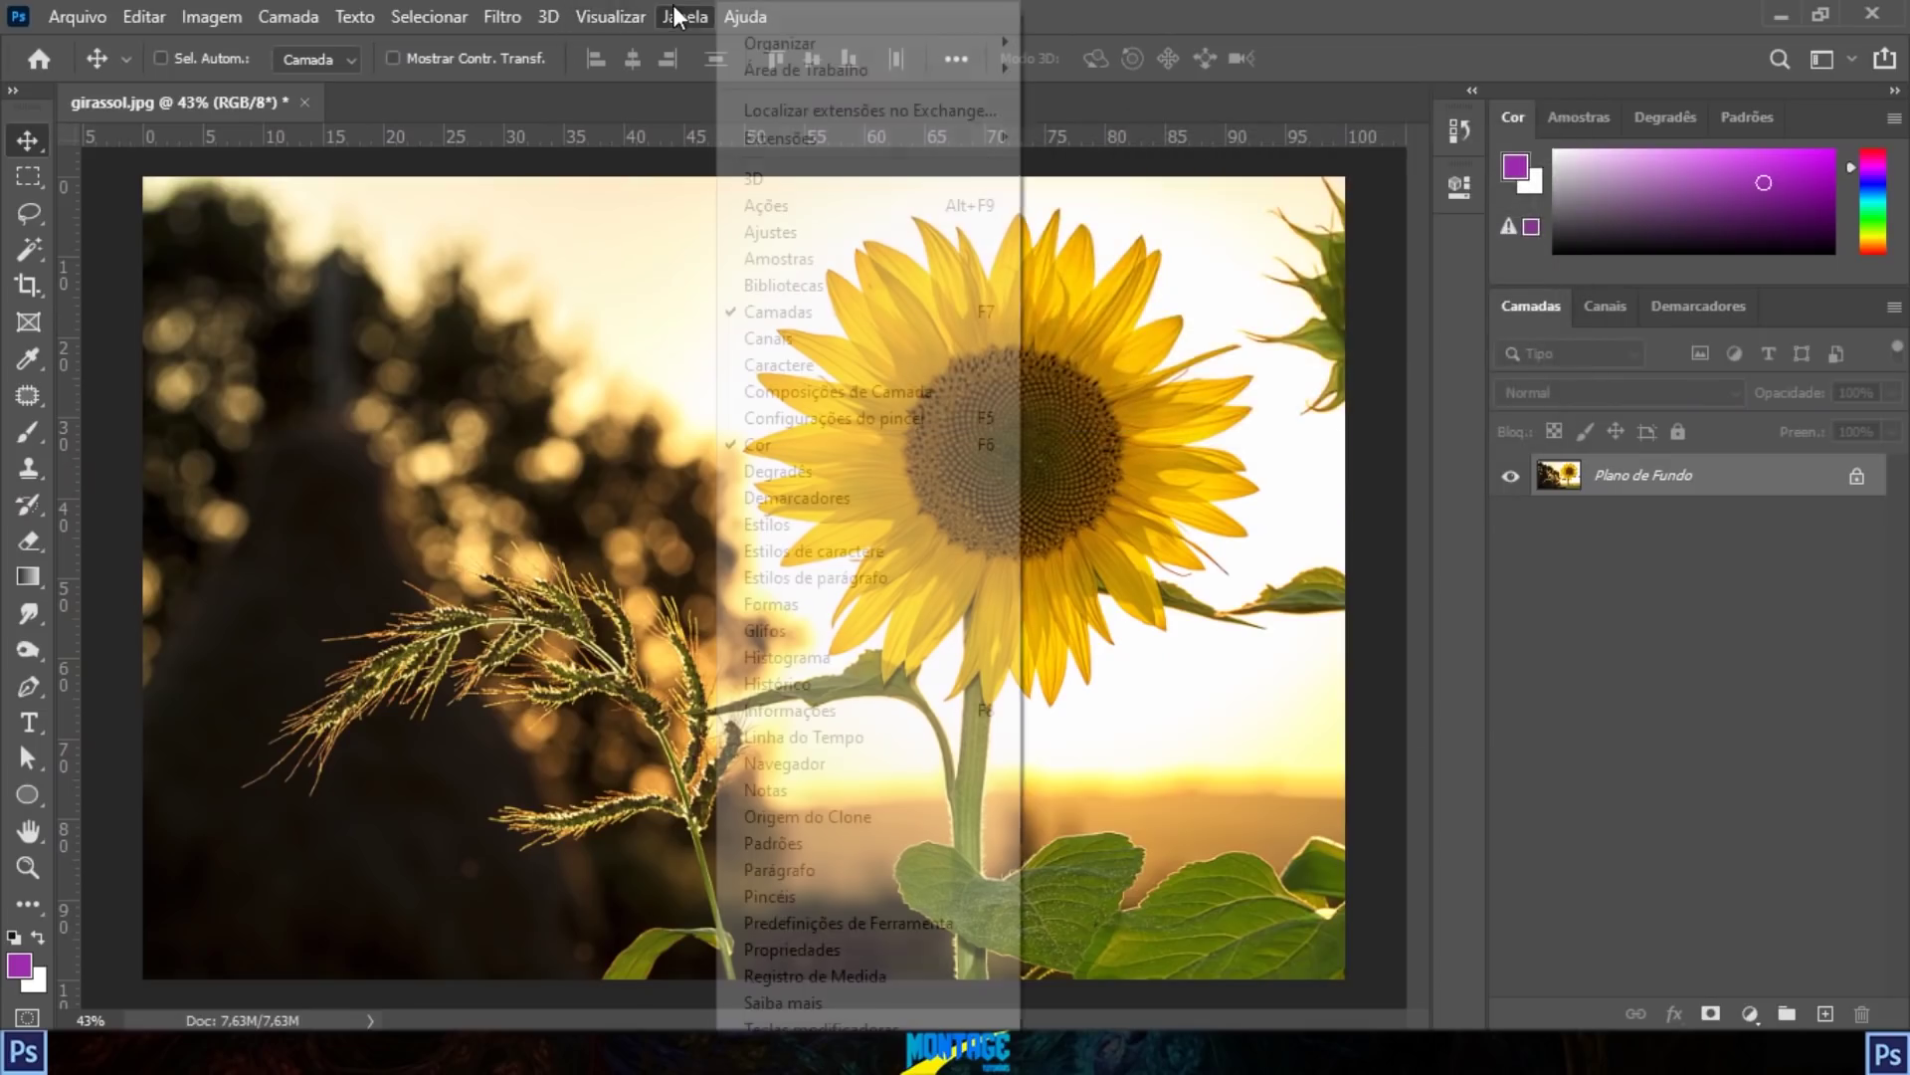
left_click(677, 17)
left_click(684, 17)
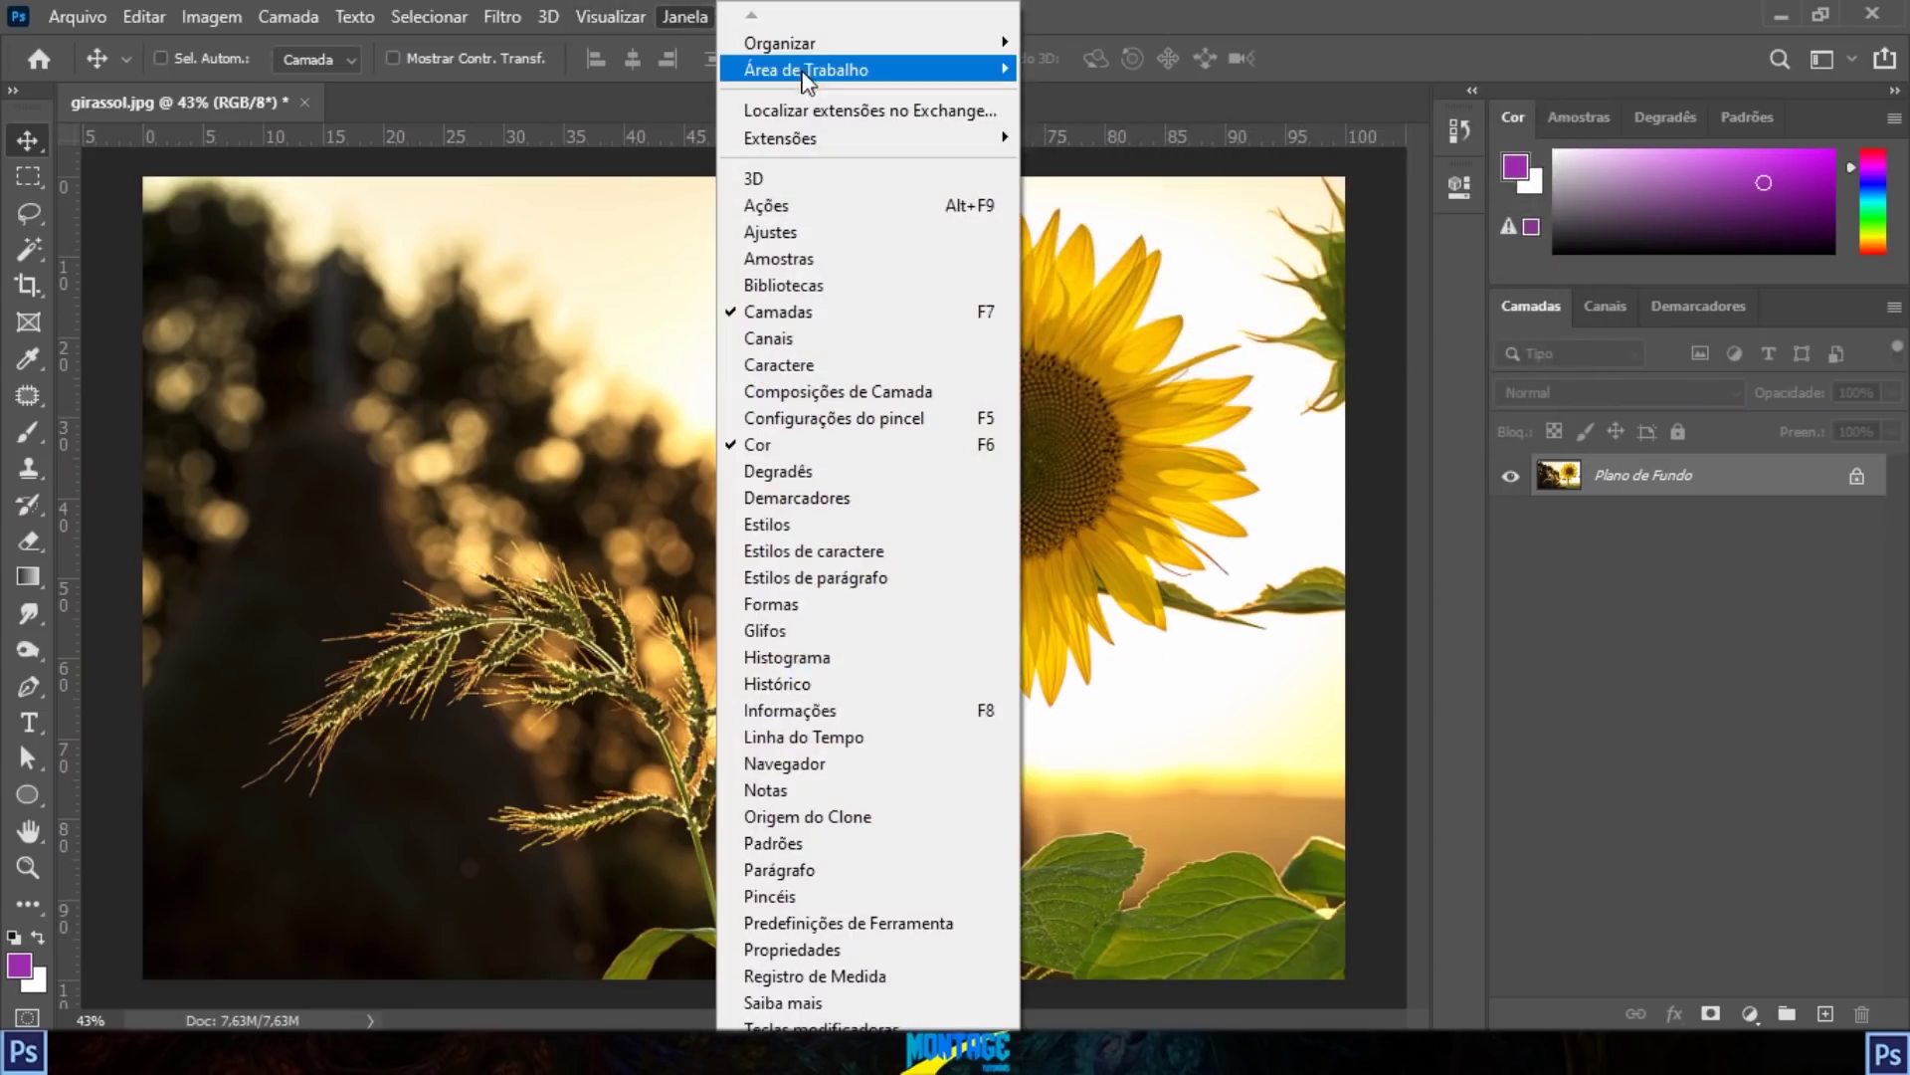
mouse_move(810, 67)
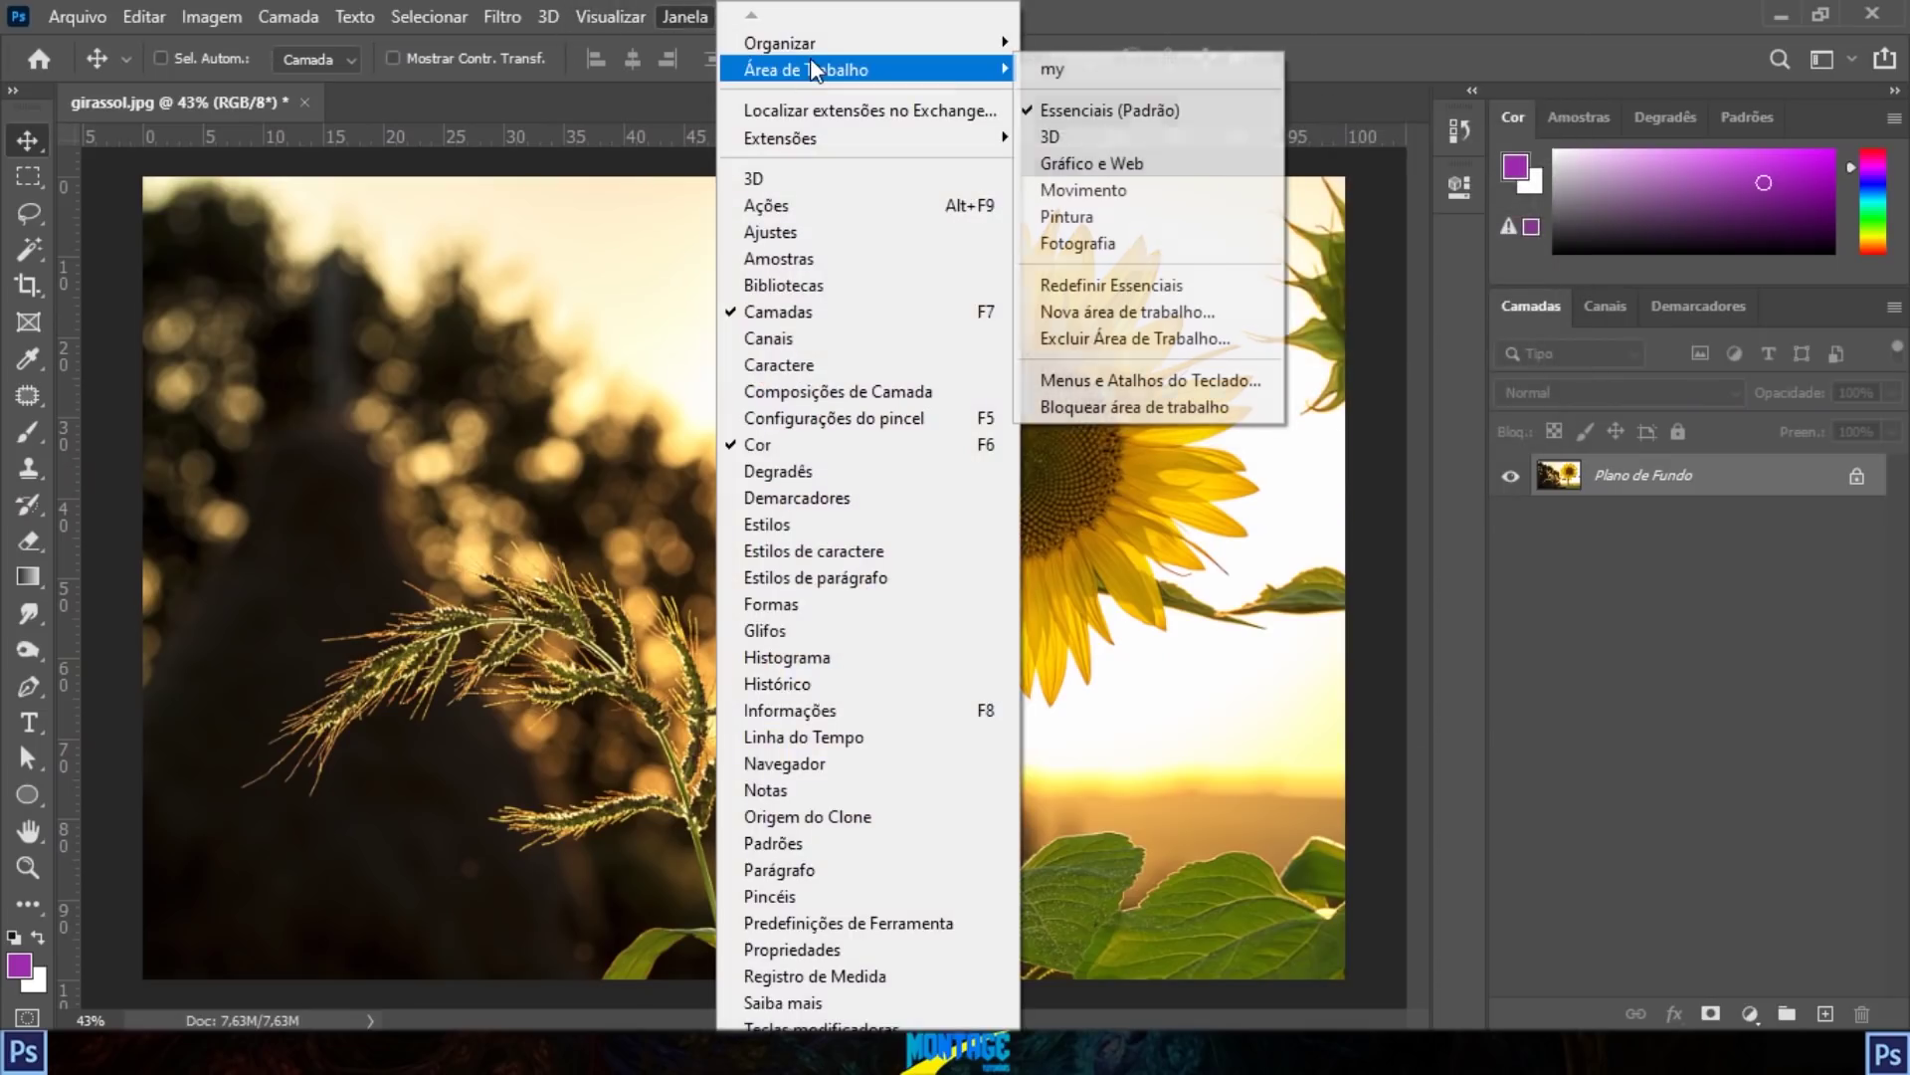
left_click(1093, 69)
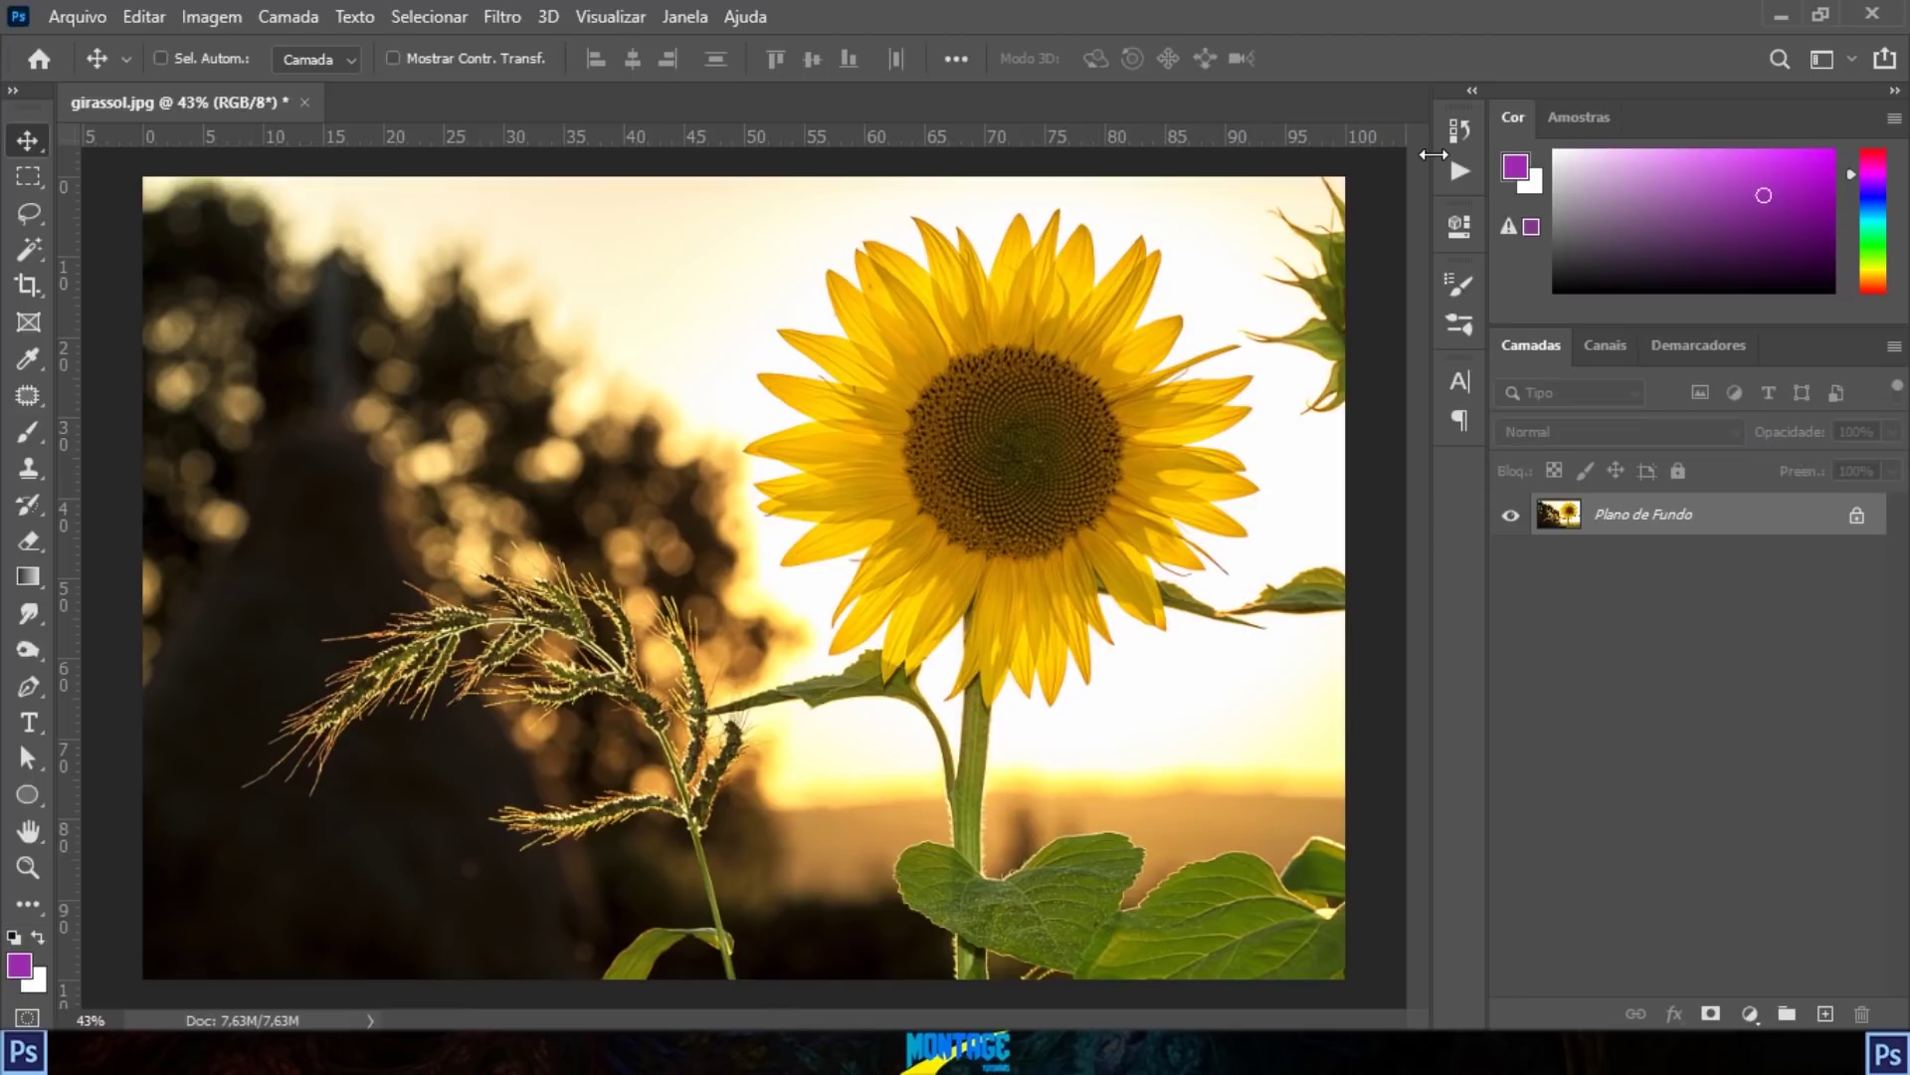
Step: Unlock the Plano de Fundo layer and test moving the sunflower photo, undoing the move
key("ctrl+0")
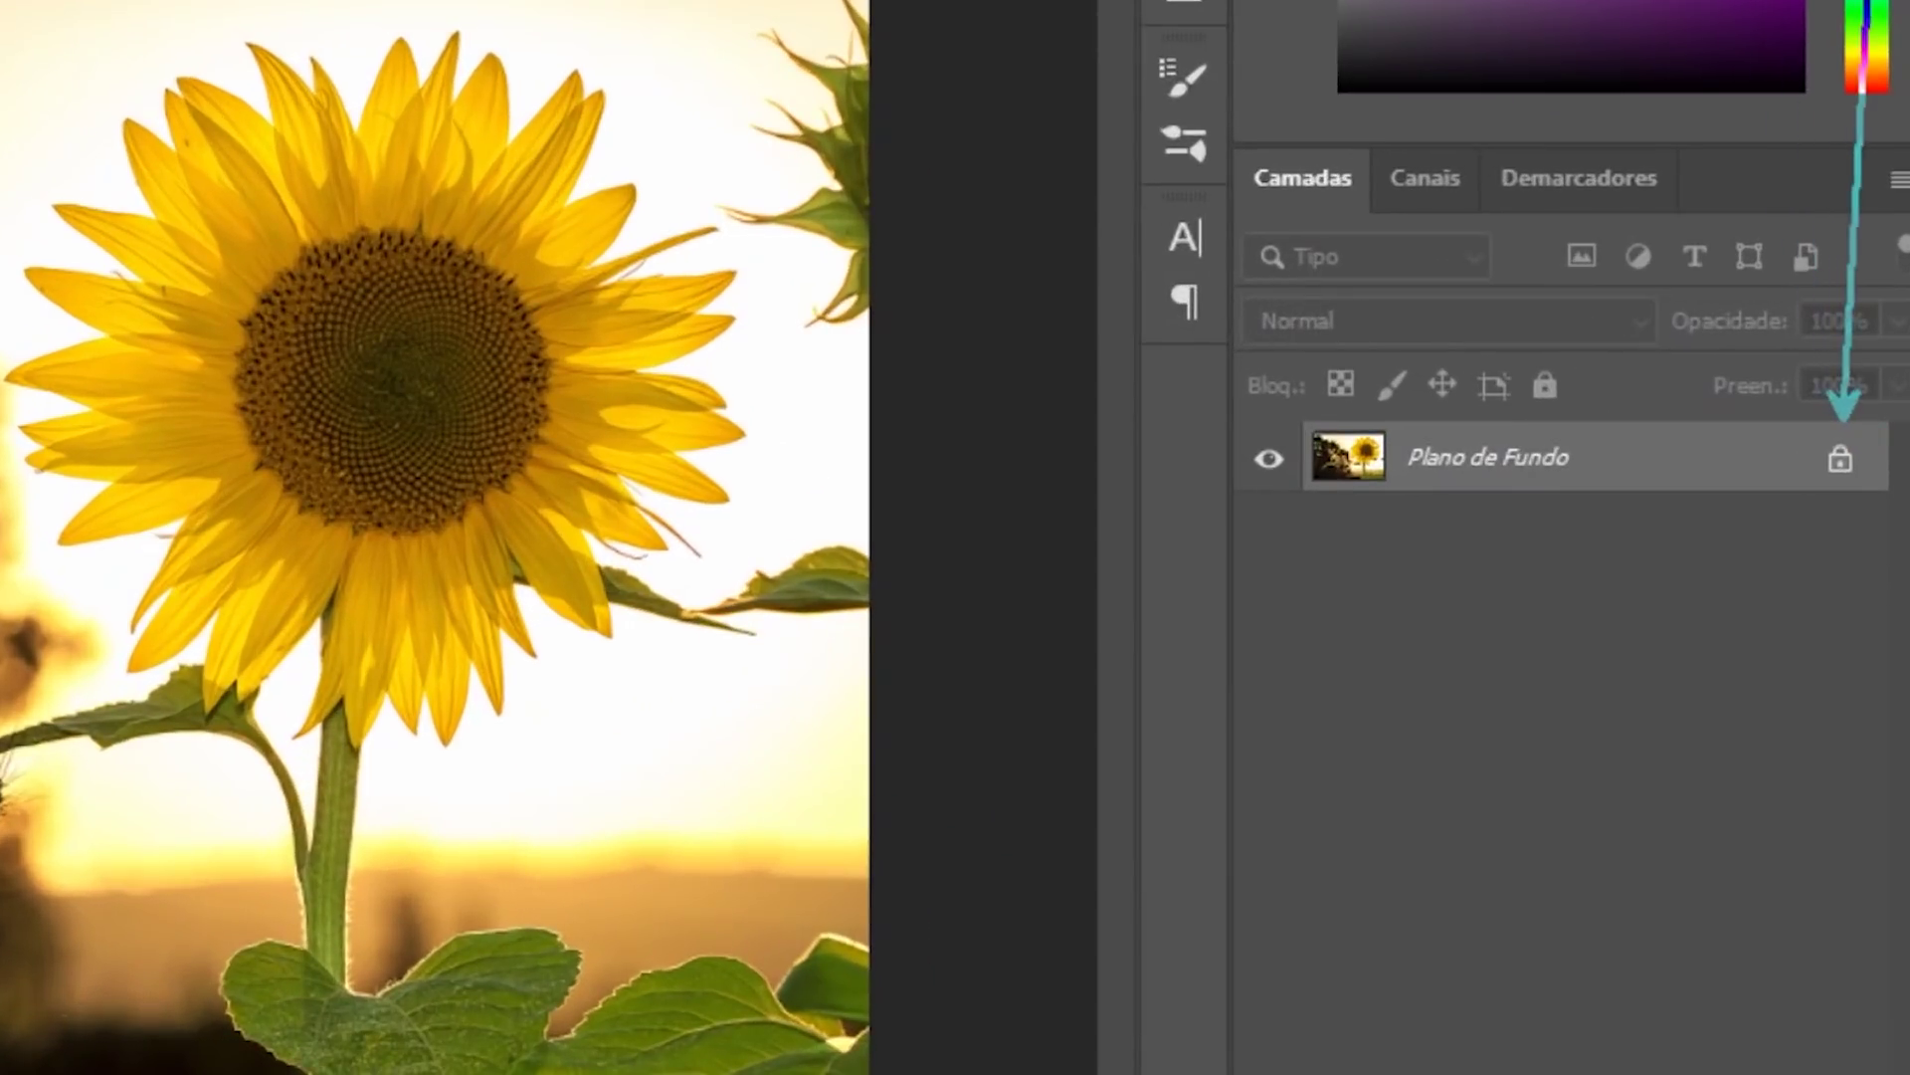
left_click_drag(632, 481, 1373, 343)
key("Escape")
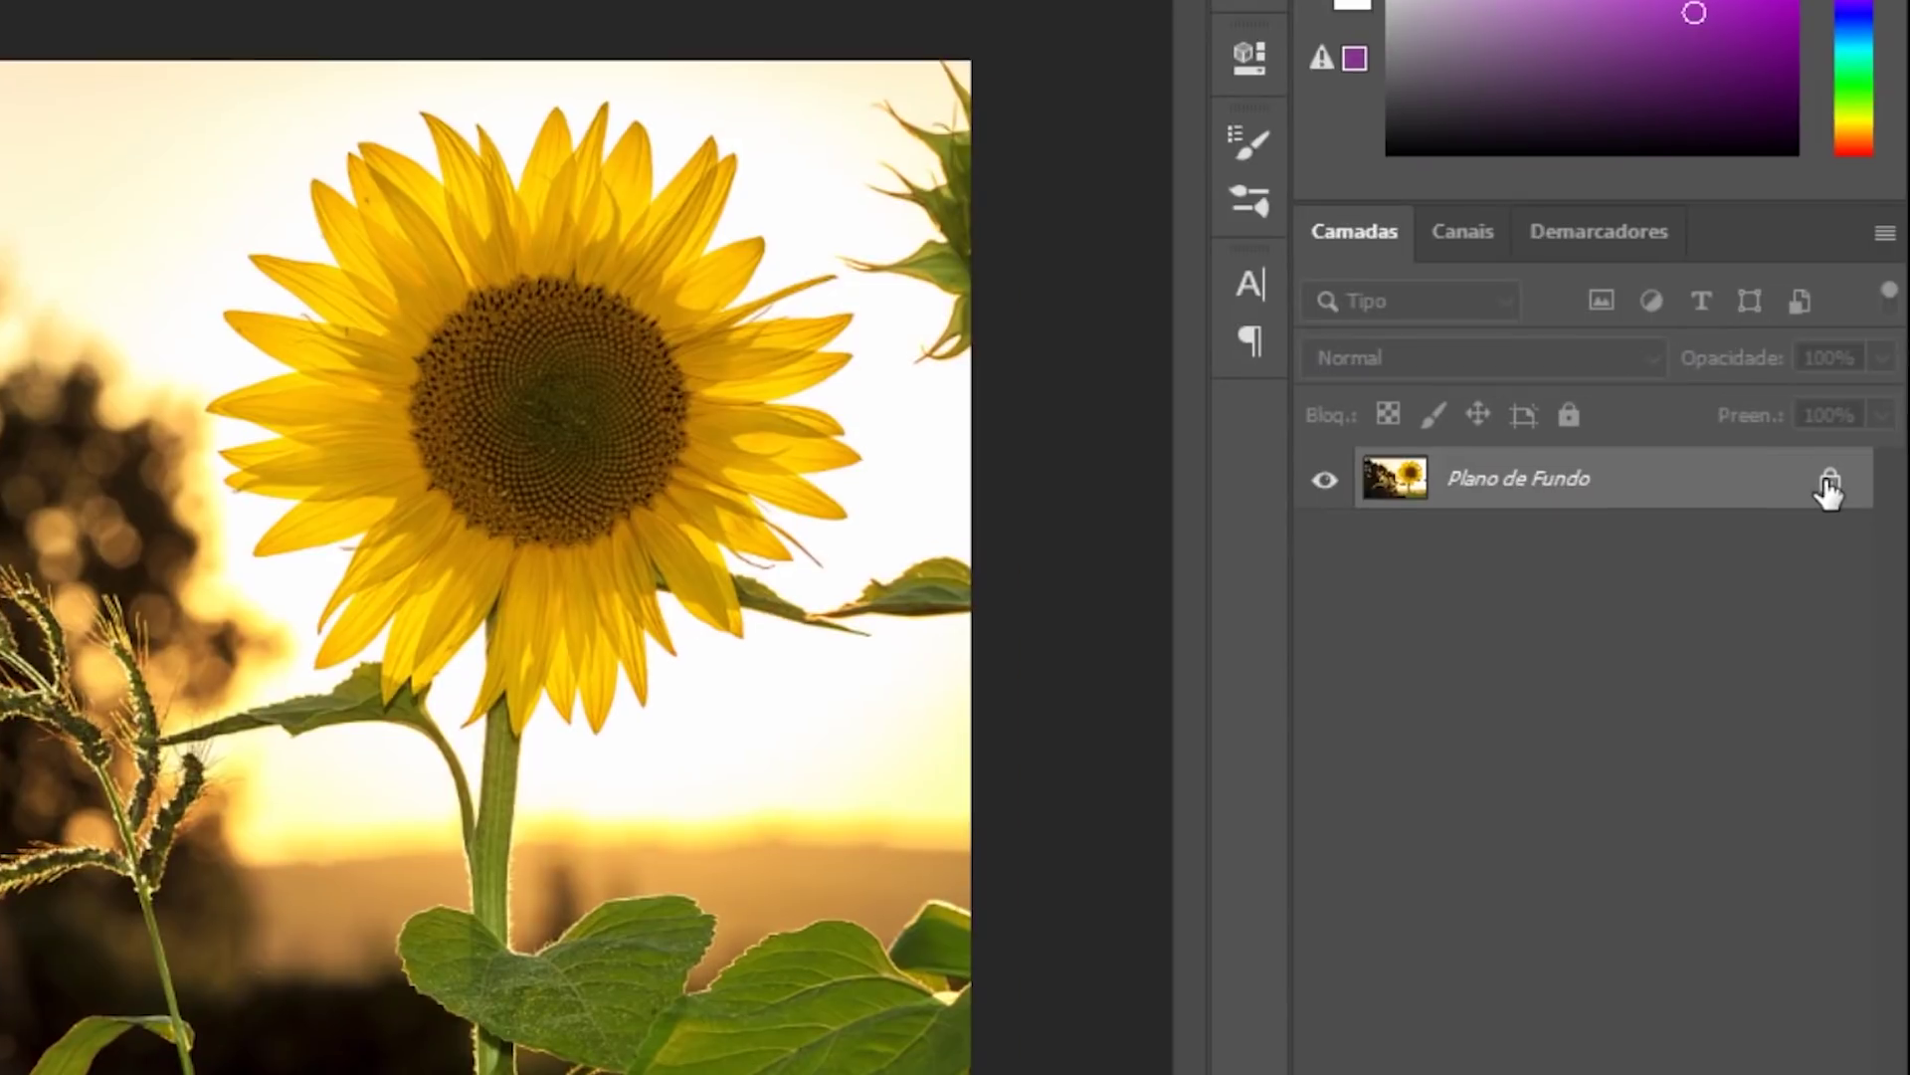
left_click(1855, 517)
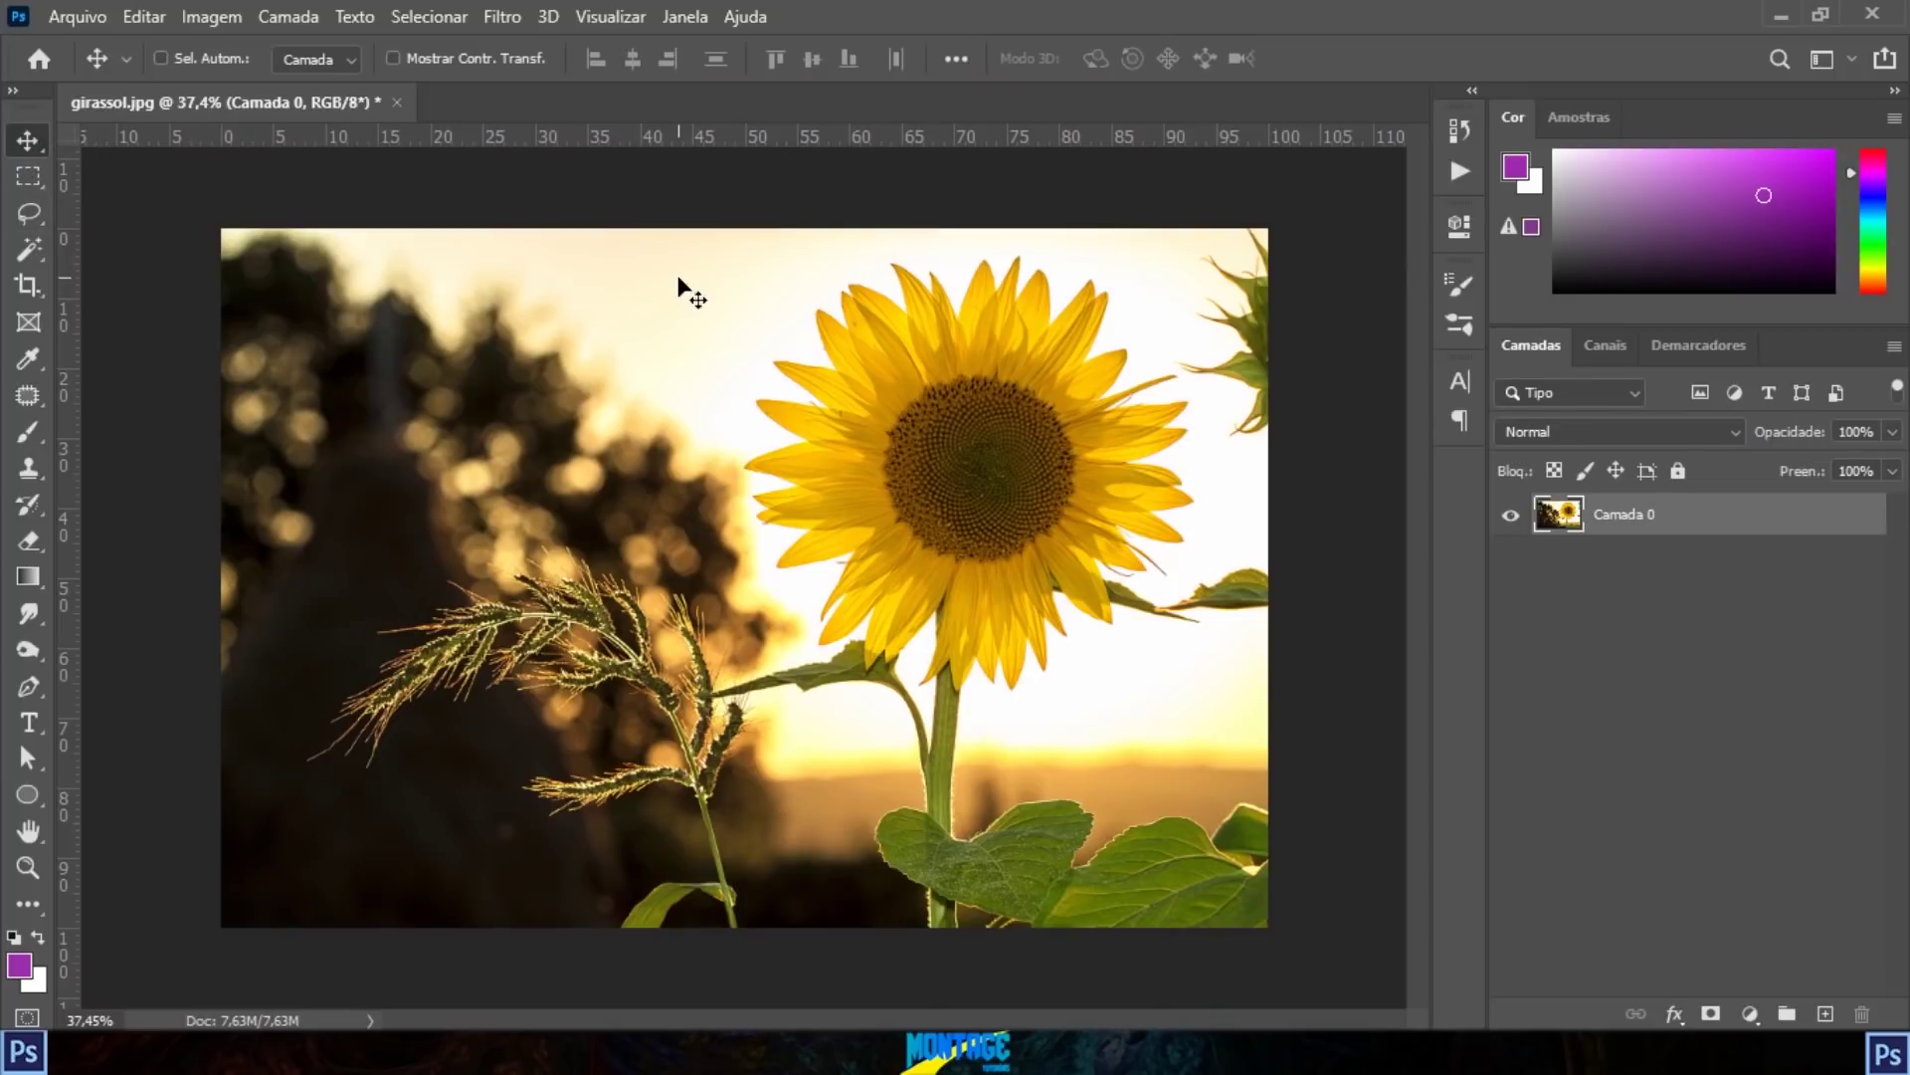
left_click_drag(761, 432, 434, 351)
key("ctrl+z")
Step: Place the carro image from the imagens folder onto the sunflower document as a new layer
key("alt+Tab")
left_click(617, 348)
left_click_drag(617, 358, 785, 368)
key("alt+Tab")
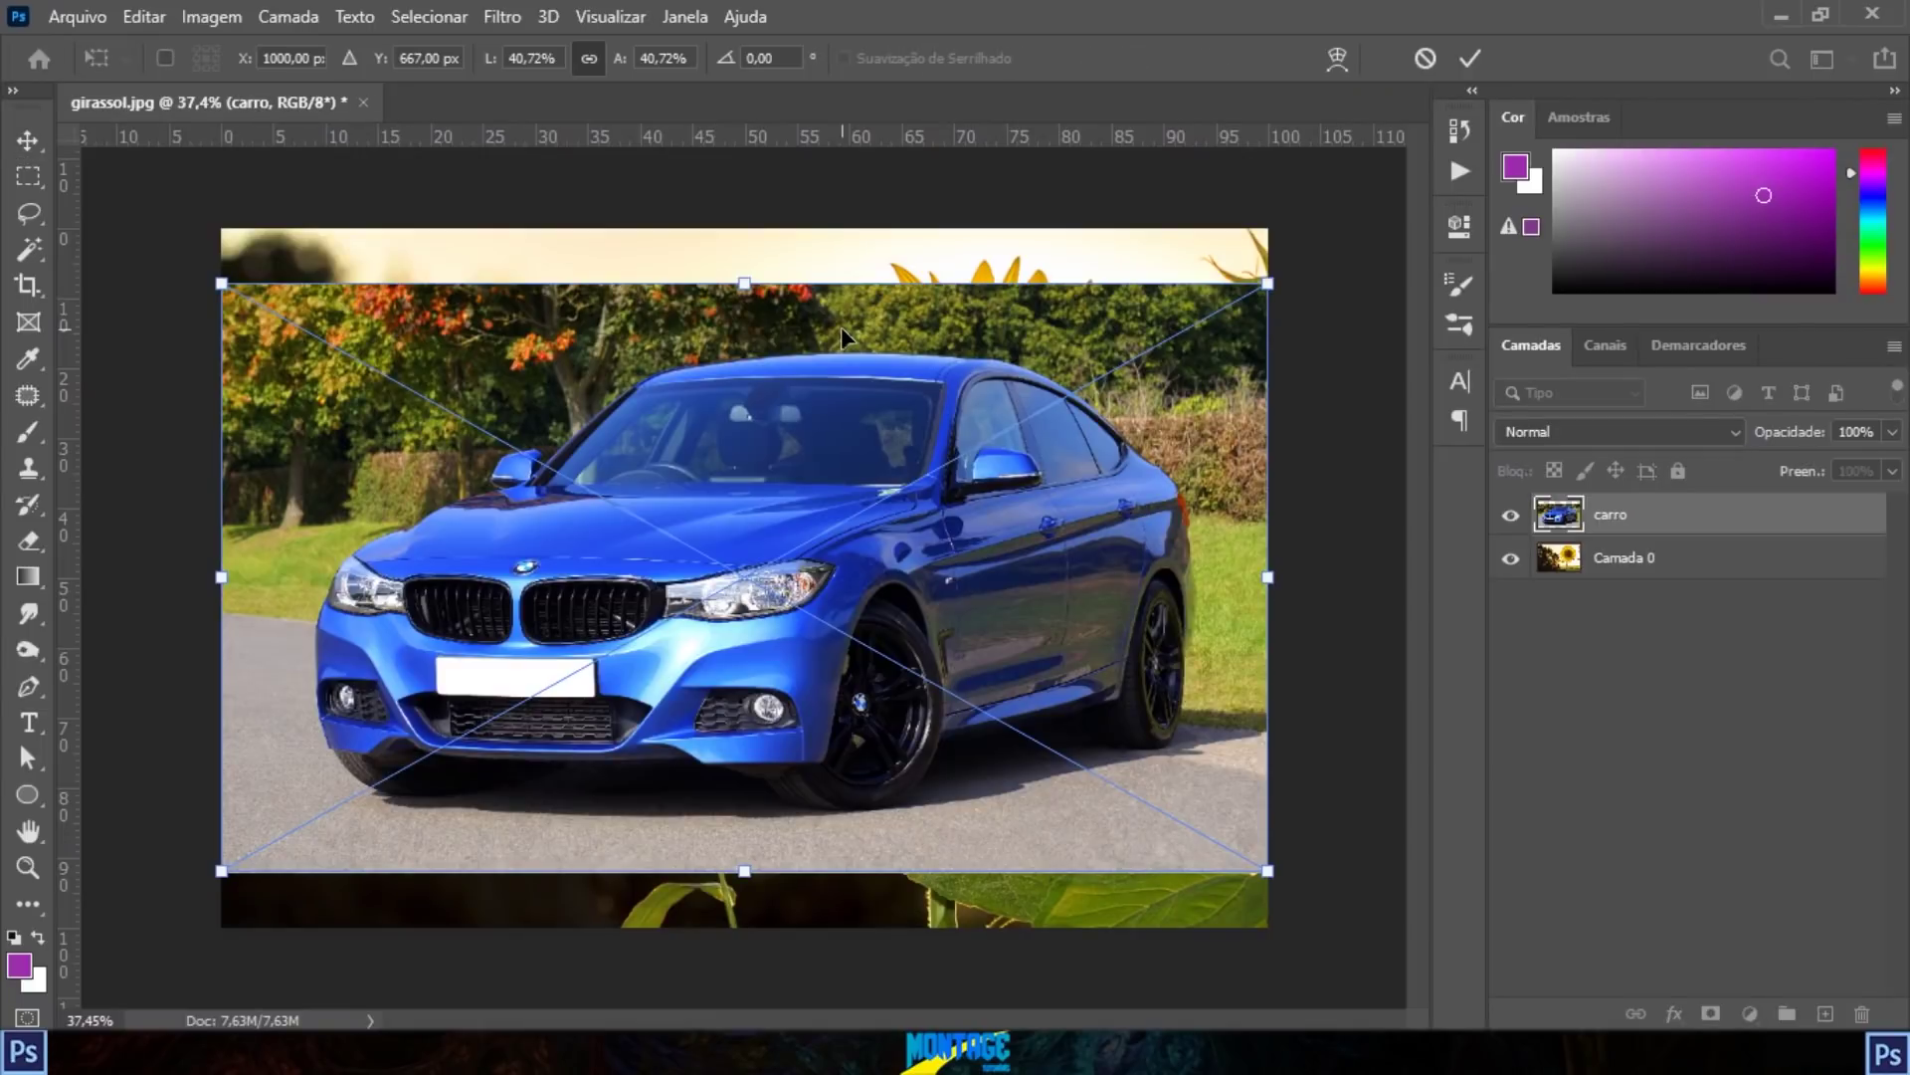
key("Return")
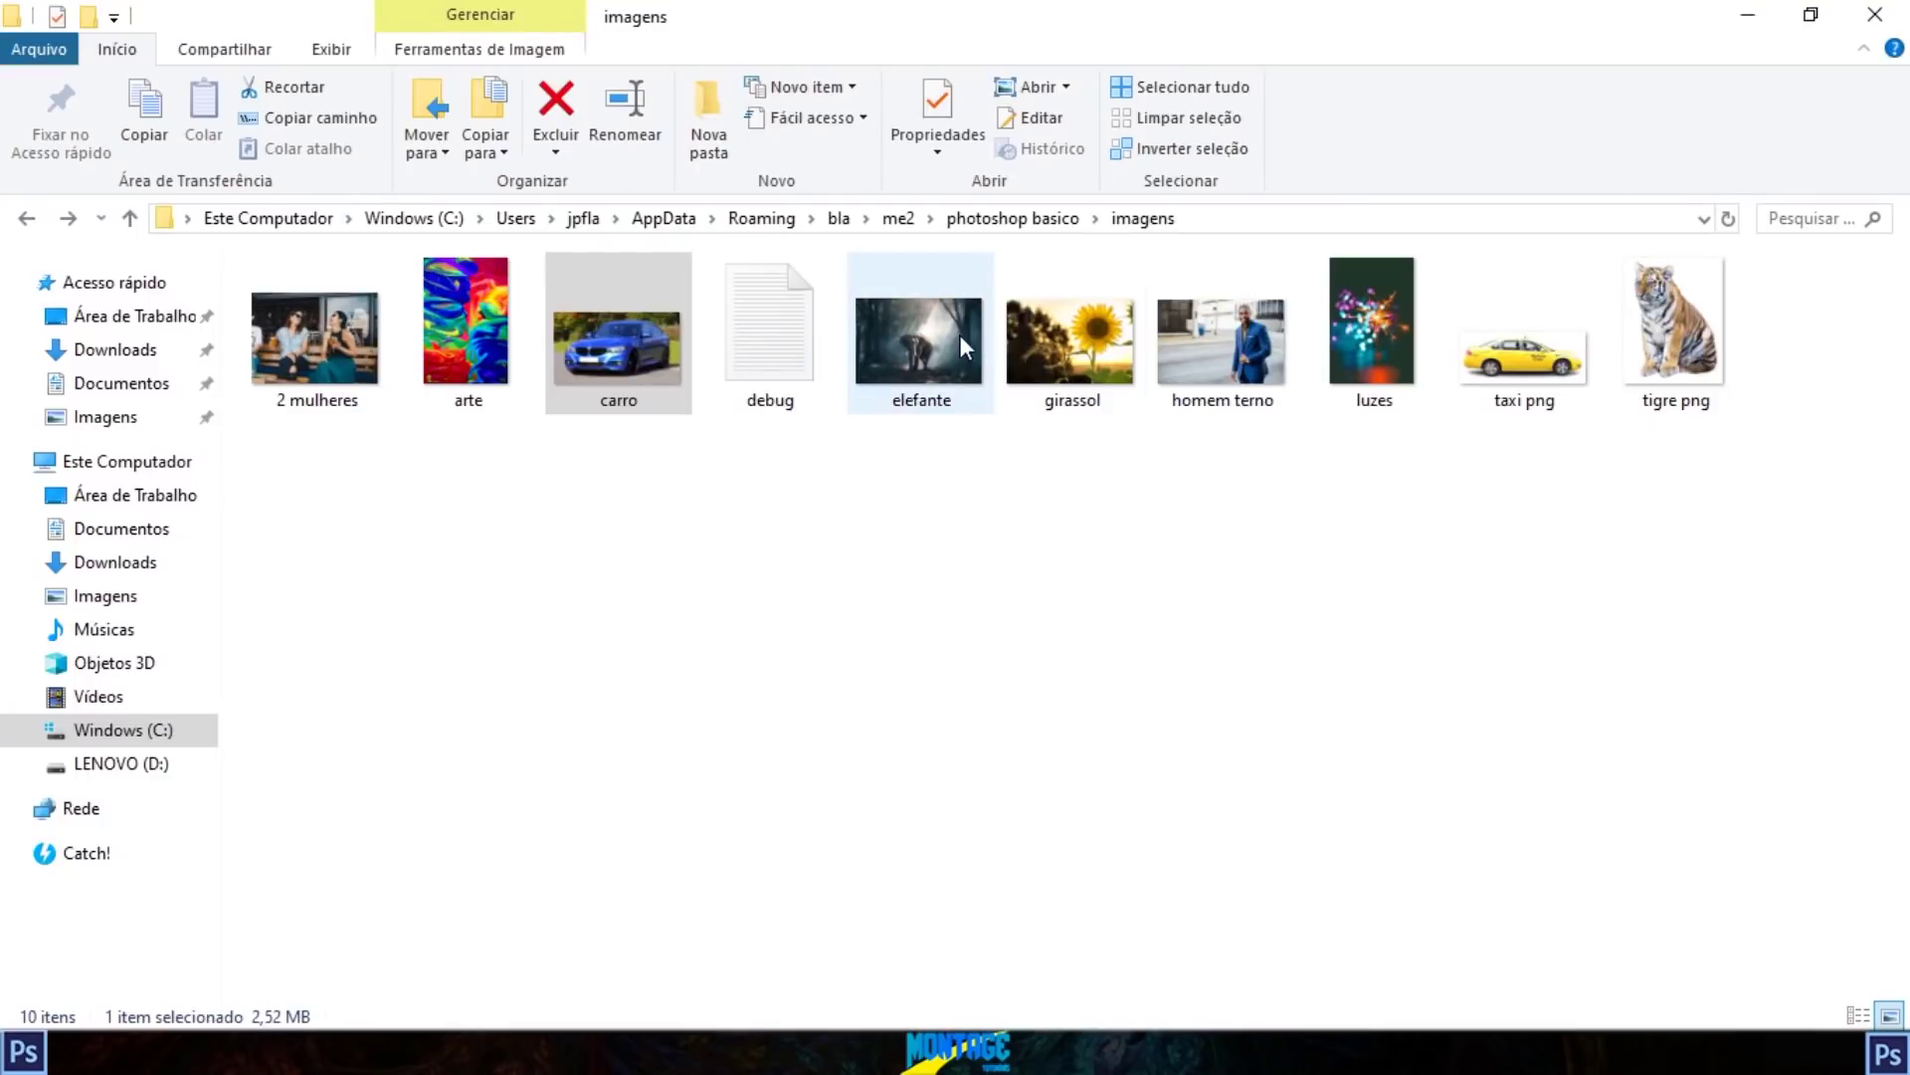
Step: Place the luzes image from the imagens folder above the car and shift it slightly on the canvas
left_click_drag(1373, 329, 726, 575)
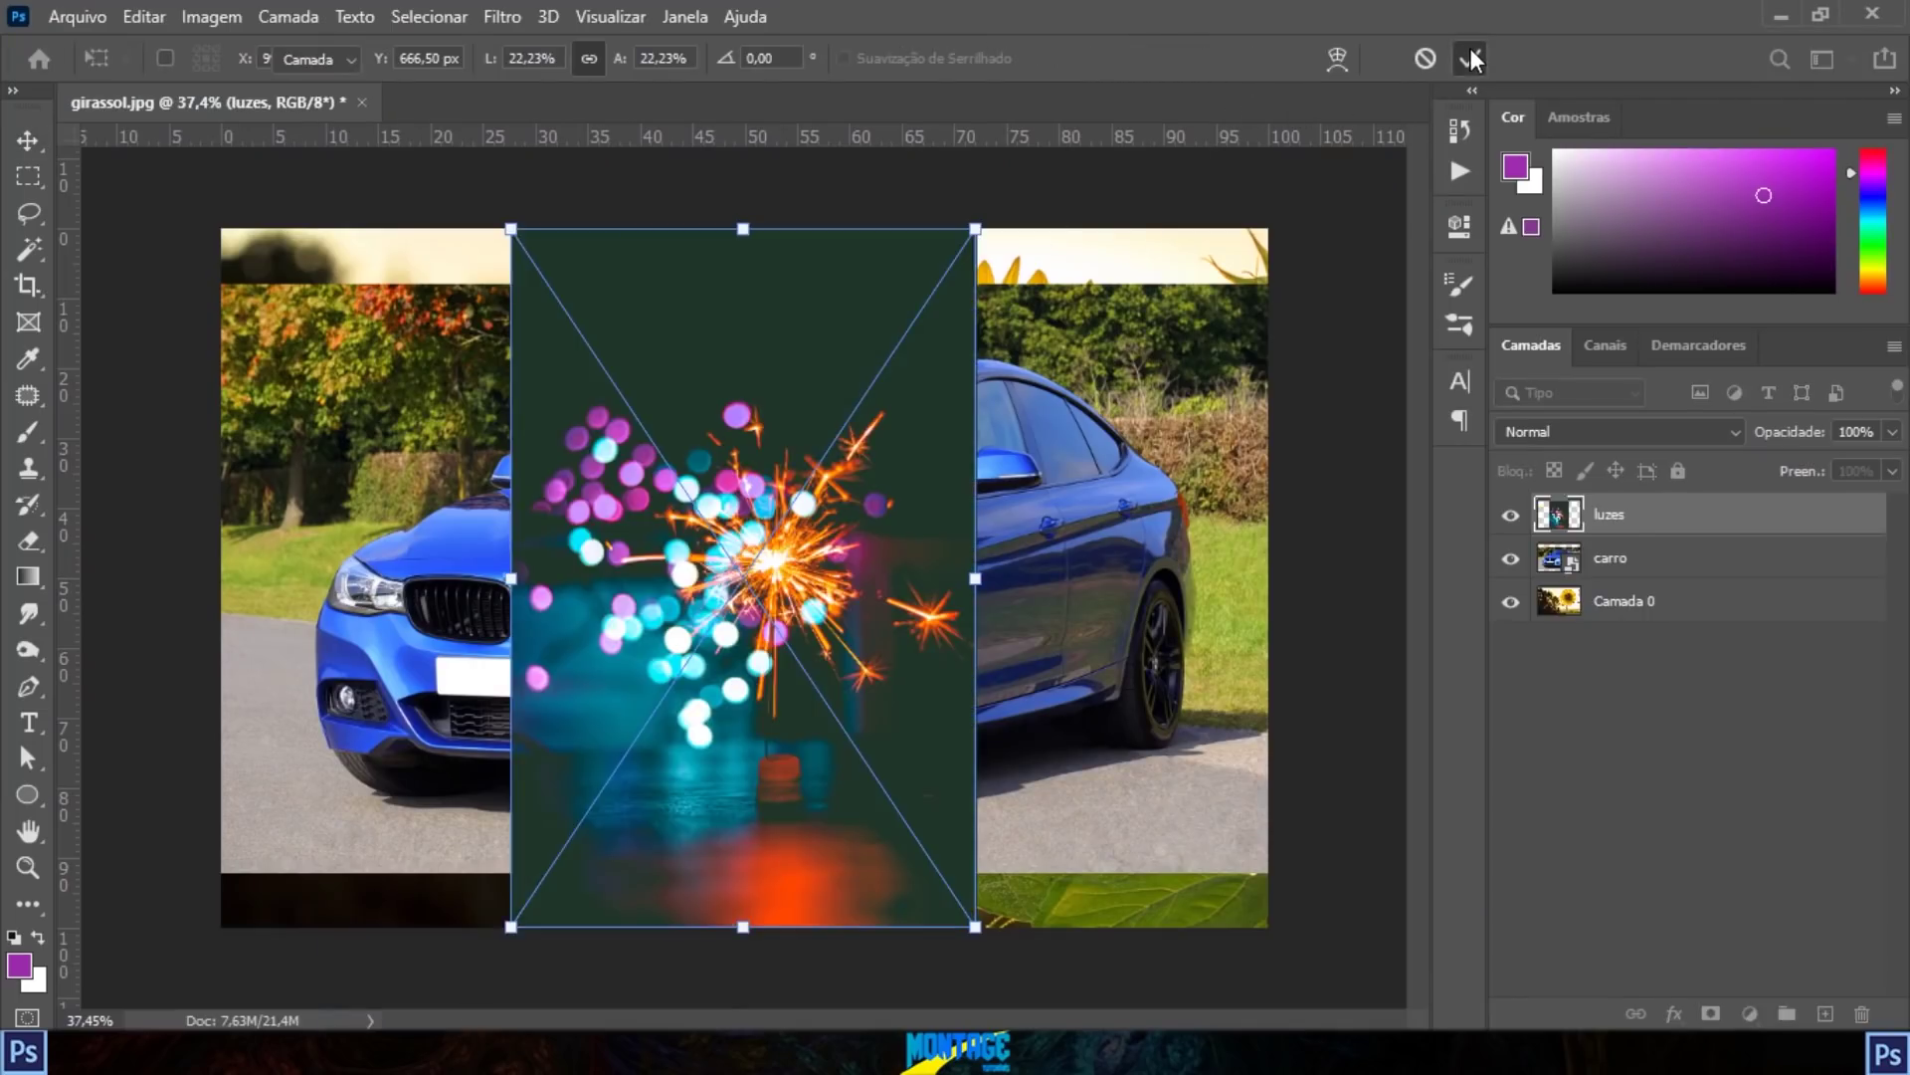
left_click(1471, 50)
left_click_drag(891, 412, 801, 301)
left_click_drag(766, 469, 775, 562)
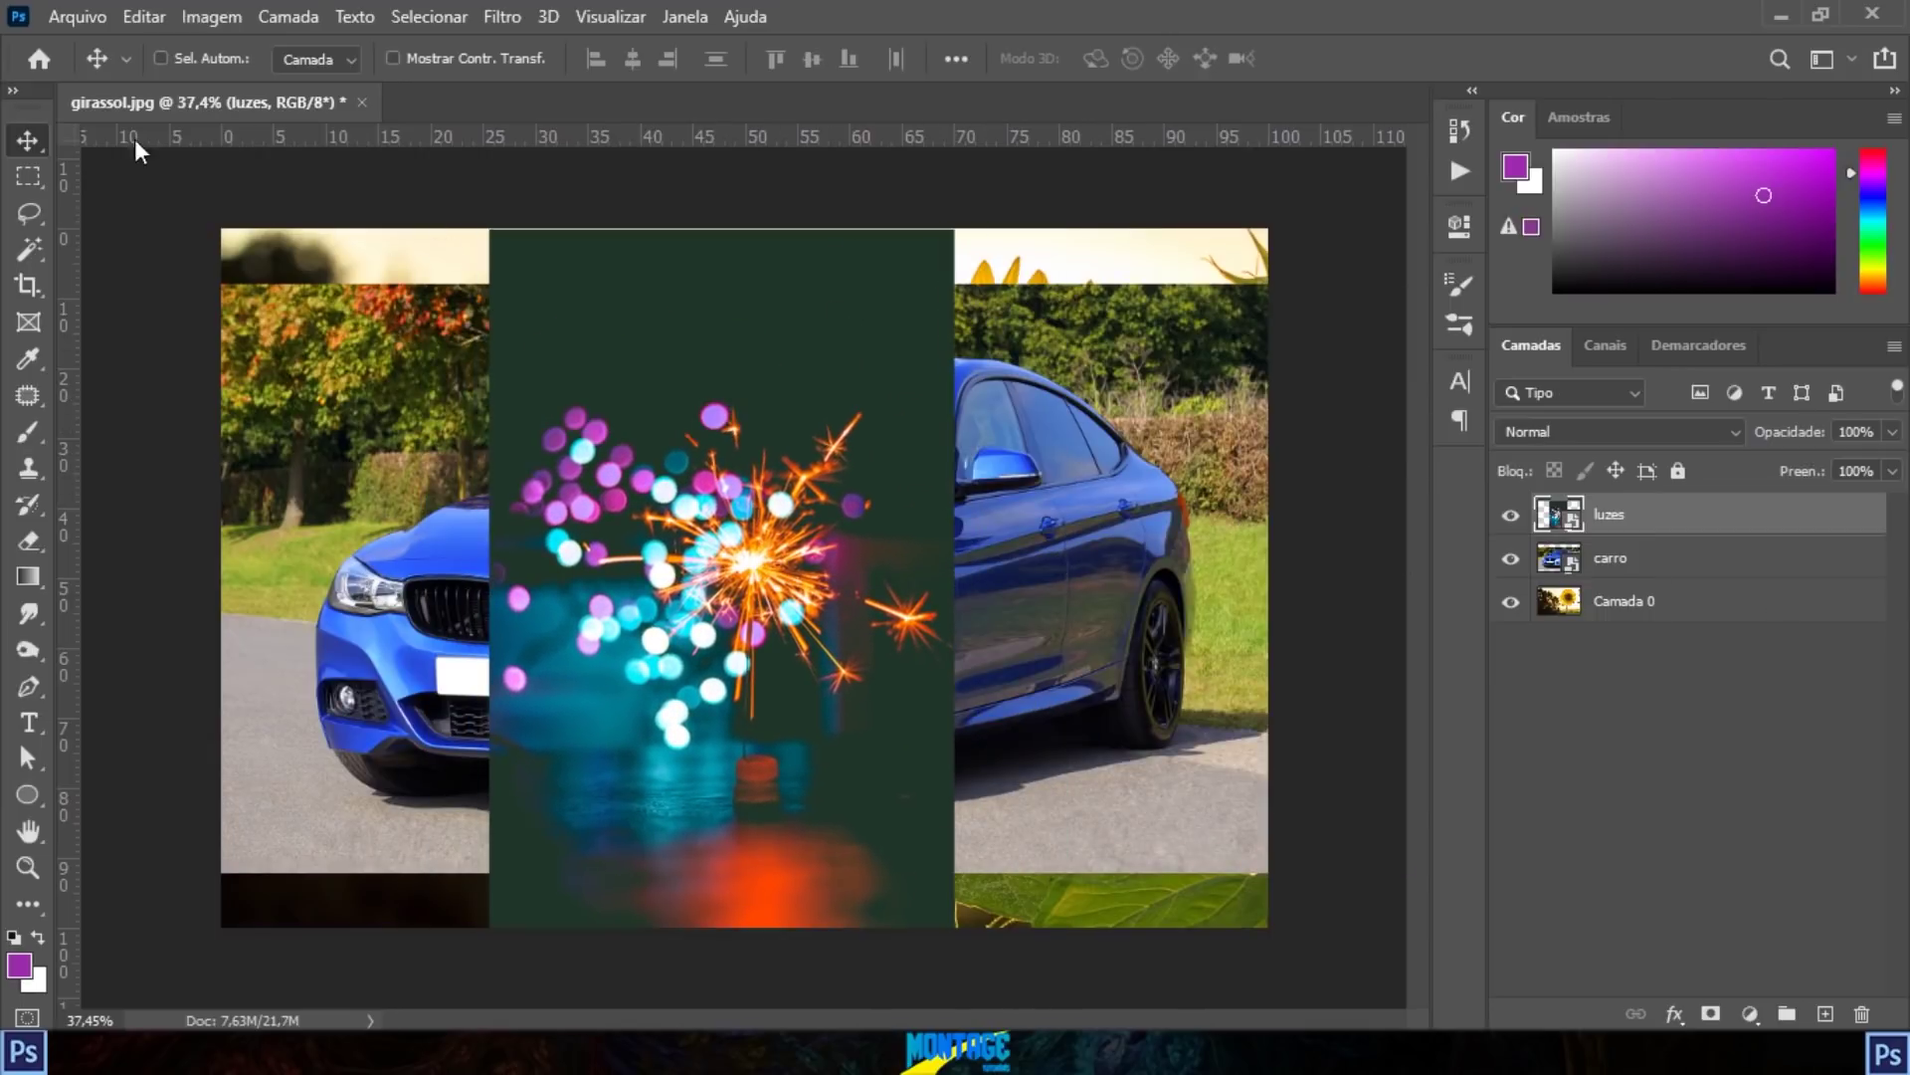
Step: Try the Move tool with automatic selection, shifting the luzes image towards the canvas's left side and the car slightly down
left_click(161, 58)
left_click_drag(61, 35, 1806, 99)
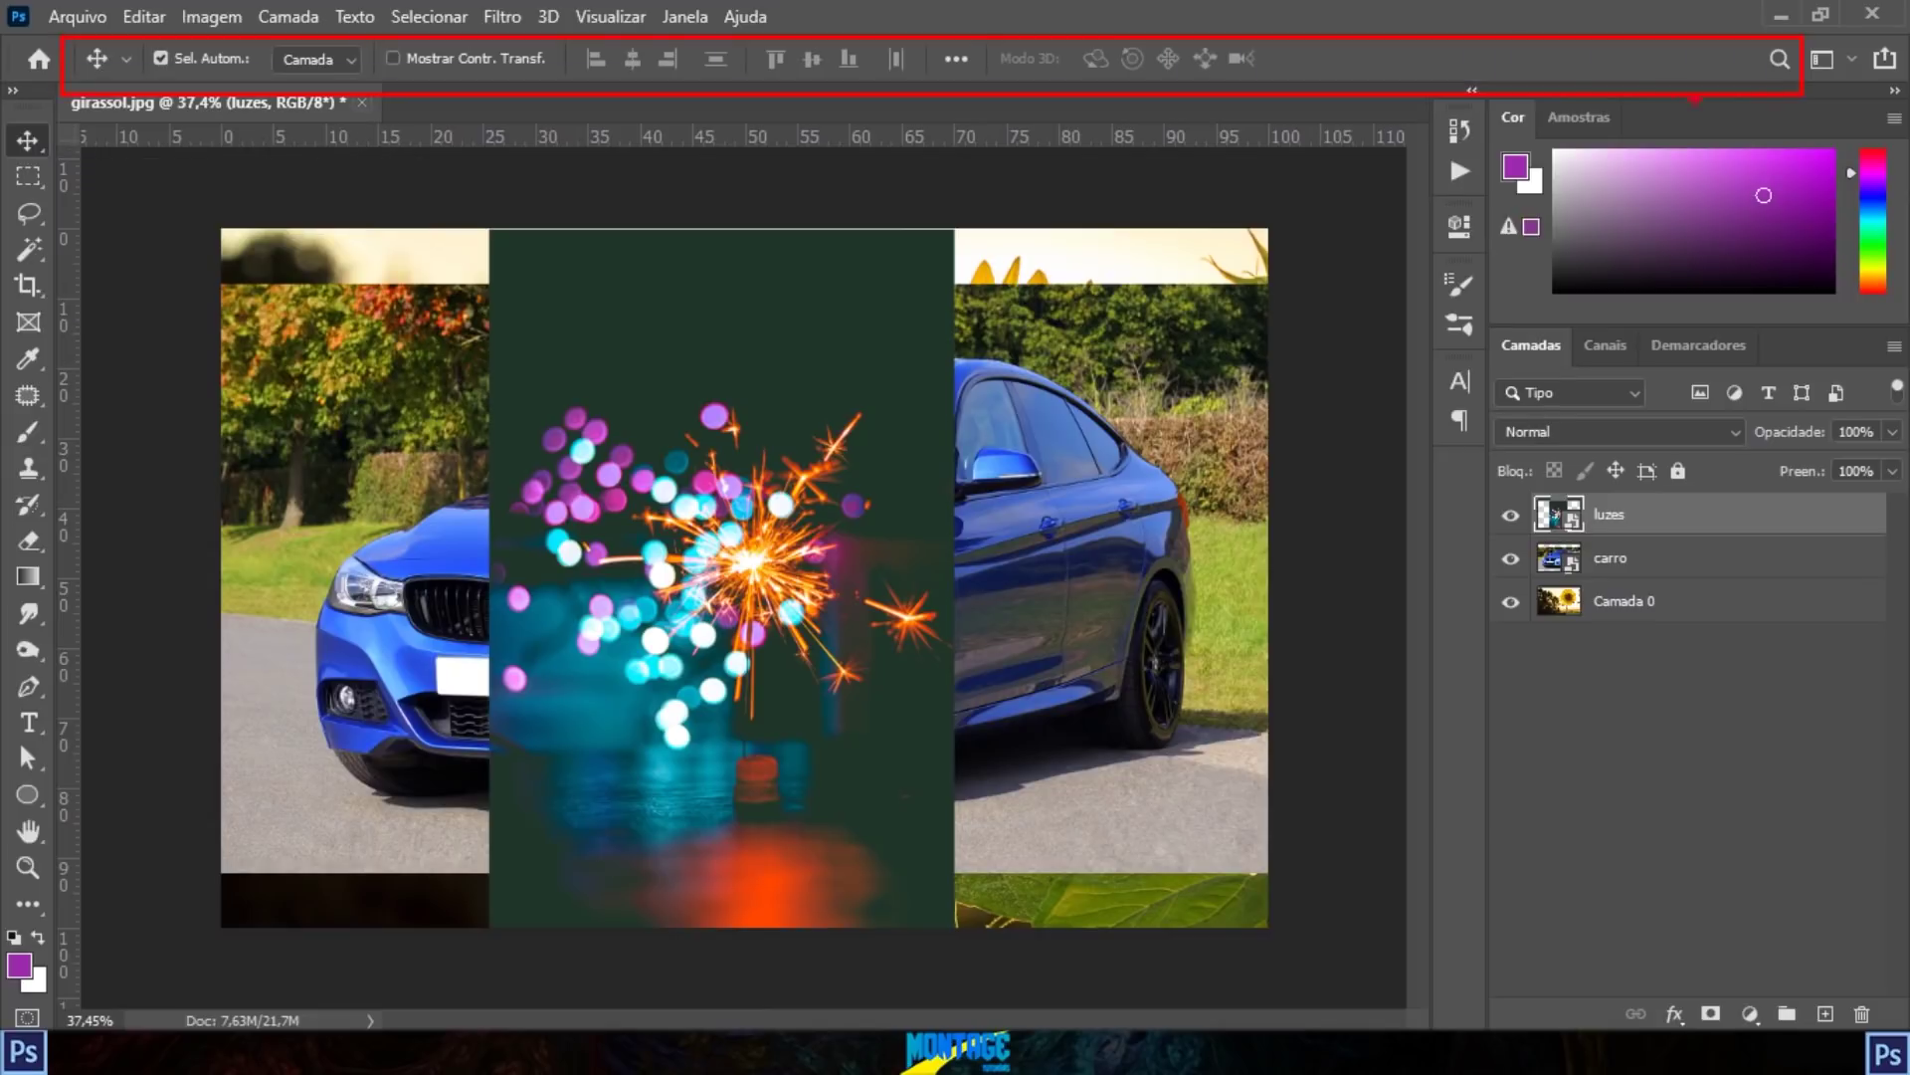
key("Escape")
left_click_drag(1117, 535, 1117, 546)
mouse_move(778, 530)
left_mouse_down()
mouse_move(870, 488)
mouse_move(659, 538)
mouse_move(571, 530)
left_mouse_up()
mouse_move(881, 481)
left_mouse_down()
mouse_move(912, 469)
mouse_move(785, 448)
mouse_move(914, 494)
left_mouse_up()
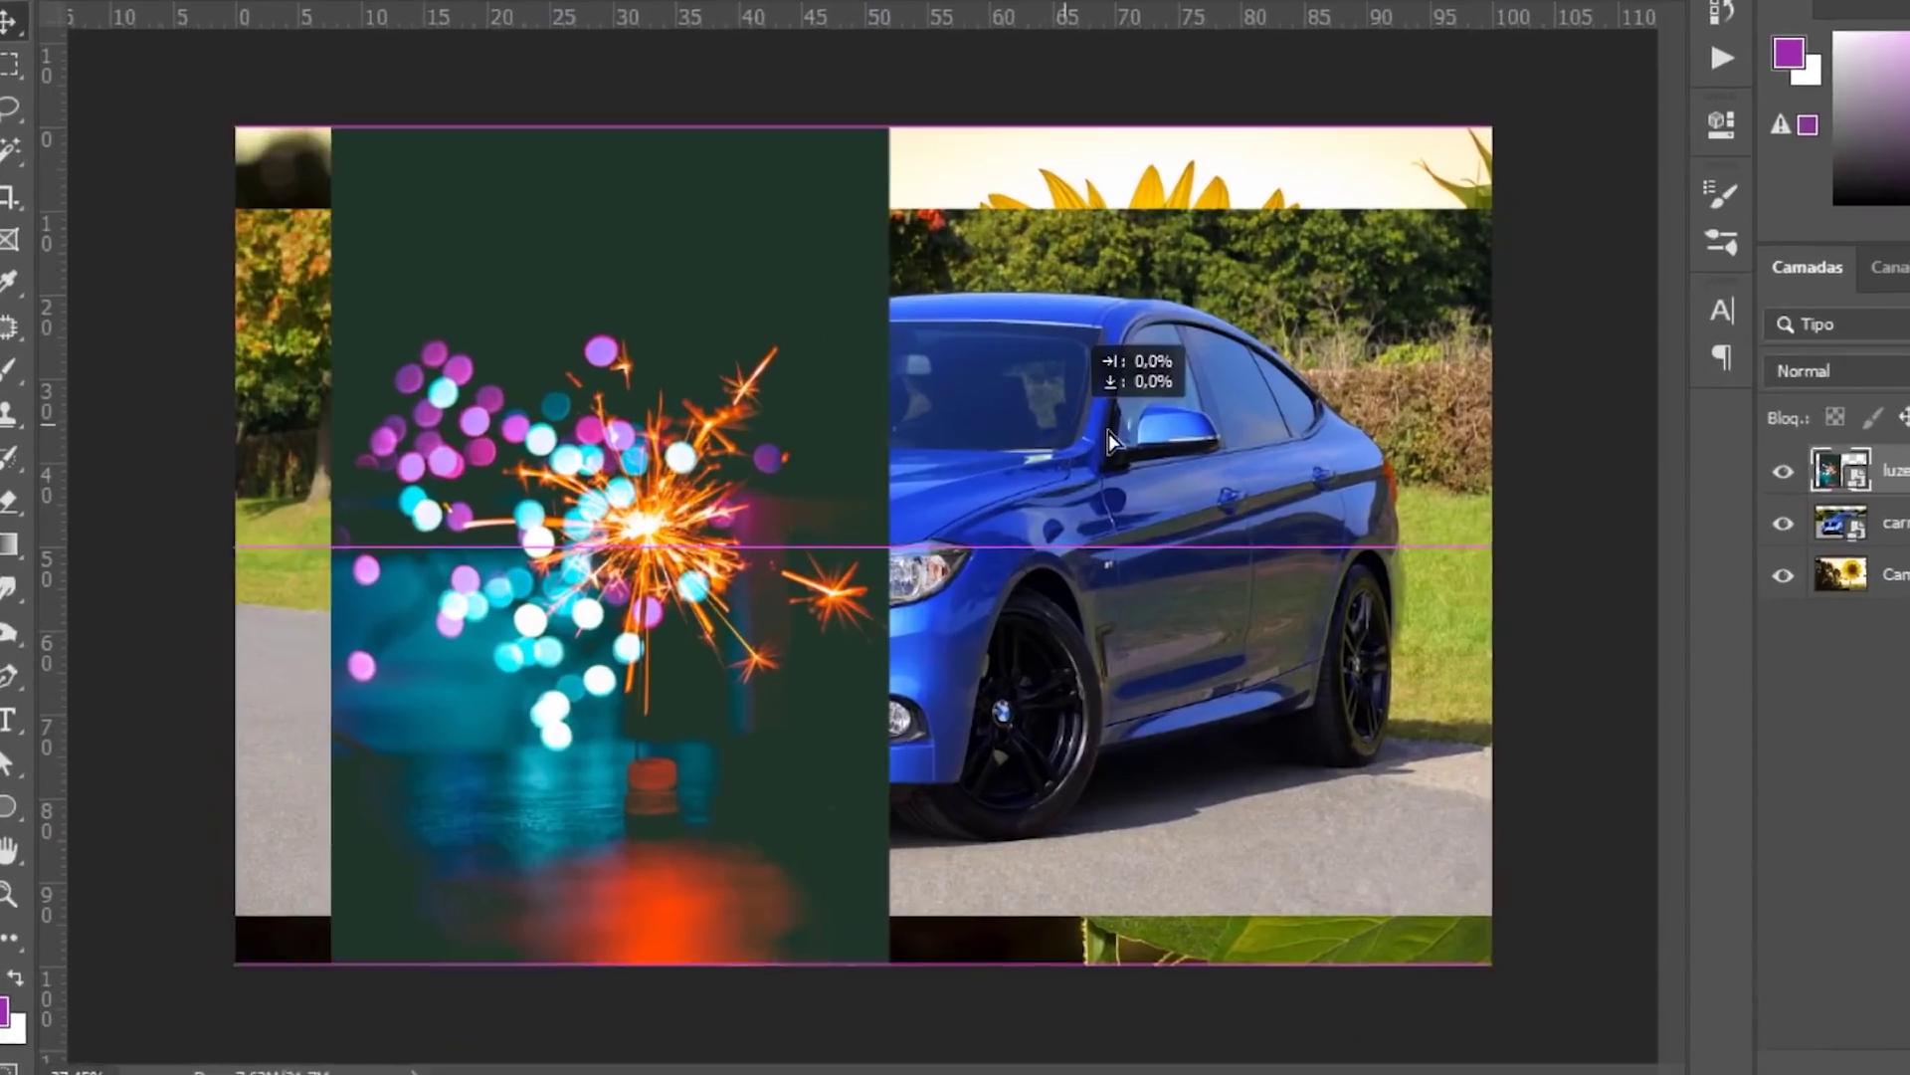
left_click_drag(1142, 422, 1418, 396)
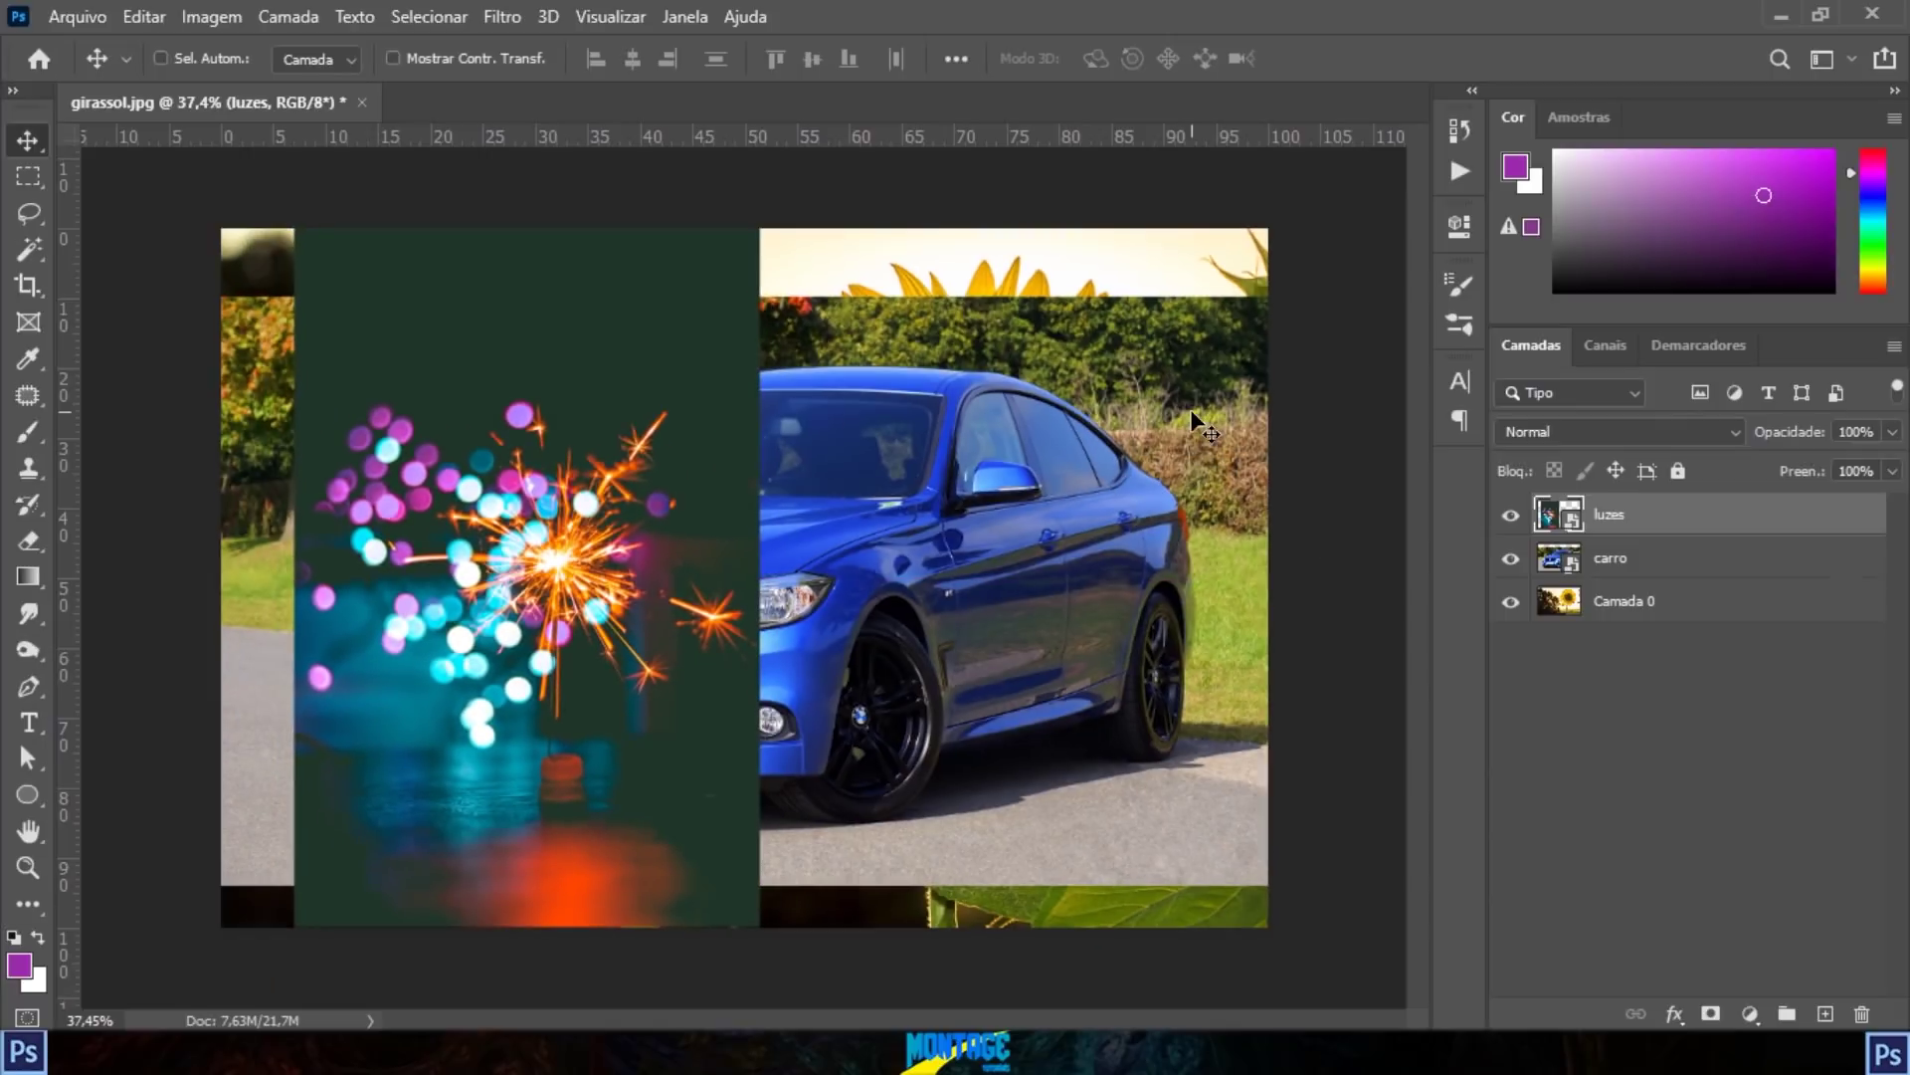
Step: Select the carro layer and move the car left behind the luzes image, and try moving the Camada 0 layer
key("ctrl")
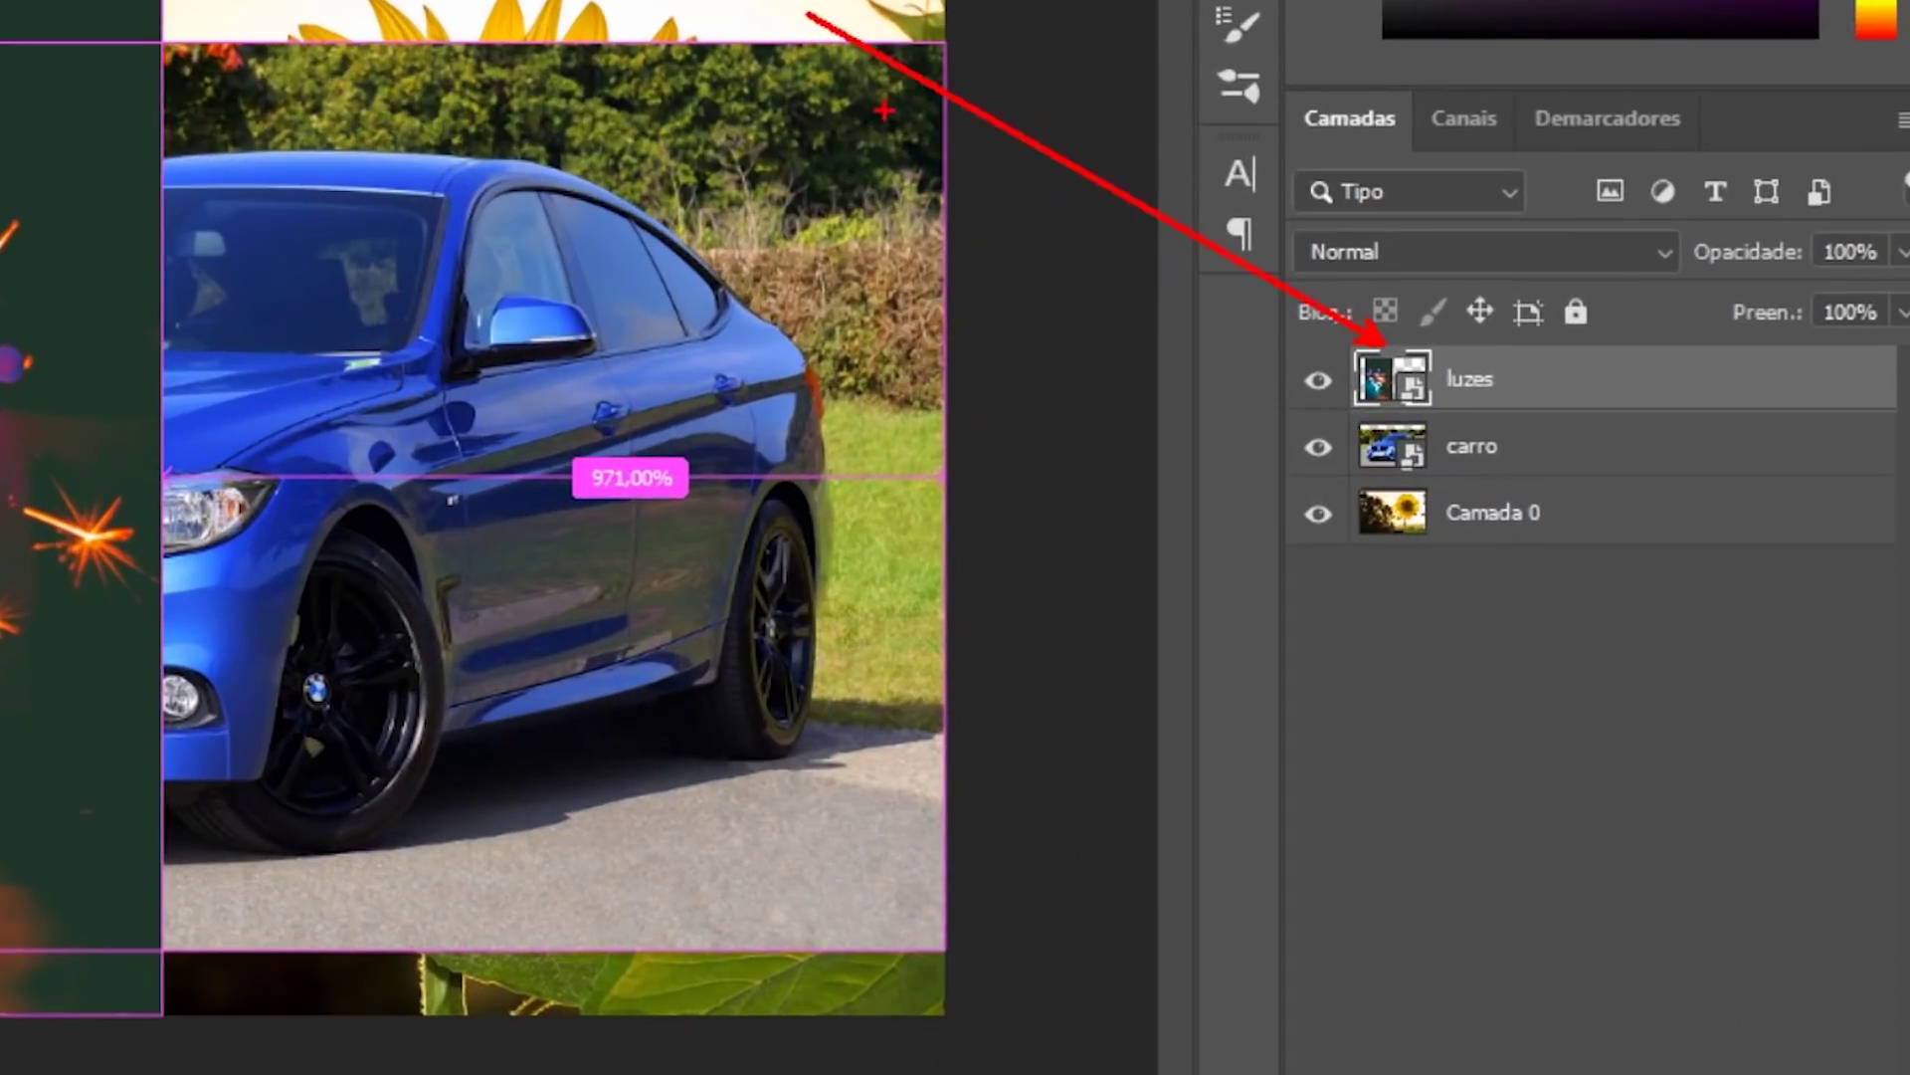
left_click(1522, 455)
left_click_drag(470, 407, 0, 491)
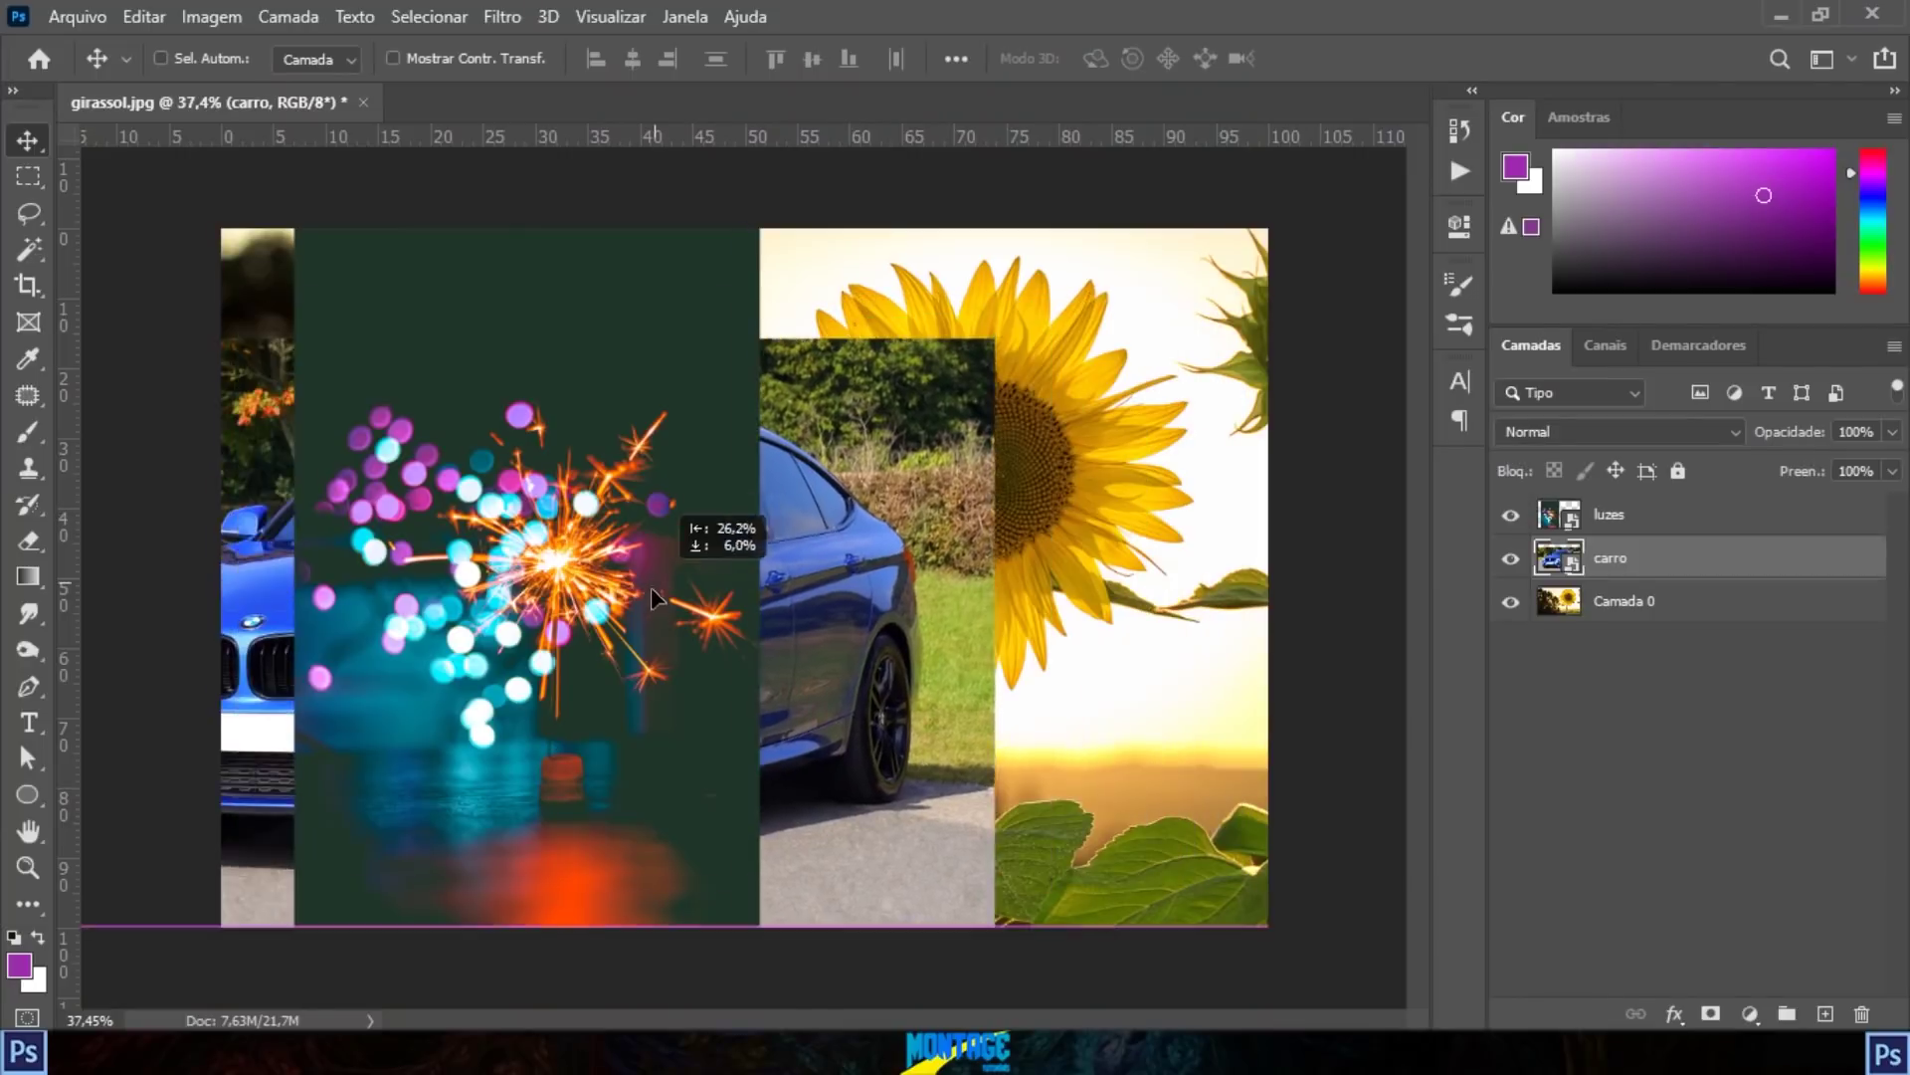
left_click_drag(652, 597, 853, 527)
left_click(1558, 601)
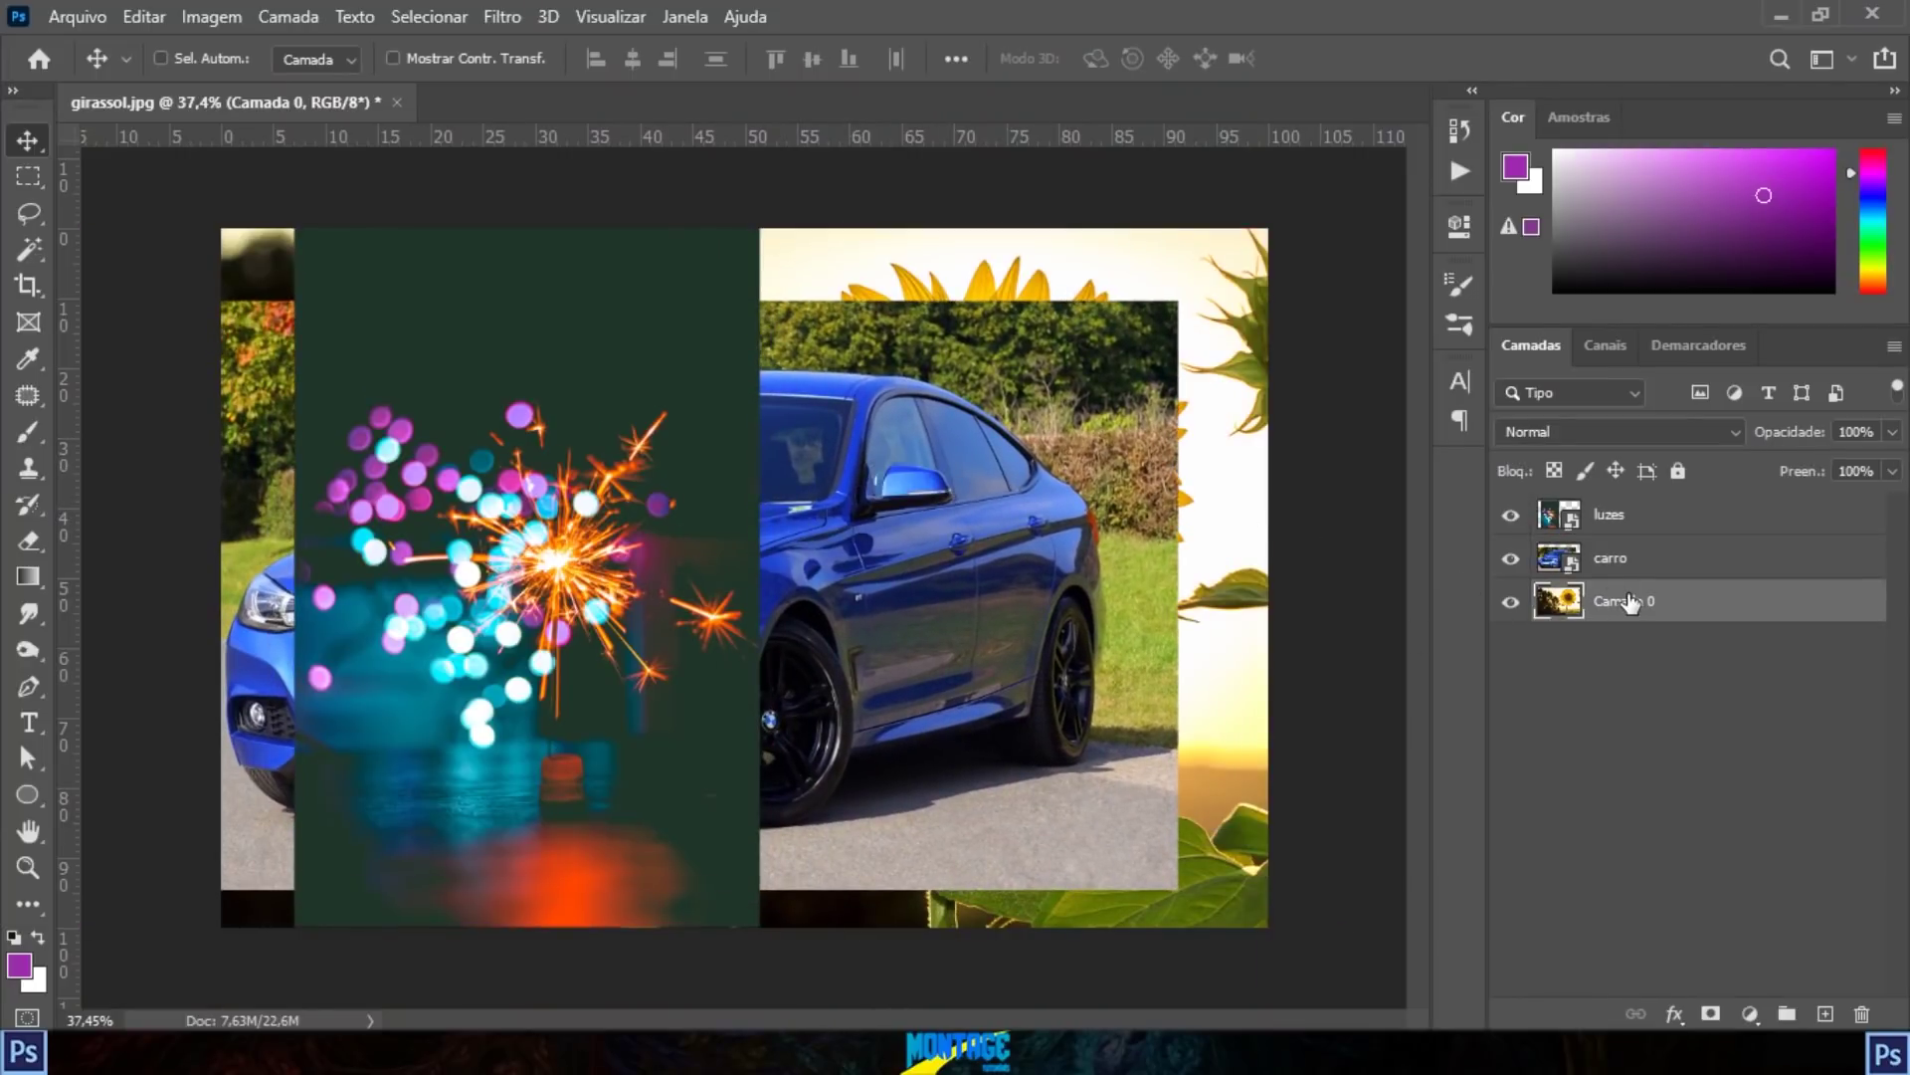
left_click_drag(1046, 317, 1129, 288)
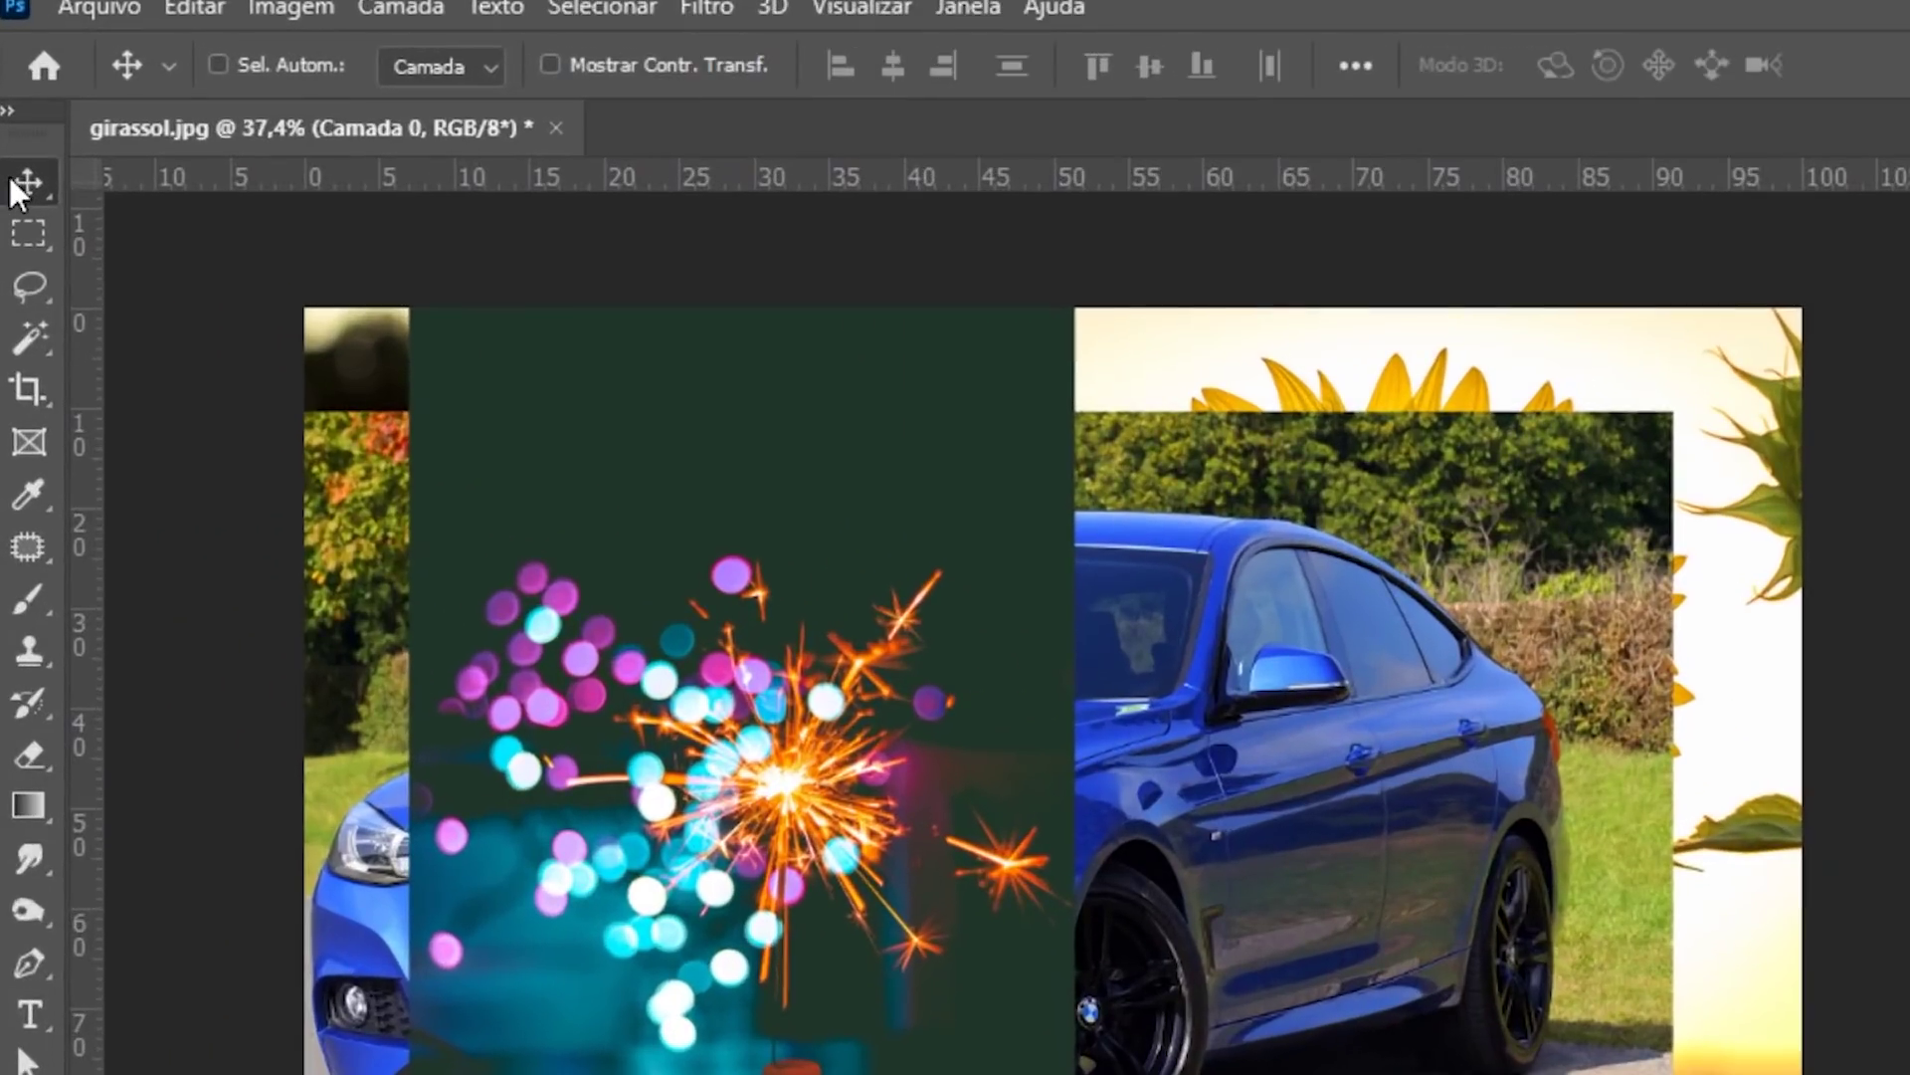
Step: Turn on the Move tool's automatic selection and reposition the car, luzes and sunflower images directly on the canvas
left_click(218, 65)
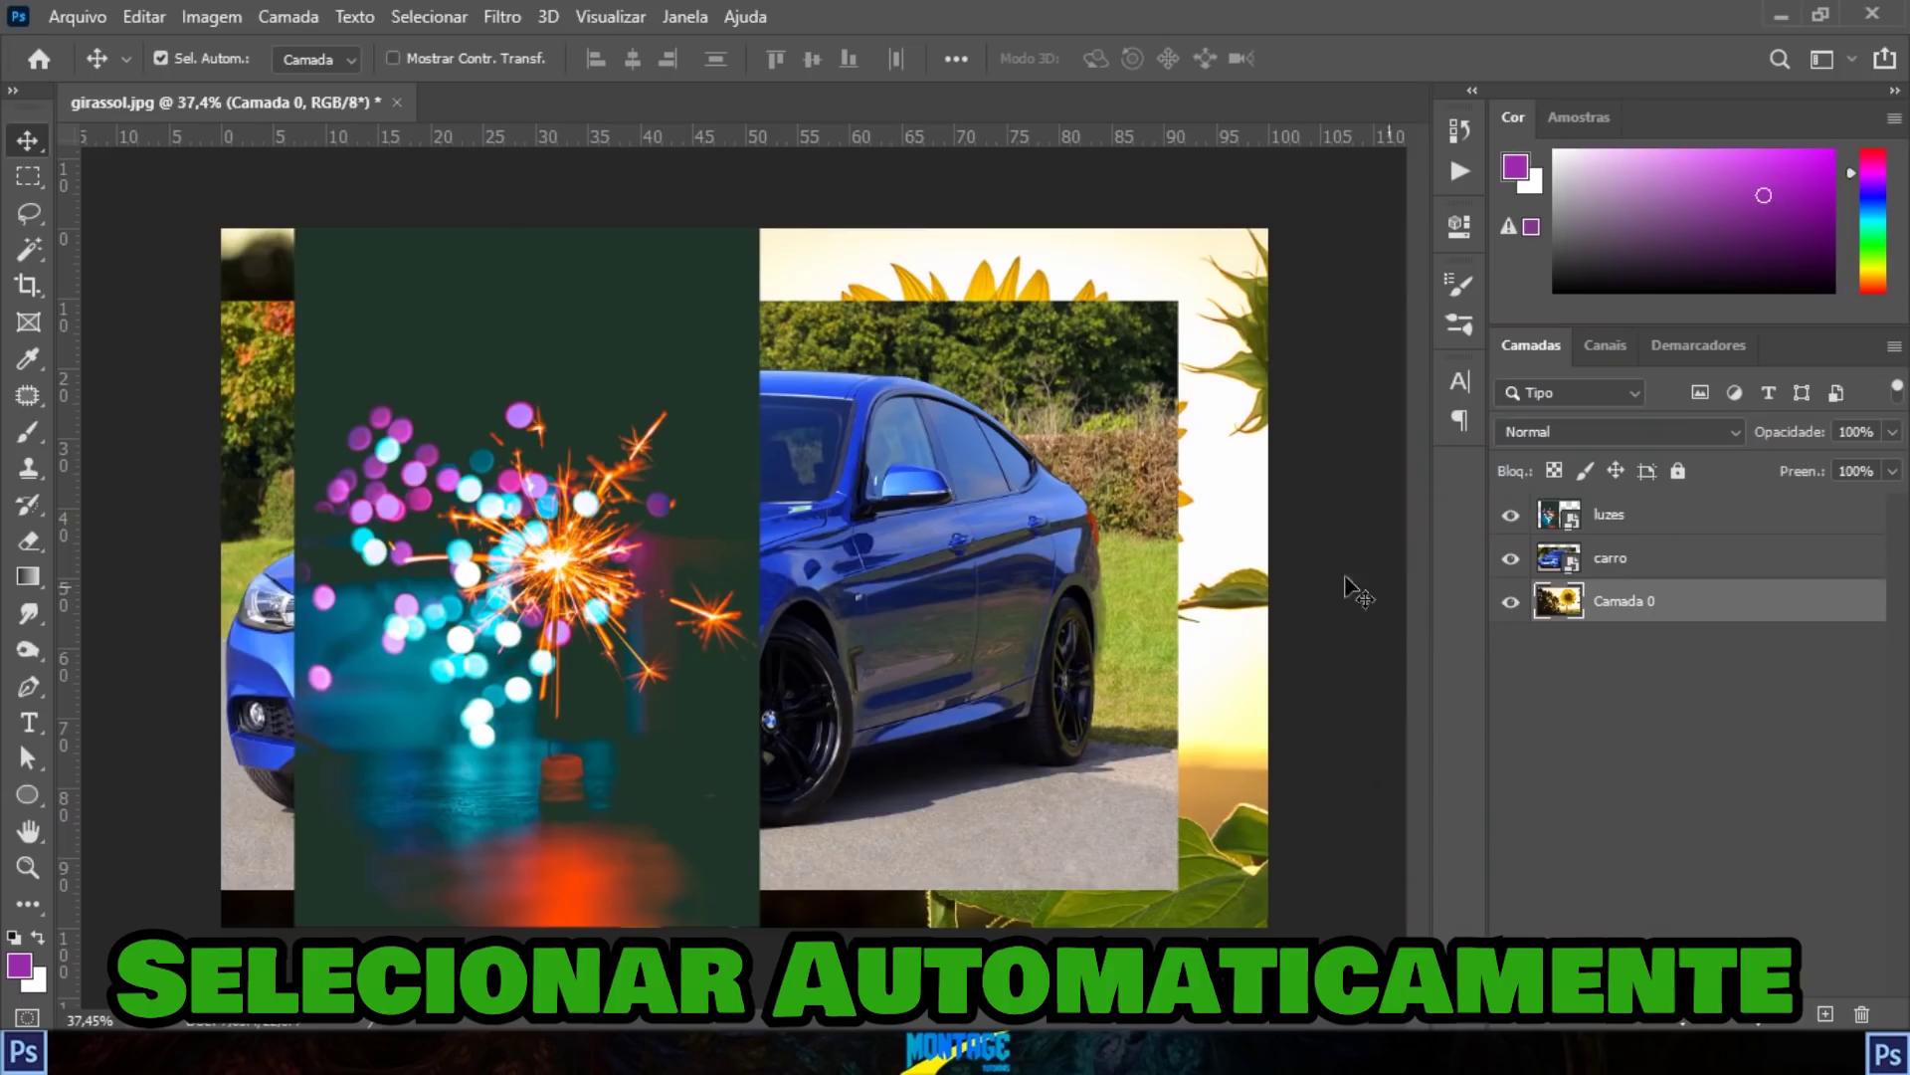
left_click(1425, 678)
mouse_move(1005, 486)
left_mouse_down()
mouse_move(1092, 496)
mouse_move(1036, 507)
left_mouse_up()
mouse_move(1070, 301)
left_mouse_down()
mouse_move(1153, 321)
mouse_move(1116, 285)
mouse_move(1083, 285)
left_mouse_up()
left_click_drag(728, 290, 1168, 415)
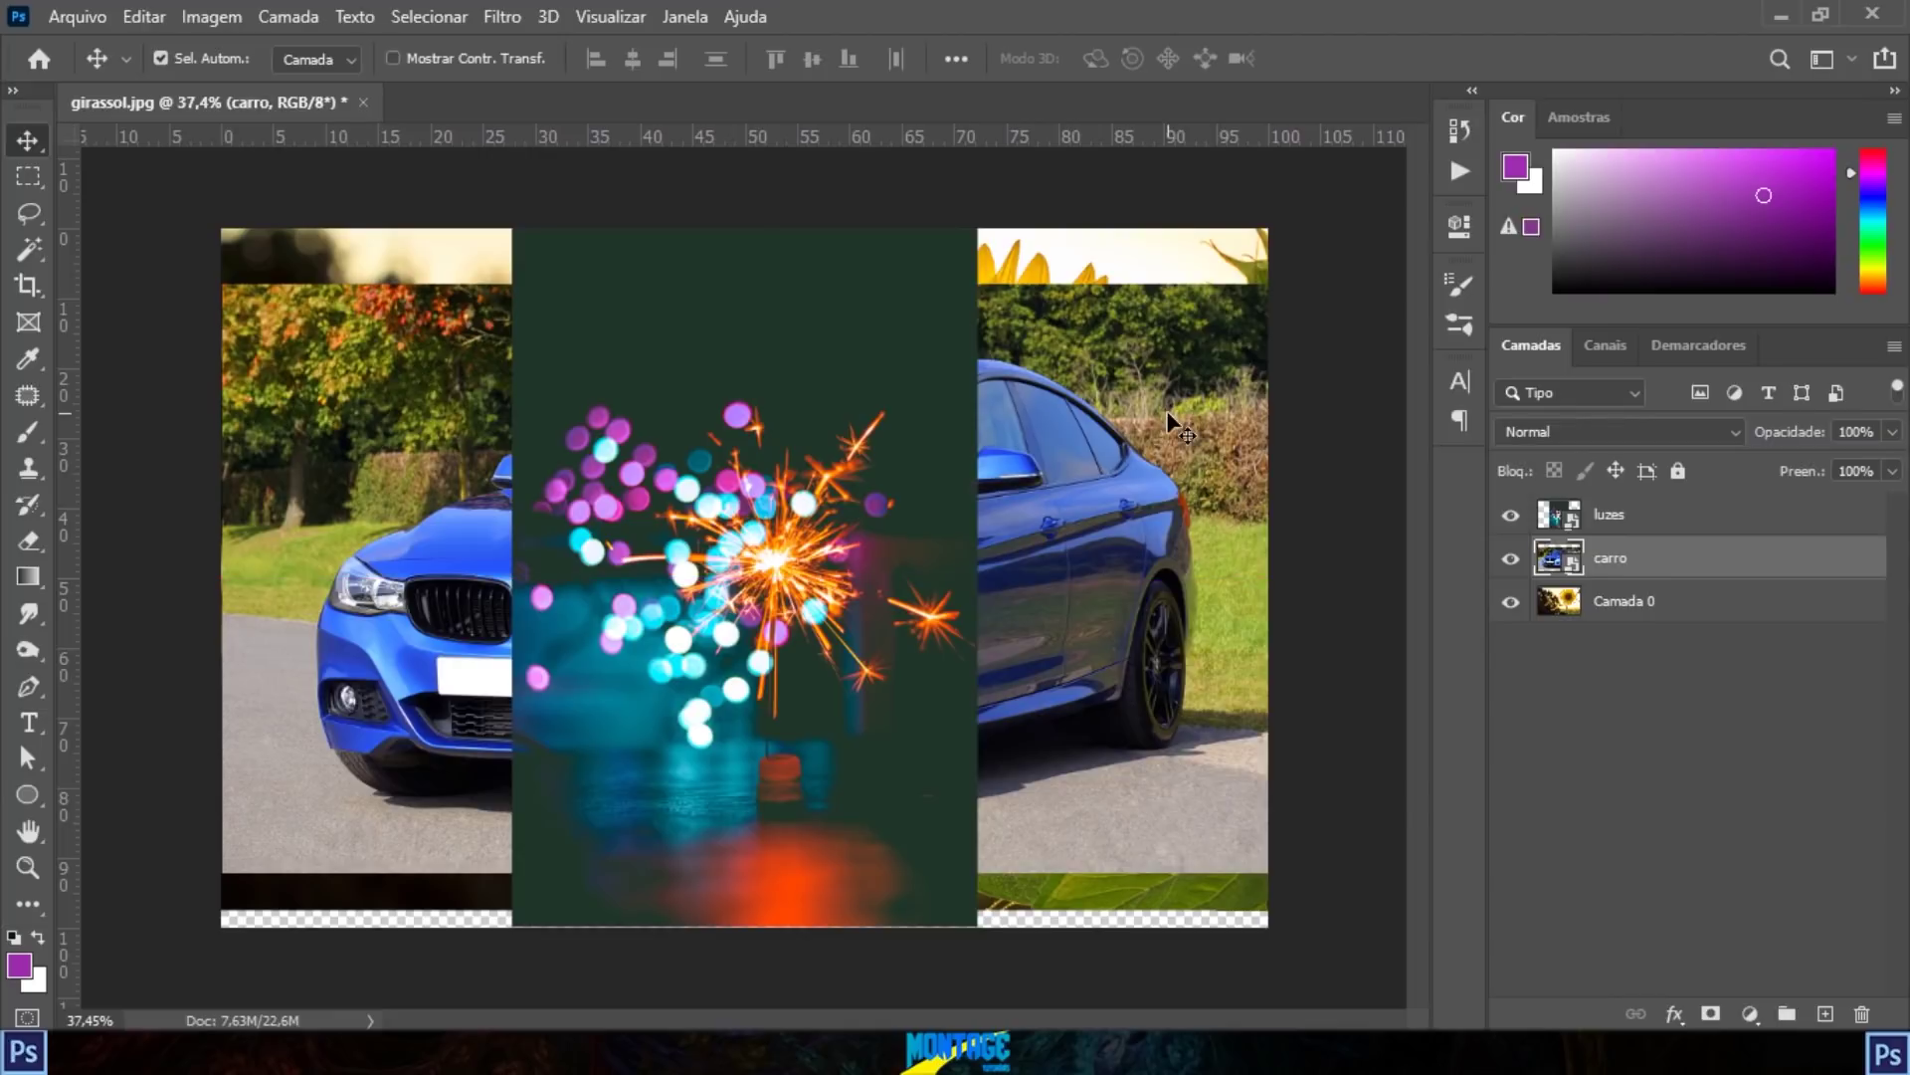
left_click_drag(1126, 904, 1122, 909)
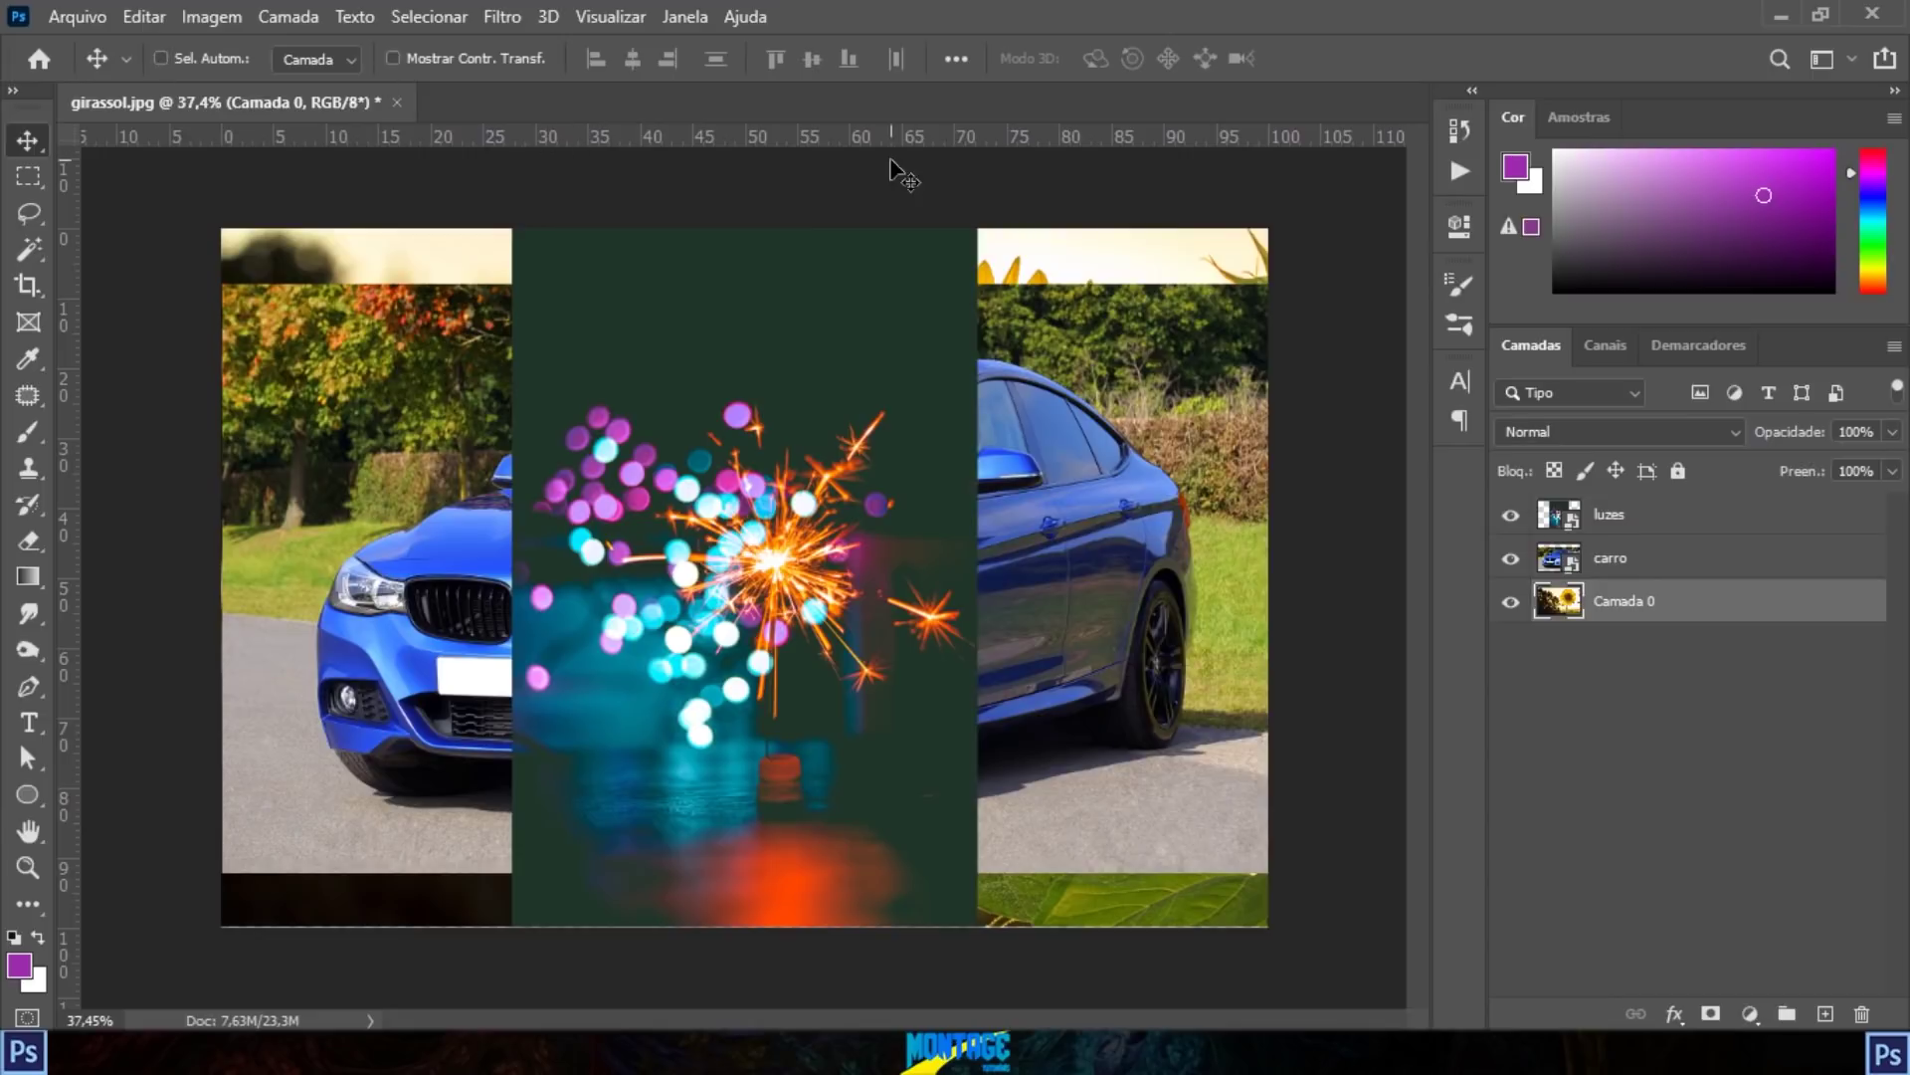
Step: Move the carro layer slightly down and the luzes layer to the canvas's left edge
left_click(1627, 564)
left_click_drag(1036, 469, 1062, 403)
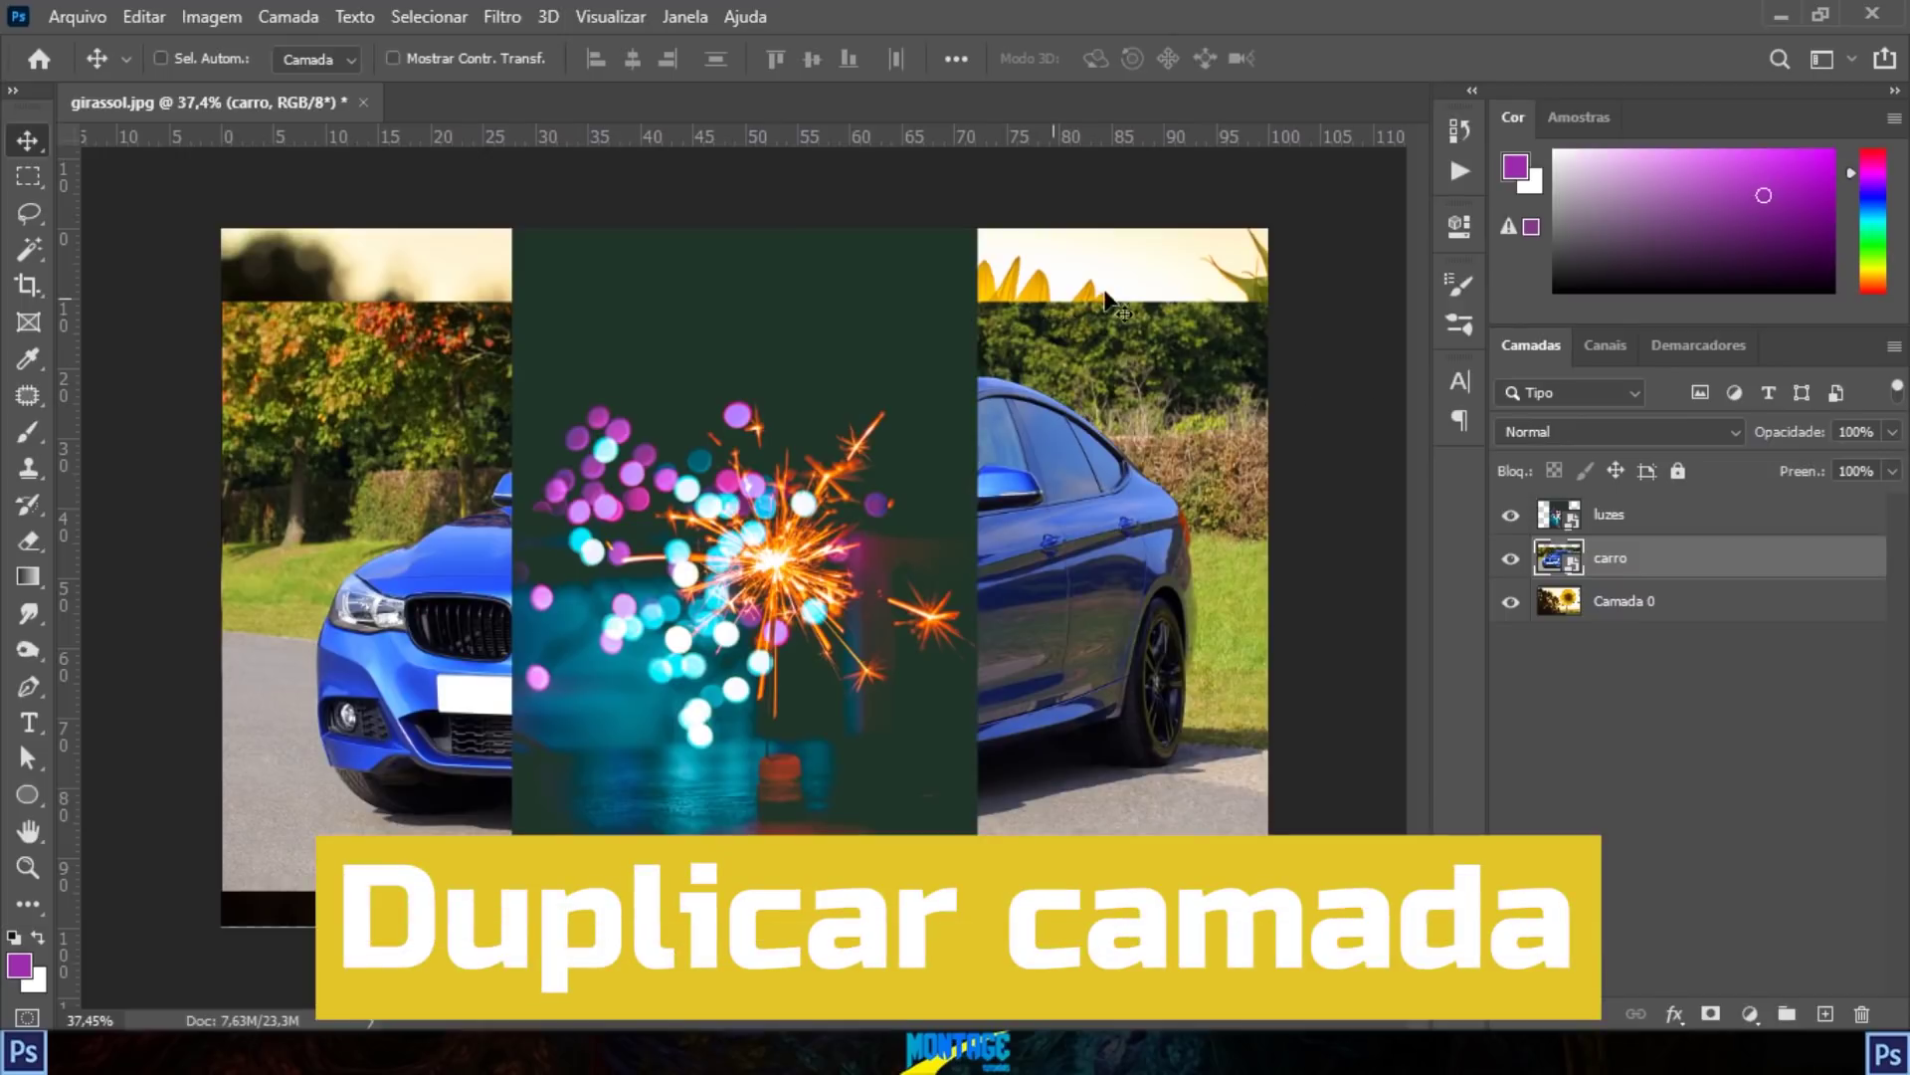
left_click(1608, 515)
left_click_drag(816, 542, 527, 527)
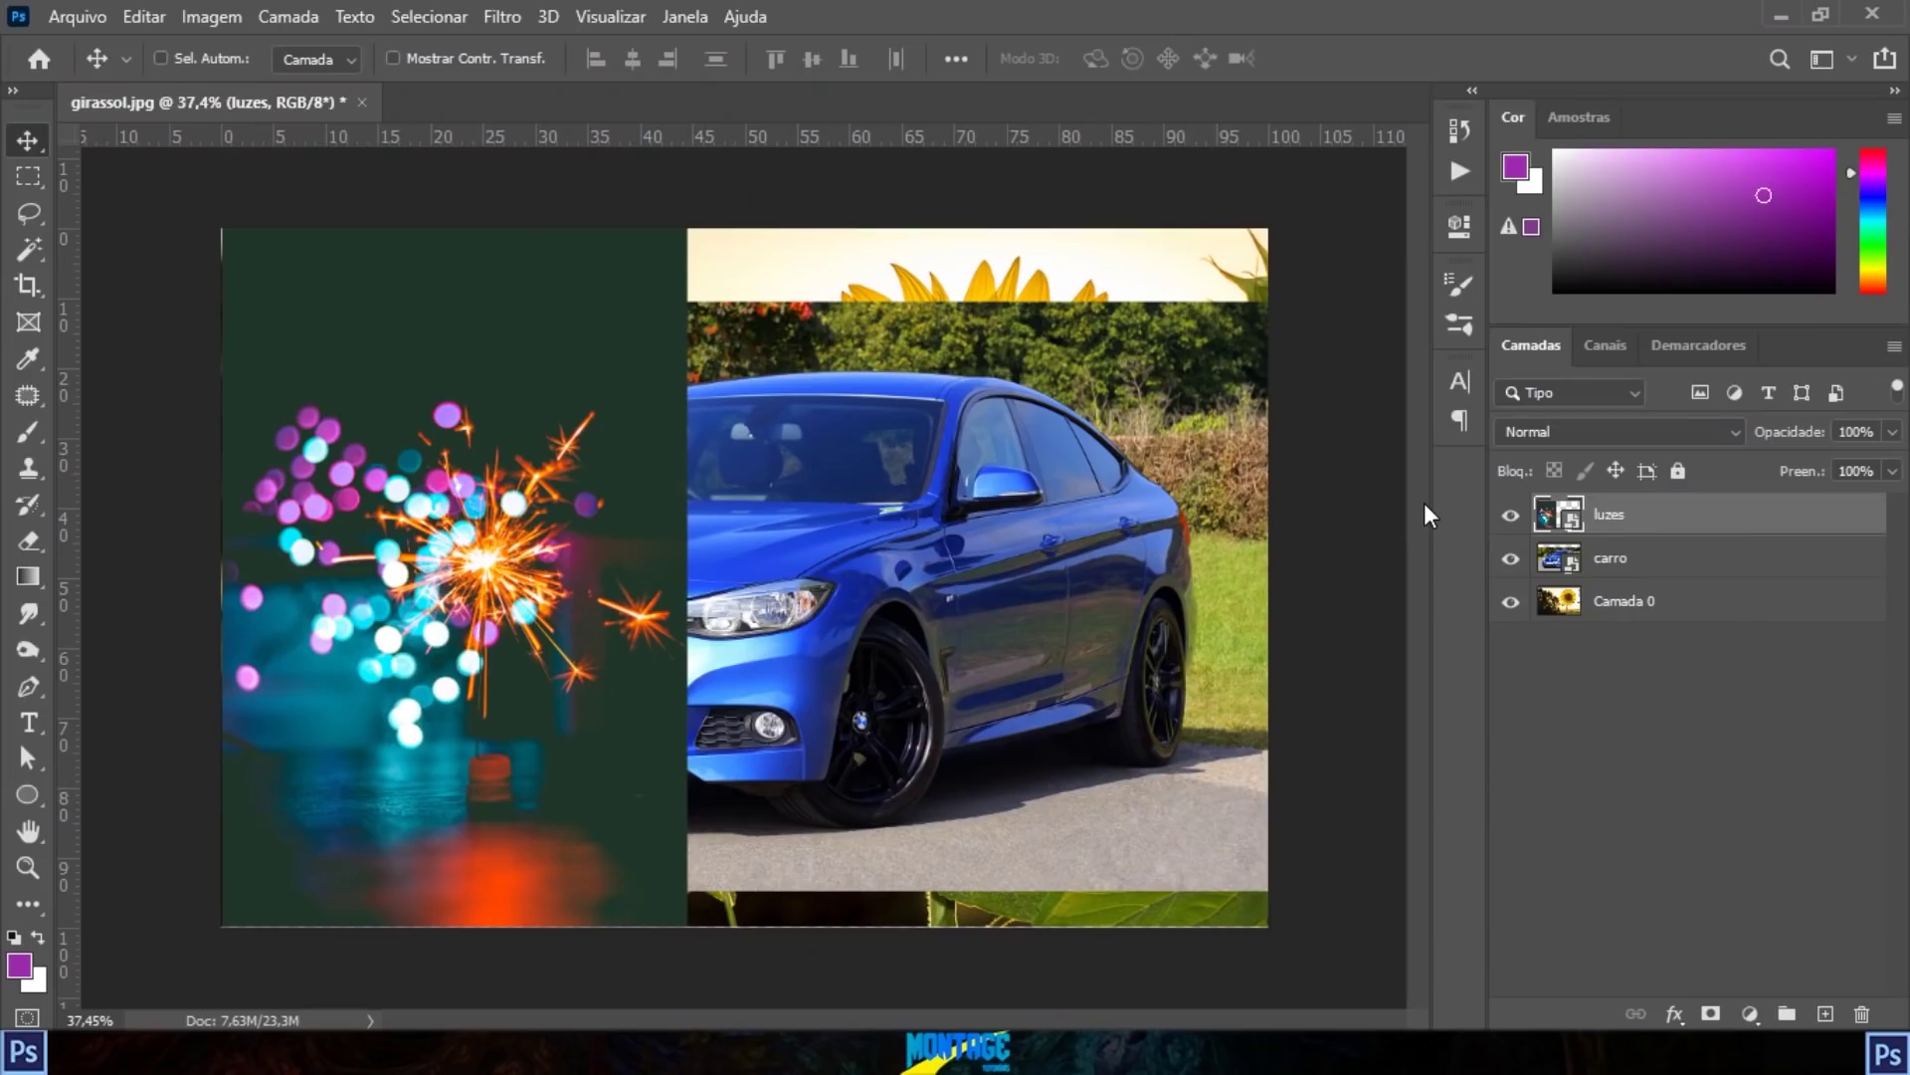
Step: Duplicate the luzes layer, move the copy to the canvas's right edge, and delete the duplicate again
key("ctrl+j")
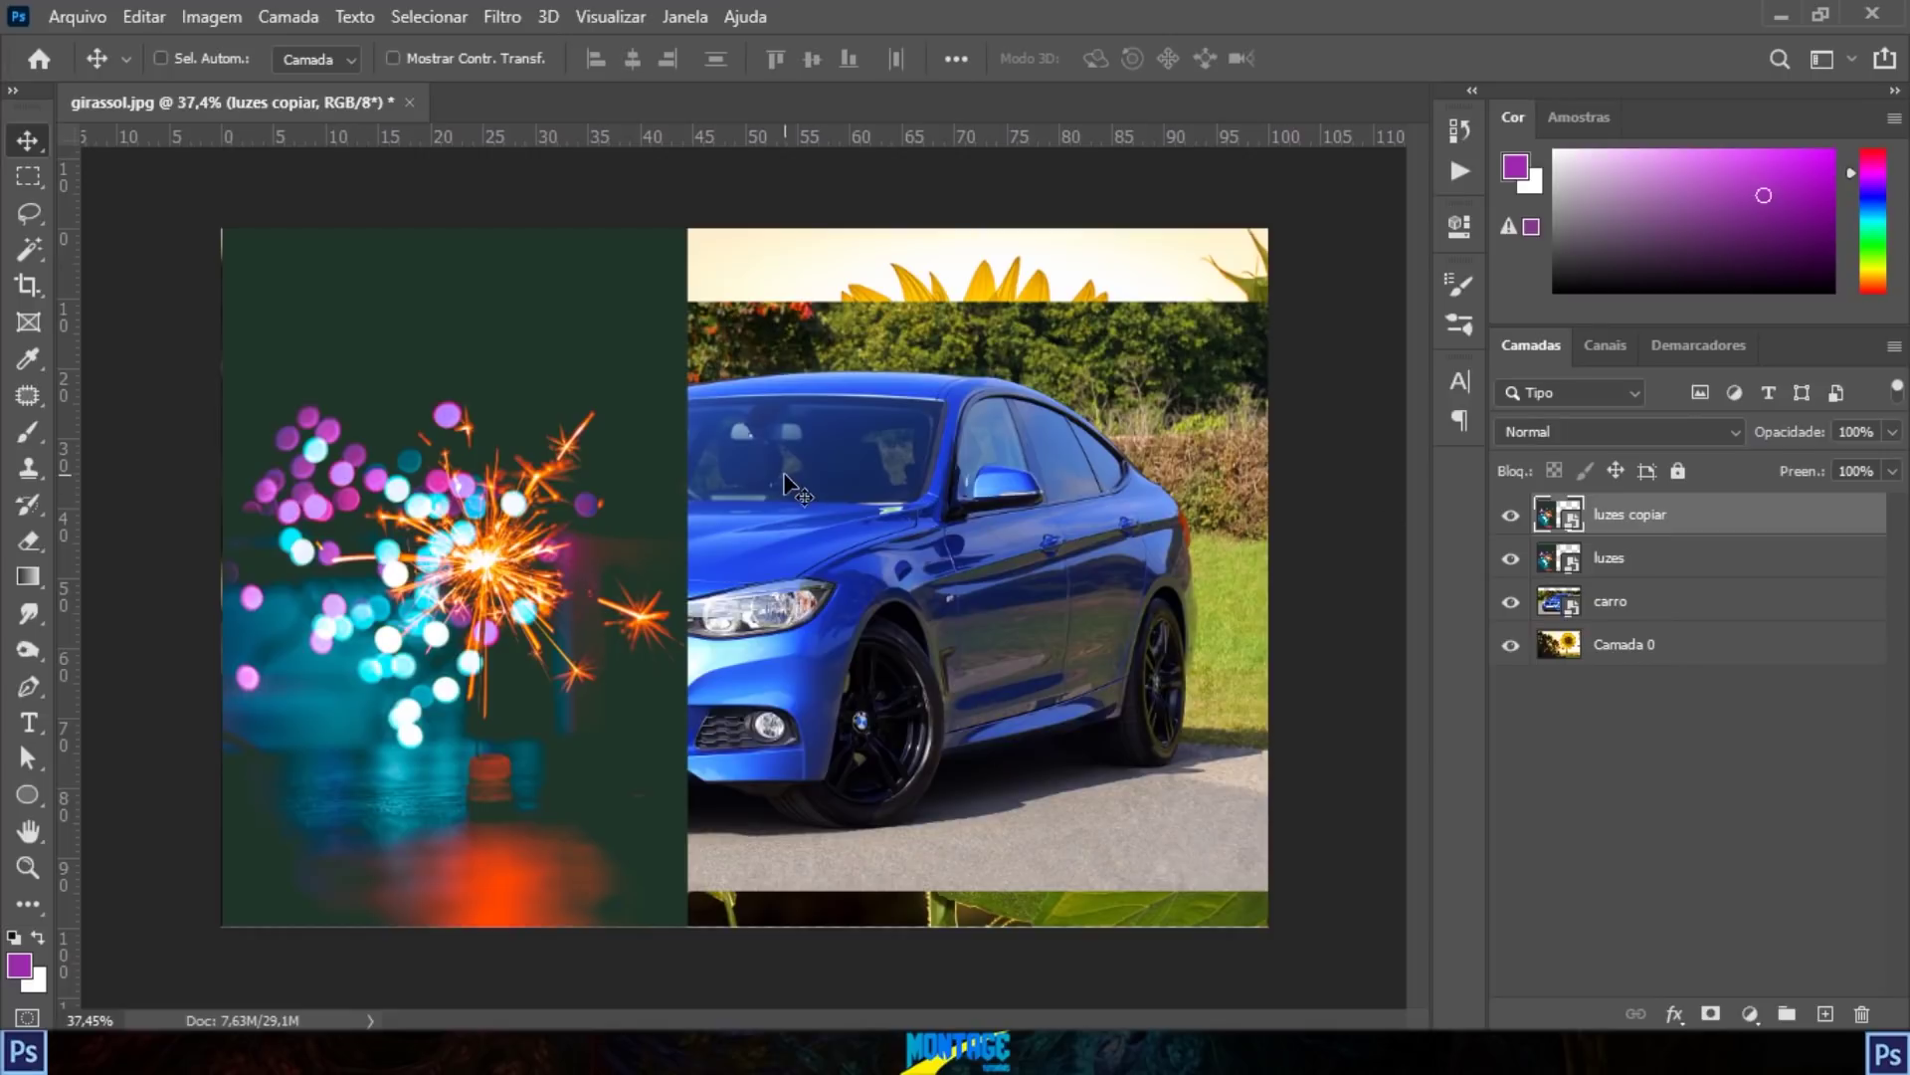
left_click_drag(575, 445, 1156, 452)
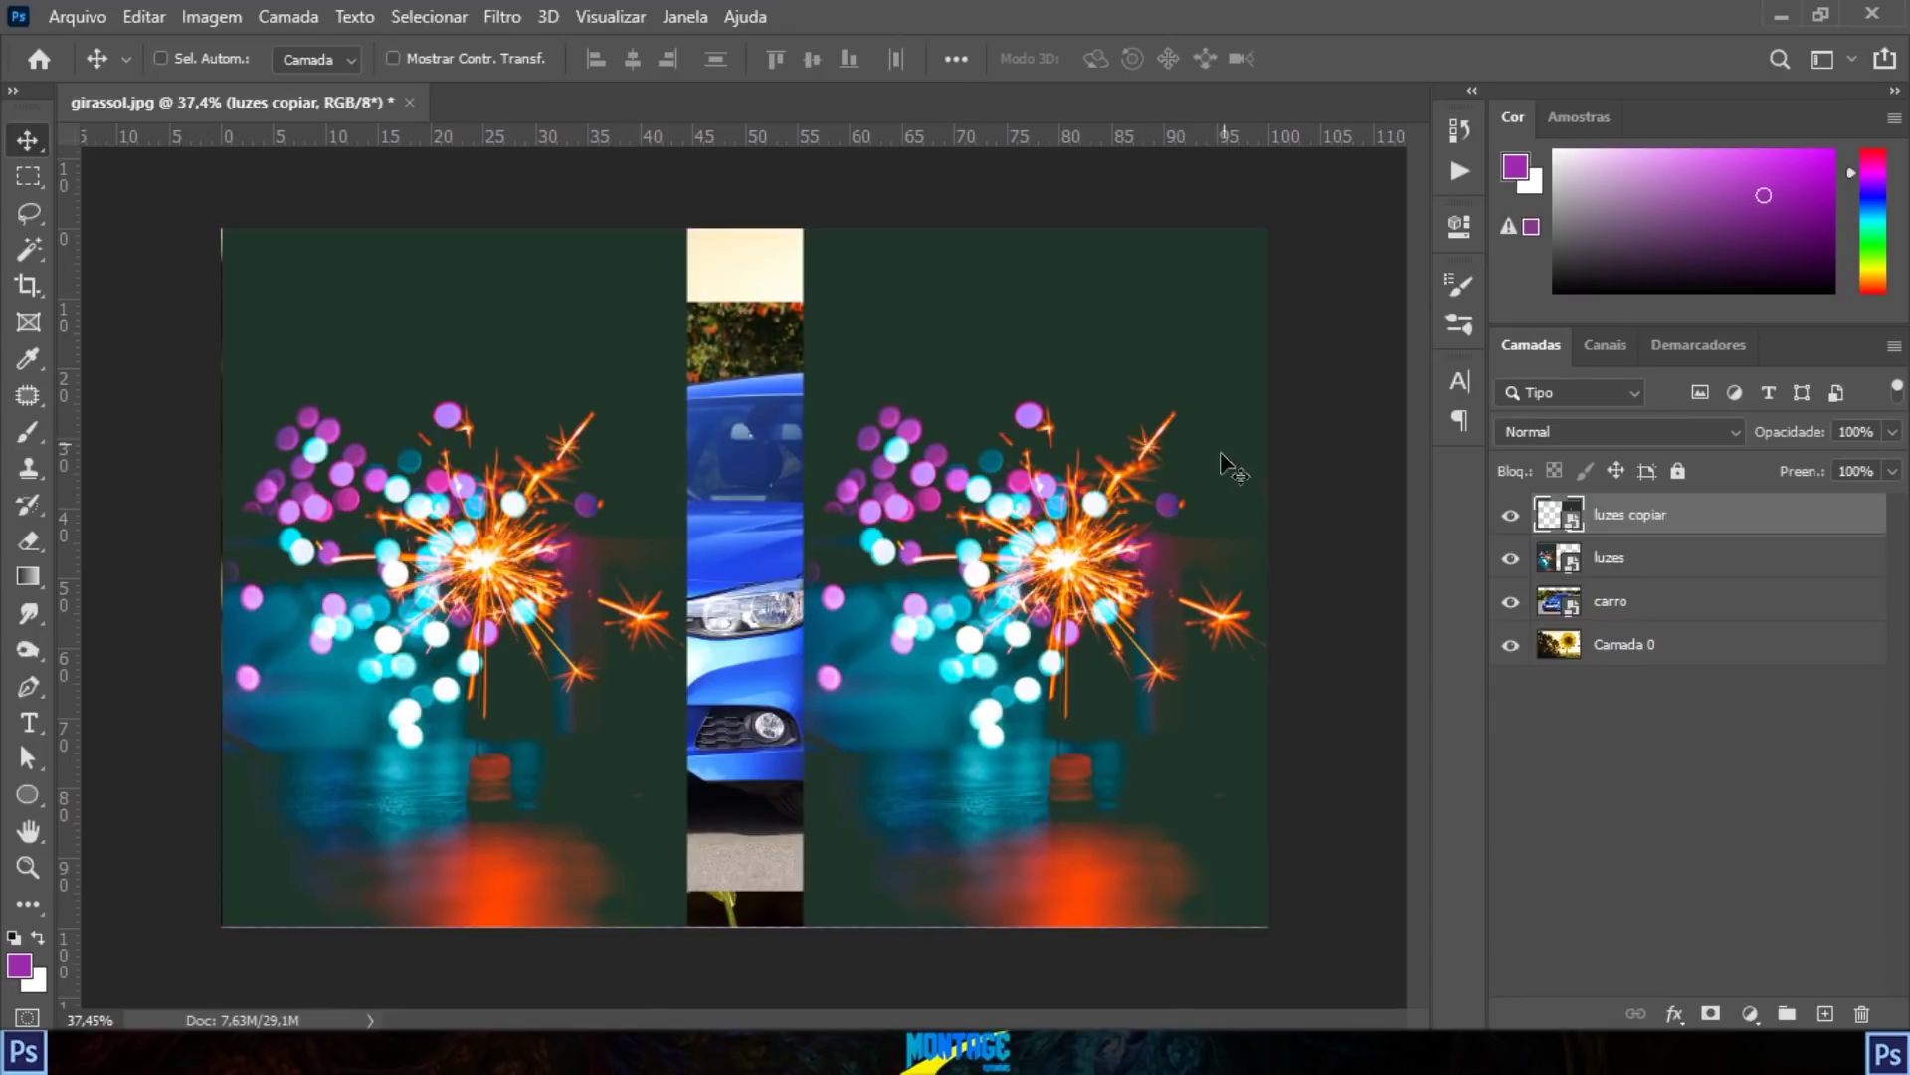
left_click(1662, 569)
left_click_drag(611, 542, 589, 539)
key("Delete")
Step: Make another duplicate of the luzes layer and move it to the canvas's right edge
left_click(1583, 568)
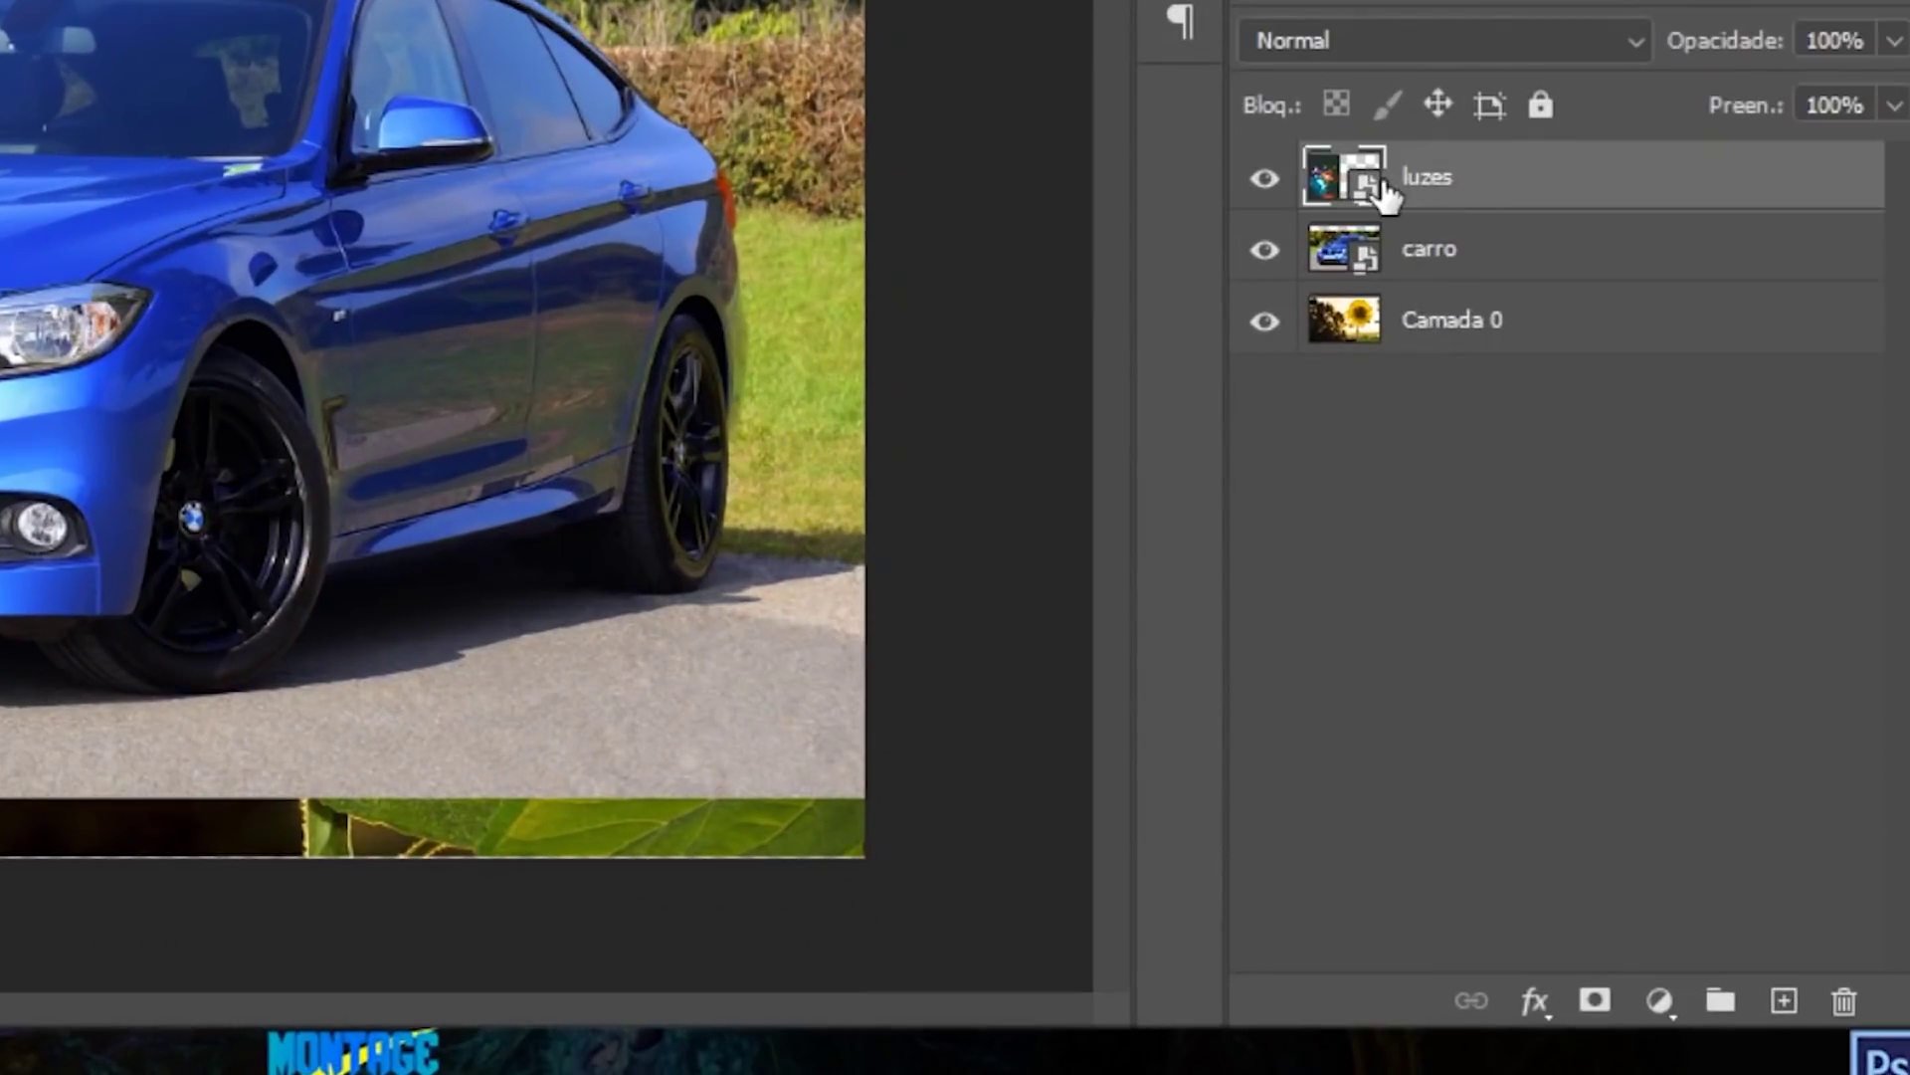
left_click_drag(1447, 199, 1786, 1003)
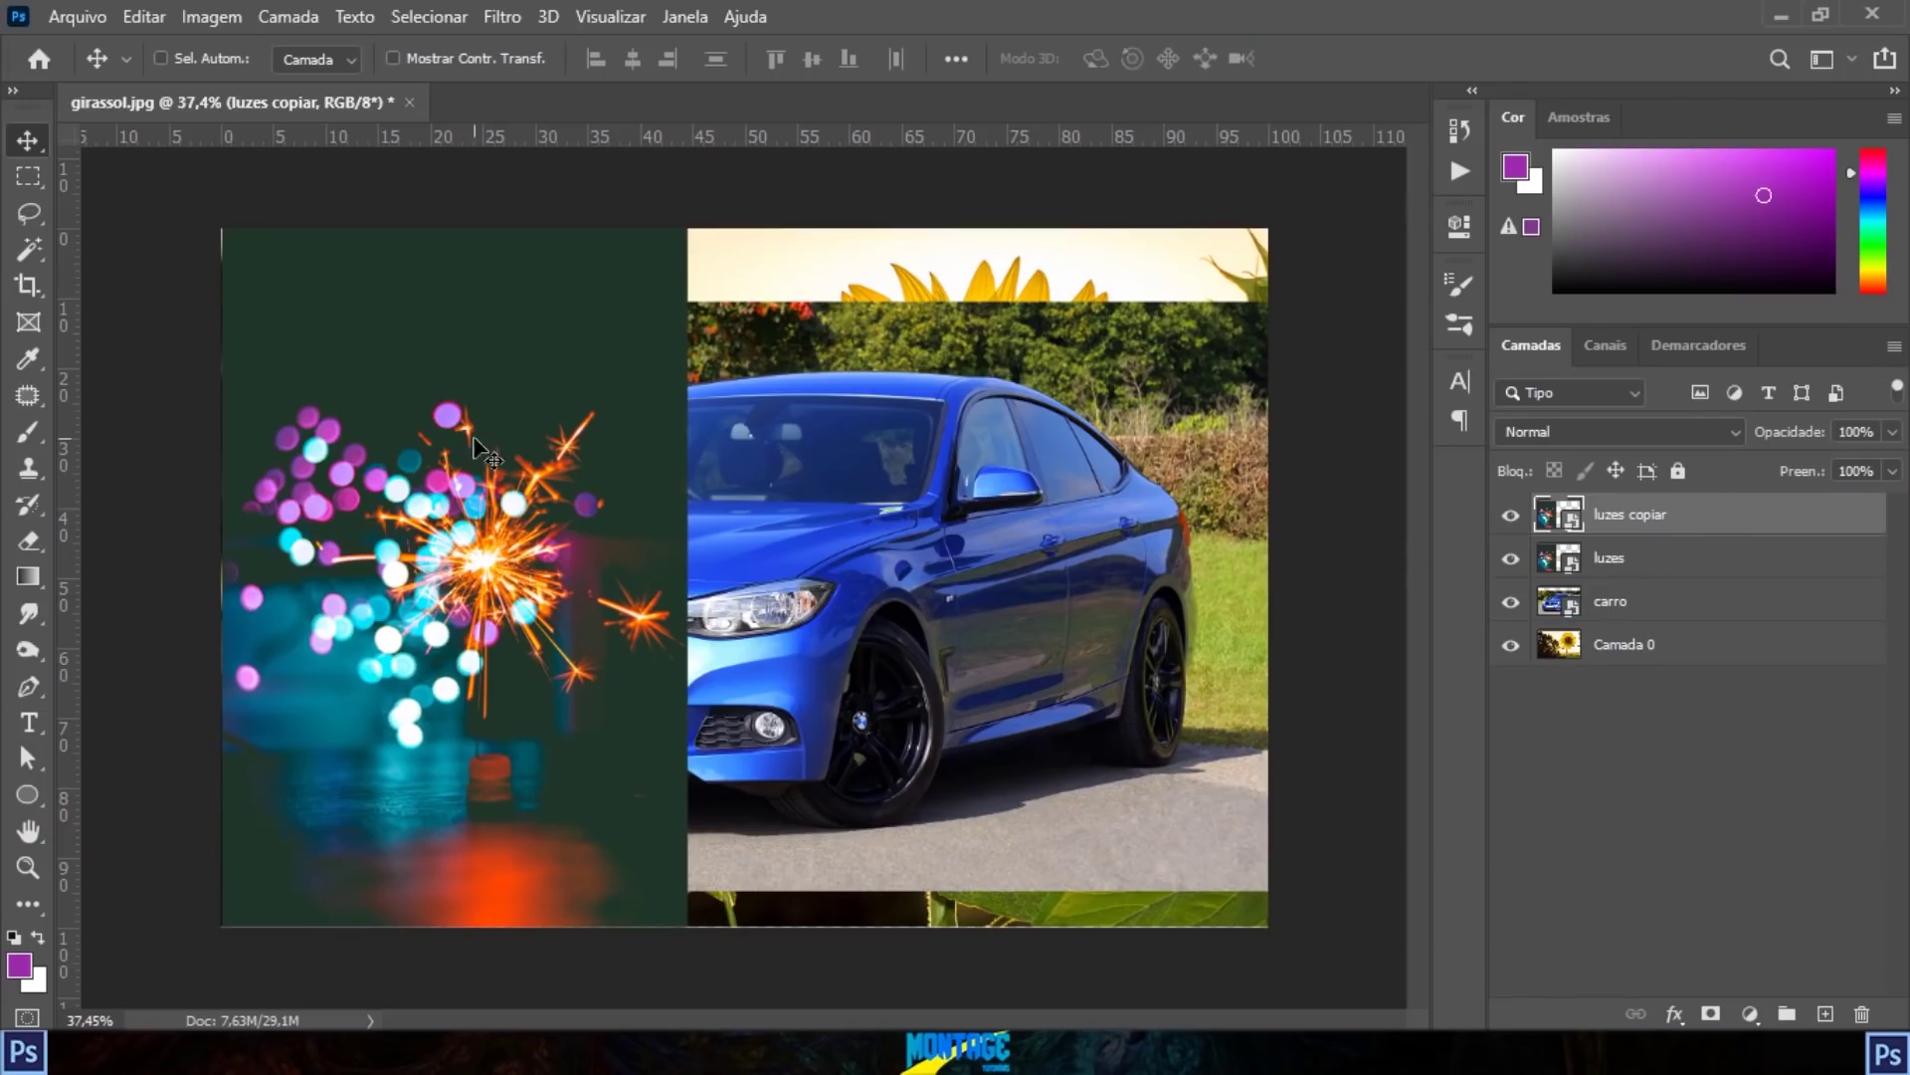
left_click_drag(476, 440, 1056, 444)
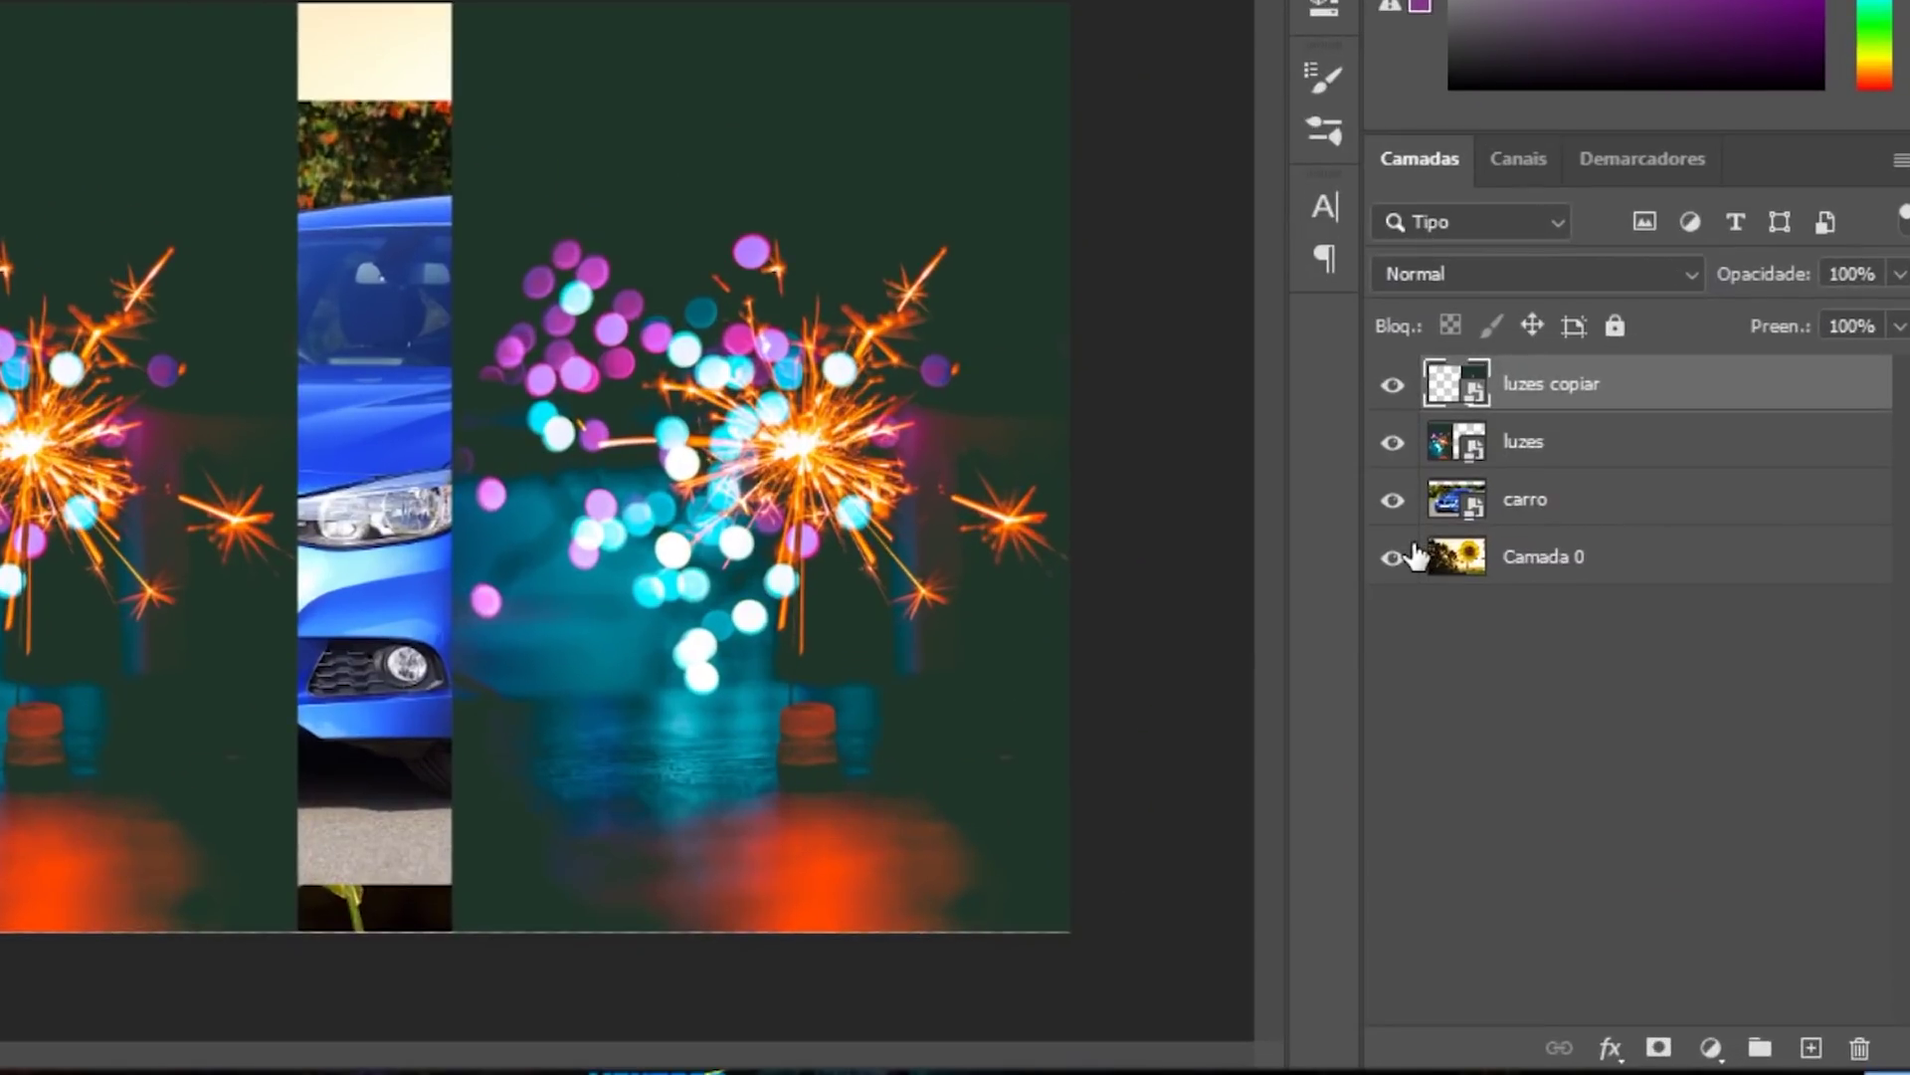
key("ctrl+2")
mouse_move(1353, 377)
left_mouse_down()
mouse_move(1335, 629)
mouse_move(1359, 628)
mouse_move(1358, 594)
left_mouse_up()
left_click_drag(1155, 501, 1355, 501)
left_click_drag(1163, 448, 1353, 449)
left_click_drag(1229, 381, 1341, 381)
left_click_drag(1377, 113, 1218, 288)
left_click_drag(50, 67, 308, 263)
left_click_drag(730, 90, 730, 270)
mouse_move(694, 769)
left_mouse_down()
mouse_move(248, 926)
mouse_move(171, 786)
left_mouse_up()
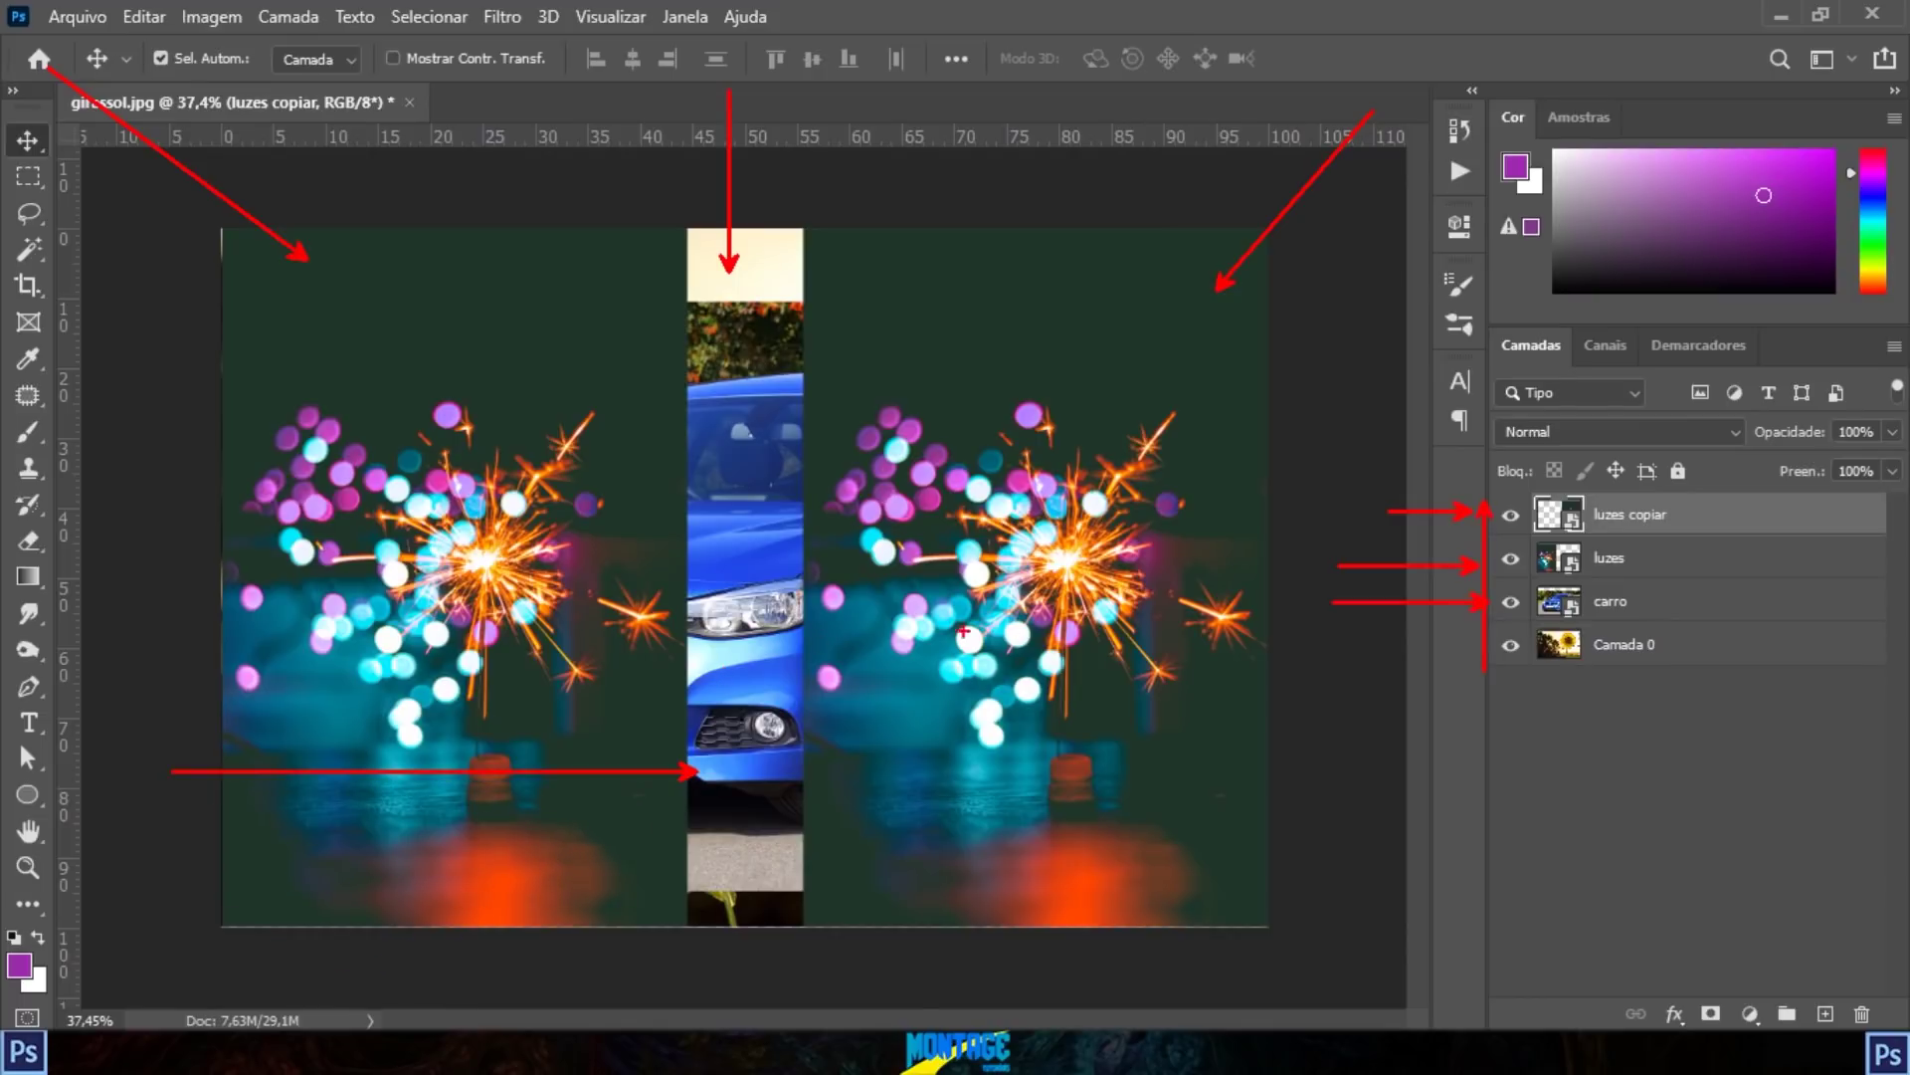
key("Escape")
Step: Try carro and Camada 0 on top of the layer stack, and reorder it as luzes, carro, luzes copiar, Camada 0
left_click_drag(1632, 617, 1632, 512)
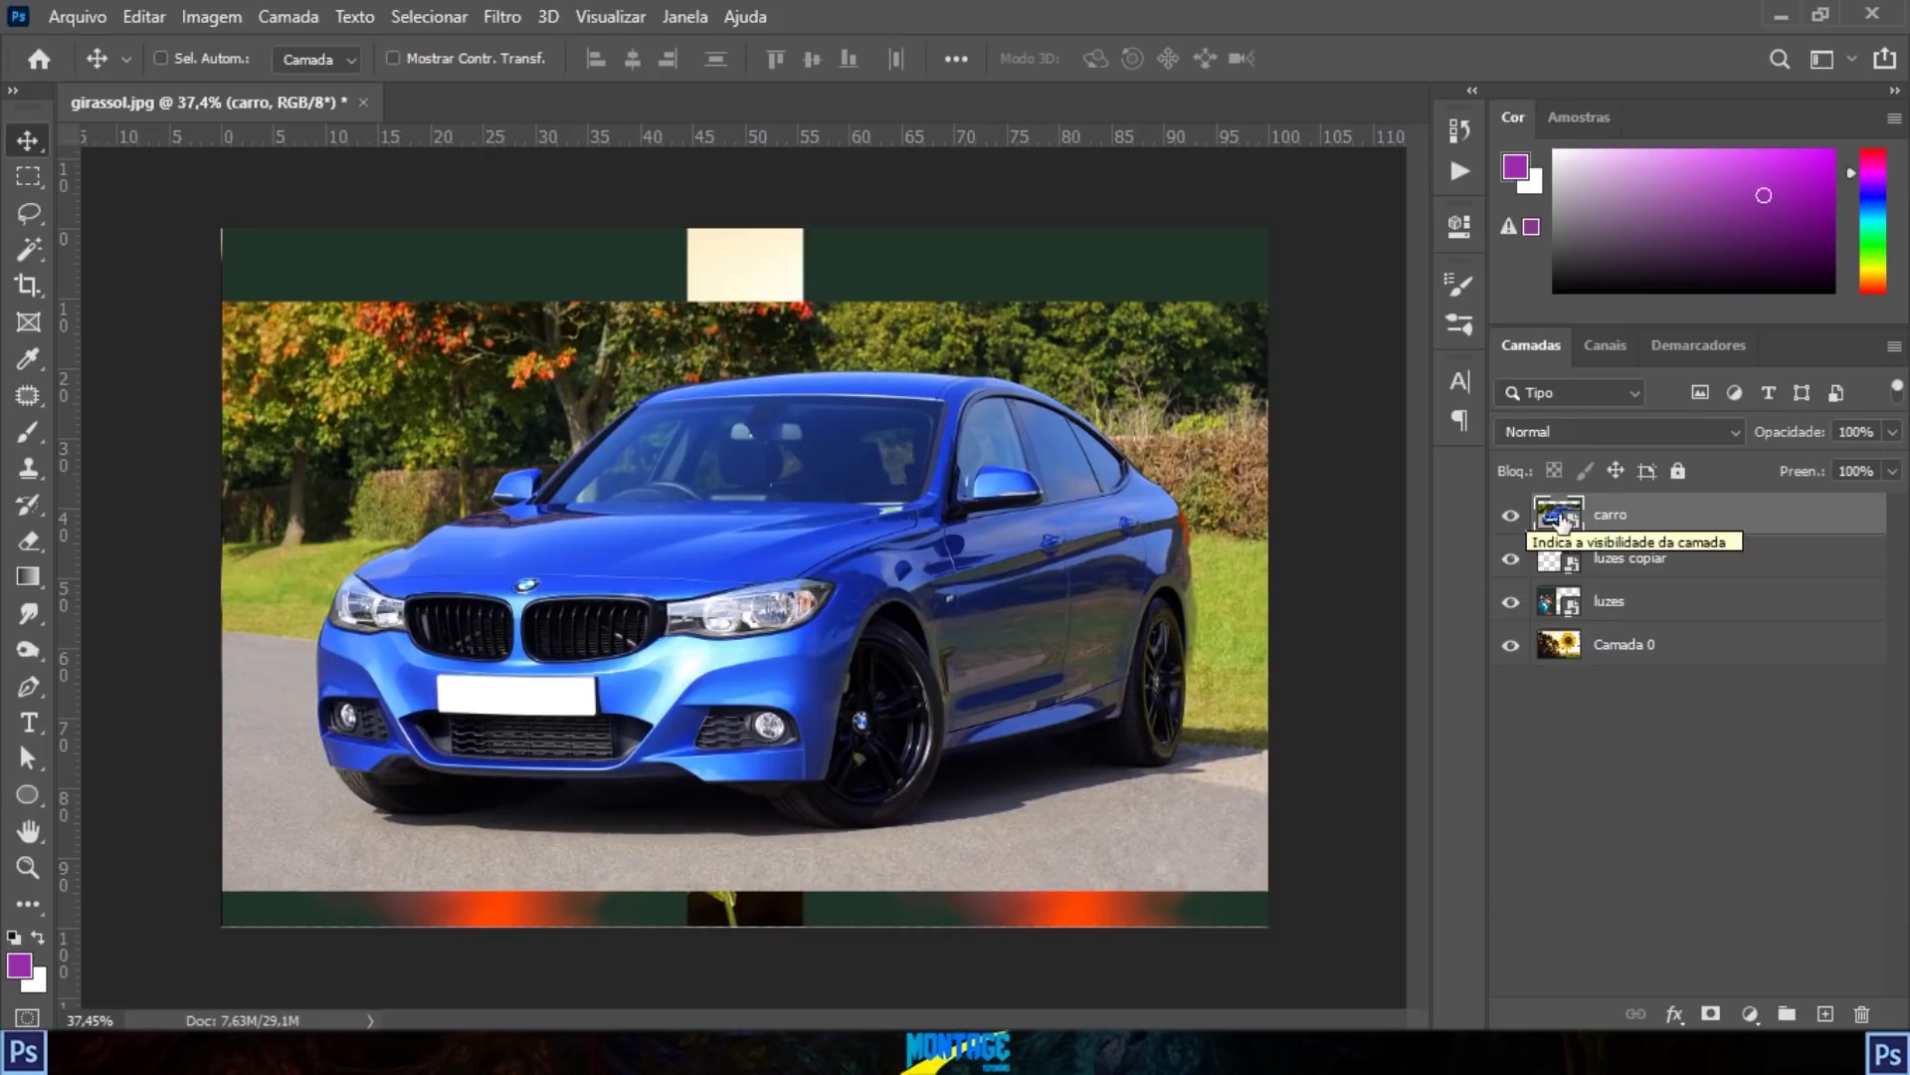
left_click_drag(1627, 649, 1630, 507)
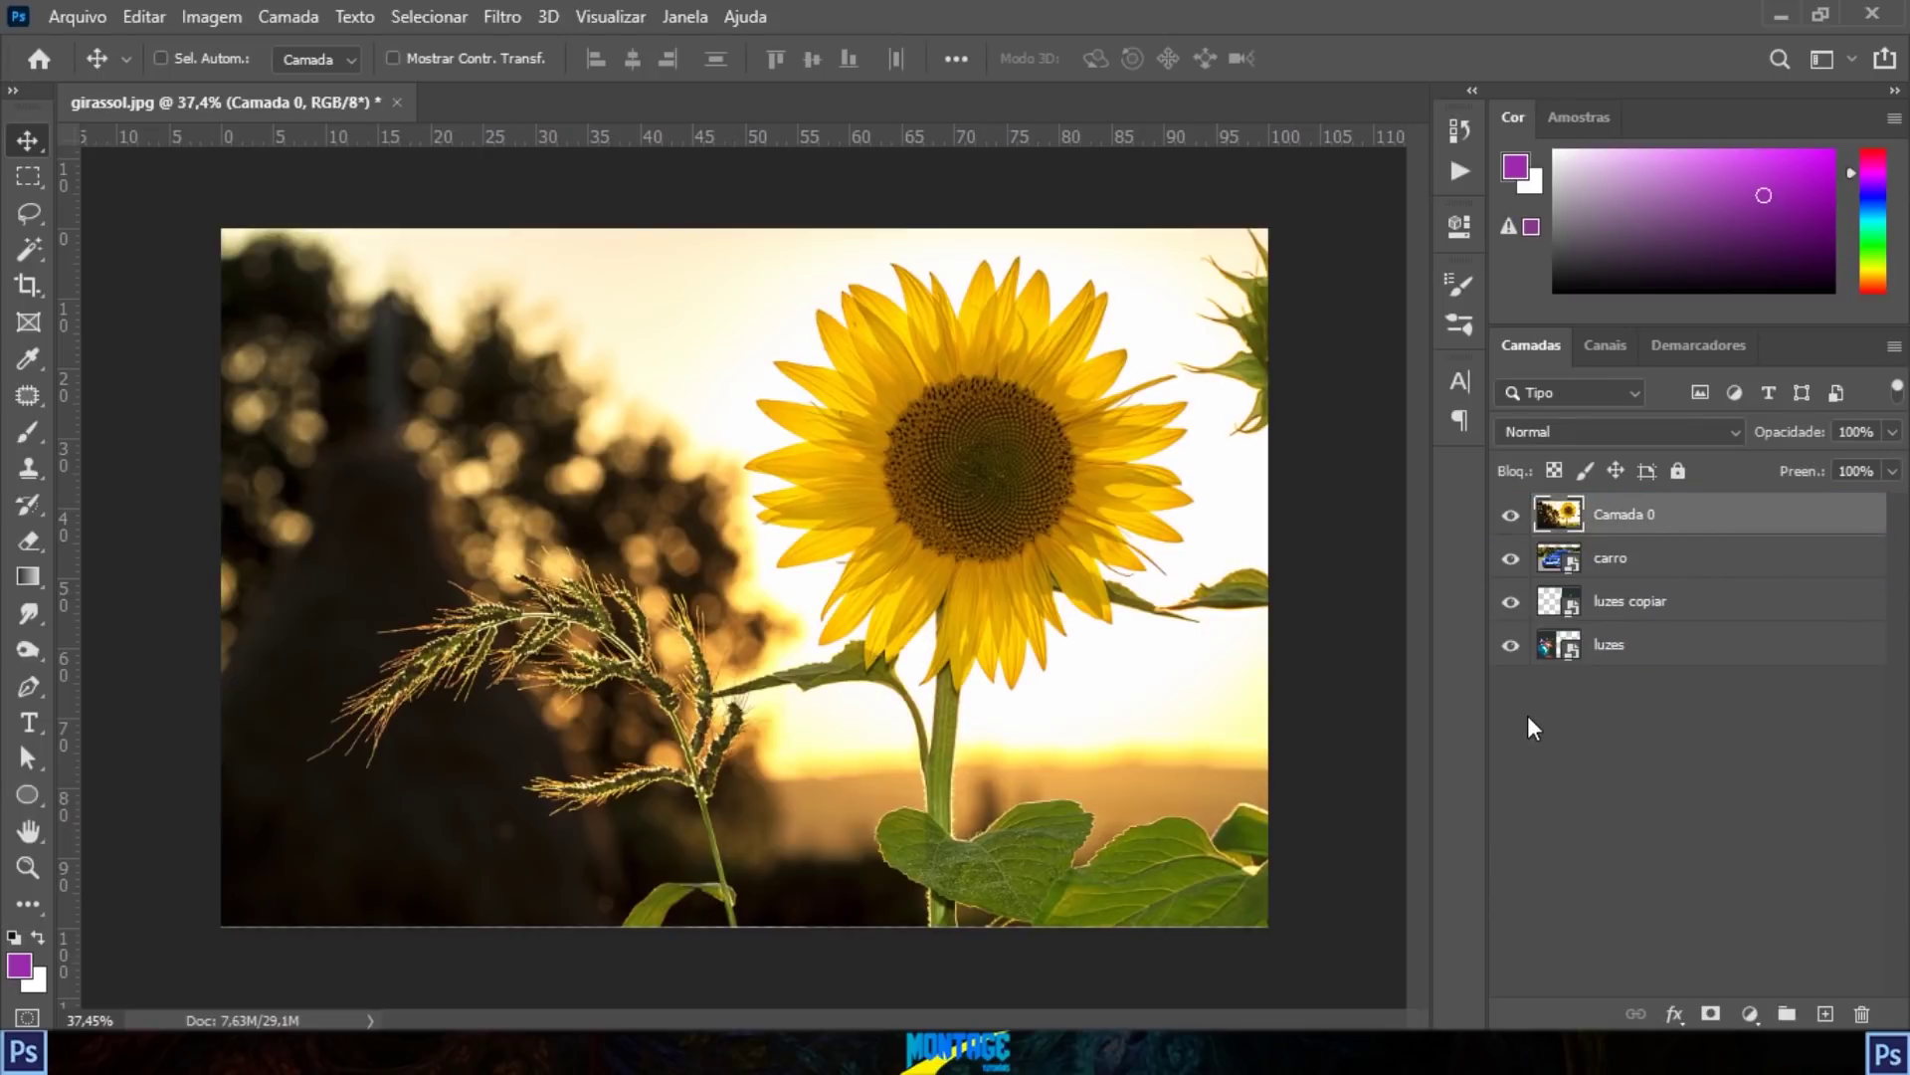
left_click_drag(1628, 523, 1621, 616)
left_click_drag(1623, 614, 1650, 517)
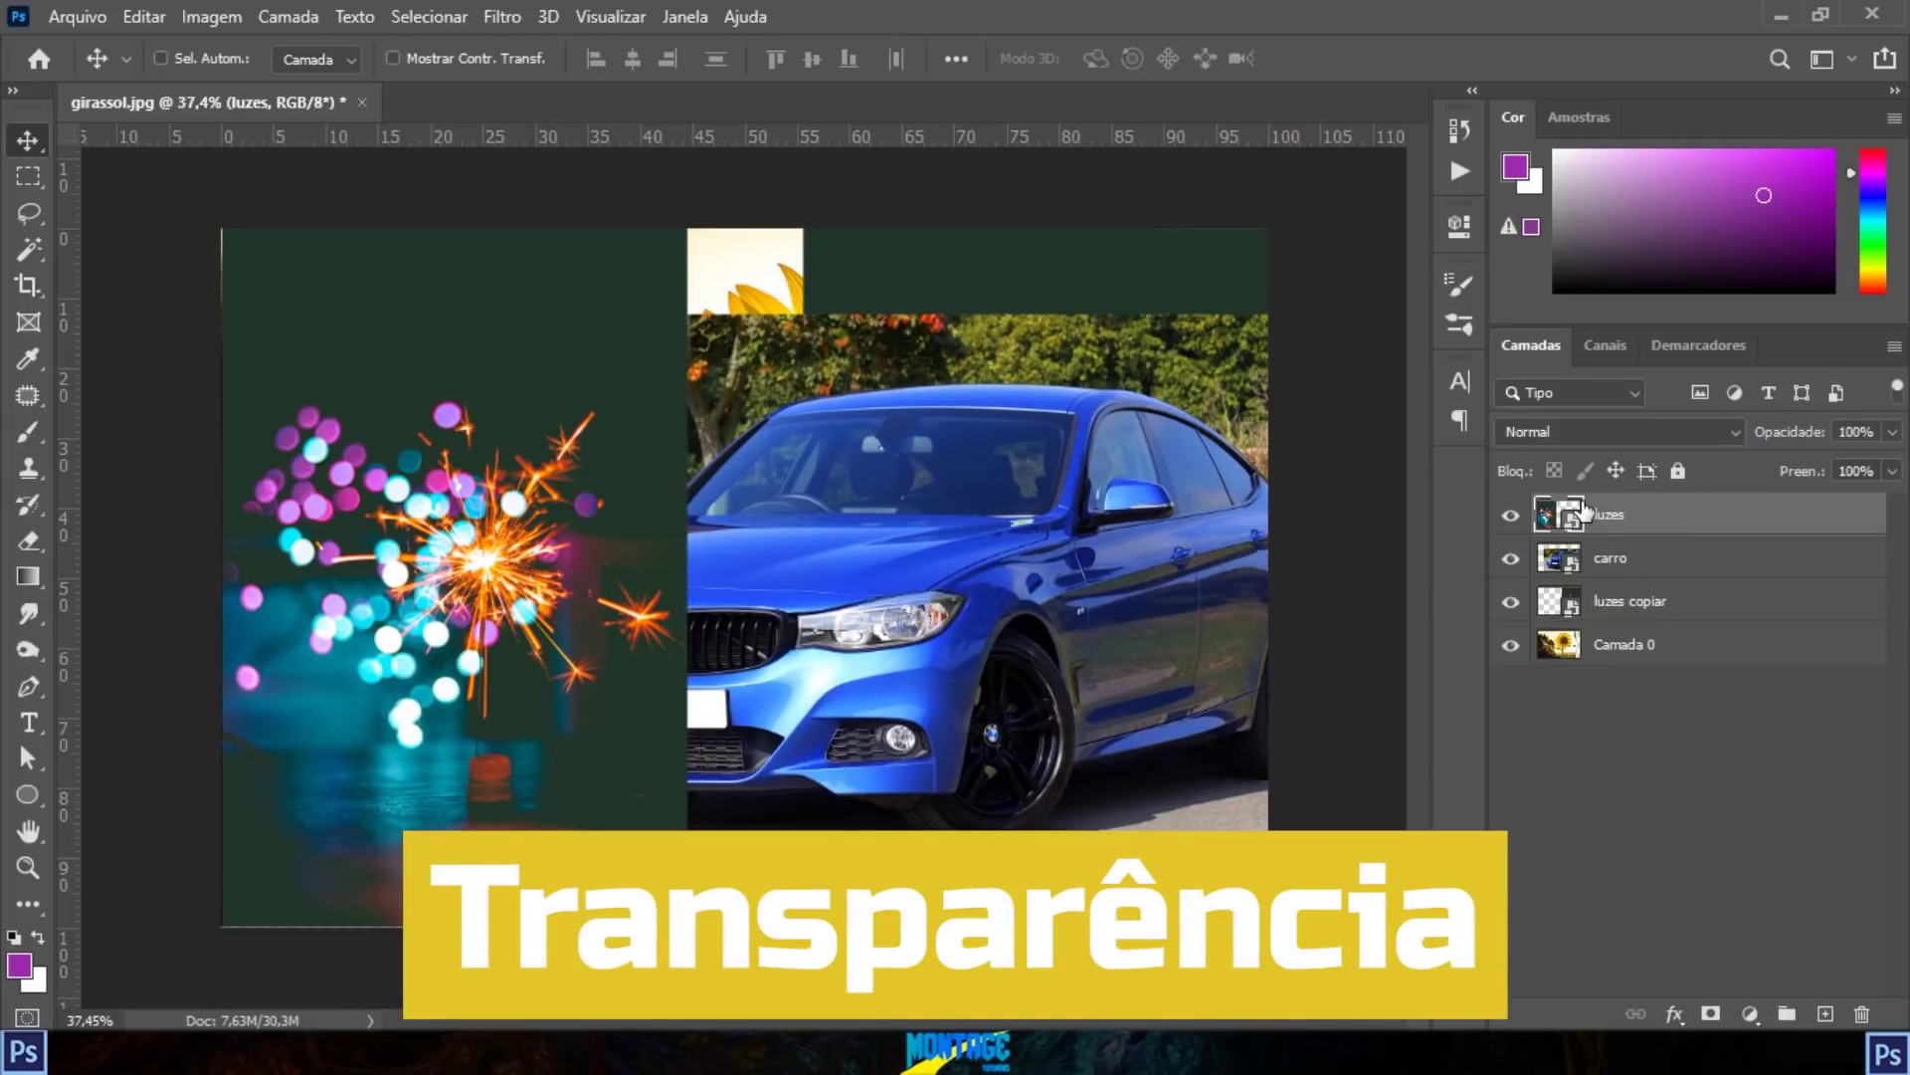
Step: Move the luzes, carro, luzes copiar and Camada 0 images around to expose the canvas's transparent background, and reposition the sunflower
left_click_drag(438, 625, 440, 665)
left_click_drag(944, 459, 852, 838)
left_click(1666, 557)
left_click(1632, 605)
left_click_drag(992, 498, 961, 752)
left_click_drag(916, 311, 833, 484)
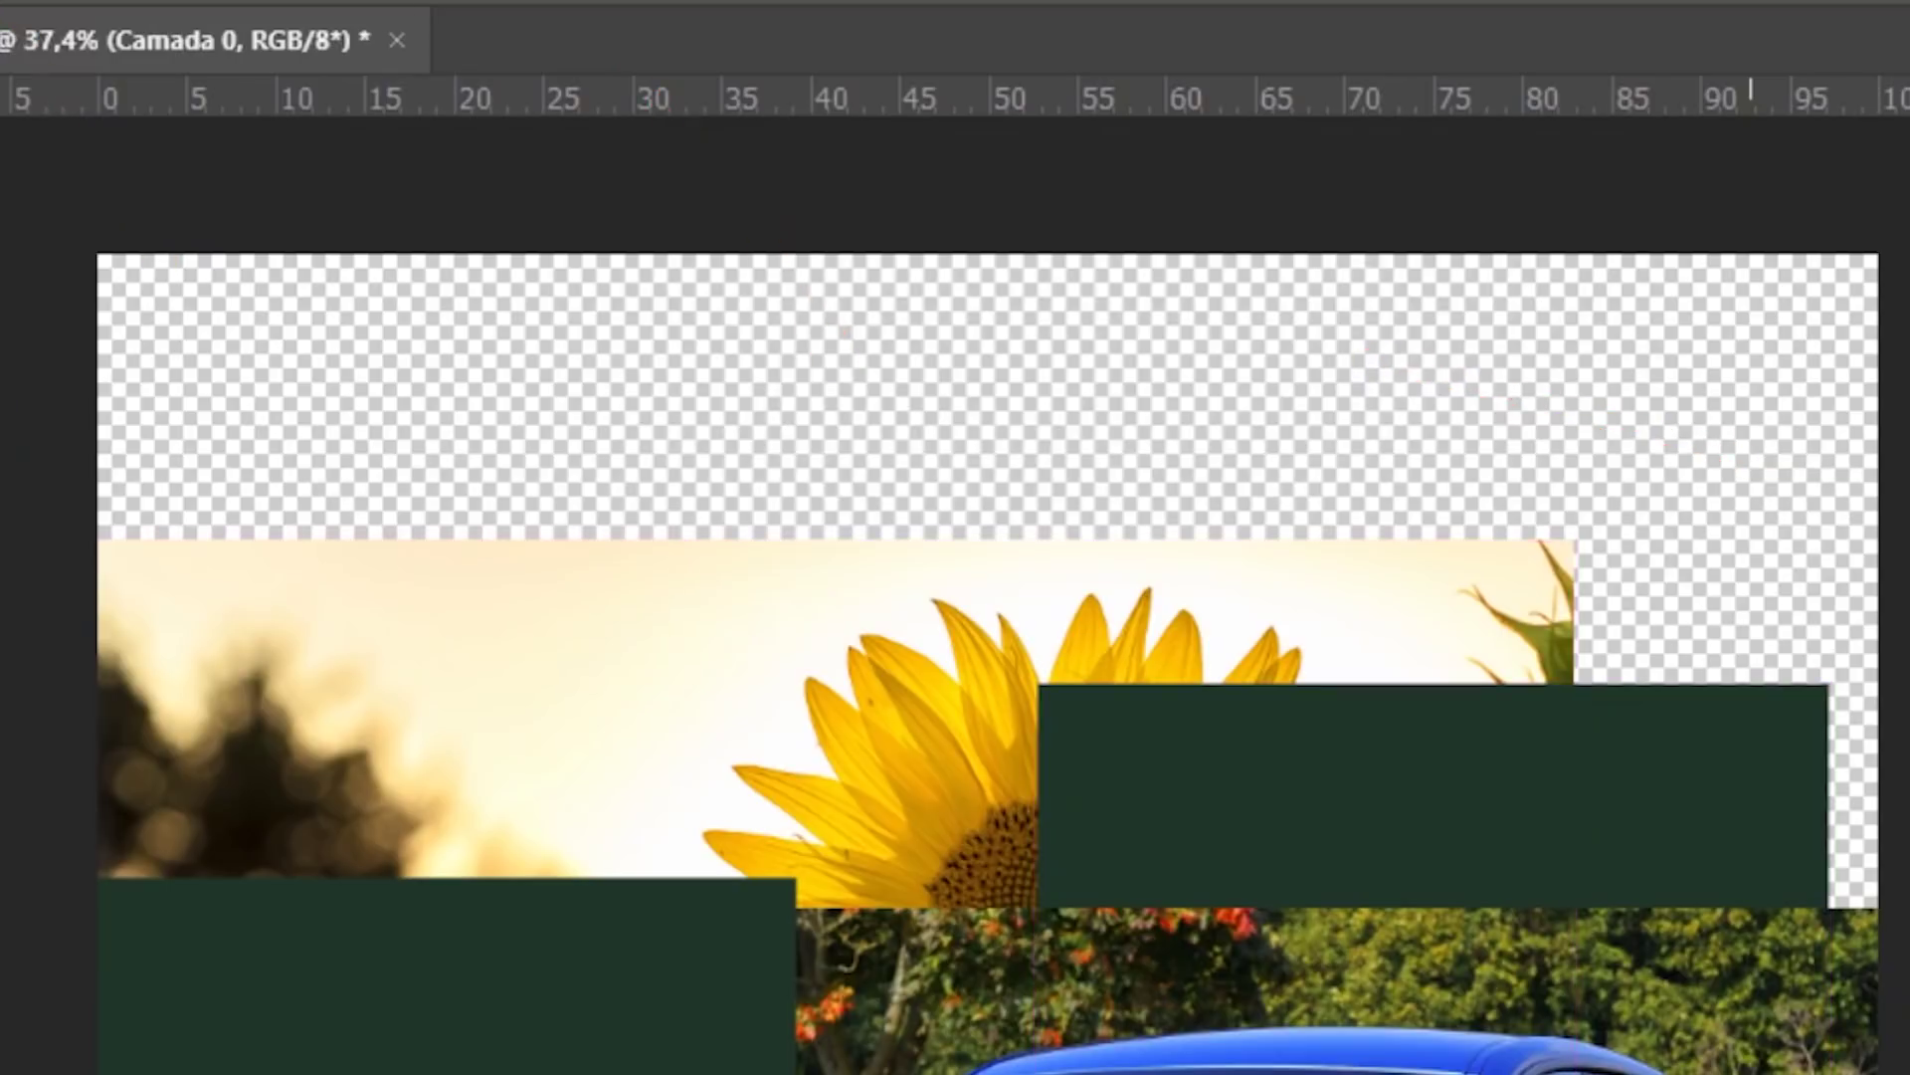
left_click_drag(1586, 875, 824, 662)
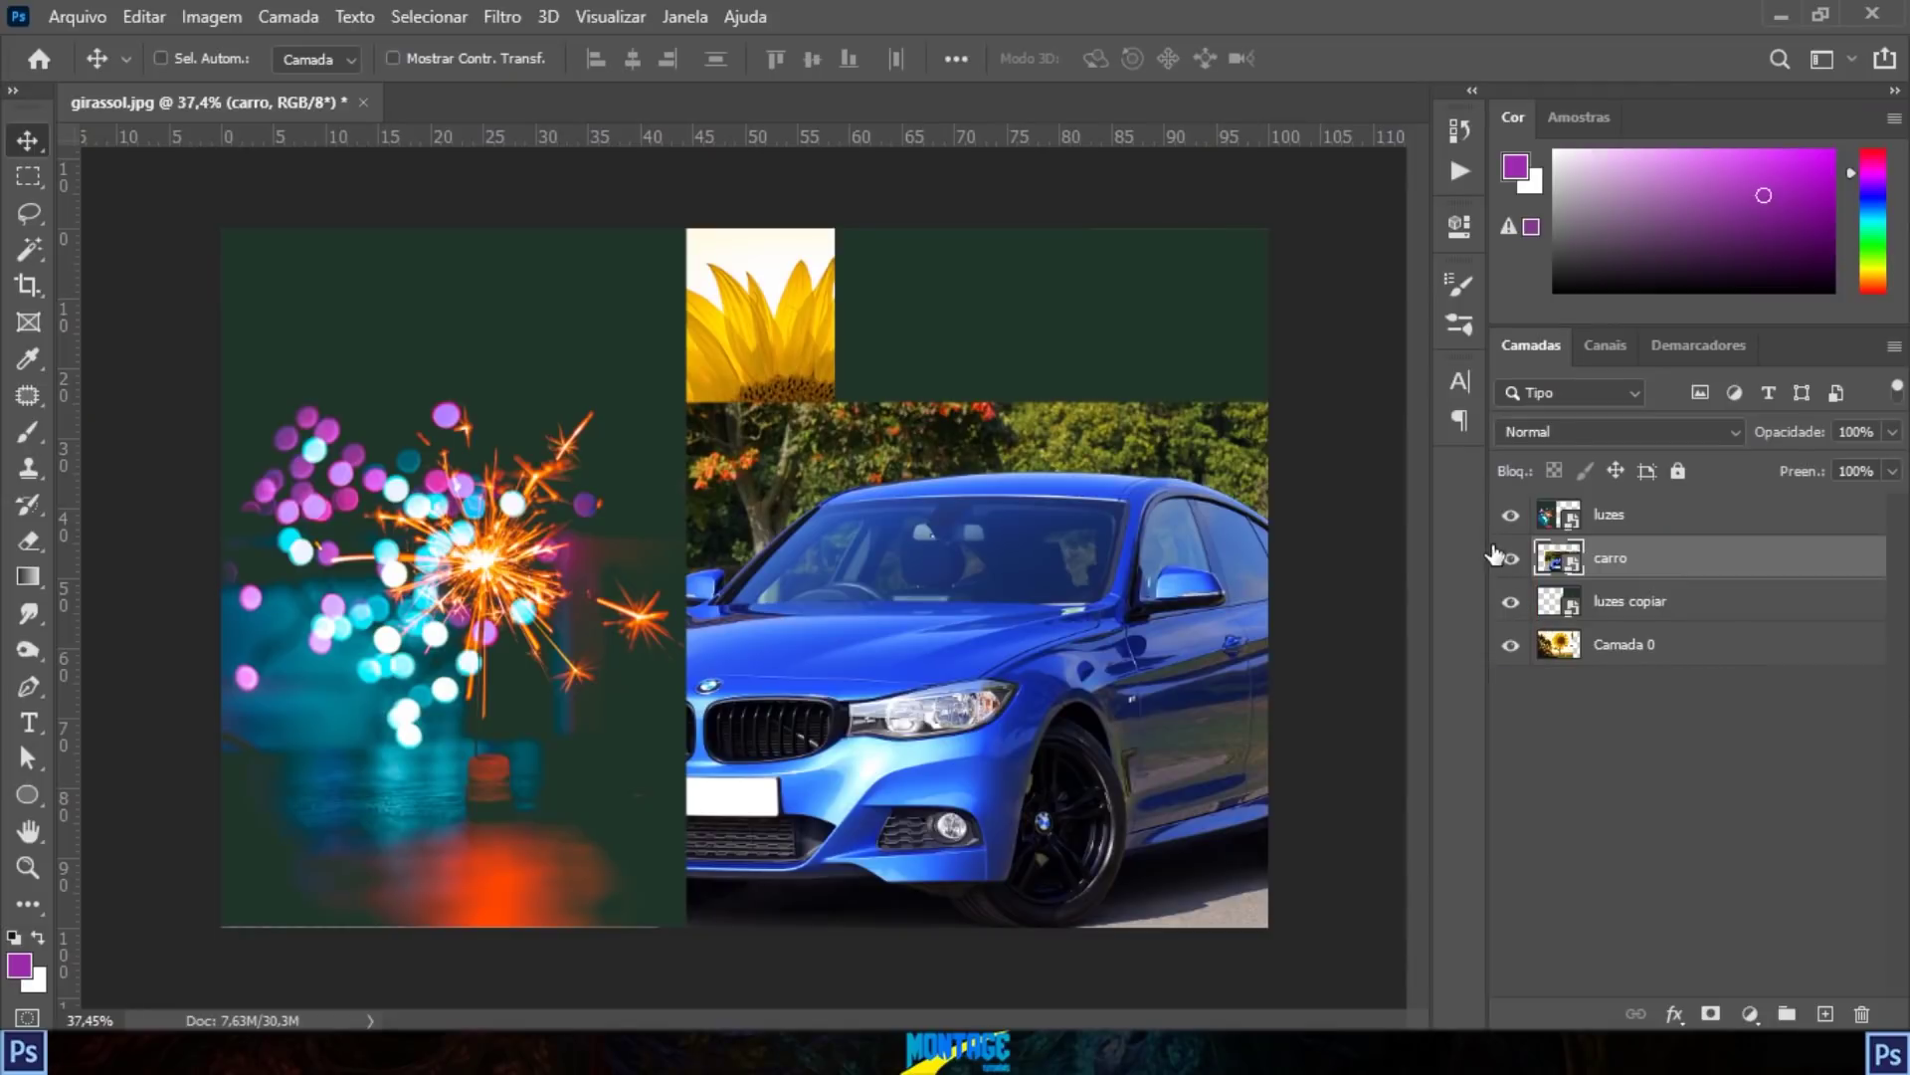
Step: Hide and show the carro layer repeatedly, leaving it visible
left_click(1510, 558)
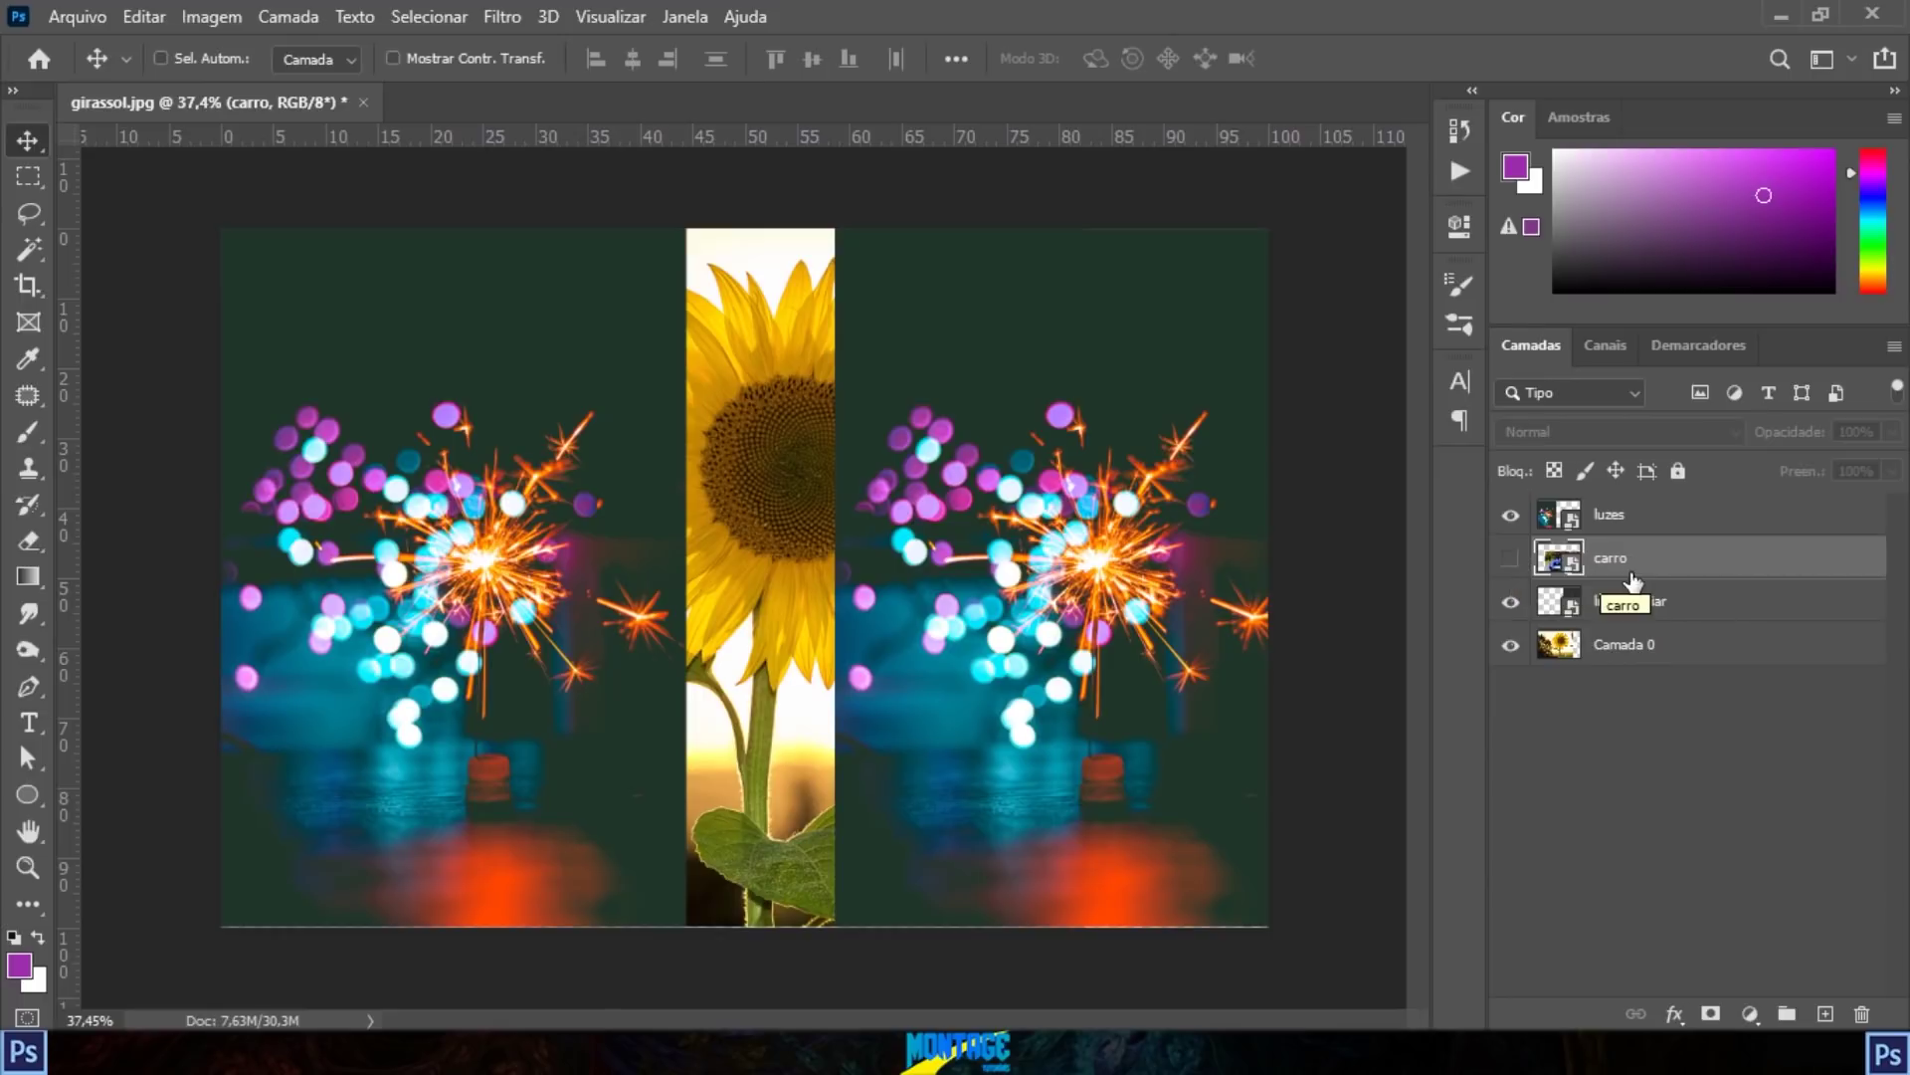
left_click(1510, 565)
left_click(1511, 566)
key("ctrl")
left_click(1510, 558)
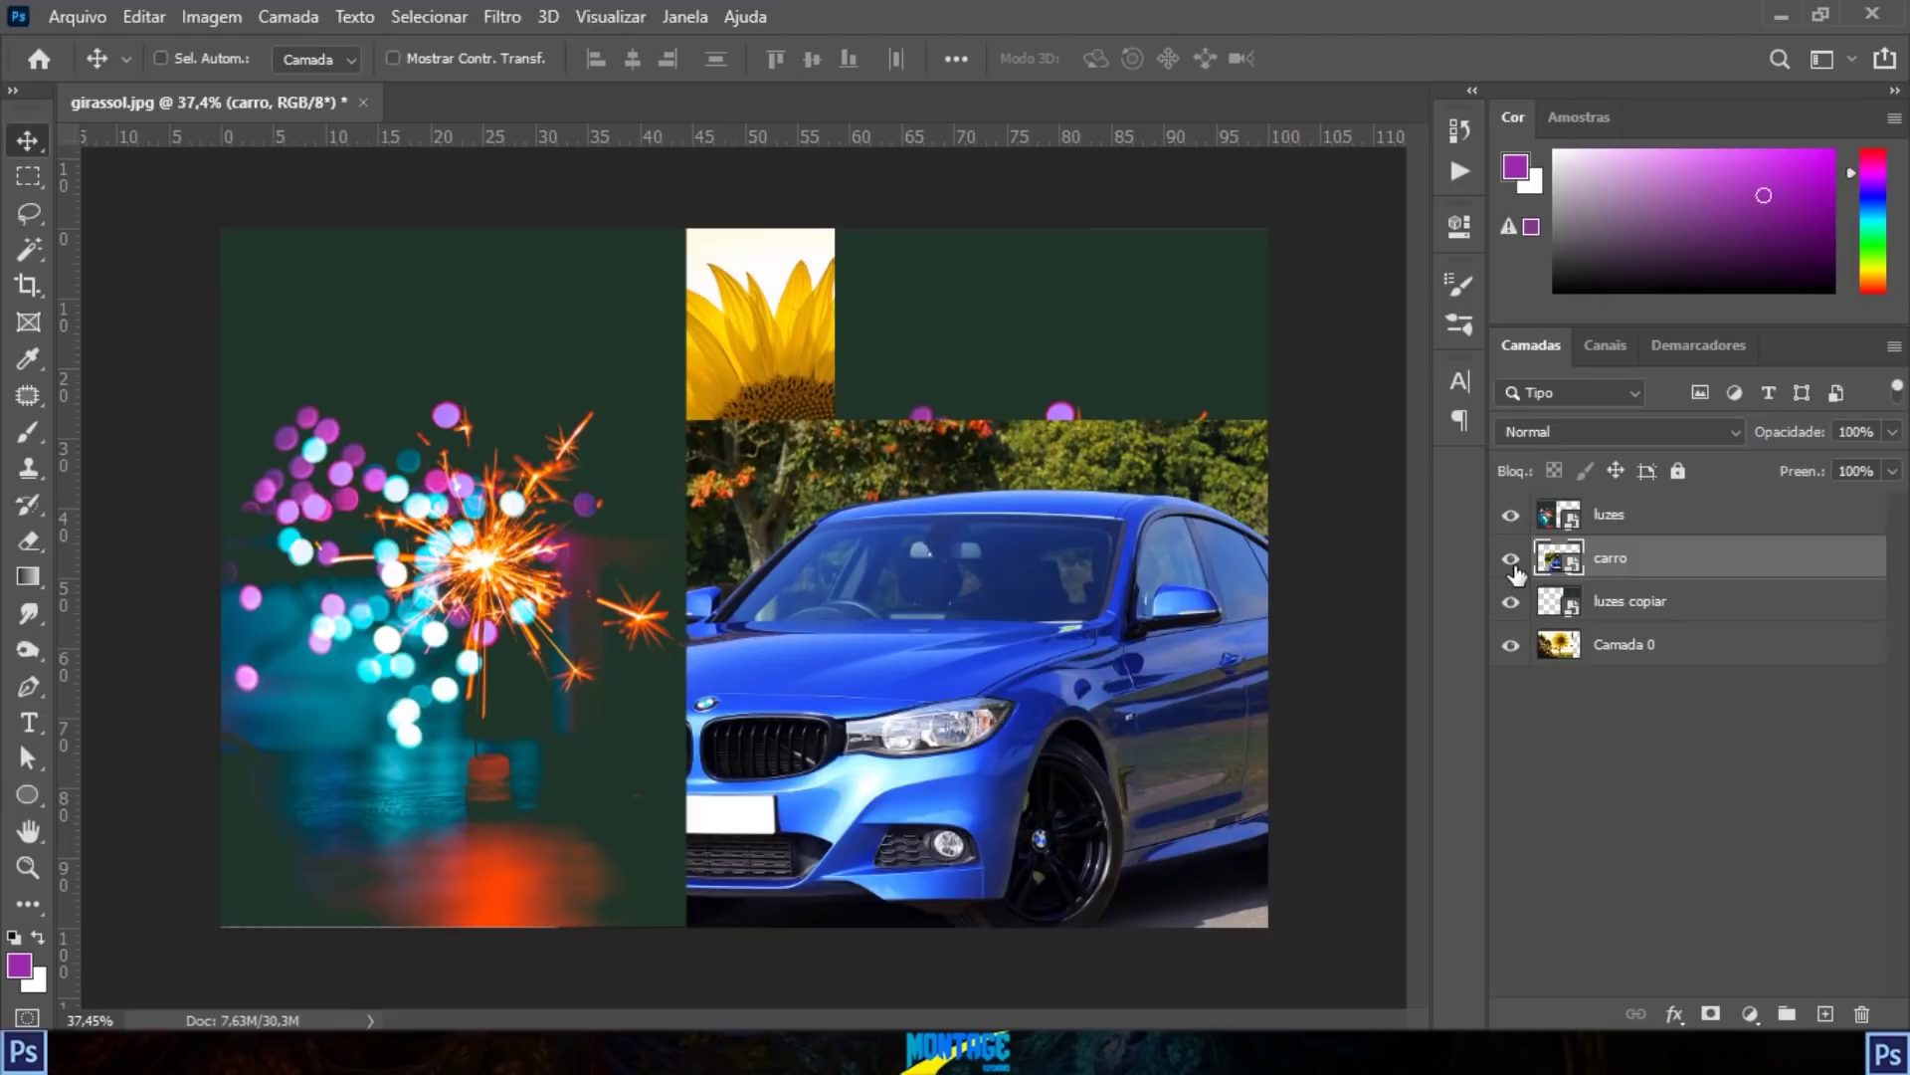
Step: Toggle the visibility of individual layers, and hide and reshow all four layers together
left_click(1510, 558)
left_click(1537, 592)
left_click(1511, 515)
left_click(1511, 601)
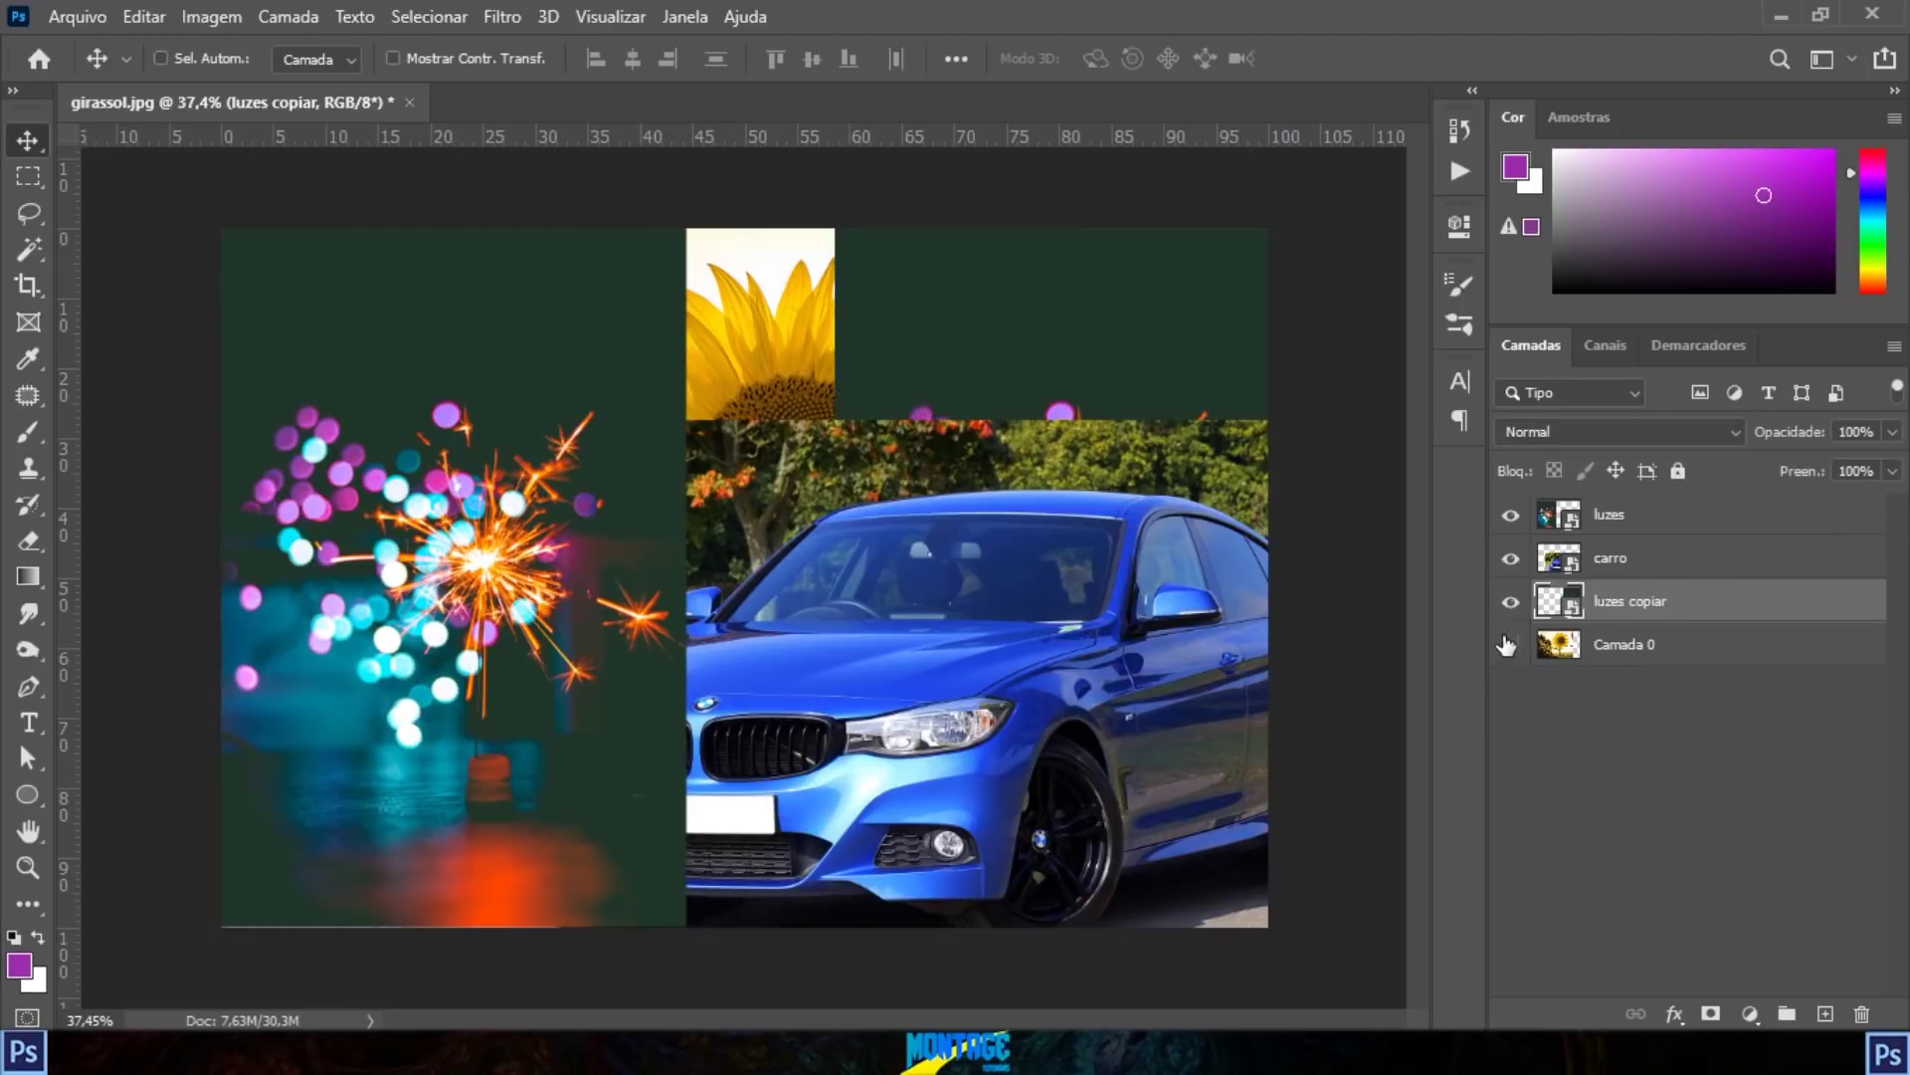
left_click_drag(1508, 645, 1508, 522)
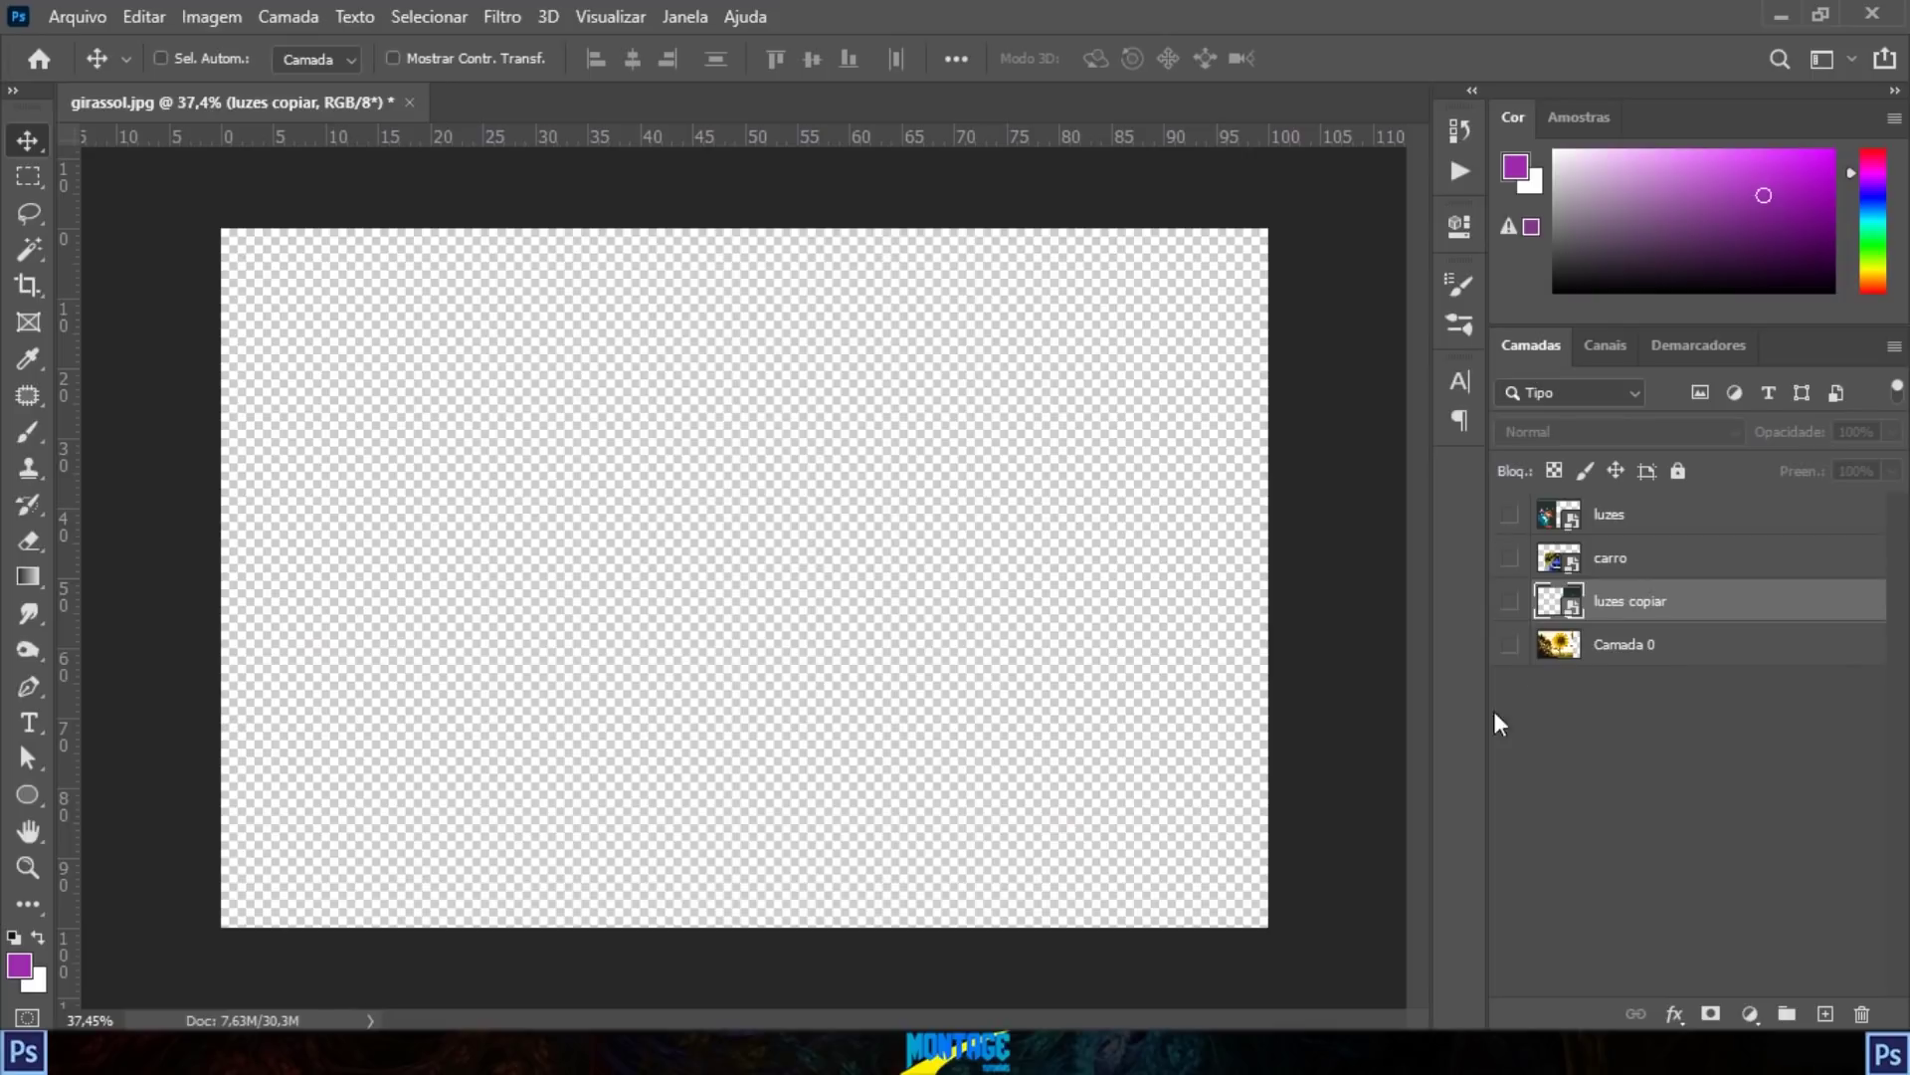
left_click_drag(1509, 649, 1510, 515)
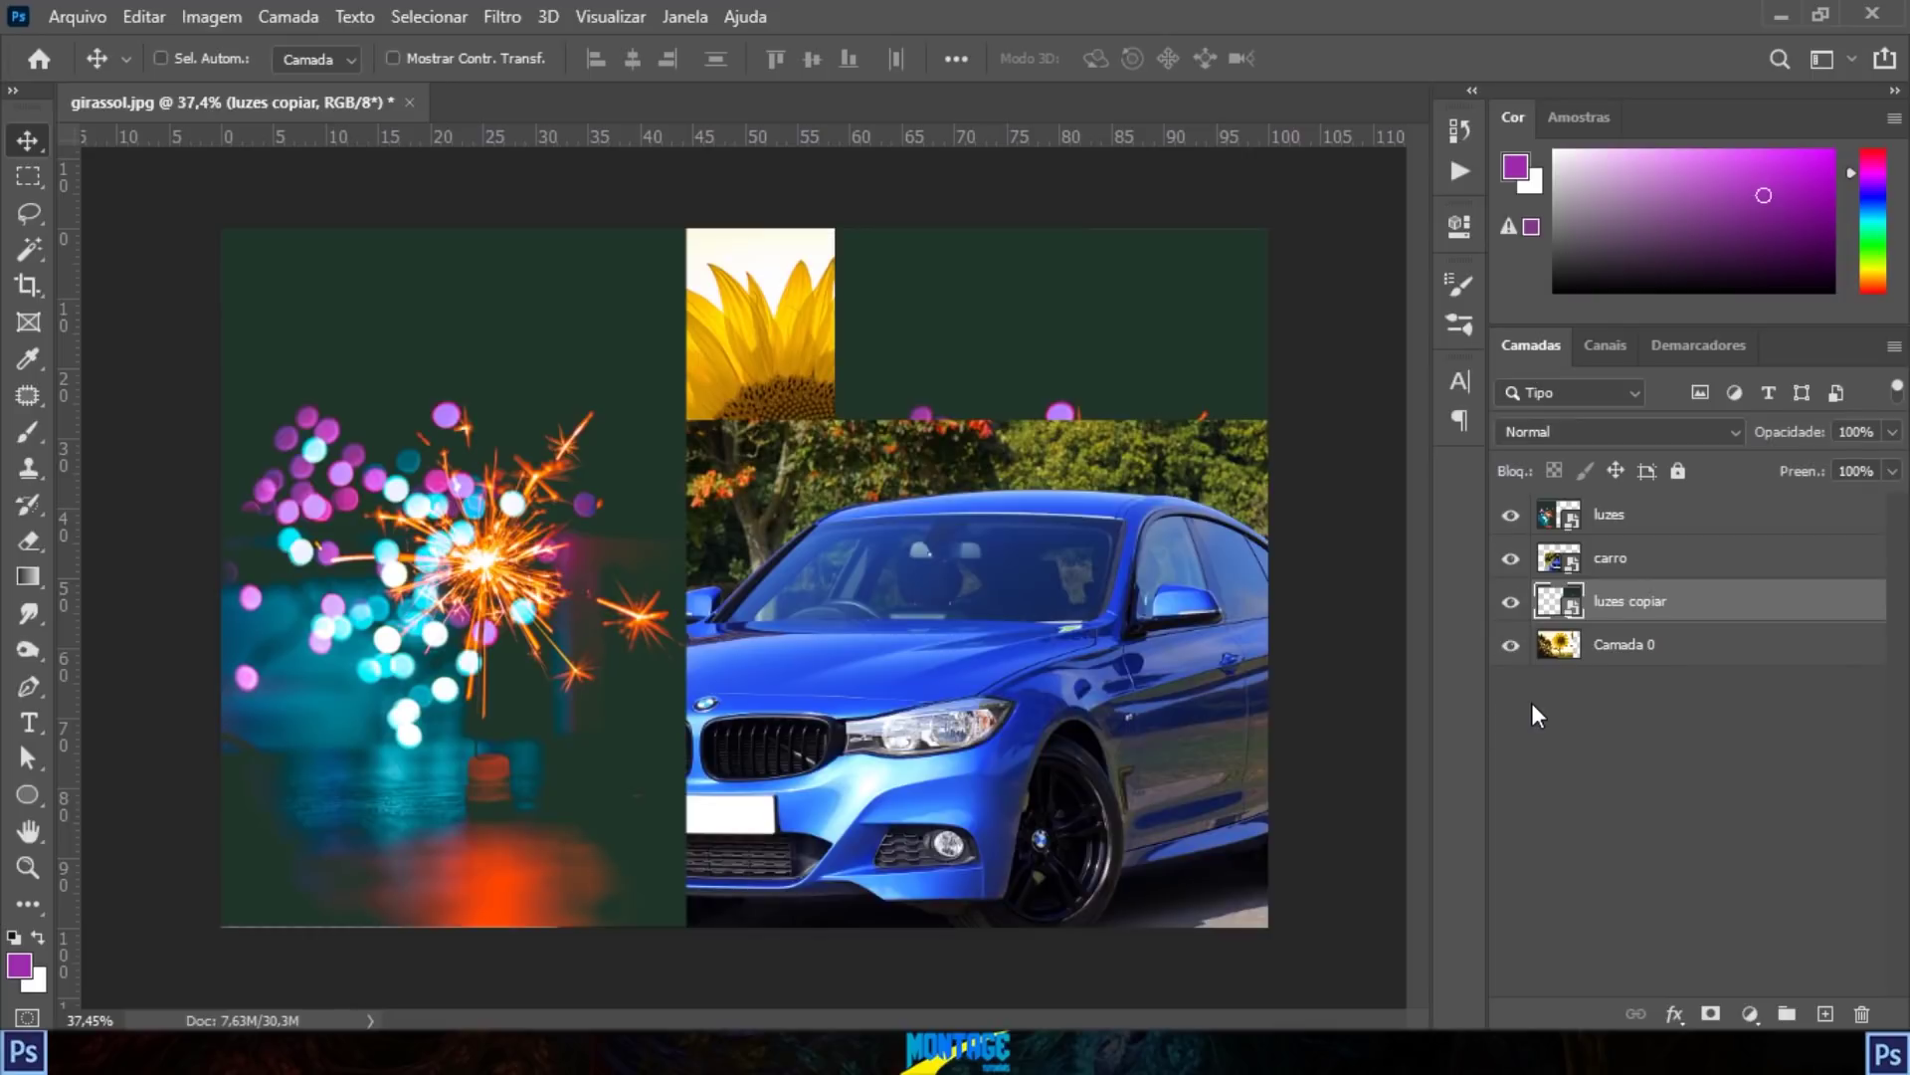
Step: Hide the carro layer, select it while hidden, and make it visible again
left_click(1510, 558)
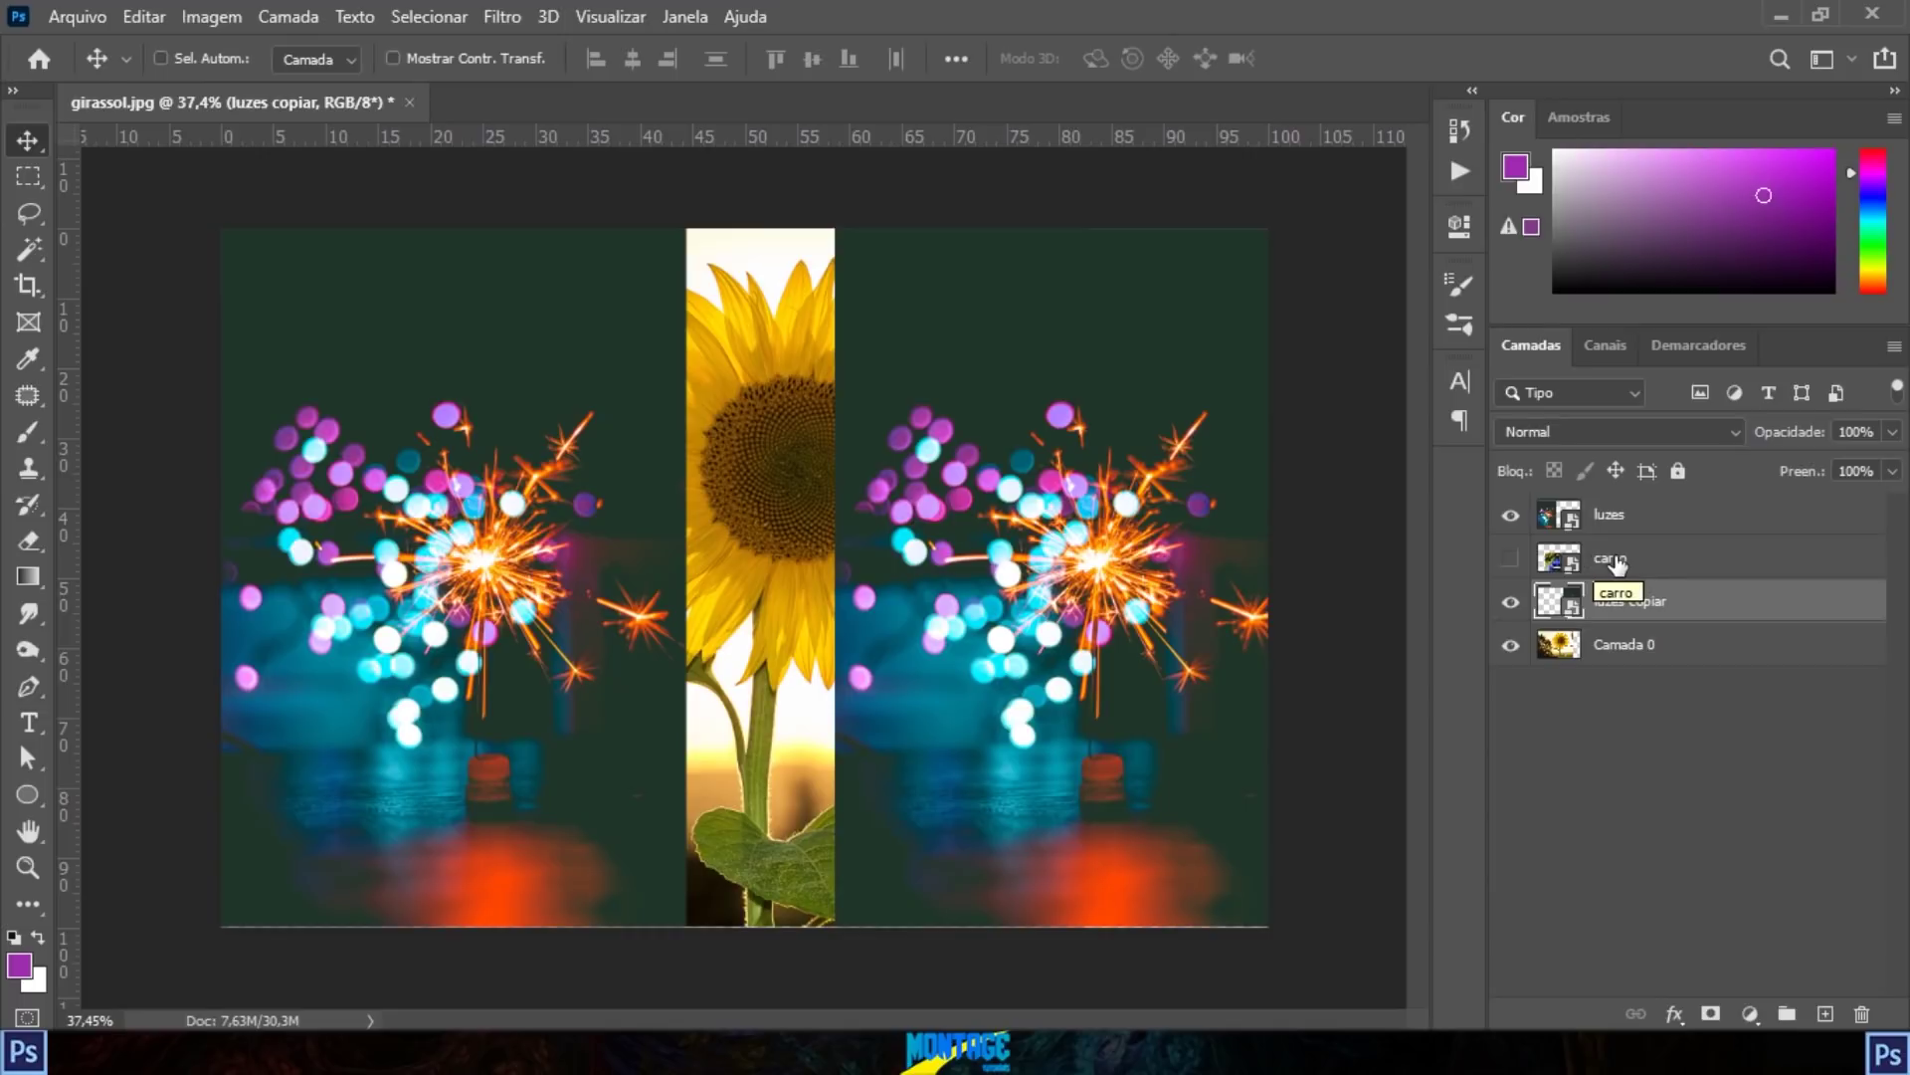
left_click(1632, 564)
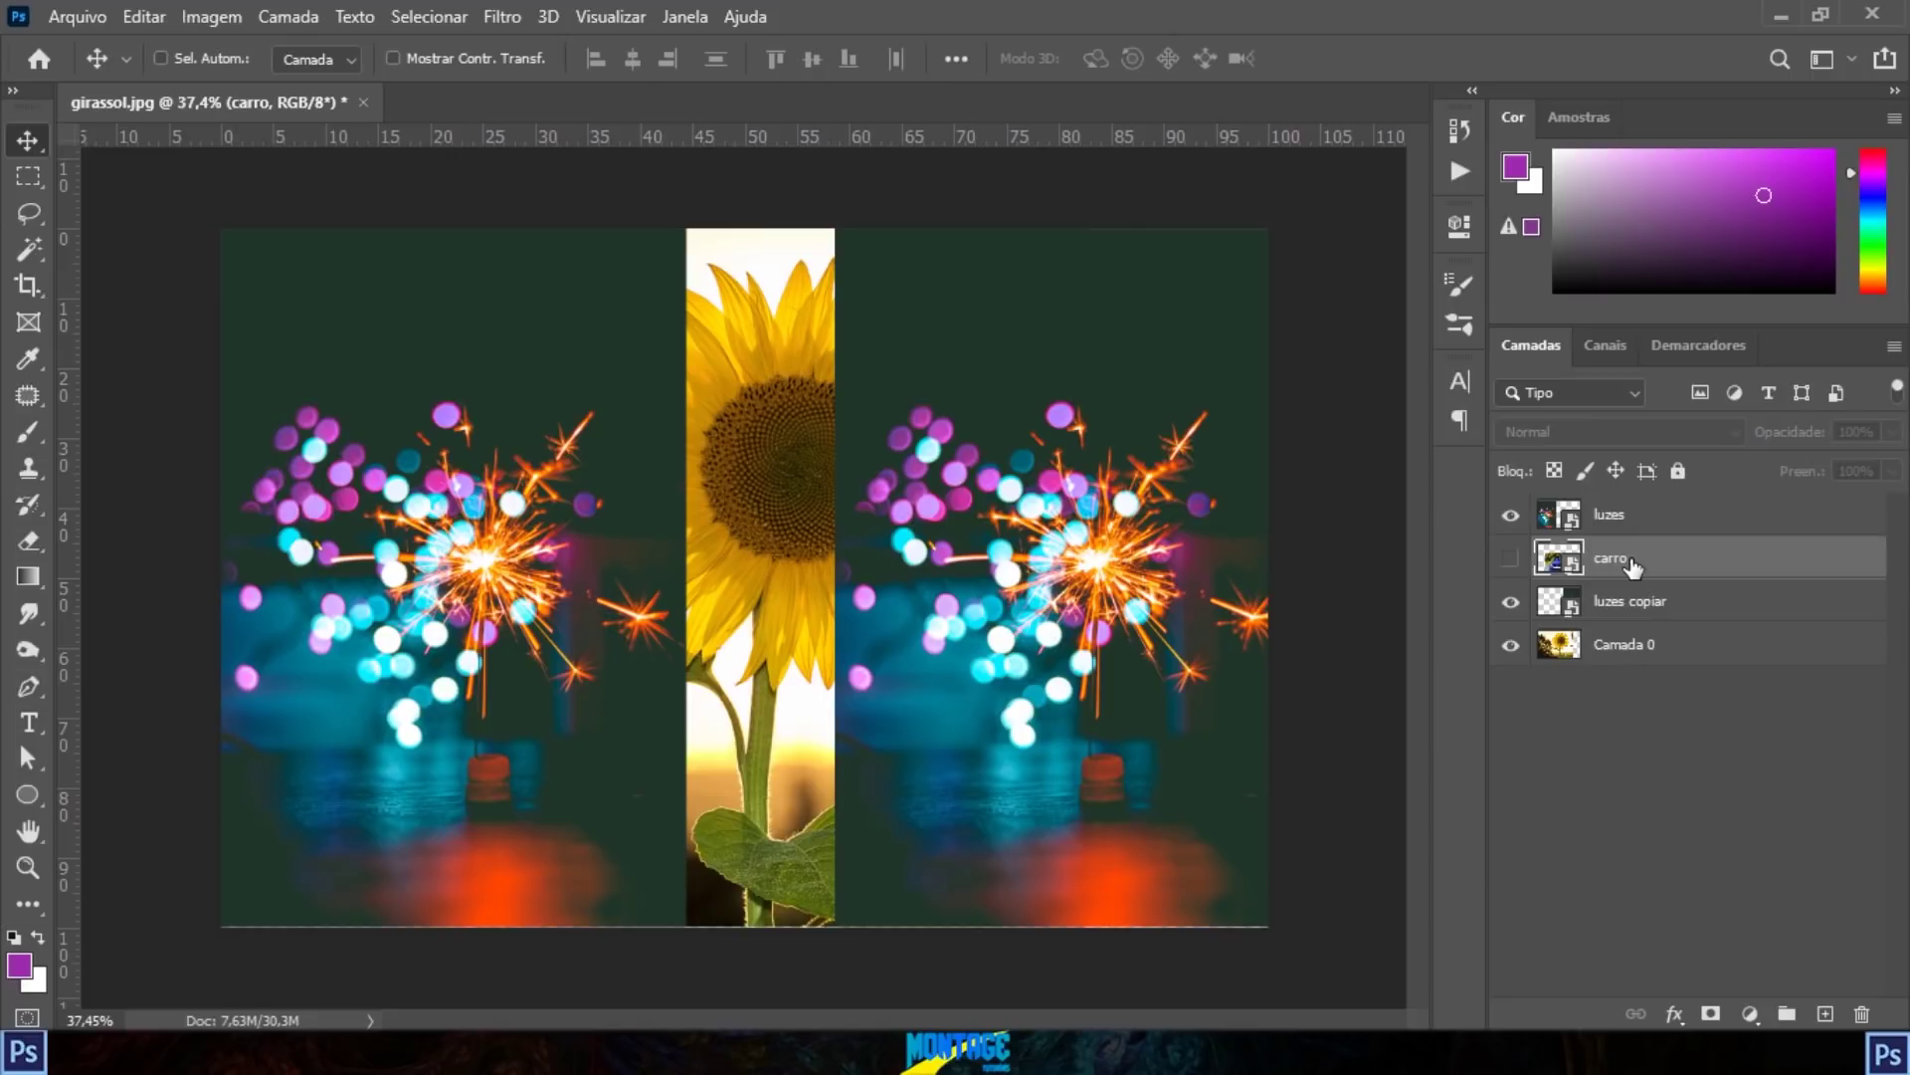
left_click(1510, 559)
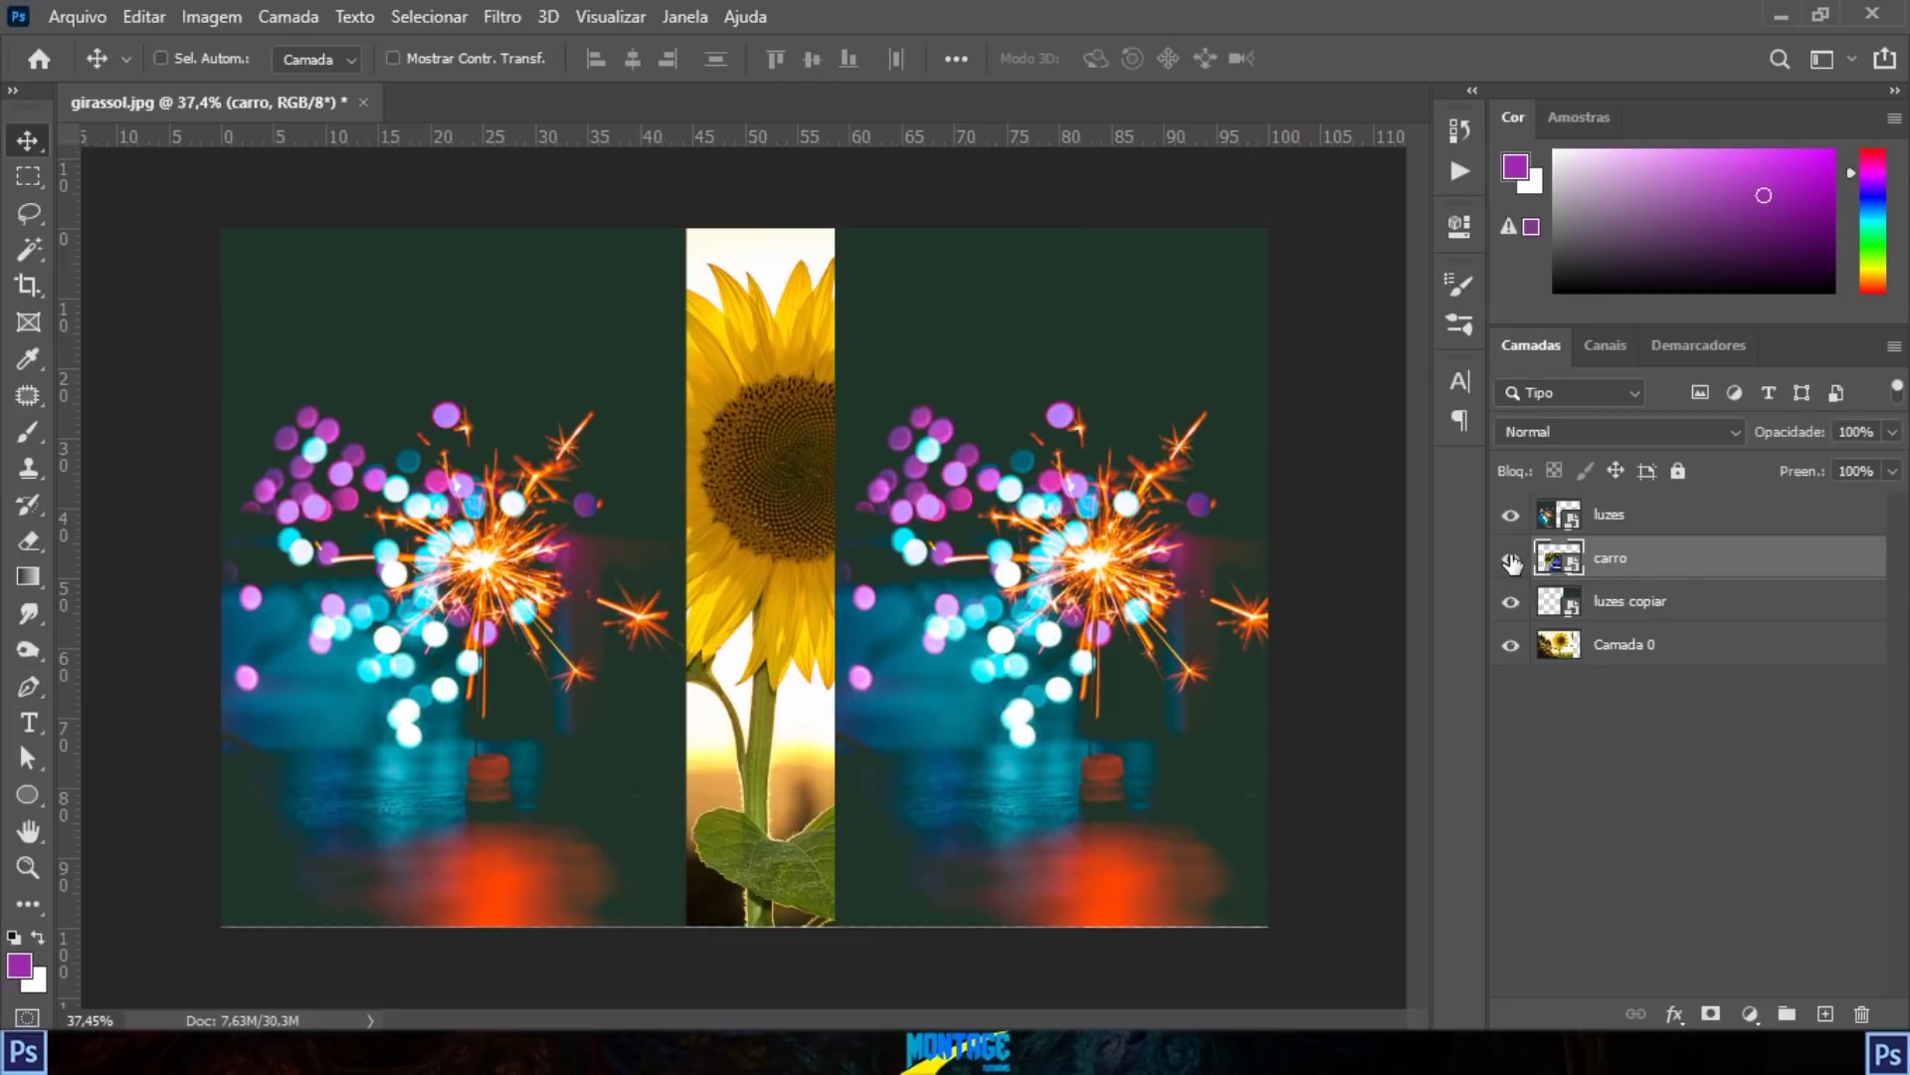
Step: Toggle the carro layer's visibility, try to move it while hidden, and leave it visible in its original position
left_click(1510, 560)
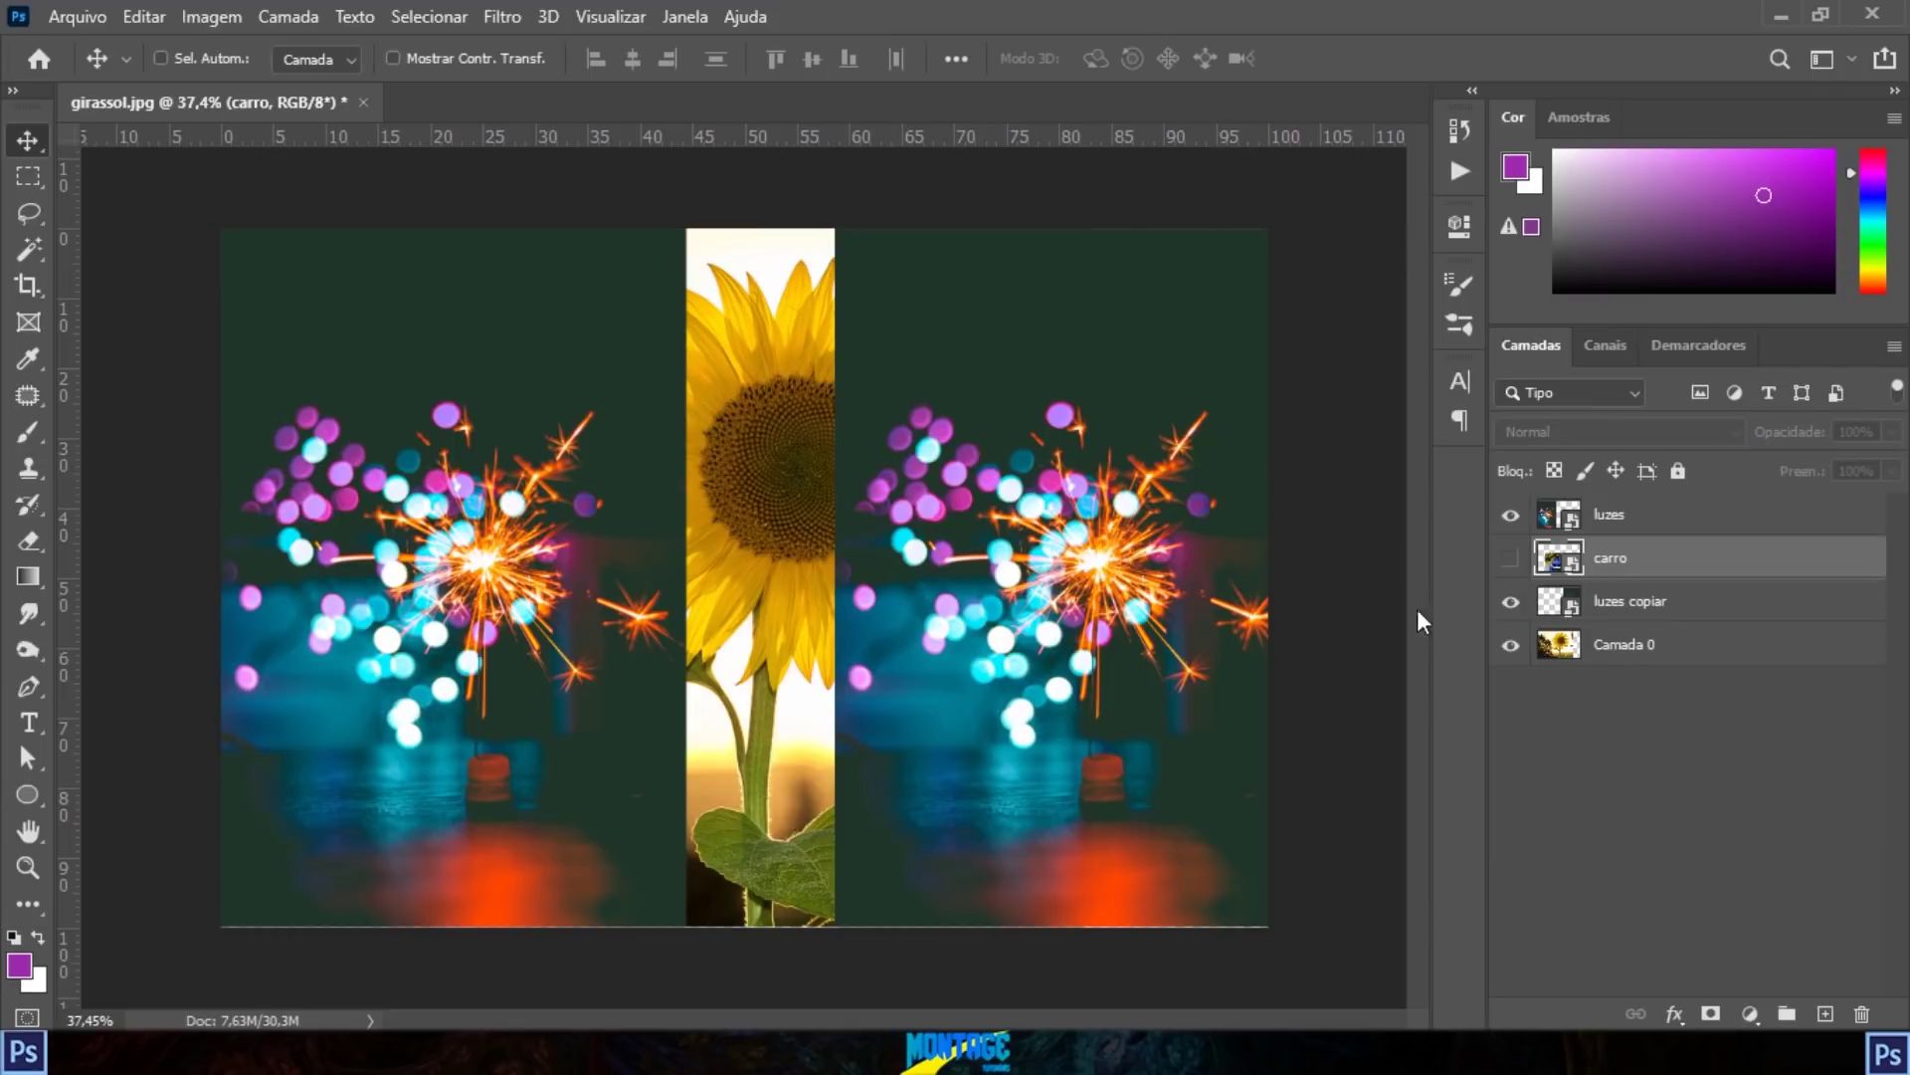
left_click(1511, 560)
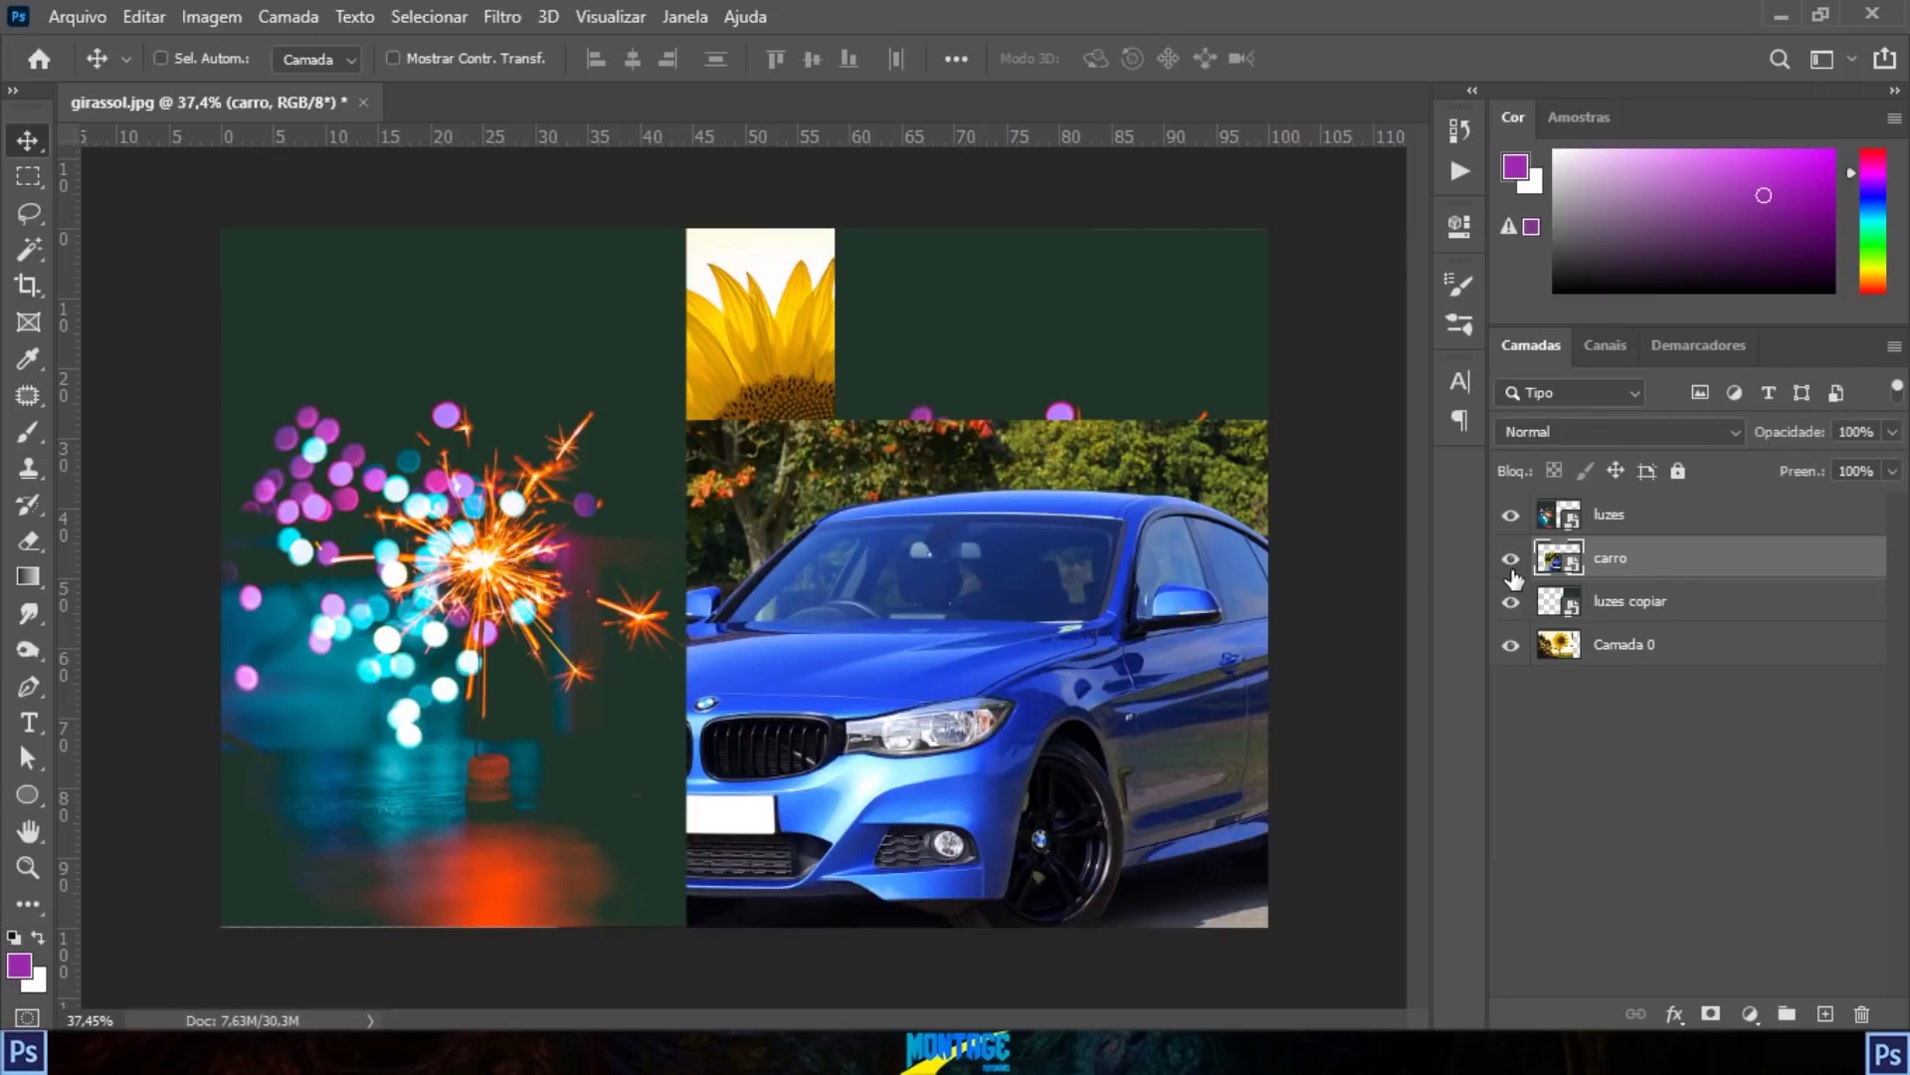
left_click(1510, 559)
left_click(1657, 614)
left_click(1632, 560)
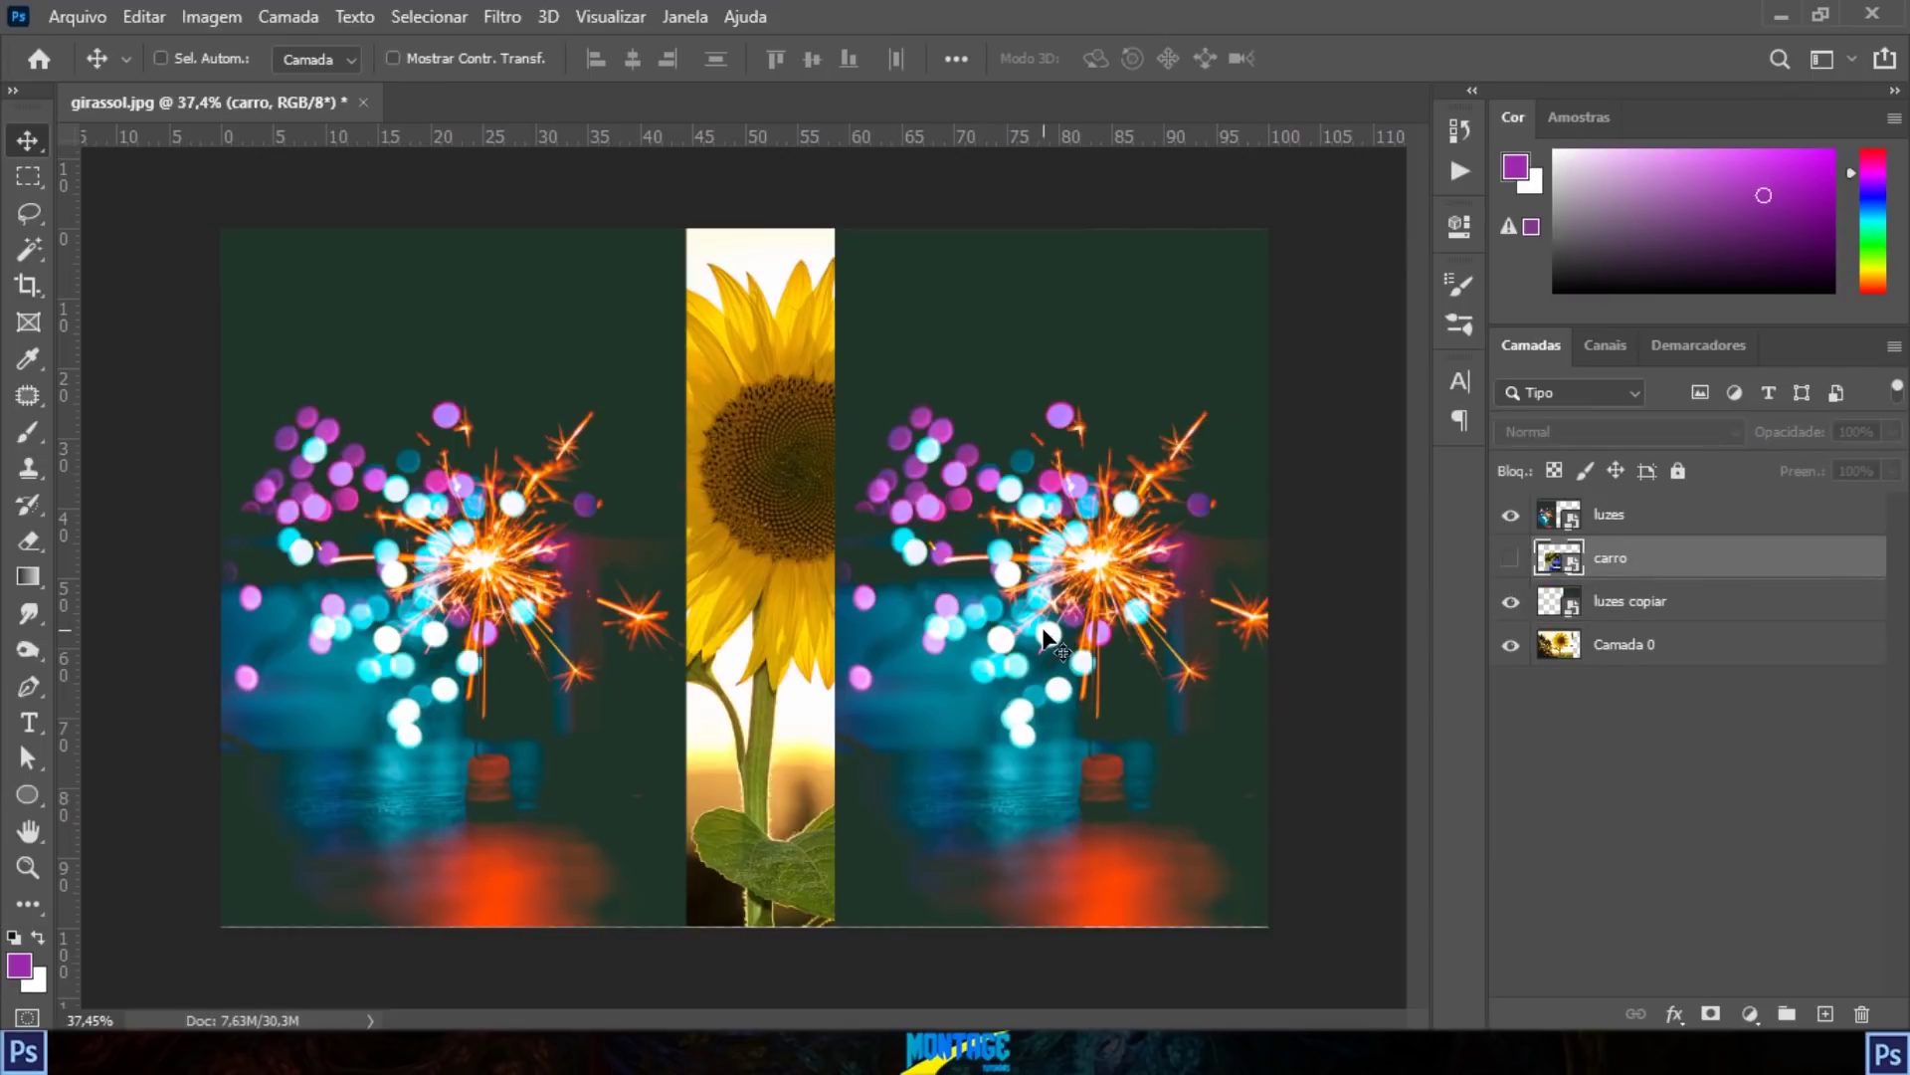
left_click_drag(763, 611, 624, 490)
left_click(1511, 559)
key("ctrl+z")
left_click(1510, 559)
key("ctrl+z")
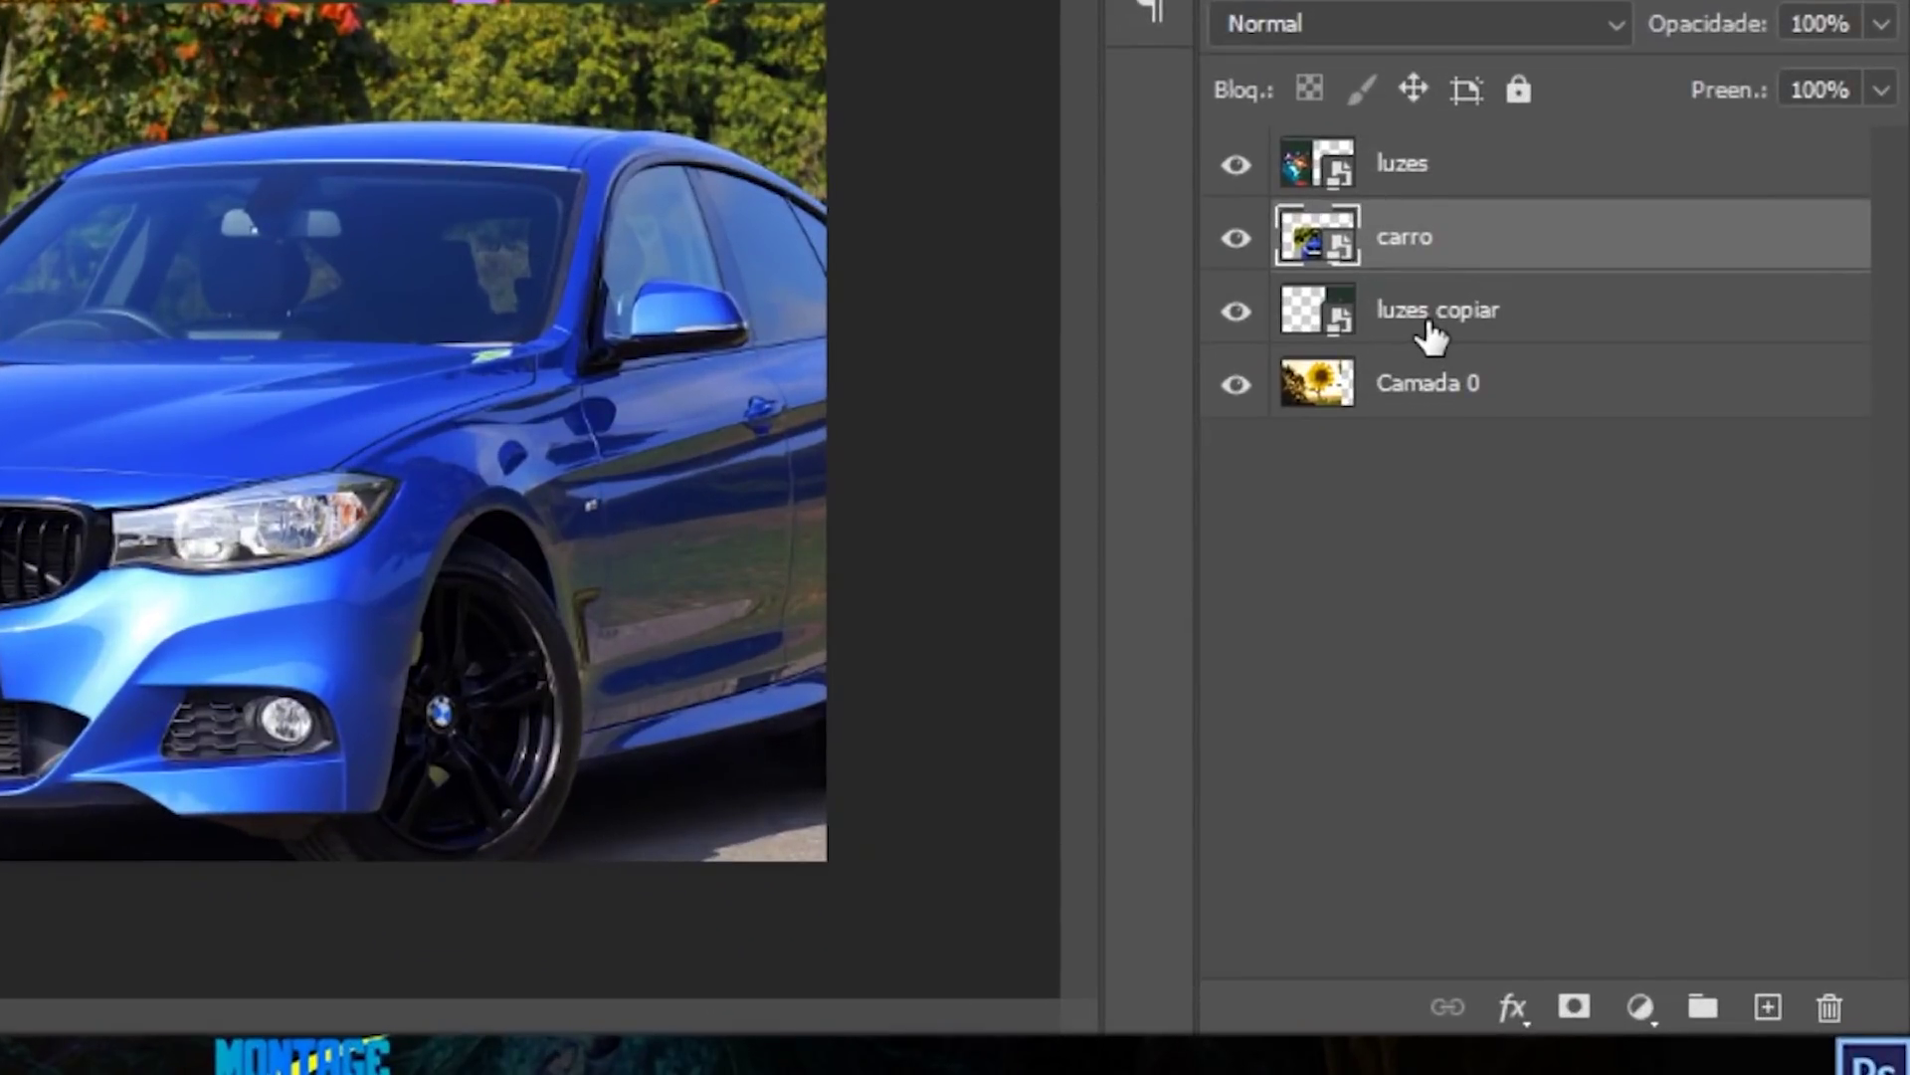
Step: Try deleting the luzes copiar layer in two different ways, restoring it each time
left_click(1430, 323)
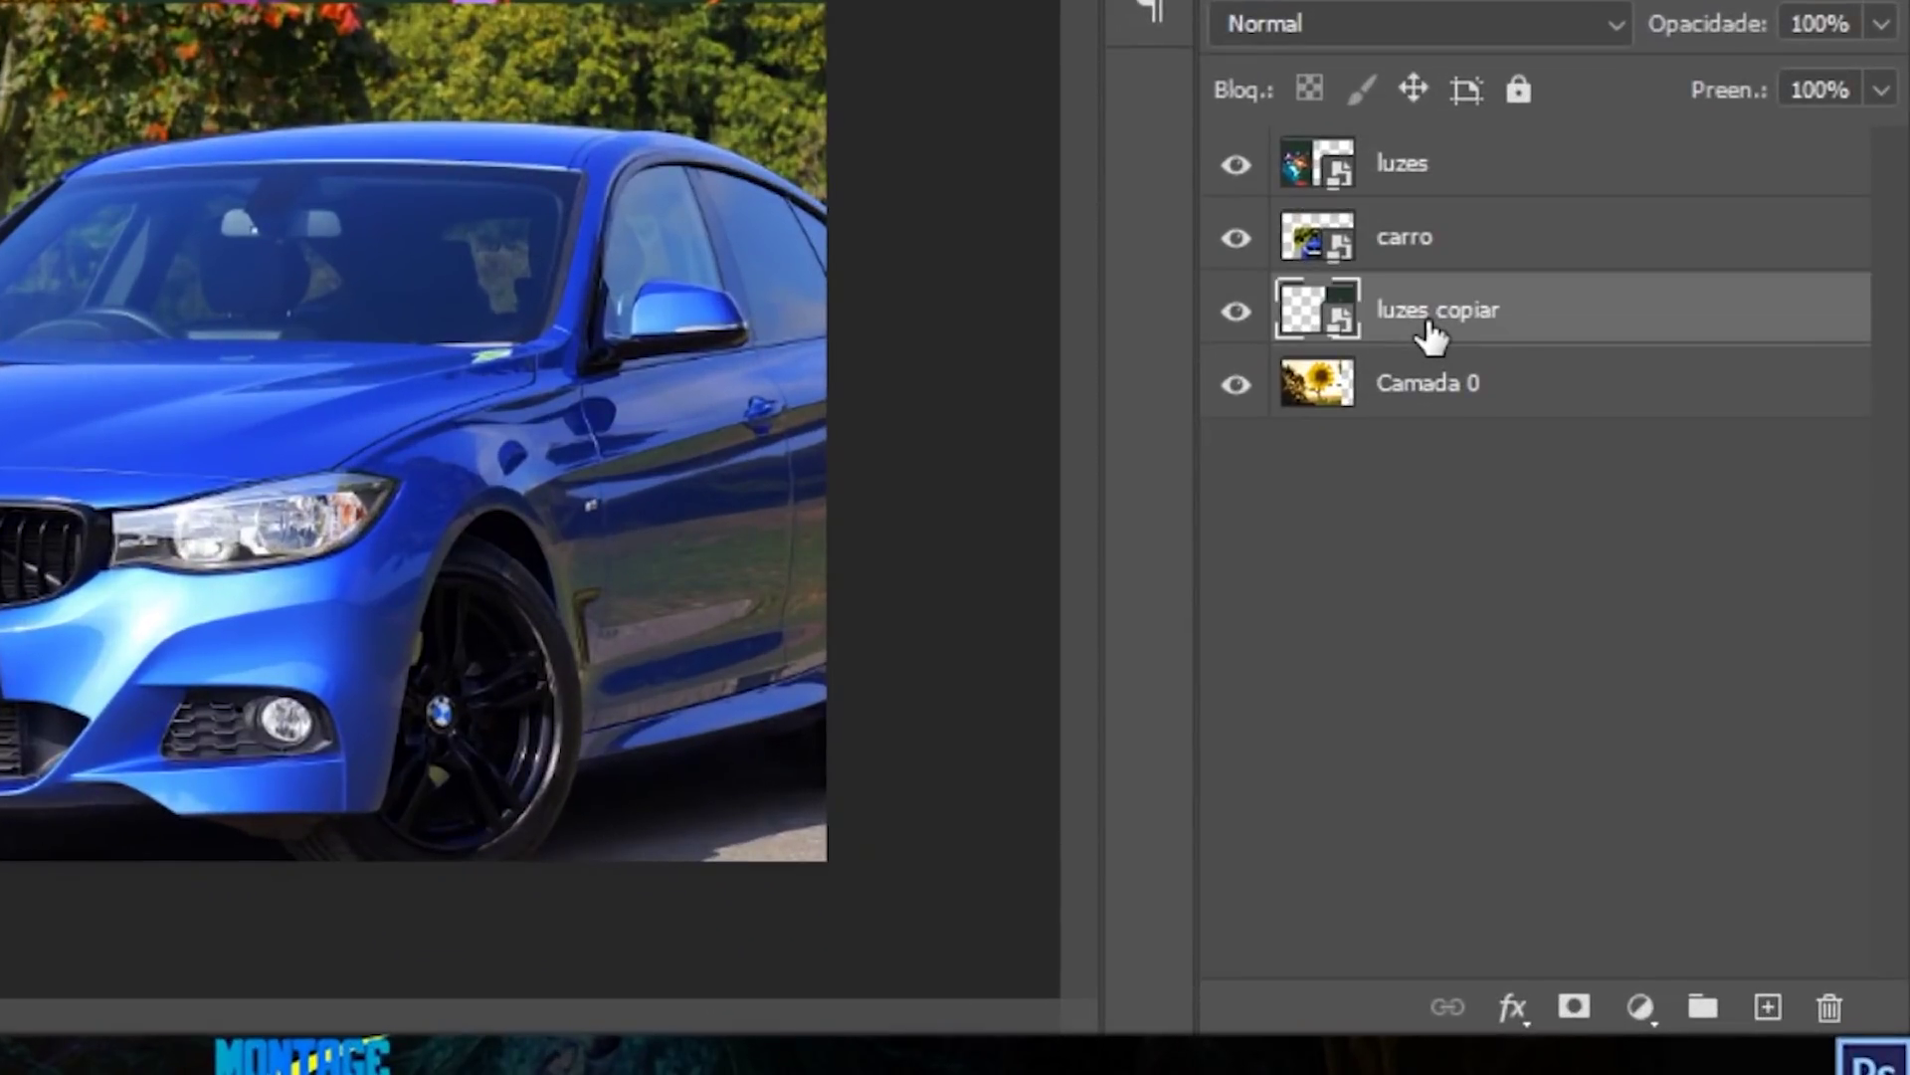
key("Delete")
key("ctrl+z")
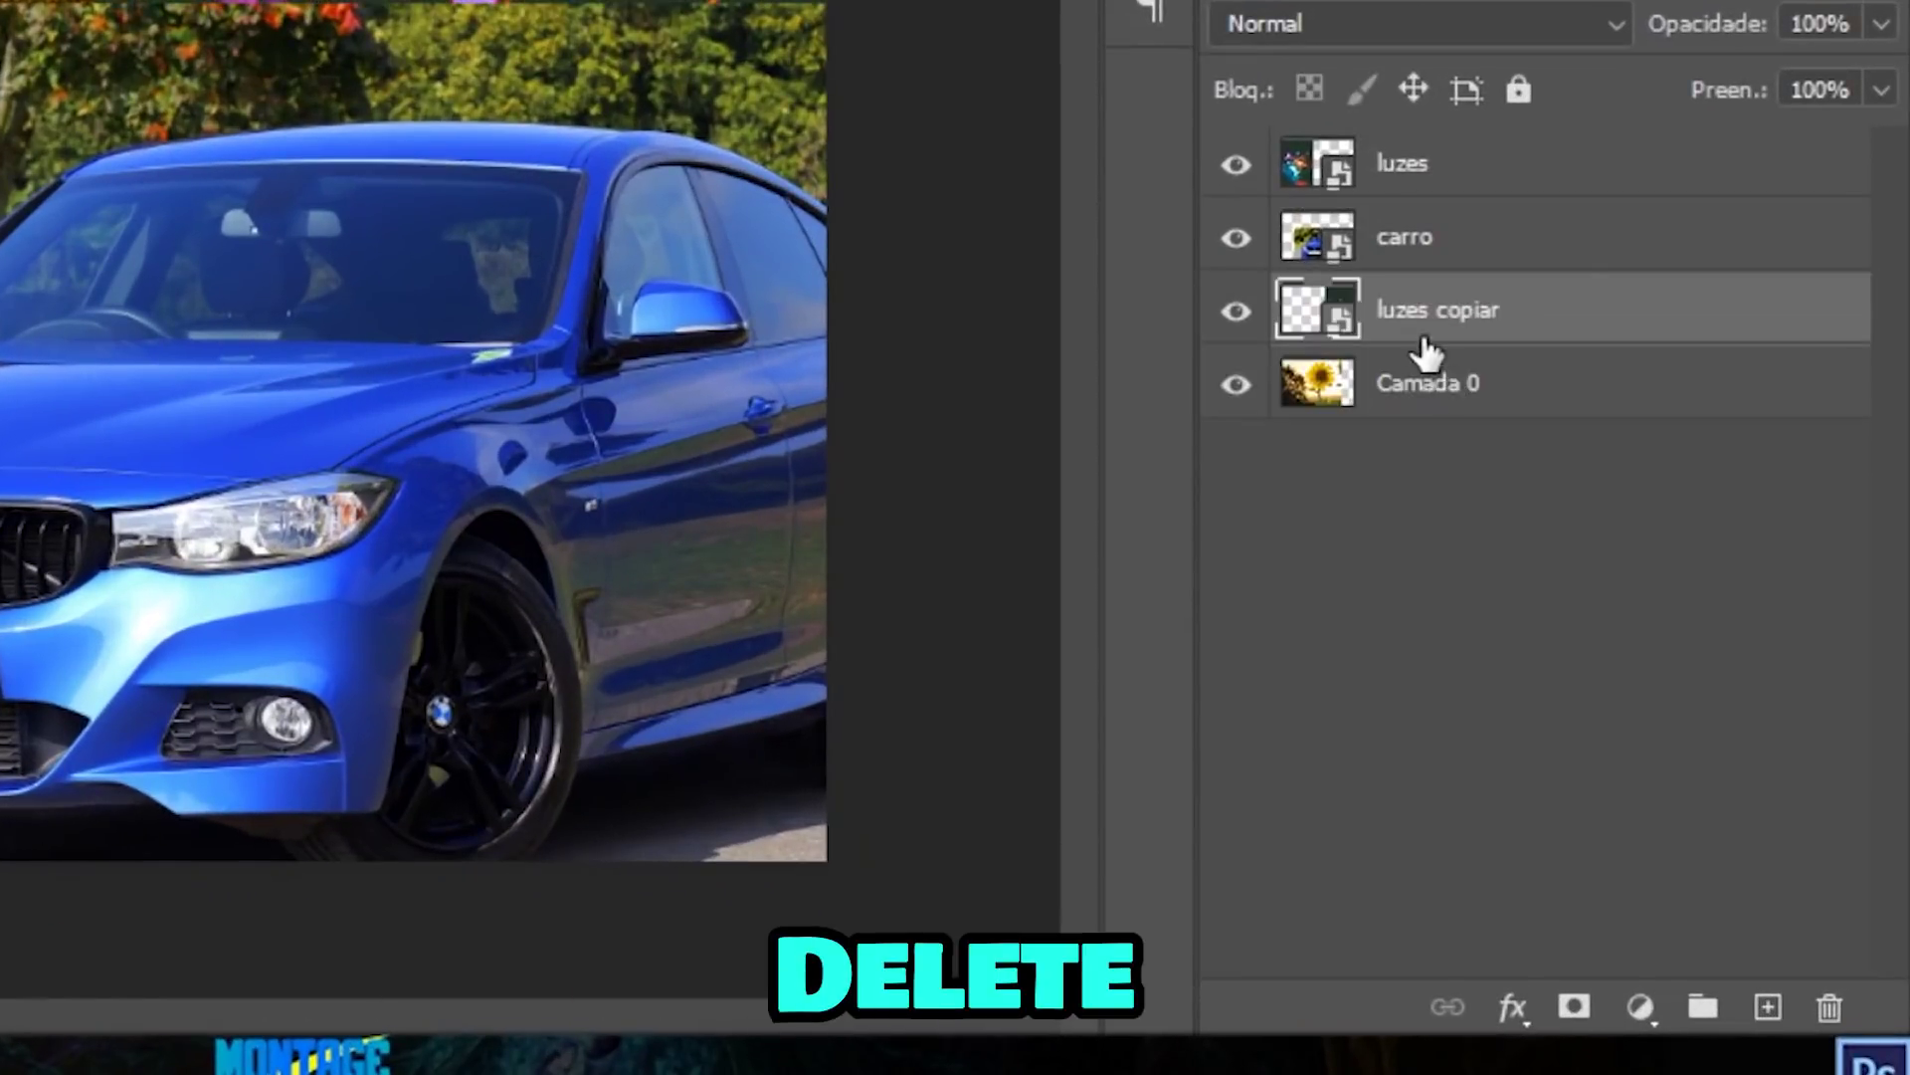
mouse_move(1442, 318)
left_mouse_down()
mouse_move(1838, 904)
mouse_move(1836, 1003)
mouse_move(1463, 312)
mouse_move(1399, 444)
mouse_move(1429, 311)
mouse_move(1705, 845)
mouse_move(1831, 1010)
left_mouse_up()
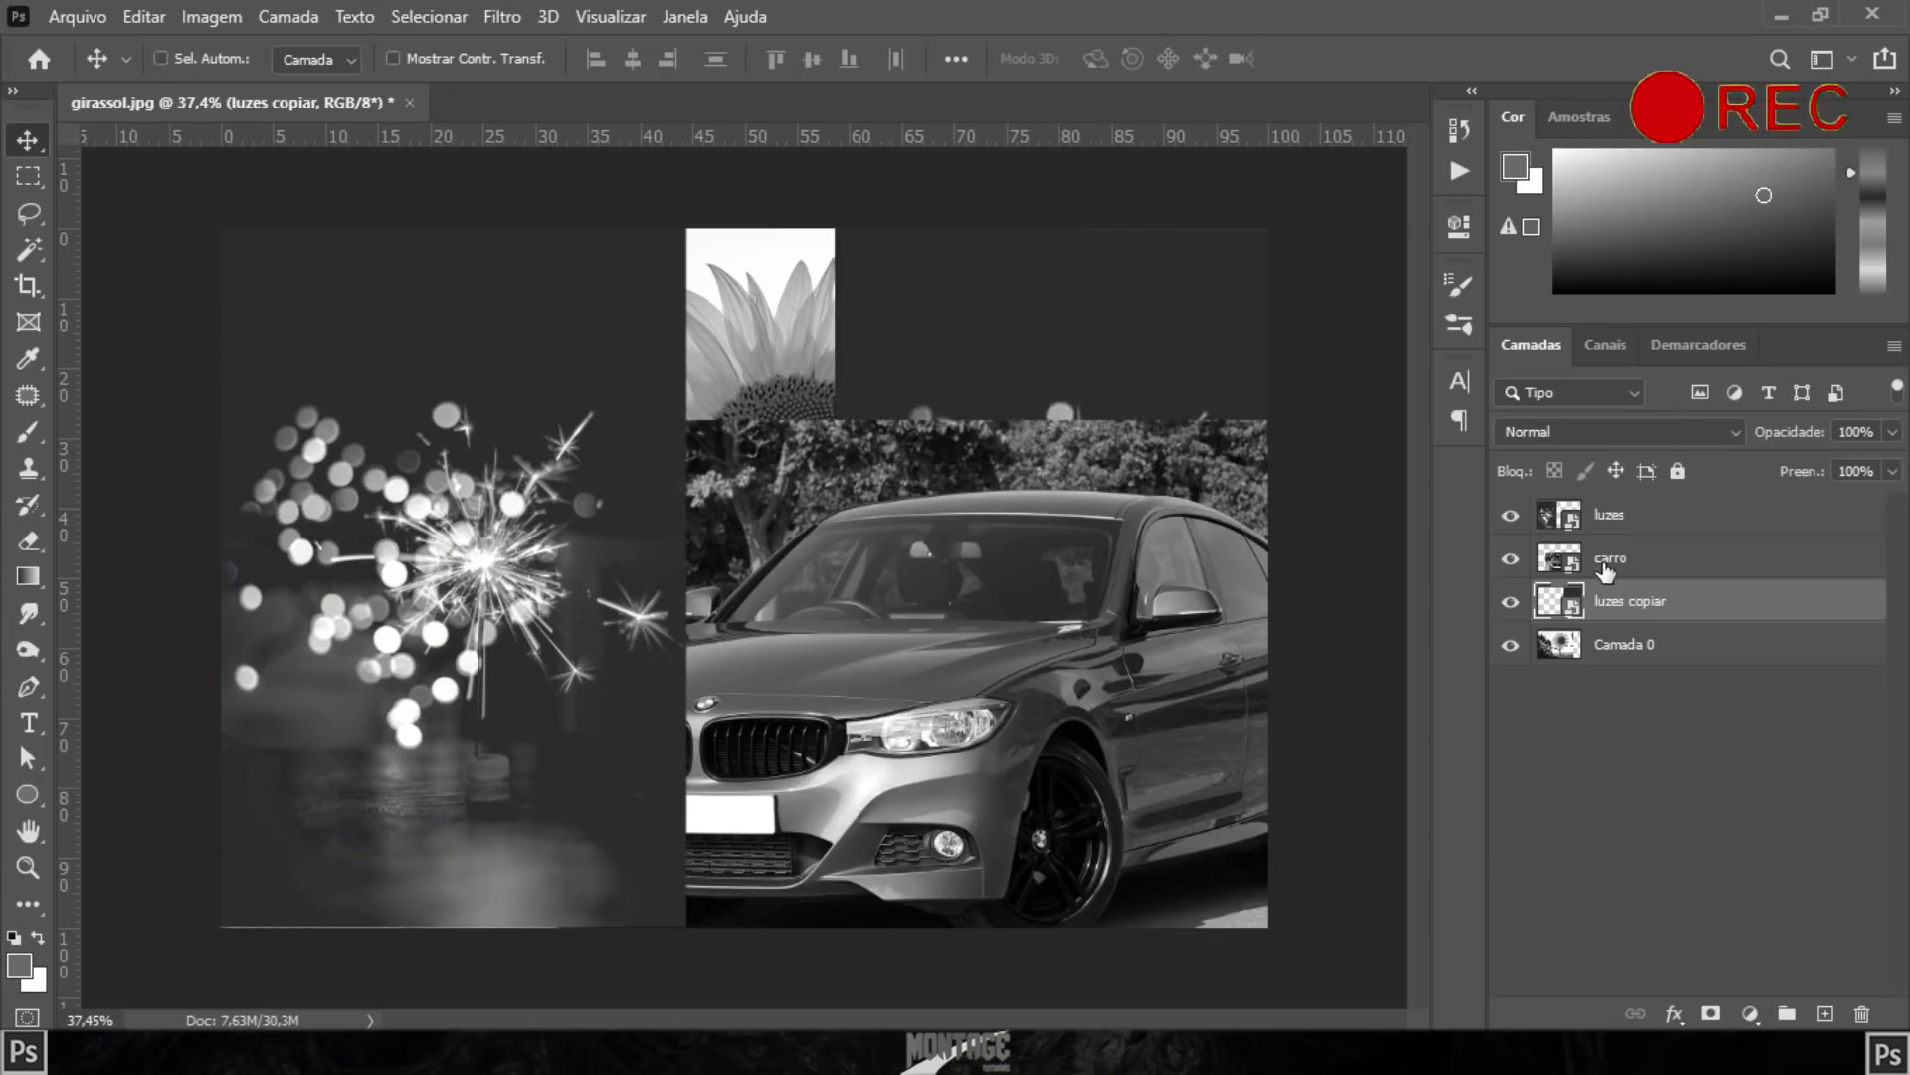
Step: Delete the carro layer from the document
left_click_drag(1619, 562, 1857, 1007)
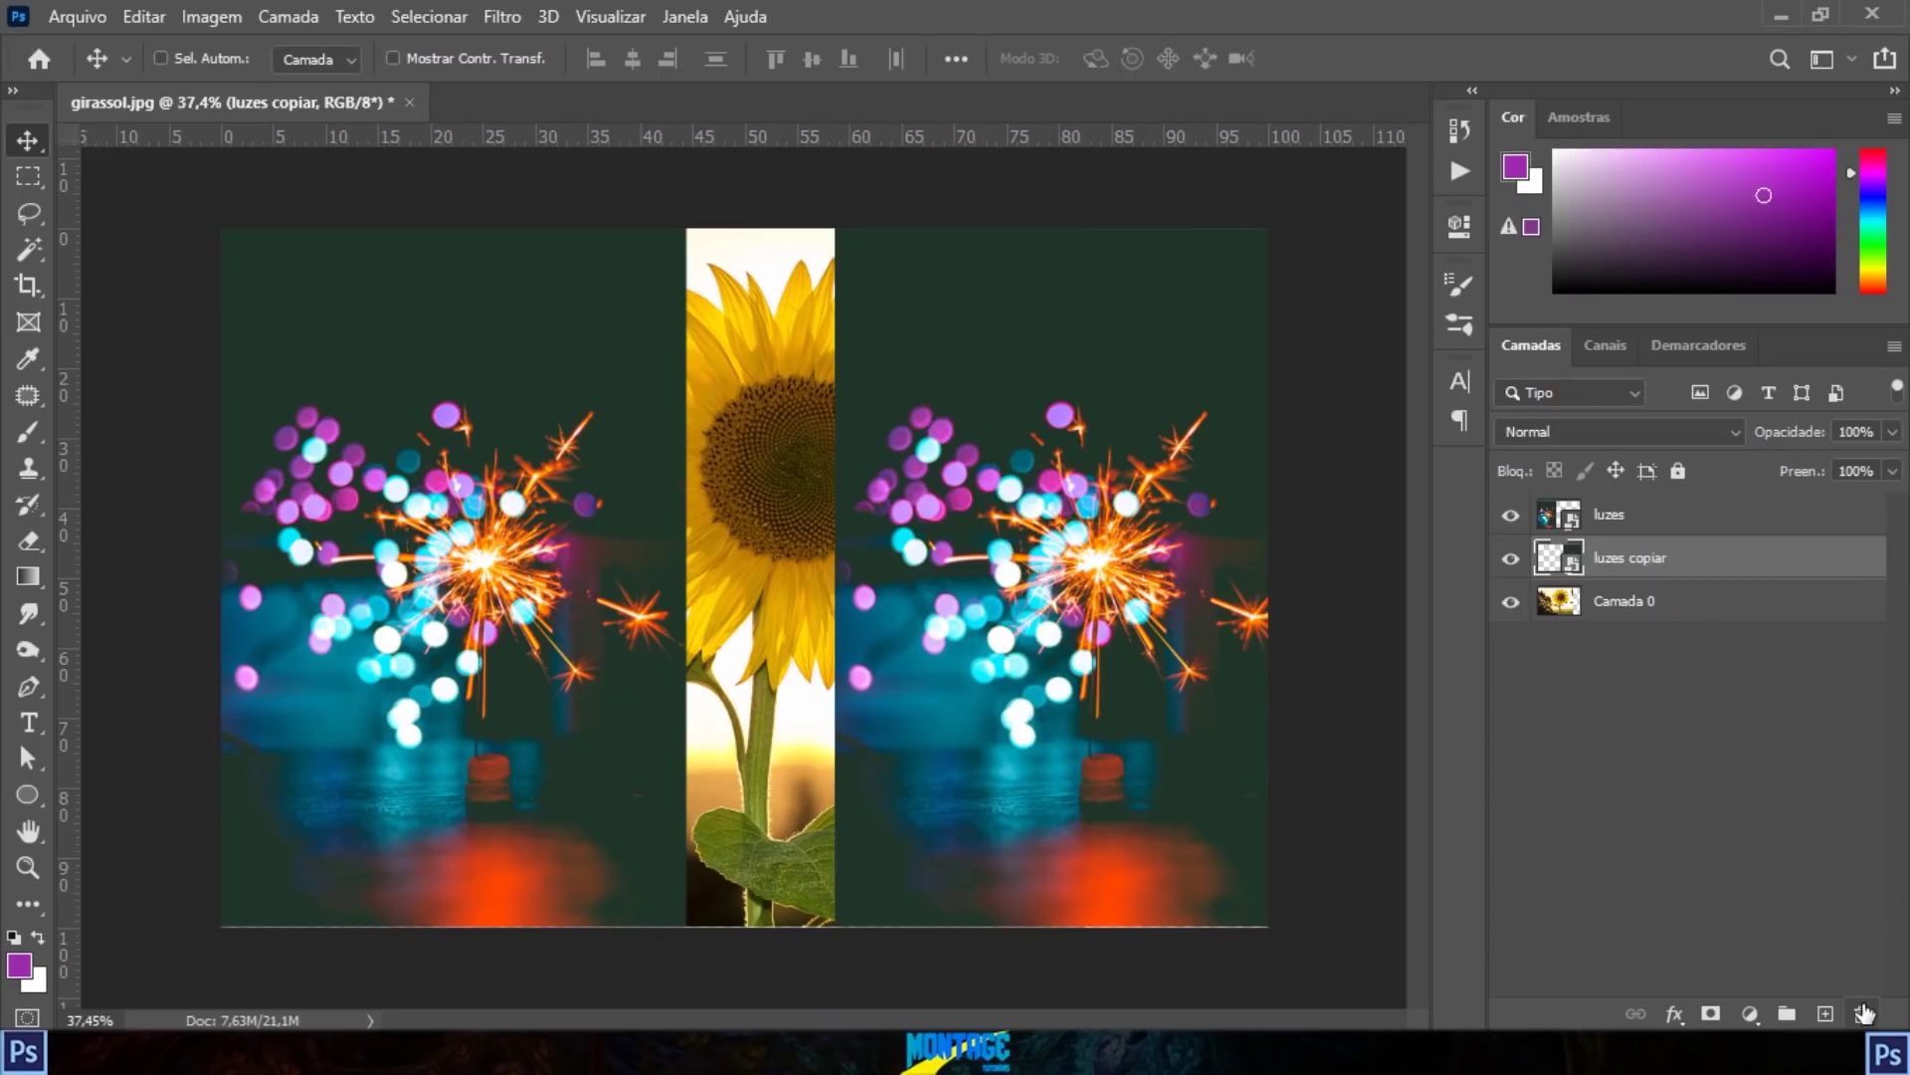
key("ctrl")
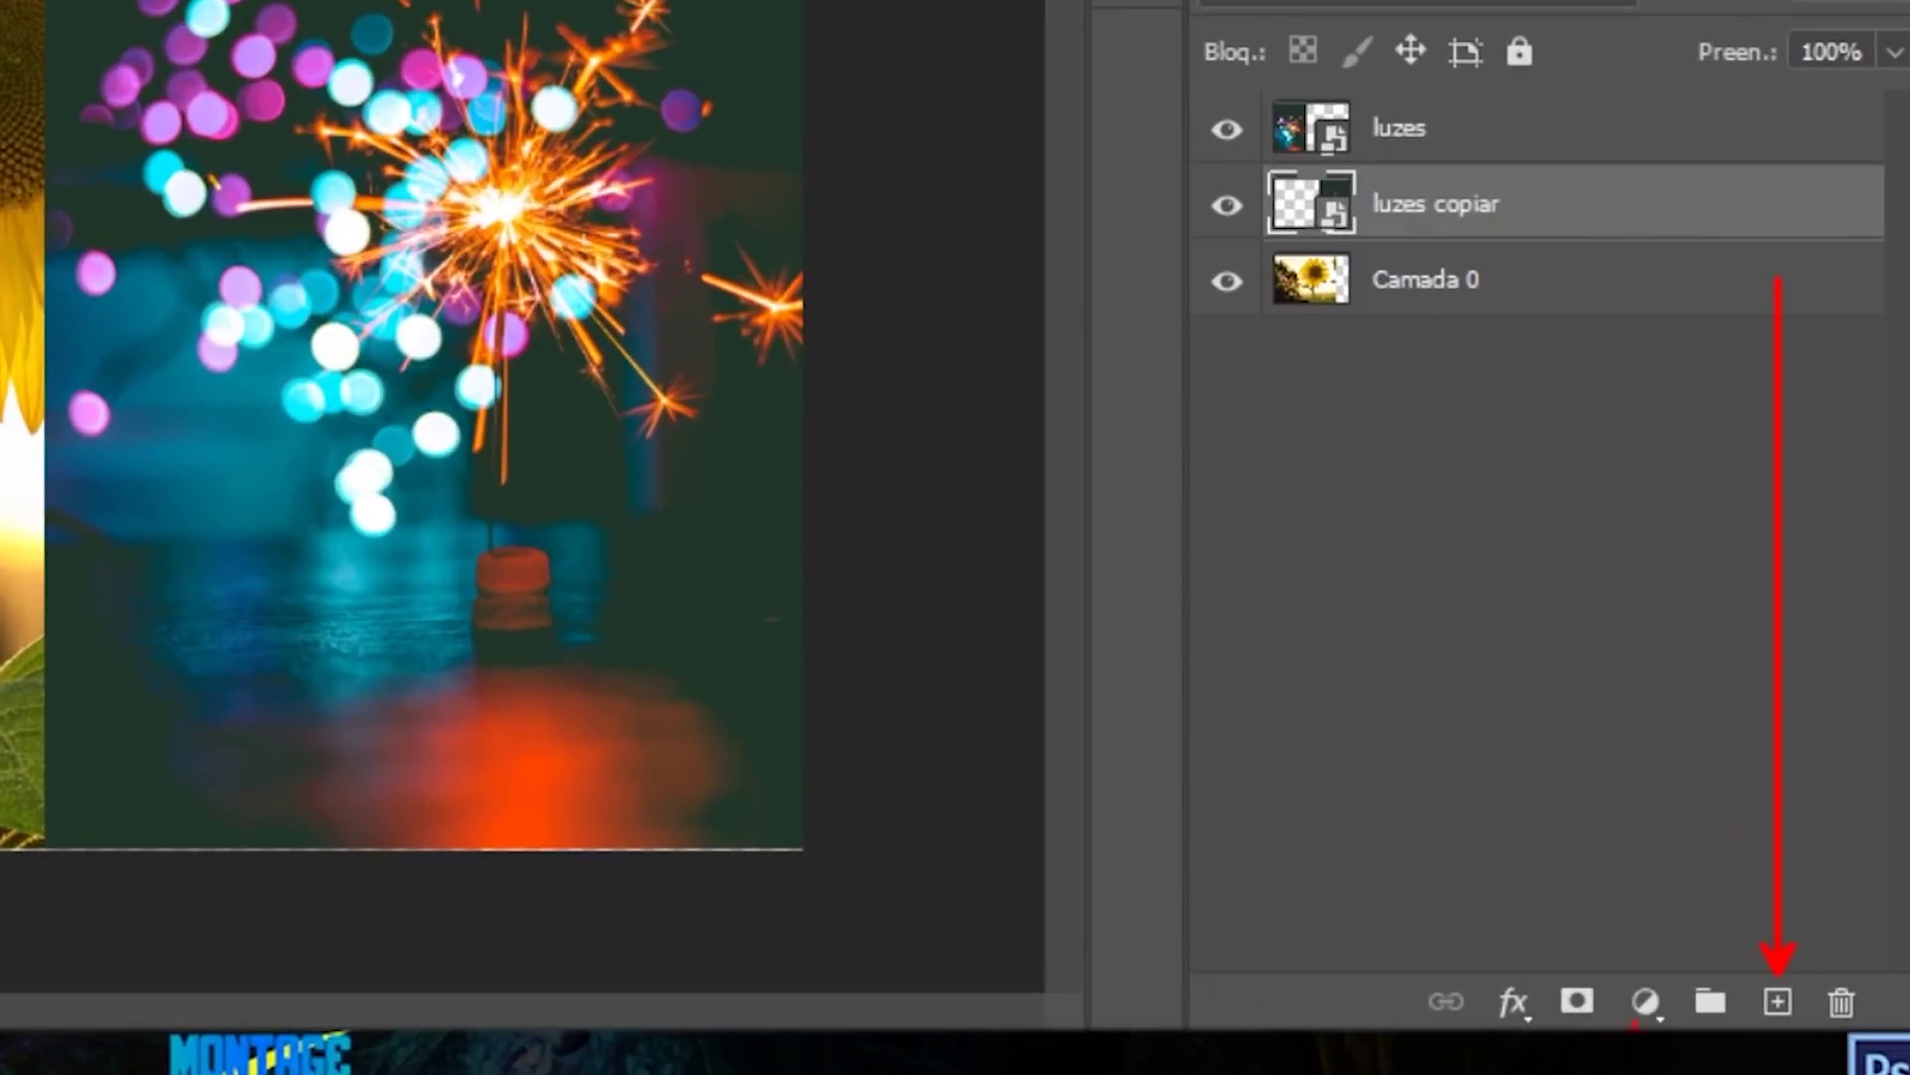
Step: Create an empty layer above luzes copiar and paint large purple strokes on it with a 206-pixel brush
left_click(1777, 1001)
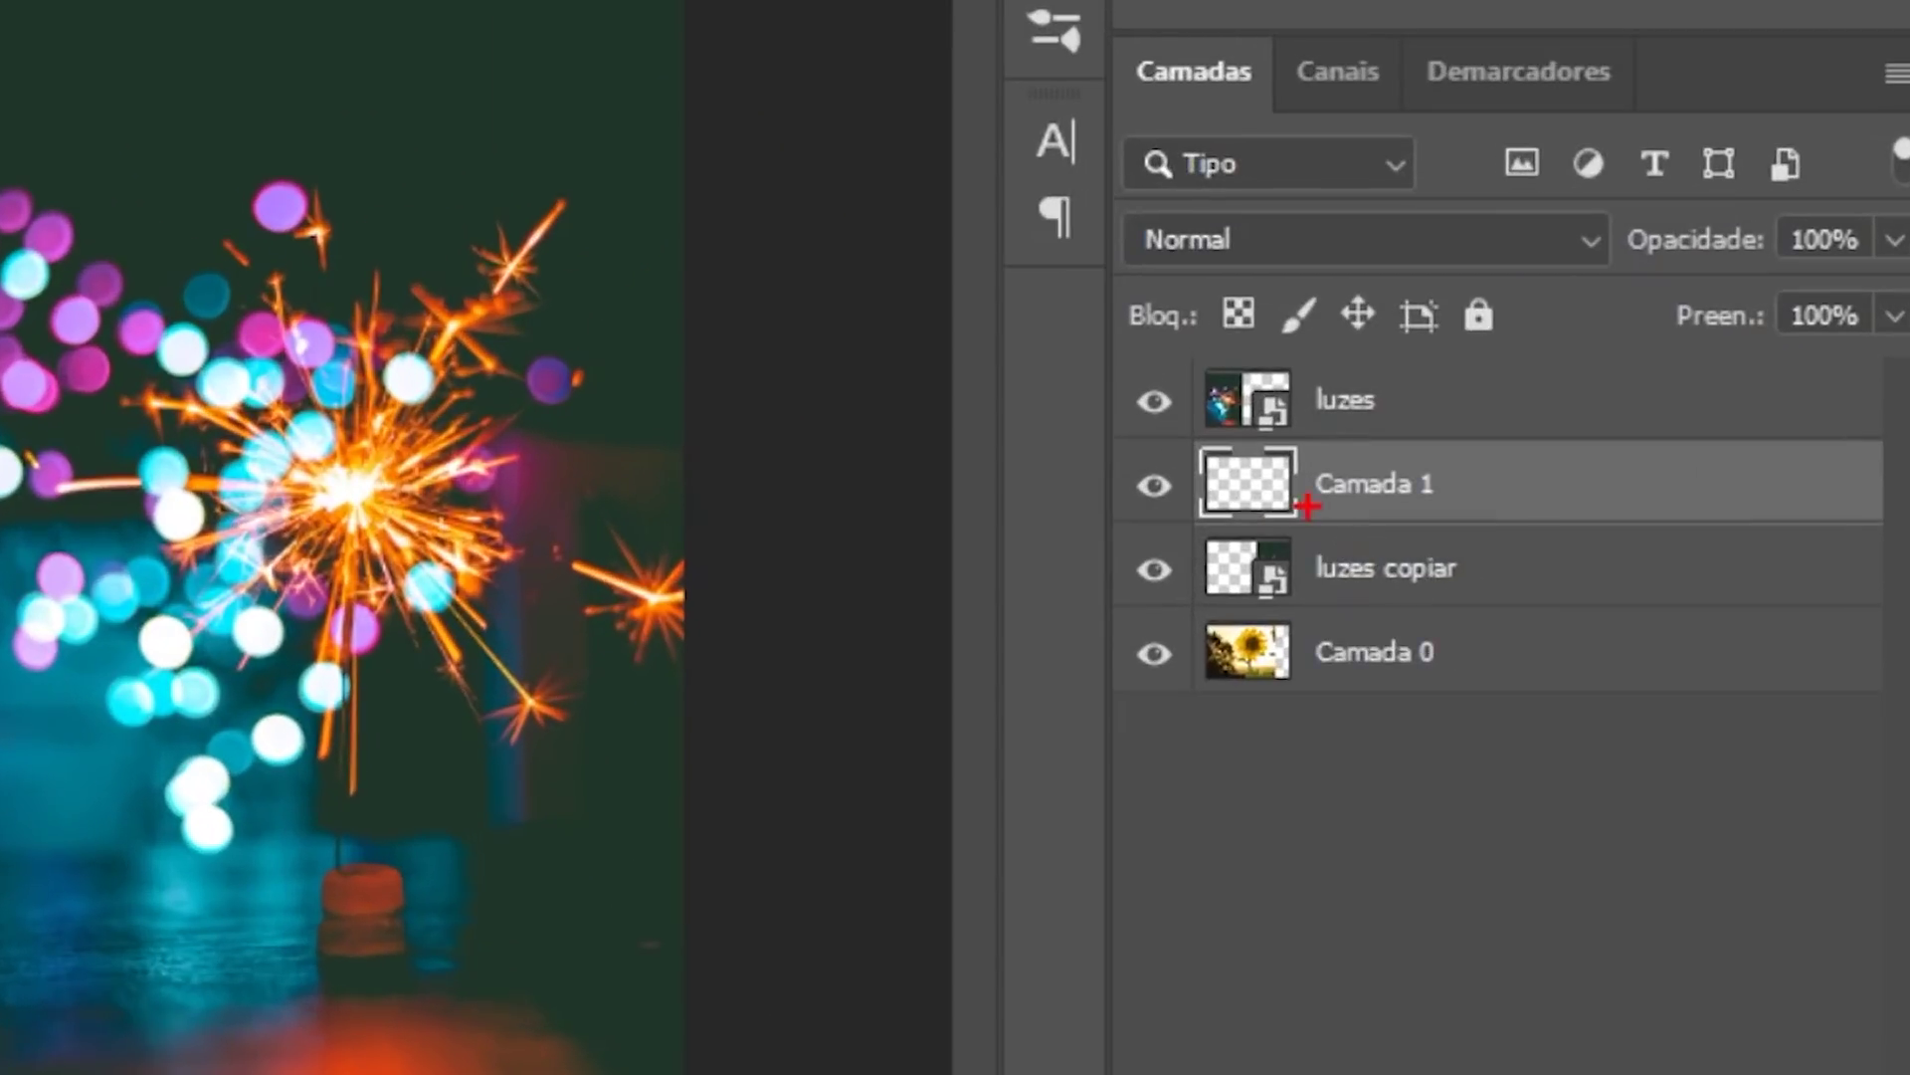
left_click_drag(1223, 476, 1278, 493)
key("Escape")
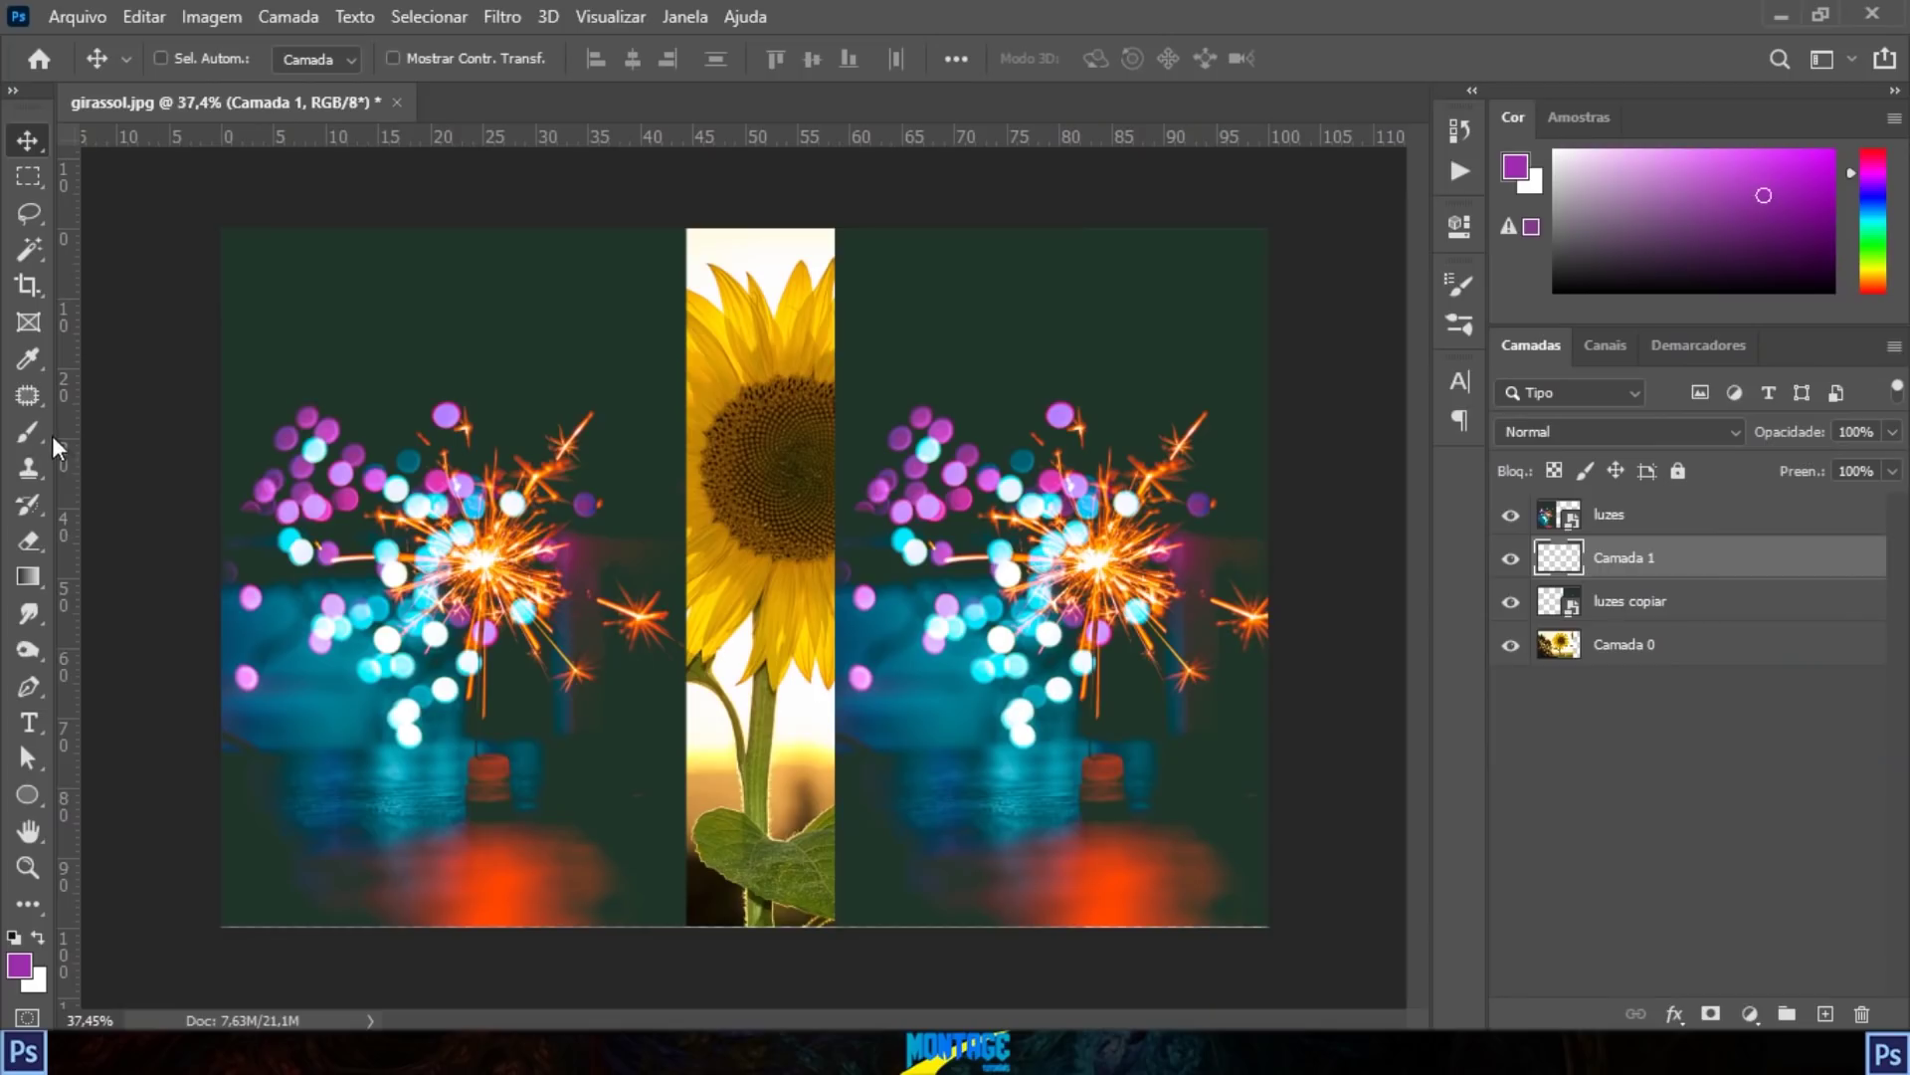
key("b")
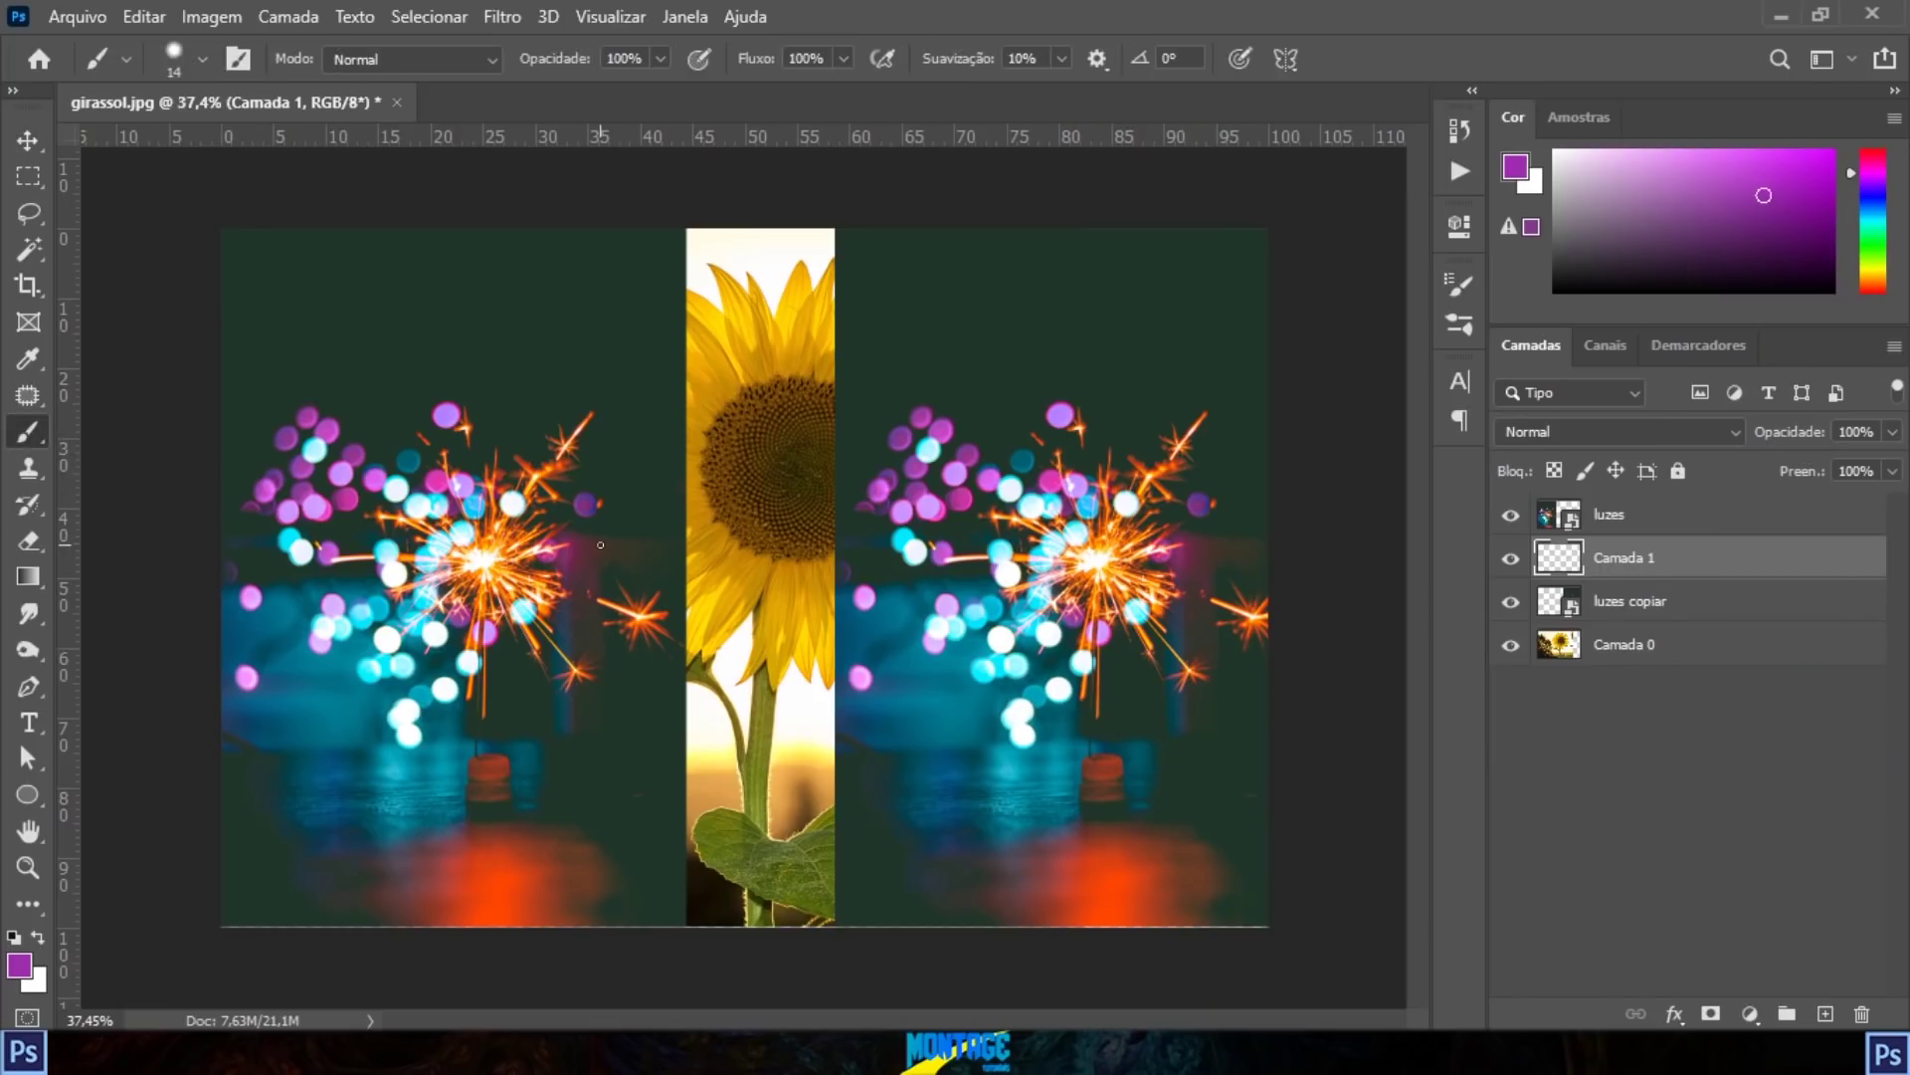
mouse_move(736, 468)
left_mouse_down()
mouse_move(635, 547)
mouse_move(747, 610)
left_mouse_up()
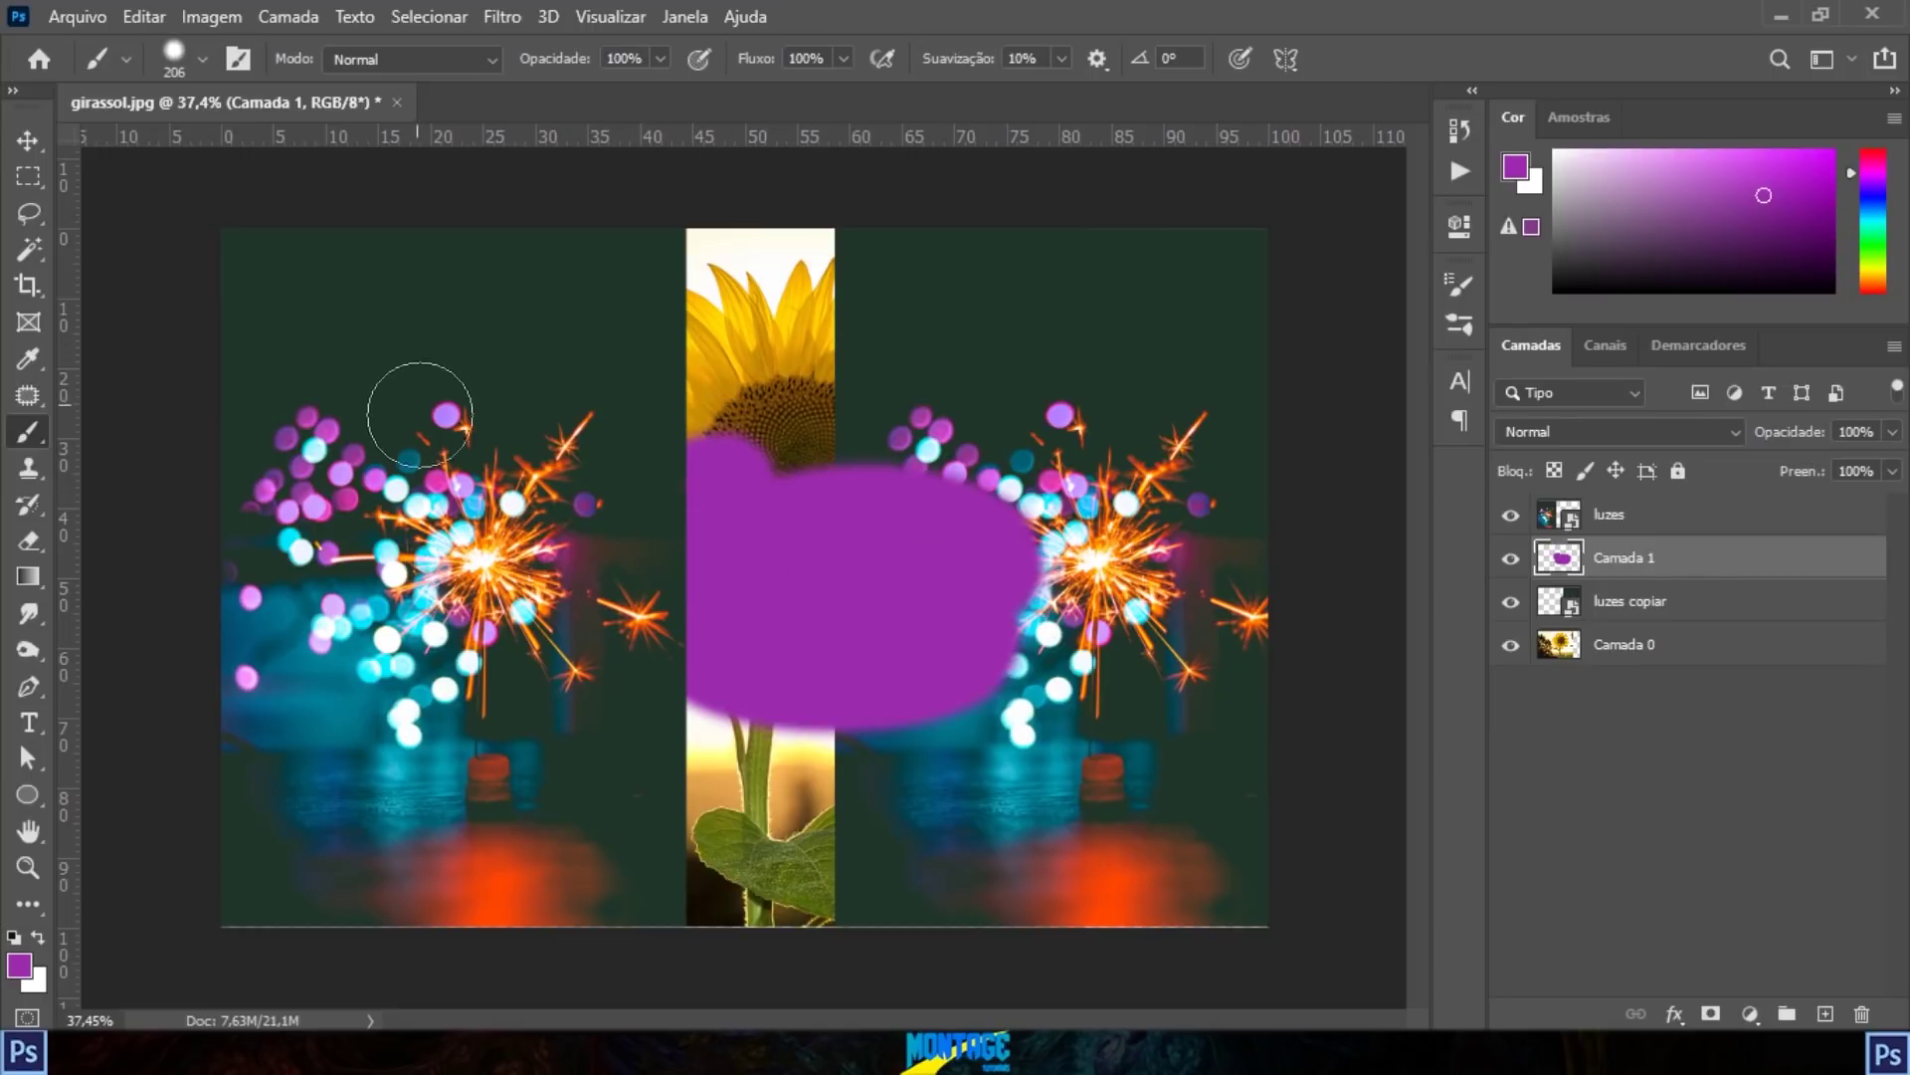
left_click_drag(1084, 378, 1044, 433)
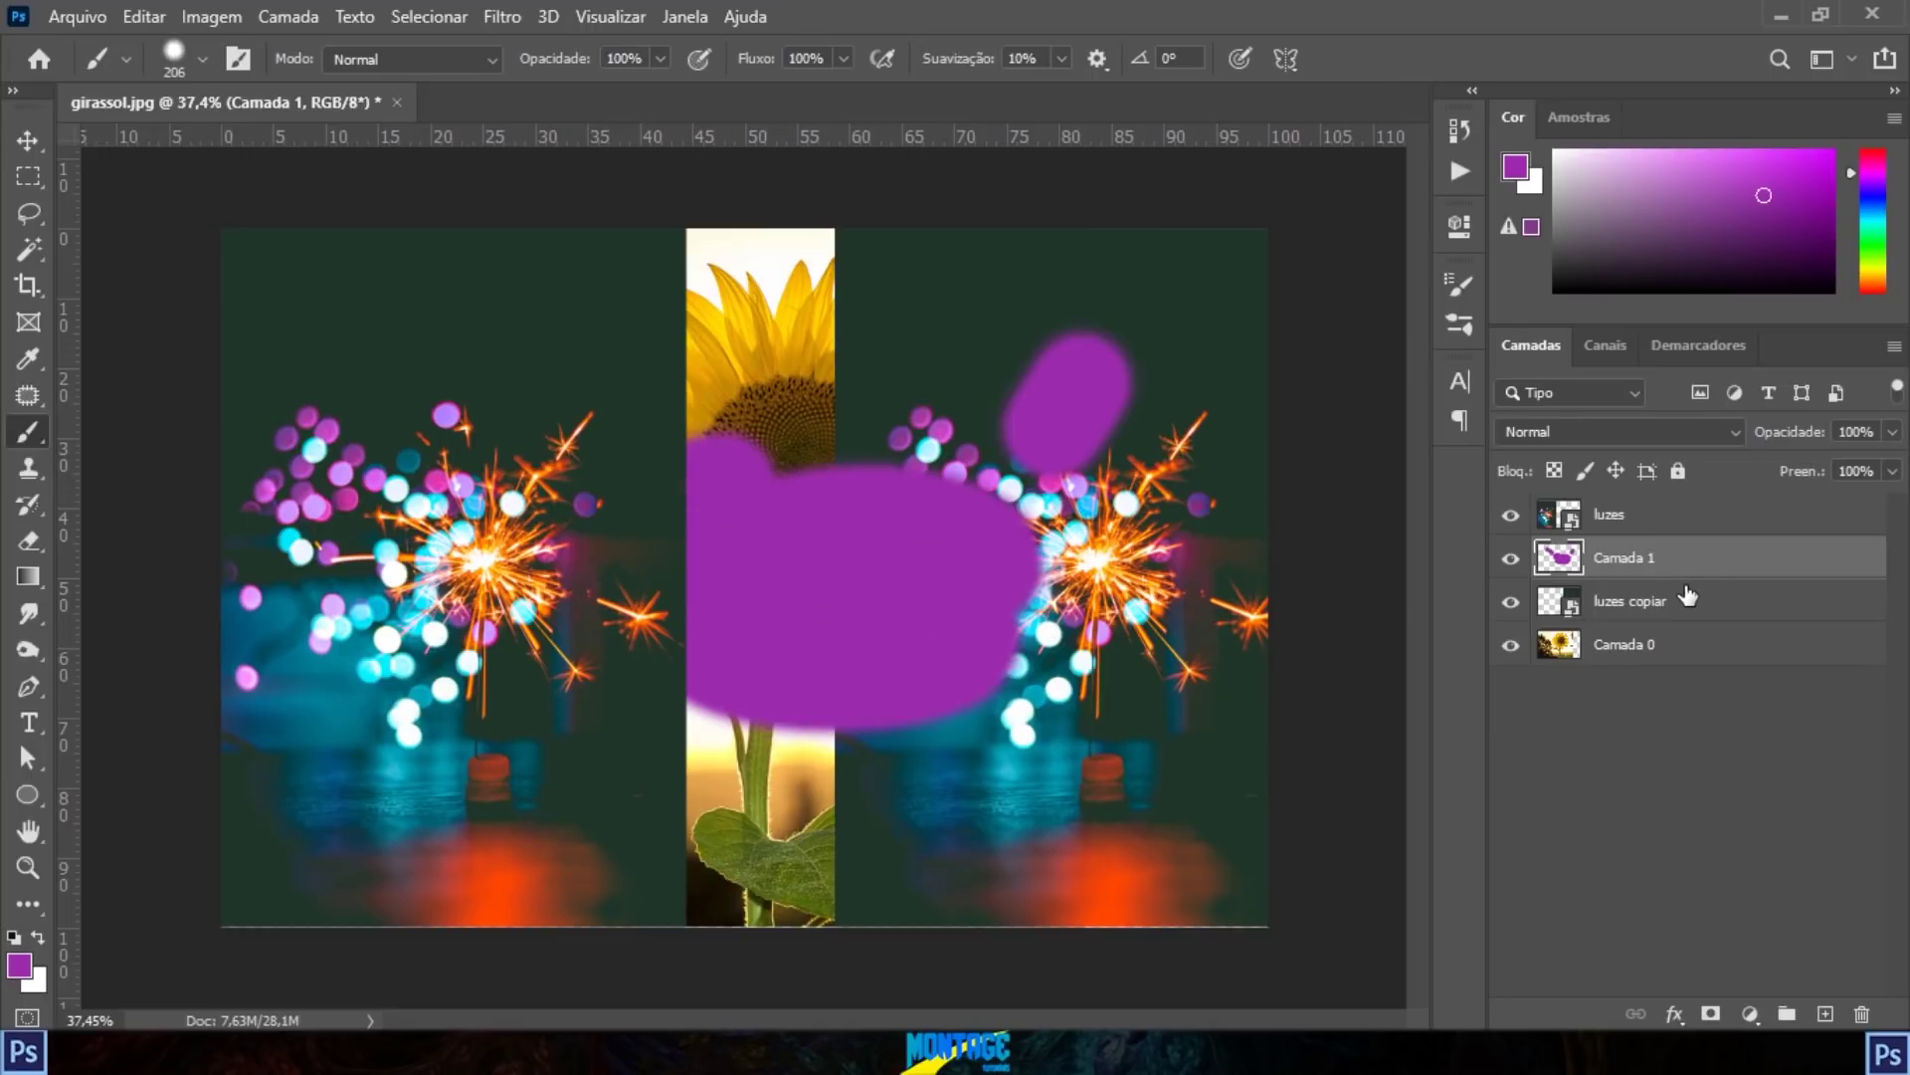
Step: Delete the painted Camada 1 layer and clear the layer selection
mouse_move(1689, 595)
left_mouse_down()
mouse_move(1691, 957)
mouse_move(1862, 1012)
left_mouse_up()
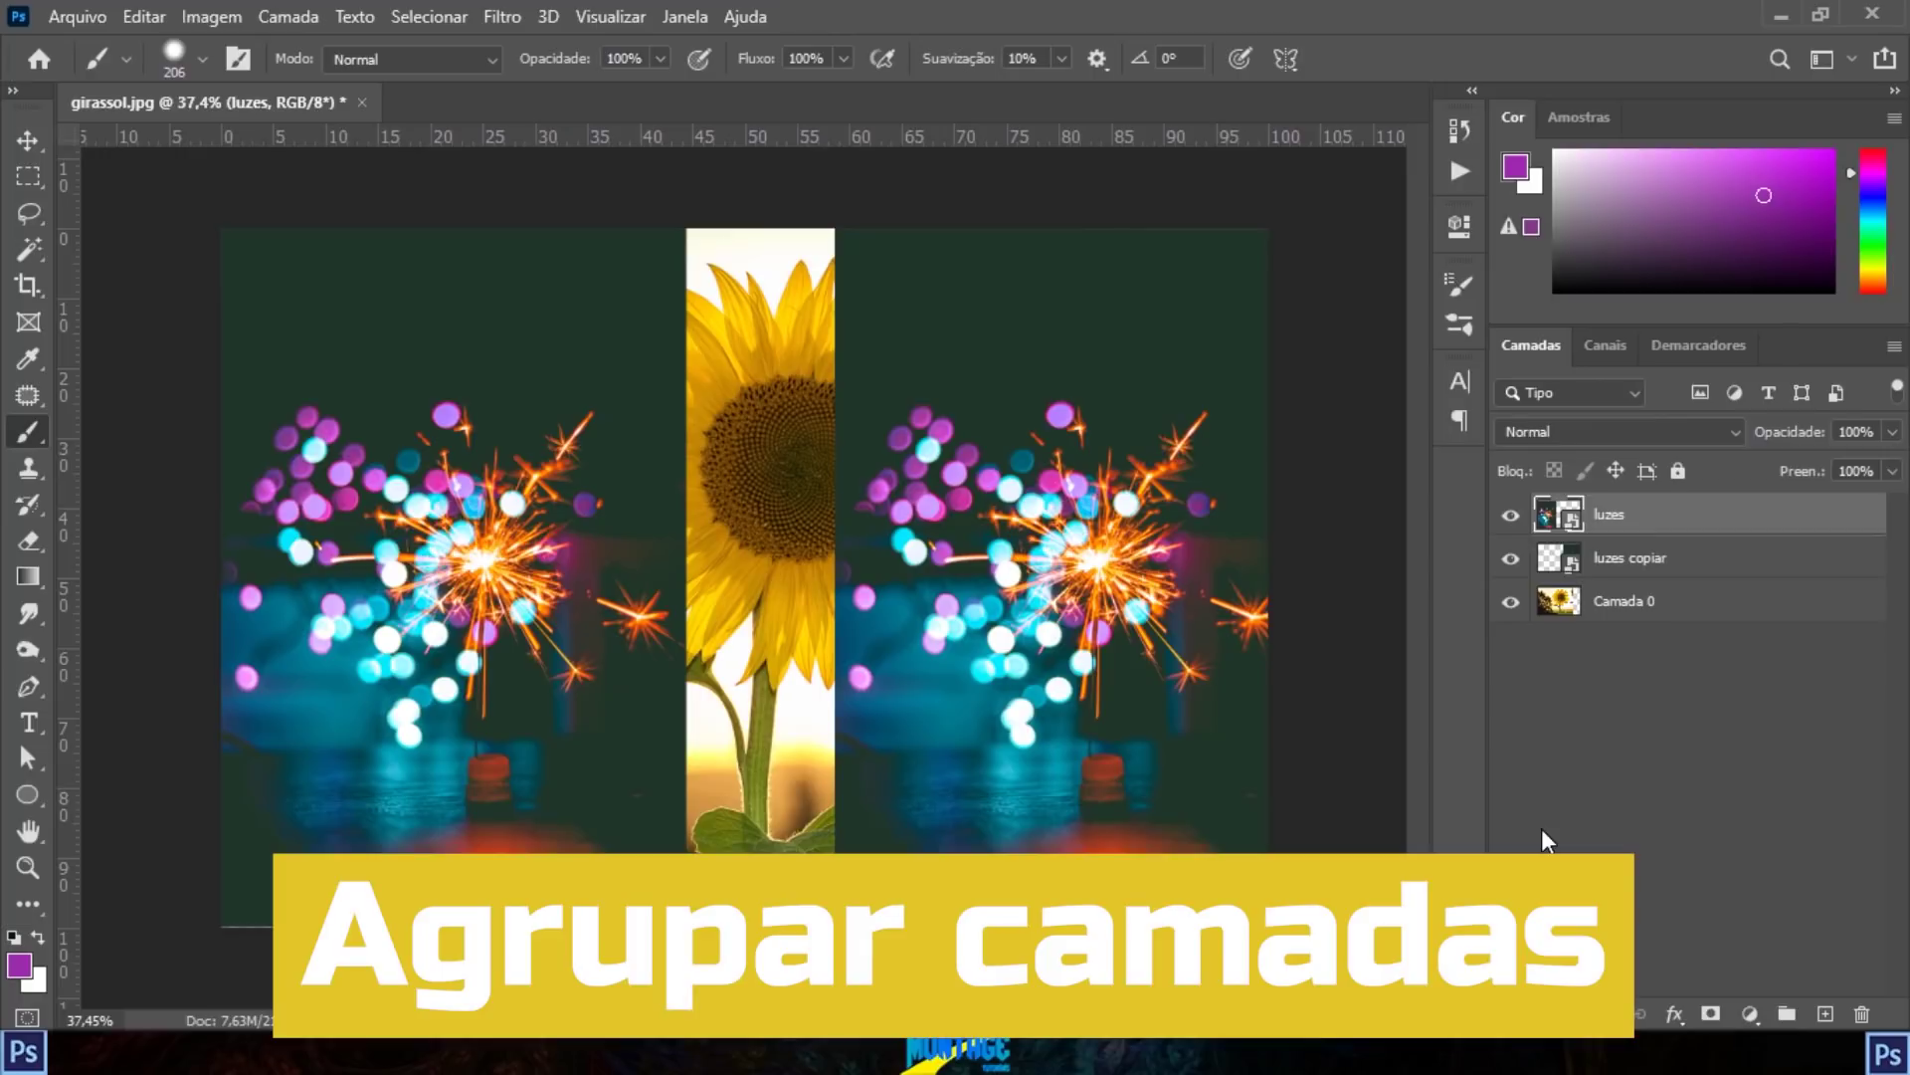
left_click(1596, 684)
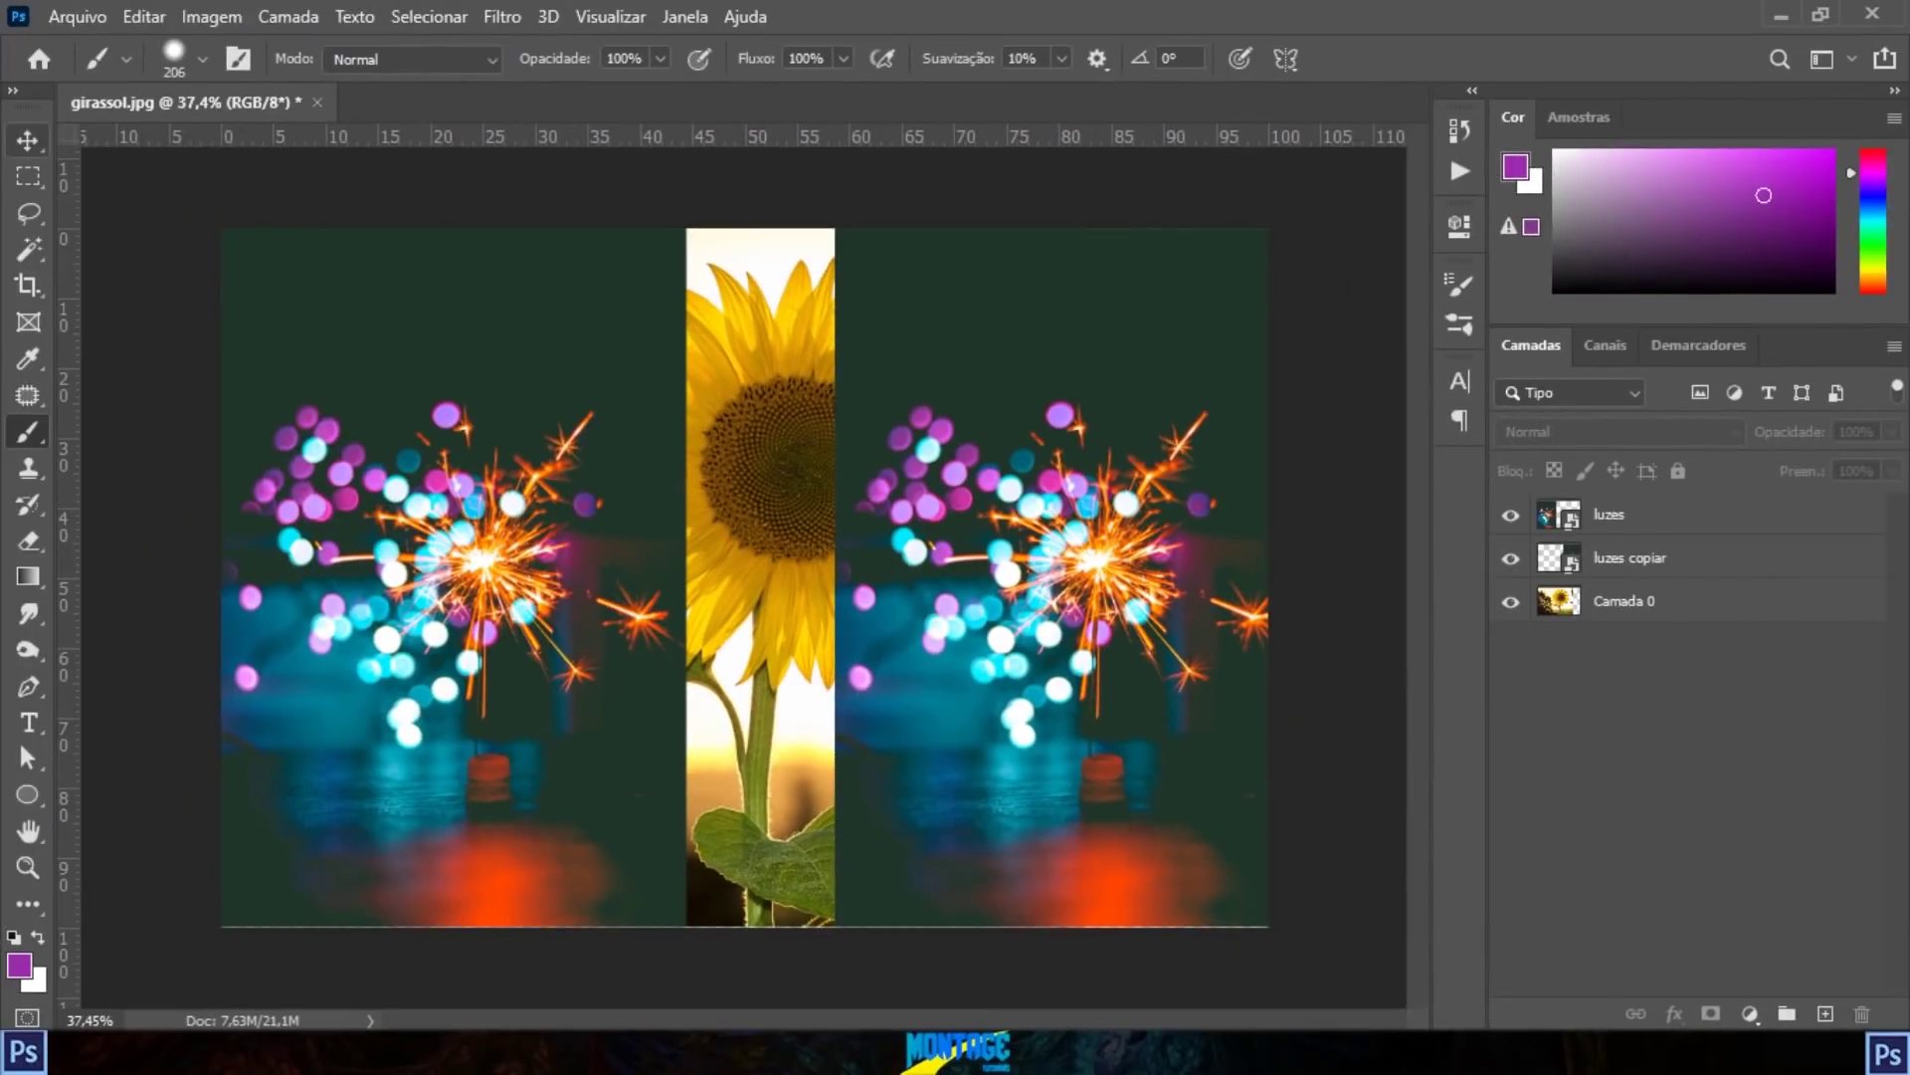
Step: Activate the Move tool, try selecting the luzes layer, and leave no layer selected
left_click(28, 139)
left_click(579, 517)
left_click(917, 422)
left_click(1651, 524)
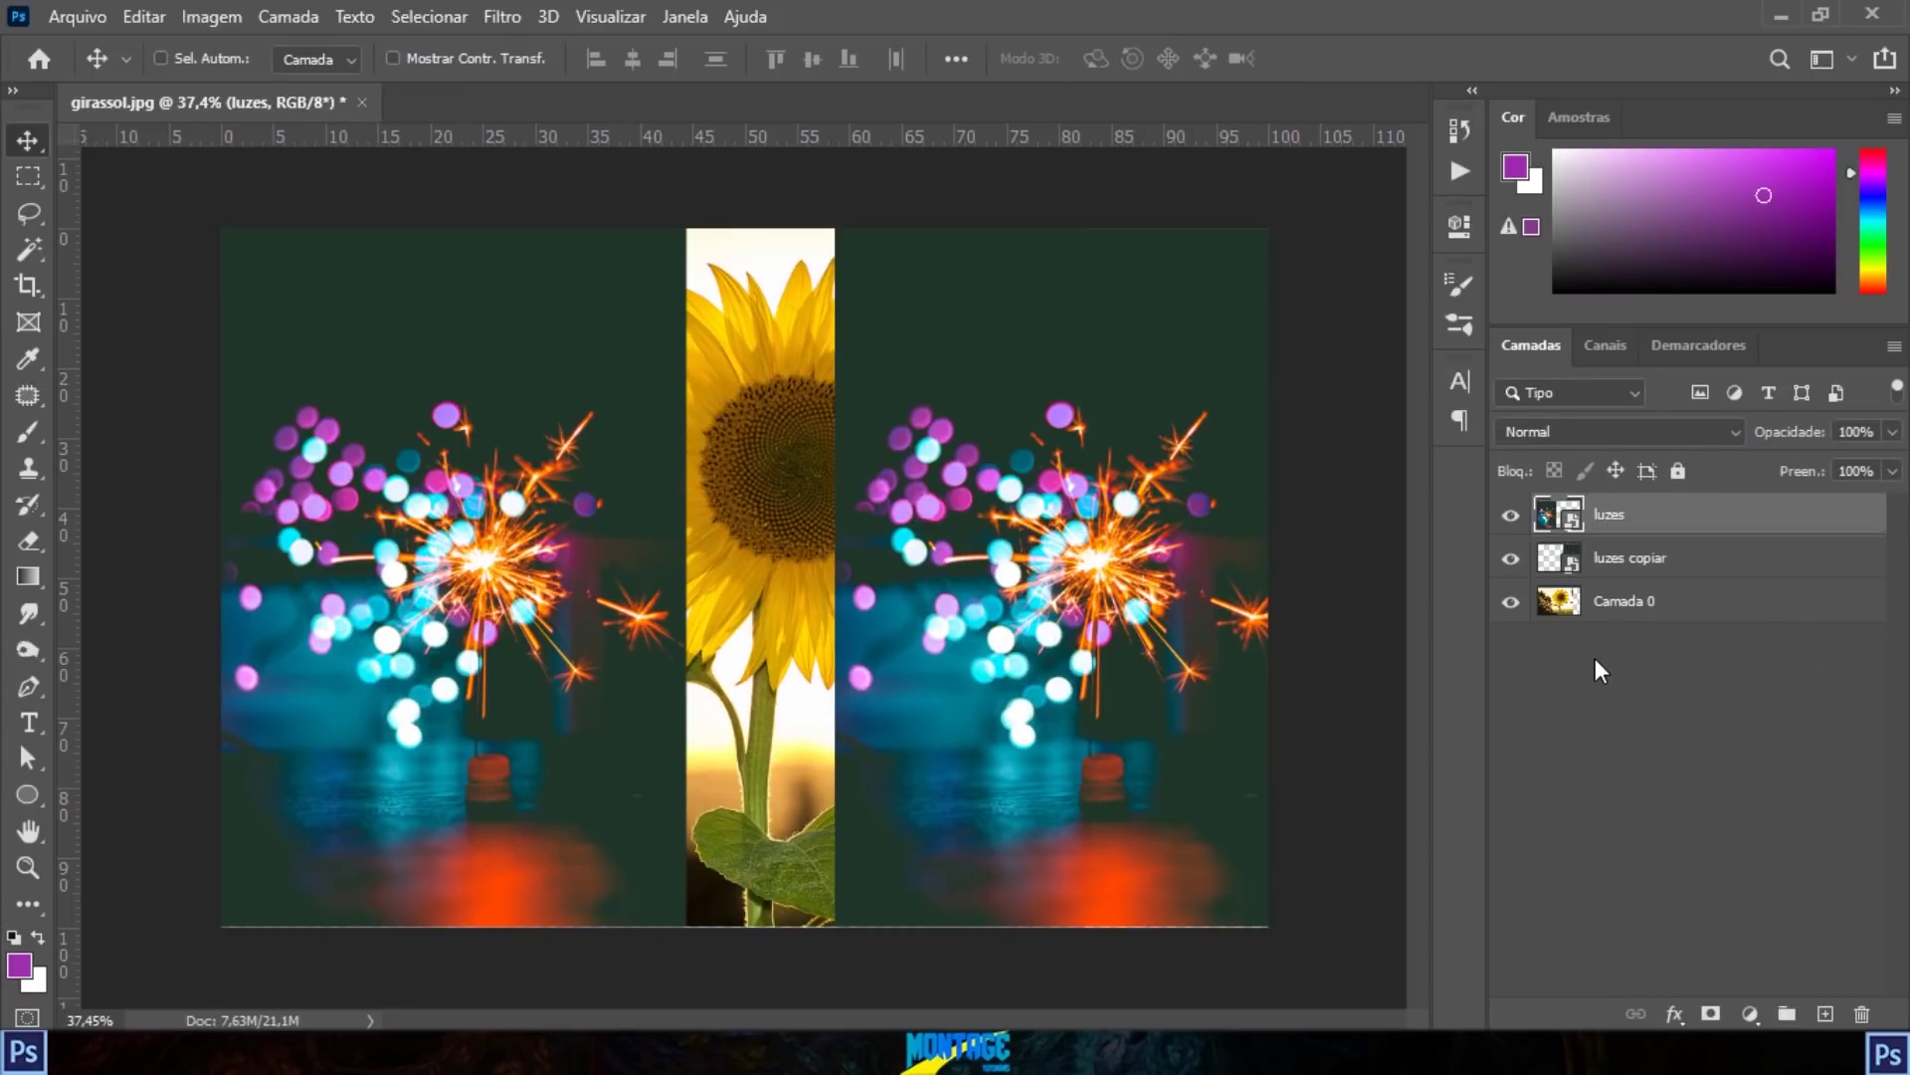
left_click(1660, 634)
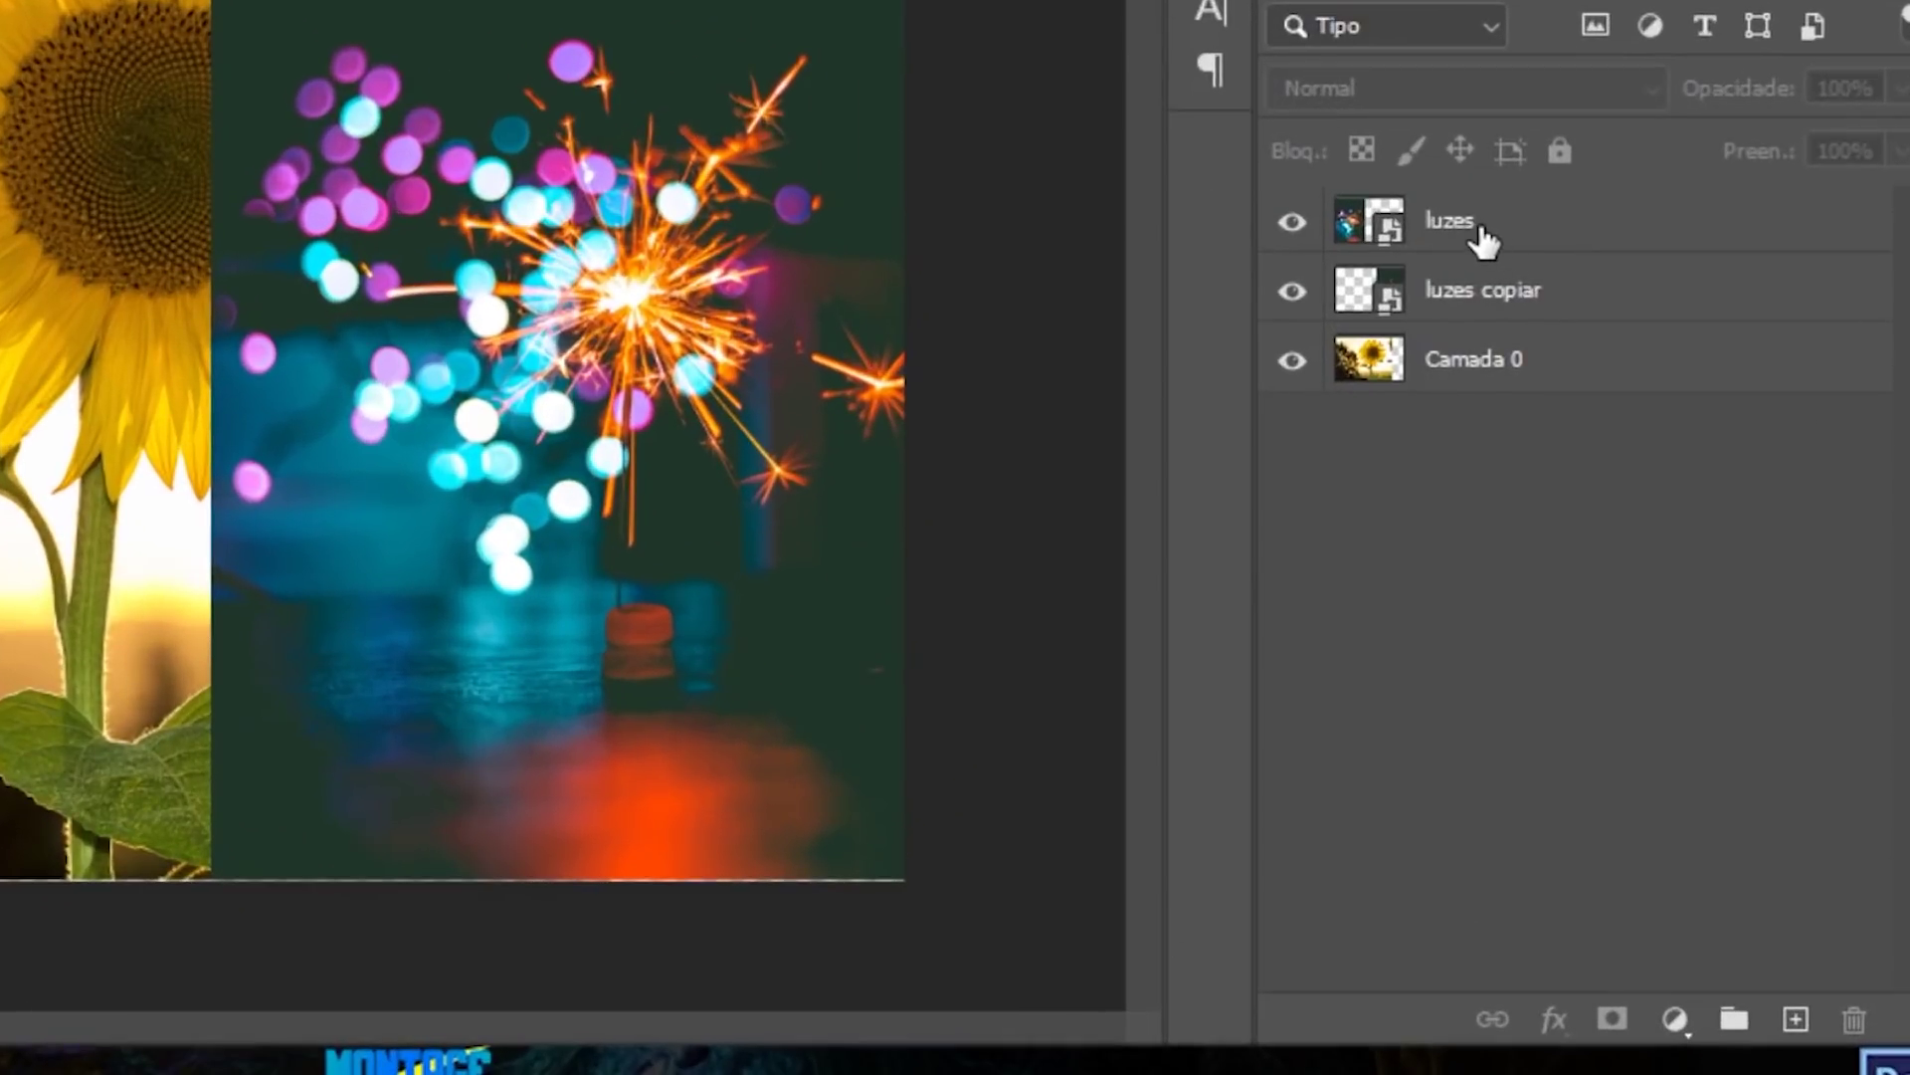
Step: Select the luzes and luzes copiar layers together, group them, and clear the layer selection
left_click(1483, 241)
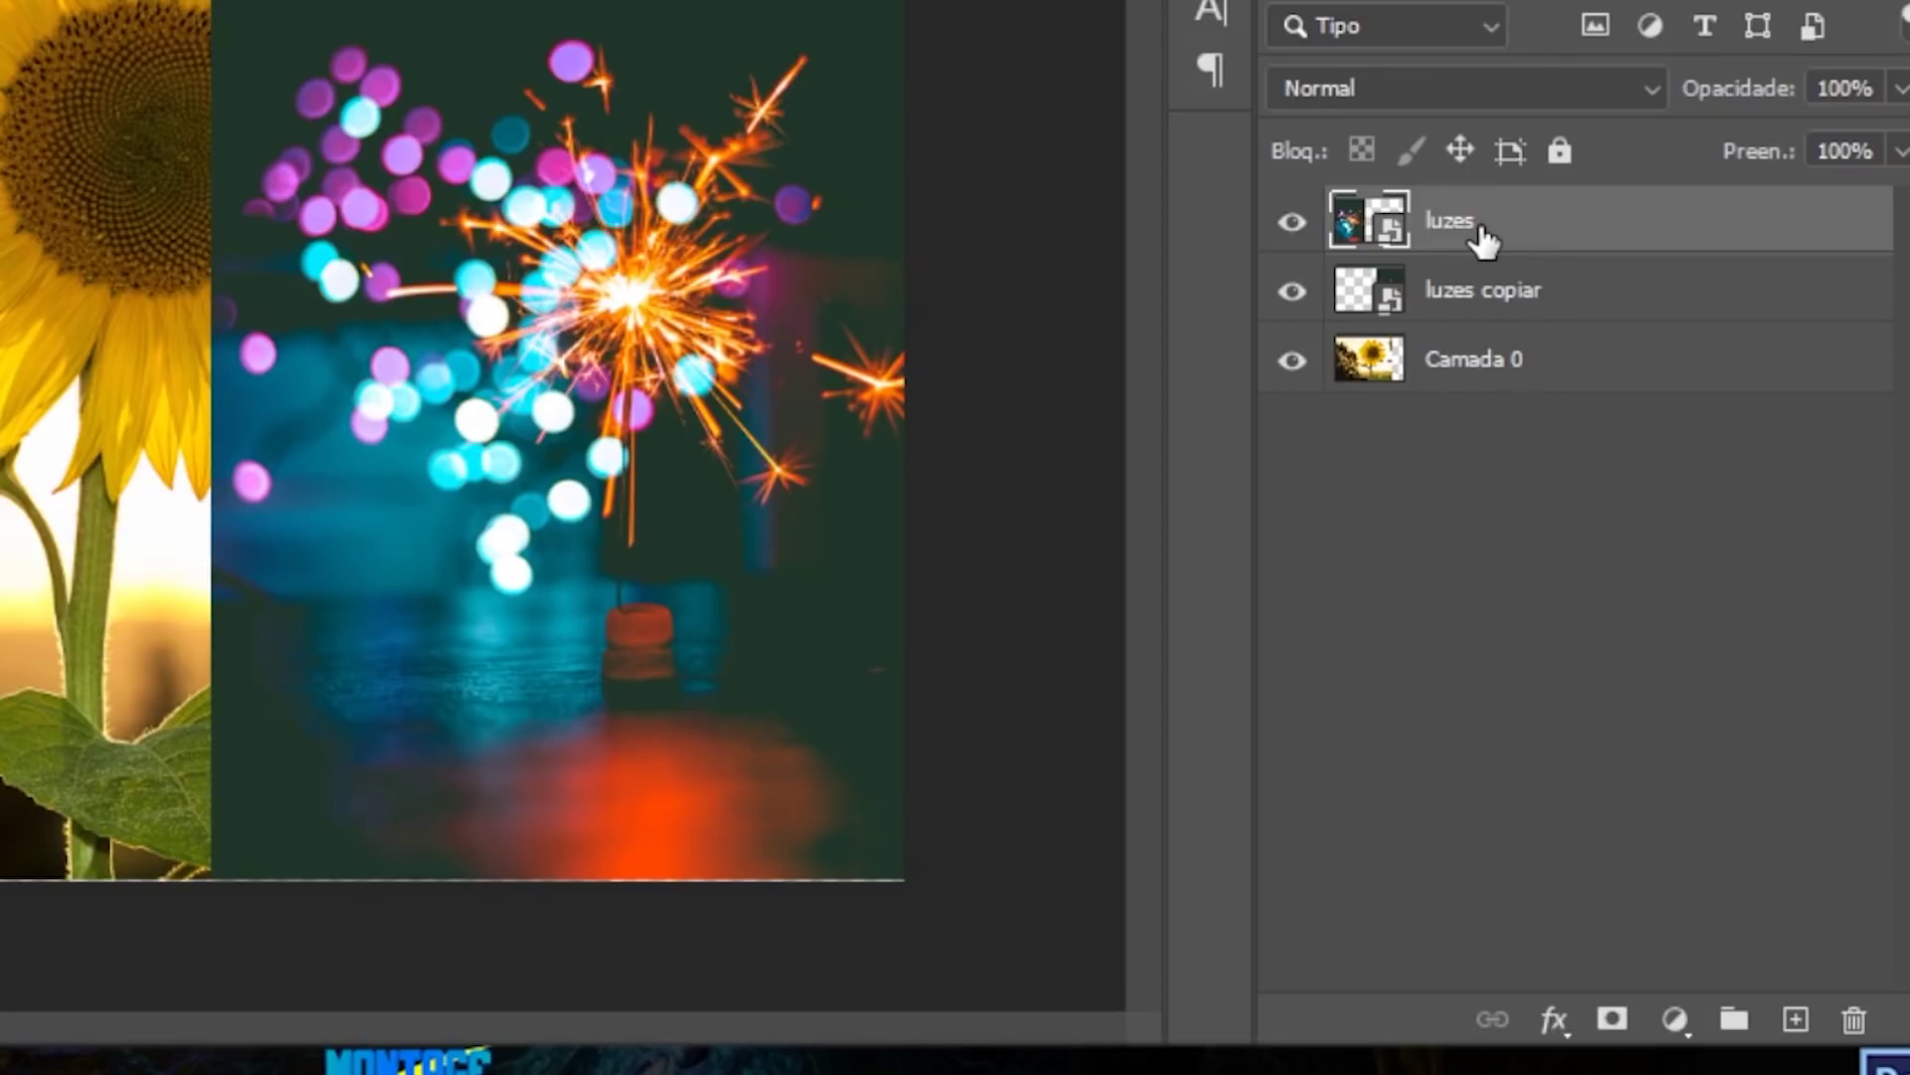
left_click(1471, 317, "ctrl")
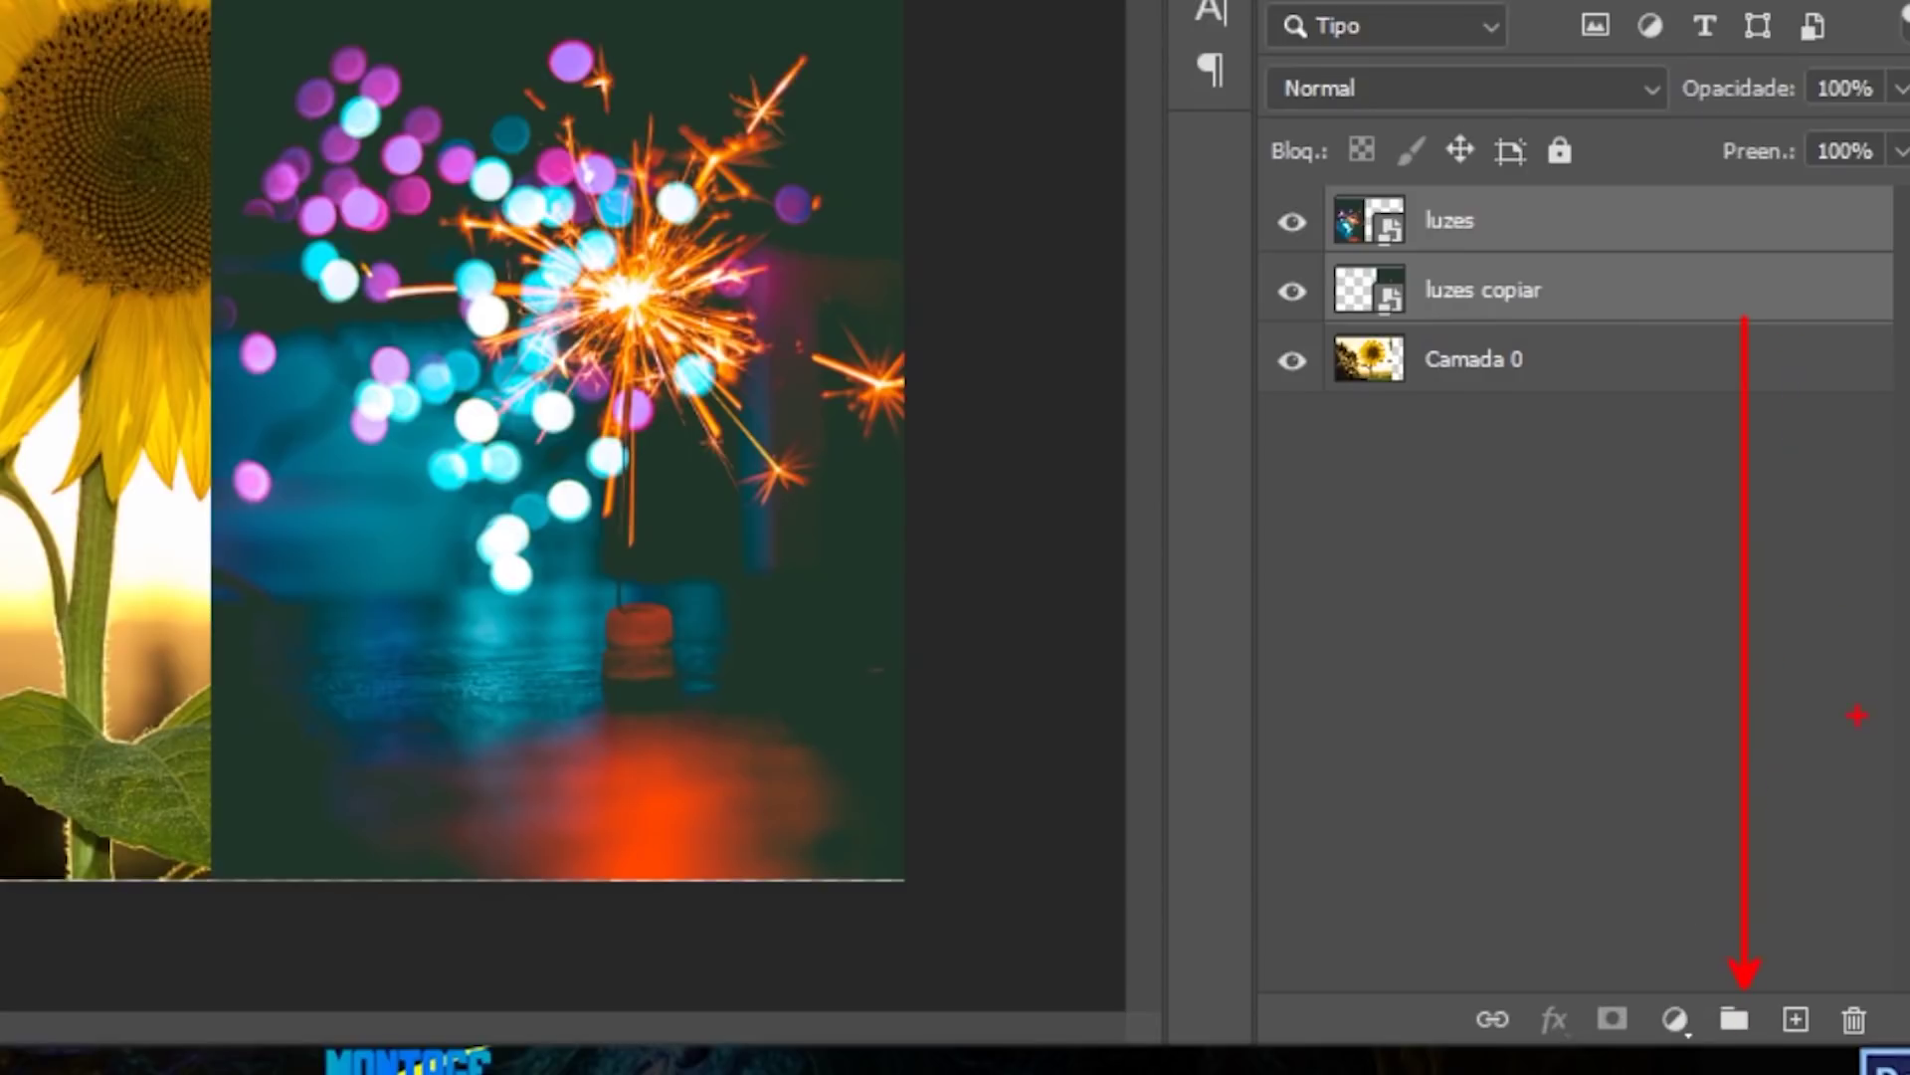
left_click(1734, 1019)
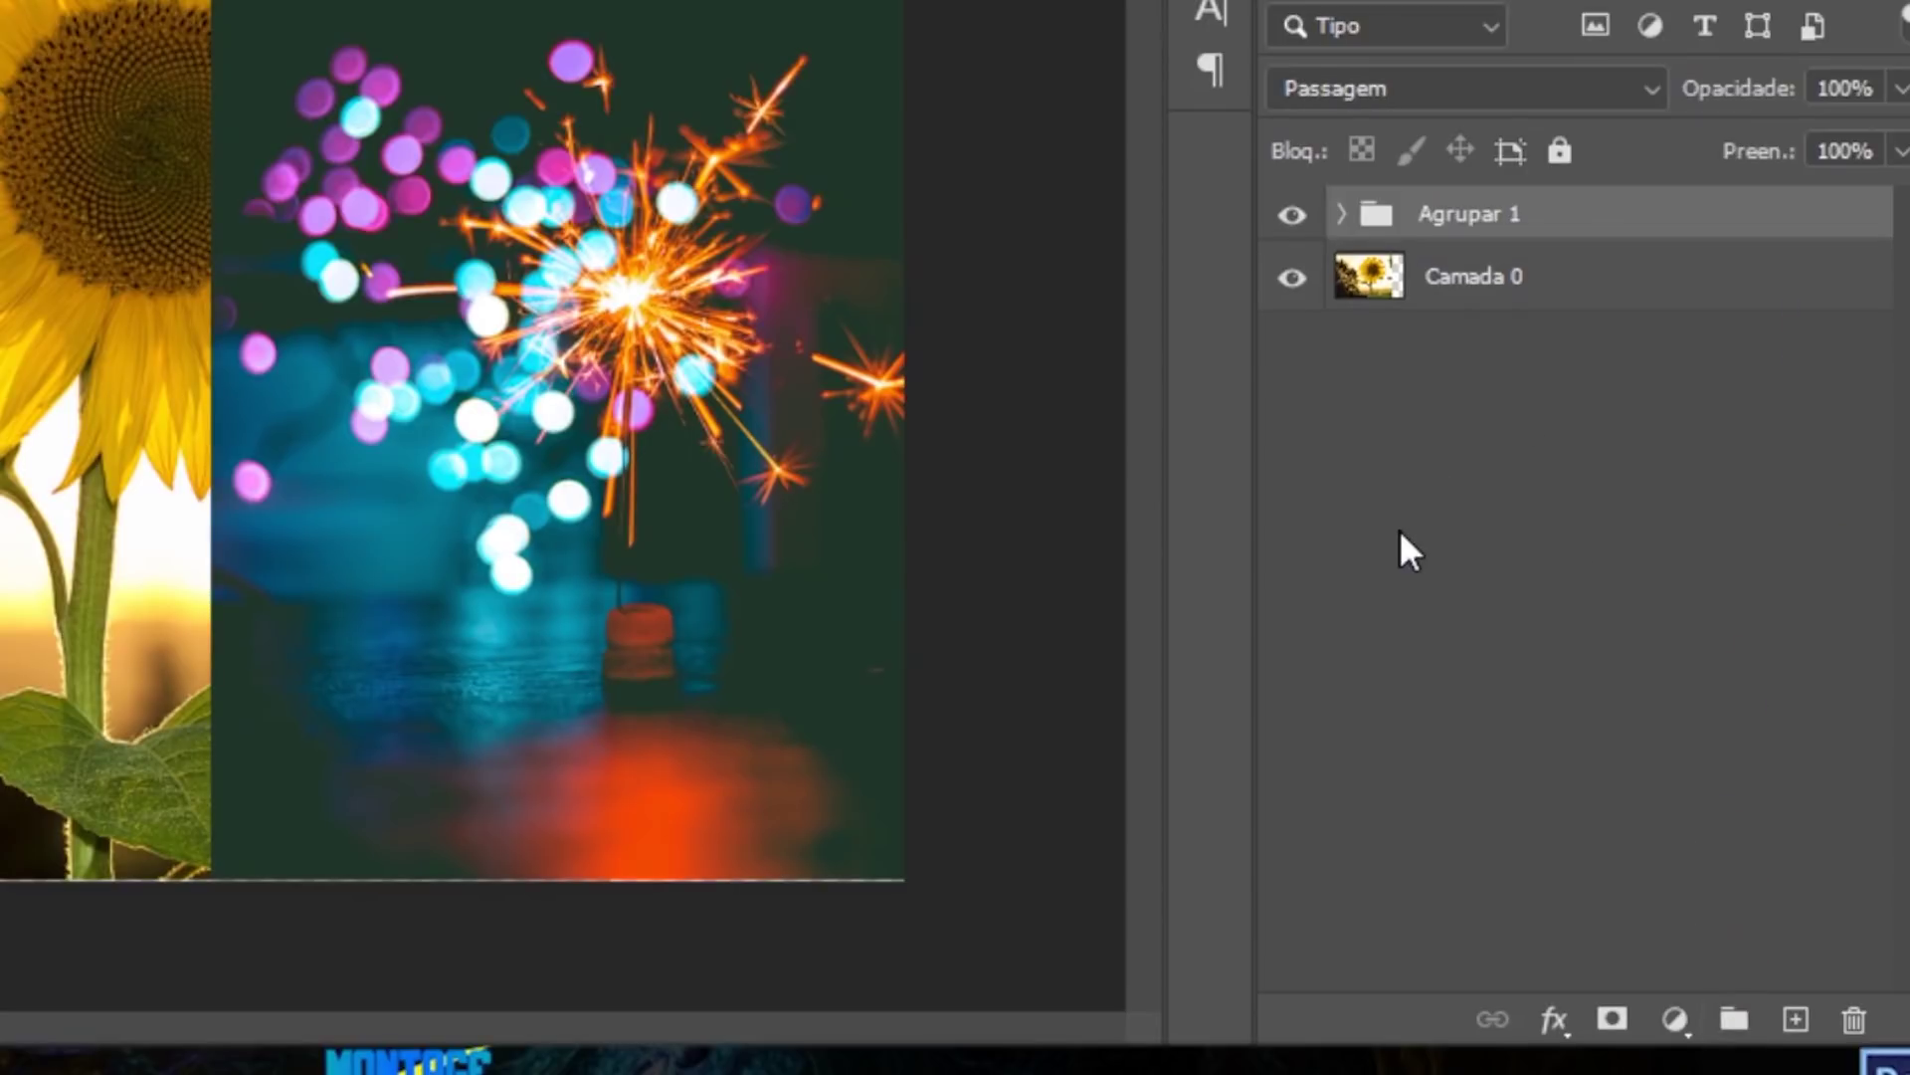
left_click(1359, 545)
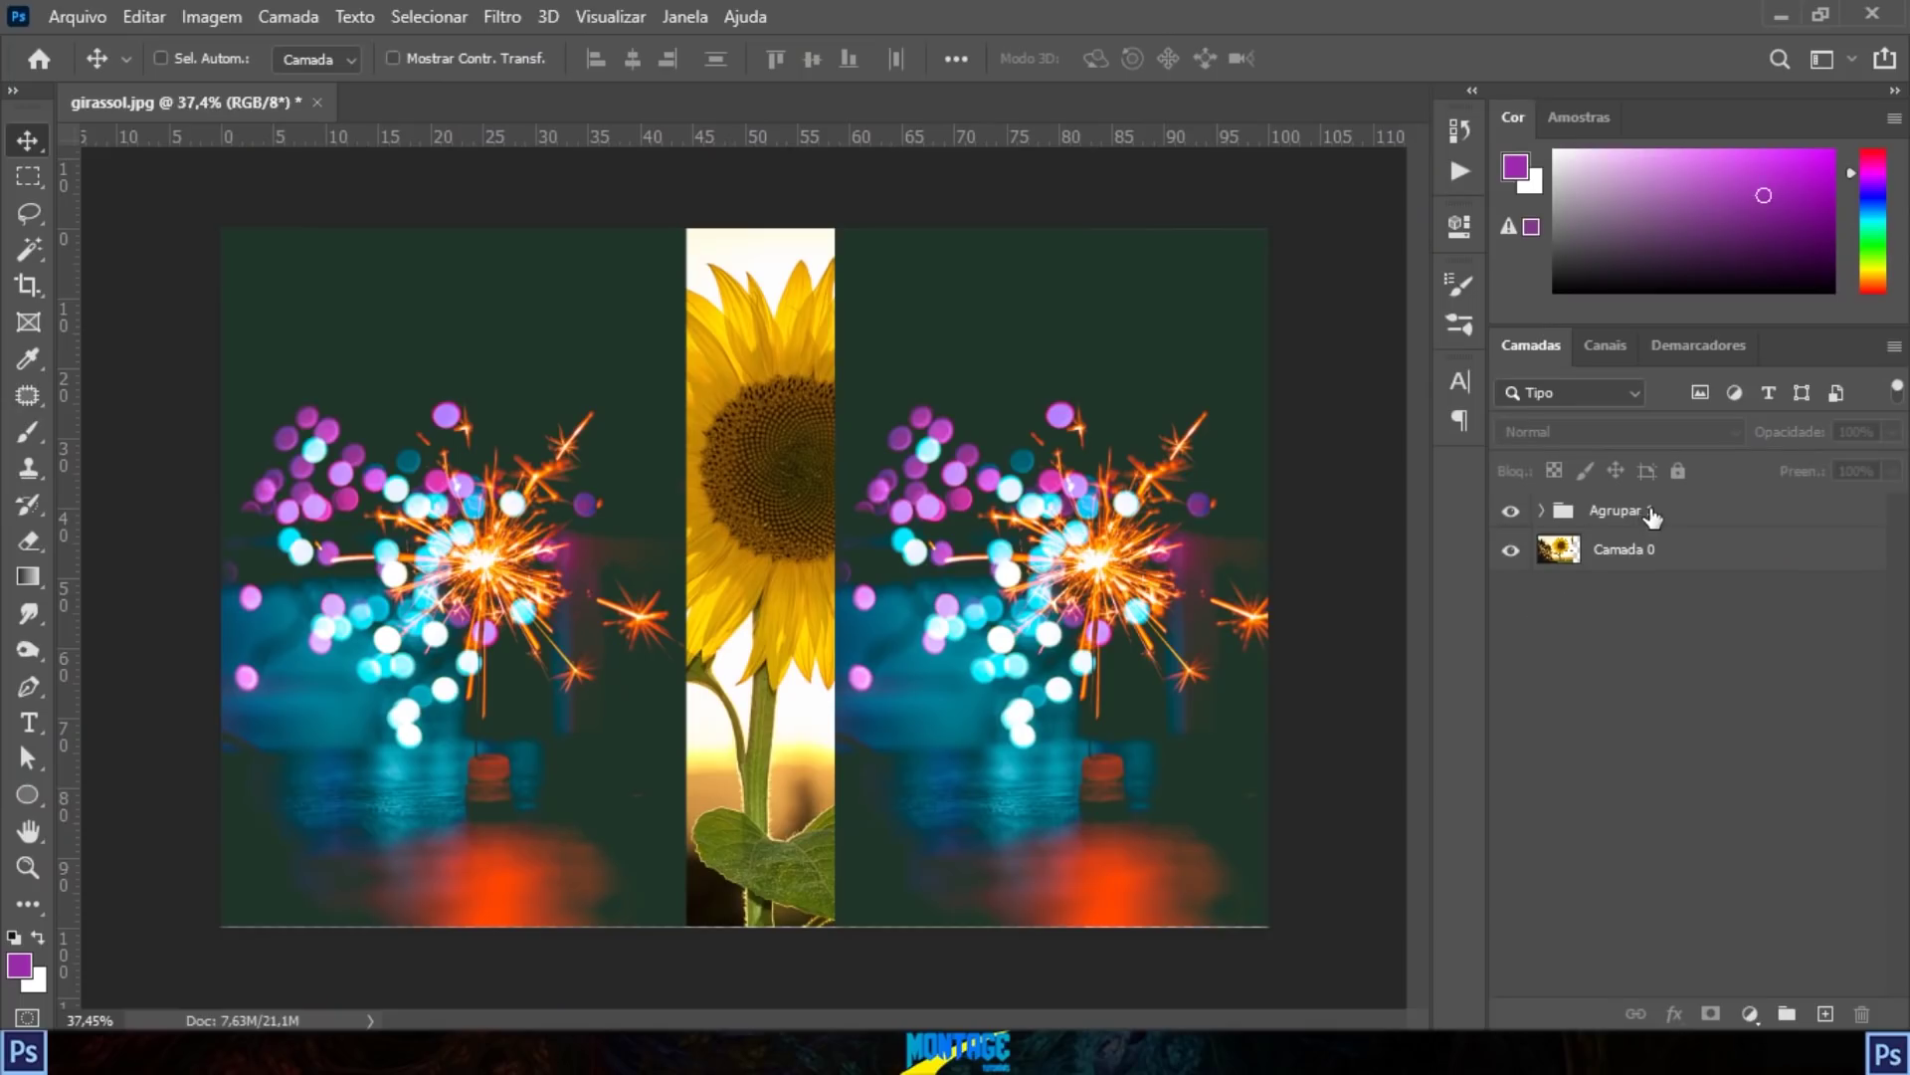
Step: Move the Agrupar 1 group slightly to the left on the canvas and expand it to access its layers
left_click(1624, 519)
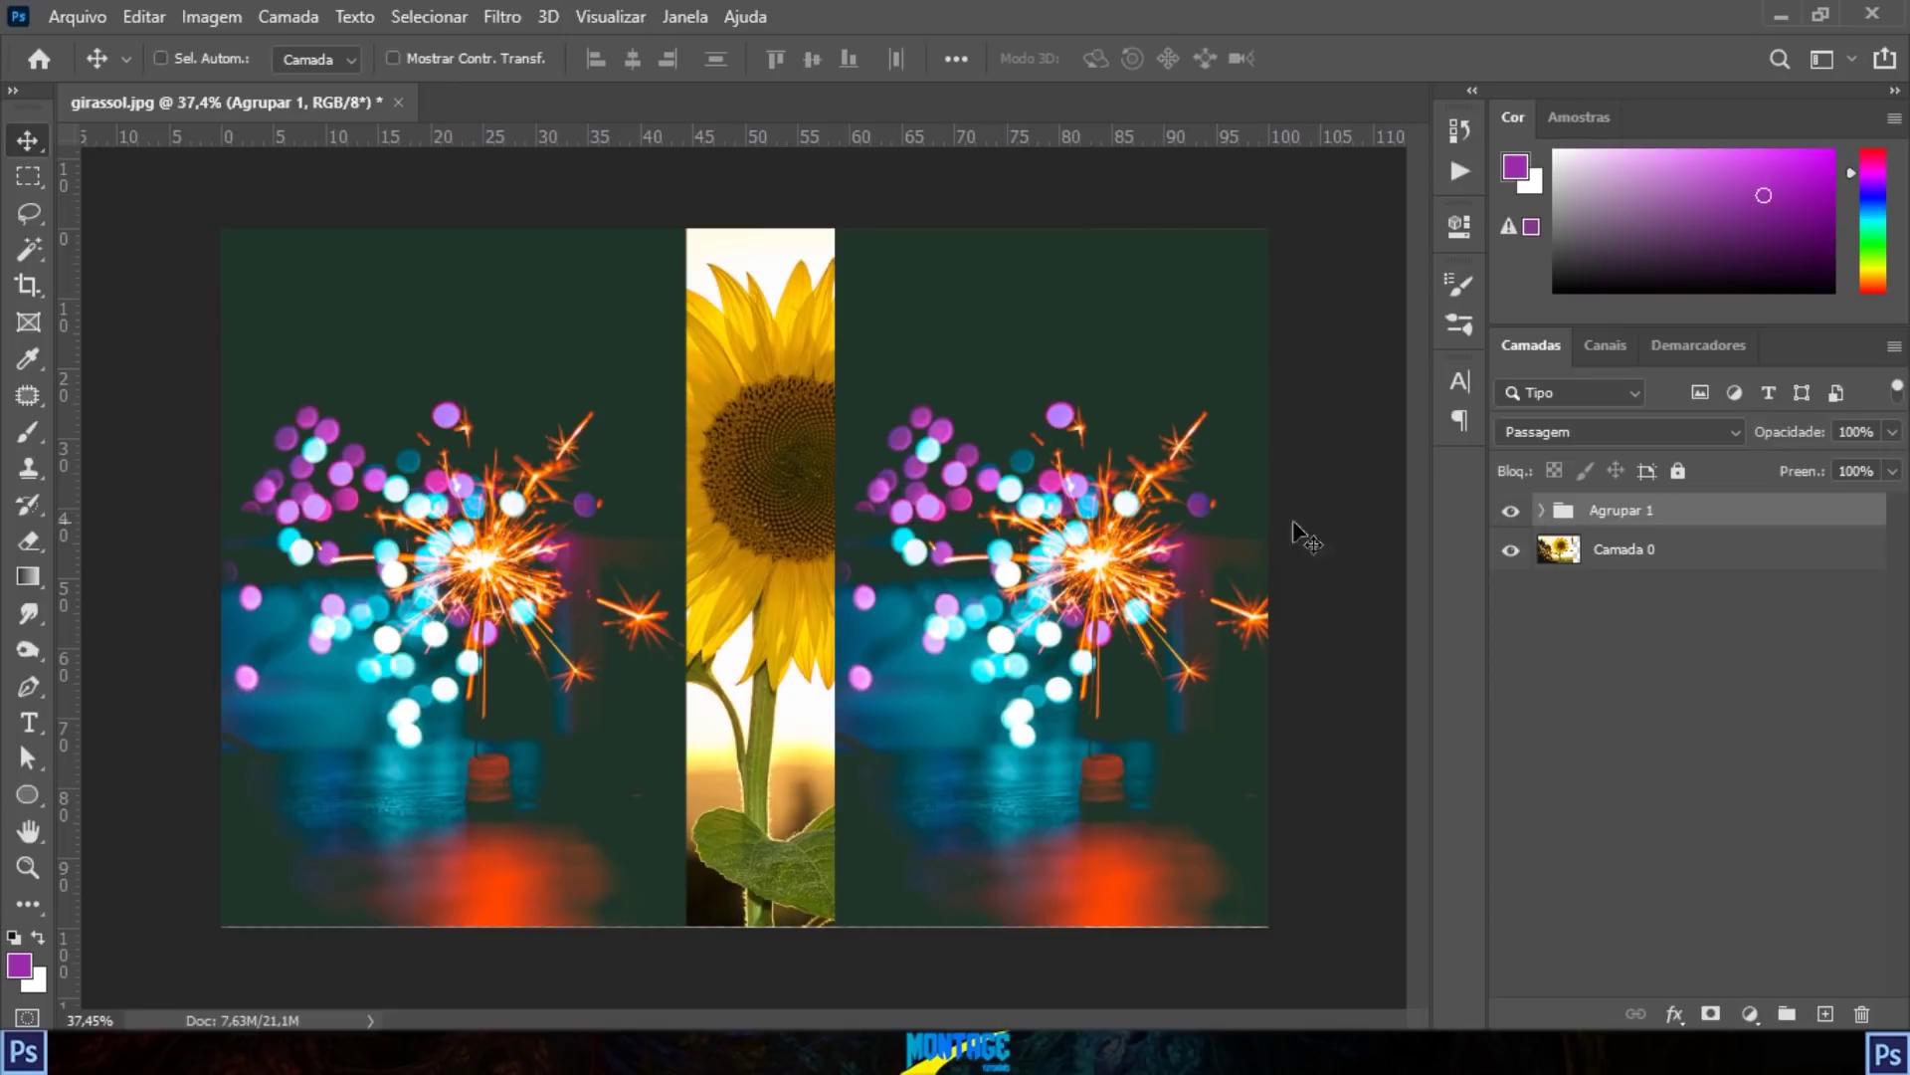
left_click_drag(1094, 423, 980, 507)
left_click(1541, 509)
left_click(1632, 549)
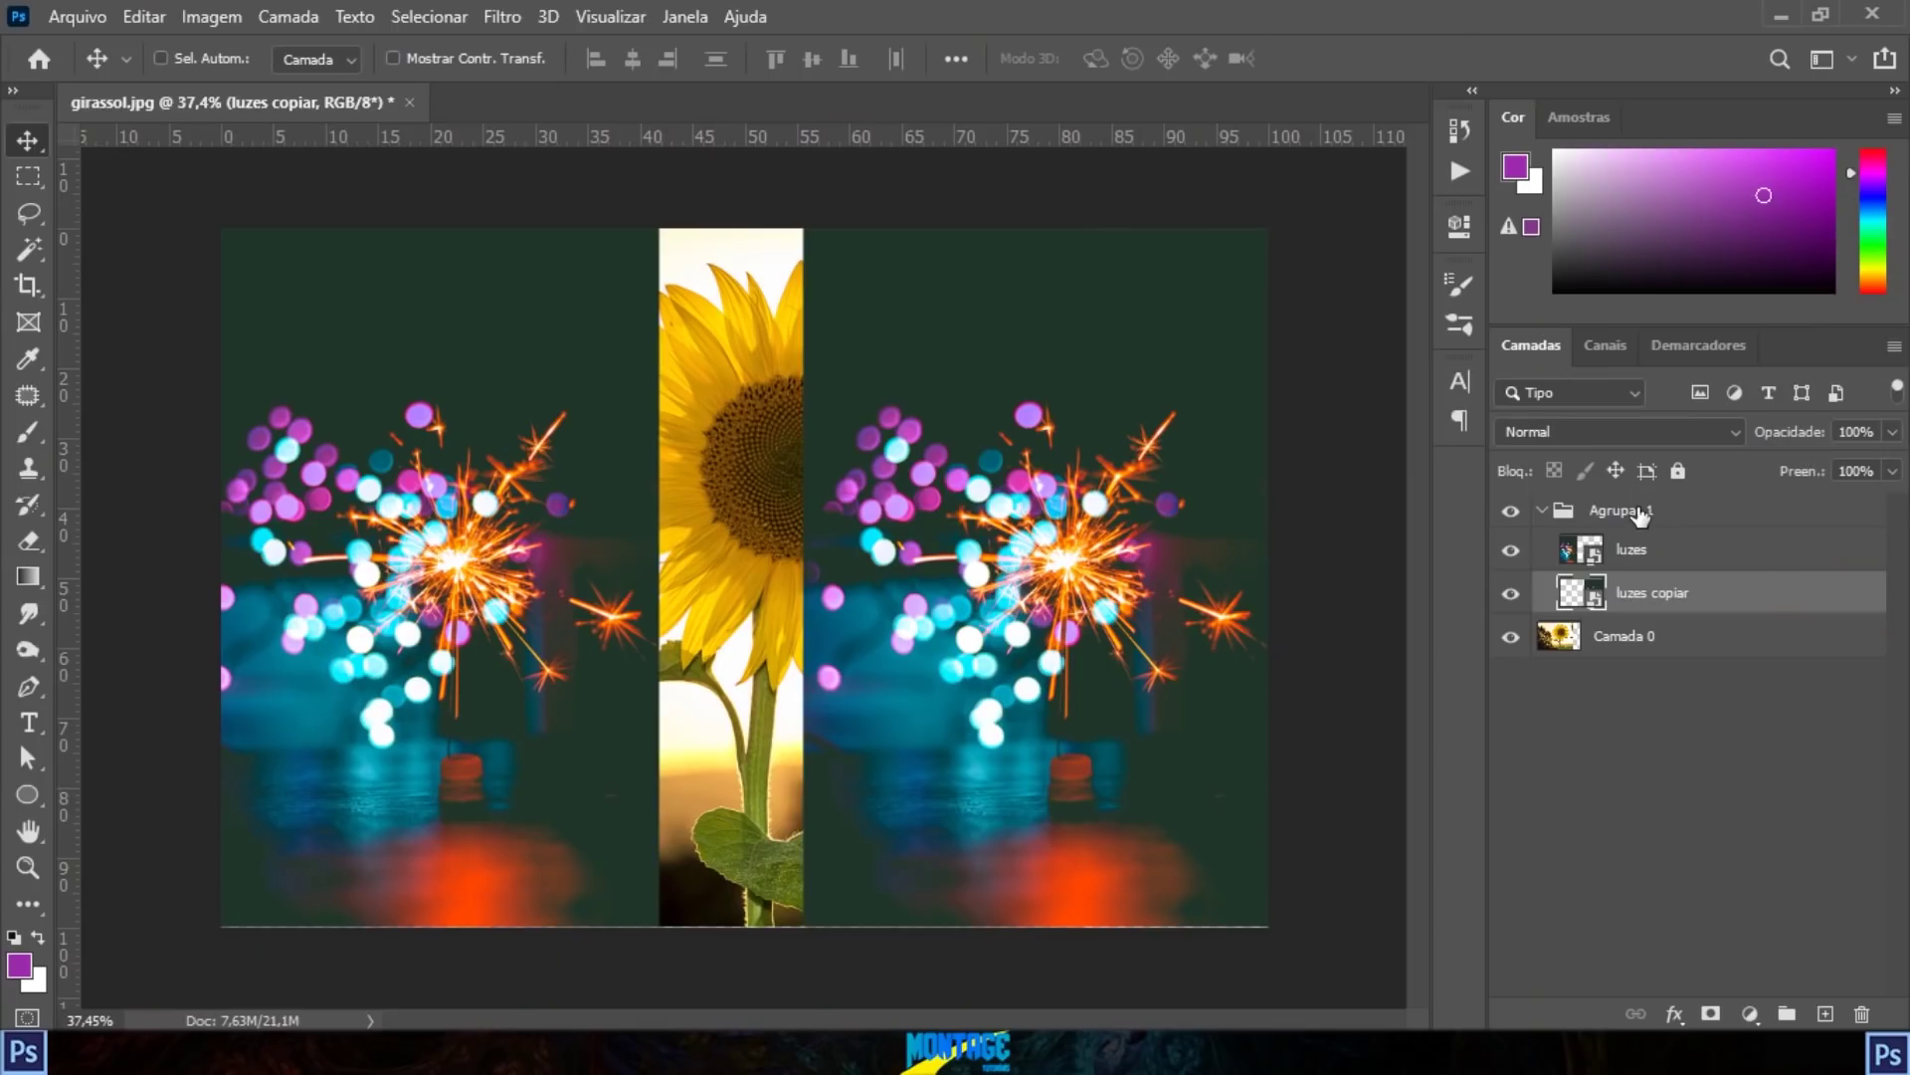
left_click(1527, 411)
left_click_drag(1542, 463, 1514, 381)
left_click_drag(1628, 493, 1631, 497)
left_click_drag(1641, 595, 1592, 537)
key("ctrl+z")
key("ctrl+z")
Step: Move the luzes and luzes copiar layers out of the Agrupar 1 group and delete the empty group
left_click_drag(1634, 550, 1642, 495)
left_click_drag(1647, 591, 1638, 509)
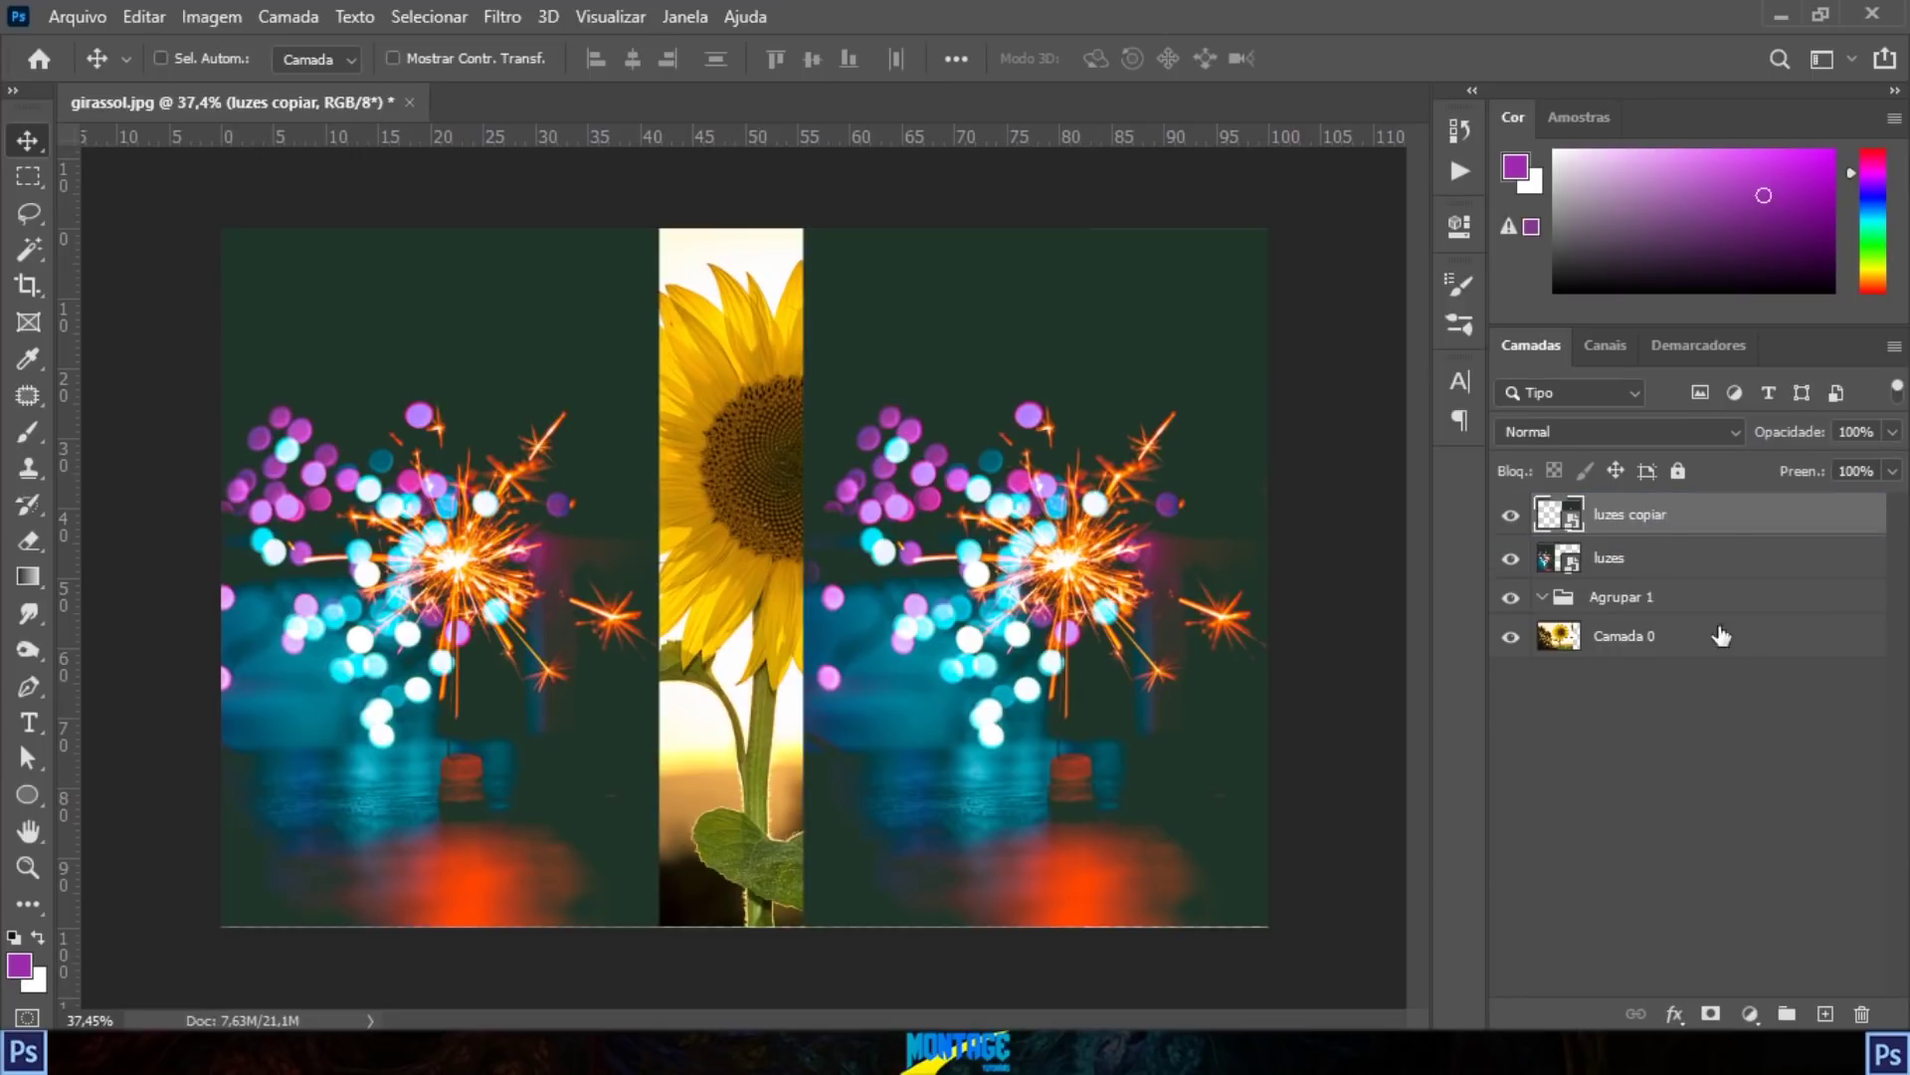
left_click_drag(1652, 604, 1862, 1015)
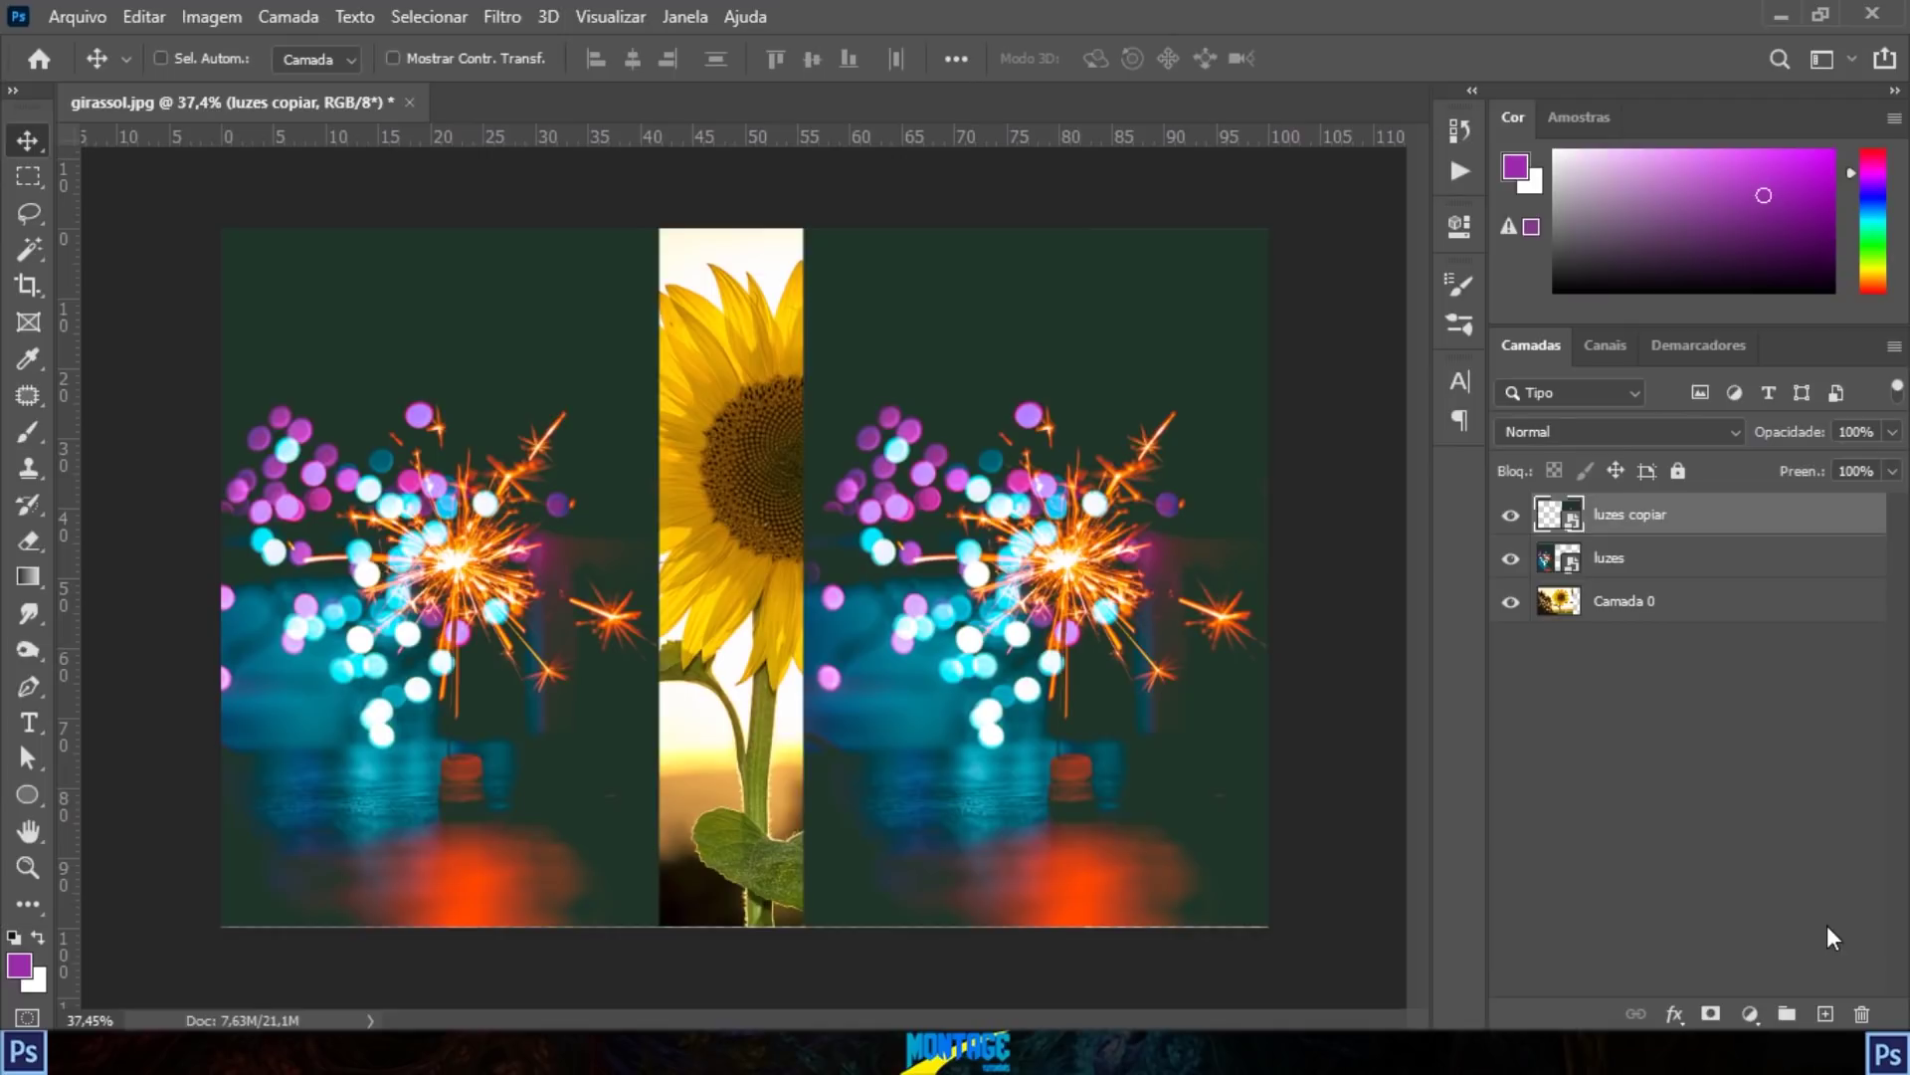
Step: Link the luzes copiar and luzes layers, and move both images together by moving only the luzes layer
left_click(1644, 559, "shift")
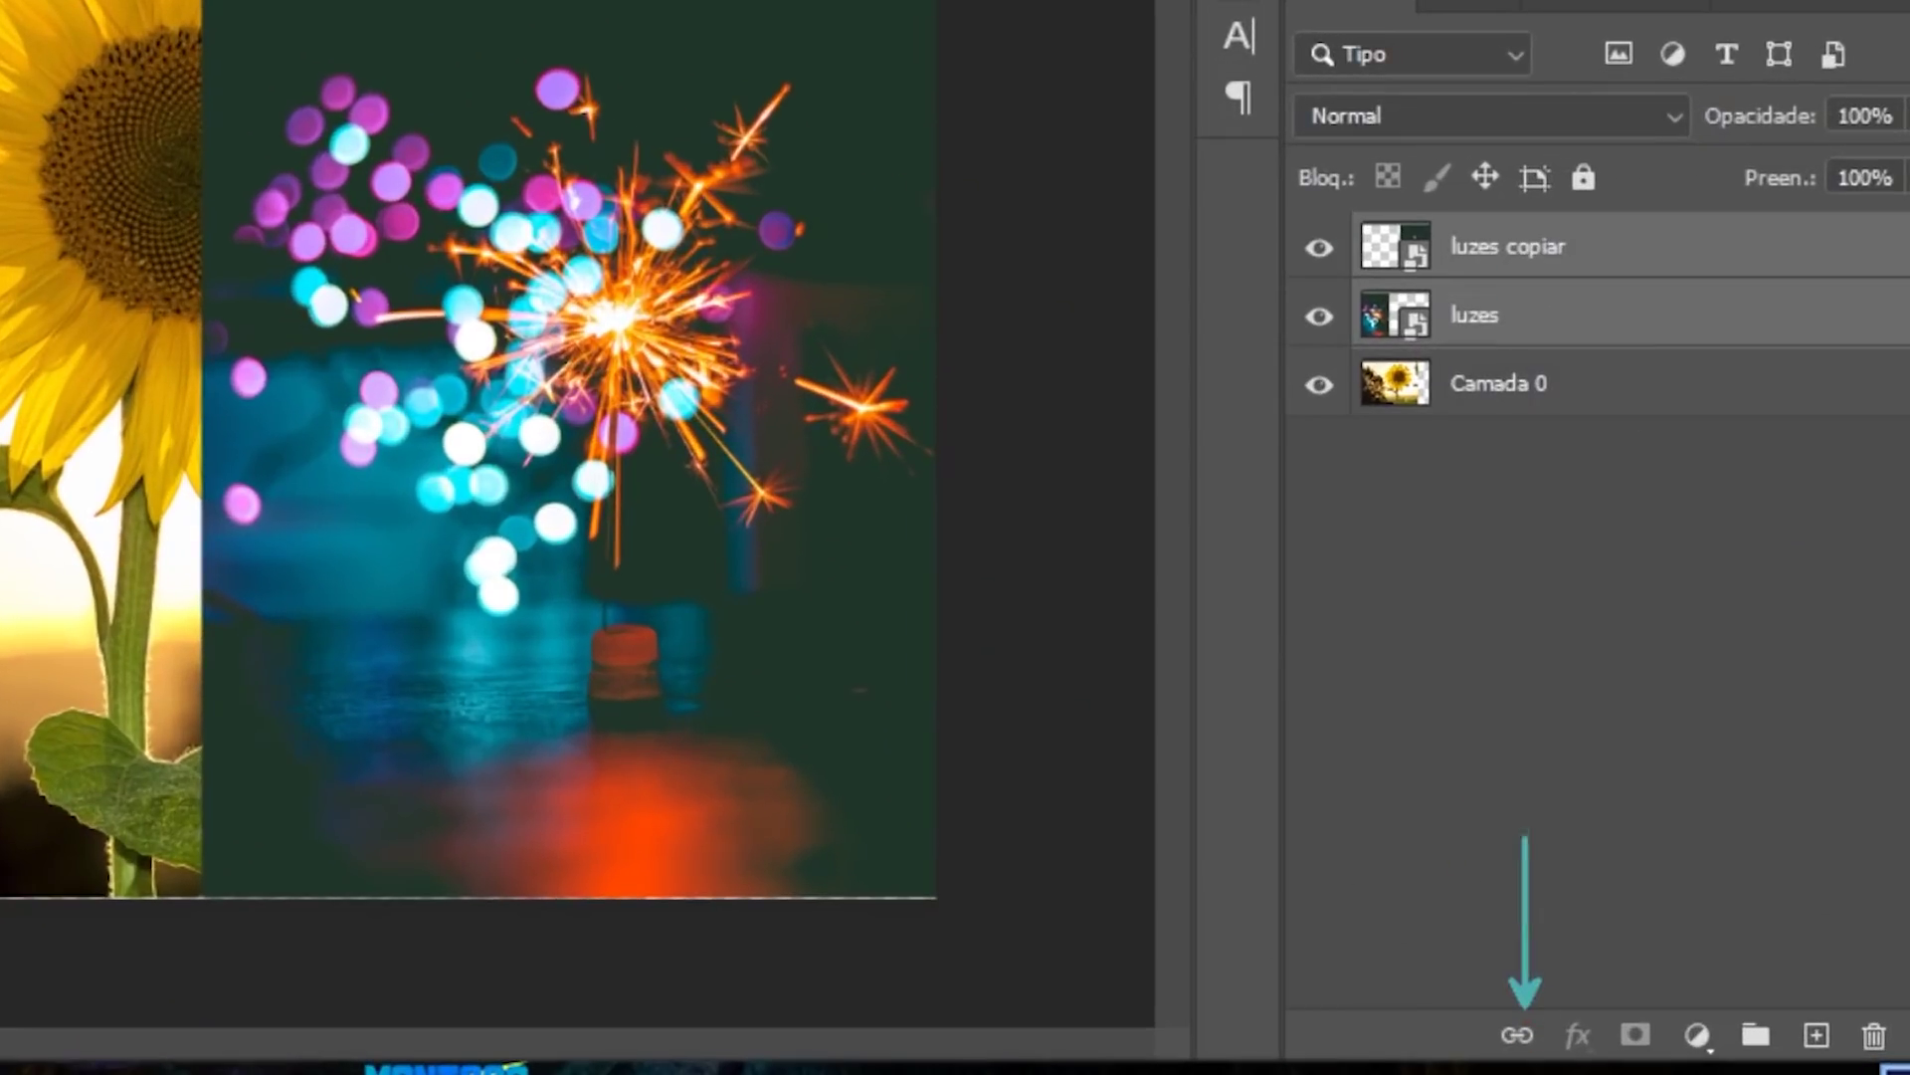
left_click(1518, 1035)
left_click(1710, 440)
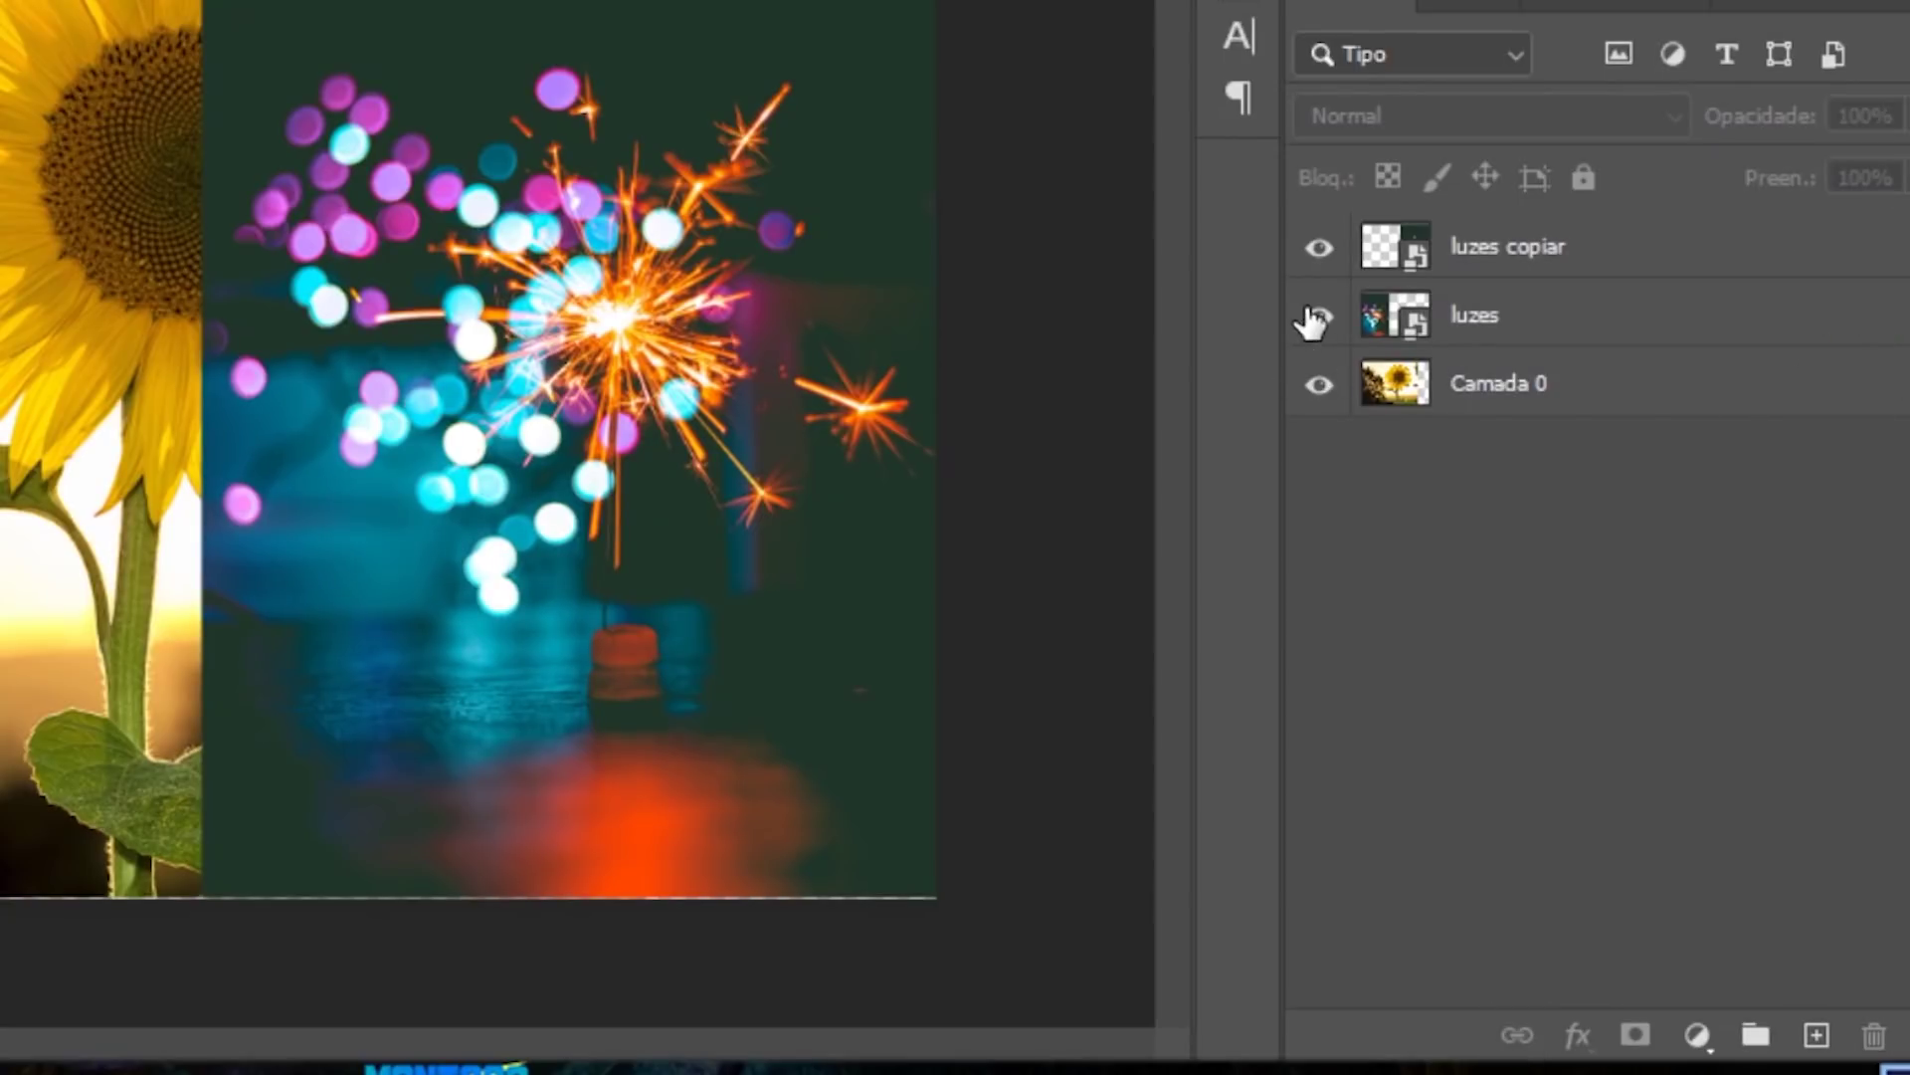
left_click(1480, 338)
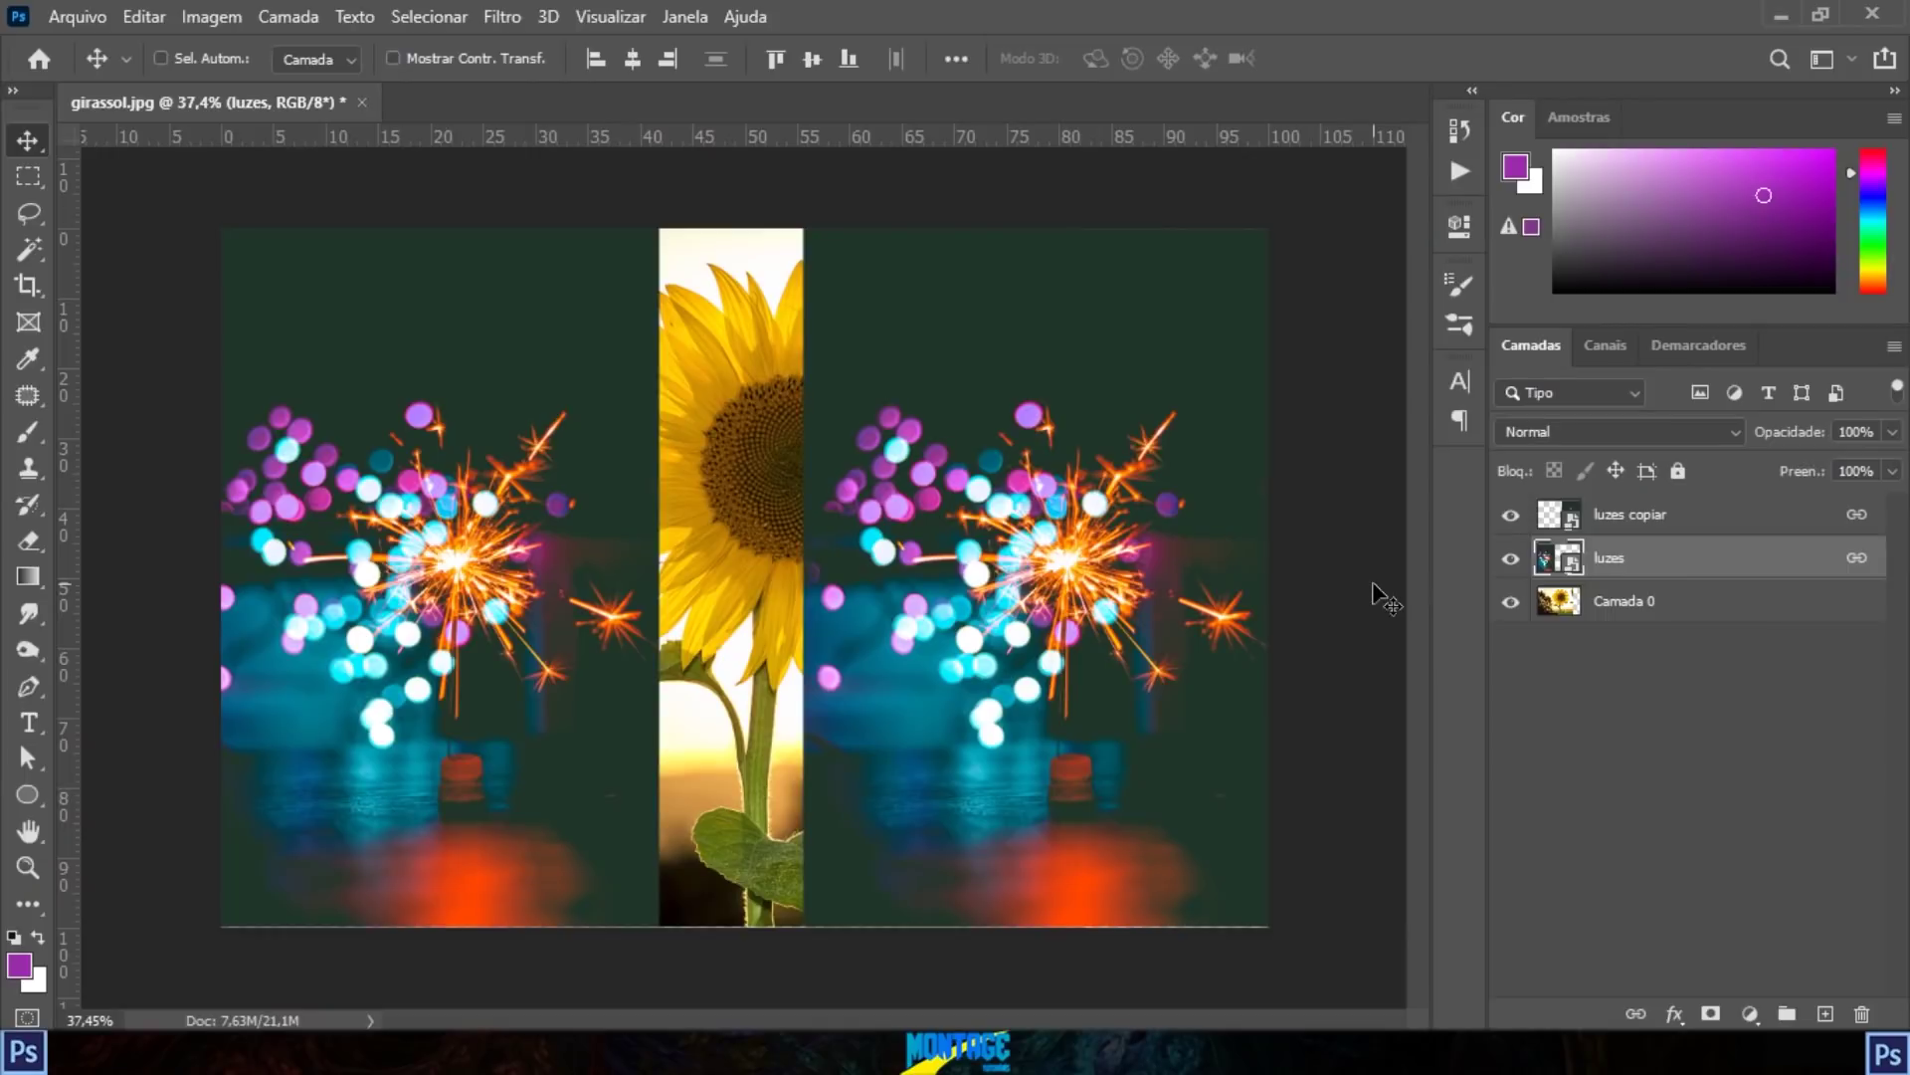
mouse_move(1094, 468)
left_mouse_down()
mouse_move(1164, 637)
mouse_move(1293, 554)
mouse_move(1068, 385)
mouse_move(711, 385)
mouse_move(1030, 599)
mouse_move(1083, 463)
left_mouse_up()
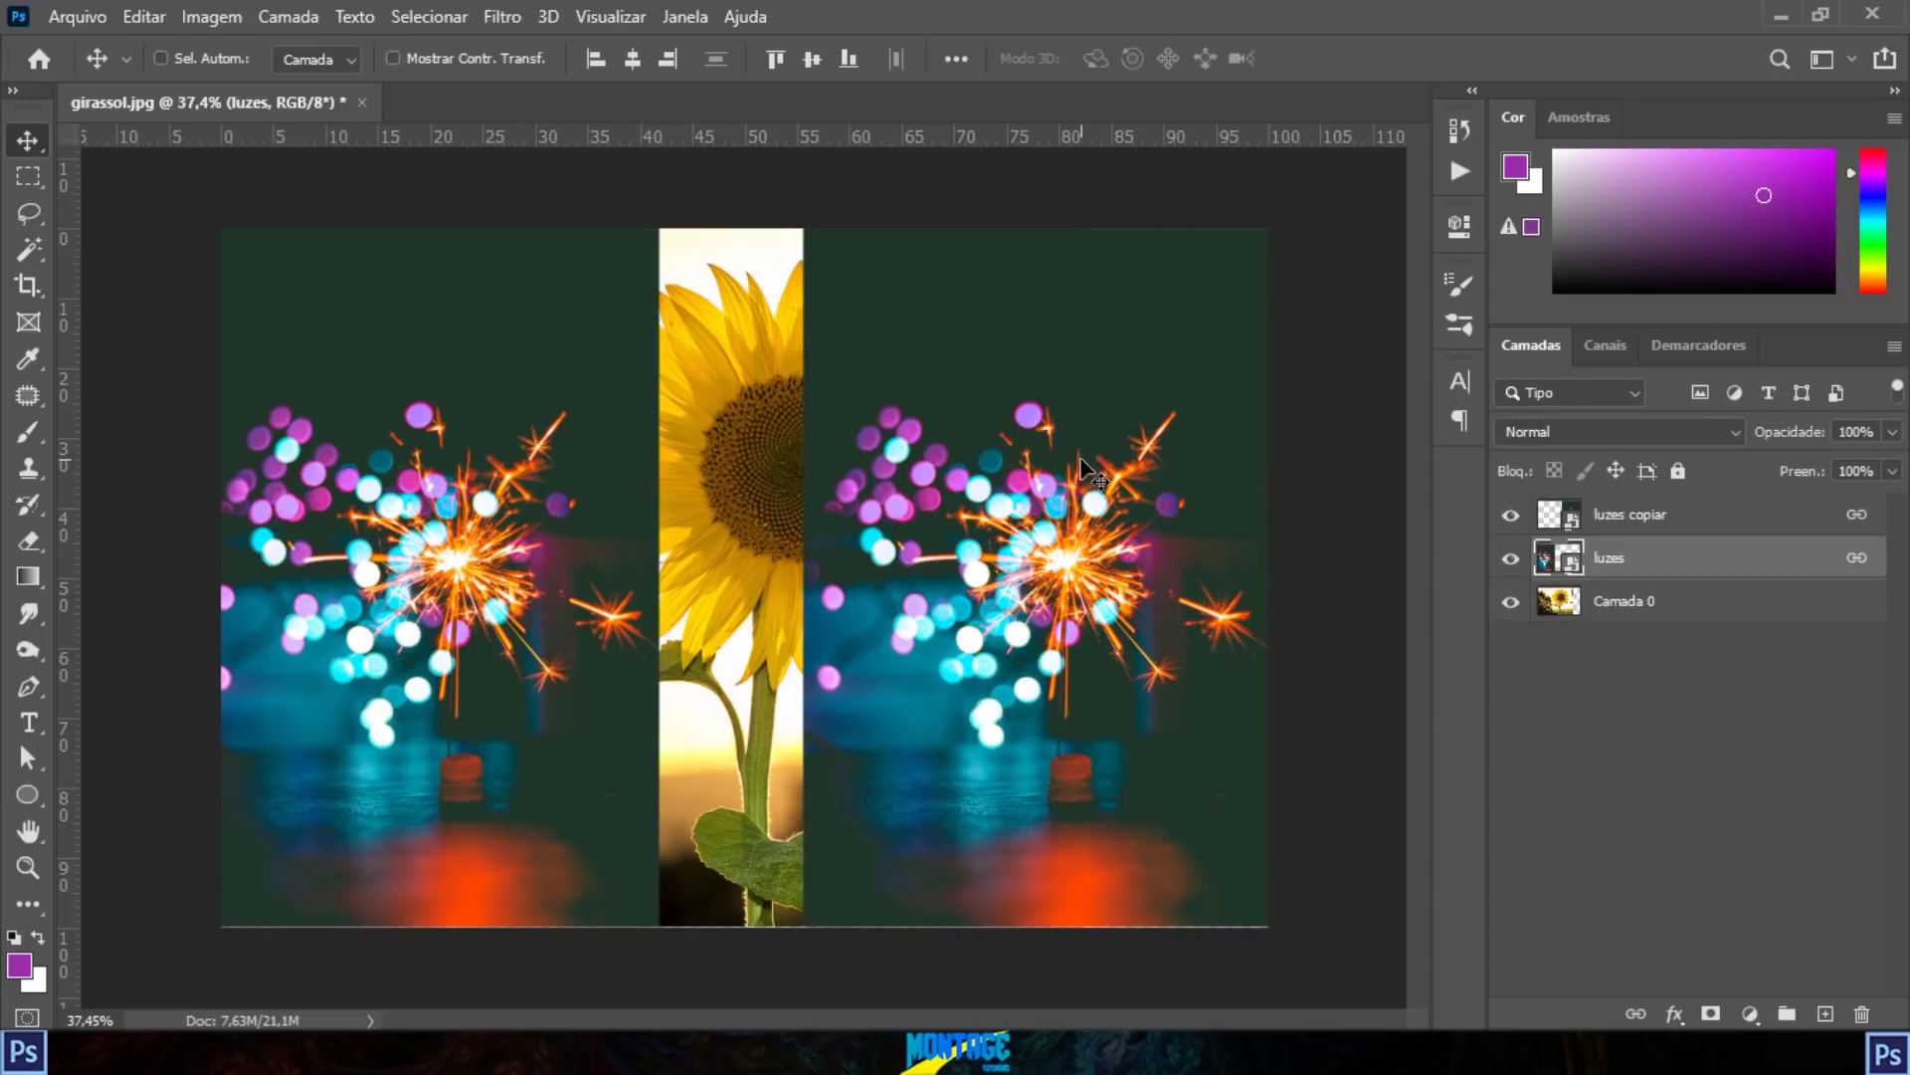
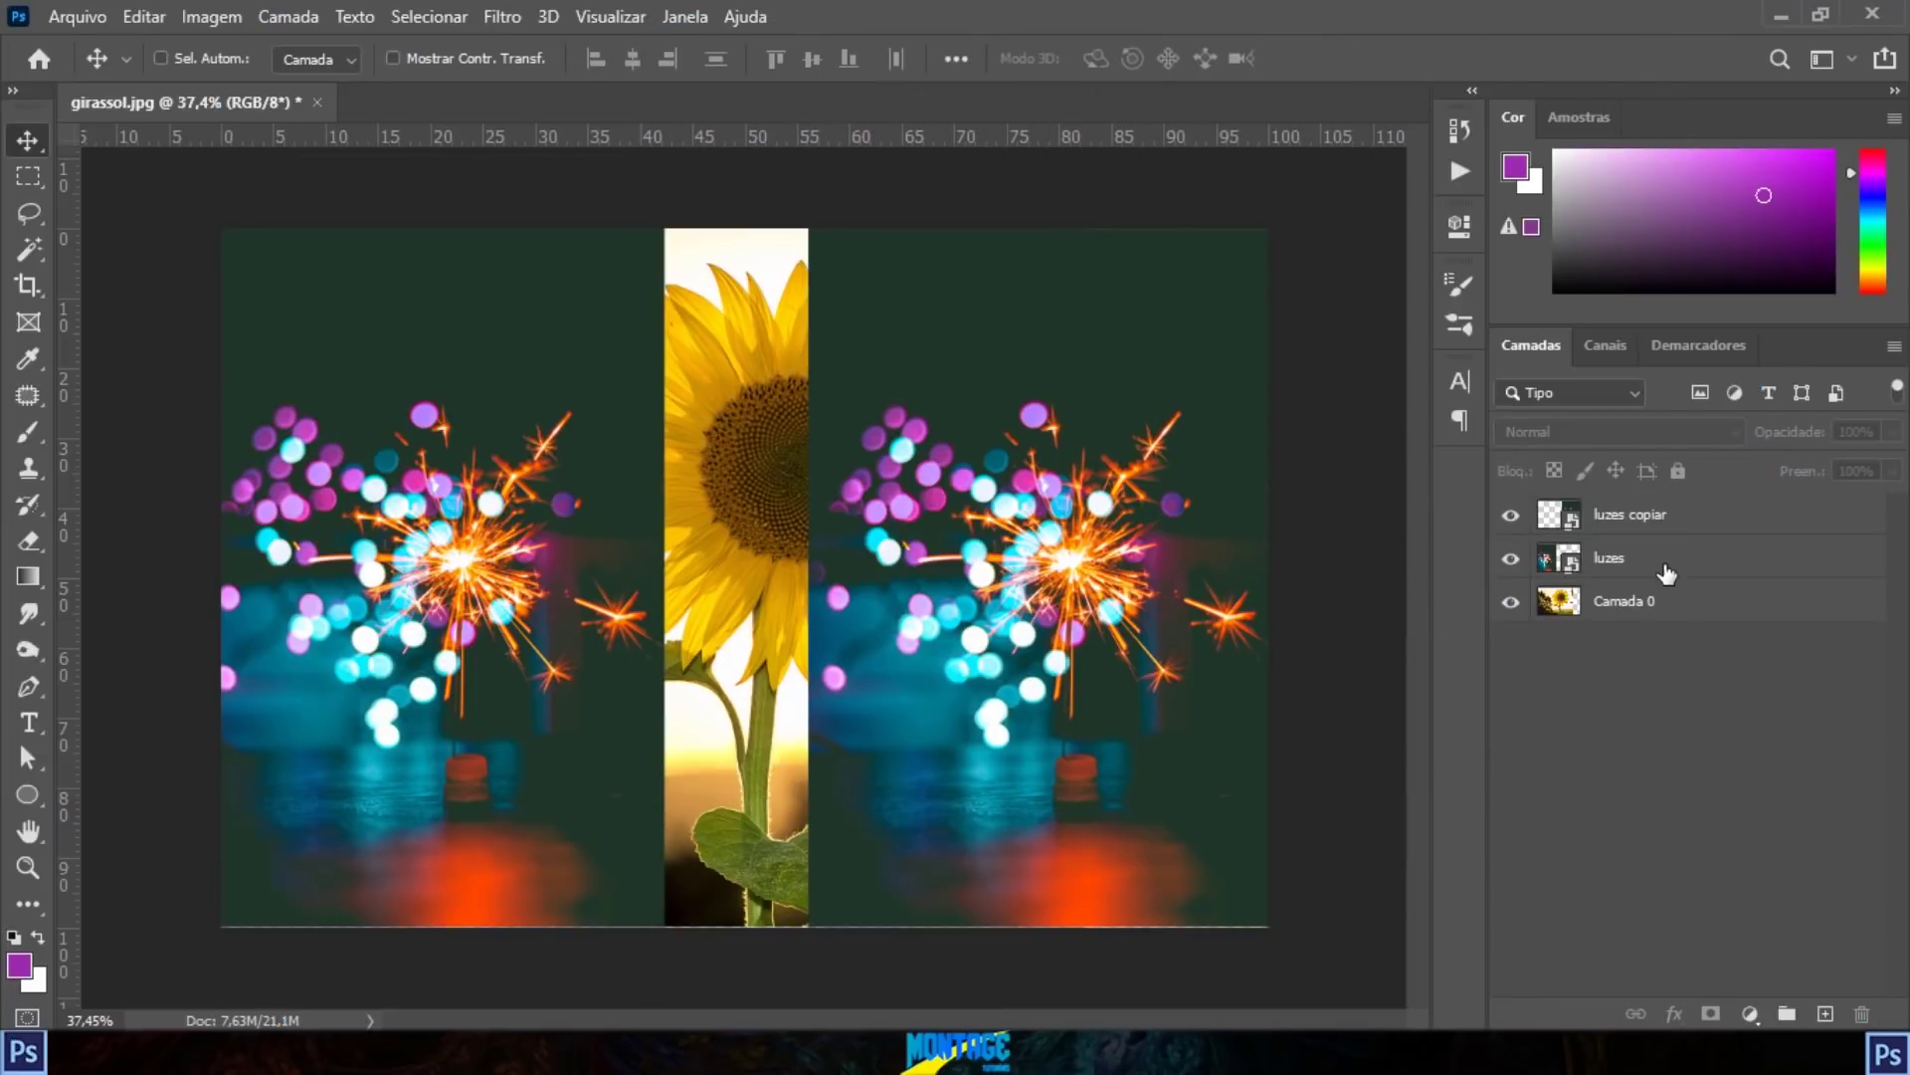
Step: Try a Hue/Saturation adjustment with saturation +100 on the linked luzes layer, and cancel it
left_click(1662, 565)
left_click(221, 18)
mouse_move(338, 108)
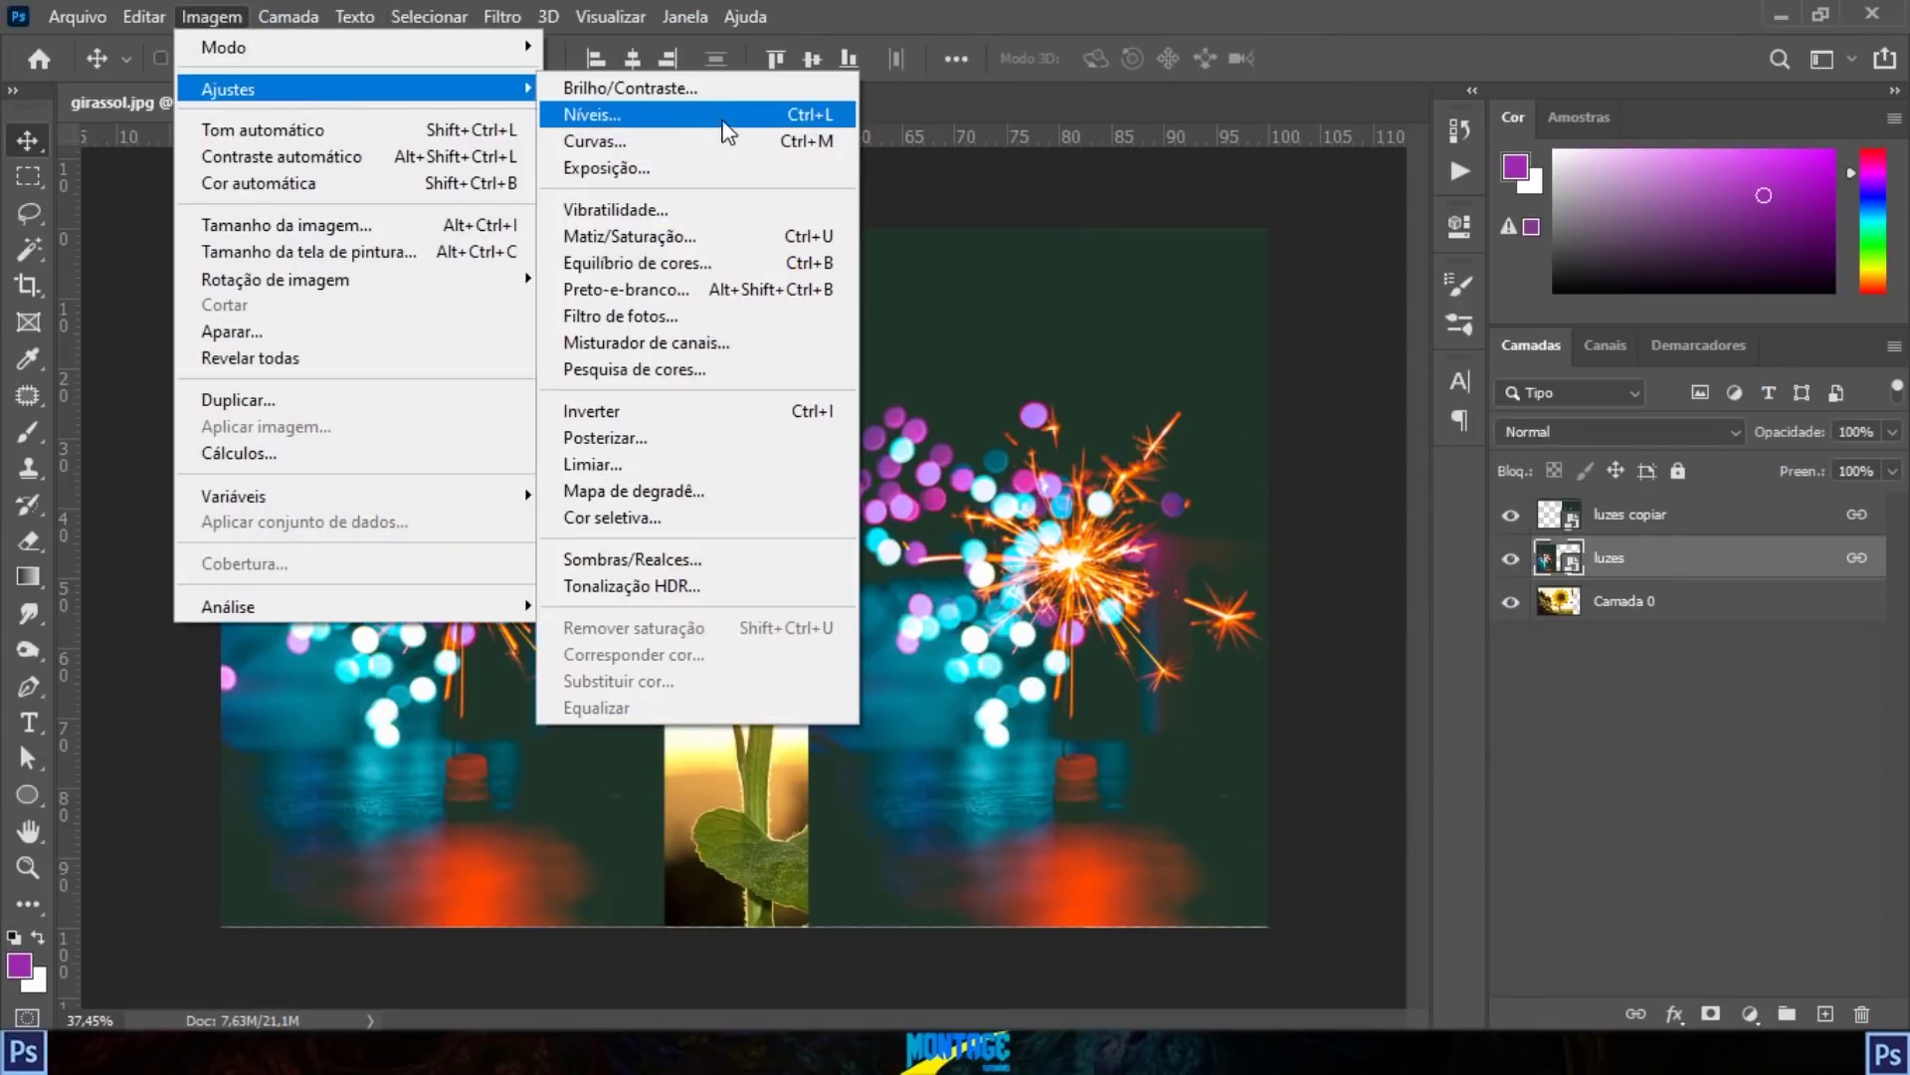
left_click(716, 236)
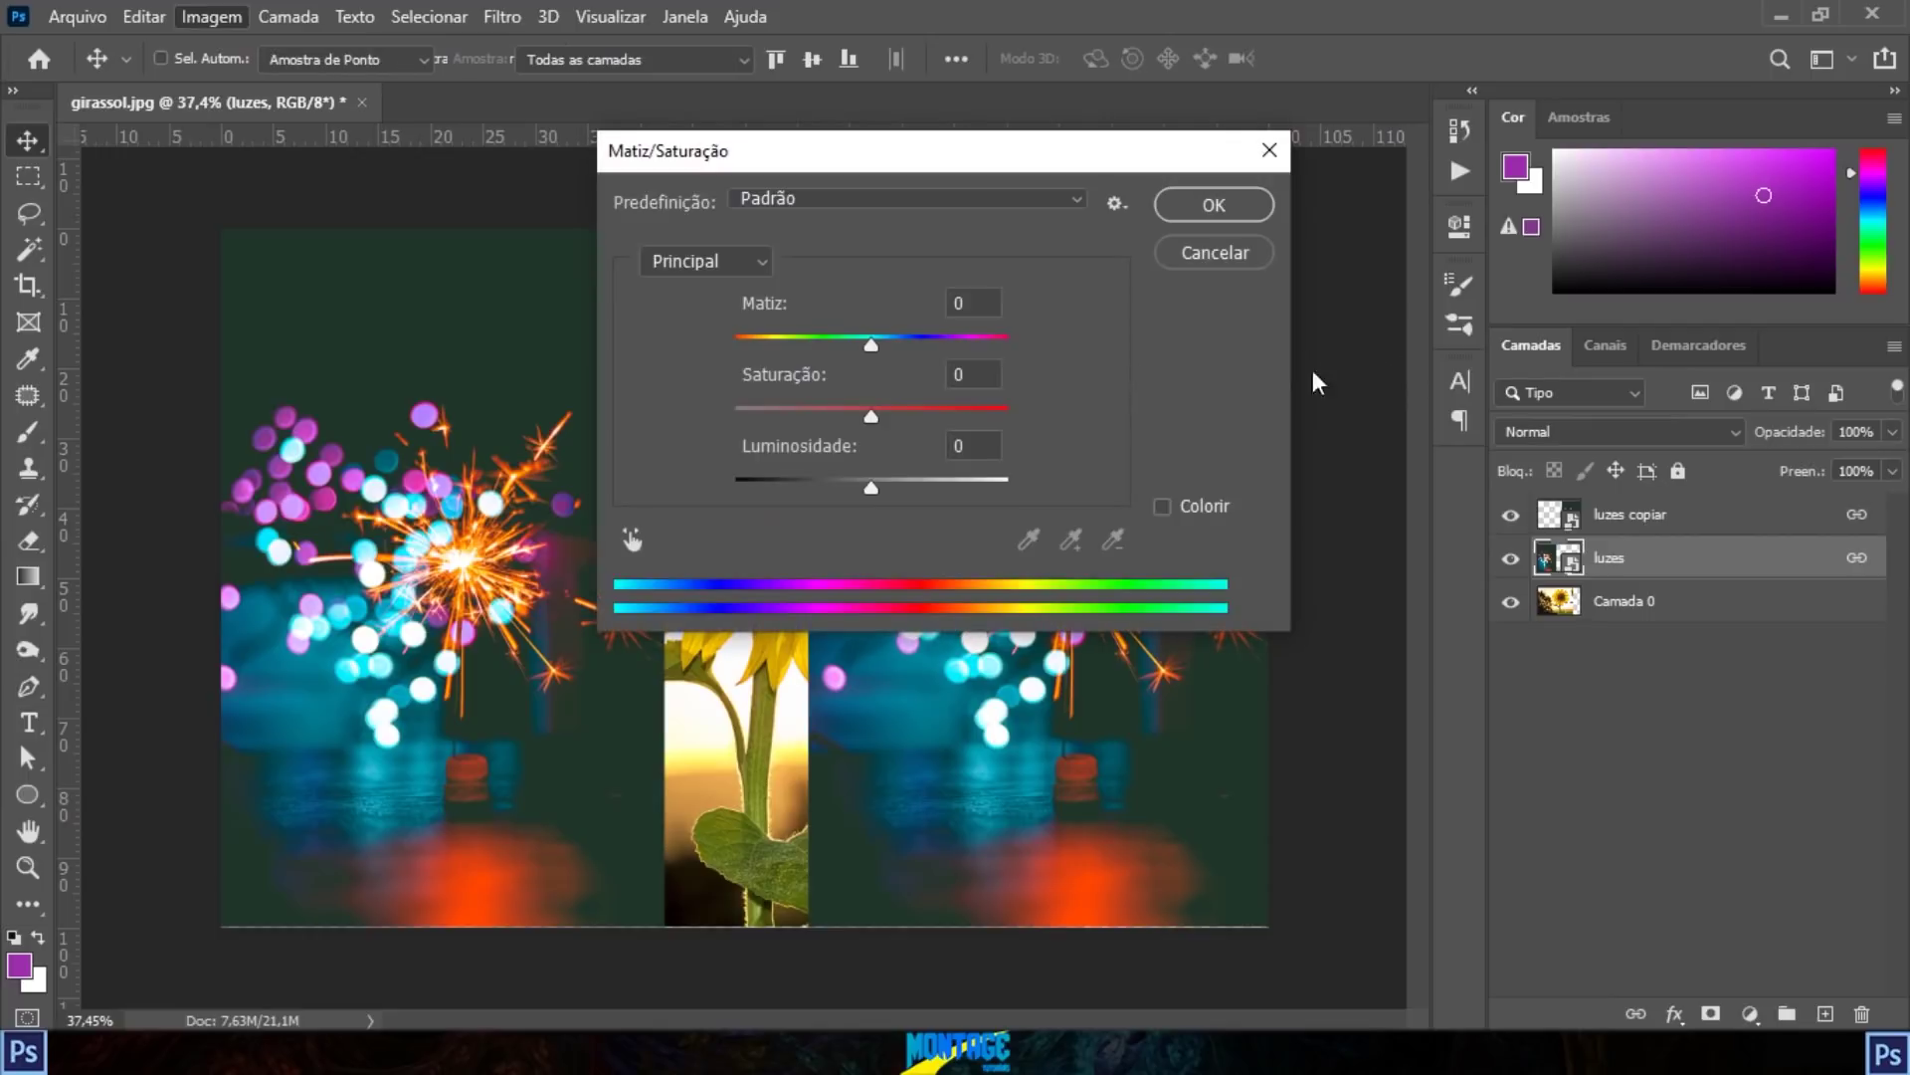
left_click_drag(929, 416, 1168, 426)
left_click_drag(1011, 155, 1084, 398)
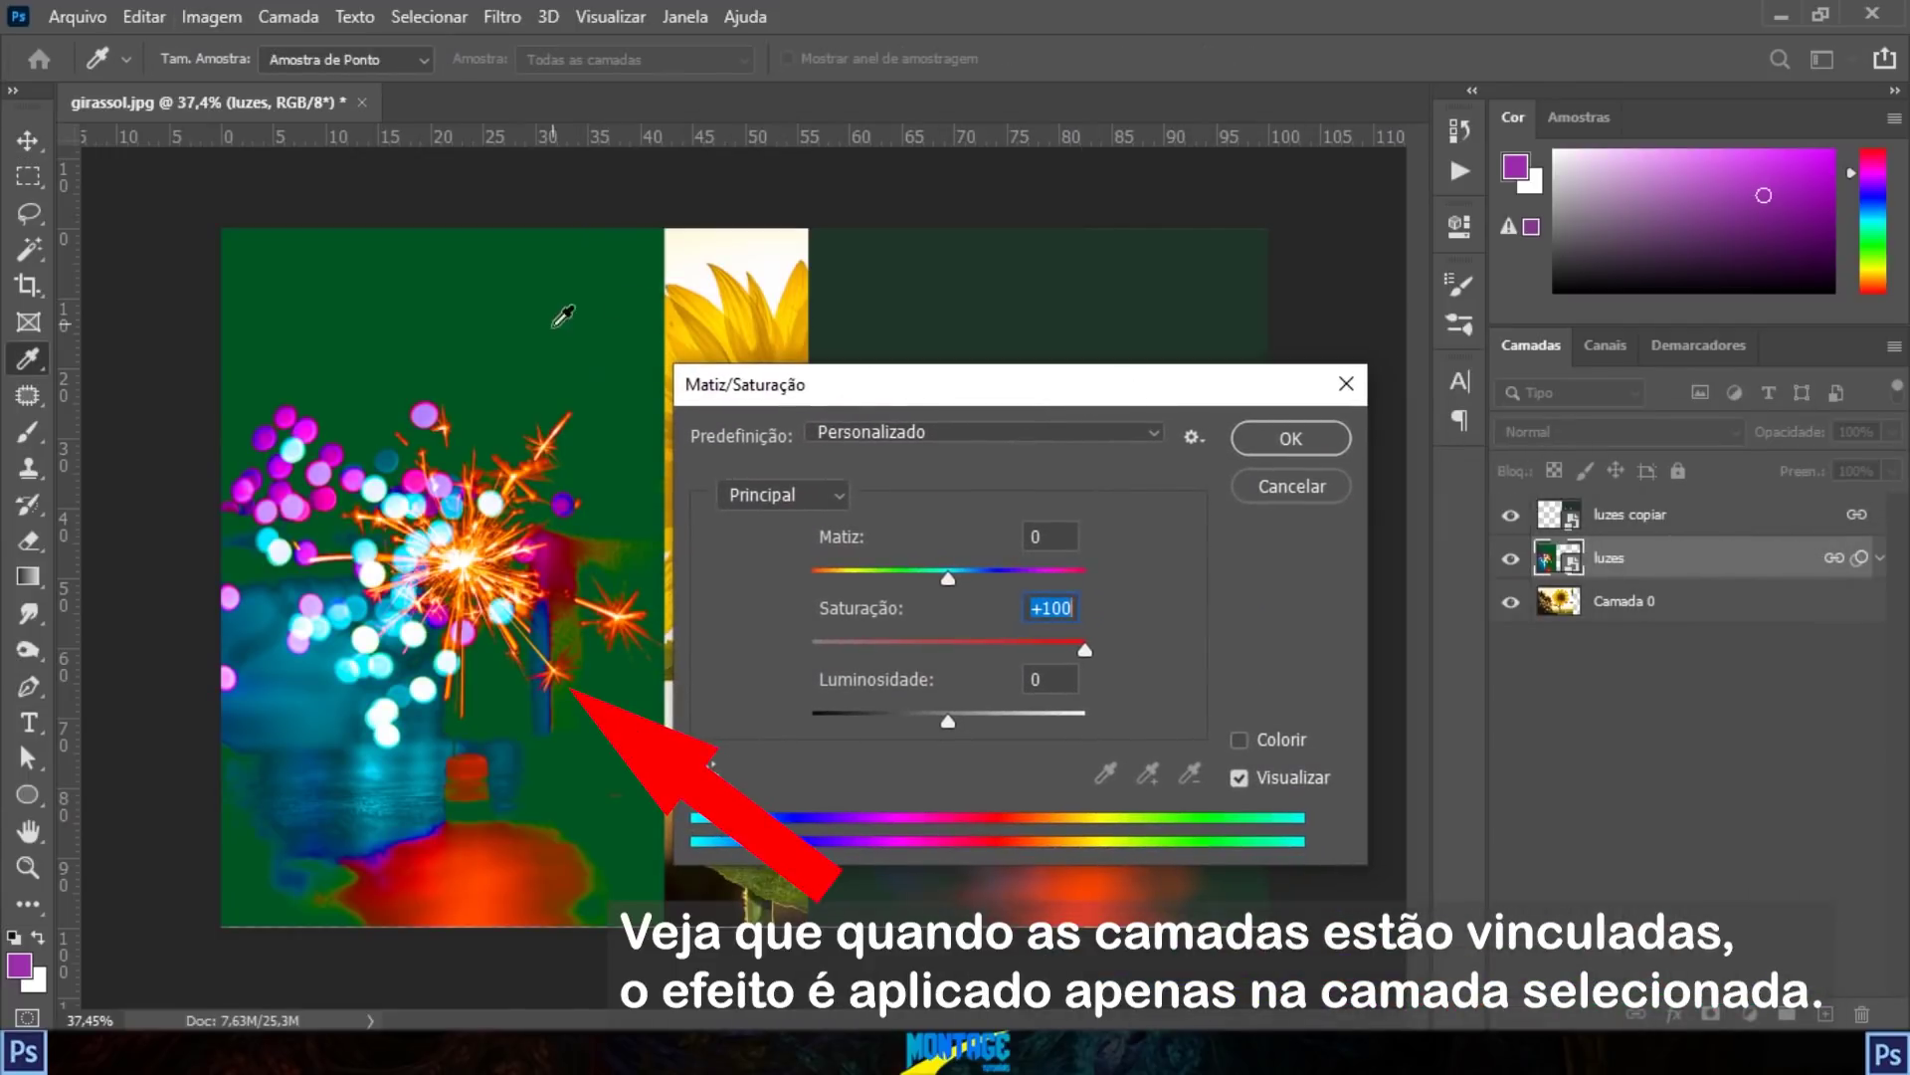
left_click(1300, 482)
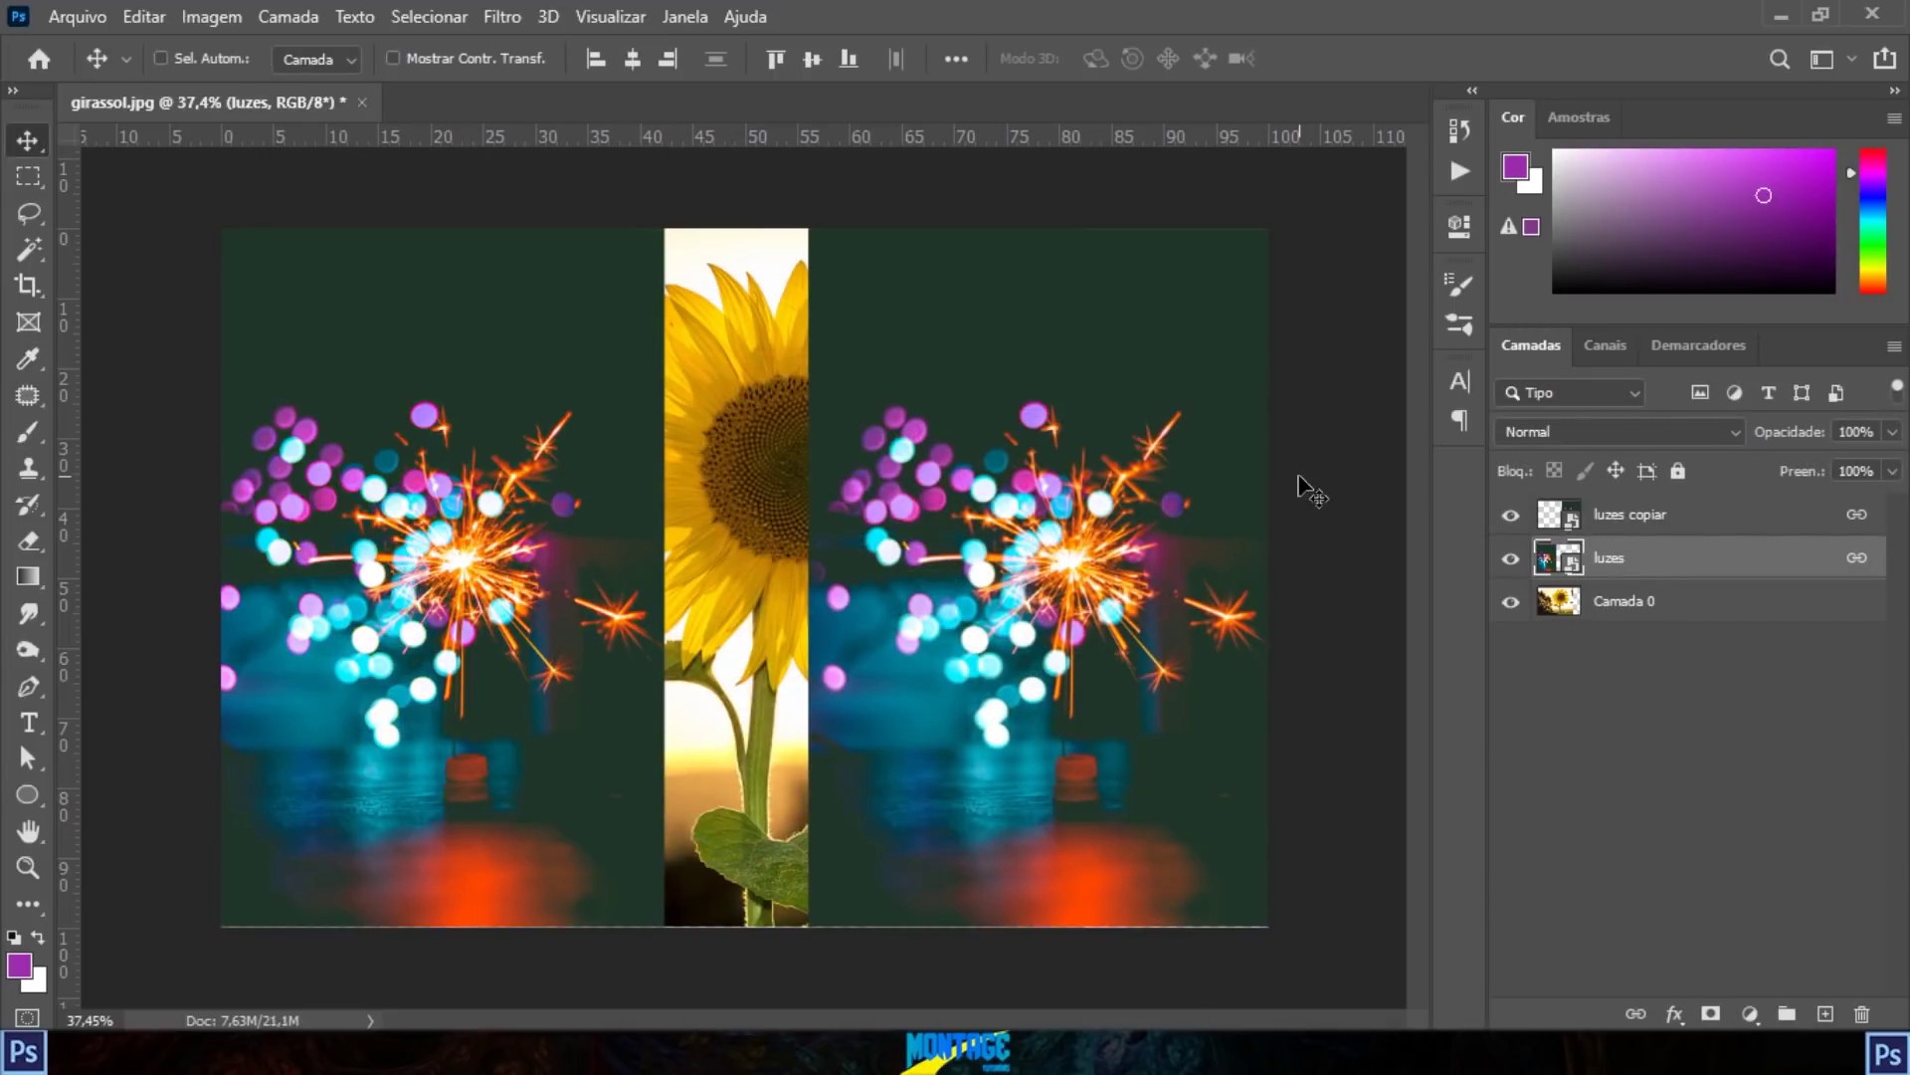
Step: Group the linked luzes copiar and luzes layers
left_click(1708, 524, "shift")
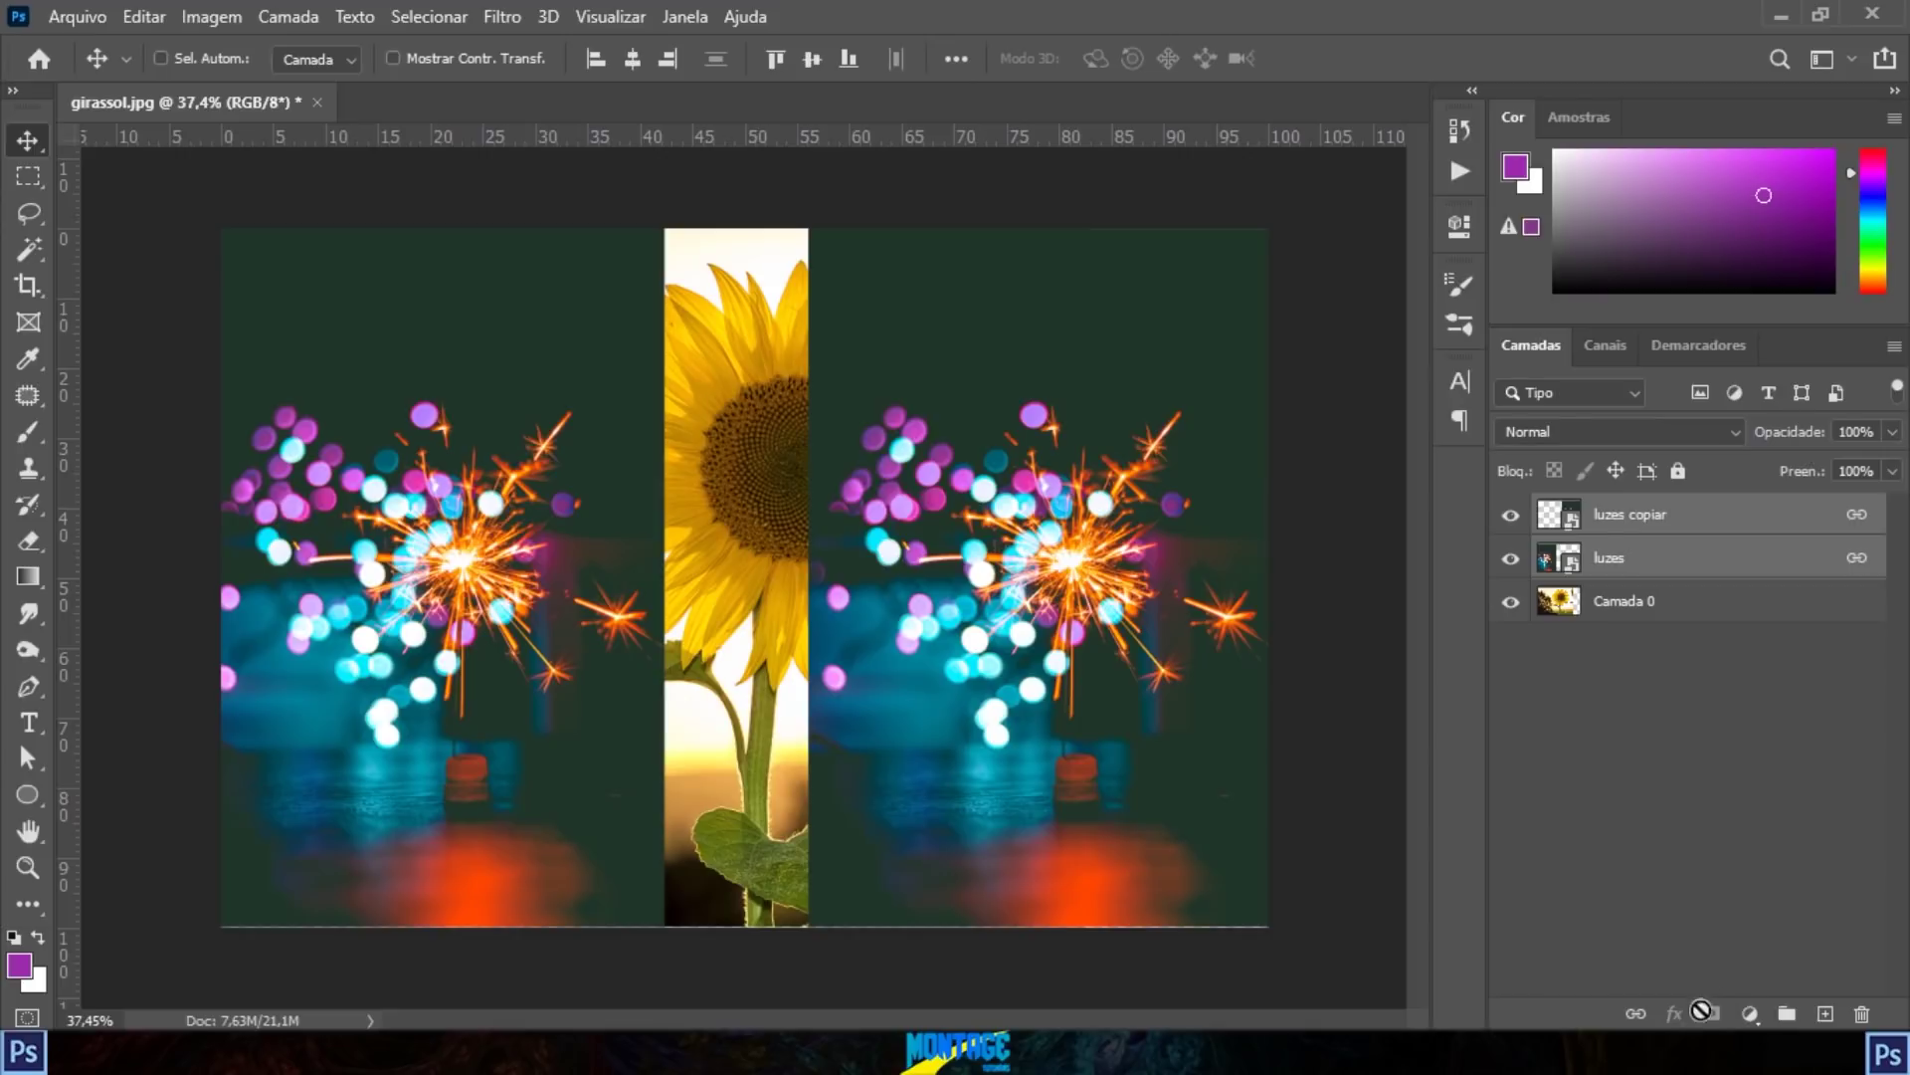
left_click(1787, 1013)
left_click(203, 20)
left_click(1565, 651)
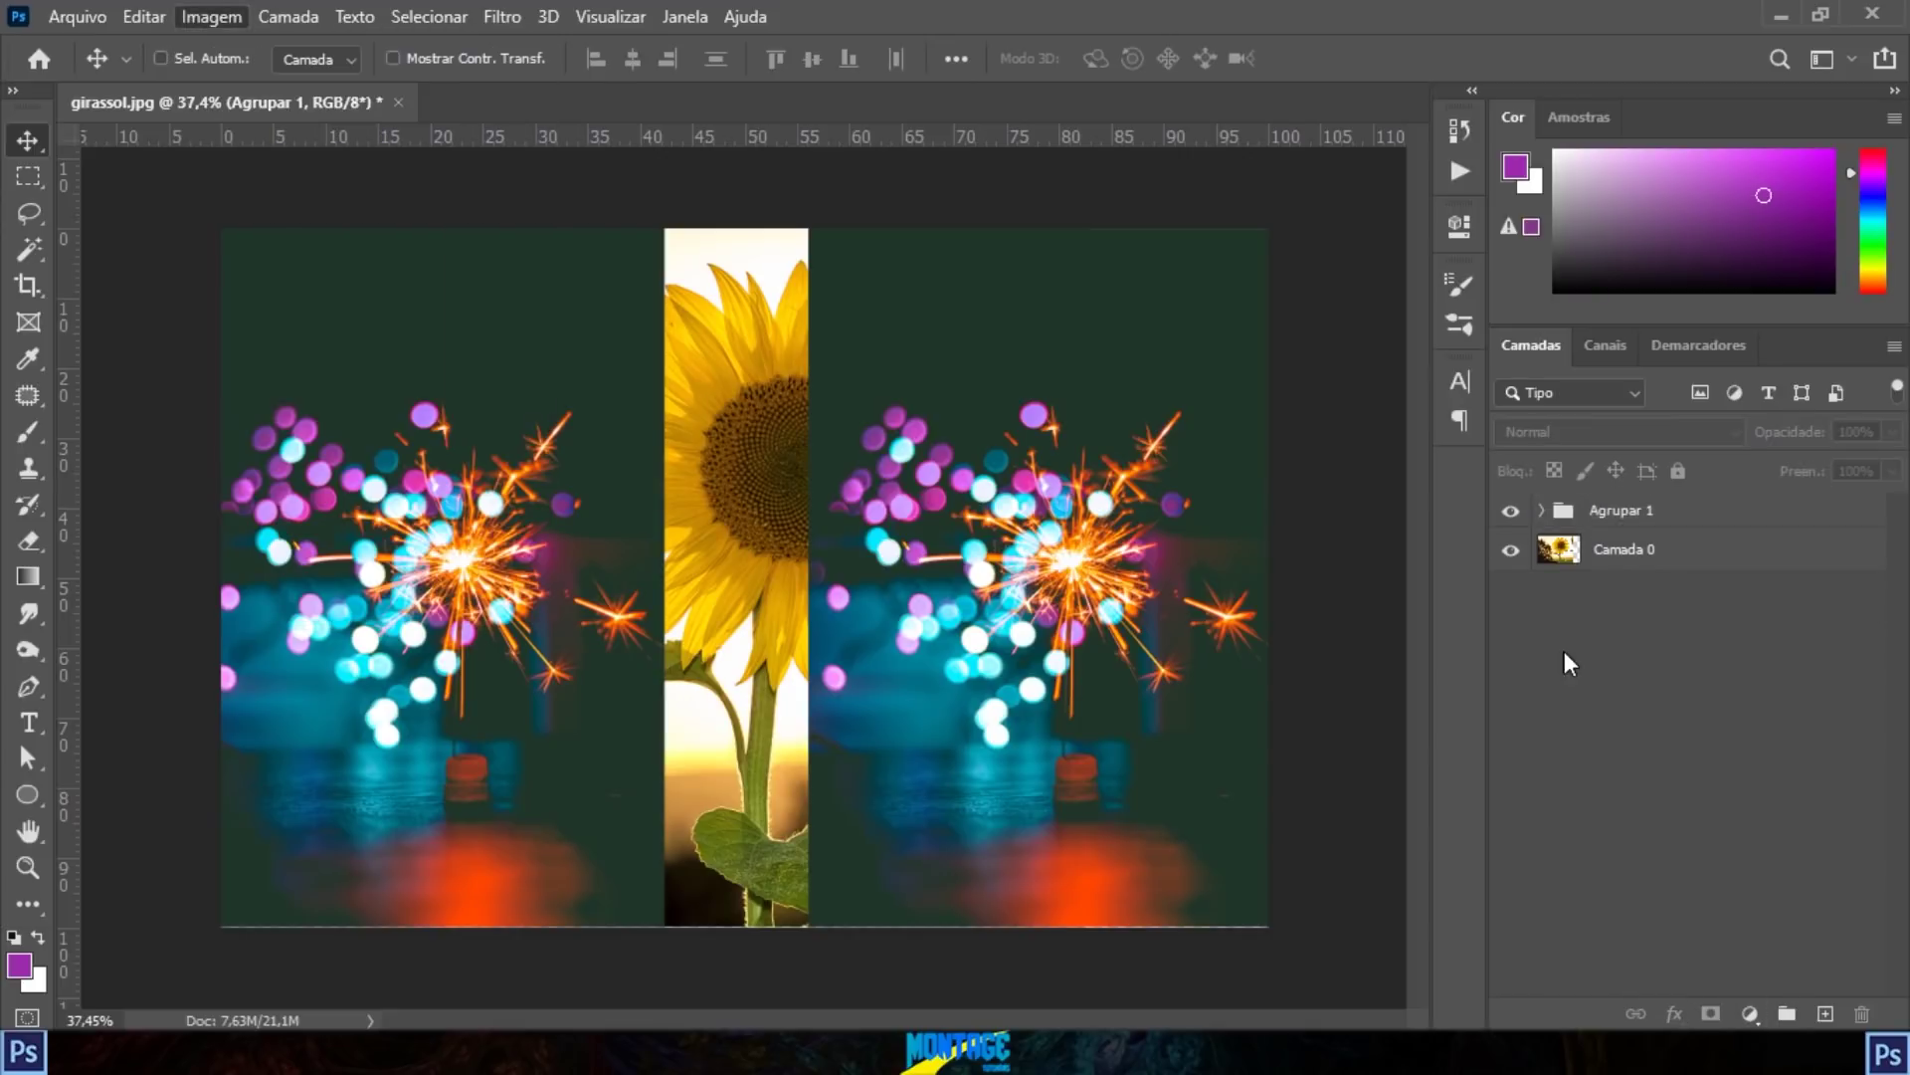
Step: Add a Hue/Saturation adjustment layer clipped to the Agrupar 1 group, with saturation at +100
left_click(1648, 523)
left_click(1749, 1013)
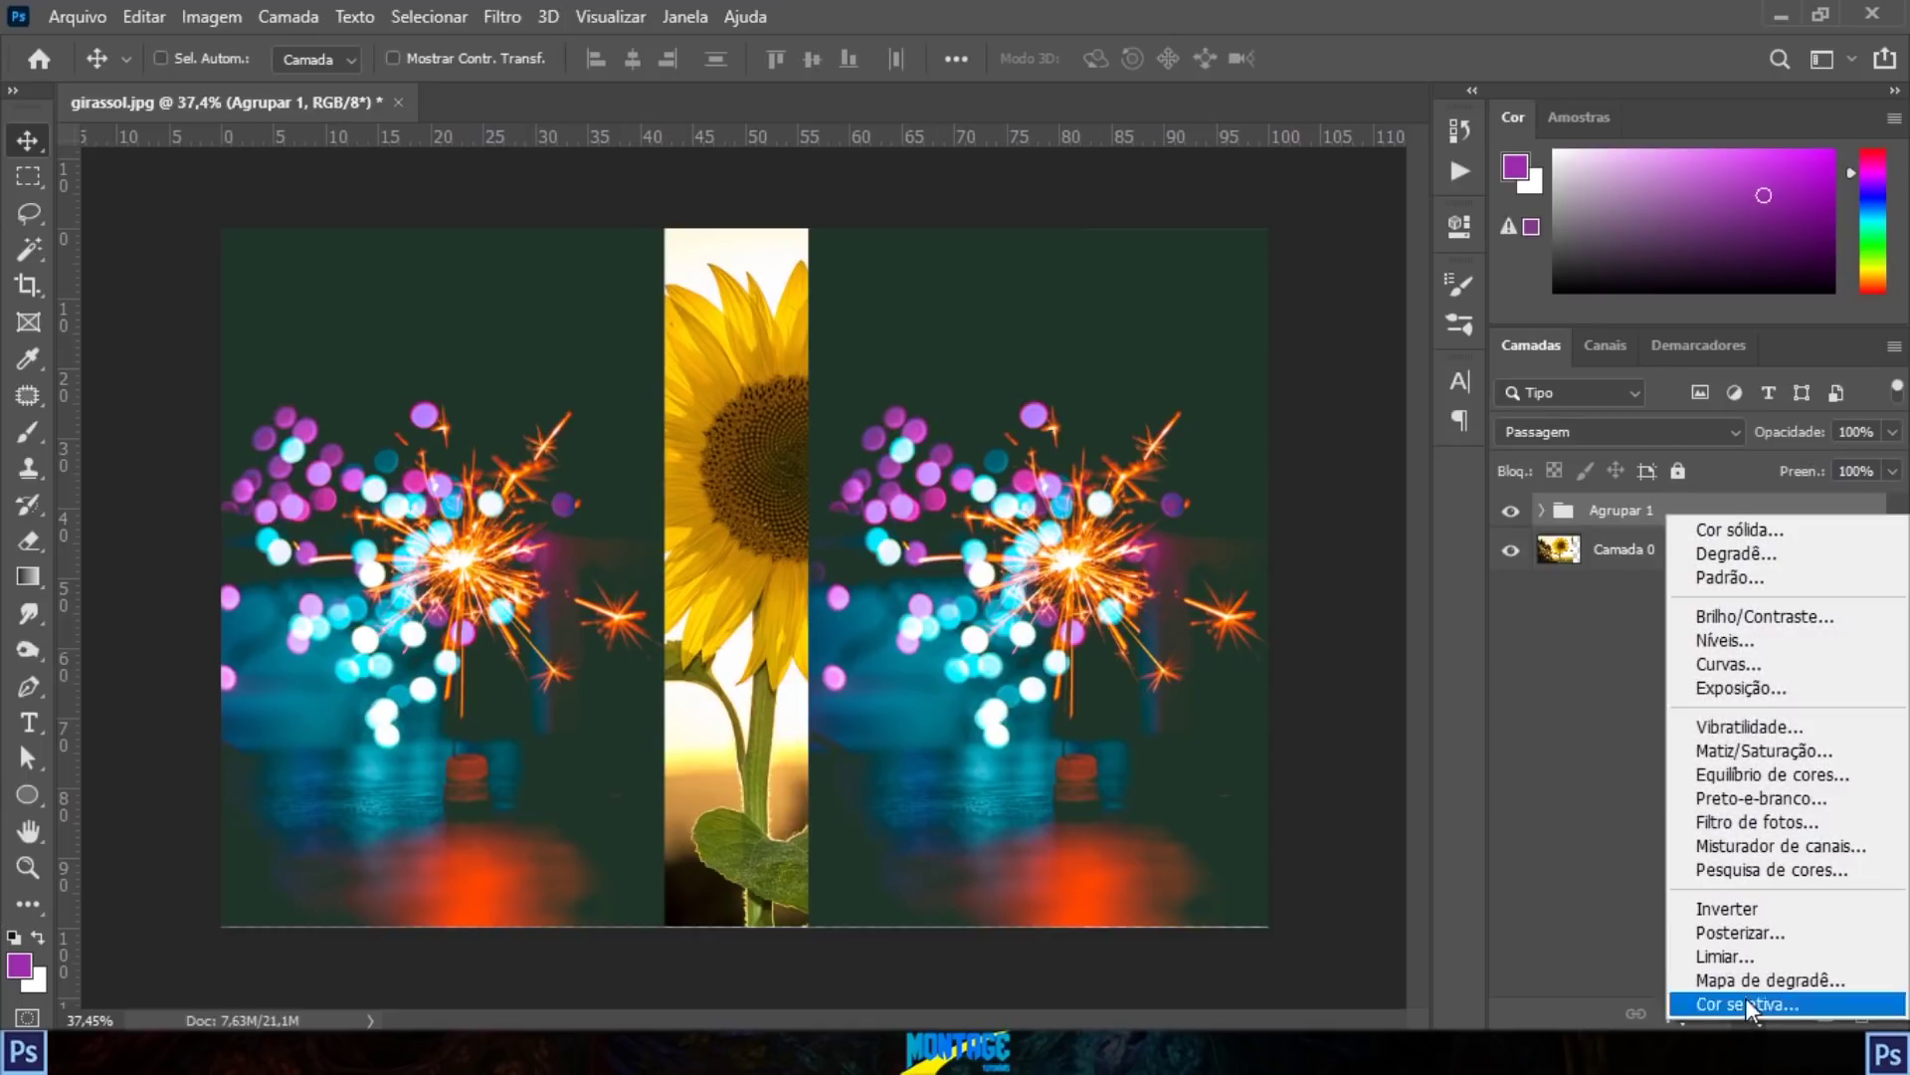
left_click(1763, 750)
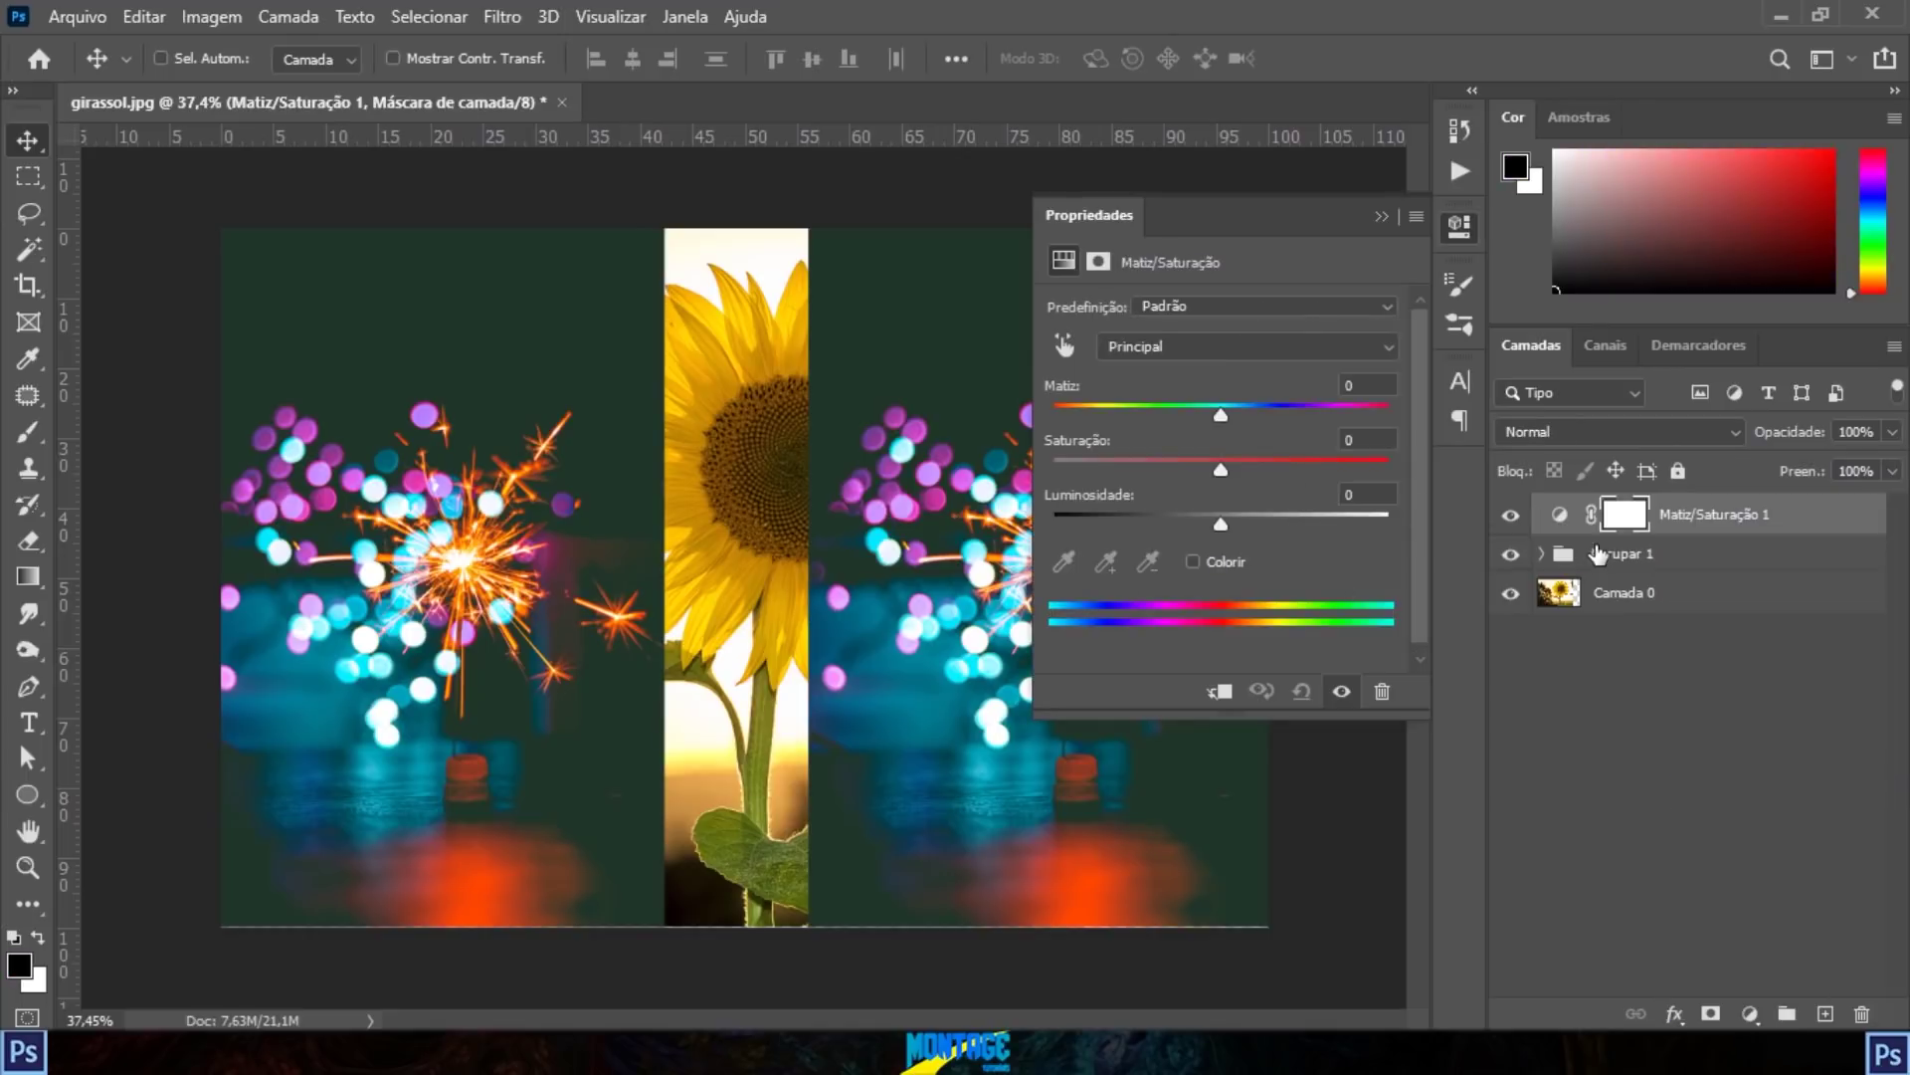
left_click(1595, 538, "alt")
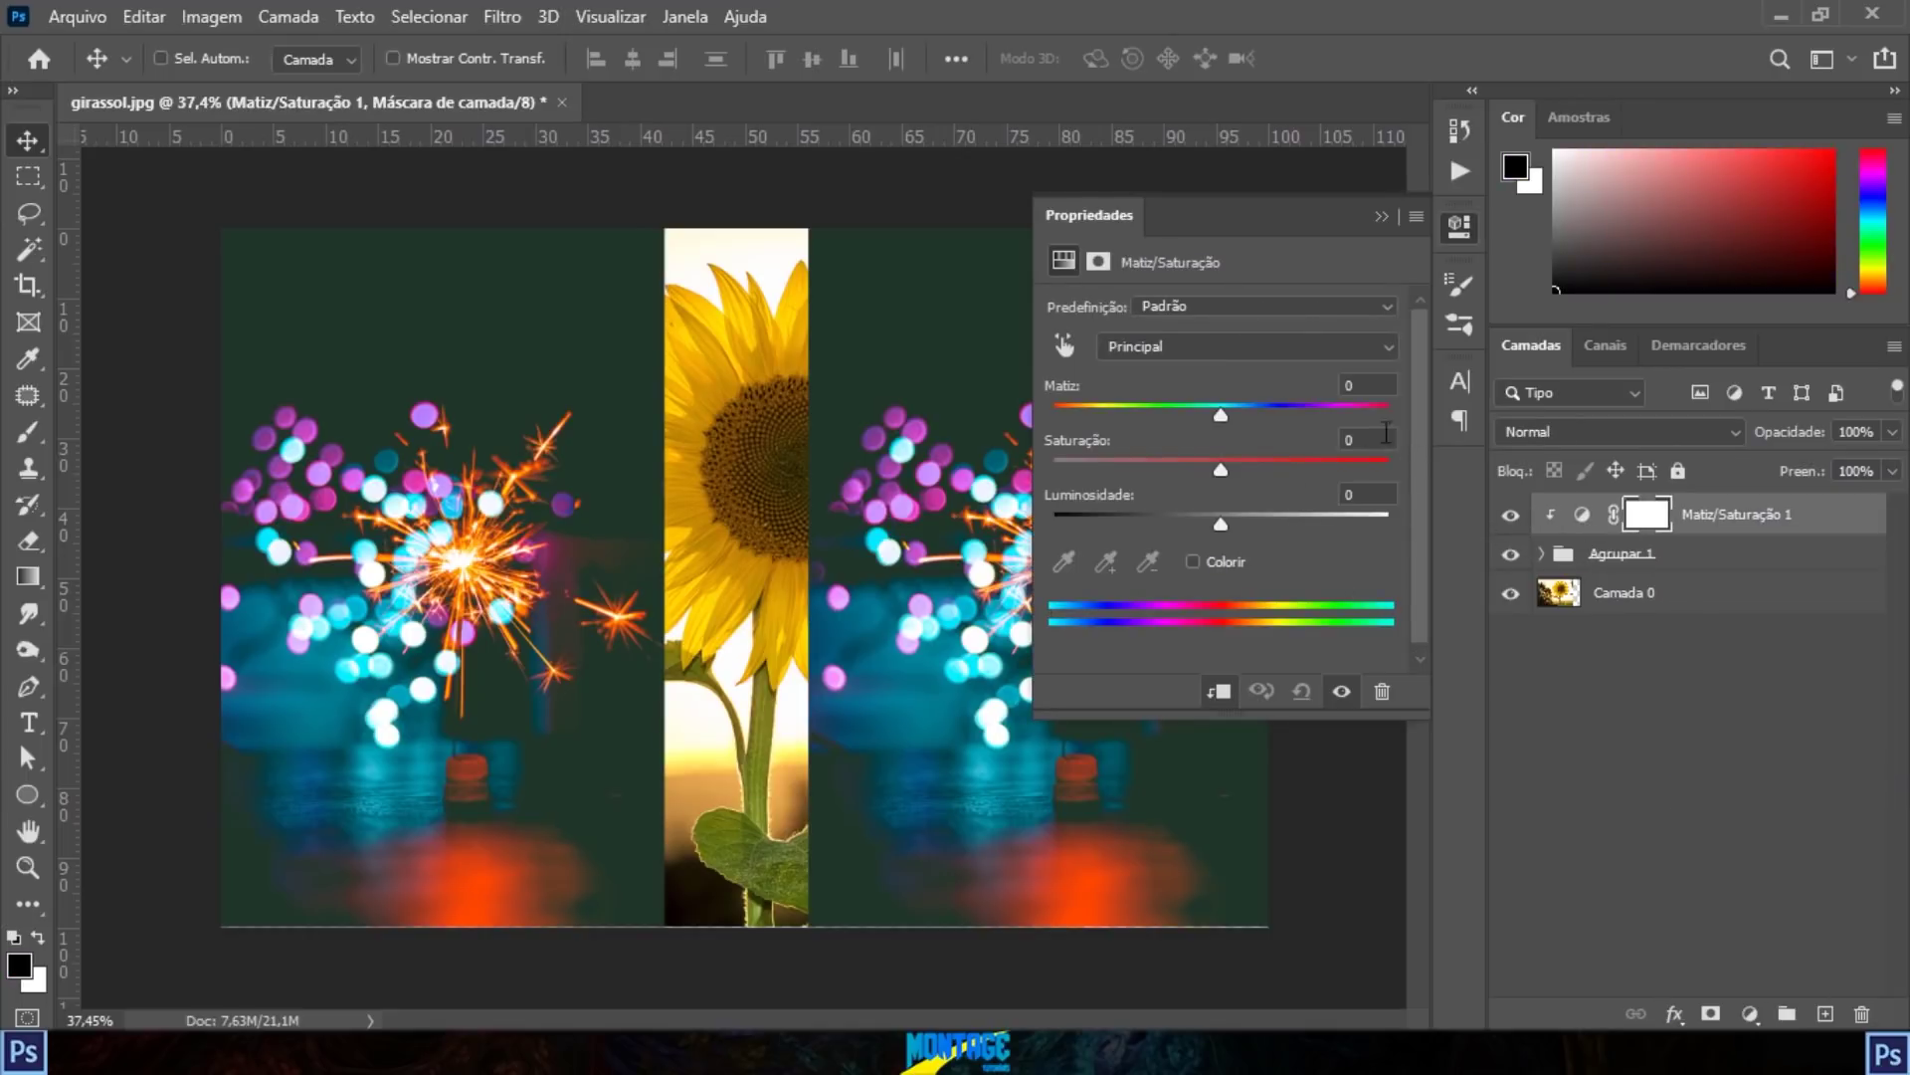
left_click_drag(1220, 467, 1470, 462)
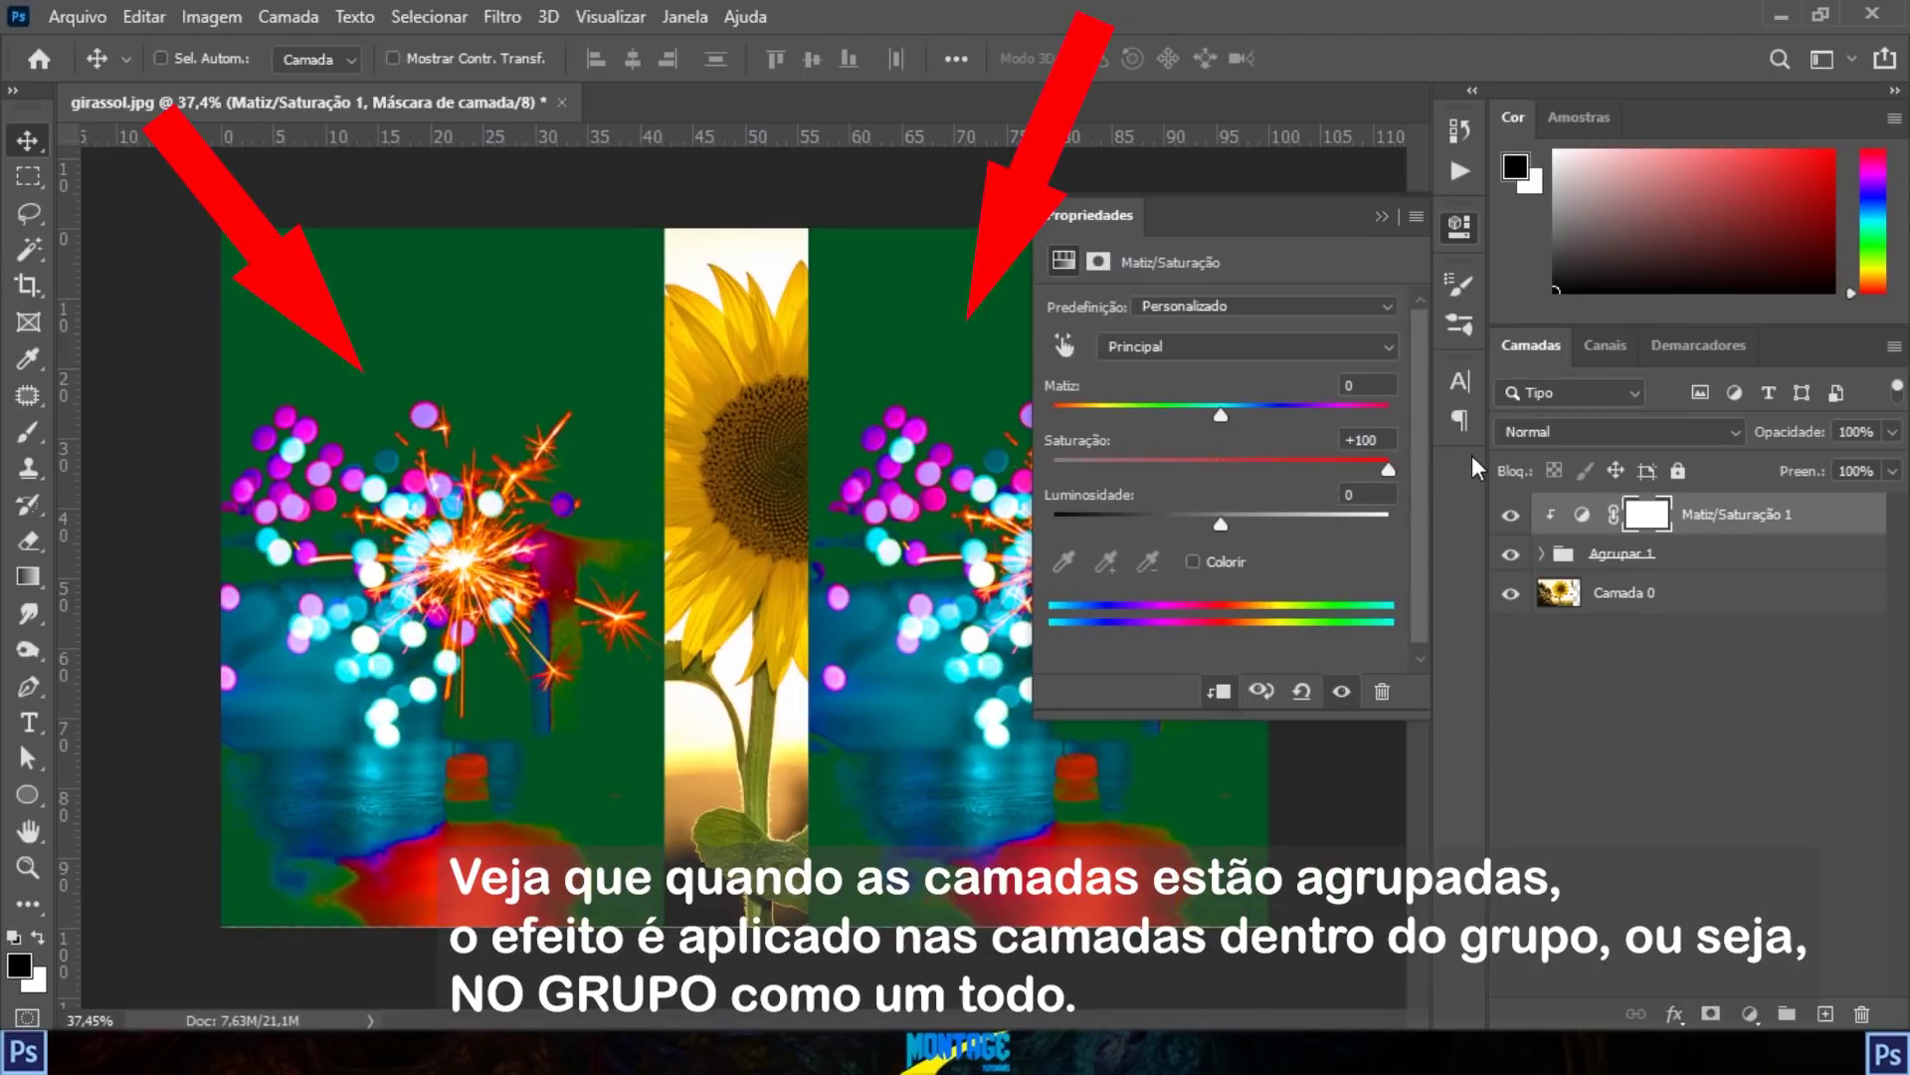
Step: Undo the saturation change and delete the Hue/Saturation adjustment layer above the Agrupar 1 group
left_click(1381, 216)
key("ctrl+z")
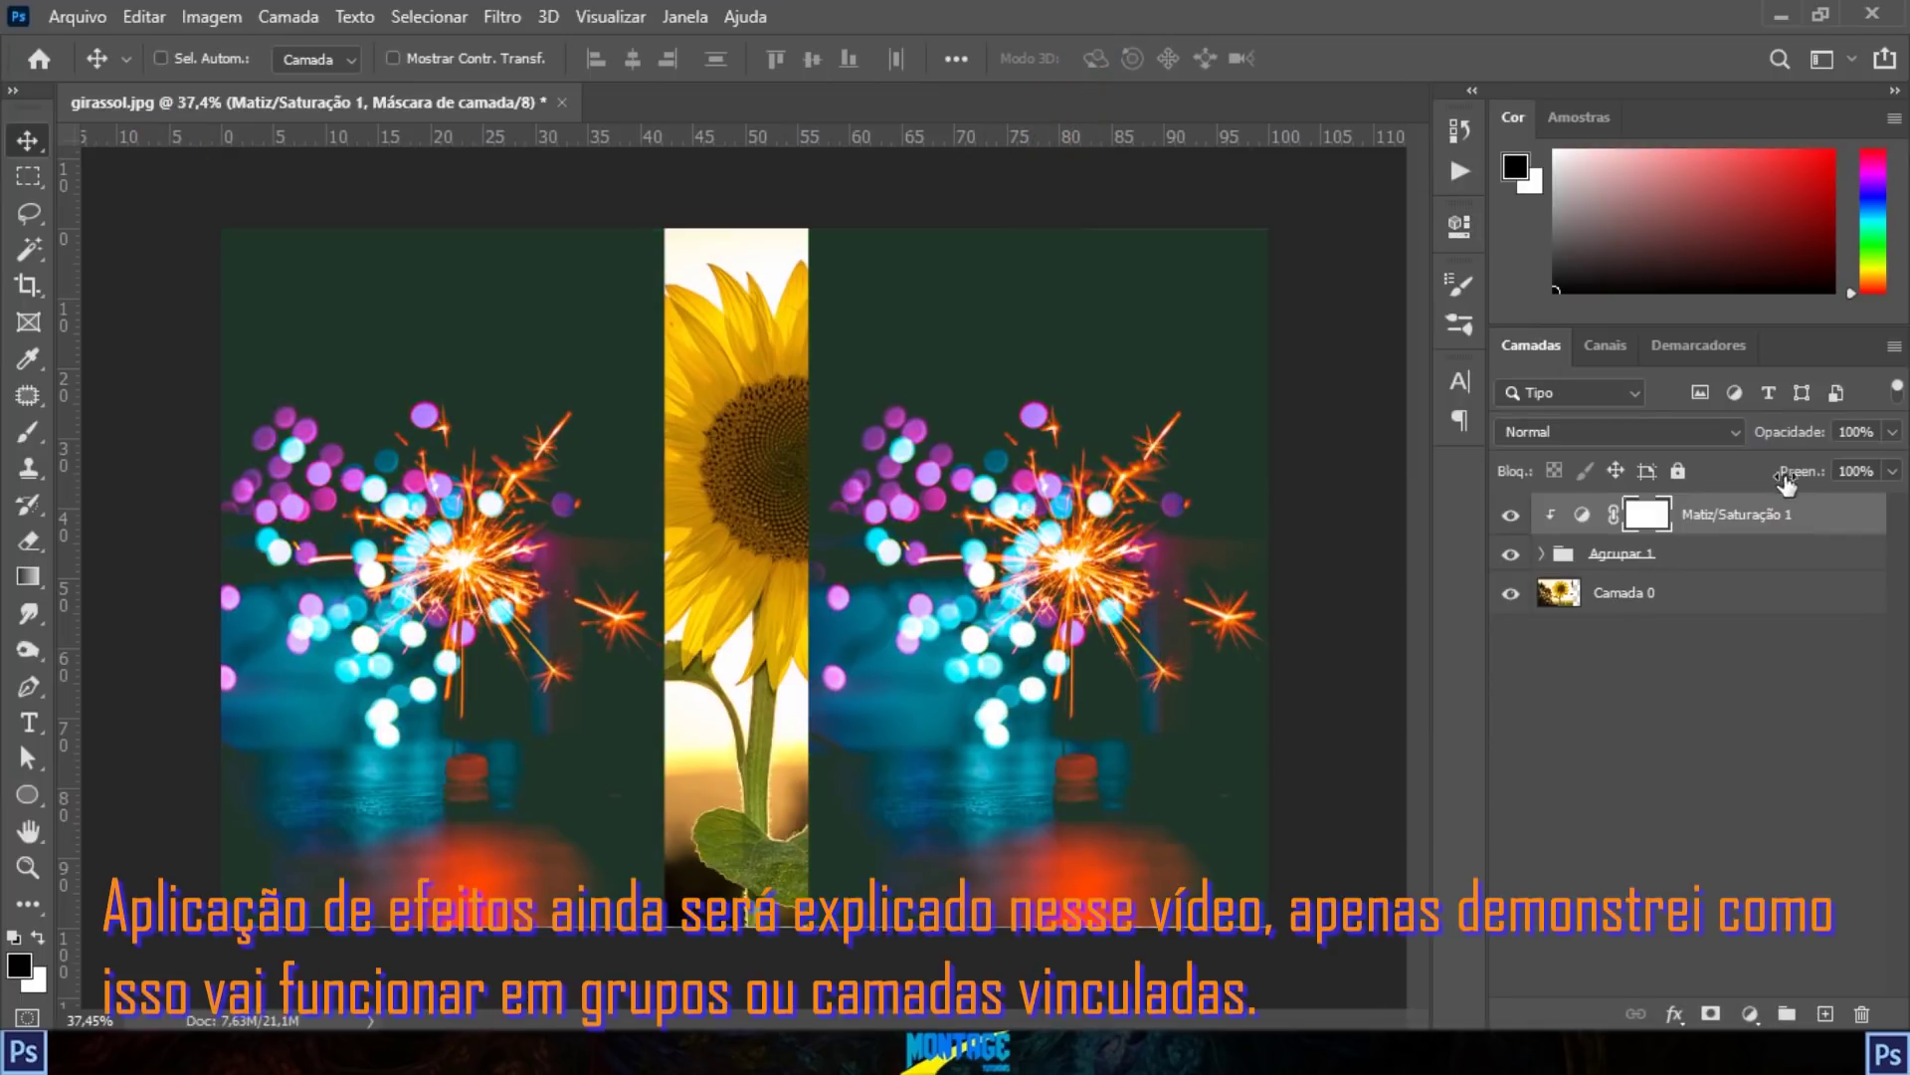
left_click_drag(1748, 535, 1862, 1013)
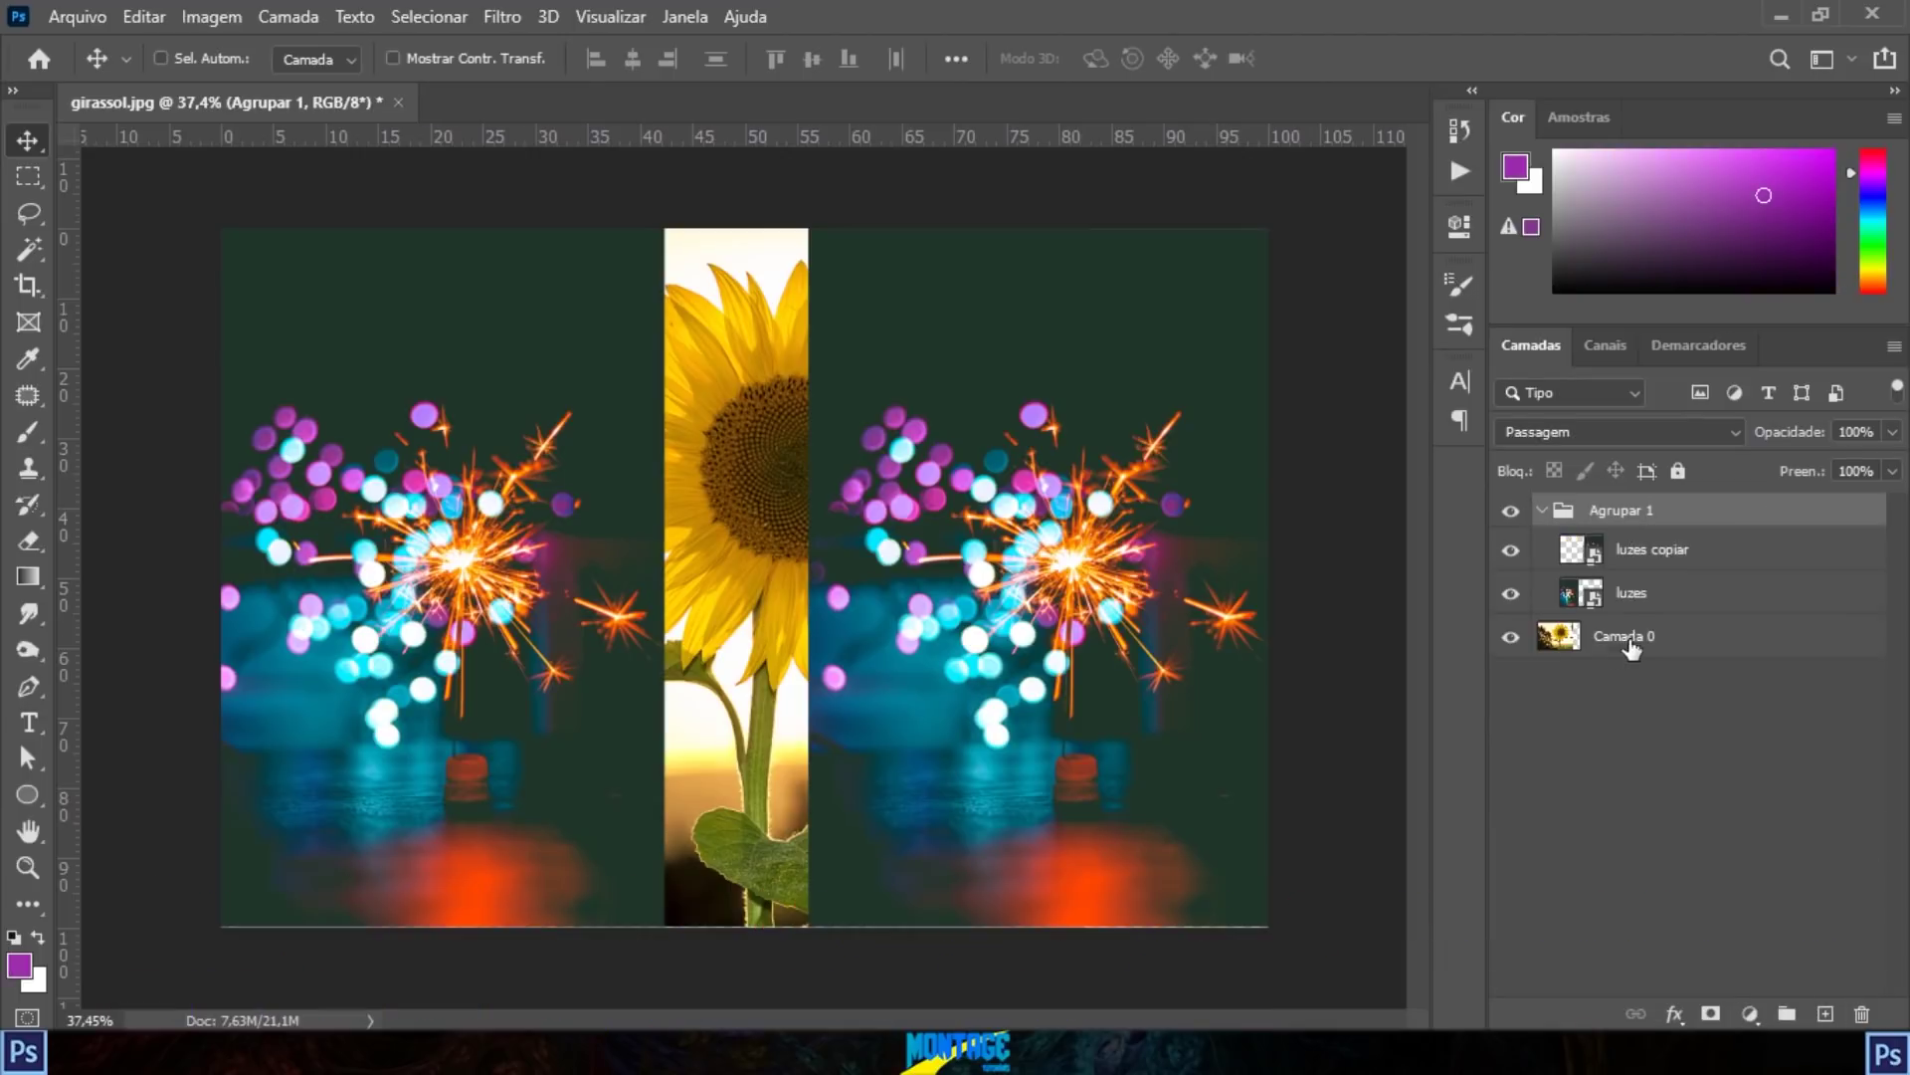
Step: Unlink the luzes copiar and luzes layers inside the Agrupar 1 group, and deselect all layers
left_click(1668, 550)
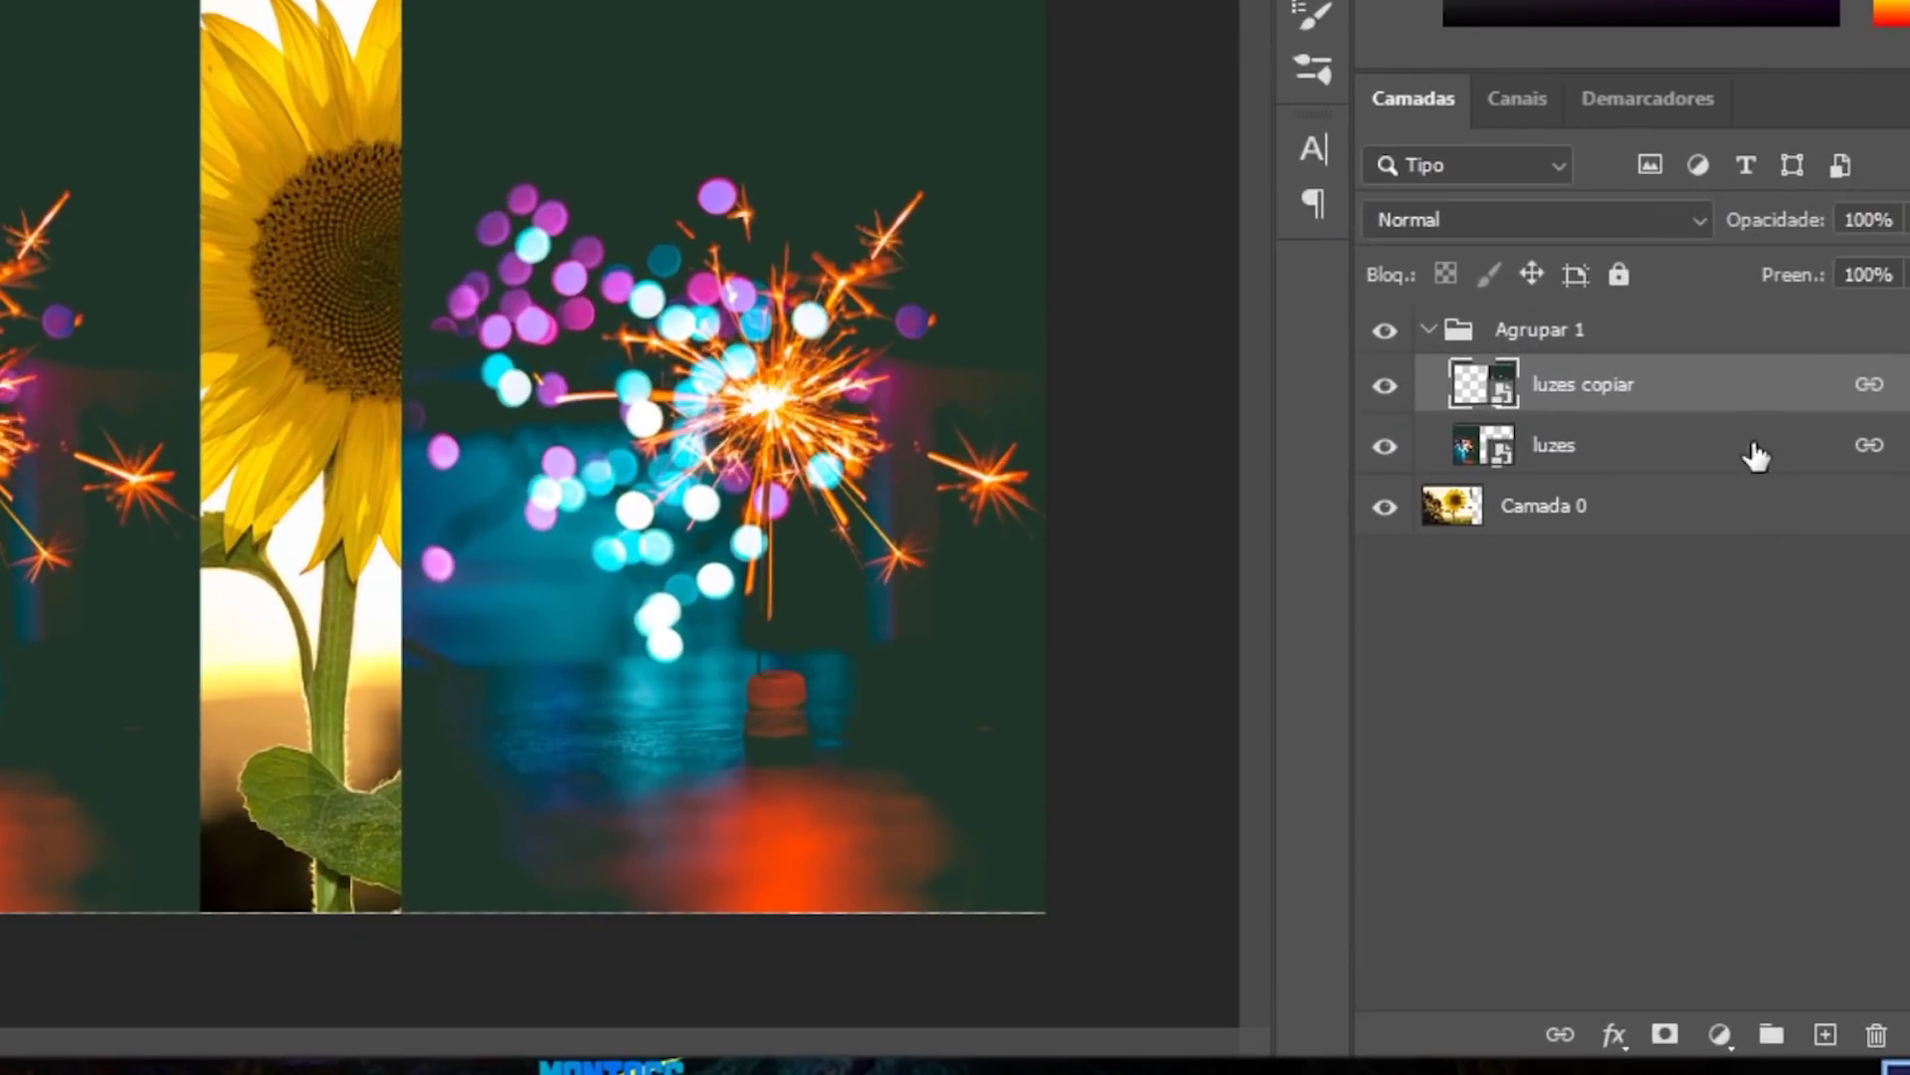
left_click(1771, 686)
left_click(1757, 448)
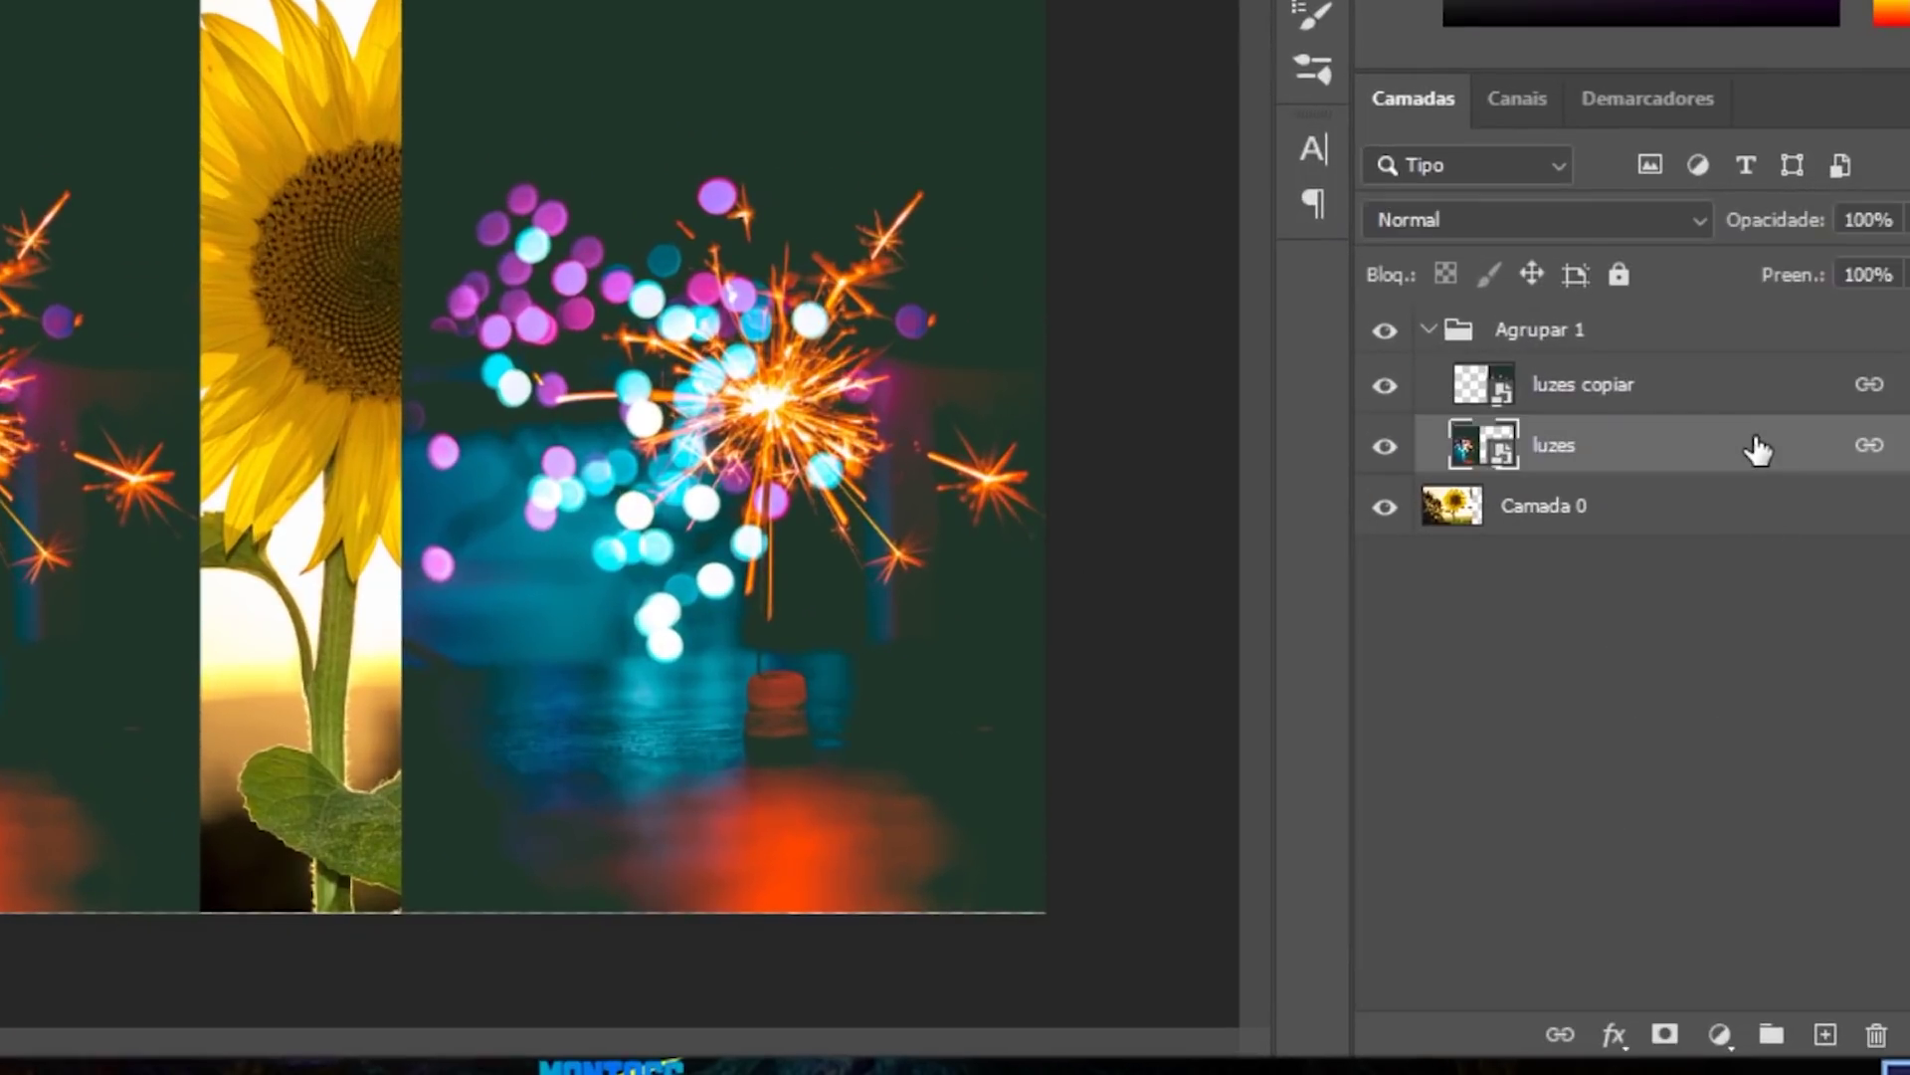
left_click(1558, 1036)
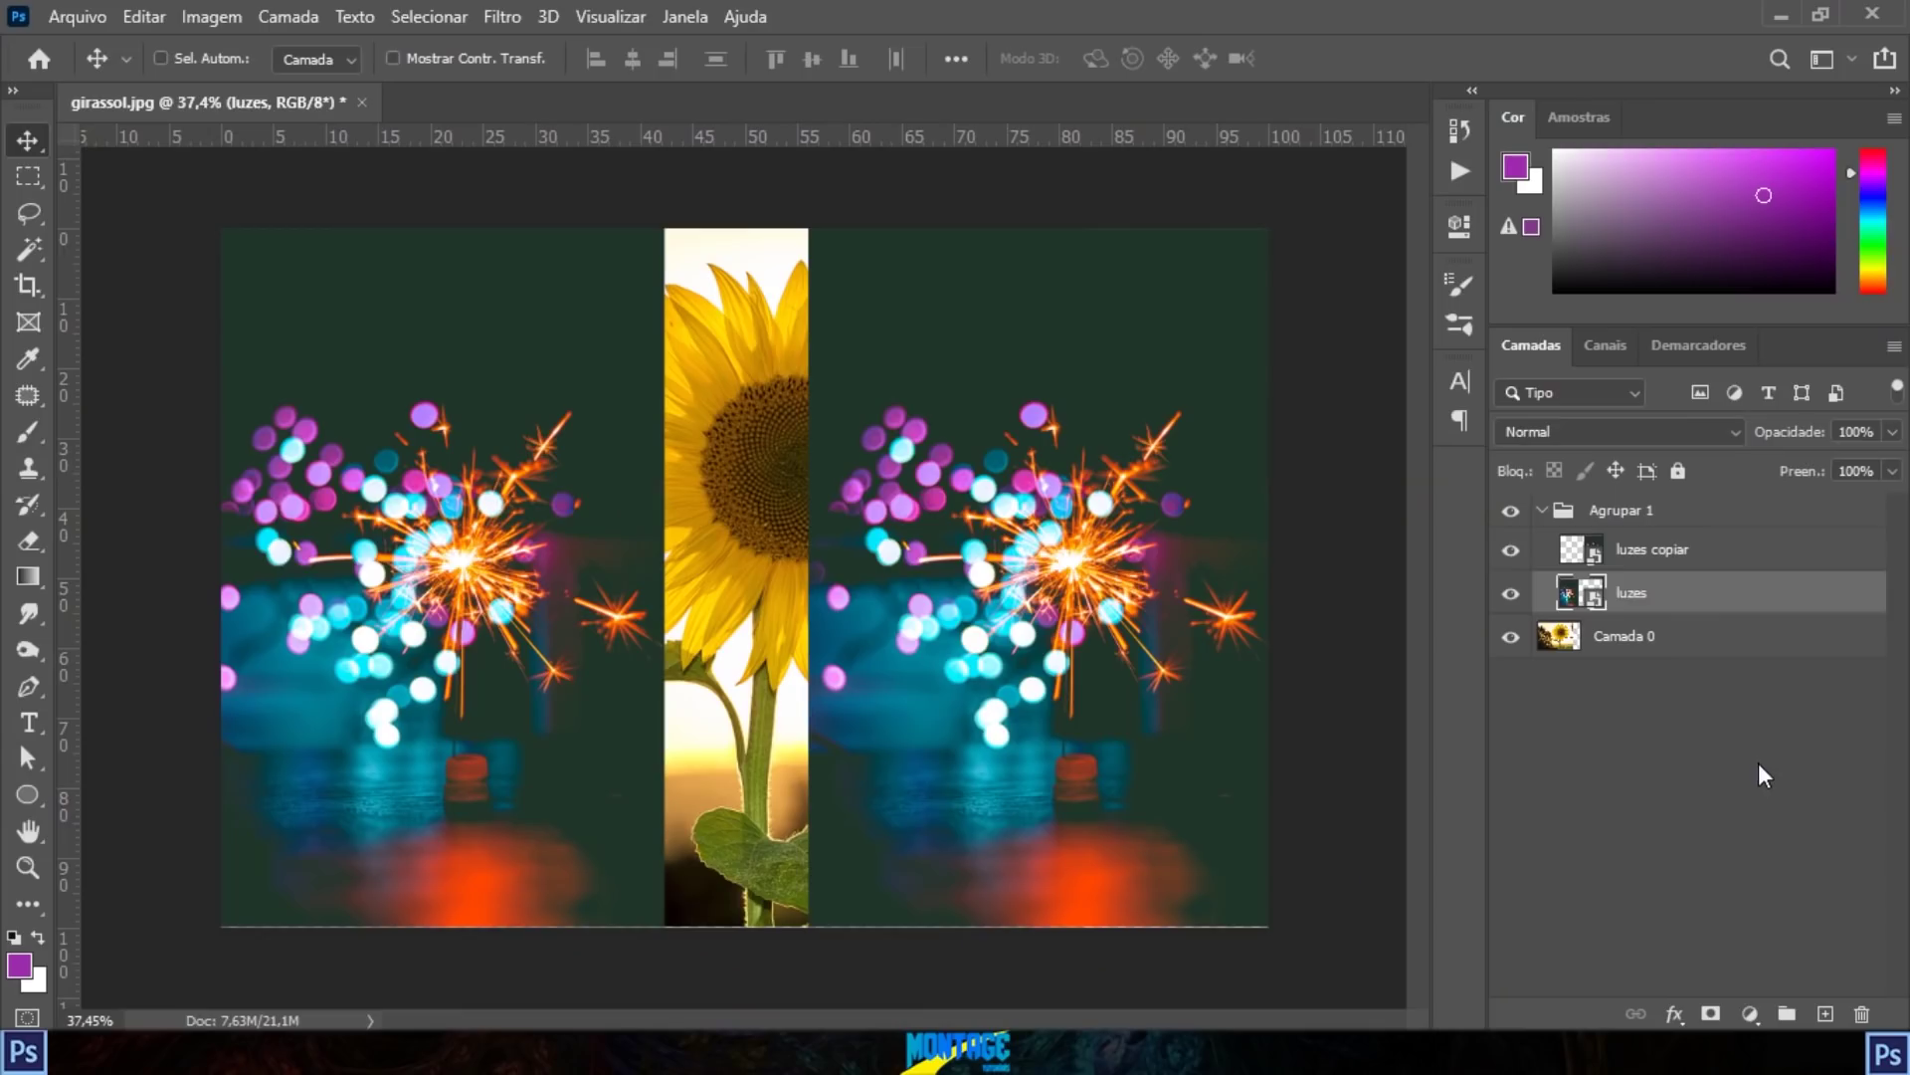
left_click(1720, 689)
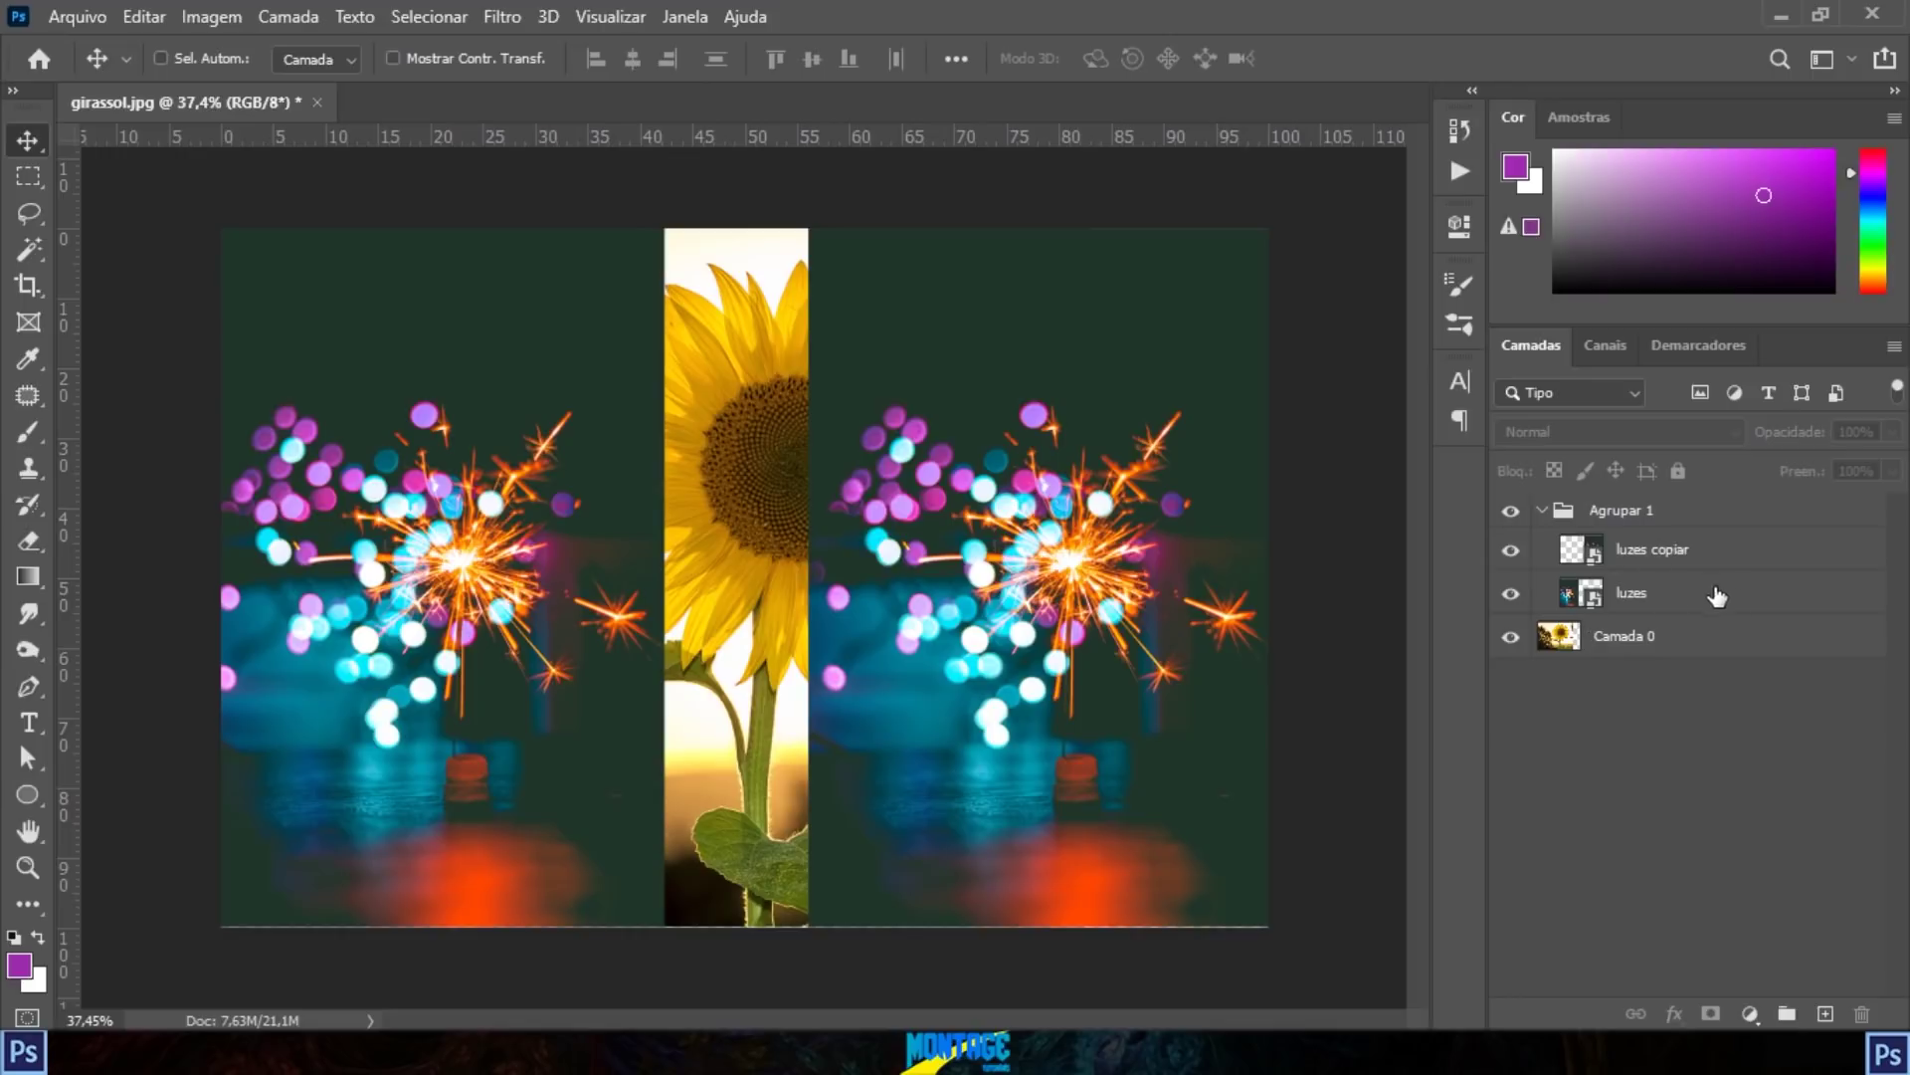
Step: Place the carro image in the document and arrange it between the ungrouped luzes copiar and luzes layers
left_click(229, 1053)
left_click_drag(613, 379, 743, 498)
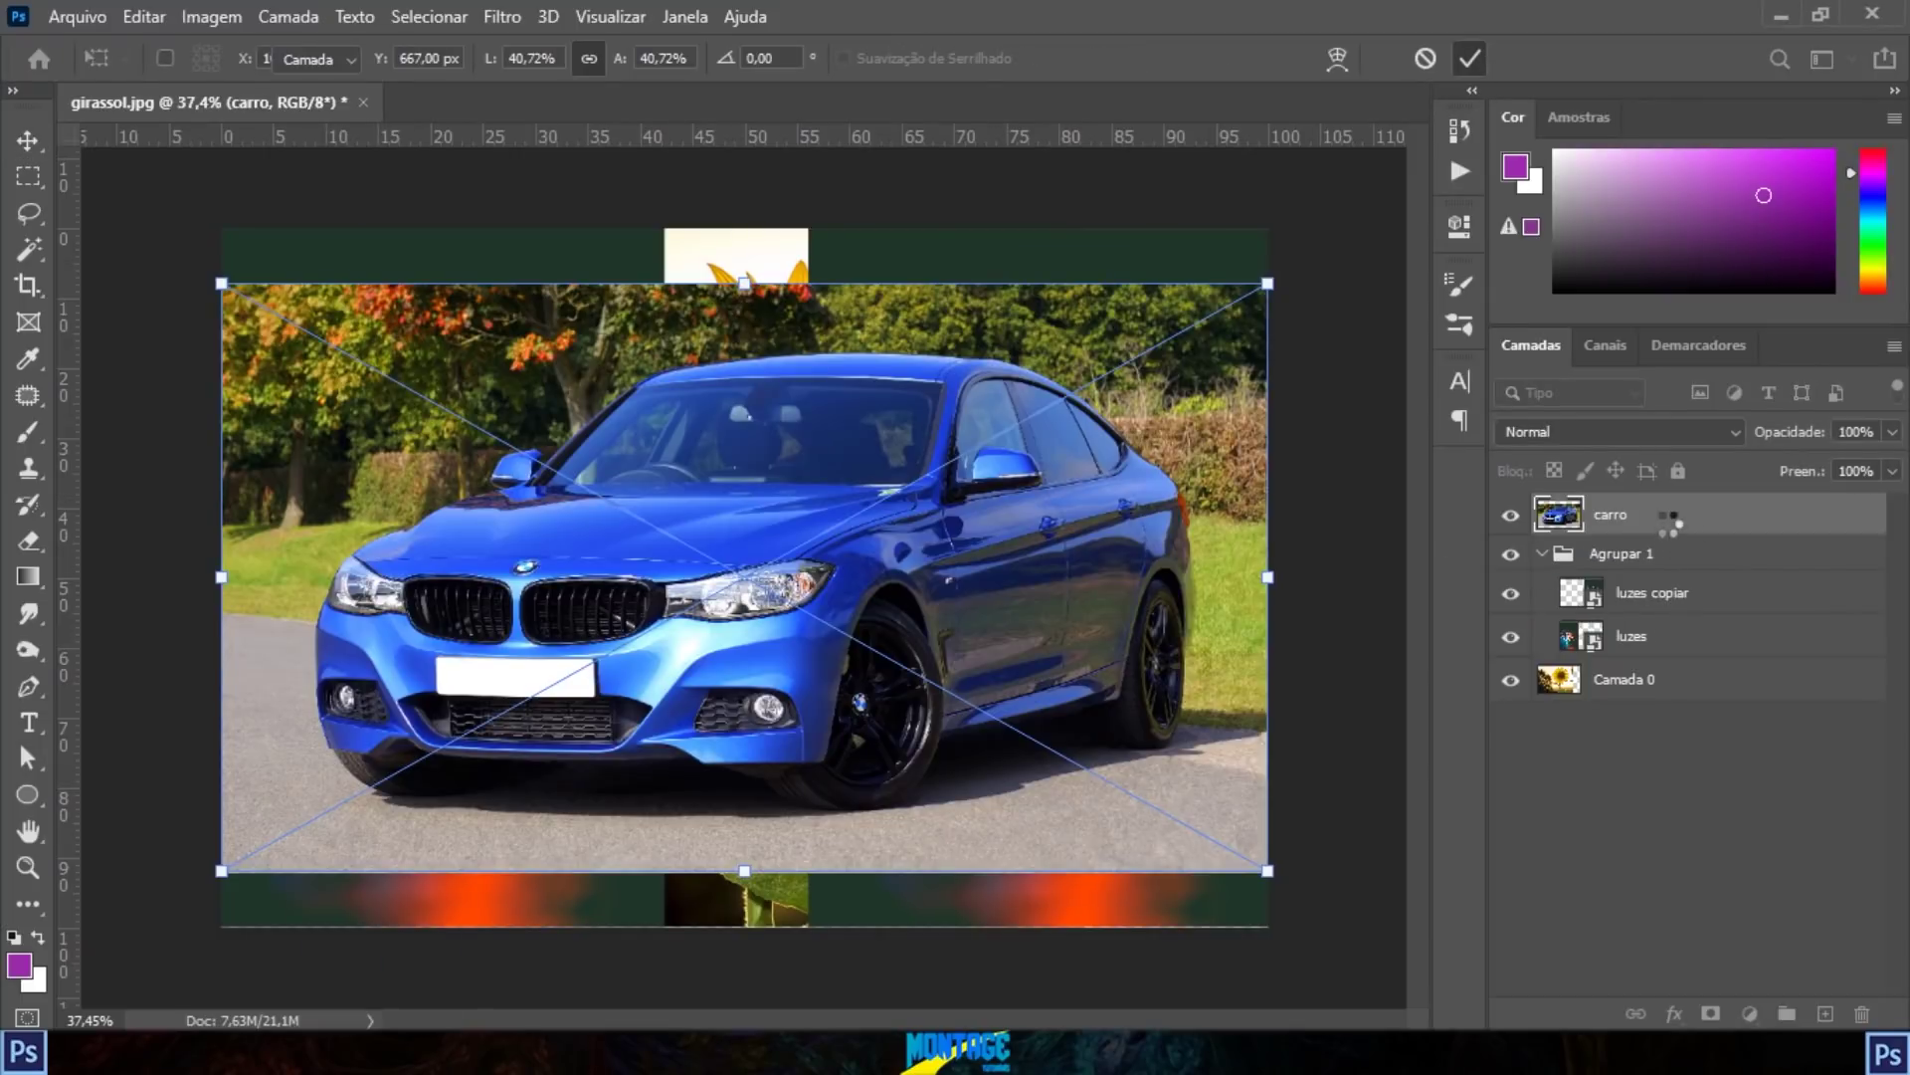
left_click(1652, 549)
left_click(1633, 594)
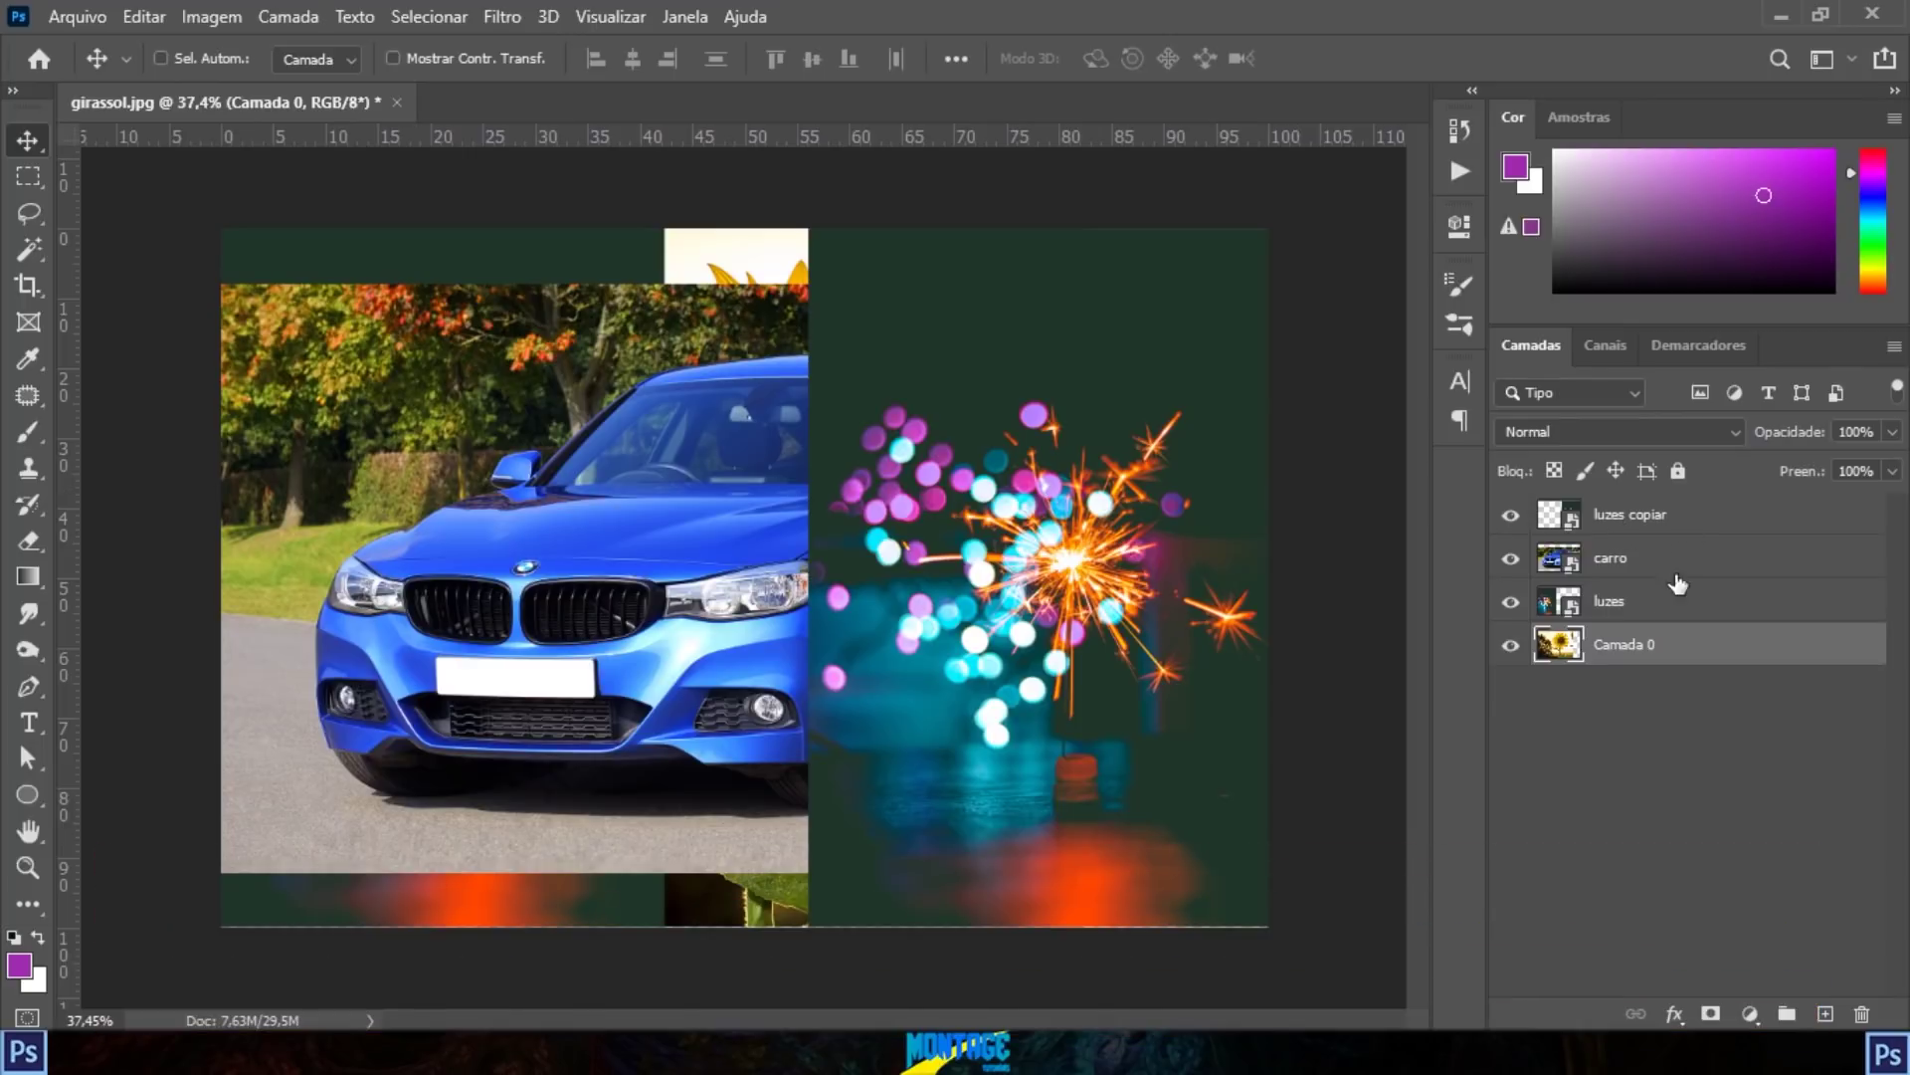
Step: Lower the luzes copiar layer's opacity to 47%, and raise it back to 100%
left_click(1620, 529)
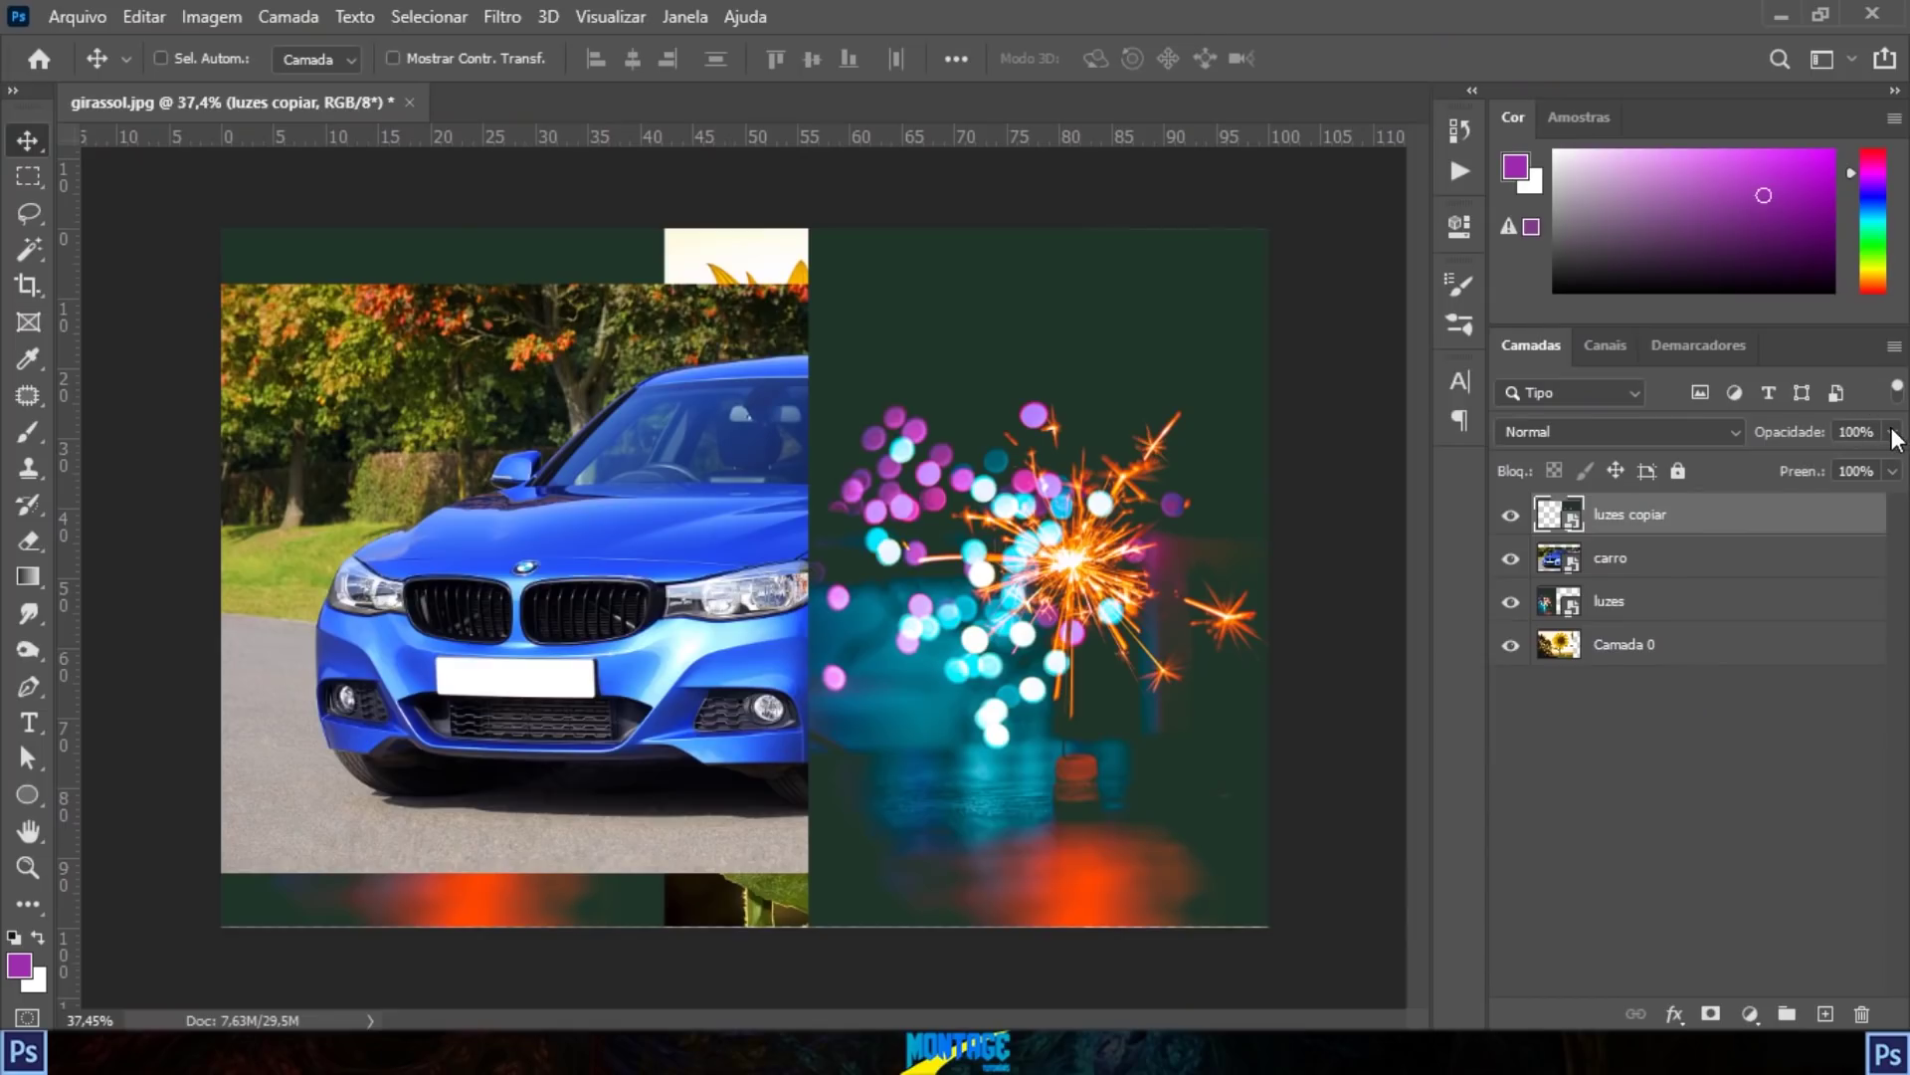
left_click(1893, 442)
left_click_drag(1885, 463, 1821, 466)
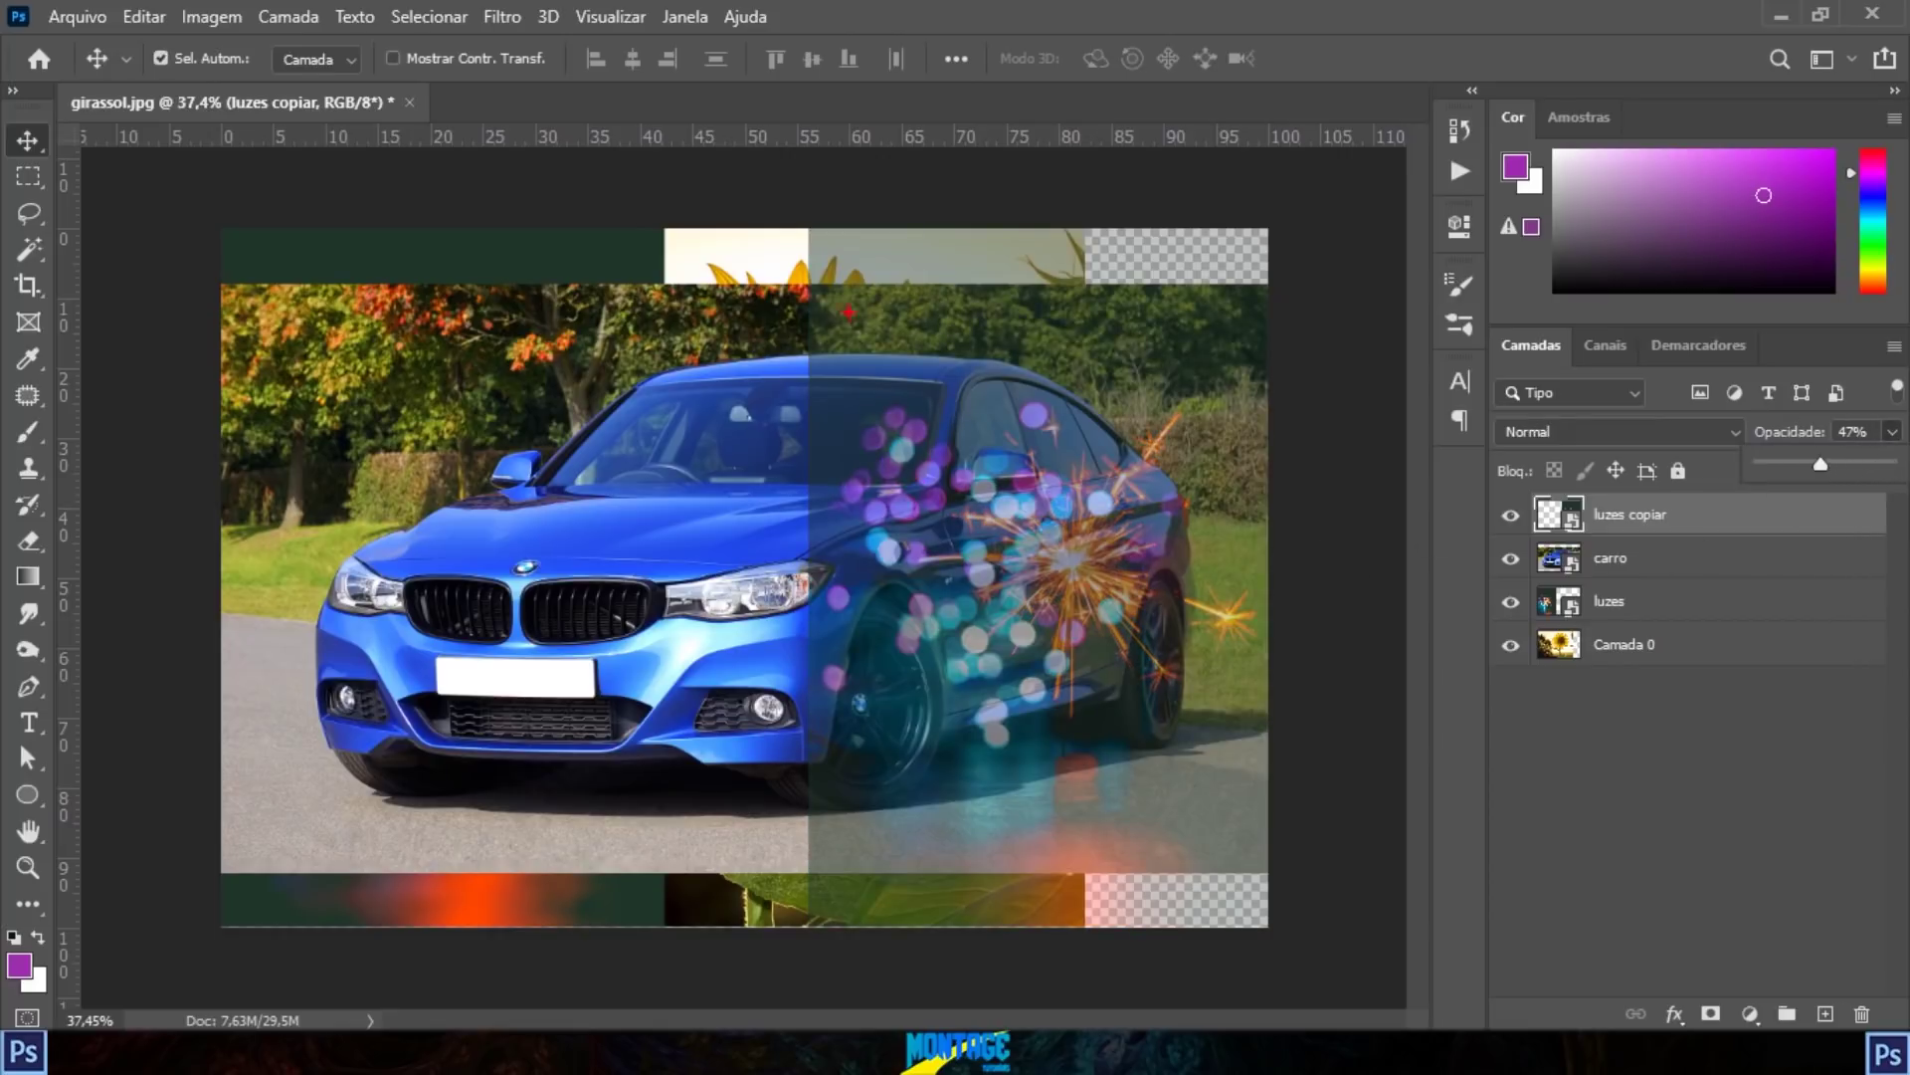
mouse_move(800, 198)
left_mouse_down()
mouse_move(1154, 803)
mouse_move(1296, 945)
left_mouse_up()
key("Escape")
left_click(1893, 434)
mouse_move(1835, 462)
left_mouse_down()
mouse_move(1752, 452)
mouse_move(1841, 469)
left_mouse_up()
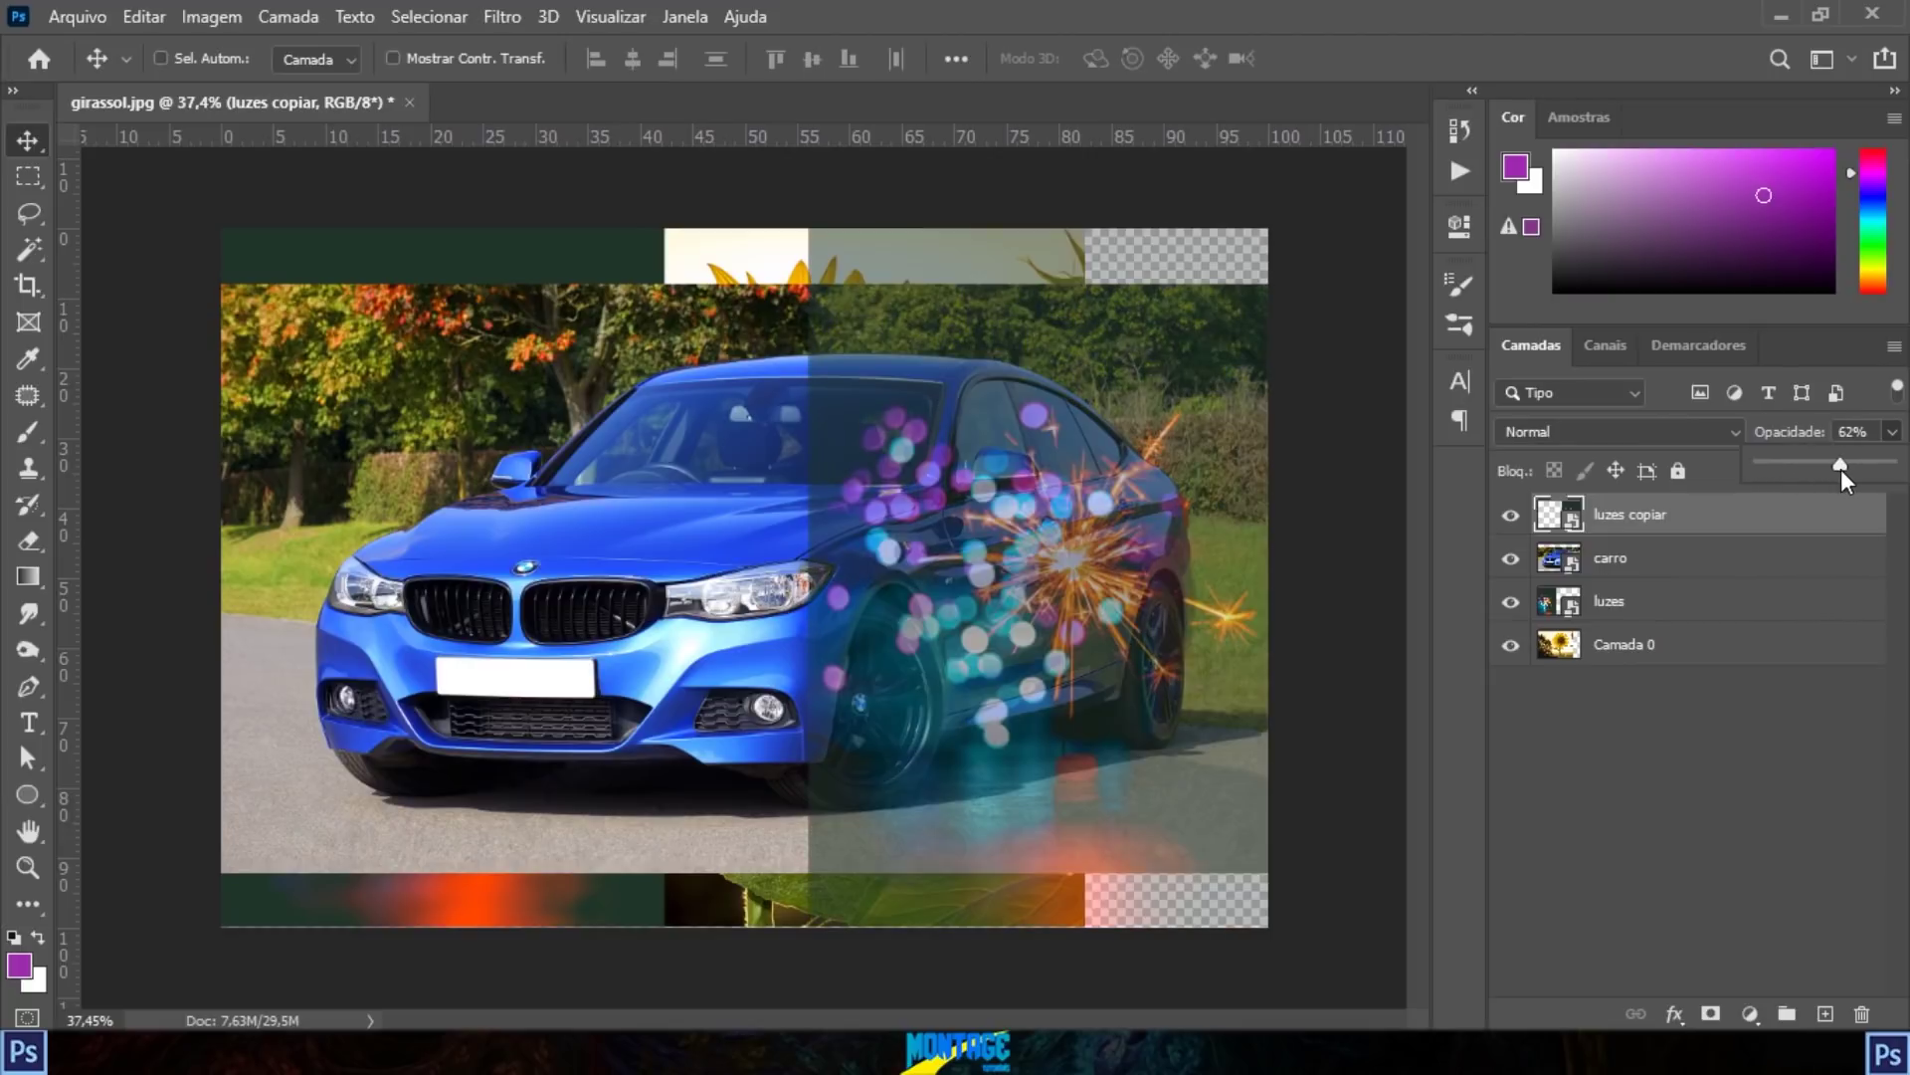
Step: Group the carro and luzes layers and try a lower opacity on the whole group
left_click(1642, 557)
left_click(1624, 601, "shift")
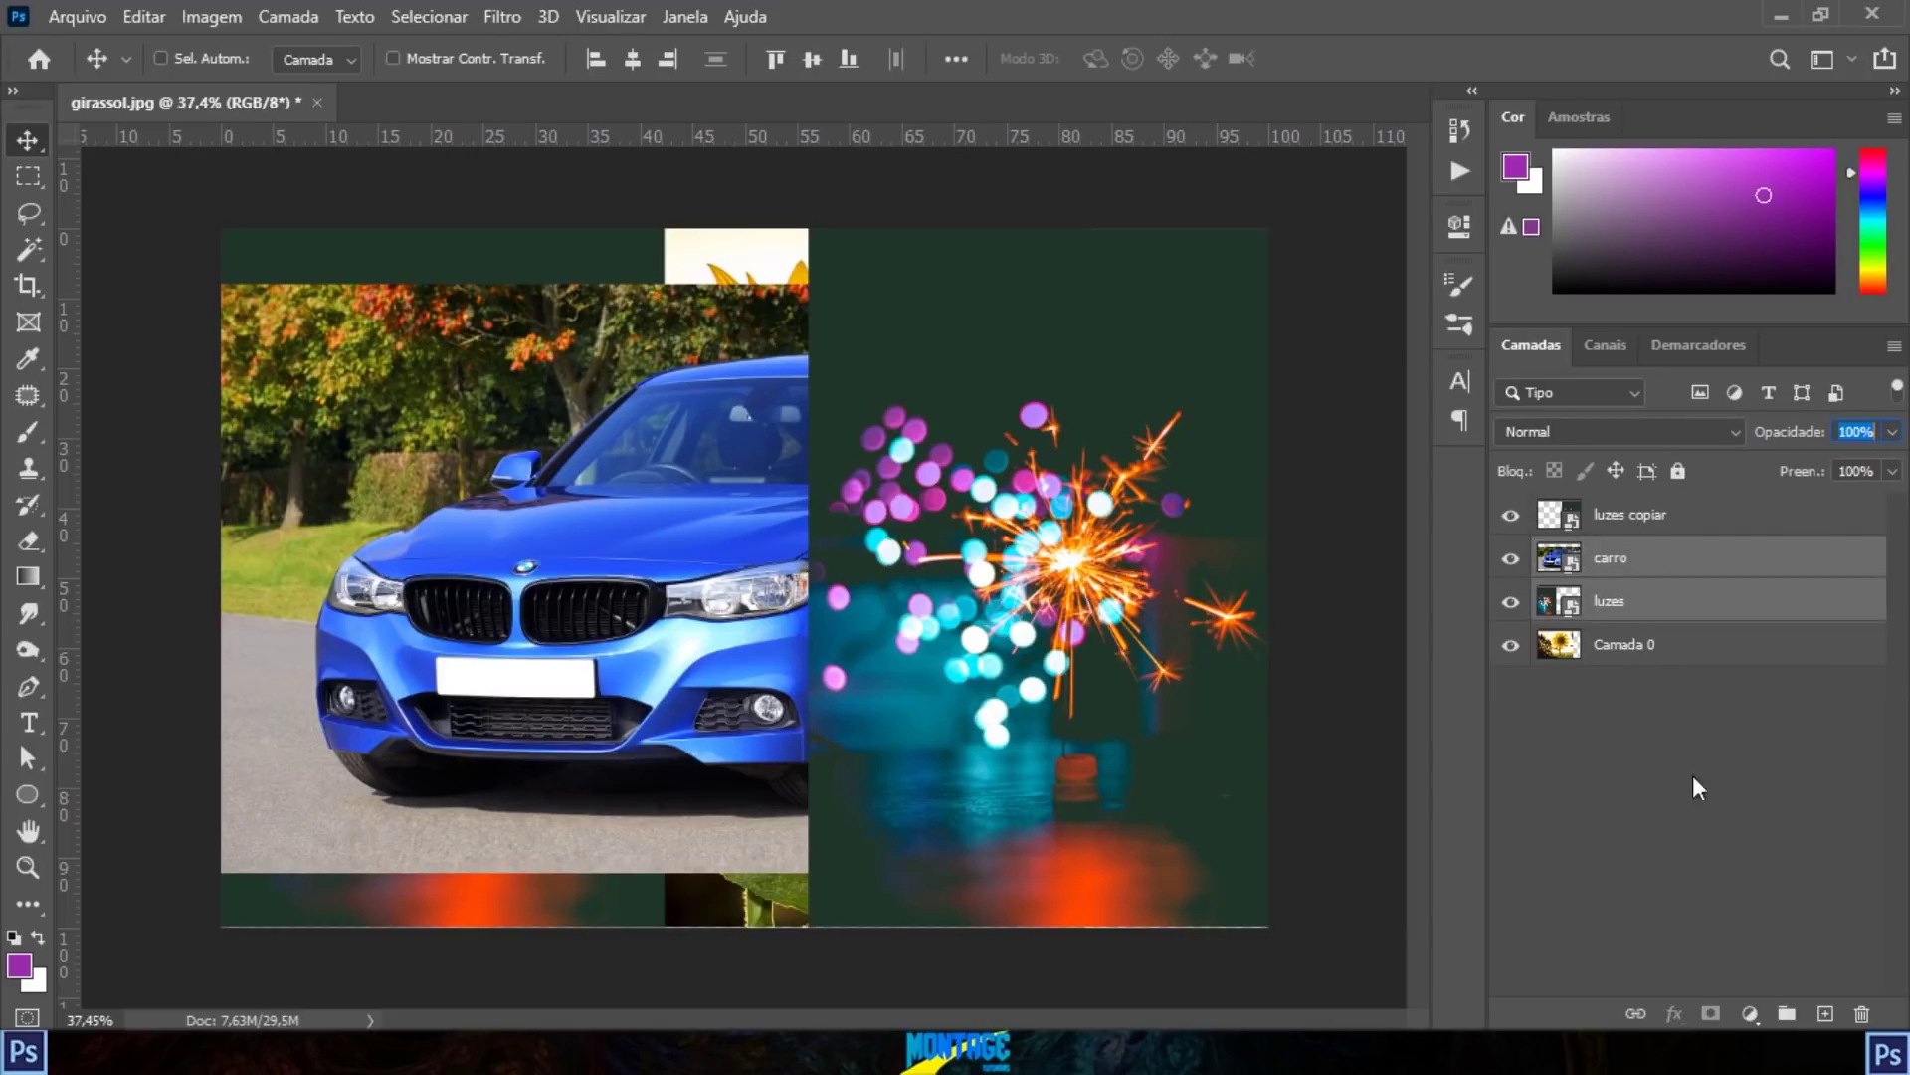
left_click(1787, 1013)
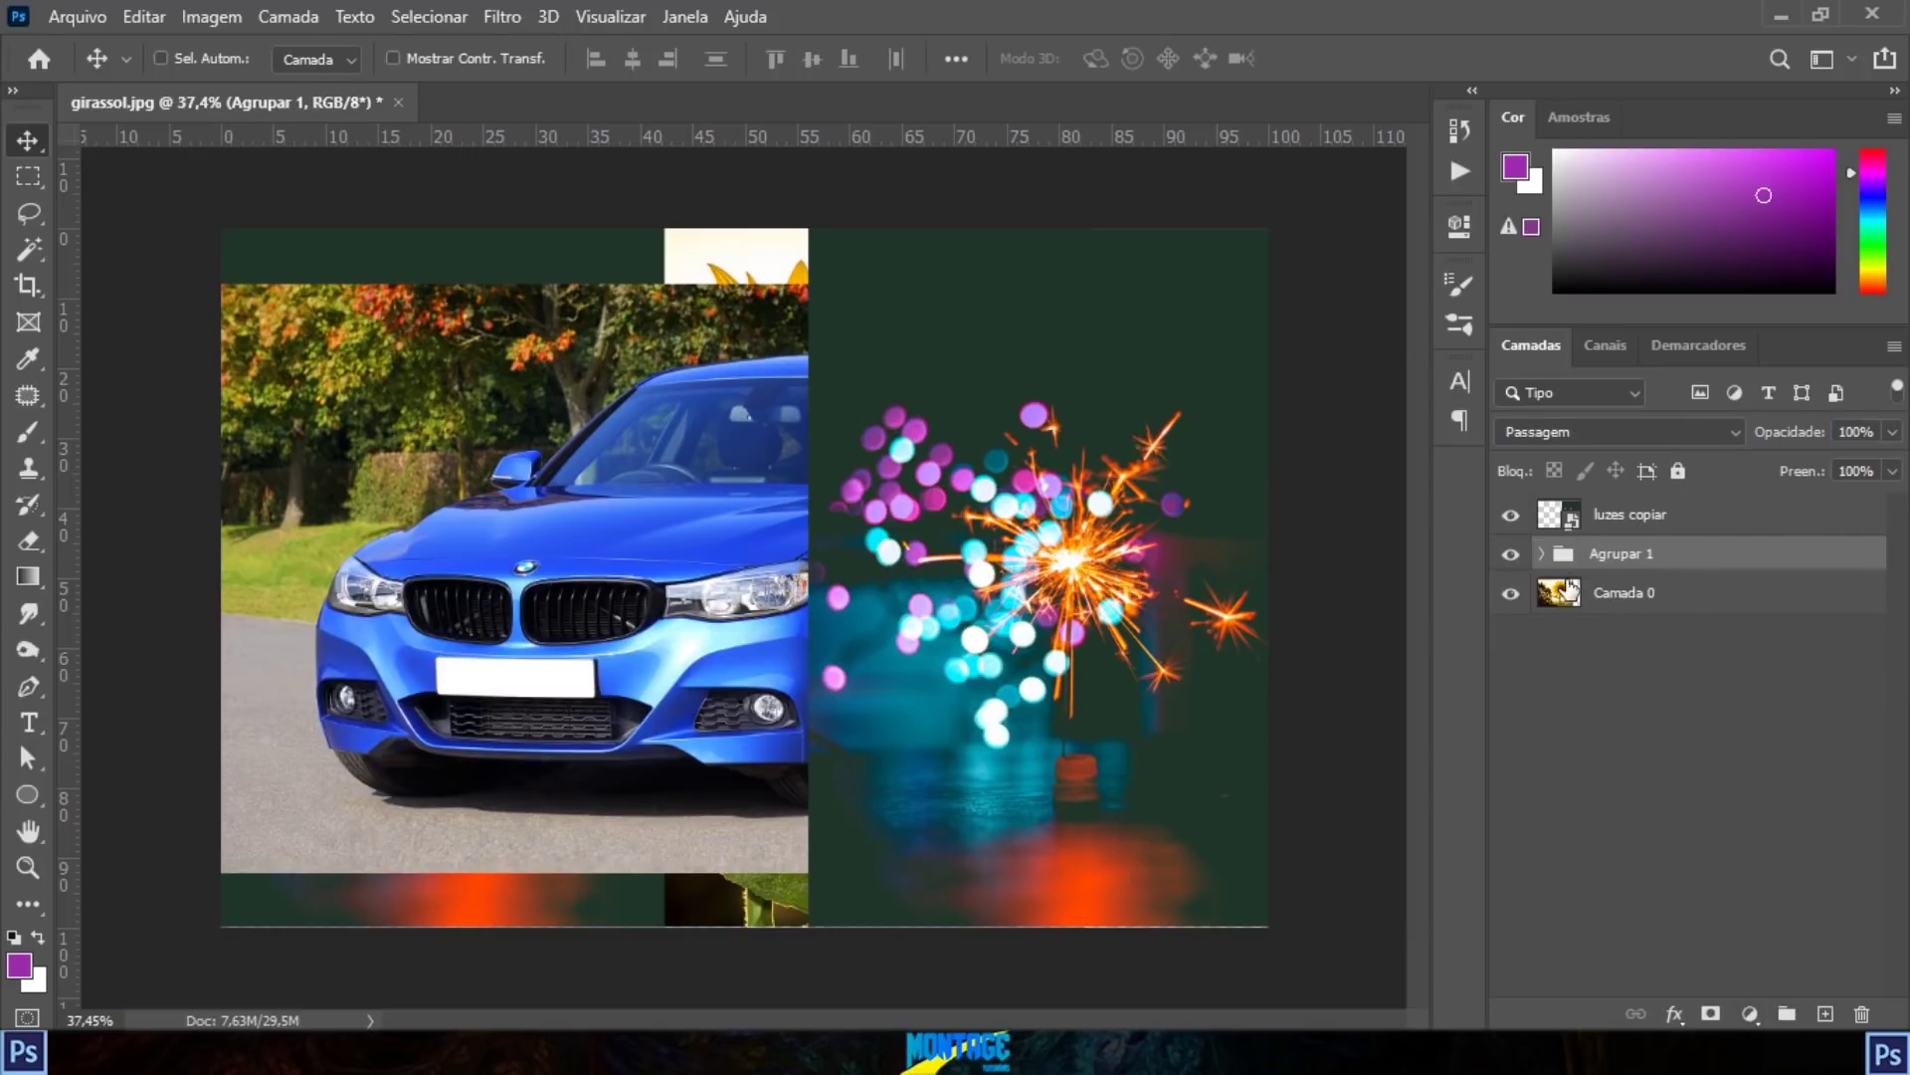
left_click(1891, 431)
left_click_drag(1895, 463, 1829, 456)
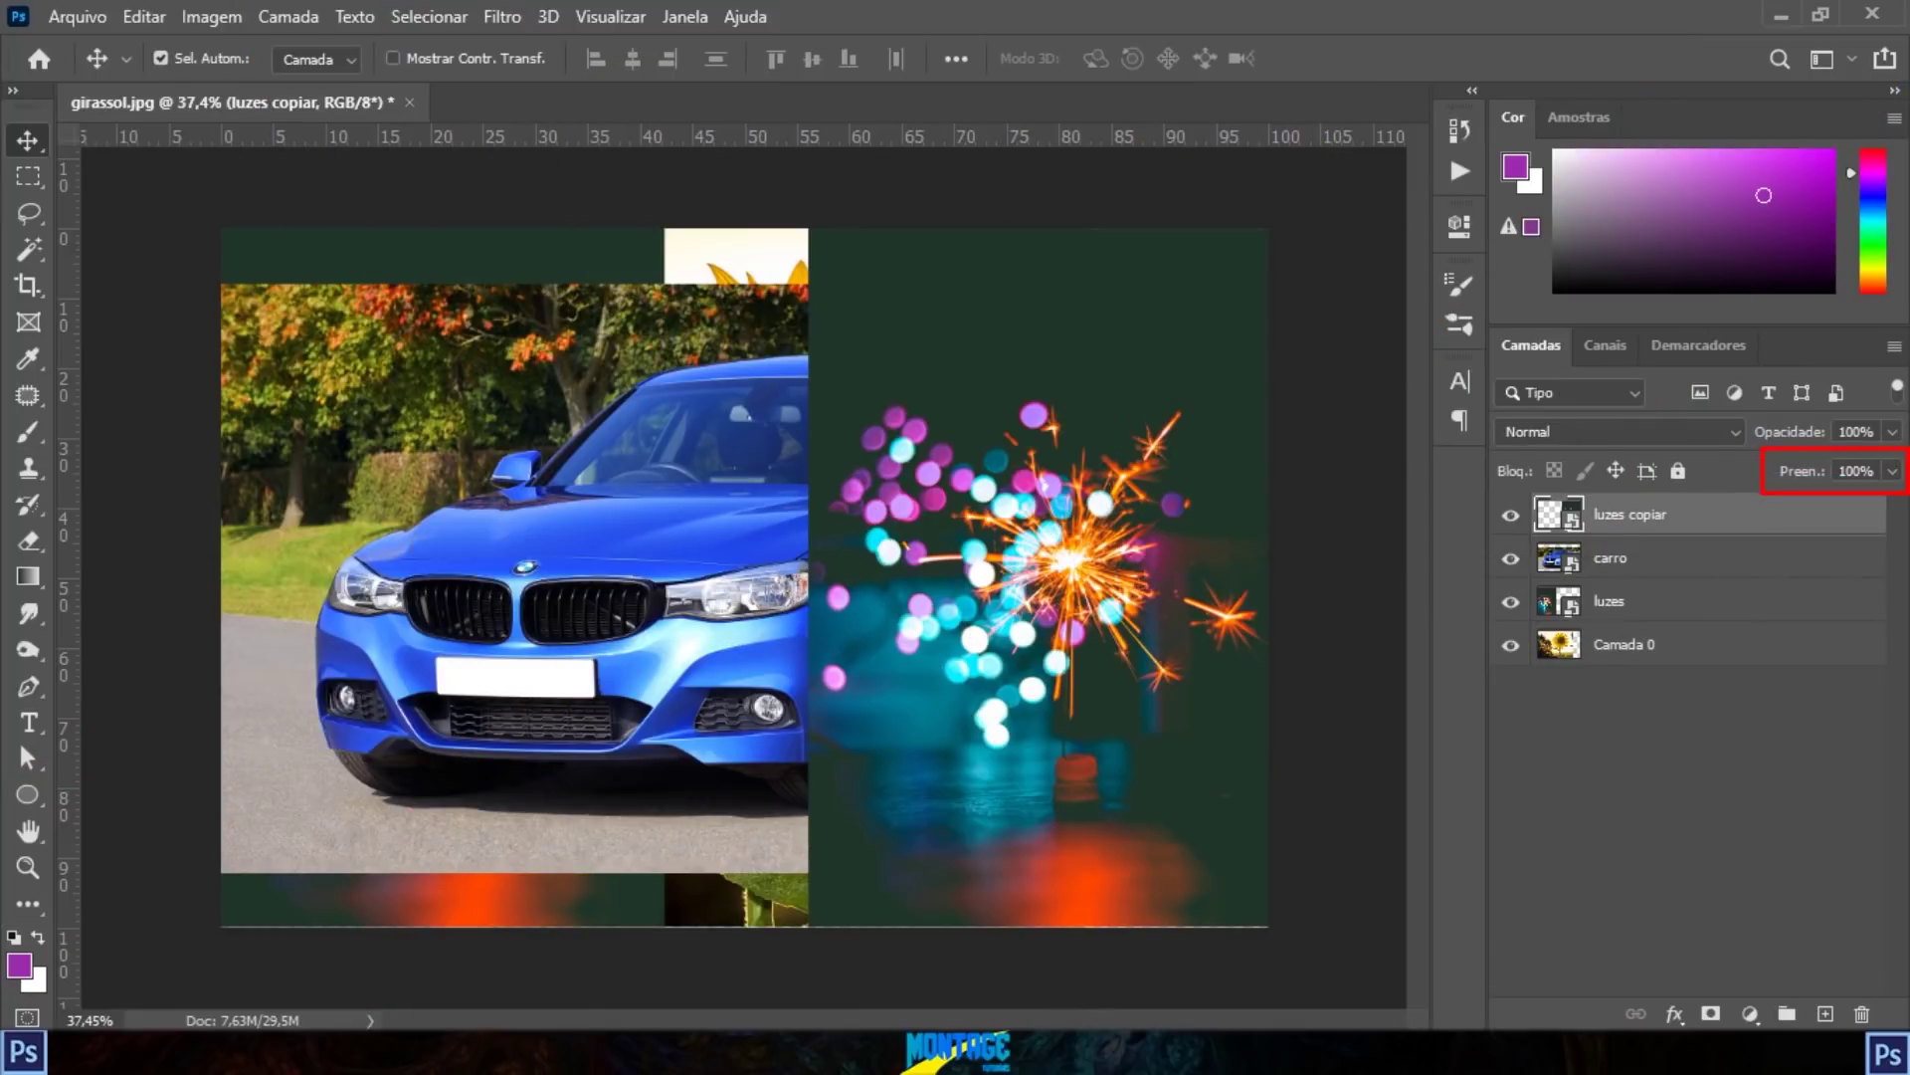
Step: Rename the Camada 0 layer to "girassol background" and deselect it
left_click(1662, 780)
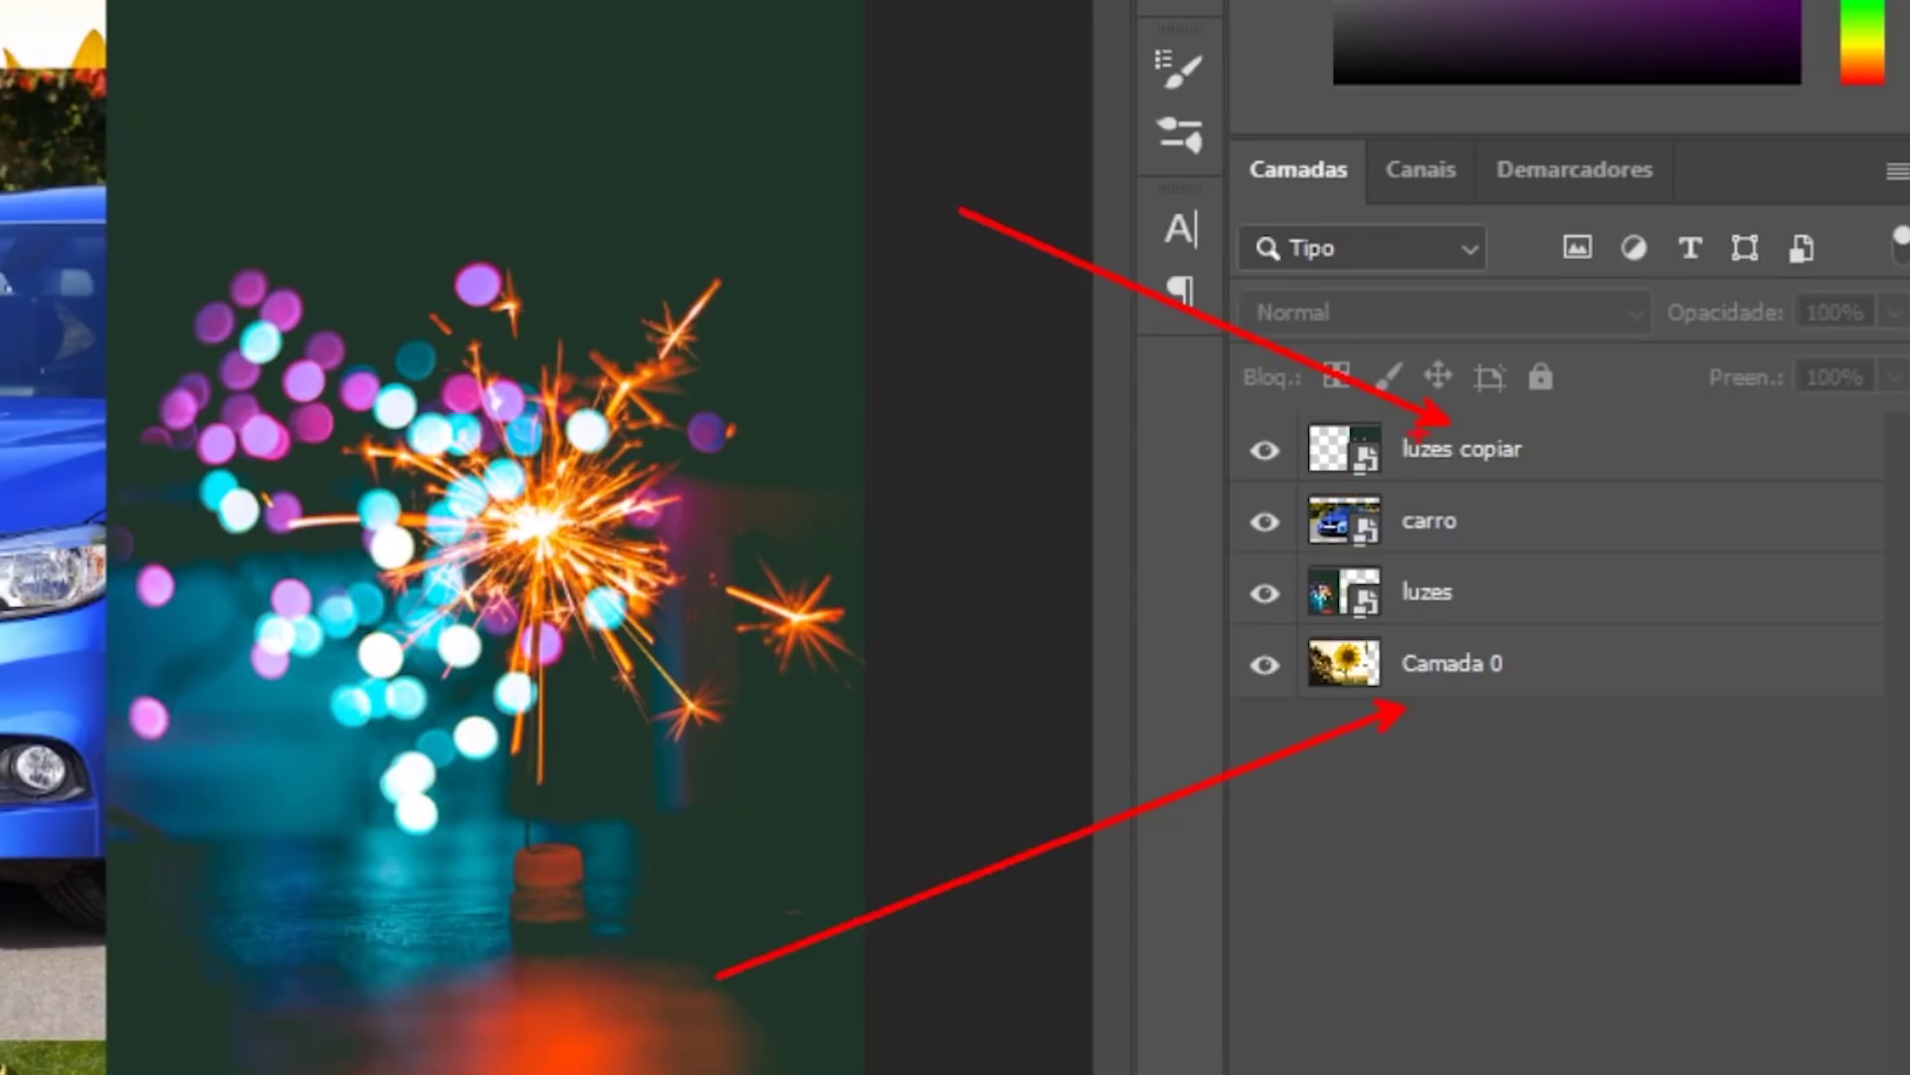
double_click(1465, 667)
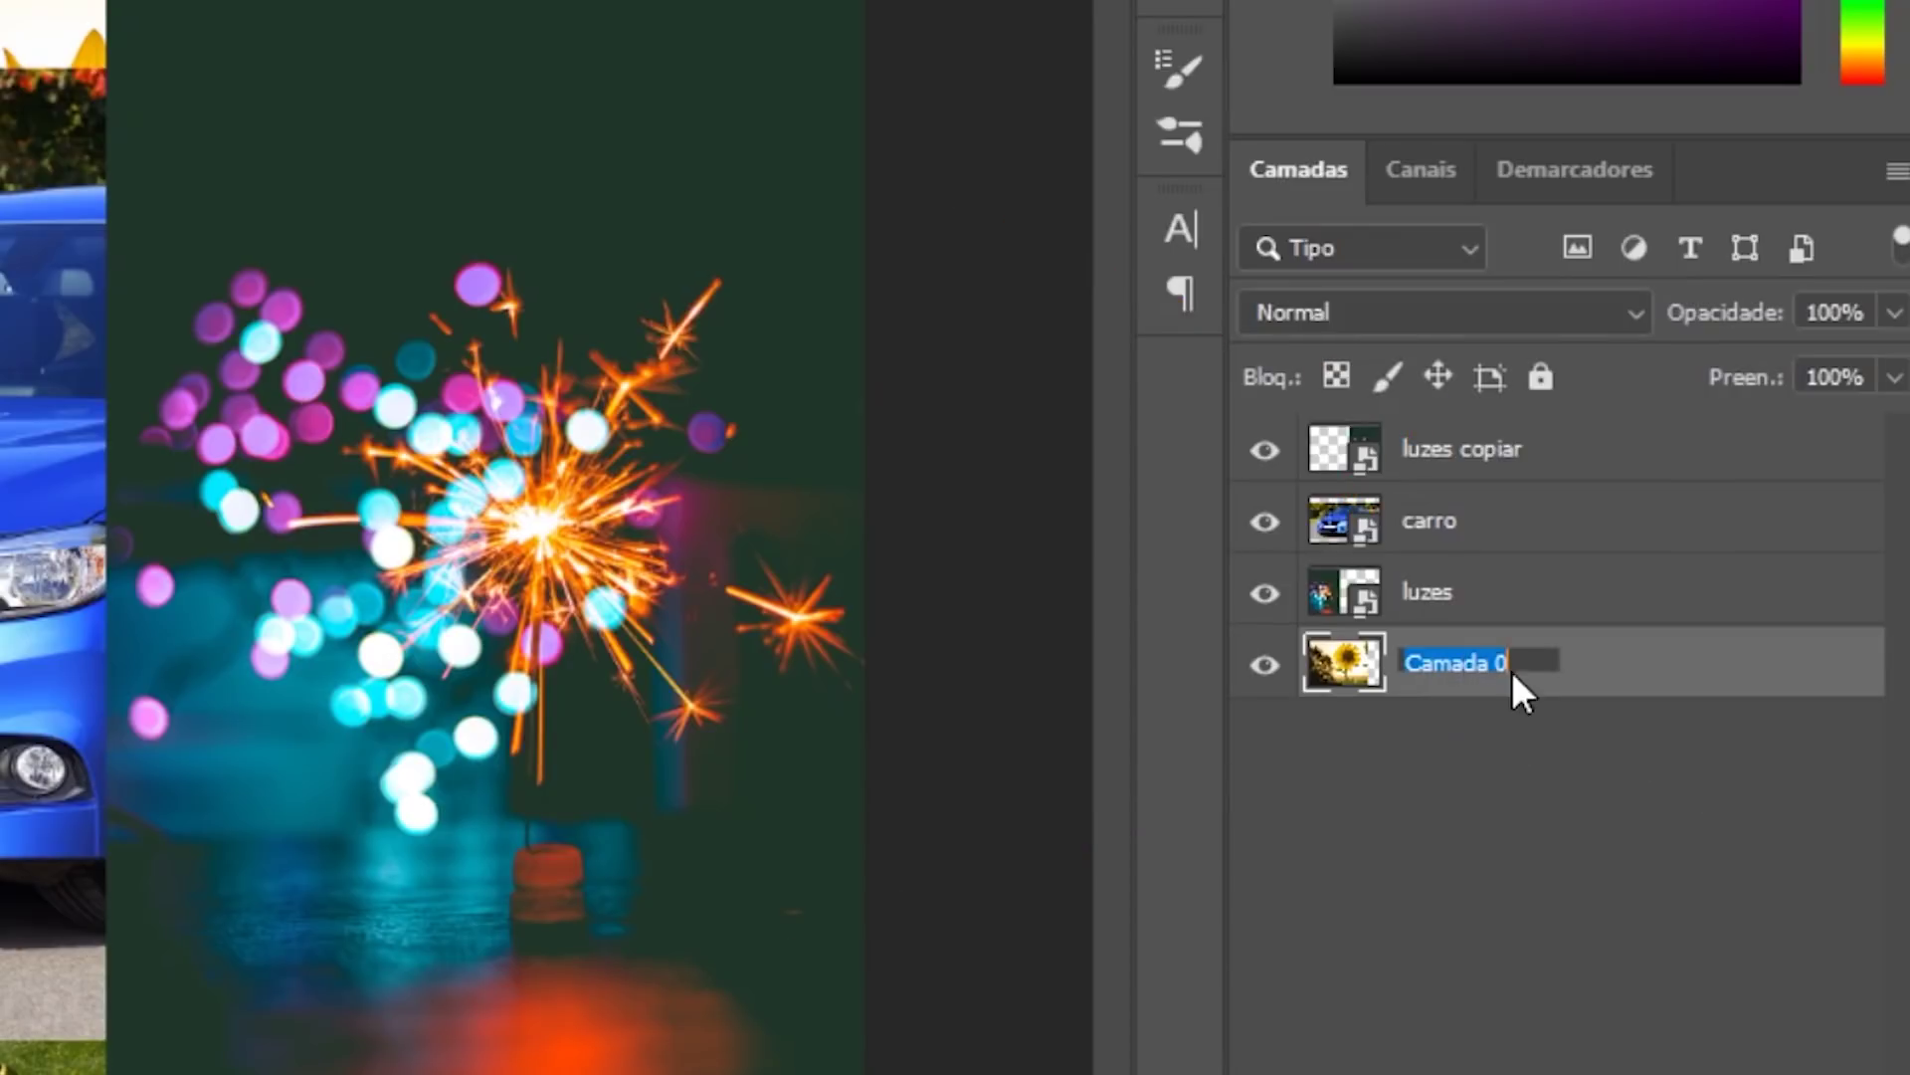
key("BackSpace")
type("girassol background")
key("Return")
left_click(1728, 1007)
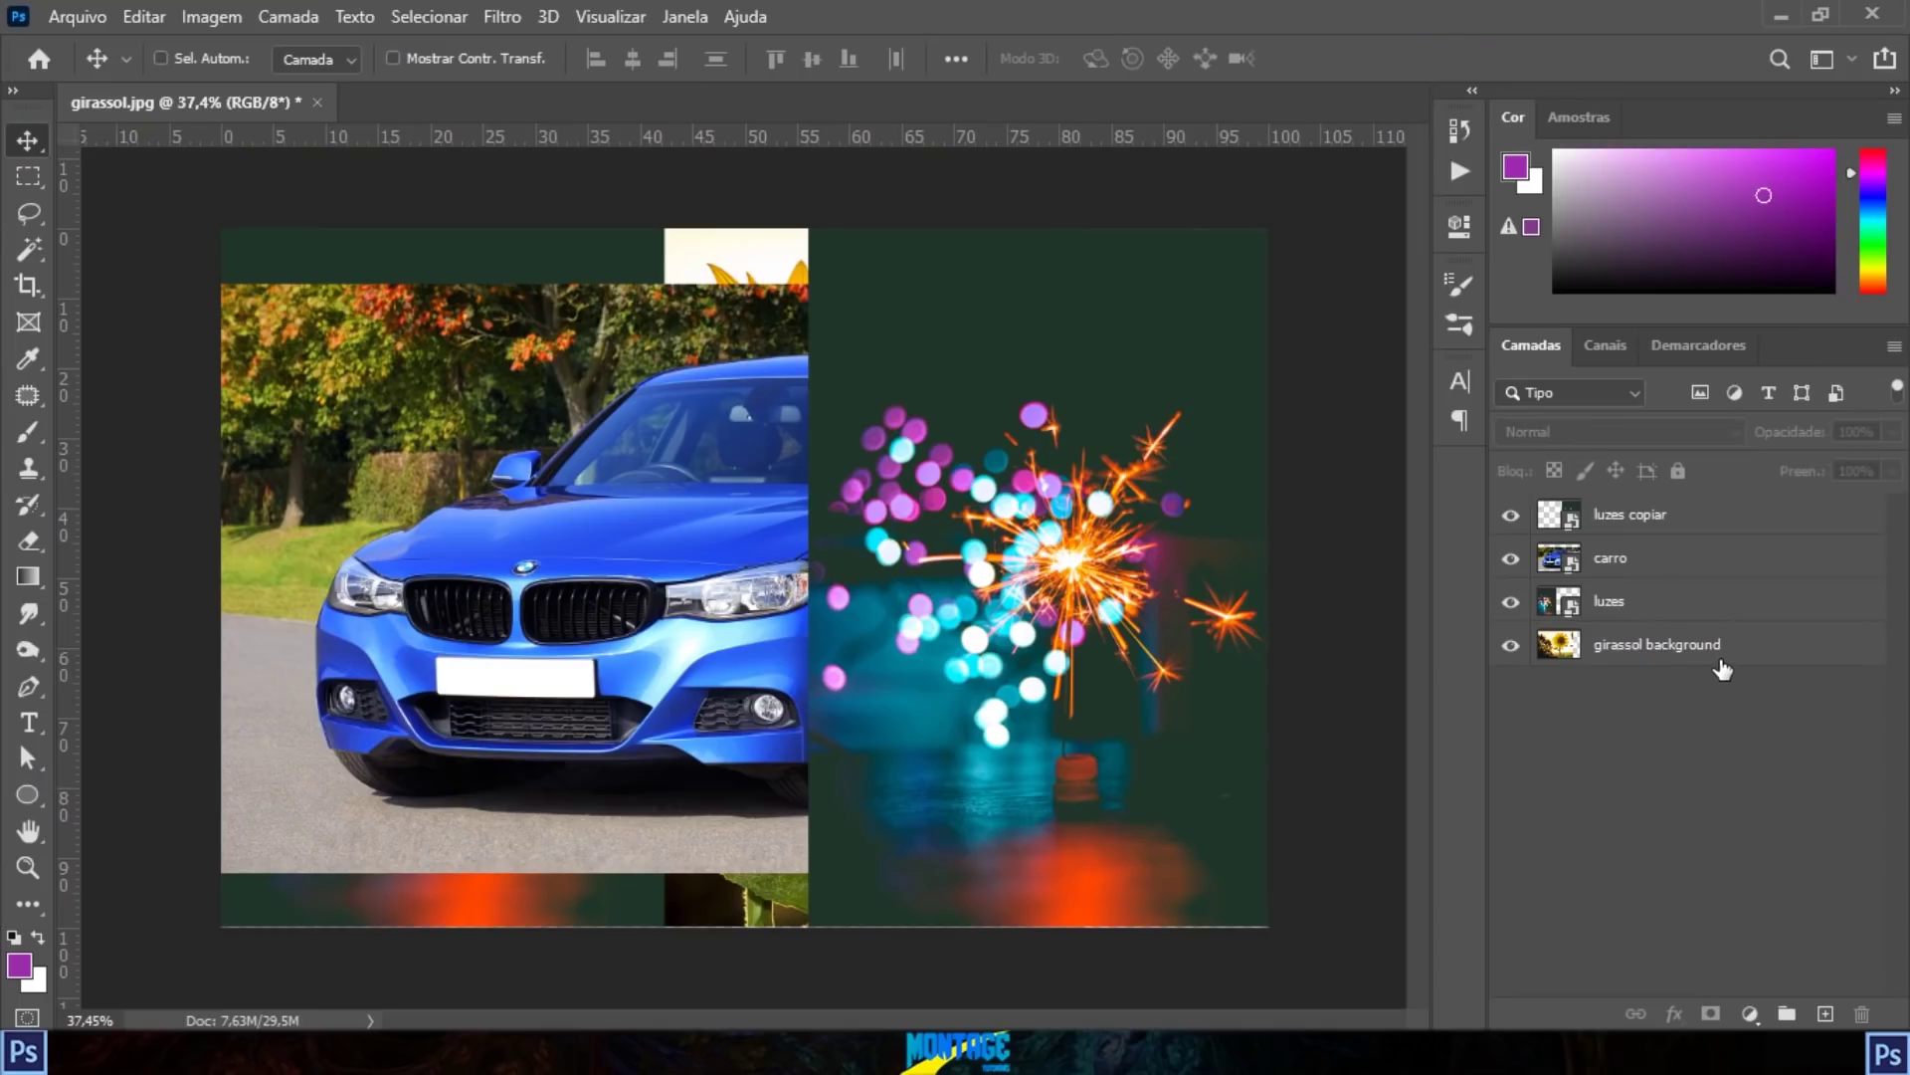
Step: Open and cancel the girassol background layer's style options, and open its name for editing without changing it
left_click(1694, 649)
left_click(1728, 776)
left_click(1797, 661)
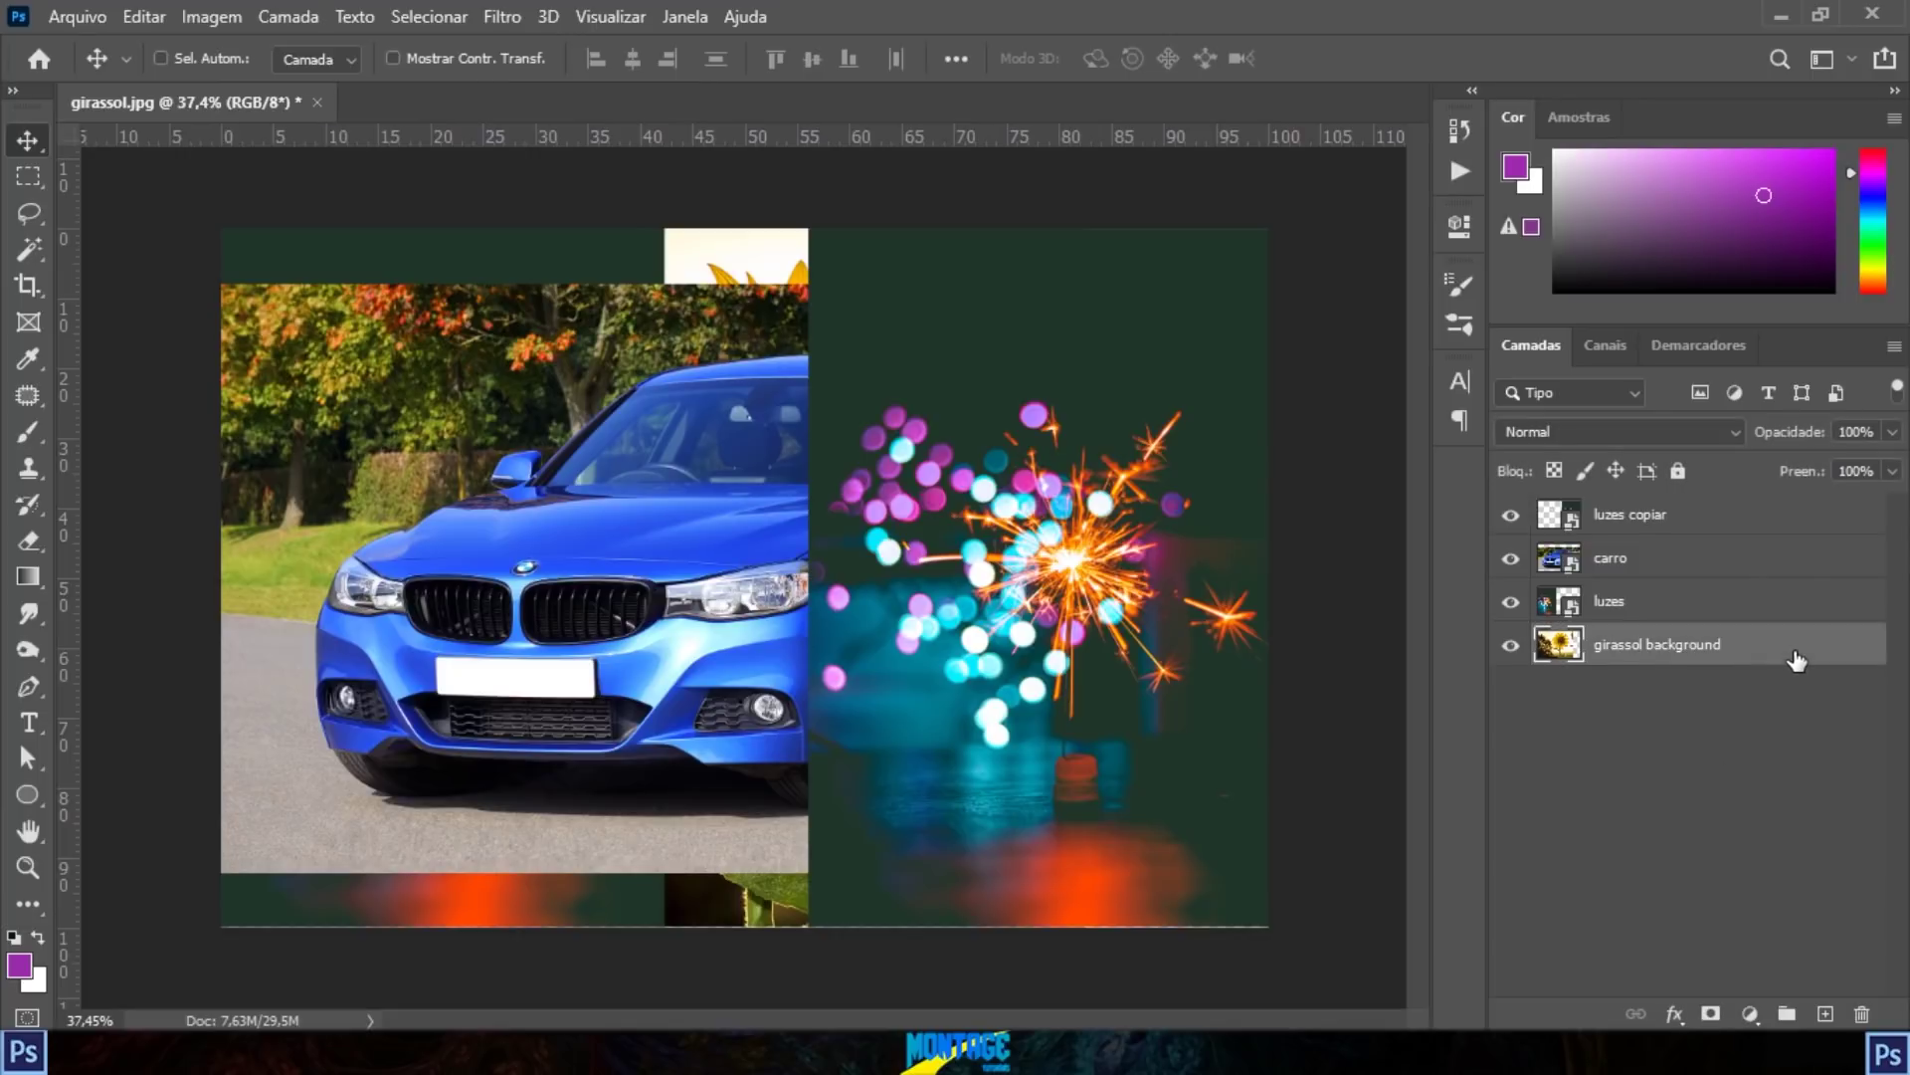
double_click(1649, 664)
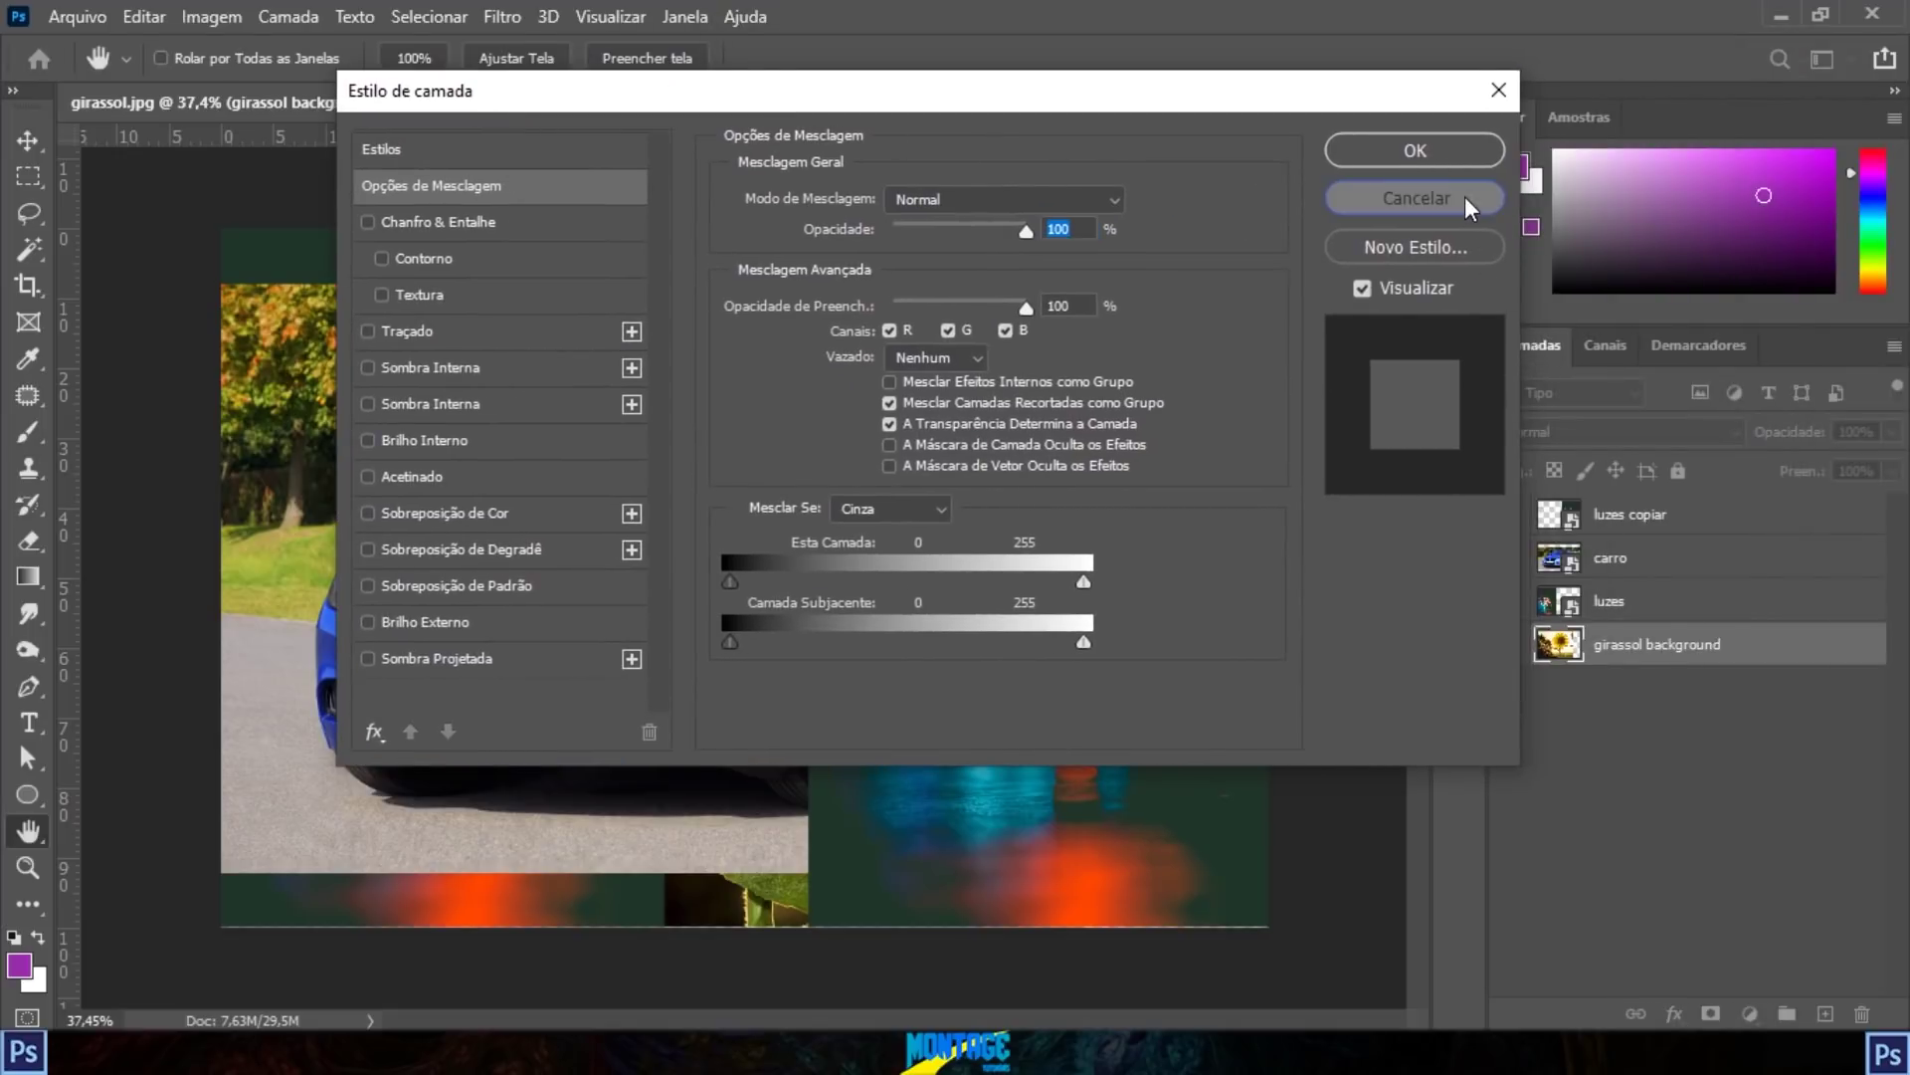
left_click(1464, 195)
double_click(1632, 645)
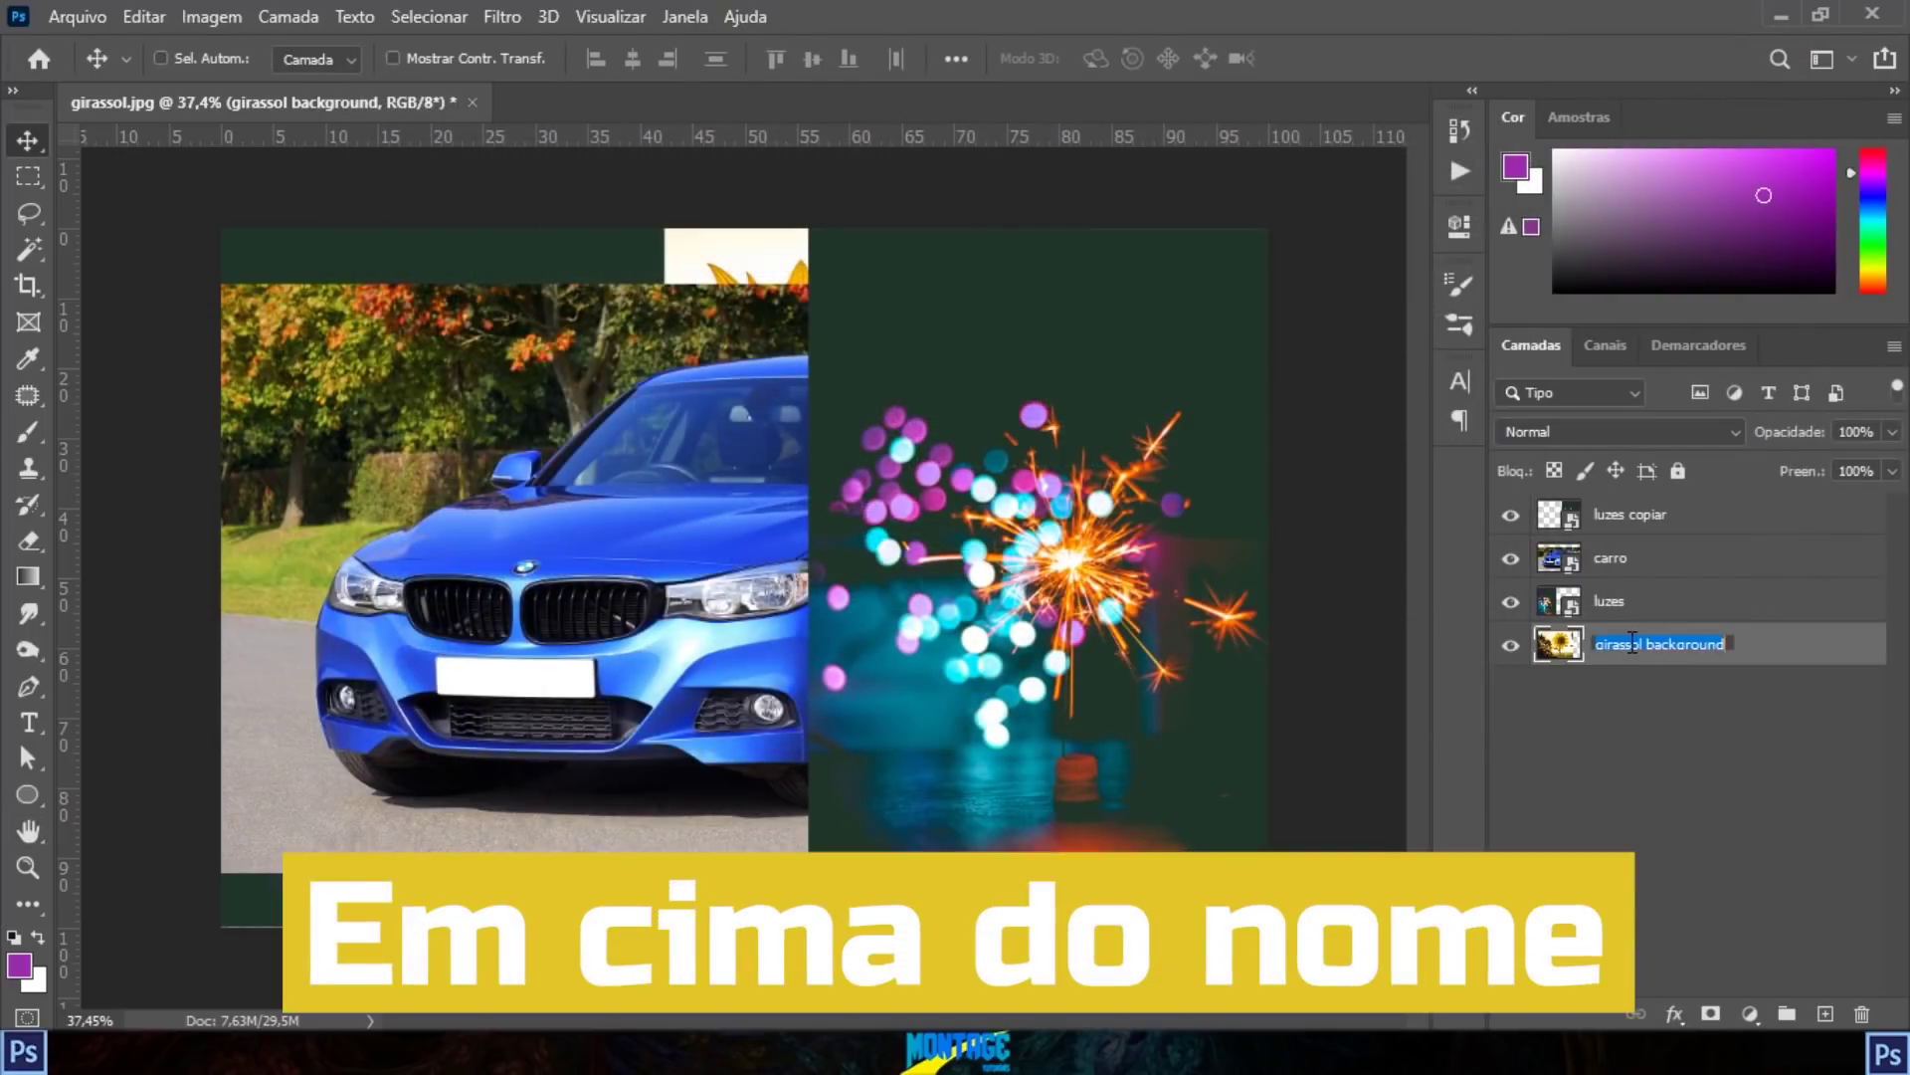
left_click(1642, 573)
Step: Rename the luzes copiar layer to "luzes 2"
double_click(1632, 513)
left_click_drag(1682, 513, 1627, 514)
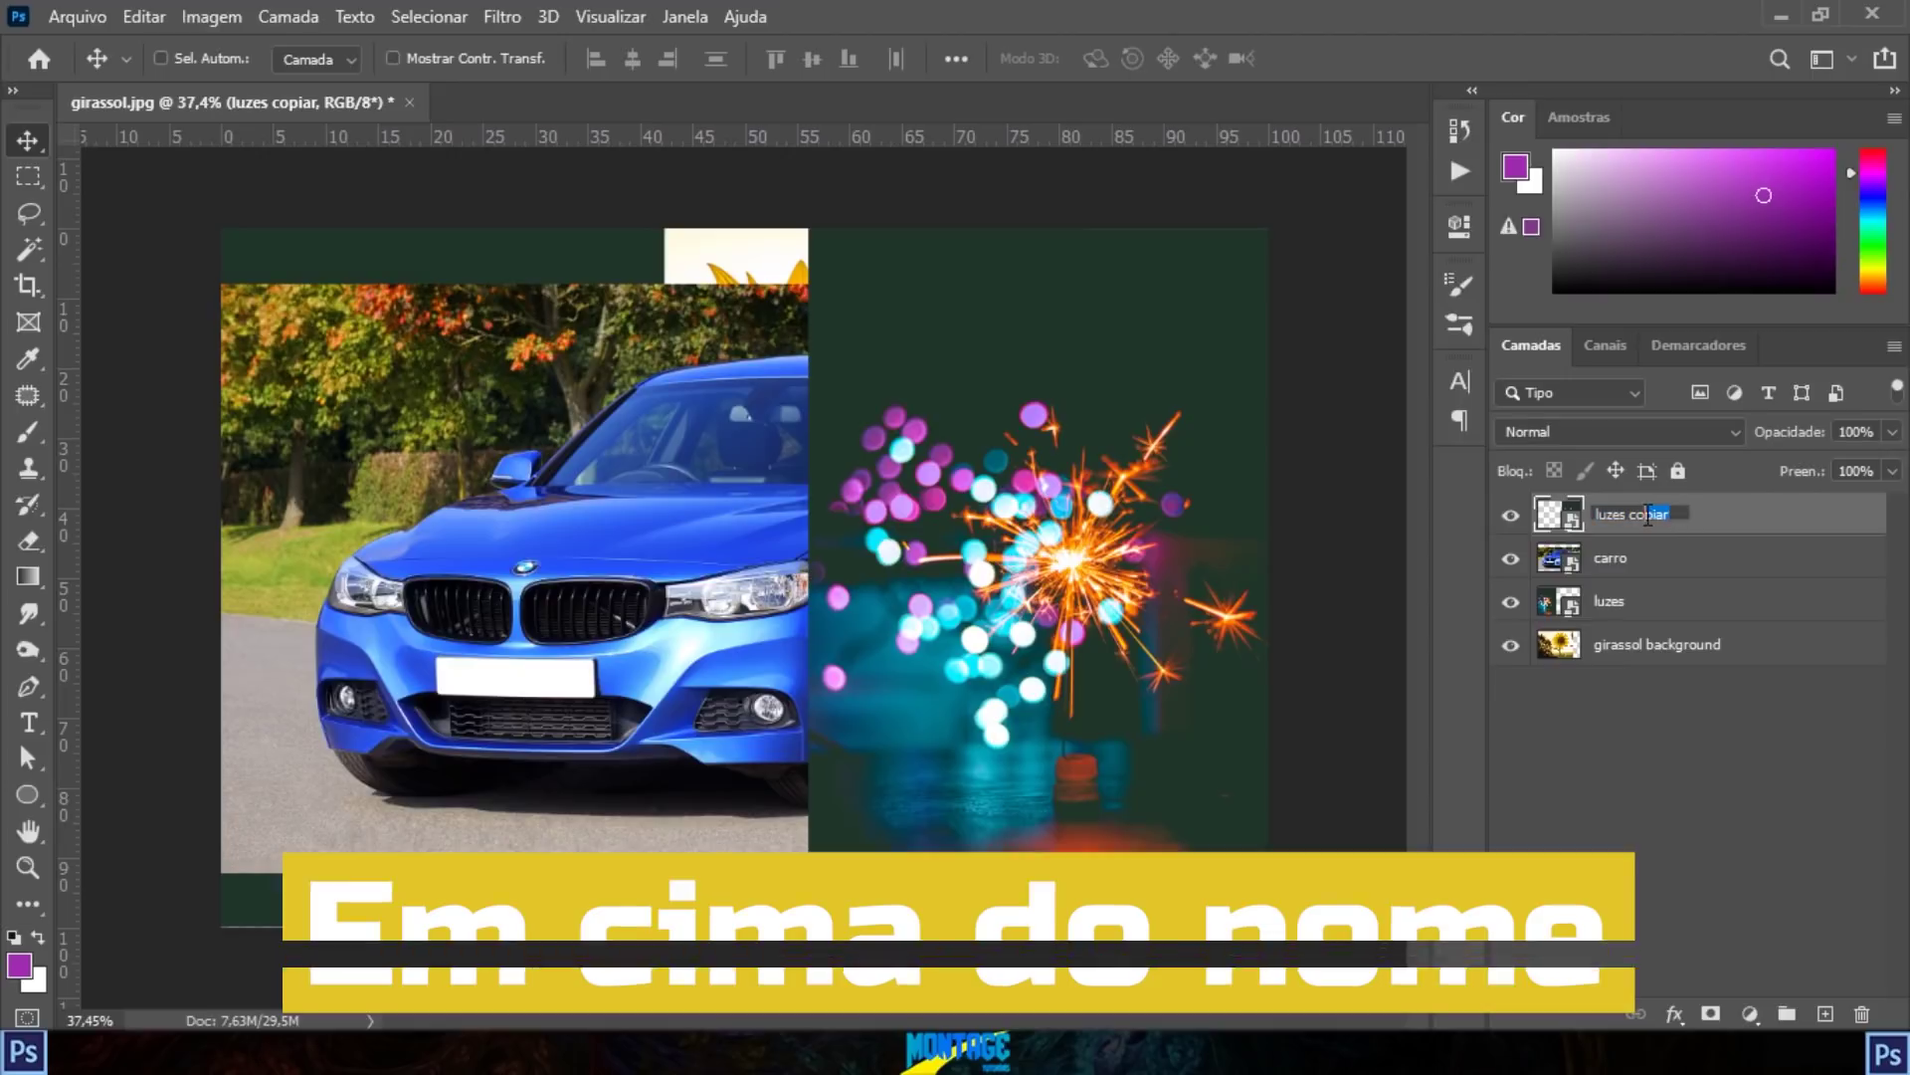
key("BackSpace")
type("2")
left_click(1600, 739)
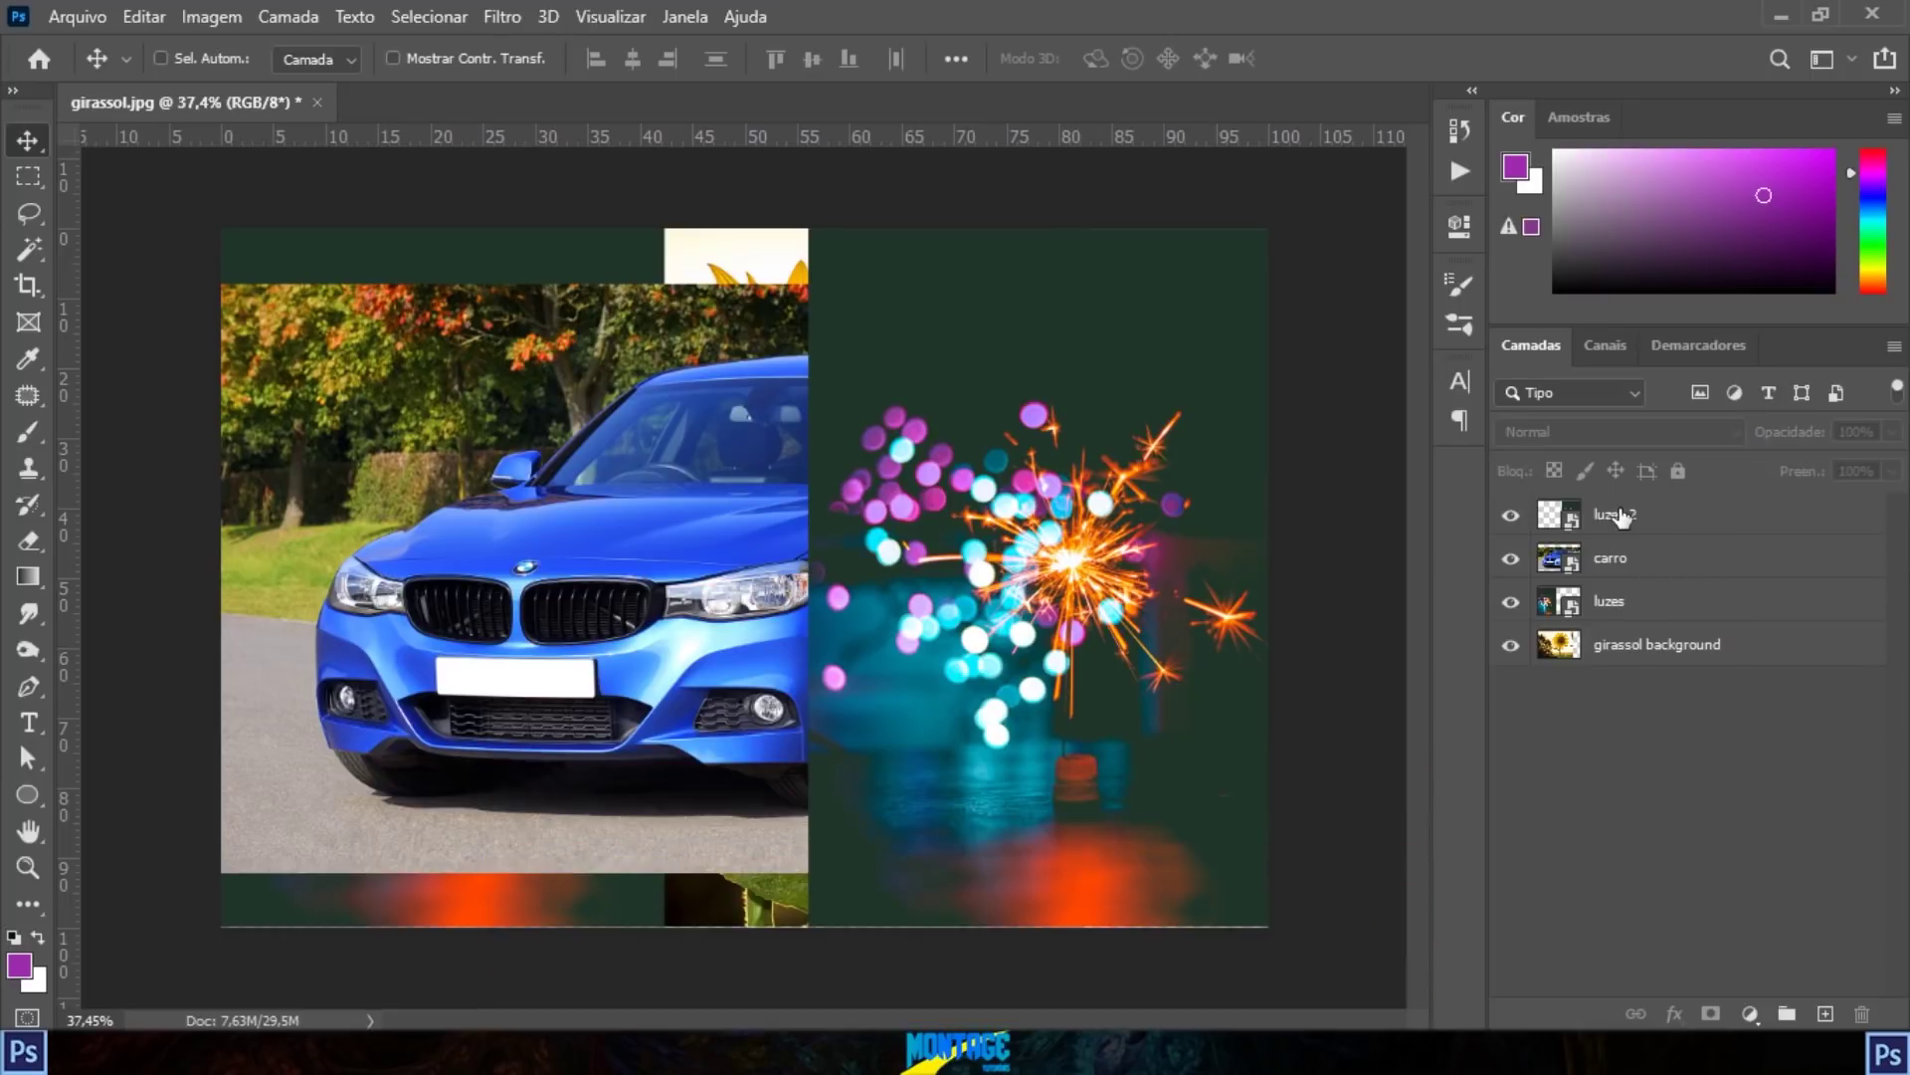
Step: Group the luzes 2 and carro layers and expand the new group to show its layers
left_click(1659, 515)
left_click(1651, 560, "ctrl")
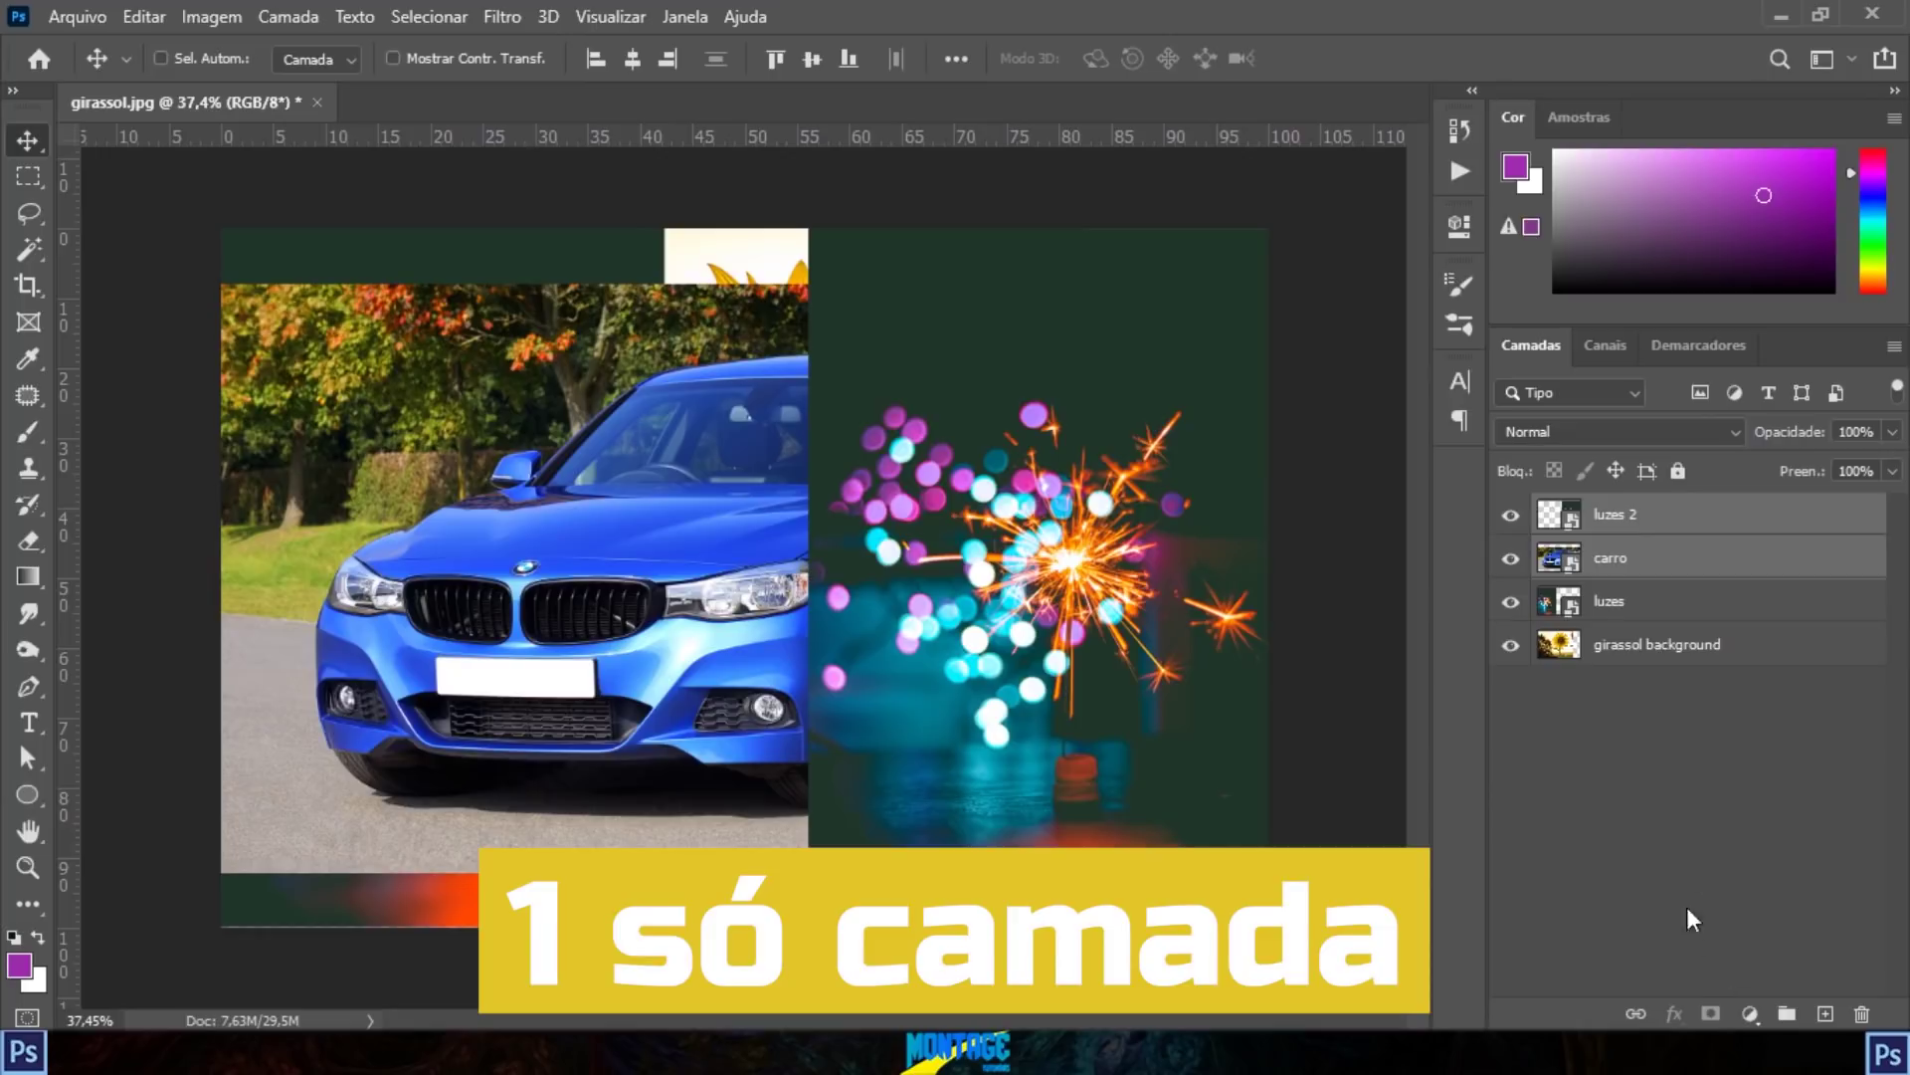
left_click(1787, 1013)
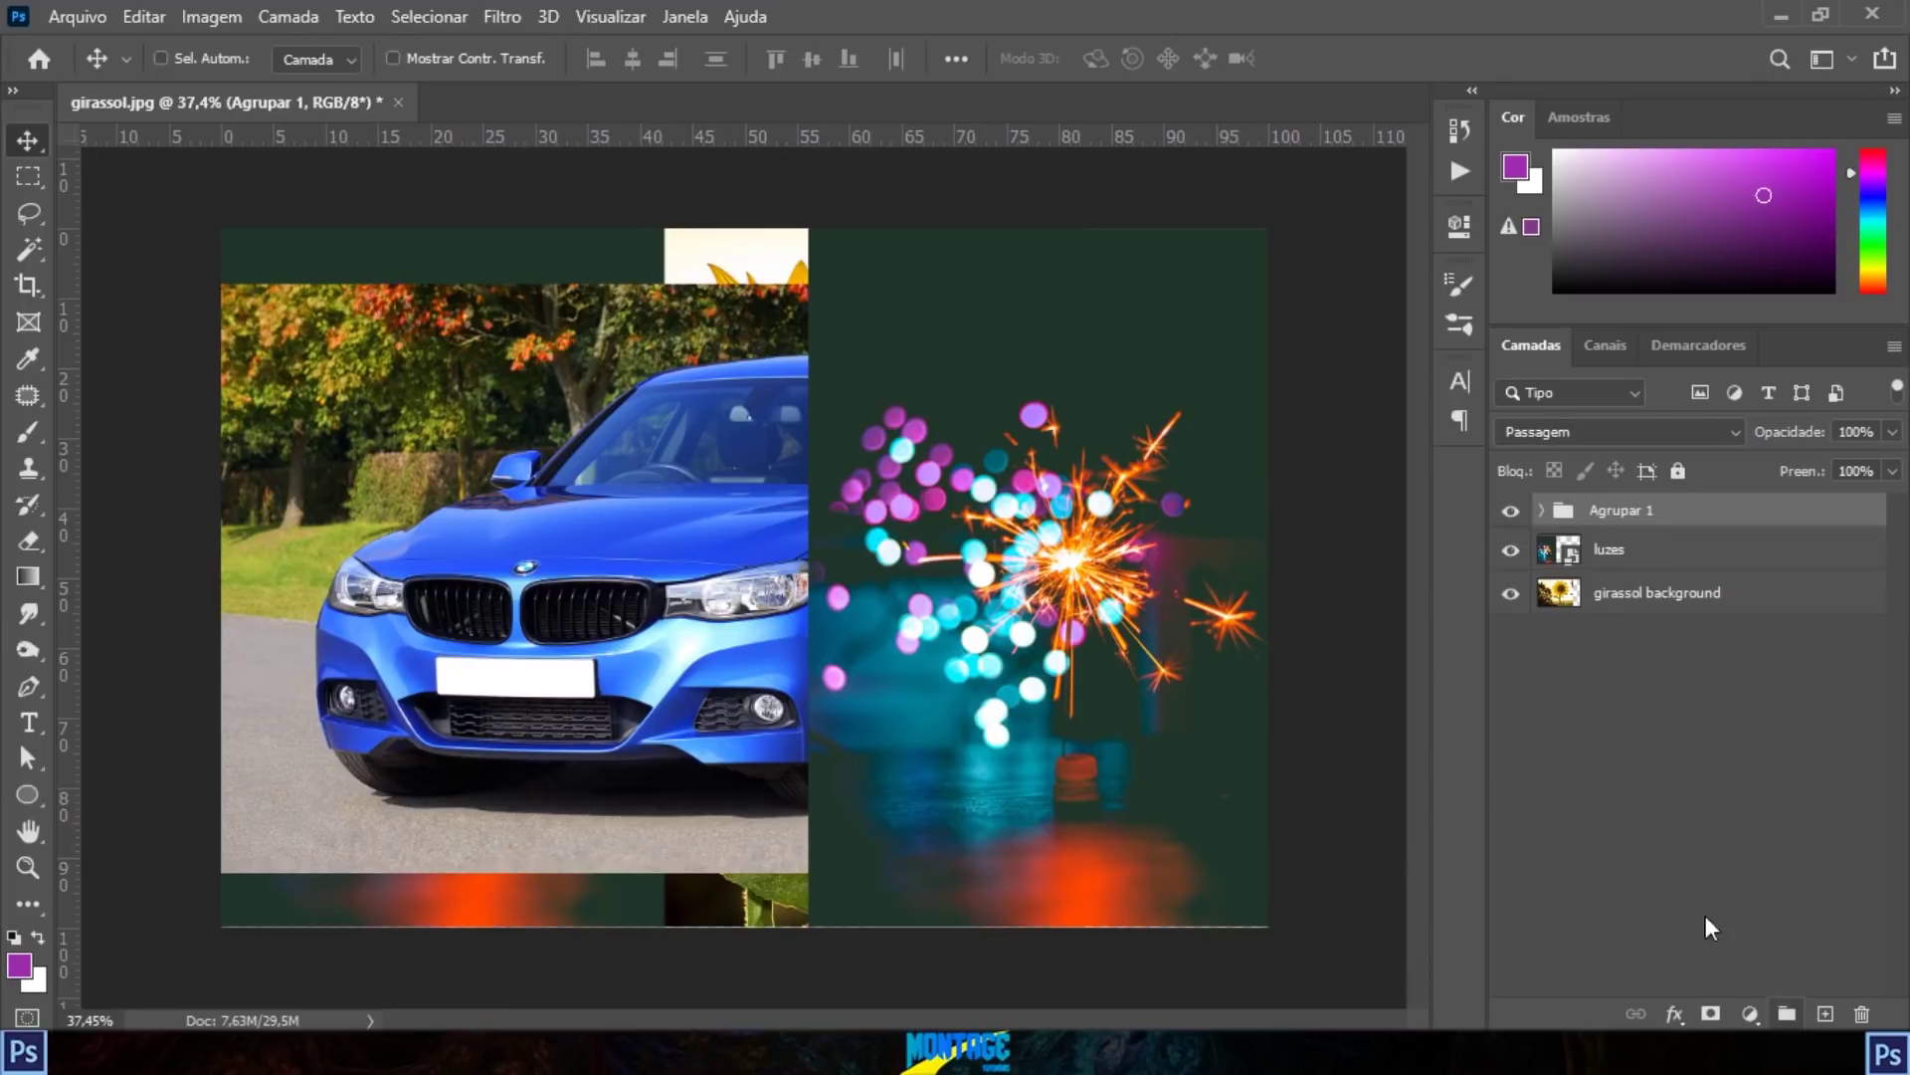
left_click(1542, 509)
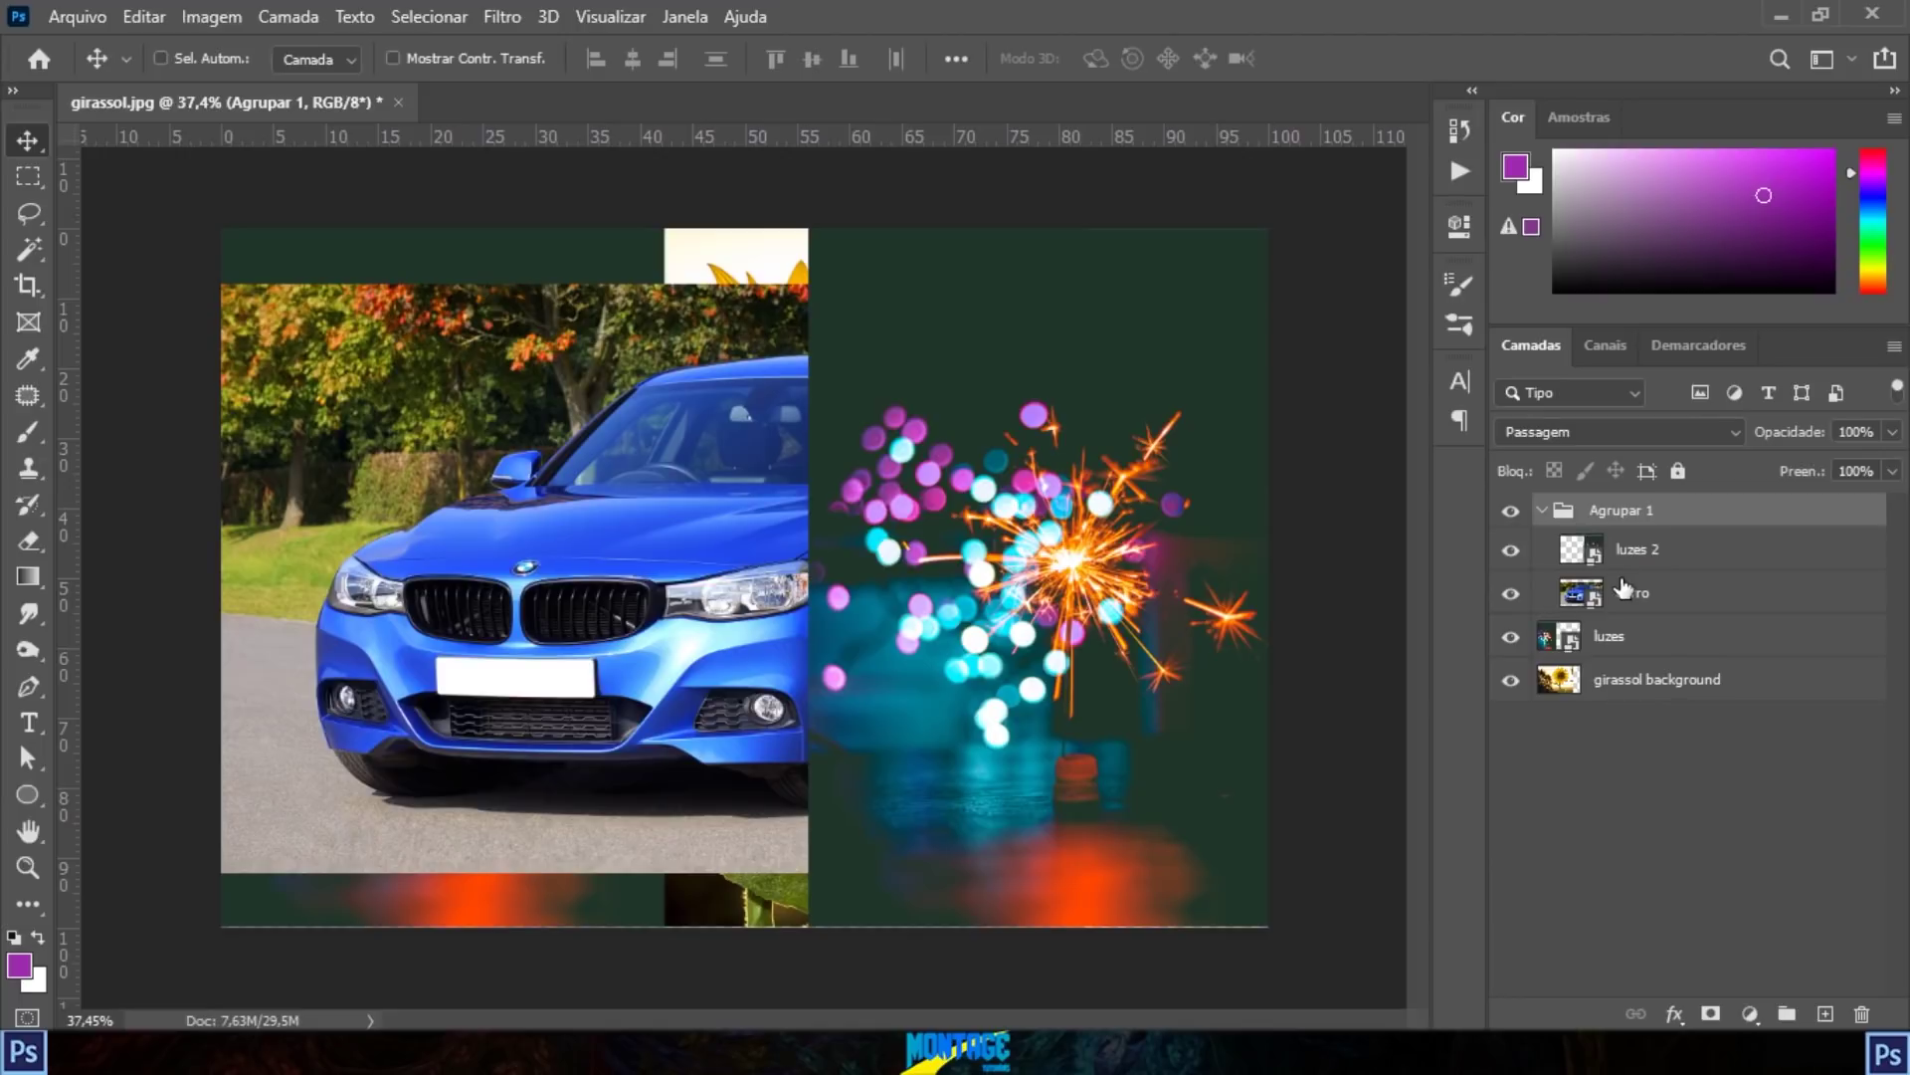
Step: Ungroup the luzes 2 and carro layers and merge them into a single layer
left_click(1632, 555)
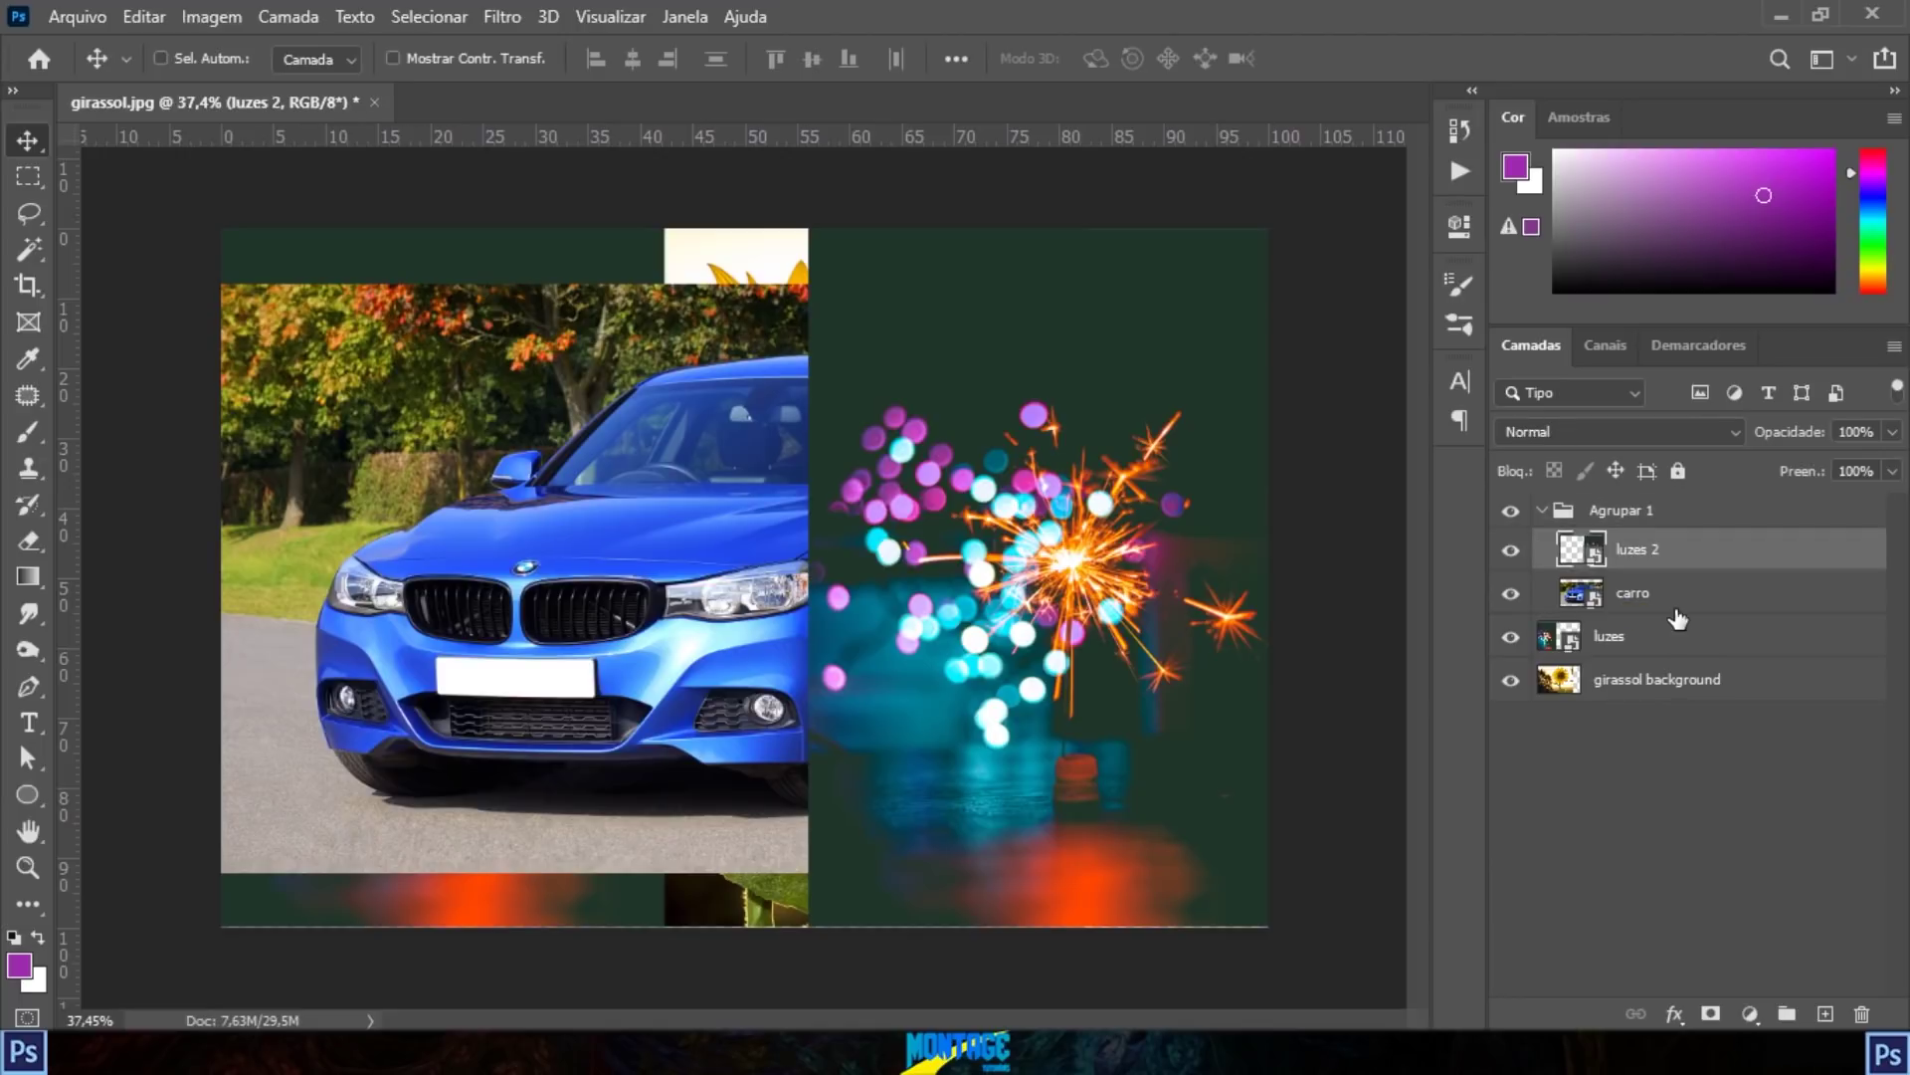
left_click(1659, 609)
key("ctrl+shift+g")
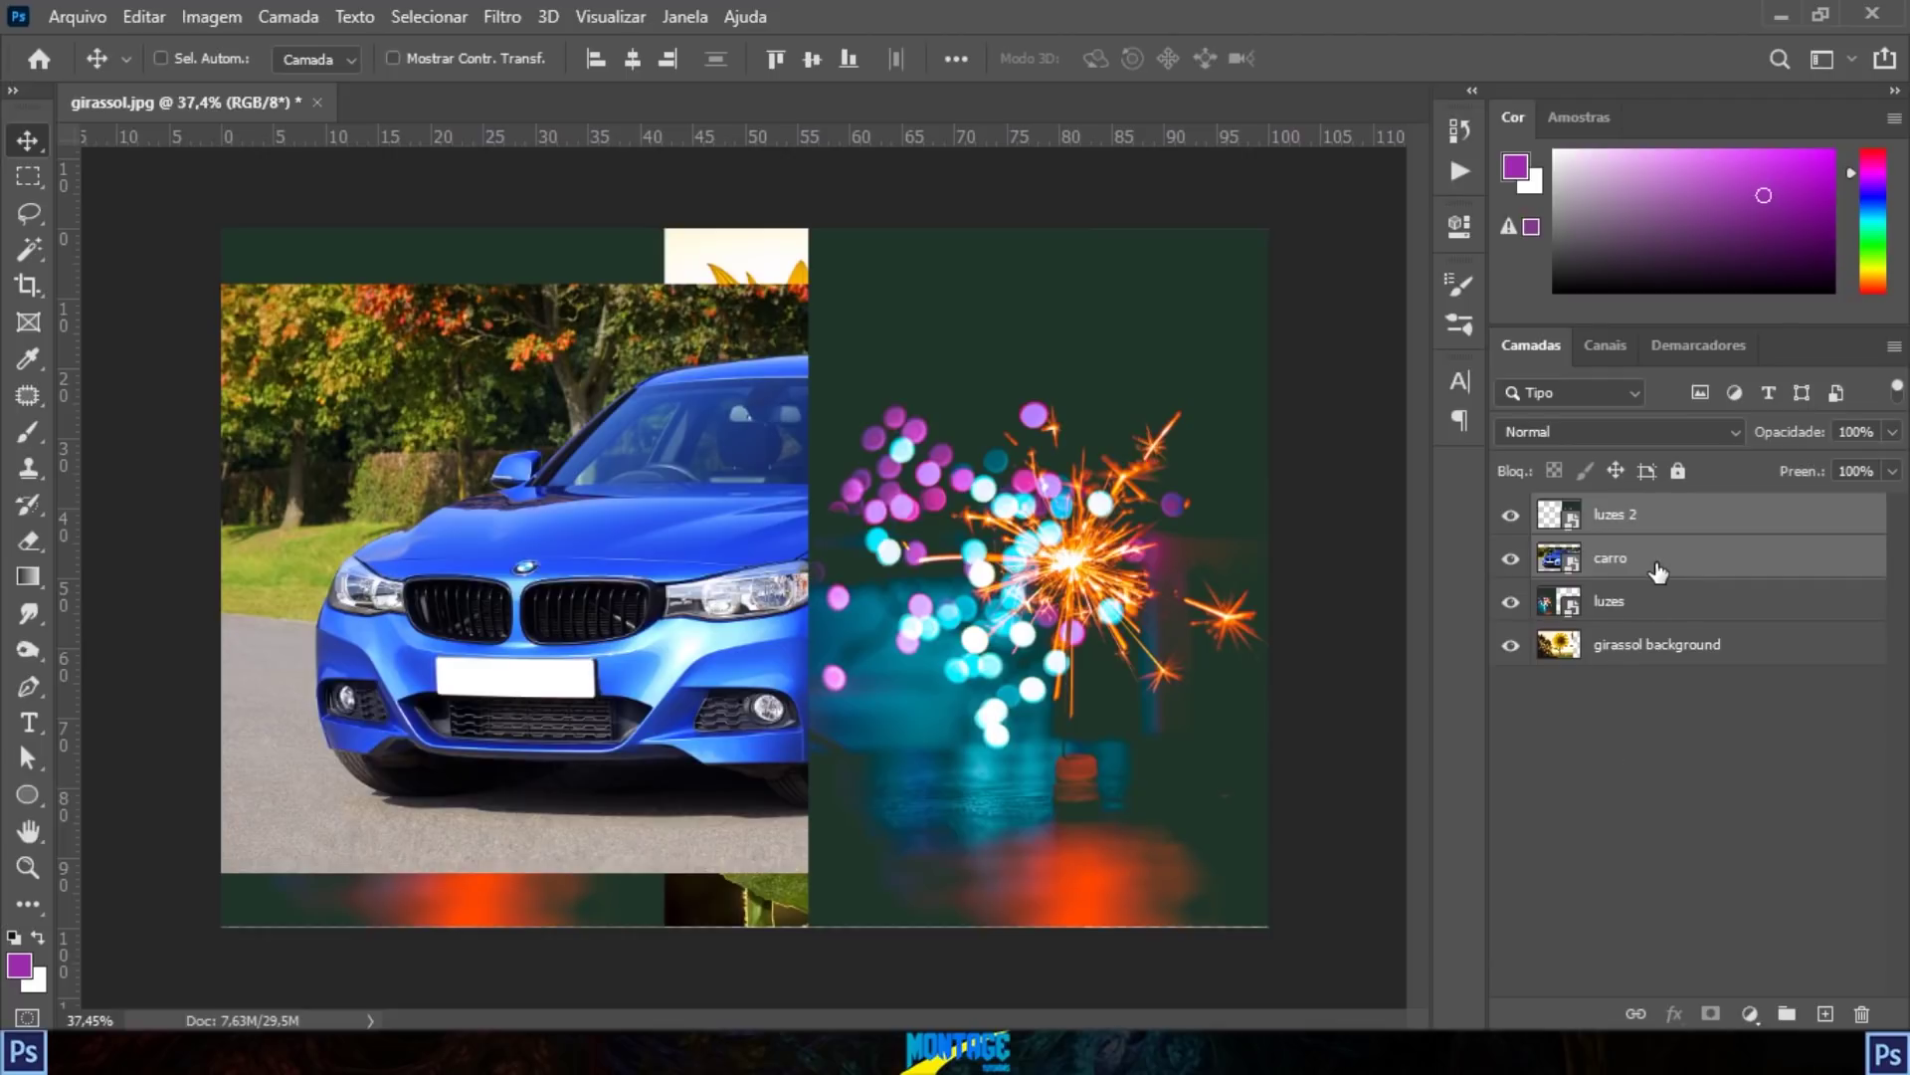
right_click(1640, 516)
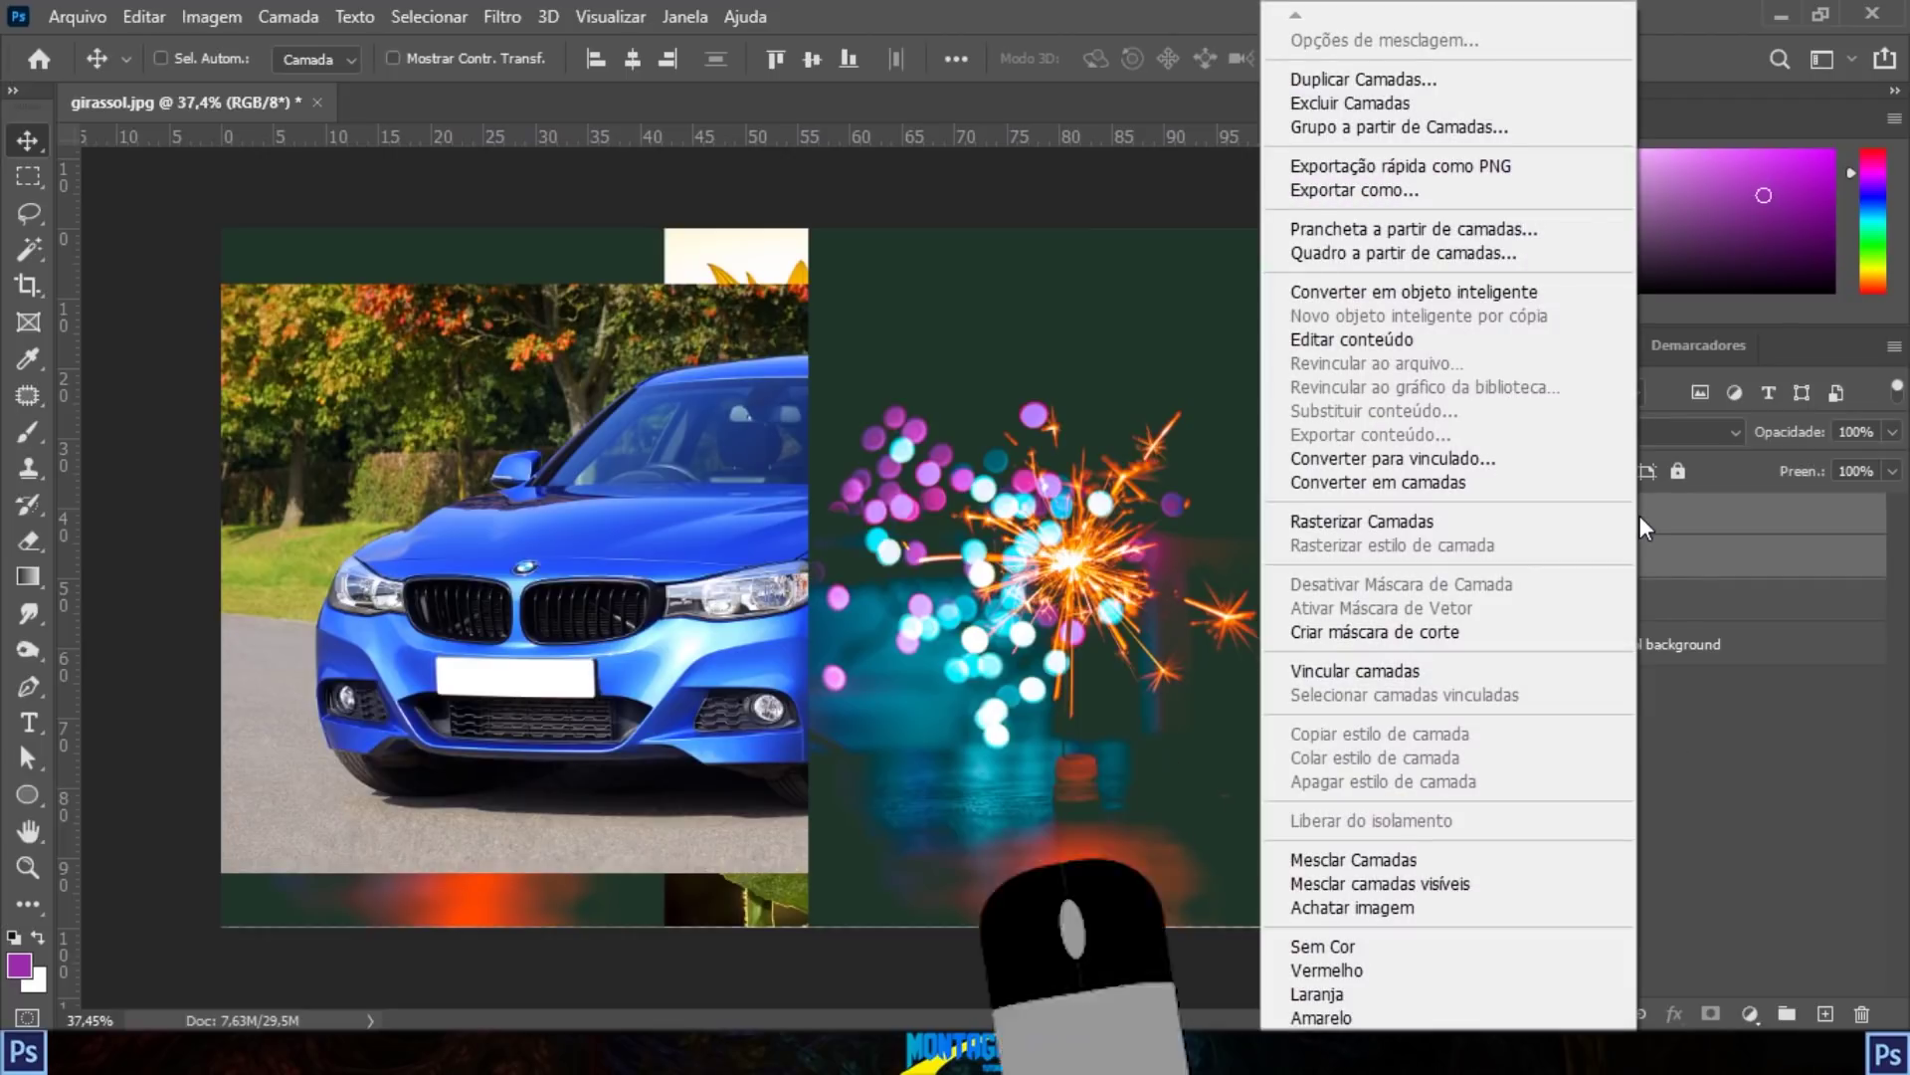
left_click(1423, 856)
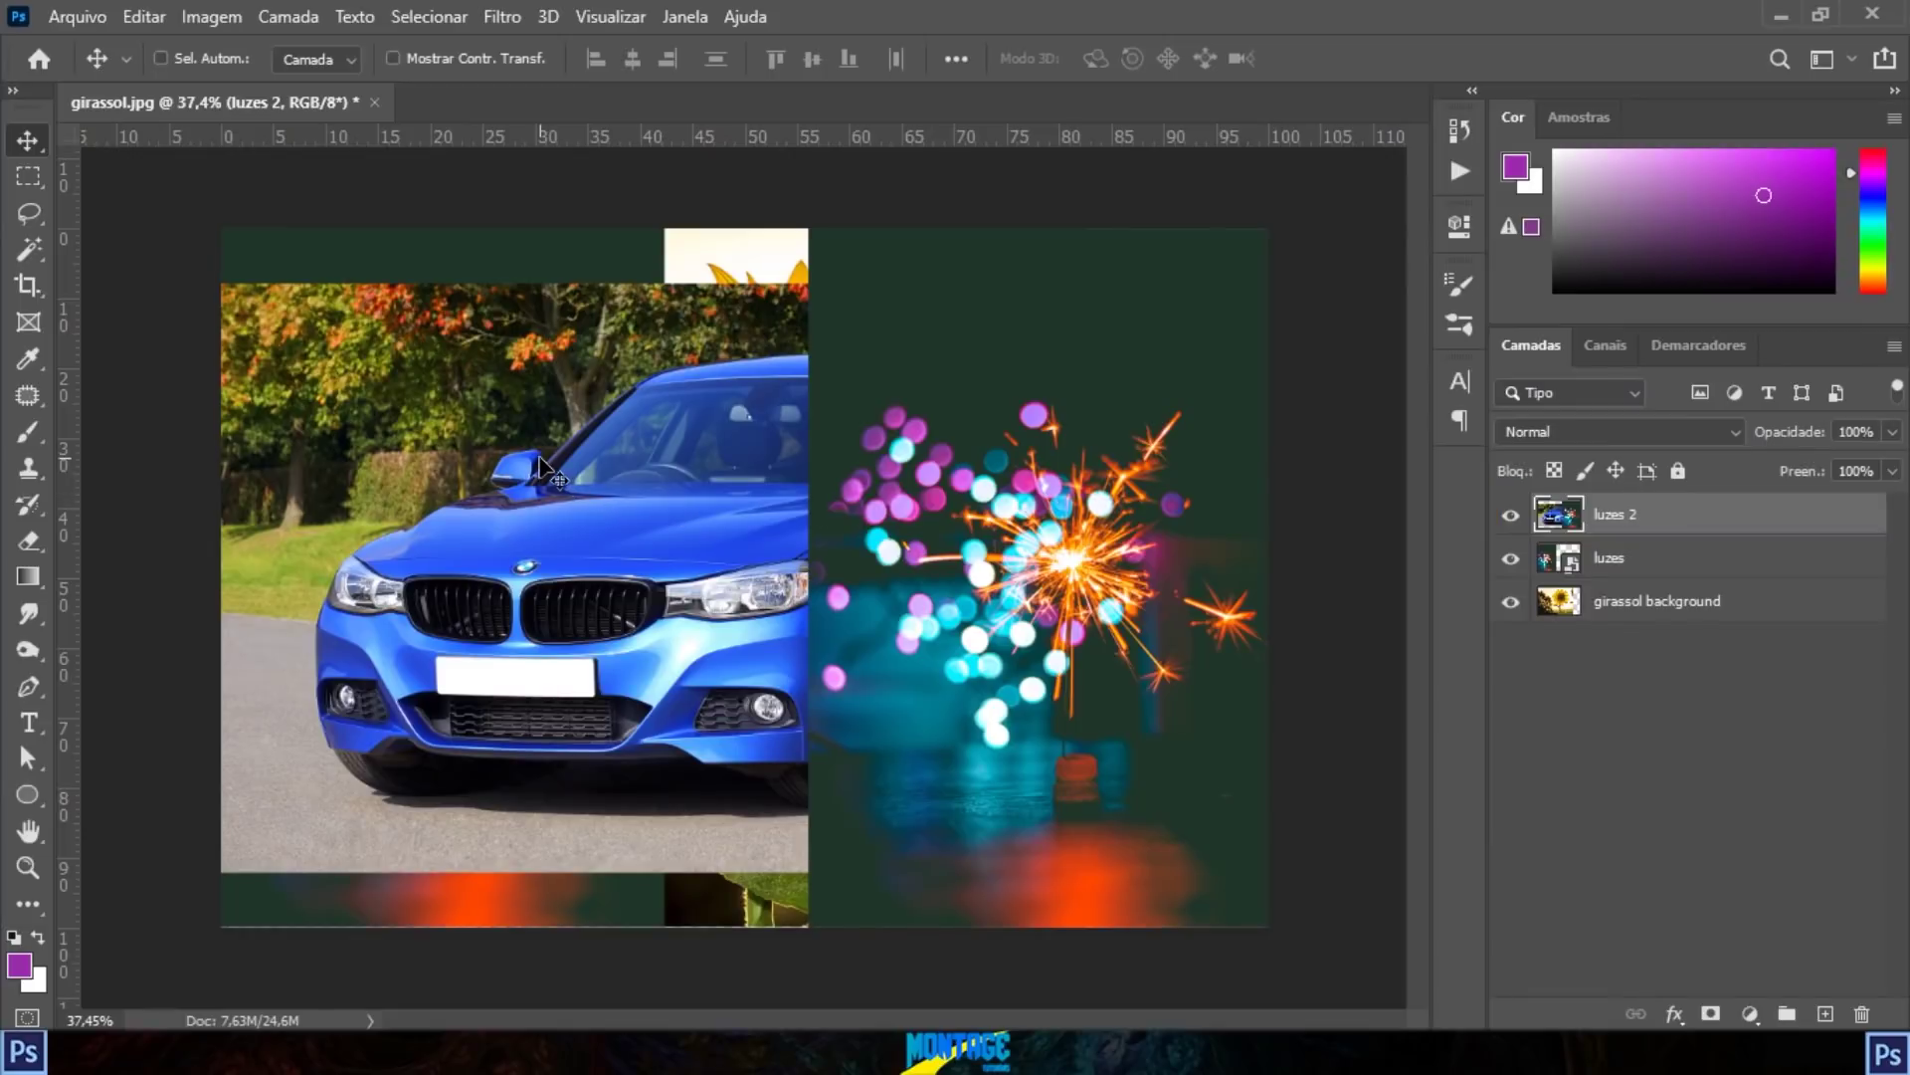
Step: Try moving the merged layer, undo the merge, and merge the luzes 2 and carro layers again
left_click_drag(540, 466, 588, 589)
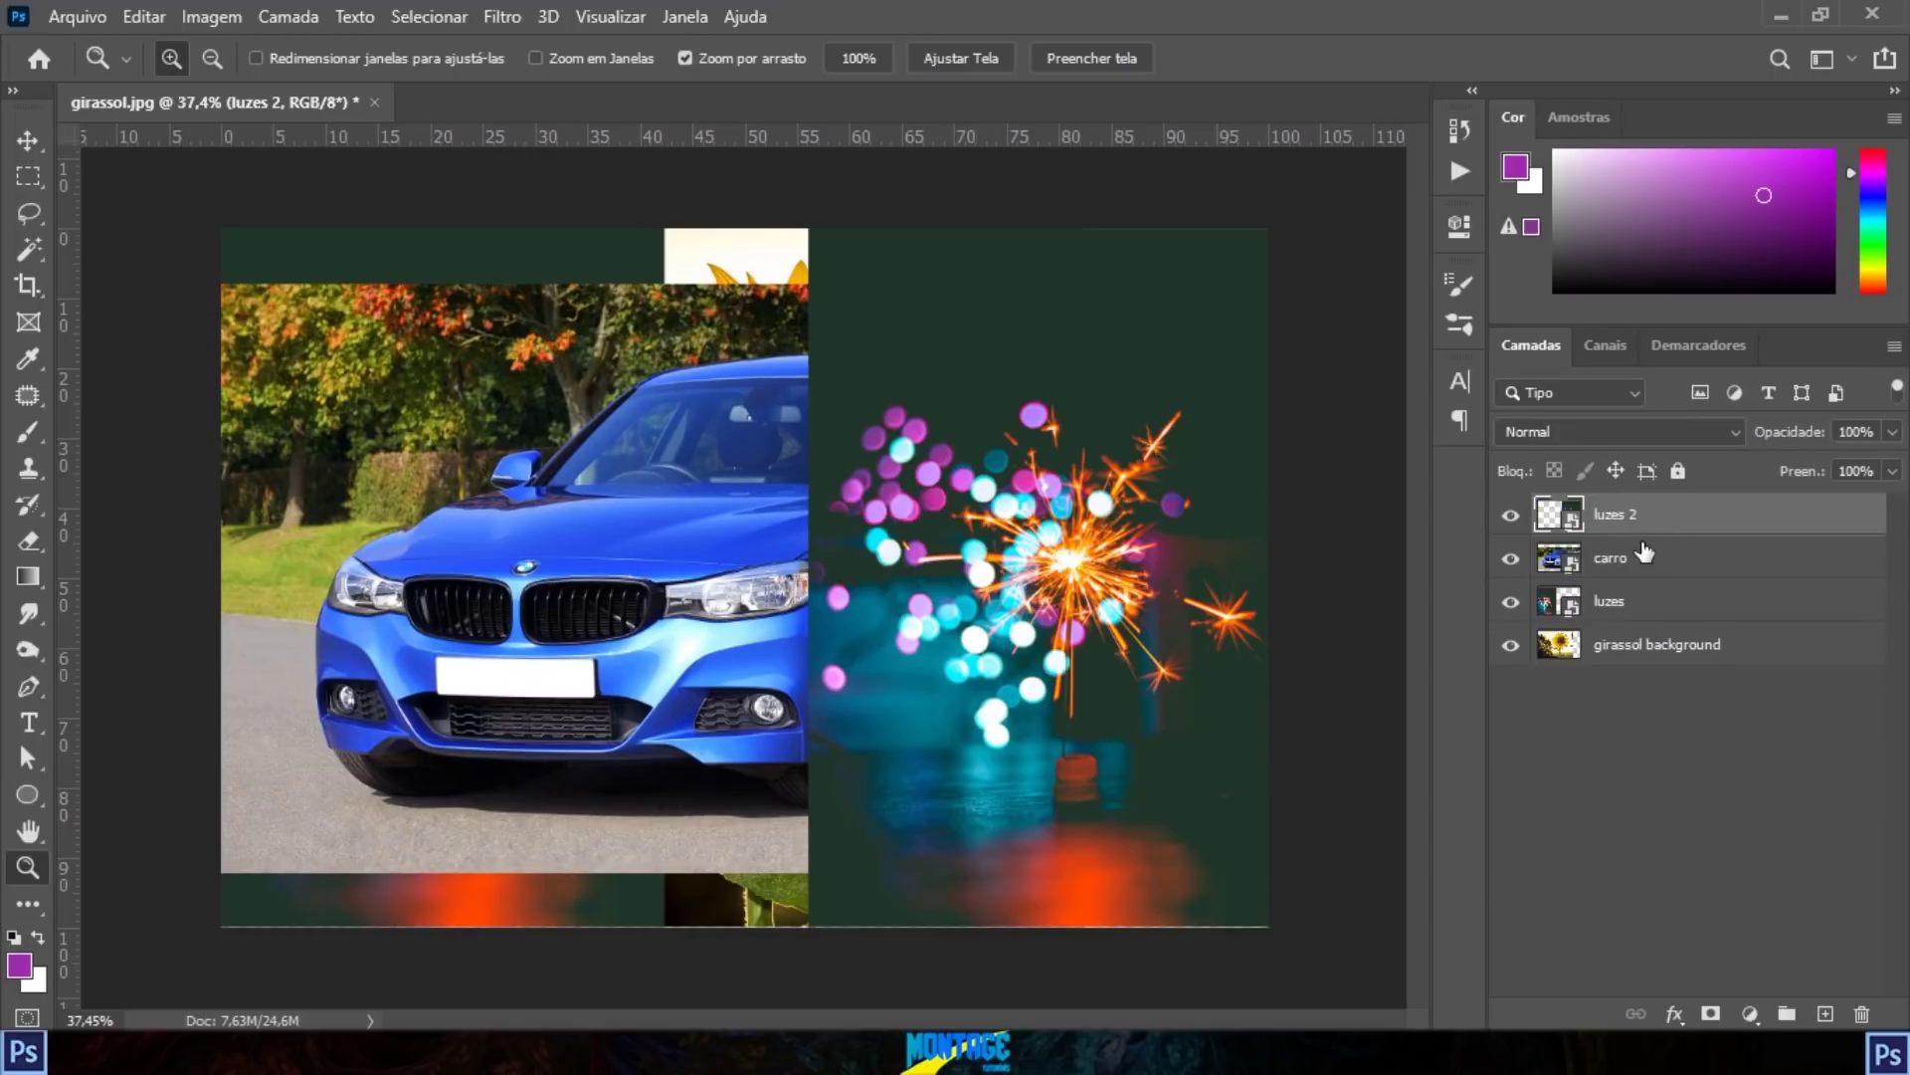
left_click(1644, 553, "shift")
right_click(1644, 555)
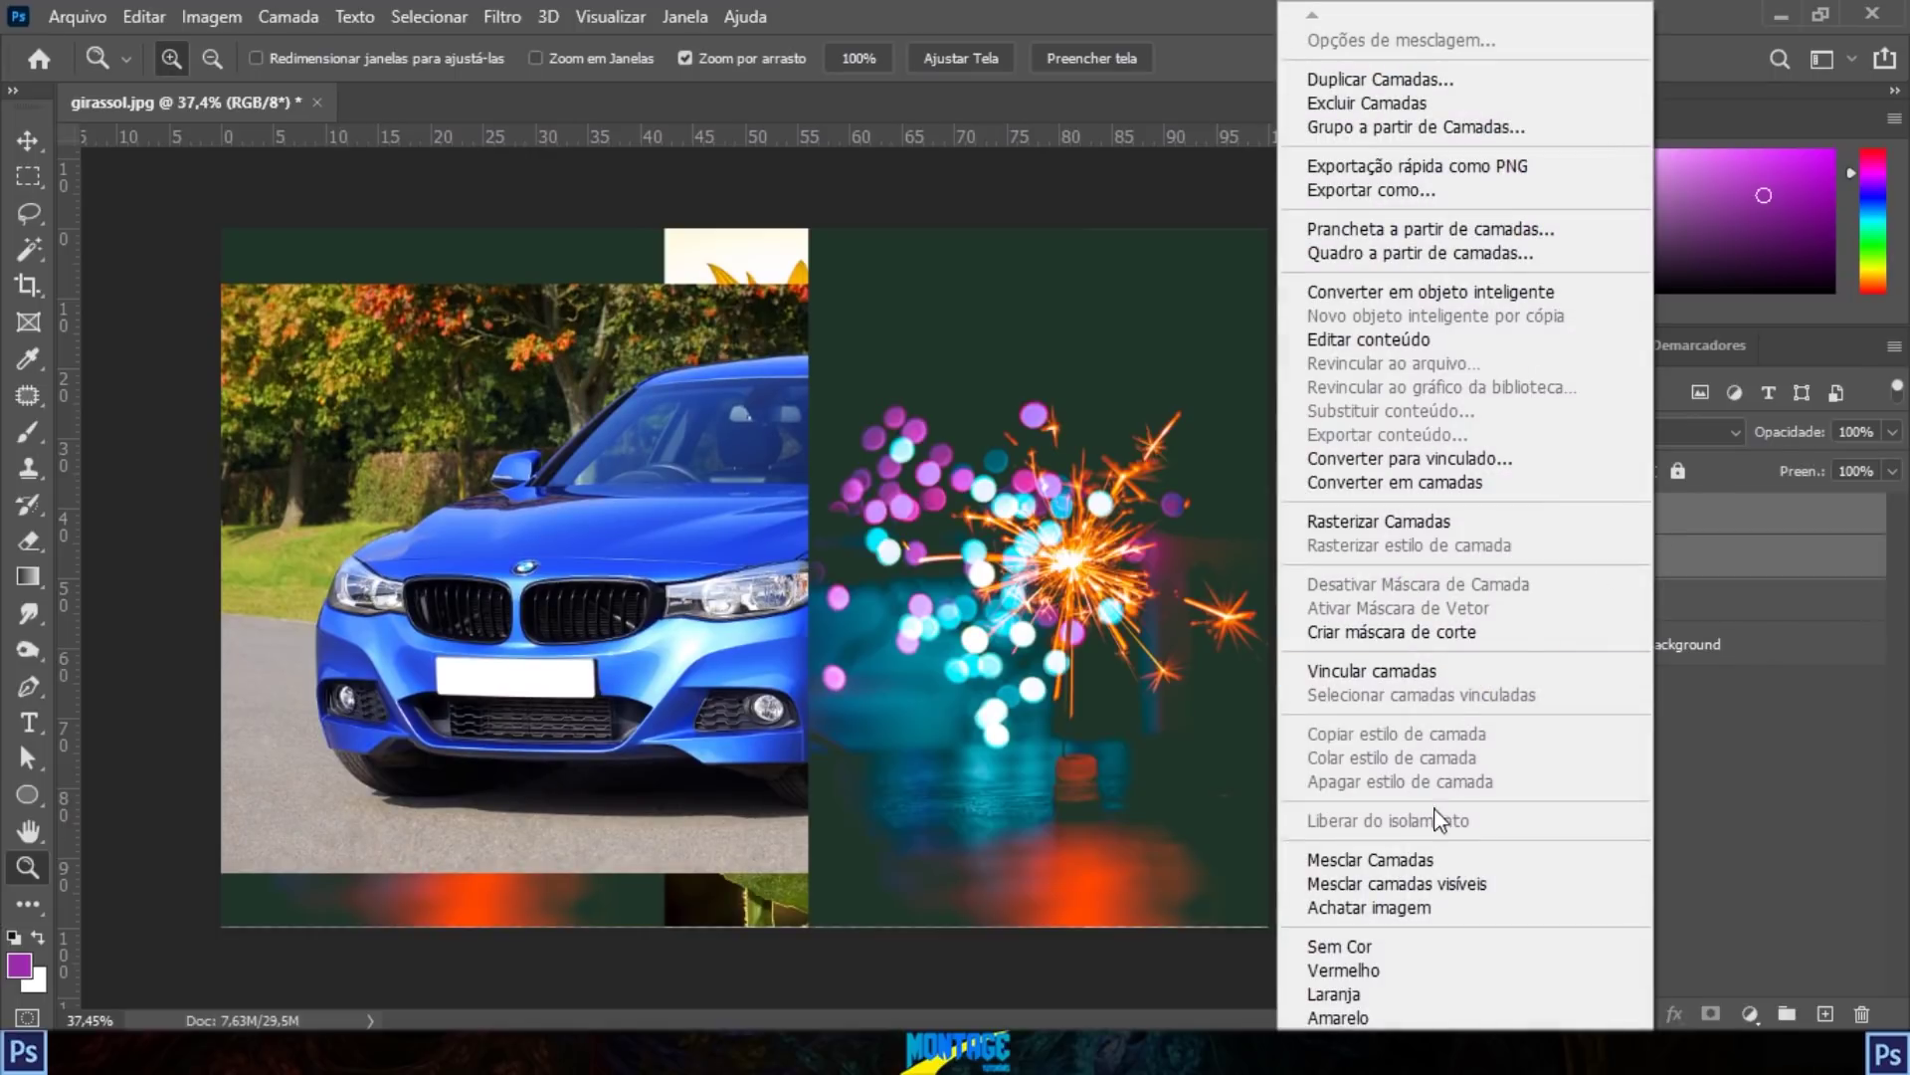
left_click(1858, 826)
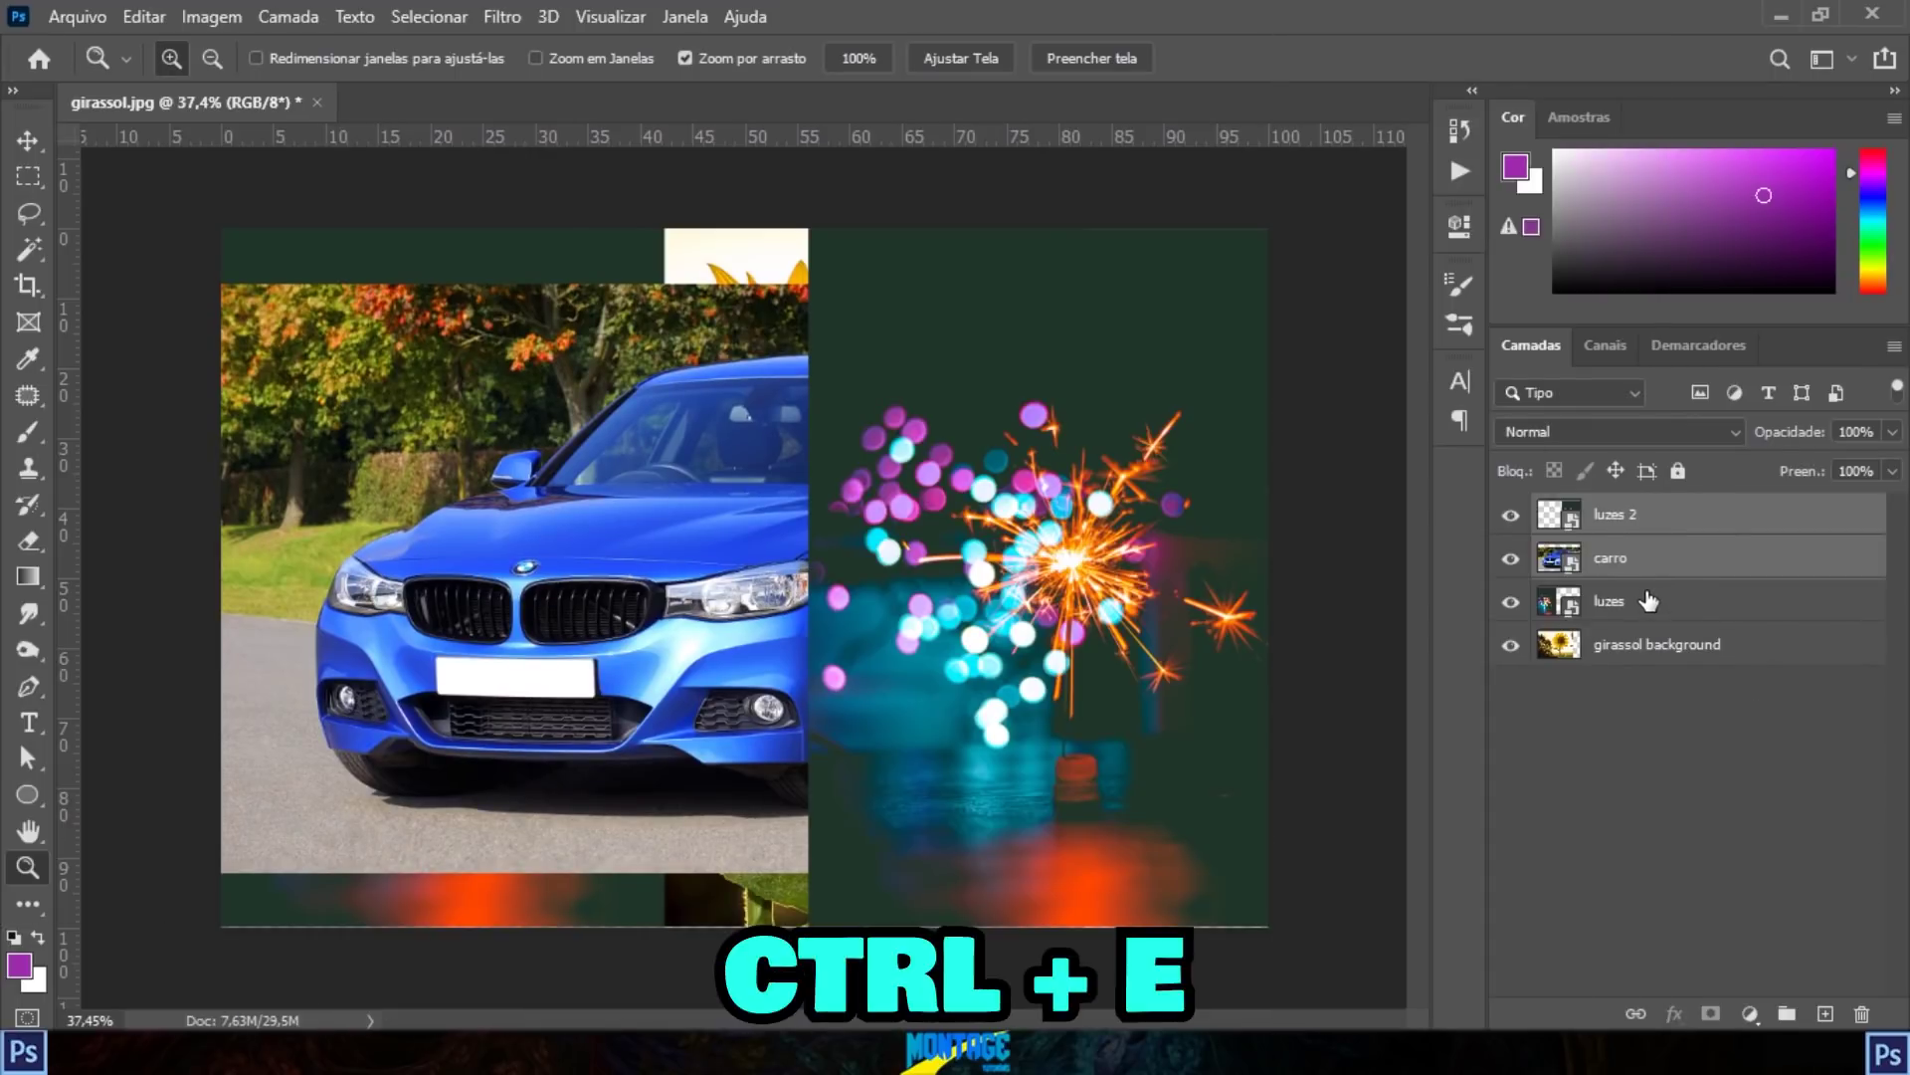
key("ctrl+e")
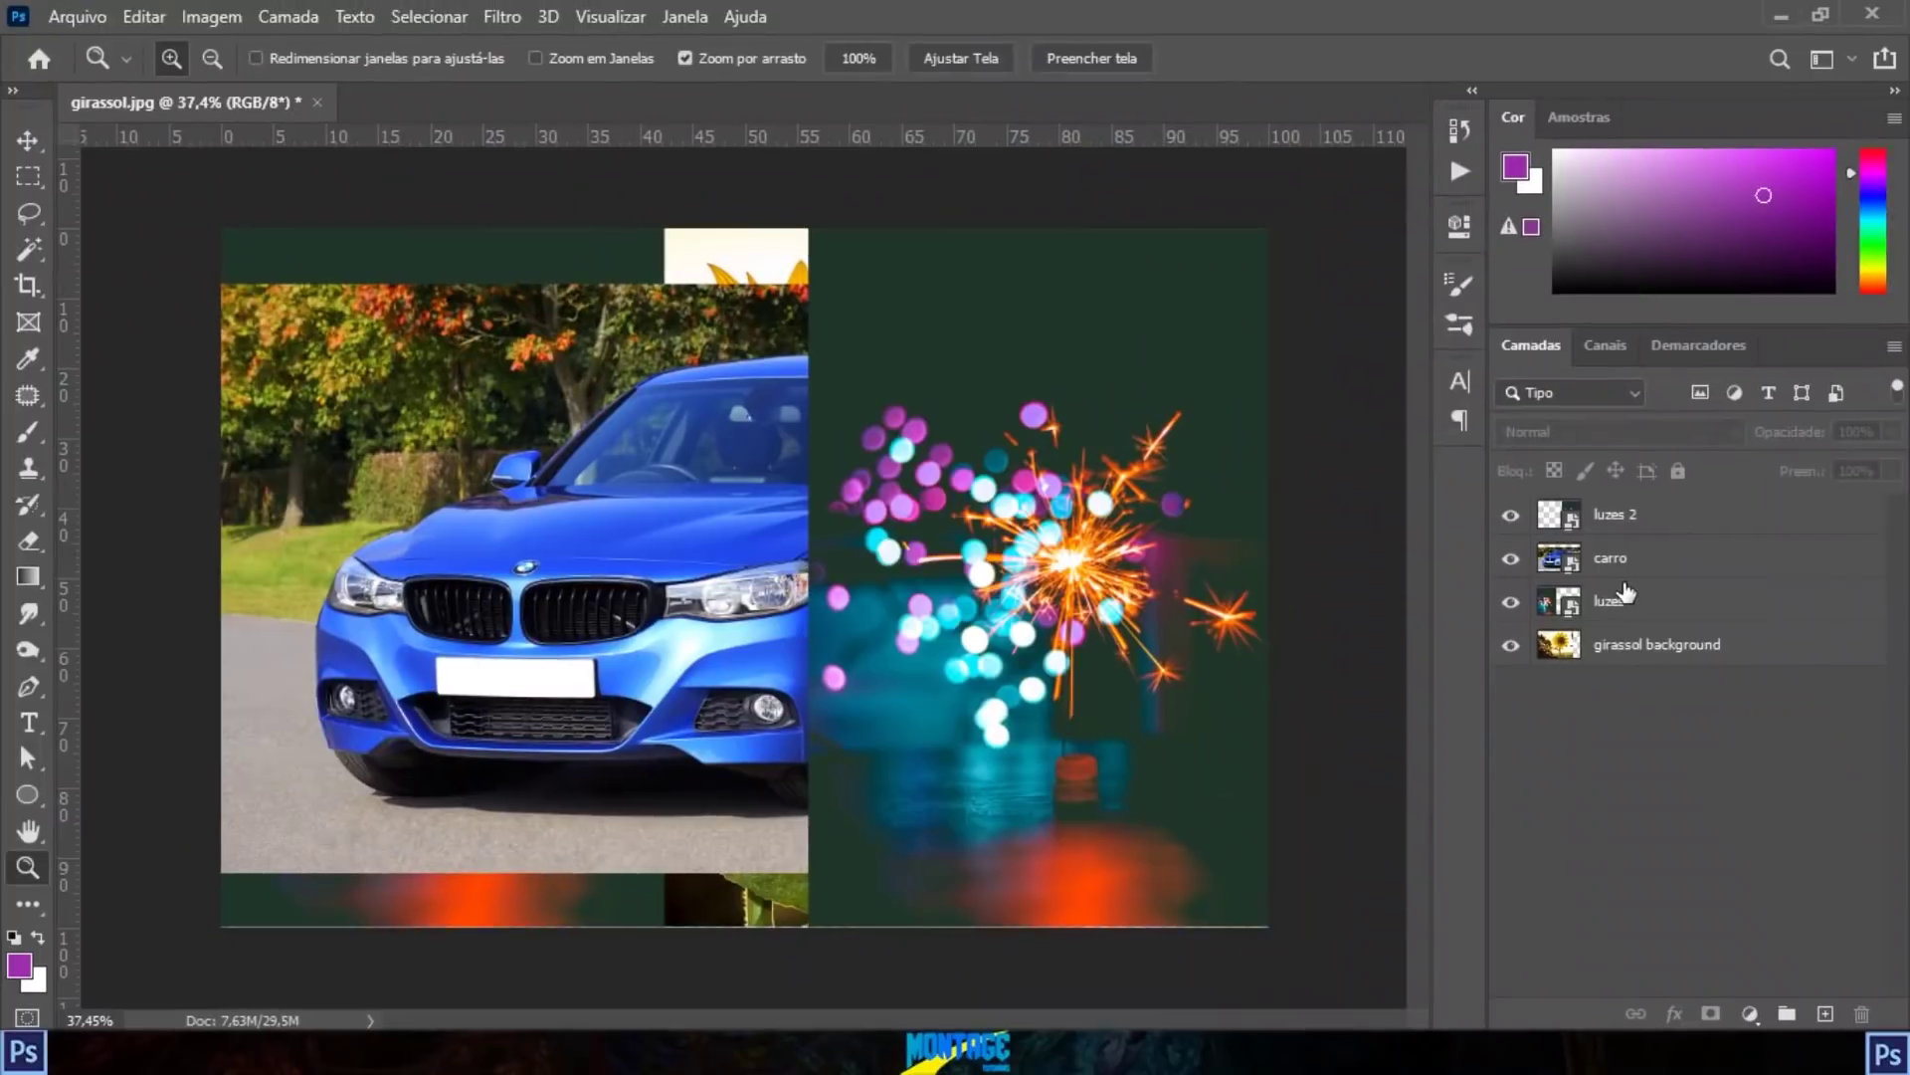
Step: Reorder the layers so that the carro layer is above the luzes 2 layer
left_click(1618, 514)
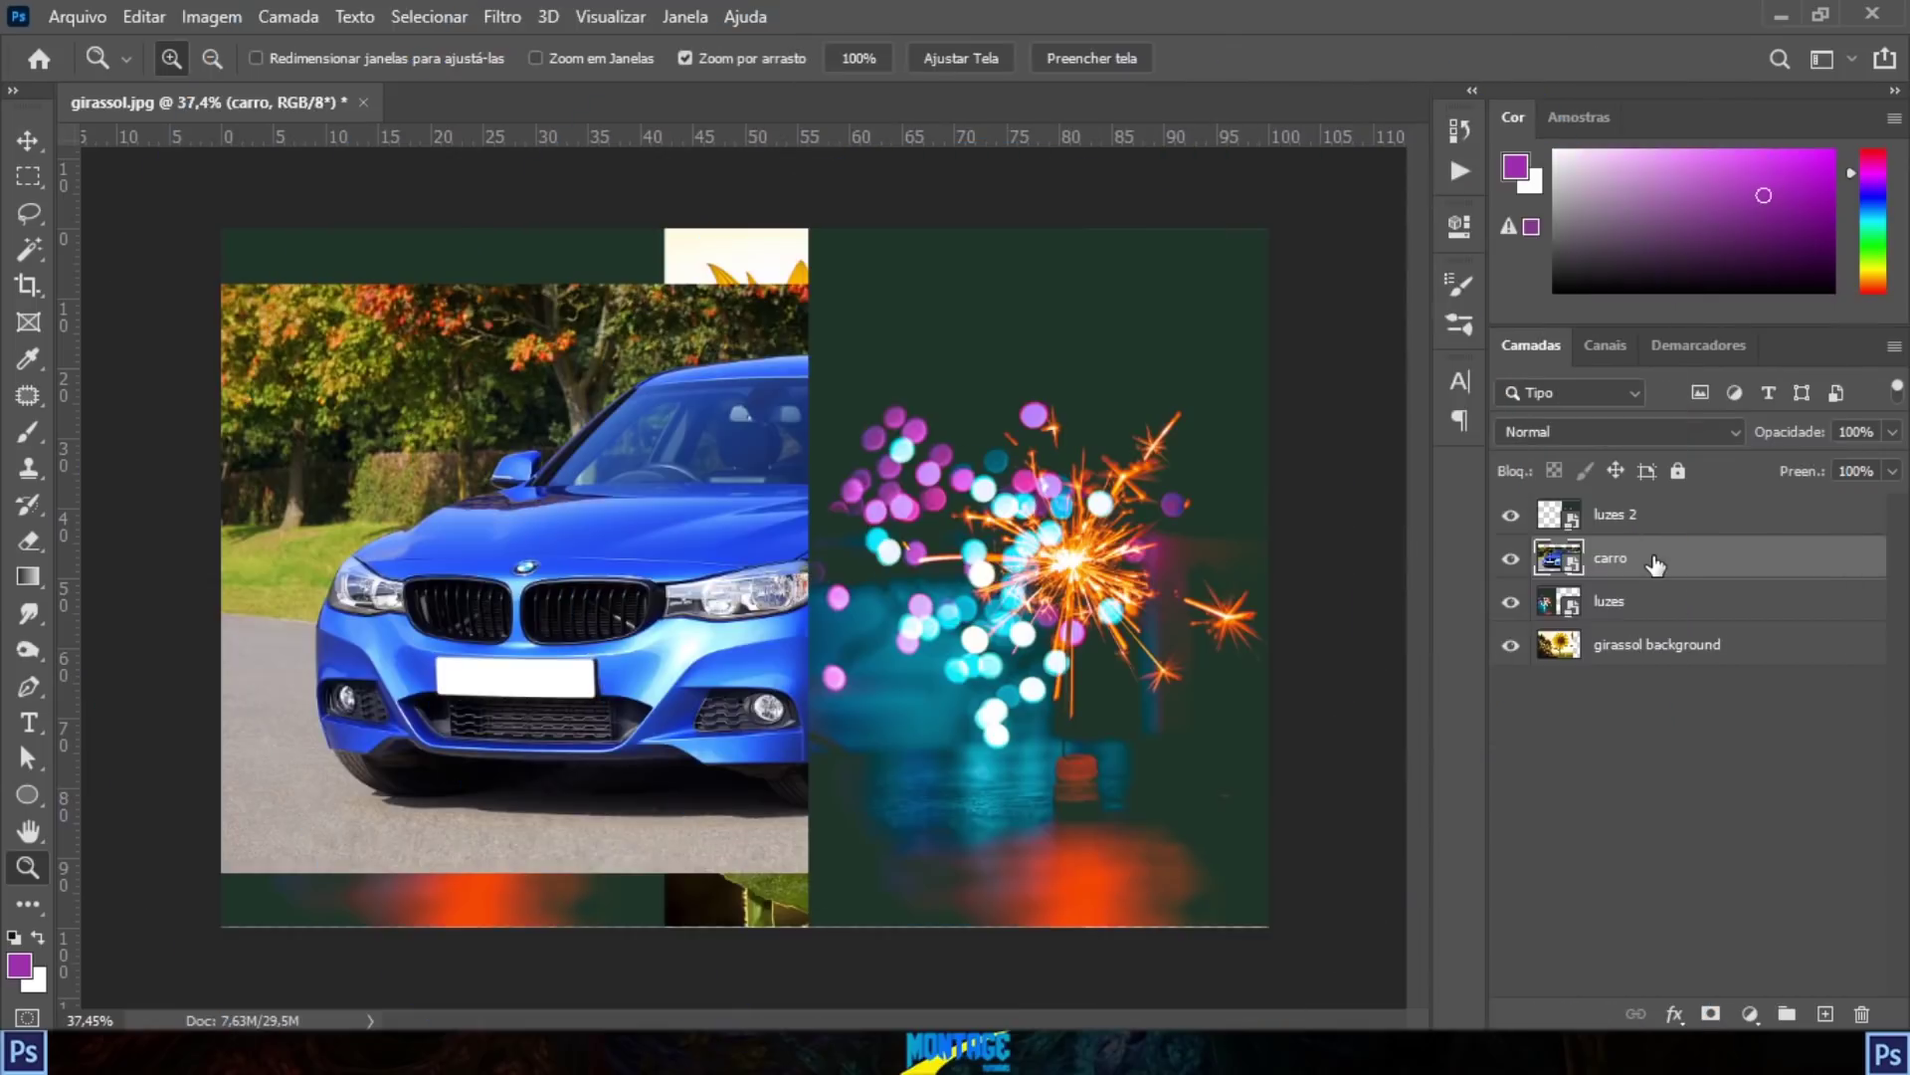
key("alt+bracketright")
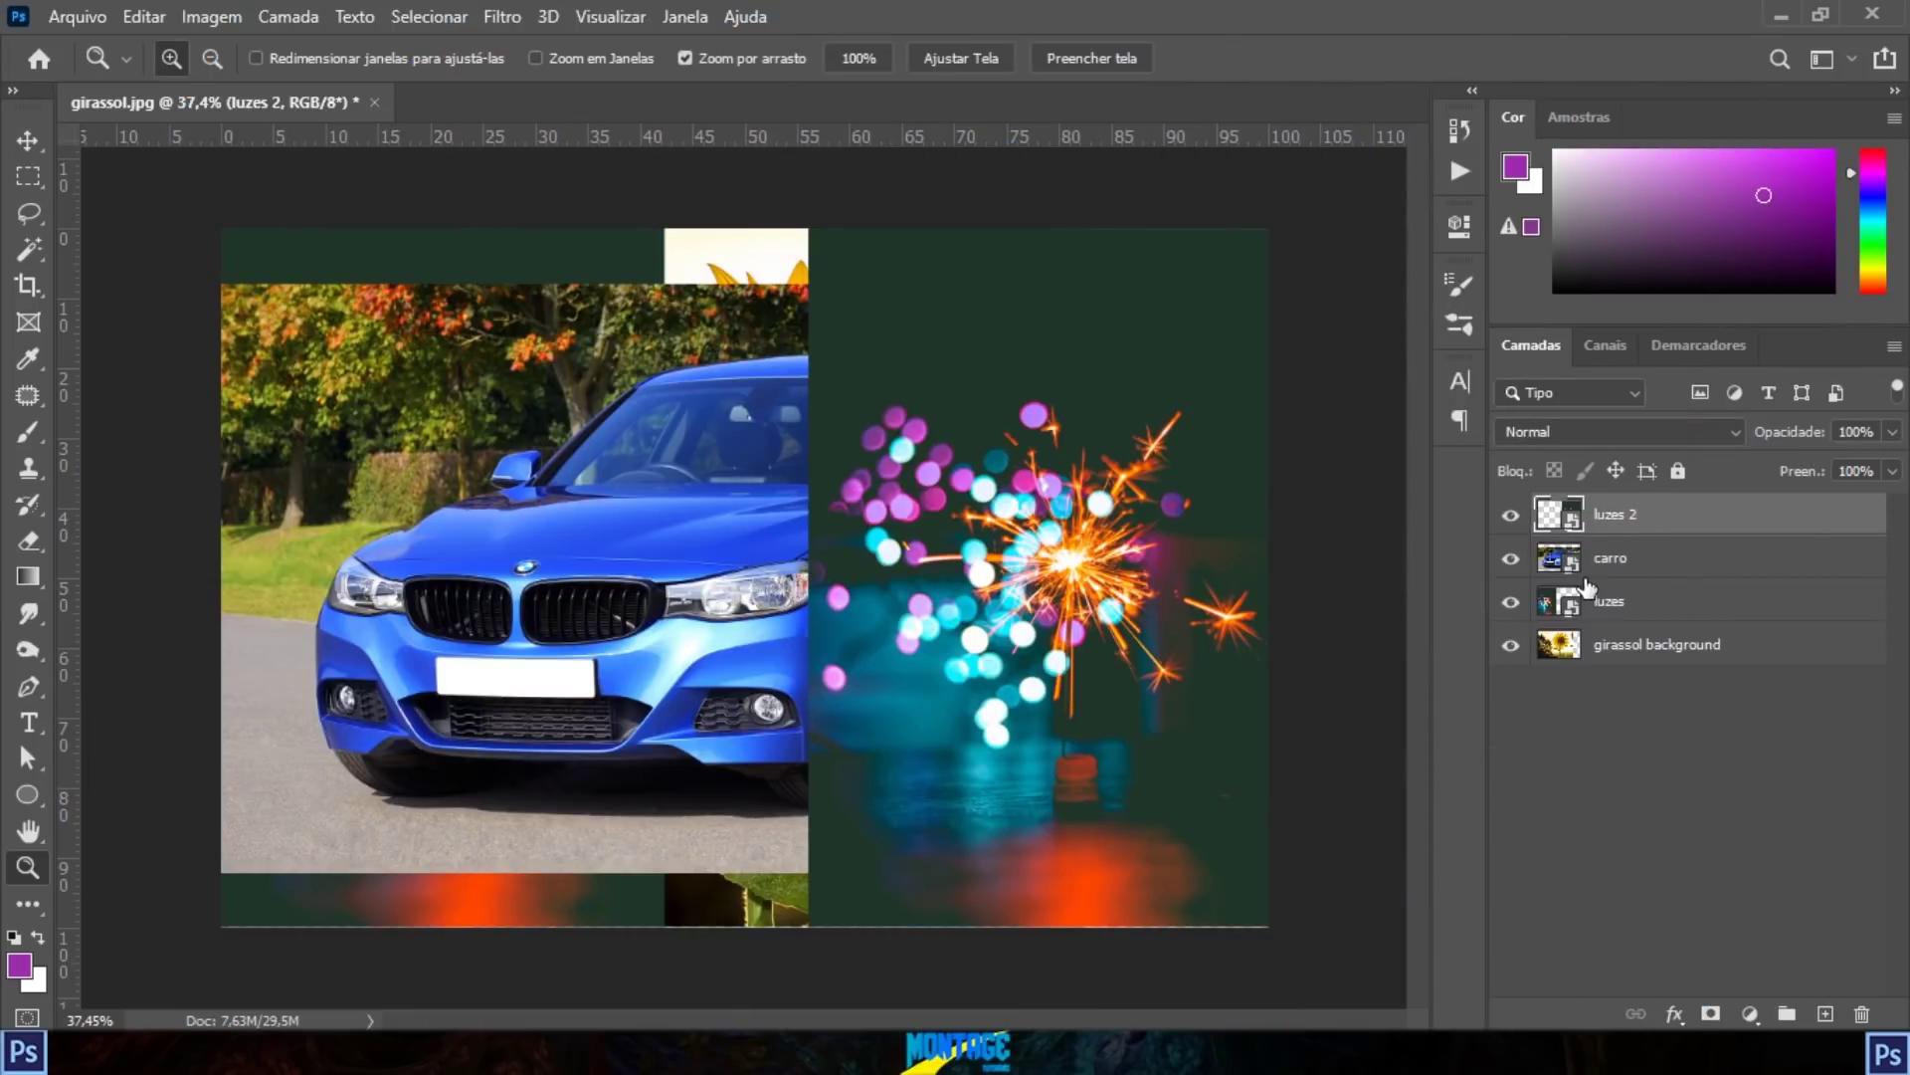
left_click(1652, 577)
left_click_drag(1688, 595, 1688, 515)
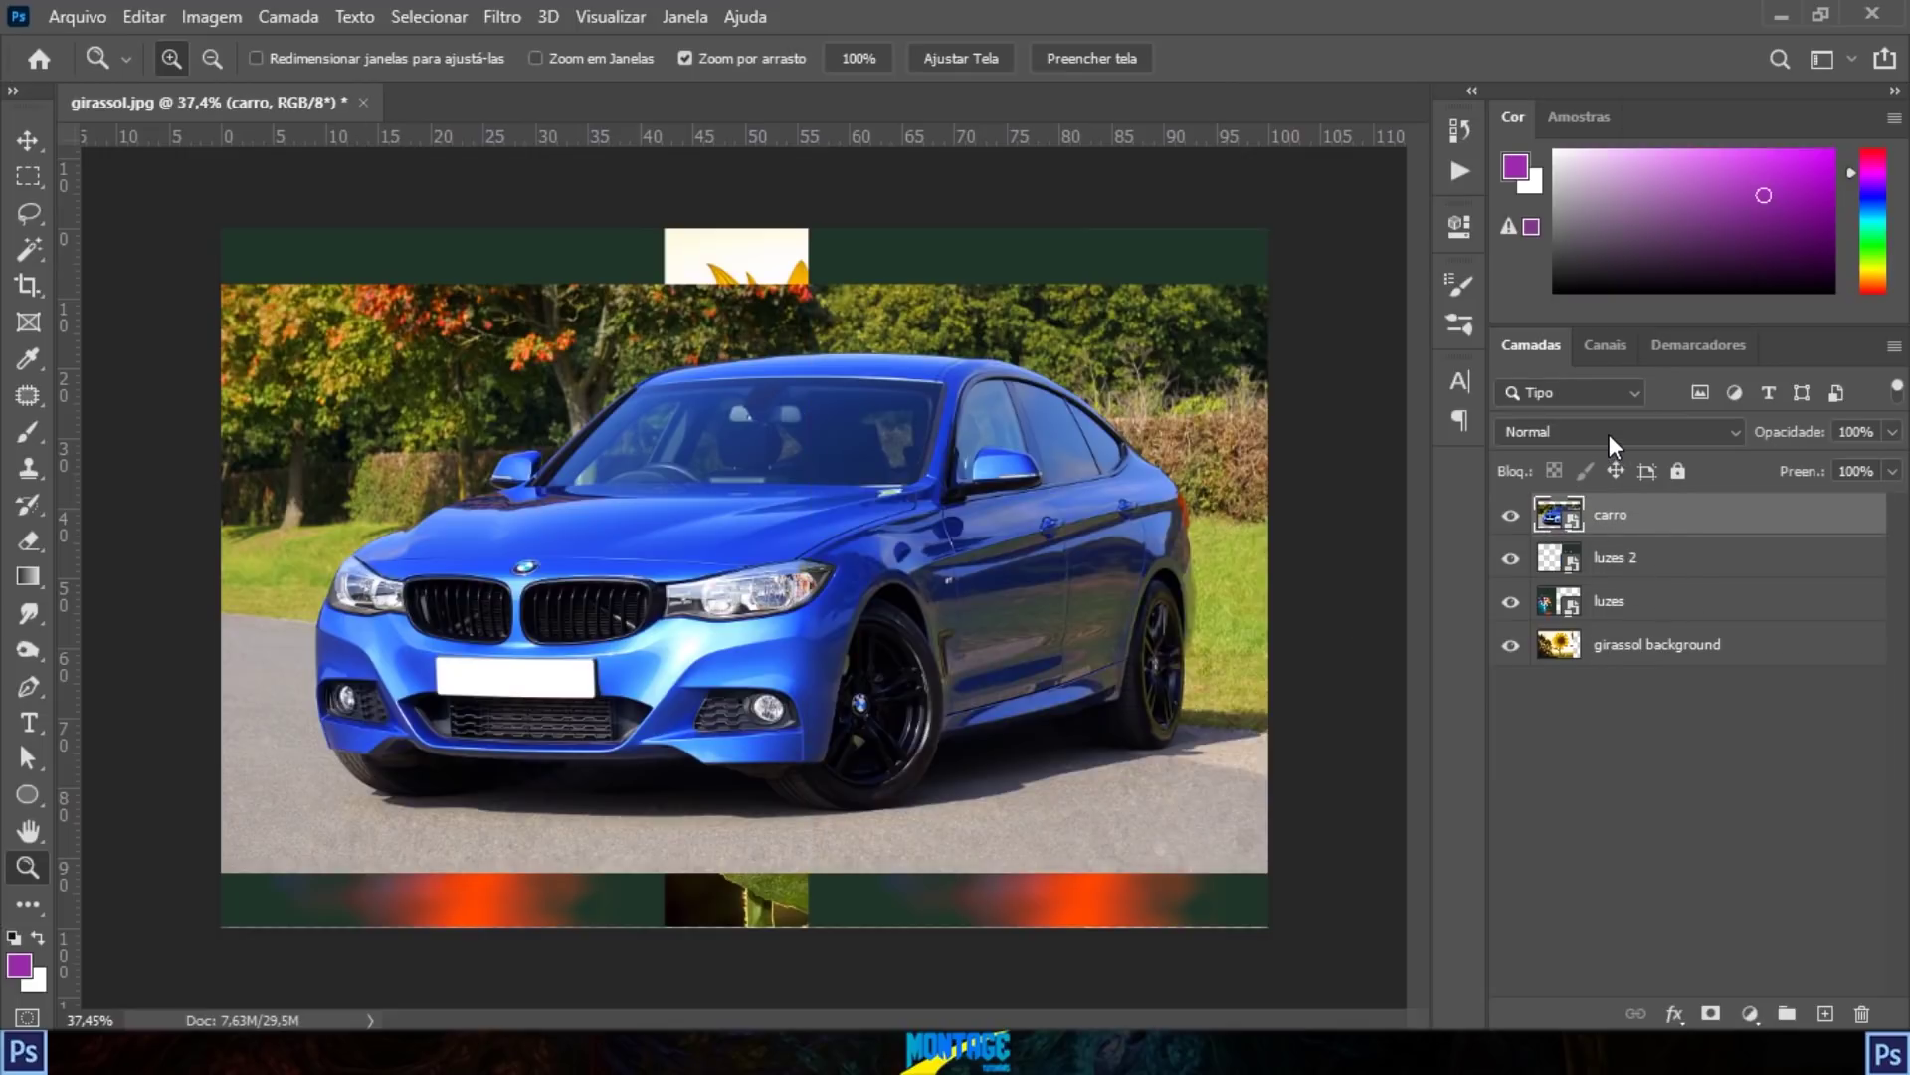
Step: Examine the carro layer's blending mode groups, previewing Escurecer without applying it, and deselect the layer
left_click(1609, 434)
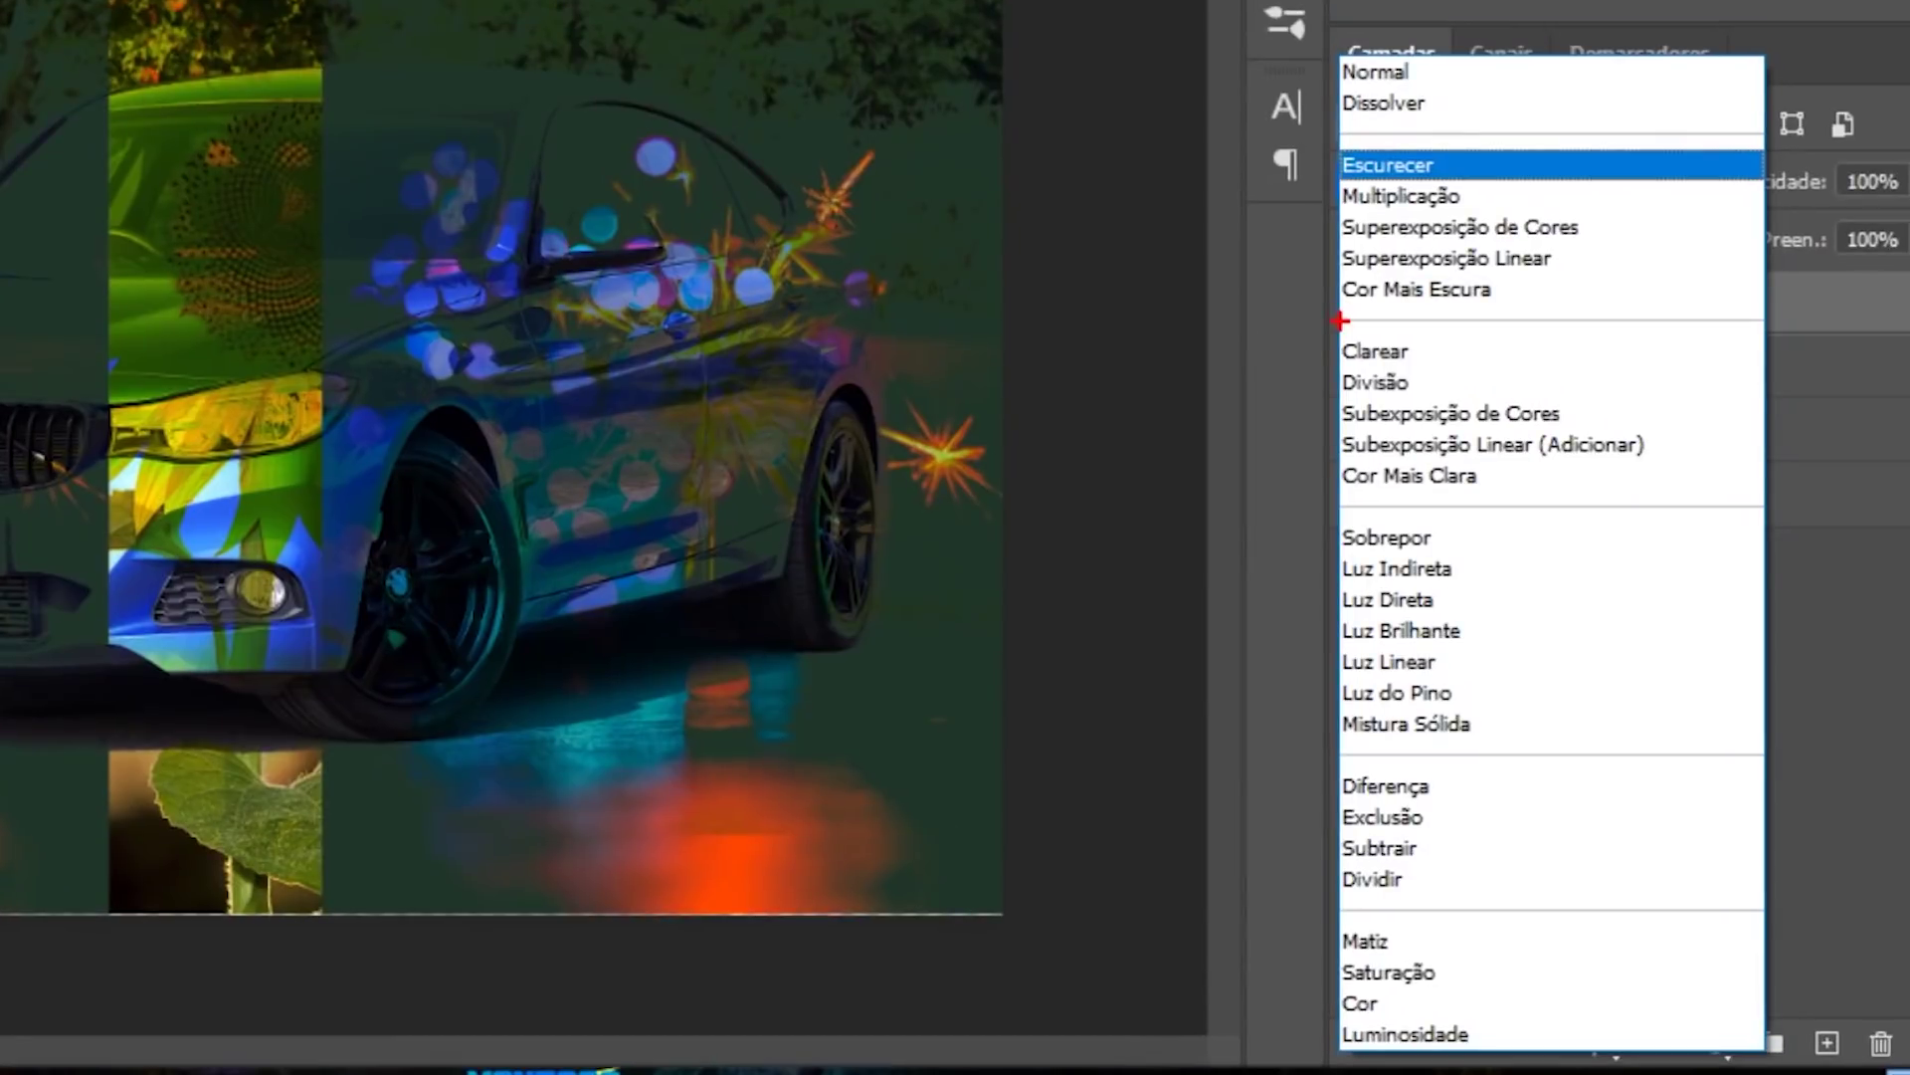
left_click_drag(1497, 525, 1775, 524)
mouse_move(1341, 505)
left_mouse_down()
mouse_move(1771, 481)
mouse_move(1791, 504)
left_mouse_up()
left_click_drag(1334, 57, 1764, 130)
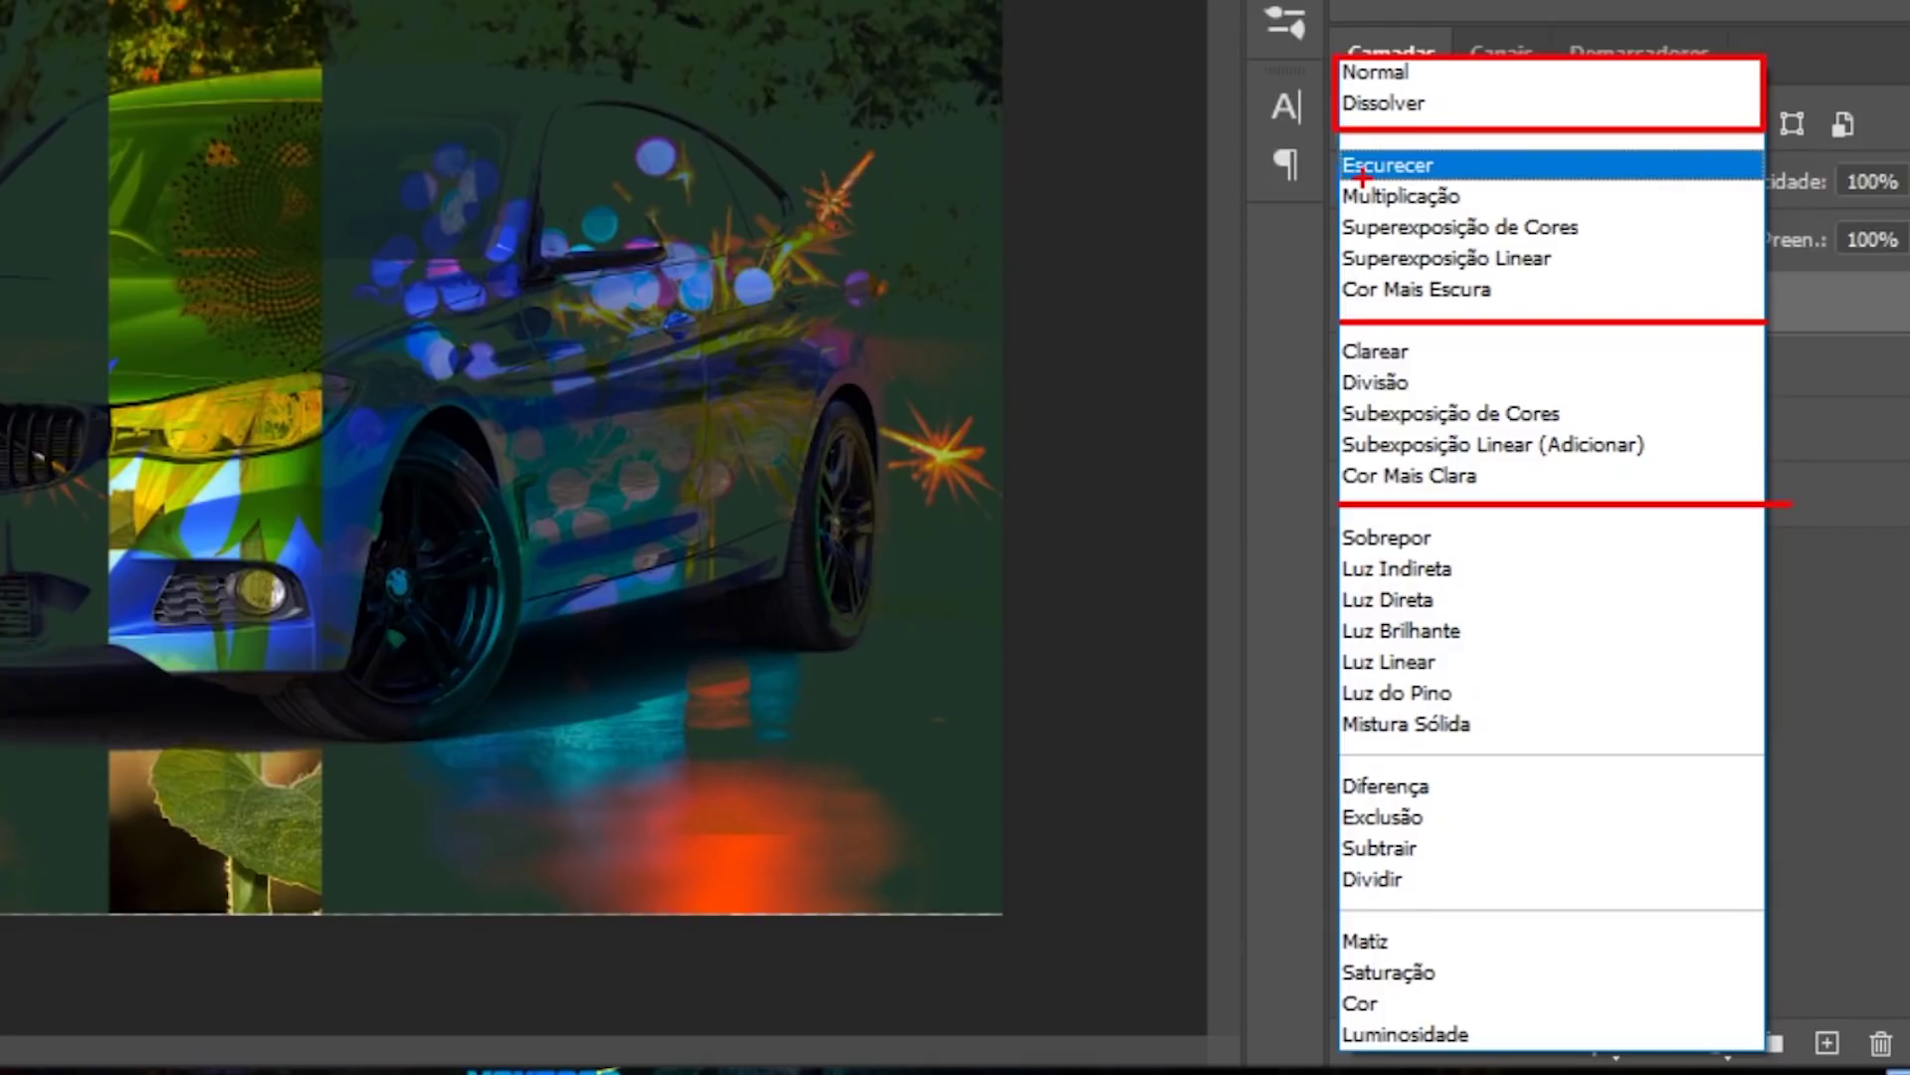
left_click_drag(1339, 143, 1751, 312)
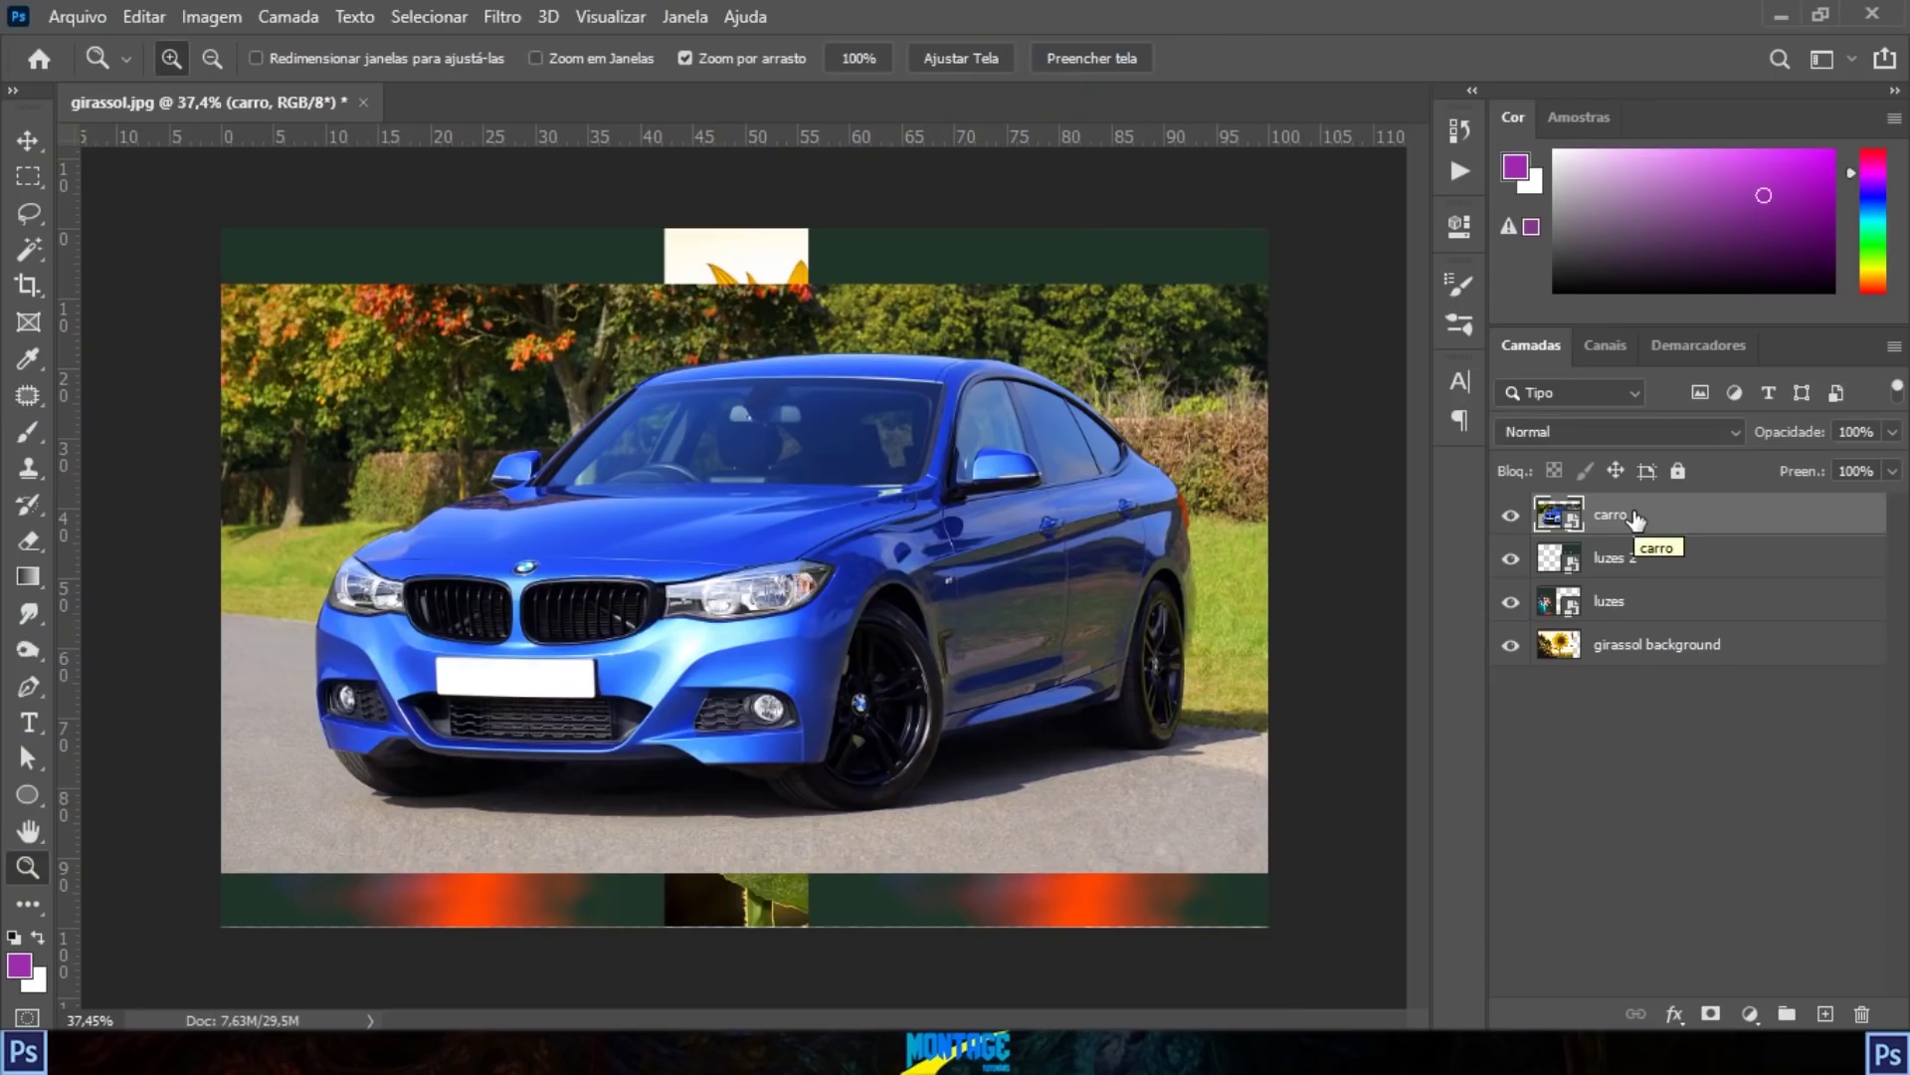
left_click(1644, 738)
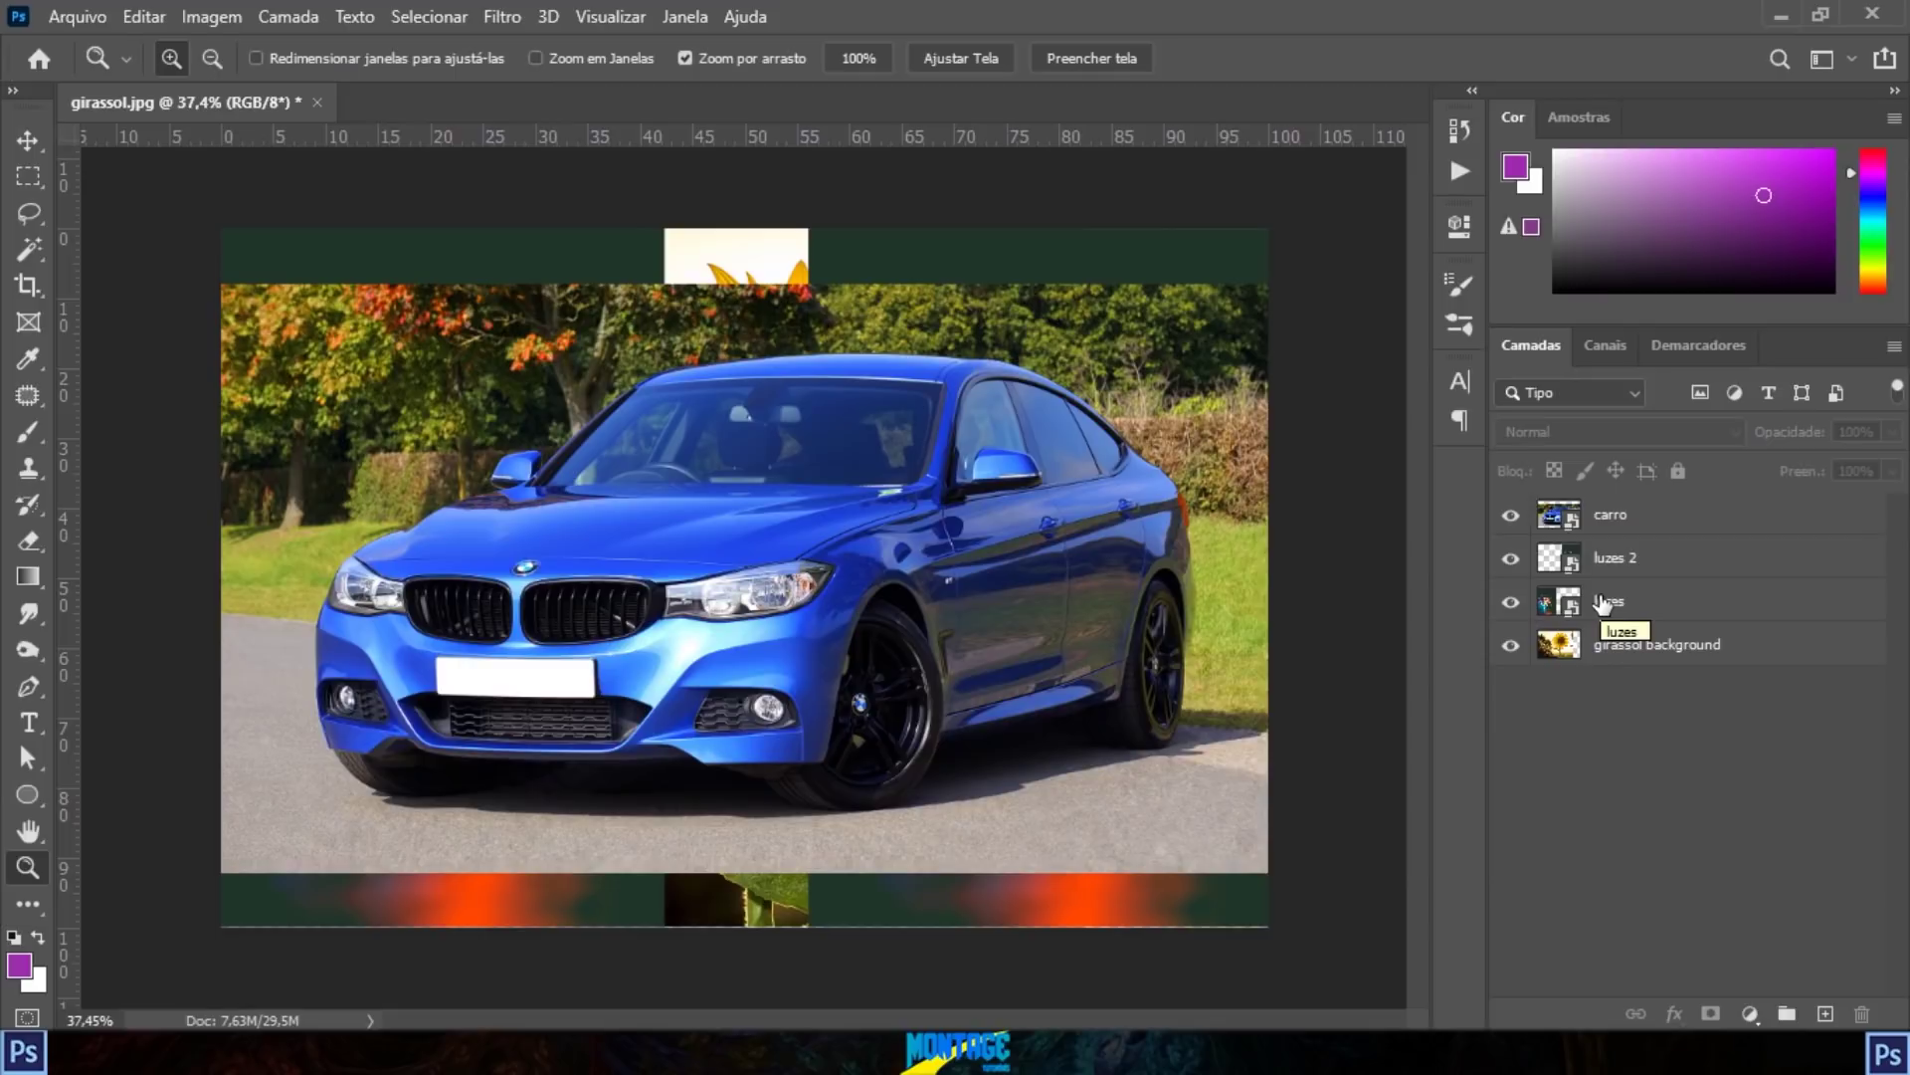
Step: Move the luzes 2 layer above the carro layer and undo the reordering
key("ctrl+z")
left_click(1612, 560)
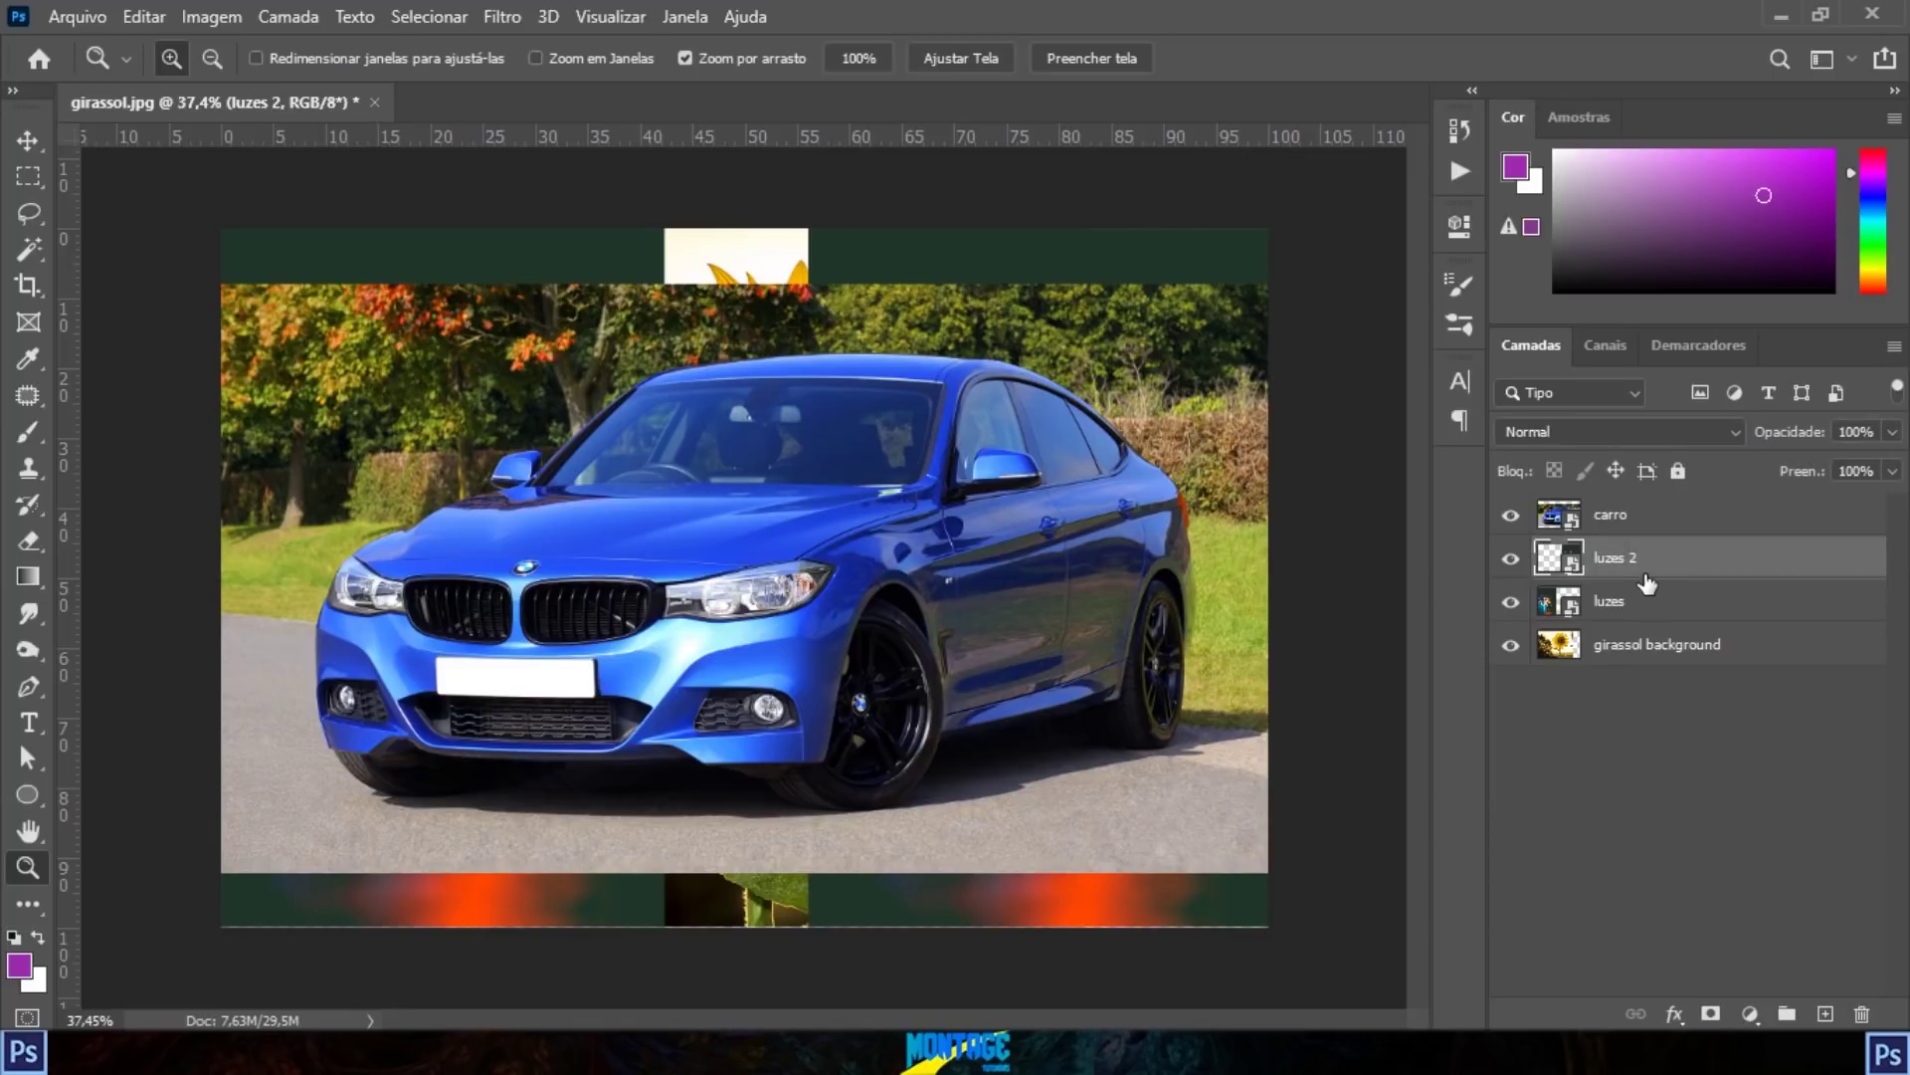
left_click_drag(1637, 562, 1637, 509)
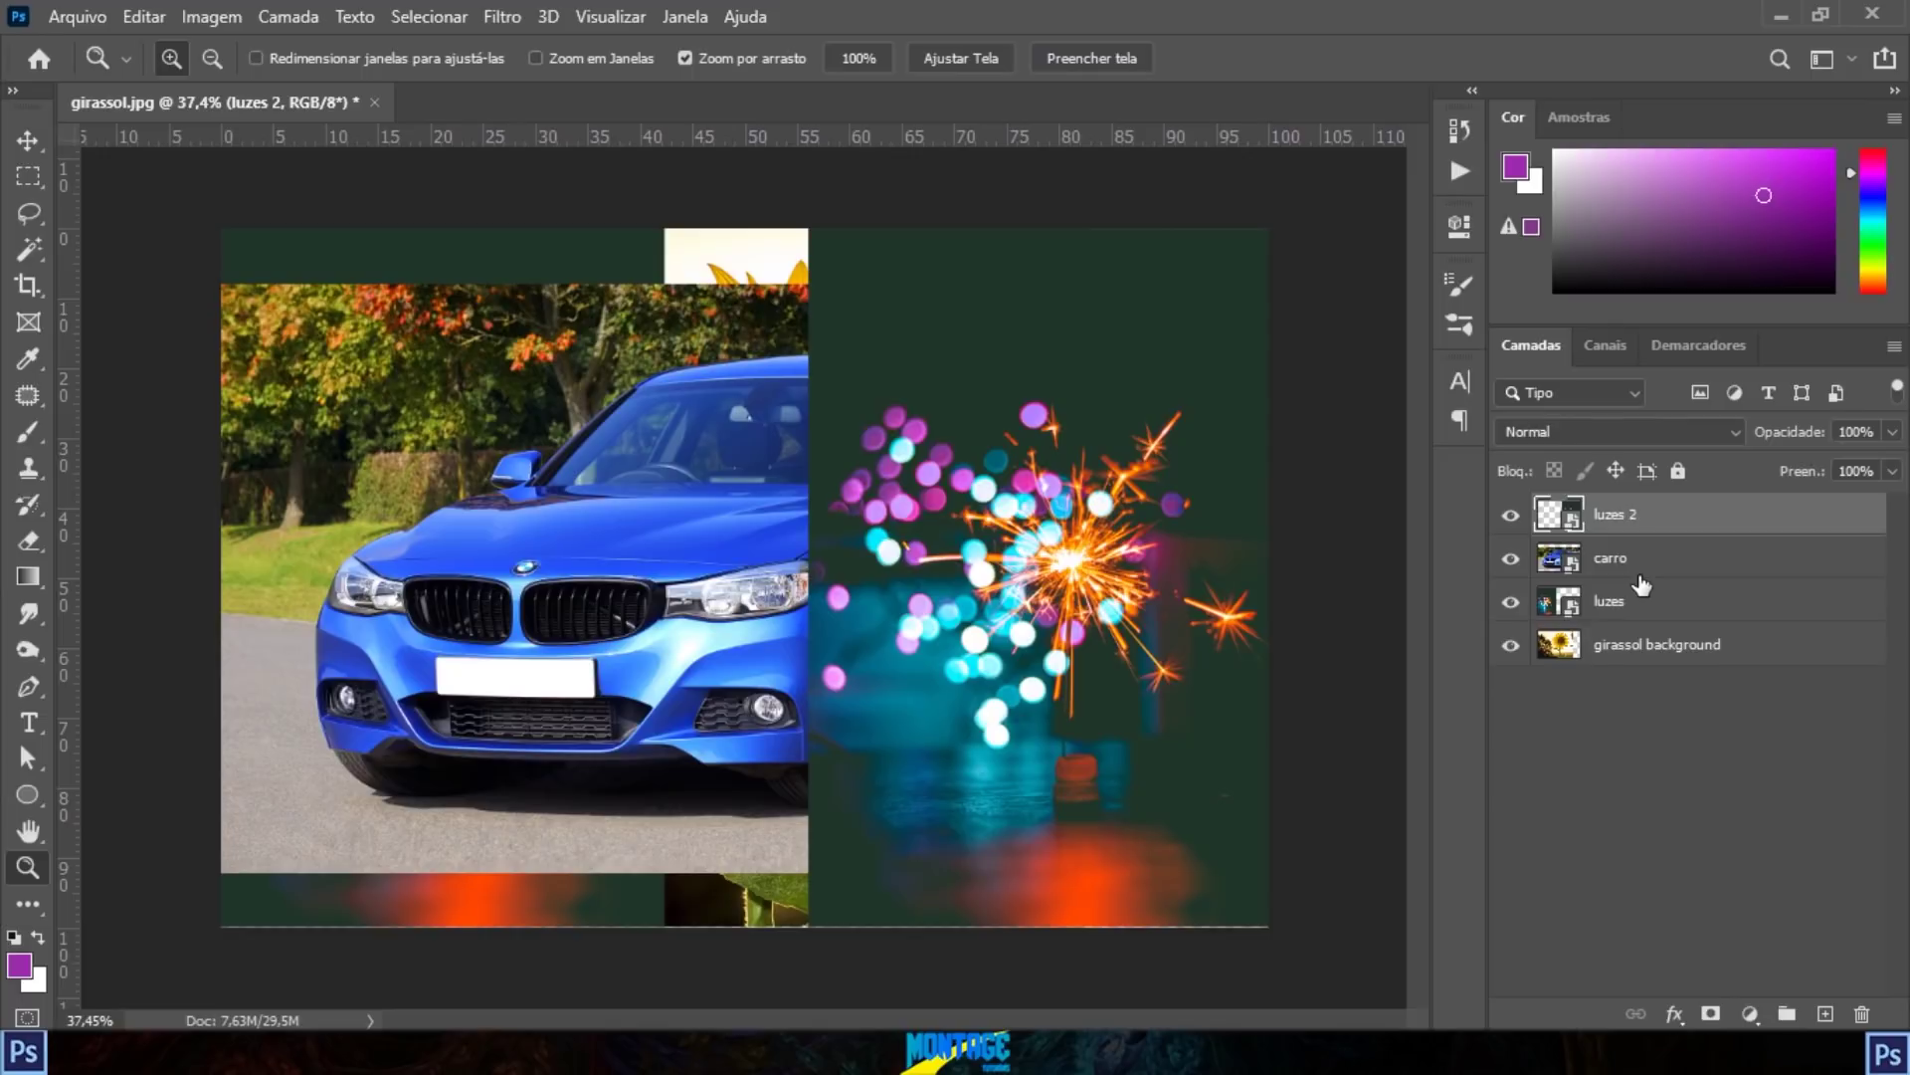
key("ctrl+z")
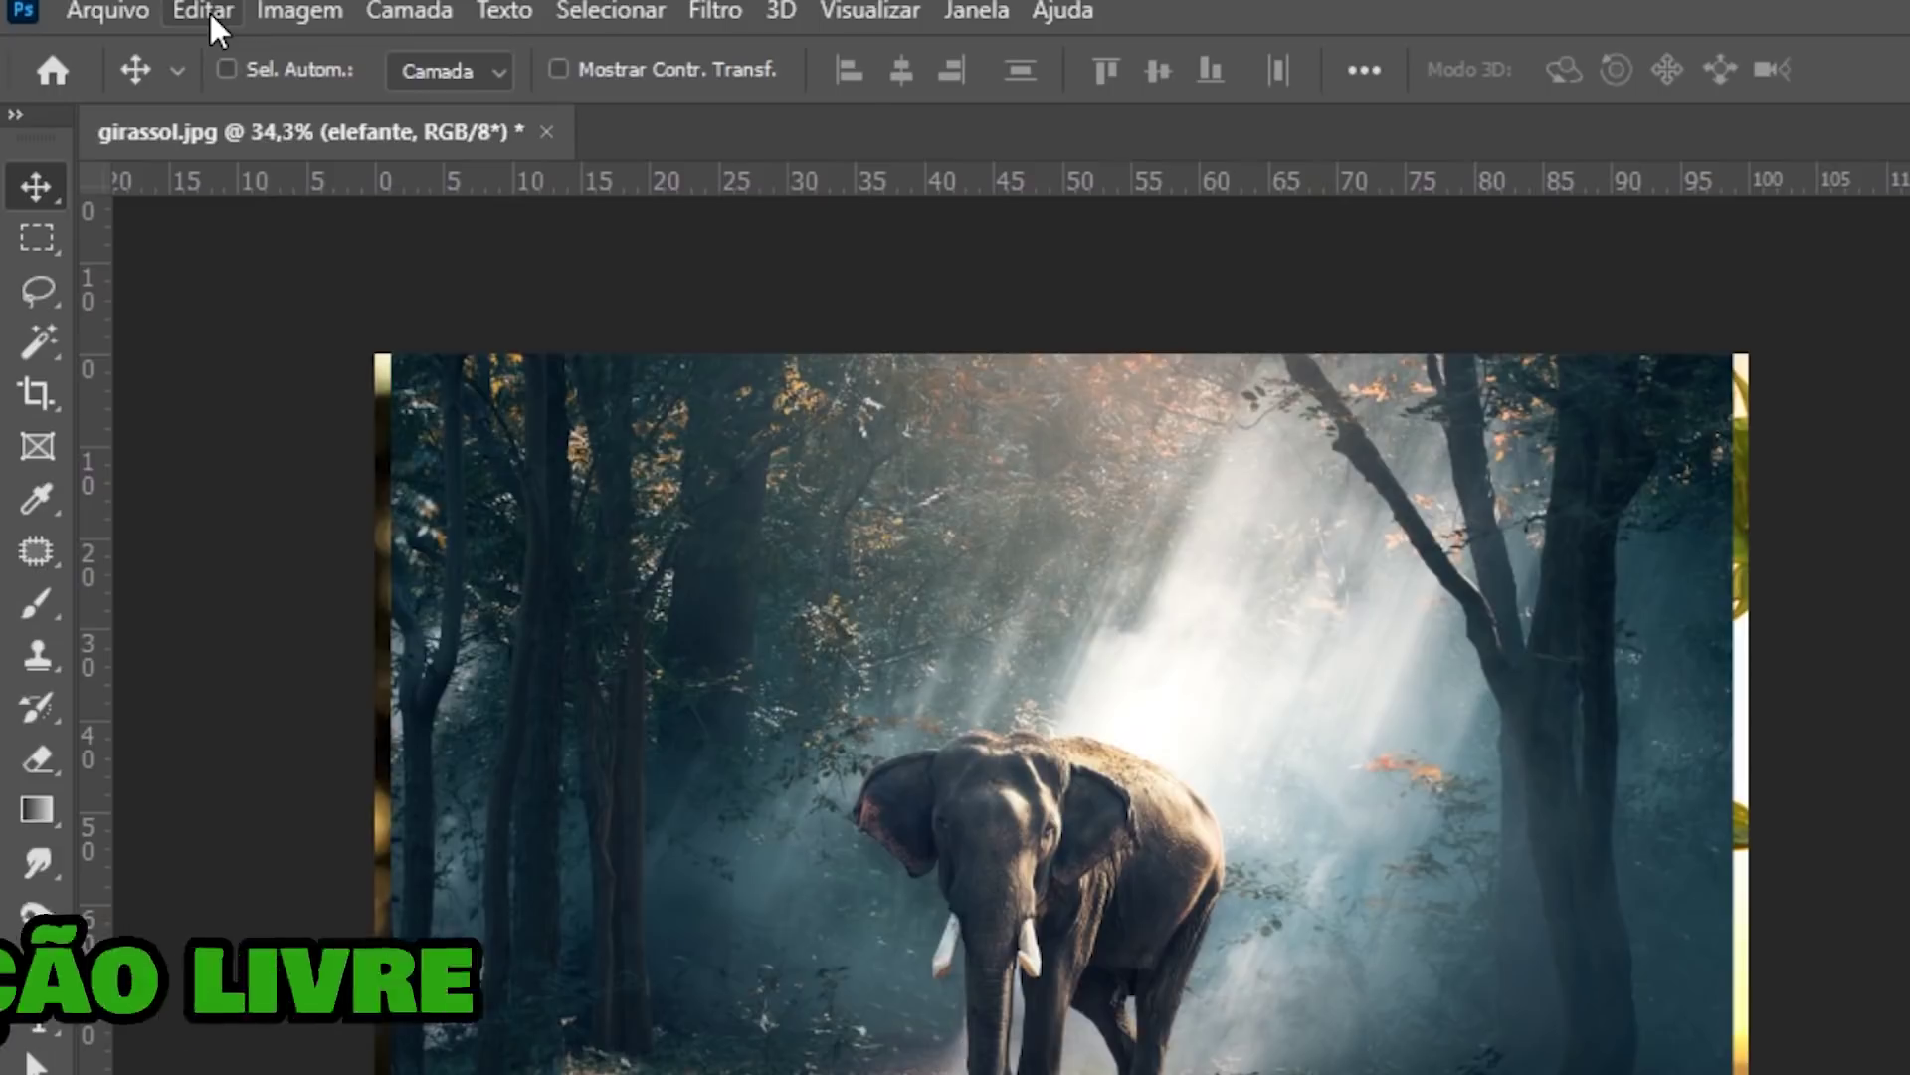
Step: Start Free Transform on the elefante layer and commit it without changes
left_click(144, 16)
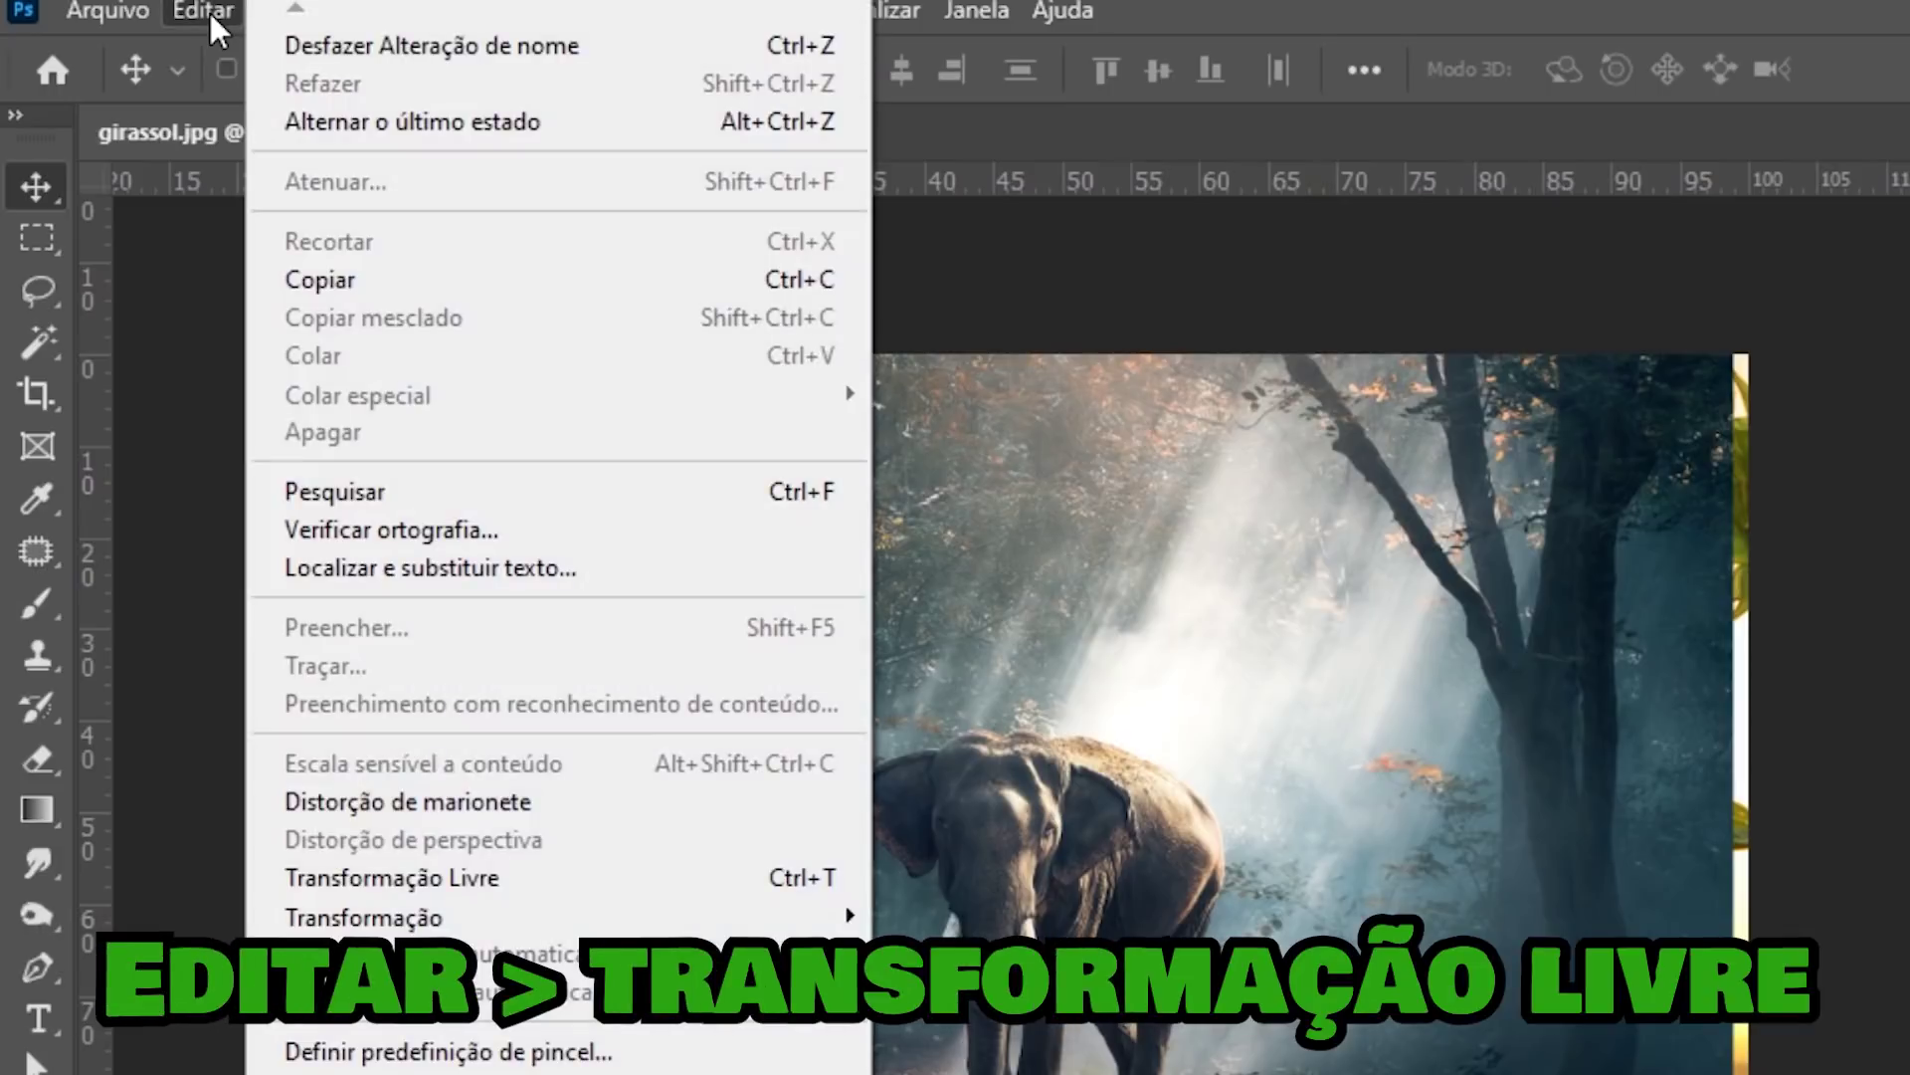
left_click(456, 881)
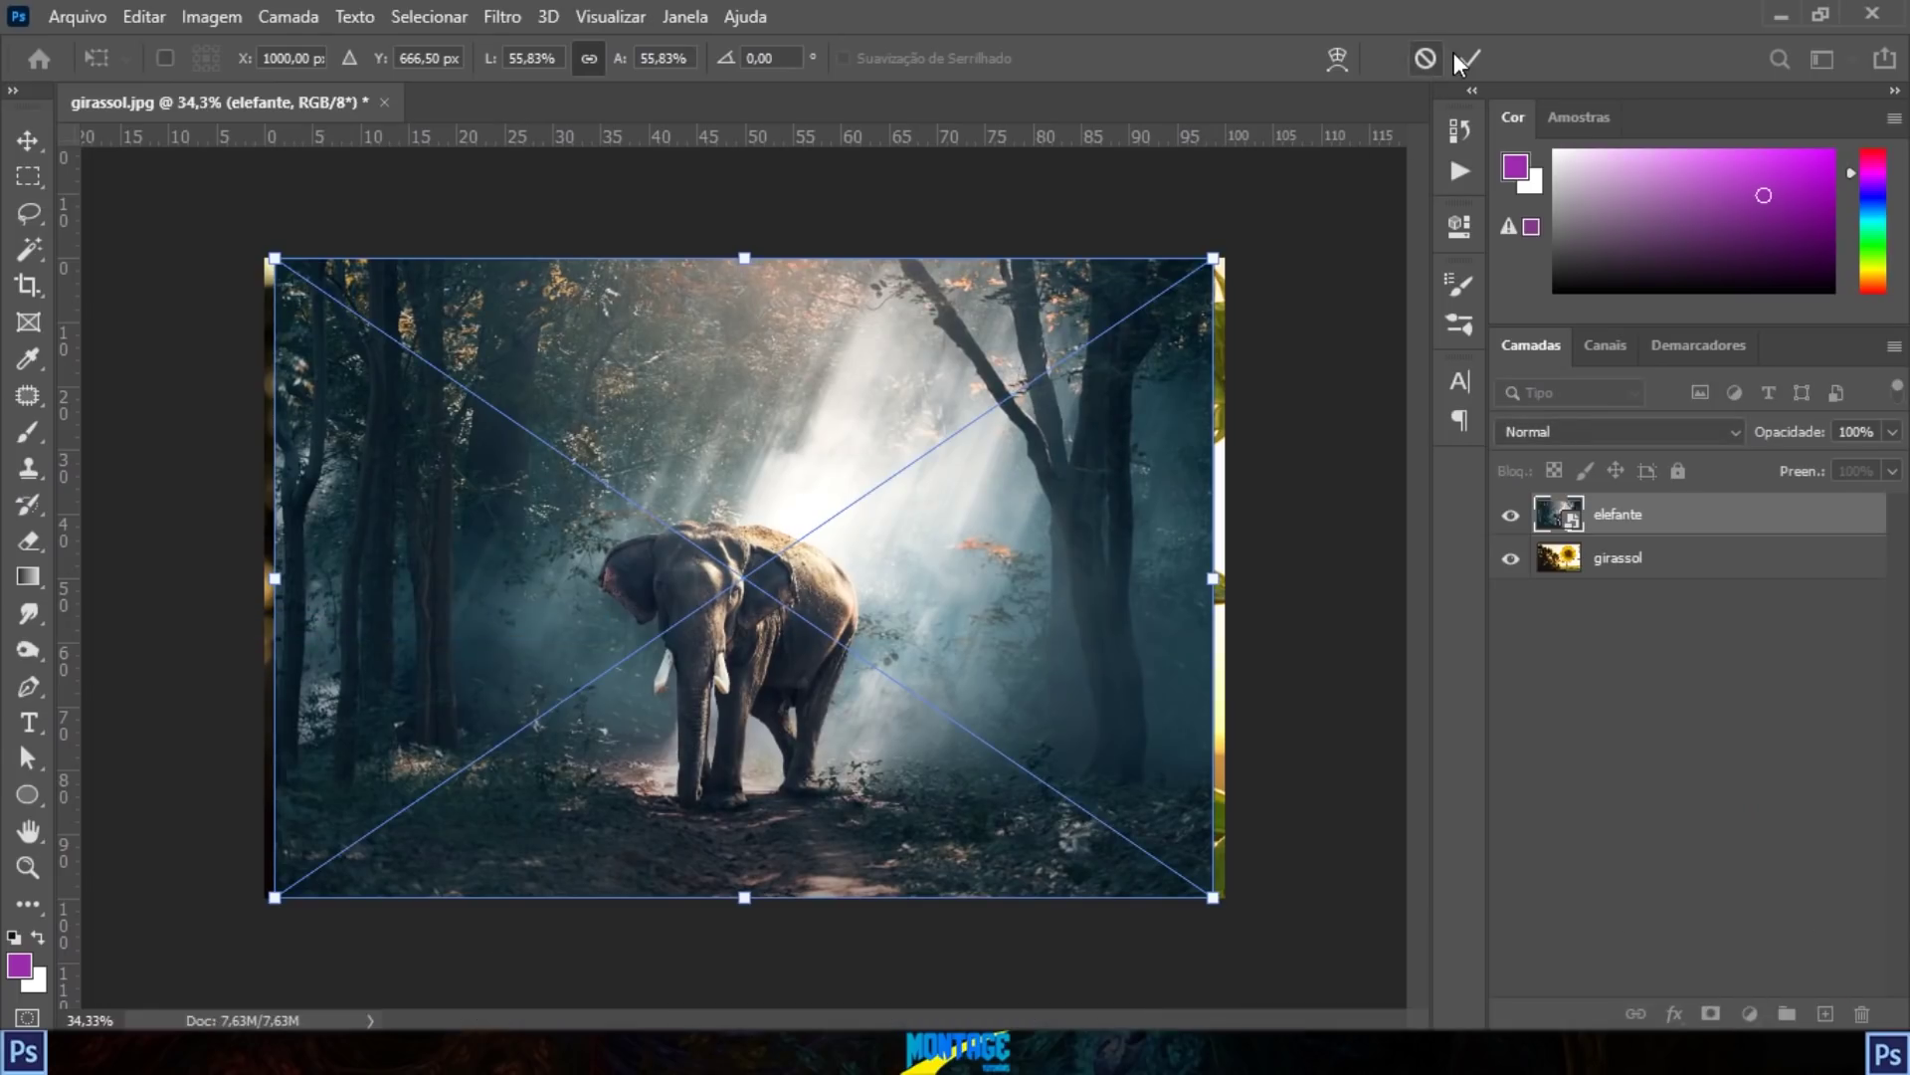
left_click(1469, 57)
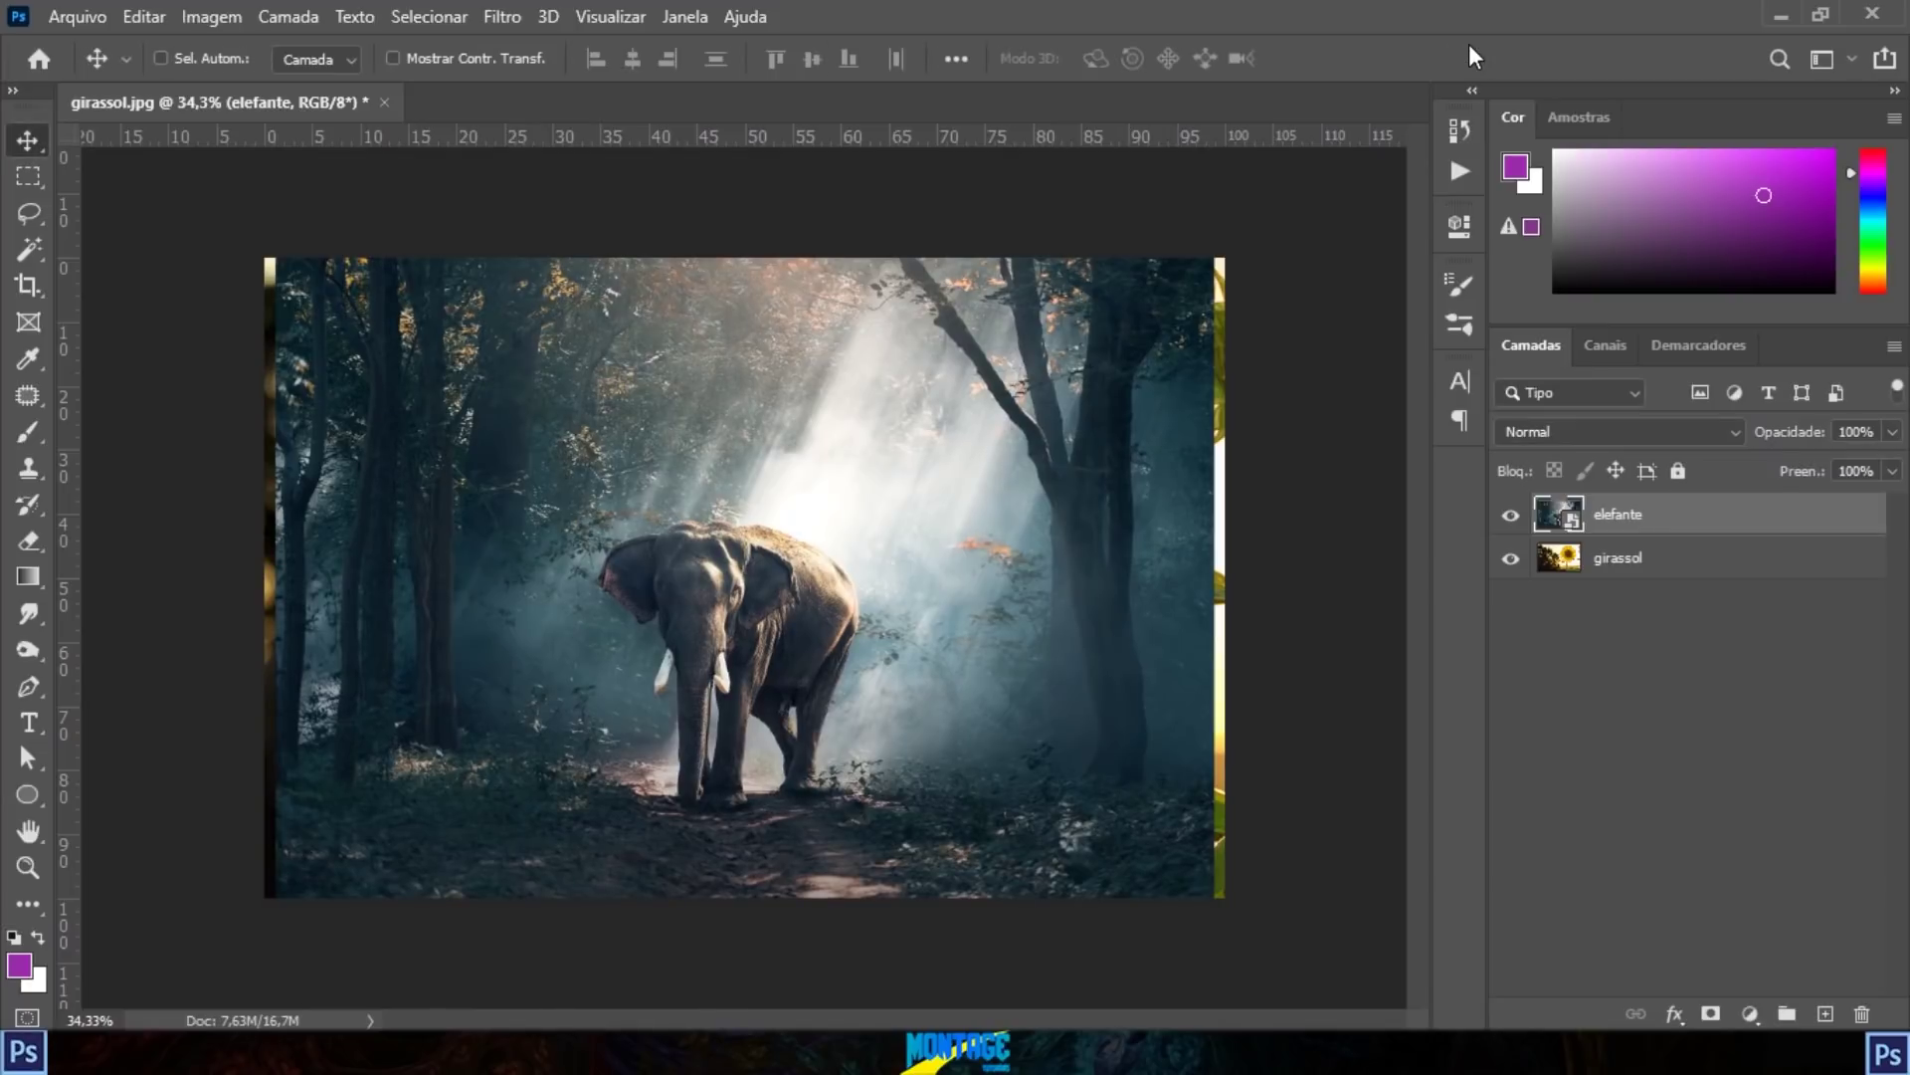
Step: Try shrinking, moving and rotating the elefante layer with Free Transform, and cancel the transformation
key("ctrl+t")
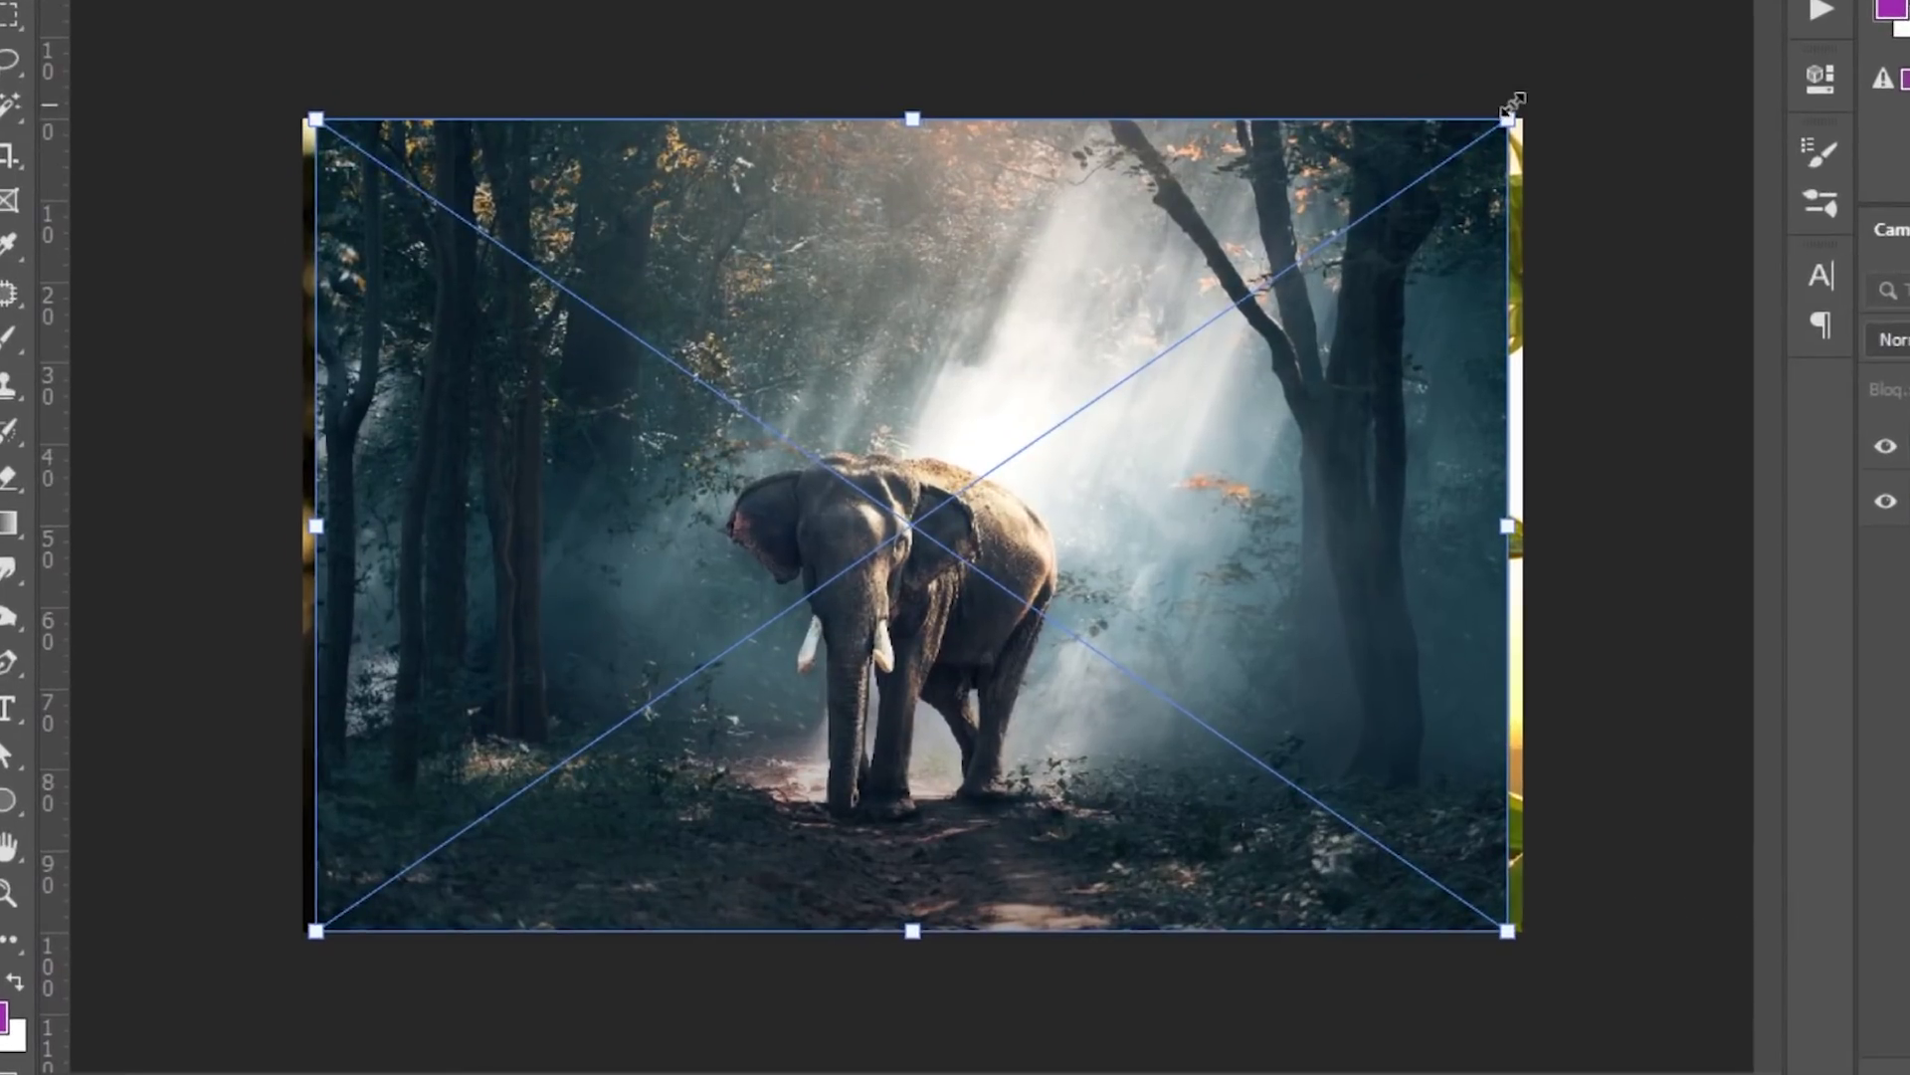
left_click_drag(1215, 255, 1065, 380)
left_click_drag(1317, 275, 1185, 356)
left_click_drag(877, 674, 1152, 433)
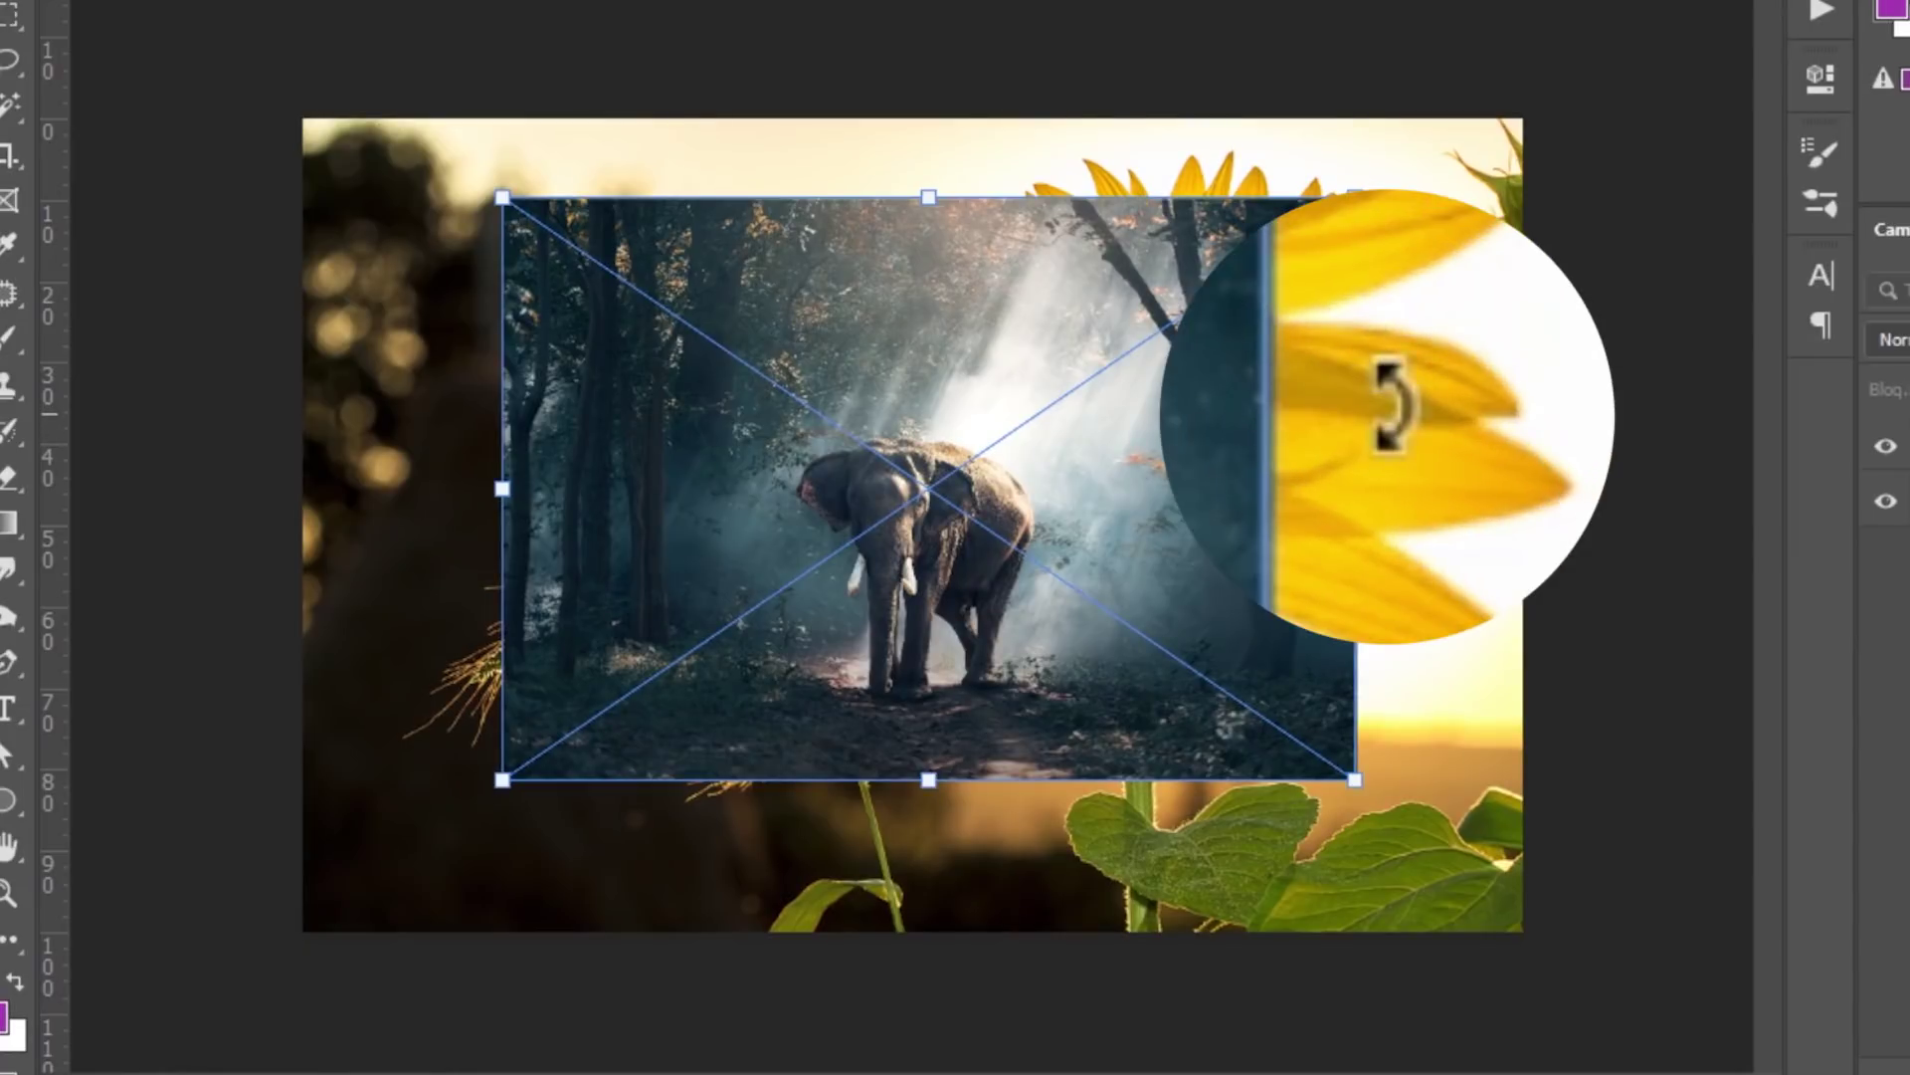
left_click_drag(1407, 405, 1331, 518)
left_click_drag(1083, 553, 1104, 517)
left_click(1429, 56)
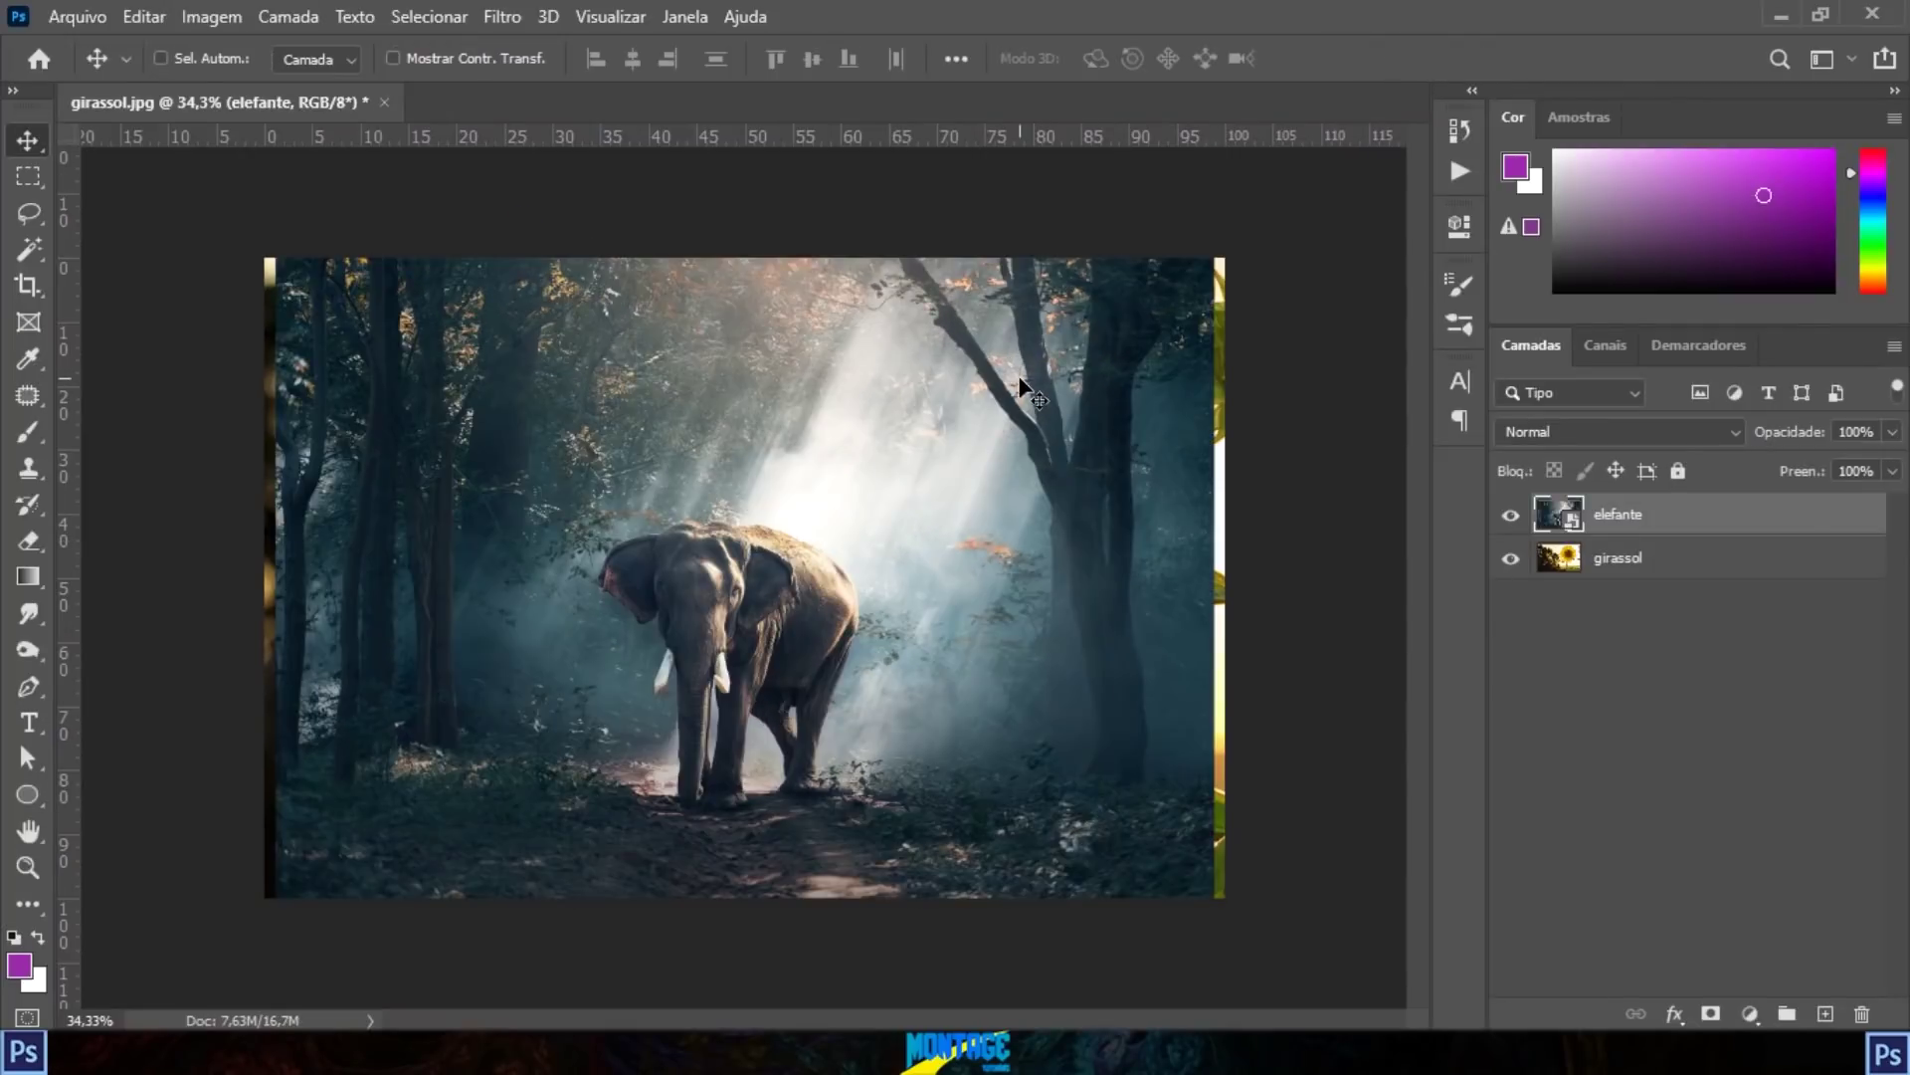
Step: Scale the elefante layer proportionally to about 39.87% with Free Transform and move it over the sunflower
key("ctrl+t")
left_click_drag(1152, 341, 953, 459)
left_click_drag(524, 679, 684, 569)
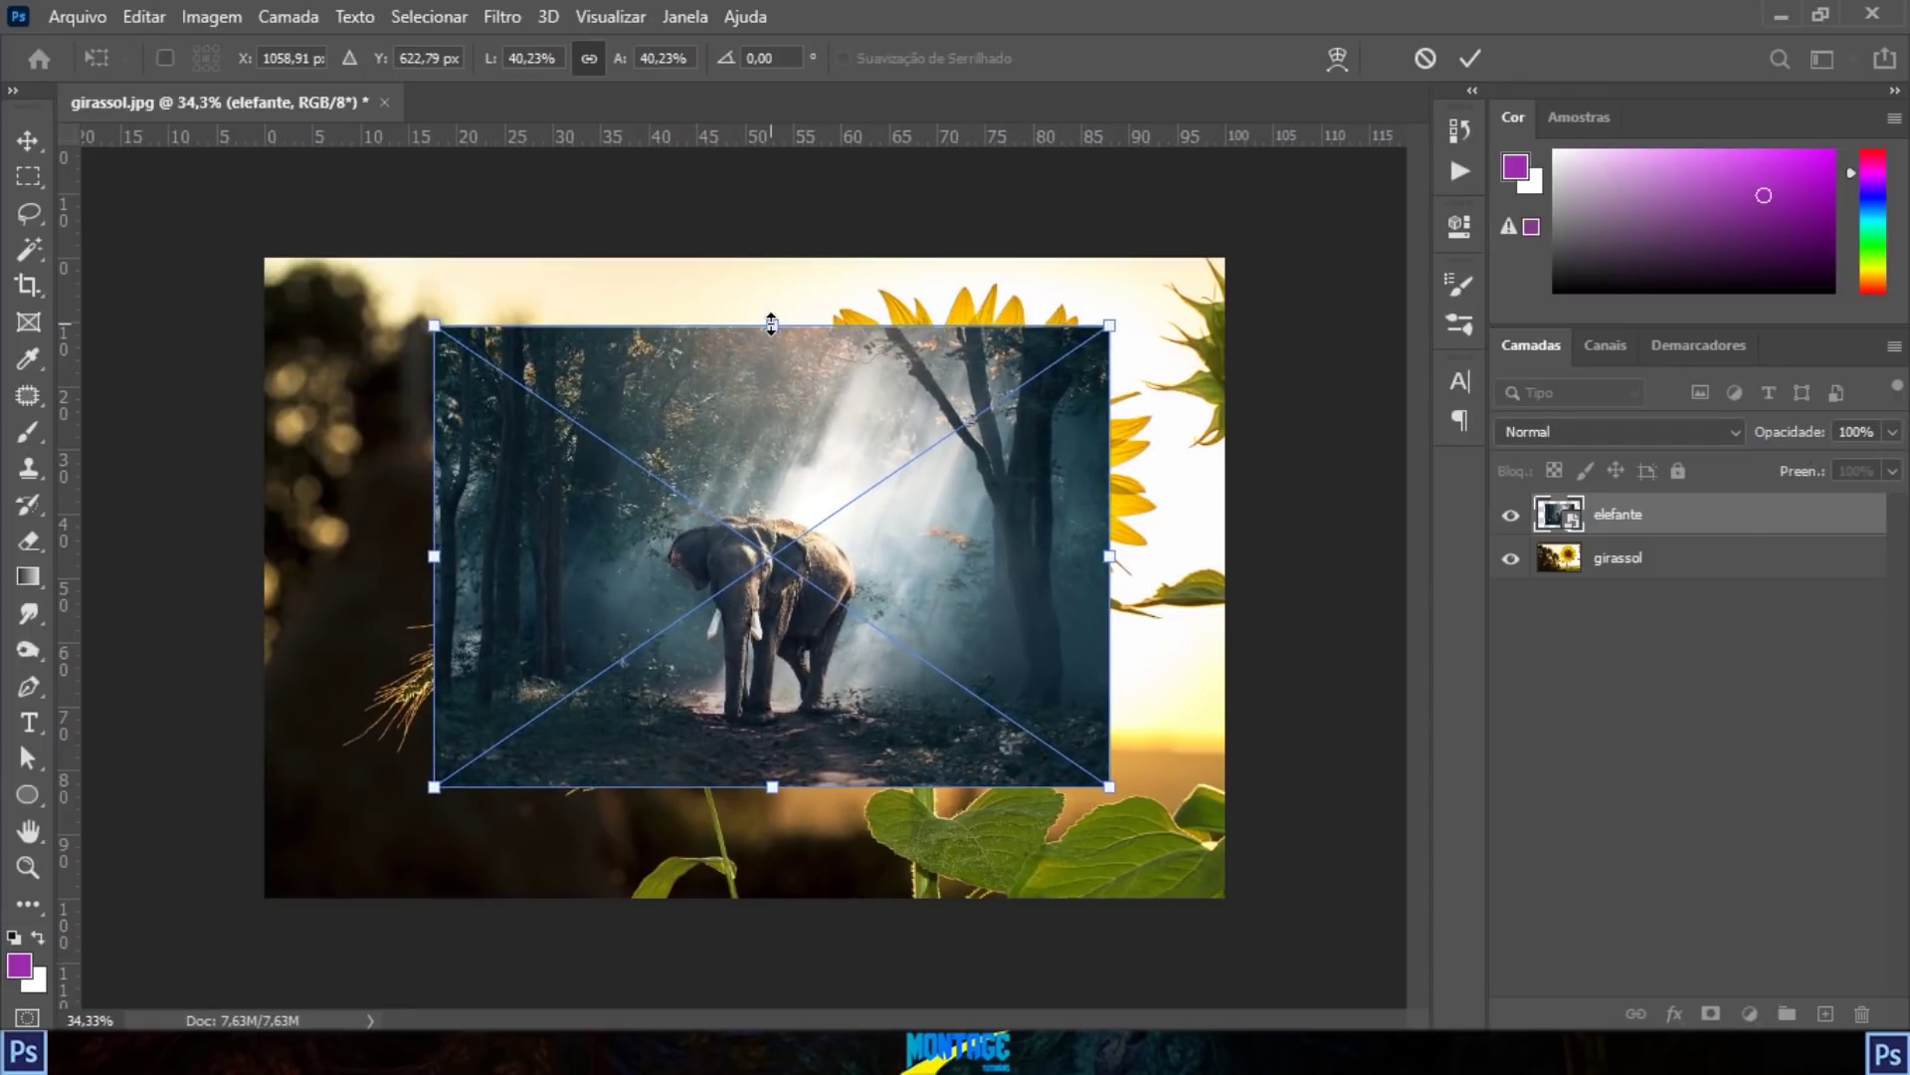
left_click_drag(1116, 320, 1100, 282)
mouse_move(756, 317)
left_mouse_down()
mouse_move(741, 388)
mouse_move(746, 299)
left_mouse_up()
left_click_drag(415, 516, 411, 475)
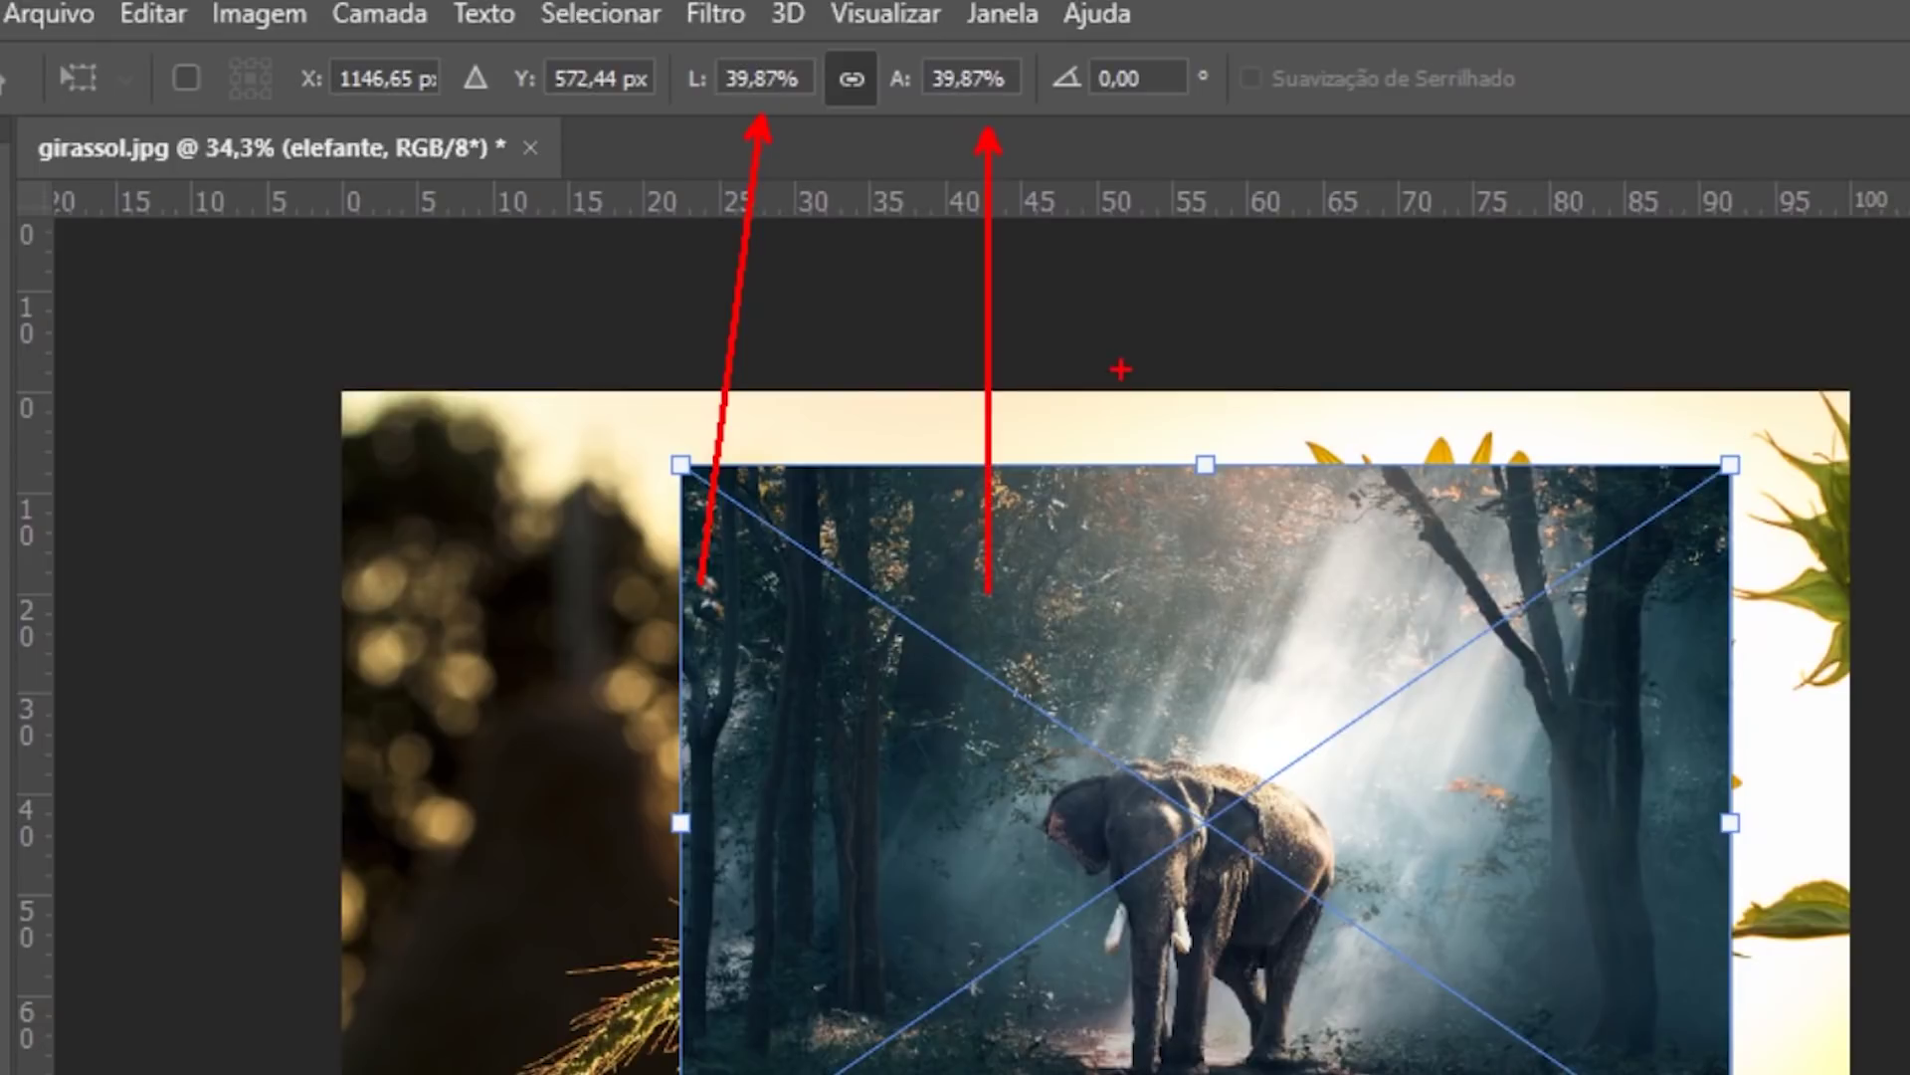
key("Escape")
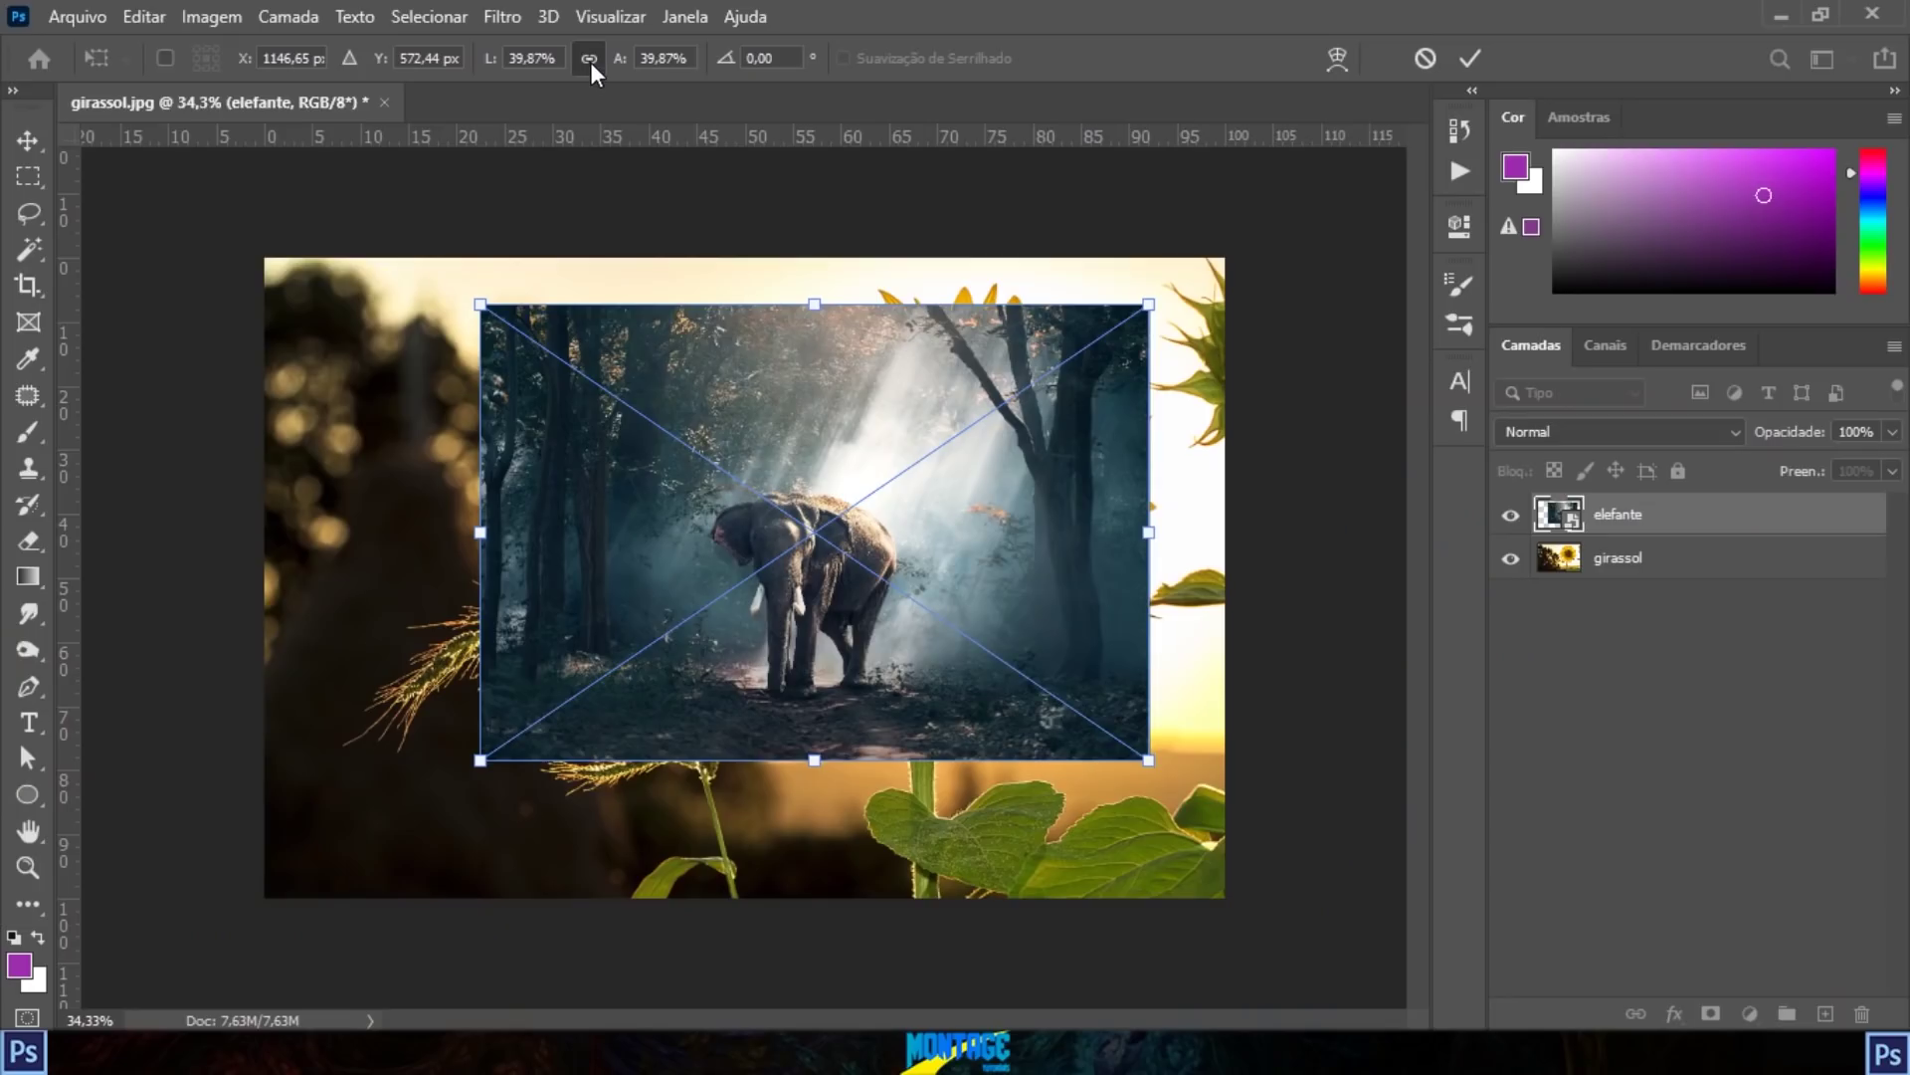
Step: Unlink the elefante layer's width and height scale and squash the image freely to about 31.83% width
left_click(852, 78)
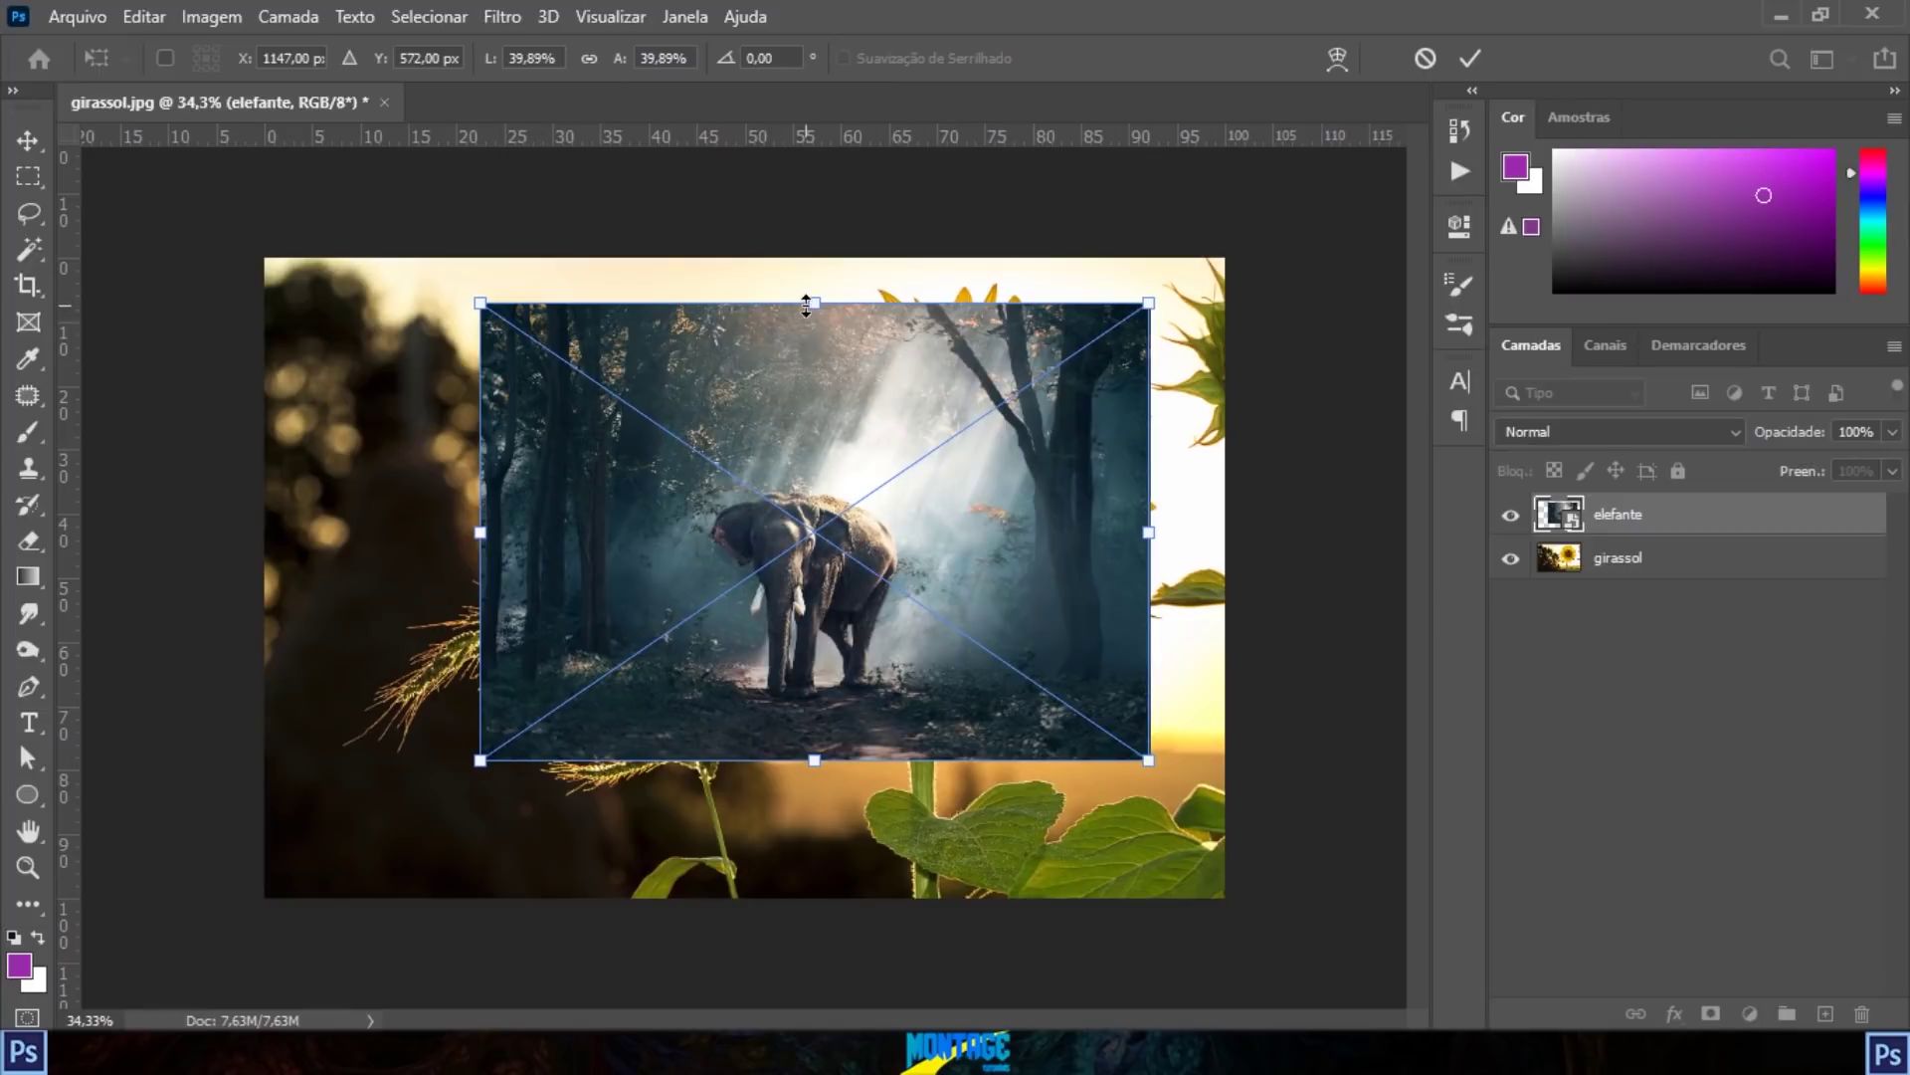
mouse_move(812, 316)
left_mouse_down()
mouse_move(814, 507)
mouse_move(814, 324)
left_mouse_up()
left_click_drag(481, 761, 541, 755)
left_click_drag(853, 754, 844, 609)
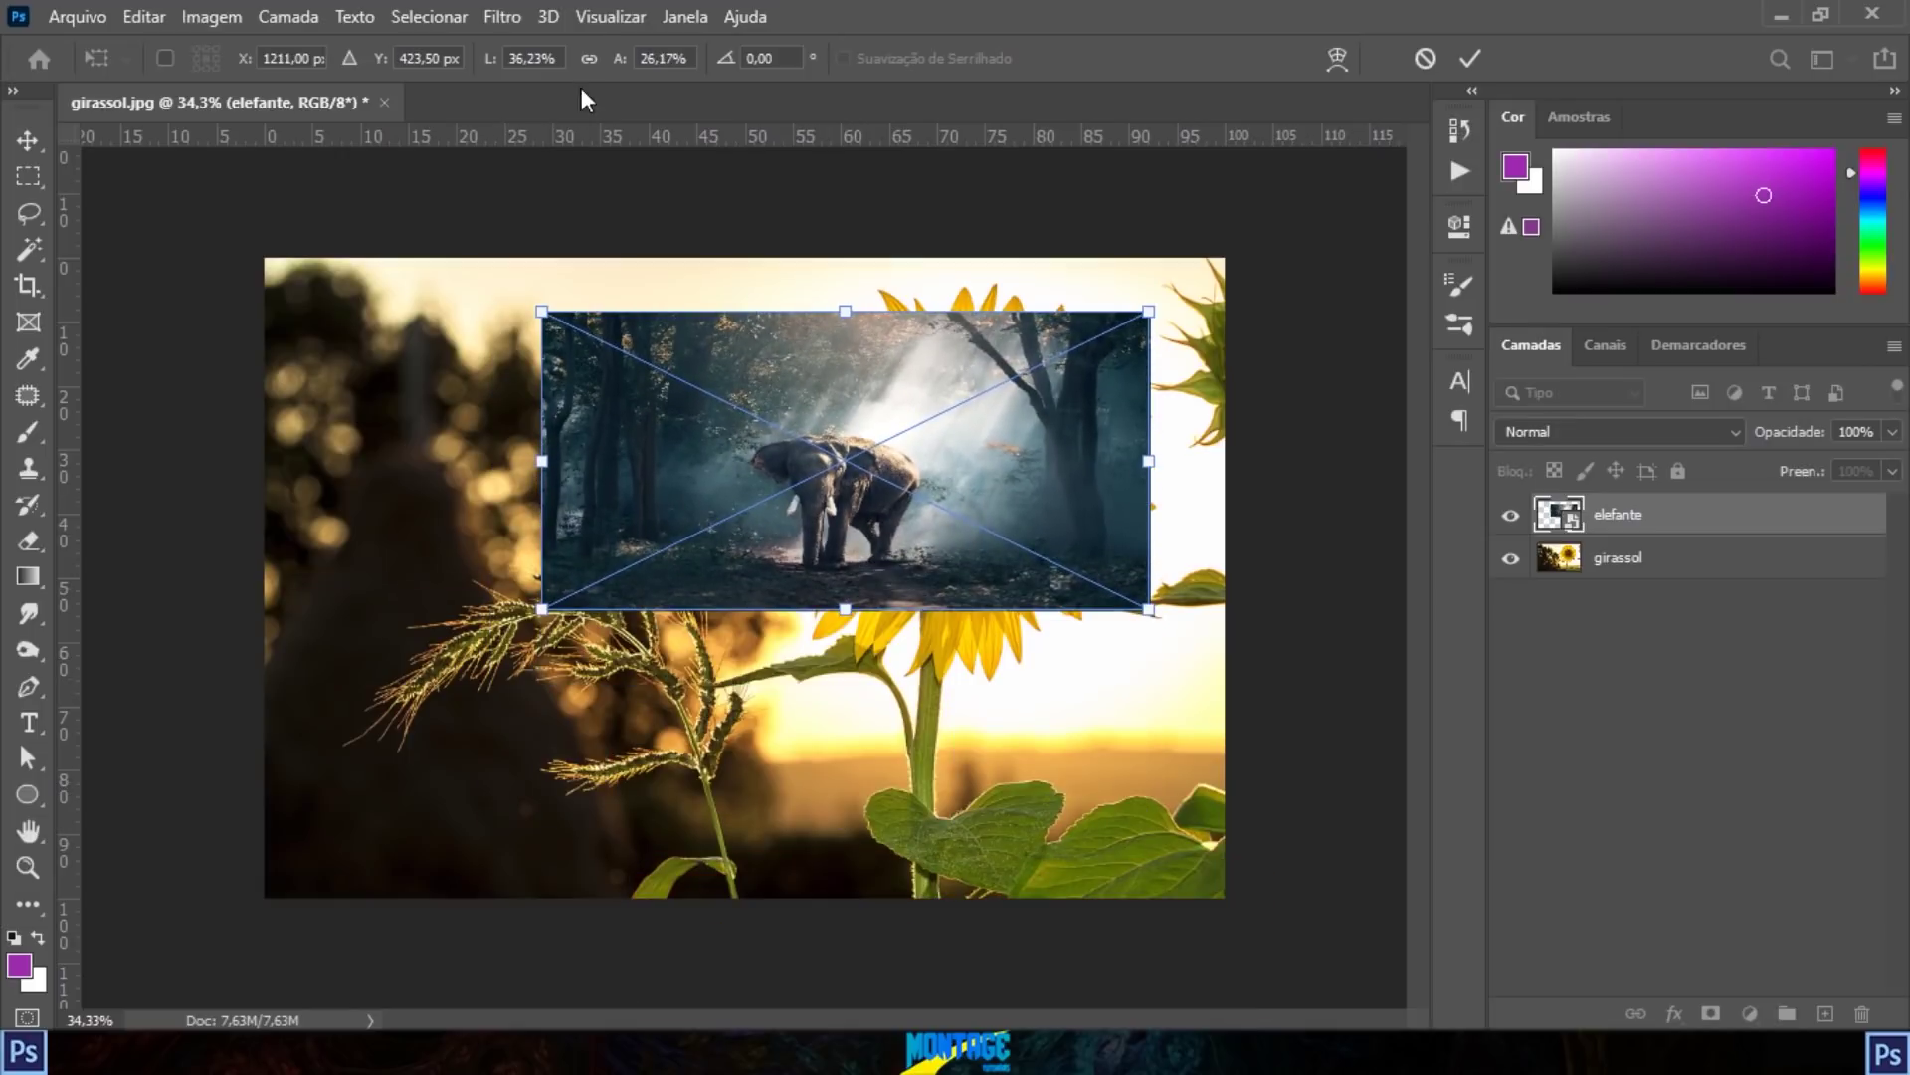
left_click(591, 58)
left_click_drag(1160, 468, 1082, 463)
left_click(587, 57)
Step: Set both the height and width scale of the elefante layer to 30%
left_click_drag(693, 62, 545, 64)
type("30")
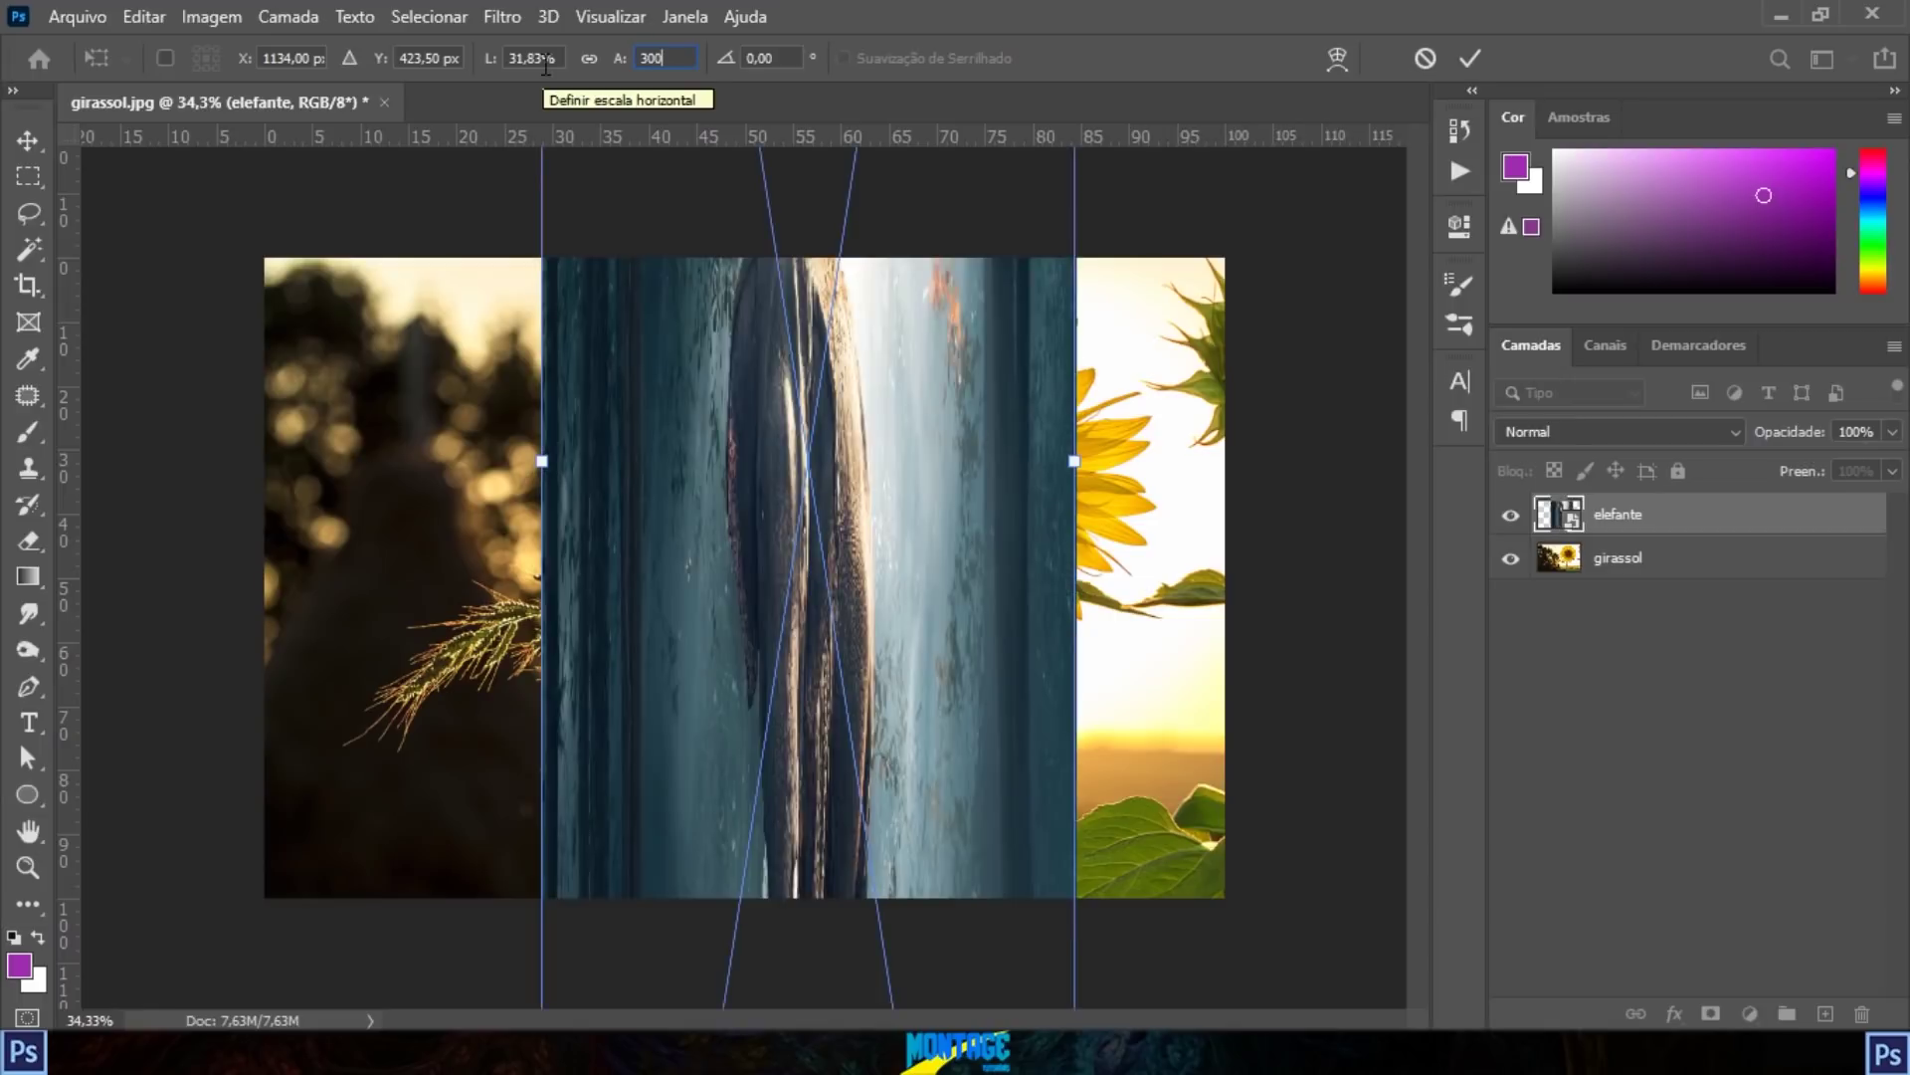
left_click(563, 58)
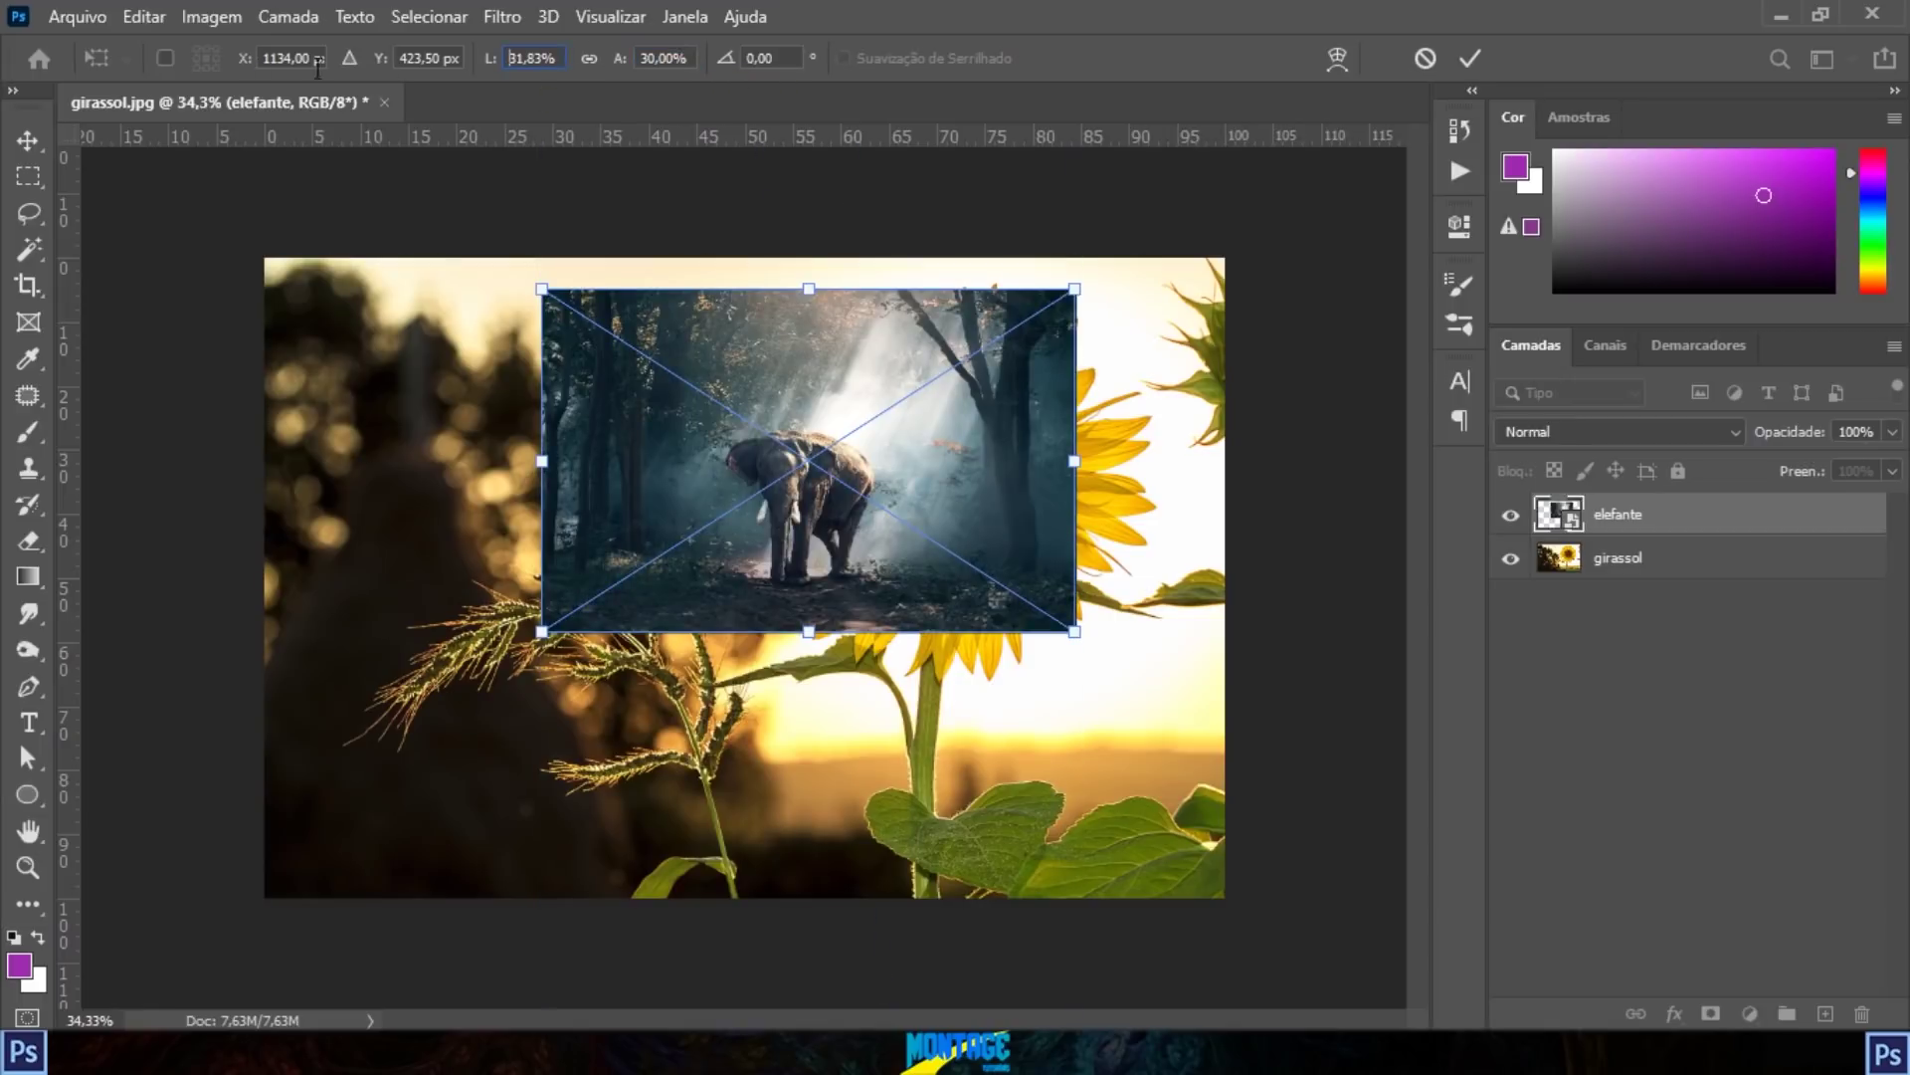
left_click_drag(555, 66, 353, 48)
type("30")
key("Return")
Step: Reposition the elefante image and scale it down around its centre to about 26.52%
left_click_drag(834, 382, 768, 546)
left_click_drag(980, 427, 1170, 299)
left_click_drag(909, 475, 871, 515)
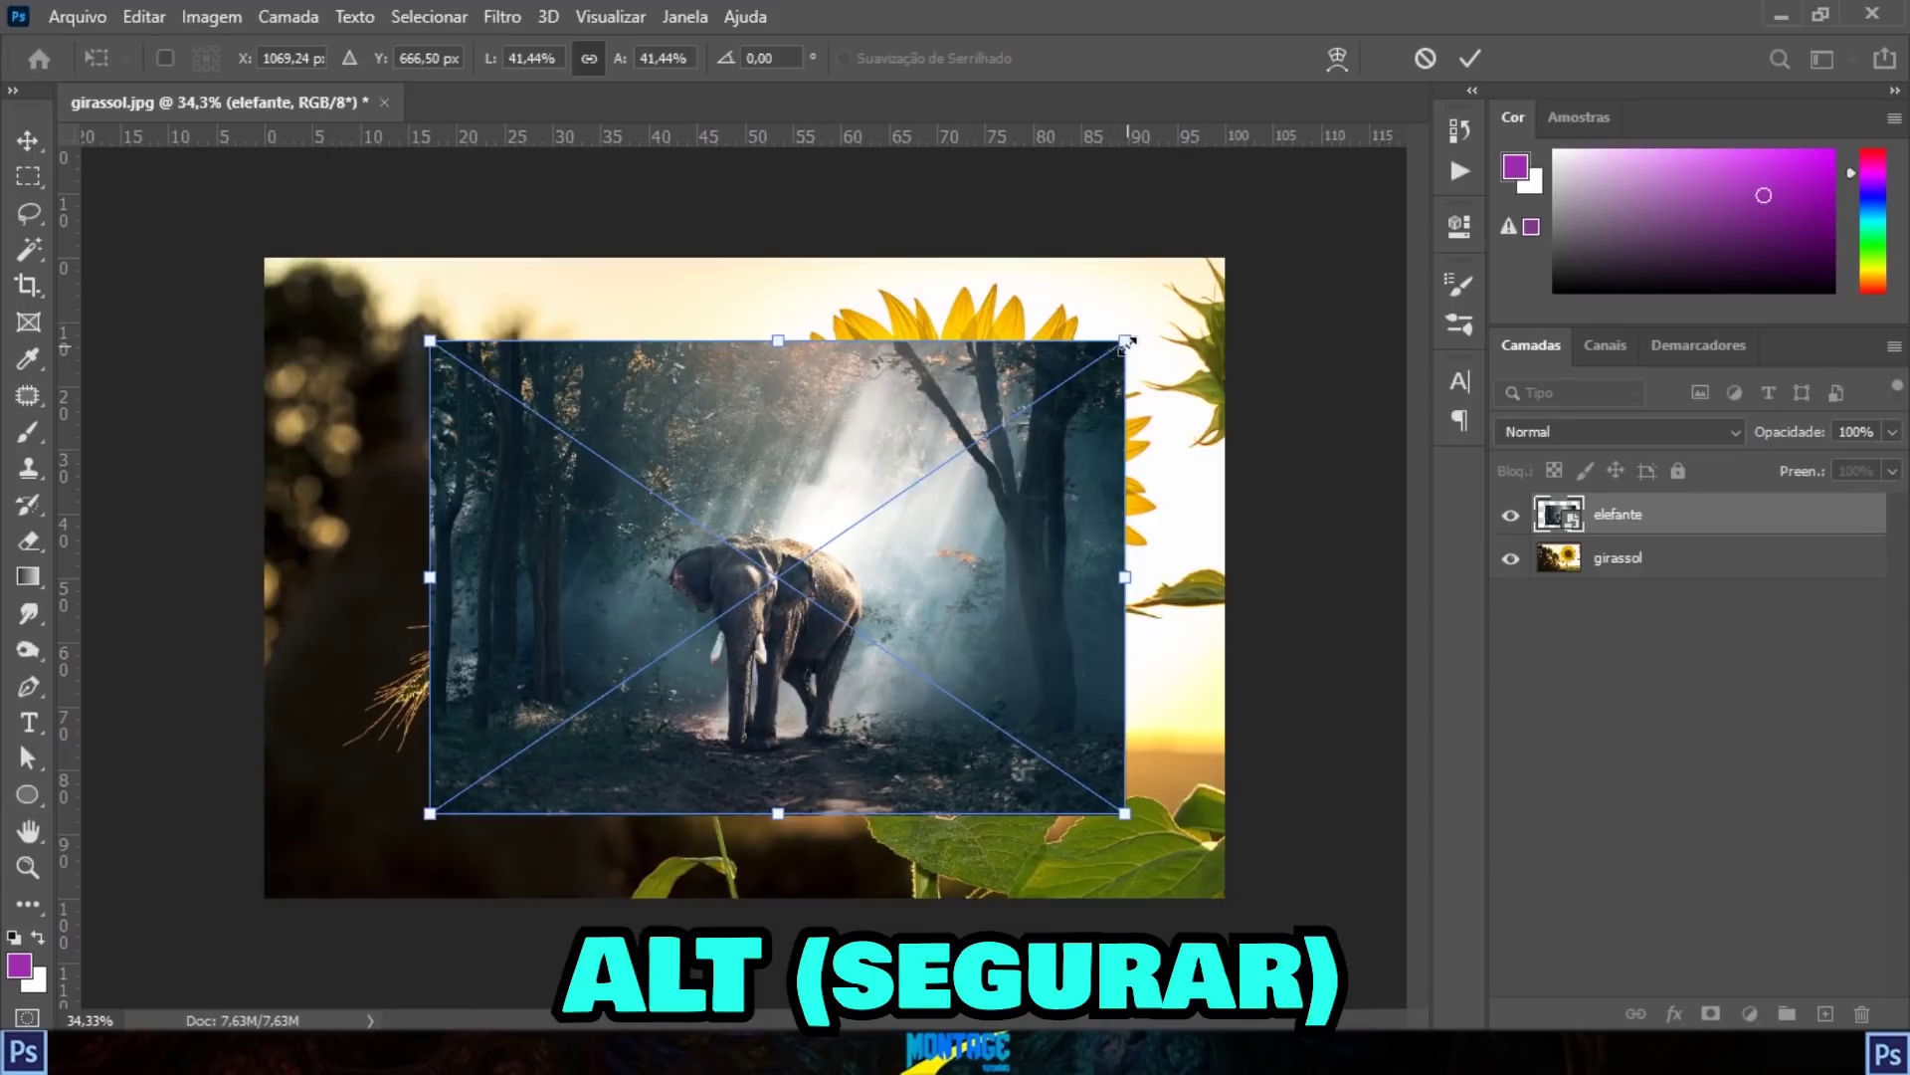
left_click_drag(1127, 344, 981, 420)
left_click_drag(817, 584, 807, 535)
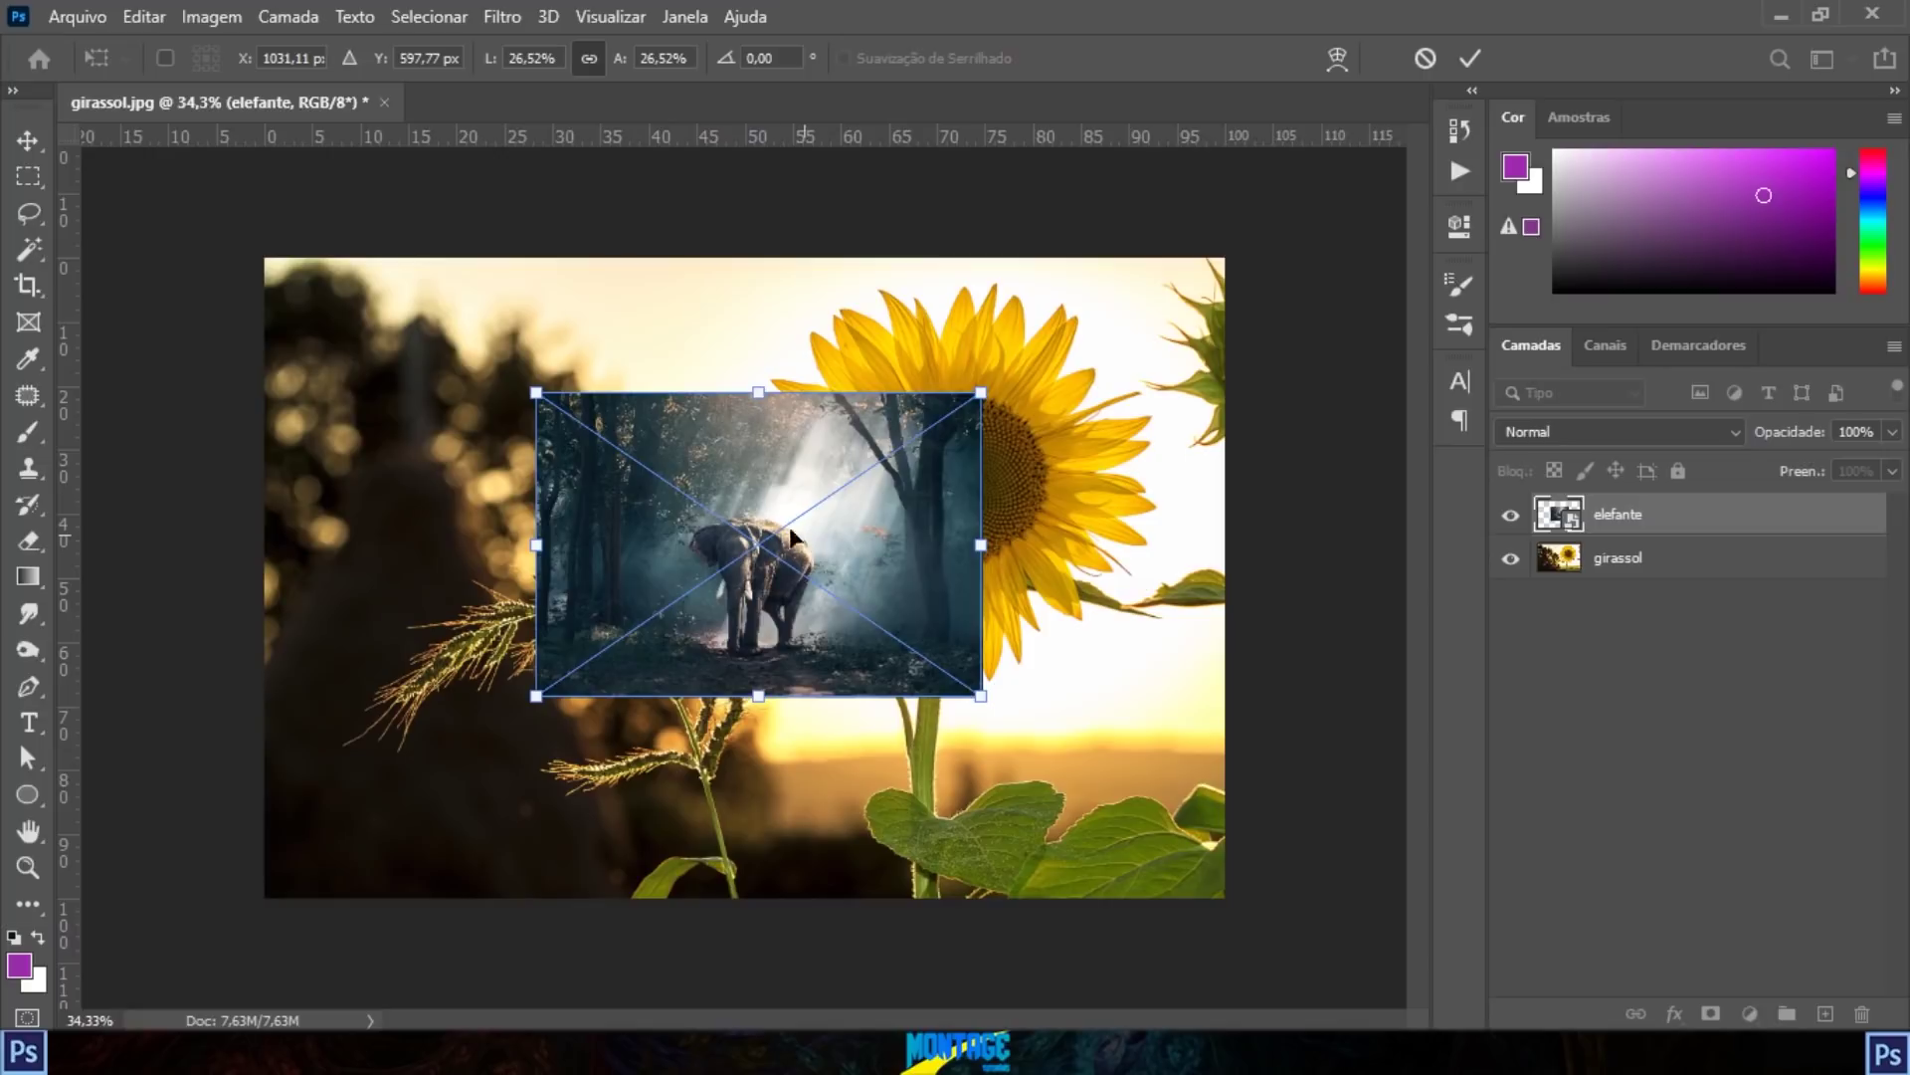
left_click_drag(981, 394, 884, 430)
key("ctrl+z")
Step: Distort the elefante image into a trapezoid, apply it and move it to the canvas's lower edge, then undo both changes
left_click_drag(1161, 316, 1098, 560)
left_click_drag(884, 428, 905, 574)
left_click_drag(1095, 563, 1046, 588)
left_click_drag(909, 583, 922, 594)
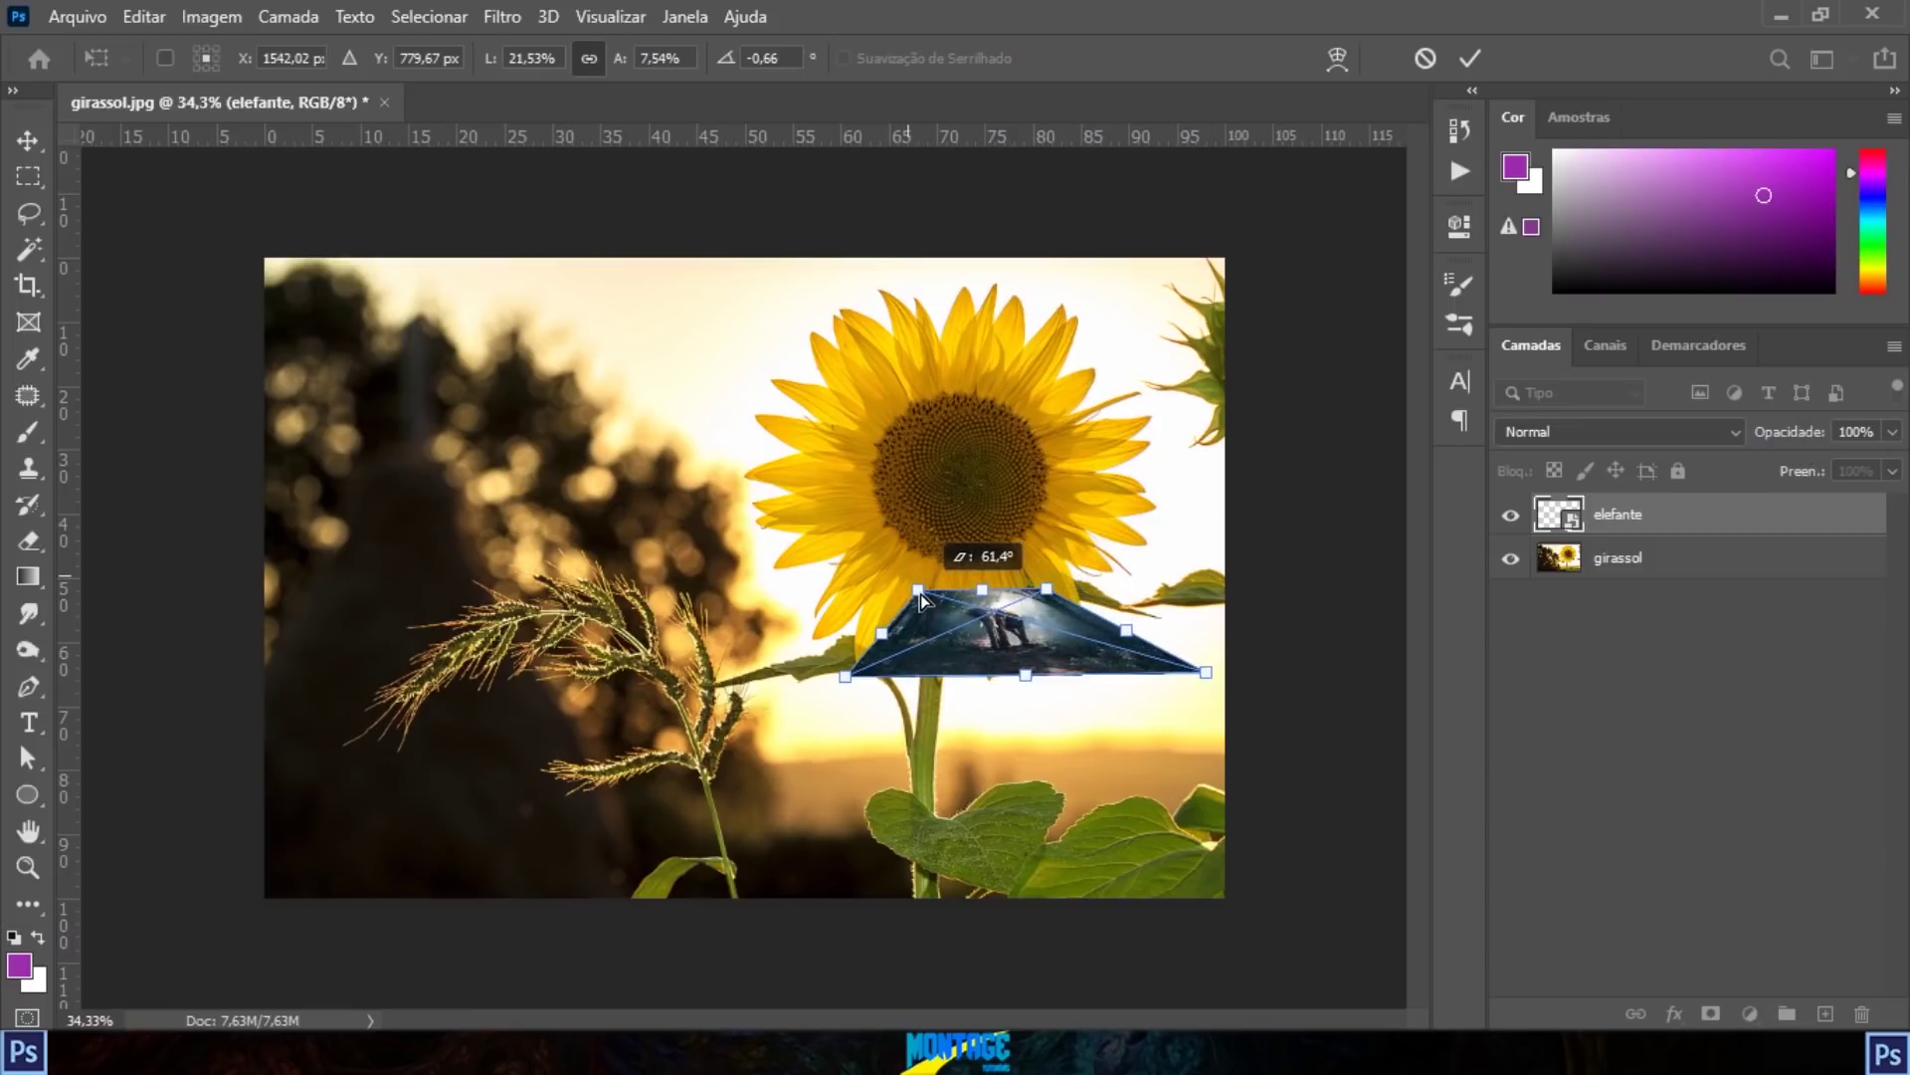
left_click(1470, 58)
left_click_drag(1055, 647, 1083, 863)
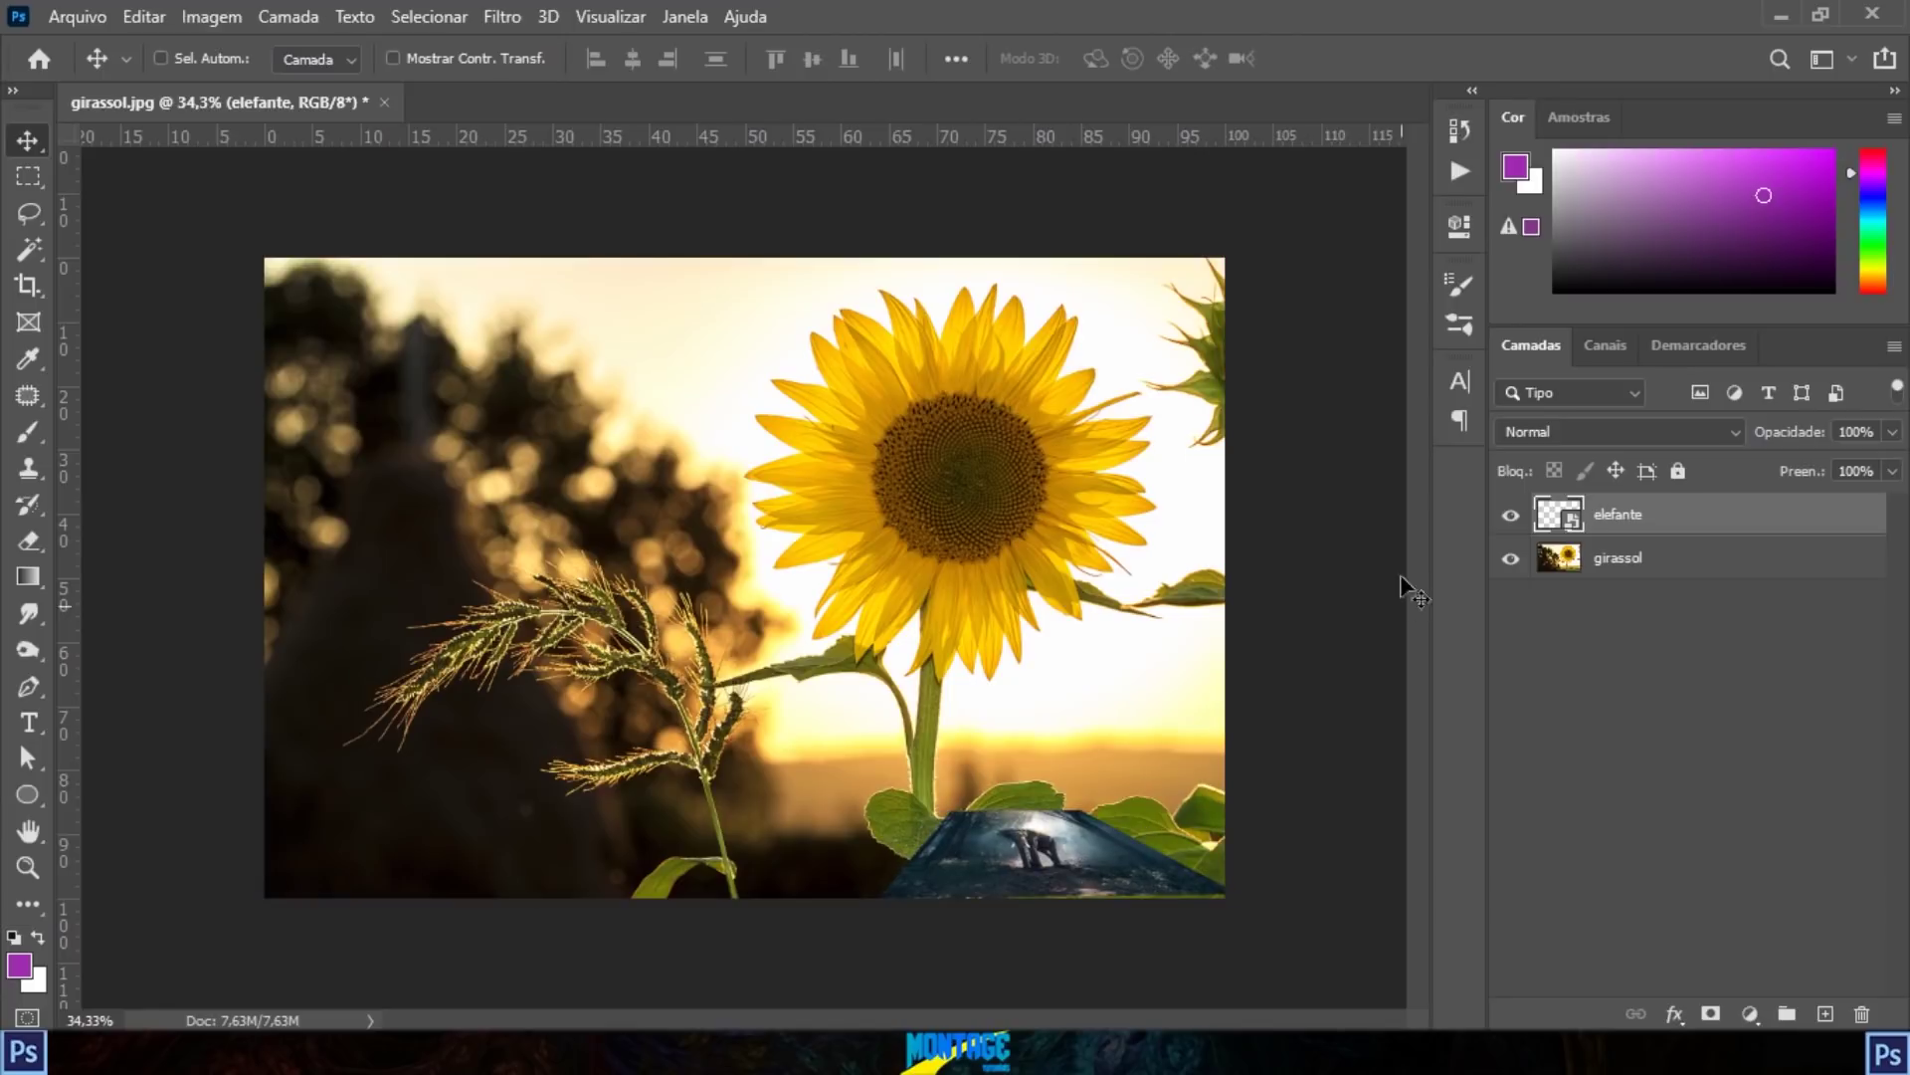
key("ctrl+z")
key("ctrl+z")
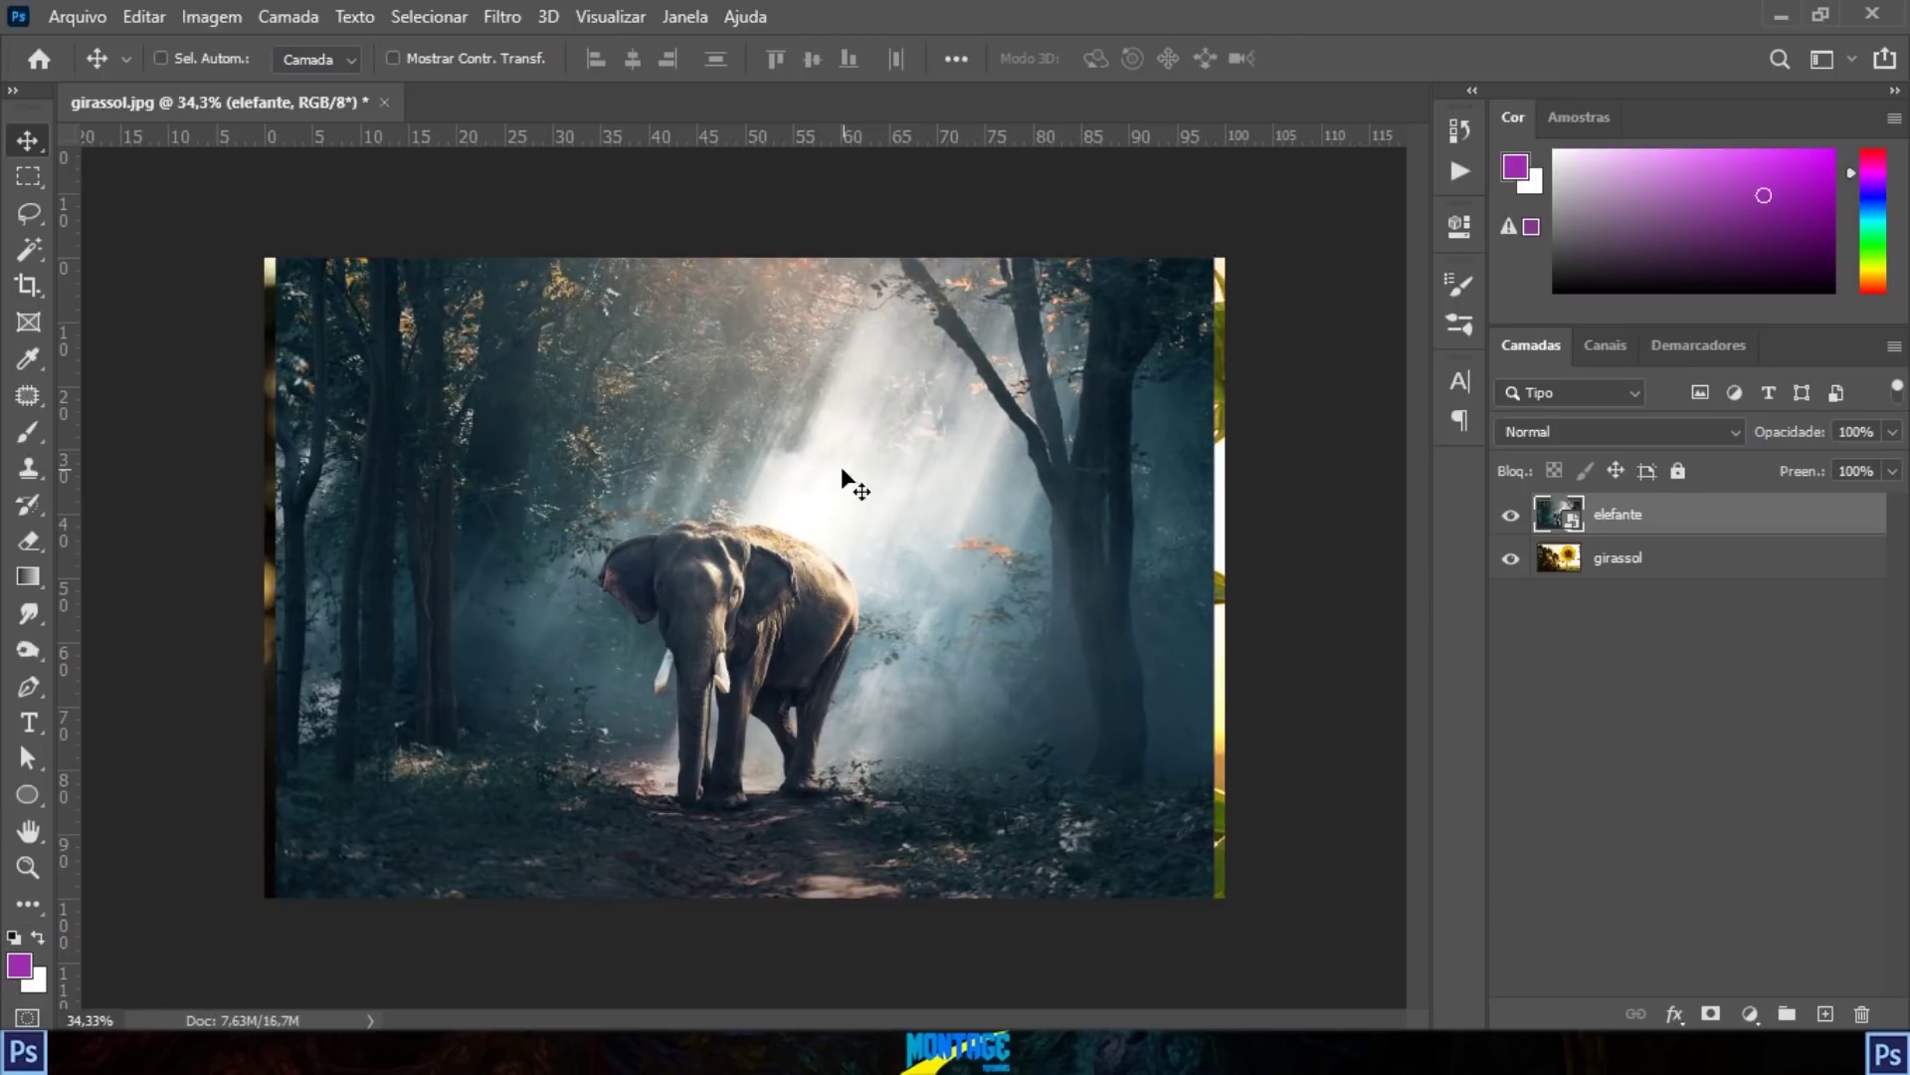
Step: Scale the elefante layer down around its centre to about 39.1%, adjust it by its handles, and cancel the transformation
key("ctrl+t")
left_click_drag(1221, 259, 1172, 340)
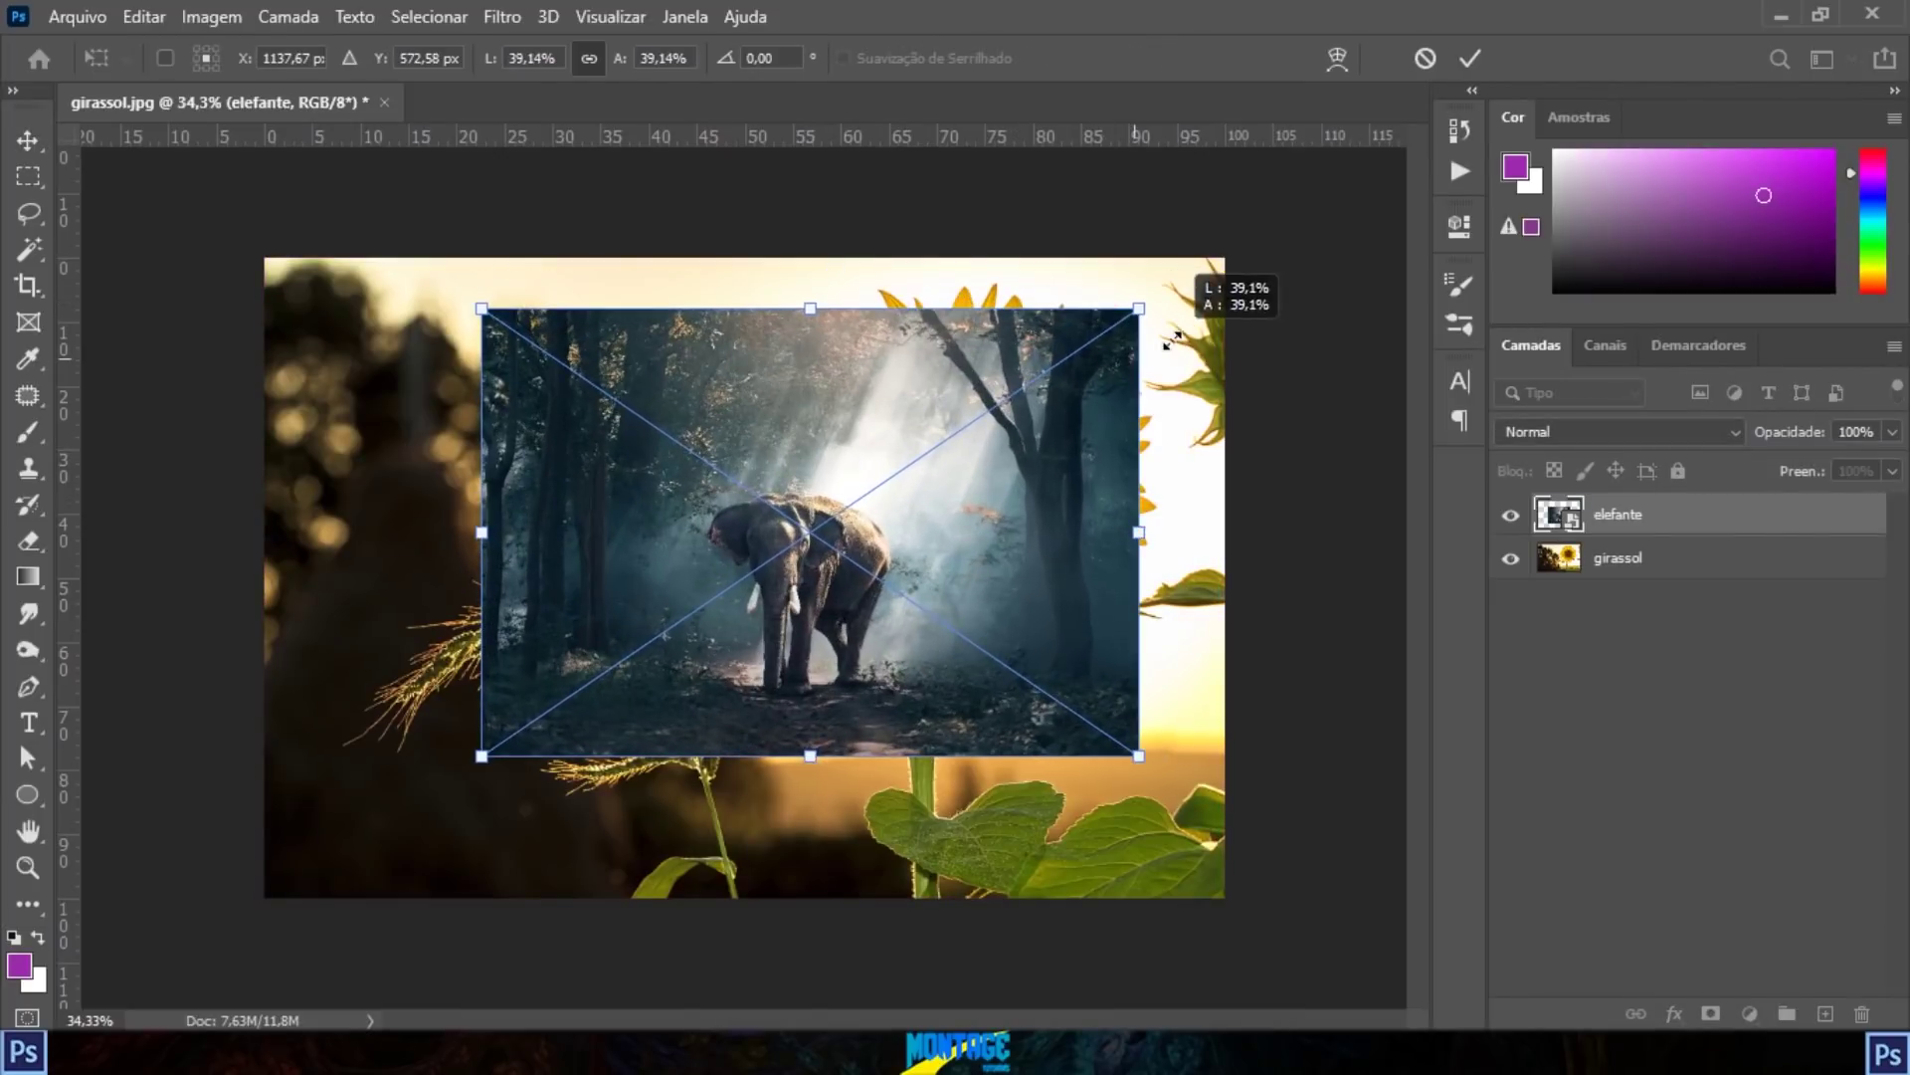
left_click_drag(794, 758, 794, 808)
left_click_drag(446, 806, 420, 824)
left_click_drag(420, 567, 408, 566)
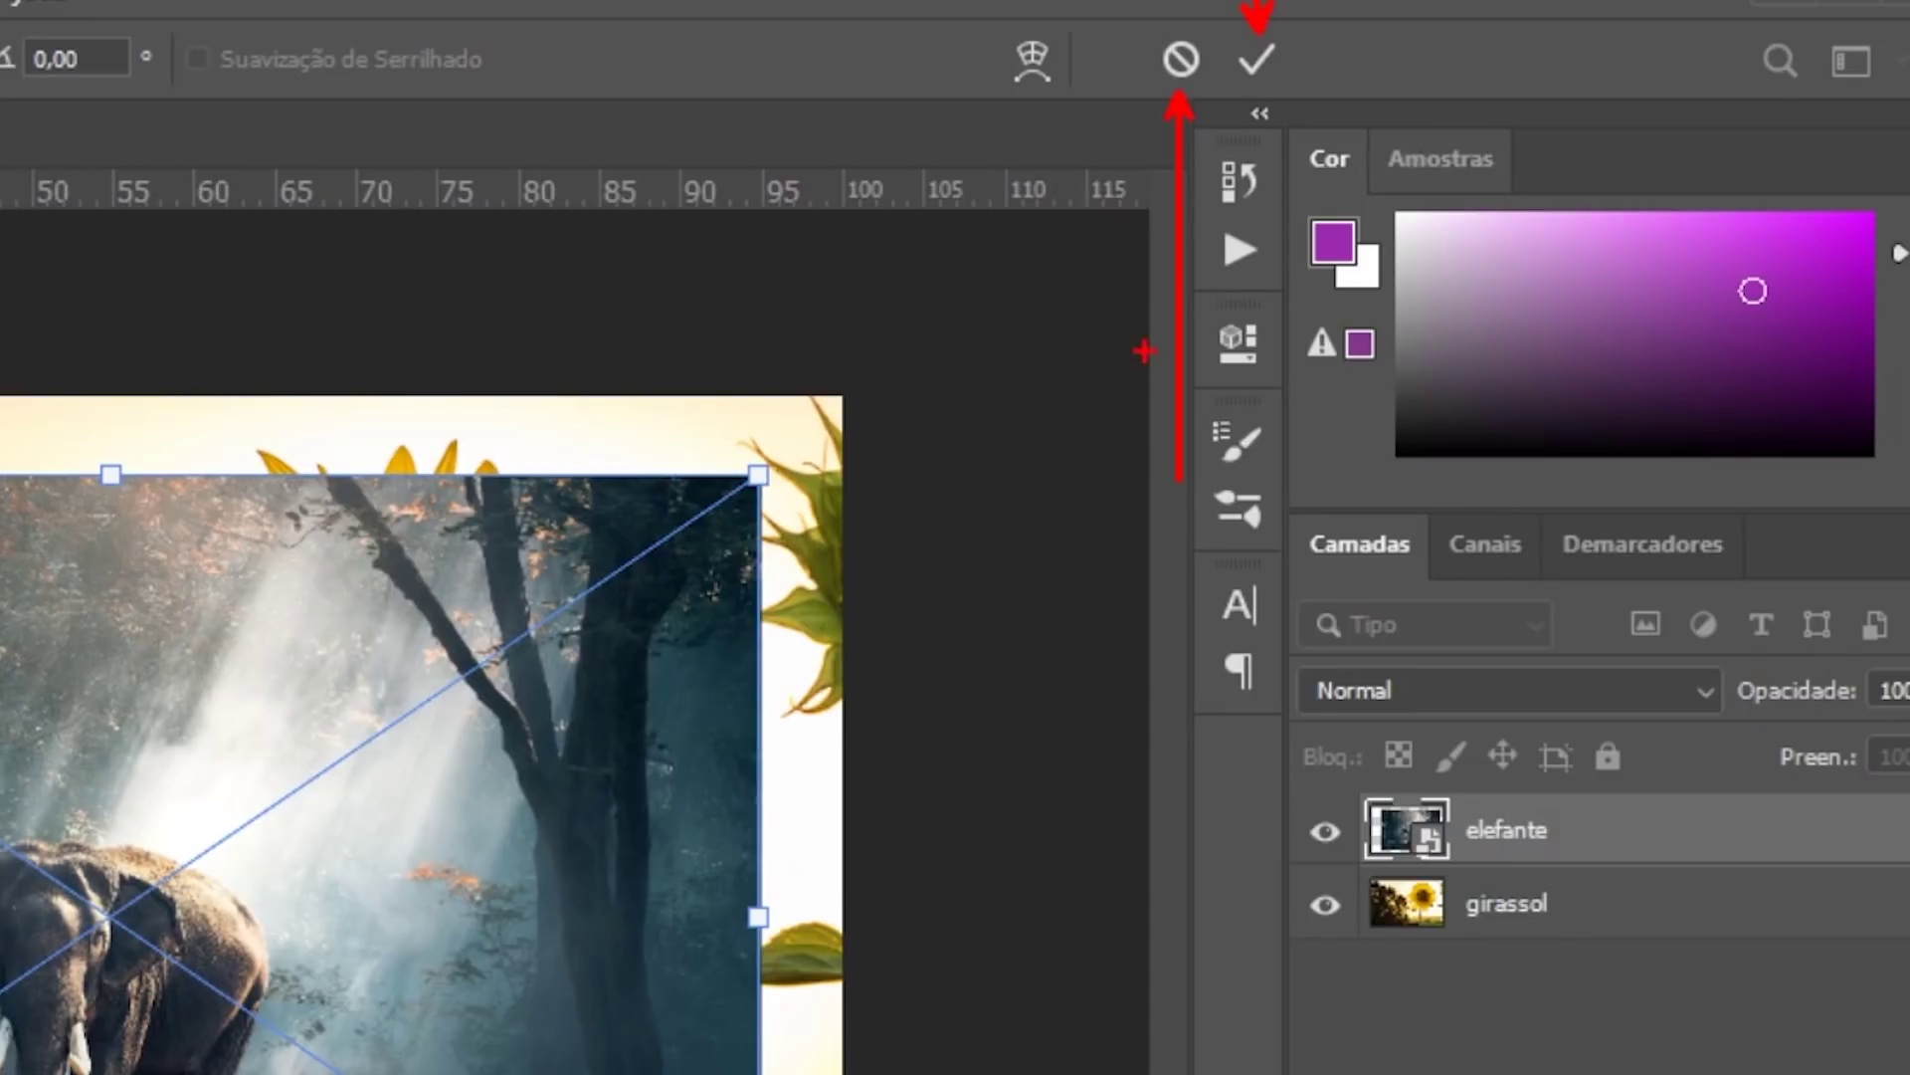
left_click(1180, 60)
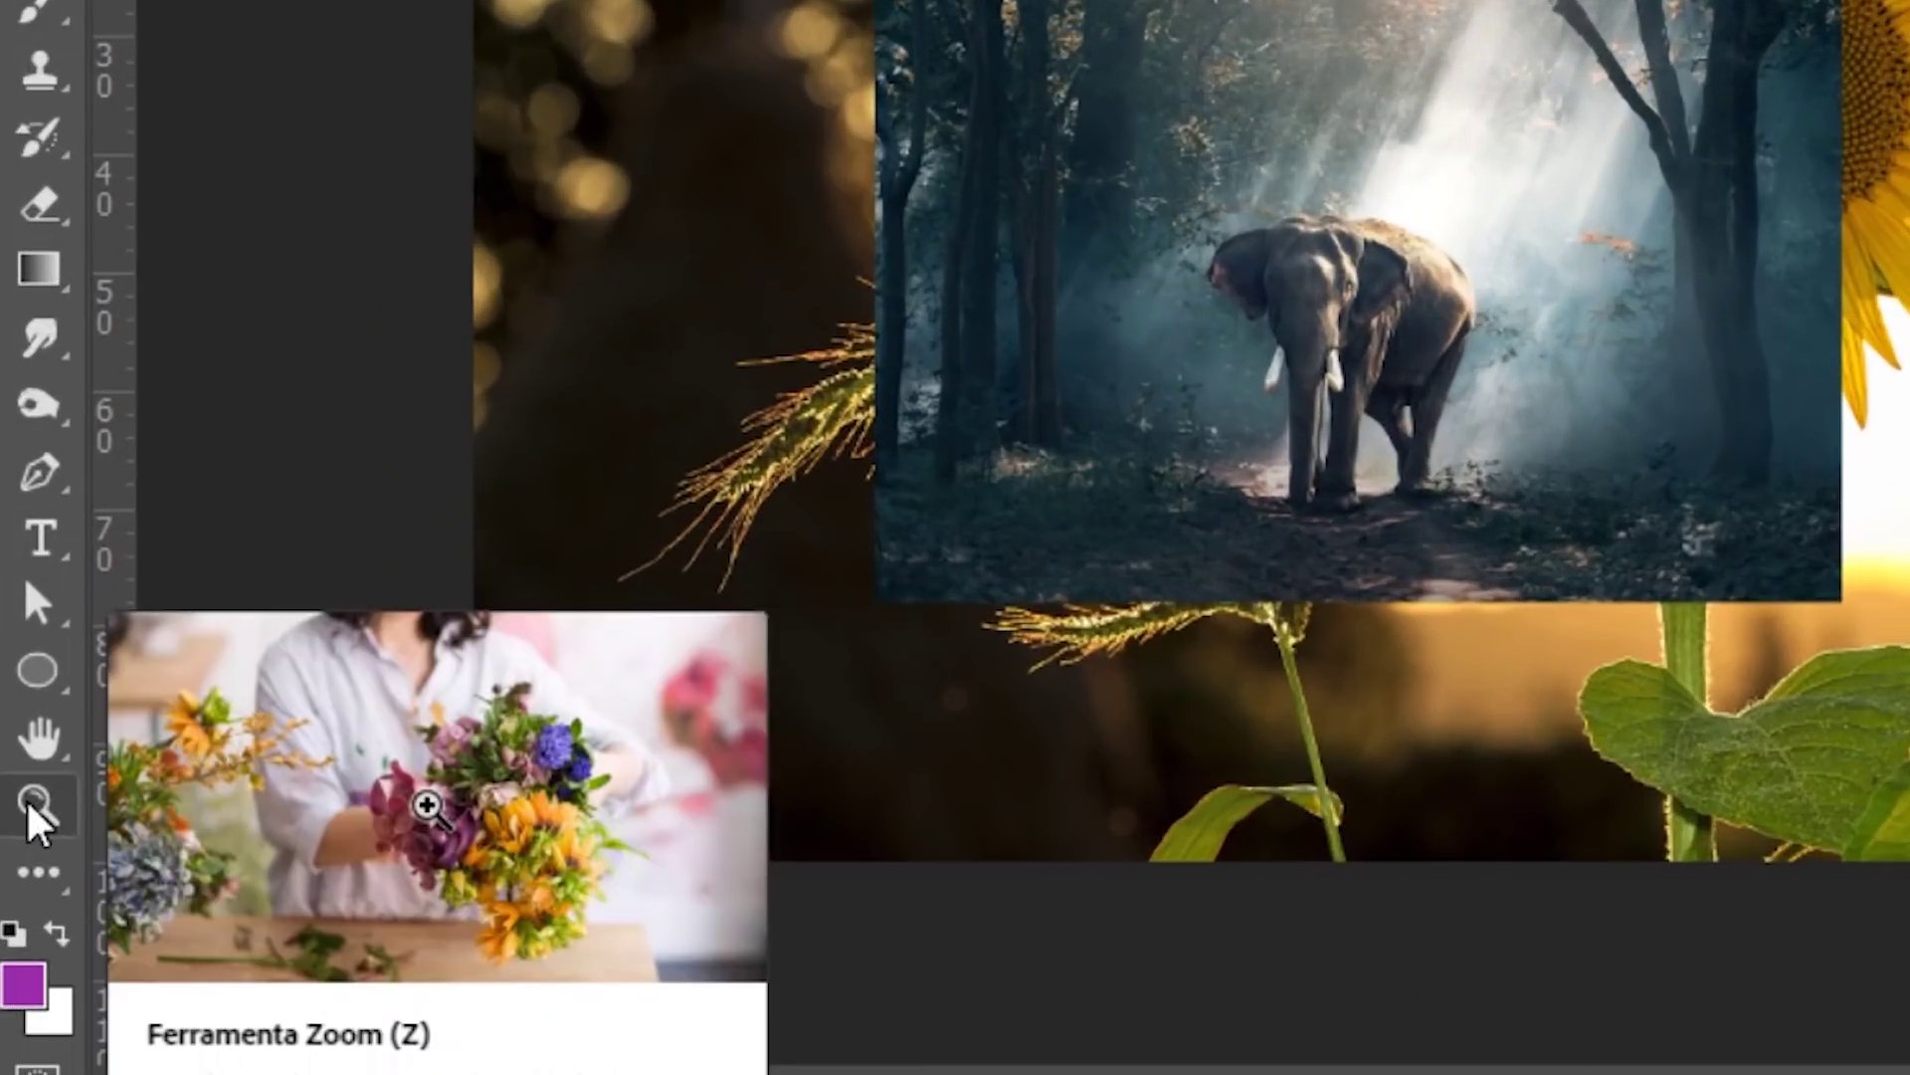
Step: Use the Zoom tool to zoom in and out on the elefante image, ending on a close view of the elephant
left_click(24, 867)
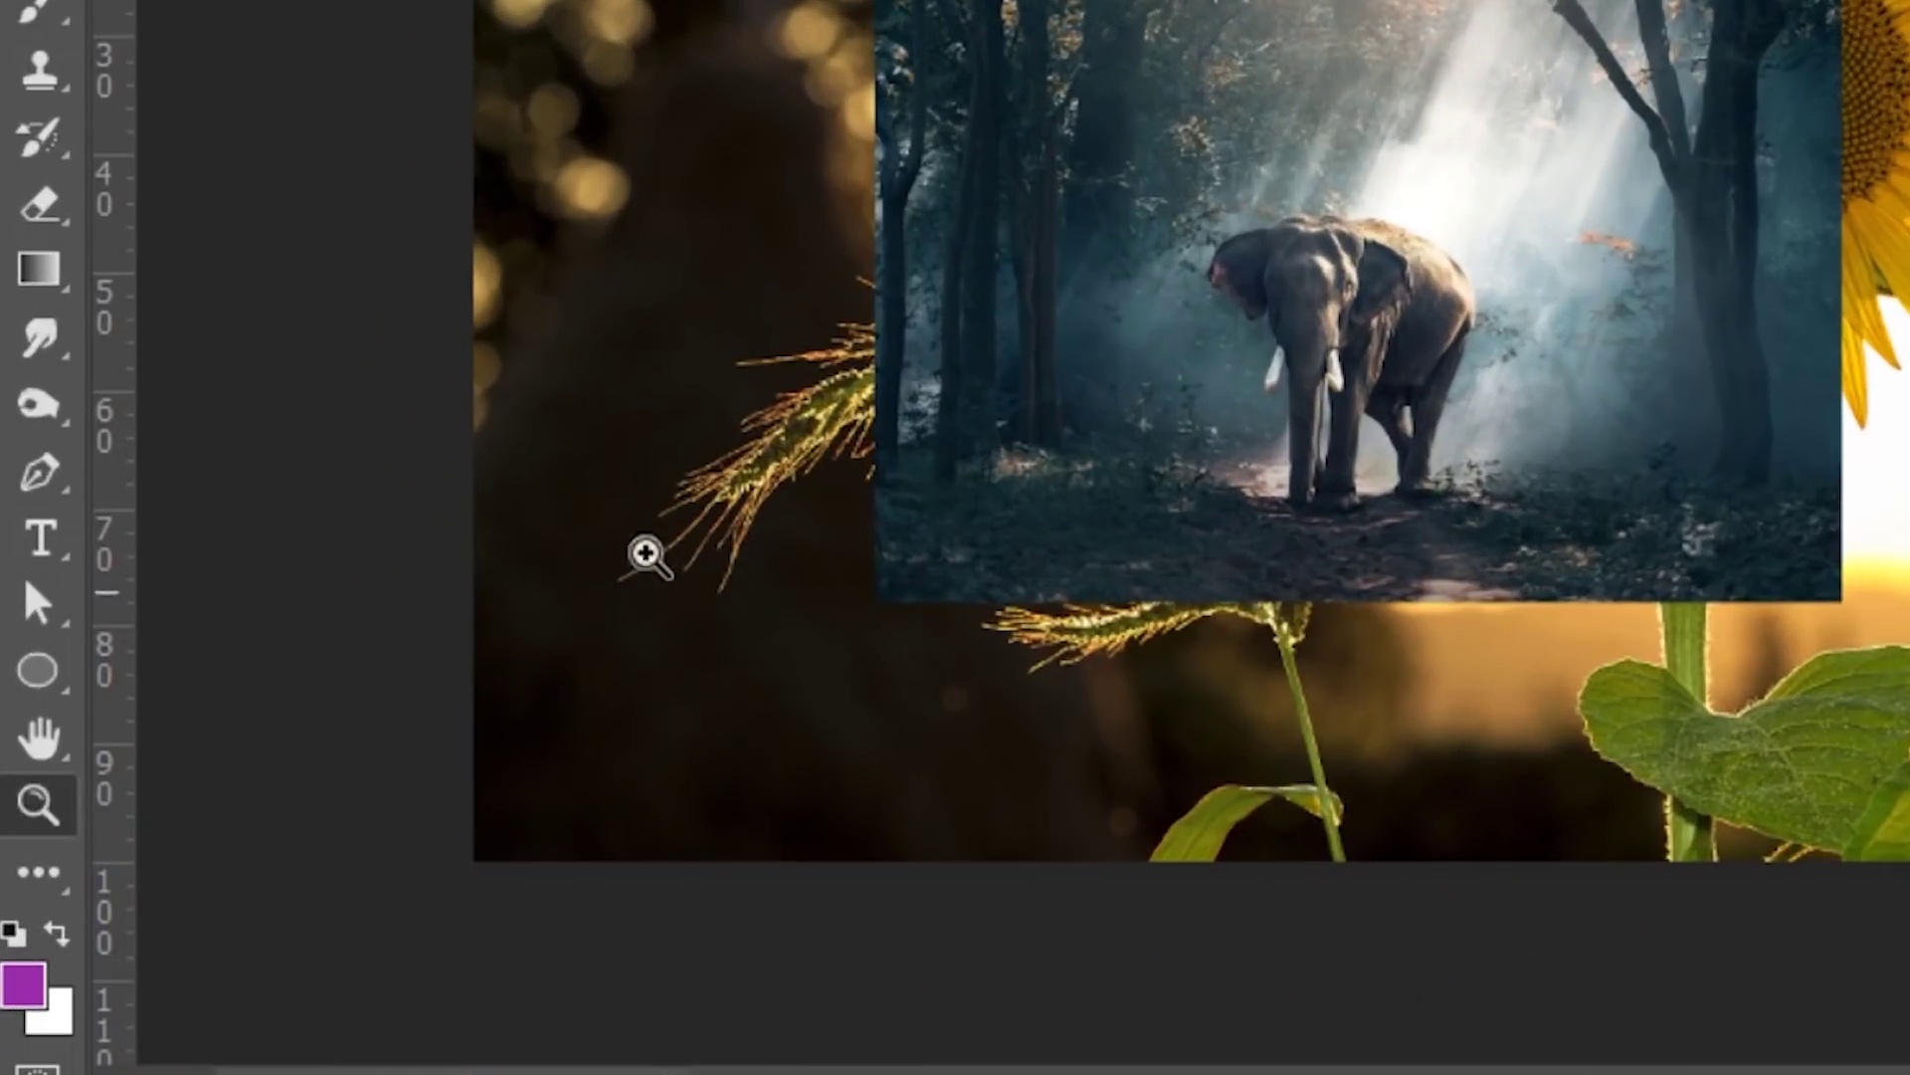
left_click_drag(554, 576, 635, 558)
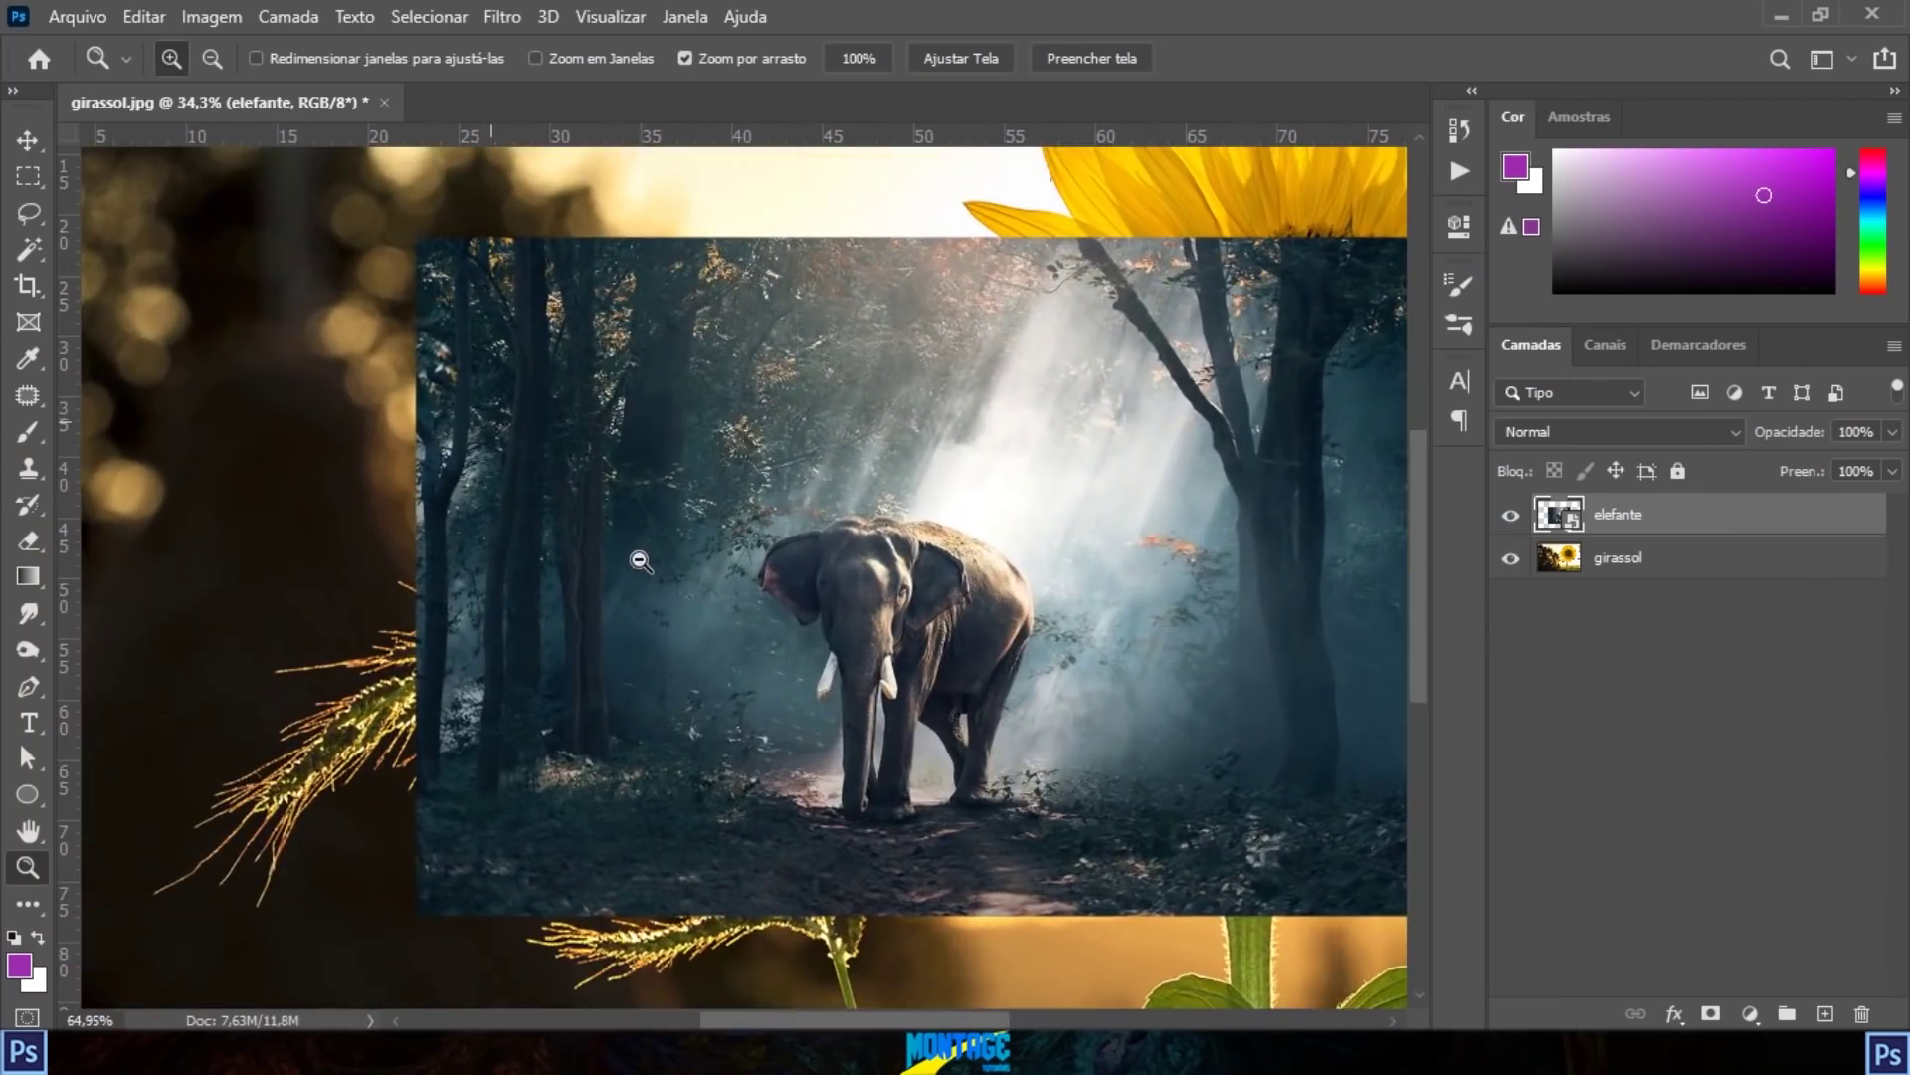
left_click_drag(1049, 540, 835, 579)
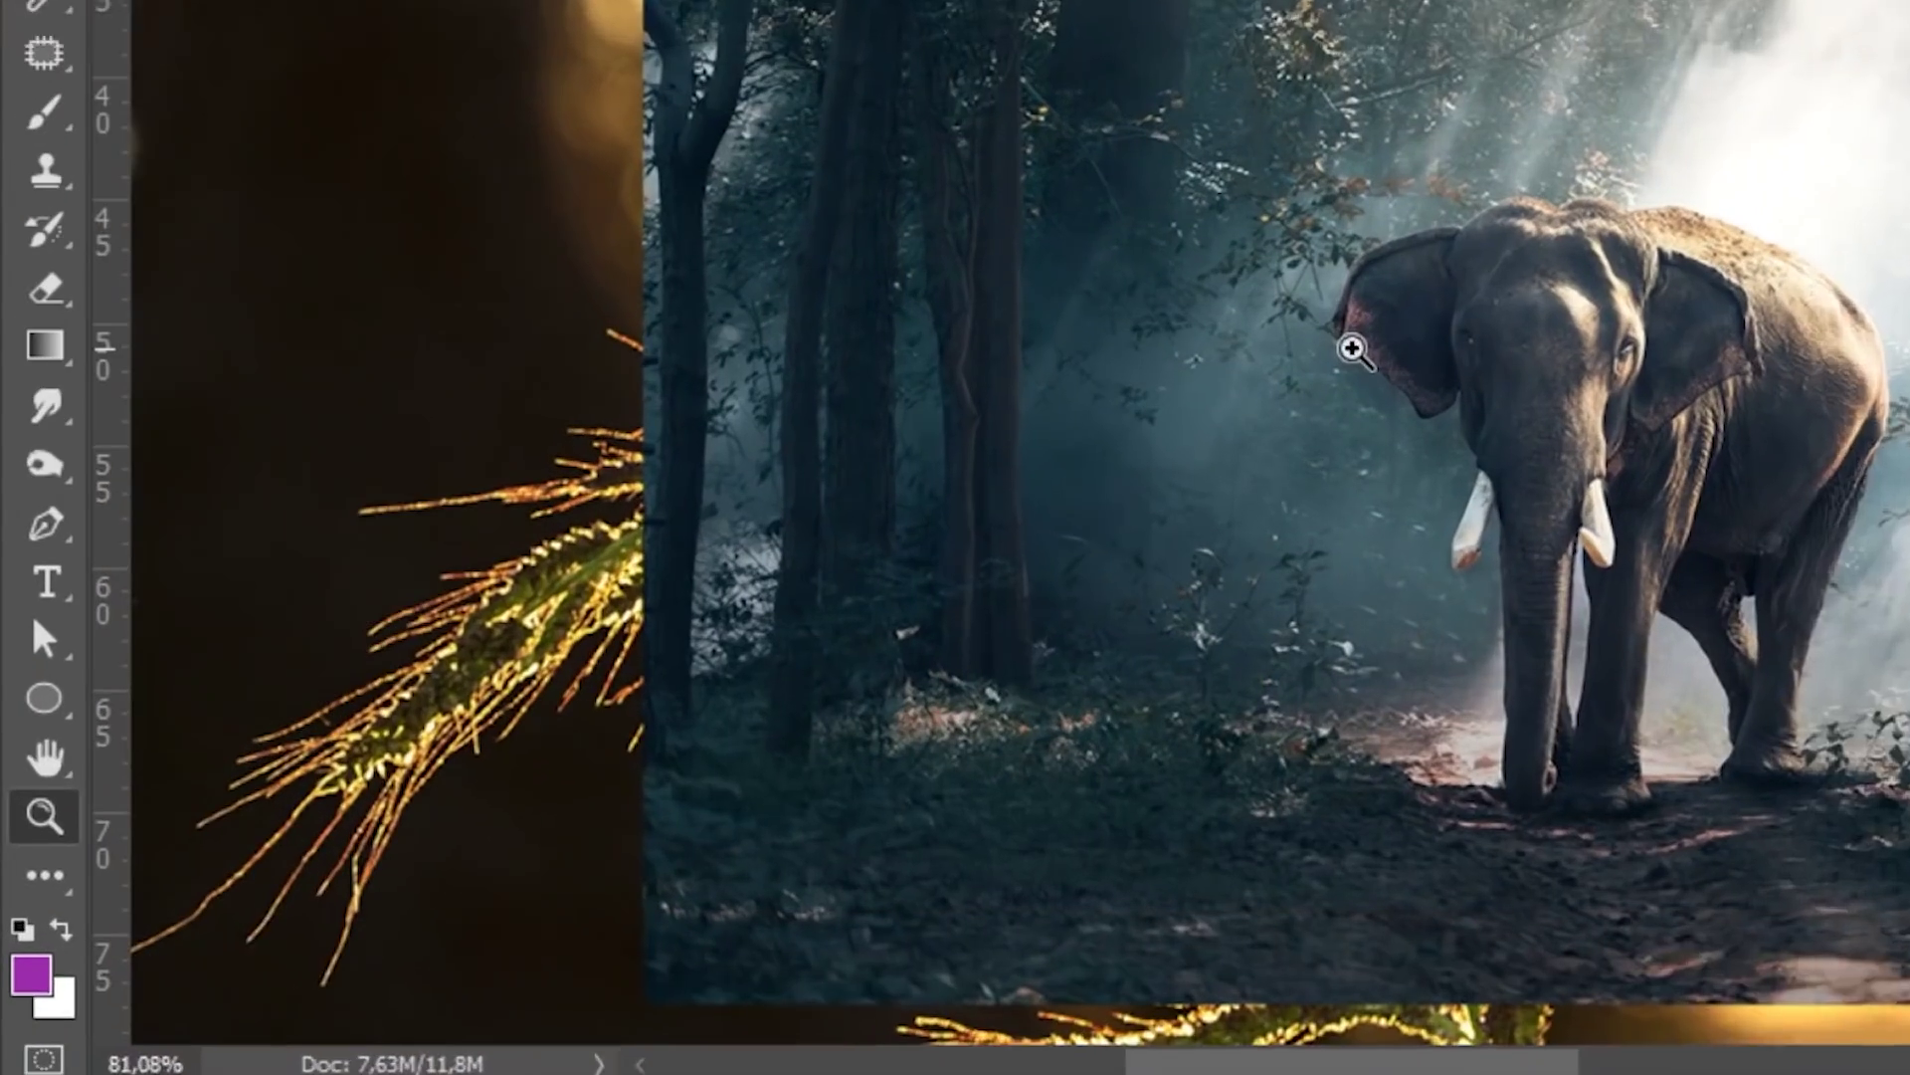
Step: Pan the enlarged view around the elephant with the Hand tool, and scroll the canvas vertically and horizontally
left_click(46, 759)
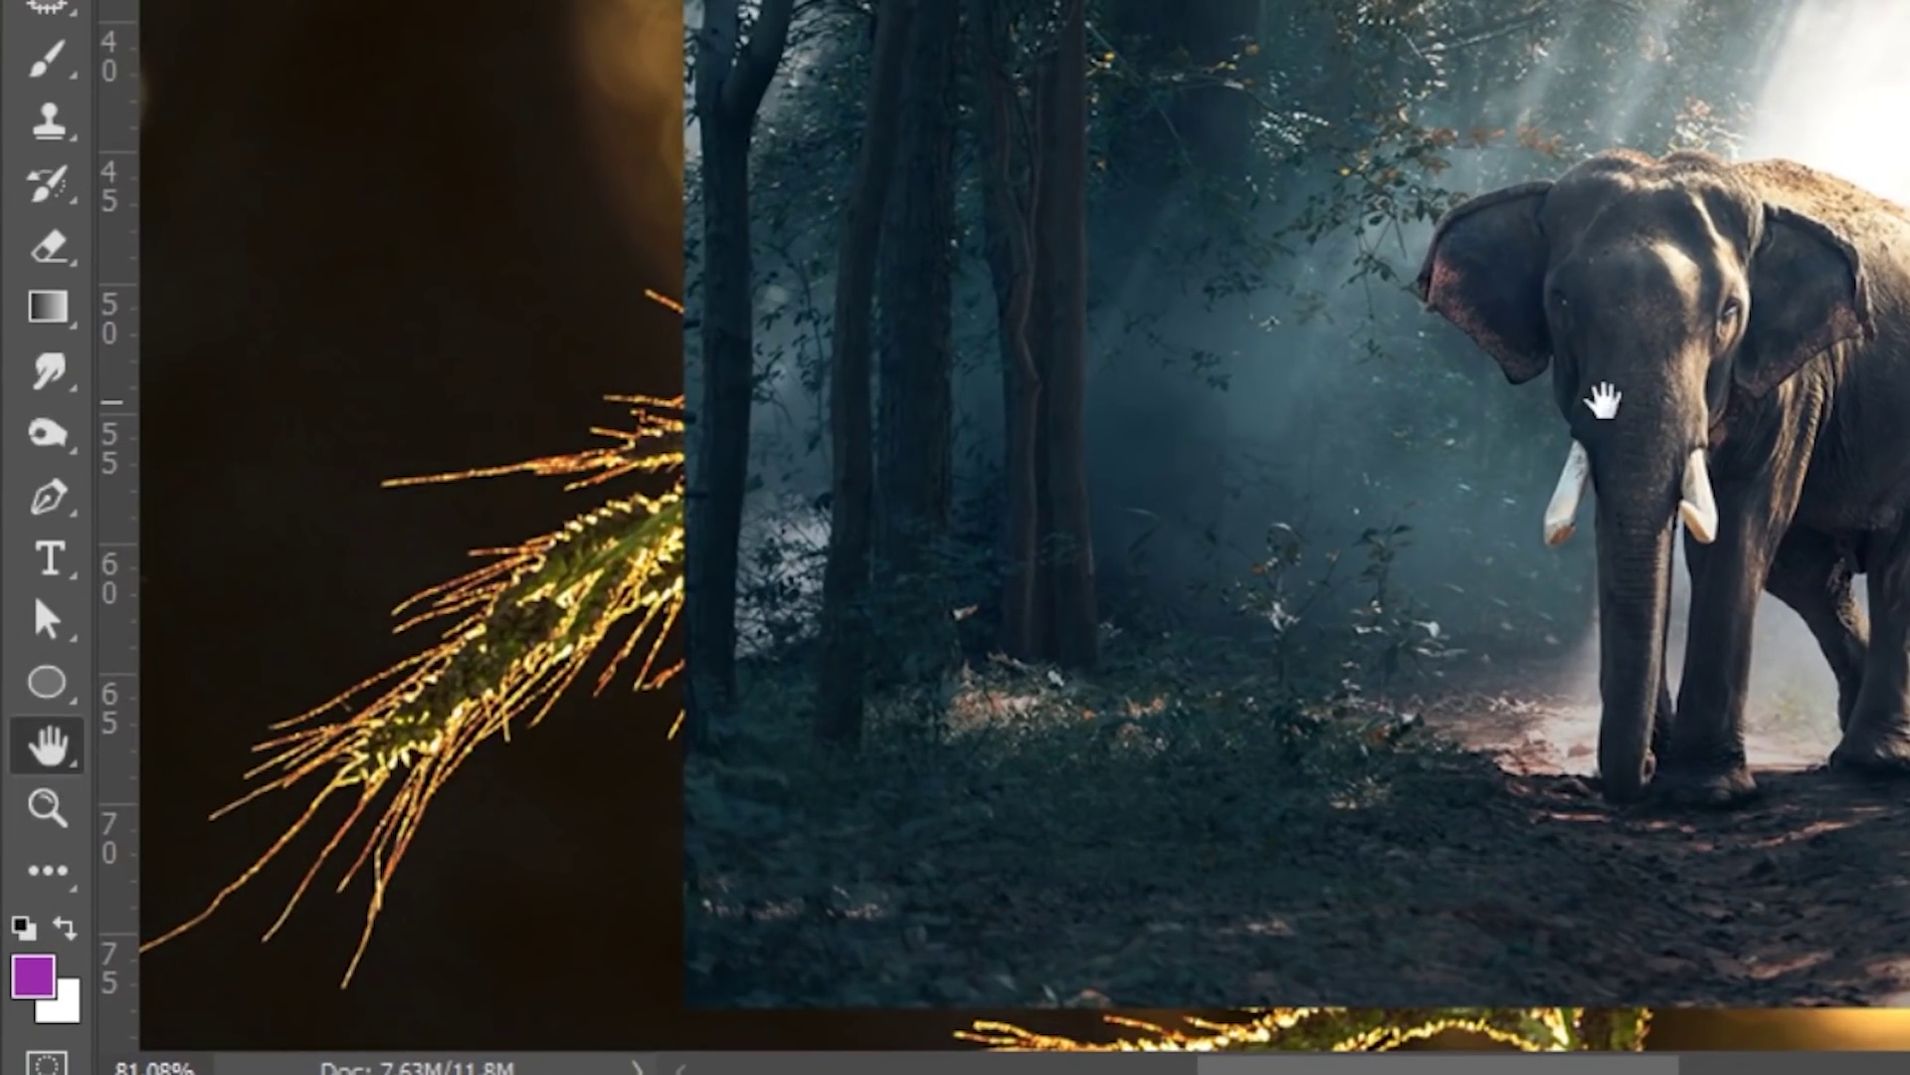
left_click_drag(1689, 317, 1317, 305)
left_click_drag(812, 550, 999, 541)
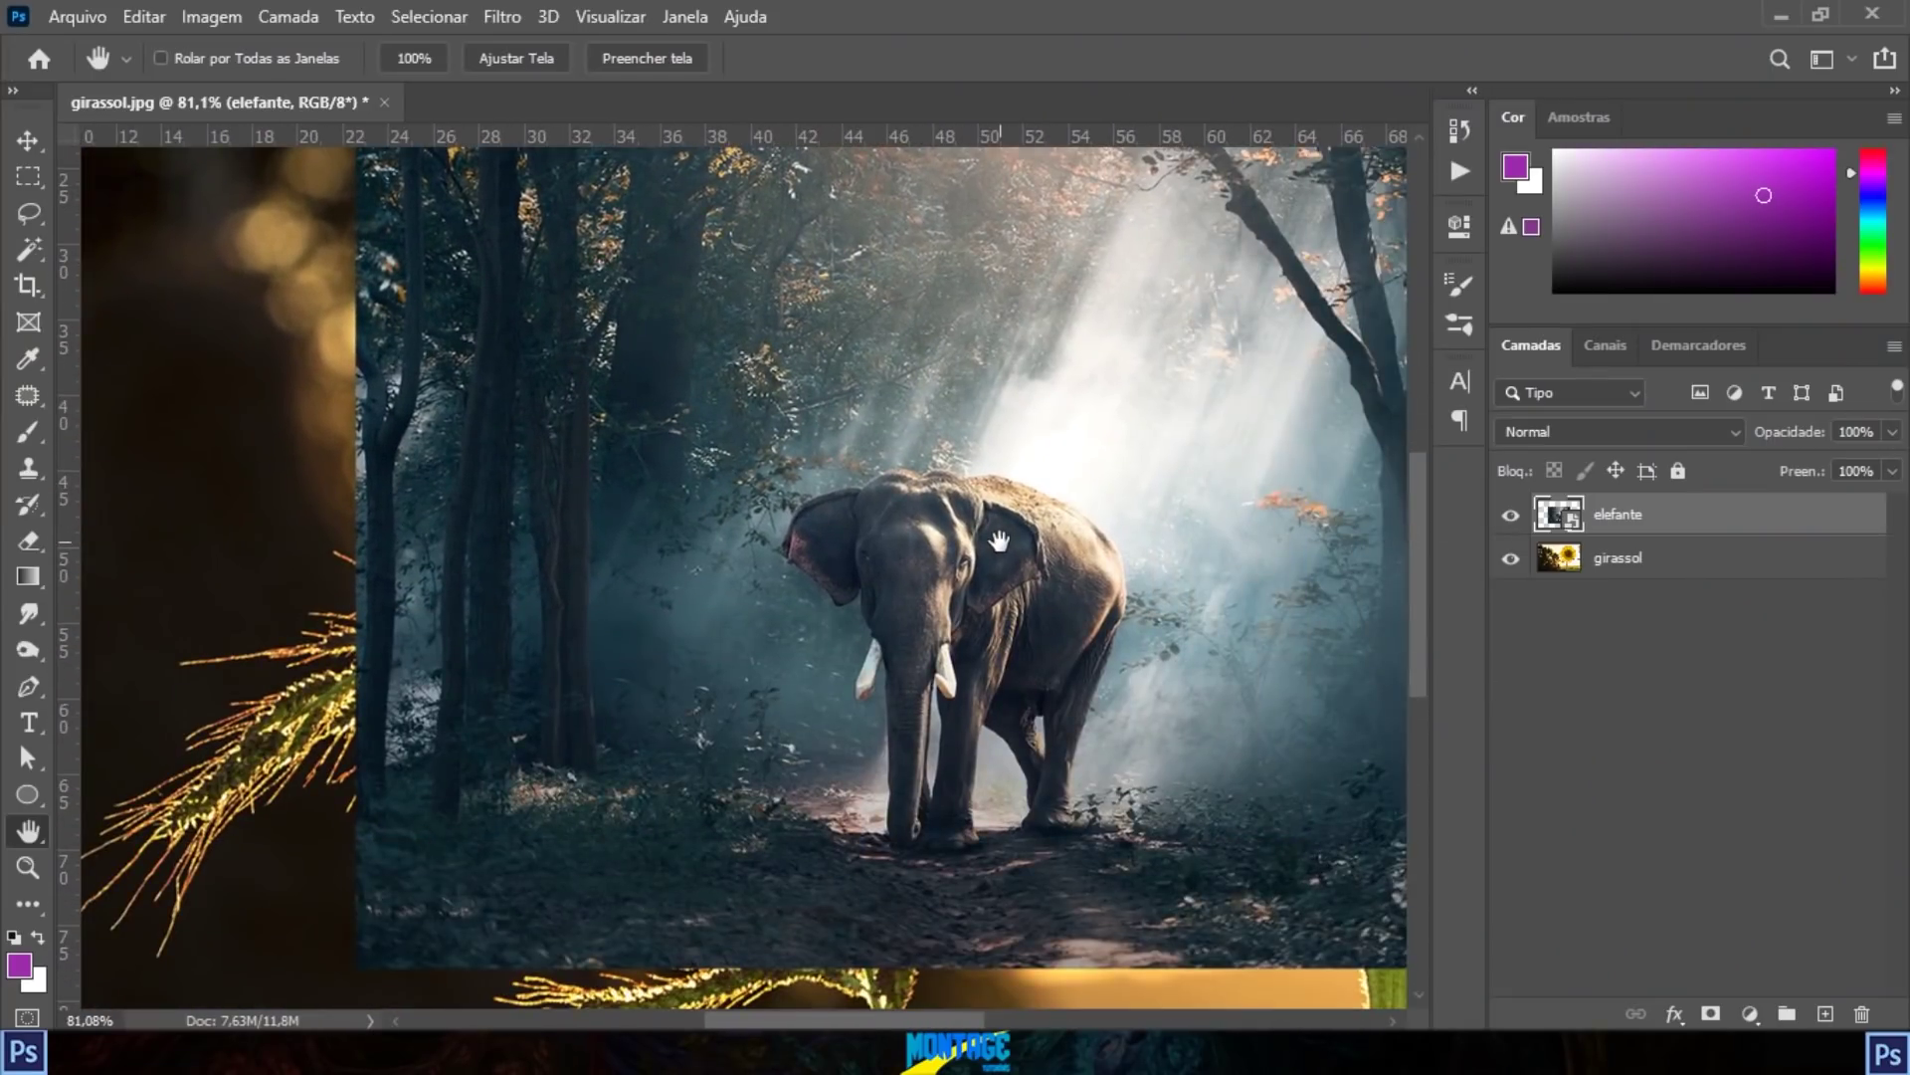
left_click_drag(887, 514, 1045, 510)
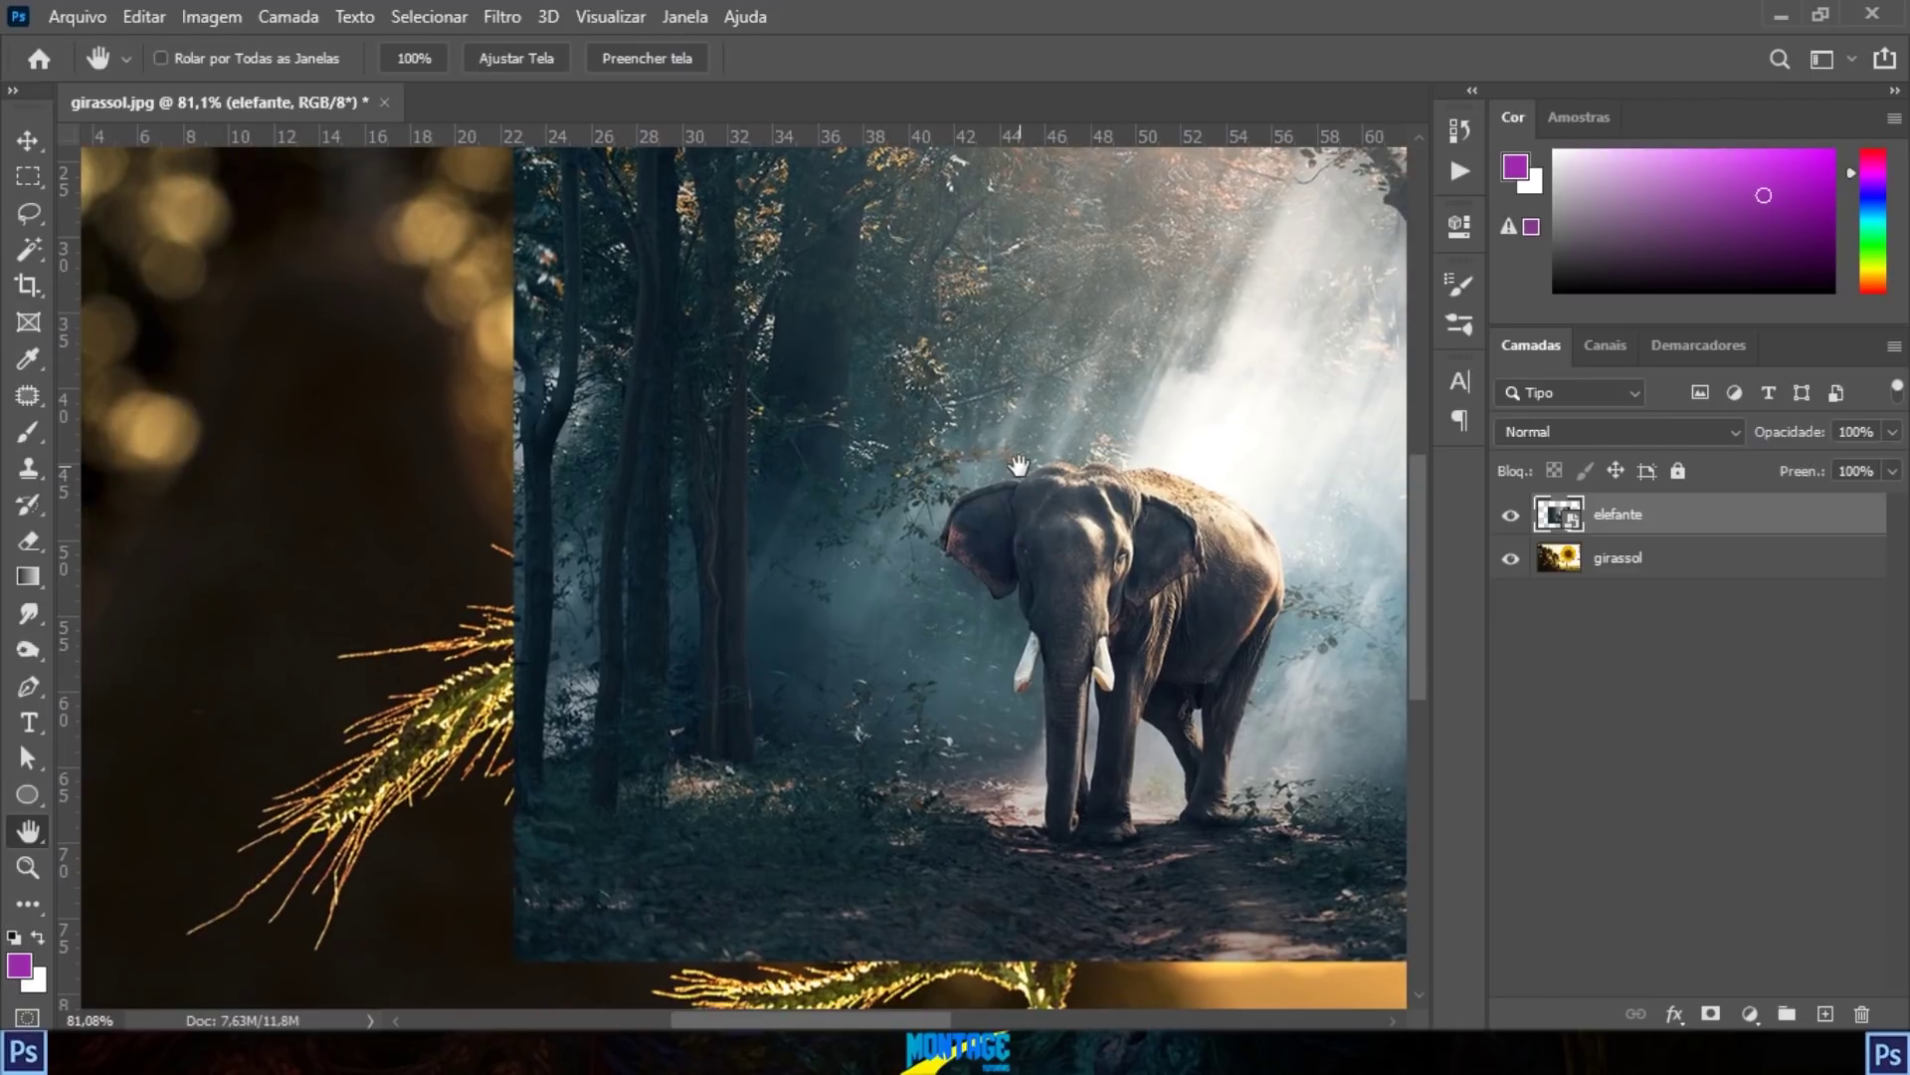
scroll(1313, 542, "down", 5)
scroll(1273, 617, "up", 5)
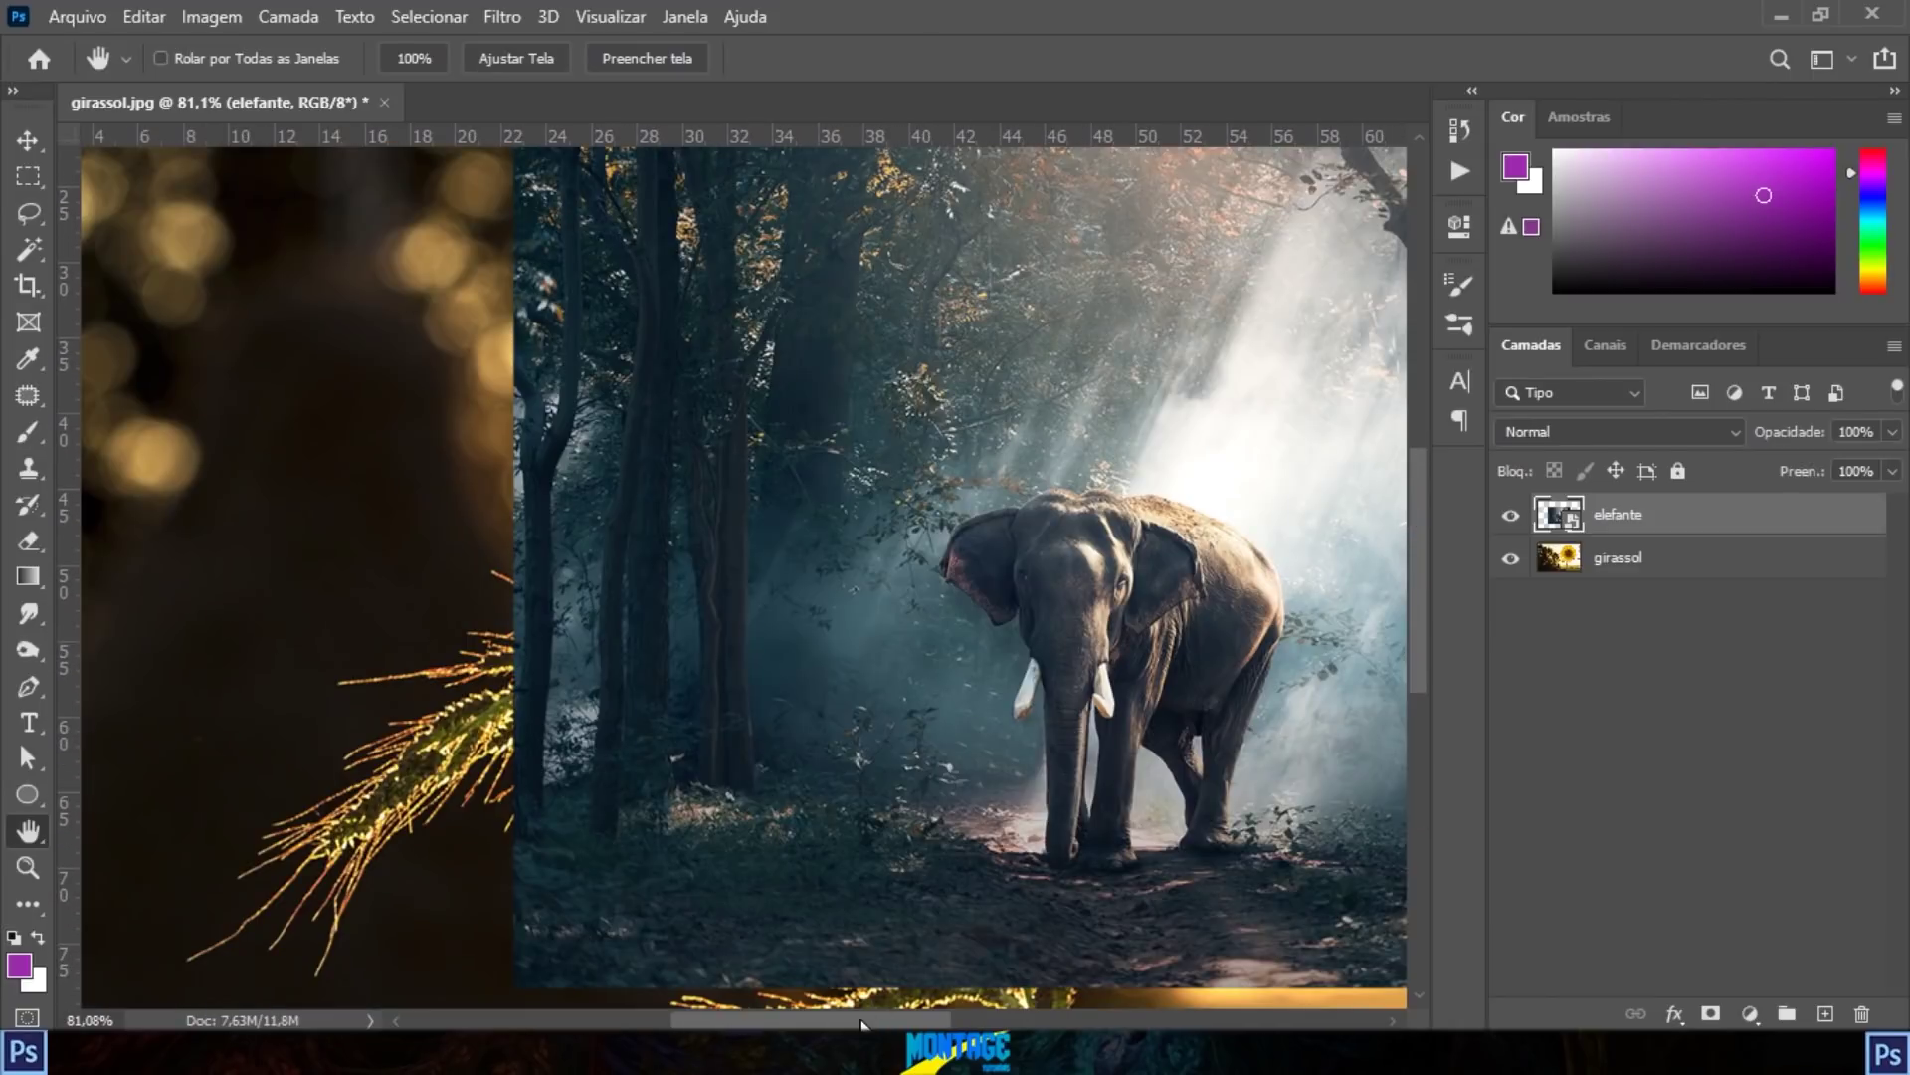
mouse_move(862, 1025)
left_mouse_down()
mouse_move(1095, 1019)
mouse_move(898, 1016)
left_mouse_up()
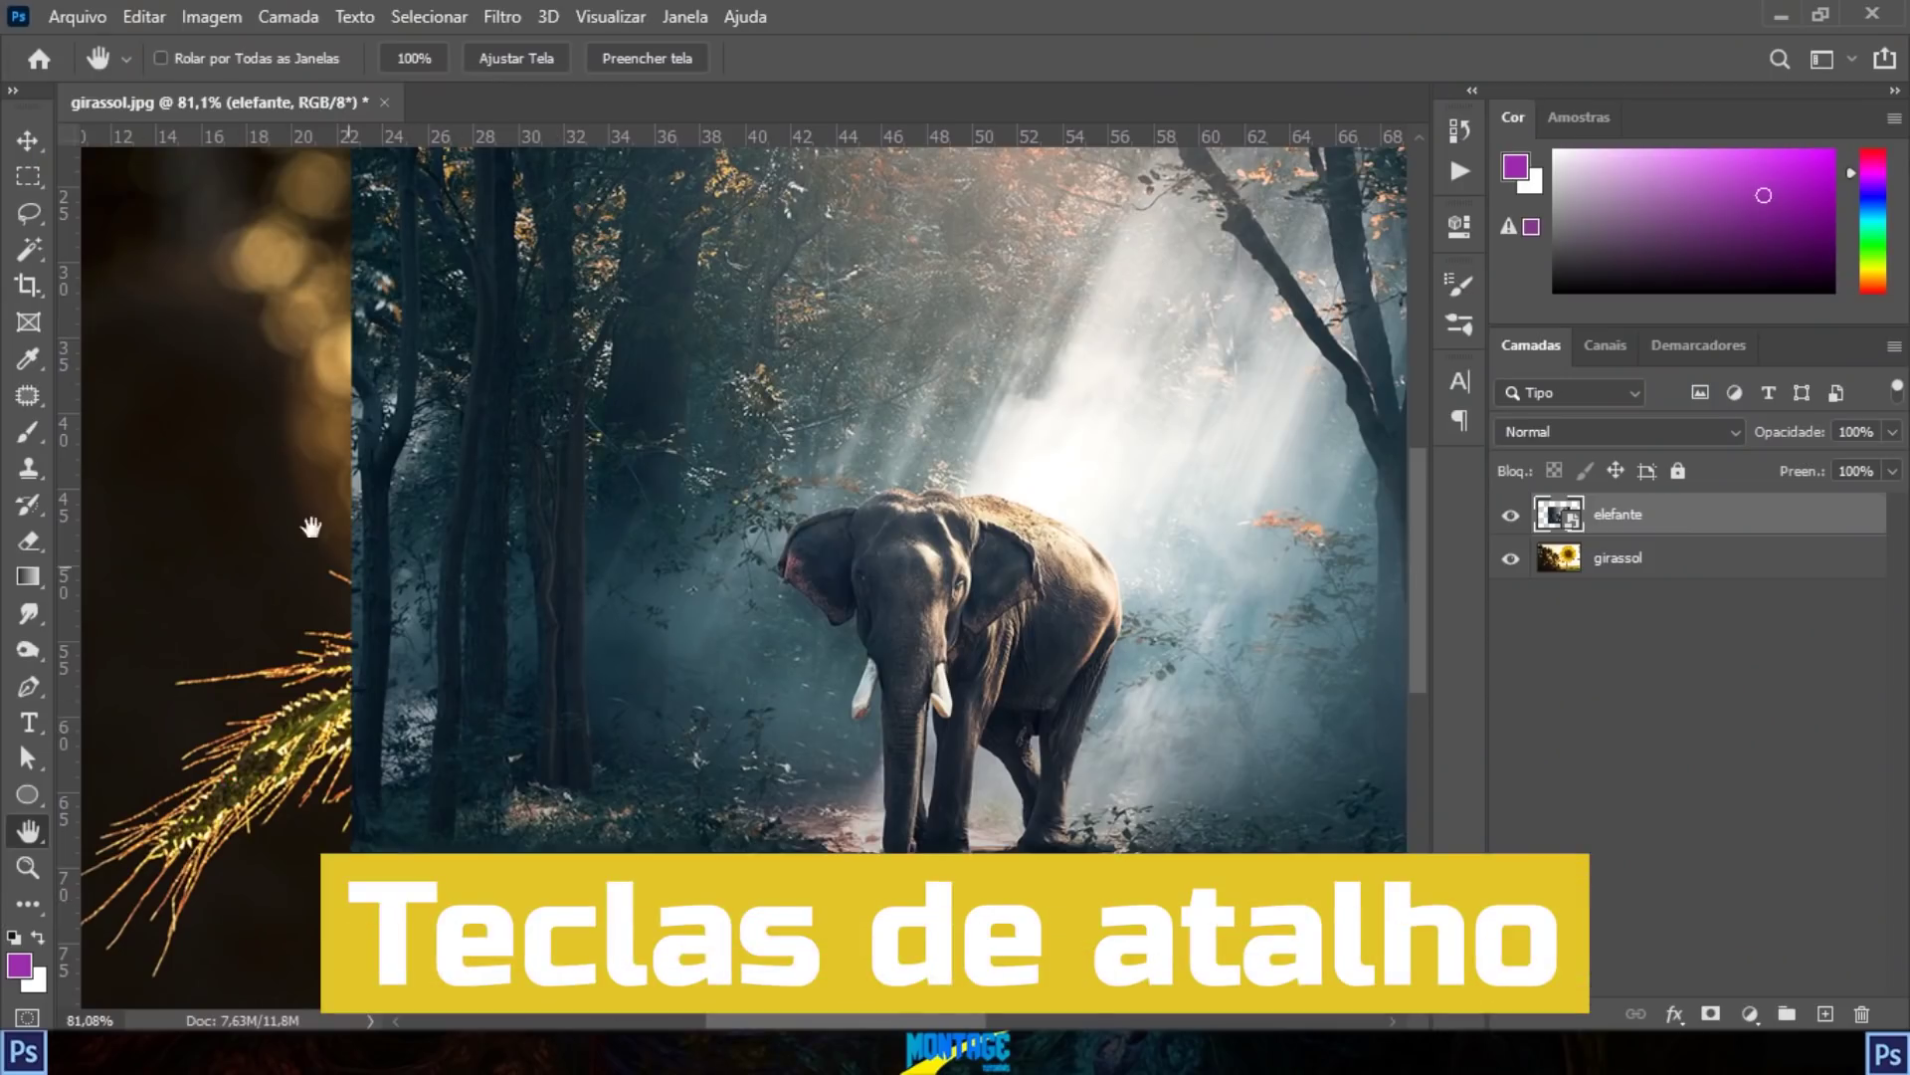
Step: Activate the Move tool and zoom repeatedly in and out around different points of the sunflower and elephant composition
key("v")
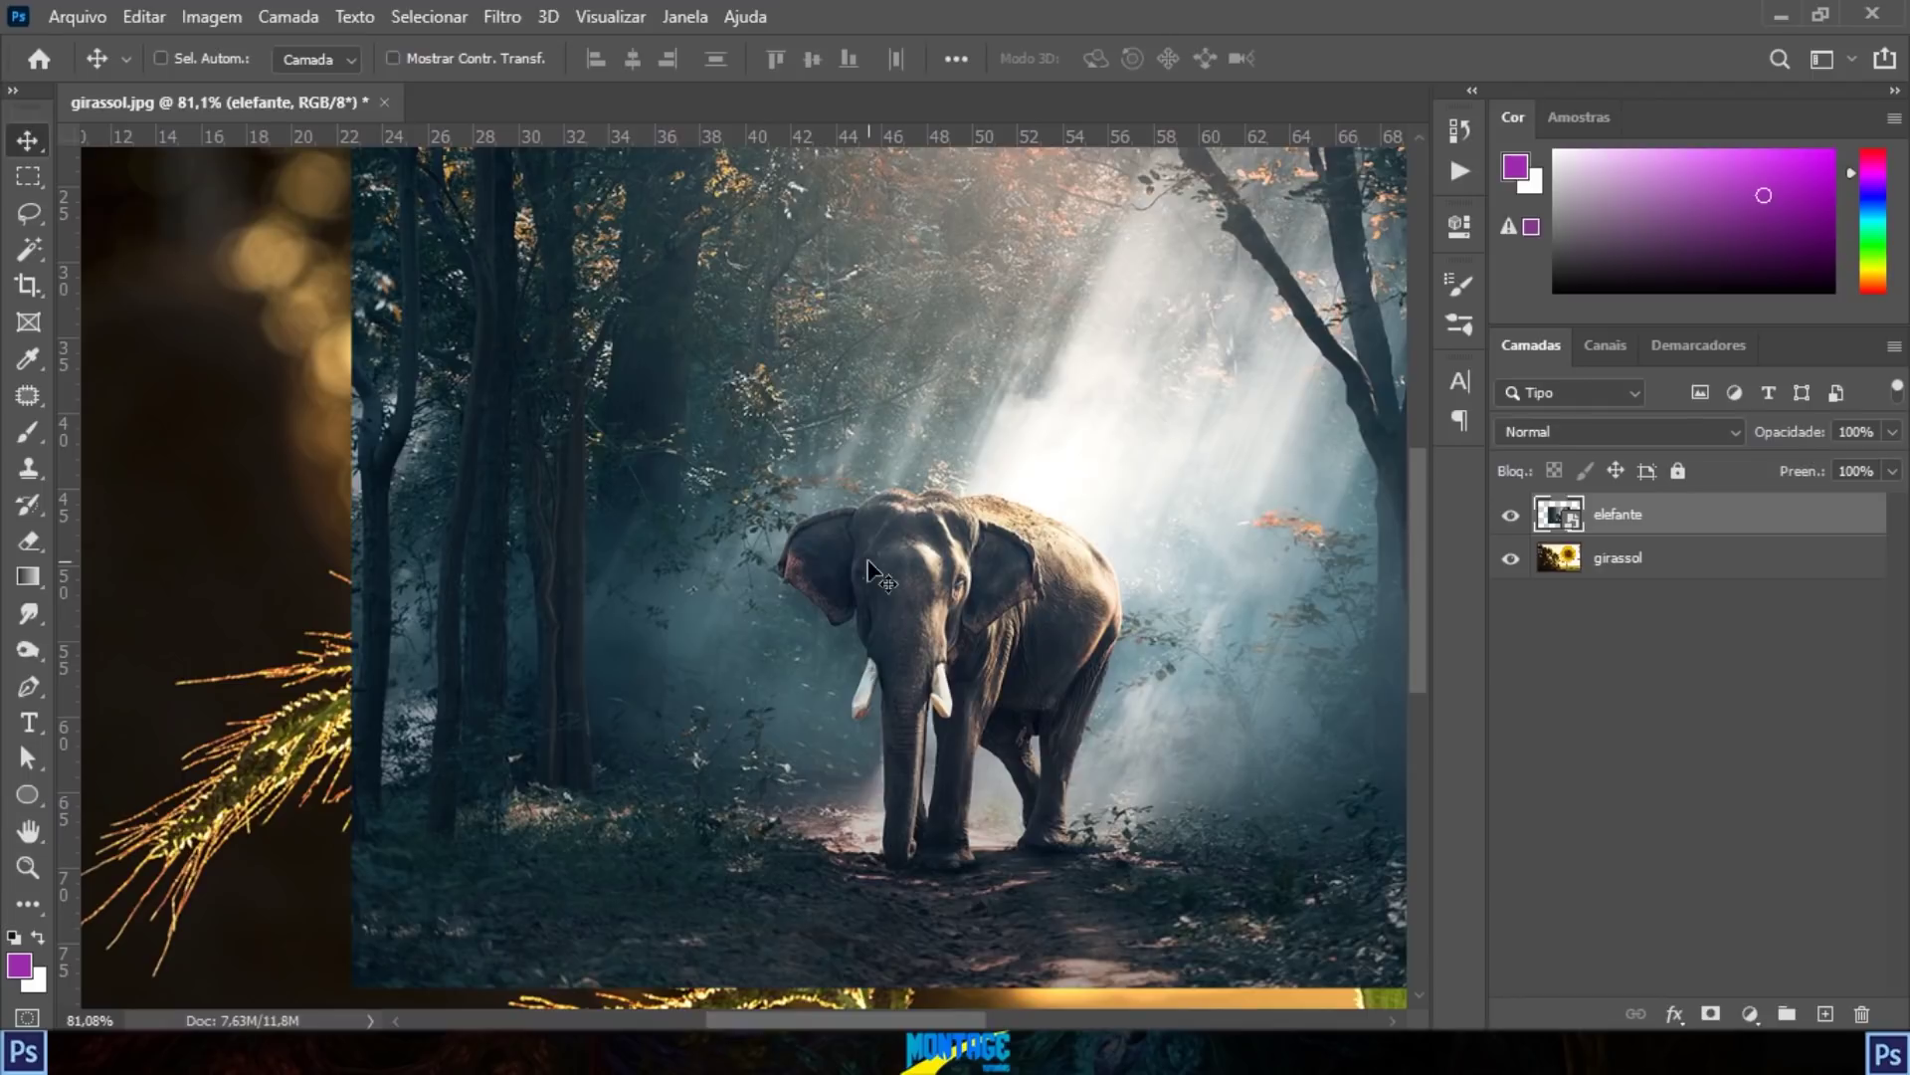
scroll(654, 575, "up", 1)
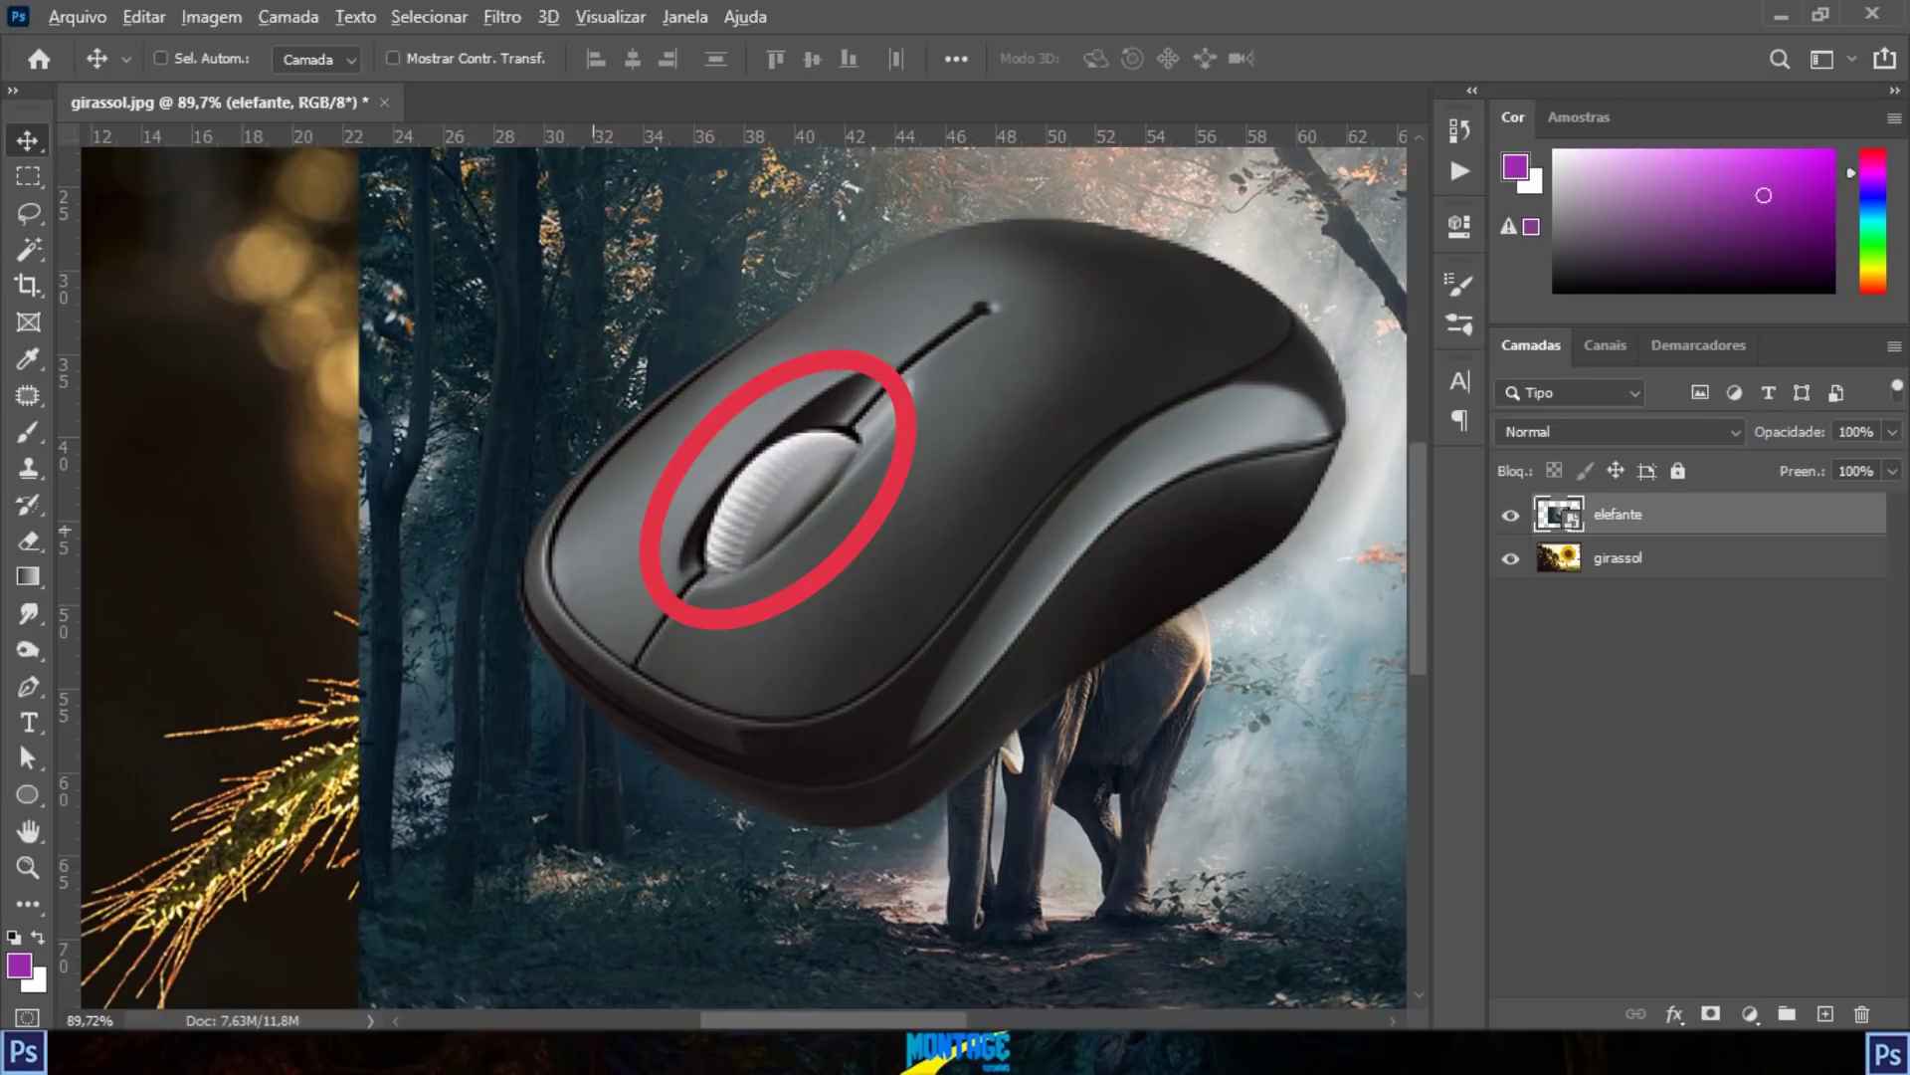
scroll(602, 537, "down", 2)
scroll(595, 535, "down", 2)
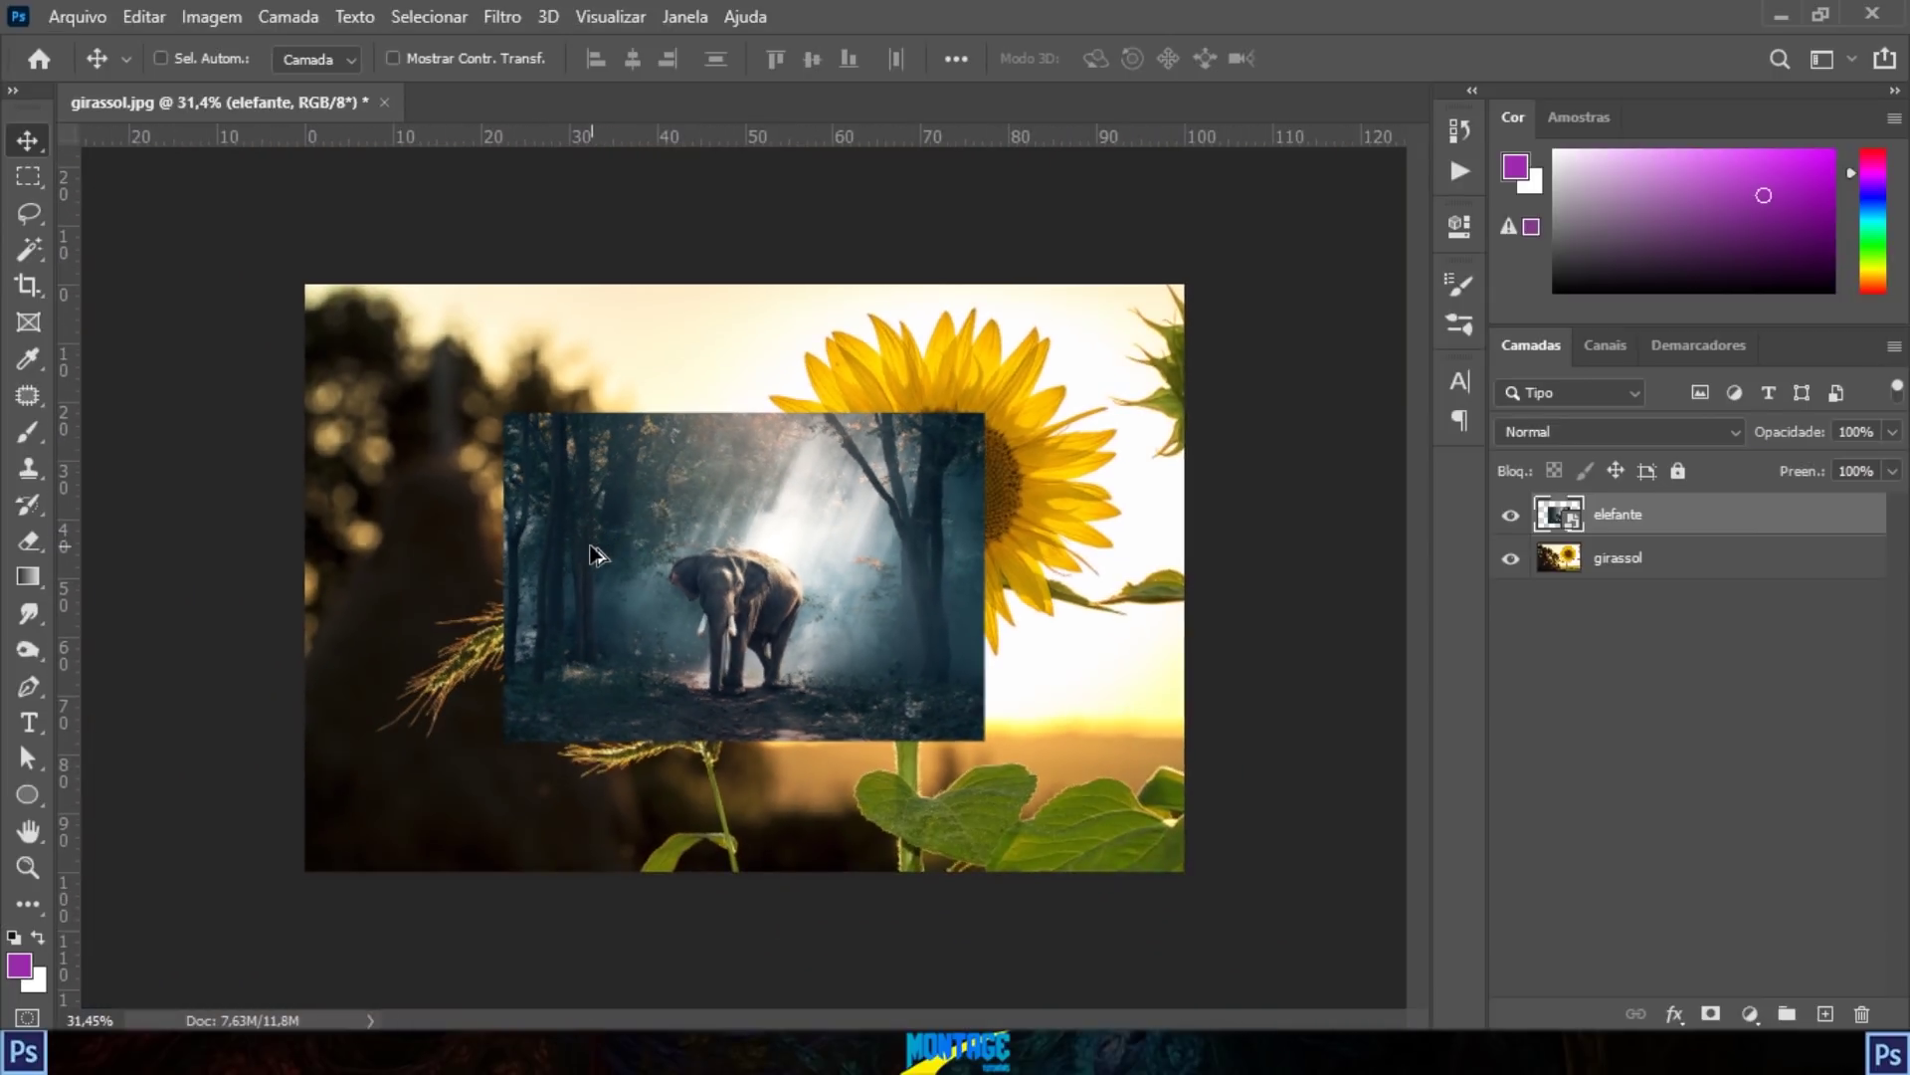
scroll(591, 550, "up", 16)
scroll(664, 597, "down", 10)
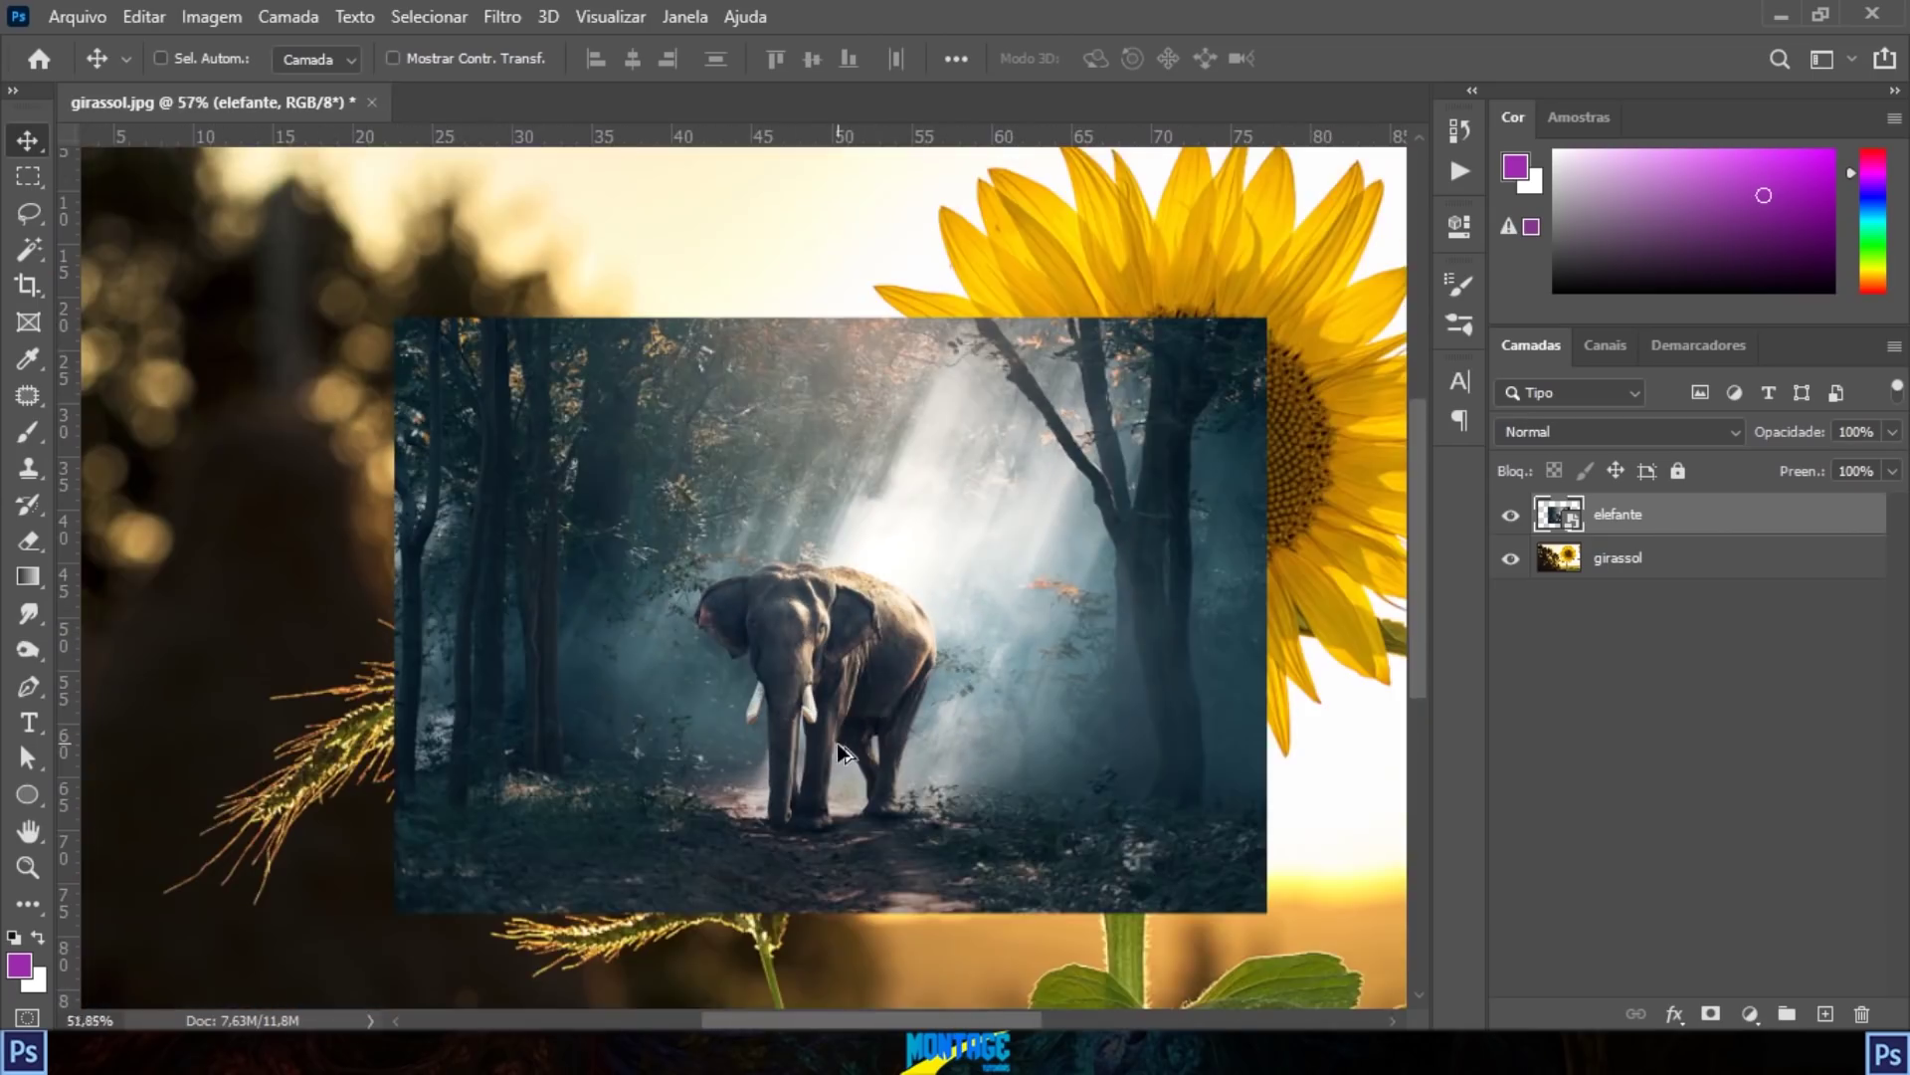
scroll(665, 597, "down", 3)
scroll(1099, 305, "up", 12)
scroll(1112, 363, "down", 11)
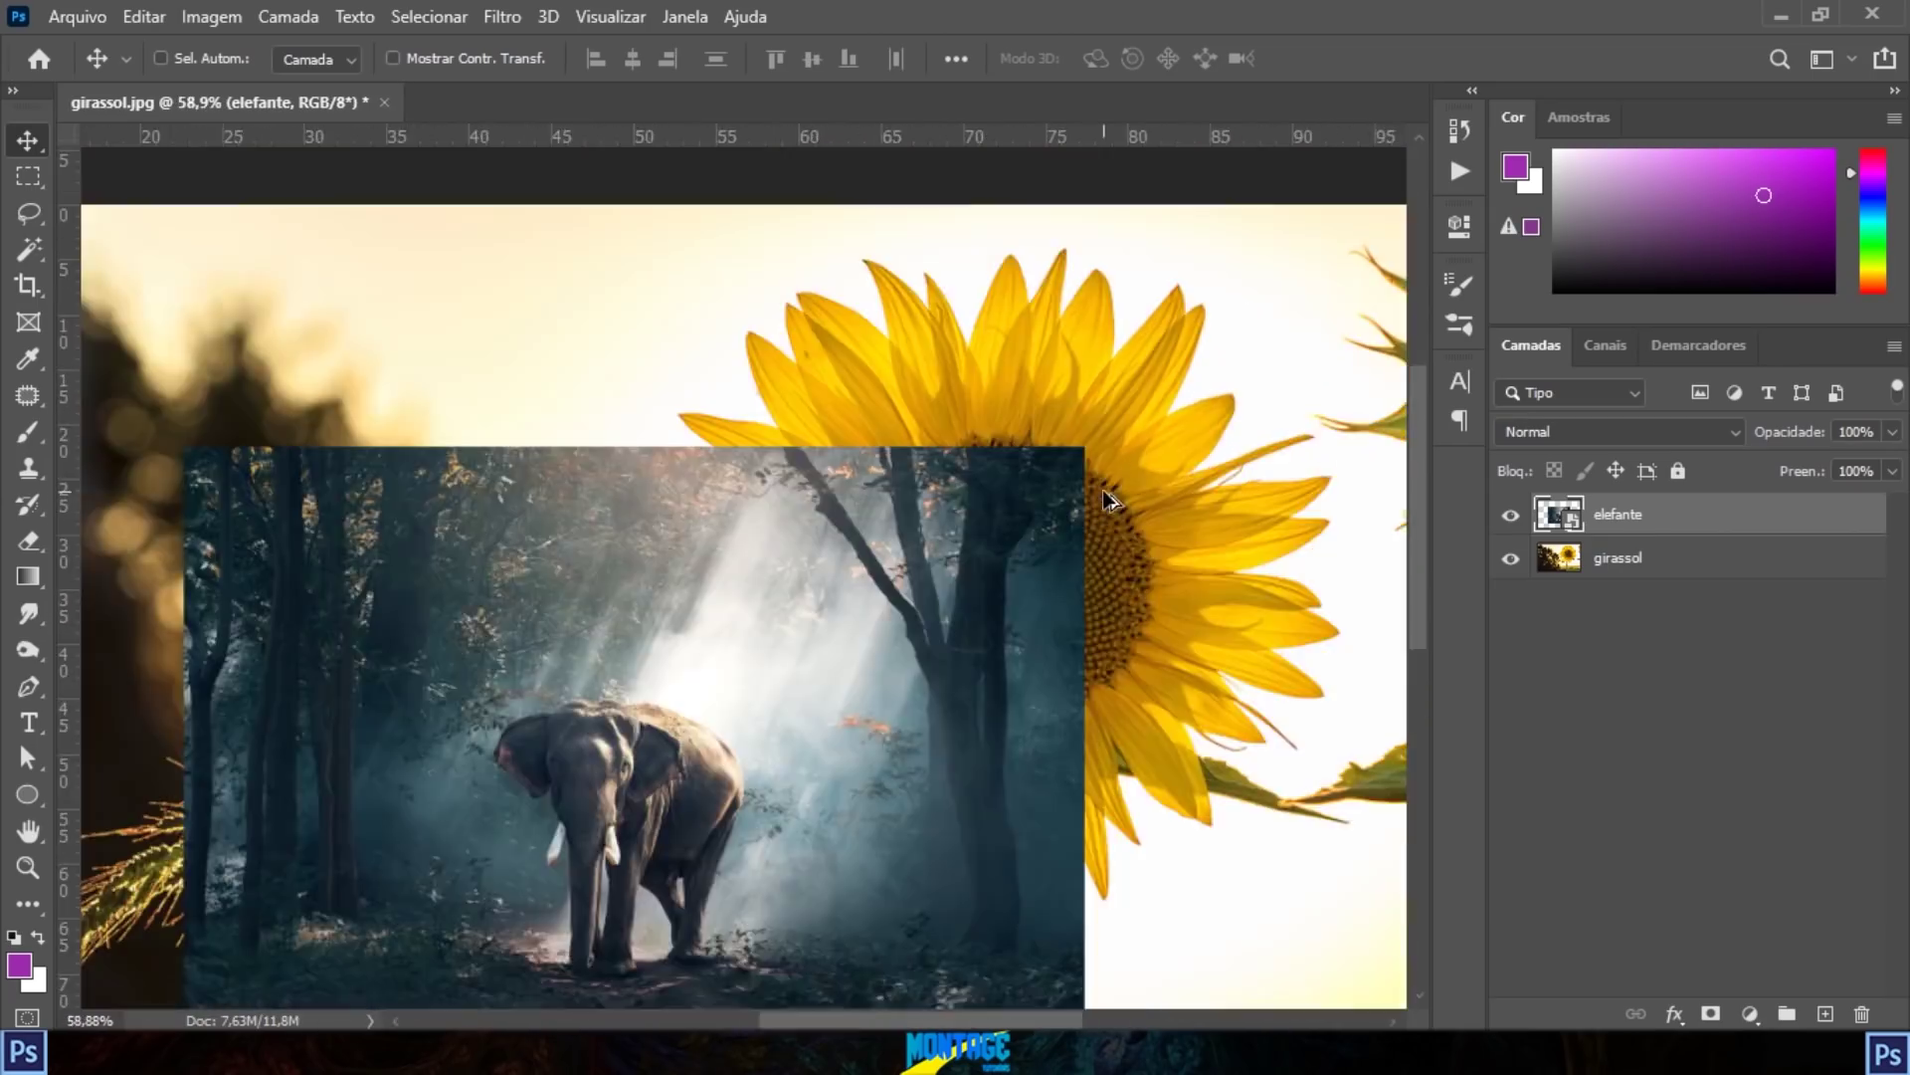
scroll(592, 714, "up", 7)
scroll(594, 718, "down", 6)
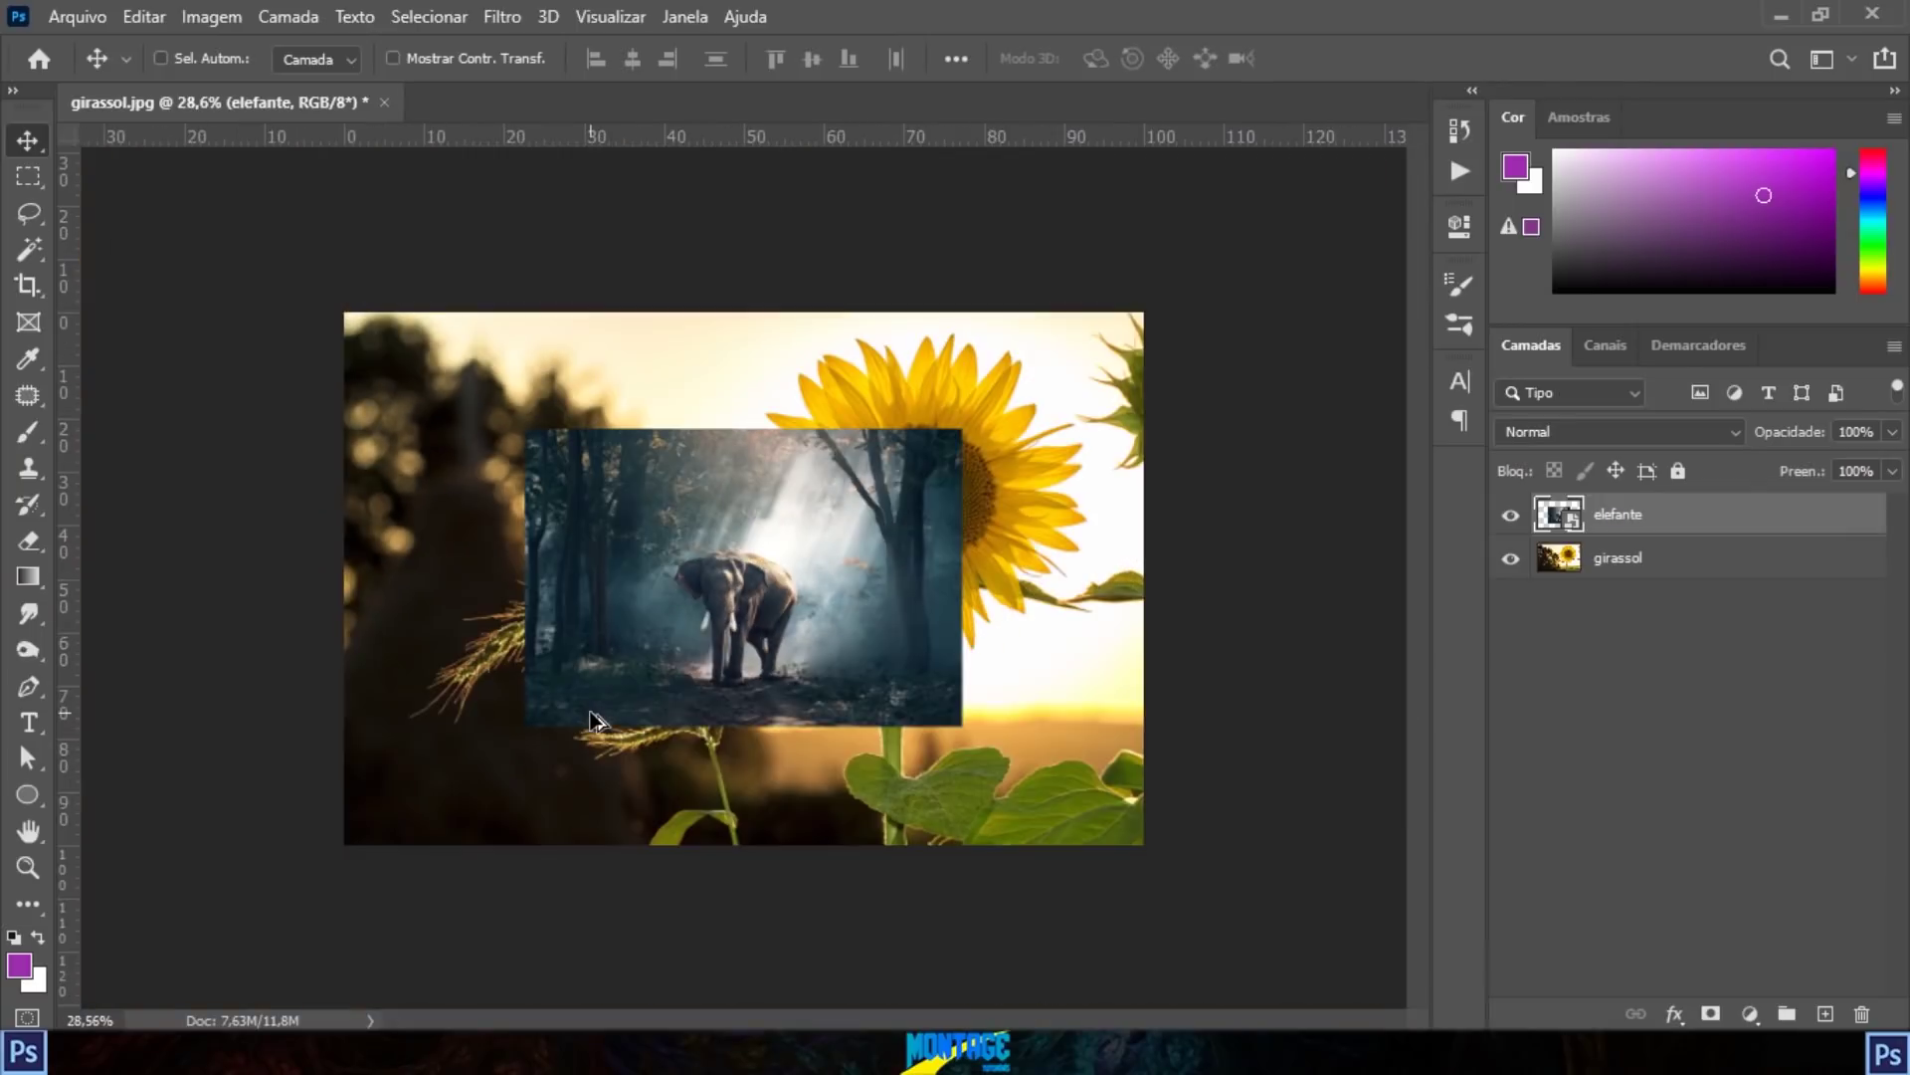
scroll(666, 715, "up", 10)
scroll(731, 699, "down", 5)
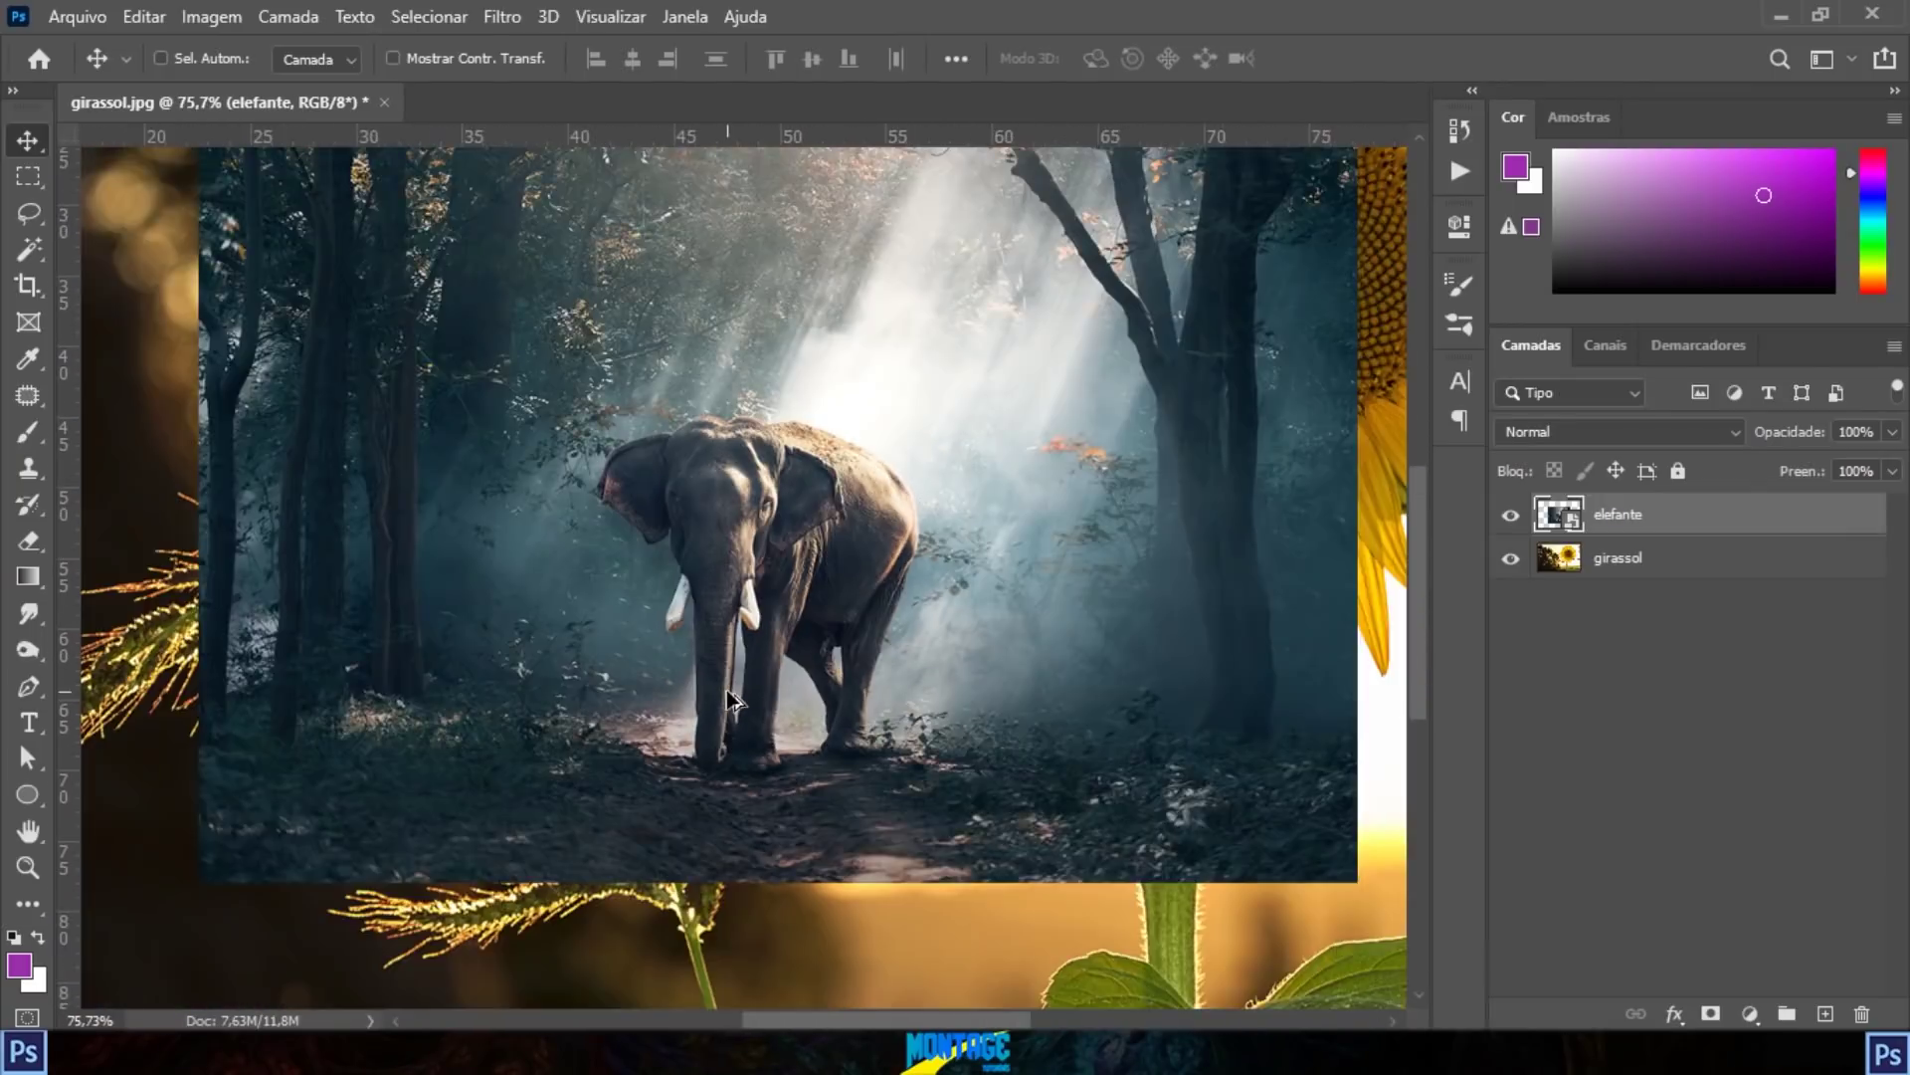
scroll(737, 695, "up", 2)
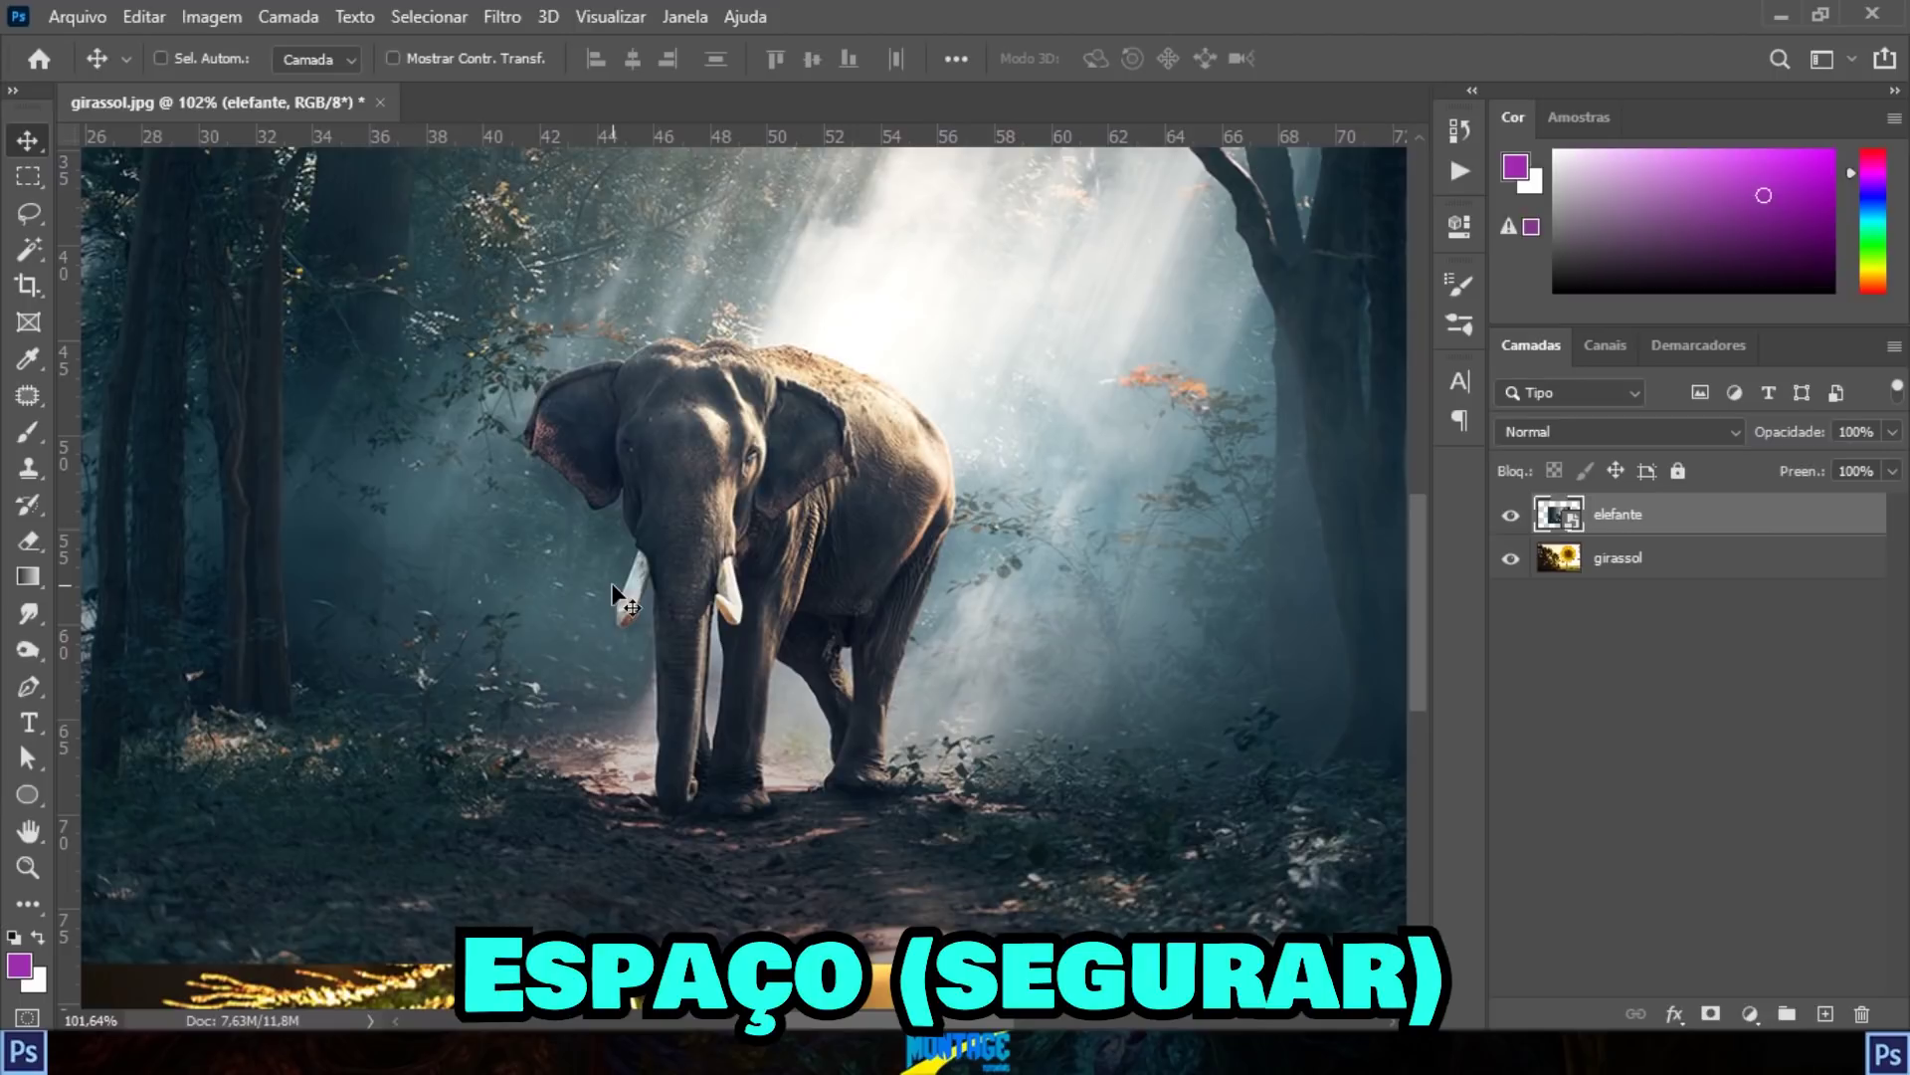
Step: Pan the enlarged canvas in several directions with the temporary Hand tool while keeping the Move tool selected
key("space")
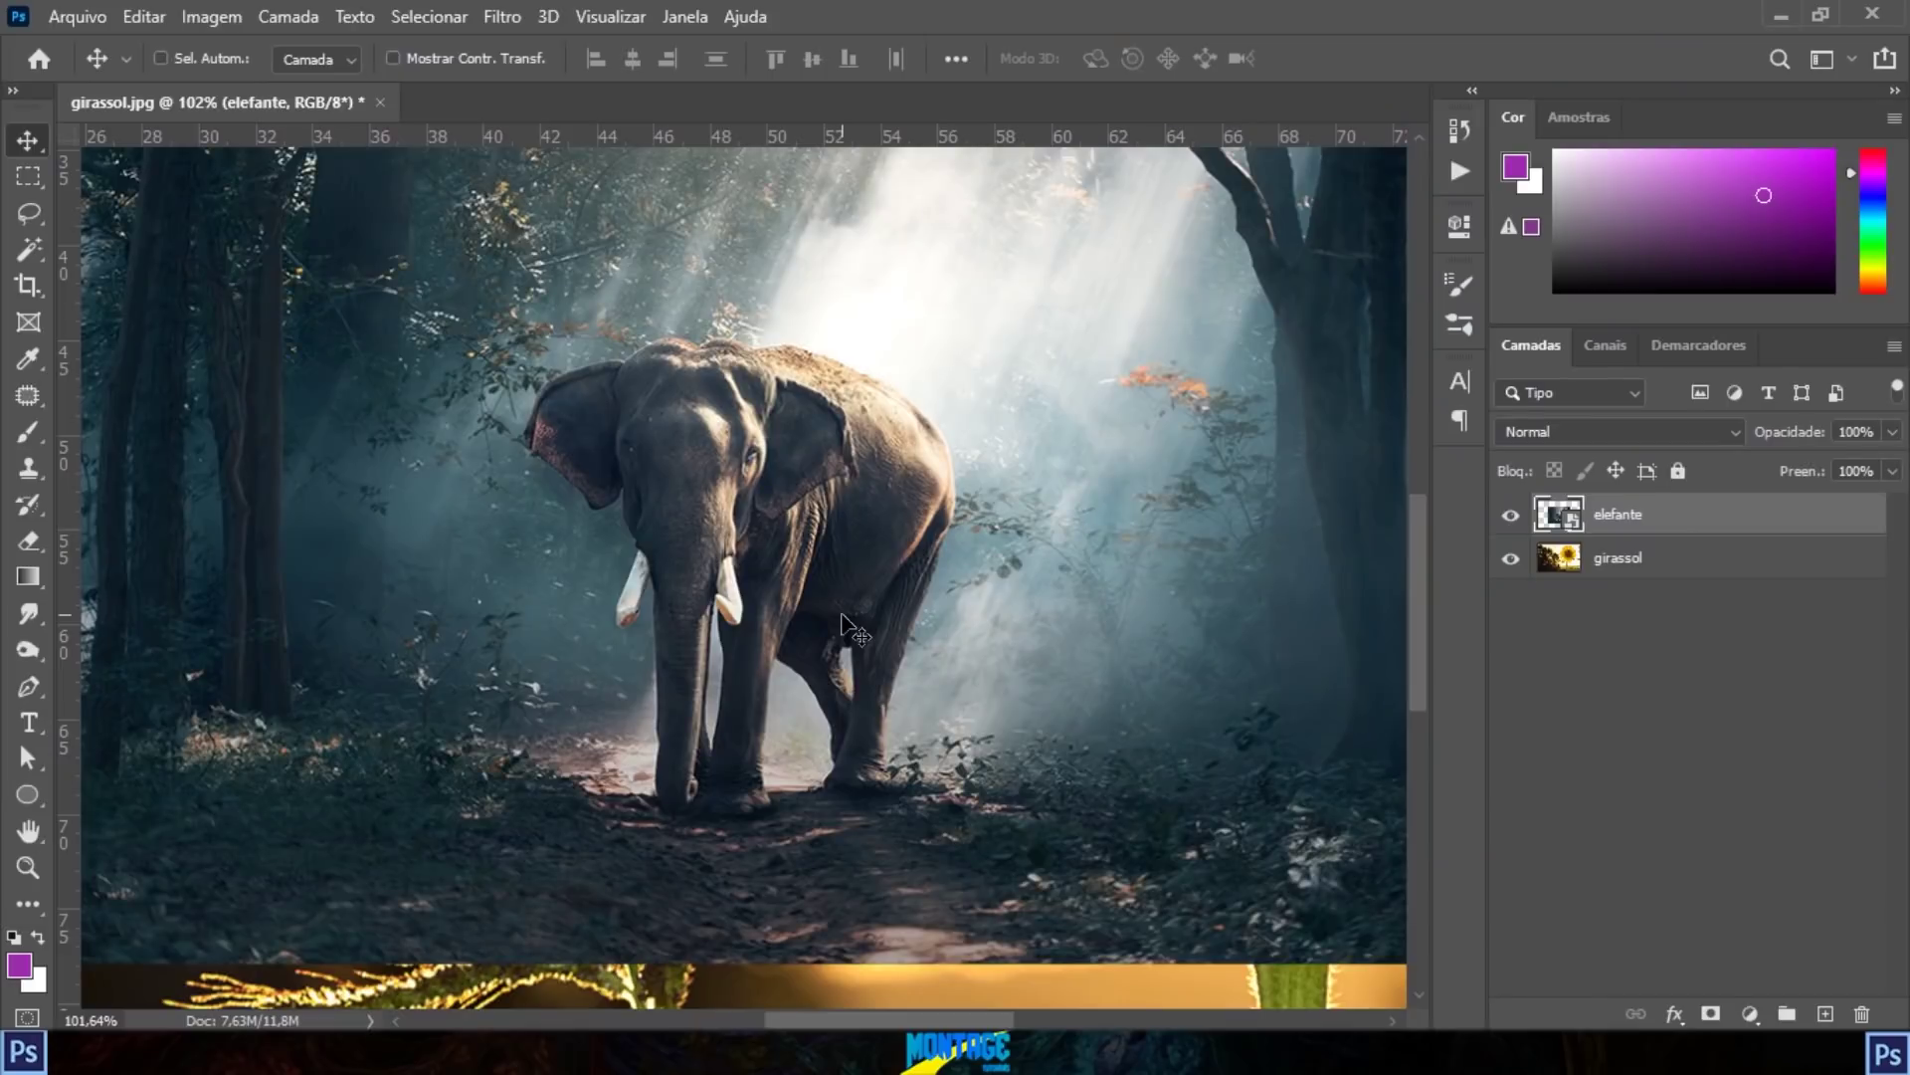
key("space")
left_click_drag(665, 684, 271, 799)
left_click_drag(515, 416, 445, 796)
left_click_drag(796, 438, 414, 938)
left_click_drag(574, 888, 1124, 498)
left_click_drag(414, 643, 886, 414)
left_click_drag(655, 538, 1304, 623)
left_click_drag(1118, 491, 725, 230)
left_click_drag(745, 481, 392, 477)
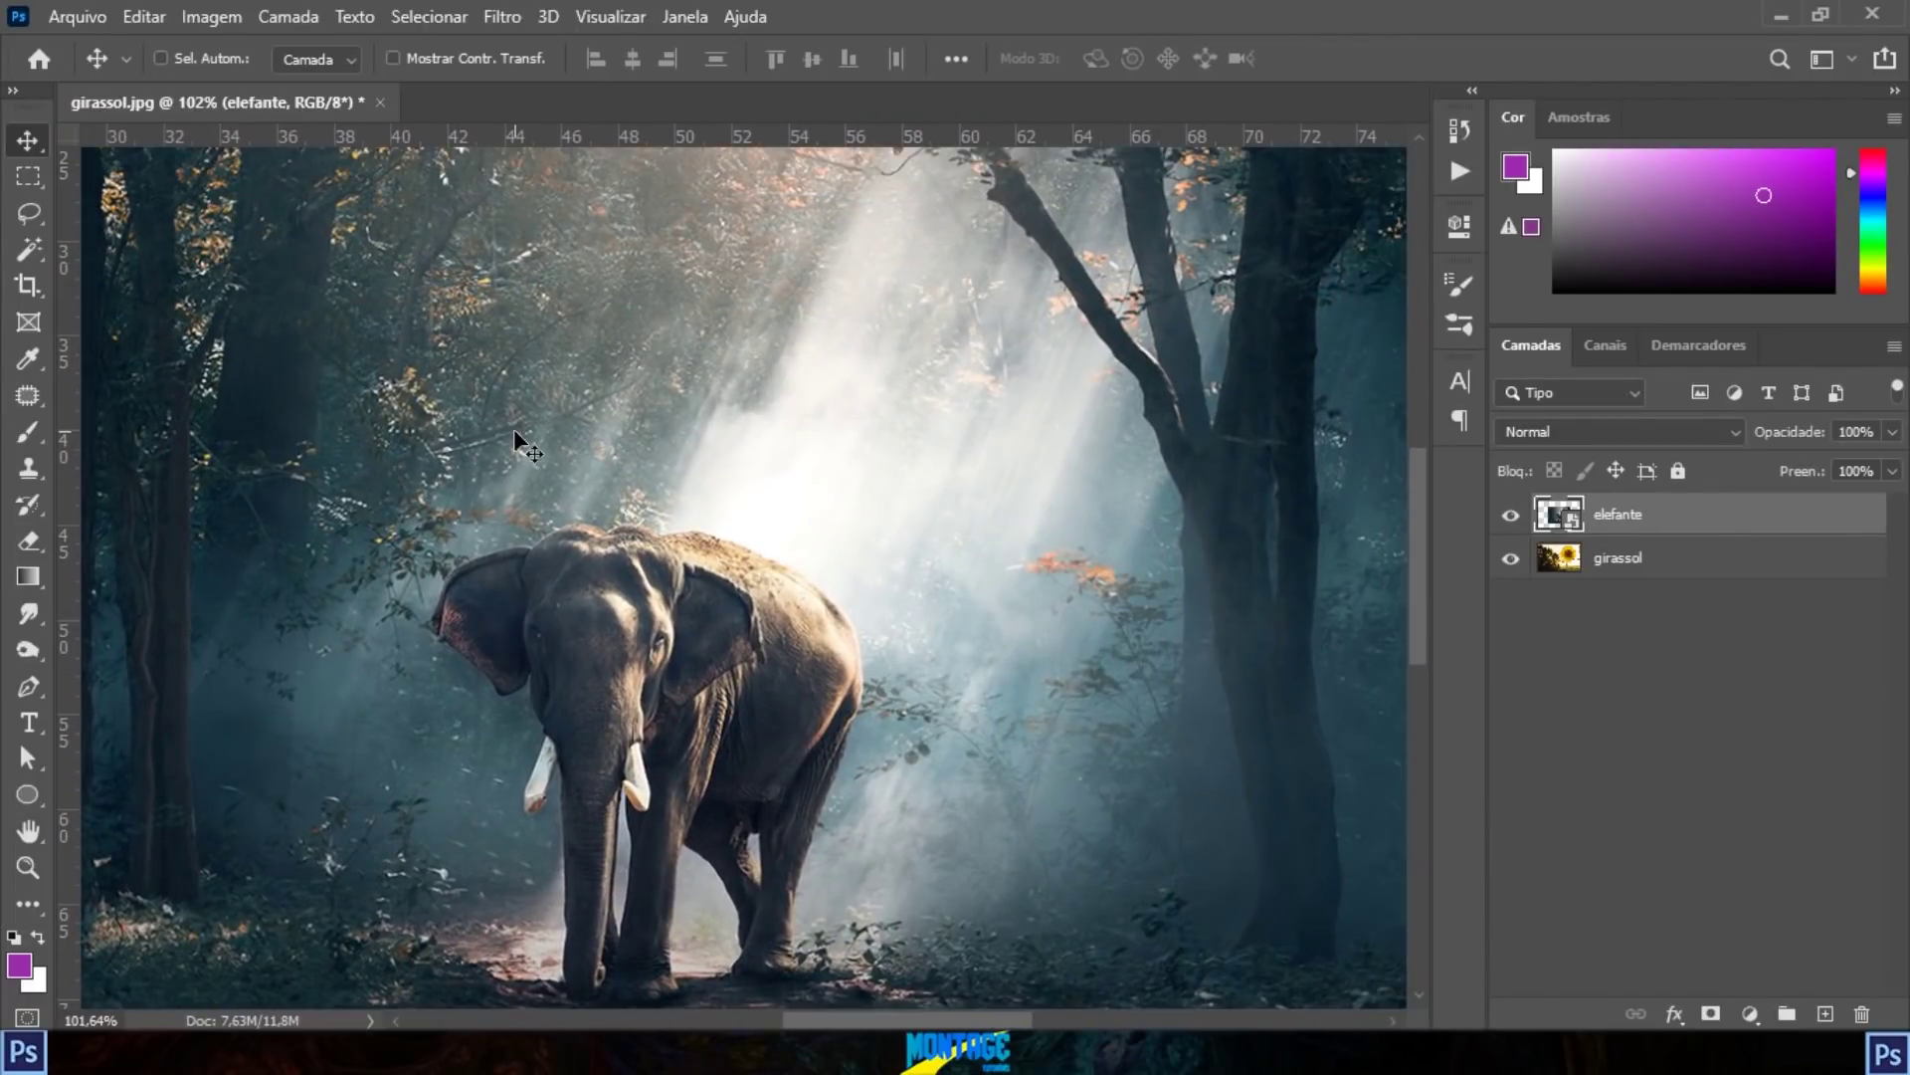
Step: Select the Brush tool, switch to the Magic Wand tool, and pan across the composition while it stays active
left_click(26, 430)
left_click(28, 250)
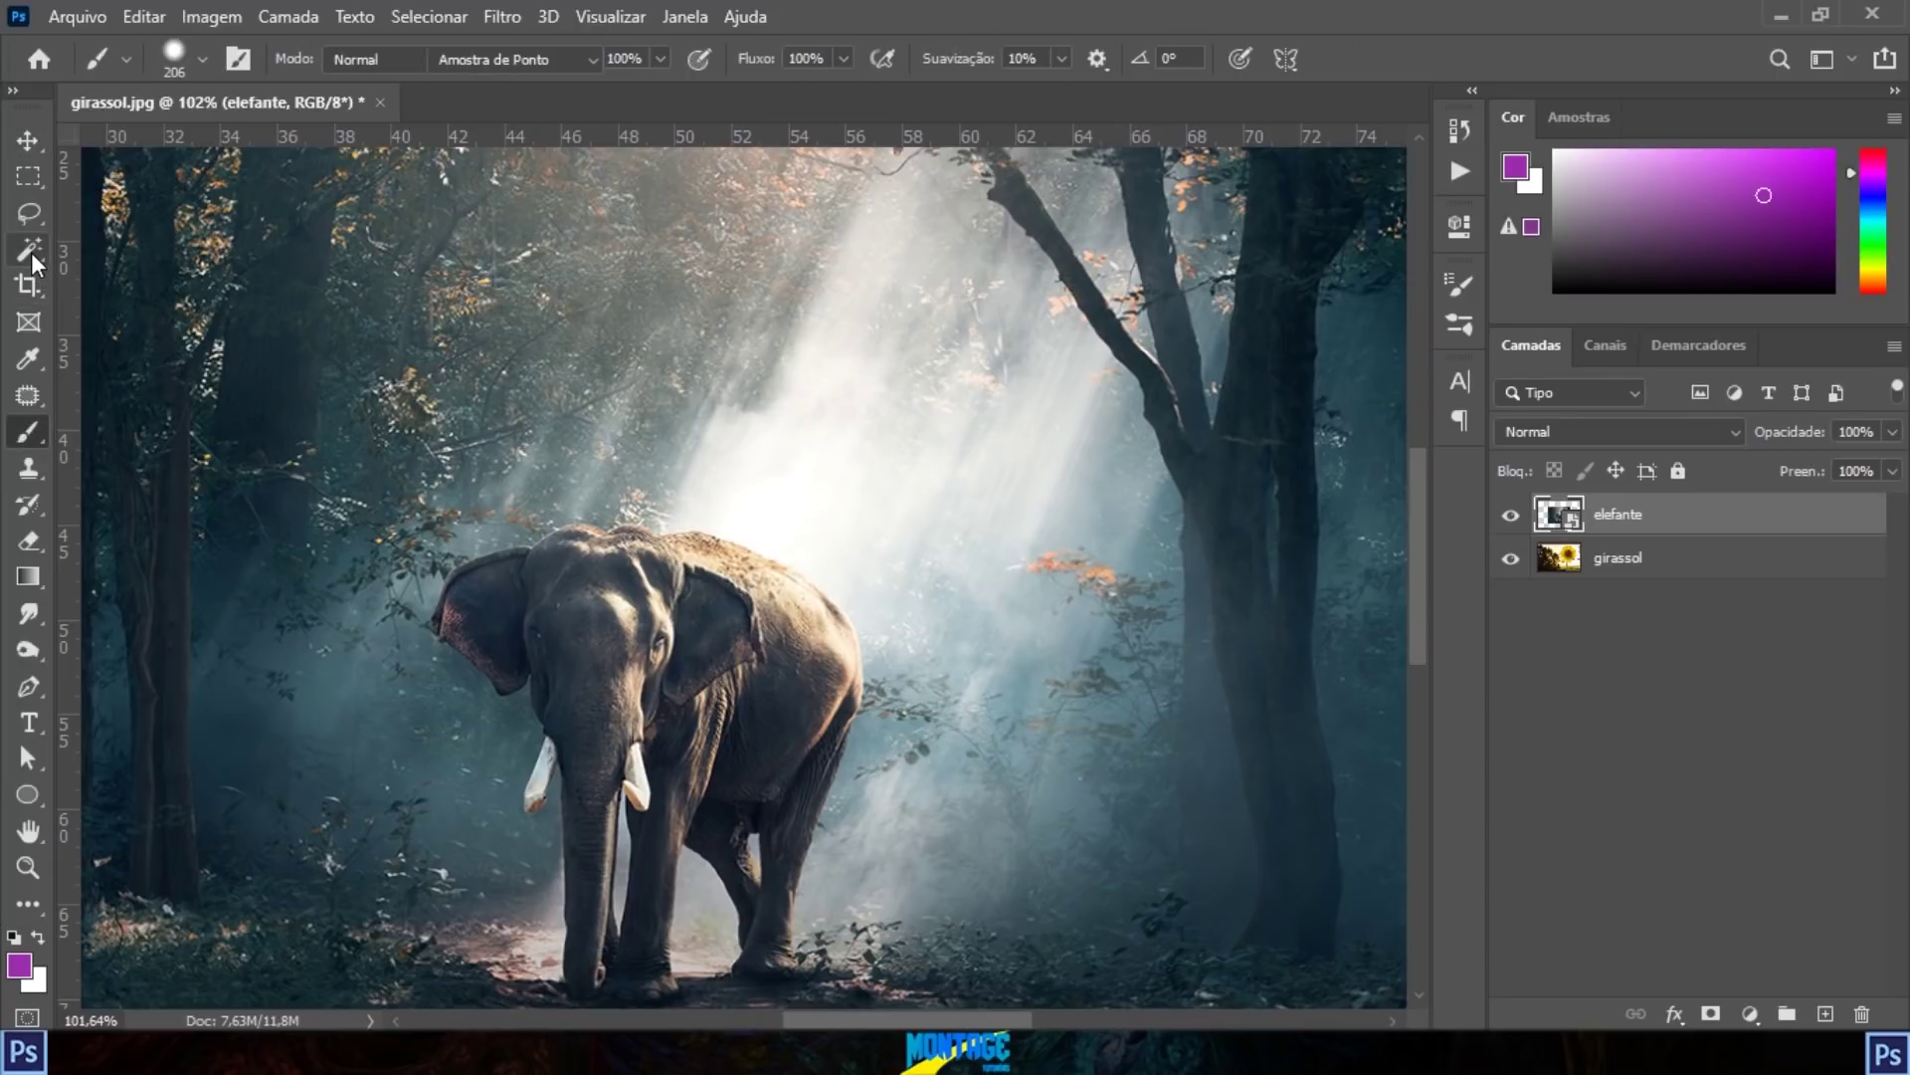
left_click_drag(772, 417, 713, 945)
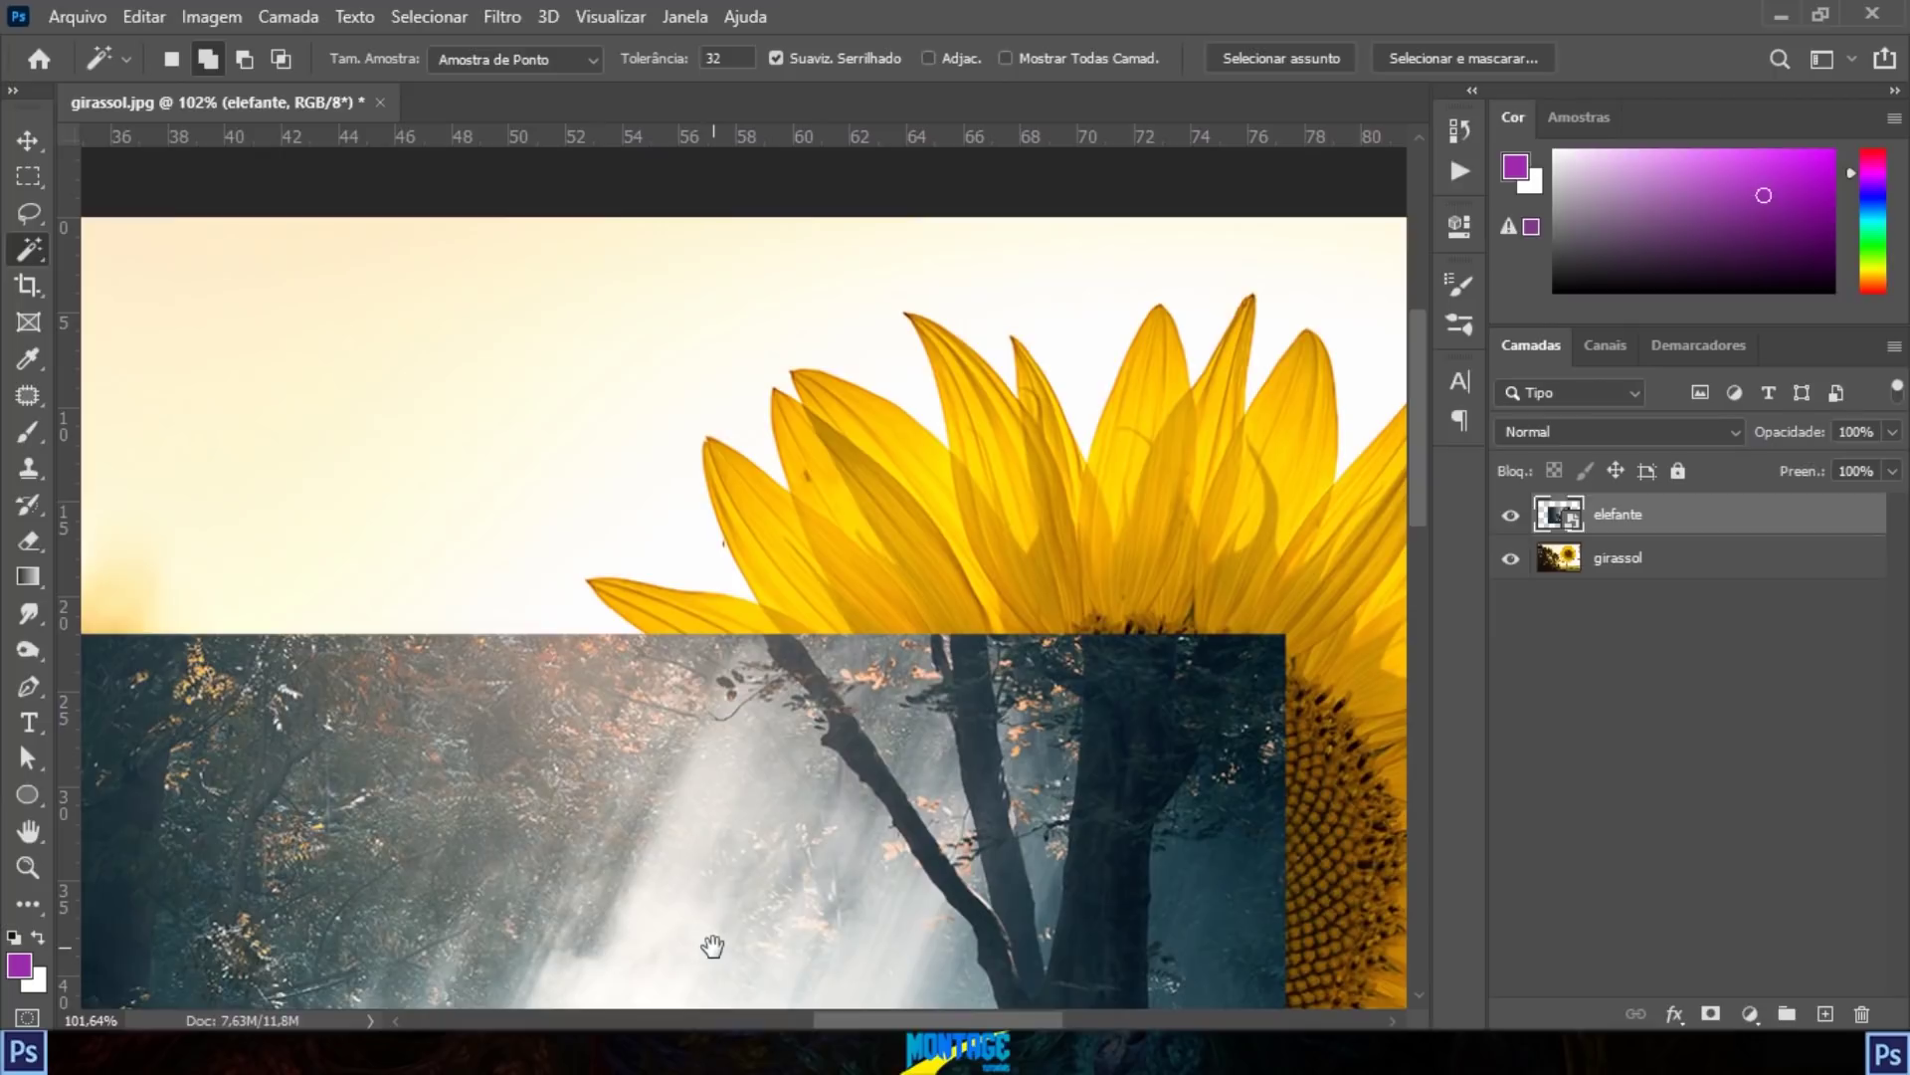
left_click_drag(483, 556, 933, 215)
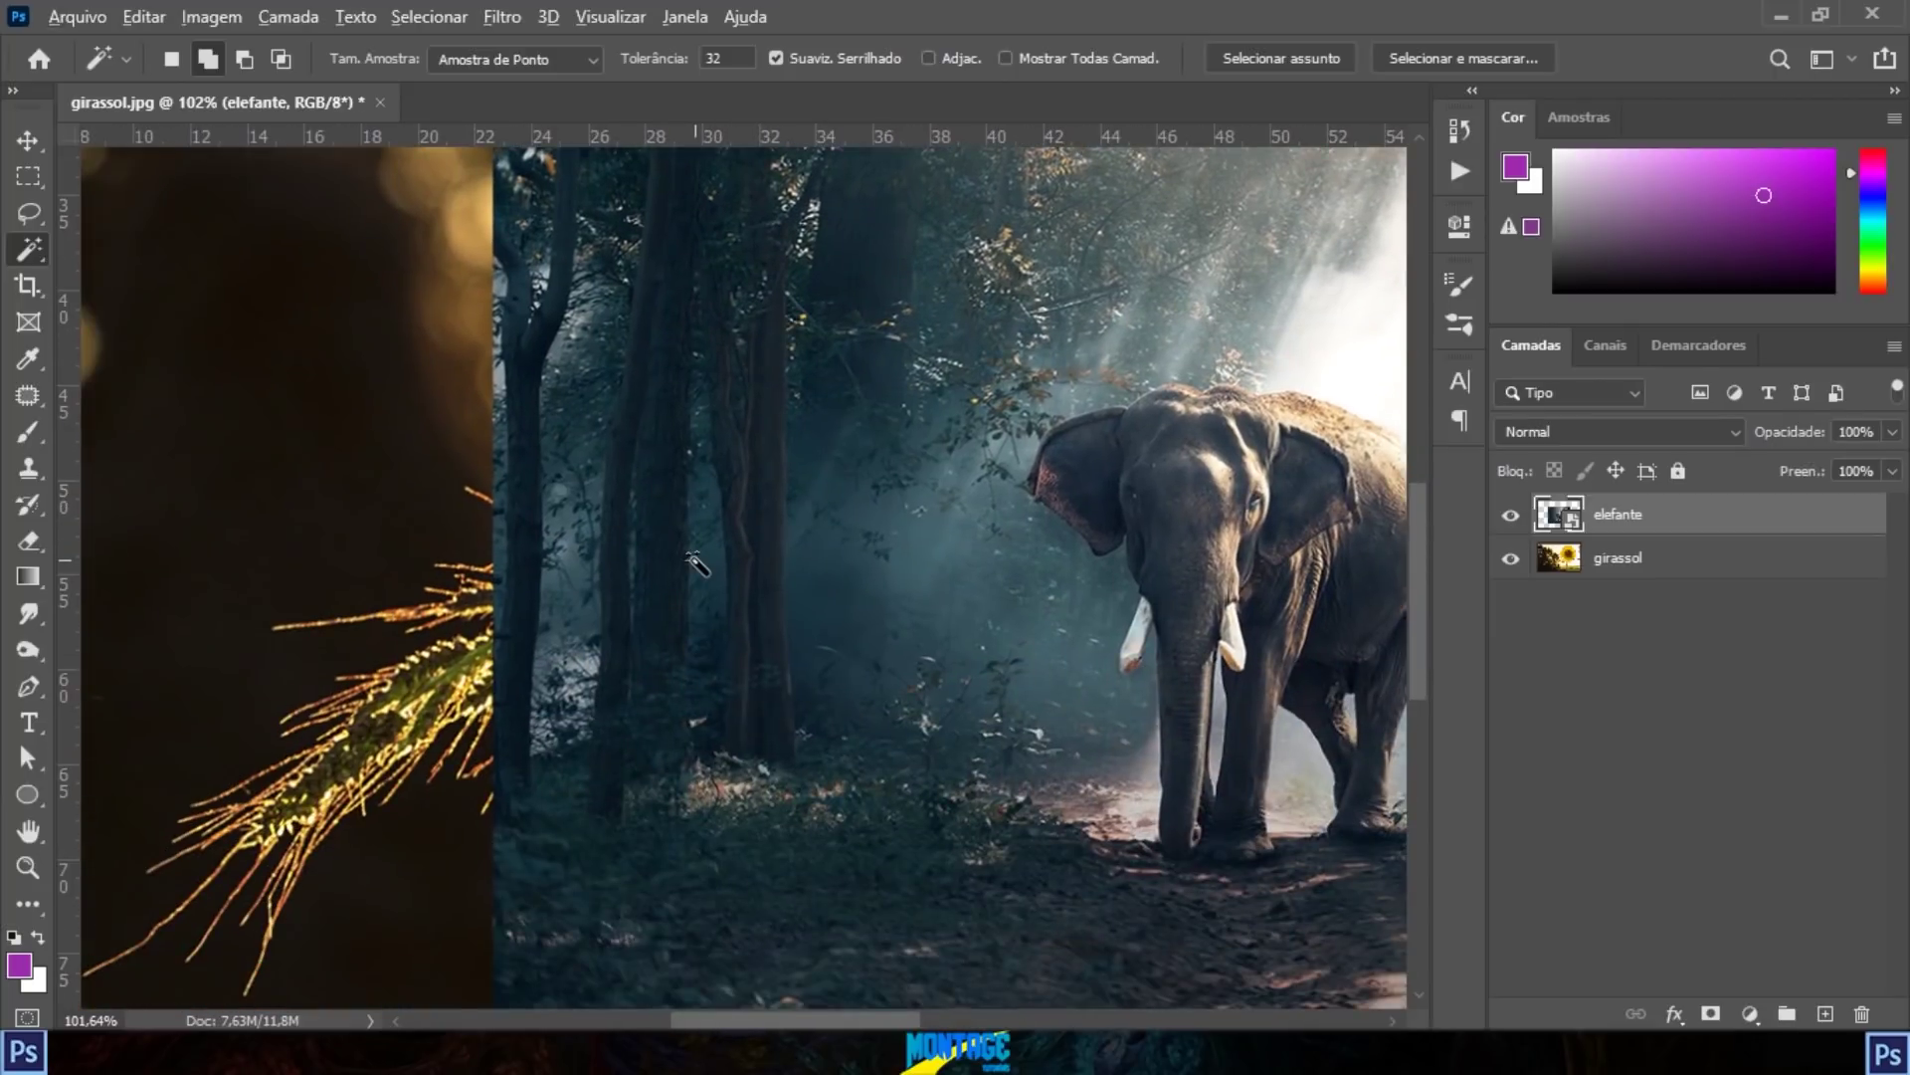
Step: Alternate zooming and panning across the elephant, the sunflower and the dark background with the Magic Wand tool active
scroll(637, 547, "down", 5)
scroll(477, 509, "up", 3)
left_click_drag(859, 397, 1194, 179)
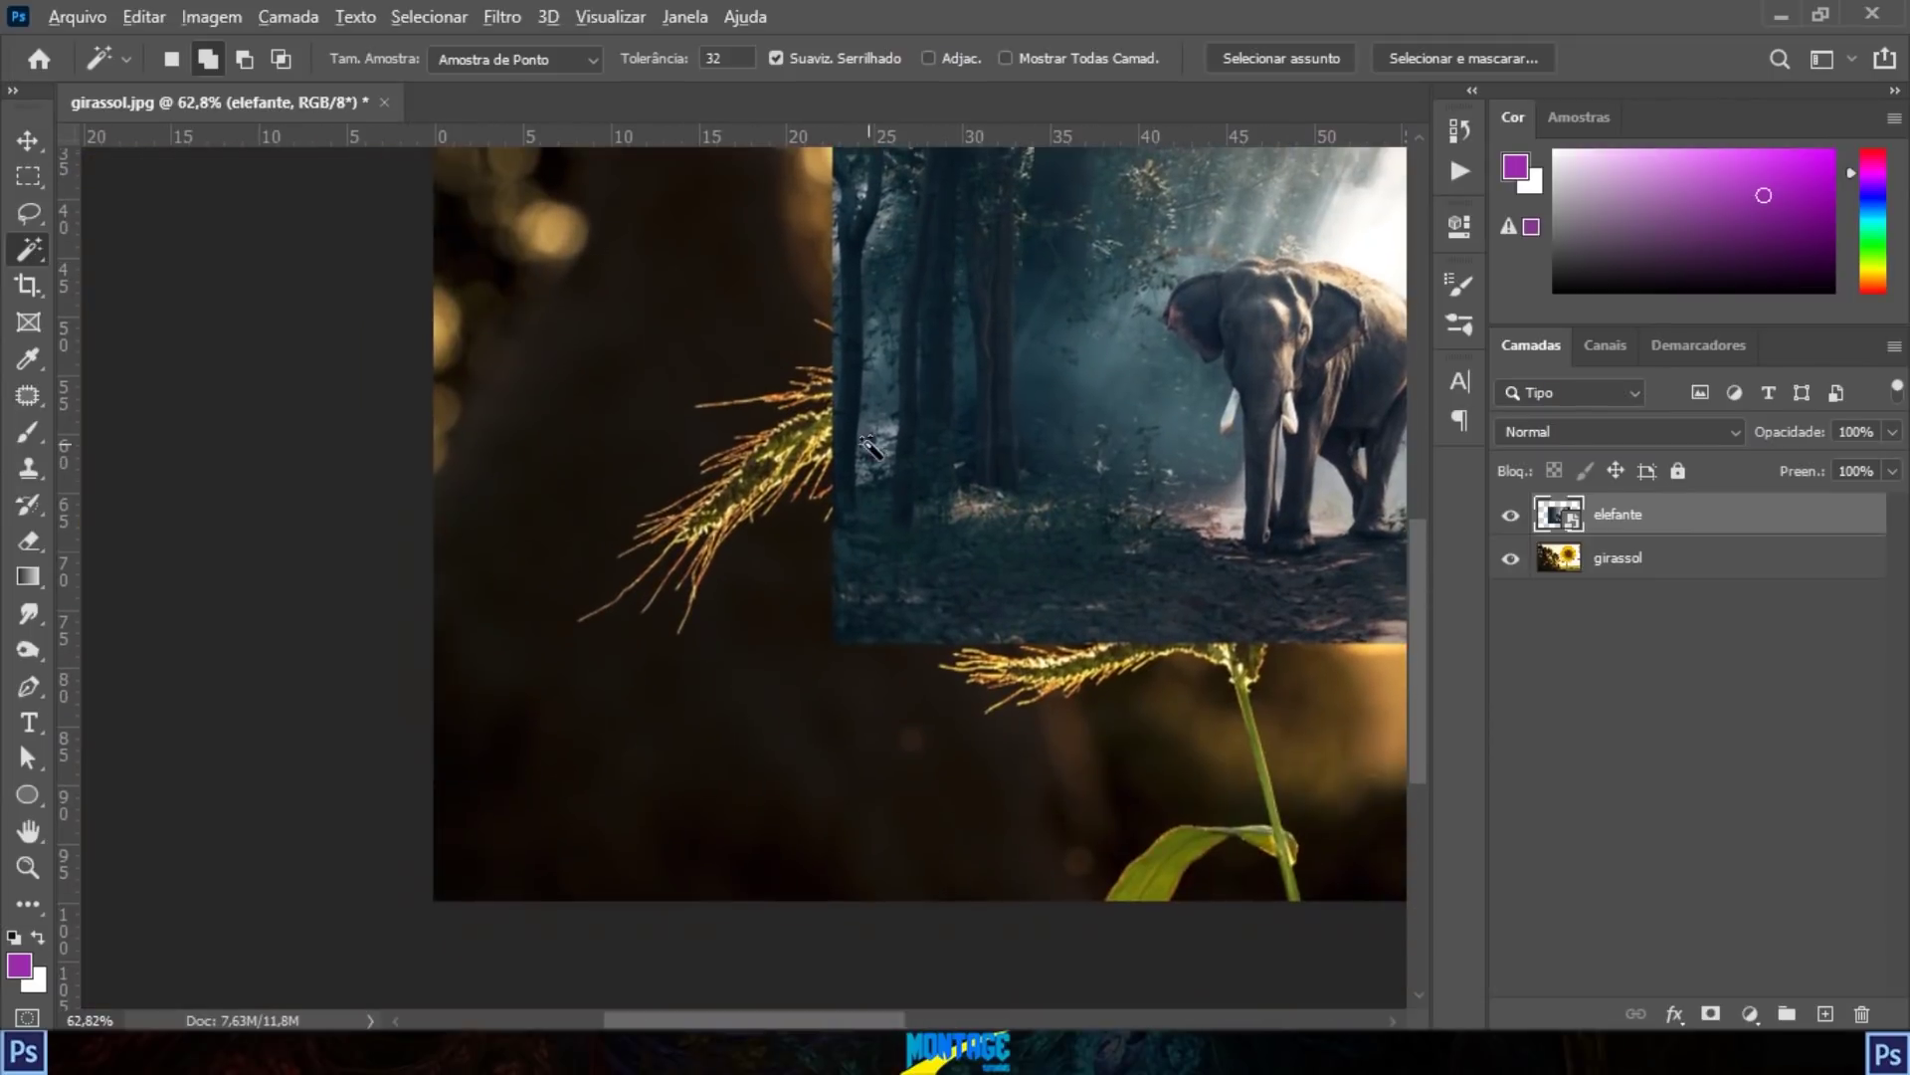
scroll(1095, 408, "up", 3)
left_click_drag(937, 523, 361, 572)
scroll(1029, 548, "down", 3)
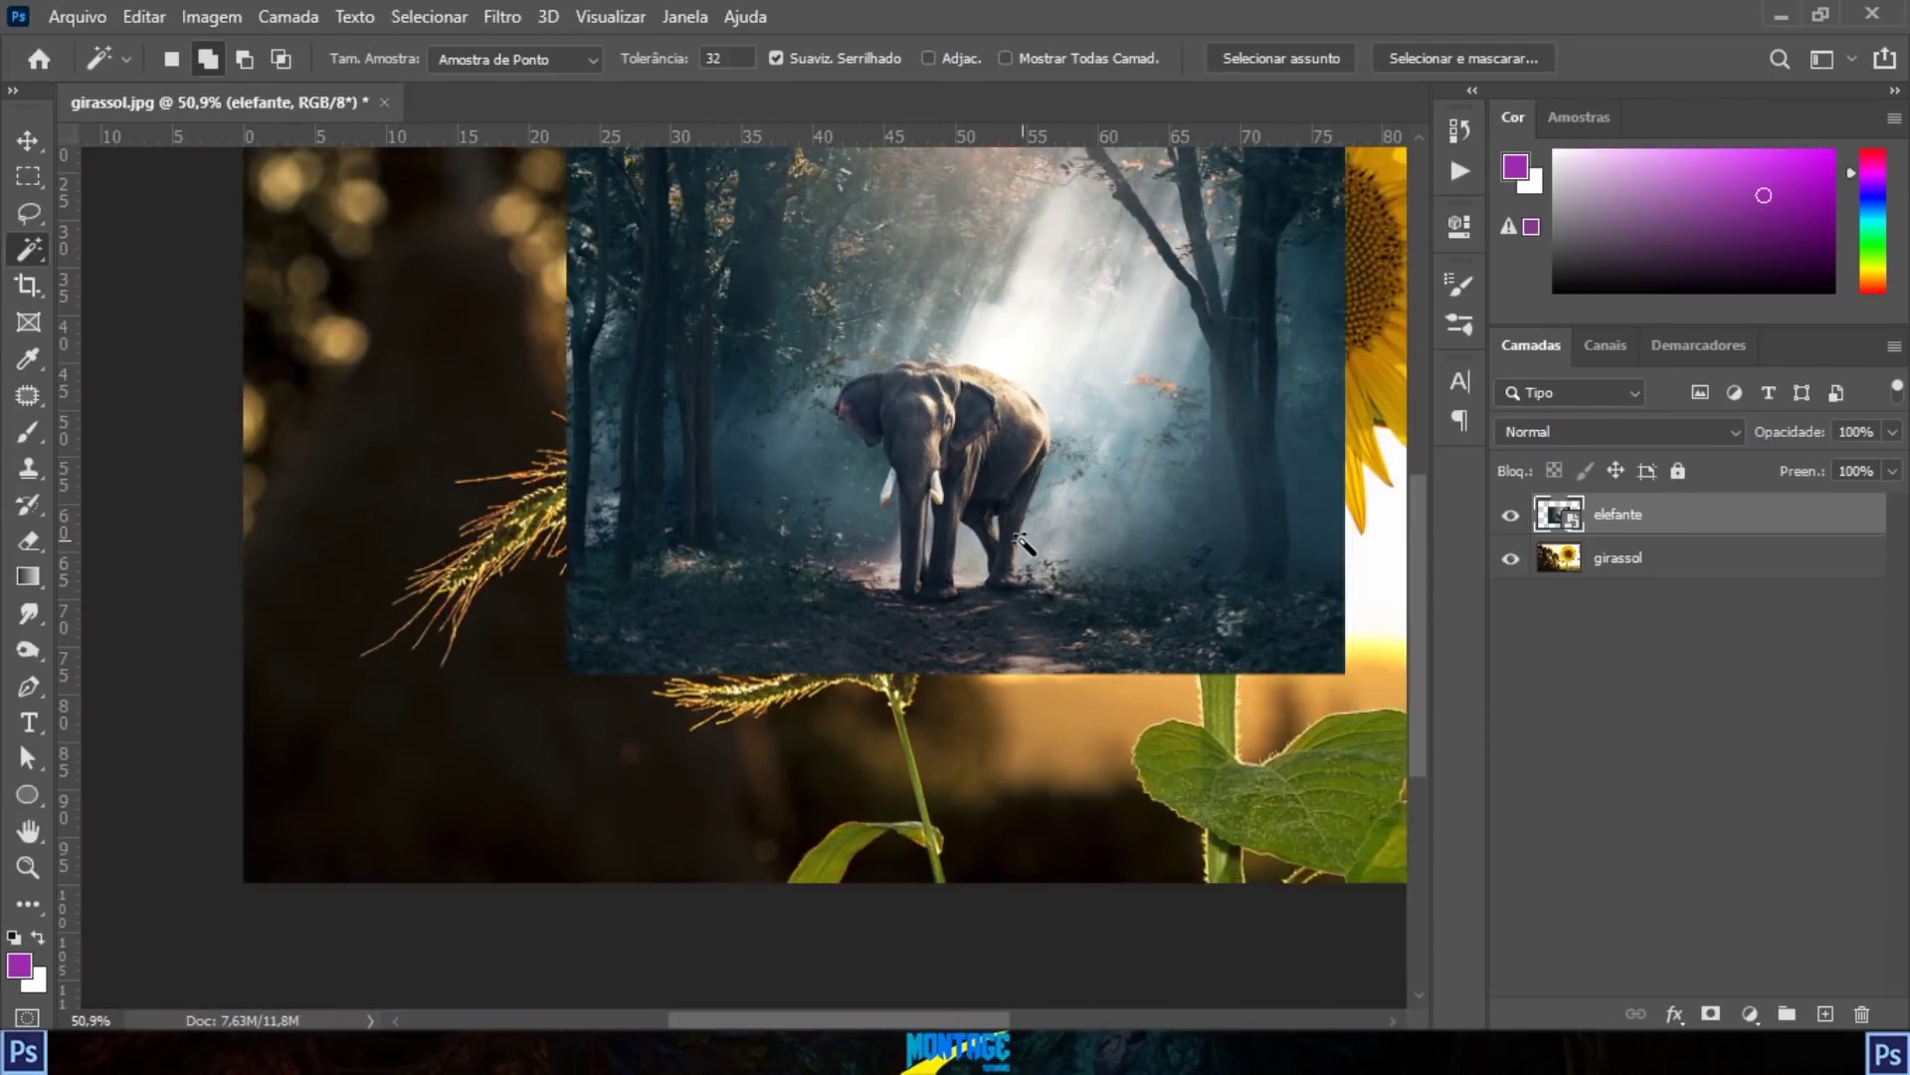
scroll(1029, 548, "up", 3)
left_click_drag(1112, 491, 551, 909)
scroll(734, 661, "down", 5)
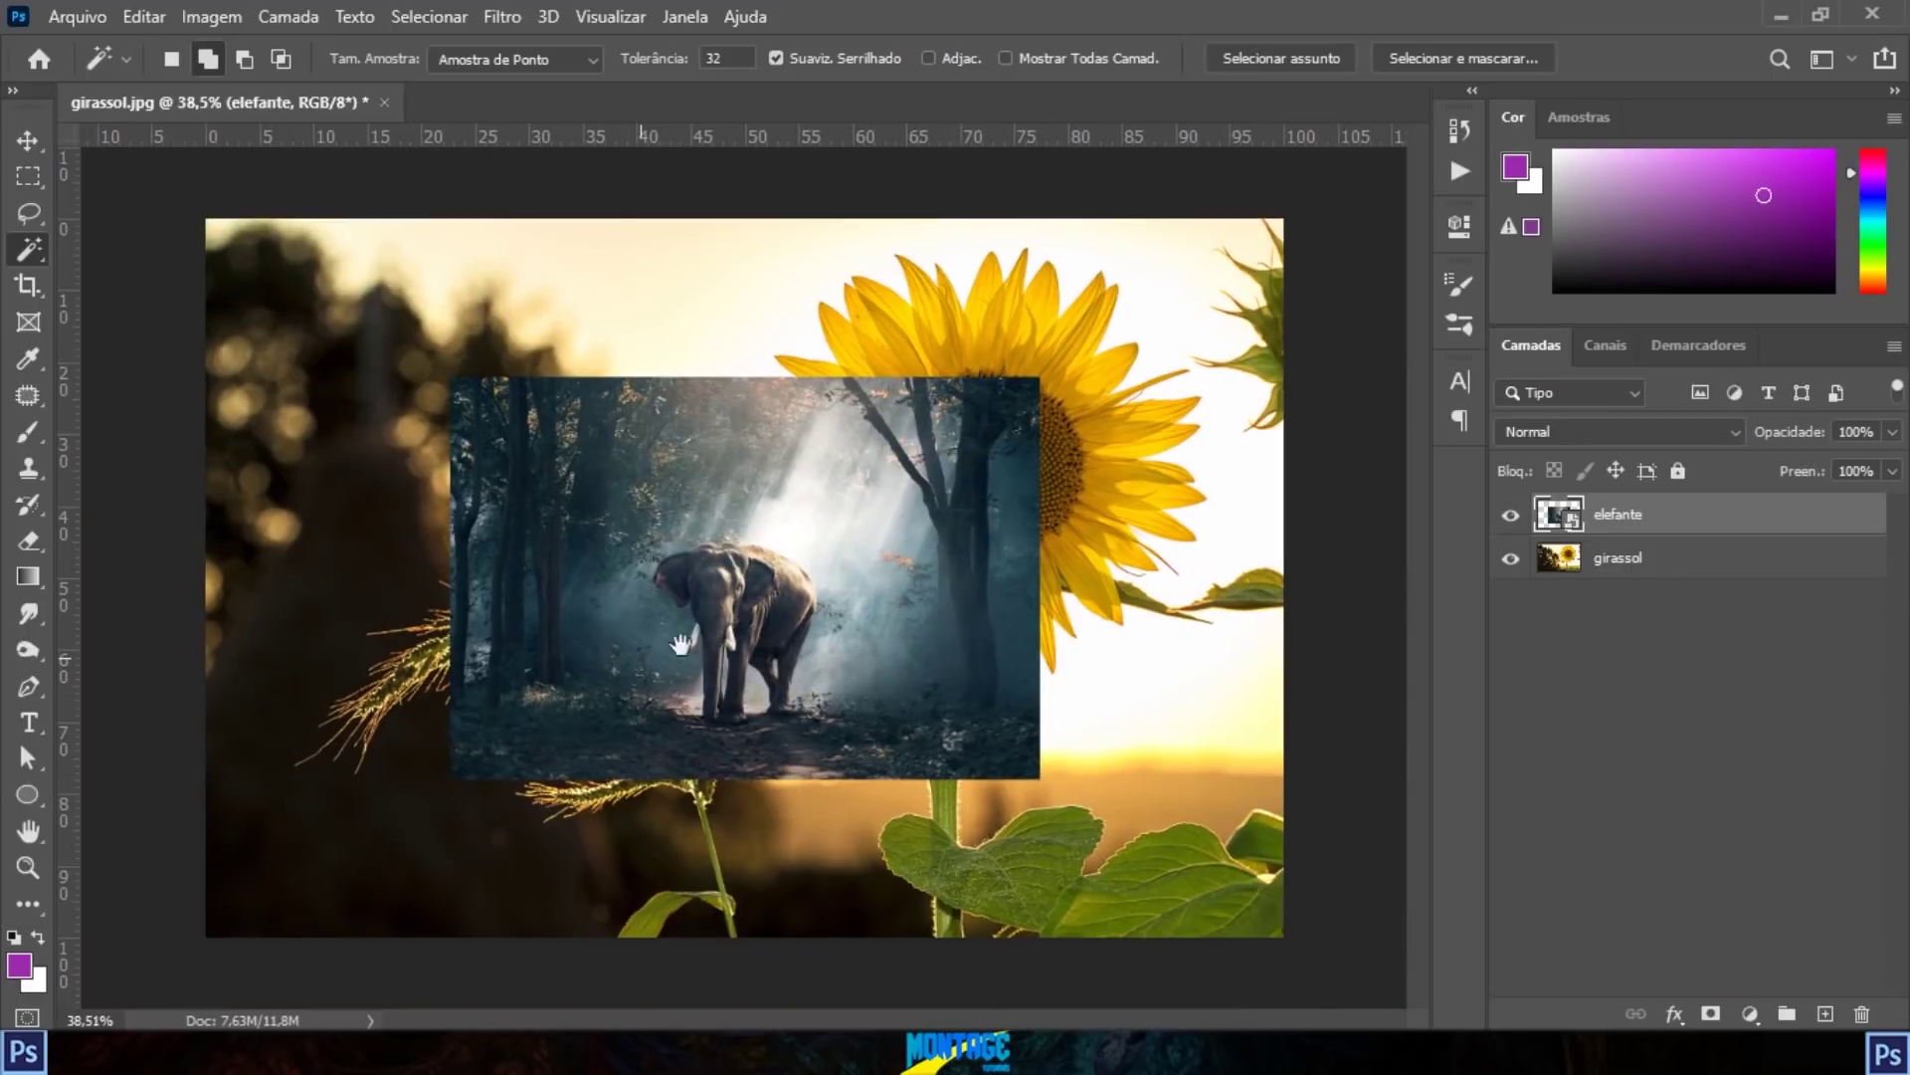
scroll(545, 522, "up", 6)
left_click_drag(414, 505, 848, 741)
scroll(661, 525, "up", 5)
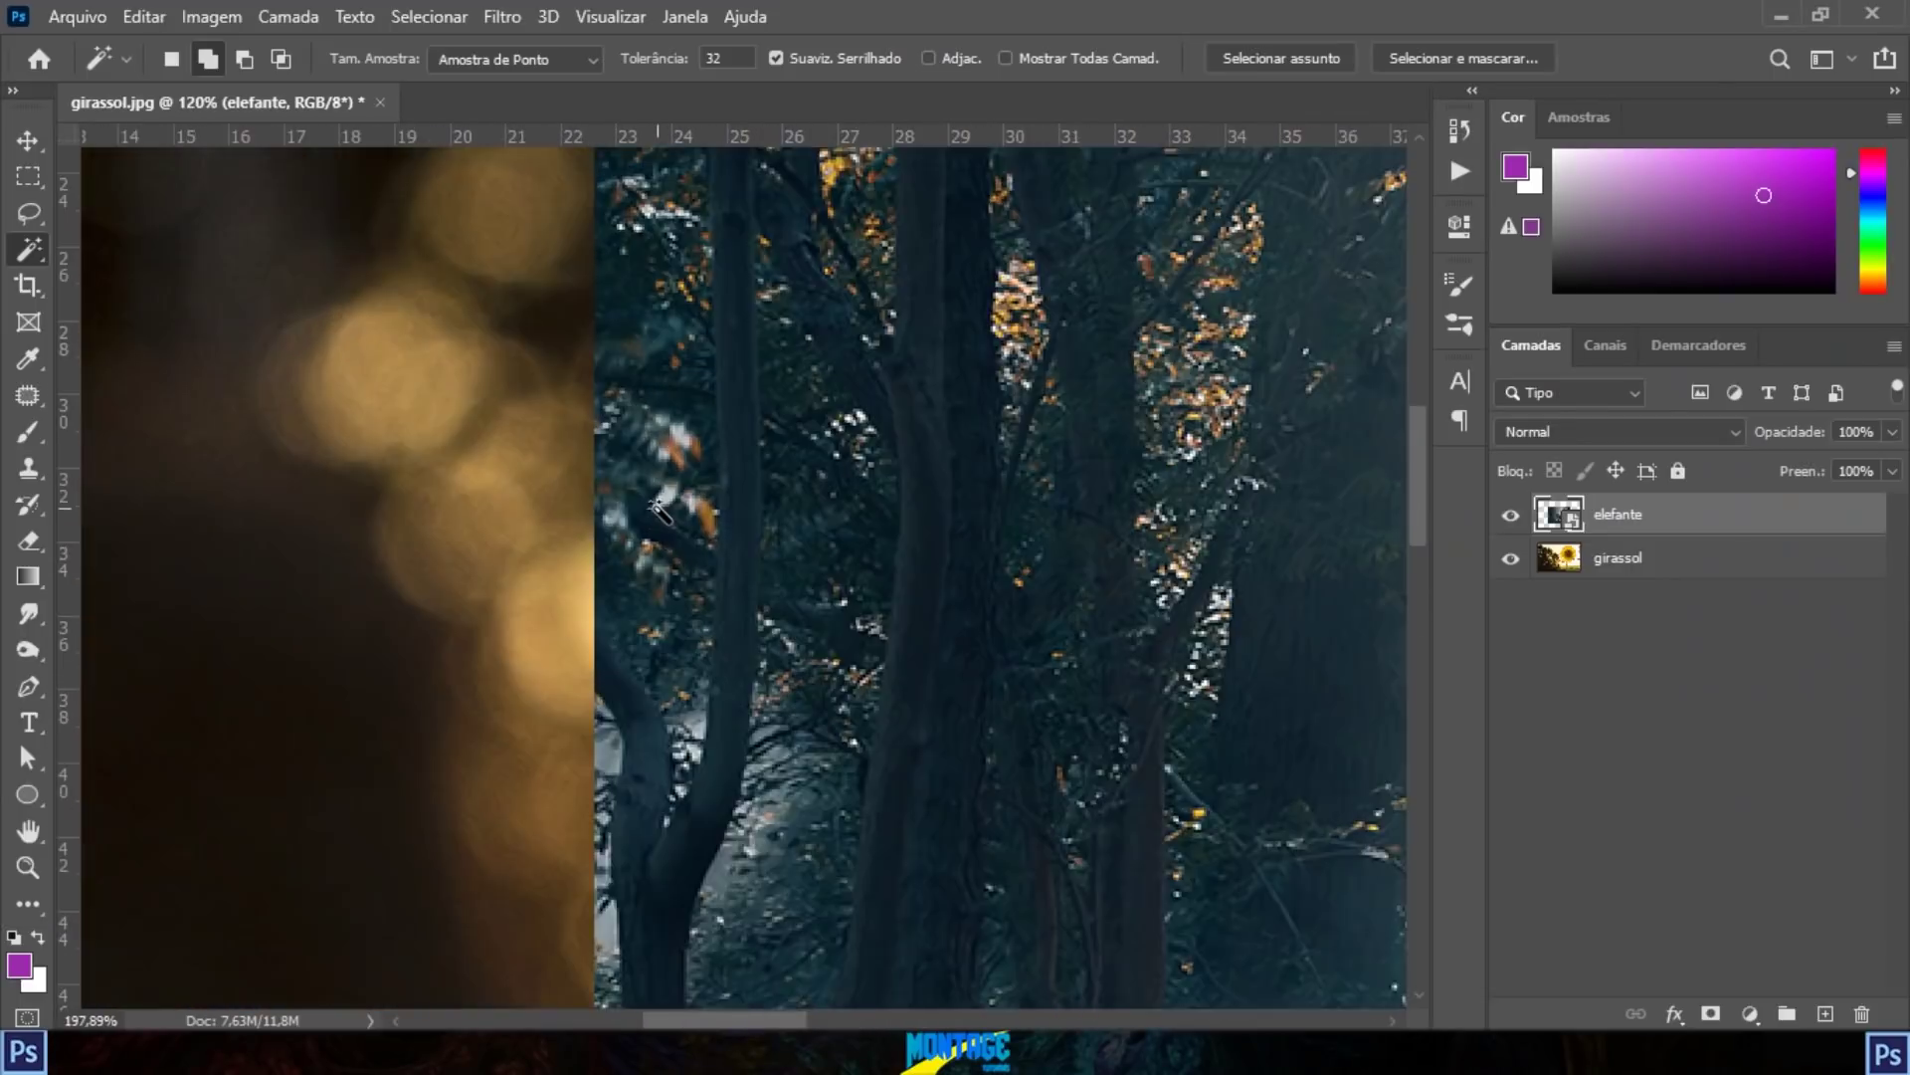
scroll(661, 524, "down", 3)
Step: Return to the Move tool and zoom in and out, finishing with the whole canvas in view at about 34.6%
left_click(38, 141)
scroll(693, 627, "down", 5)
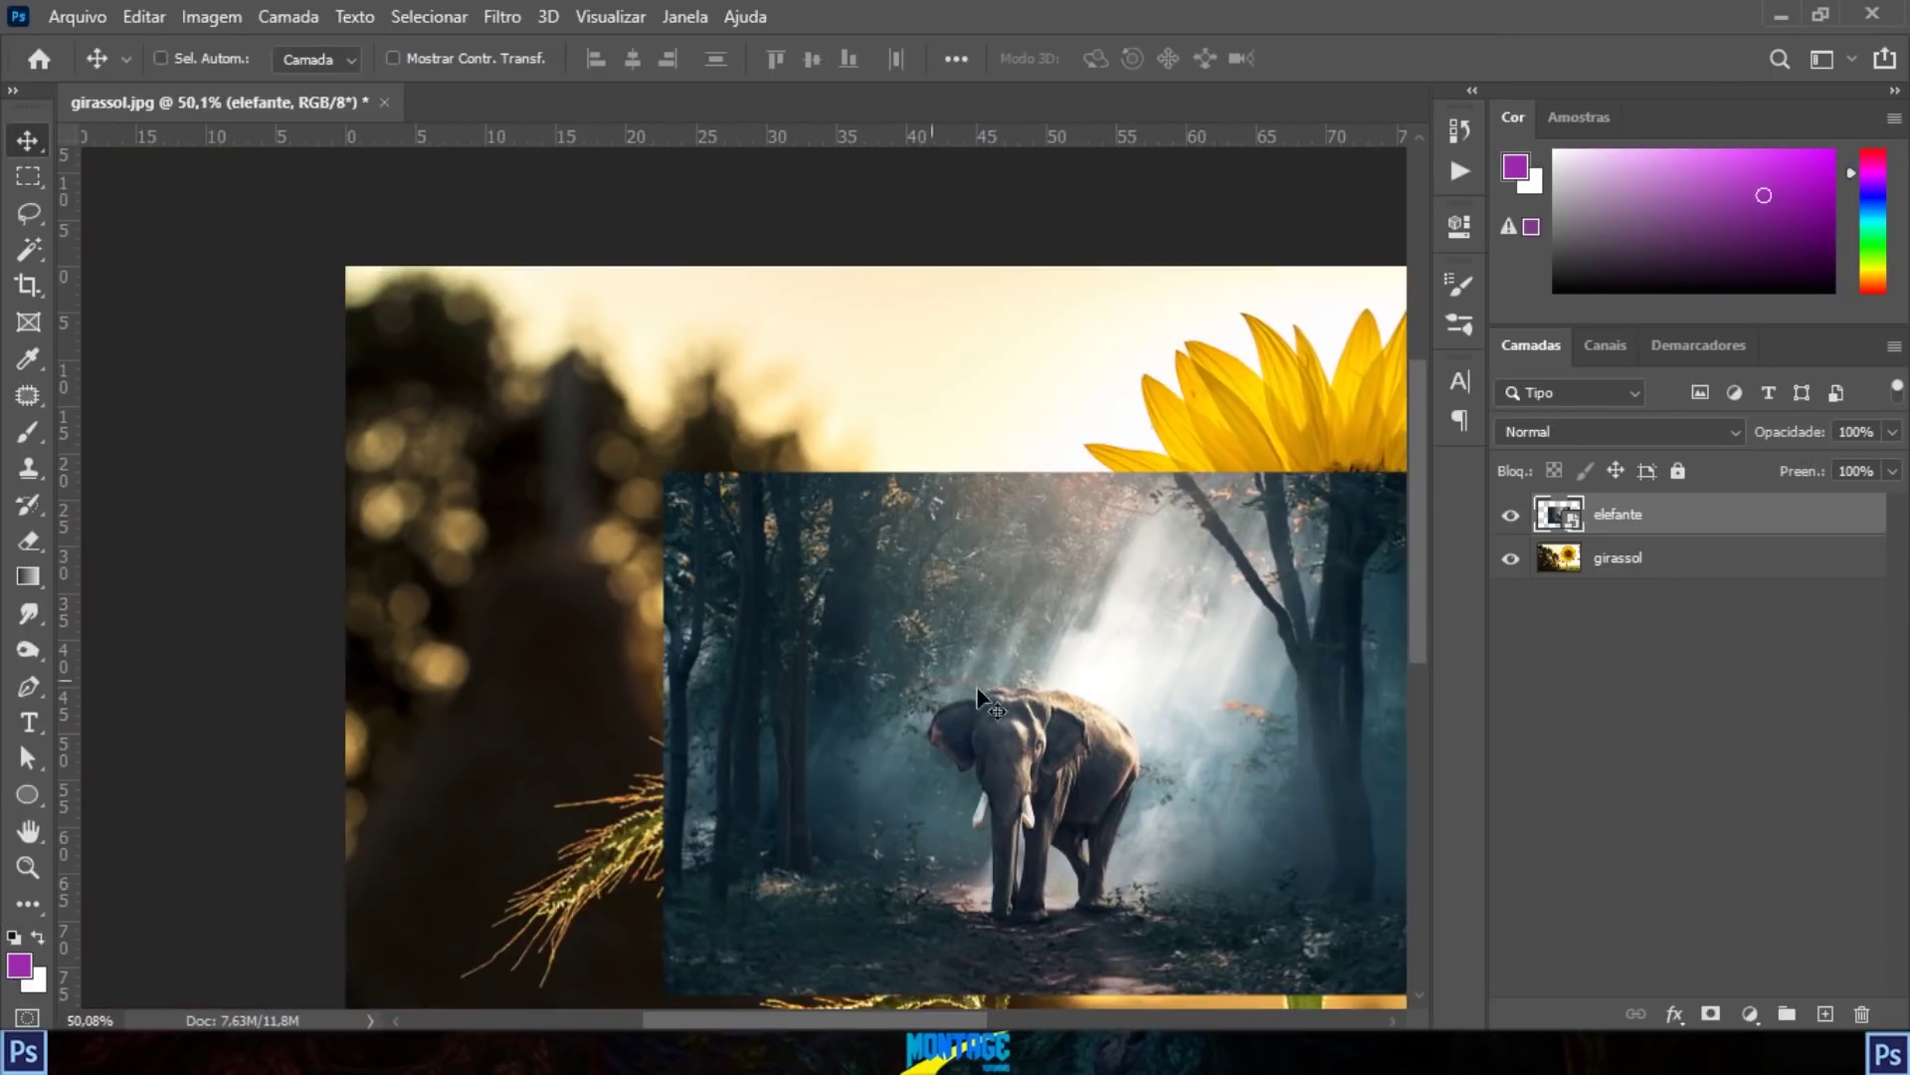
scroll(672, 495, "up", 3)
scroll(683, 485, "up", 3)
scroll(685, 491, "down", 6)
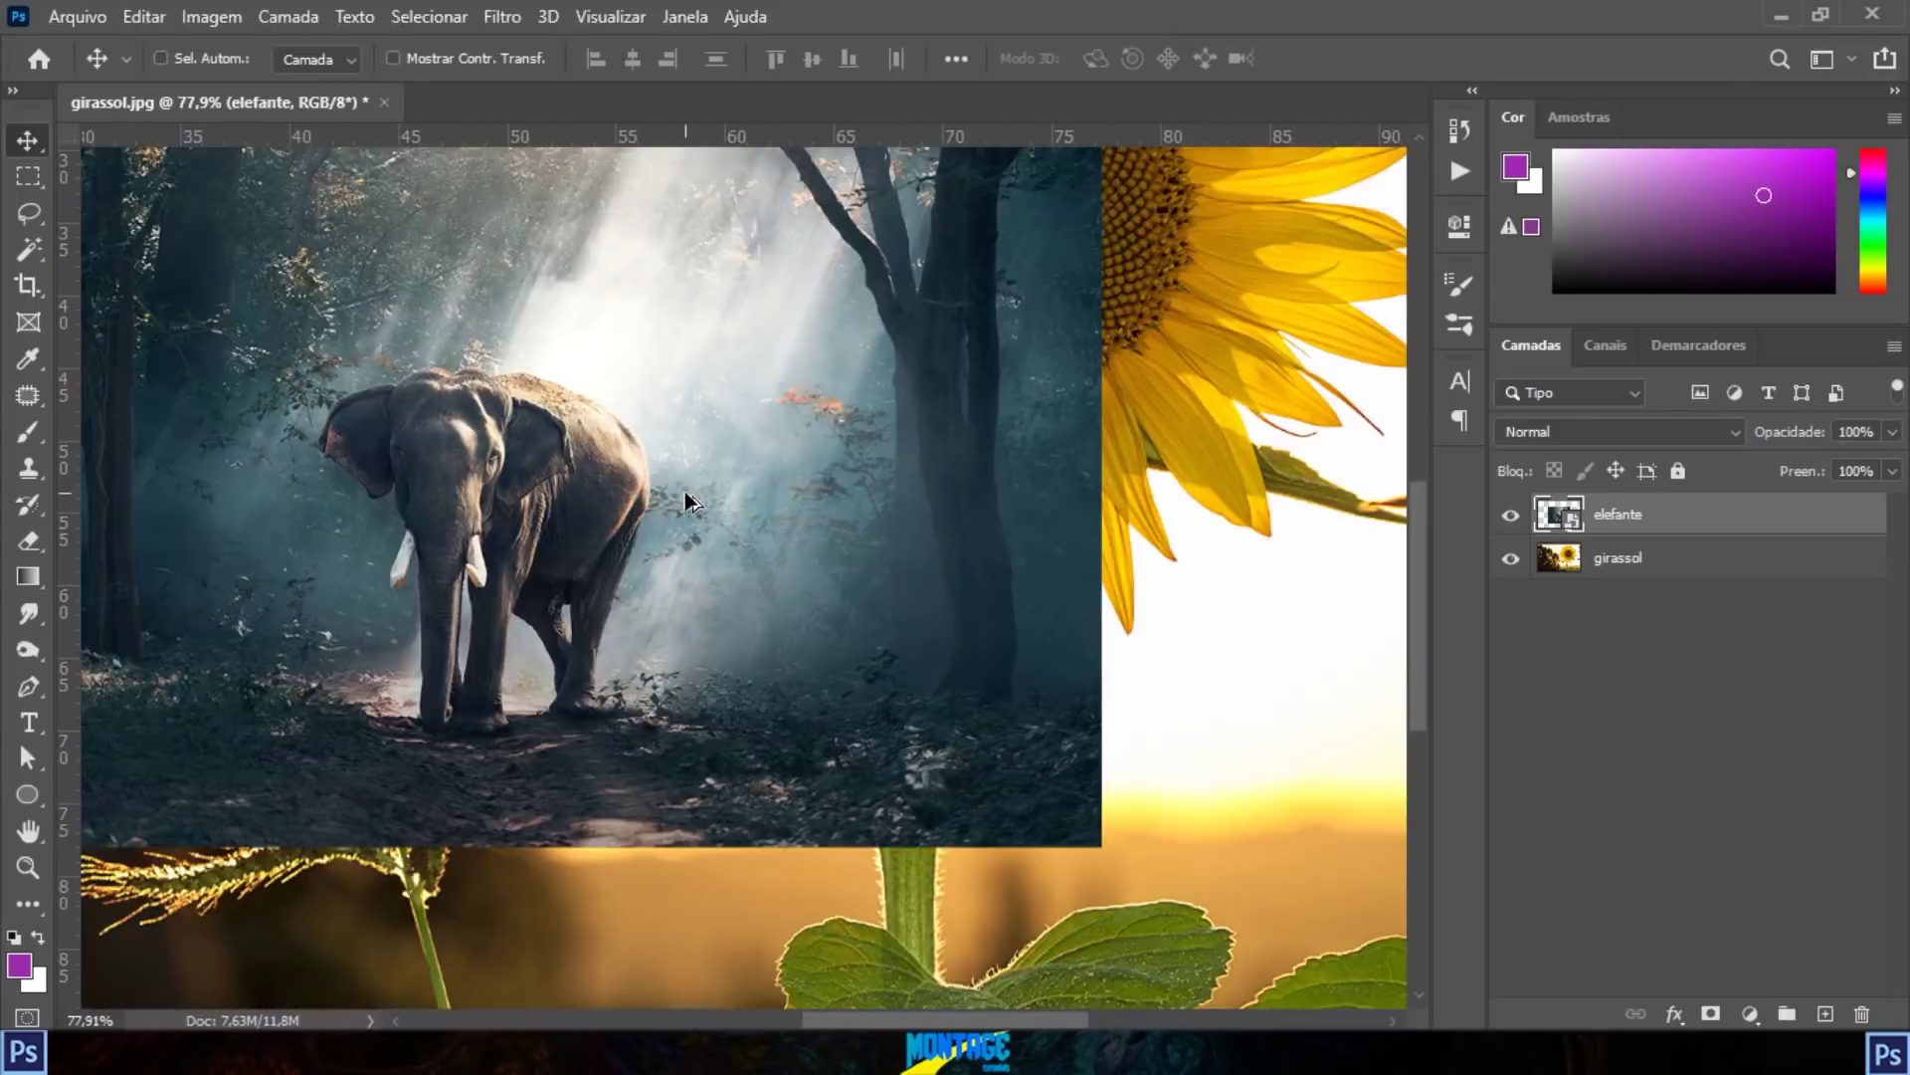
scroll(616, 492, "up", 3)
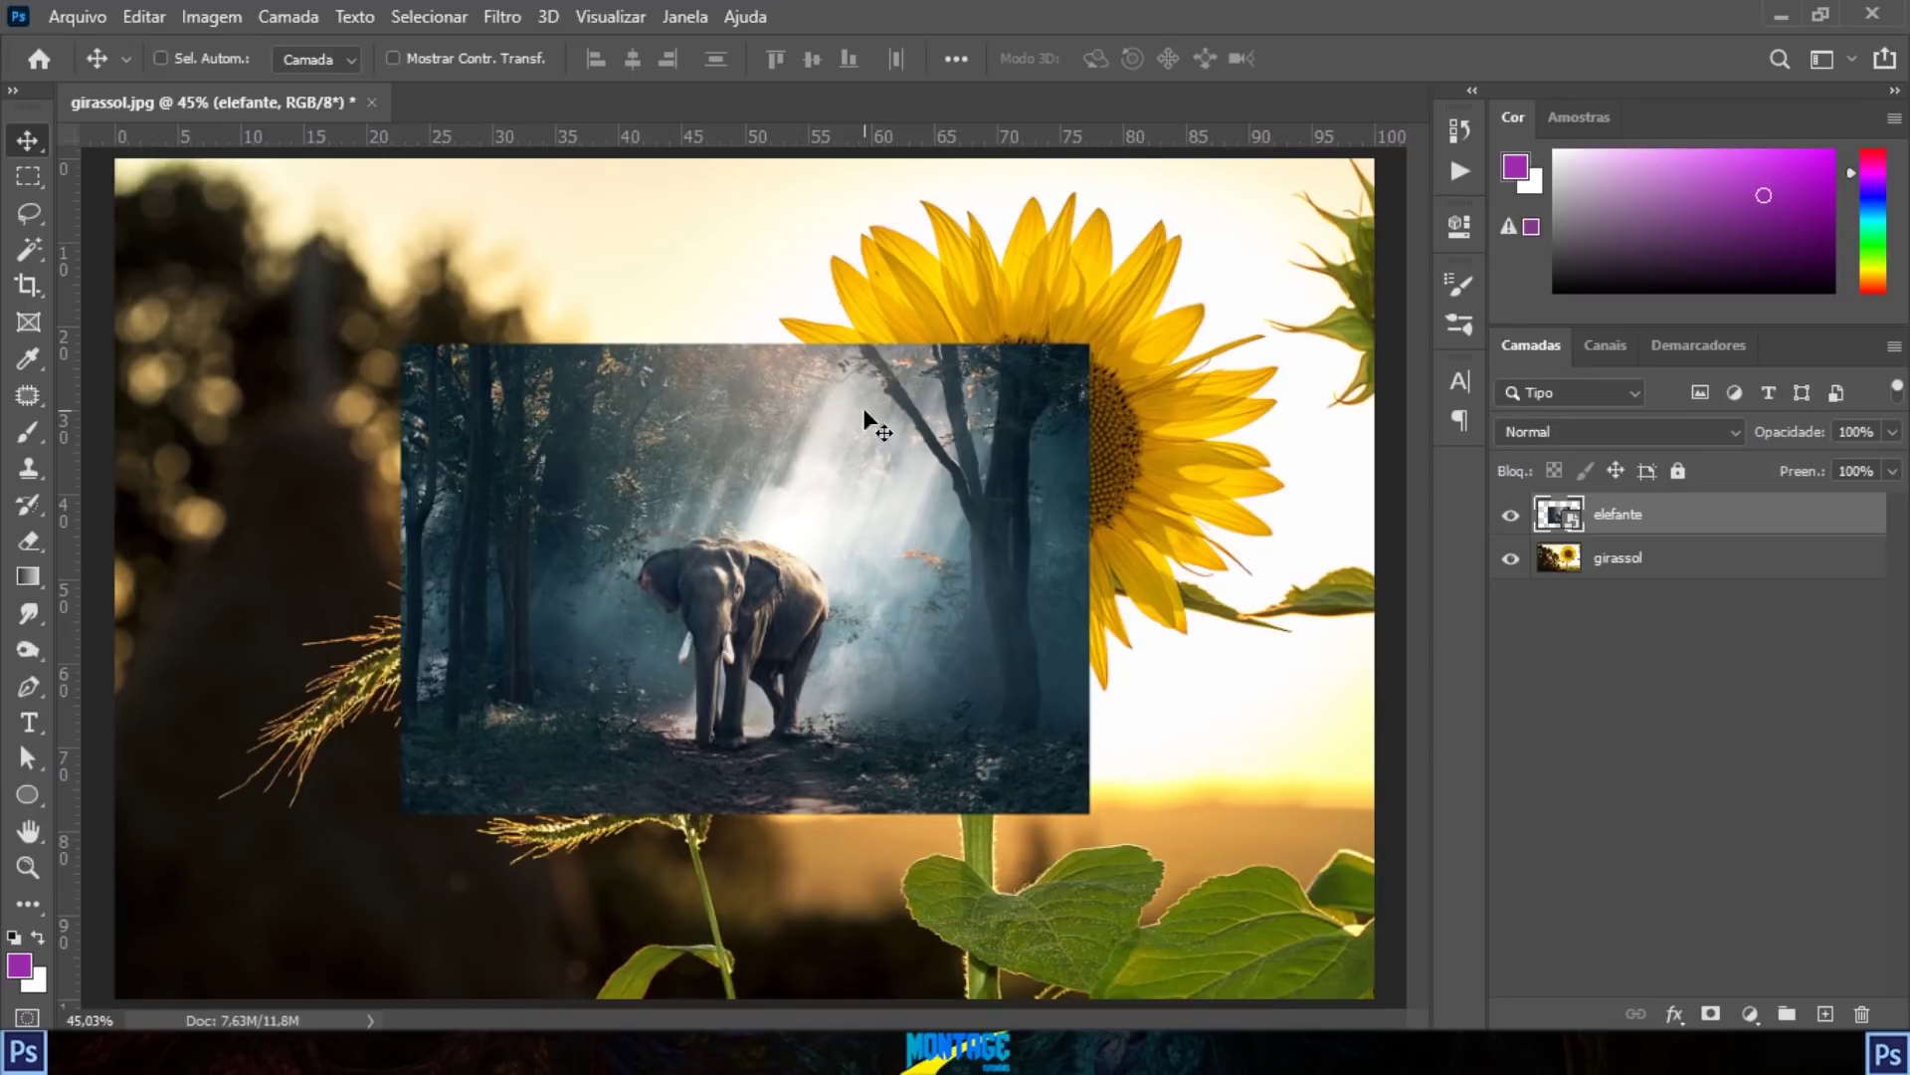
scroll(864, 411, "down", 2)
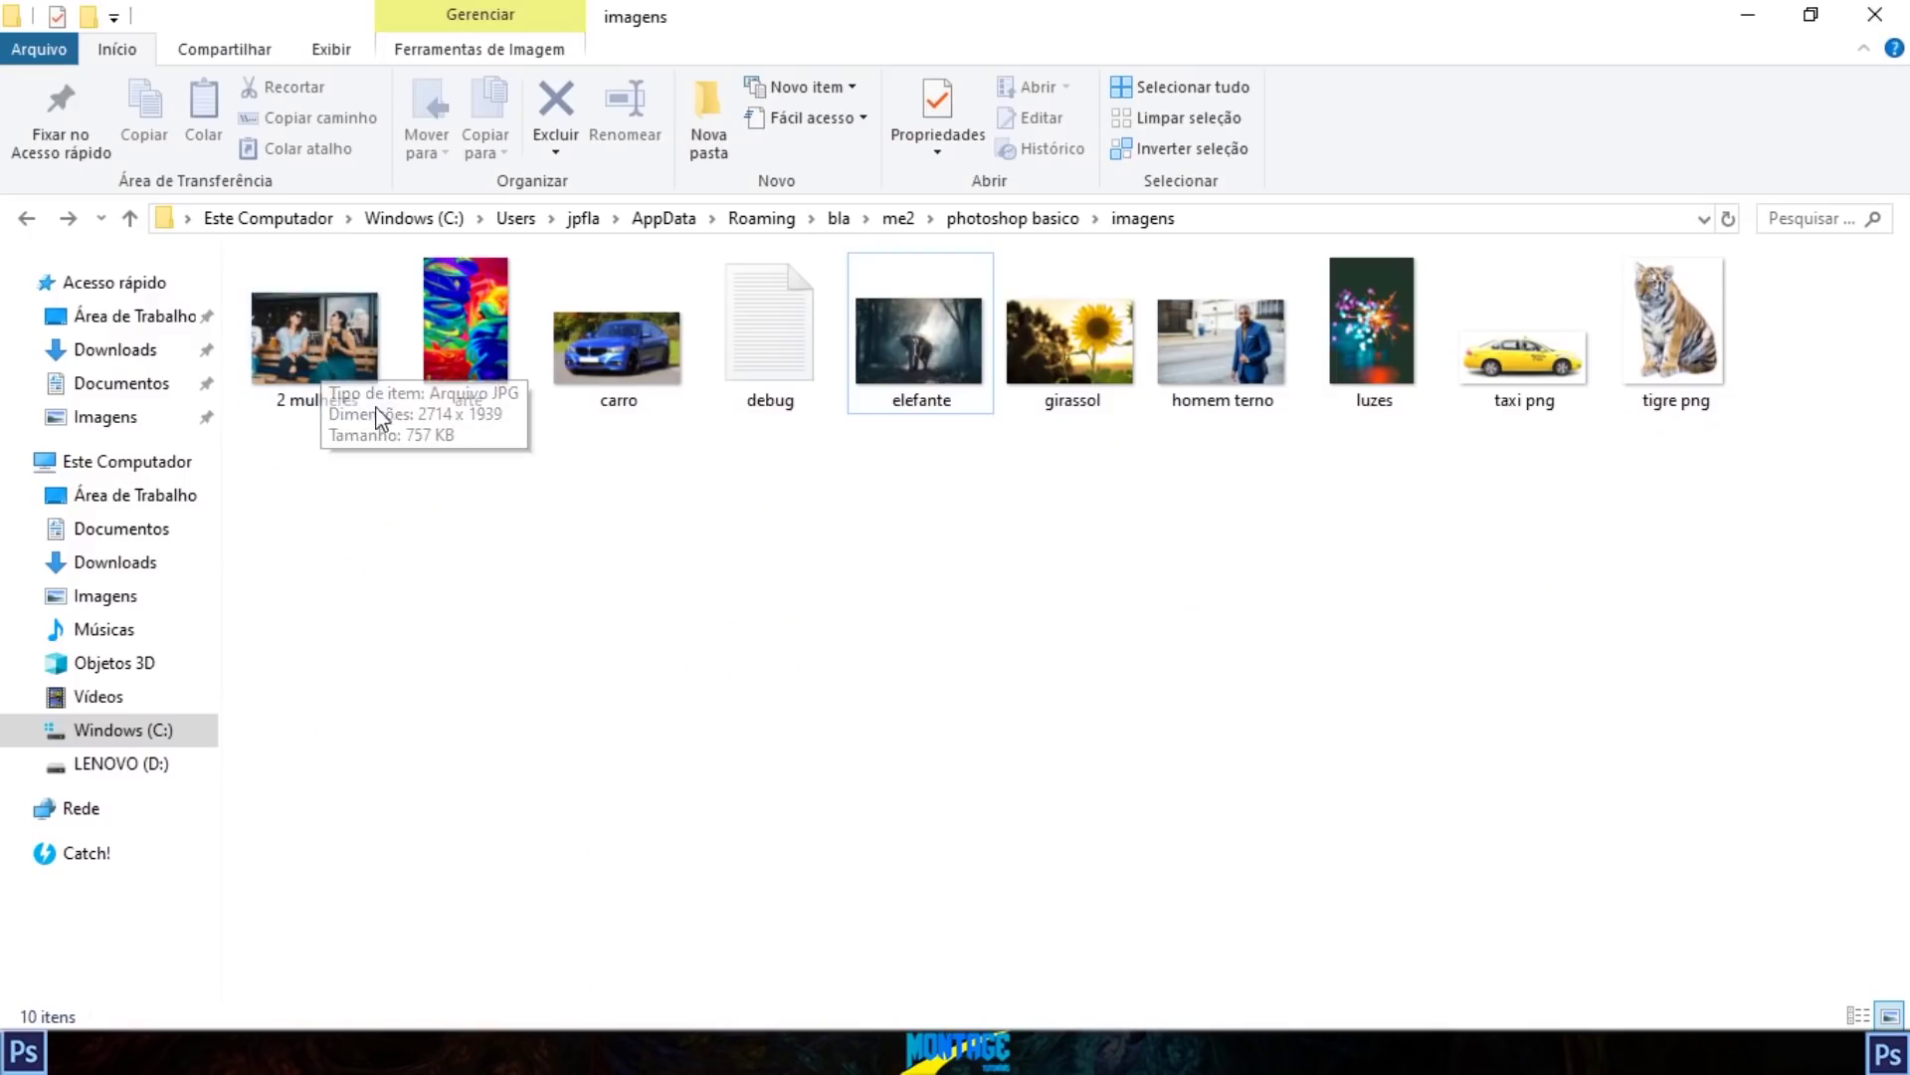
Step: Place the tigre png image from the imagens folder into the document, commit it, shift the tiger slightly and delete its layer
mouse_move(1691, 346)
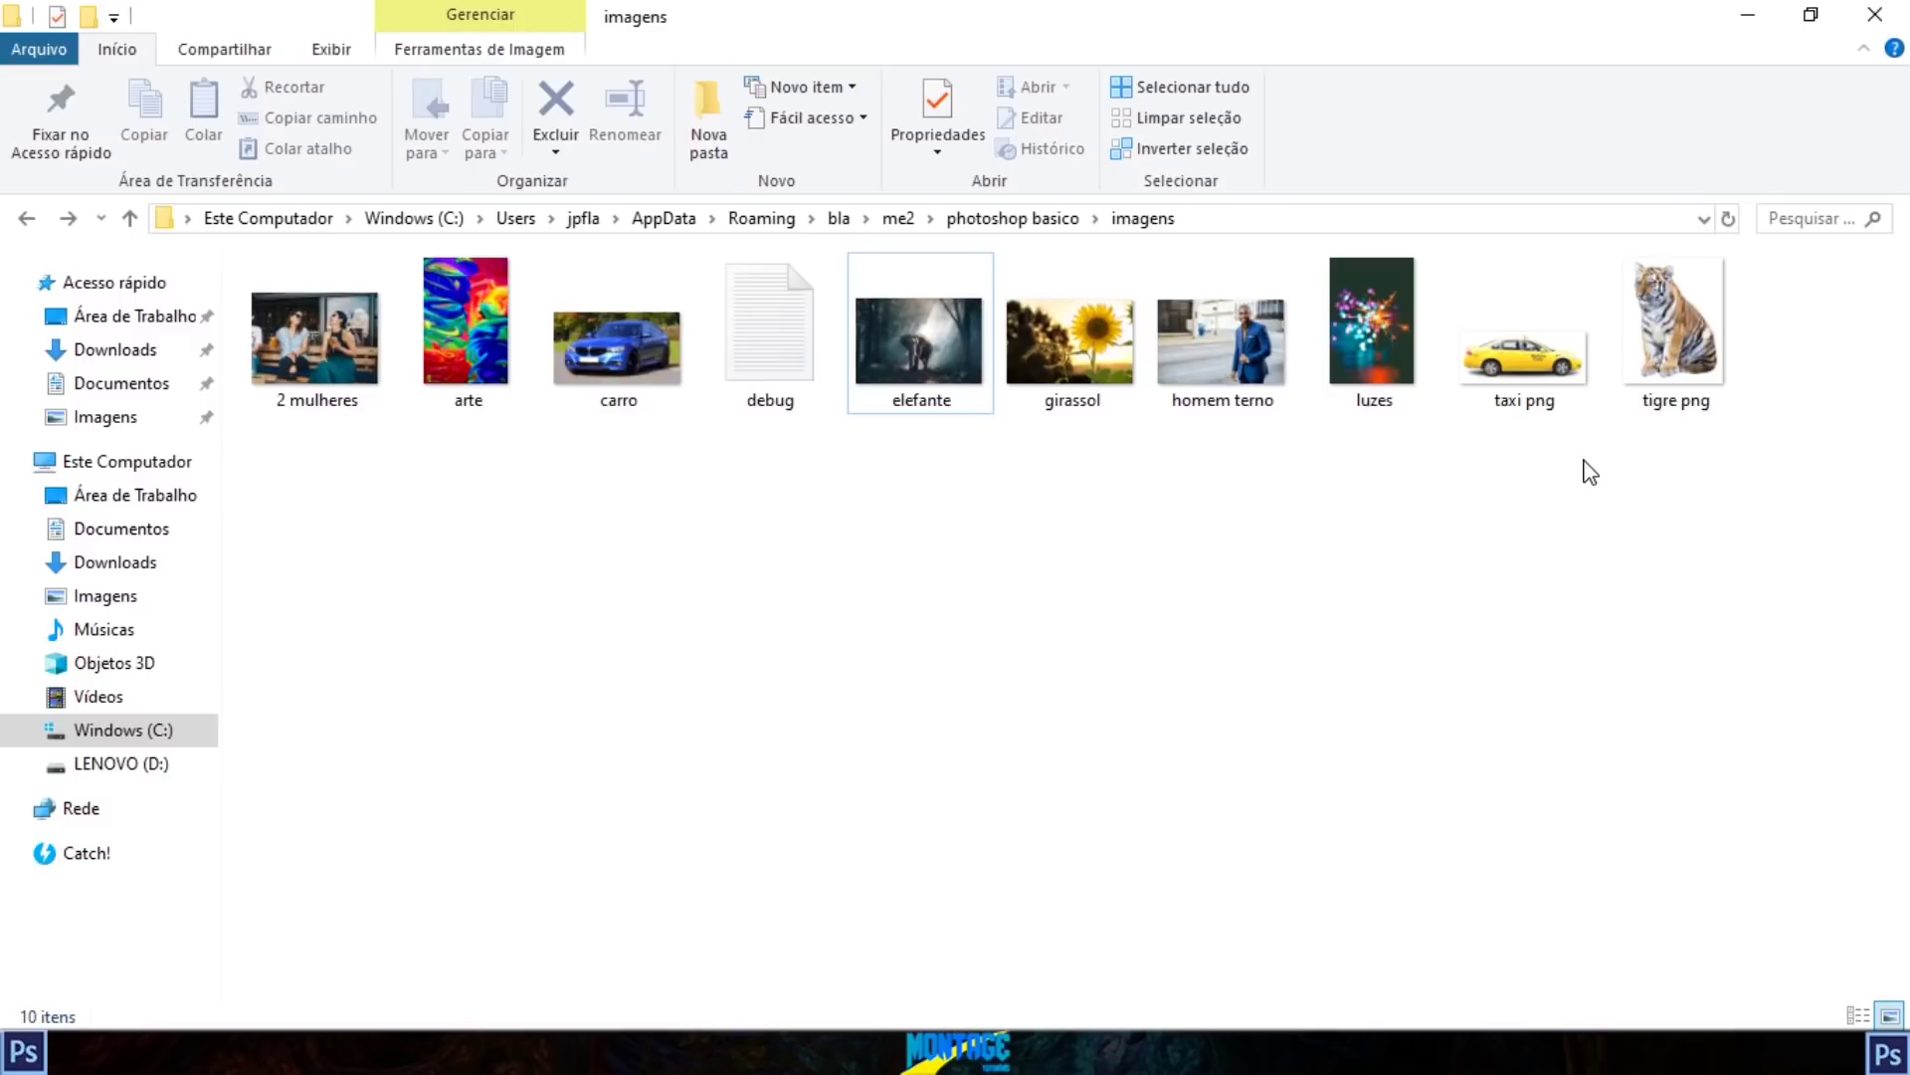
left_click_drag(1674, 348, 1122, 516)
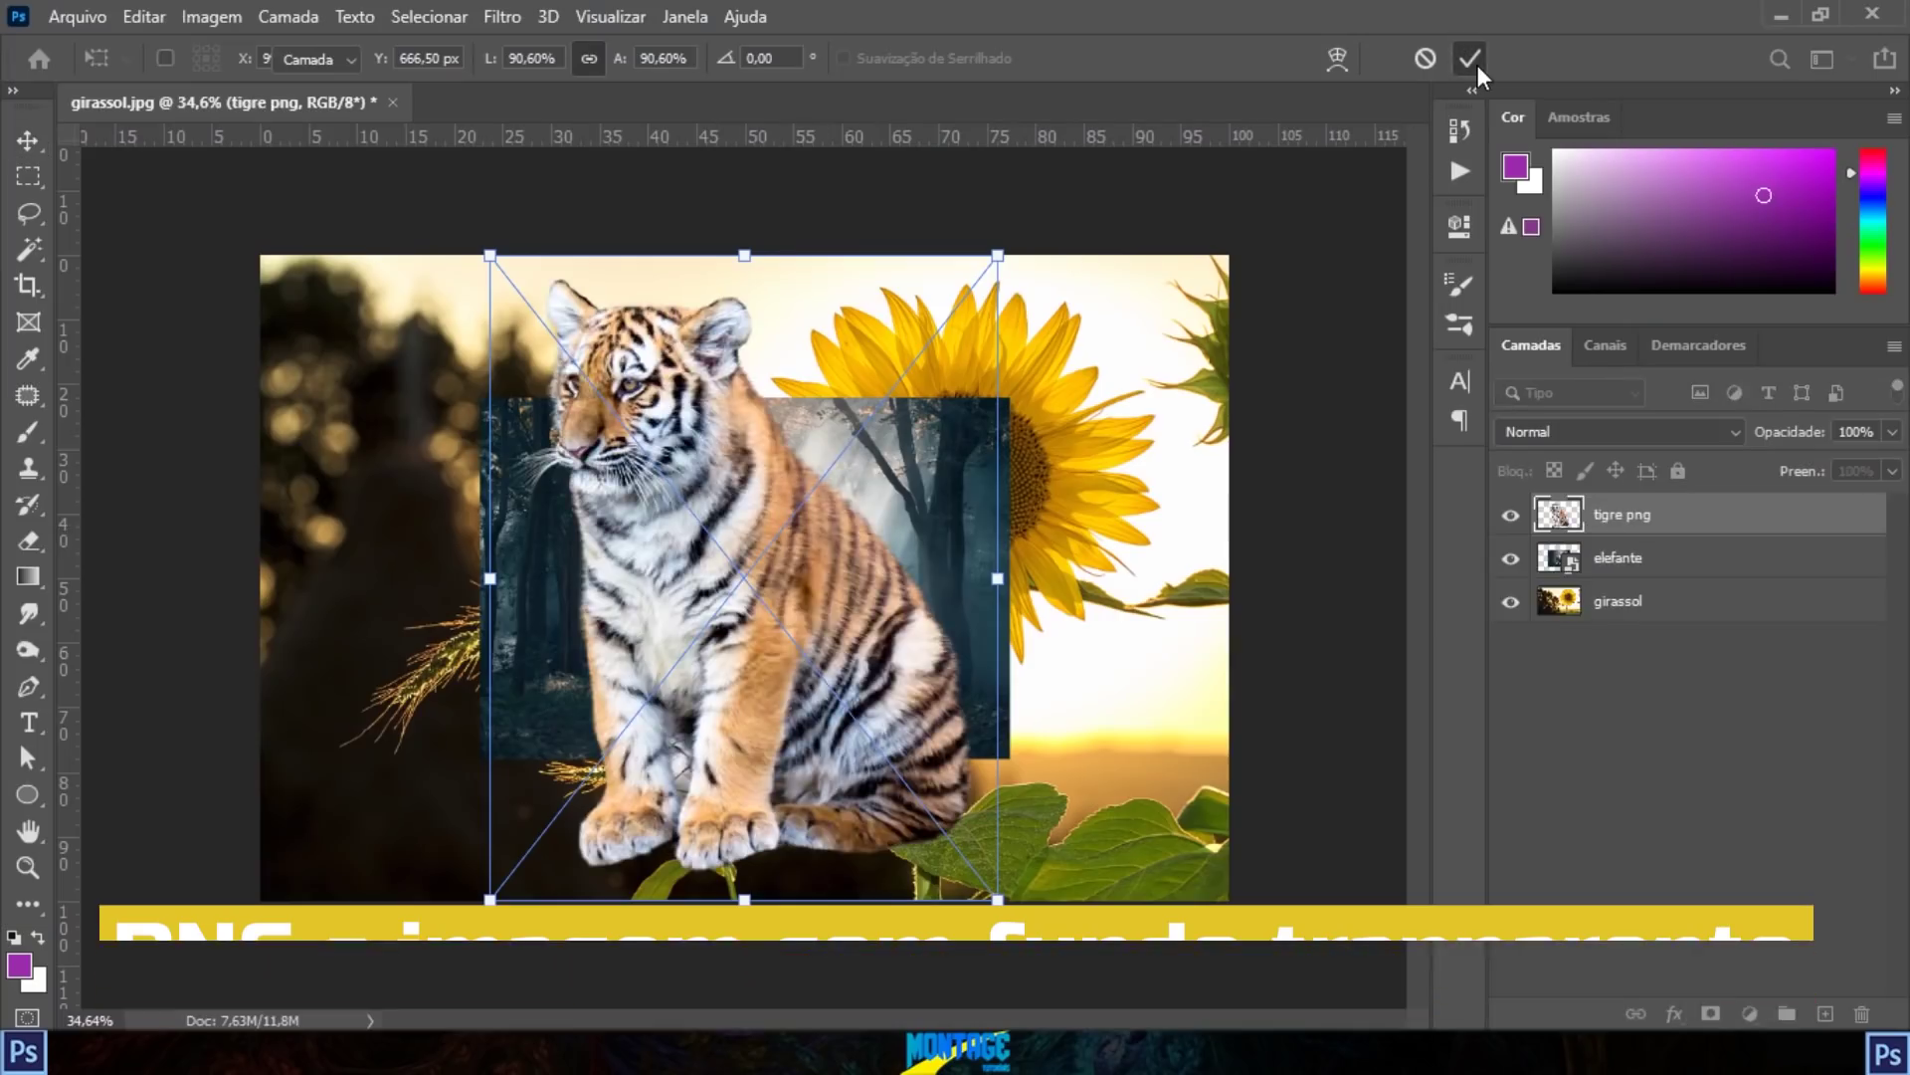
left_click(1471, 60)
left_click_drag(761, 509, 826, 500)
key("Delete")
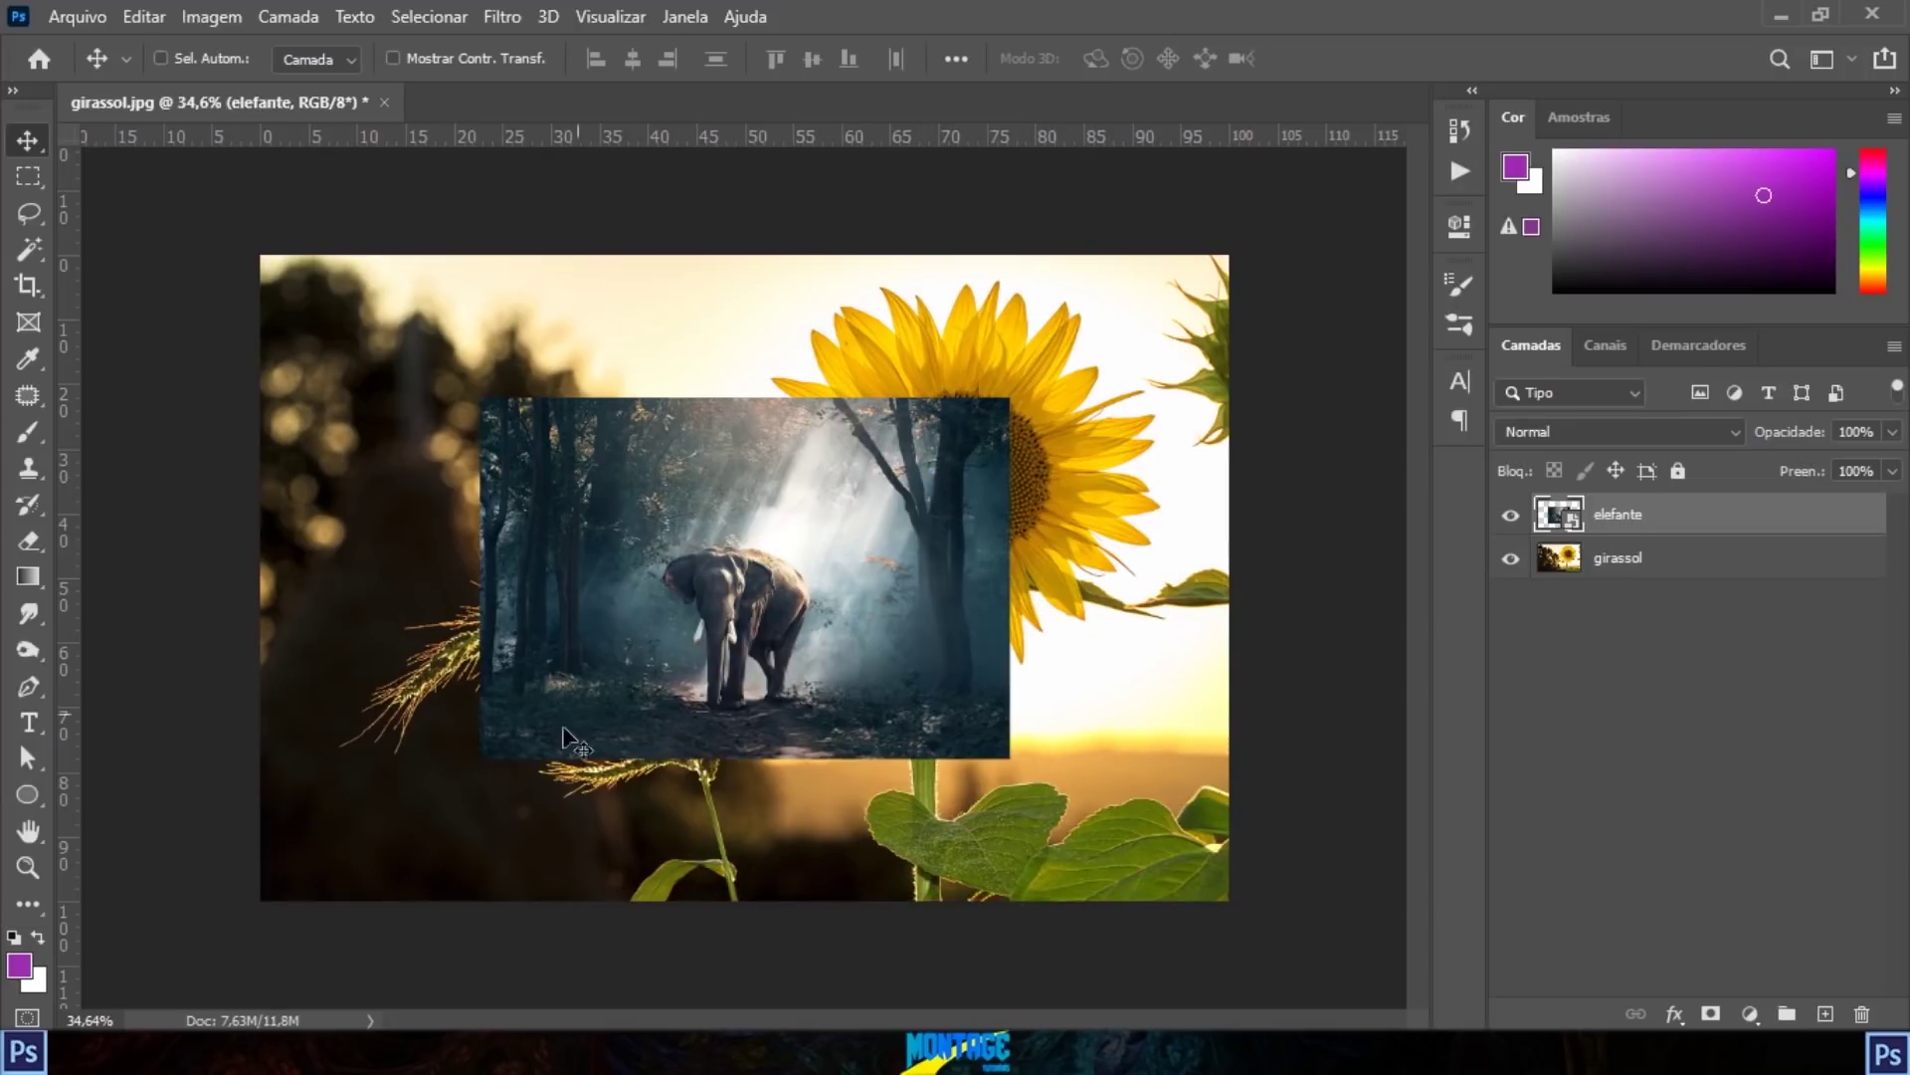
Step: Replace the existing images with 2 mulheres and tigre png from the imagens folder, and move the tiger over the woman in the denim shirt
left_click(299, 1052)
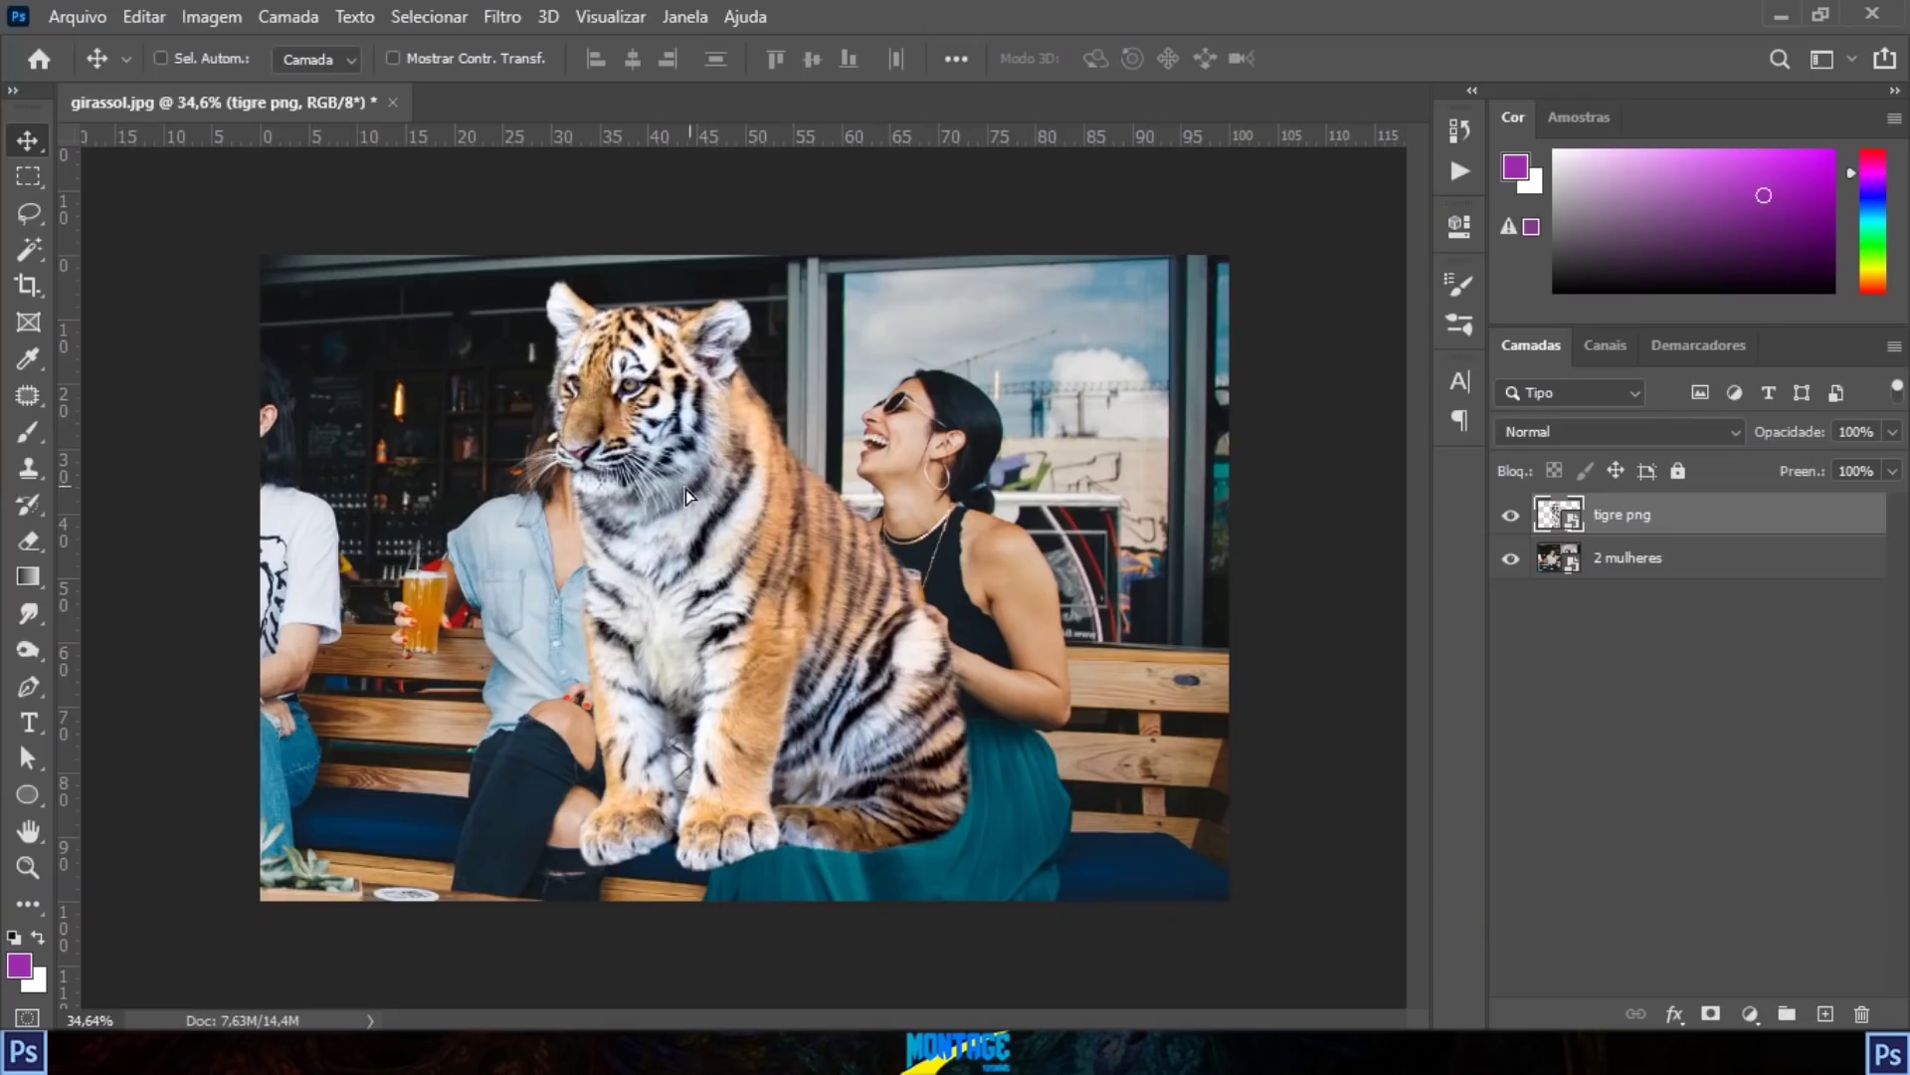
left_click_drag(685, 487, 450, 395)
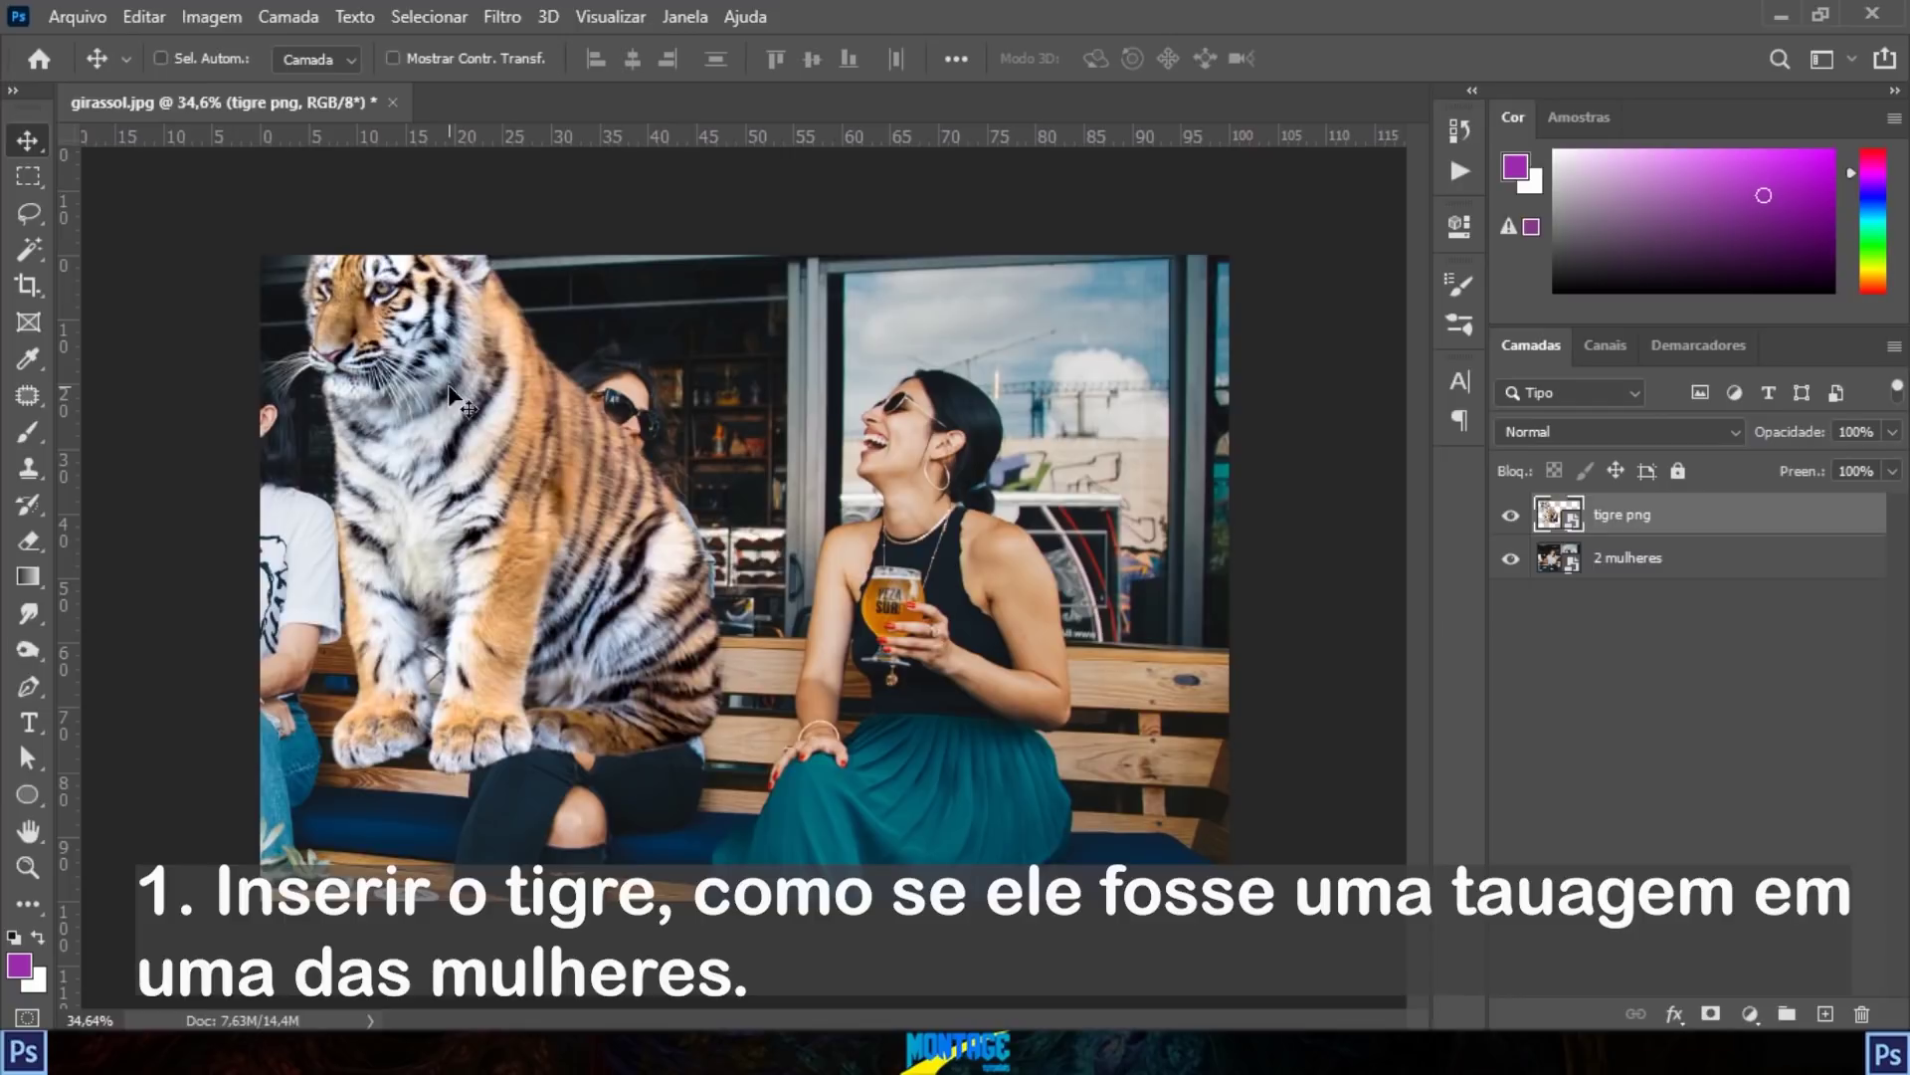
left_click(160, 58)
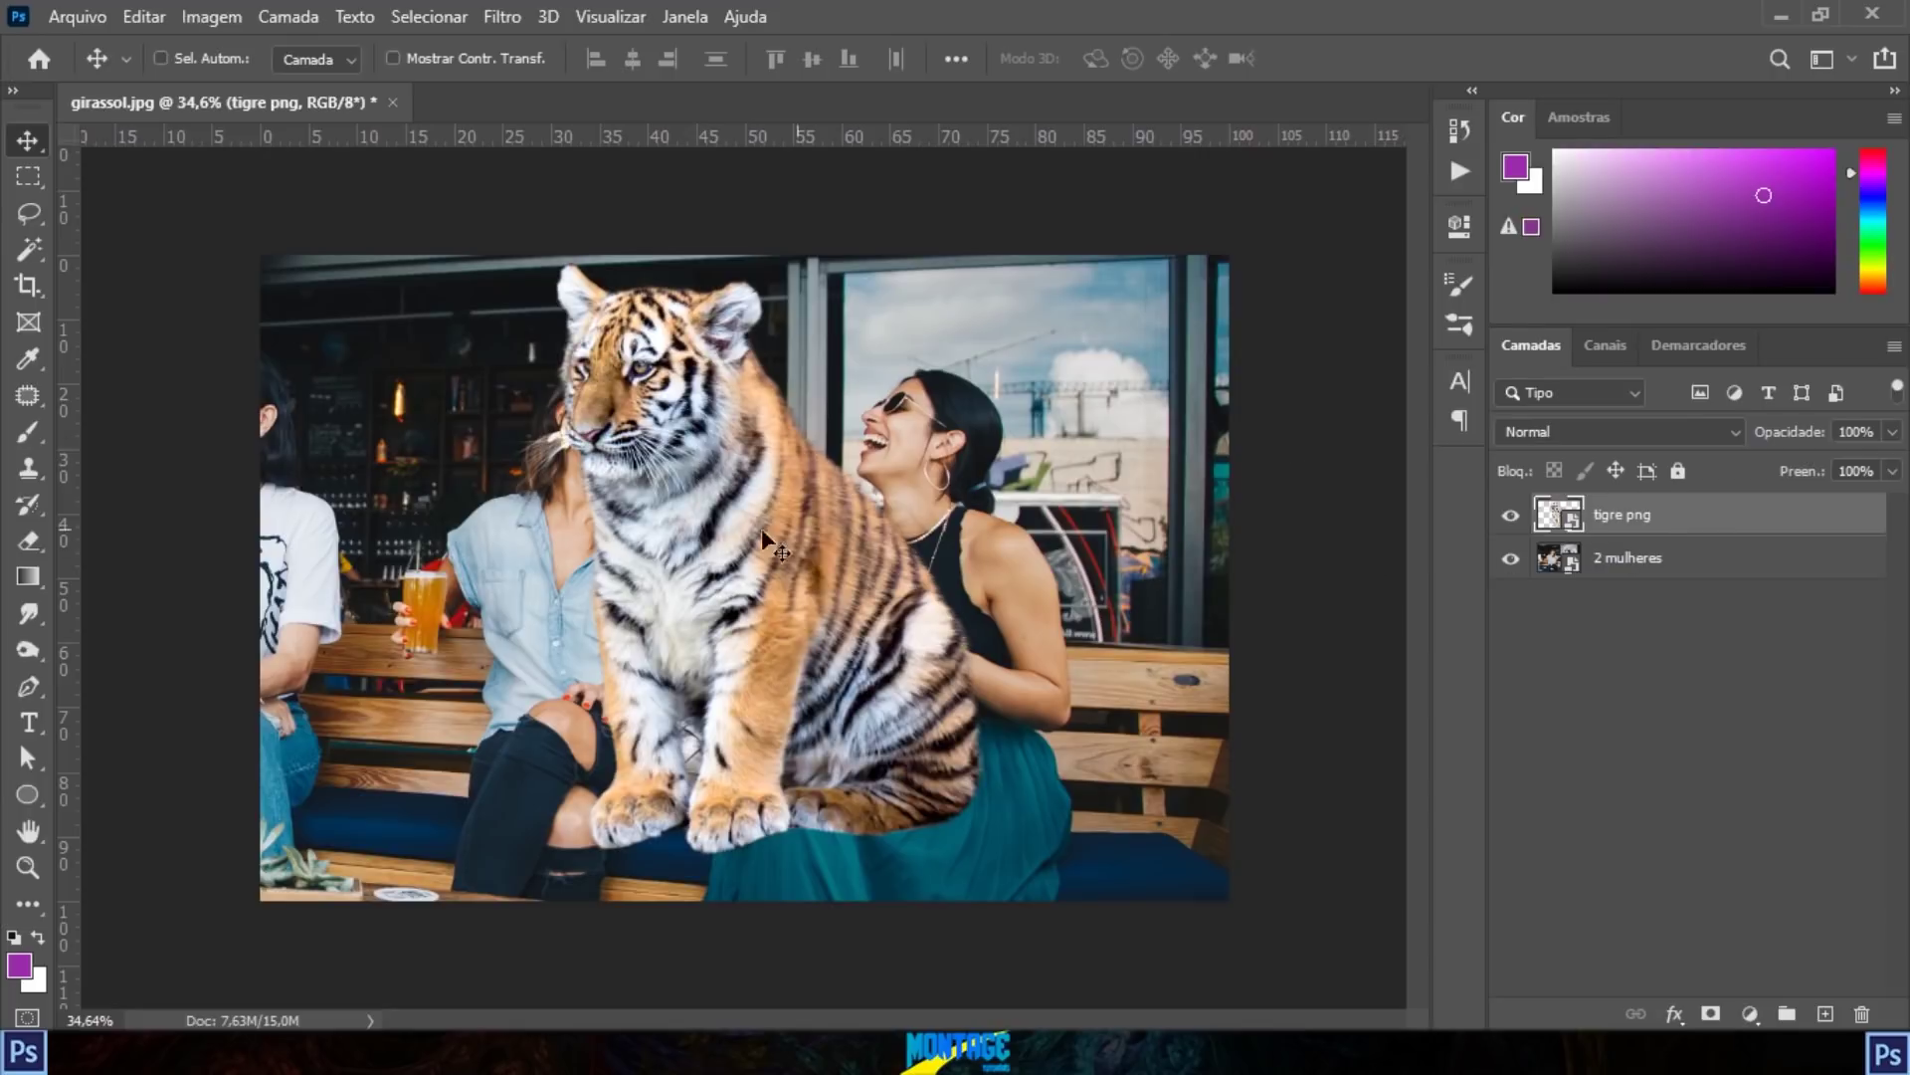
Step: Scale the tiger down to about 20% with Free Transform, place it beside the dark-haired woman's upper arm and commit
left_click_drag(708, 538, 689, 538)
key("ctrl+t")
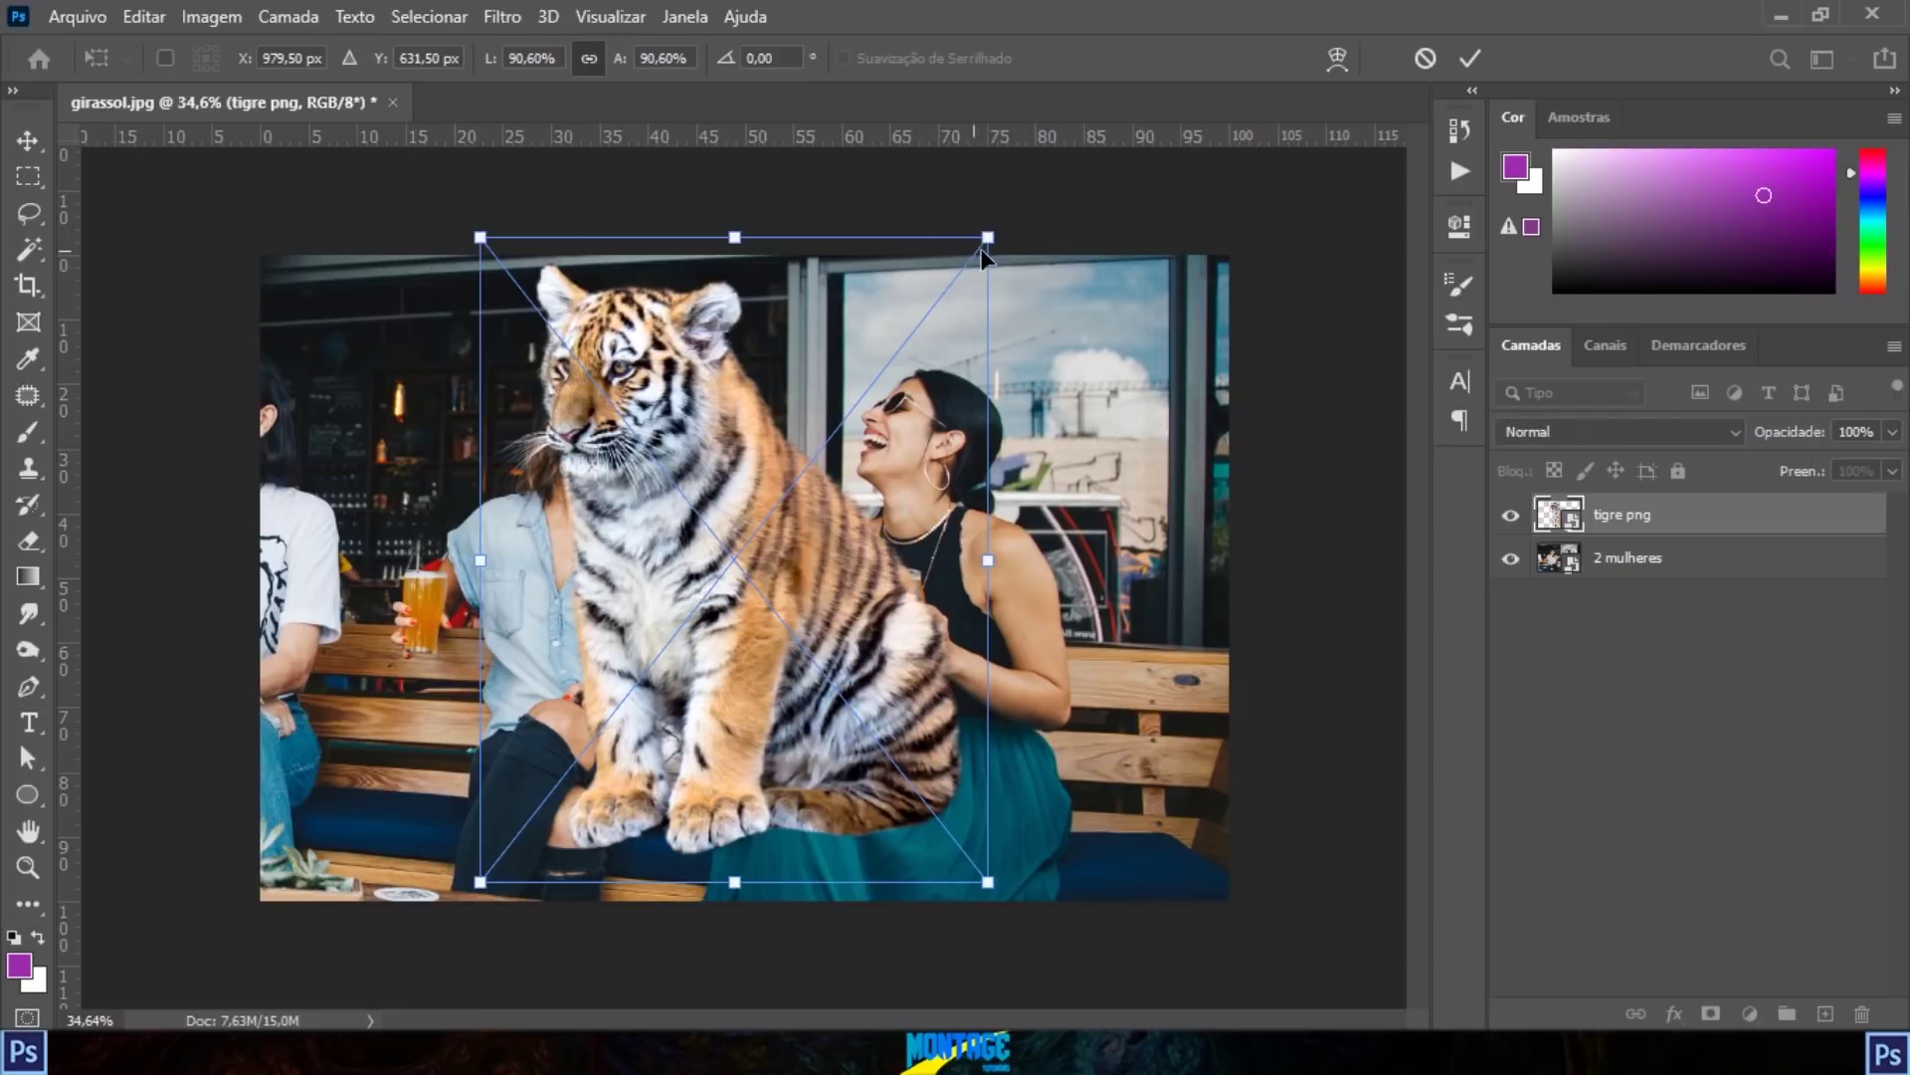
left_click_drag(998, 235, 1023, 557)
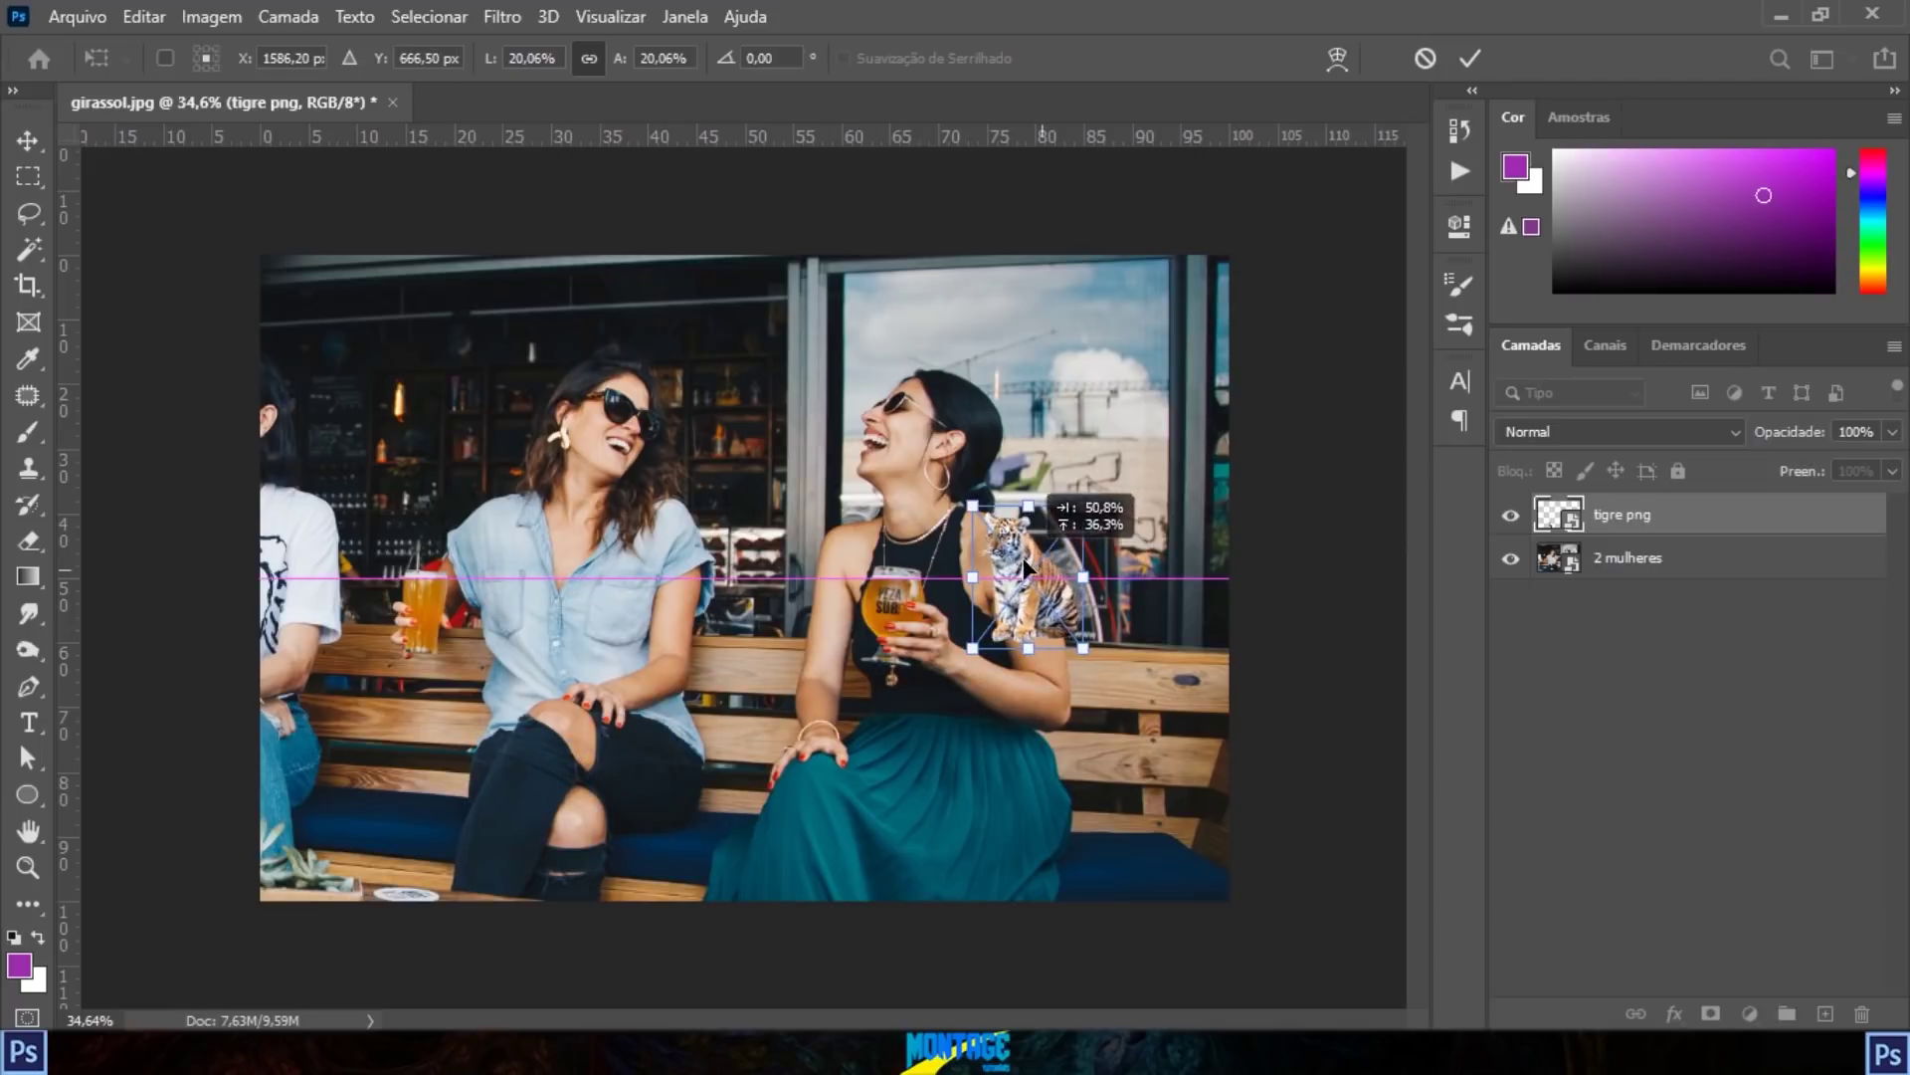
left_click(1460, 60)
Step: Shrink the tiger to about 7.93%, place it on the woman's bare upper arm and commit the transform
scroll(1088, 627, "up", 3)
scroll(1091, 627, "up", 3)
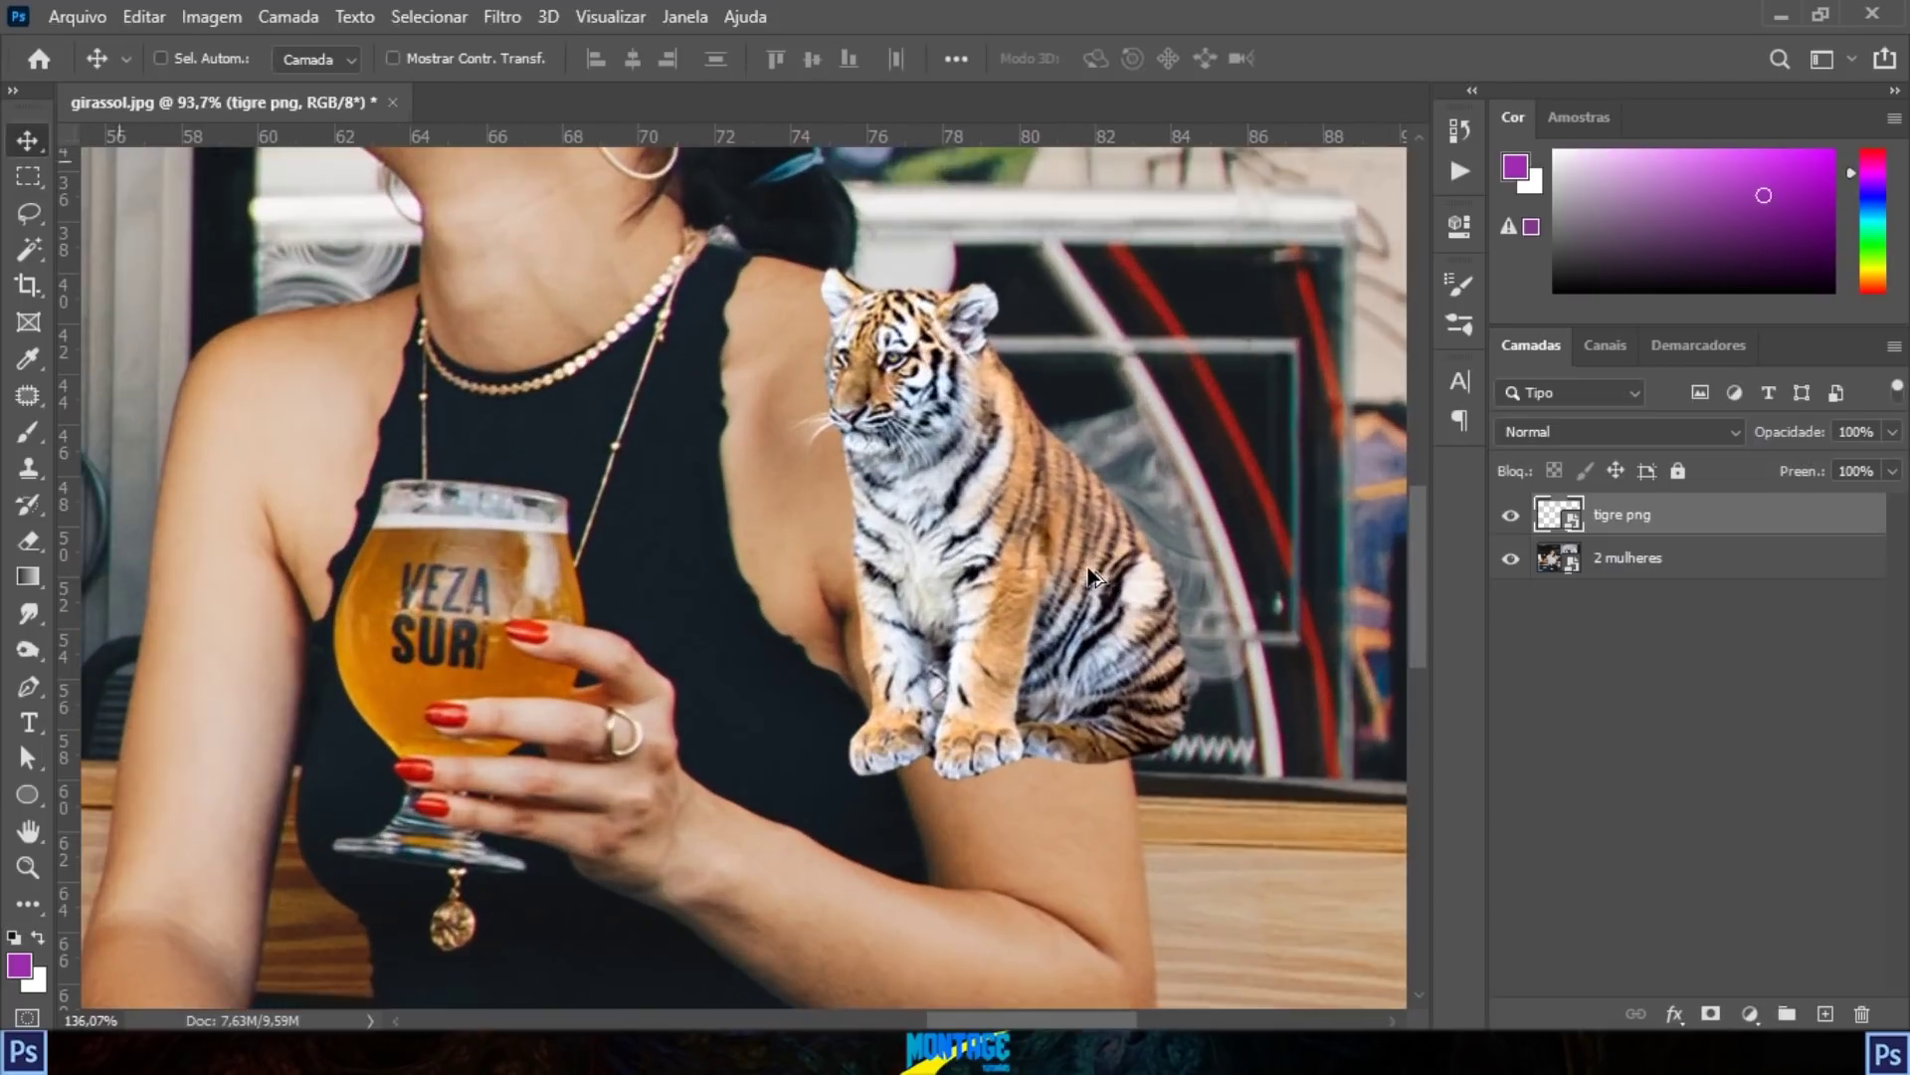
key("ctrl+t")
left_click_drag(1212, 233, 992, 582)
left_click_drag(862, 642, 927, 431)
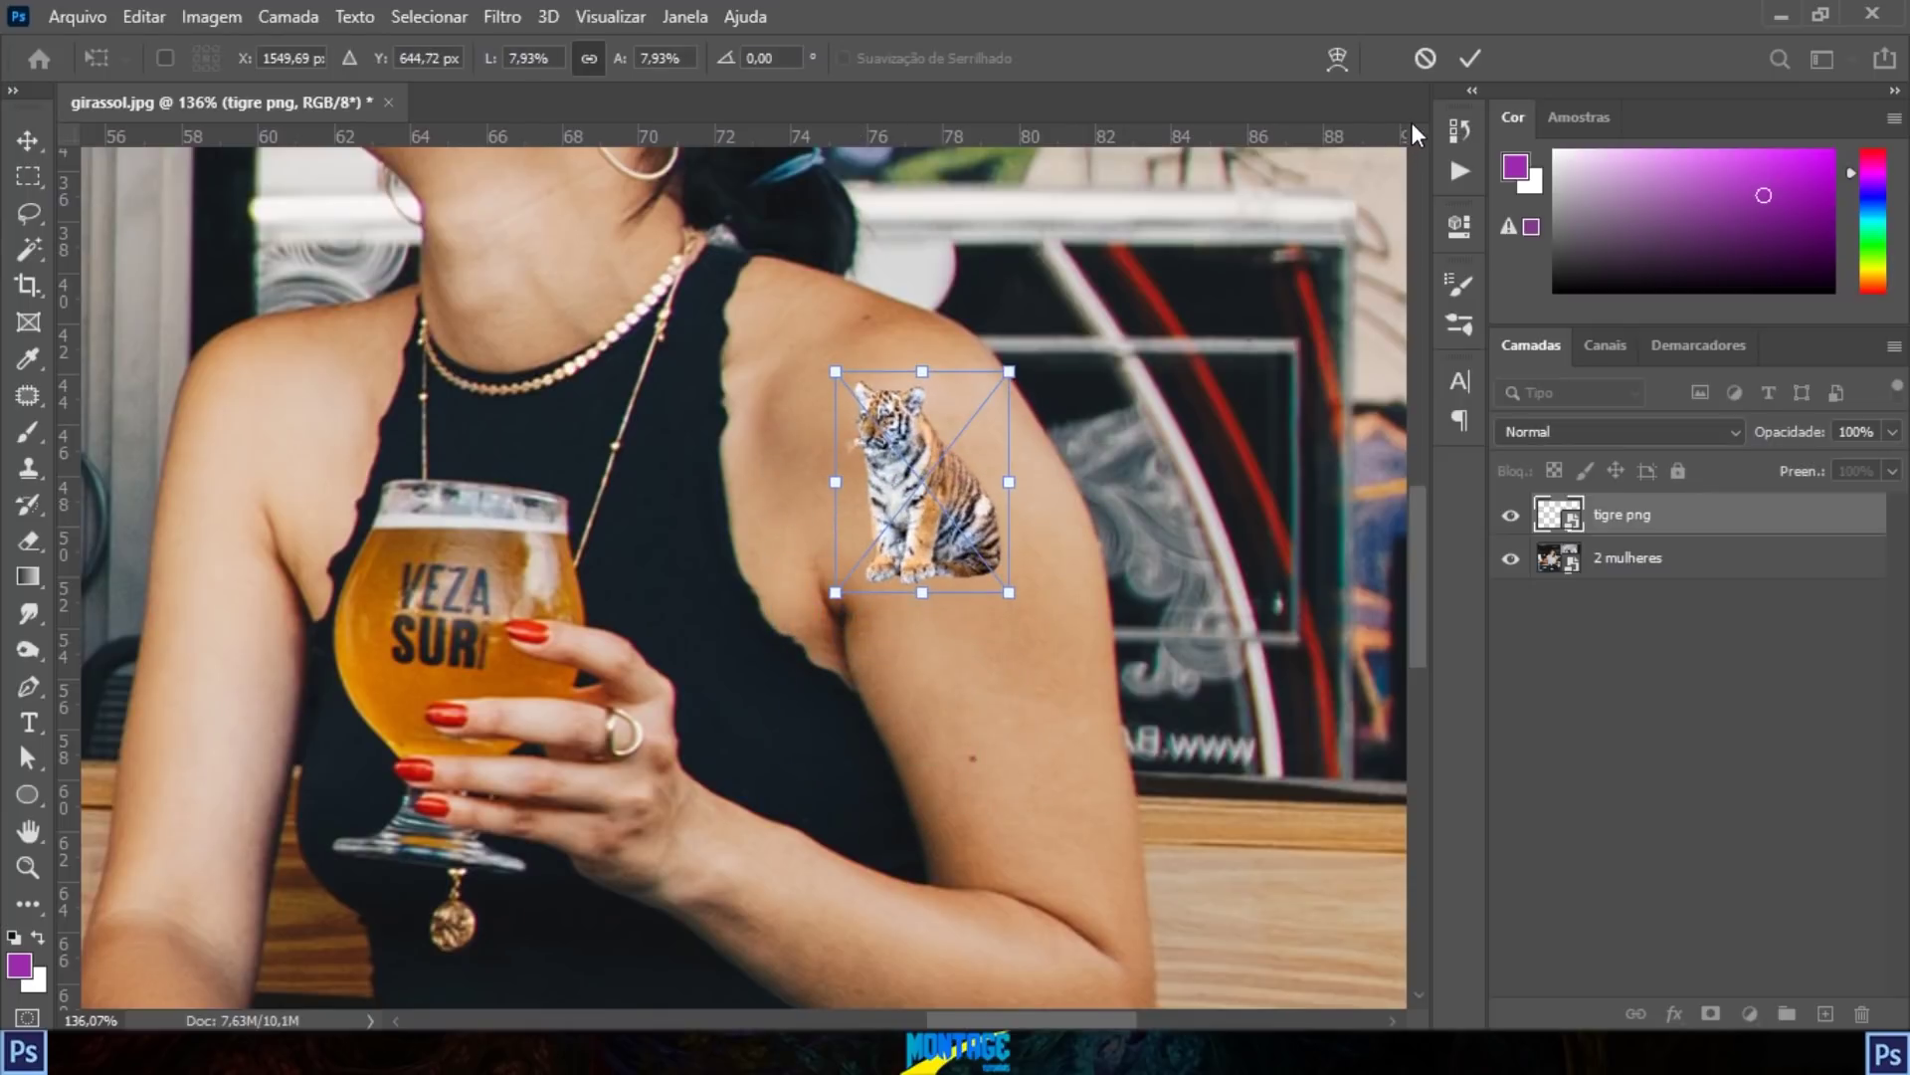
left_click(1463, 50)
Step: Fine-tune the small tiger's position on the woman's upper arm, just below the shoulder
left_click_drag(1186, 372, 941, 456)
scroll(654, 538, "down", 4)
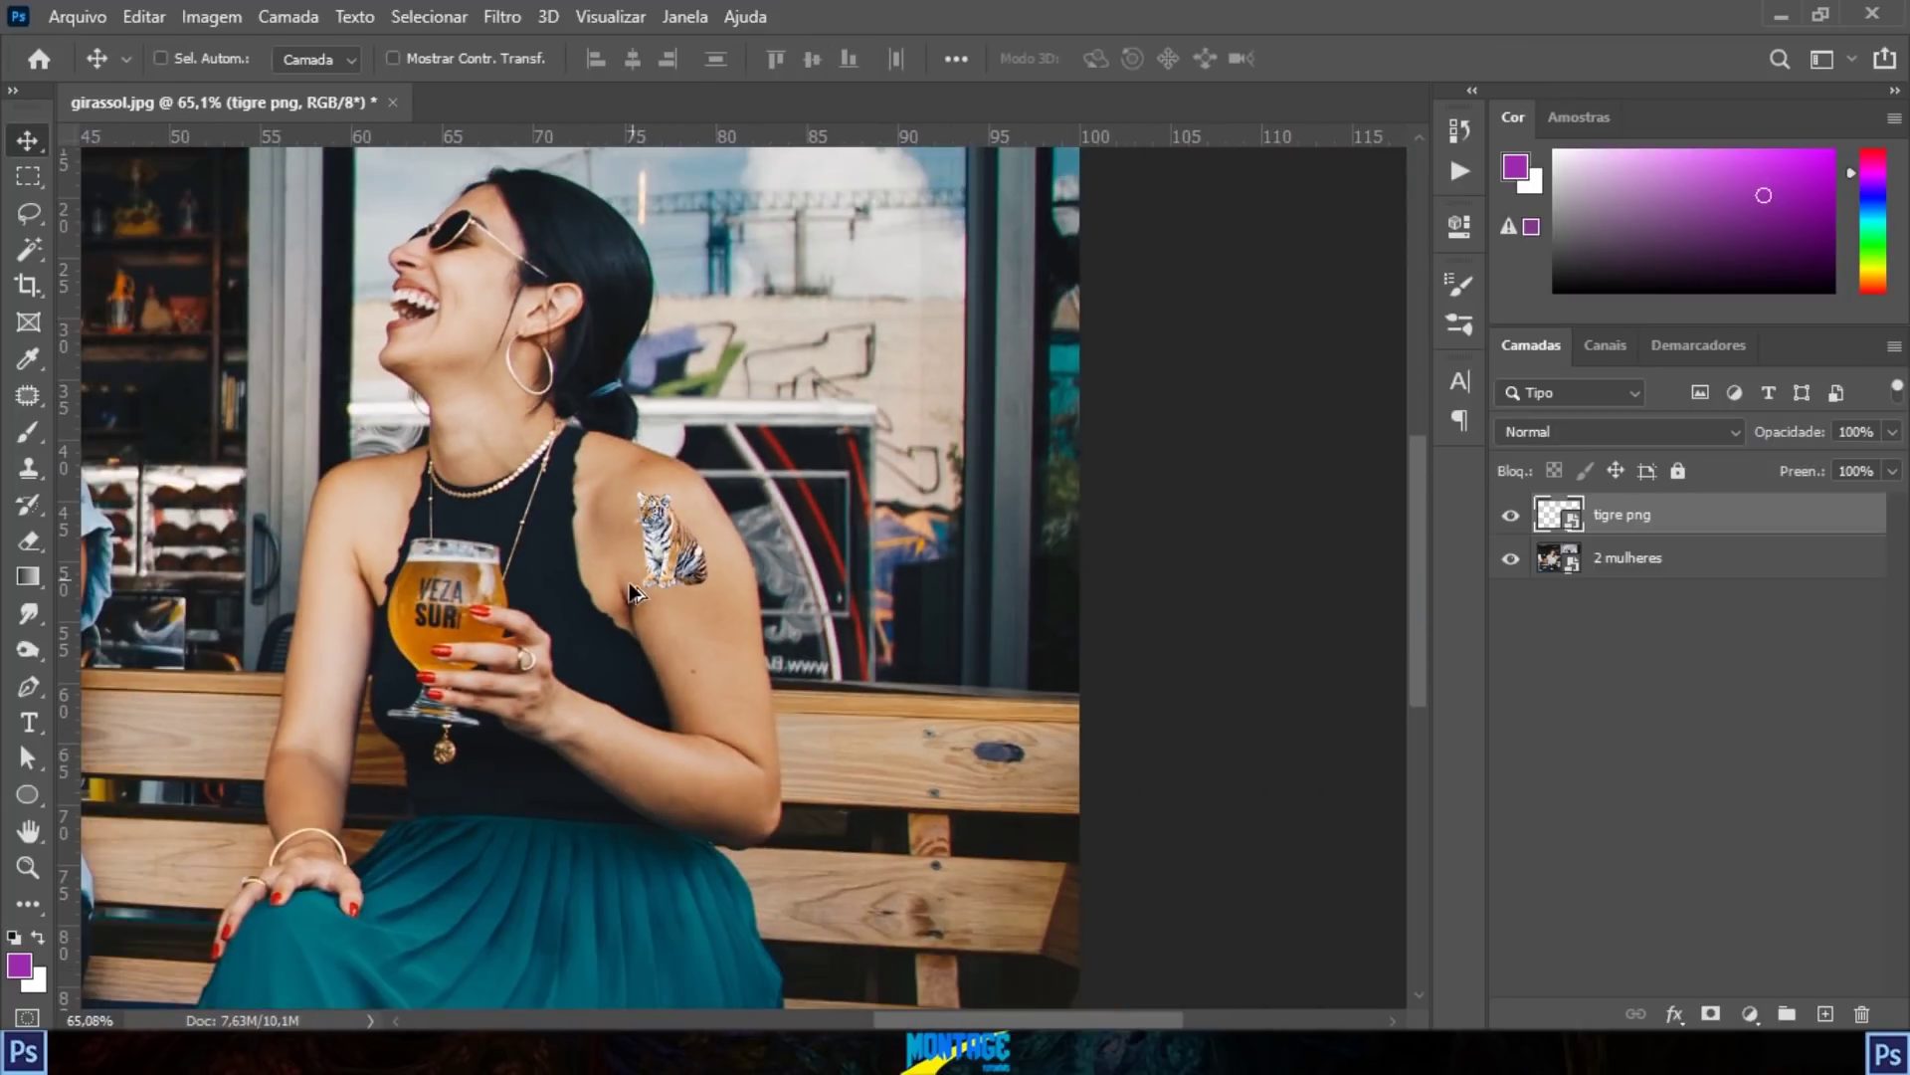
scroll(651, 545, "up", 6)
left_click_drag(664, 527, 677, 523)
left_click_drag(711, 447, 920, 401)
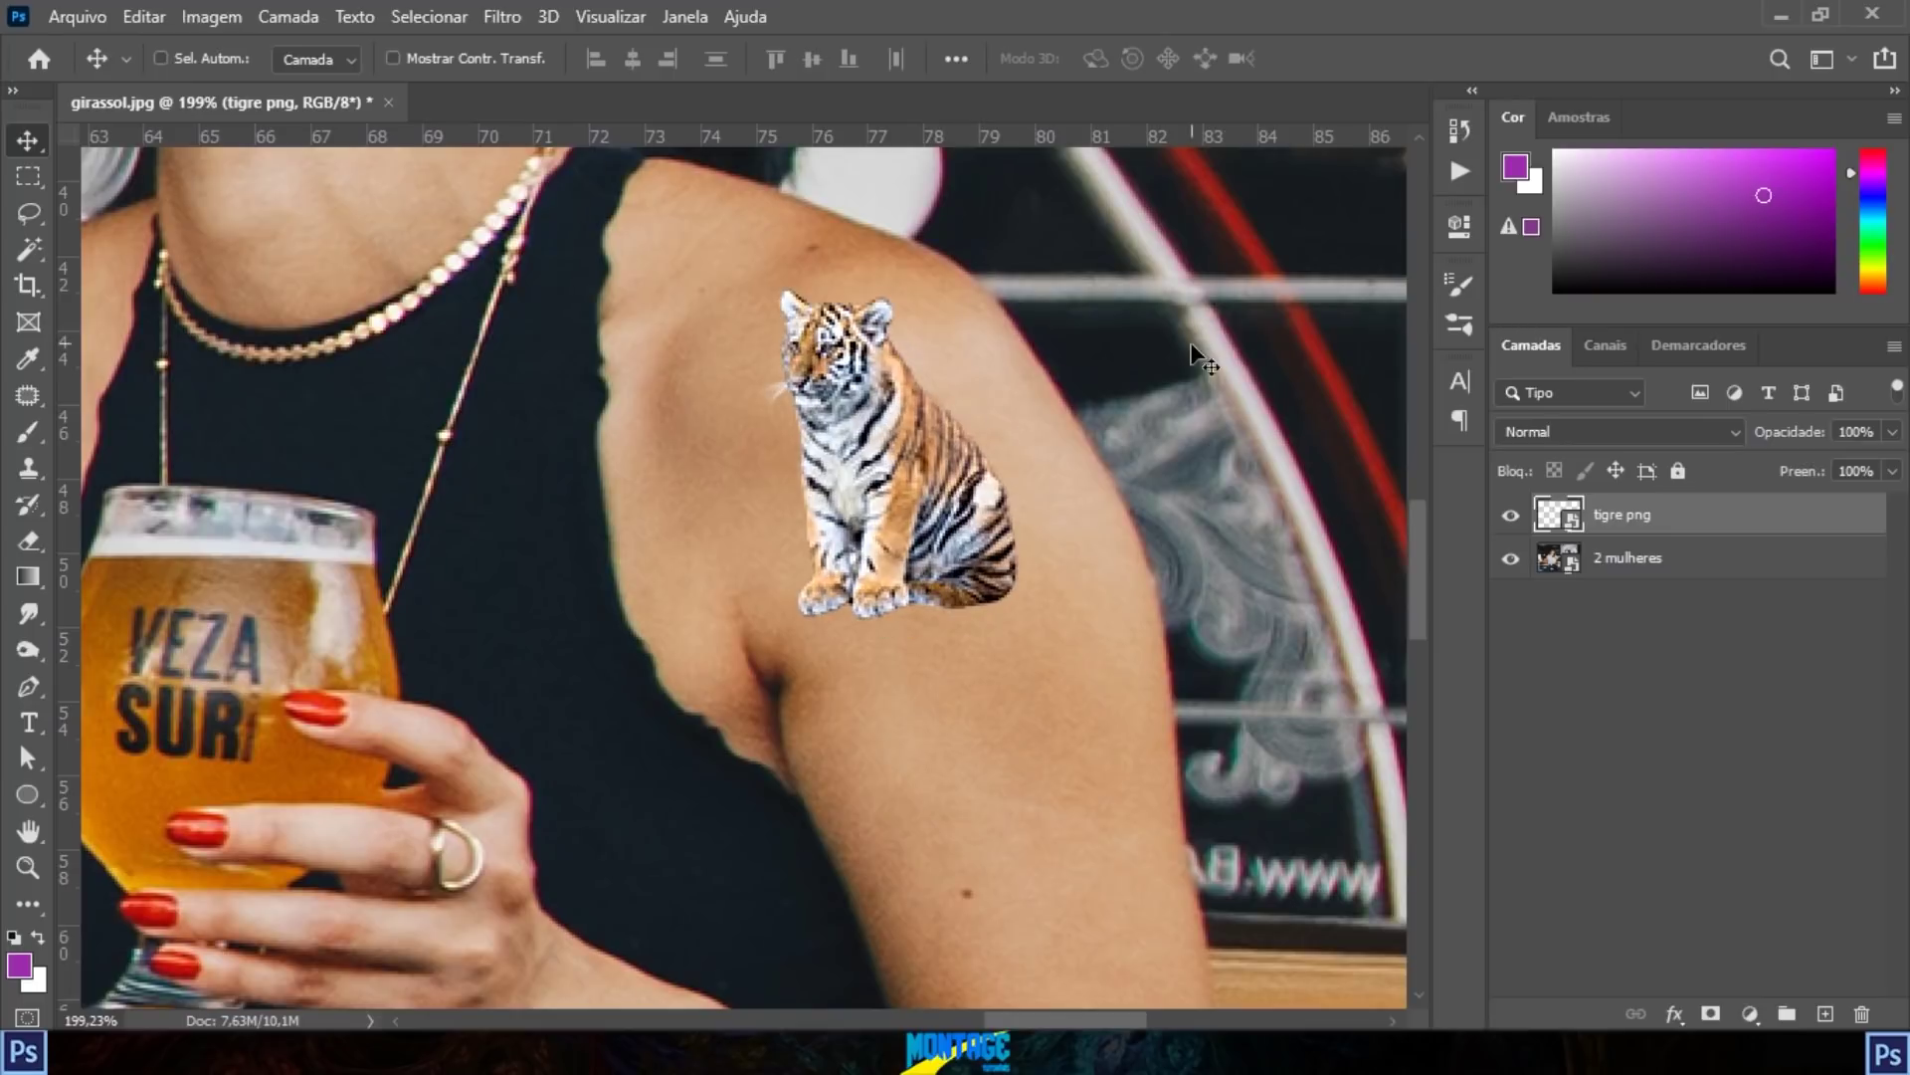
Step: Try successive blend modes on the tigre png layer, from Normal down to Subexposição Linear (Adicionar)
scroll(1204, 358, "down", 5)
scroll(1060, 418, "up", 4)
scroll(1120, 570, "up", 1)
left_click_drag(1110, 627, 1107, 244)
scroll(1108, 244, "up", 2)
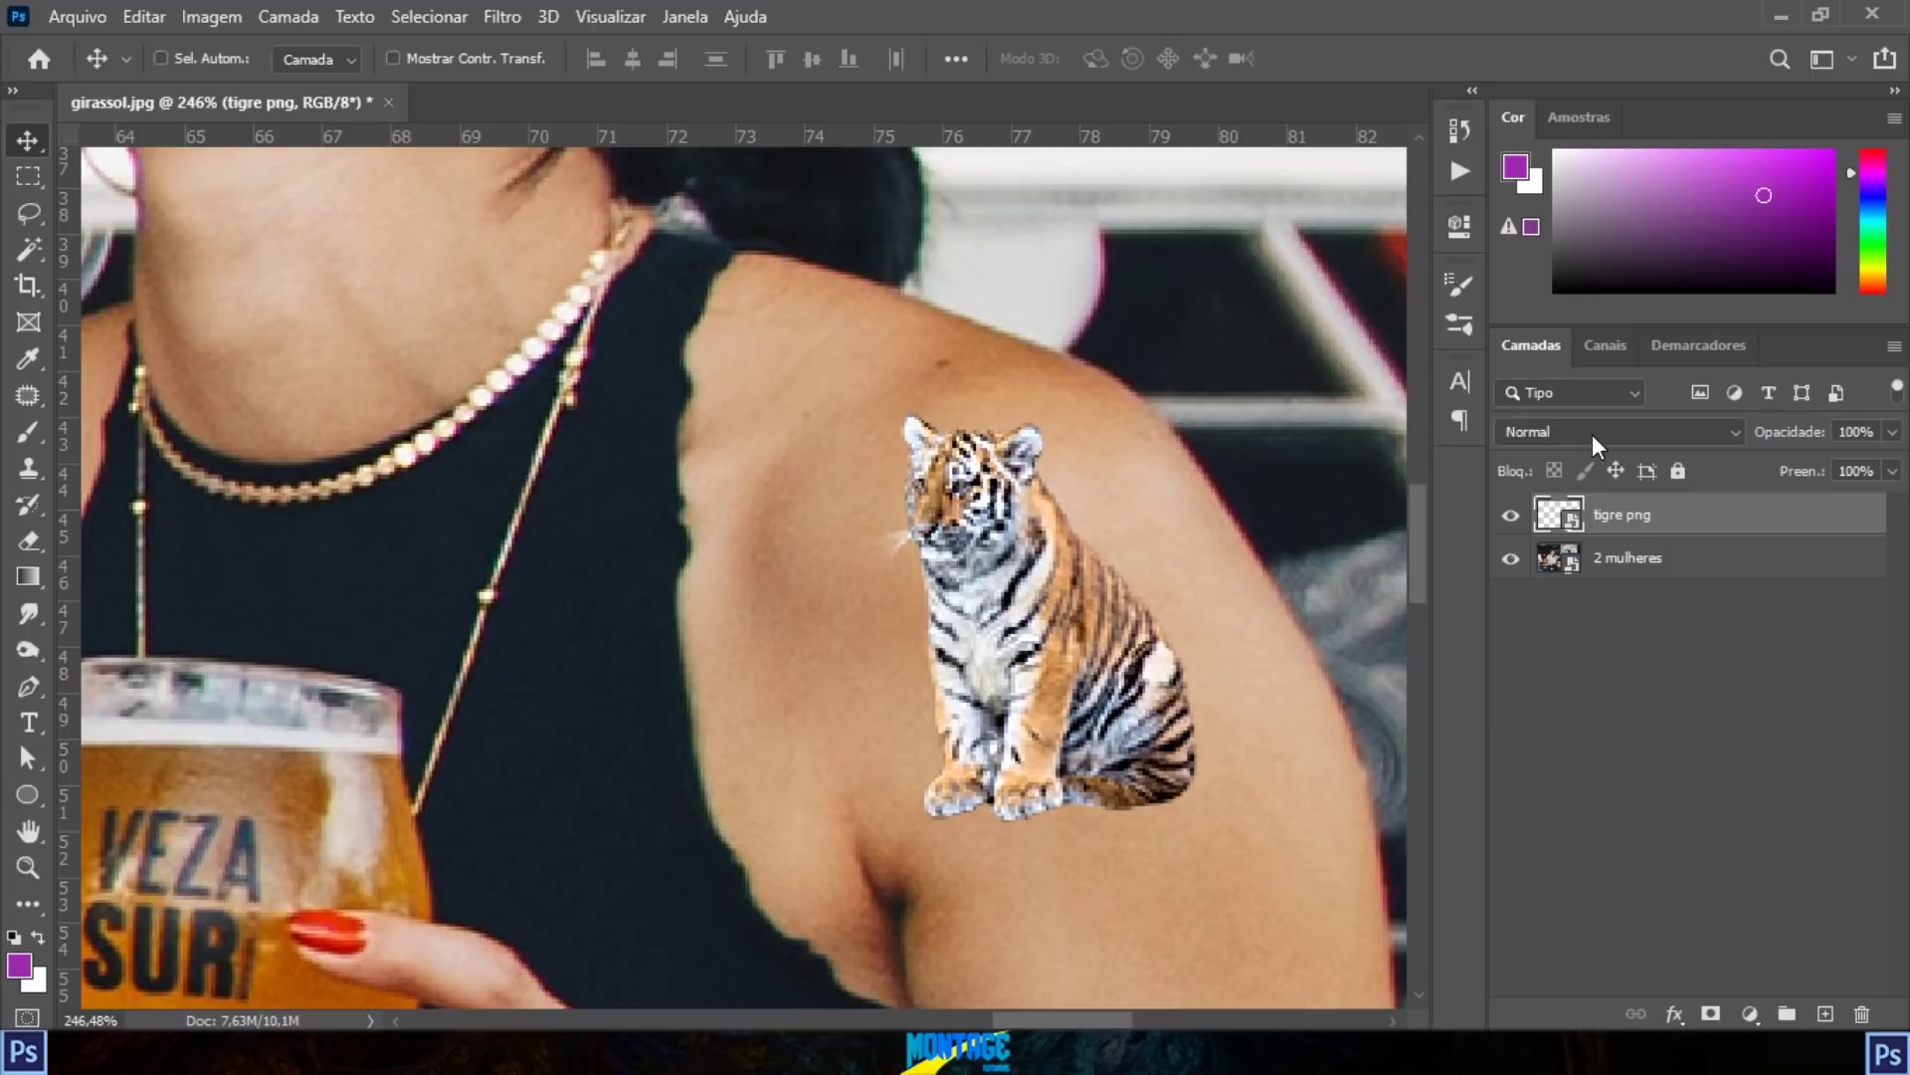
left_click(1592, 434)
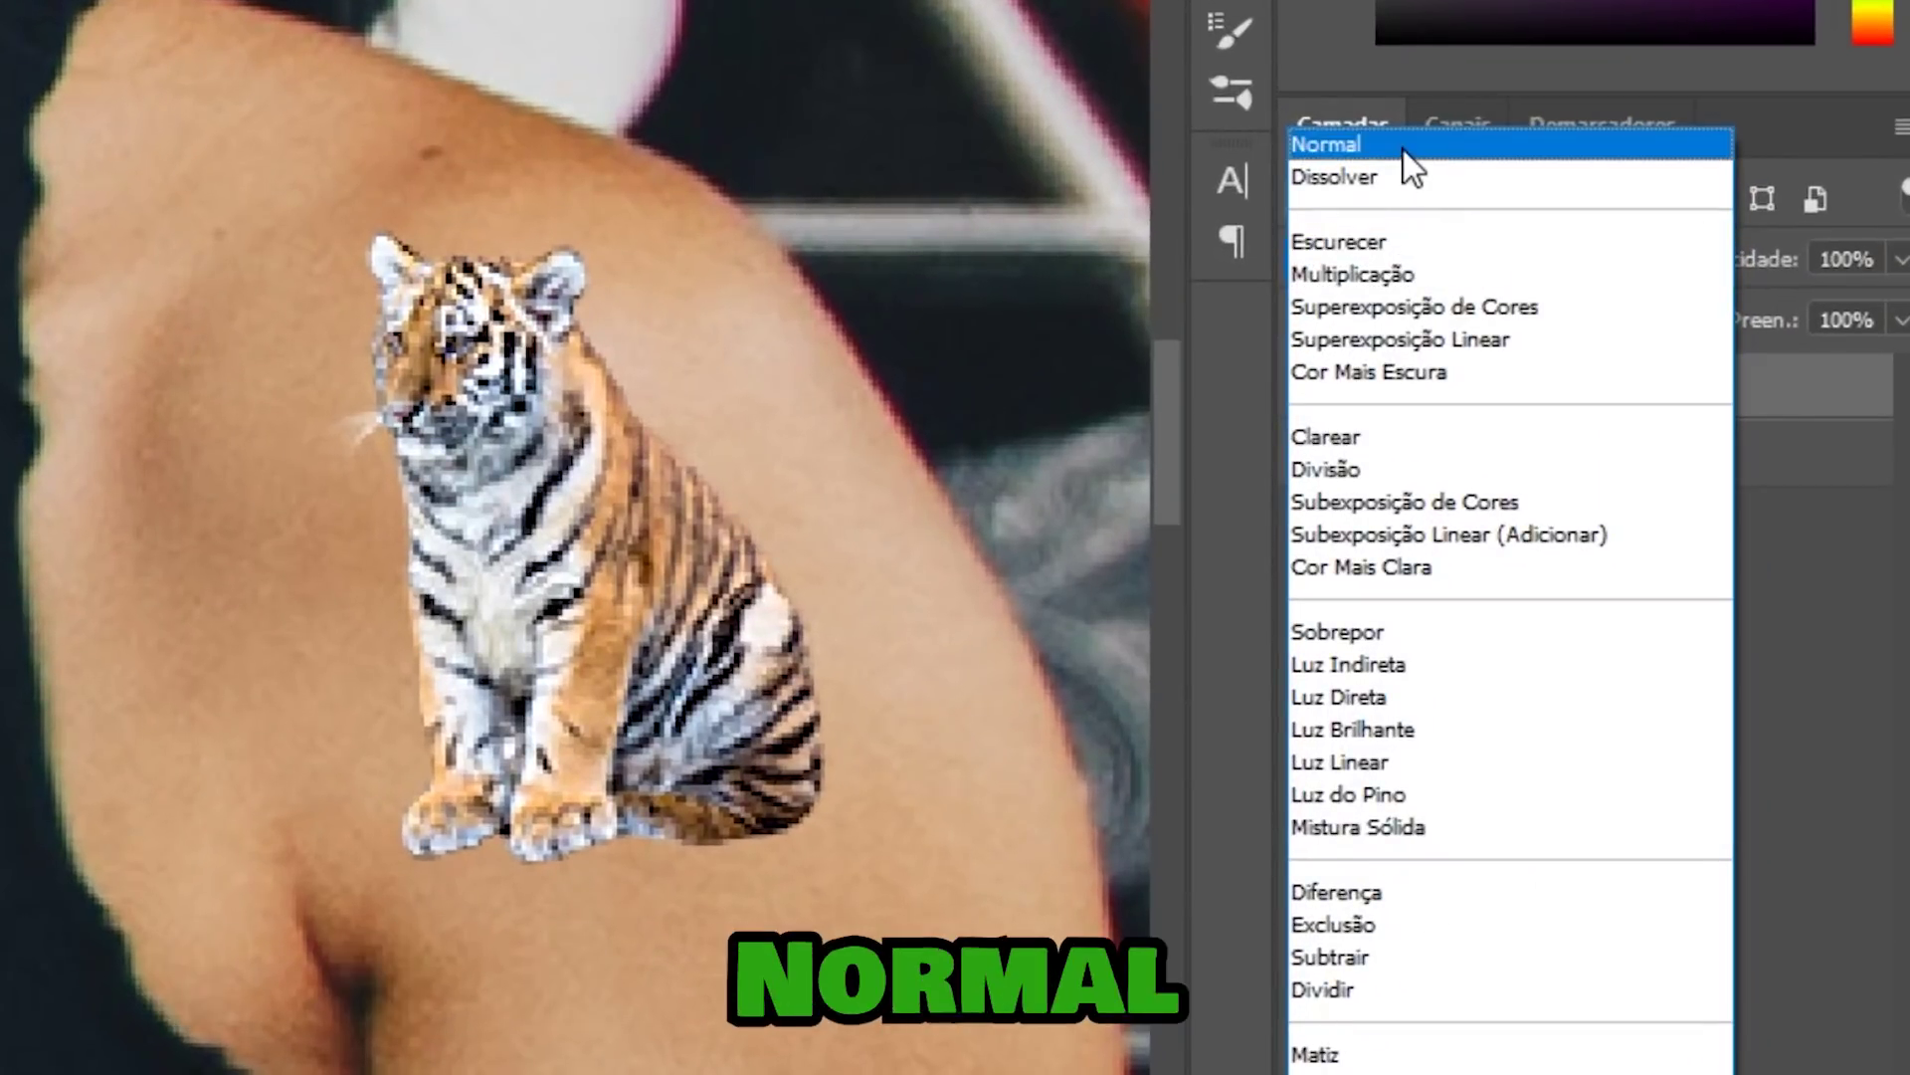
left_click(1403, 149)
key("Down")
key("Down")
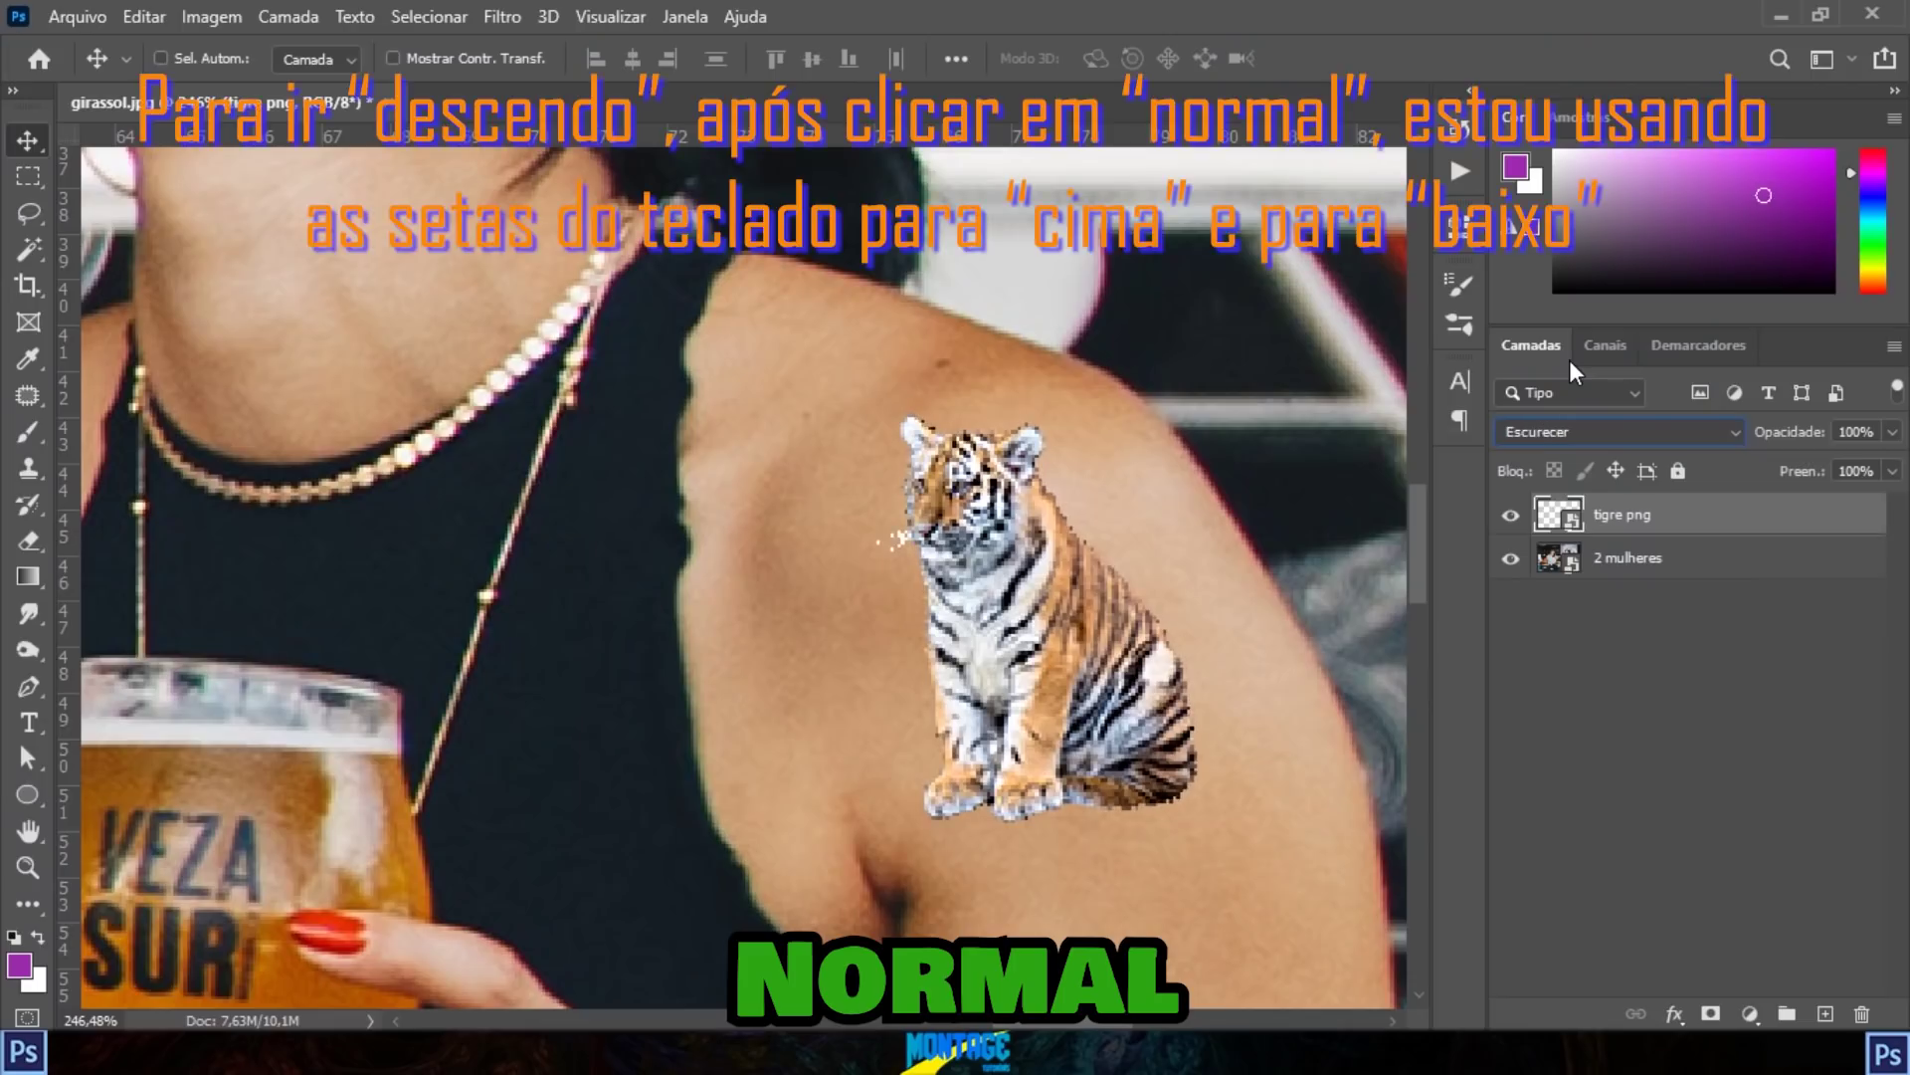
key("Down")
key("Down")
key("Down")
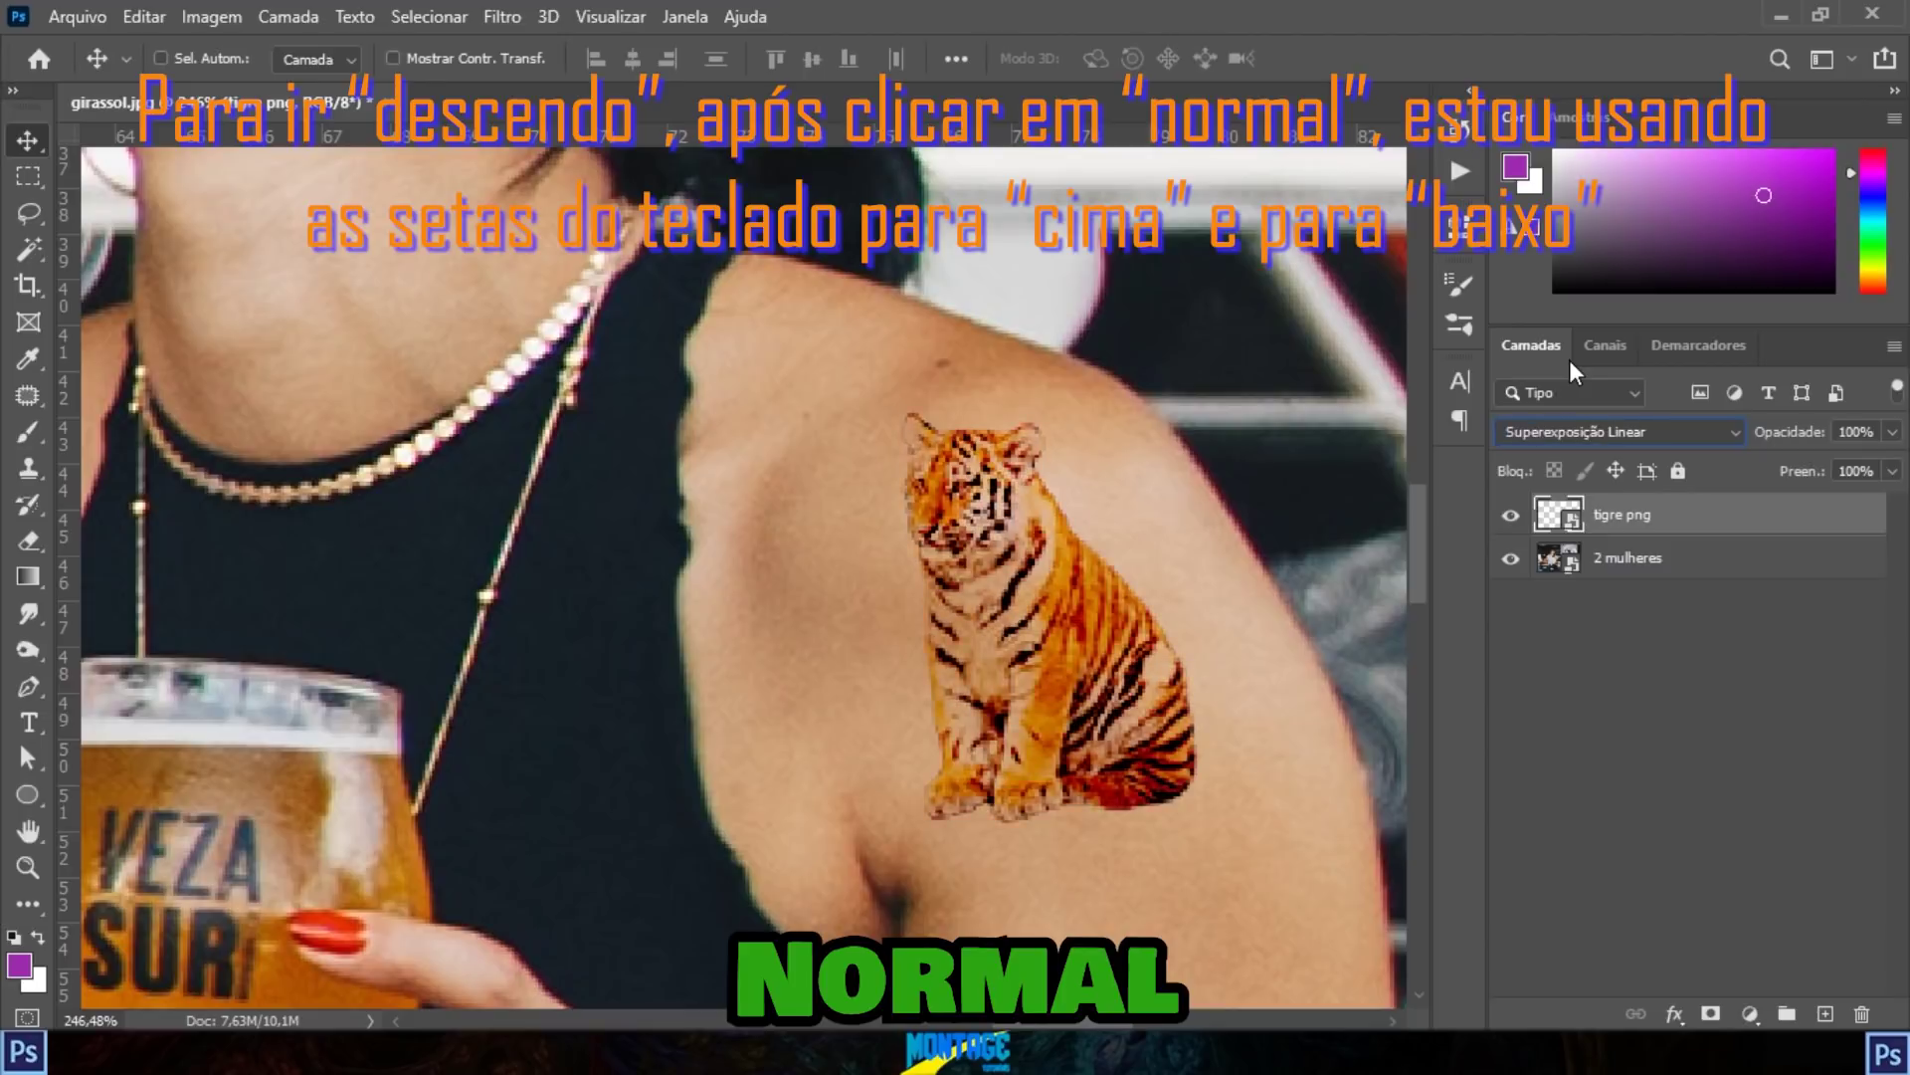
key("Down")
key("Down")
key("Down")
key("Down")
key("Down")
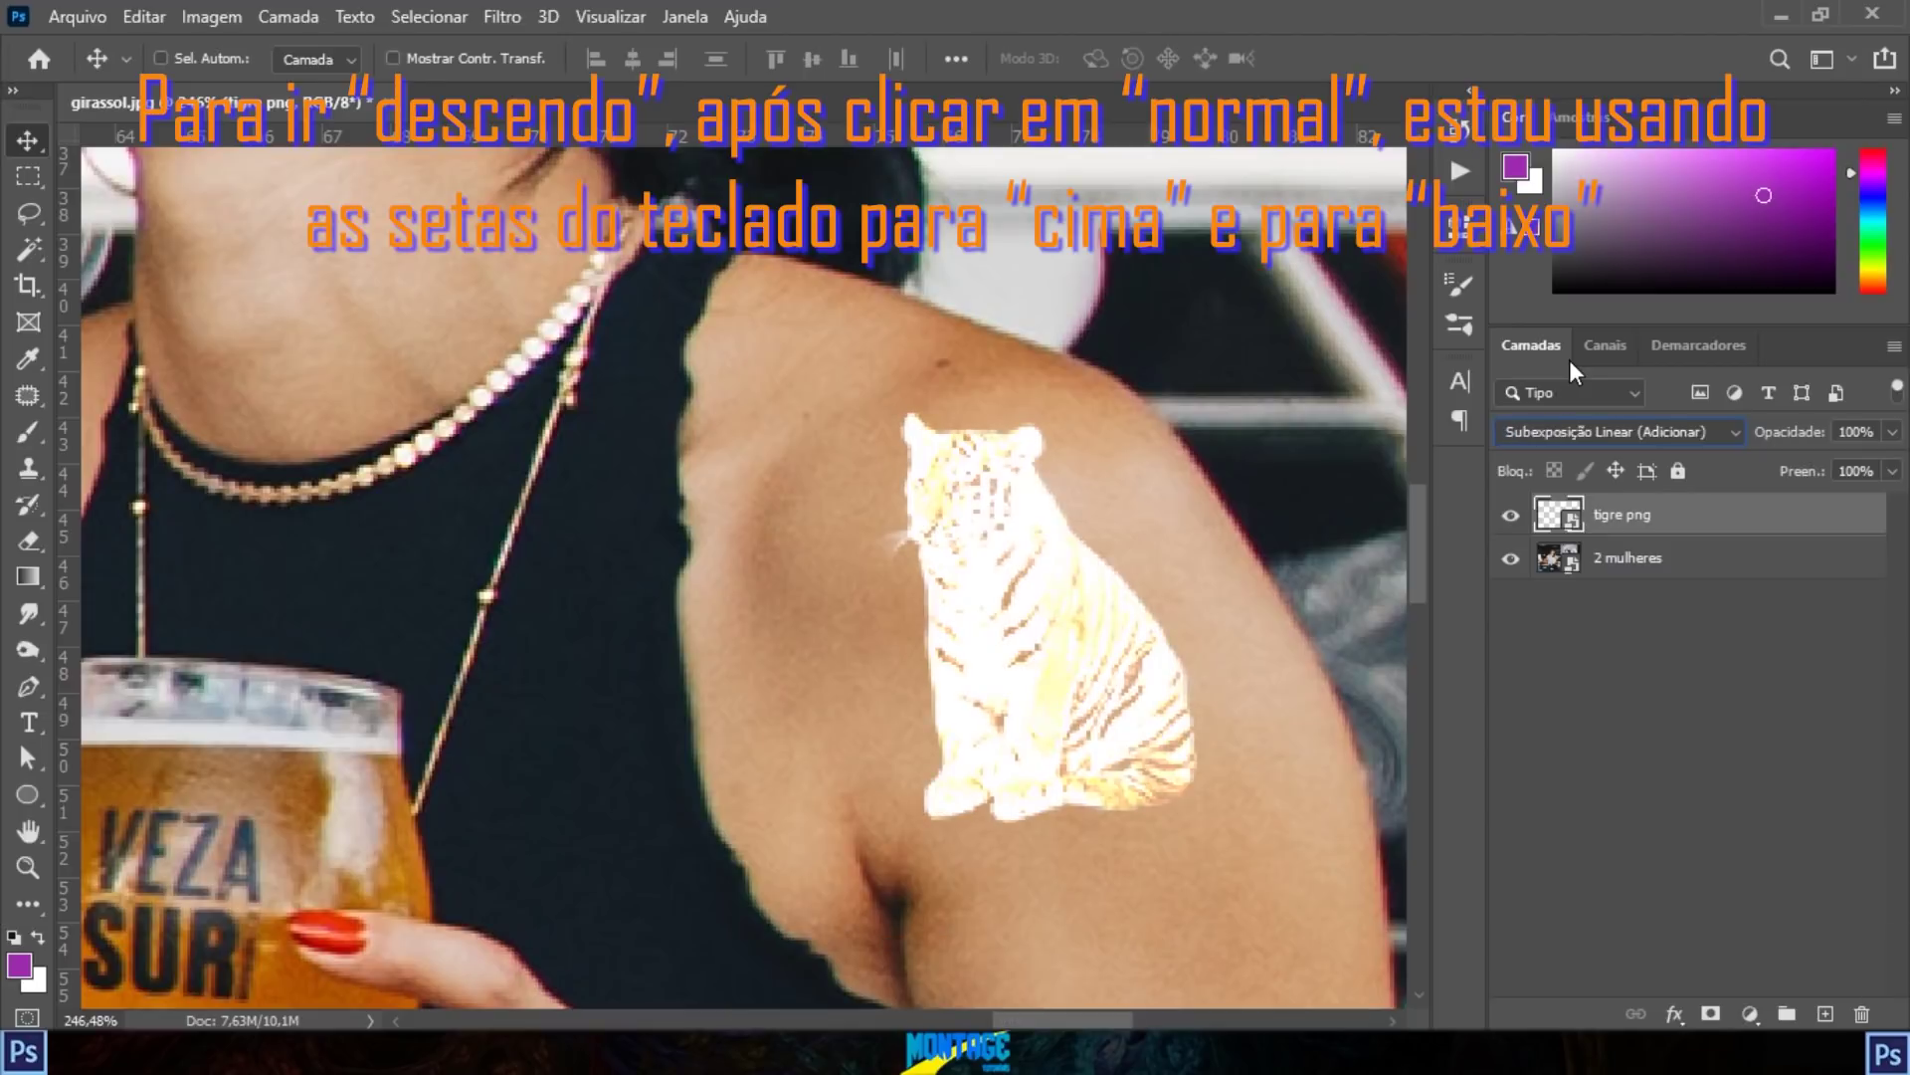
Step: Step back through the tiger layer's blend modes and set it to Multiplicação
key("Up")
key("Up")
key("Up")
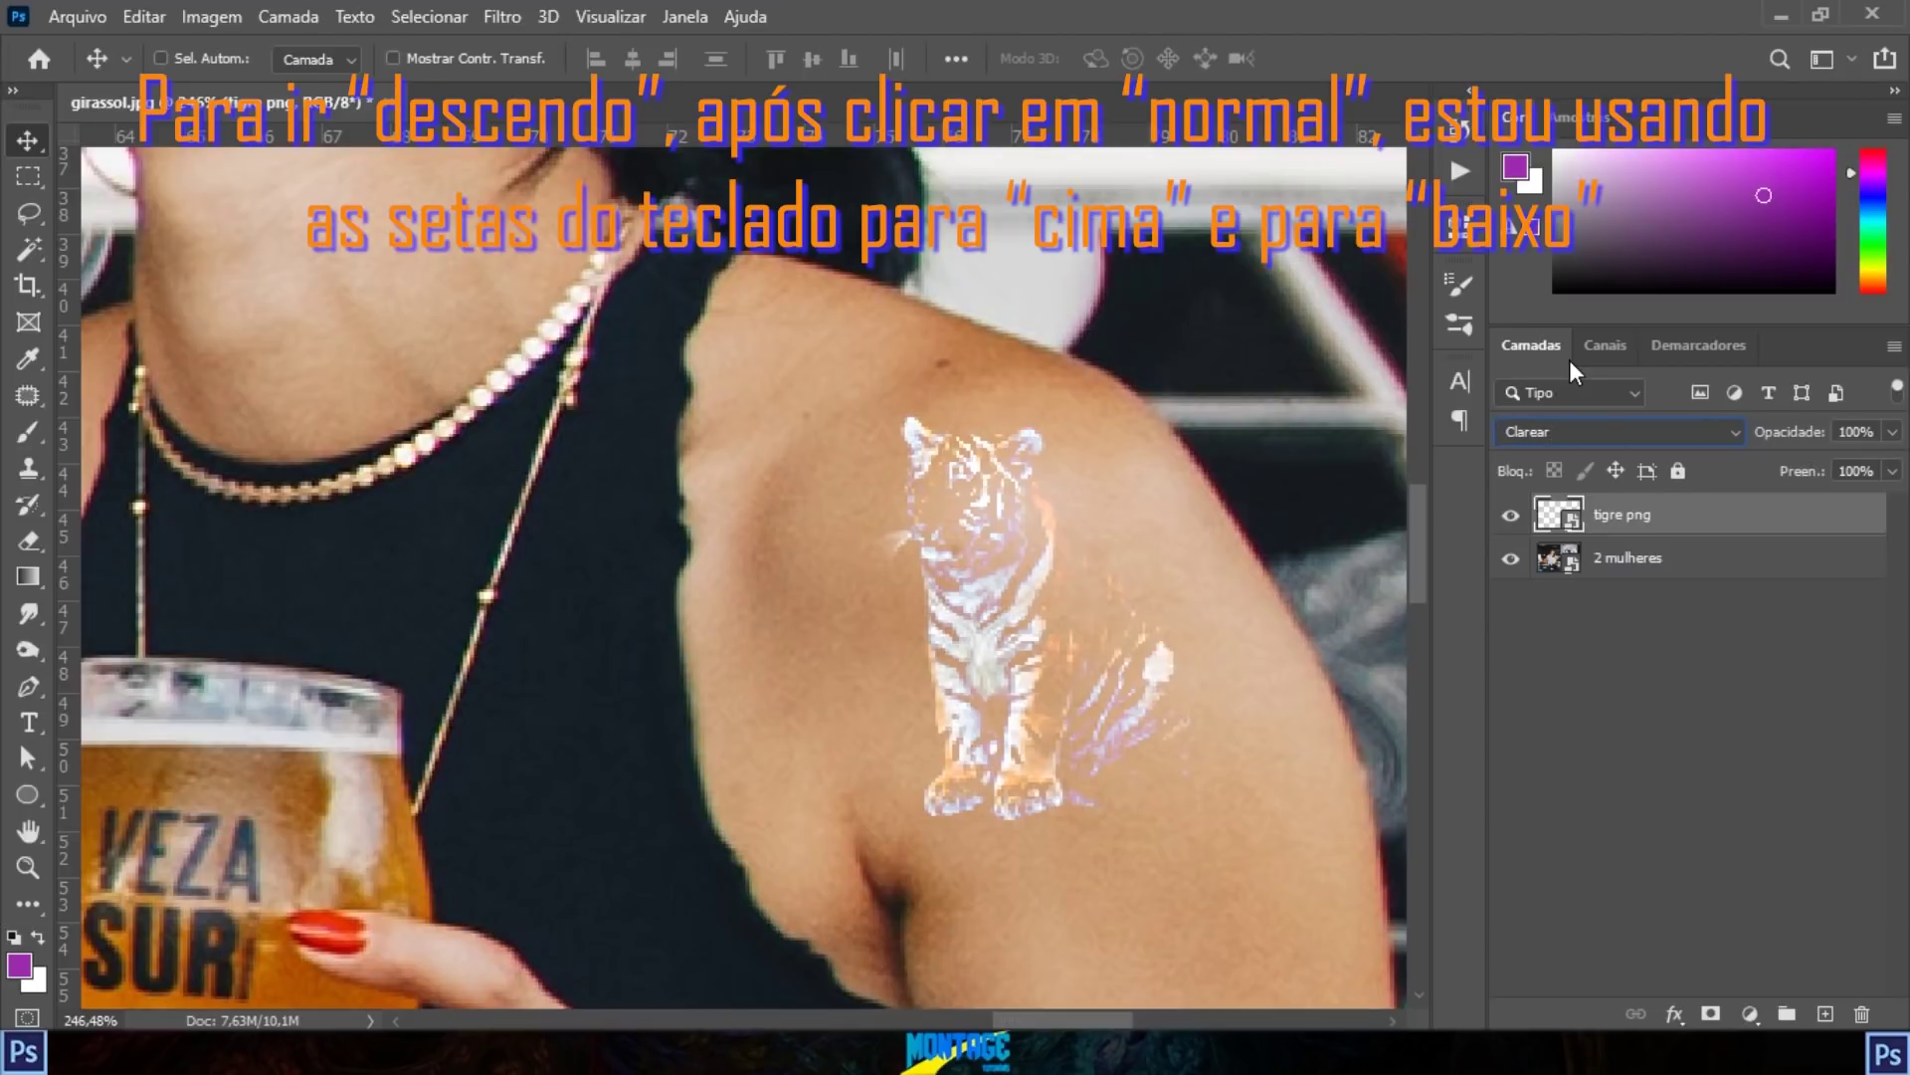
key("Up")
key("Up")
key("Up")
key("Up")
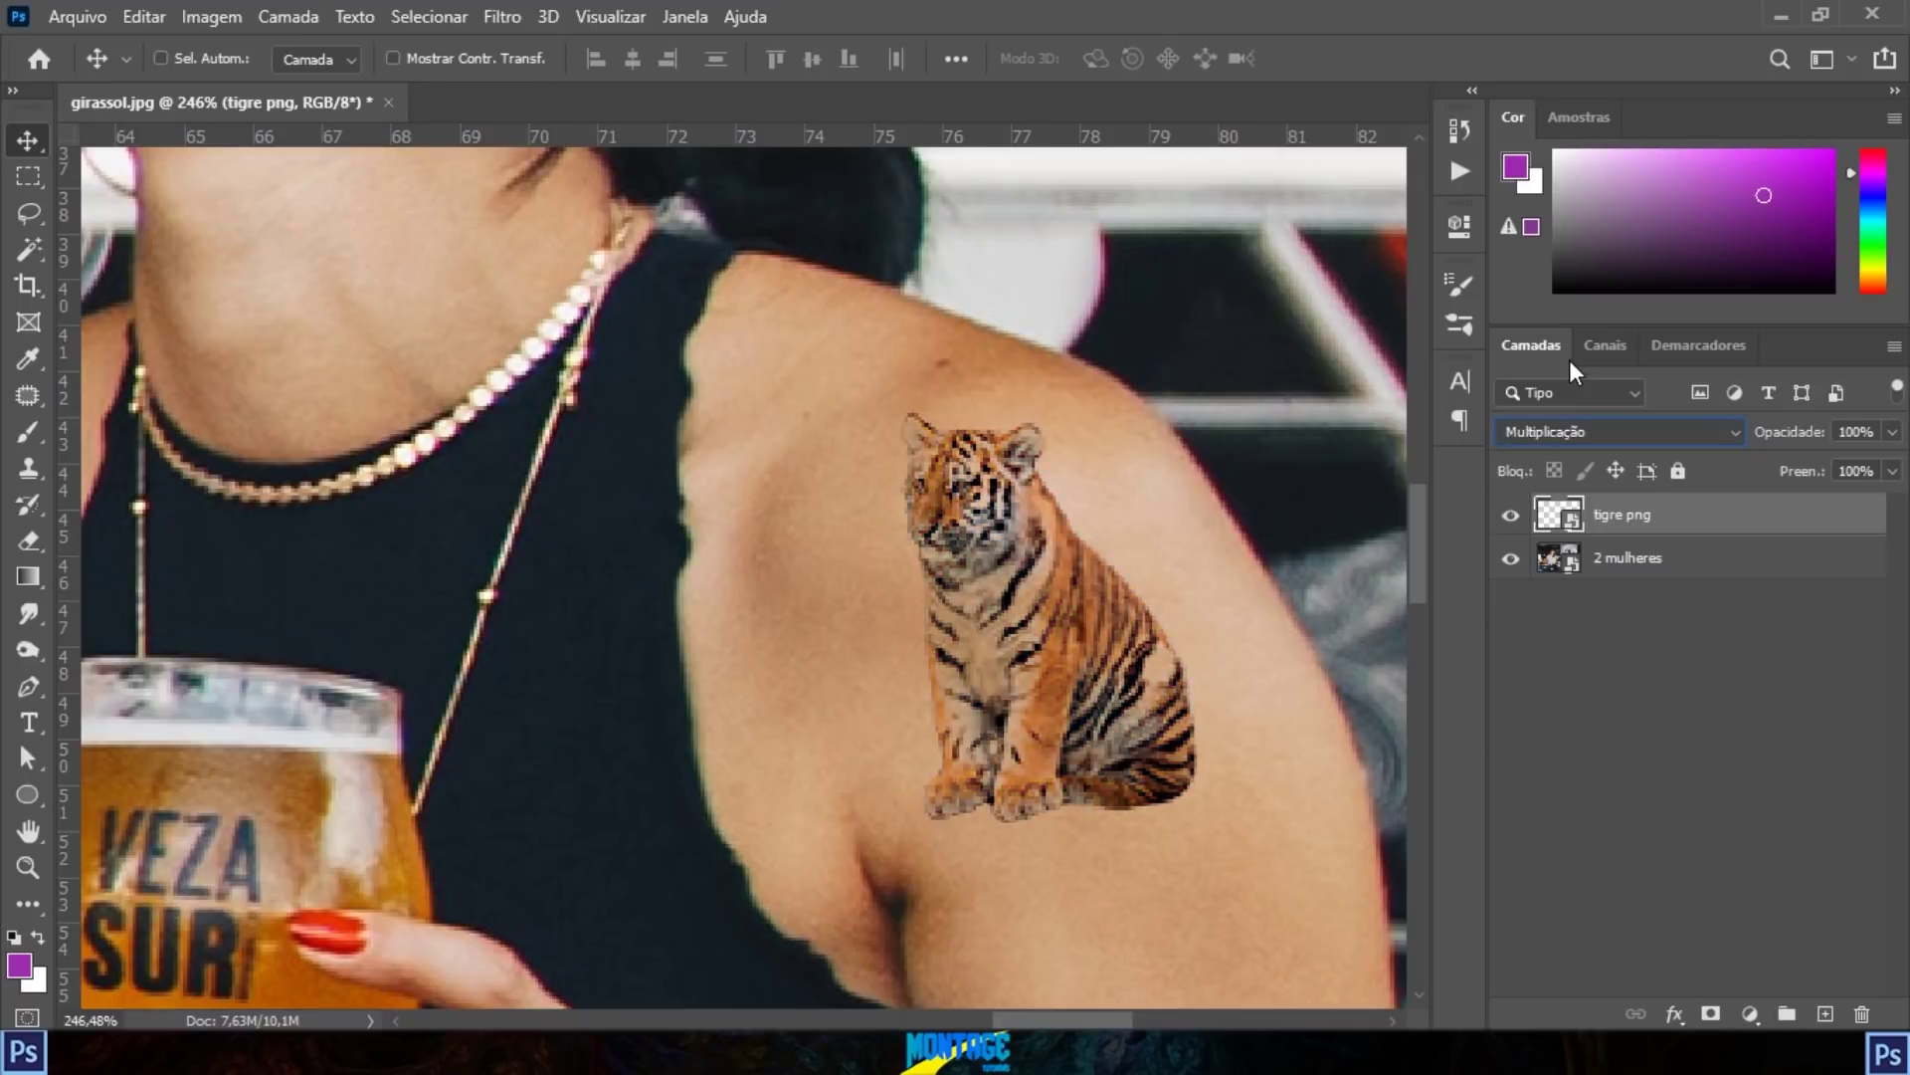
Step: Shift the tiger slightly upward on the arm and set the tigre png layer's opacity to 70%
left_click(1688, 771)
left_click(1623, 518)
left_click(1099, 629)
left_click(933, 421)
mouse_move(1010, 607)
left_mouse_down()
mouse_move(999, 556)
mouse_move(1010, 592)
left_mouse_up()
left_click_drag(1892, 431, 1853, 468)
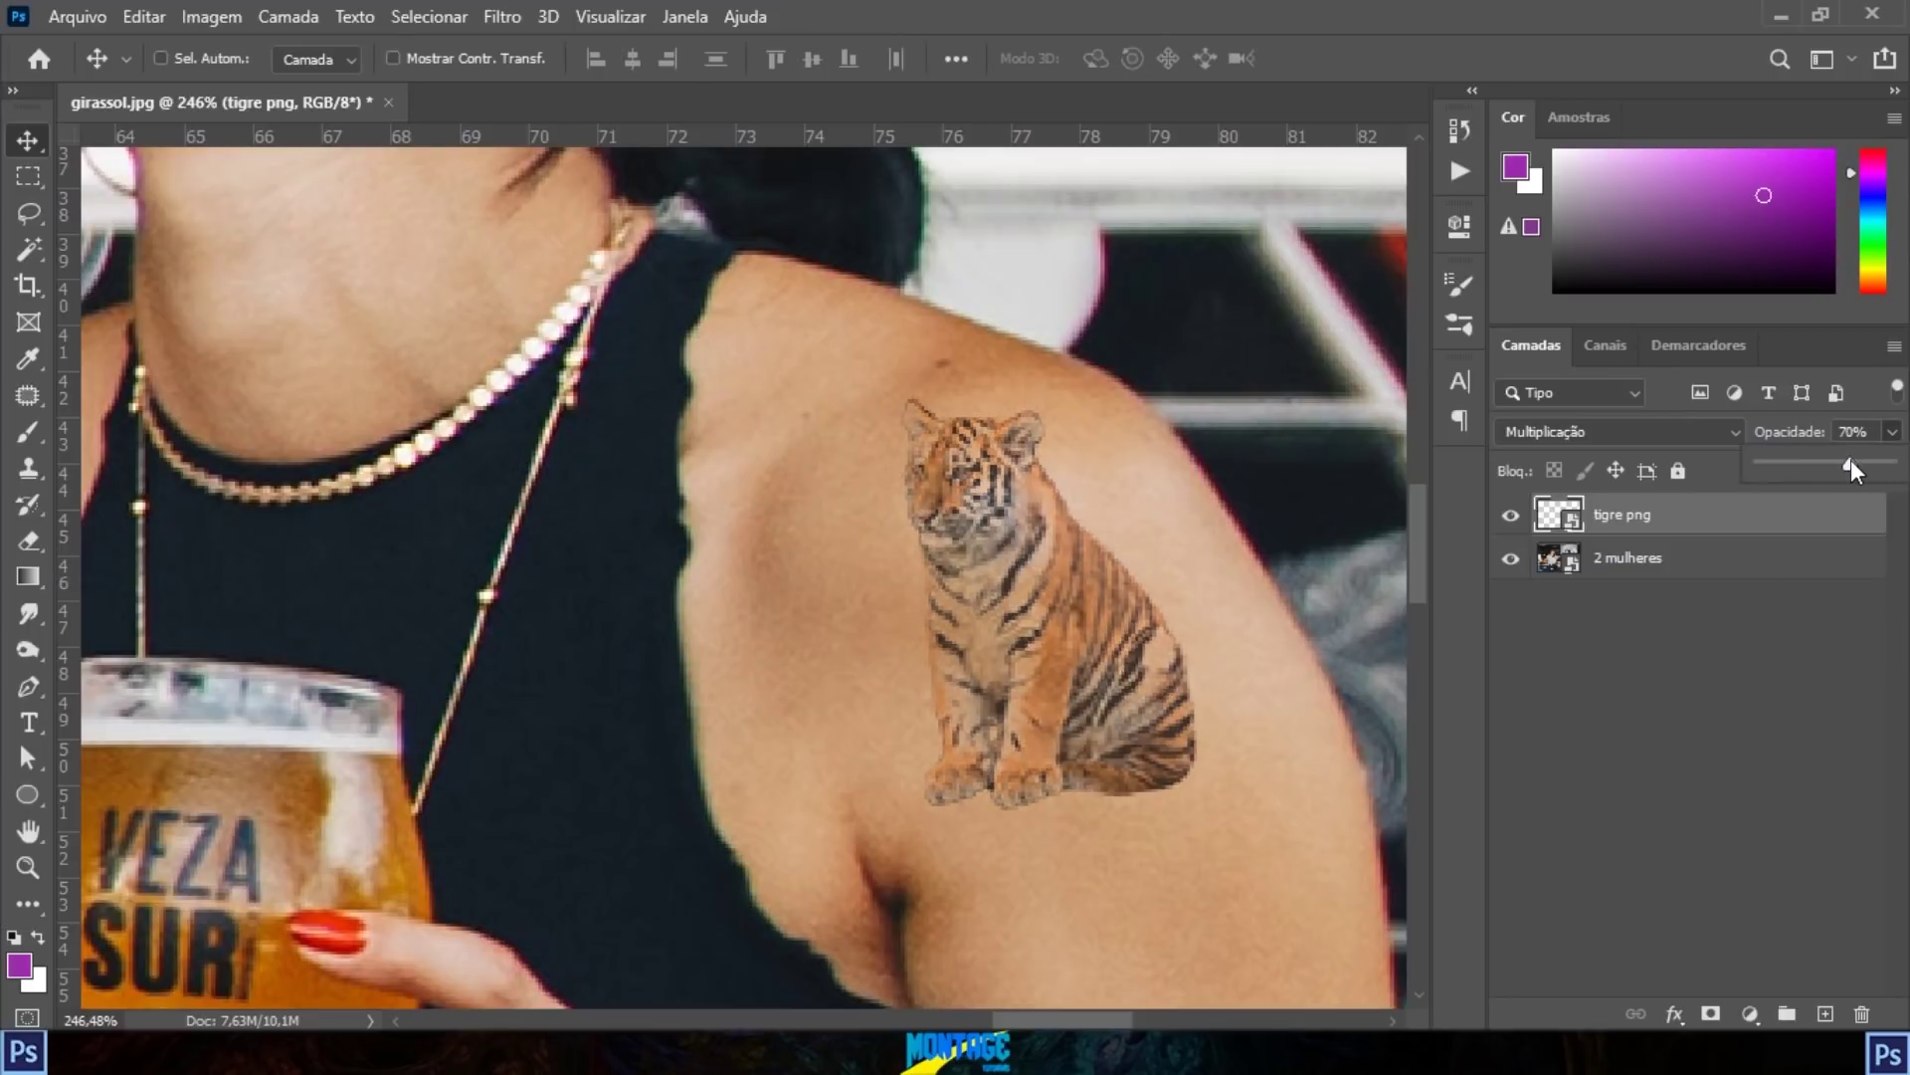
left_click(1173, 563)
Step: Check the tattoo effect against the whole photo and lower the tigre png layer's opacity to about 61%
scroll(1190, 528, "down", 10)
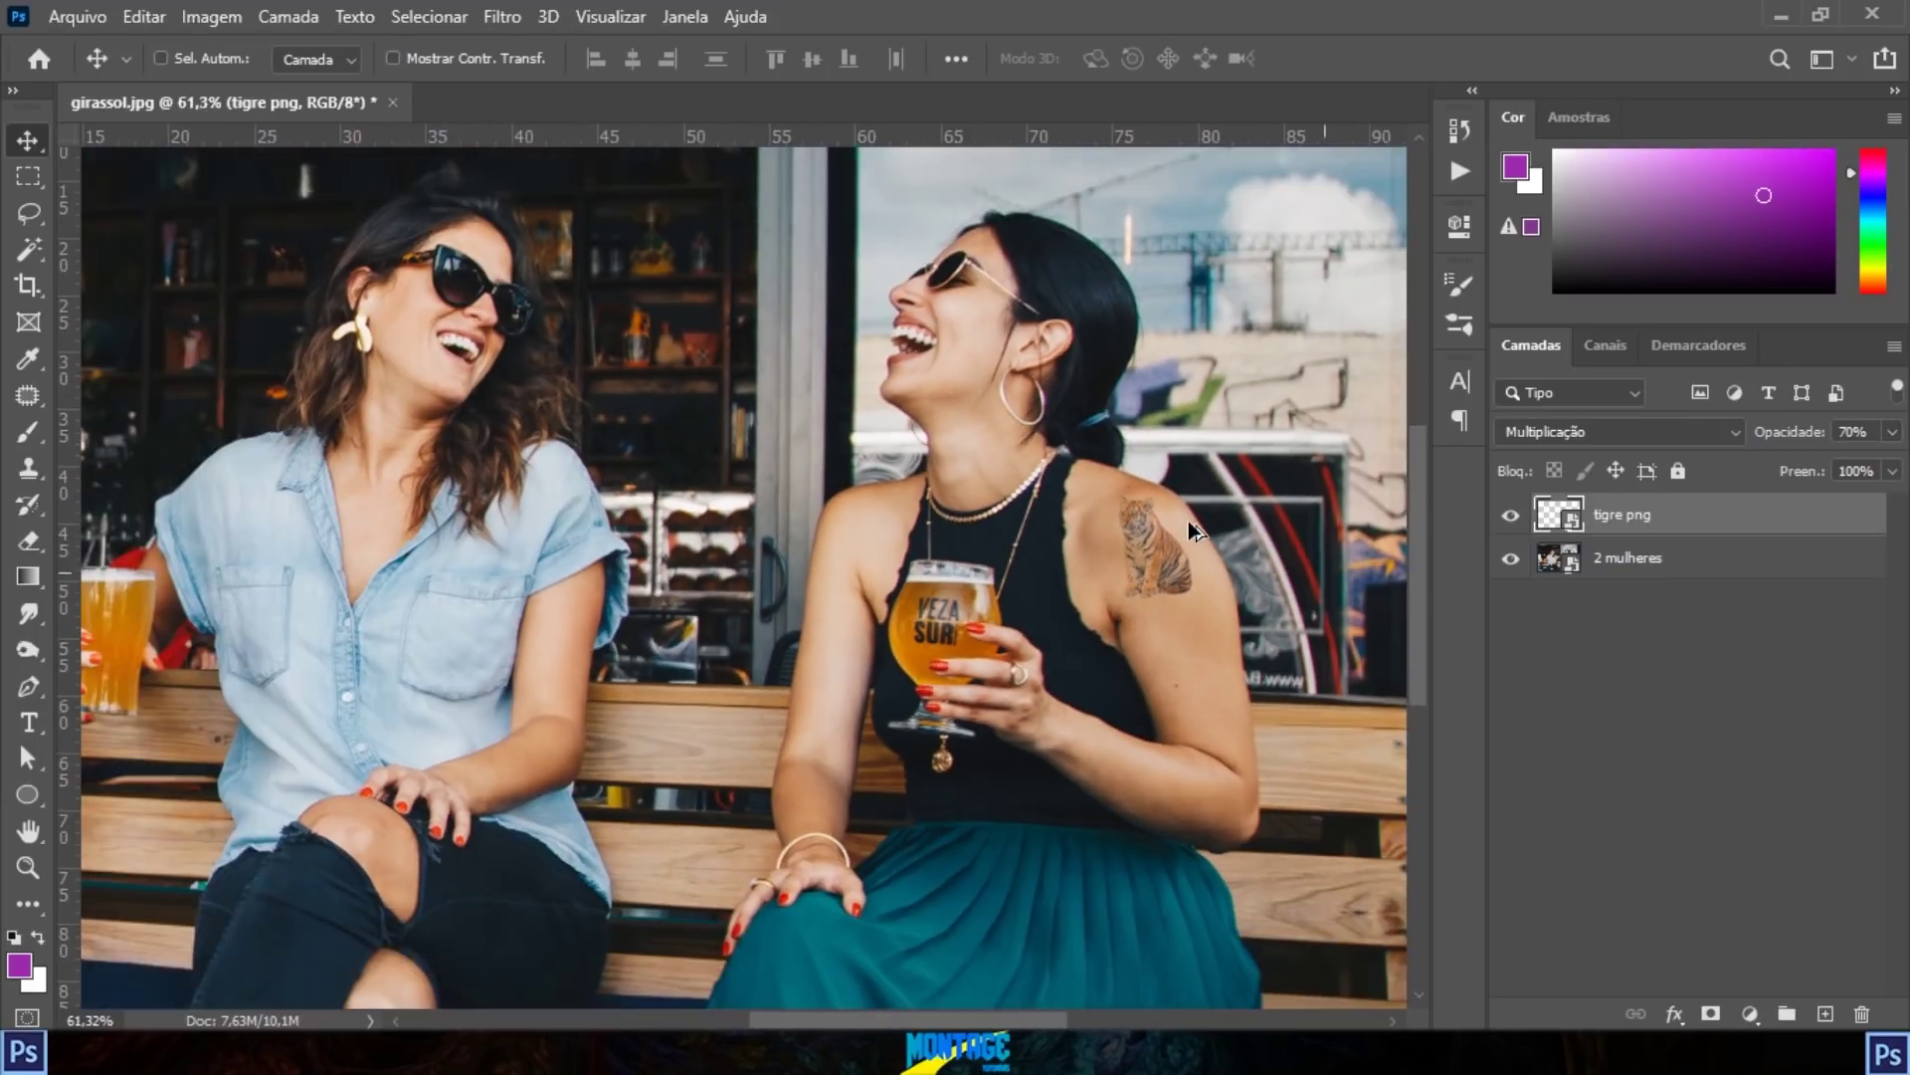
scroll(1188, 521, "down", 4)
scroll(999, 575, "up", 4)
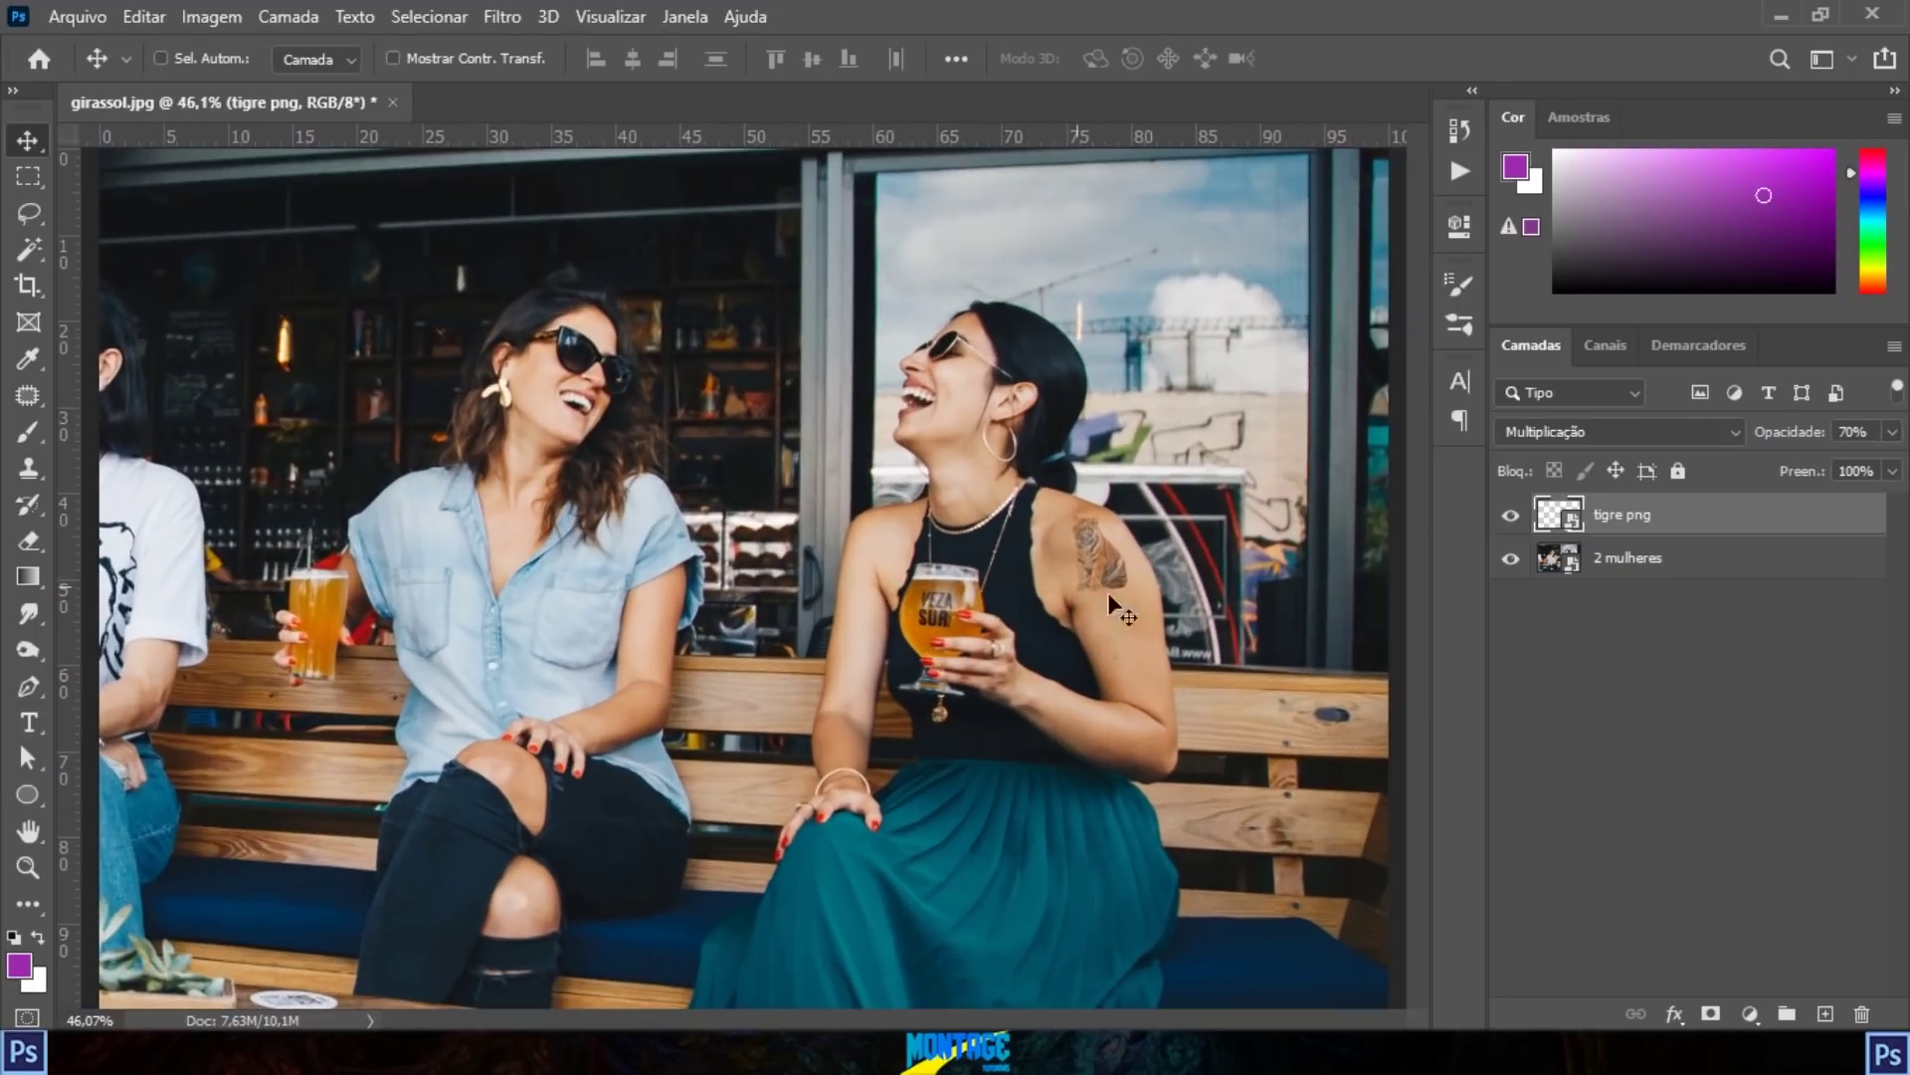
left_click(1891, 432)
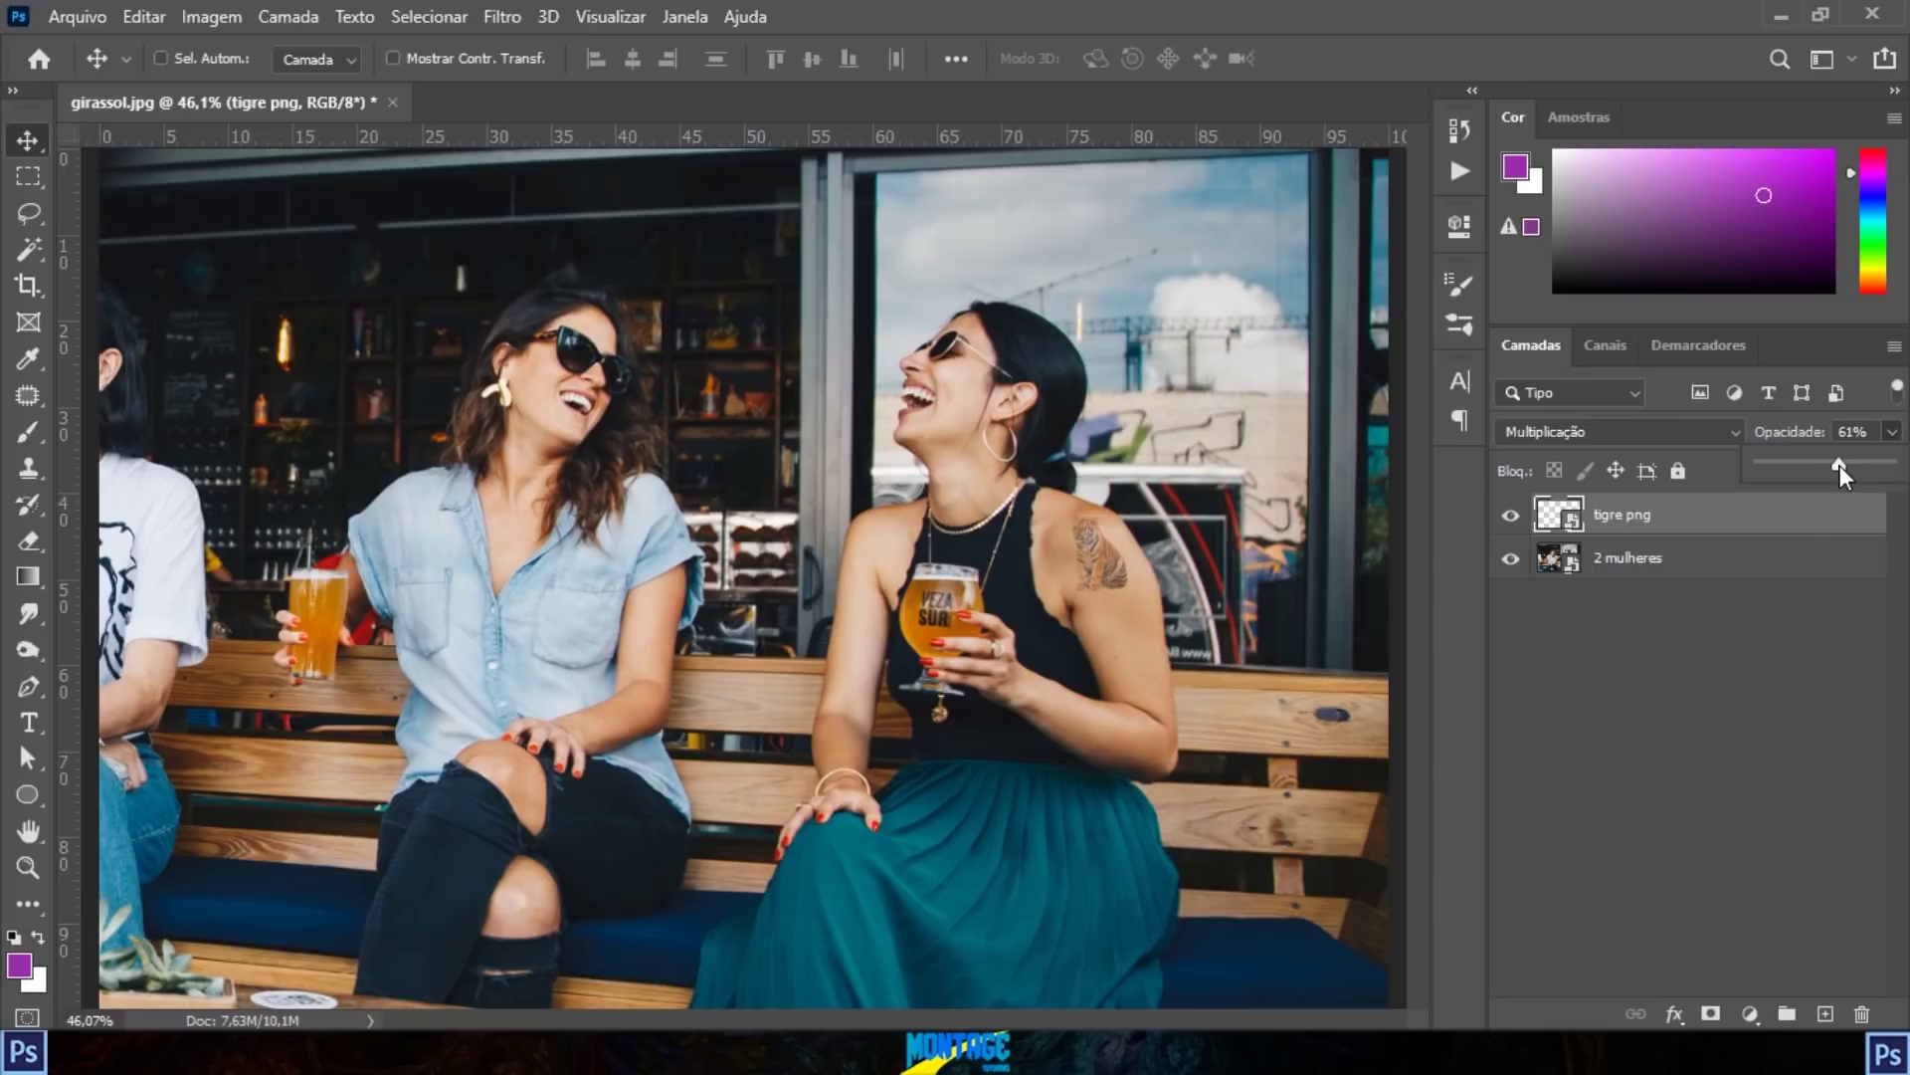
Step: Start a new document and name it "foto aula"
left_click(1749, 665)
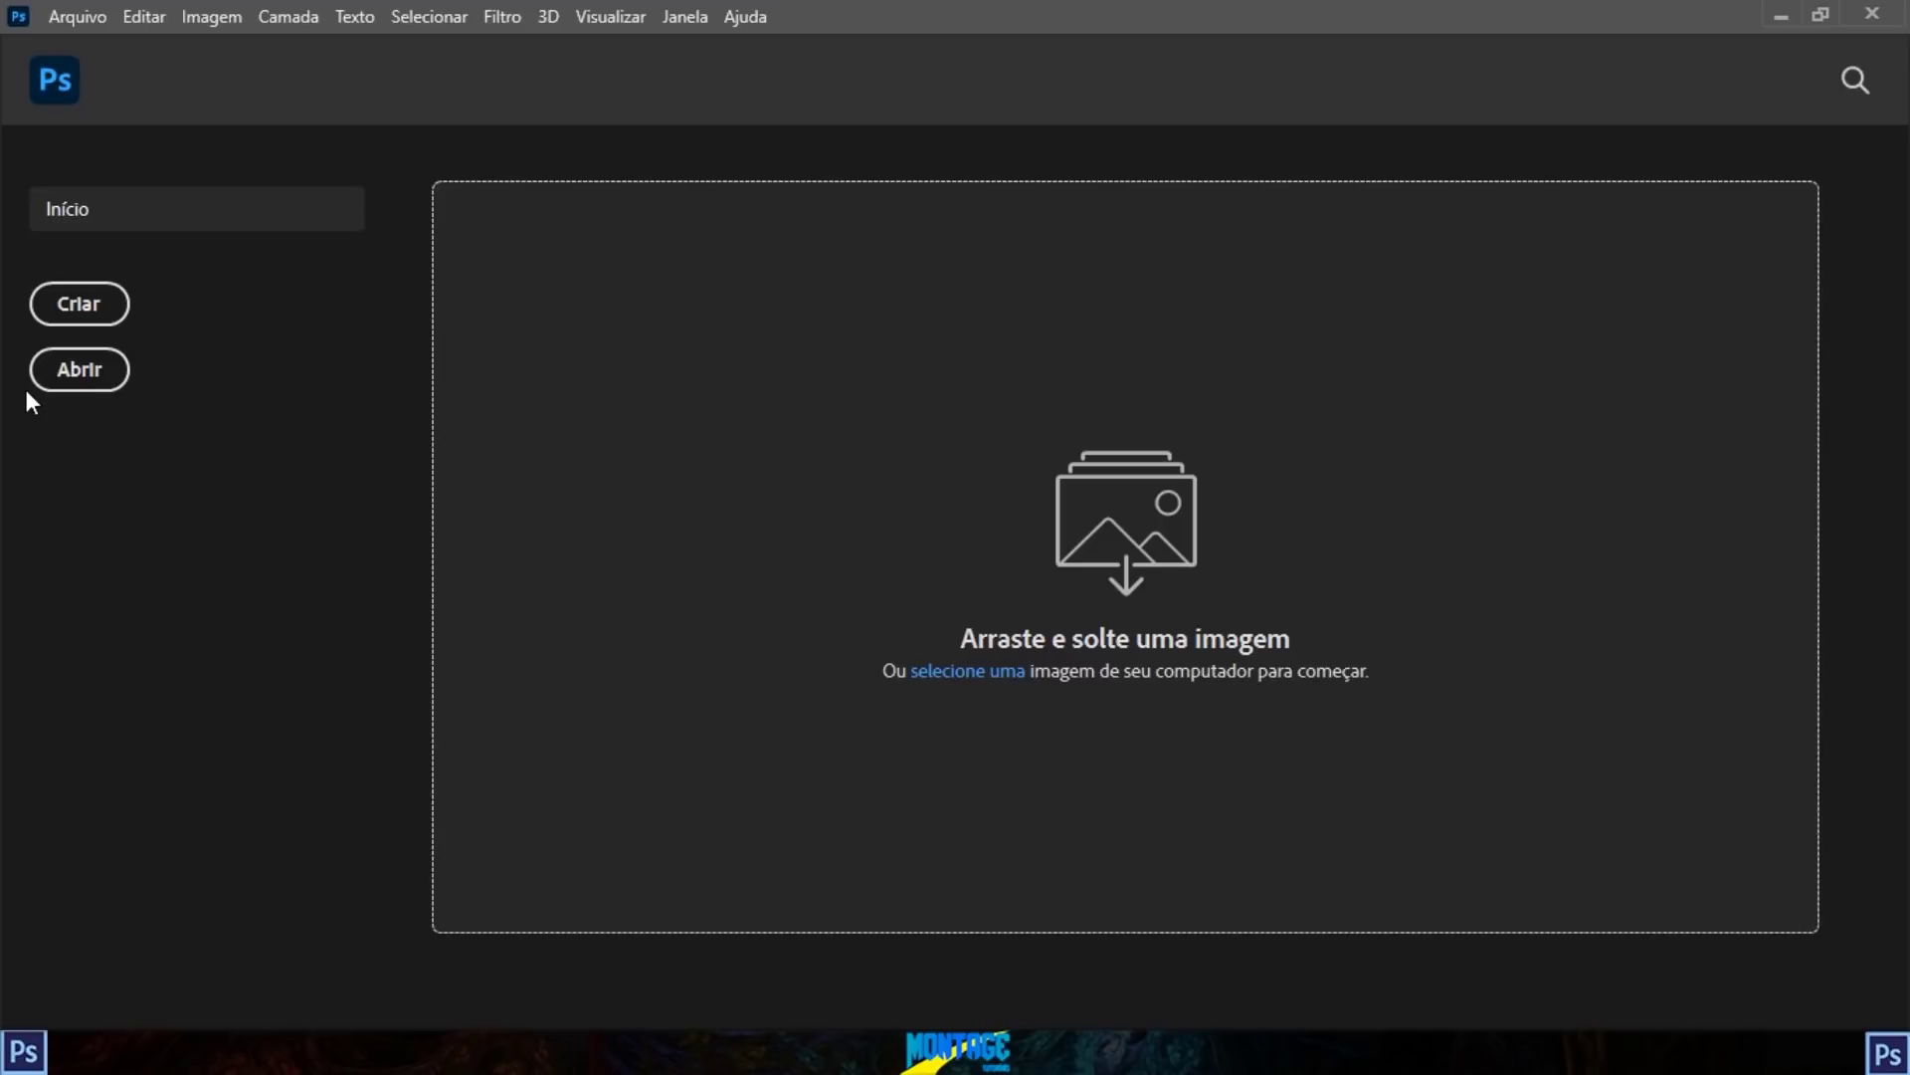
left_click(79, 303)
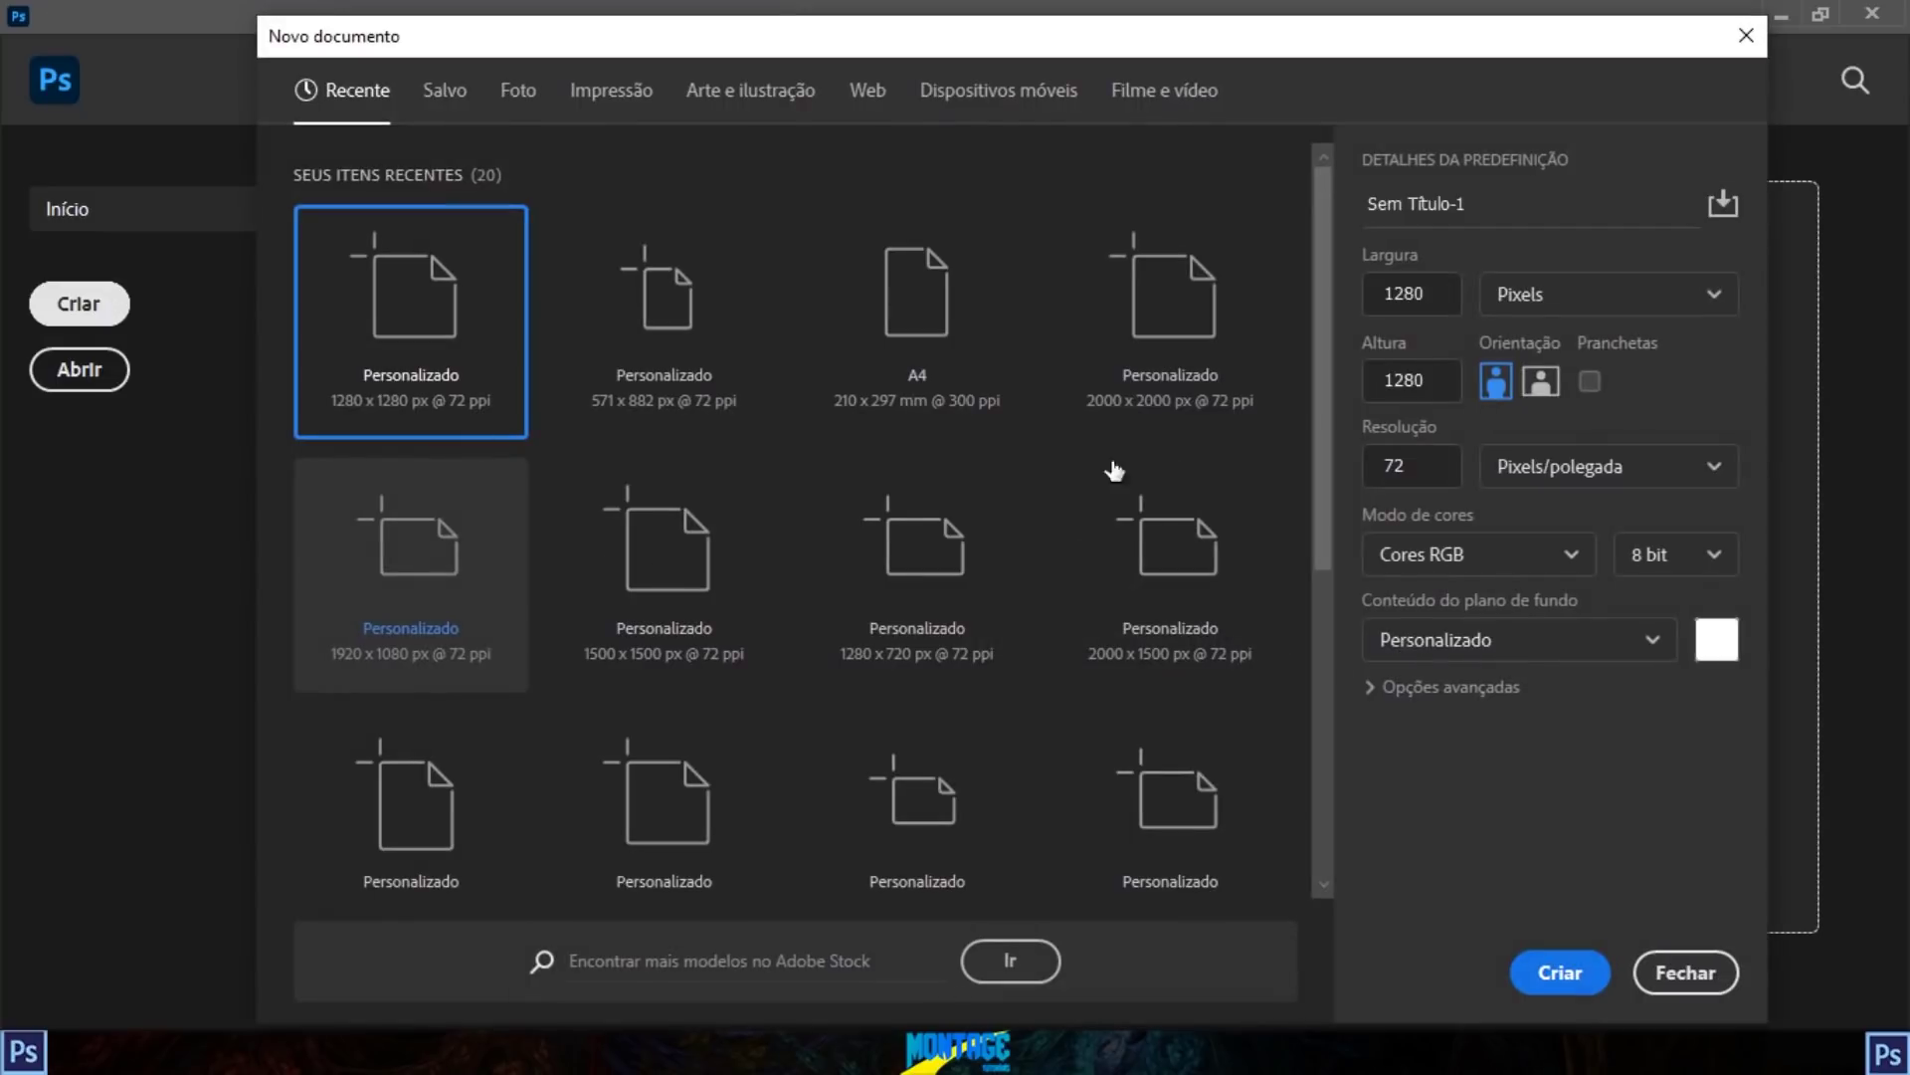
left_click(1433, 203)
type("foto aula")
key("Tab")
Step: Create the document in landscape orientation at 1280 x 720 pixels with a white background
type("2000")
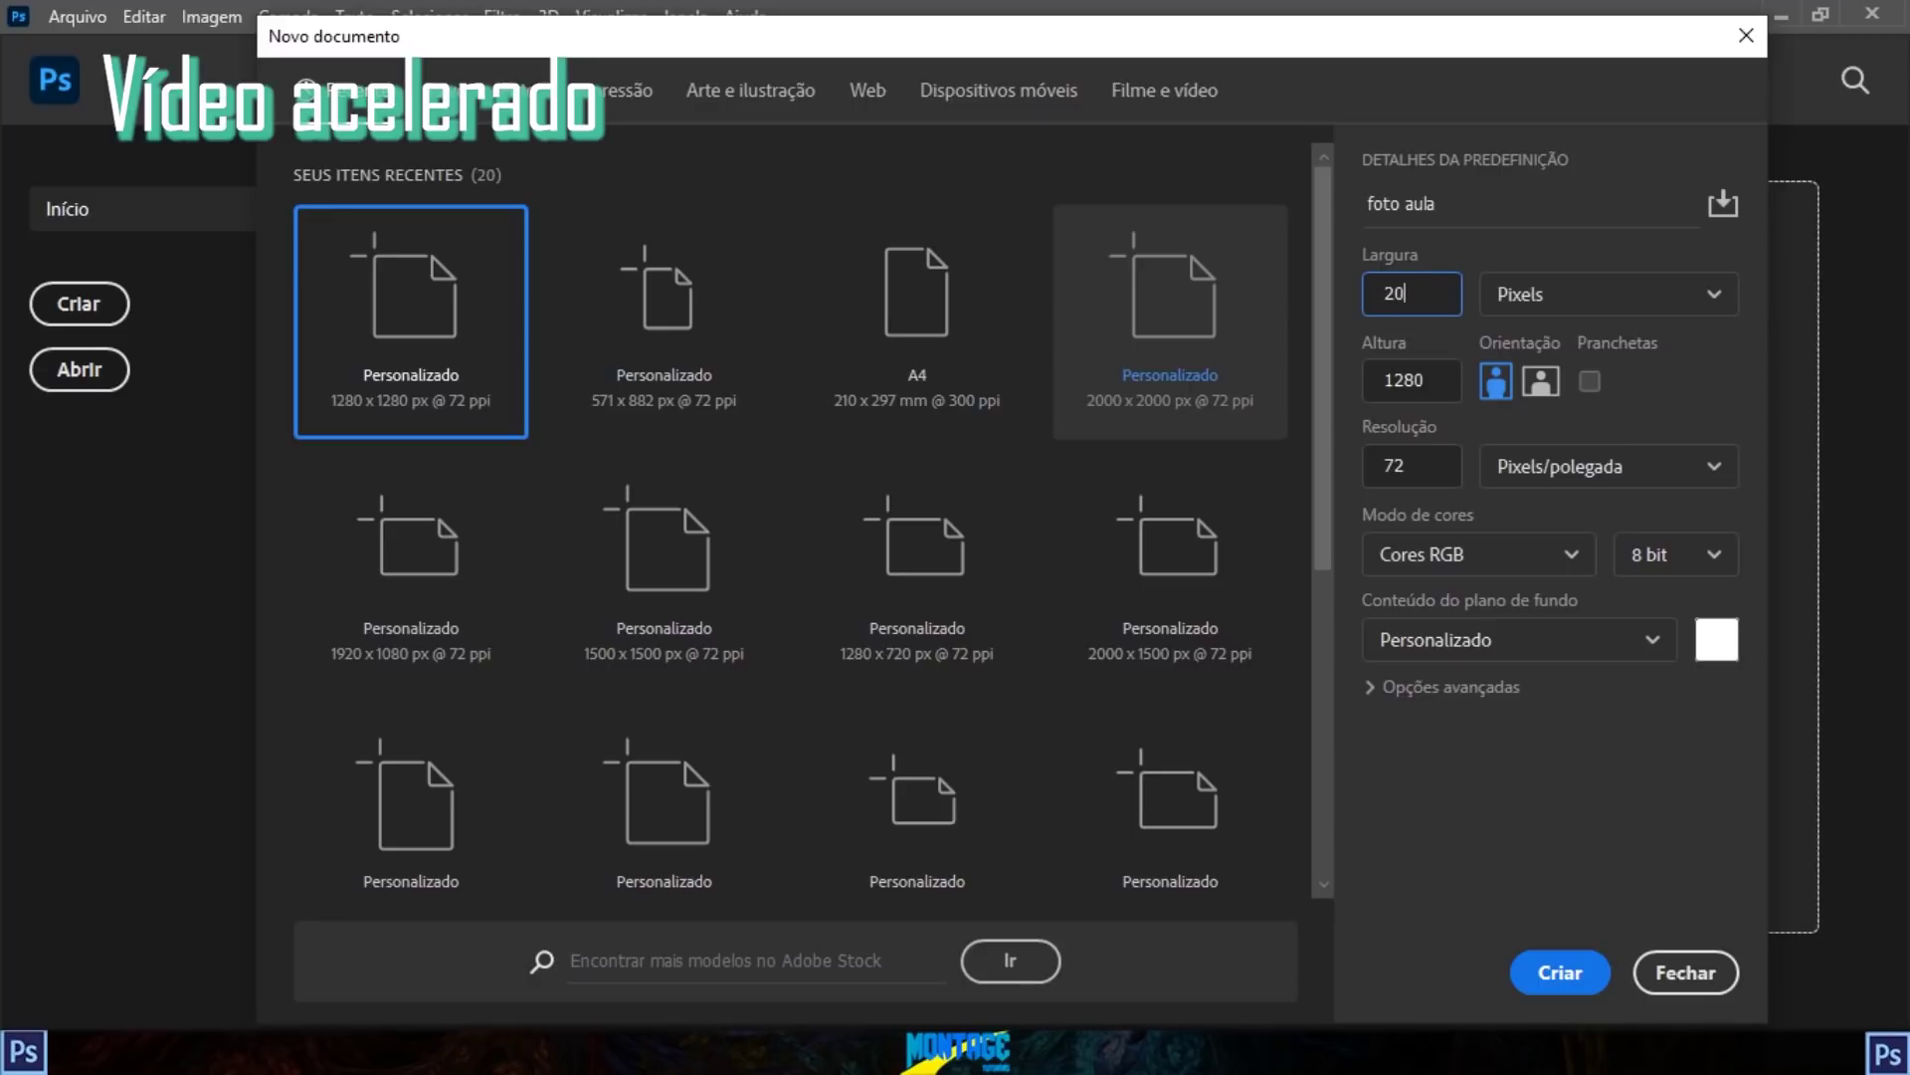
key("Tab")
left_click(1327, 374)
double_click(1419, 294)
type("18")
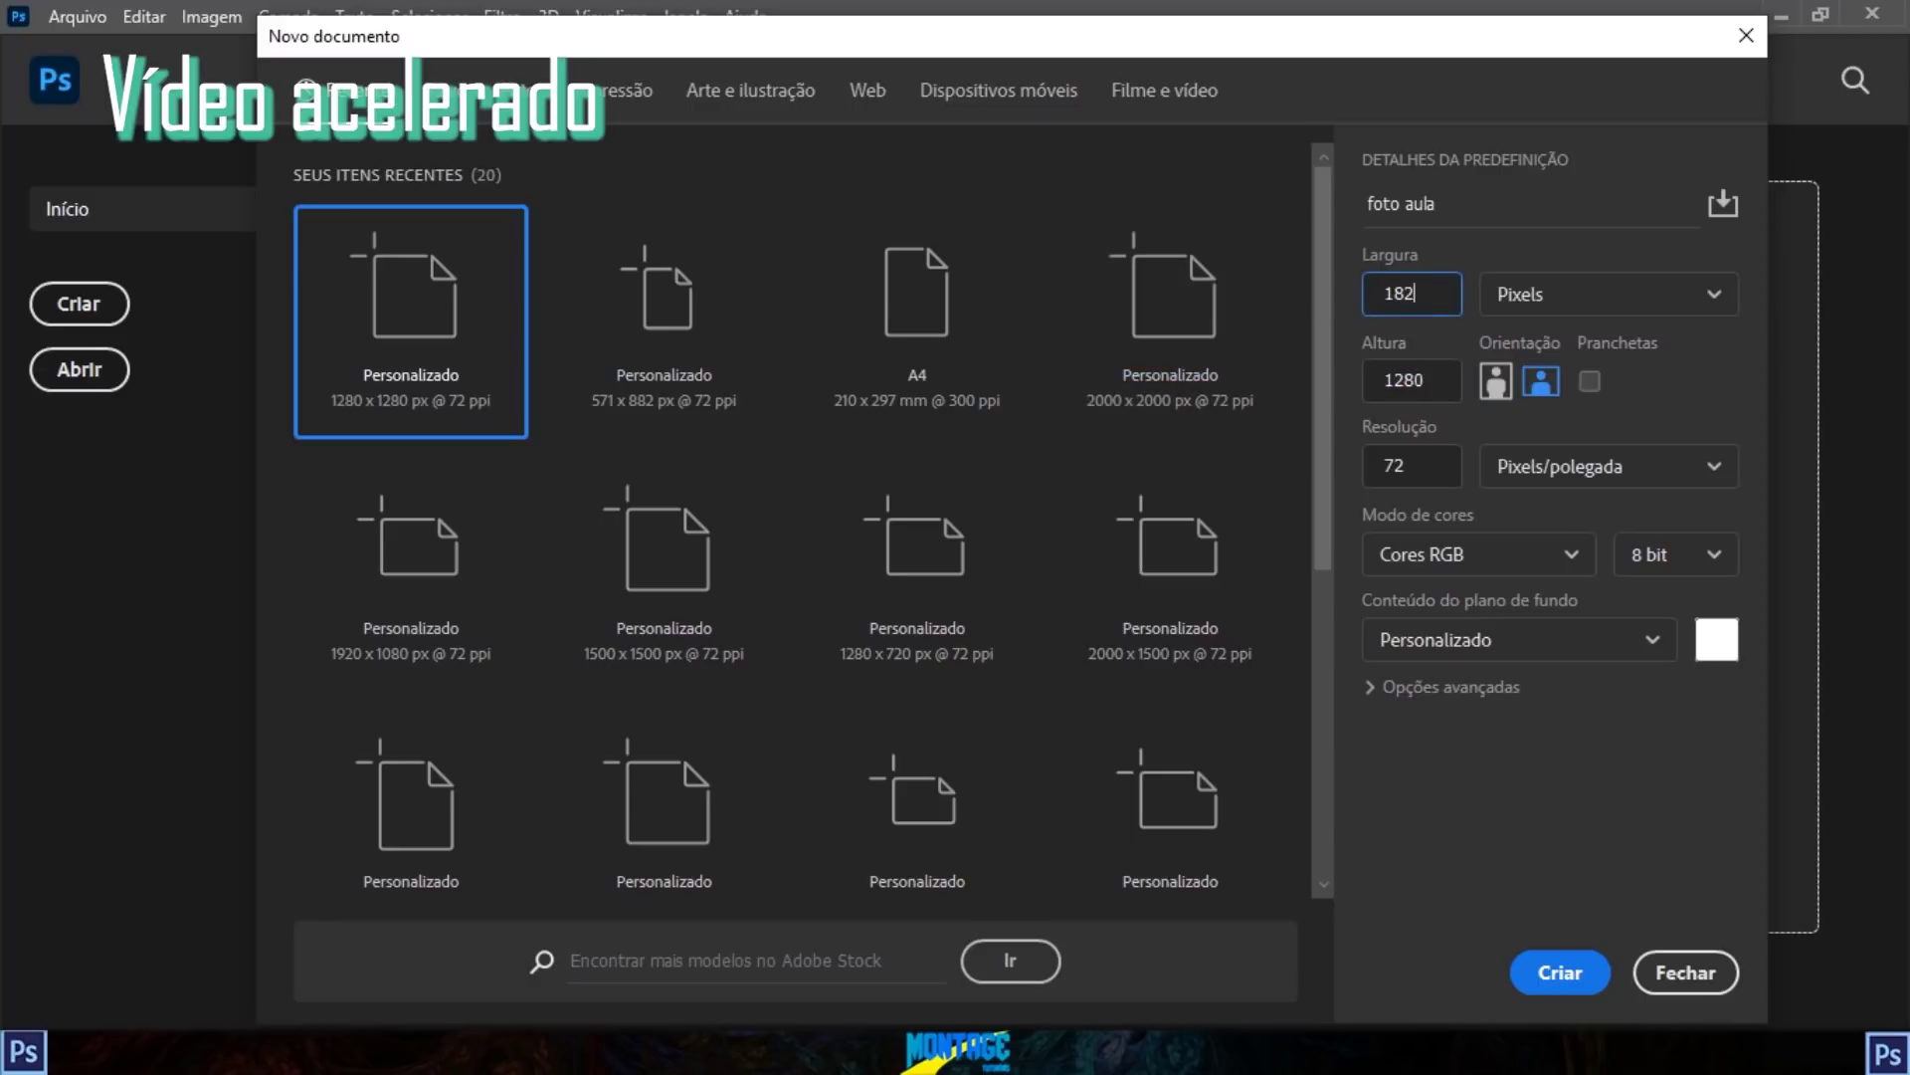
key("Tab")
type("720")
left_click(1716, 639)
left_click(1685, 311)
left_click(1558, 972)
key("v")
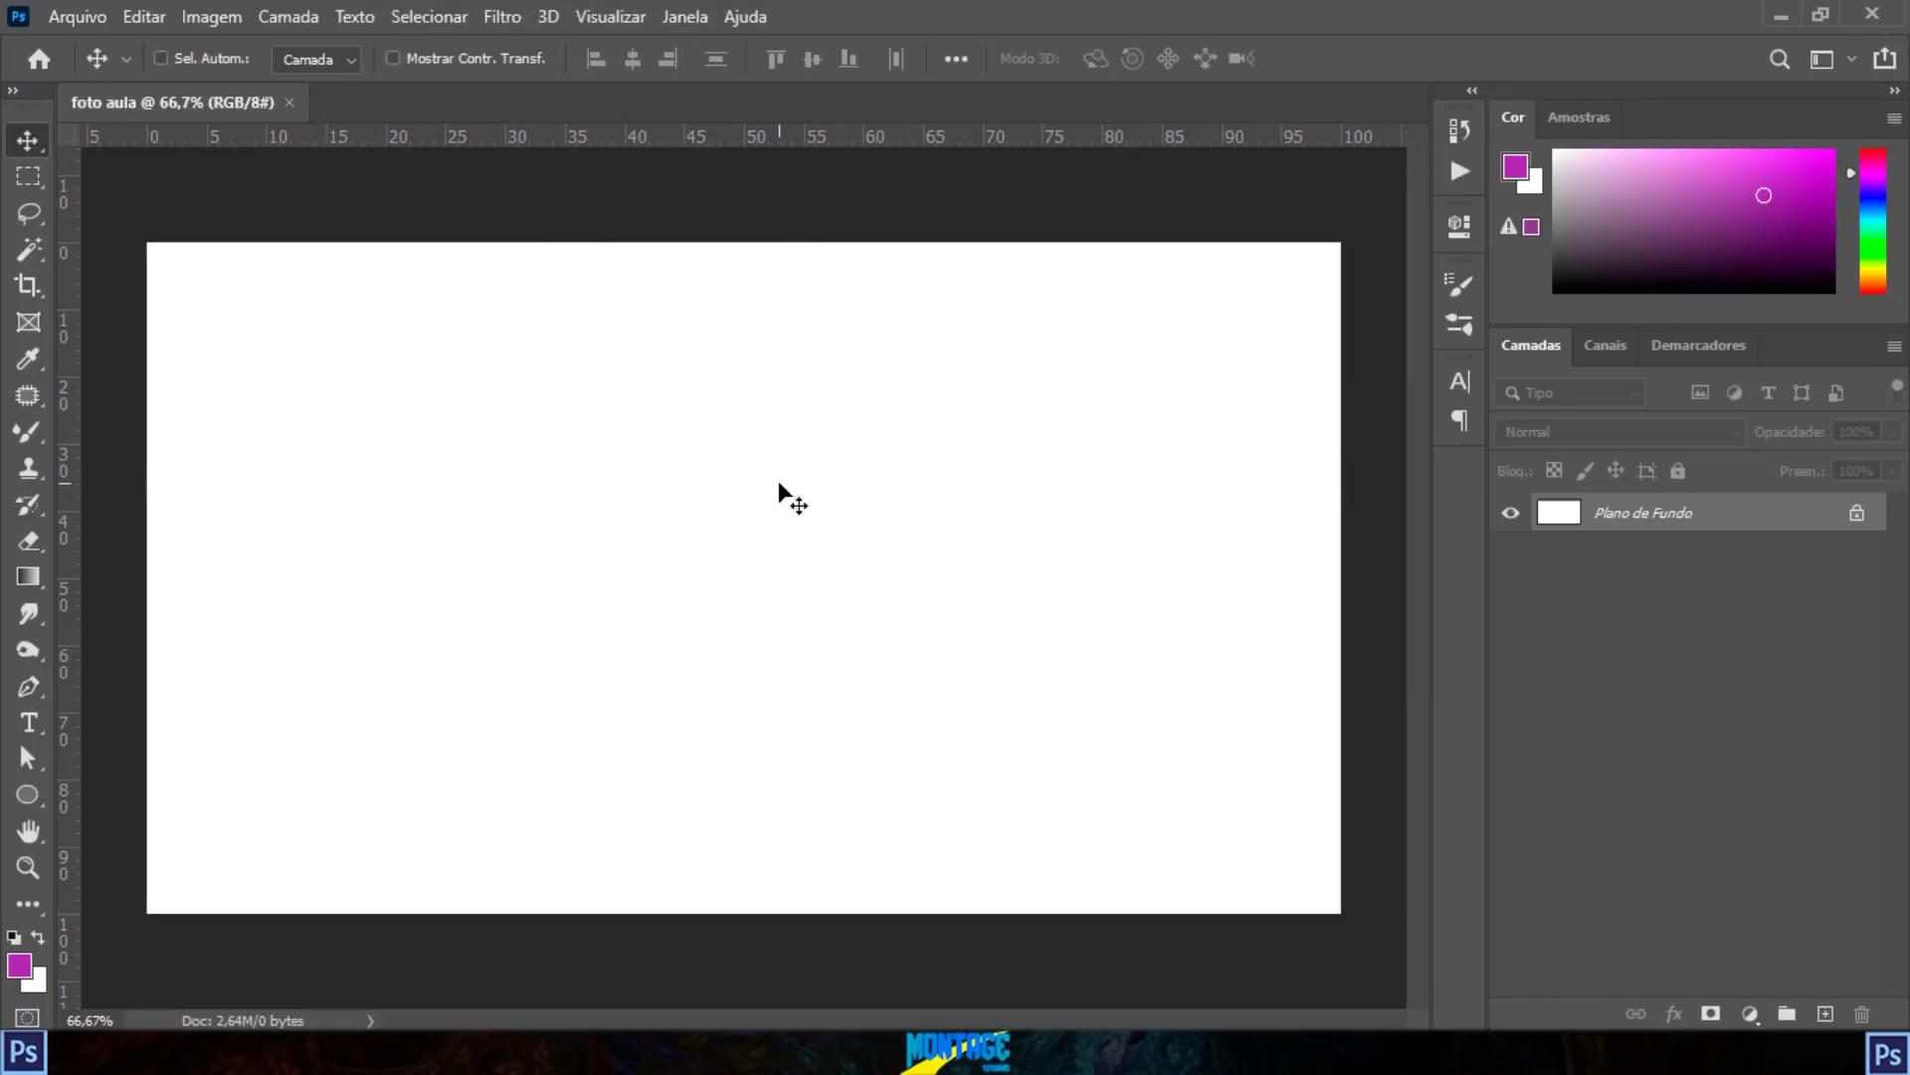
Step: Place the "homem terno" photo in the document and scale it to about 64% so it covers the whole canvas
left_click(249, 1052)
left_click_drag(1220, 361, 759, 517)
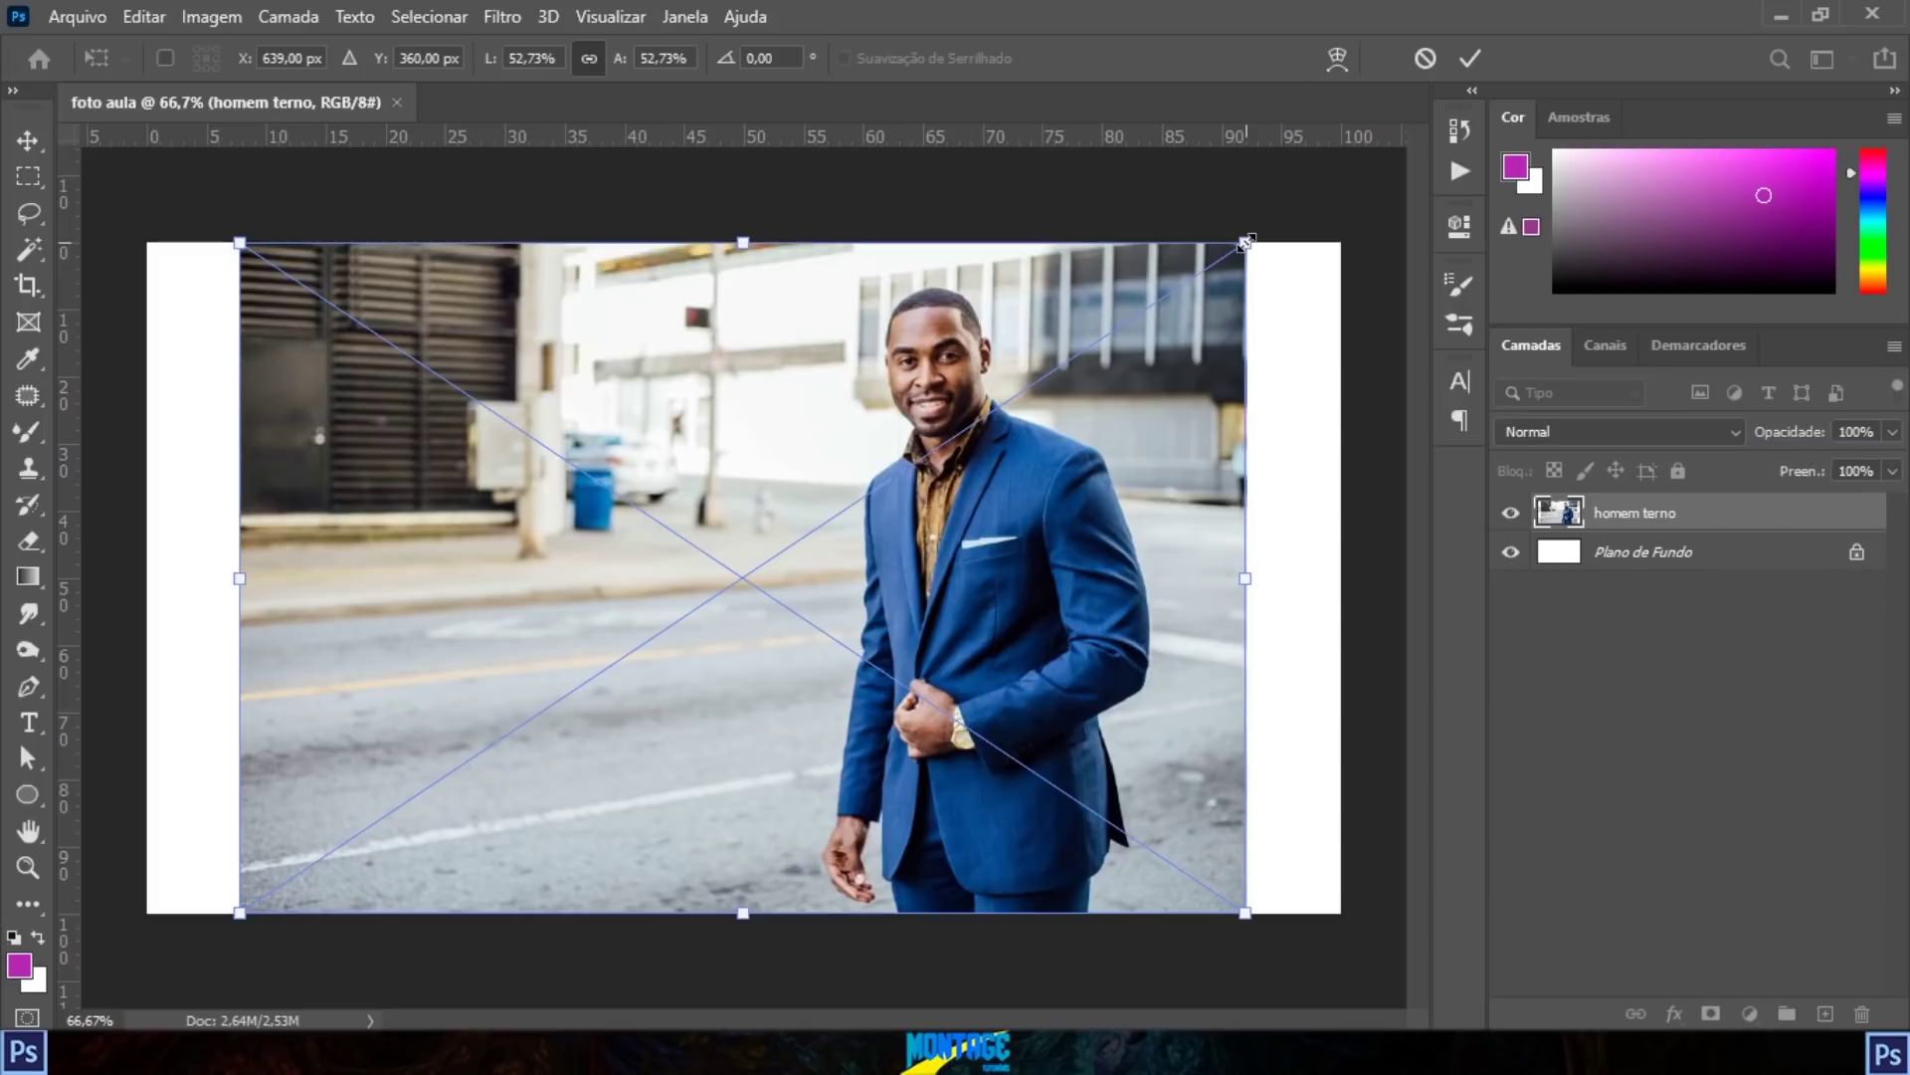
left_click_drag(1246, 240, 1352, 170)
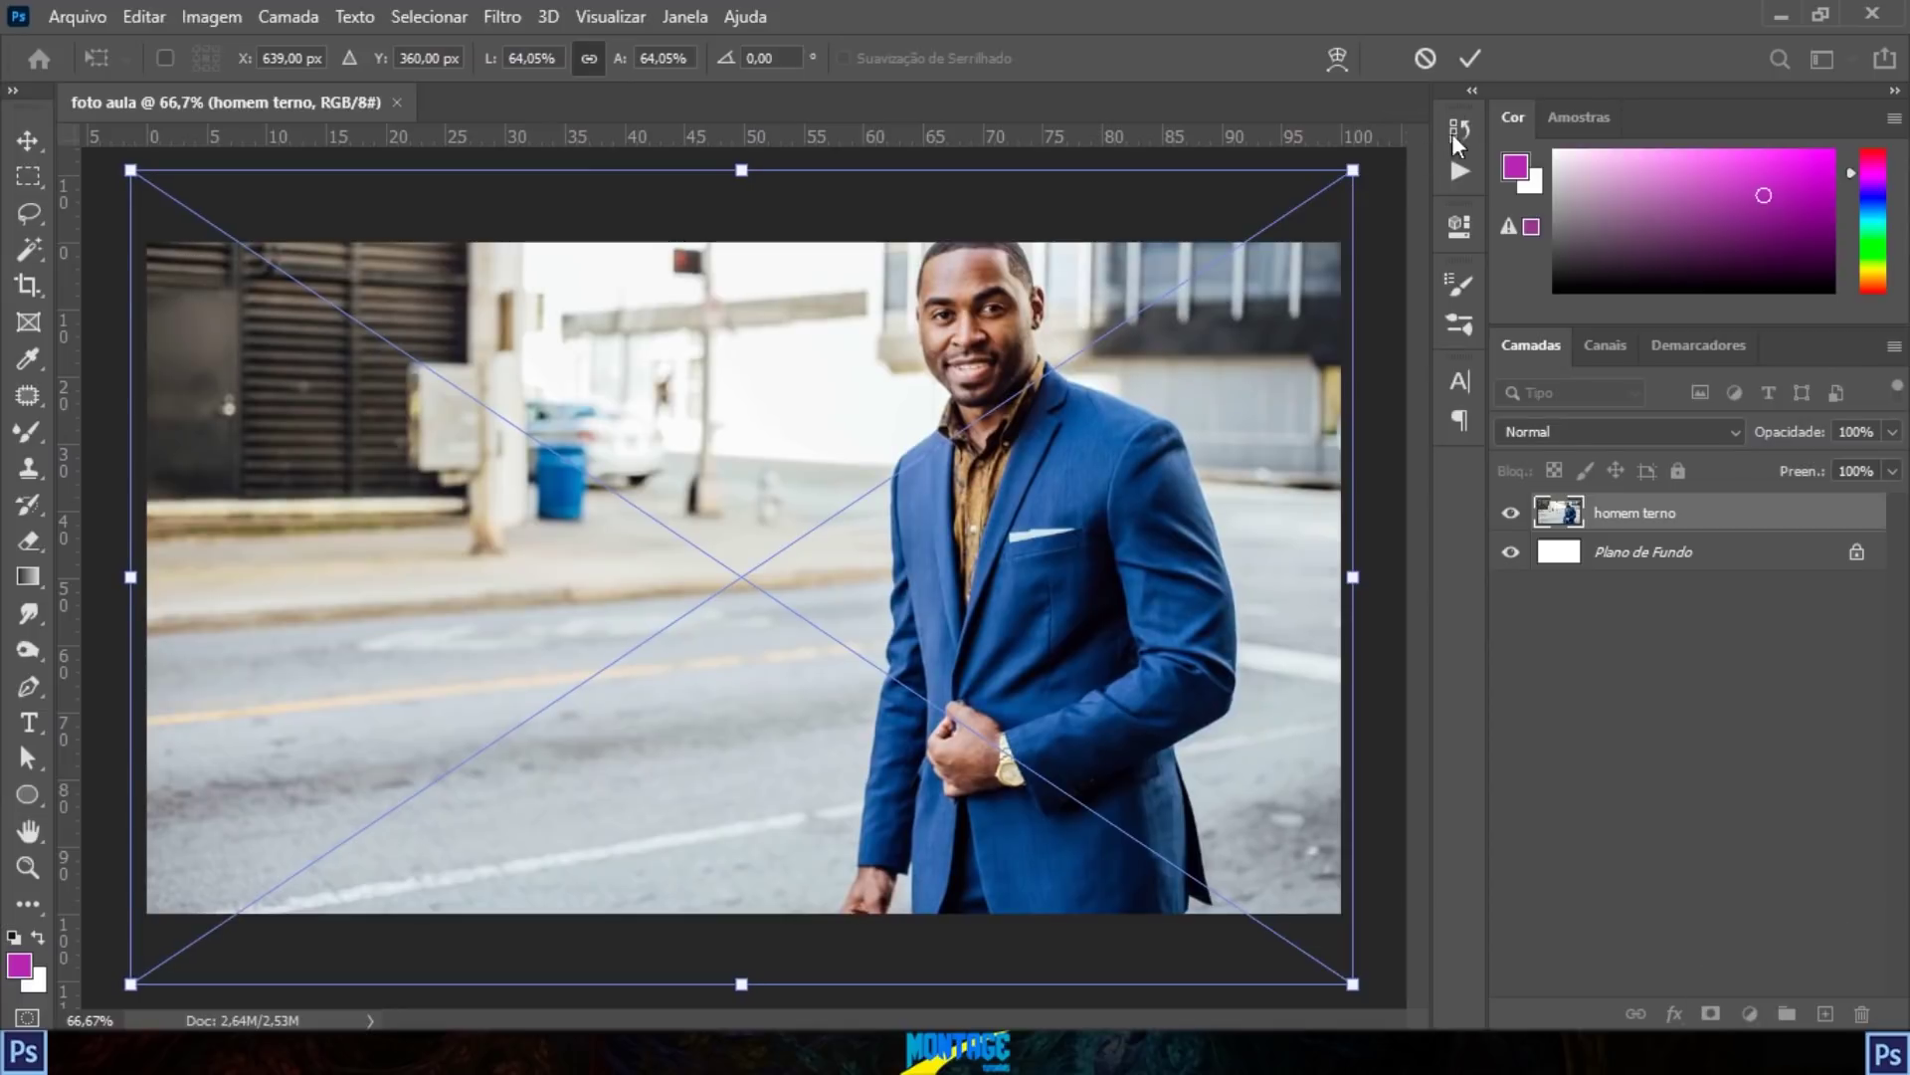
key("Return")
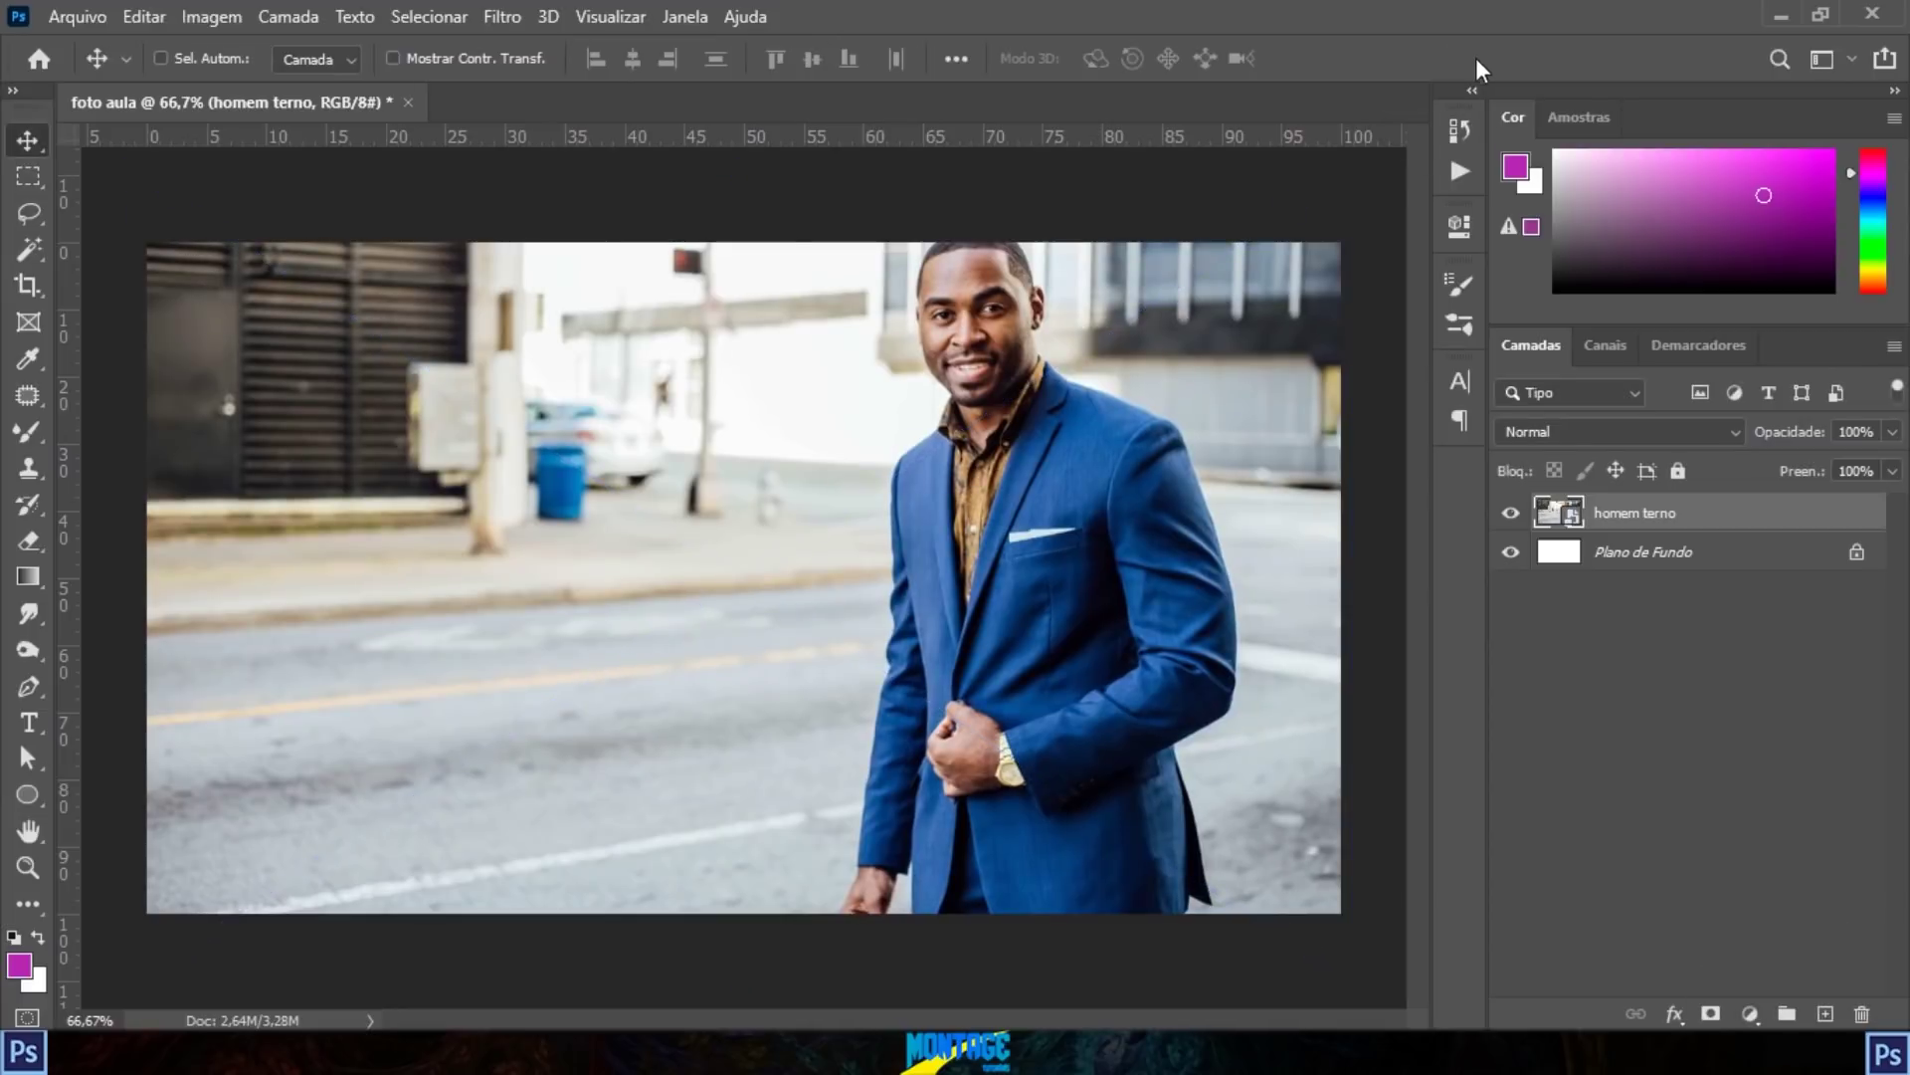
Step: Move the "homem terno" photo down so the man's whole head fits inside the canvas
left_click_drag(971, 358, 971, 421)
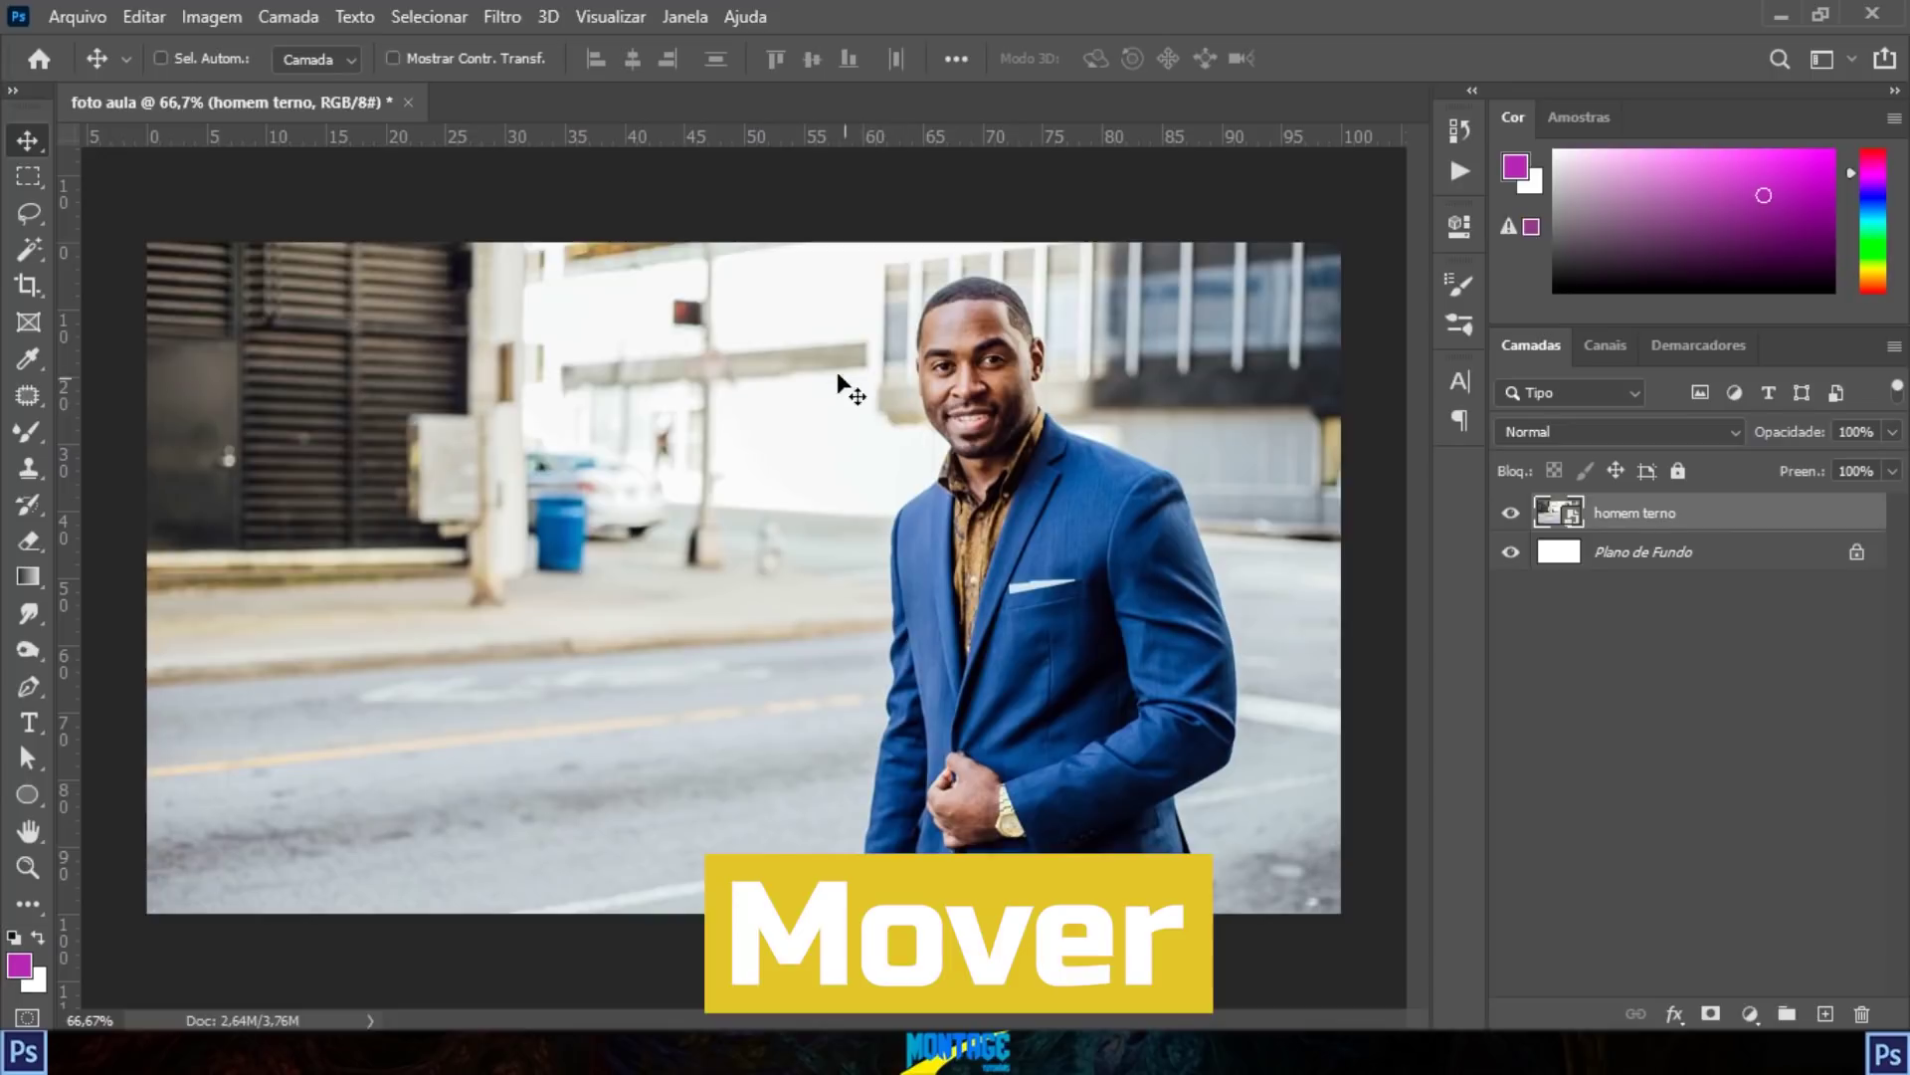
mouse_move(973, 411)
left_mouse_down()
mouse_move(927, 410)
mouse_move(961, 409)
left_mouse_up()
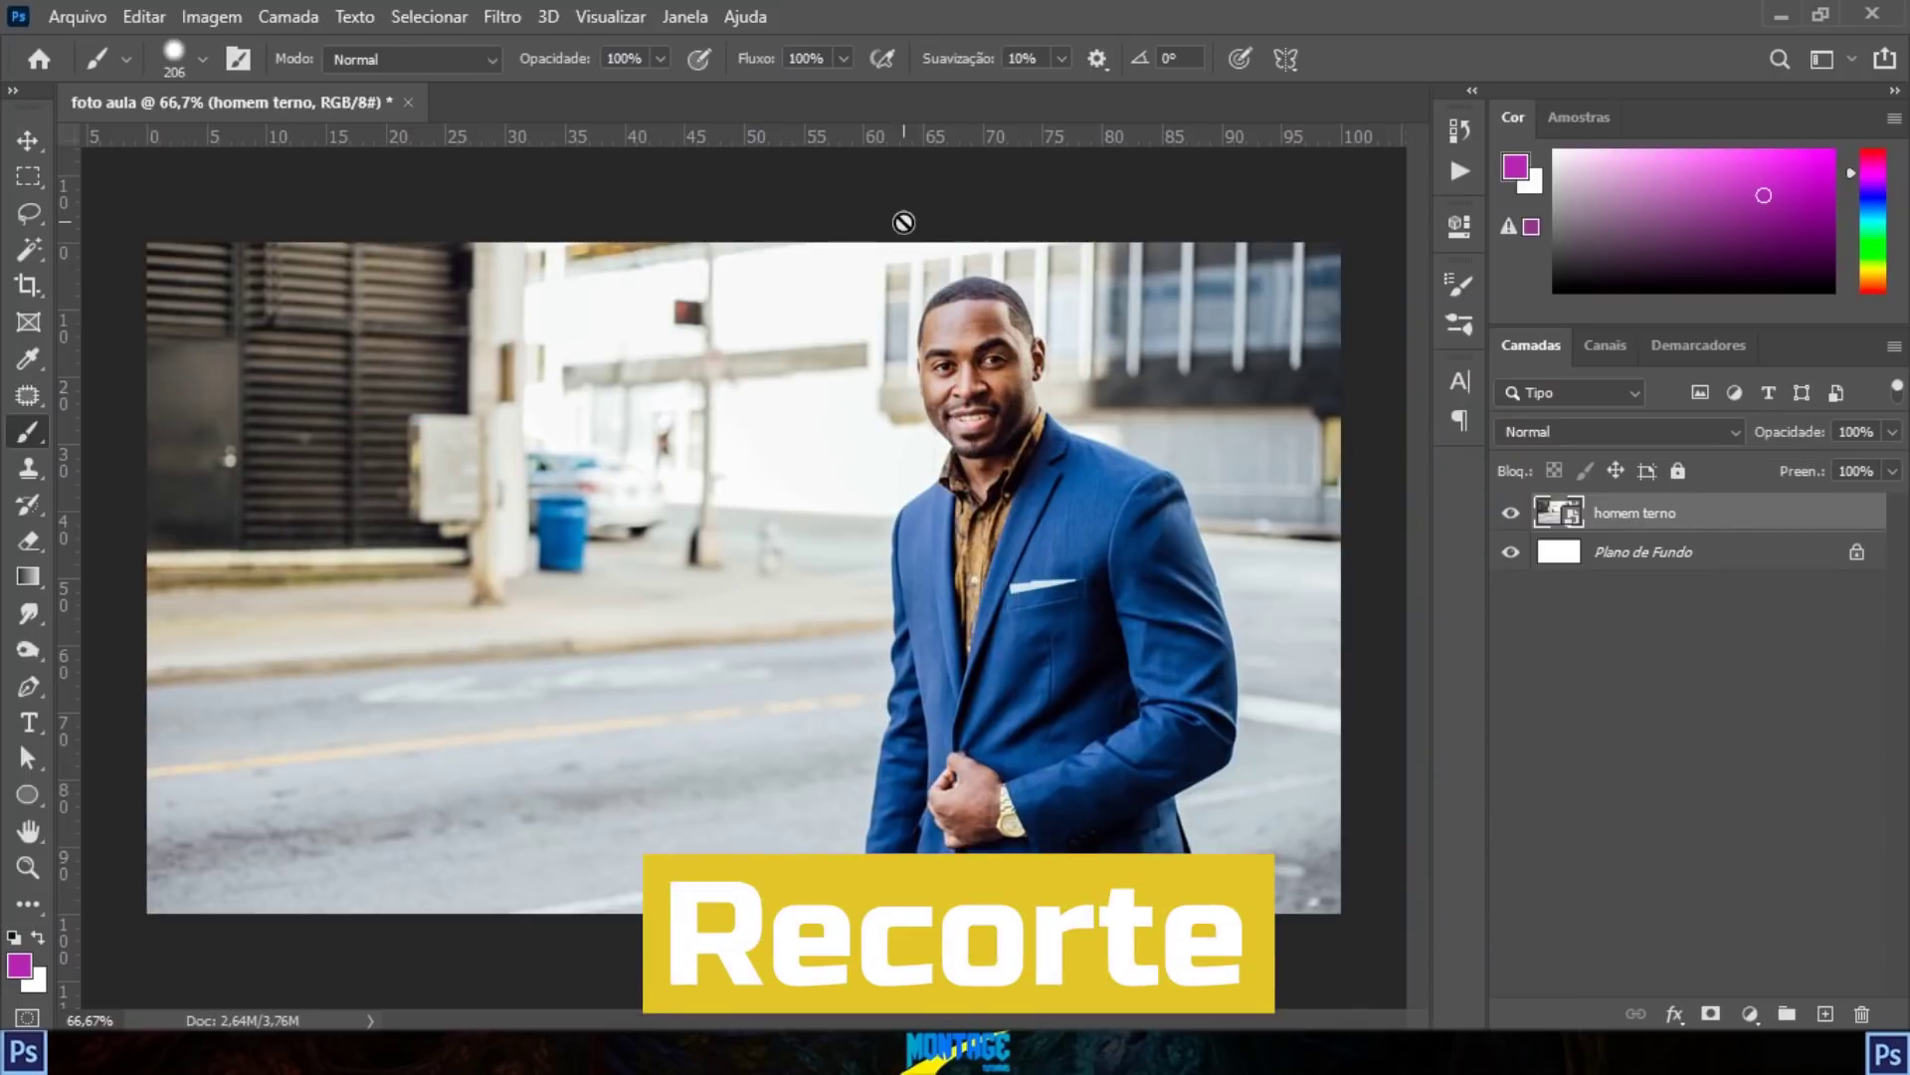
key("v")
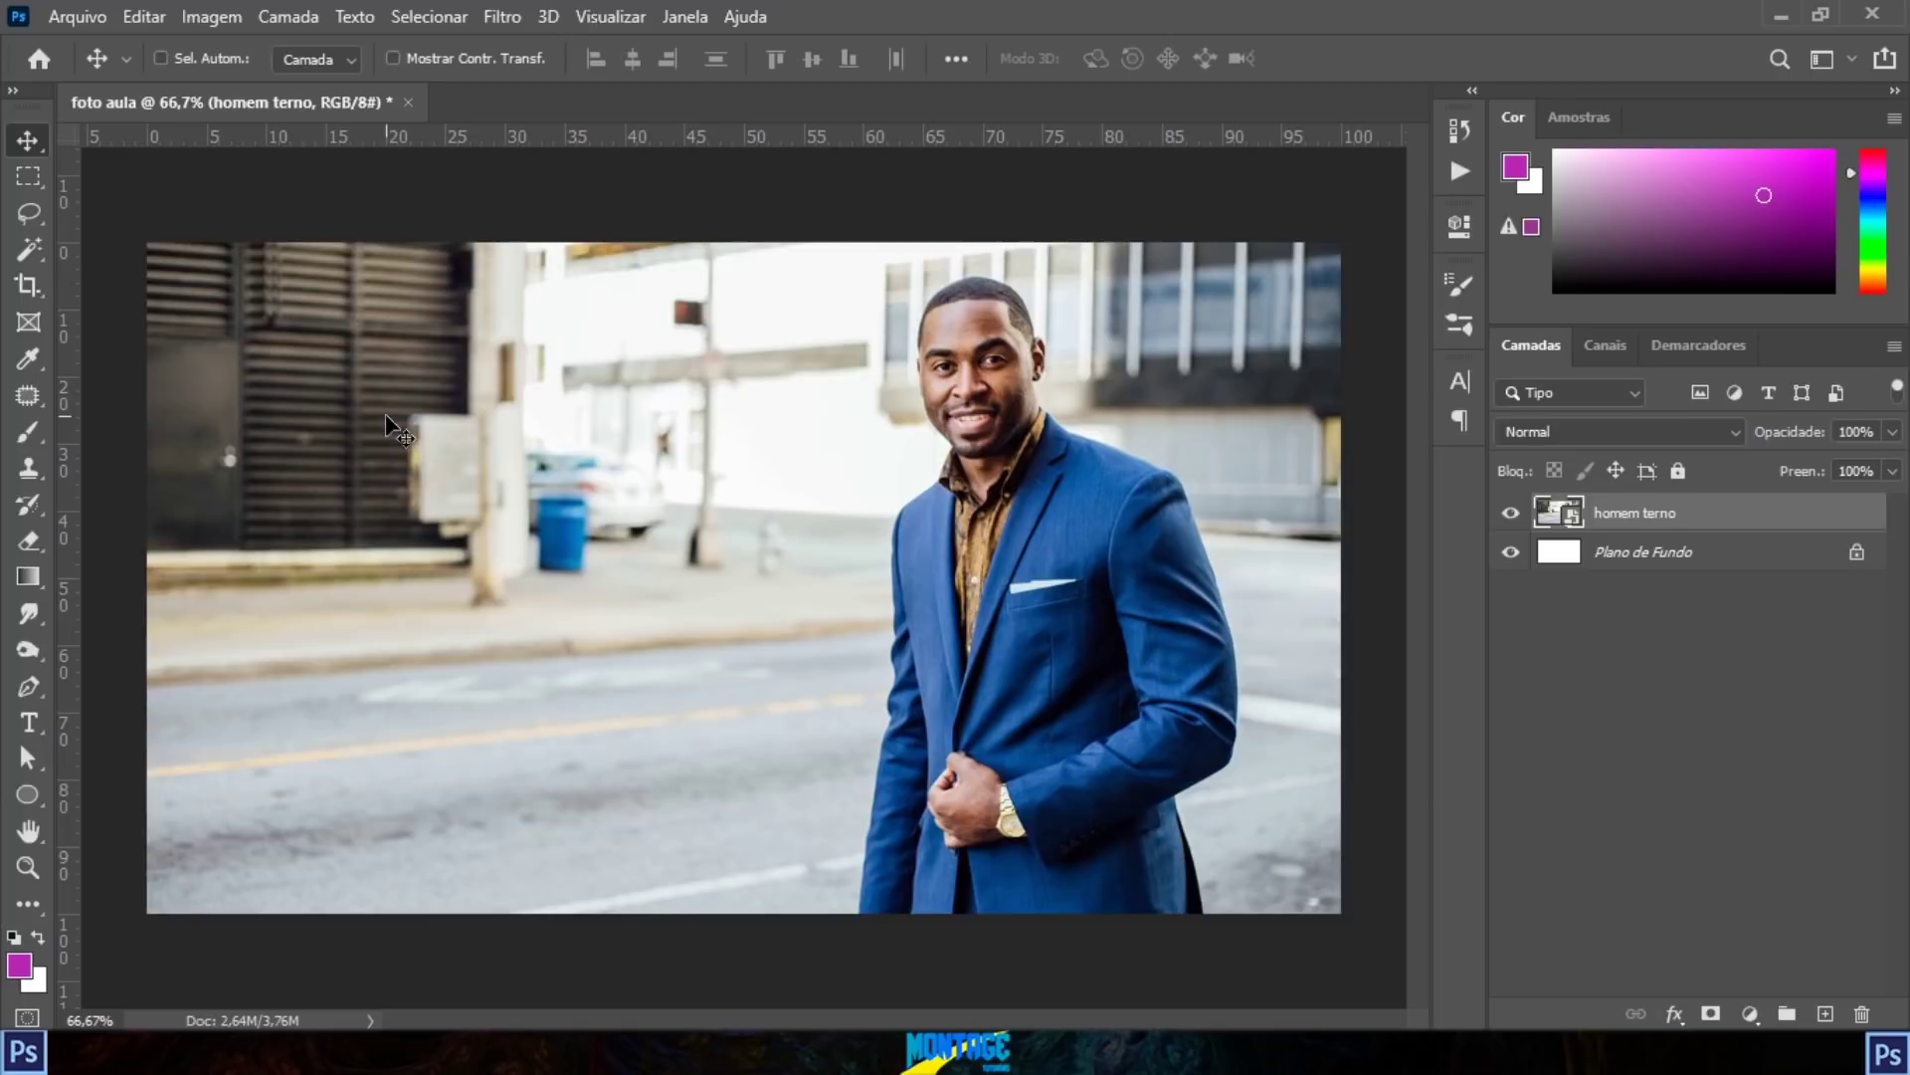
key("ctrl")
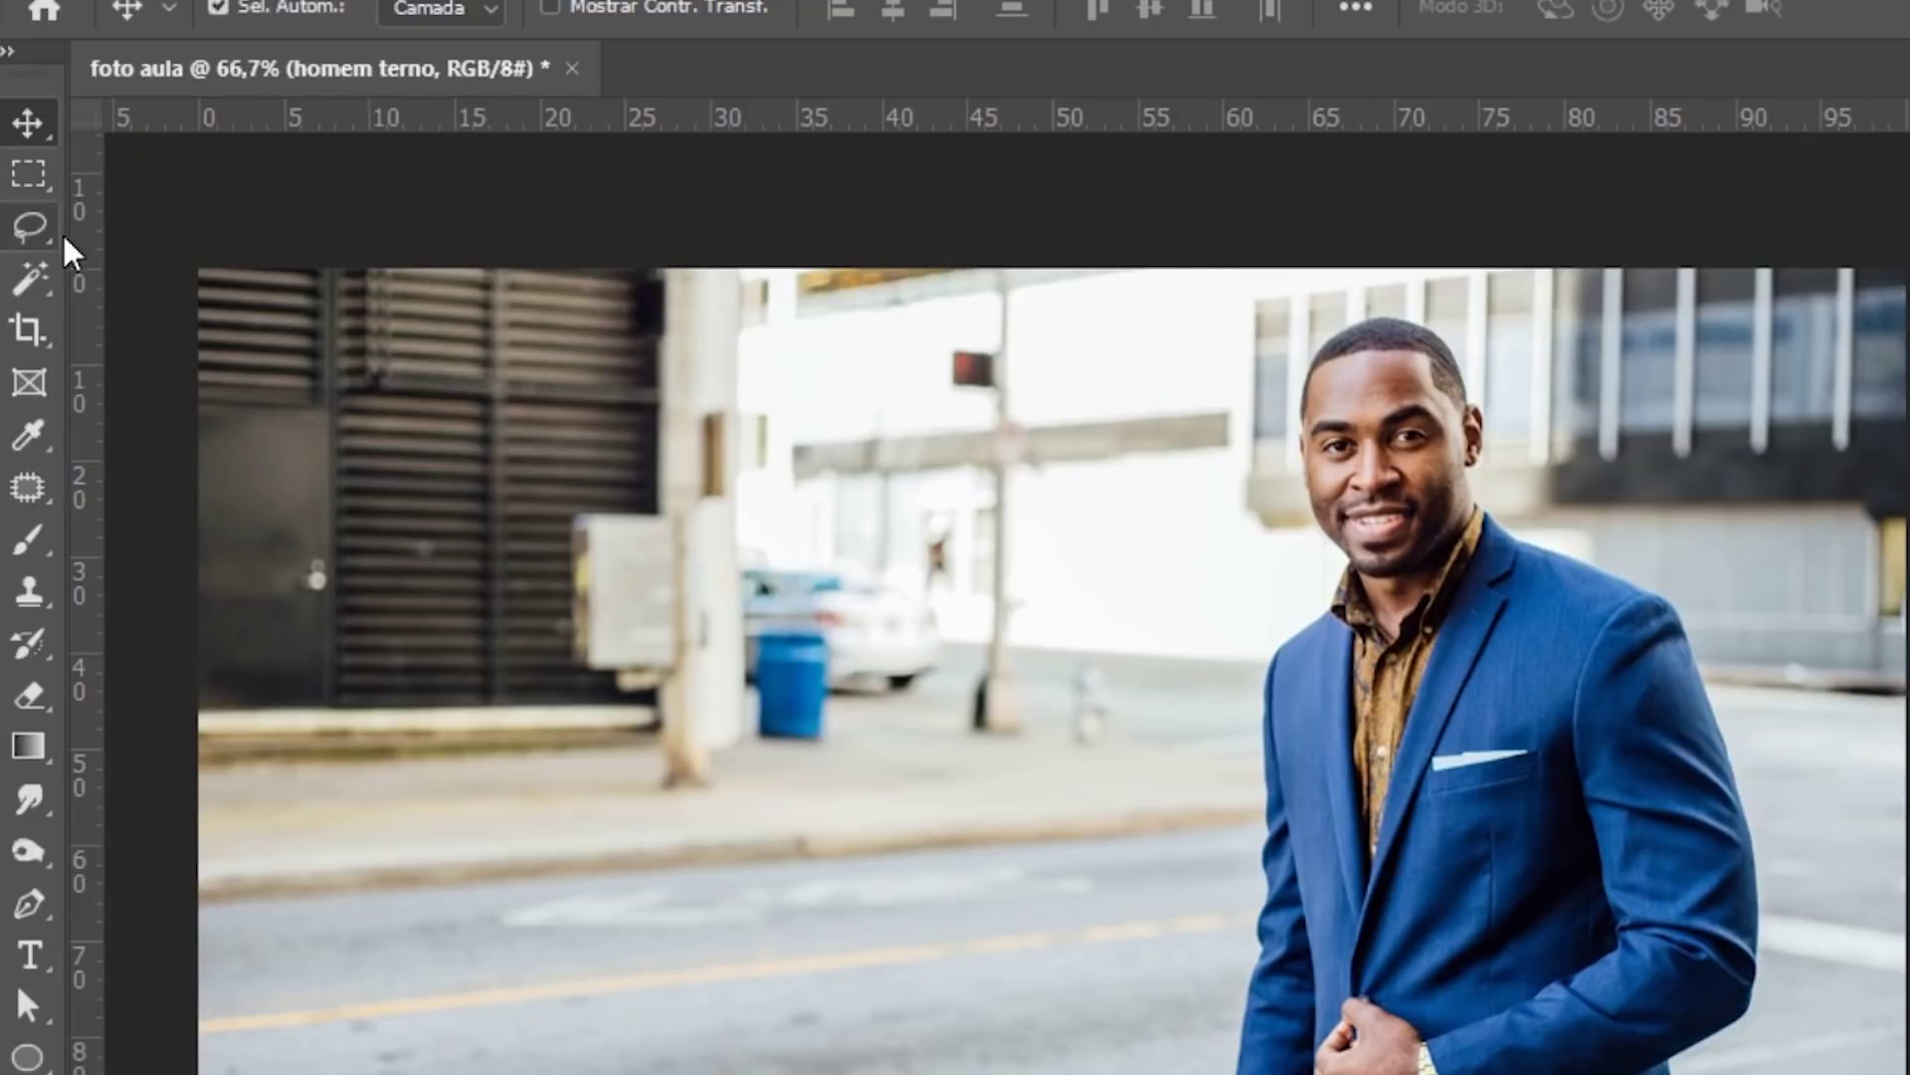
key("ctrl")
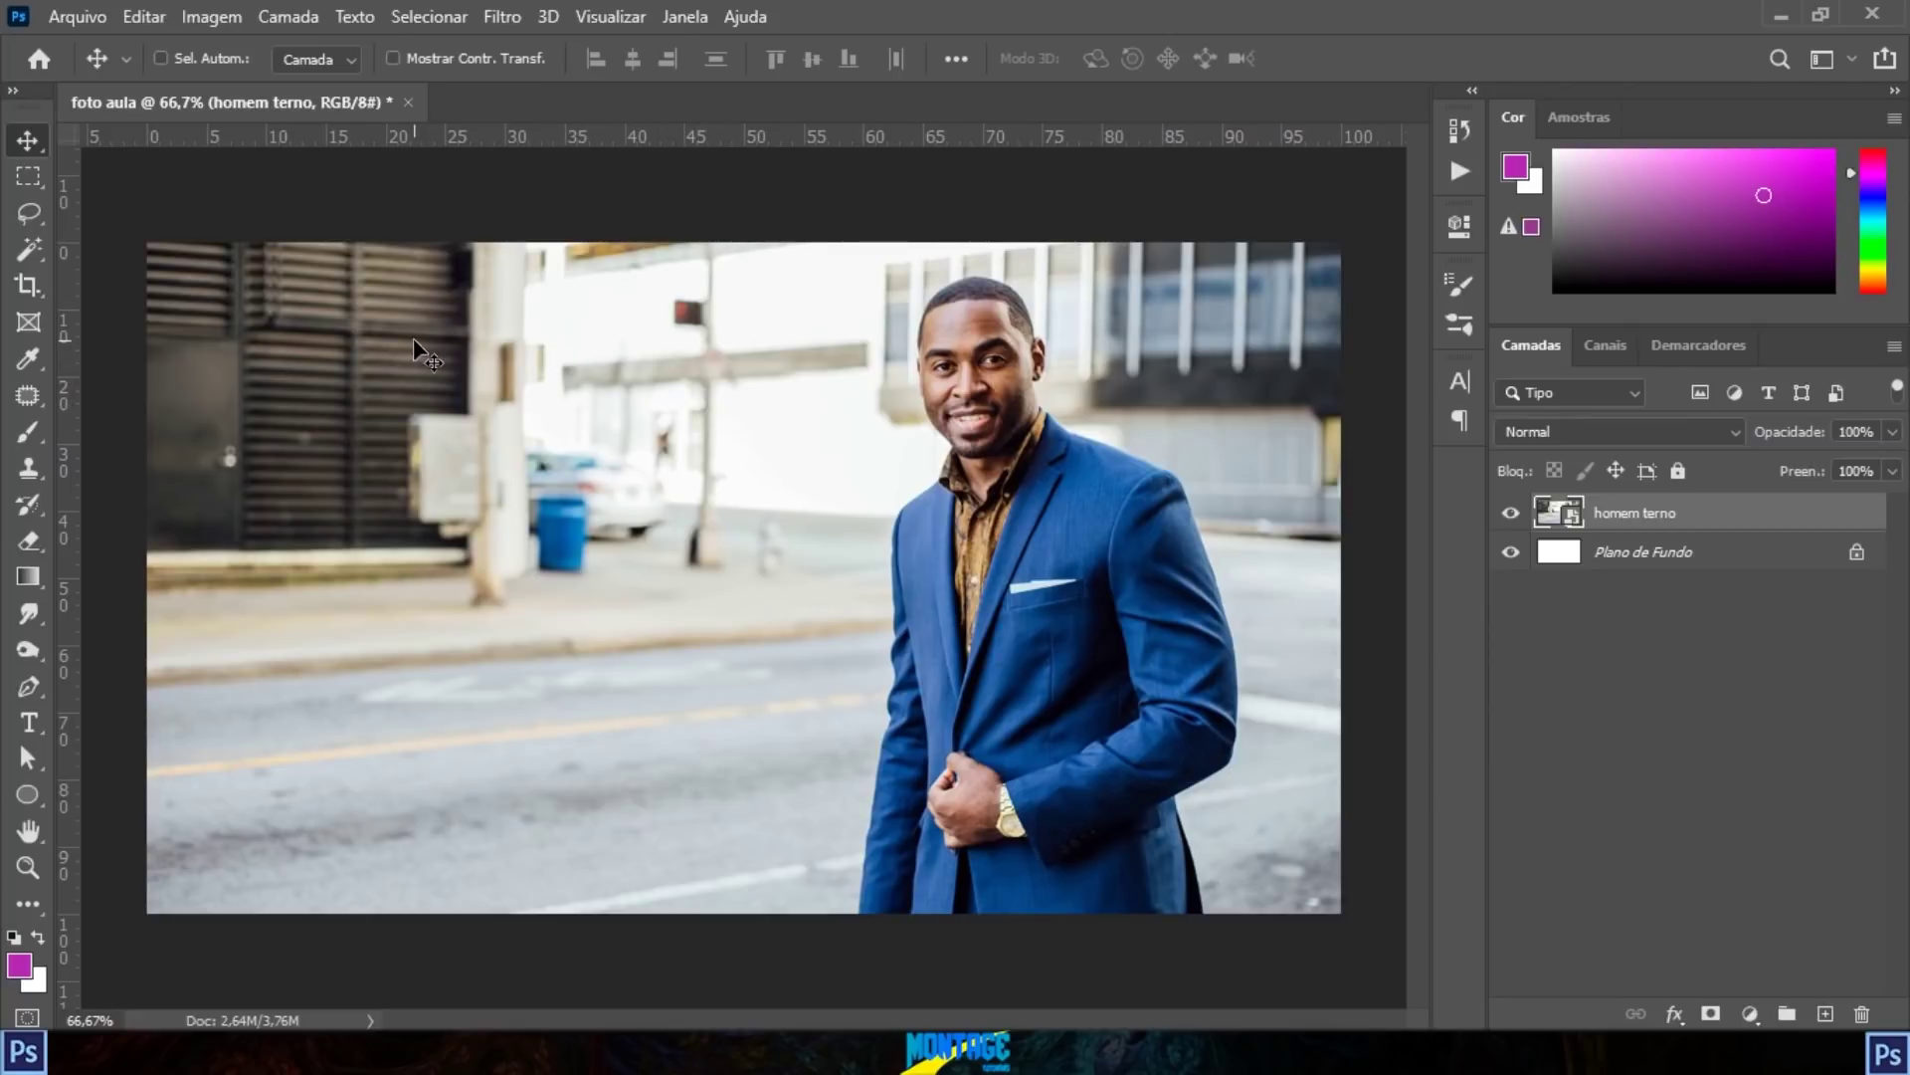
key("ctrl+1")
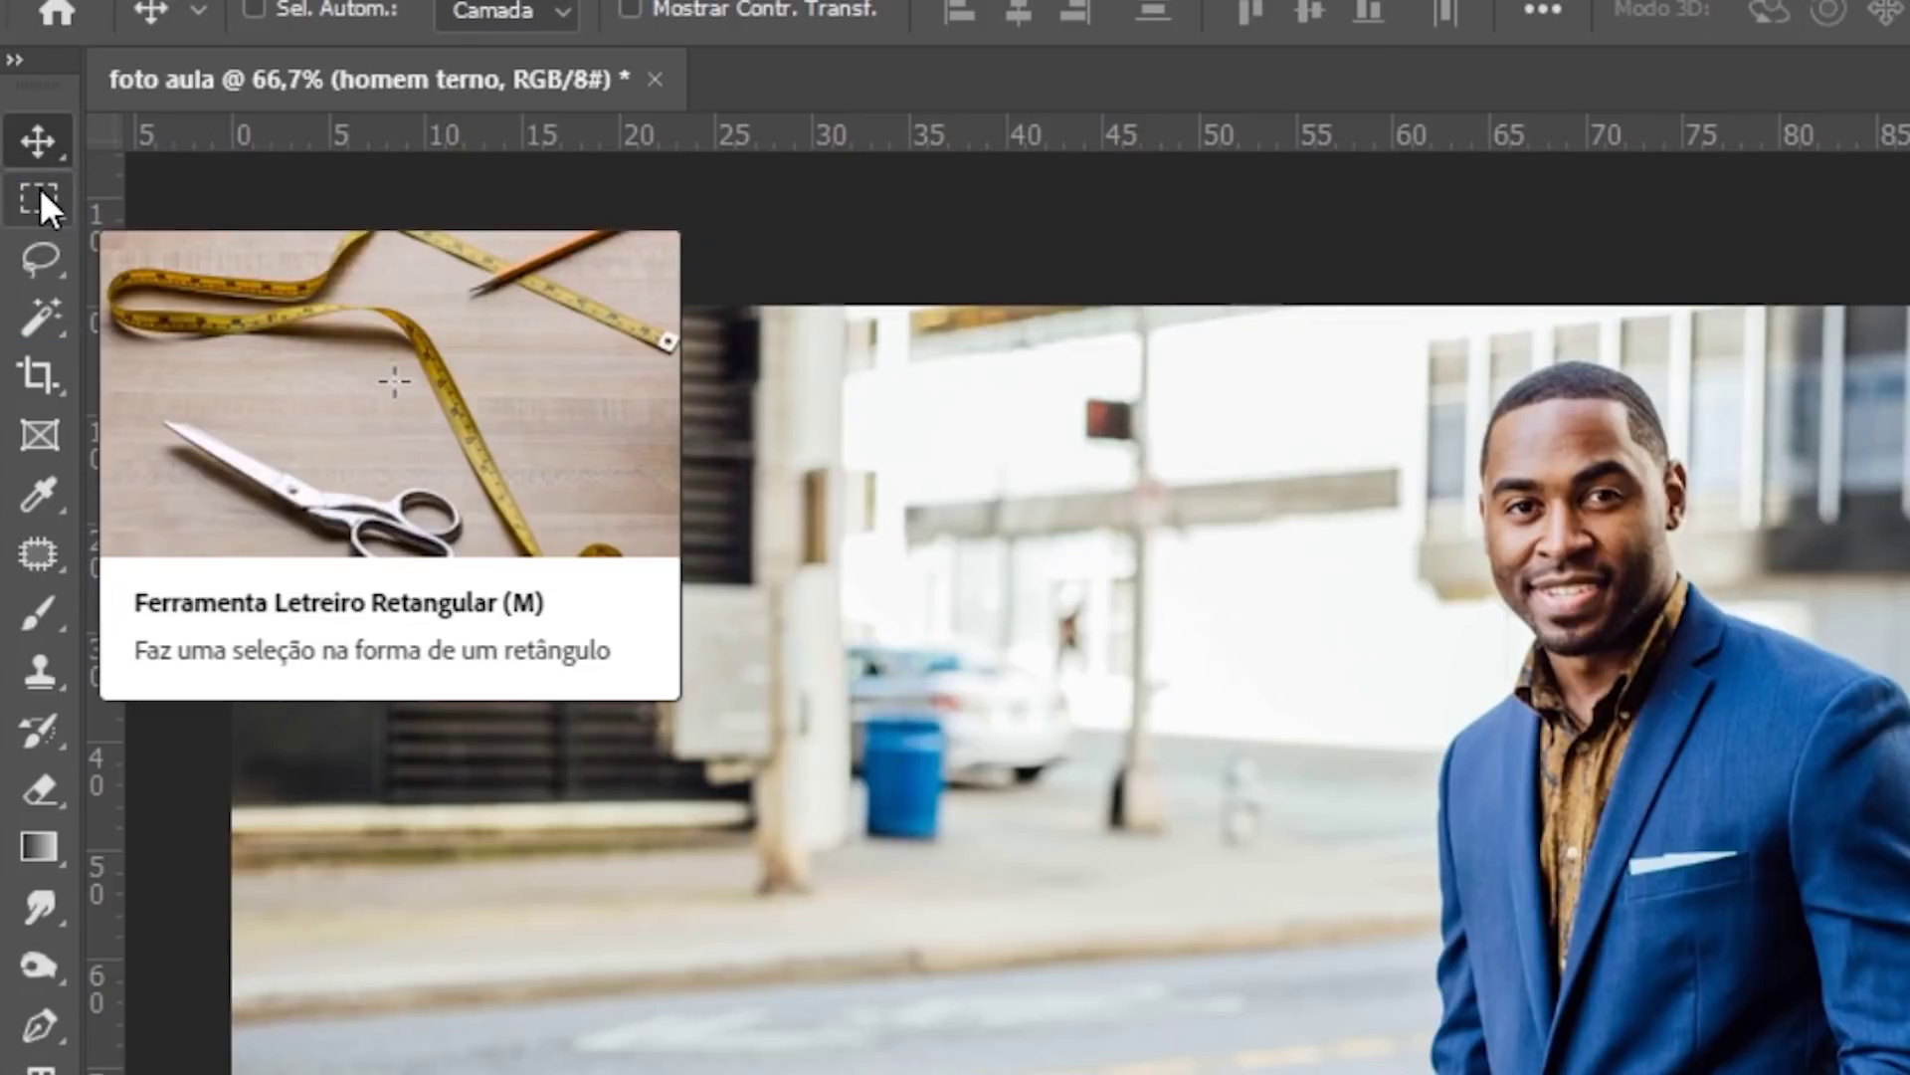
Step: Draw a rectangular marquee over most of the photo, and replace it with a smaller new selection over the dark door and blue bin
left_click(41, 192)
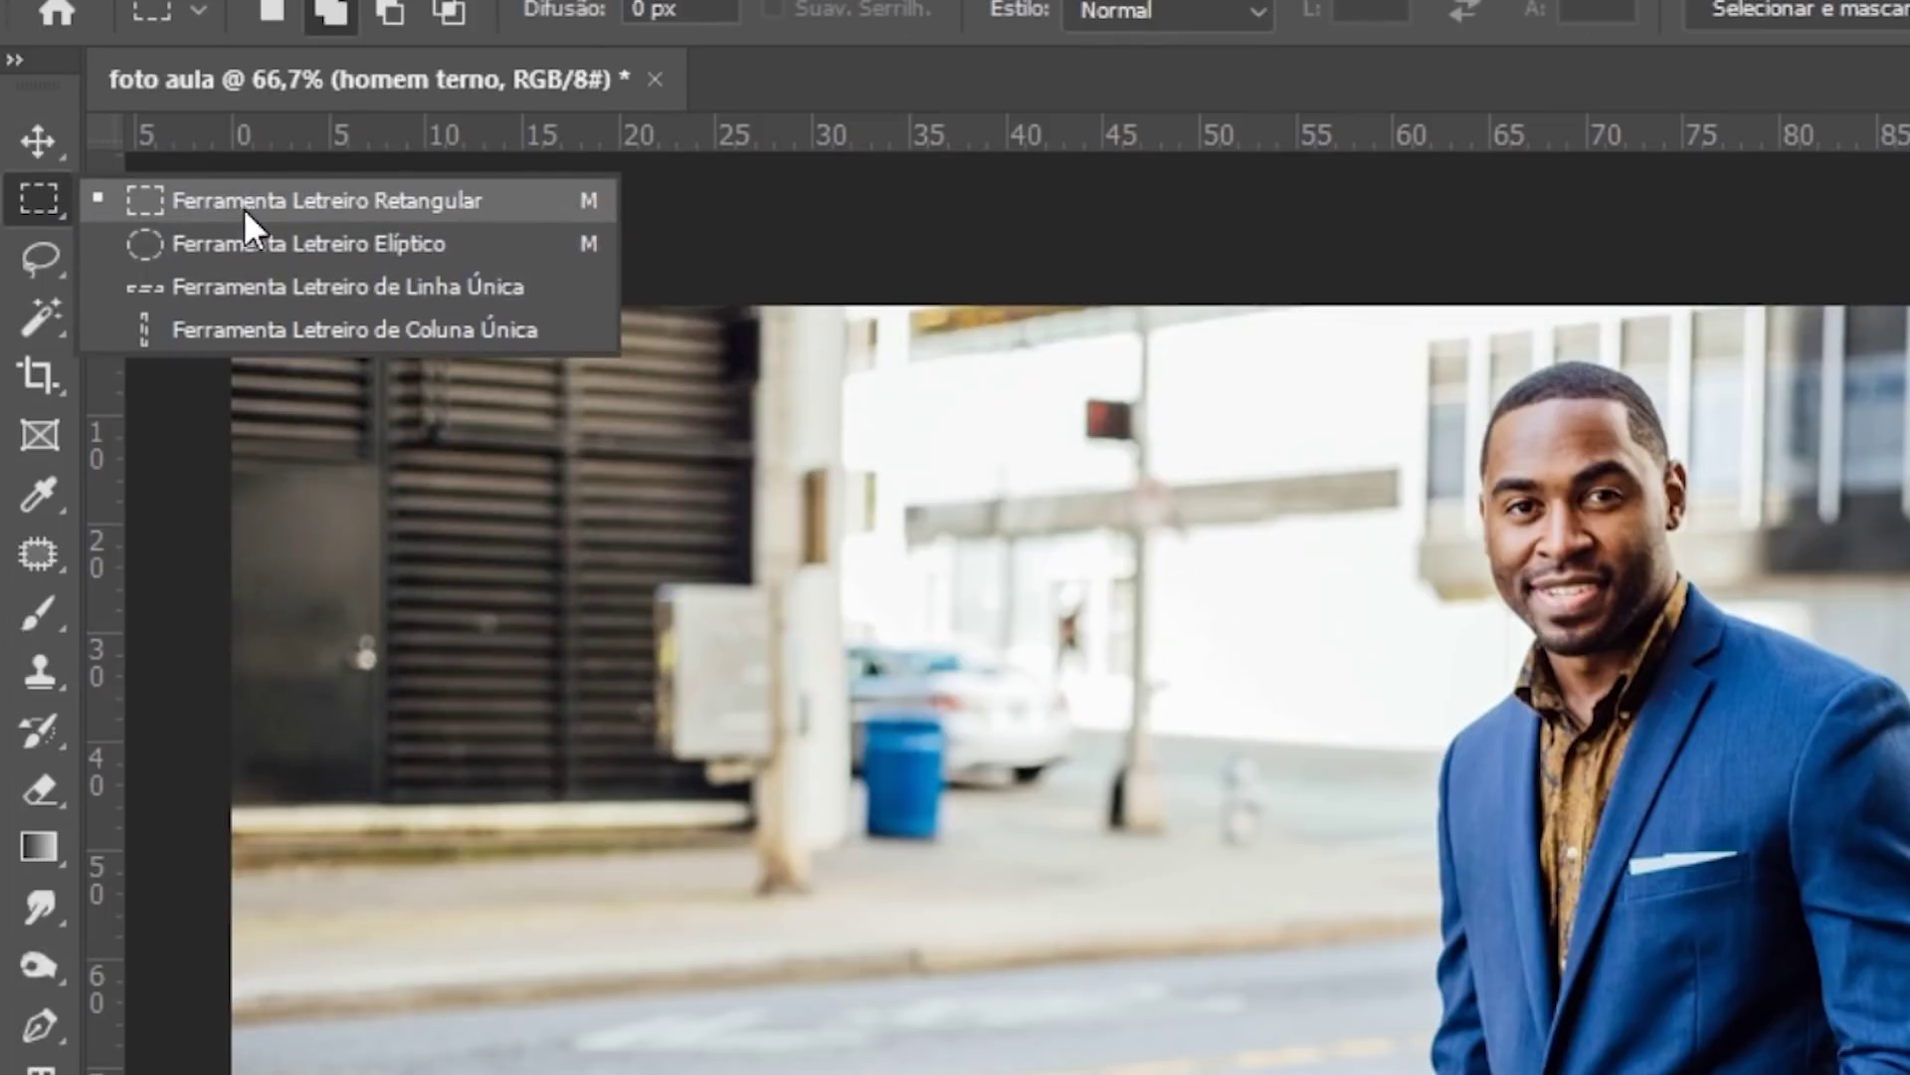
left_click(348, 205)
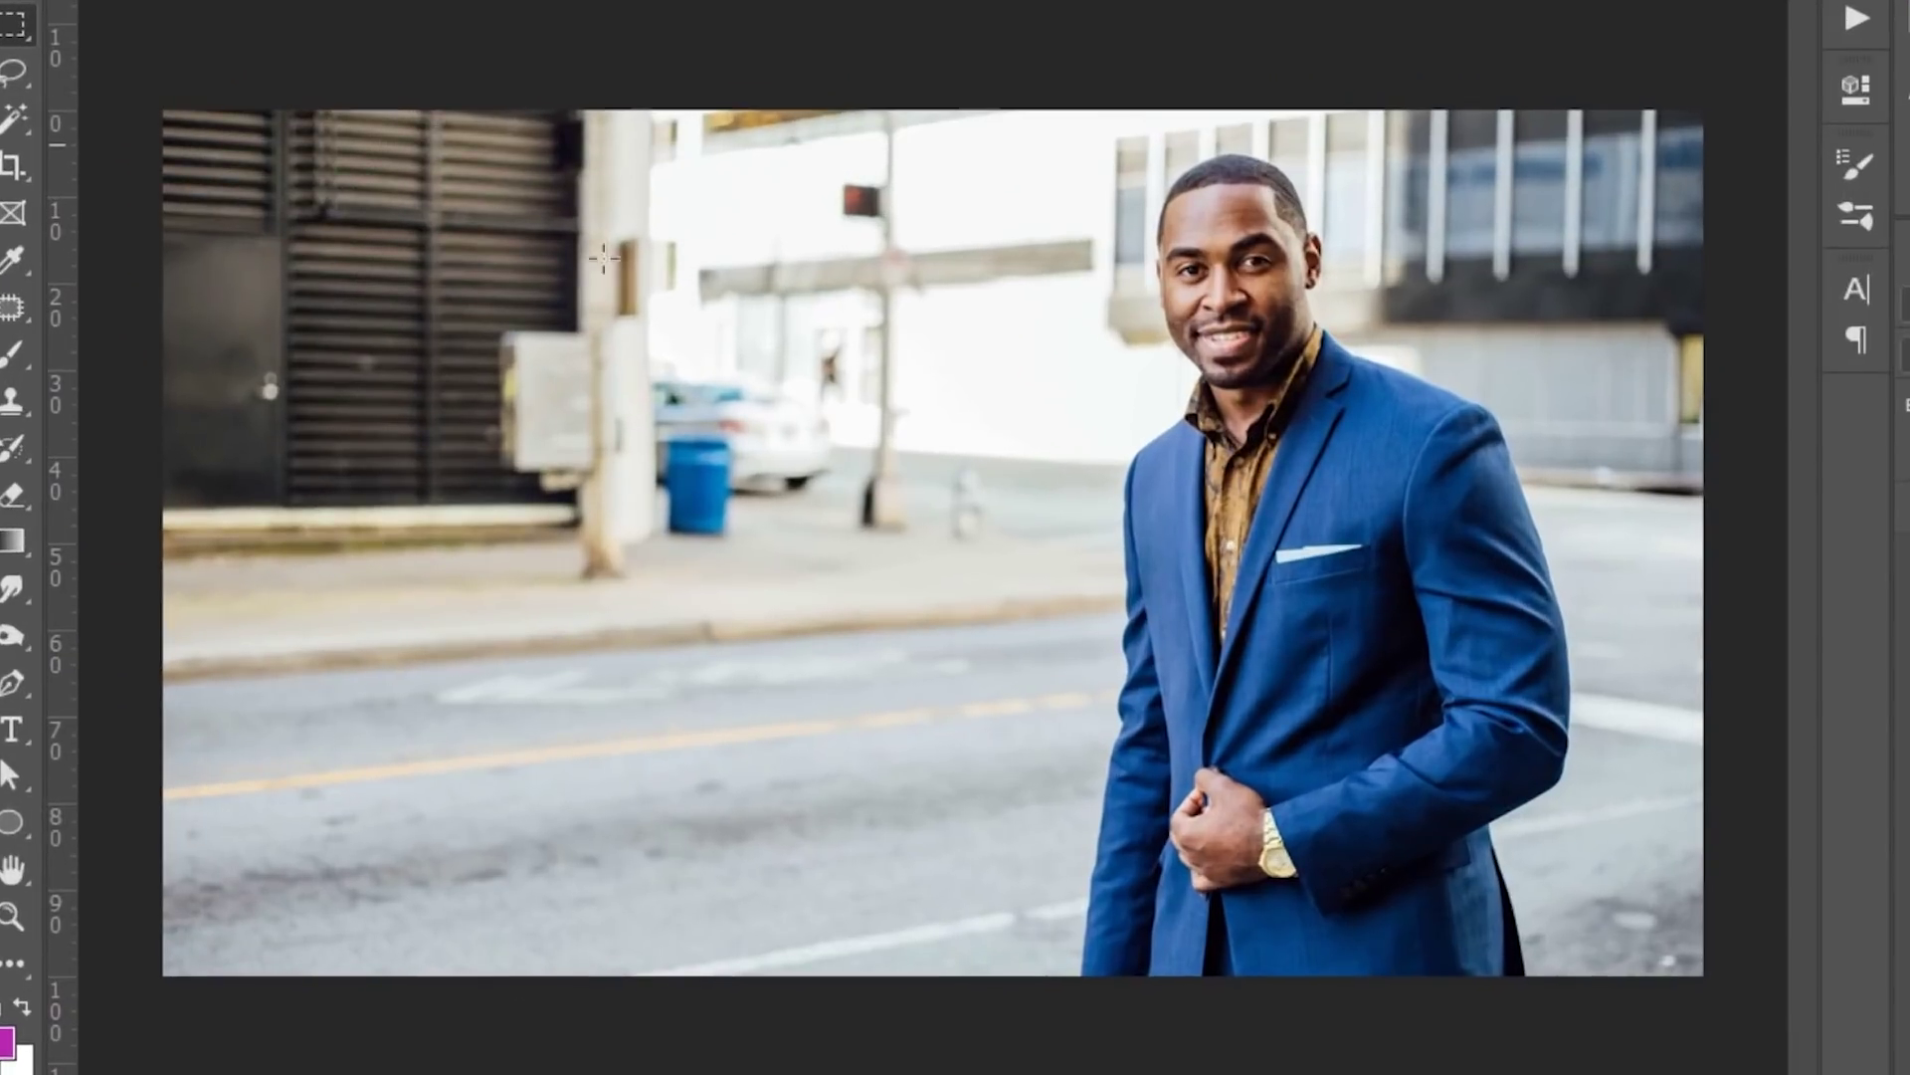
left_click_drag(434, 143, 1589, 879)
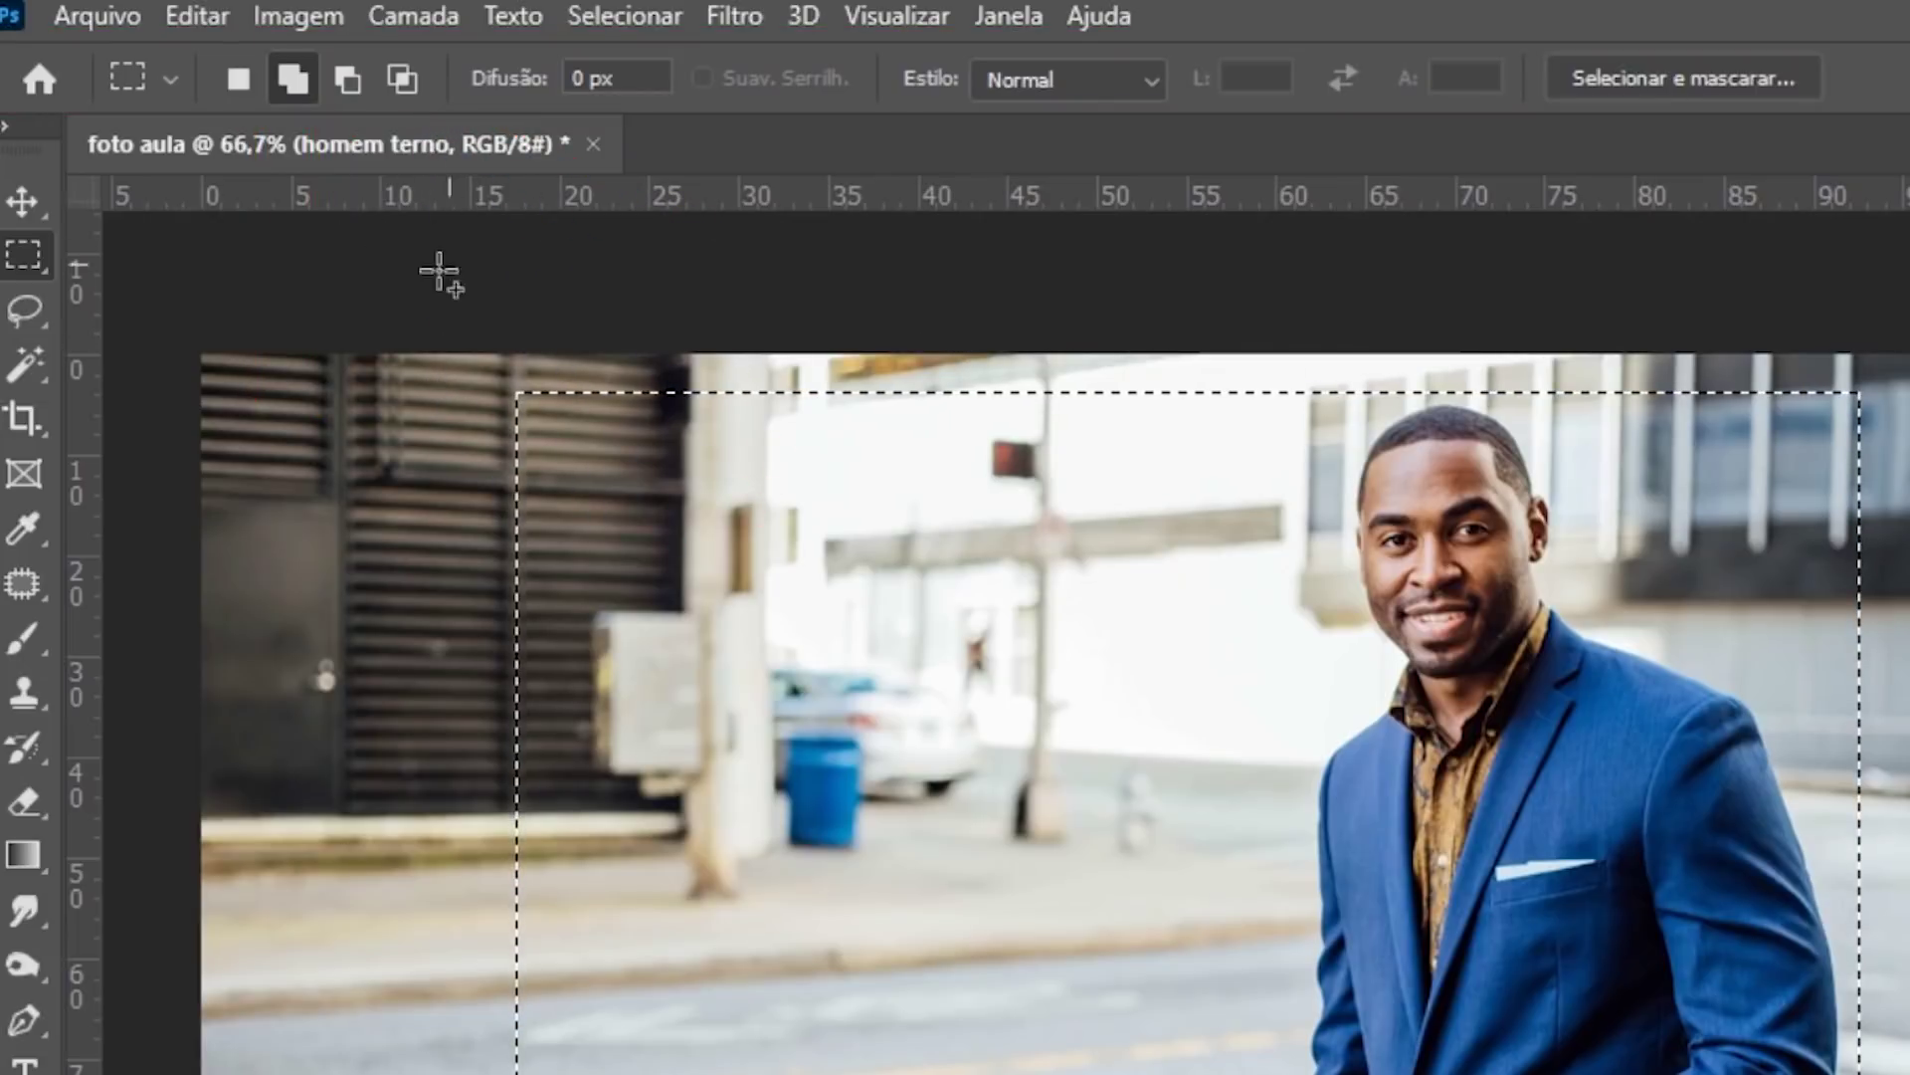
left_click(235, 81)
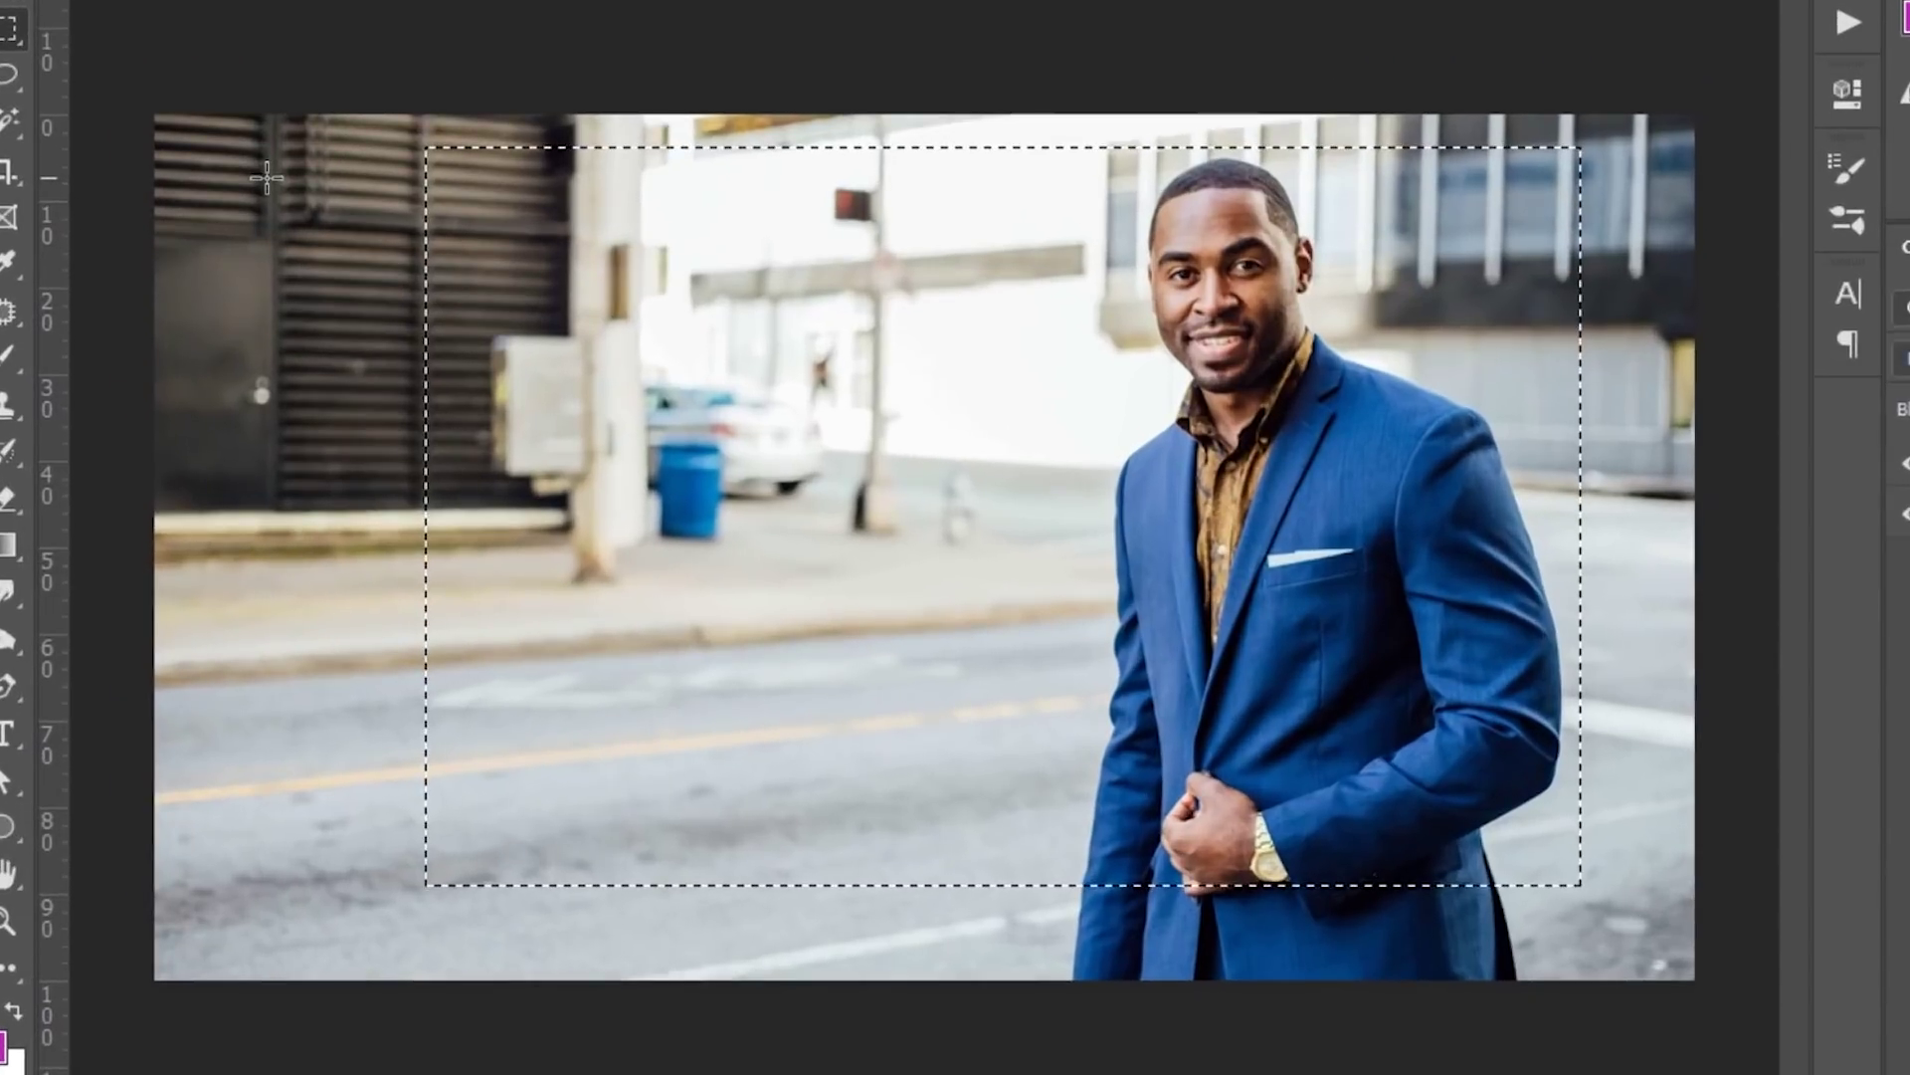
left_click_drag(265, 178, 733, 560)
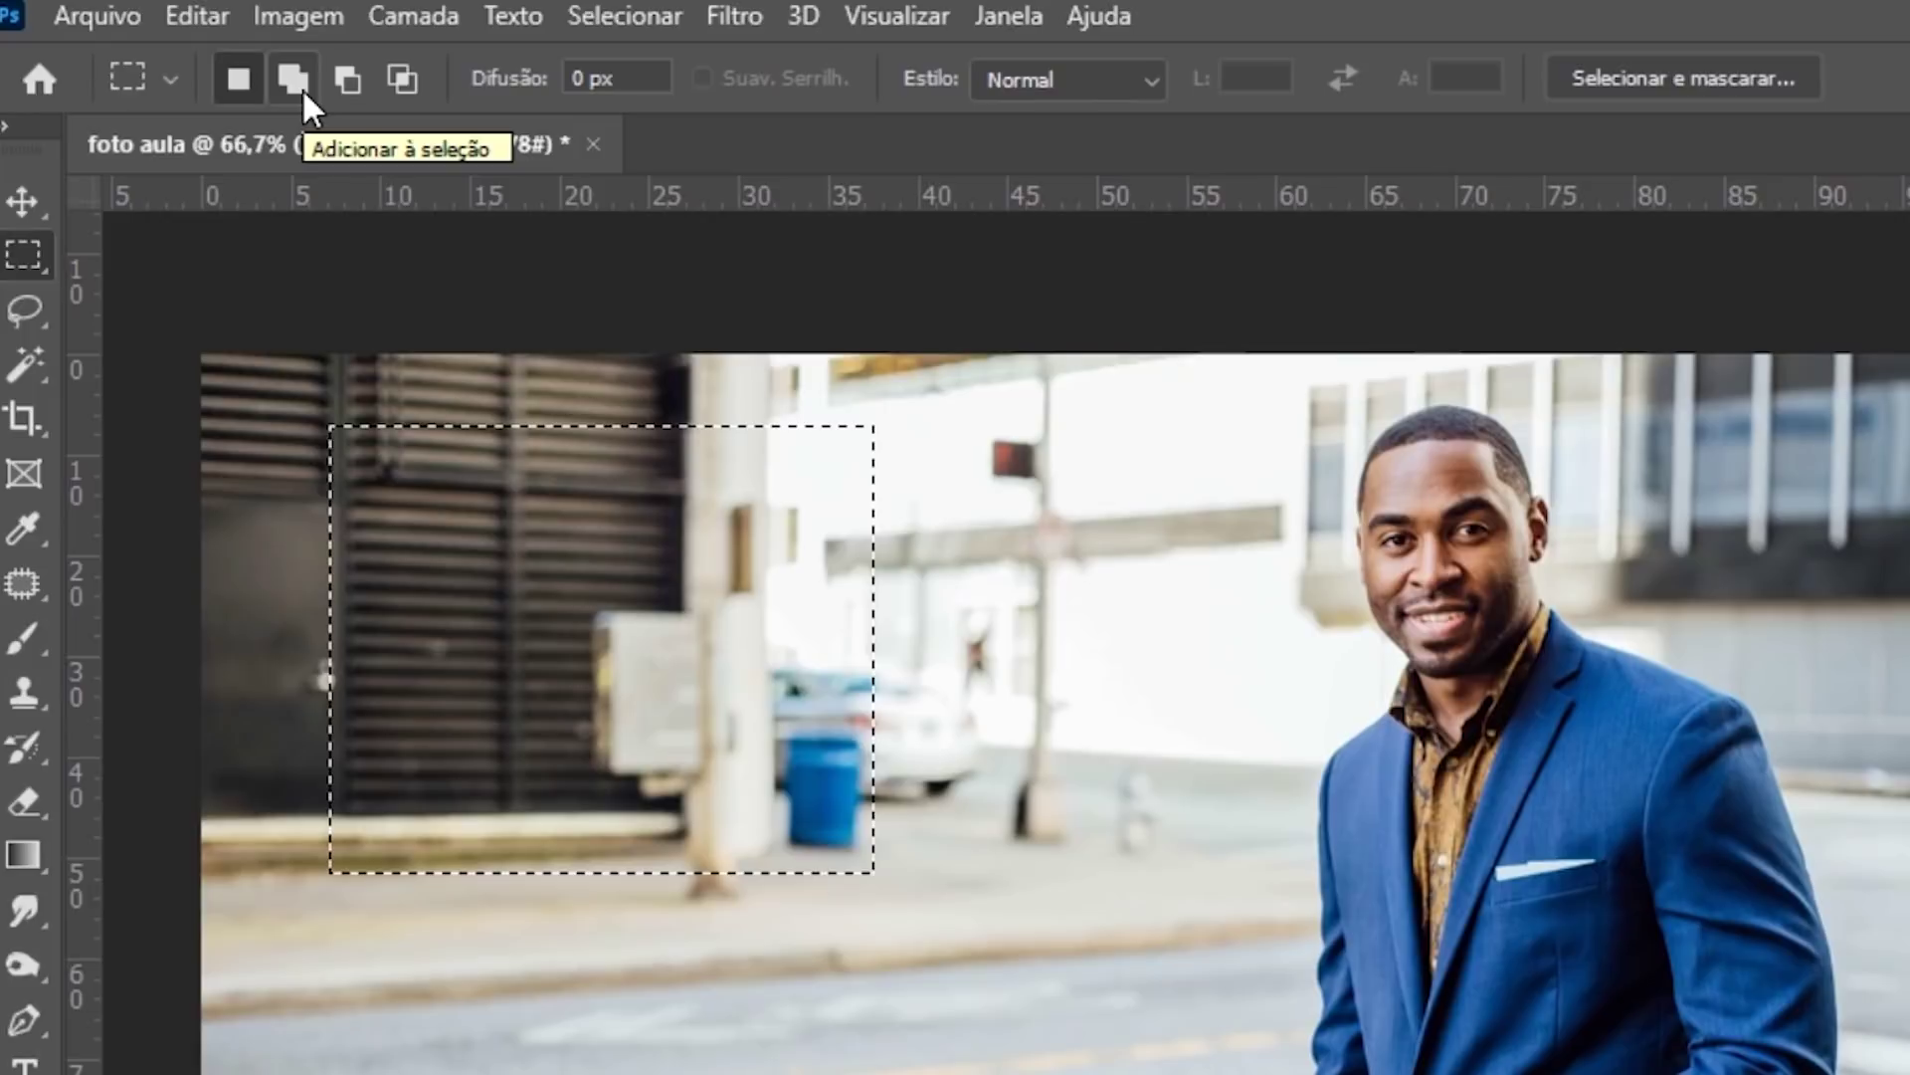
Step: Add four more rectangles to the selection, over the street post, the man's shoulder and two areas of the road
left_click(301, 88)
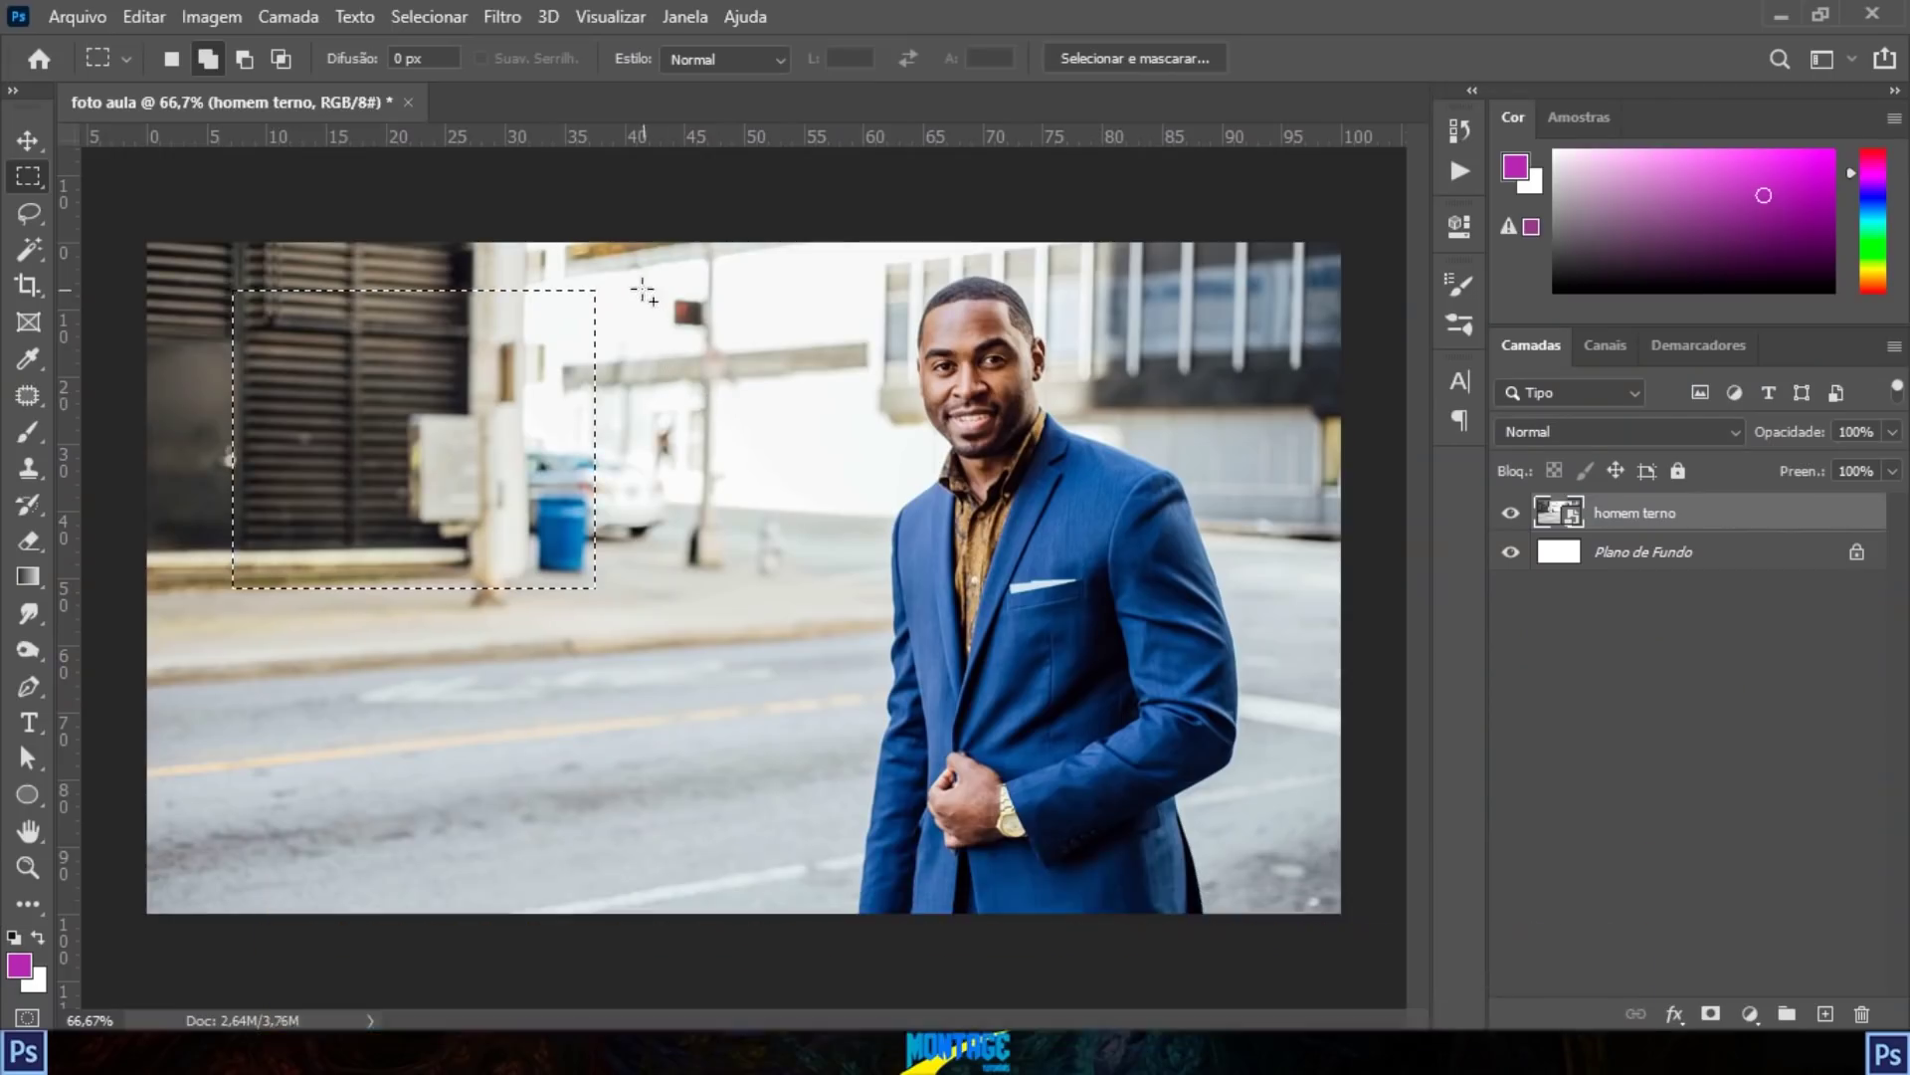
left_click_drag(926, 418, 1339, 787)
left_click_drag(1134, 488, 1175, 534)
left_click_drag(1314, 244, 1621, 613)
mouse_move(699, 639)
left_mouse_down()
mouse_move(985, 865)
mouse_move(699, 639)
left_mouse_up()
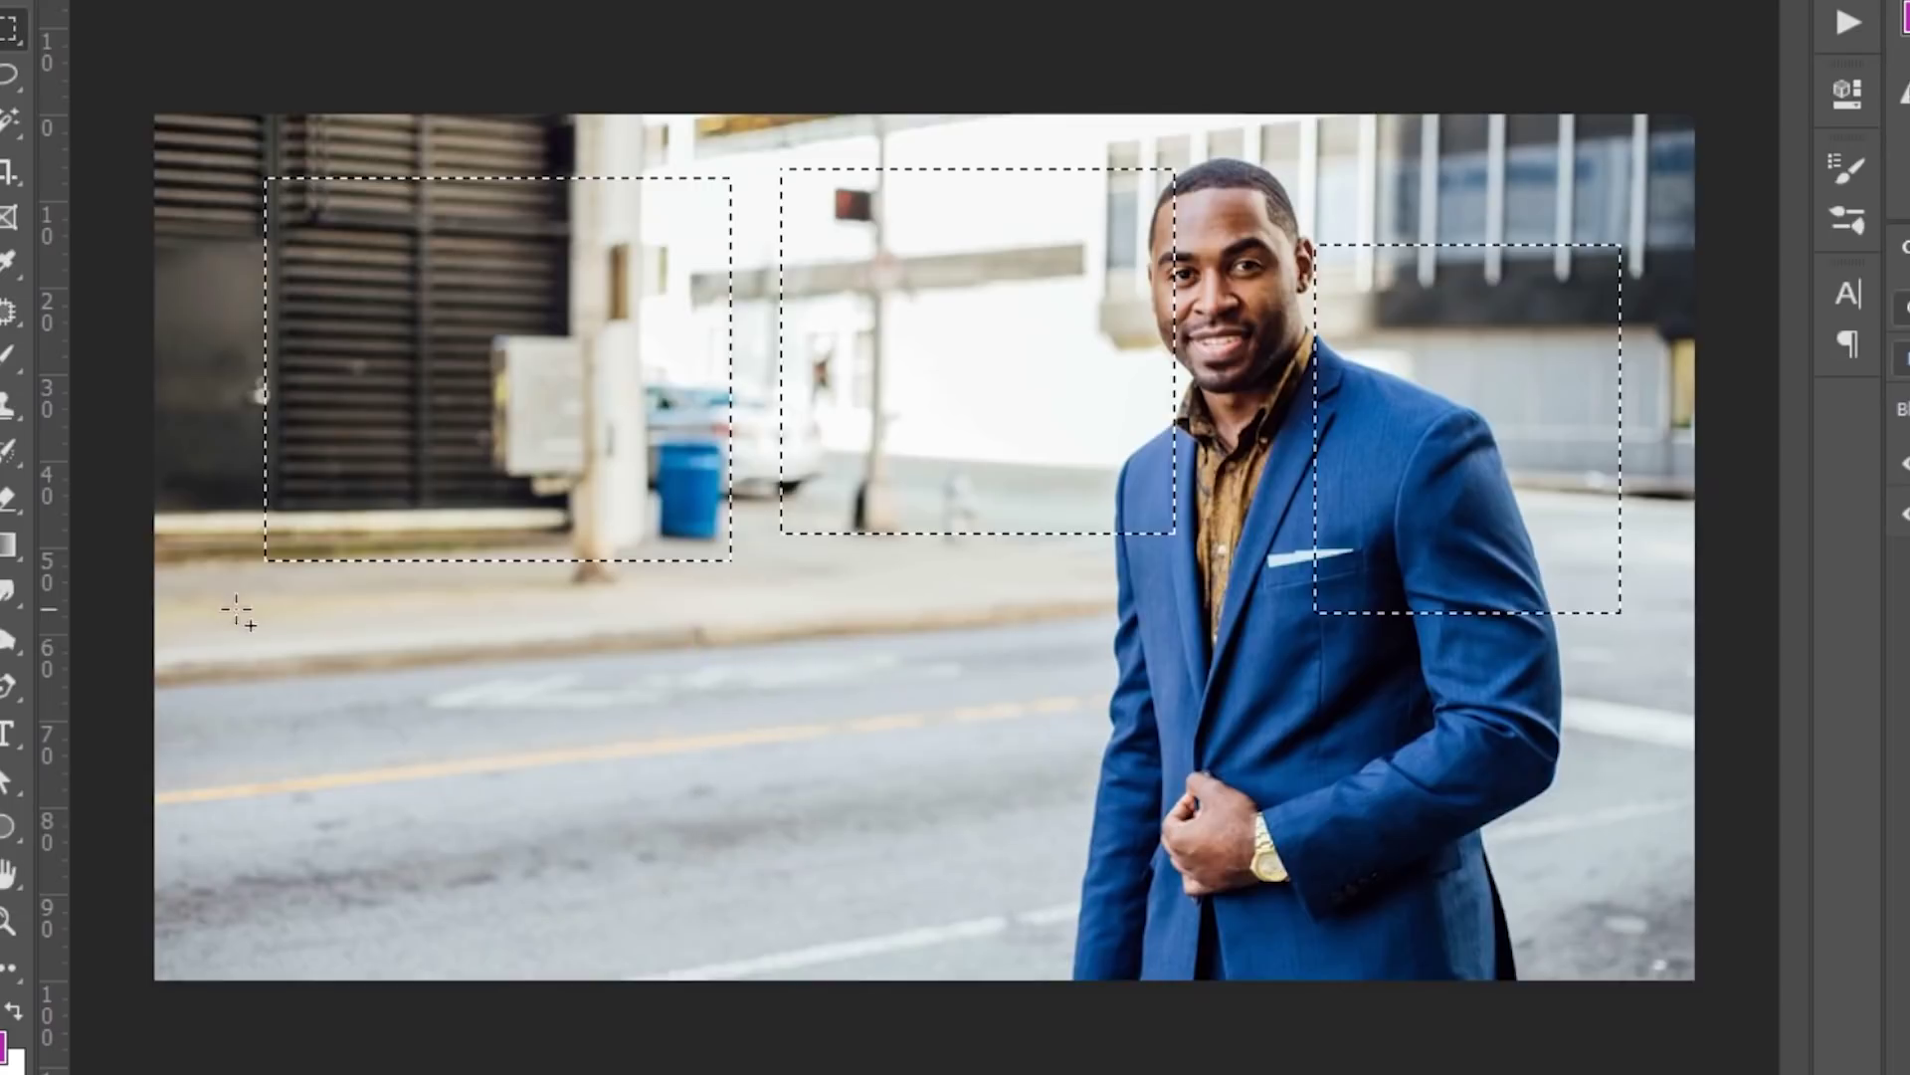
left_click_drag(265, 620, 558, 900)
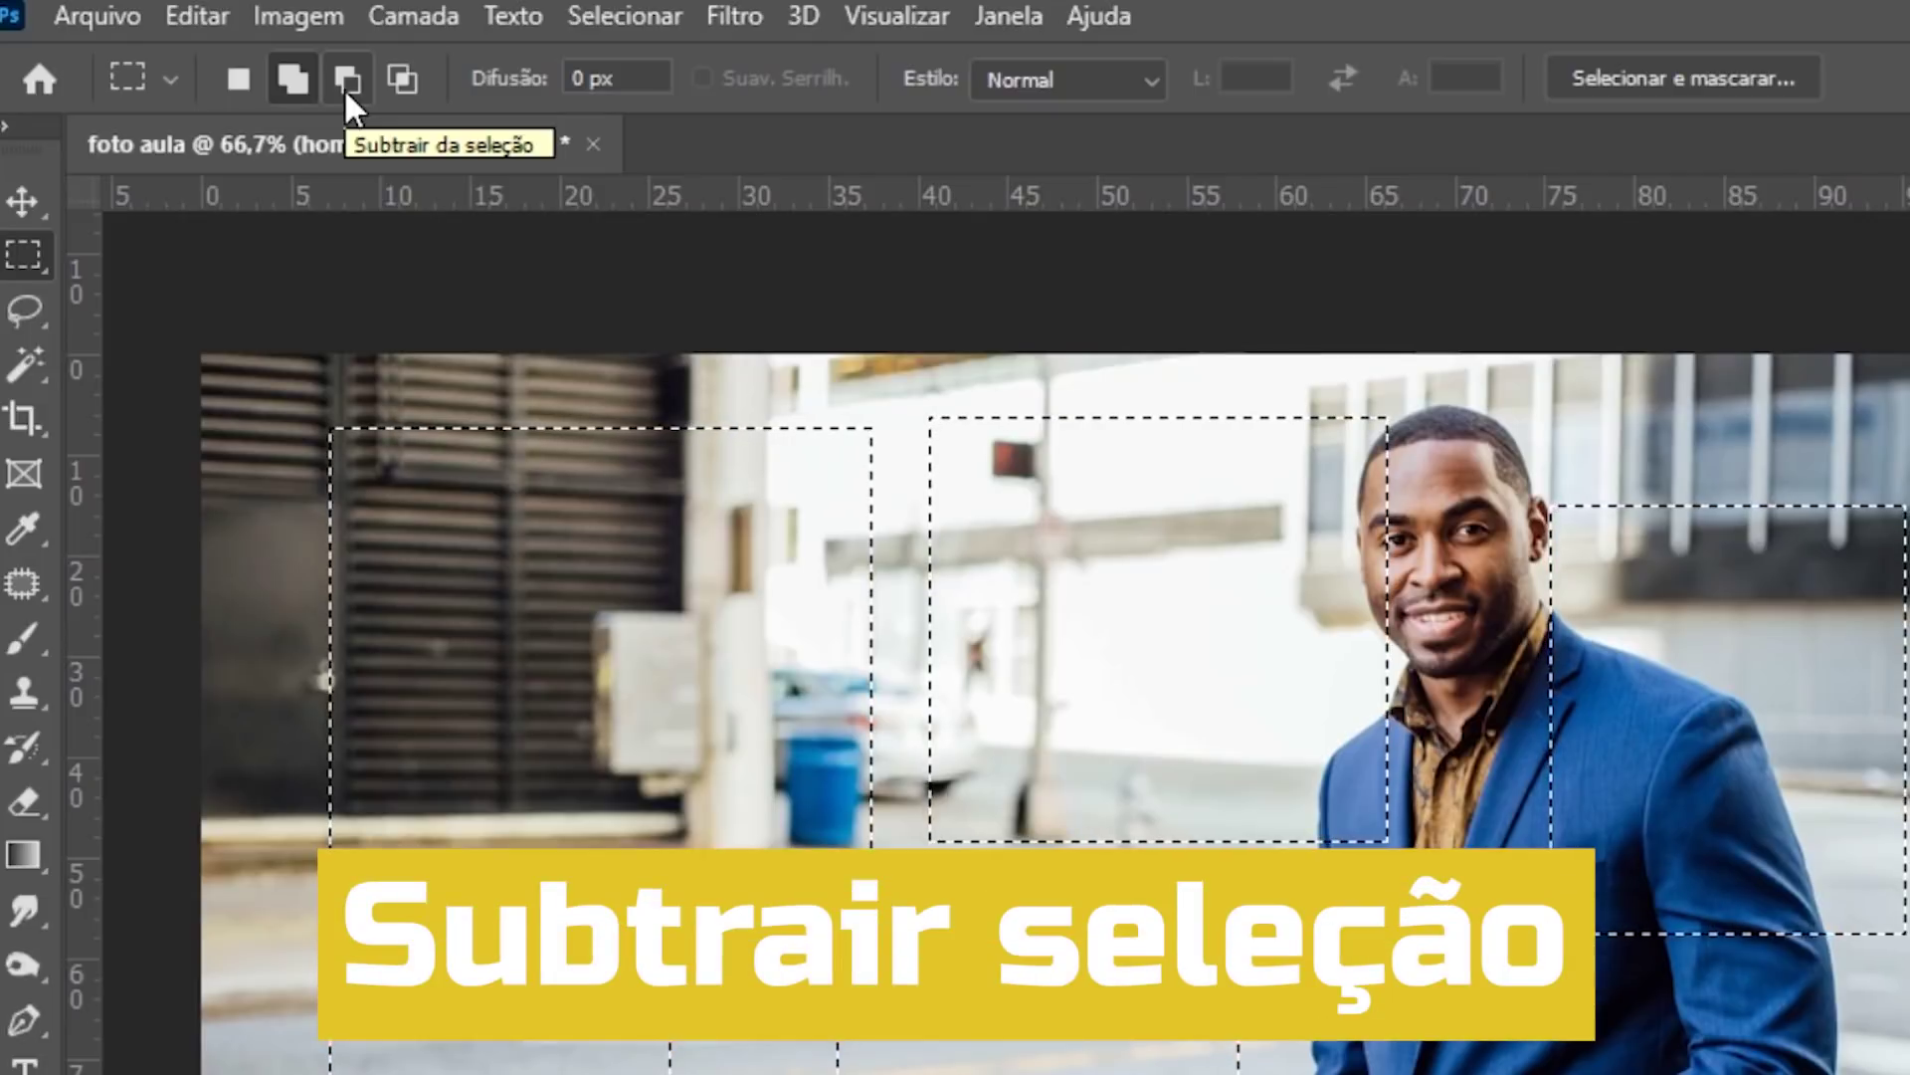
Step: Subtract the upper part of the rectangle over the street post from the selection, keeping only its lower strip
left_click(345, 90)
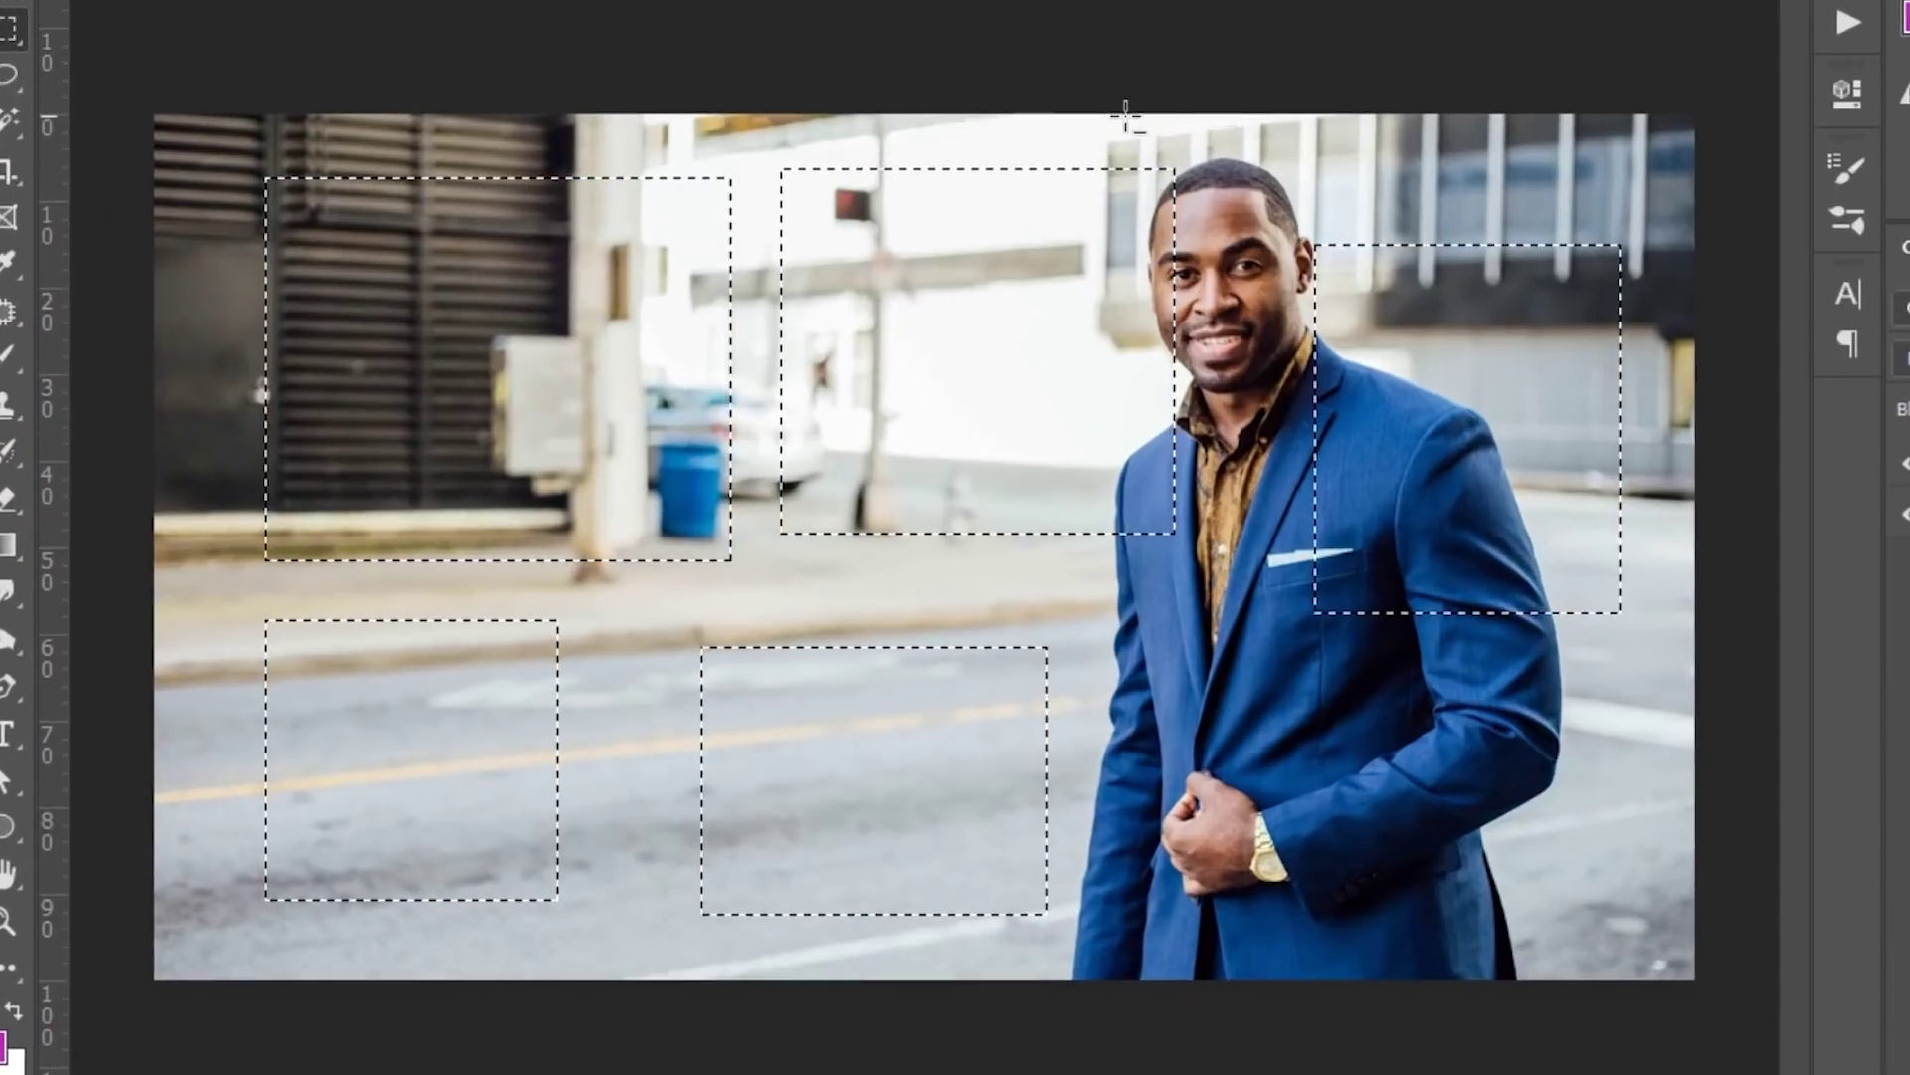
left_click_drag(979, 250, 760, 471)
left_click_drag(737, 130, 1192, 455)
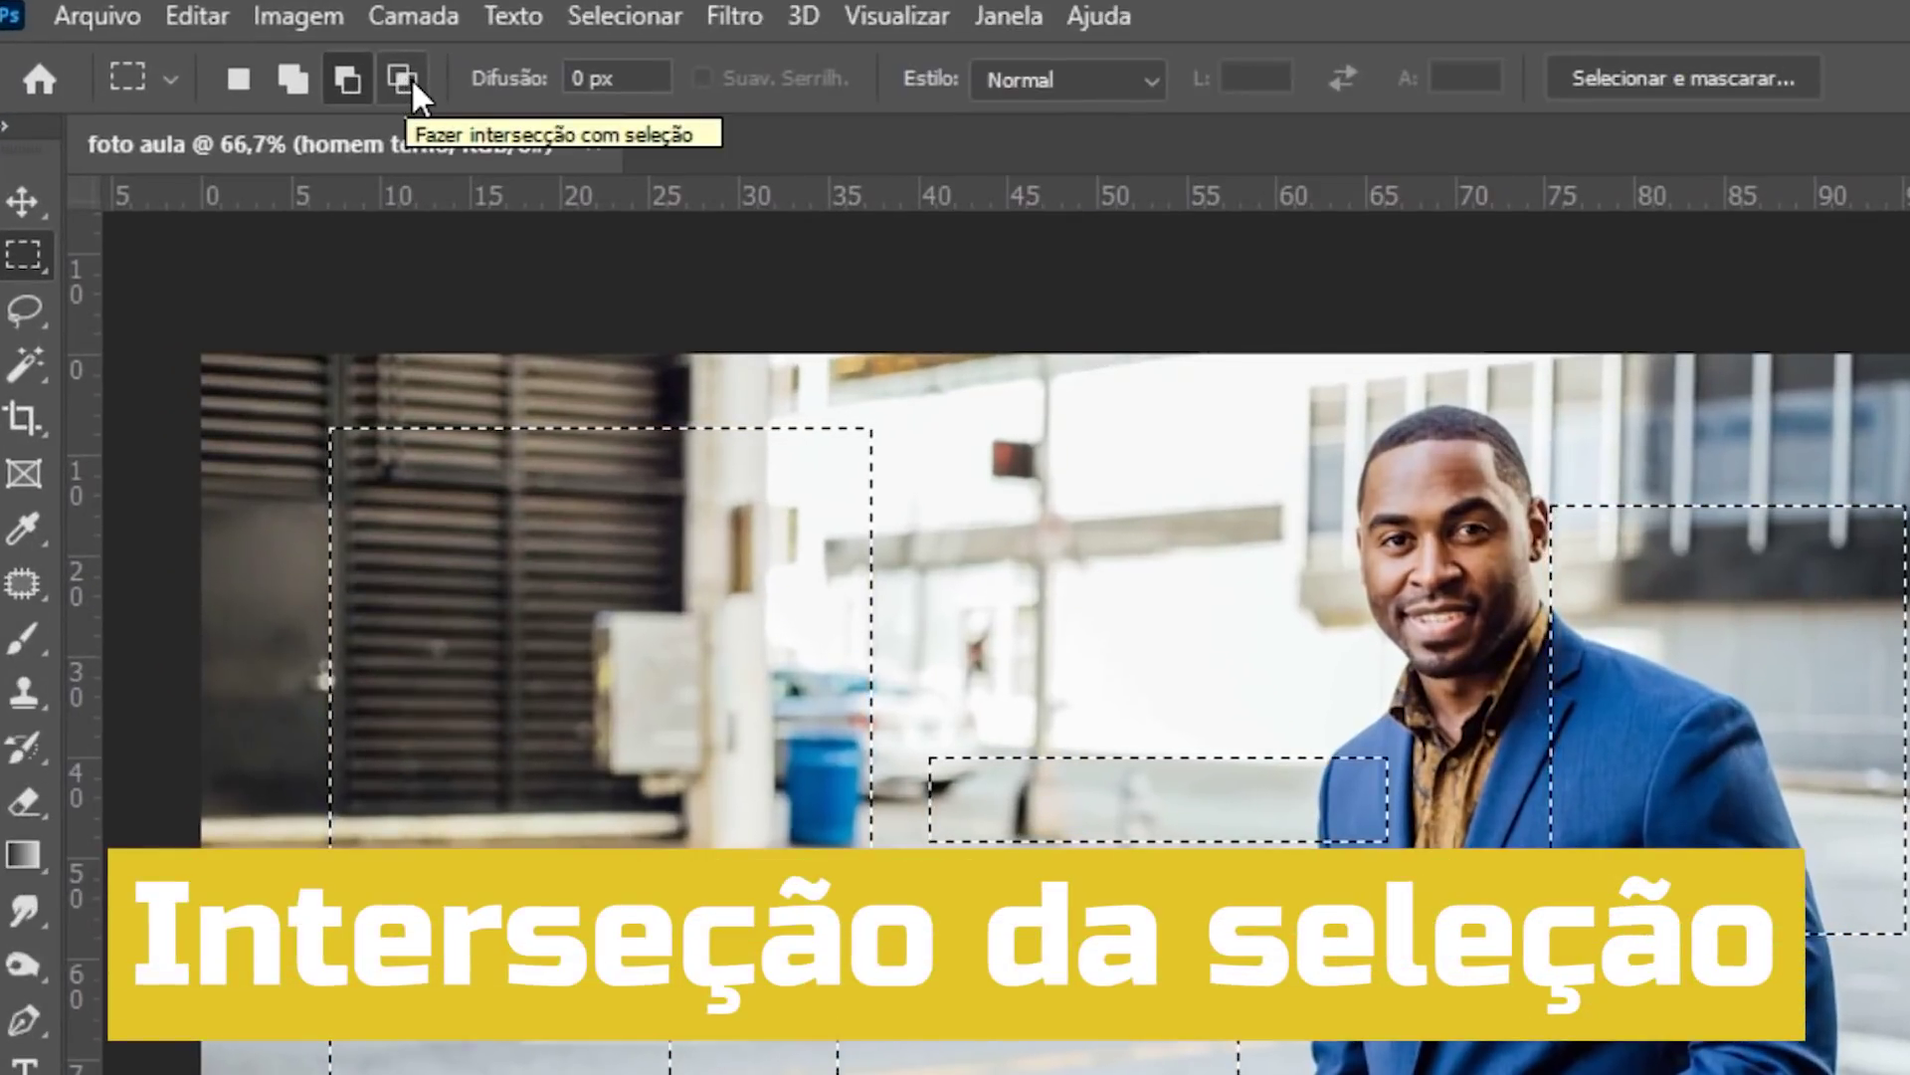
Step: Intersect the selection with a rectangle overlapping the upper-right corner of the door area, keeping only the overlap
left_click(412, 81)
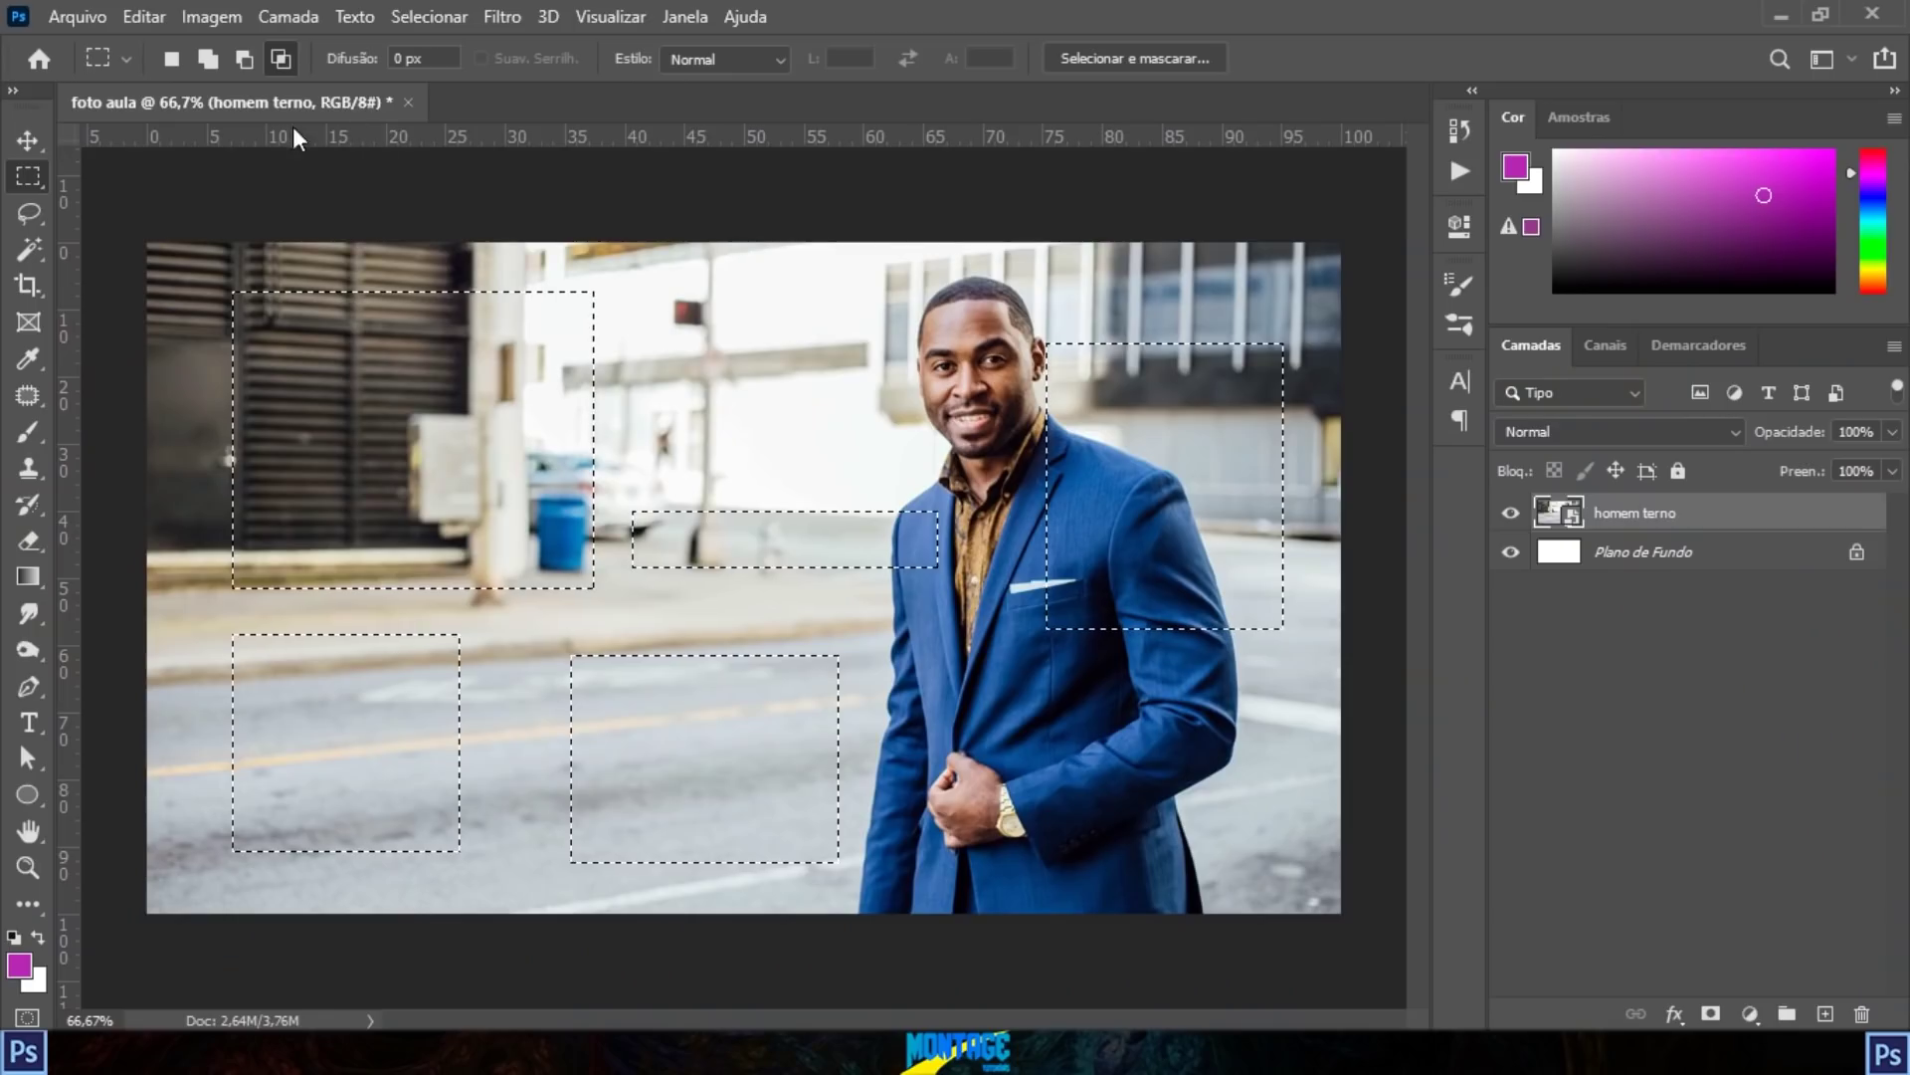
left_click_drag(637, 260, 388, 488)
left_click_drag(465, 433, 417, 441)
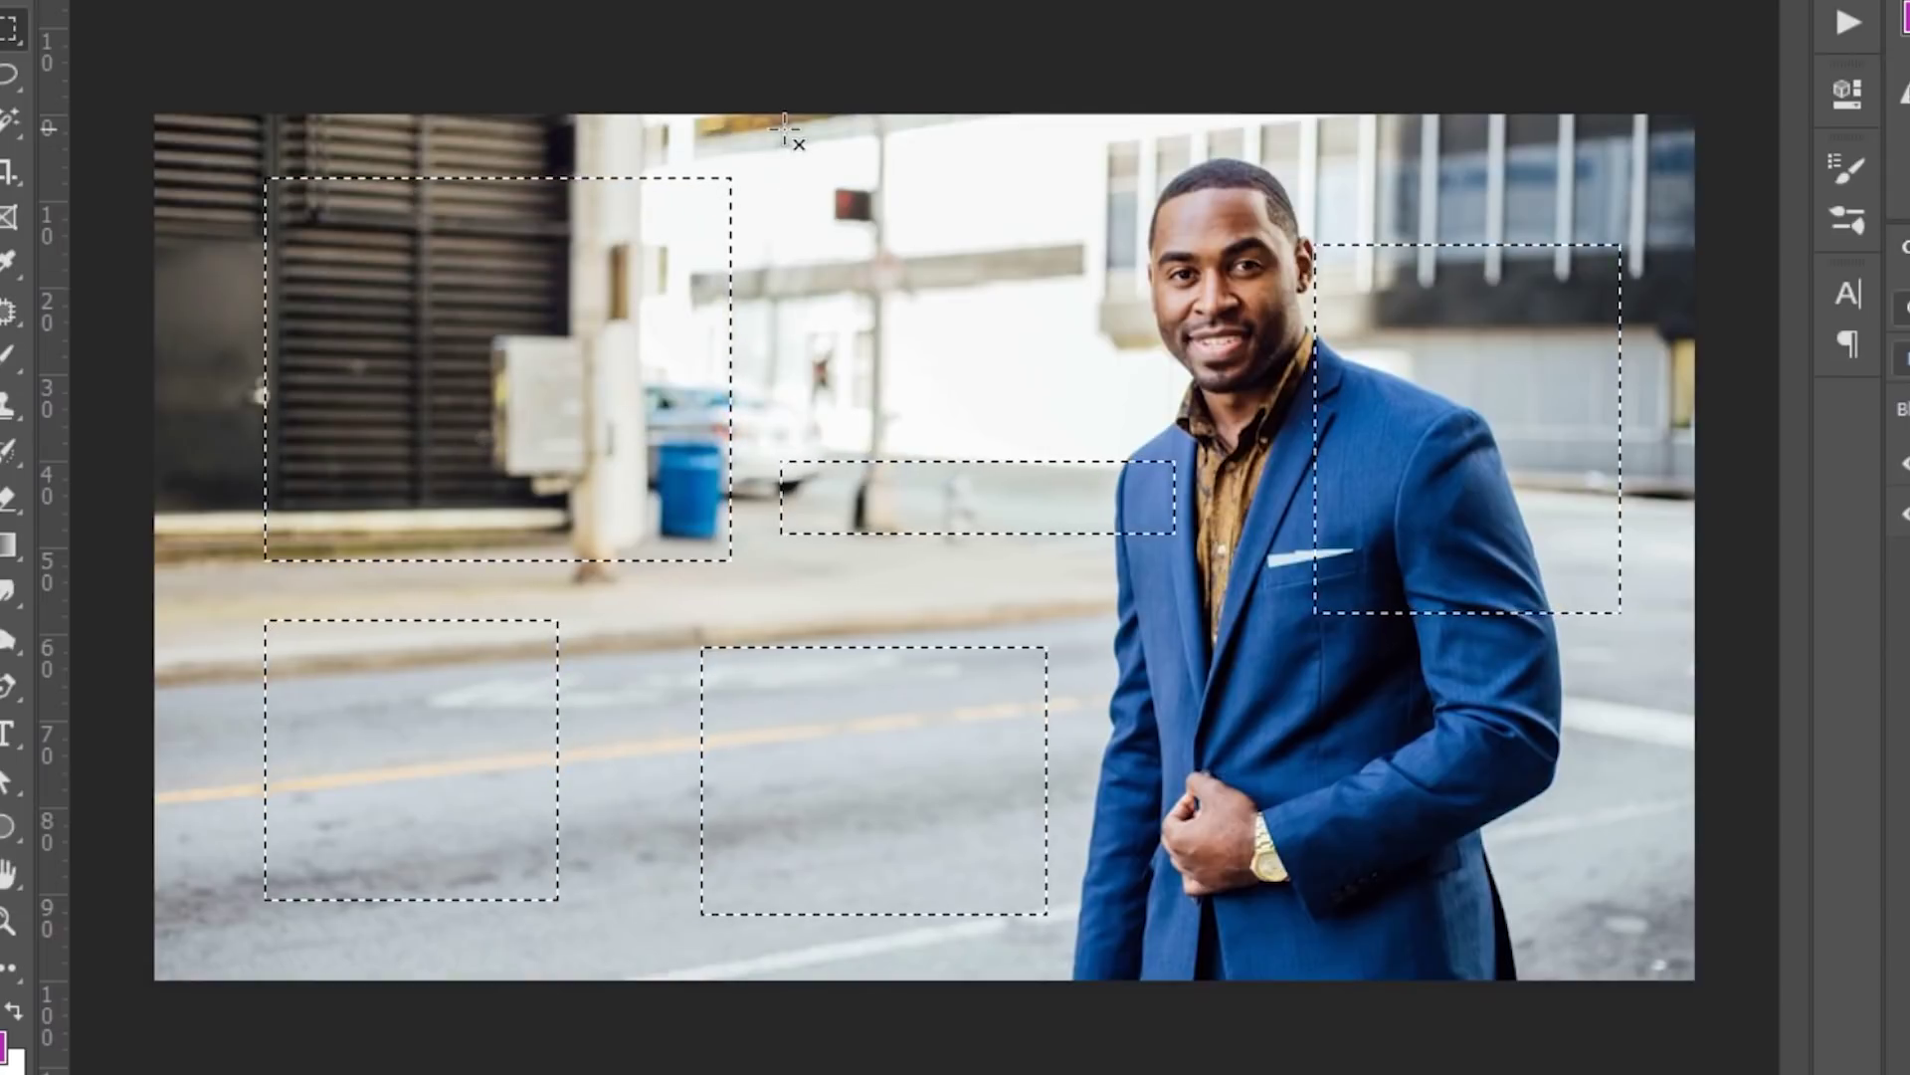
left_click_drag(783, 128, 521, 383)
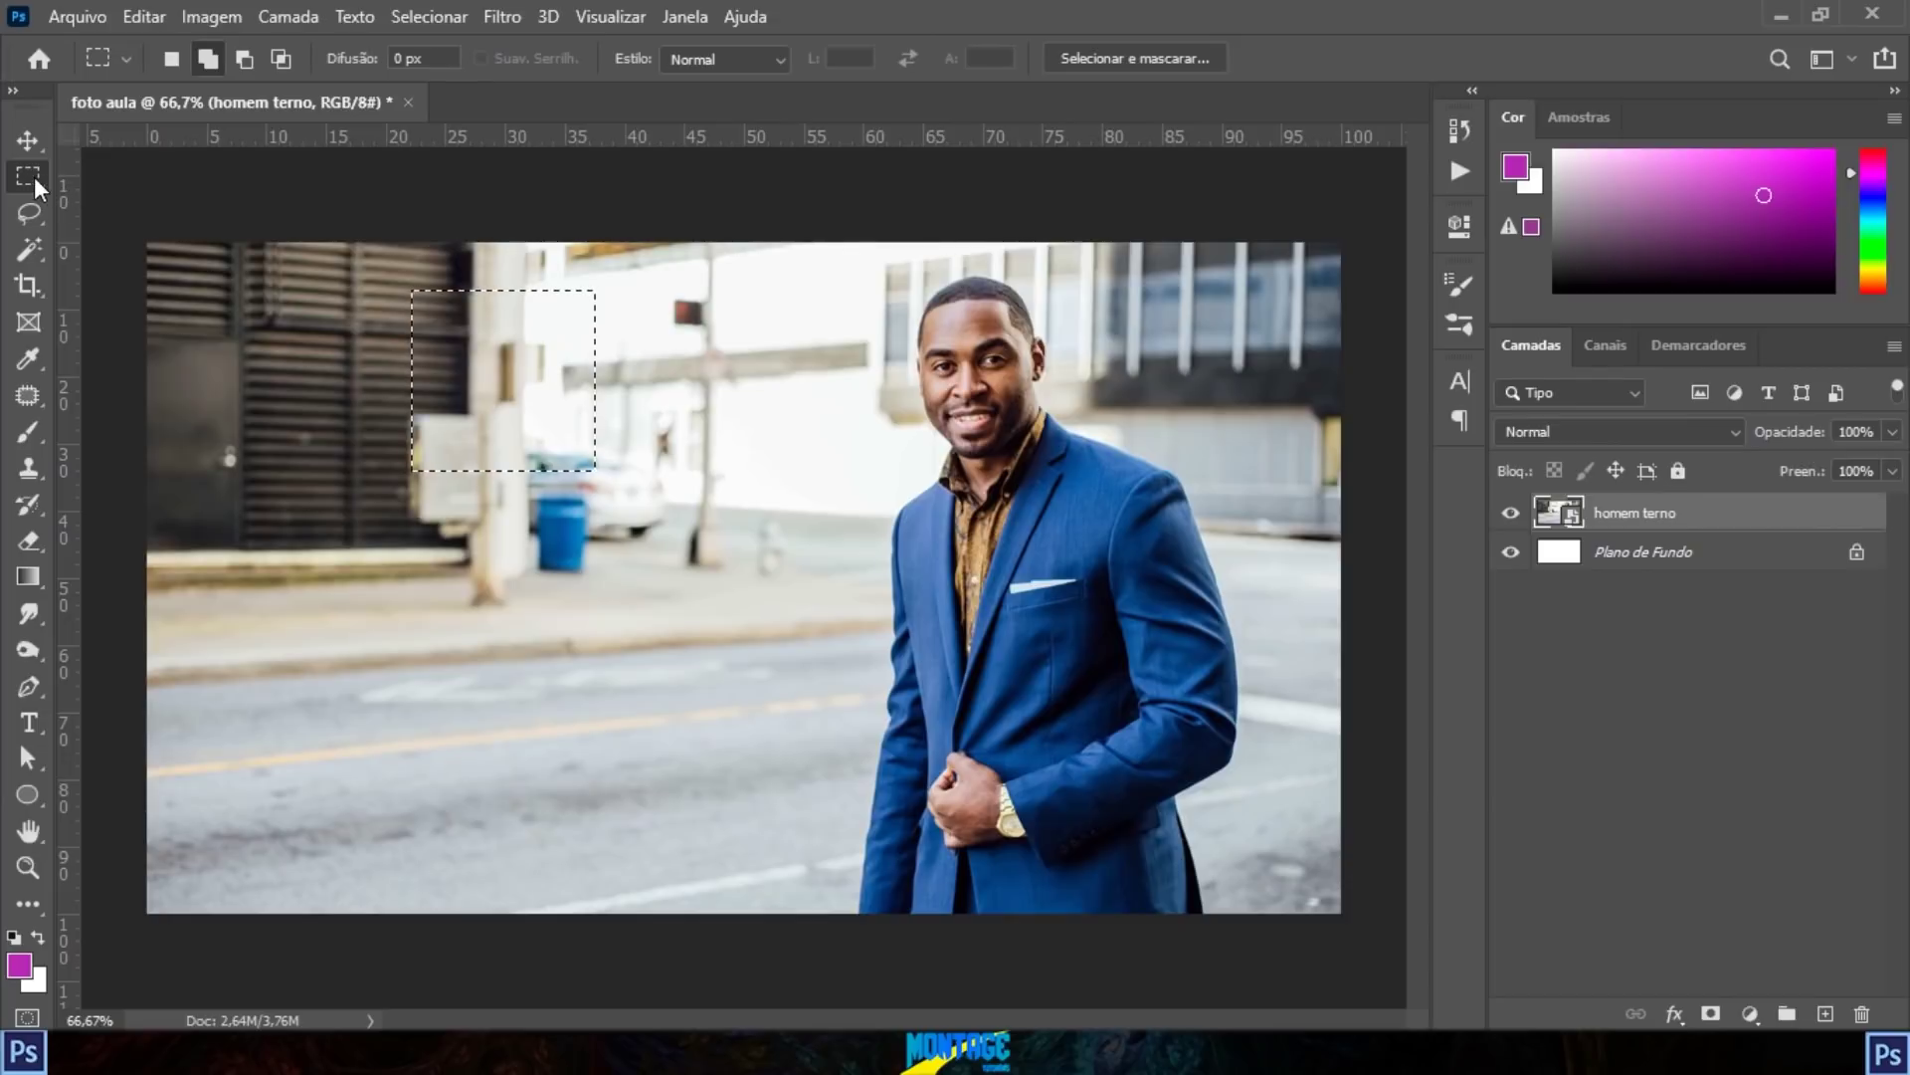
Step: Draw new elliptical selections over the man's upper body and the door side of the photo, testing deselect and undo
right_click(34, 175)
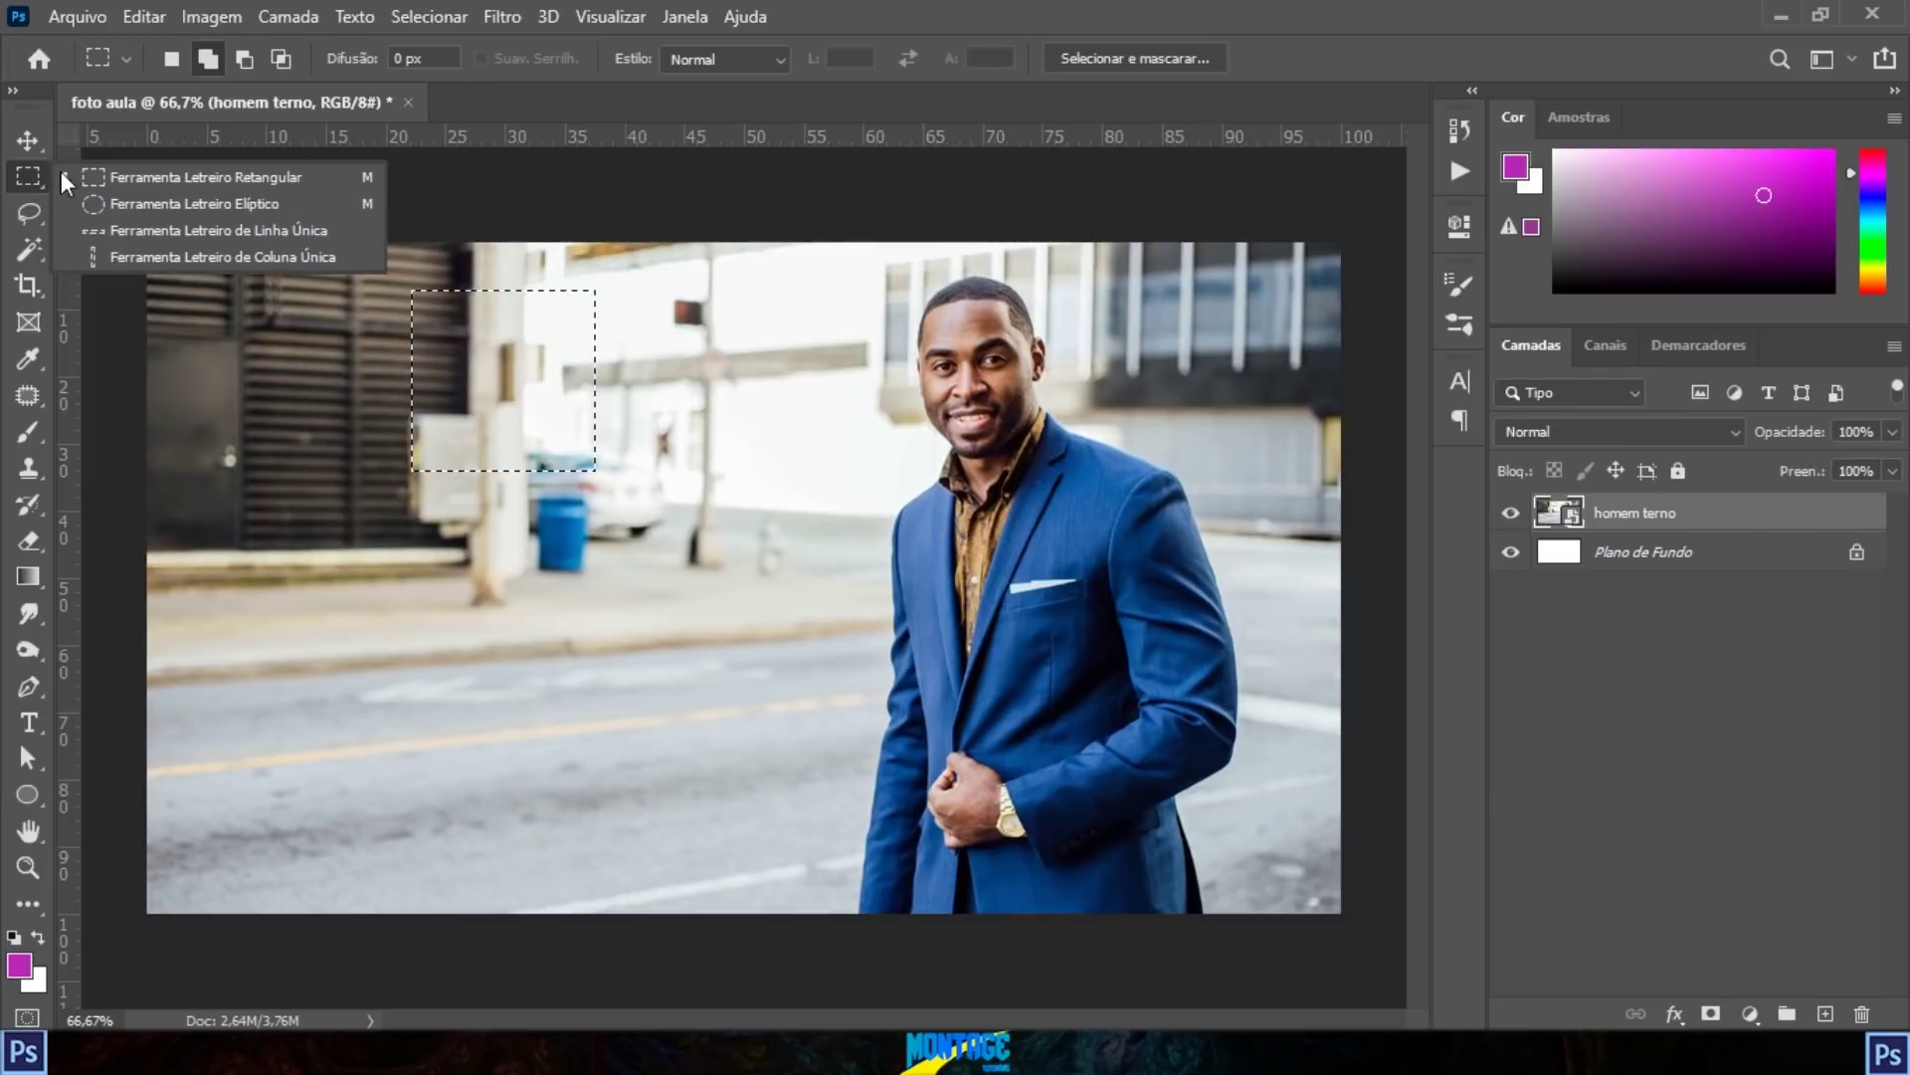
left_click(213, 205)
left_click_drag(705, 310, 1151, 675)
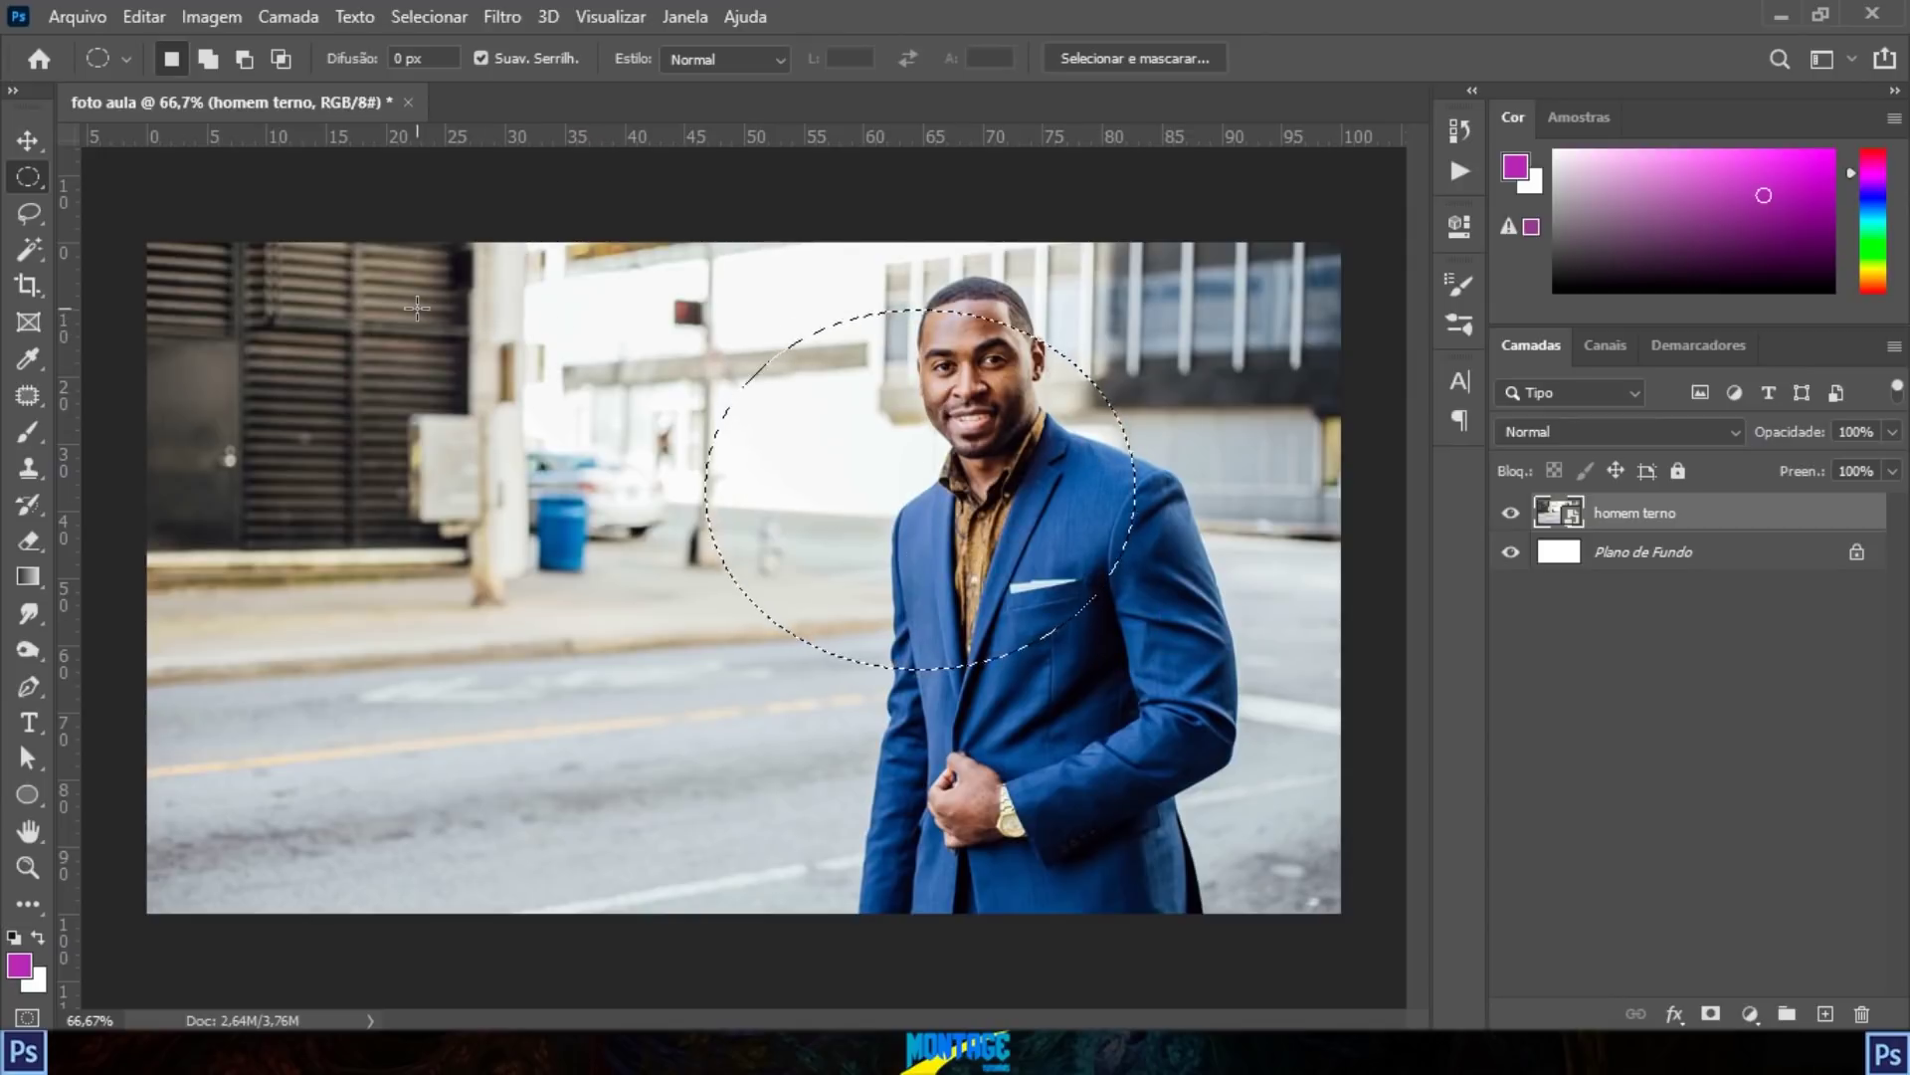
left_click_drag(220, 274, 716, 743)
key("ctrl+d")
key("ctrl+z")
Step: Select a single column through the man's jacket and add four separate rectangular selections across the photo
right_click(28, 176)
left_click(211, 176)
left_click_drag(772, 316, 1214, 396)
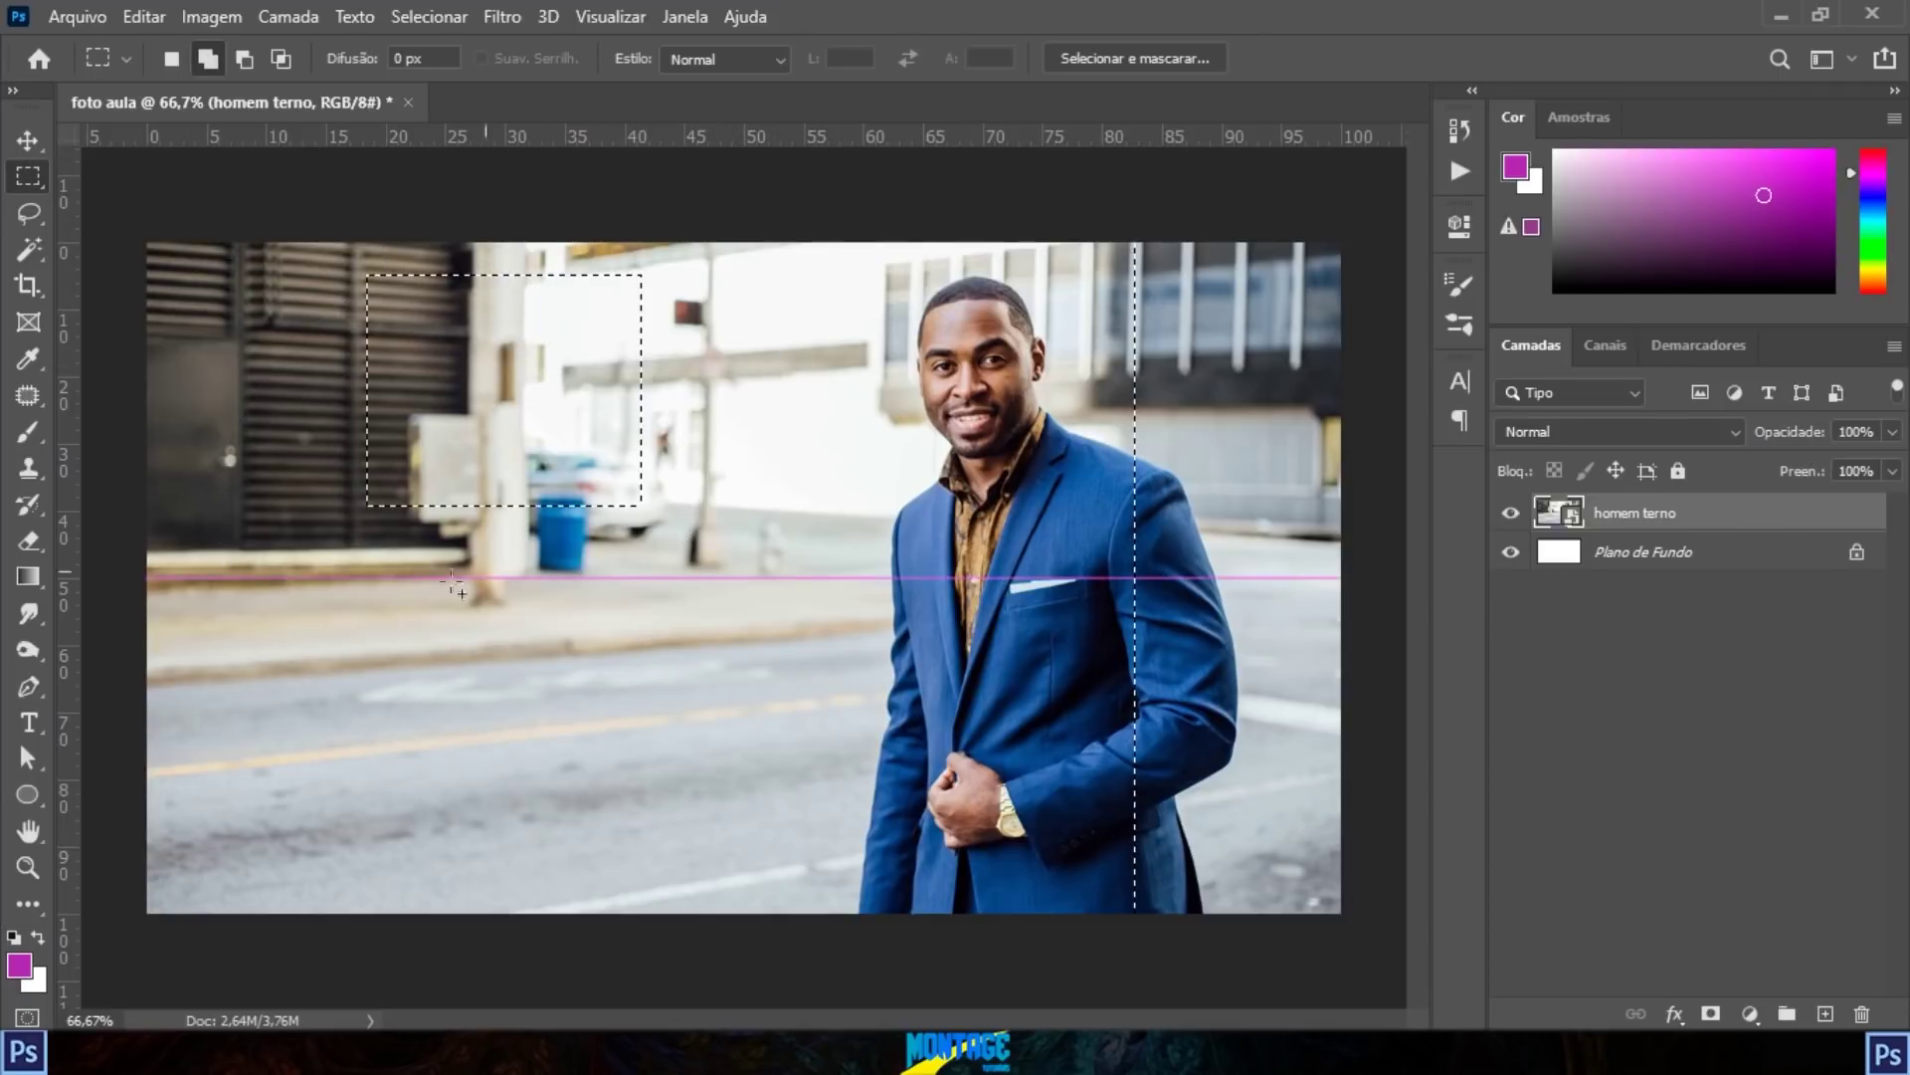
left_click_drag(355, 643, 600, 823)
left_click_drag(771, 658, 1006, 843)
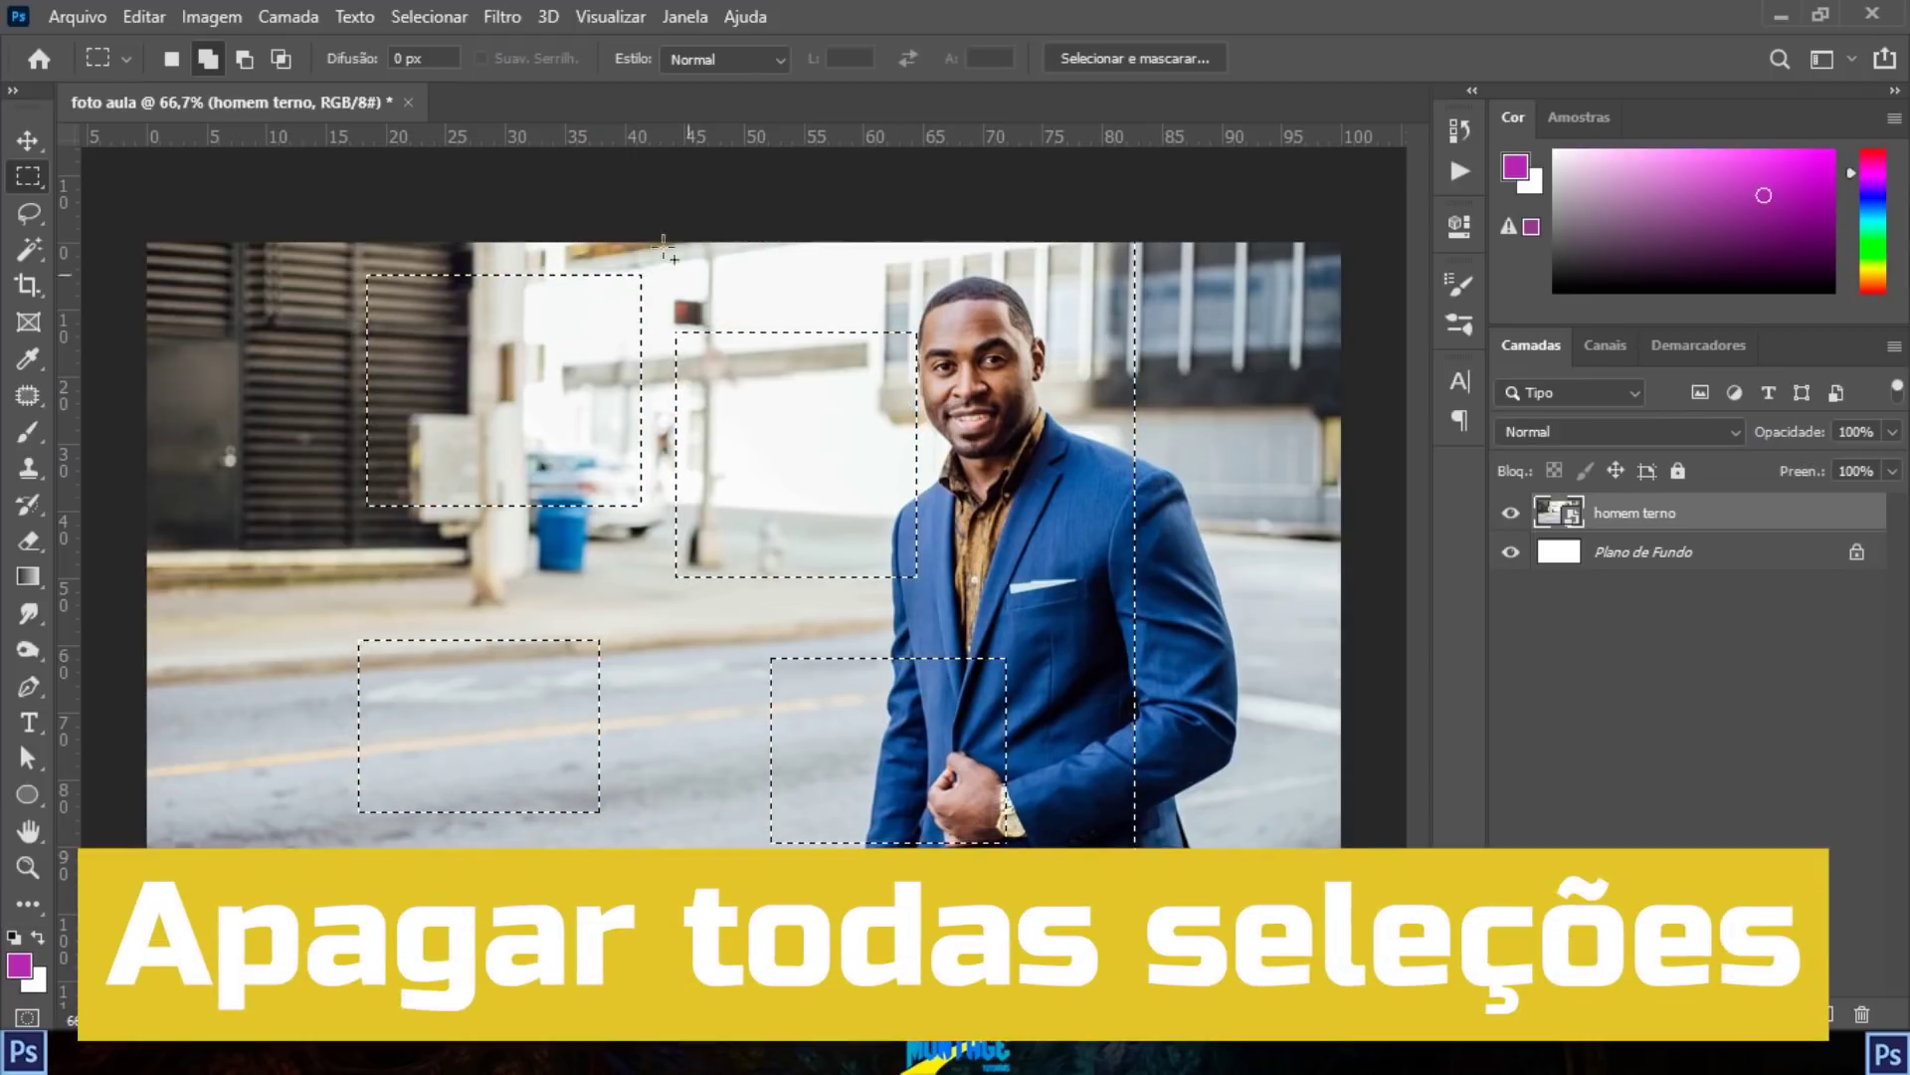
Step: Try to clear all selections by subtracting a rectangle covering the whole canvas, and deselect everything
left_click(245, 59)
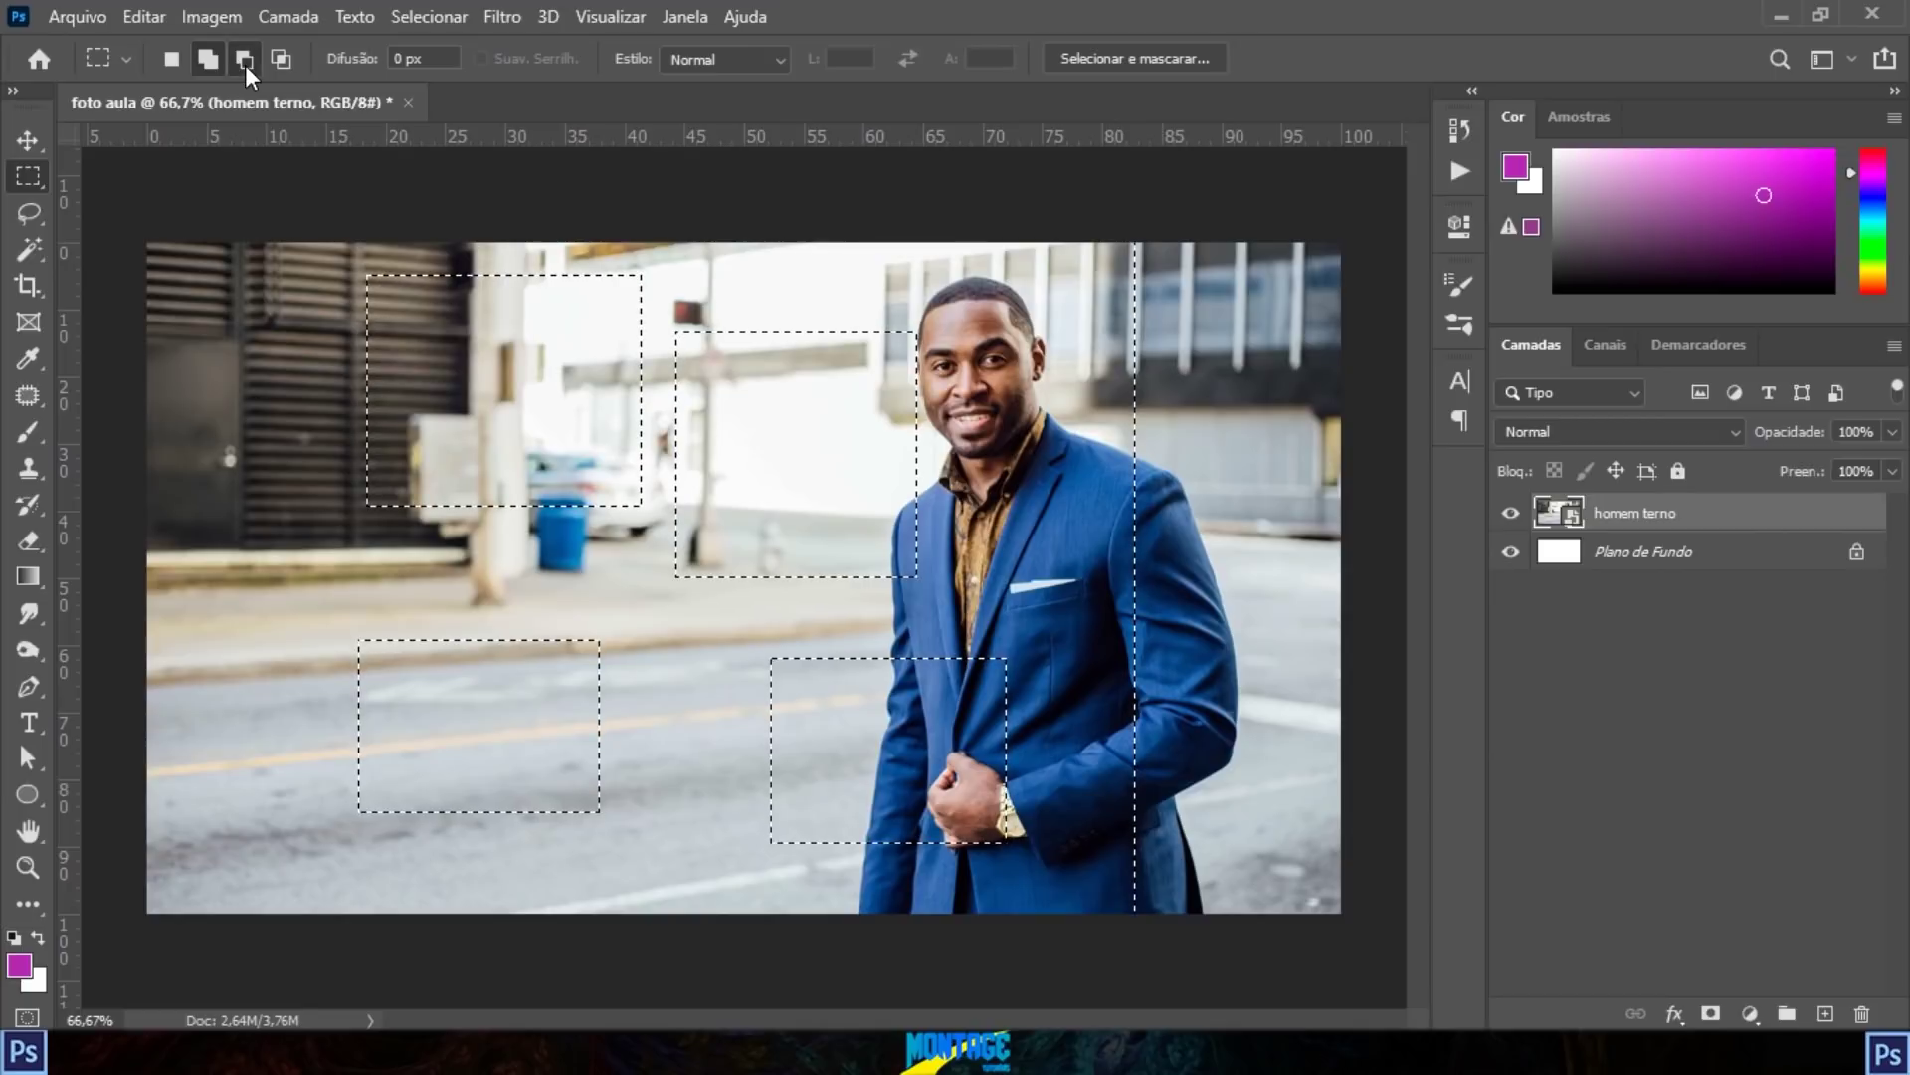
left_click_drag(148, 242, 1356, 912)
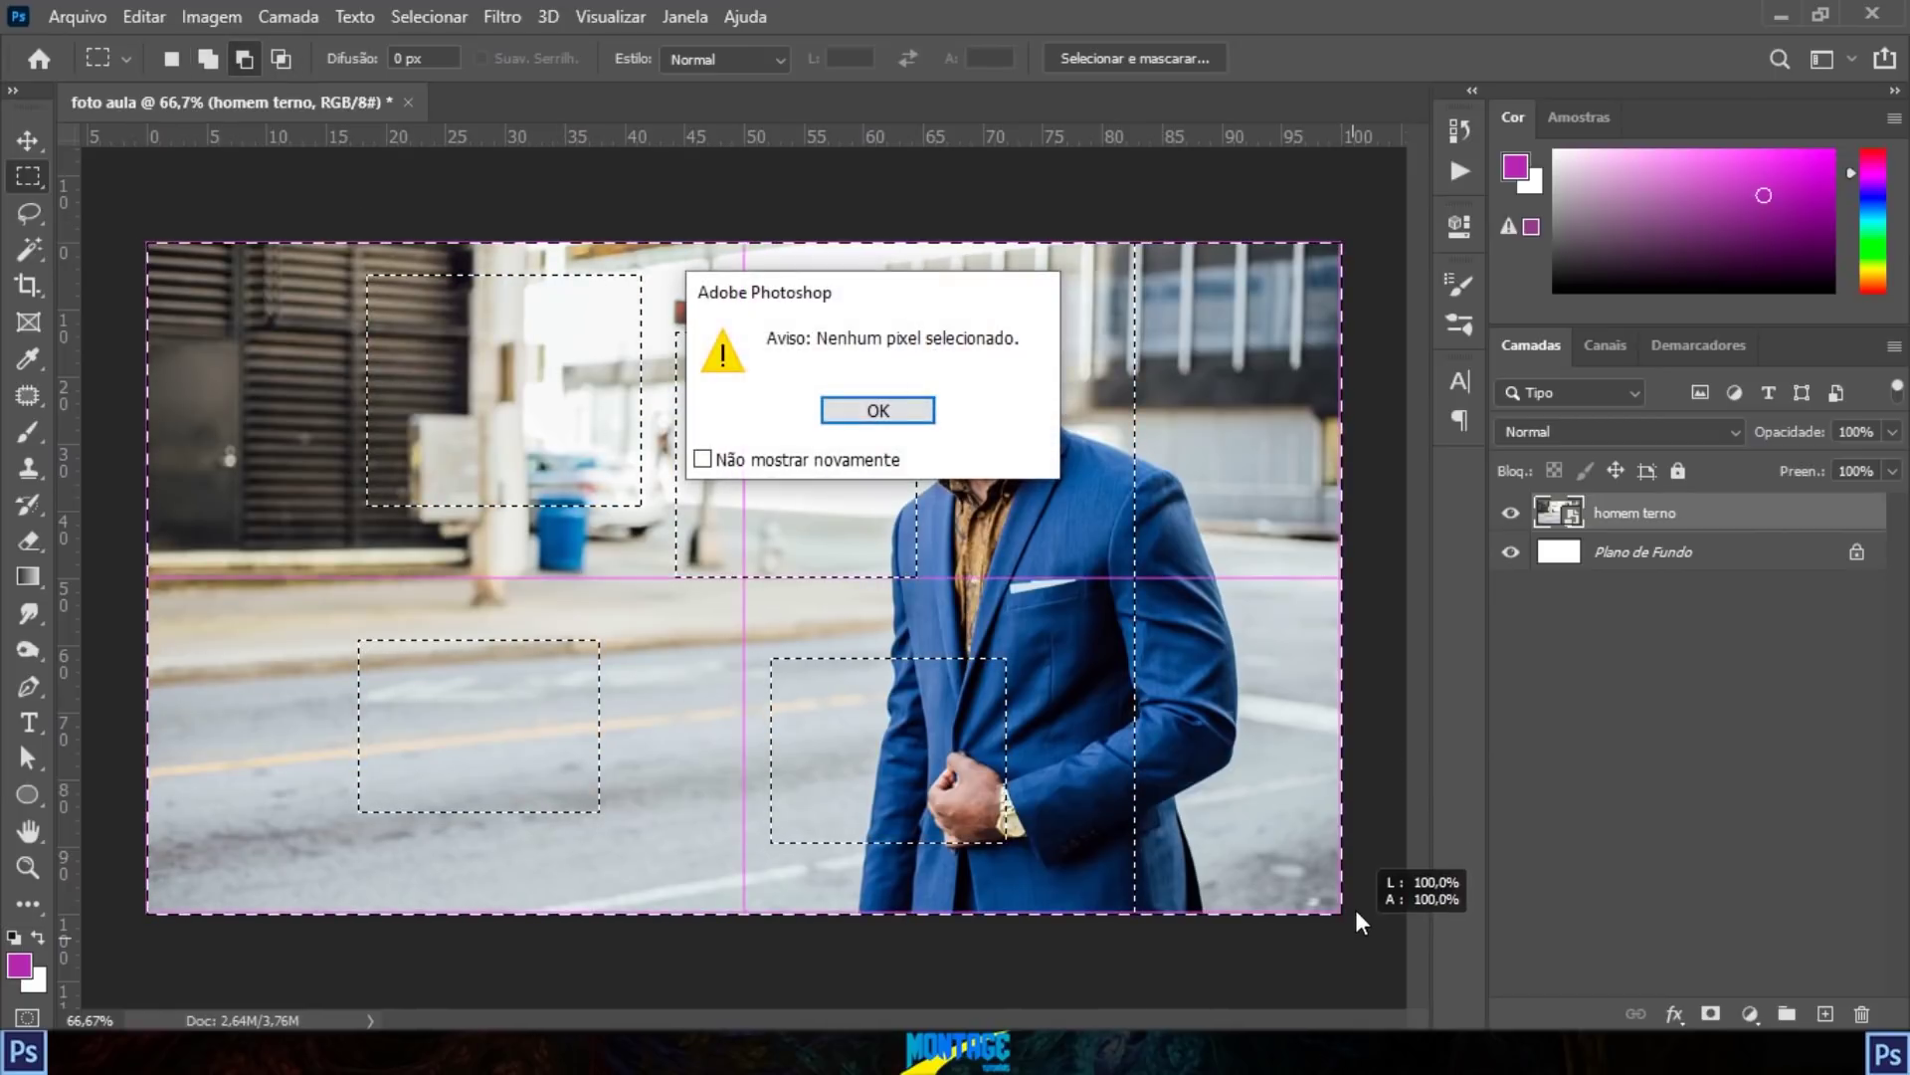
left_click(878, 411)
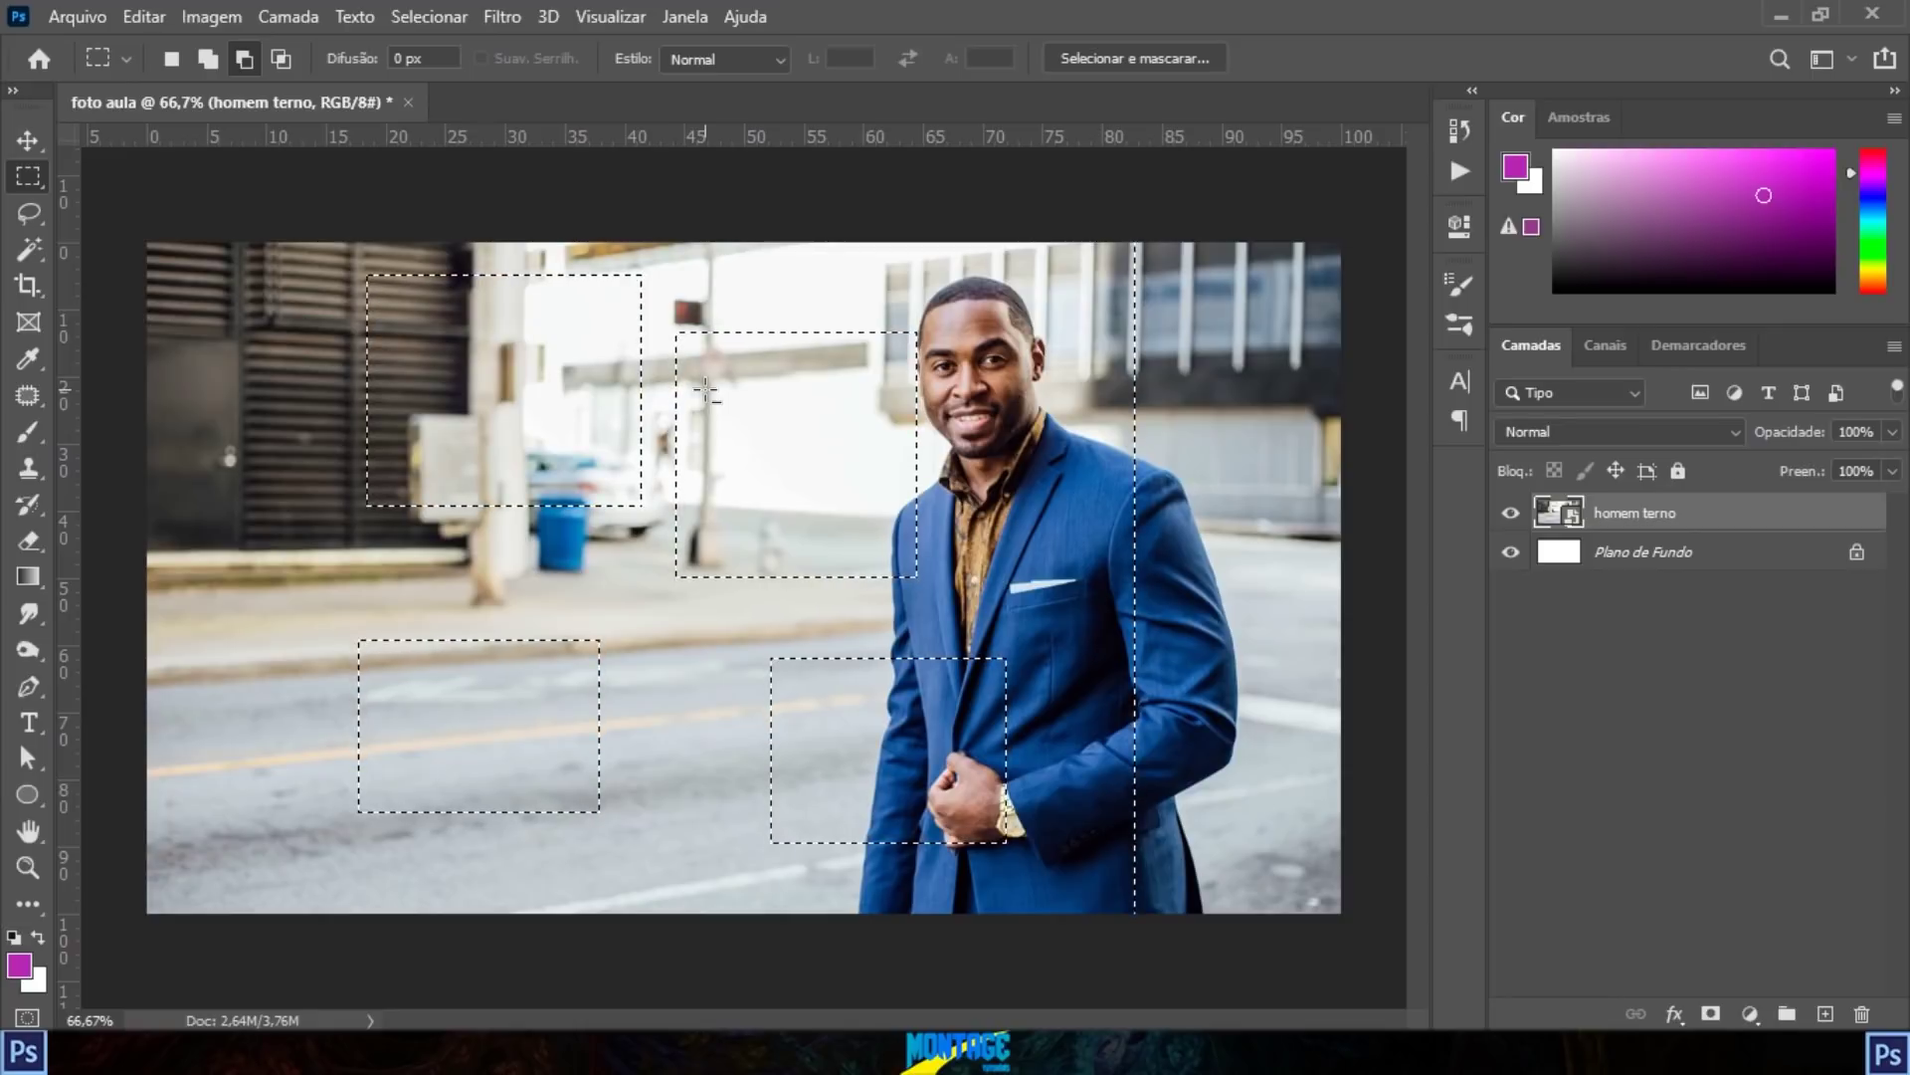
key("ctrl+d")
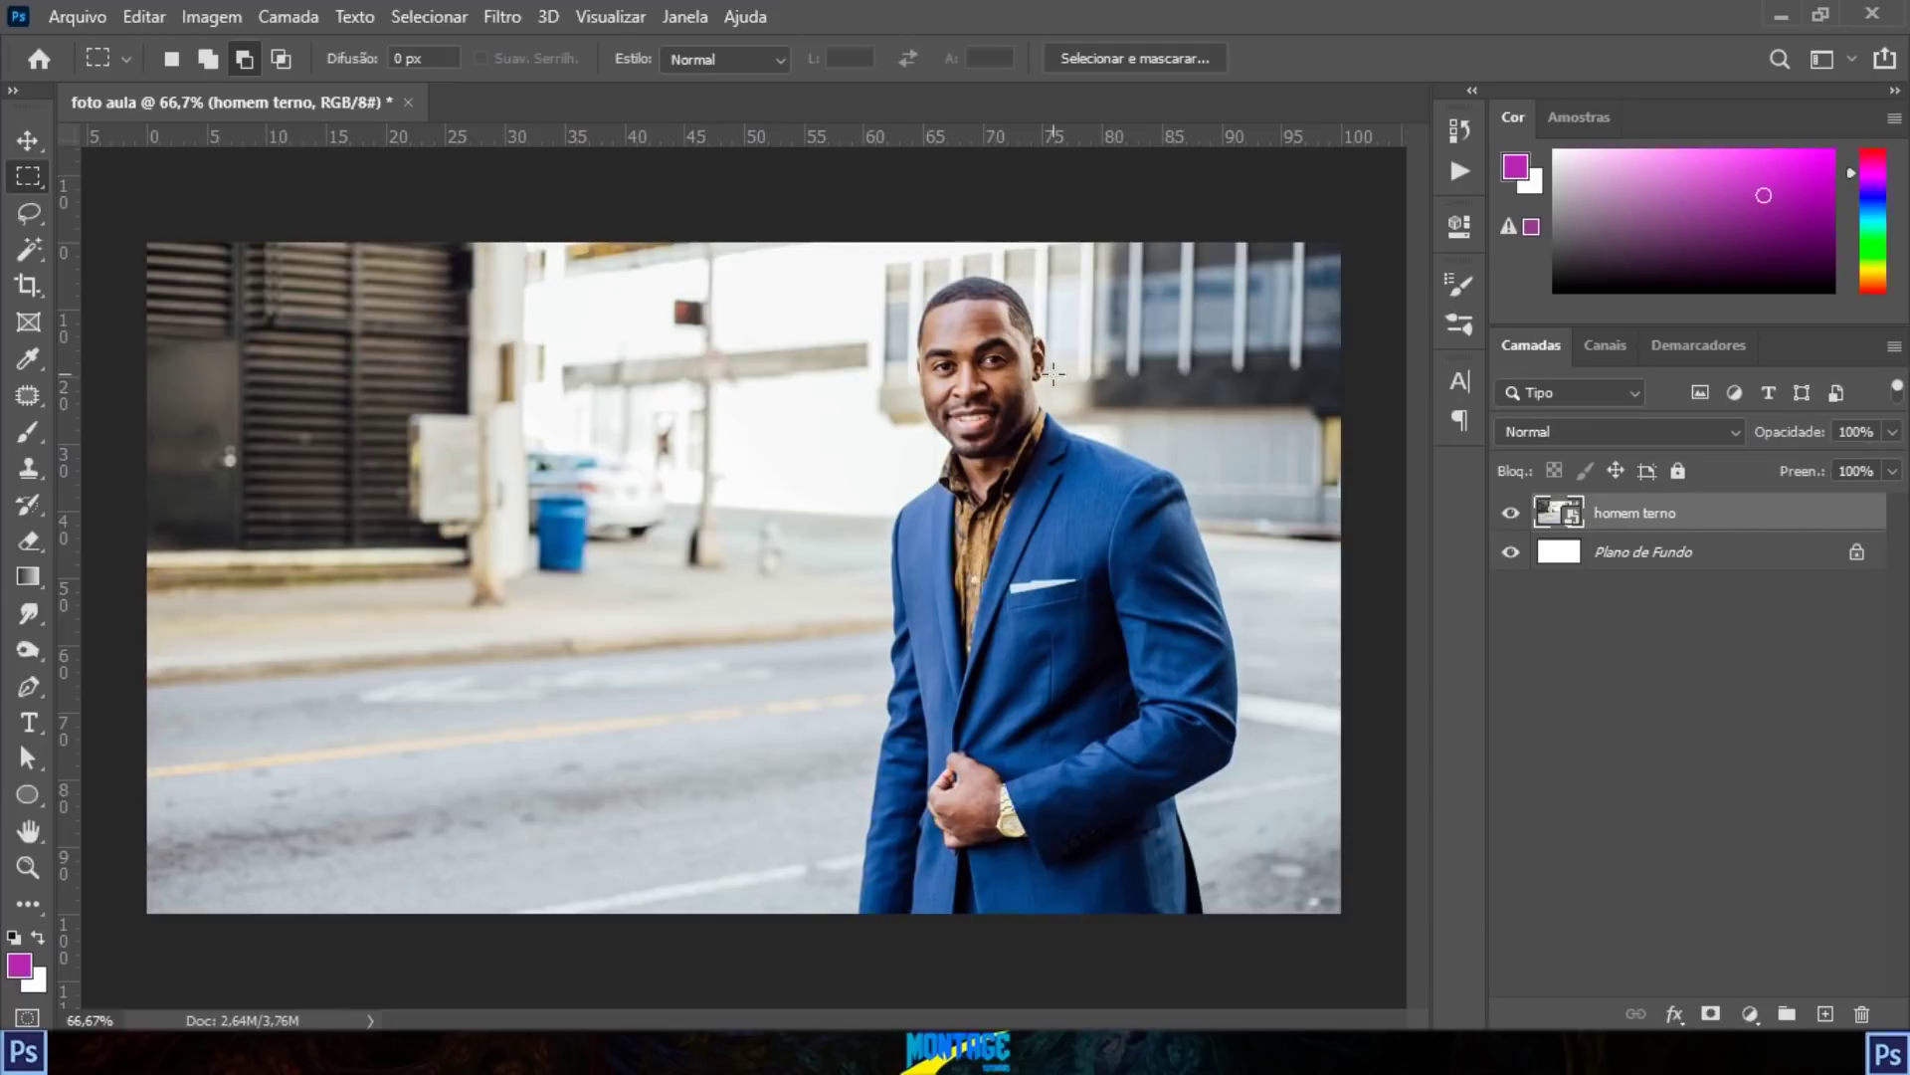
Step: Switch to the Move tool, select the entire canvas and clear that selection
left_click(27, 140)
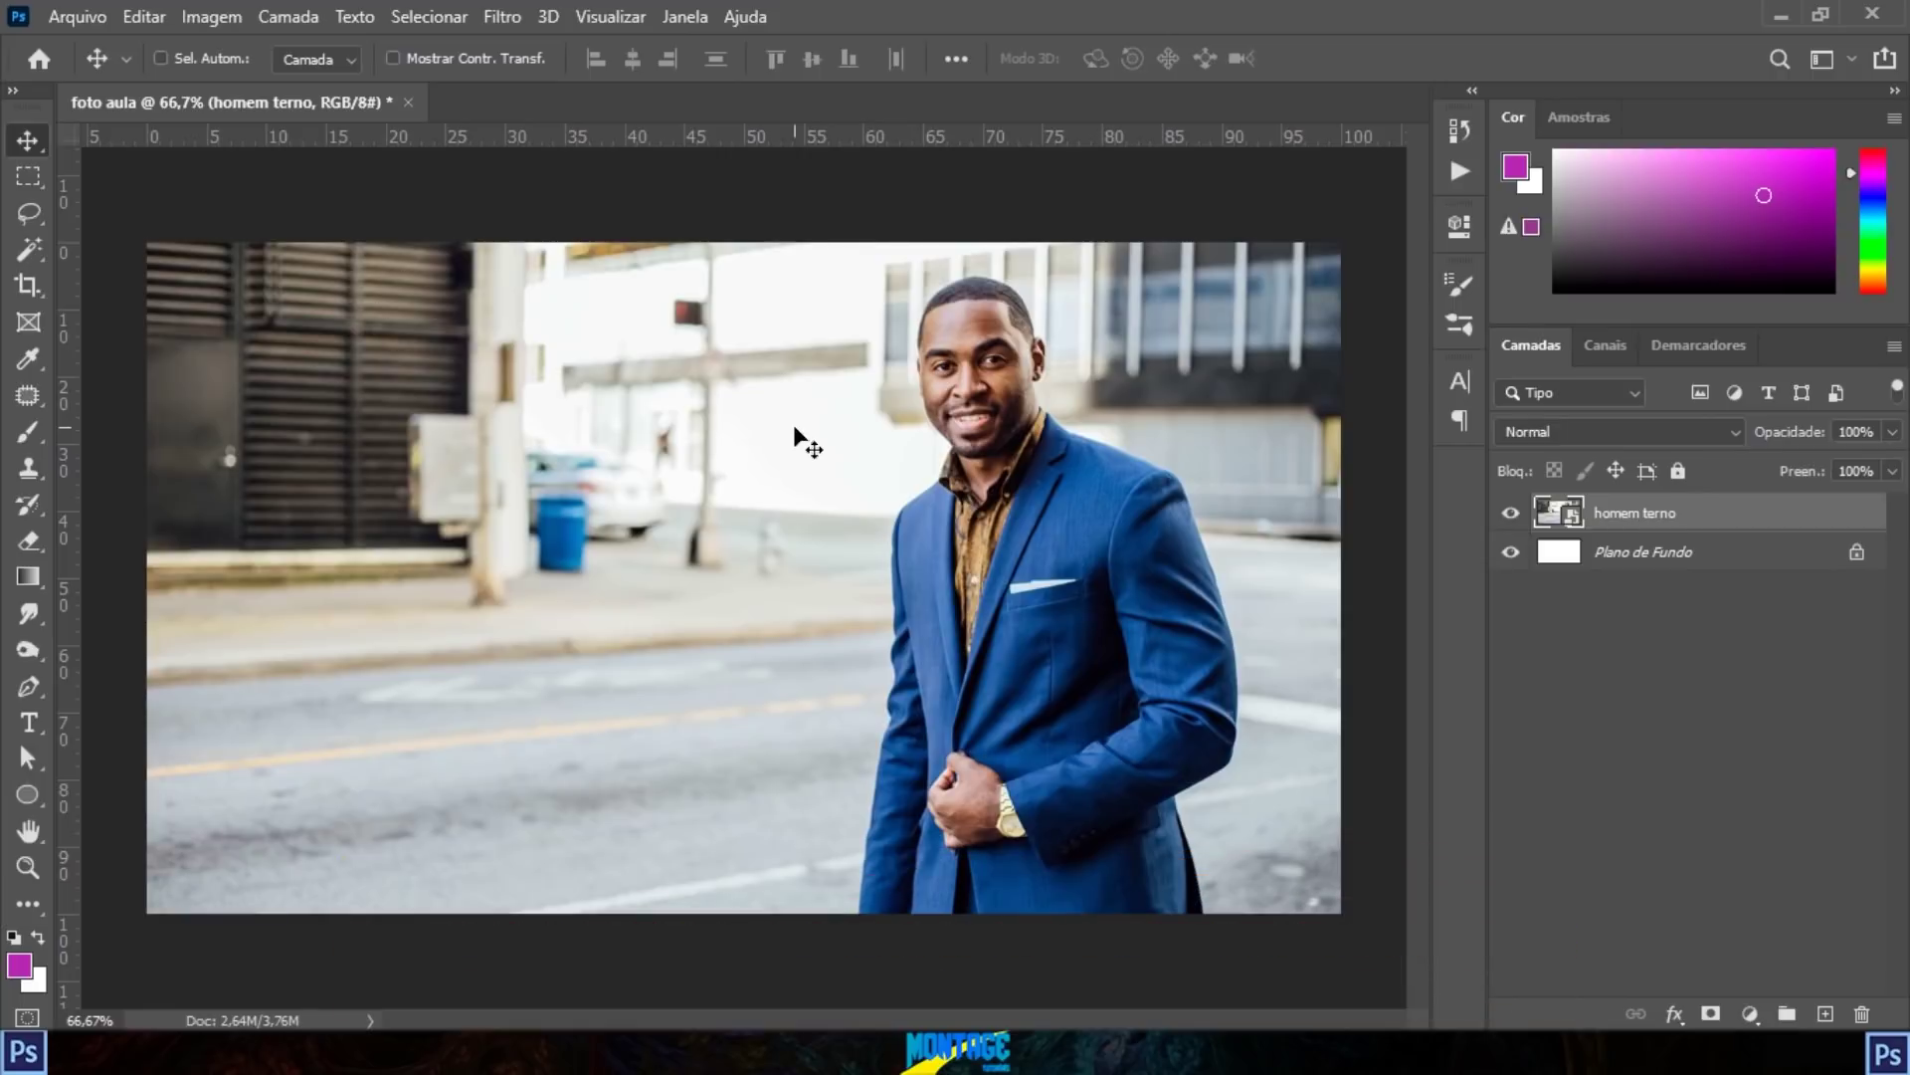
key("ctrl+a")
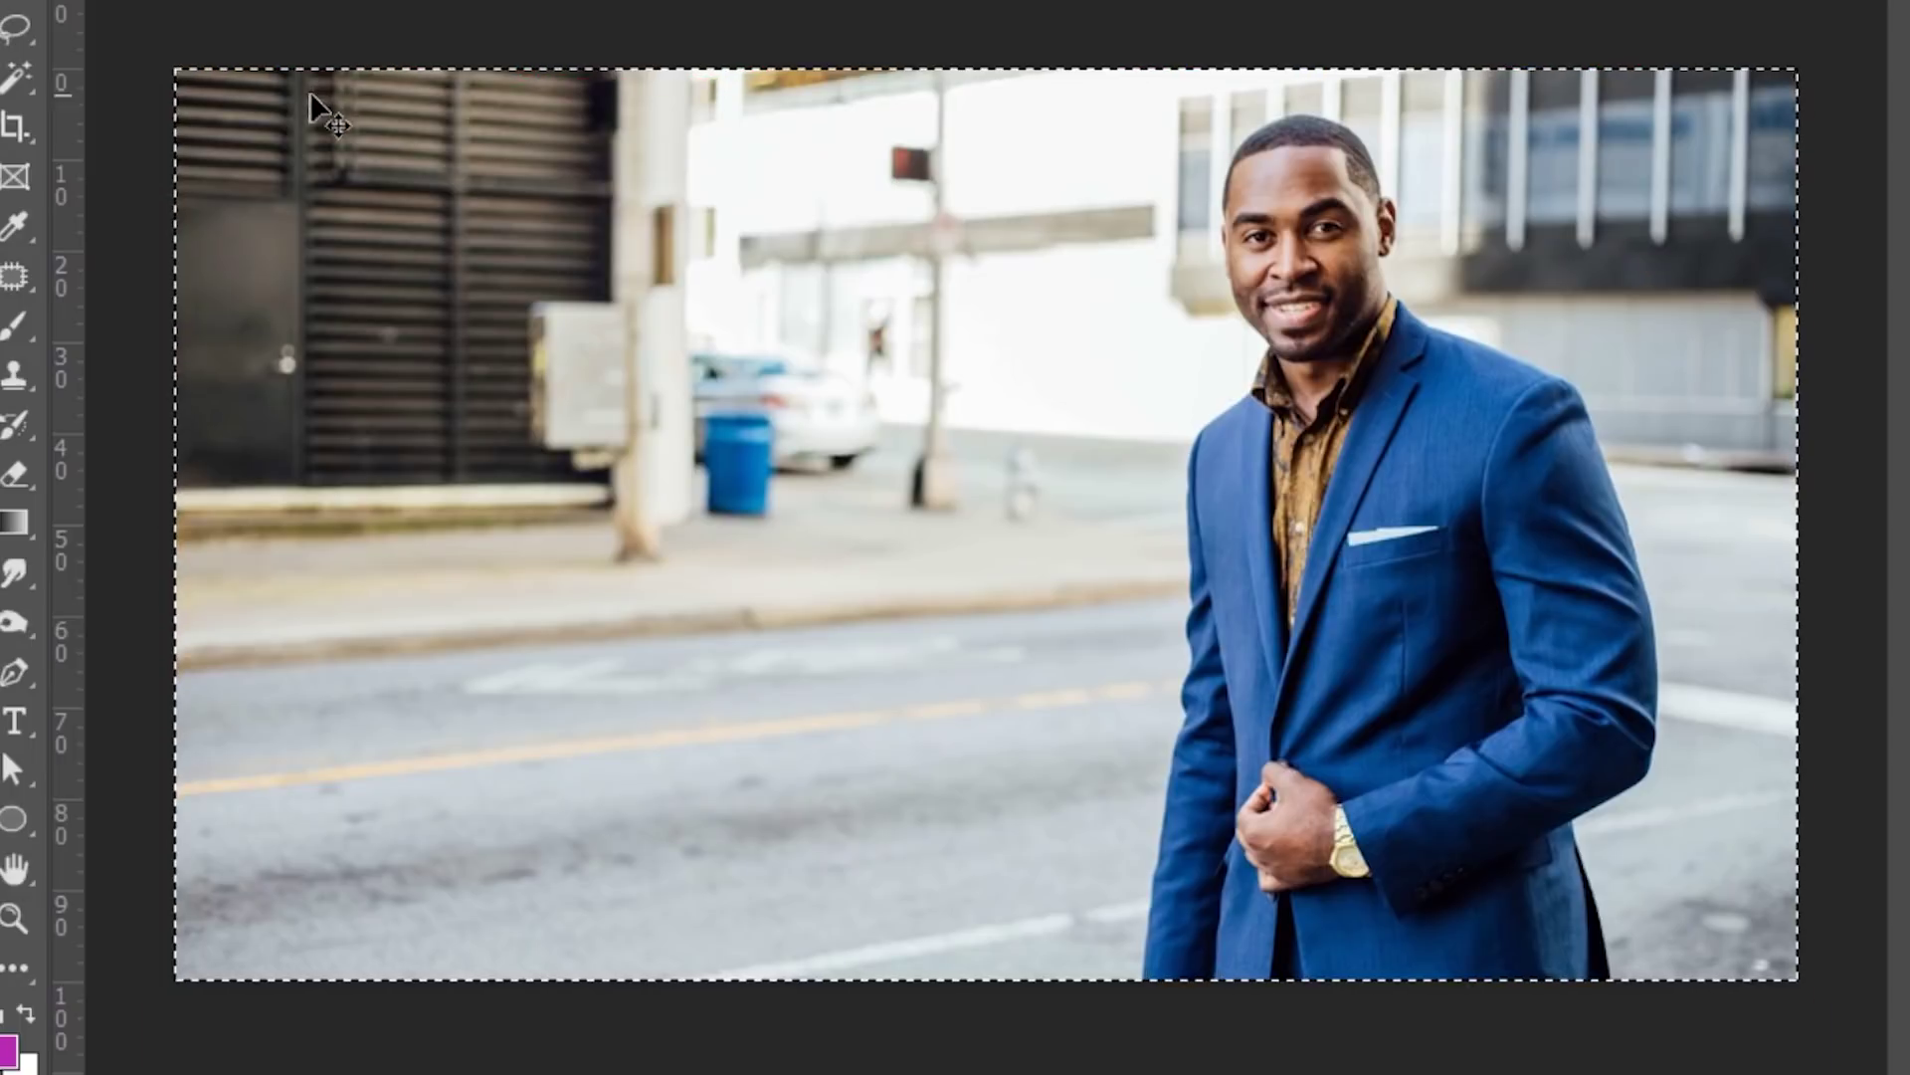
key("ctrl+d")
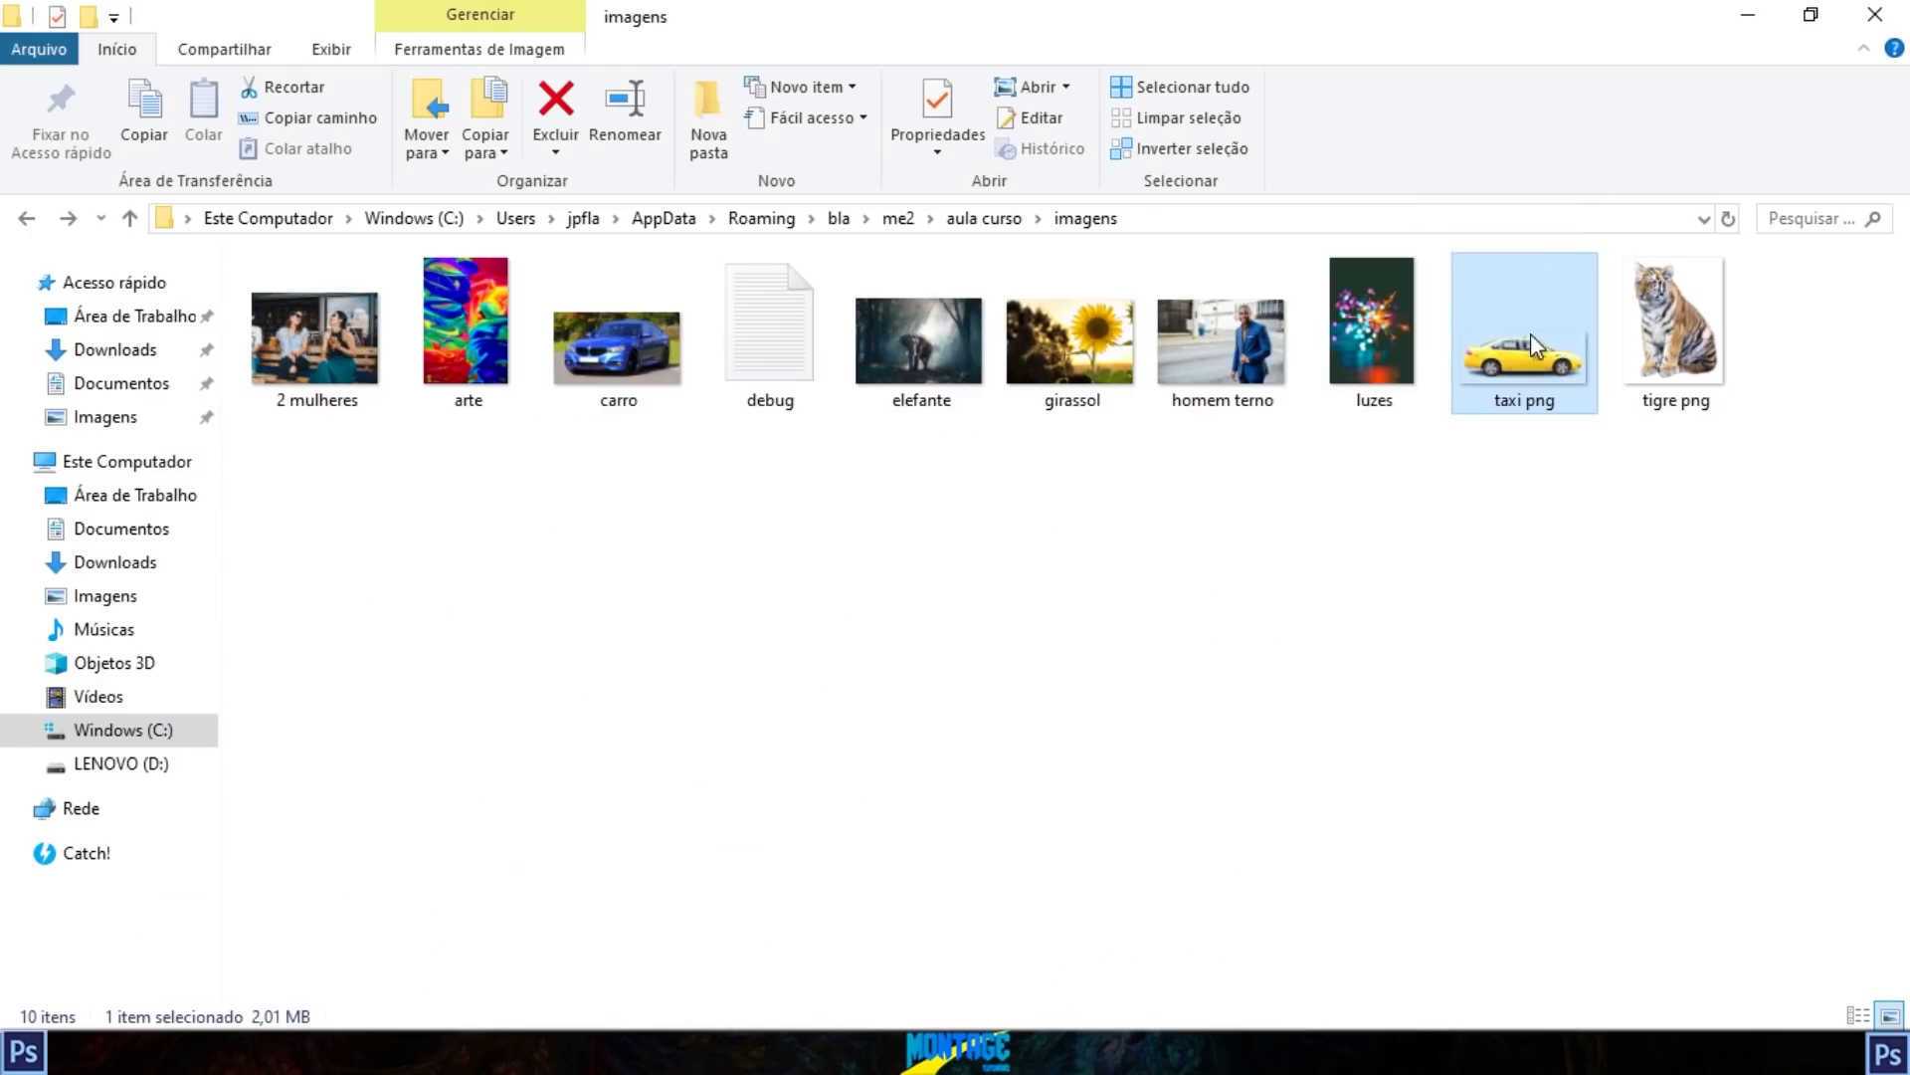
Step: Place the "taxi png" image from the imagens folder into the photo document and move the taxi so it partly overlaps the man
left_click_drag(1503, 338, 747, 577)
left_click_drag(1335, 334, 746, 577)
left_click_drag(666, 621, 795, 526)
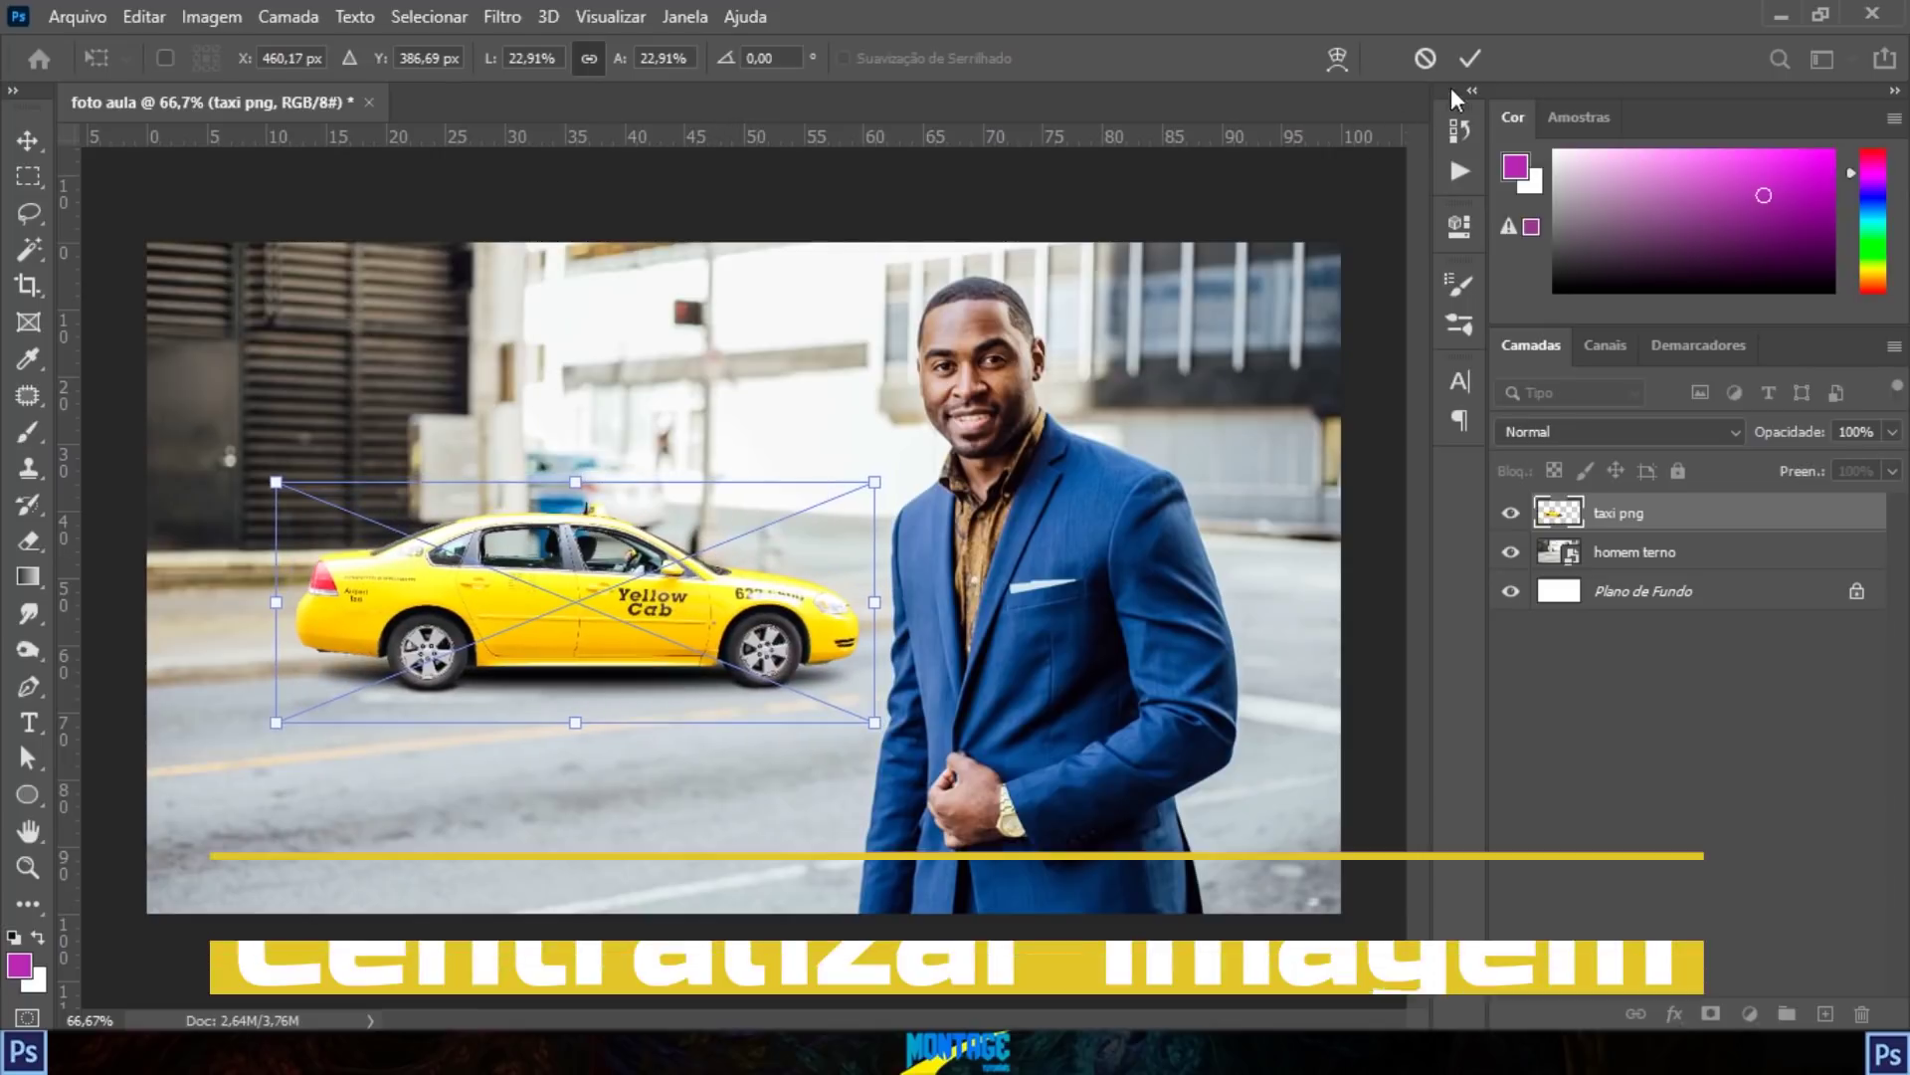
left_click(1469, 58)
left_click_drag(572, 575, 790, 534)
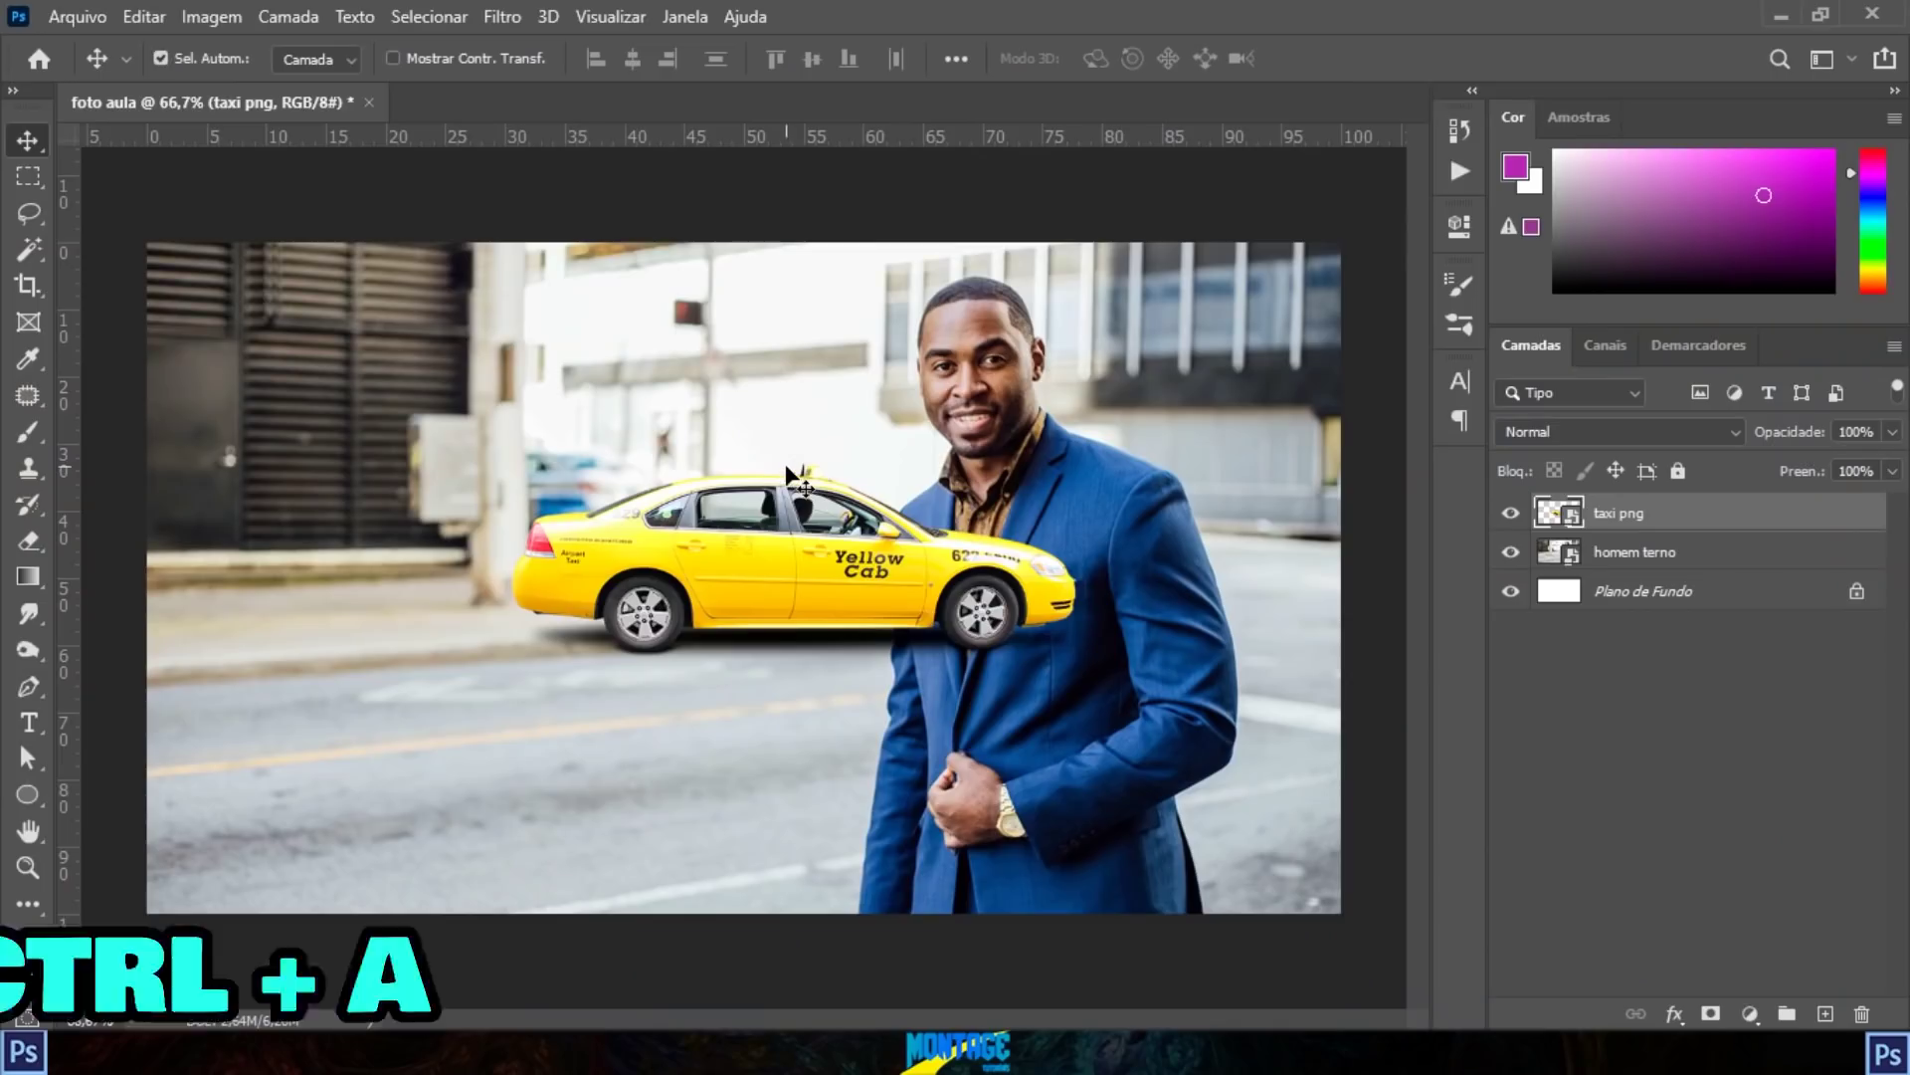
Step: Select the whole canvas and center the taxi layer on it horizontally and vertically
key("ctrl+a")
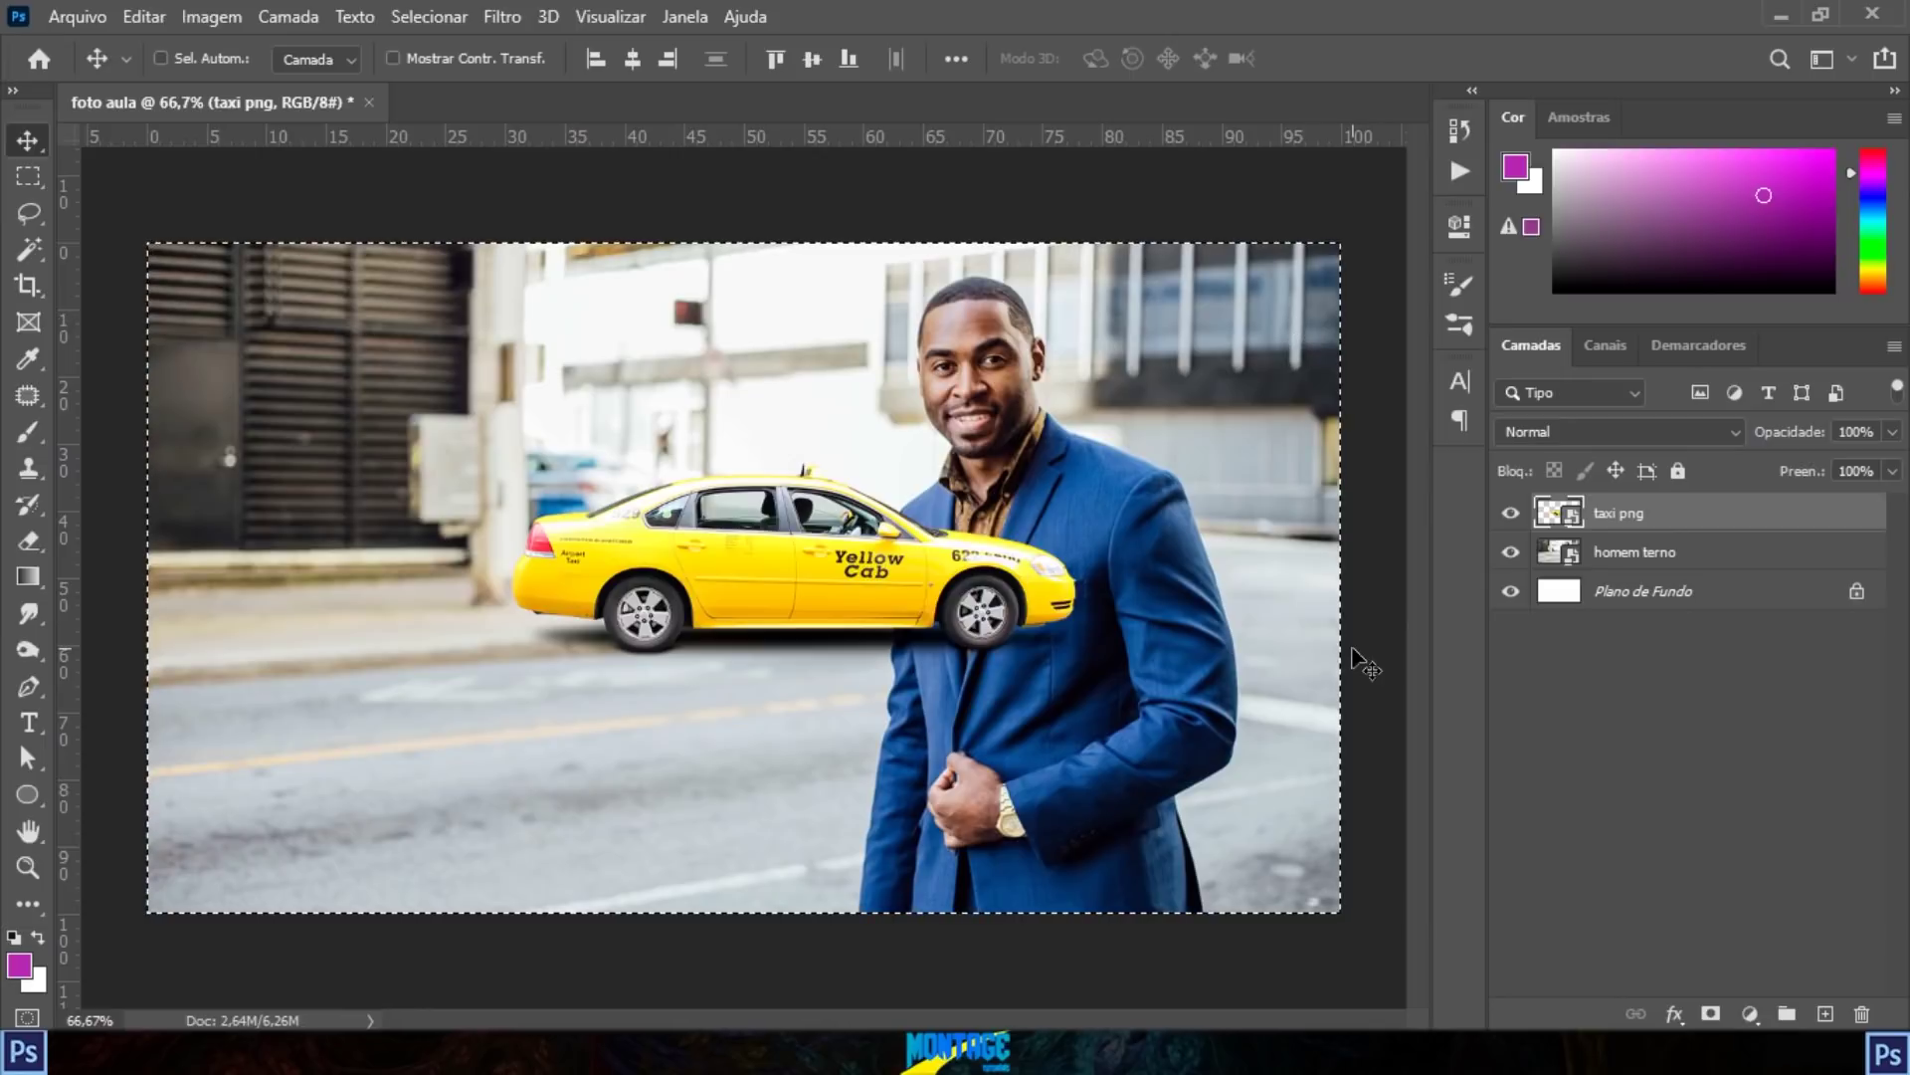
key("ctrl")
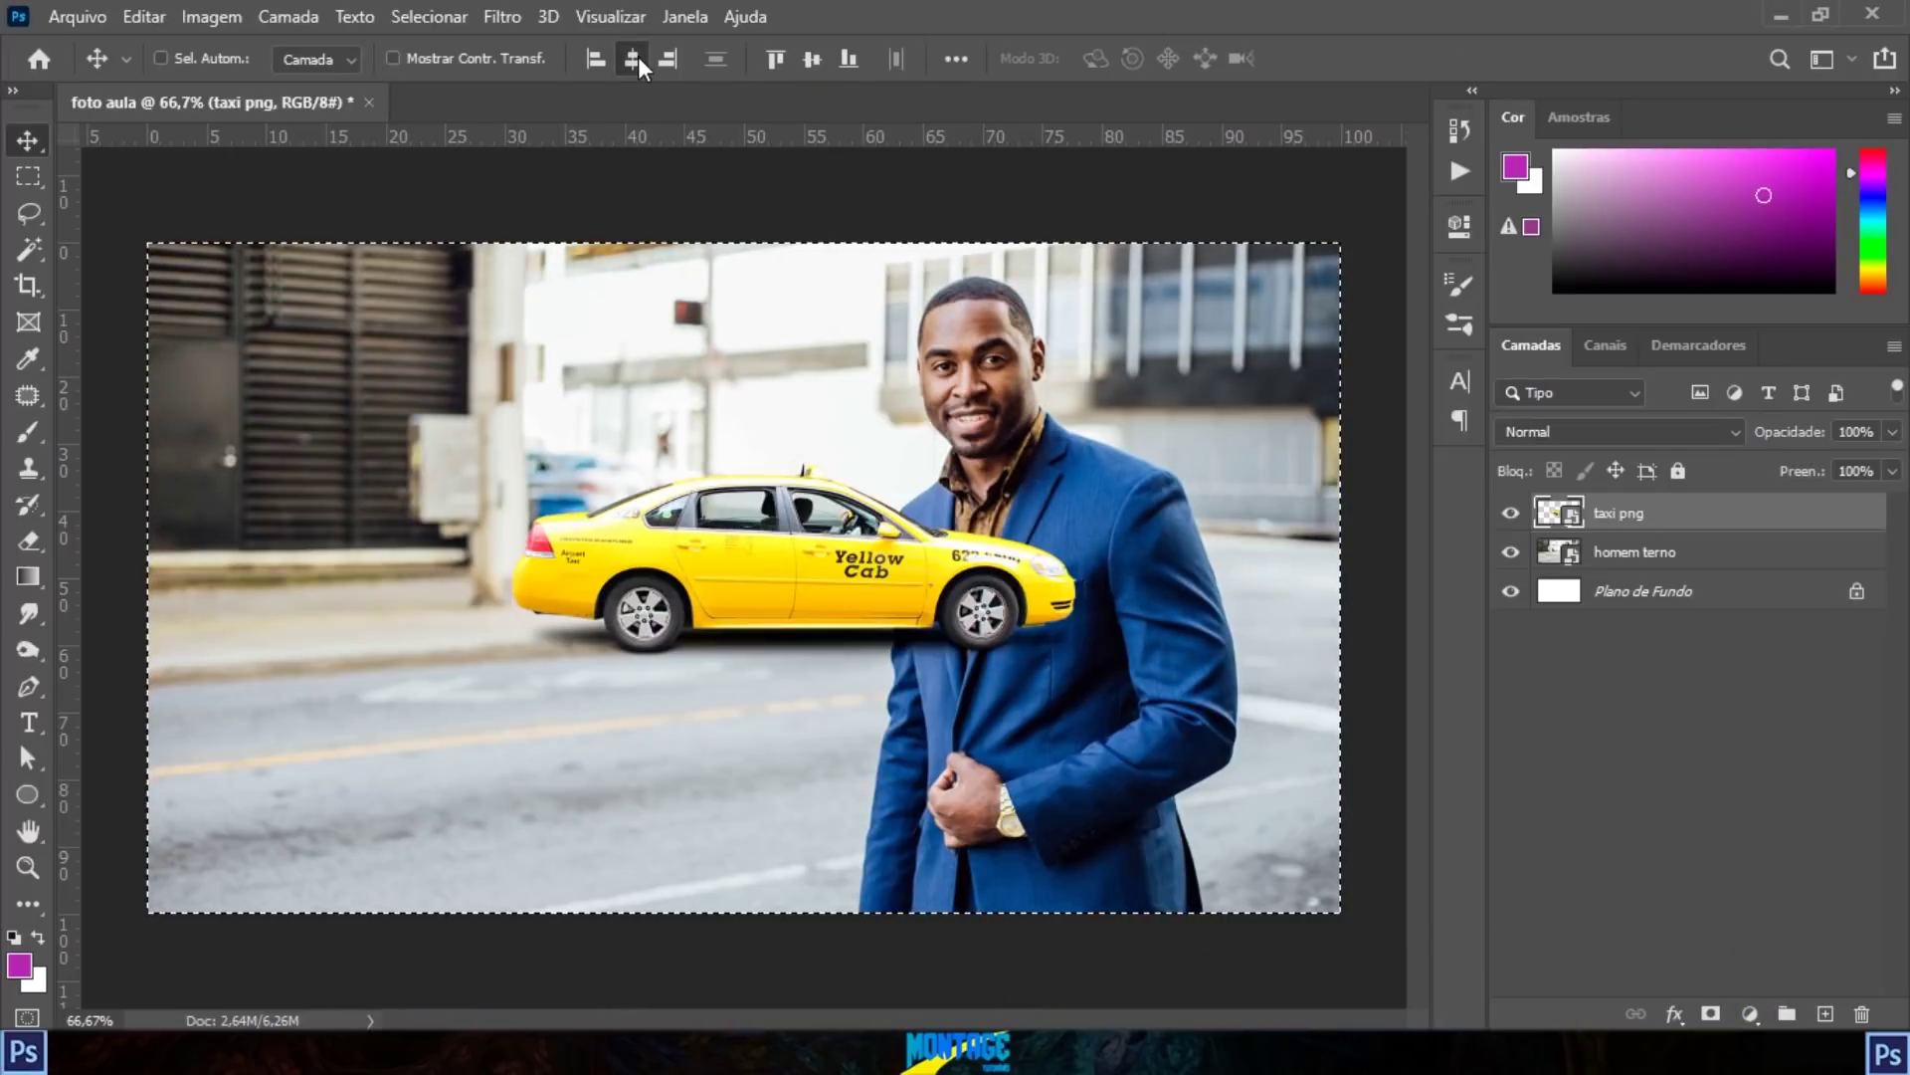
left_click(635, 59)
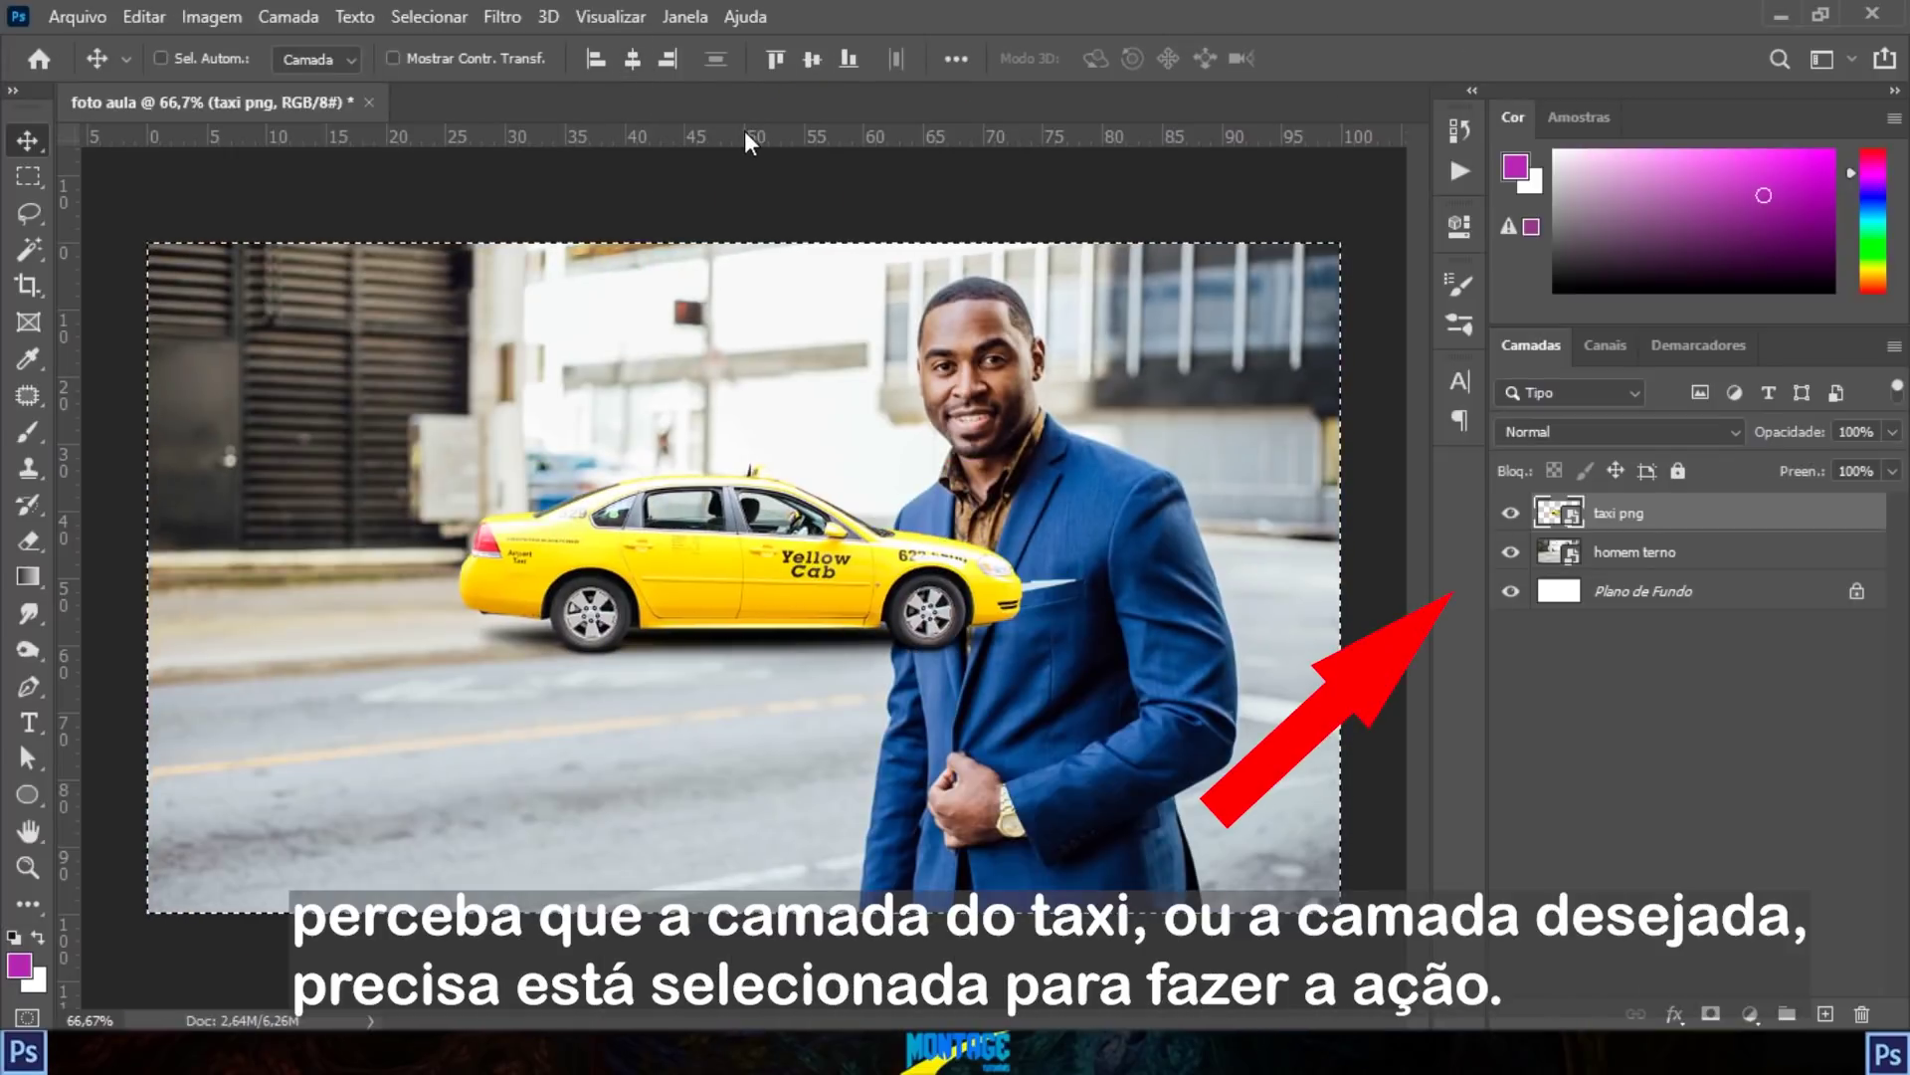
left_click(812, 62)
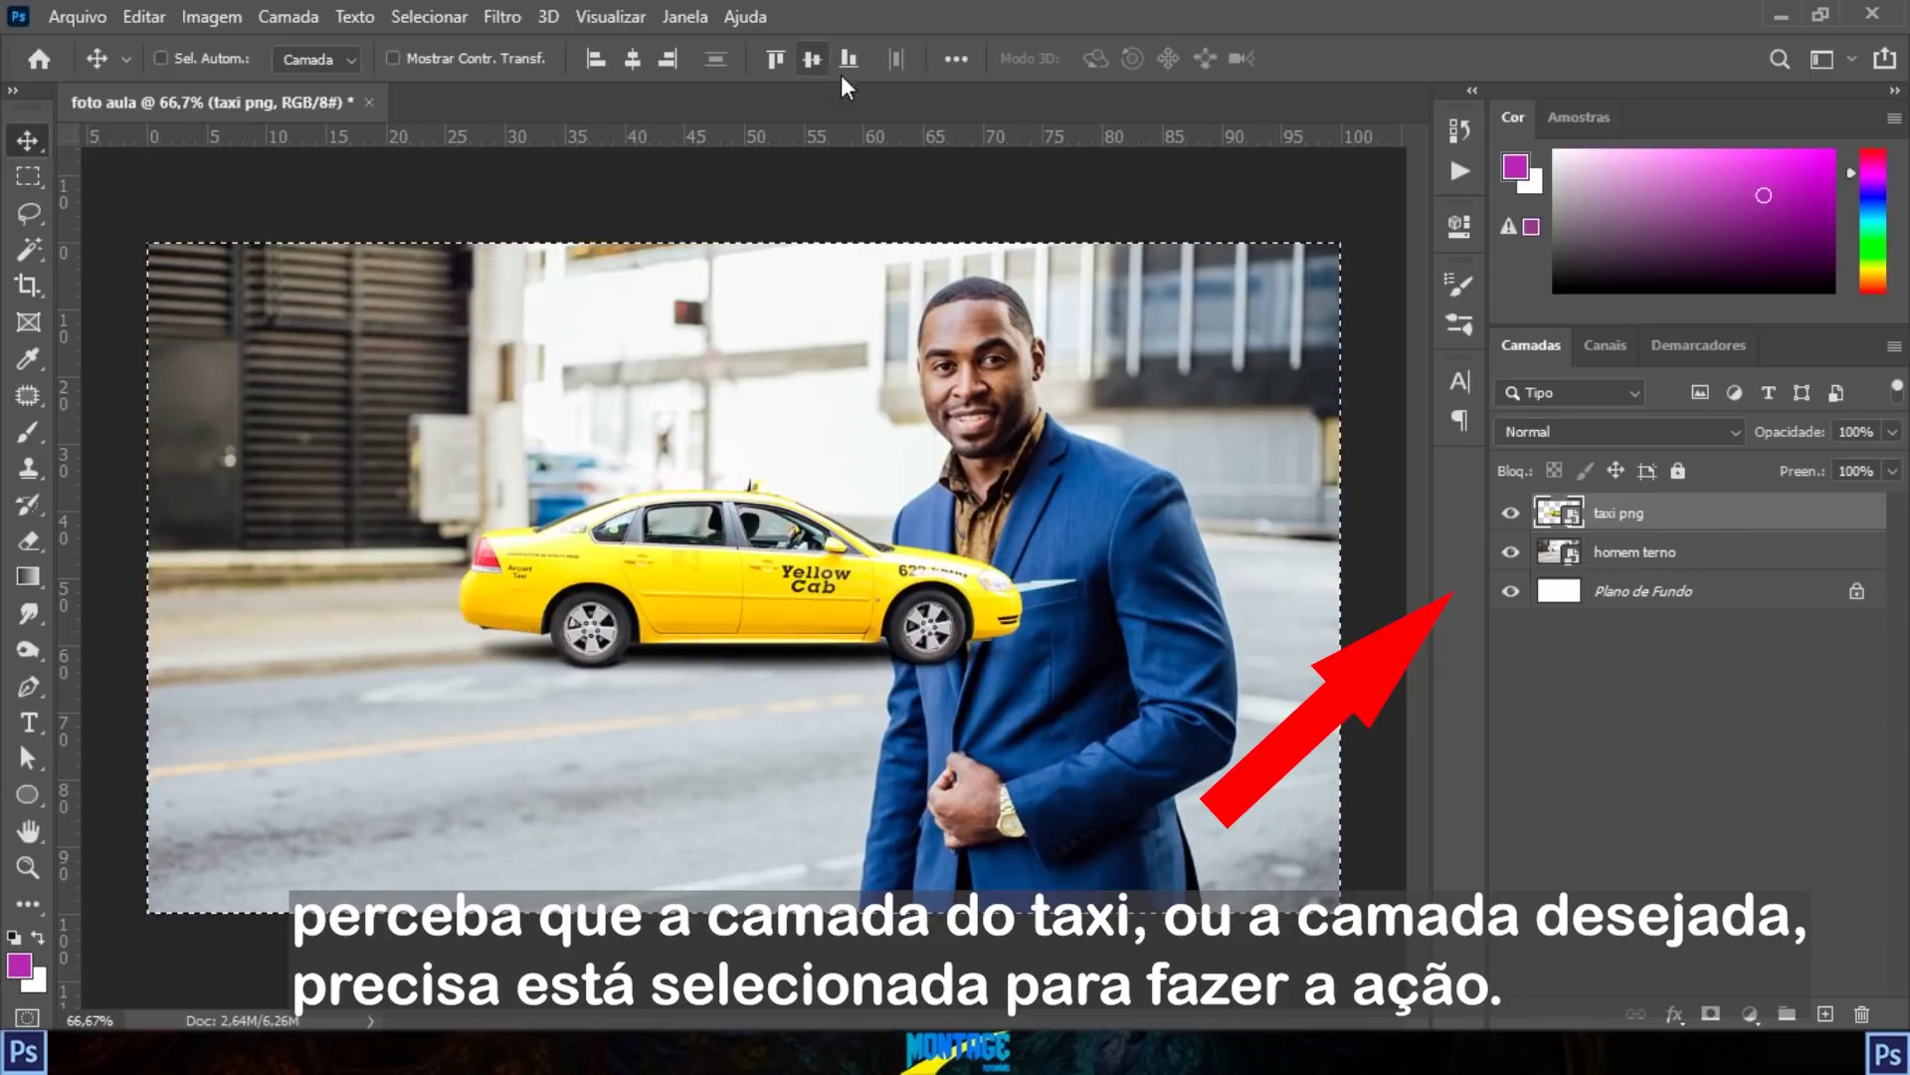
Step: Try aligning the taxi to the canvas's bottom, top, left and right edges, recenter it both ways and deselect
left_click(861, 63)
left_click(774, 58)
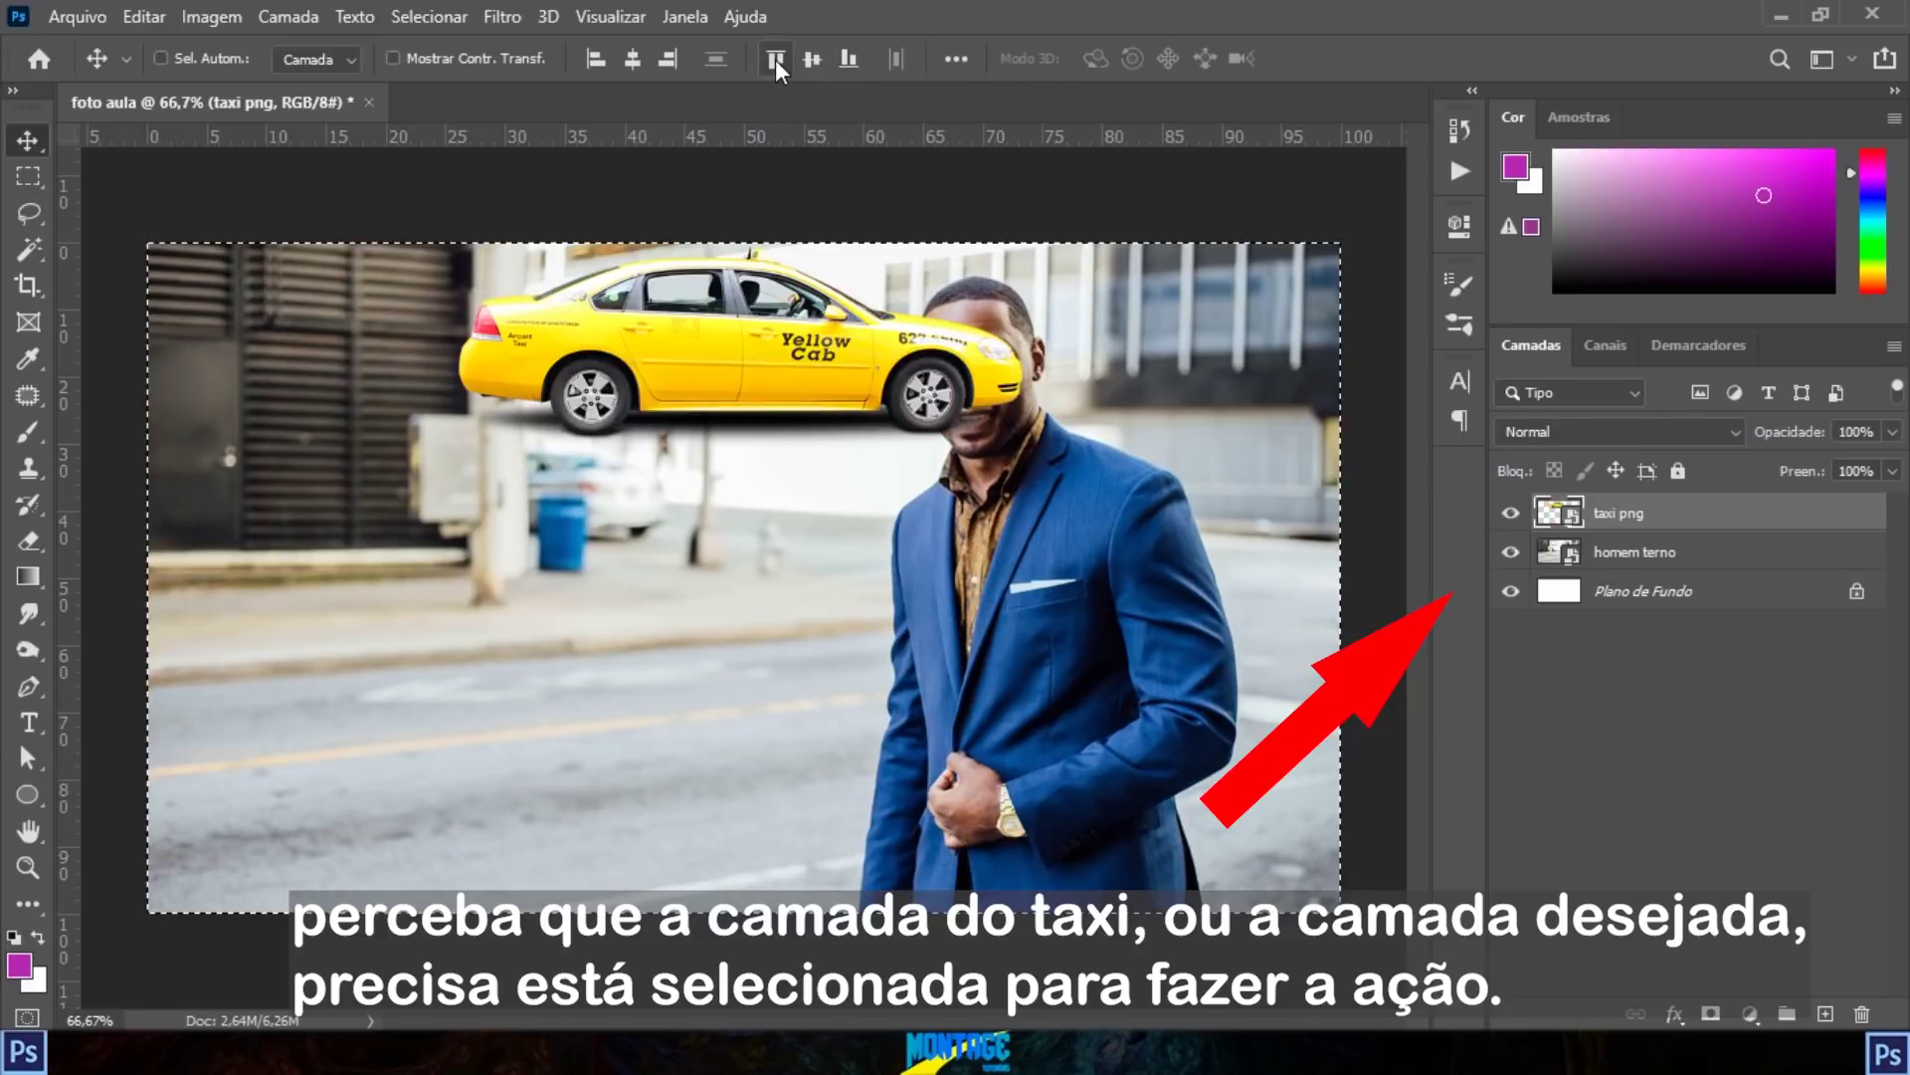
left_click(594, 57)
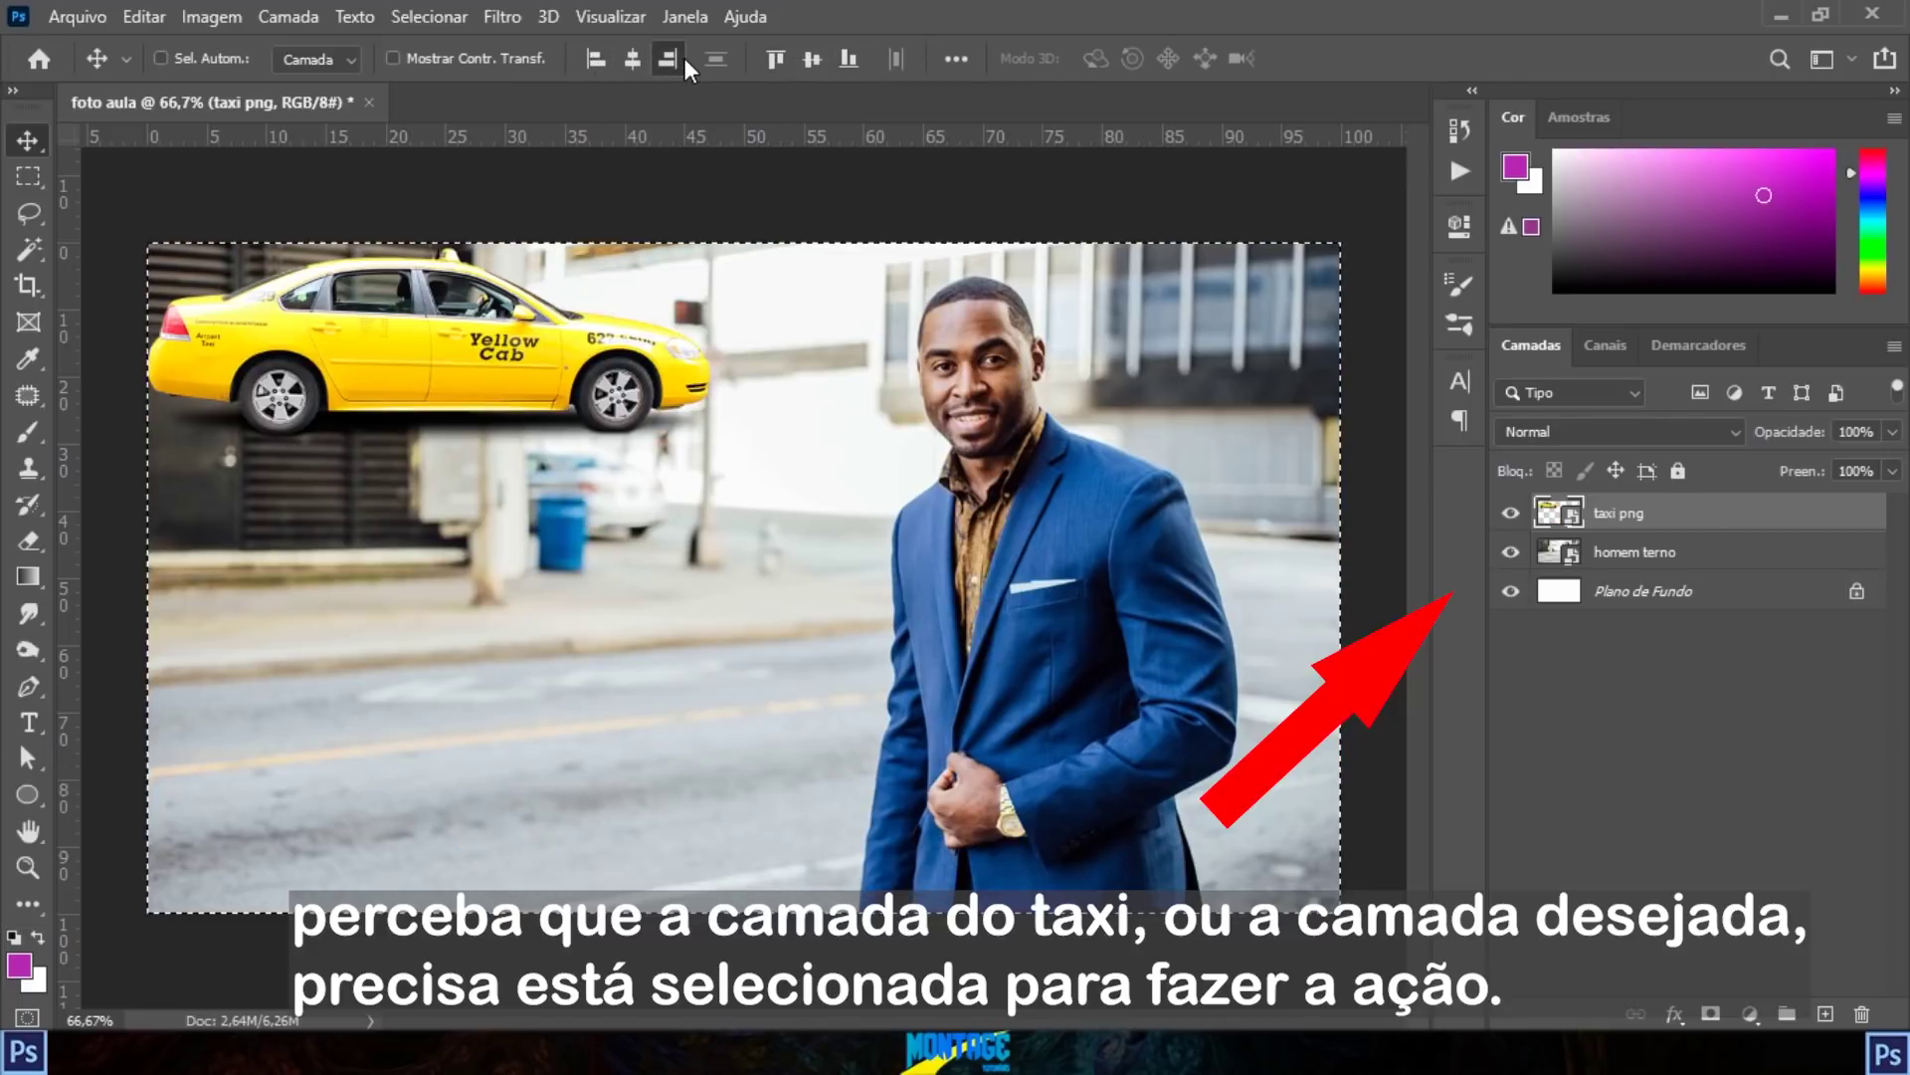
left_click(680, 59)
left_click(632, 57)
left_click(812, 58)
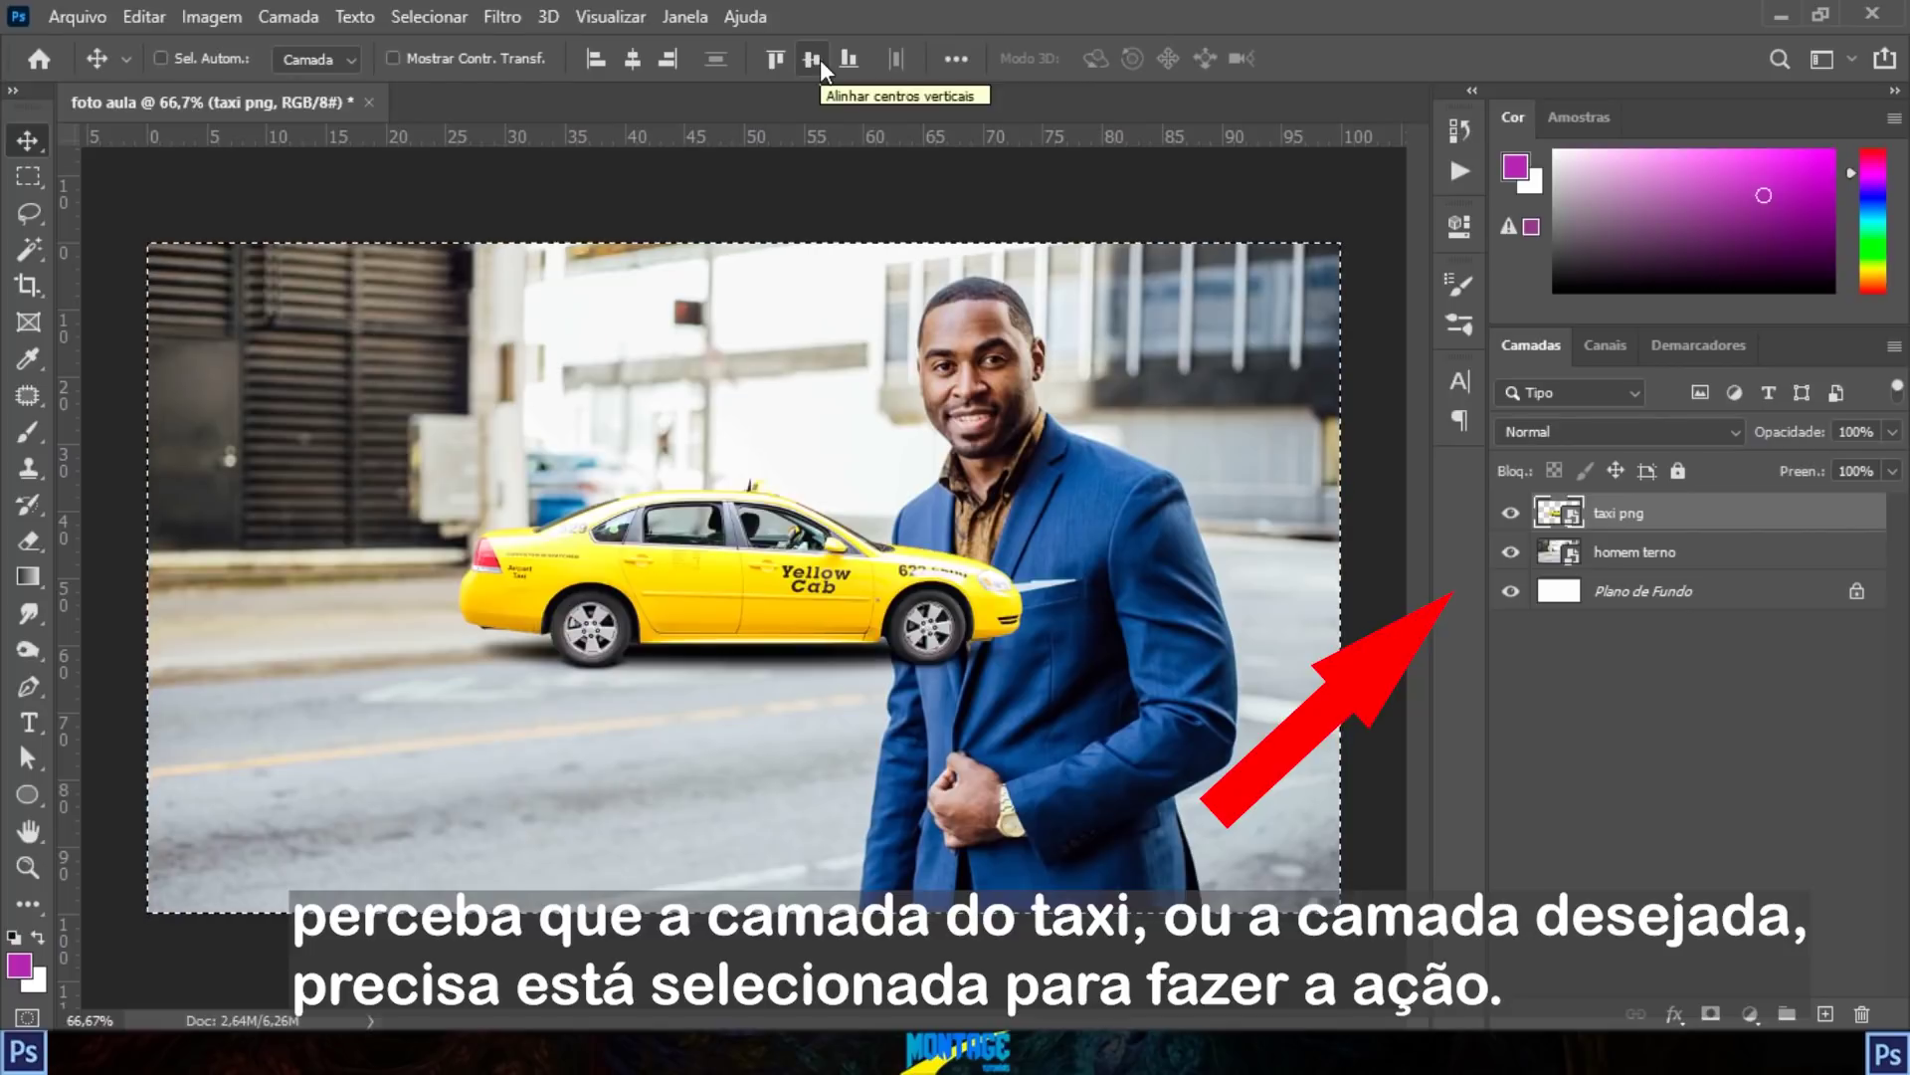
key("ctrl+d")
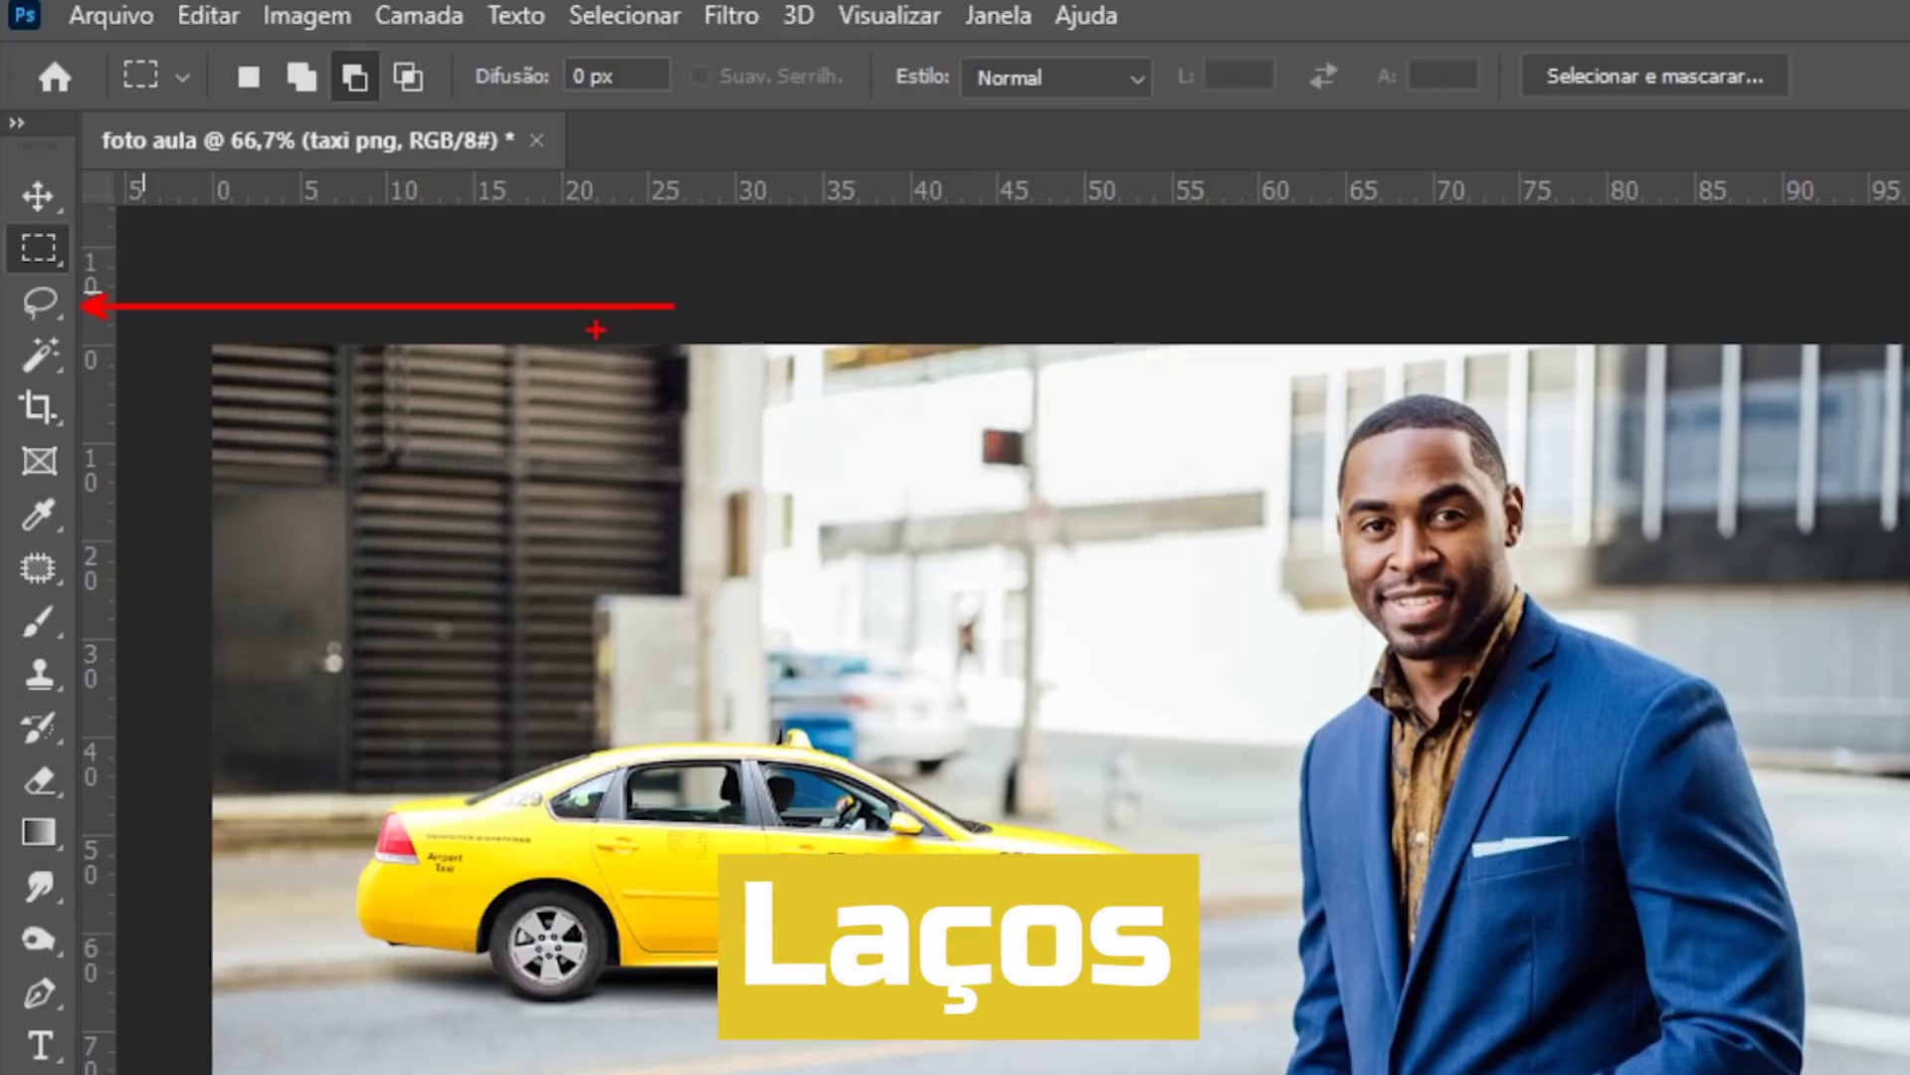
Step: Draw a freehand Lasso selection around the man's upper body and the street beside him, and deselect it
left_click(51, 291)
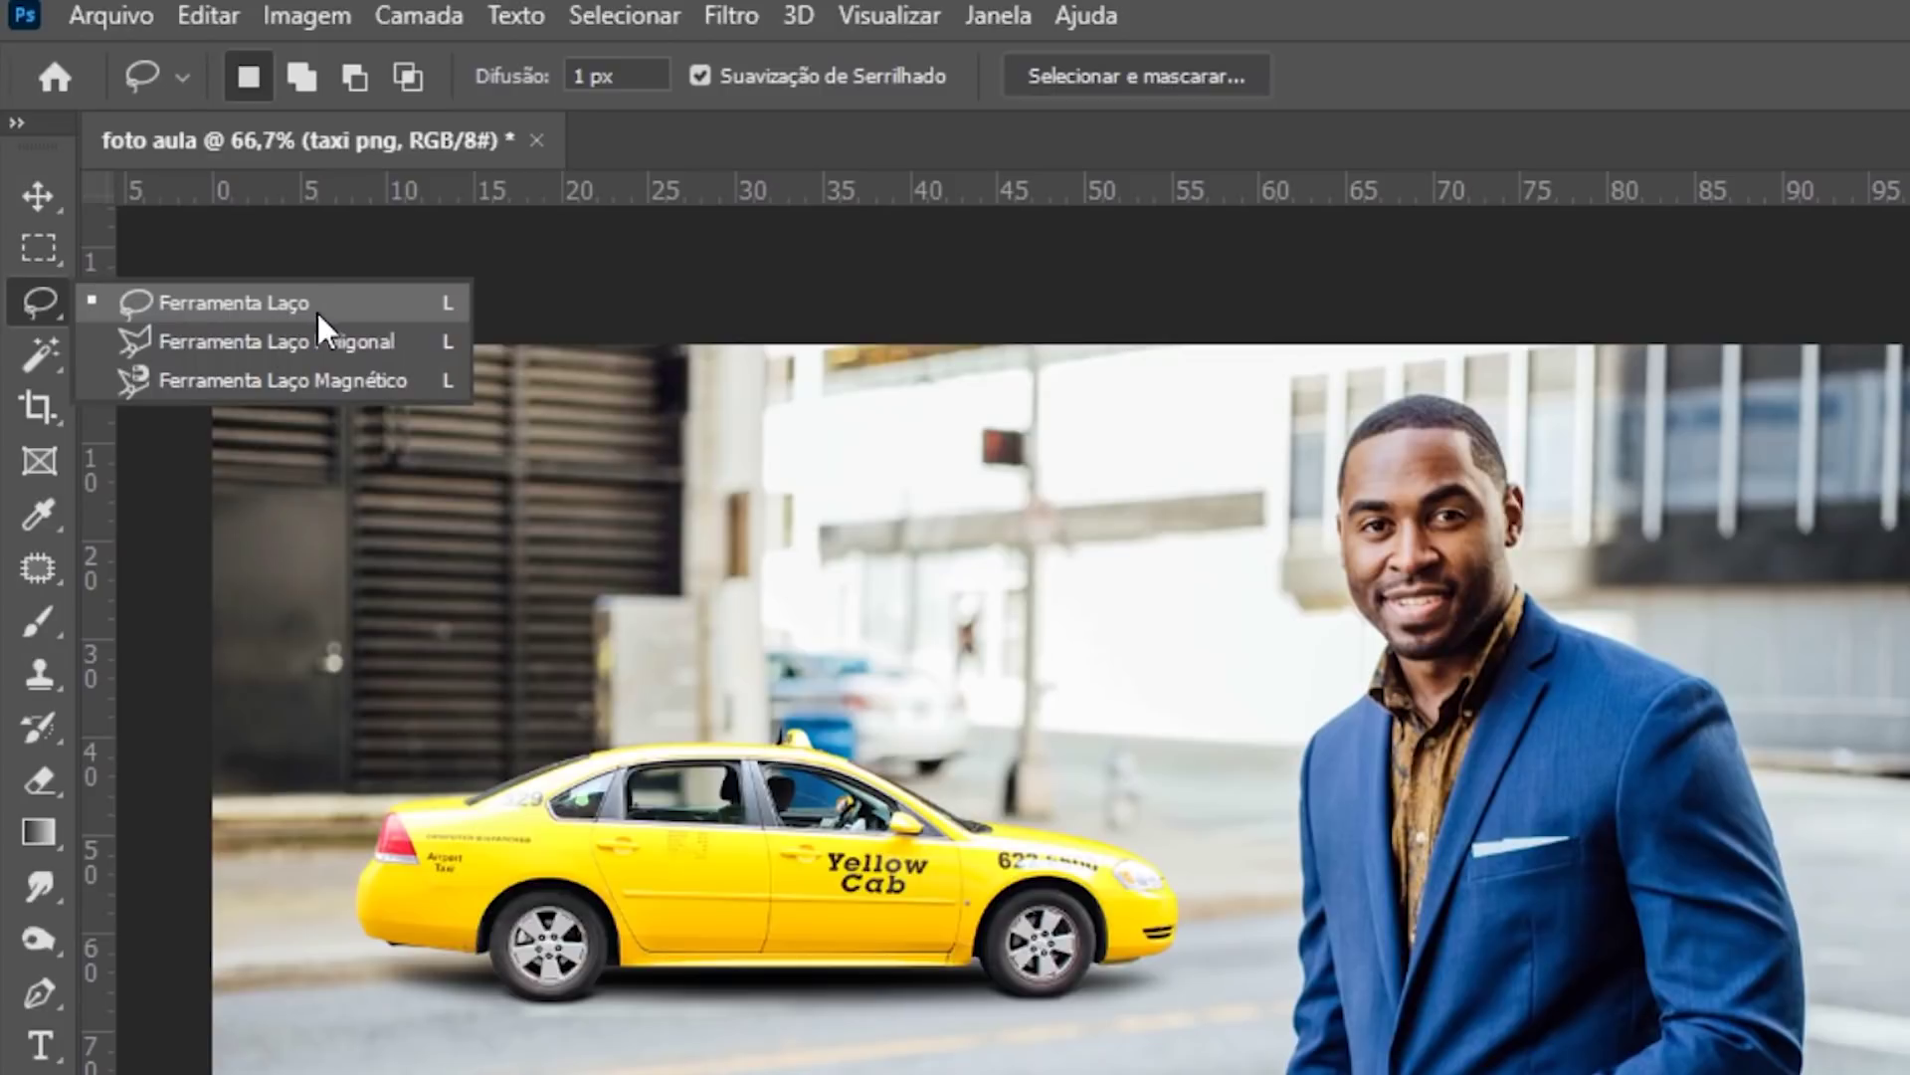
left_click(354, 302)
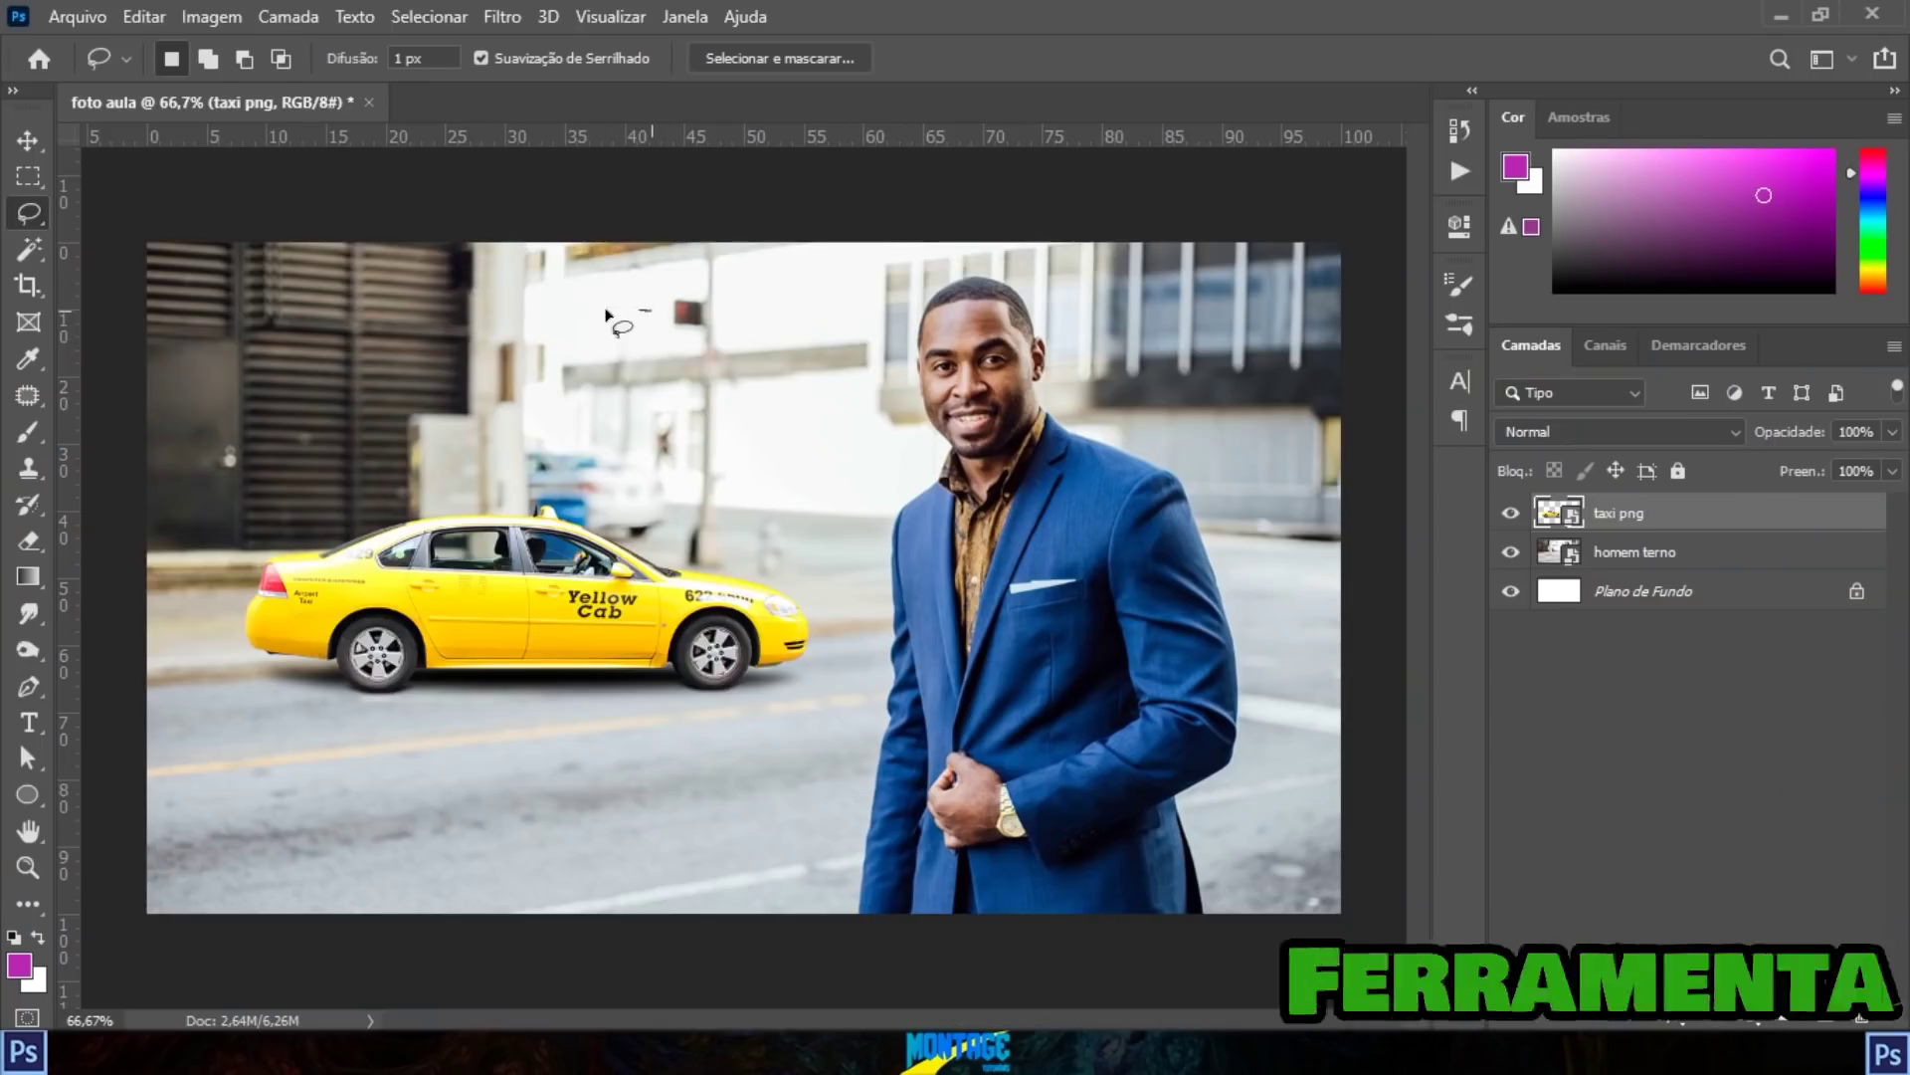
mouse_move(645, 310)
left_mouse_down()
mouse_move(644, 497)
mouse_move(571, 748)
mouse_move(1053, 892)
mouse_move(1189, 364)
left_mouse_up()
left_click_drag(1493, 129, 807, 155)
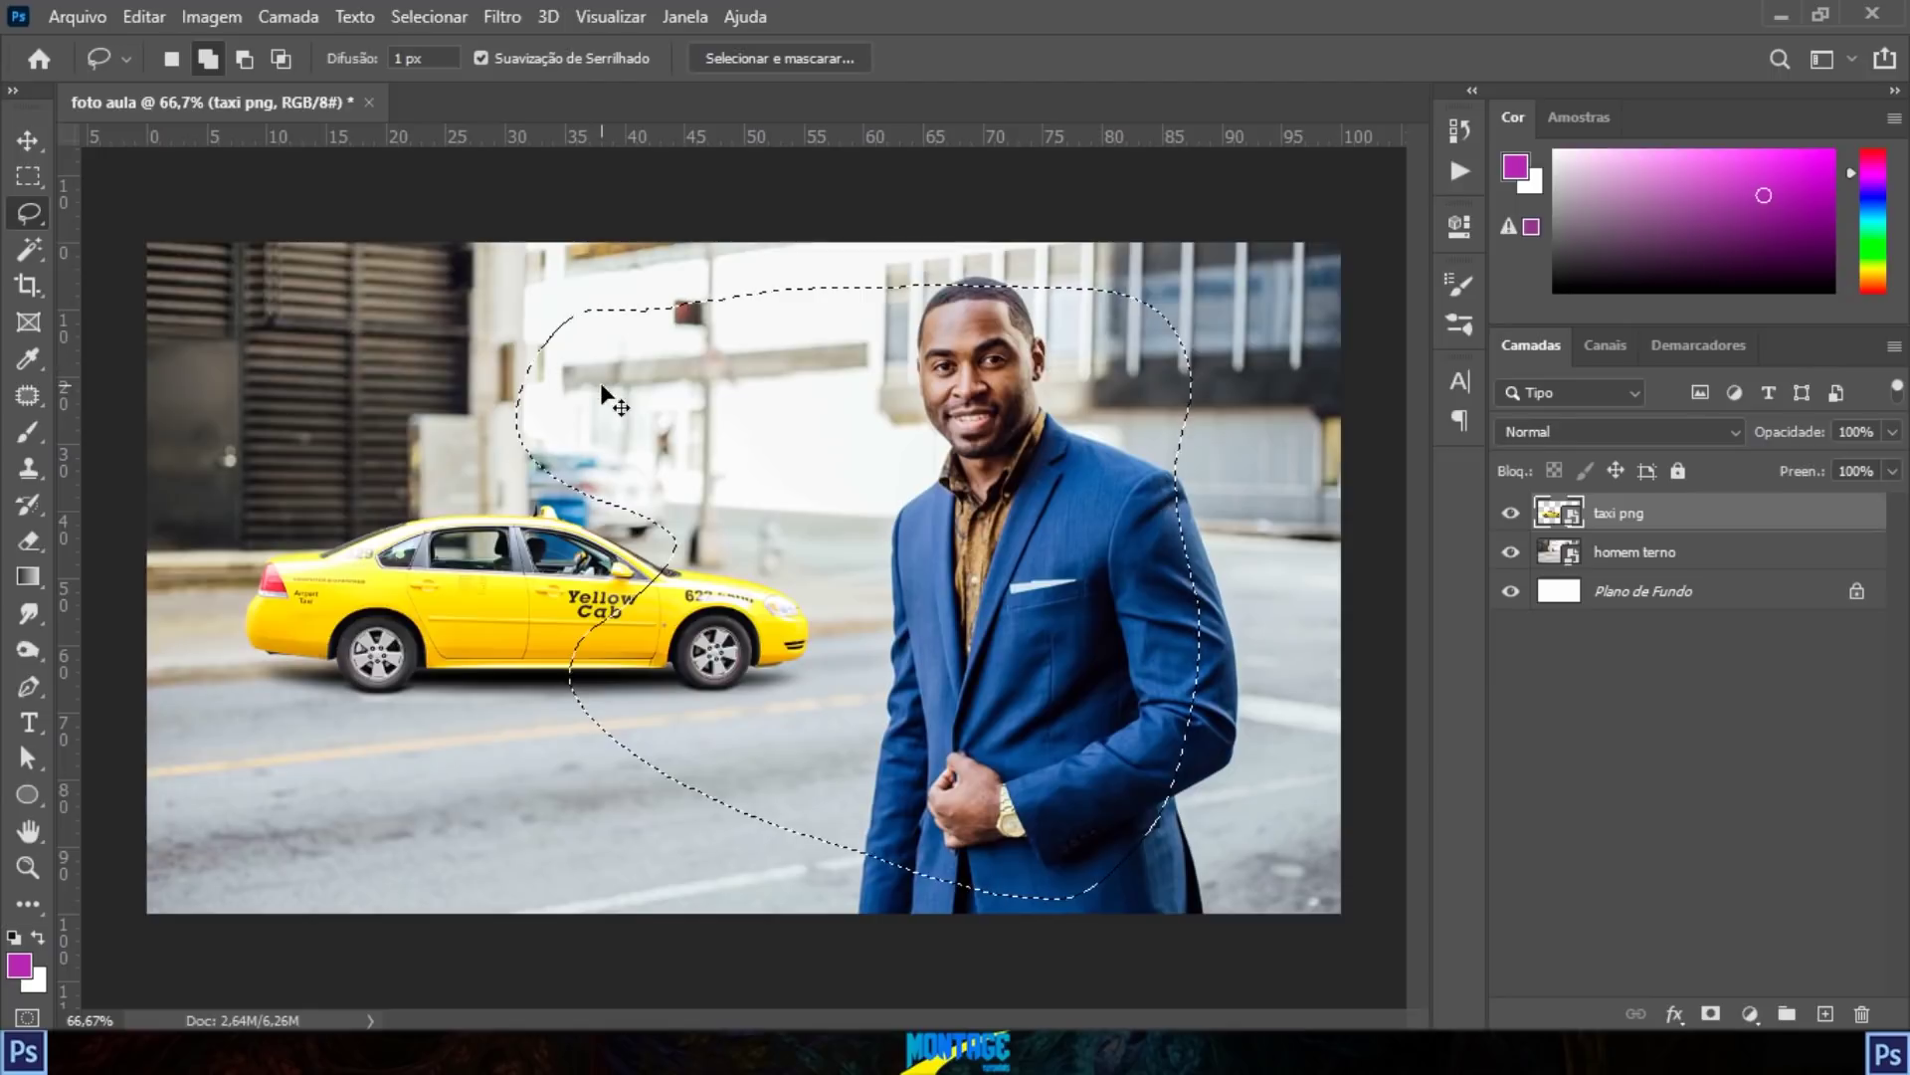
key("ctrl+d")
Step: Draw a closed Polygonal Lasso selection of straight segments around the taxi and the wall above it, and deselect it
right_click(29, 212)
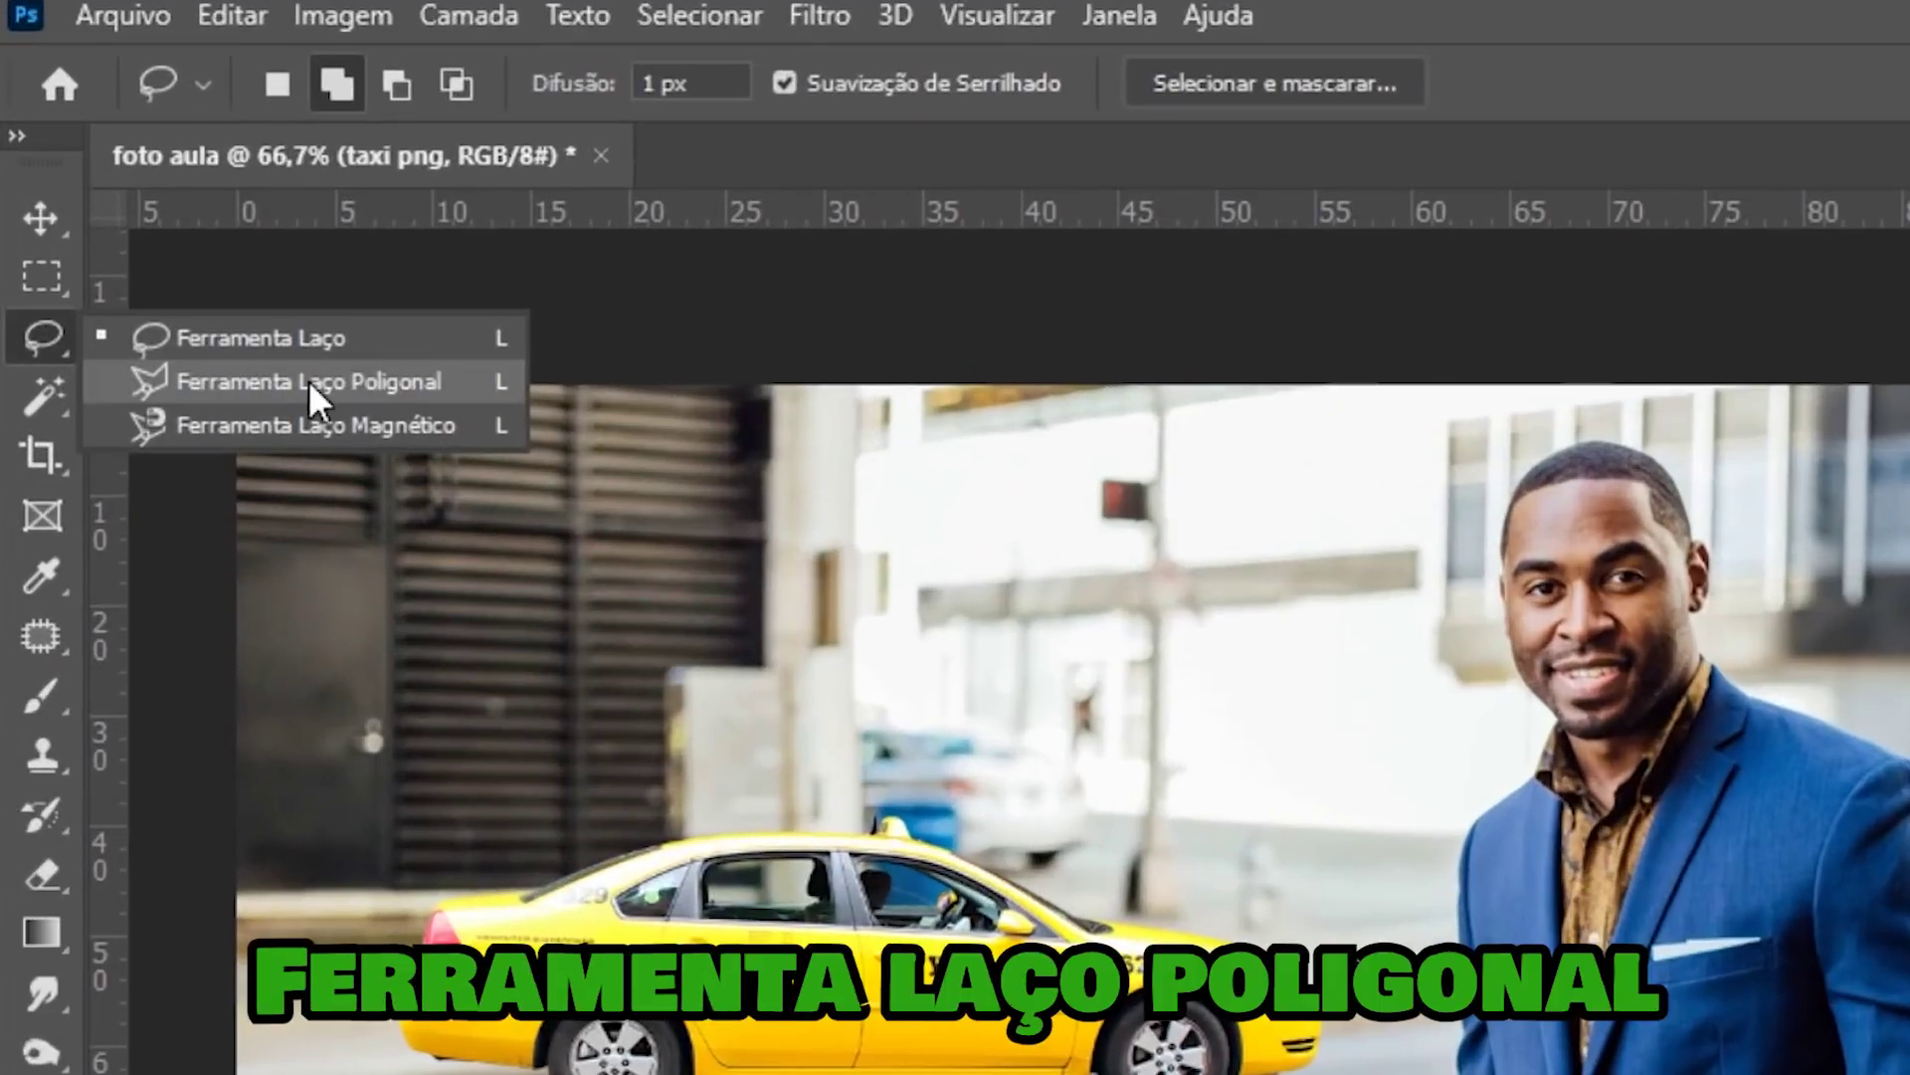
left_click(192, 246)
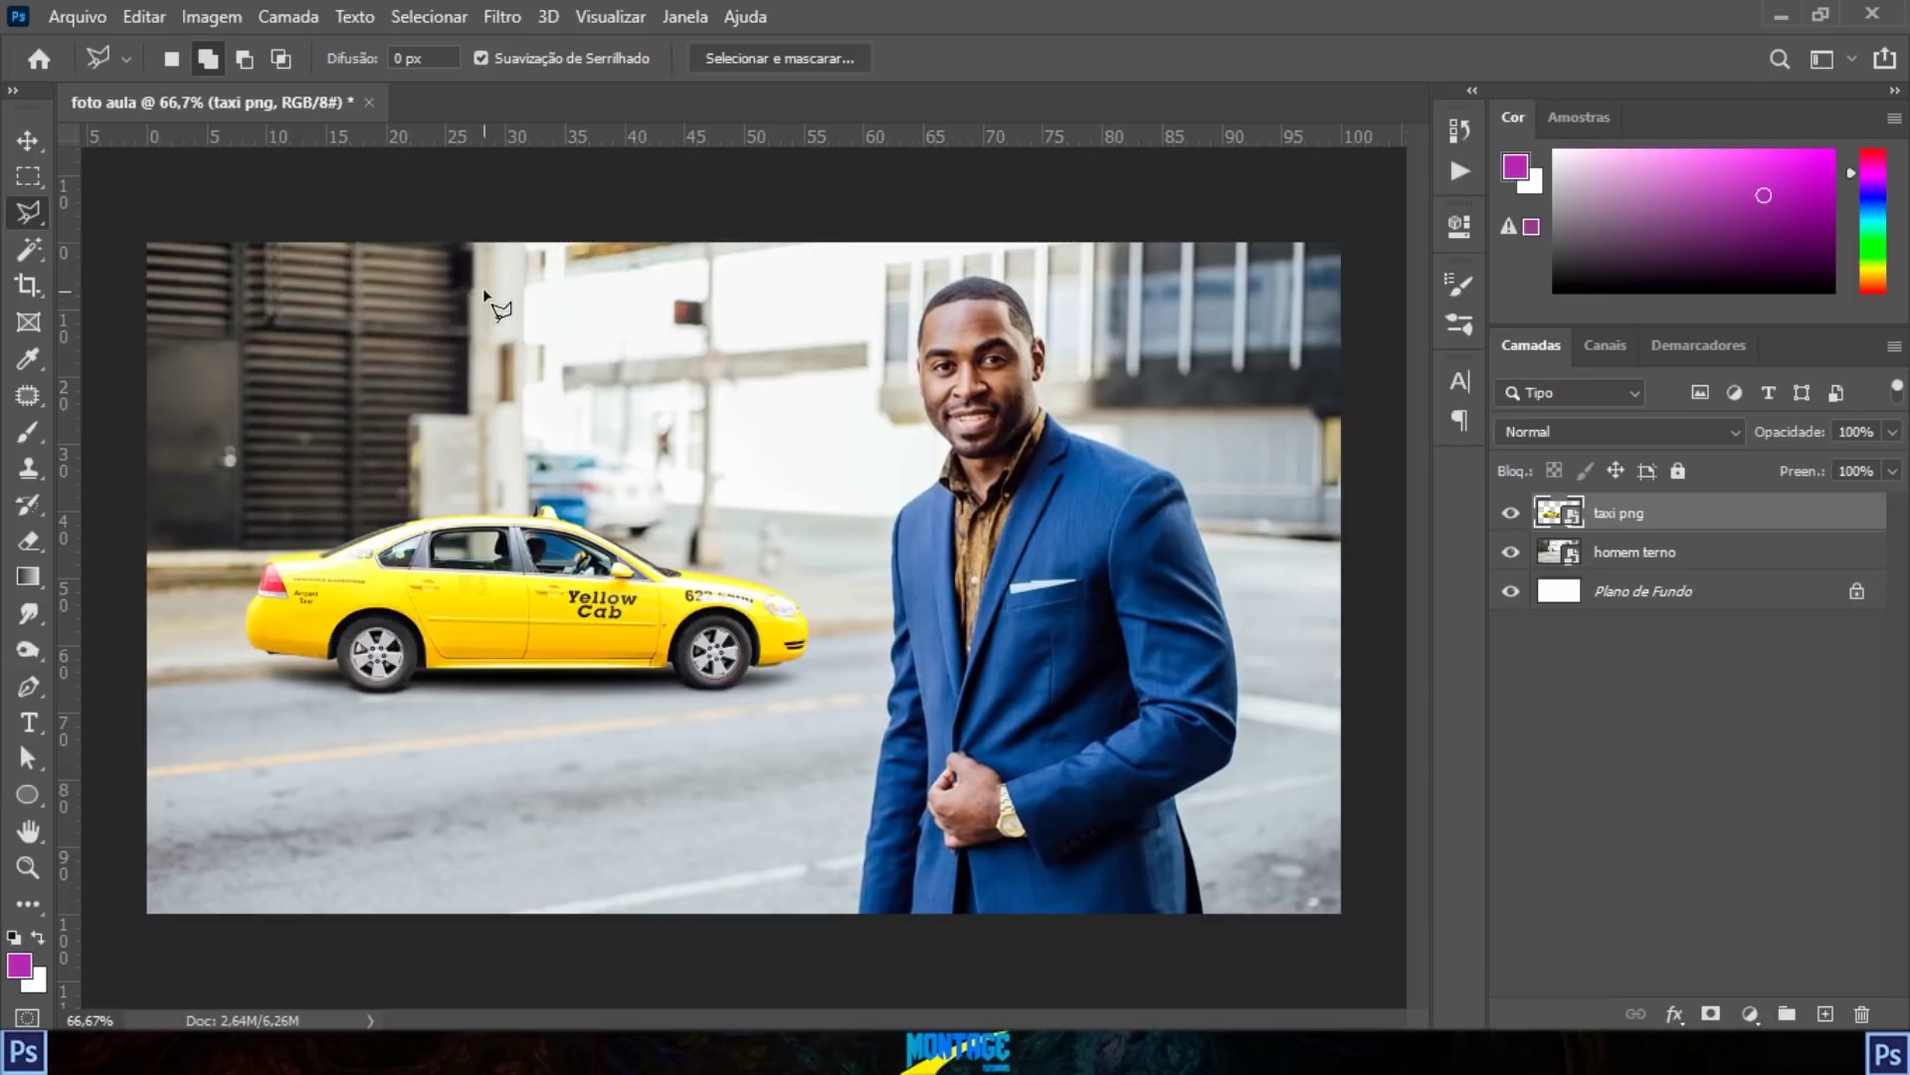
left_click(534, 303)
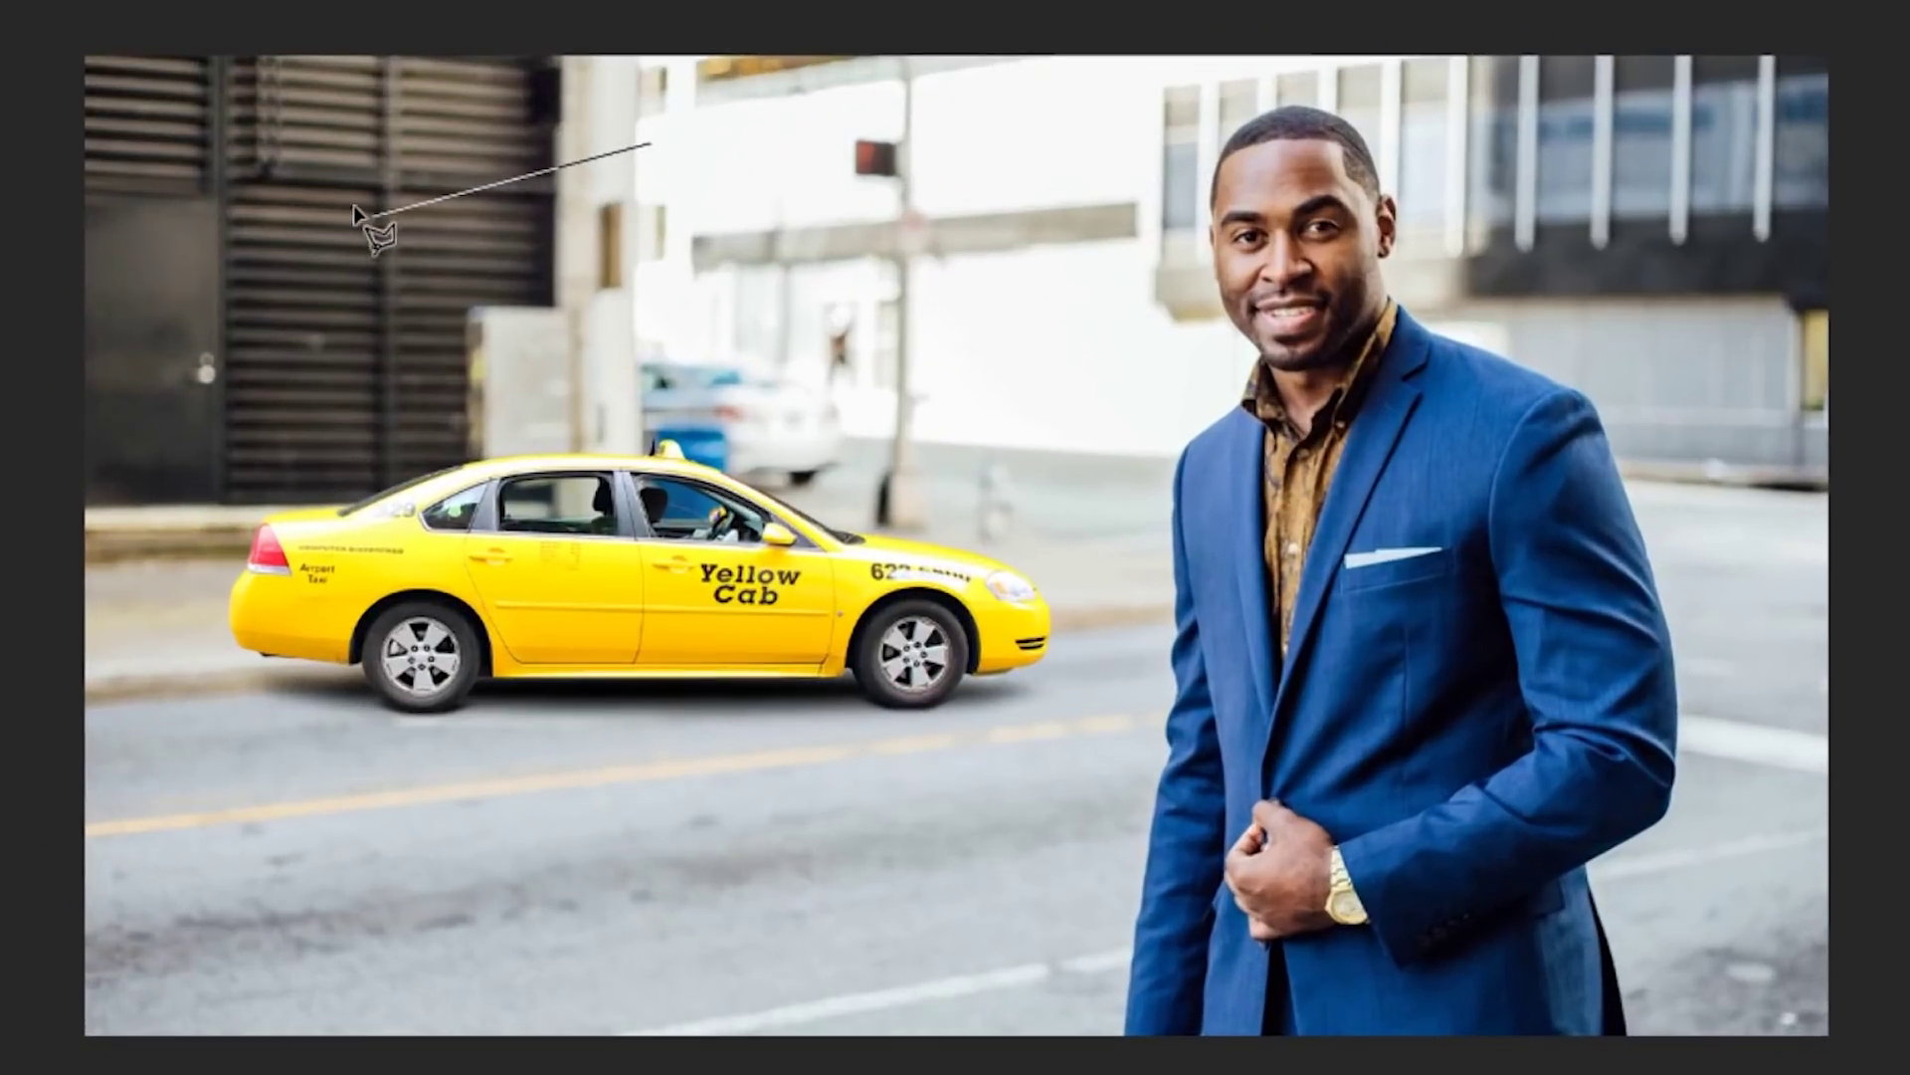
left_click(274, 332)
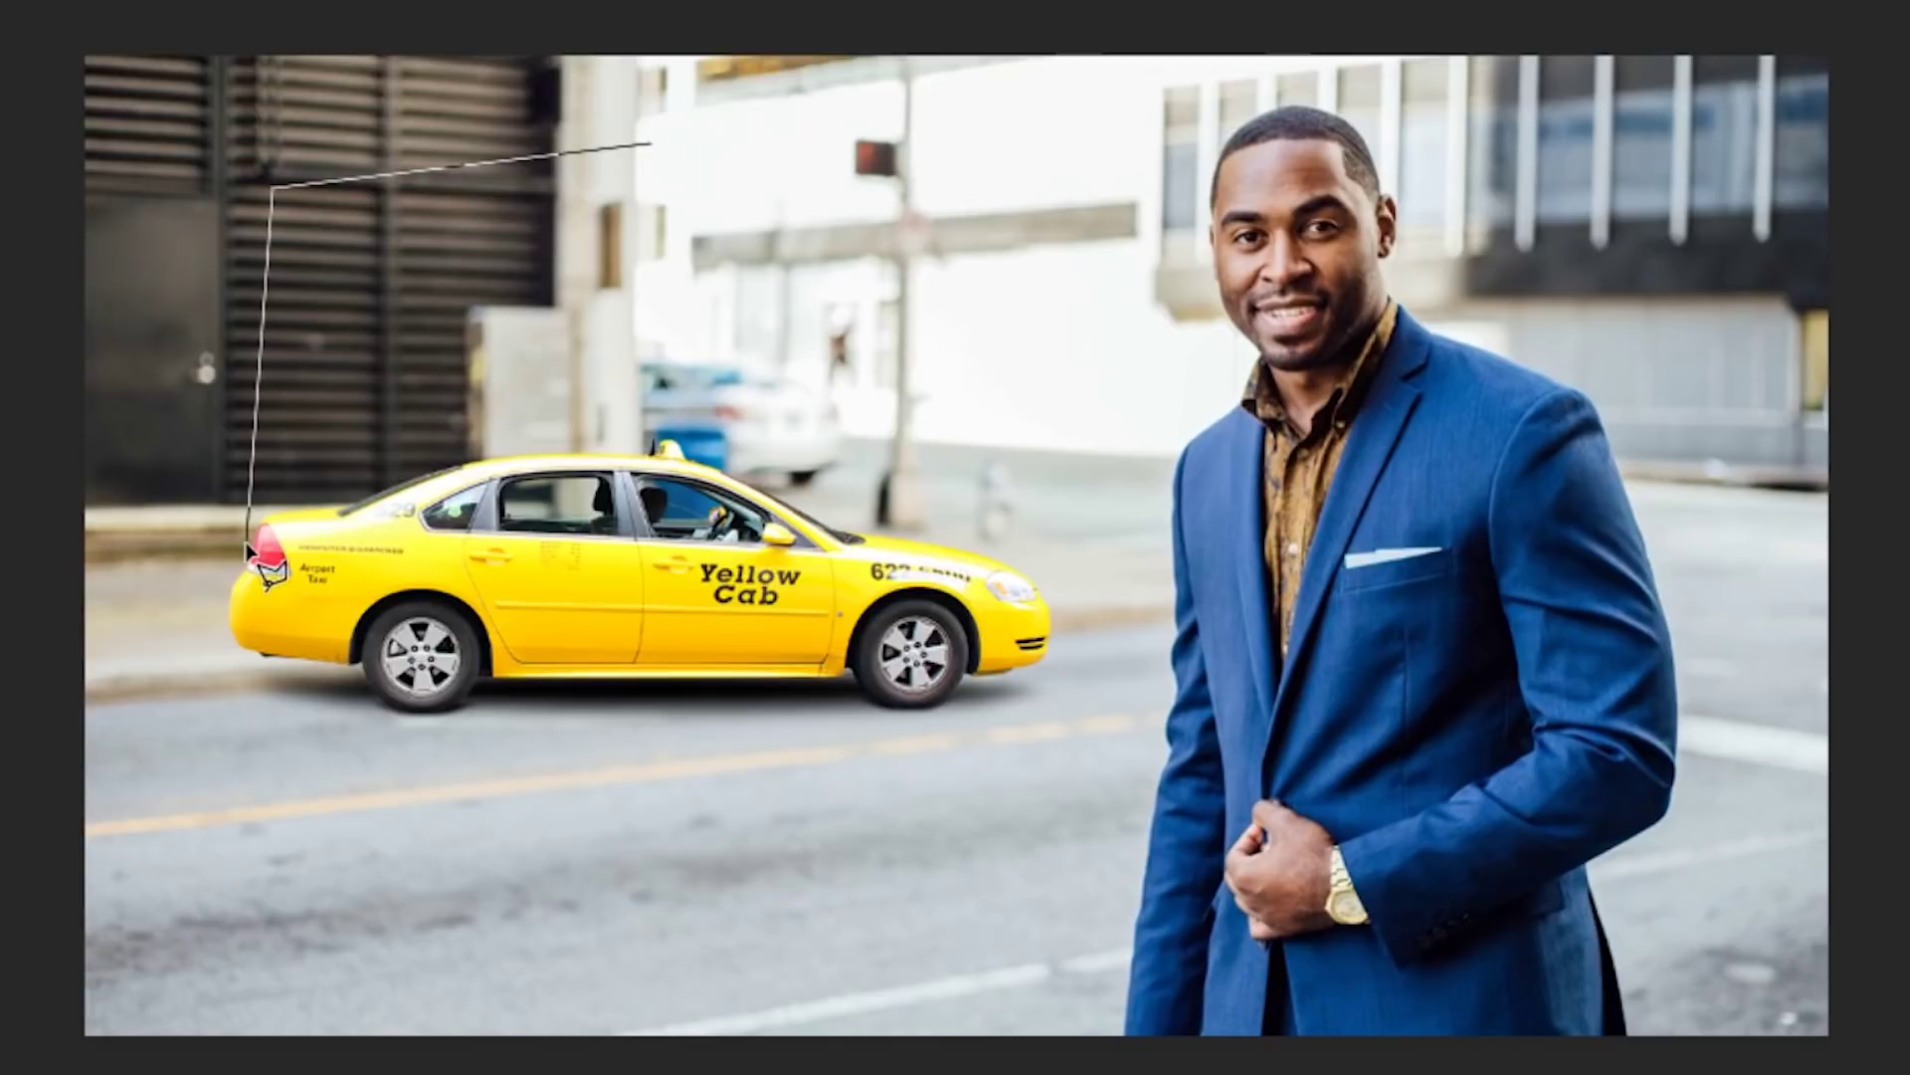
left_click(248, 546)
left_click(597, 856)
left_click(1082, 875)
left_click(1106, 494)
left_click(898, 170)
left_click(714, 84)
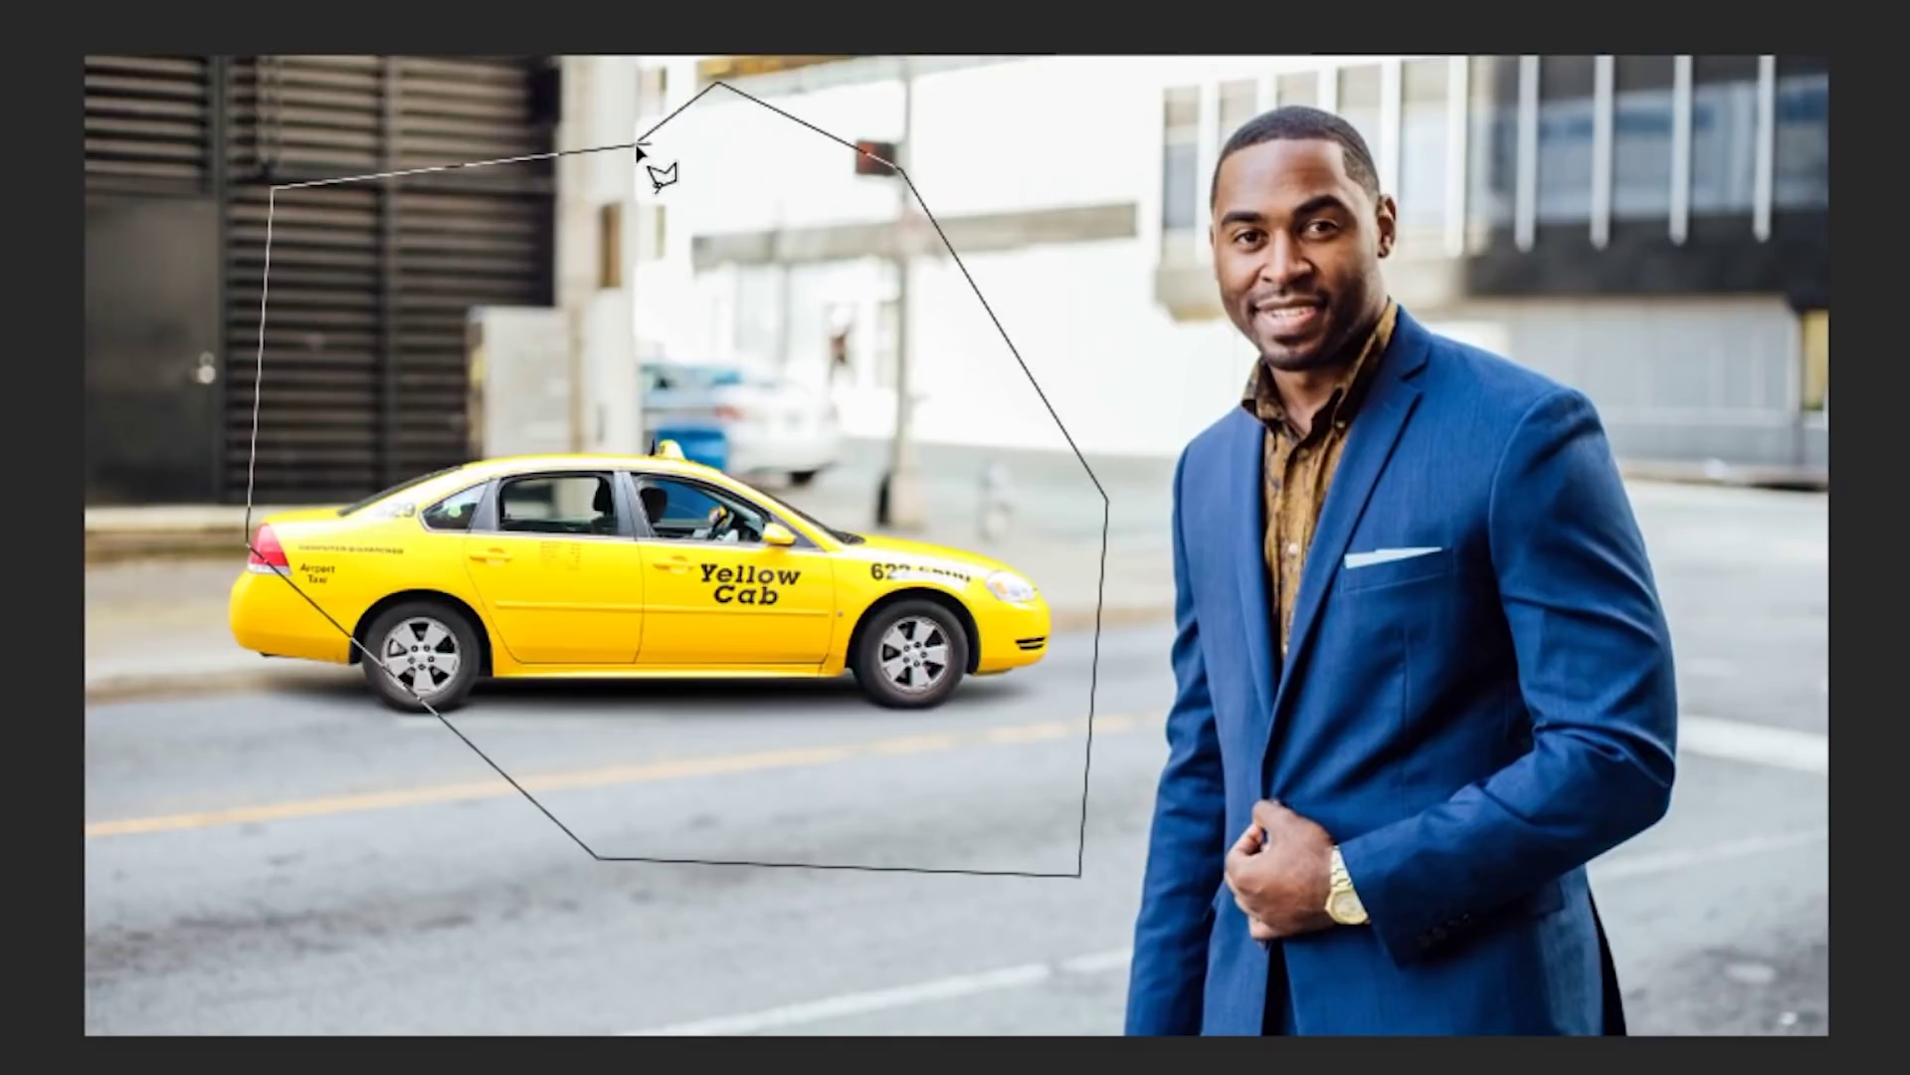
left_click(655, 144)
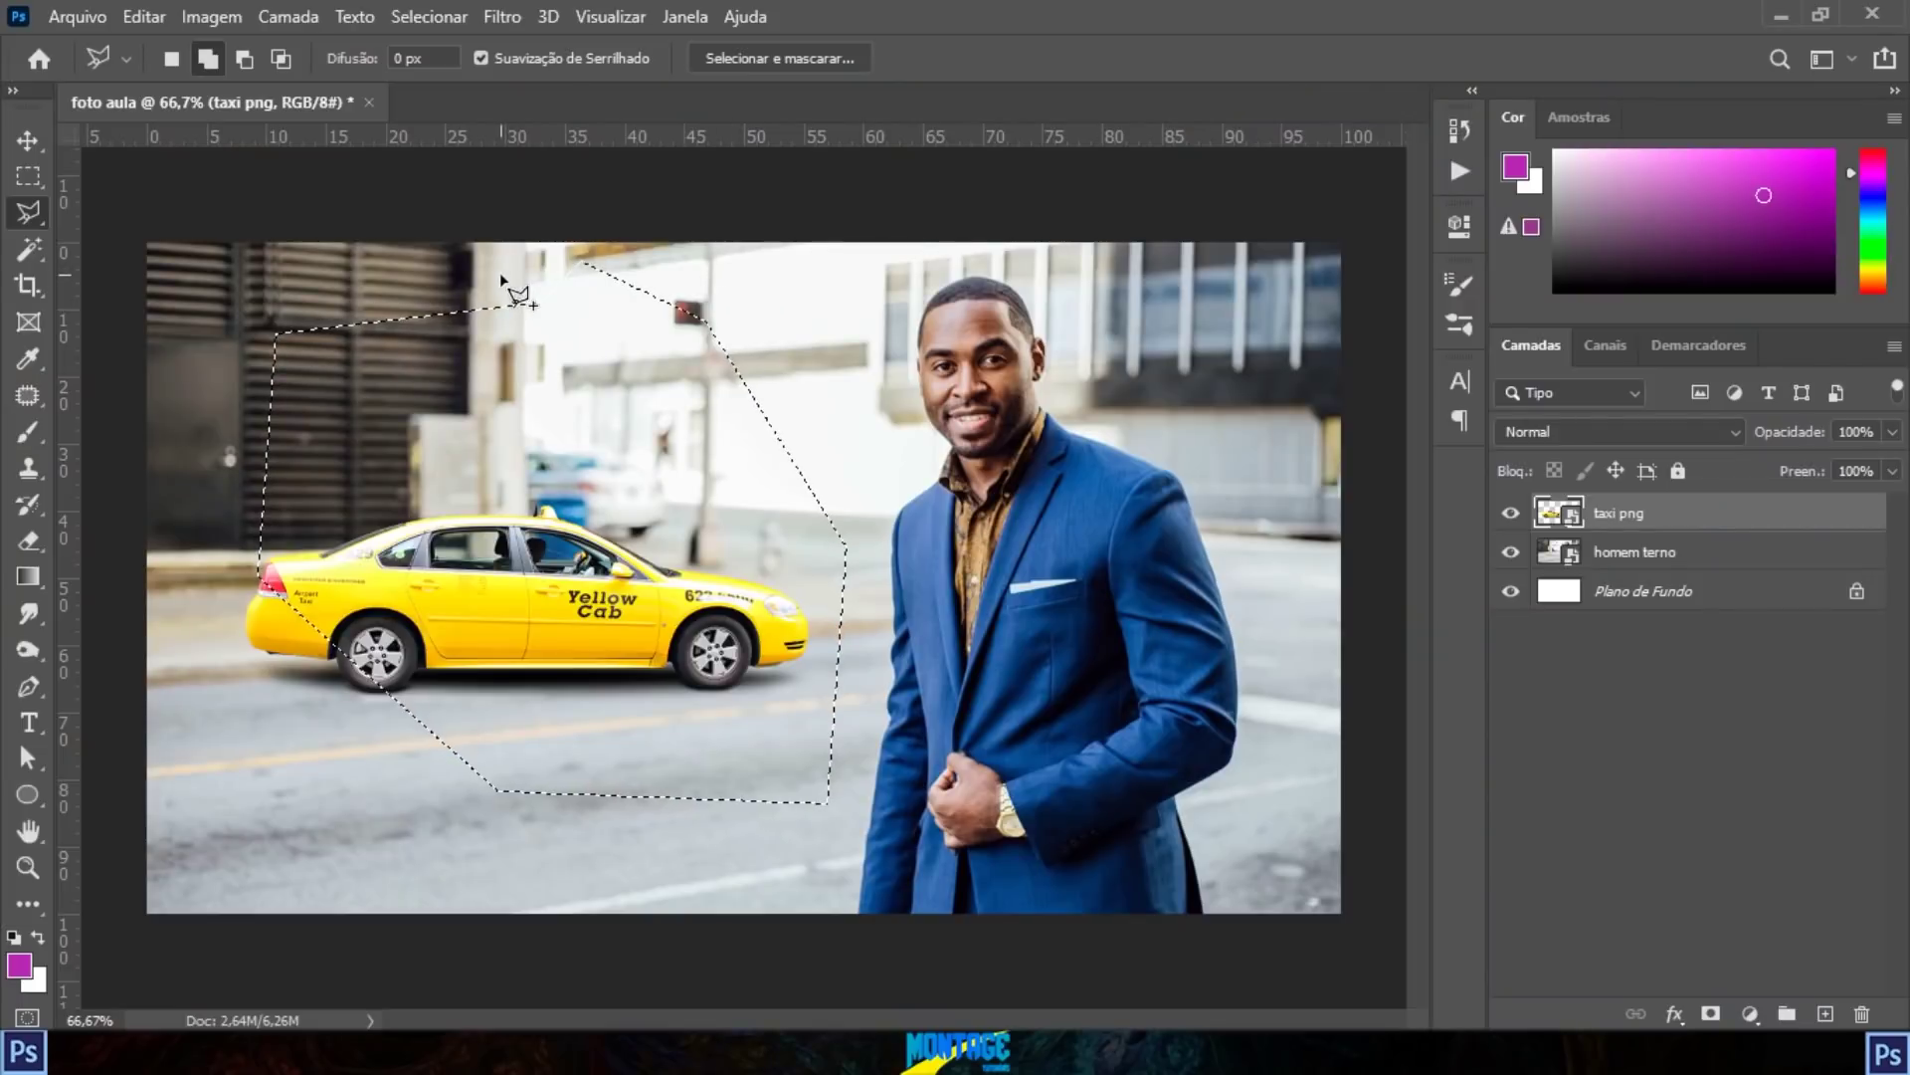
key("ctrl+d")
Step: Trace the taxi's roof, windshield and hood edge with the Magnetic Lasso, starting at the rear of the roof
right_click(28, 212)
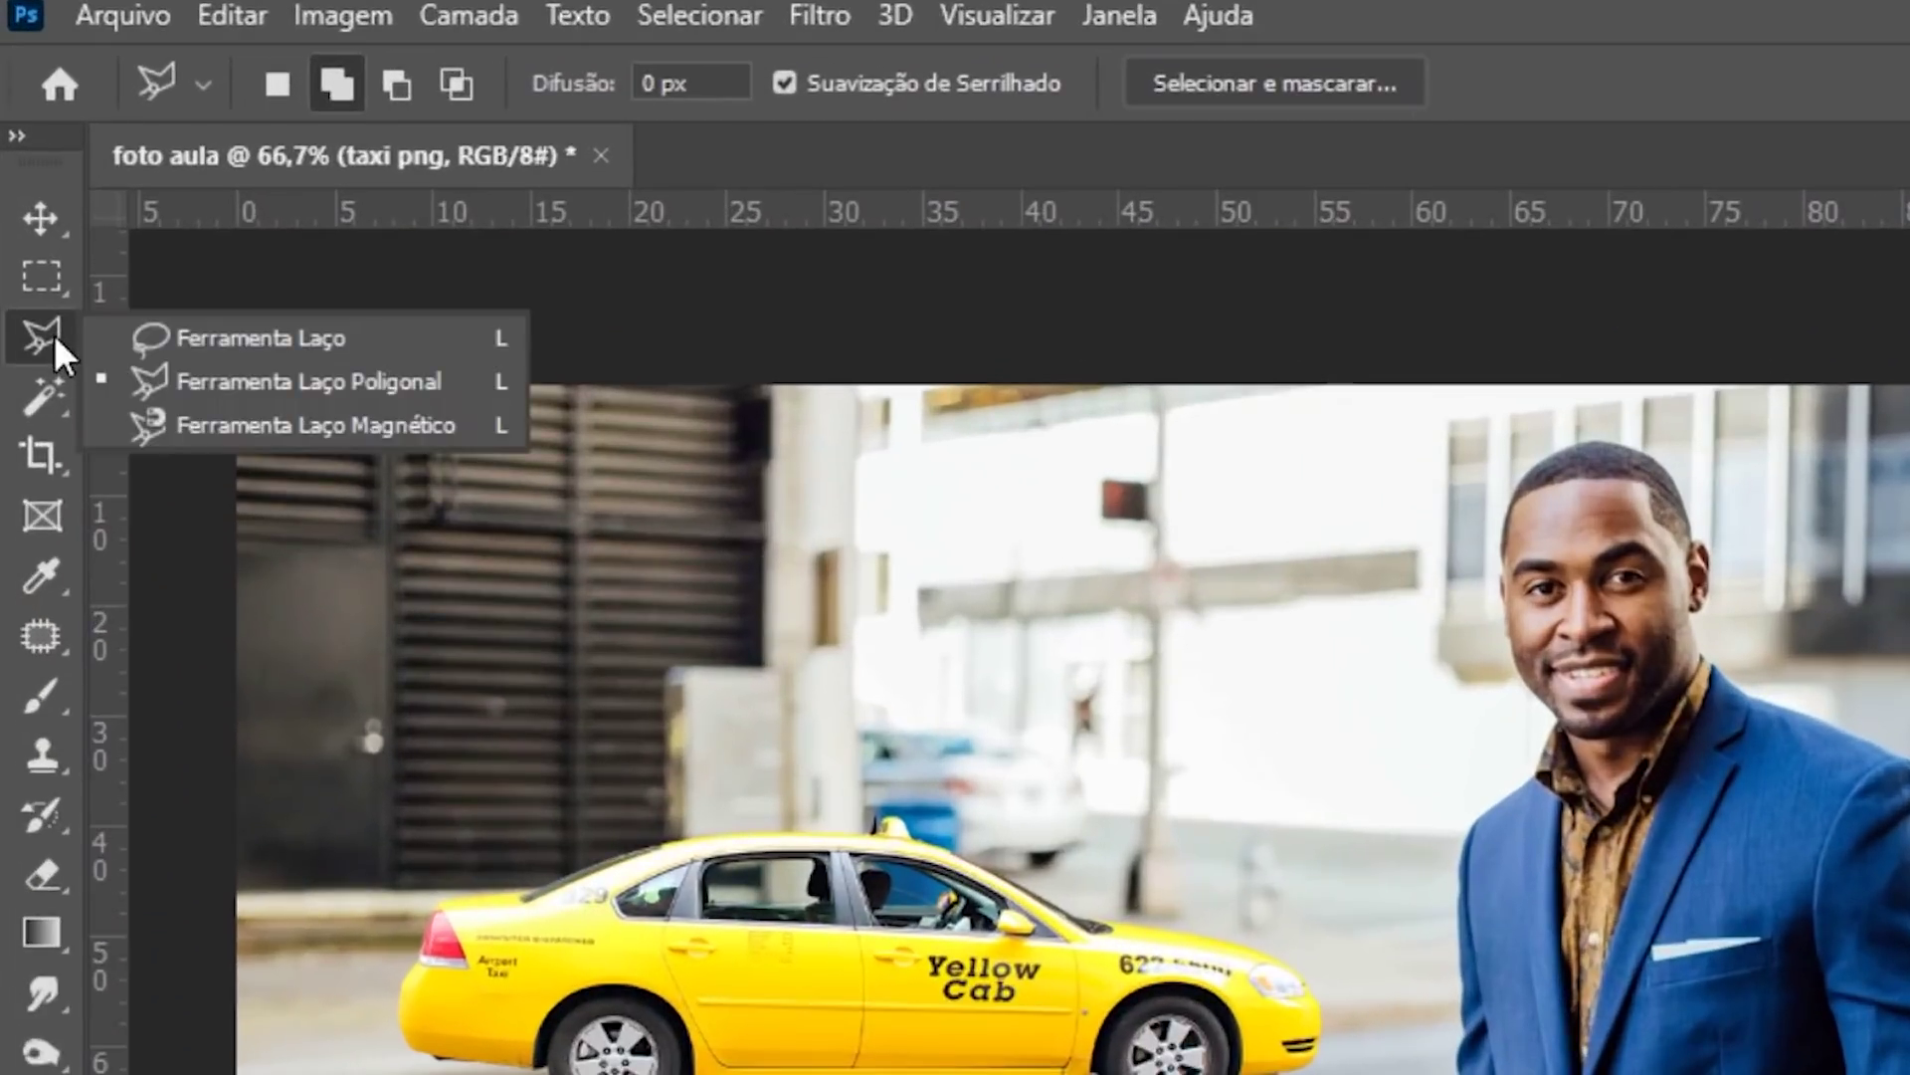
left_click(366, 427)
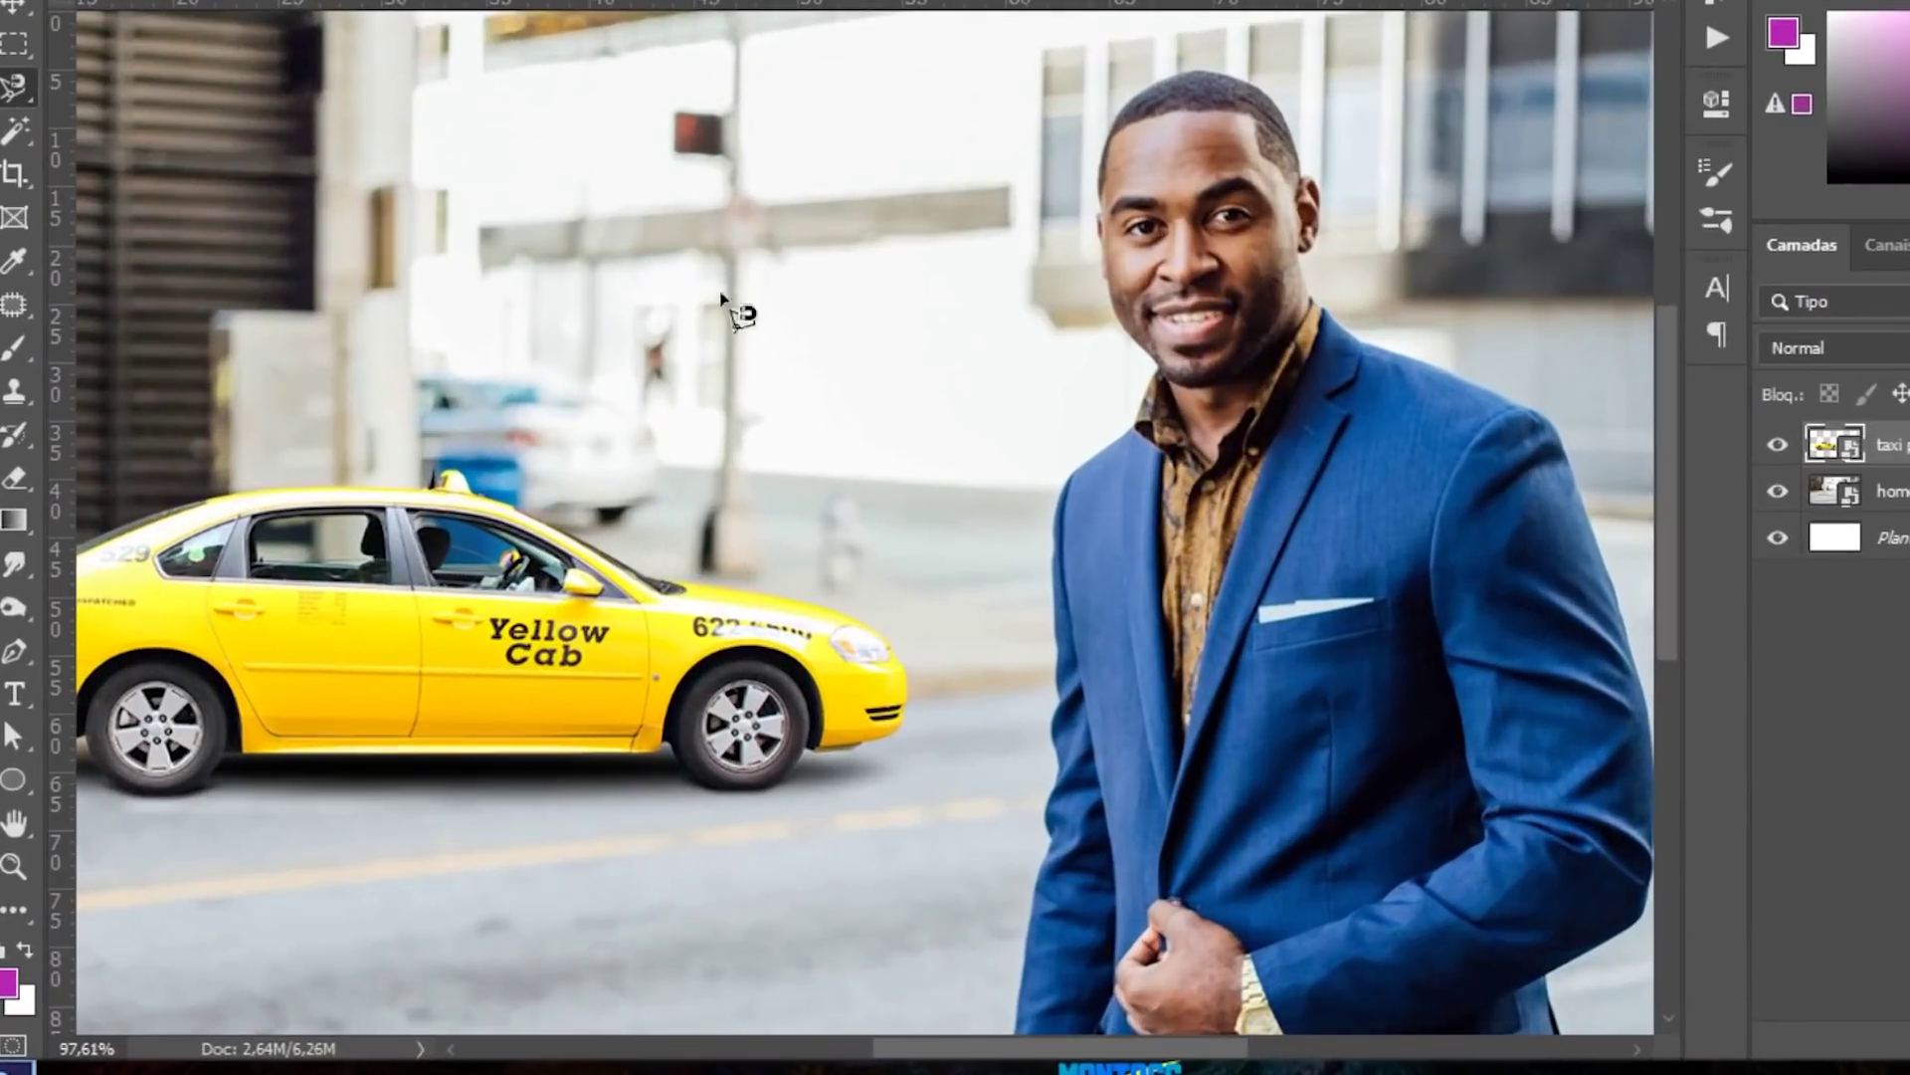
scroll(559, 536, "up", 5)
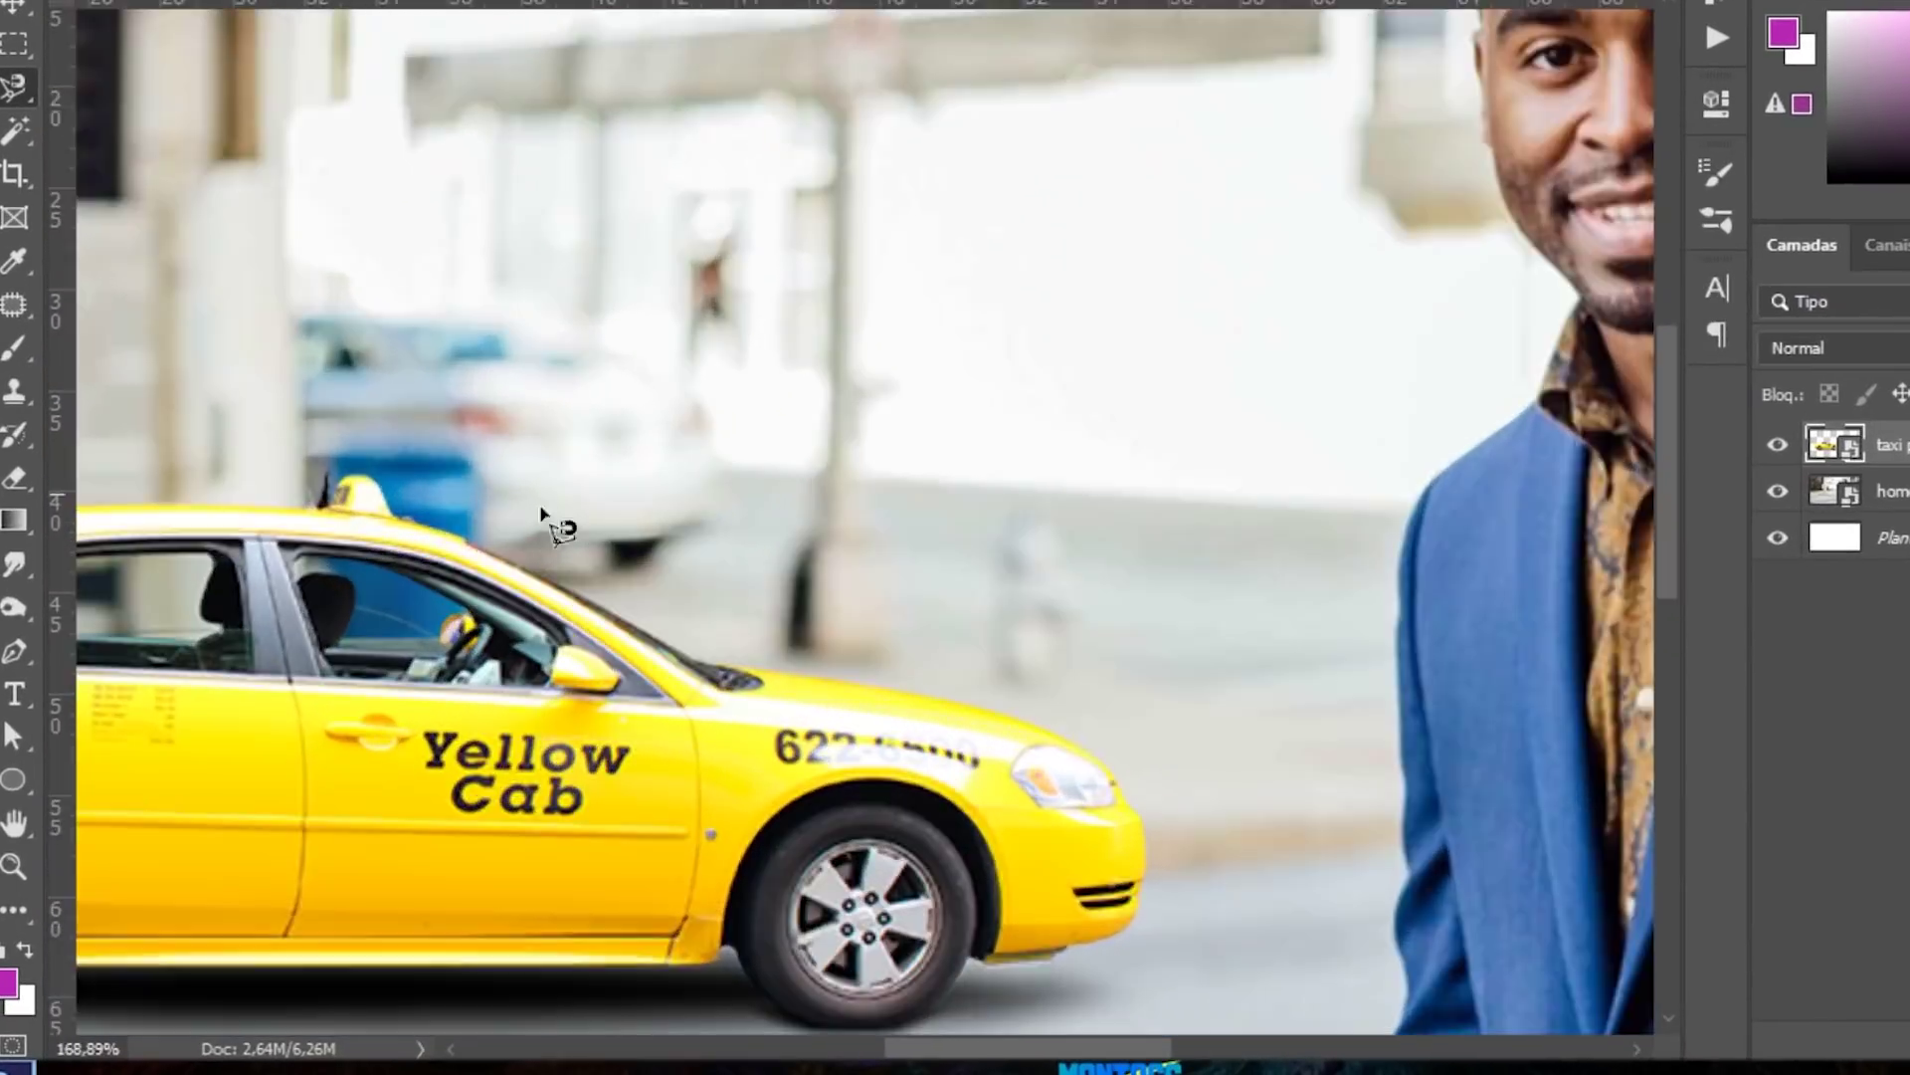
left_click_drag(522, 564, 1204, 214)
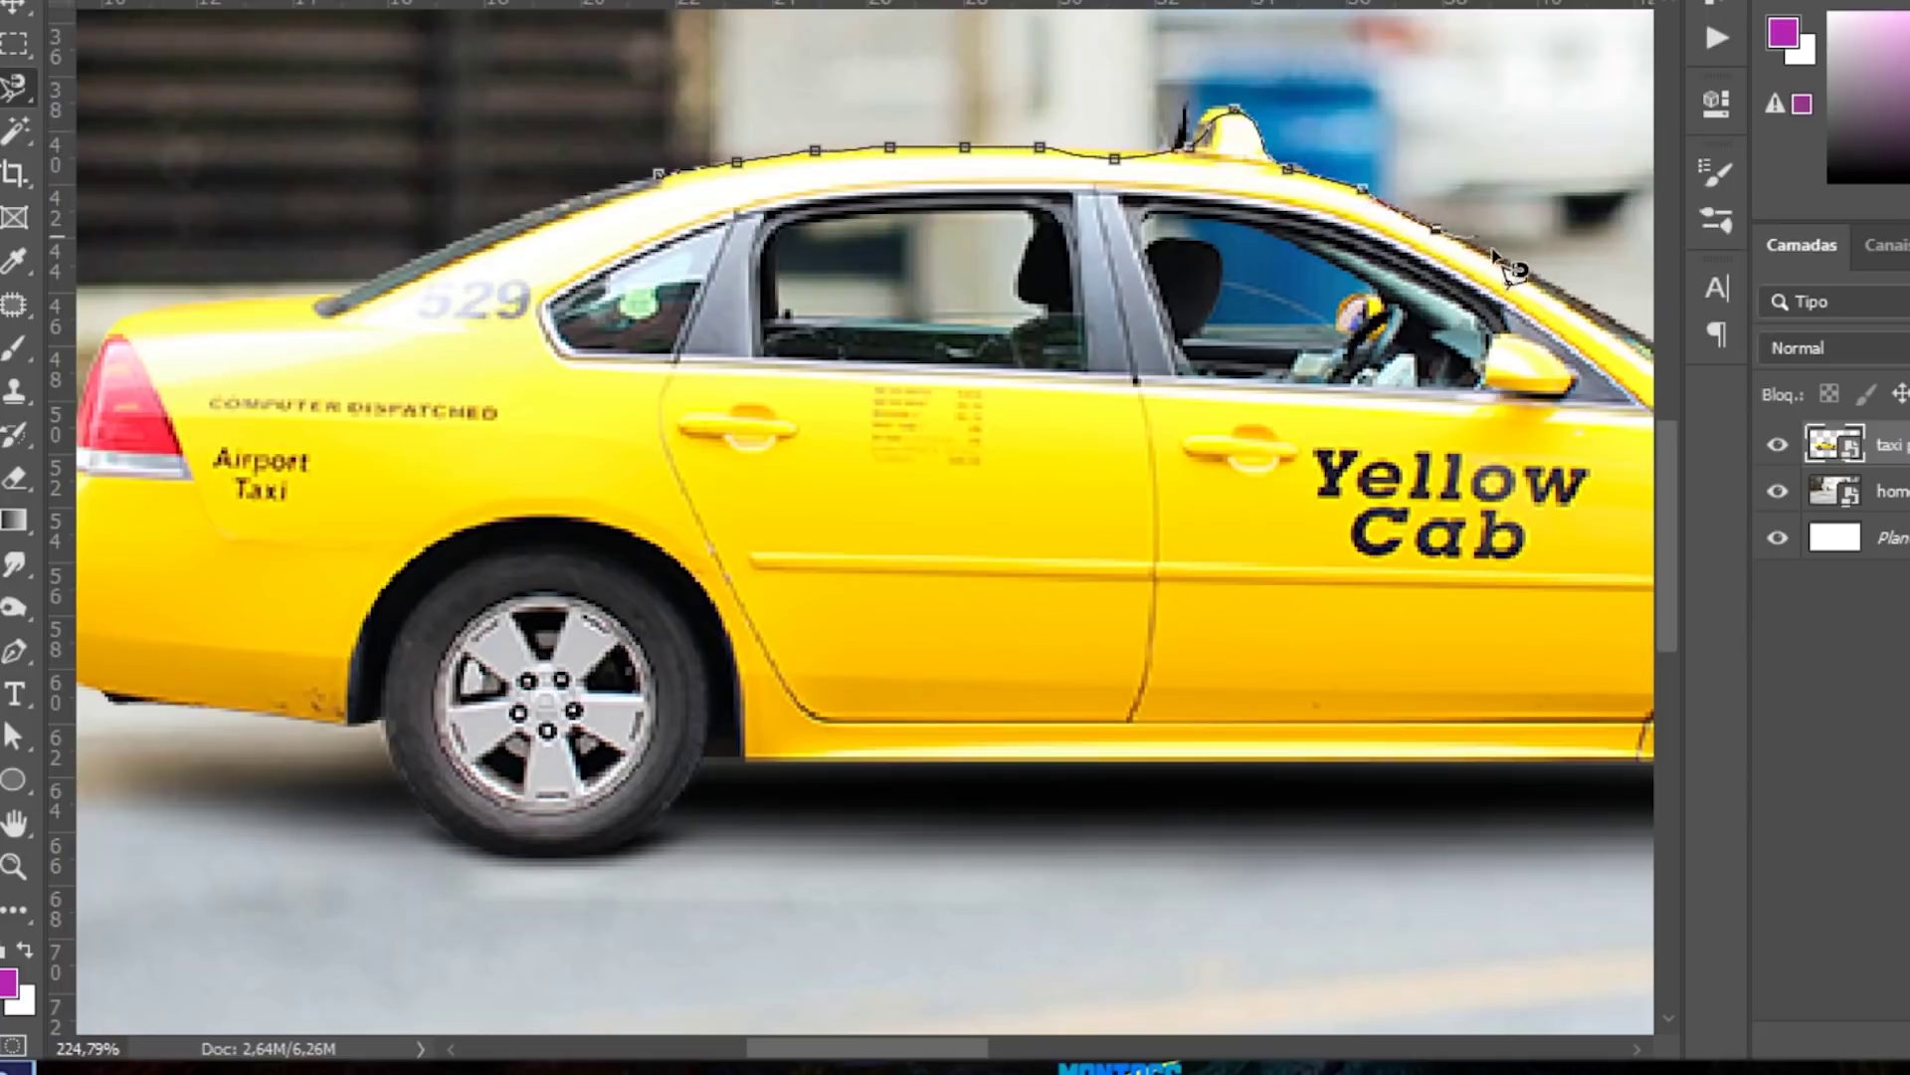
scroll(1559, 300, "down", 2)
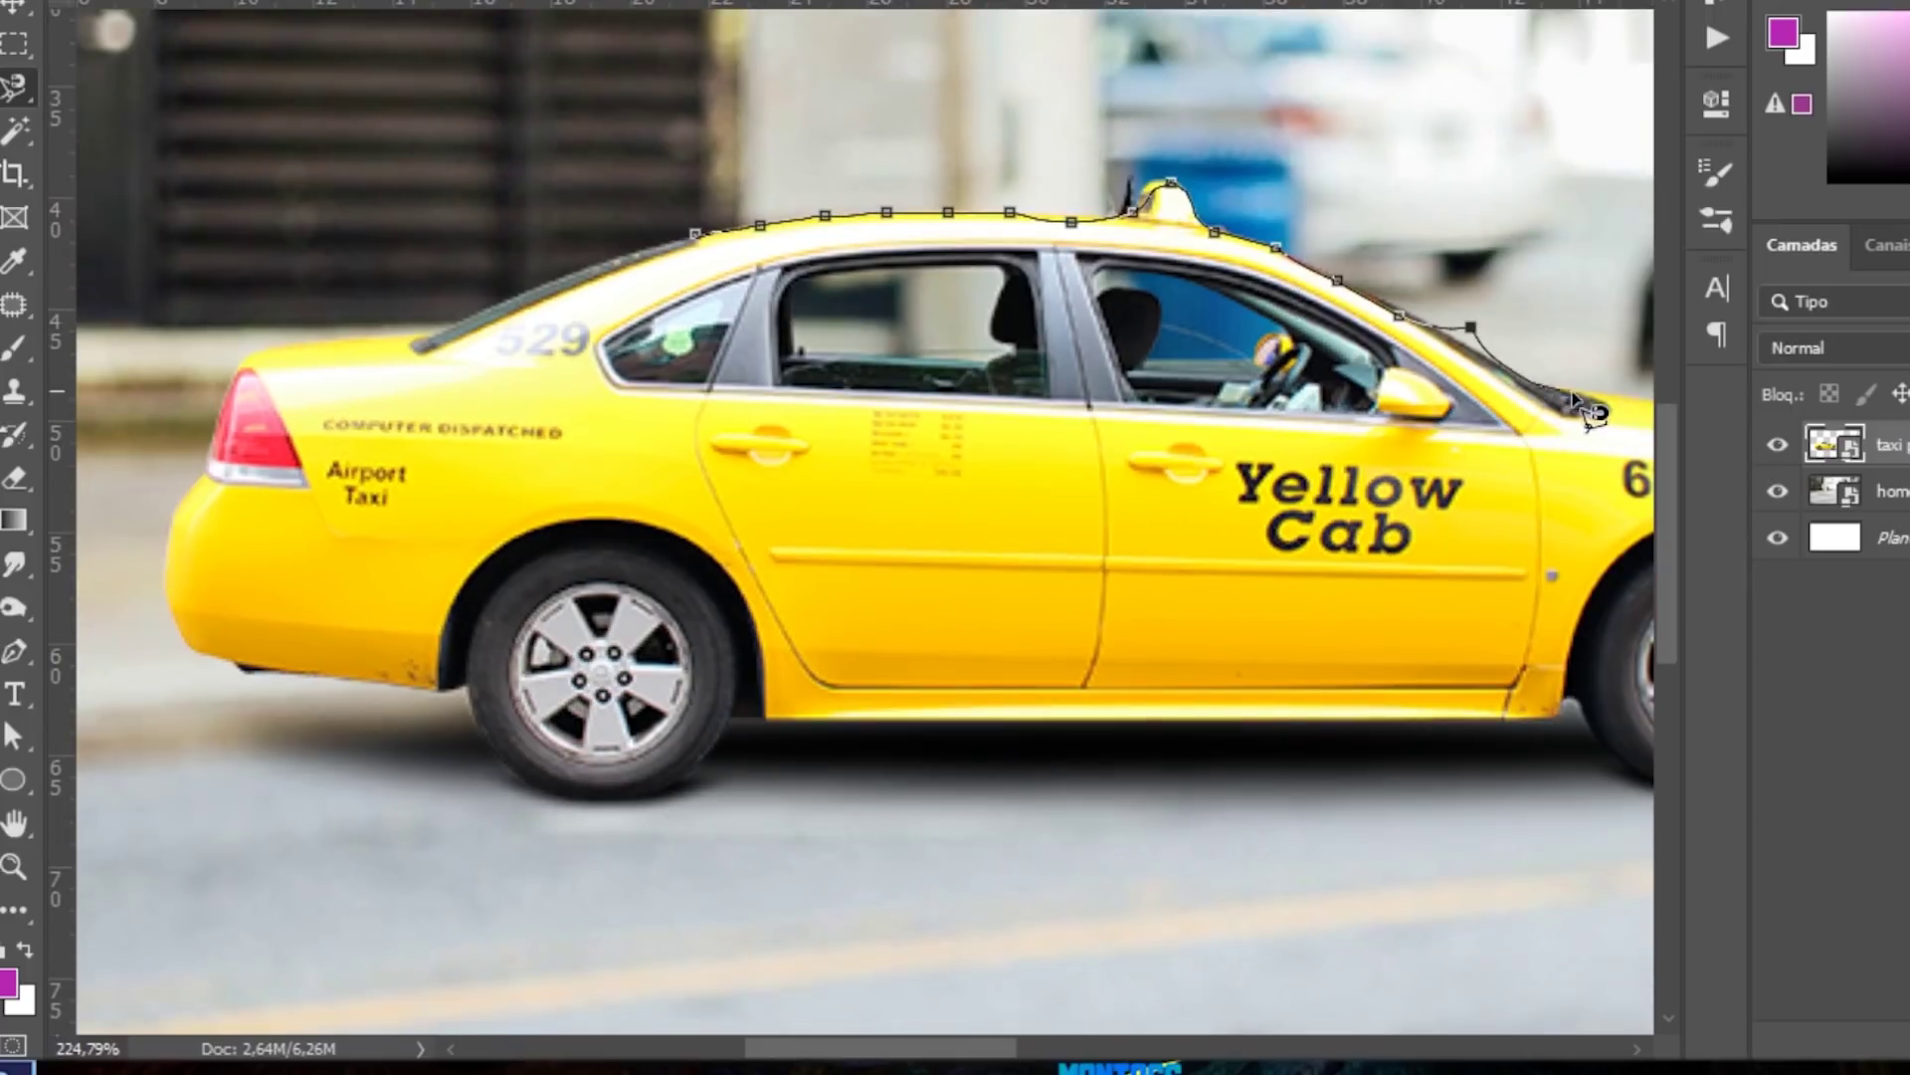
mouse_move(1569, 391)
left_mouse_down()
mouse_move(1145, 266)
mouse_move(1042, 306)
left_mouse_up()
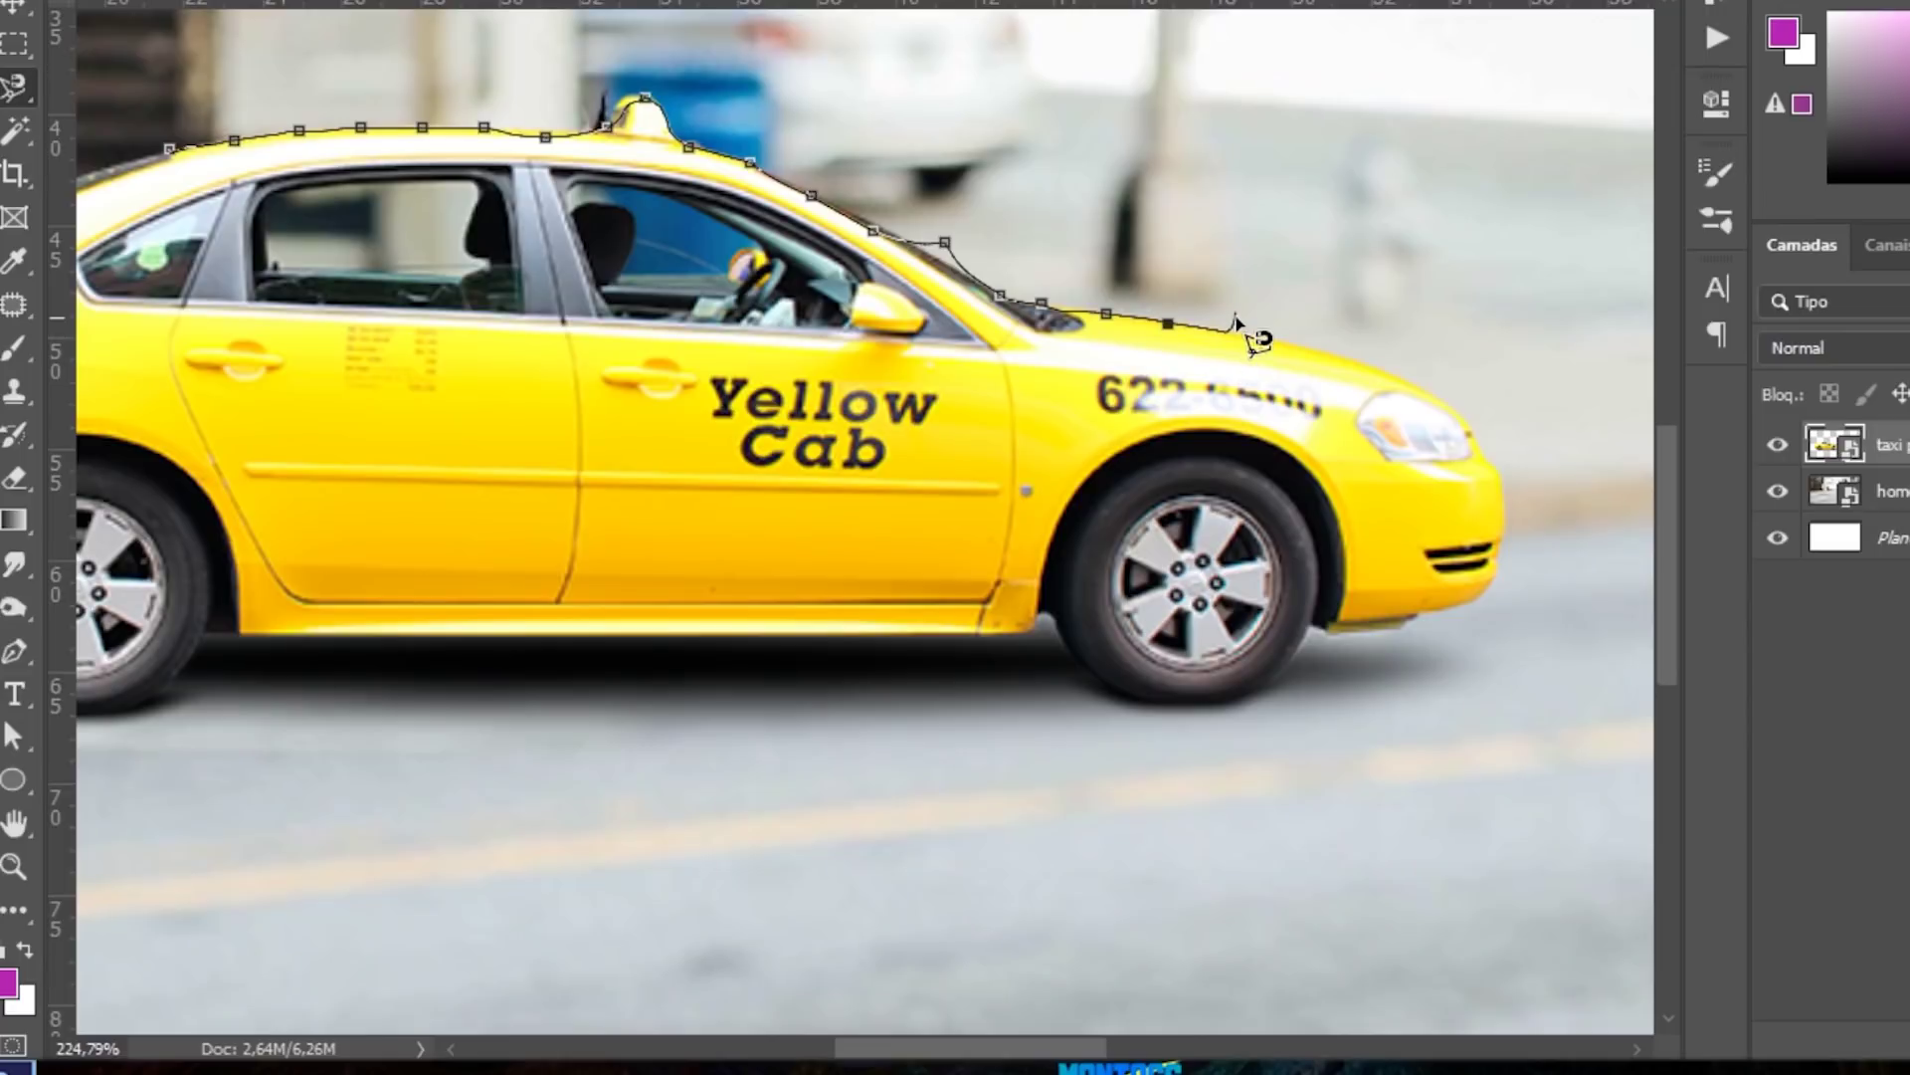
mouse_move(1270, 343)
left_mouse_down()
mouse_move(1067, 267)
mouse_move(890, 272)
left_mouse_up()
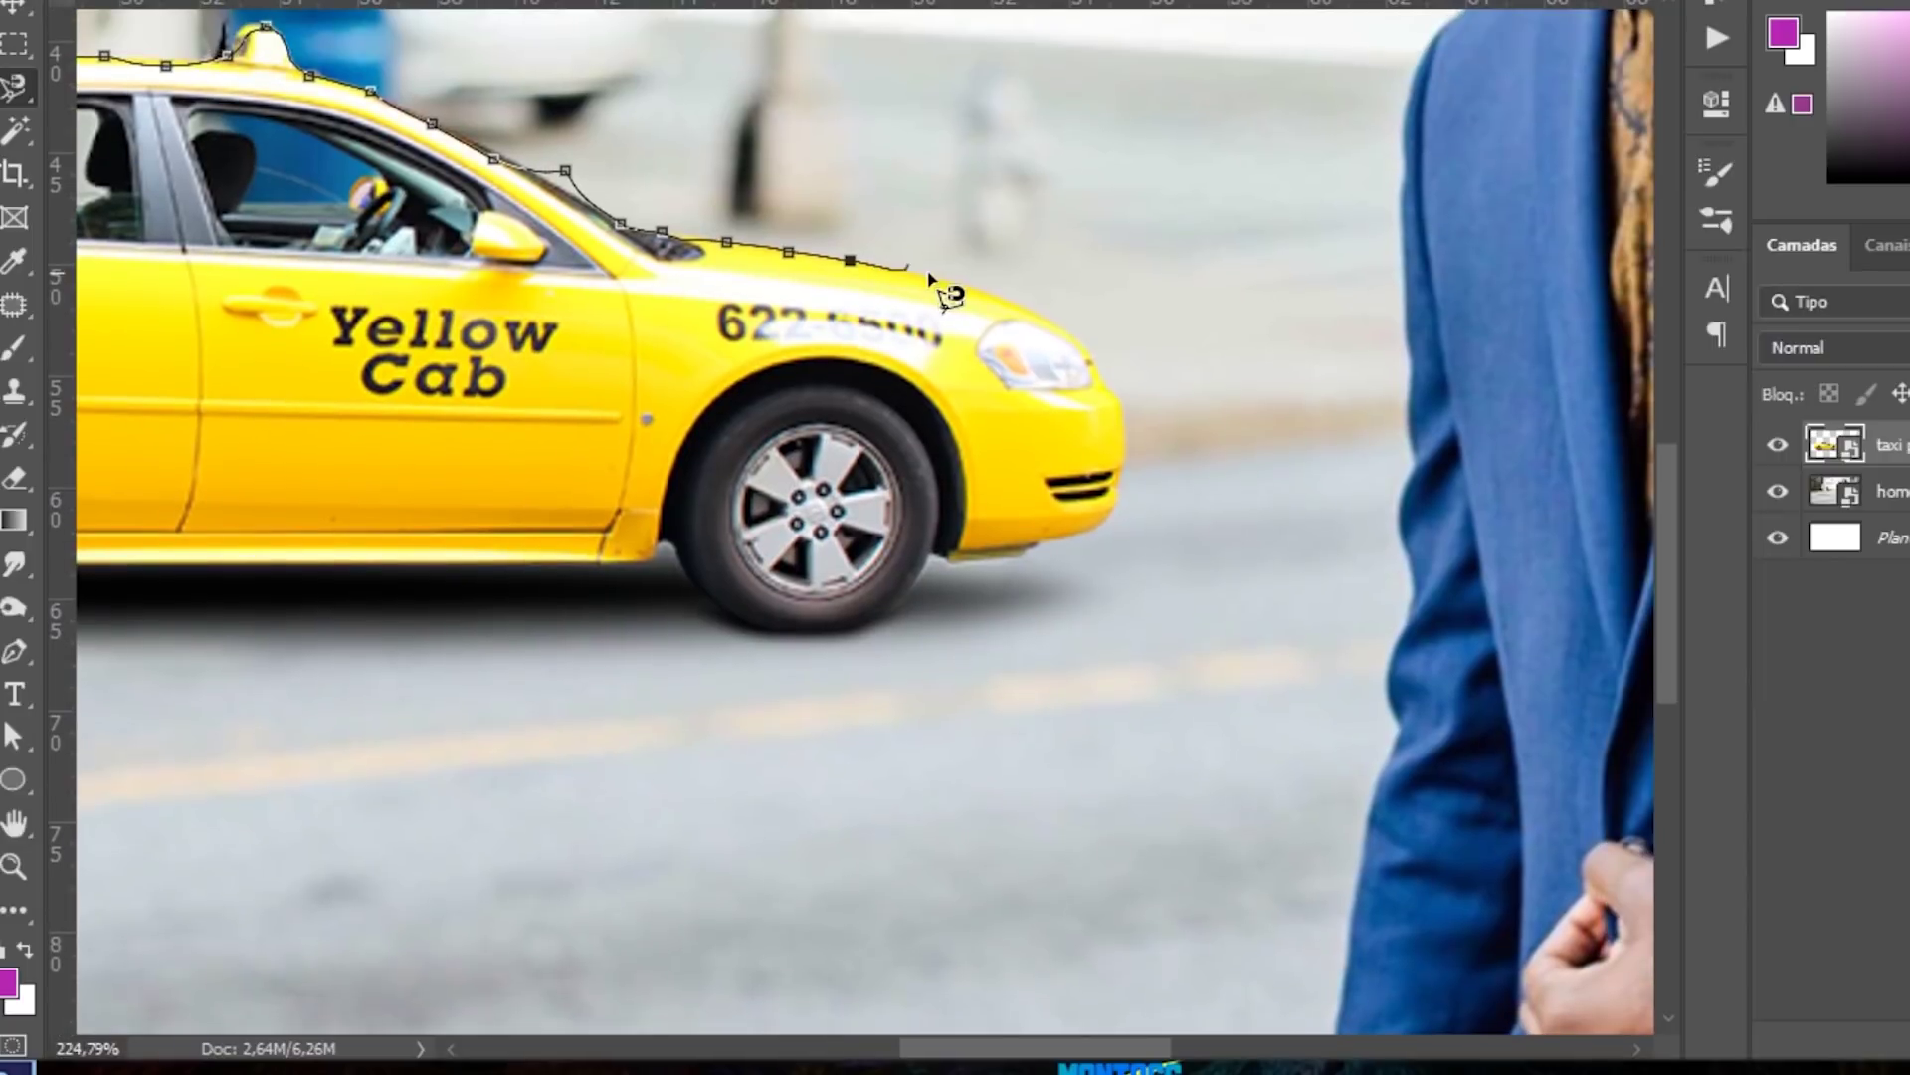
Step: Continue the Magnetic Lasso trace around the taxi's front, underside and rear, closing the selection at the rear of the roof
left_click_drag(1143, 375, 1326, 171)
mouse_move(1224, 344)
left_mouse_down()
mouse_move(1112, 350)
mouse_move(976, 431)
mouse_move(917, 410)
mouse_move(848, 335)
mouse_move(788, 350)
left_mouse_up()
mouse_move(515, 344)
left_mouse_down()
mouse_move(1231, 398)
mouse_move(1204, 420)
mouse_move(749, 402)
mouse_move(750, 346)
mouse_move(741, 417)
mouse_move(708, 410)
mouse_move(668, 485)
mouse_move(560, 504)
mouse_move(479, 446)
mouse_move(466, 375)
mouse_move(337, 378)
mouse_move(172, 326)
mouse_move(155, 288)
mouse_move(204, 171)
left_mouse_up()
left_click_drag(232, 72, 238, 45)
left_click_drag(254, 153, 312, 487)
mouse_move(318, 373)
left_mouse_down()
mouse_move(571, 329)
mouse_move(746, 263)
left_mouse_up()
left_click(748, 261)
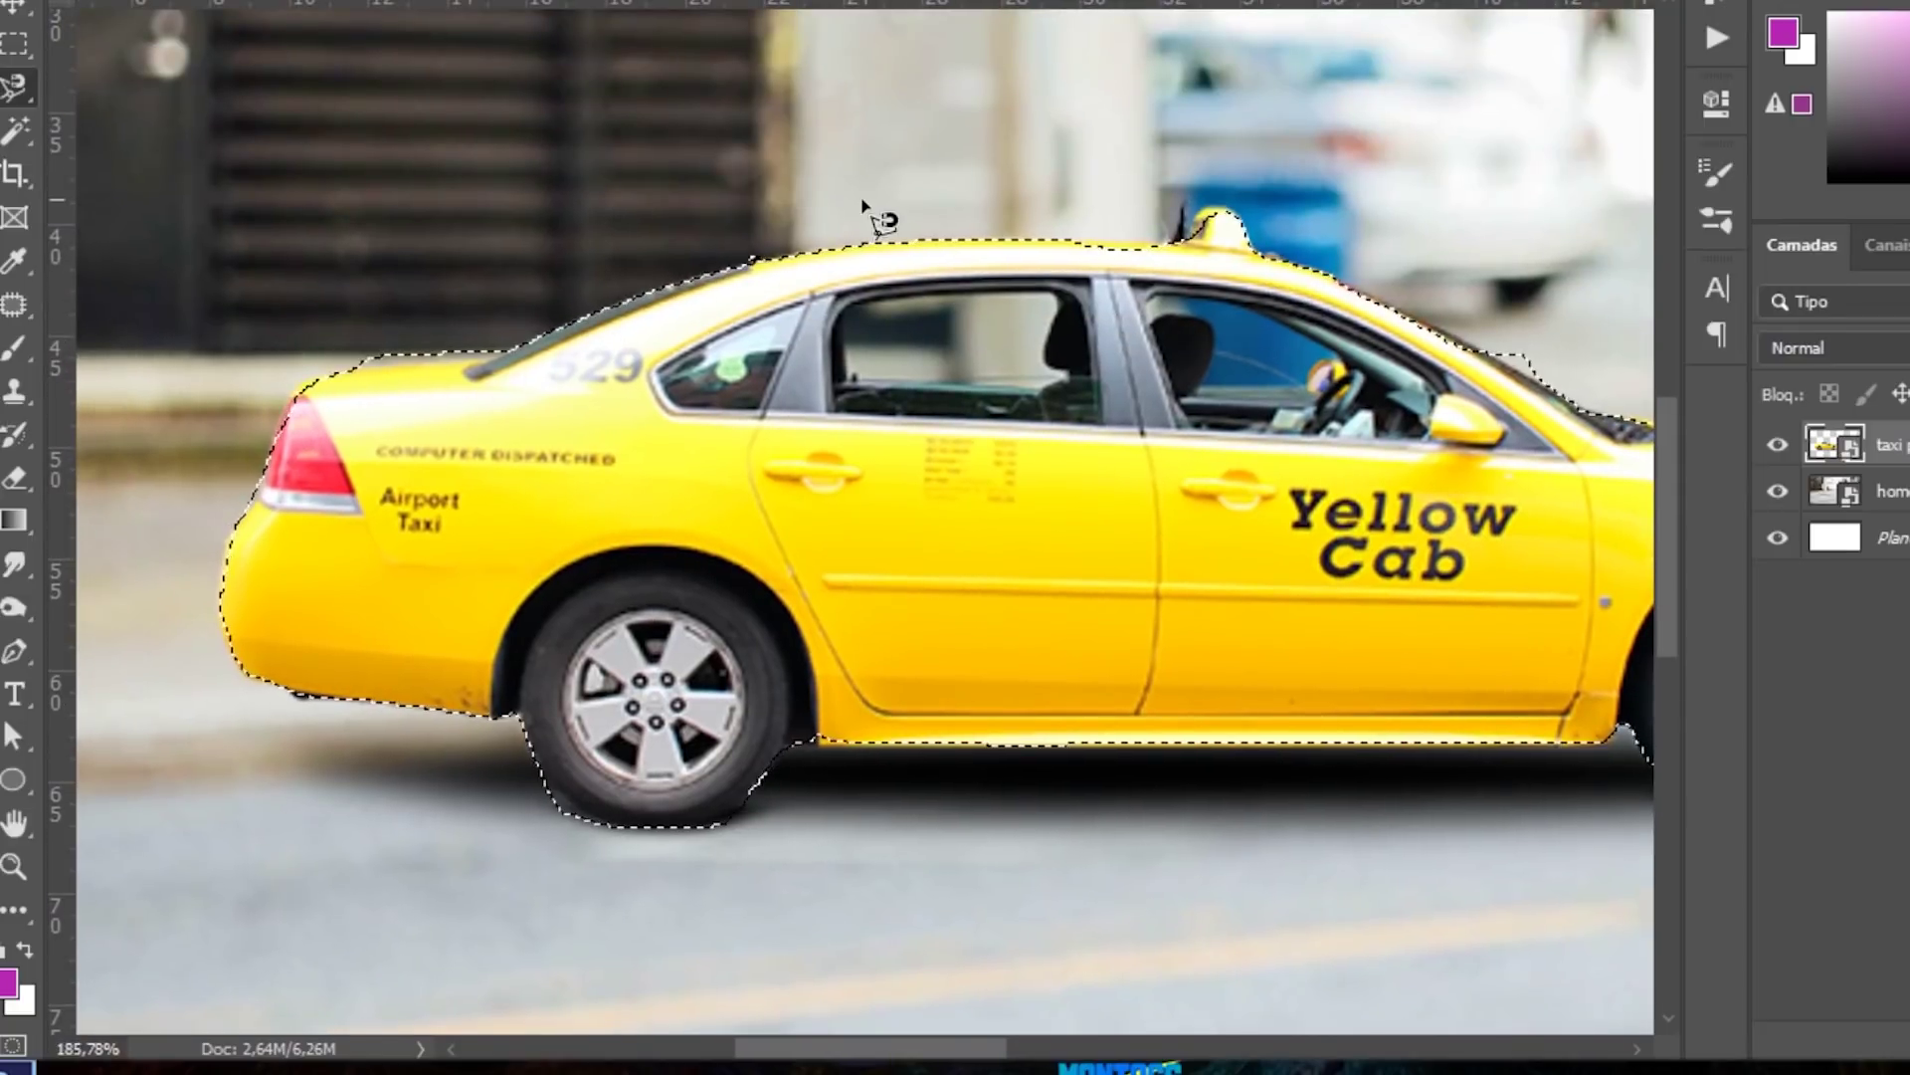
Step: Subtract the excess bump beside the windshield from the taxi selection with the Magnetic Lasso
scroll(786, 413, "down", 3)
scroll(610, 498, "up", 6)
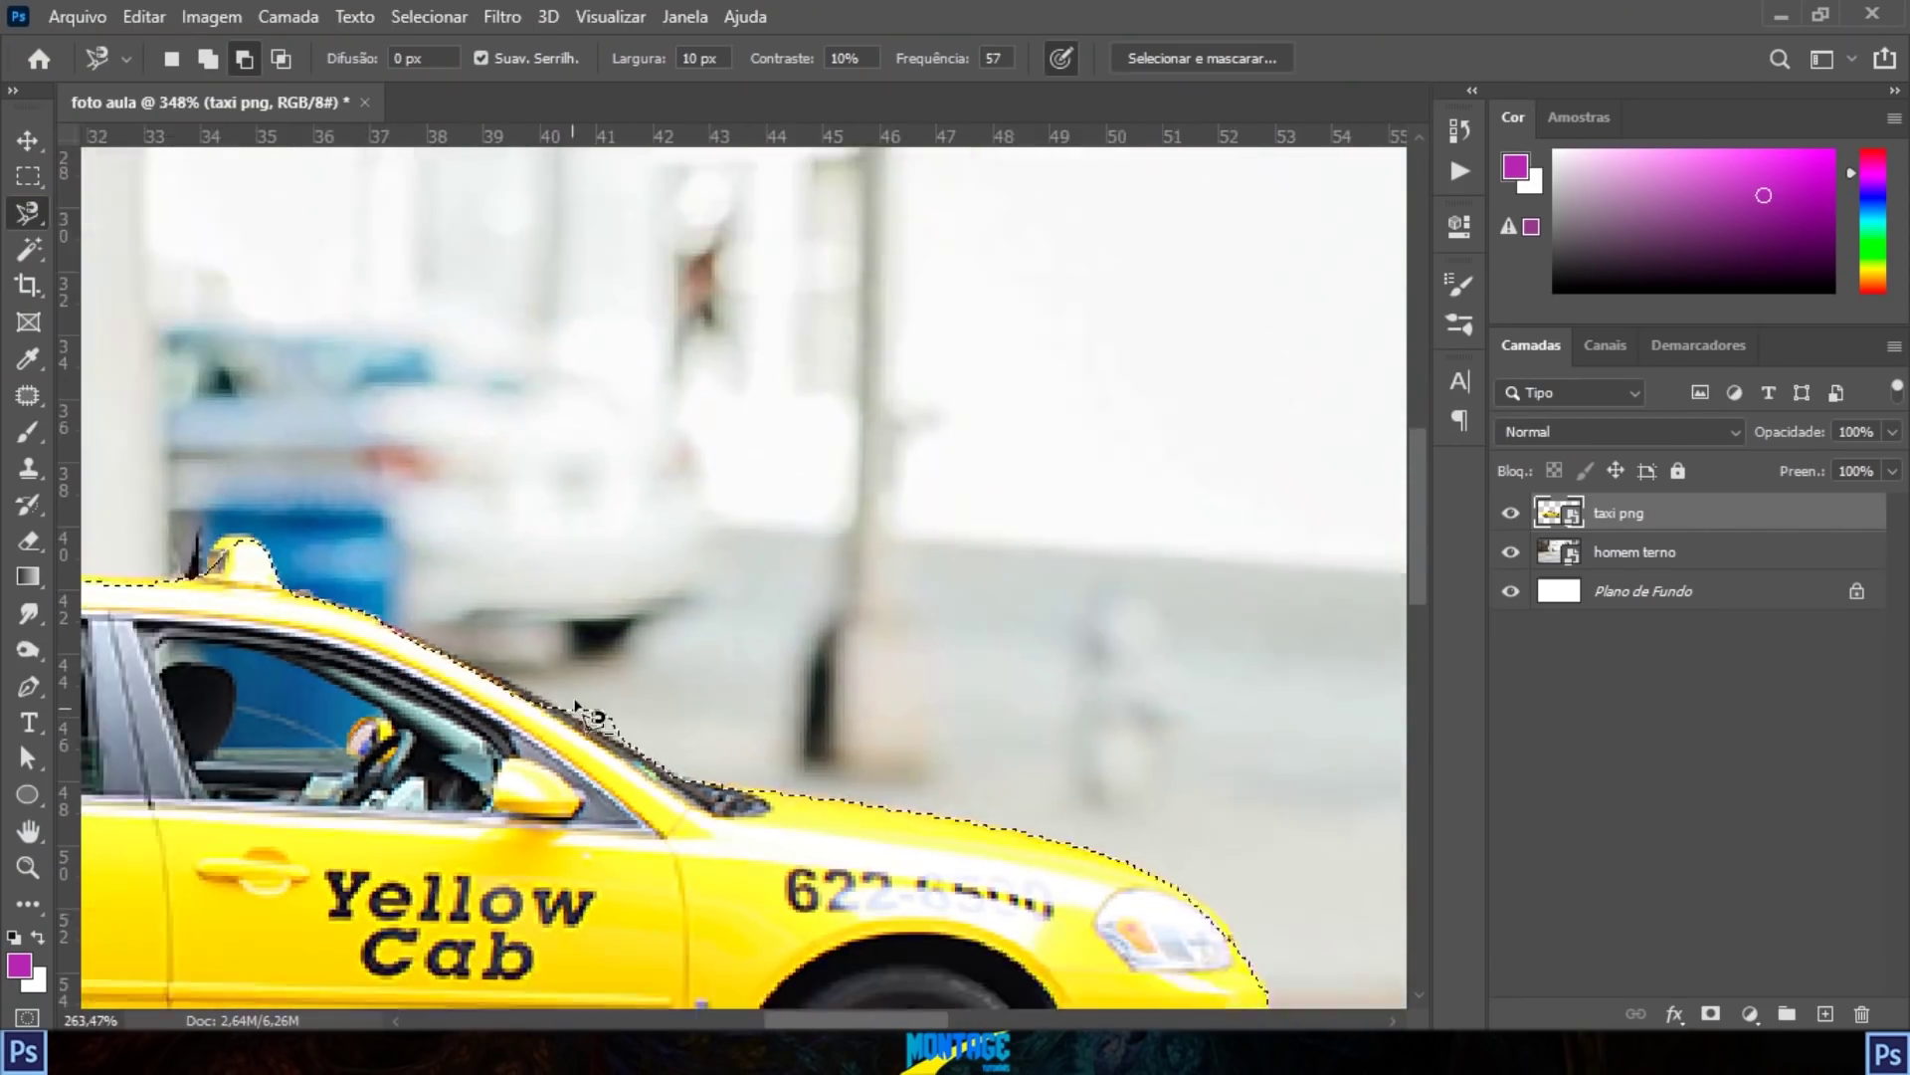
scroll(592, 722, "down", 2)
scroll(627, 624, "up", 4)
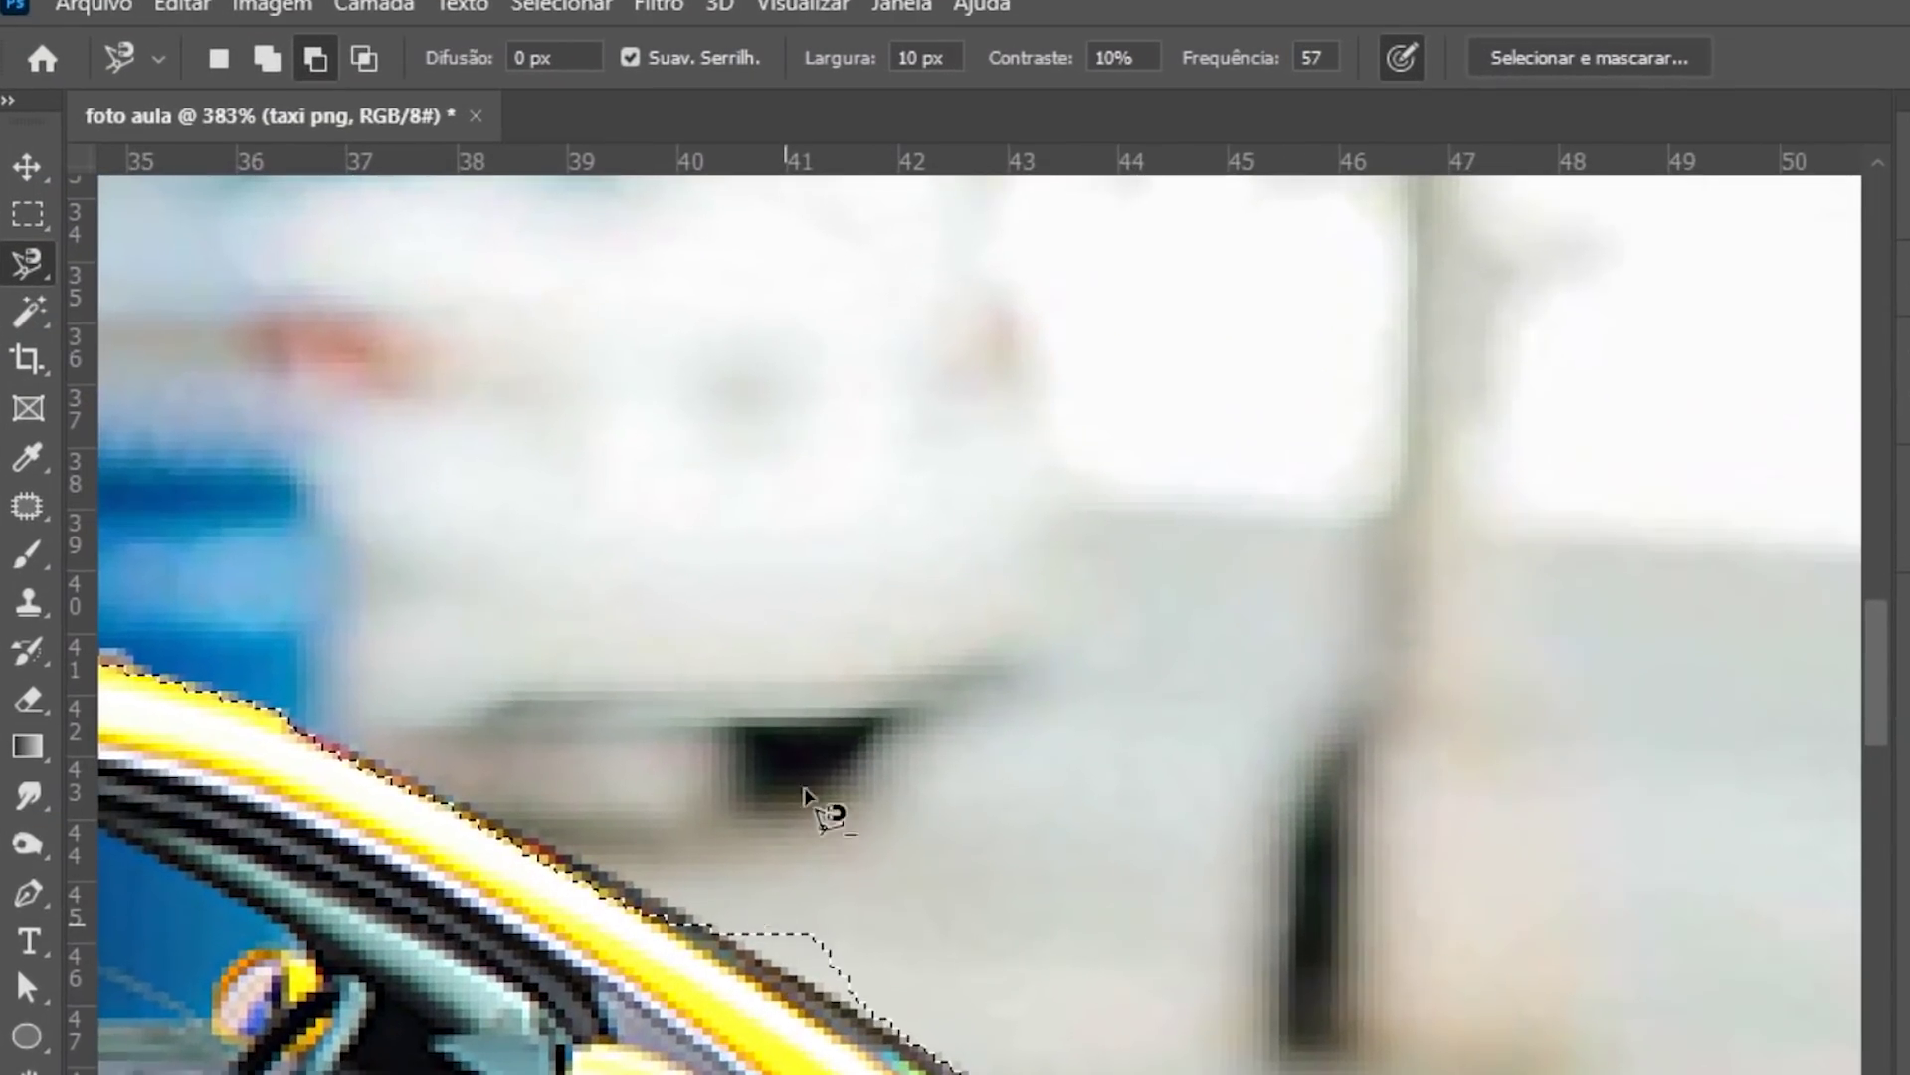
scroll(757, 572, "down", 2)
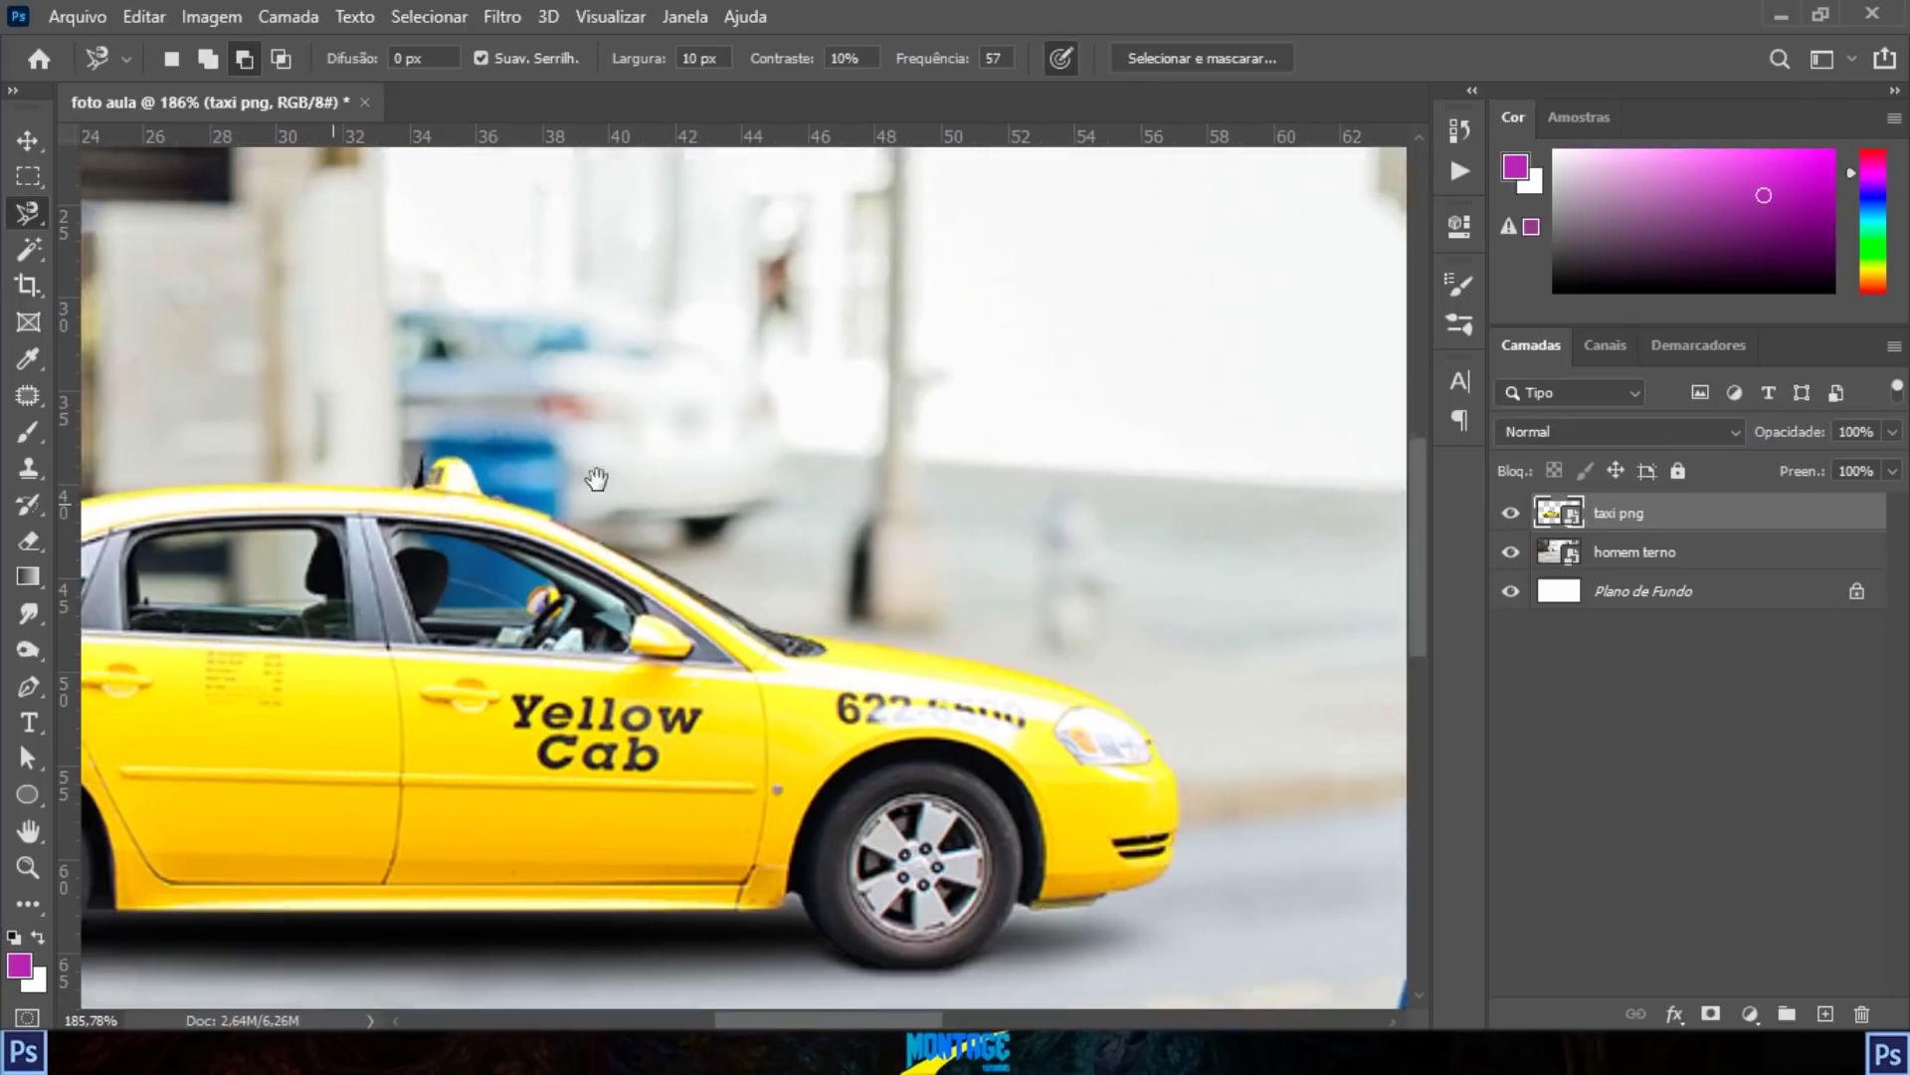
left_click_drag(919, 448, 1004, 416)
Step: Add a closed Polygonal Lasso area over the wall above the rear of the taxi to the existing selection
right_click(28, 212)
left_click(189, 226)
left_click(400, 199)
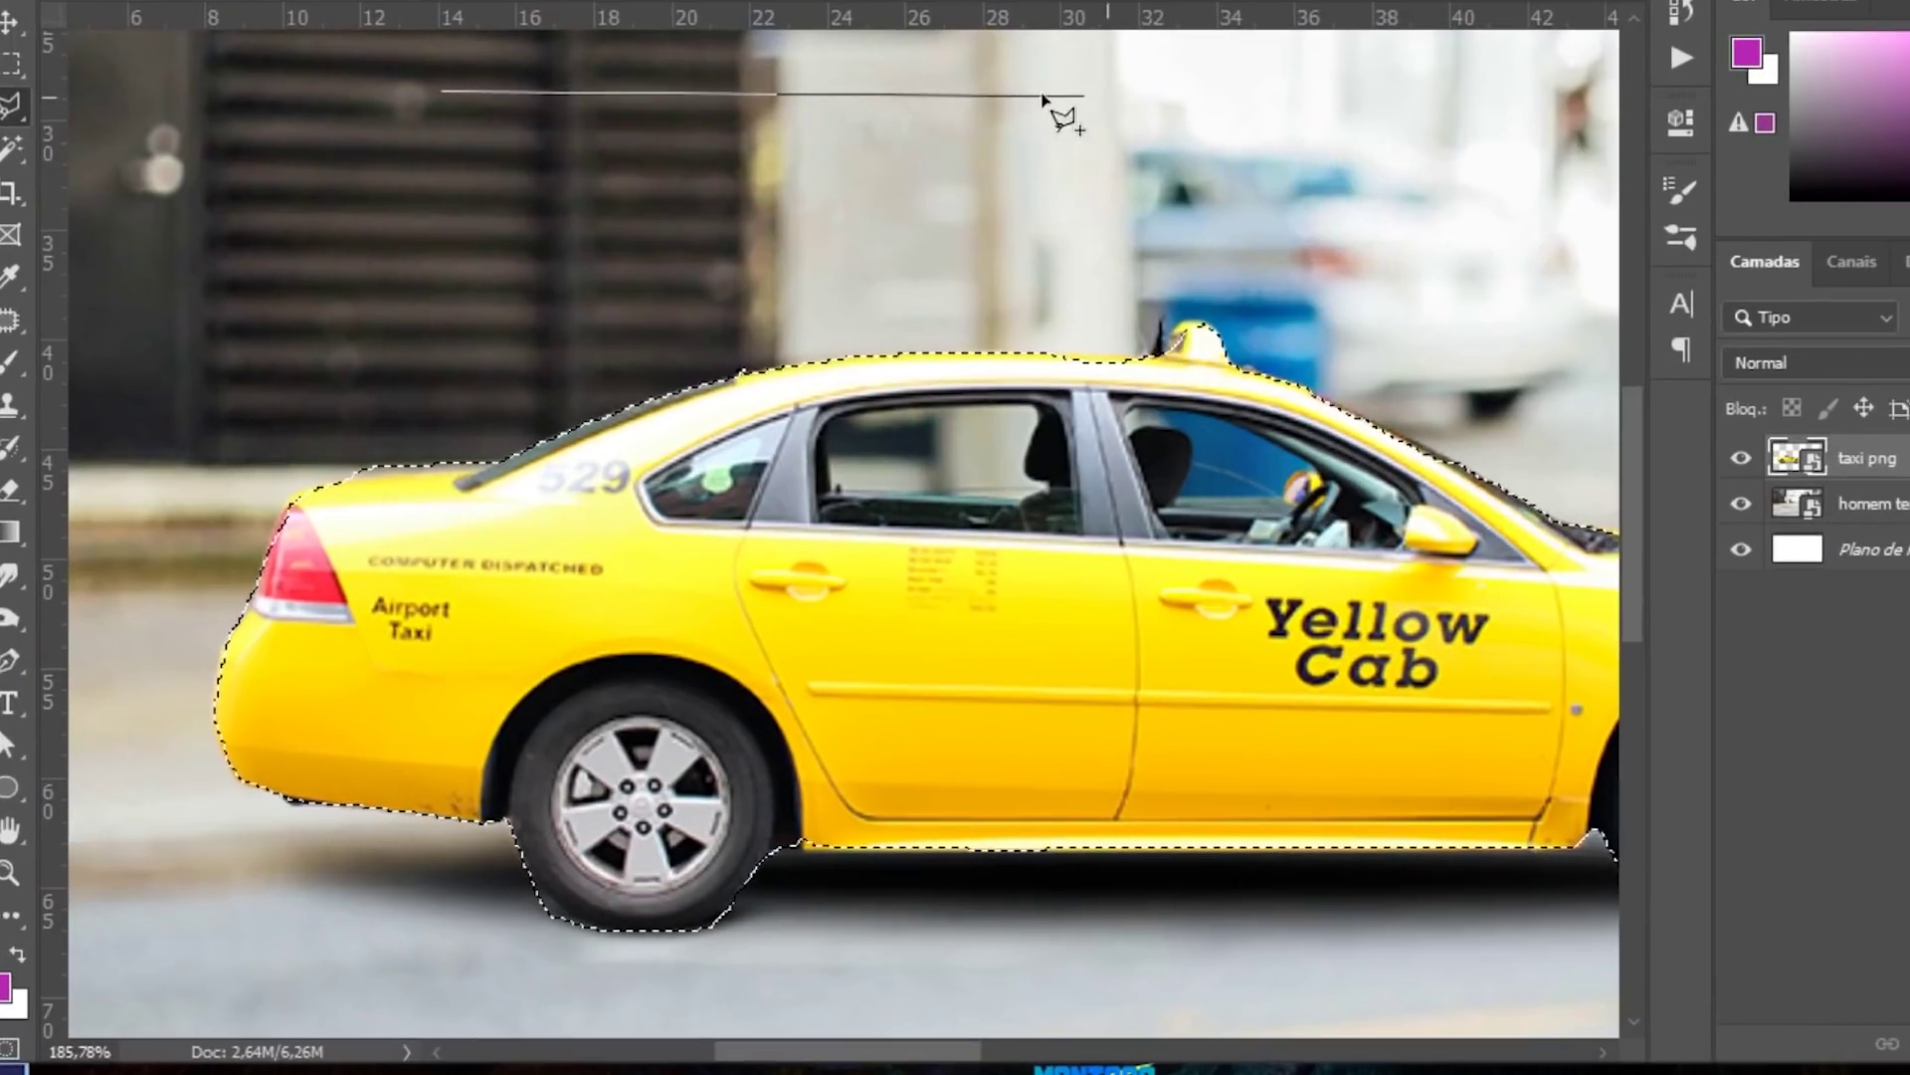
left_click(910, 199)
left_click(853, 296)
left_click(523, 393)
left_click(336, 295)
left_click(215, 177)
left_click(338, 175)
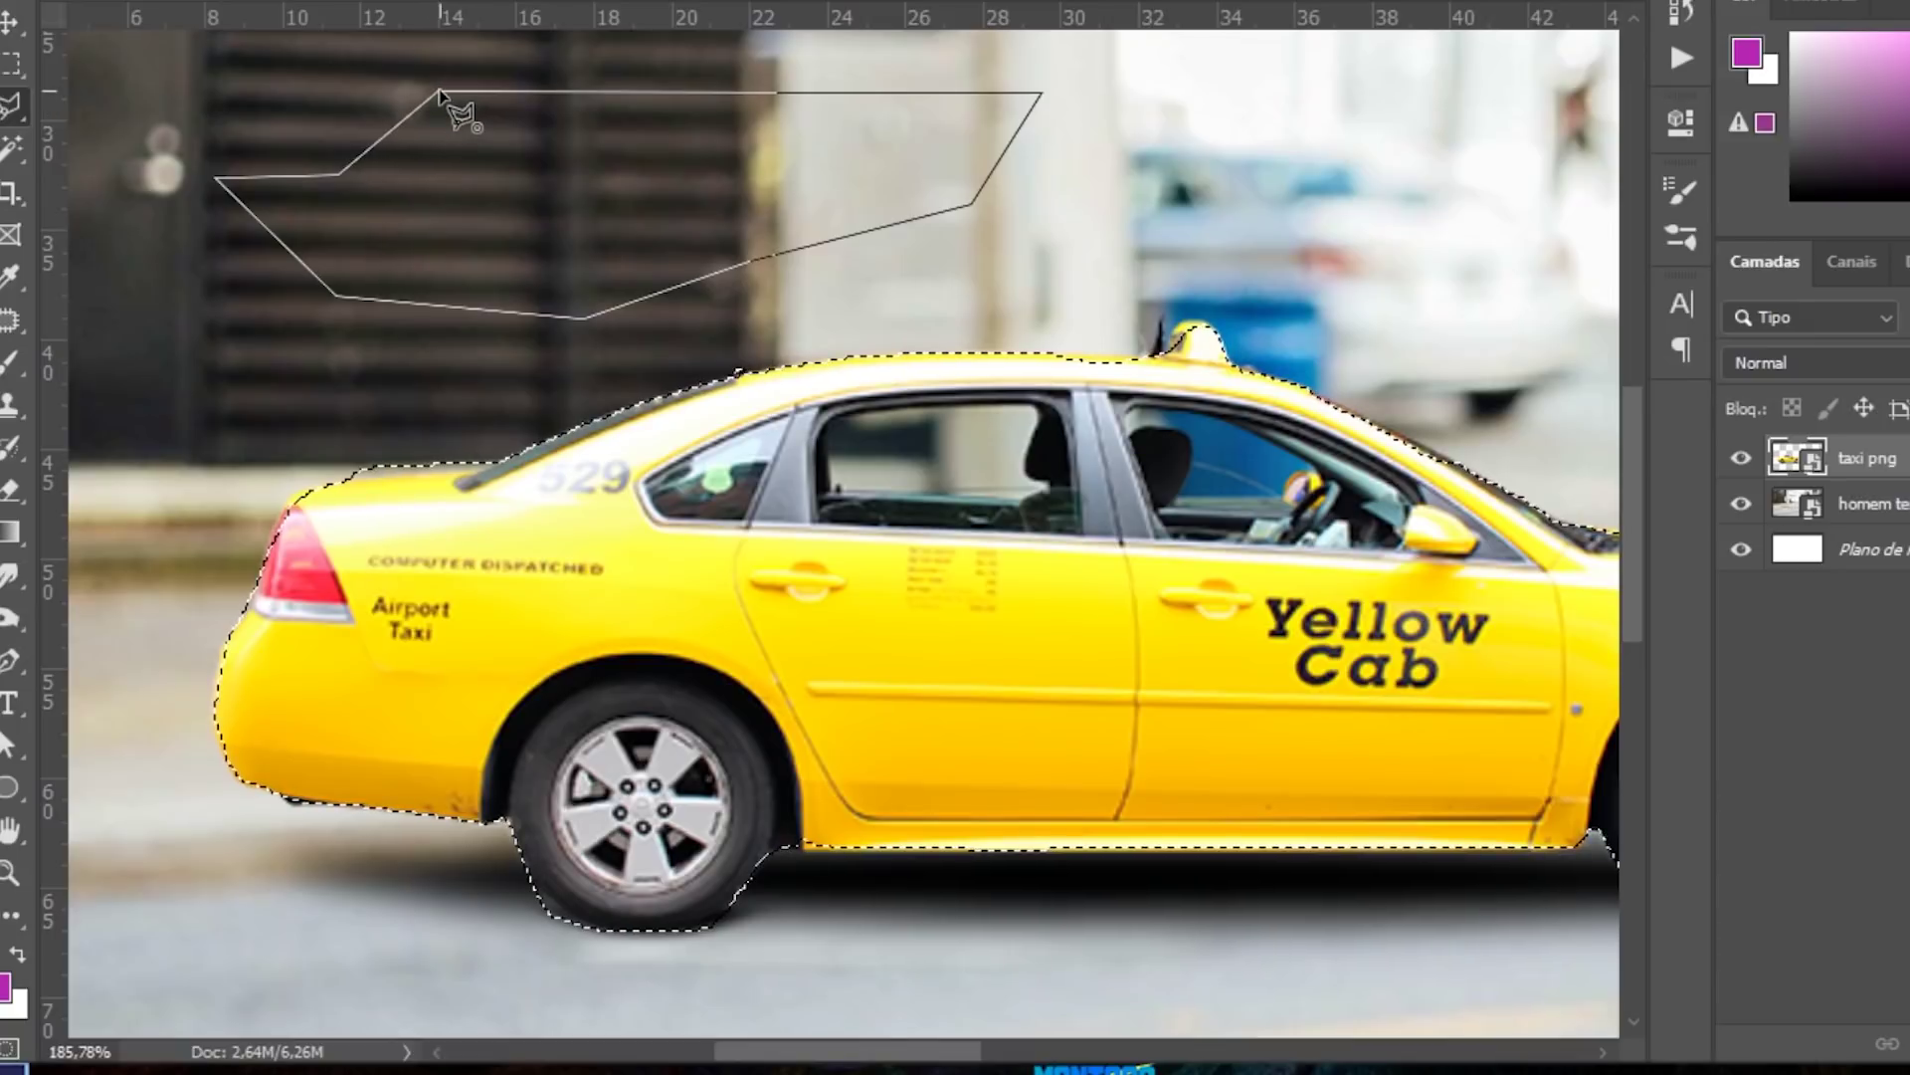
left_click(438, 89)
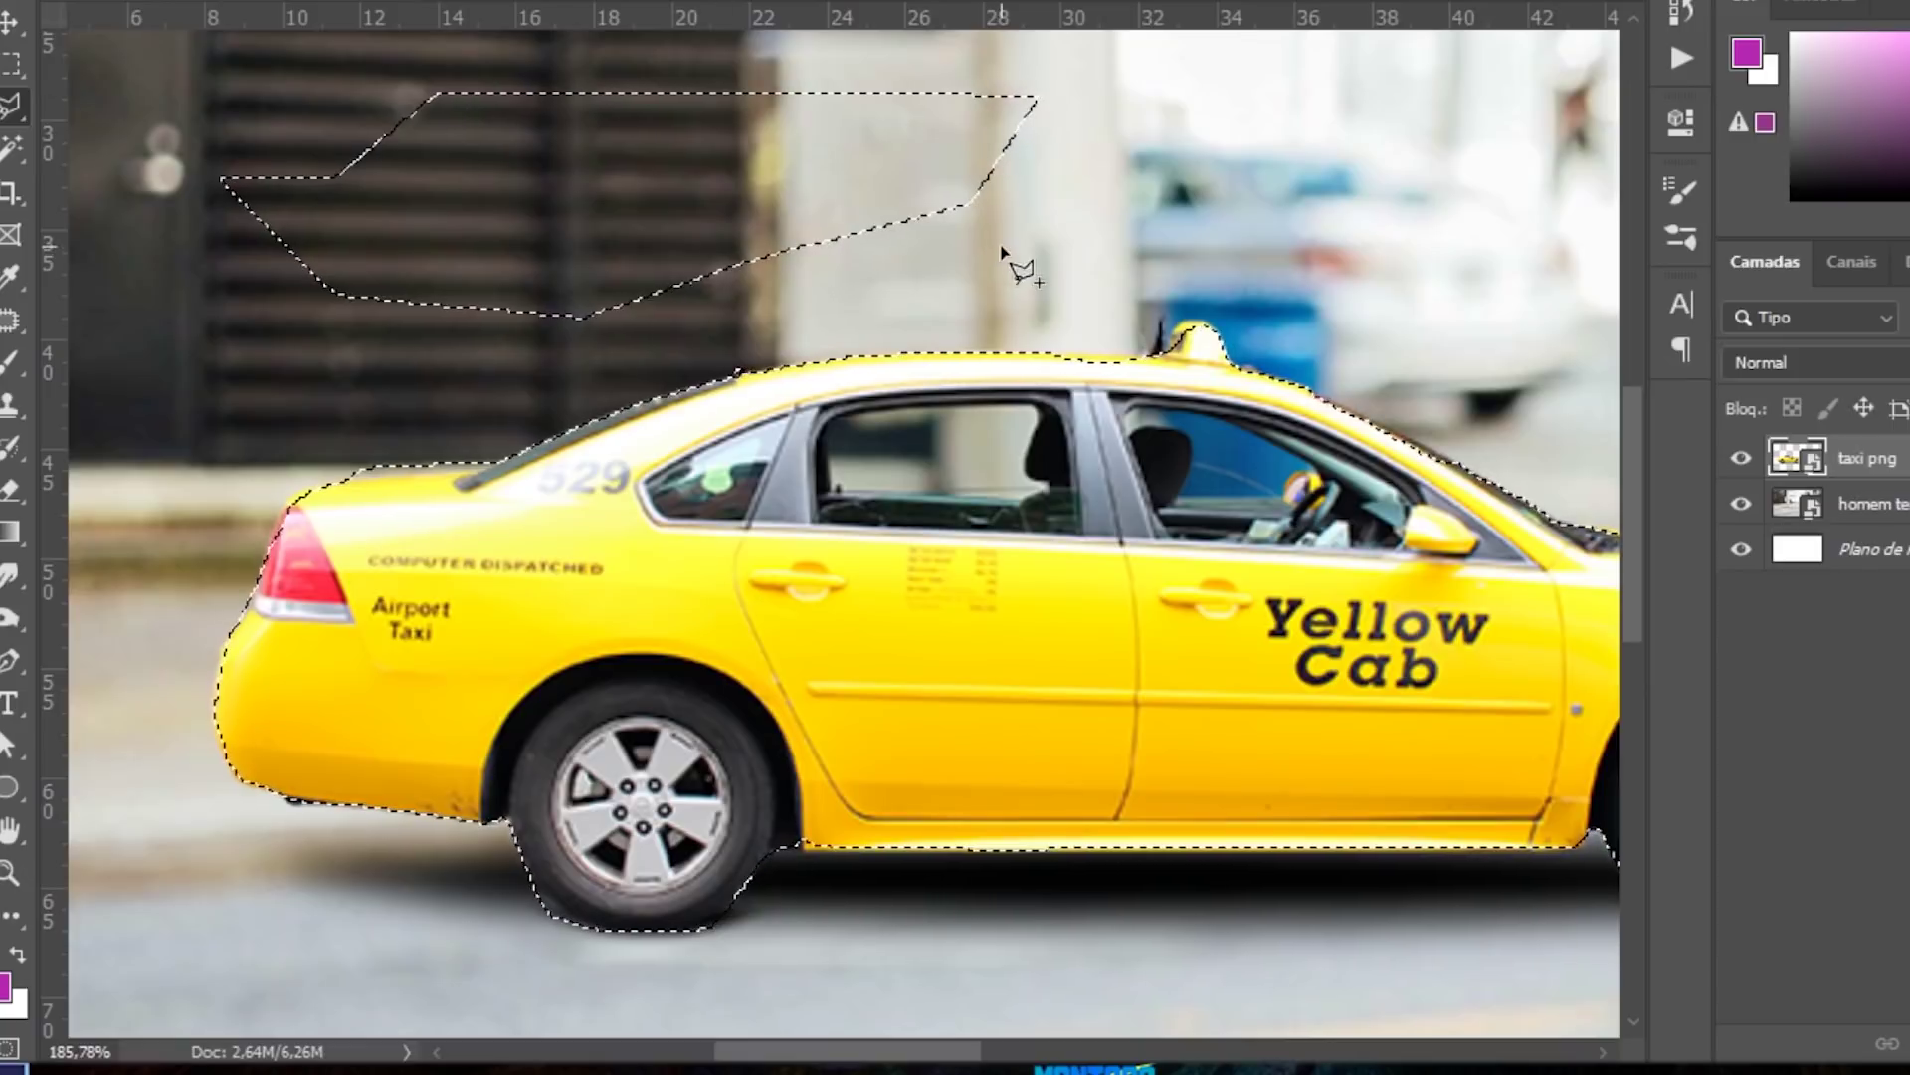
Step: Add a second Polygonal Lasso area above the taxi's hood to the selection, closing it without returning to the starting point
left_click_drag(1186, 332, 718, 357)
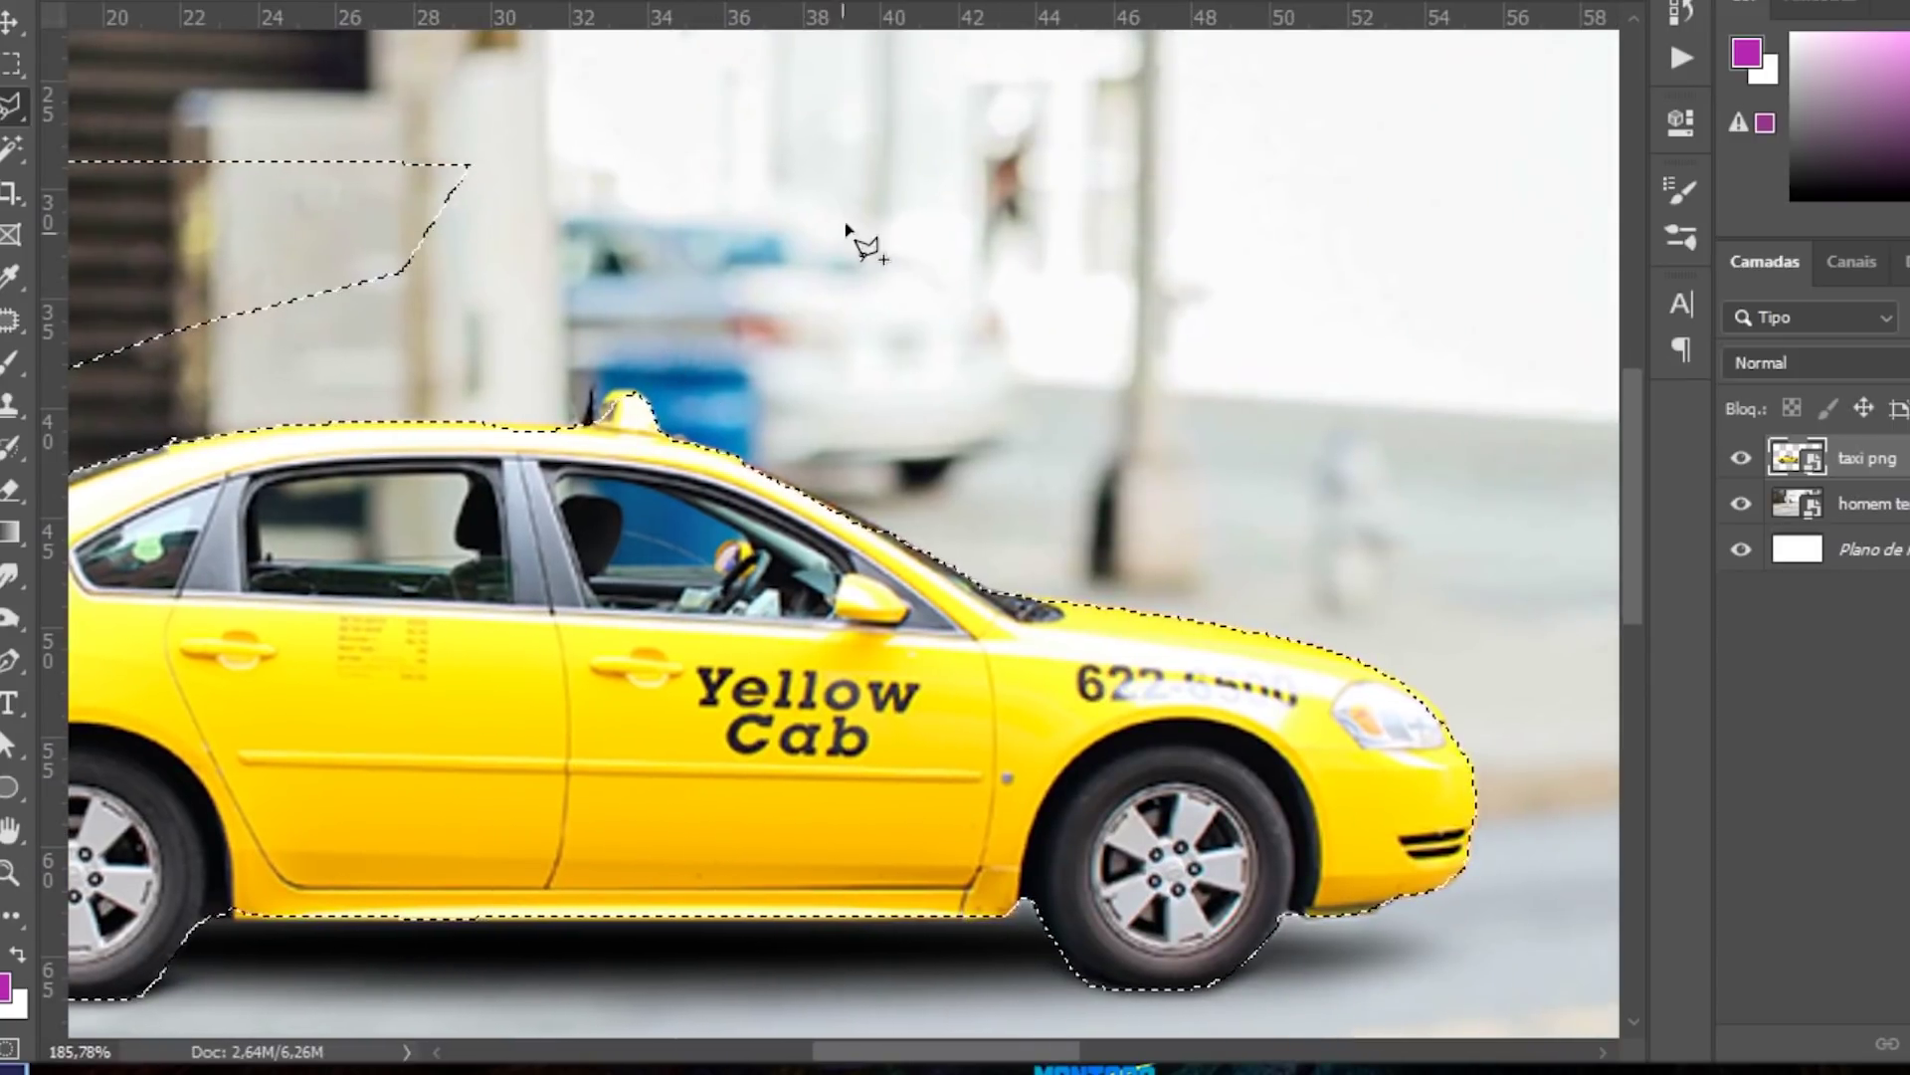
left_click(811, 188)
left_click(1213, 159)
left_click(1187, 391)
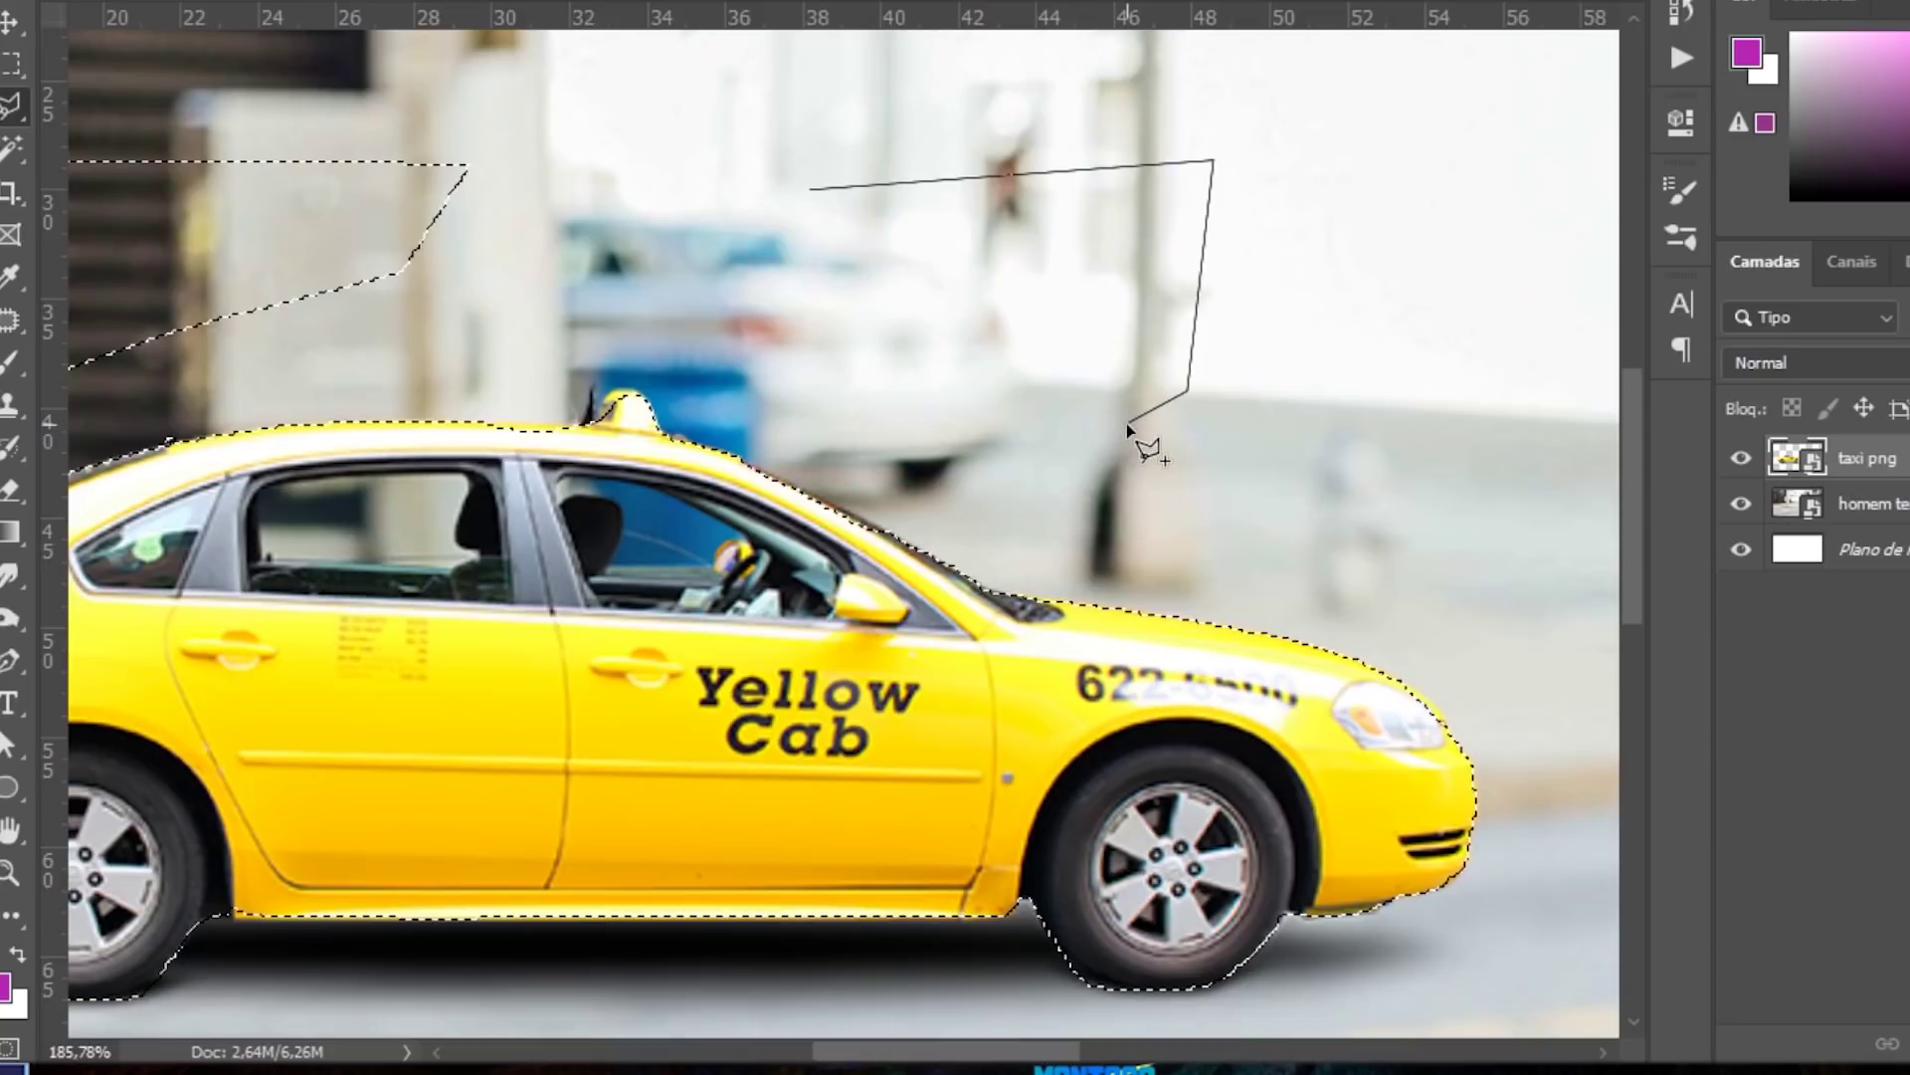
left_click(812, 232)
left_click(781, 172)
left_click(811, 155)
left_click(854, 192)
left_click(823, 213)
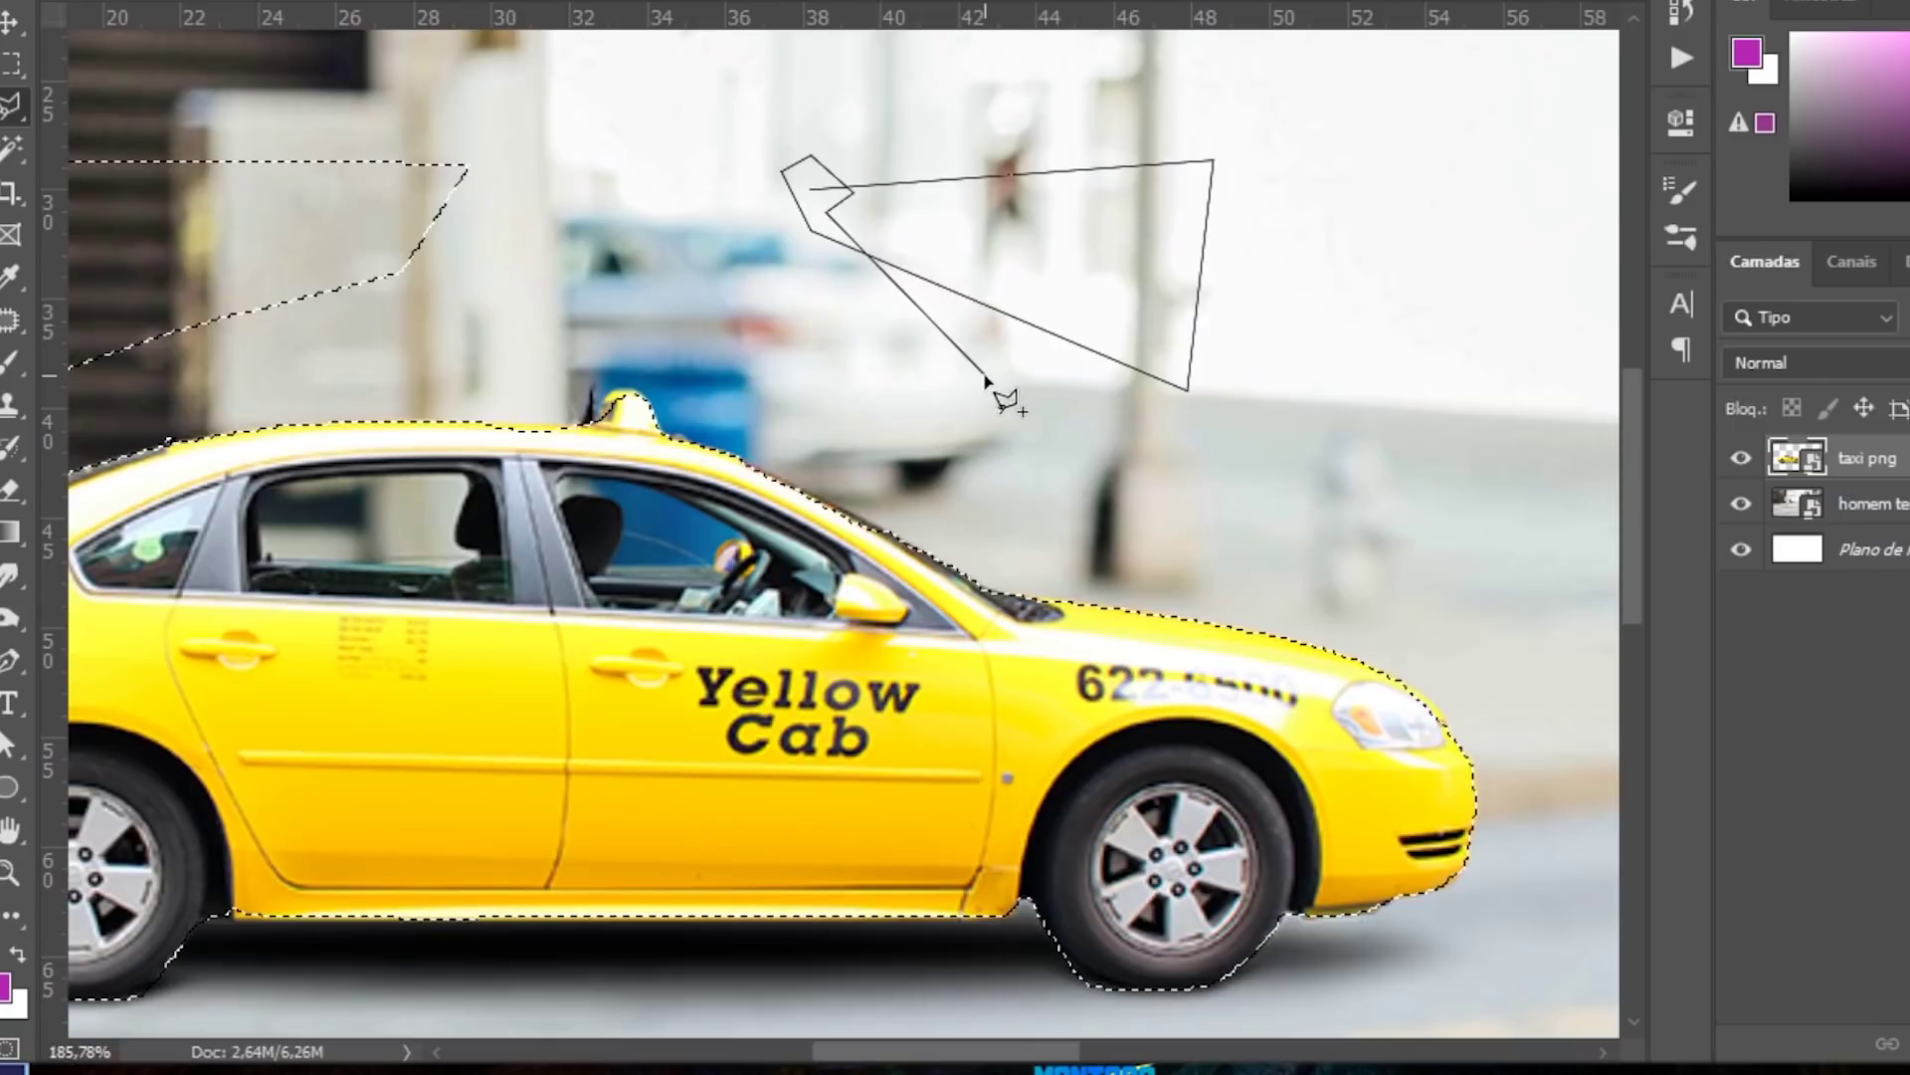
key("Return")
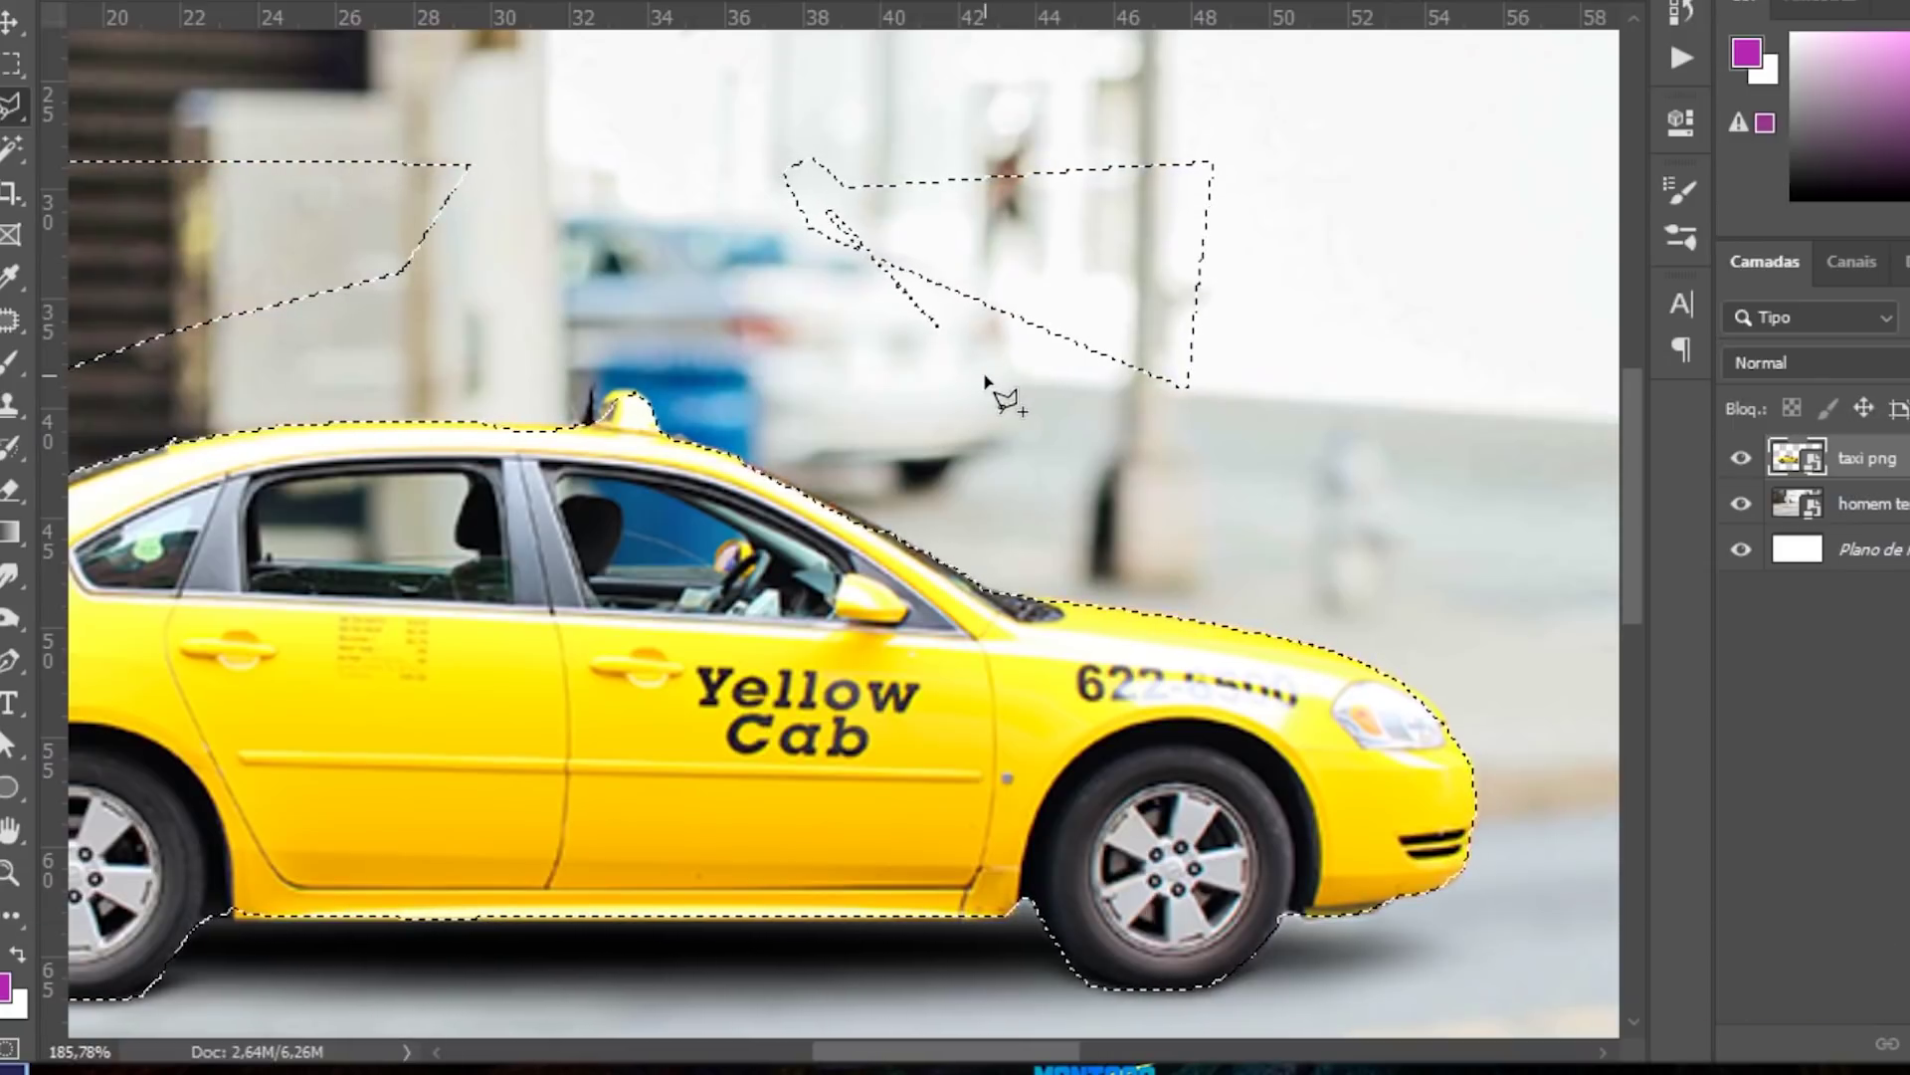
right_click(20, 219)
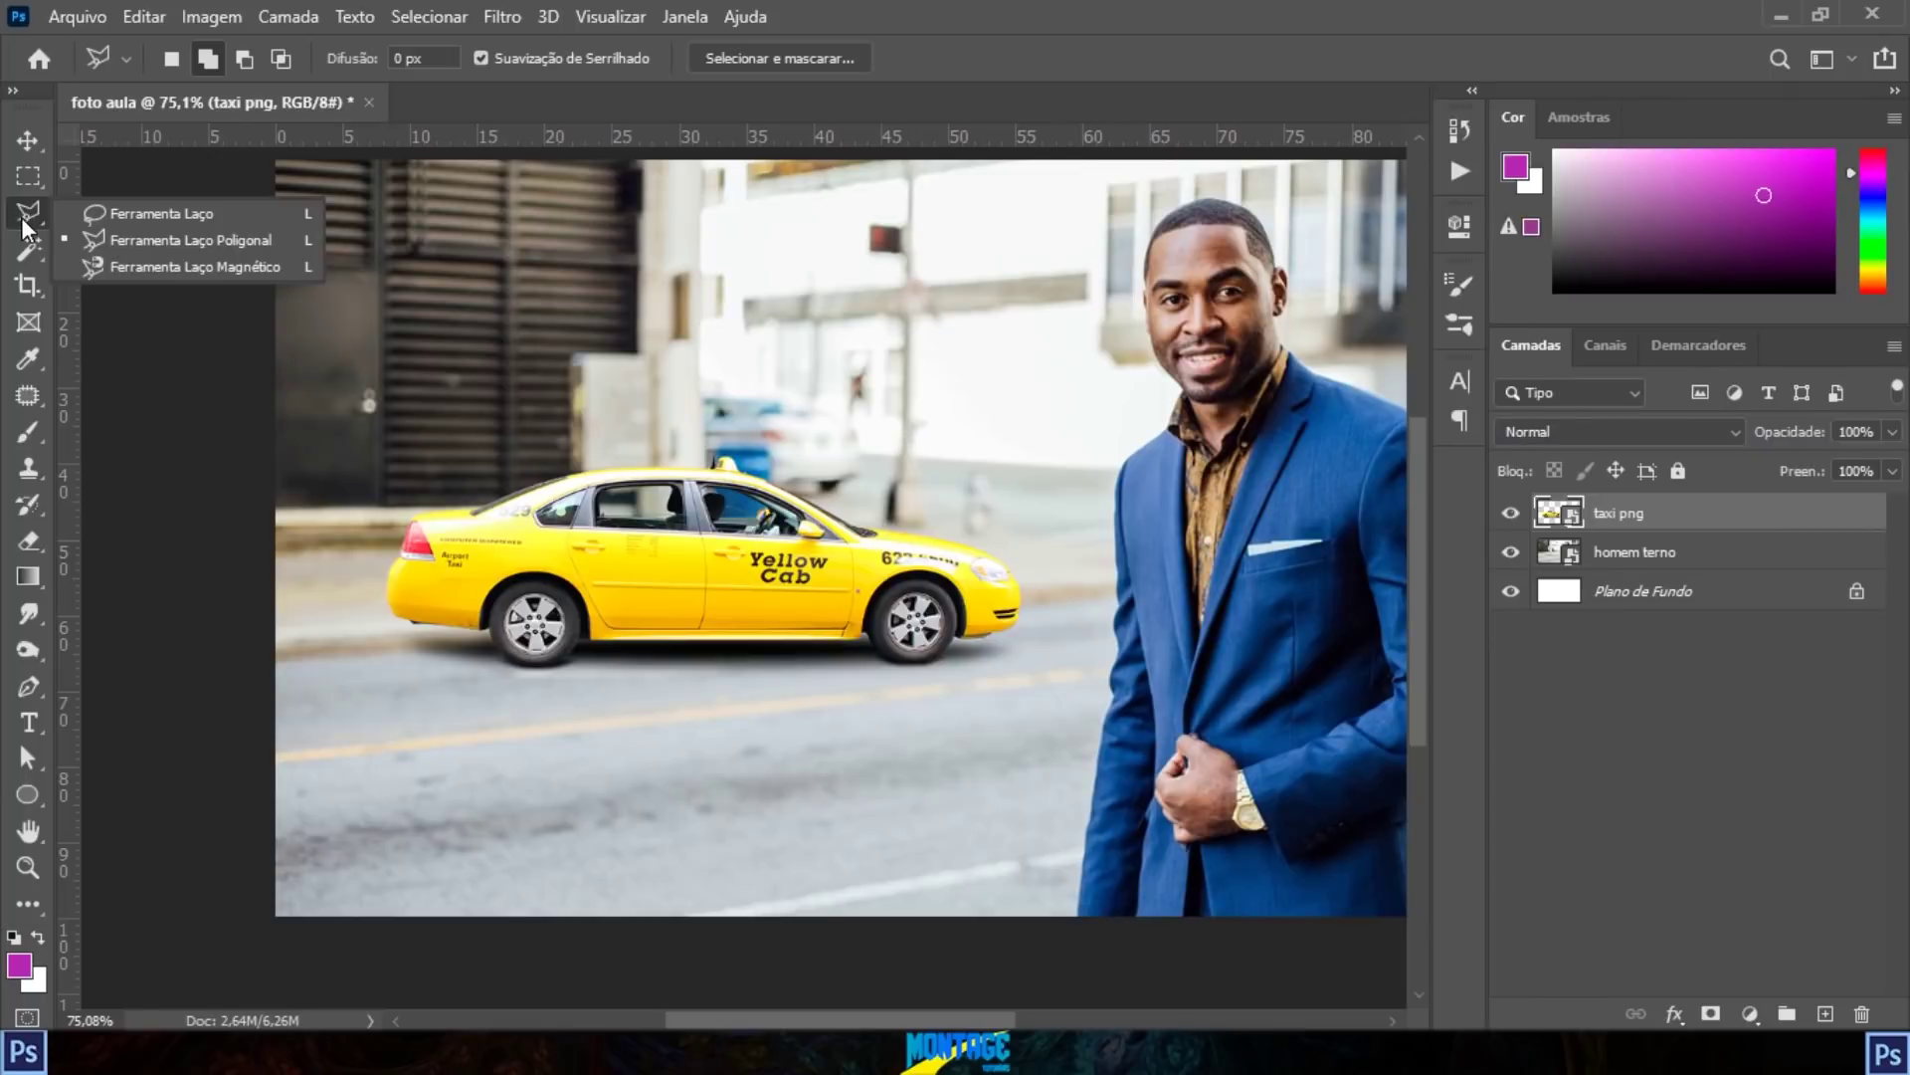
left_click(26, 225)
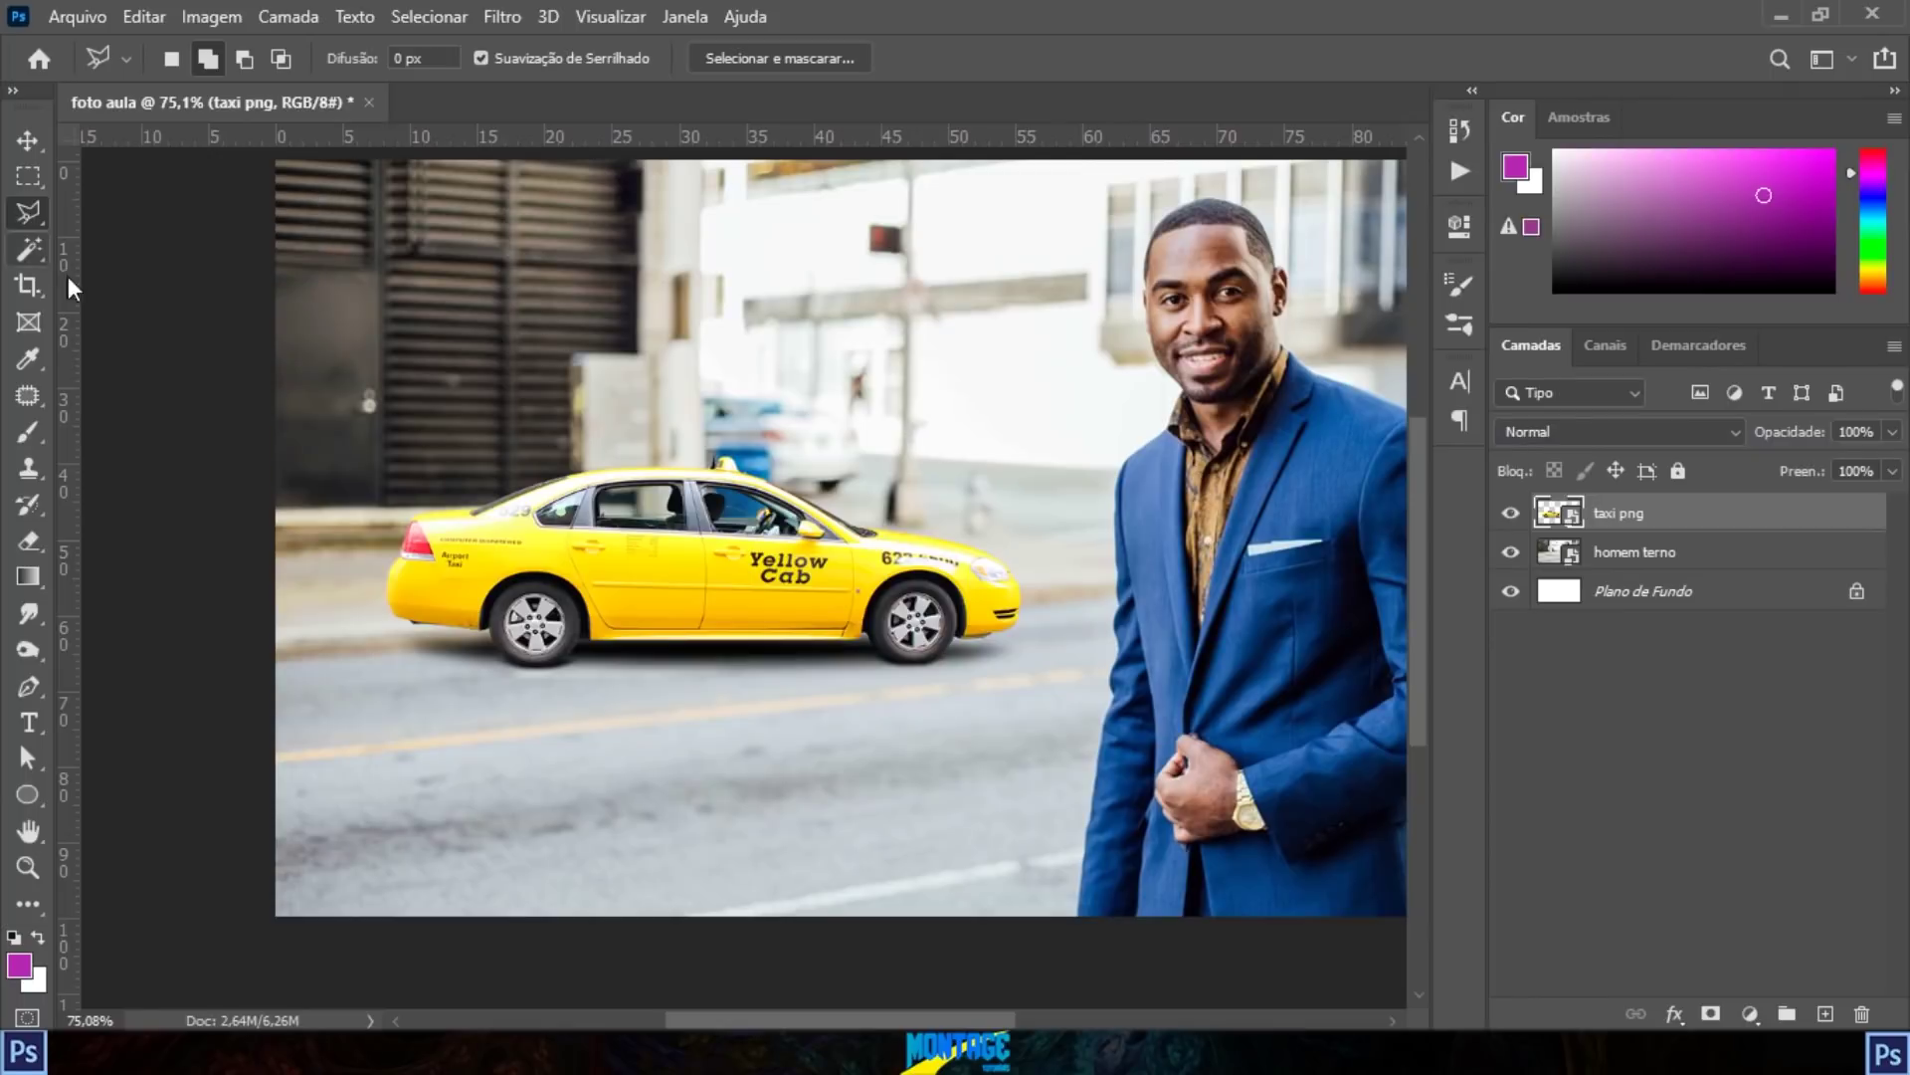
left_click(28, 250)
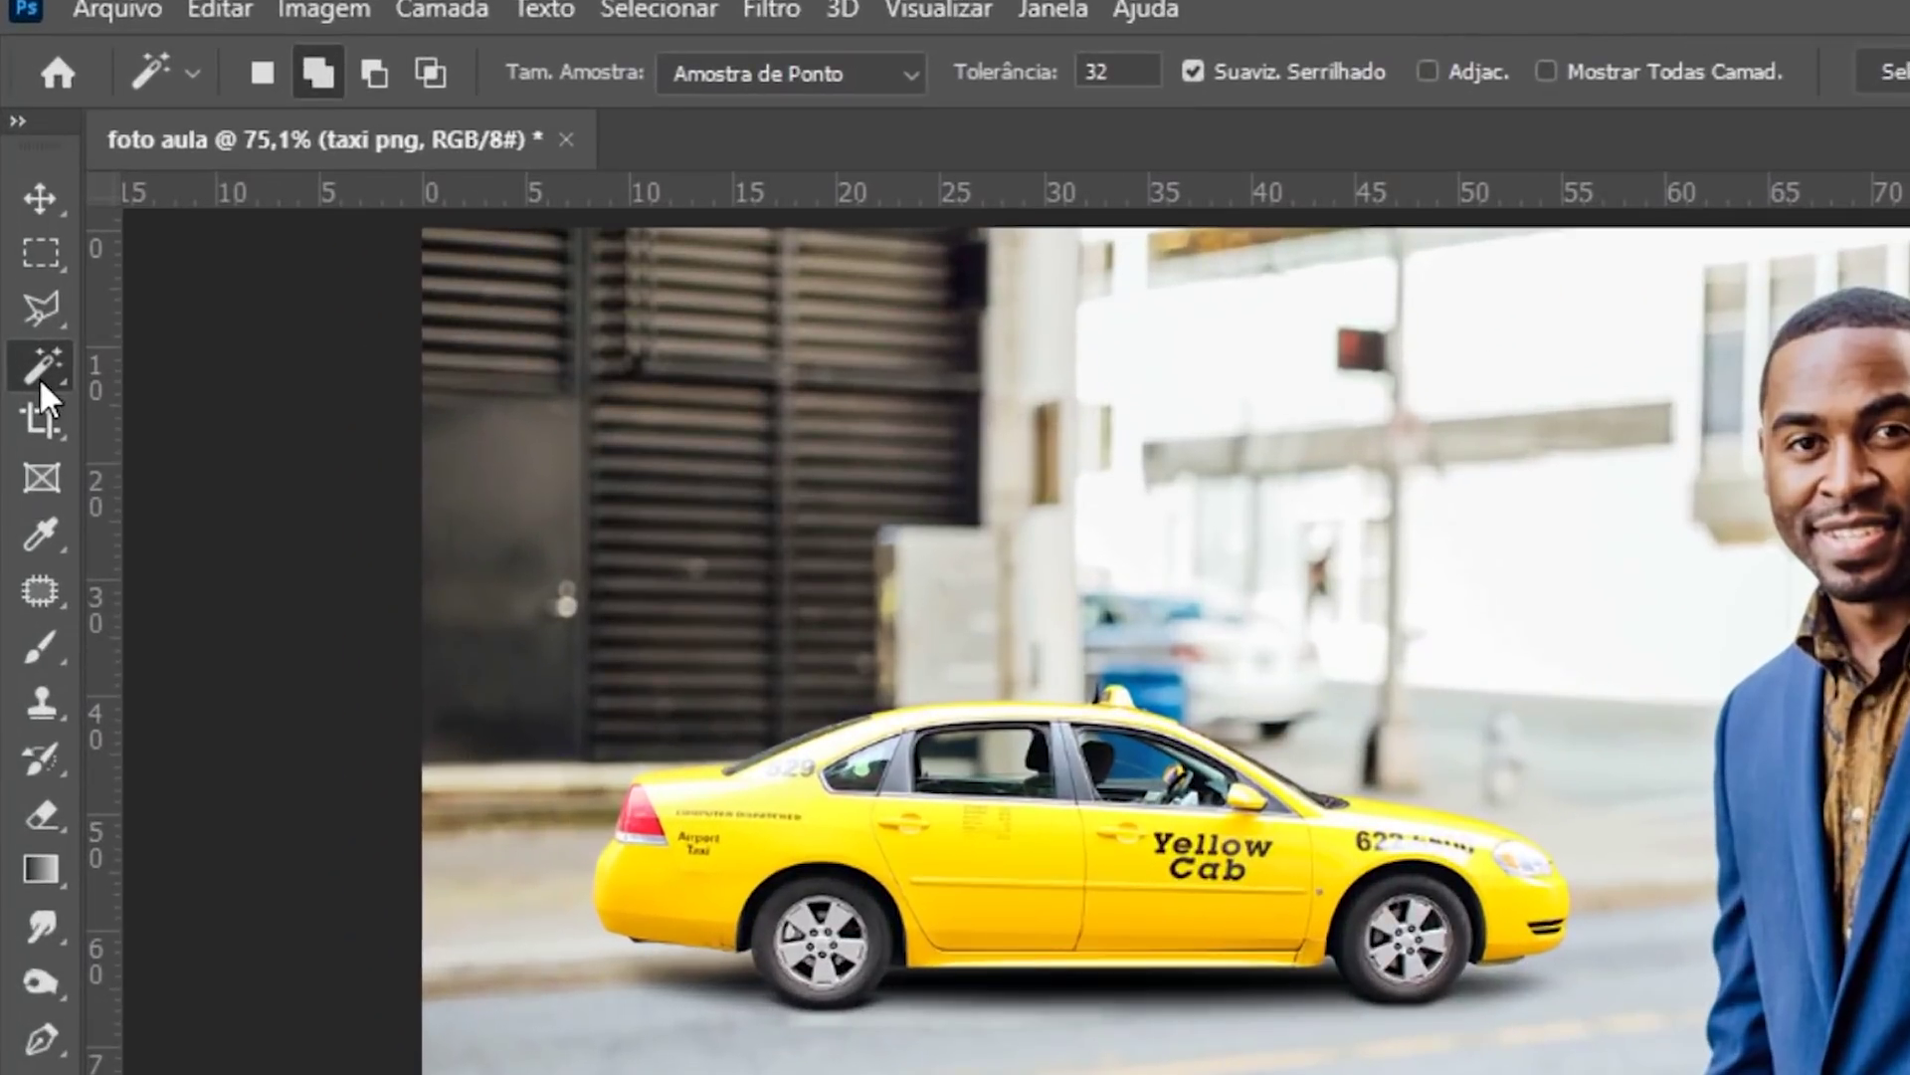
right_click(27, 257)
left_click(27, 257)
Step: Try to select the man in the suit with the Object Selection tool while the taxi png layer is active
right_click(46, 368)
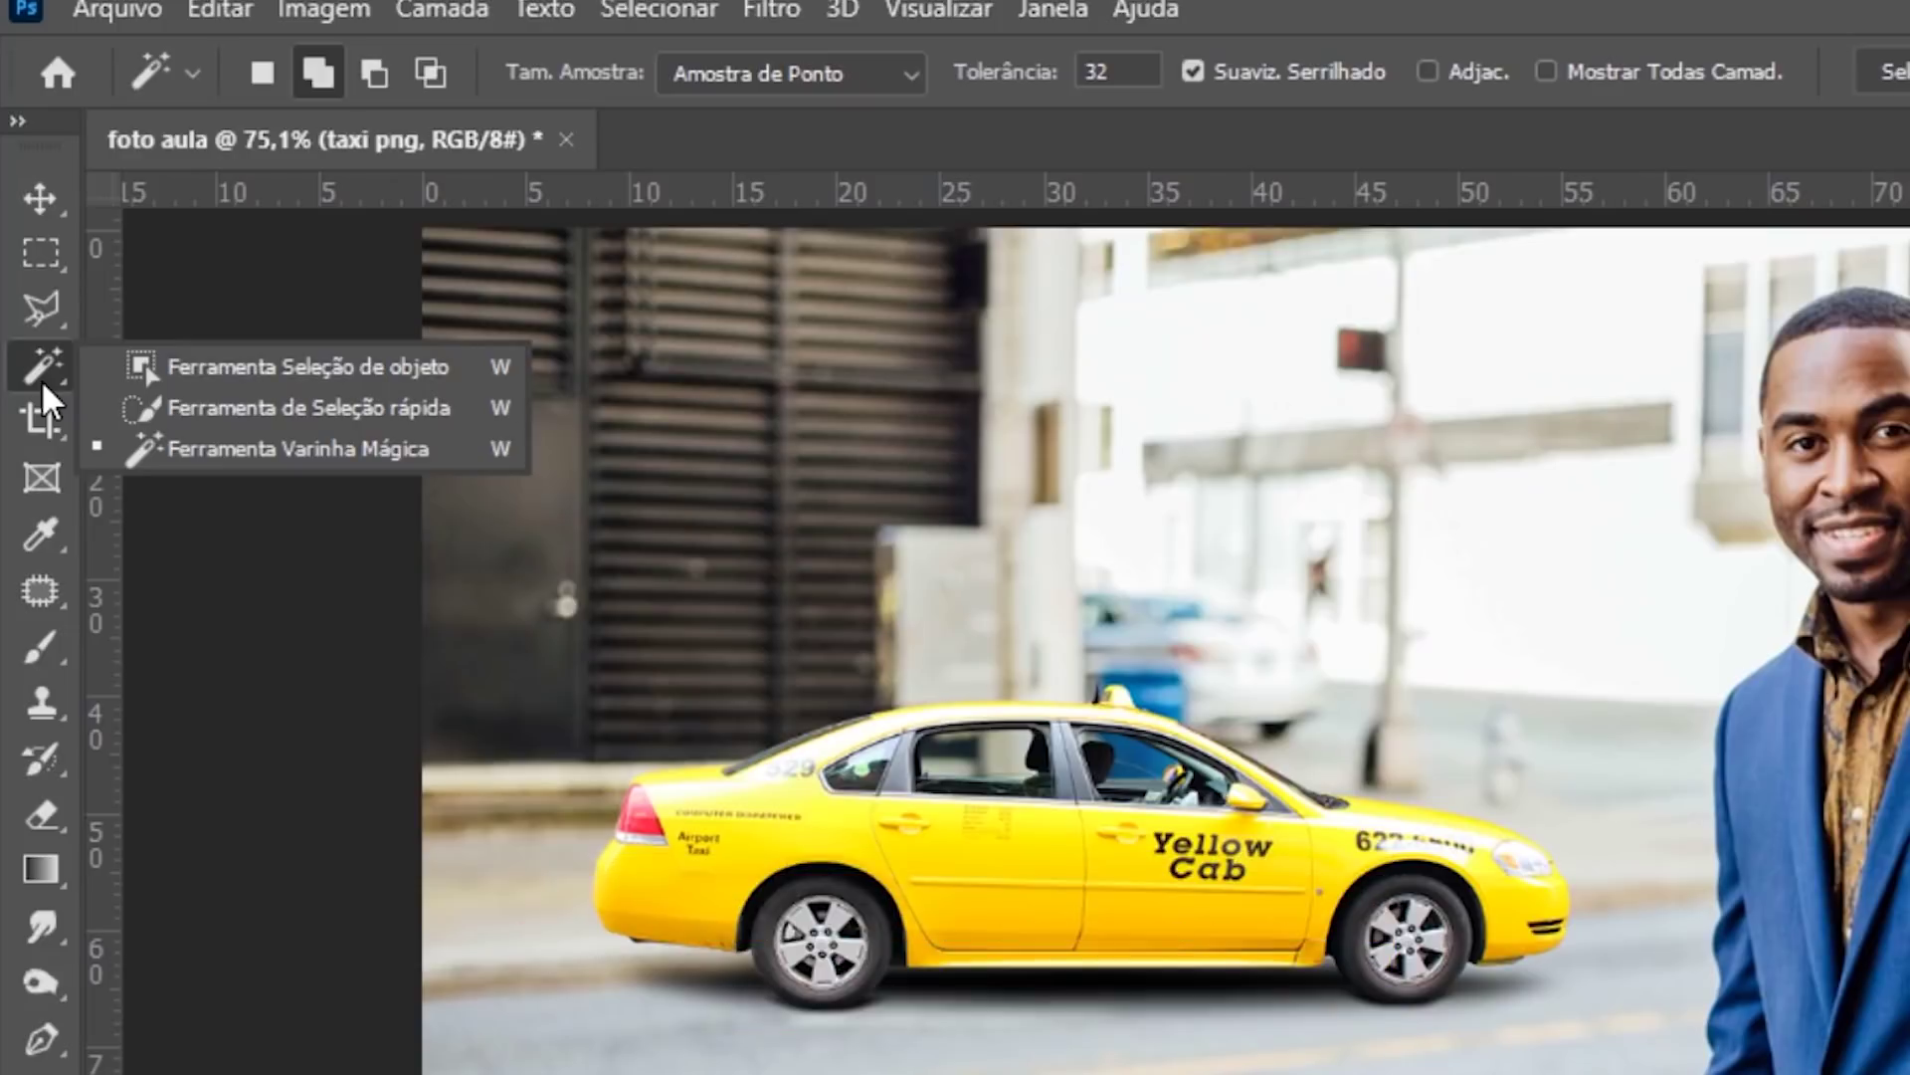
left_click(342, 372)
left_click_drag(1655, 670, 1049, 717)
key("ctrl+0")
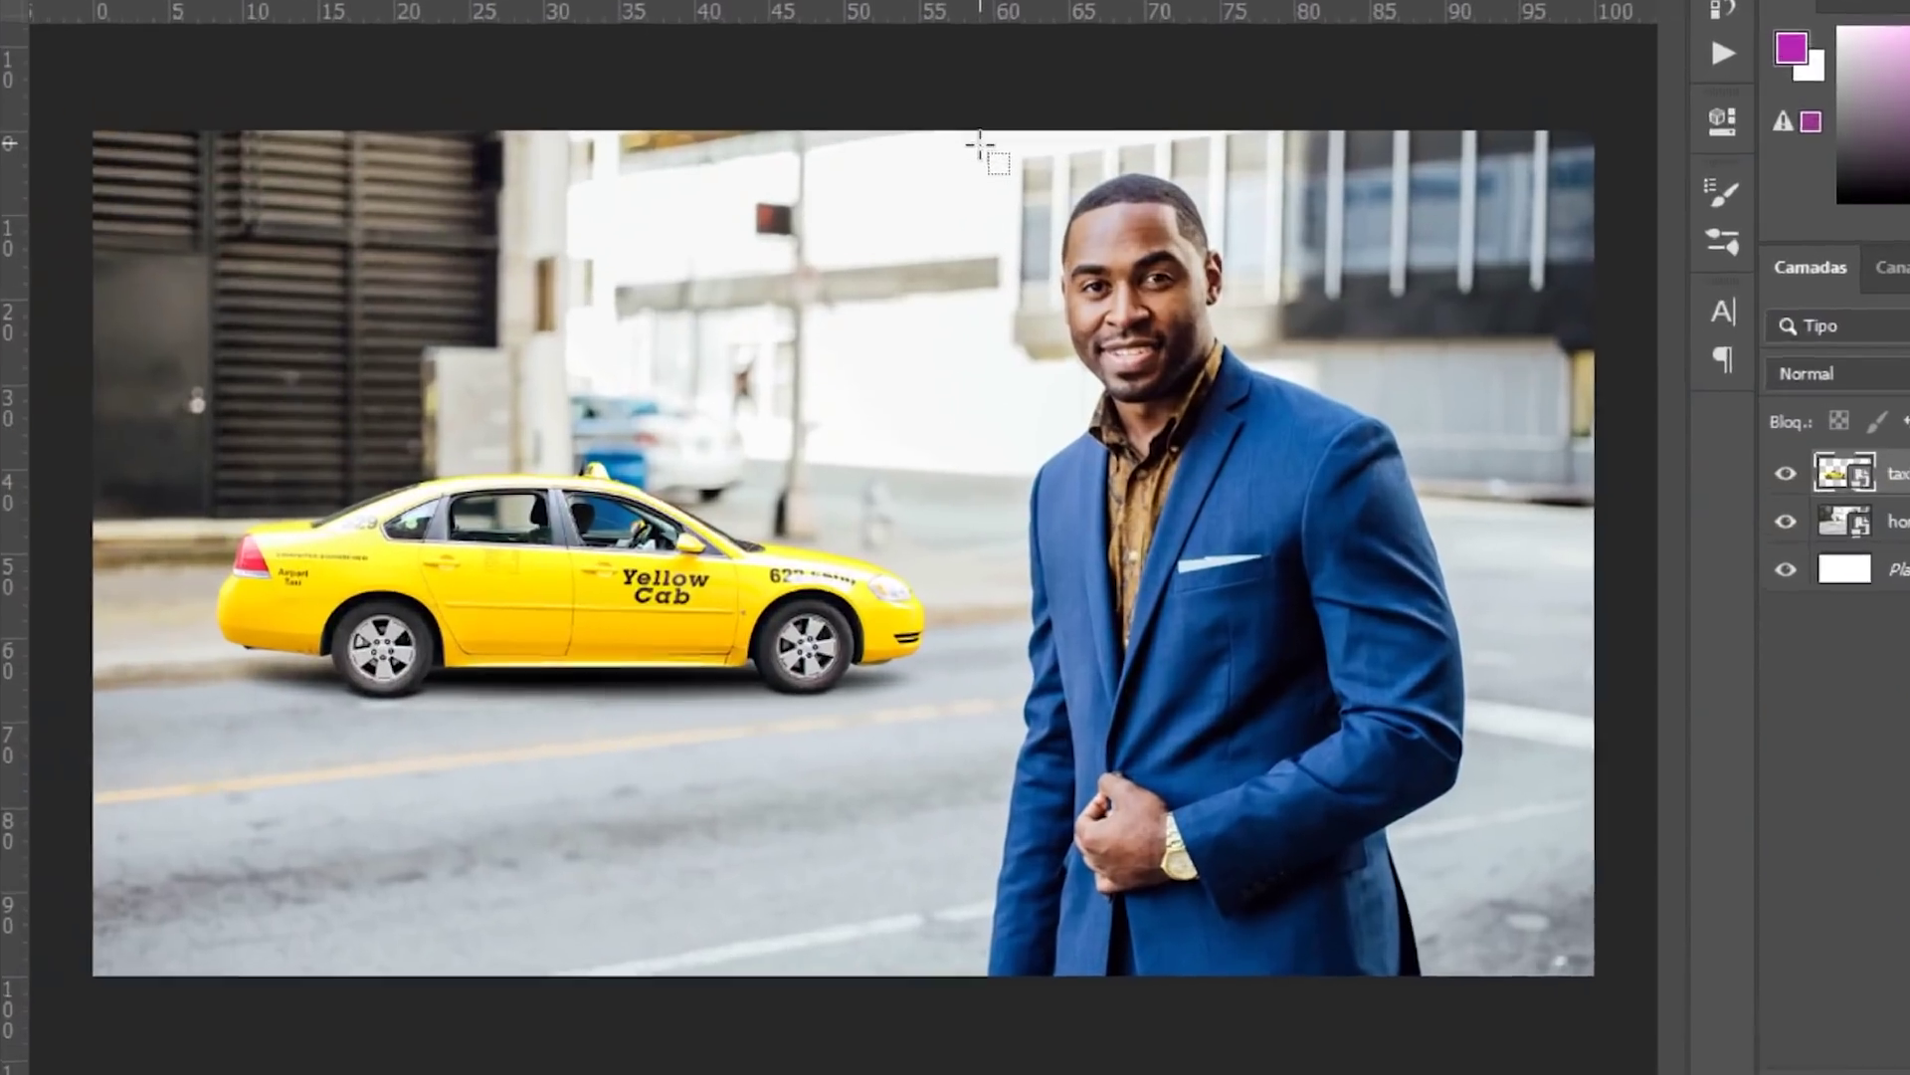
left_click_drag(864, 239, 1250, 956)
left_click_drag(1628, 1062, 1651, 1055)
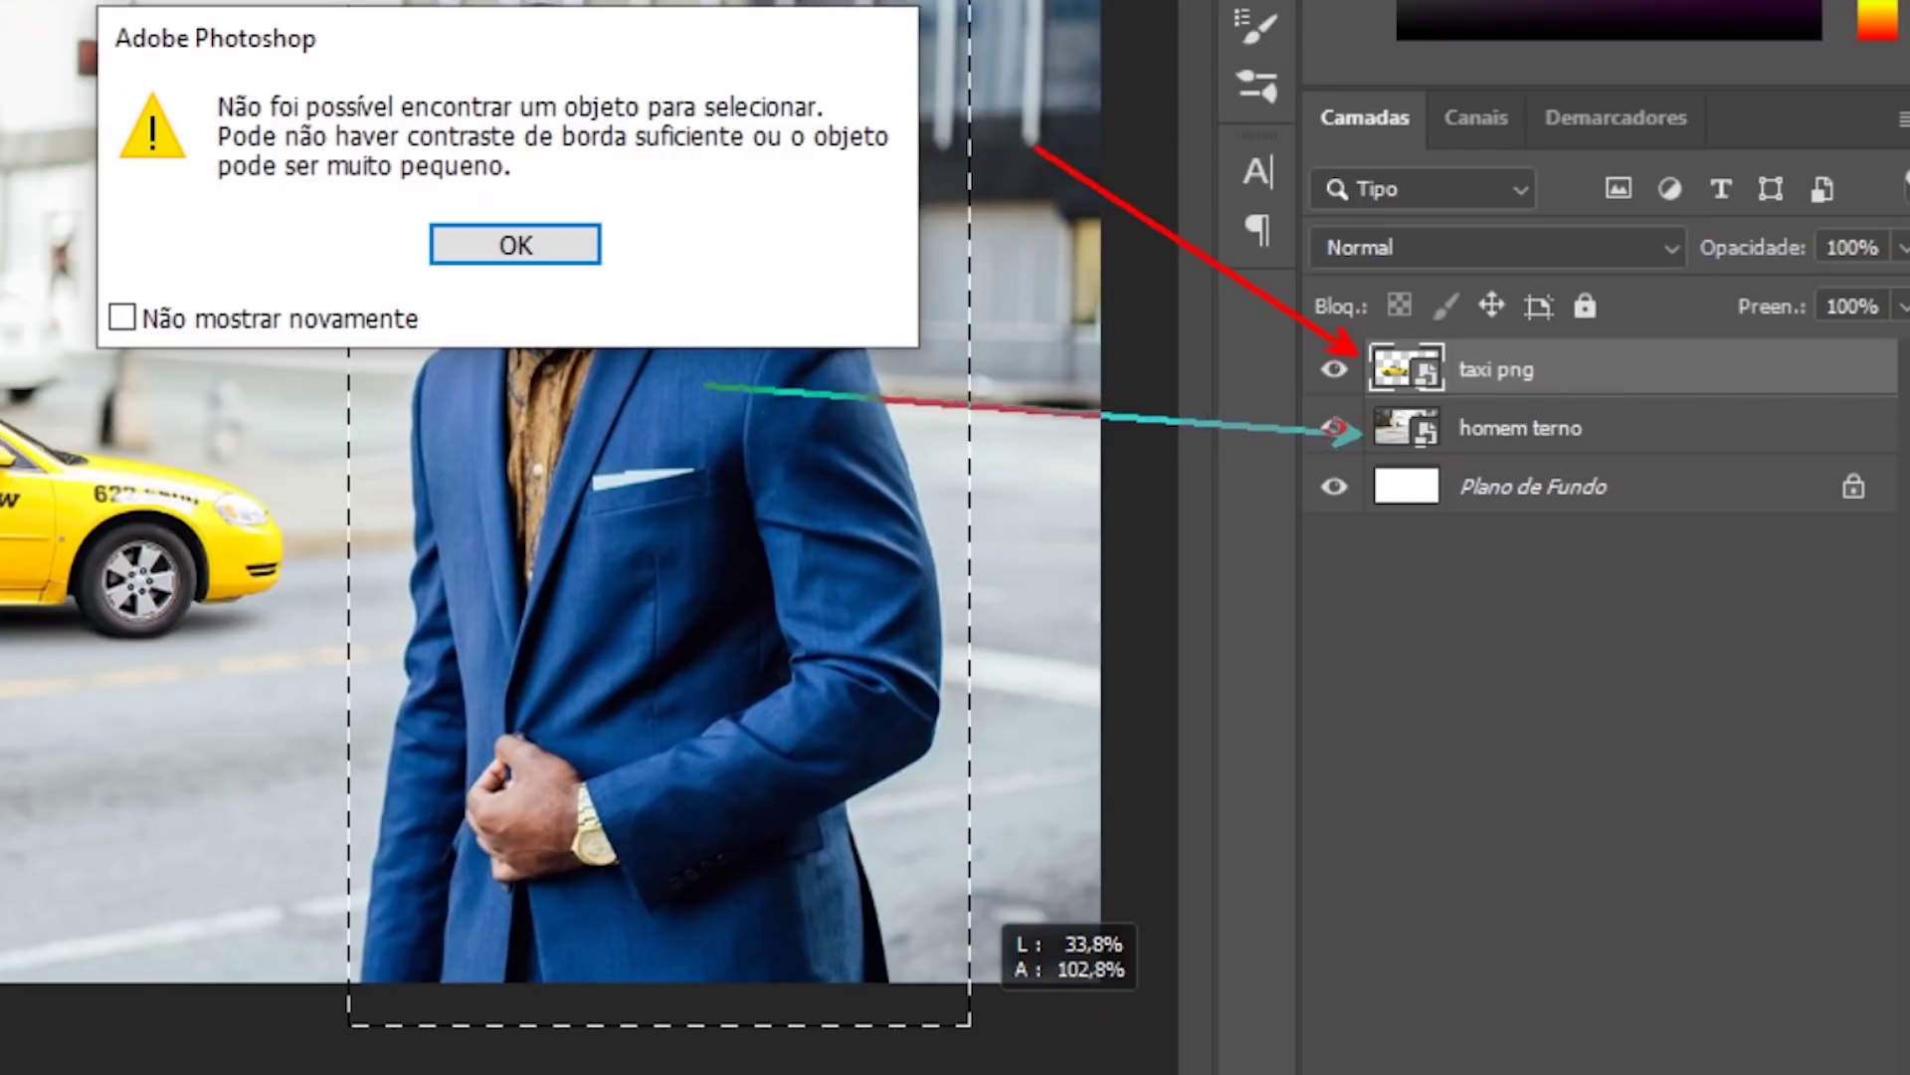
left_click(482, 248)
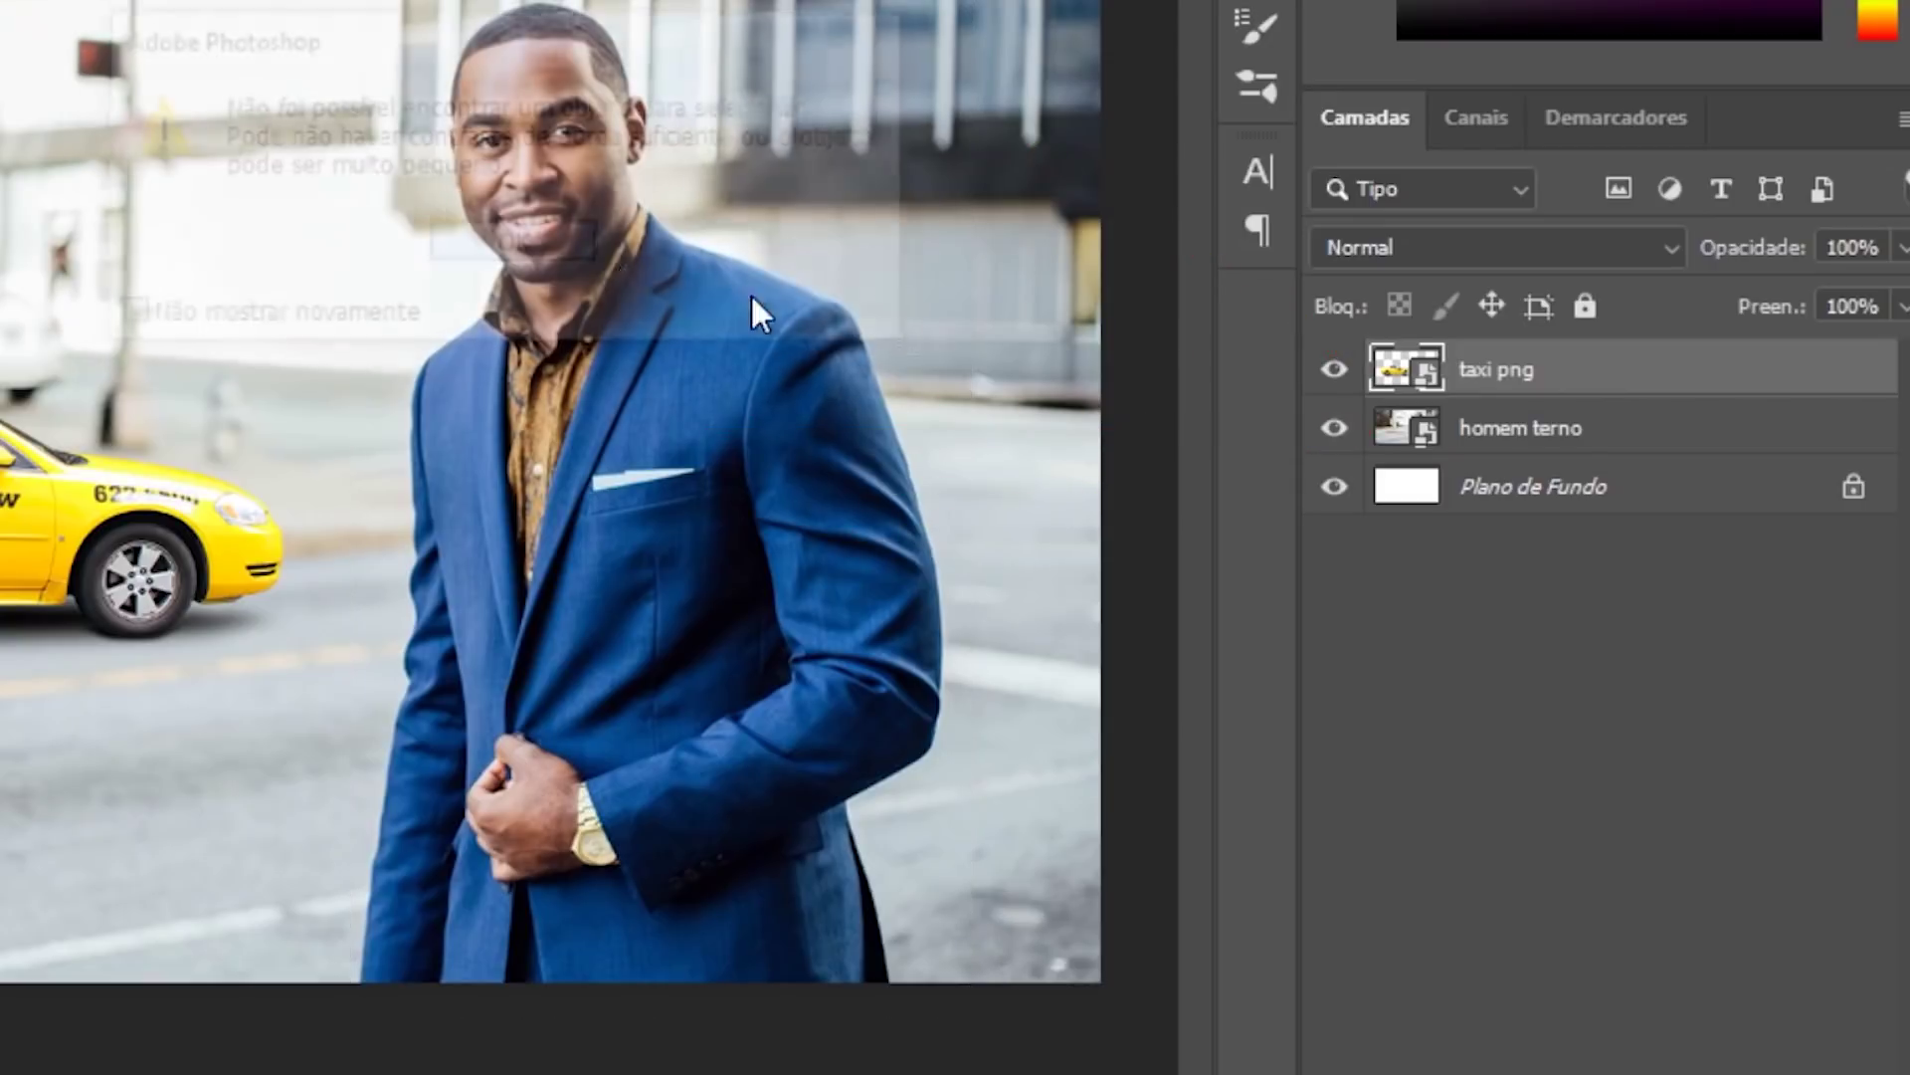
Step: Select the man on the homem terno layer by framing him with the Object Selection tool, and inspect the selection's outline
left_click(1538, 445)
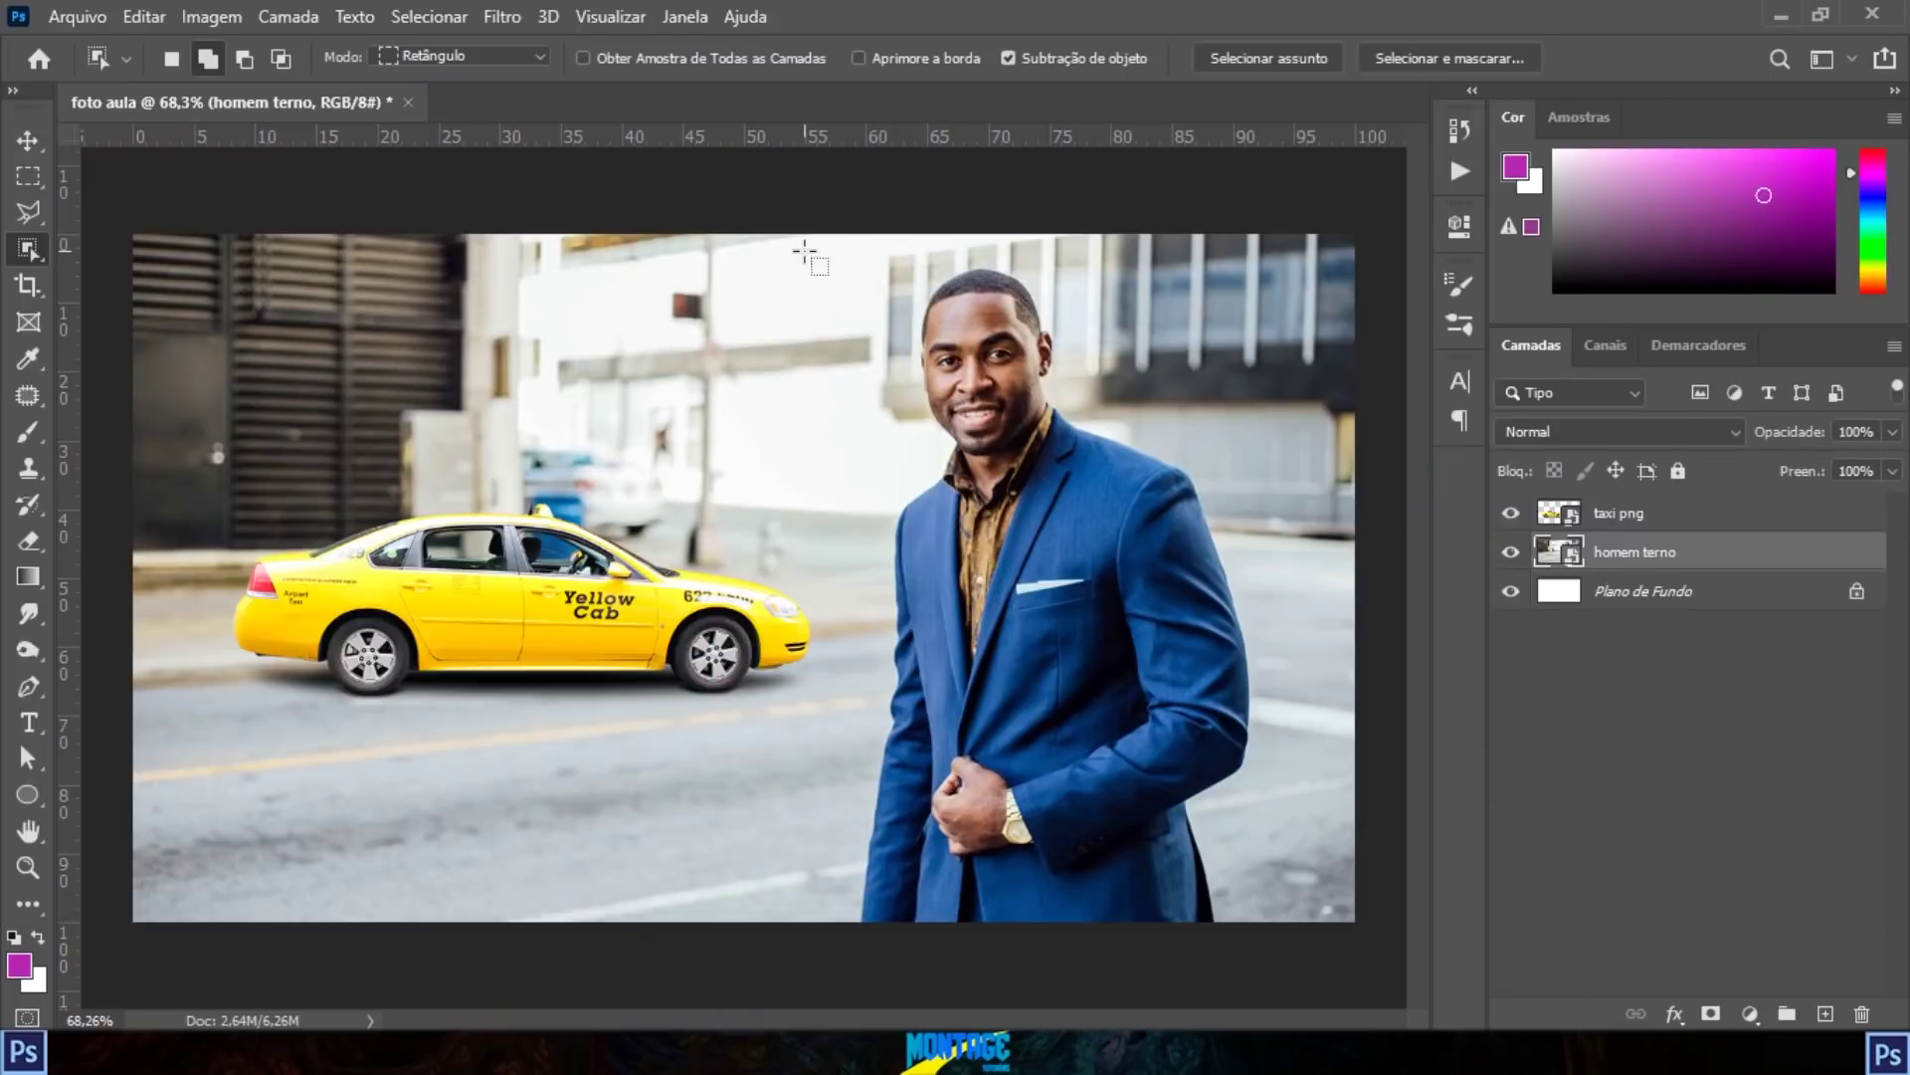
left_click_drag(804, 251, 1291, 956)
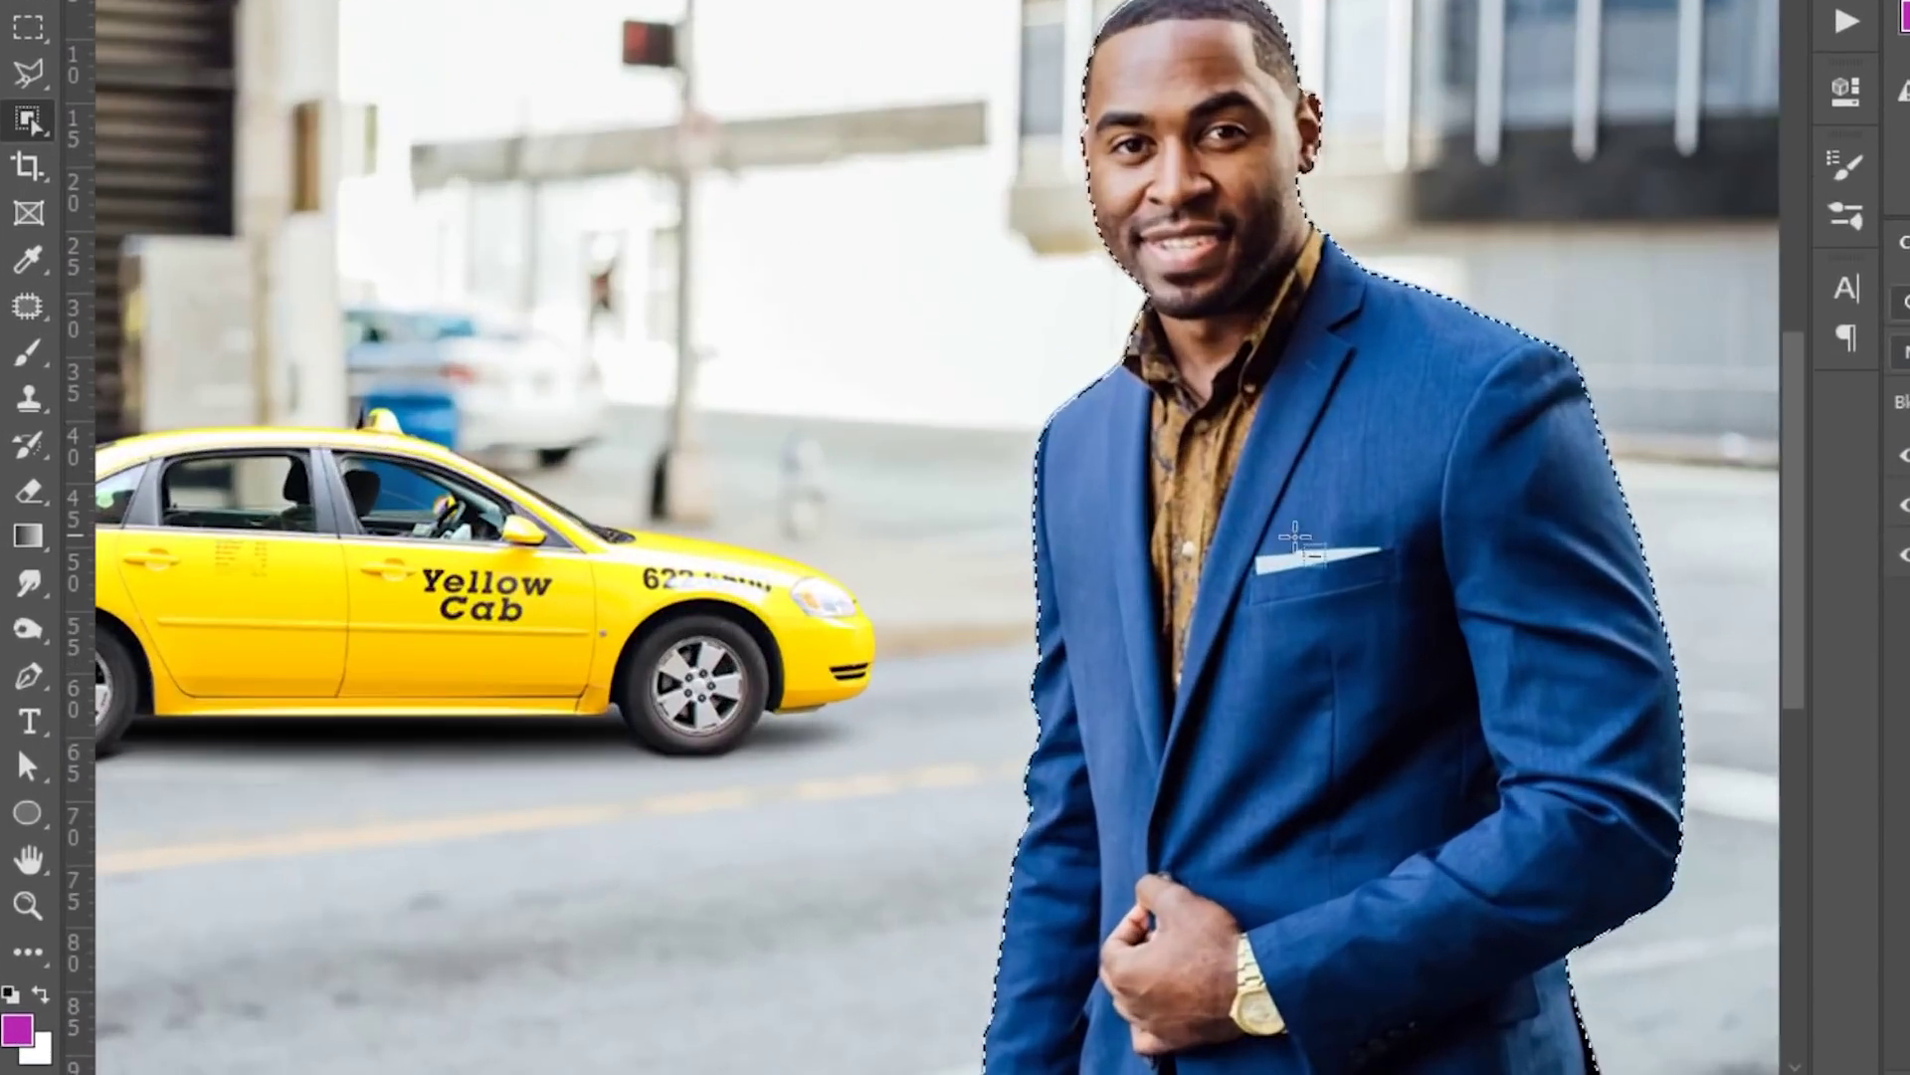
scroll(1194, 602, "up", 5)
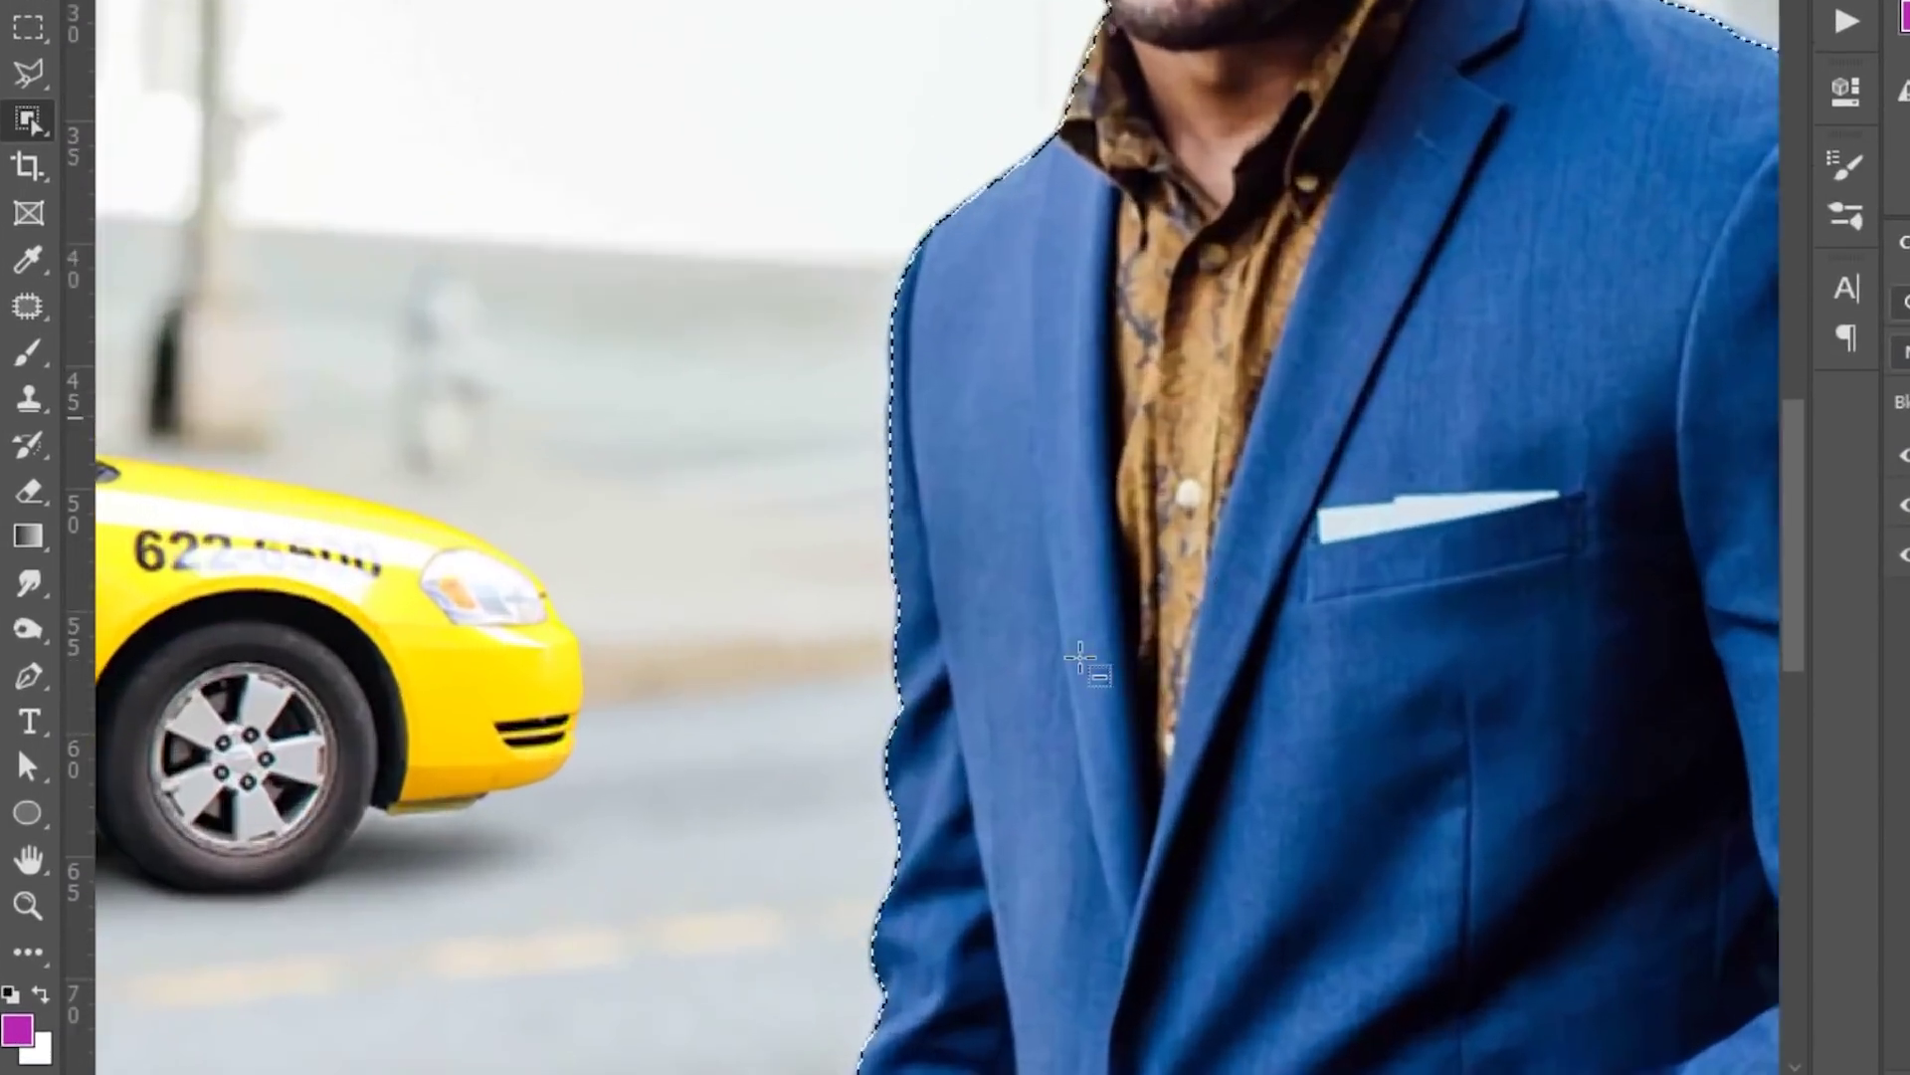
left_click_drag(1251, 413, 1115, 1044)
left_click_drag(1183, 365, 1201, 834)
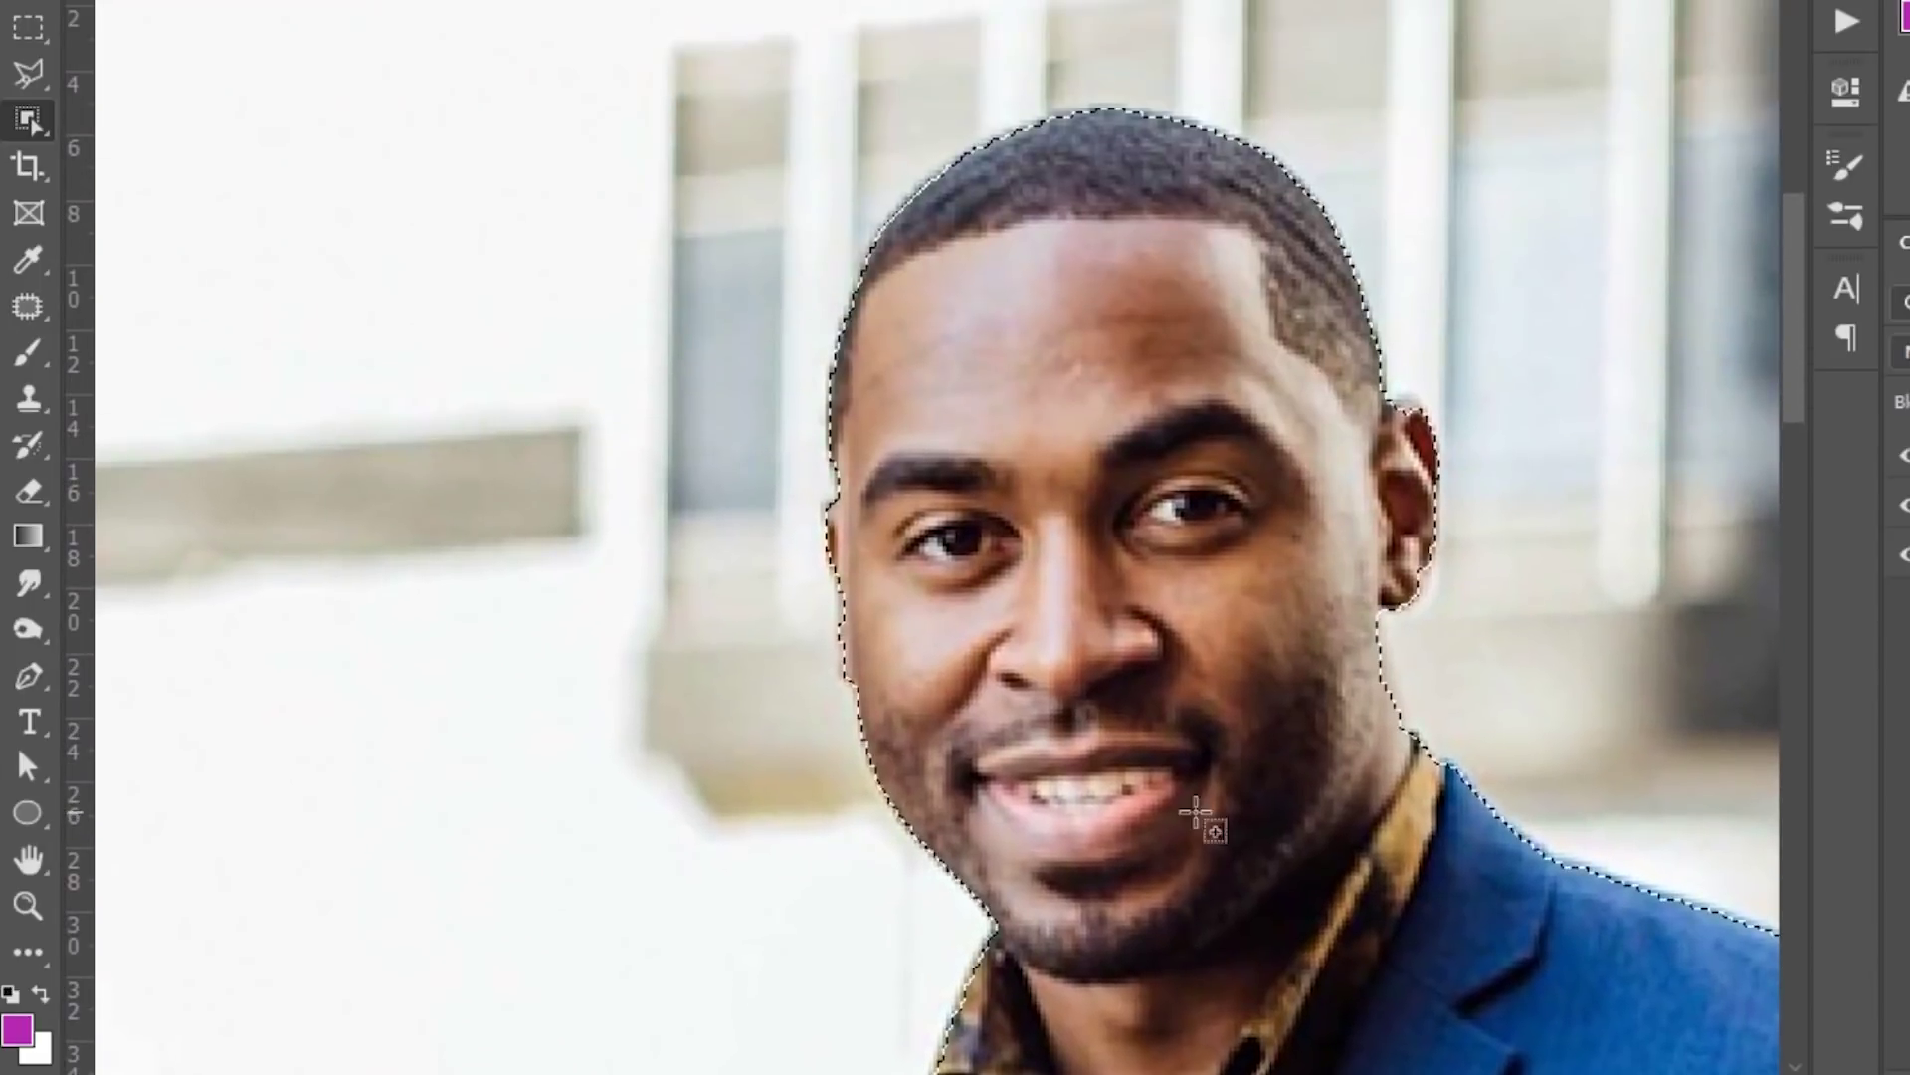
scroll(1592, 524, "up", 2)
left_click_drag(1431, 796, 1277, 282)
scroll(1402, 553, "down", 9)
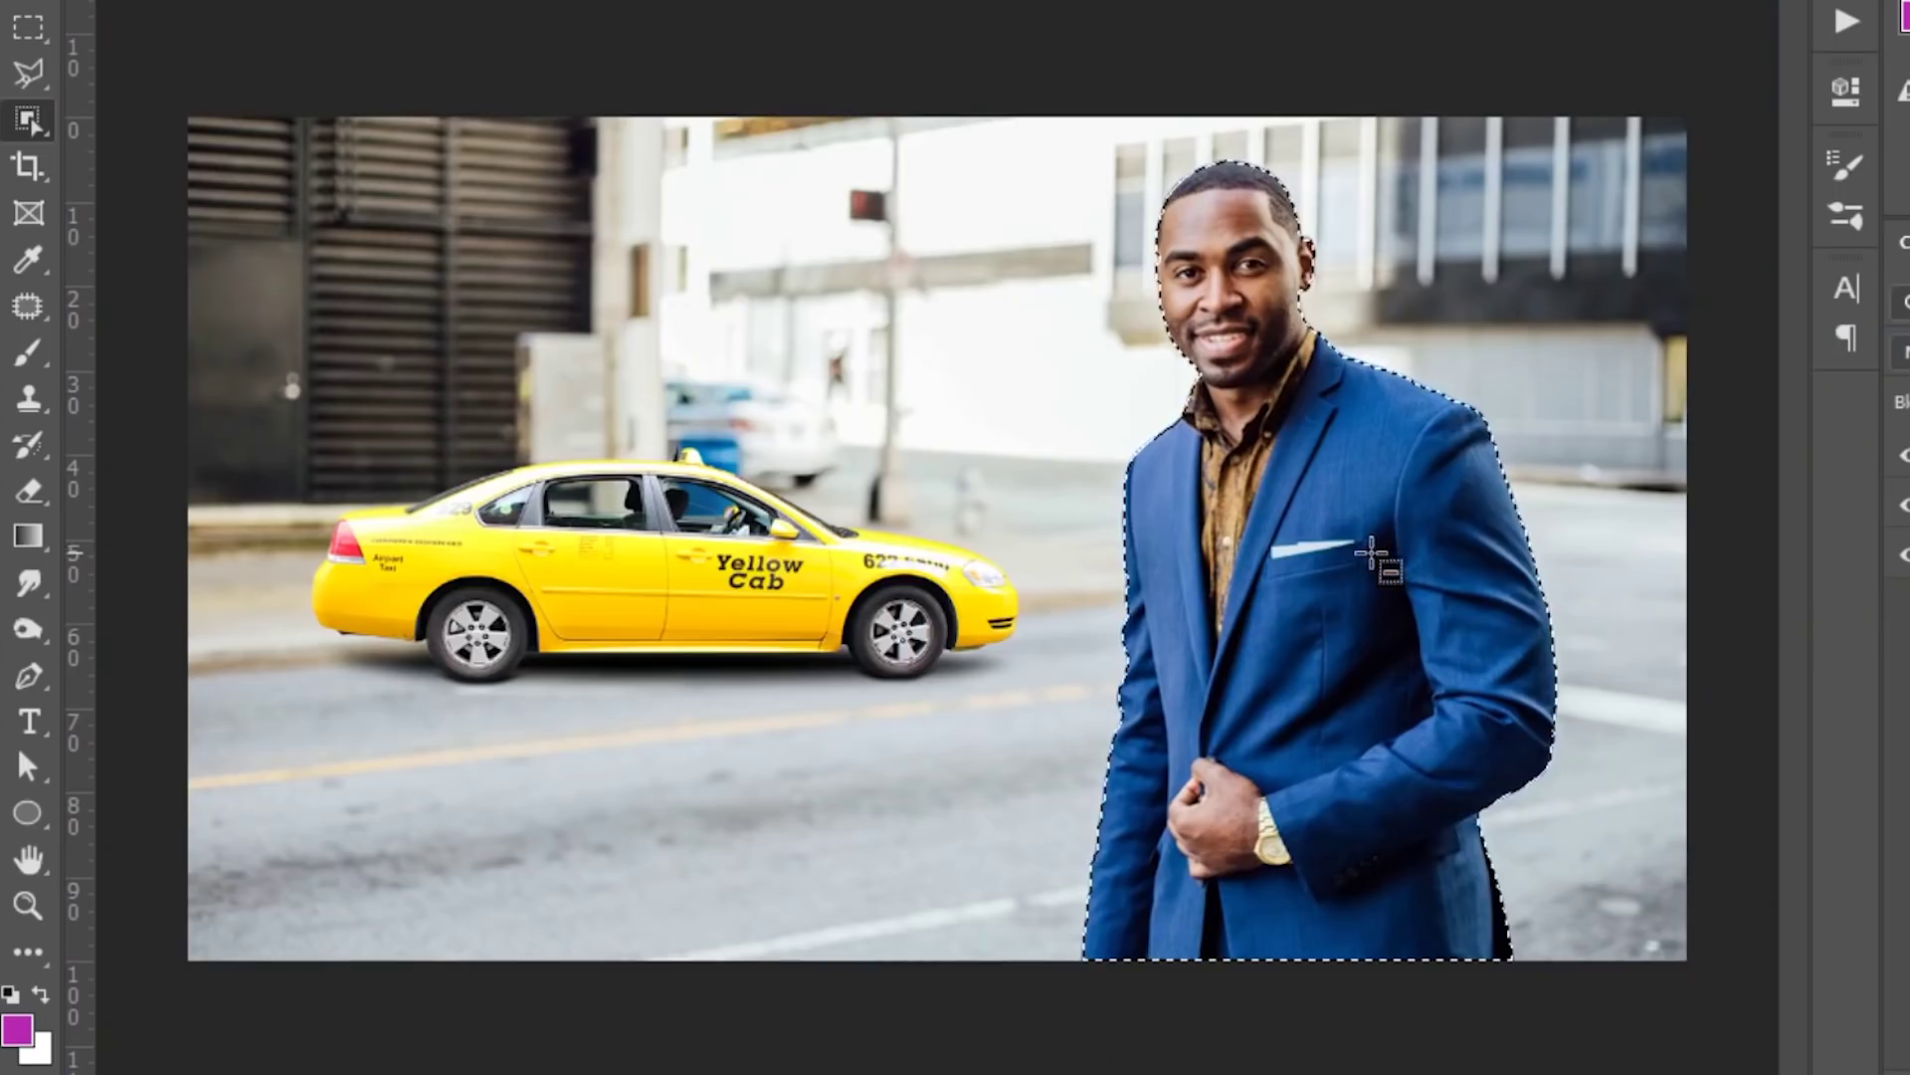
scroll(1361, 562, "up", 1)
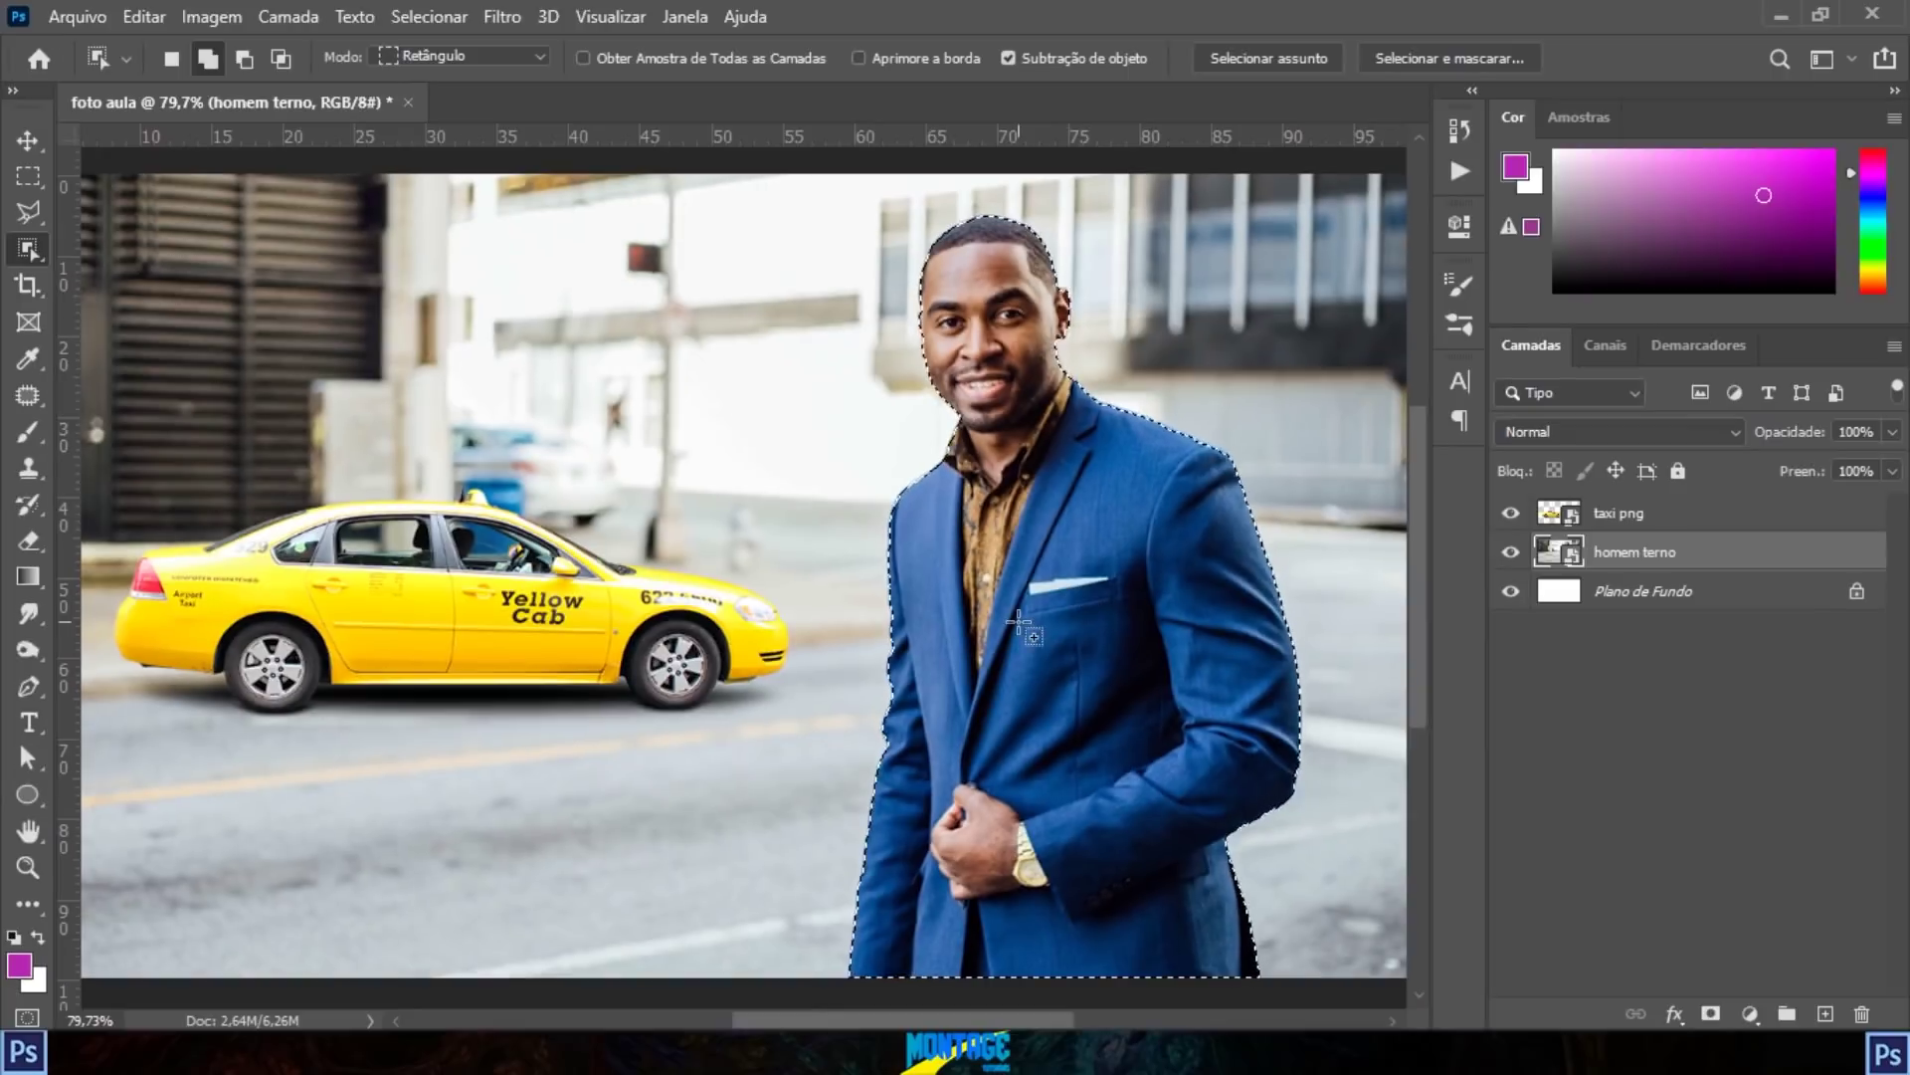
scroll(1361, 562, "down", 1)
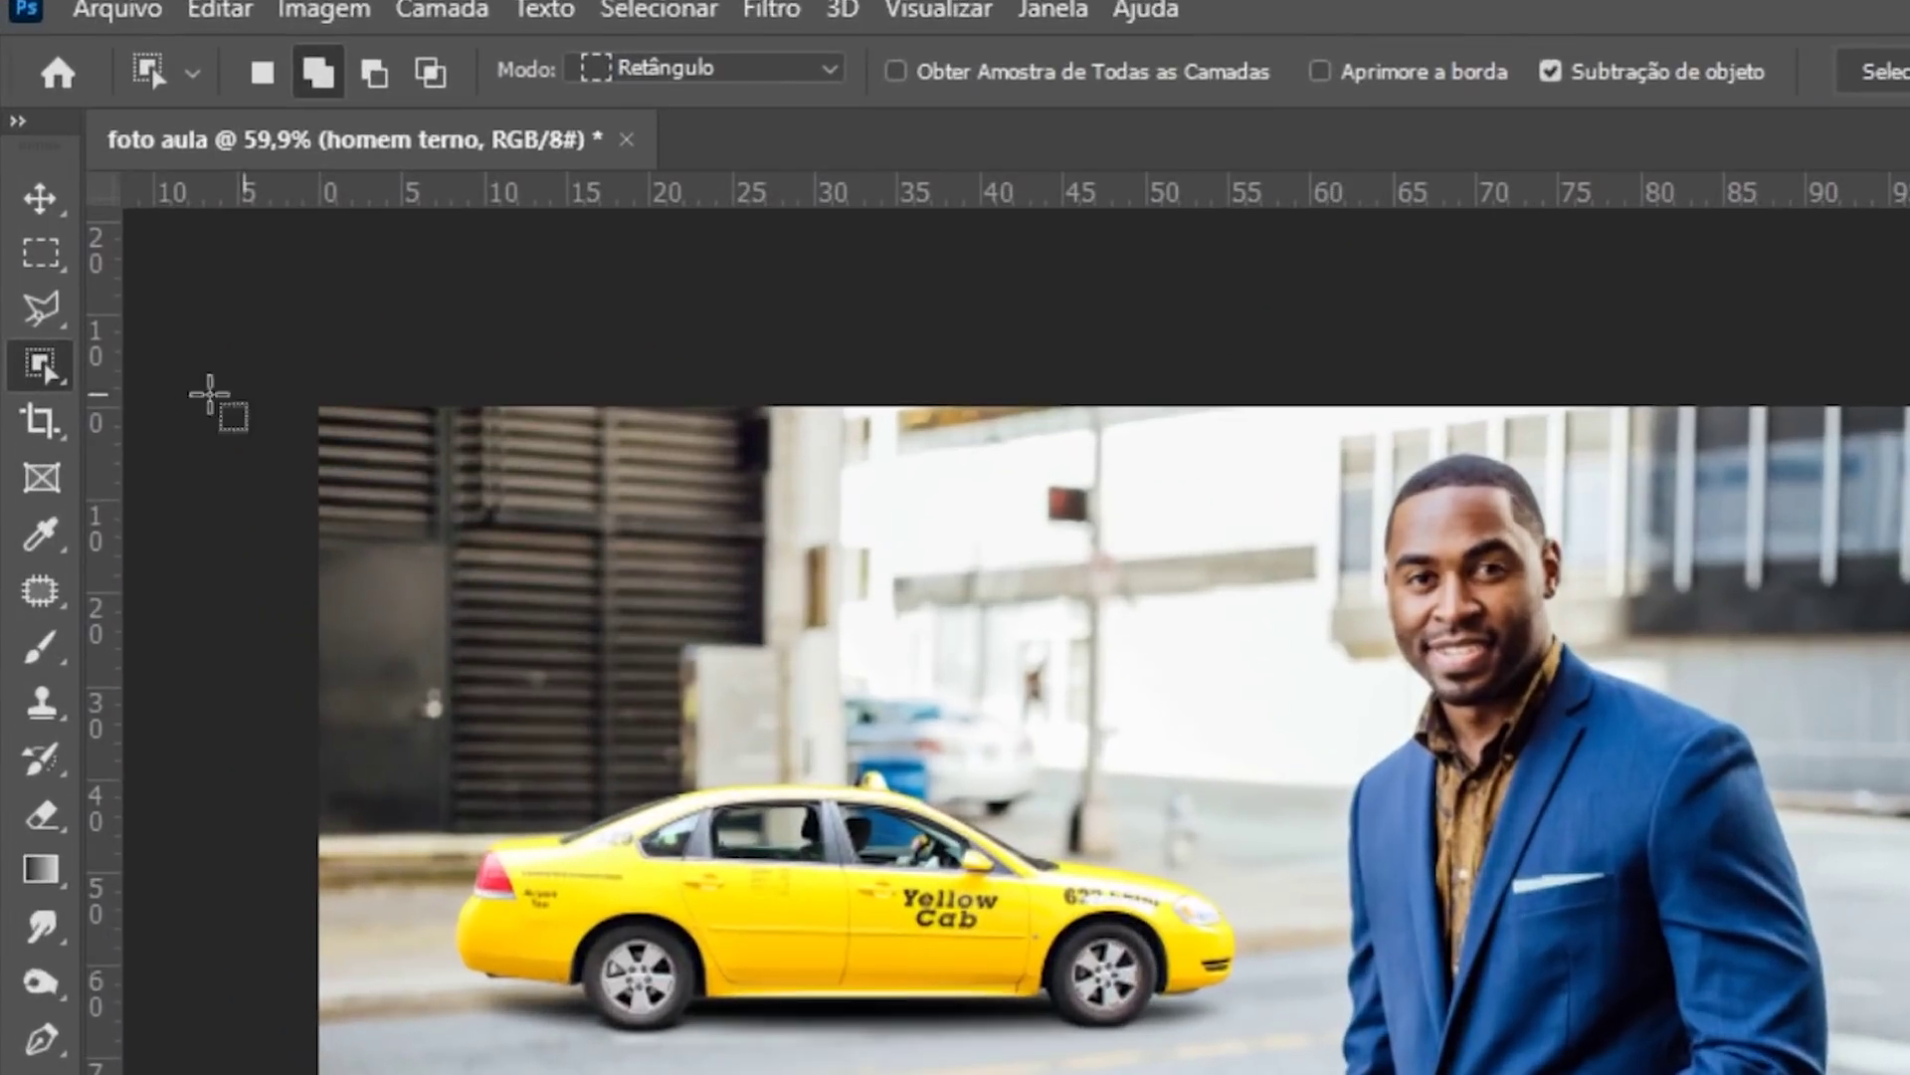
Step: Enlarge the Quick Selection brush to 66 px and brush over the man to select him
right_click(42, 368)
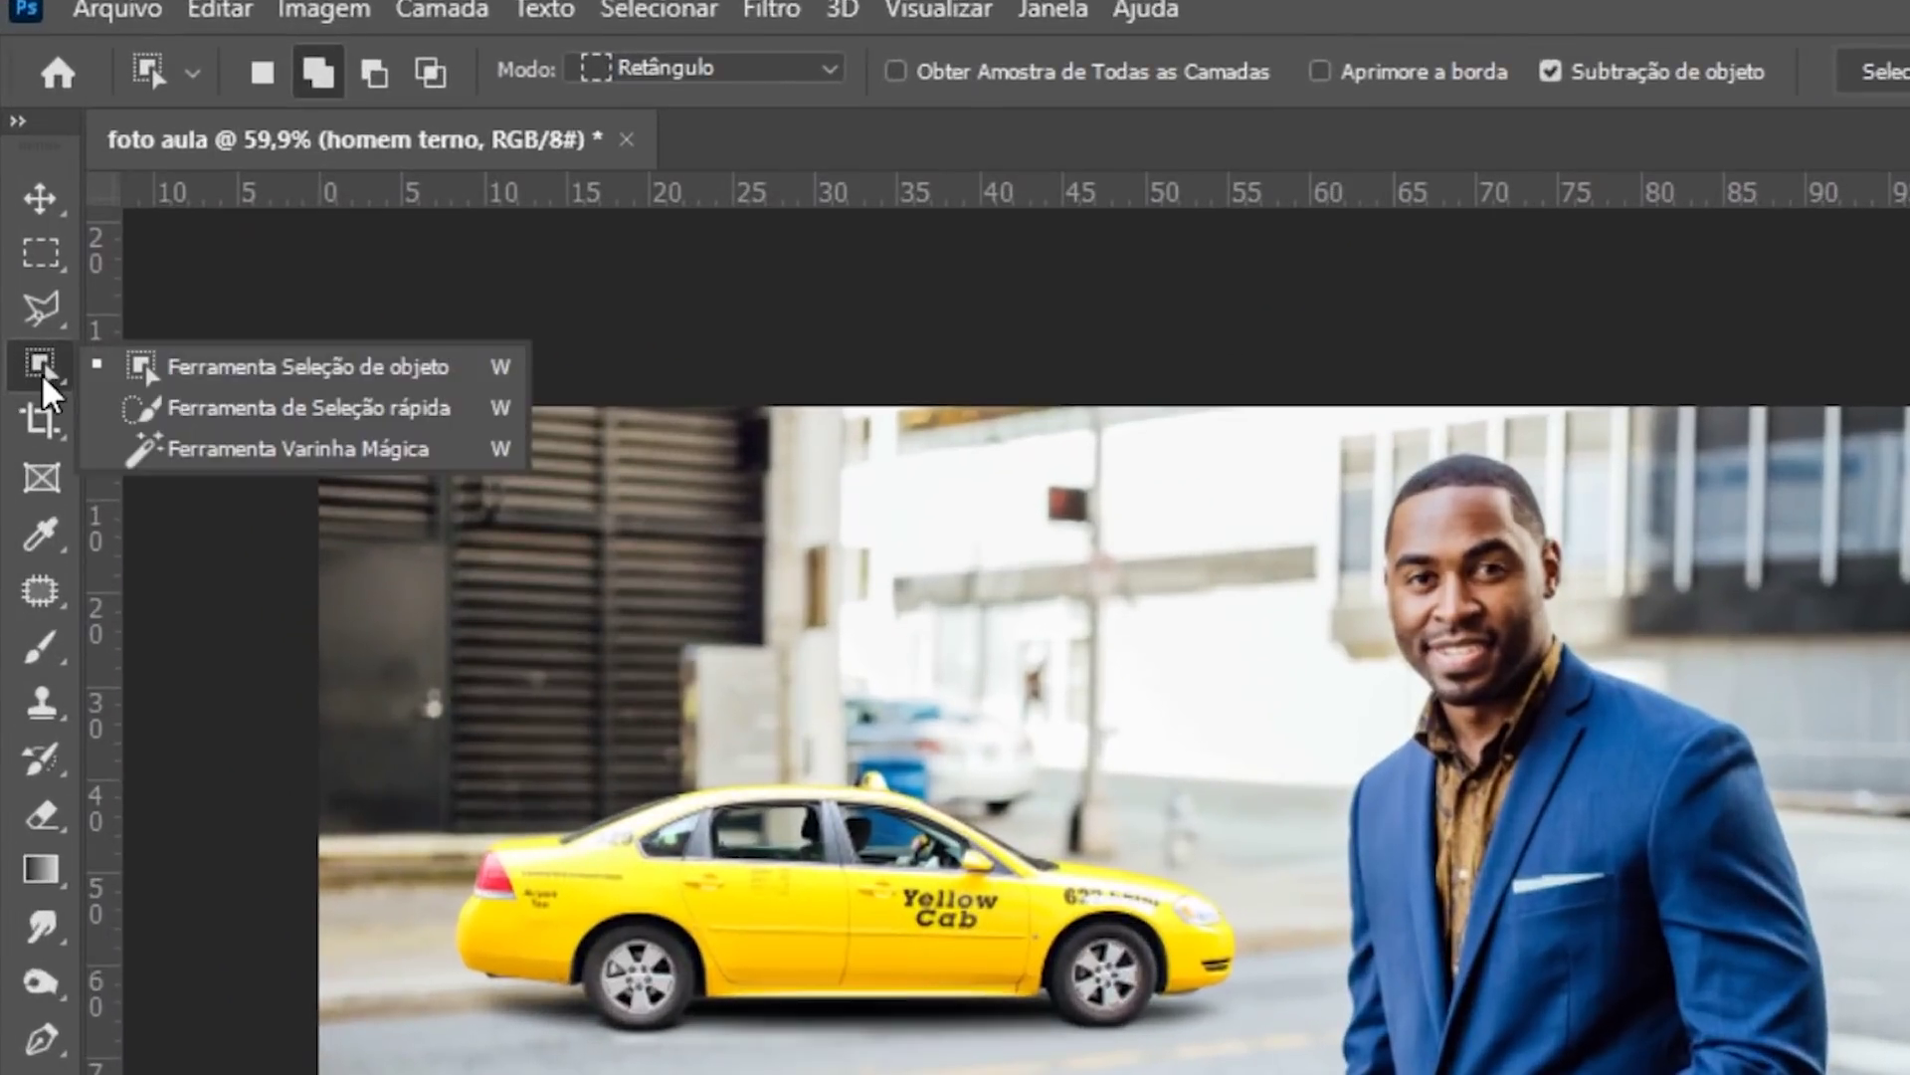
left_click(317, 410)
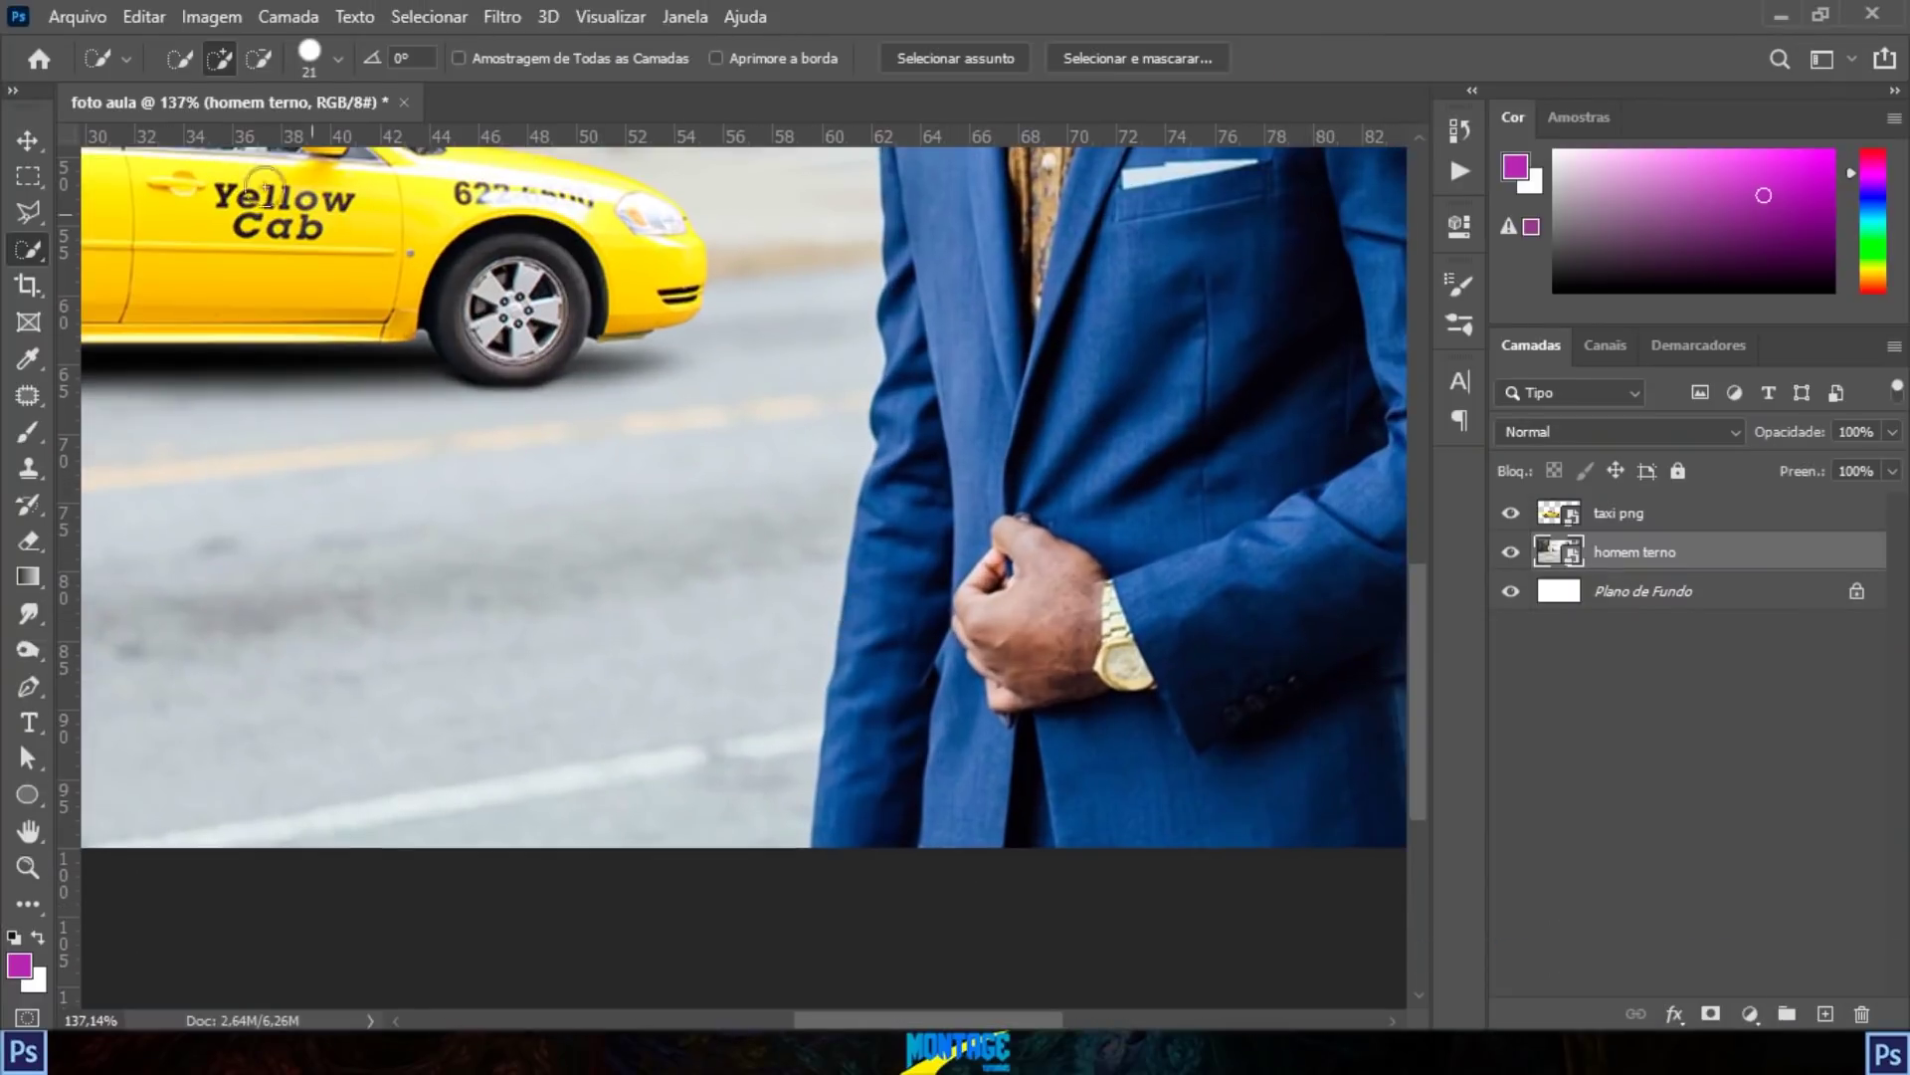
scroll(896, 527, "down", 5)
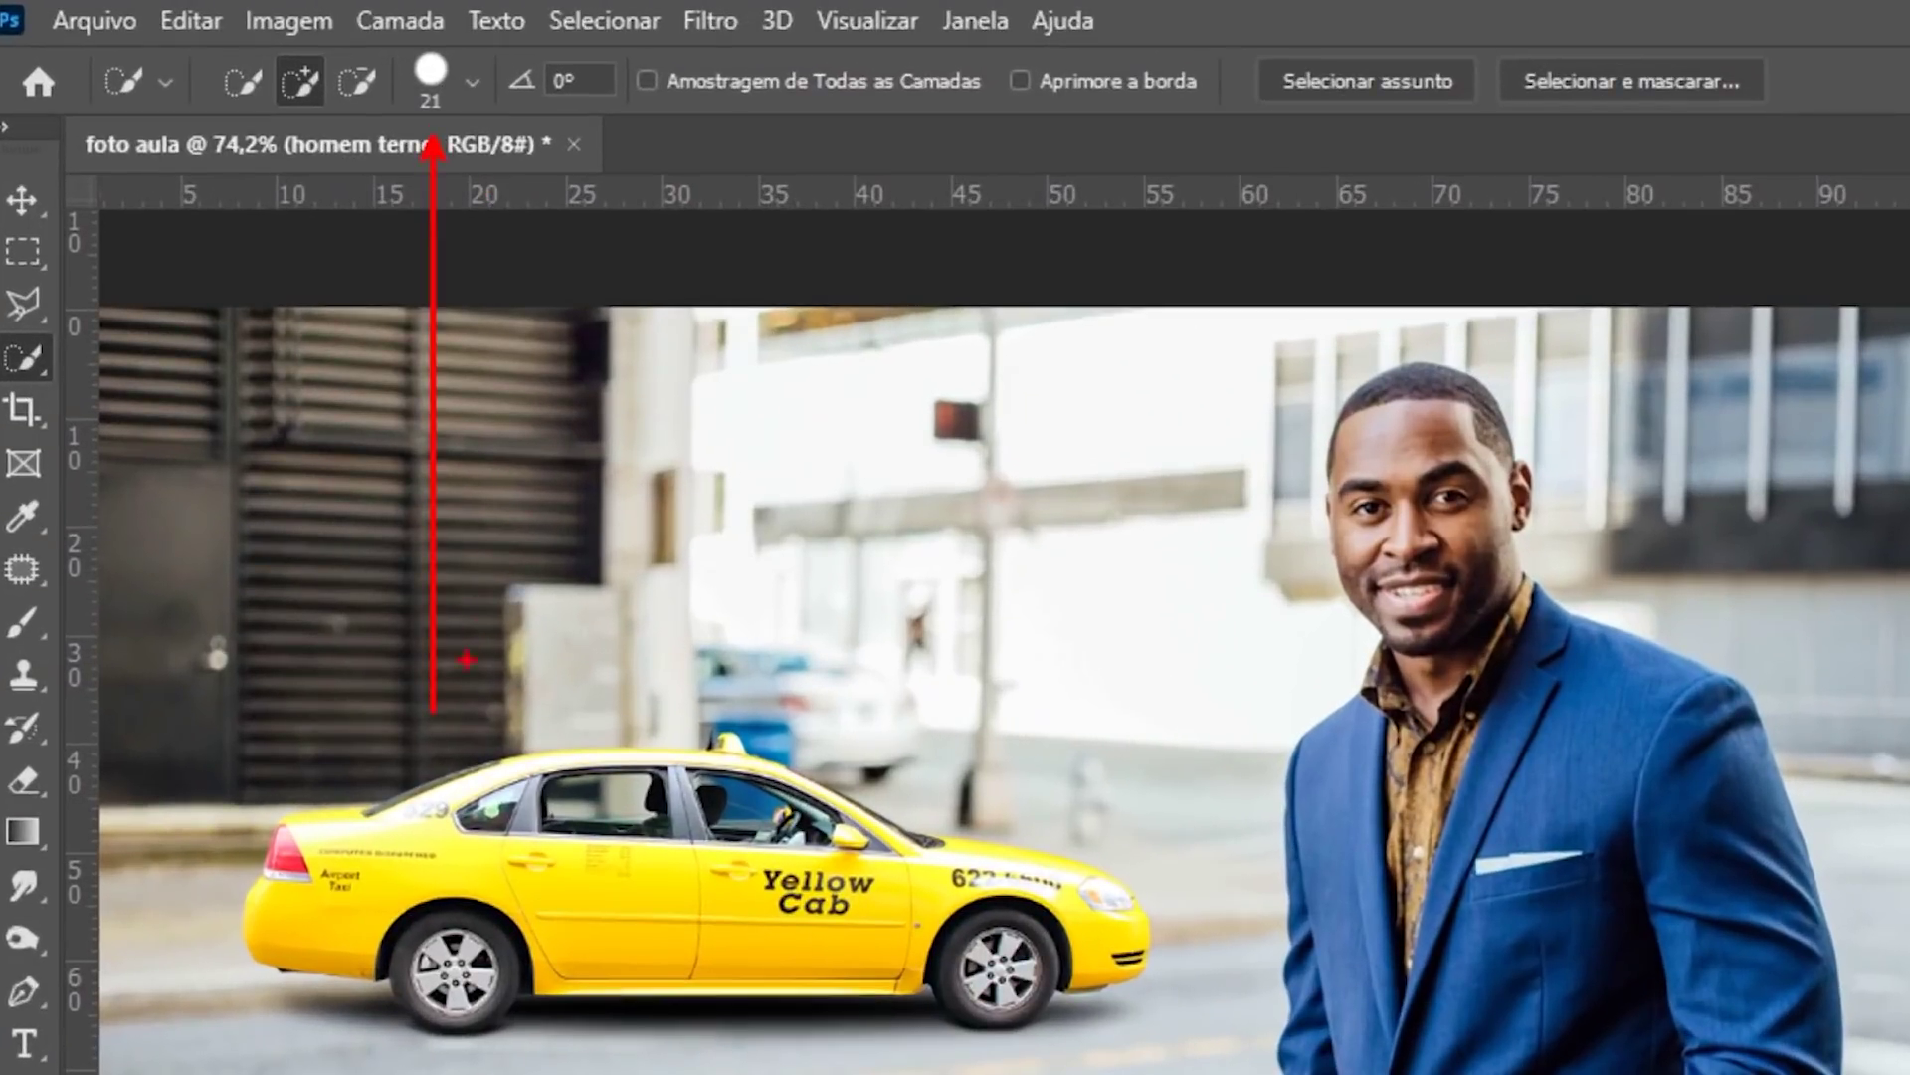
left_click(474, 82)
left_click_drag(284, 186, 371, 194)
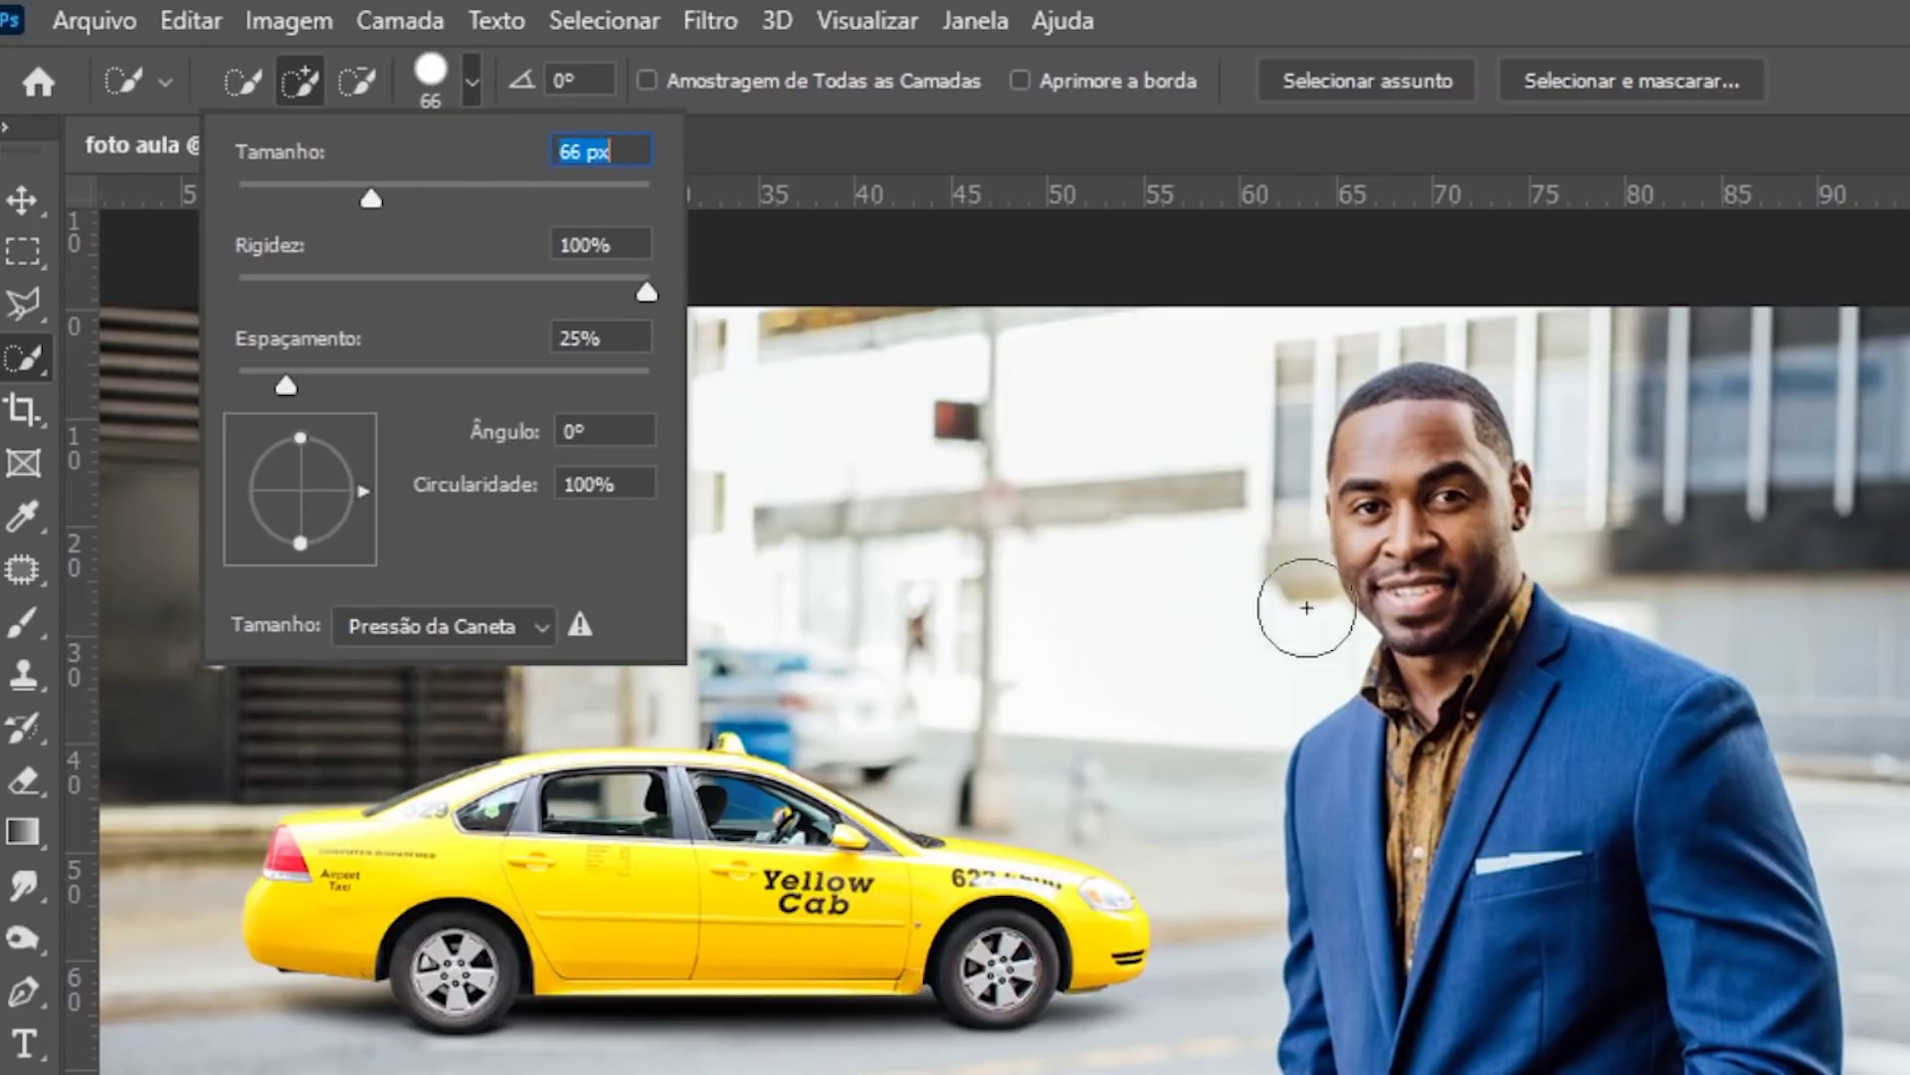
mouse_move(982, 321)
left_mouse_down()
mouse_move(1072, 473)
mouse_move(1164, 526)
mouse_move(1188, 694)
mouse_move(1179, 766)
mouse_move(1138, 810)
mouse_move(1039, 890)
mouse_move(942, 907)
mouse_move(925, 826)
mouse_move(970, 617)
mouse_move(1044, 423)
left_mouse_up()
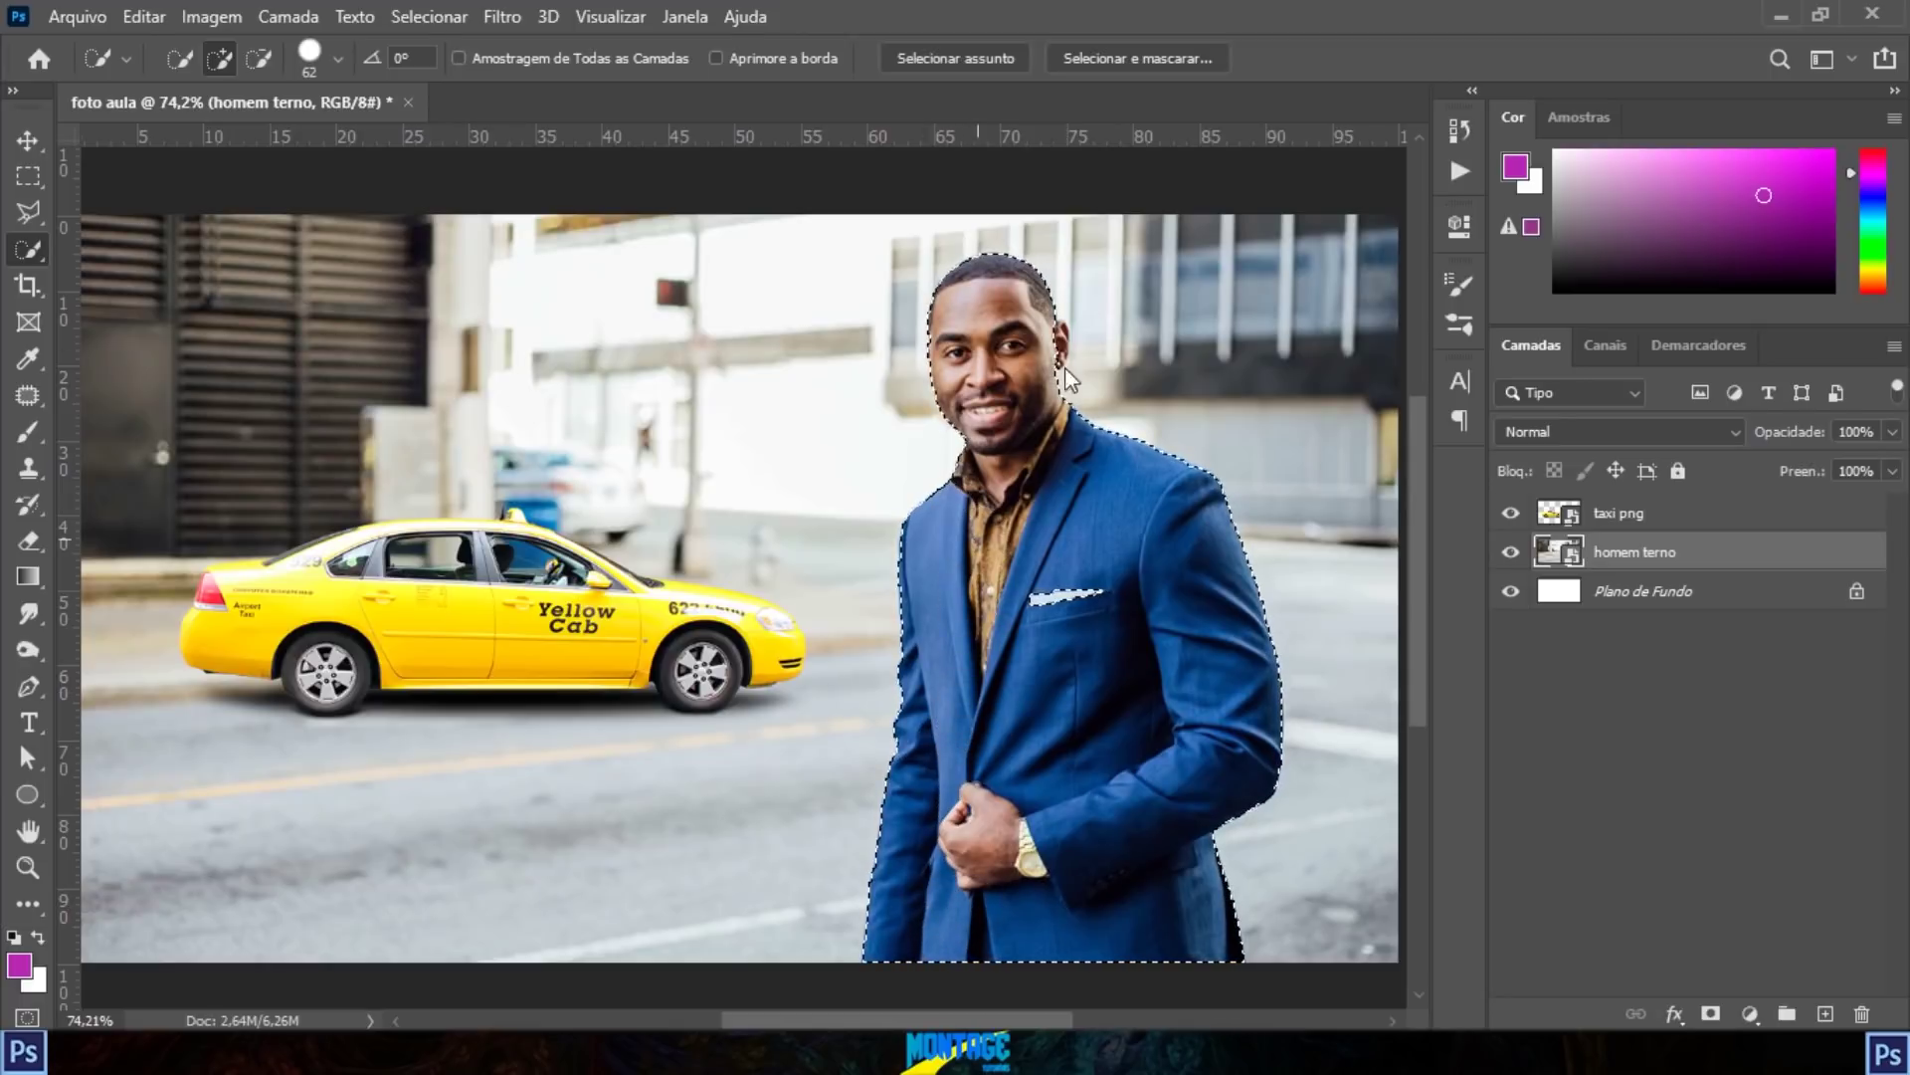
Step: Add the man's ear to the selection with the Quick Selection brush reduced to 17 px, and deselect
scroll(1080, 328, "up", 3, "alt")
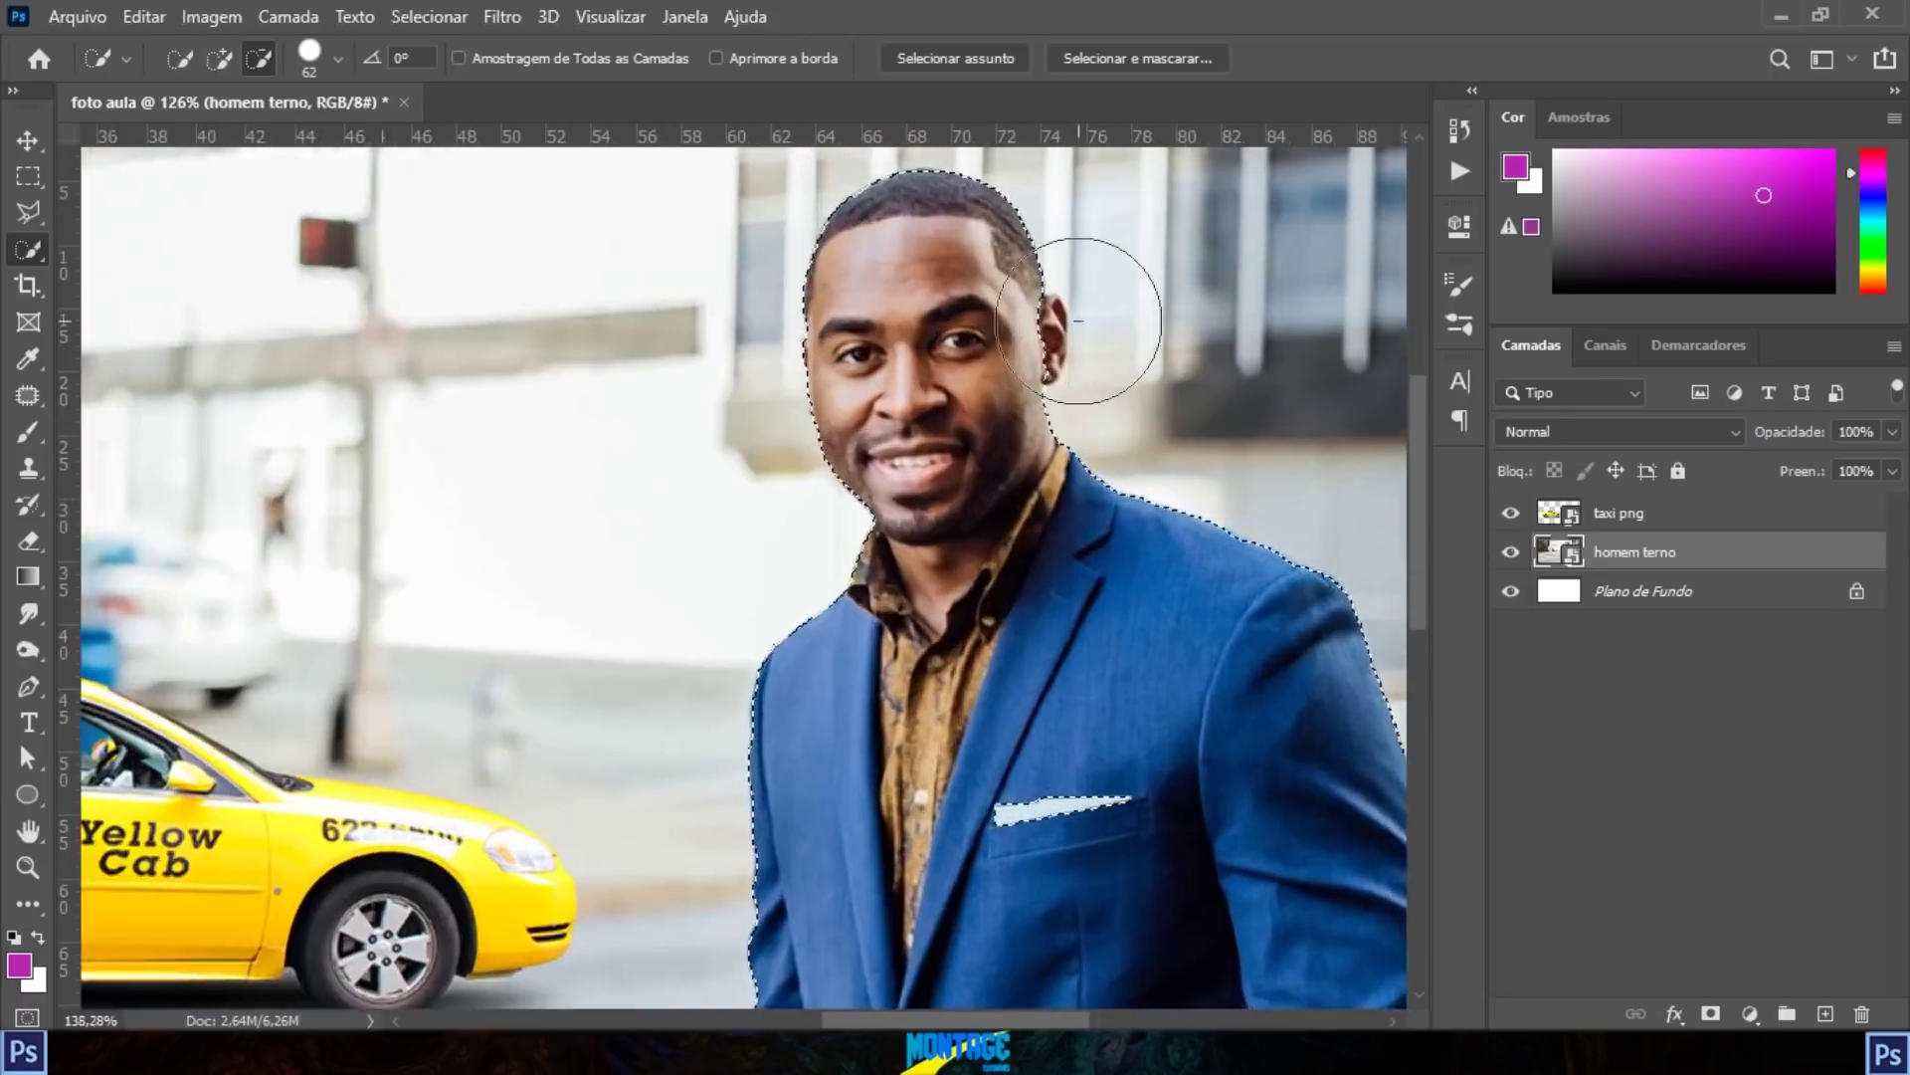
scroll(1079, 320, "up", 4)
left_click(338, 58)
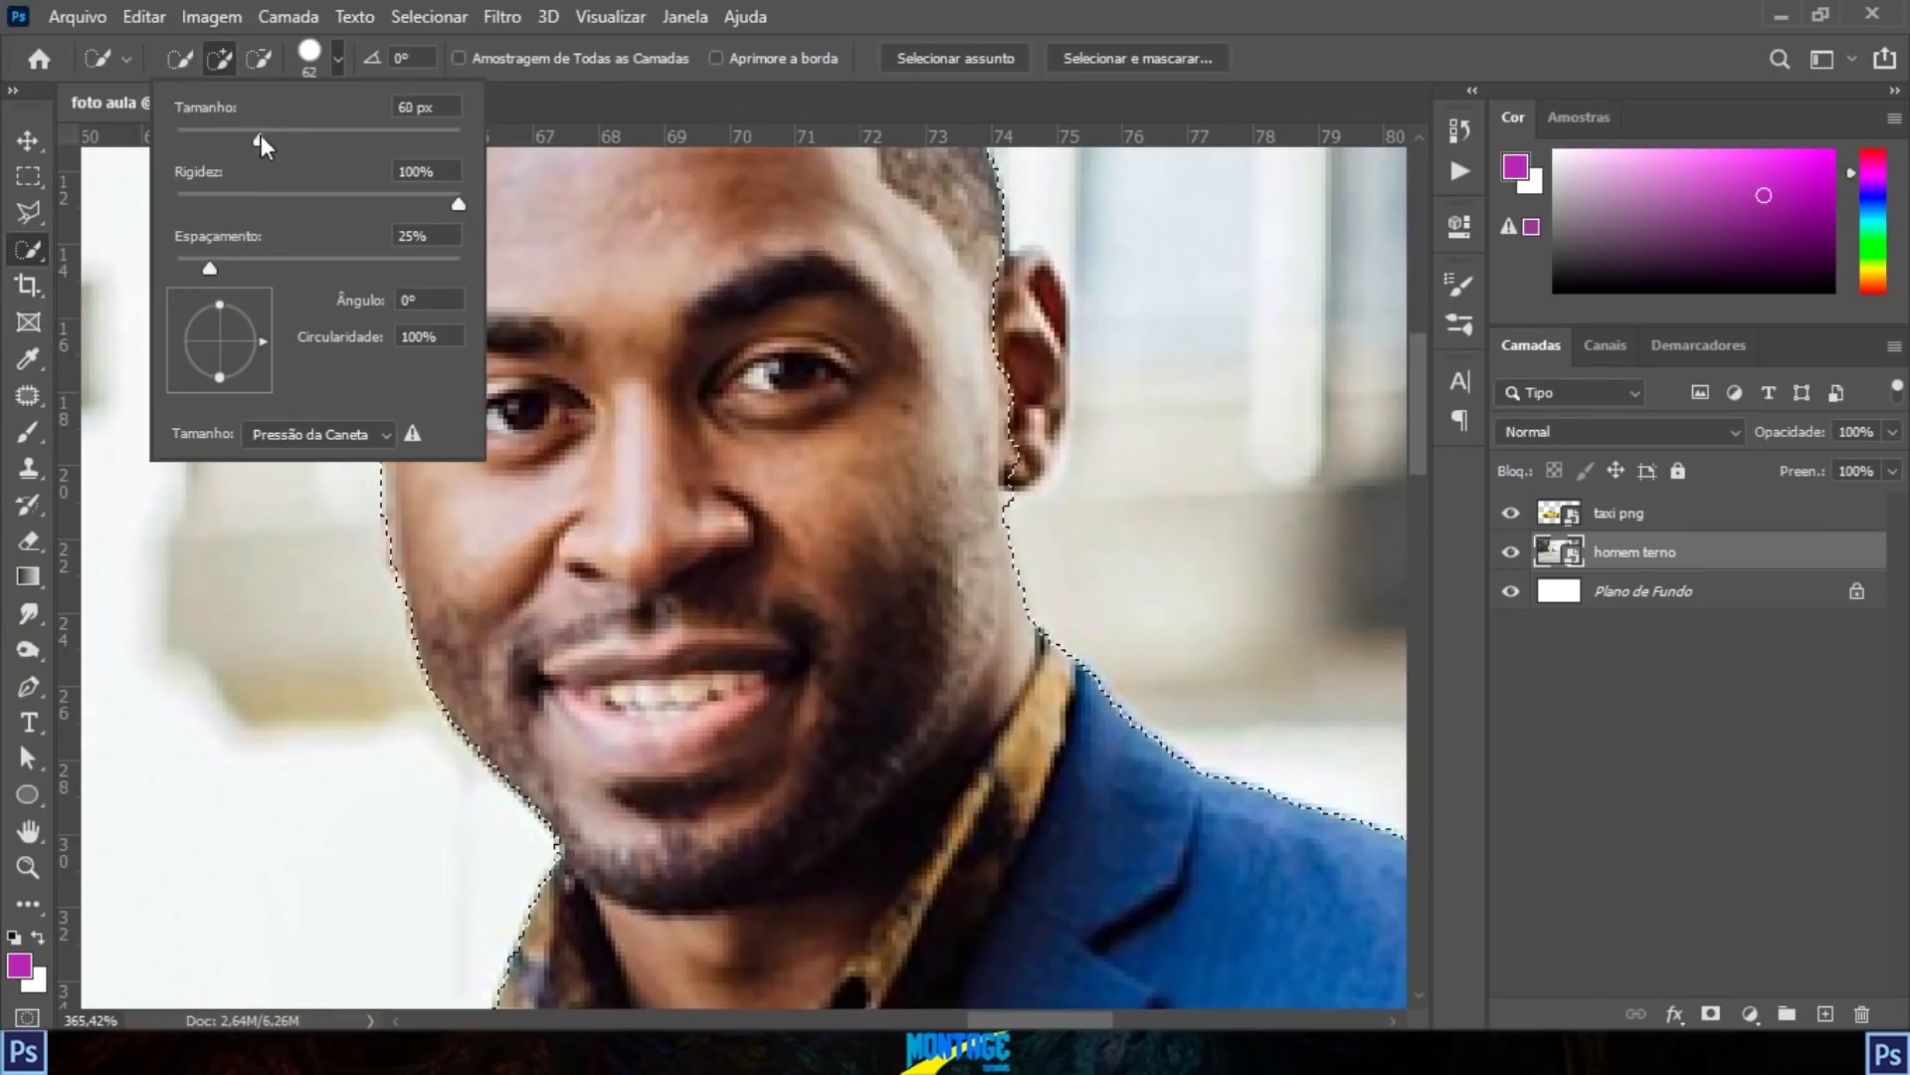
left_click_drag(221, 141, 198, 141)
left_click(955, 371)
mouse_move(994, 375)
left_mouse_down()
mouse_move(1004, 288)
mouse_move(1008, 347)
left_mouse_up()
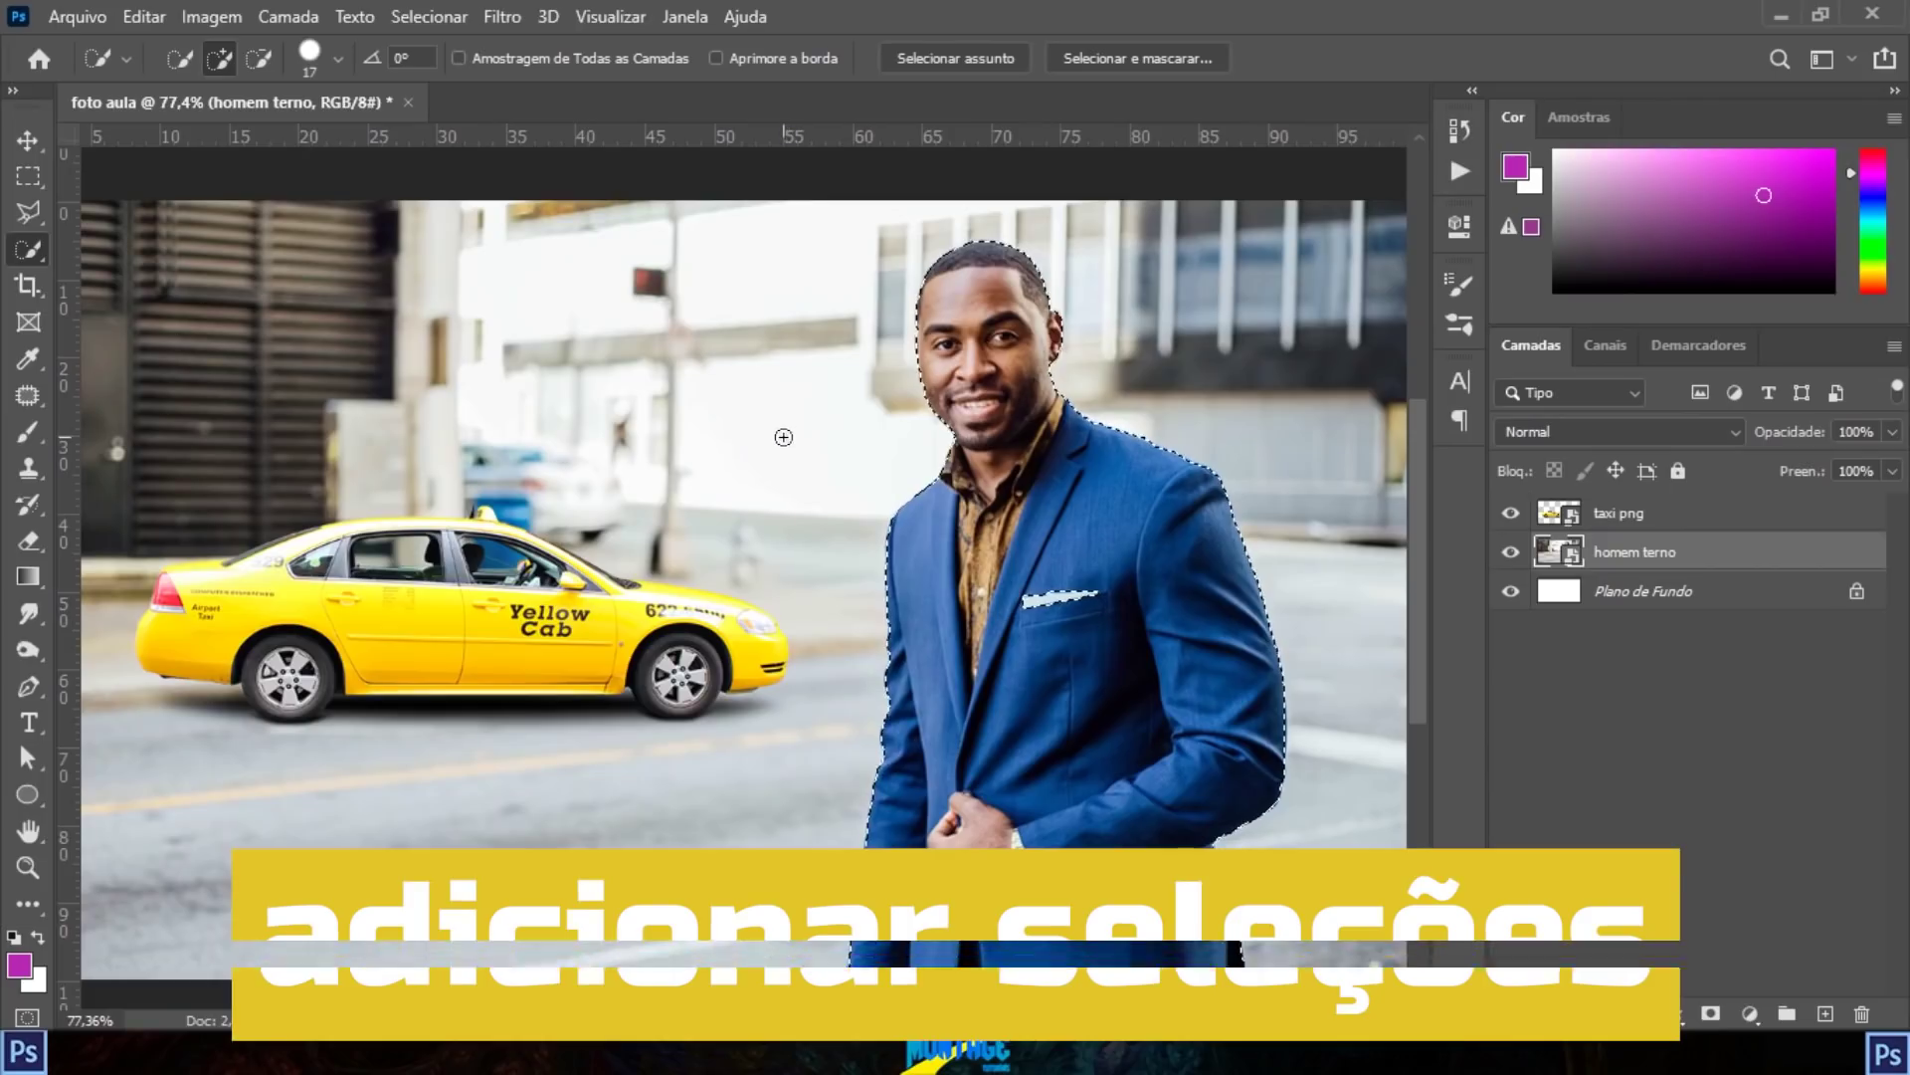
key("ctrl+d")
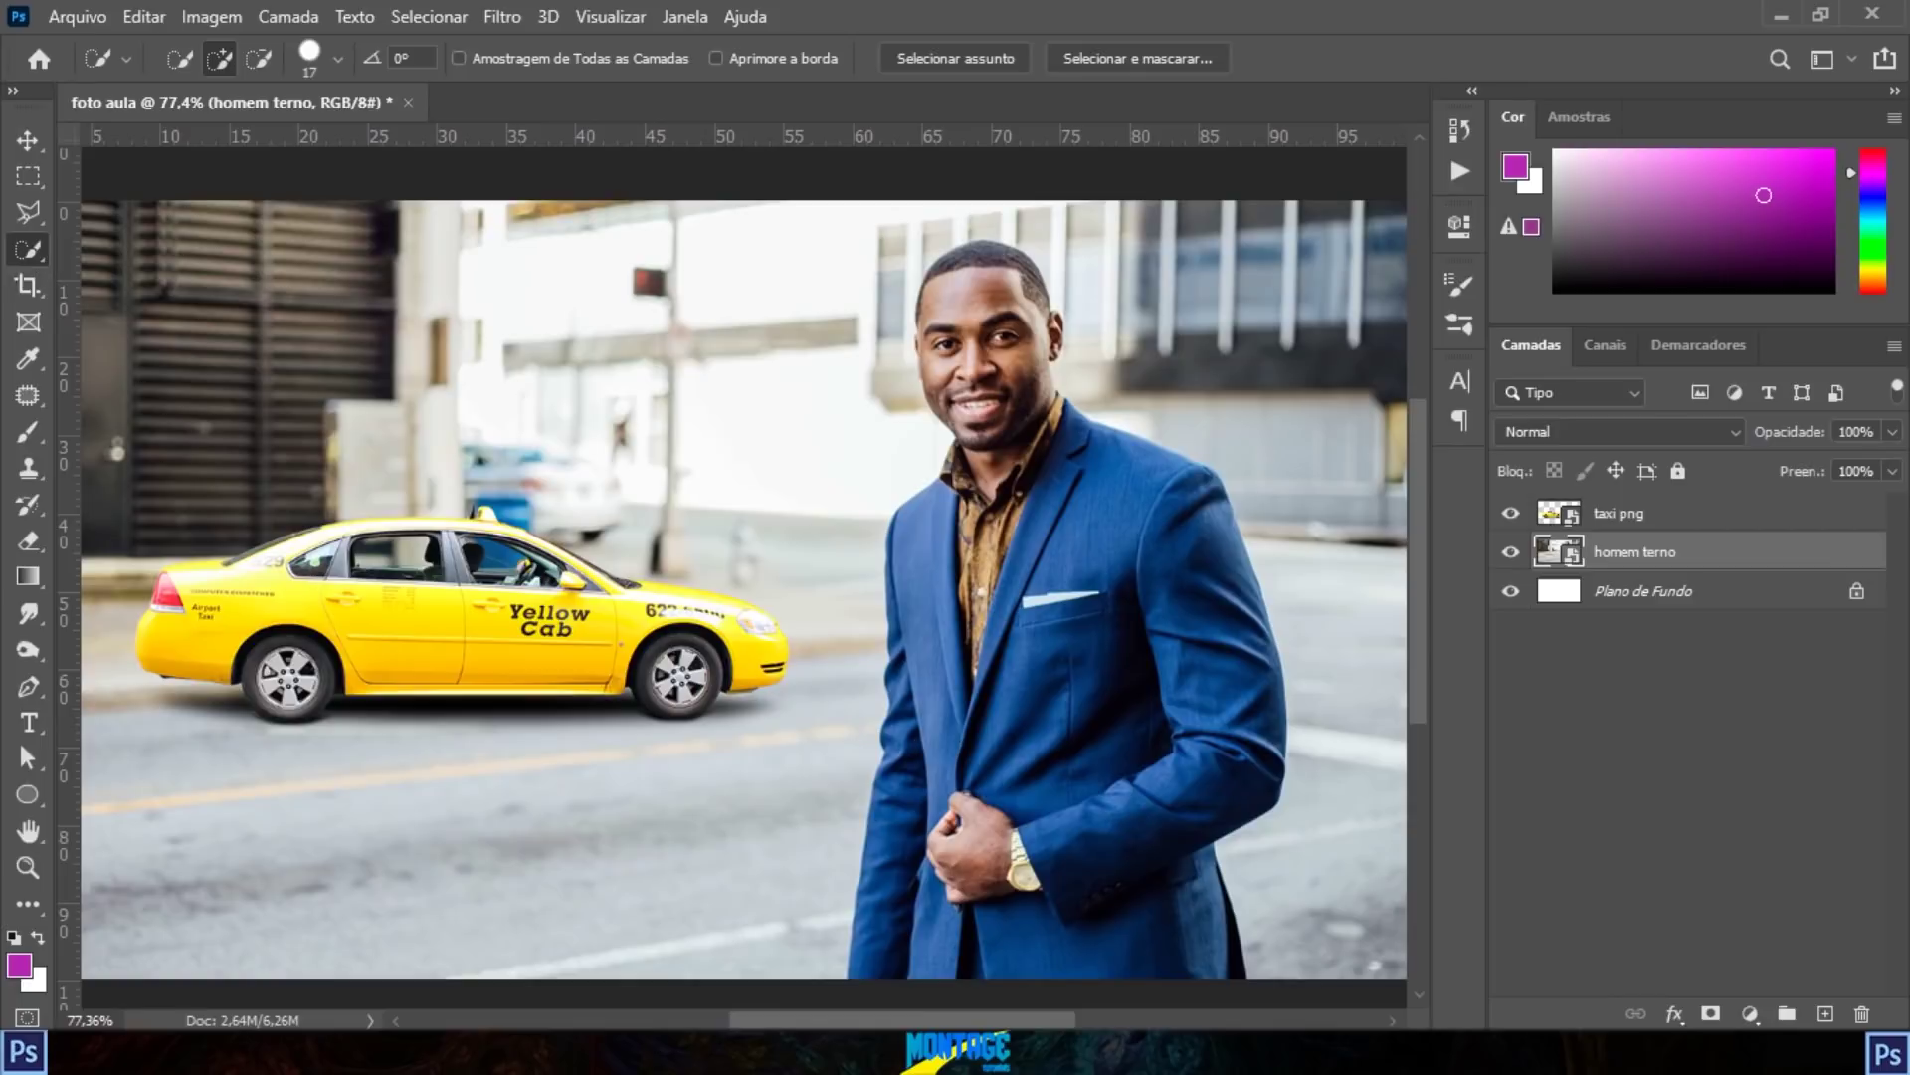
Step: Select tones of the blue jacket and the light background with the Magic Wand at tolerance 32, and deselect
right_click(28, 248)
left_click(293, 450)
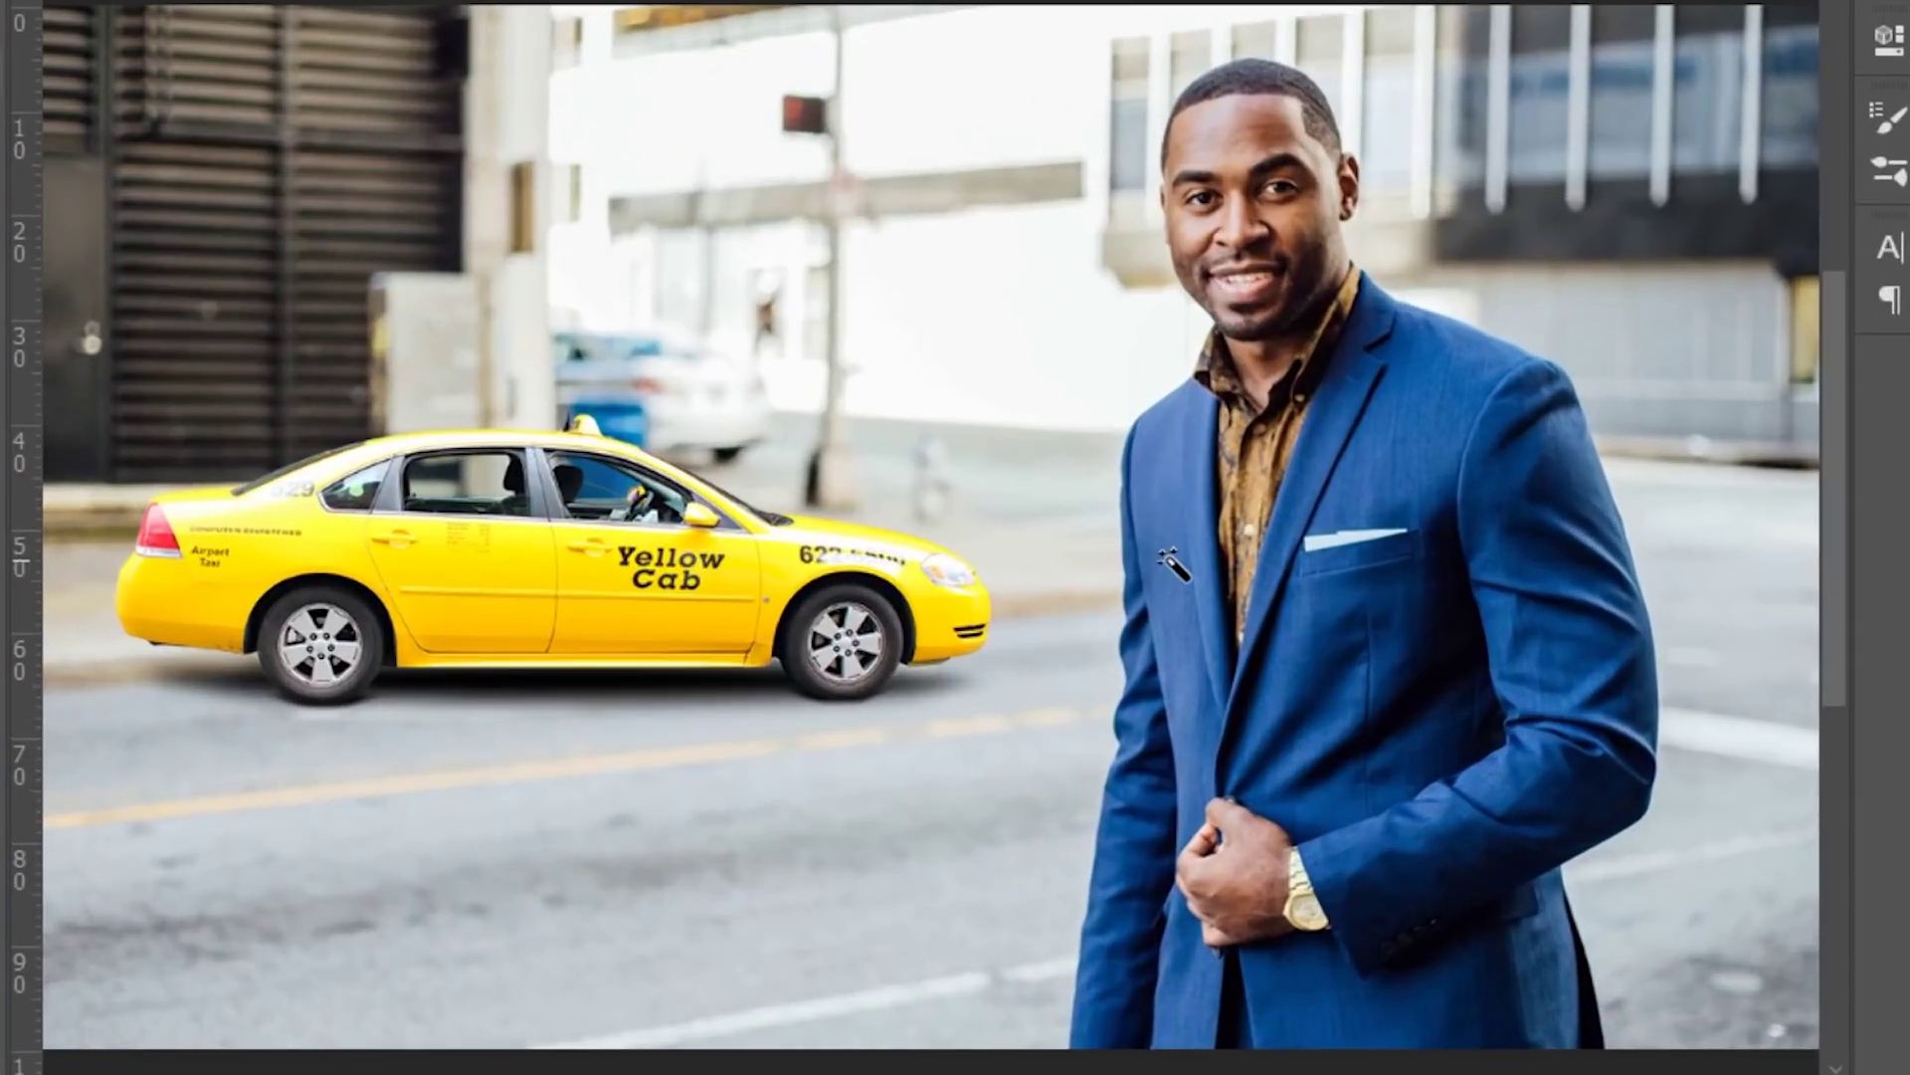
left_click(1164, 550)
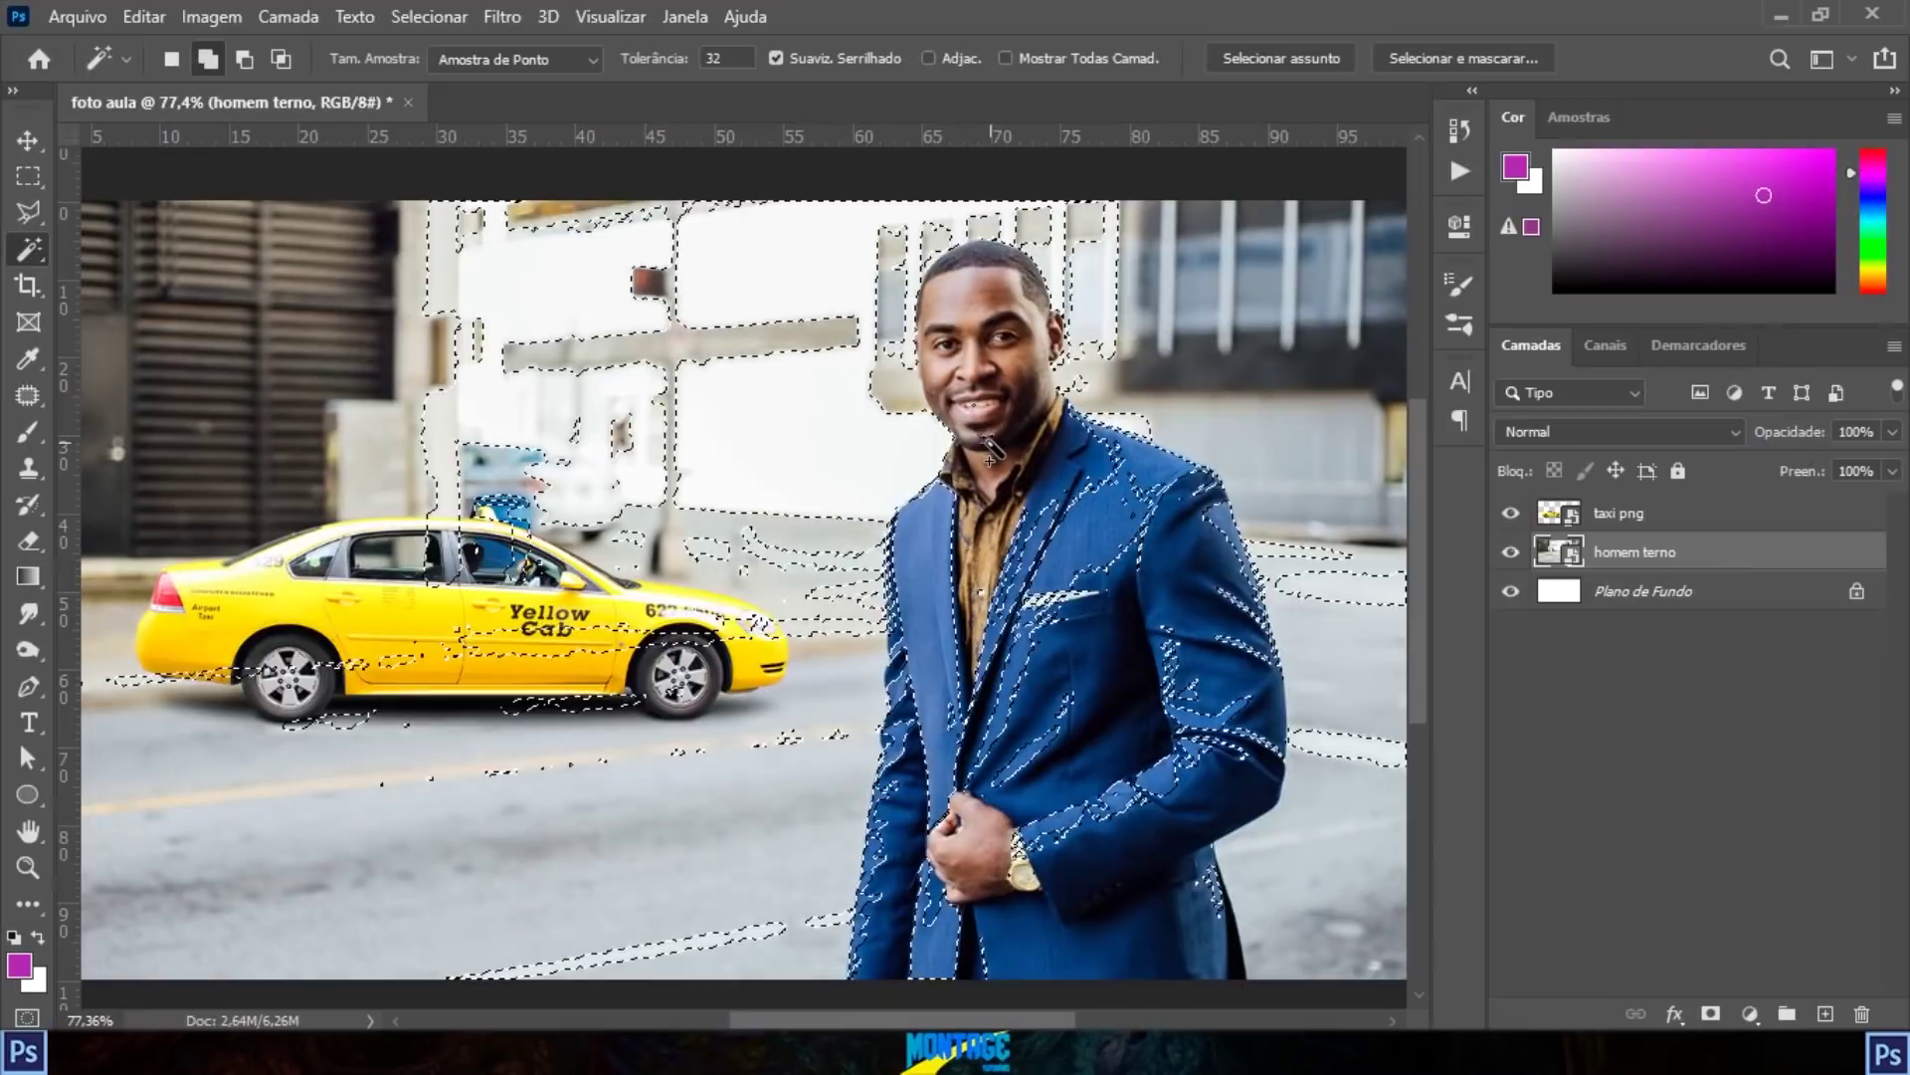
key("ctrl+d")
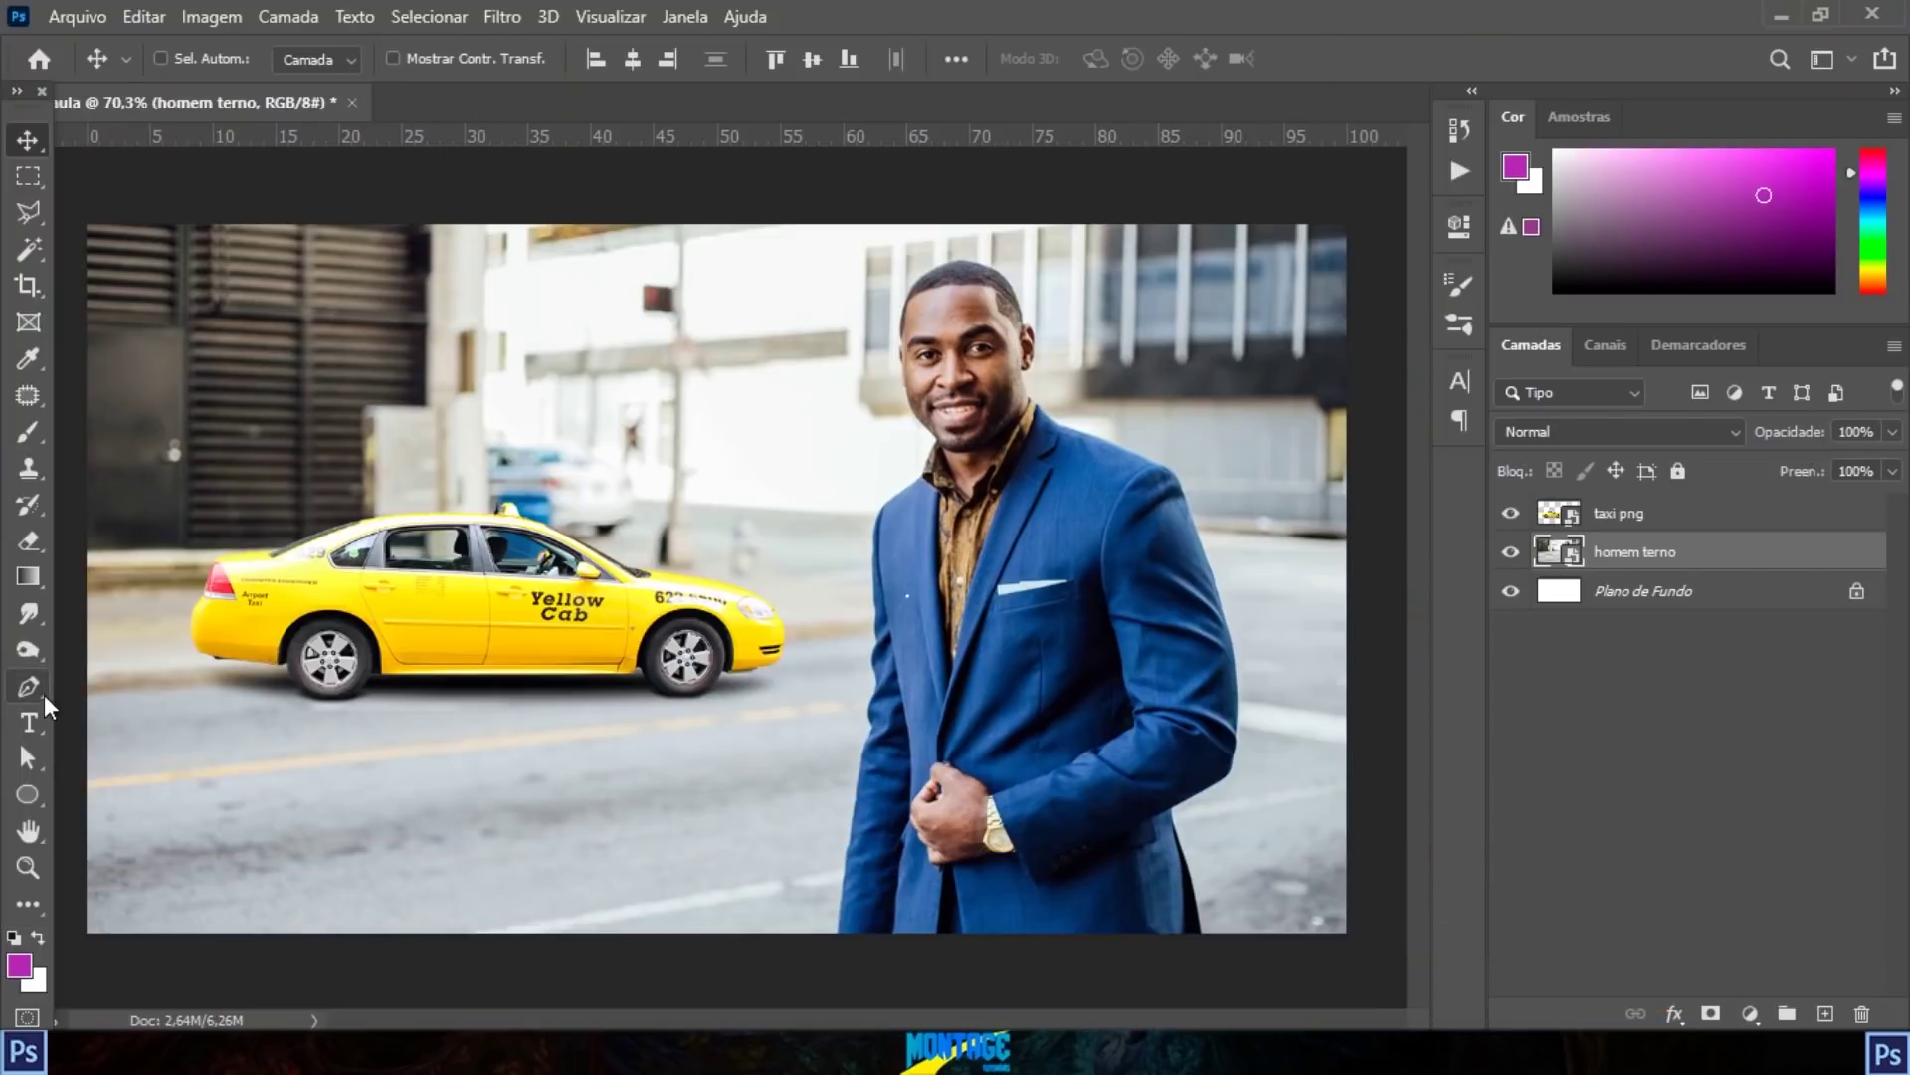
Step: Draw a closed, loosely curved path around the man with the Pen tool in Demarcação (path) mode
left_click(36, 573)
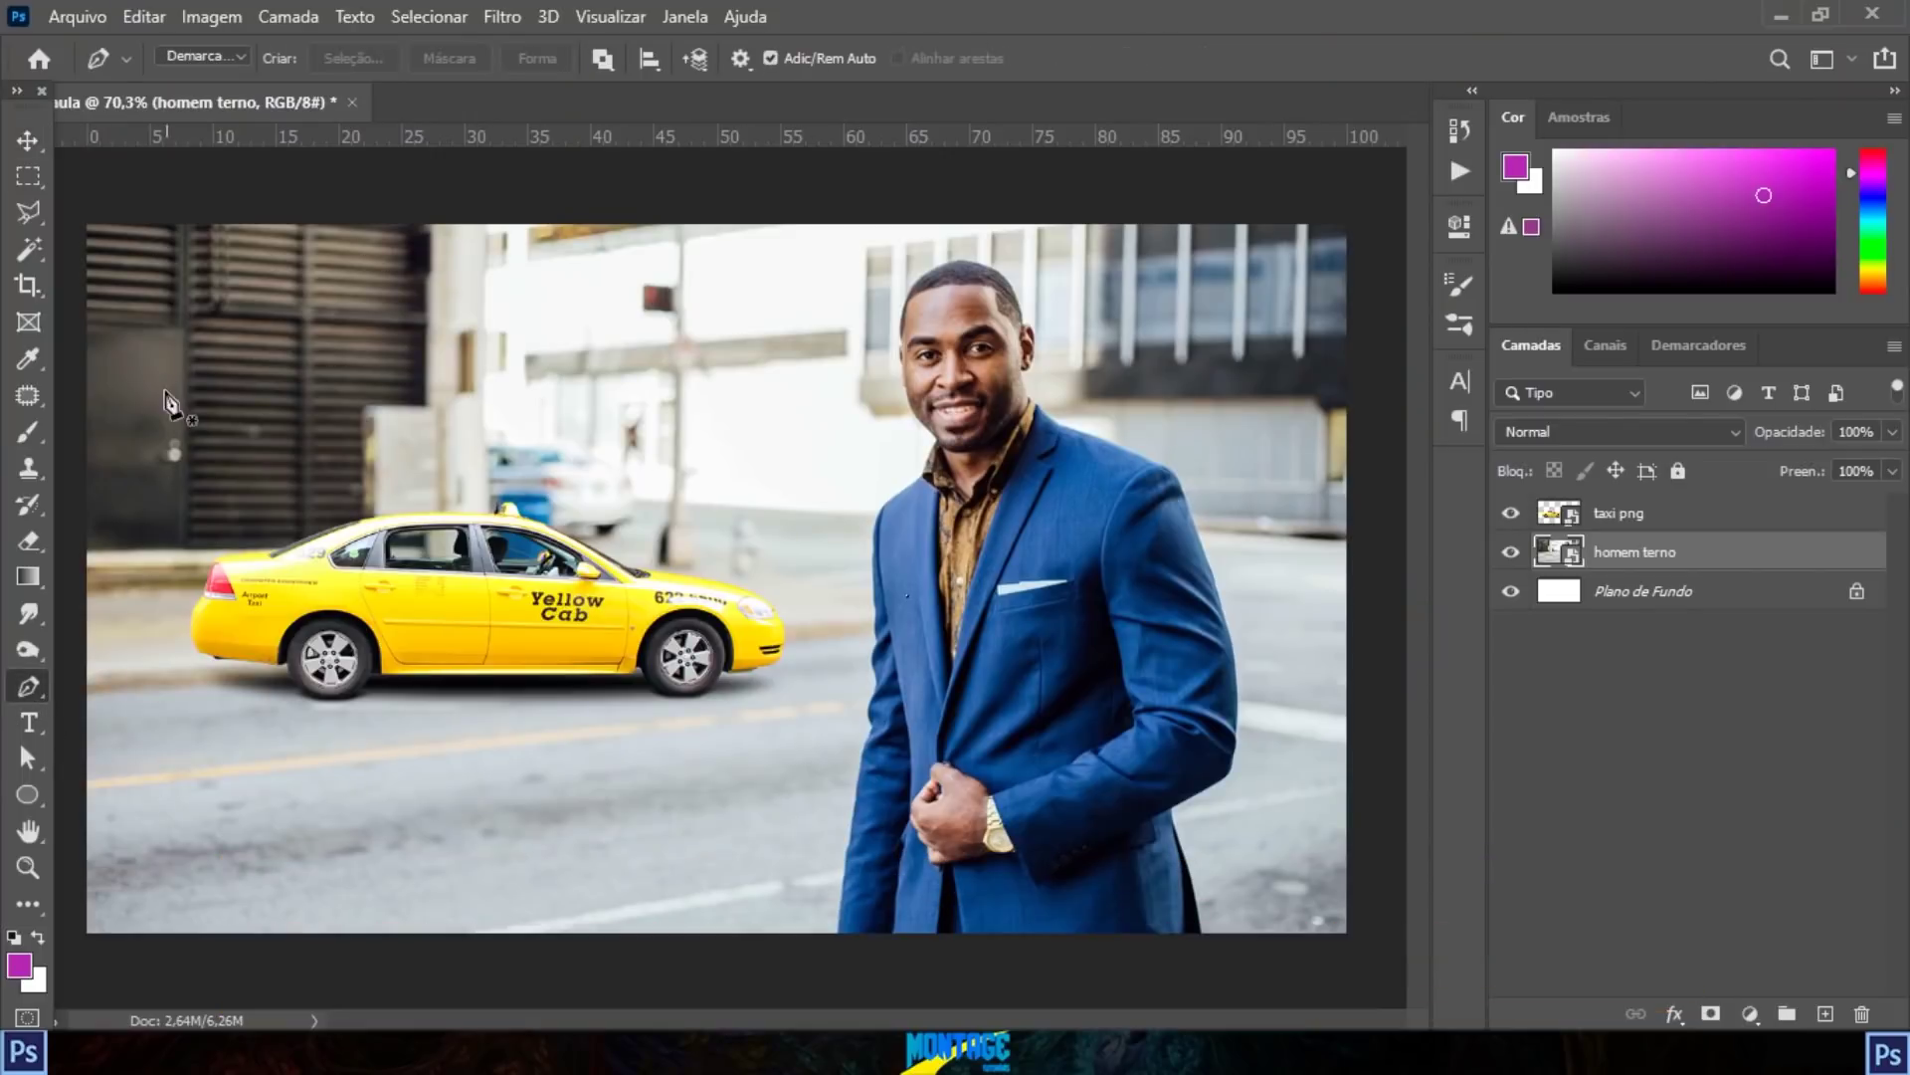
left_click(206, 56)
left_click(221, 103)
left_click(877, 284)
left_click(861, 484)
left_click_drag(838, 761, 987, 834)
left_click_drag(1107, 801, 1155, 734)
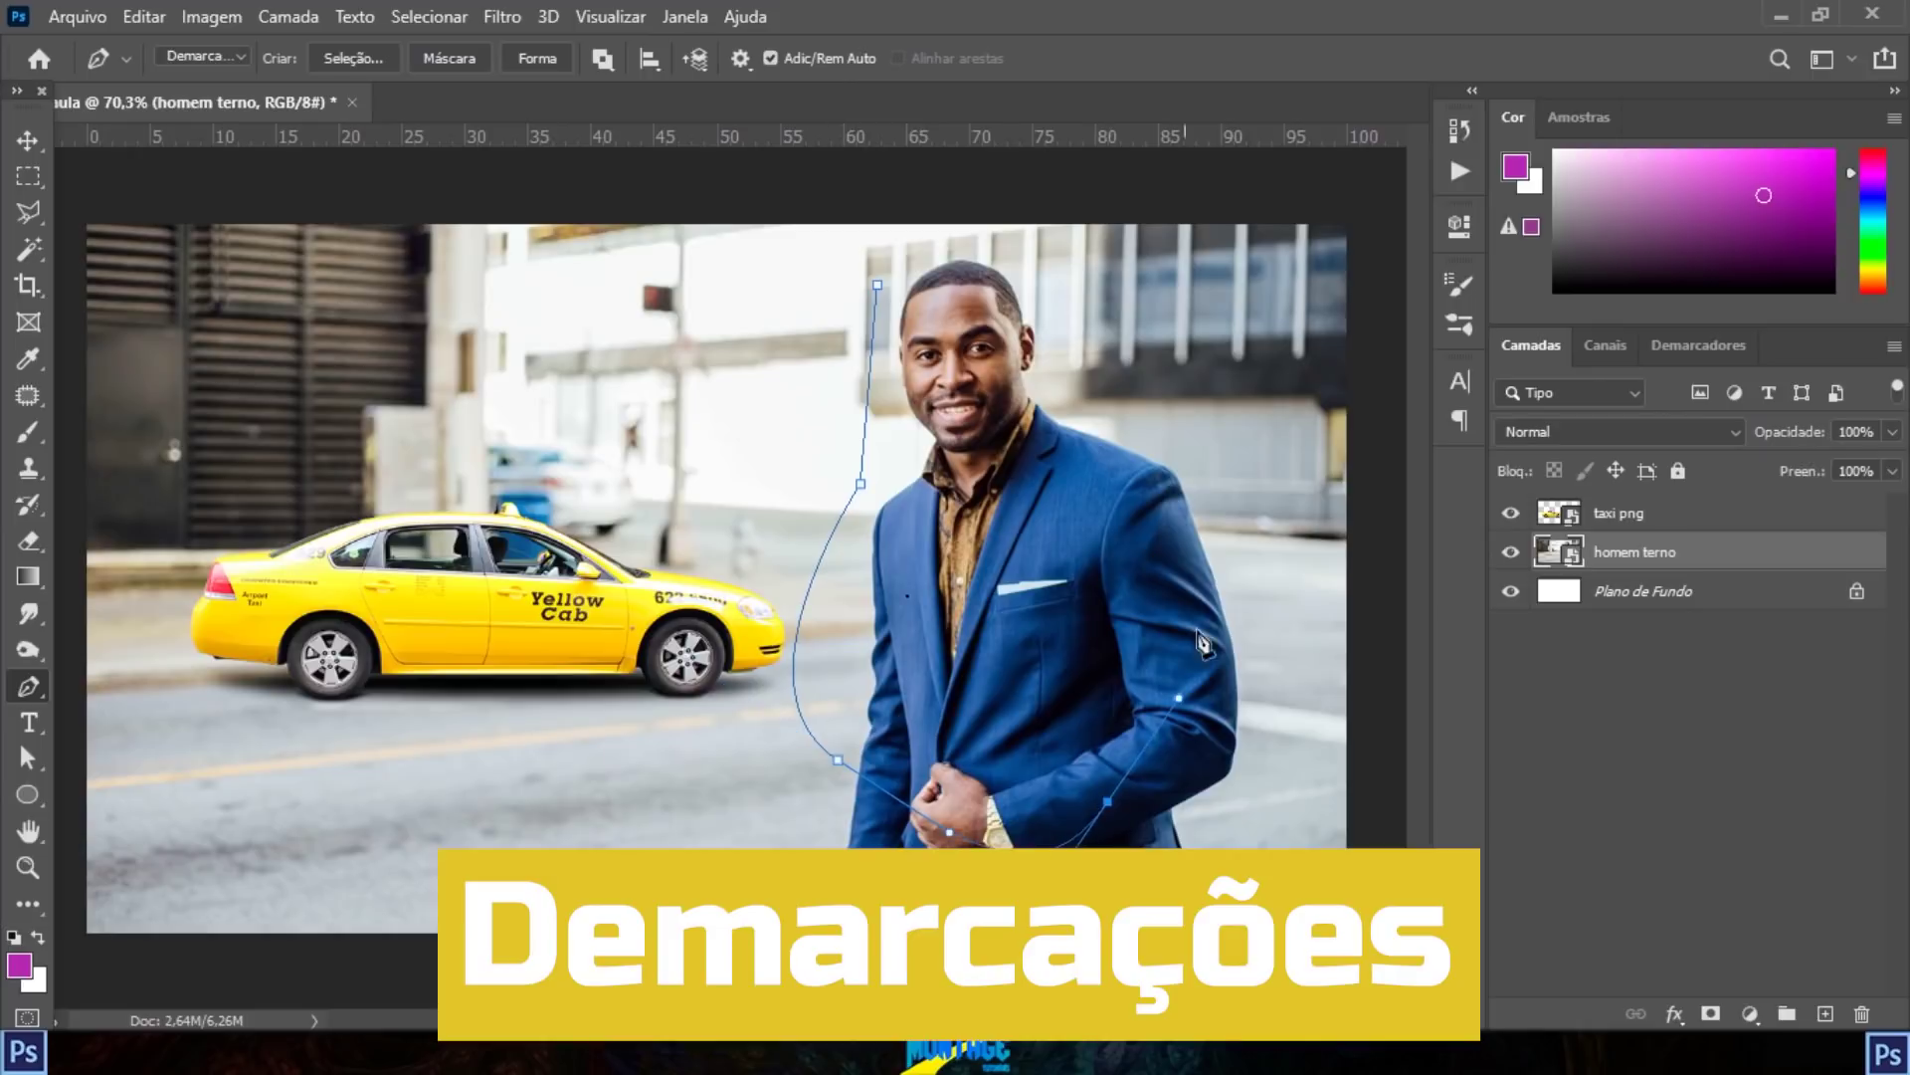
left_click_drag(1208, 484, 1185, 406)
left_click_drag(1056, 315, 1011, 293)
left_click(884, 280)
left_click(876, 285)
Step: Set the Pen tool to Forma mode and draw a closed curved purple shape behind and above the taxi
left_click(219, 57)
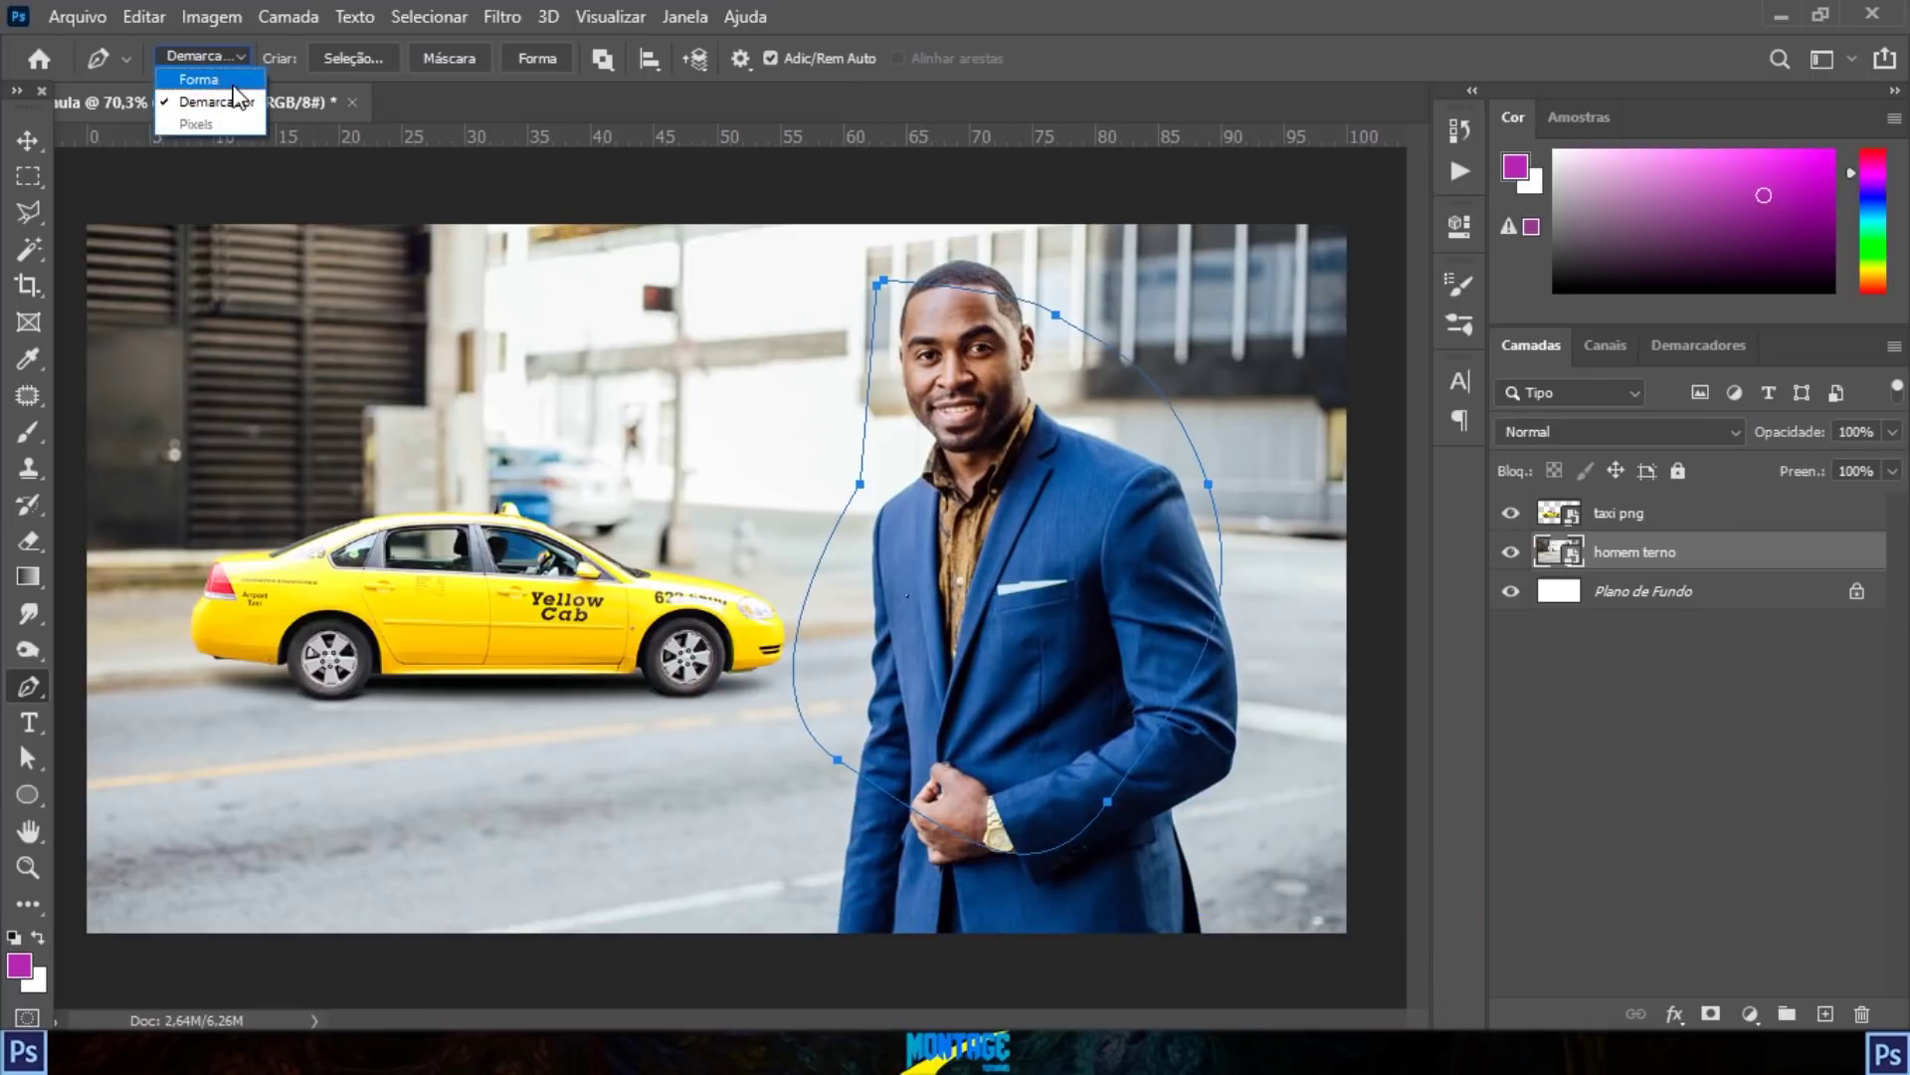
left_click(199, 79)
left_click(519, 330)
left_click(382, 435)
left_click_drag(564, 637, 679, 656)
left_click_drag(791, 494, 791, 467)
left_click_drag(520, 330, 810, 231)
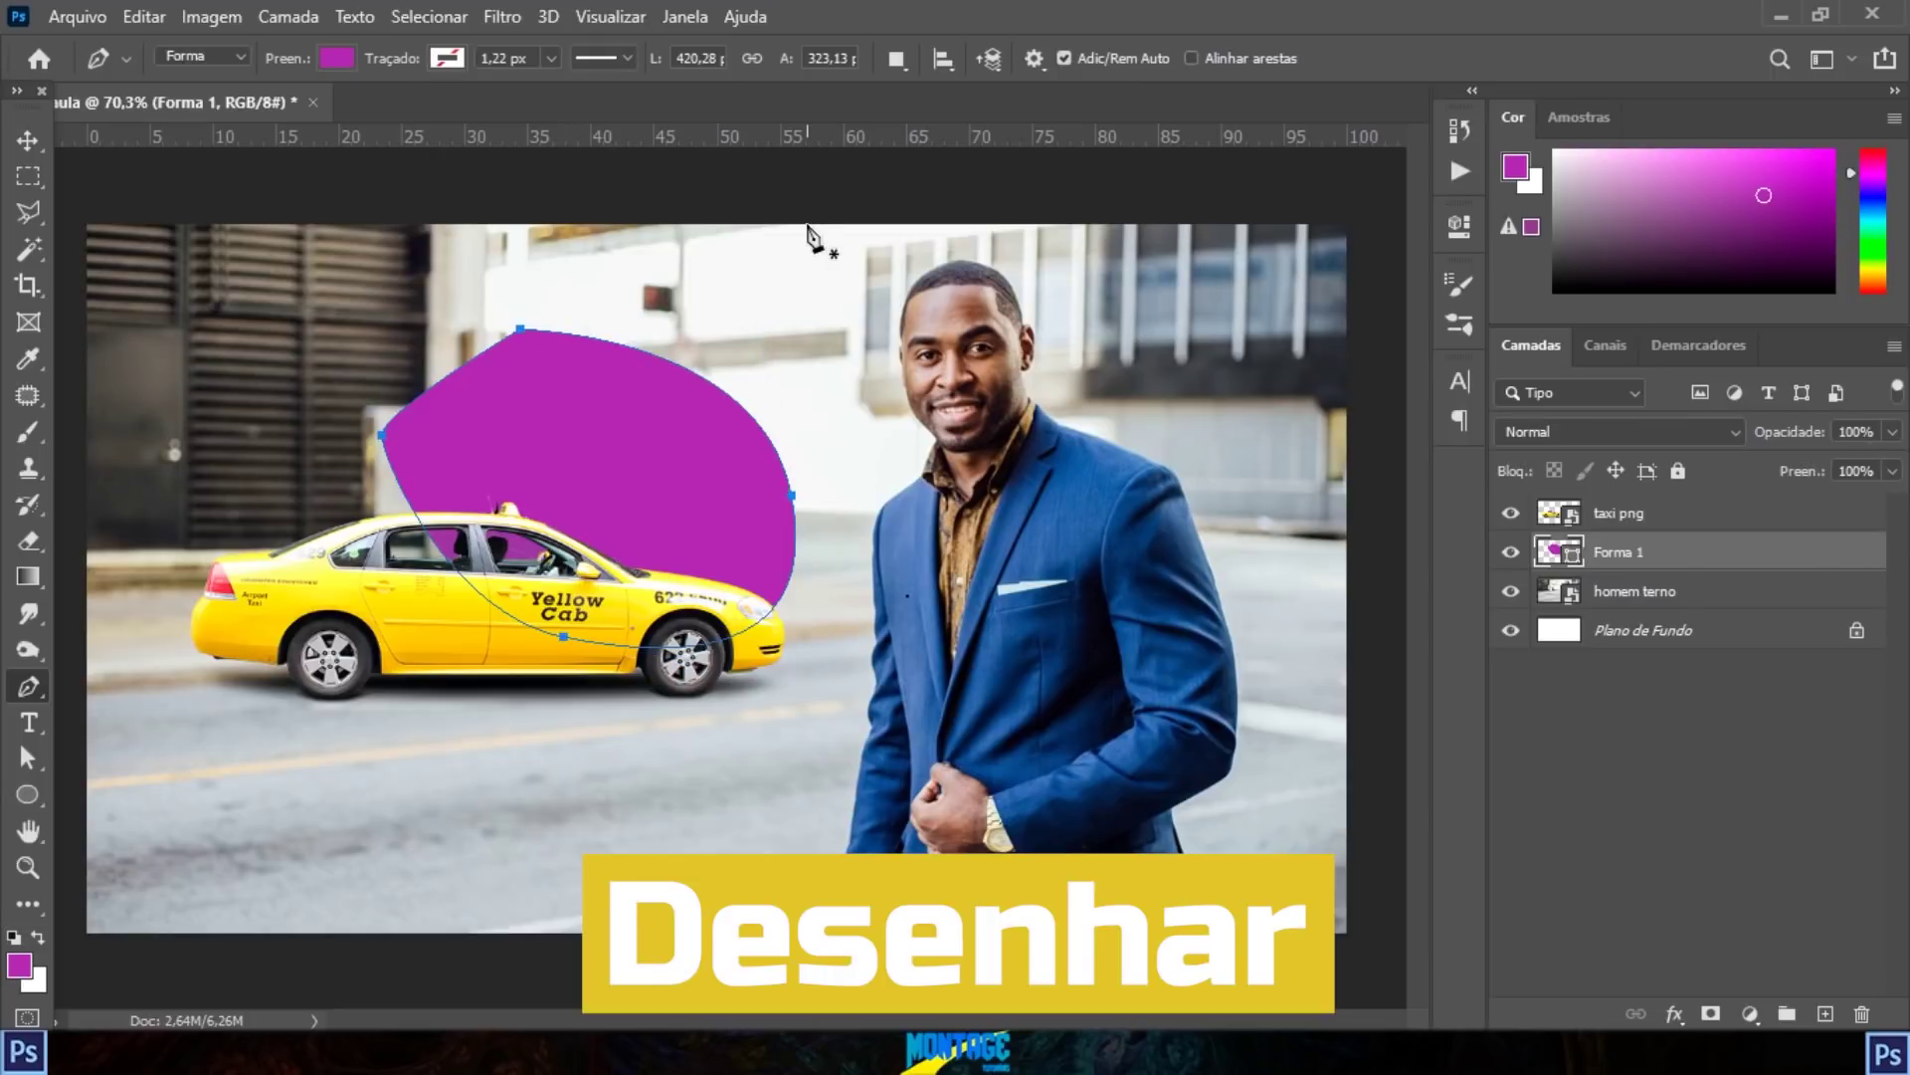
Step: Undo the purple Pen shape and the loose path around the man
key("ctrl+z")
key("ctrl+z")
key("ctrl+z")
key("ctrl+z")
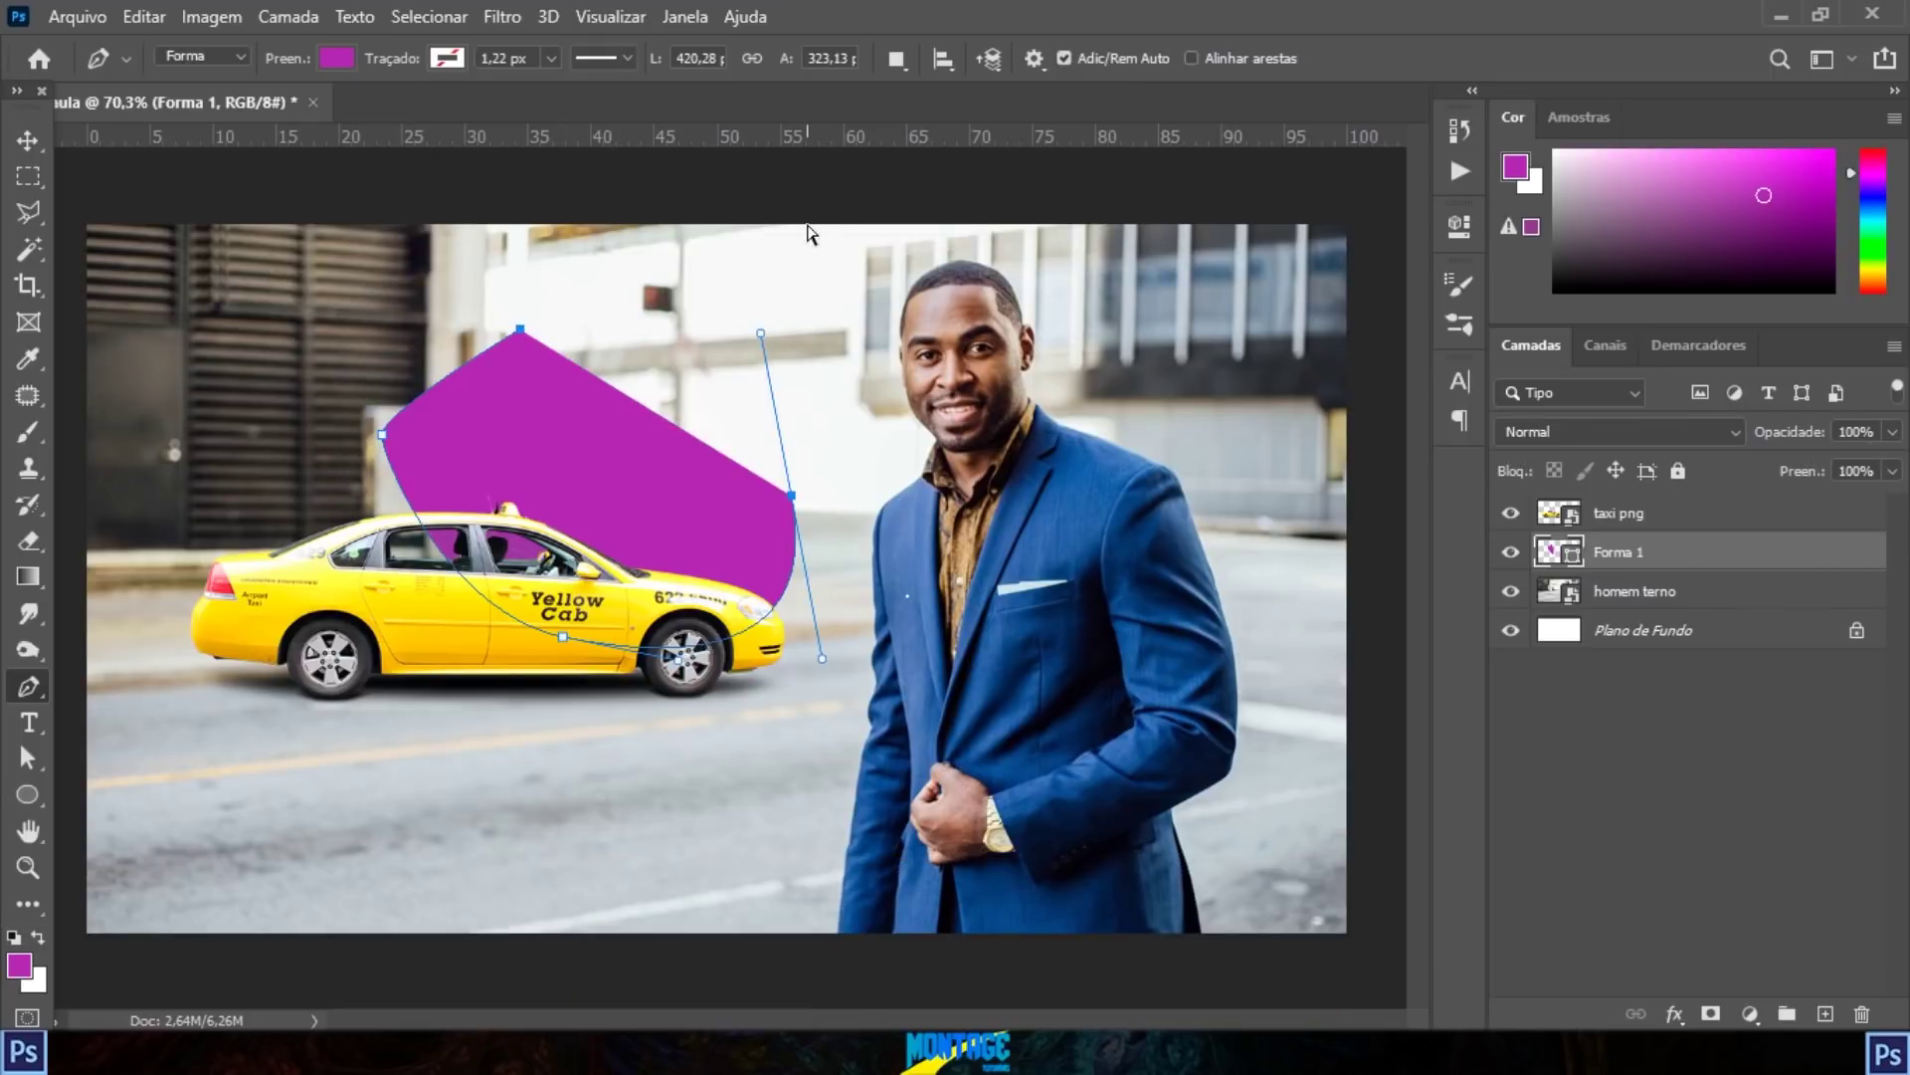
key("ctrl+z")
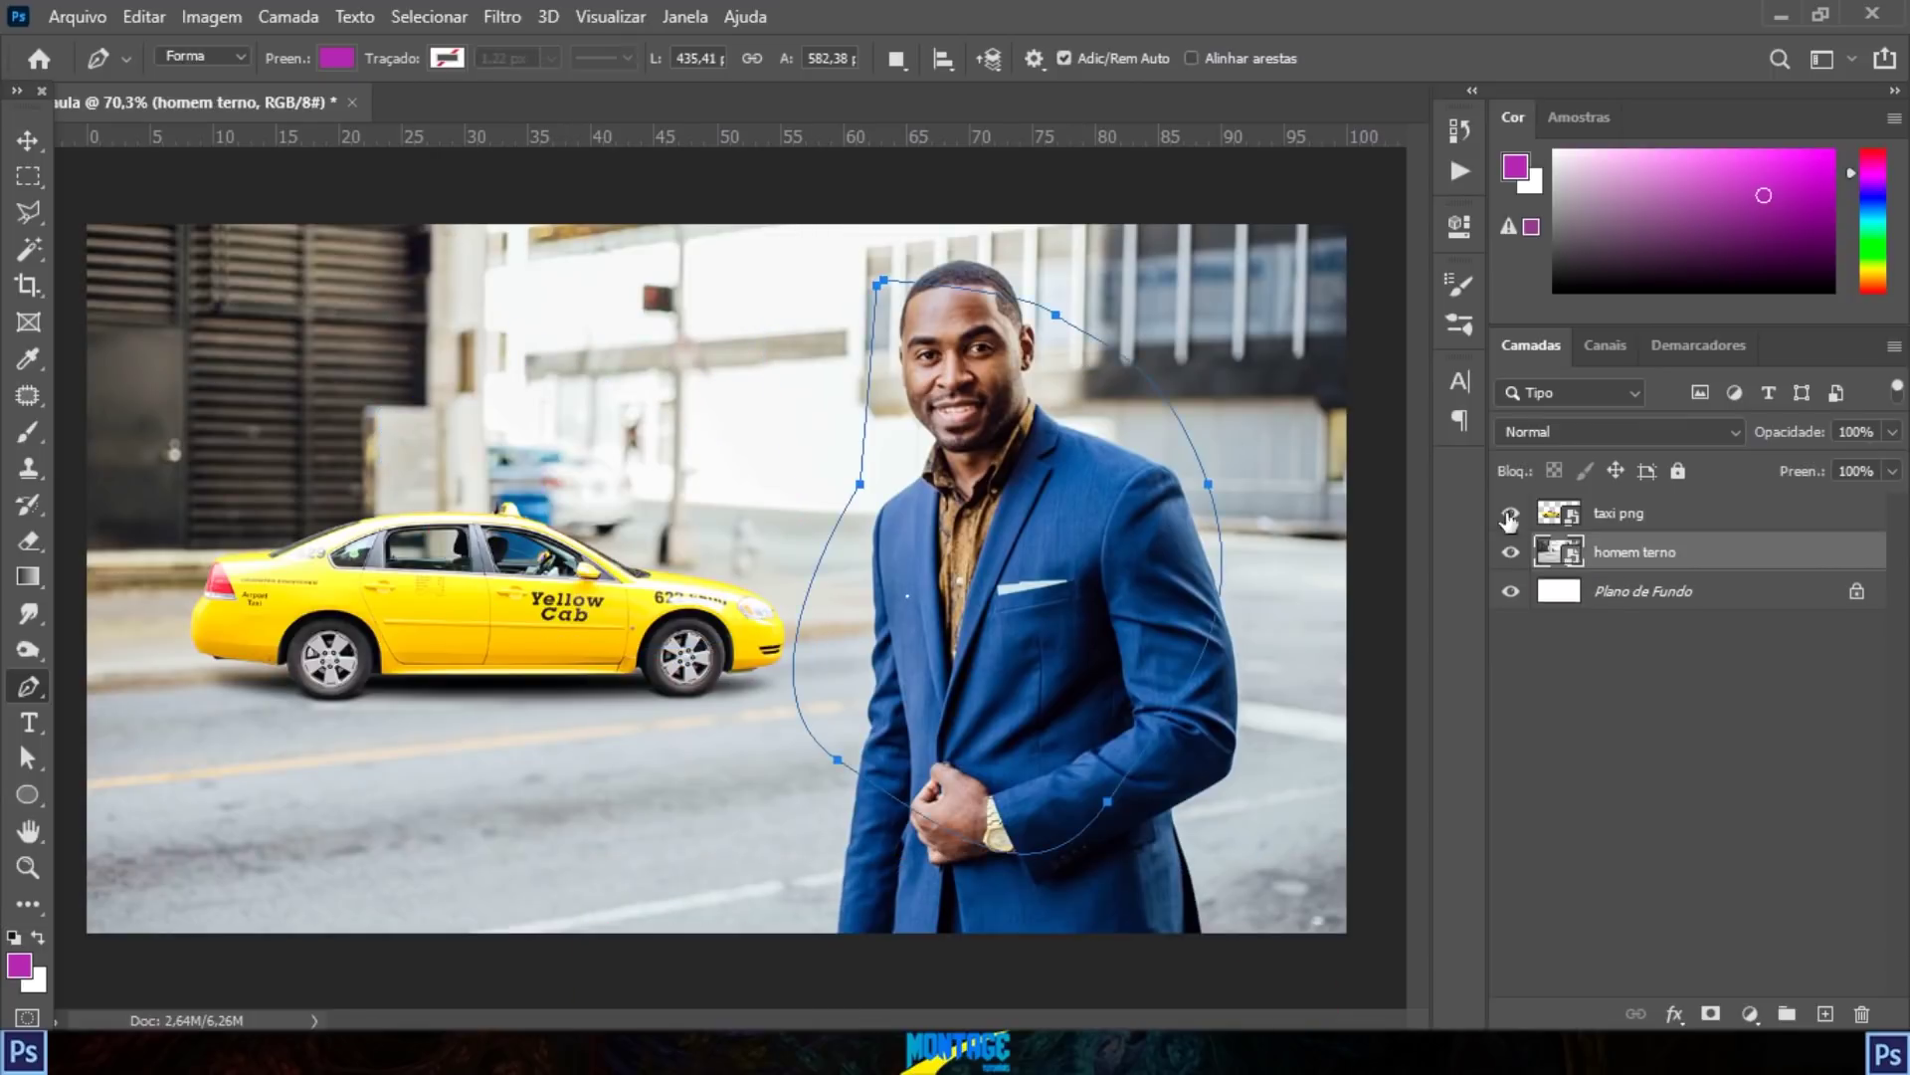
key("ctrl+z")
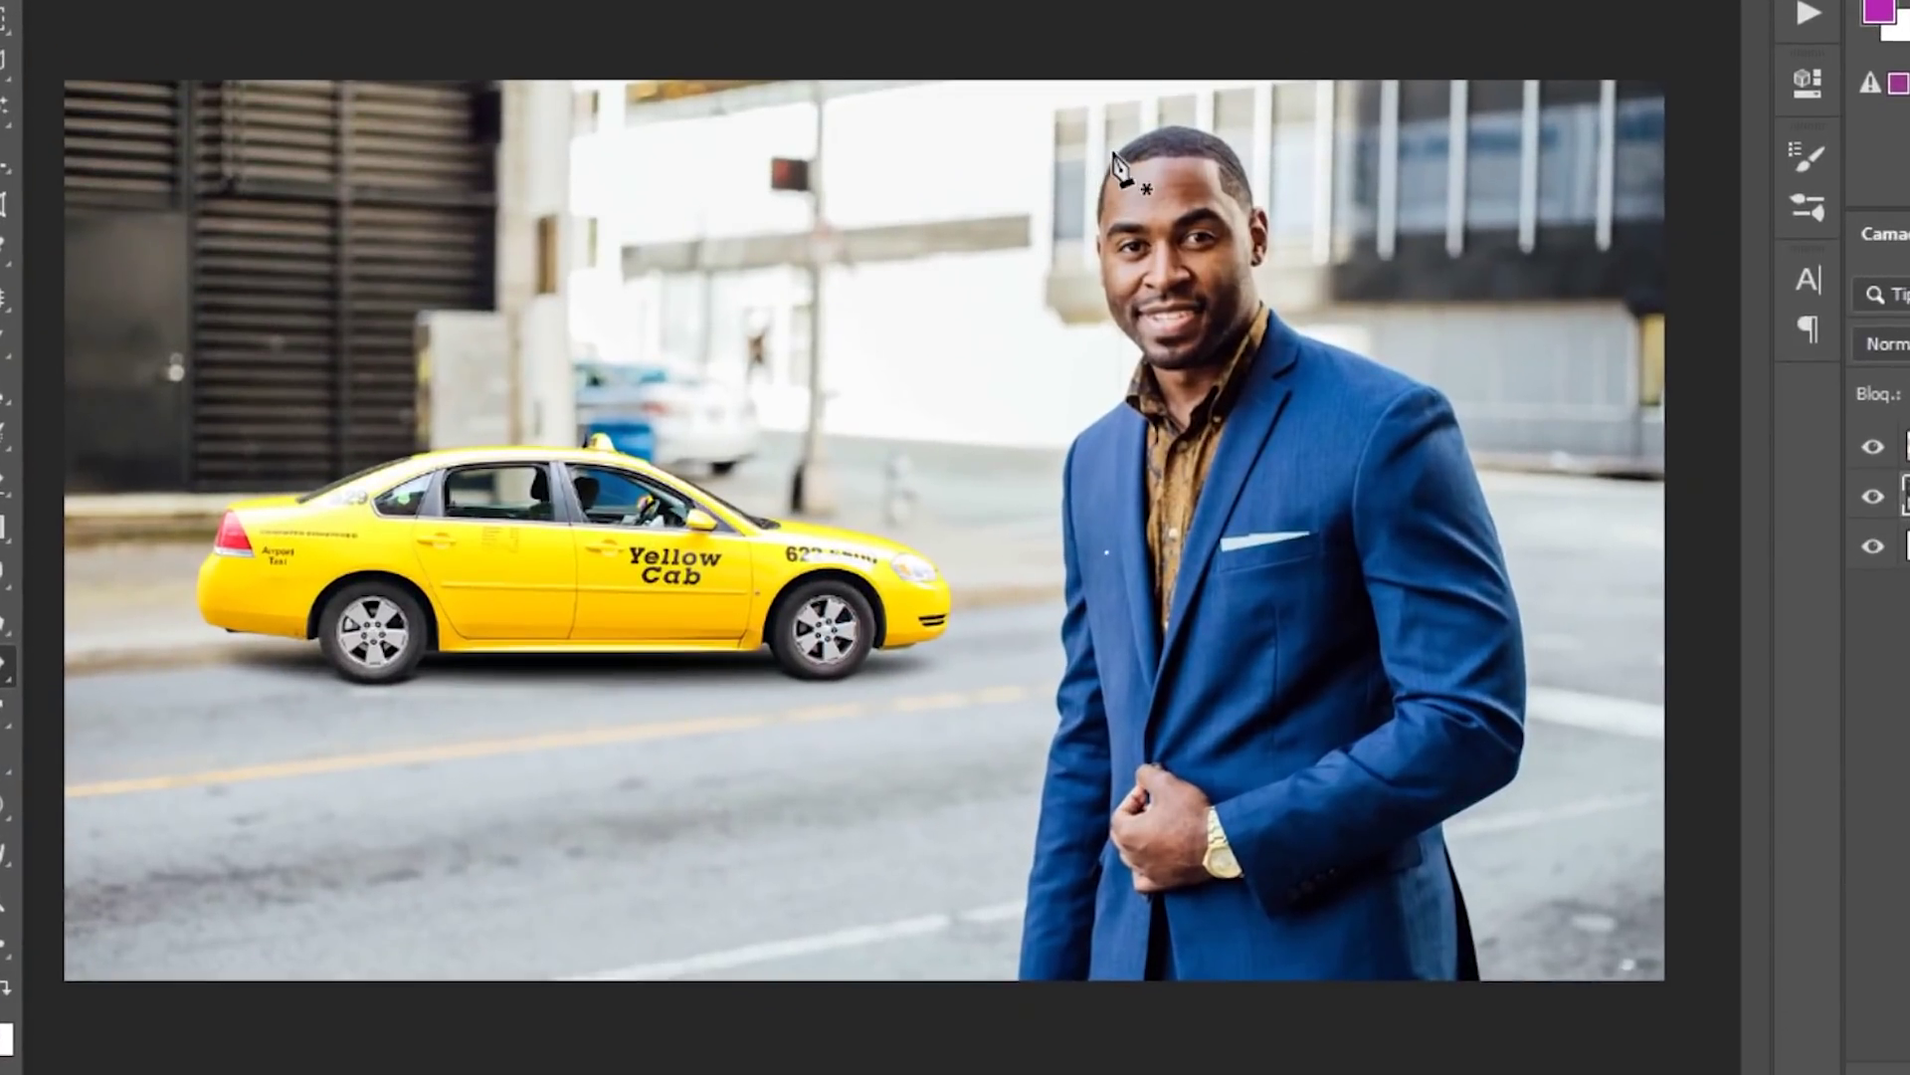
Step: Draw a closed Pen path of curved segments around the man's whole figure, starting and ending at his forehead
left_click(1108, 151)
left_click_drag(1104, 303, 1118, 330)
left_click_drag(1091, 423, 1074, 442)
left_click_drag(1052, 643, 1050, 696)
left_click_drag(1031, 820, 1024, 880)
left_click_drag(1014, 950, 1051, 967)
left_click_drag(1240, 975, 1498, 925)
left_click_drag(1525, 802, 1536, 779)
left_click_drag(1513, 546, 1502, 497)
left_click_drag(1433, 358, 1403, 324)
left_click_drag(1354, 264, 1025, 226)
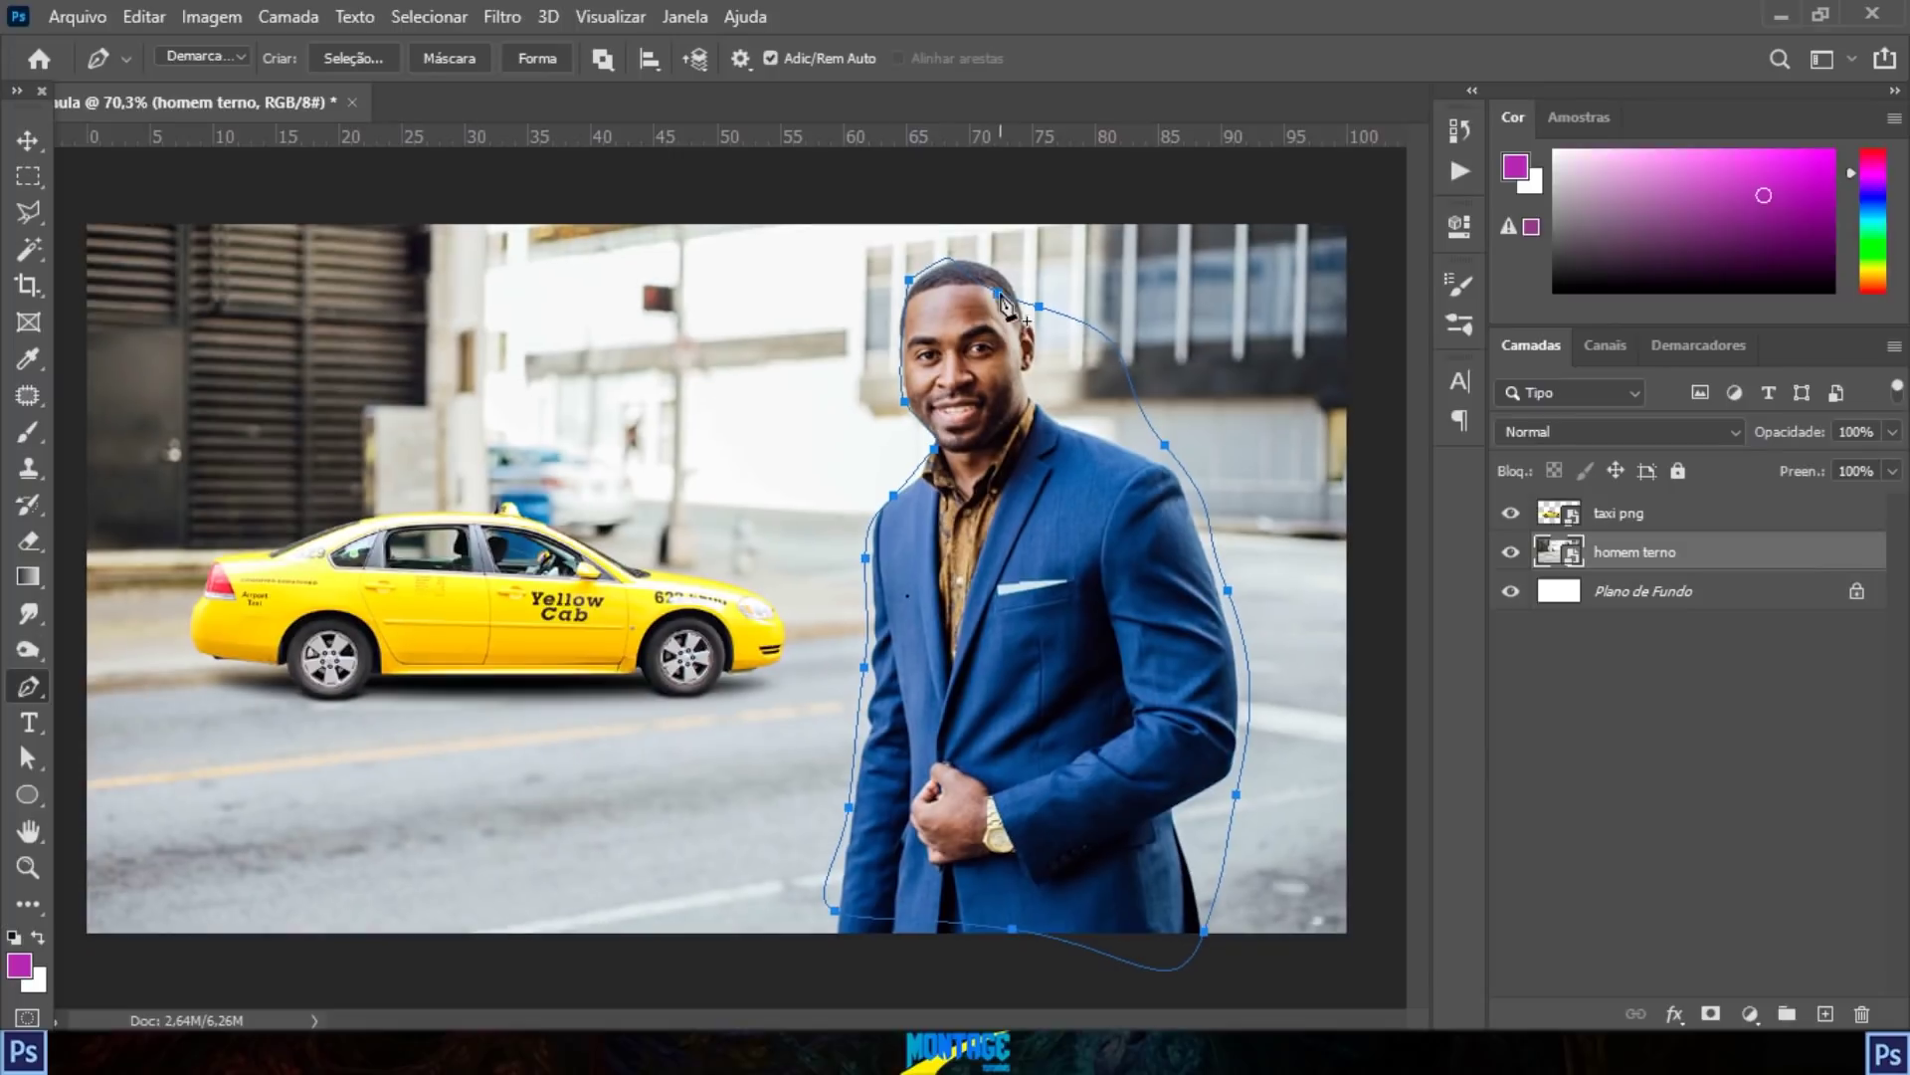
Step: Convert the path into a new selection with a 1 px feather radius and anti-aliasing, and deselect
right_click(1306, 231)
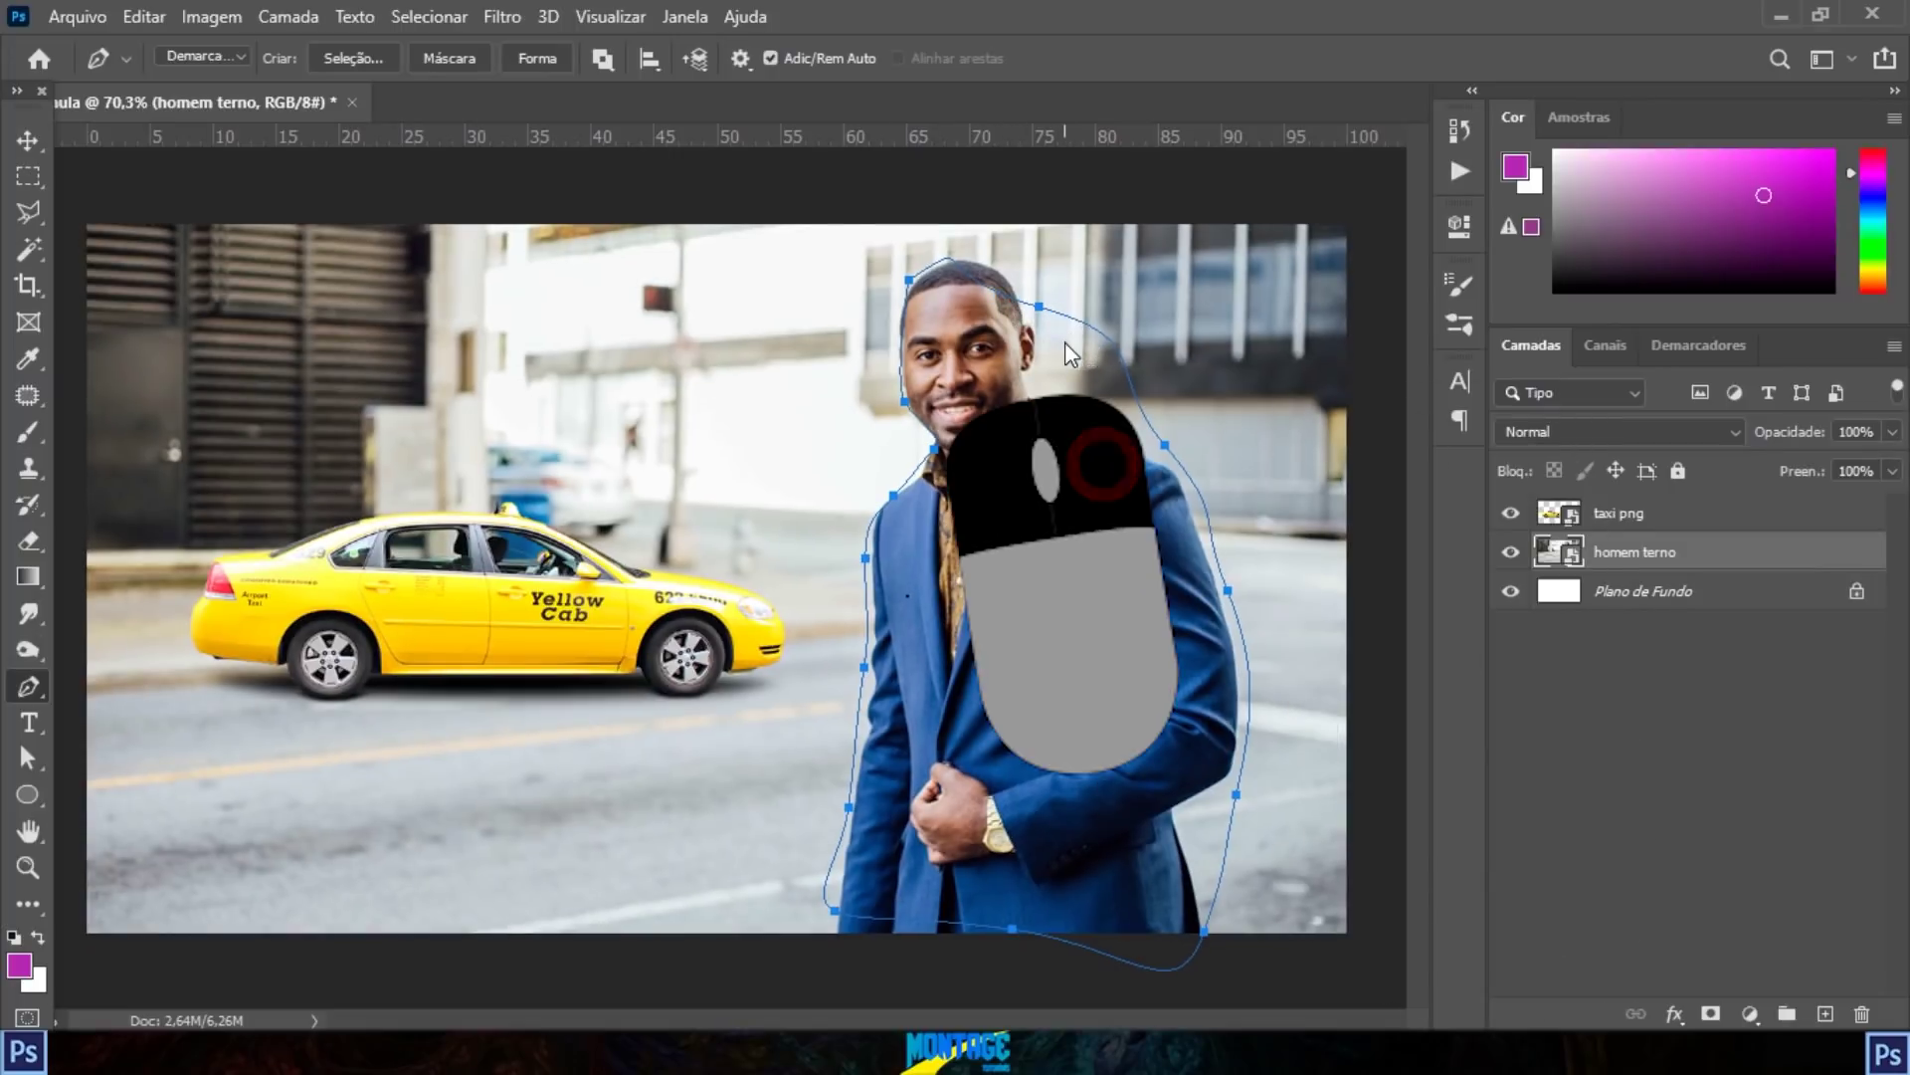
right_click(1065, 345)
left_click(1187, 463)
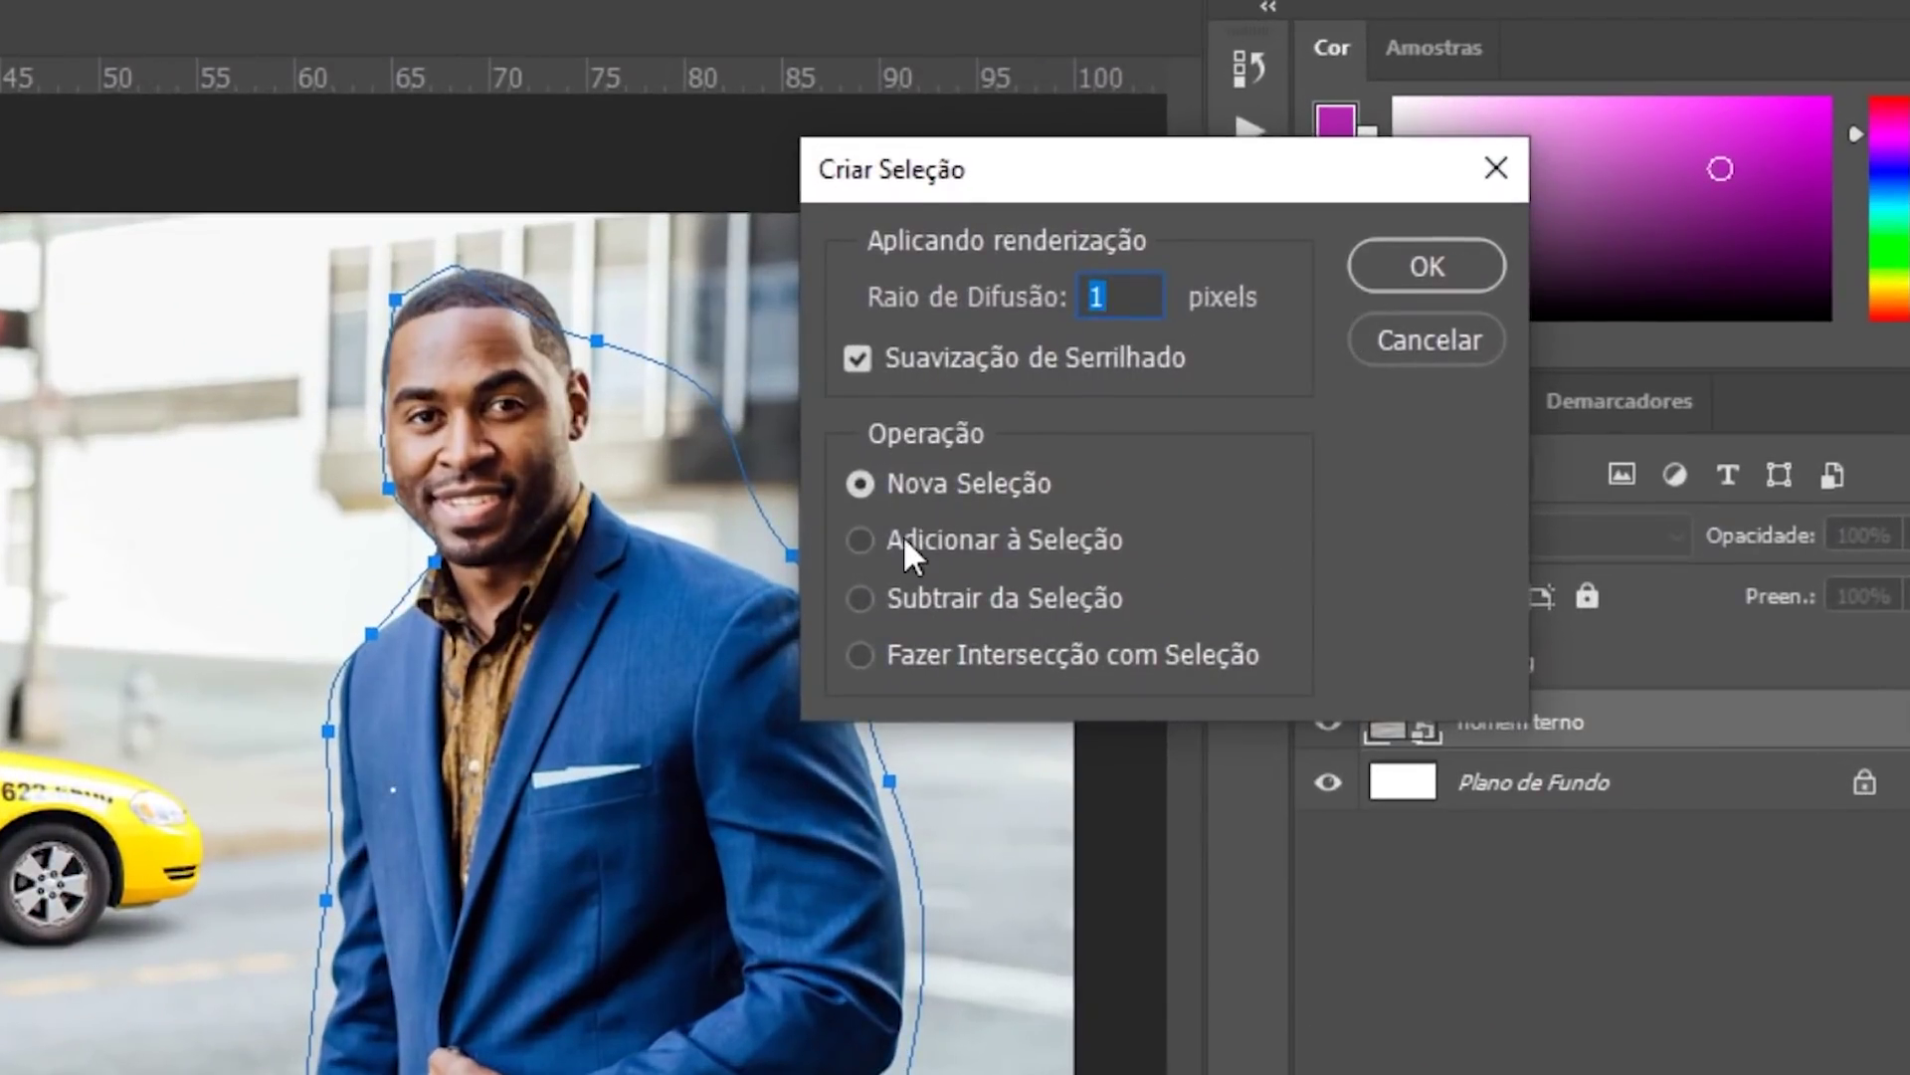
left_click(903, 541)
left_click(927, 593)
left_click(961, 485)
left_click(1469, 266)
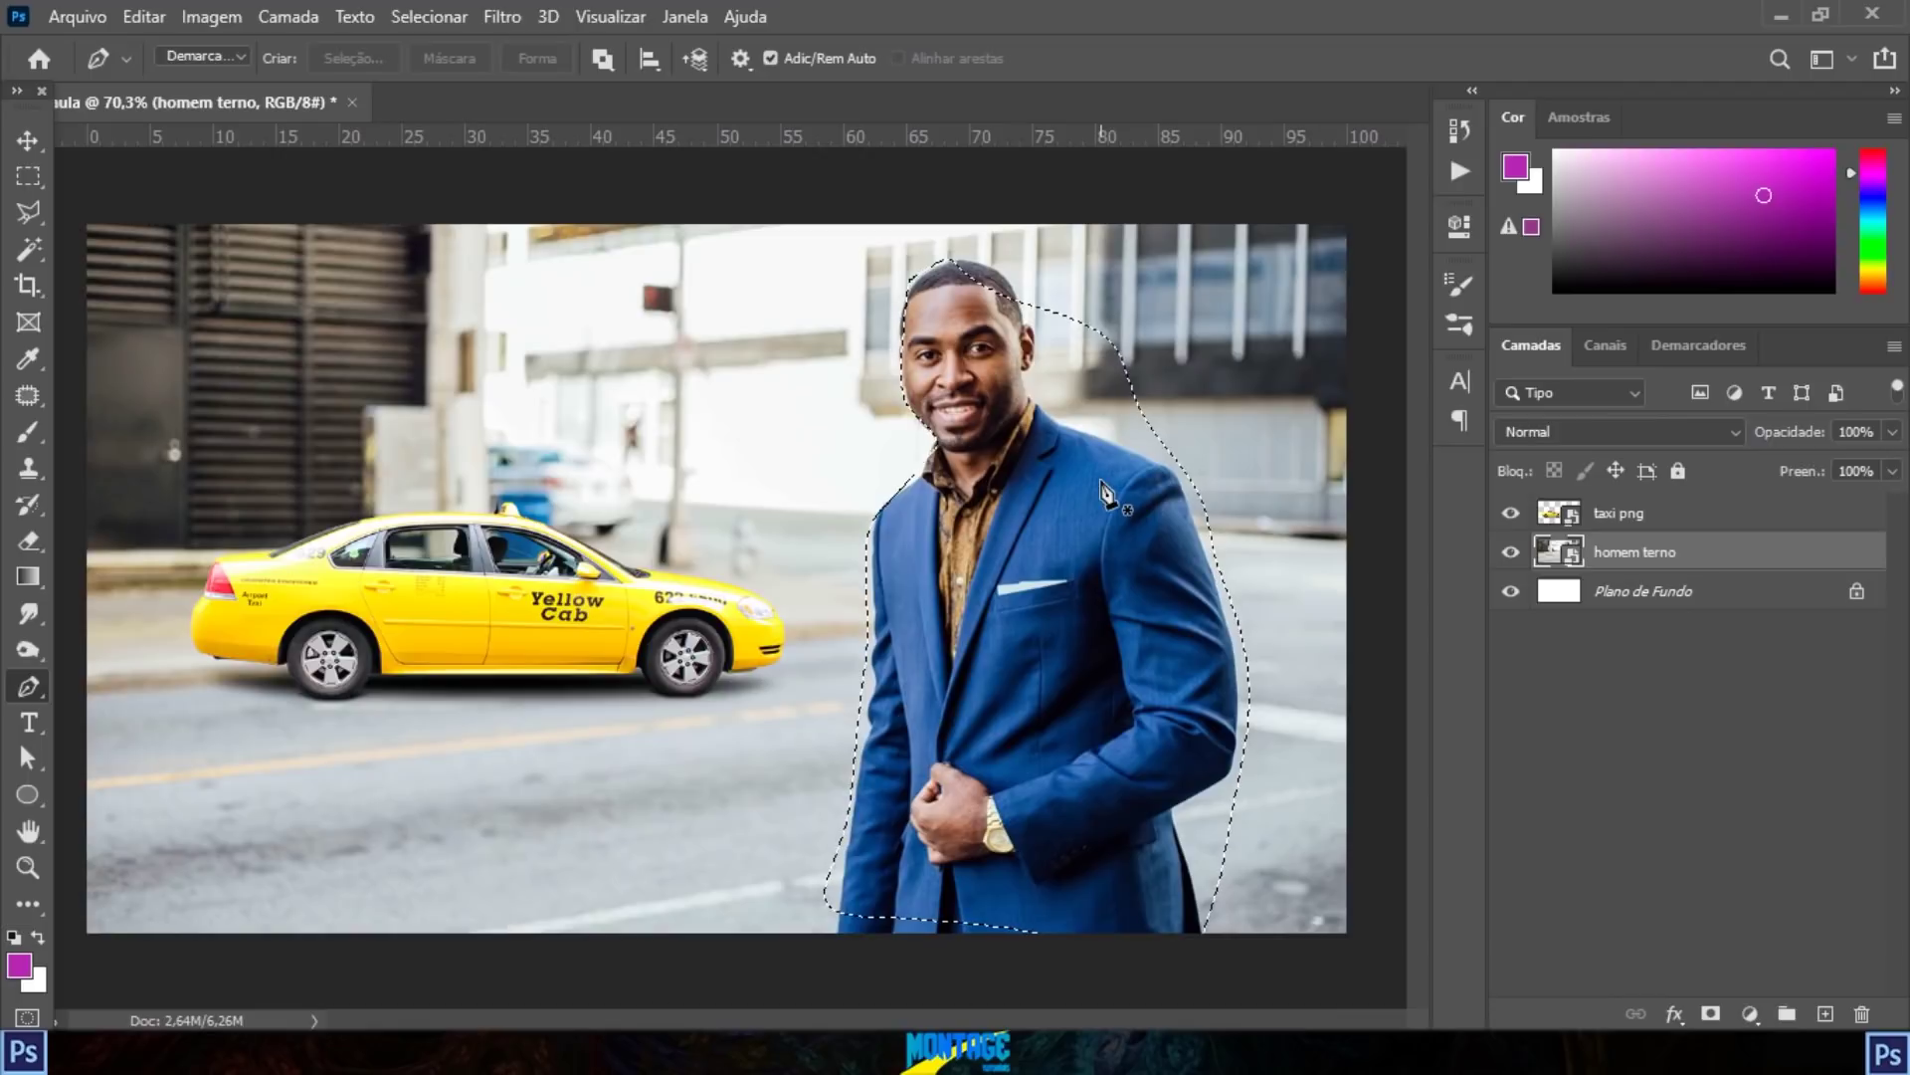
key("ctrl+d")
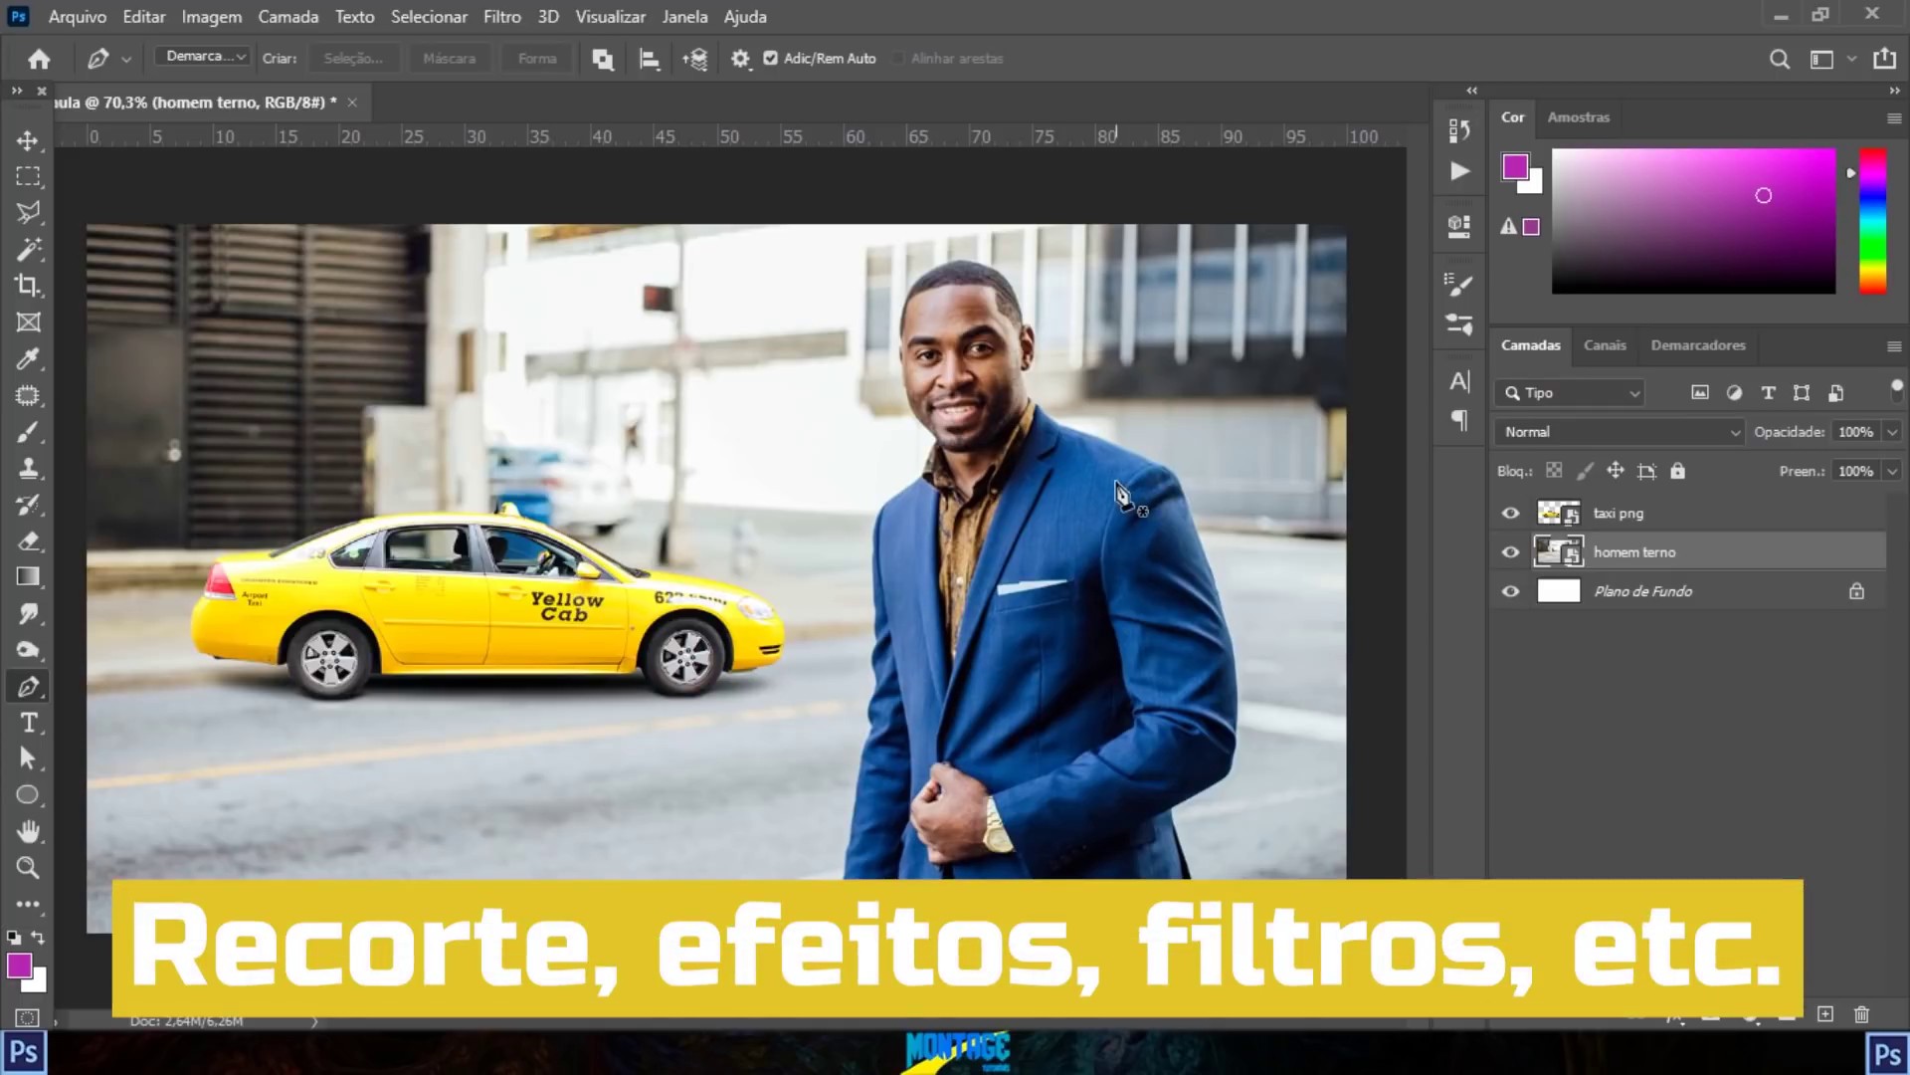
Step: Rasterize the taxi png layer
left_click(1651, 522)
right_click(1631, 516)
left_click(1502, 524)
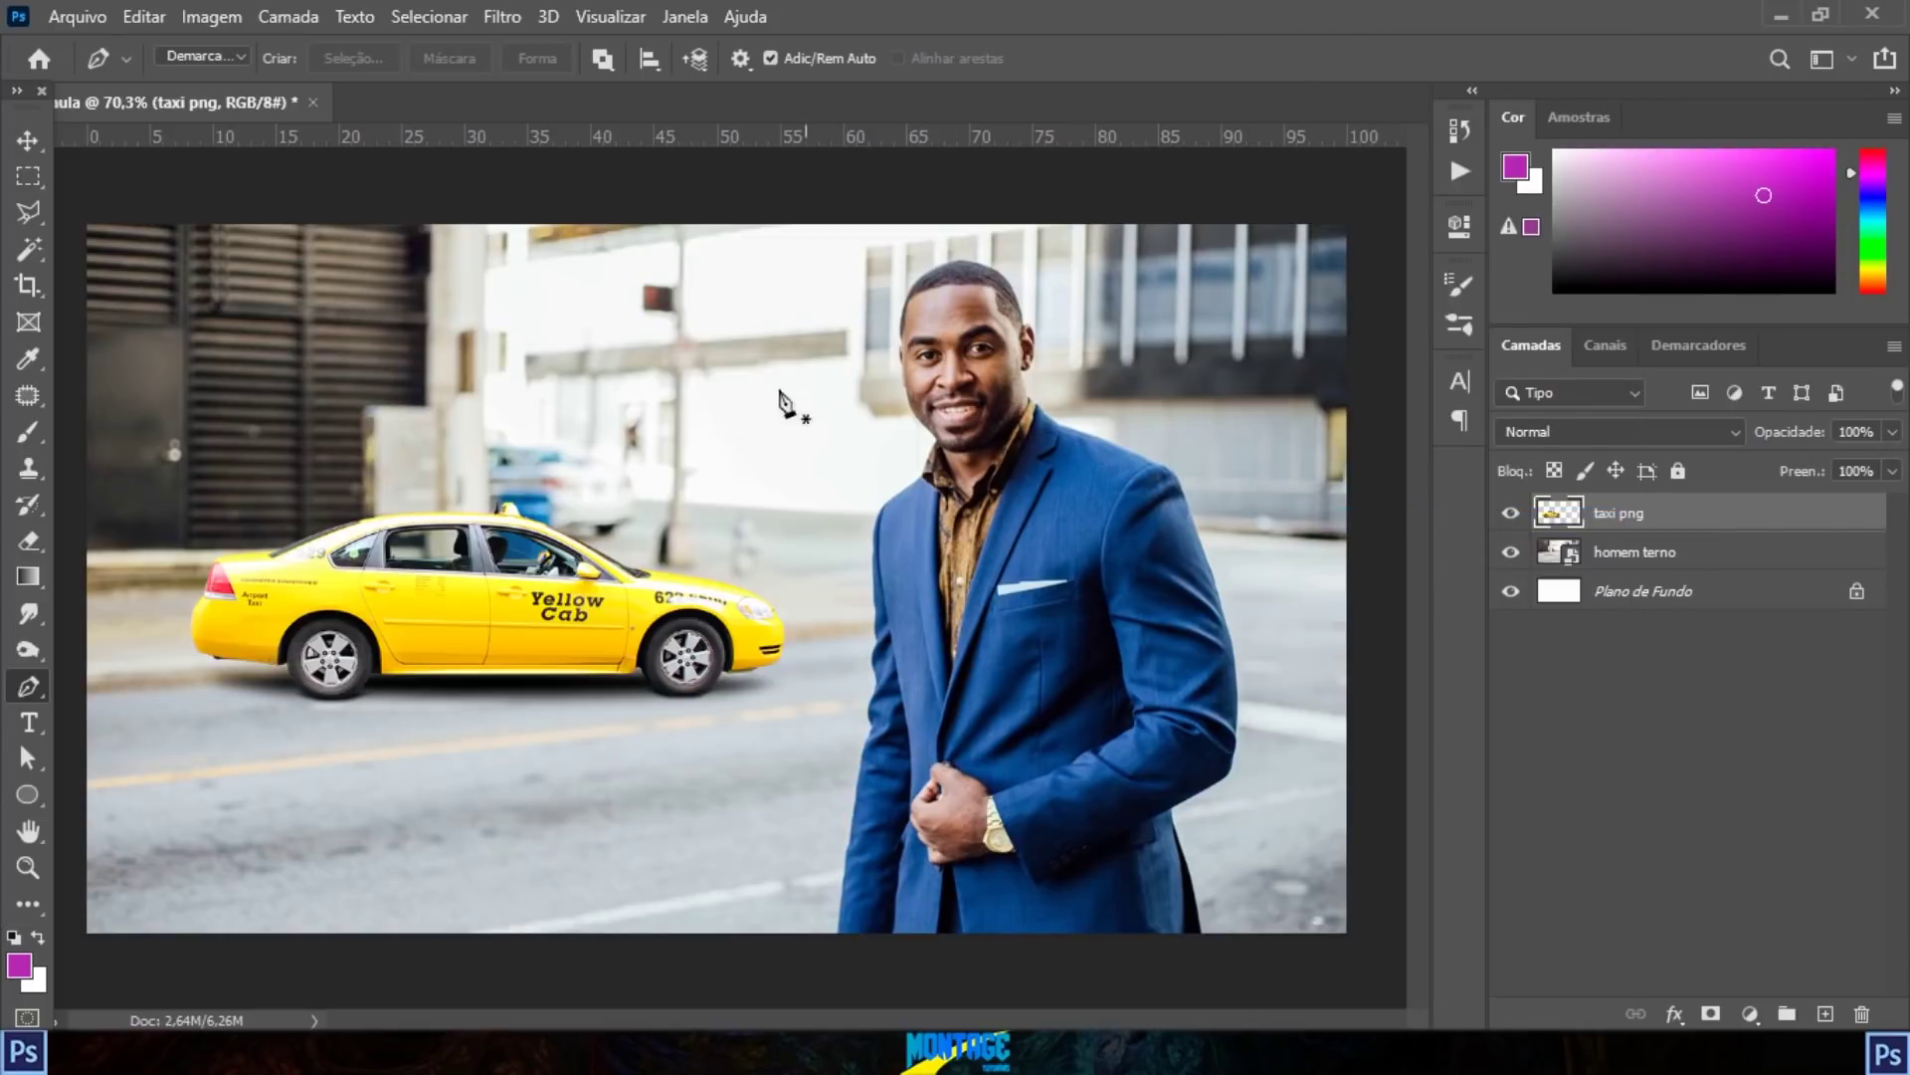
Step: Rasterize the homem terno layer and select the man on it by framing him with the Object Selection tool
right_click(34, 253)
left_click(139, 276)
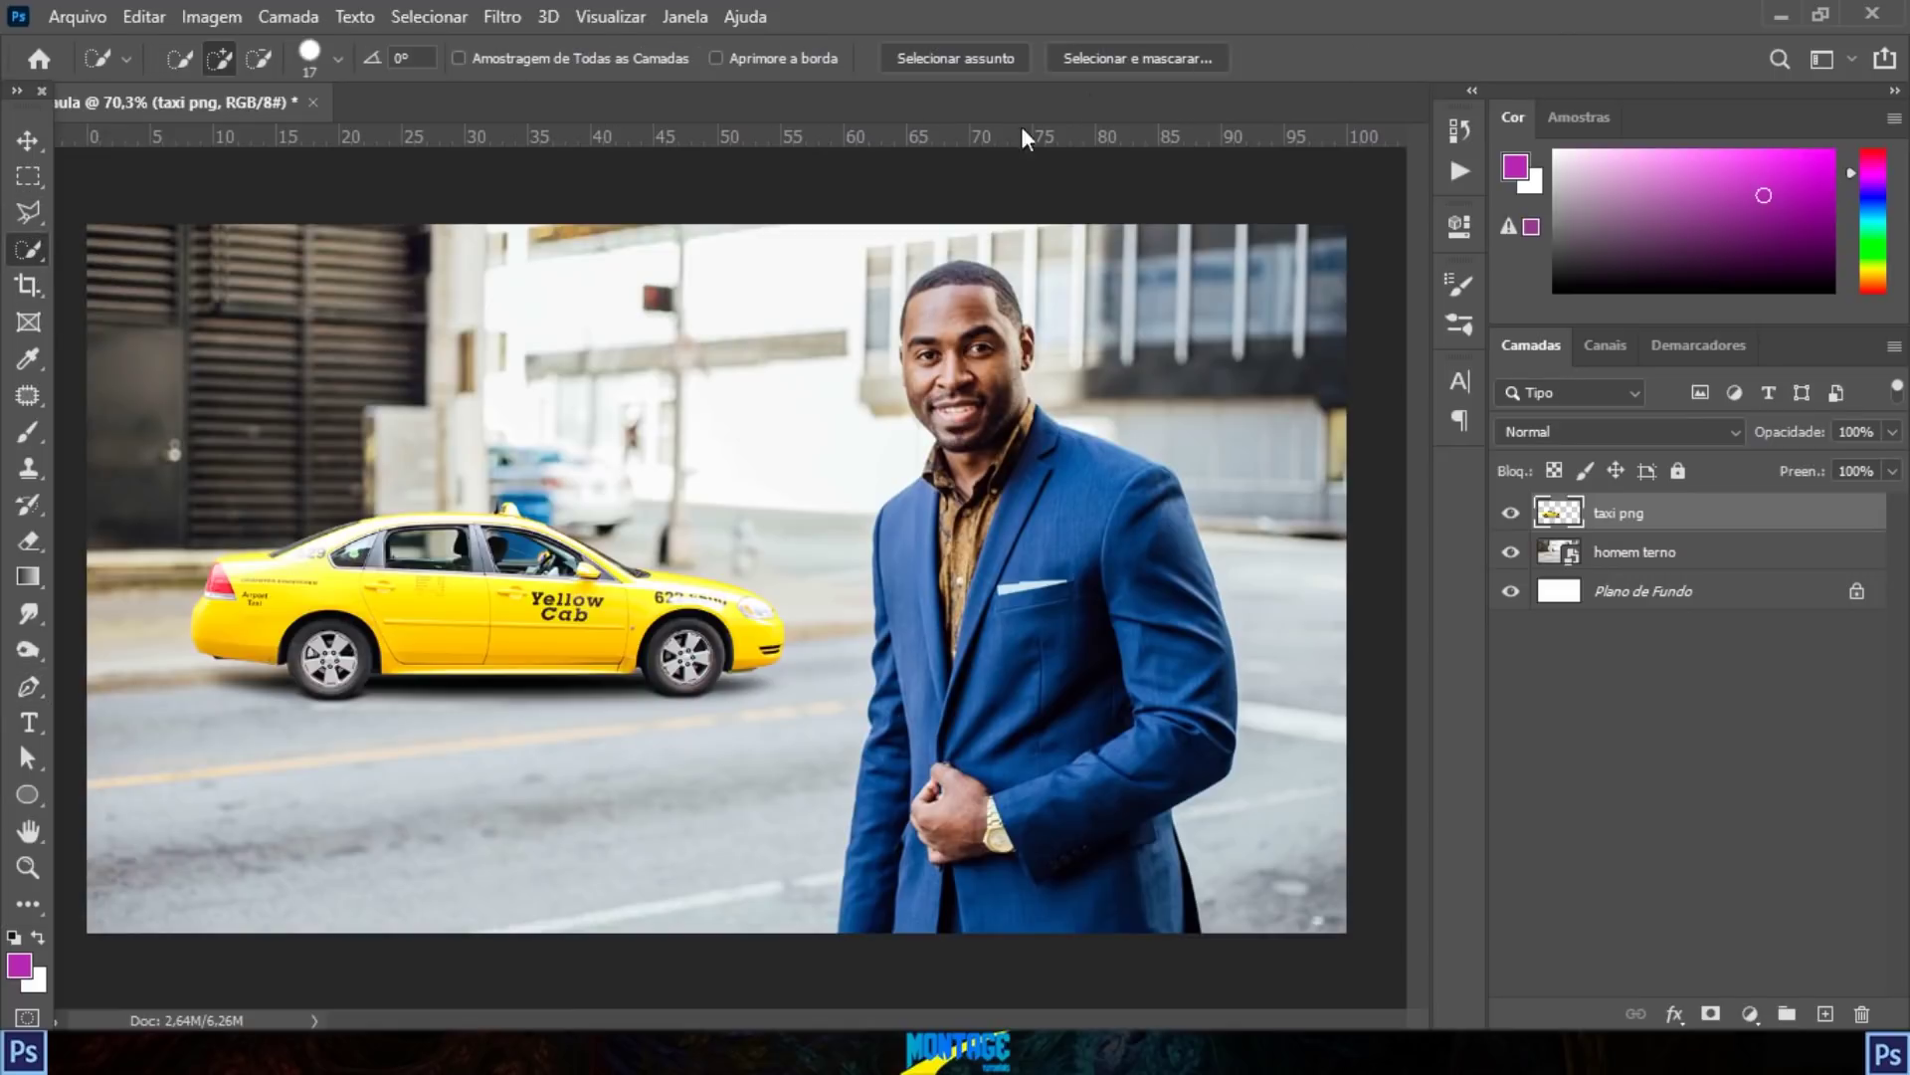
right_click(45, 252)
left_click(159, 237)
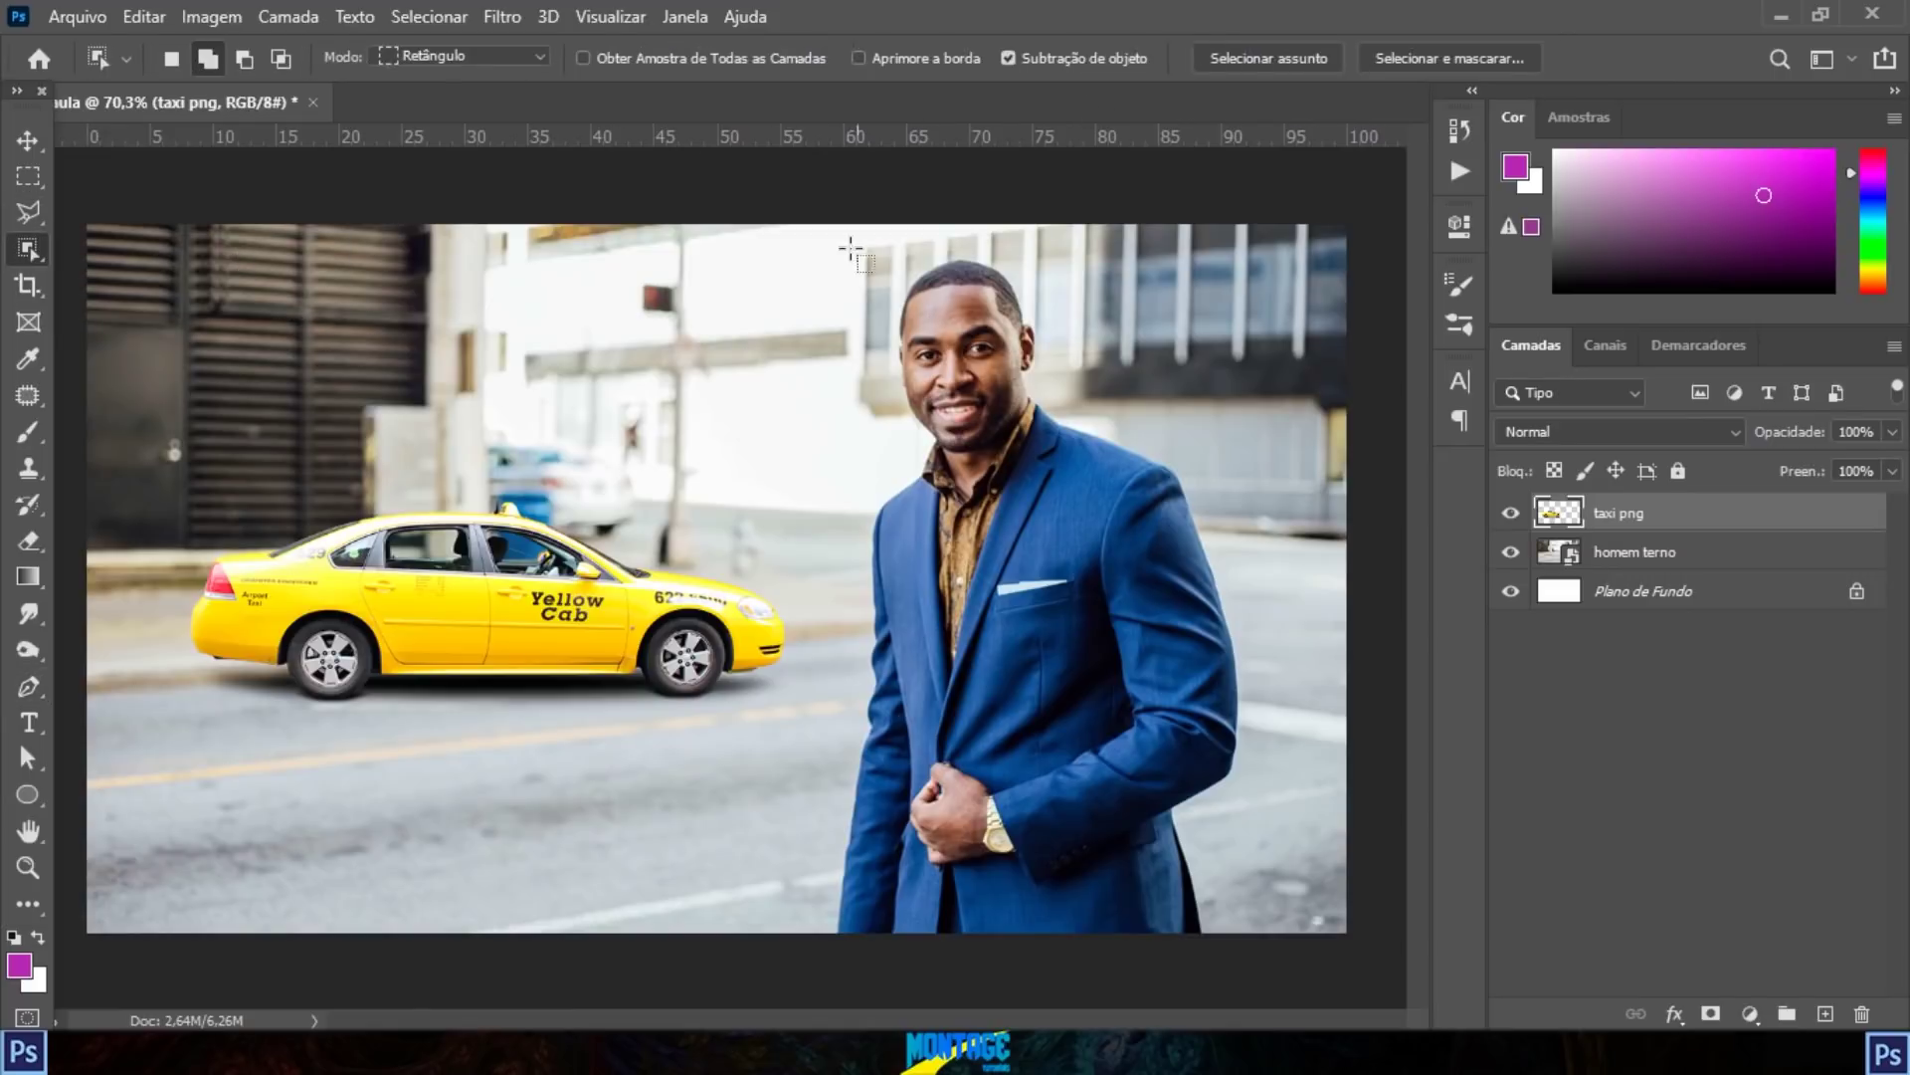
left_click(1617, 551)
right_click(1656, 553)
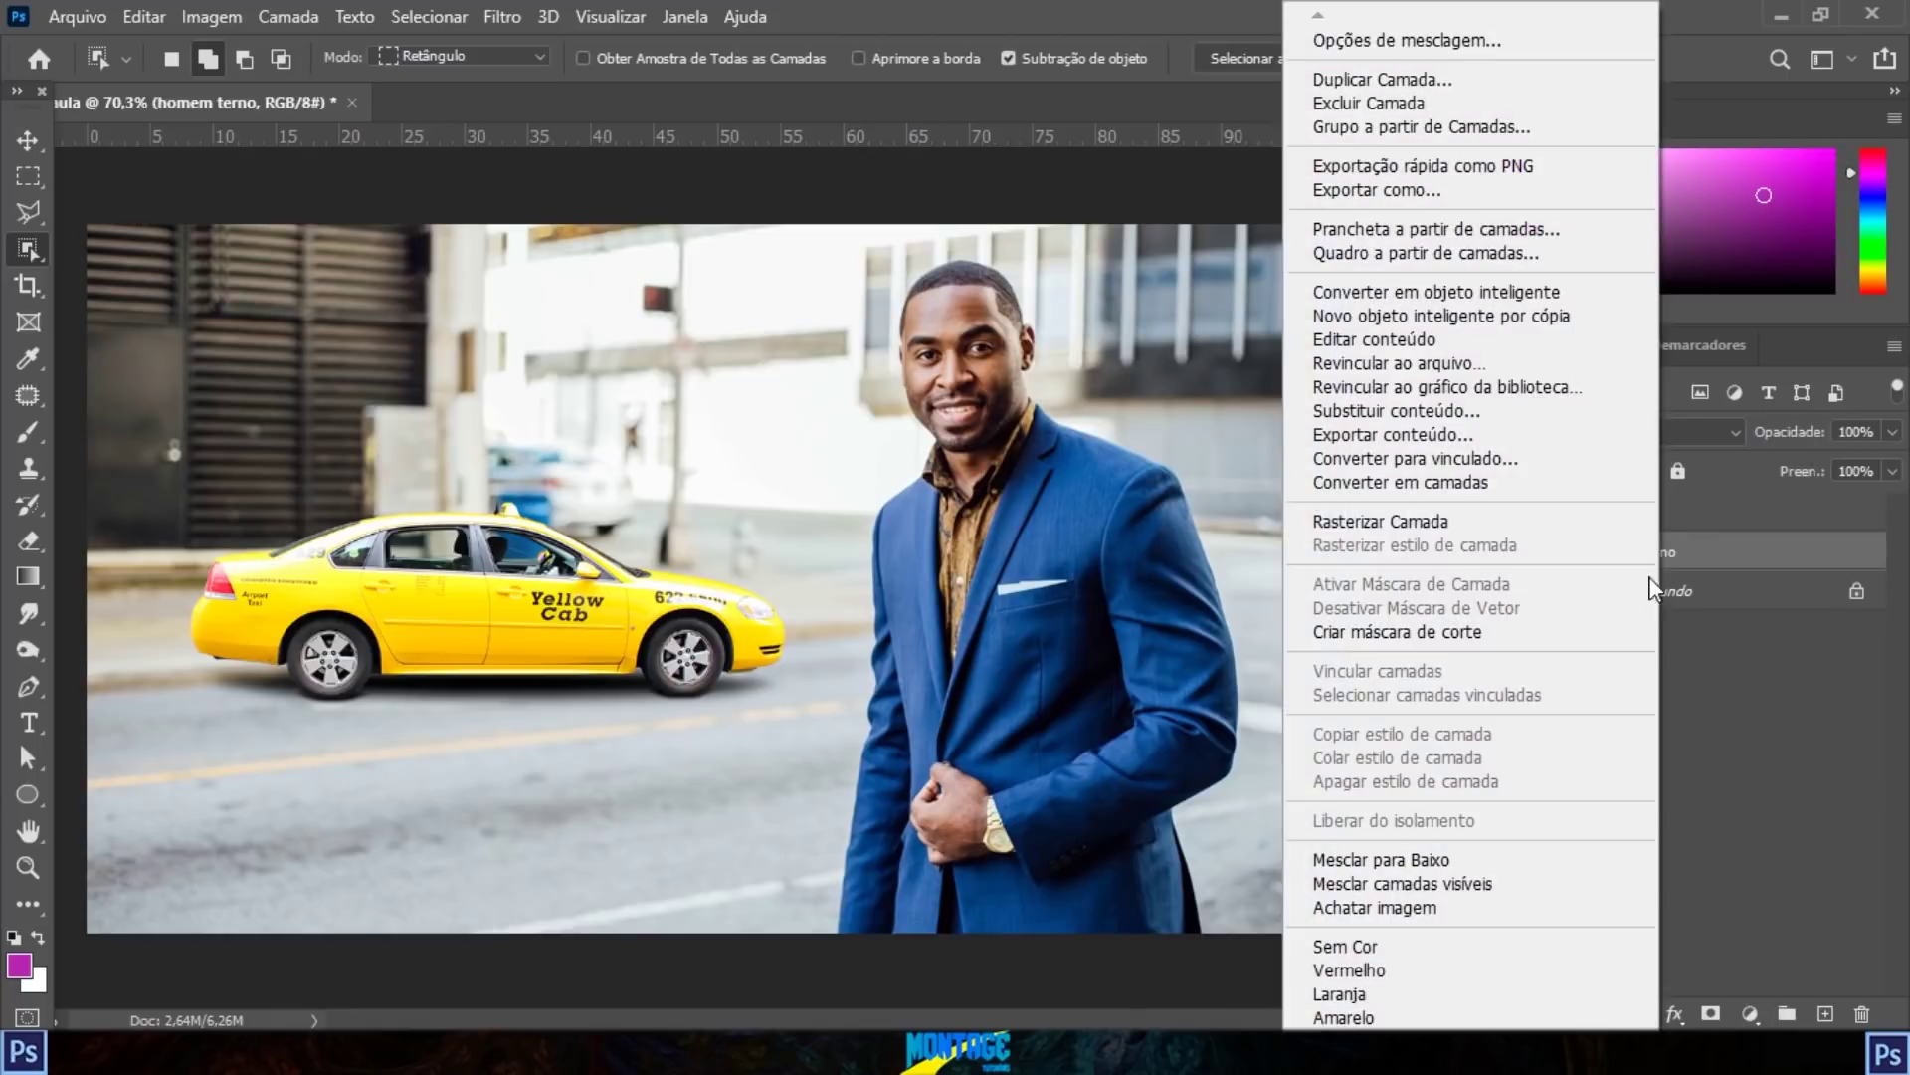
left_click(1433, 516)
left_click_drag(854, 250, 1246, 945)
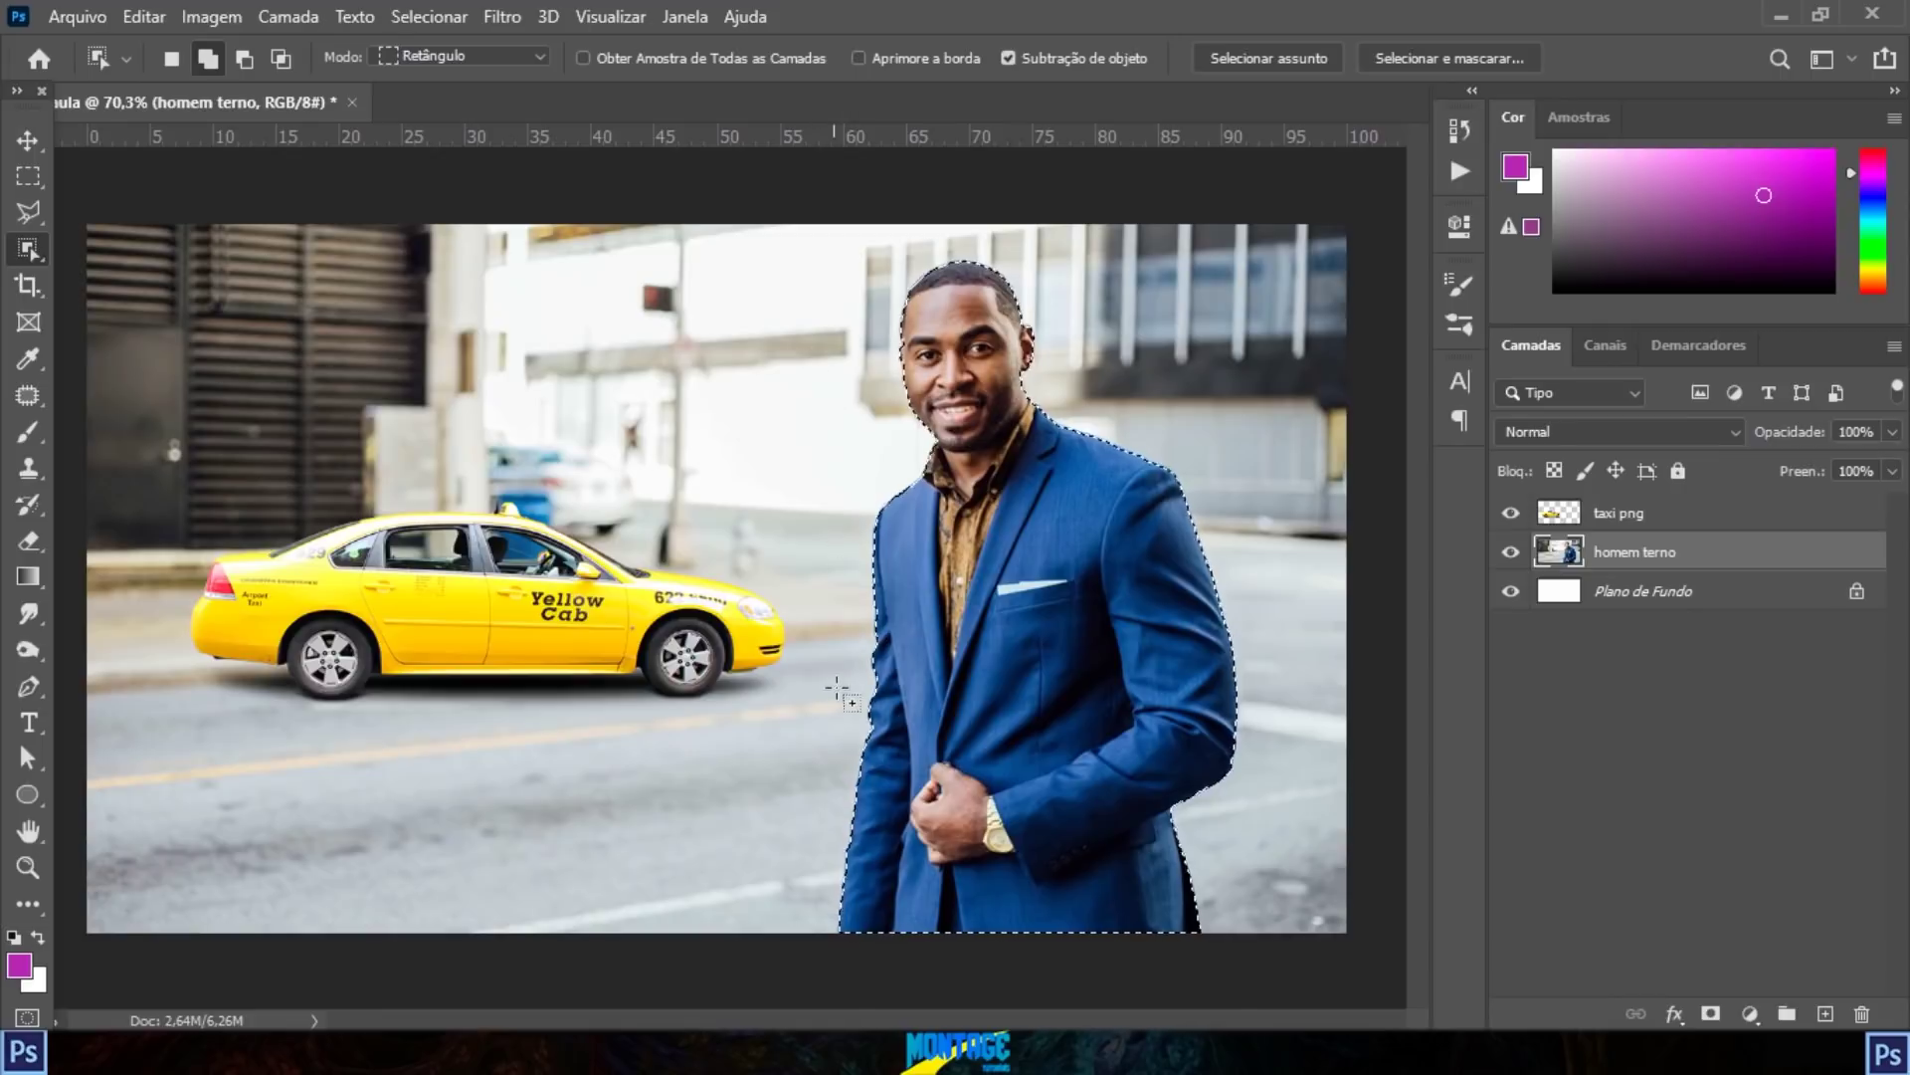
Step: Try a brightness change on the selected man with the Brilho/Contraste adjustment
key("v")
left_click(205, 16)
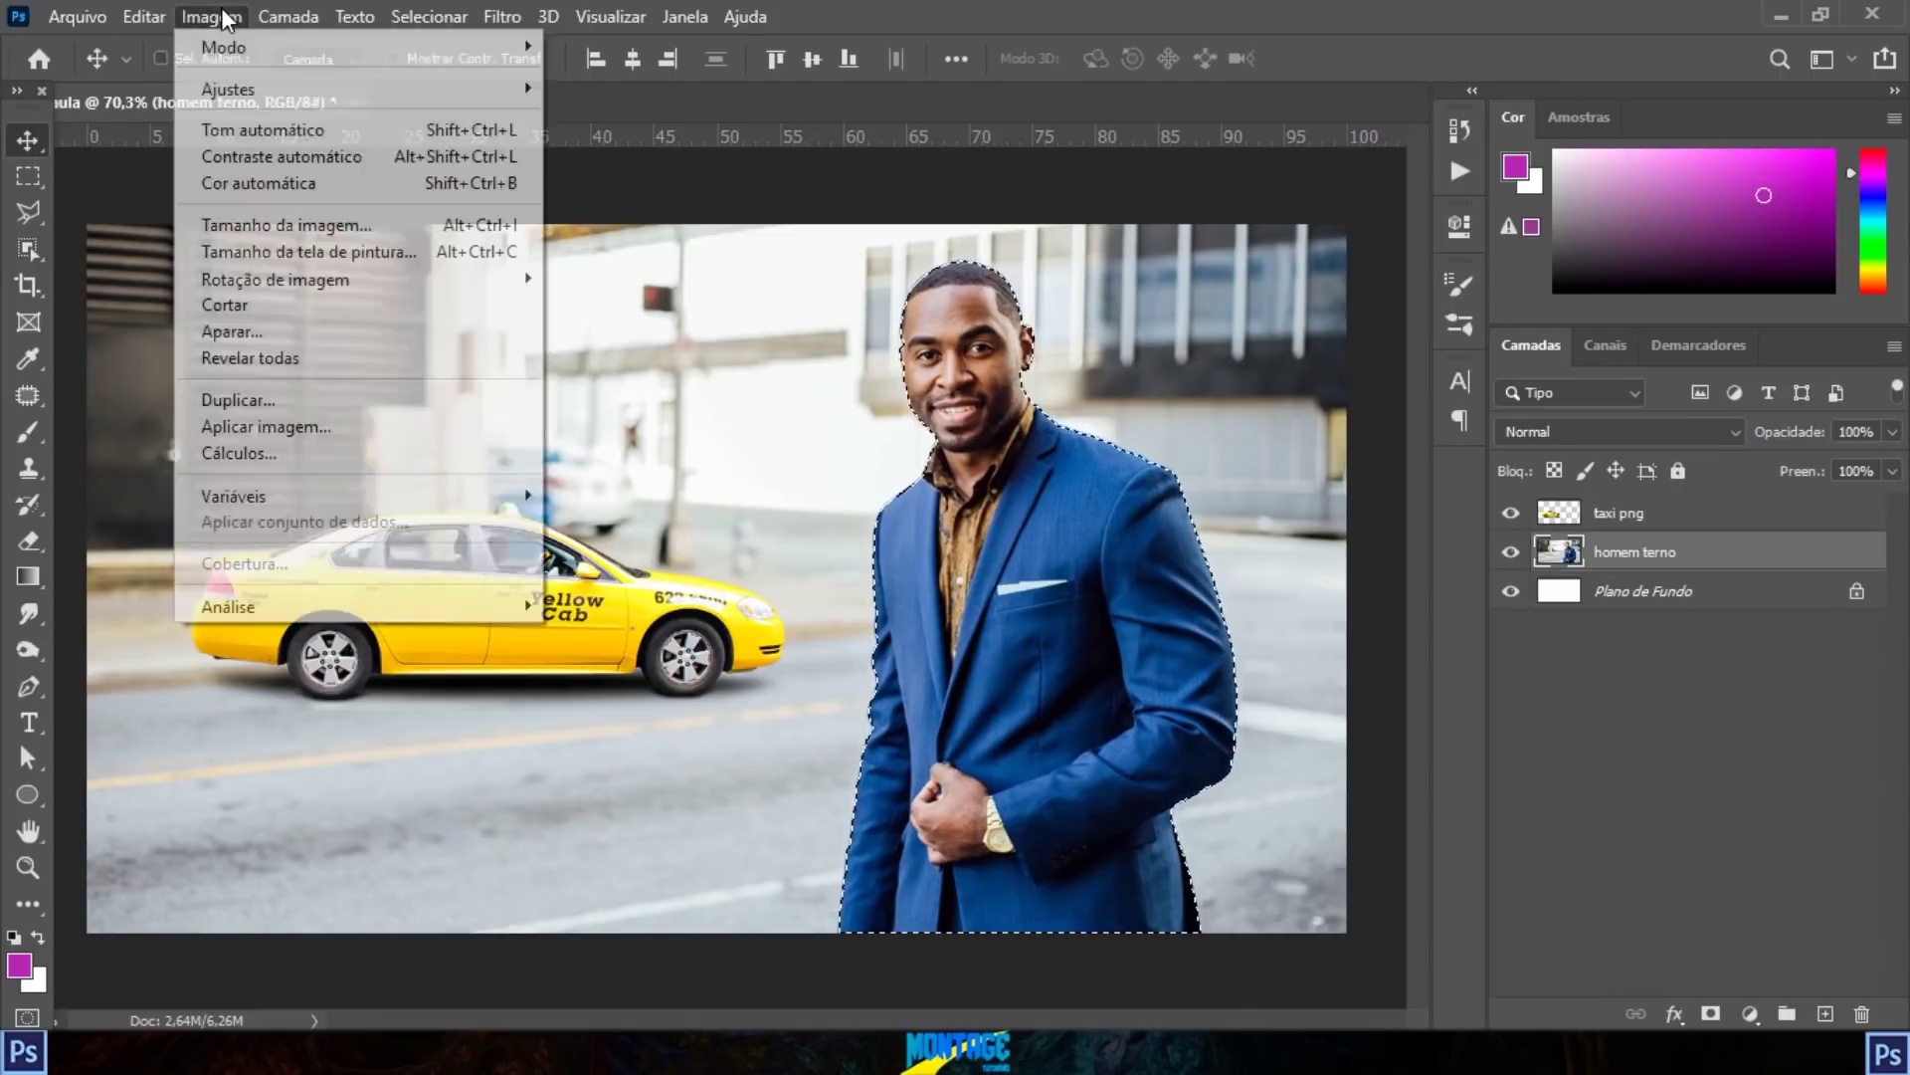
mouse_move(264, 89)
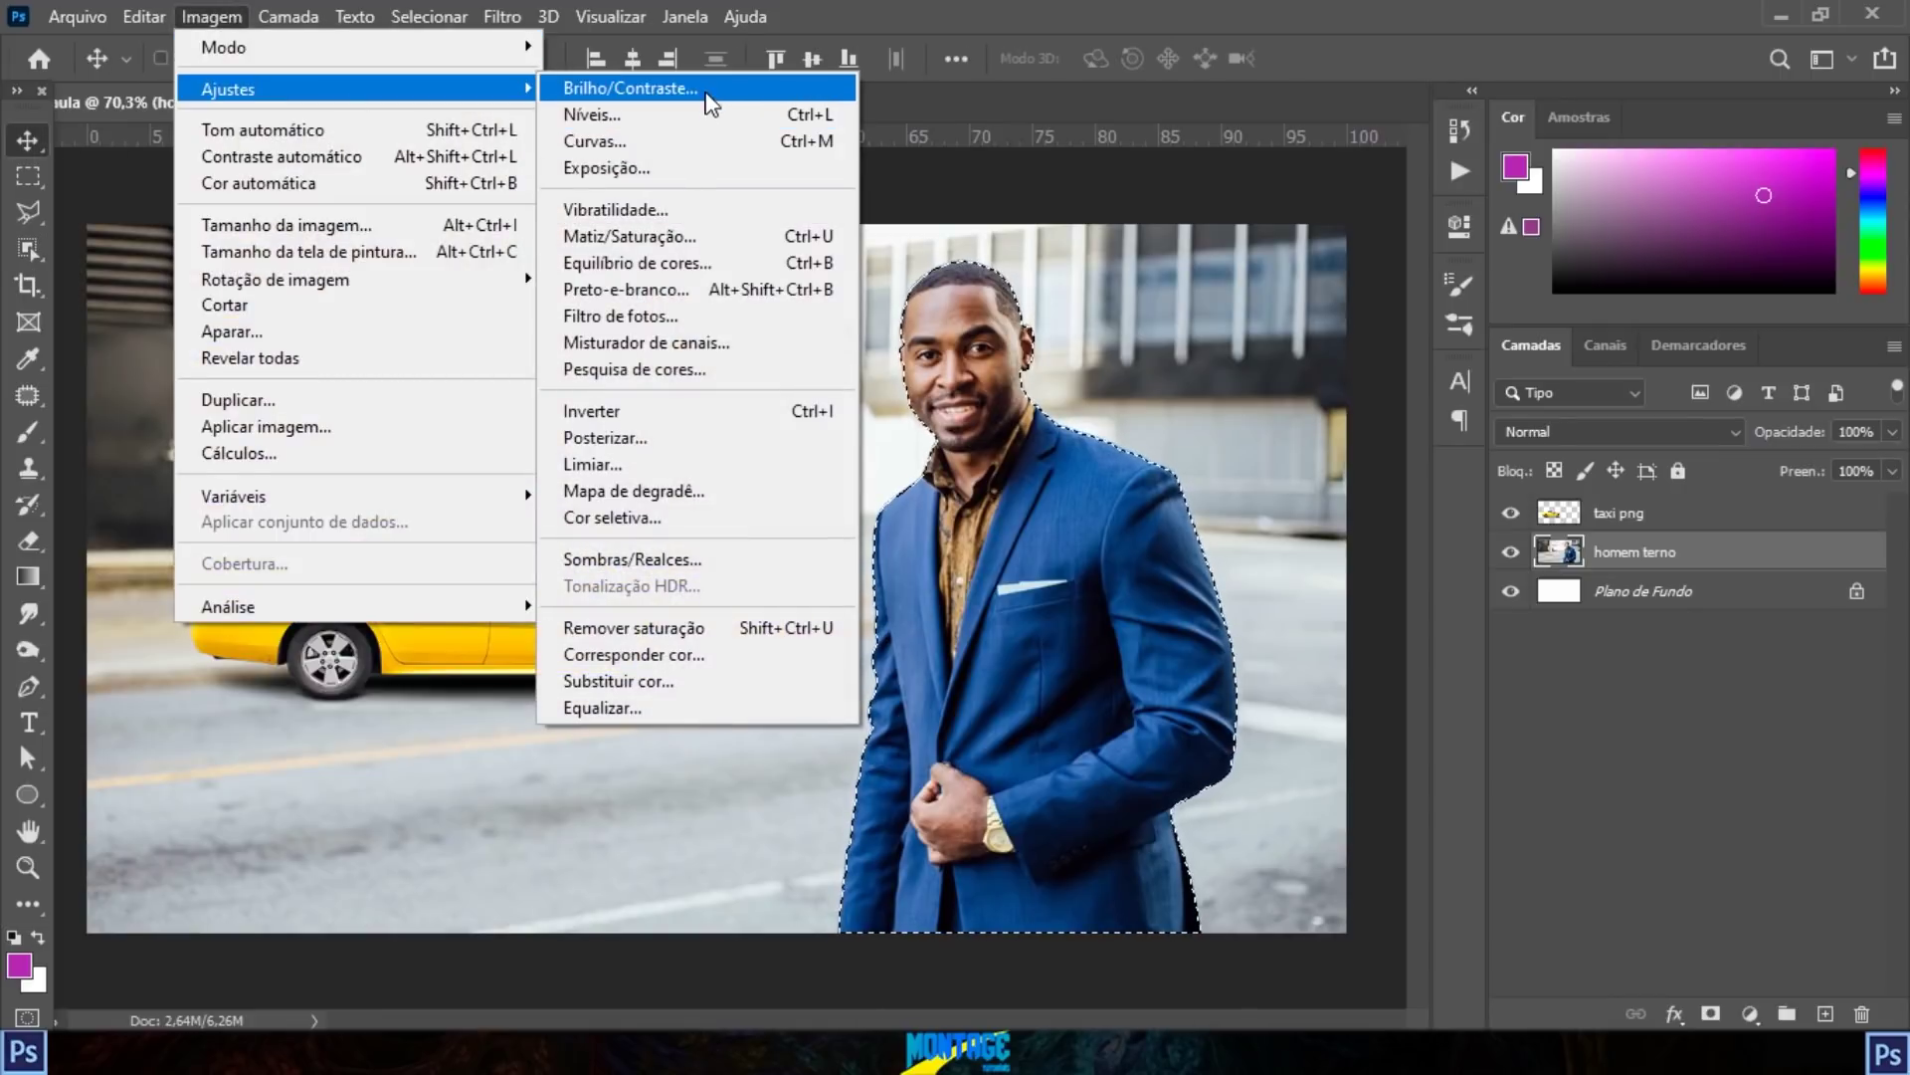
left_click(707, 89)
left_click_drag(1264, 236, 1339, 111)
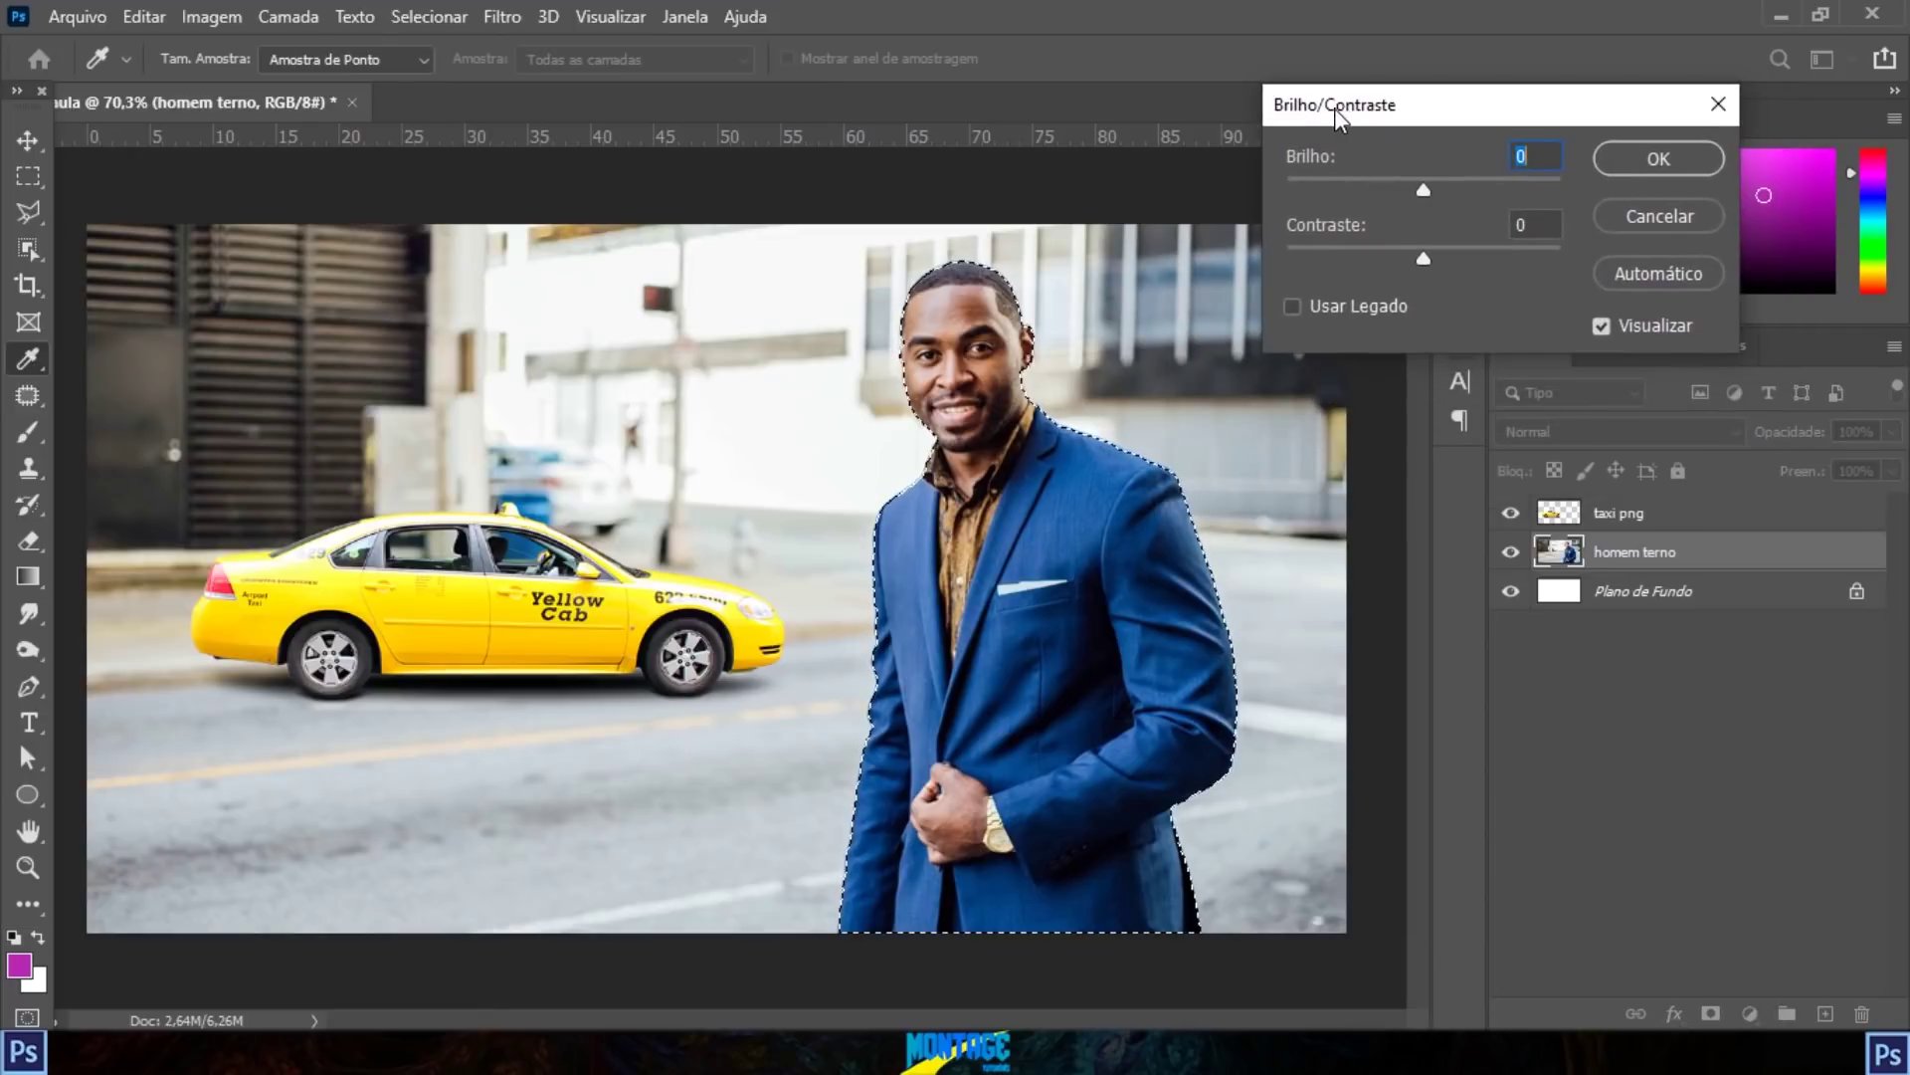
mouse_move(1425, 189)
left_mouse_down()
mouse_move(1566, 188)
mouse_move(1339, 151)
mouse_move(1539, 165)
mouse_move(1186, 148)
mouse_move(1526, 99)
mouse_move(1451, 201)
mouse_move(1510, 197)
mouse_move(1429, 194)
left_mouse_up()
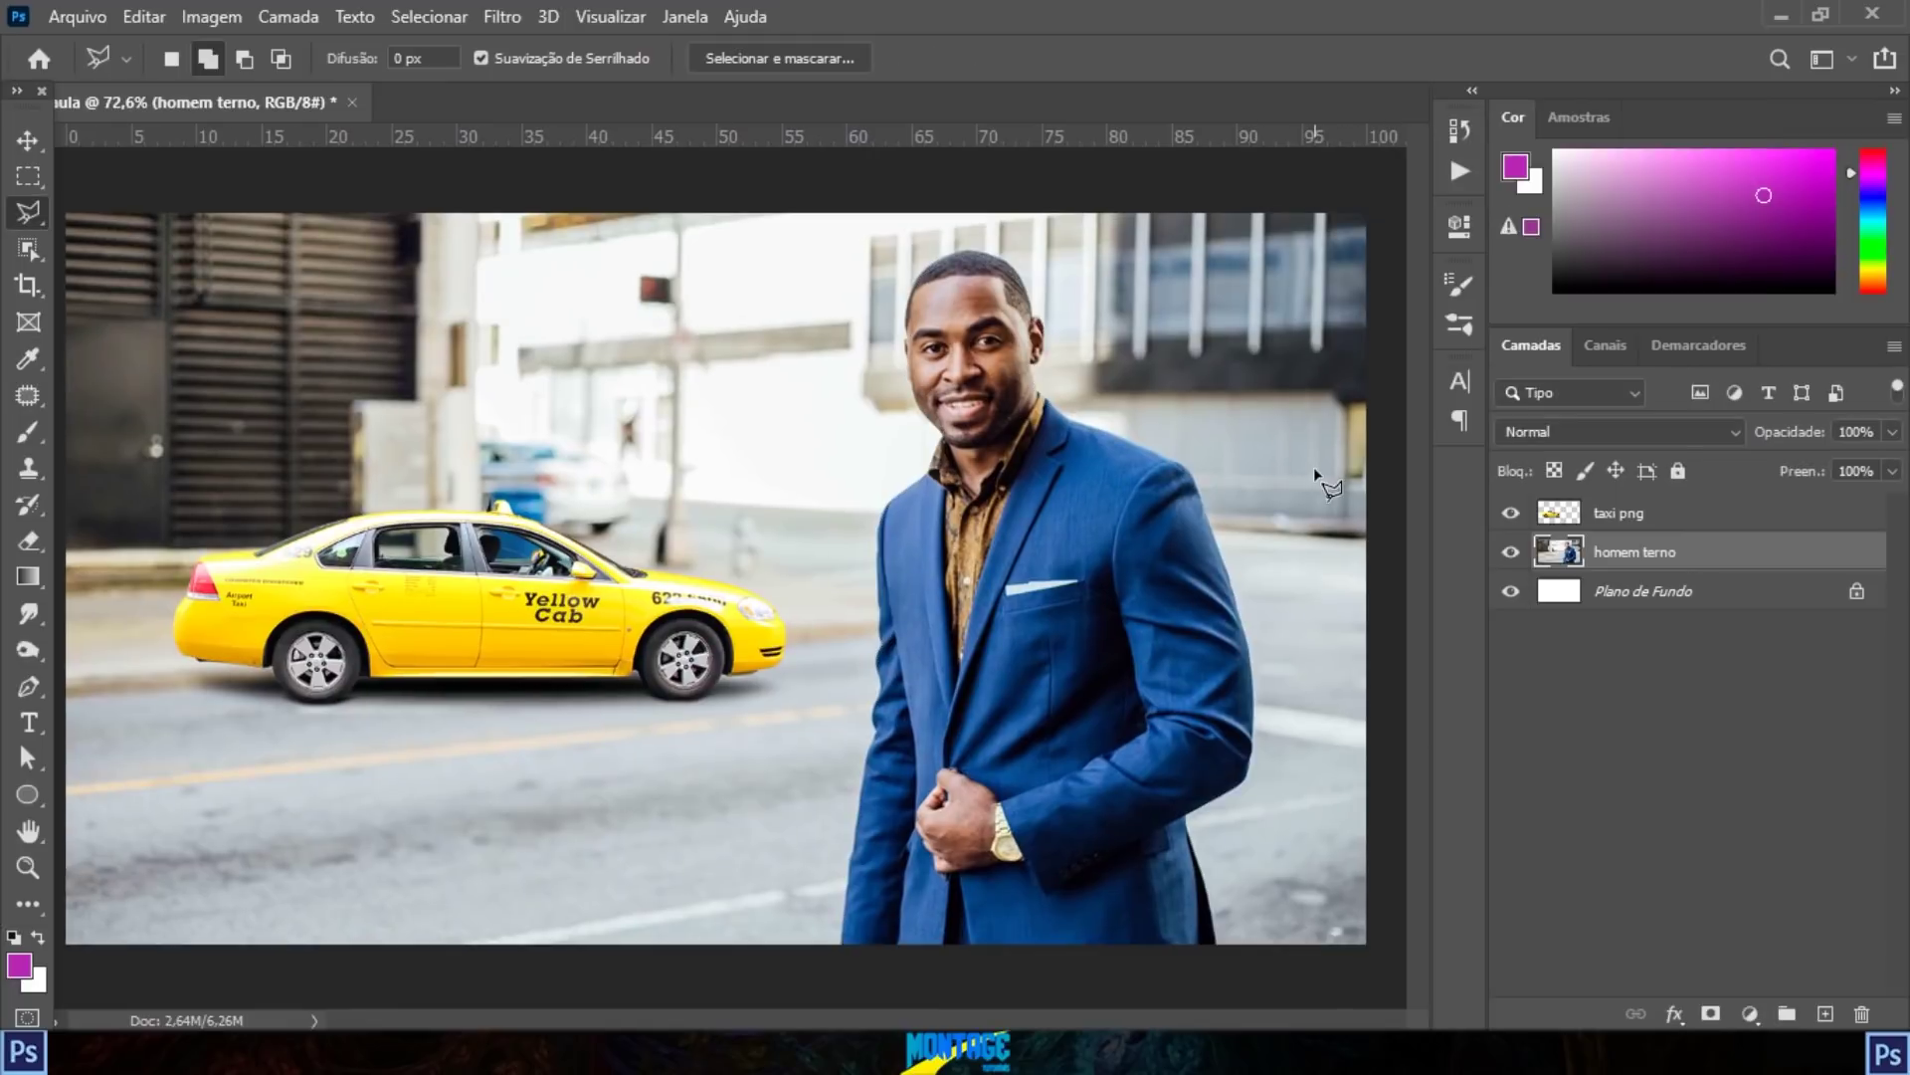
Step: Select the man's head with a closed Polygonal Lasso outline reaching from above his hair to his collar
scroll(667, 451, "down", 1)
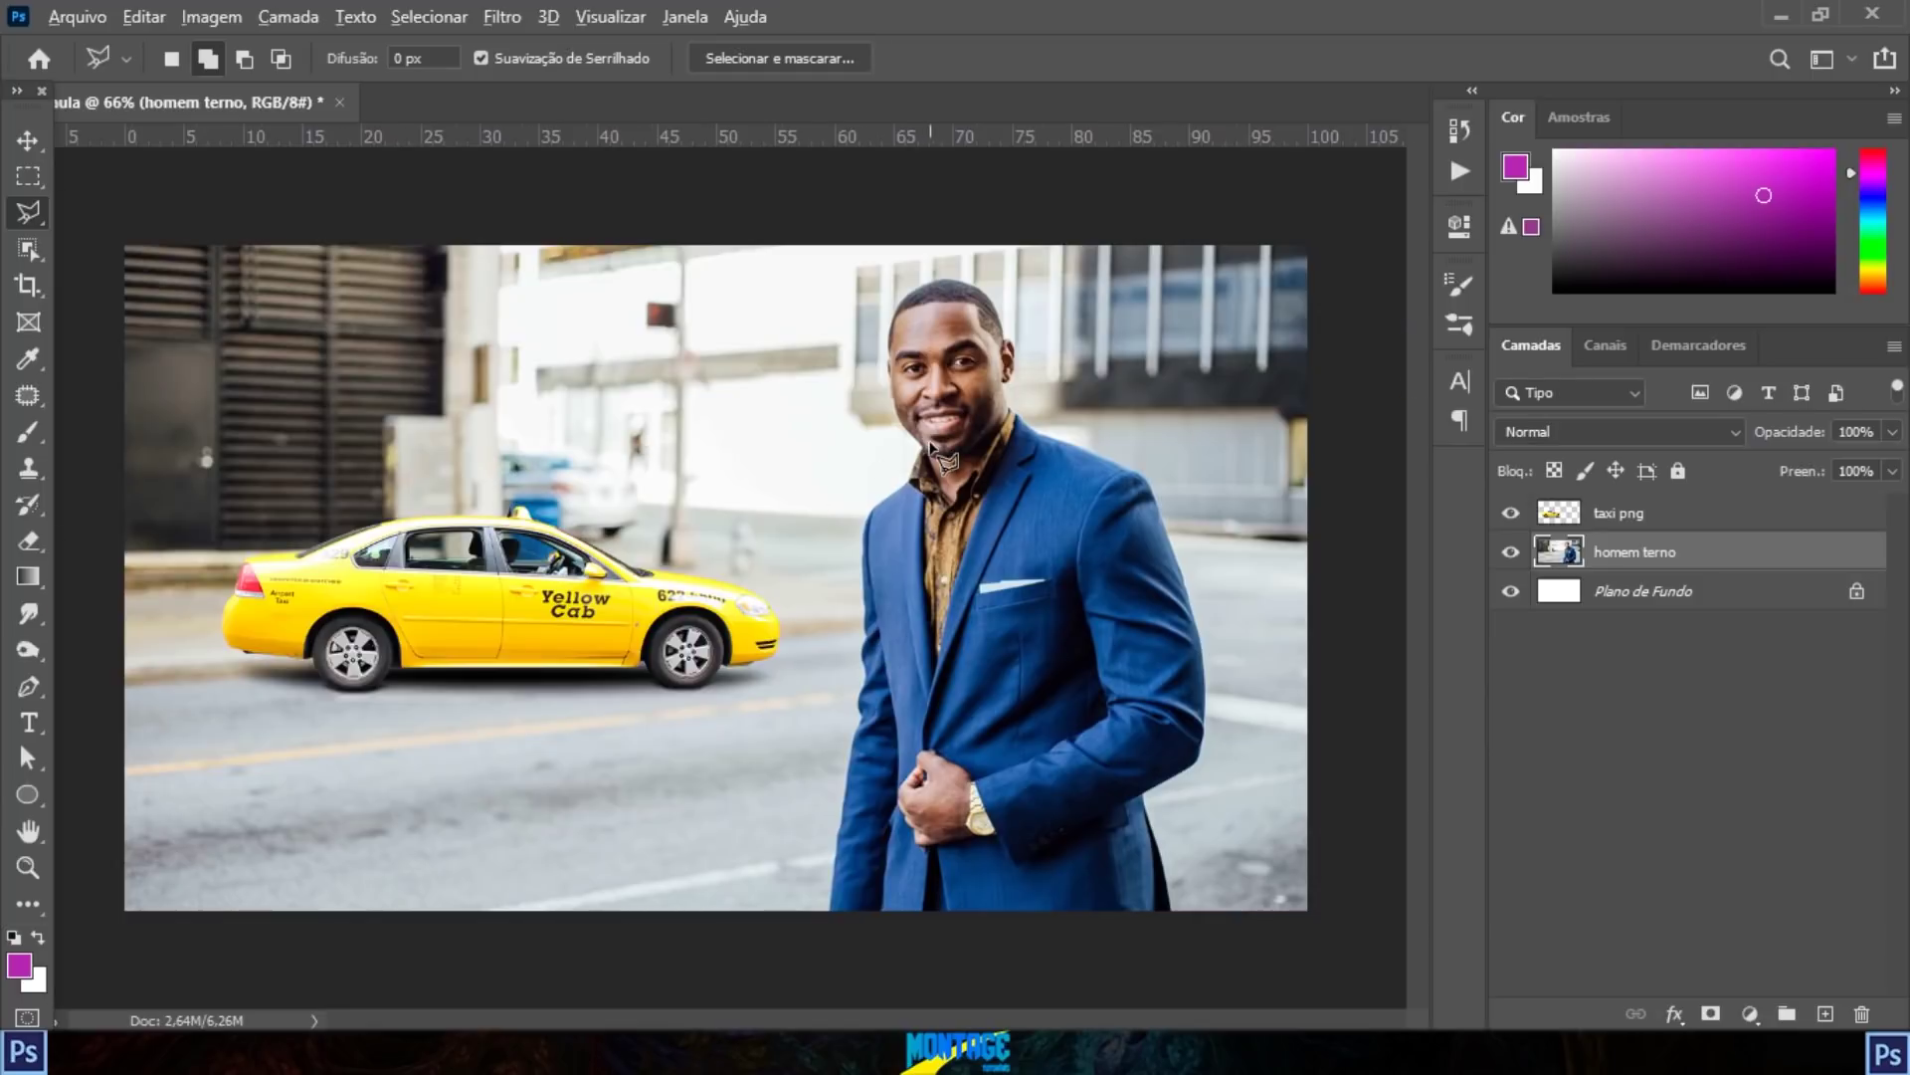
scroll(940, 458, "up", 4)
left_click(1130, 270)
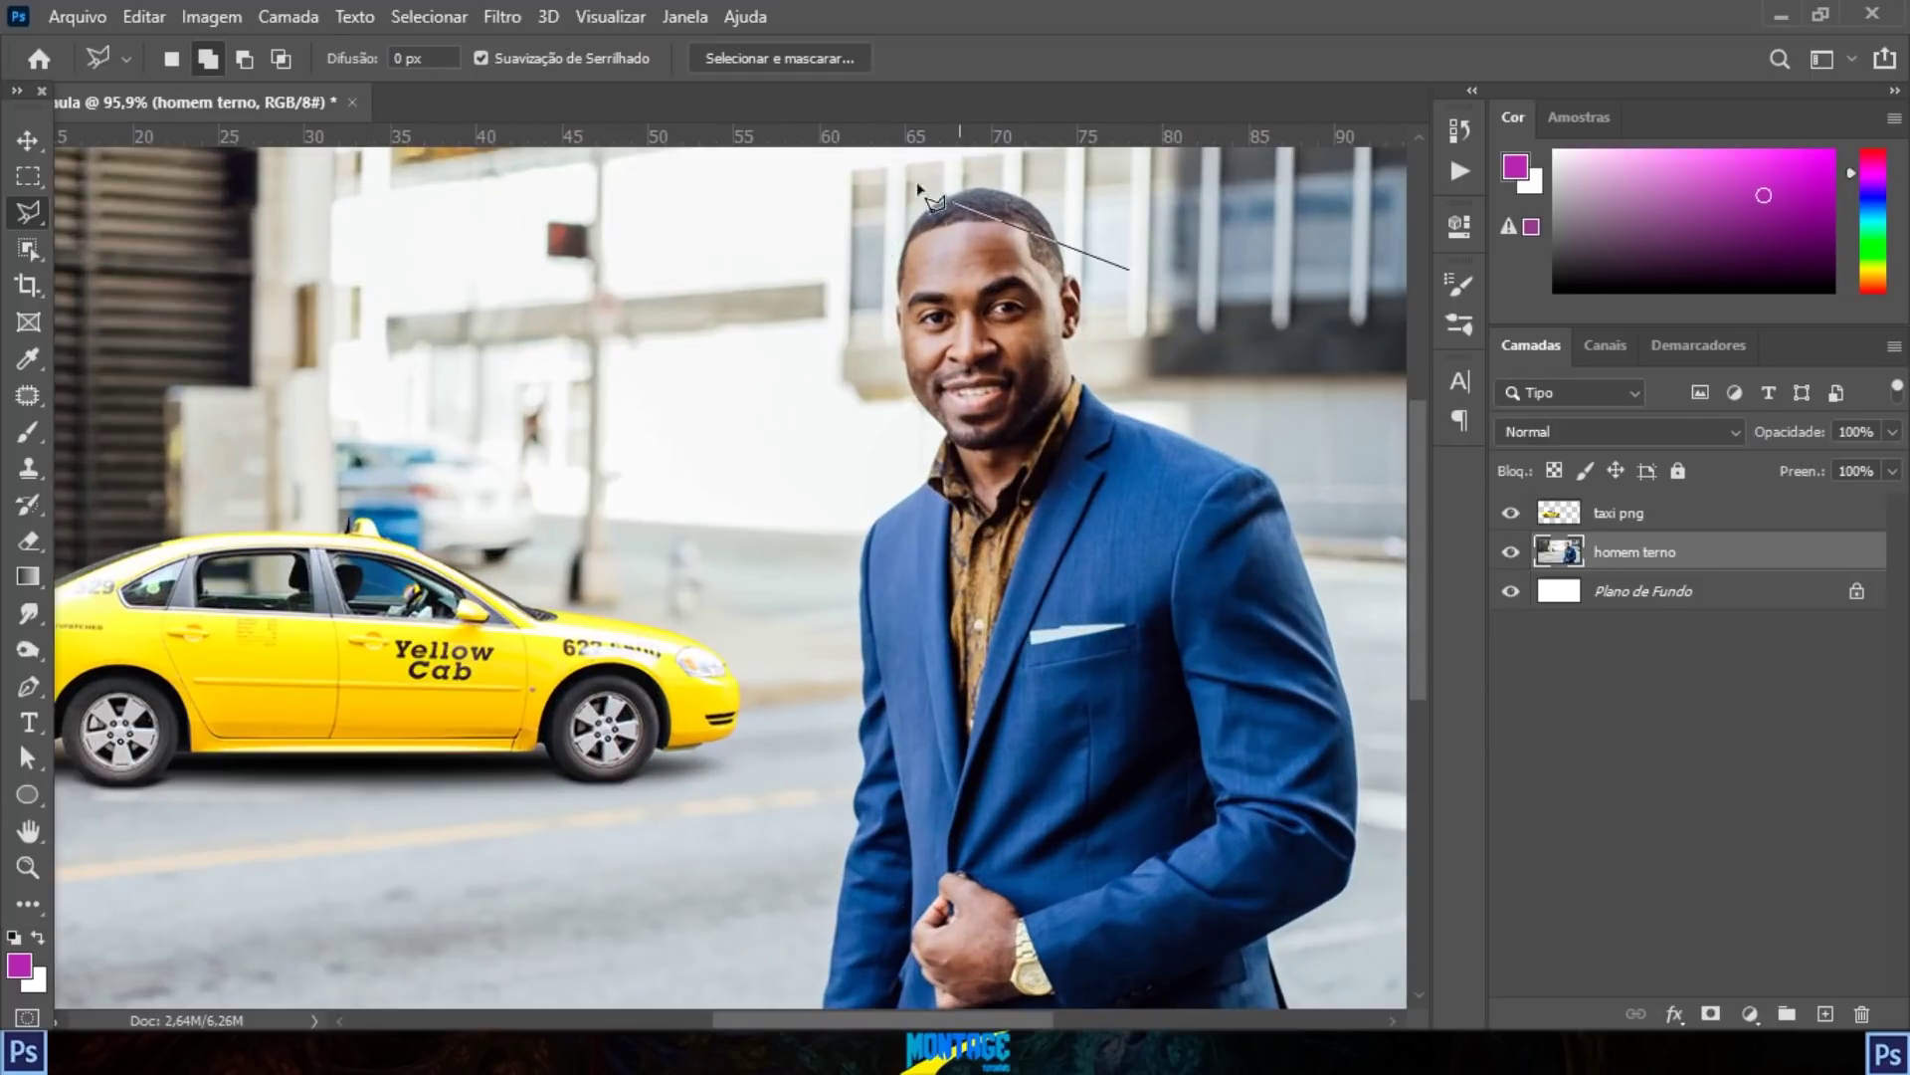
left_click(1071, 185)
left_click(931, 158)
left_click(805, 346)
left_click(860, 487)
left_click(1076, 495)
left_click(1134, 274)
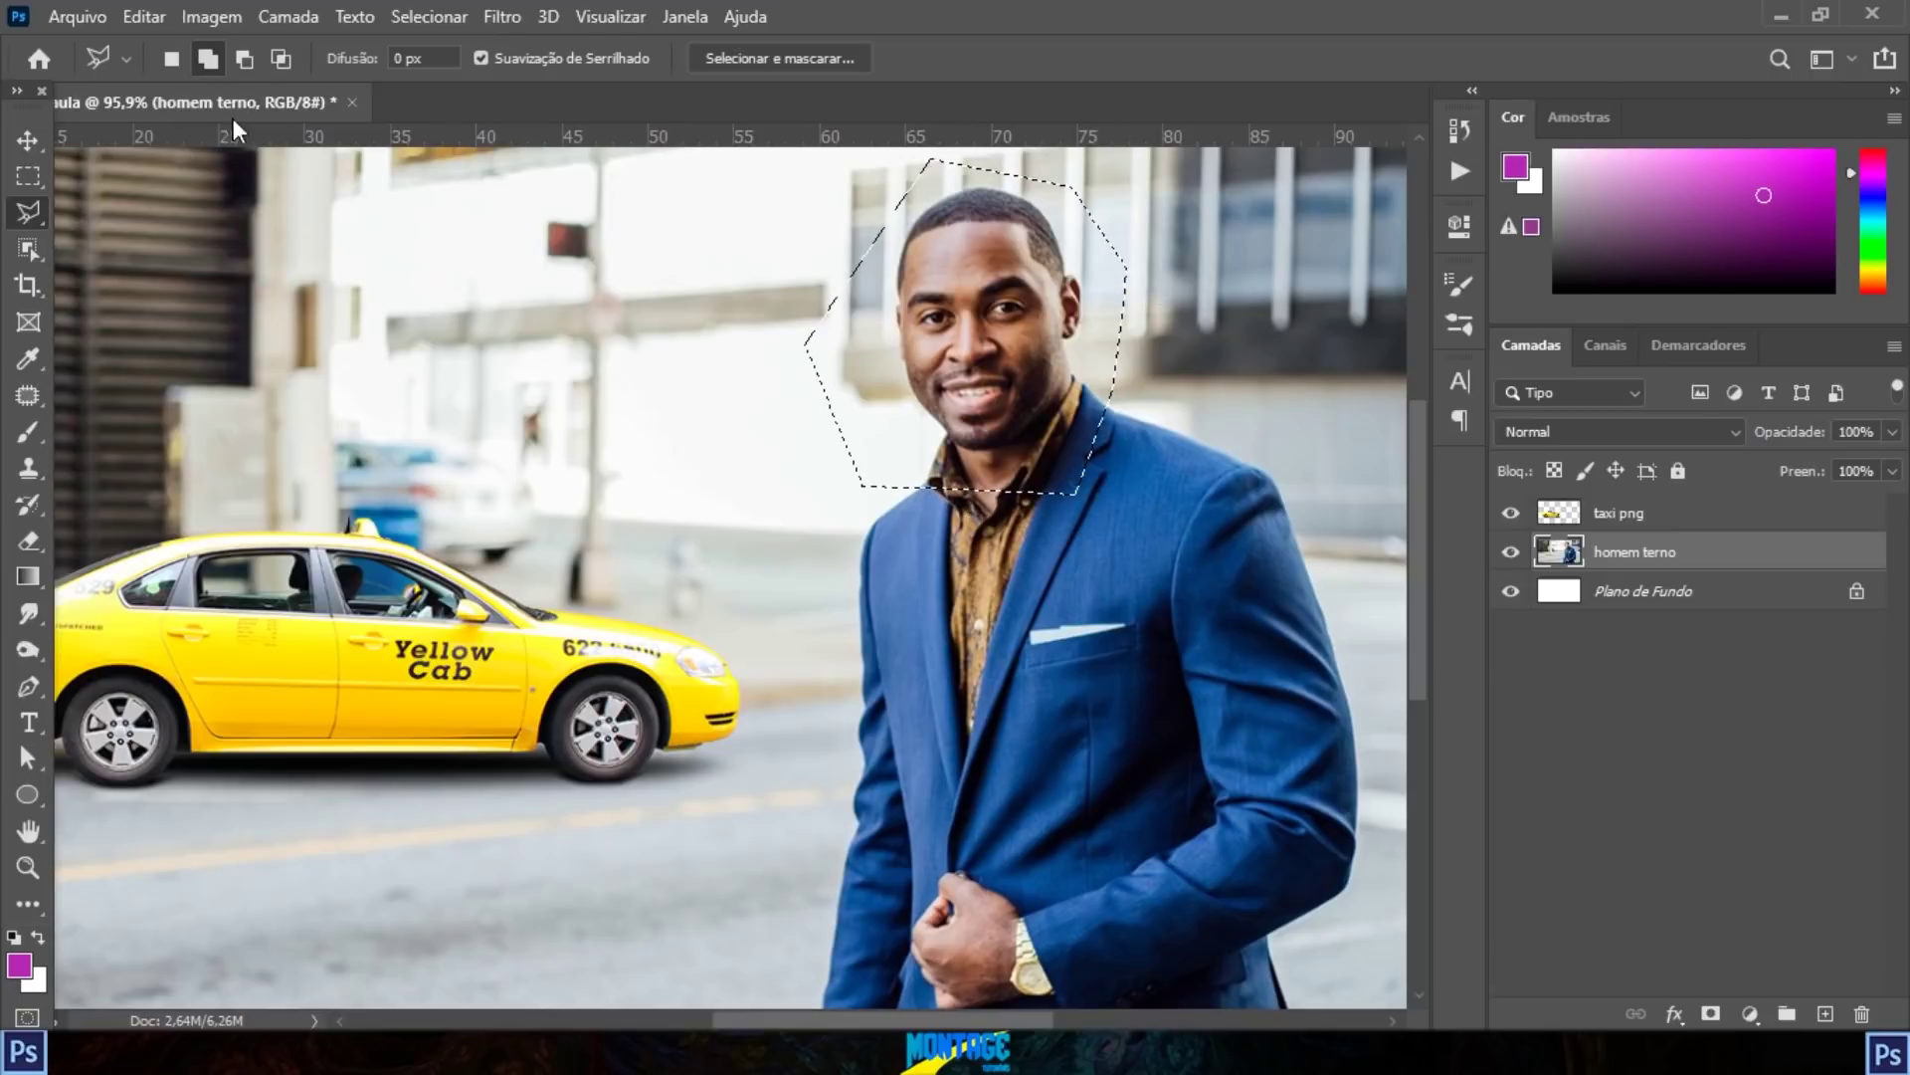
Step: Try moving the selected head away from the body to above the taxi, and undo the move
left_click(28, 139)
left_click_drag(904, 301, 358, 300)
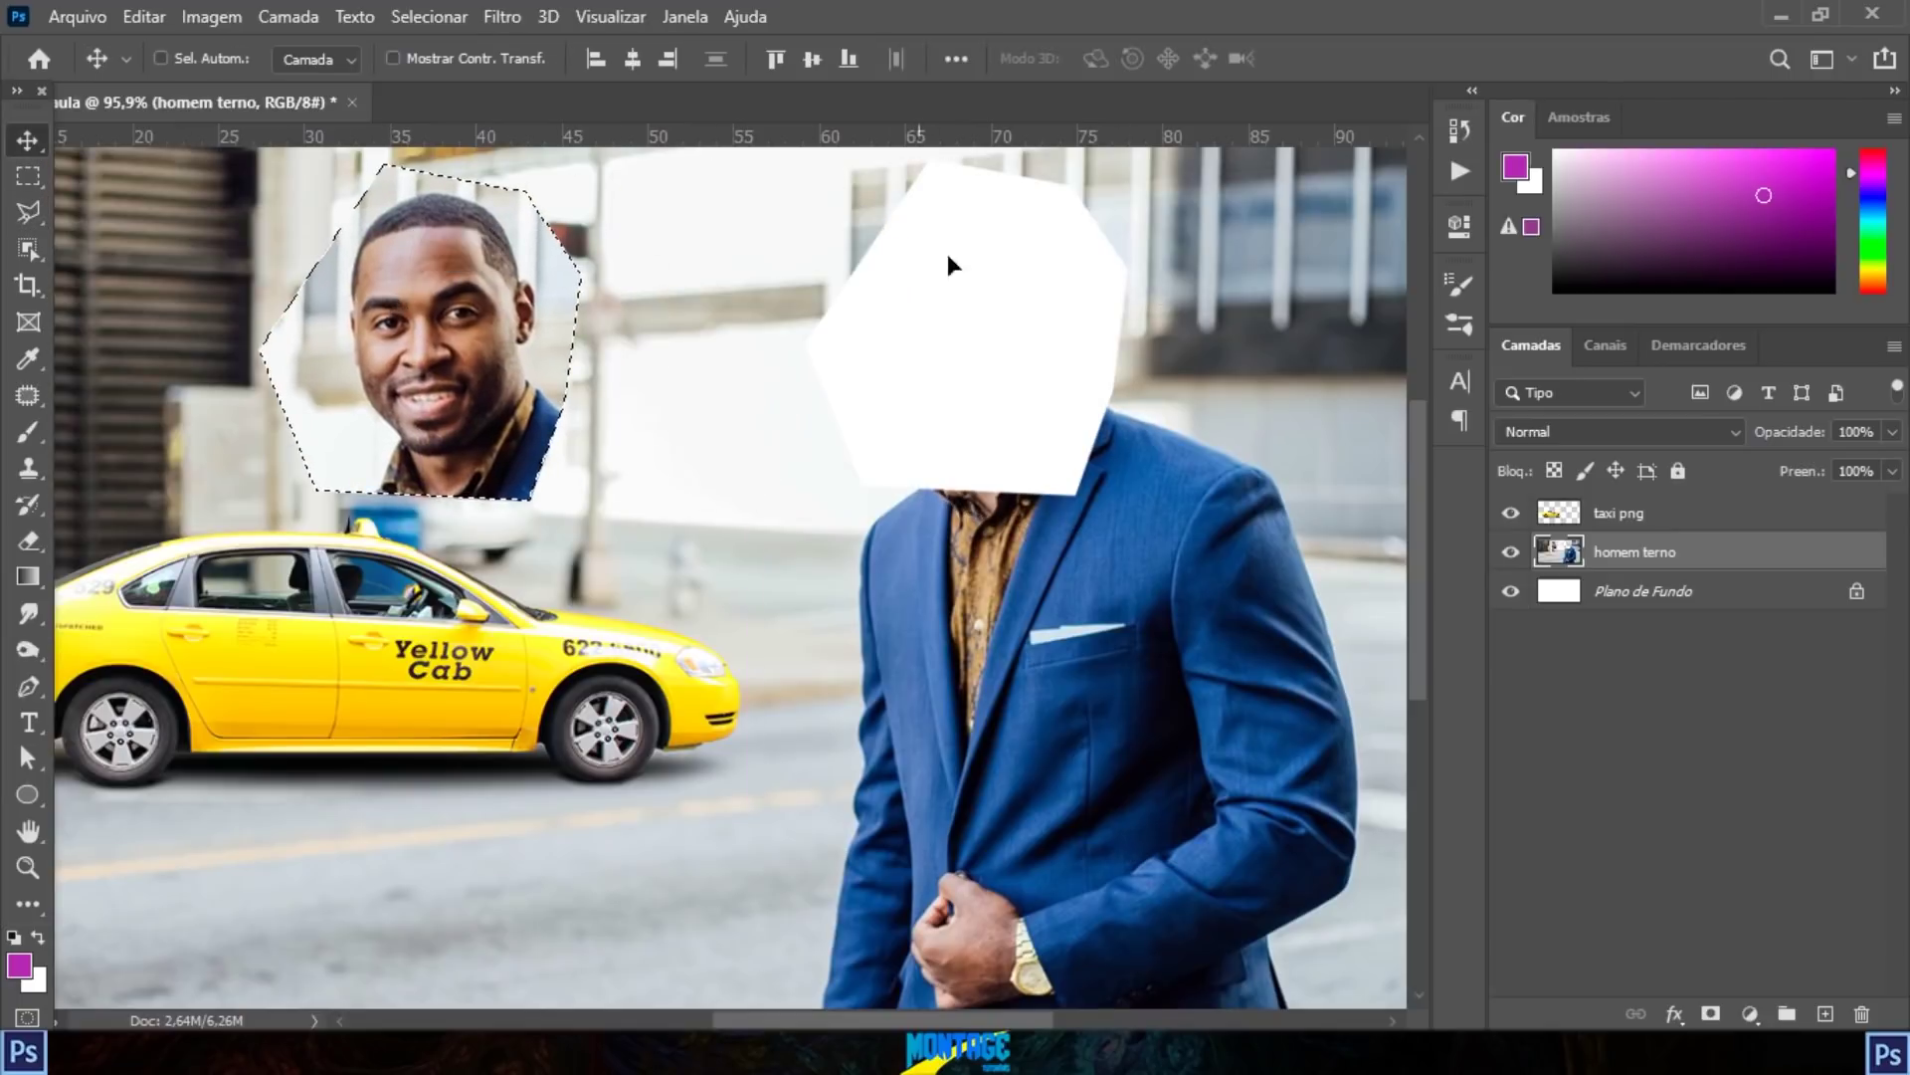
scroll(863, 482, "down", 3)
scroll(862, 485, "down", 2)
left_click_drag(652, 493, 522, 493)
scroll(632, 509, "up", 3)
key("ctrl+z")
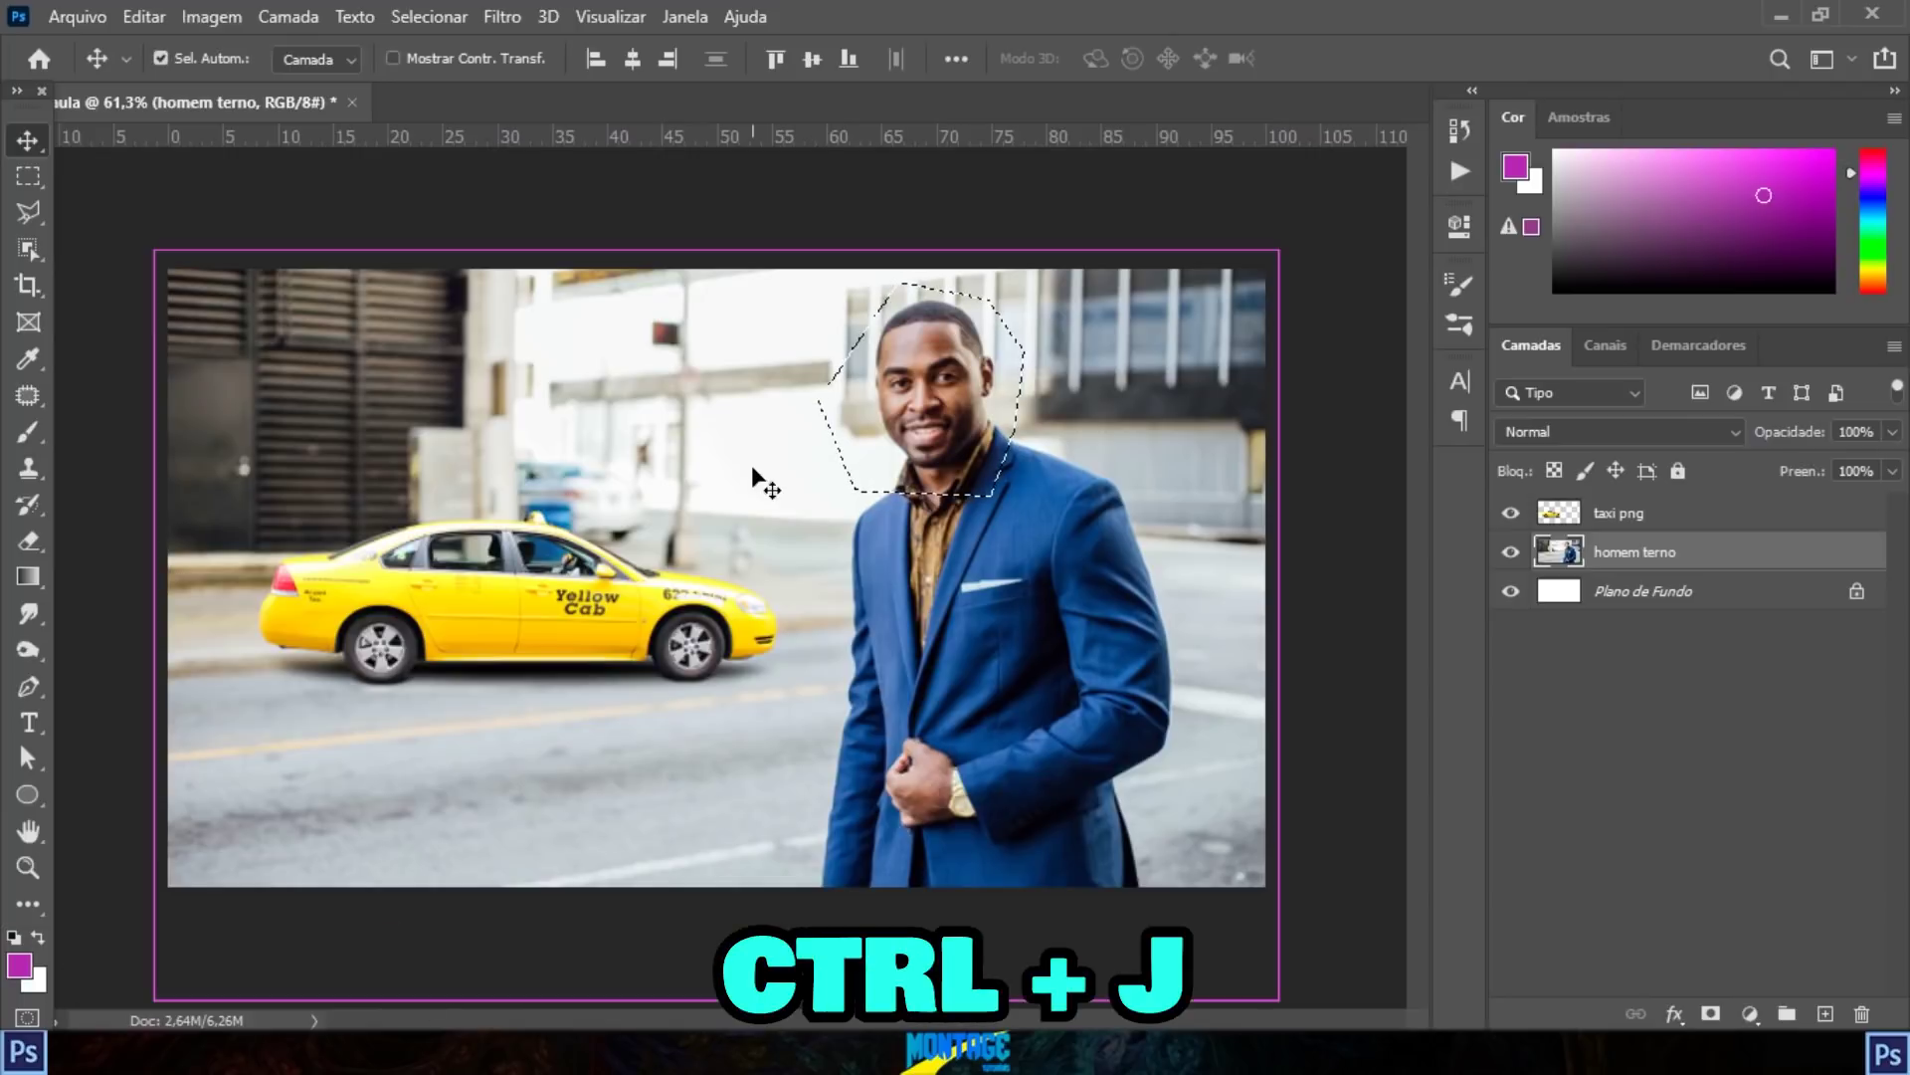
Step: Copy the selected head to a new layer and move the copy beside the man's head
key("ctrl+j")
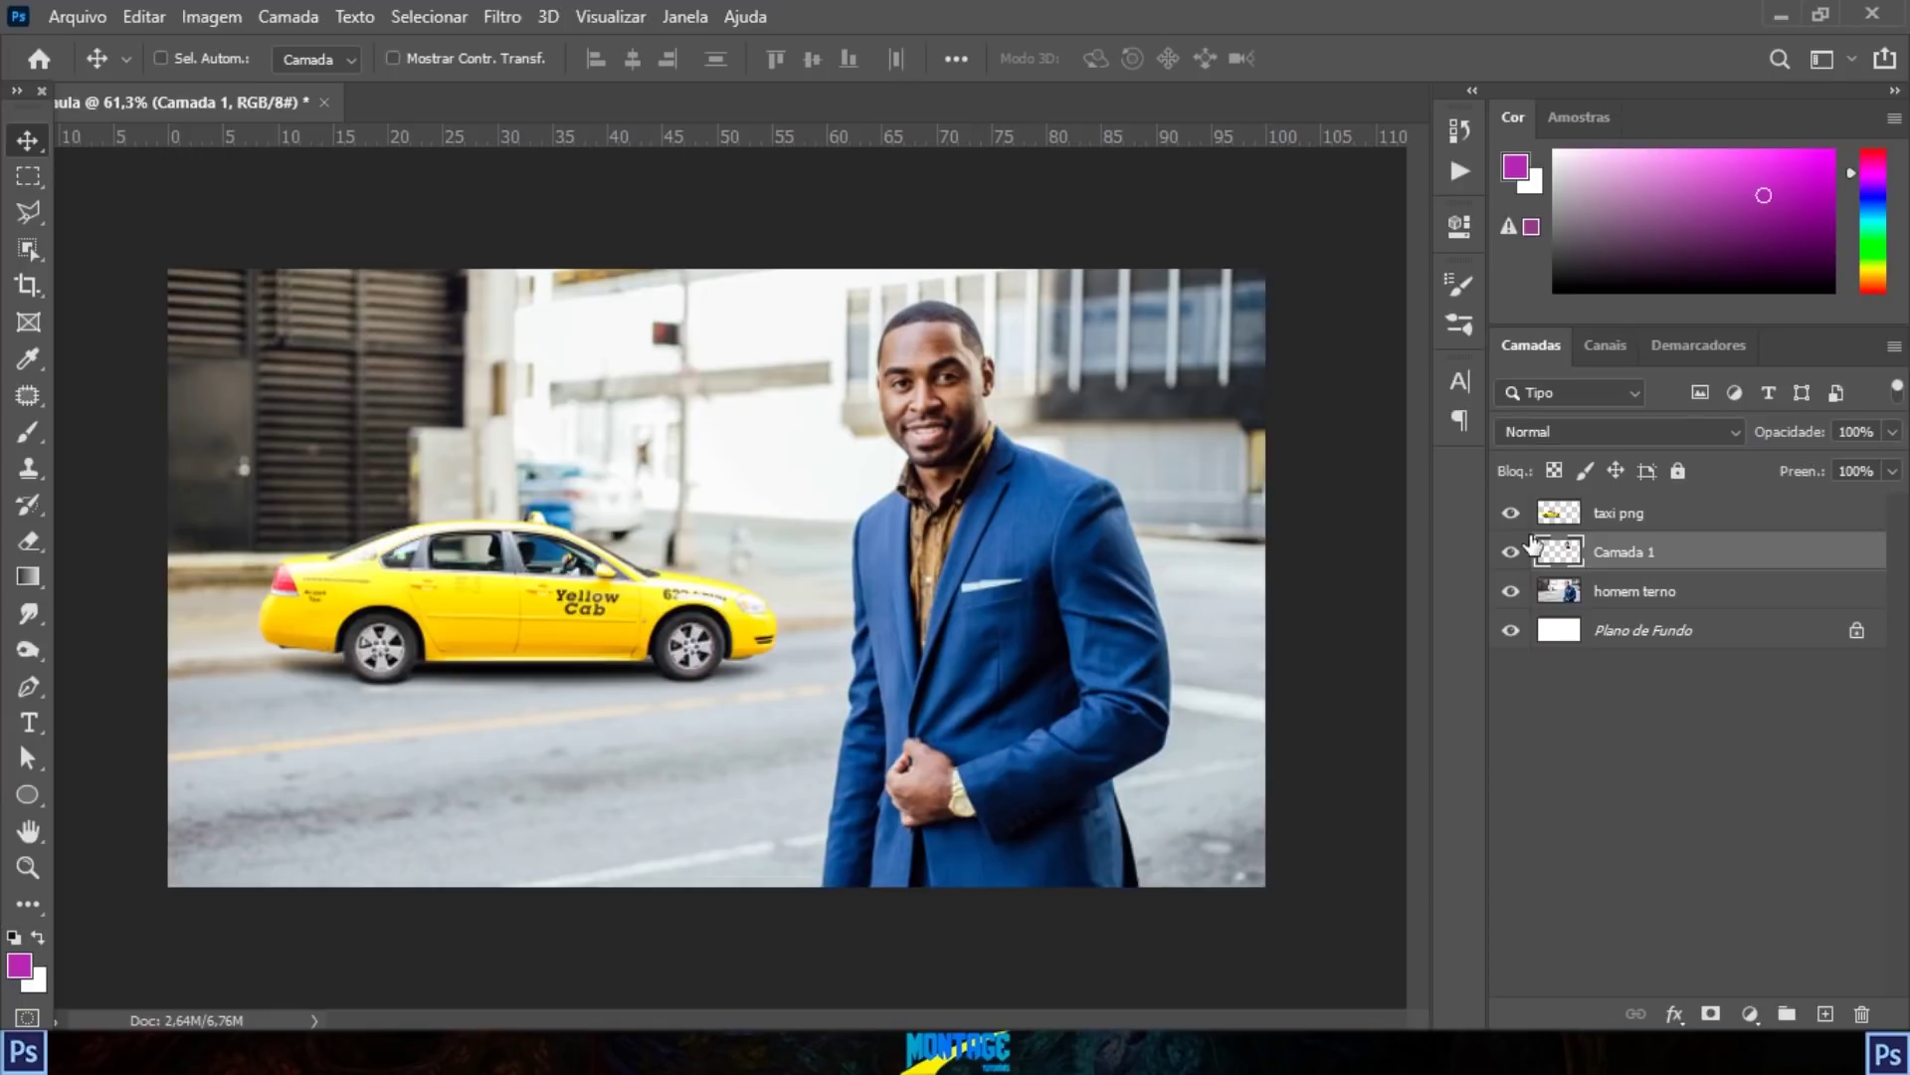
left_click_drag(970, 393, 802, 399)
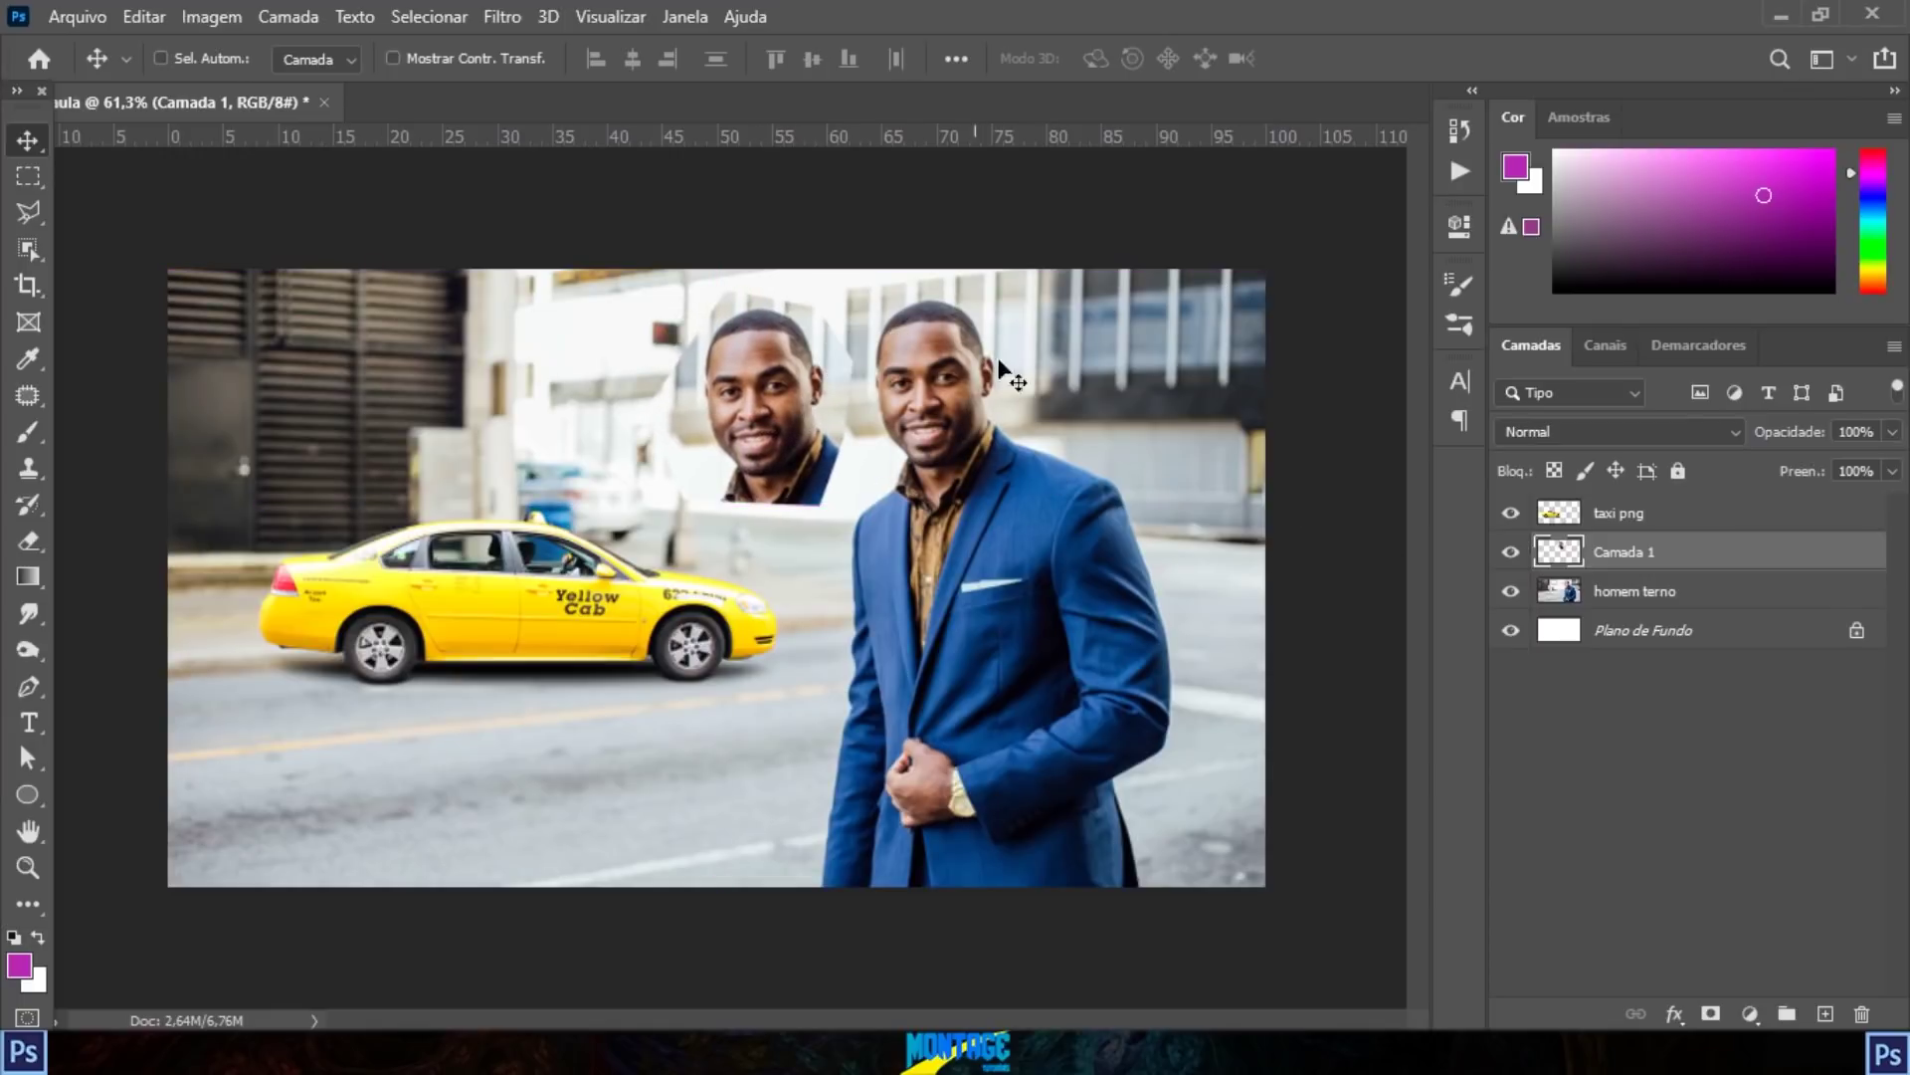
left_click(814, 423, "alt")
left_click_drag(814, 423, 514, 692)
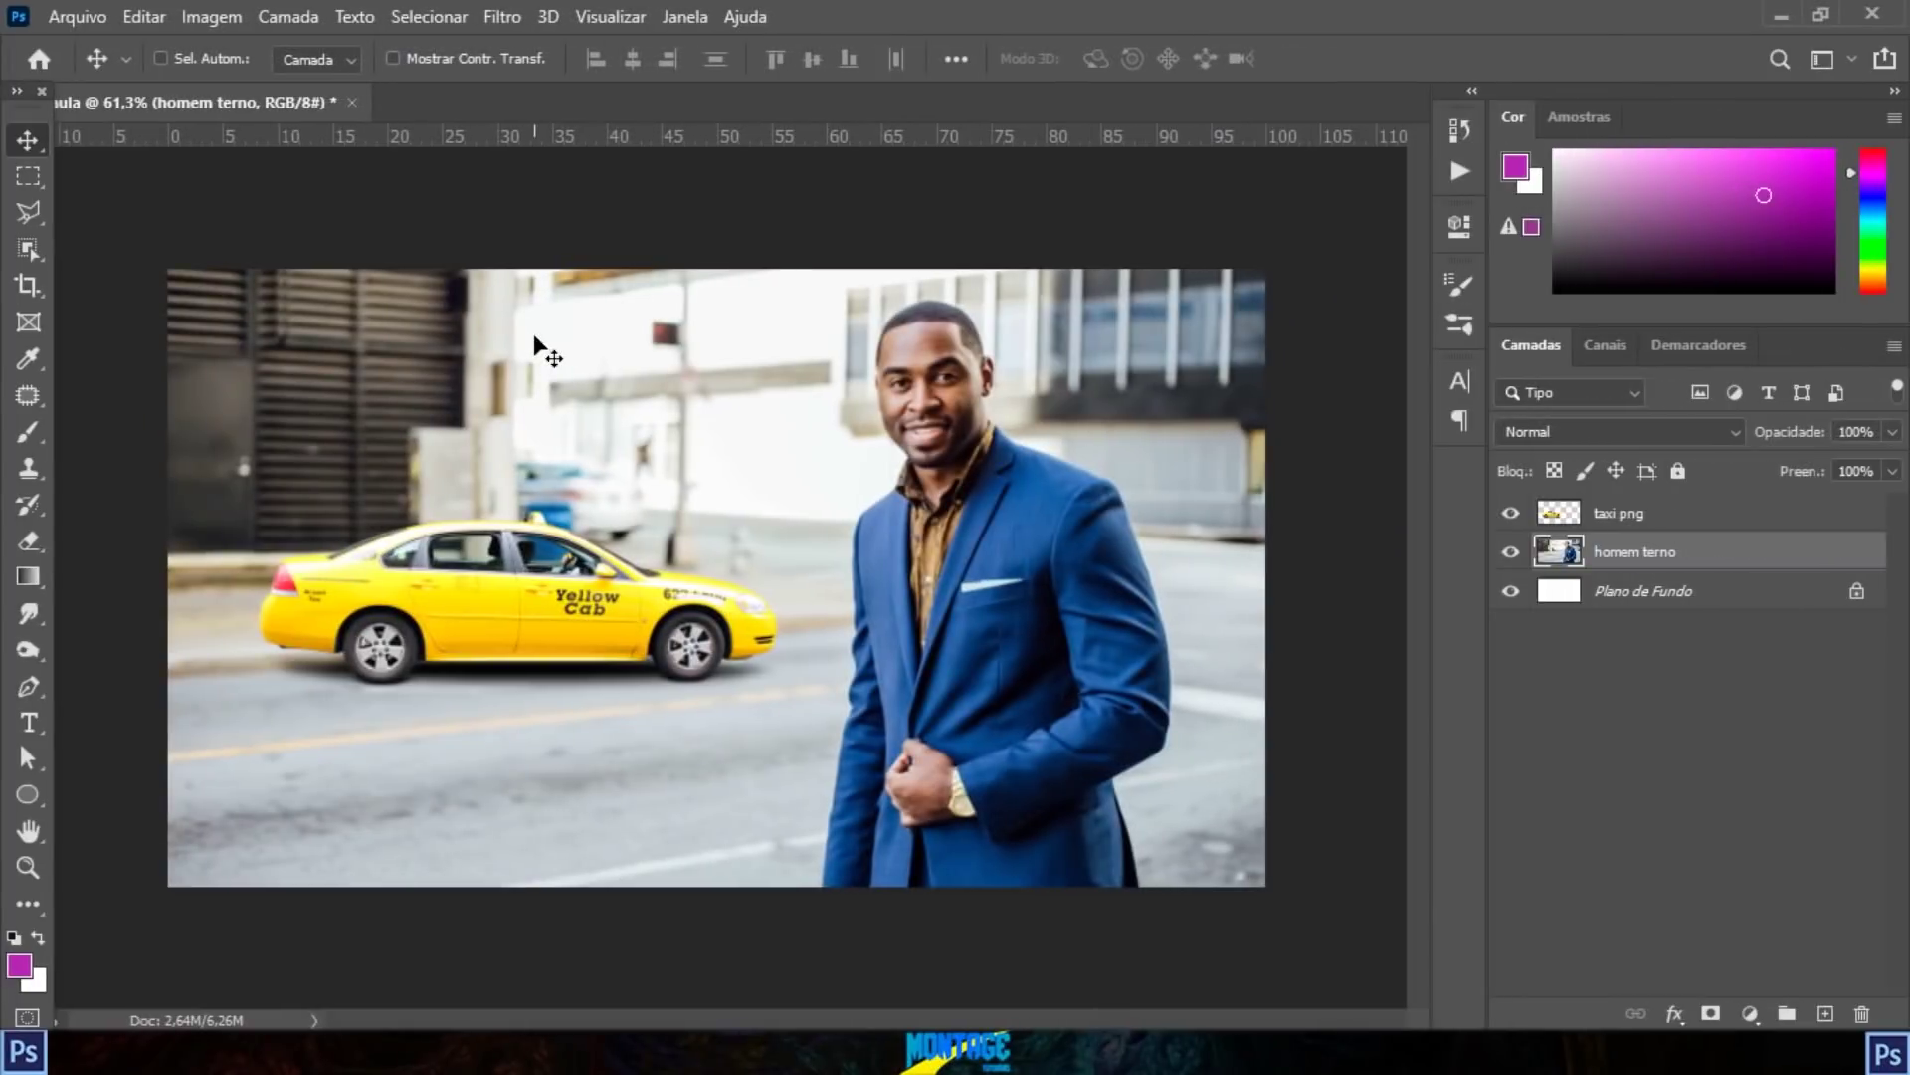
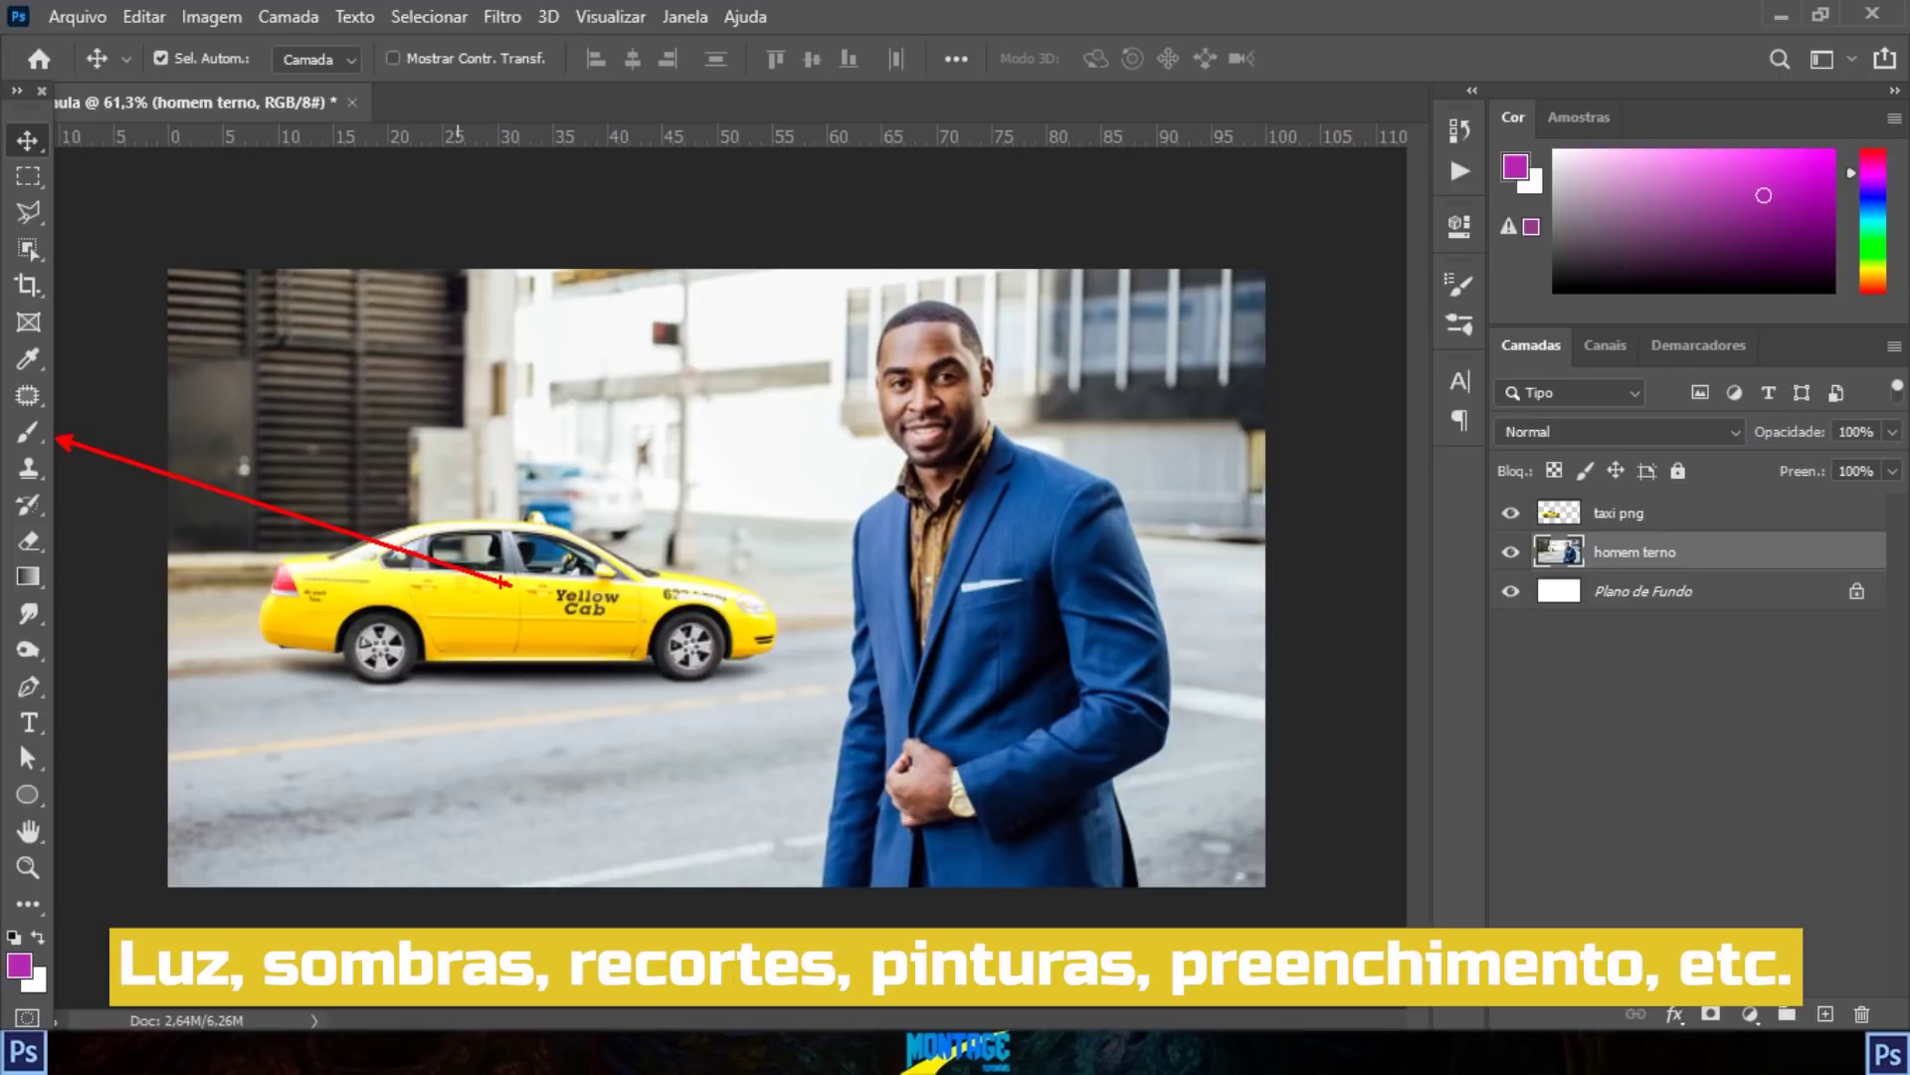
Step: Set the Brush tool to 94 px and 100% hardness, and paint a diagonal purple stroke behind the taxi on the homem terno layer
key("Escape")
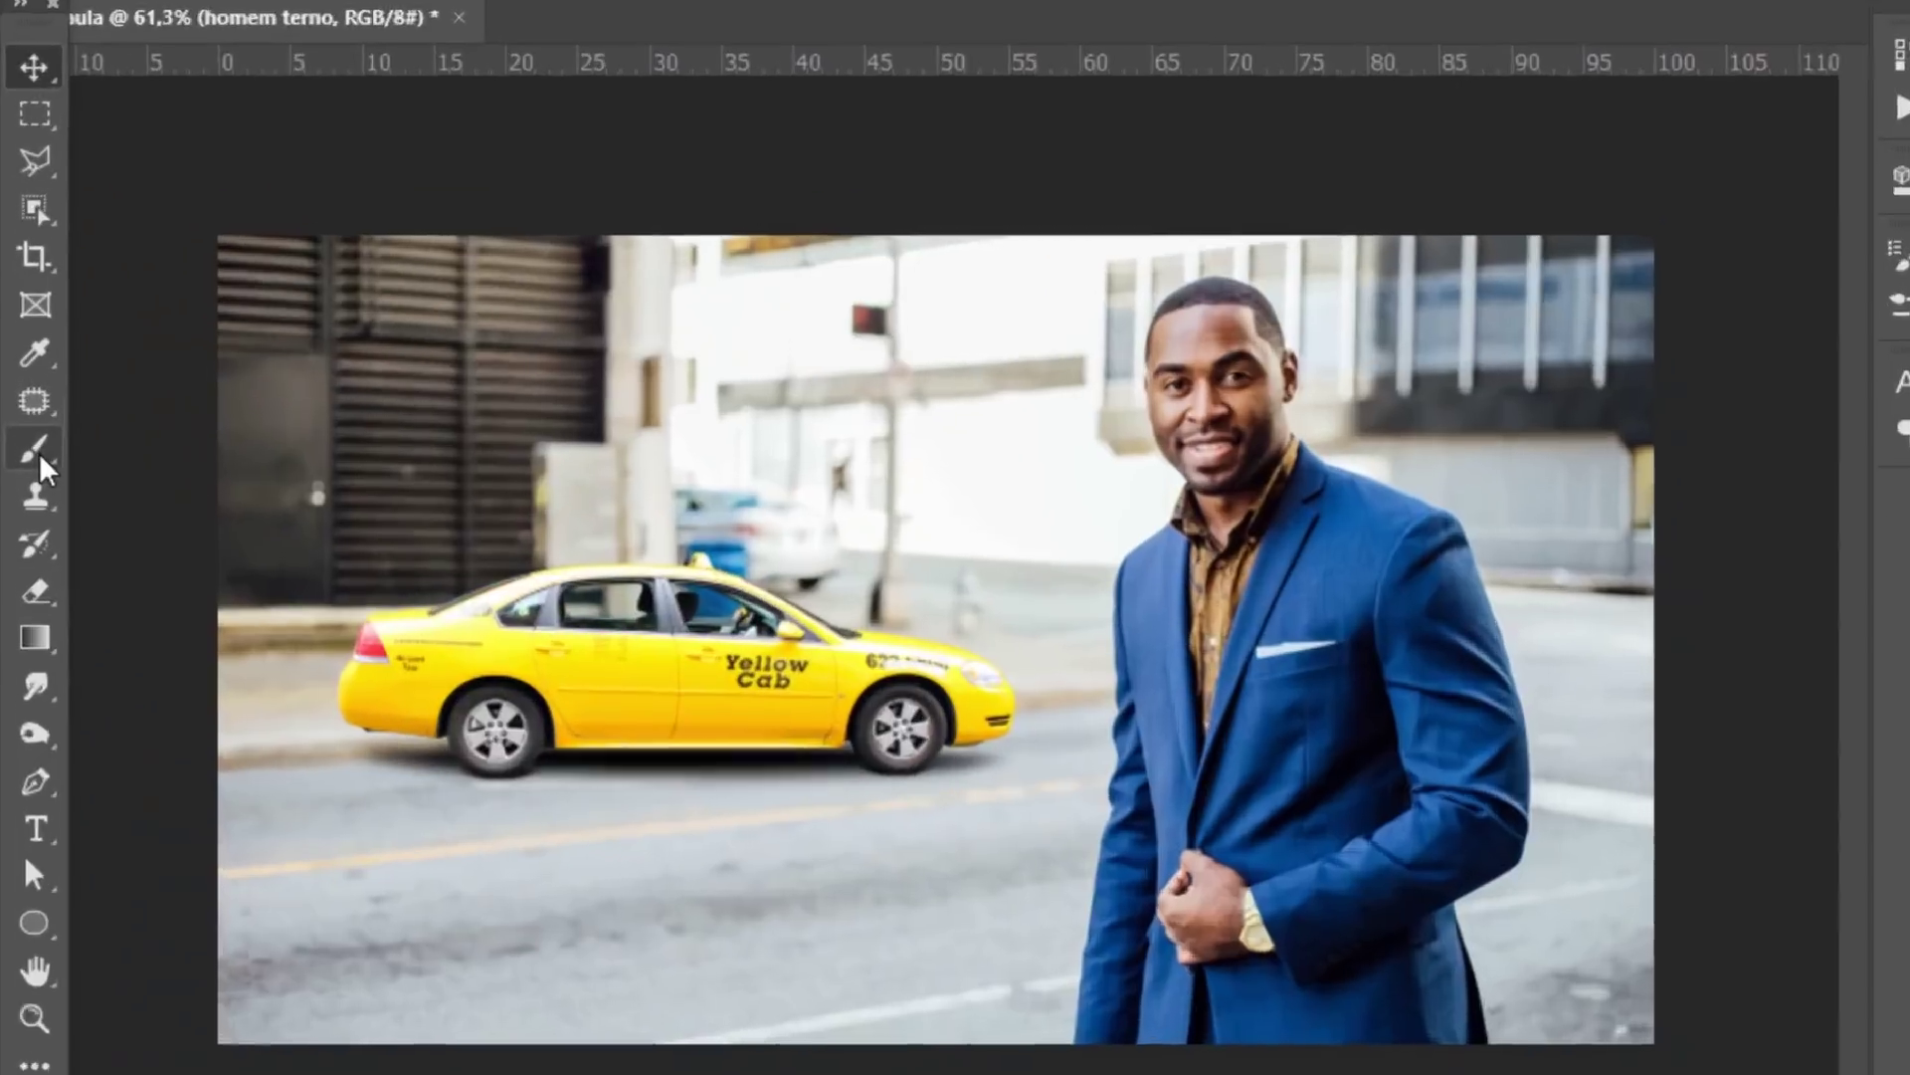
left_click(30, 433)
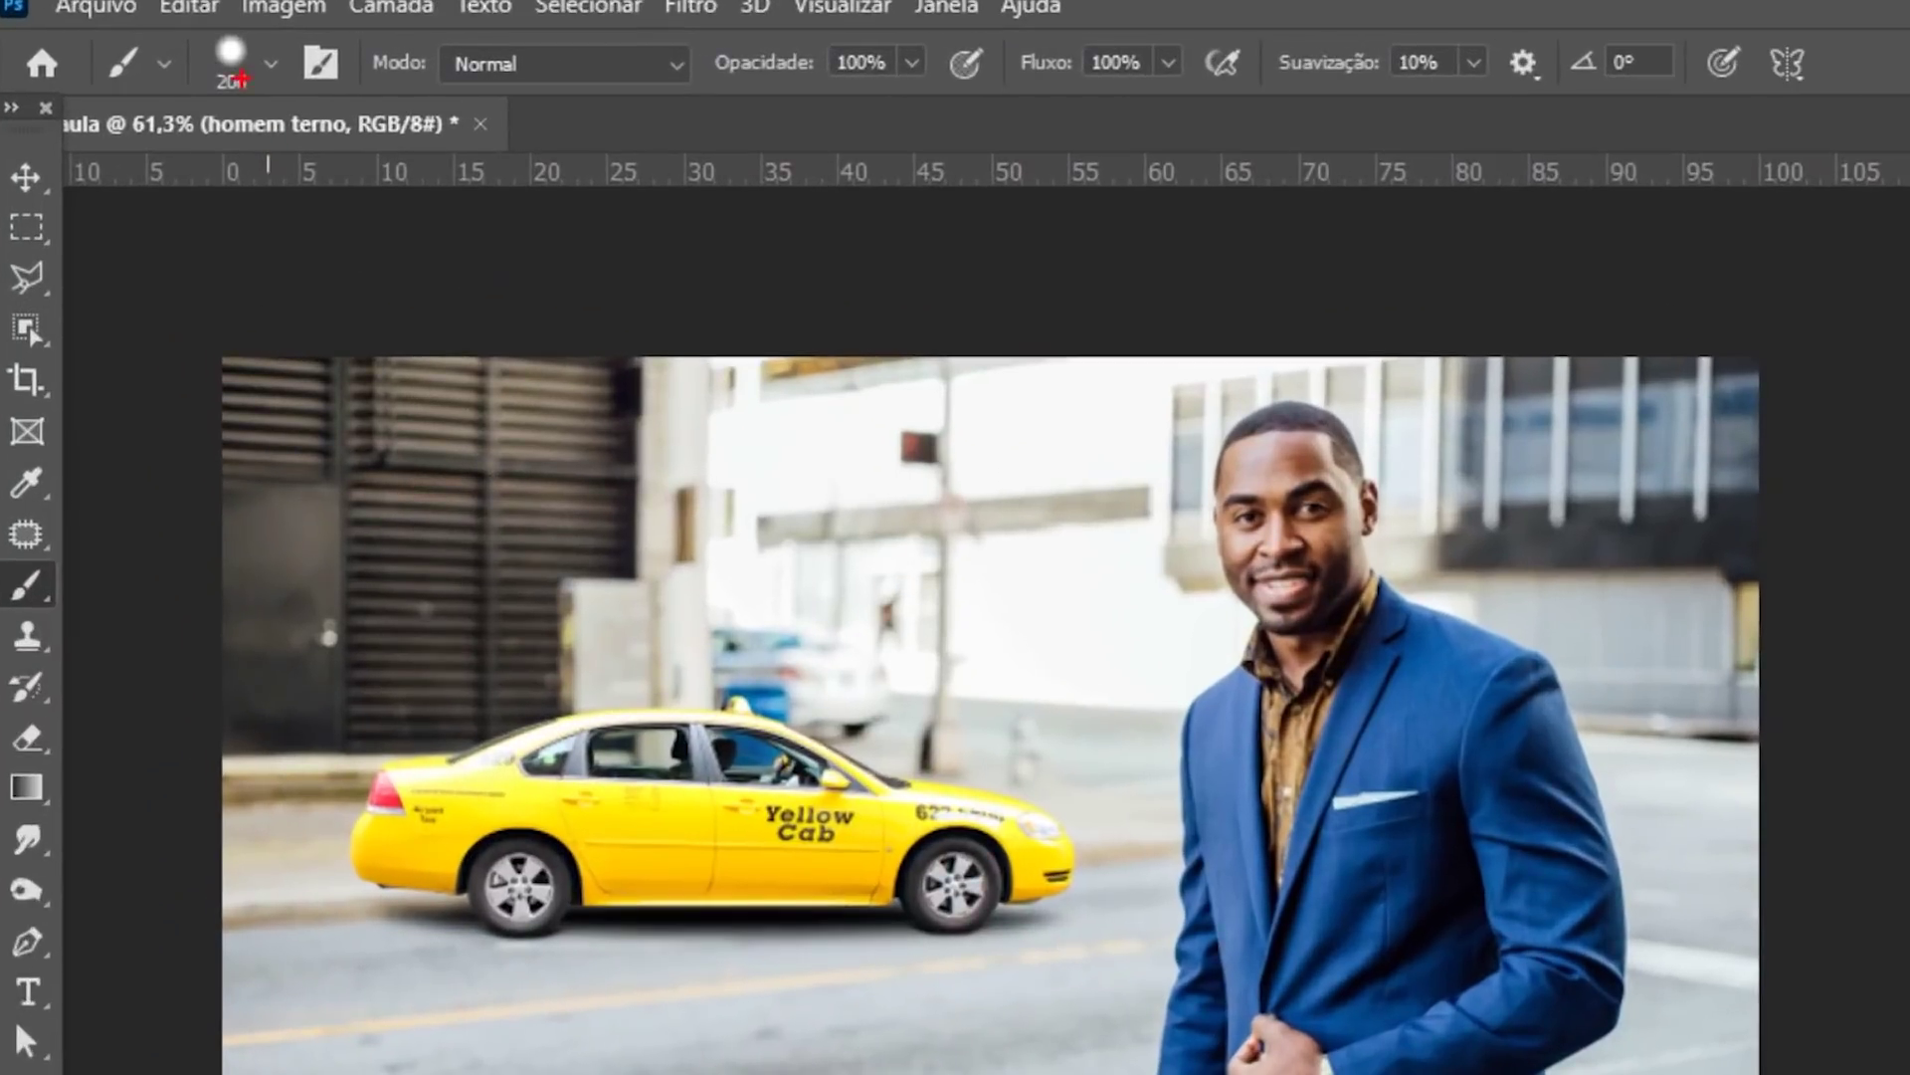
left_click(270, 64)
left_click_drag(404, 189, 327, 189)
left_click_drag(375, 276, 437, 280)
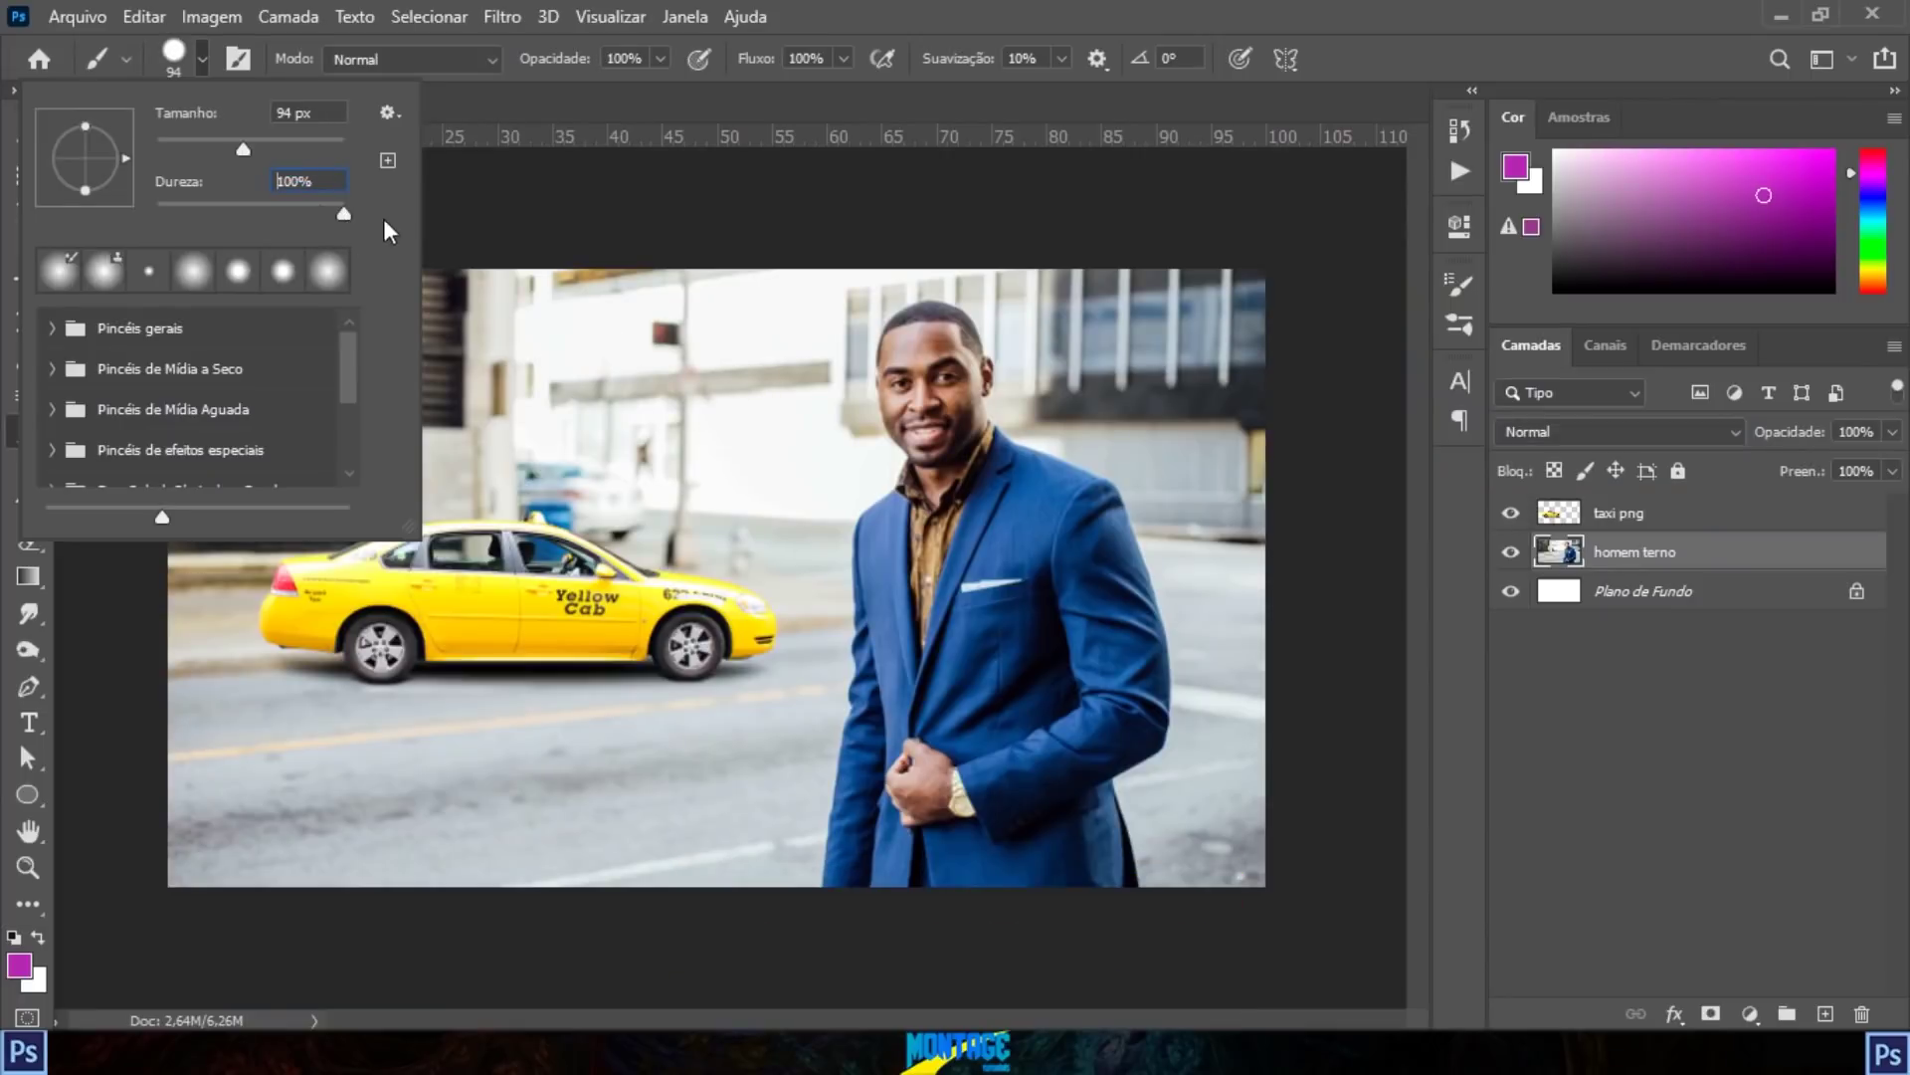
left_click(522, 503)
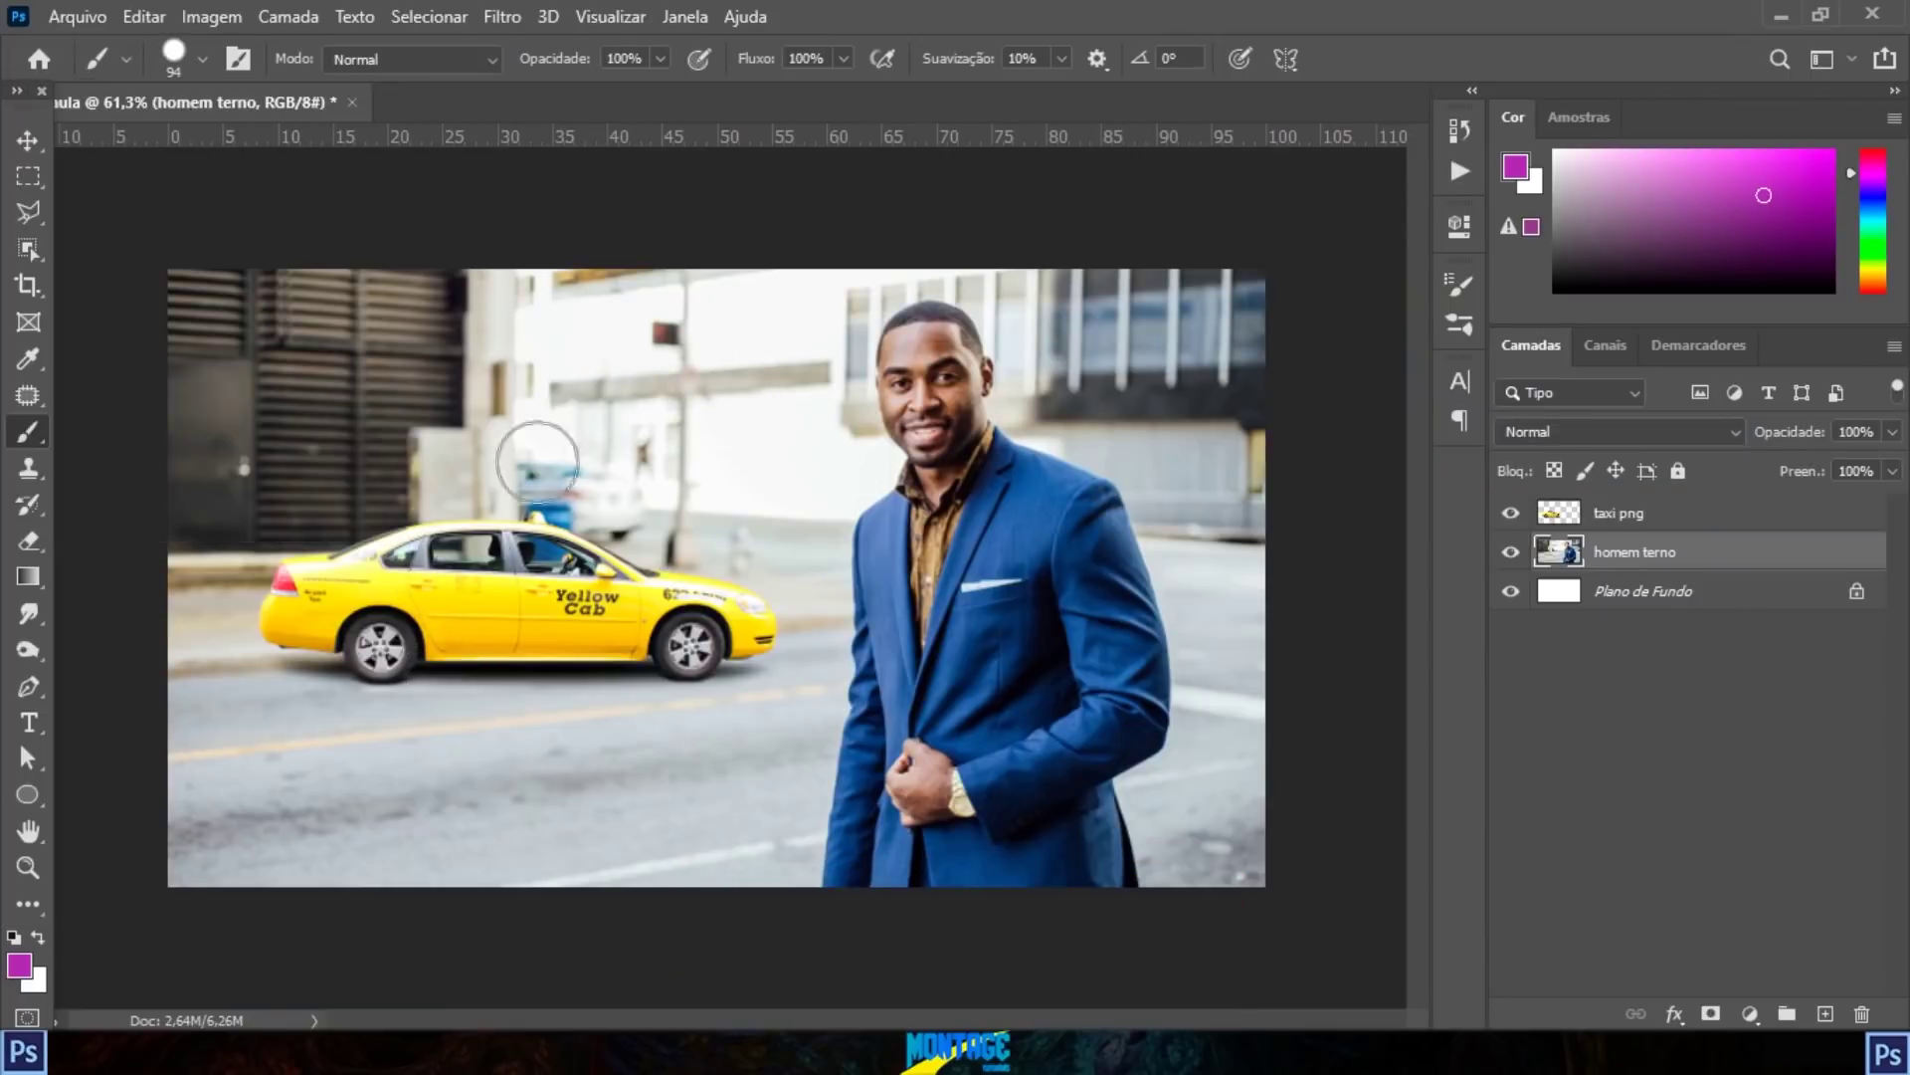
left_click_drag(445, 702, 642, 299)
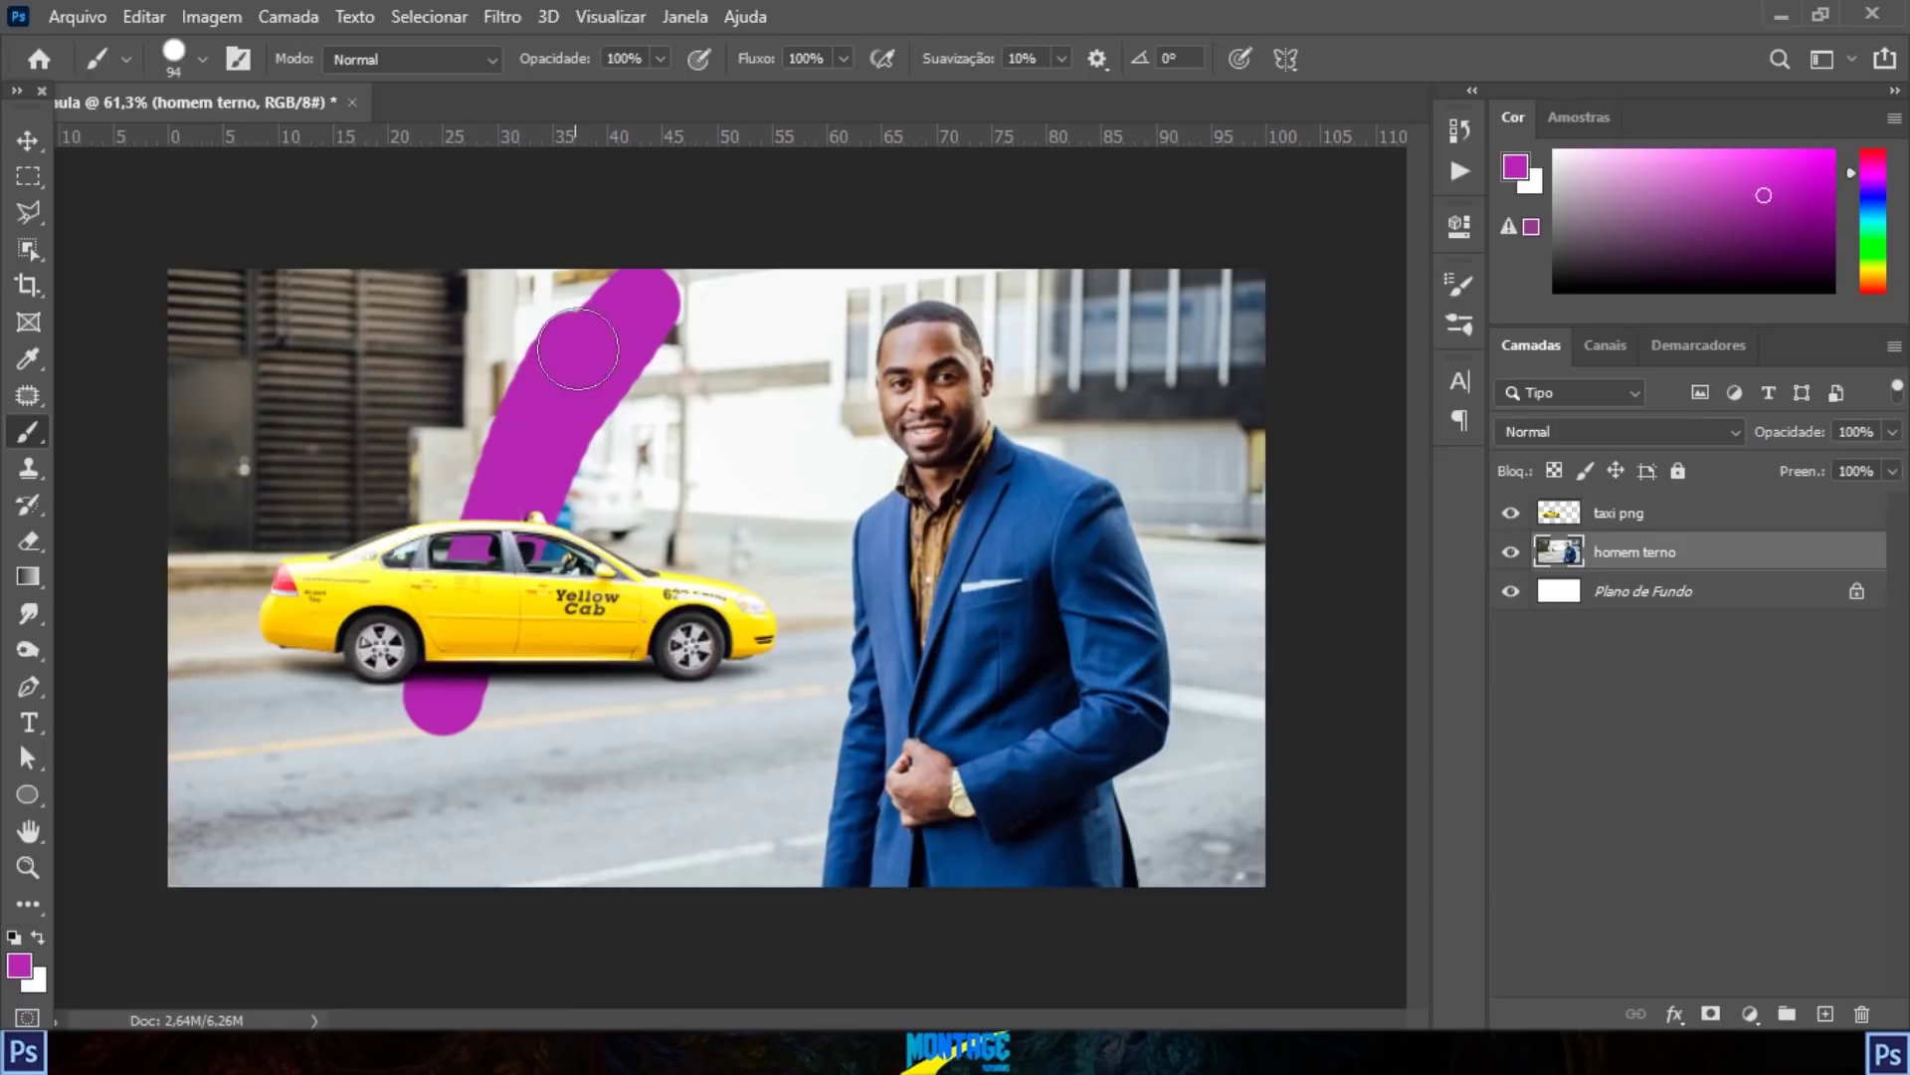
Step: Set the brush hardness to 0% and paint a soft diagonal purple stroke between the taxi and the man
left_click(202, 58)
mouse_move(344, 202)
left_mouse_down()
mouse_move(268, 203)
mouse_move(237, 255)
left_mouse_up()
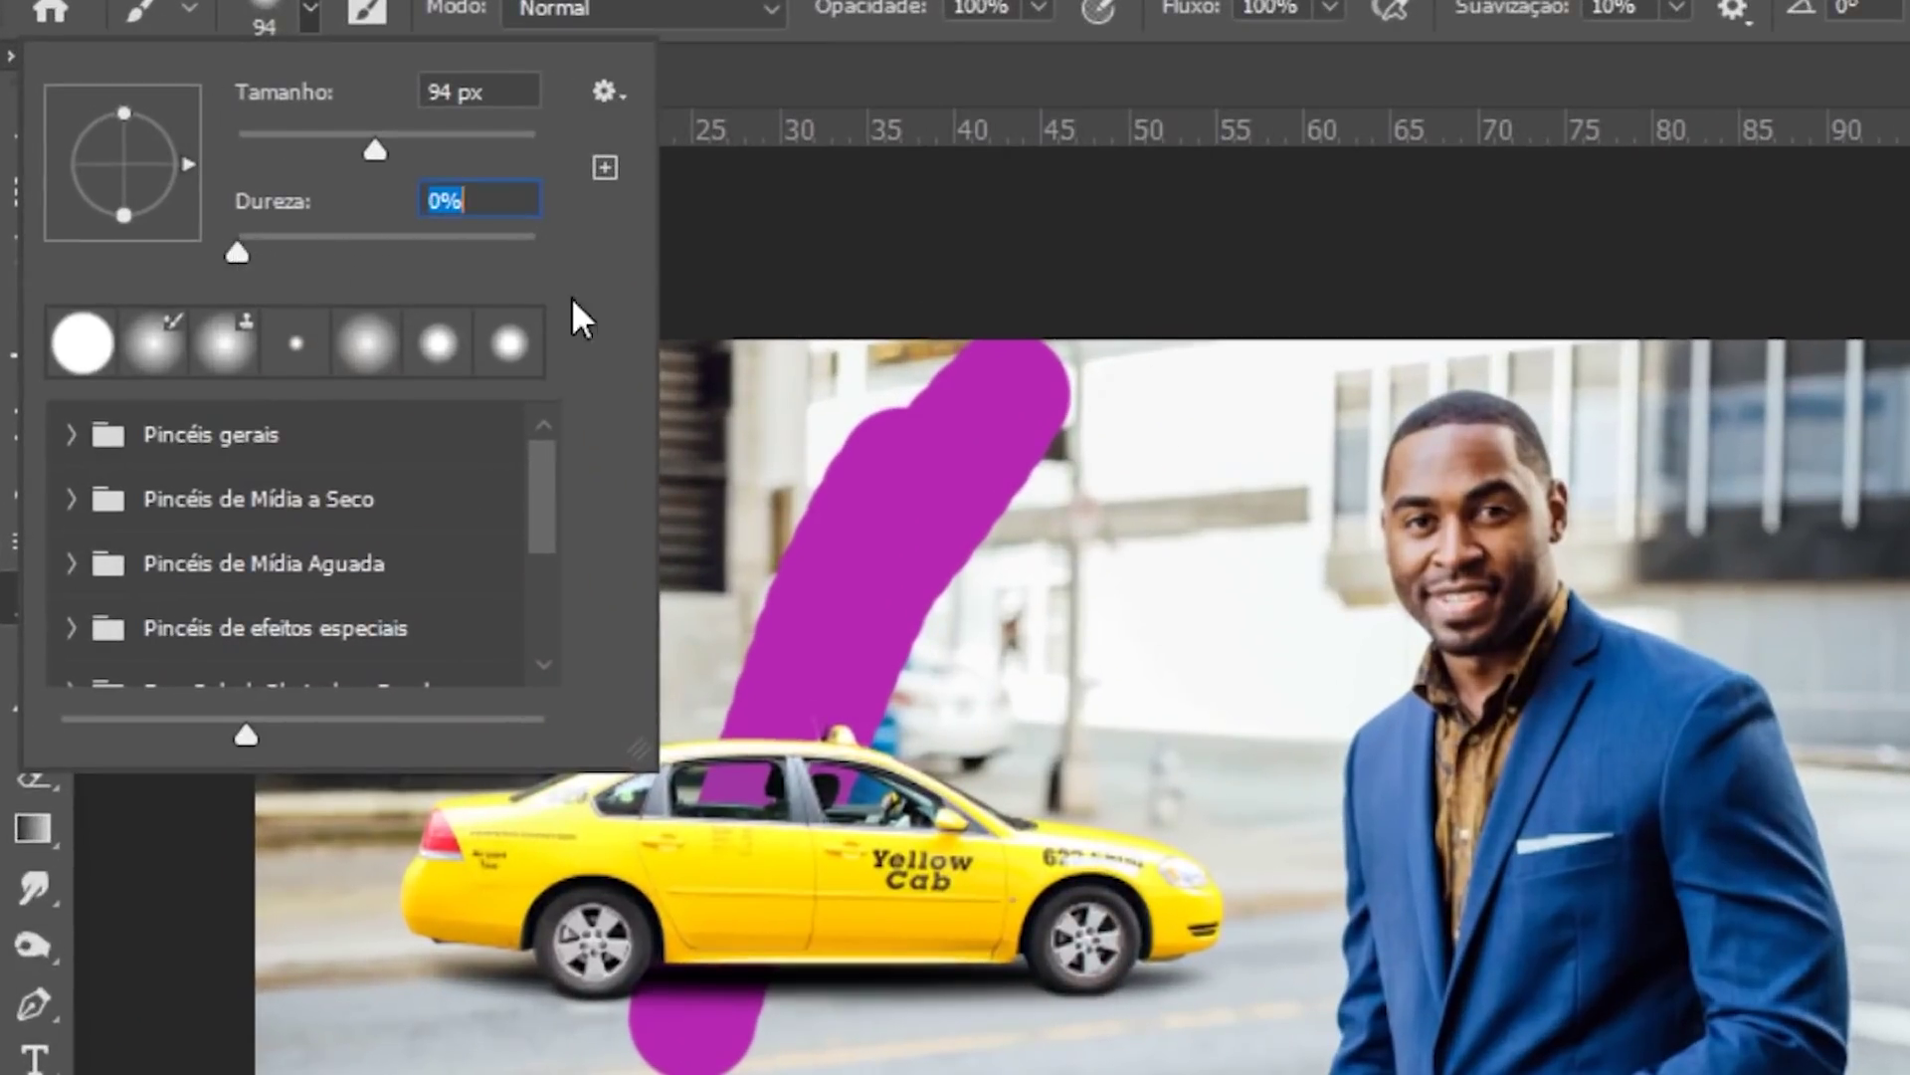
mouse_move(1345, 469)
left_mouse_down()
mouse_move(1086, 1018)
mouse_move(1037, 1073)
left_mouse_up()
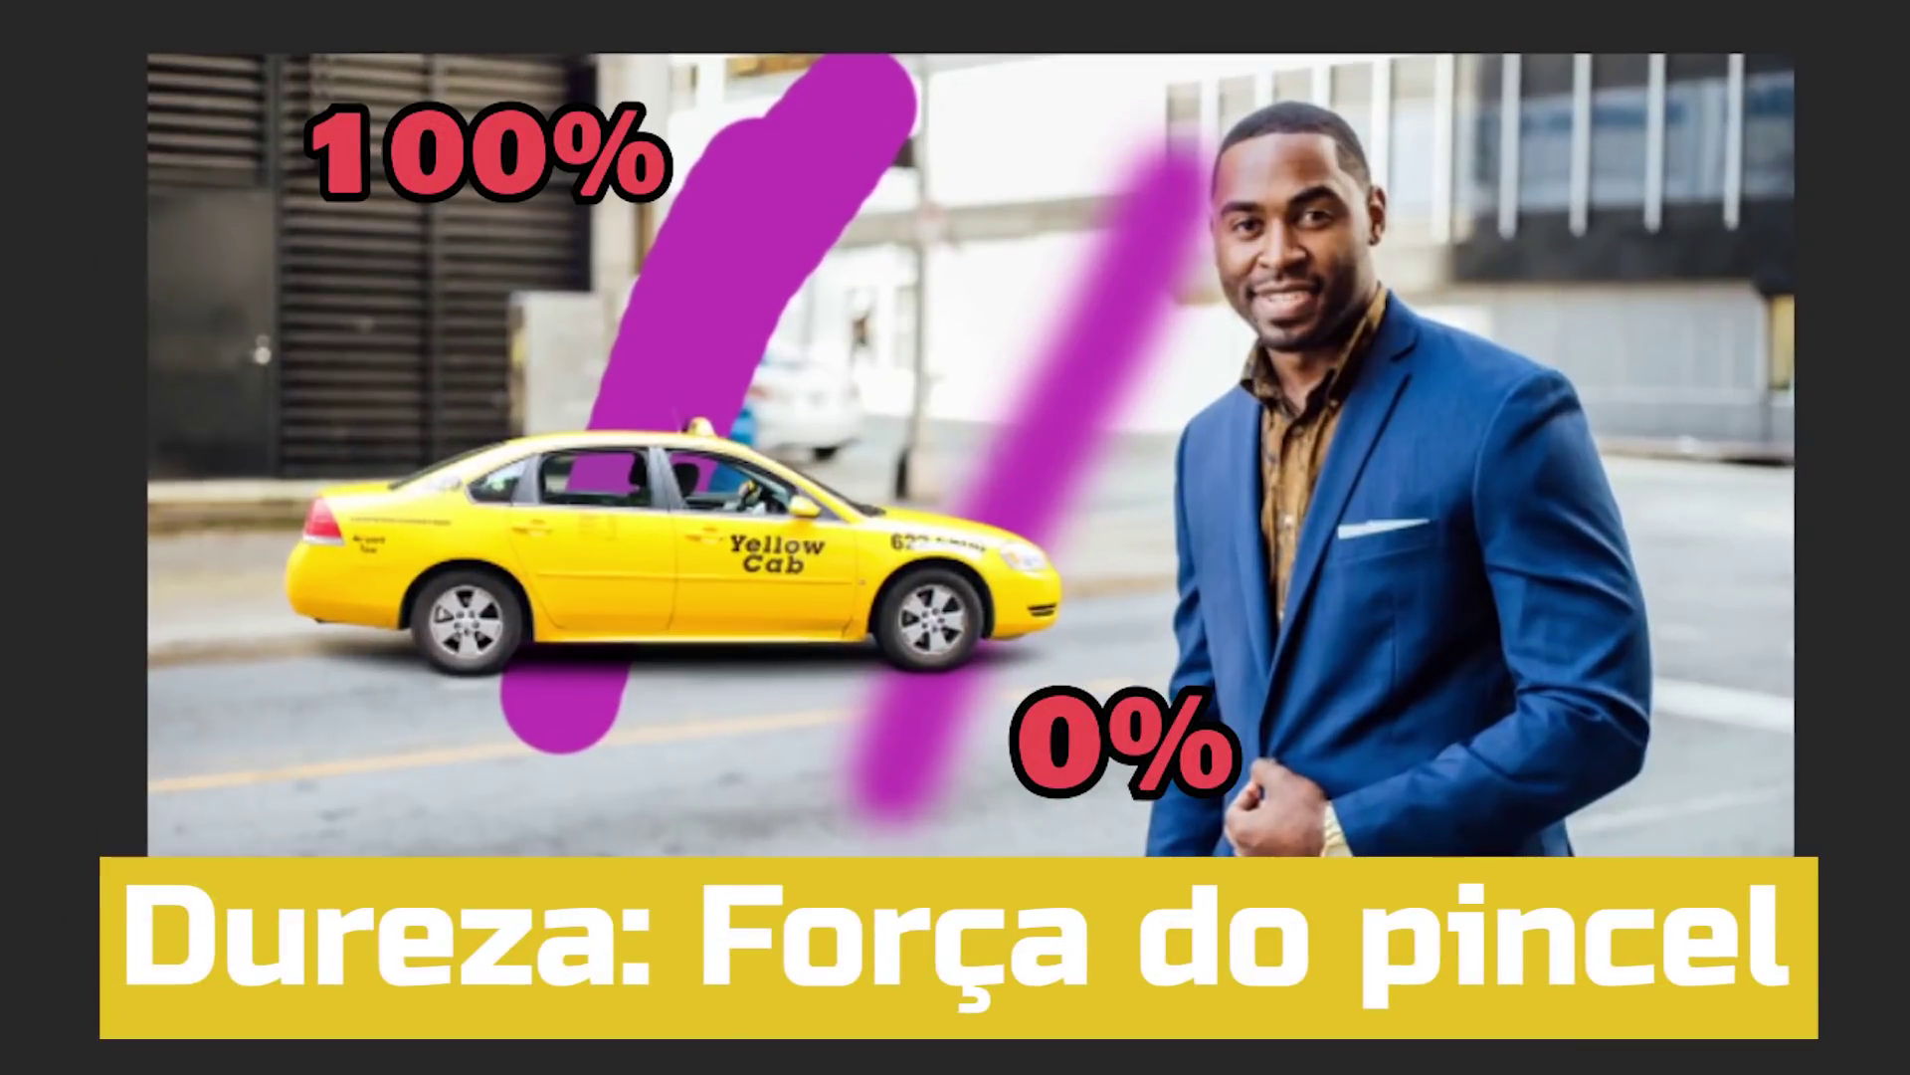
Step: Set the brush hardness to 62%
left_click(202, 60)
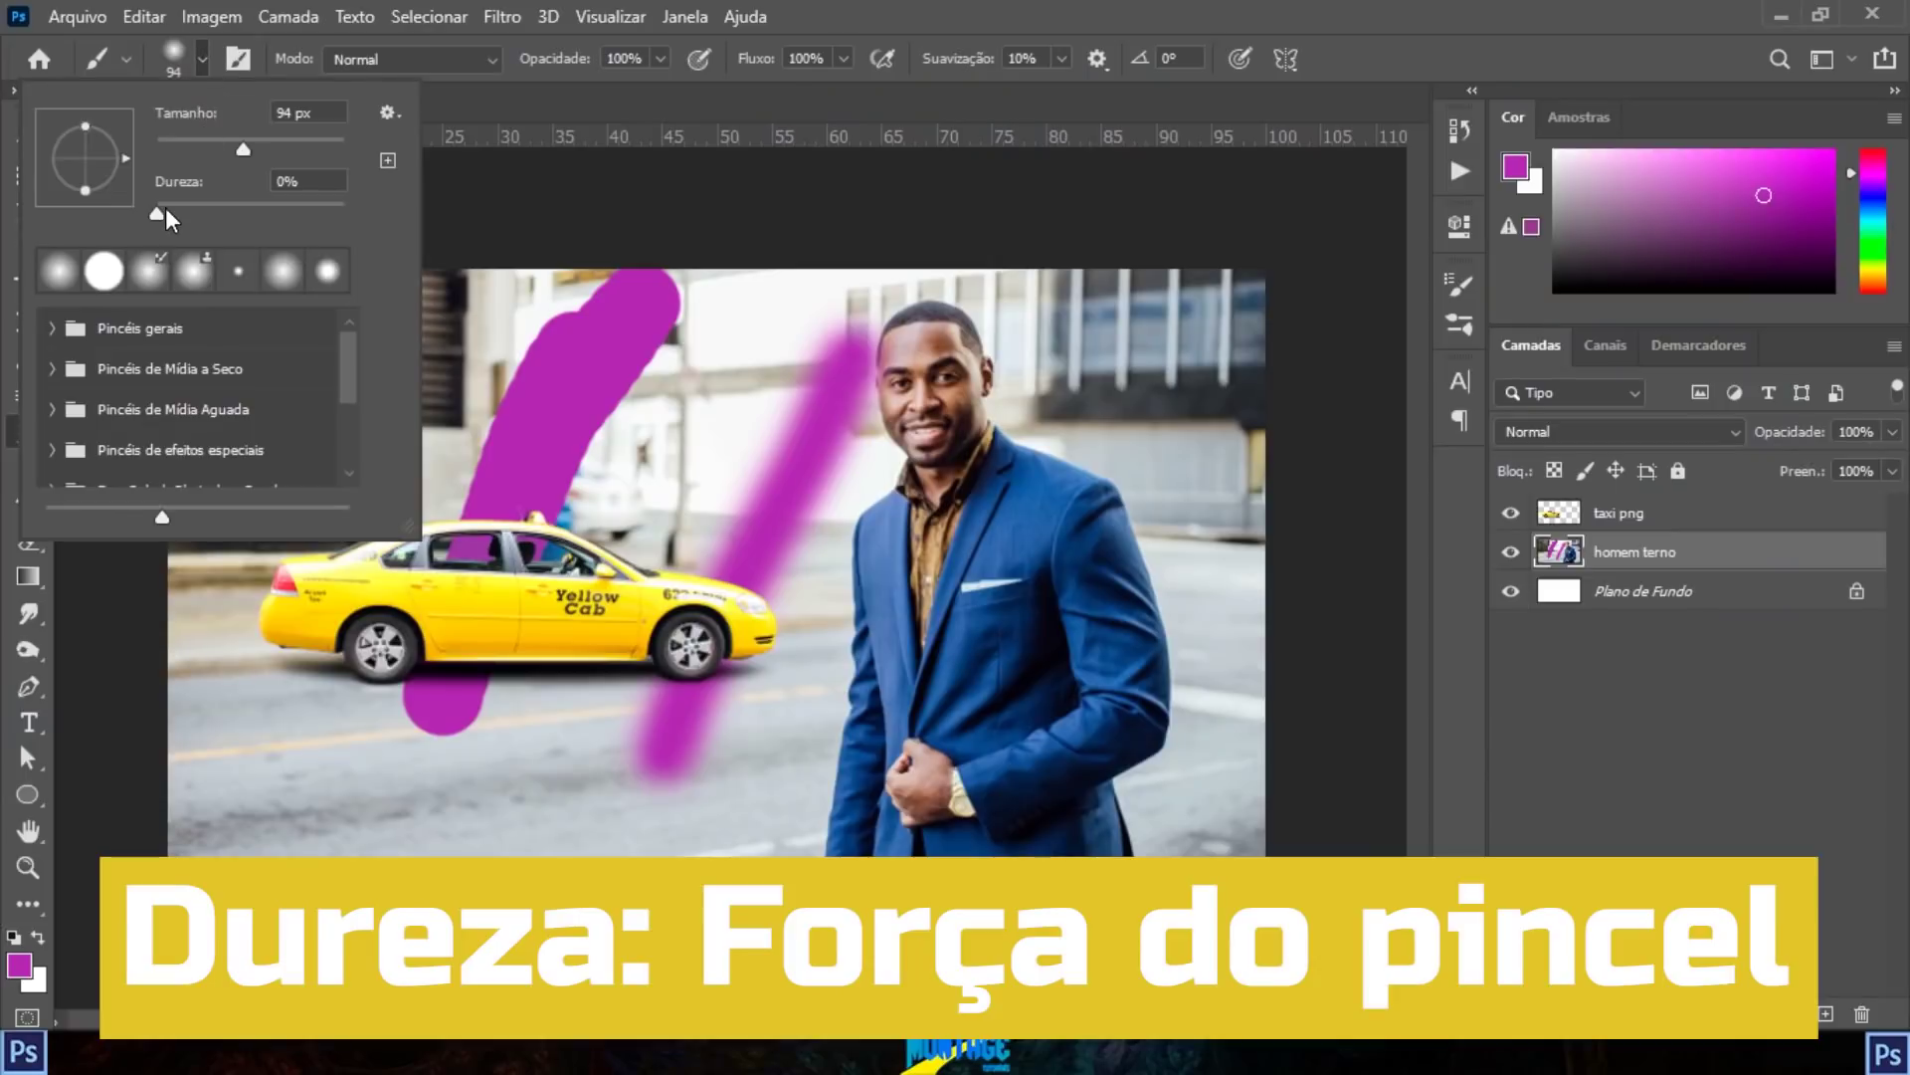
left_click_drag(166, 209, 273, 211)
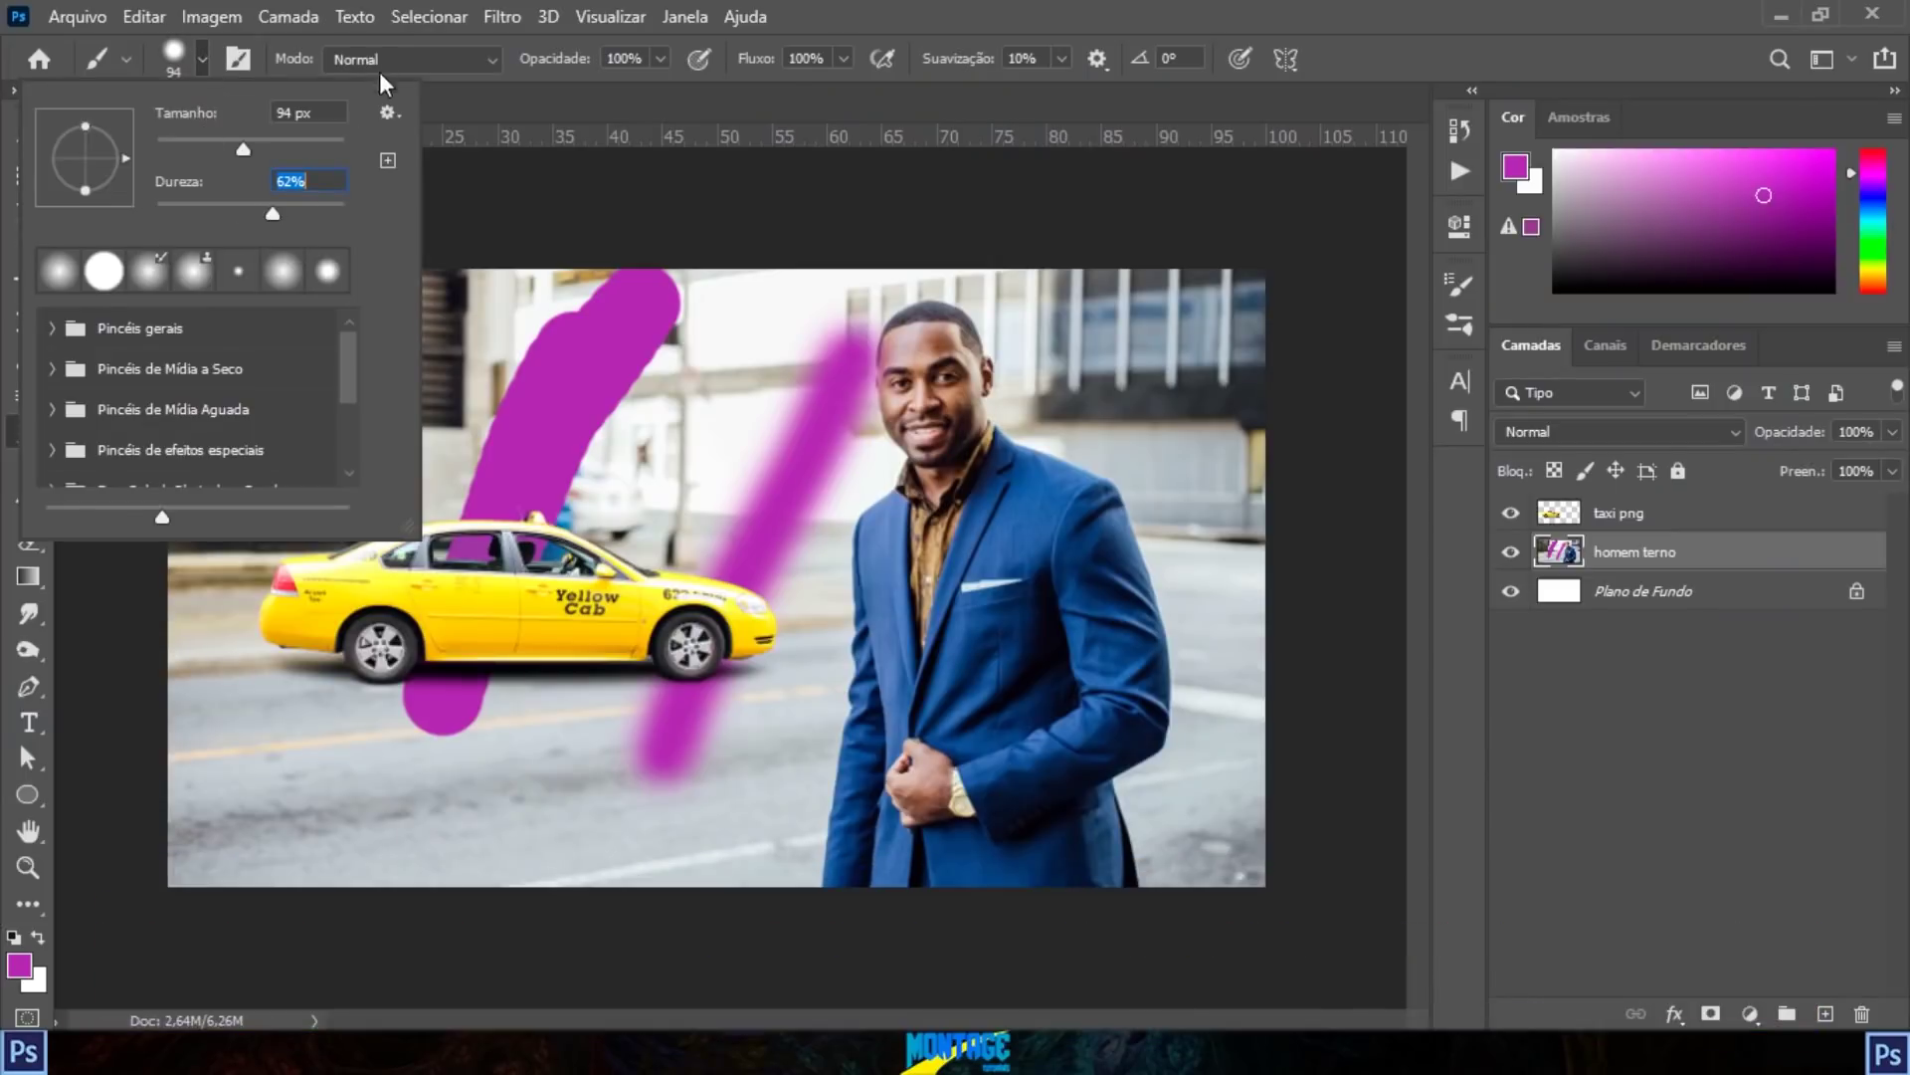
left_click(518, 96)
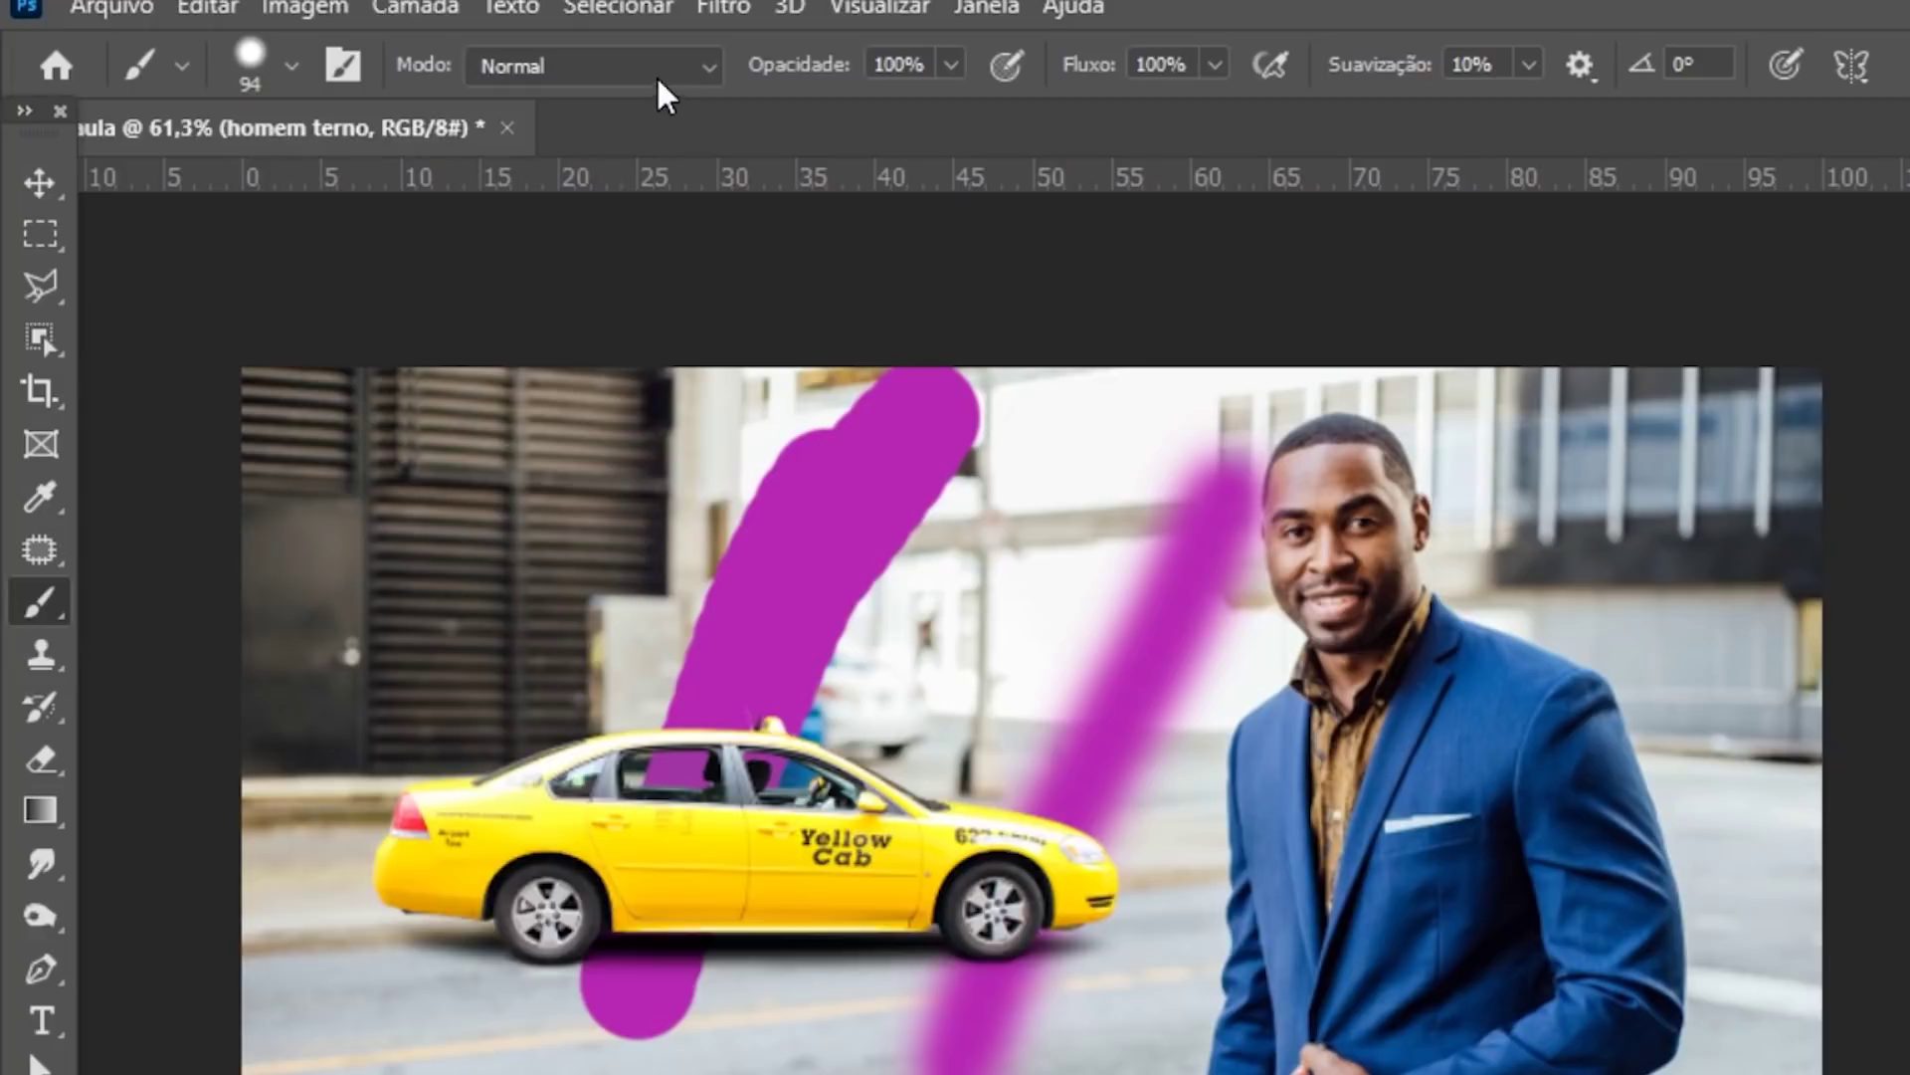
Step: Try a stroke over the man with the brush mode Multiplicação, undo it, and return the mode to Normal
left_click(470, 60)
left_click(674, 63)
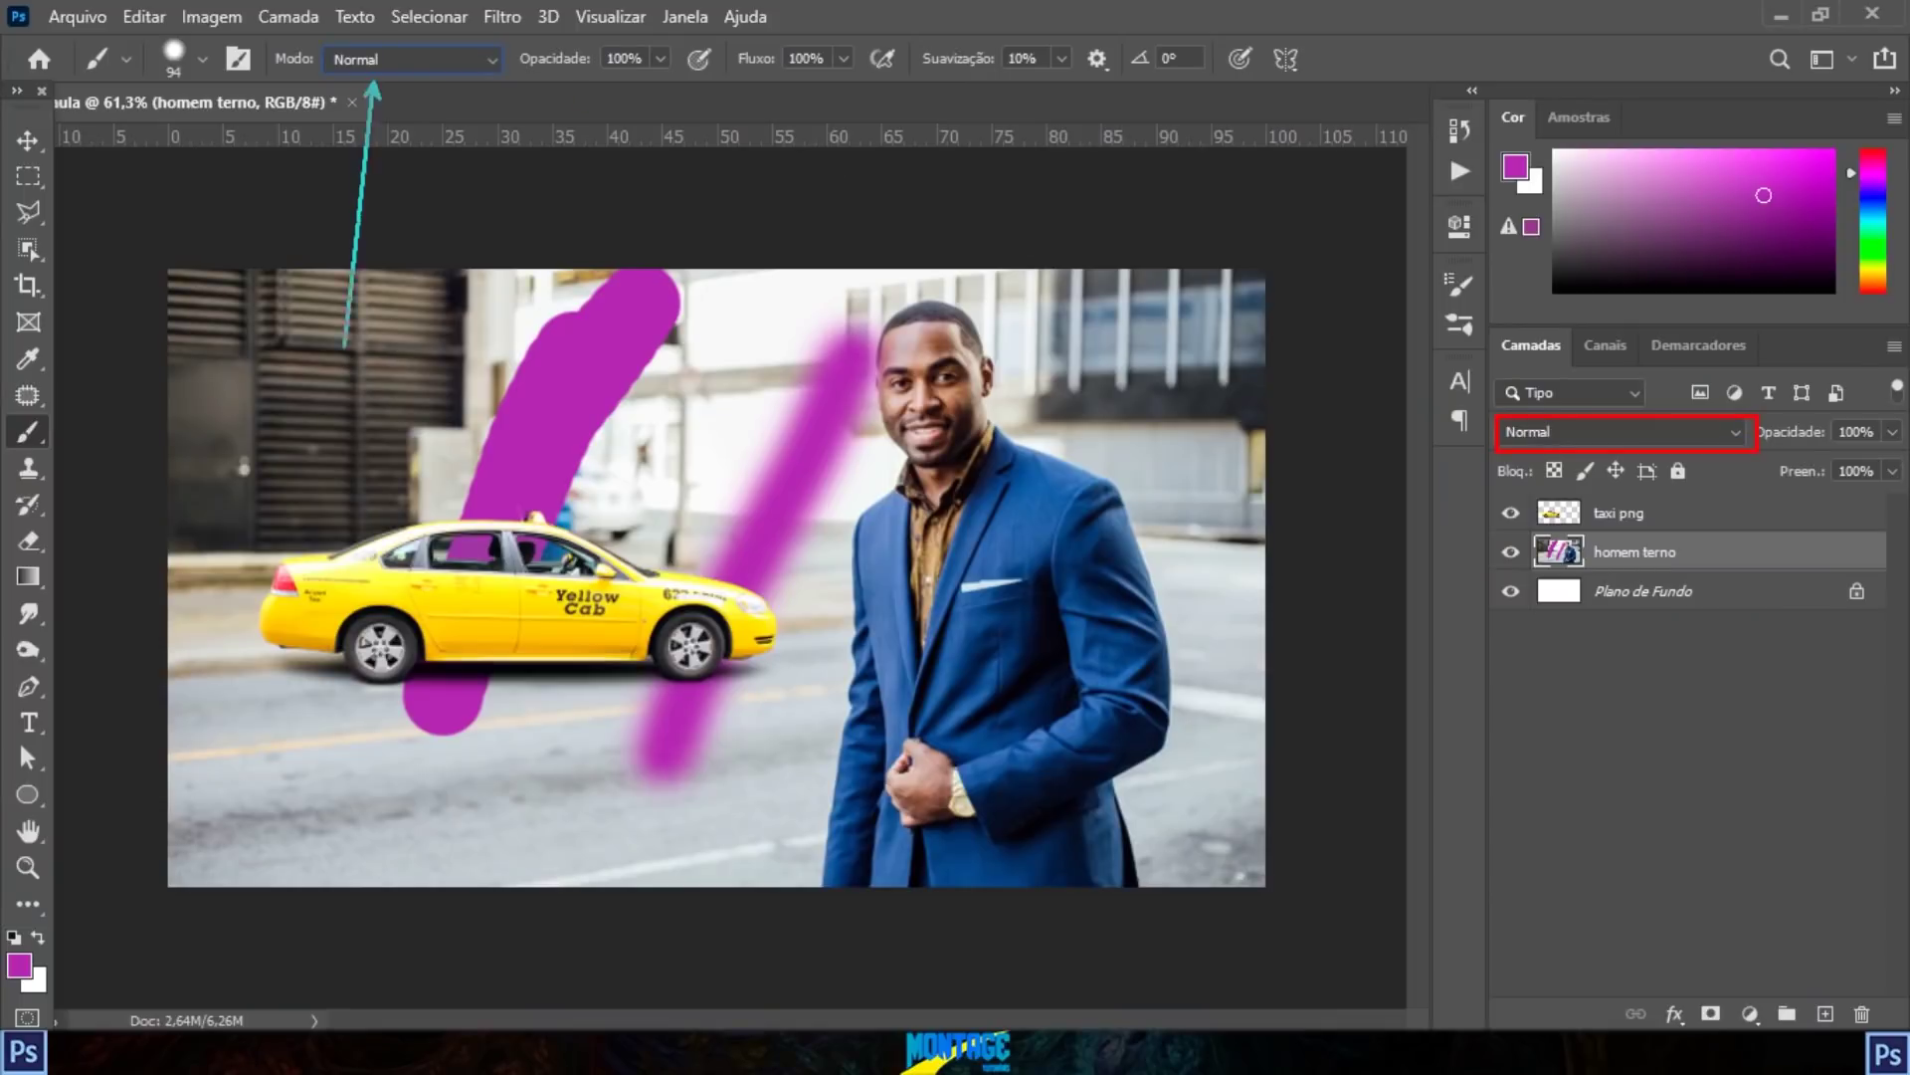
left_click(475, 58)
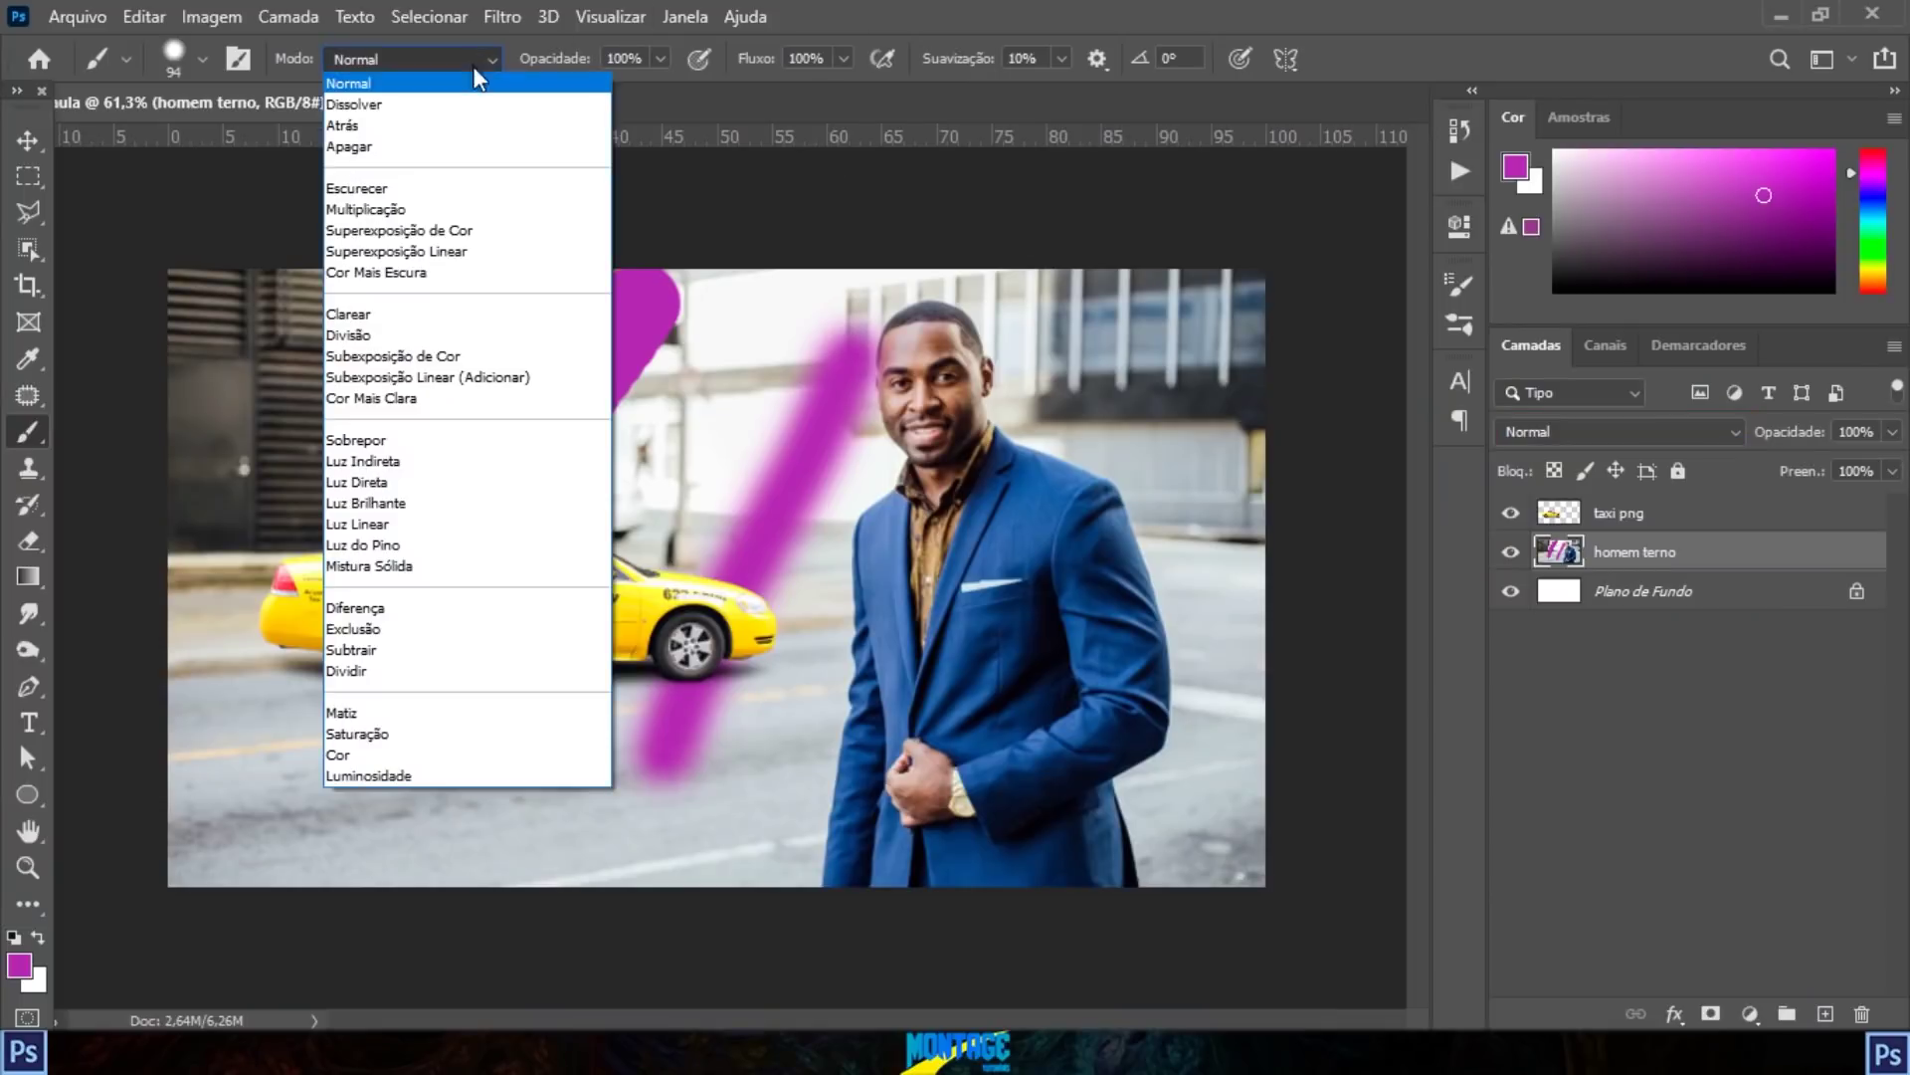
left_click(388, 208)
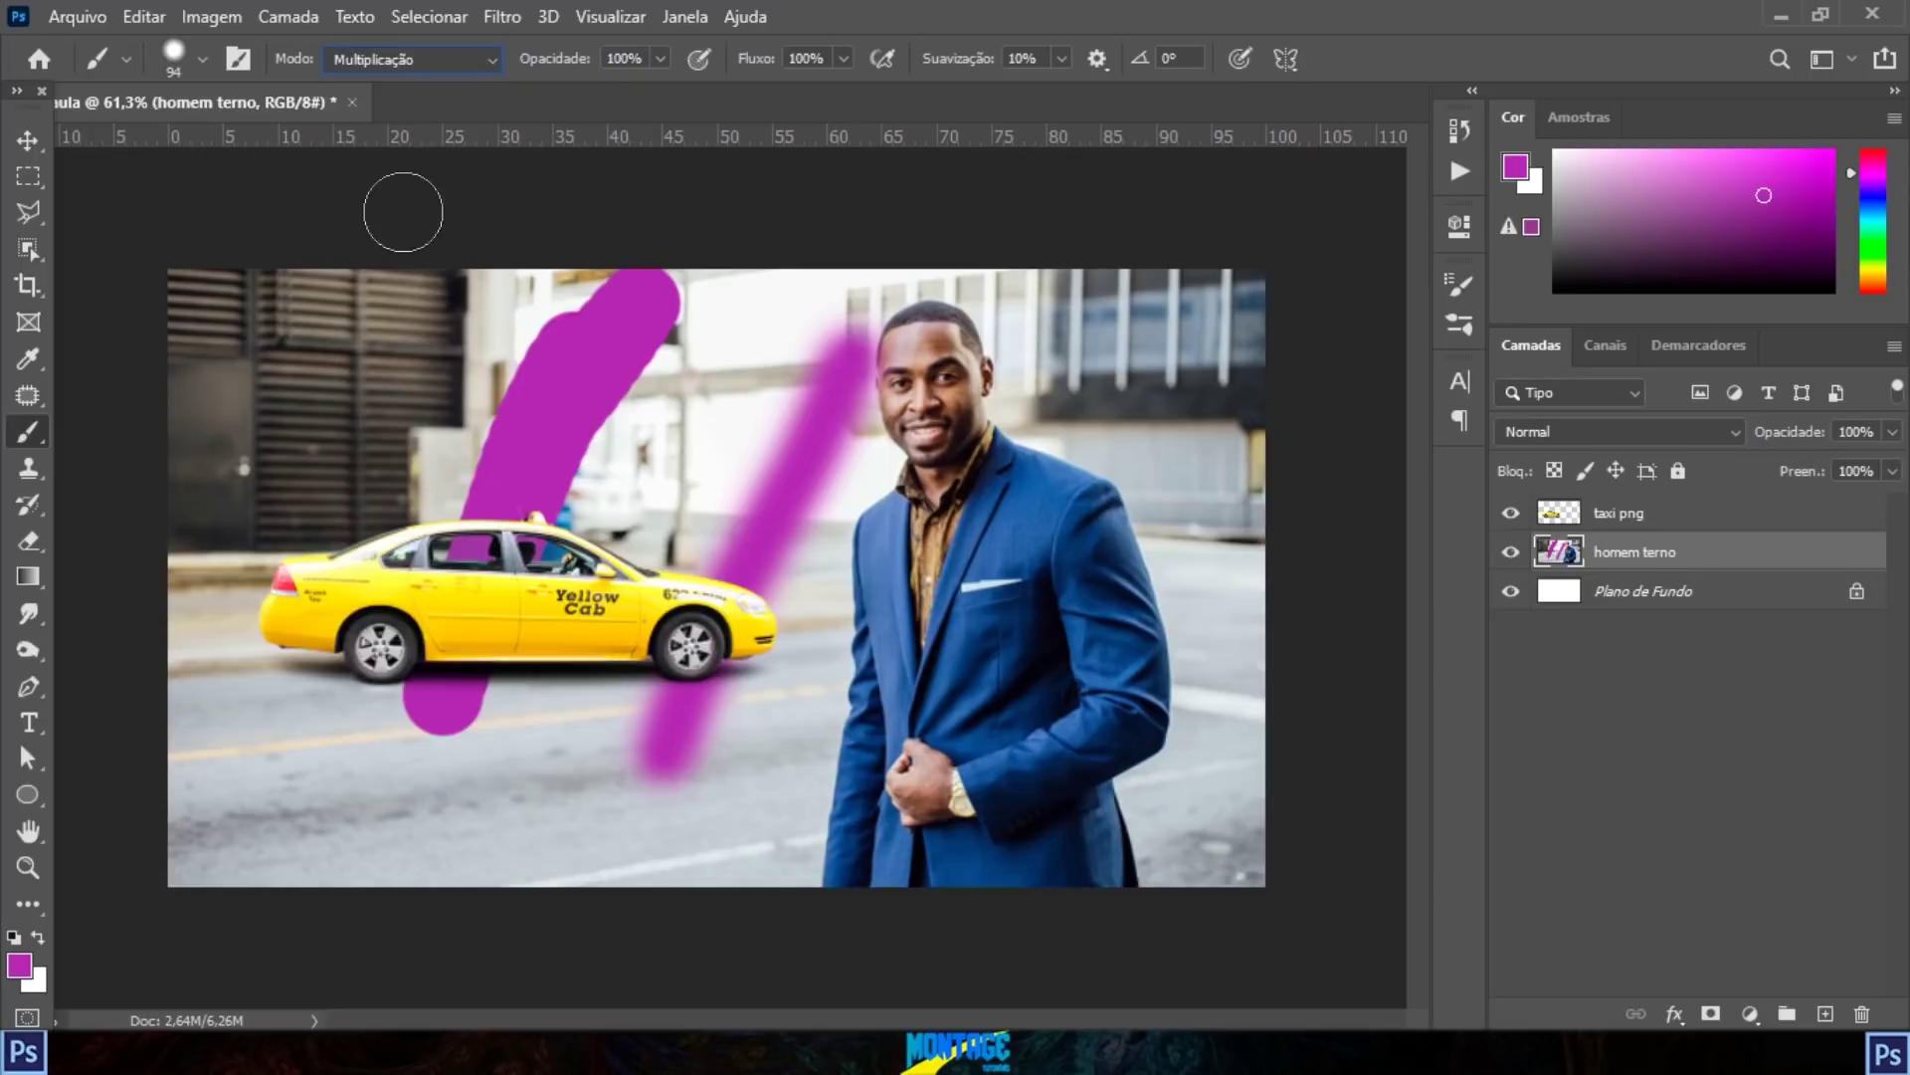
mouse_move(930, 344)
left_mouse_down()
mouse_move(1043, 597)
mouse_move(1044, 769)
mouse_move(928, 718)
mouse_move(950, 448)
mouse_move(937, 330)
mouse_move(909, 366)
mouse_move(1053, 535)
mouse_move(1074, 723)
mouse_move(1124, 629)
left_mouse_up()
key("ctrl+z")
left_click(468, 59)
left_click(468, 86)
Step: Try a brush stroke on the photo at a lowered brush opacity, and undo the stroke
left_click(659, 59)
left_click_drag(959, 110, 805, 109)
mouse_move(985, 425)
left_mouse_down()
mouse_move(995, 756)
mouse_move(1005, 687)
mouse_move(1224, 691)
mouse_move(1194, 786)
left_mouse_up()
key("ctrl+z")
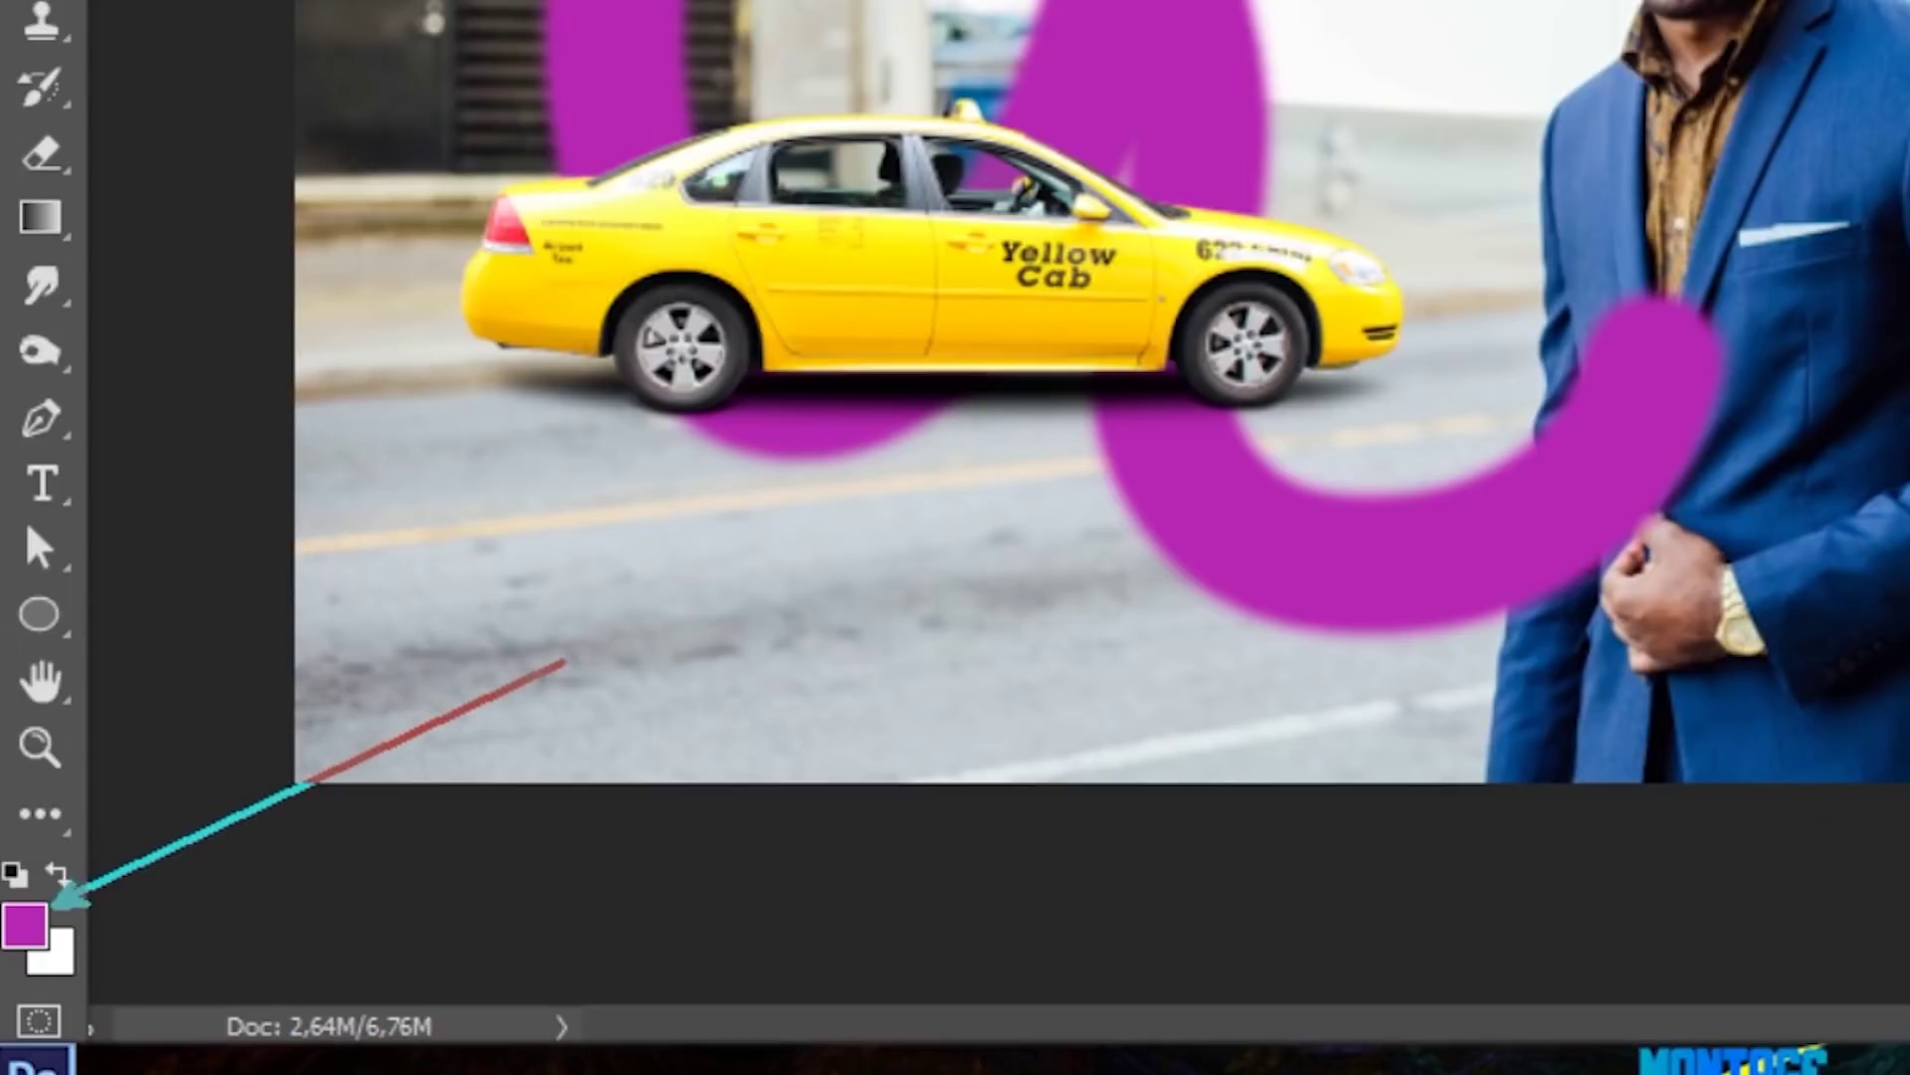
Step: Set the foreground colour to blue 4573d1 and paint a short stroke with it on the road below the taxi
left_click(26, 934)
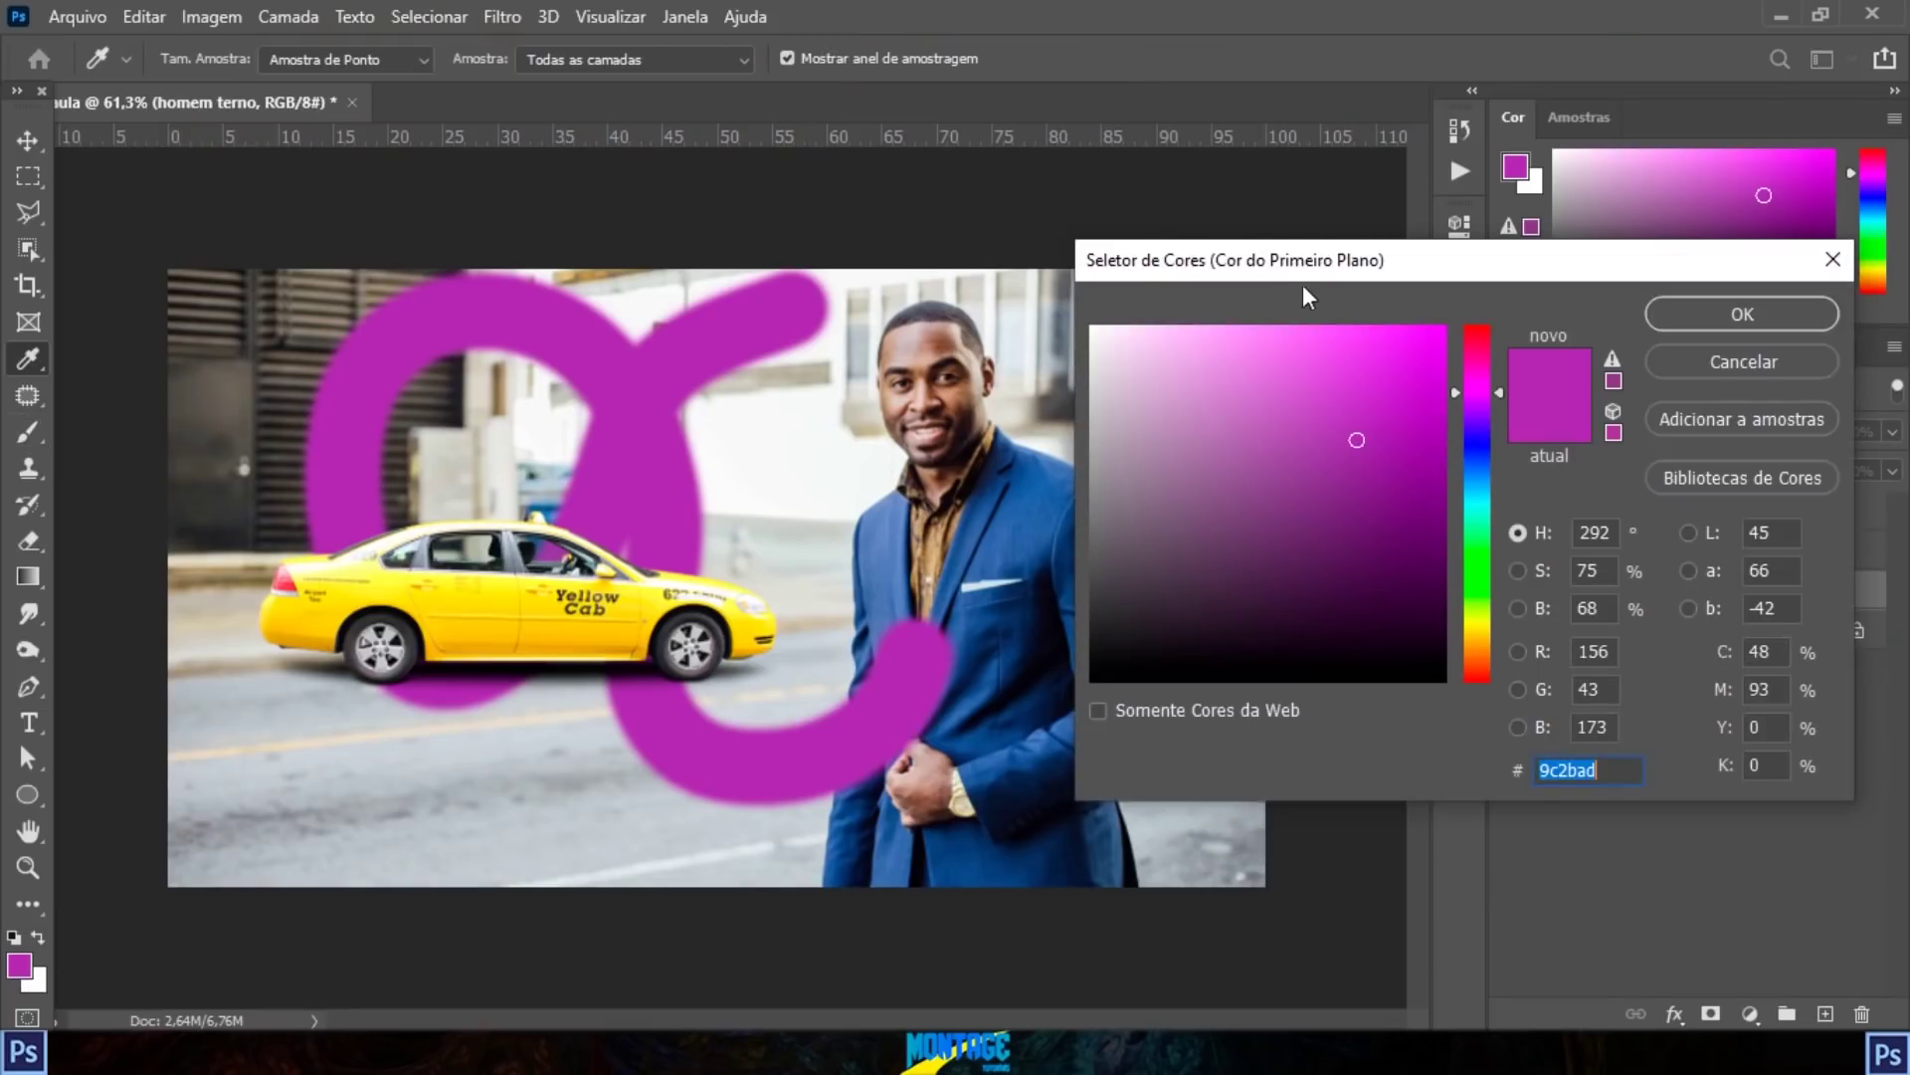
left_click_drag(1246, 265, 1308, 282)
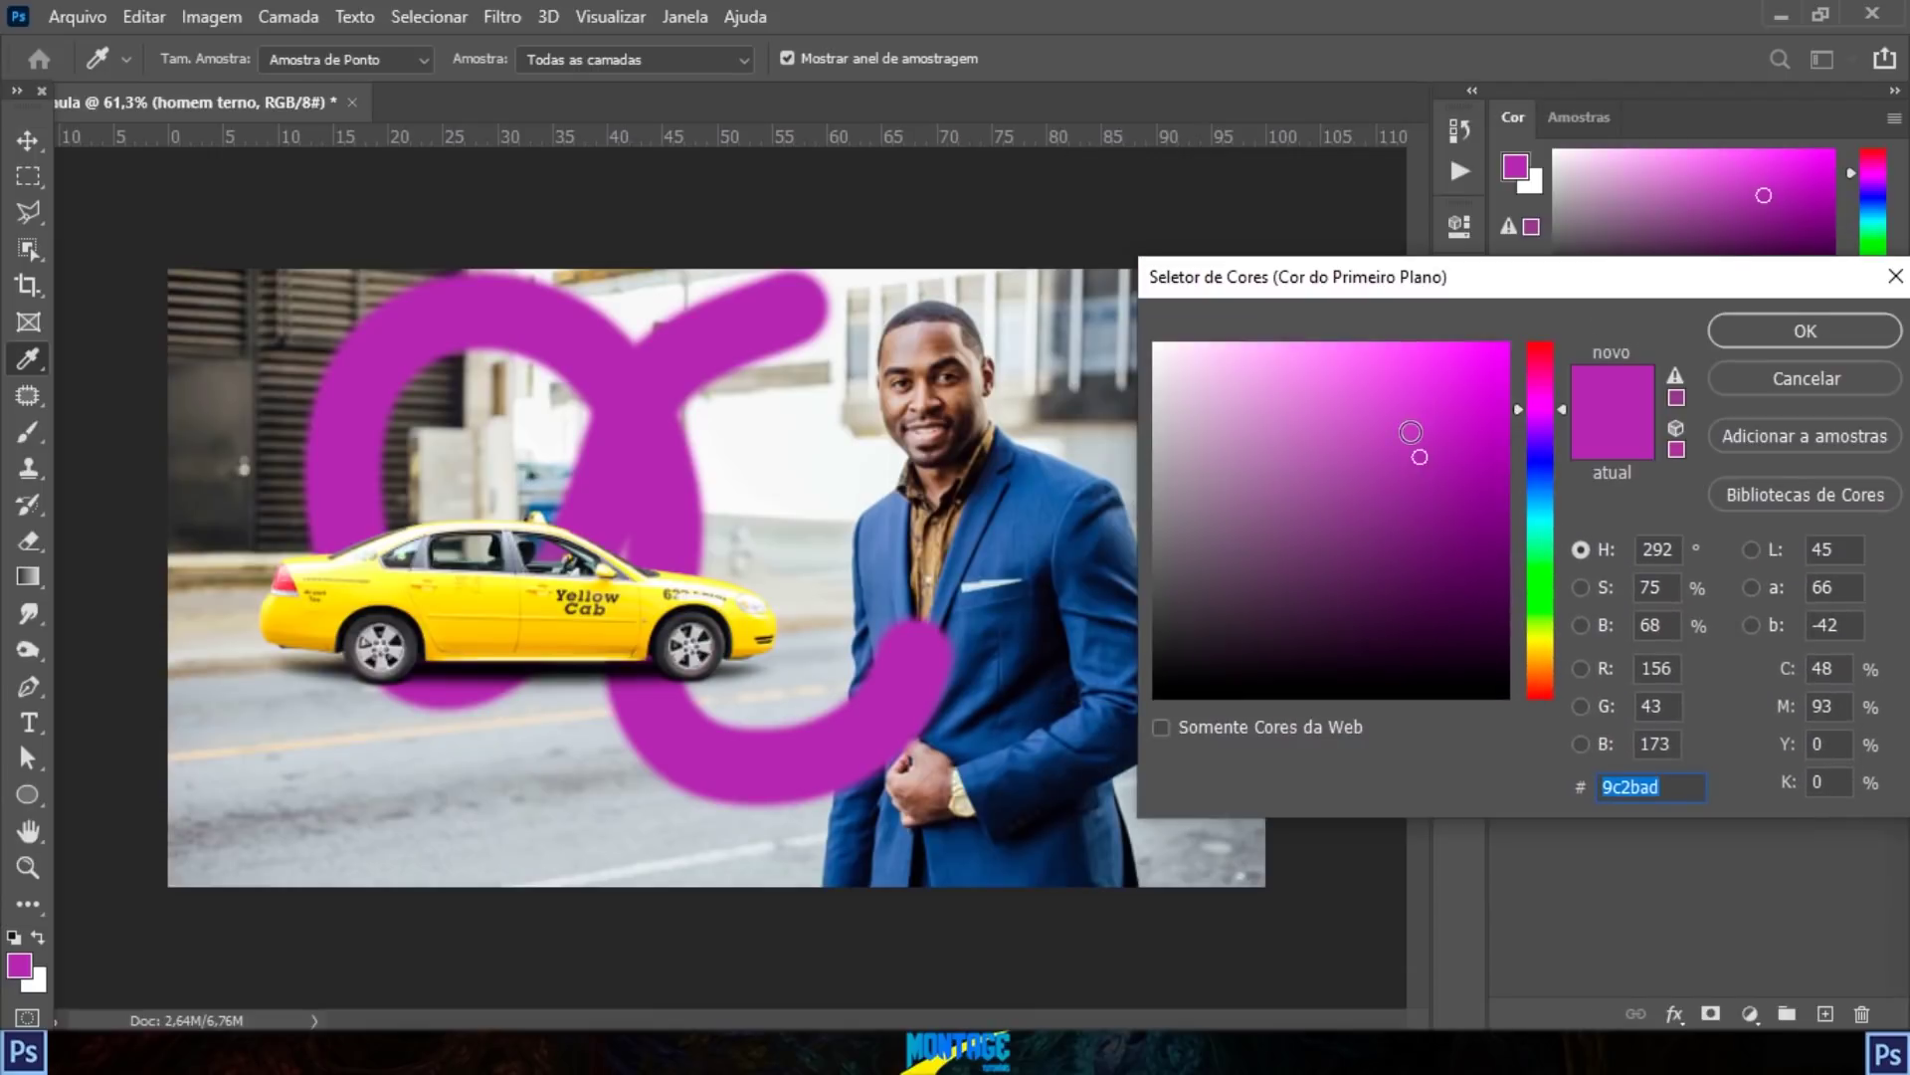
mouse_move(1403, 416)
left_mouse_down()
mouse_move(1300, 409)
mouse_move(1228, 614)
mouse_move(1373, 468)
mouse_move(1390, 394)
left_mouse_up()
left_click_drag(1533, 429, 1543, 487)
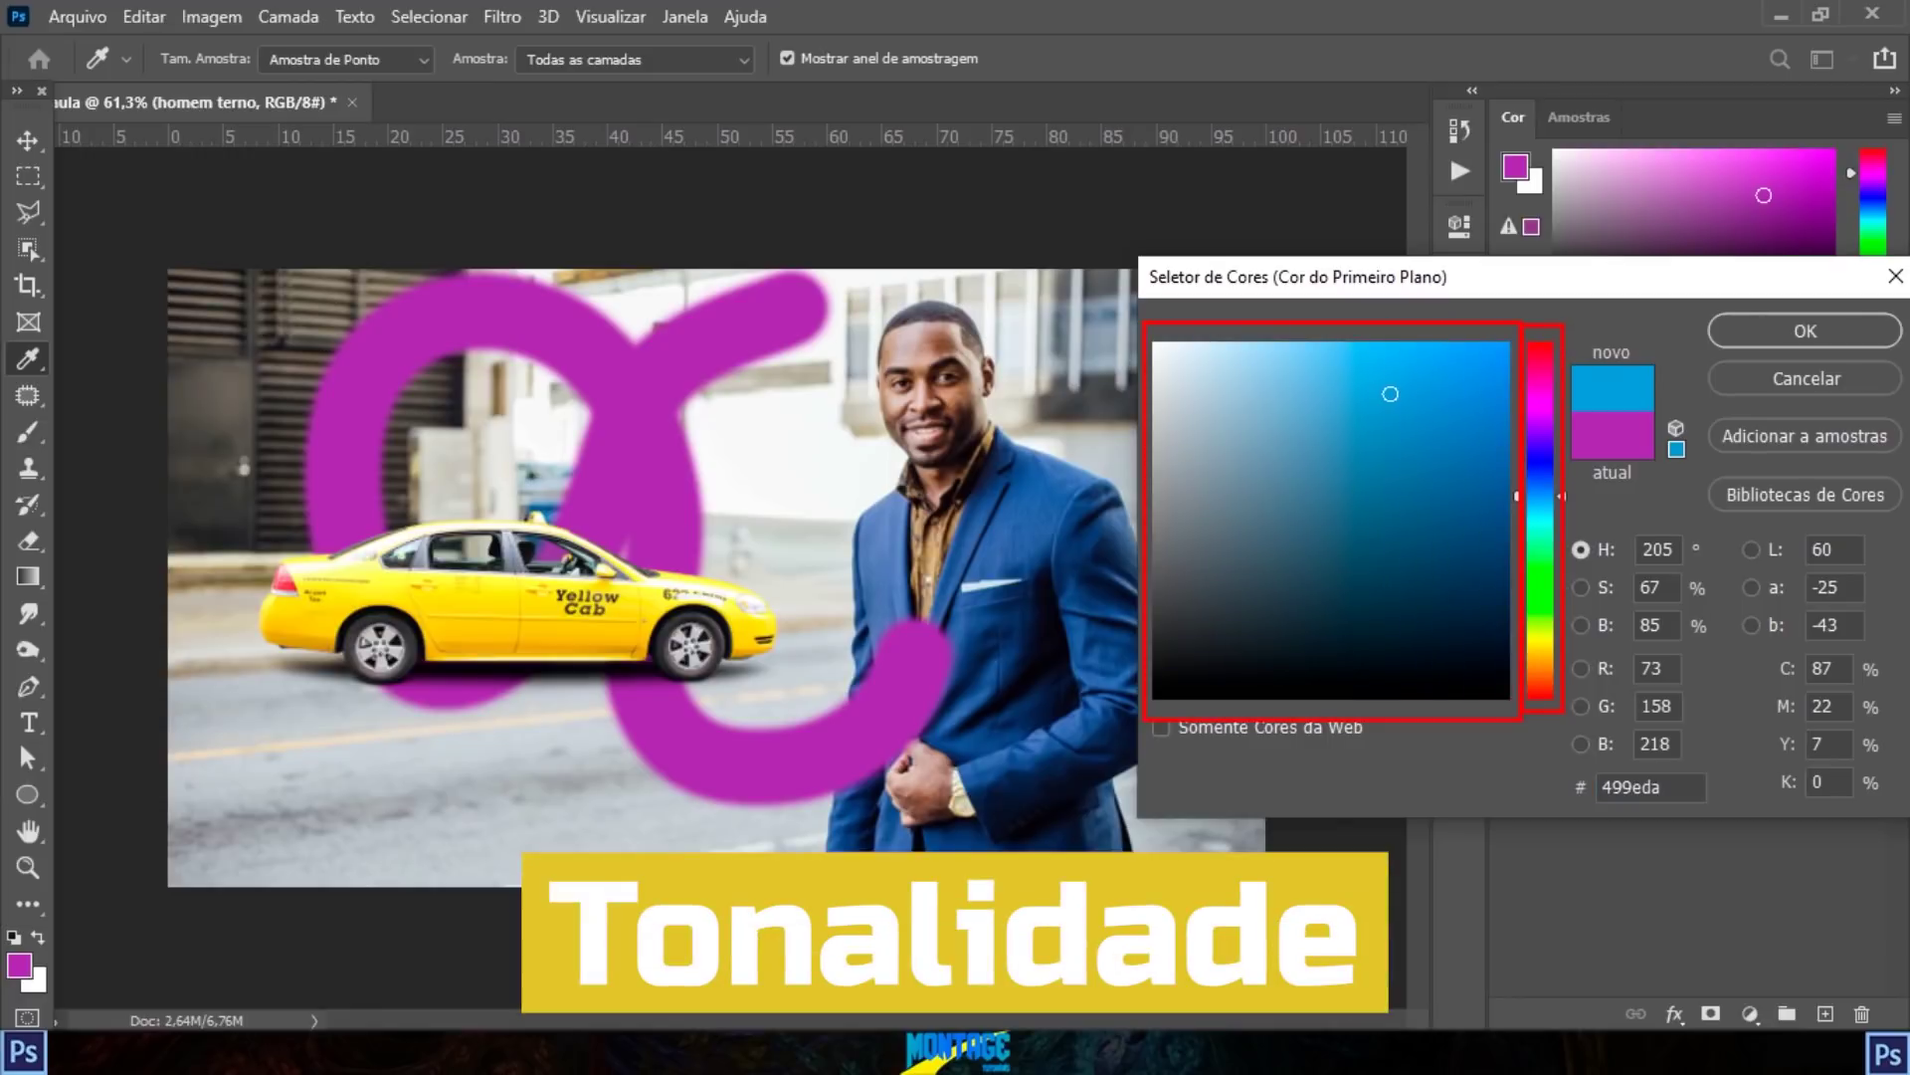
left_click_drag(1542, 445, 1544, 310)
left_click_drag(1459, 497, 1466, 539)
mouse_move(1532, 413)
left_mouse_down()
mouse_move(1538, 356)
mouse_move(1533, 478)
left_mouse_up()
left_click(1396, 359)
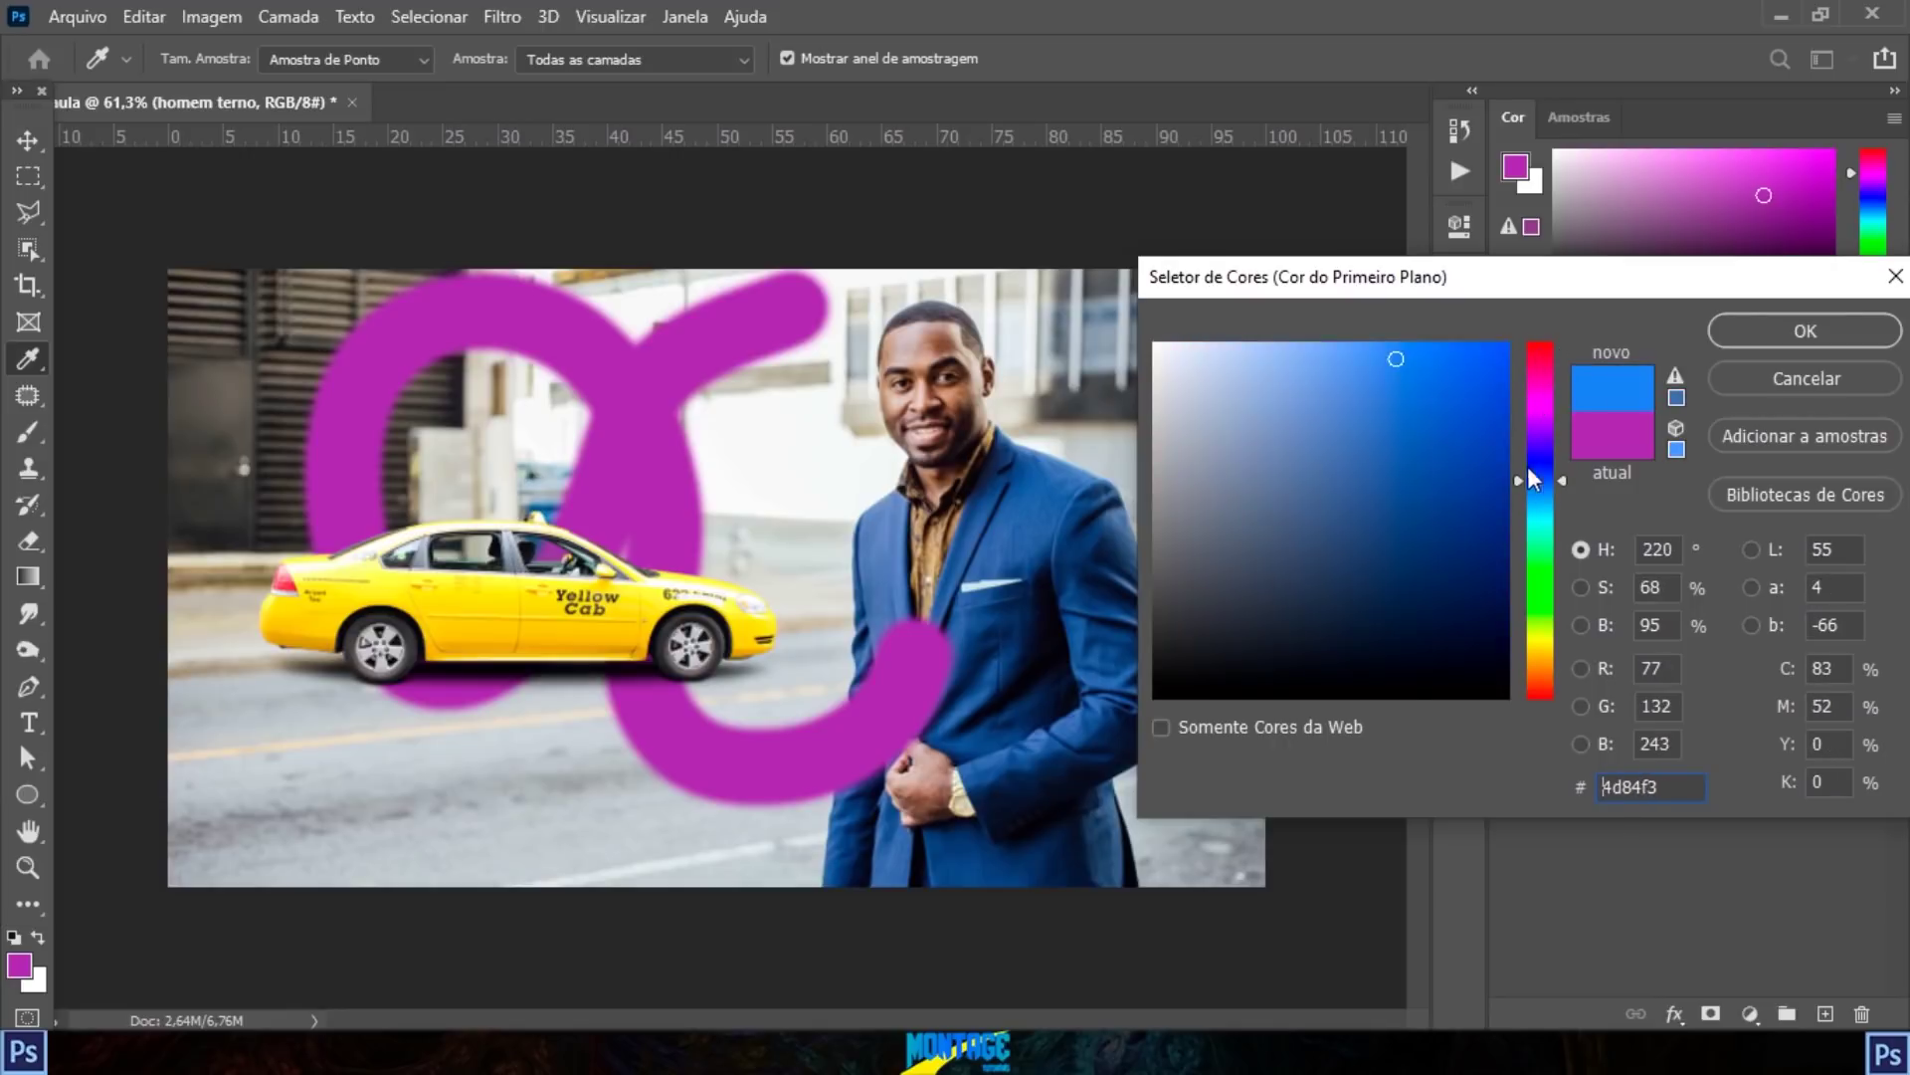
mouse_move(1396, 358)
left_mouse_down()
mouse_move(1445, 477)
mouse_move(1392, 406)
left_mouse_up()
left_click(1804, 332)
key("b")
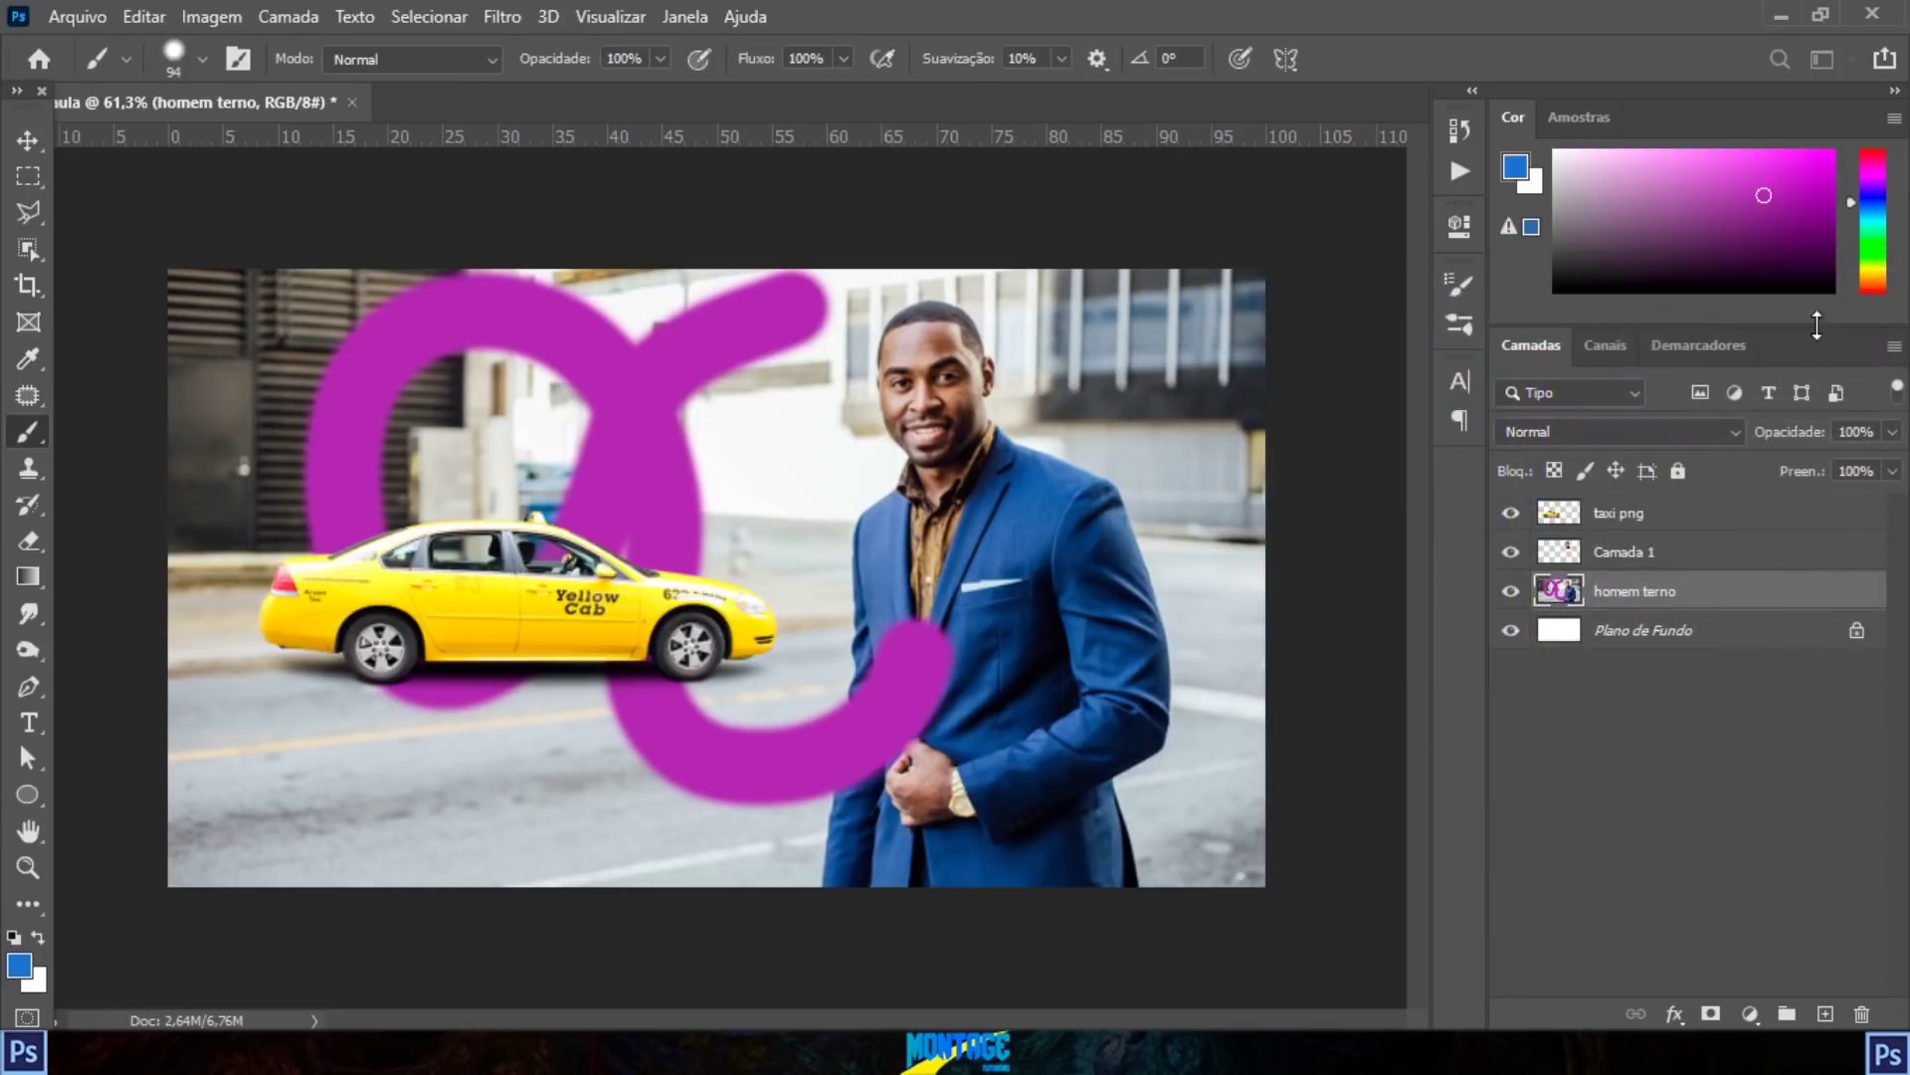
left_click_drag(323, 714, 520, 802)
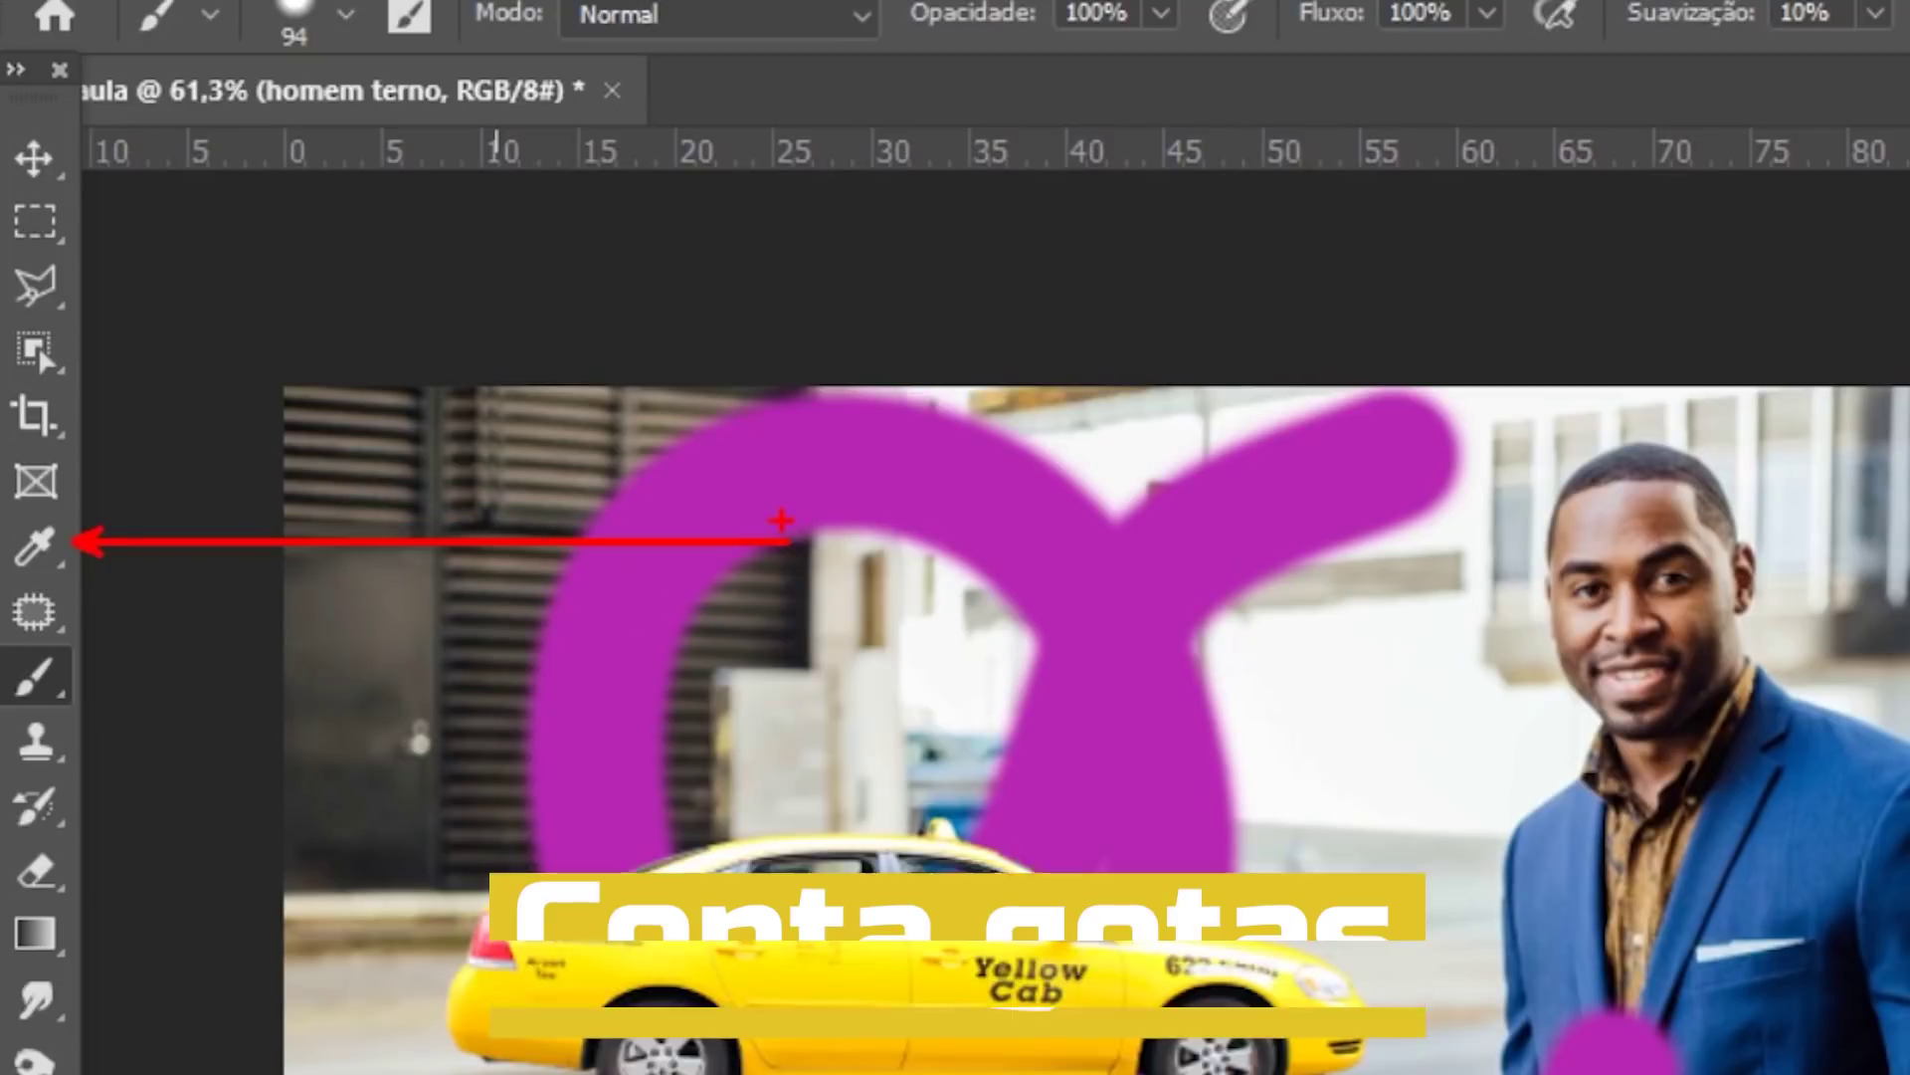
Step: Activate the Eyedropper tool and set the foreground colour to red ff3232
left_click(48, 559)
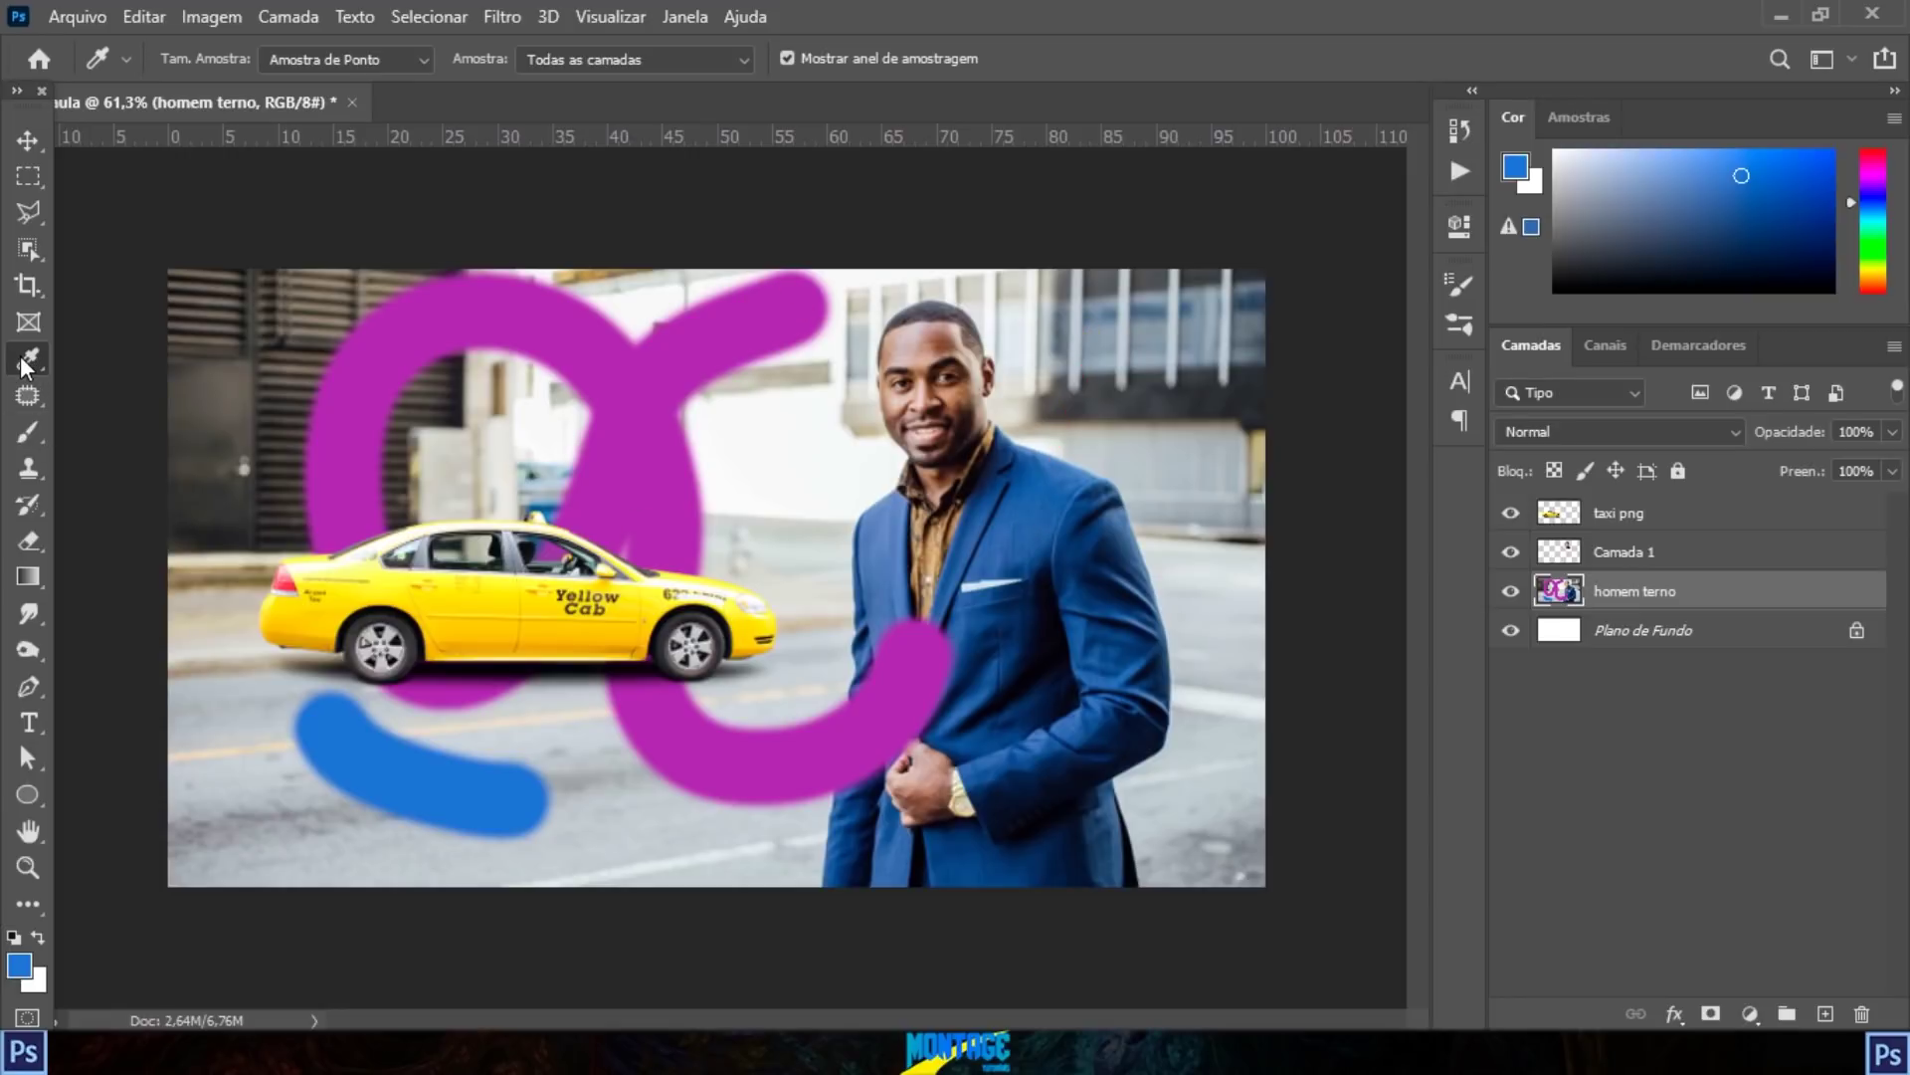
key("ctrl+2")
left_click_drag(40, 948, 553, 605)
key("Escape")
left_click(18, 966)
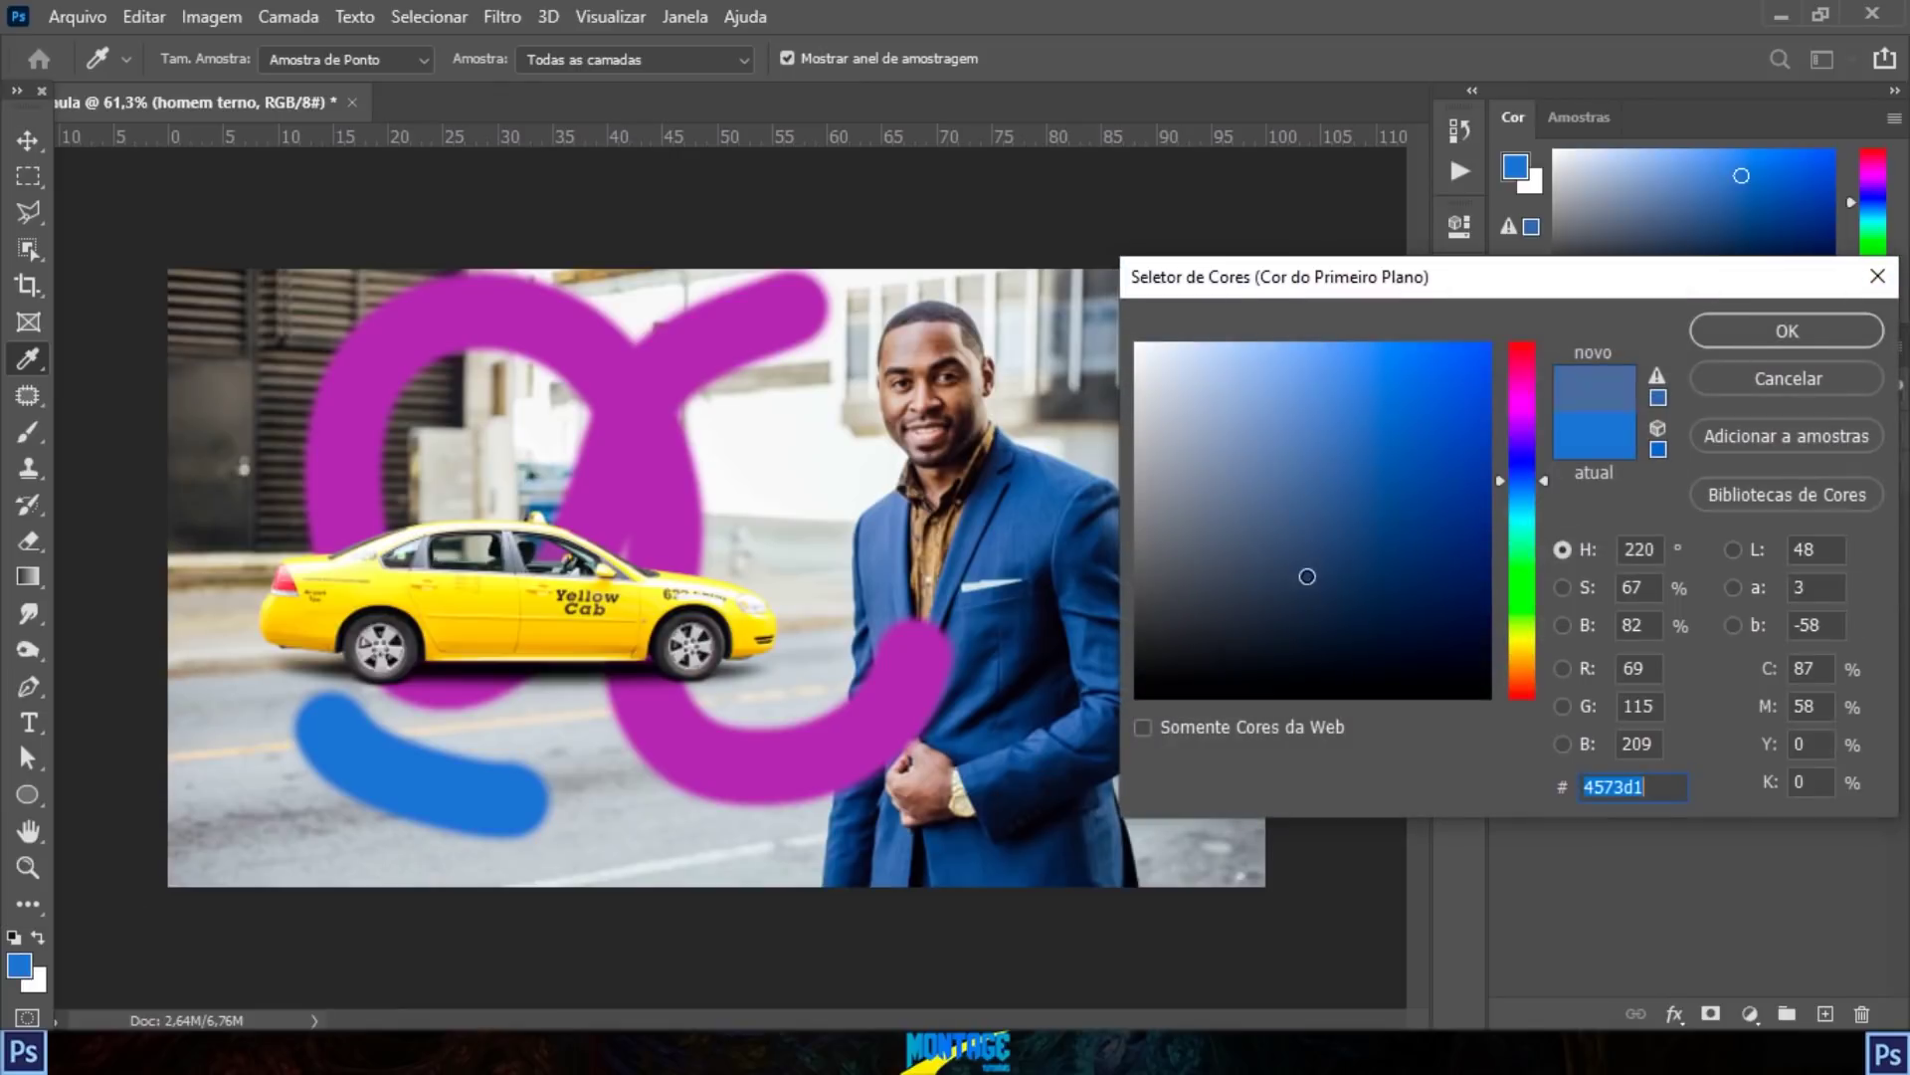
left_click_drag(1526, 398, 1528, 336)
left_click_drag(1451, 355, 1421, 341)
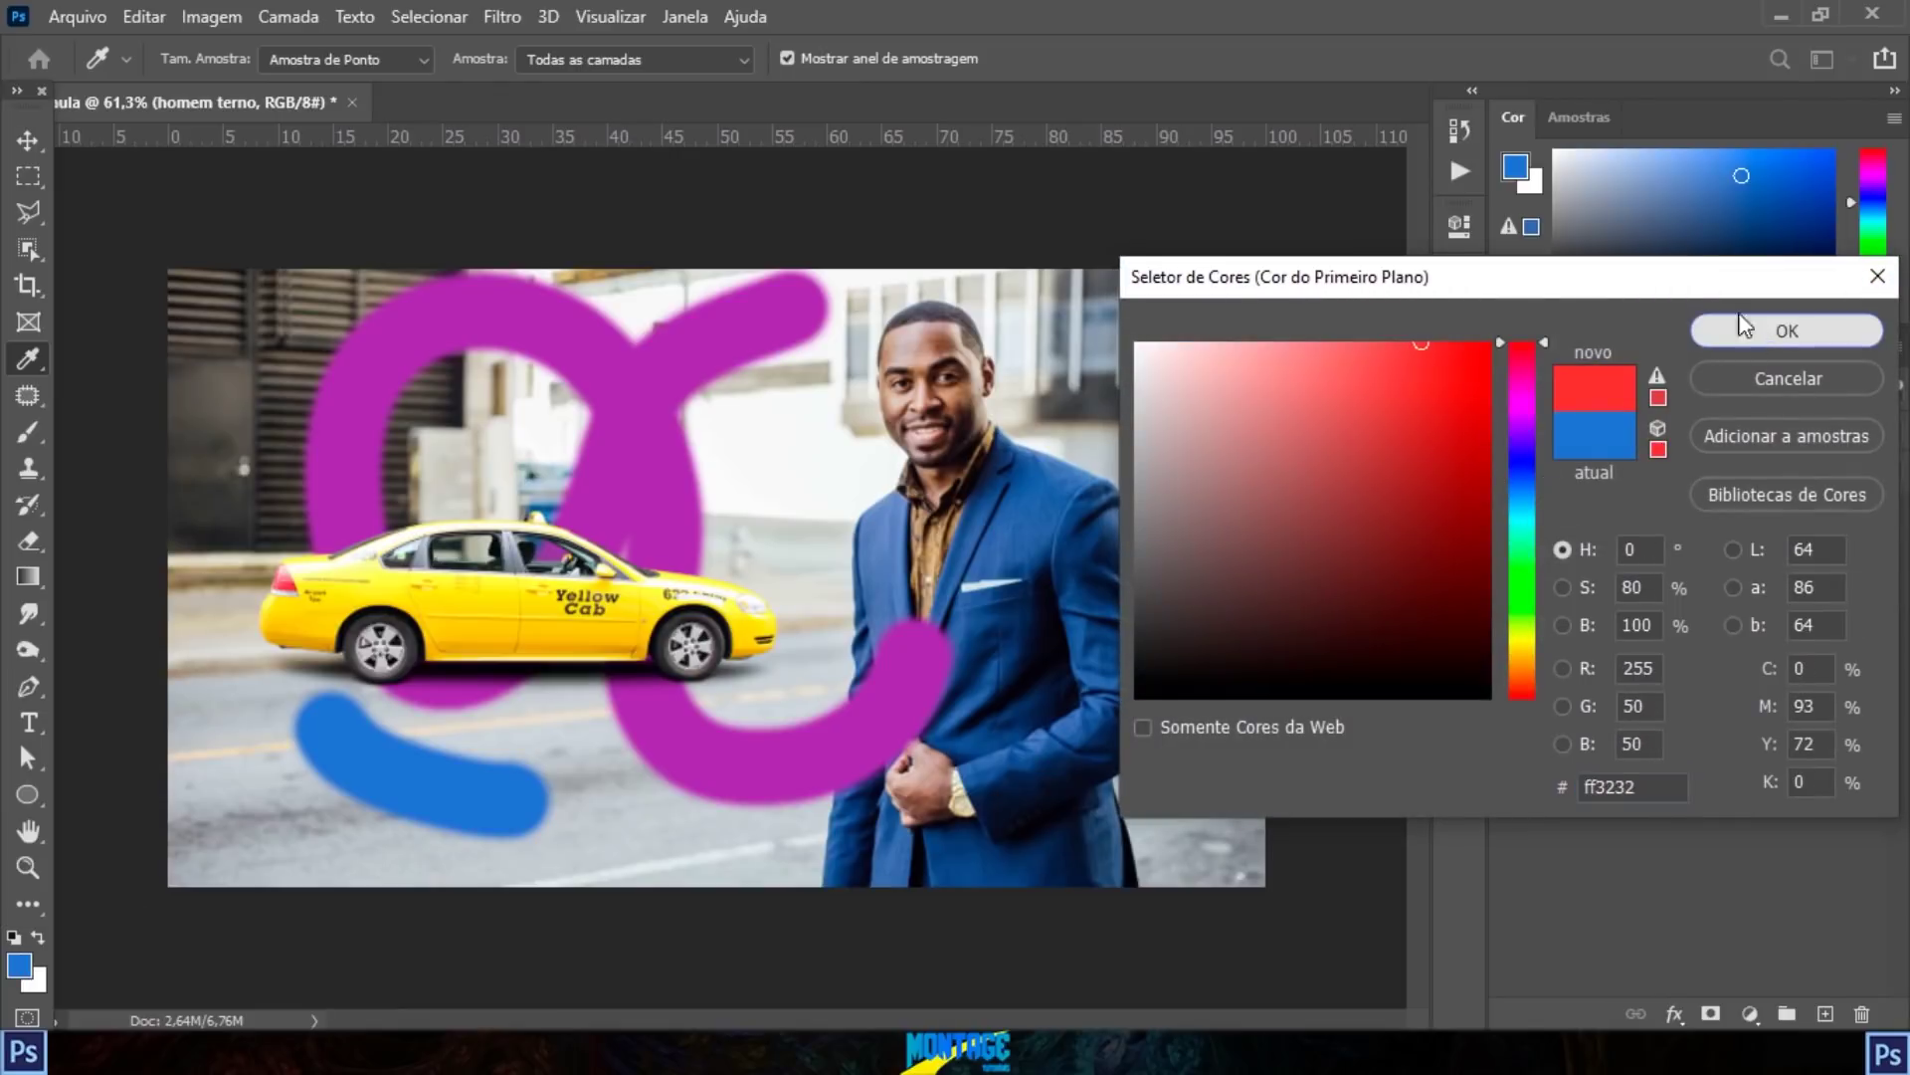
left_click(1743, 327)
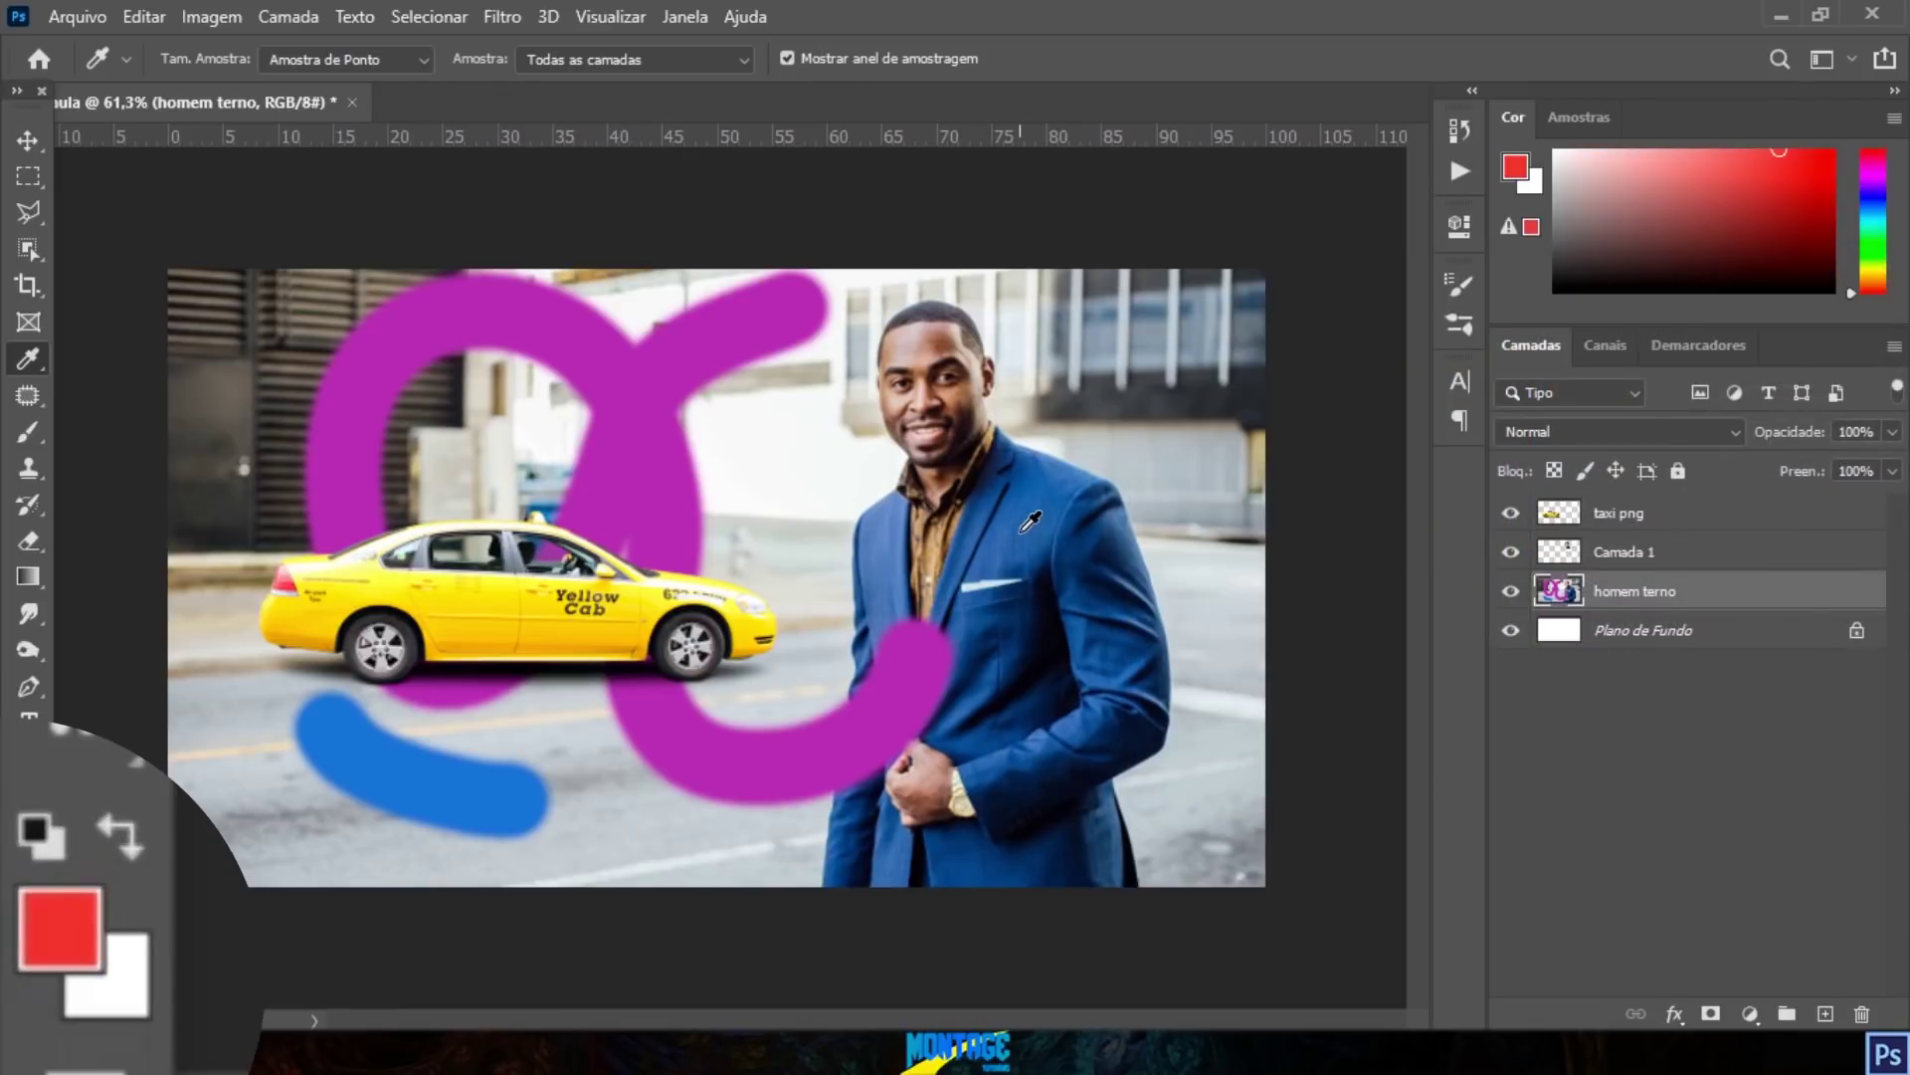
Step: Sample foreground colours from the man's suit, his hairline and a pale cream area with the Eyedropper, and activate the Move tool
left_click(1021, 532)
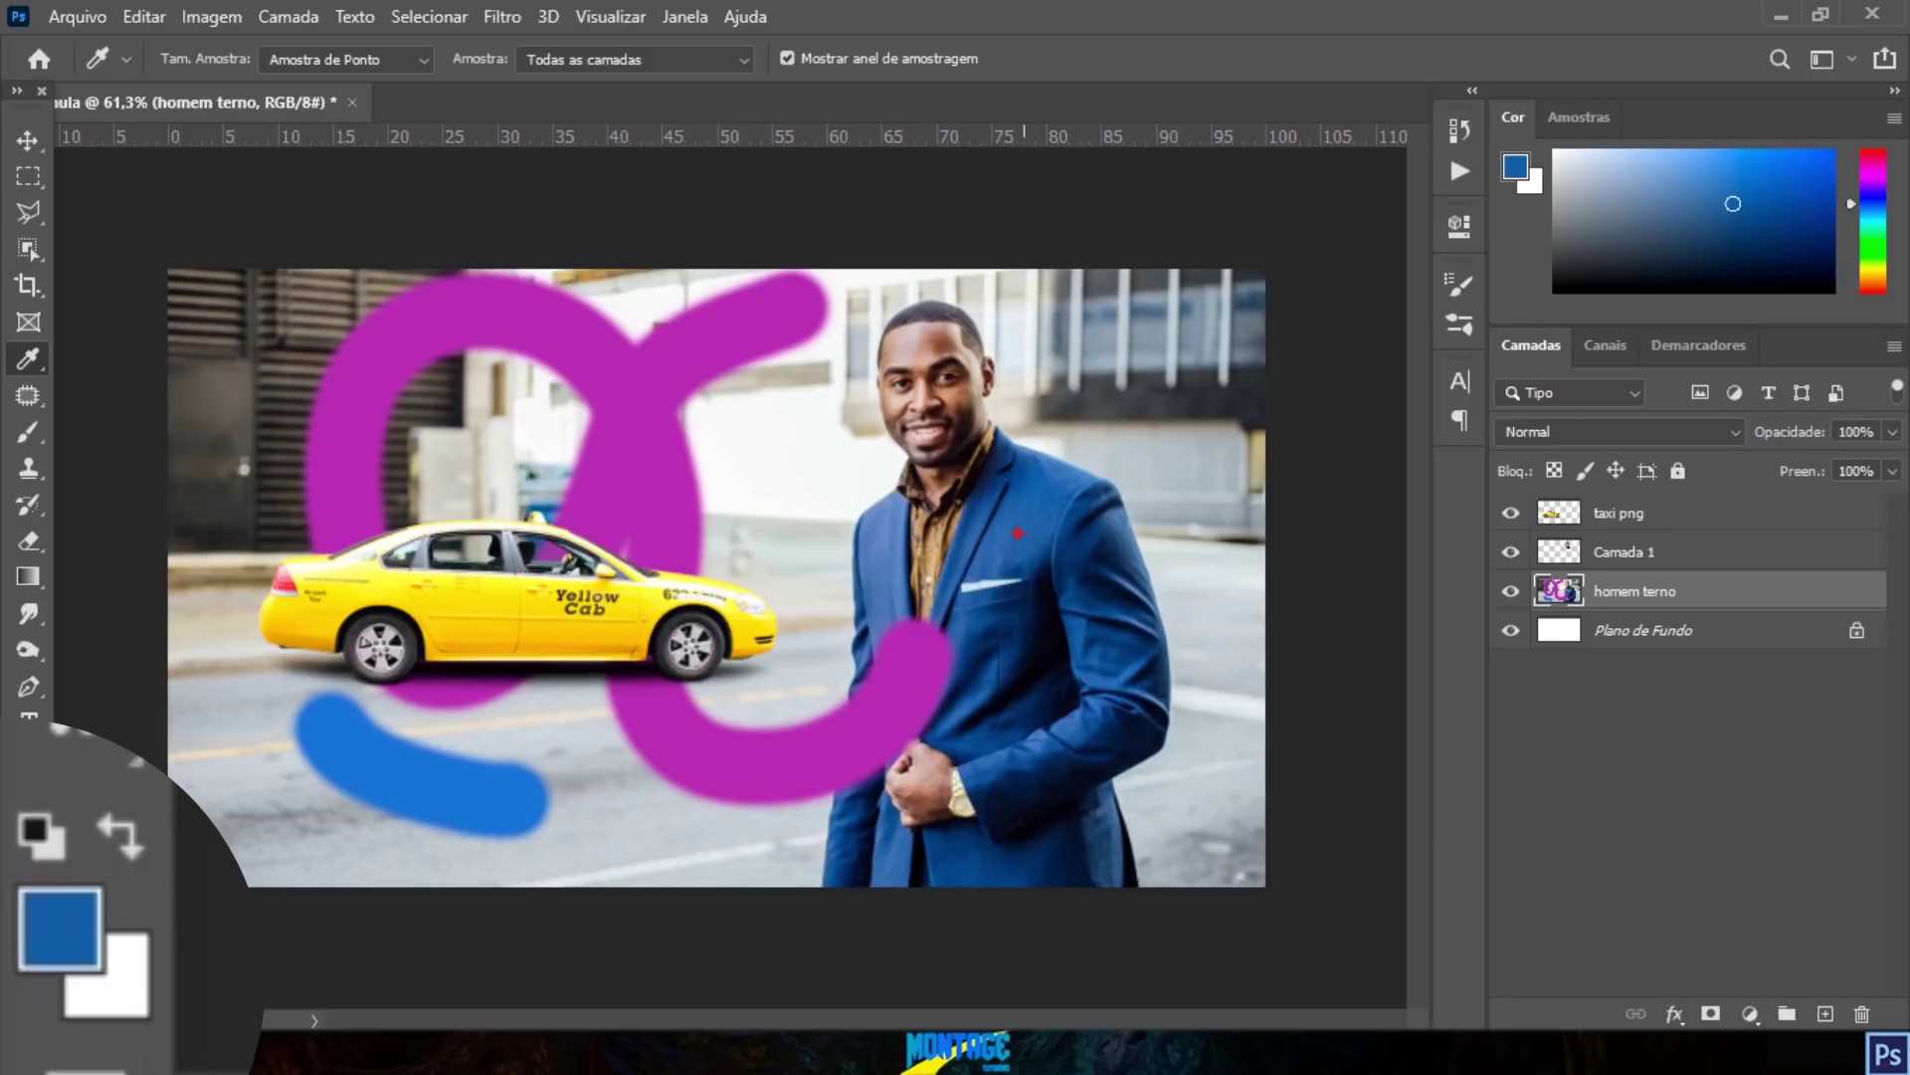
left_click(929, 328)
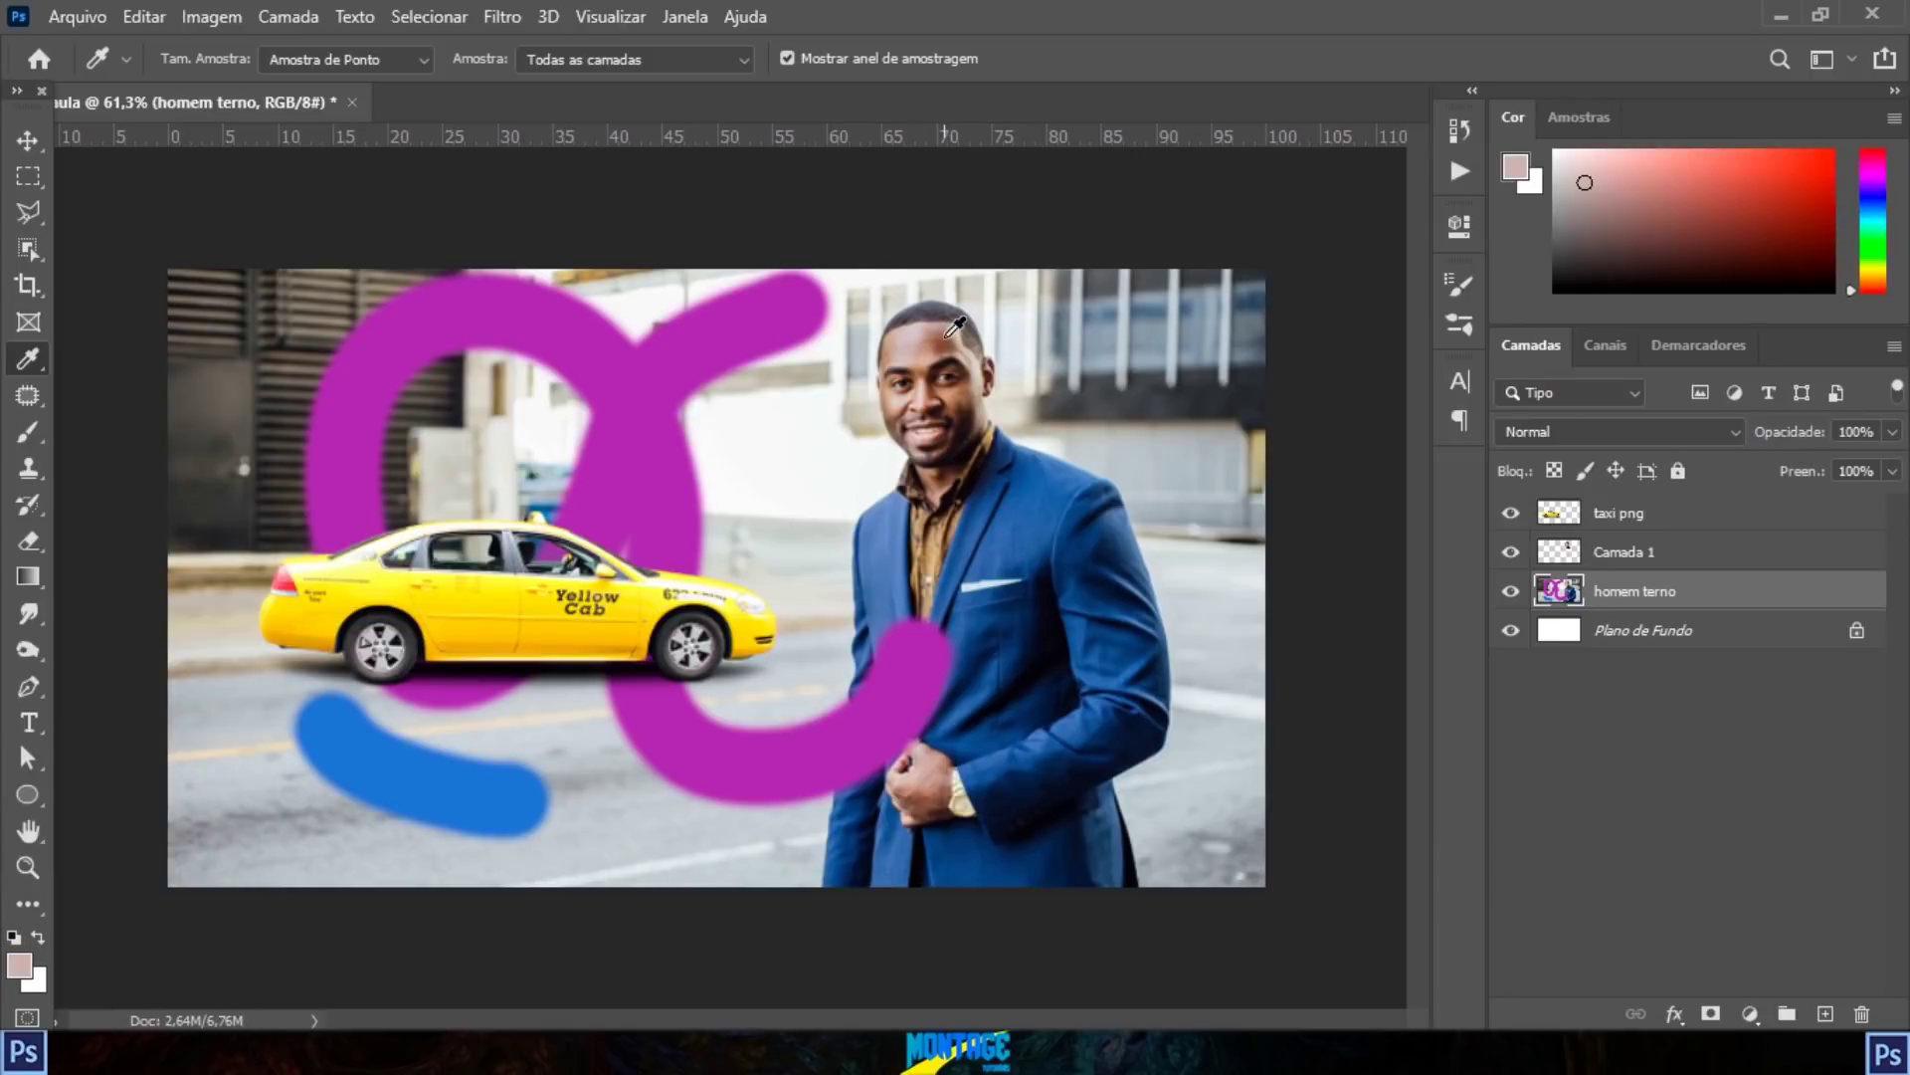
left_click(682, 414)
mouse_move(869, 422)
left_mouse_down()
mouse_move(1103, 438)
mouse_move(1109, 371)
mouse_move(1055, 430)
mouse_move(1110, 532)
mouse_move(1156, 738)
mouse_move(967, 774)
left_mouse_up()
key("b")
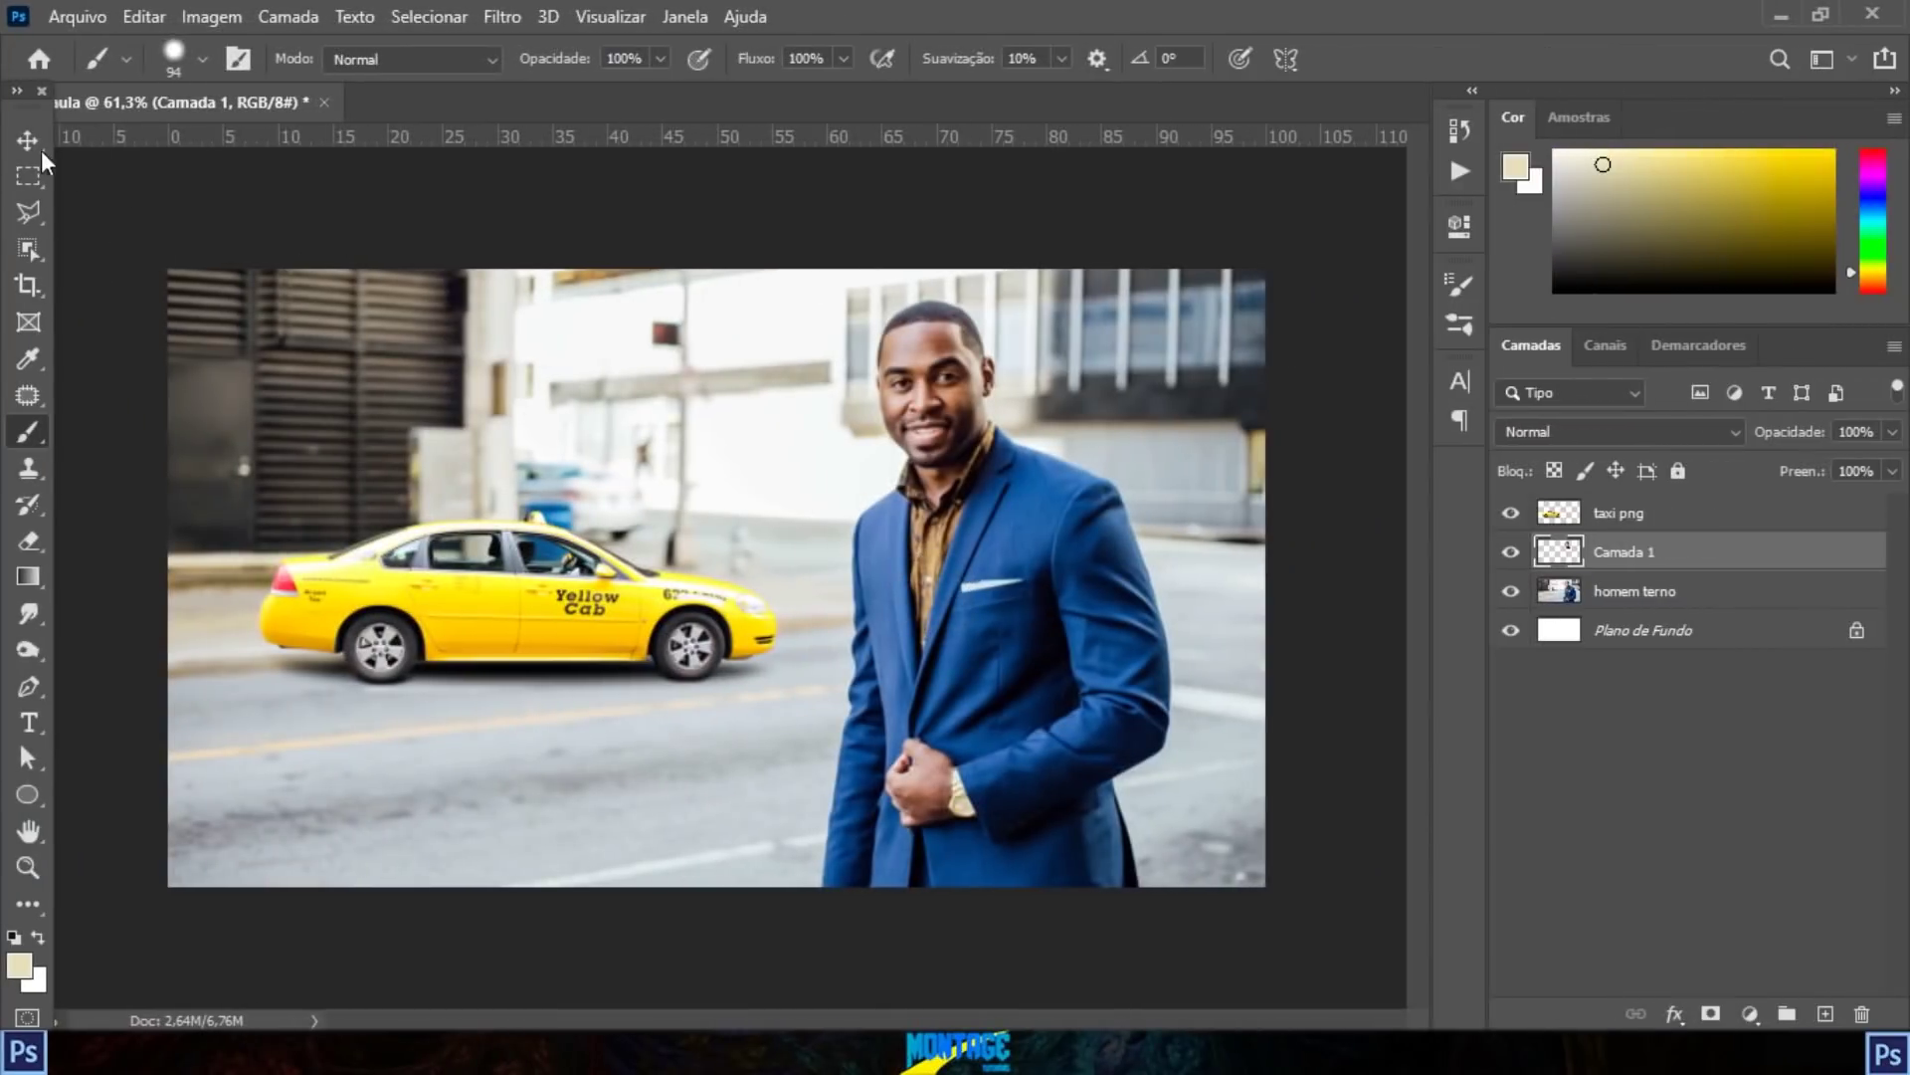
left_click(34, 148)
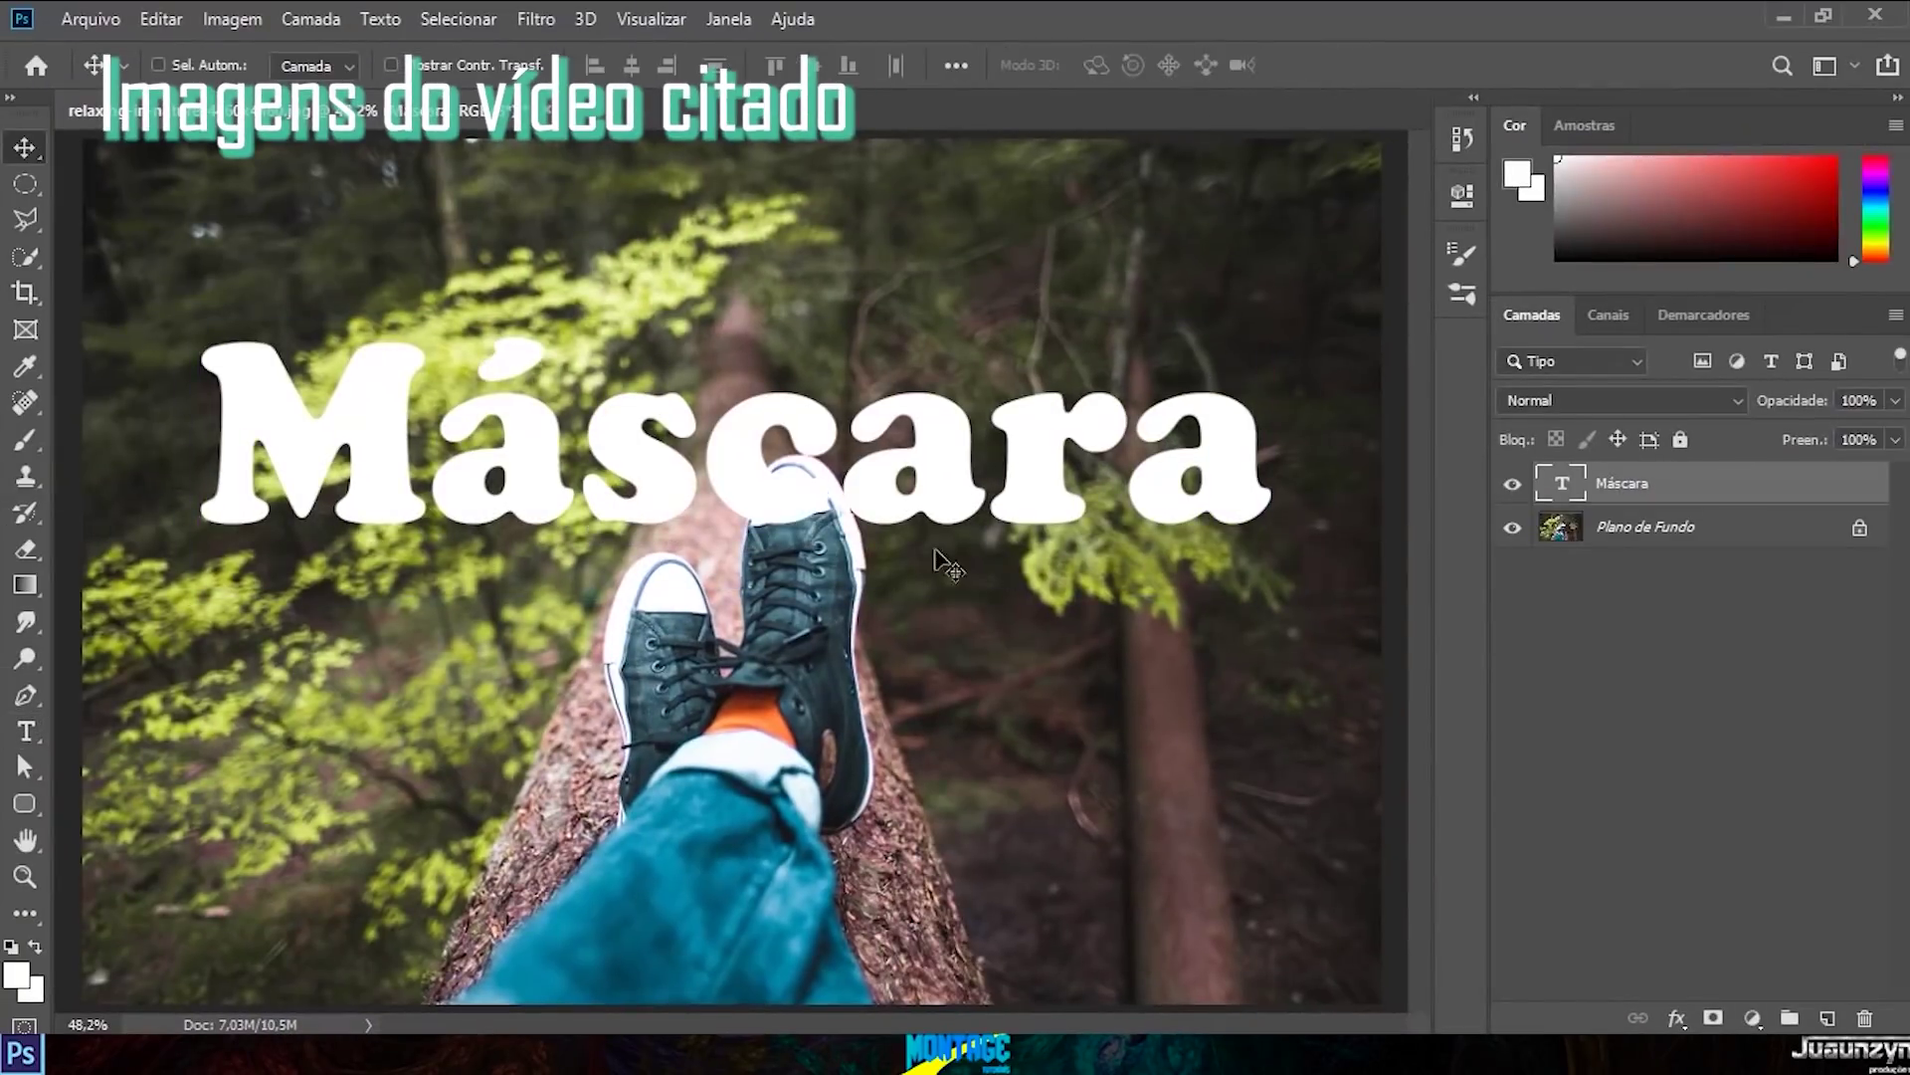
Step: Add a layer mask to the Máscara text layer, hide the text over the shoe tip, and draw a vertical gradient on the mask
left_click(1712, 1017)
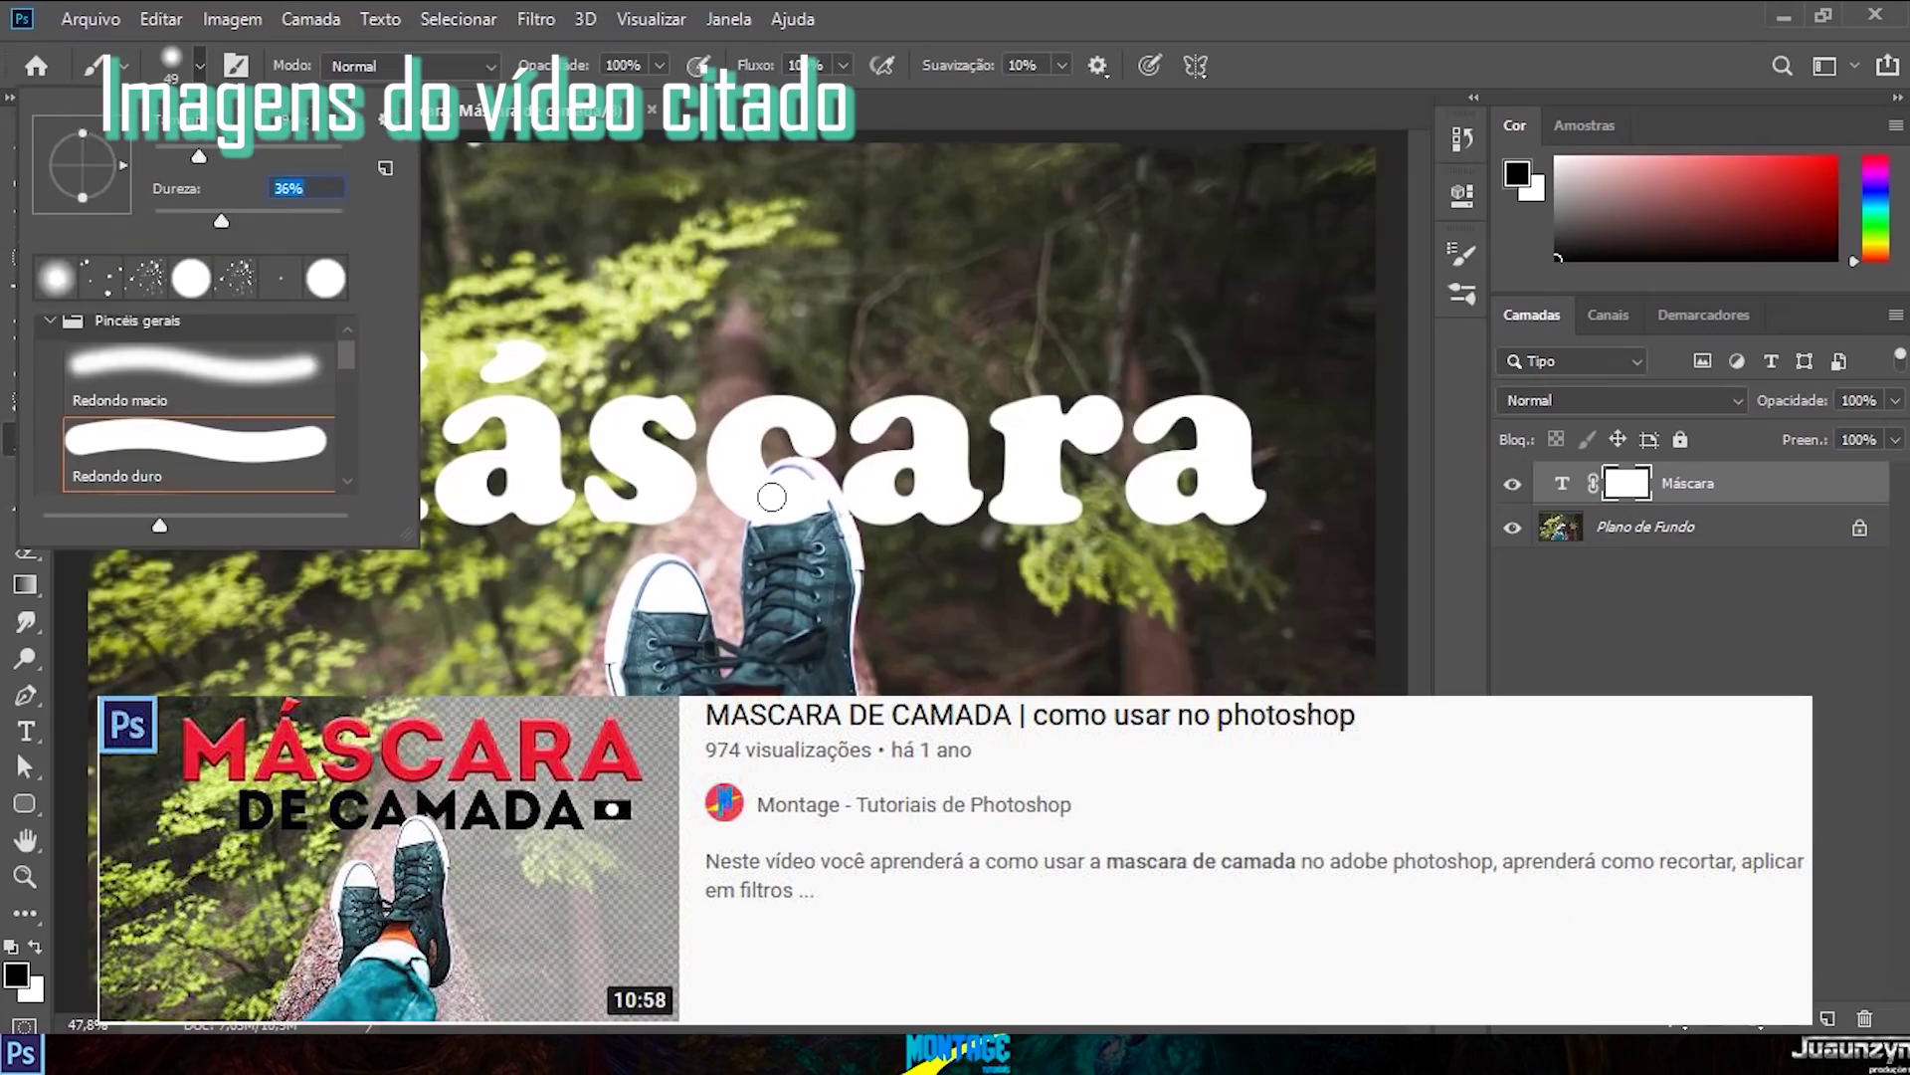
scroll(759, 444, "up", 3)
scroll(541, 482, "up", 3)
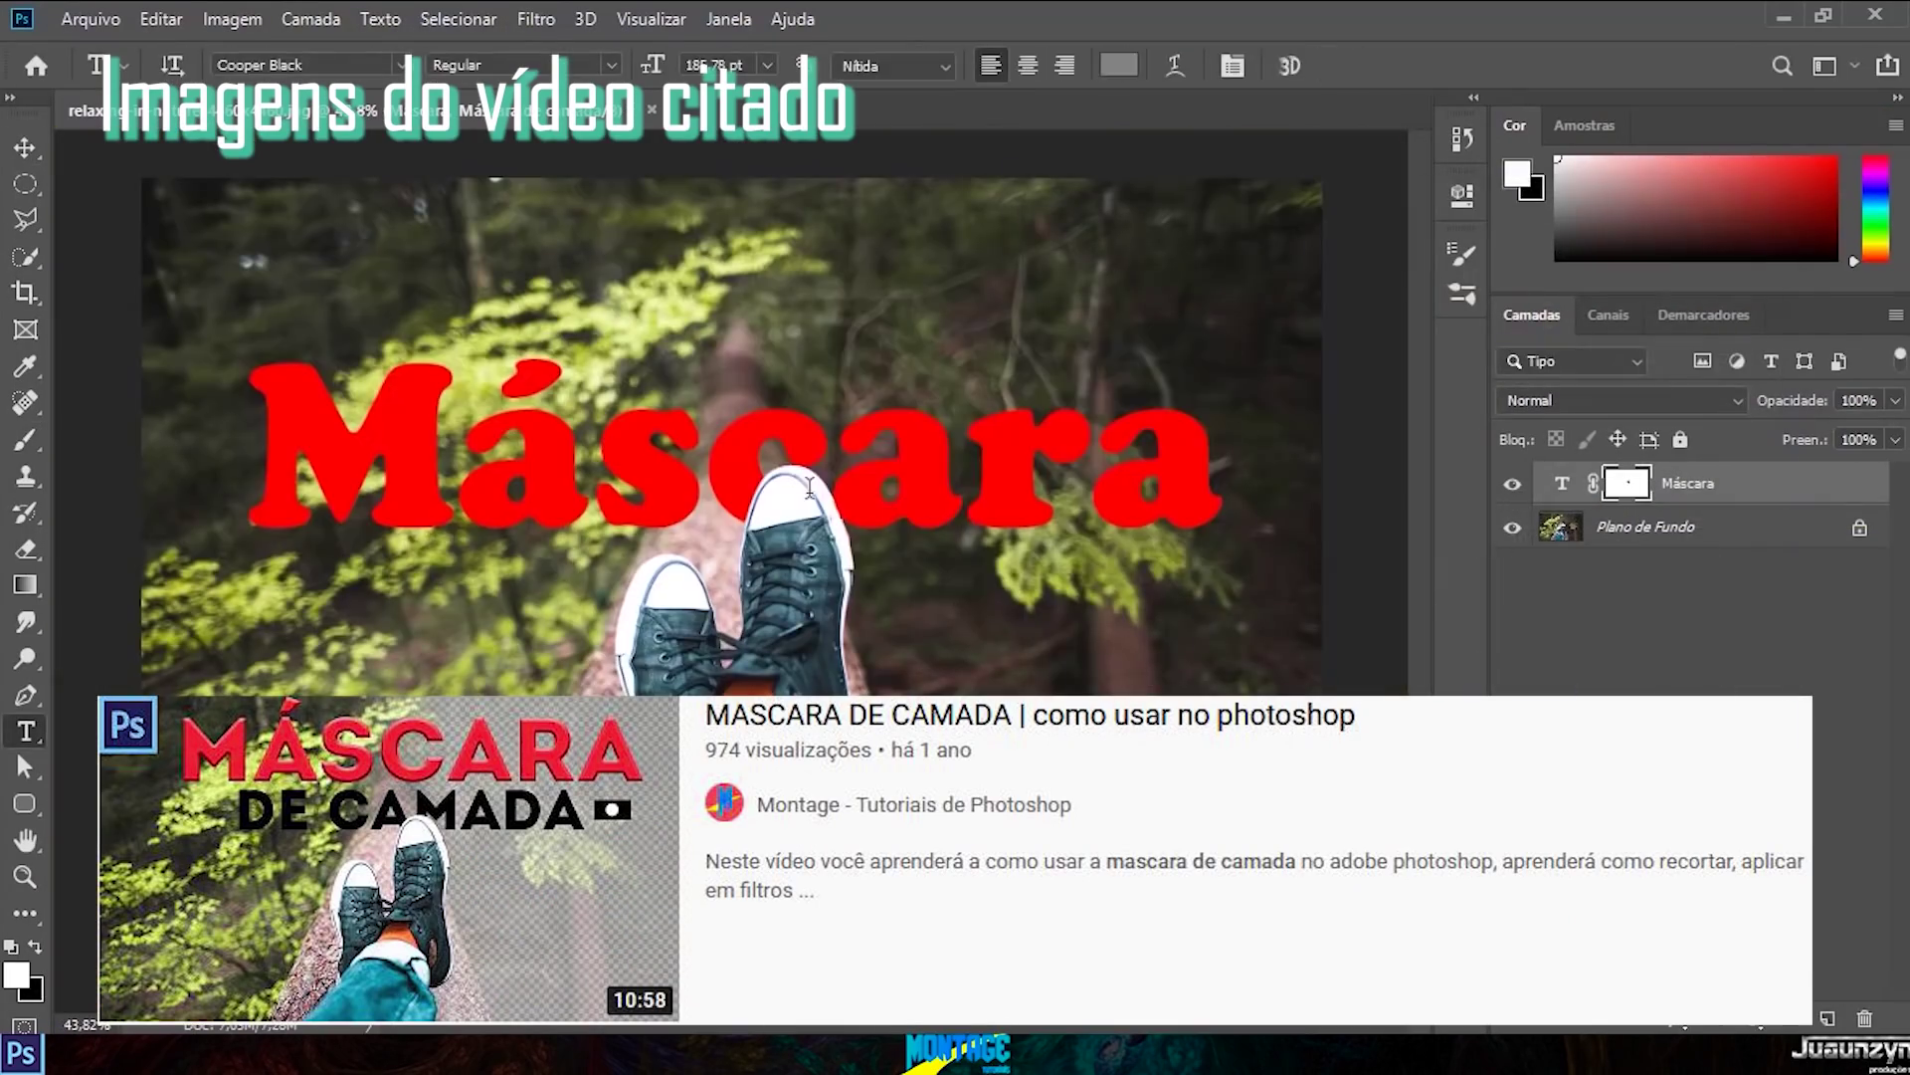
left_click_drag(756, 468, 785, 321)
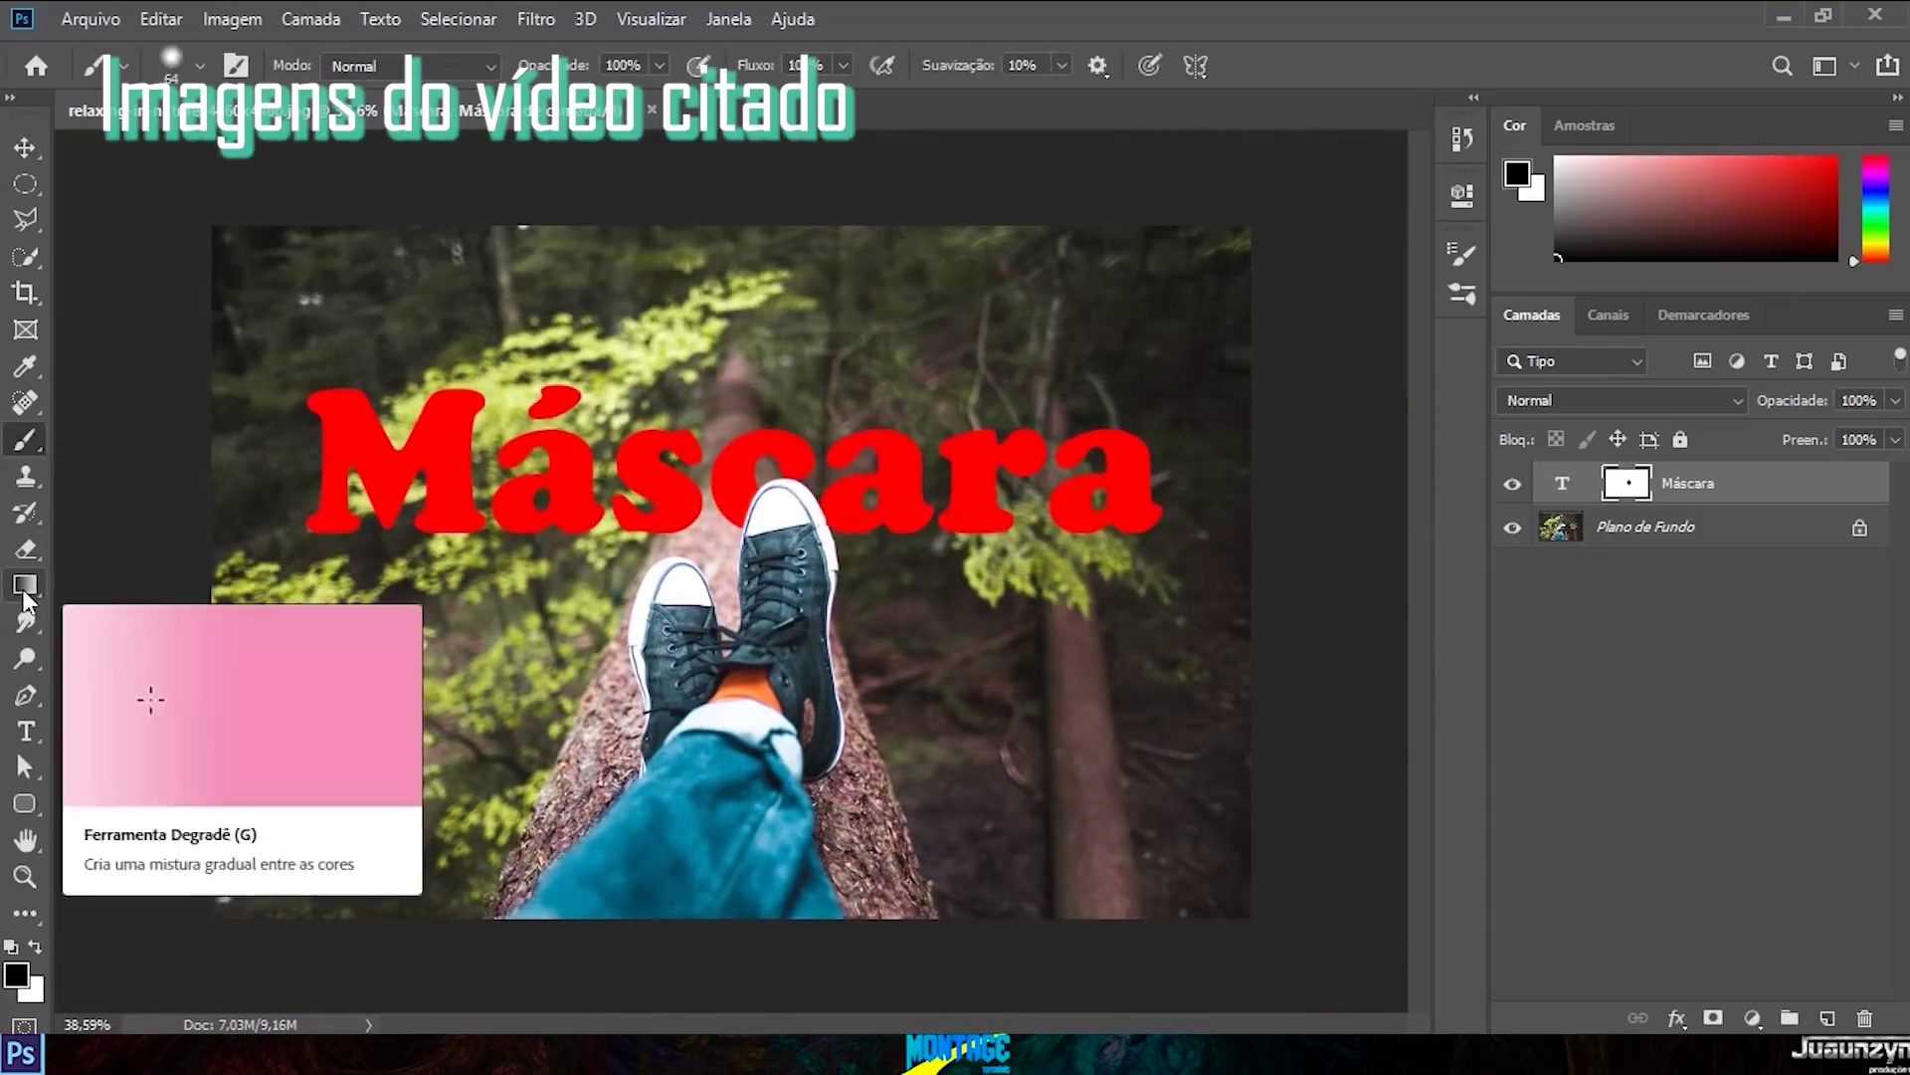
left_click(25, 585)
left_click_drag(739, 704, 743, 380)
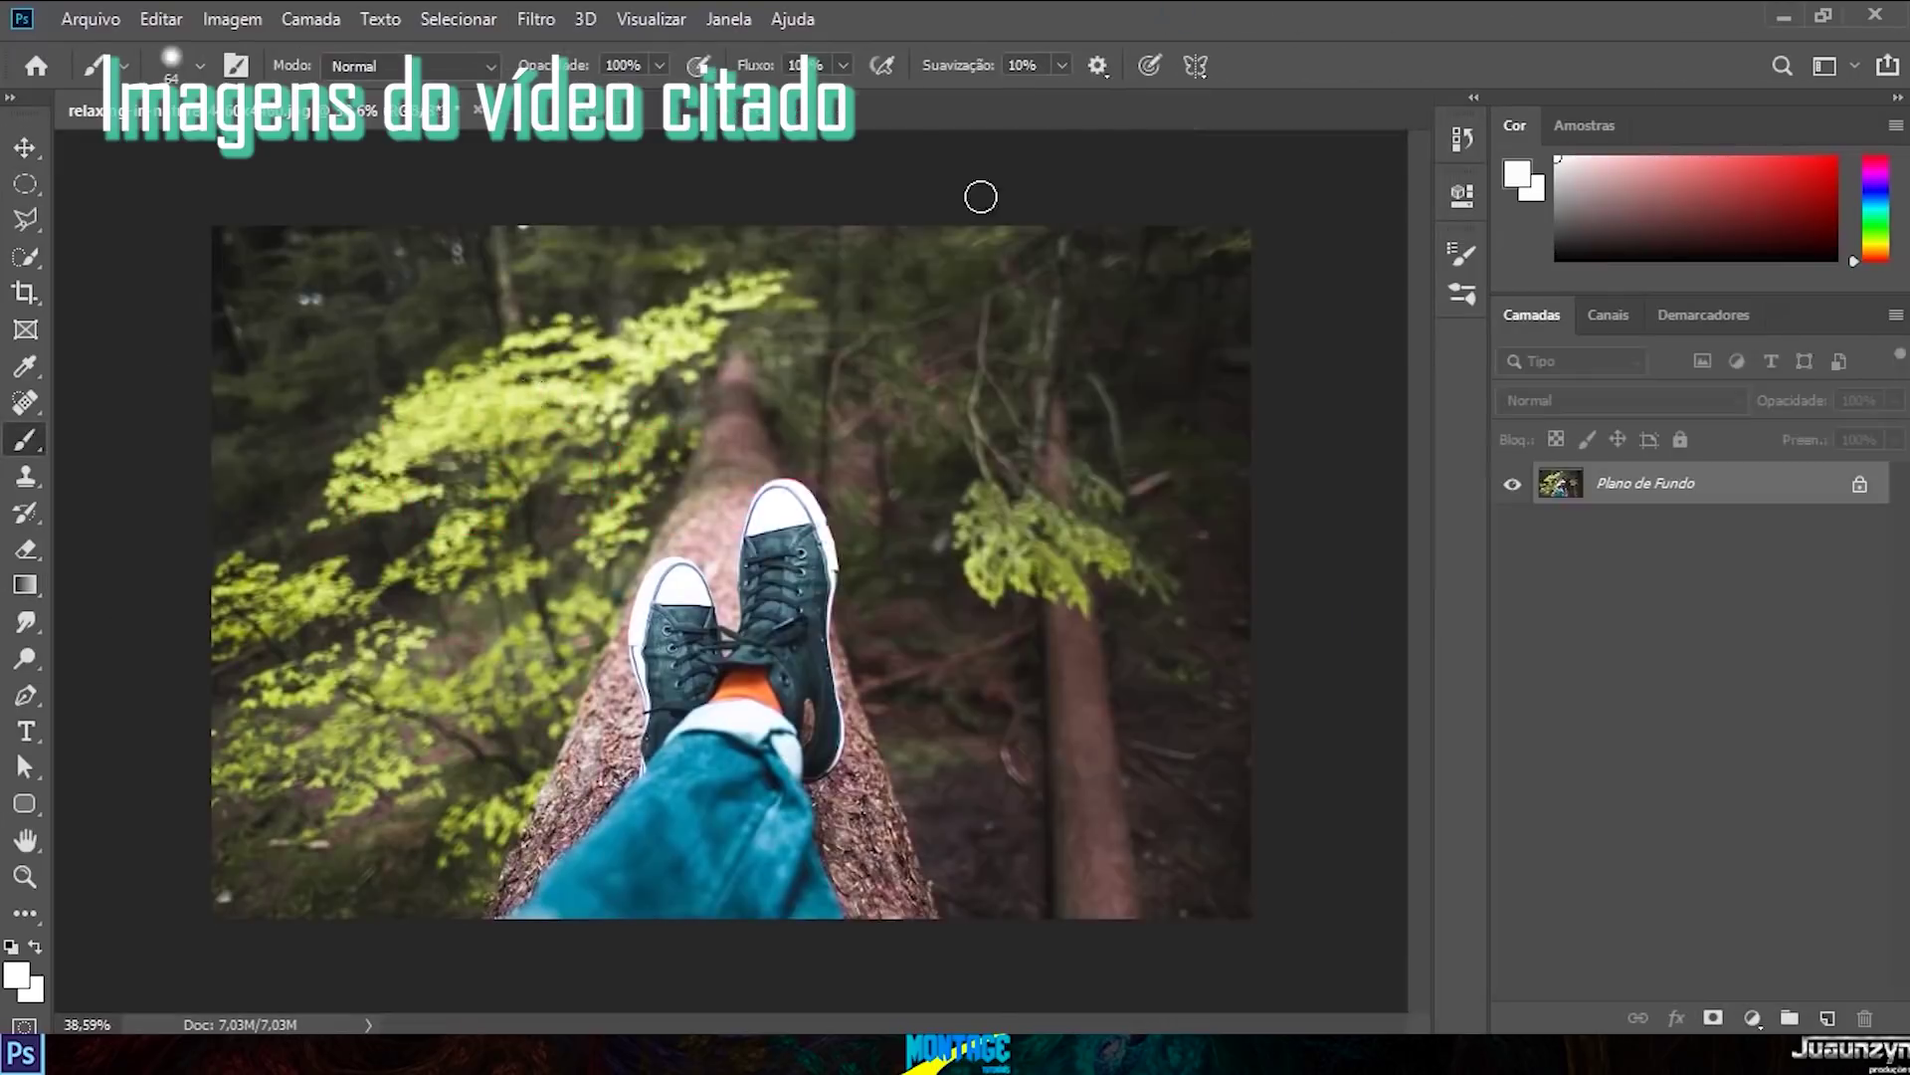
Step: Unlock the forest photo's background layer and select the smart filter mask of its Gaussian blur
left_click(1860, 484)
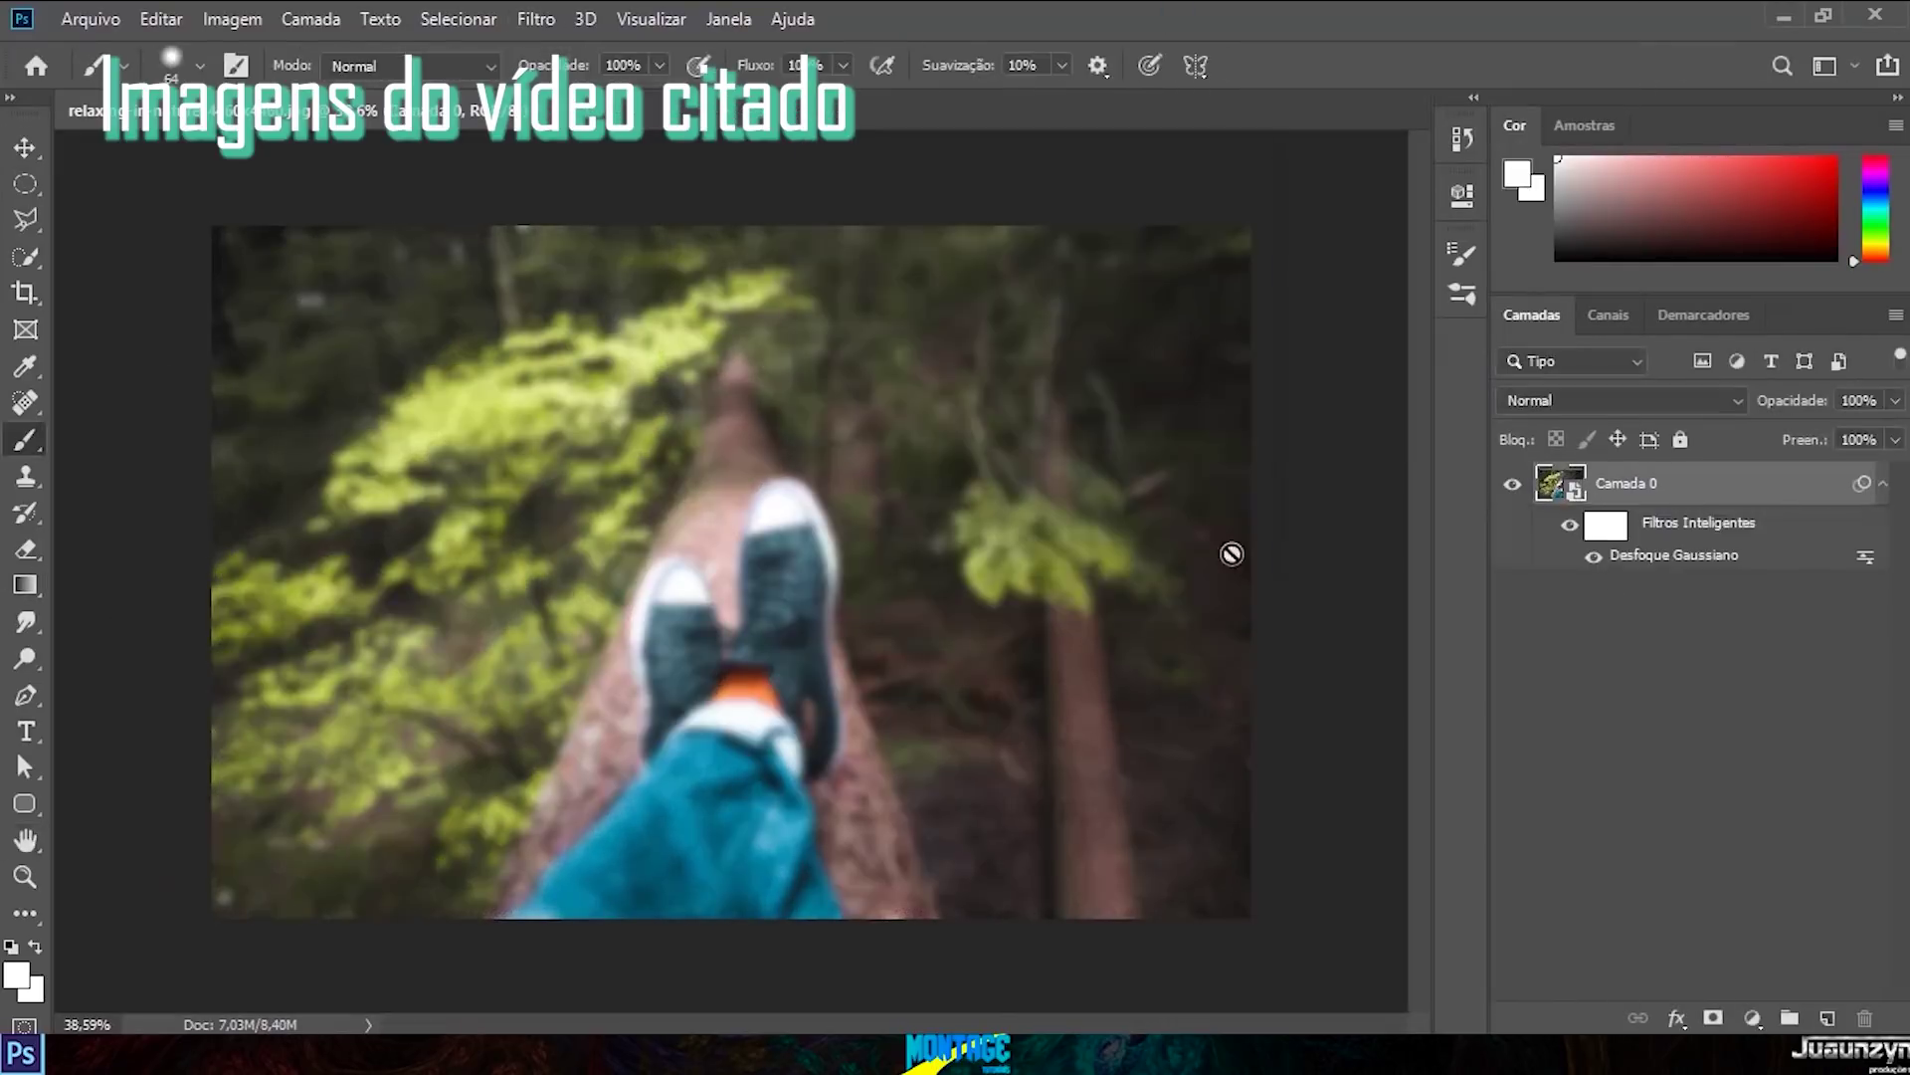
left_click(1606, 523)
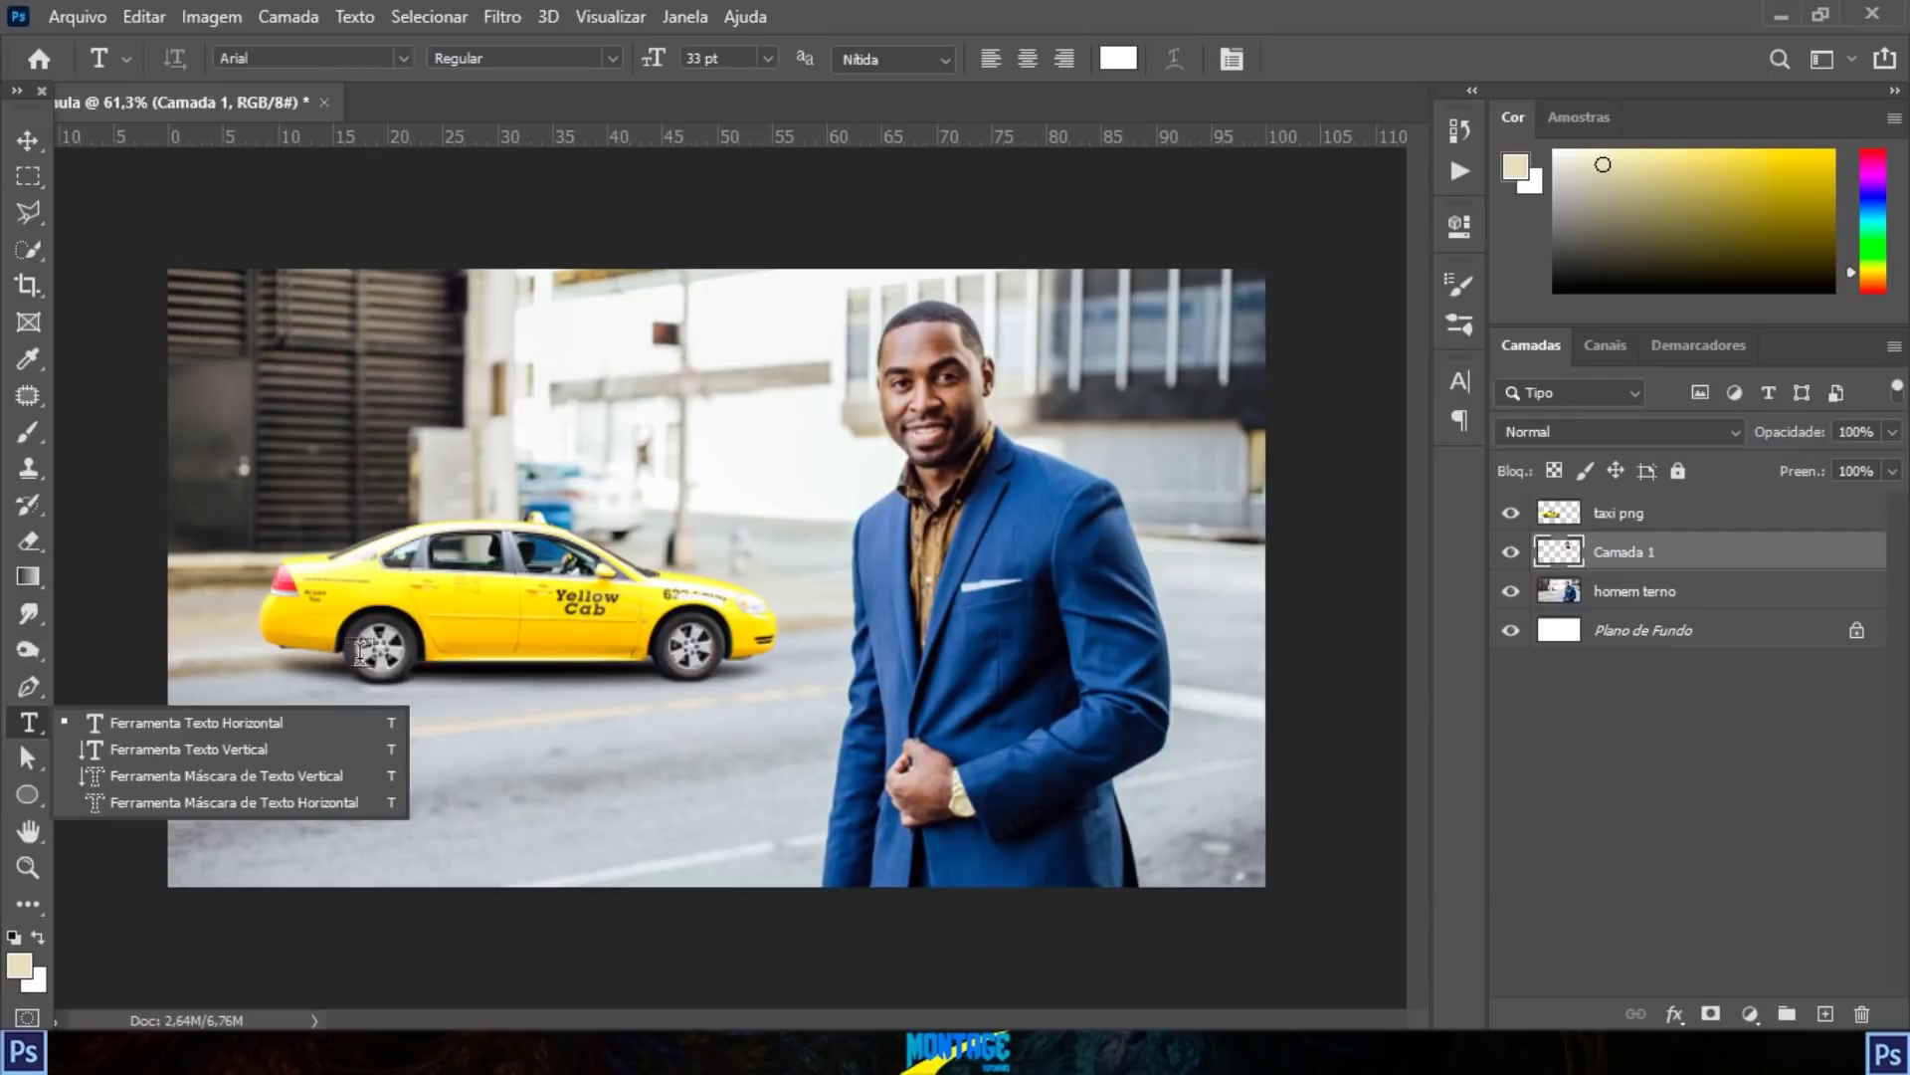
Step: Add a horizontal text layer reading "teste" just above the taxi and commit the text
left_click(288, 721)
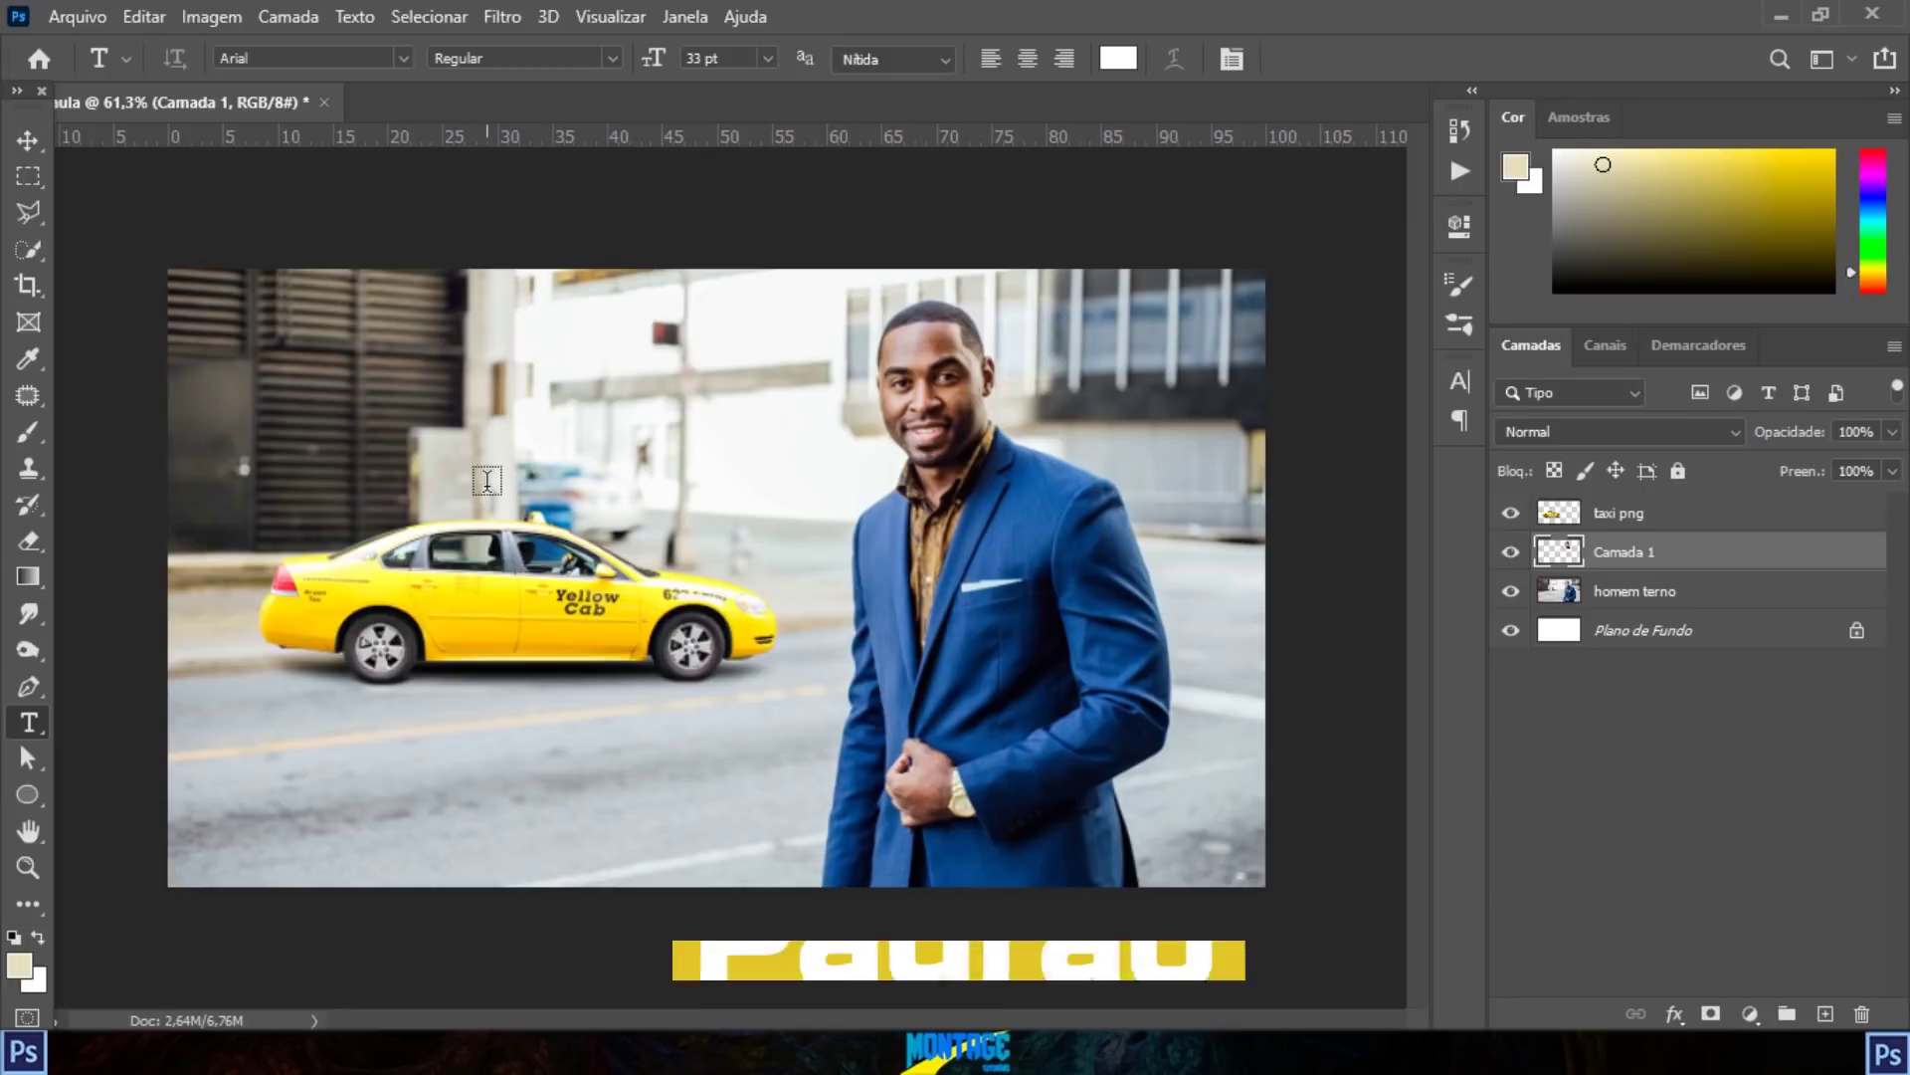
left_click(563, 475)
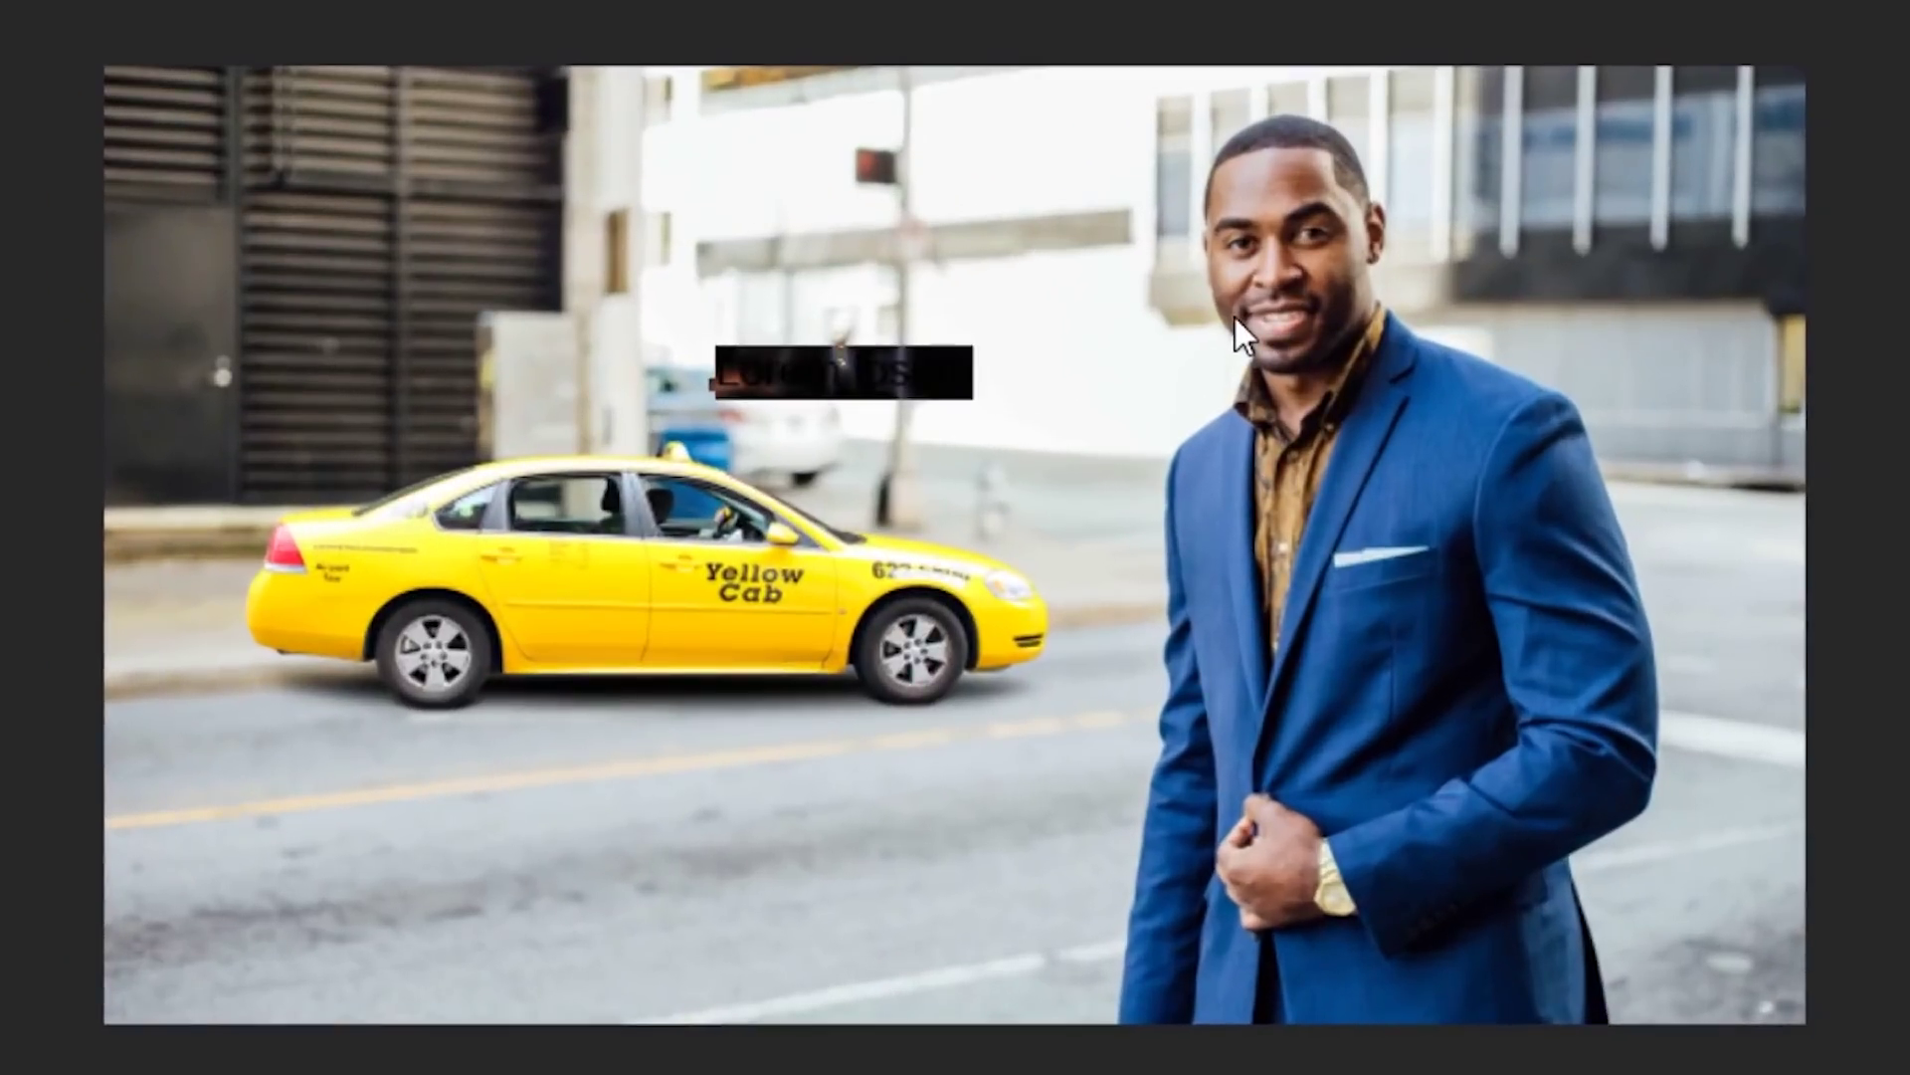
key("BackSpace")
type("tet")
key("BackSpace")
key("BackSpace")
type("este")
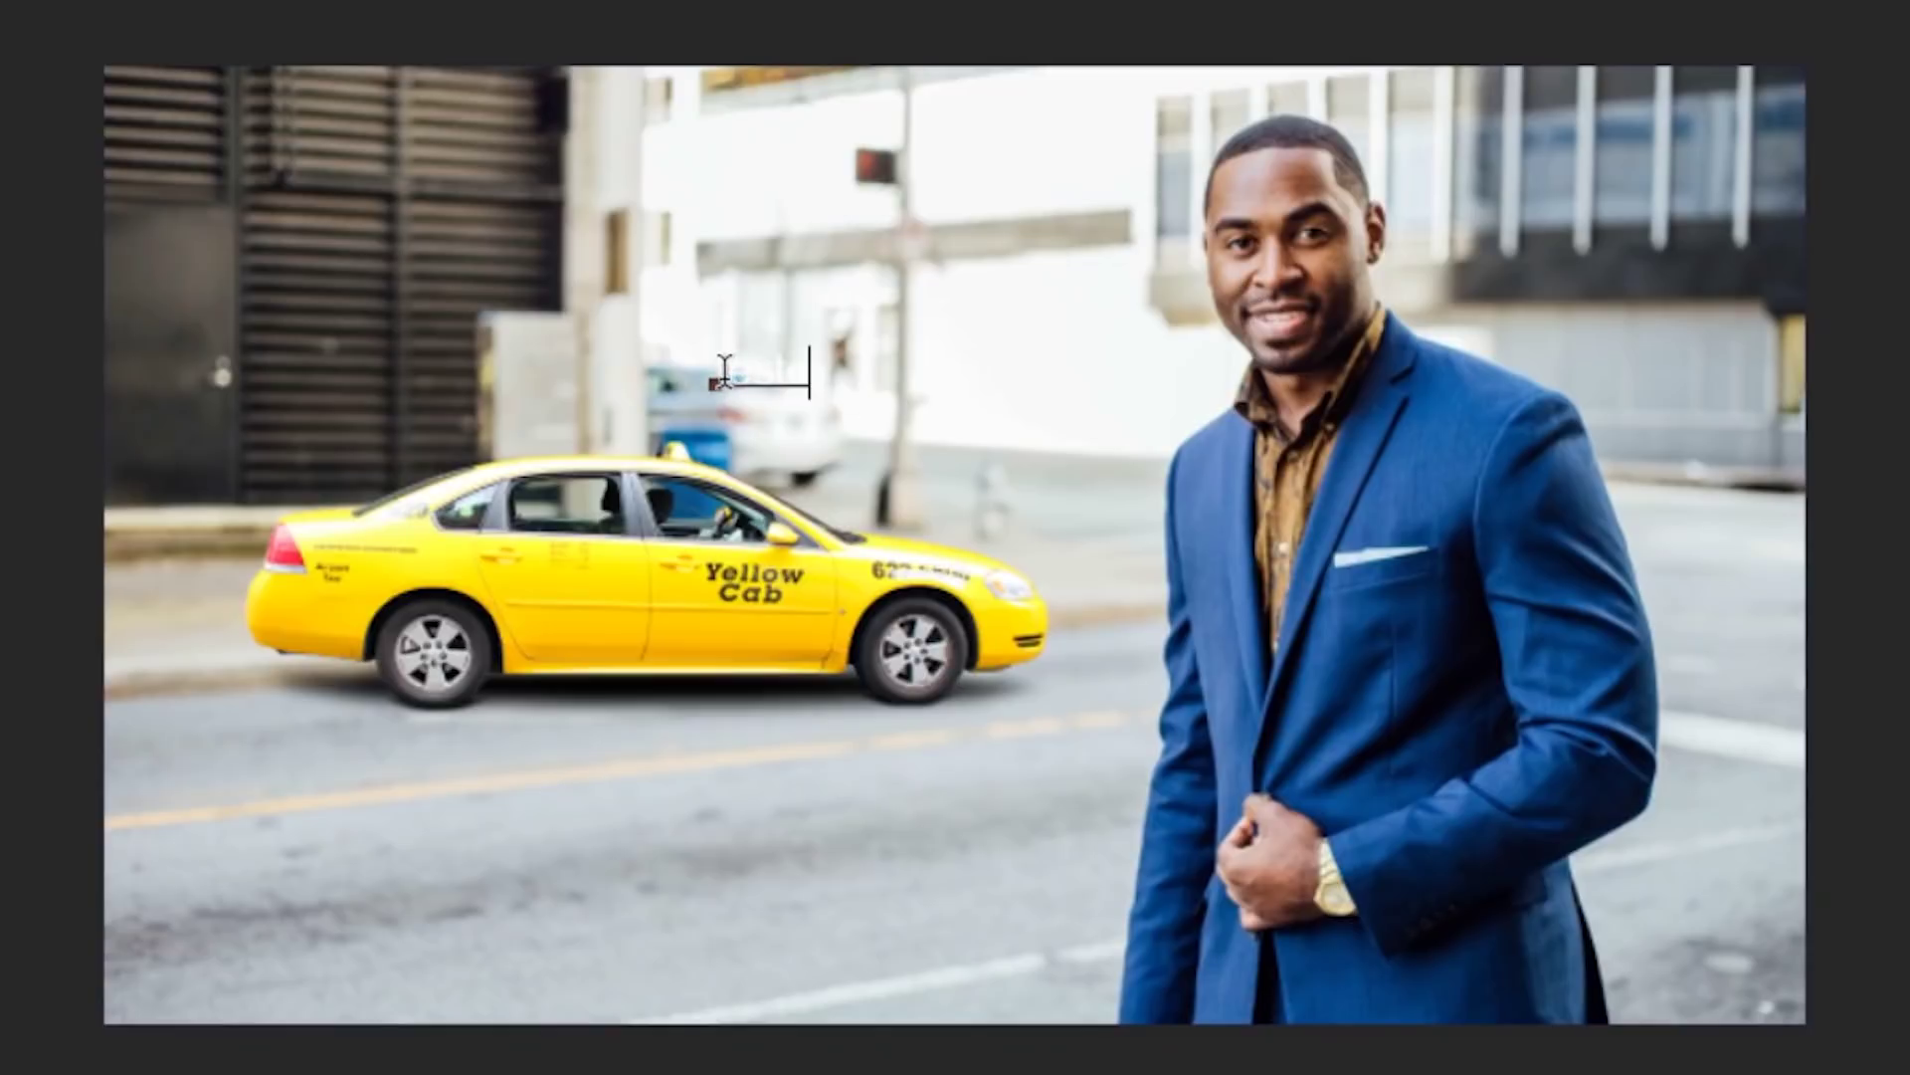
key("ctrl+a")
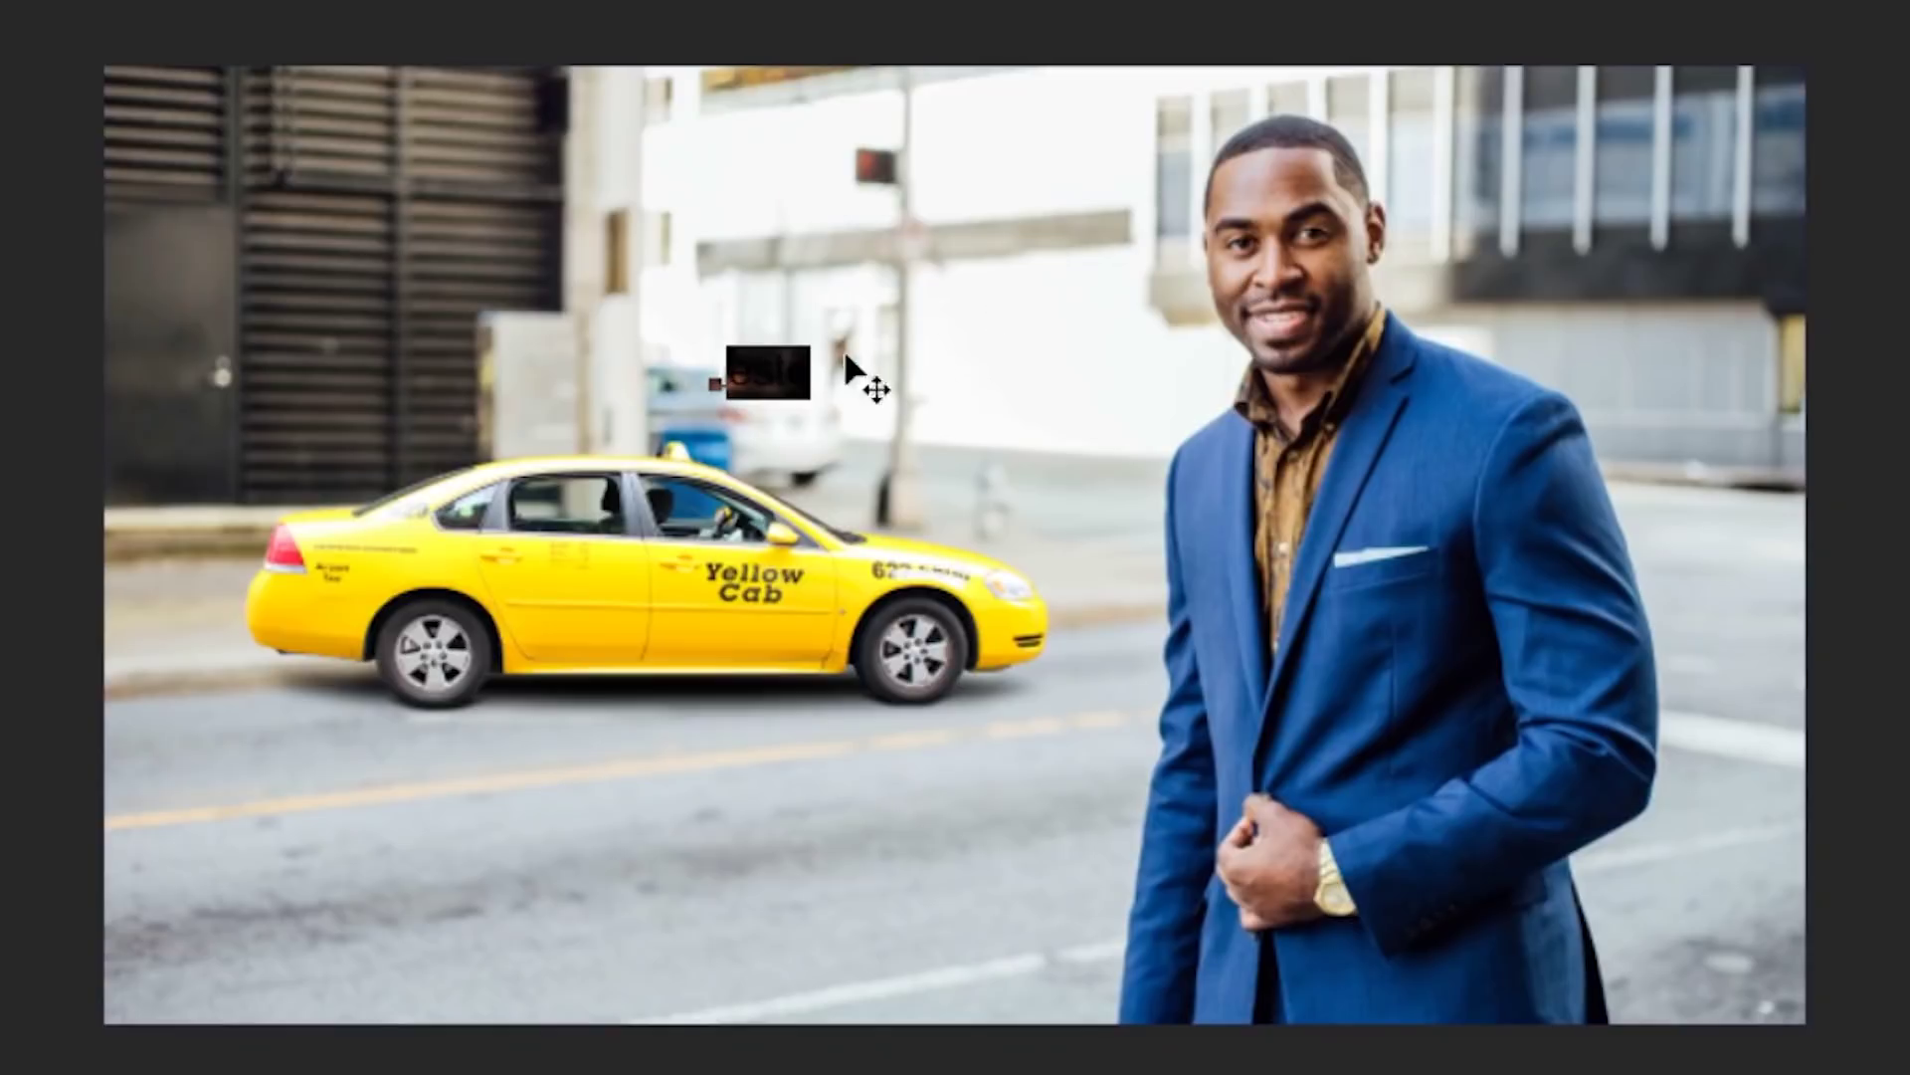
left_click(793, 361)
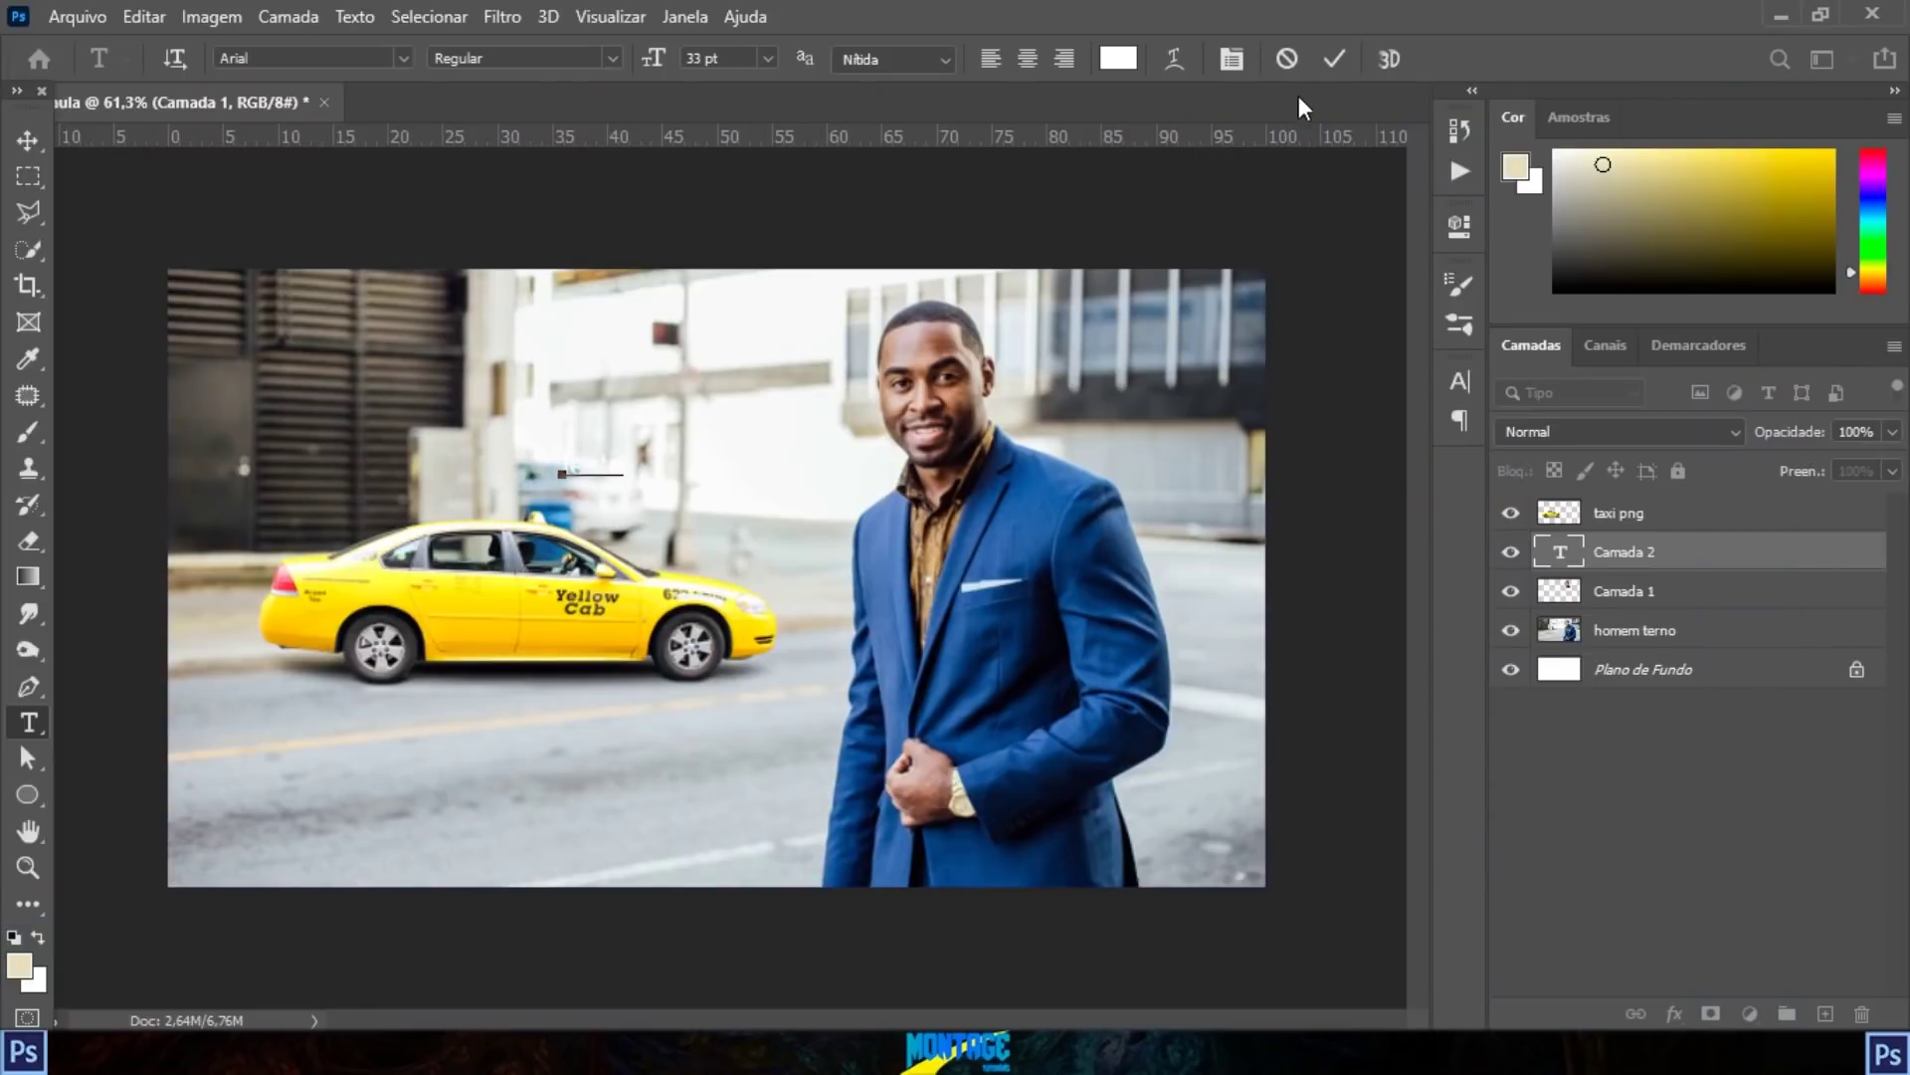
left_click(1331, 61)
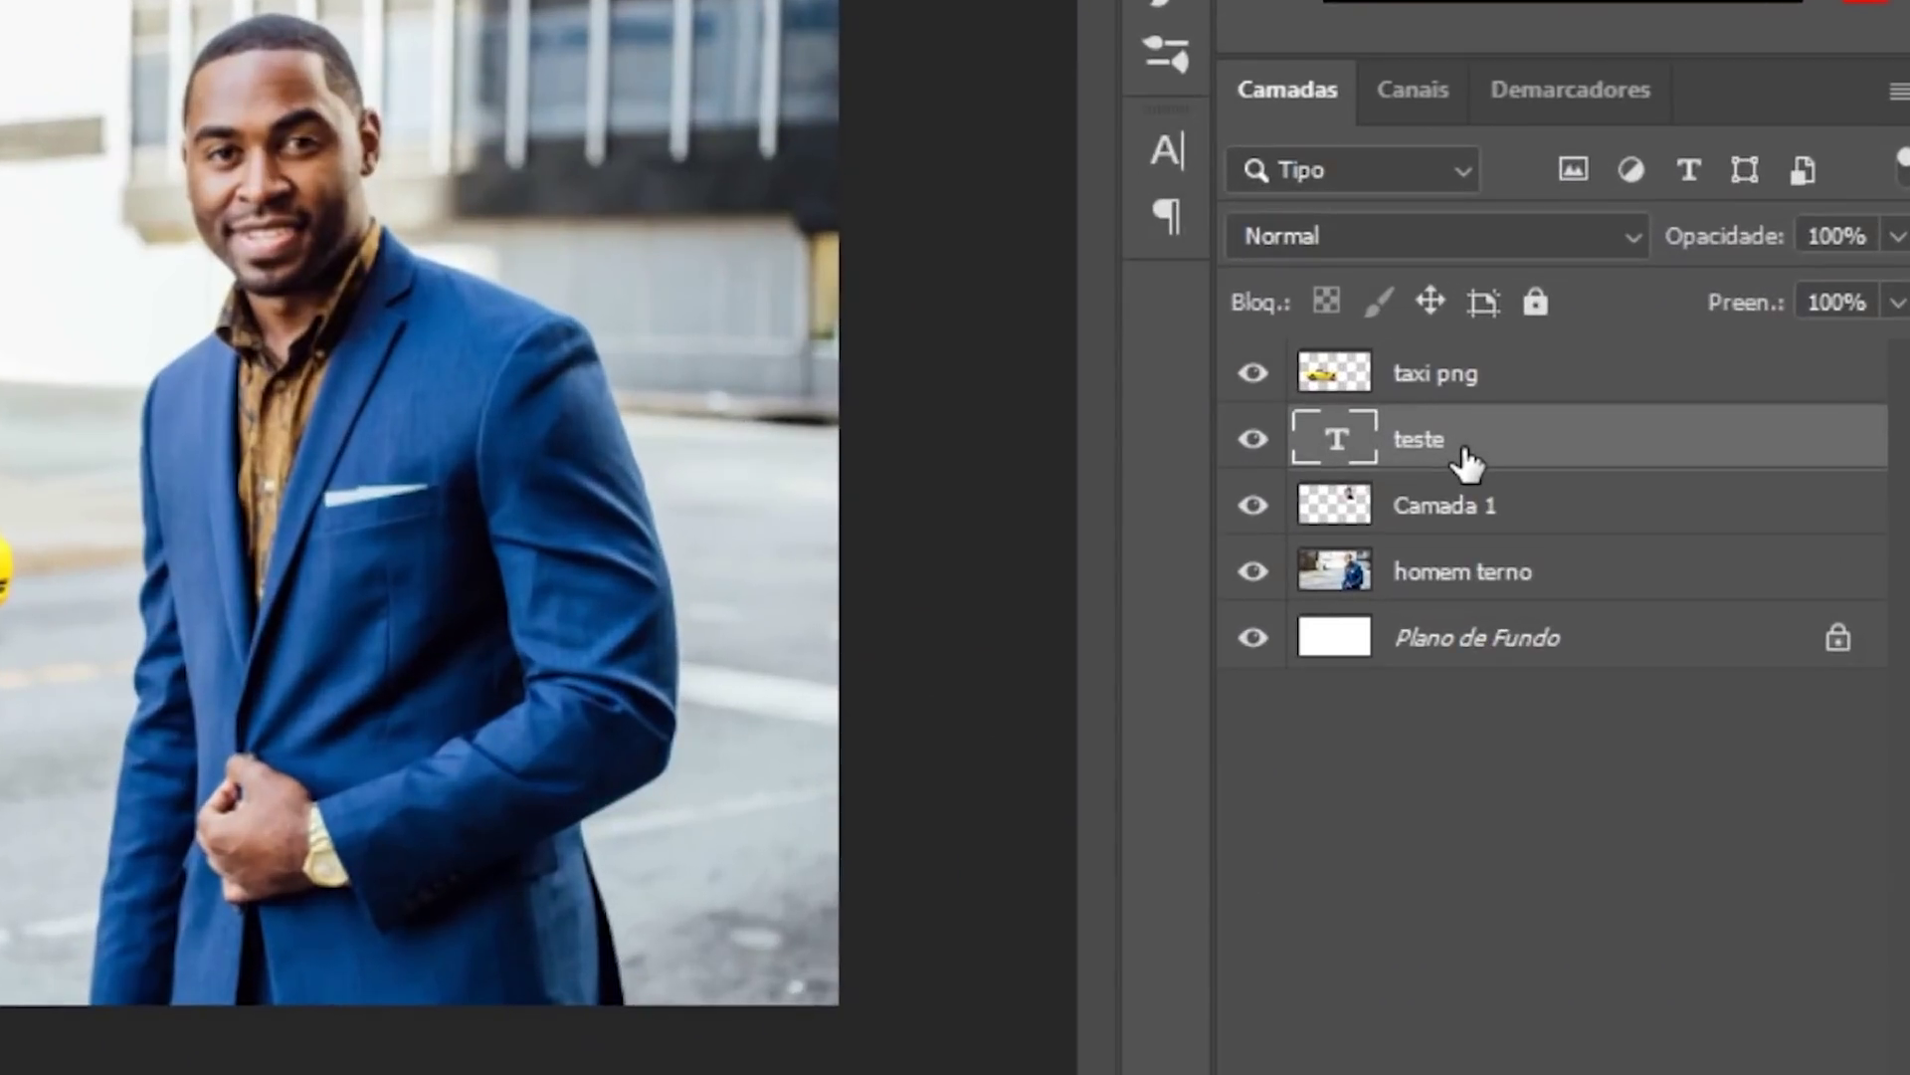
Step: Move the teste text layer above the taxi png layer and set the text colour to red, ff0000
left_click_drag(1467, 462, 1449, 349)
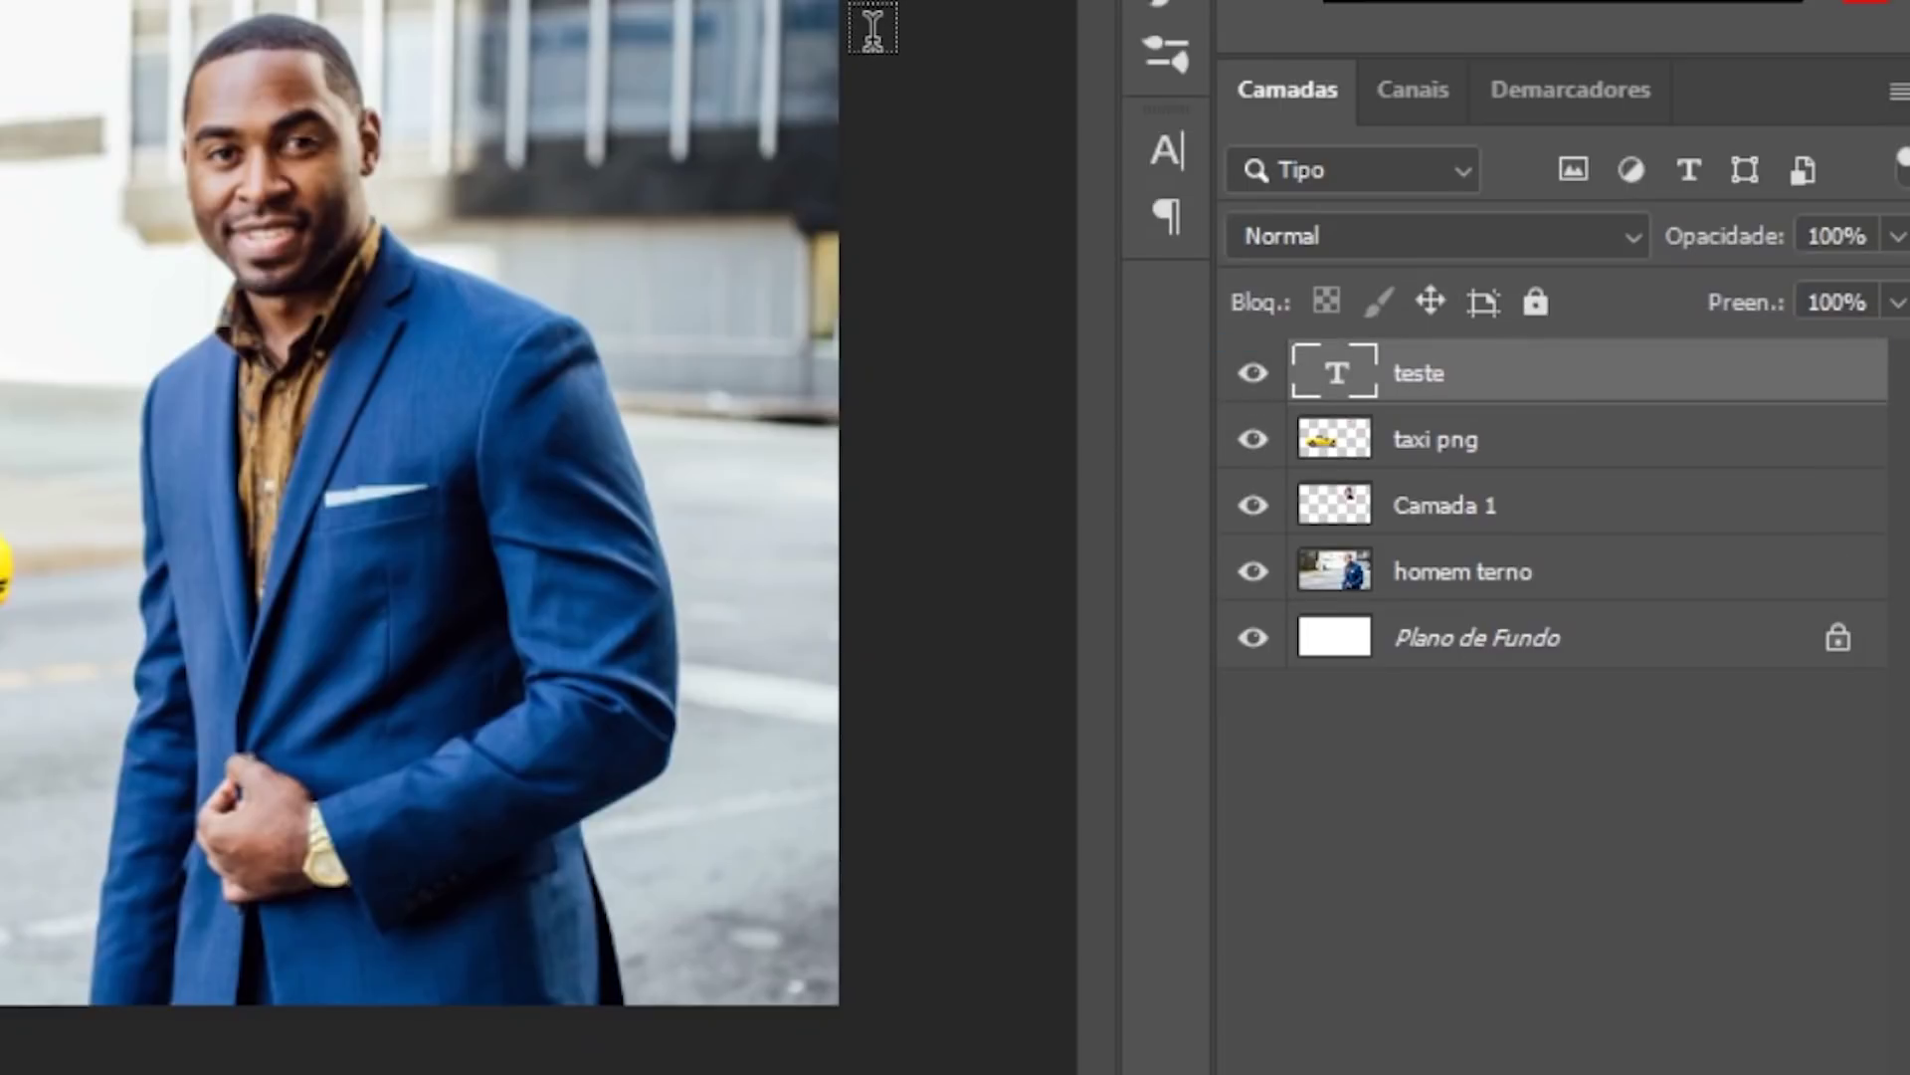
mouse_move(1281, 342)
left_mouse_down()
mouse_move(534, 149)
mouse_move(550, 79)
left_mouse_up()
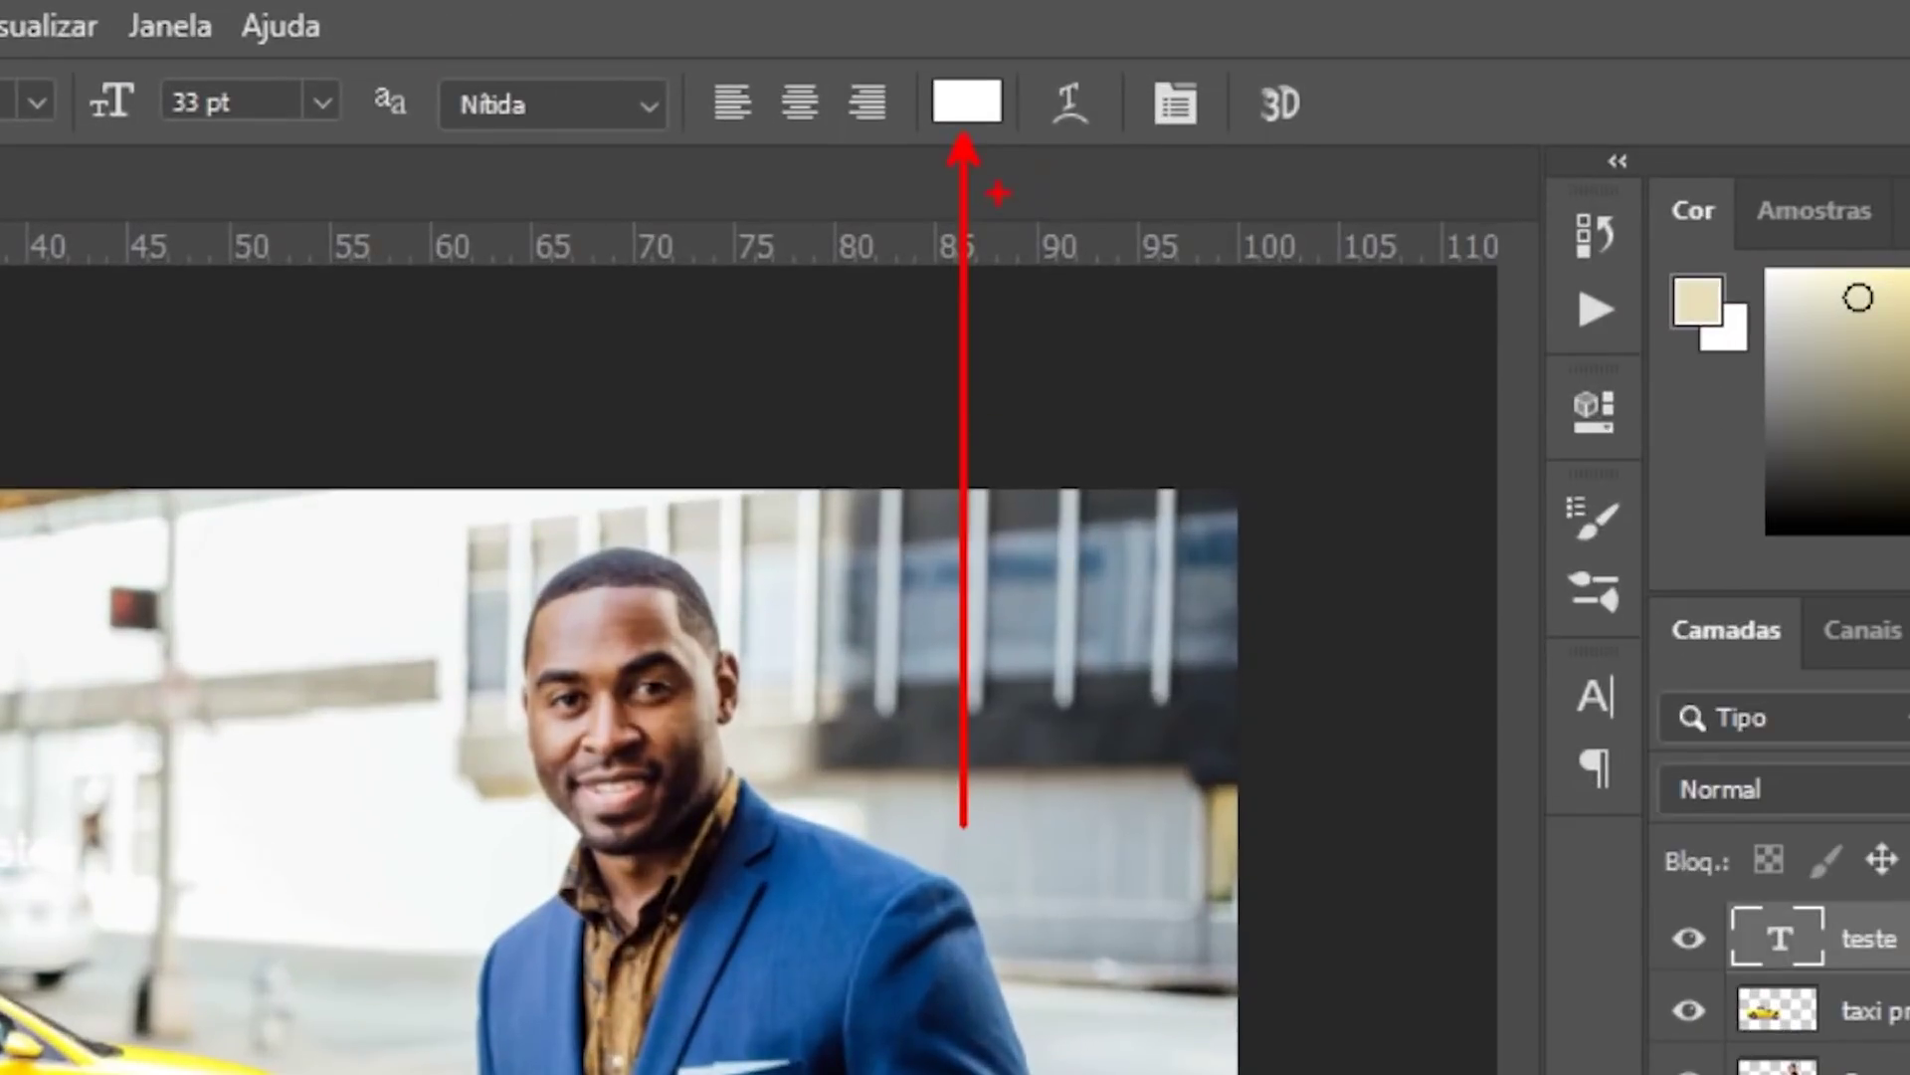
left_click(966, 101)
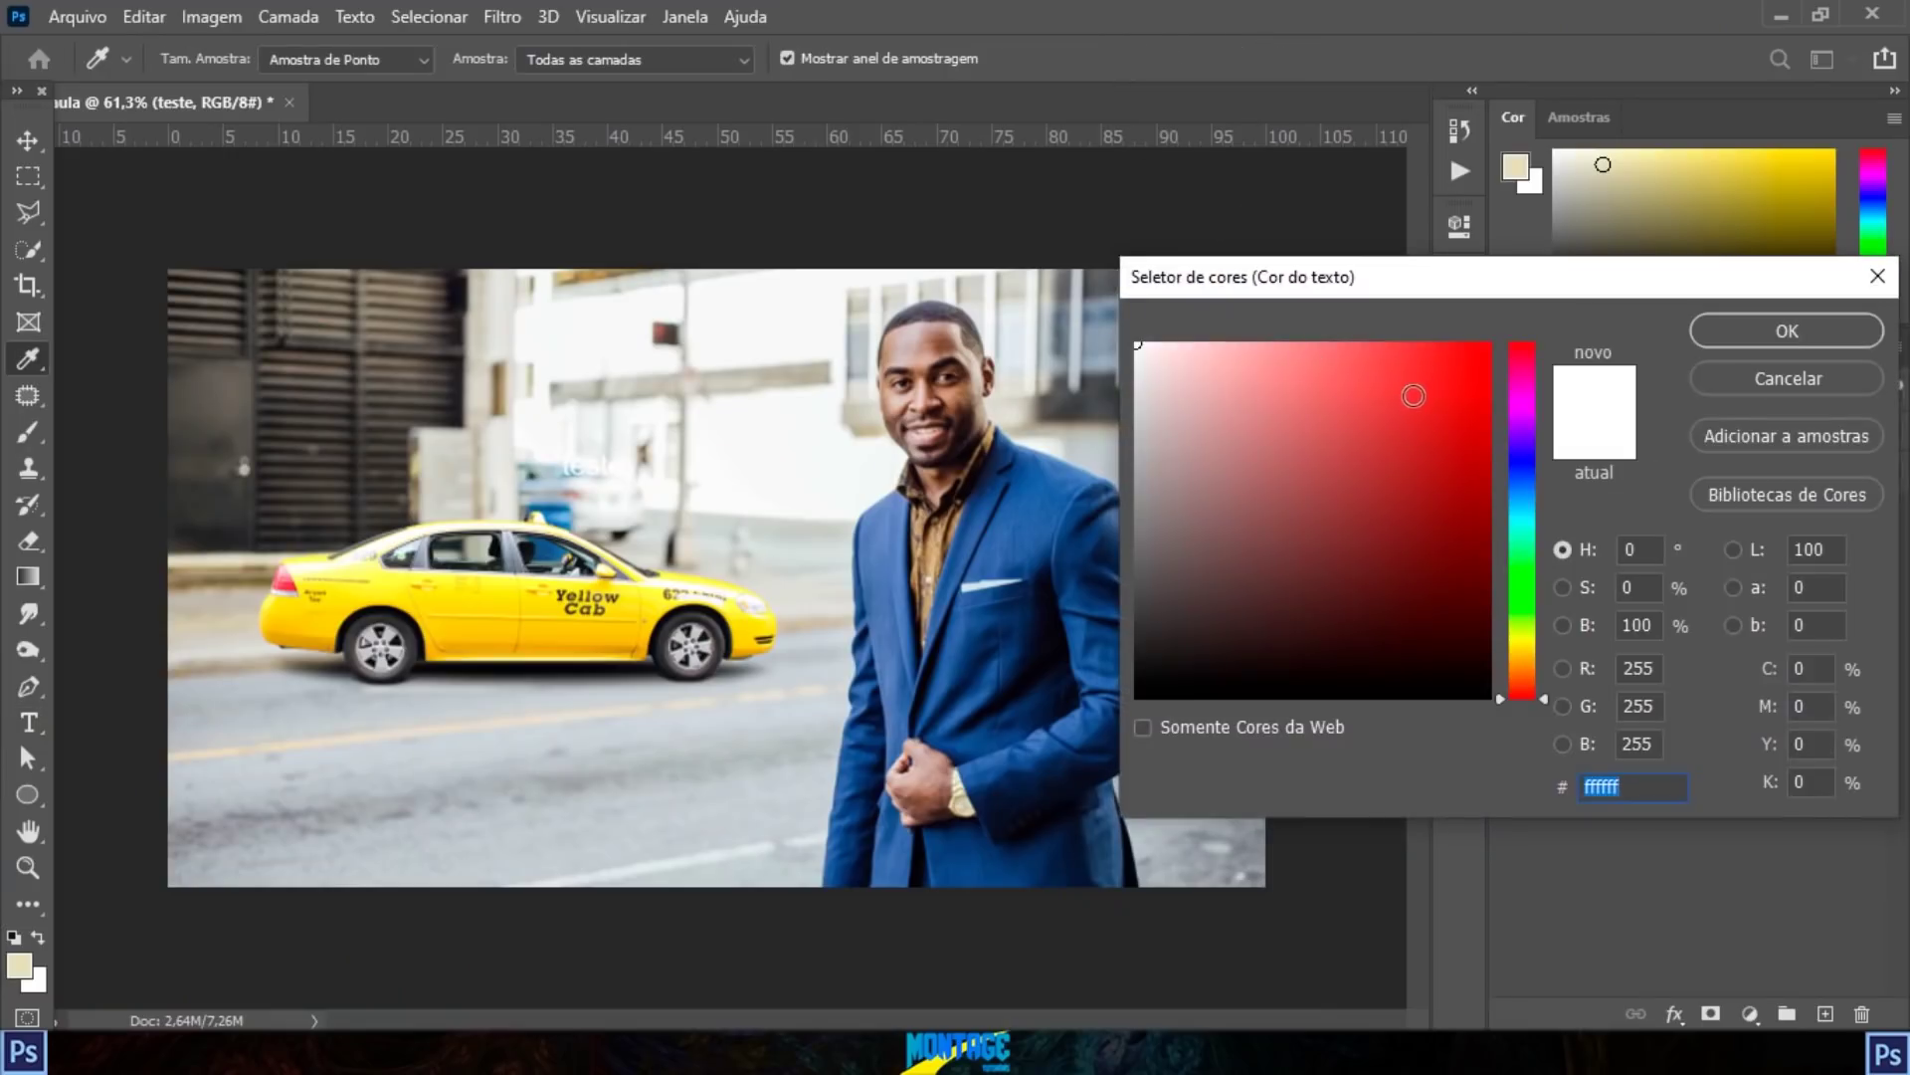
left_click(1488, 344)
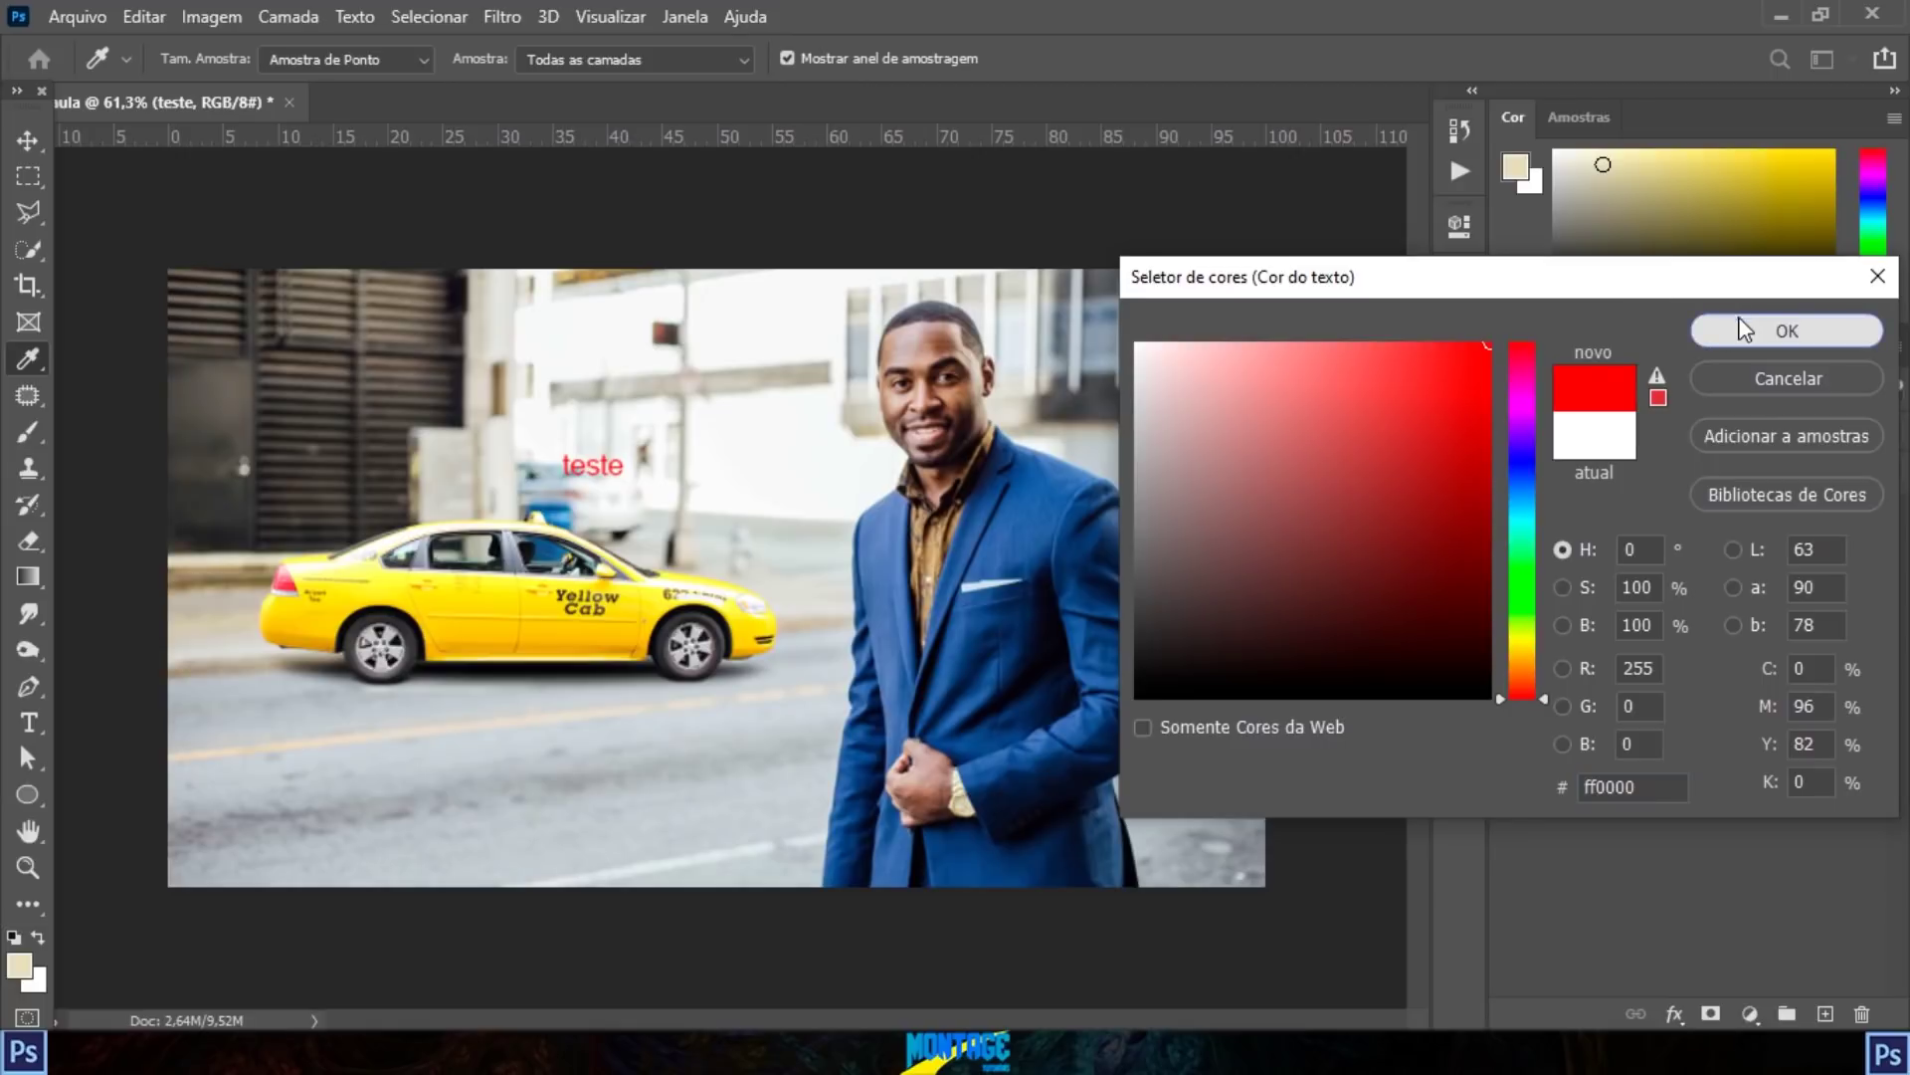
left_click(1742, 328)
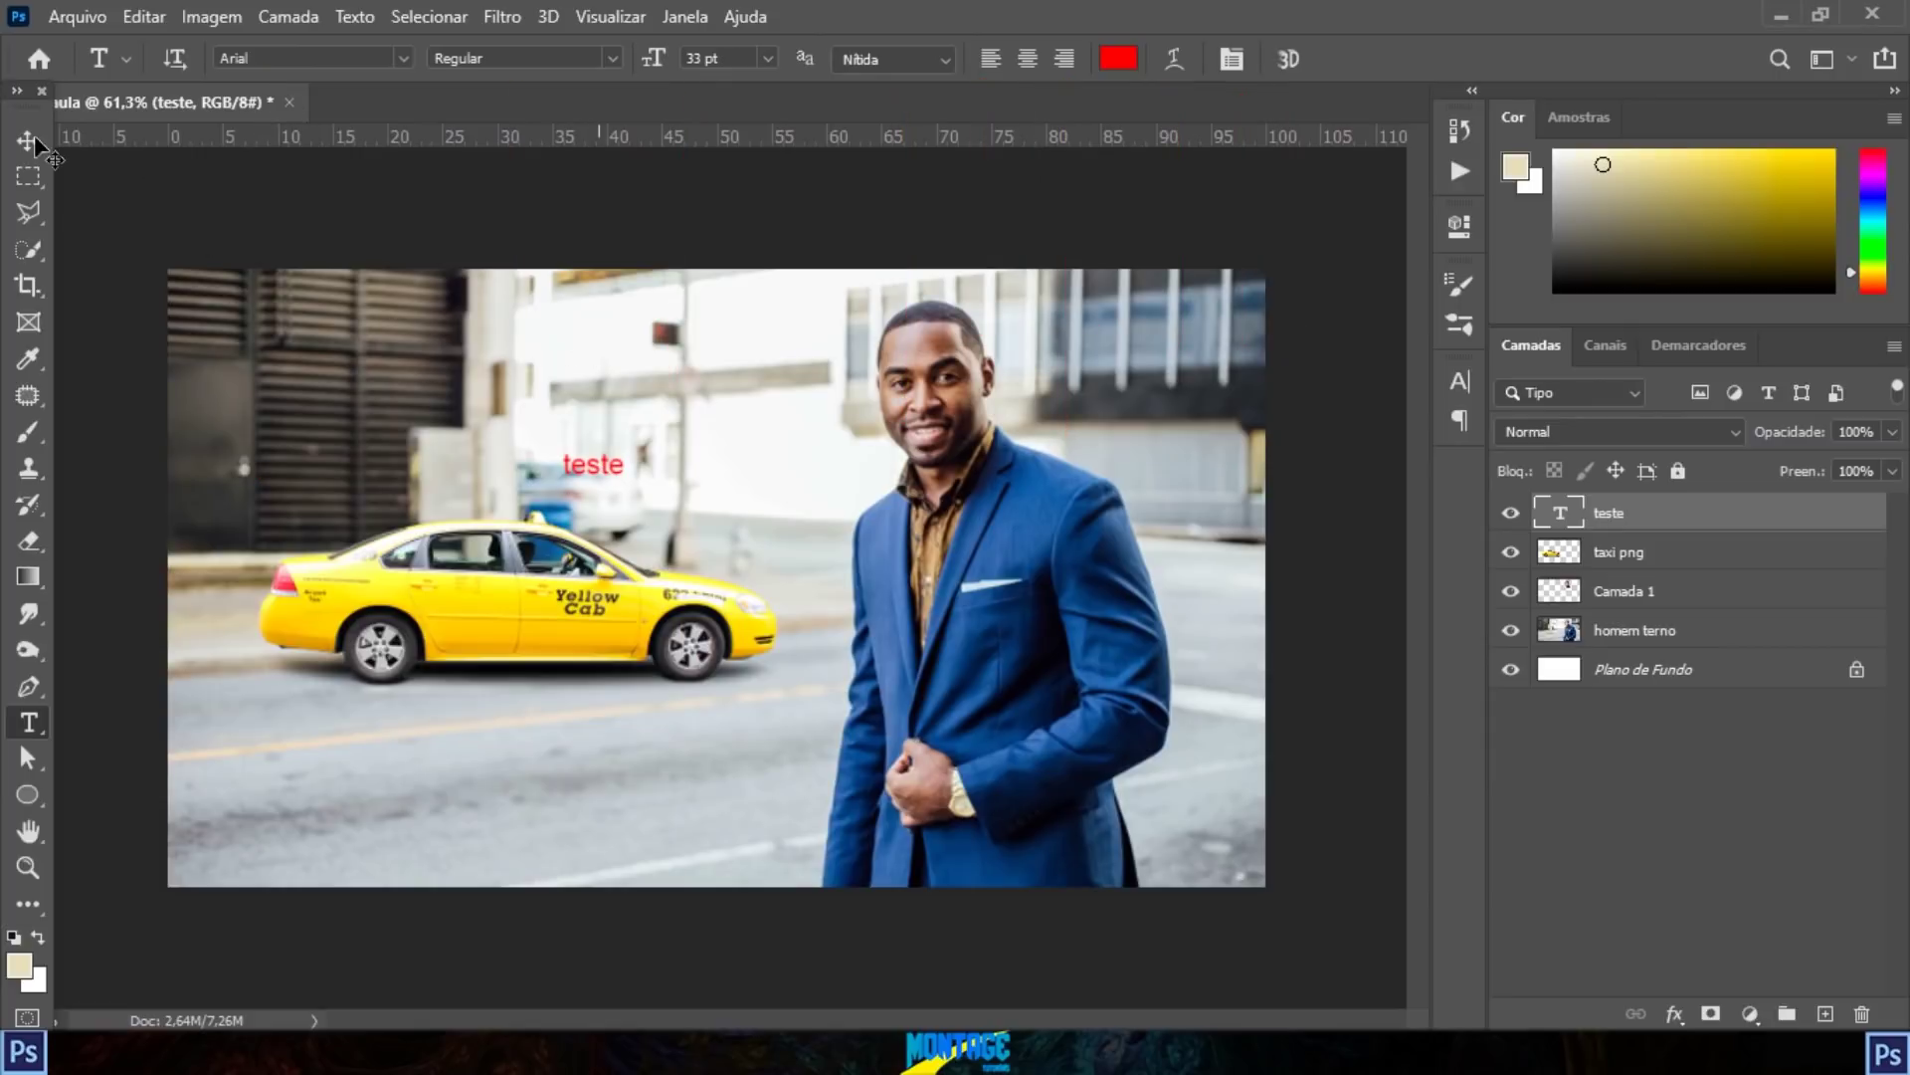
Step: Enlarge the teste text with Free Transform to about 196 pt and place it just above the taxi
key("ctrl+t")
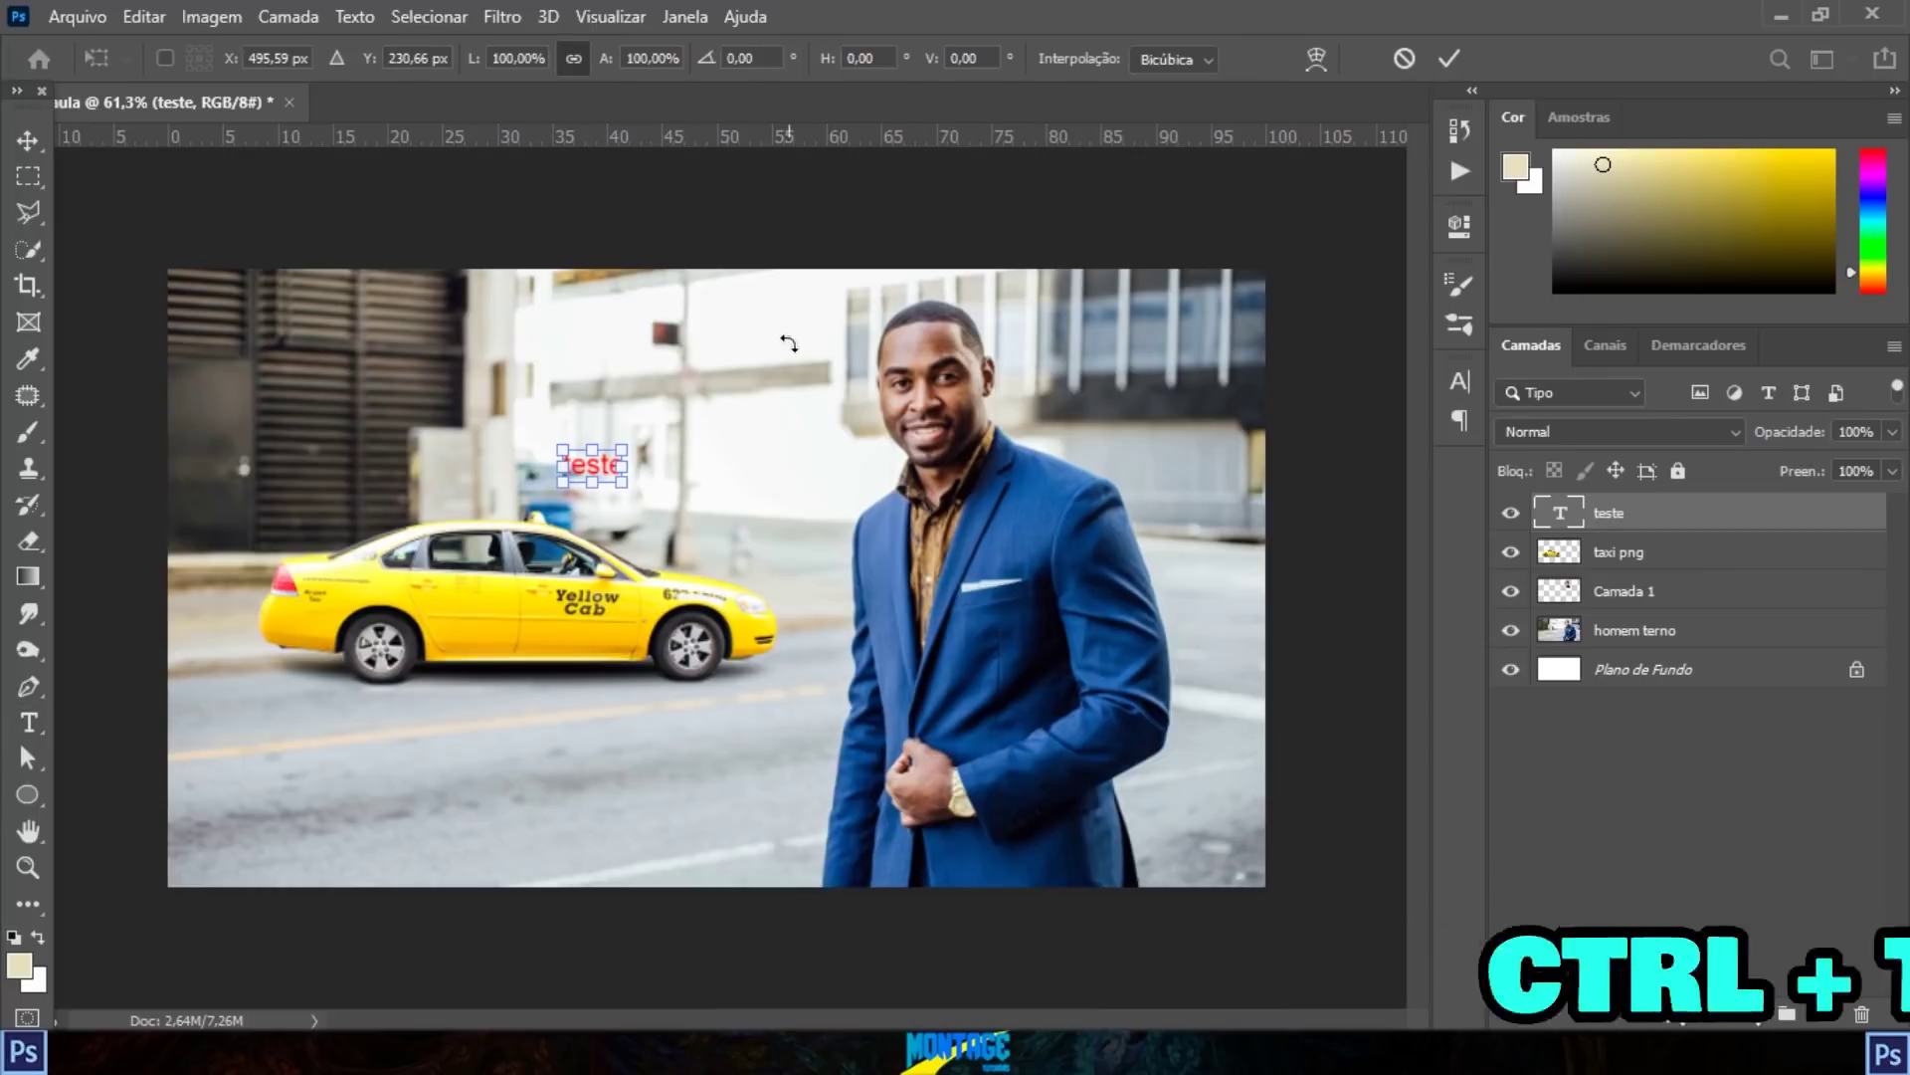
left_click_drag(622, 450, 859, 323)
left_click_drag(719, 392, 562, 461)
left_click_drag(702, 547, 659, 477)
left_click(1449, 57)
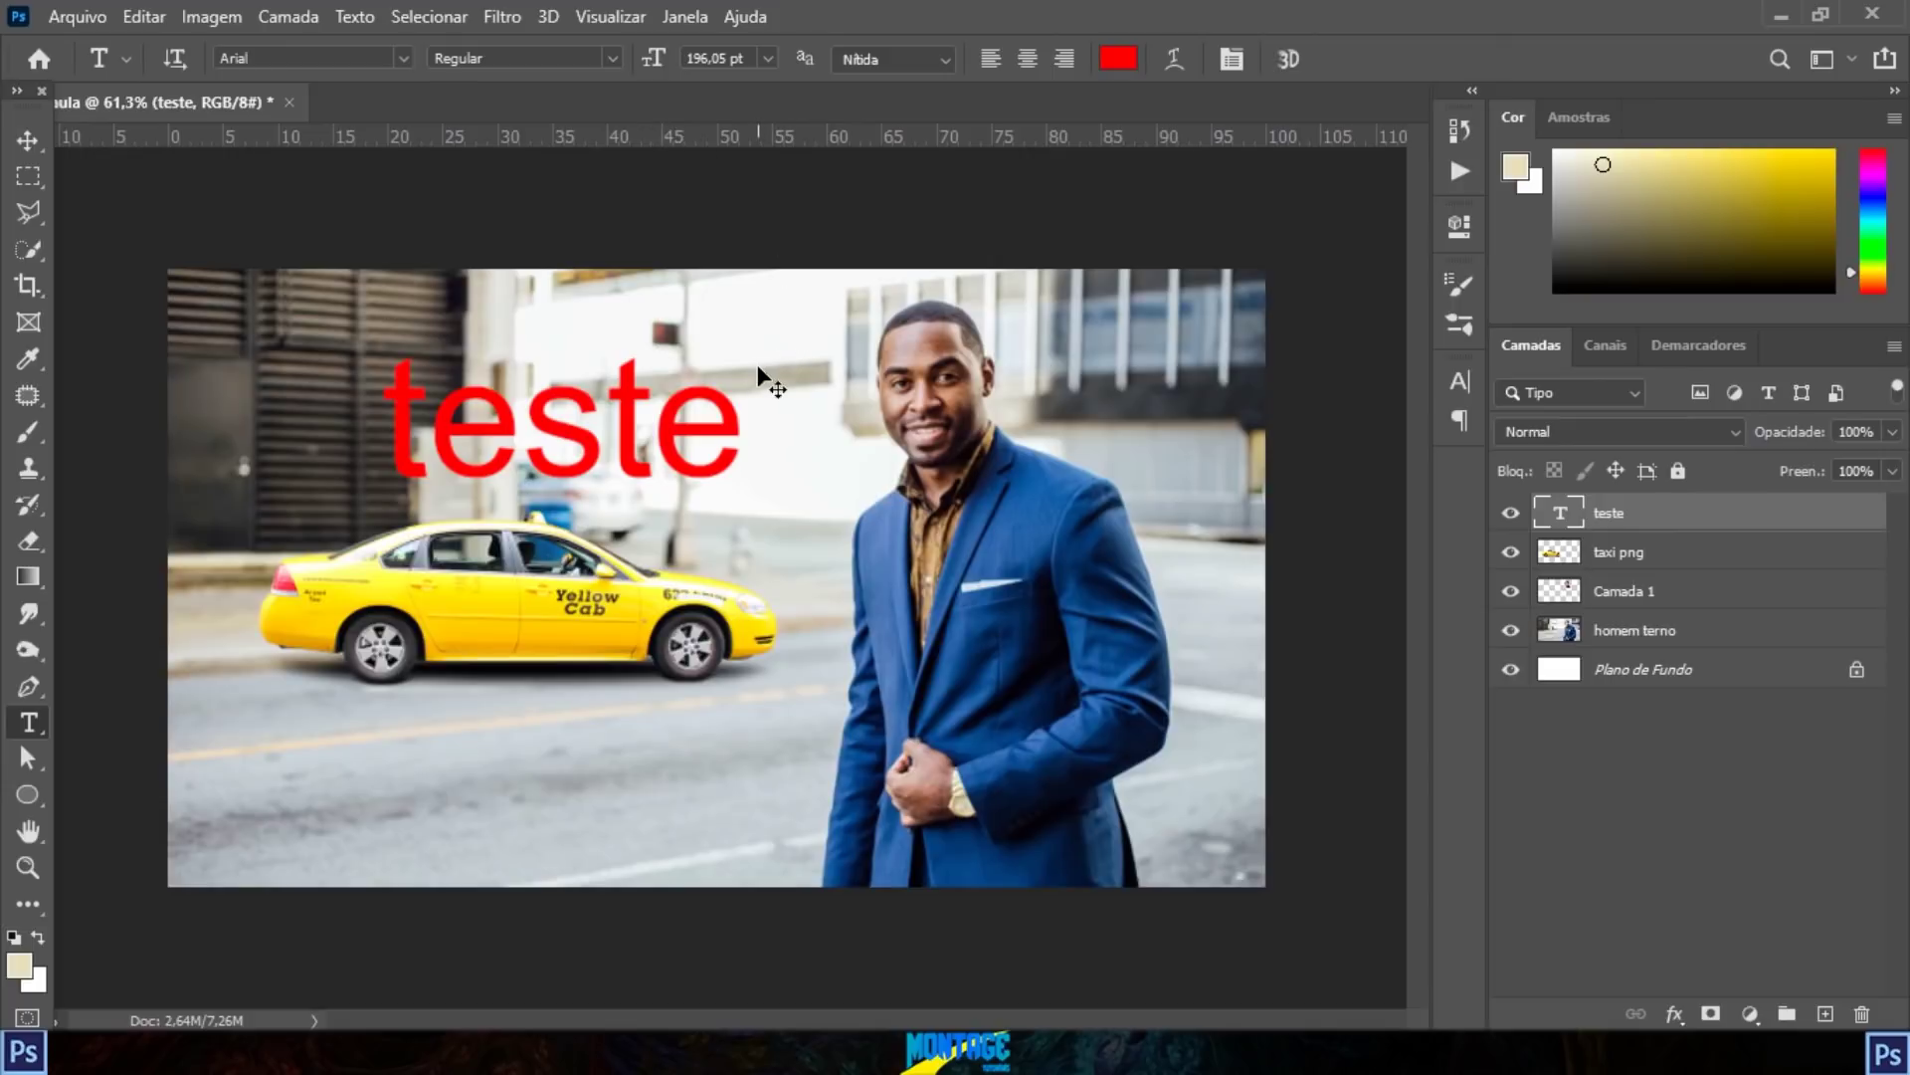
key("ctrl+t")
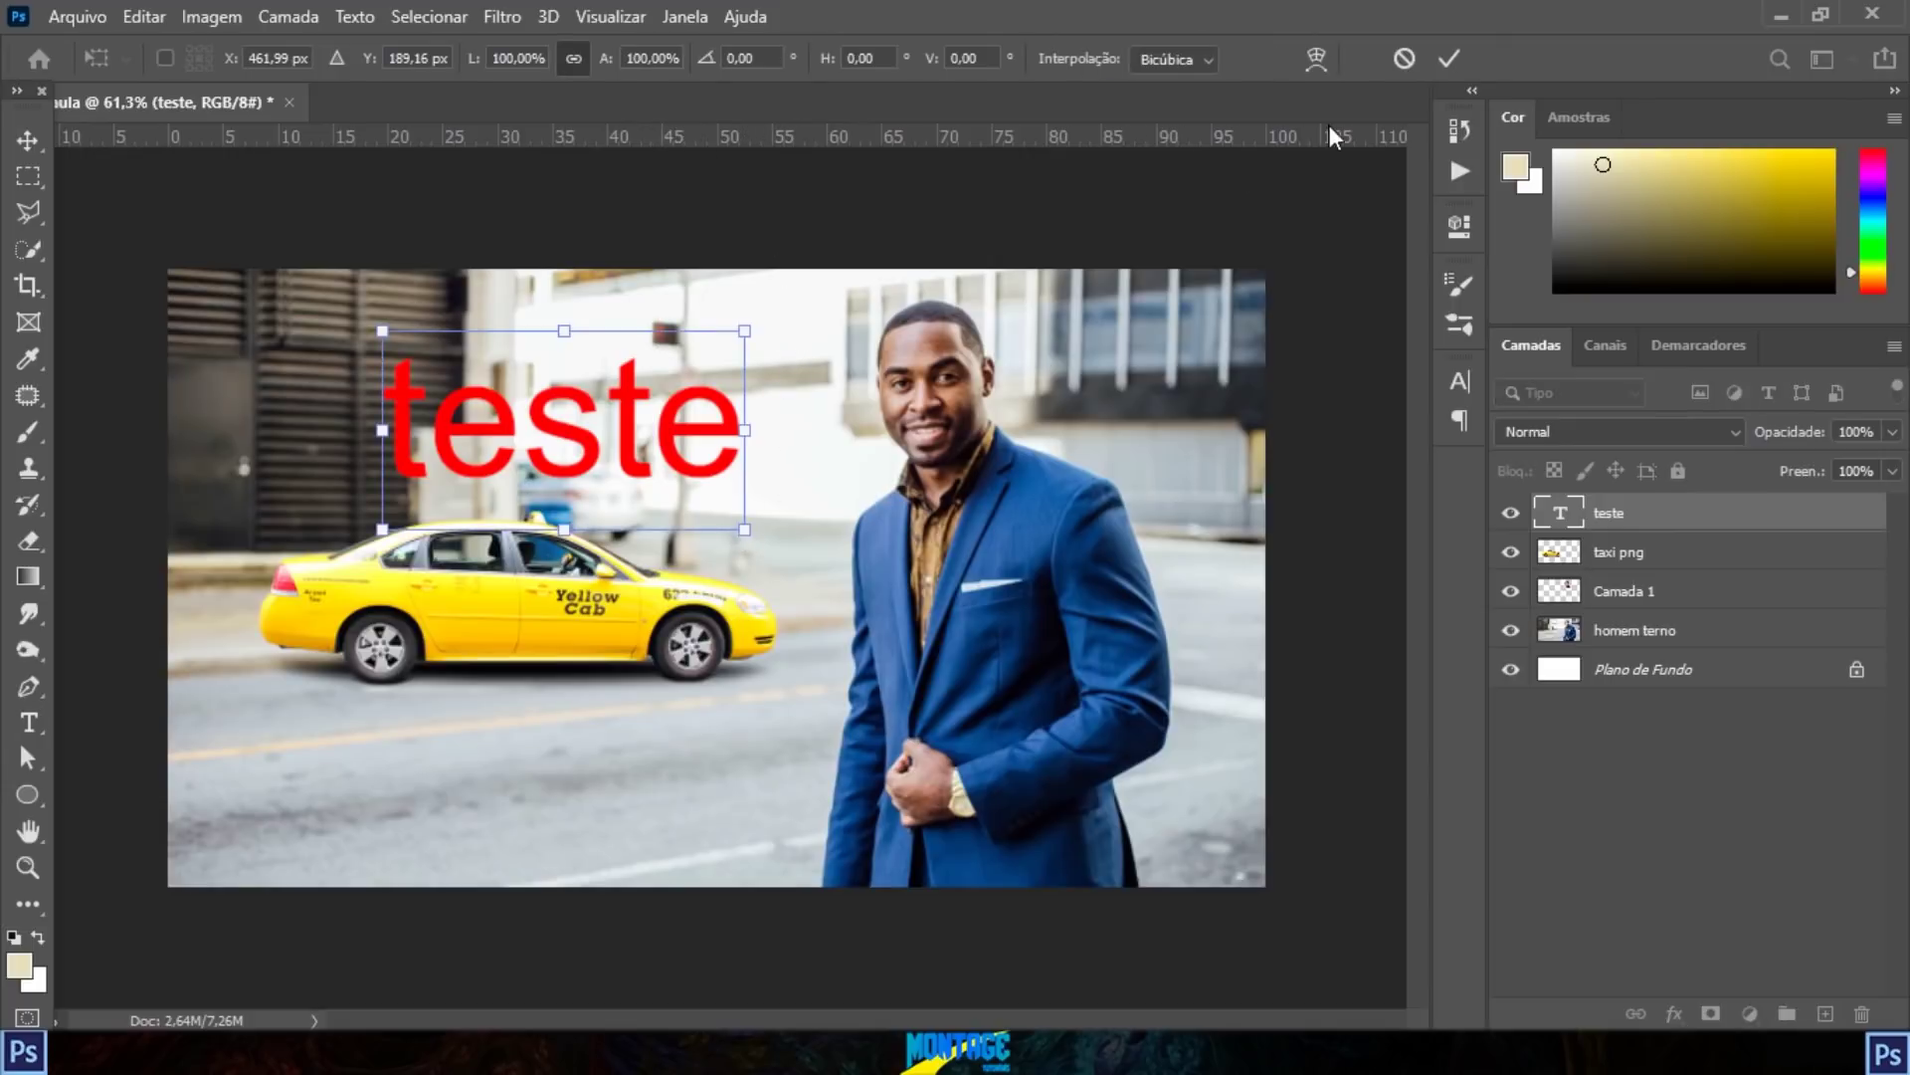
left_click(1449, 60)
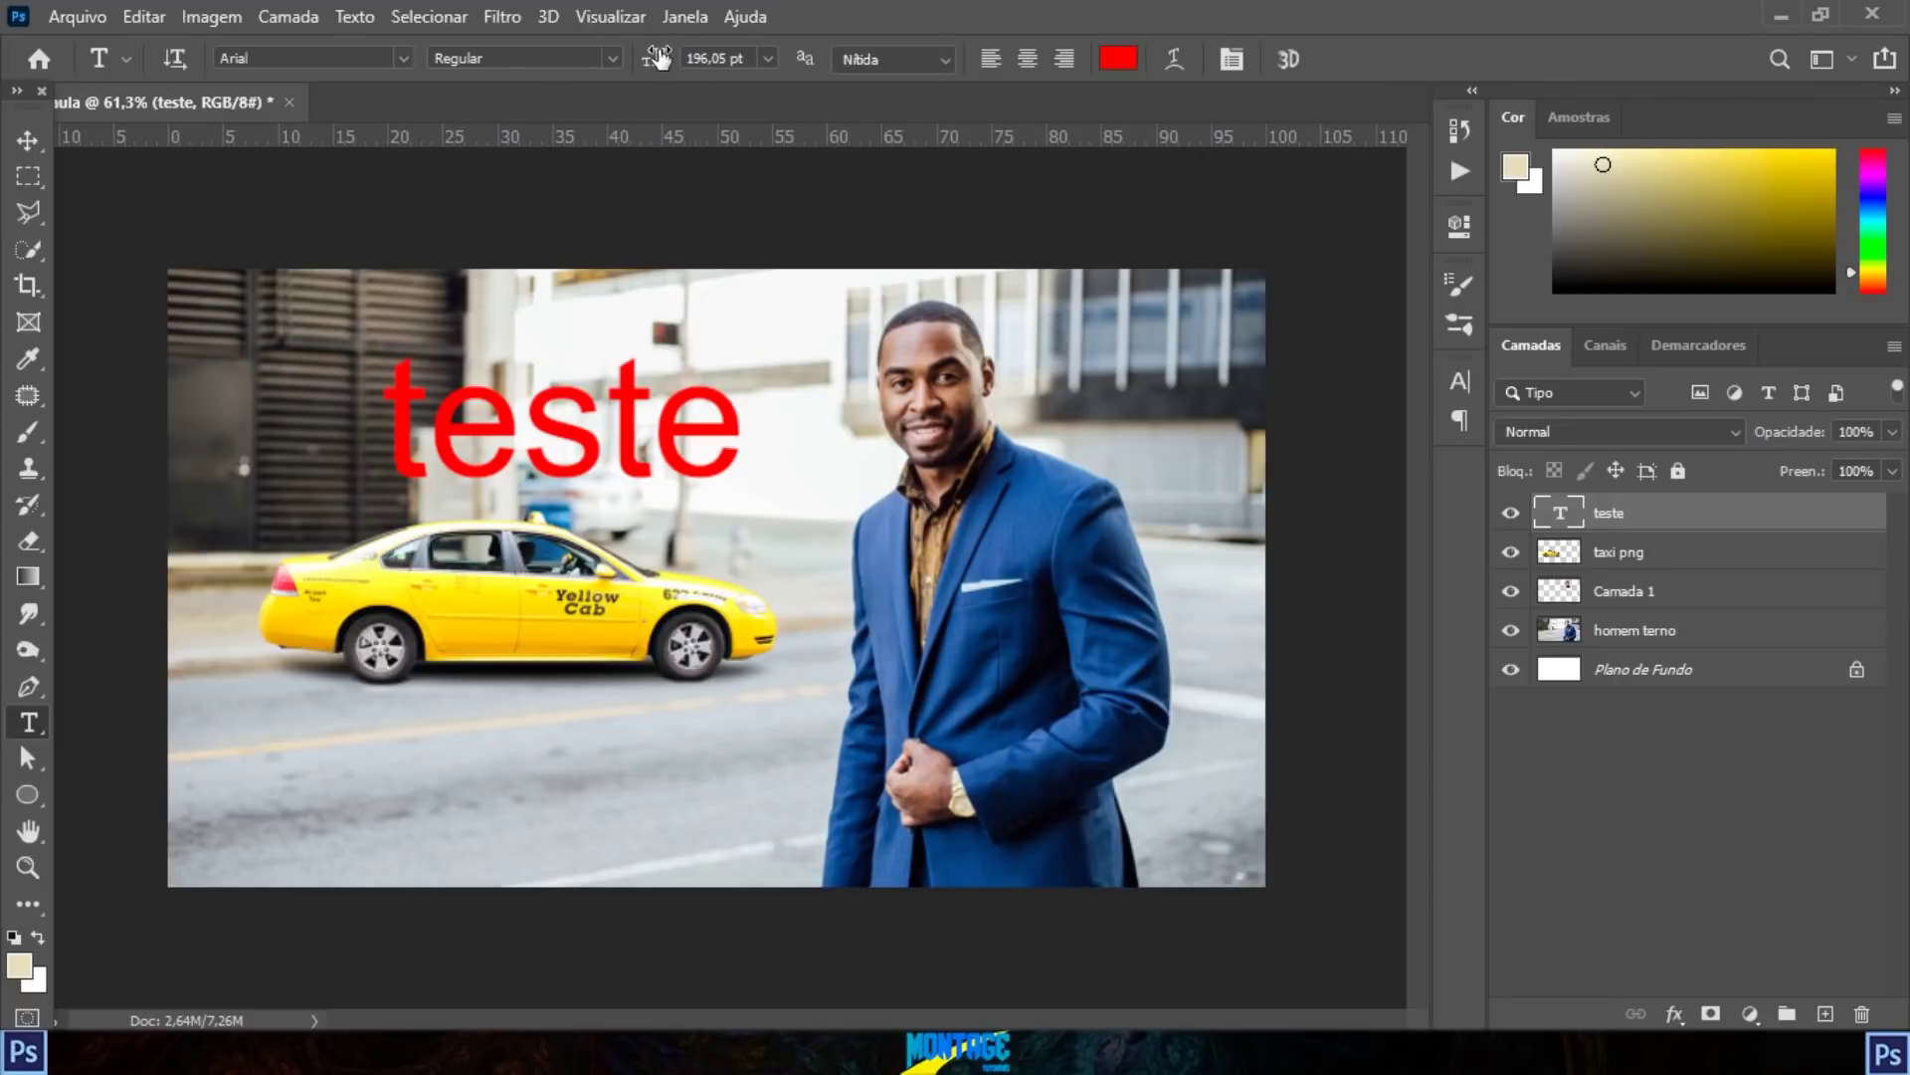
Step: Set the font size of the teste text to 190 pt
left_click(768, 59)
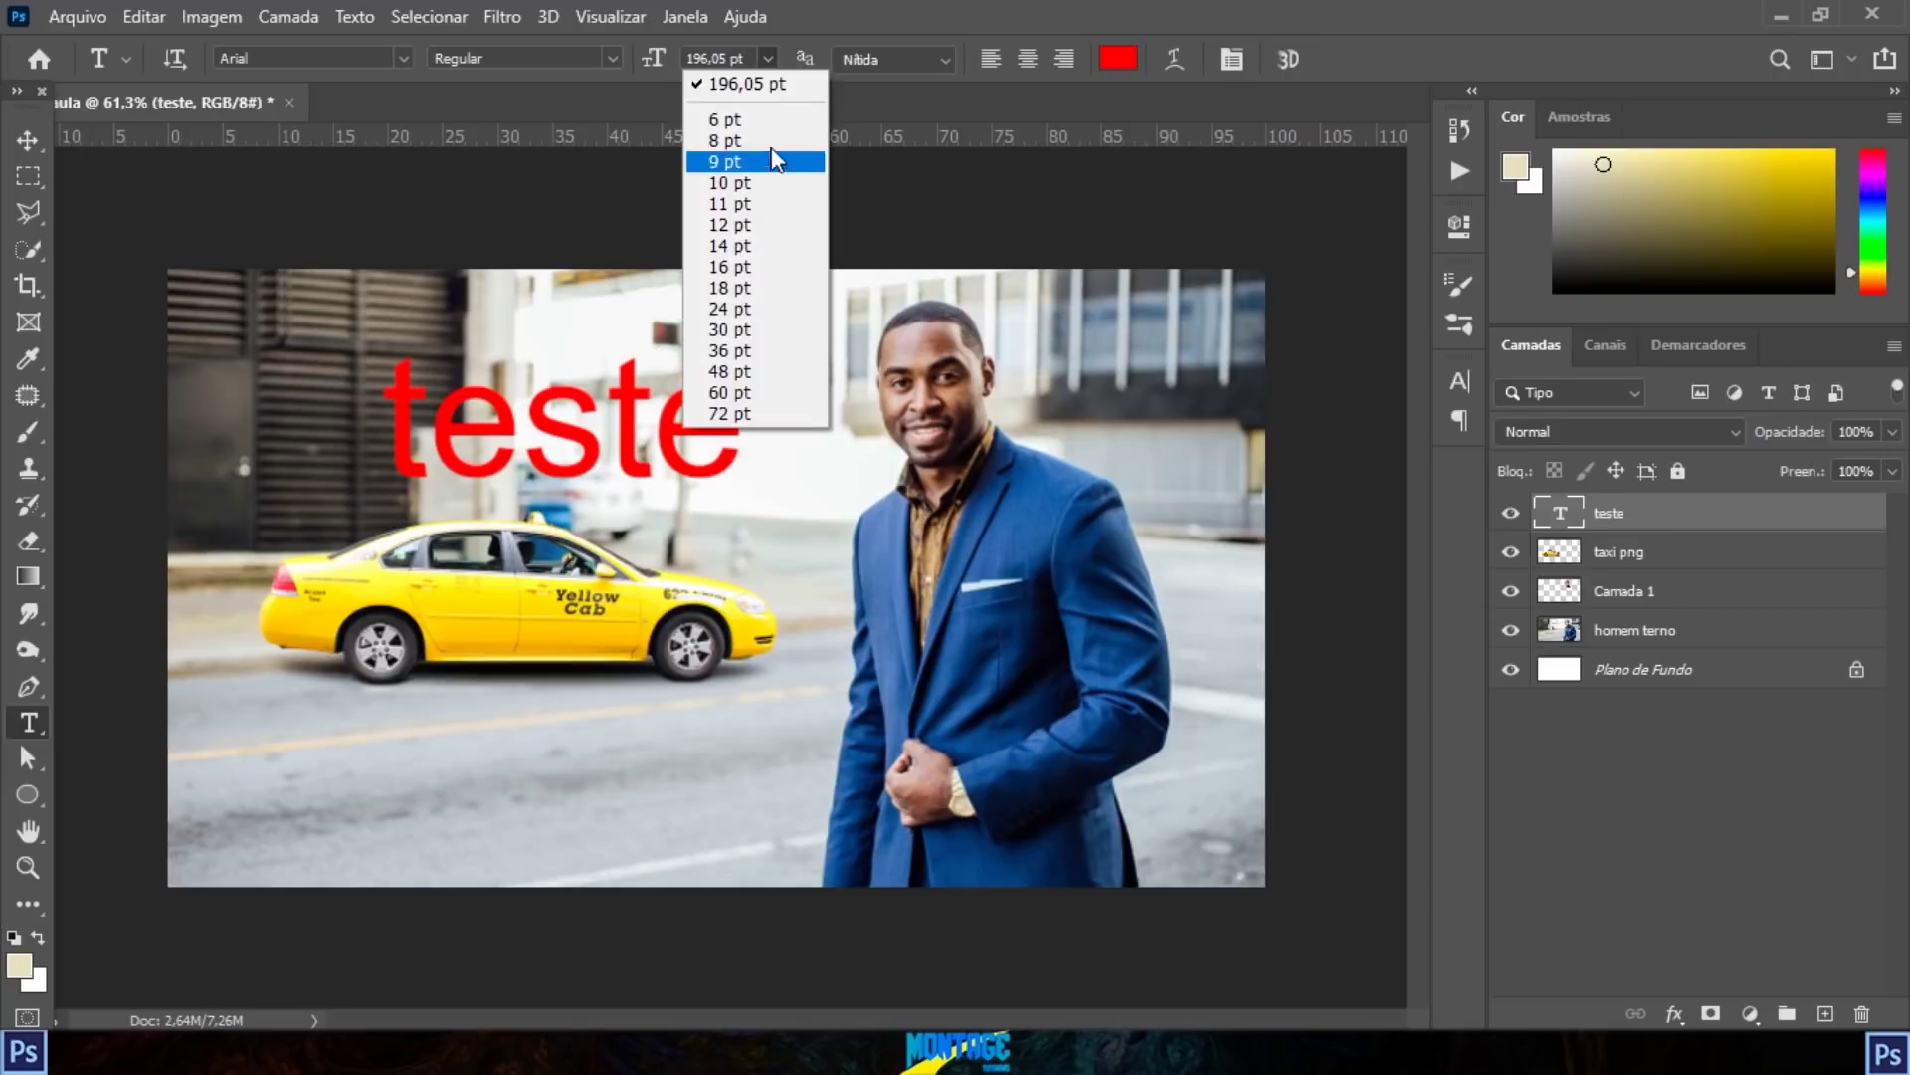
left_click(754, 60)
left_click_drag(749, 59, 647, 56)
type("190")
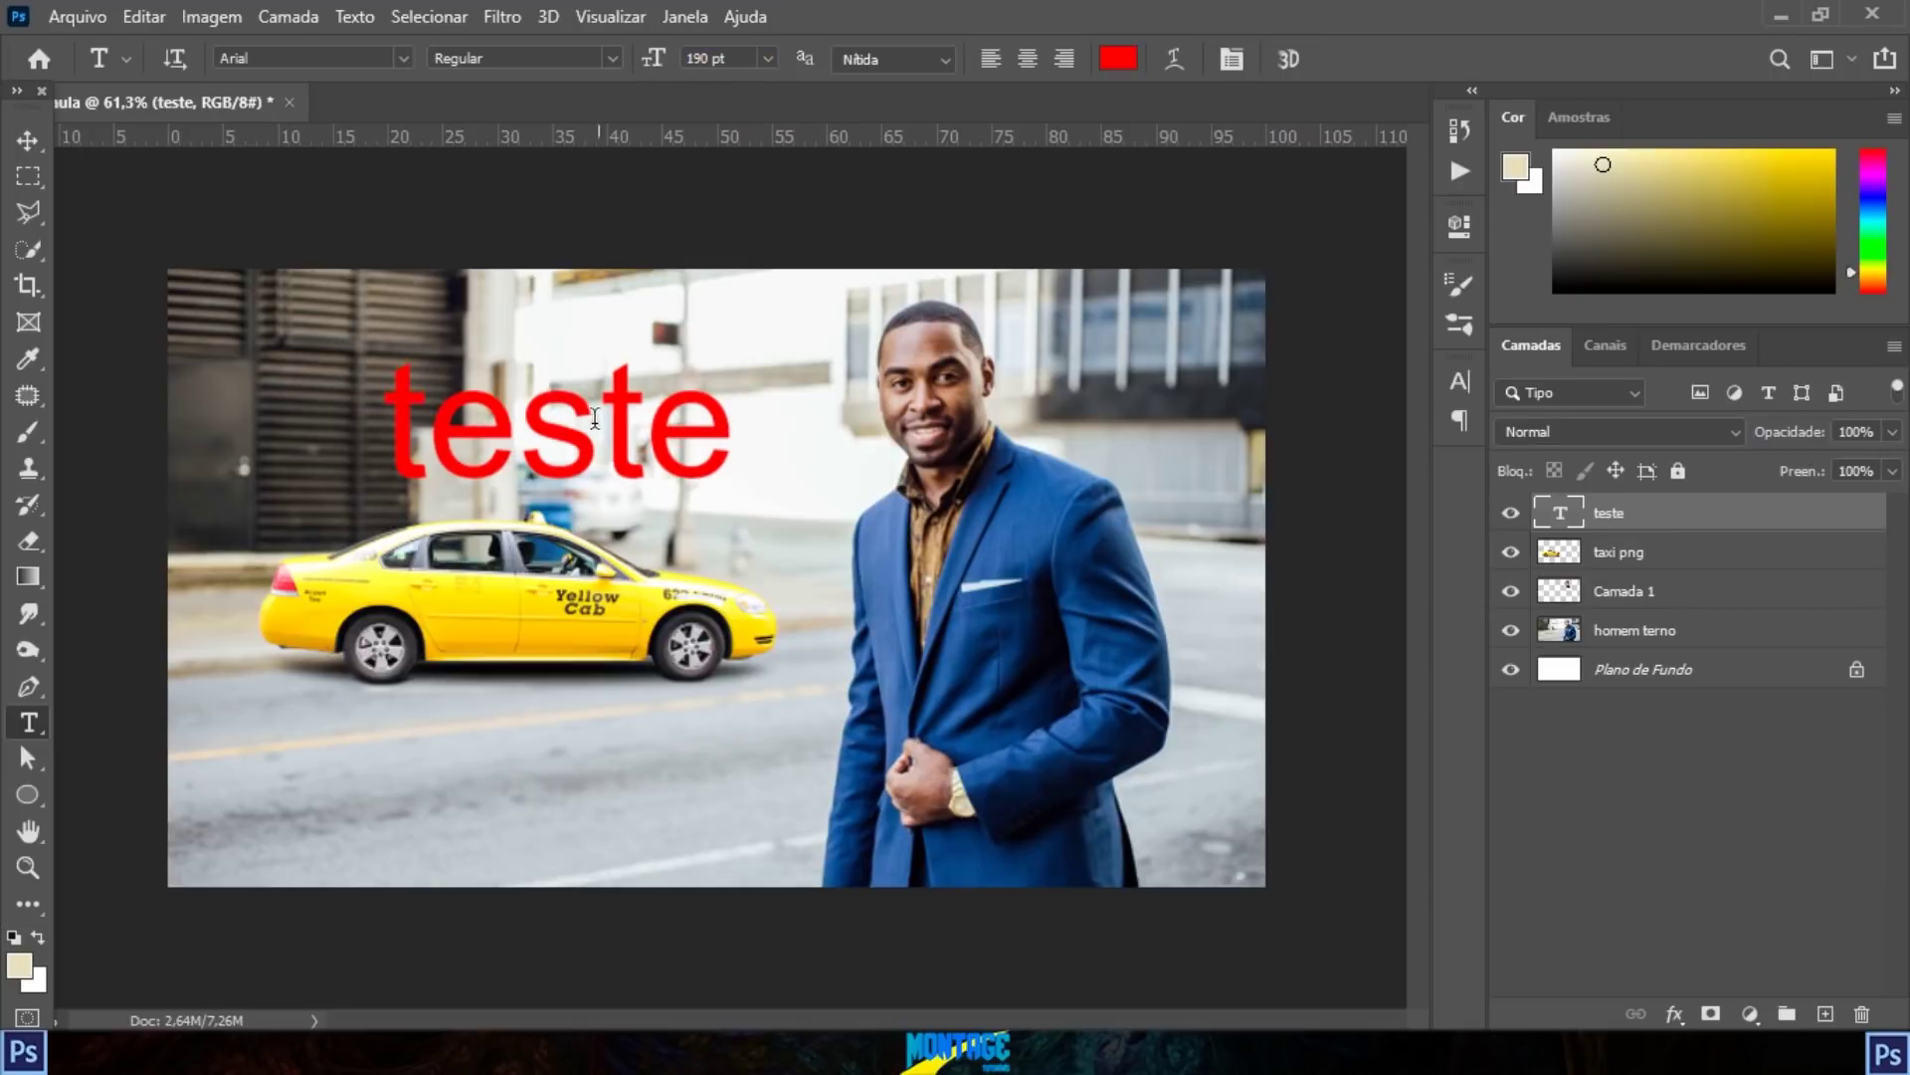
Step: Scale the teste text down to about 150 pt with Free Transform, and adjust its font size to 158 pt
key("ctrl+t")
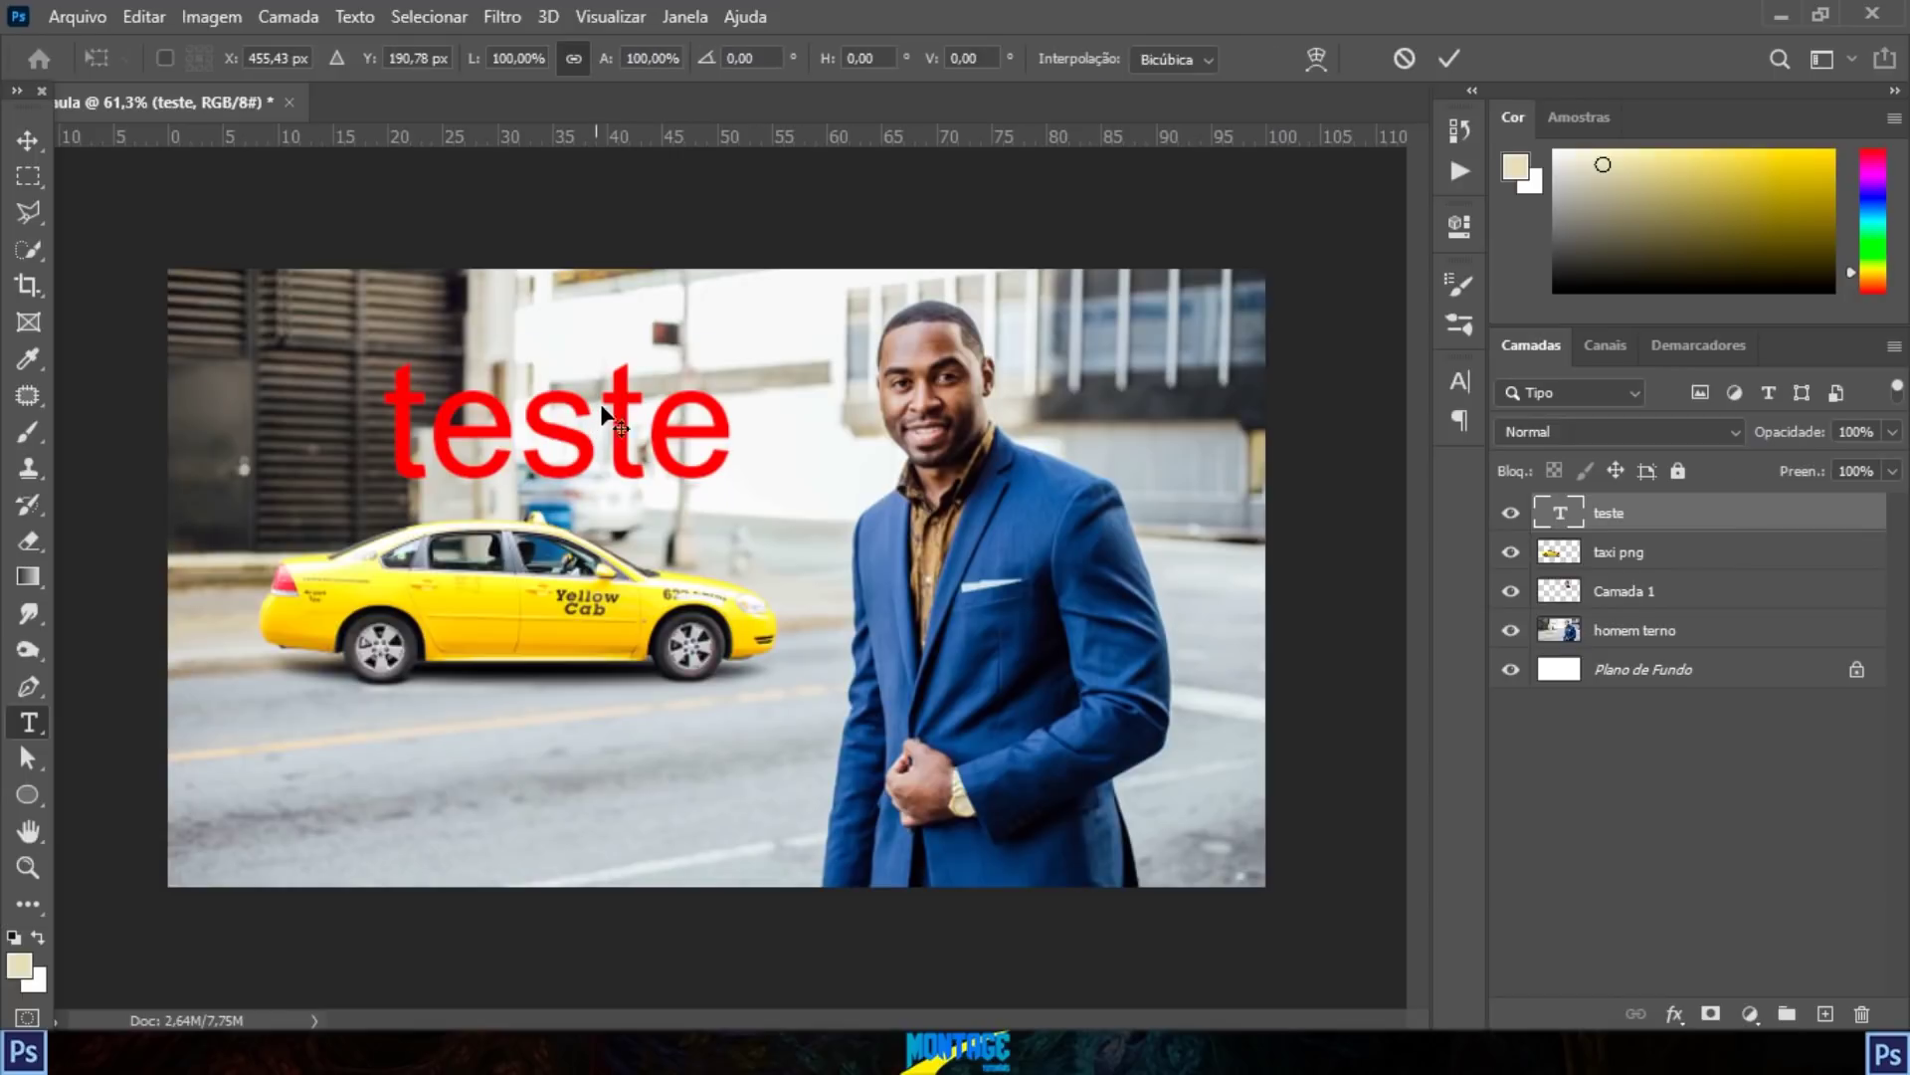
left_click_drag(739, 340, 659, 377)
left_click(1449, 60)
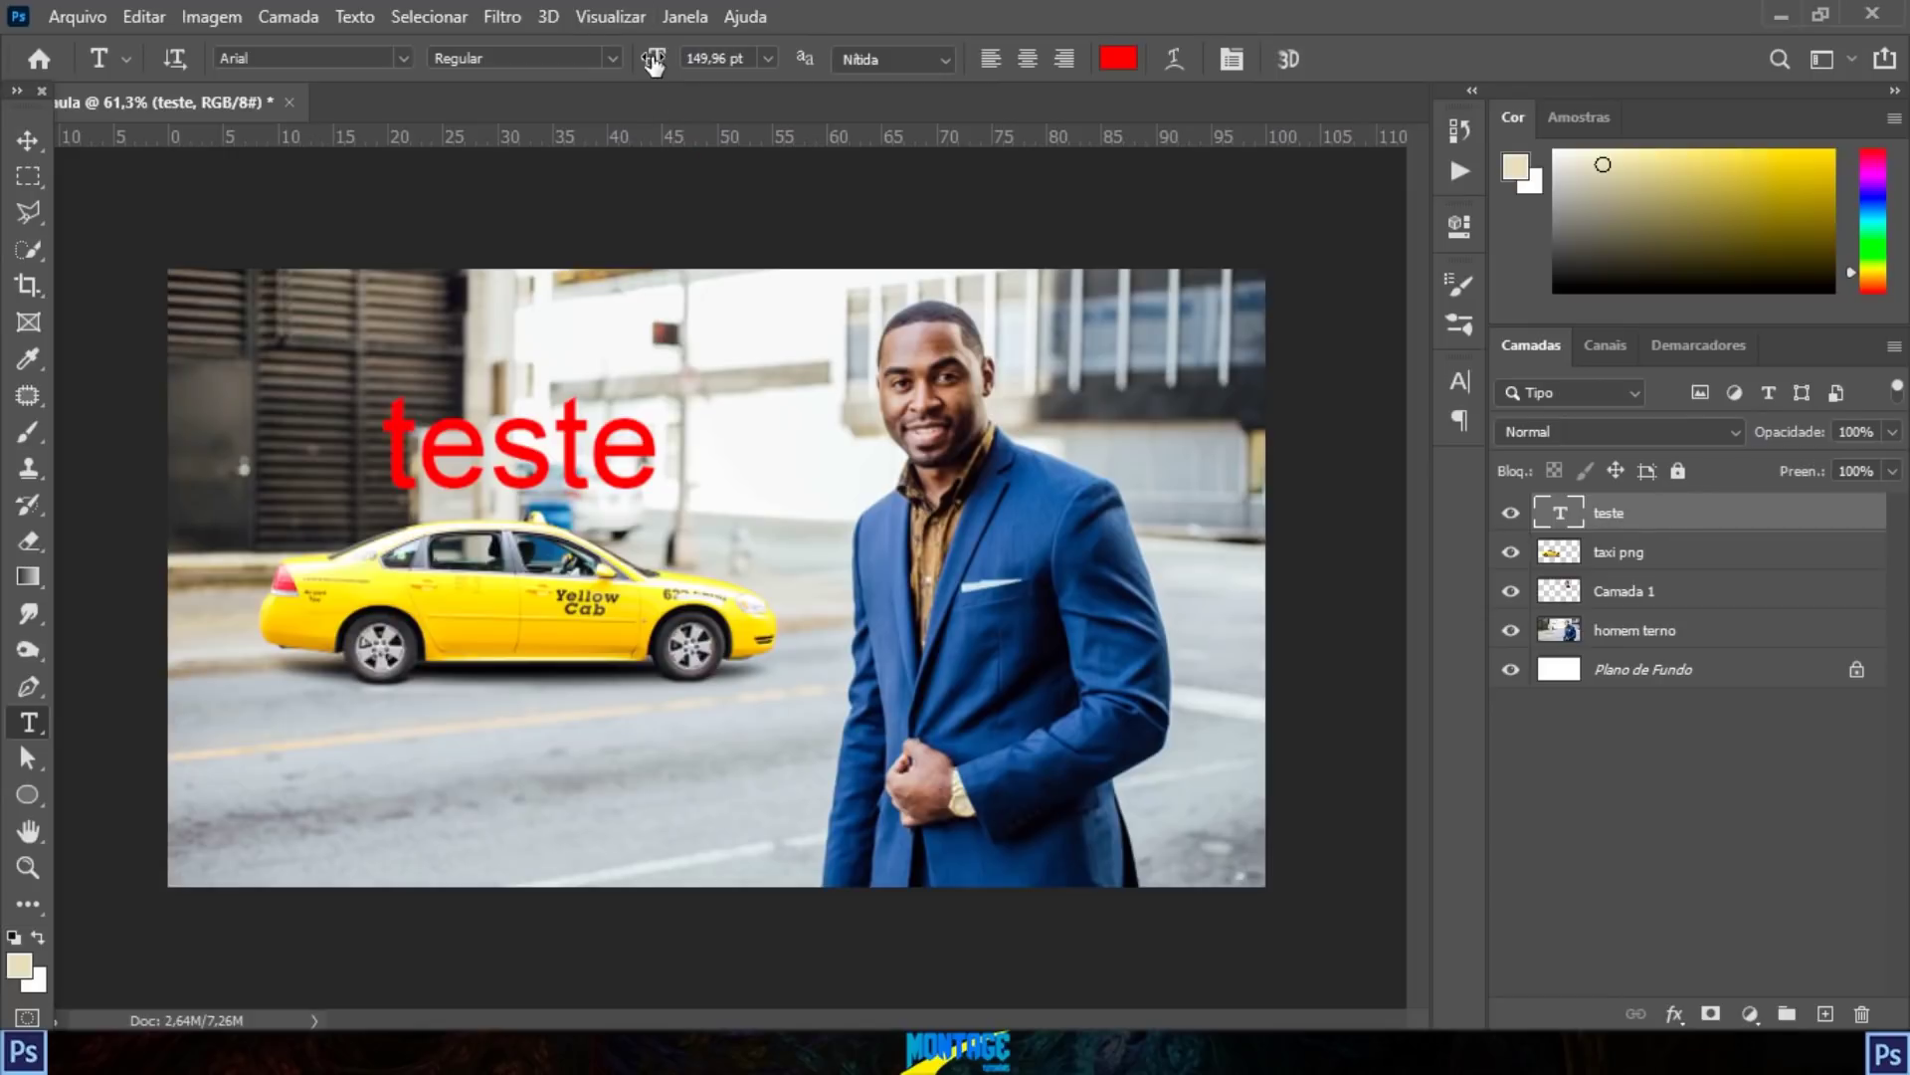
mouse_move(653, 66)
left_mouse_down()
mouse_move(910, 57)
mouse_move(629, 62)
mouse_move(665, 59)
left_mouse_up()
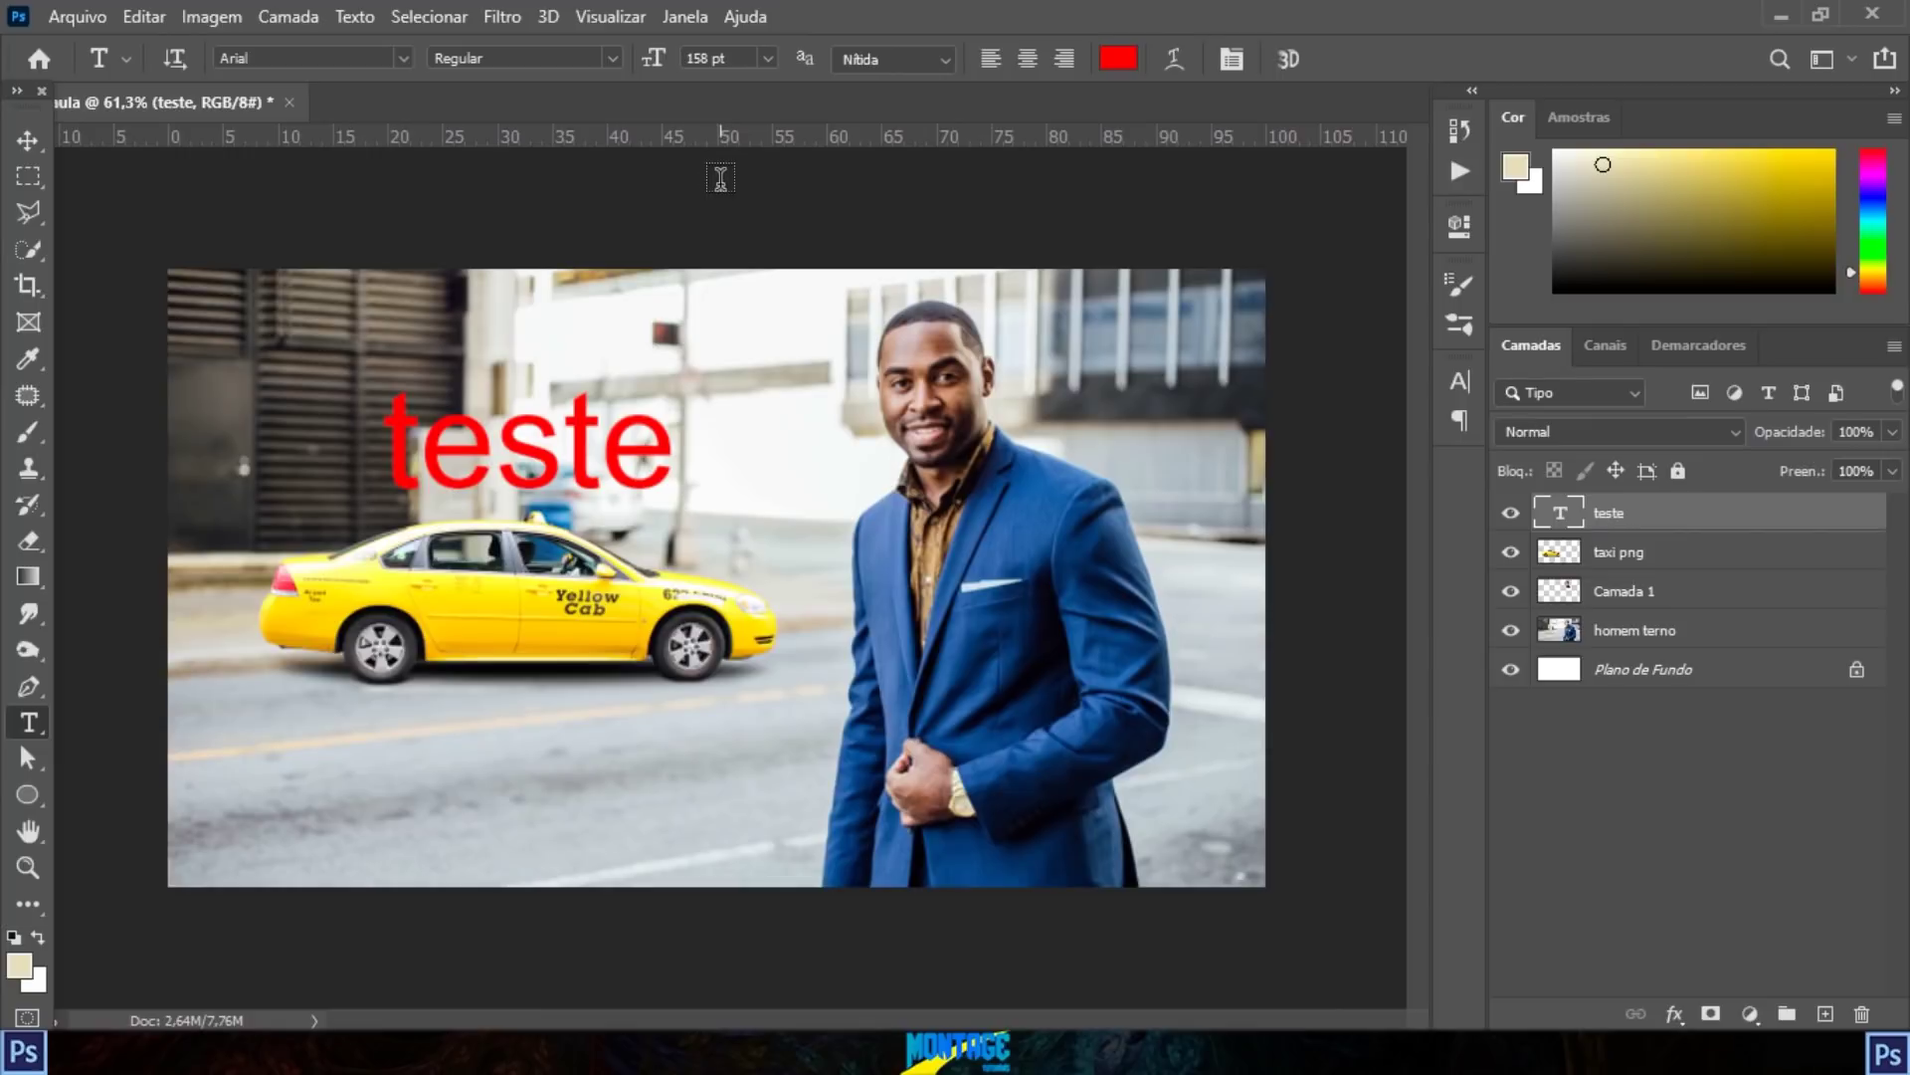
Step: Set the teste text's font to Agency FB, try the Bold style and return it to Regular
left_click(404, 59)
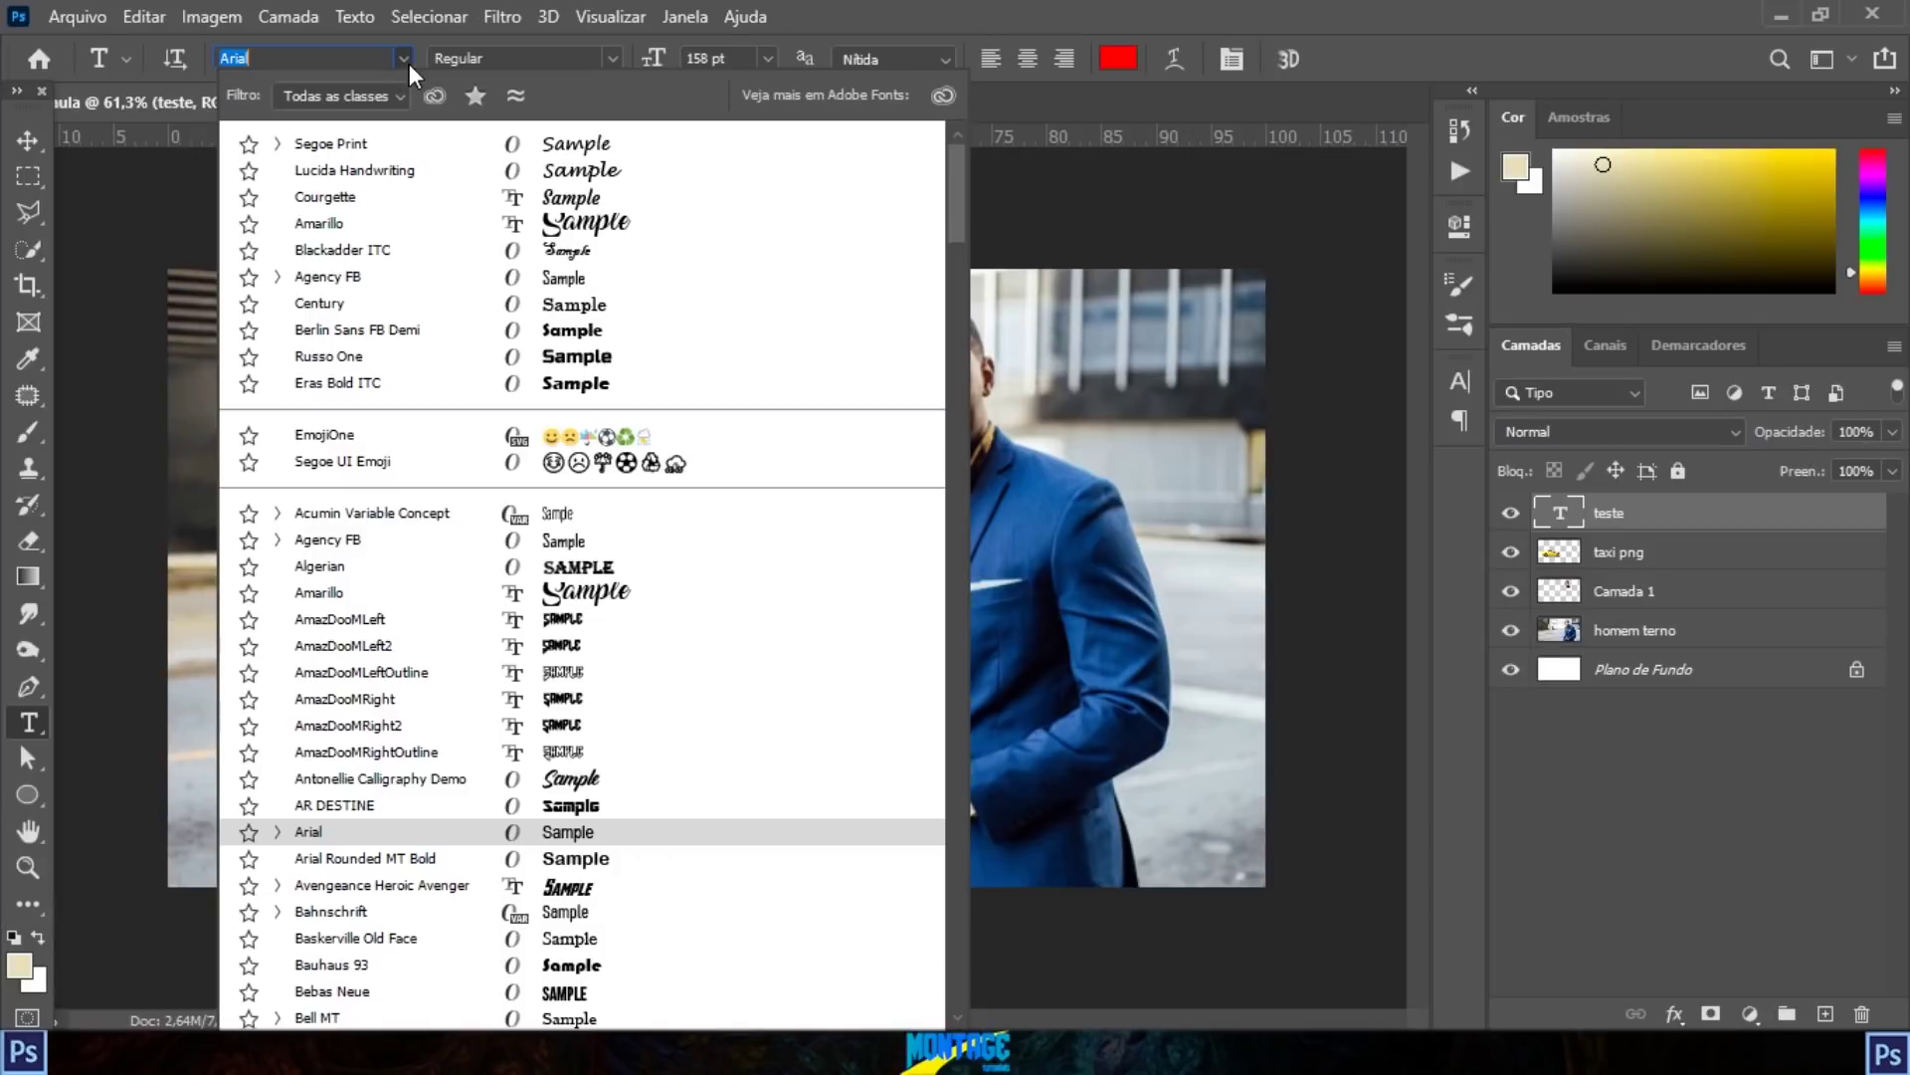
left_click(600, 545)
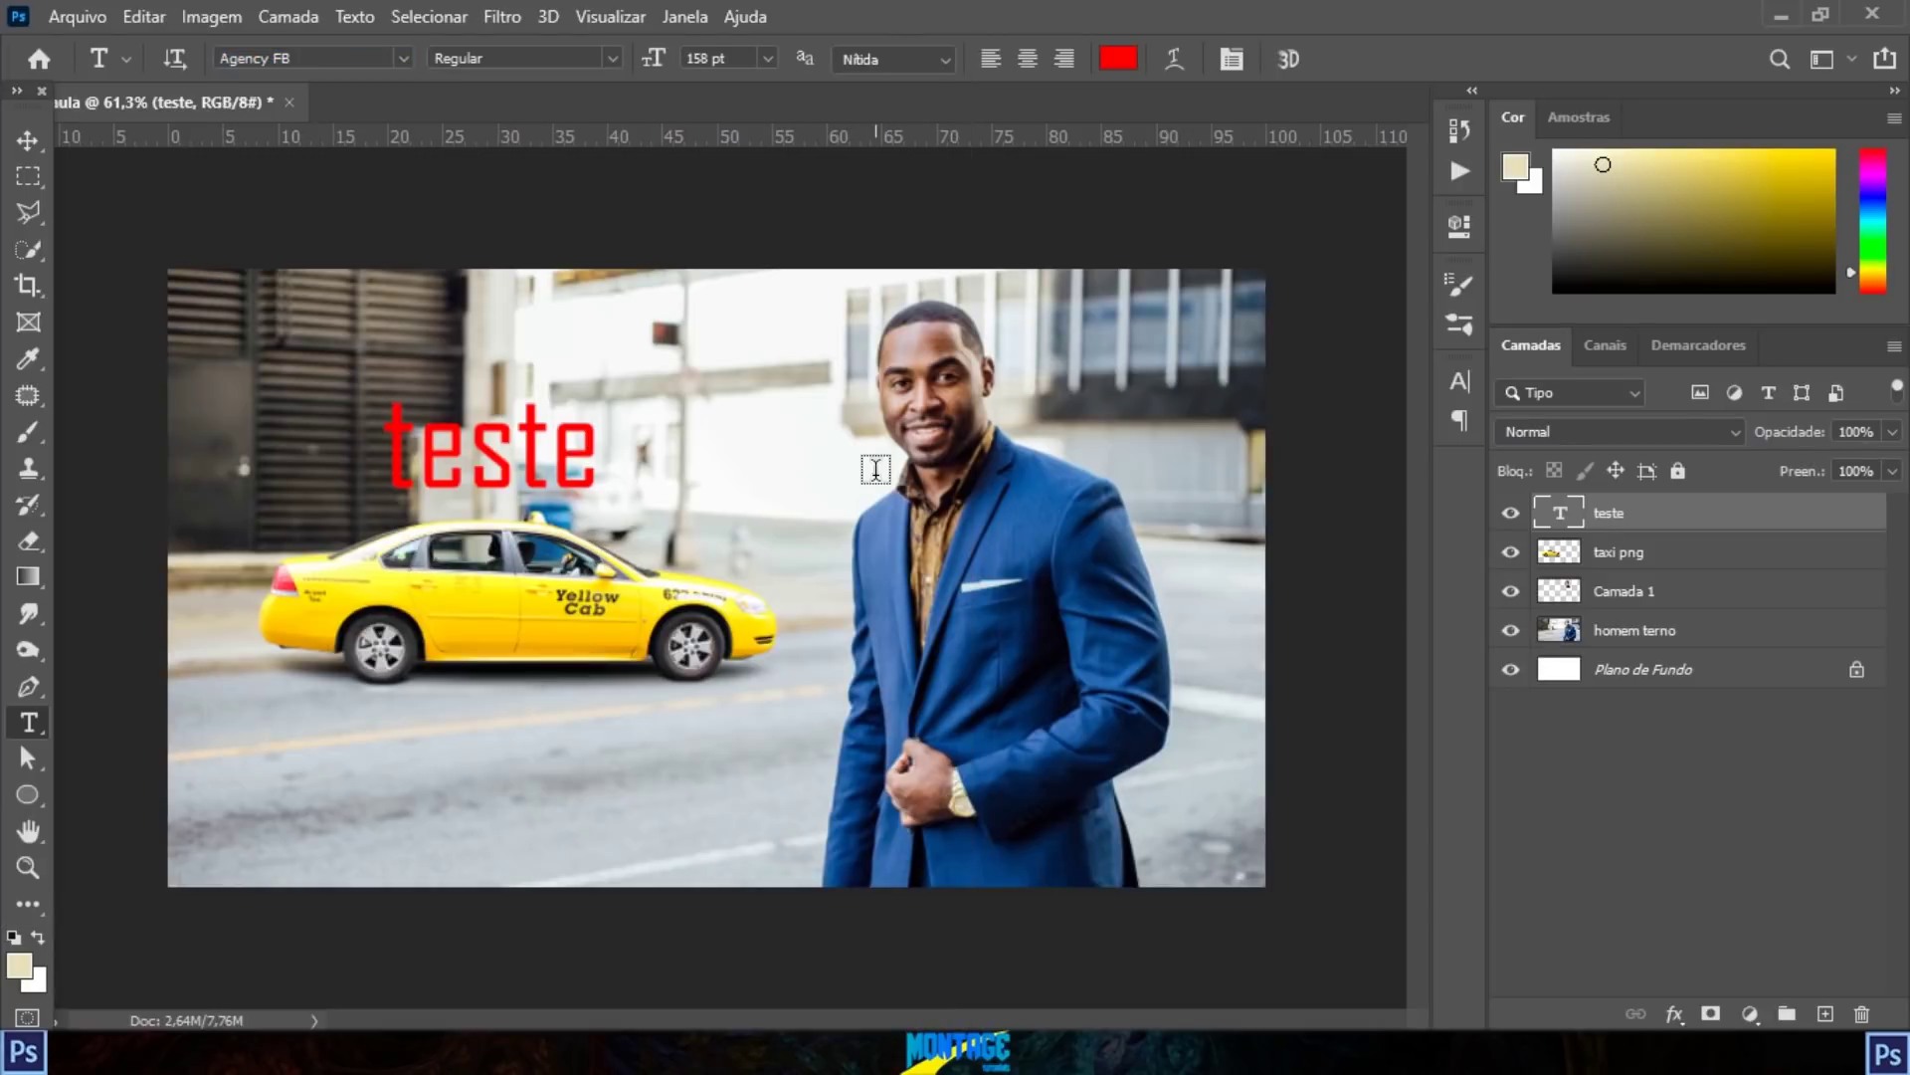
left_click(612, 58)
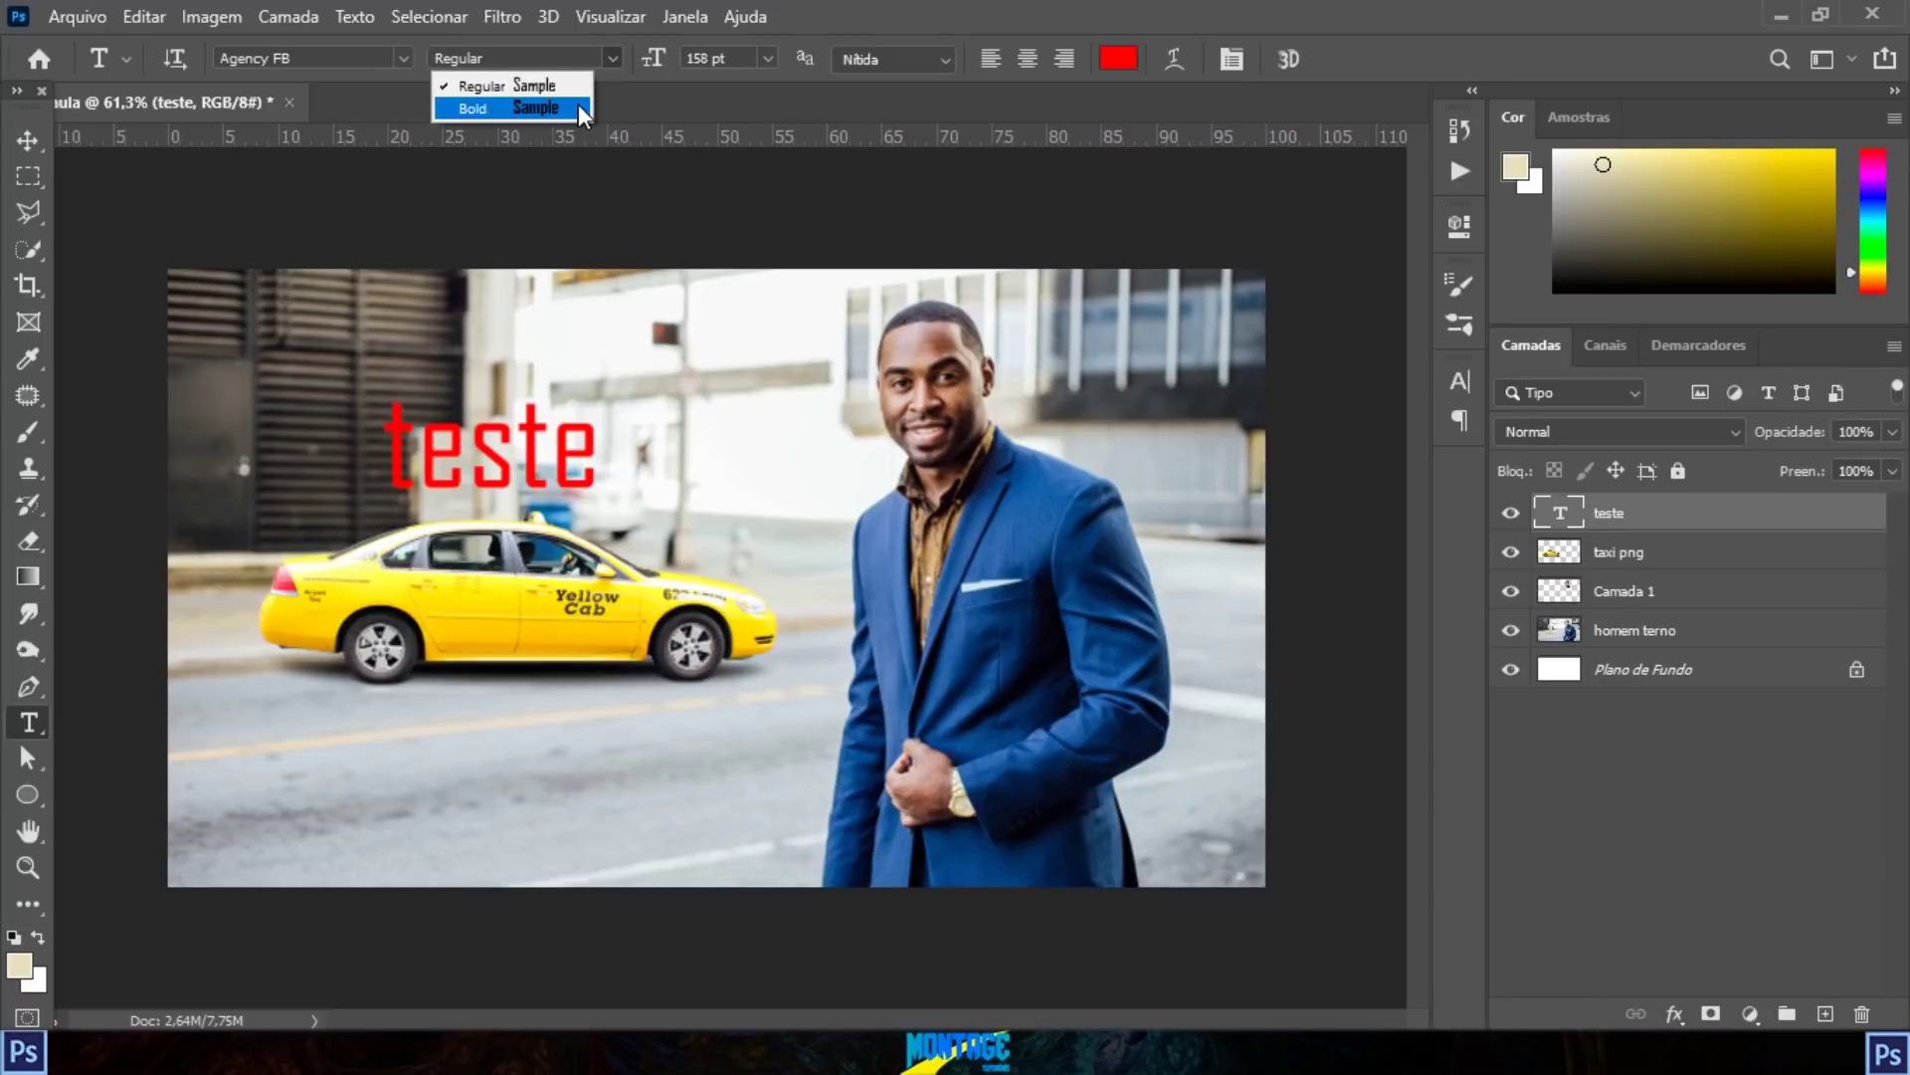
left_click(577, 103)
left_click(612, 58)
left_click(547, 88)
Step: Try Suave anti-aliasing and centre alignment on the text, and restore Nítida and left alignment
left_click(892, 59)
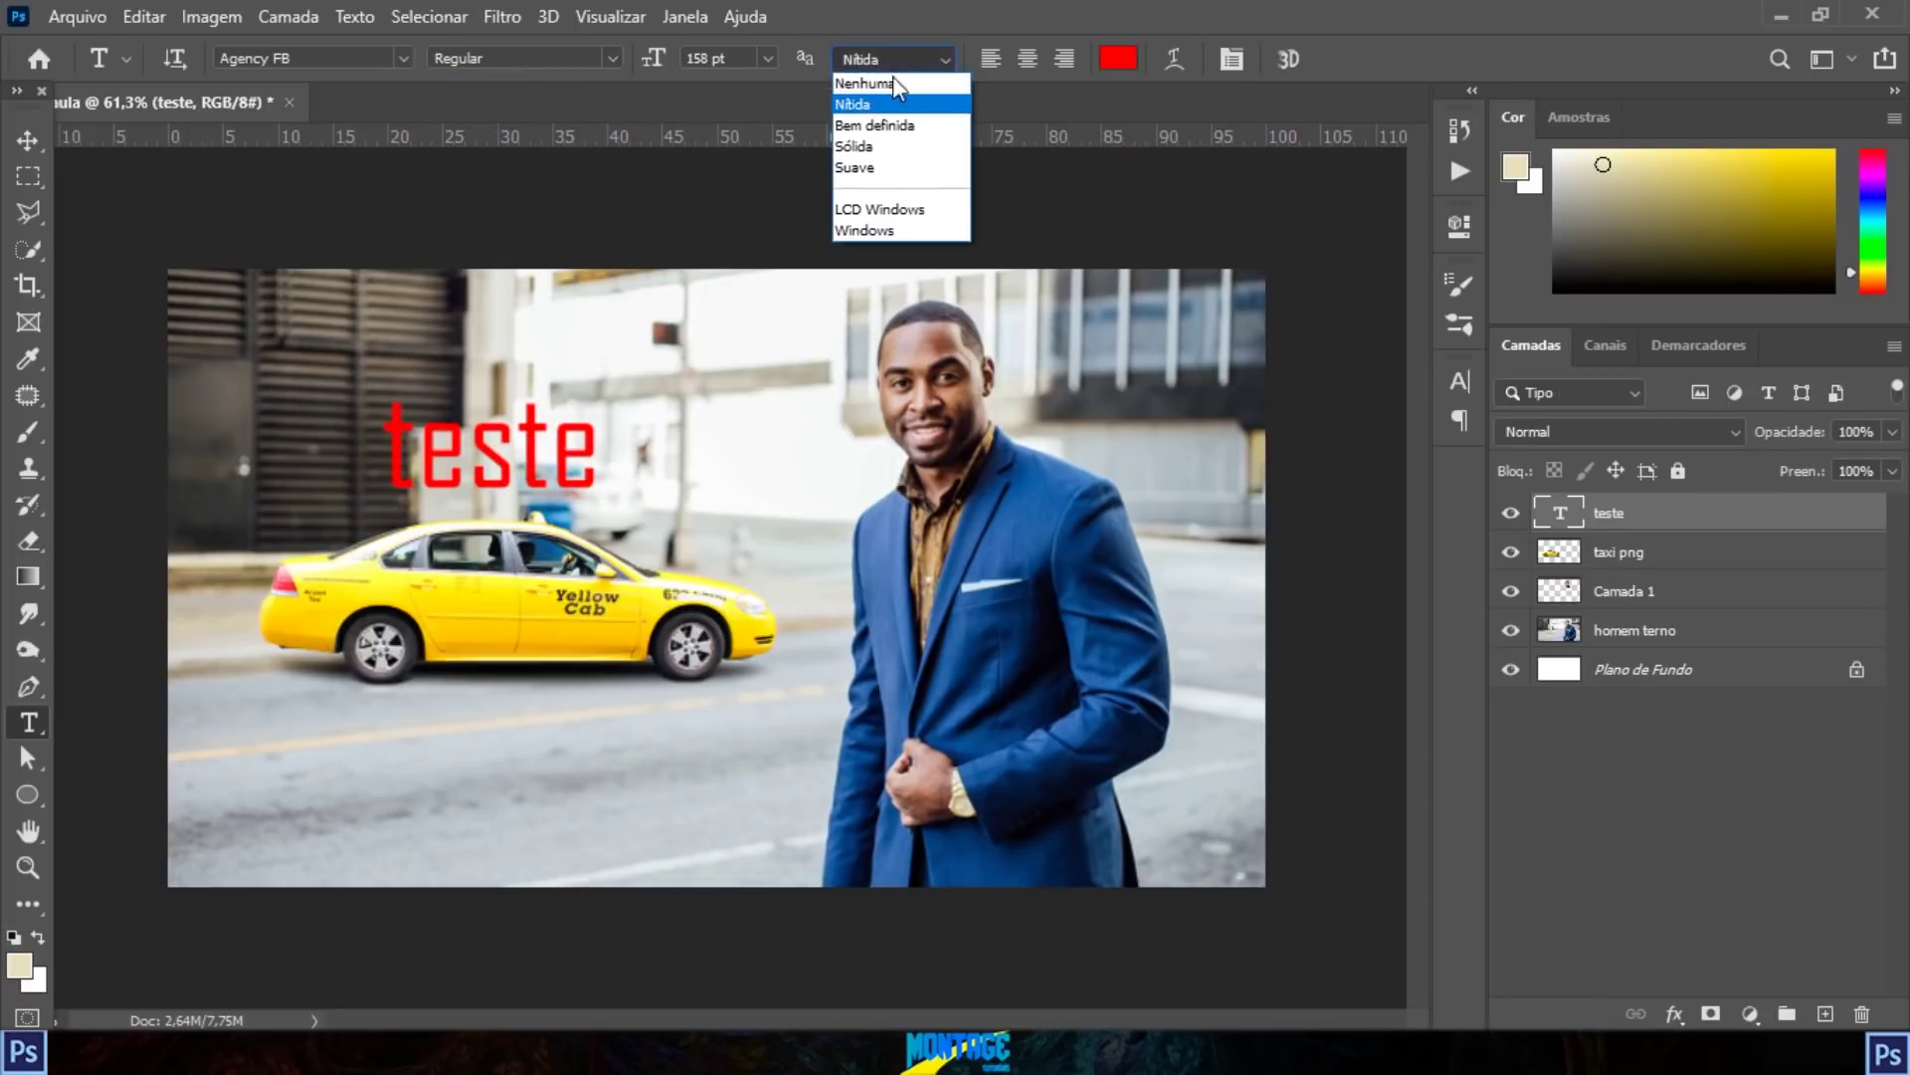
left_click(891, 166)
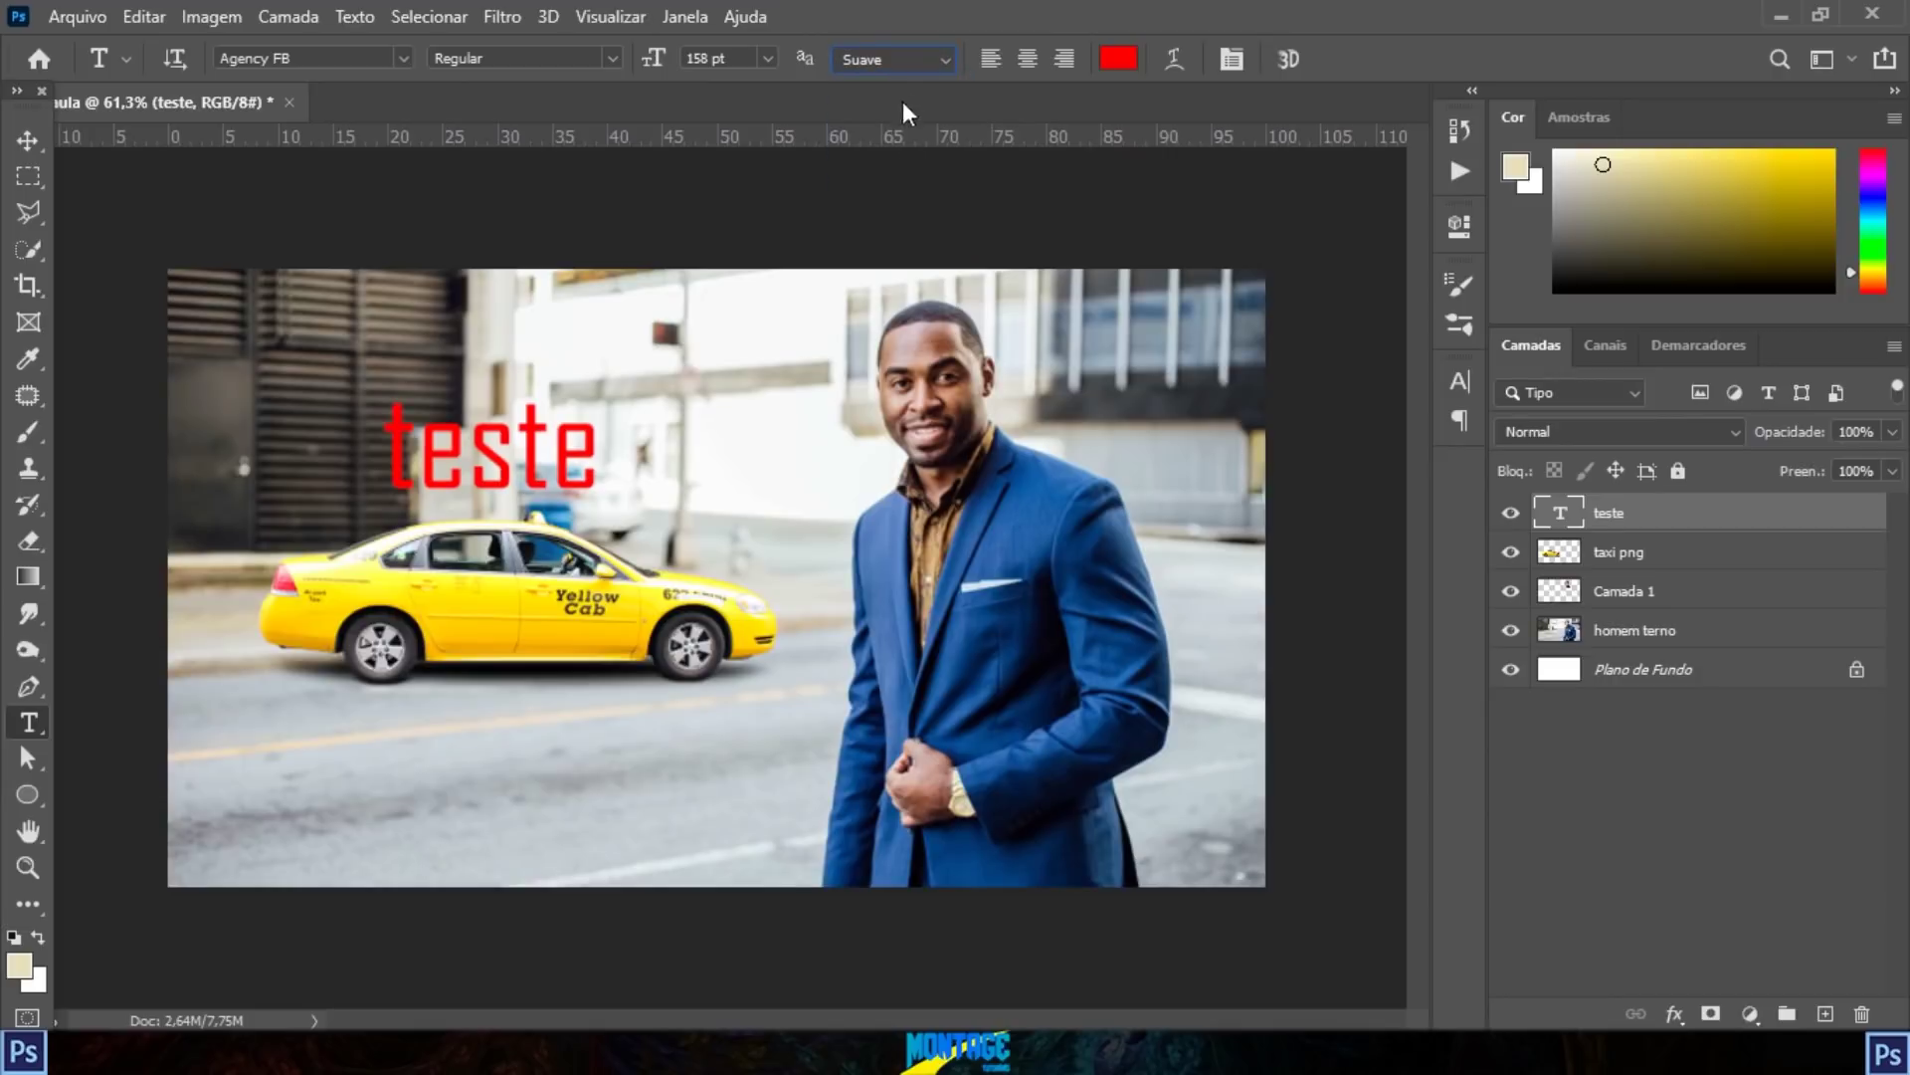
left_click(905, 108)
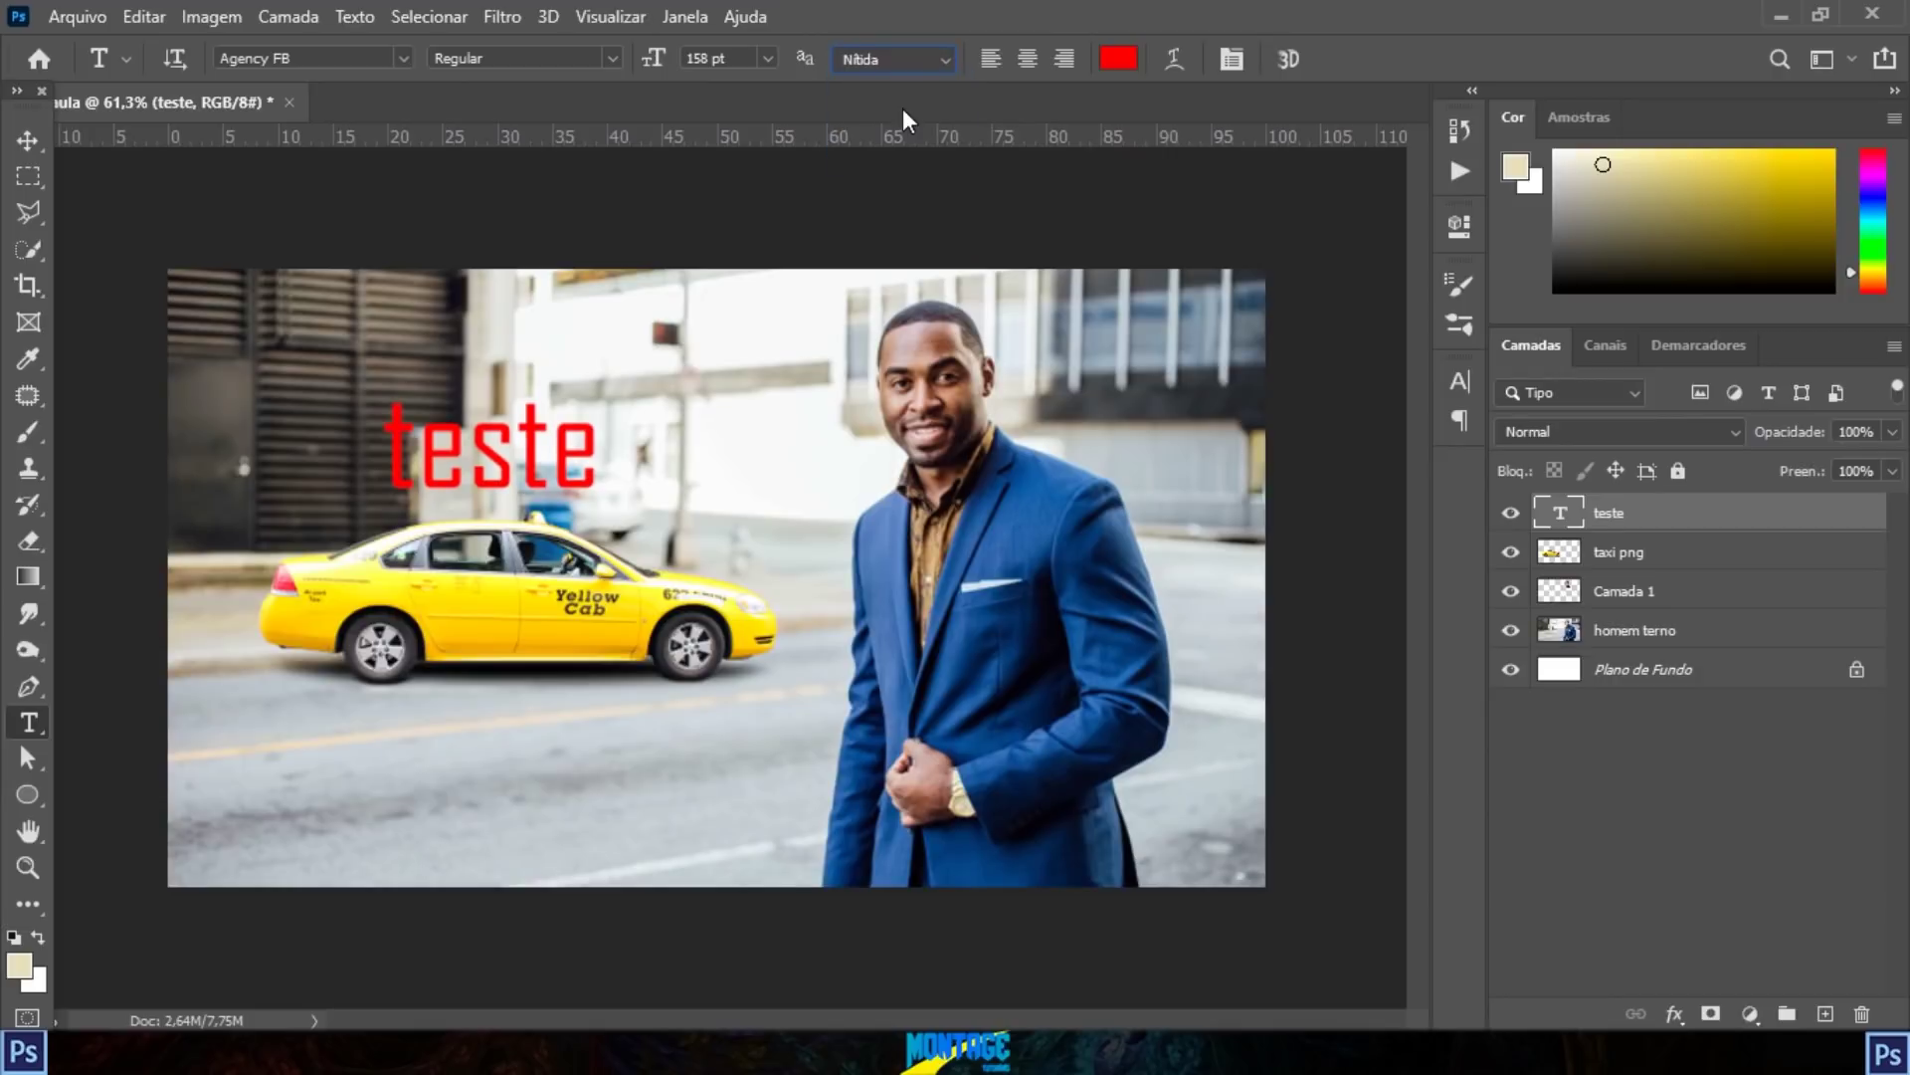
left_click(1025, 58)
left_click(990, 58)
Step: Add a second line reading "texto photoshop" below teste in the same text layer and commit the text
left_click(582, 440)
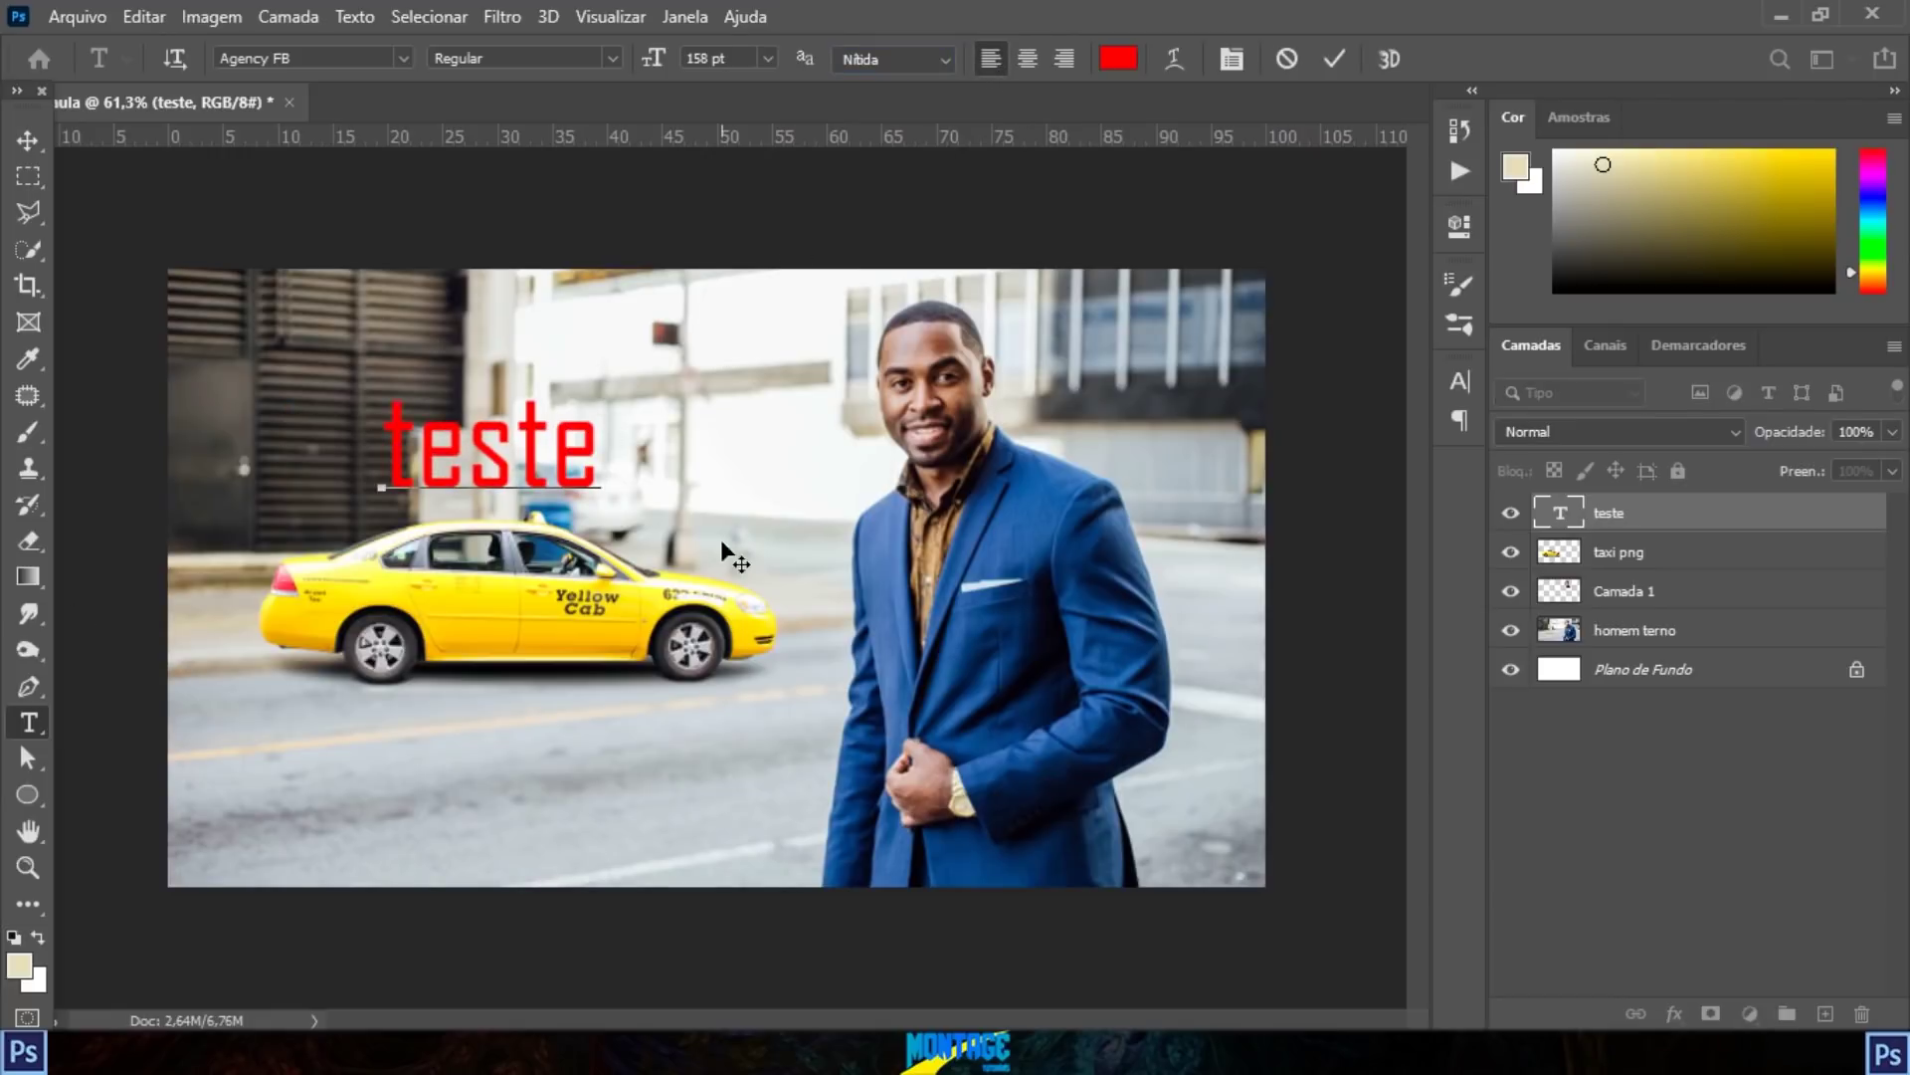
key("Return")
type("texto photoshop")
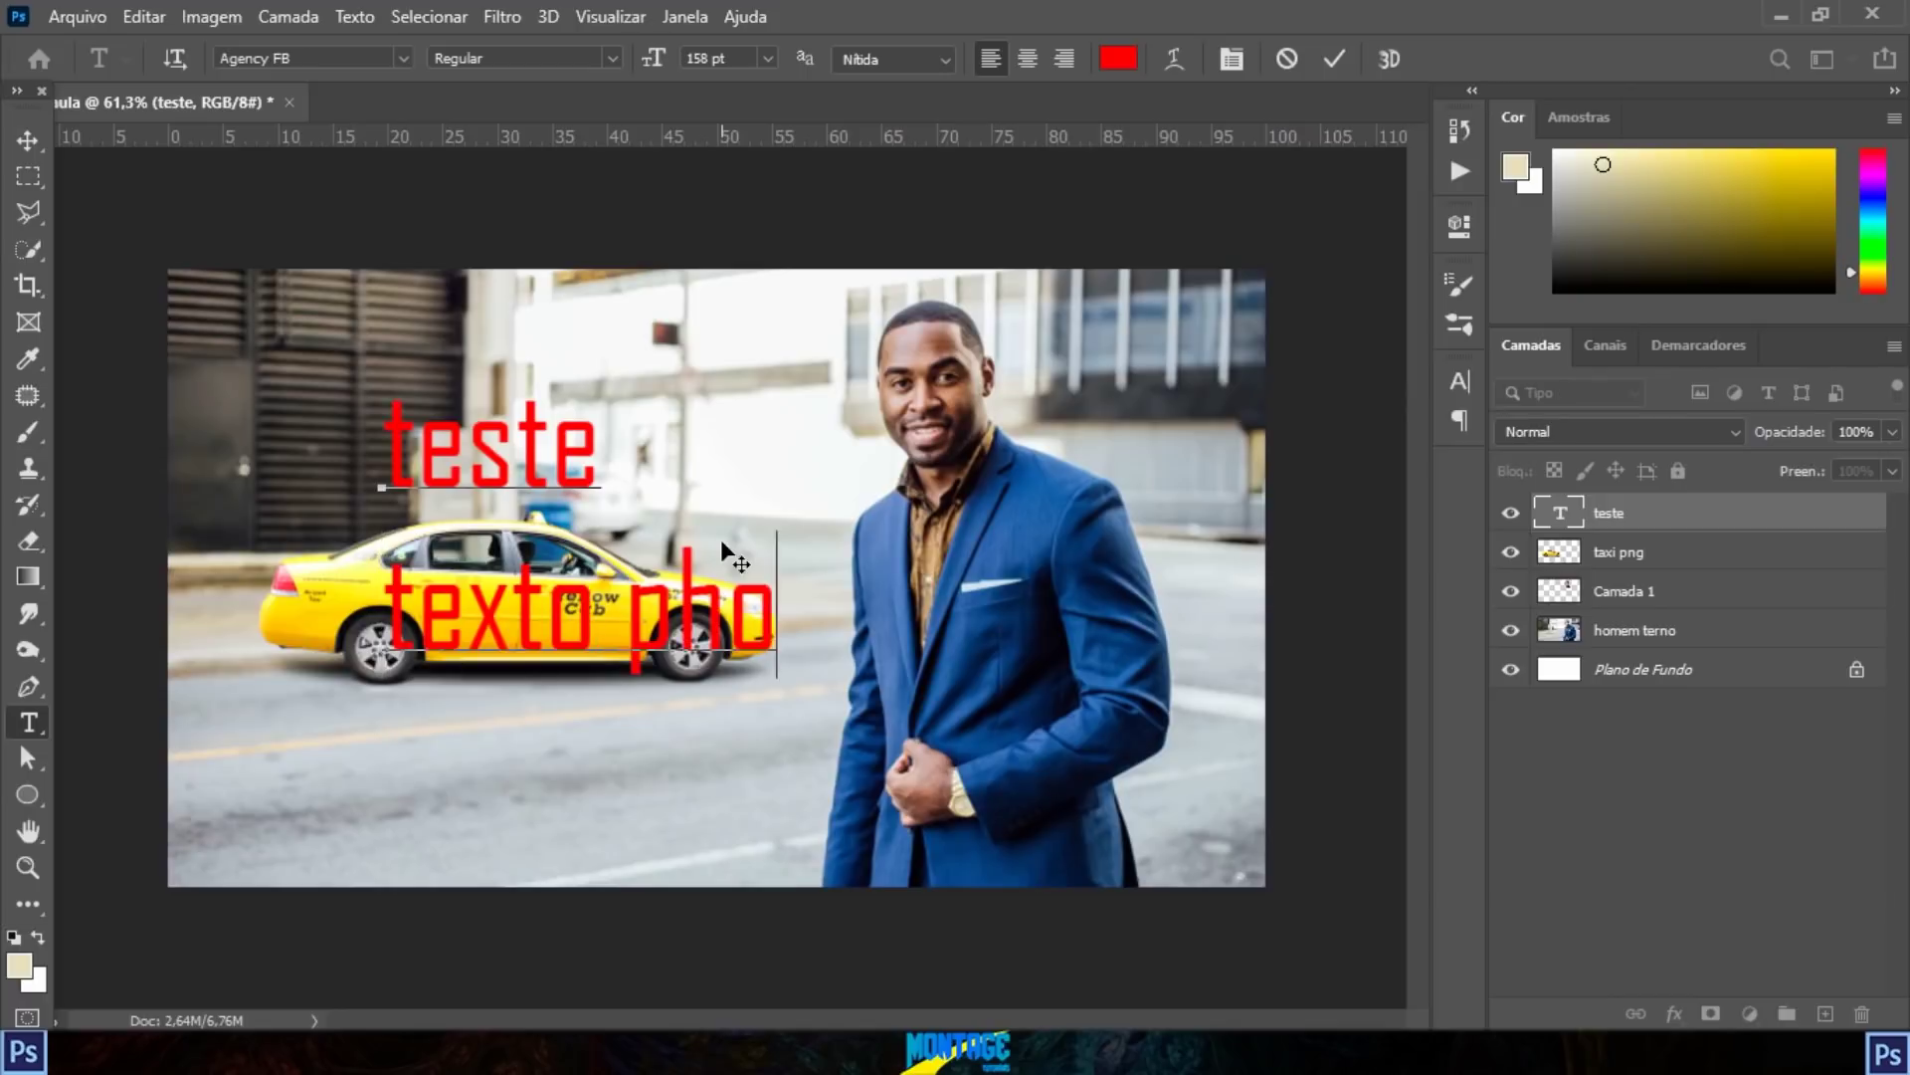
key("ctrl+Return")
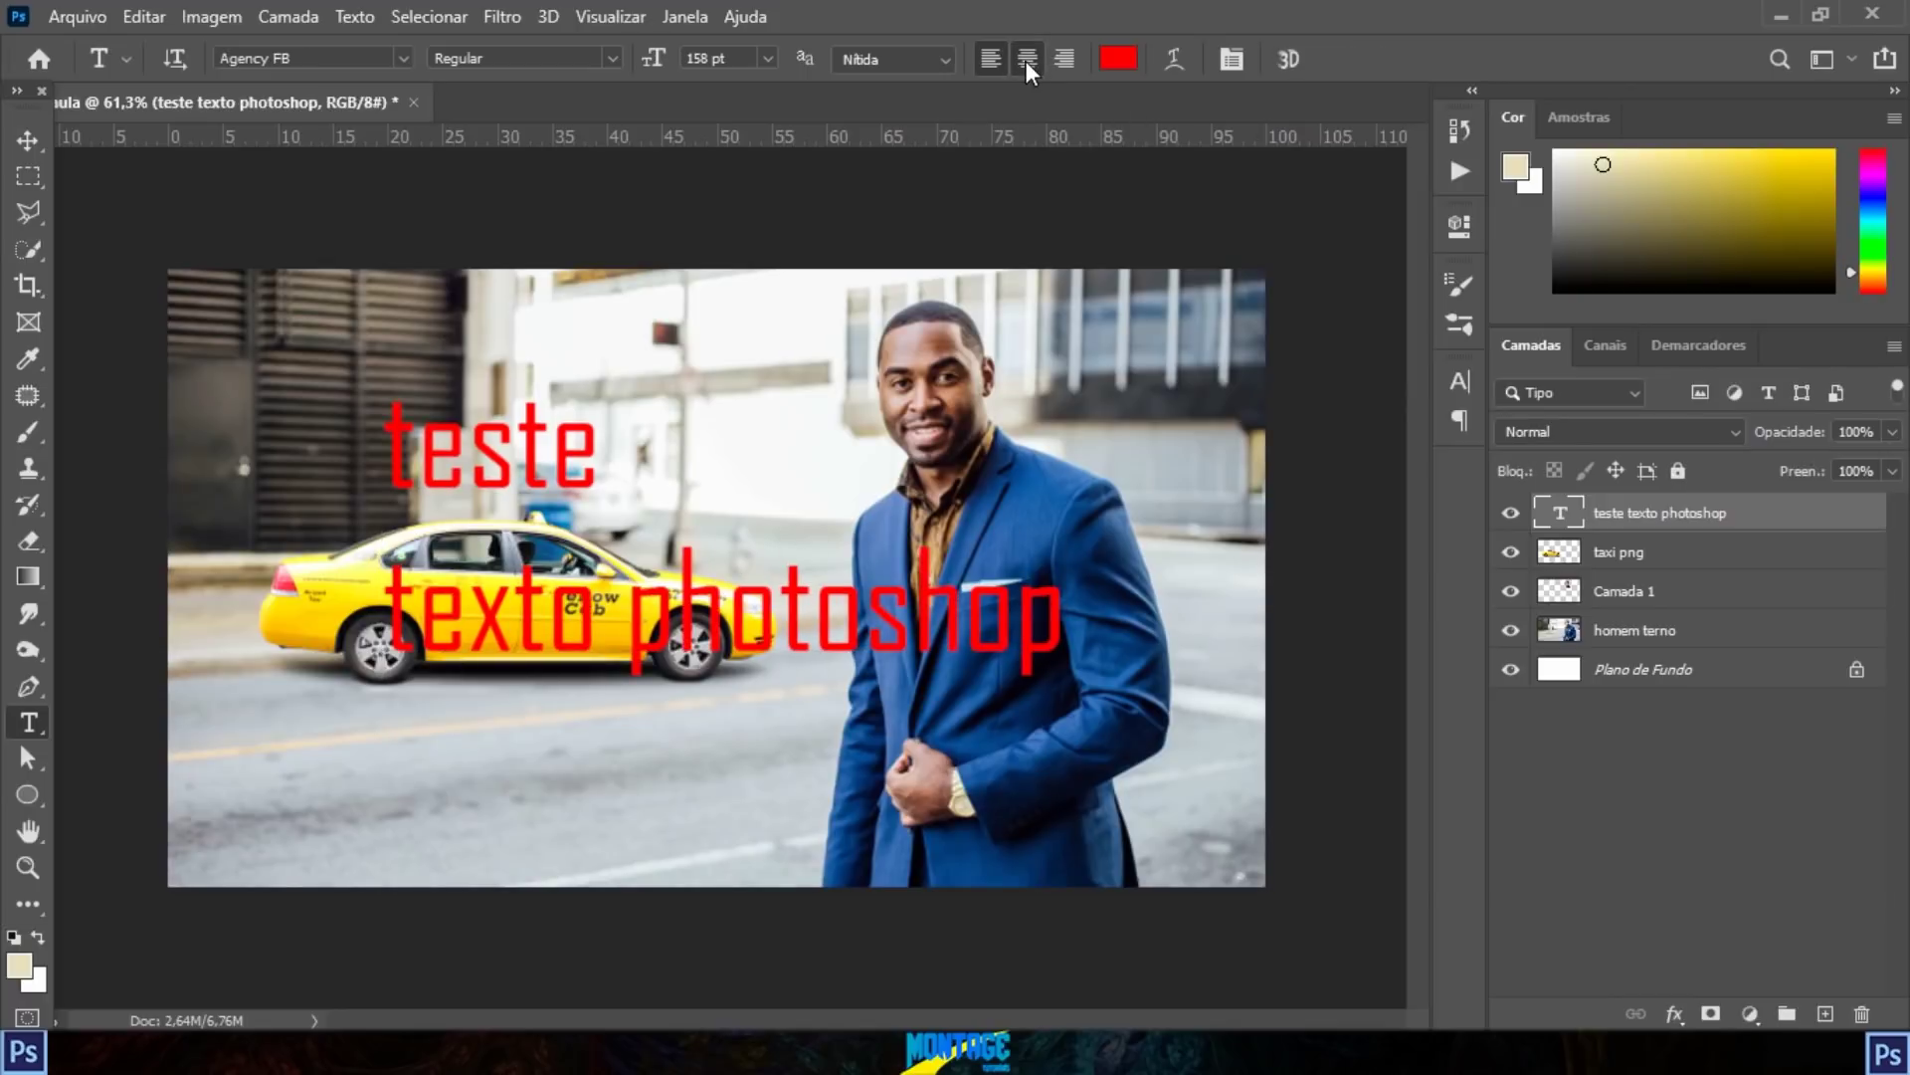
Step: Centre-align the two text lines and move the text up so its second line sits at the taxi's roof
left_click(1027, 58)
left_click(28, 140)
left_click_drag(472, 472, 649, 374)
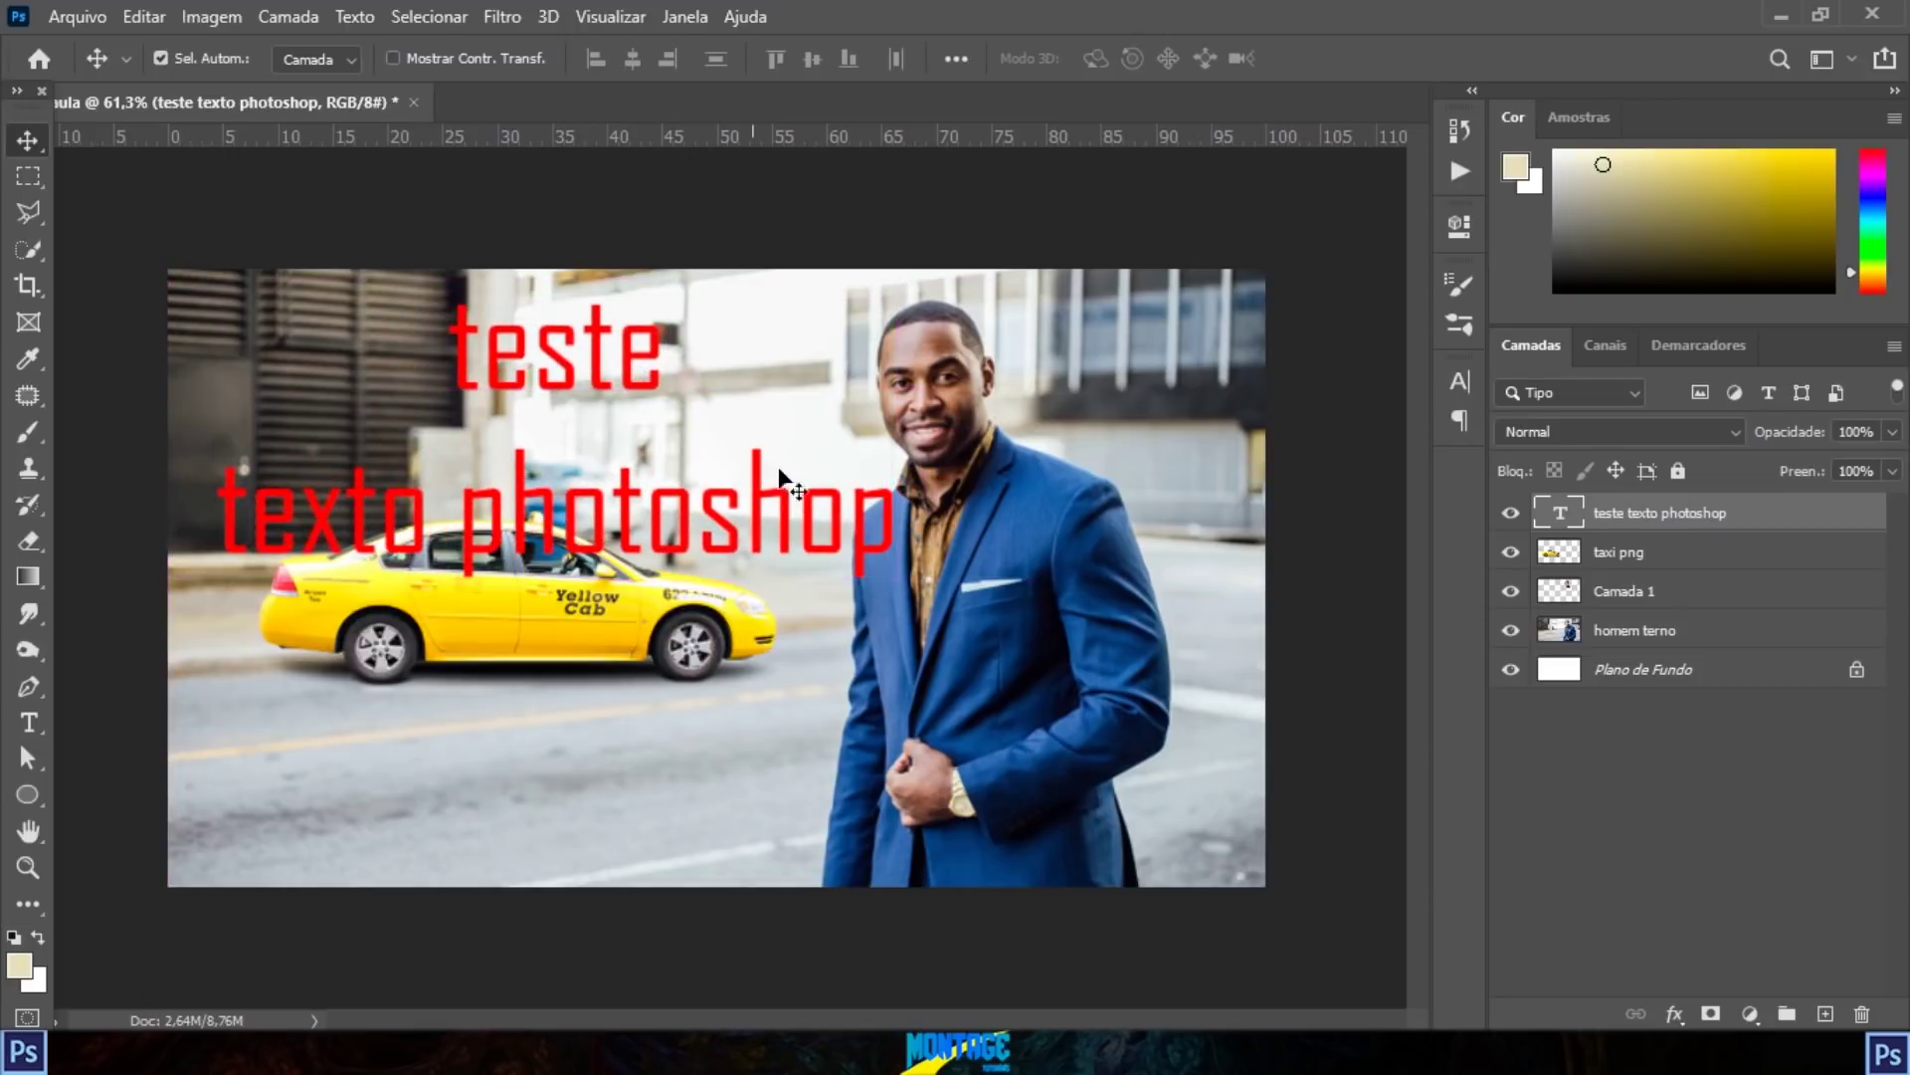
Step: Scale the two-line text to about 79% and position it directly above the taxi
key("ctrl+t")
left_click_drag(892, 578, 756, 515)
left_click_drag(600, 433, 637, 444)
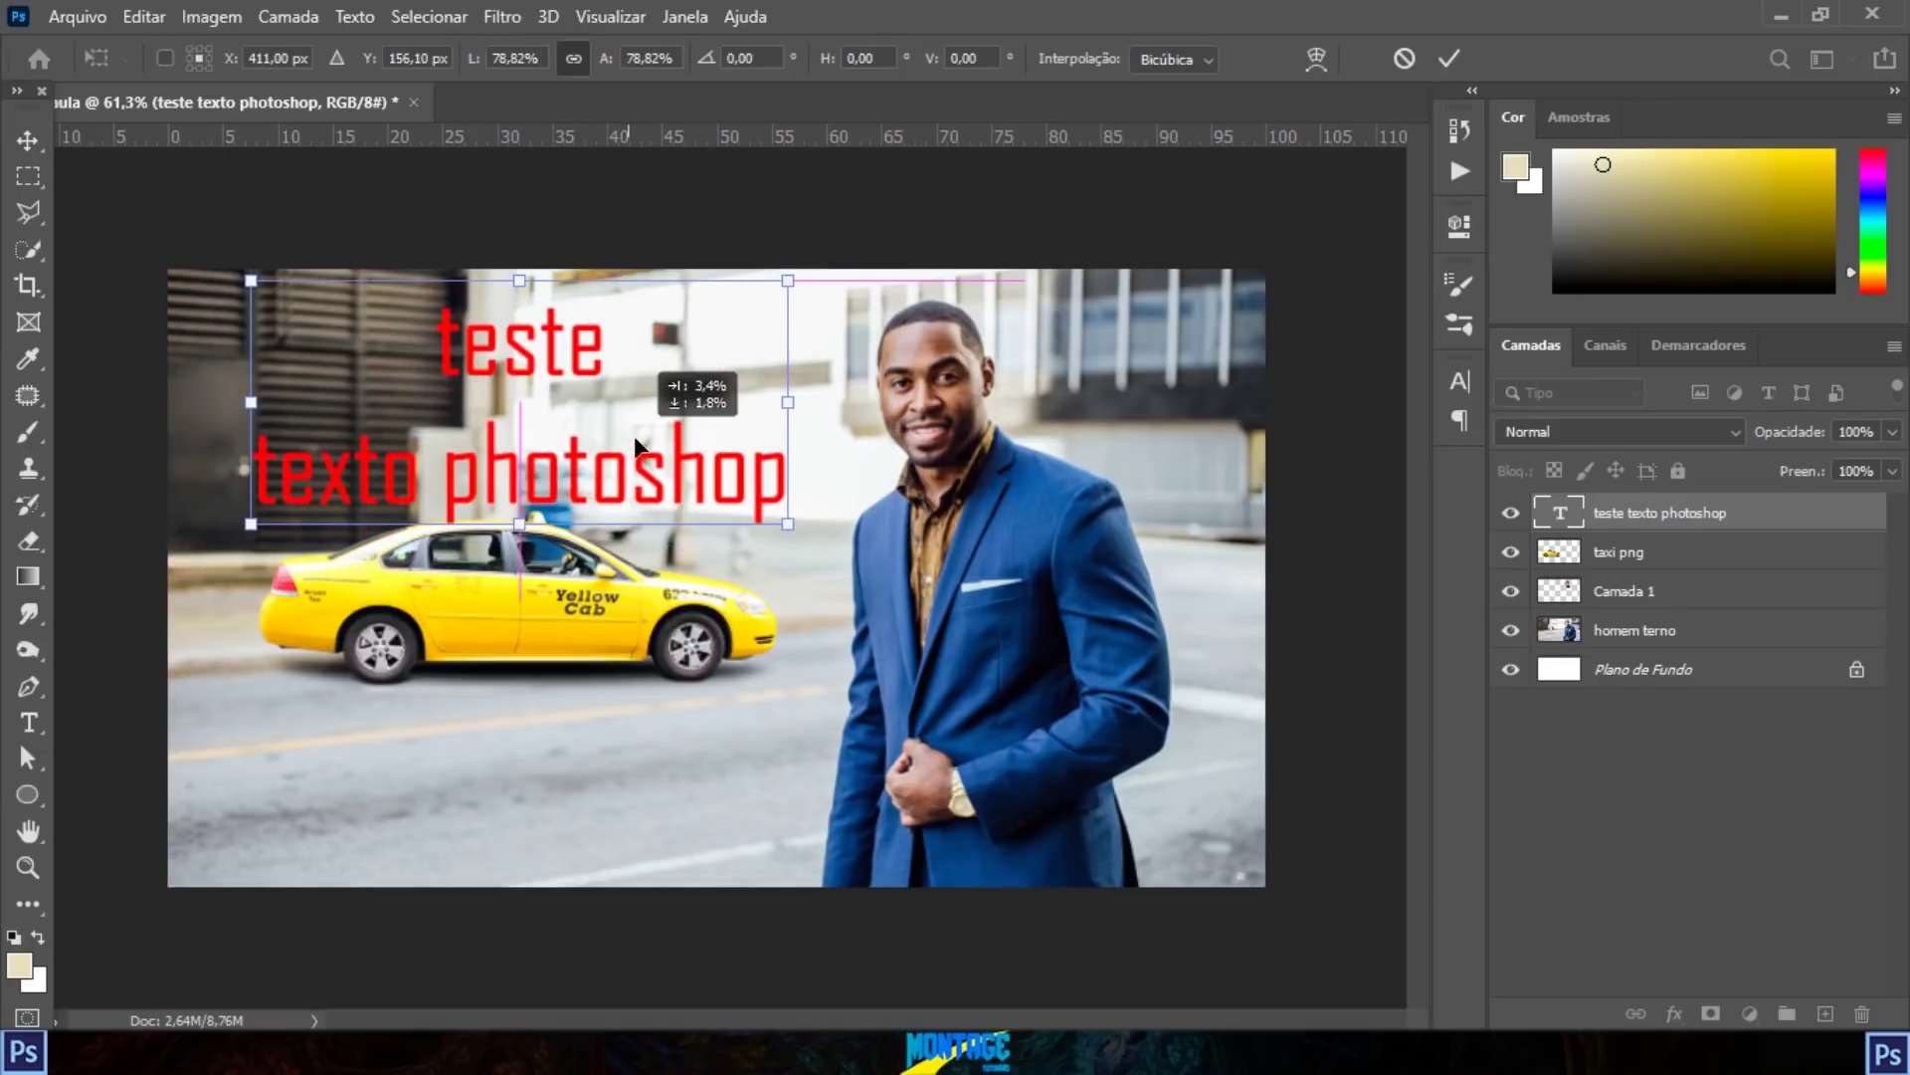
left_click(1448, 58)
Step: Try the Arco warp style on the two-line text and shift the curved text down into the picture
key("t")
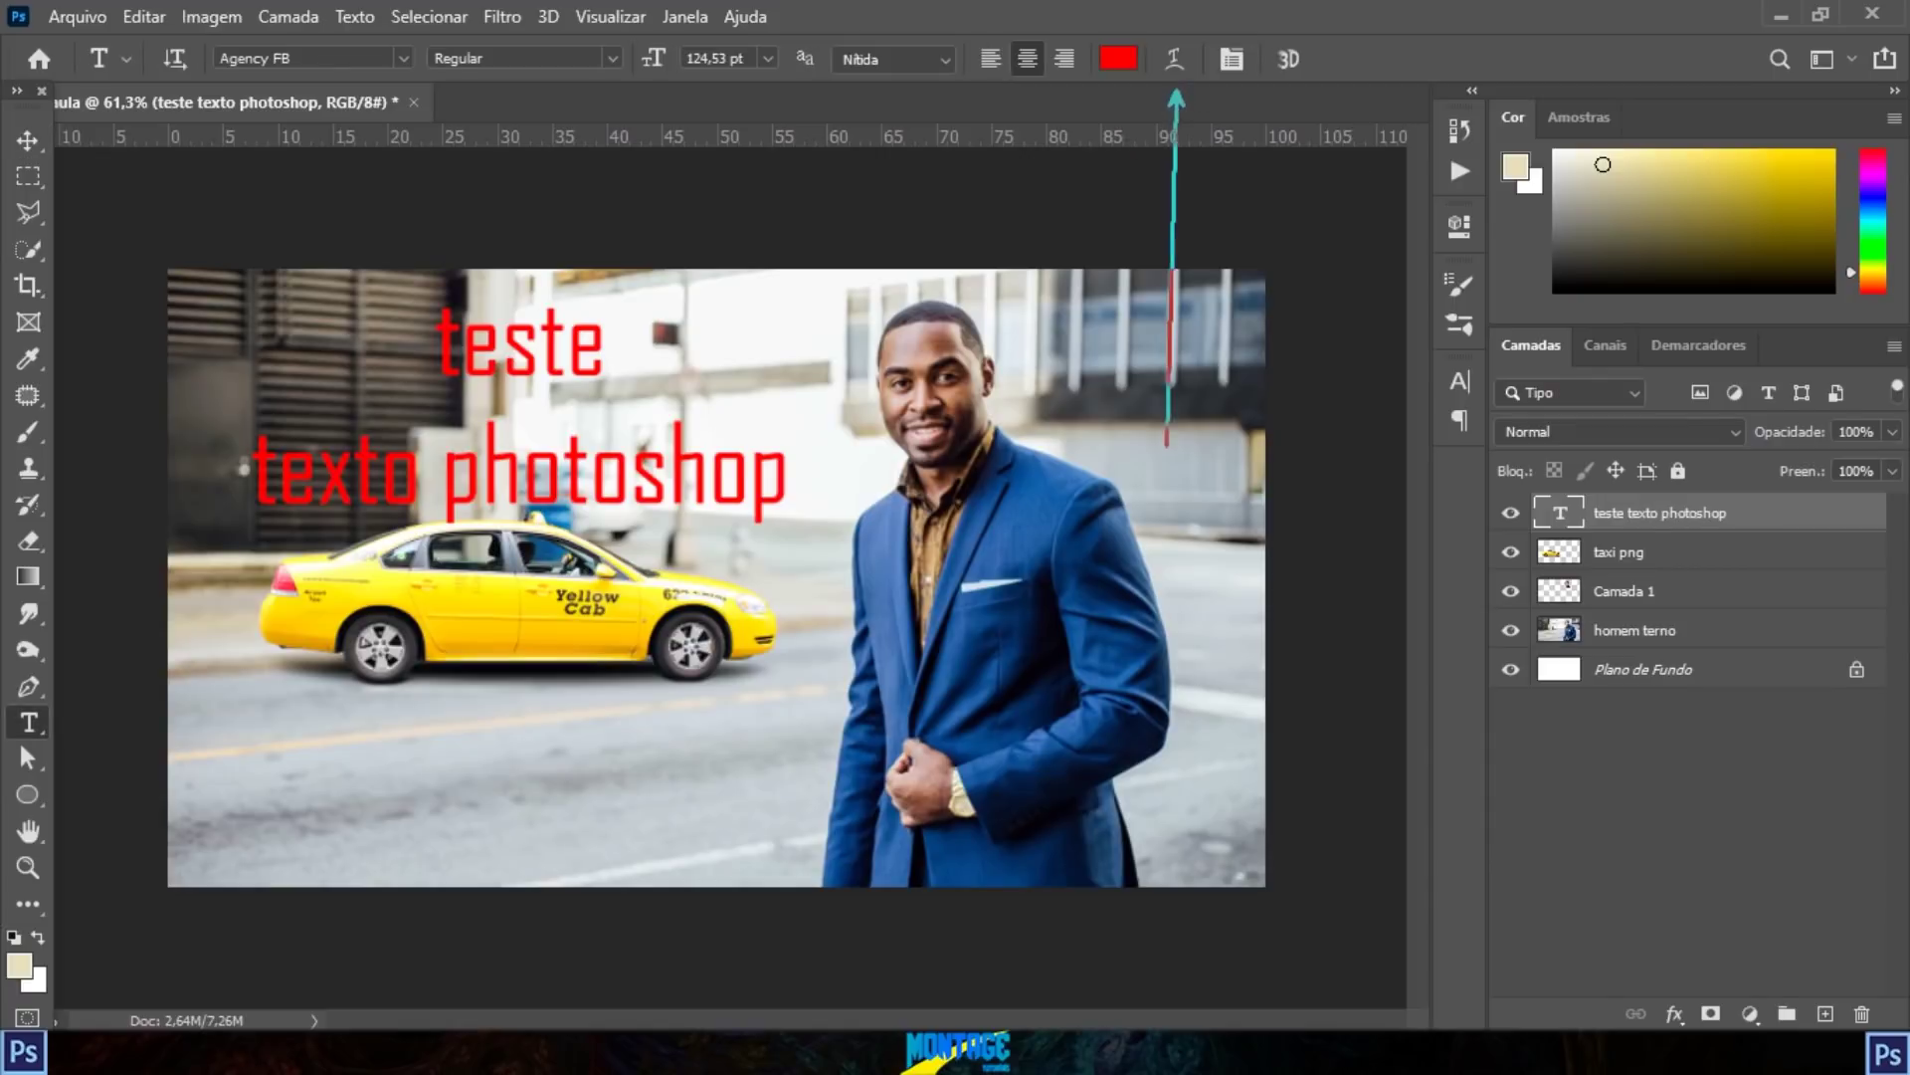
left_click(1174, 59)
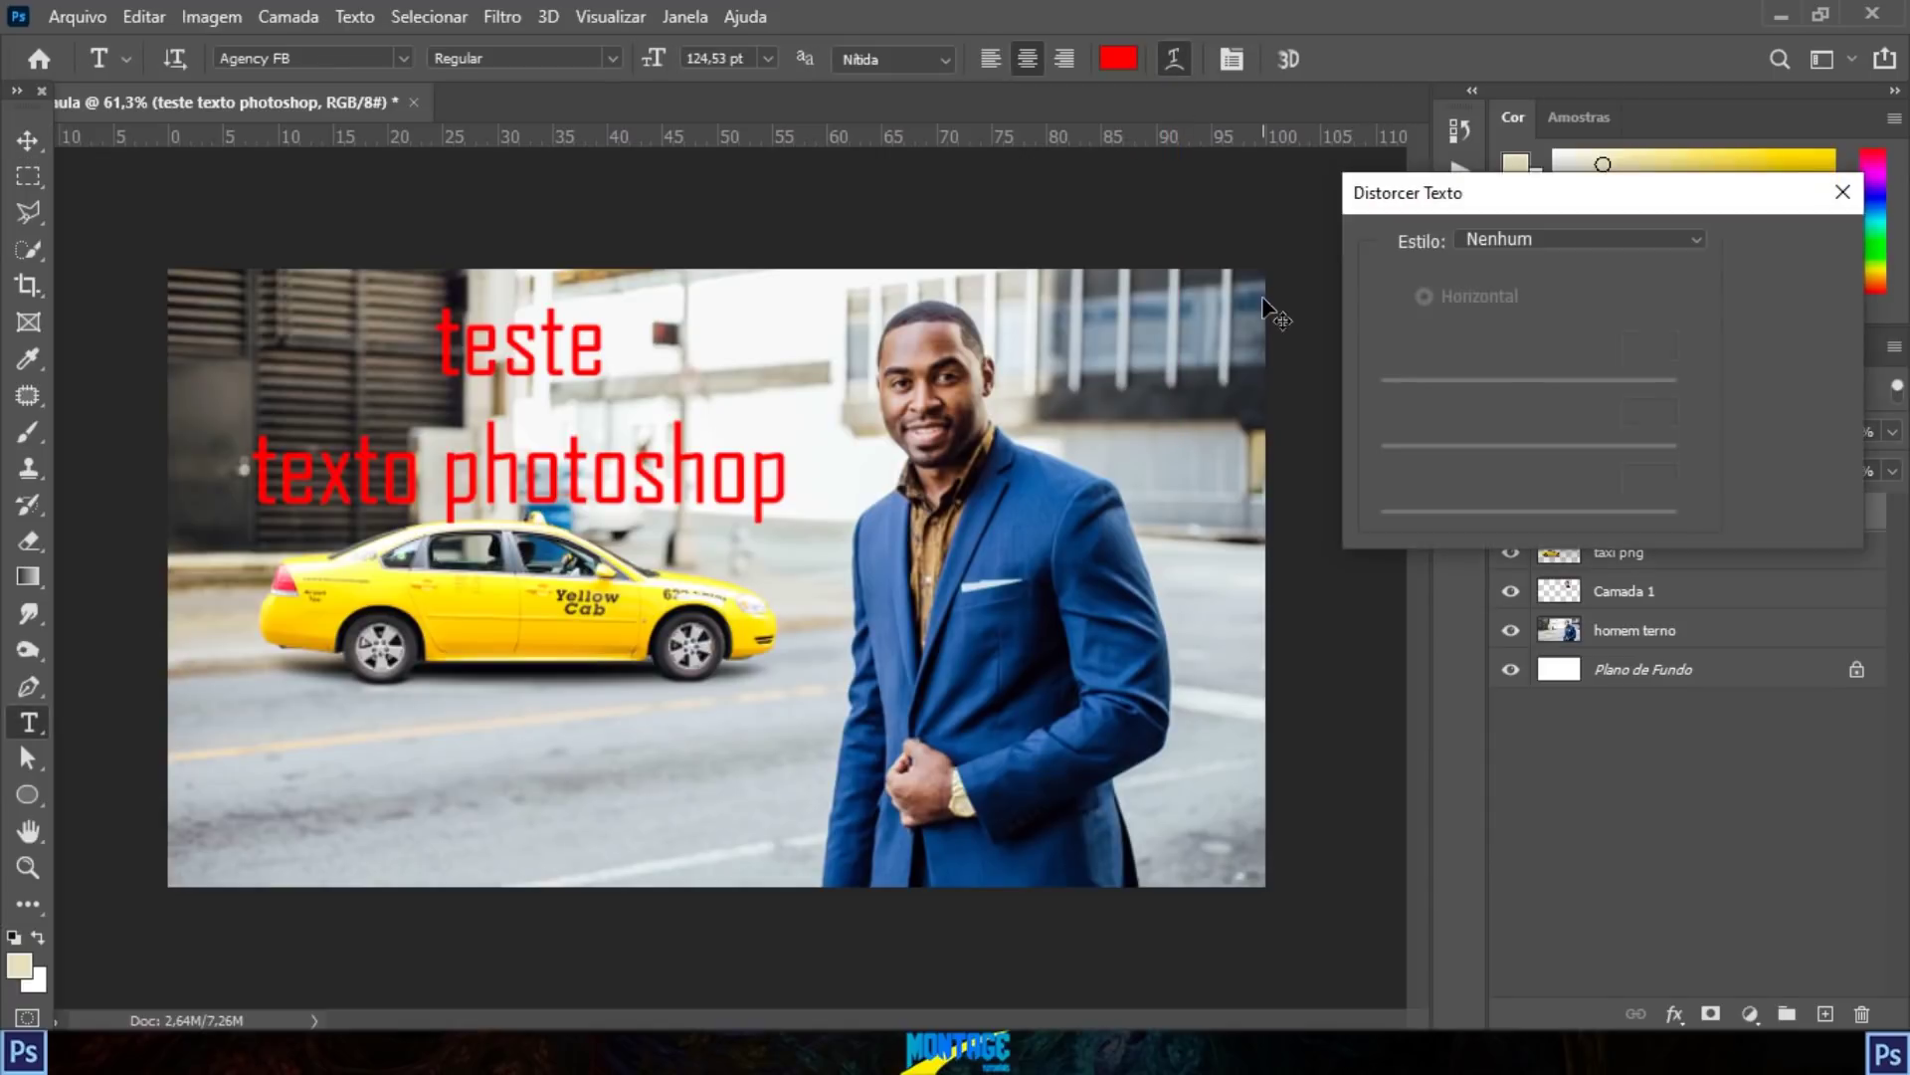
left_click_drag(1497, 188, 1373, 182)
left_click(1419, 223)
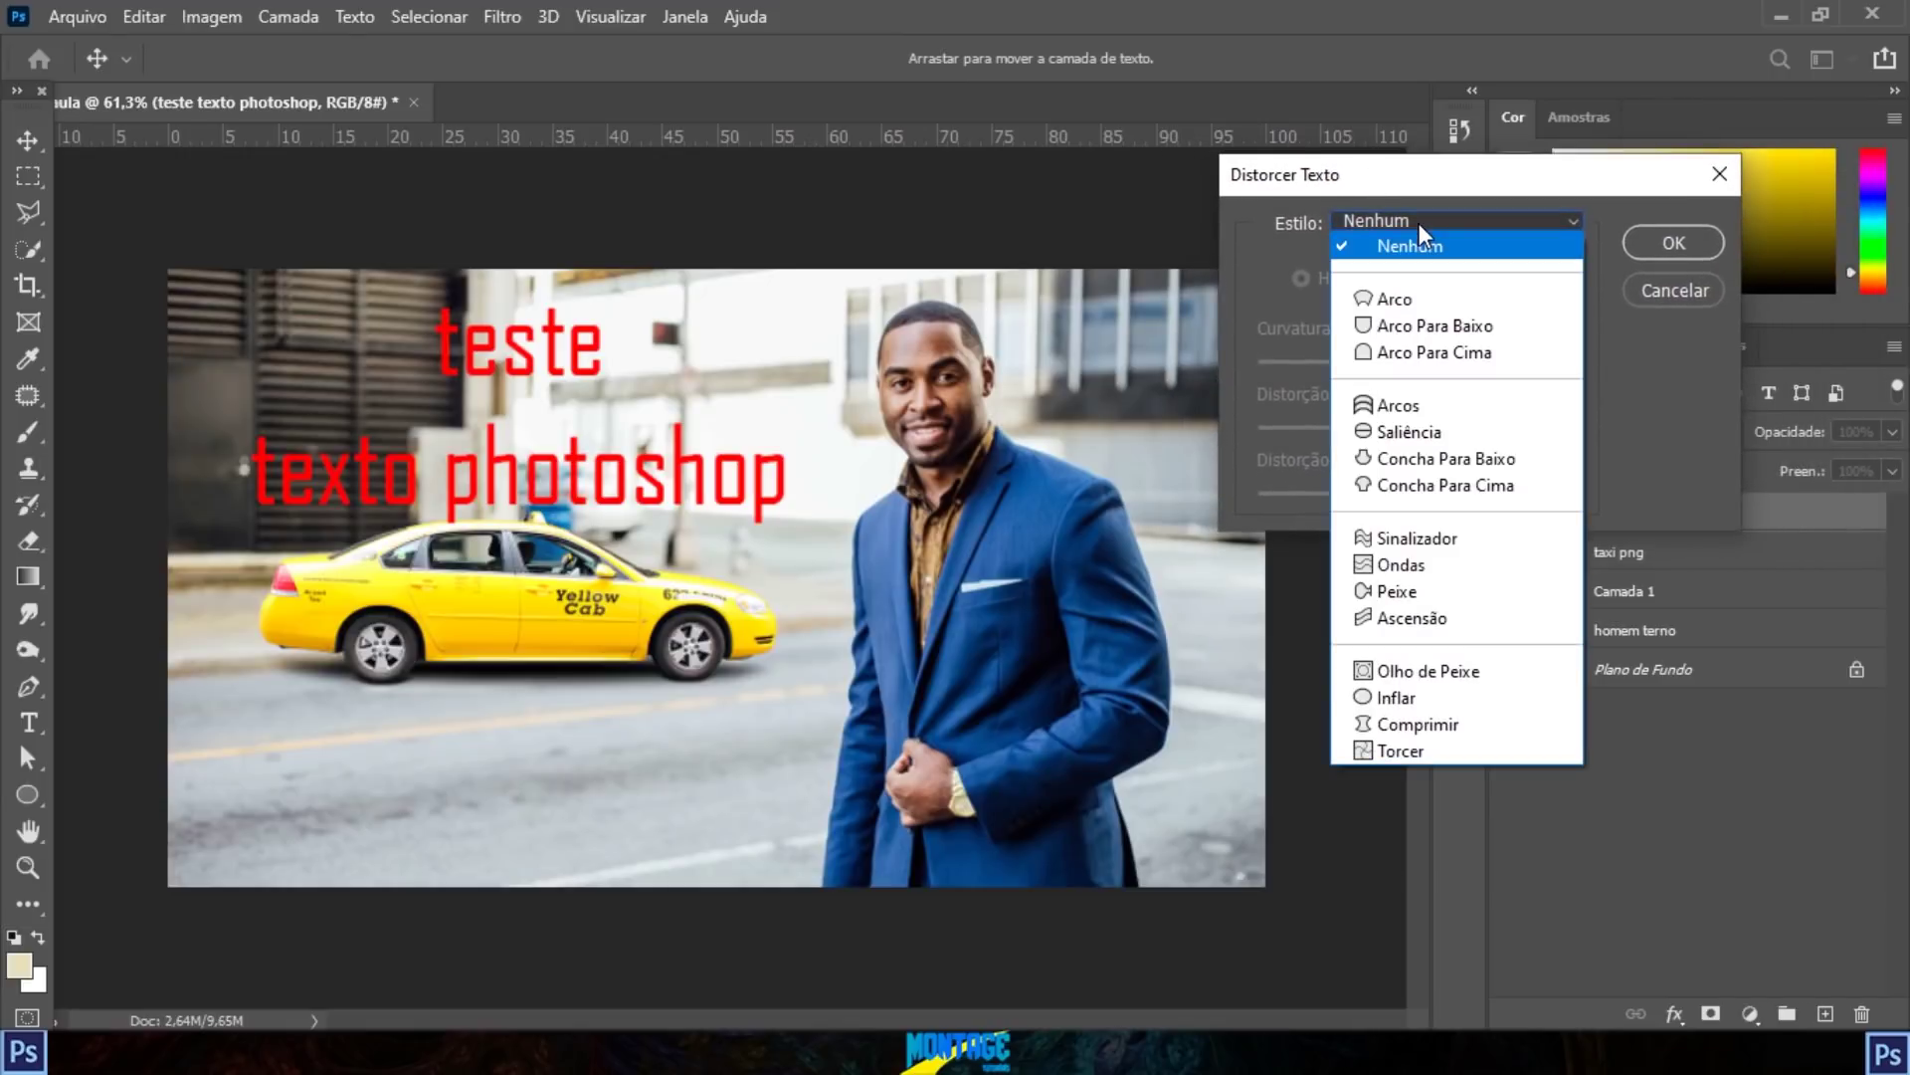
left_click(1417, 296)
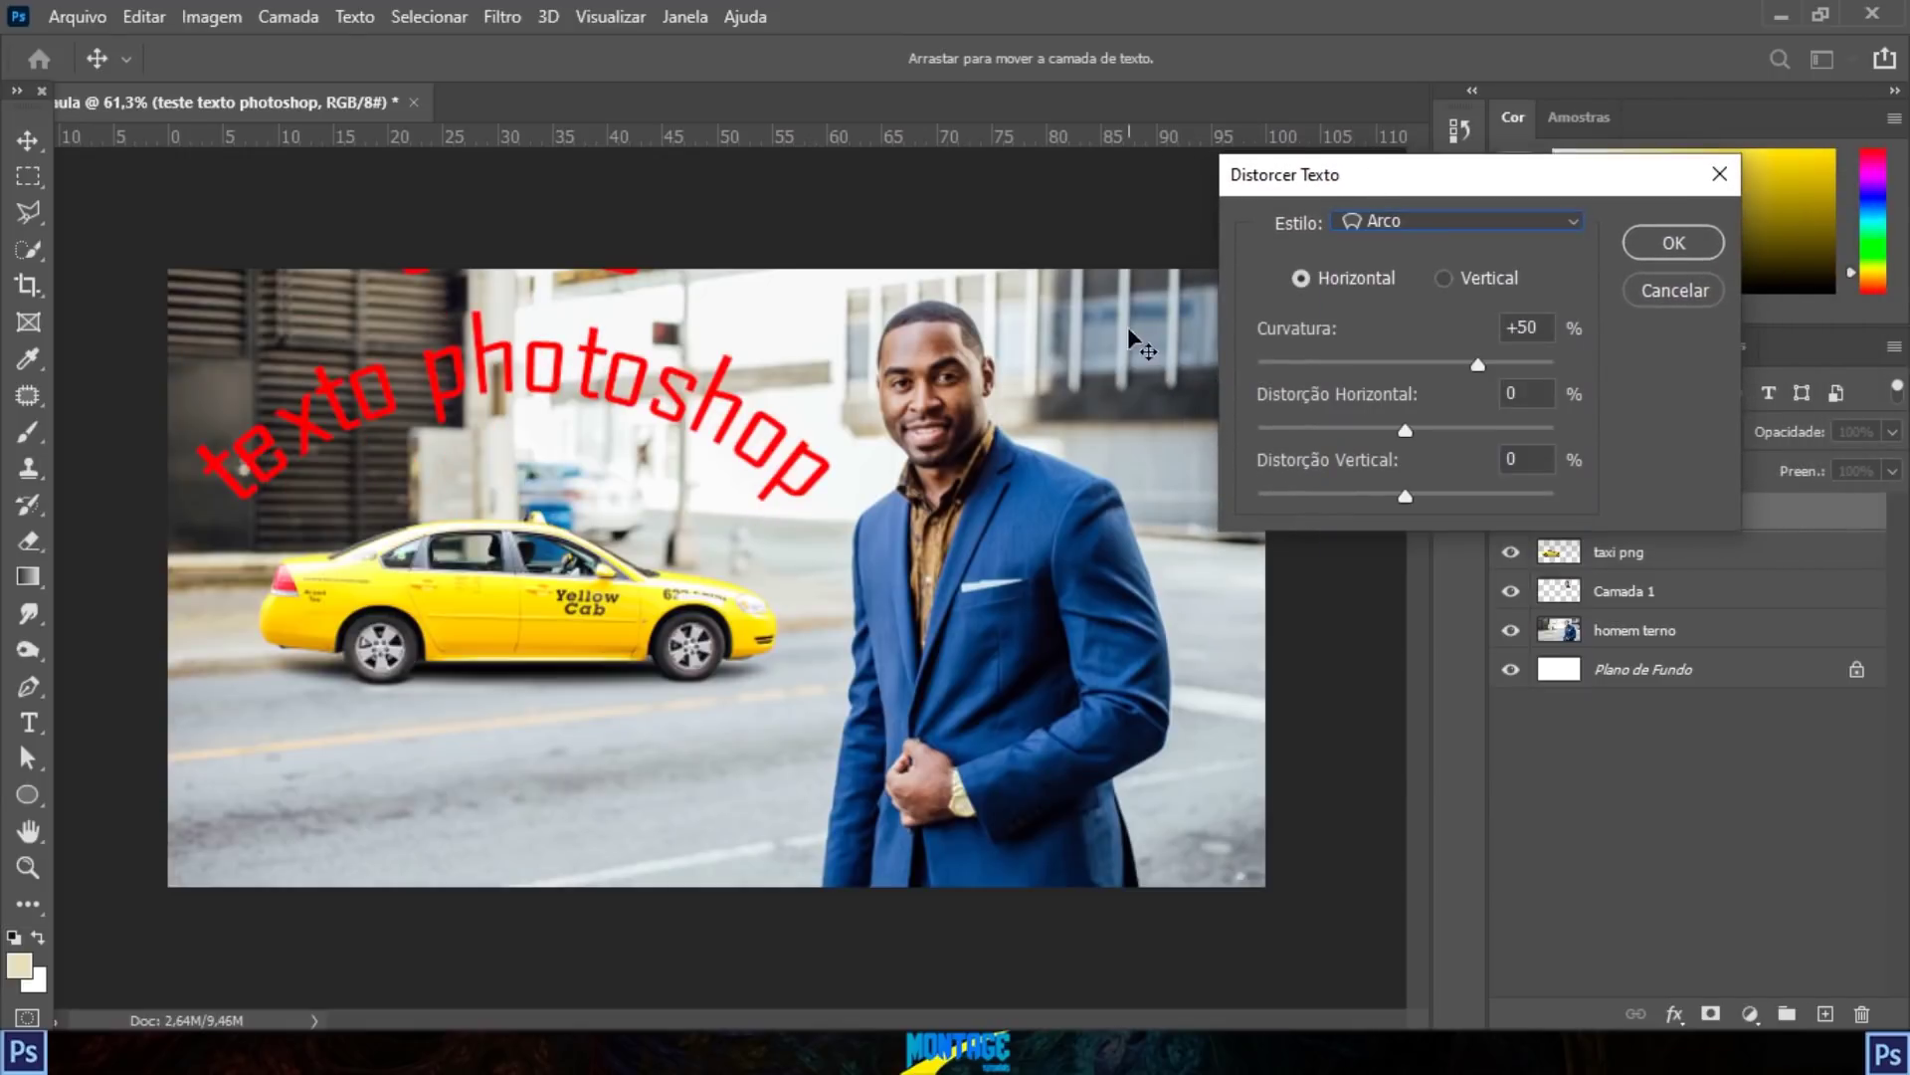
left_click_drag(431, 368, 466, 458)
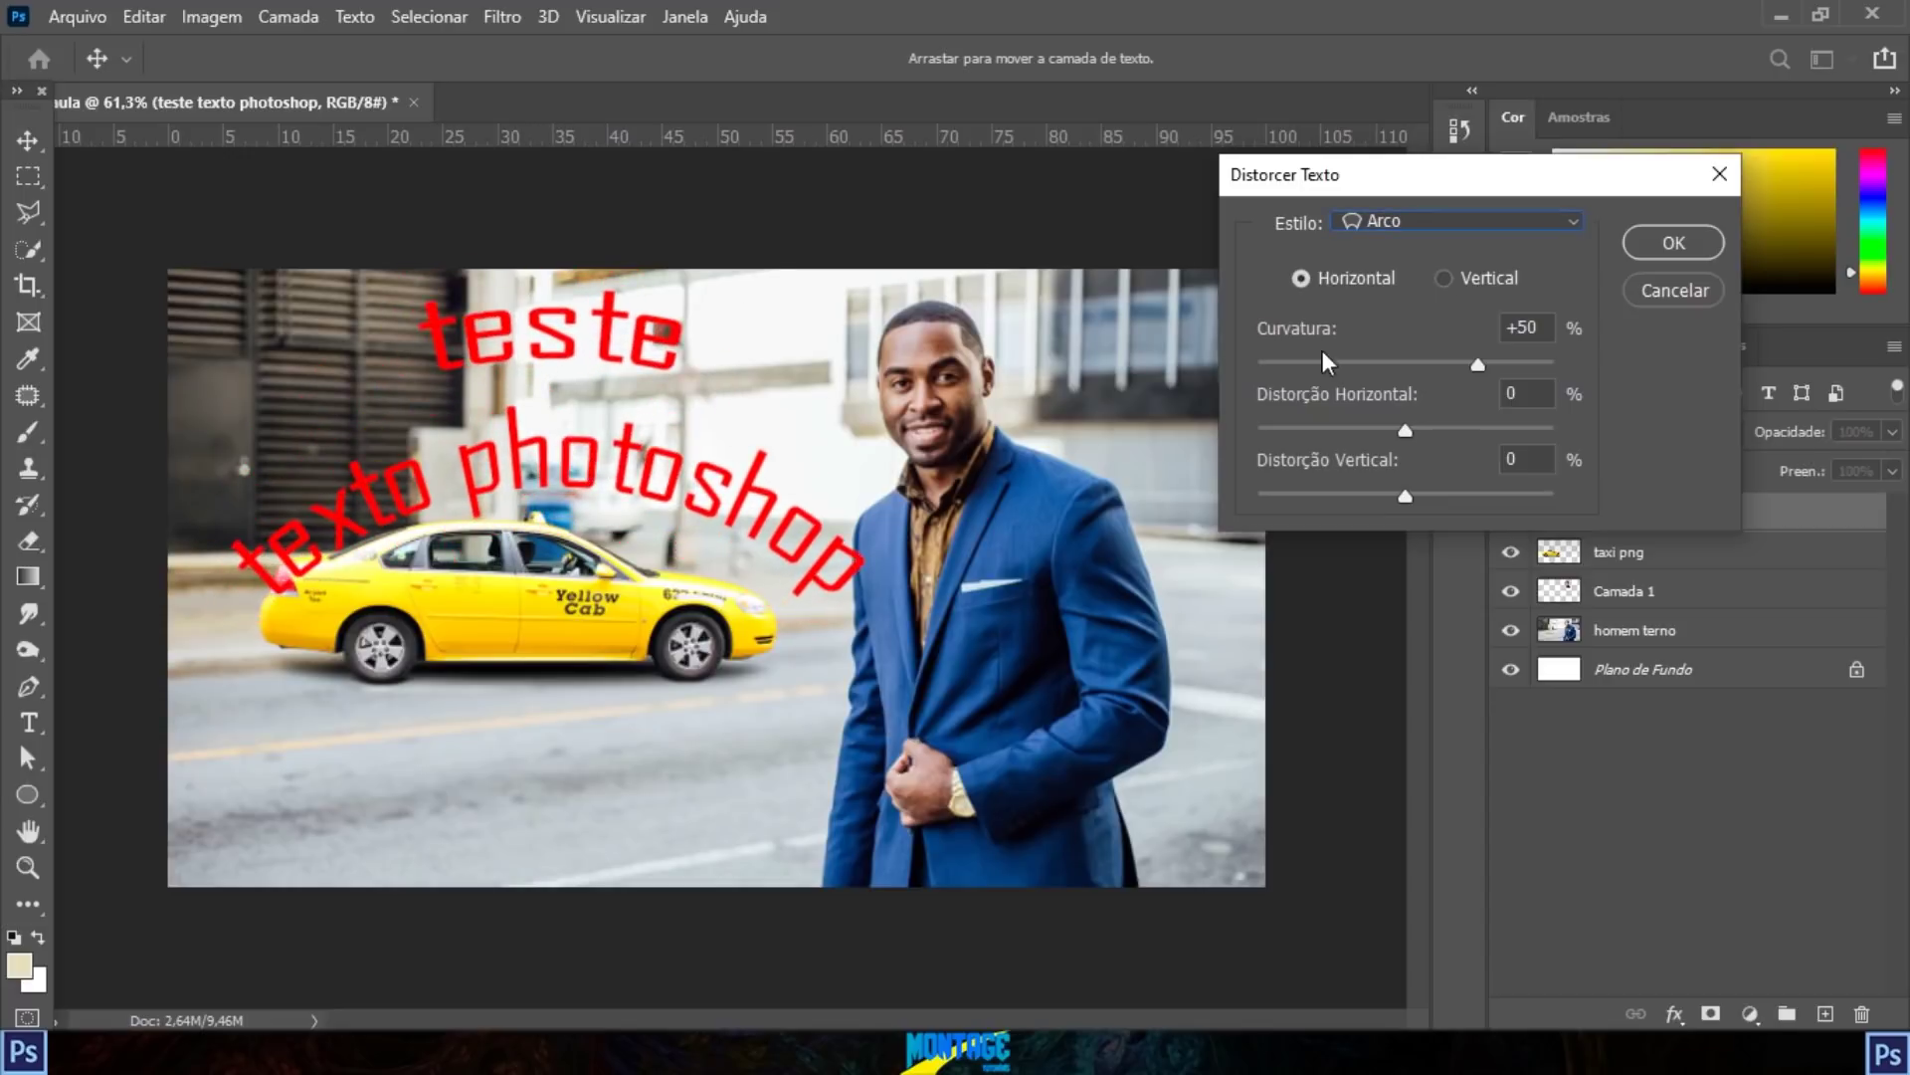
Step: Try the Arcos and Sinalizador warp styles, the latter with +29% curvature, and cancel the text warp
left_click(1407, 219)
left_click(1417, 398)
left_click(1441, 227)
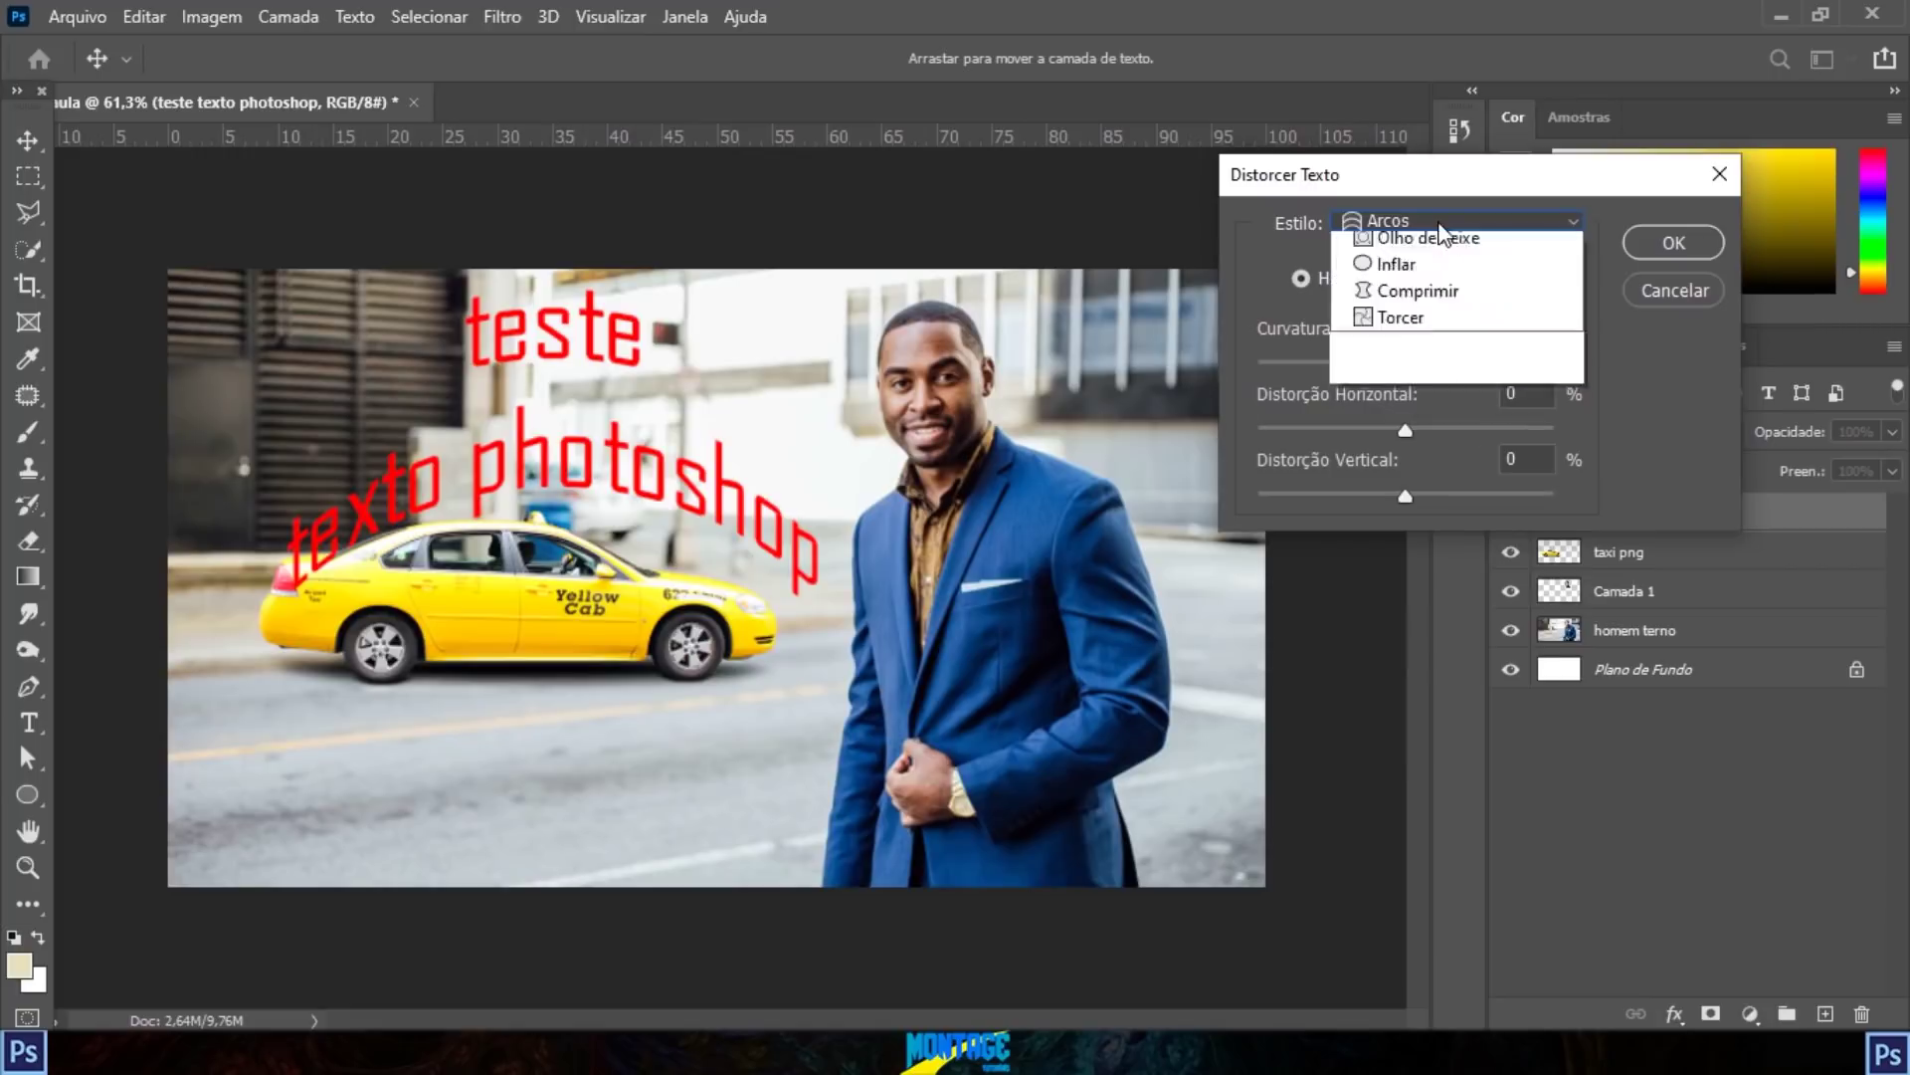
left_click(1393, 540)
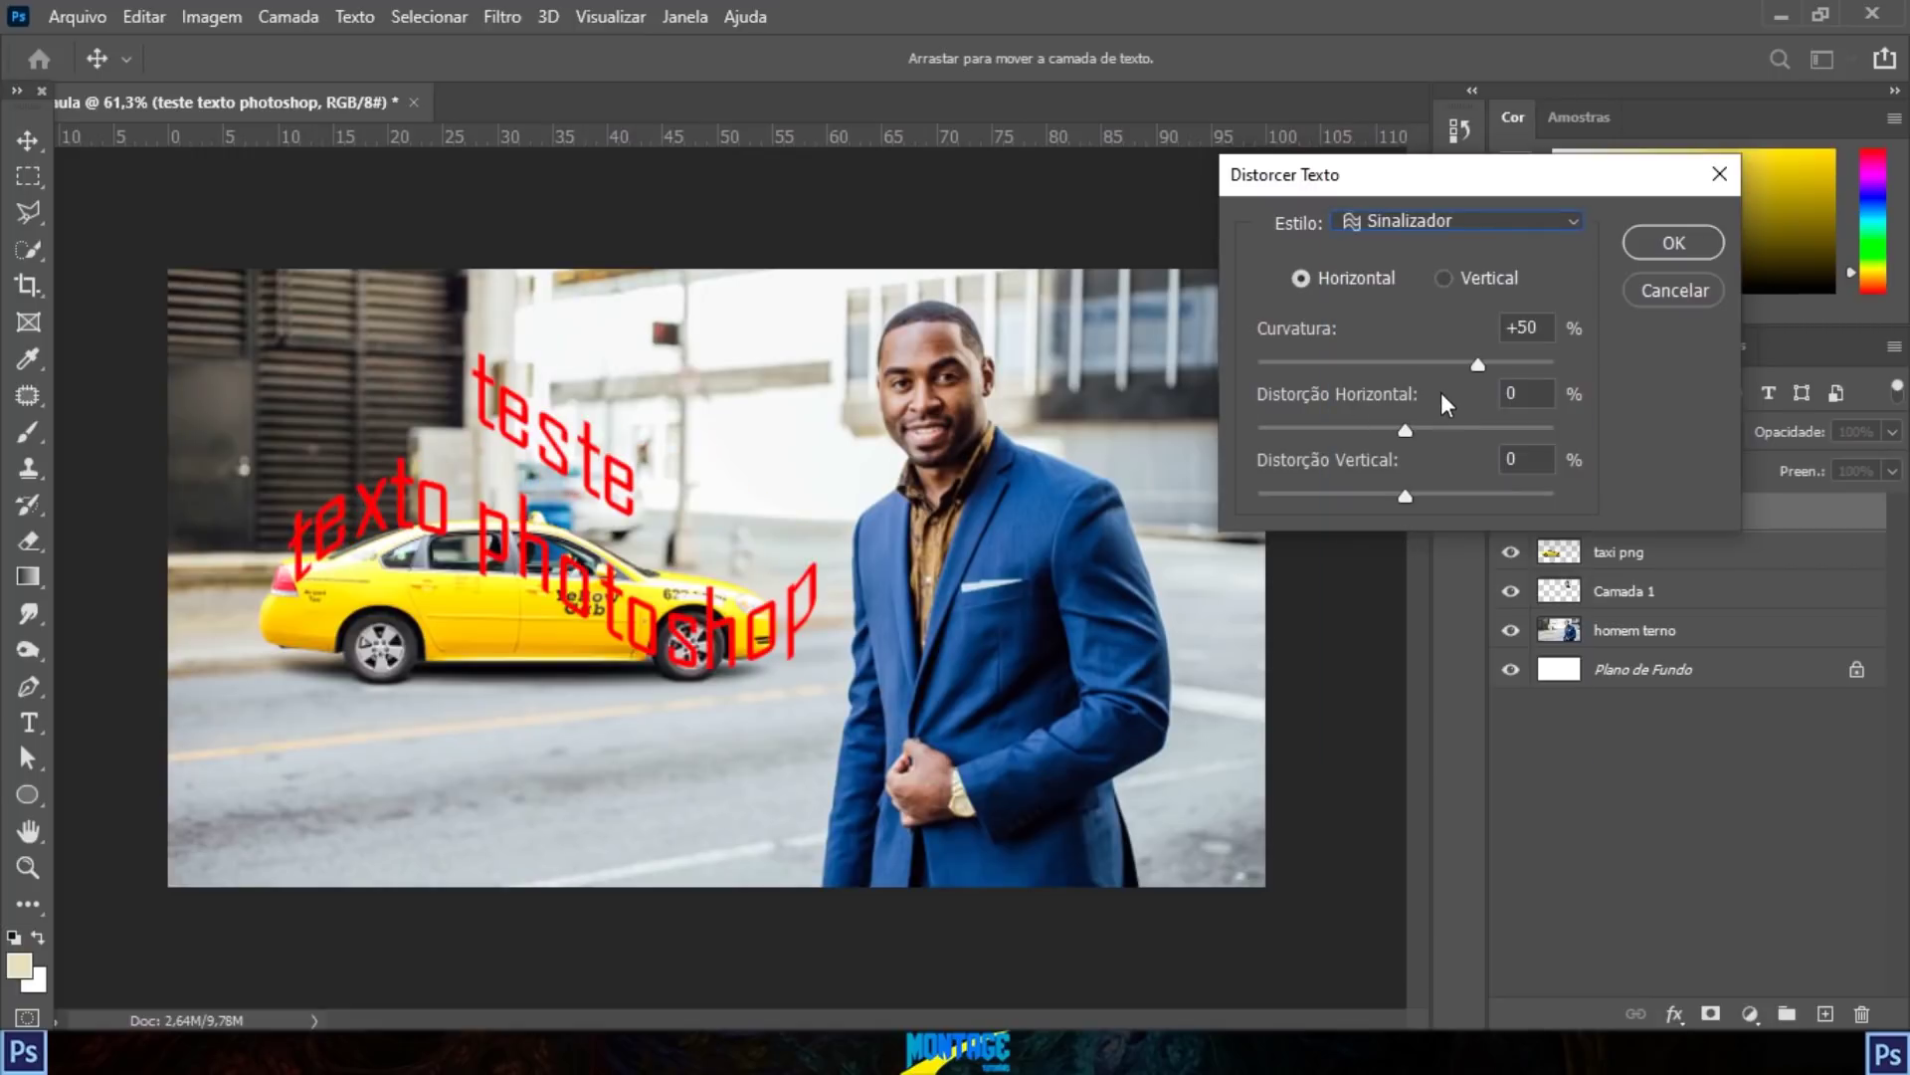
left_click_drag(1477, 364, 1439, 341)
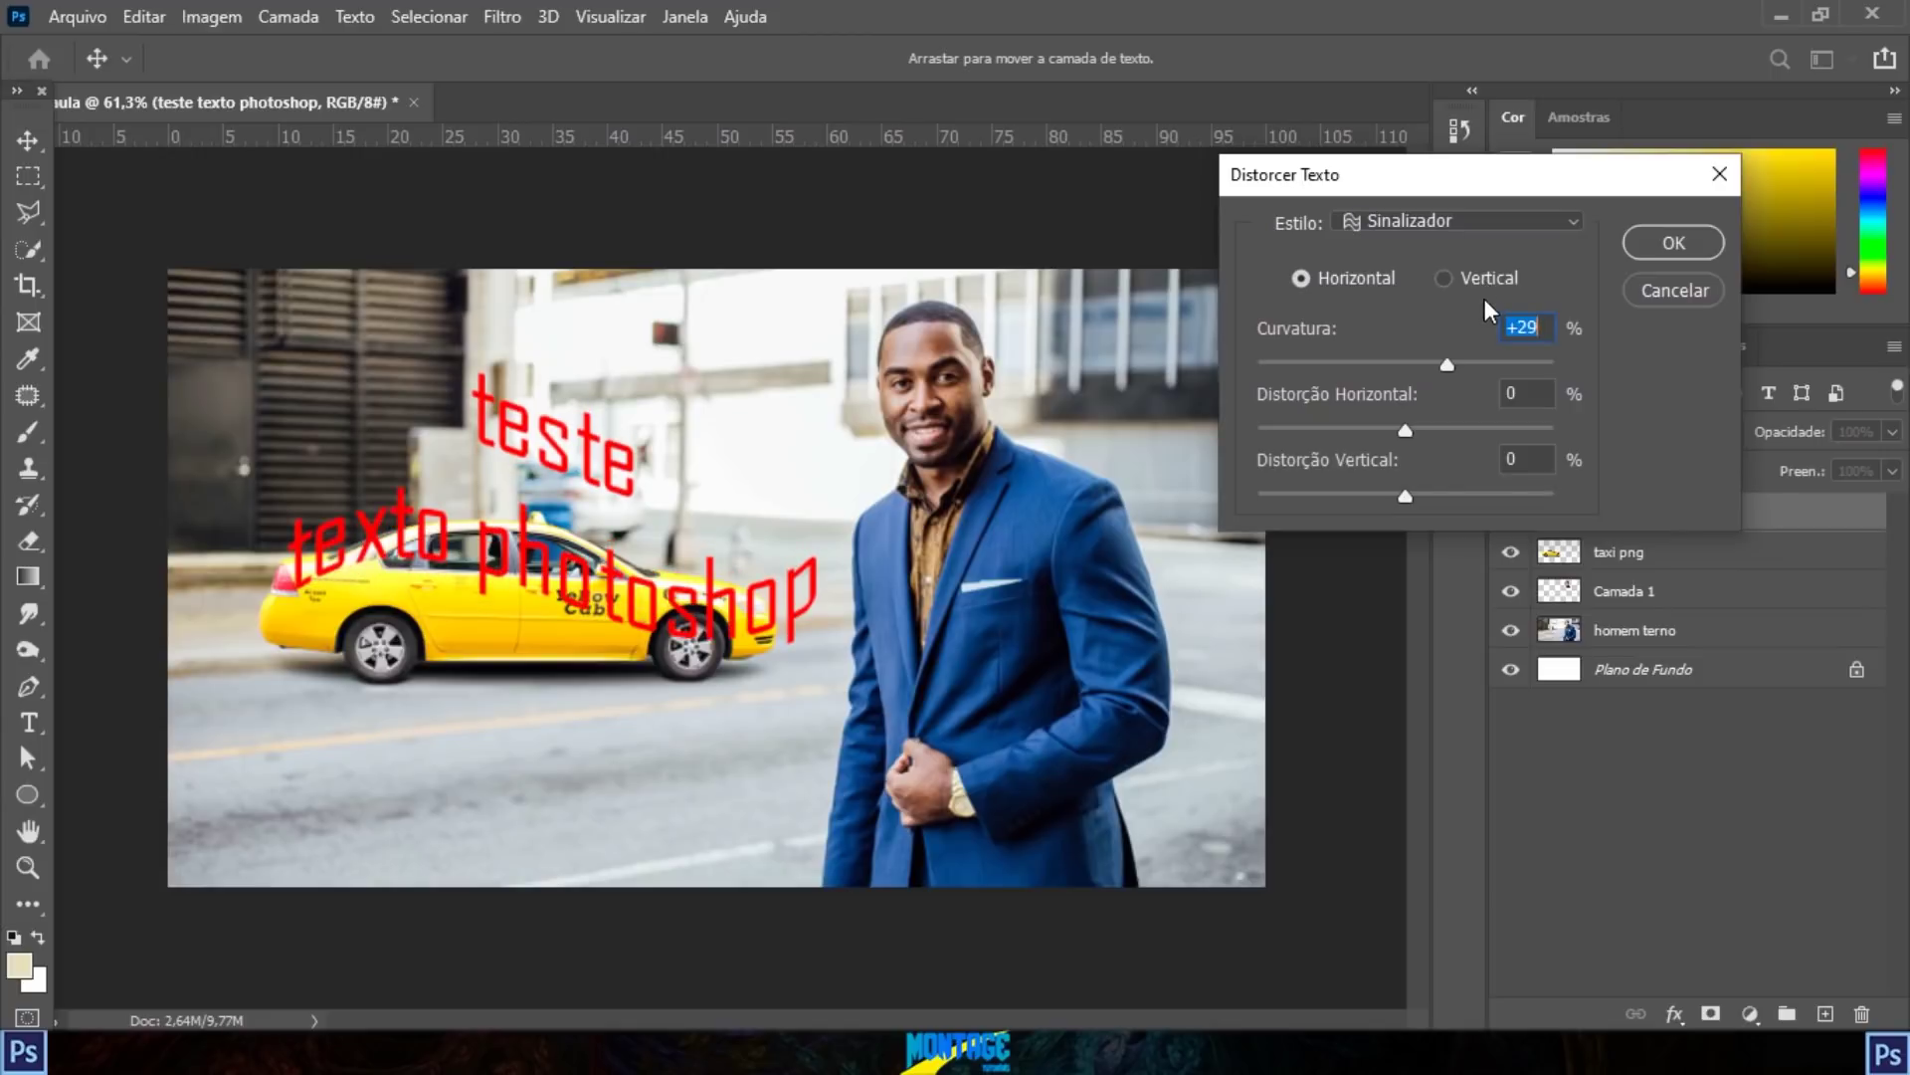
key("Escape")
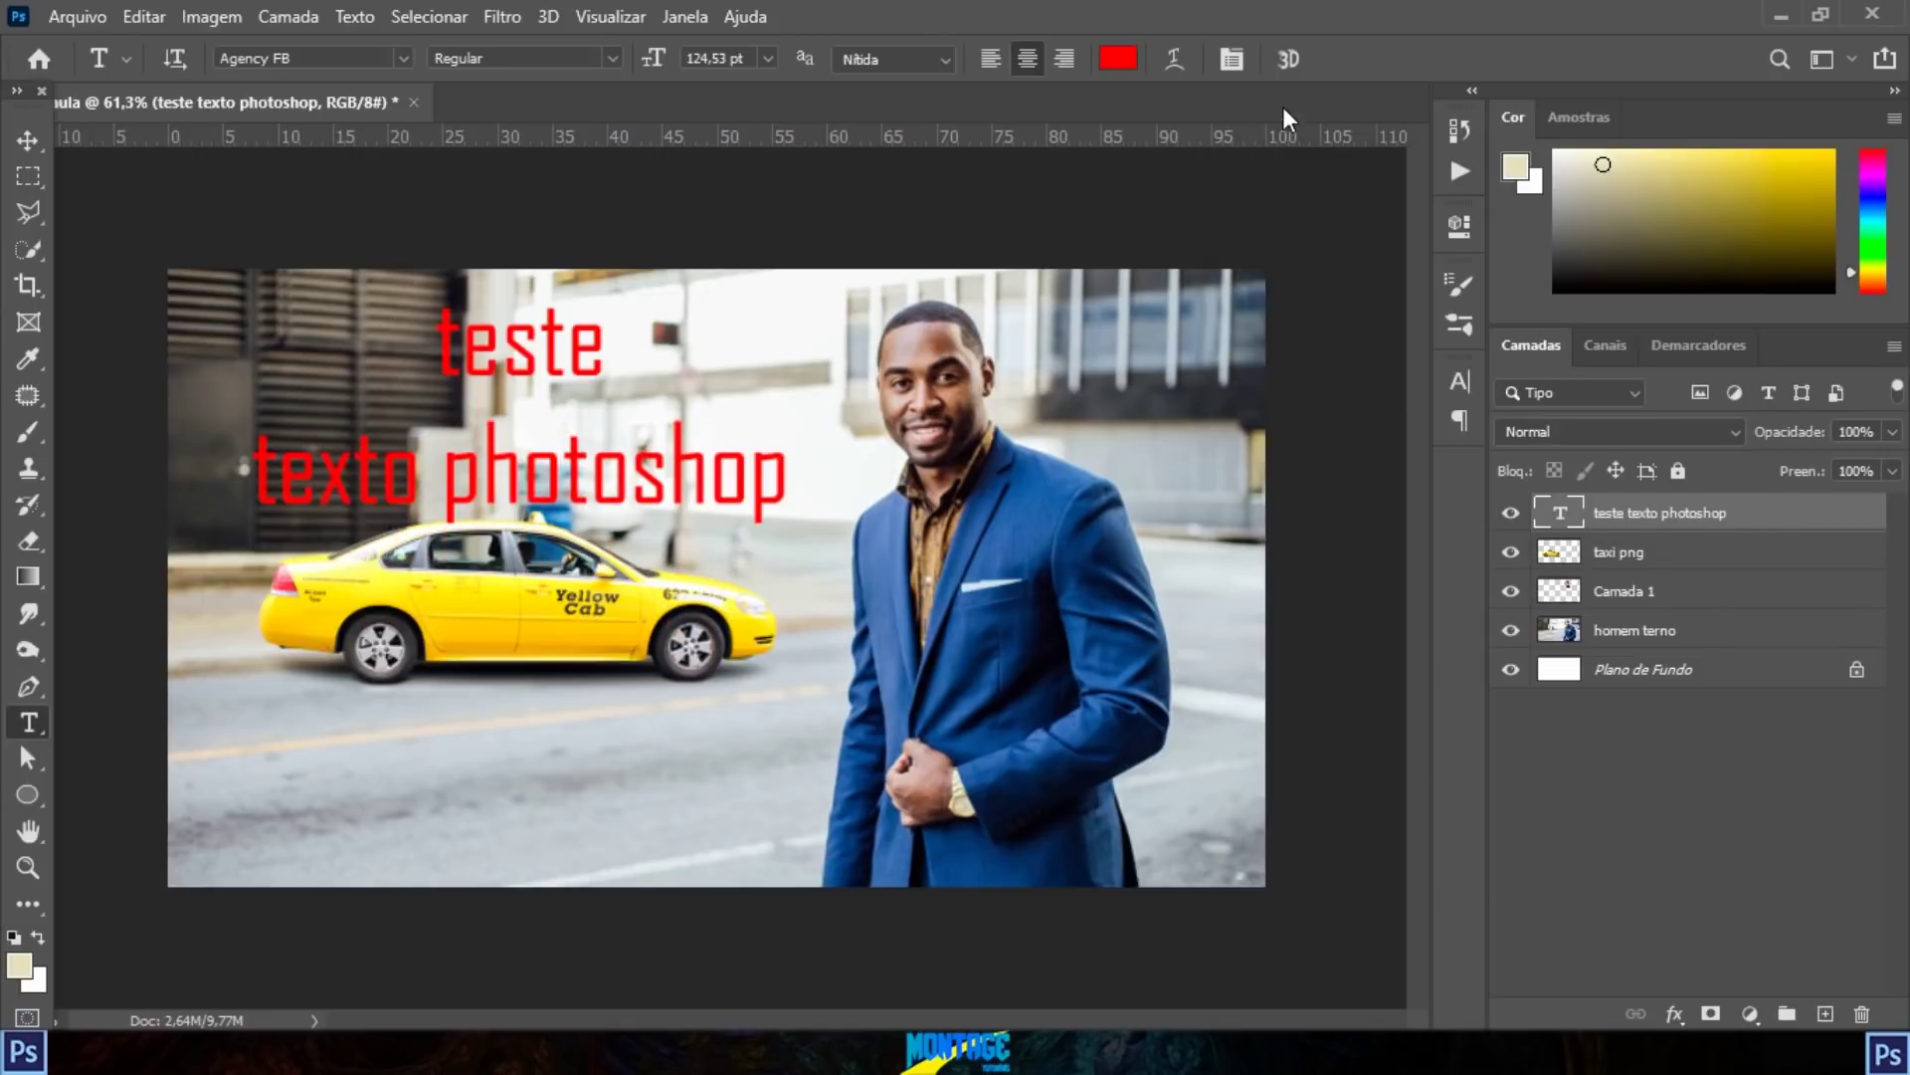
Step: Enlarge the two-line text to 153 pt in the character settings and move it over the man's head and chest
left_click(1233, 57)
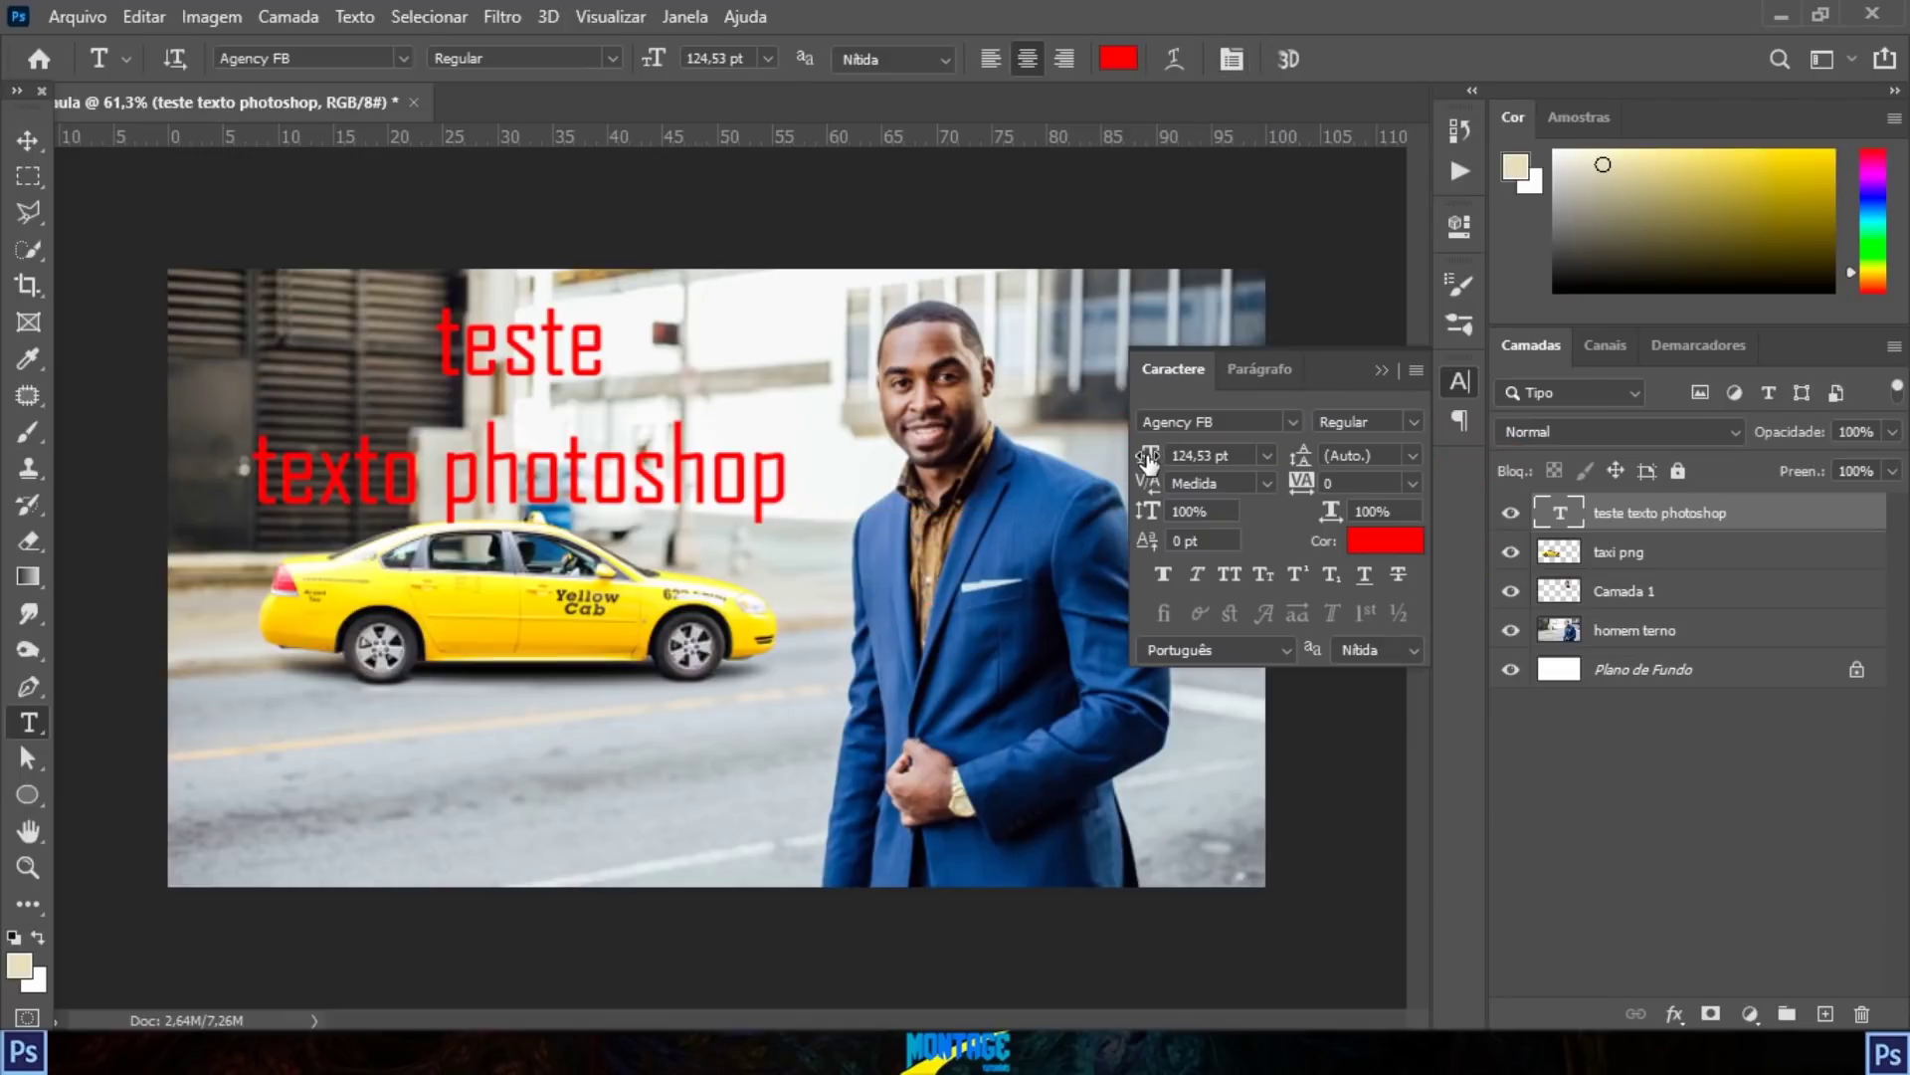
left_click_drag(1147, 463, 1189, 461)
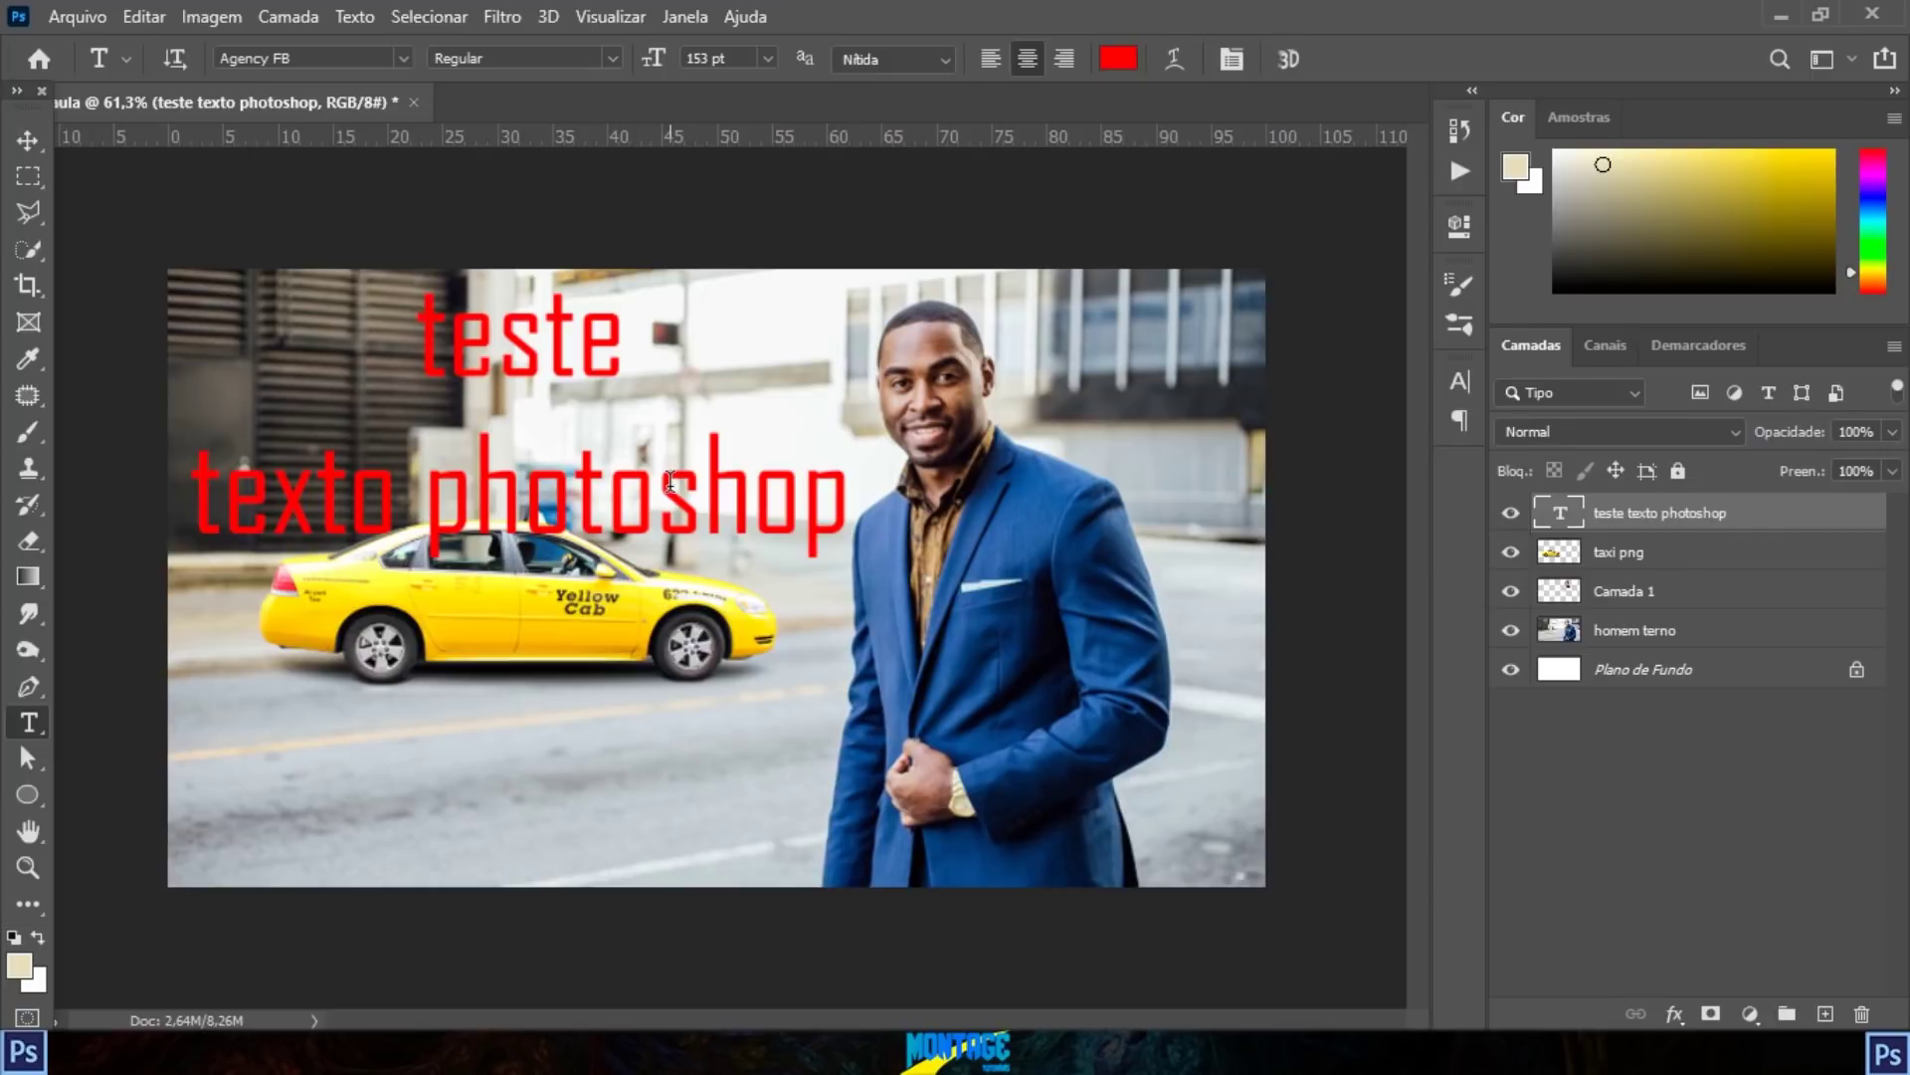
left_click(28, 140)
left_click_drag(577, 341, 615, 325)
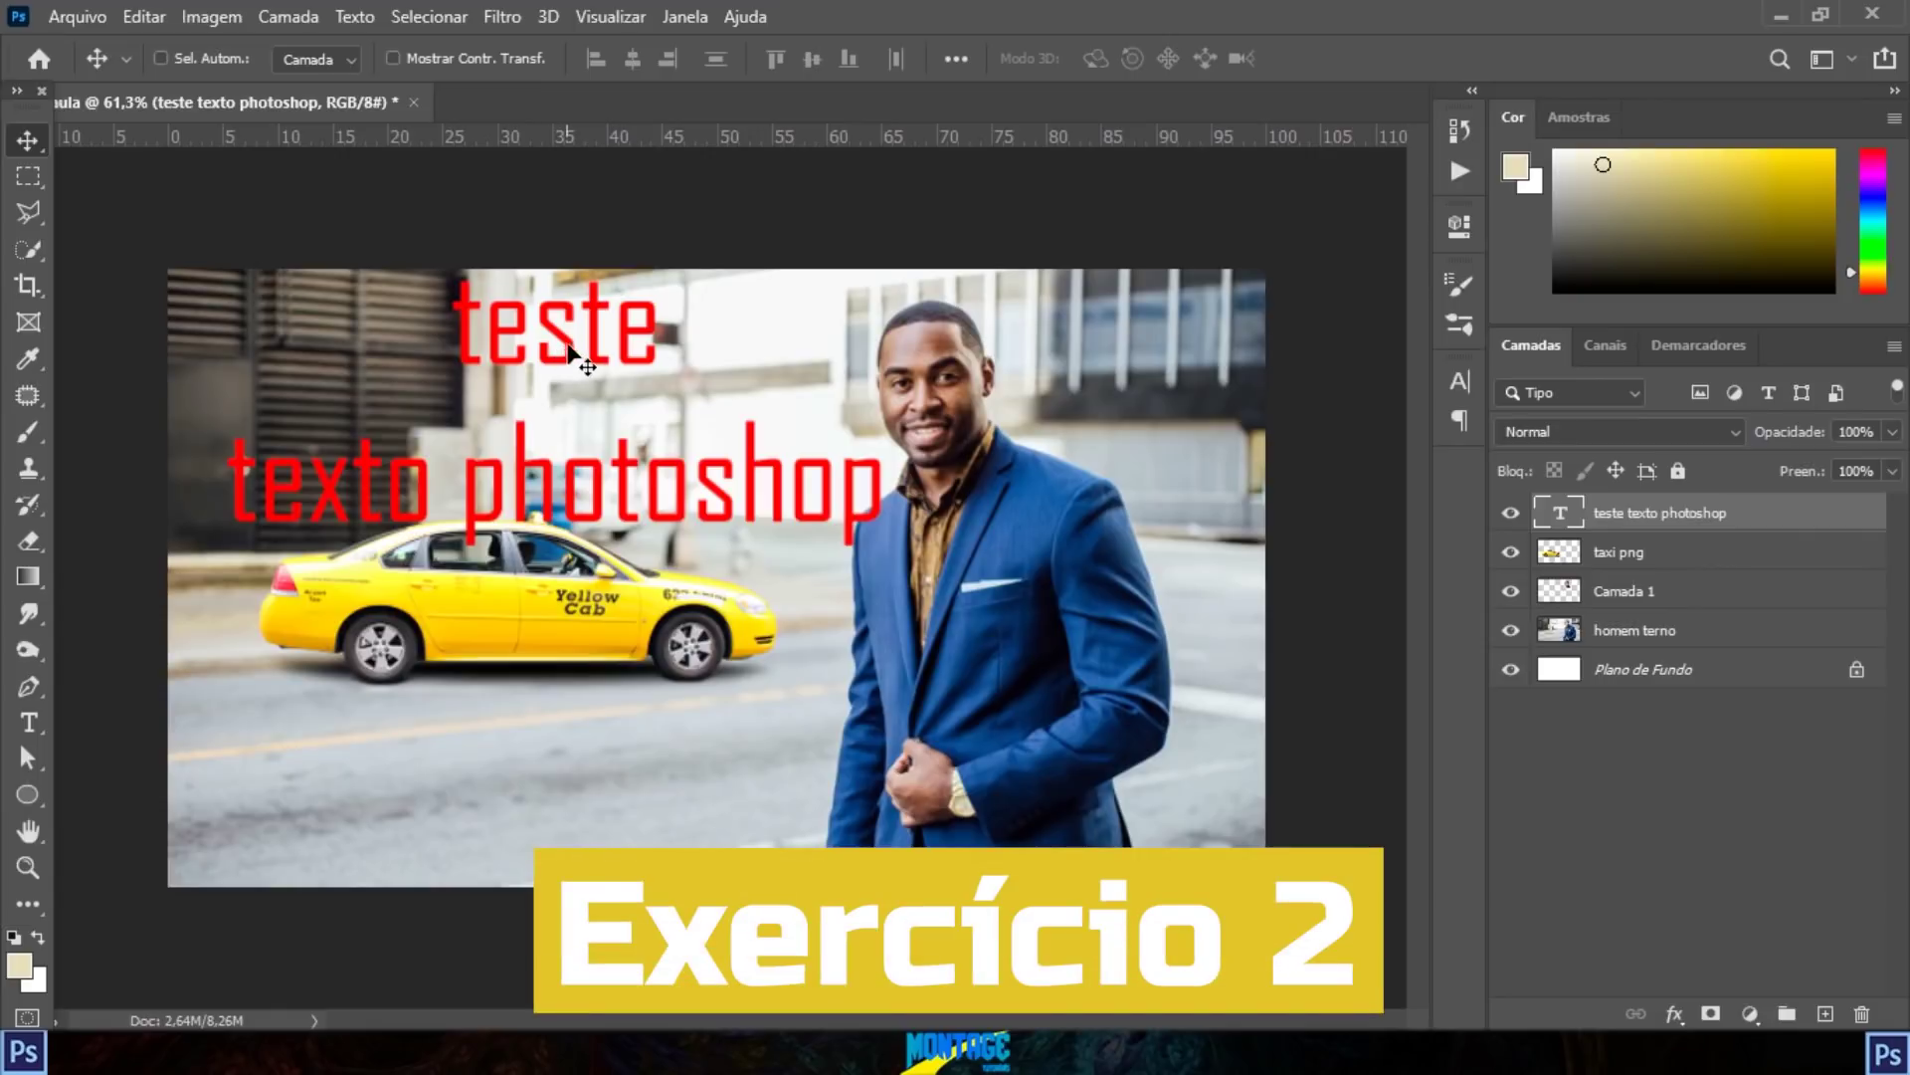
left_click_drag(877, 336, 938, 368)
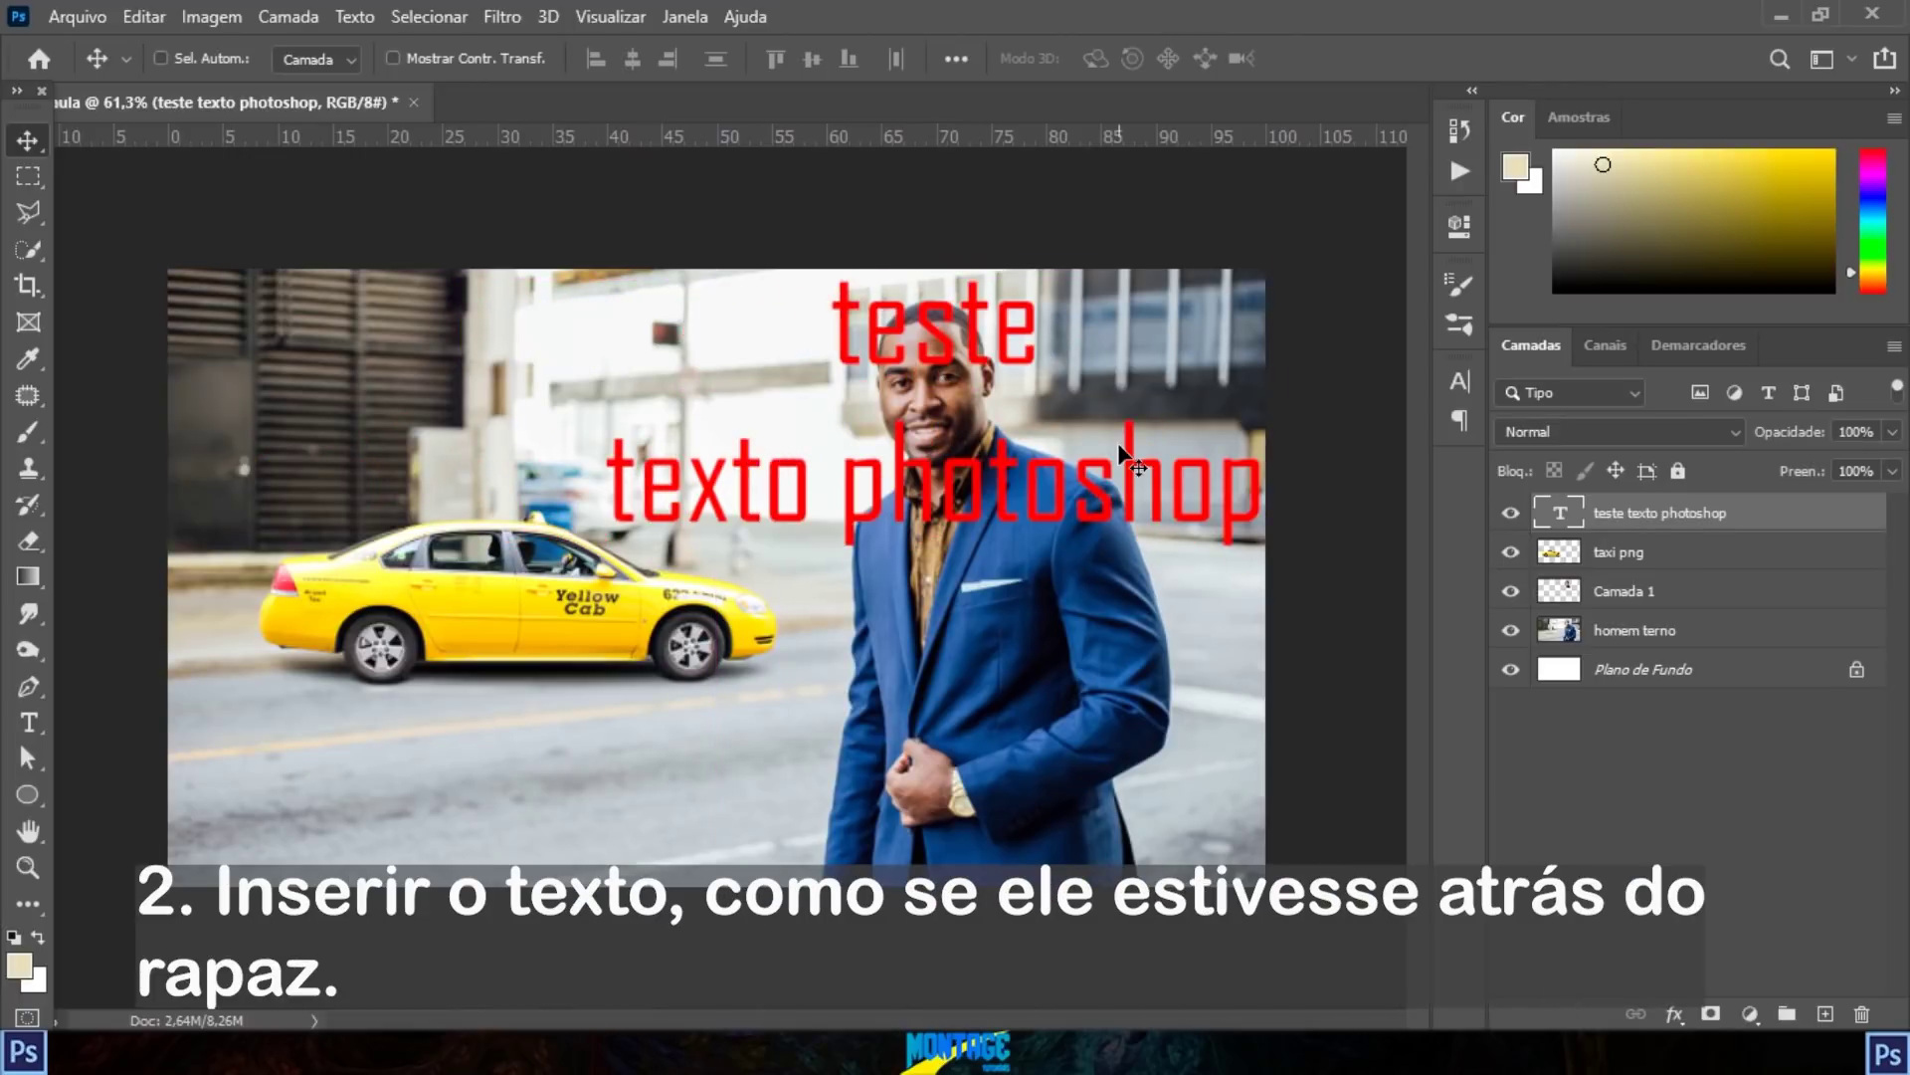
key("ctrl")
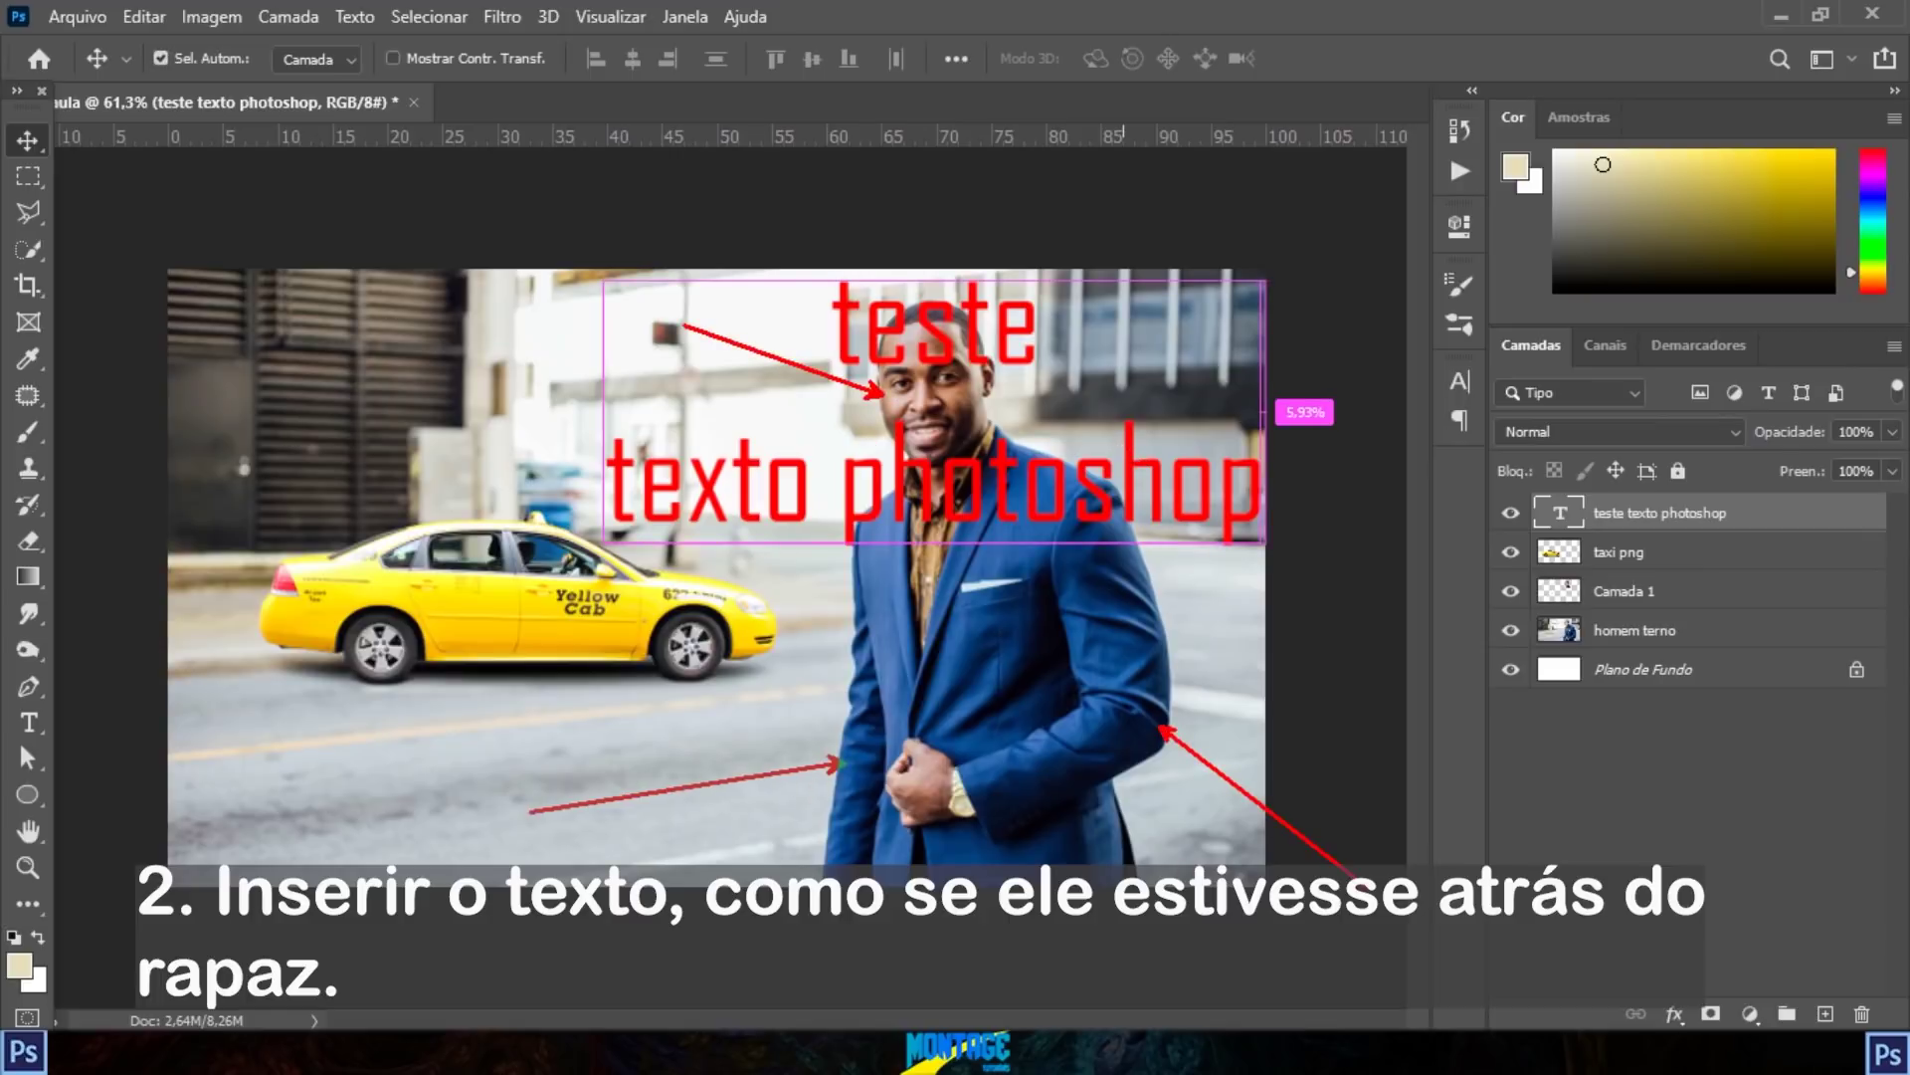
scroll(728, 574, "up", 1)
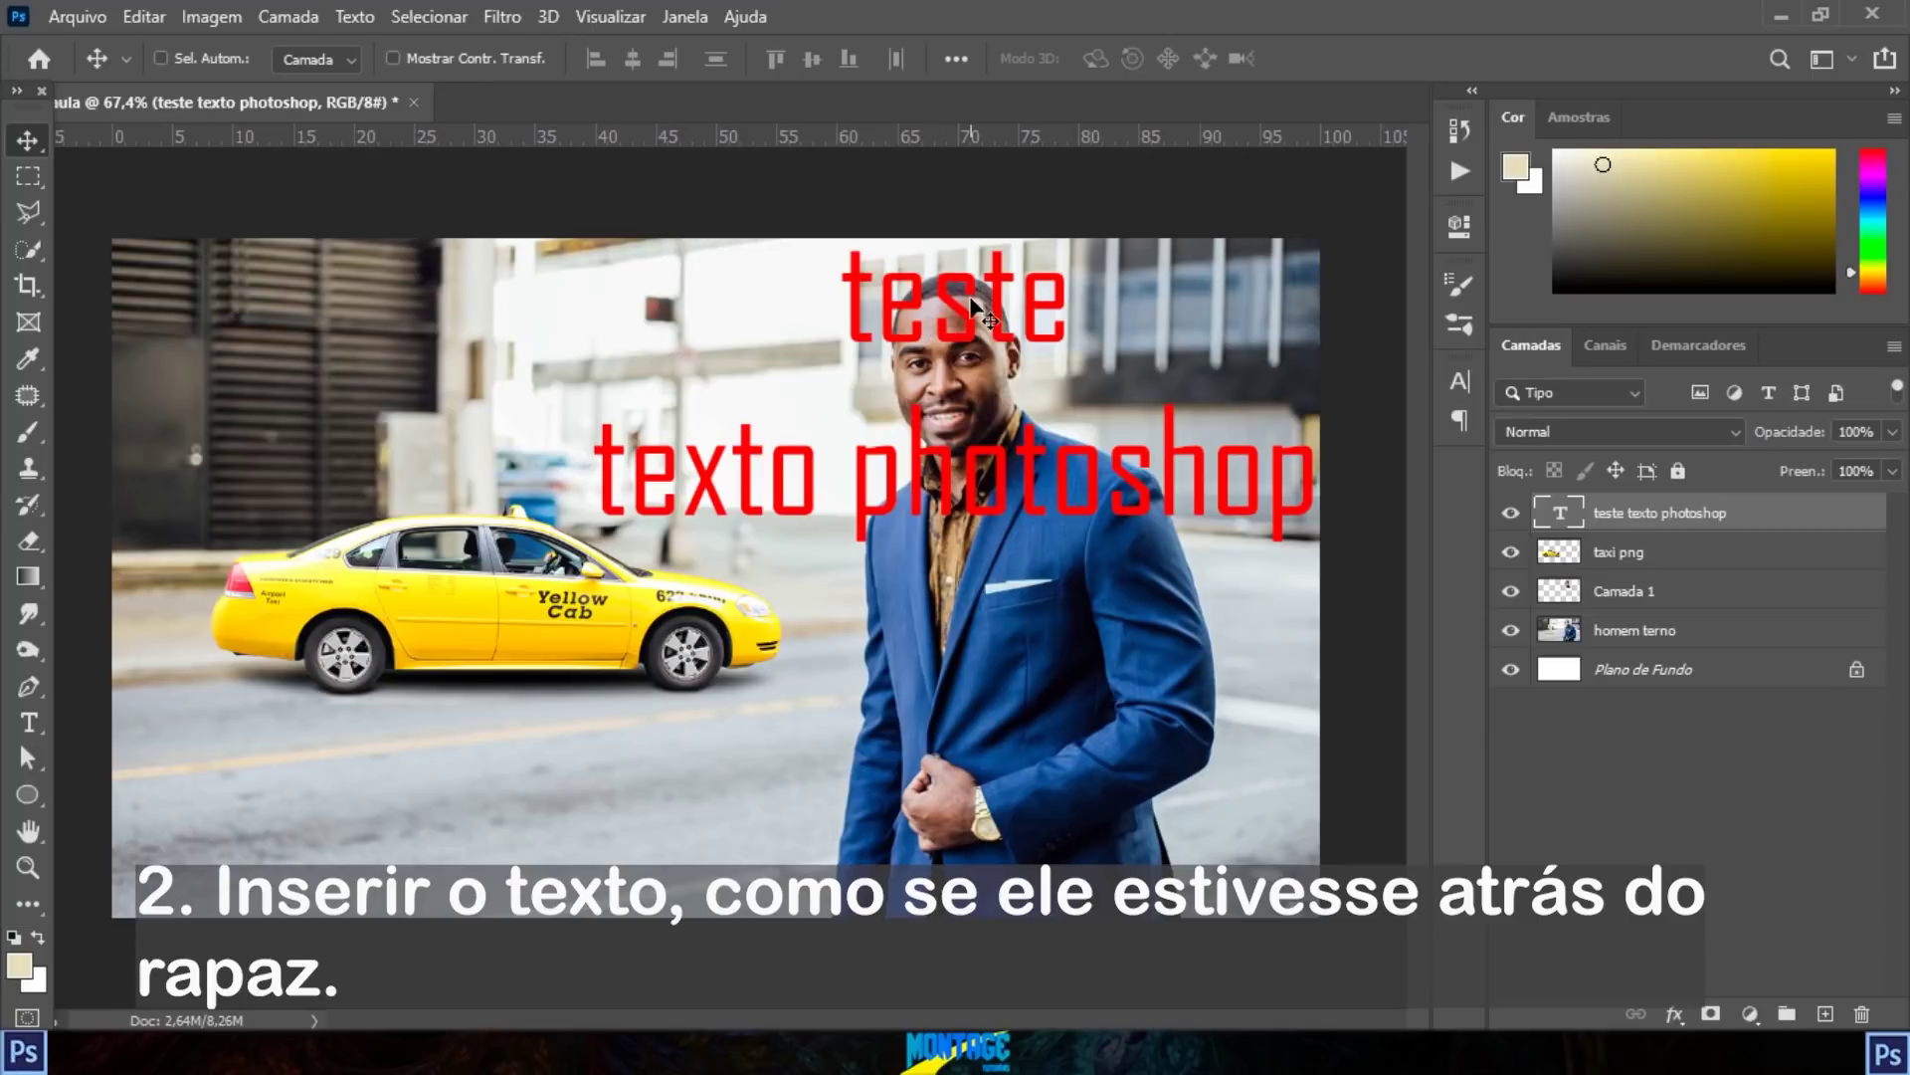
left_click_drag(971, 301, 959, 311)
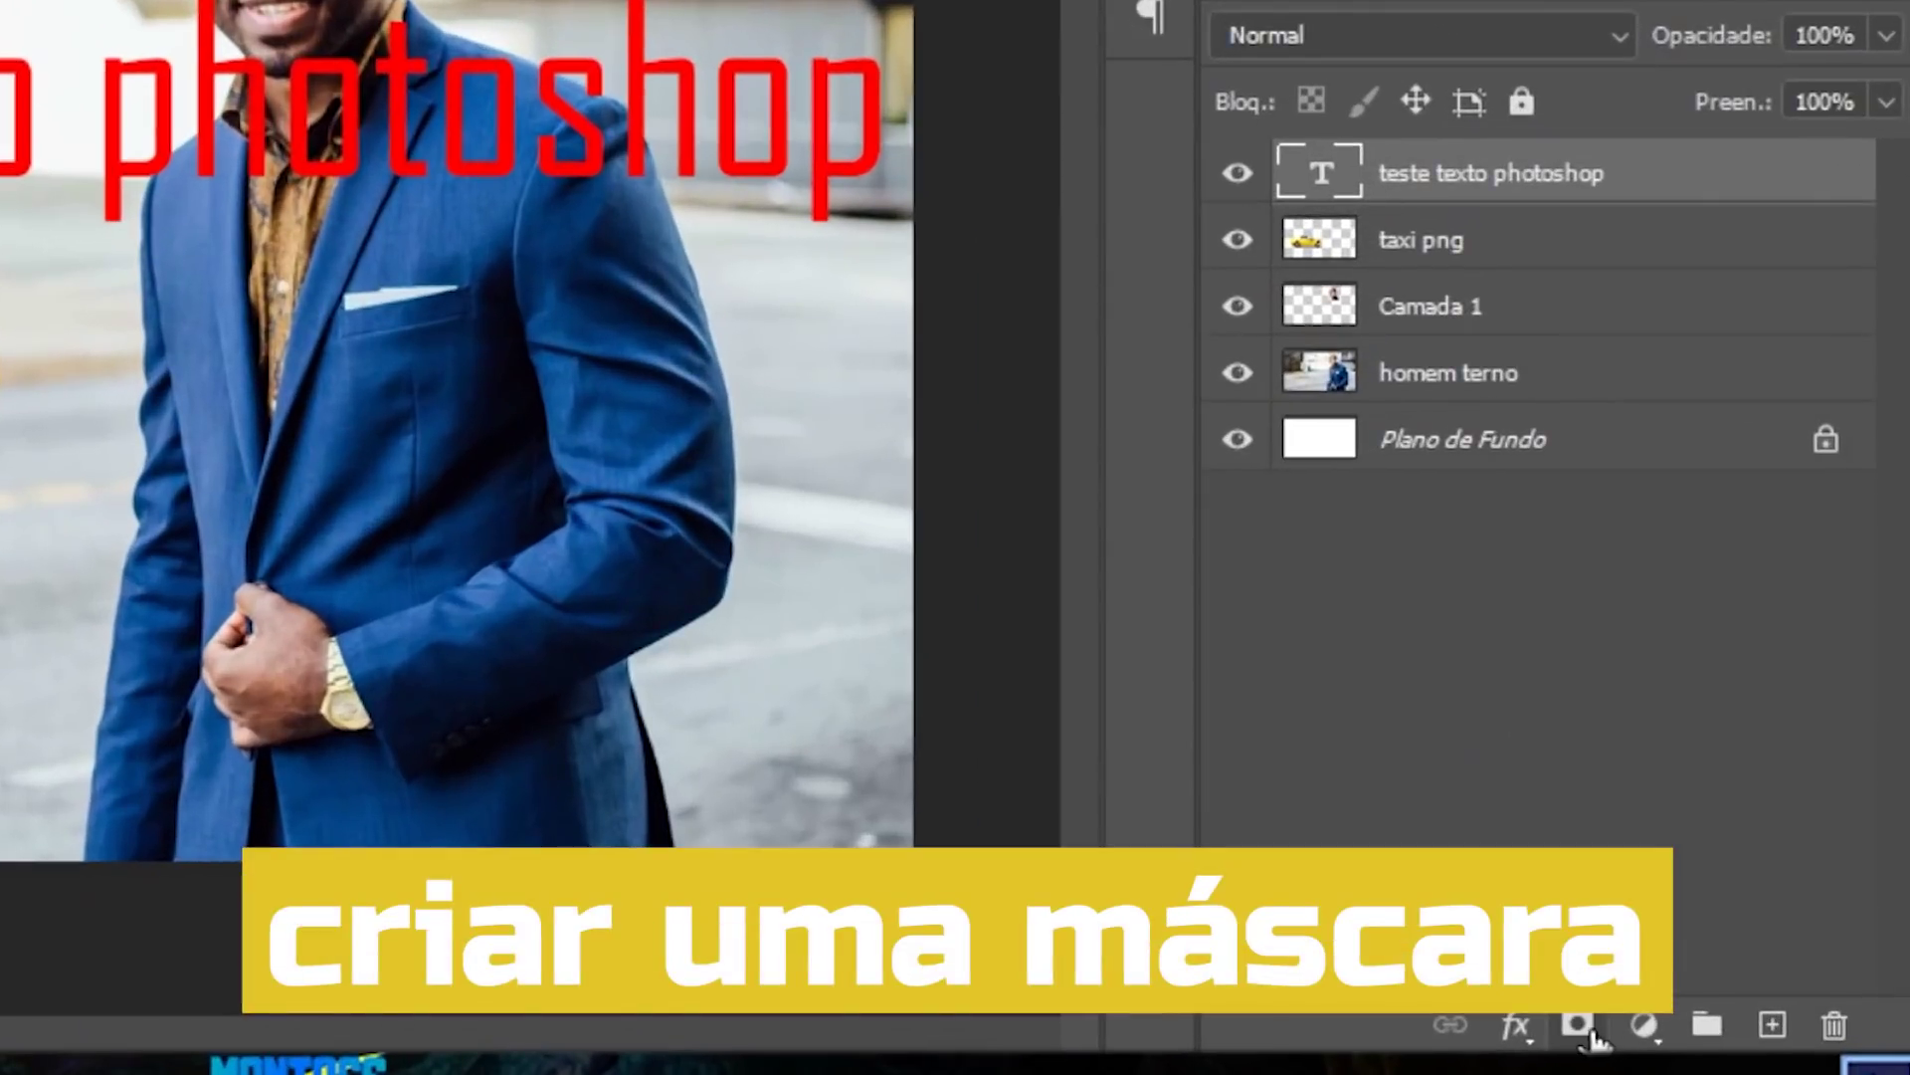
Step: Add a layer mask to the text layer and set up a 46 px brush with lower hardness
left_click(1711, 1014)
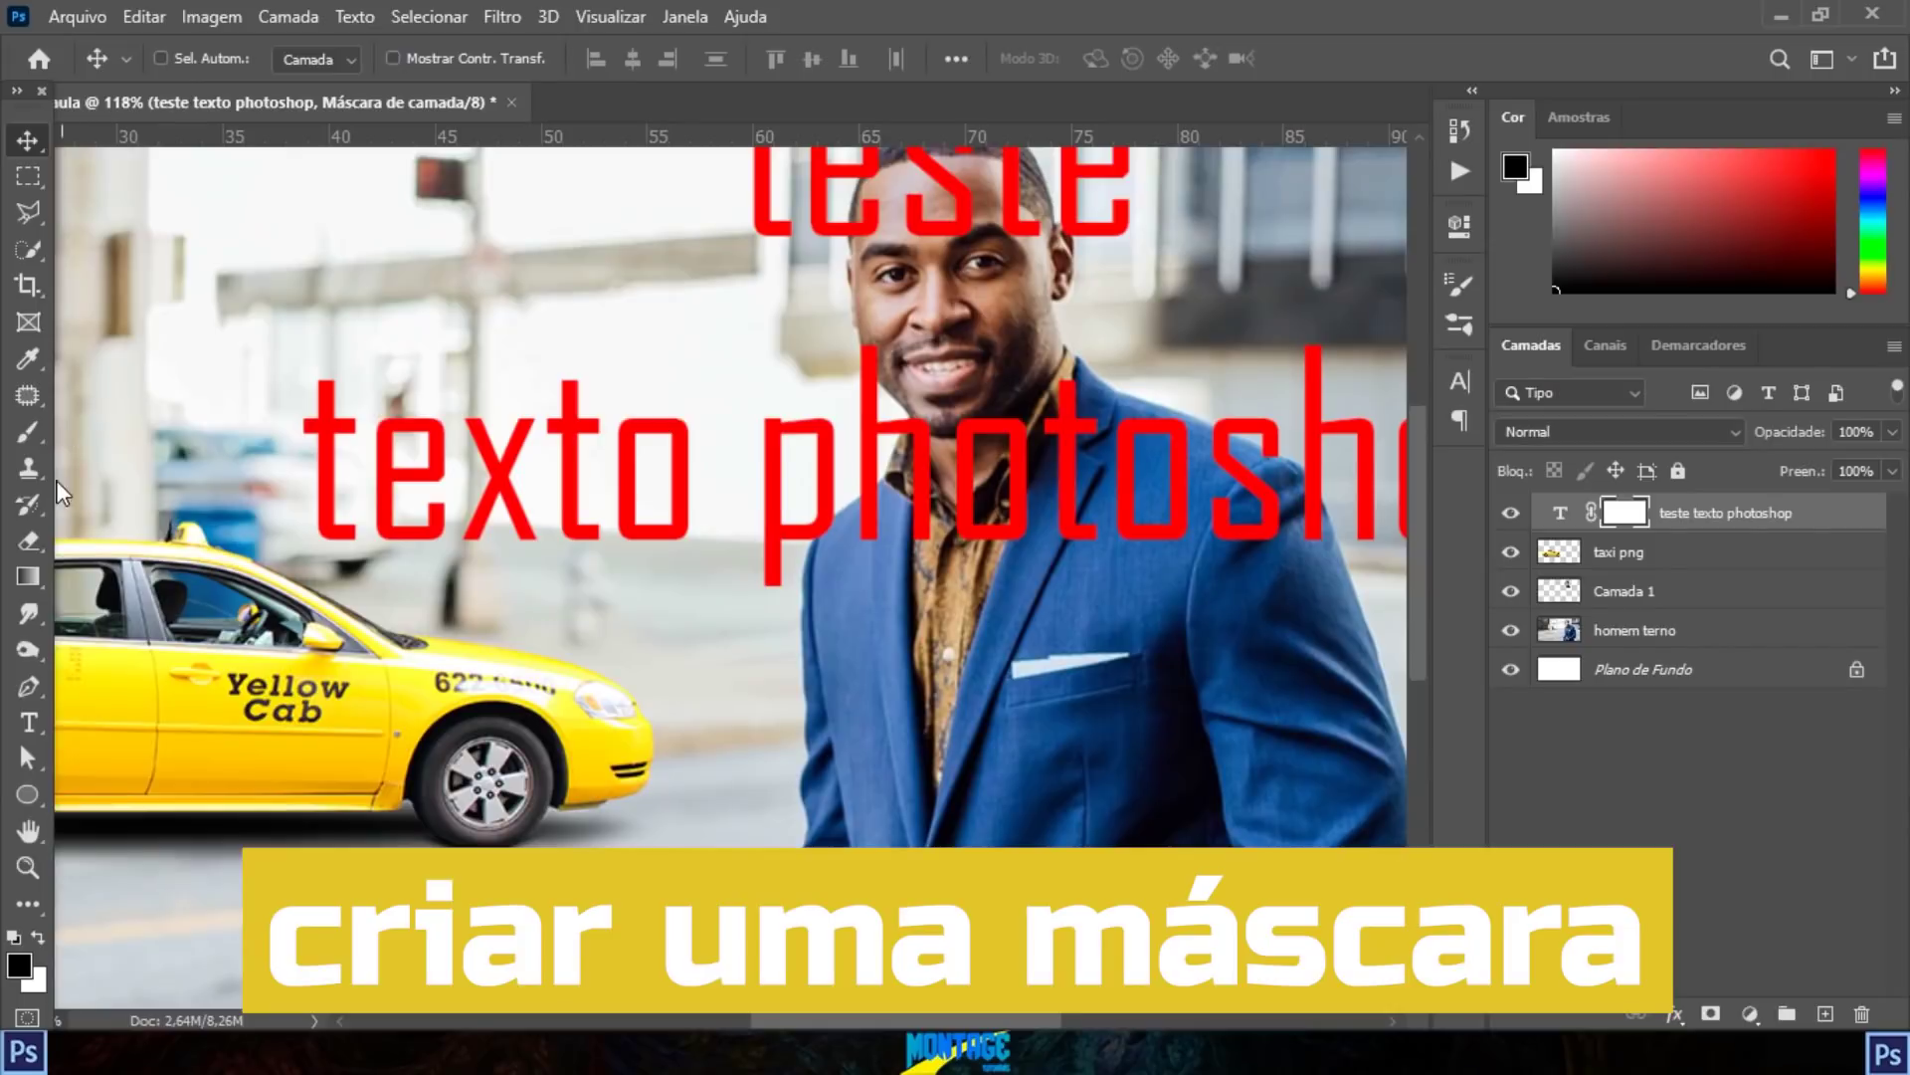
key("b")
left_click(200, 55)
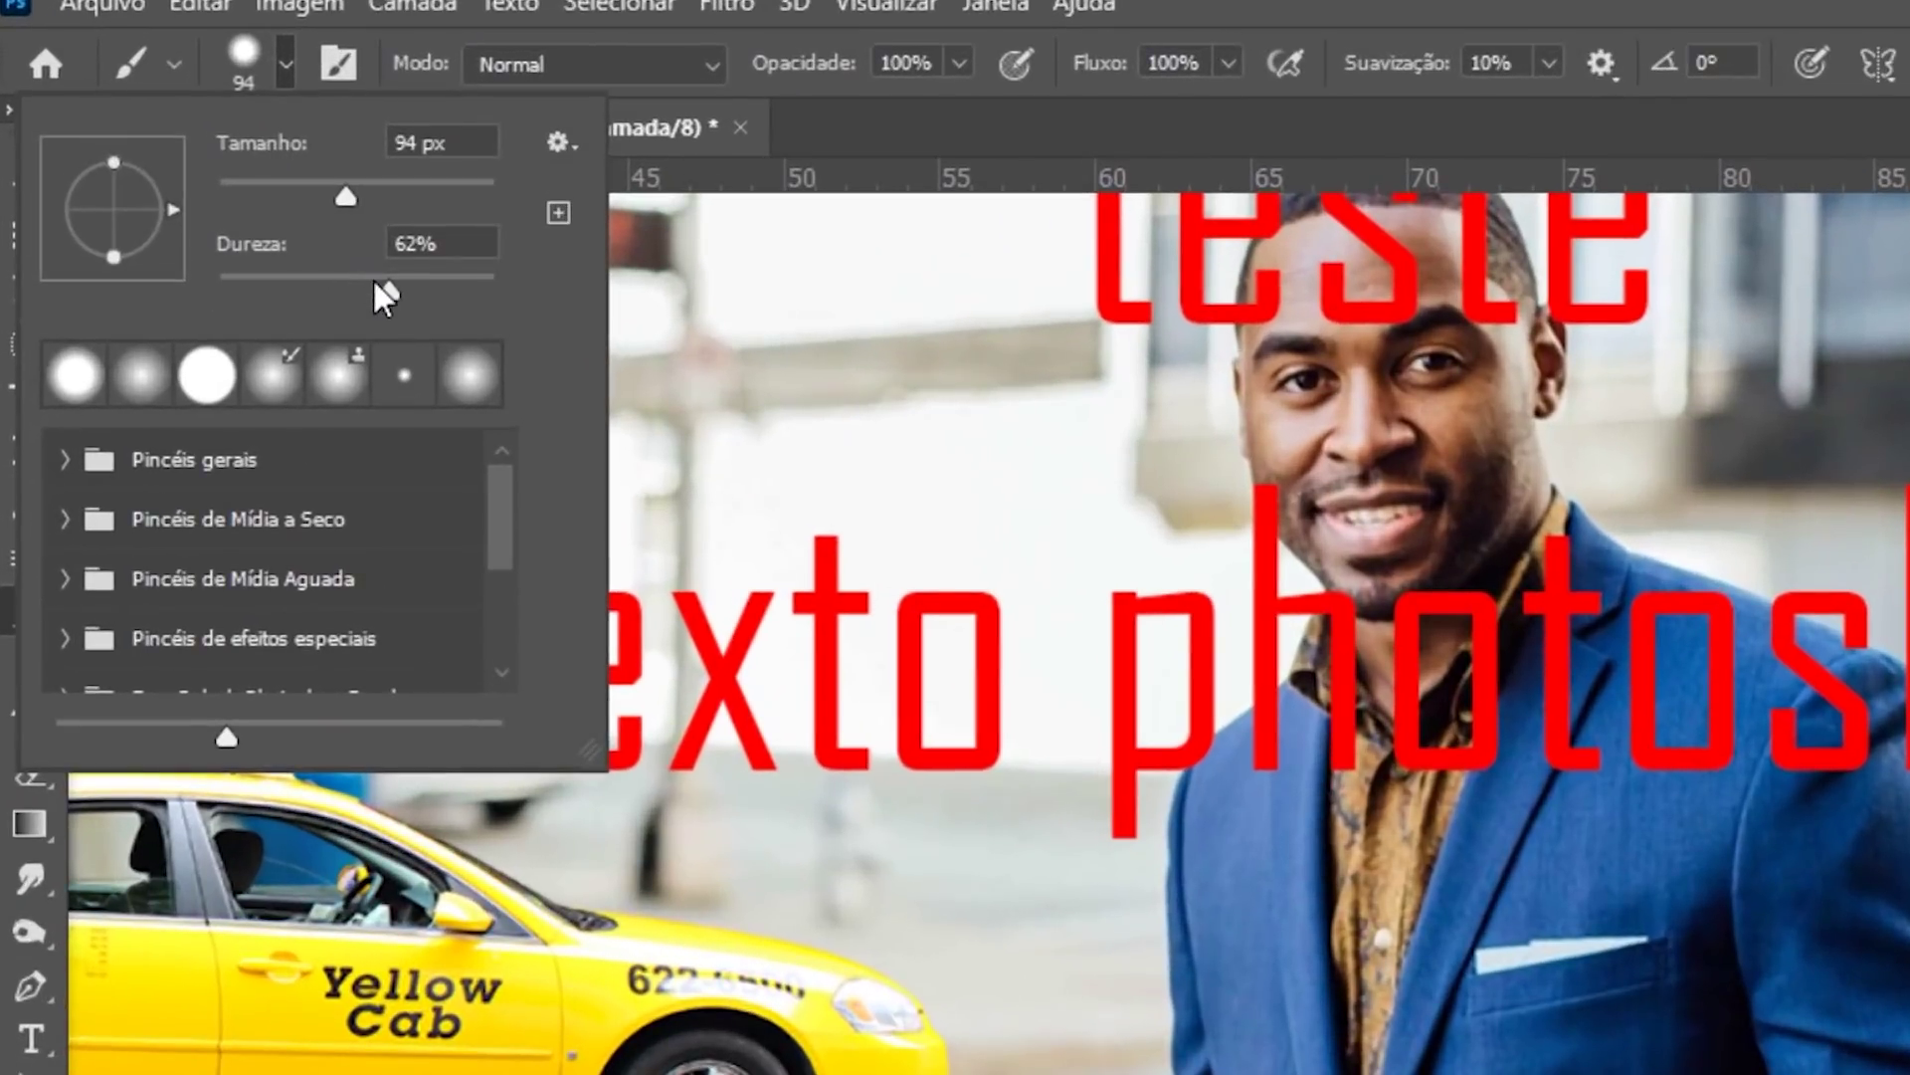
left_click_drag(374, 282, 360, 282)
left_click_drag(344, 195, 282, 189)
left_click(293, 88)
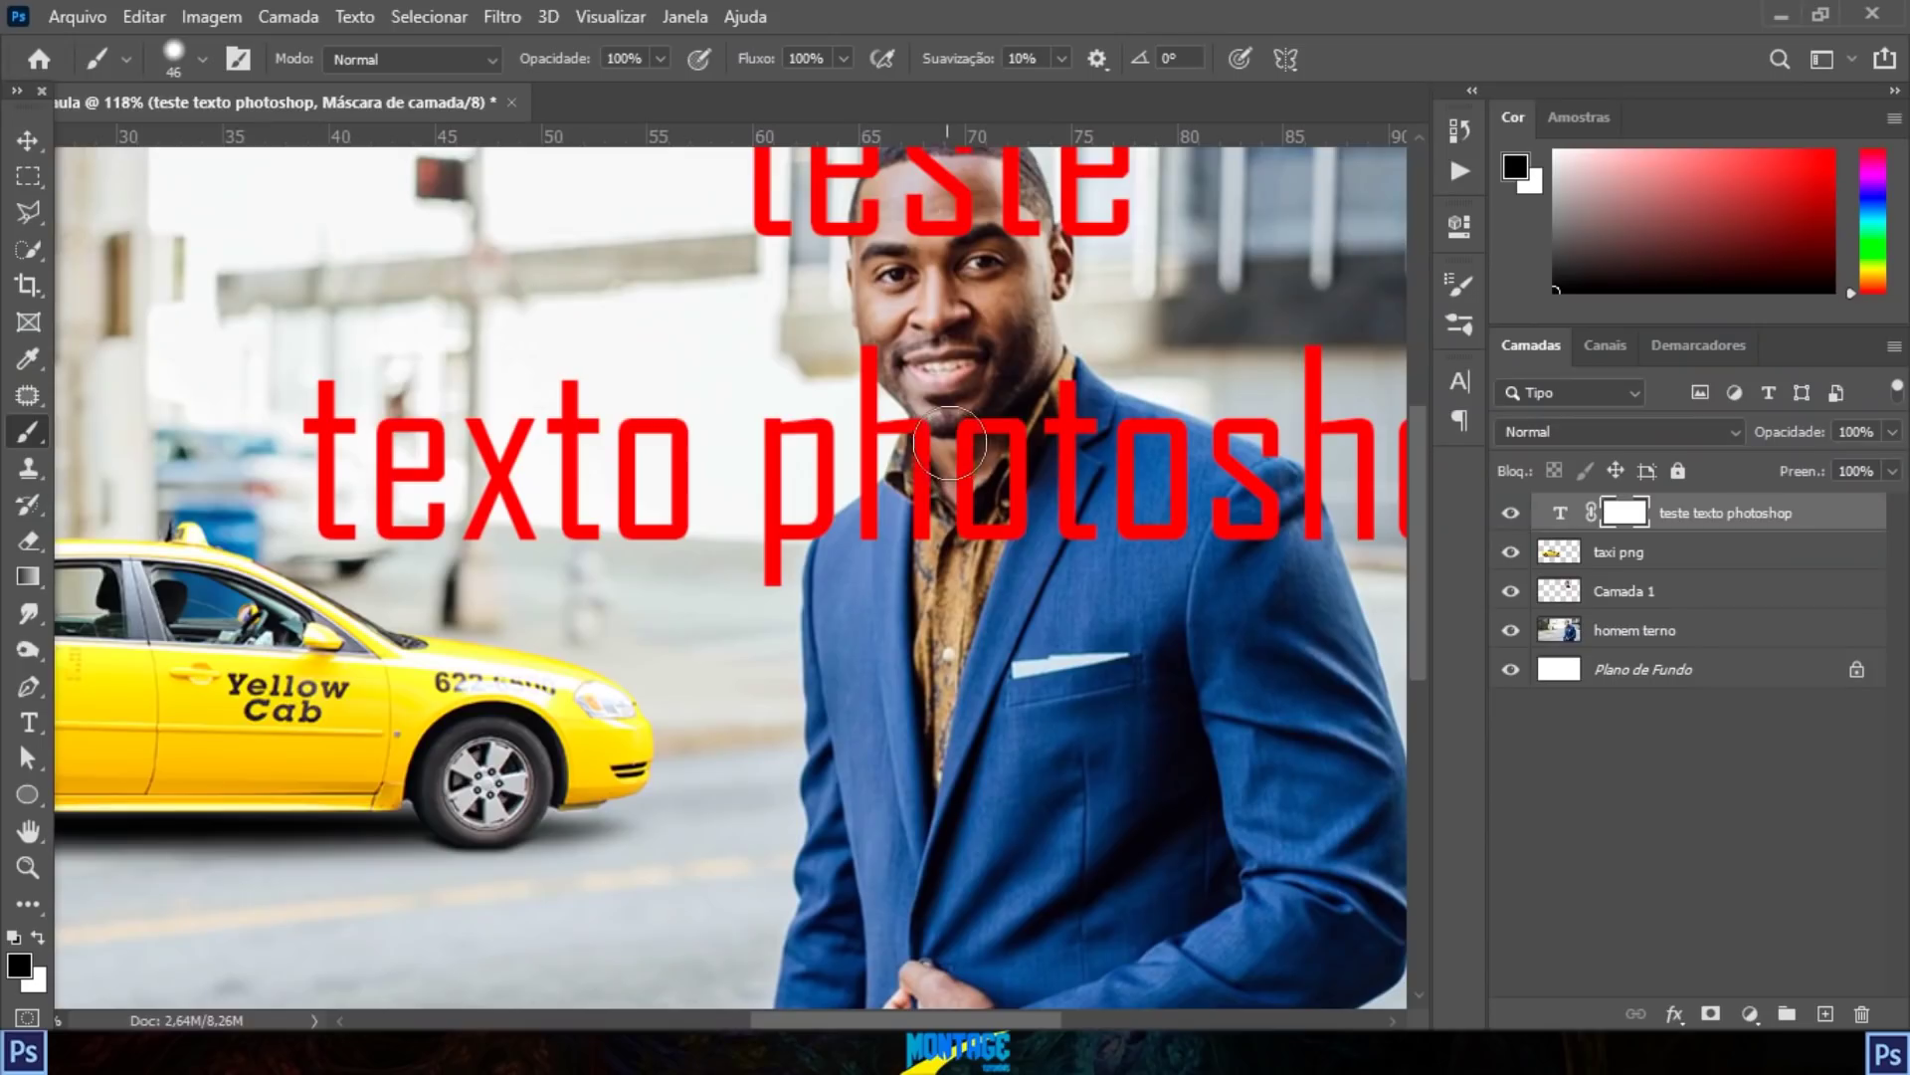
Step: Mask out the letters of "photoshop" that cover the man's chin, collar and lapel, reducing the brush to 26 px
left_click_drag(1384, 630, 1304, 754)
scroll(893, 527, "up", 5)
key("bracketleft")
key("bracketleft")
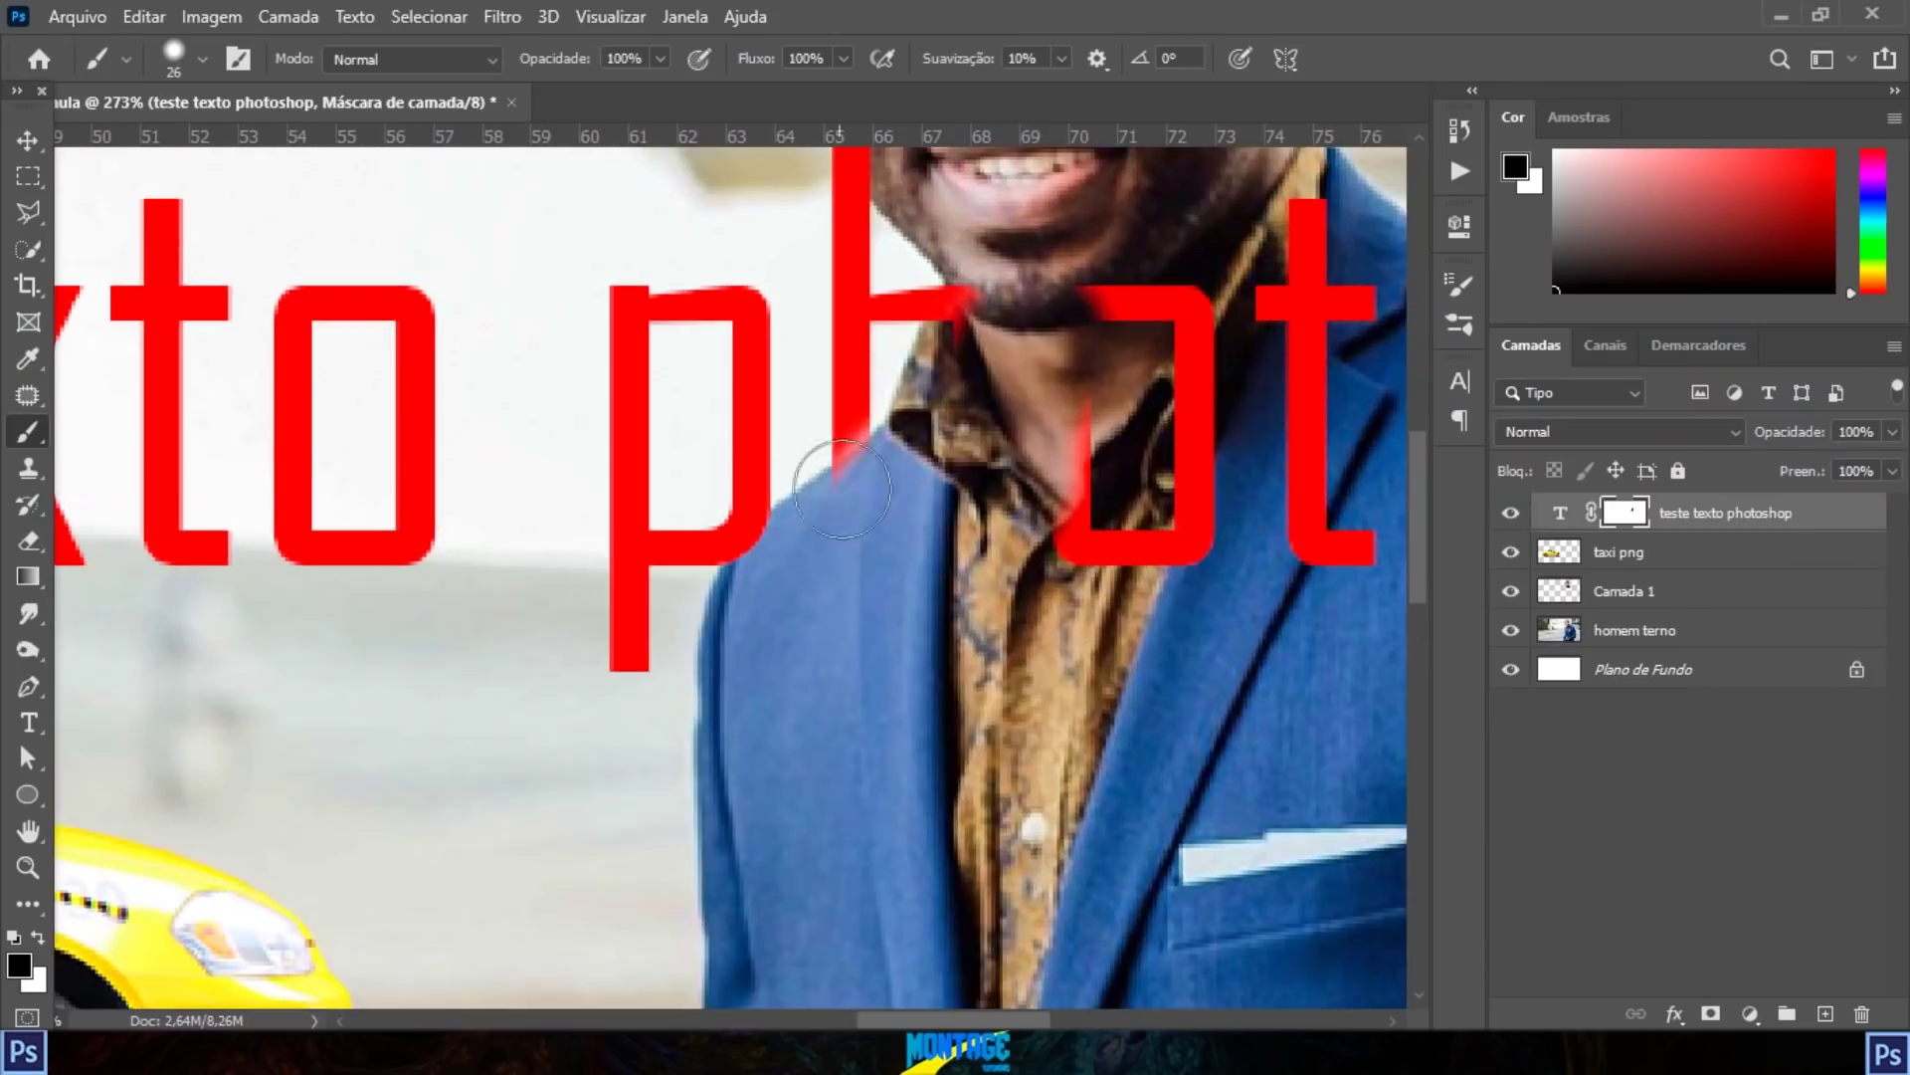
left_click_drag(1077, 508, 998, 285)
key("space")
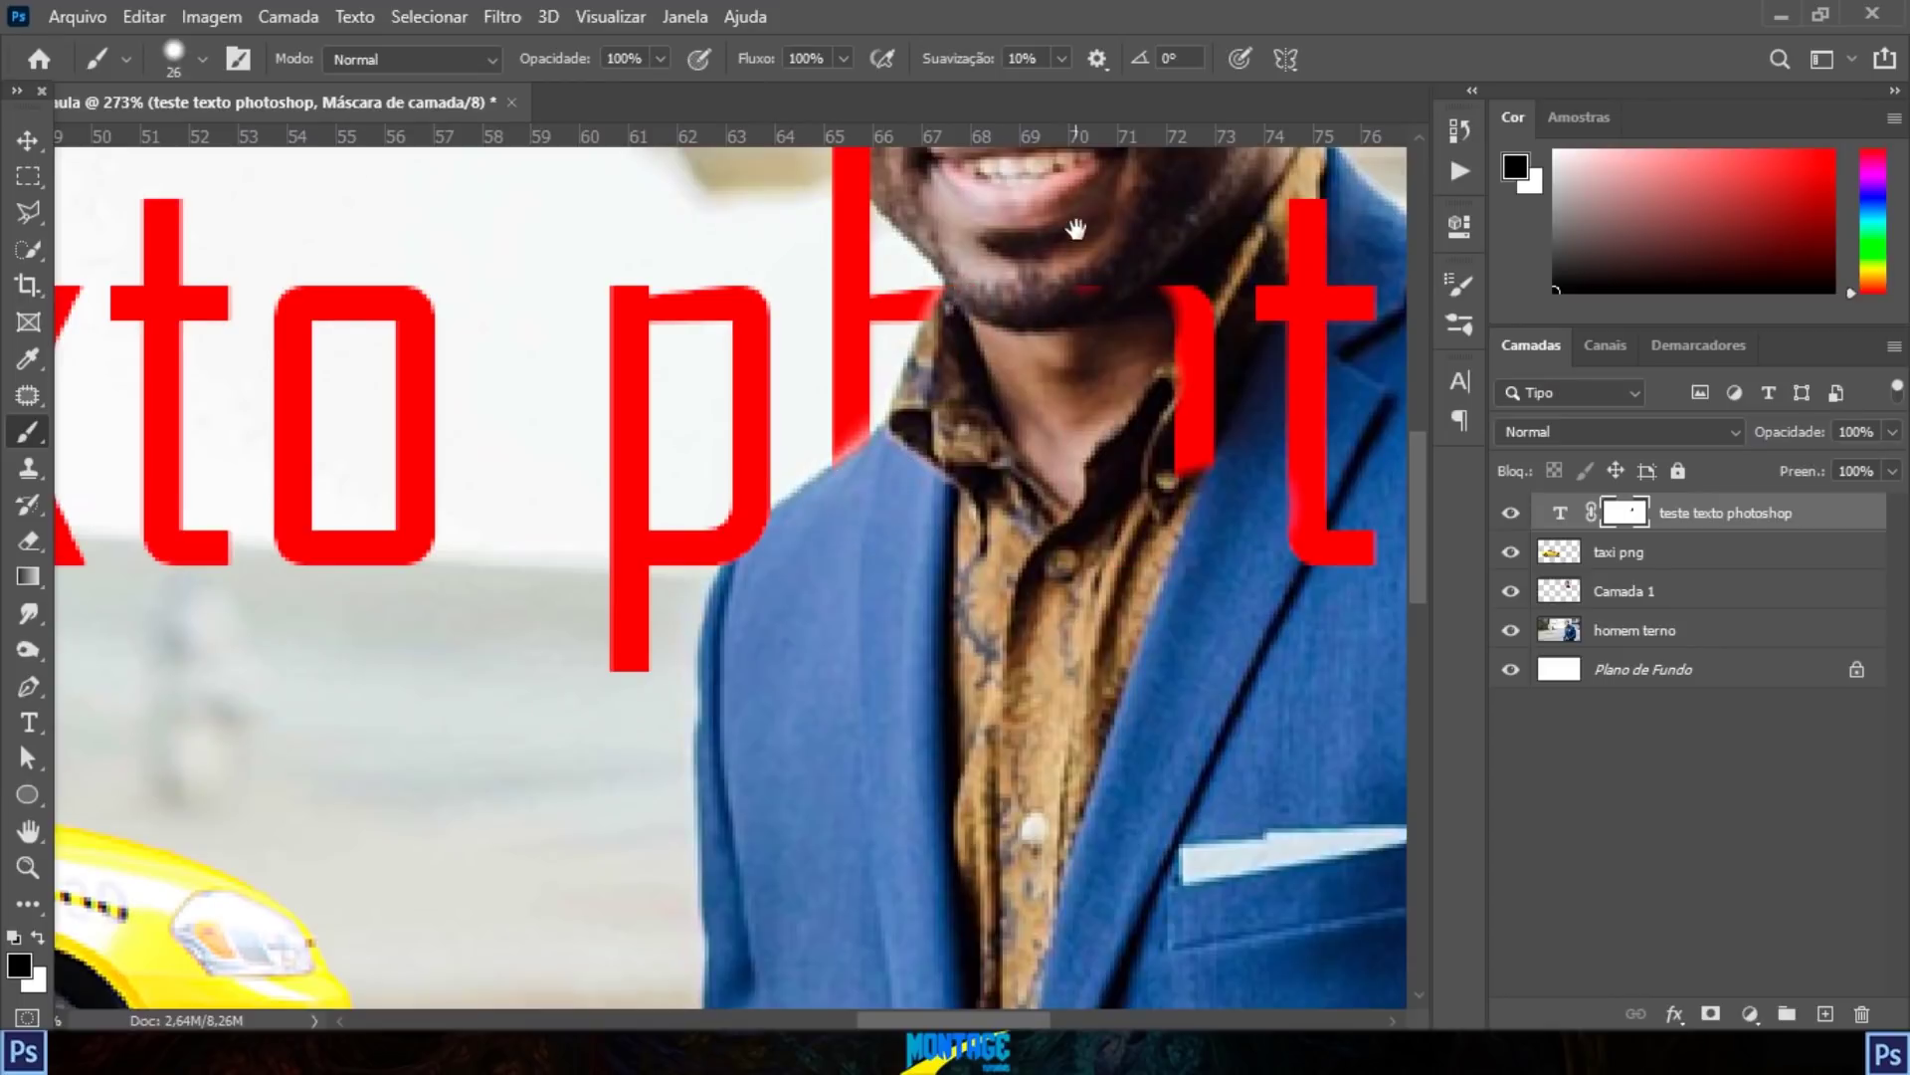
Step: Mask out the parts of the word "teste" that cover the man's head, following the outline of his hair
left_click_drag(1069, 228, 1046, 796)
left_click_drag(868, 659, 874, 725)
key("space")
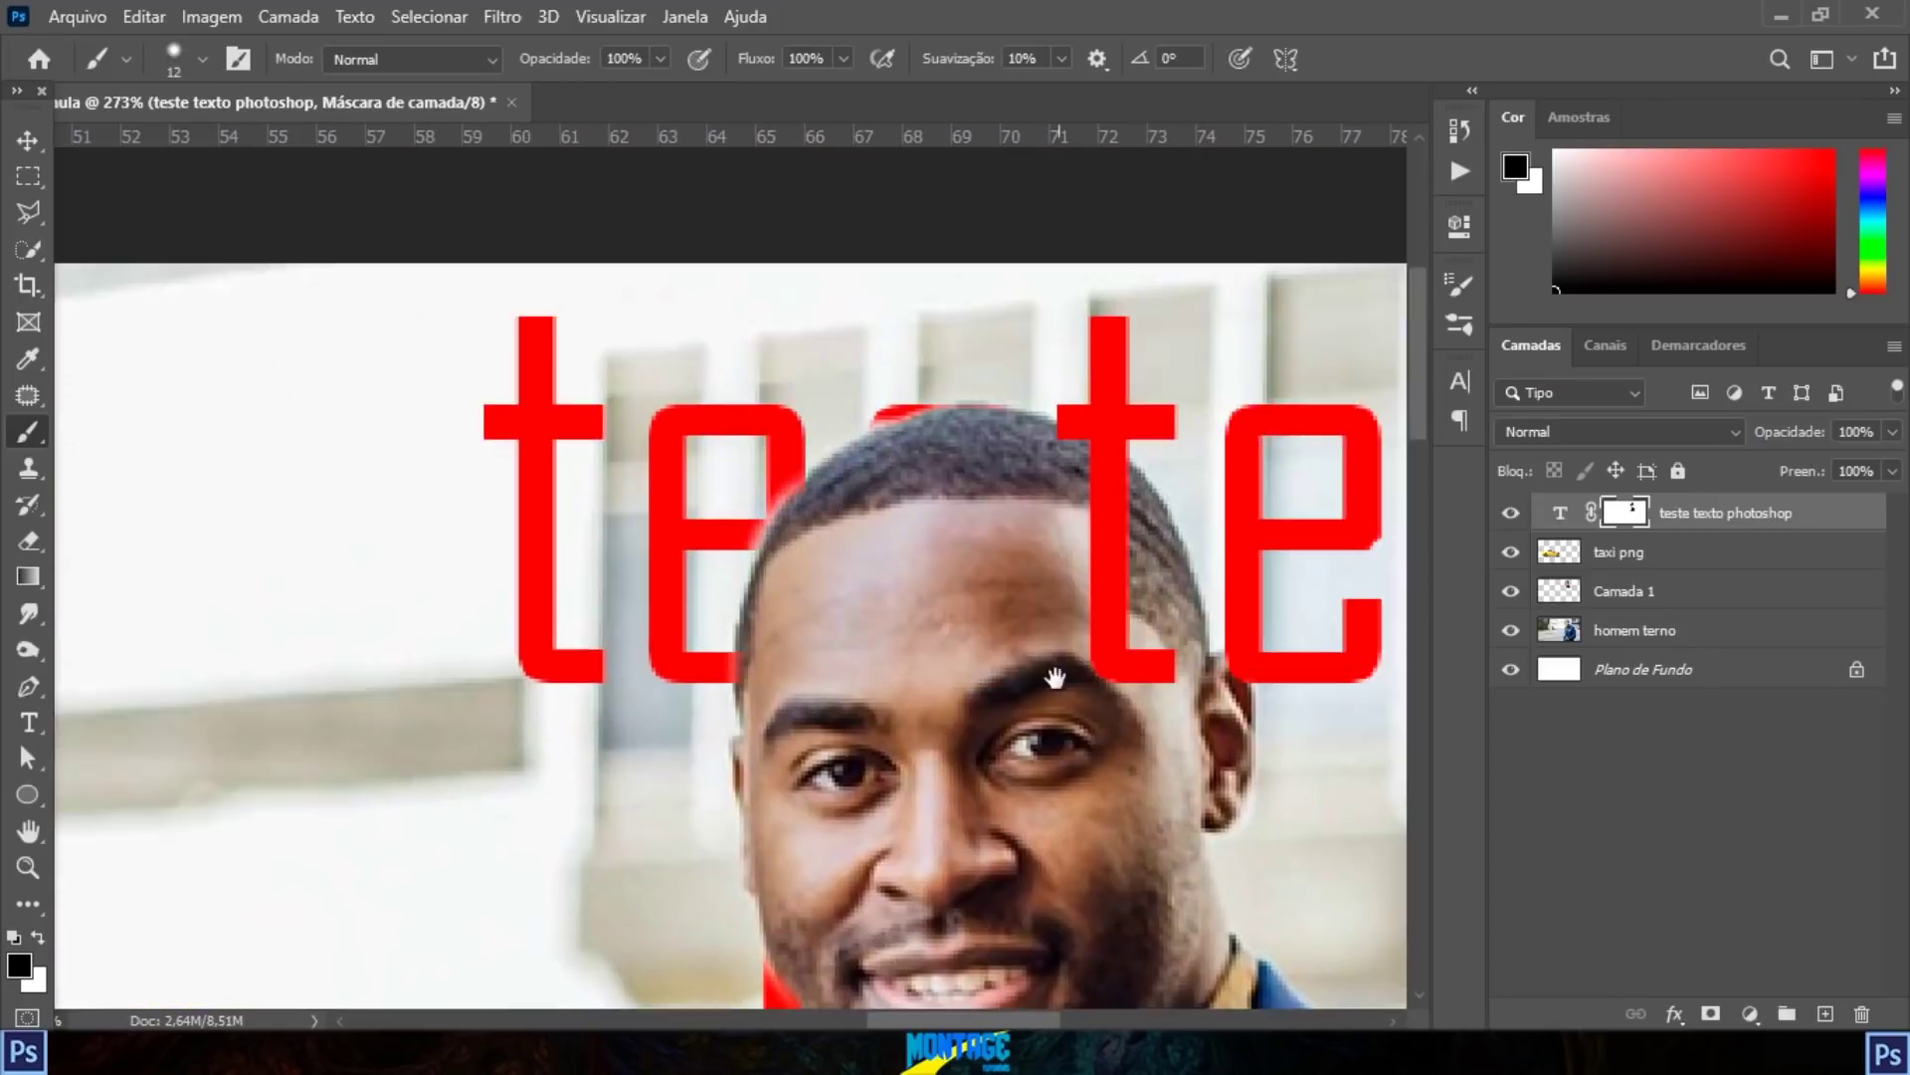
left_click_drag(1057, 673, 902, 623)
key("x")
key("x")
mouse_move(900, 396)
left_mouse_down()
mouse_move(969, 460)
mouse_move(945, 419)
mouse_move(960, 612)
mouse_move(1031, 666)
mouse_move(1085, 619)
left_mouse_up()
key("x")
Step: Mask out the letters of "photoshop" that cover the man's jacket, using a larger brush
key("space")
left_click_drag(1152, 785, 785, 200)
key("x")
key("bracketright")
key("bracketright")
key("bracketright")
key("bracketright")
mouse_move(600, 612)
left_mouse_down()
mouse_move(640, 532)
mouse_move(926, 439)
mouse_move(1121, 700)
mouse_move(1067, 686)
left_mouse_up()
Step: Refine the text mask along the man's shoulder with a 10 px brush
scroll(1121, 577, "up", 2)
key("bracketleft")
key("bracketleft")
key("bracketleft")
key("bracketleft")
mouse_move(1027, 476)
left_mouse_down()
mouse_move(1065, 568)
mouse_move(1062, 507)
mouse_move(1259, 584)
mouse_move(1211, 555)
left_mouse_up()
key("space")
mouse_move(1370, 641)
left_mouse_down()
mouse_move(938, 418)
mouse_move(957, 586)
mouse_move(932, 463)
mouse_move(945, 440)
left_mouse_up()
scroll(950, 597, "down", 5)
key("space")
left_click_drag(955, 720, 1015, 832)
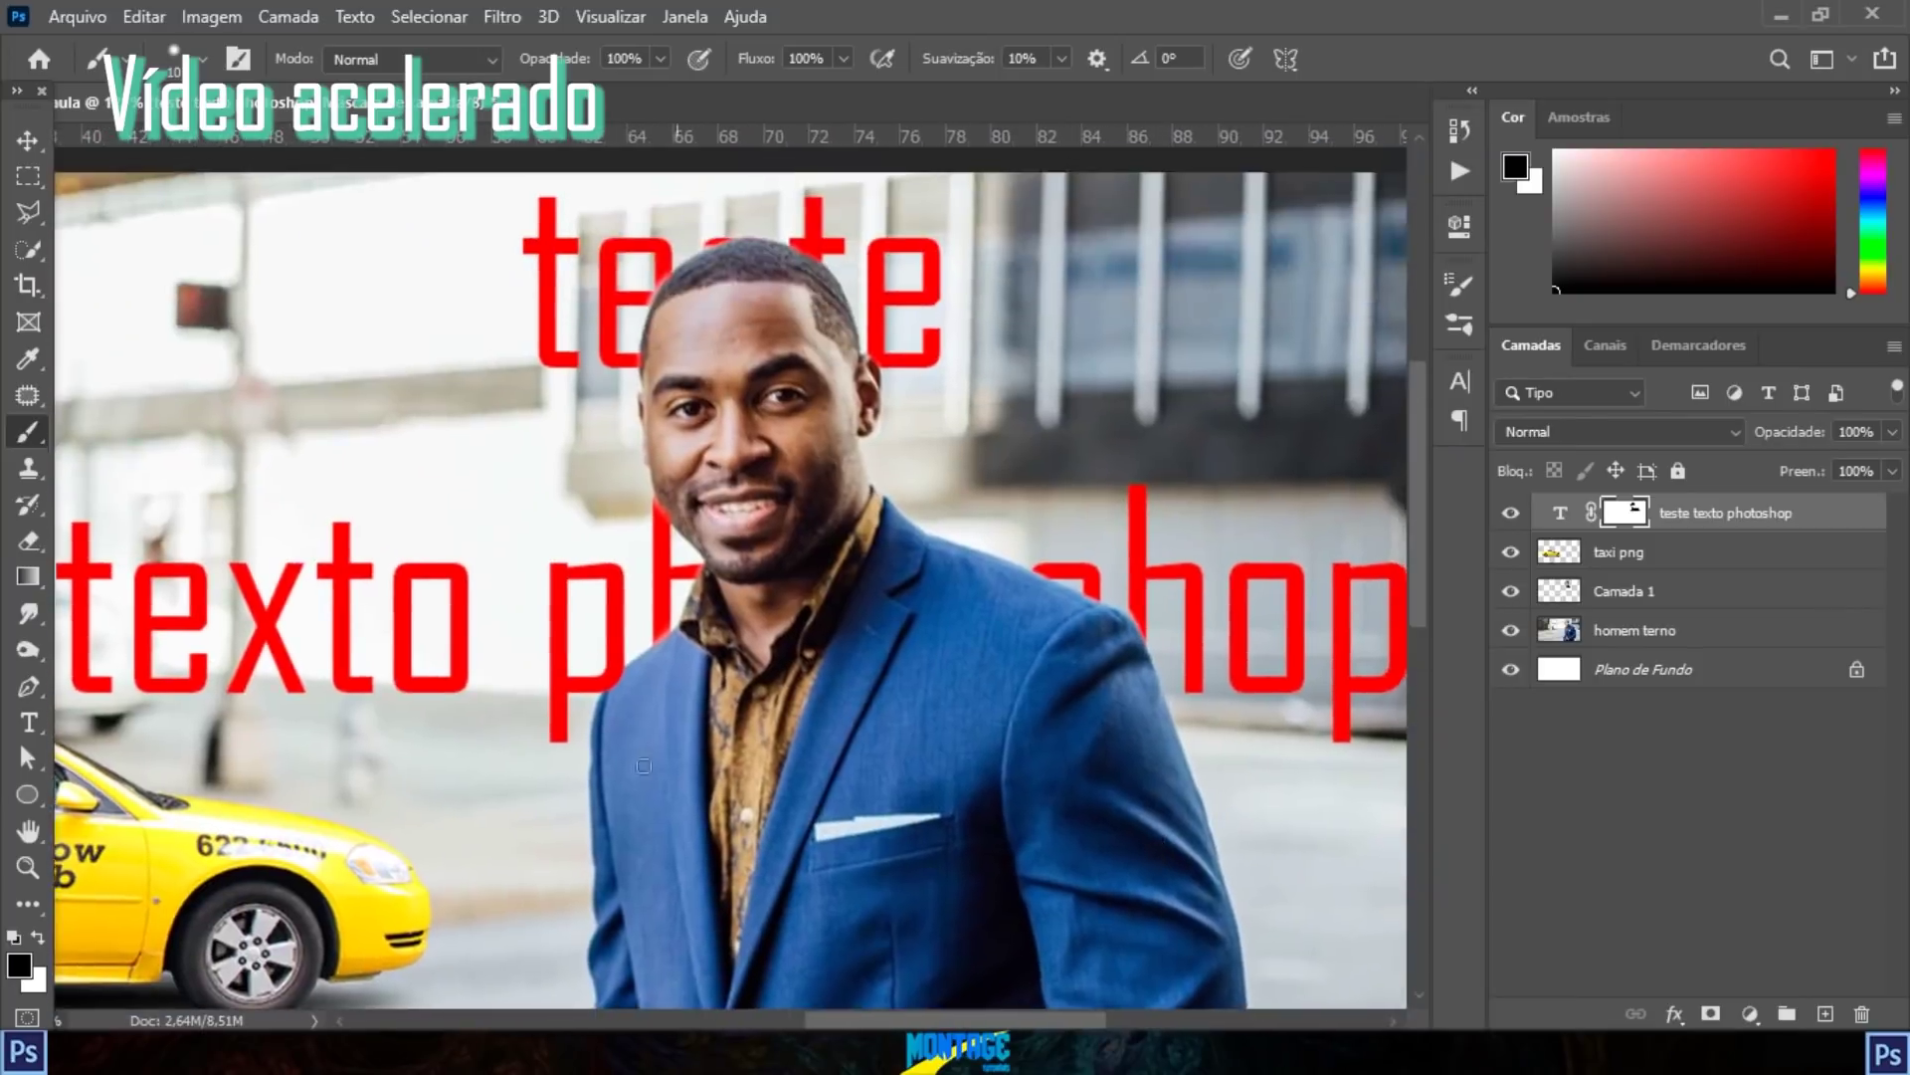
Step: Delete the layer mask from the text layer
scroll(617, 687, "up", 5)
scroll(714, 665, "down", 6)
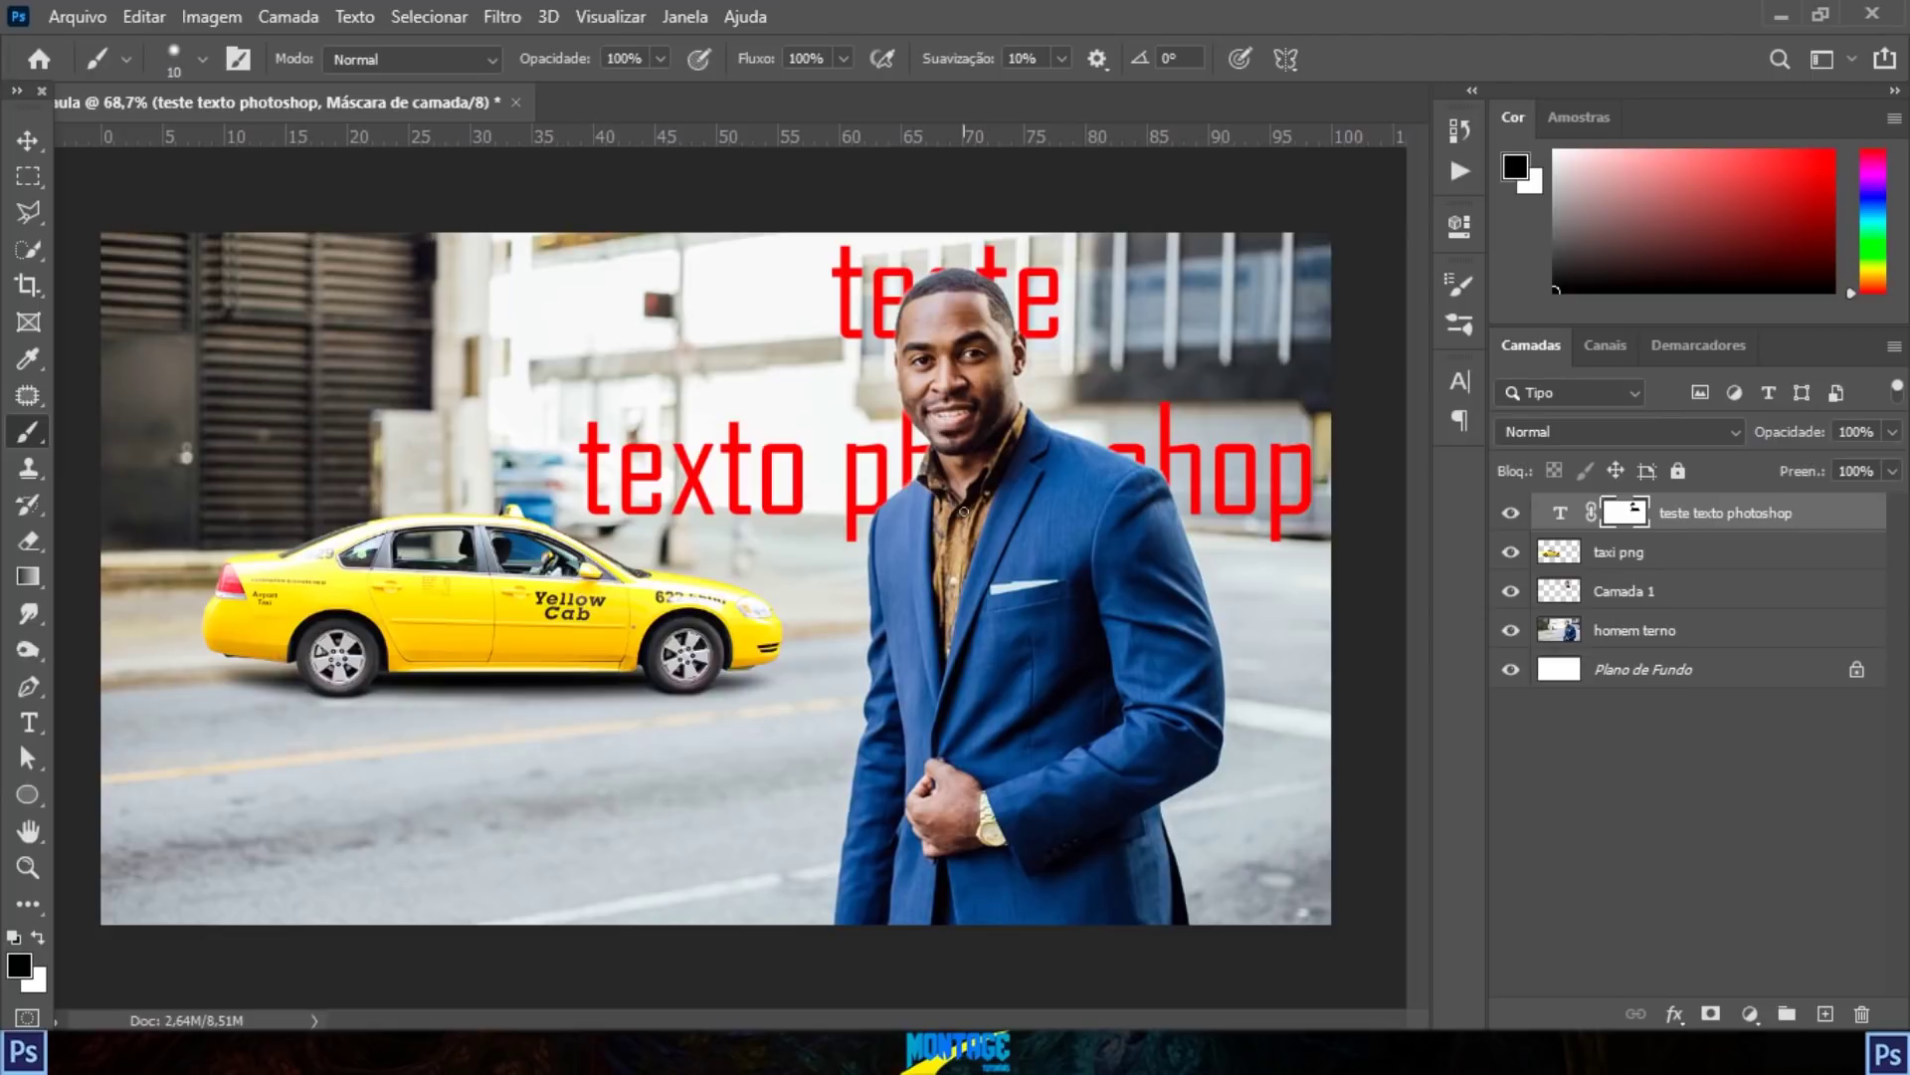
left_click(1862, 1014)
left_click(845, 411)
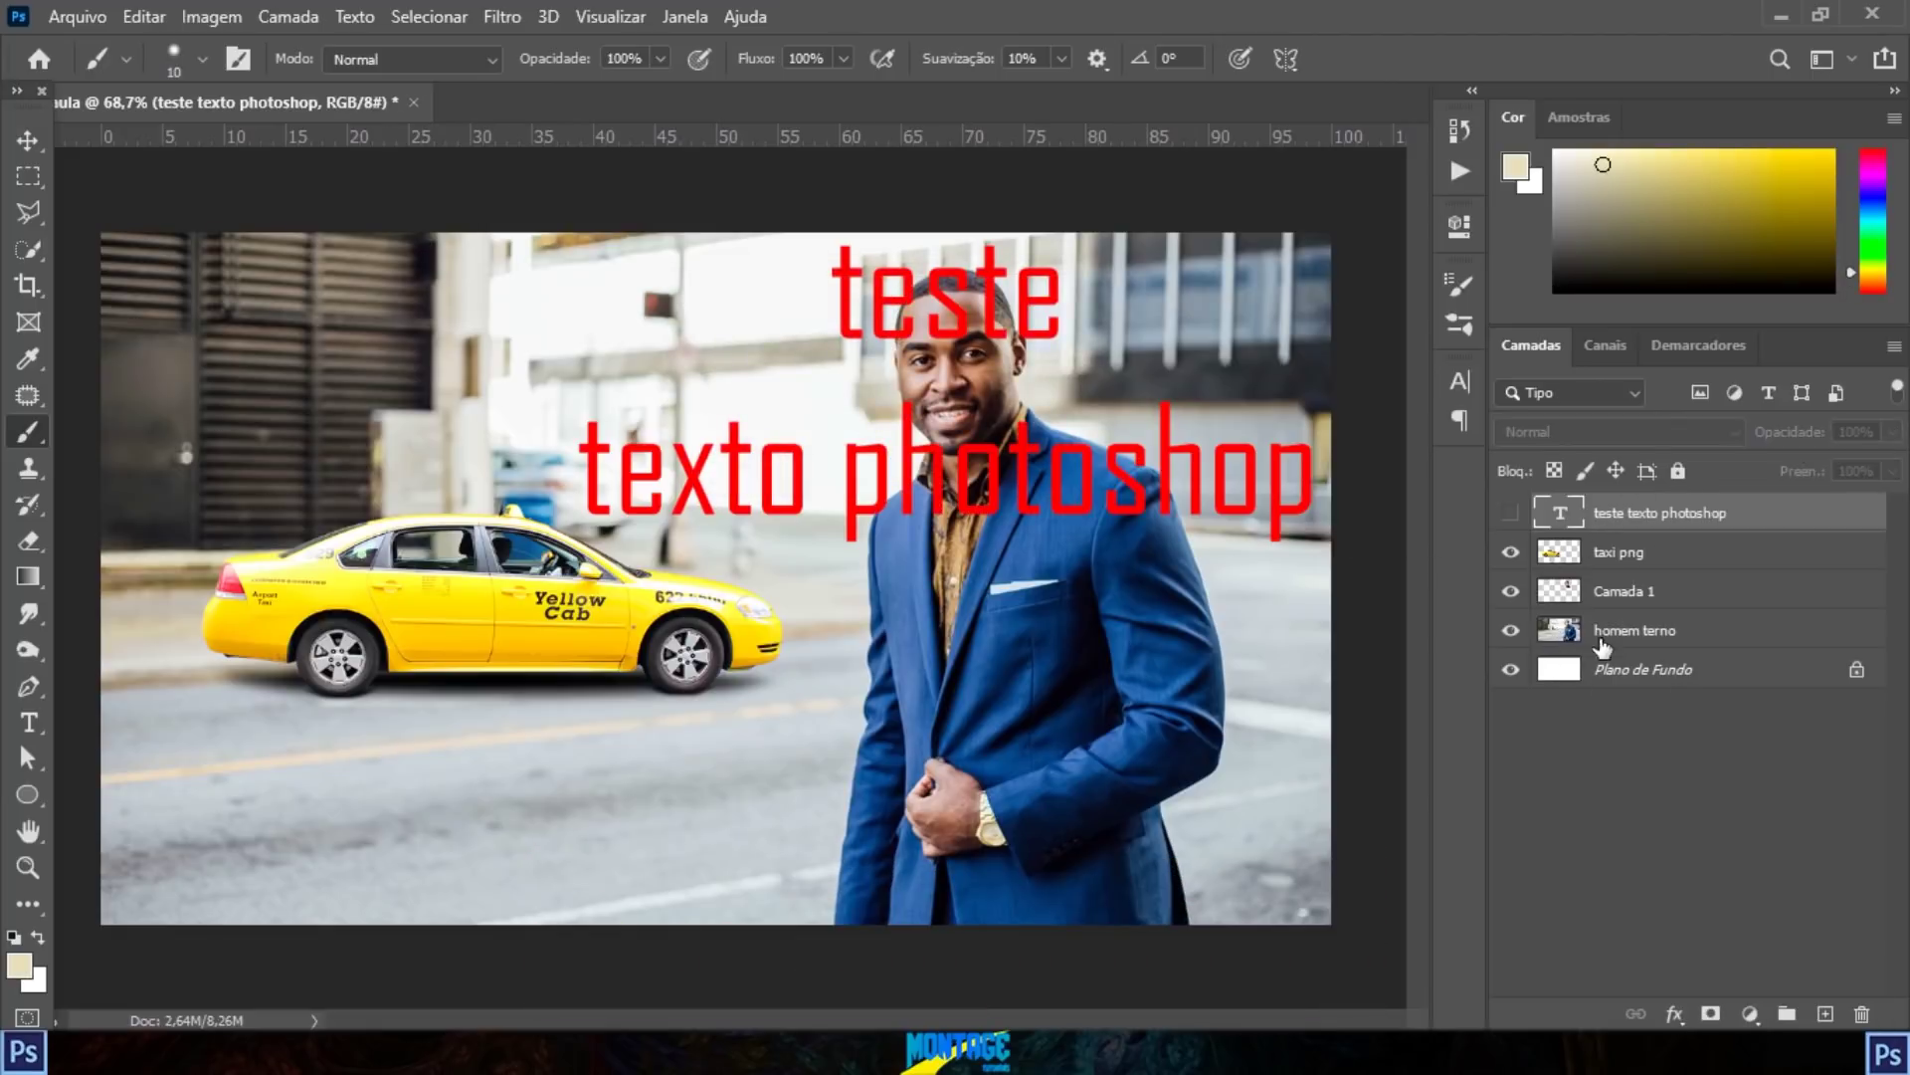
Step: Hide the text layer and make the homem terno layer active
left_click(1510, 512)
left_click(1558, 630)
scroll(1105, 453, "up", 1)
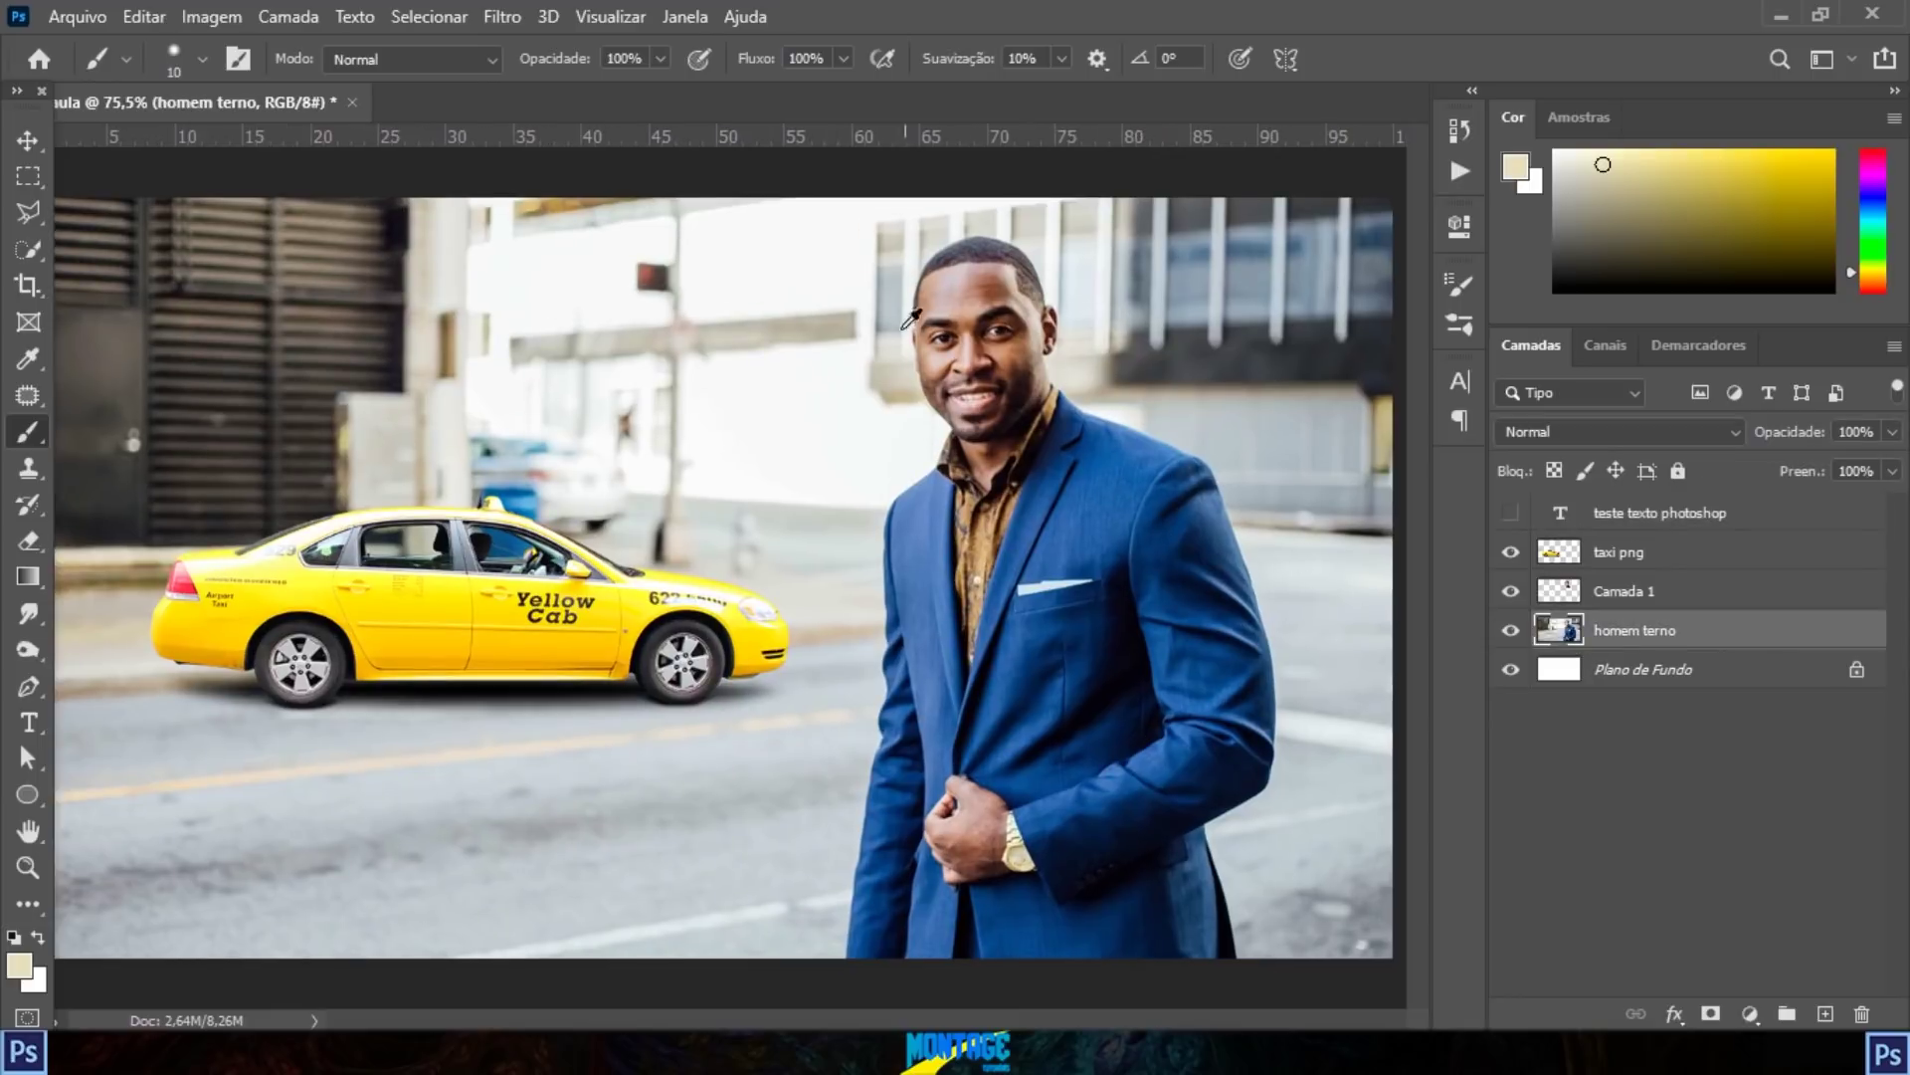
scroll(1095, 386, "up", 1)
scroll(1096, 387, "down", 2)
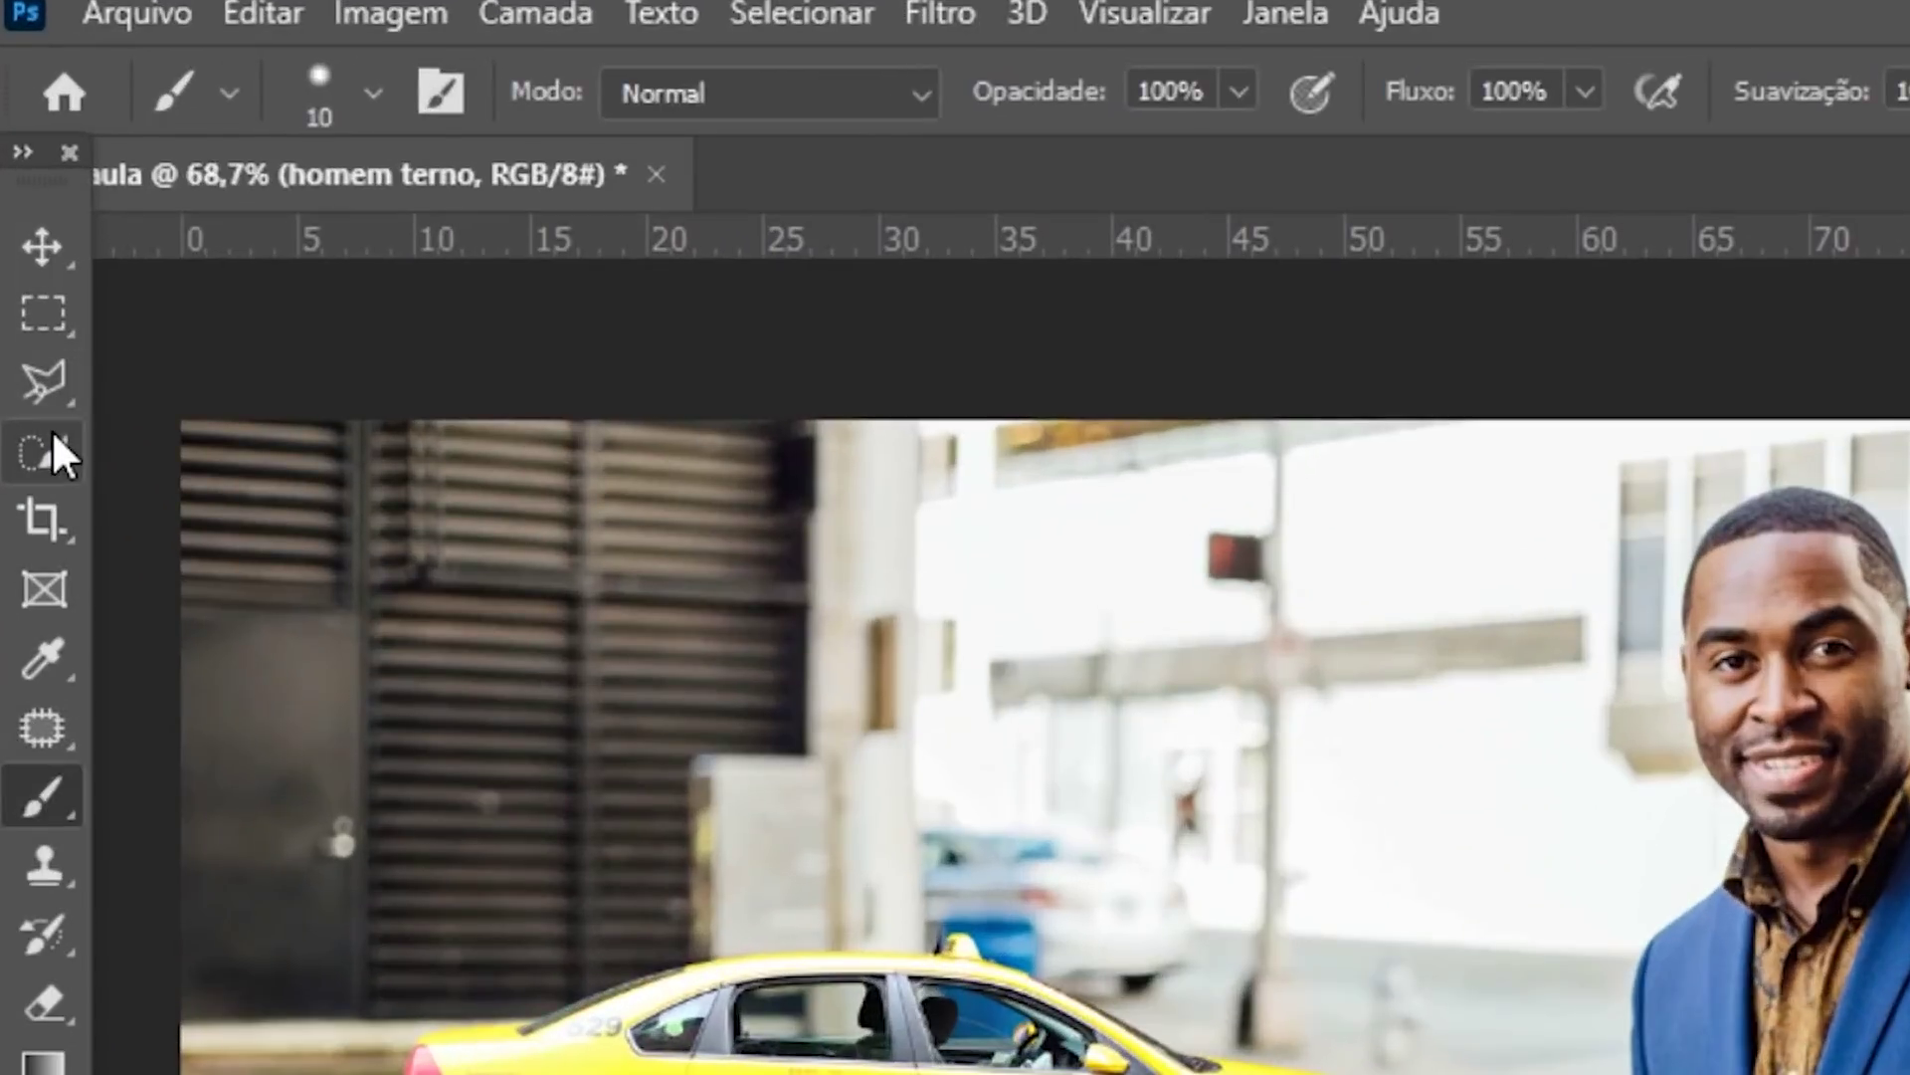
Step: Select the man with a rectangular Object Selection and copy him to a new layer stacked above the text
left_click(32, 245)
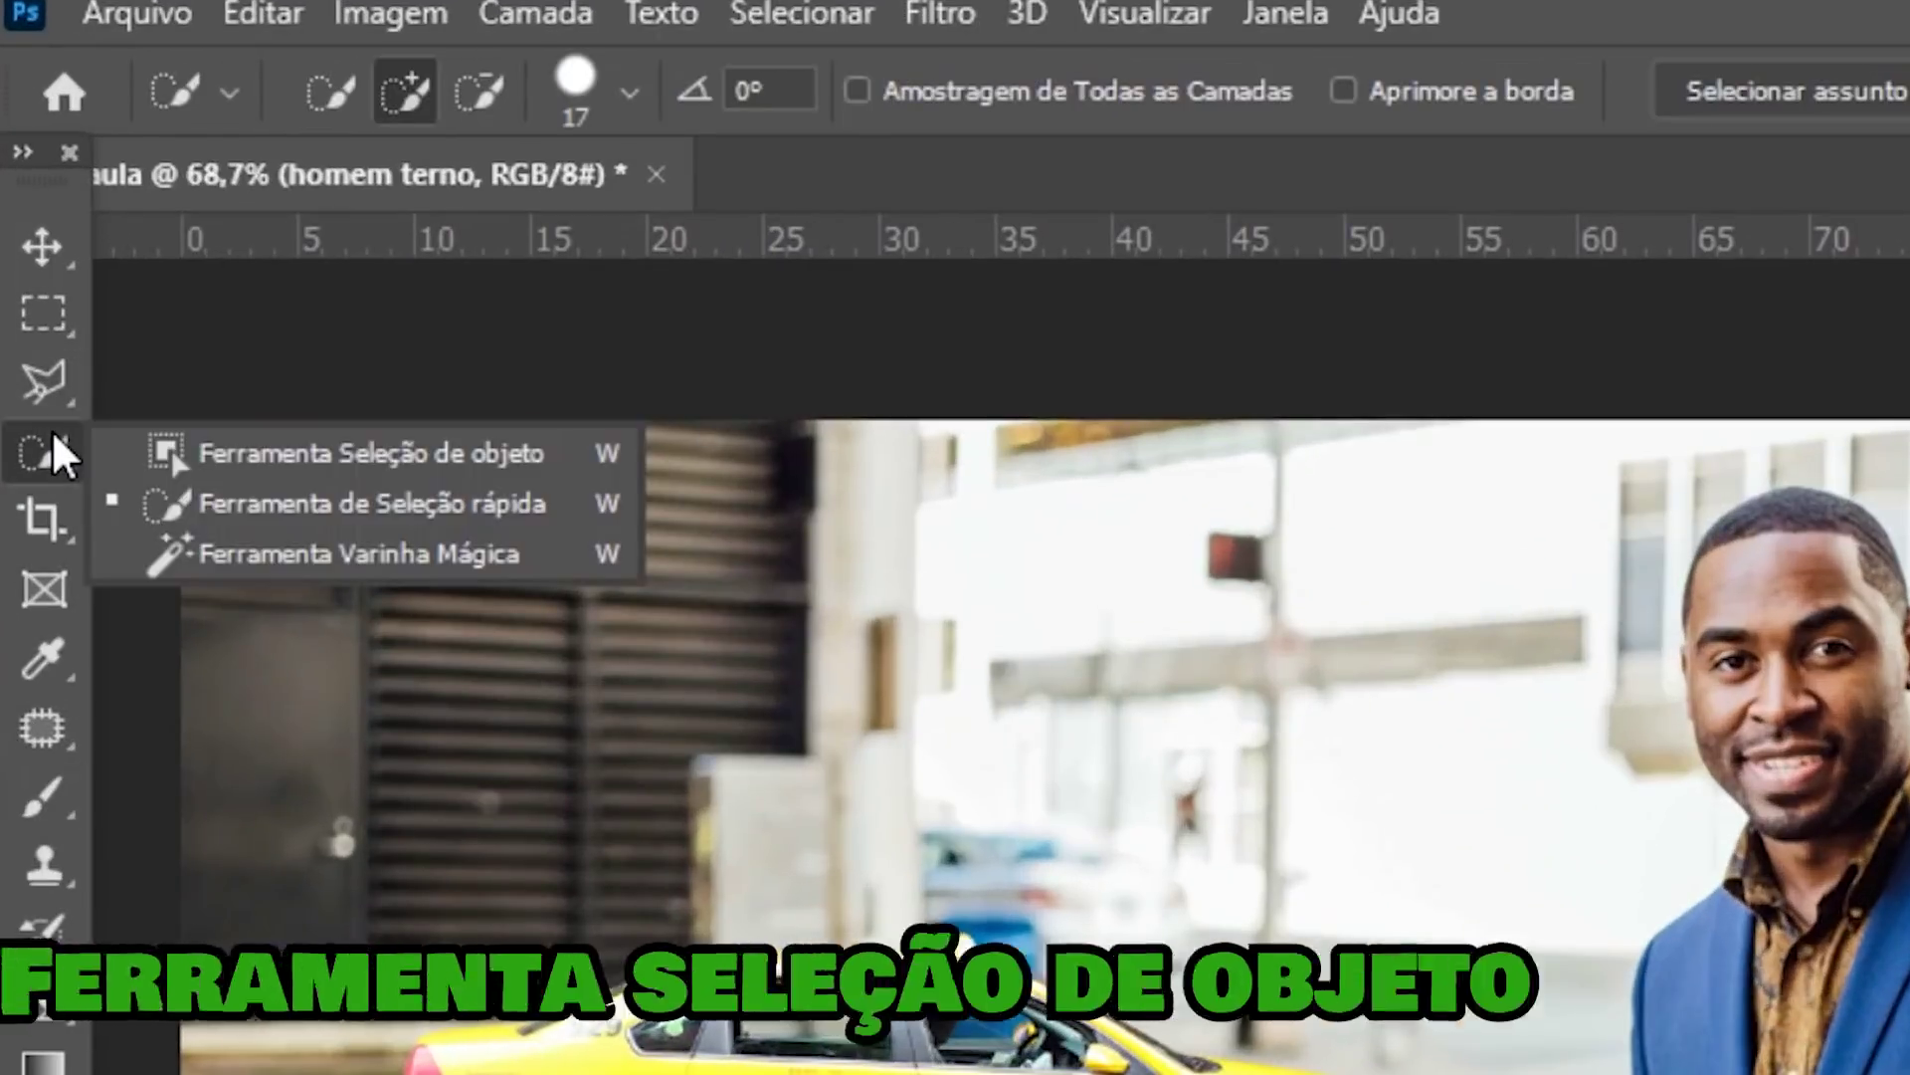
left_click(299, 460)
left_click_drag(733, 242, 1281, 966)
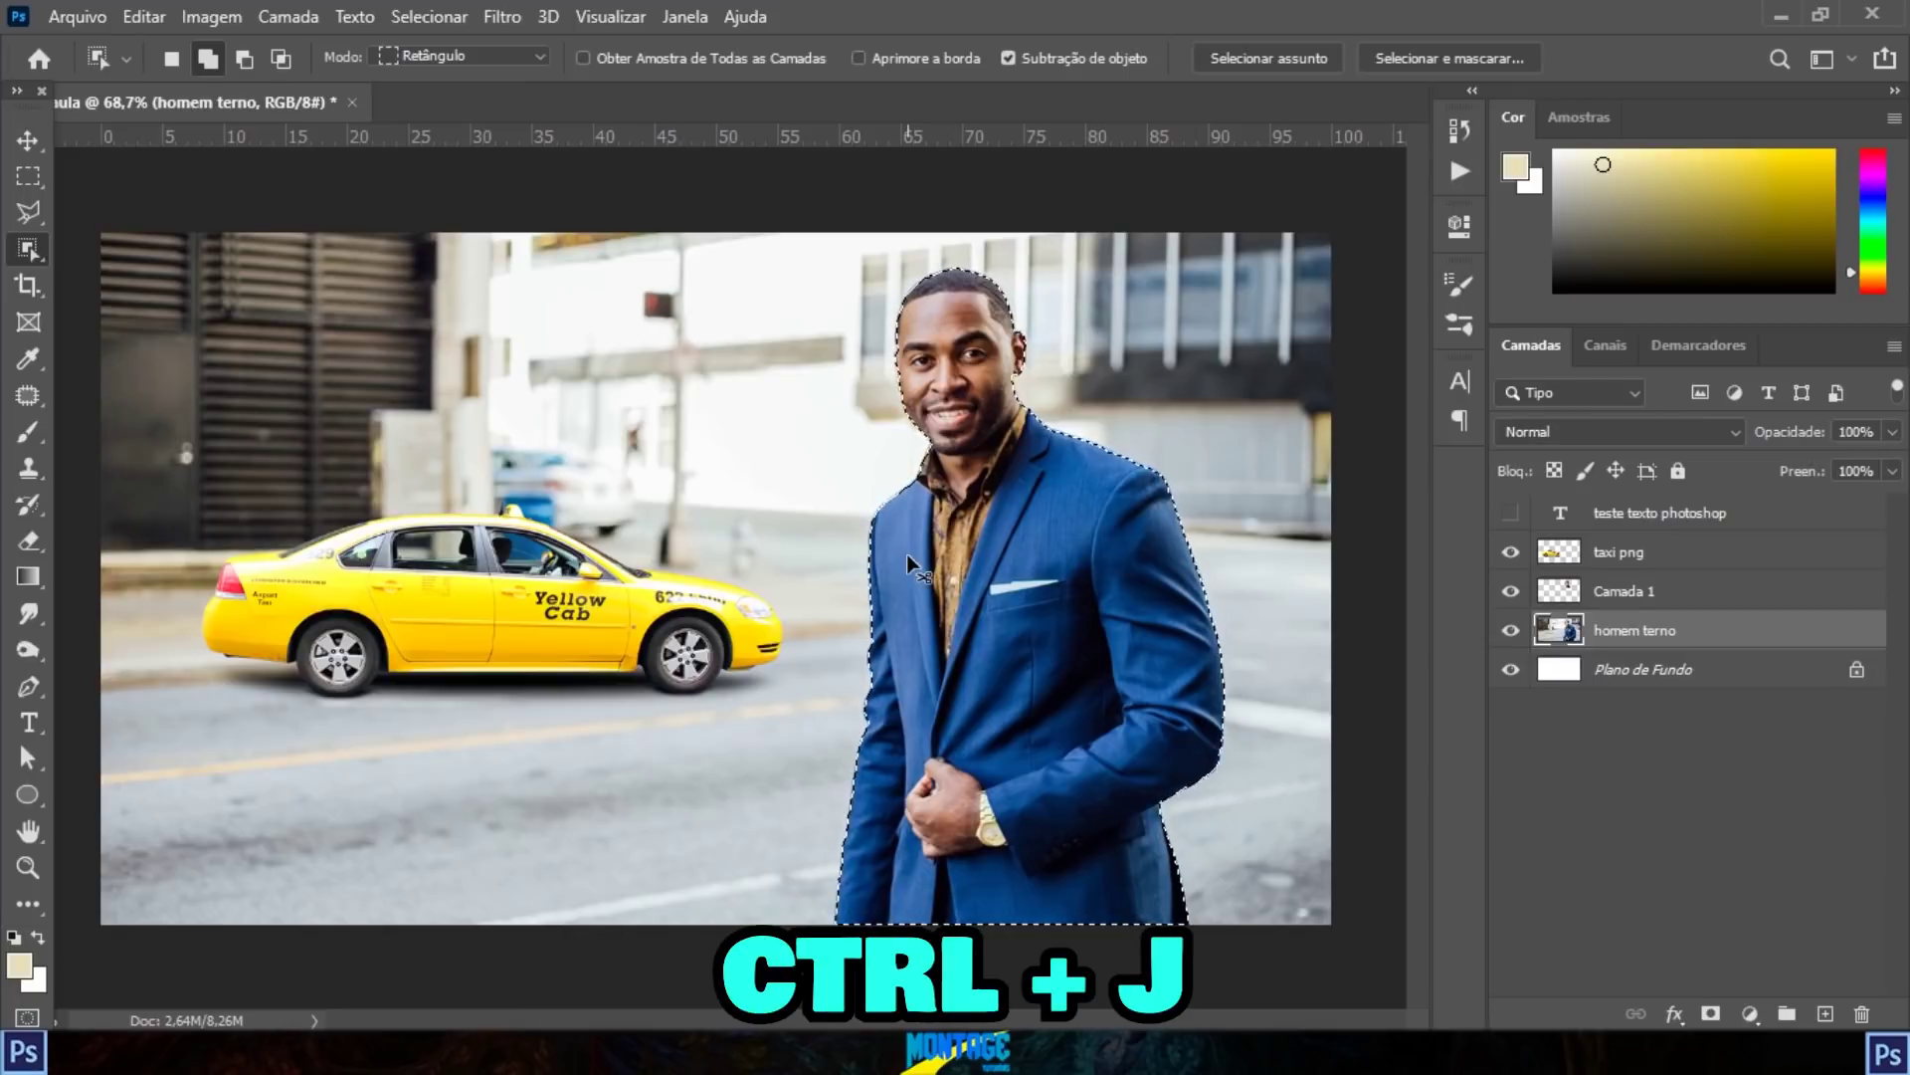
key("ctrl+j")
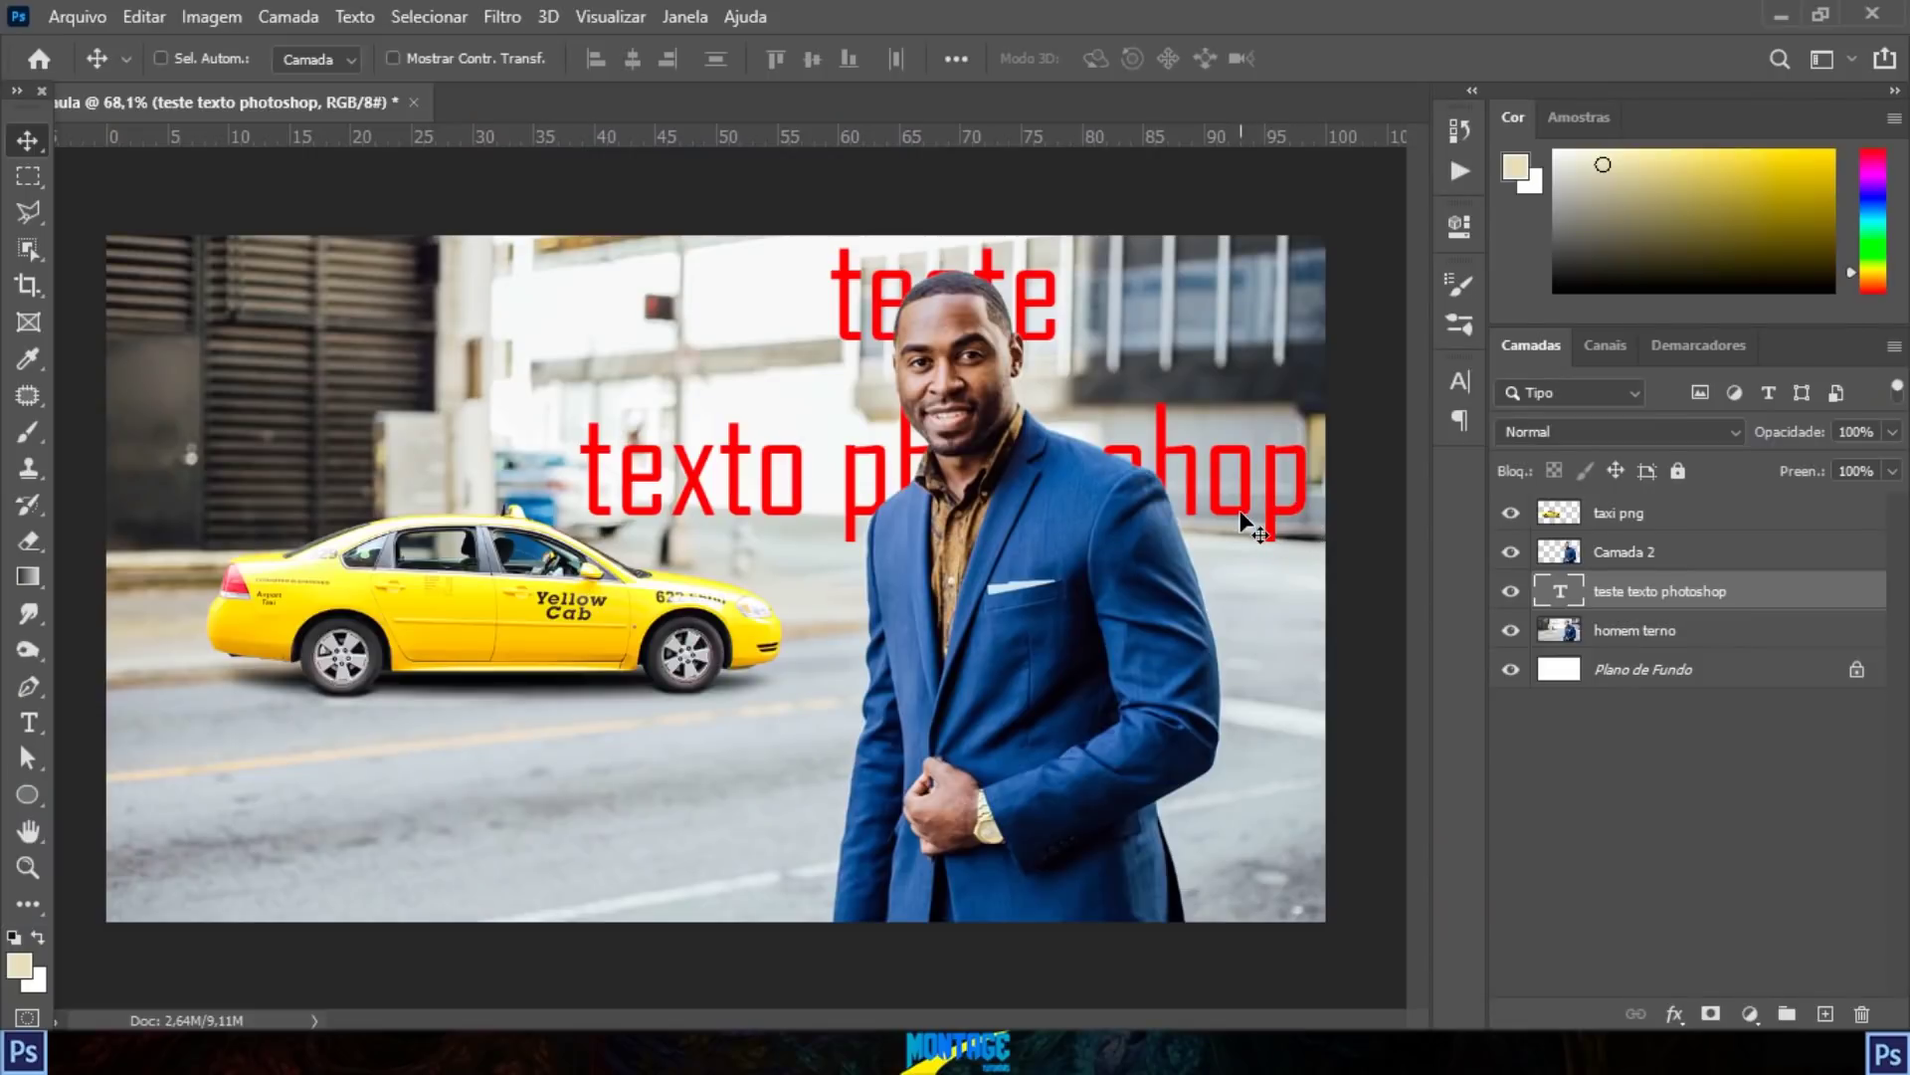
key("w")
scroll(723, 589, "down", 1)
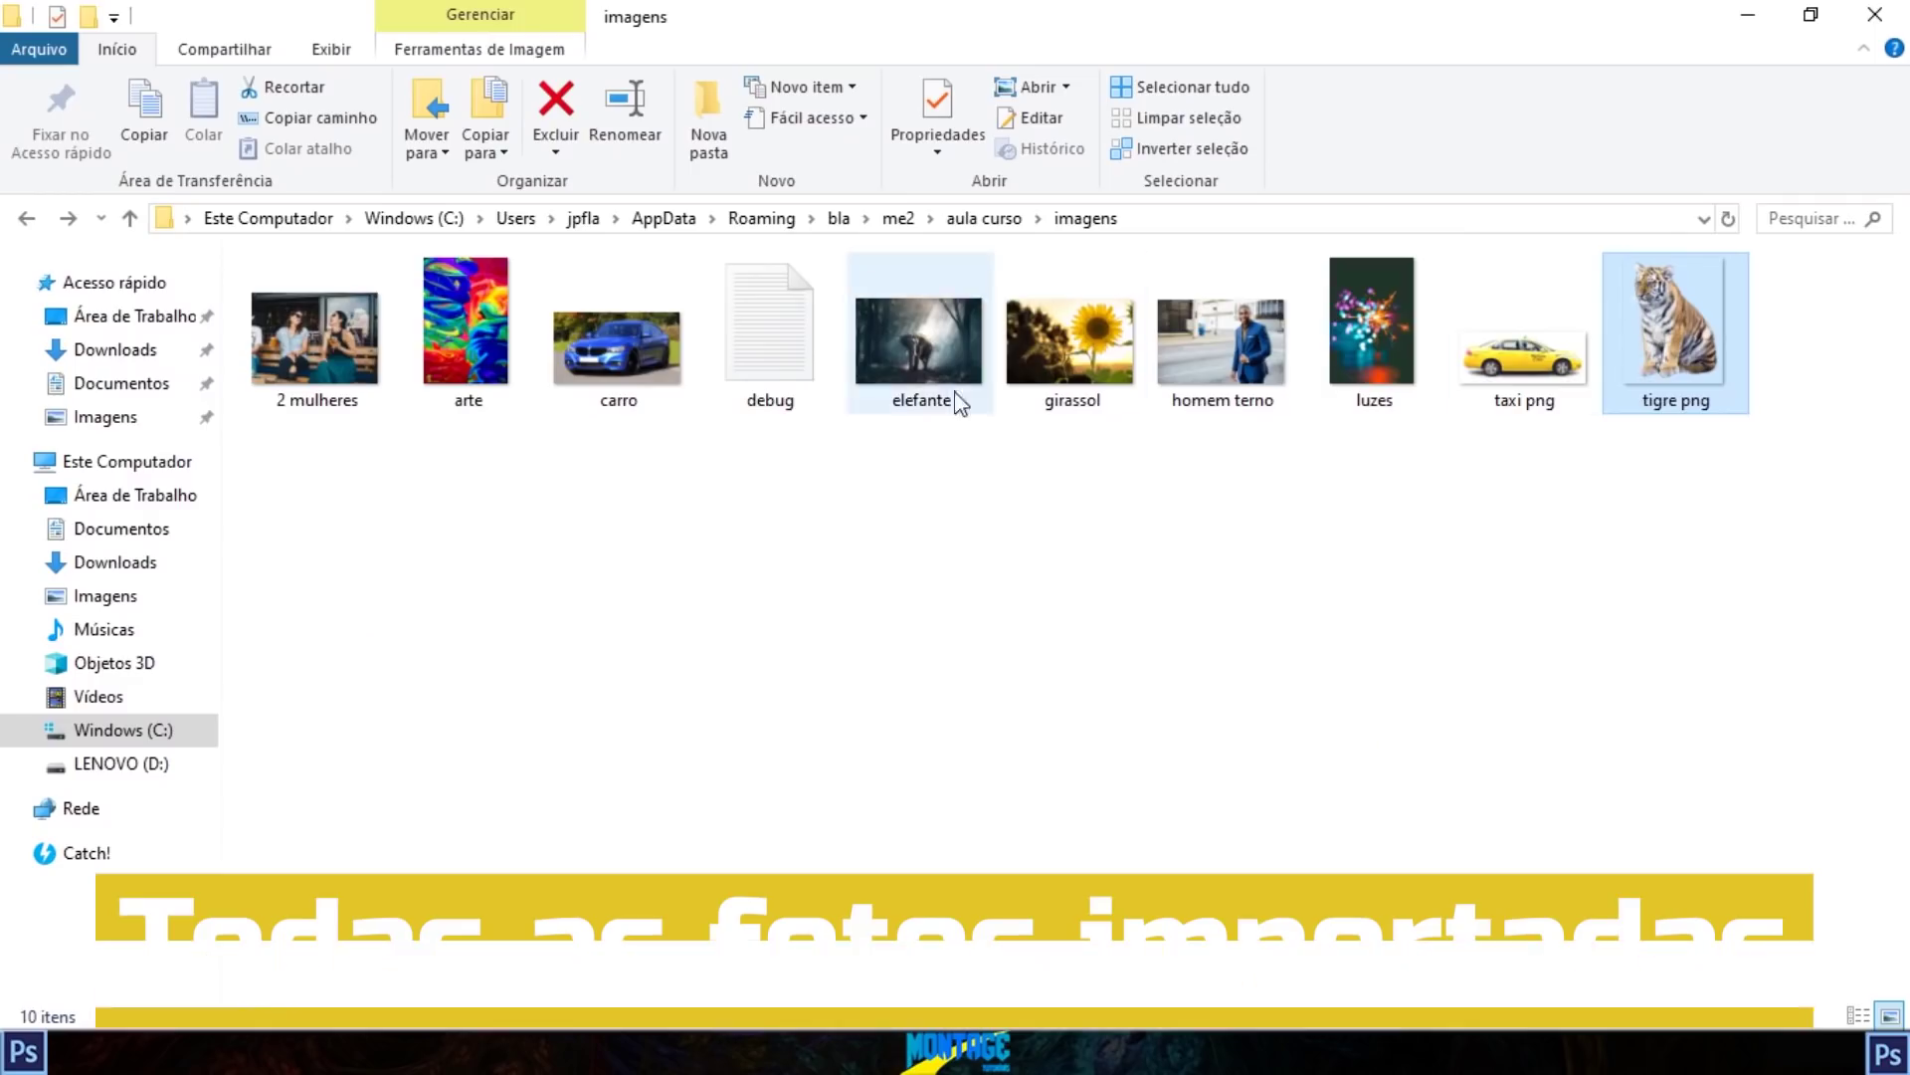
Step: Import the elefante image from the imagens folder and place it above the arte layer
left_click_drag(955, 401, 874, 409)
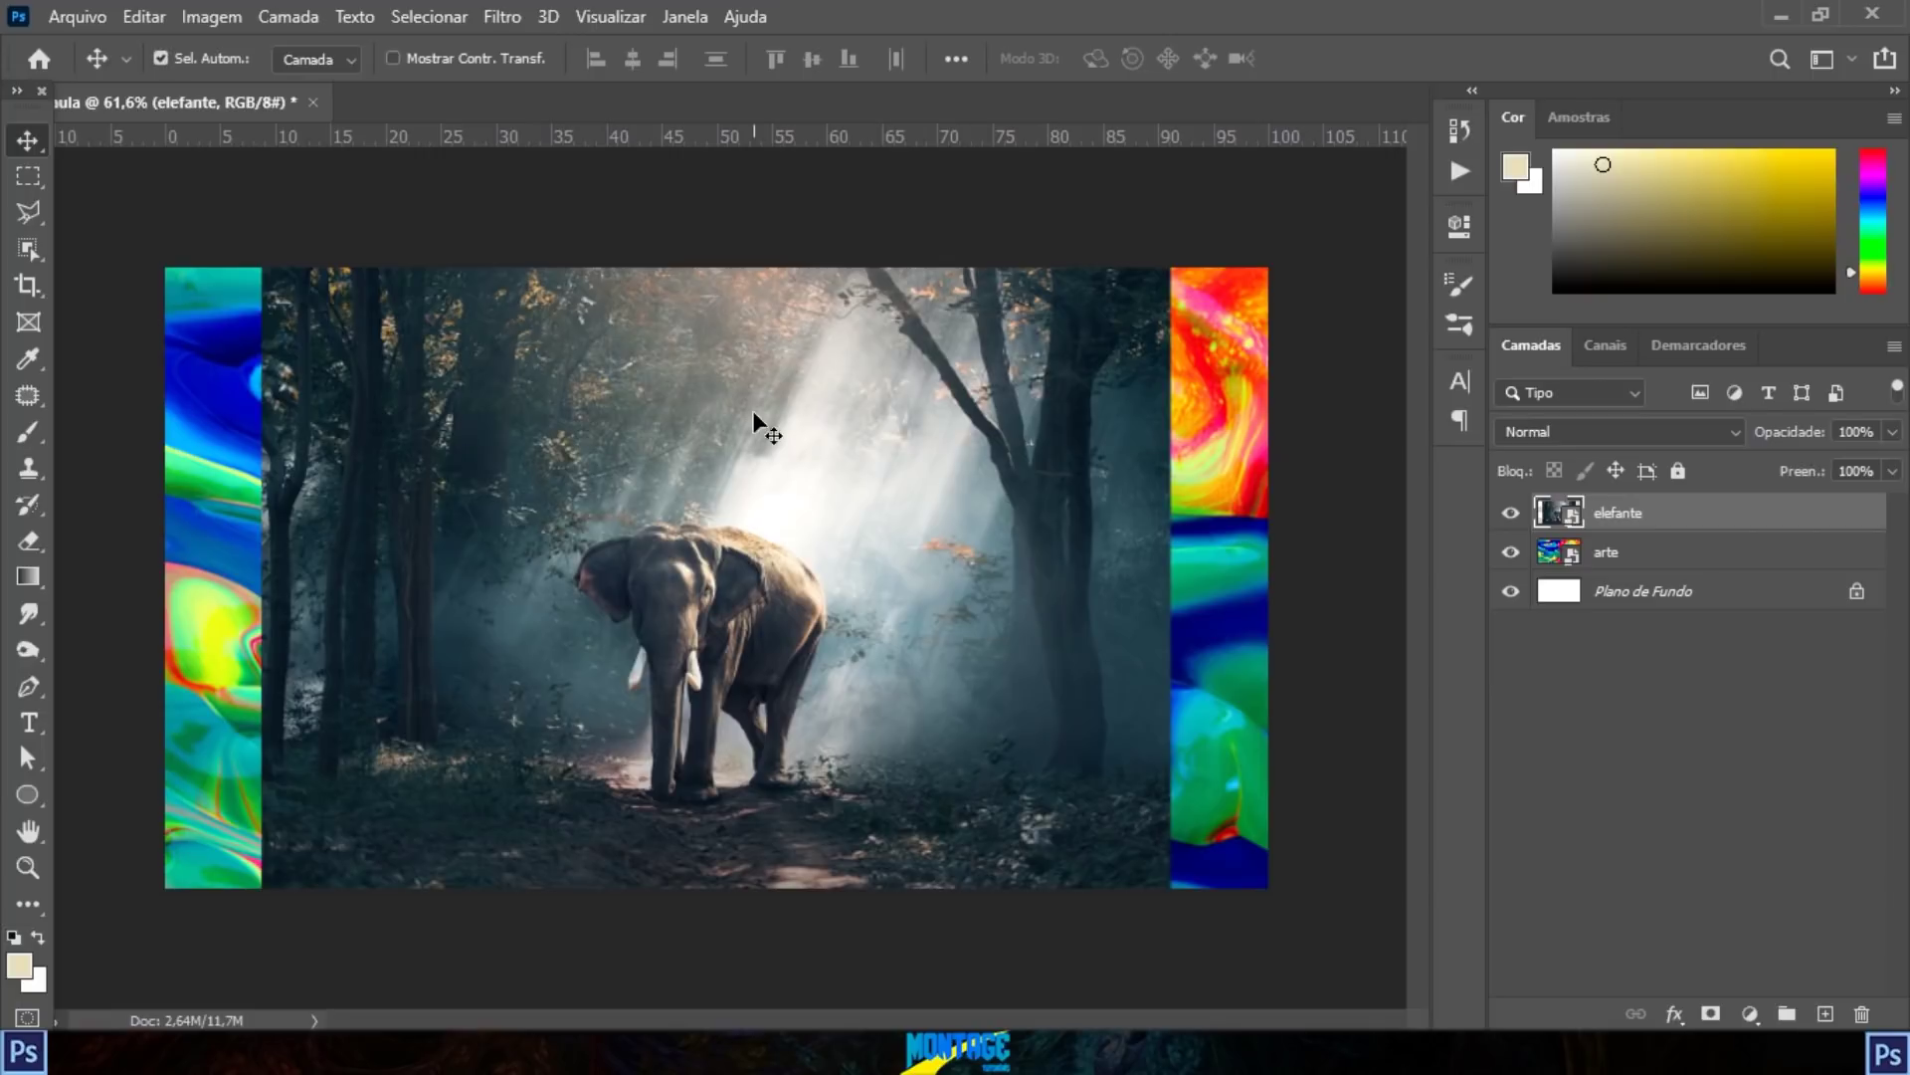
key("ctrl+t")
left_click(1617, 549)
left_click(1621, 516)
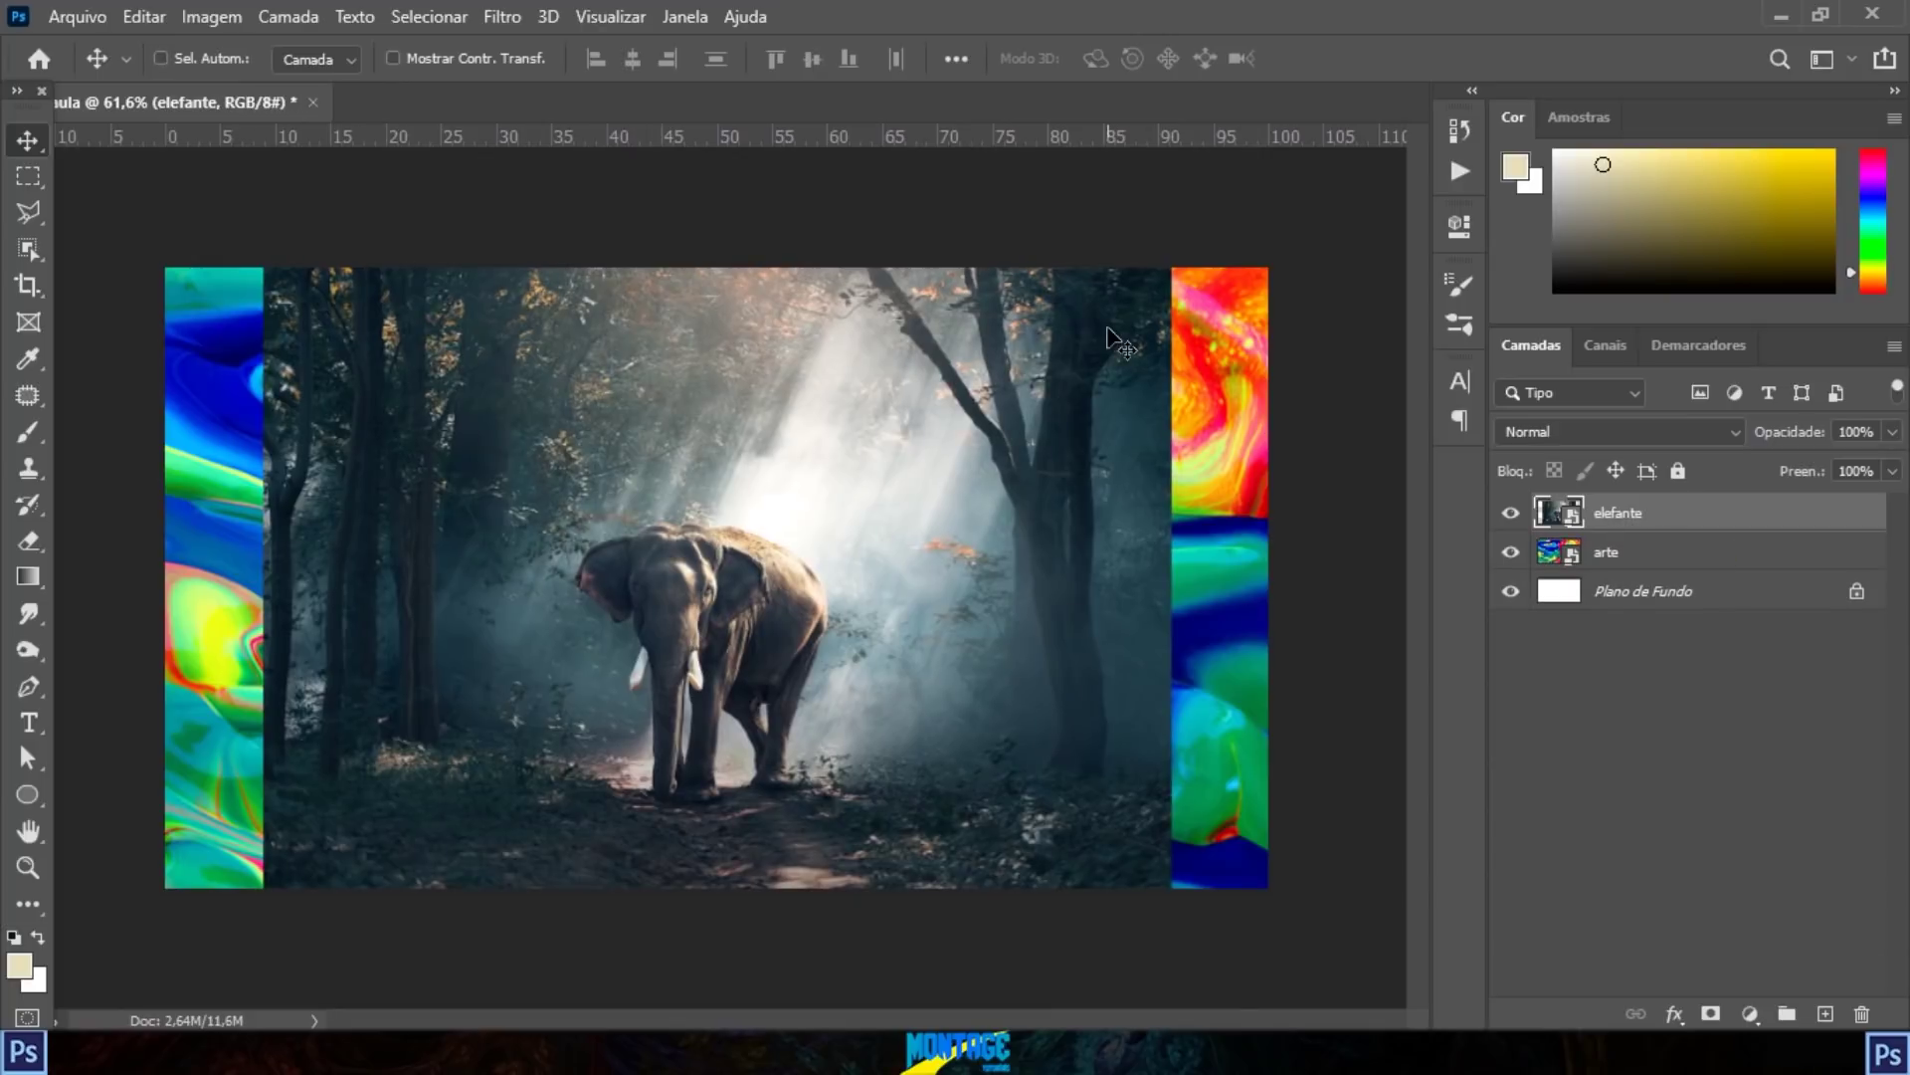
Step: Duplicate the elefante layer, hiding the original, and rasterize the copy
key("ctrl+j")
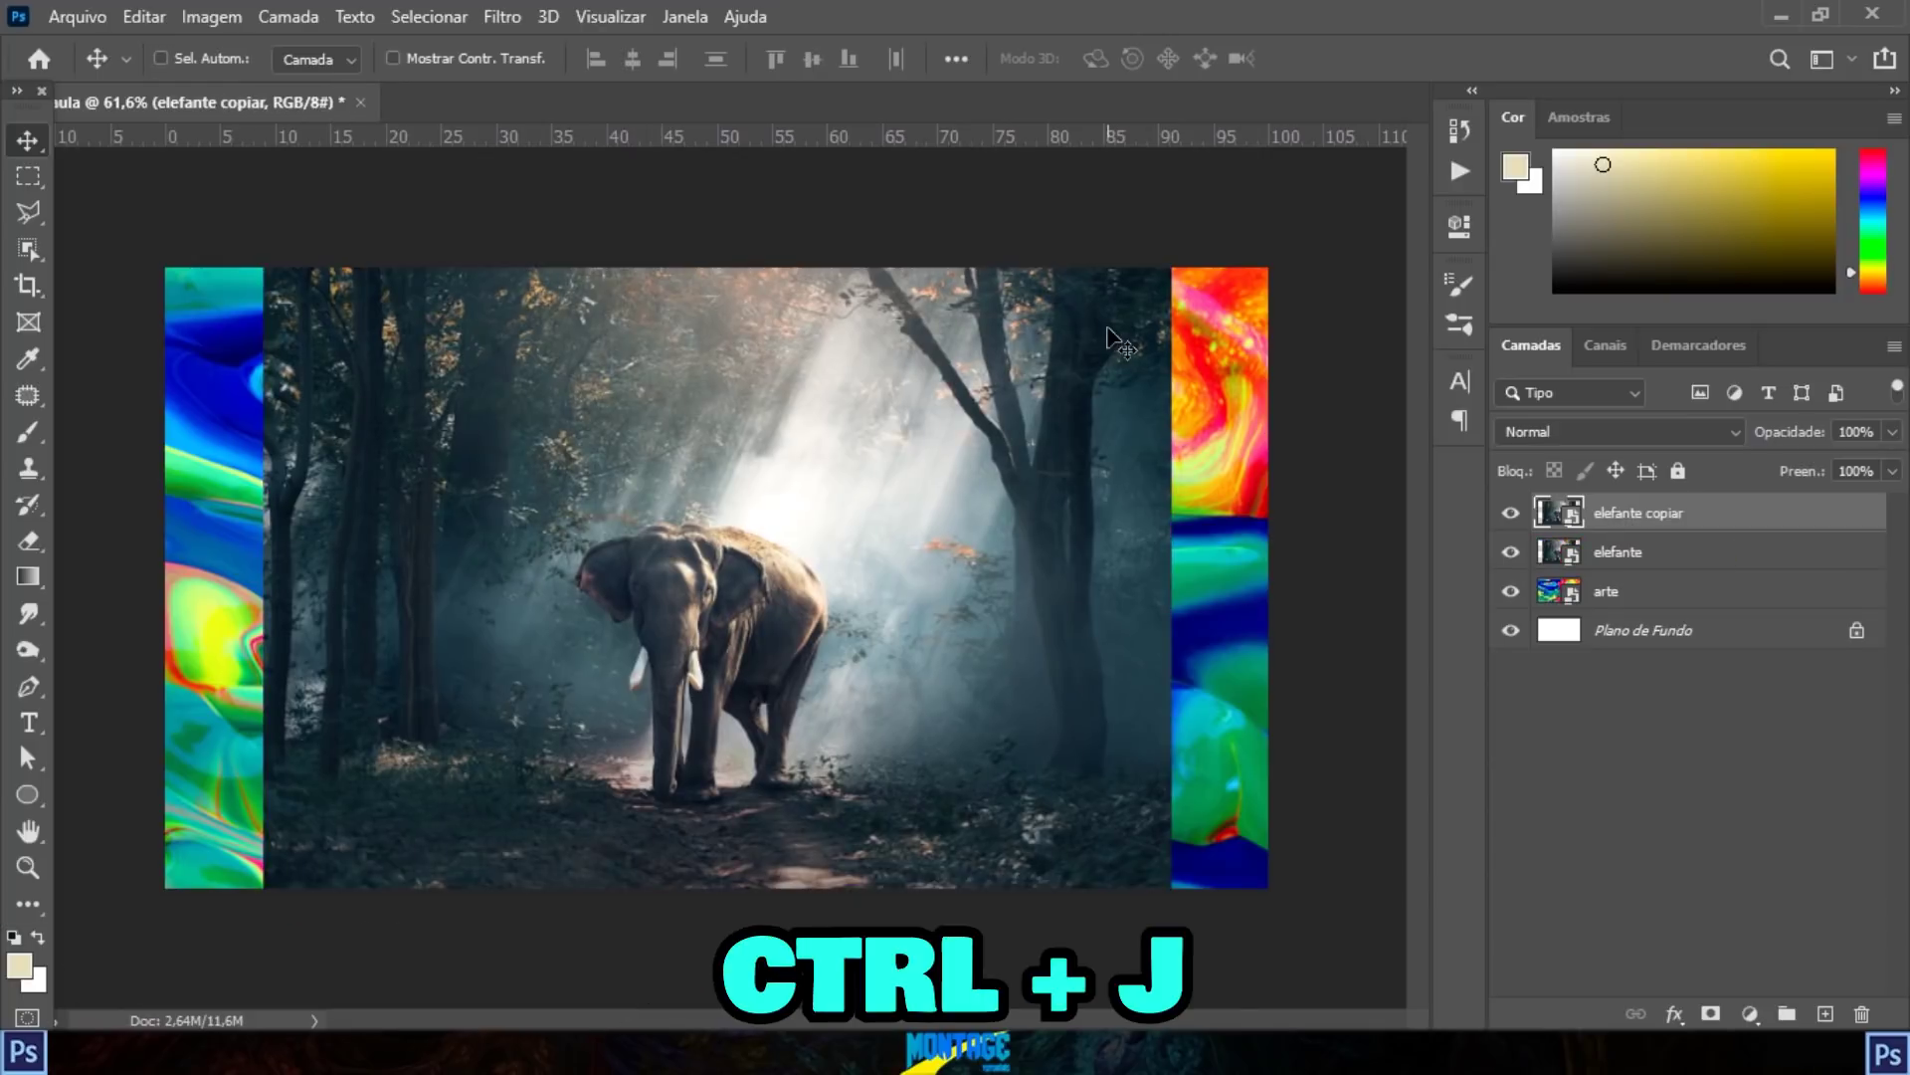
left_click(1510, 554)
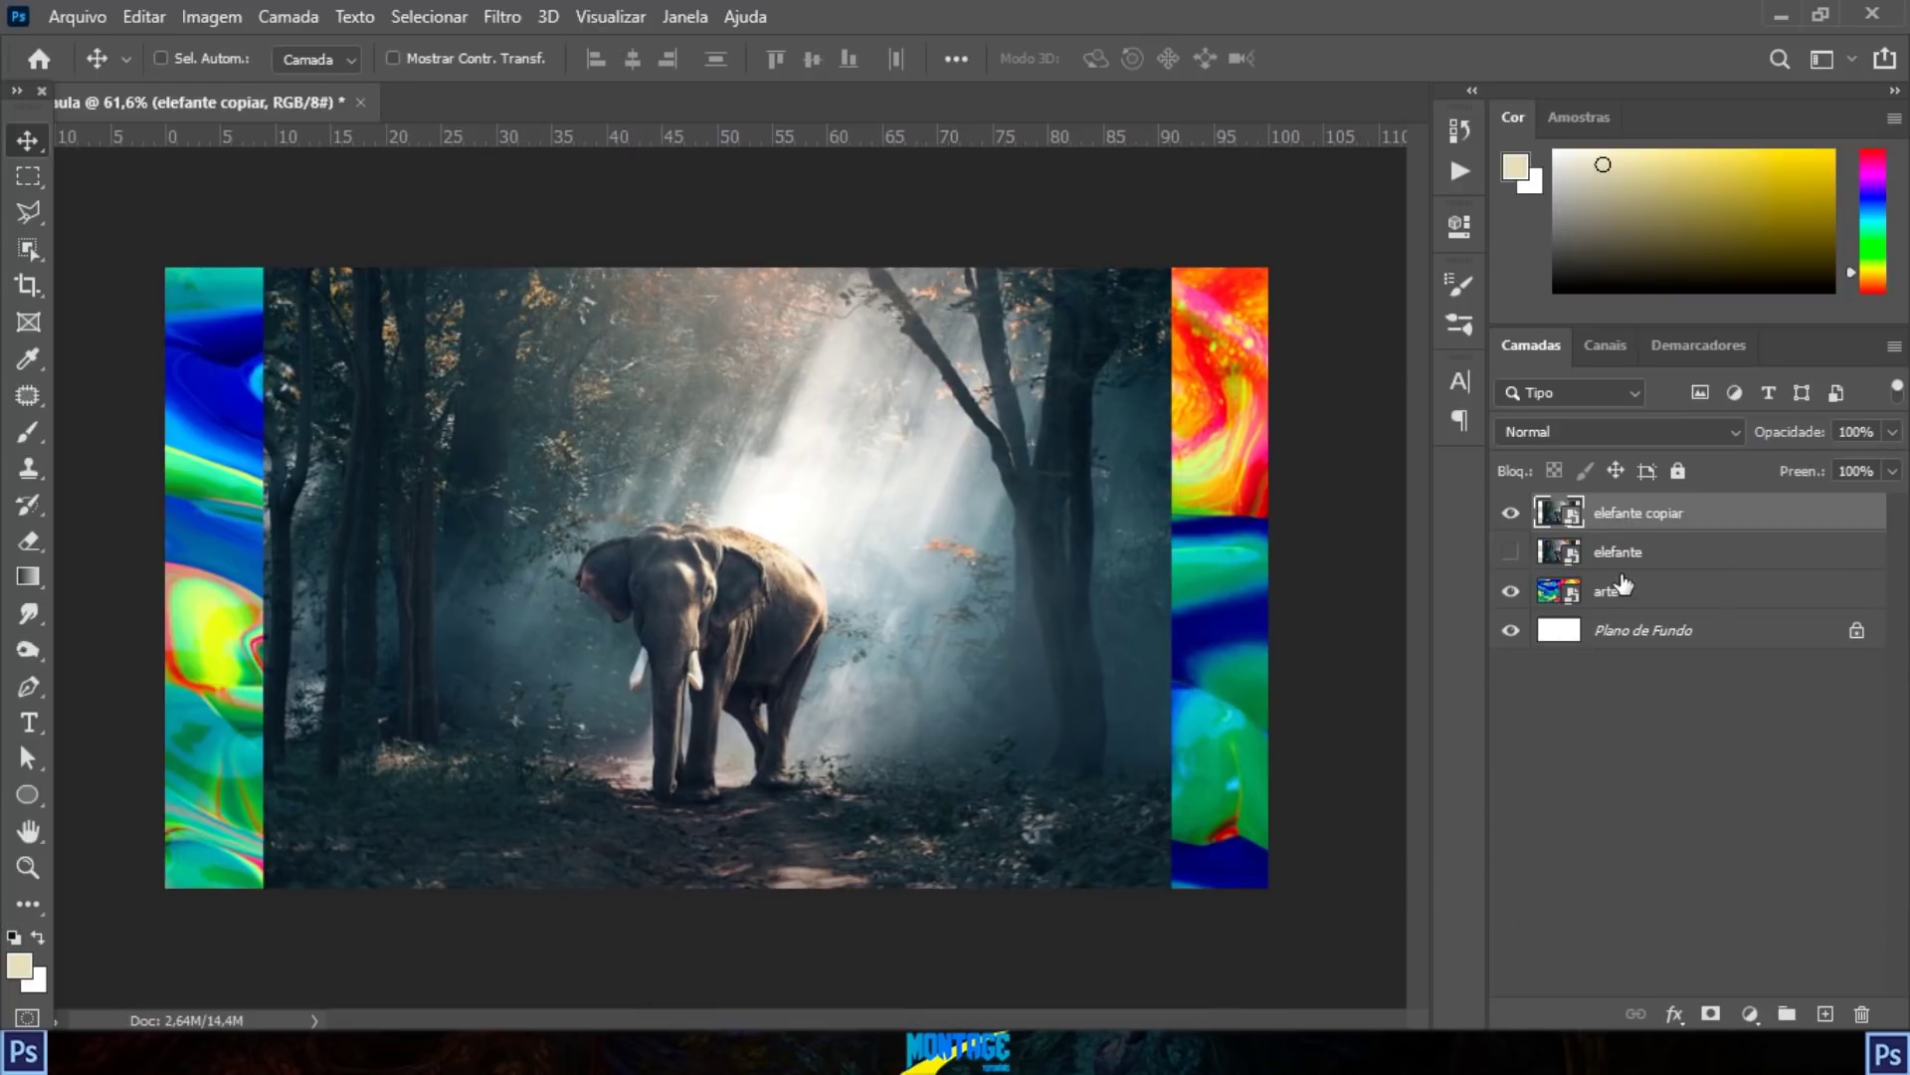
right_click(1668, 514)
left_click(1467, 527)
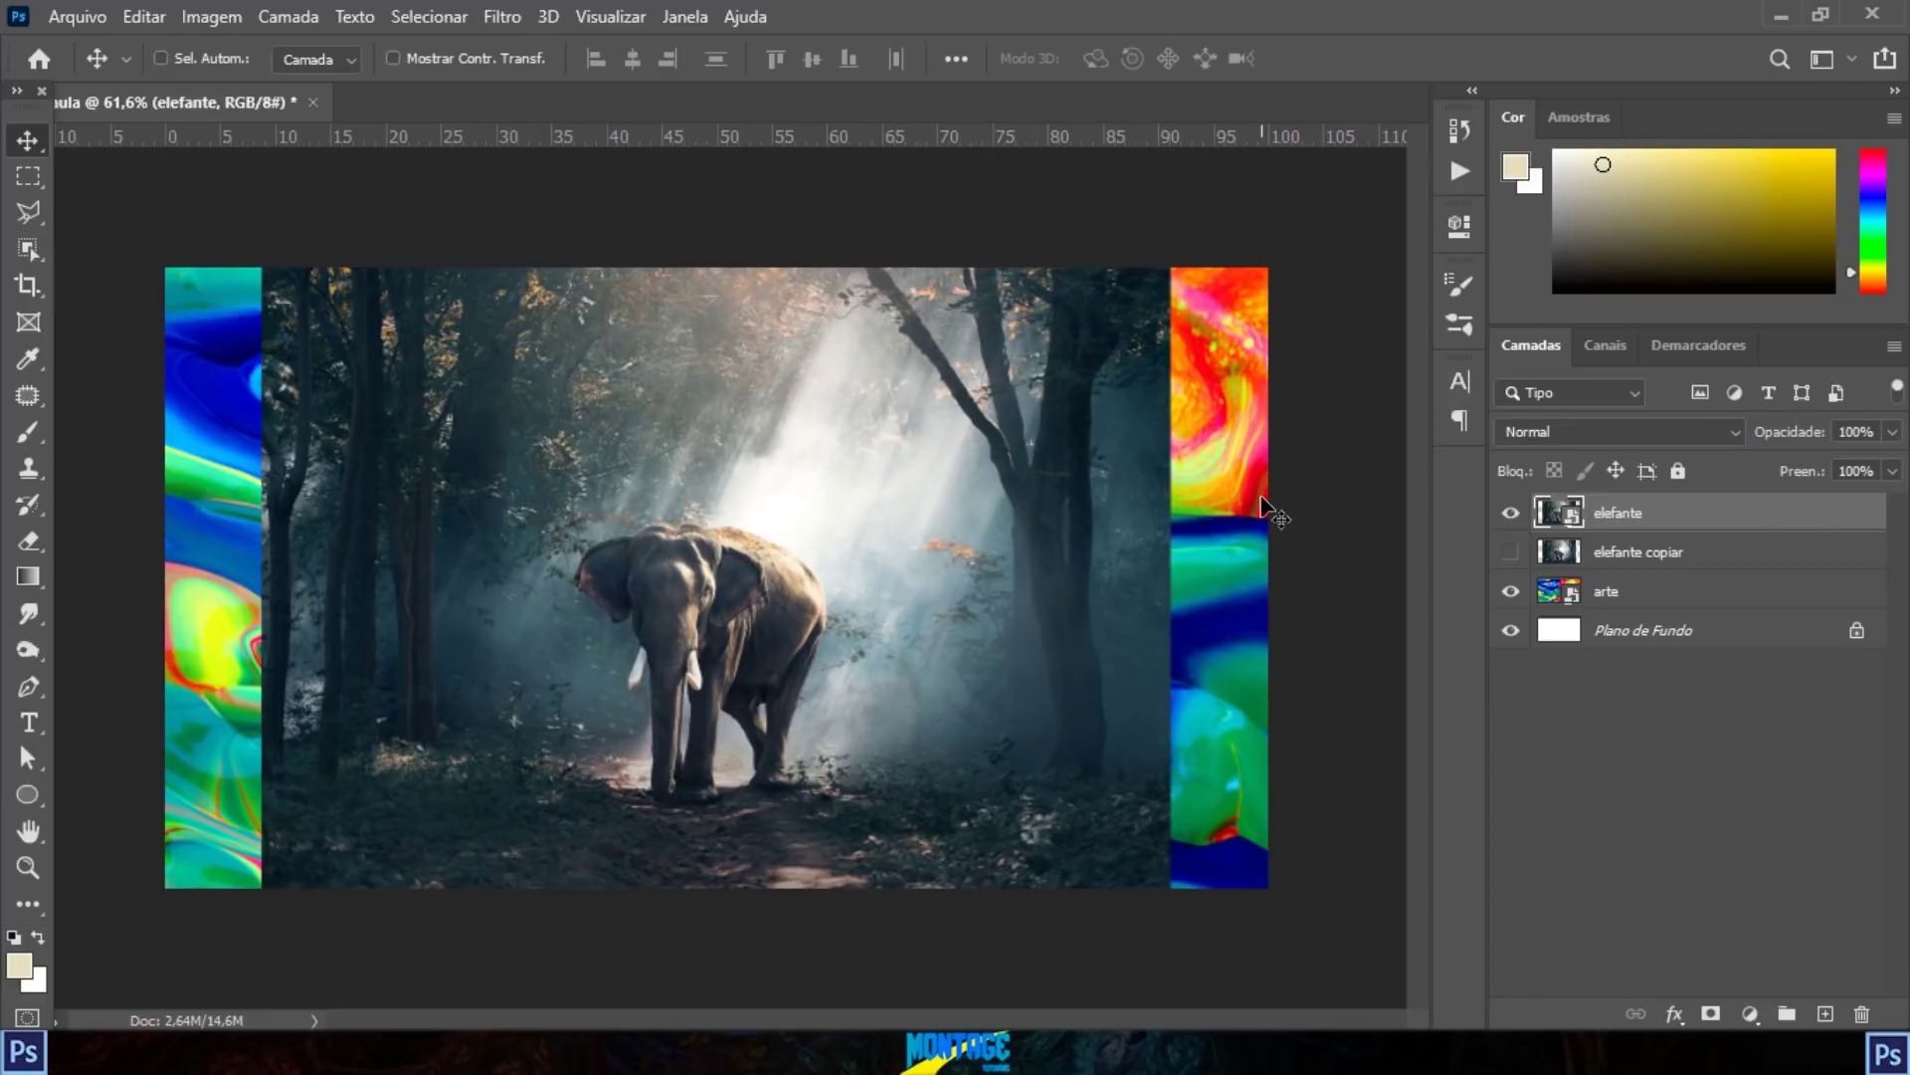
Step: Scale the elefante smart object down to 18.66% and apply the transformation
key("ctrl+t")
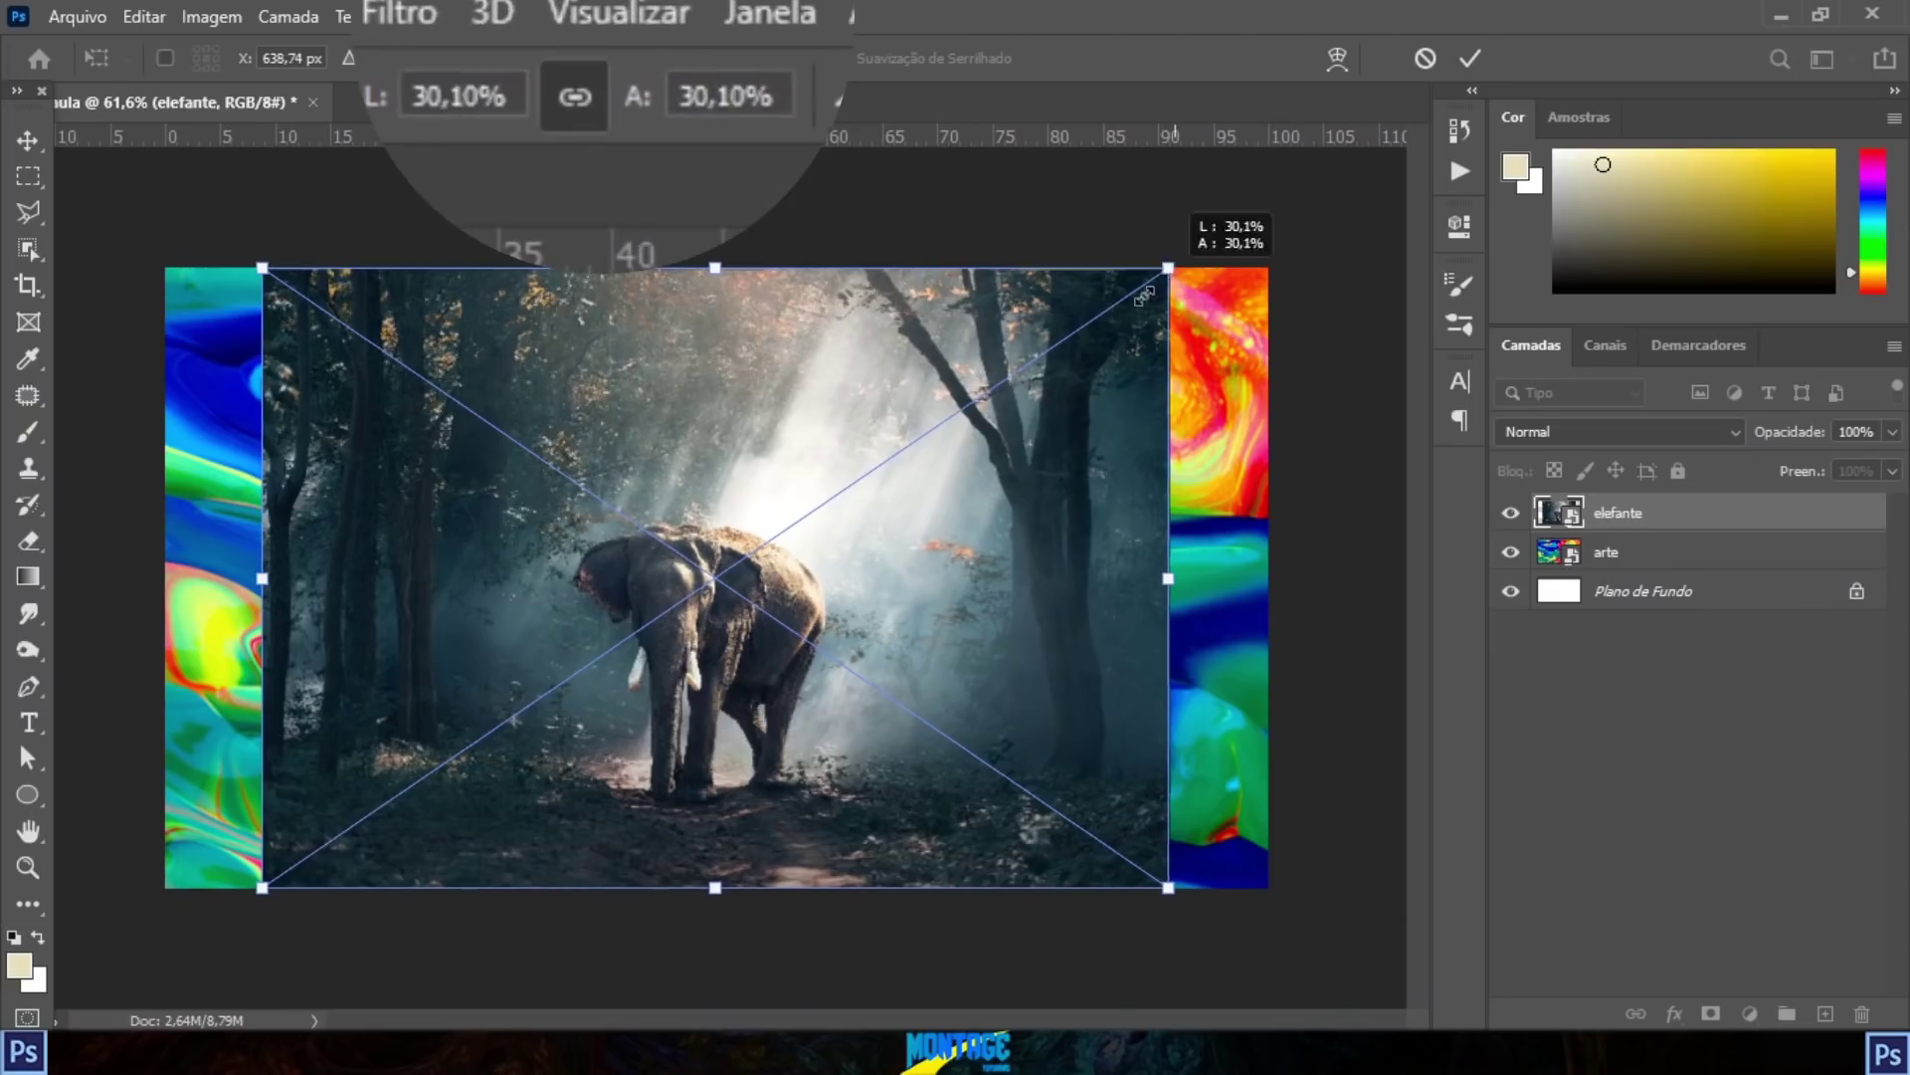
left_click_drag(1851, 525, 1503, 768)
left_click_drag(975, 407, 972, 406)
left_click_drag(755, 546, 885, 475)
left_click_drag(1097, 333, 948, 434)
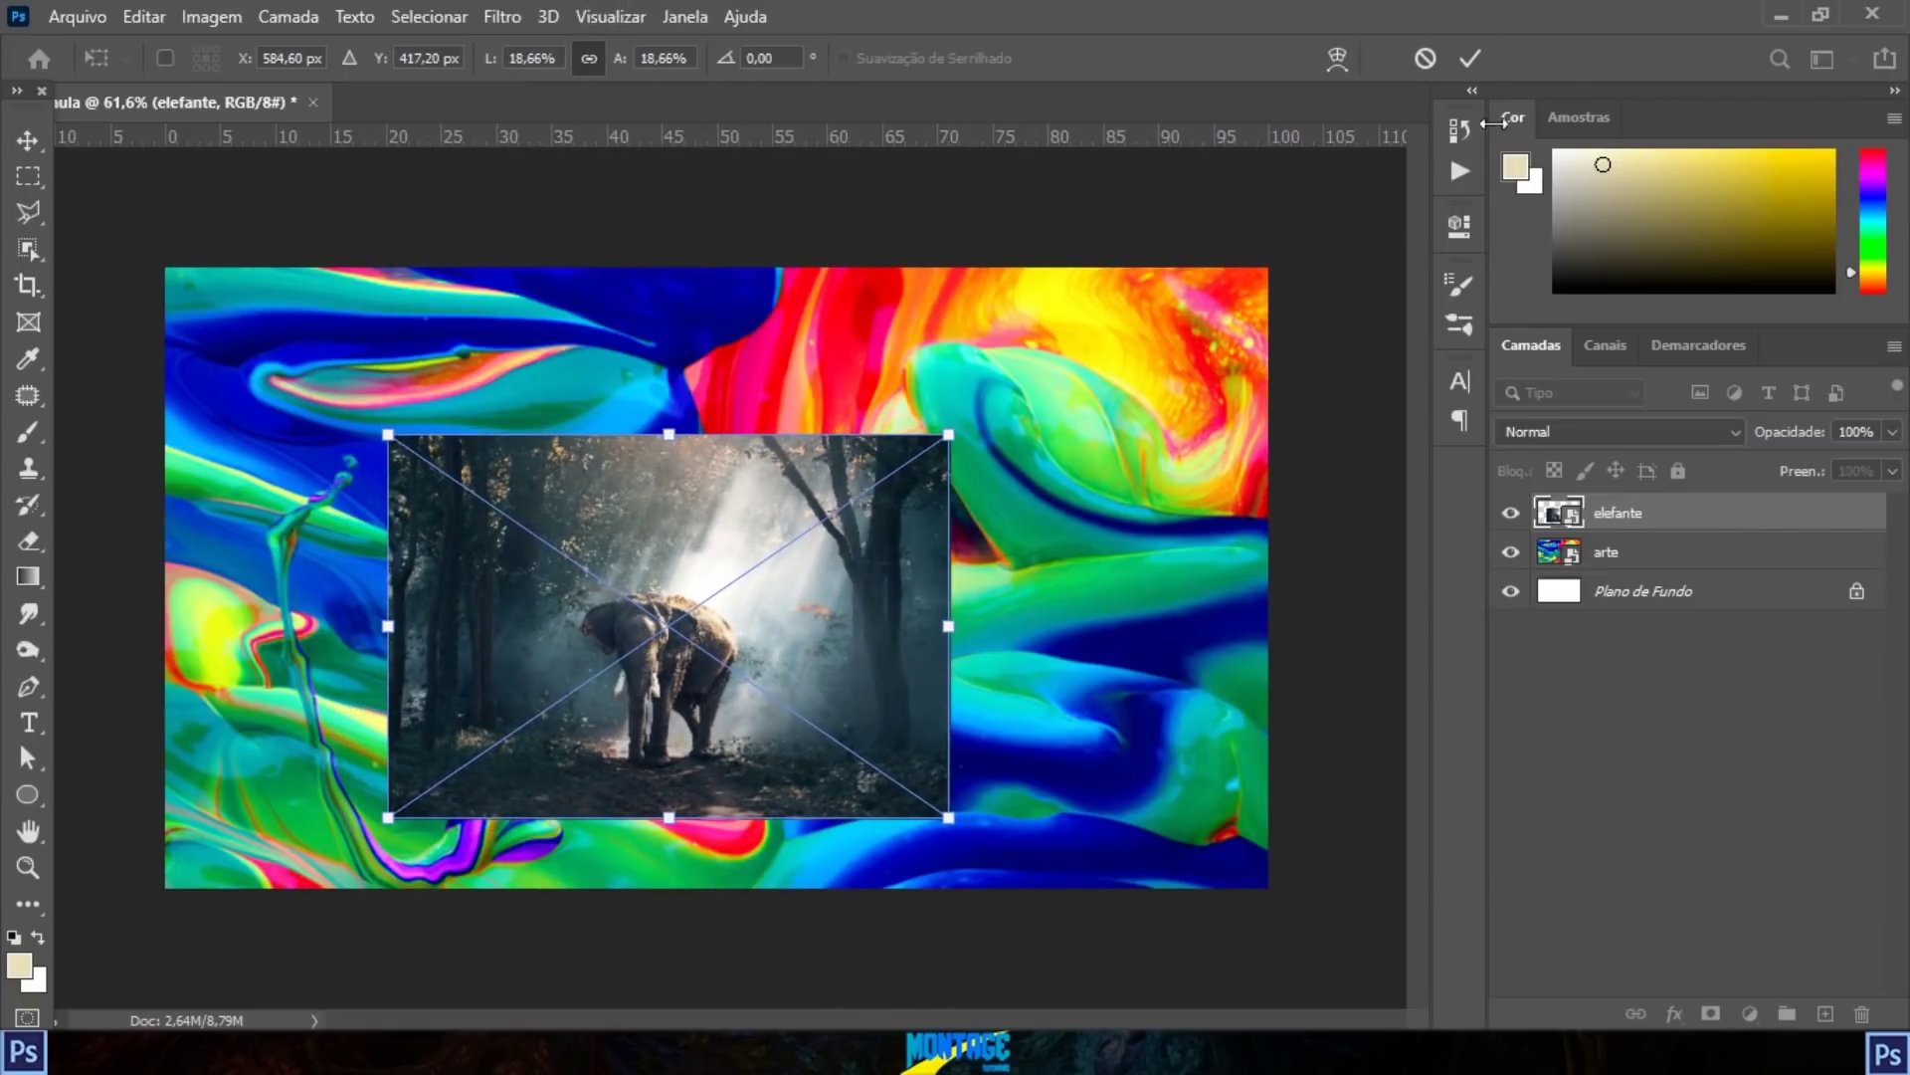
left_click(1471, 58)
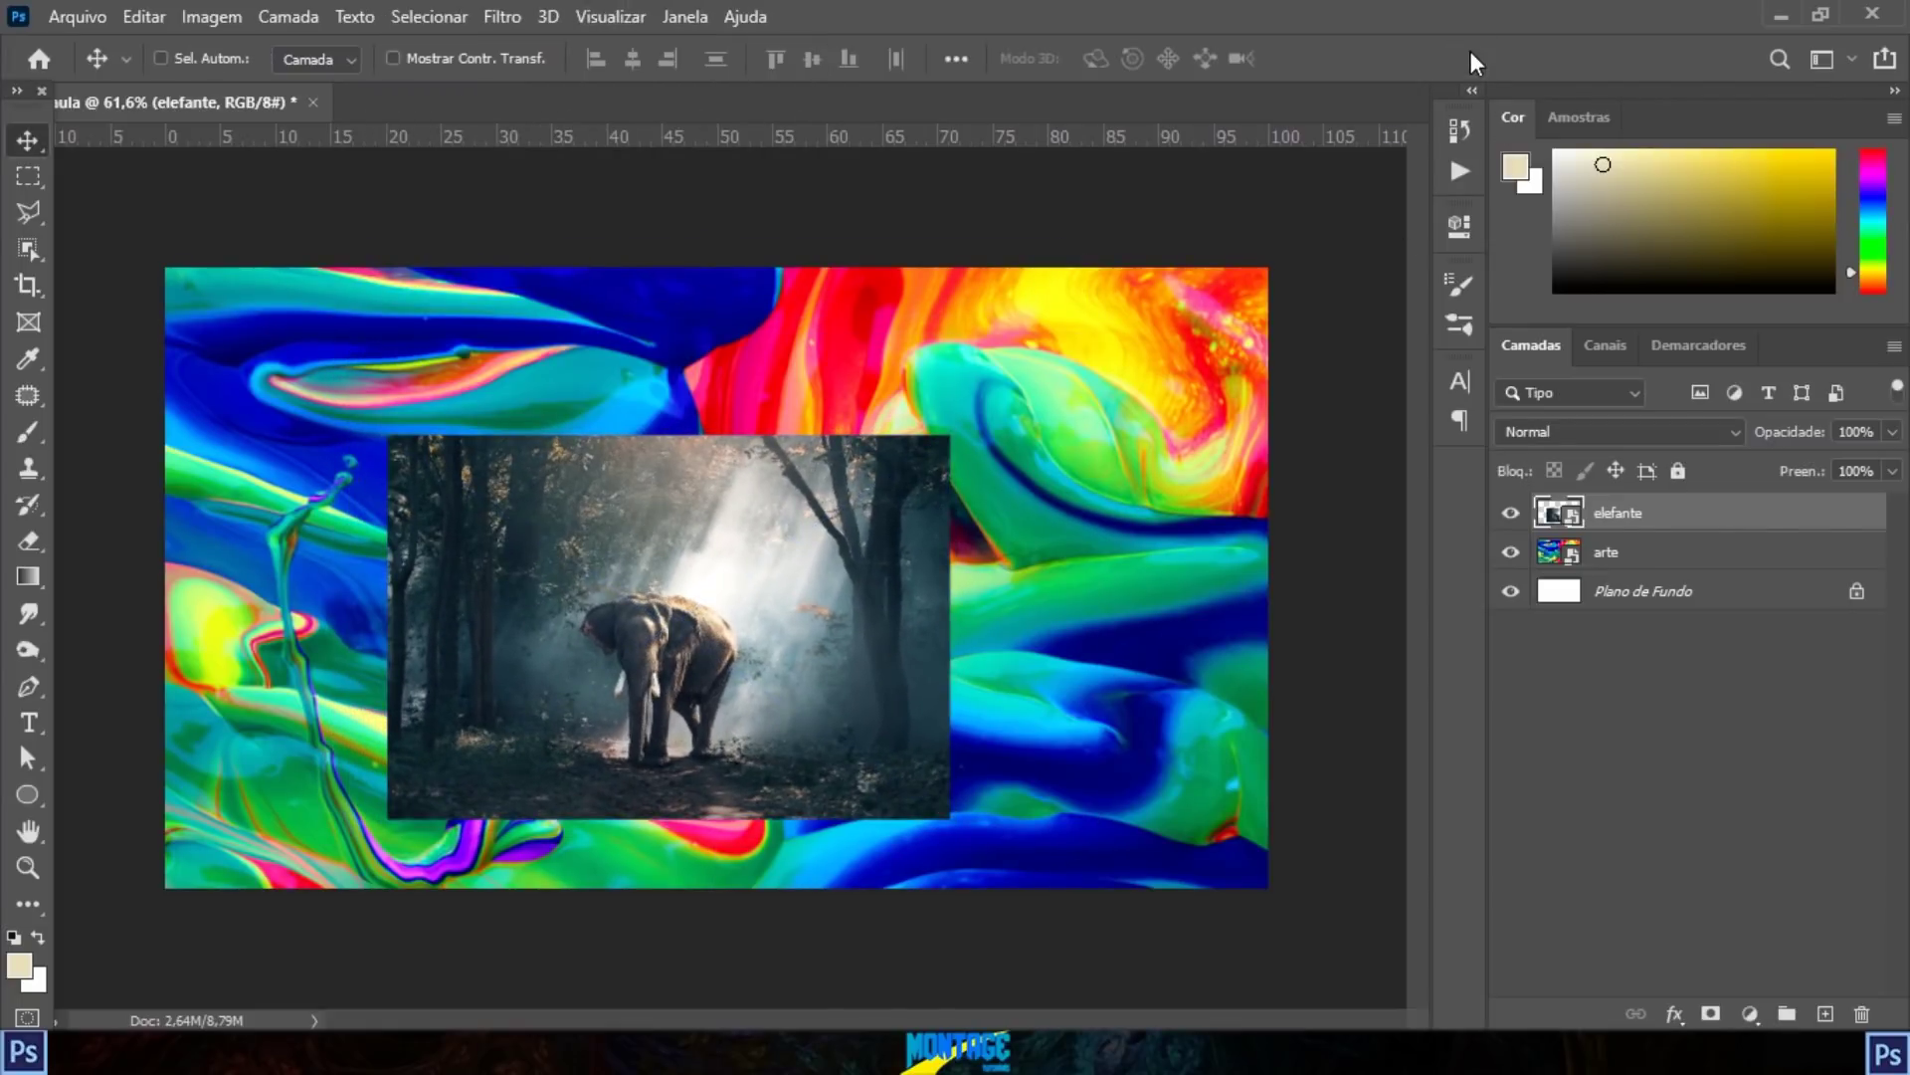
Step: Scale the elefante smart object to 30.14%, centre it on the canvas and apply the transformation
key("ctrl+t")
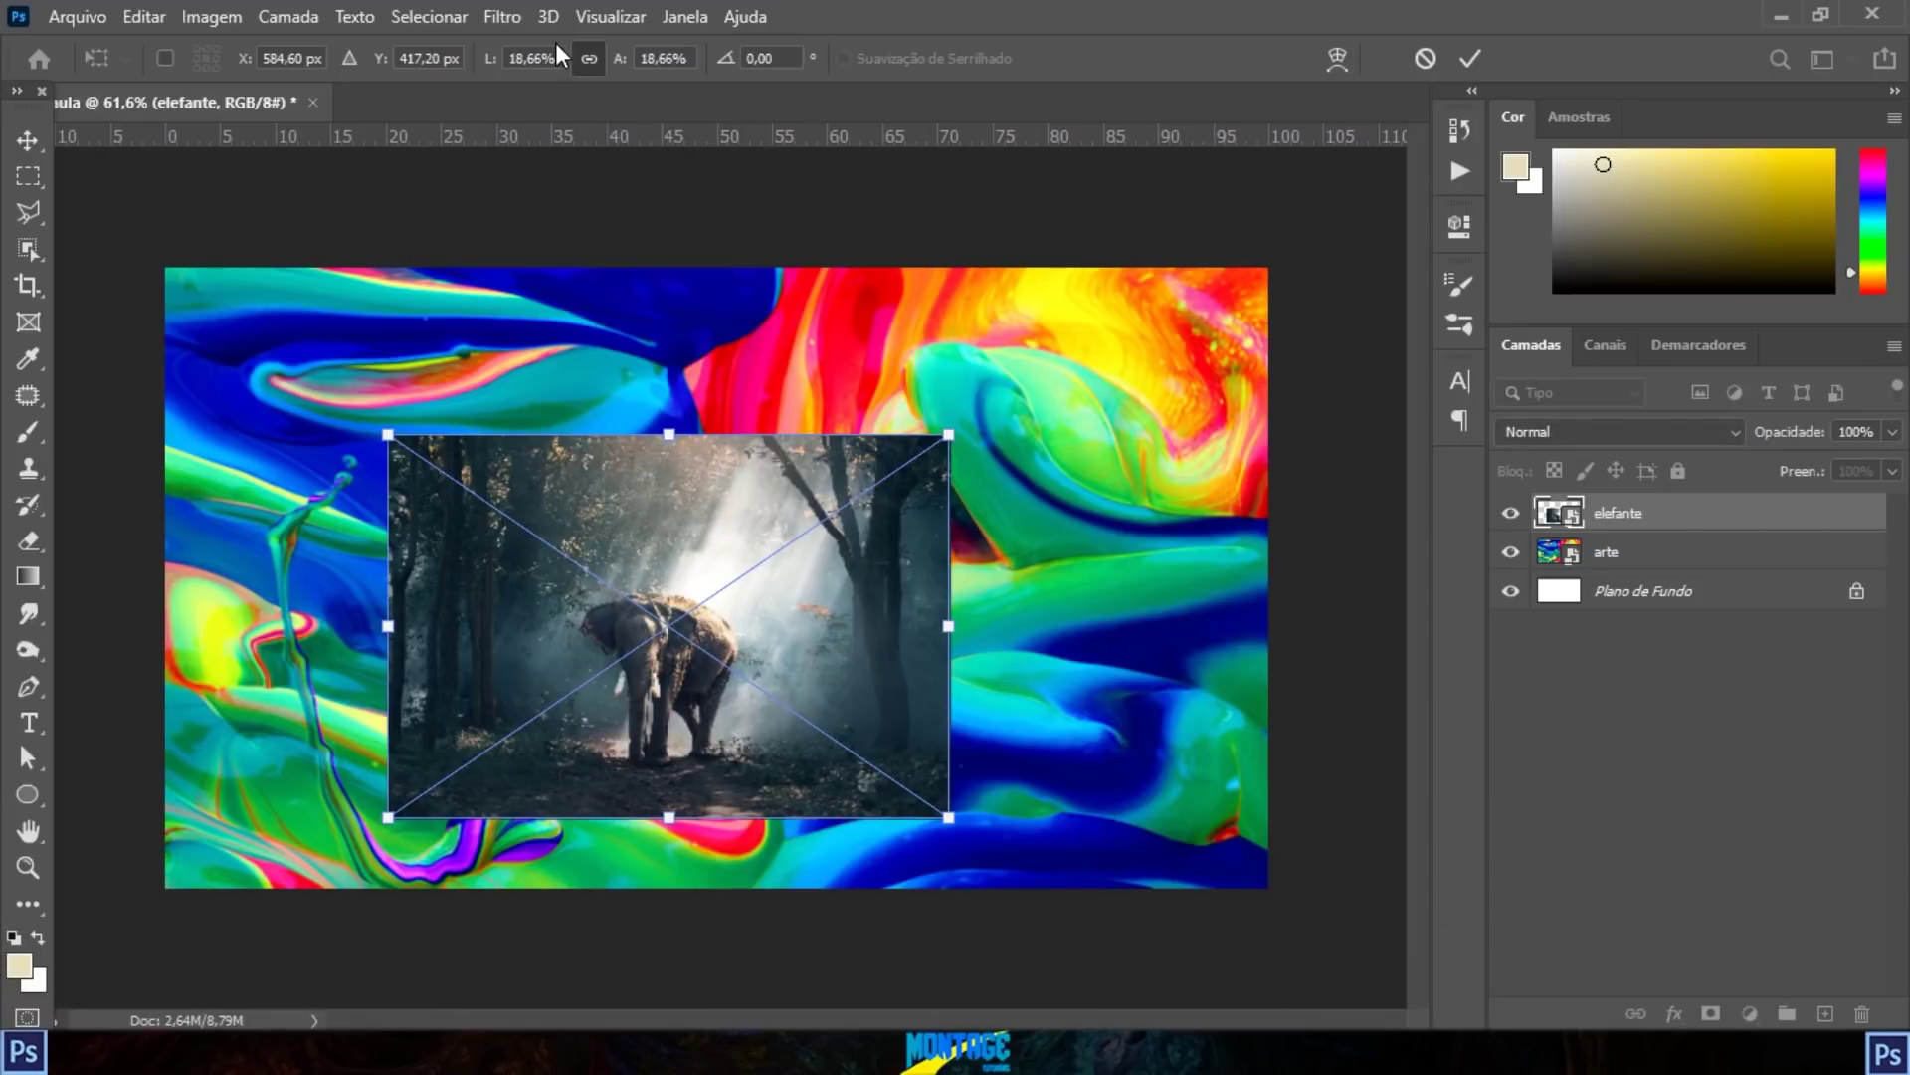
left_click(560, 60)
type("30,14")
left_click_drag(758, 523, 798, 497)
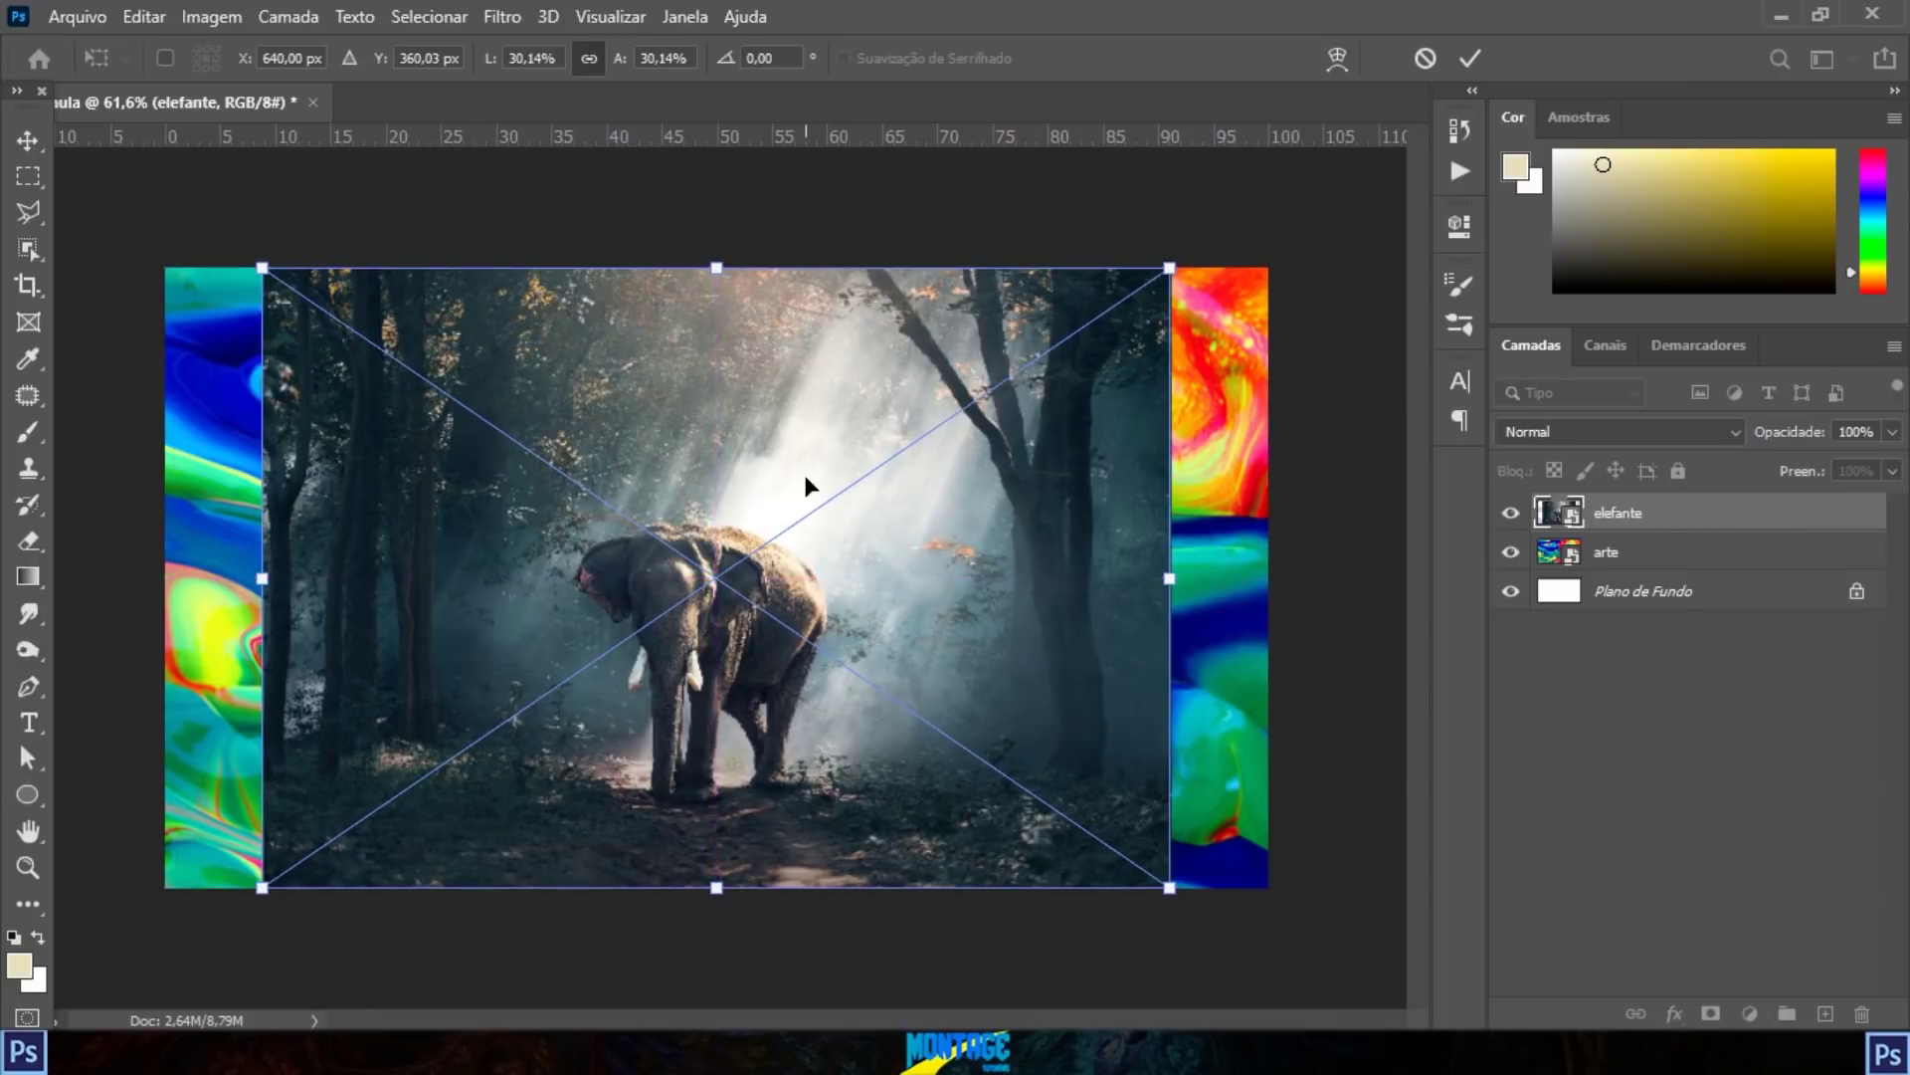
left_click(1473, 66)
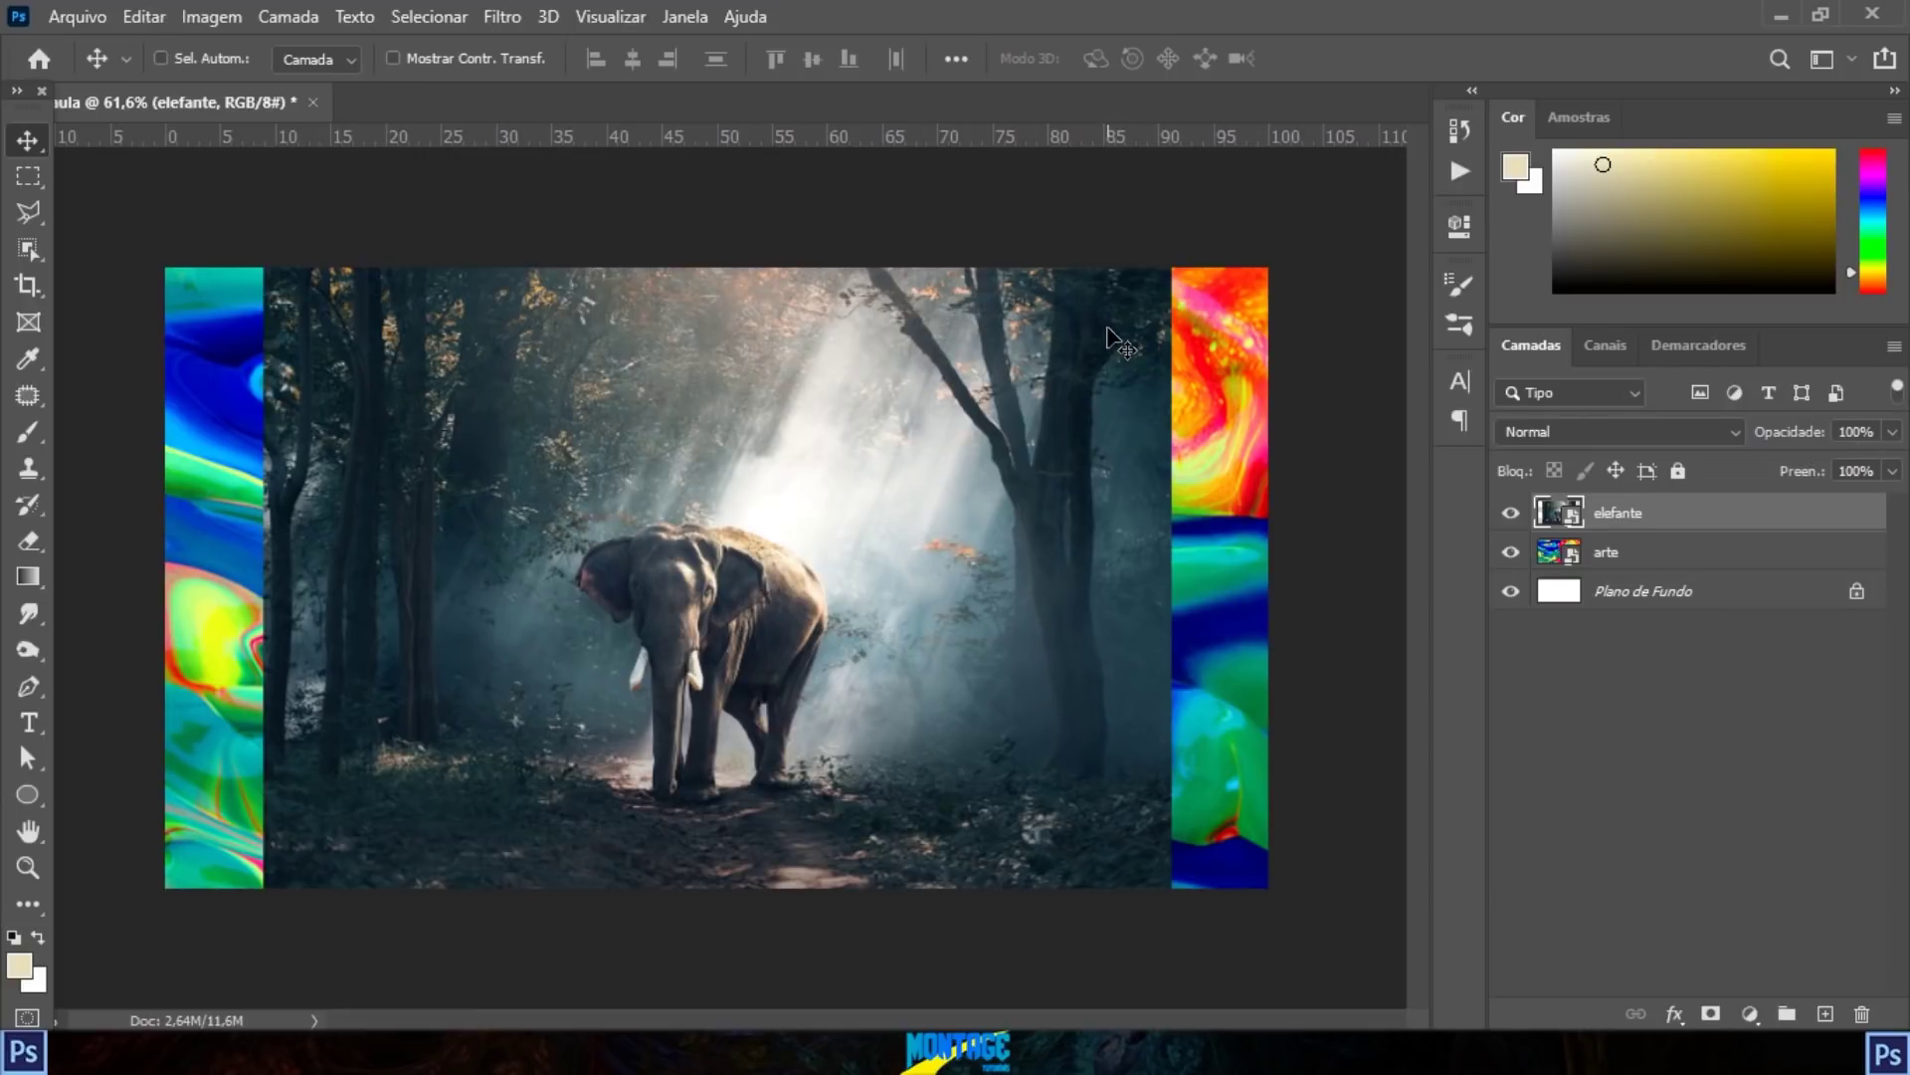
Step: Duplicate the elefante layer, scale the rasterized copy to 40.28%, apply the transformation and move the copy near the canvas centre
key("ctrl+j")
key("ctrl+t")
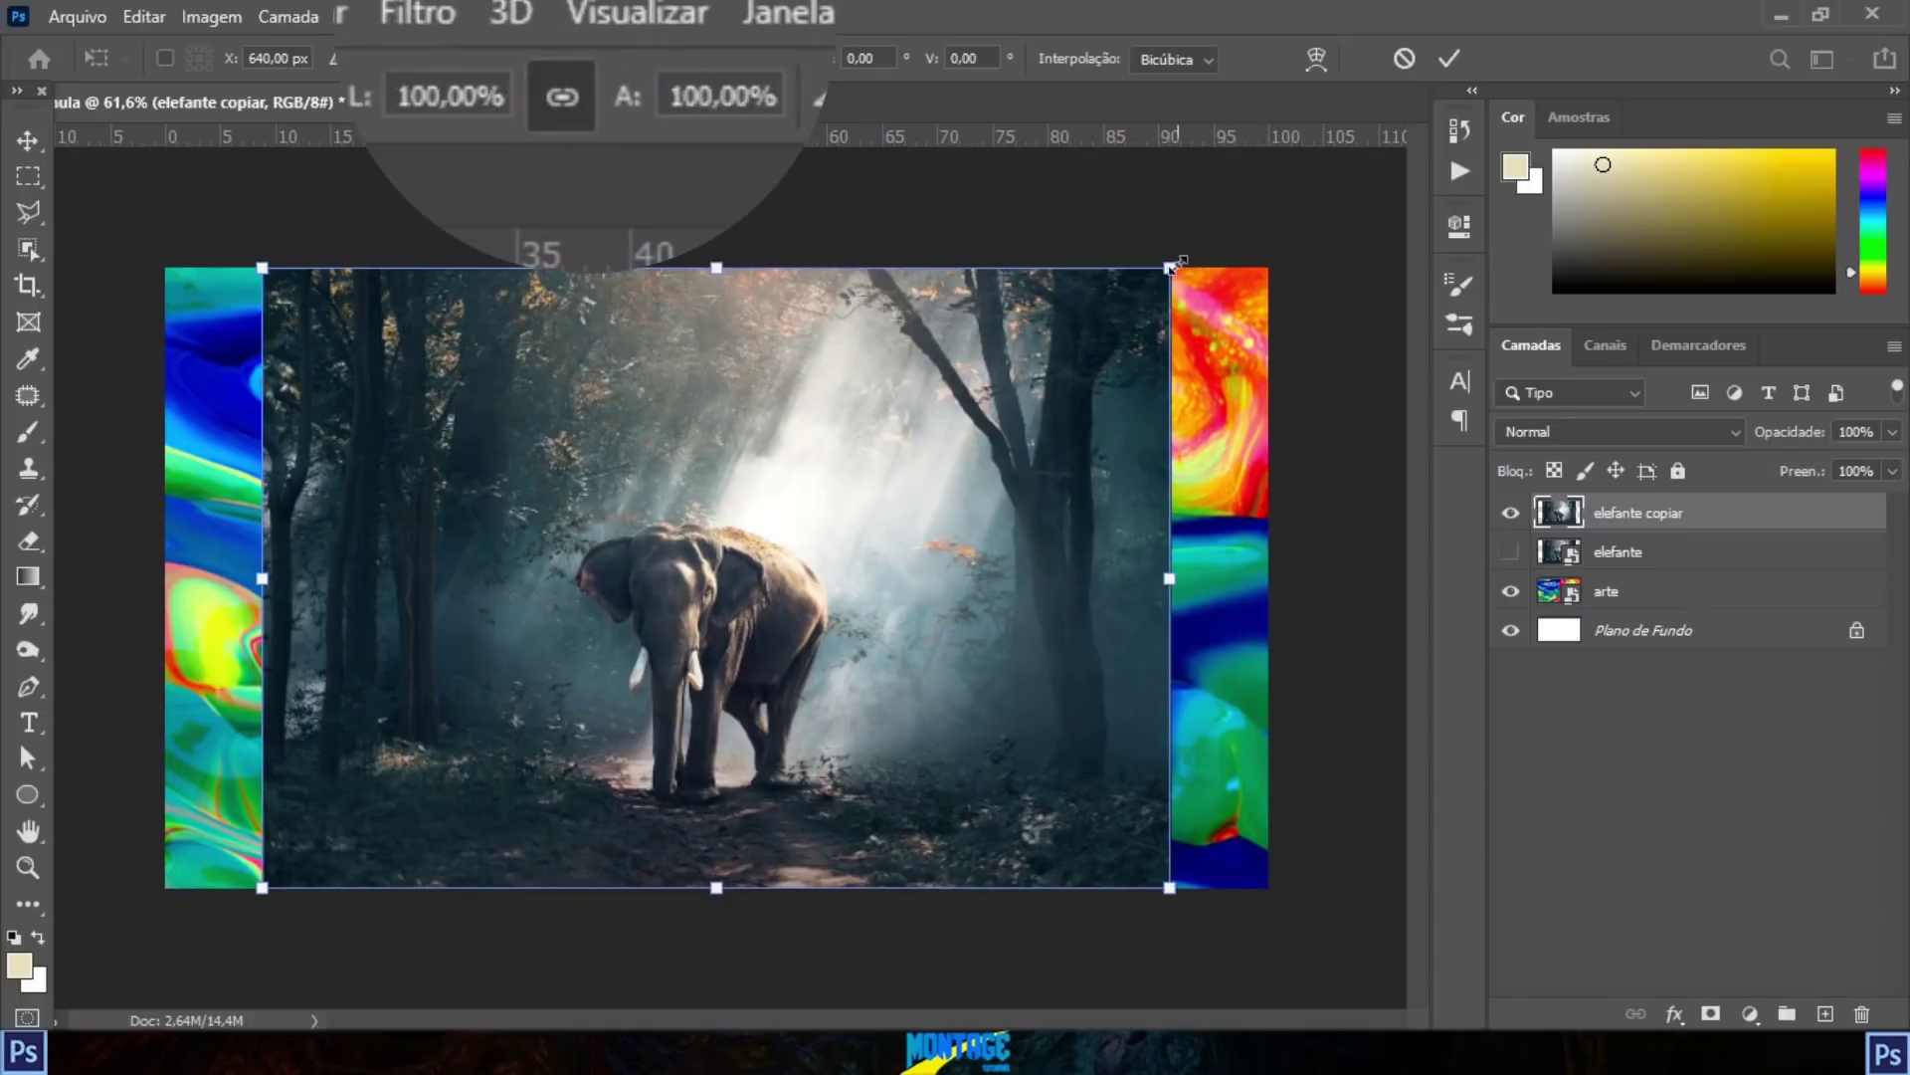
left_click_drag(1824, 458, 857, 1074)
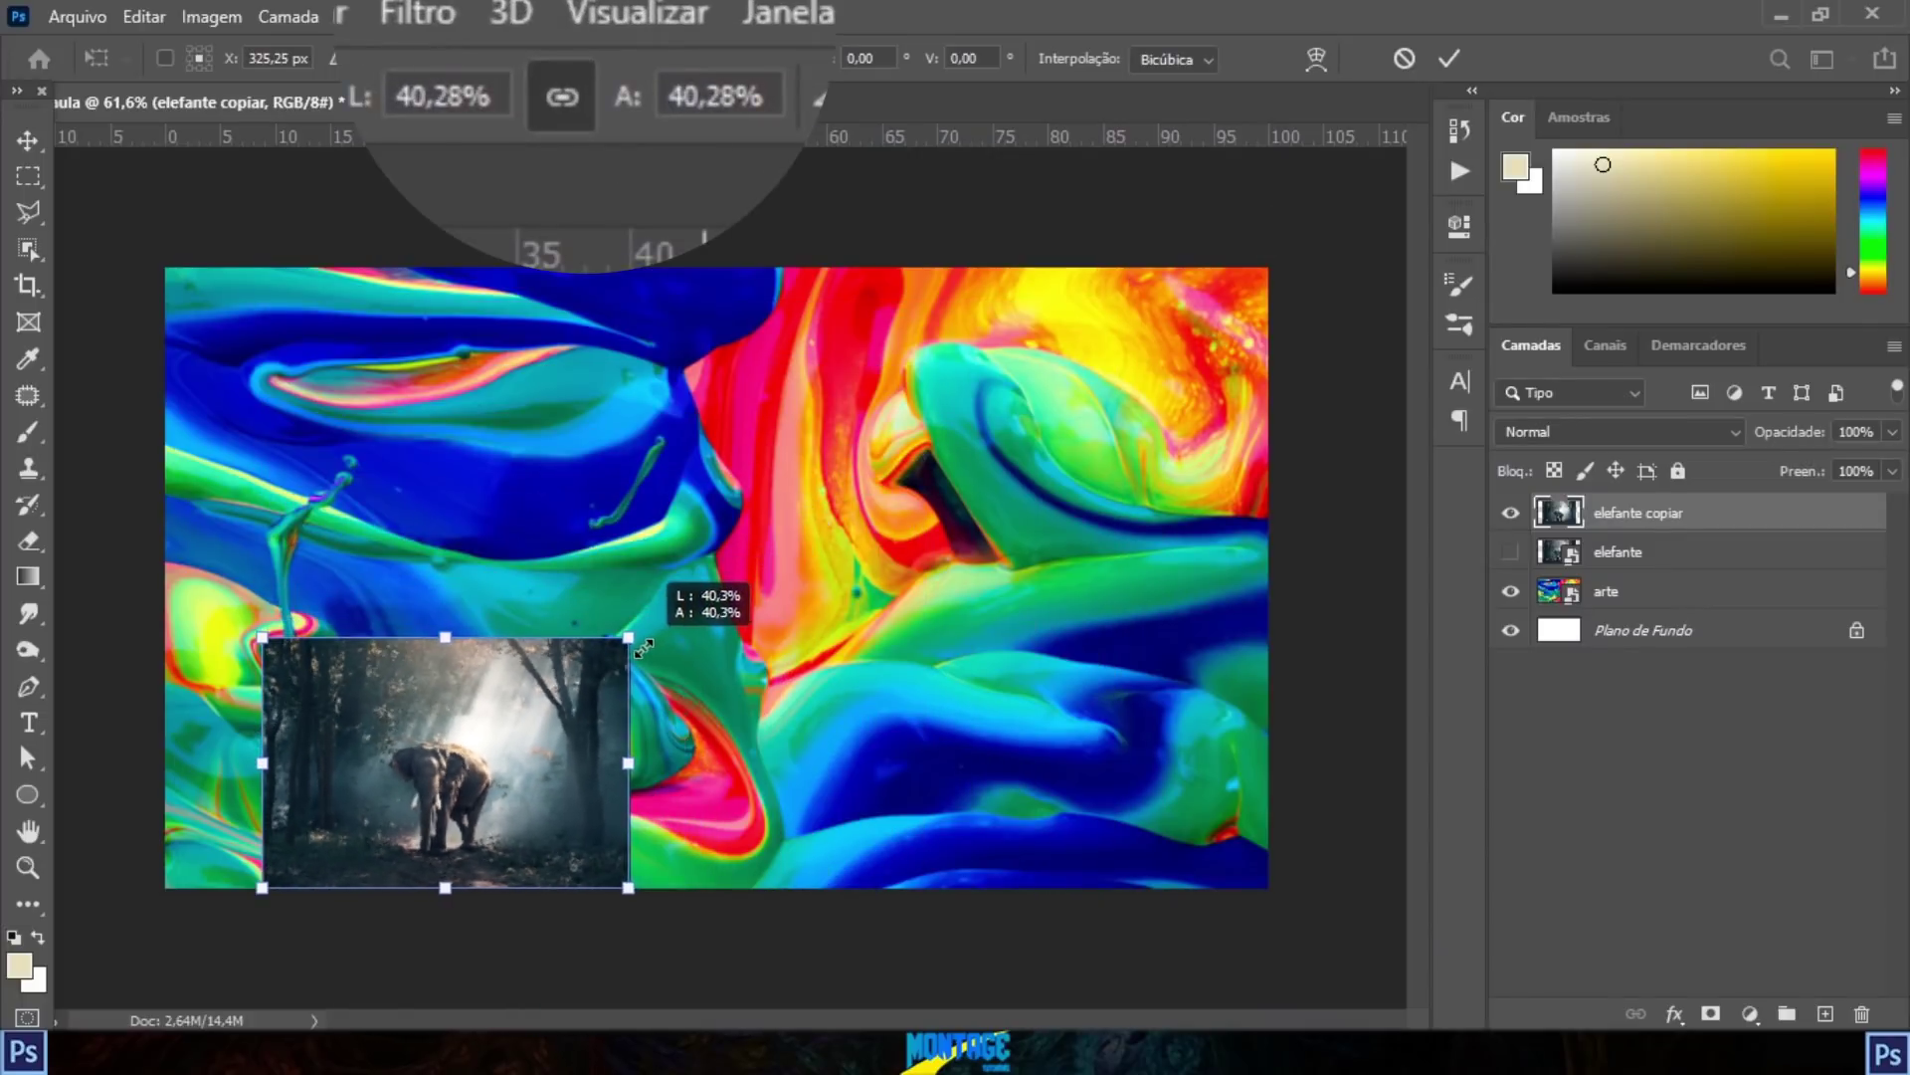
left_click_drag(644, 648, 642, 649)
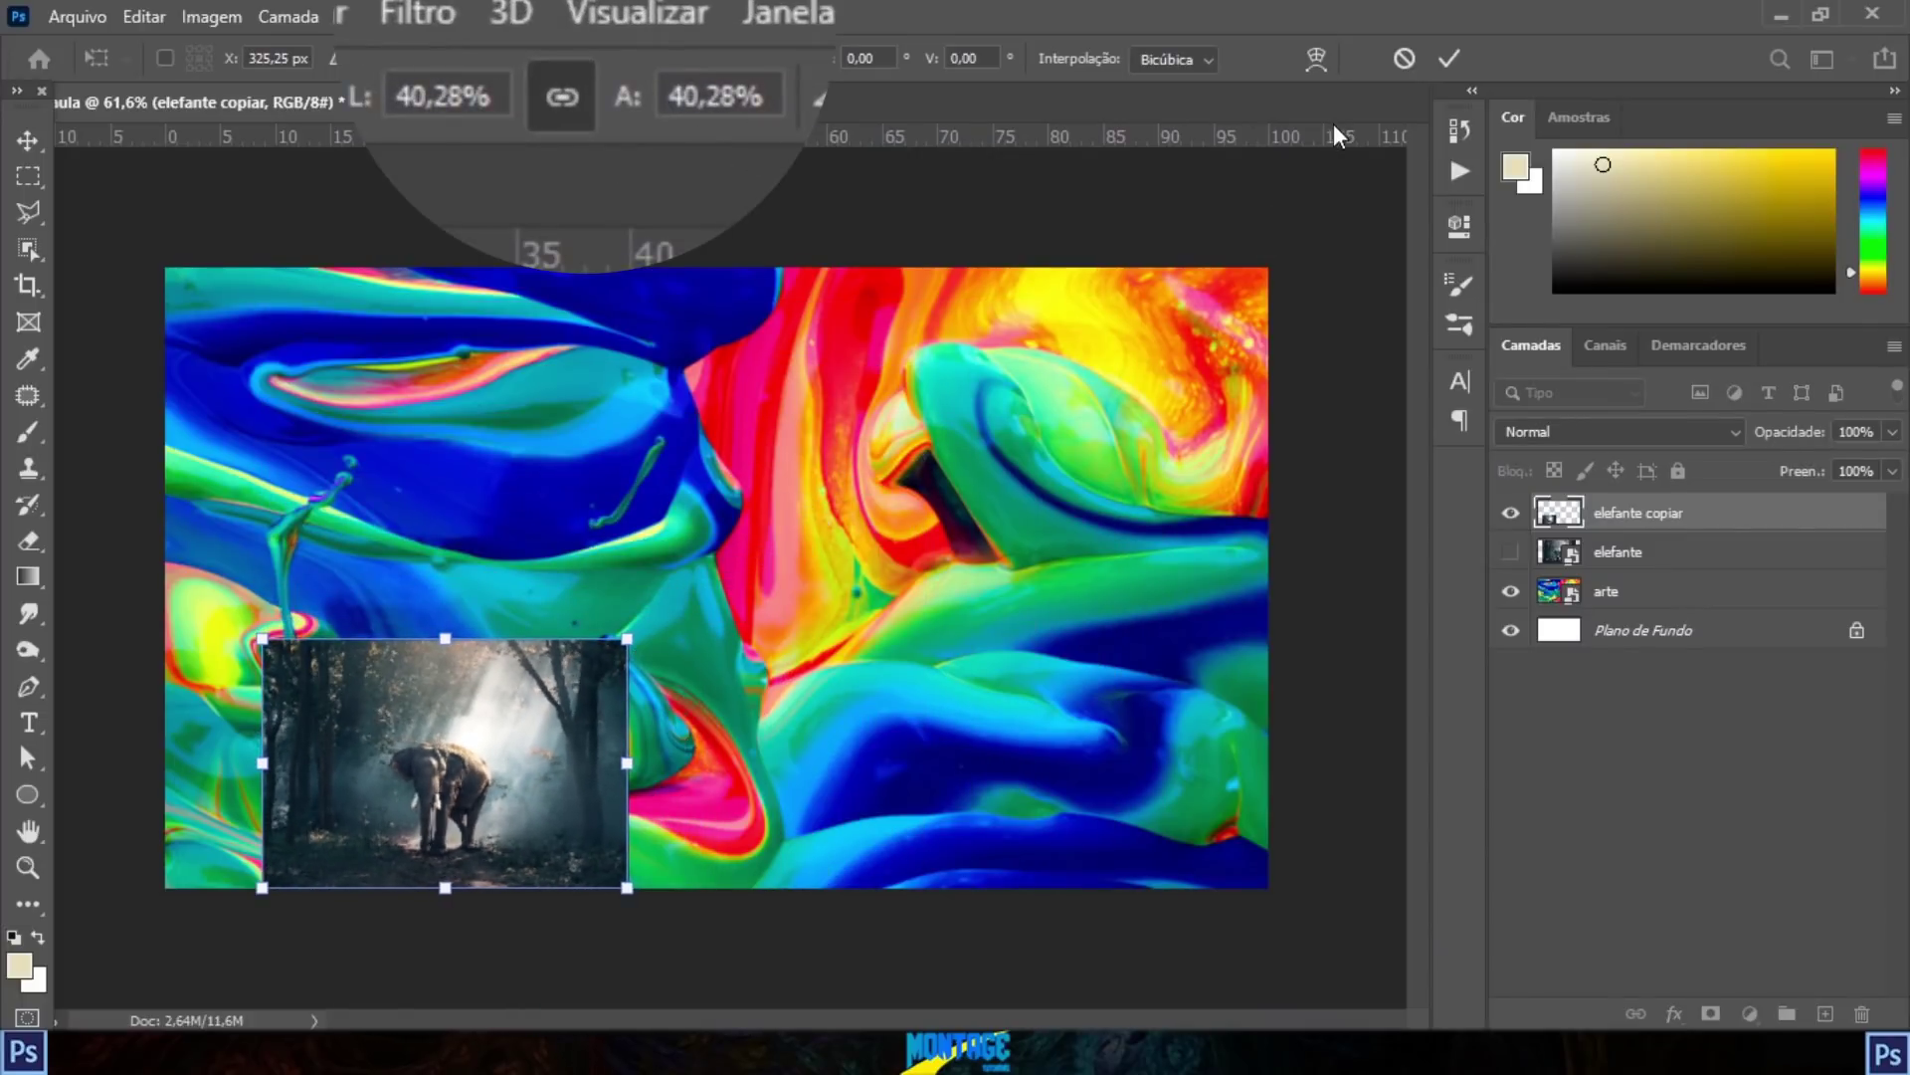
left_click(1449, 60)
left_click_drag(467, 699, 737, 546)
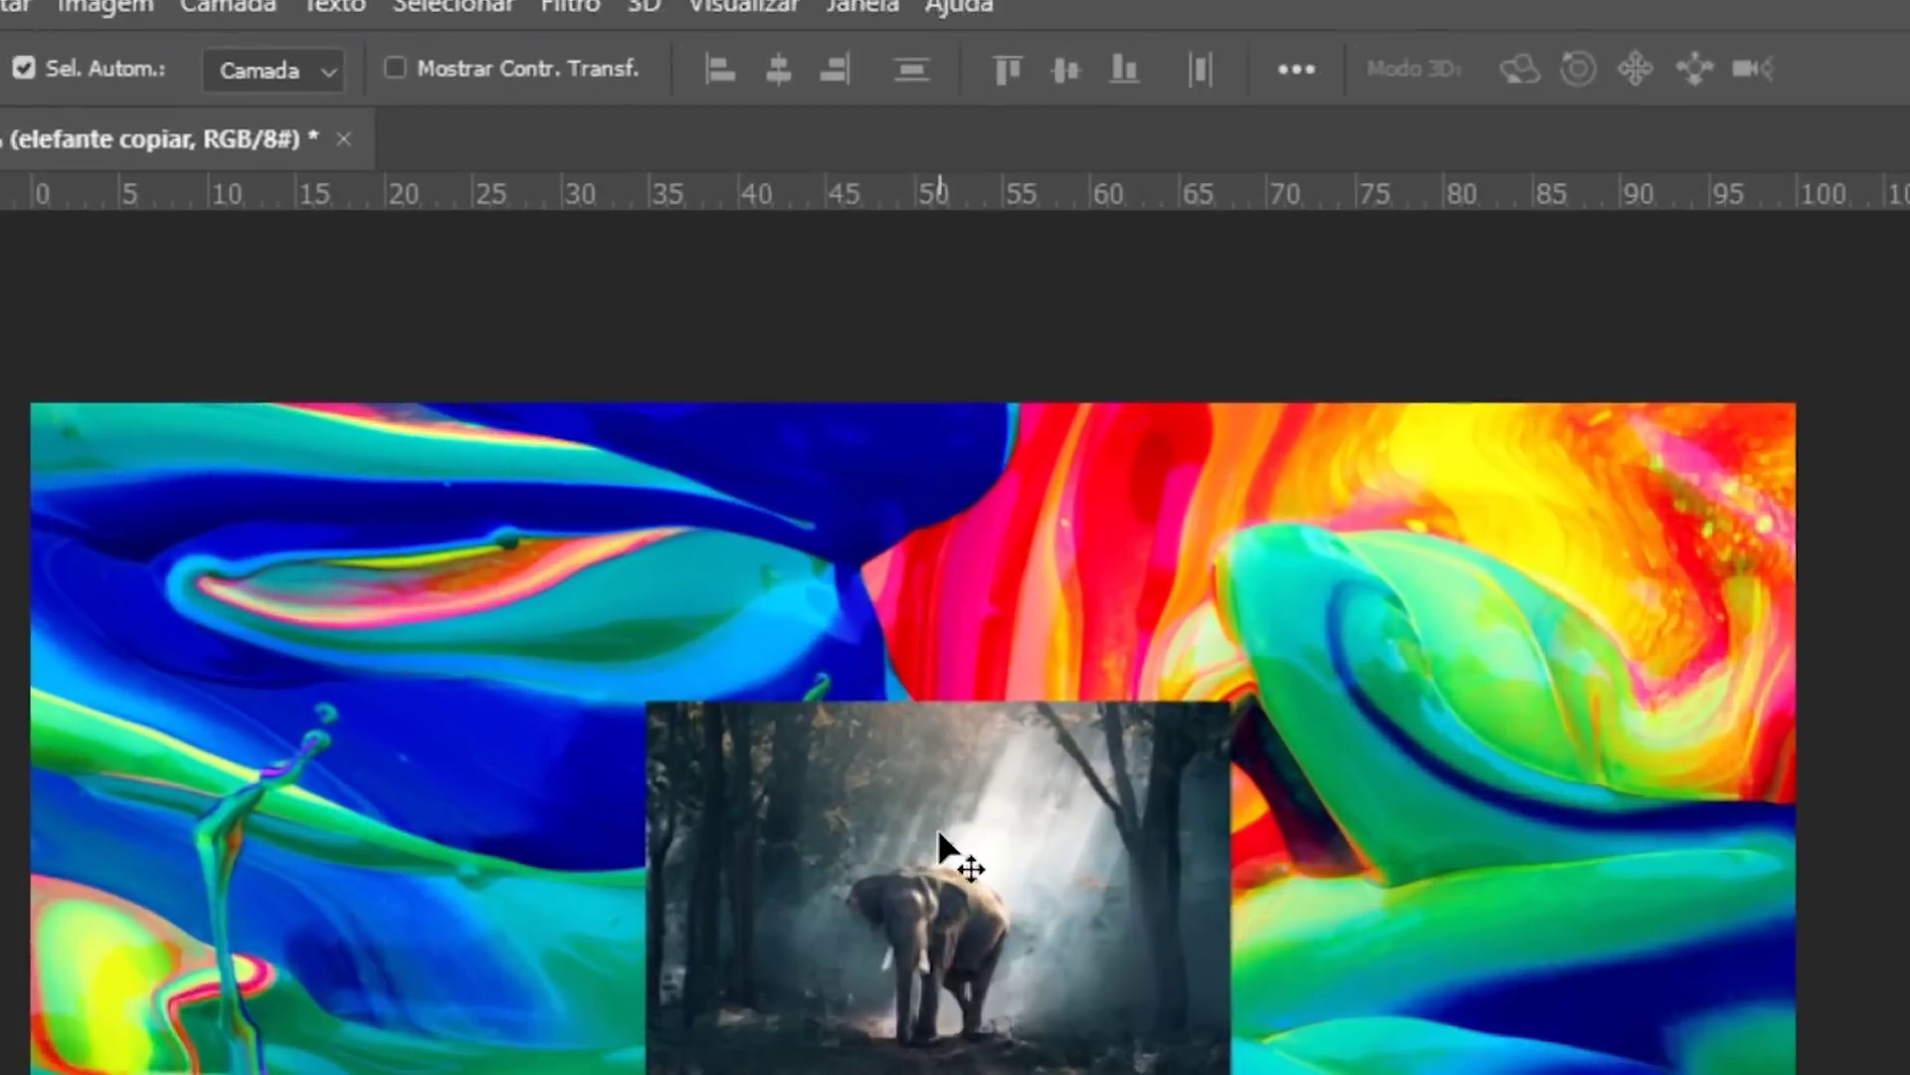
Step: Check the width and height scale values of the rasterized elefante copy in Free Transform and cancel the transformation
key("ctrl+t")
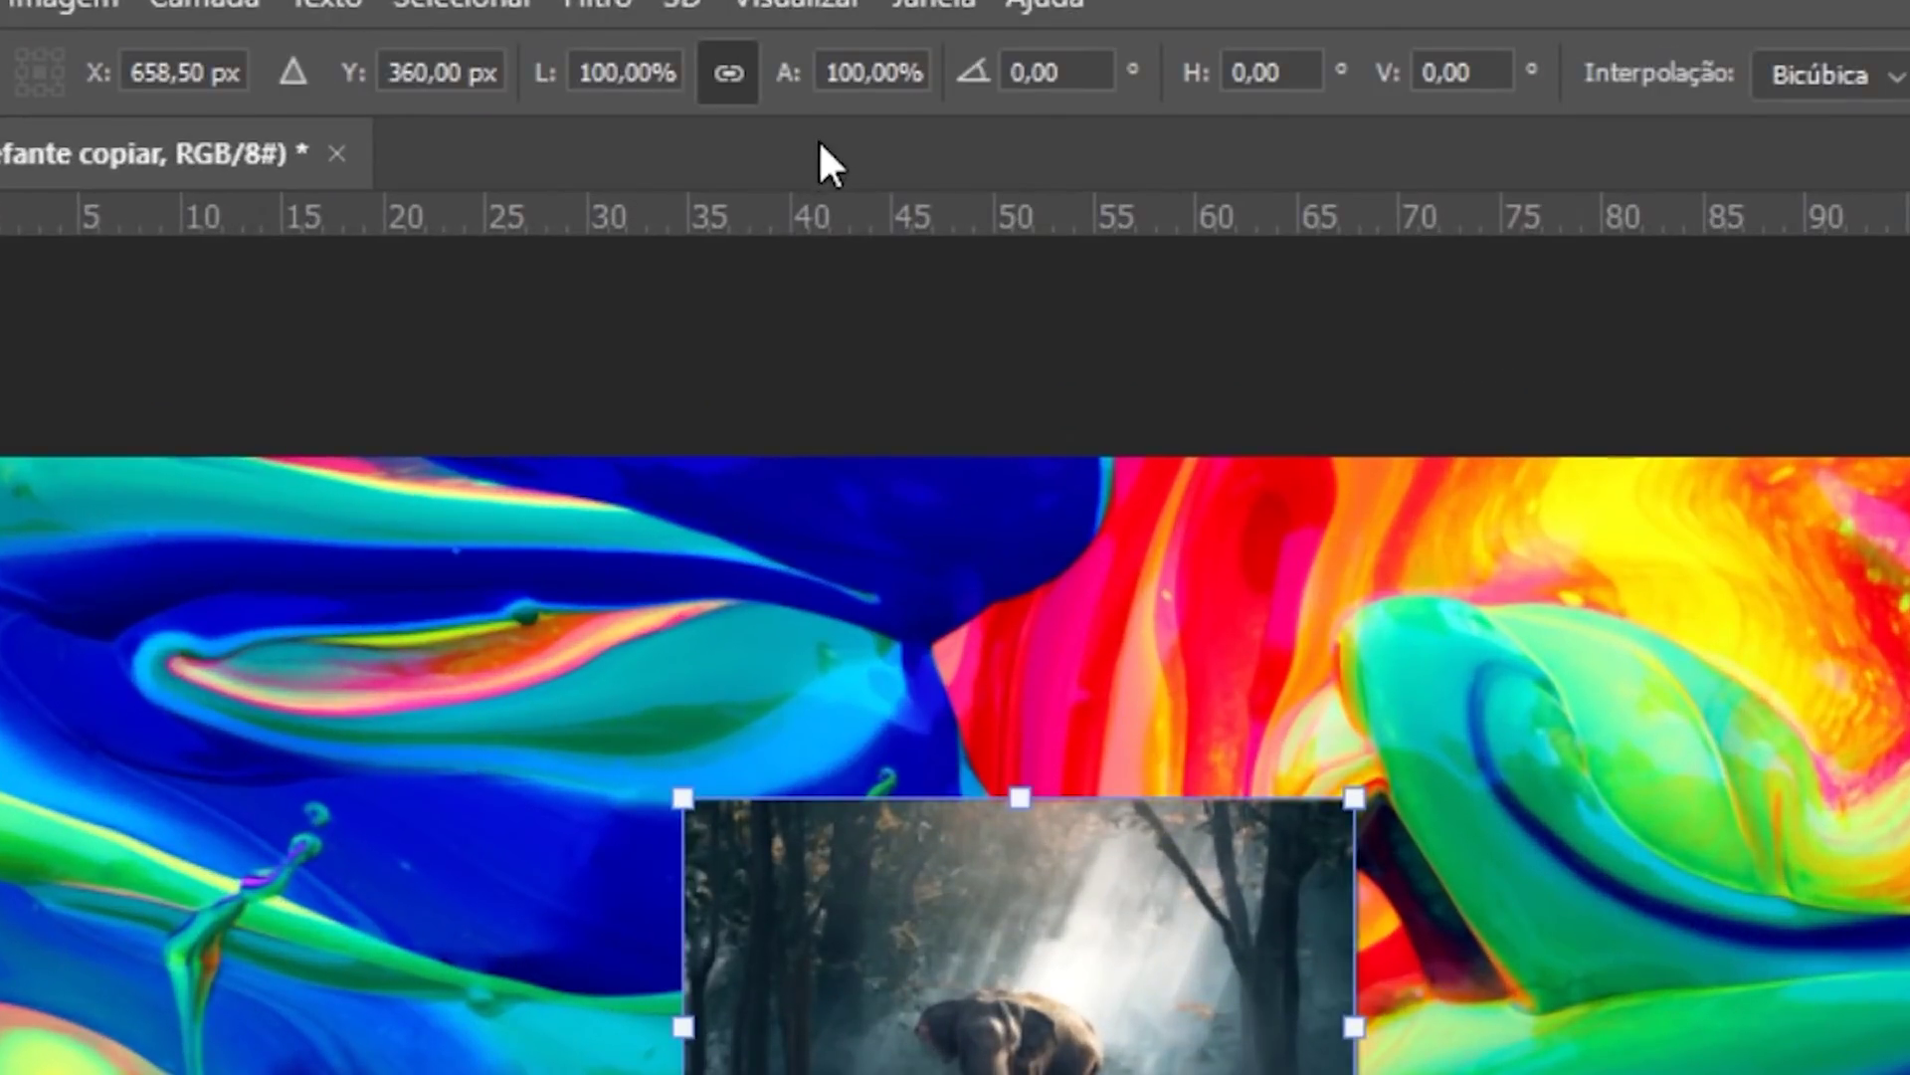
left_click_drag(862, 110, 861, 402)
left_click_drag(619, 97, 582, 326)
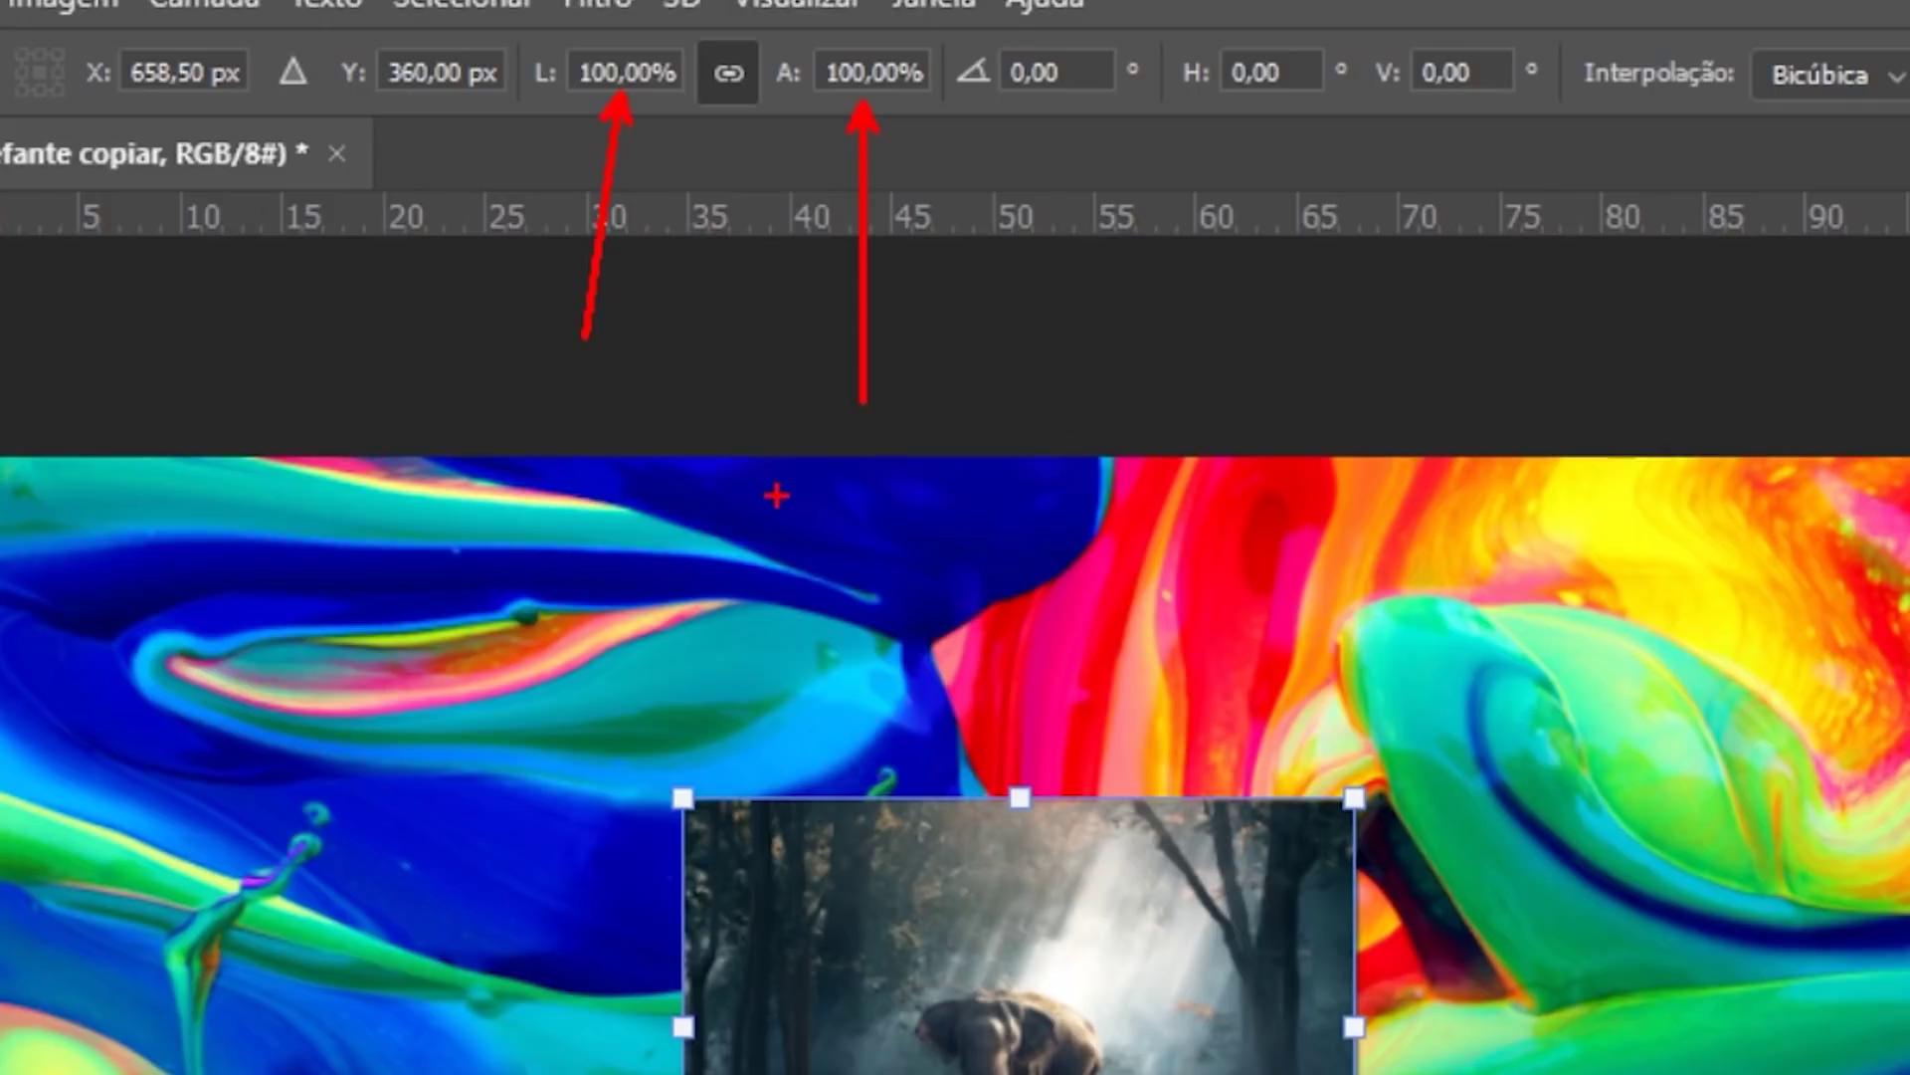
key("Escape")
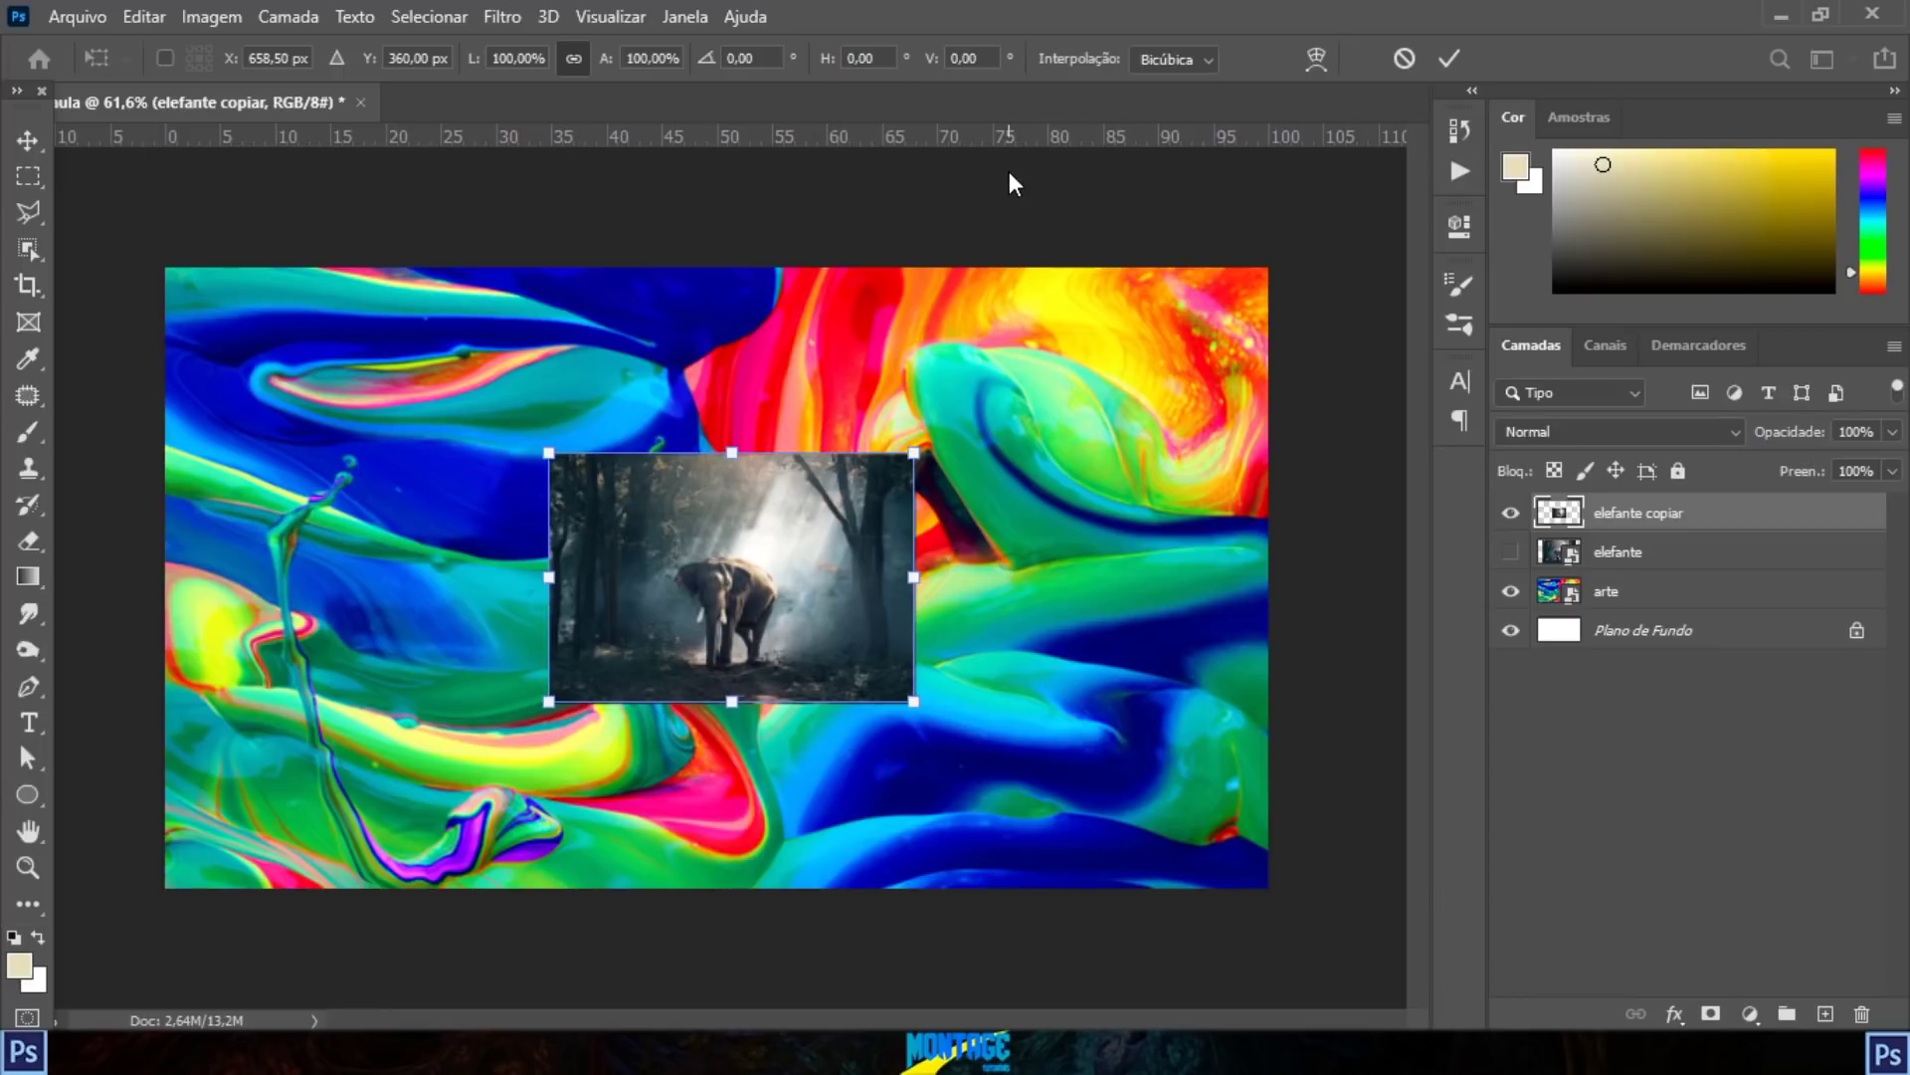
left_click(1403, 58)
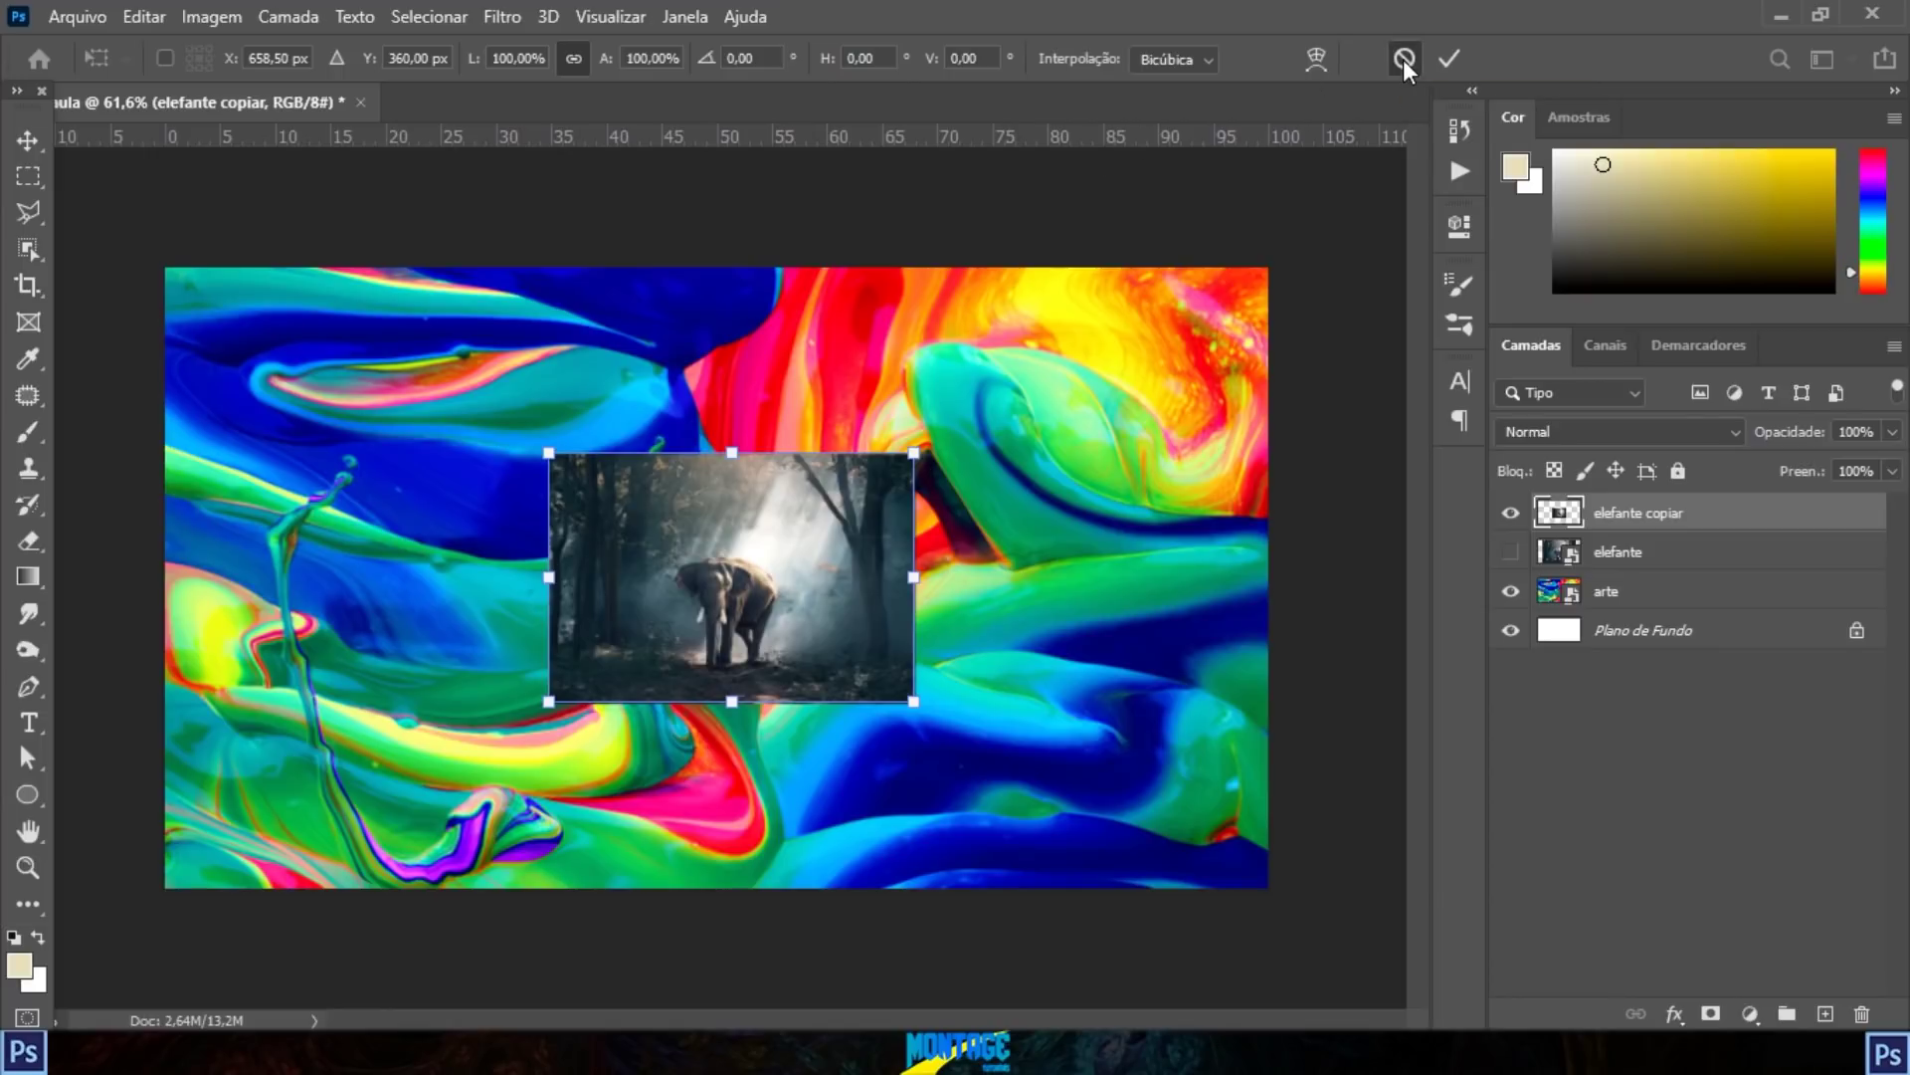
Step: Show the original elefante layer and delete the elefante copiar layer
left_click(1511, 512)
left_click(1510, 551)
left_click_drag(1667, 511, 1862, 1013)
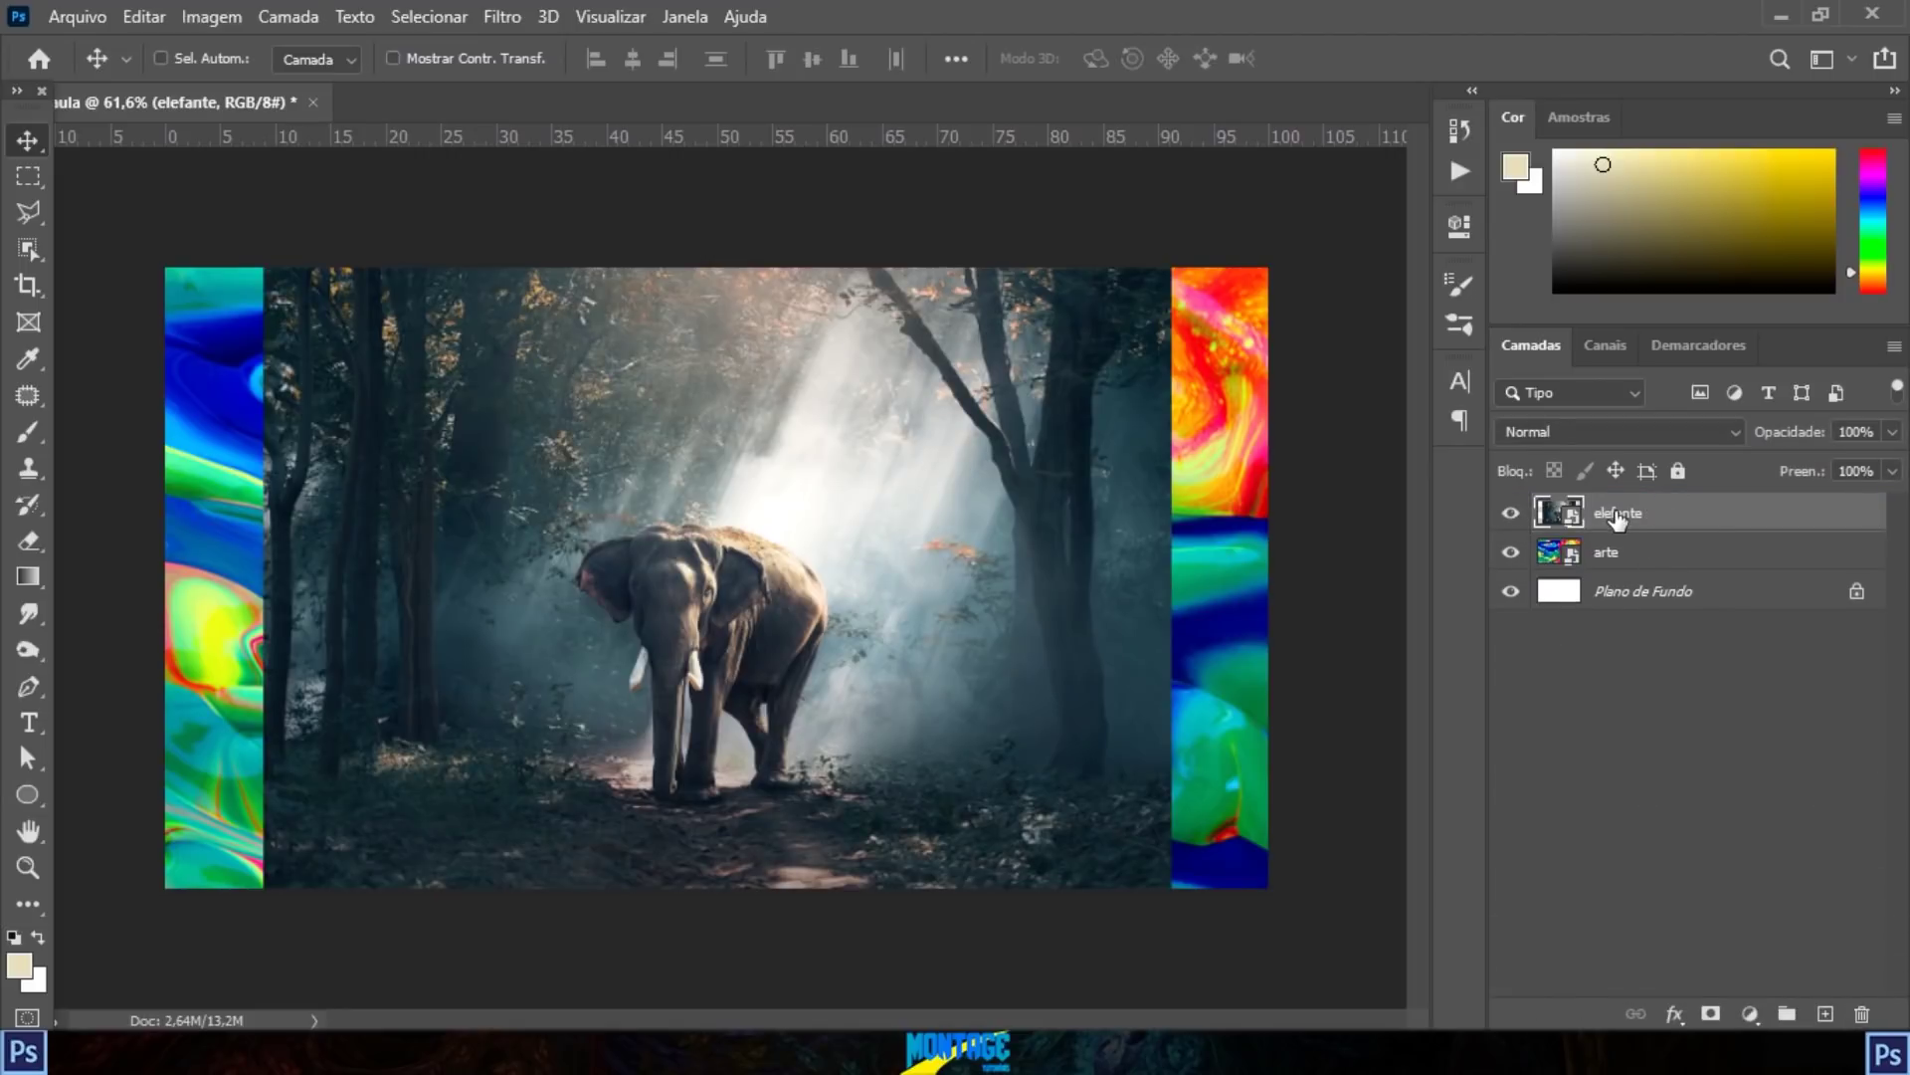
Step: Try to paint on the elefante smart object with the Brush tool and set the foreground colour to yellow
left_click(29, 431)
left_click(538, 486)
left_click(1042, 427)
left_click(18, 965)
left_click_drag(1317, 499, 1445, 381)
left_click(1752, 330)
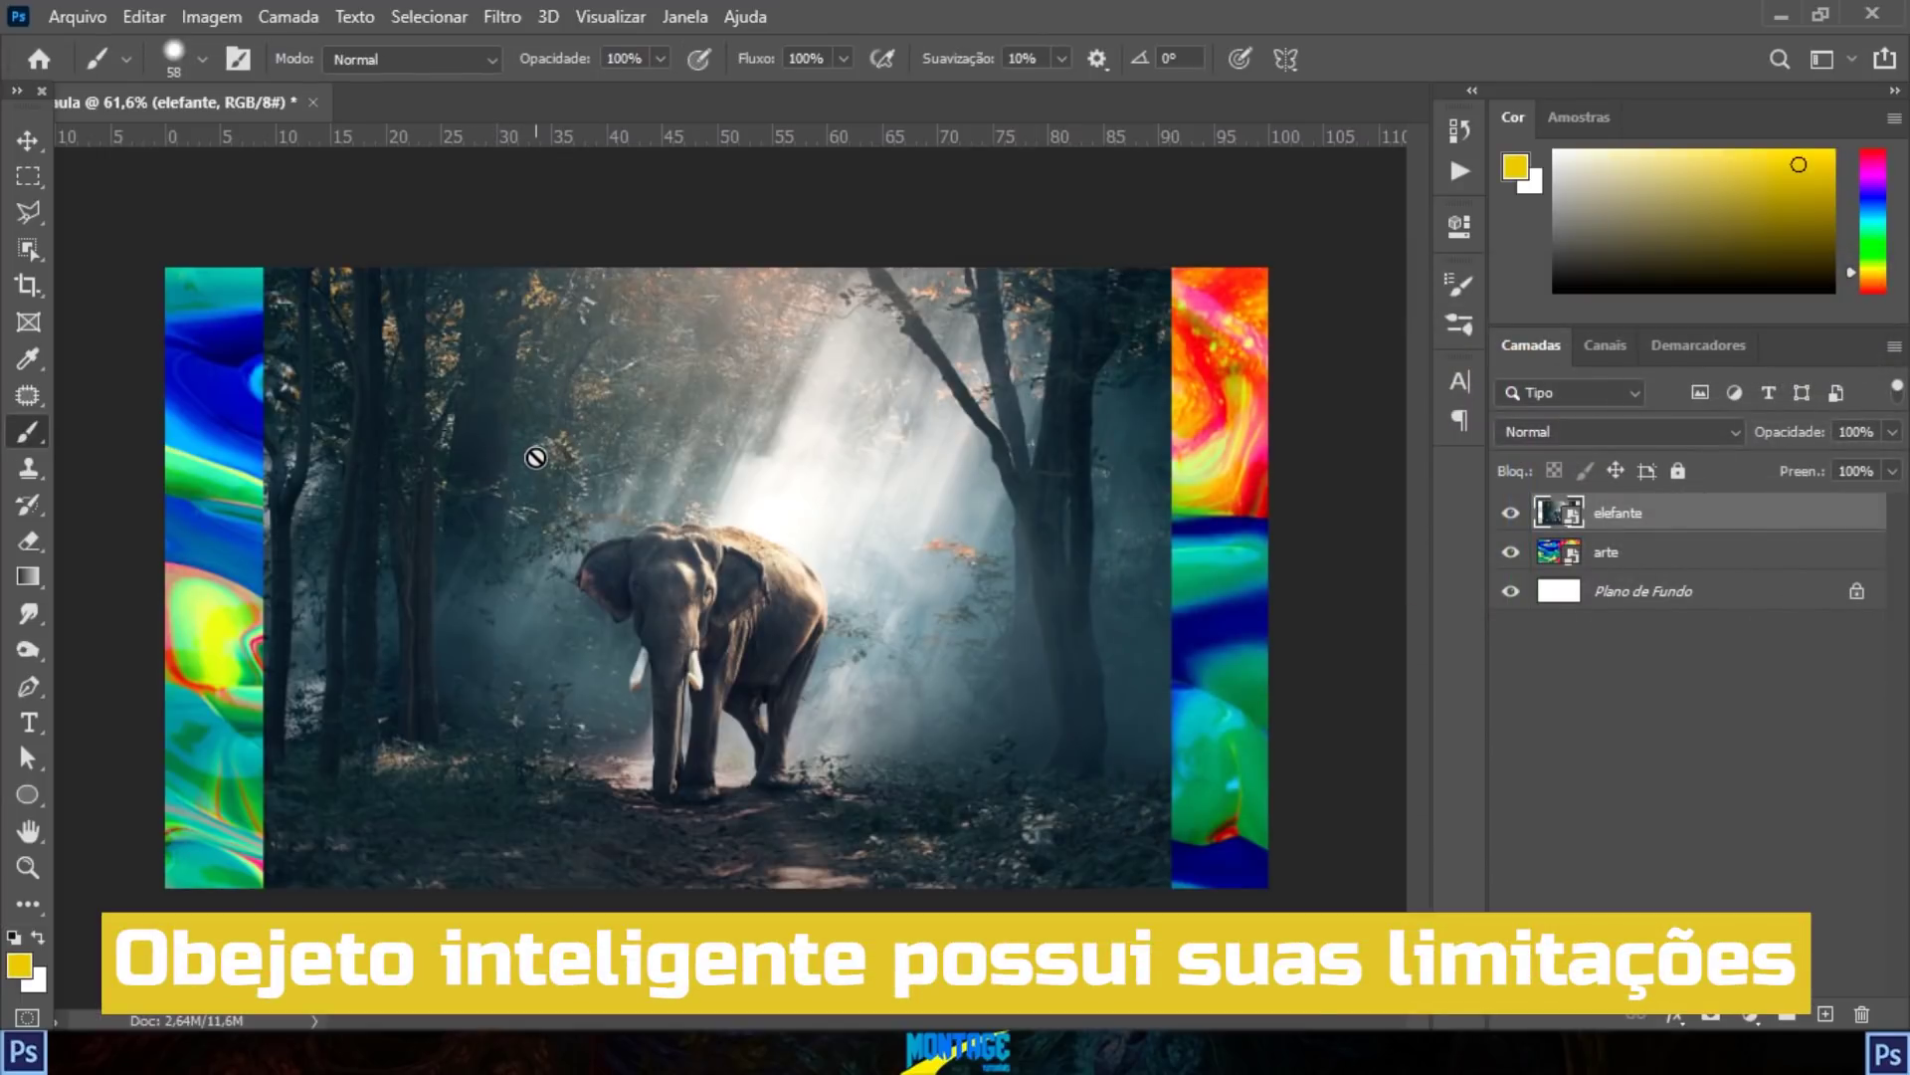
Step: Check whether the Spot Healing Brush, Clone Stamp, Smudge and Dodge/Burn tools can be used on the elefante smart object
right_click(28, 395)
left_click(187, 396)
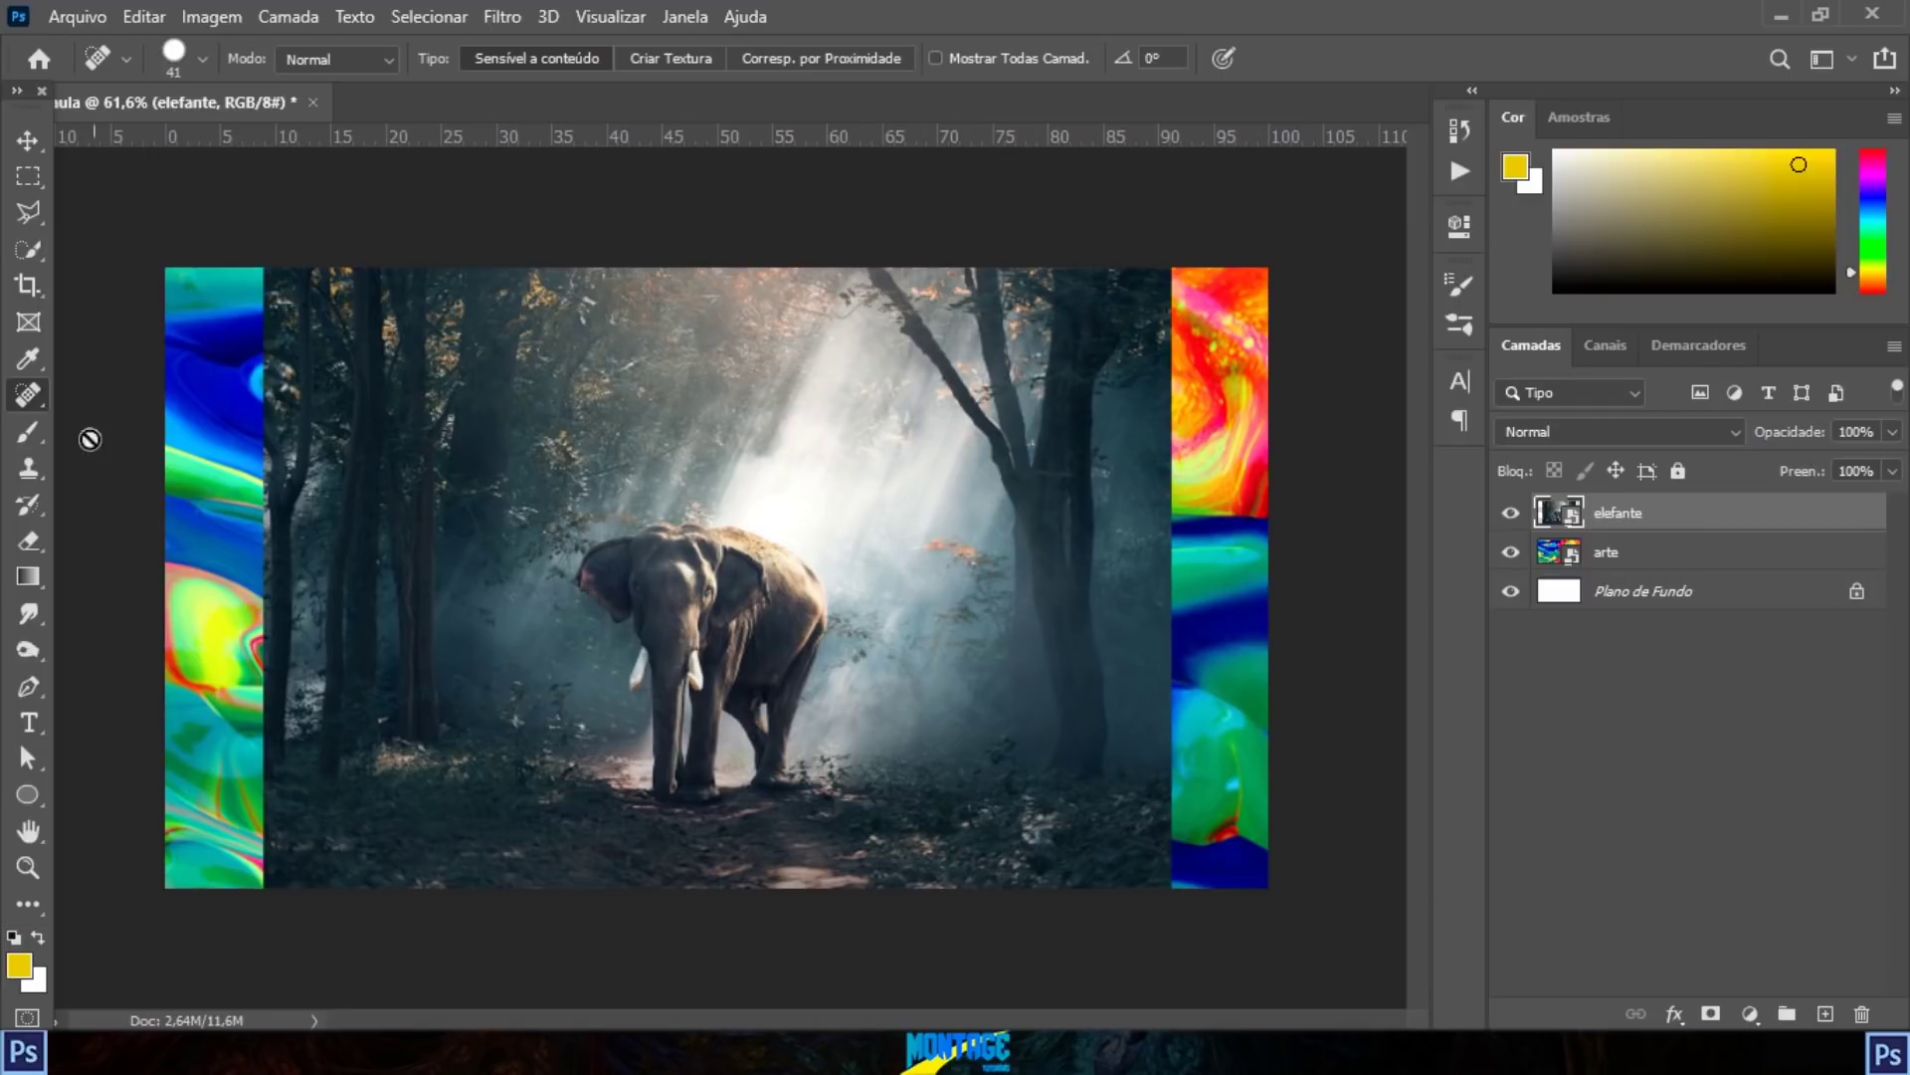
left_click(30, 467)
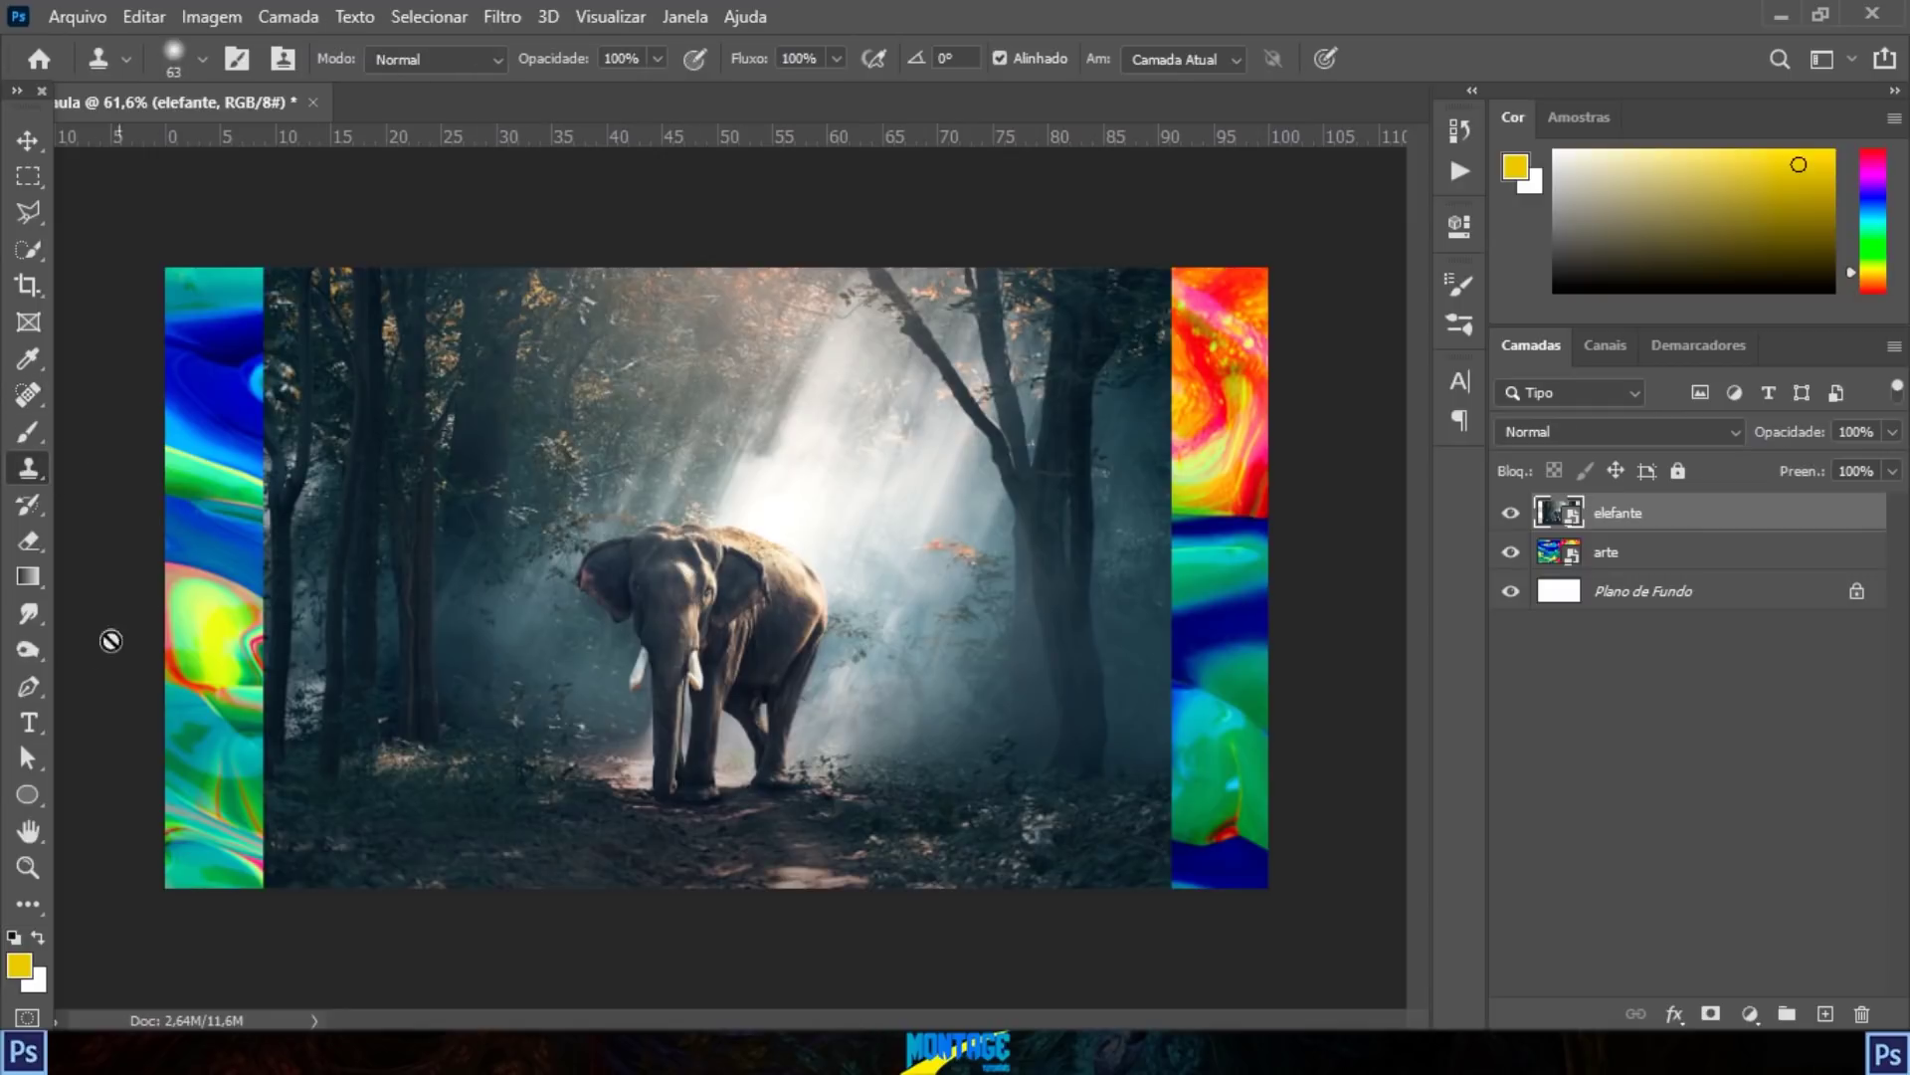
left_click(29, 611)
left_click(26, 647)
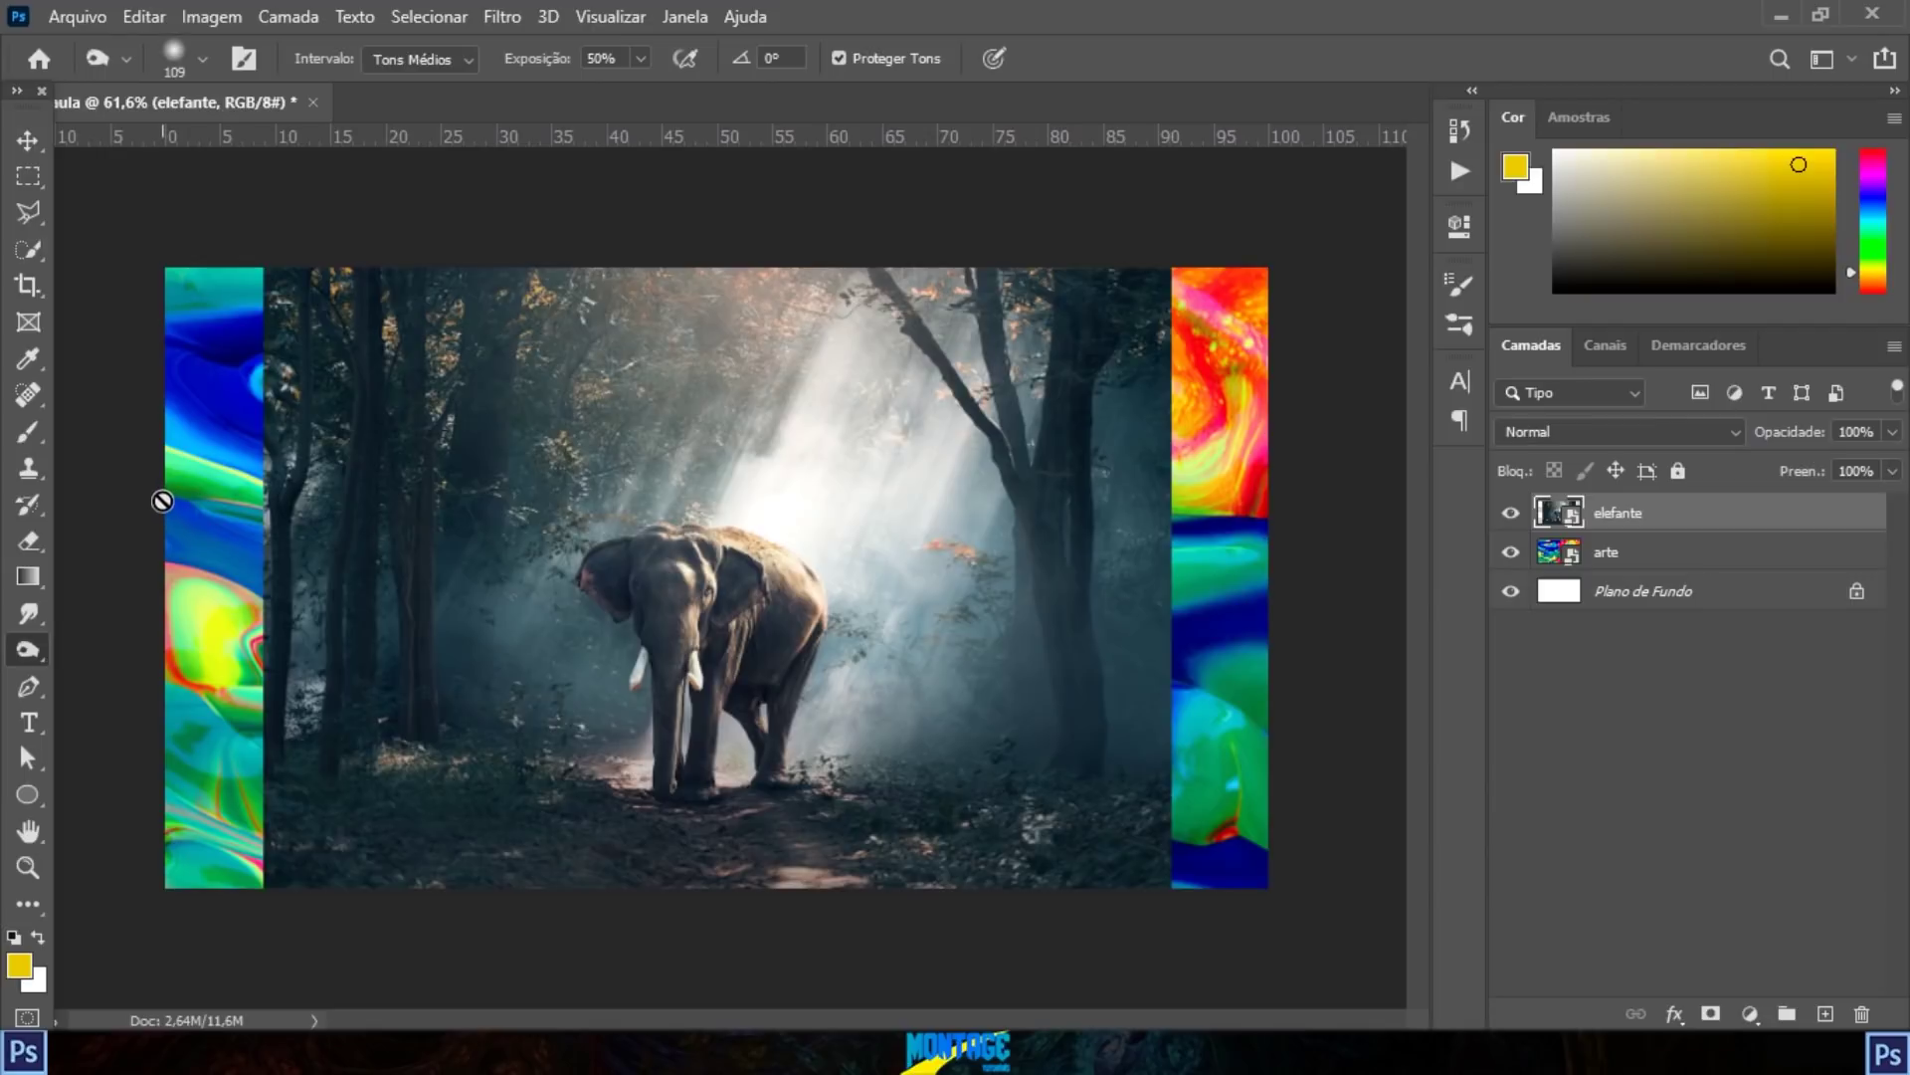
Step: Open the Gaussian Blur filter for the elefante smart object, cancel it, and look through the available filters
left_click(503, 16)
mouse_move(724, 339)
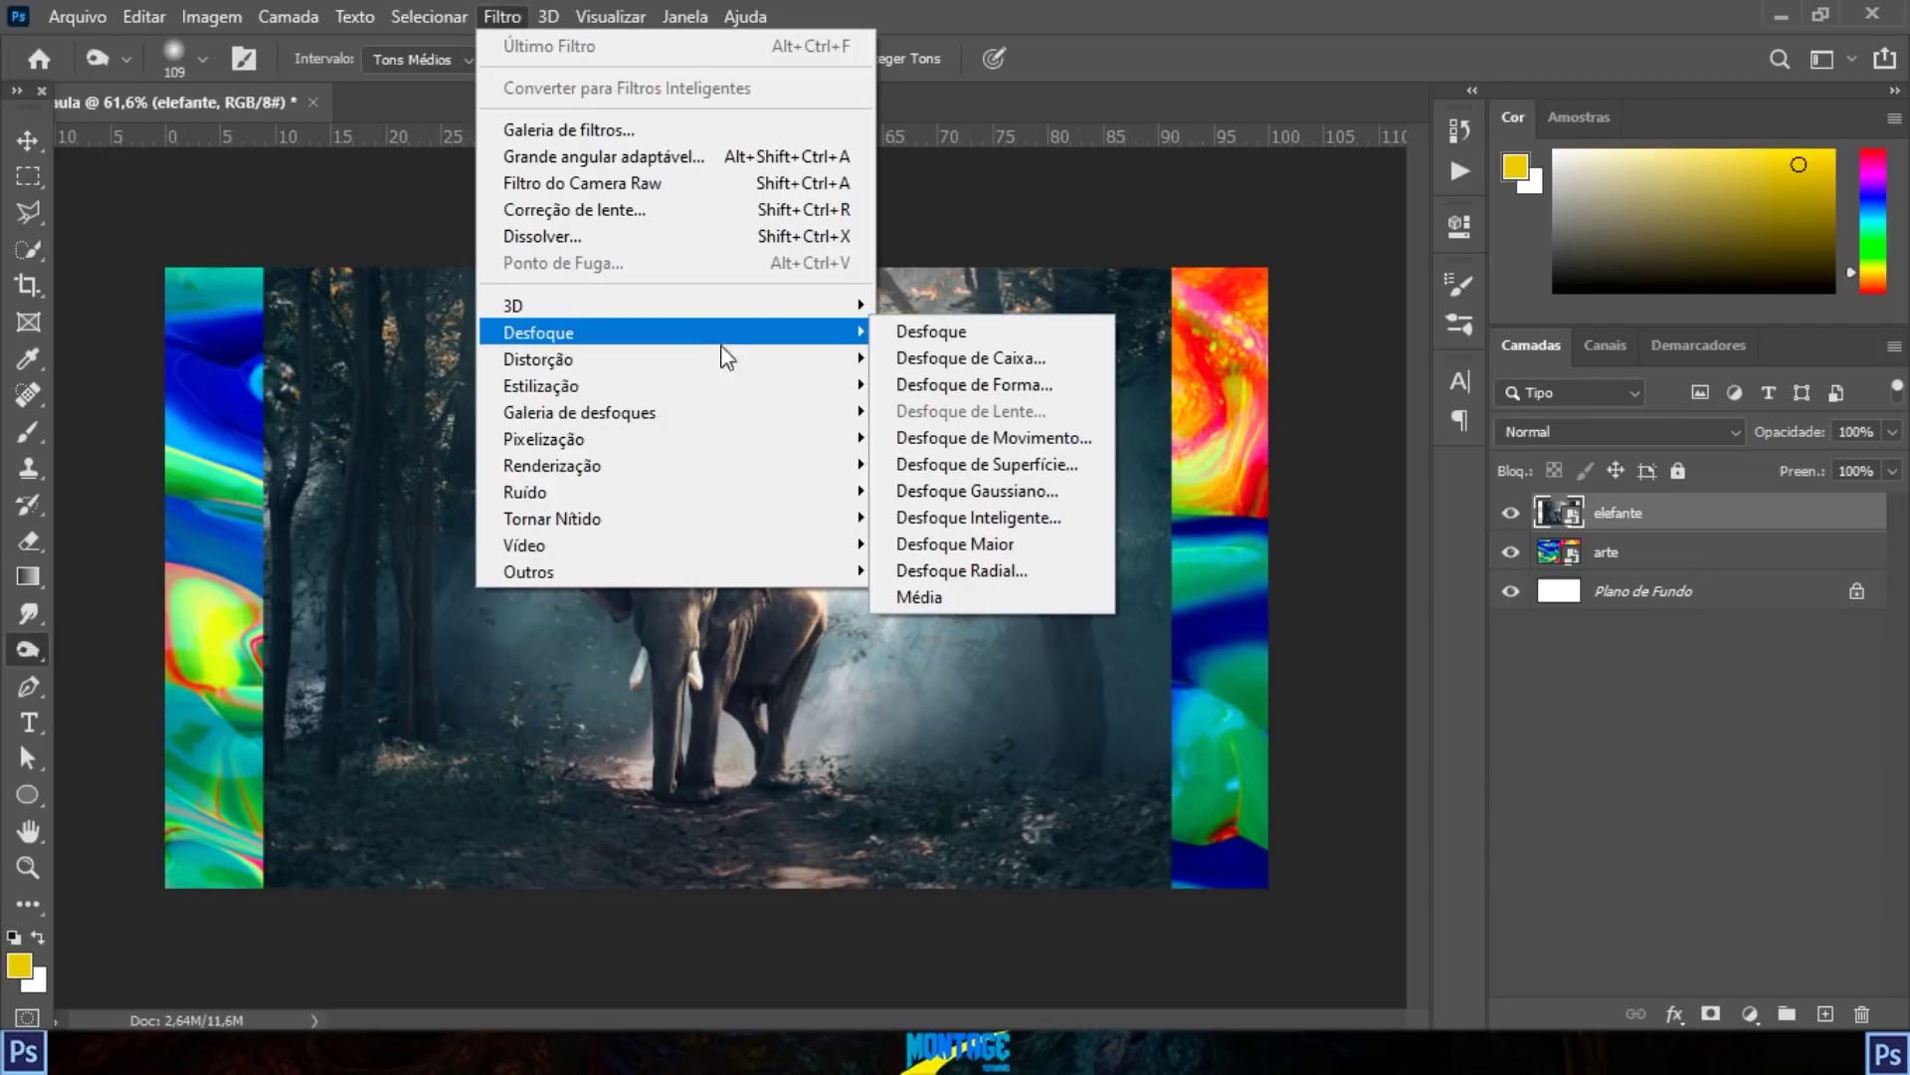
left_click(1016, 491)
left_click(1284, 221)
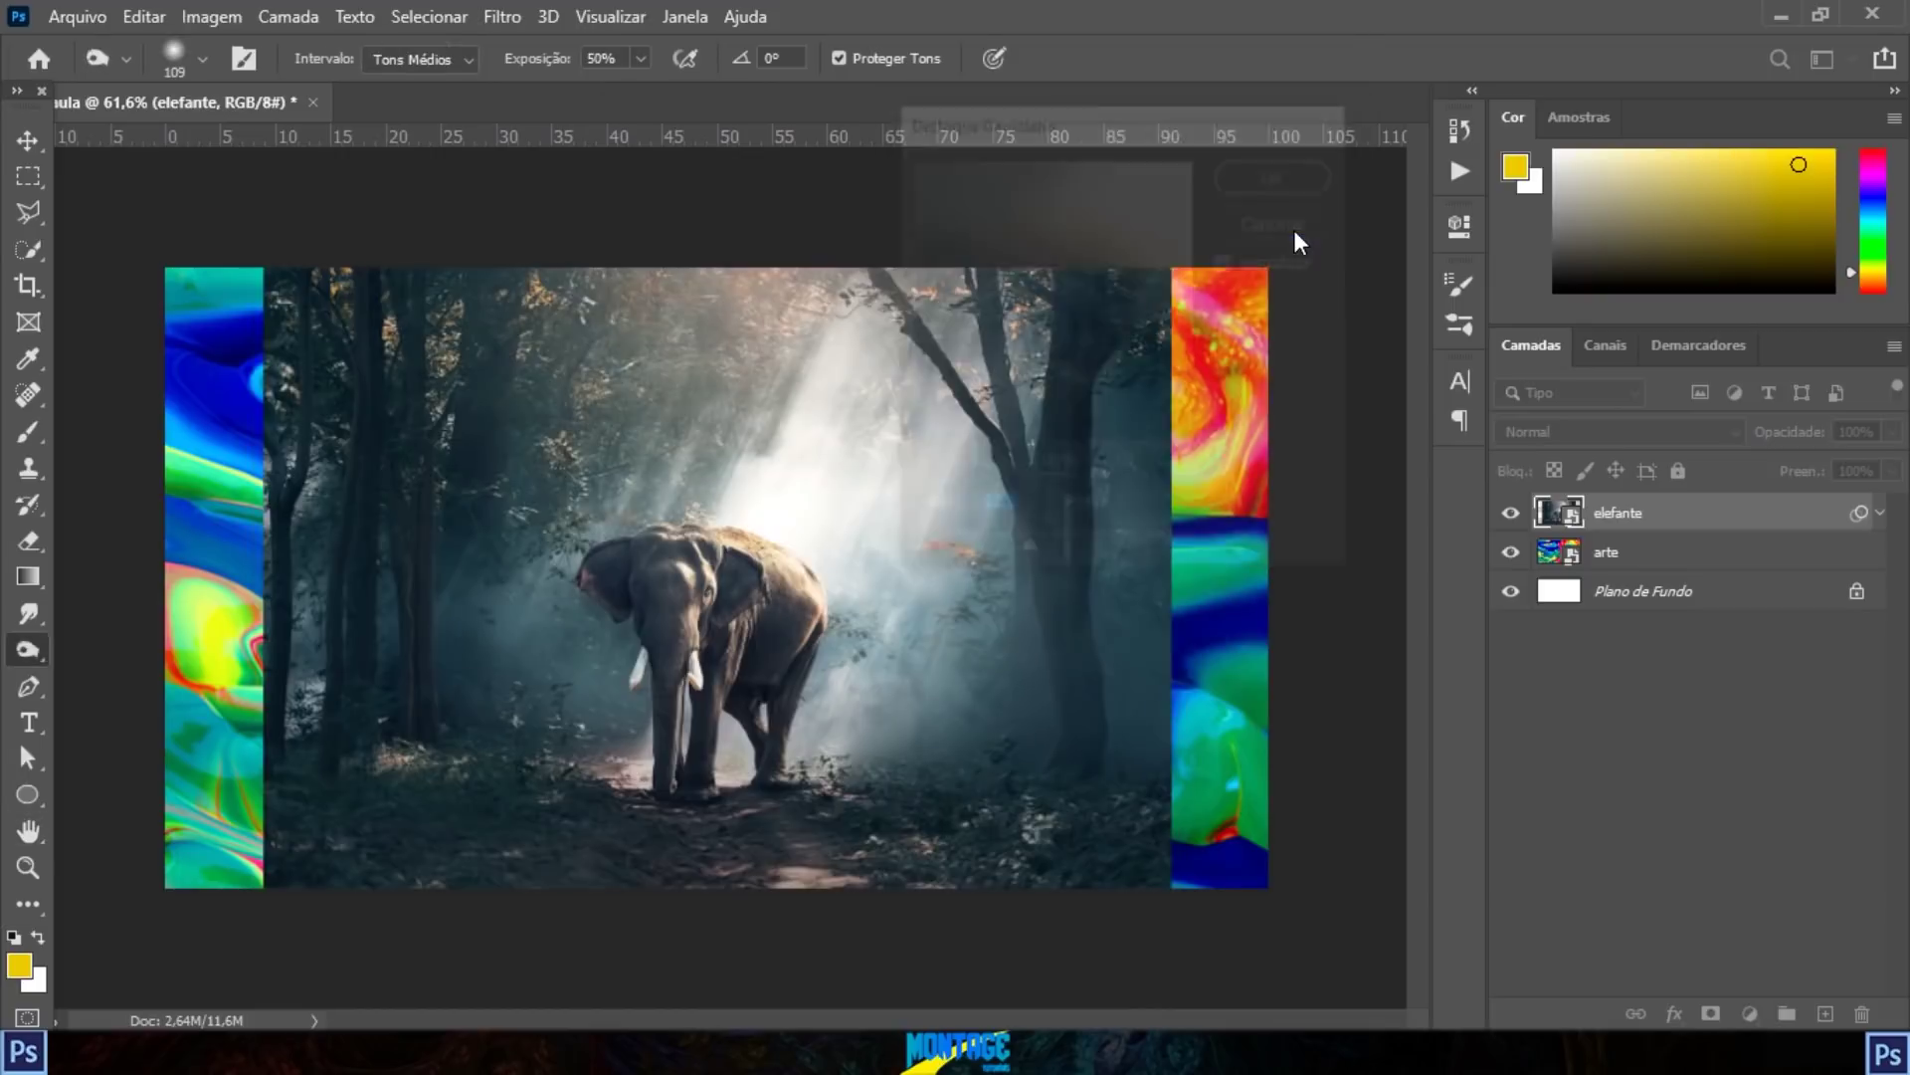
left_click(502, 17)
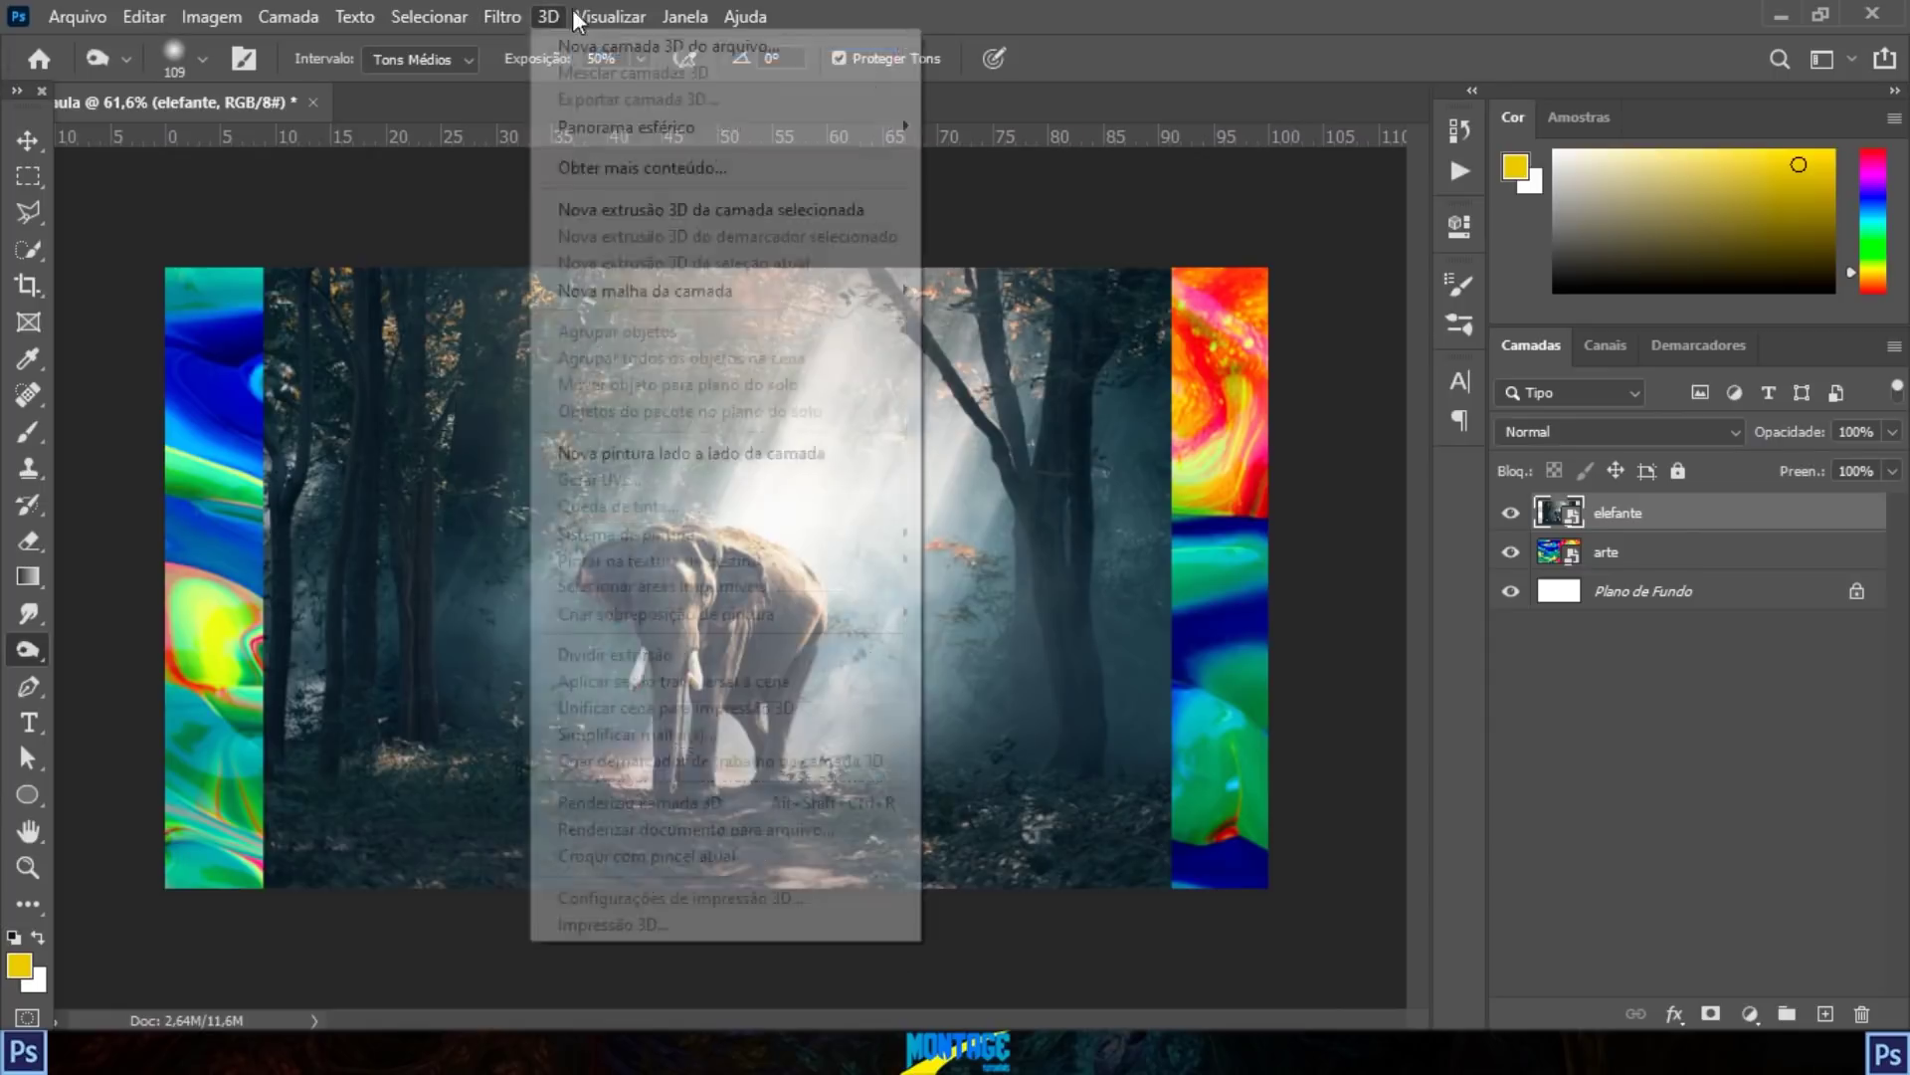
mouse_move(175, 17)
left_click(1087, 12)
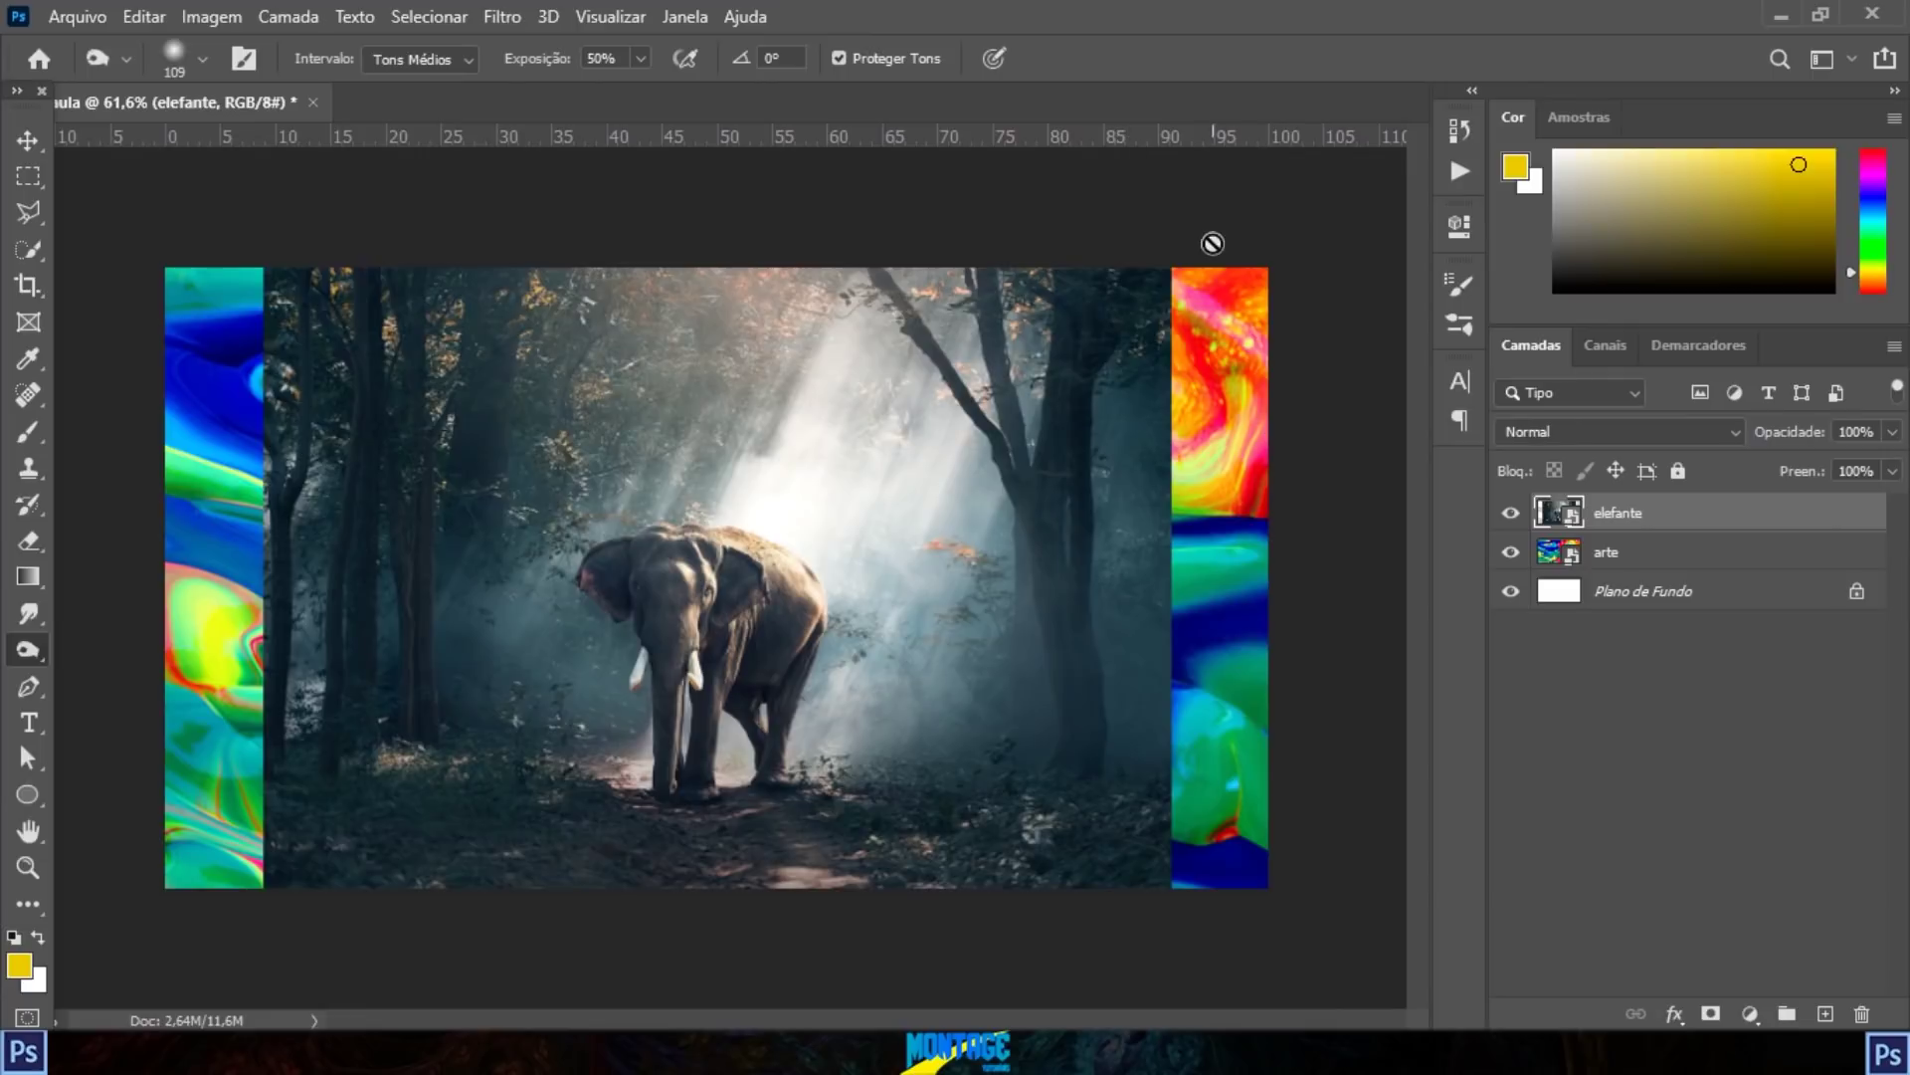
Step: Hide the elefante layer and rasterize the arte layer
right_click(1709, 547)
left_click(1592, 513)
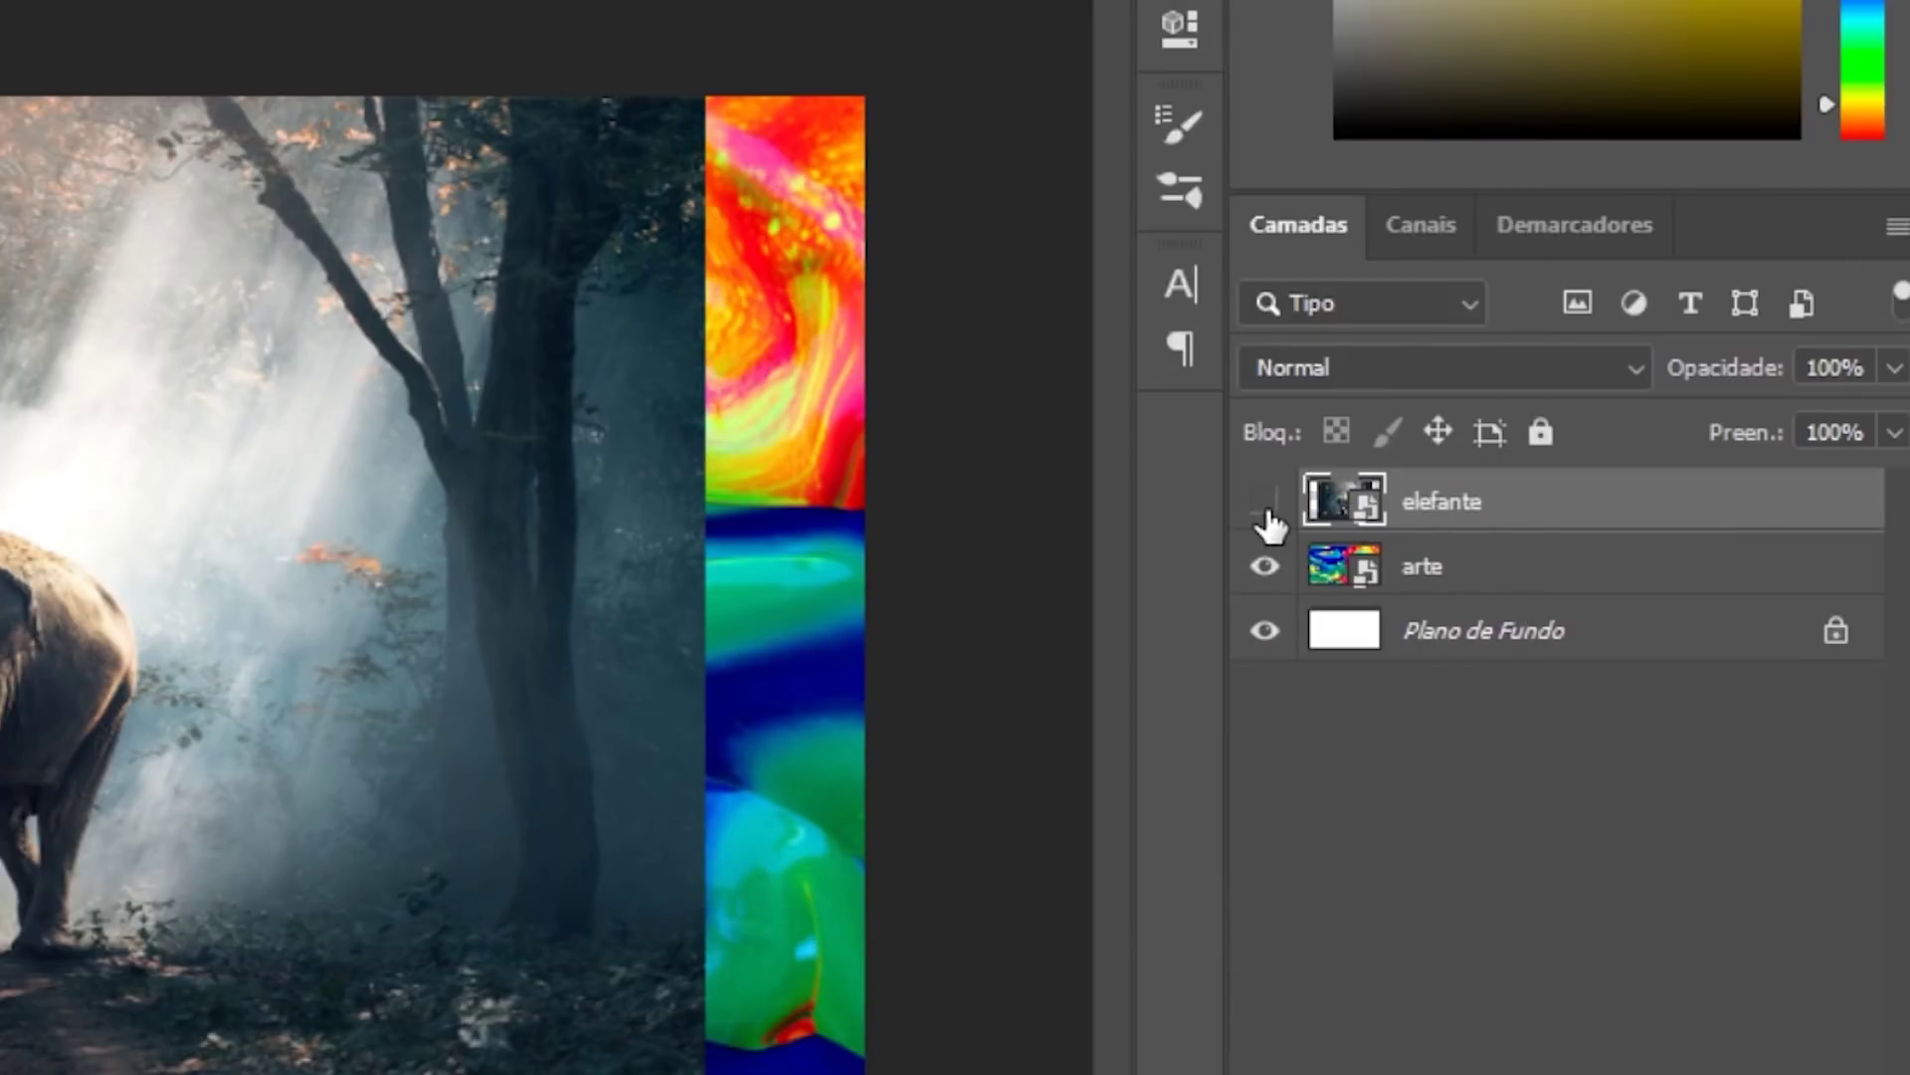
left_click(1264, 501)
right_click(1547, 582)
left_click(1243, 523)
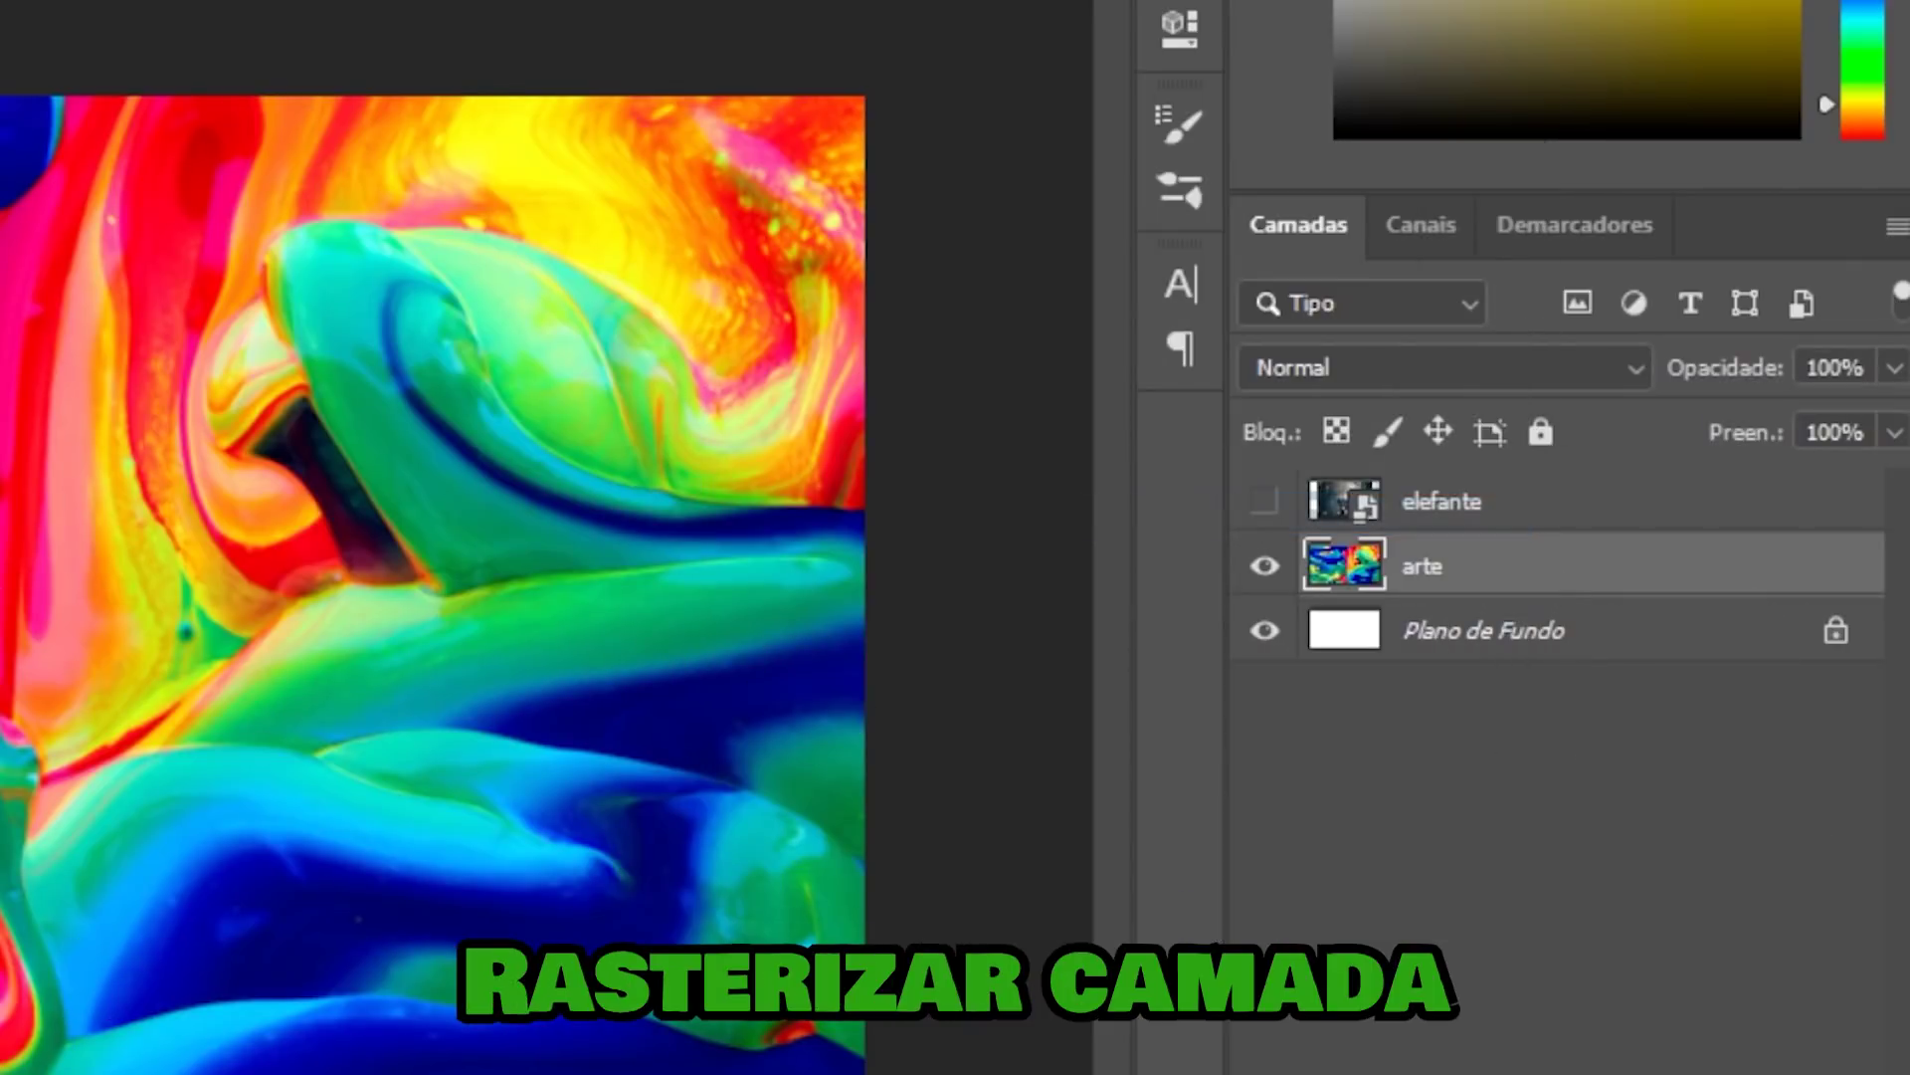
Step: Paint a curved yellow test stroke across the middle of the arte layer, check the Smudge and Dodge/Burn tools, and undo the stroke
left_click(28, 431)
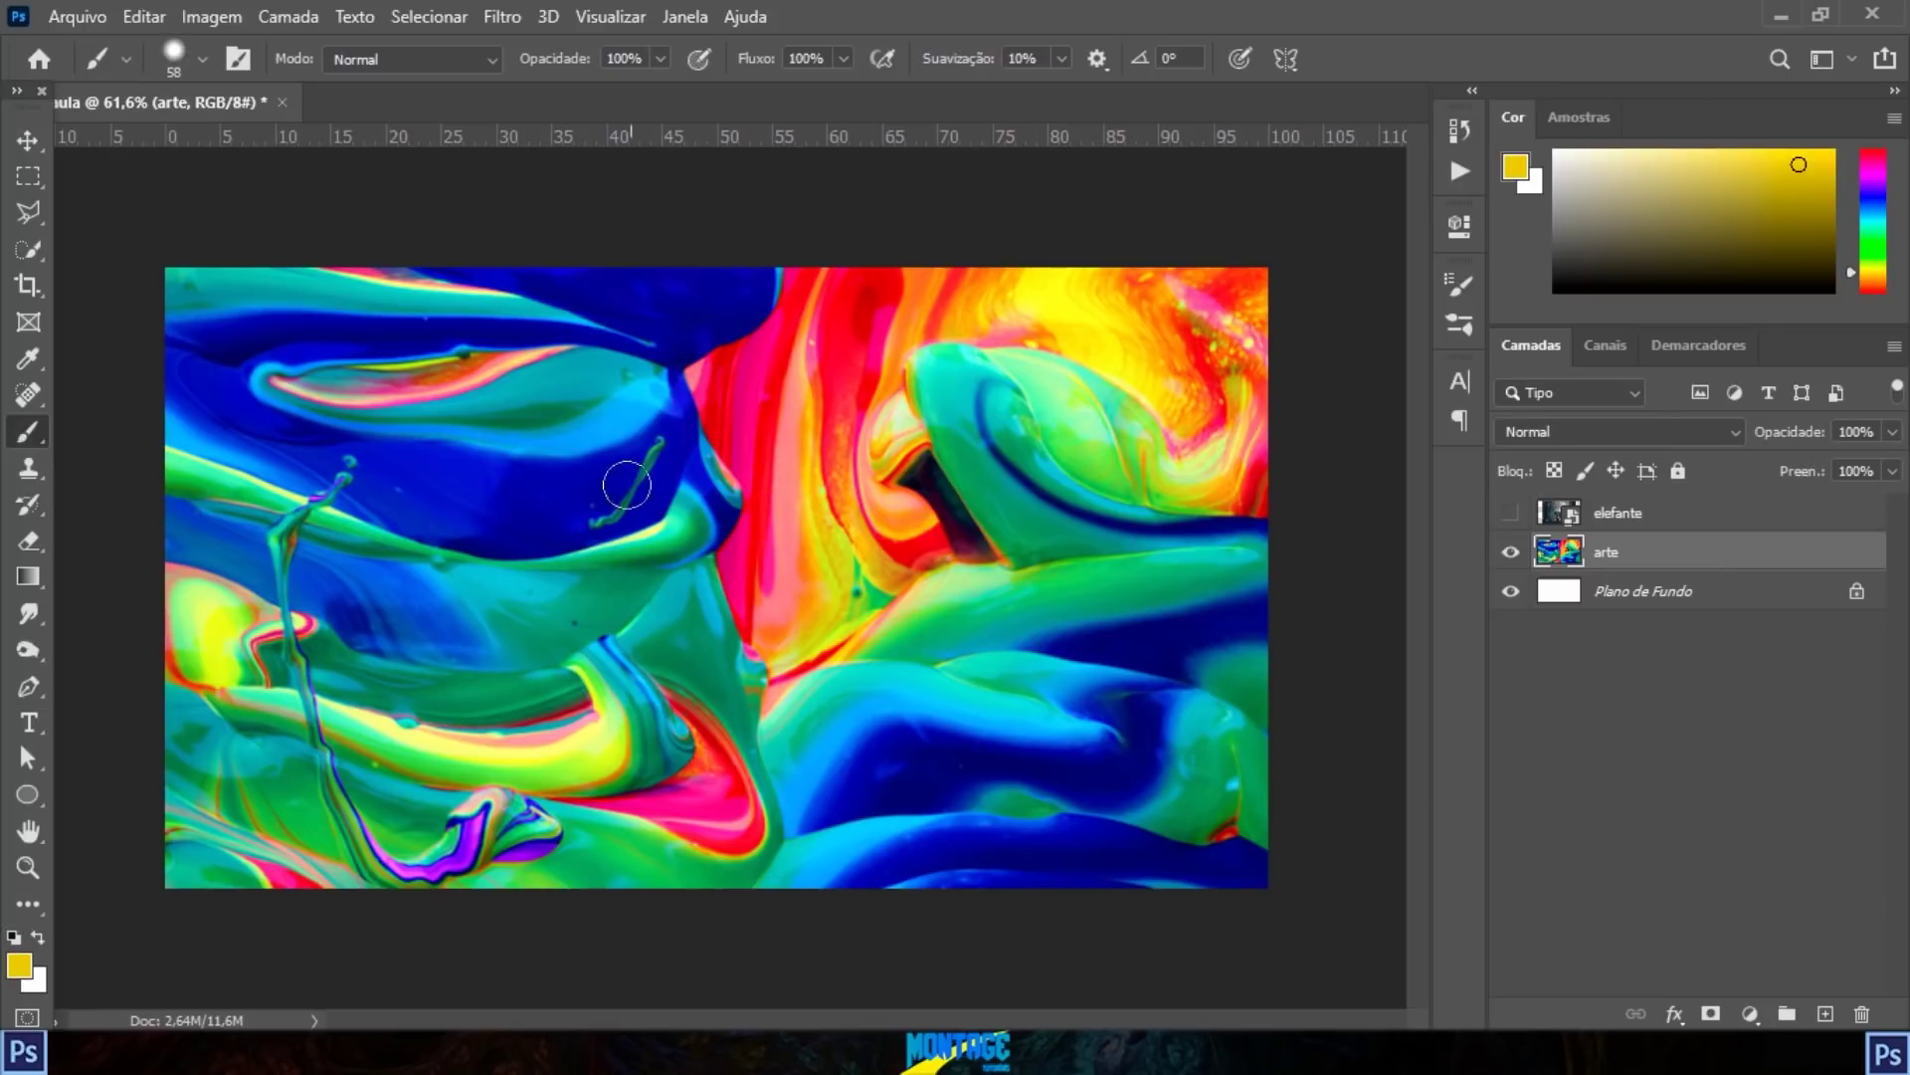
mouse_move(627, 485)
left_mouse_down()
mouse_move(967, 484)
mouse_move(901, 694)
mouse_move(686, 547)
left_mouse_up()
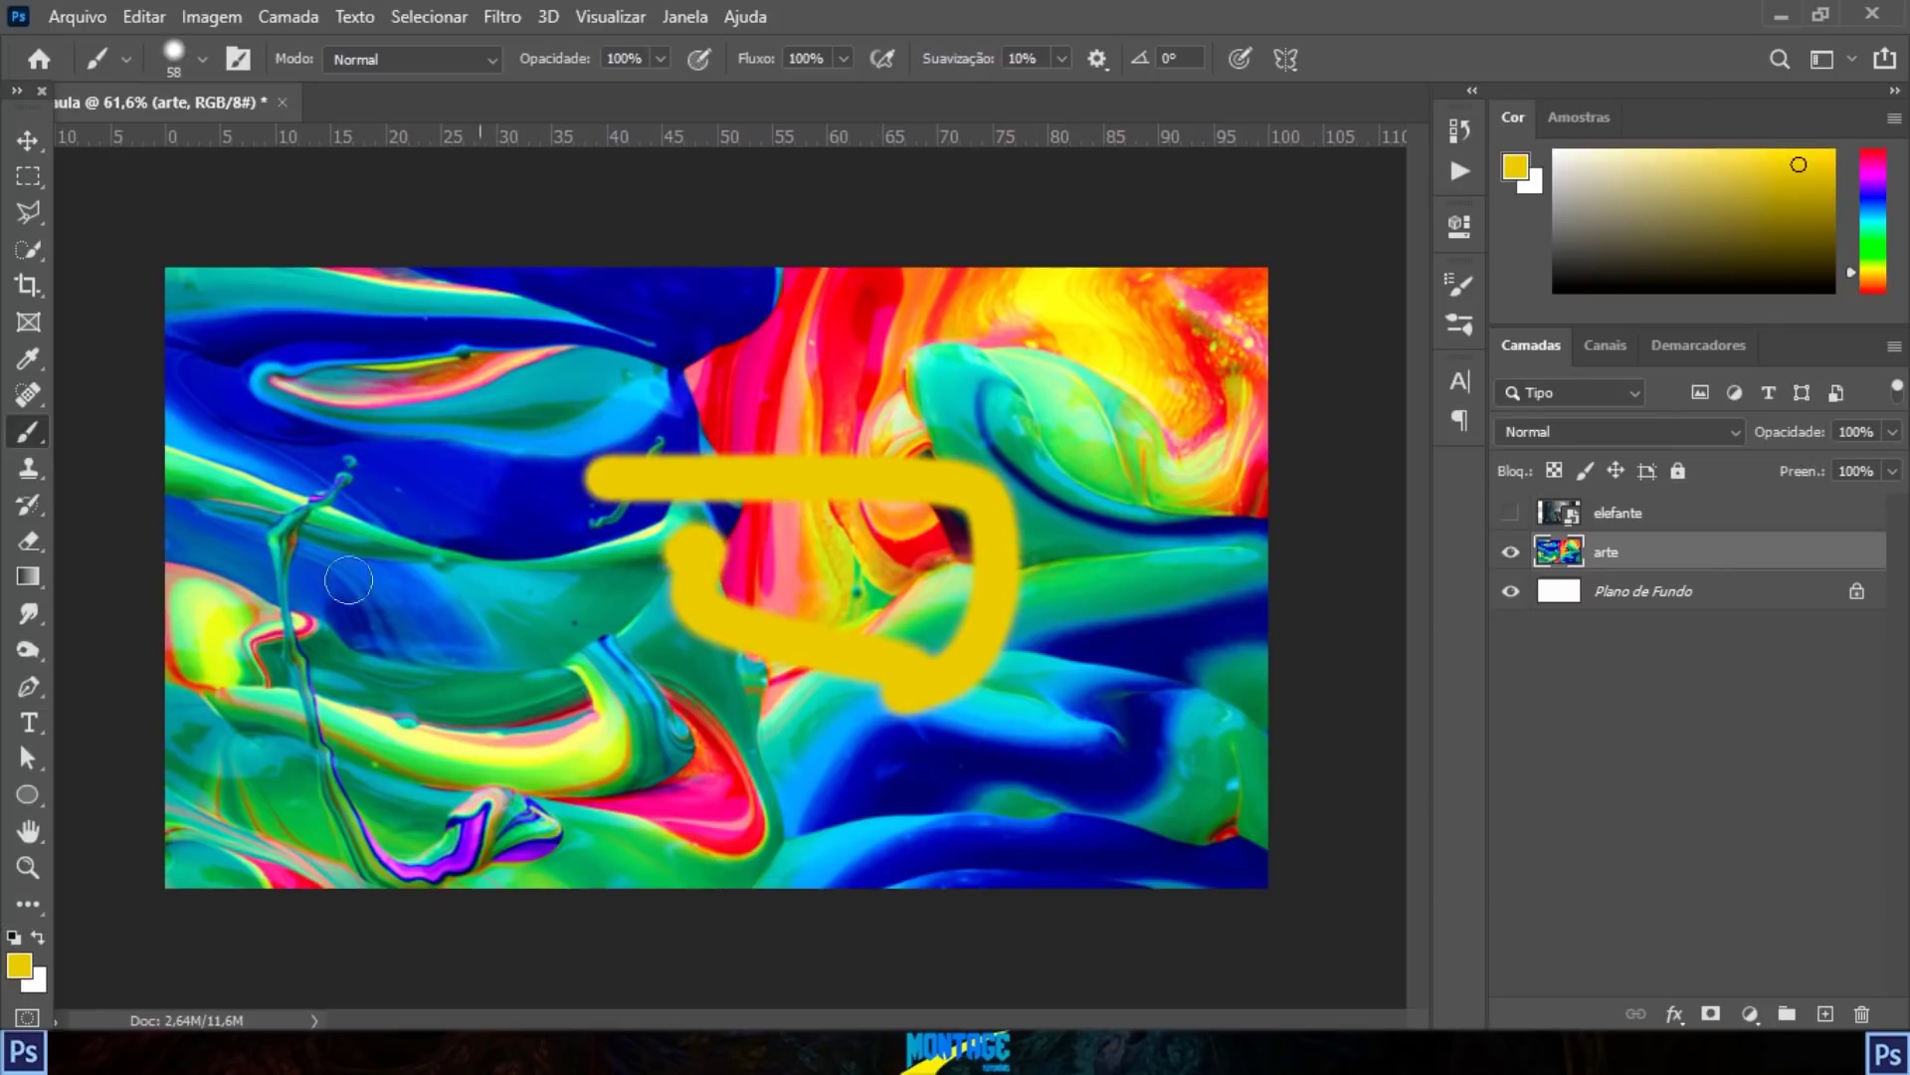
left_click(26, 644)
left_click(26, 615)
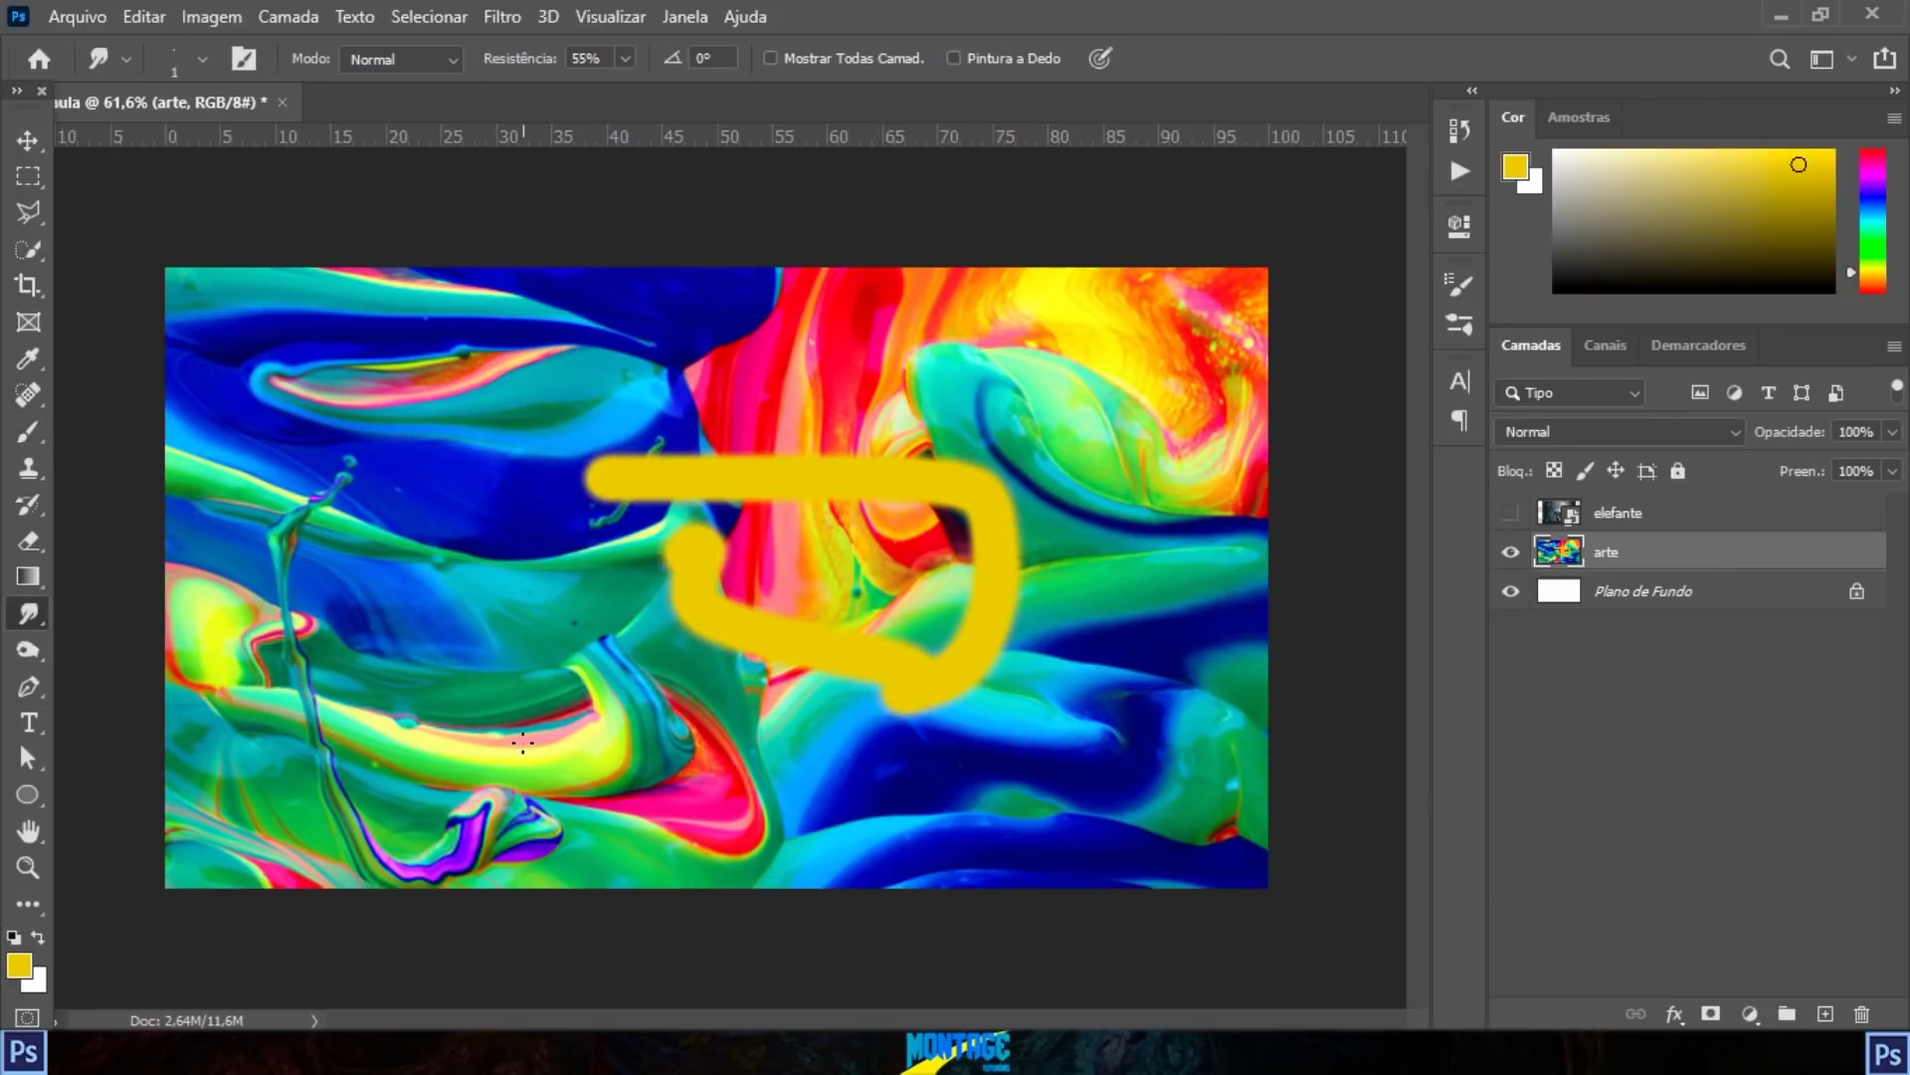
left_click(28, 650)
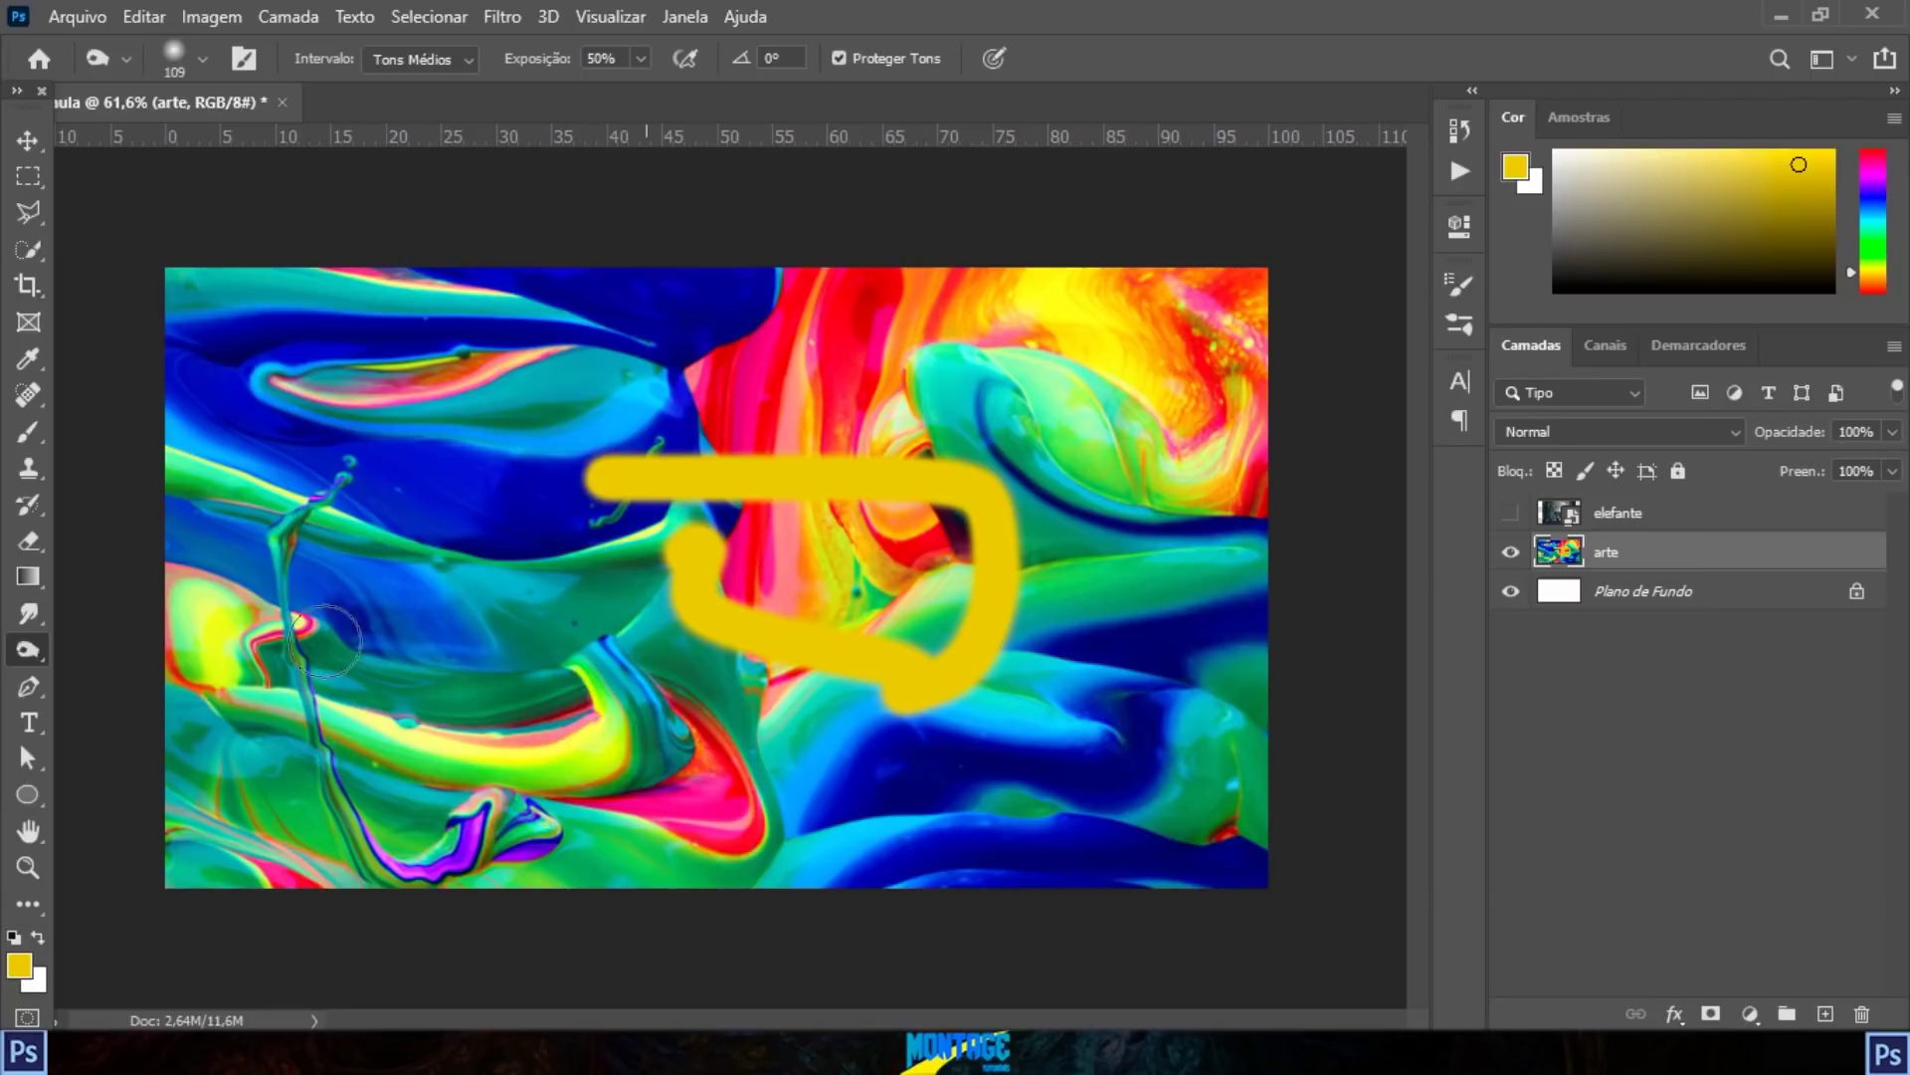
key("ctrl+z")
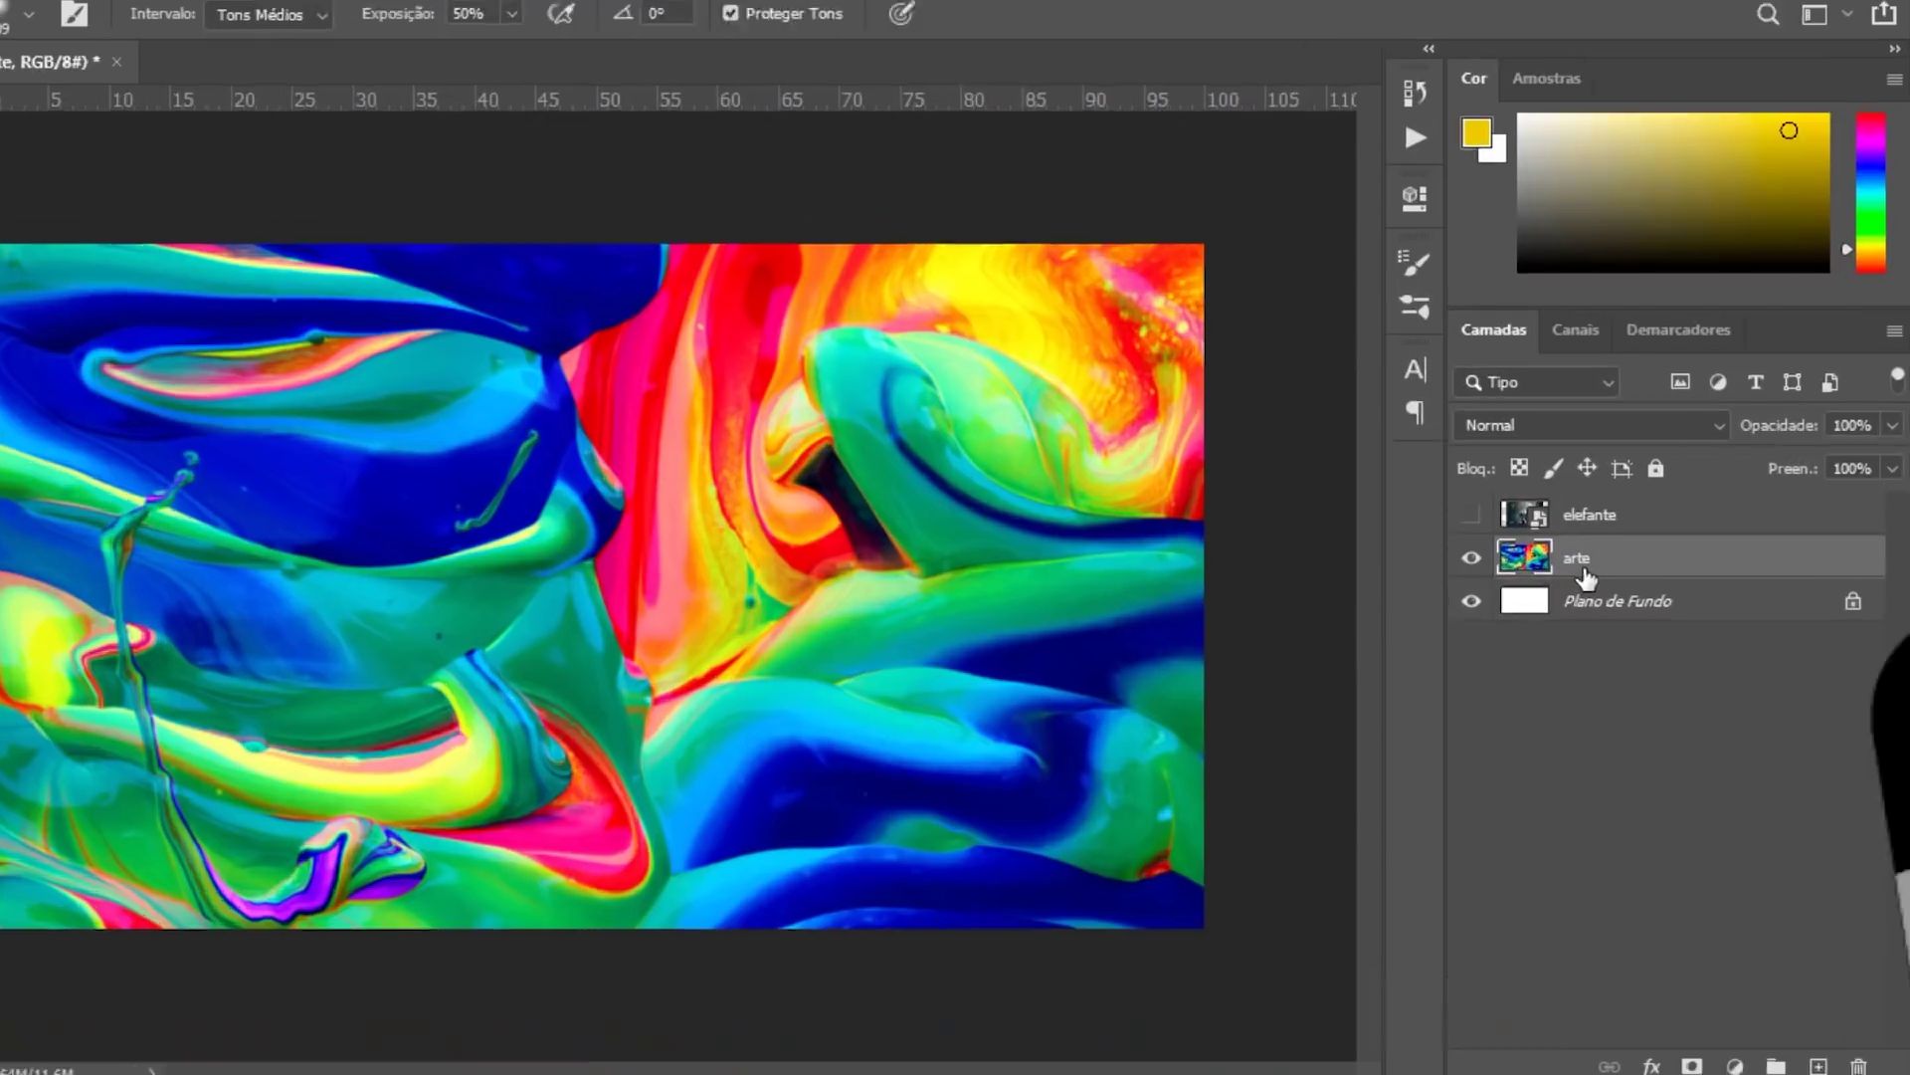
Step: Locate the option that converts the arte layer into a smart object
right_click(1586, 578)
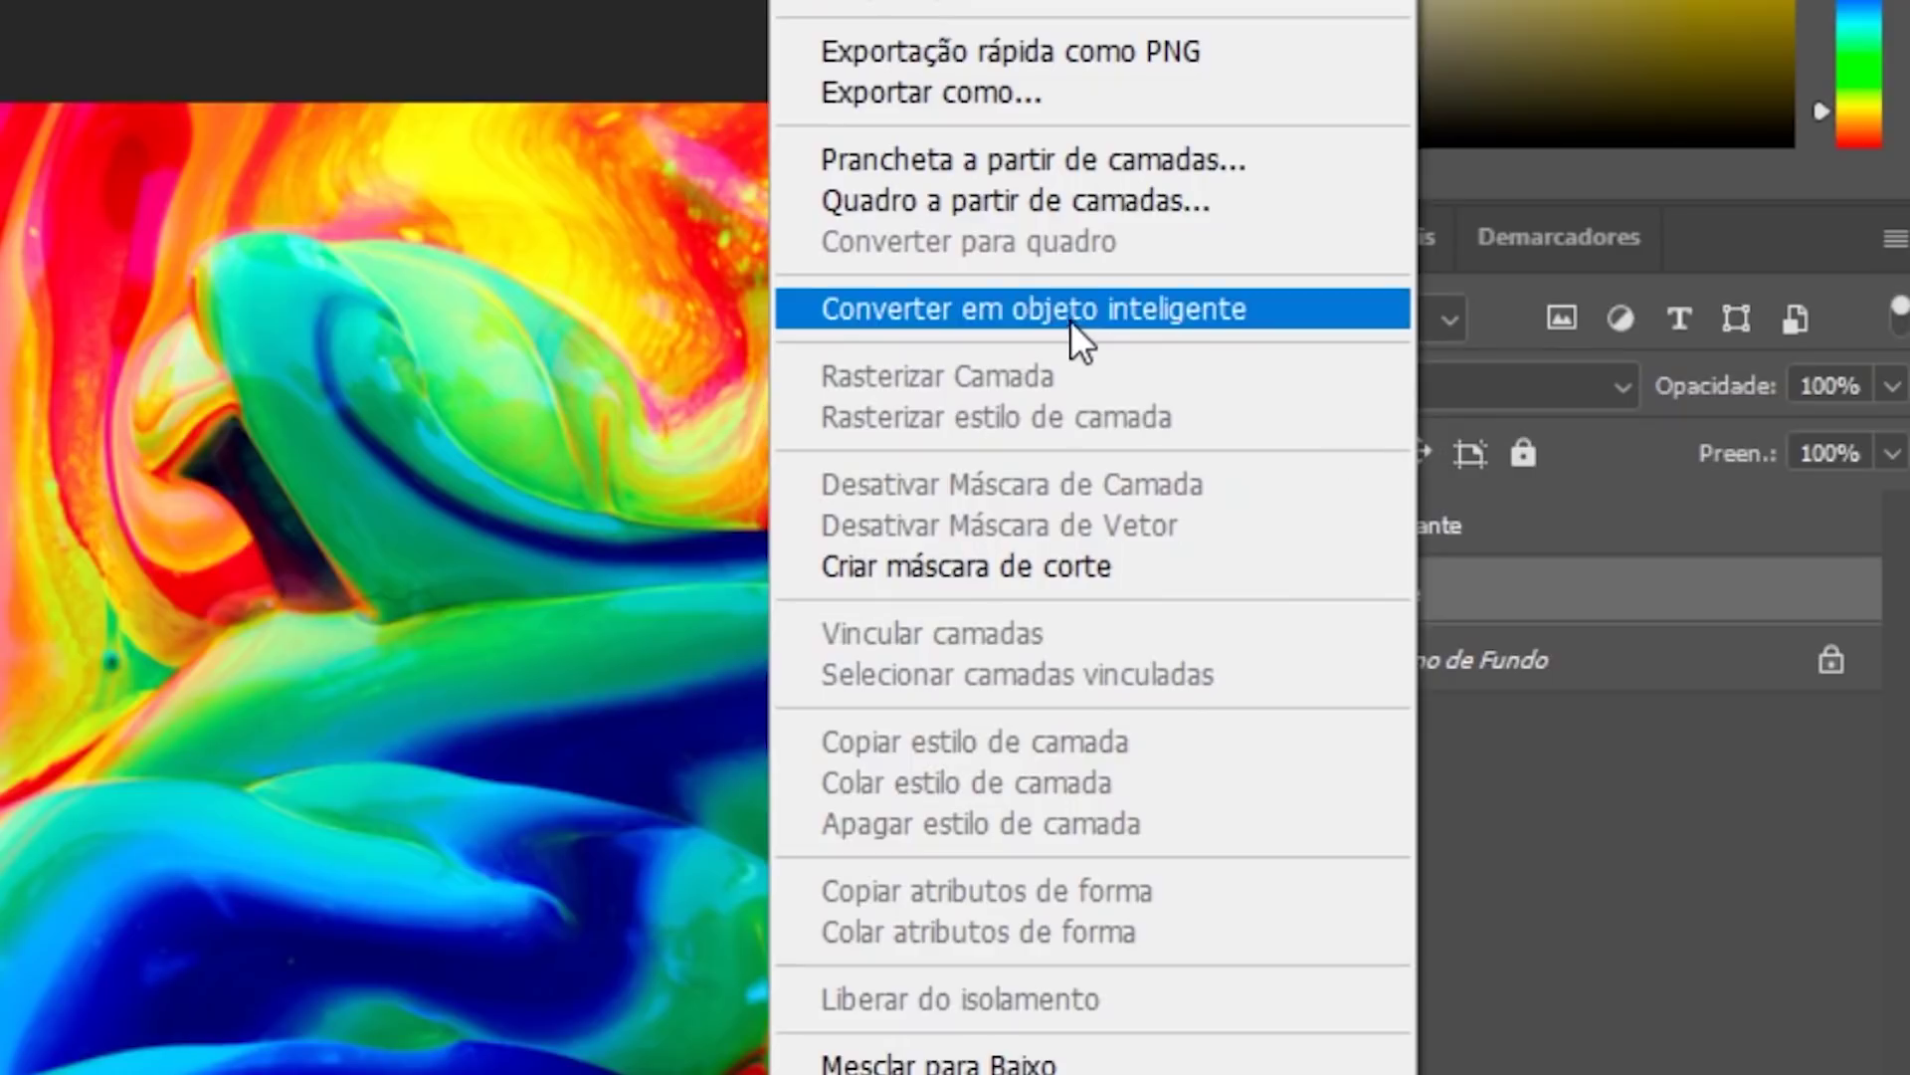
left_click(1066, 308)
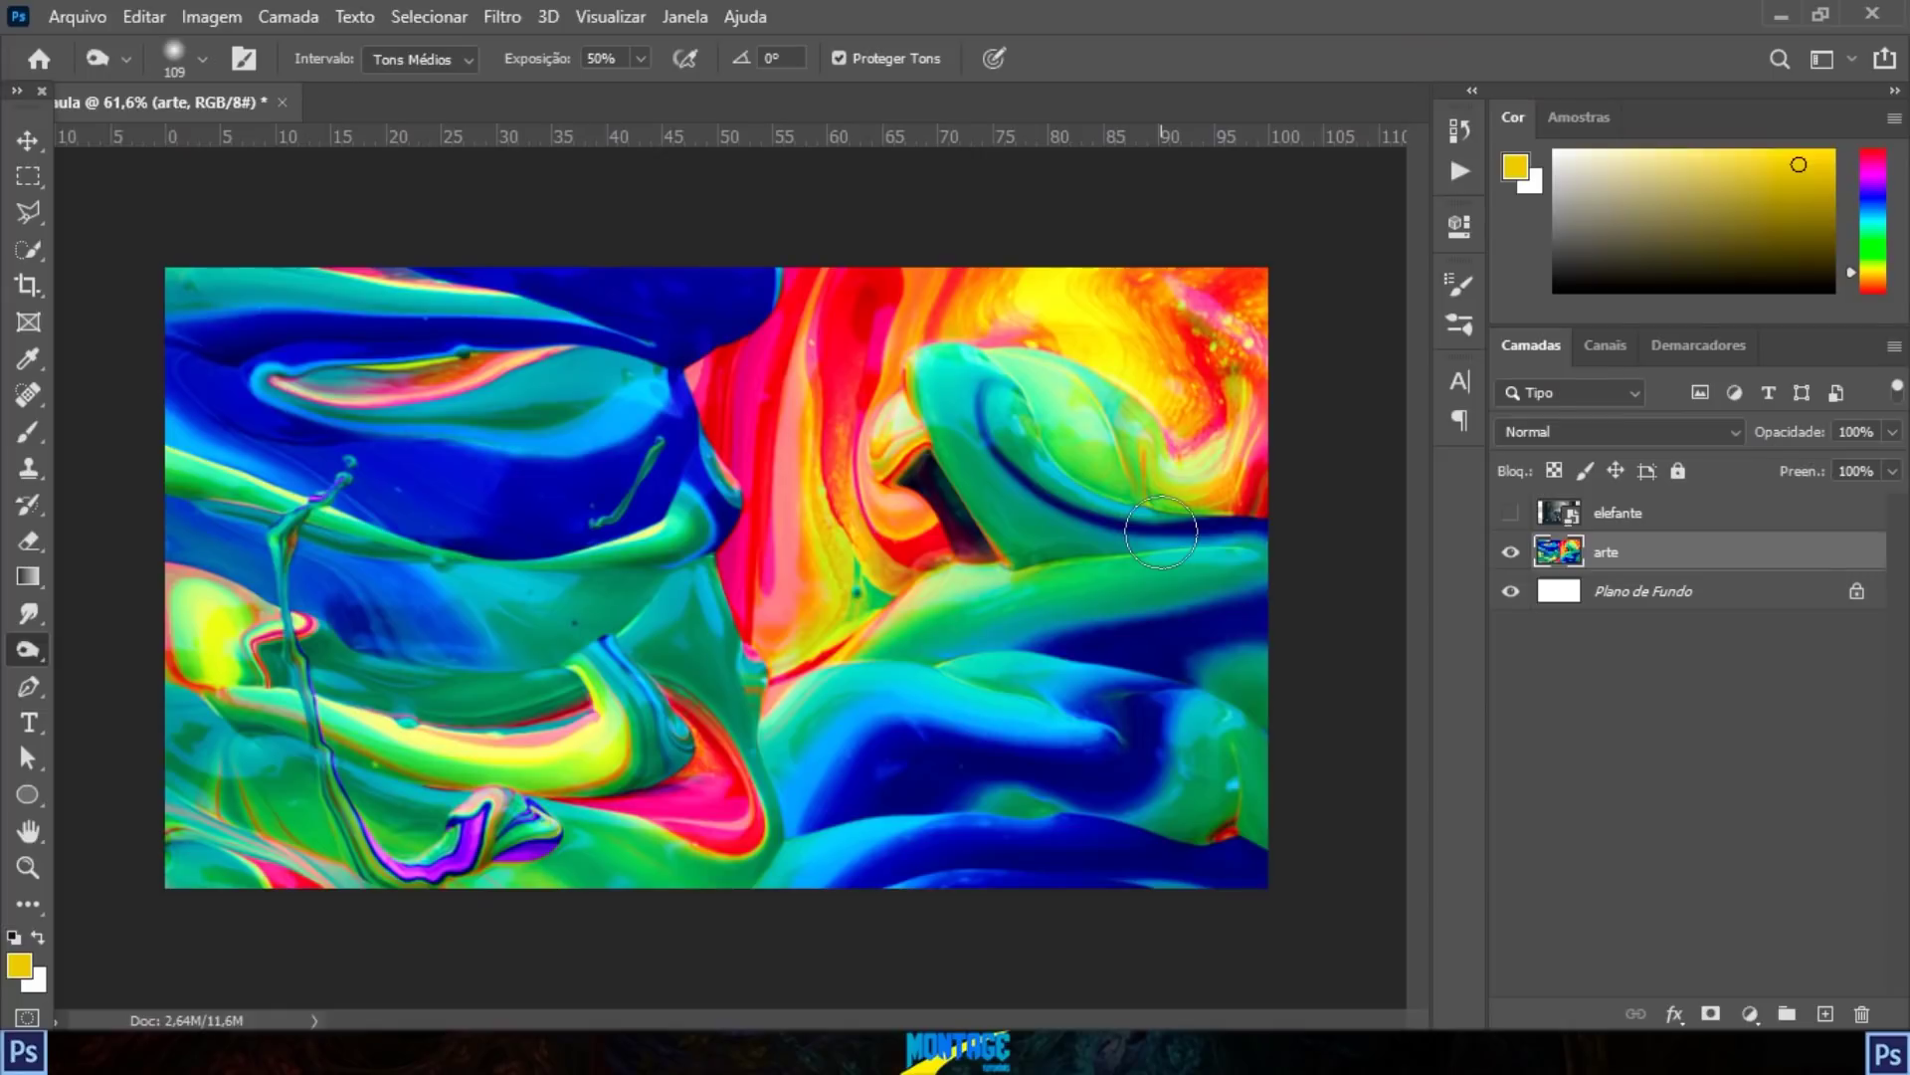
Step: Add a yellow text layer reading "texto" above the elefante layer and move it up and left over the dark blue area
left_click(1622, 516)
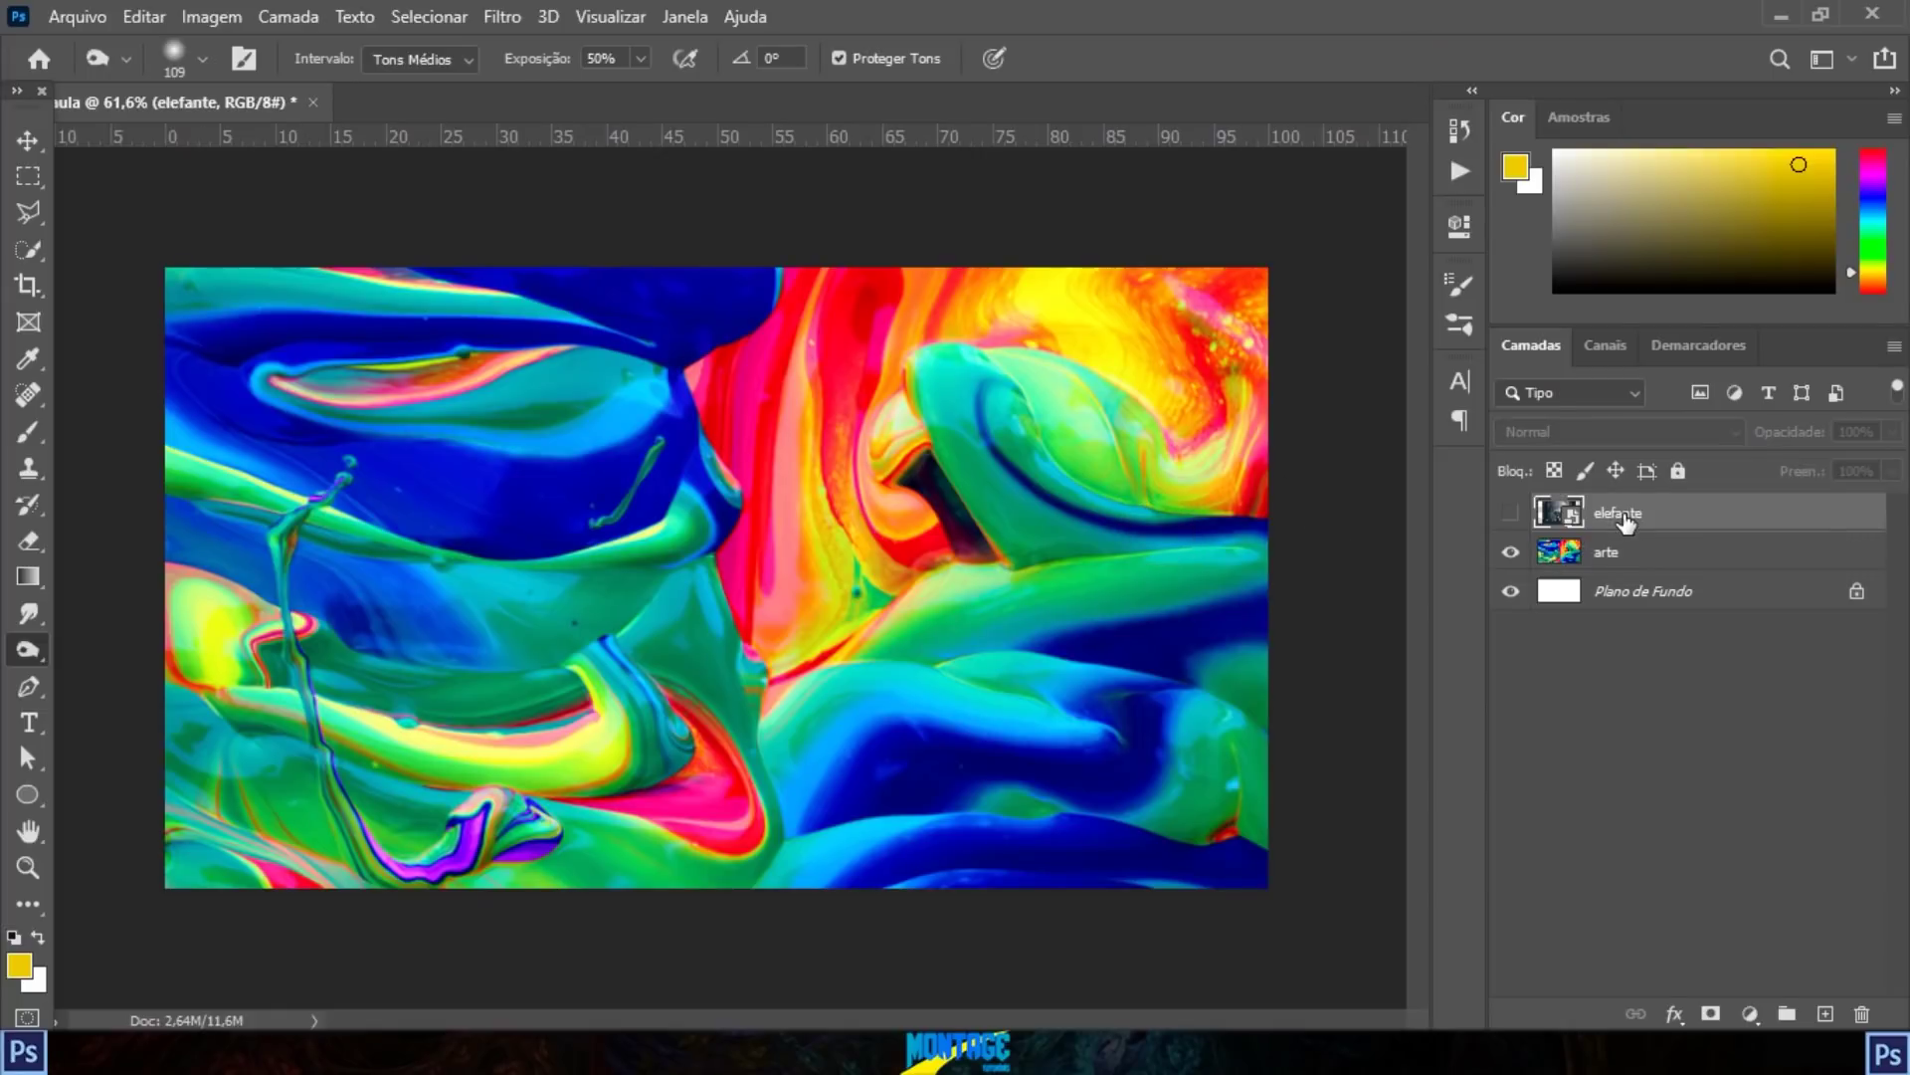
key("t")
left_click(637, 519)
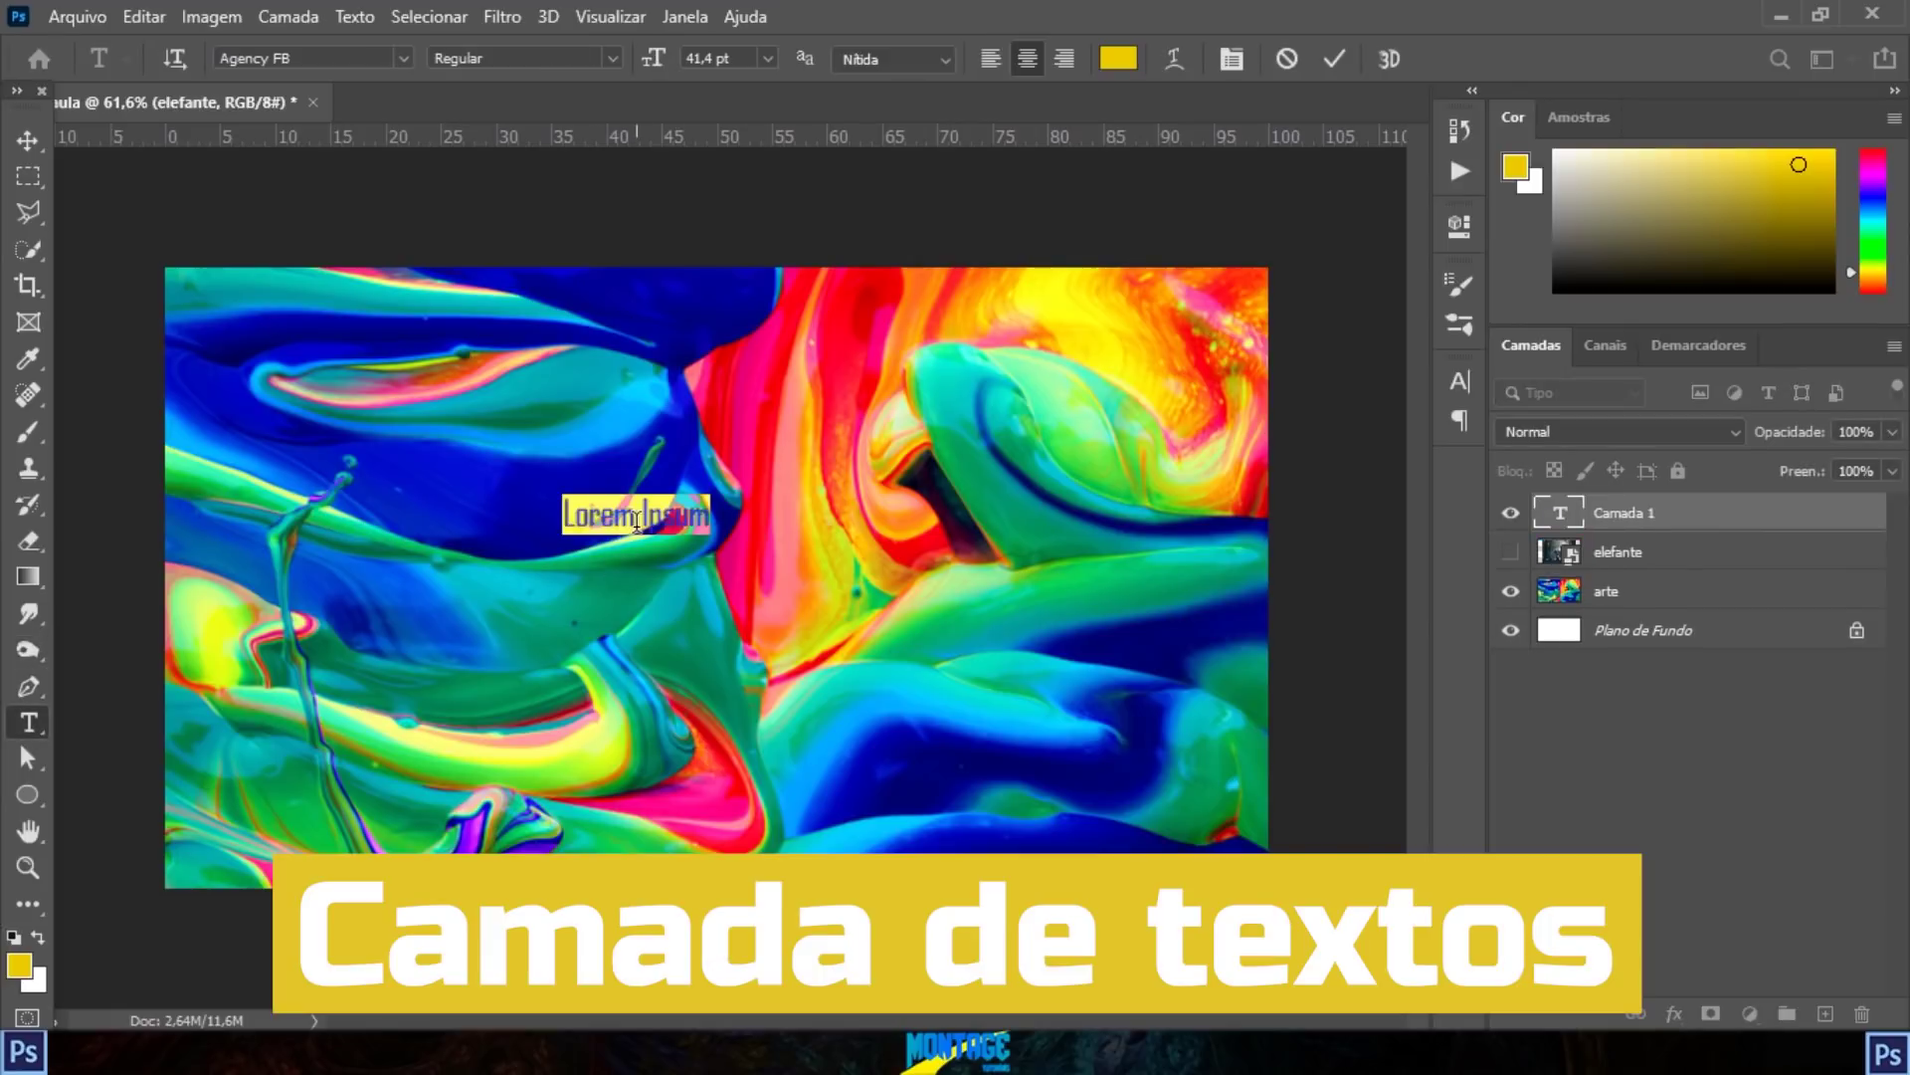
type("texto")
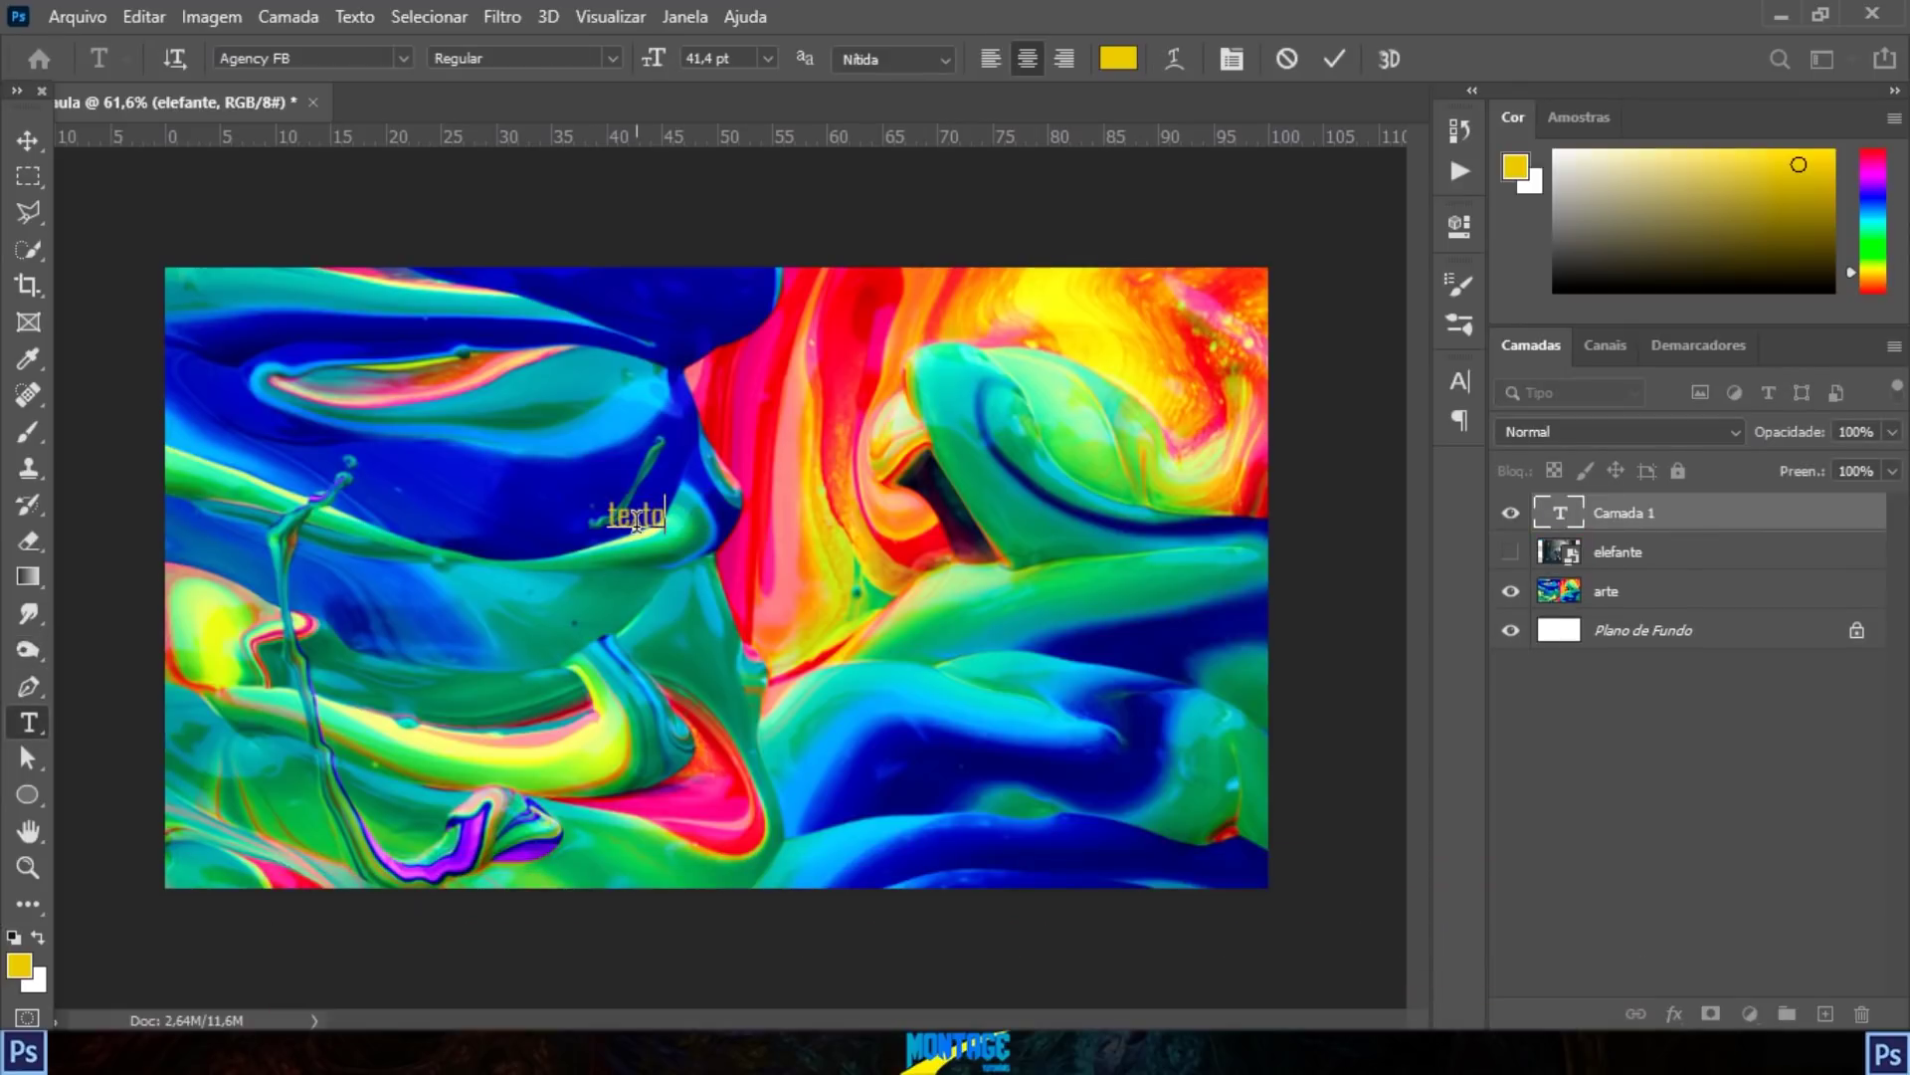
left_click(1336, 69)
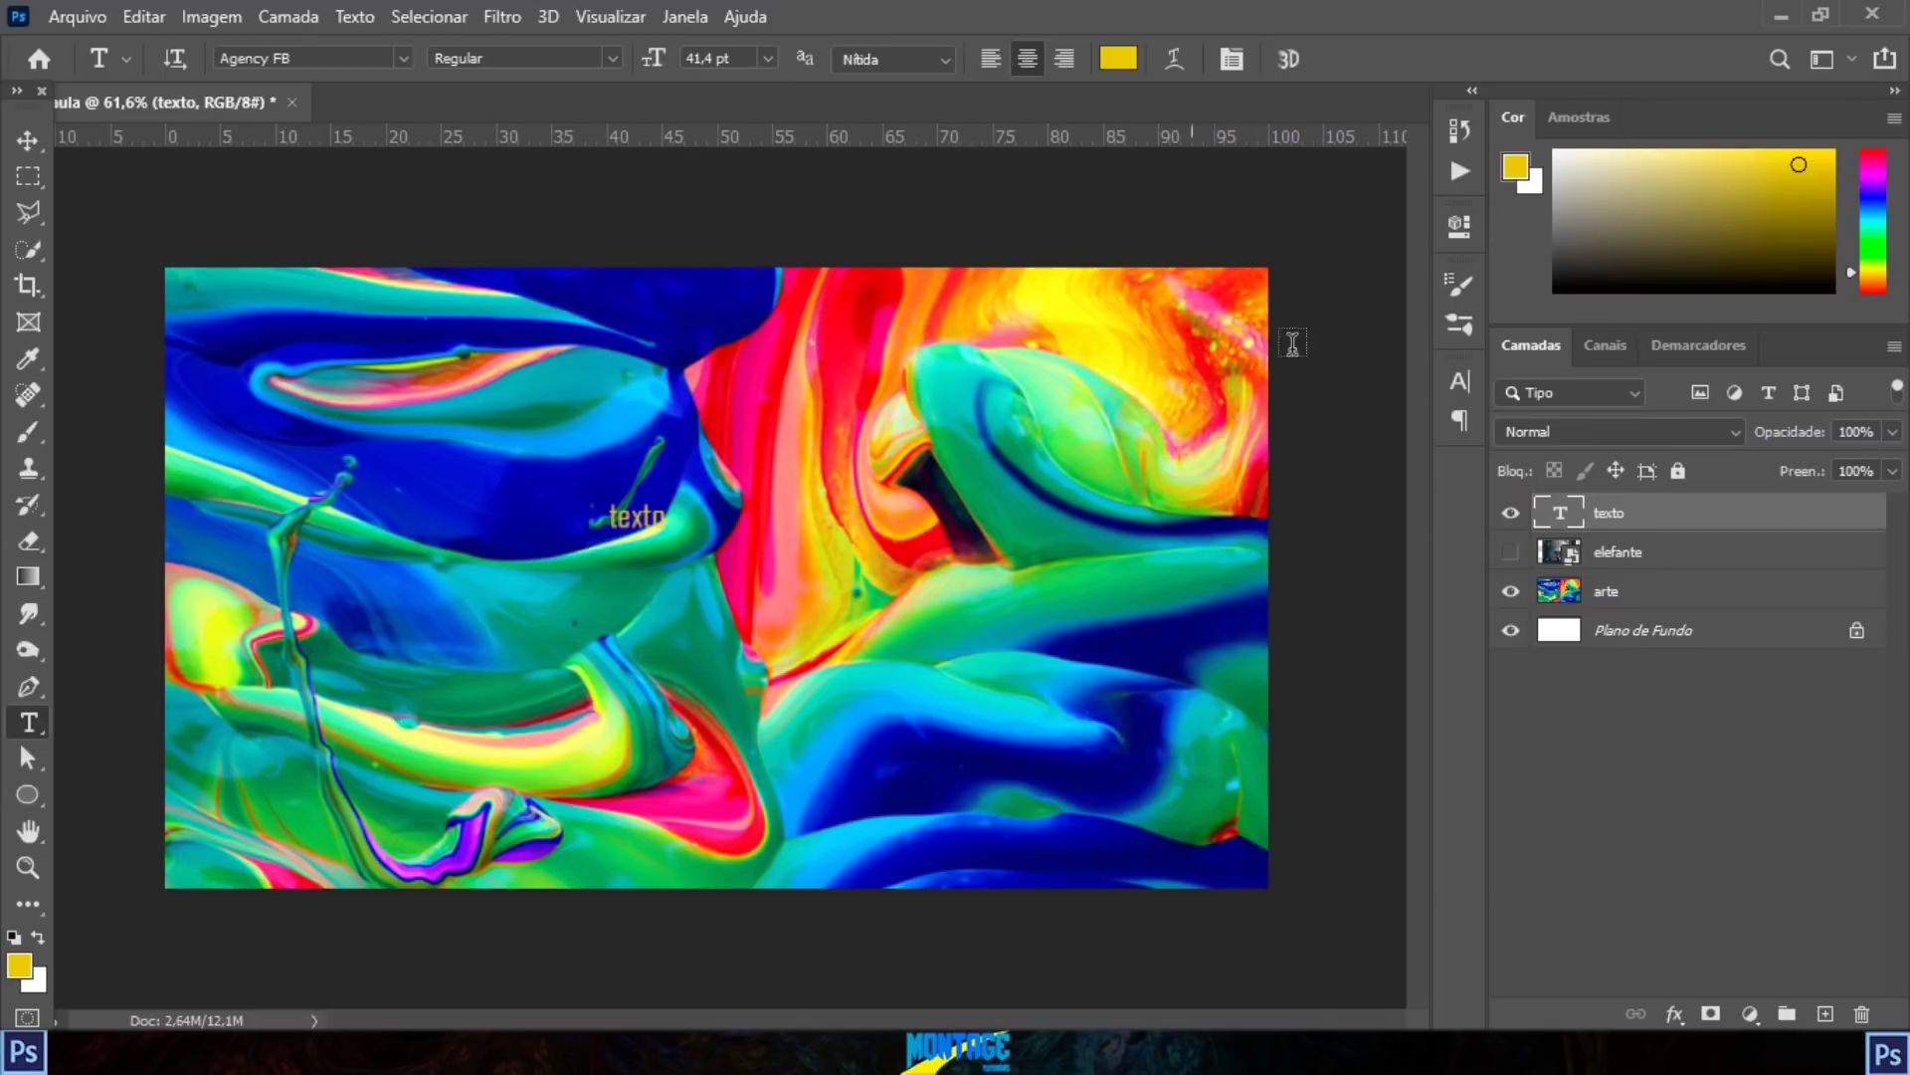
left_click(30, 140)
left_click_drag(602, 508, 453, 472)
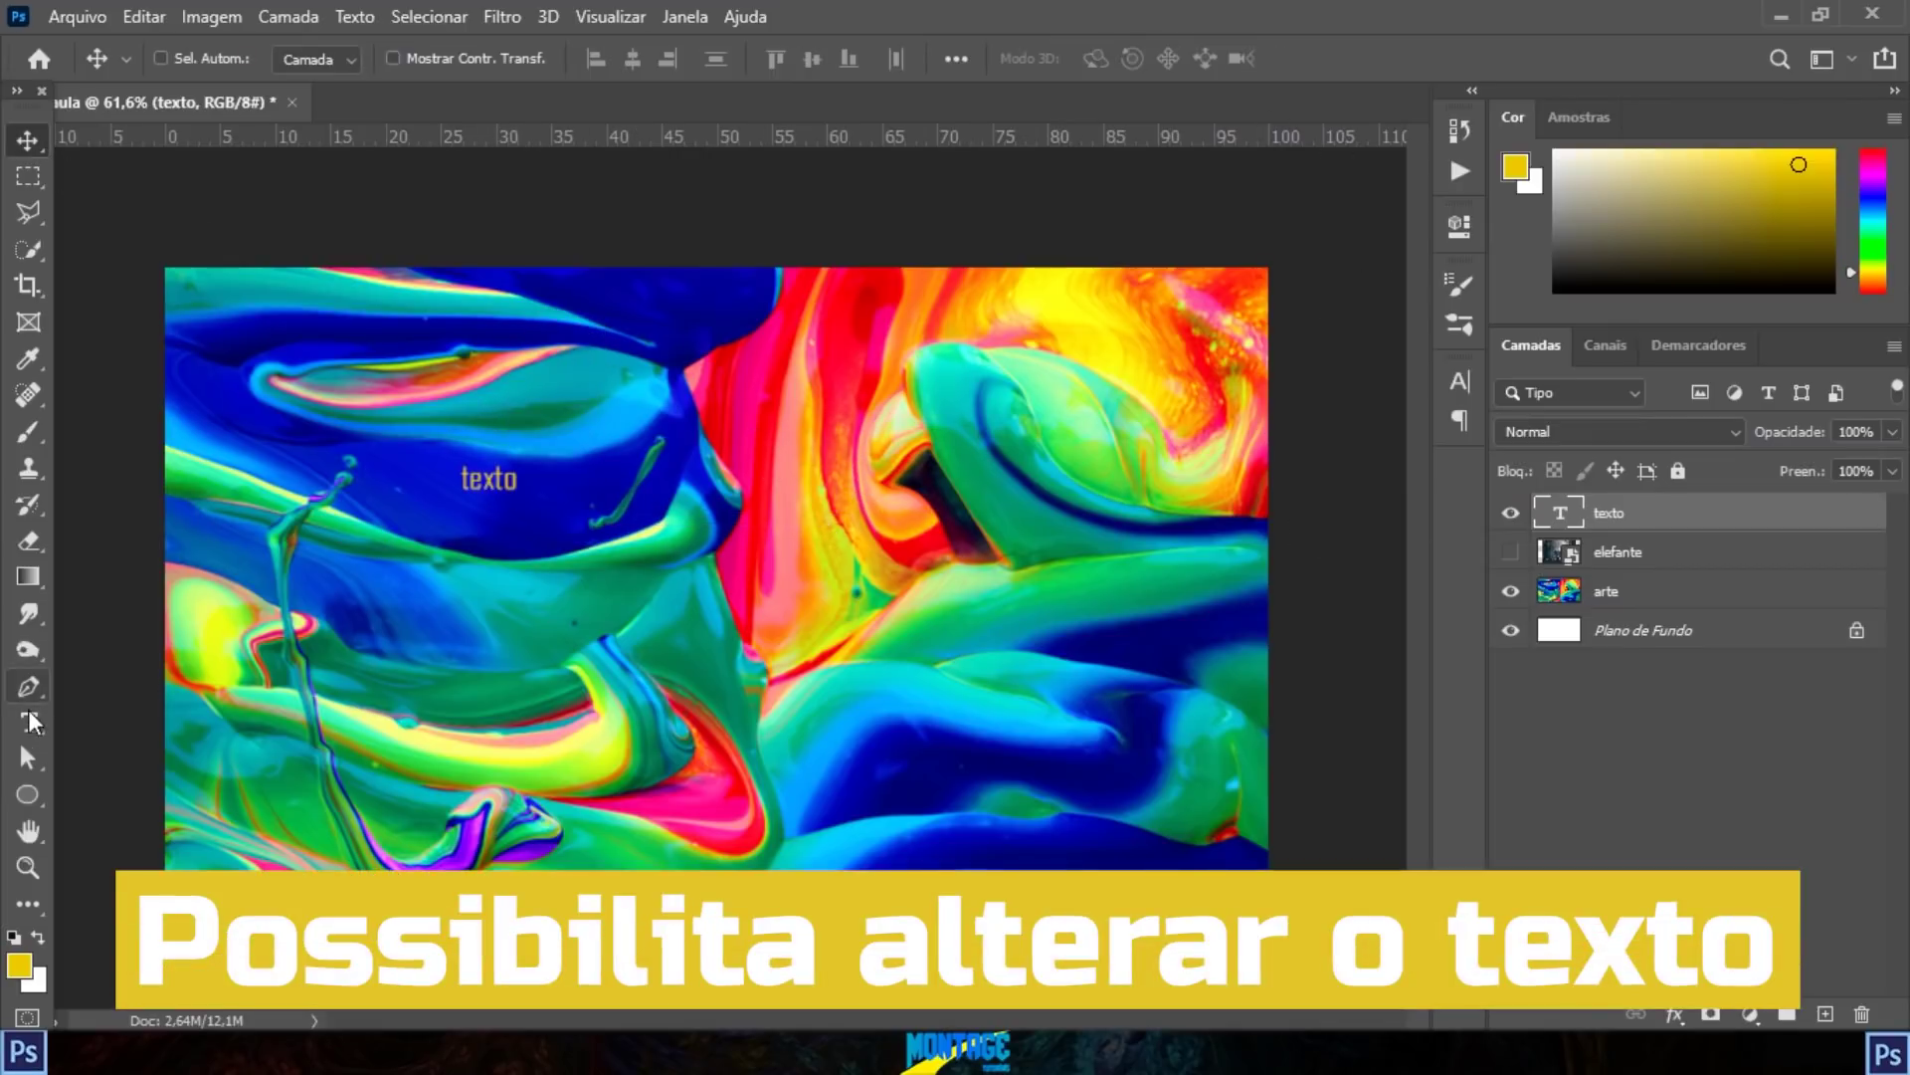
Step: Open the word "texto" for editing and leave the text editing mode
key("t")
double_click(471, 478)
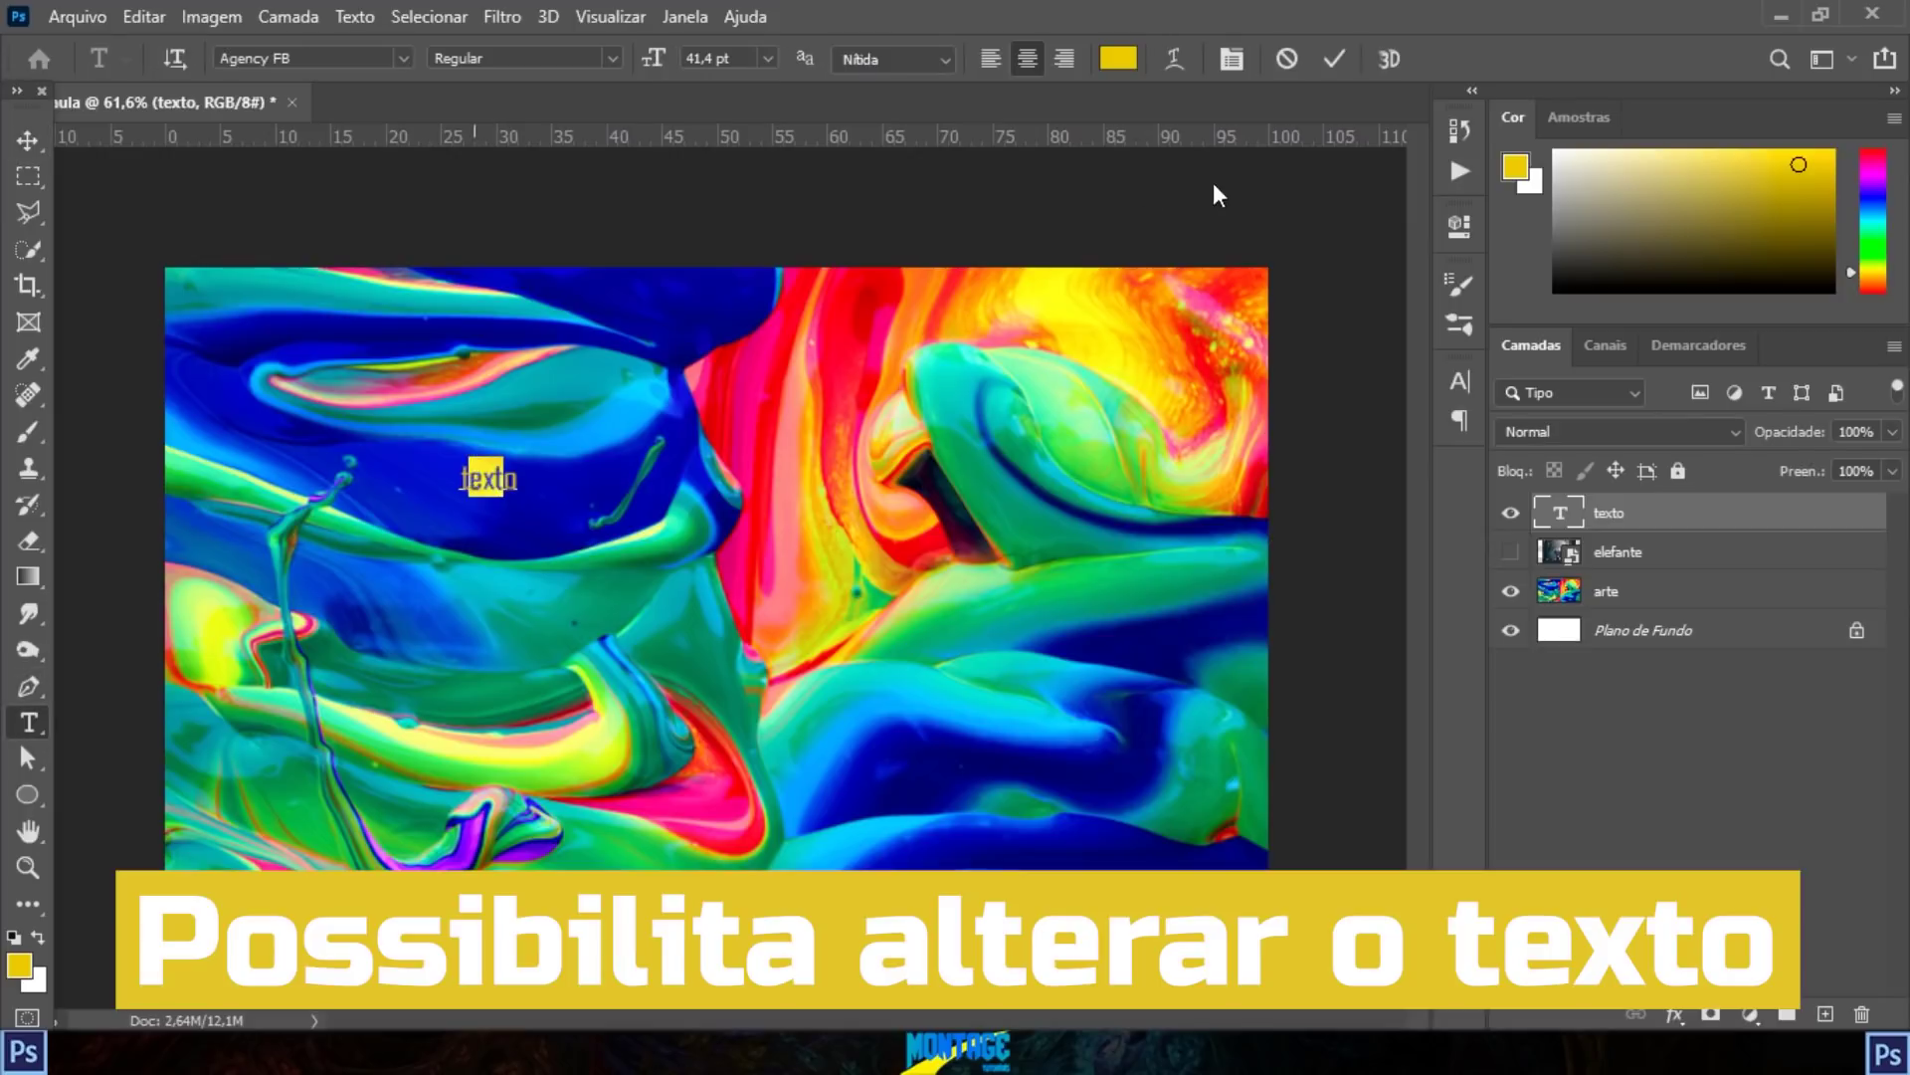
left_click(1386, 59)
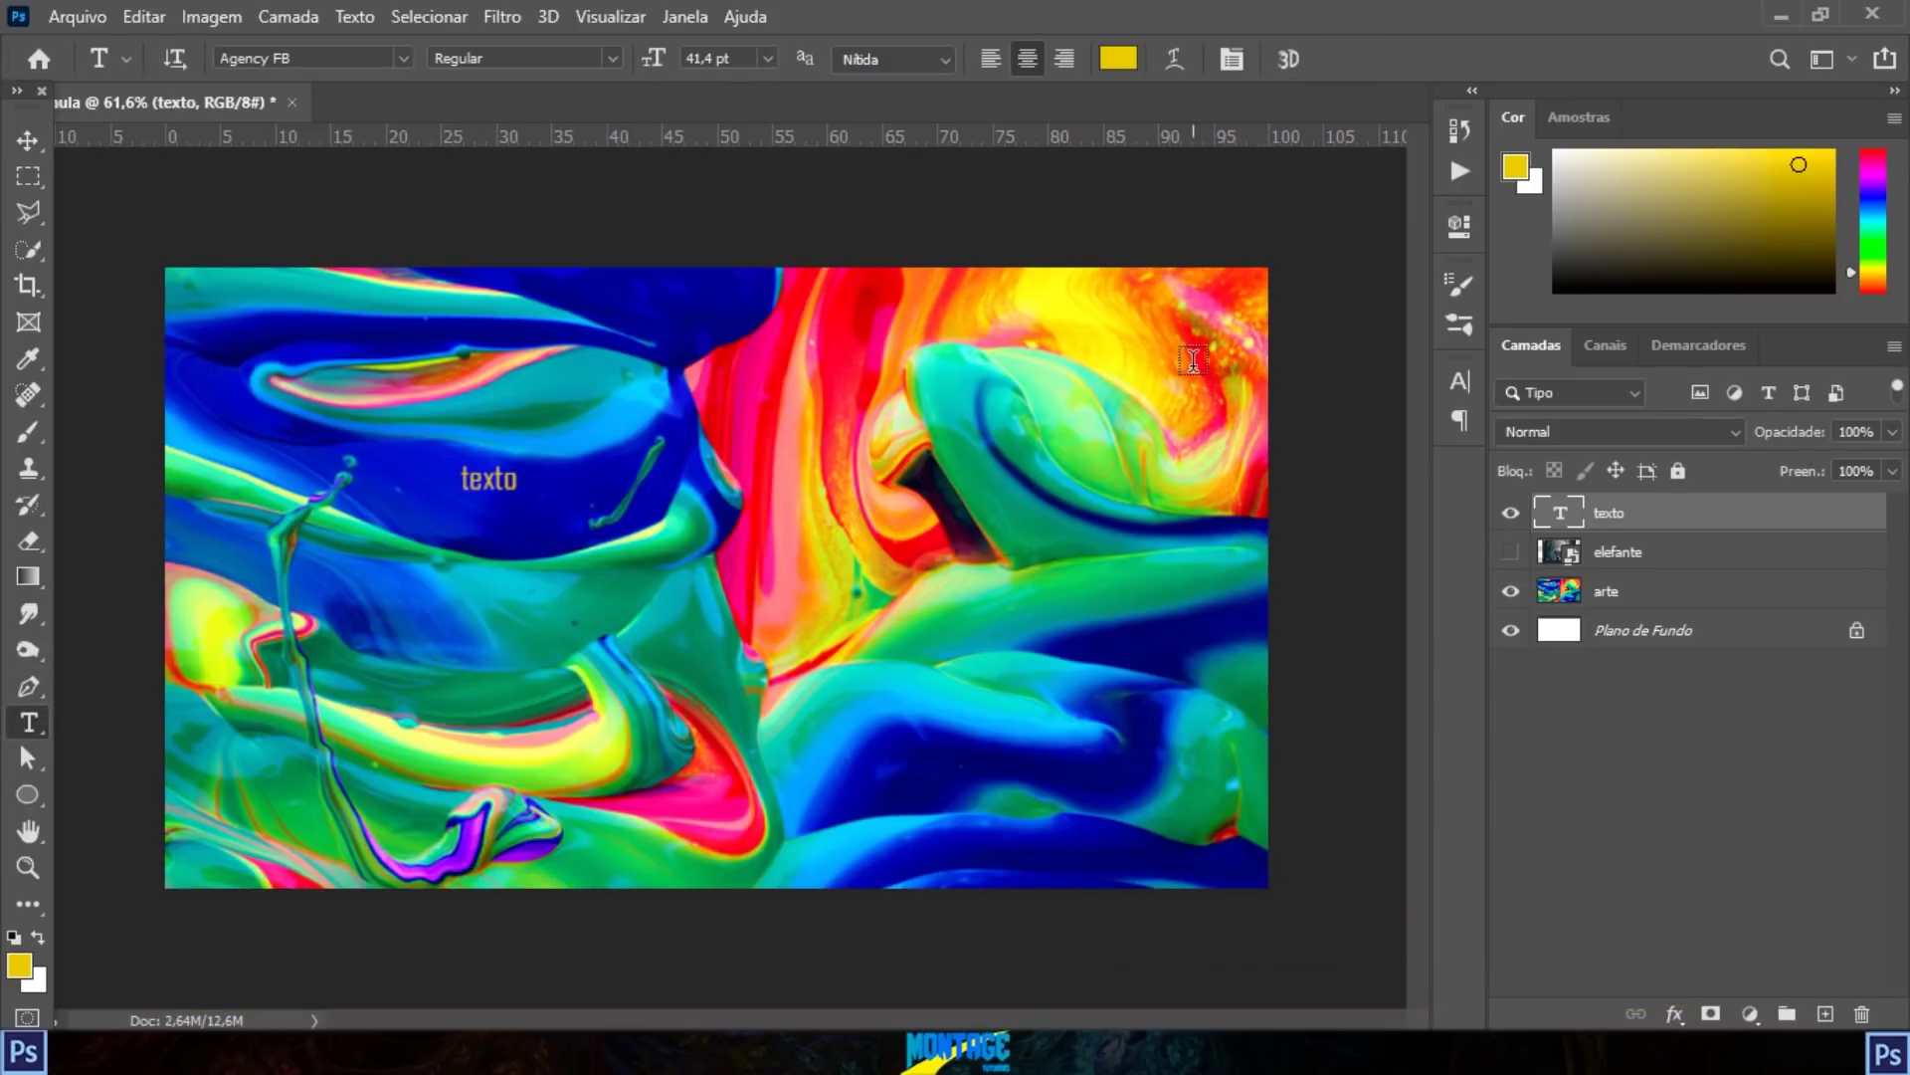
Step: Rasterize the texto text layer
right_click(1604, 515)
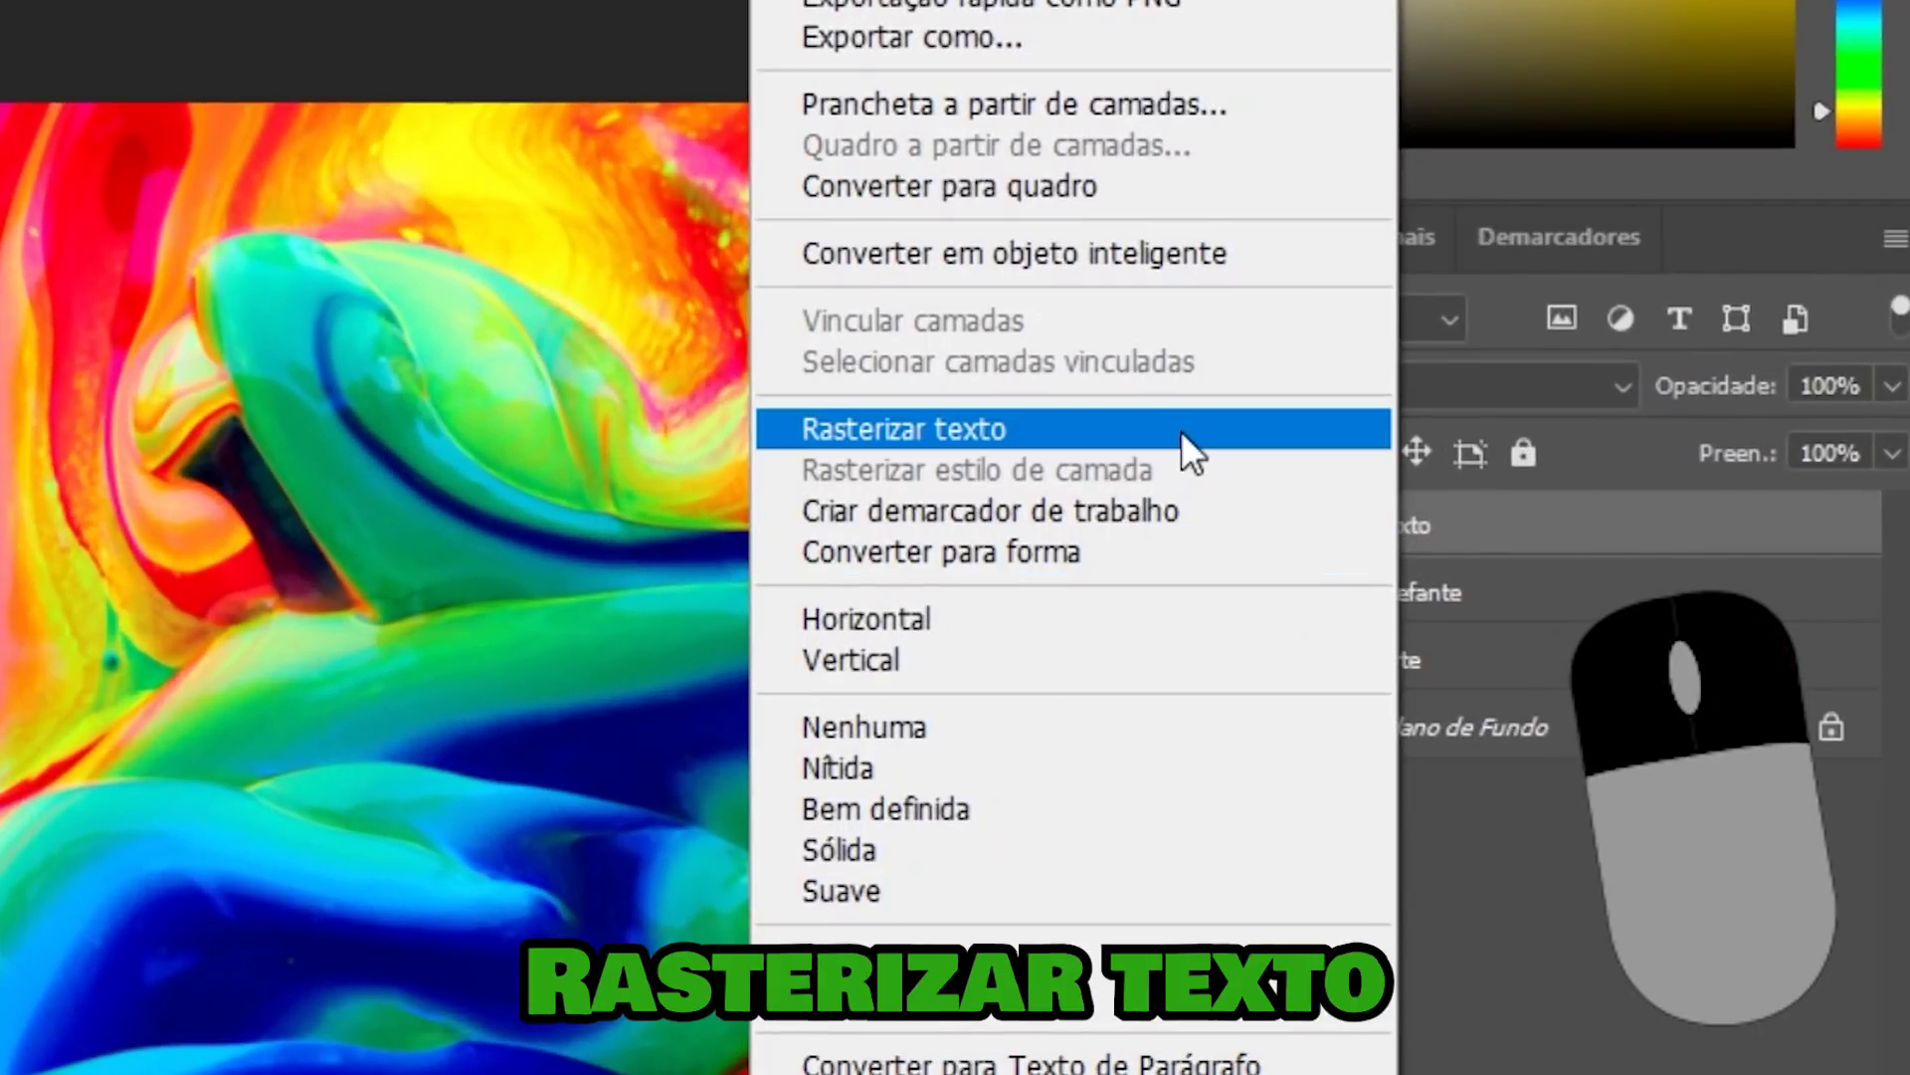
left_click(1180, 432)
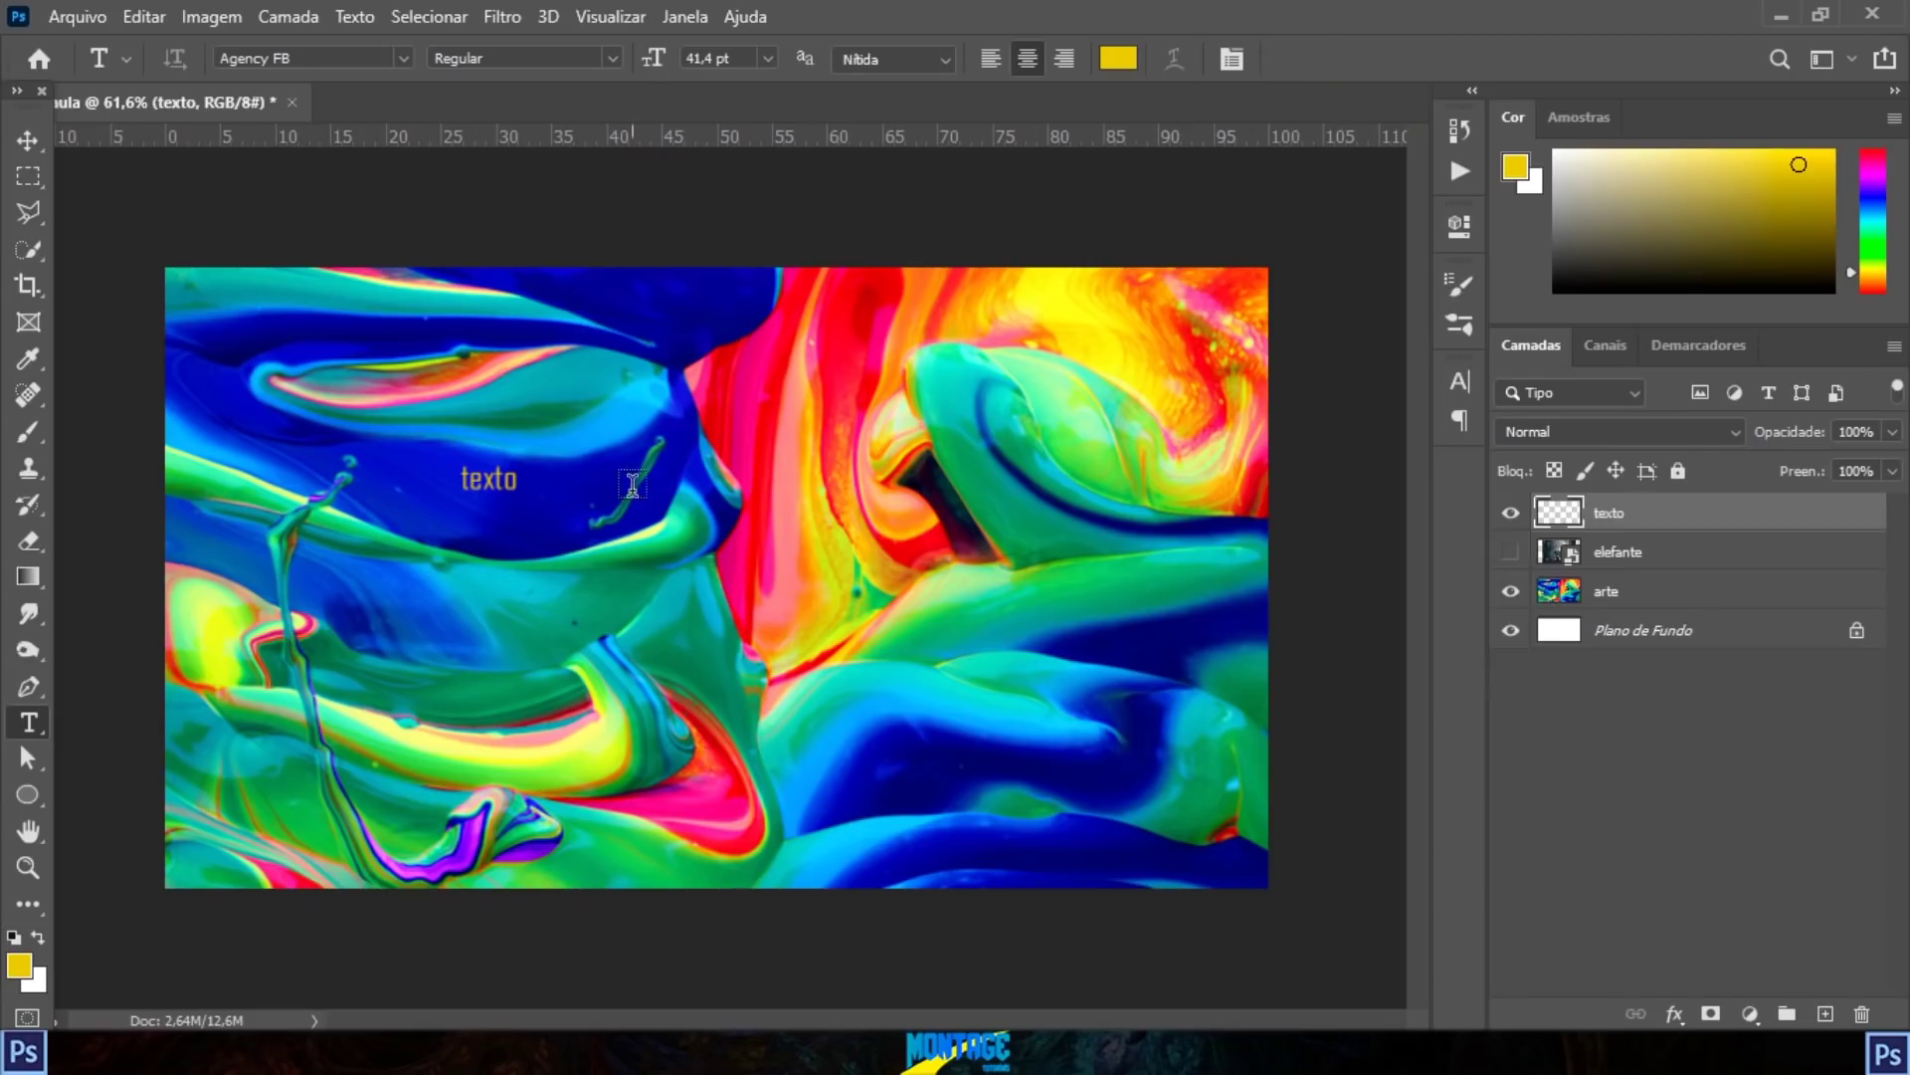
Step: Enlarge the rasterized texto layer and position it across the dark blue area of the artwork
left_click(28, 140)
key("ctrl+t")
left_click_drag(515, 466, 878, 319)
left_click_drag(710, 398, 576, 428)
key("Return")
key("ctrl+t")
left_click_drag(744, 350, 681, 377)
left_click(1450, 60)
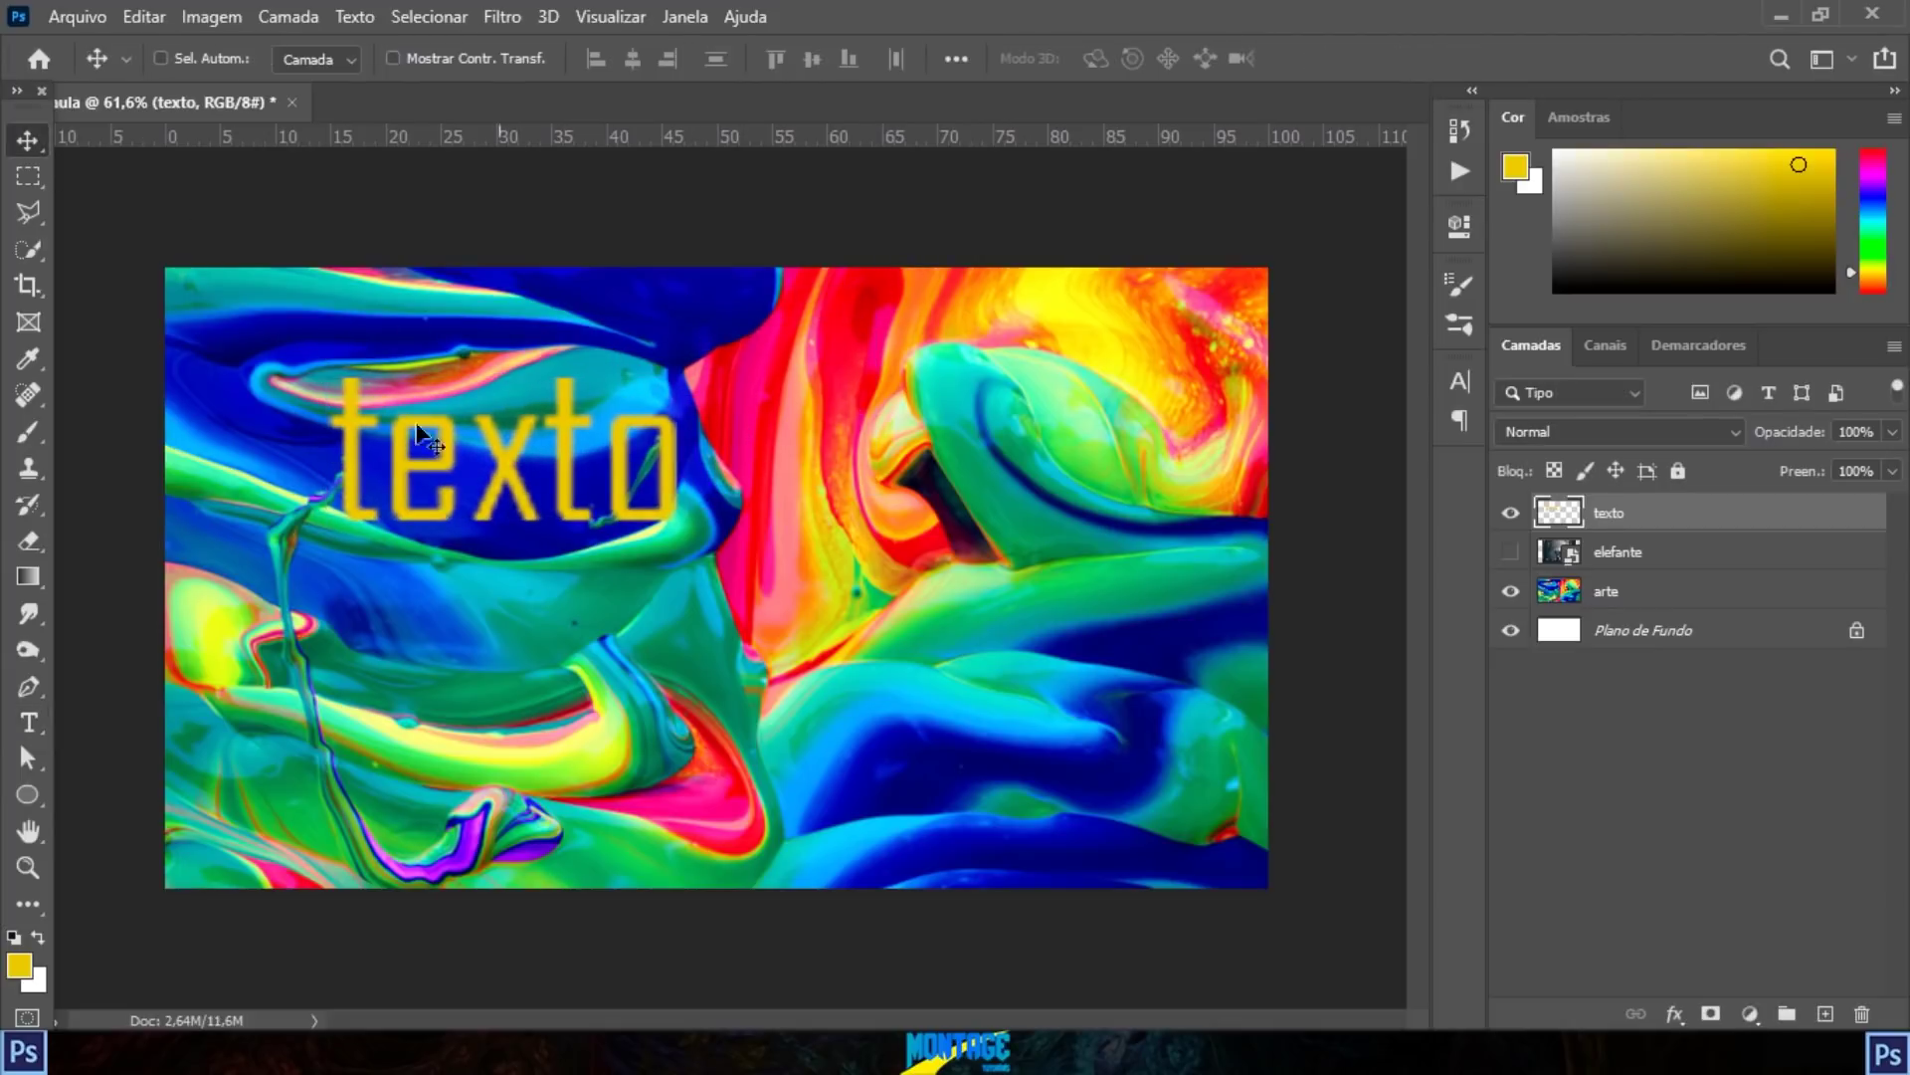
Step: Try to edit the rasterized word "texto" with the Type tool and cancel the new text layer
left_click(29, 723)
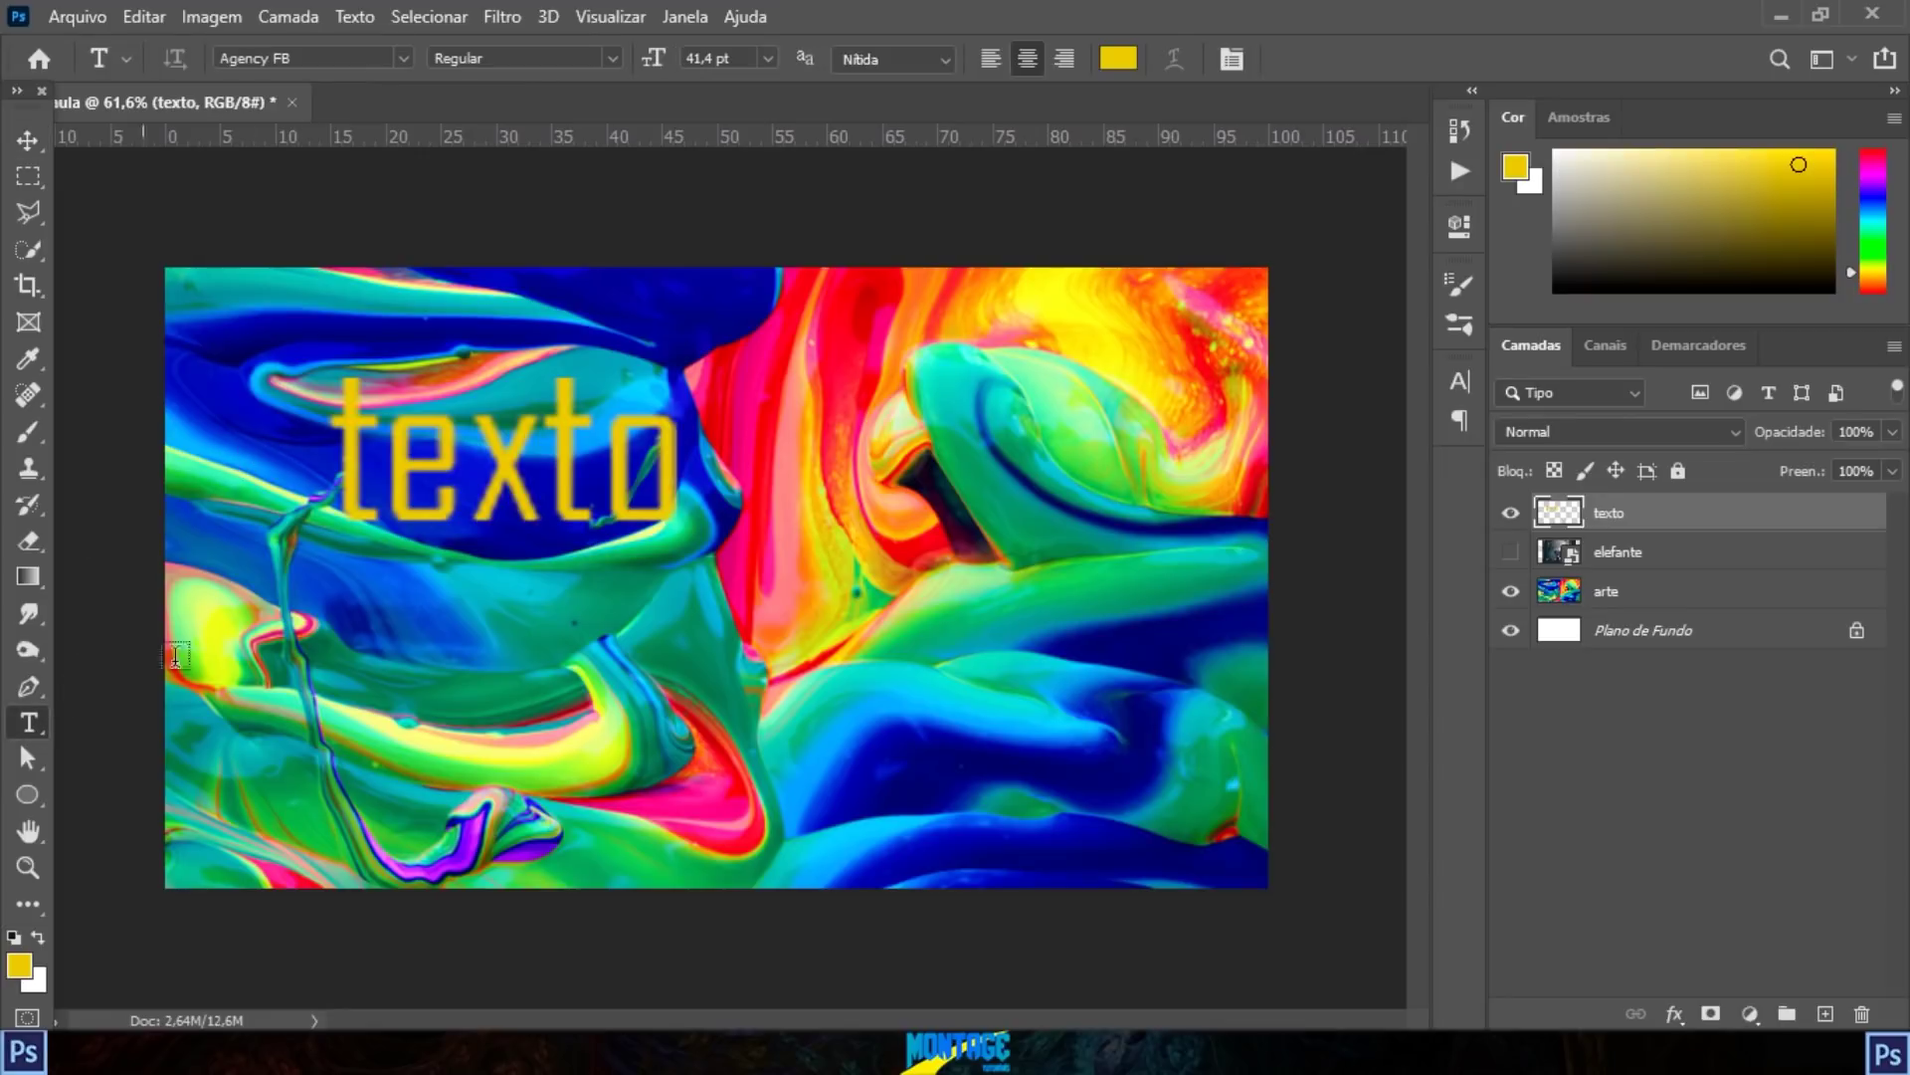
left_click(358, 455)
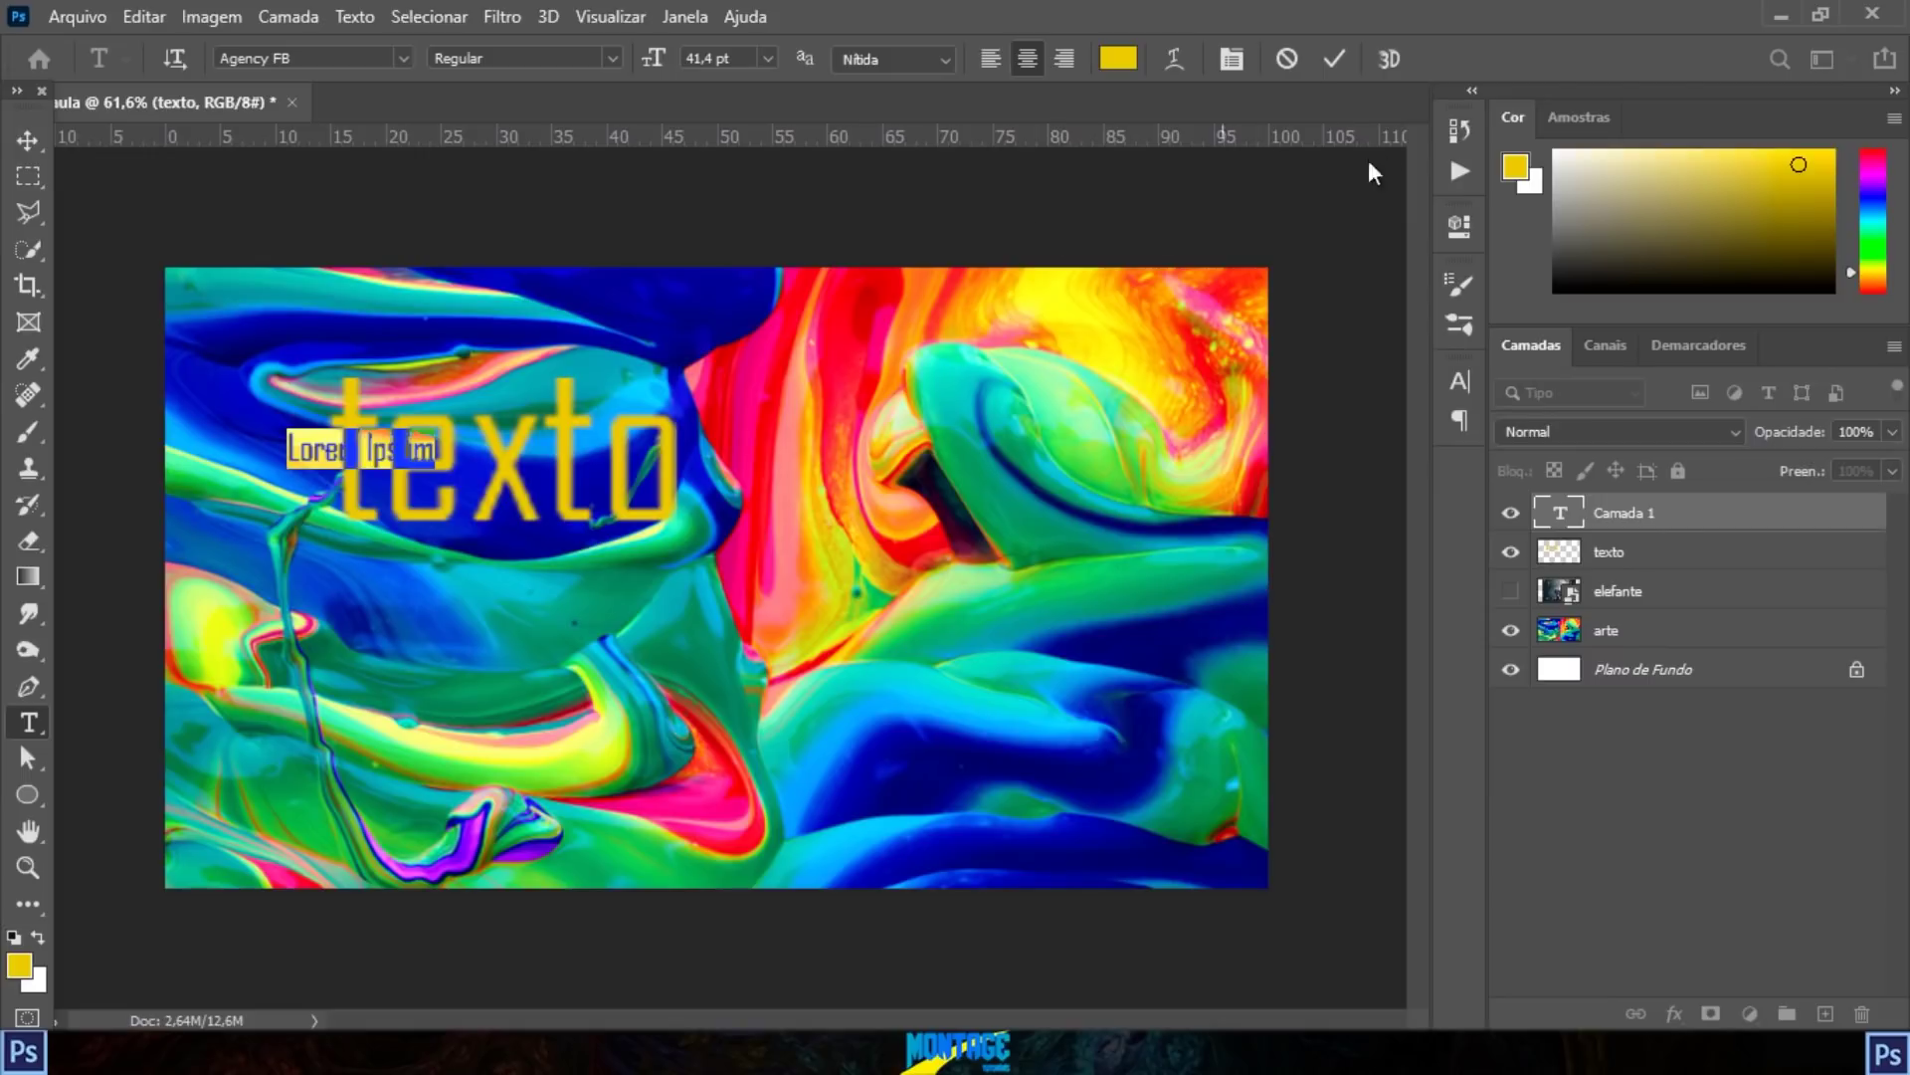
left_click(1290, 66)
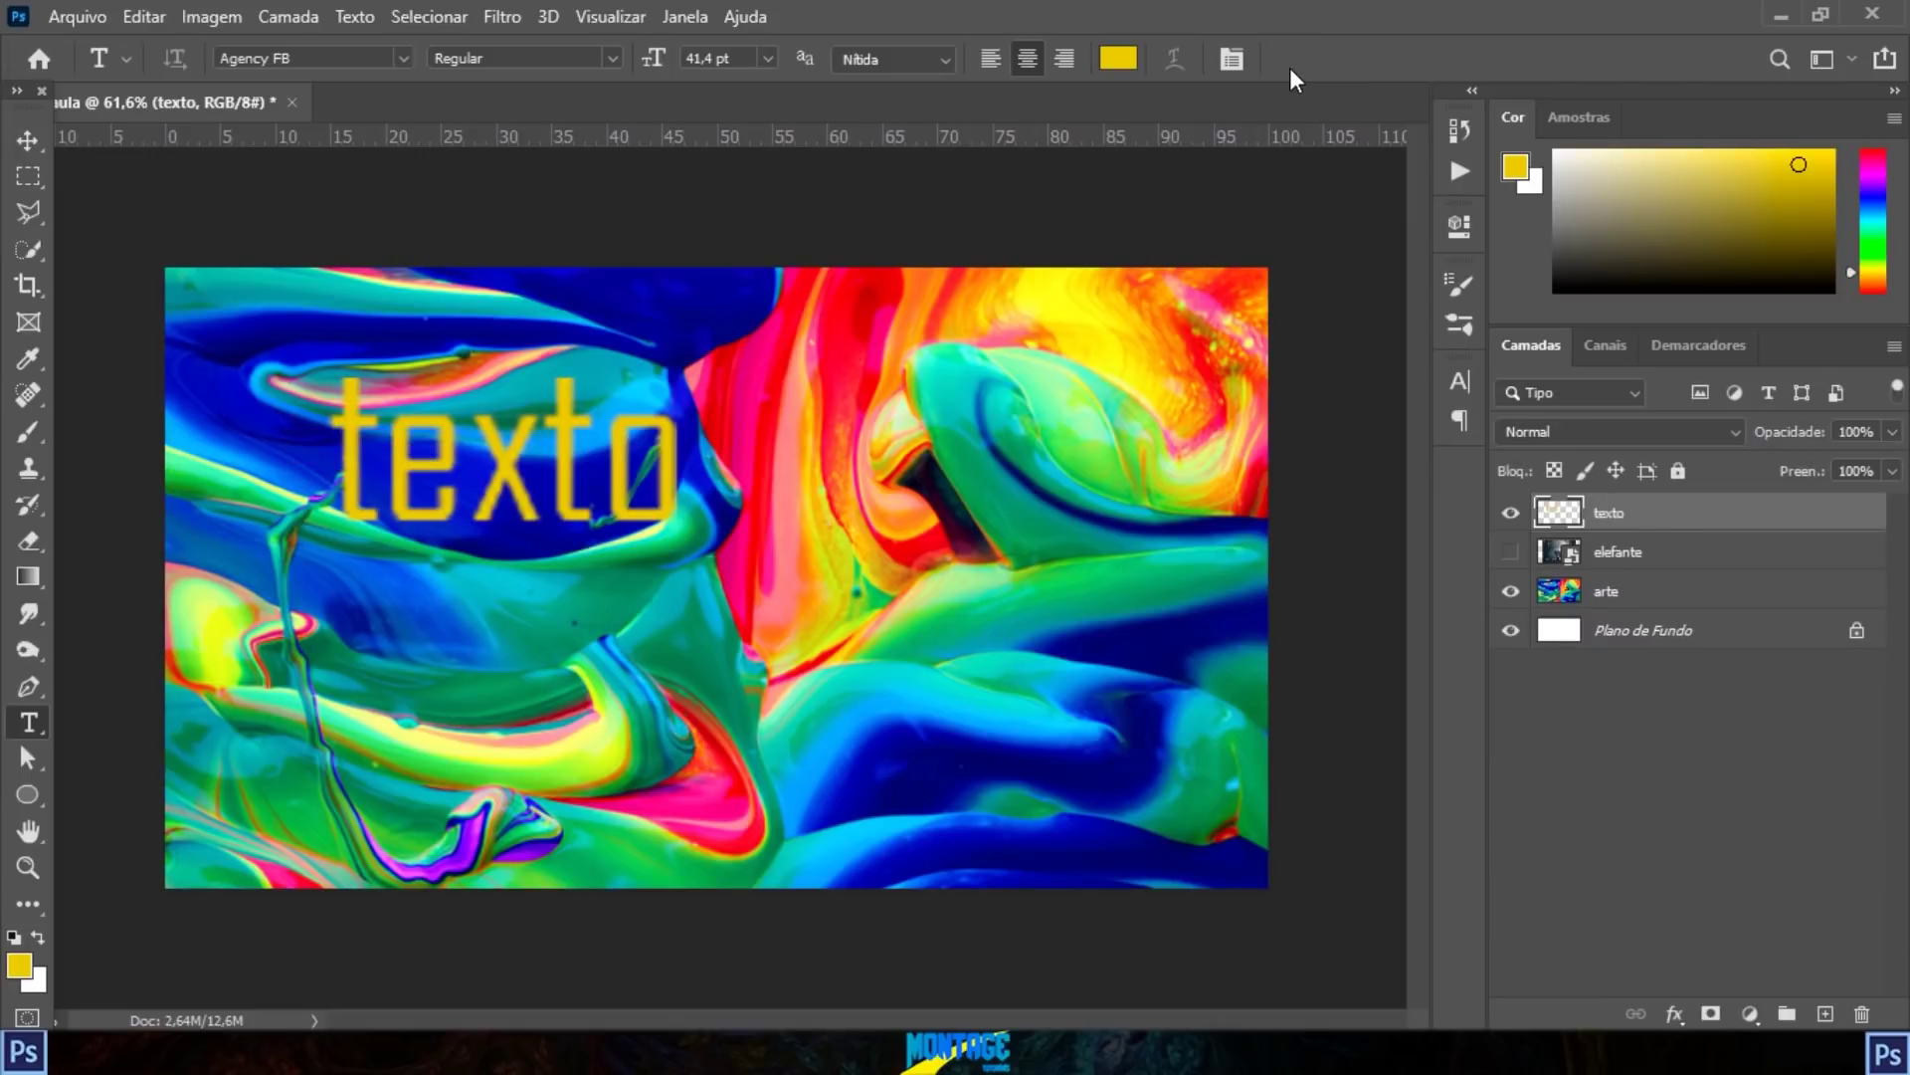
Step: Undo the enlargement and the rasterization of the texto layer
key("ctrl+z")
key("ctrl+z")
key("ctrl+z")
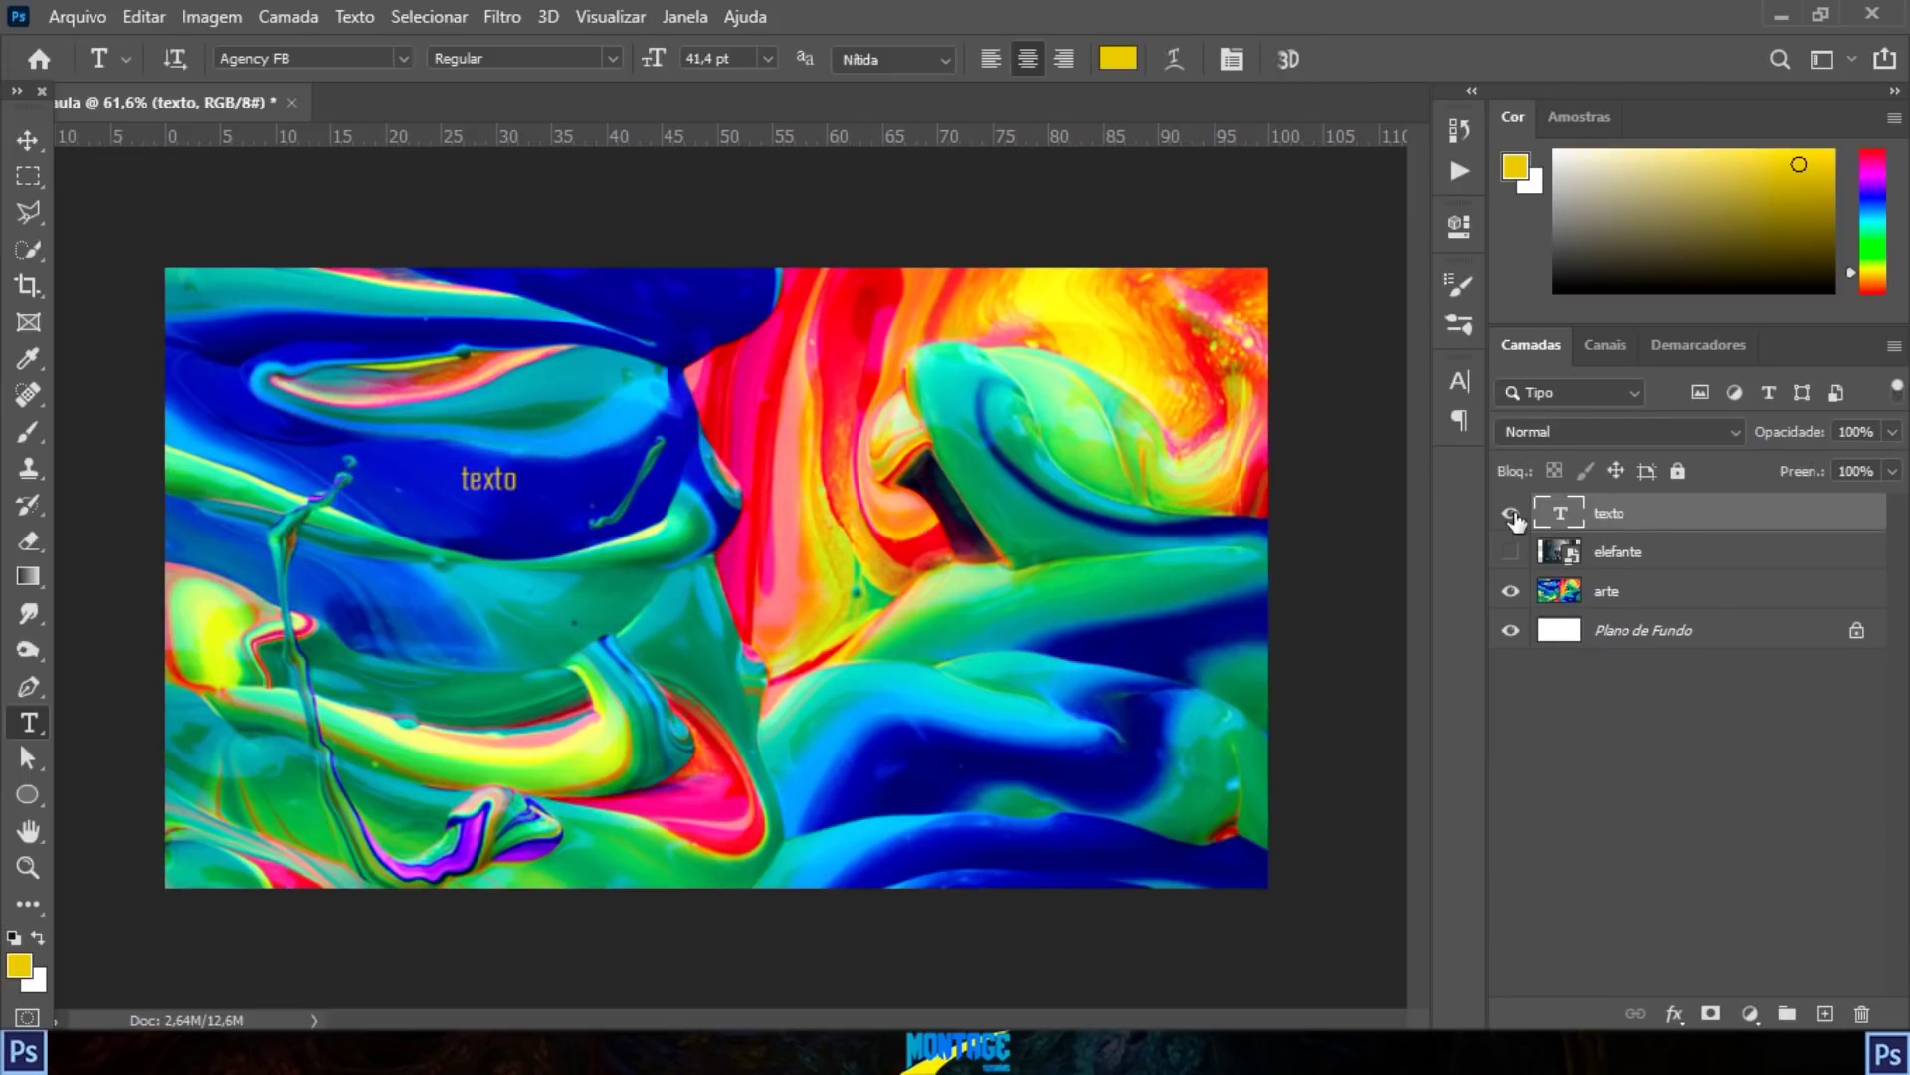
Step: Enlarge the editable texto text layer and move it to the upper-left corner of the image
left_click(33, 140)
key("ctrl+t")
left_click_drag(516, 455, 767, 370)
left_click_drag(641, 389, 416, 338)
key("Return")
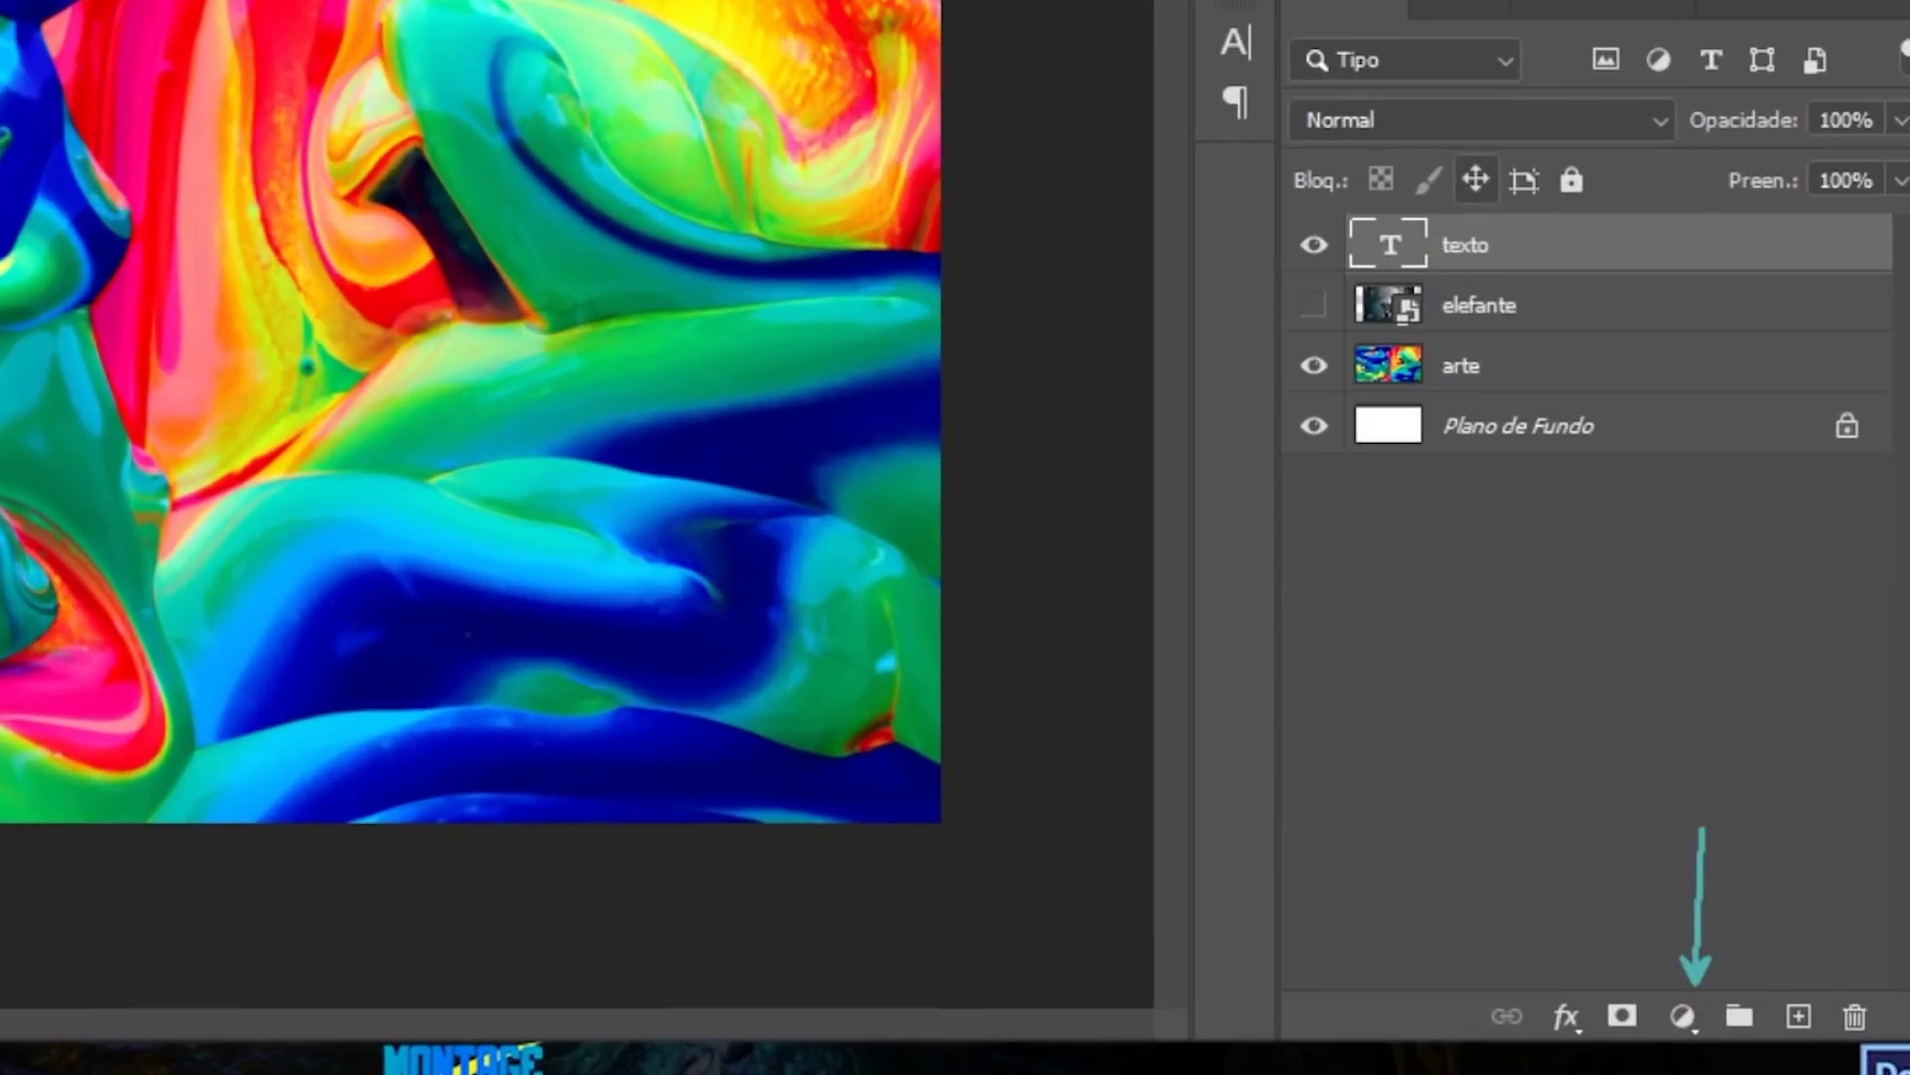
Step: Add a Curvas adjustment layer above texto and raise its RGB curve to brighten the image
left_click(1681, 1015)
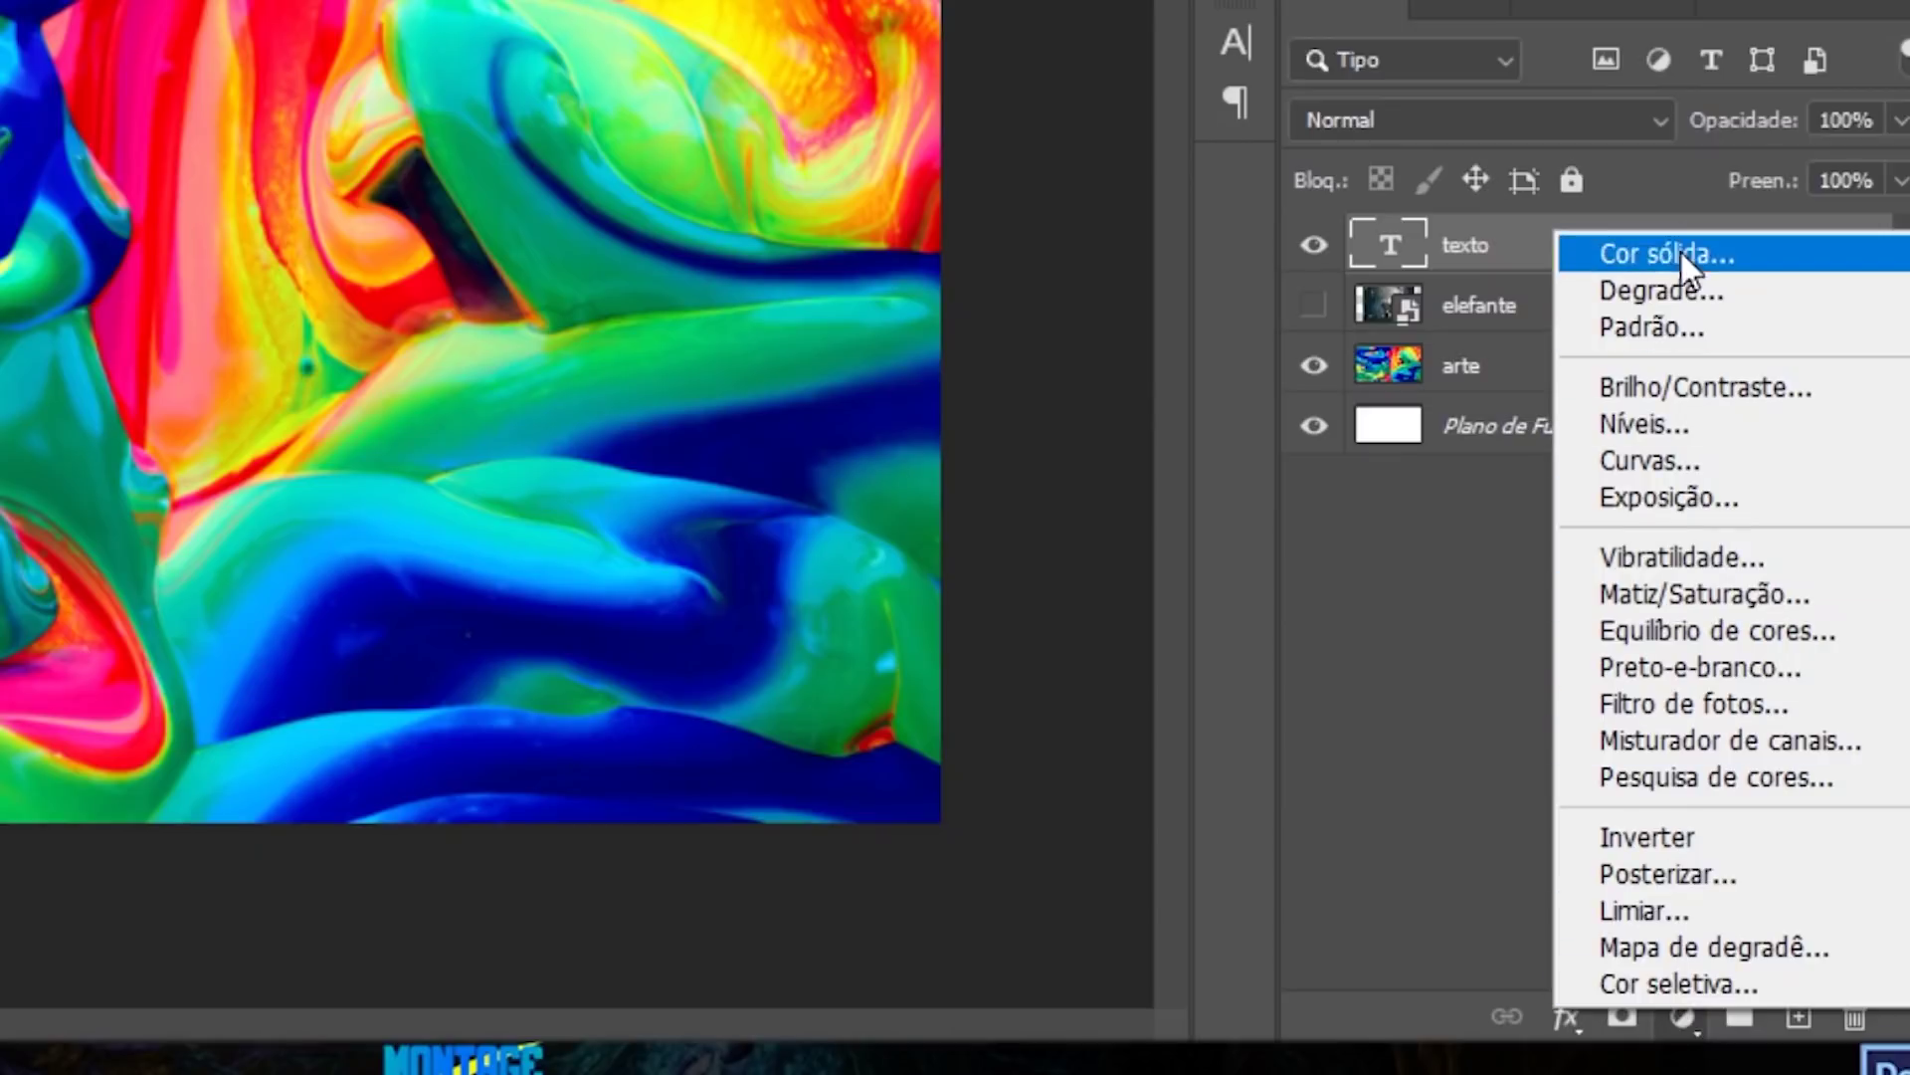
left_click(1729, 457)
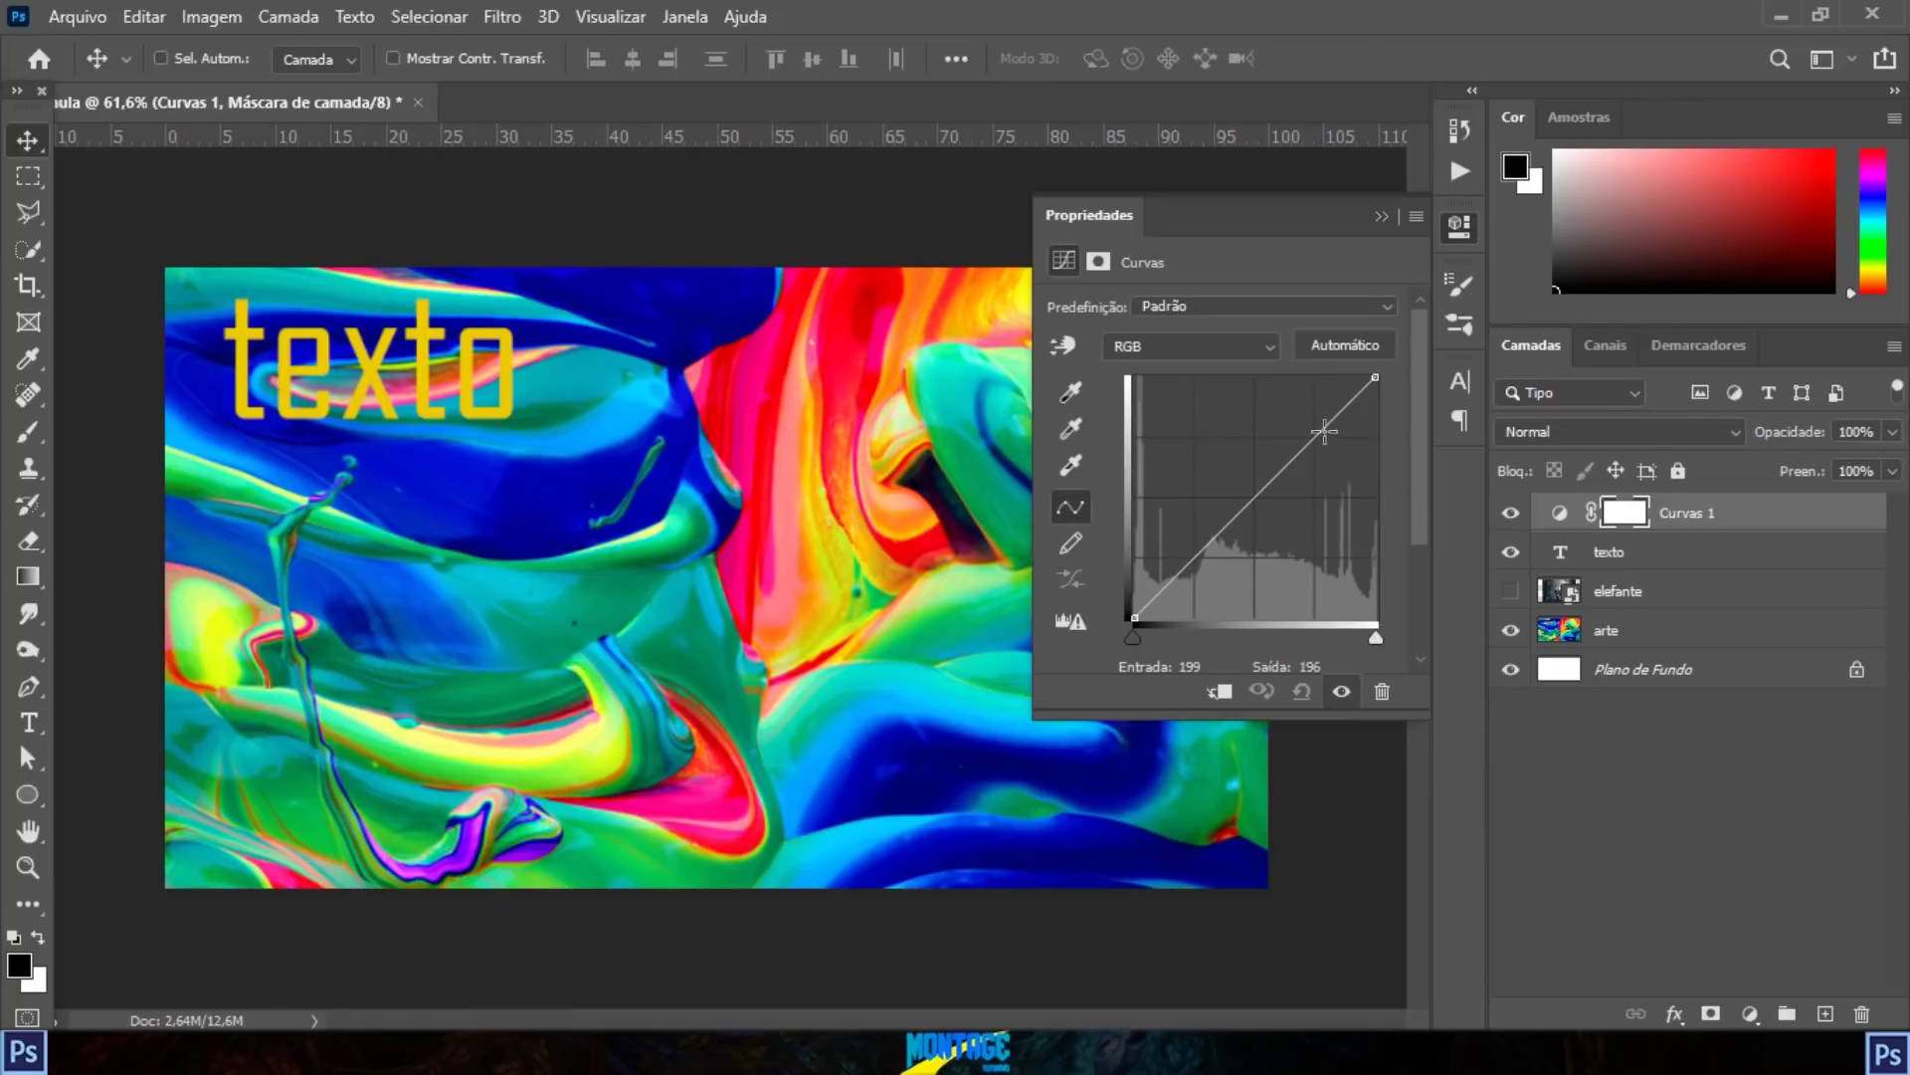
left_click_drag(1025, 118, 970, 94)
left_click_drag(1287, 414, 1271, 404)
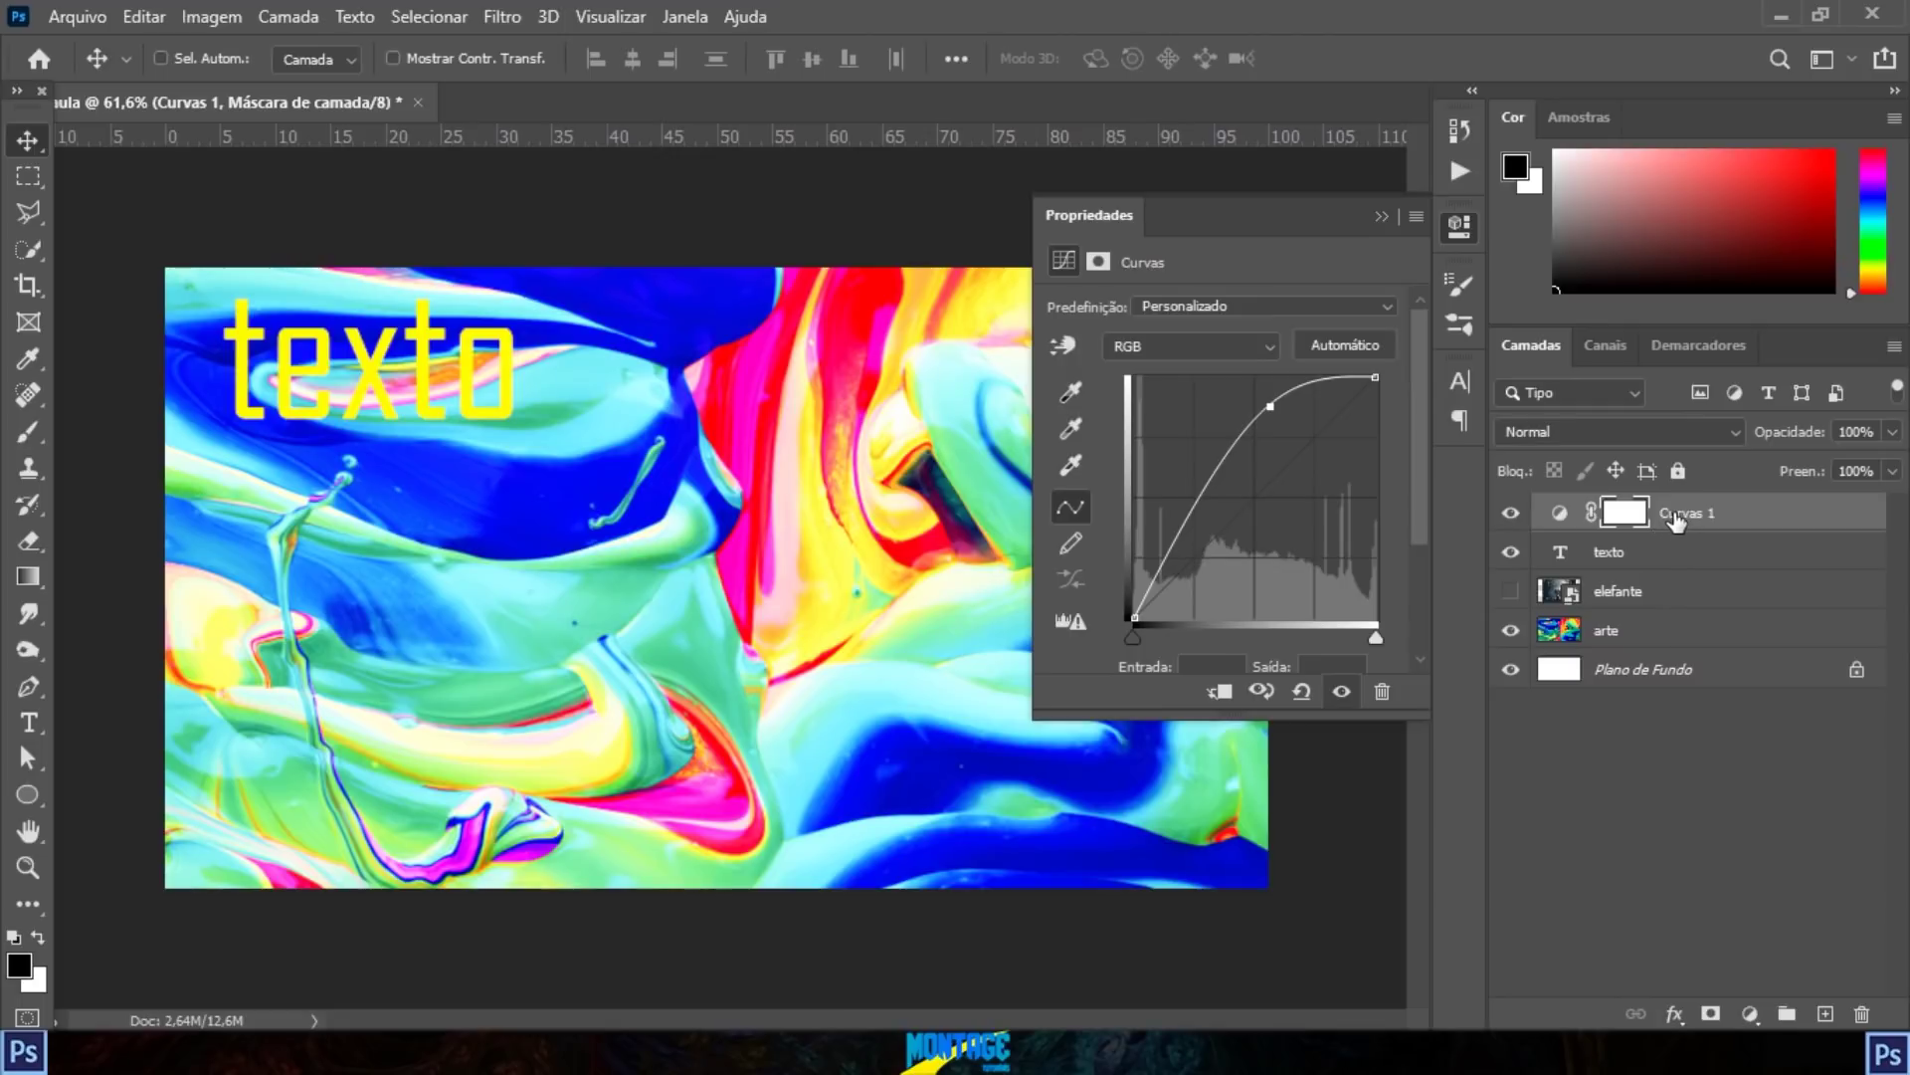
Step: Move Curvas 1 directly above arte, show the elefante layer, and return Curvas 1 above texto
left_click_drag(1702, 525, 1670, 611)
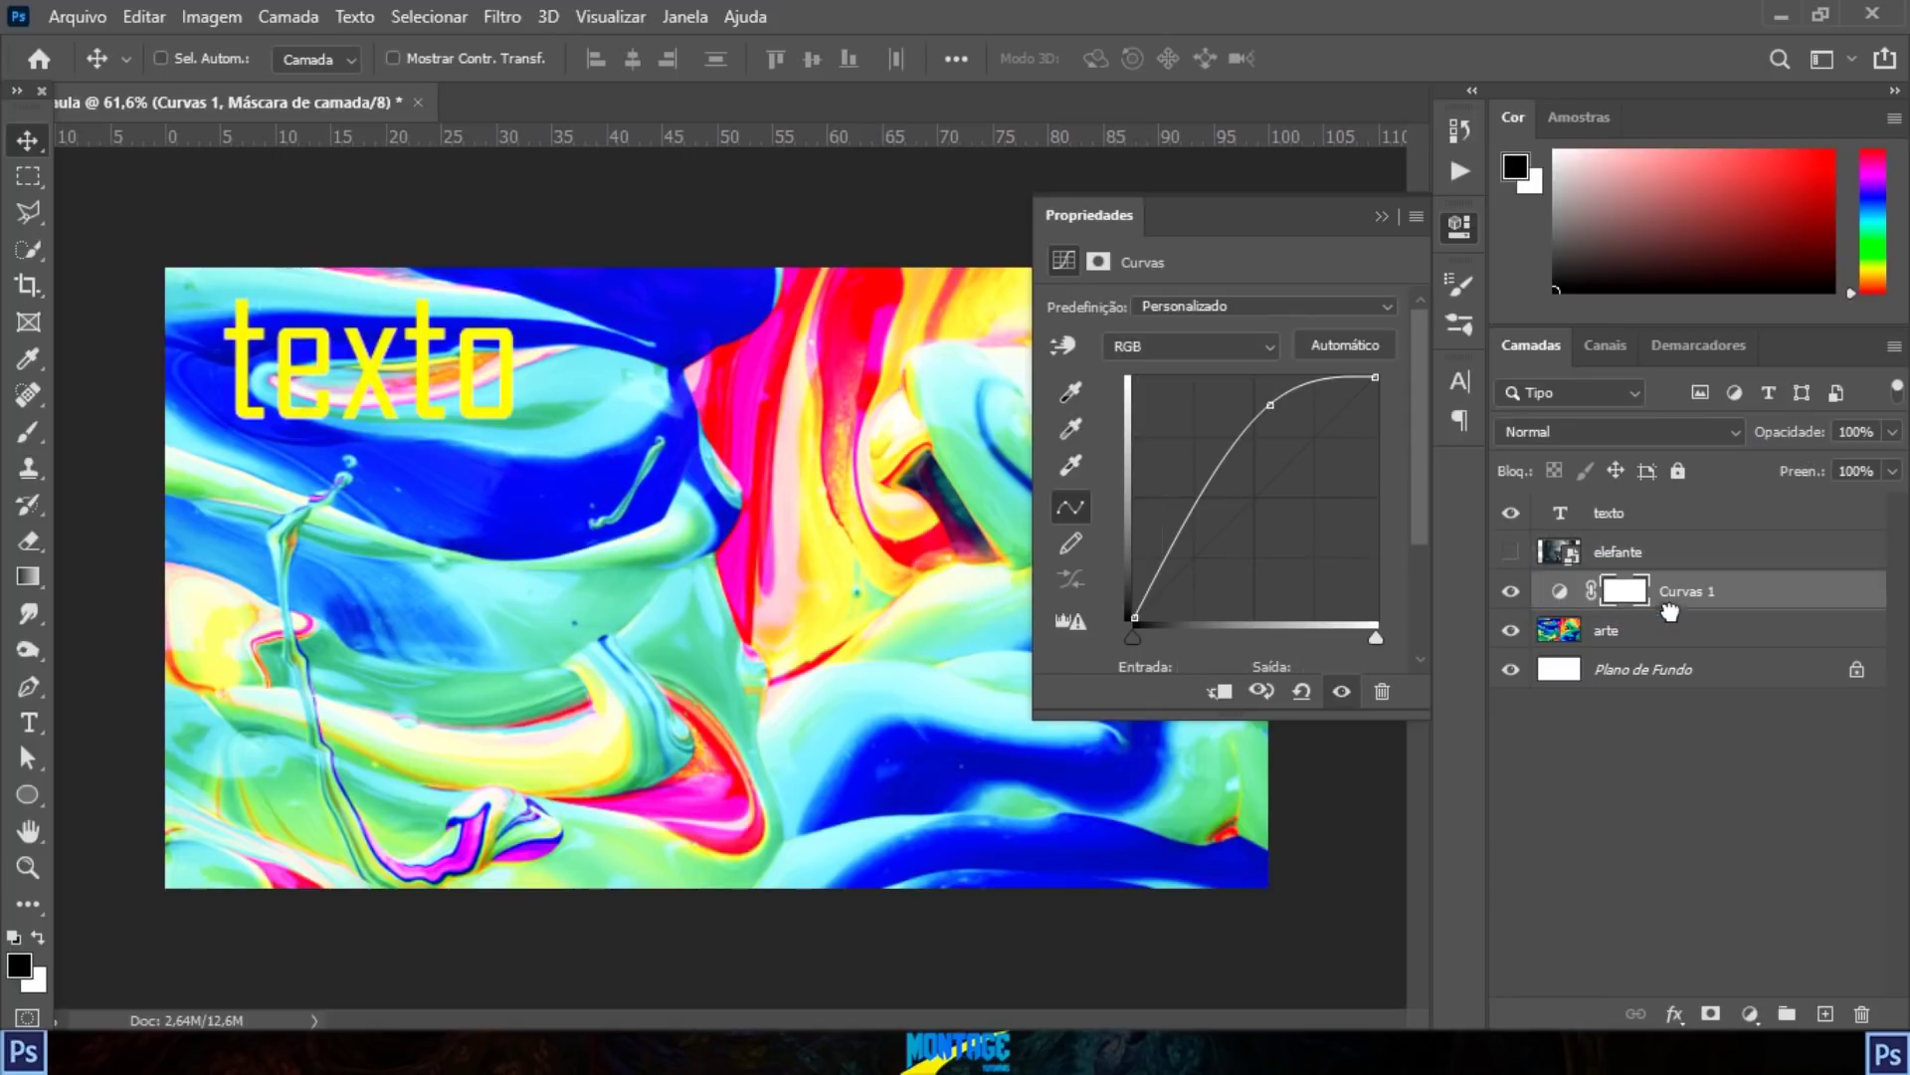
left_click(1512, 552)
left_click_drag(1692, 598, 1672, 524)
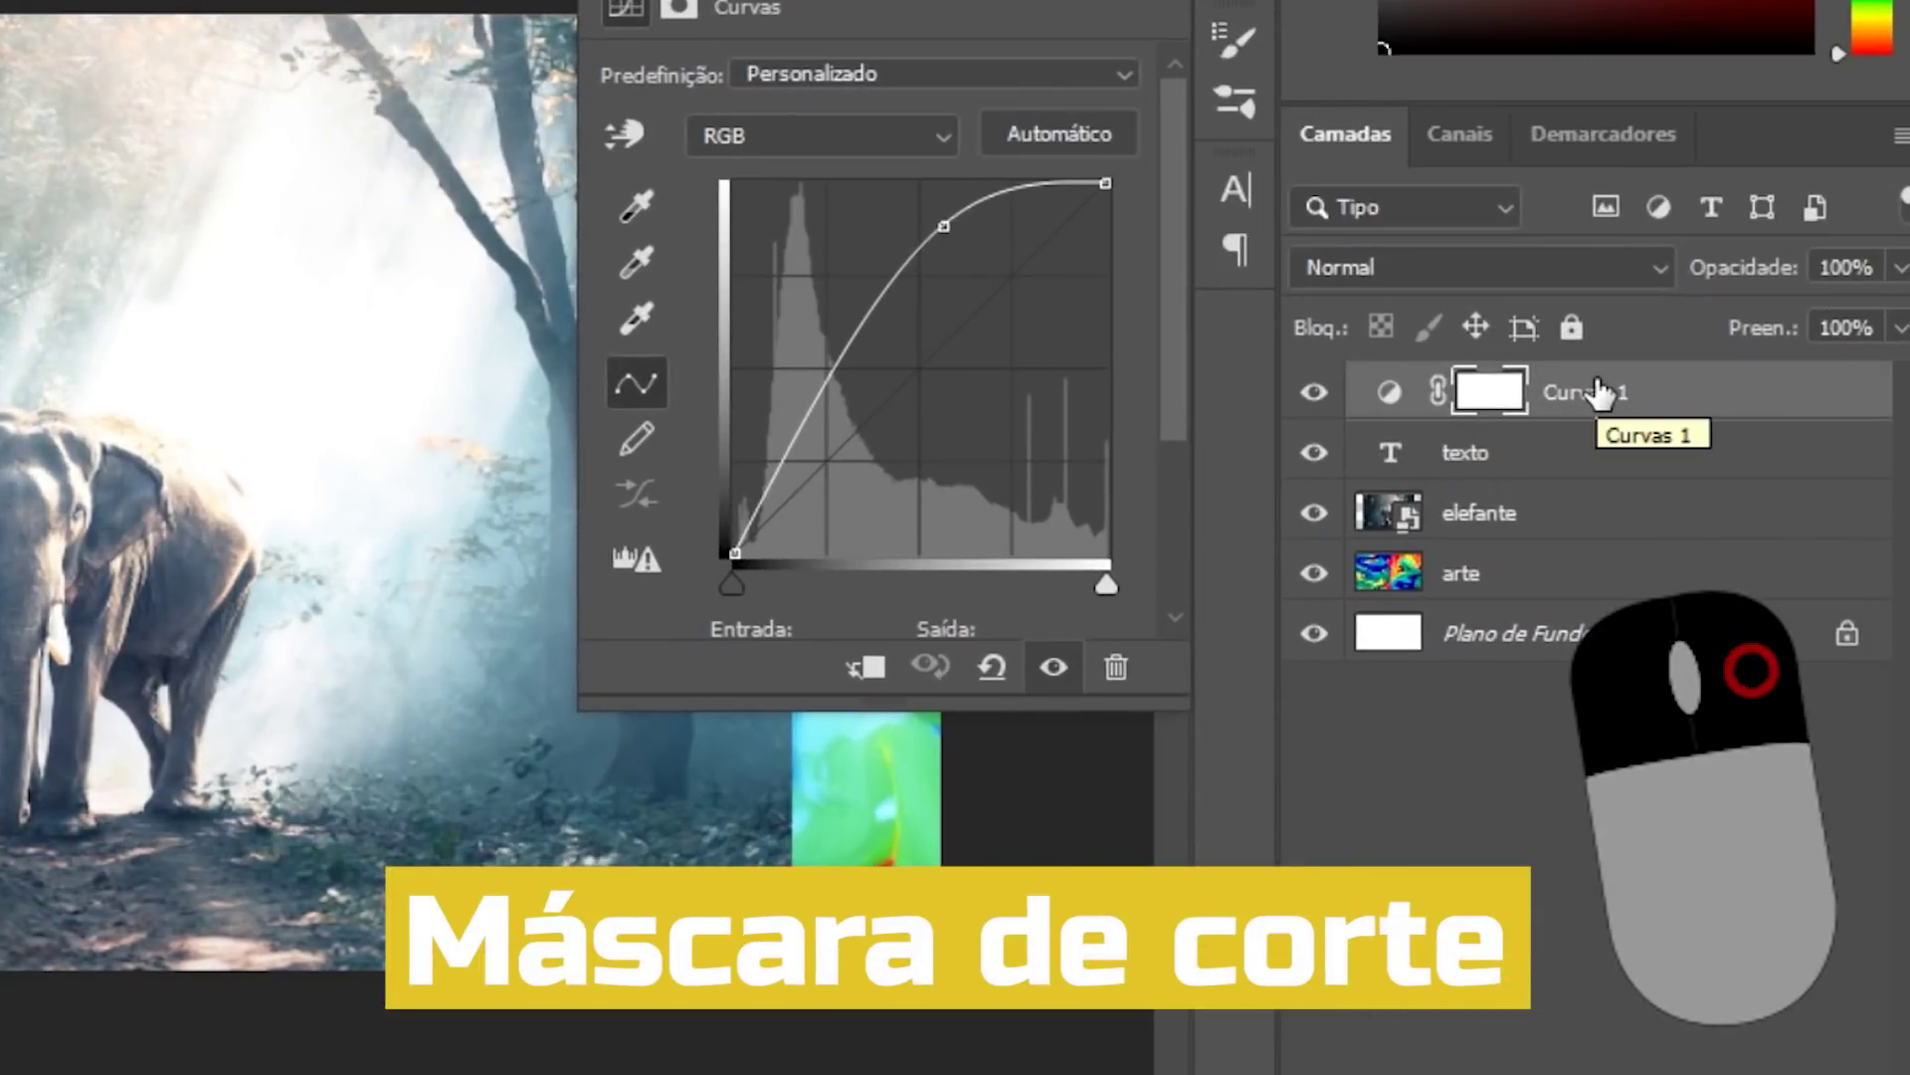
Step: Create a clipping mask that limits Curvas 1 to the texto layer
right_click(1598, 391)
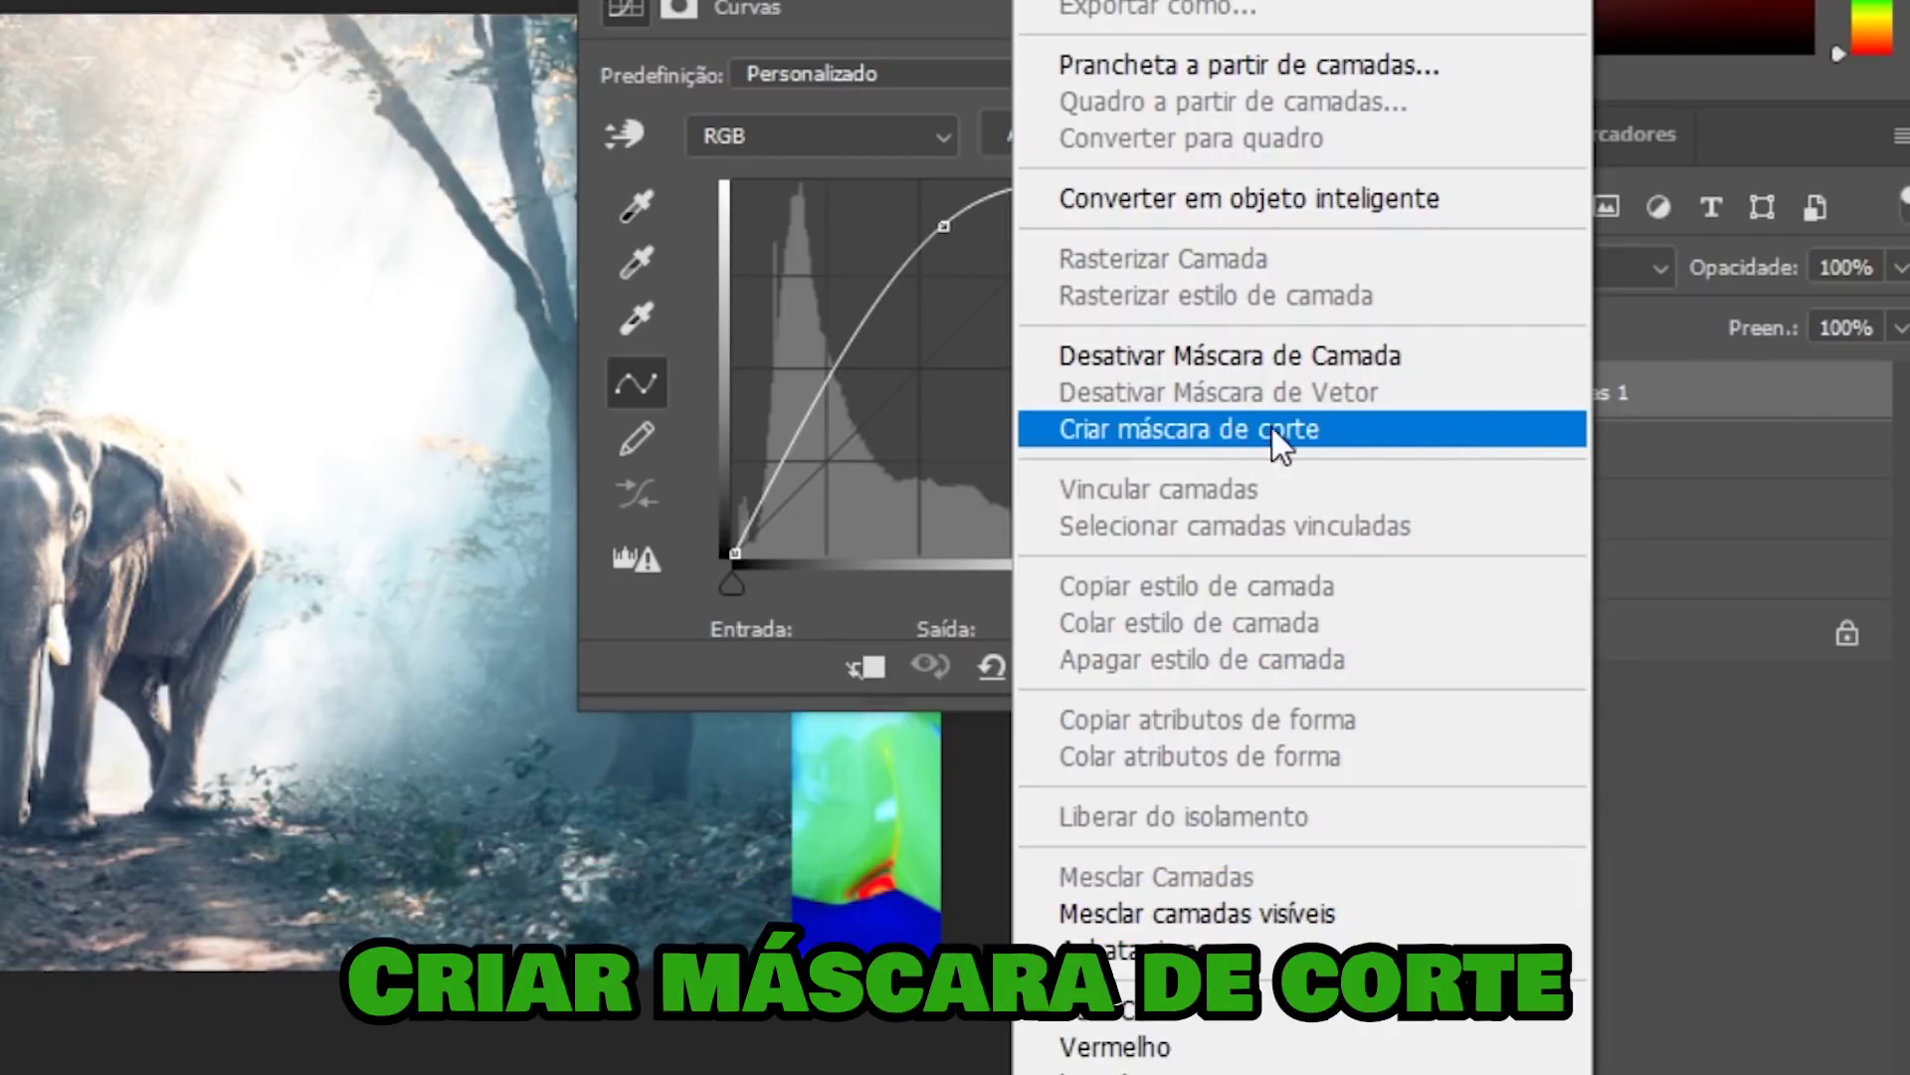
left_click(1282, 427)
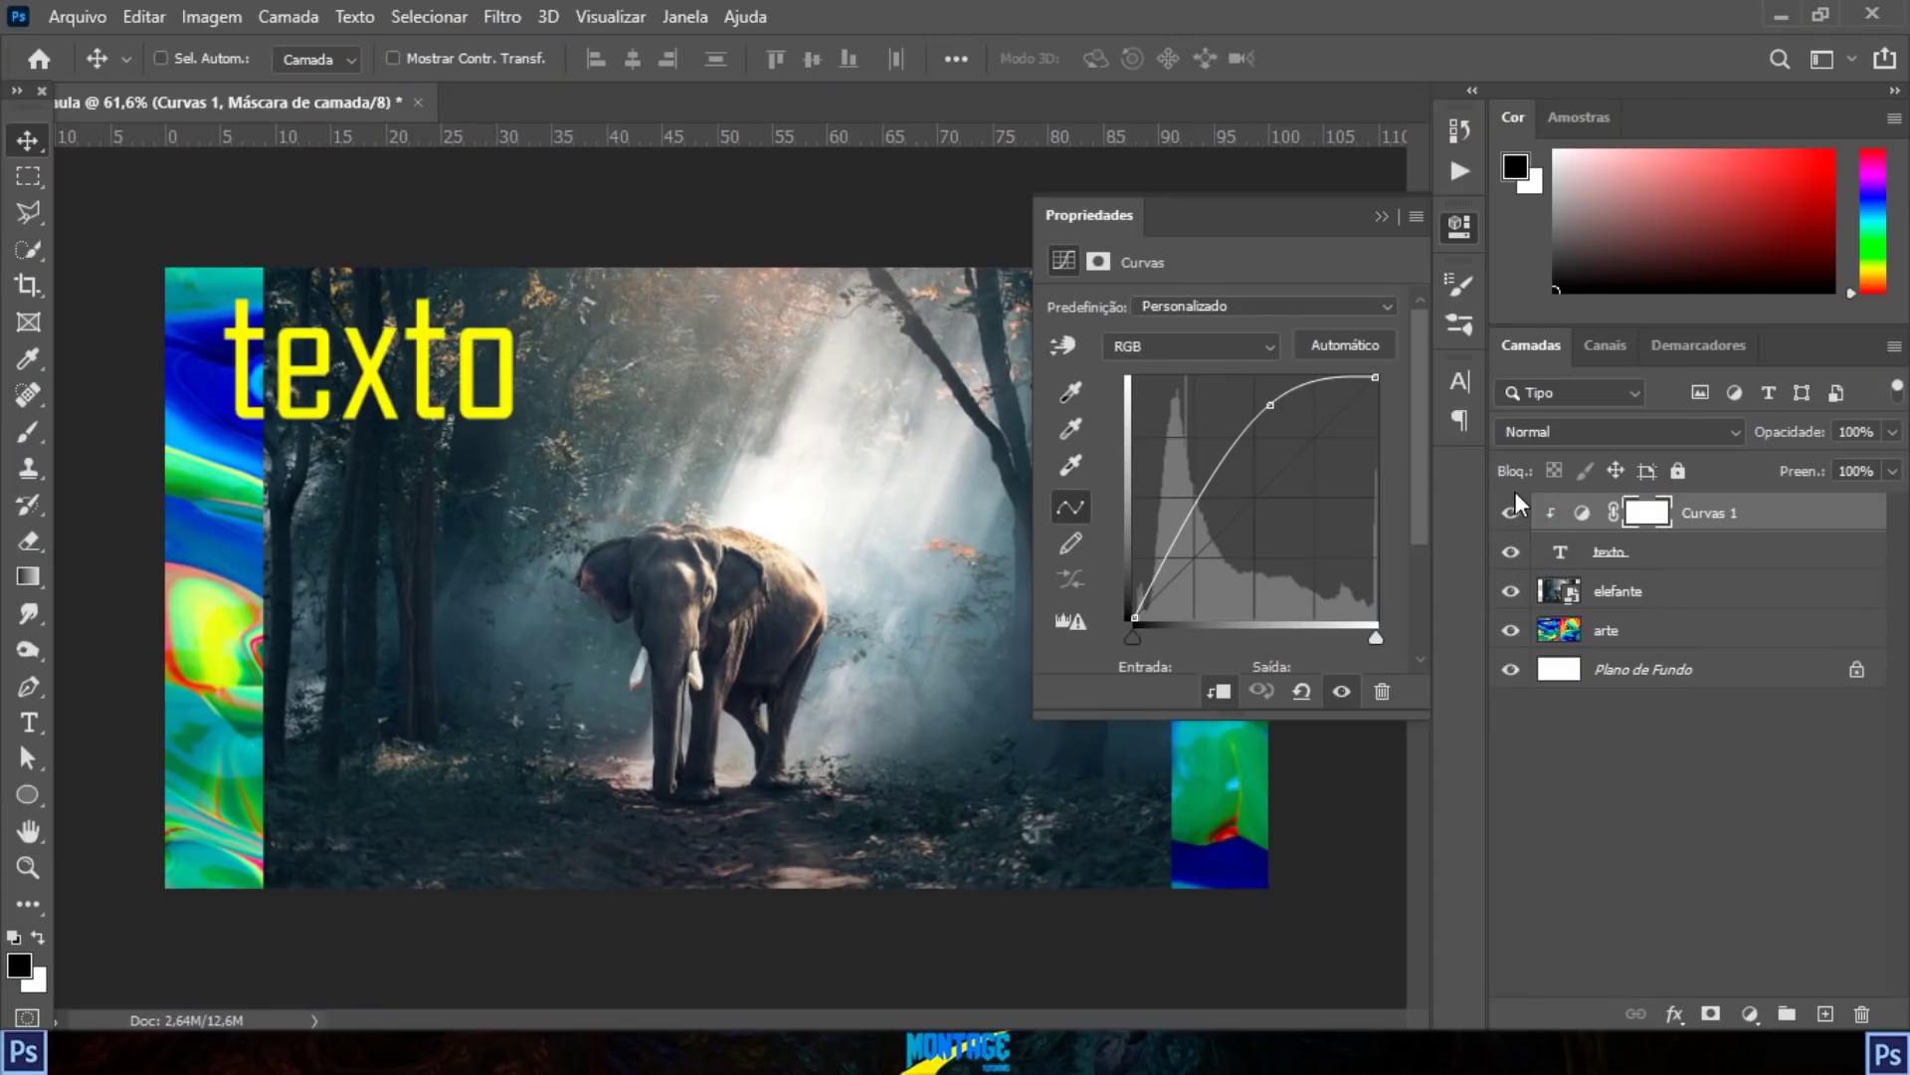
key("ctrl+2")
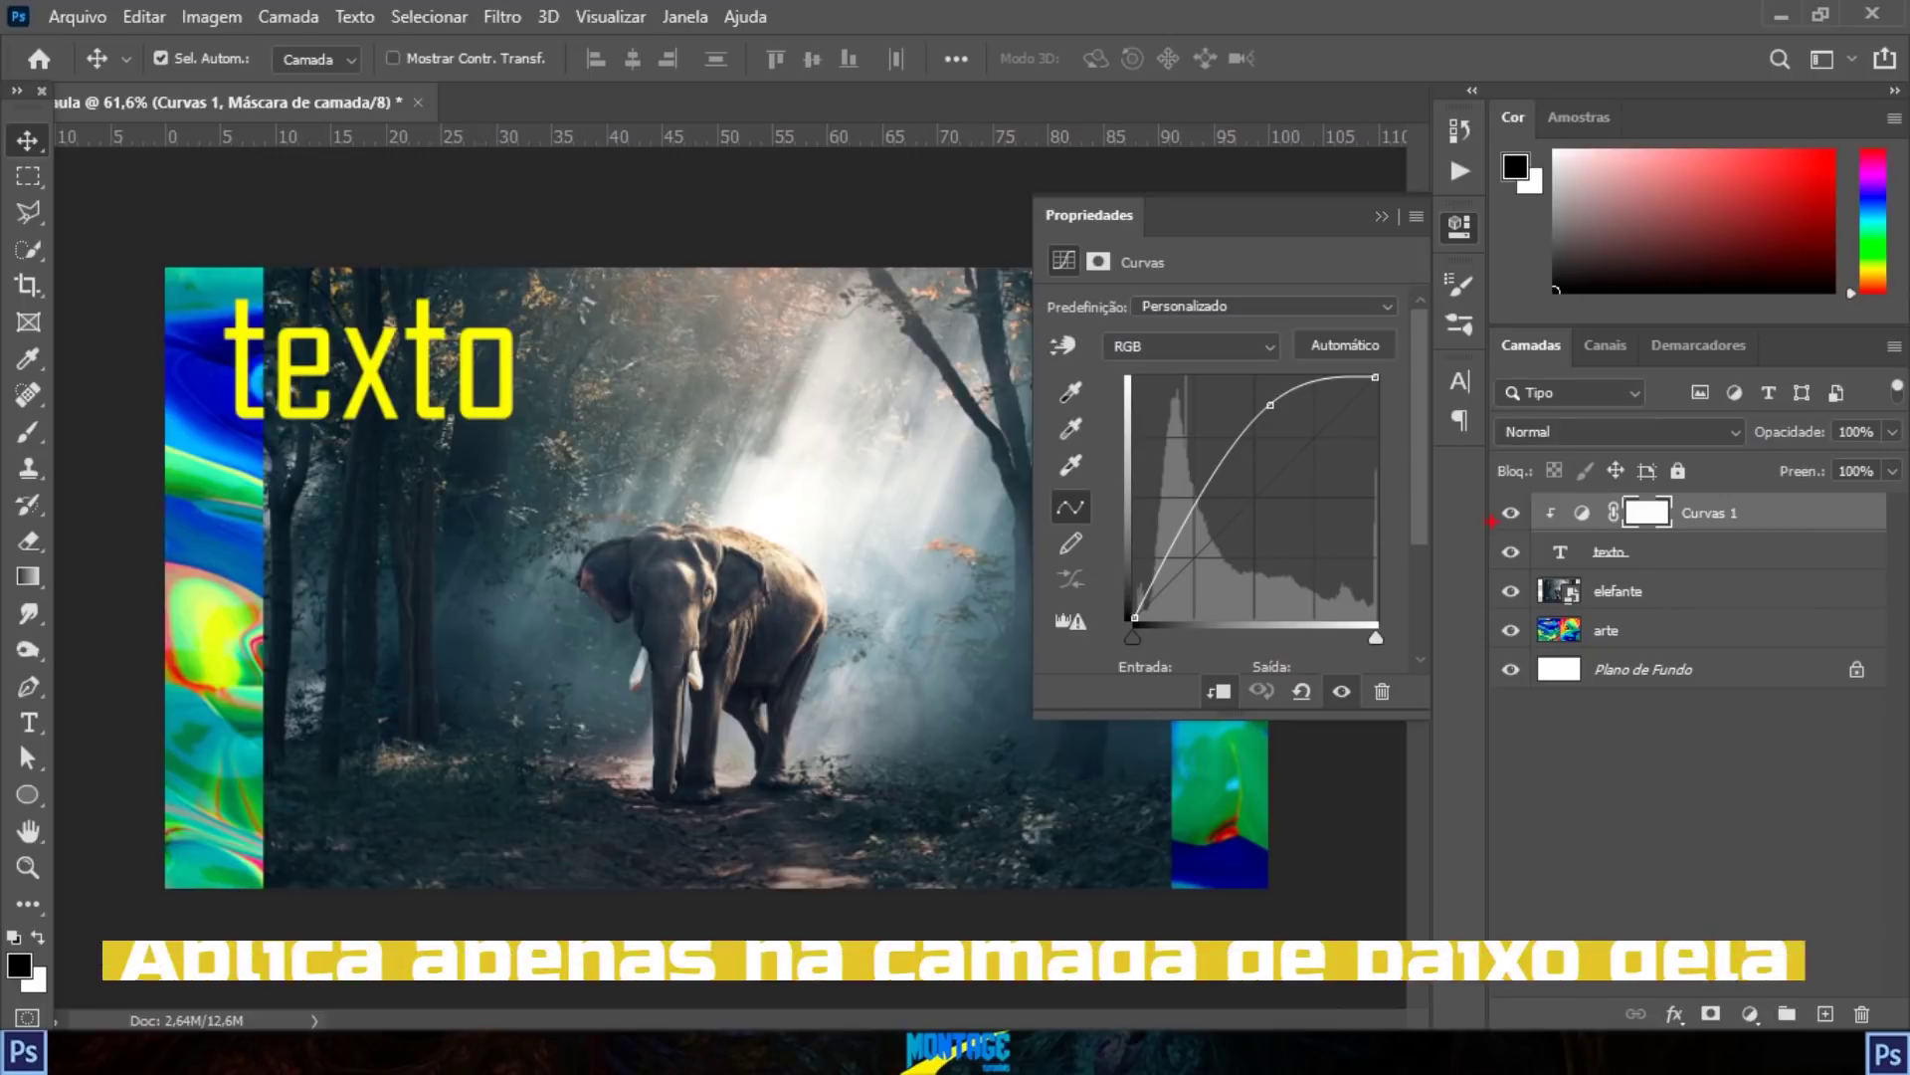
left_click_drag(1490, 537, 874, 223)
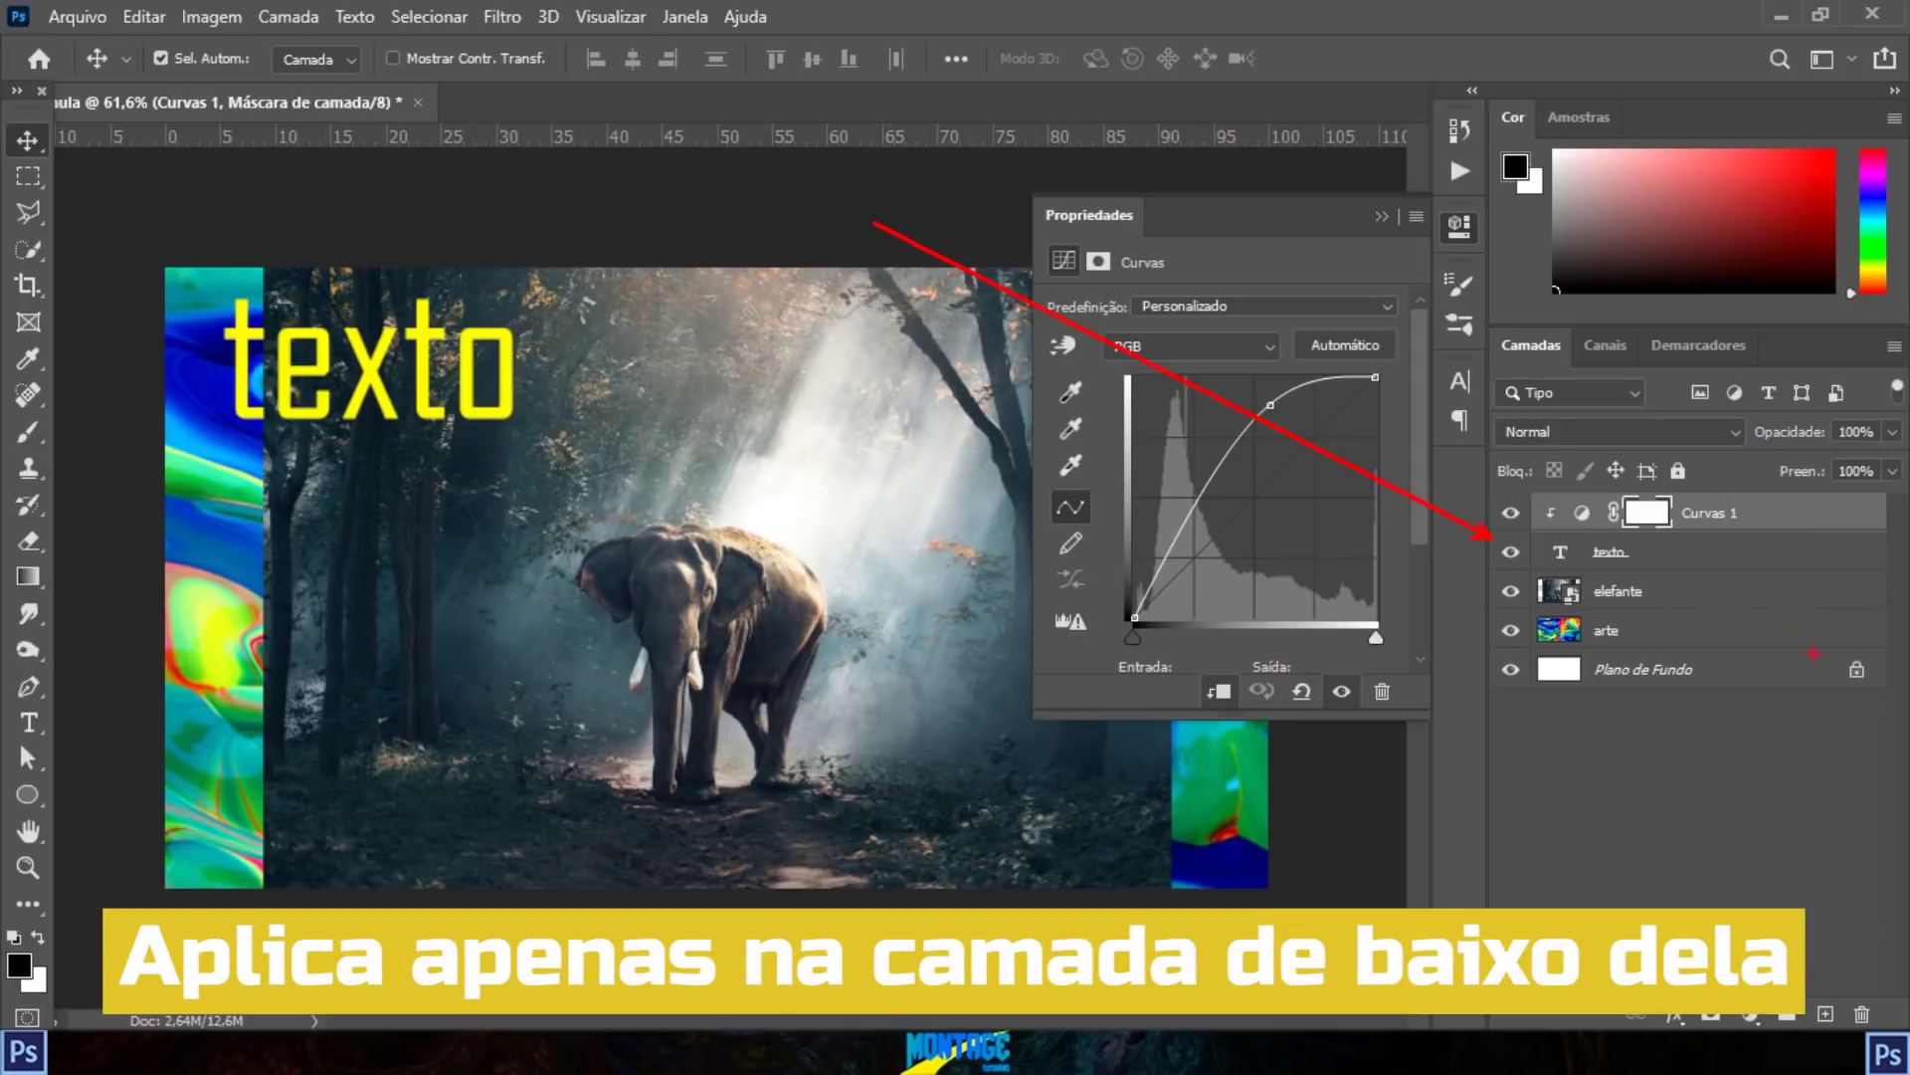
left_click_drag(1493, 573, 1137, 656)
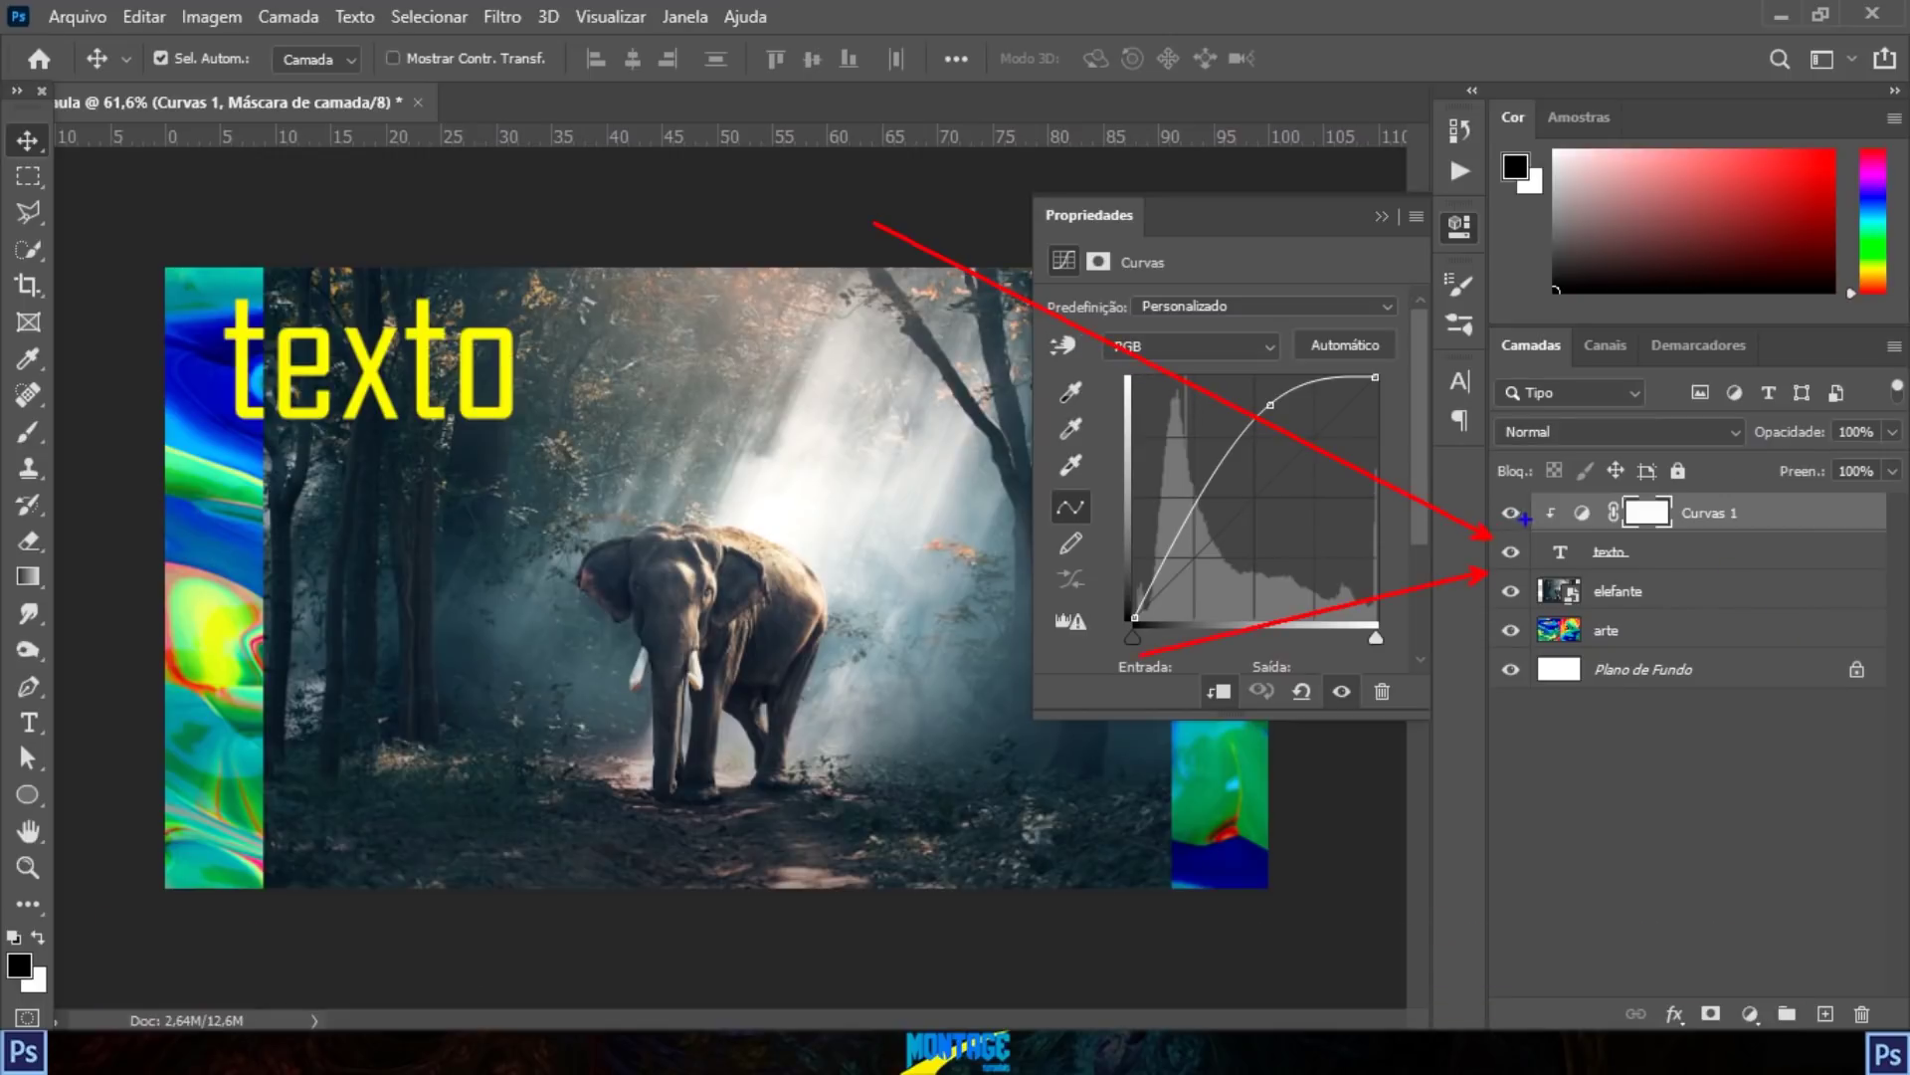
left_click_drag(1485, 526, 1887, 567)
key("Escape")
Step: Release the clipping mask from the Curvas 1 adjustment layer
right_click(1734, 528)
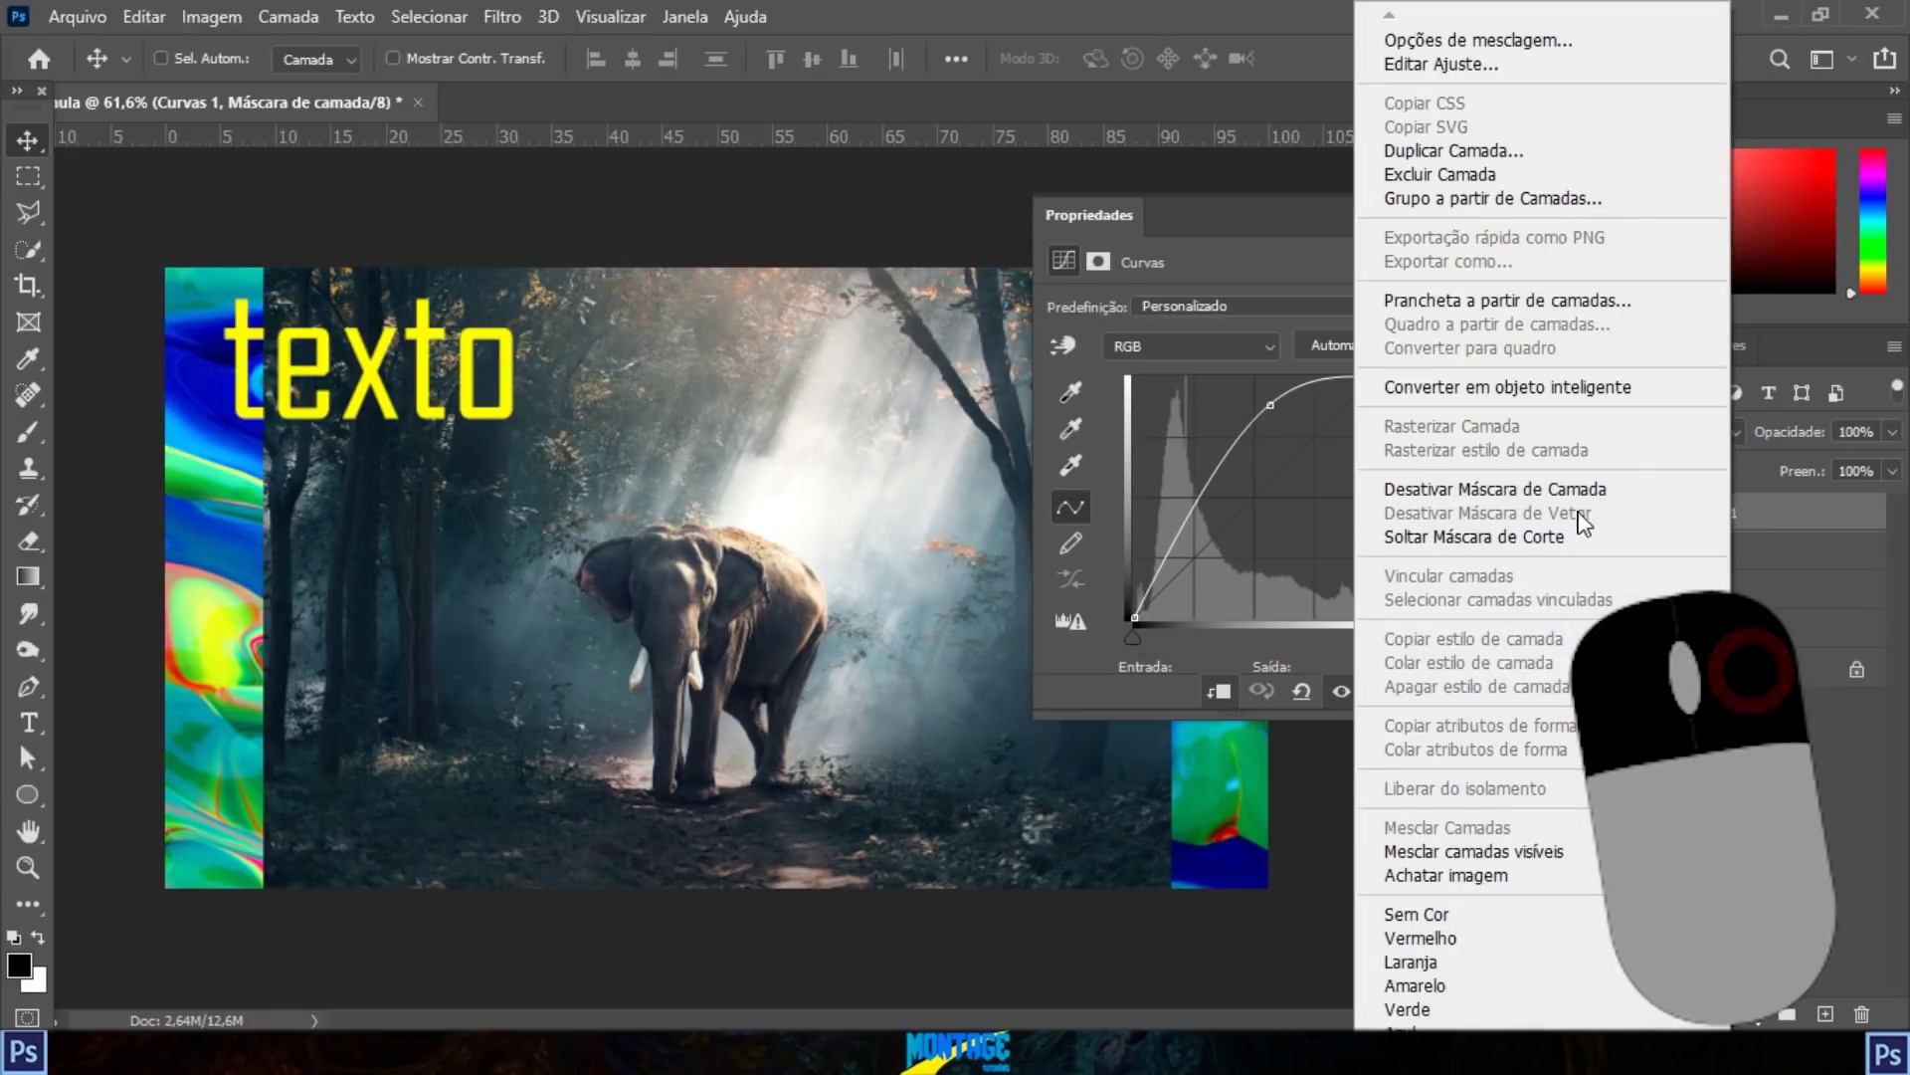
left_click(1552, 534)
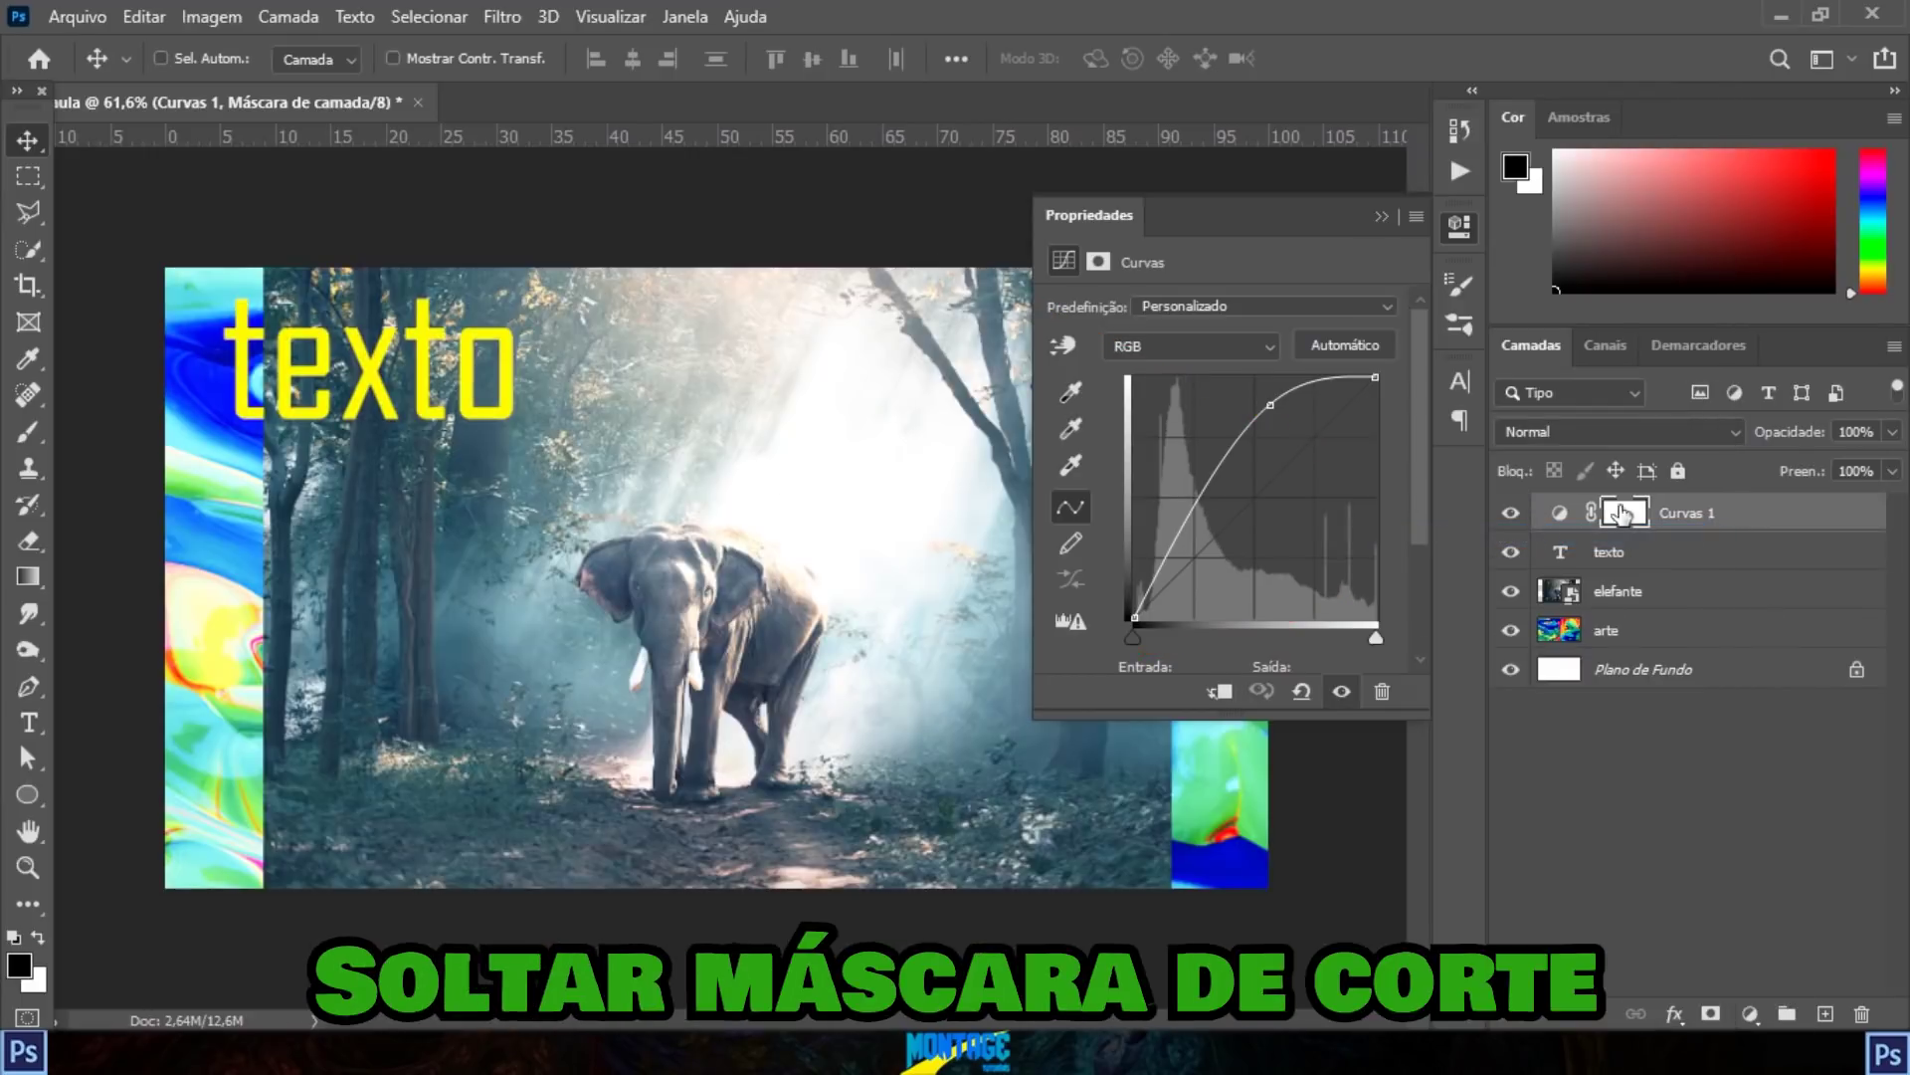
Step: Place Curvas 1 between elefante and arte, pull its curve back to a nearly straight diagonal, and close its properties
left_click_drag(1279, 422, 1270, 492)
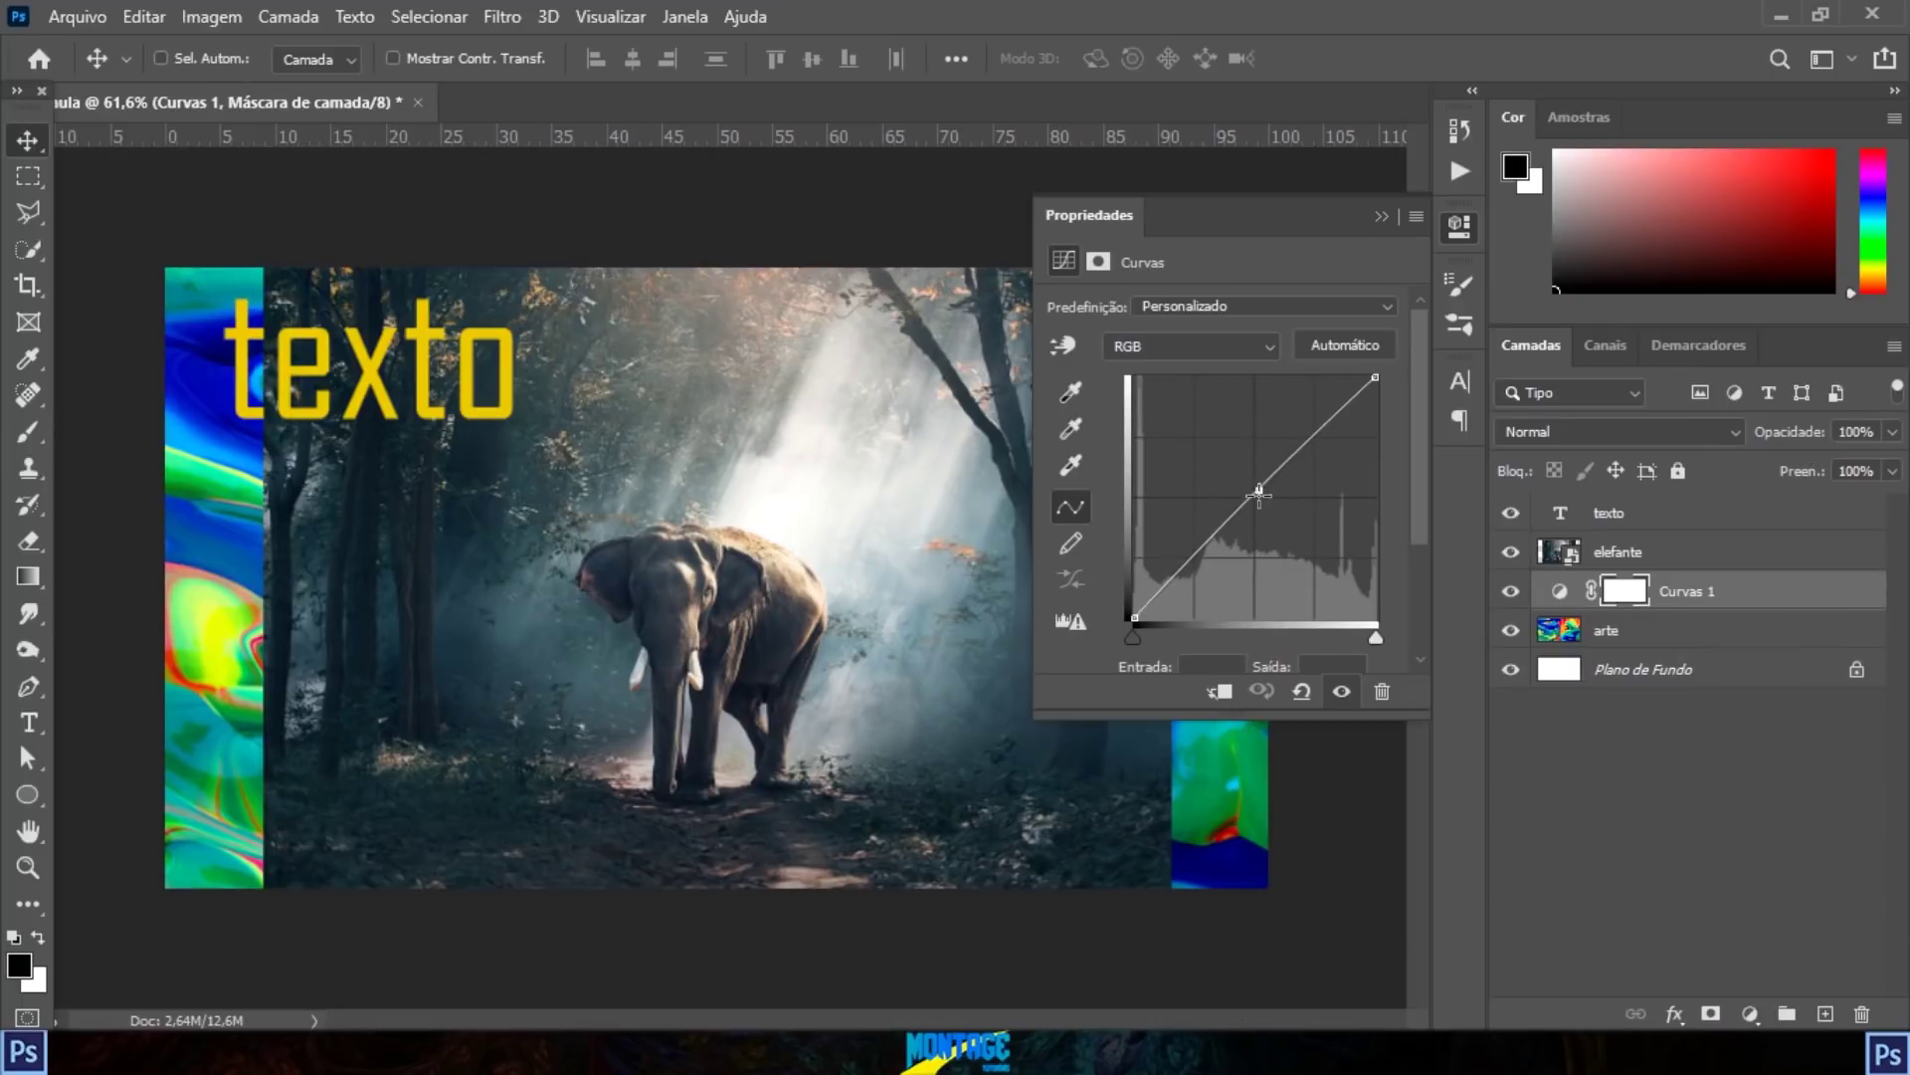
left_click(1459, 227)
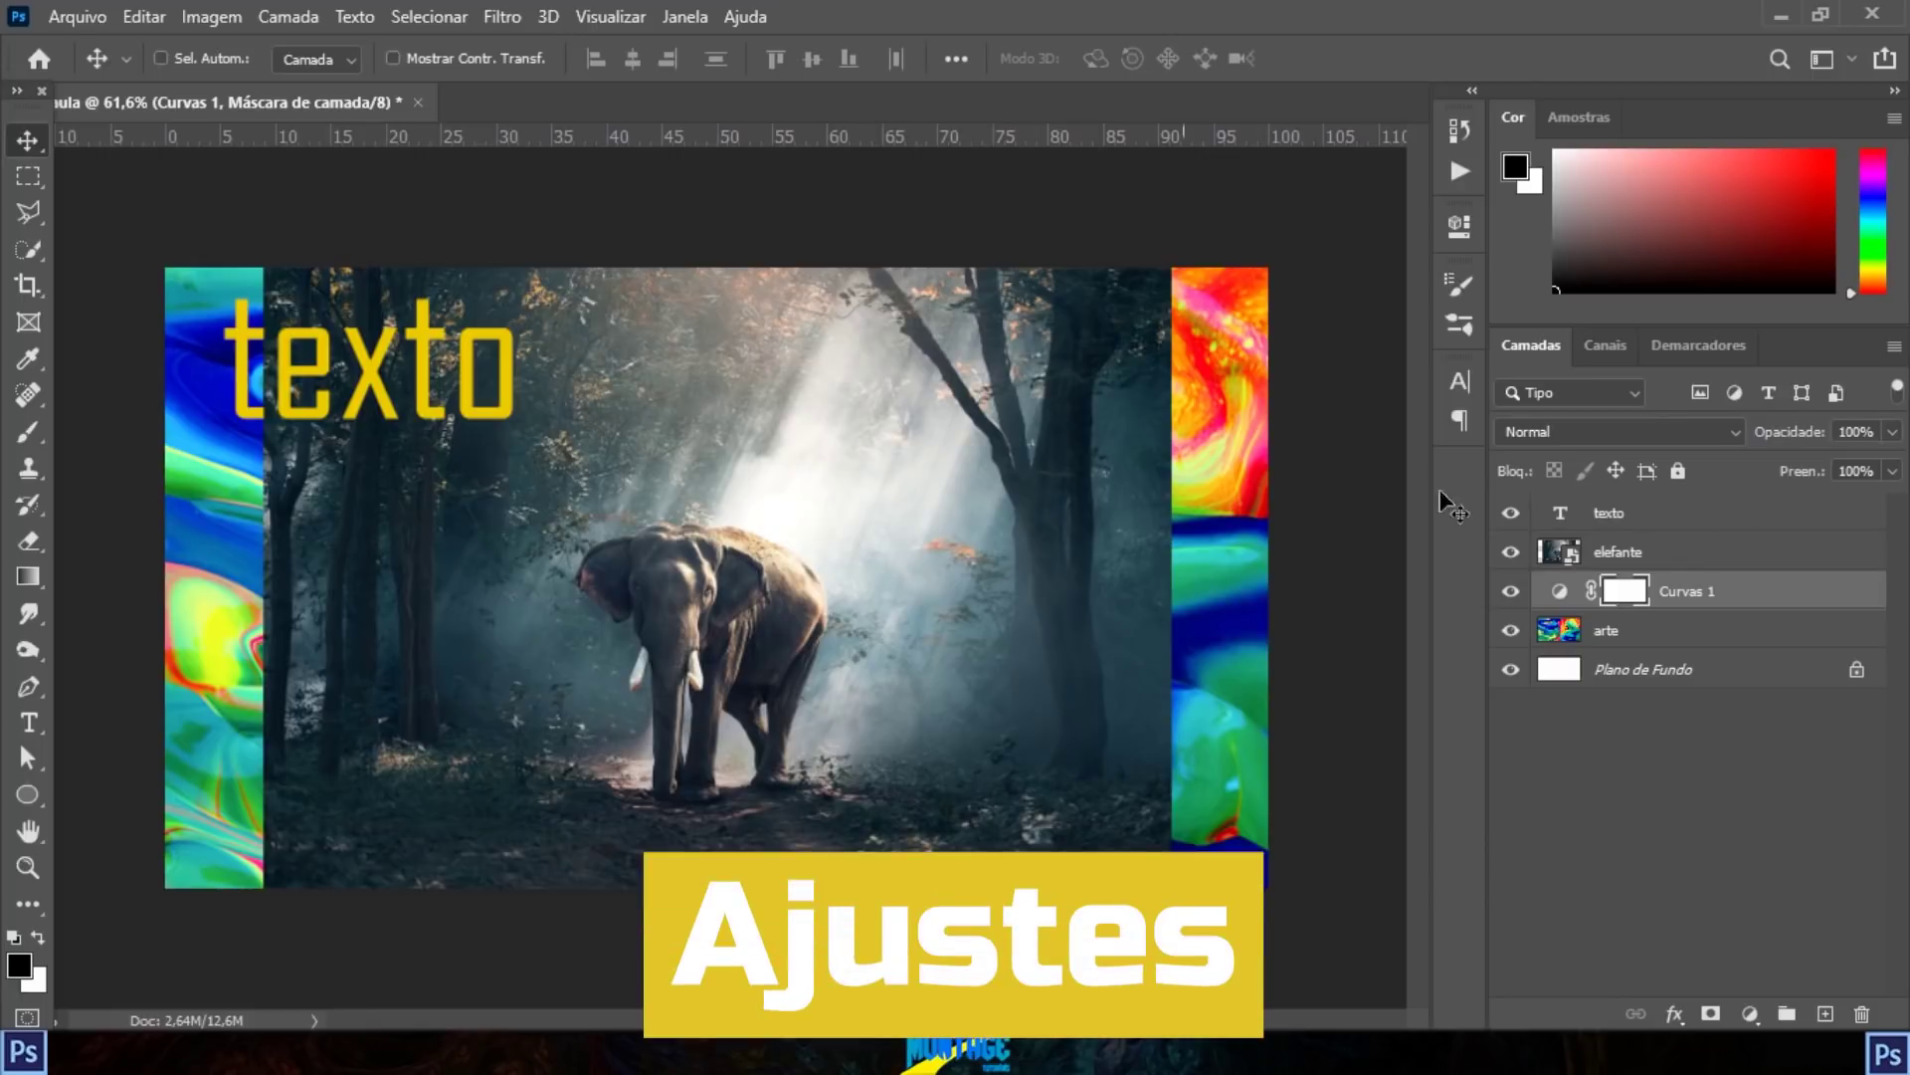
Step: Add a Matiz/Saturação adjustment layer above Curvas 1 and delete it
left_click(1750, 1013)
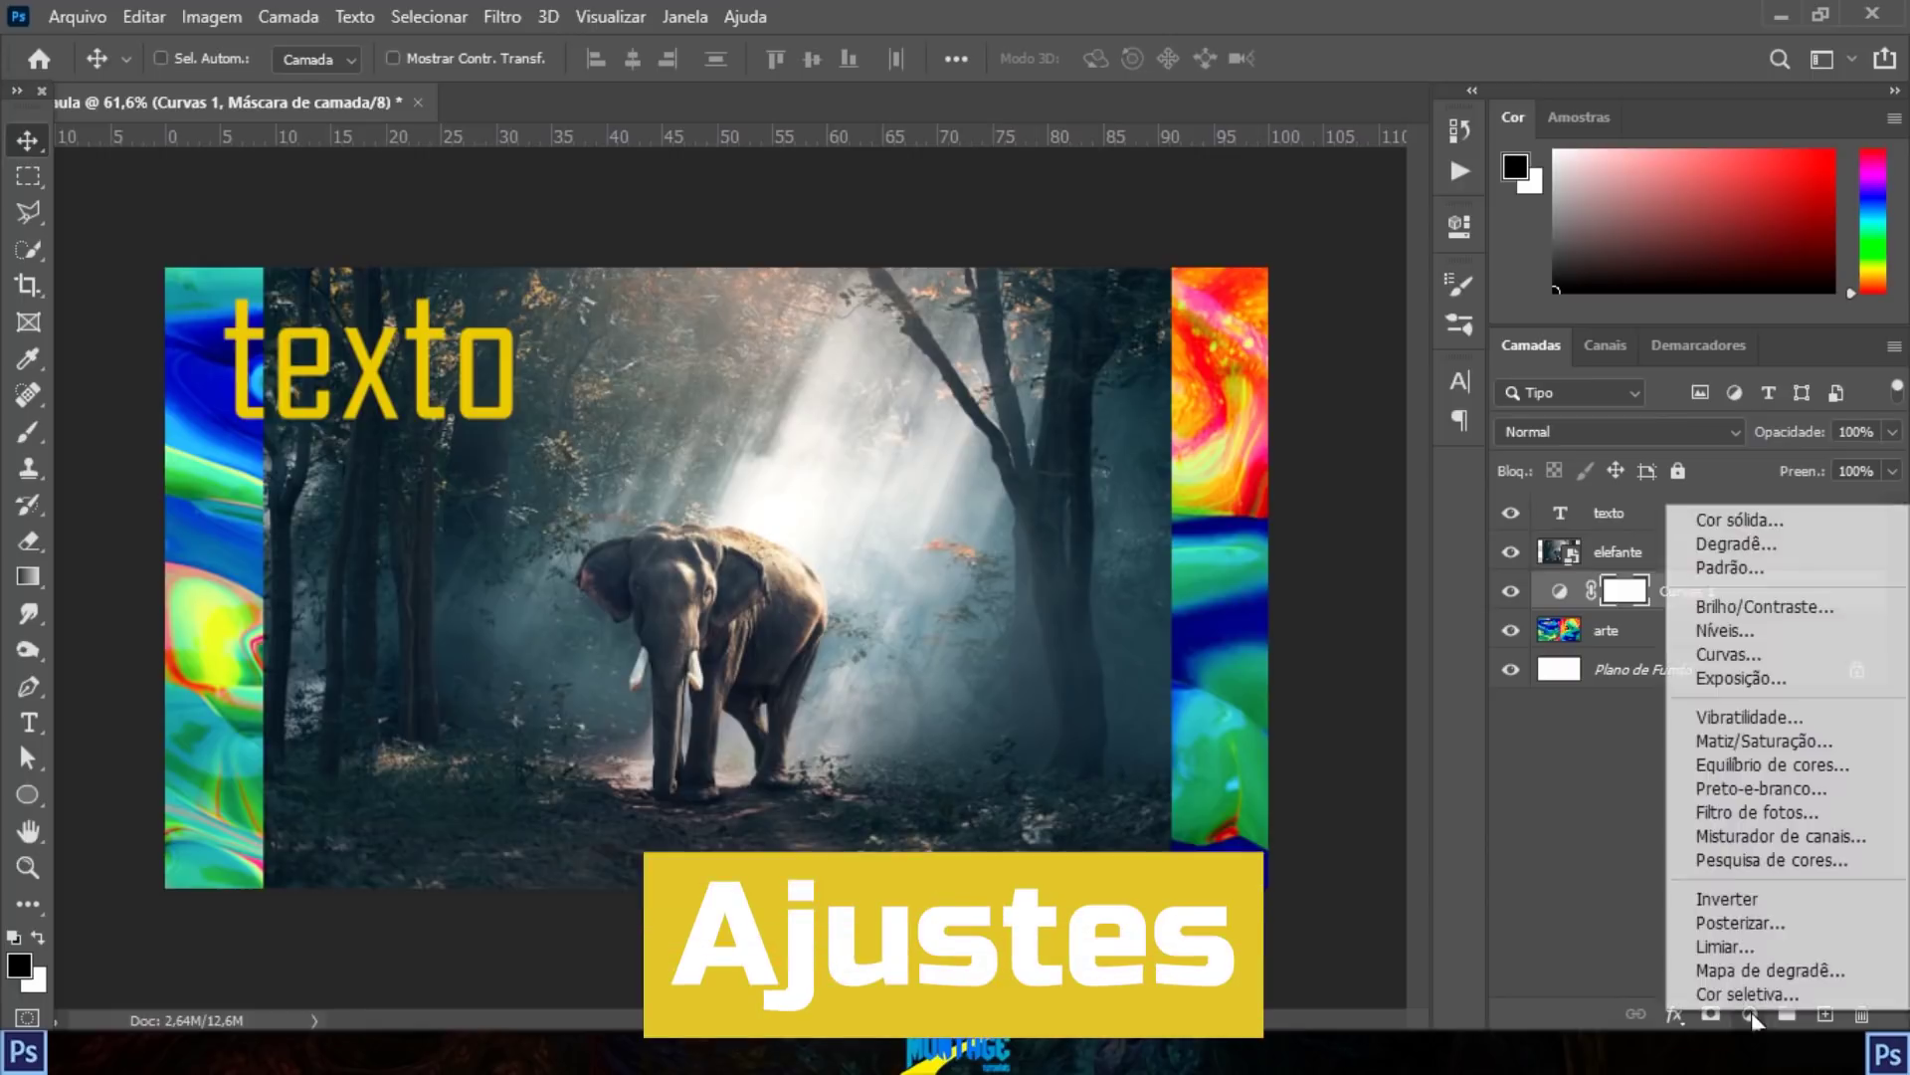
left_click(1763, 743)
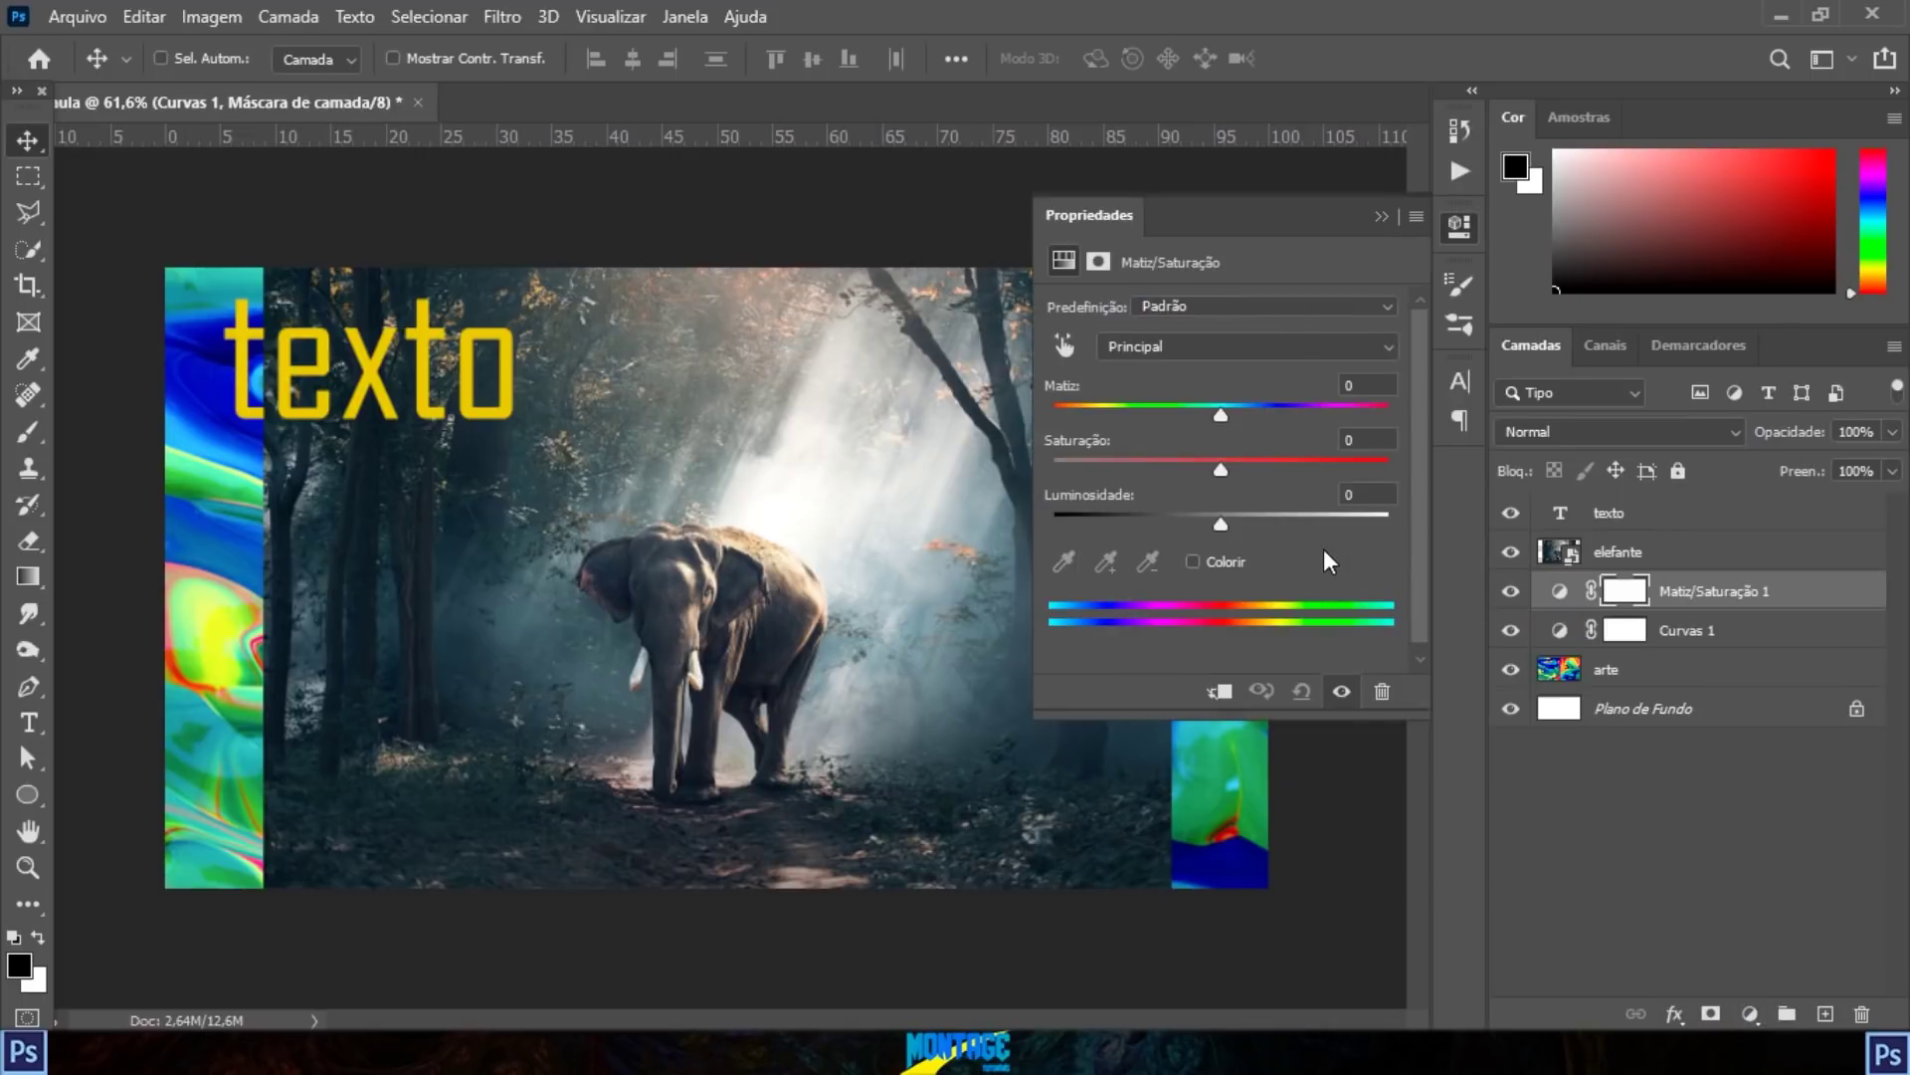
left_click_drag(1864, 517, 1862, 1014)
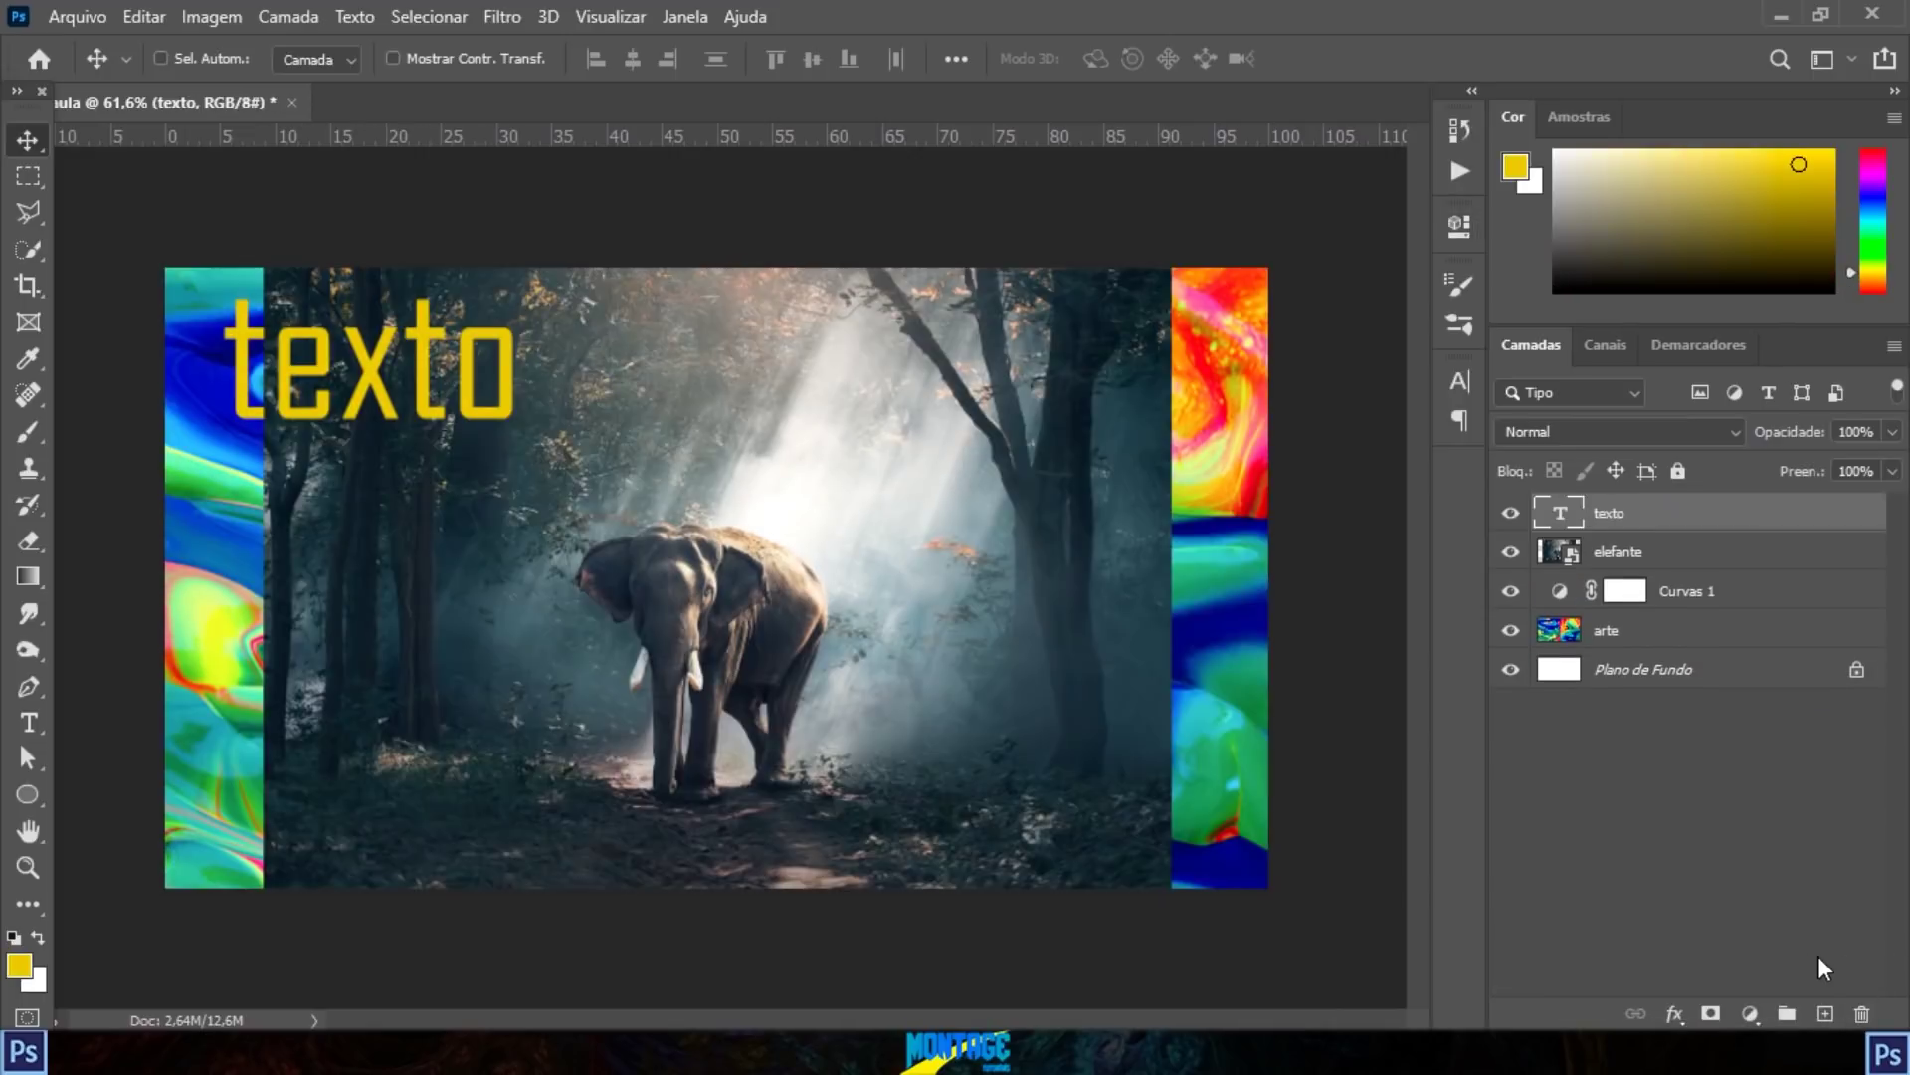
left_click(1750, 1013)
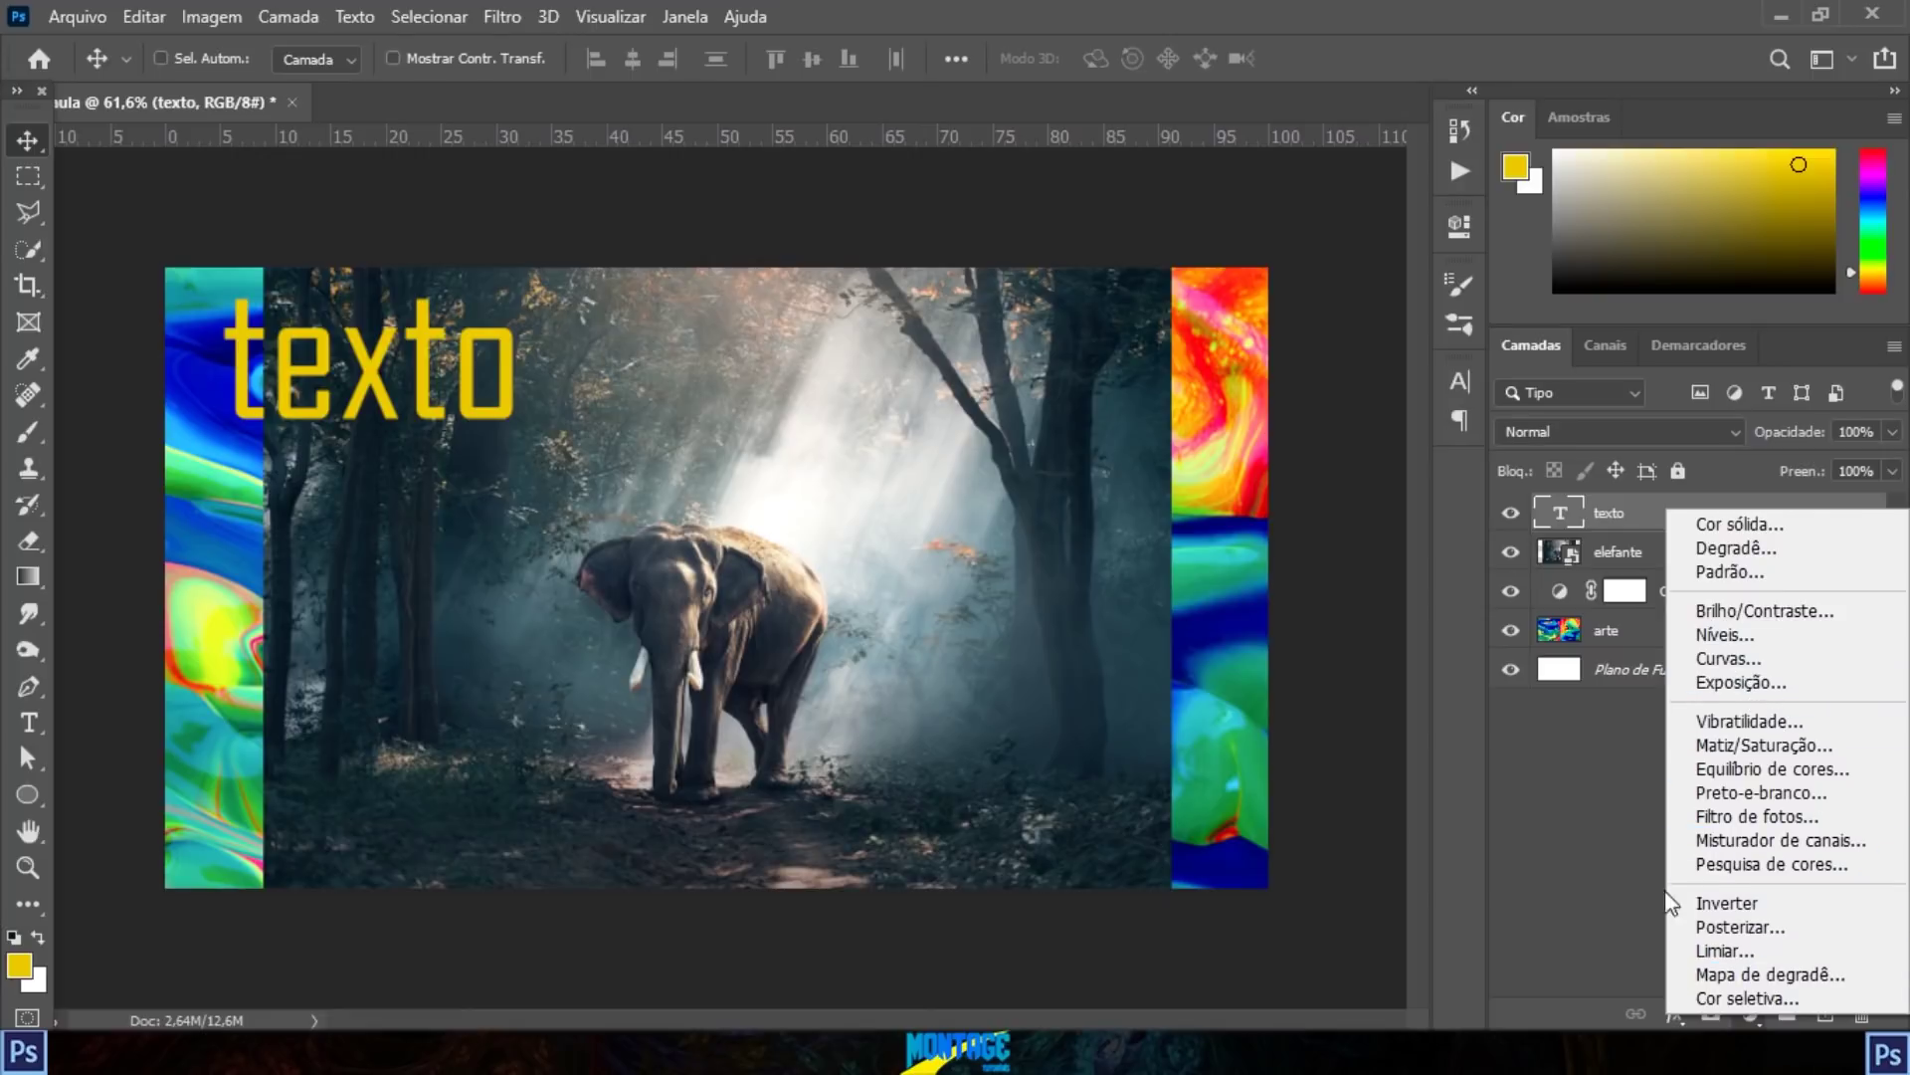
left_click(1623, 822)
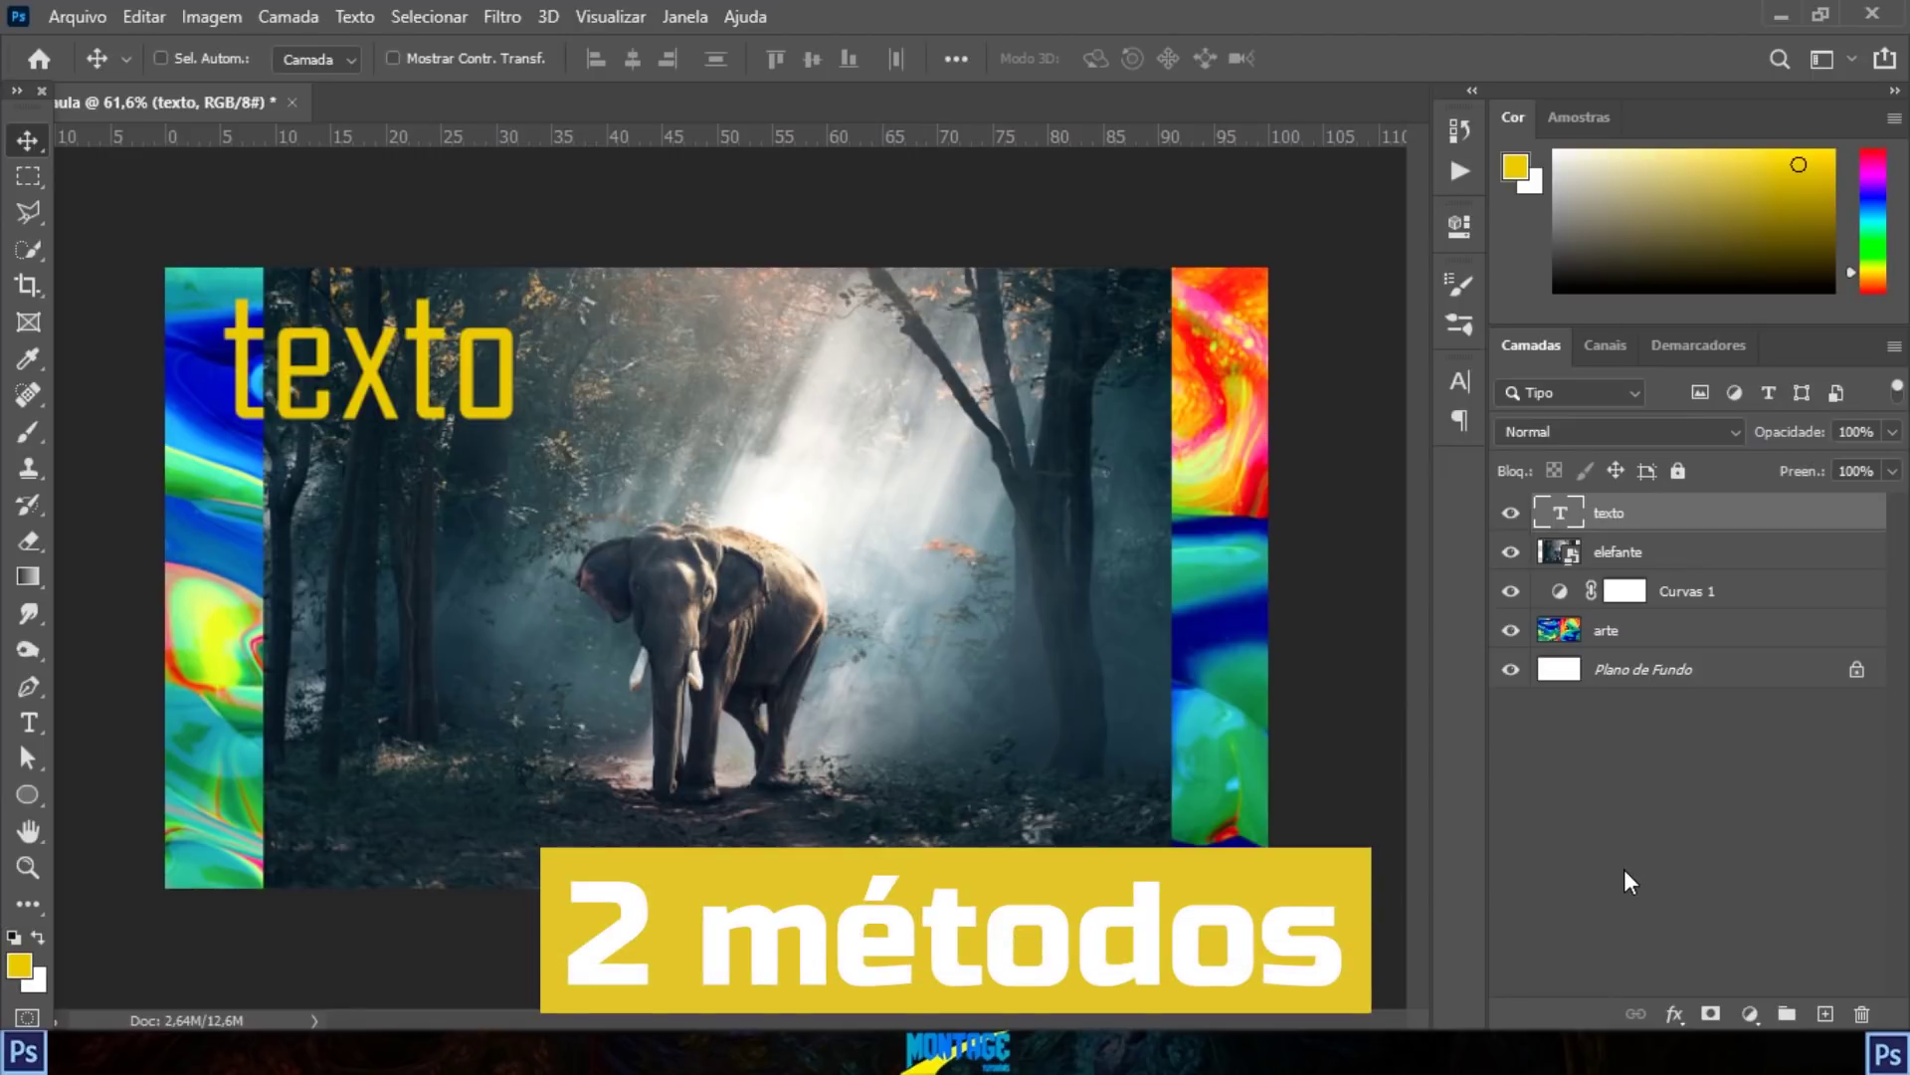
Step: Hide the elefante layer and select the arte layer for a direct adjustment
left_click(1691, 597)
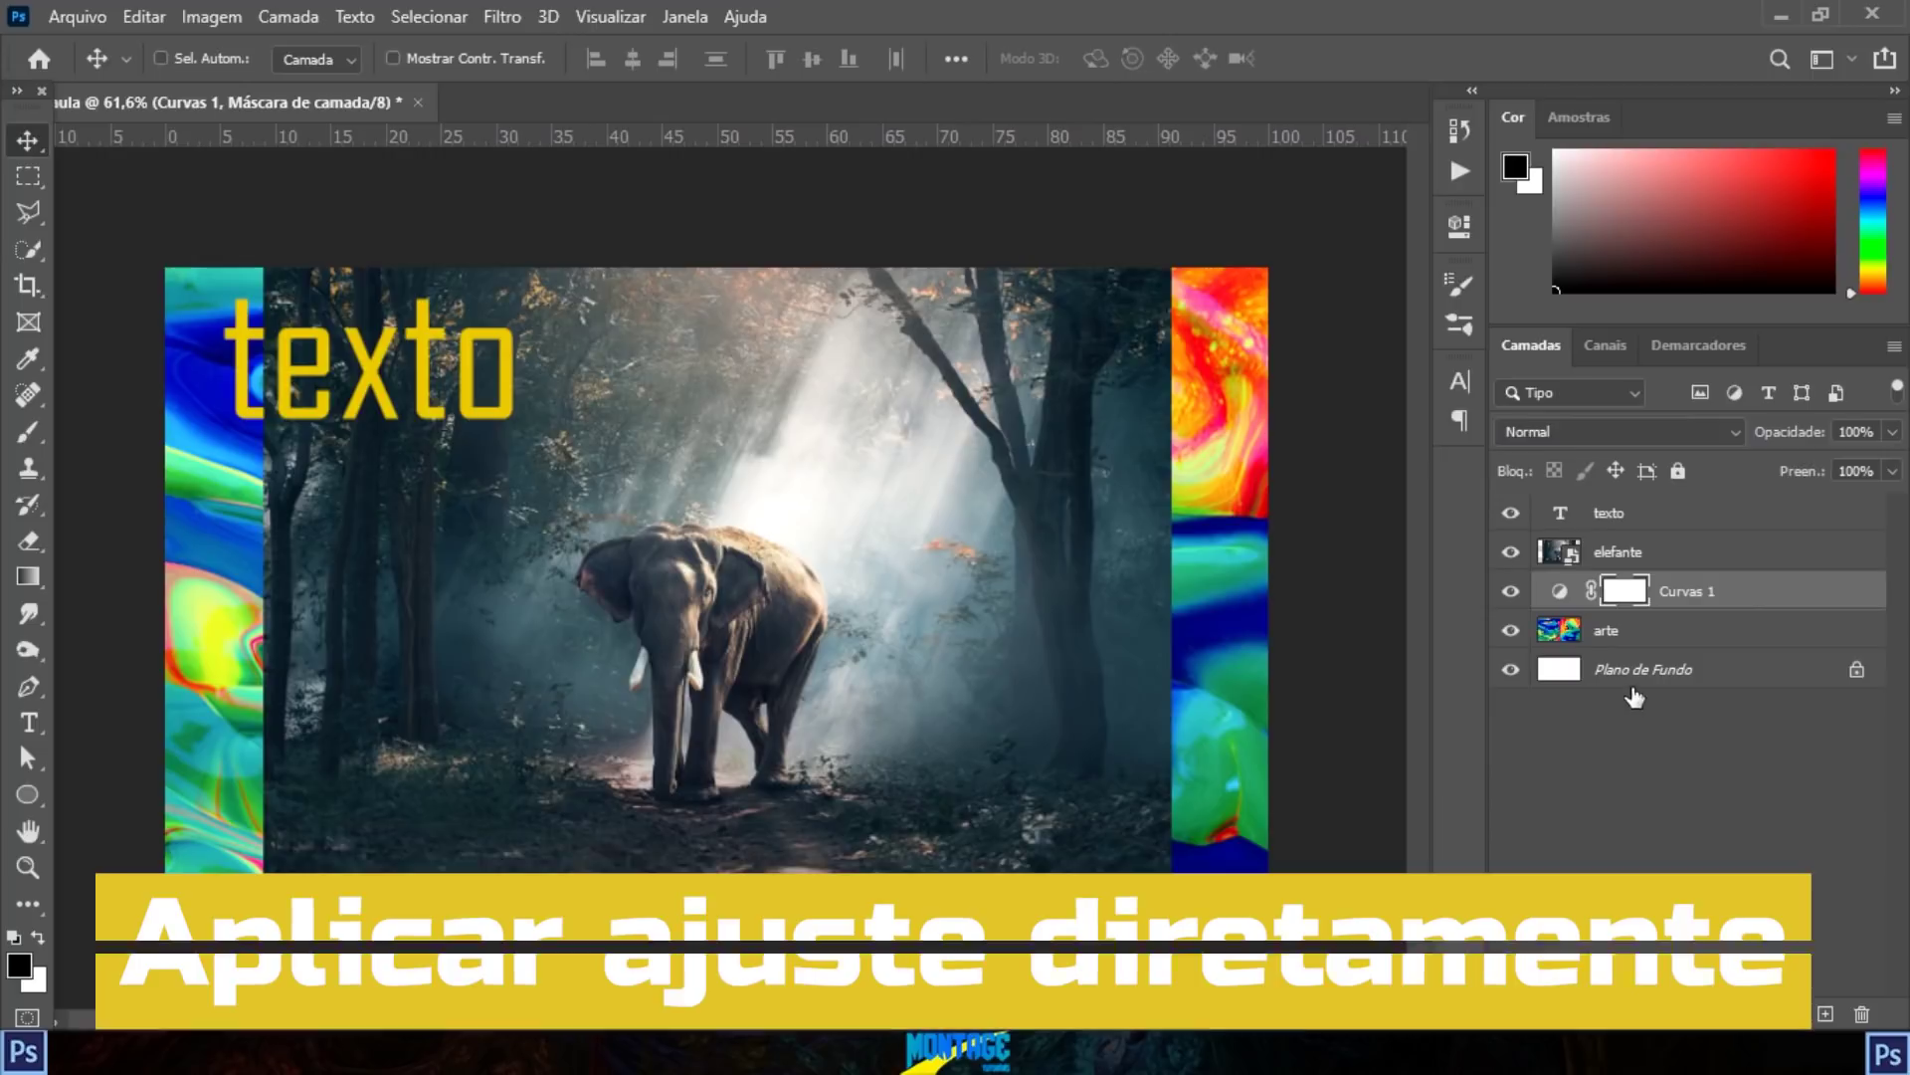
left_click(1606, 630)
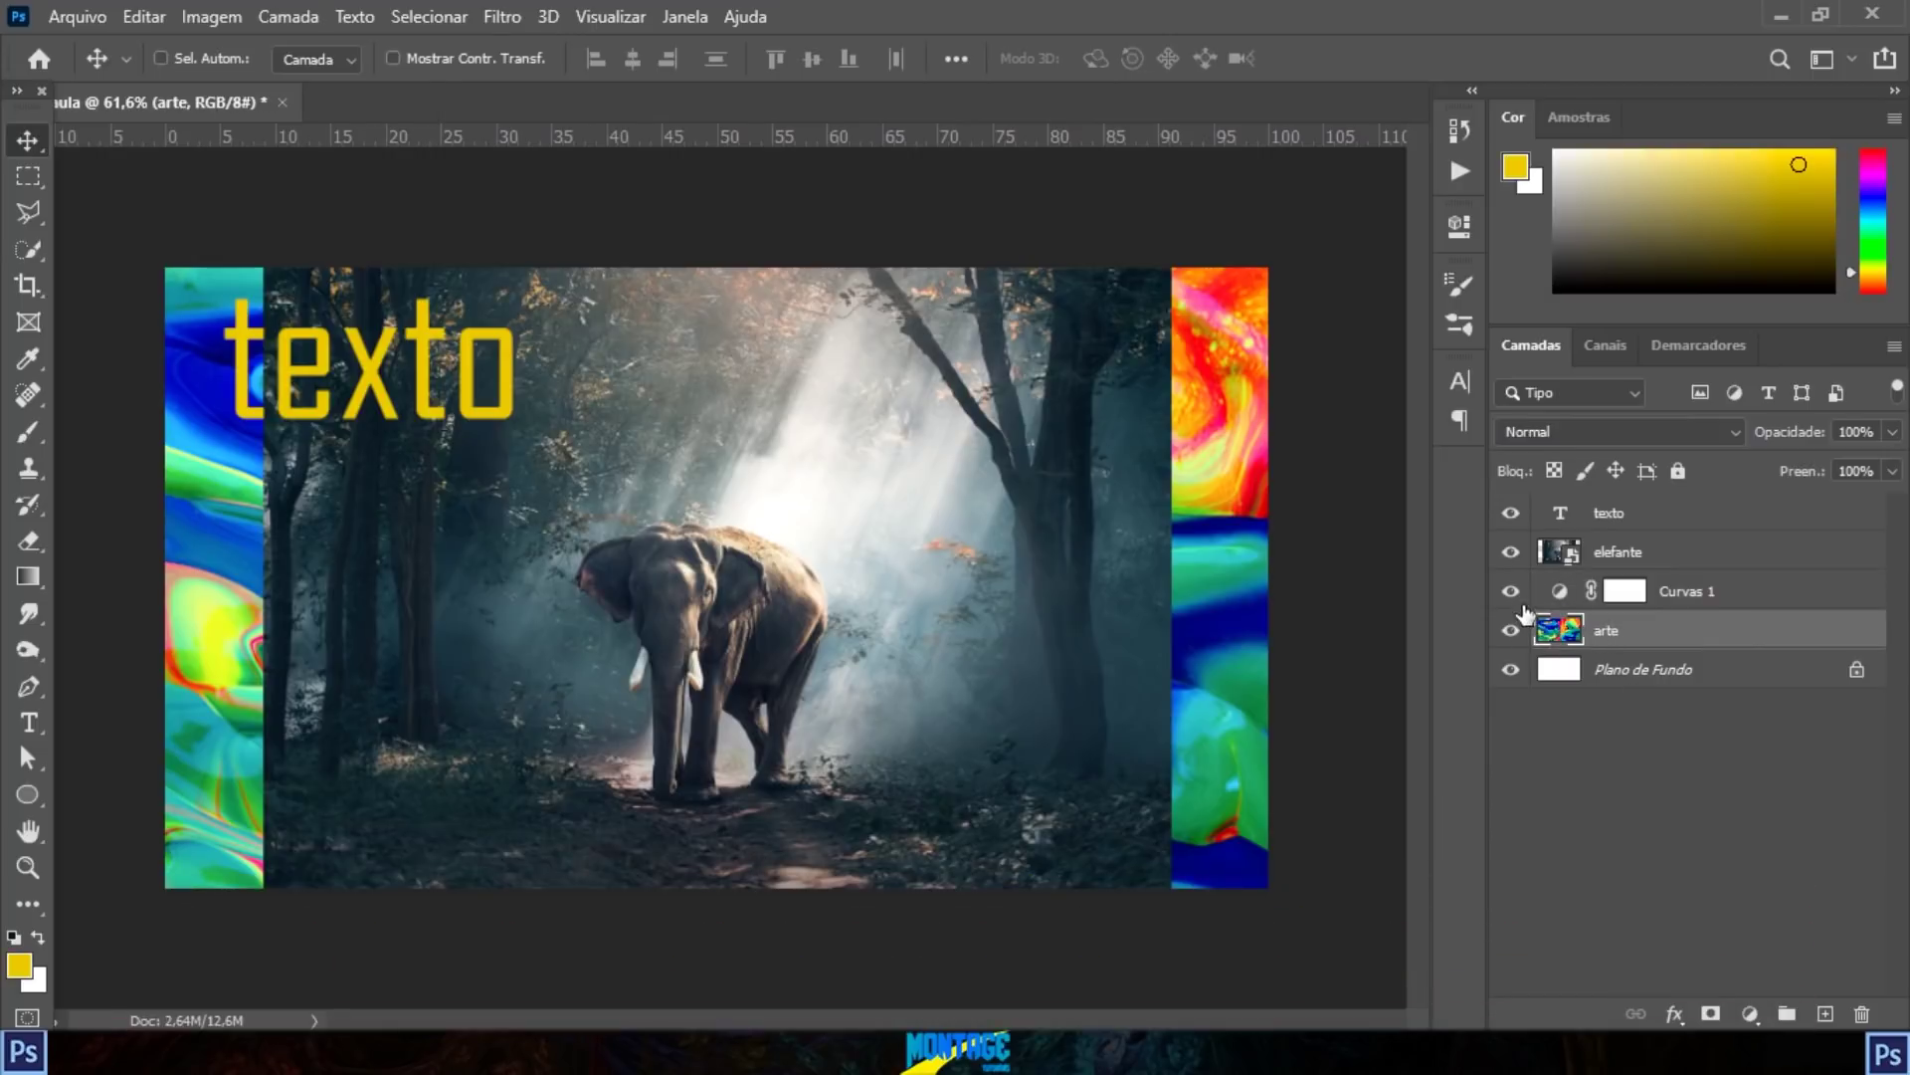
left_click(1510, 551)
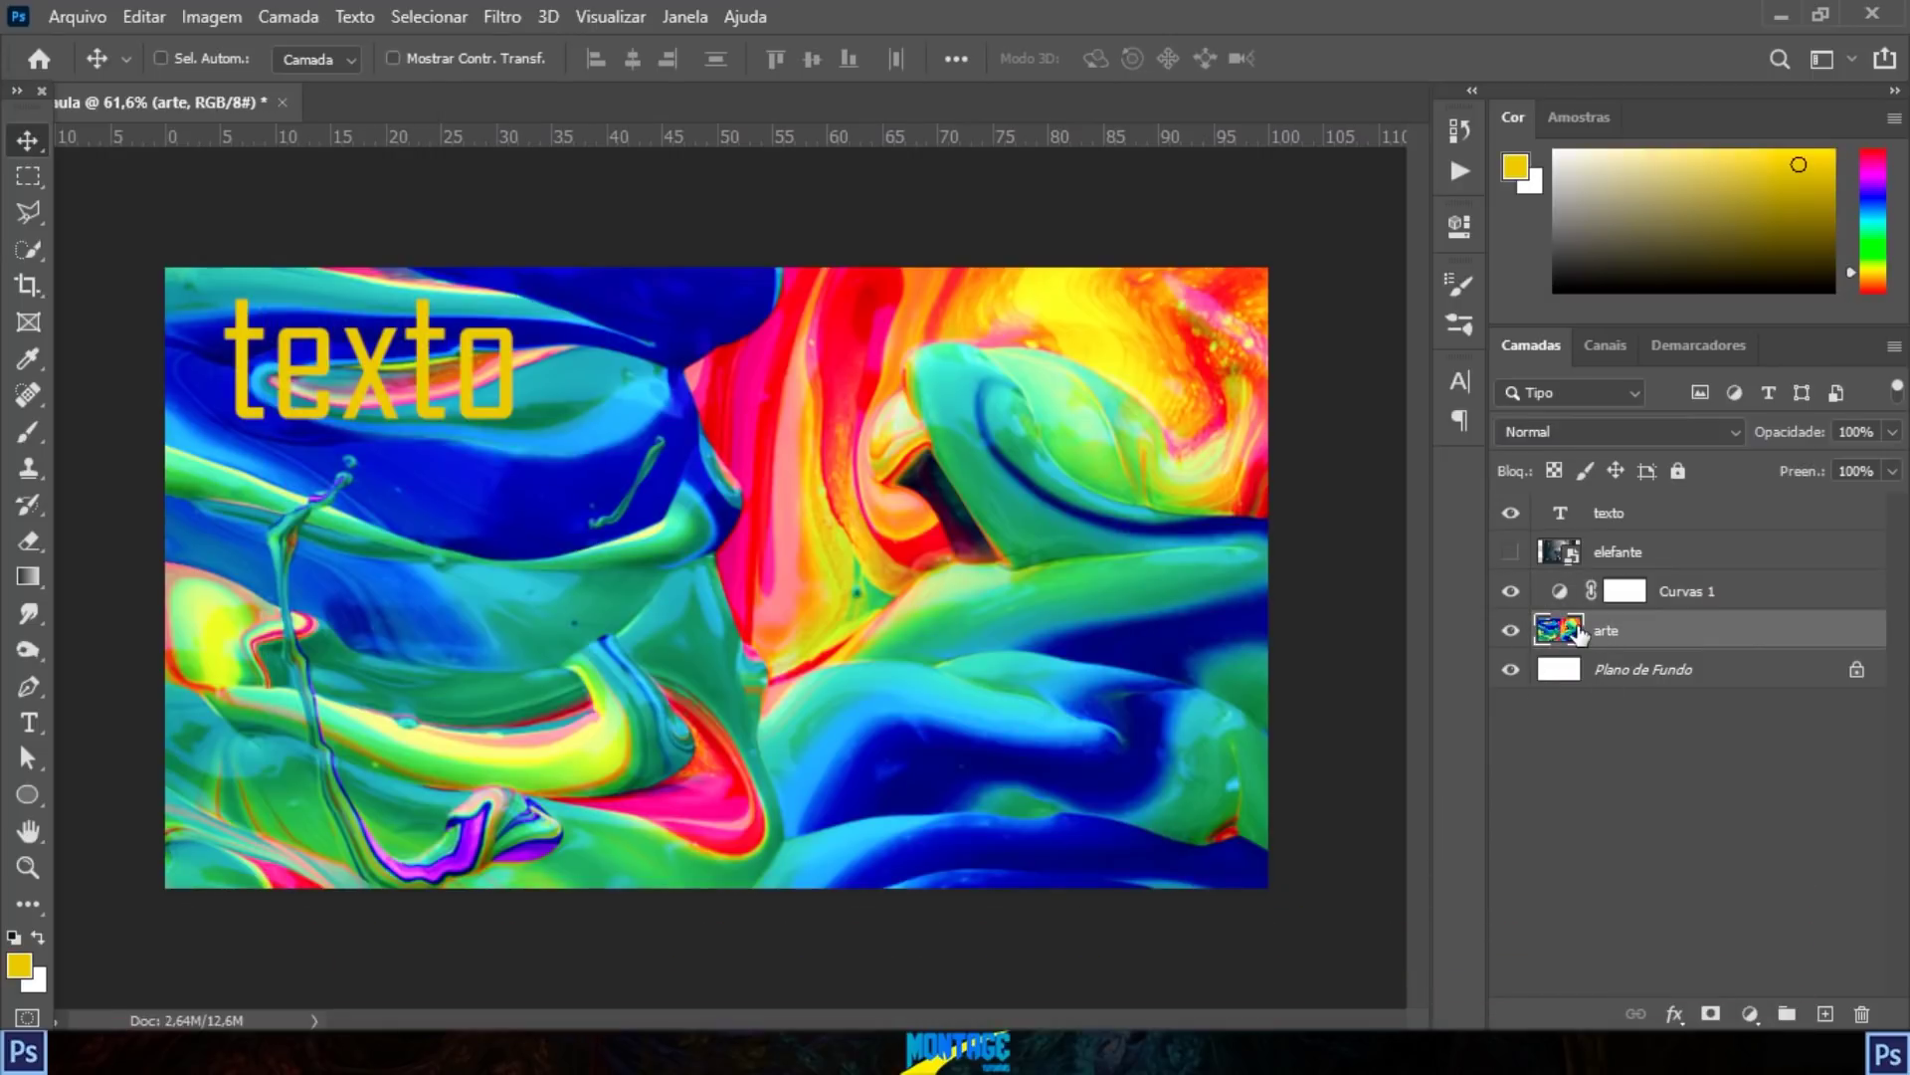
left_click(1674, 594)
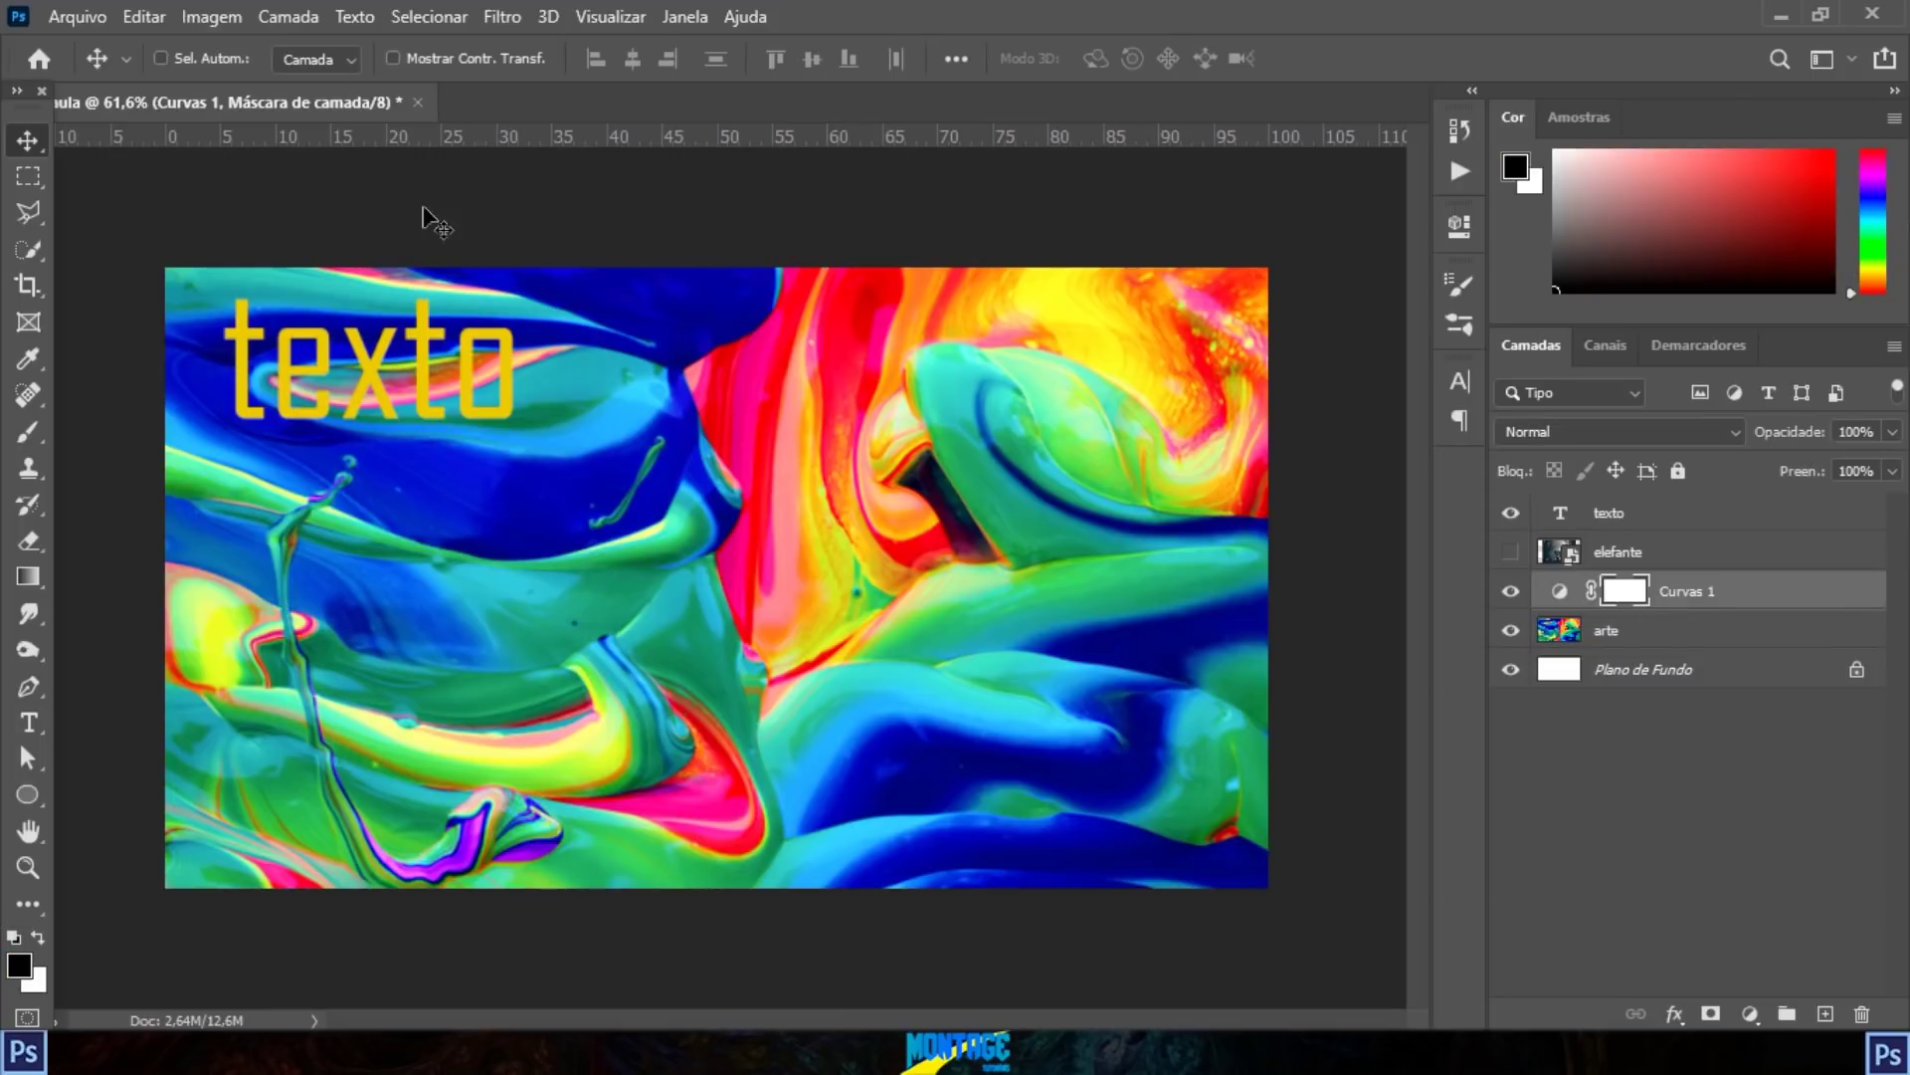
left_click(1606, 632)
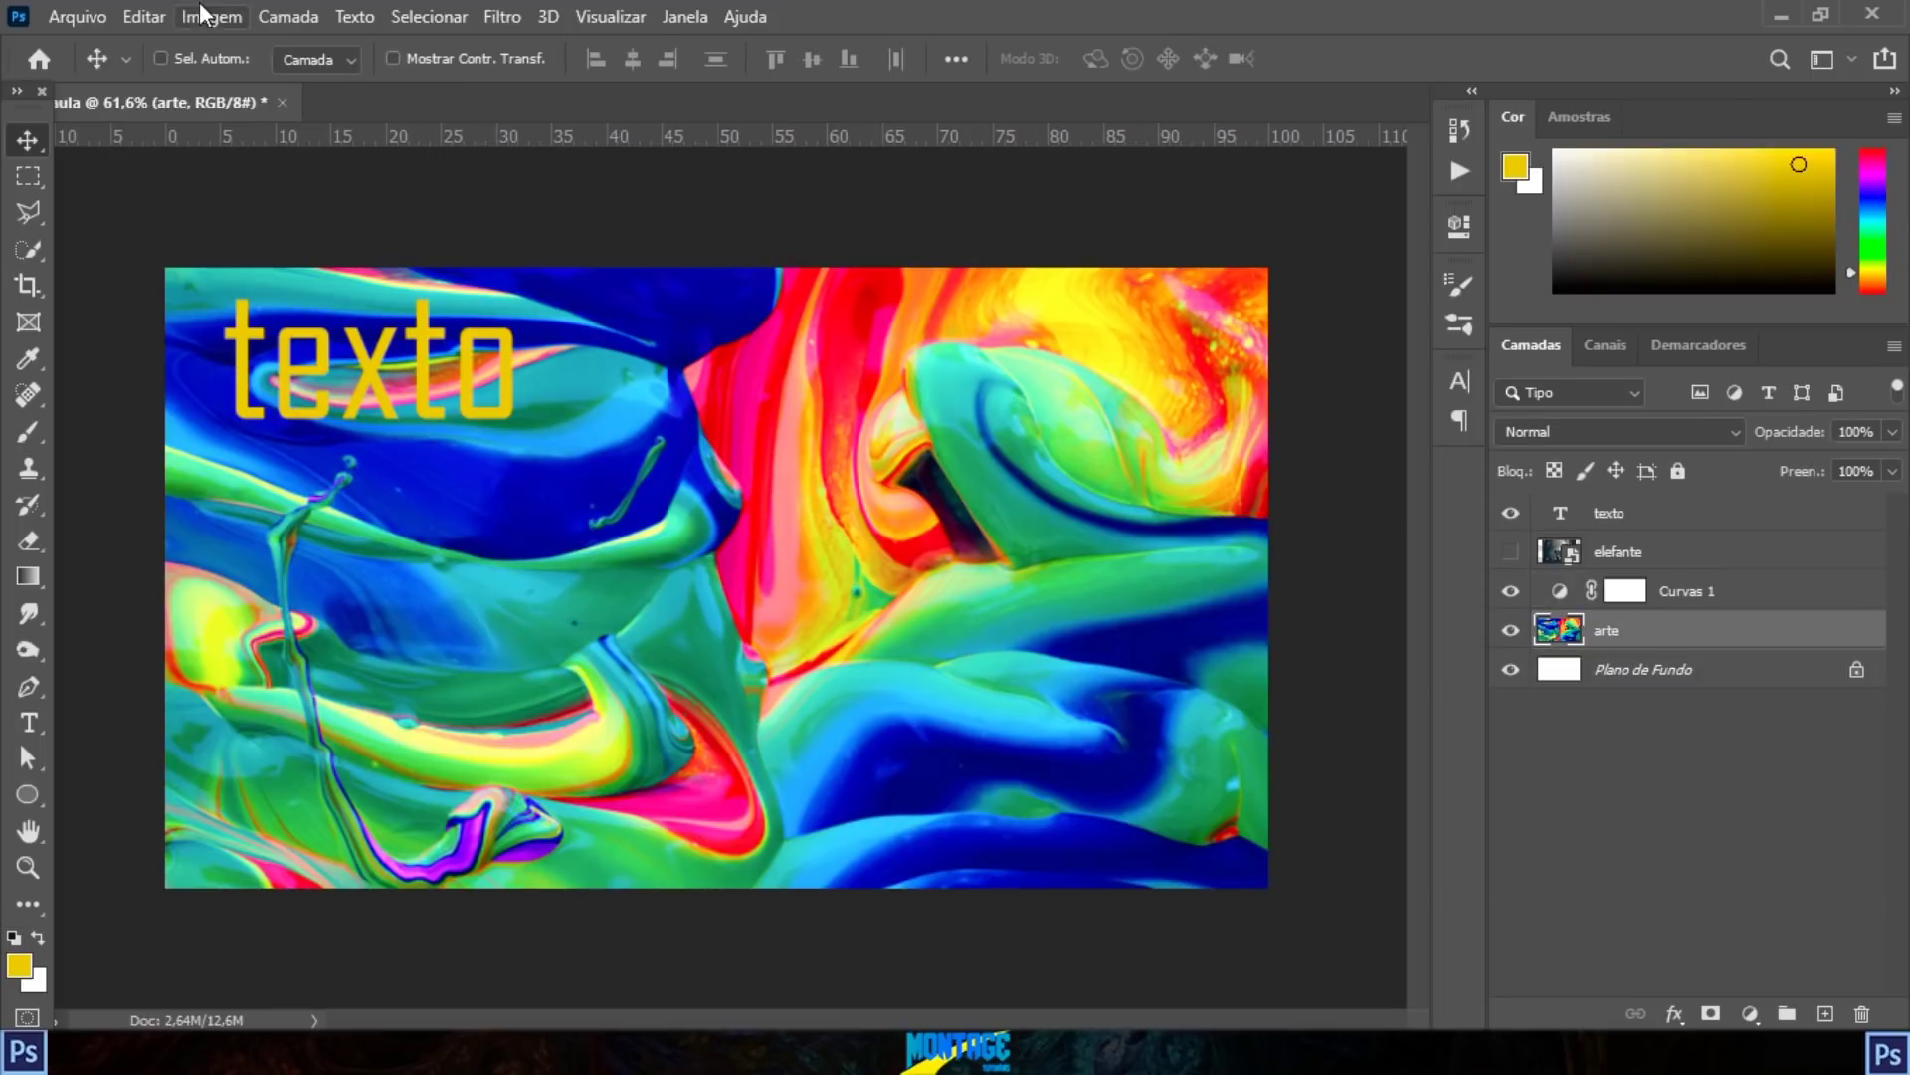
Step: Apply Matiz/Saturação directly to the arte layer with increased saturation, and undo it
left_click(205, 16)
mouse_move(303, 92)
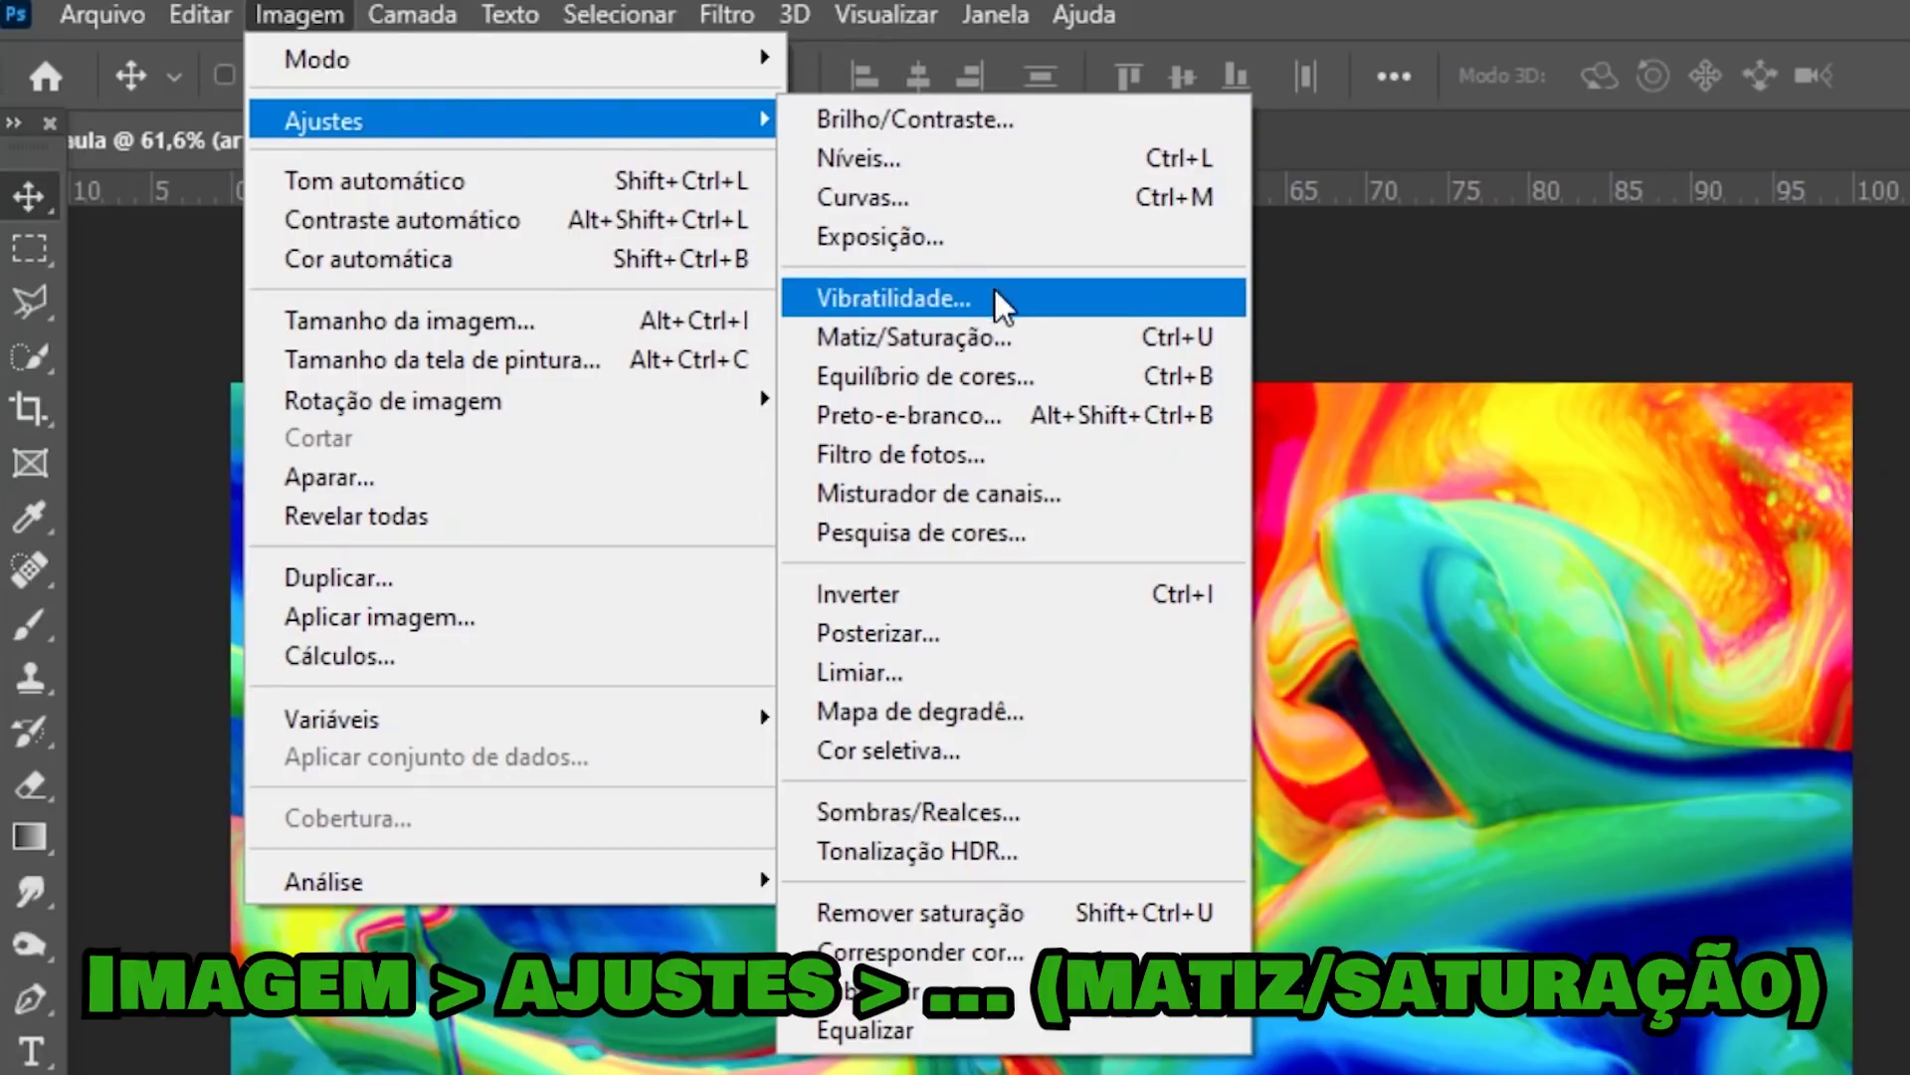
left_click(1005, 329)
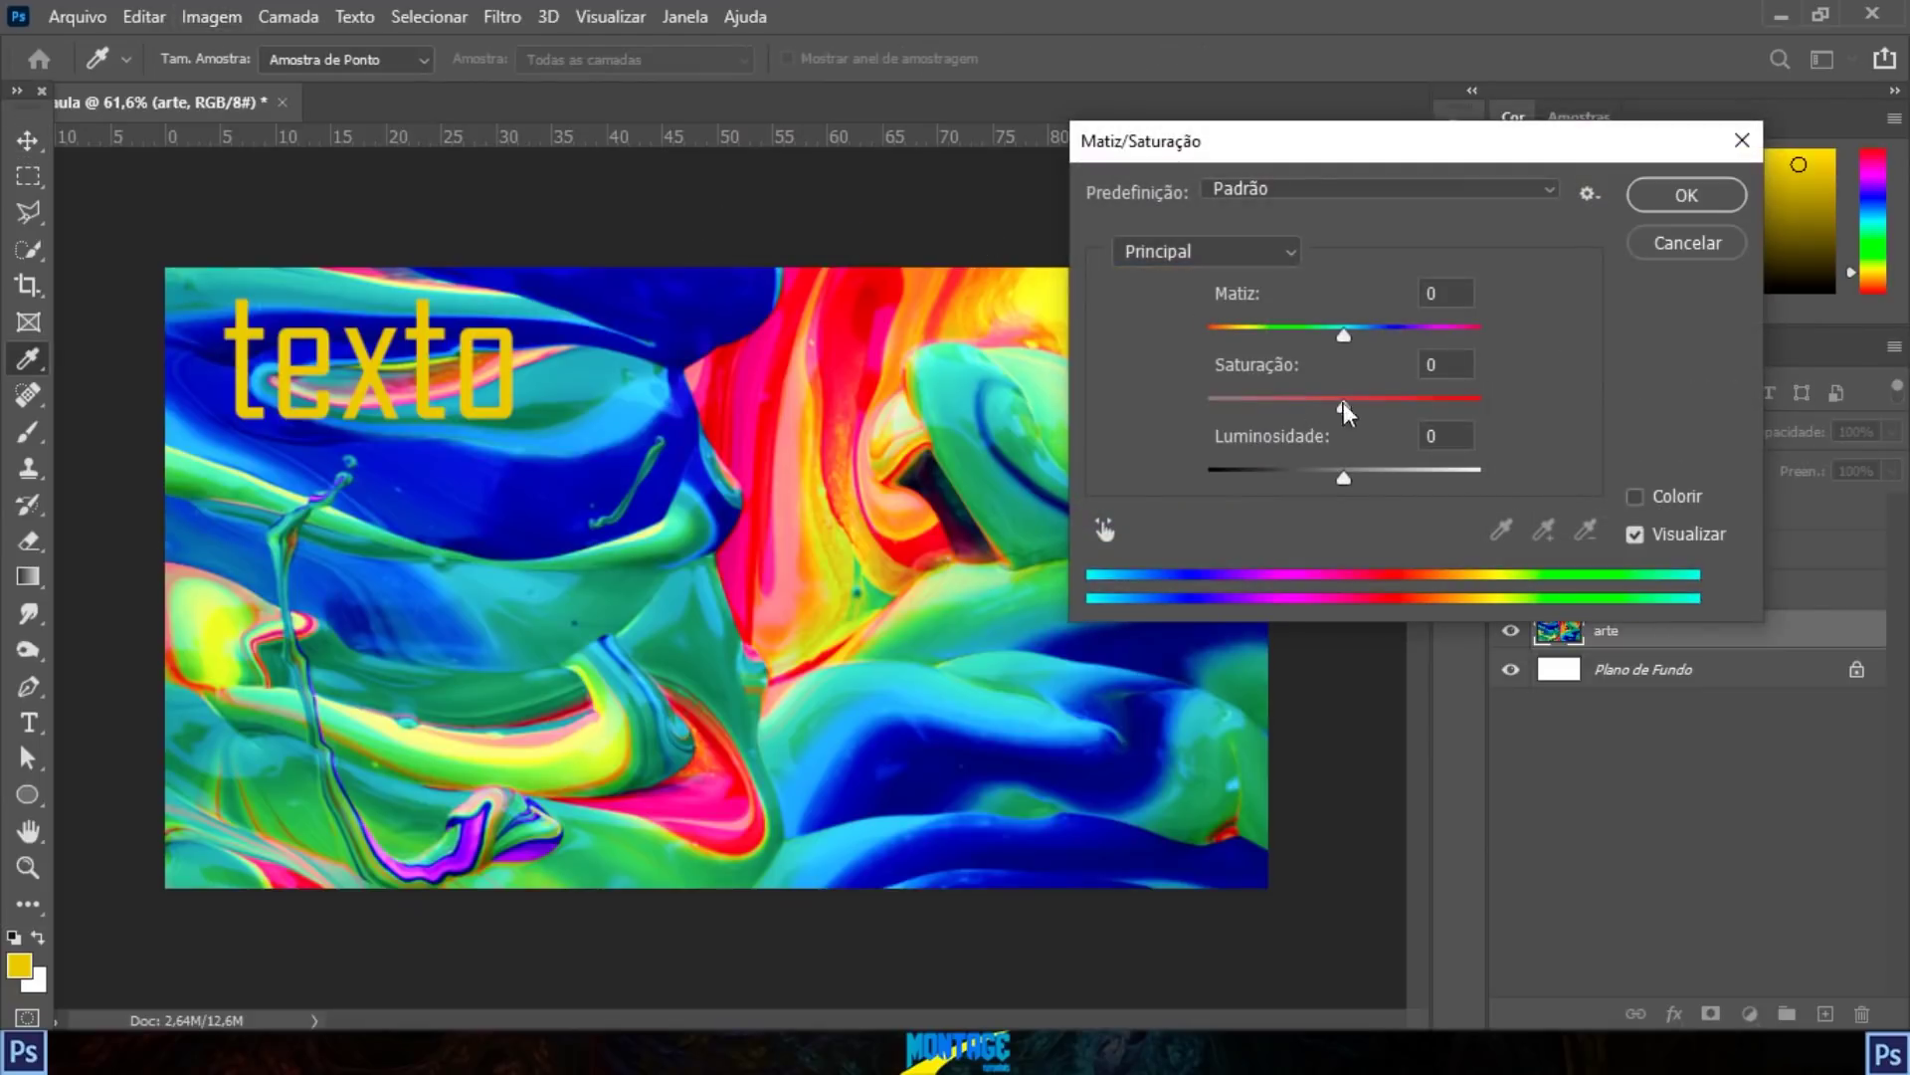
left_click_drag(1343, 402, 1433, 396)
left_click(1692, 193)
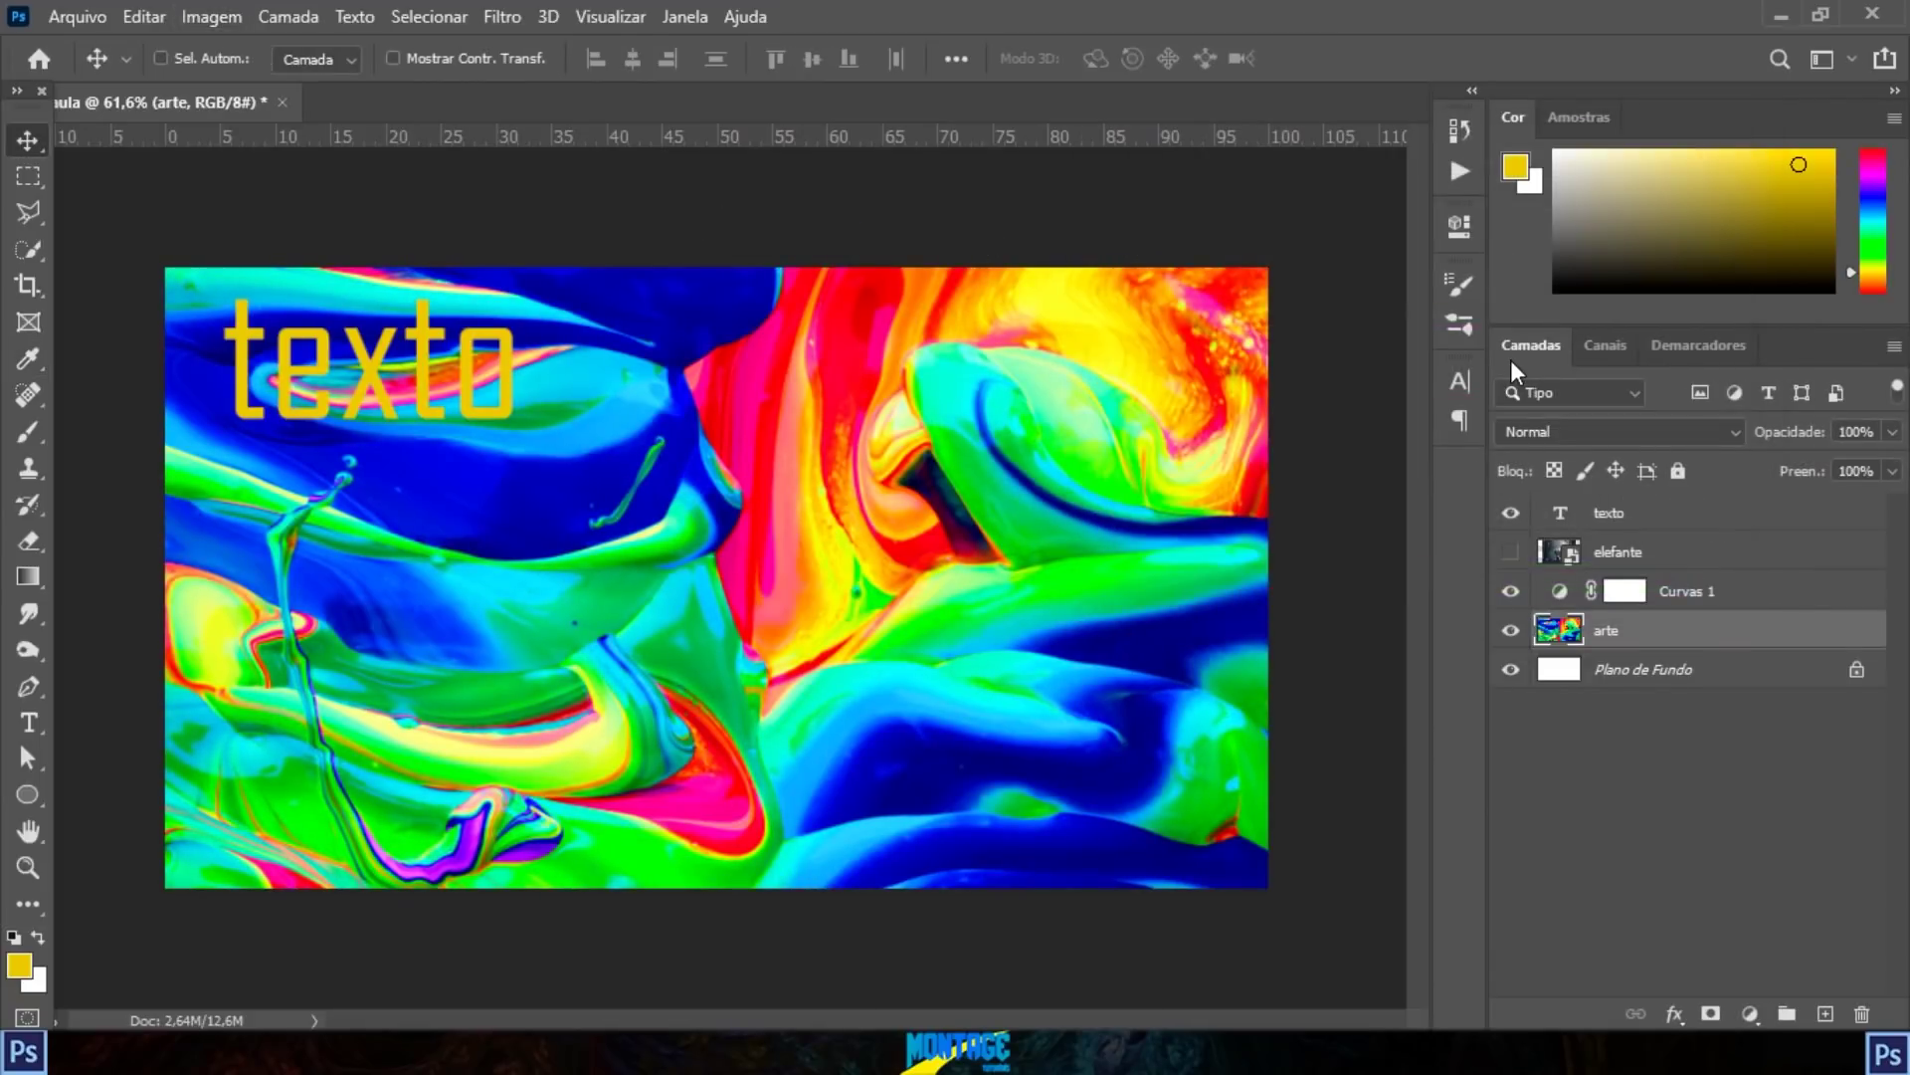
key("ctrl+z")
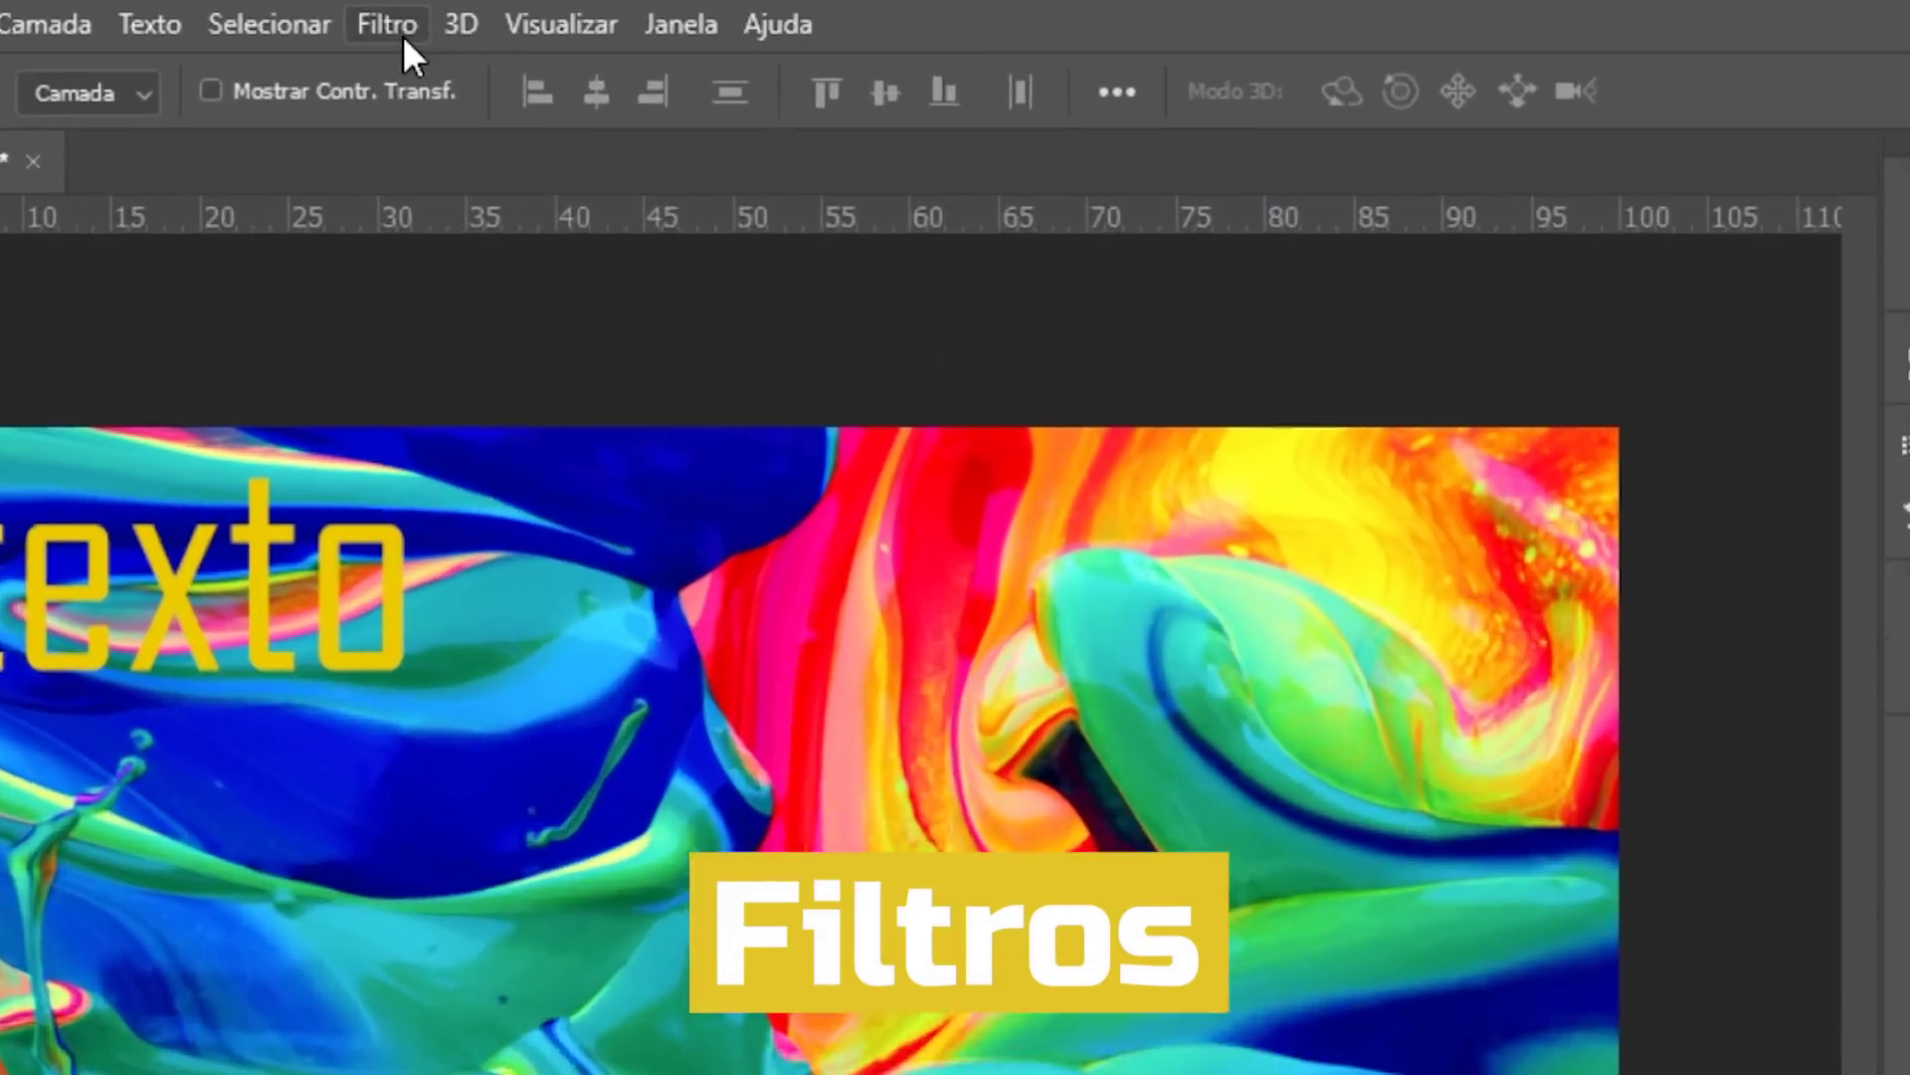
left_click(505, 18)
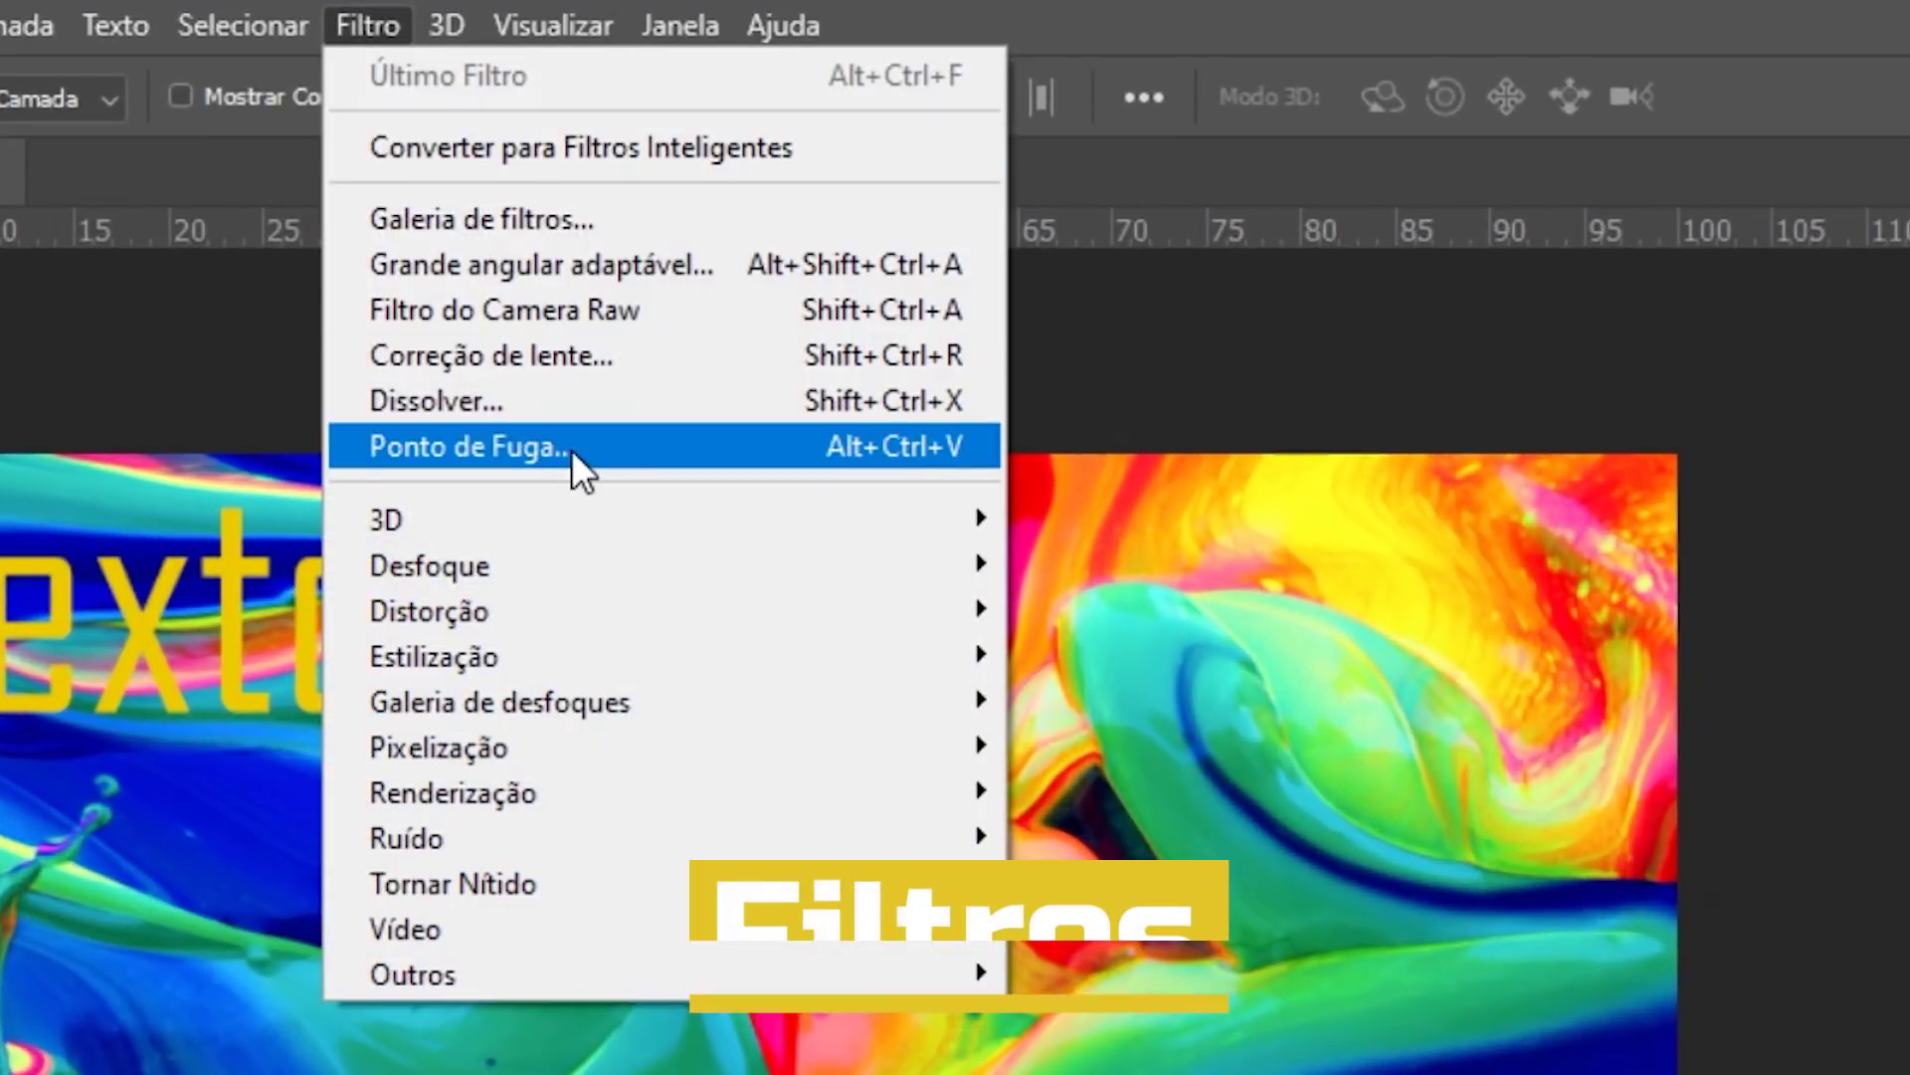
mouse_move(542, 512)
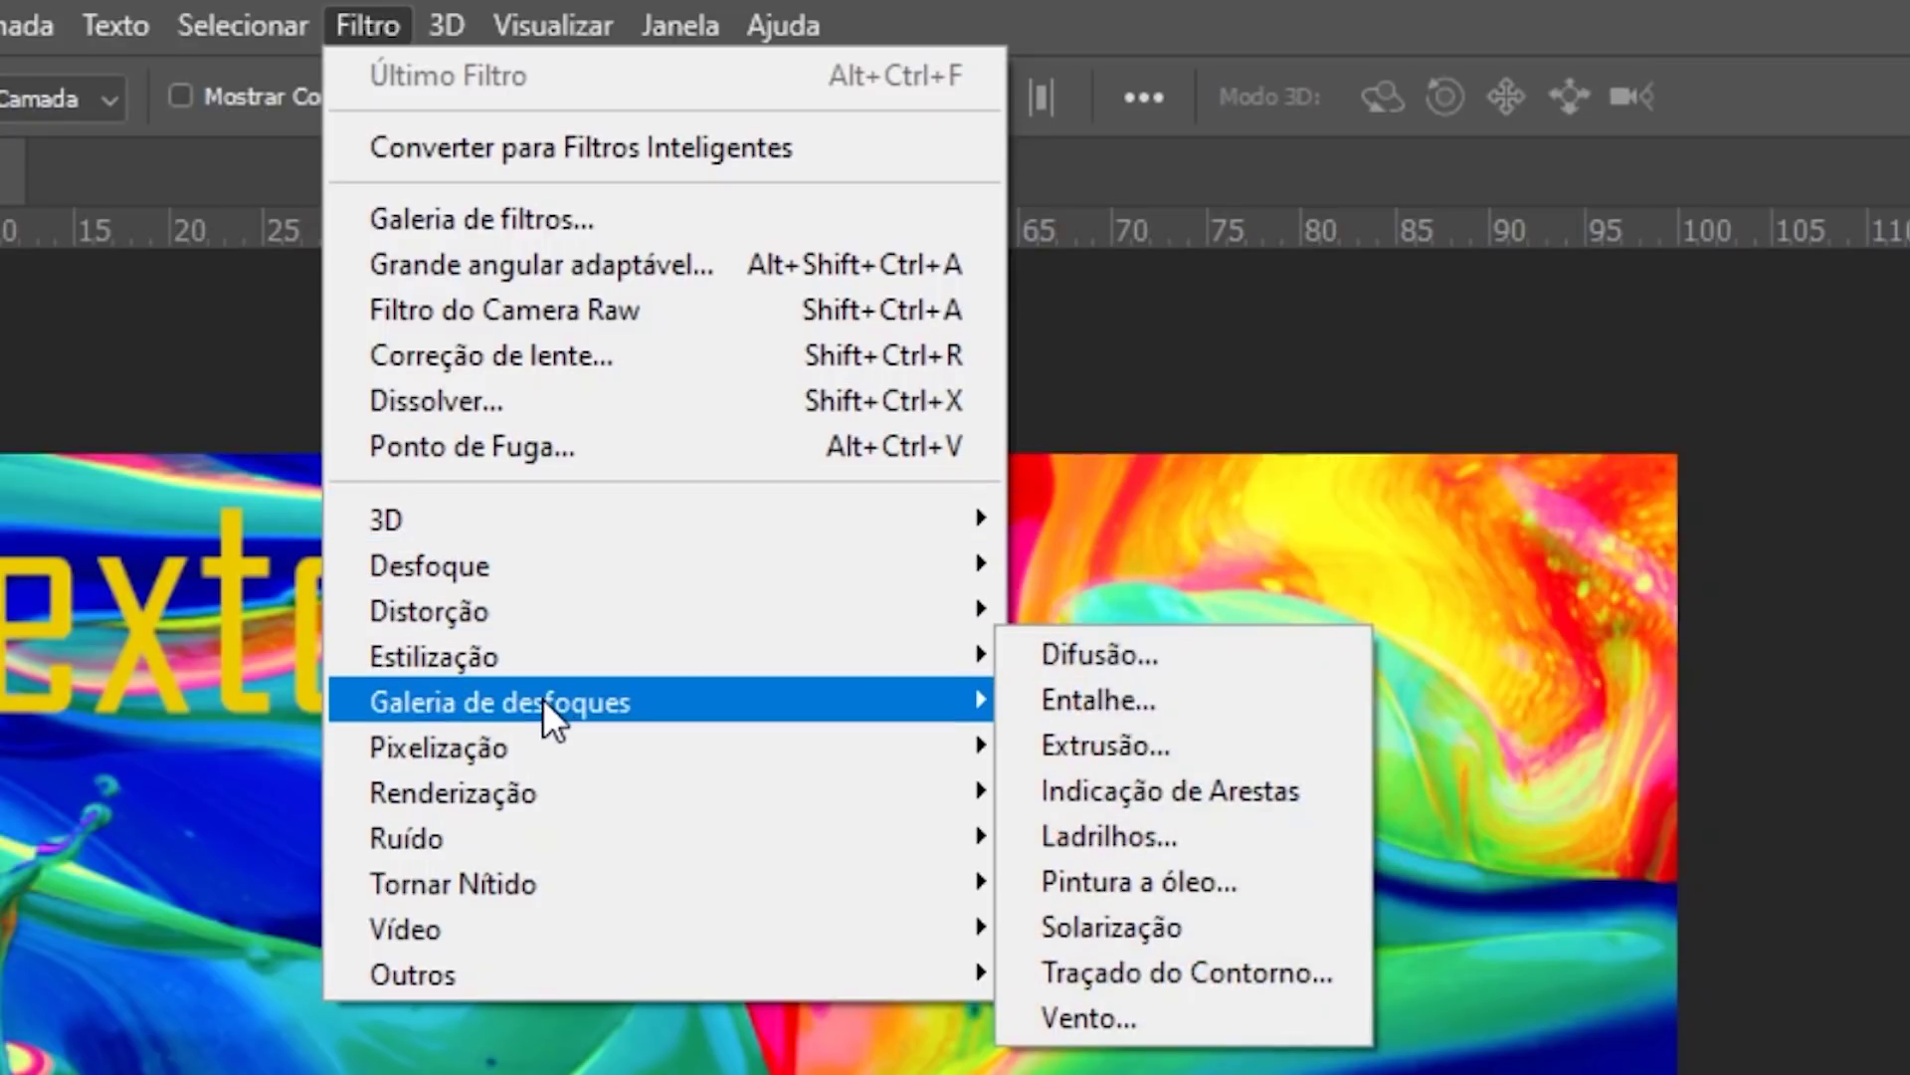
mouse_move(545, 742)
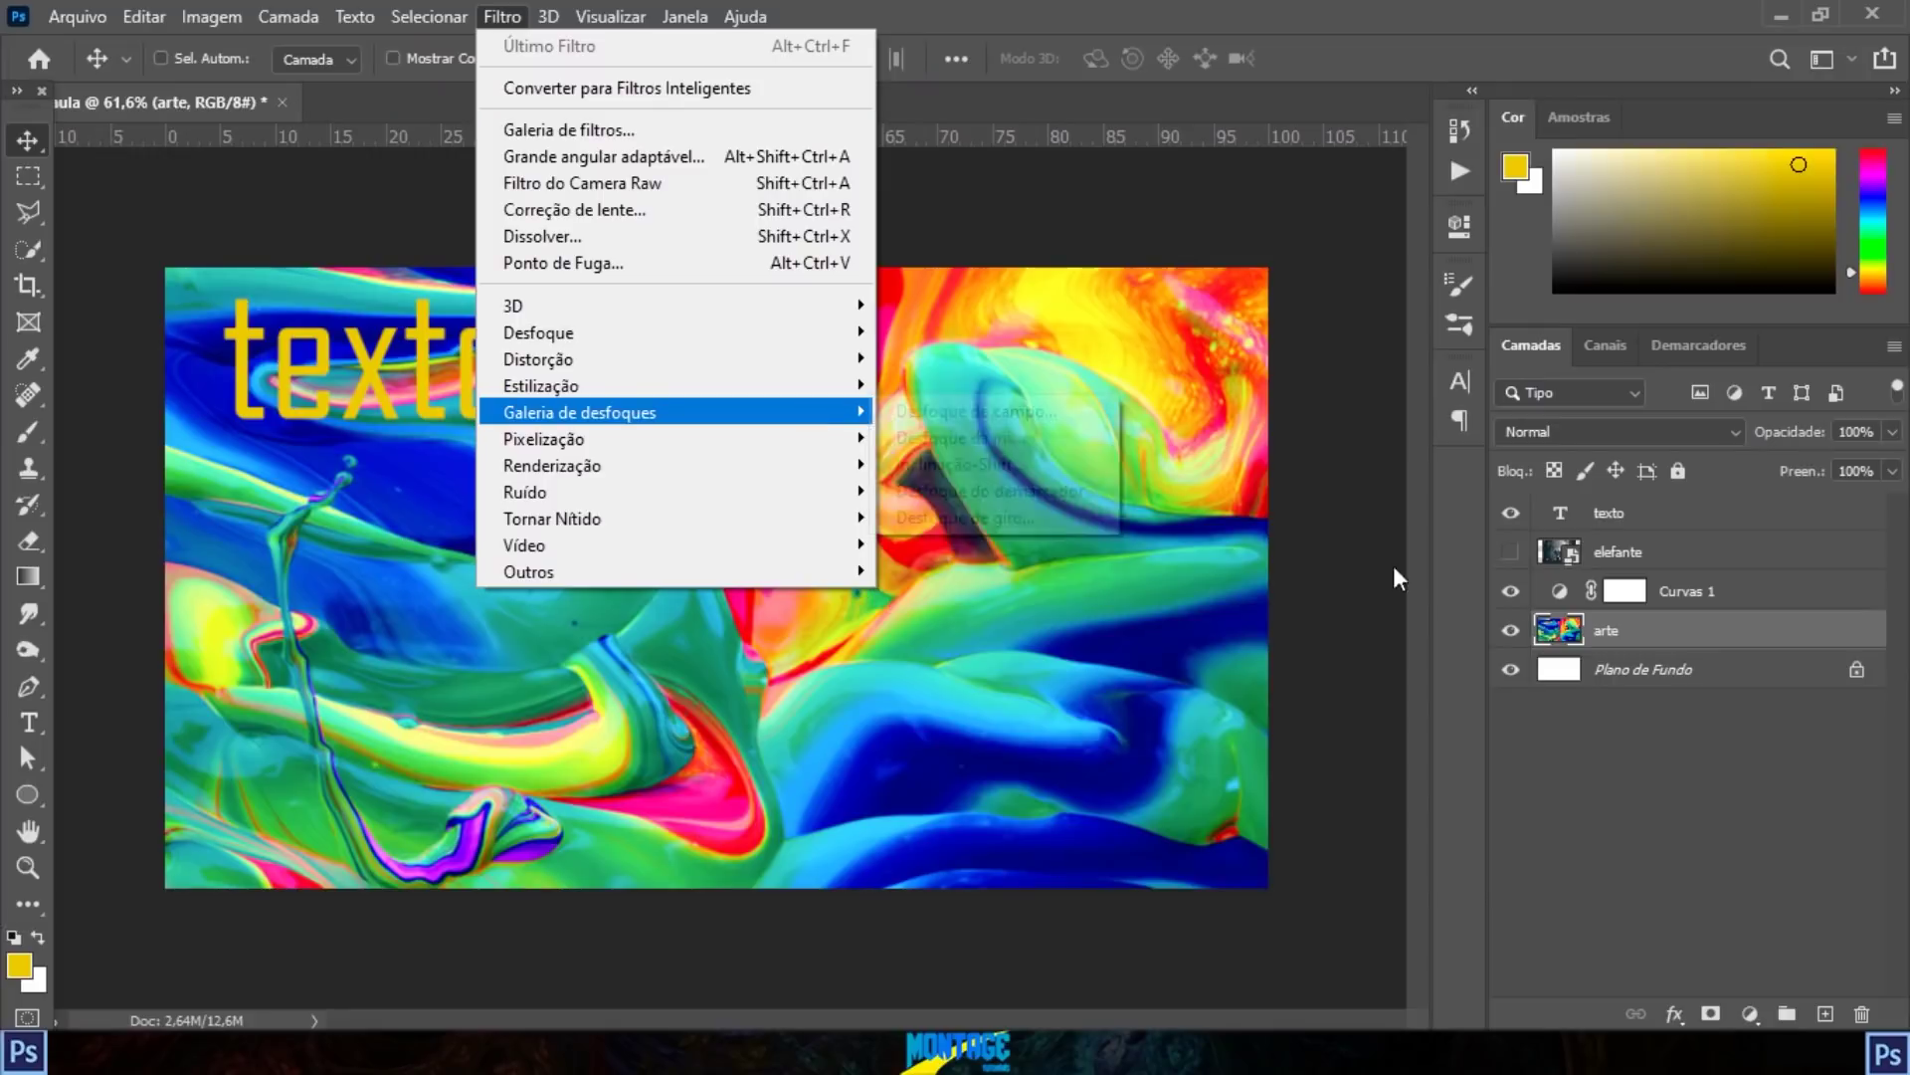
left_click(1612, 689)
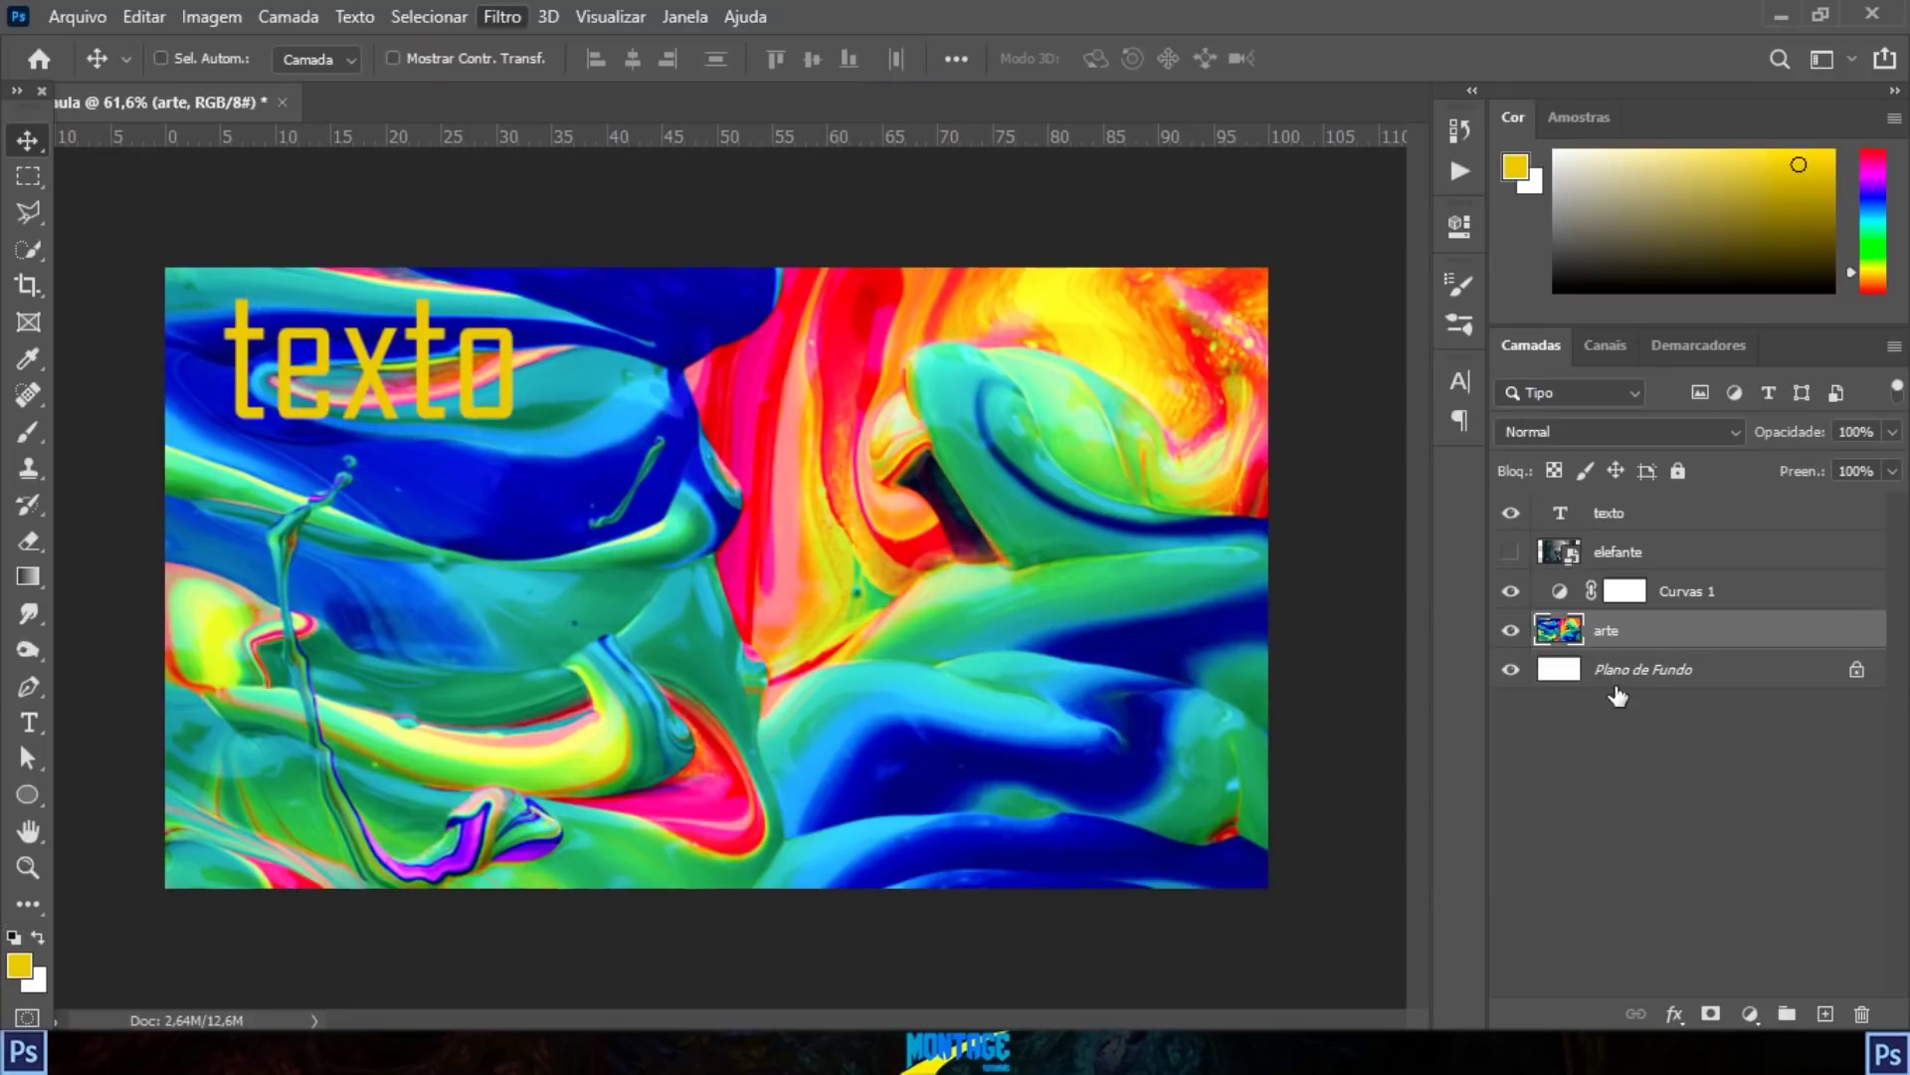
Step: Select the arte layer and apply a light Desfoque Gaussiano directly to it
left_click(1692, 592)
left_click(1667, 637)
left_click(503, 16)
mouse_move(604, 344)
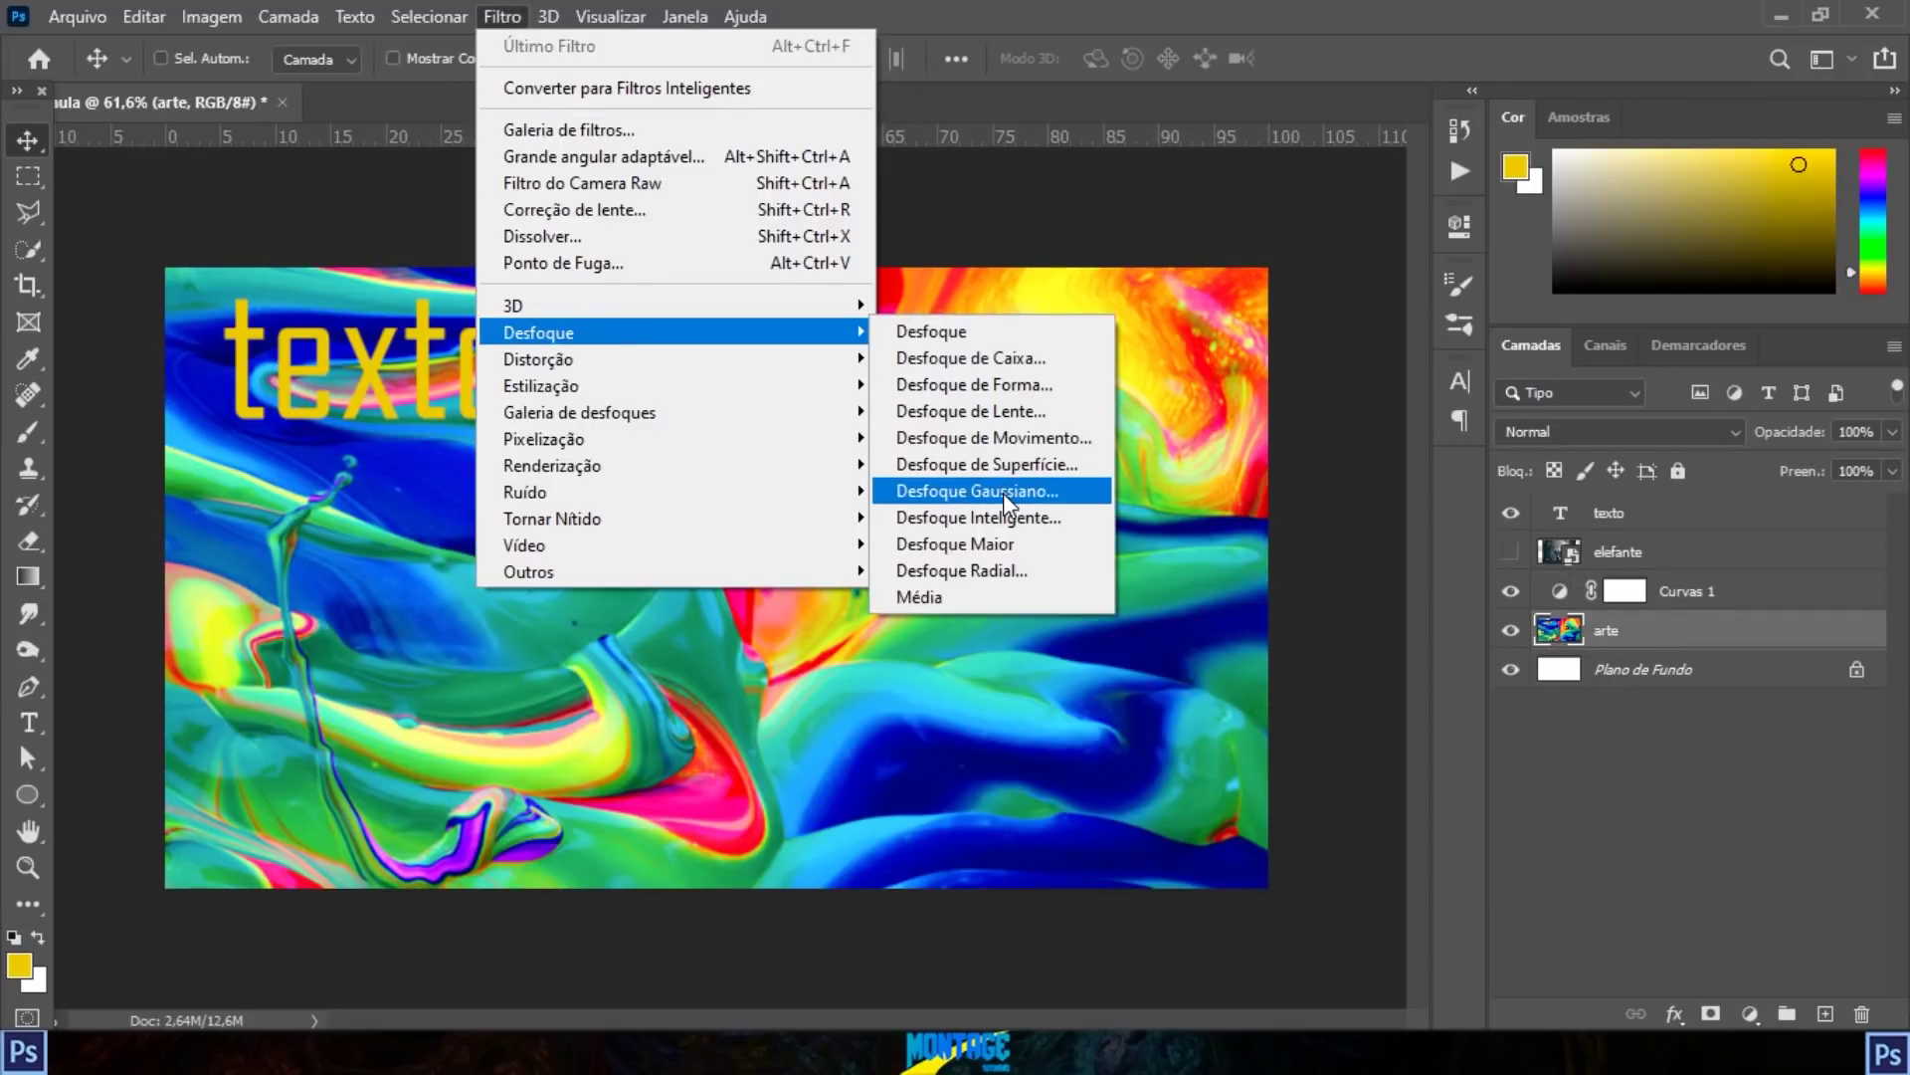
left_click(1003, 492)
left_click_drag(1028, 553, 1025, 552)
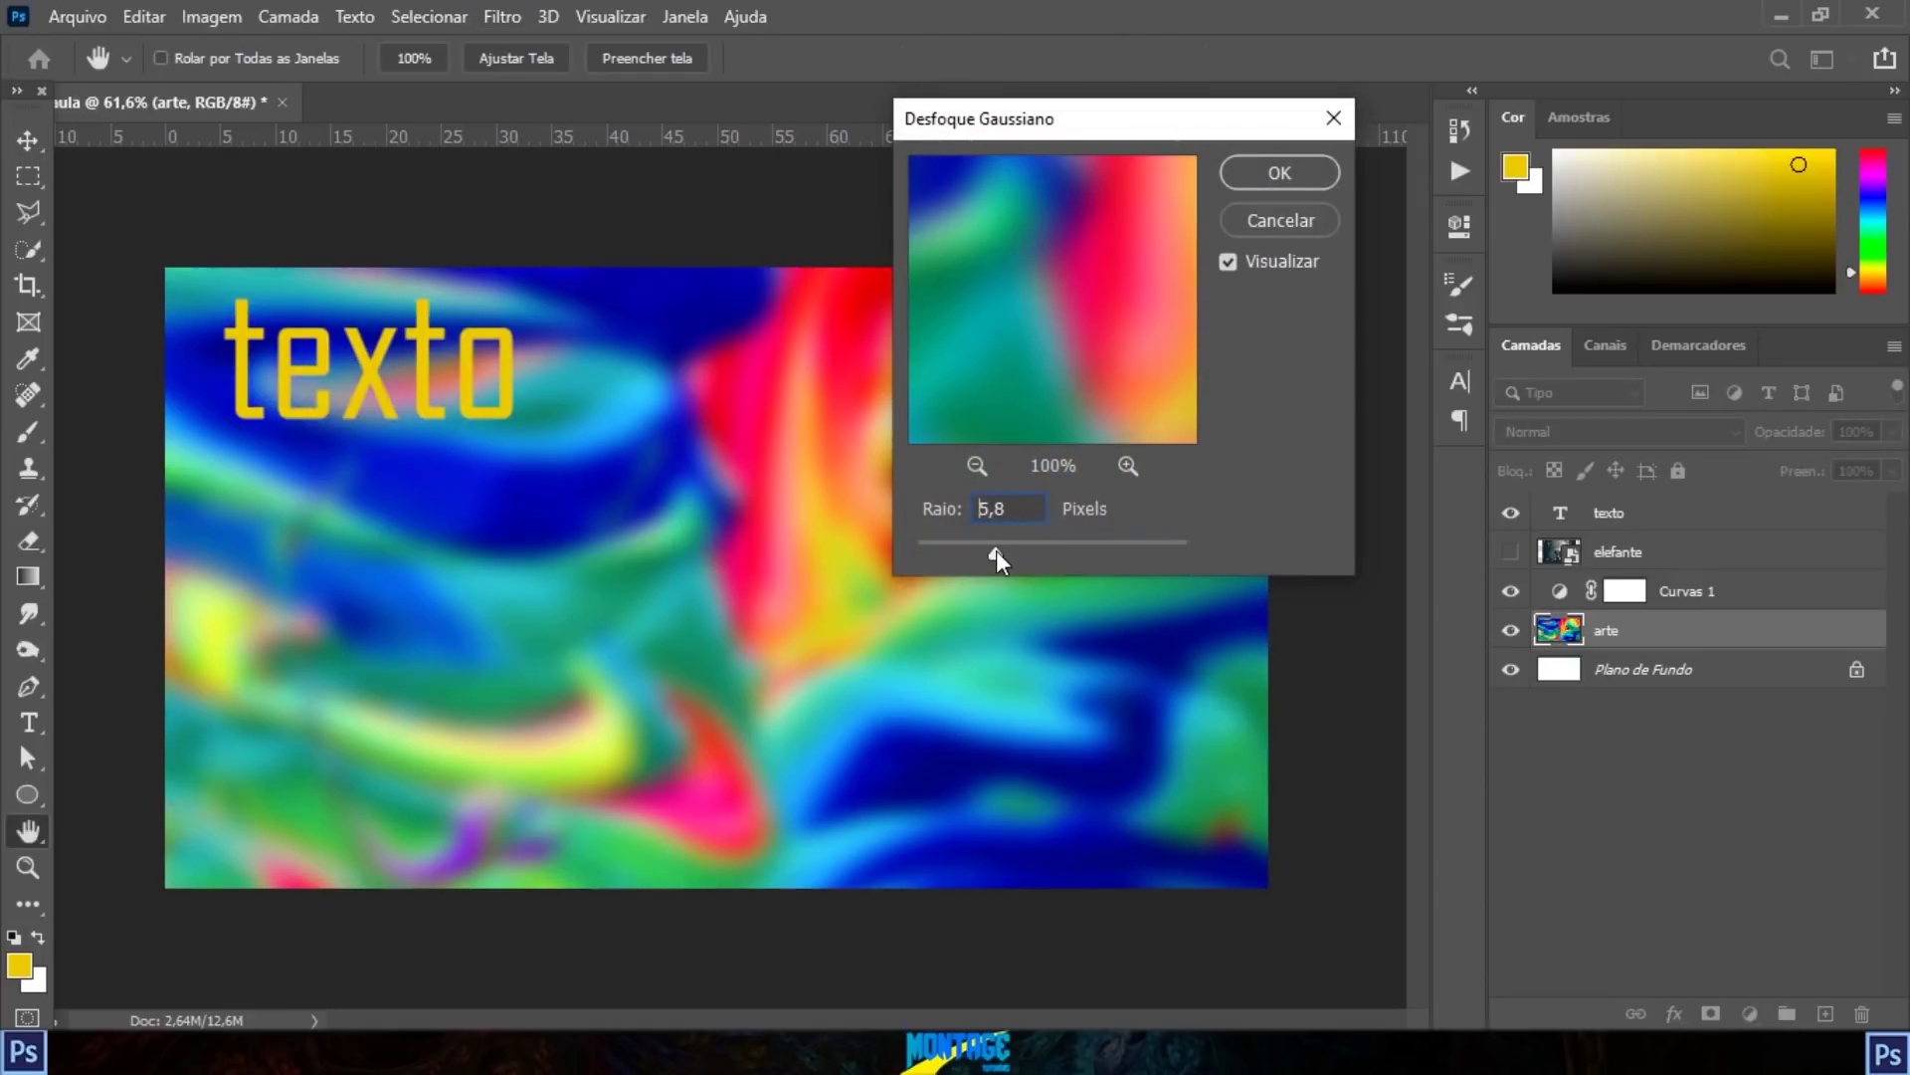
key("Return")
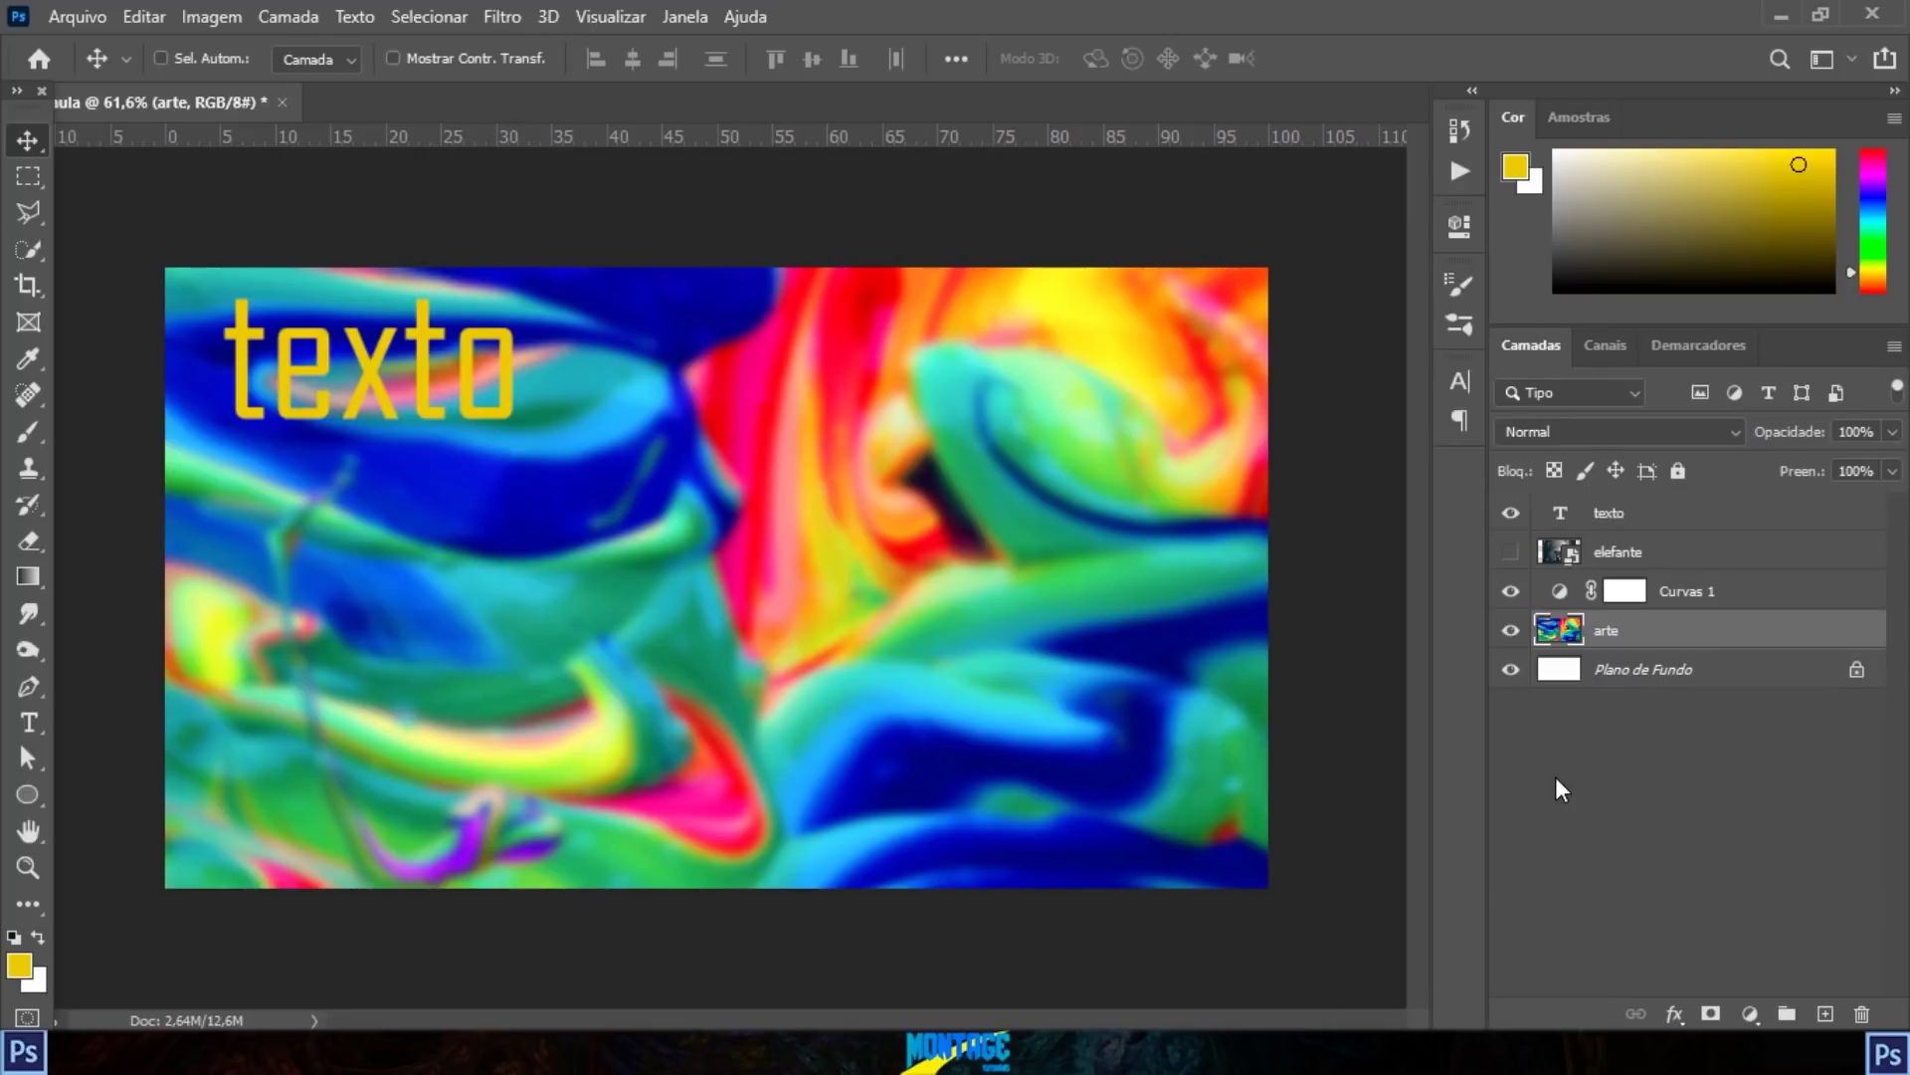
Step: Show the elefante layer and apply Equilíbrio de Cores to it, shifting the midtones toward red
key("b")
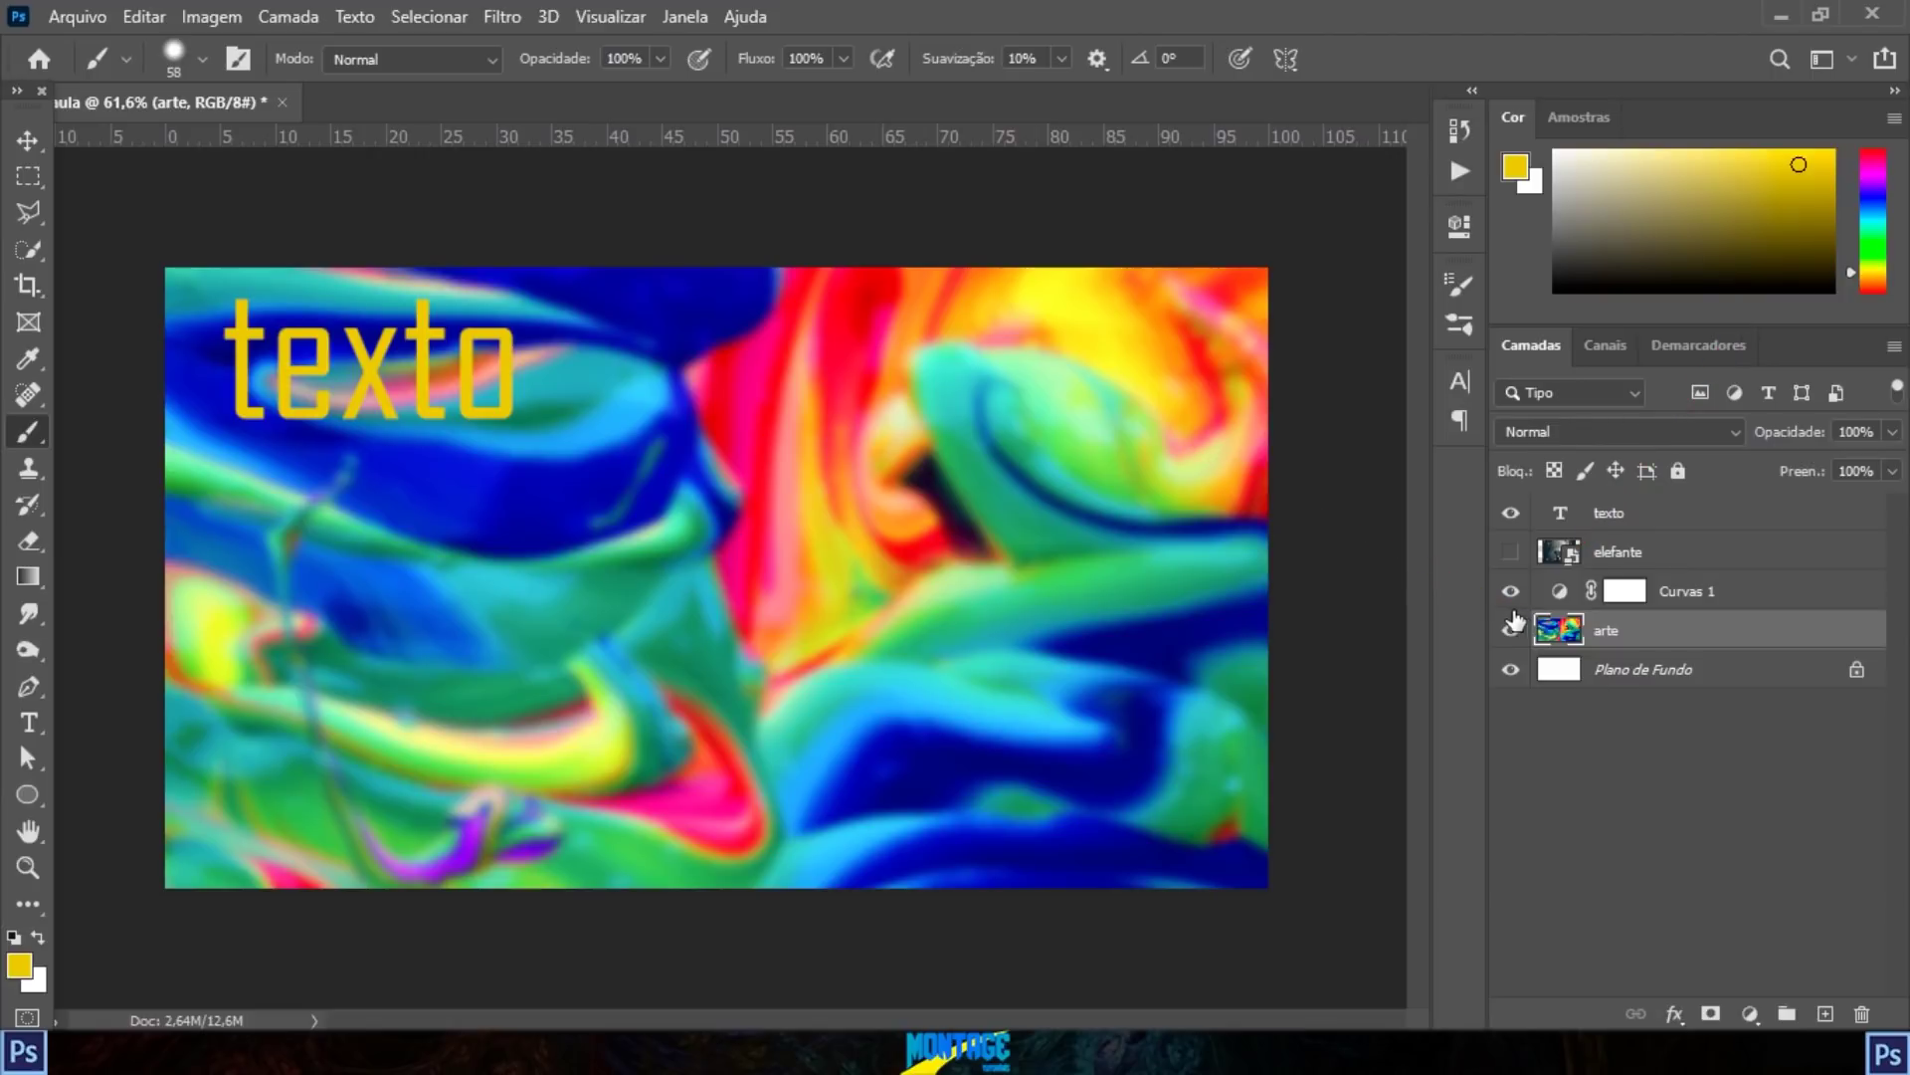
left_click(1514, 554)
left_click(1652, 557)
left_click(211, 17)
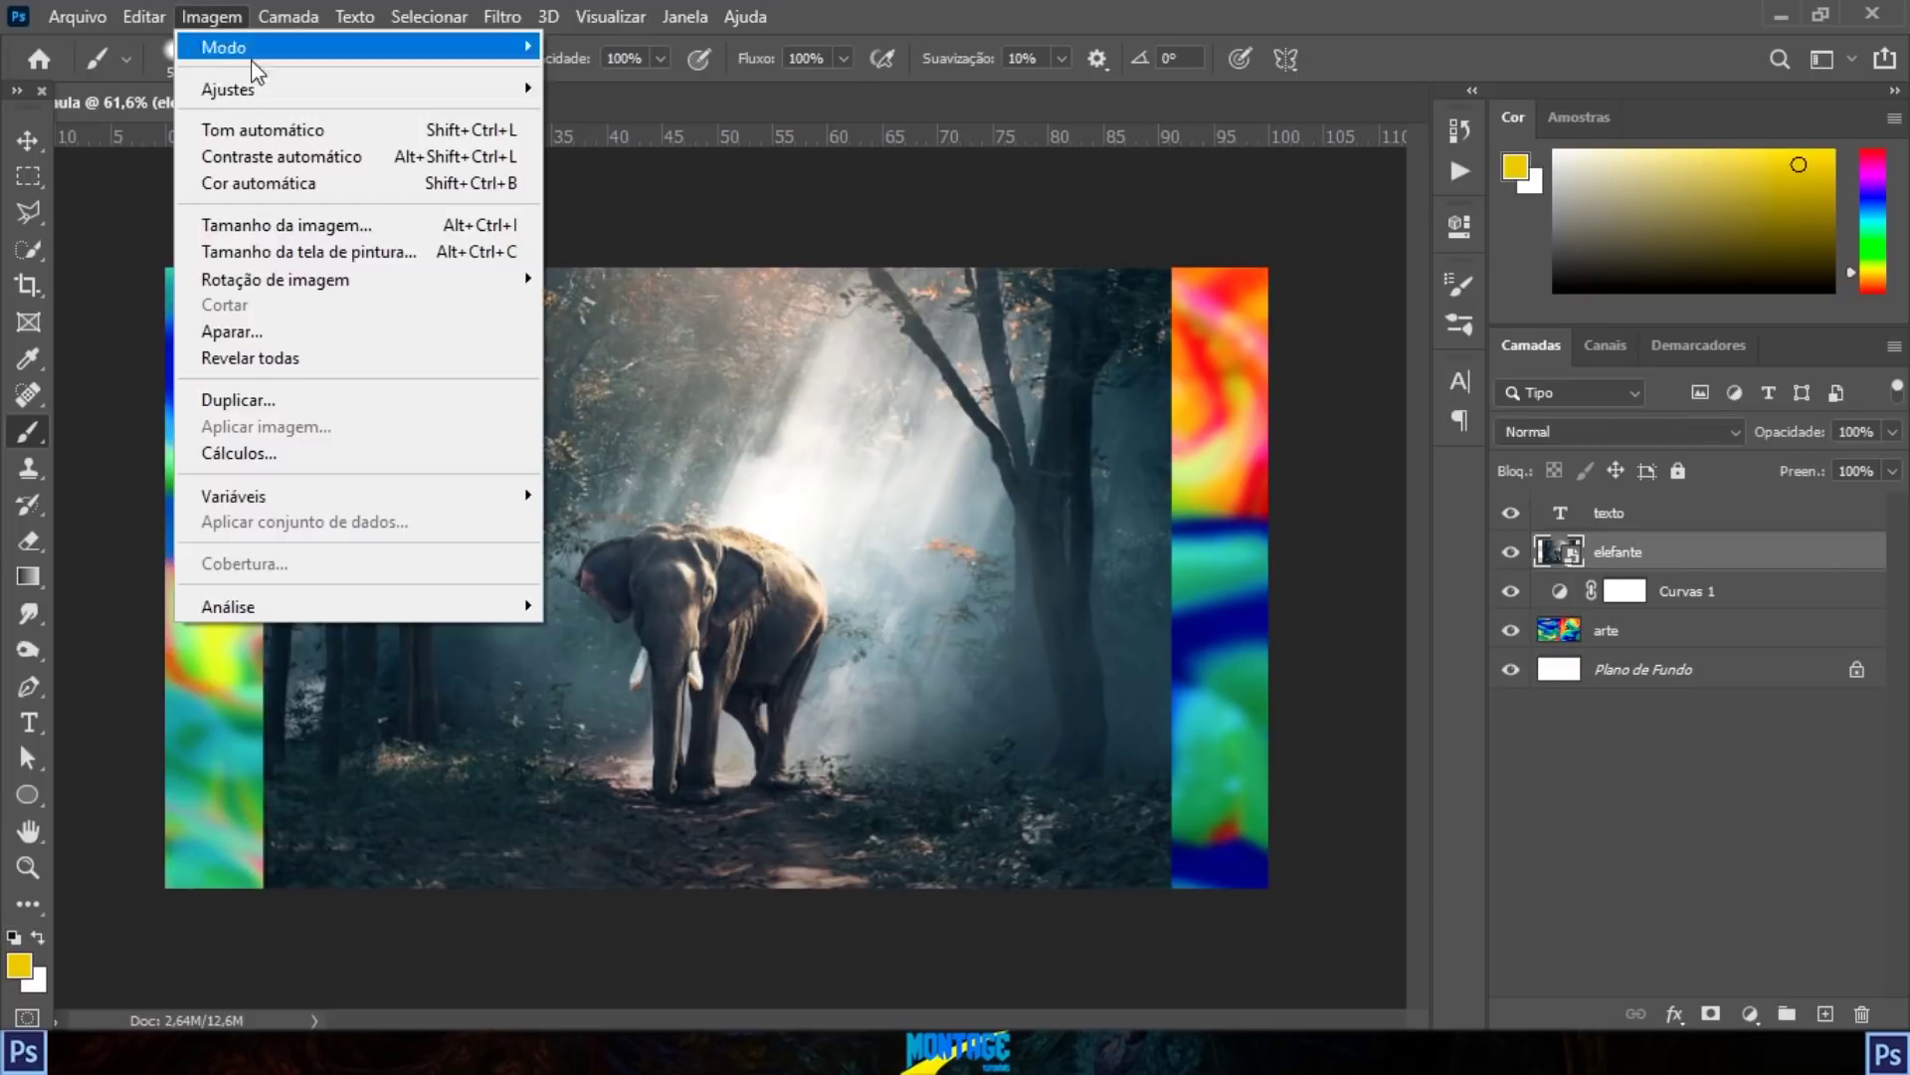
mouse_move(349, 91)
left_click(725, 265)
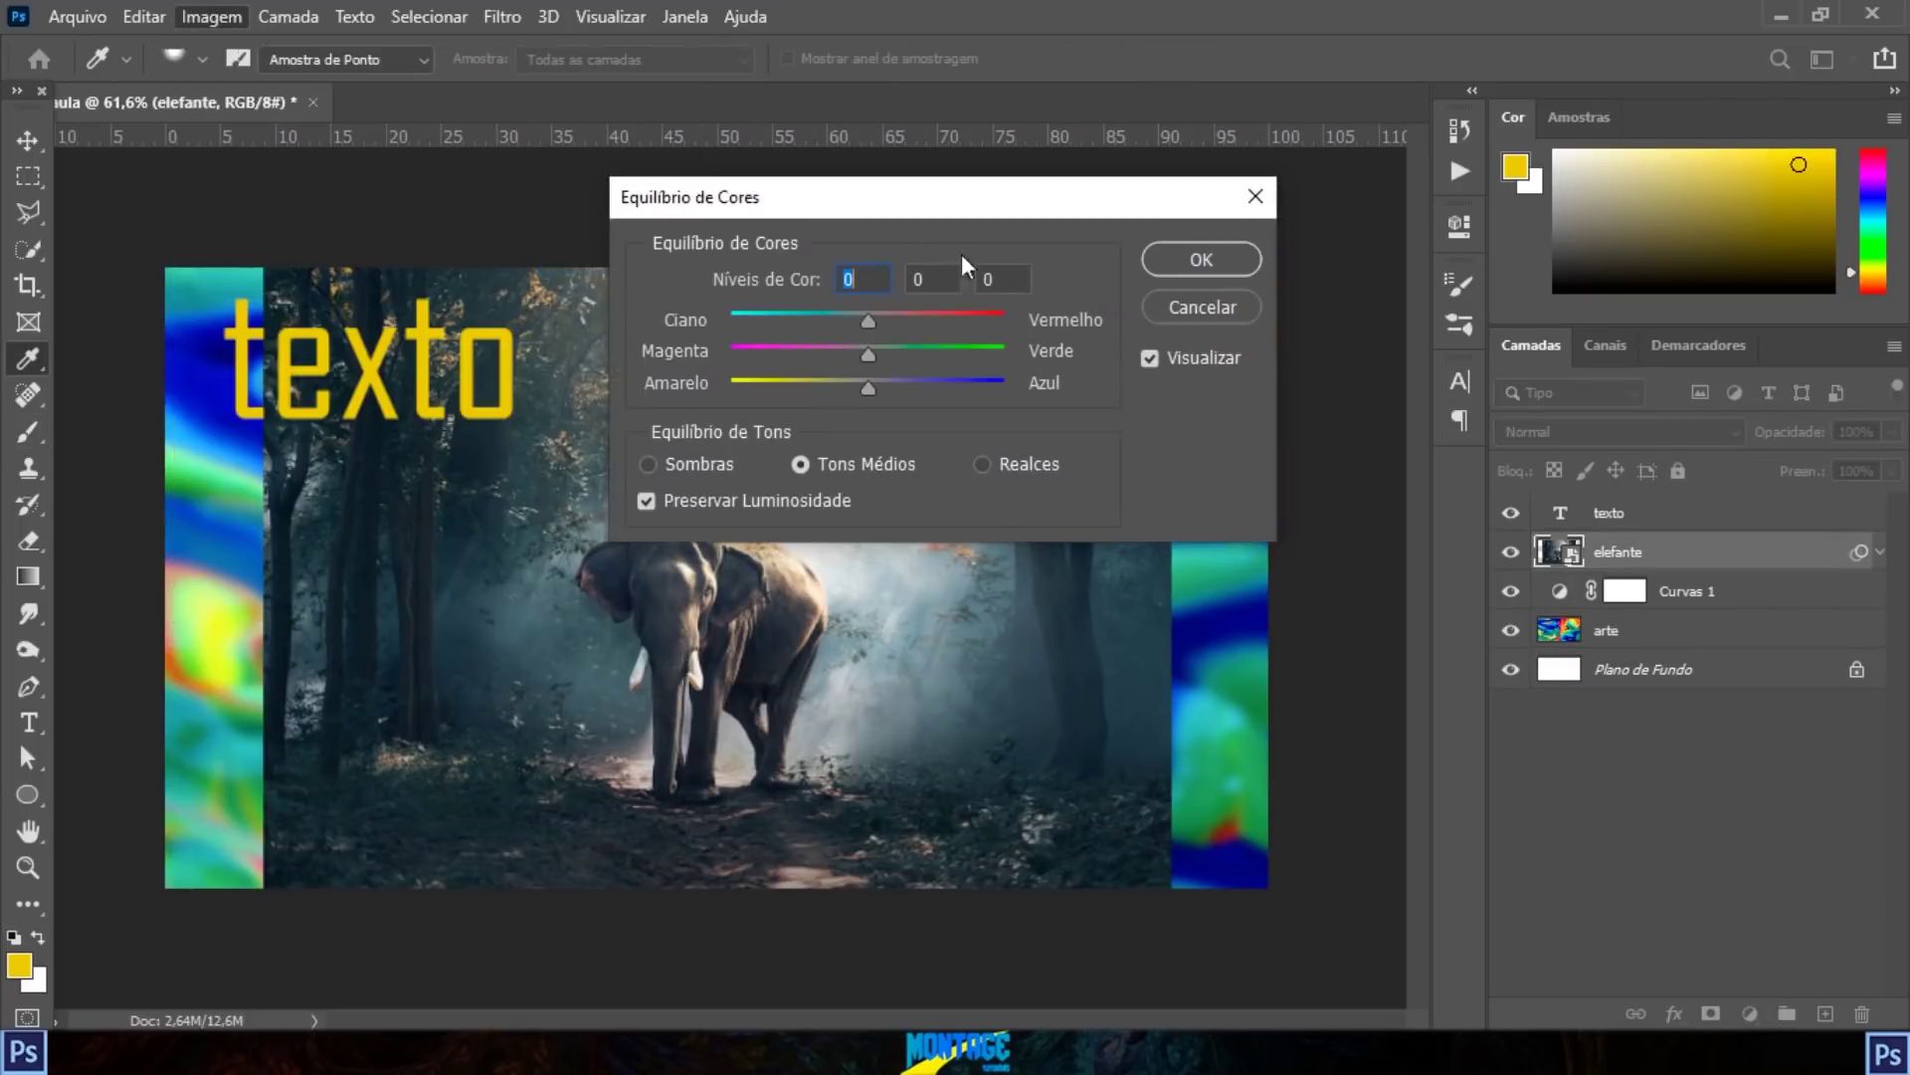
left_click_drag(965, 197, 1290, 235)
left_click_drag(1256, 364, 1224, 392)
left_click(1524, 297)
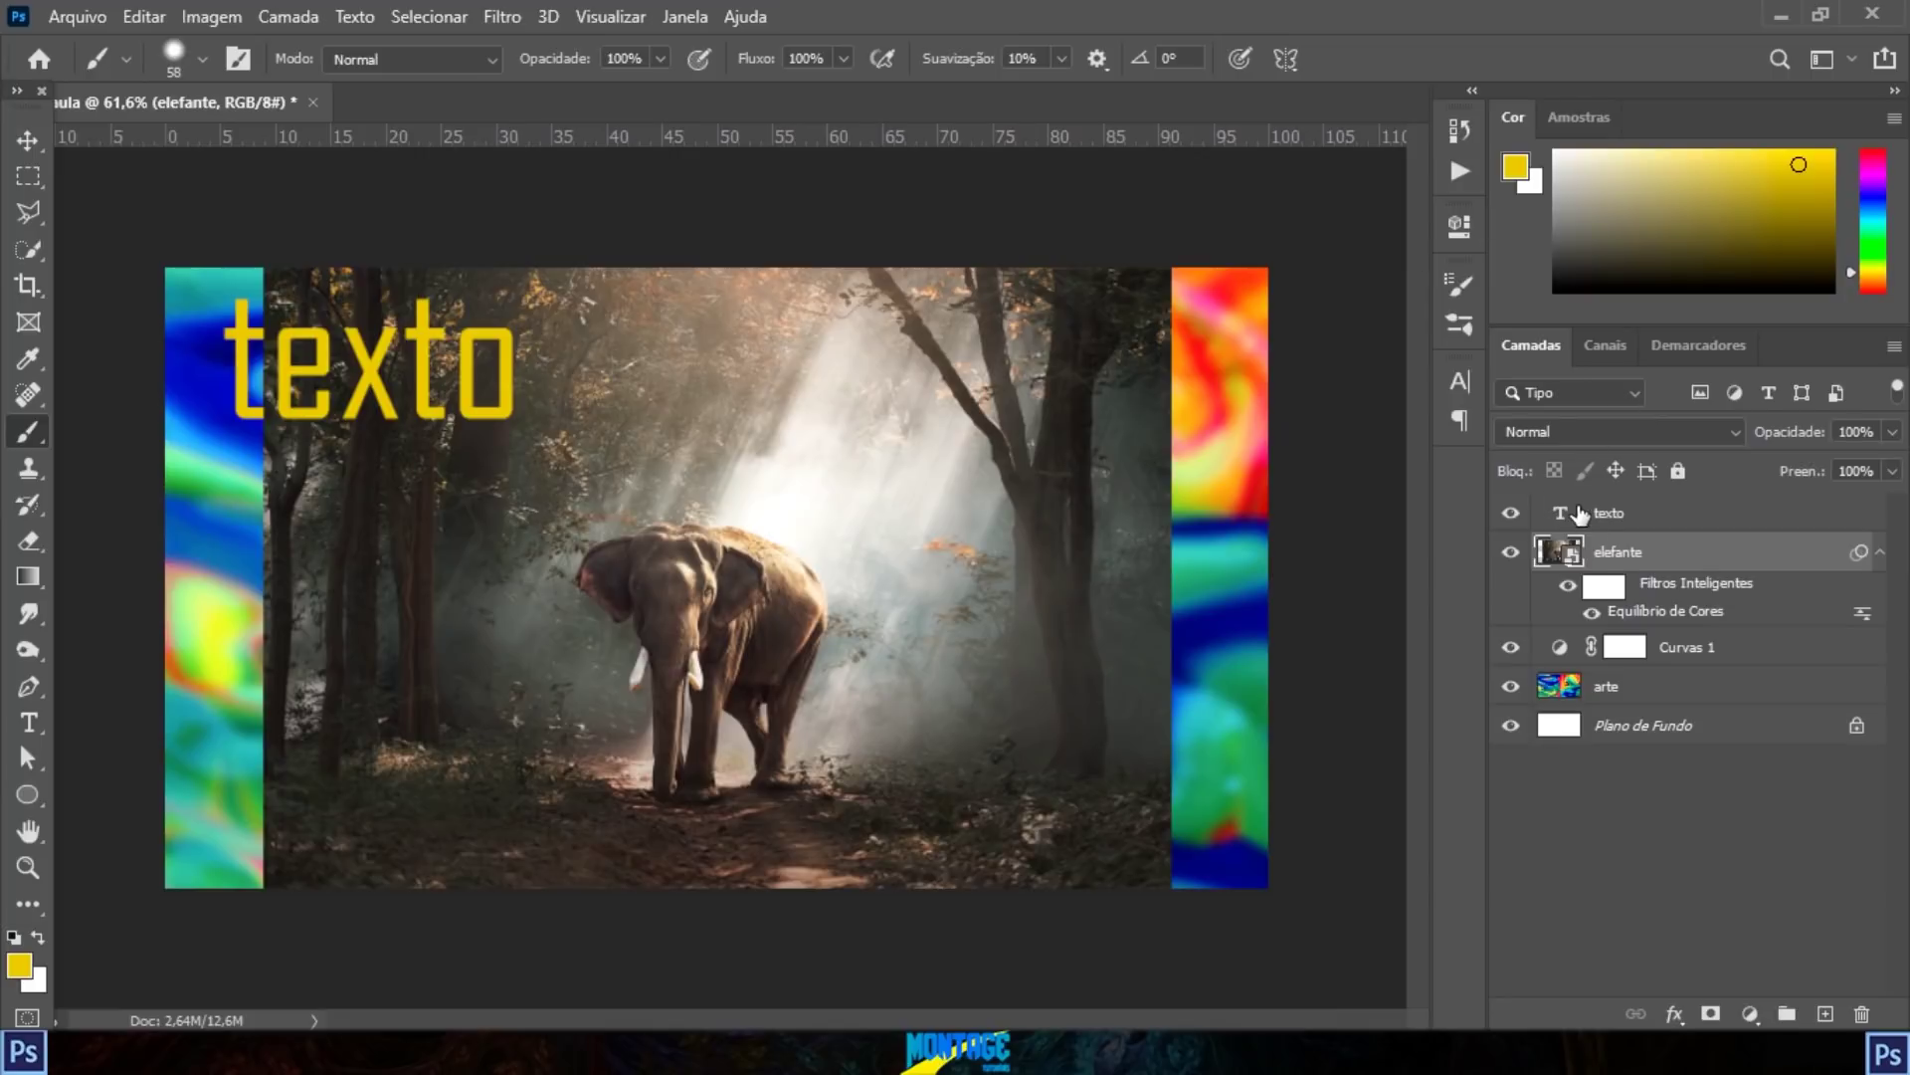
Step: Edit the elefante layer's Equilíbrio de Cores smart filter, setting the midtone levels to +46, -31 and +43
double_click(1672, 623)
left_click_drag(1192, 424, 1150, 386)
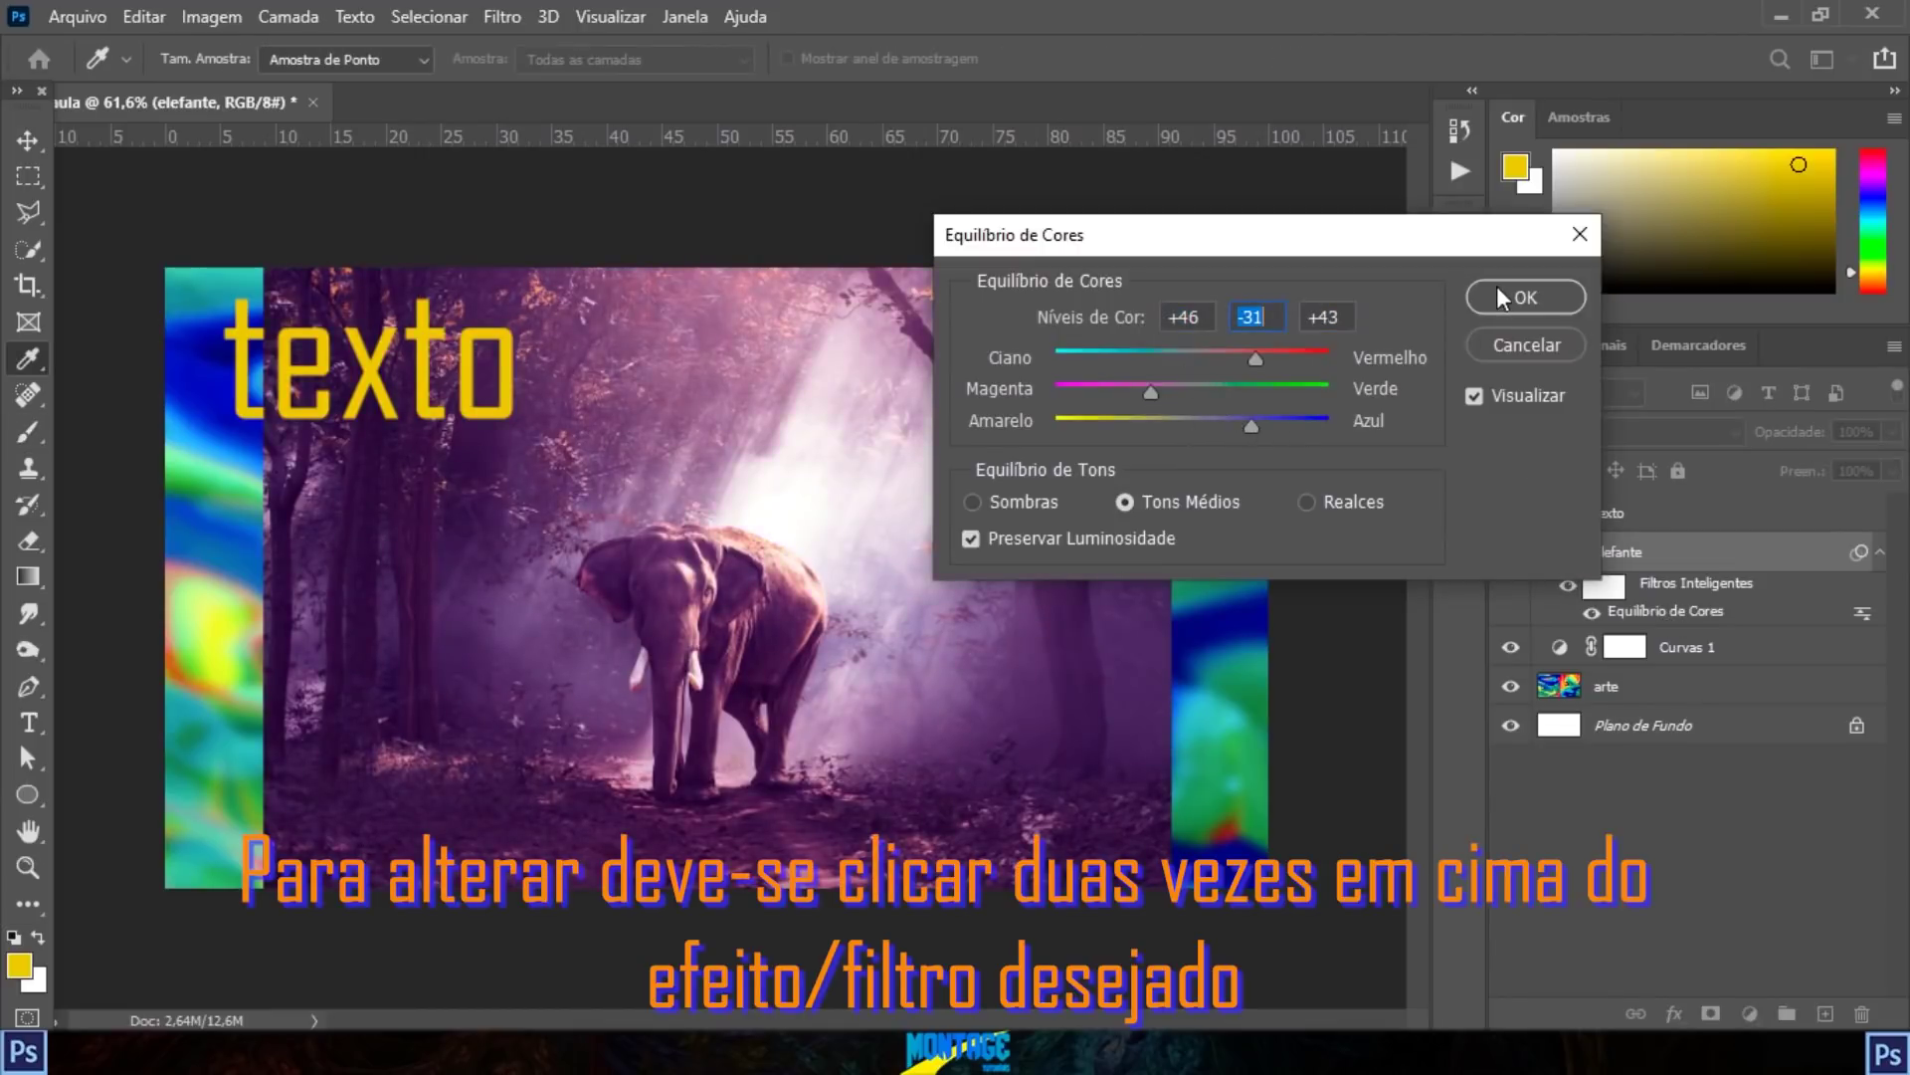
left_click(1502, 293)
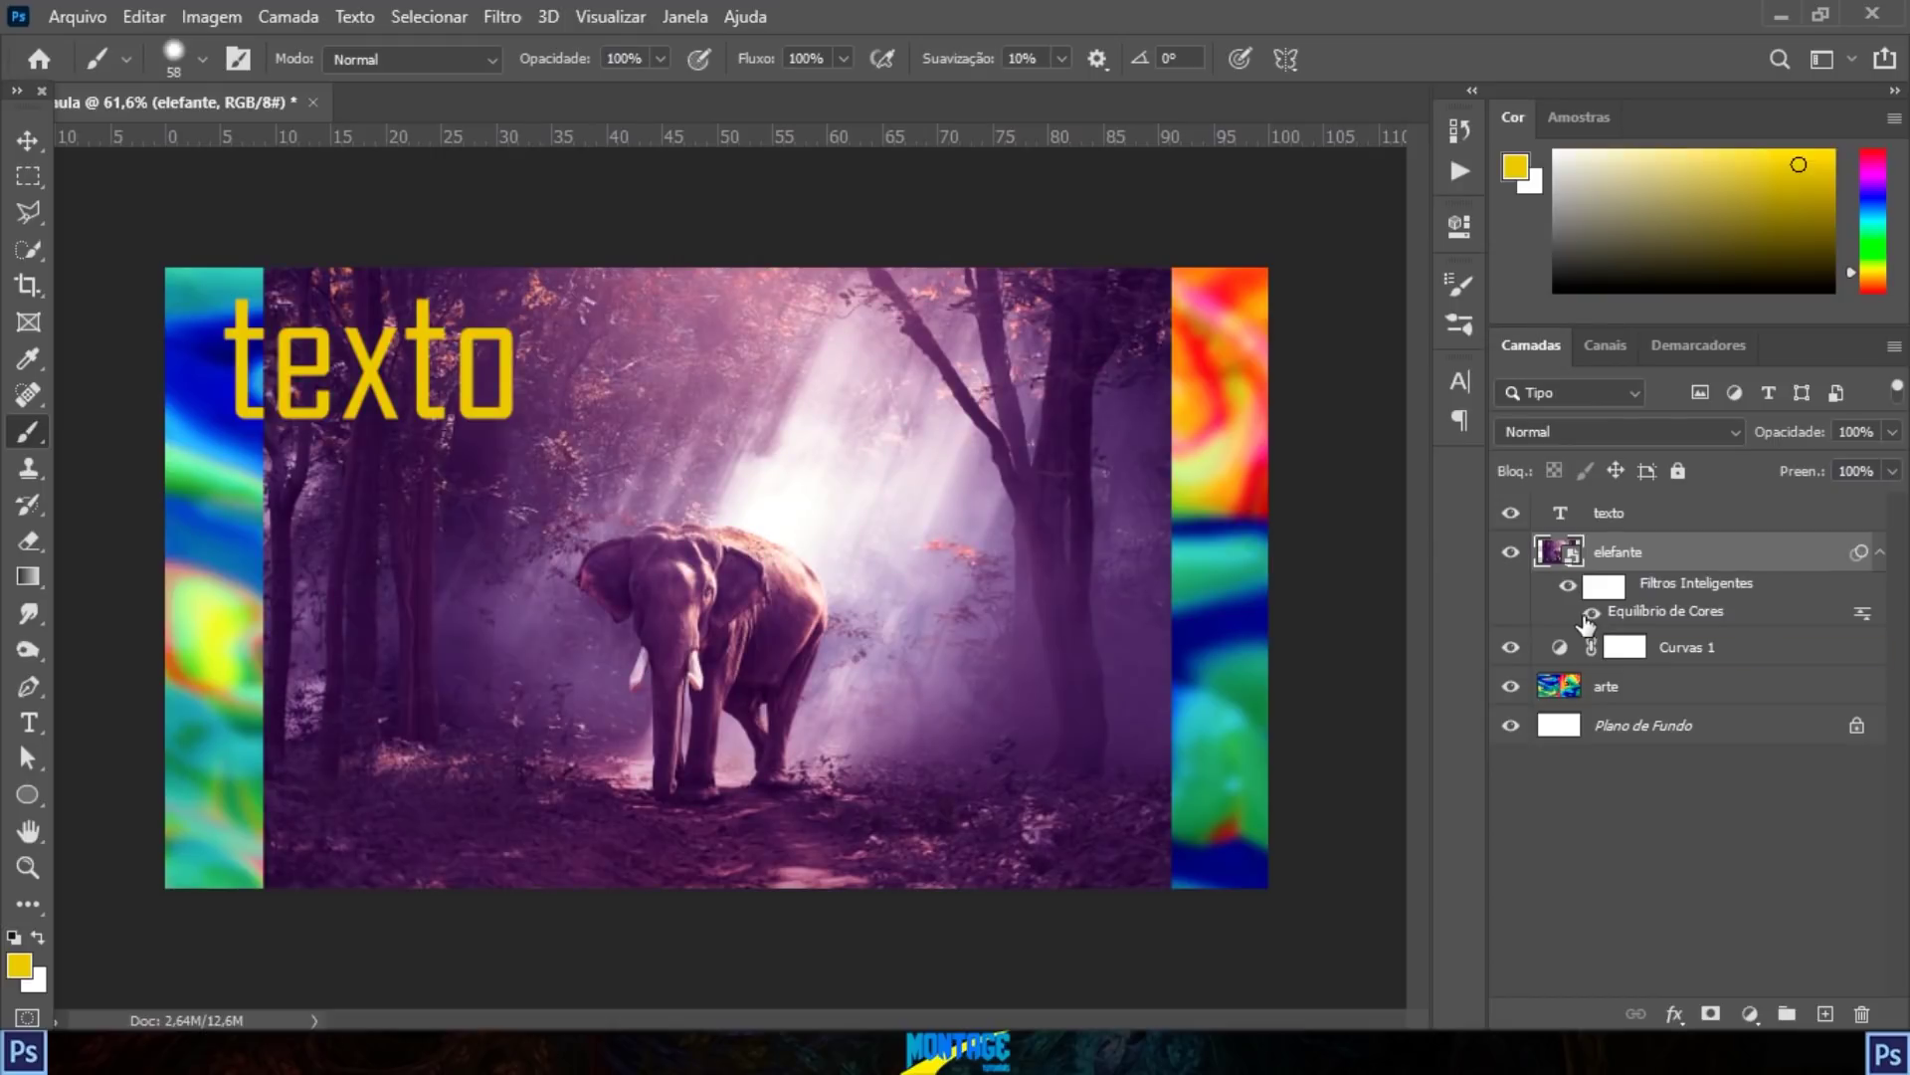
Step: Delete the elefante layer's Filtros Inteligentes and undo it, then delete only the Equilíbrio de Cores filter and undo that too
left_click_drag(1741, 589, 1861, 1013)
key("ctrl+z")
left_click_drag(1664, 621, 1859, 1010)
key("ctrl+z")
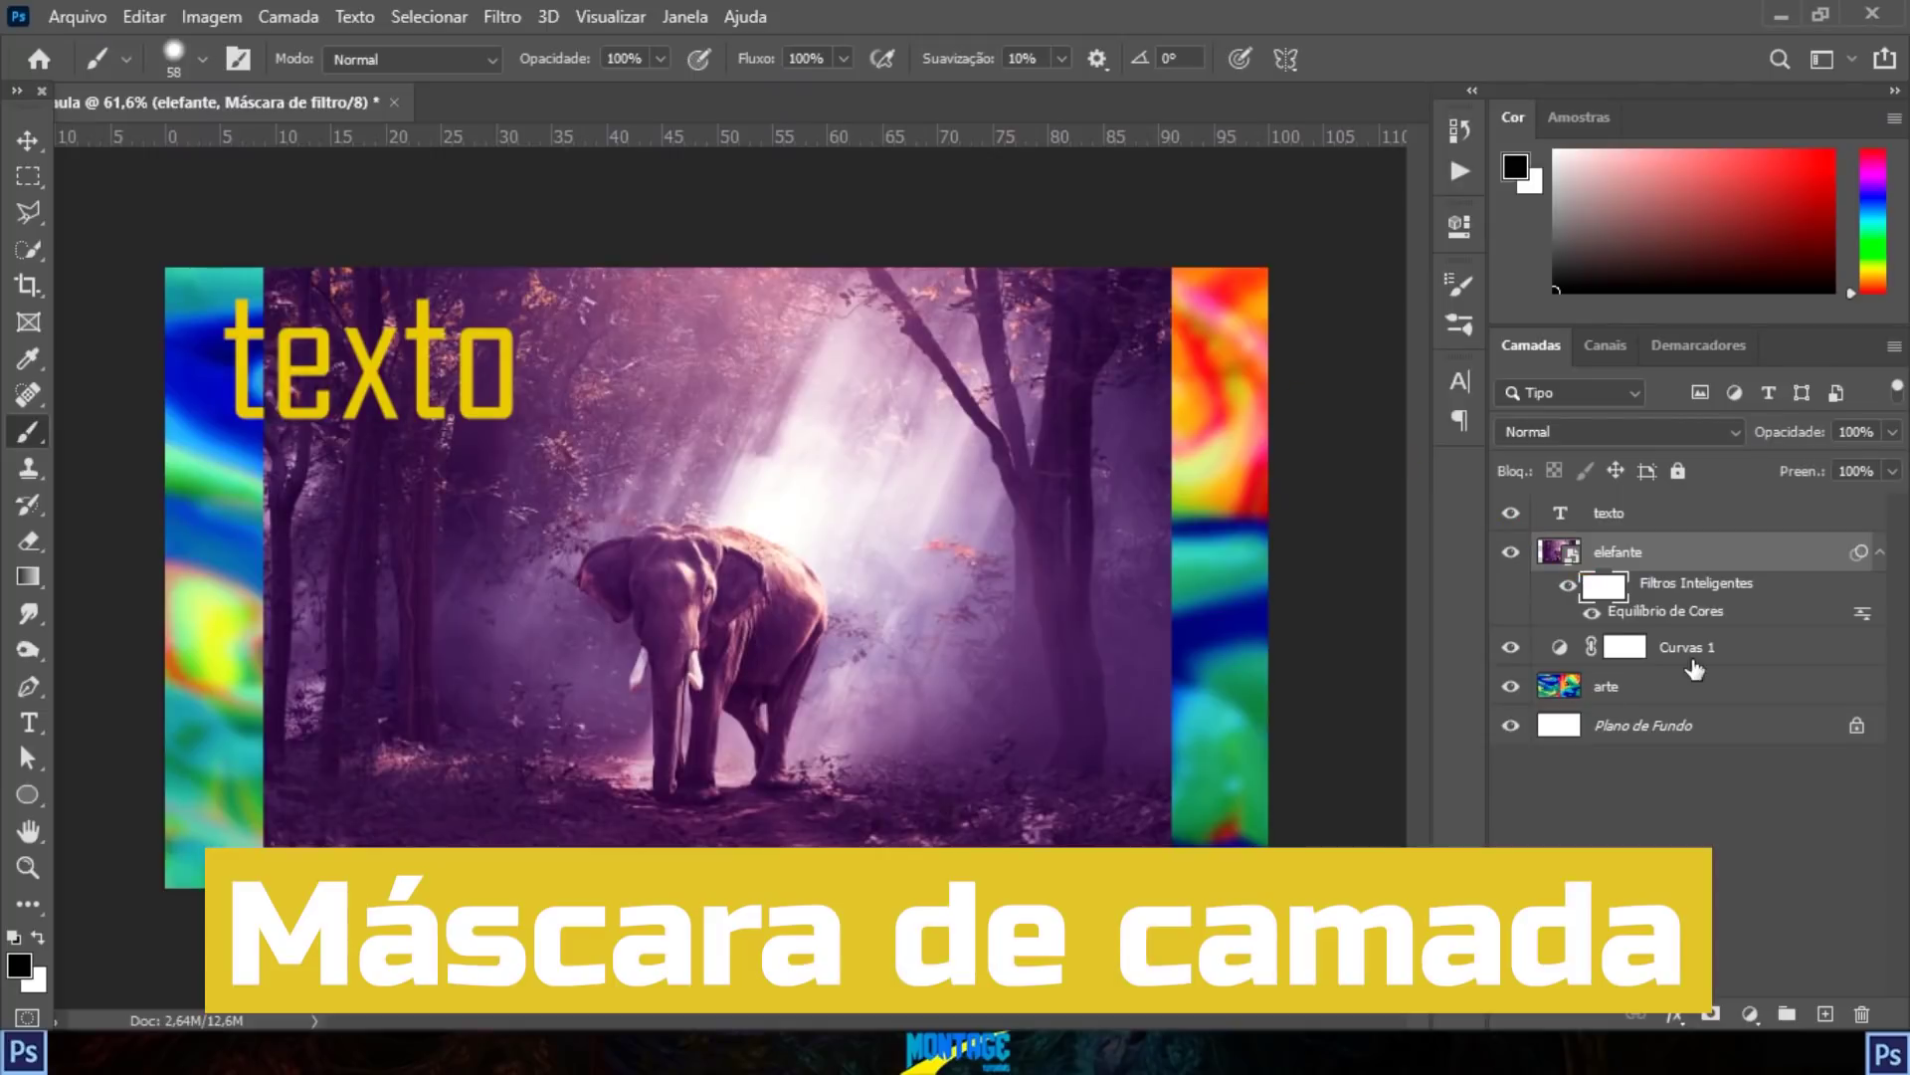
Step: Paint black over the elephant on the smart filter mask with a 165-pixel brush to remove the colour effect there
left_click_drag(481, 619, 535, 637)
mouse_move(639, 586)
left_mouse_down()
mouse_move(722, 633)
mouse_move(736, 588)
mouse_move(762, 605)
mouse_move(683, 685)
mouse_move(707, 724)
mouse_move(762, 685)
mouse_move(770, 631)
mouse_move(707, 578)
mouse_move(675, 620)
mouse_move(885, 729)
left_mouse_up()
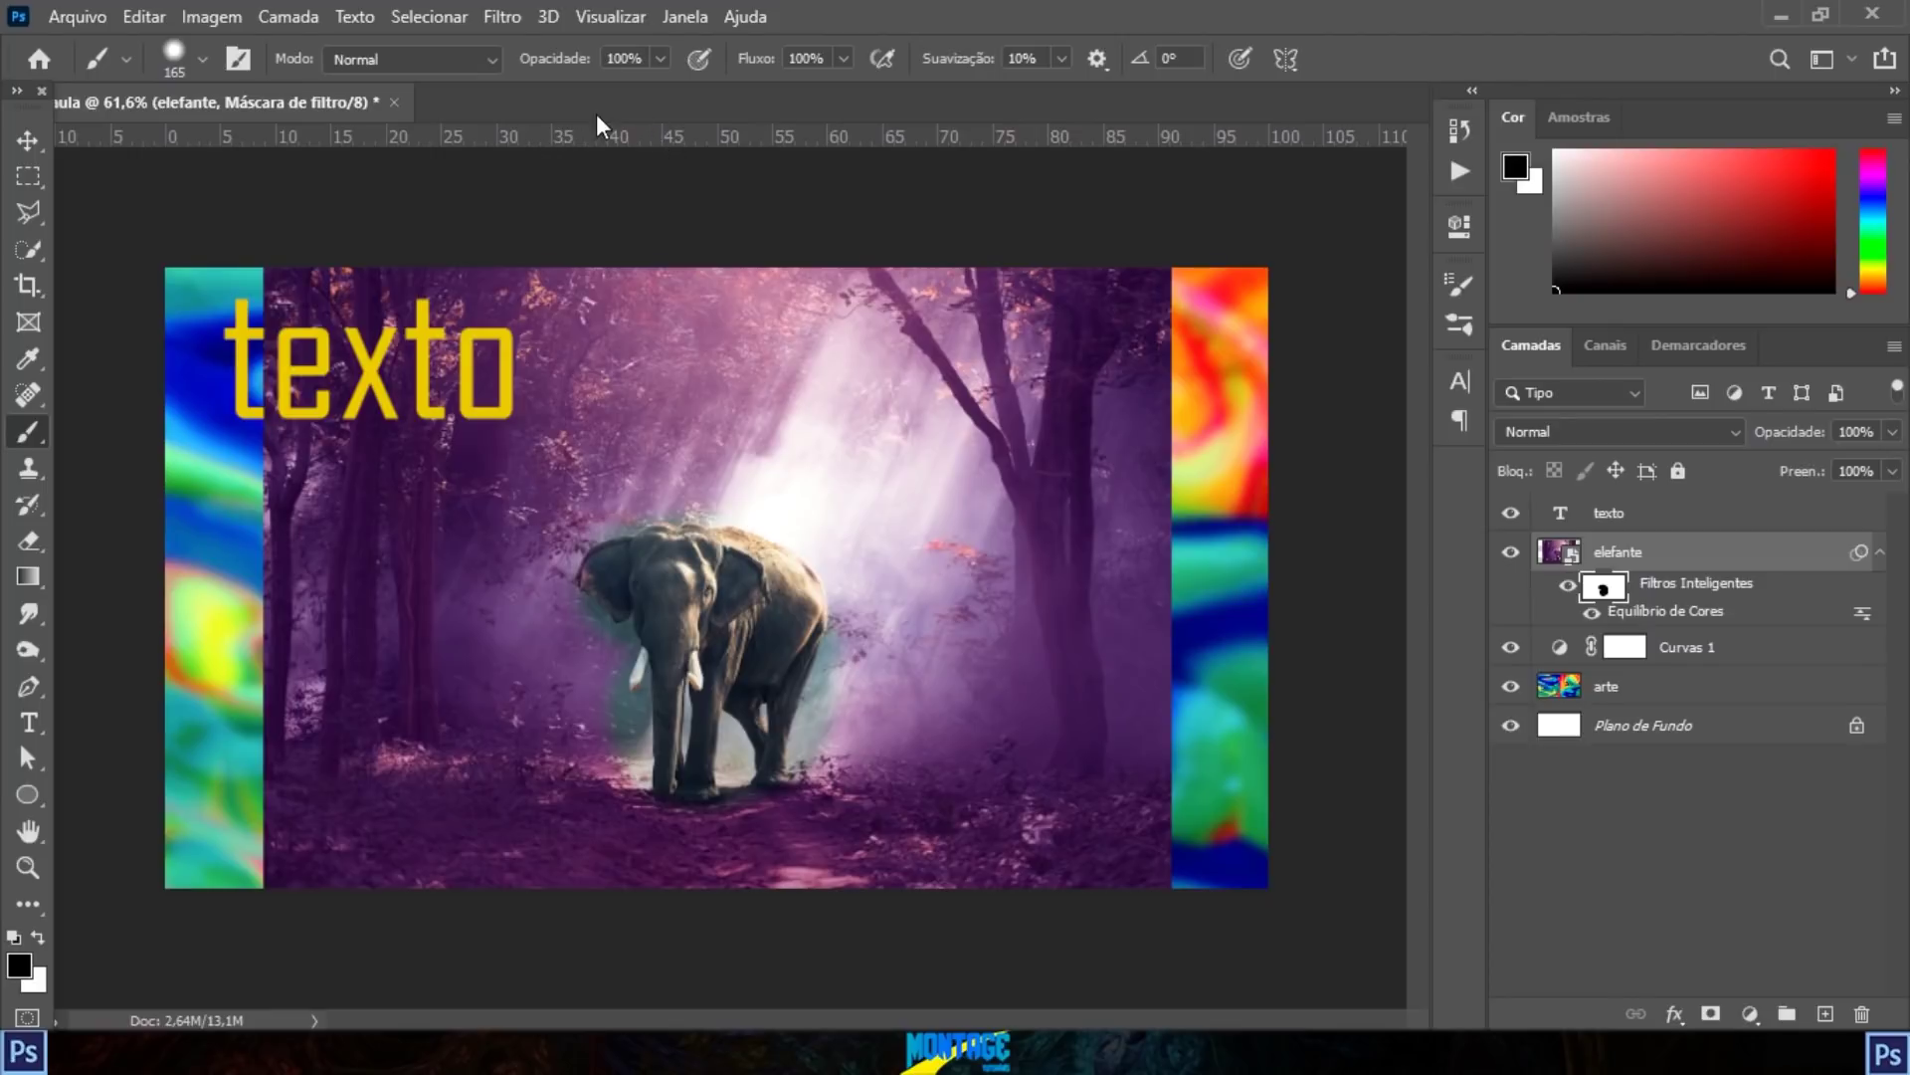
left_click(500, 20)
mouse_move(557, 324)
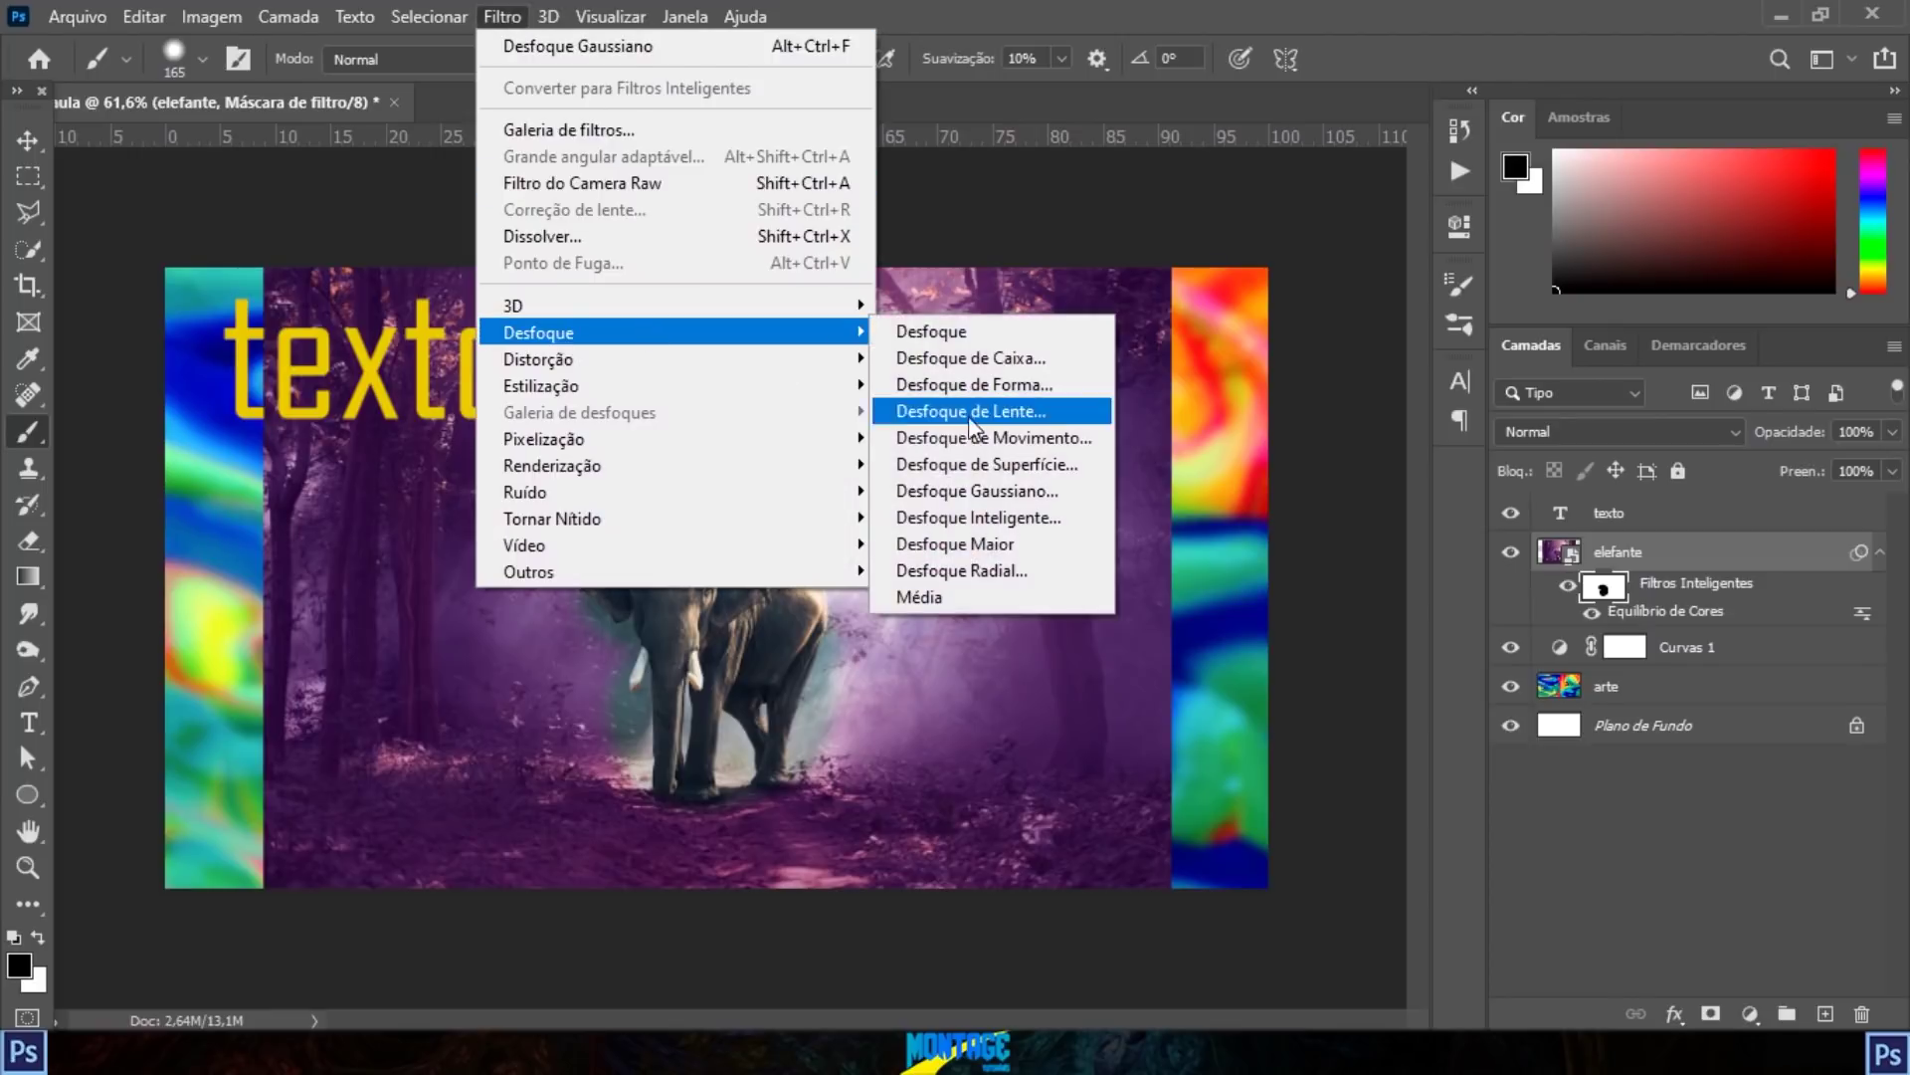
left_click(1018, 493)
left_click_drag(999, 551, 1050, 554)
key("alt")
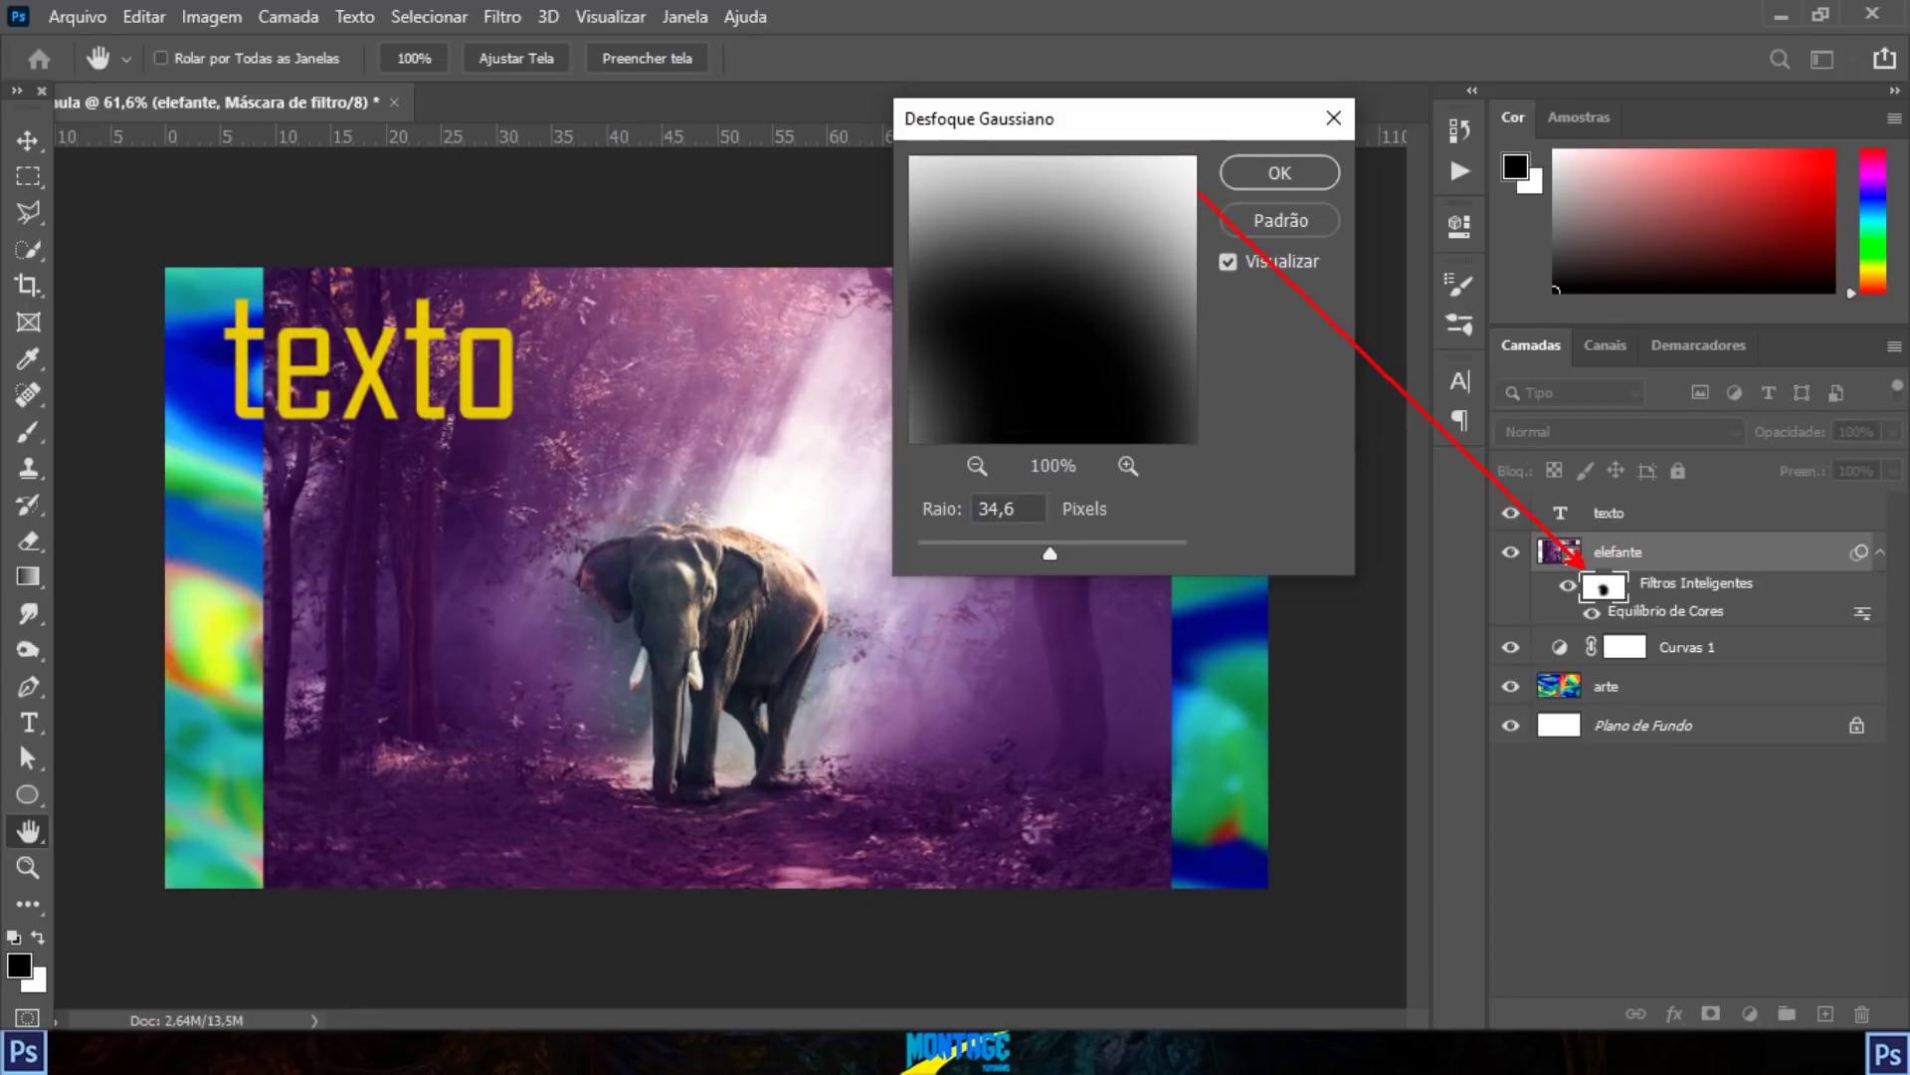
left_click_drag(1560, 542, 1651, 271)
key("Escape")
key("Return")
Step: Target the elefante layer itself instead of its filter mask and apply Desfoque Gaussiano with a radius of 11,1 pixels
left_click(1547, 553)
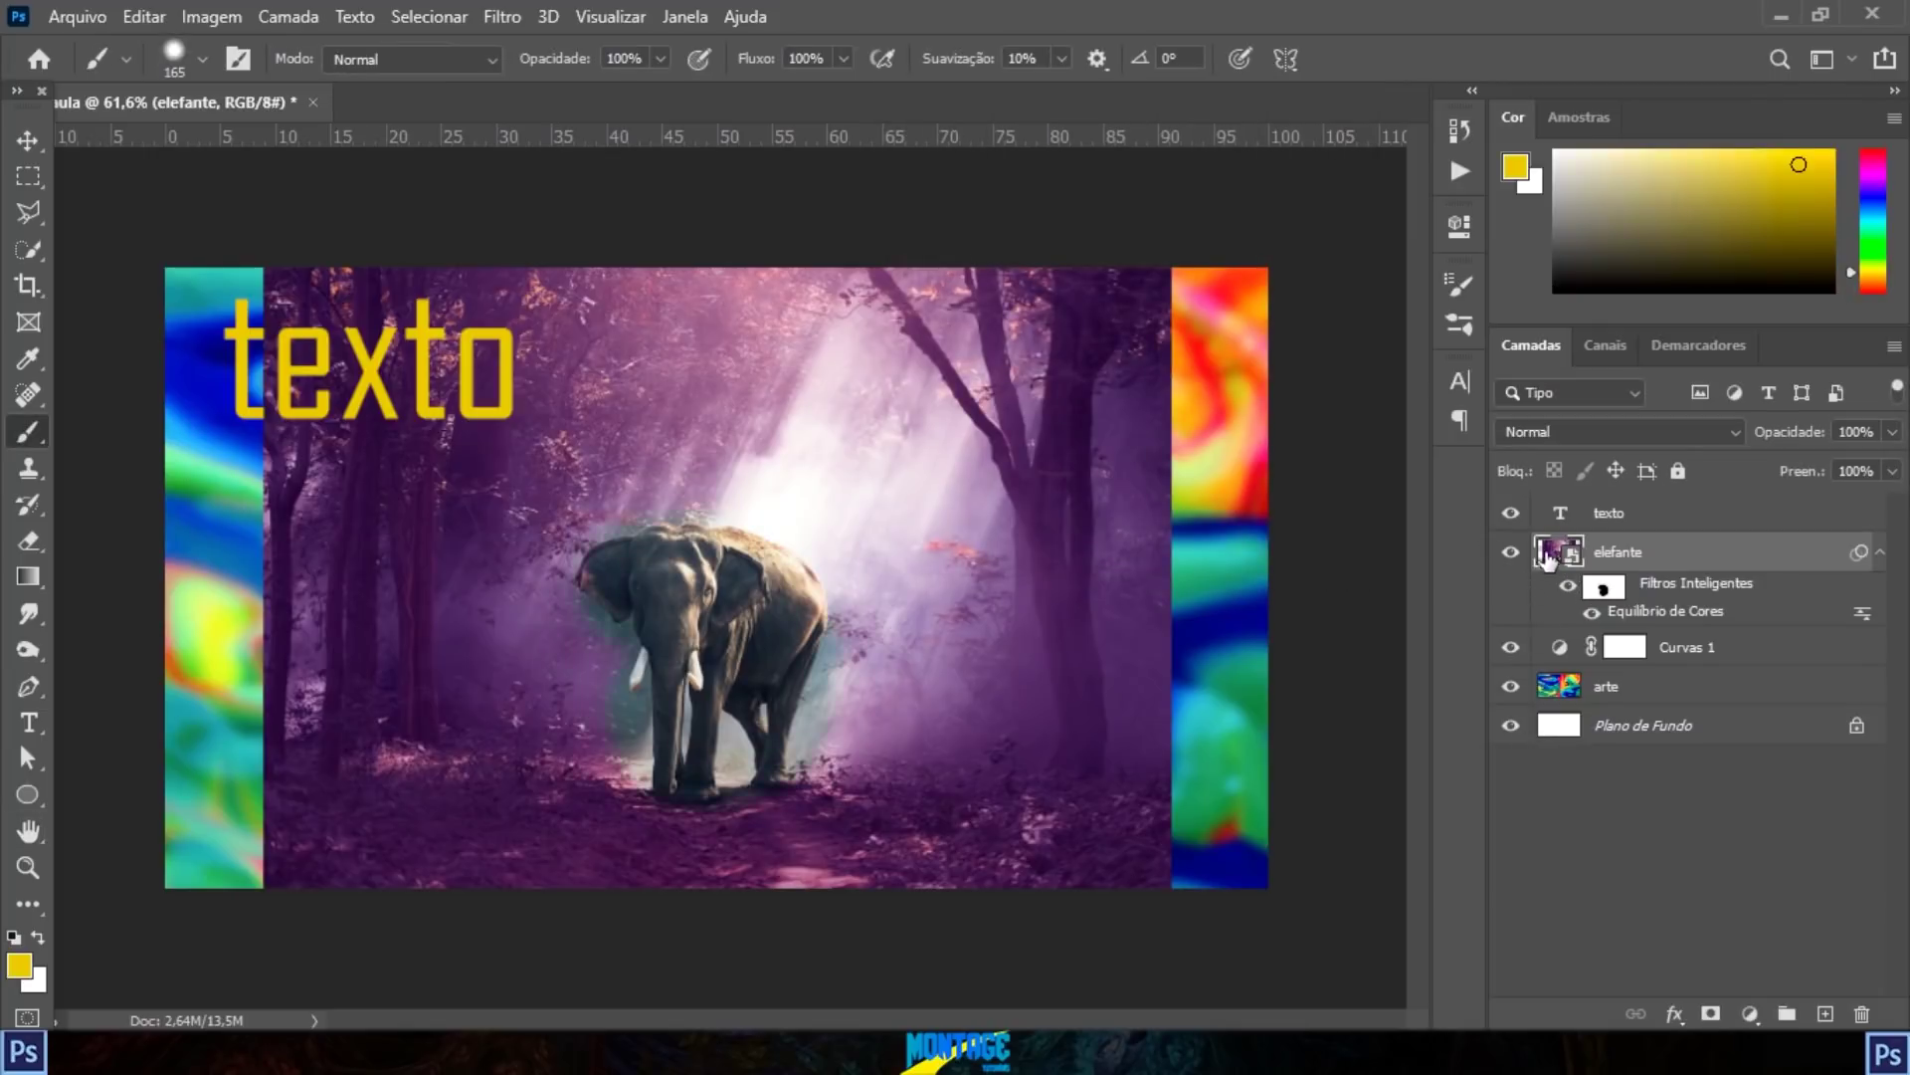
left_click(502, 15)
mouse_move(636, 328)
left_click(1011, 494)
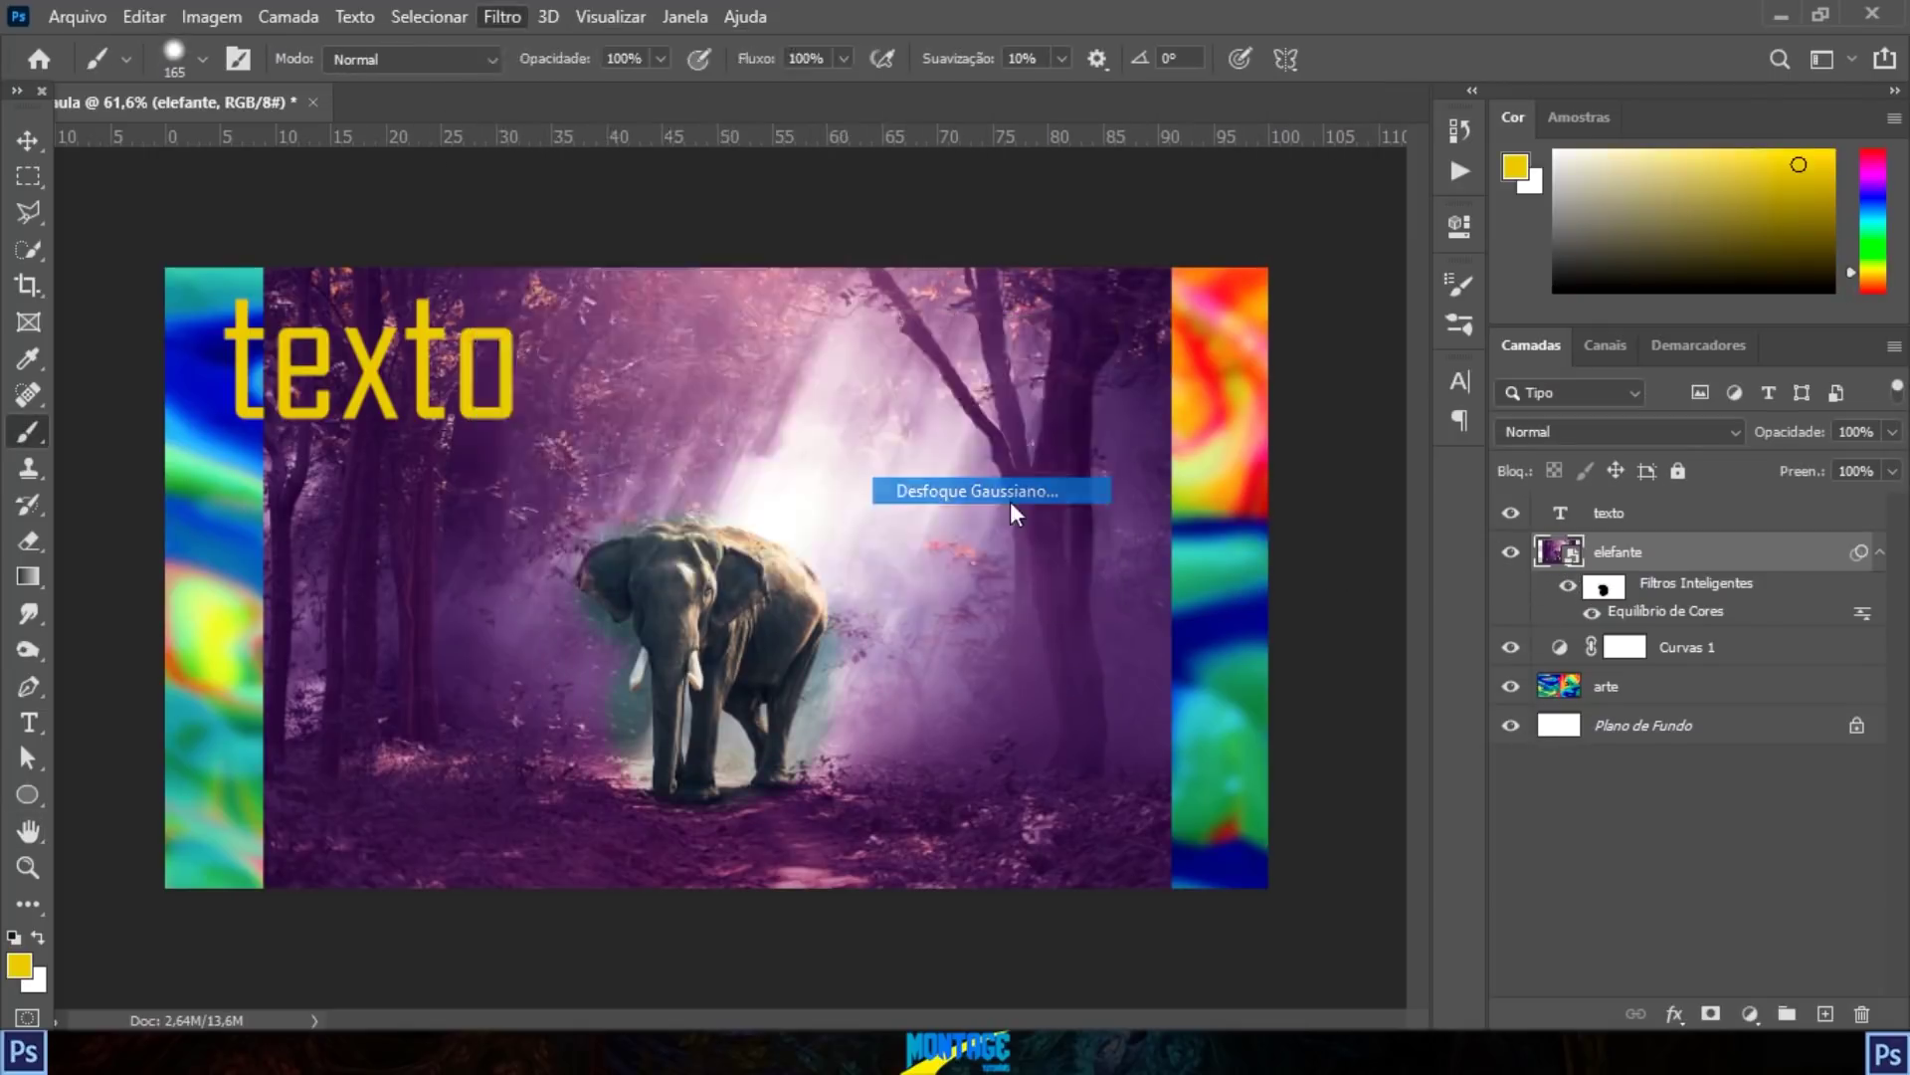
left_click_drag(1009, 555, 1027, 555)
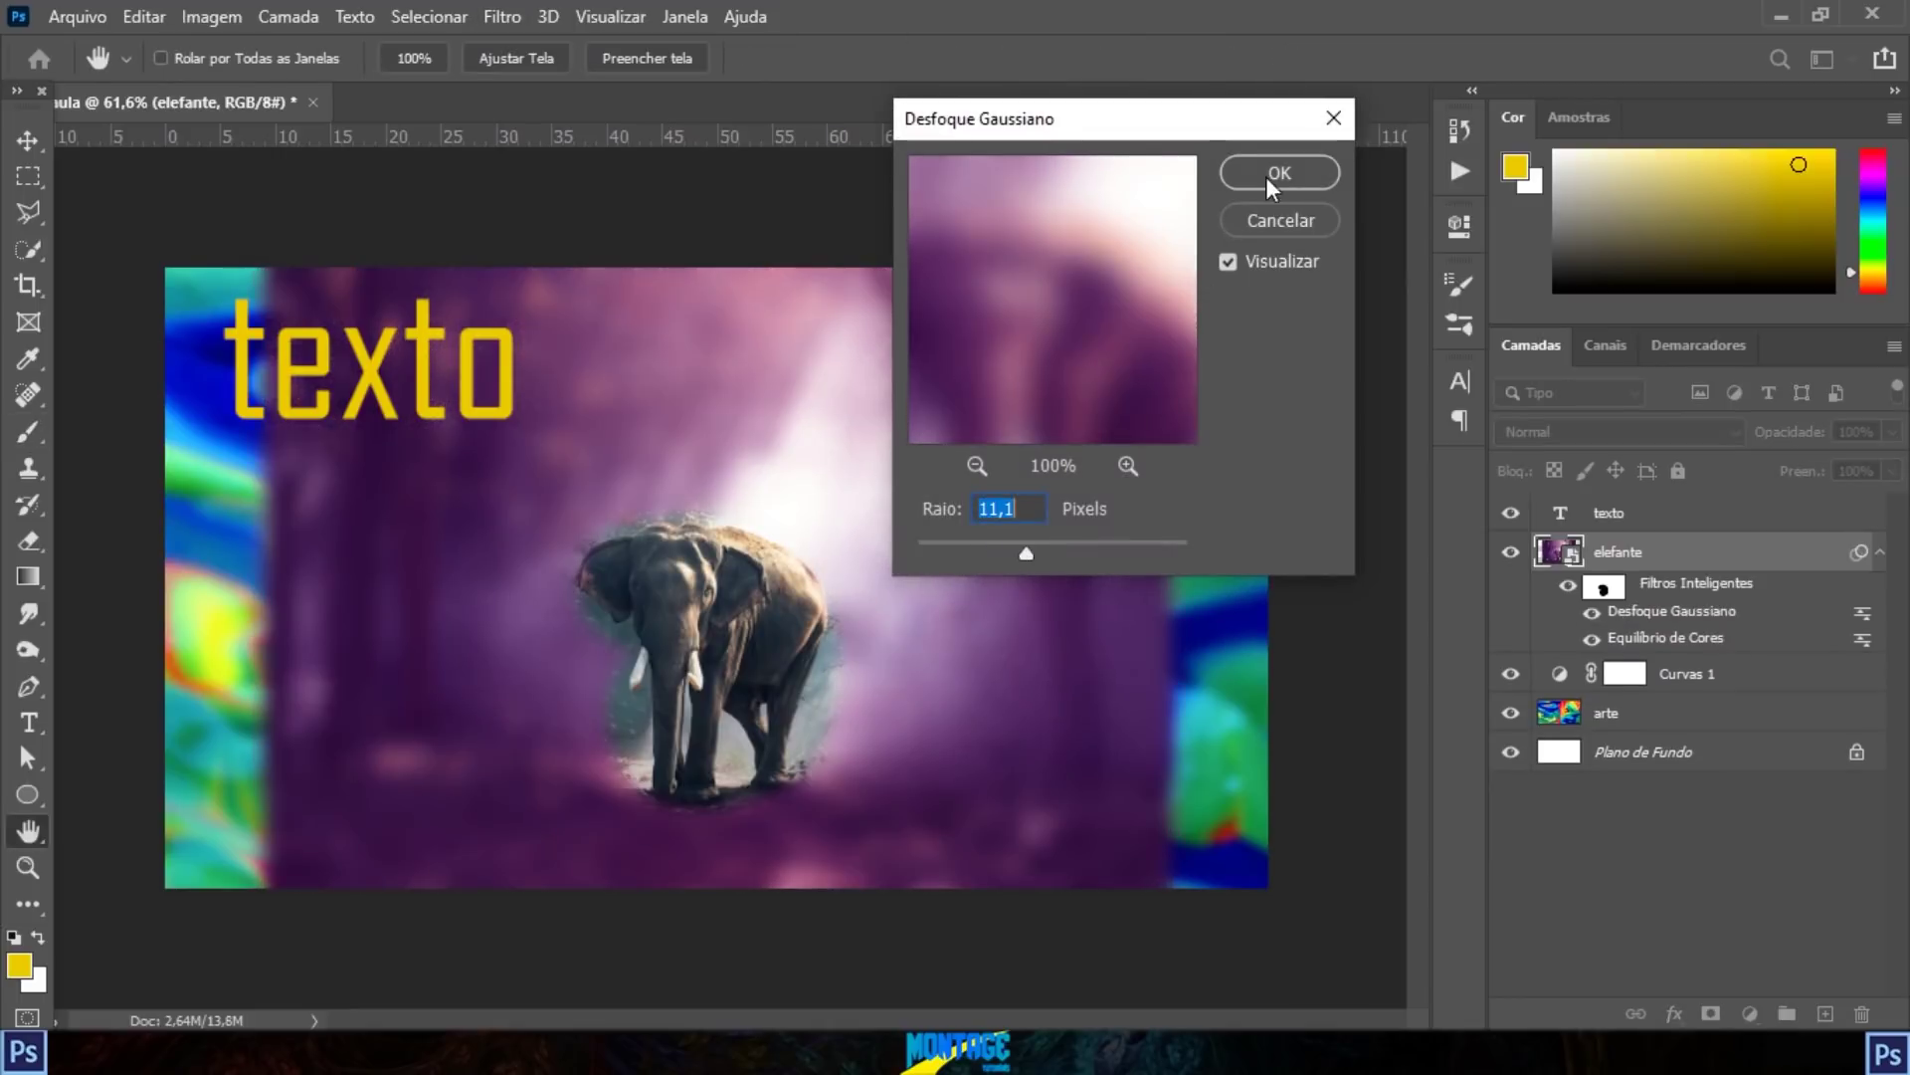
left_click(1273, 175)
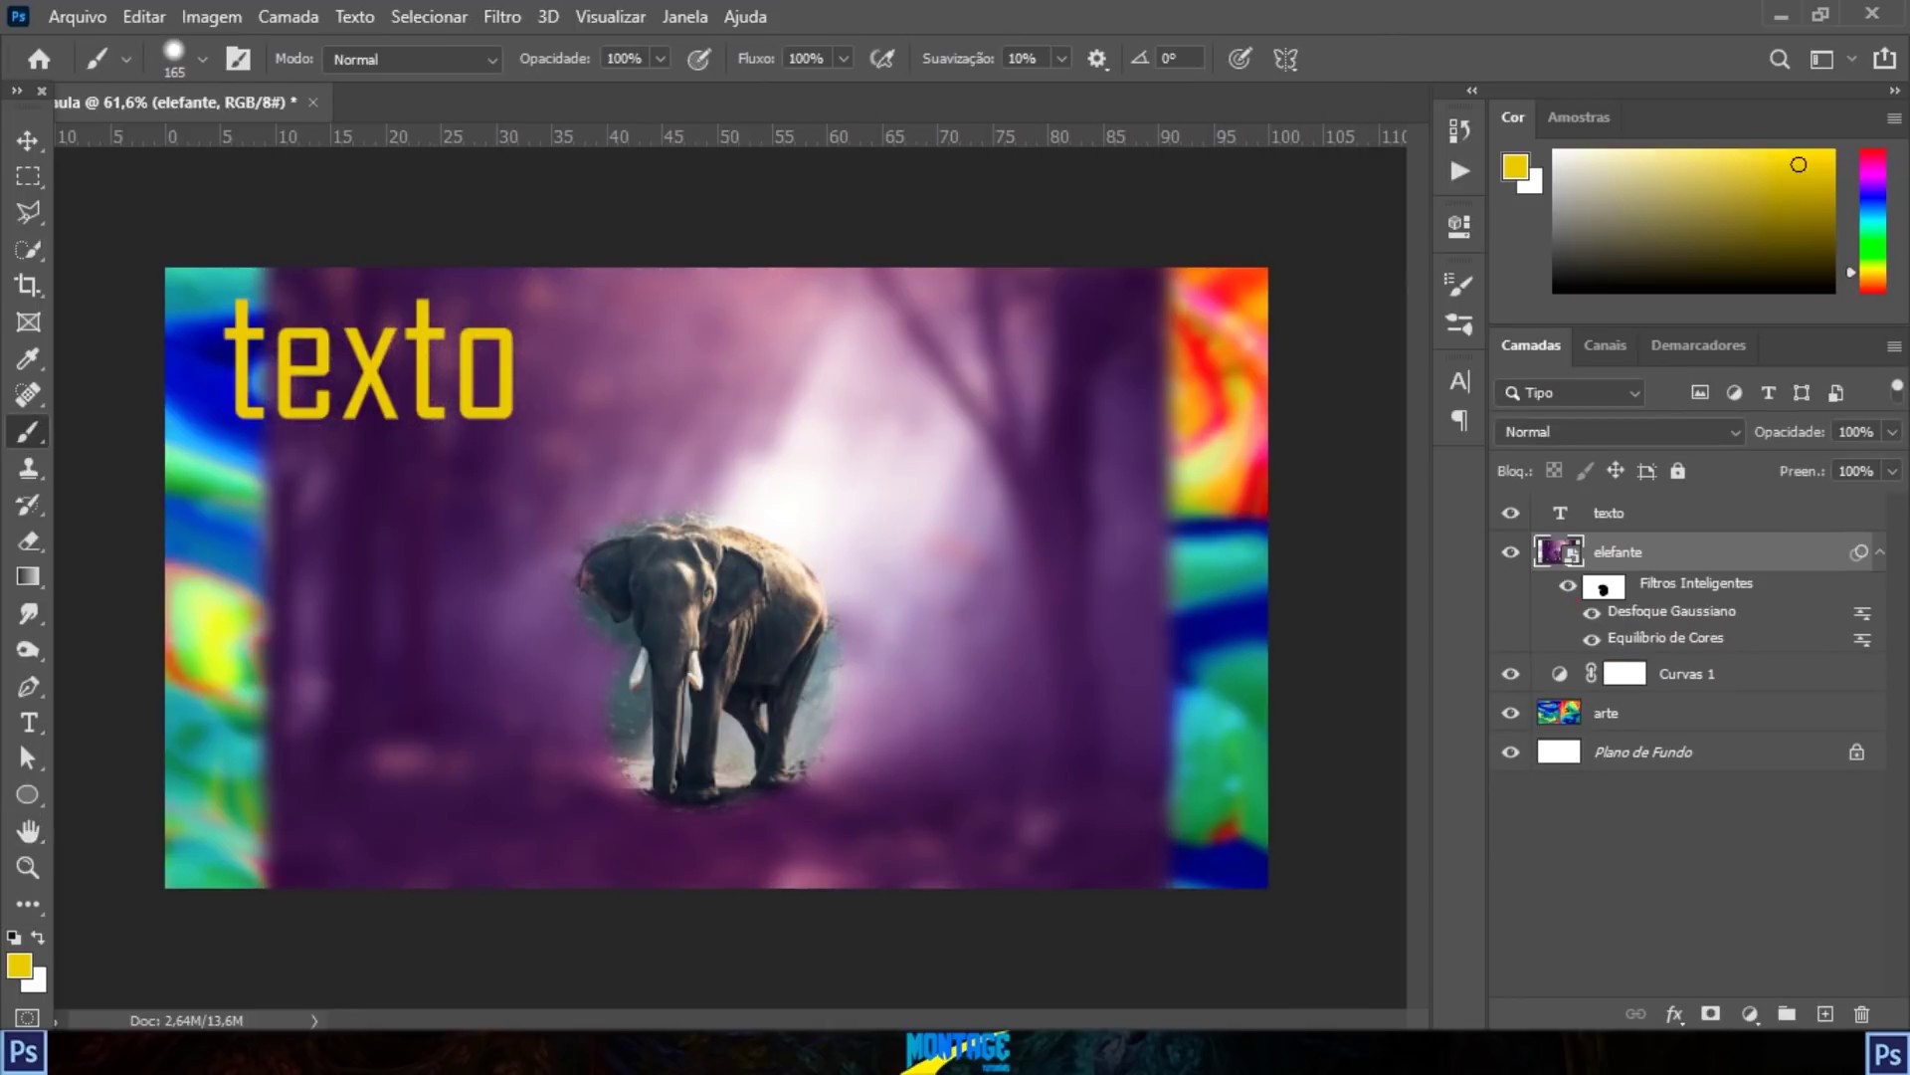
Step: Reopen the elefante layer's Desfoque Gaussiano smart filter and reduce its radius to 4,5 pixels
double_click(1684, 622)
left_click_drag(1030, 554, 983, 557)
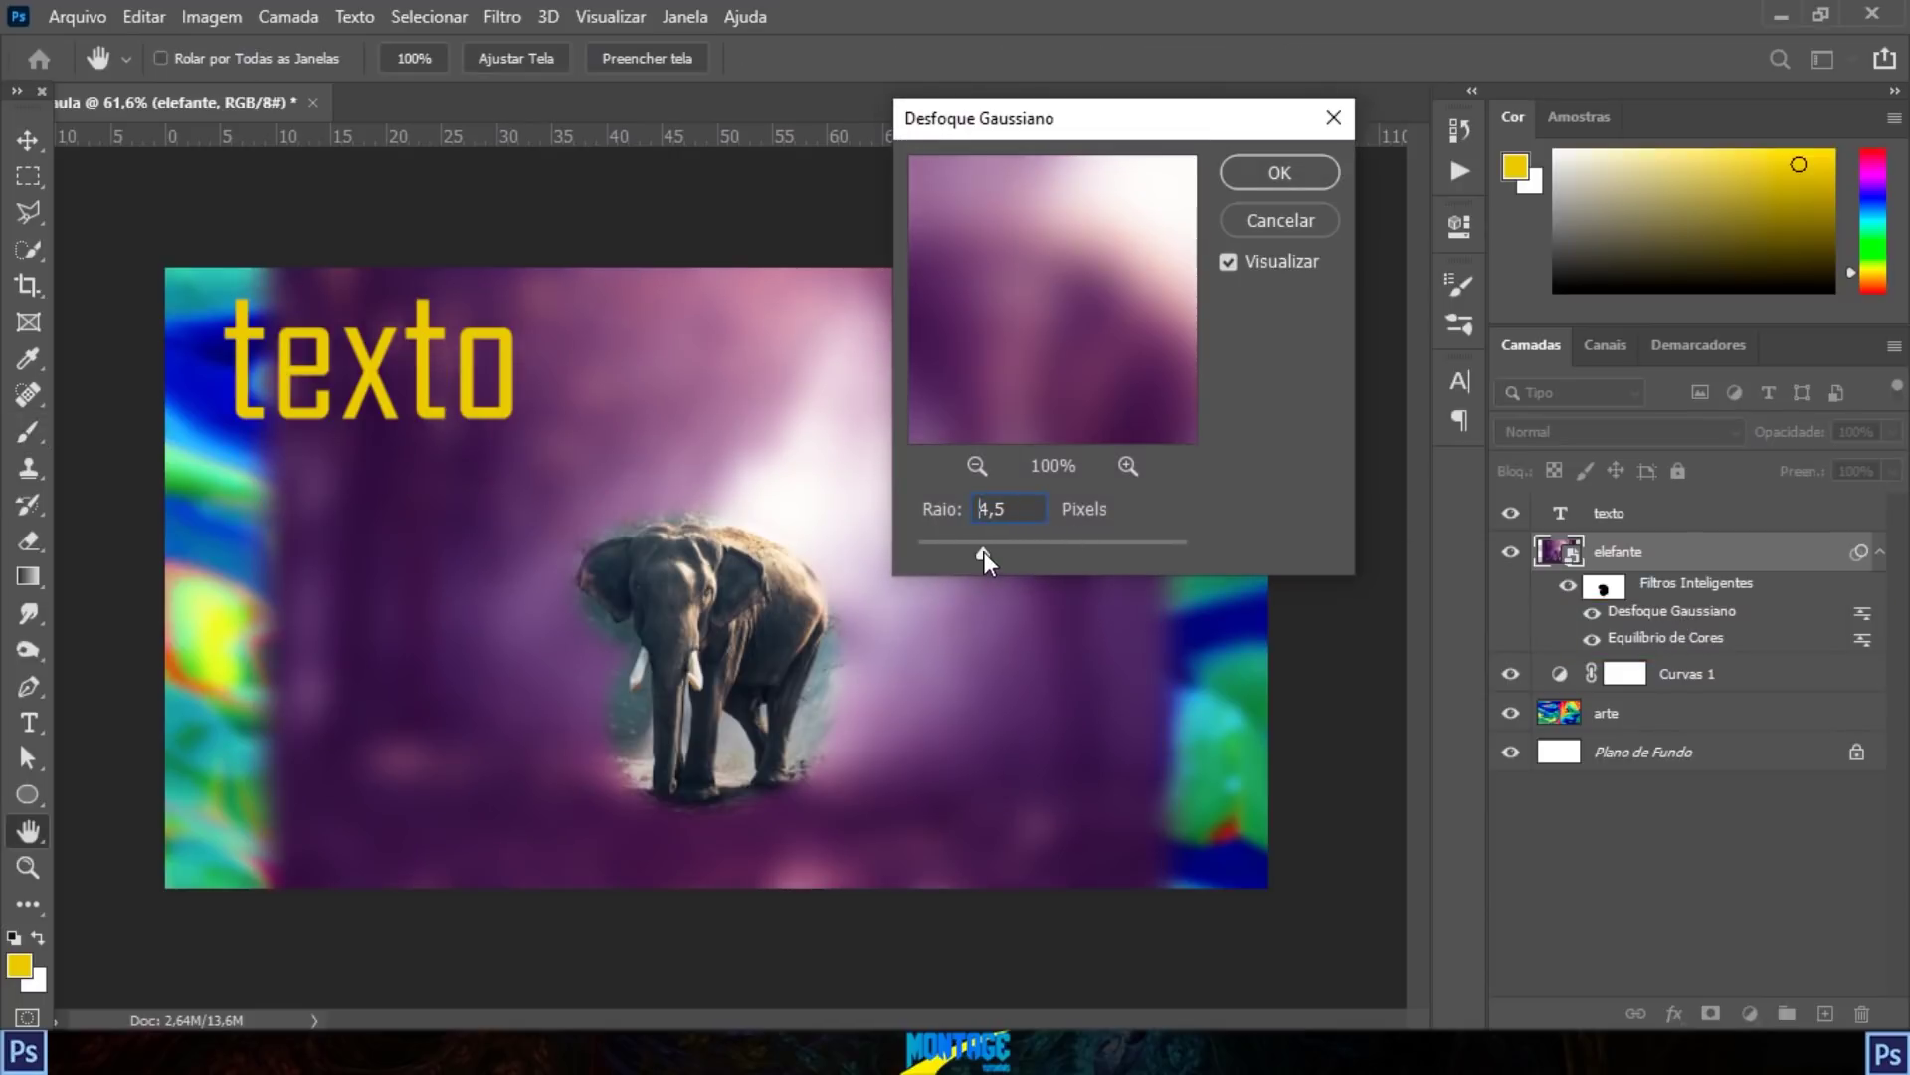
left_click(1285, 174)
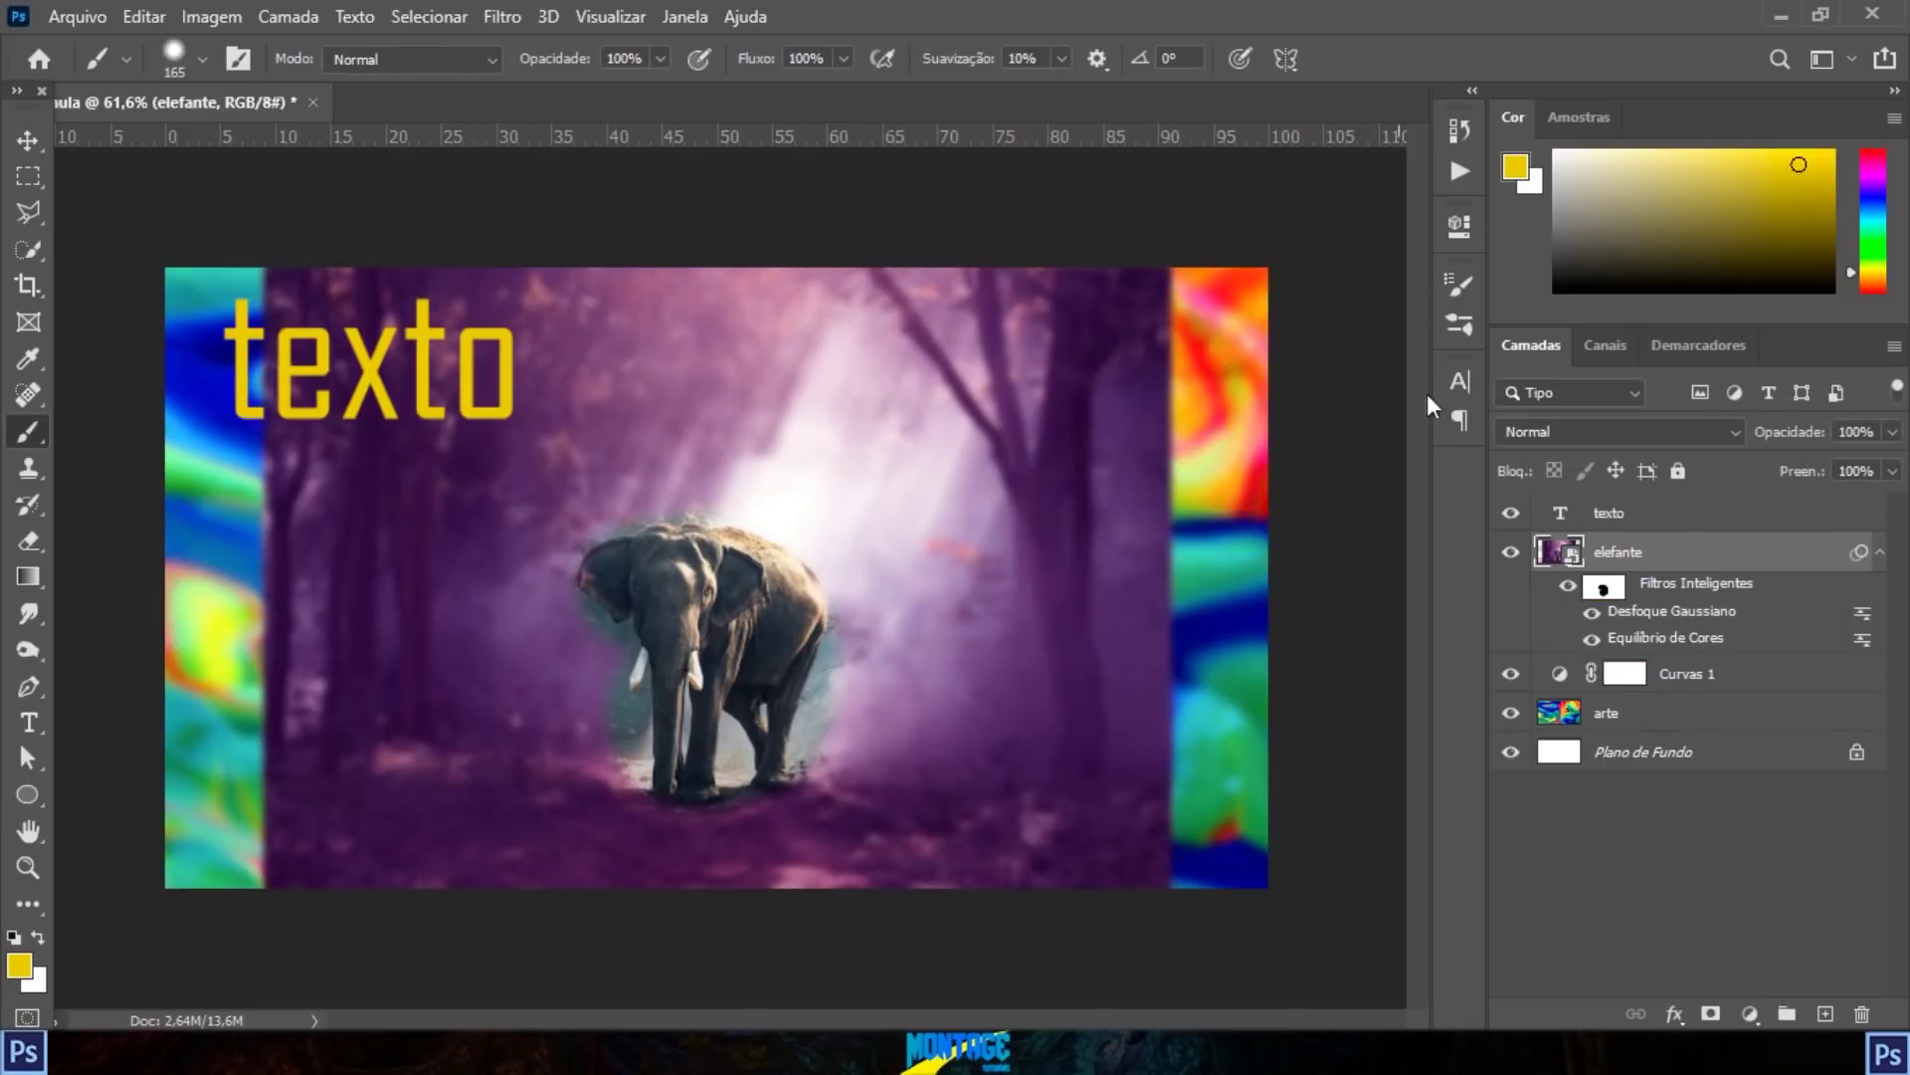
Step: Shift the elefante layer's smart filter mask up and left across the image with the Move tool
left_click(27, 140)
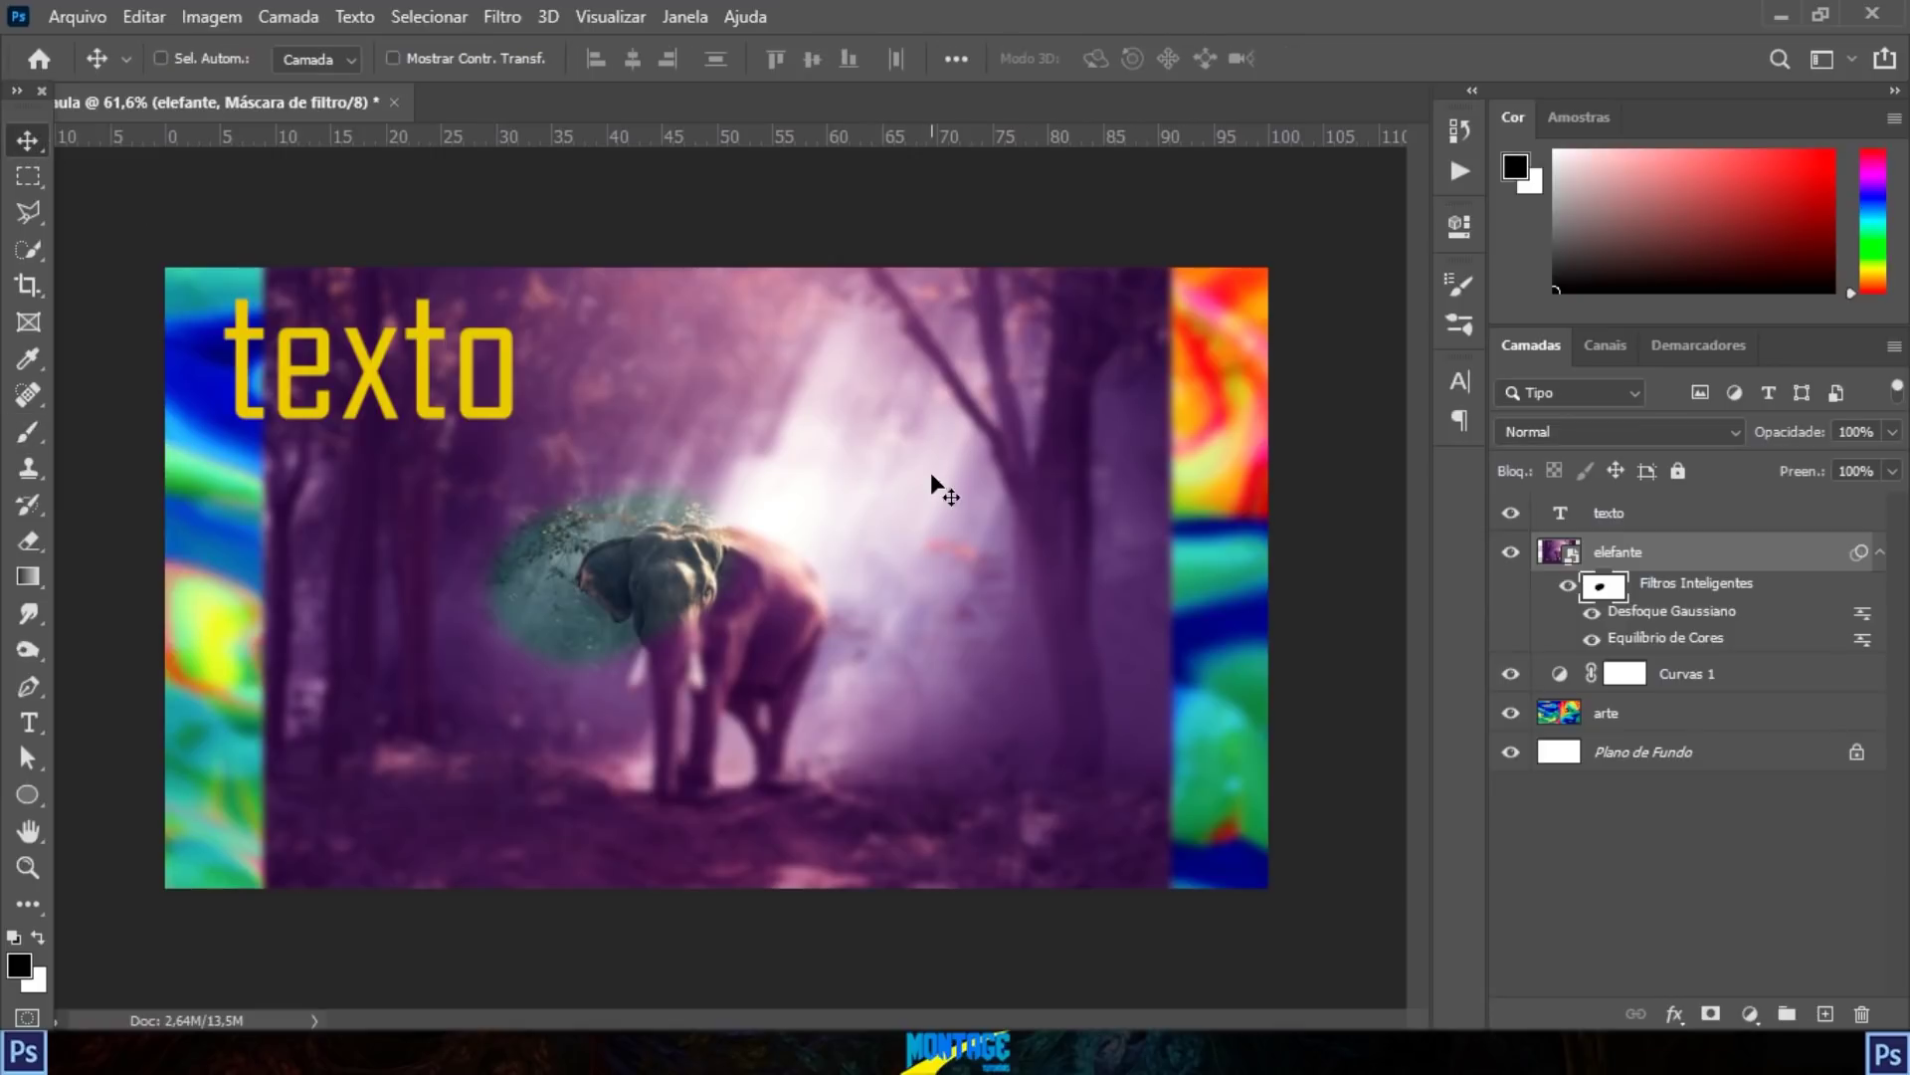